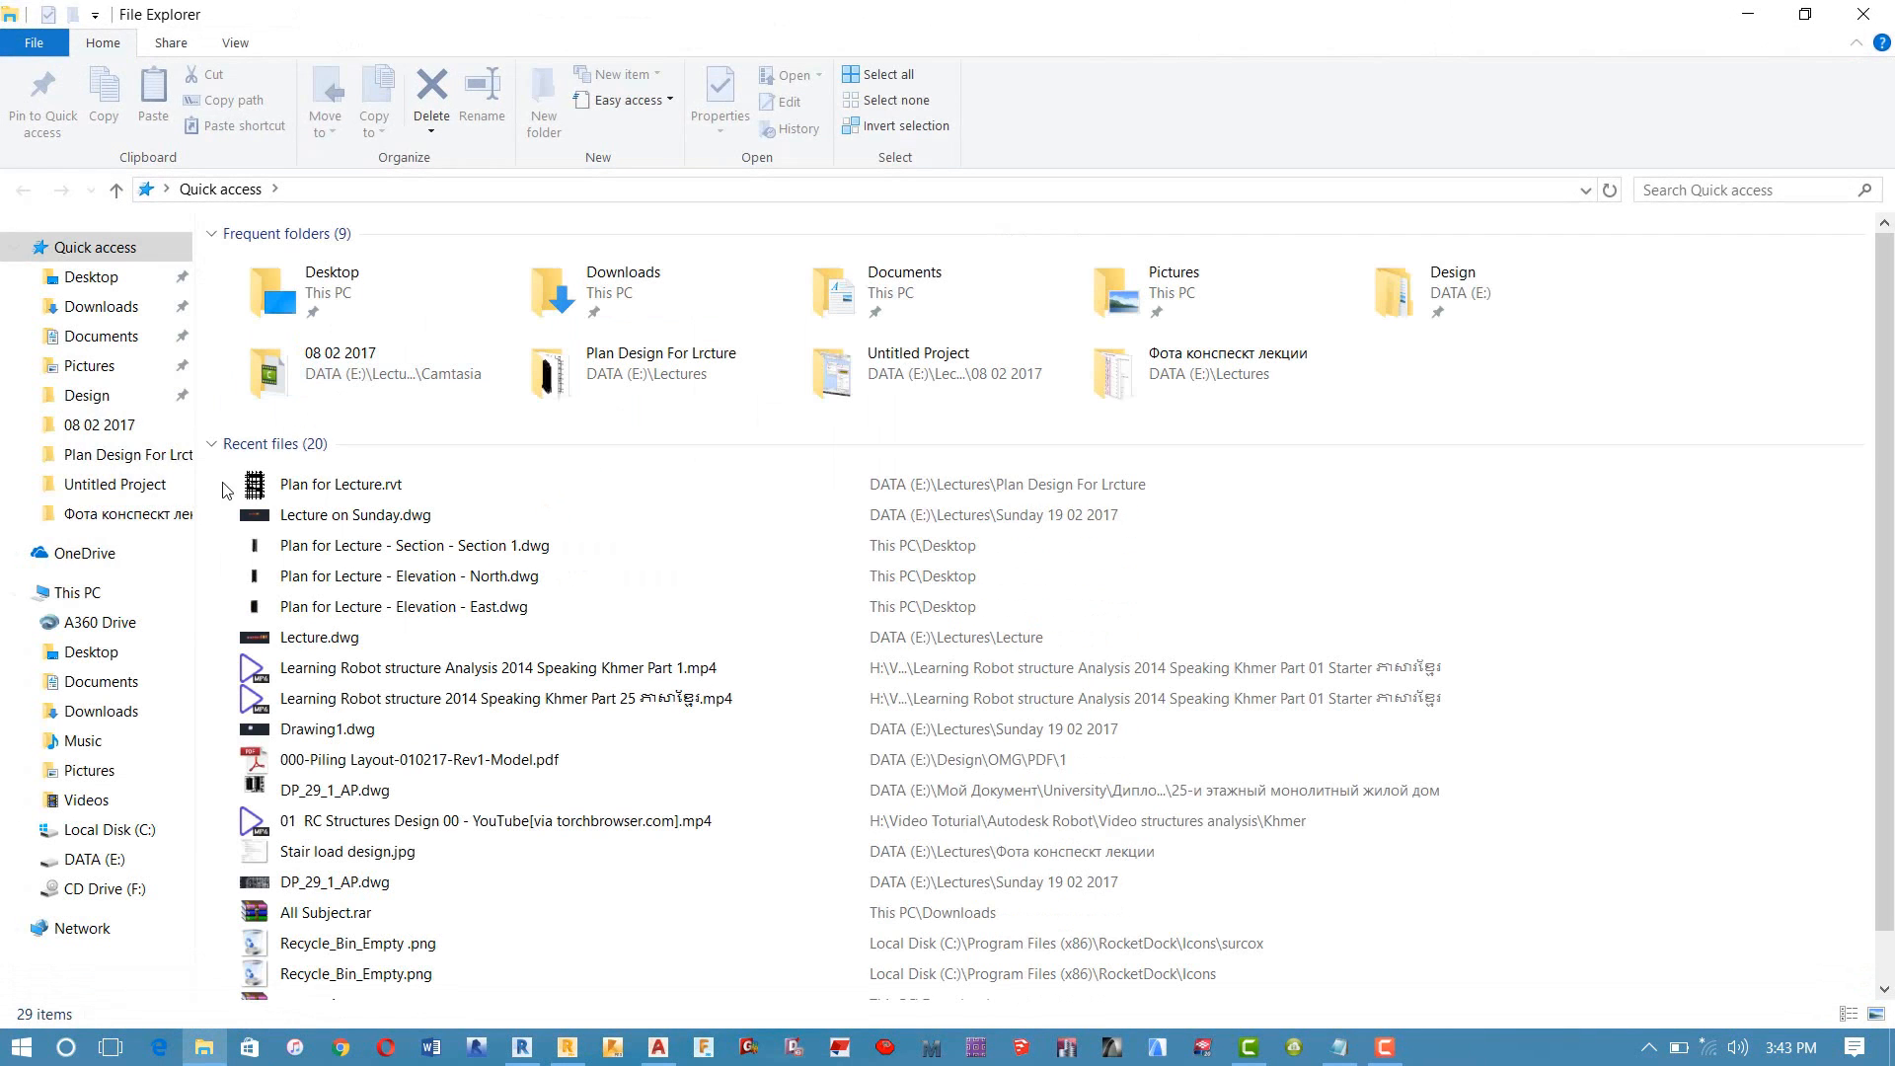
Step: Open Poisson.pdf from the Lectures folder on the DATA (E:) drive and read its Poisson's ratio formulas and materials table
{"action": "left_click", "coordinate": [92, 859]}
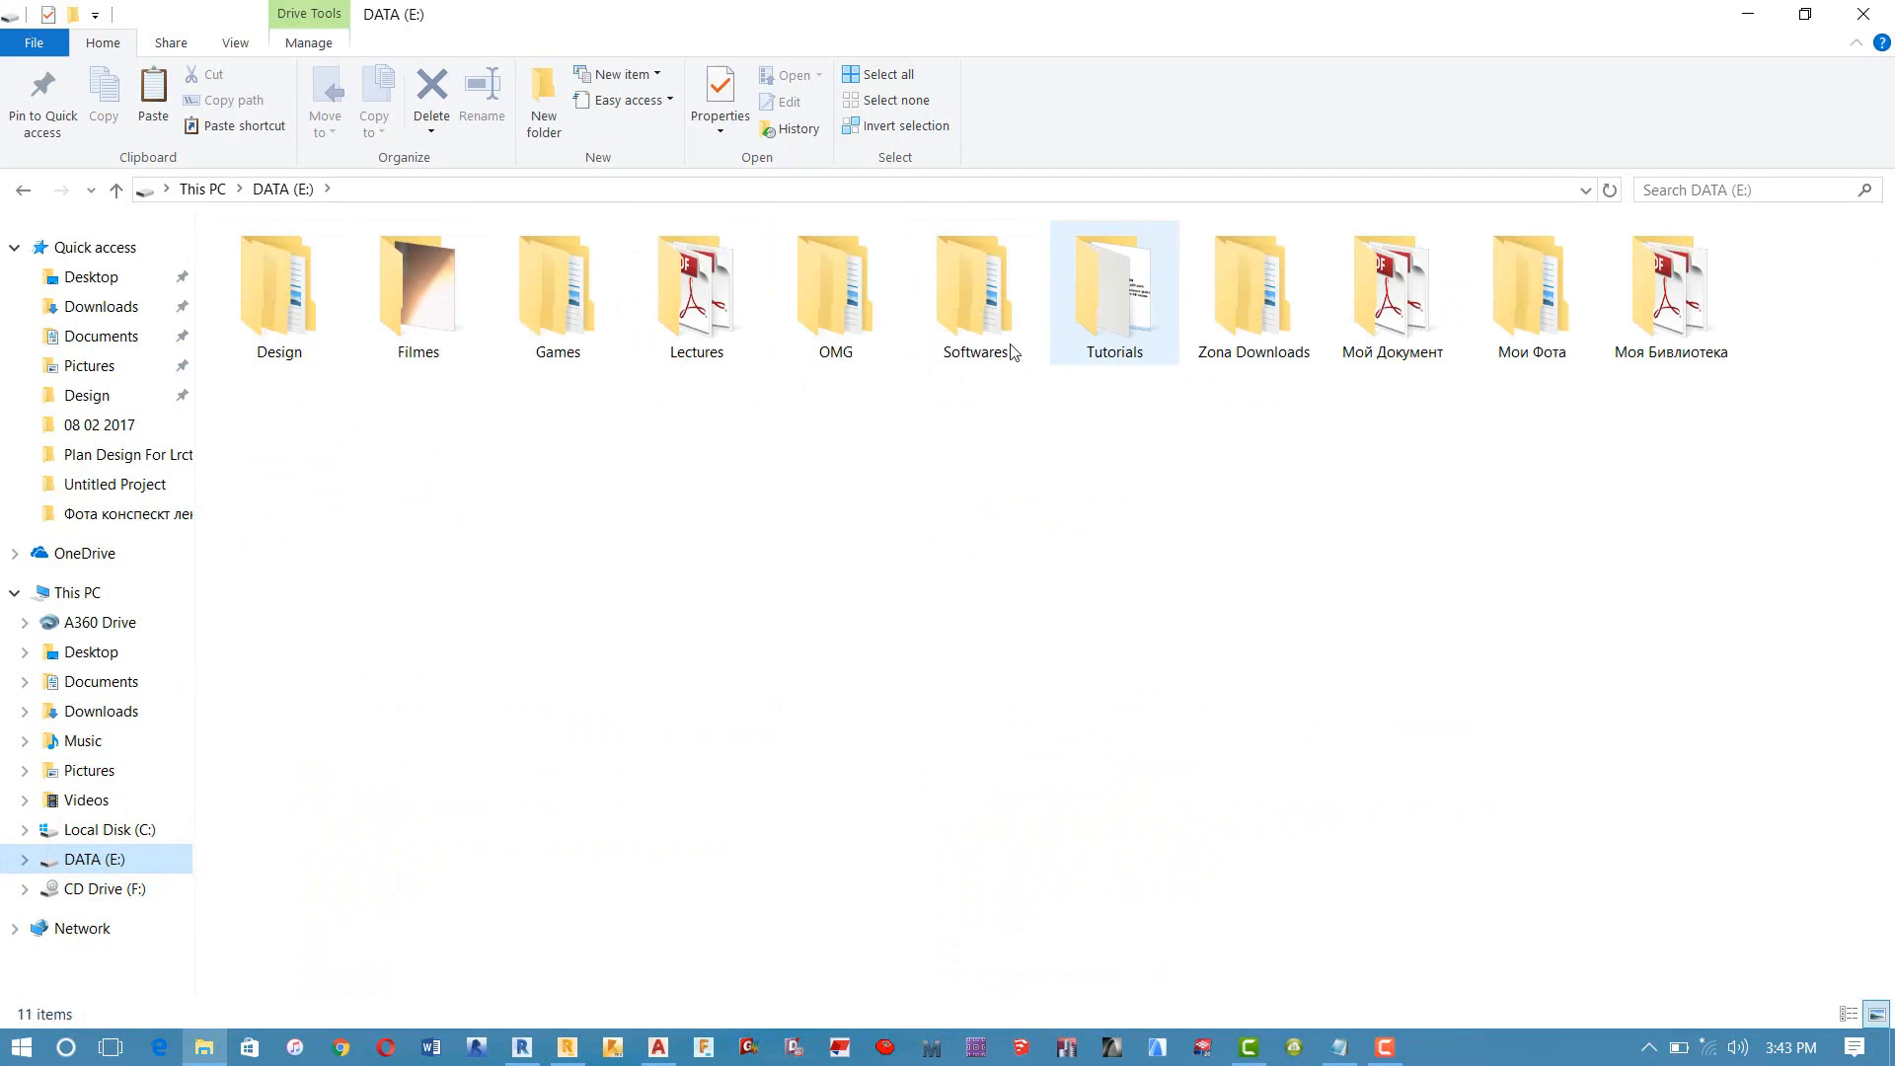
{"action": "double_click", "coordinate": [735, 278]}
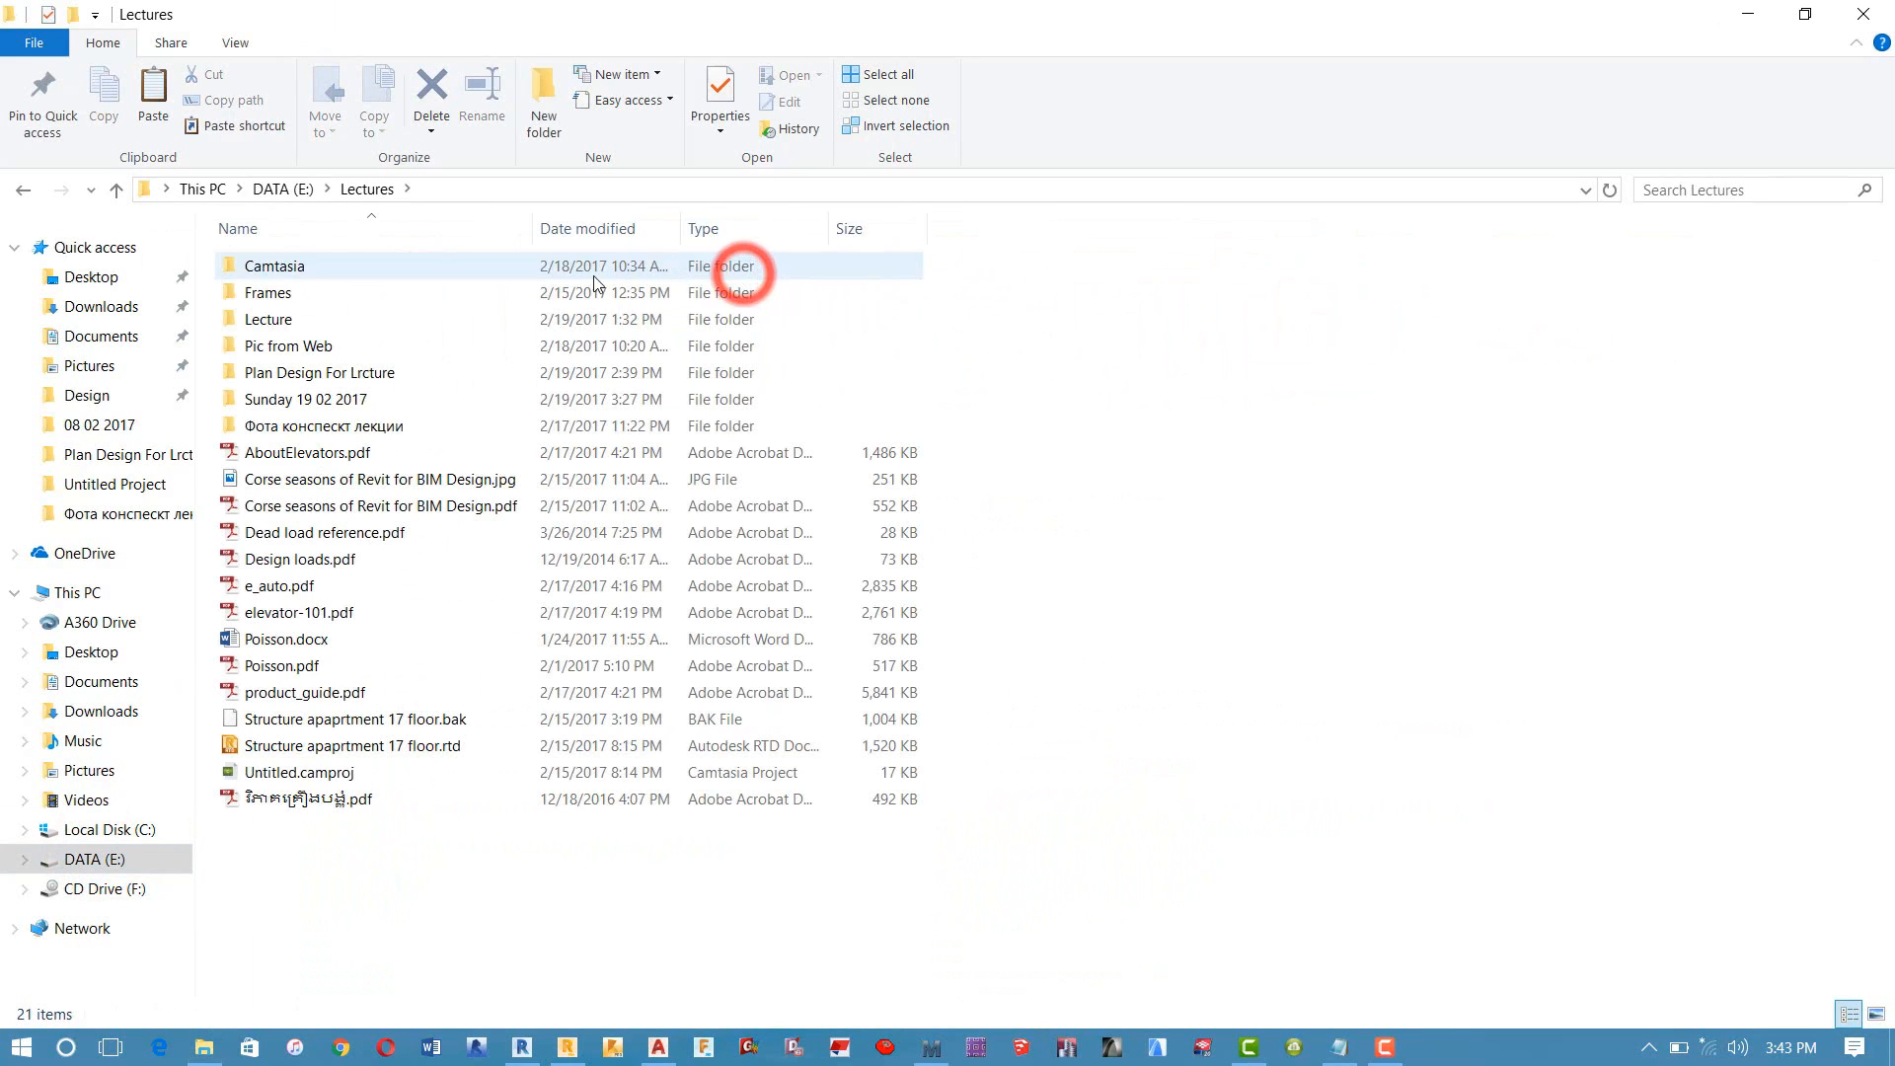
{"action": "left_click", "coordinate": [463, 319]}
{"action": "double_click", "coordinate": [464, 319]}
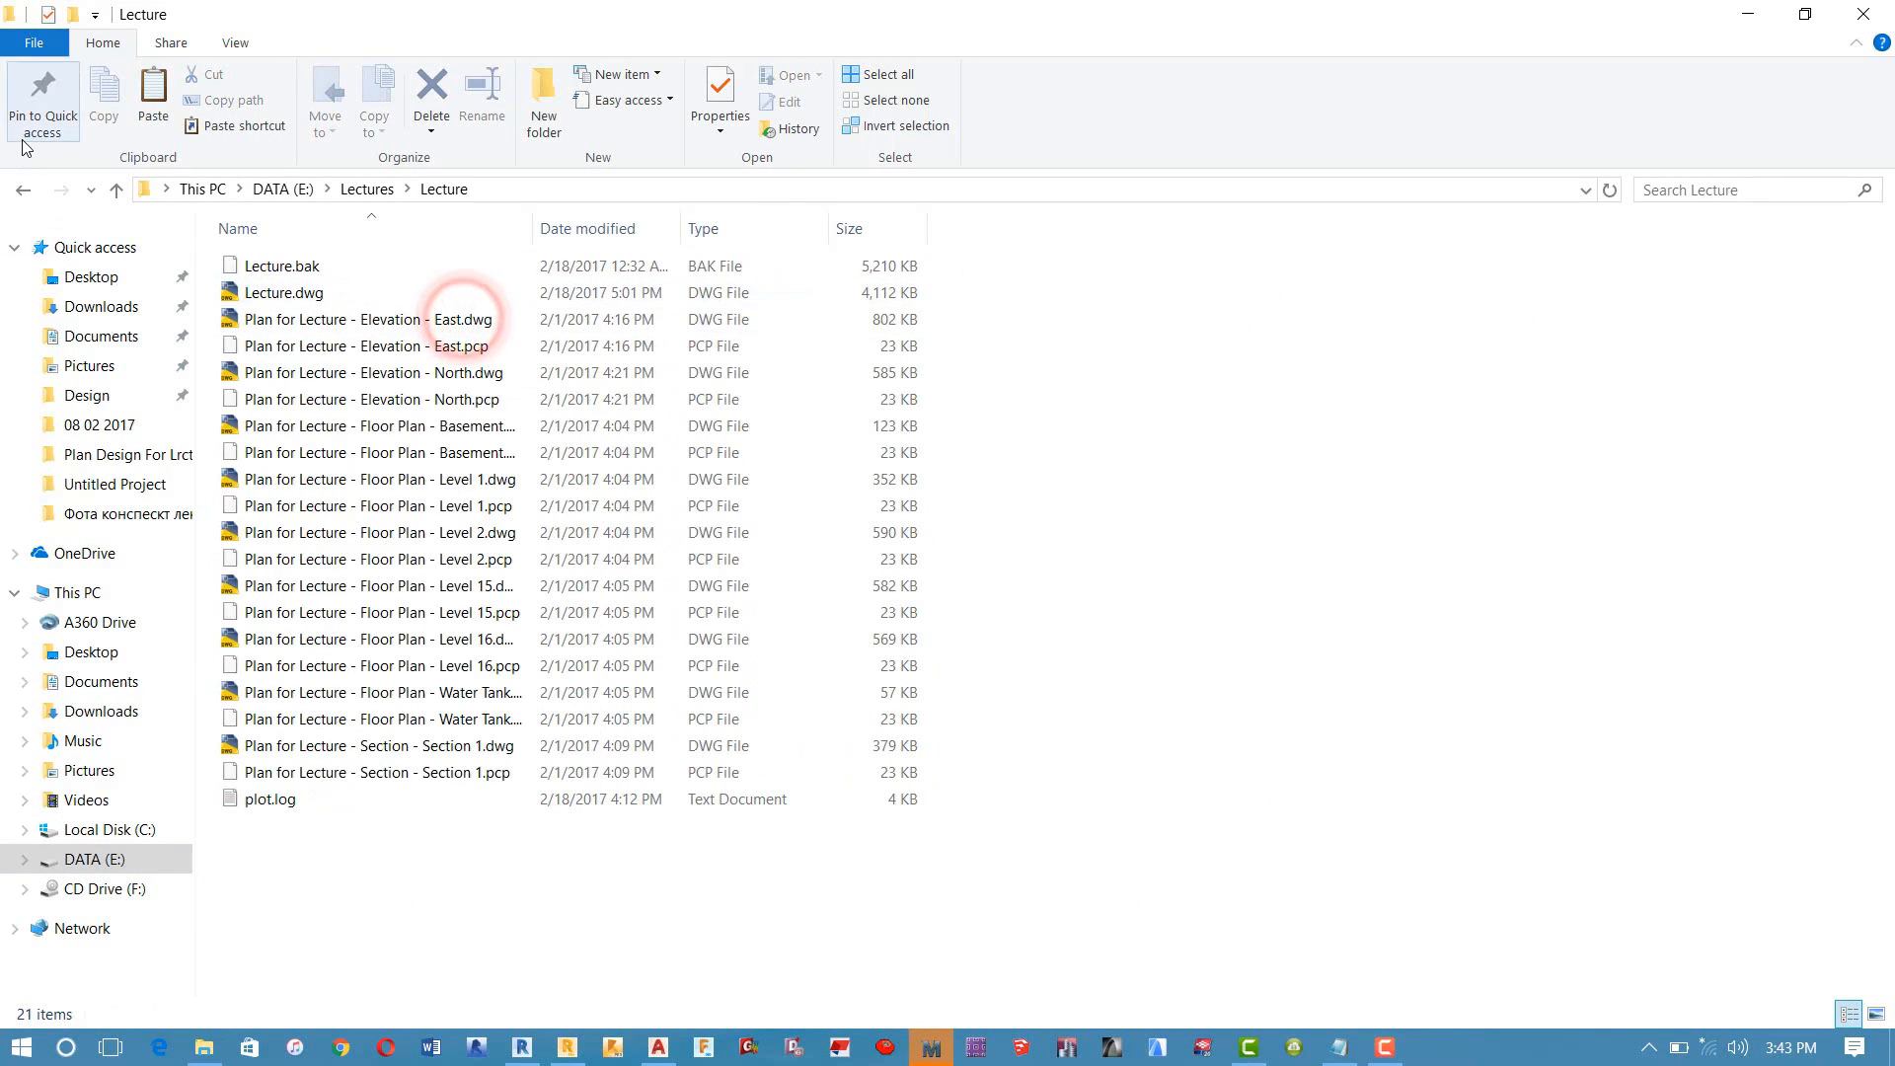
{"action": "left_click", "coordinate": [24, 190]}
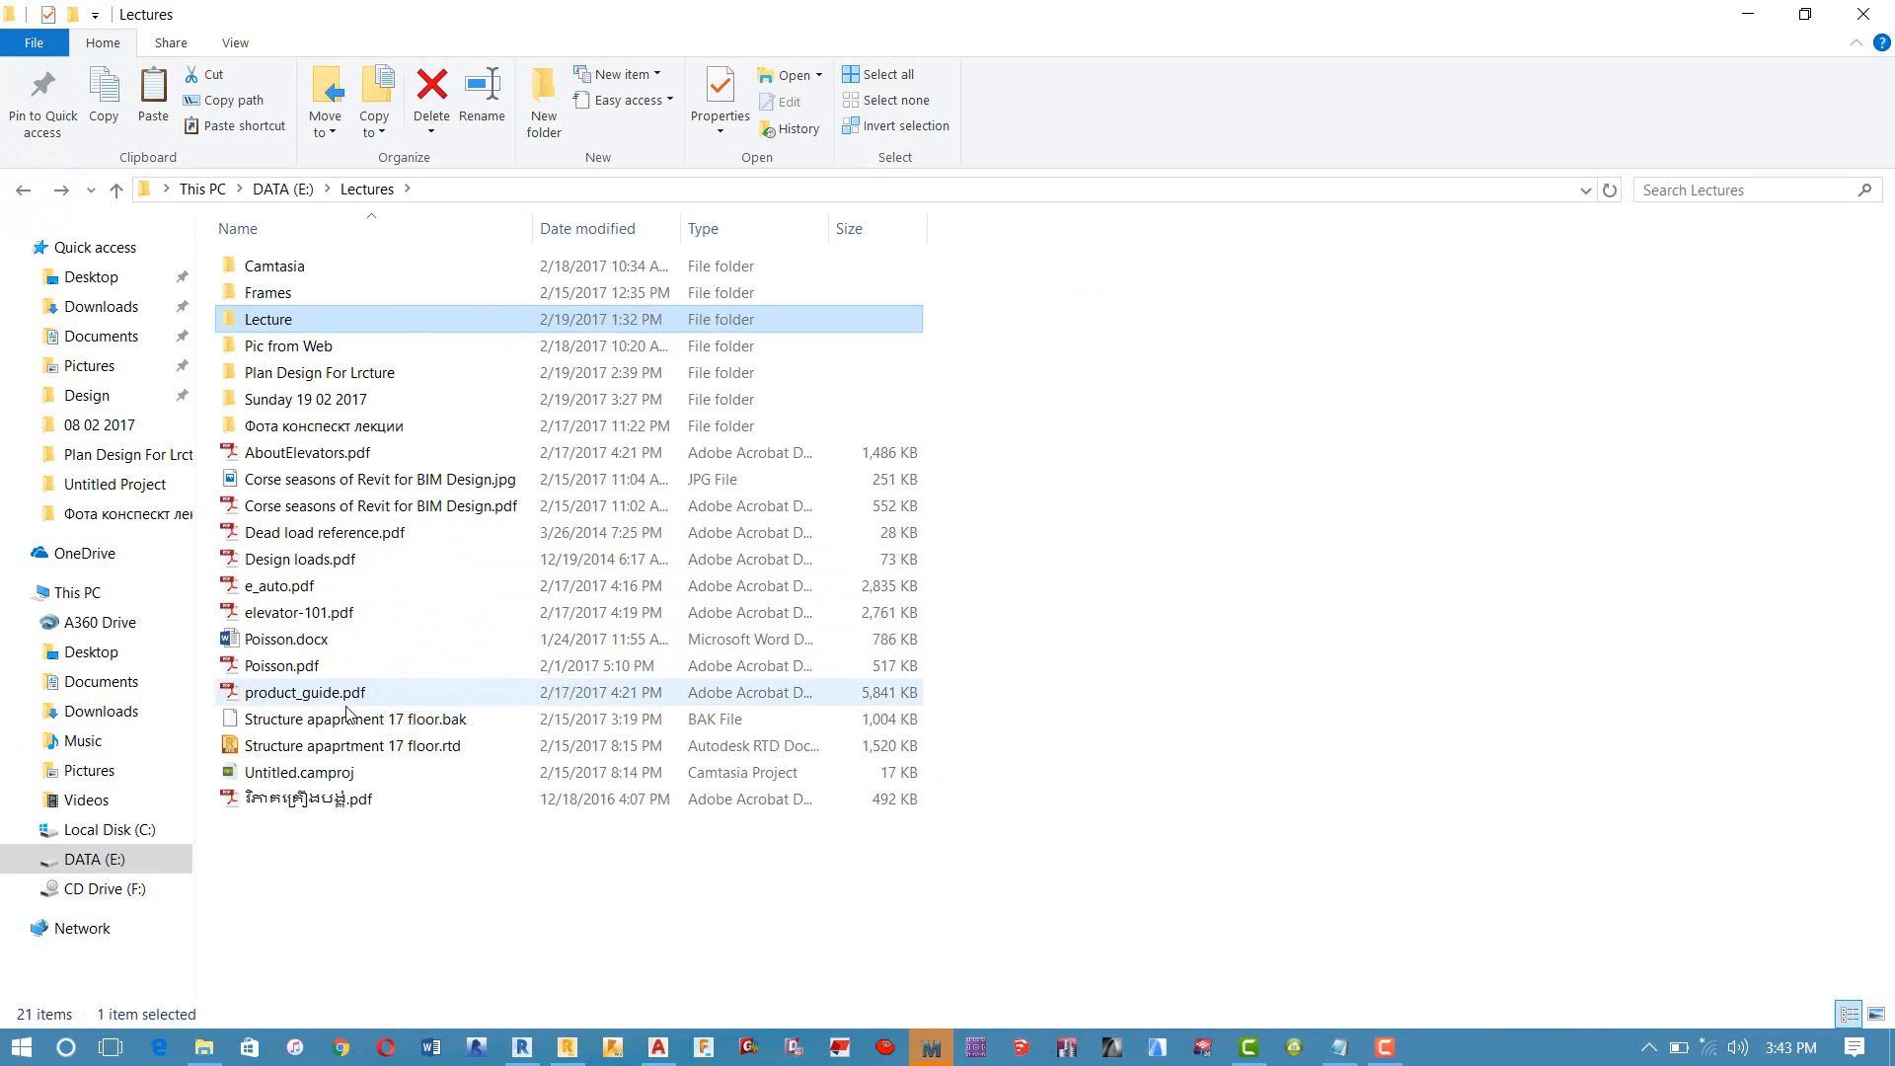
{"action": "left_click", "coordinate": [327, 665]}
{"action": "double_click", "coordinate": [363, 660]}
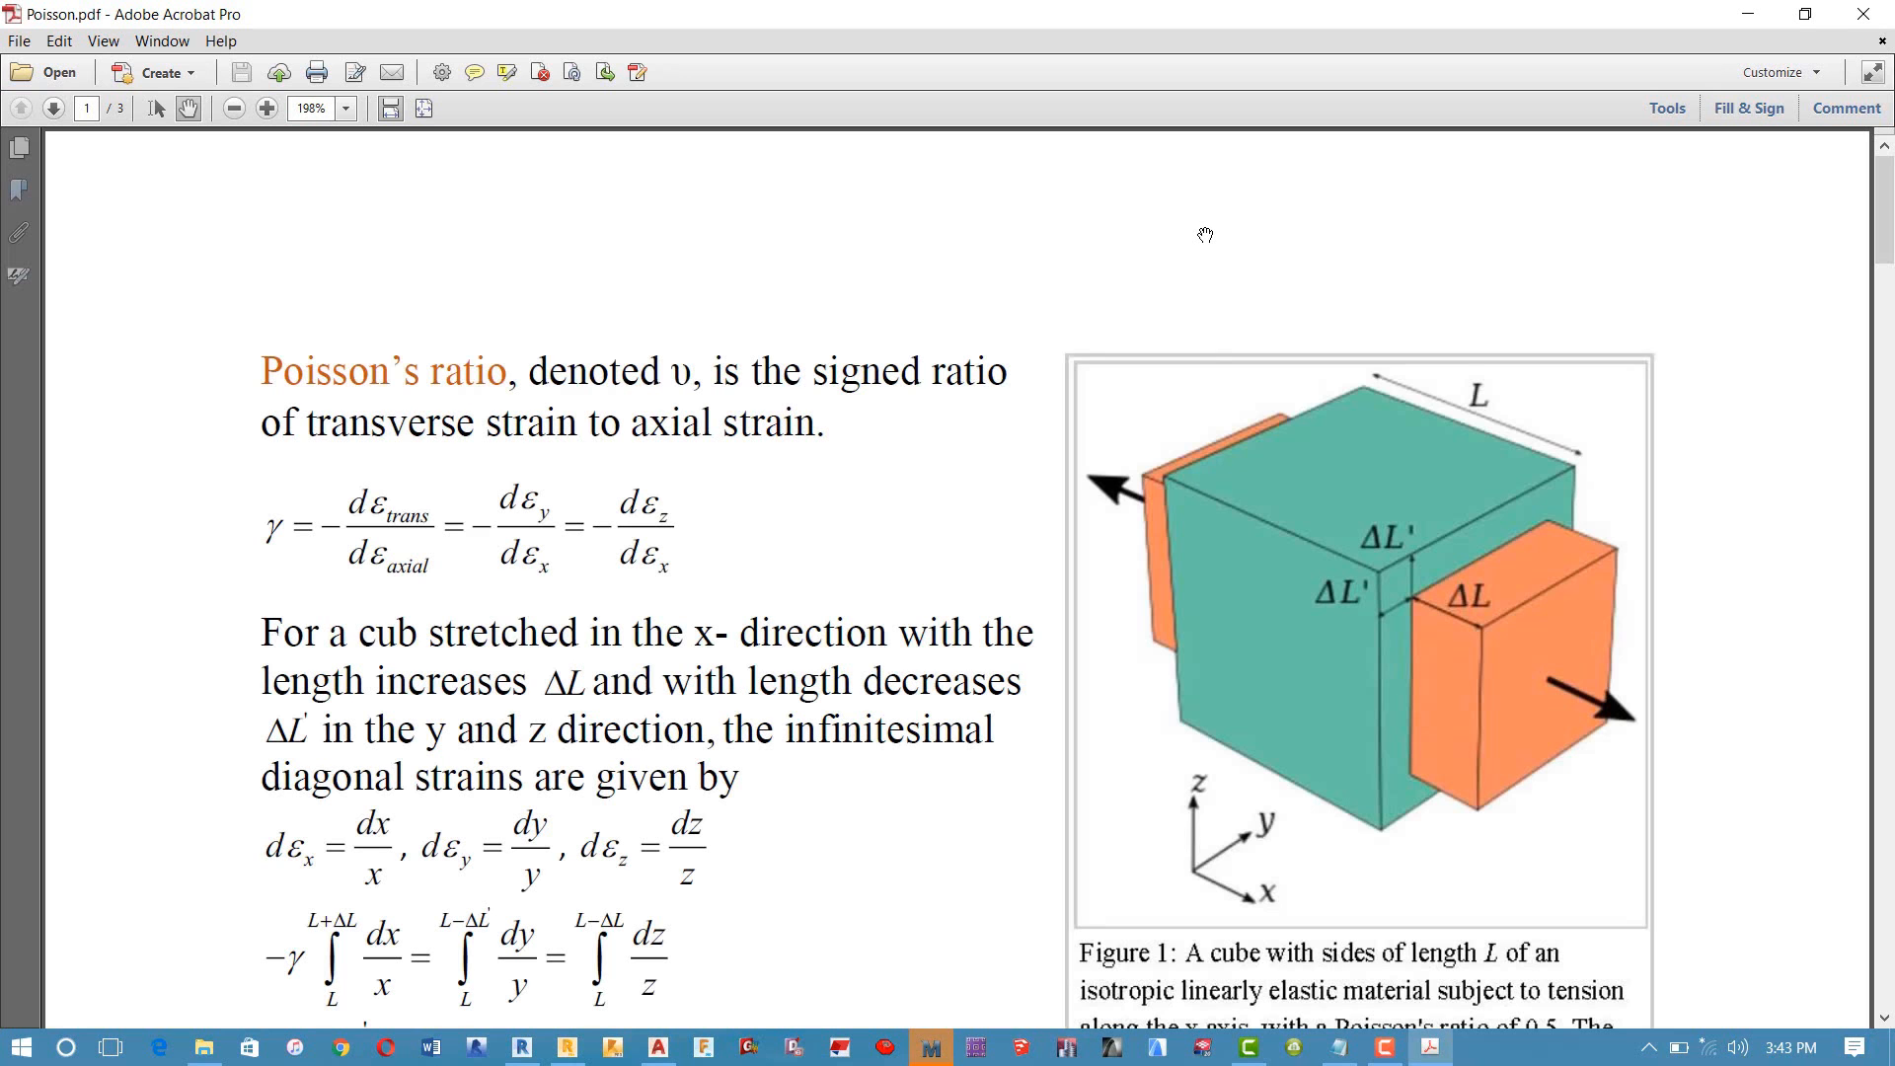
{"action": "scroll", "coordinate": [1212, 277], "scroll_direction": "down", "scroll_amount": 15}
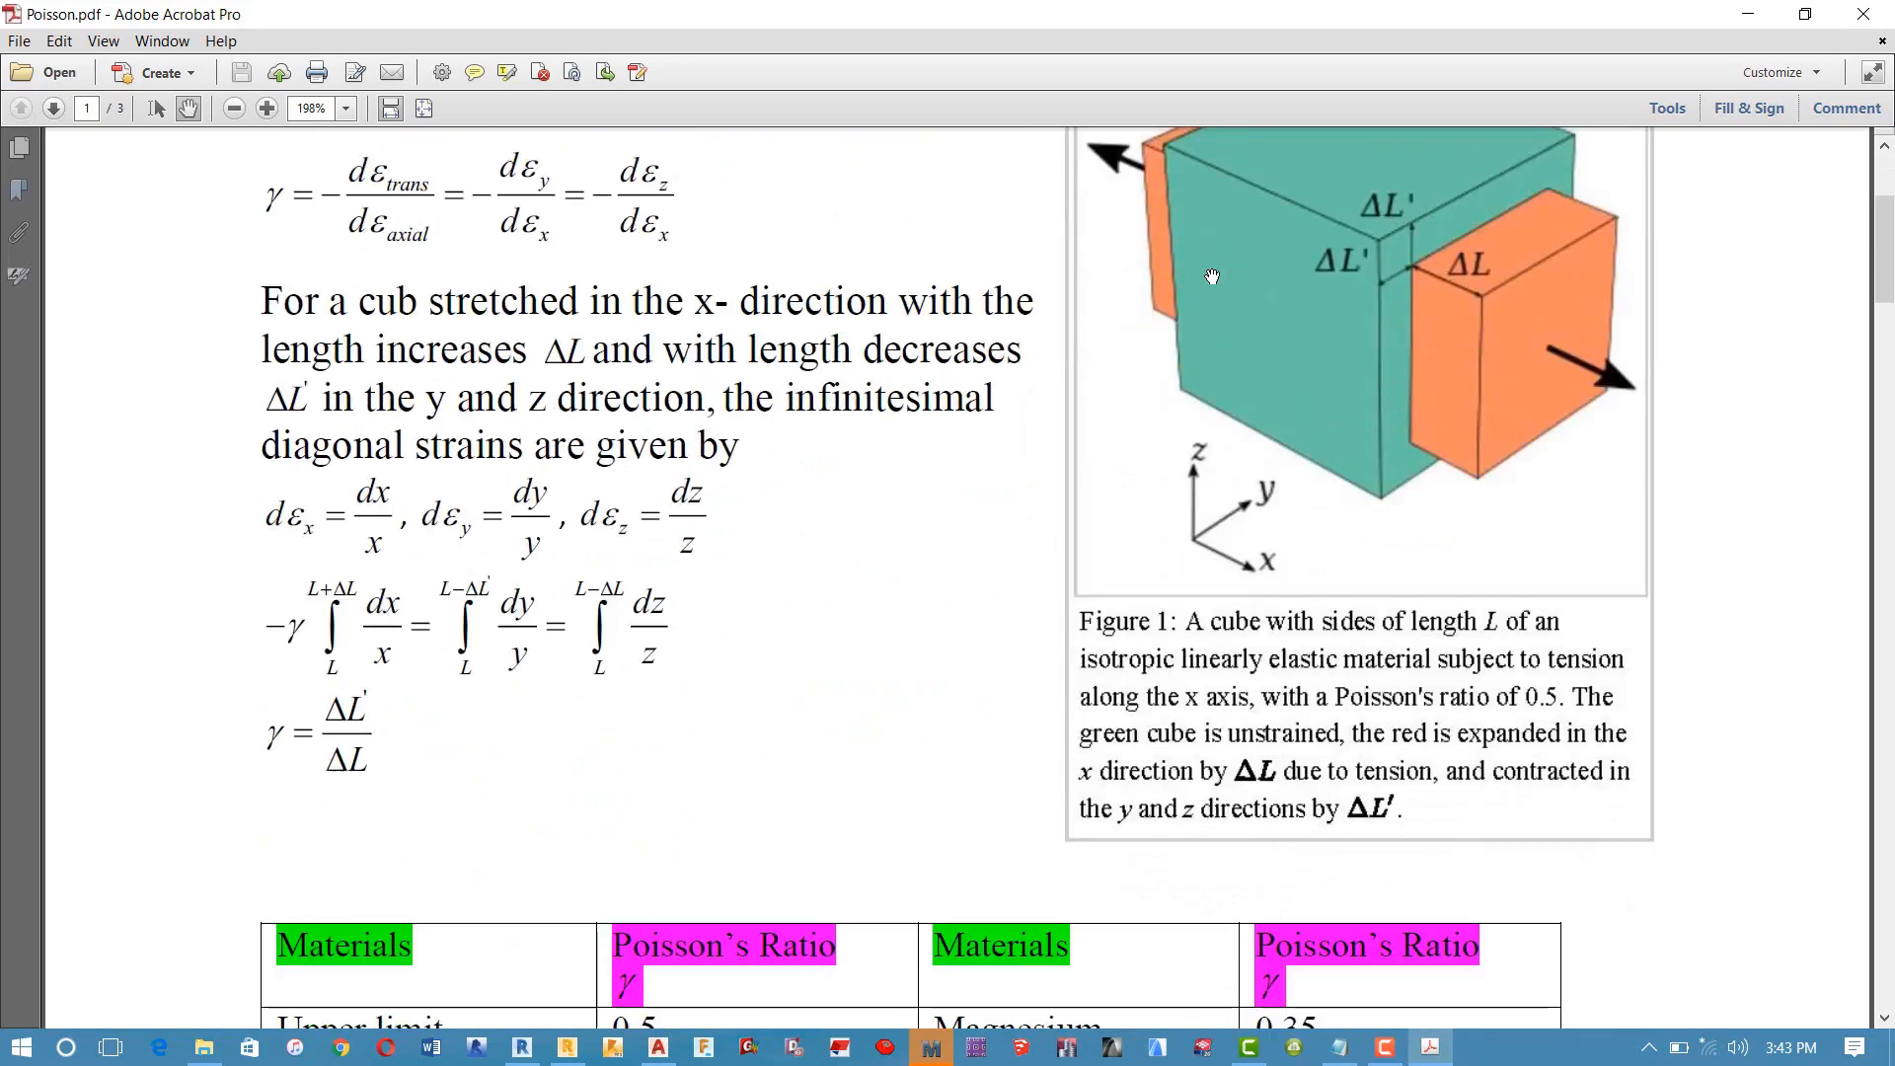
{"action": "scroll", "coordinate": [1526, 144], "scroll_direction": "up", "scroll_amount": 5}
{"action": "scroll", "coordinate": [1527, 144], "scroll_direction": "up", "scroll_amount": 10}
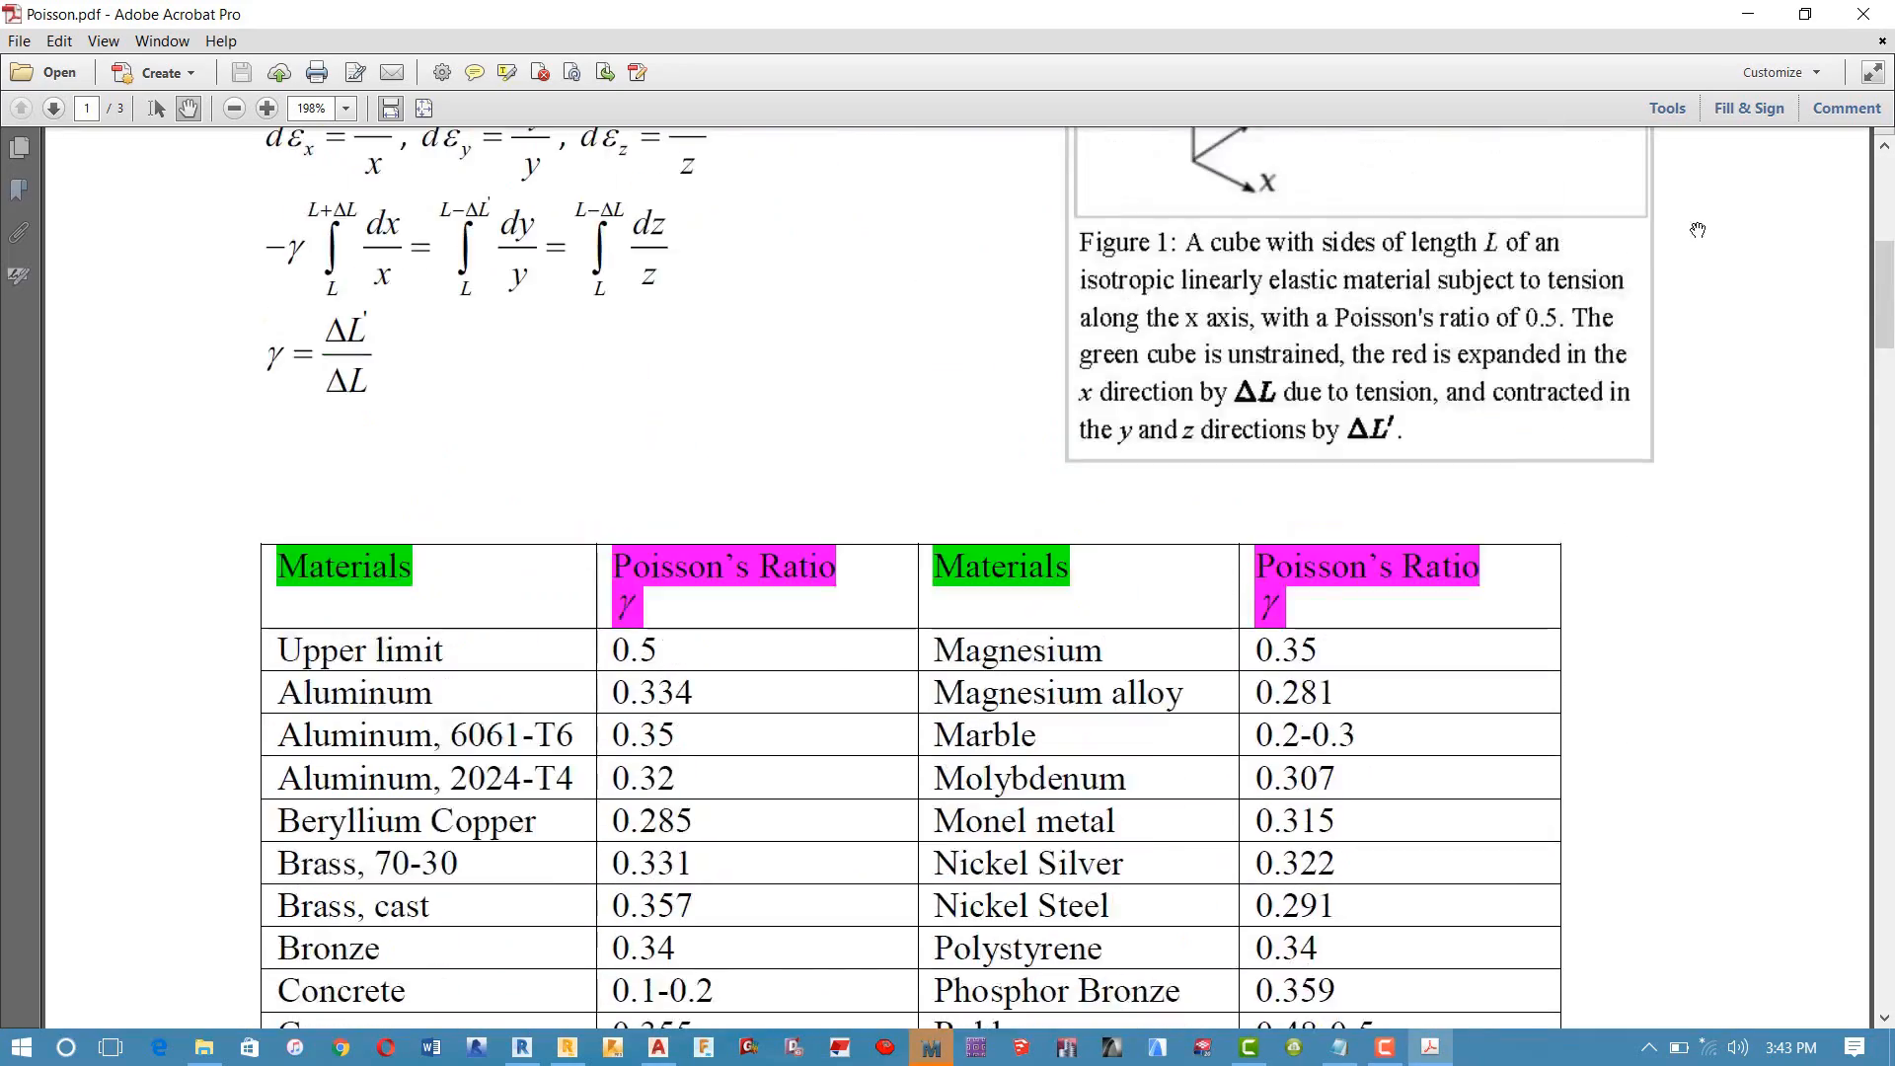
Step: Switch to Autodesk Robot Structural Analysis and start a new Shell Design project
{"action": "left_click", "coordinate": [1764, 16]}
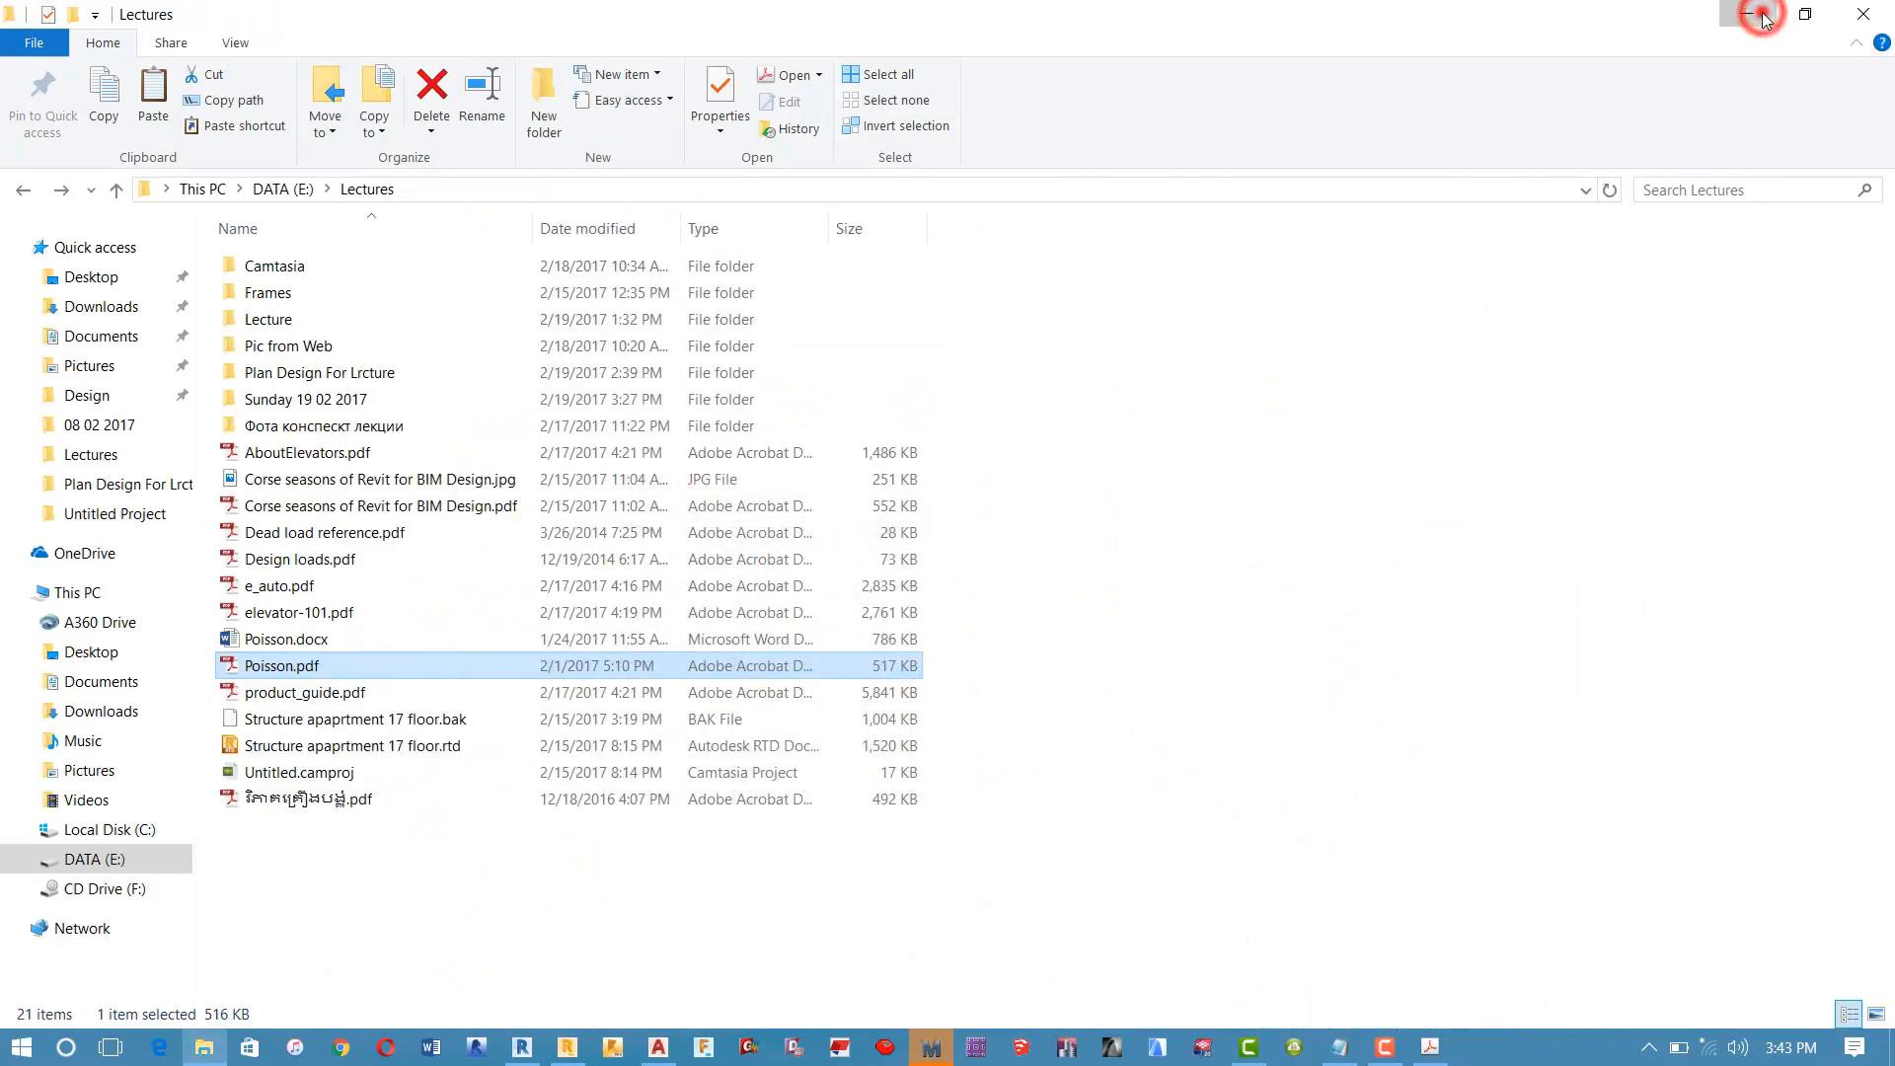
{"action": "left_click", "coordinate": [1756, 14]}
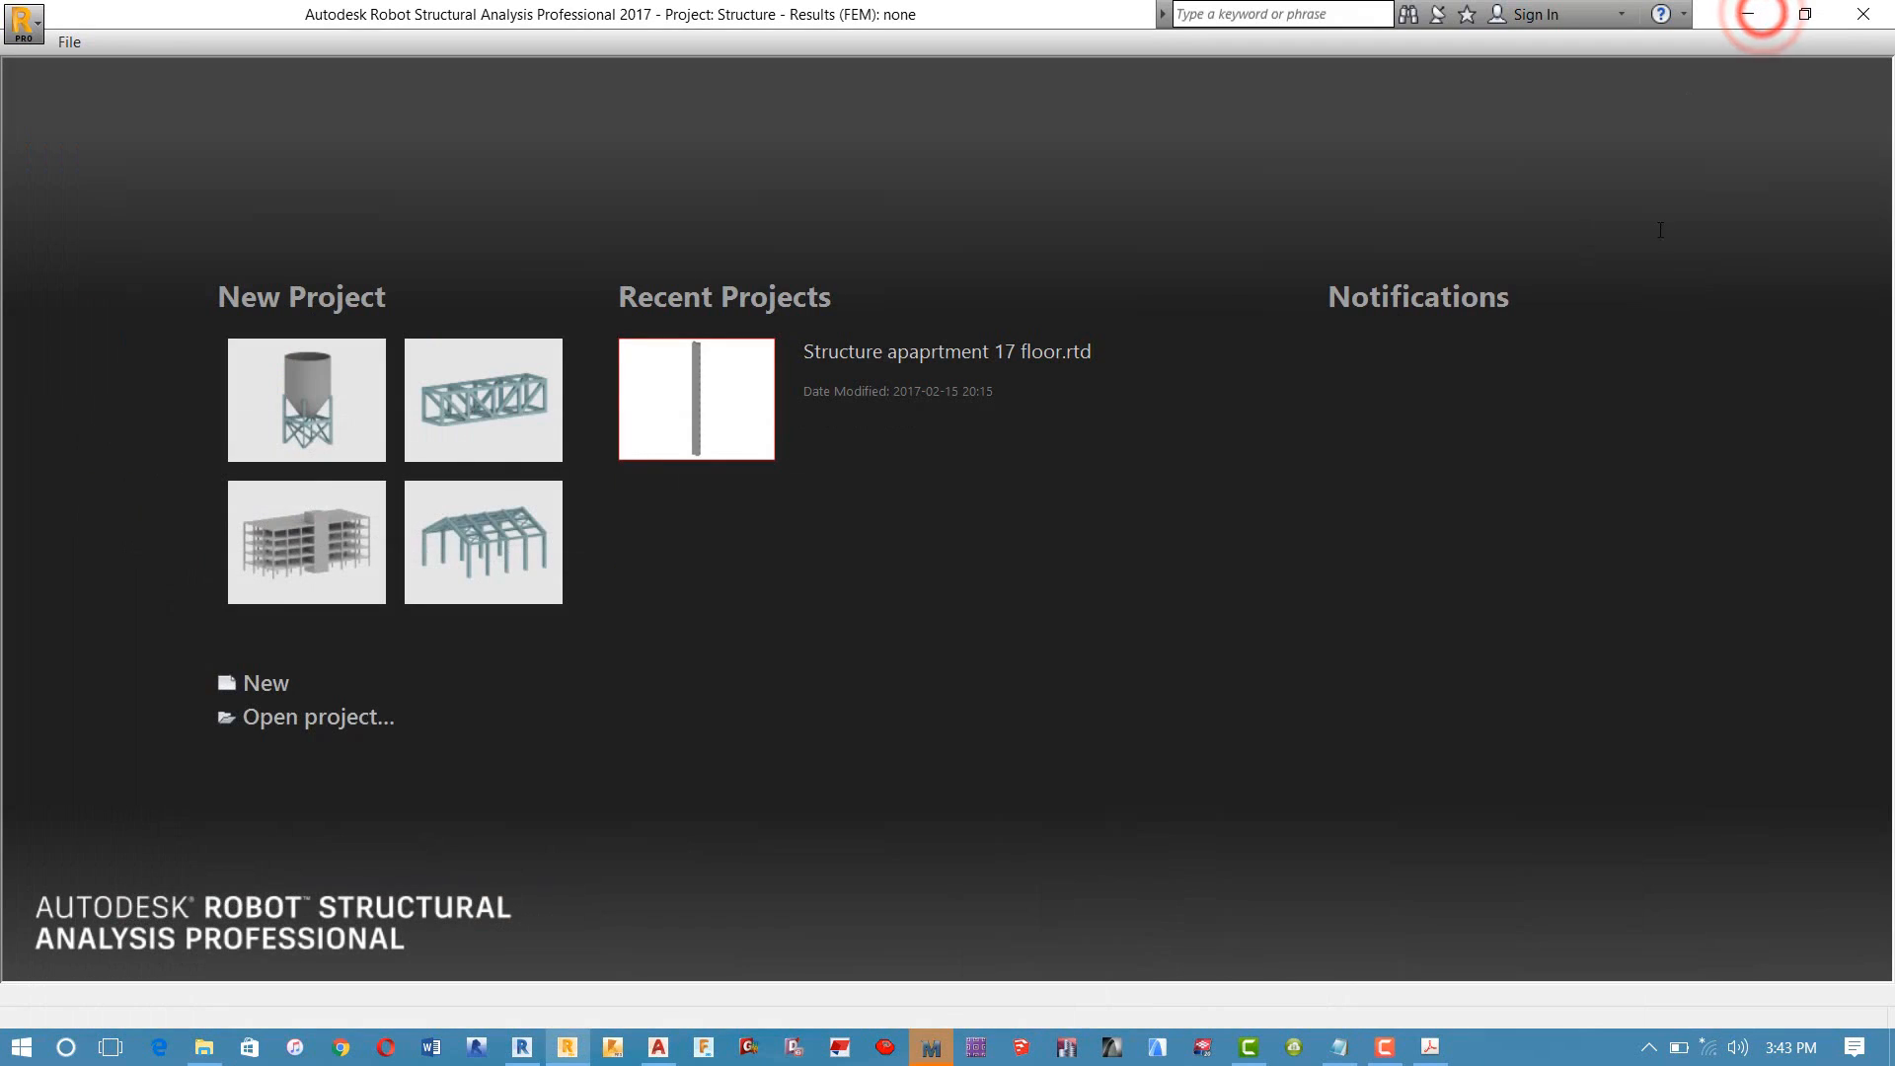
{"action": "left_click", "coordinate": [312, 425]}
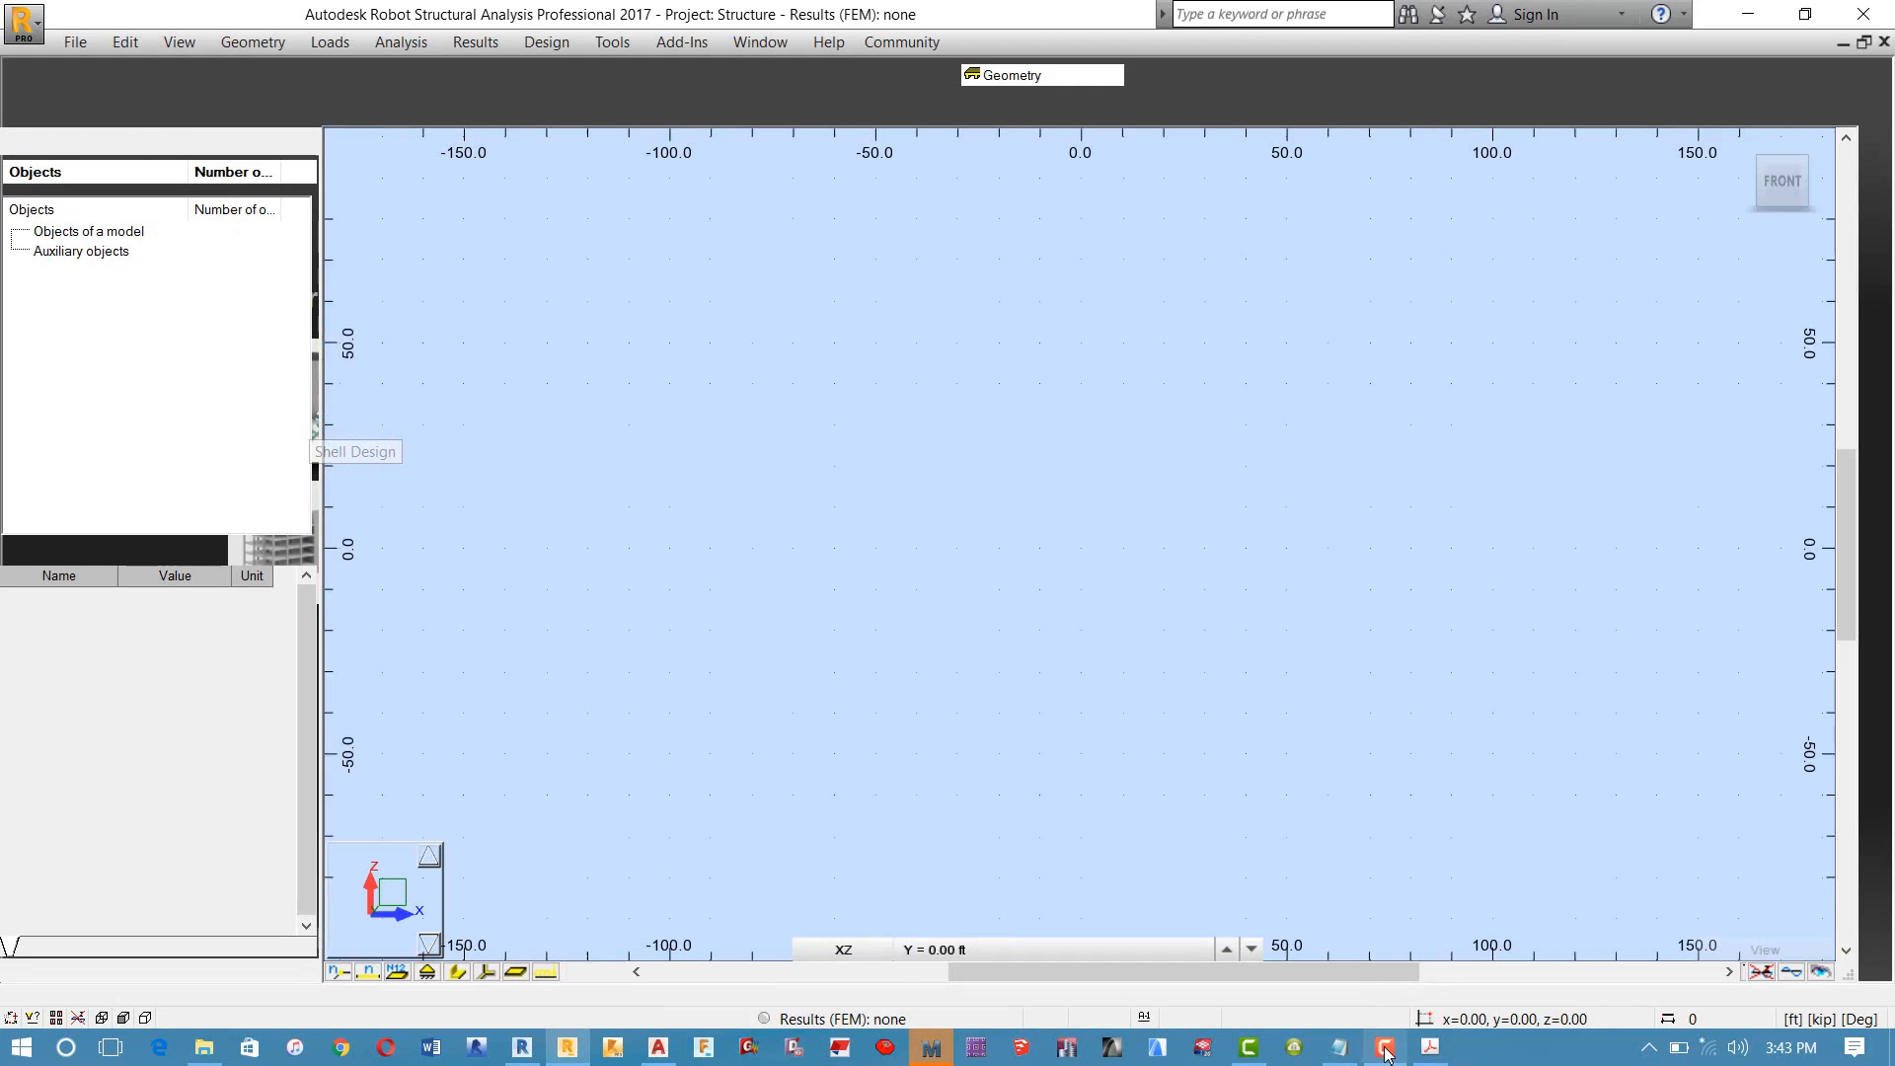
{"action": "left_click", "coordinate": [1385, 1048]}
{"action": "left_click", "coordinate": [1385, 1048]}
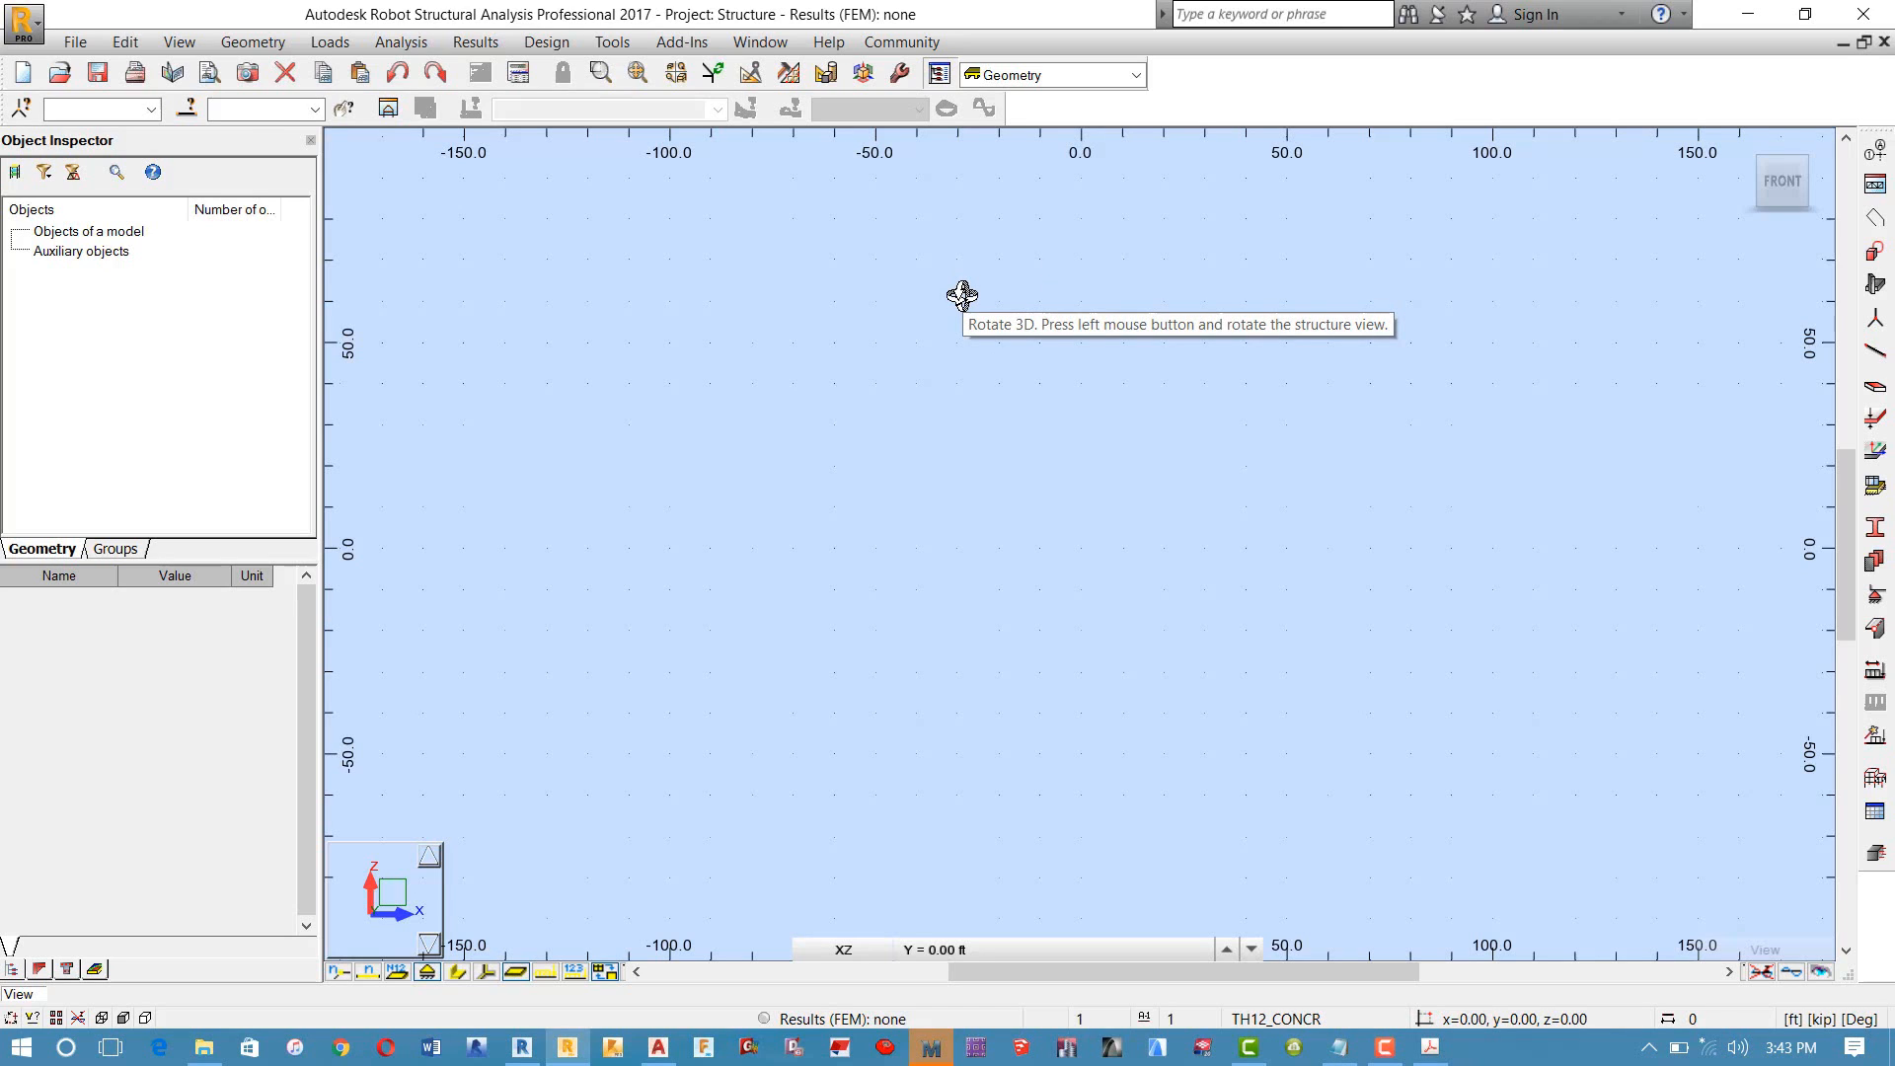
{"action": "left_click", "coordinate": [933, 1051]}
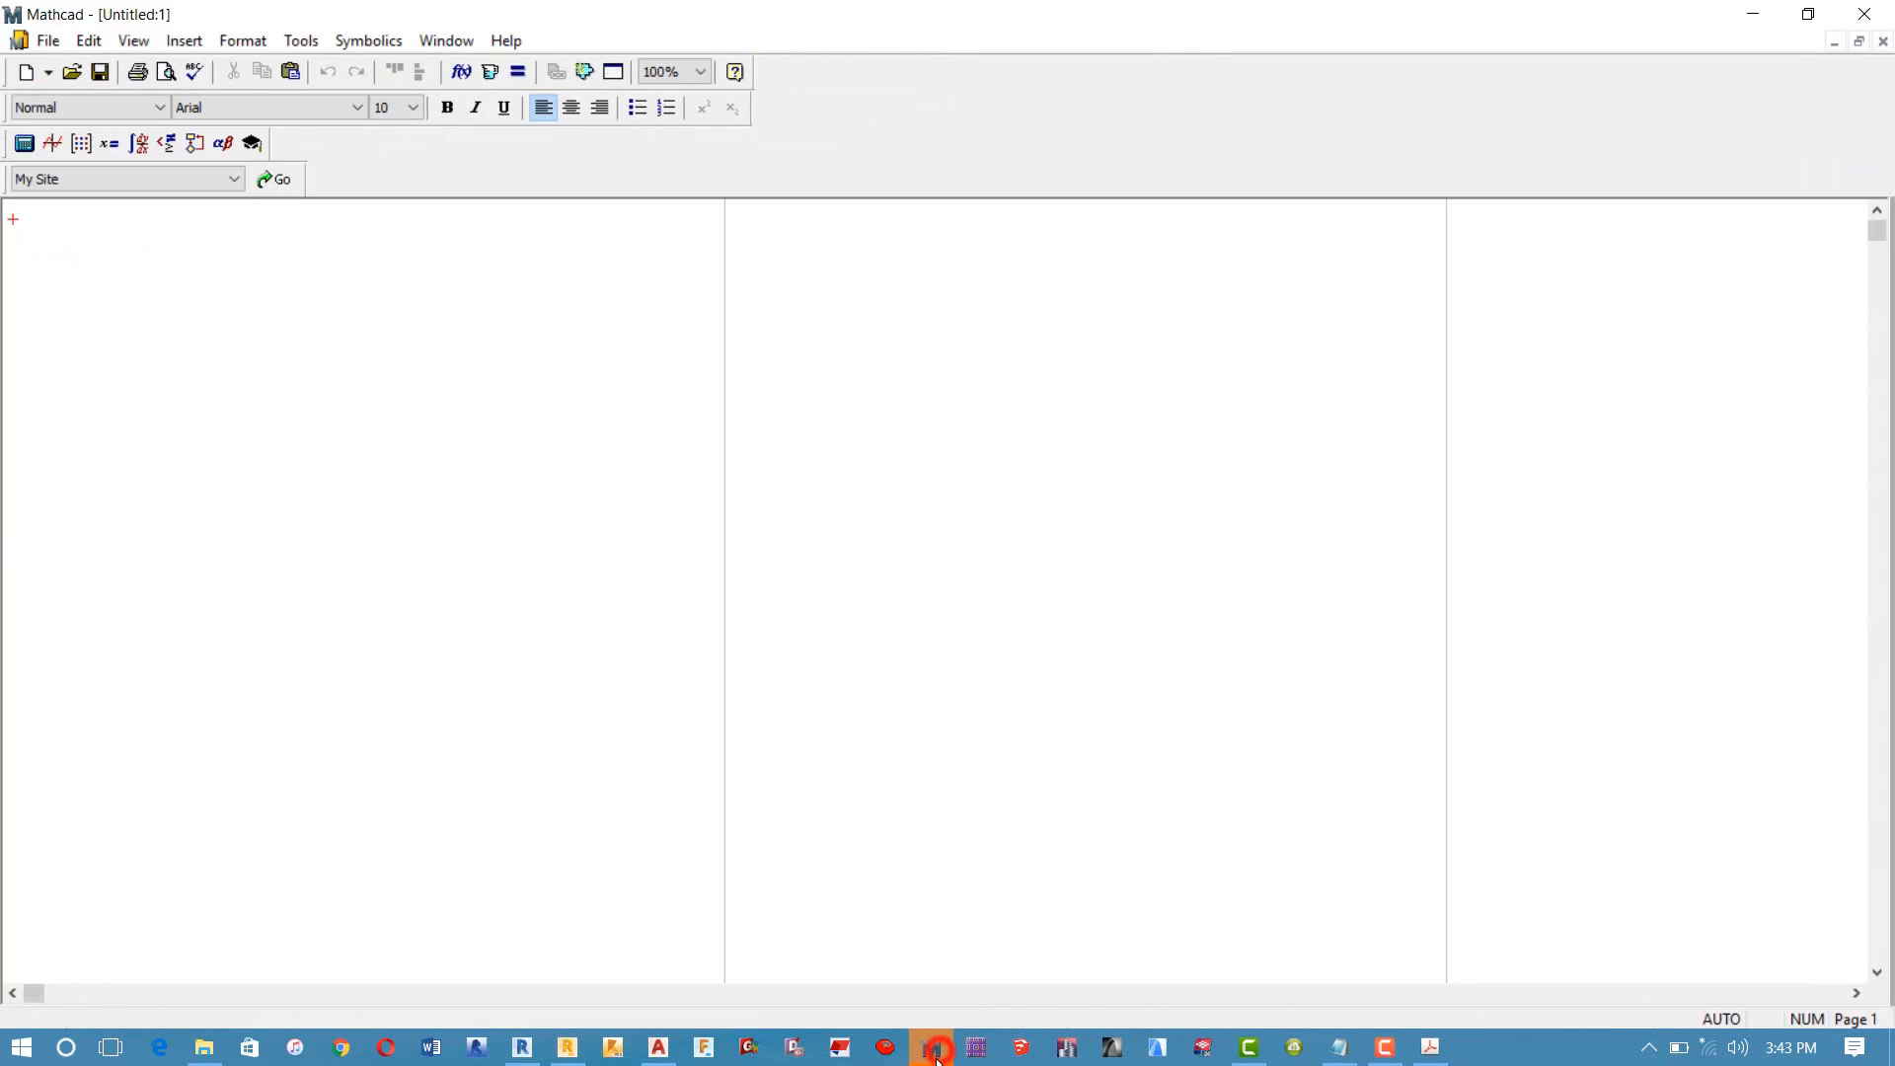
{"action": "left_click", "coordinate": [935, 1051]}
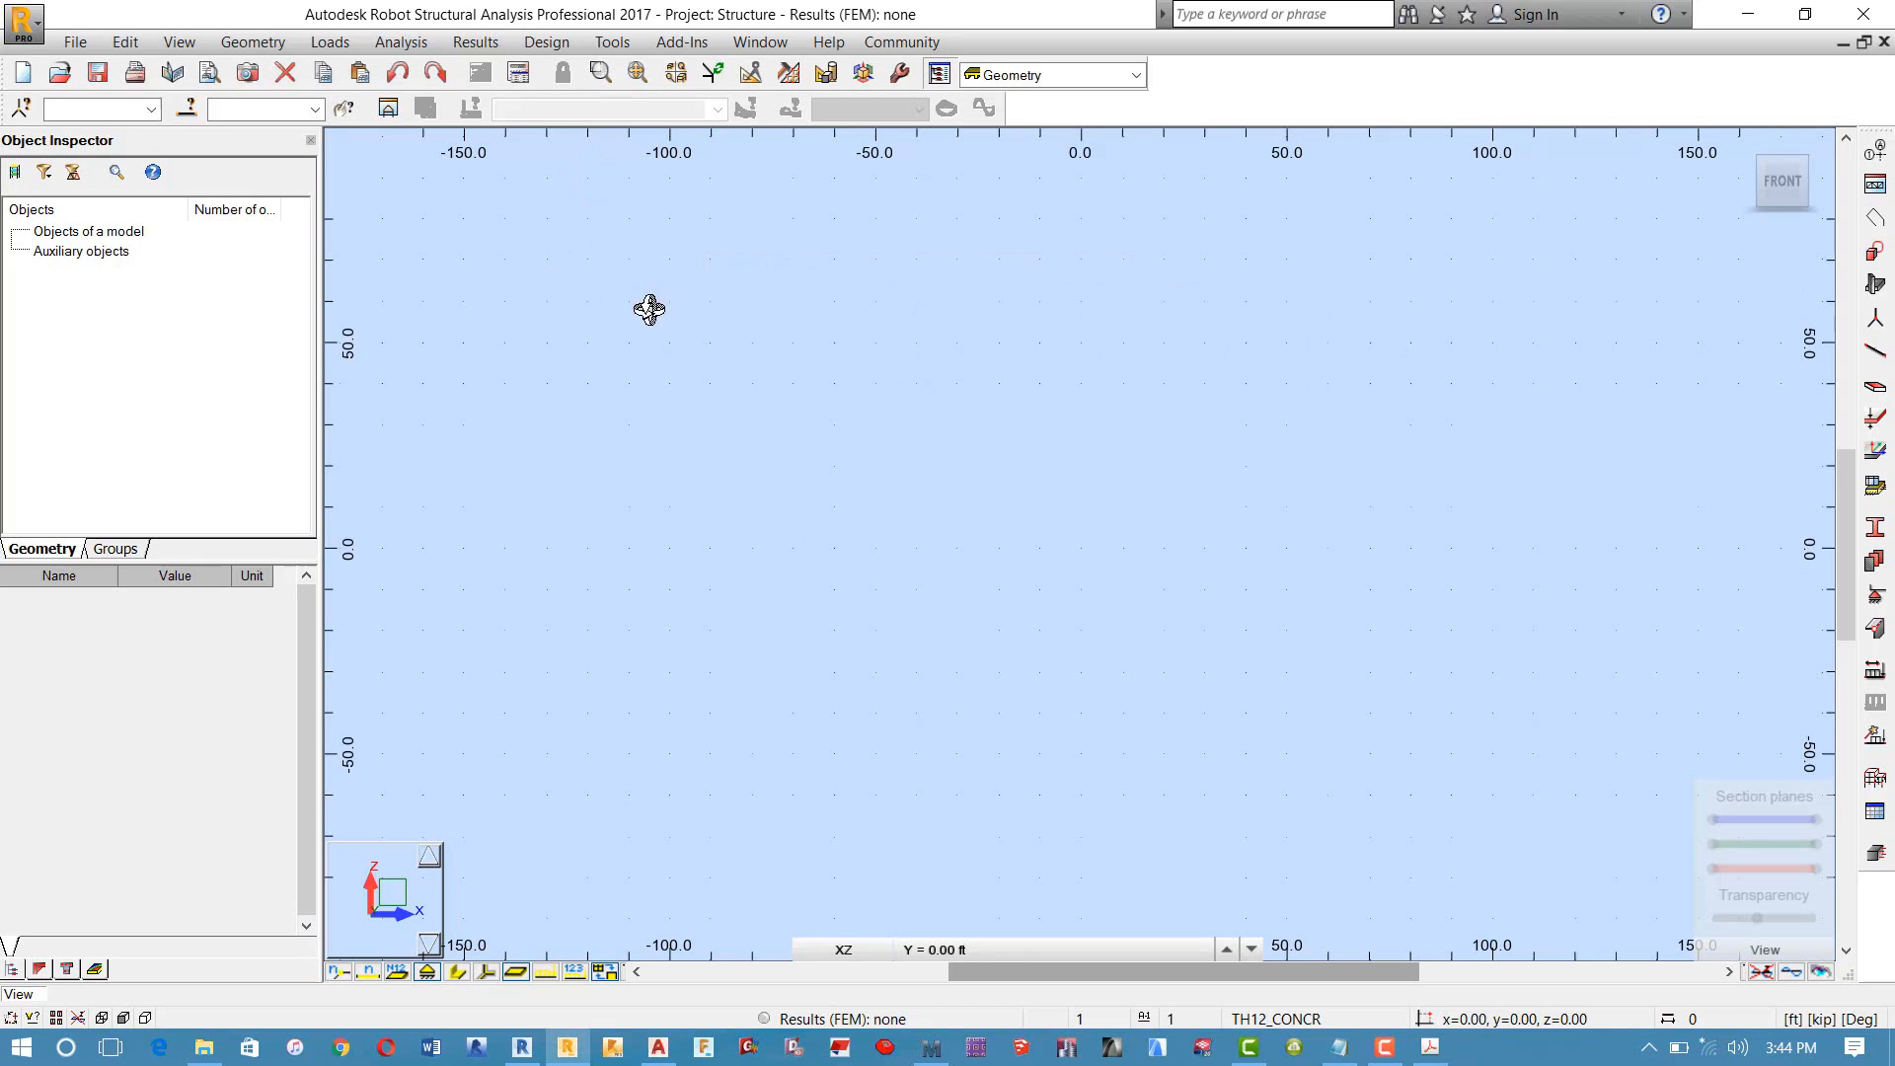
Step: Open the Job Preferences and change all default units and formats to metric
{"action": "left_click", "coordinate": [604, 44]}
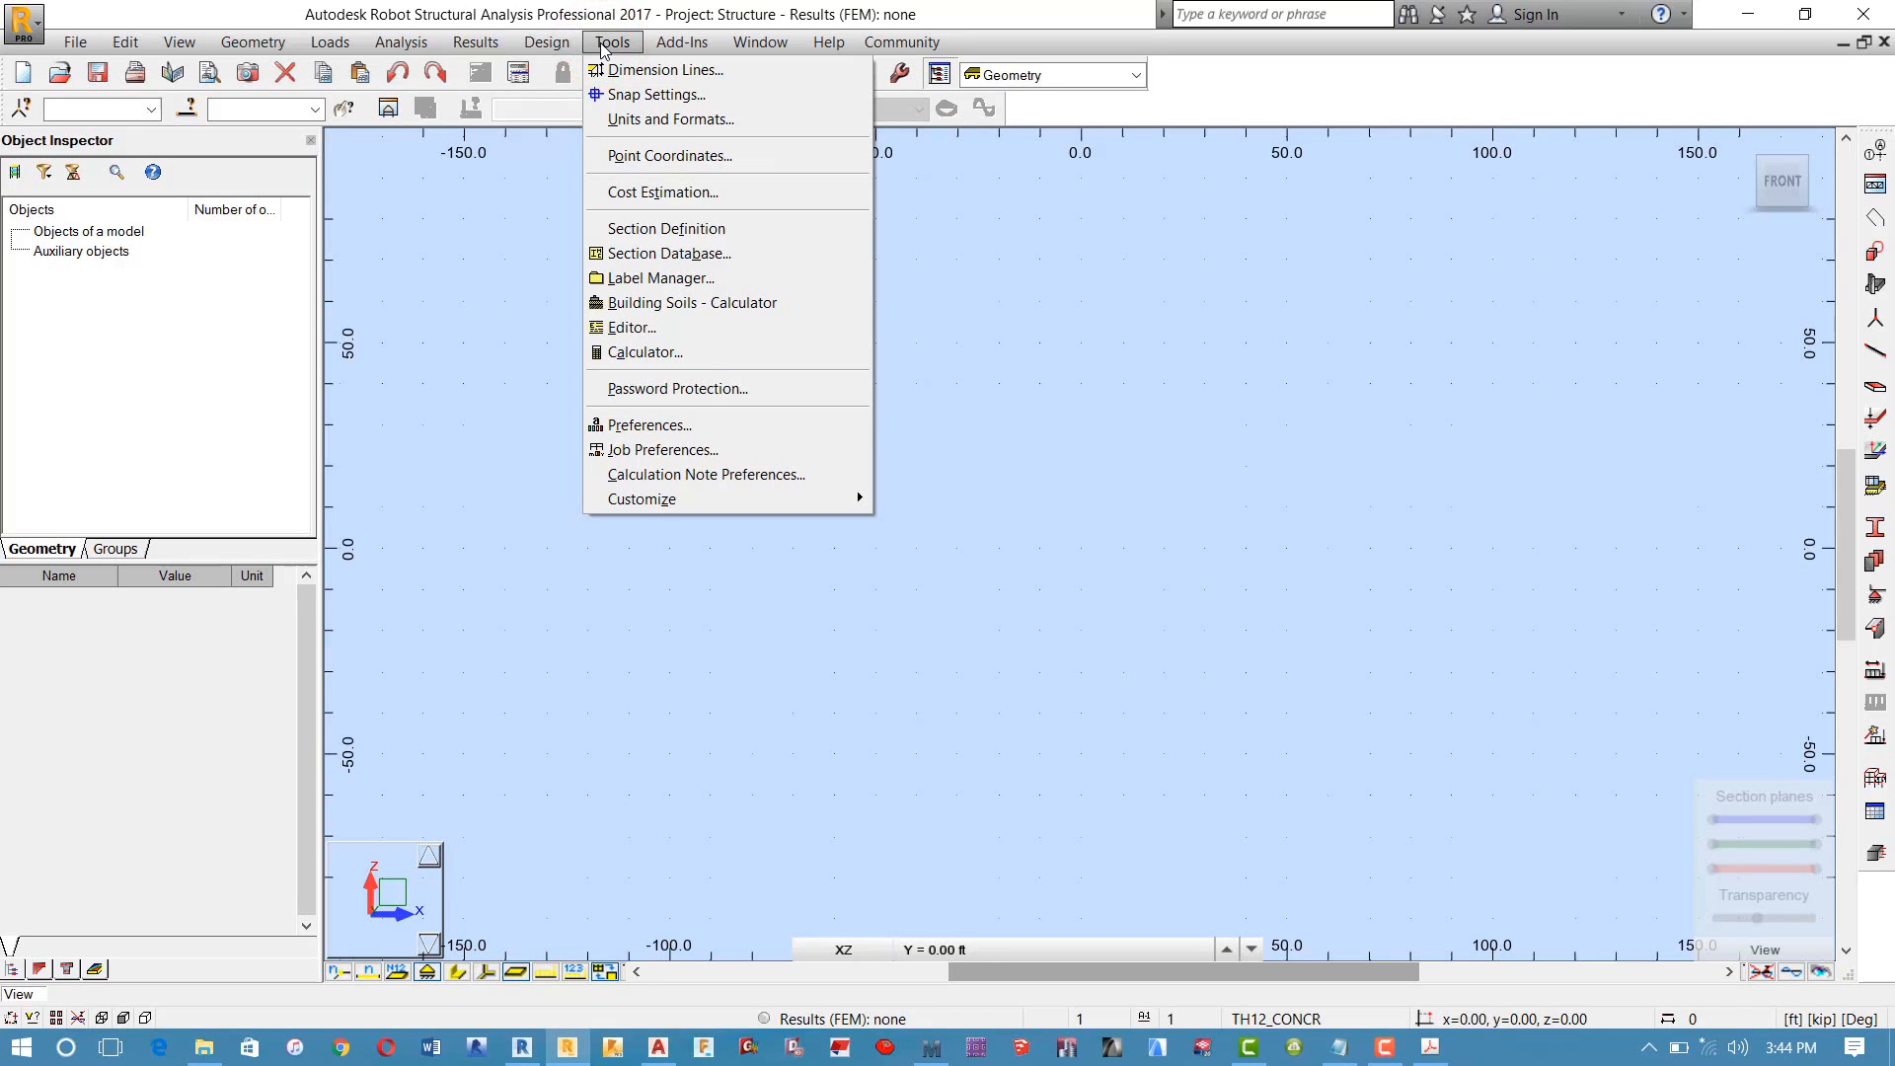
{"action": "left_click", "coordinate": [693, 451]}
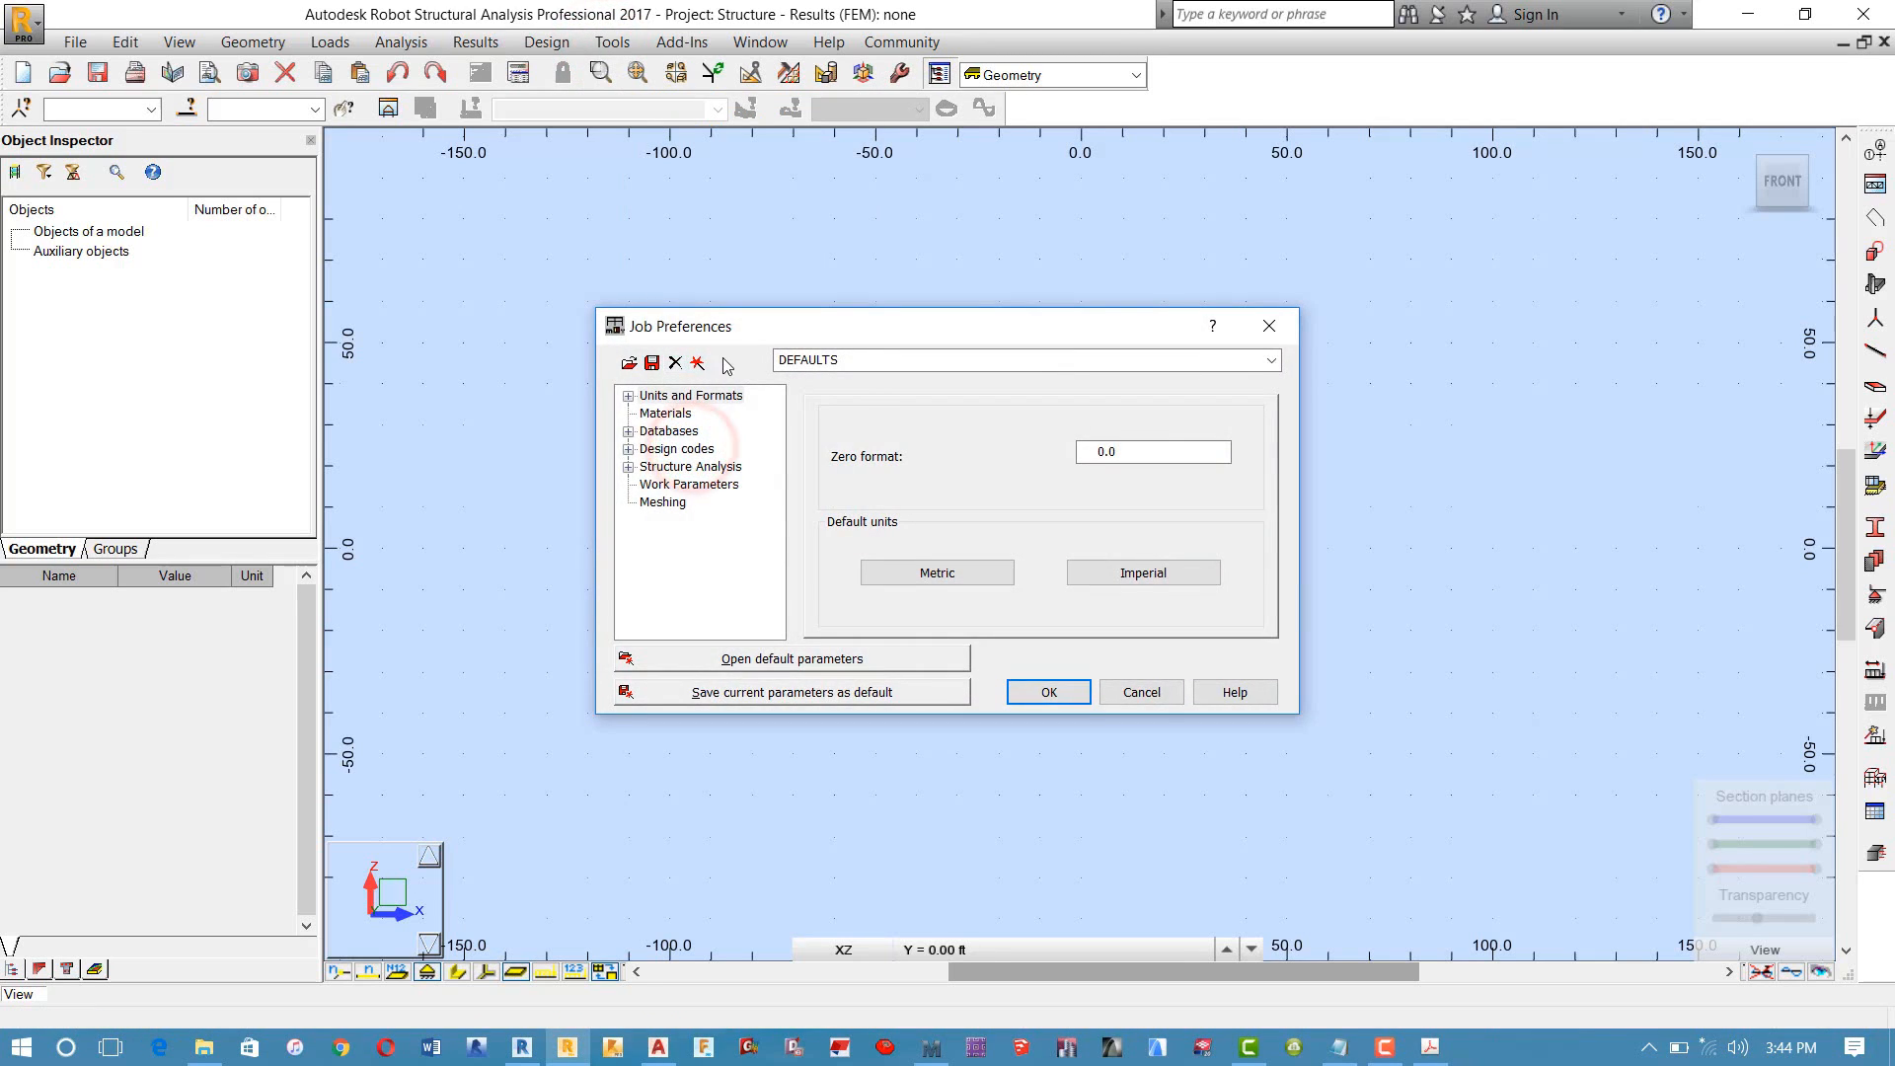
{"action": "left_click_drag", "start_coordinate": [754, 326], "coordinate": [596, 190]}
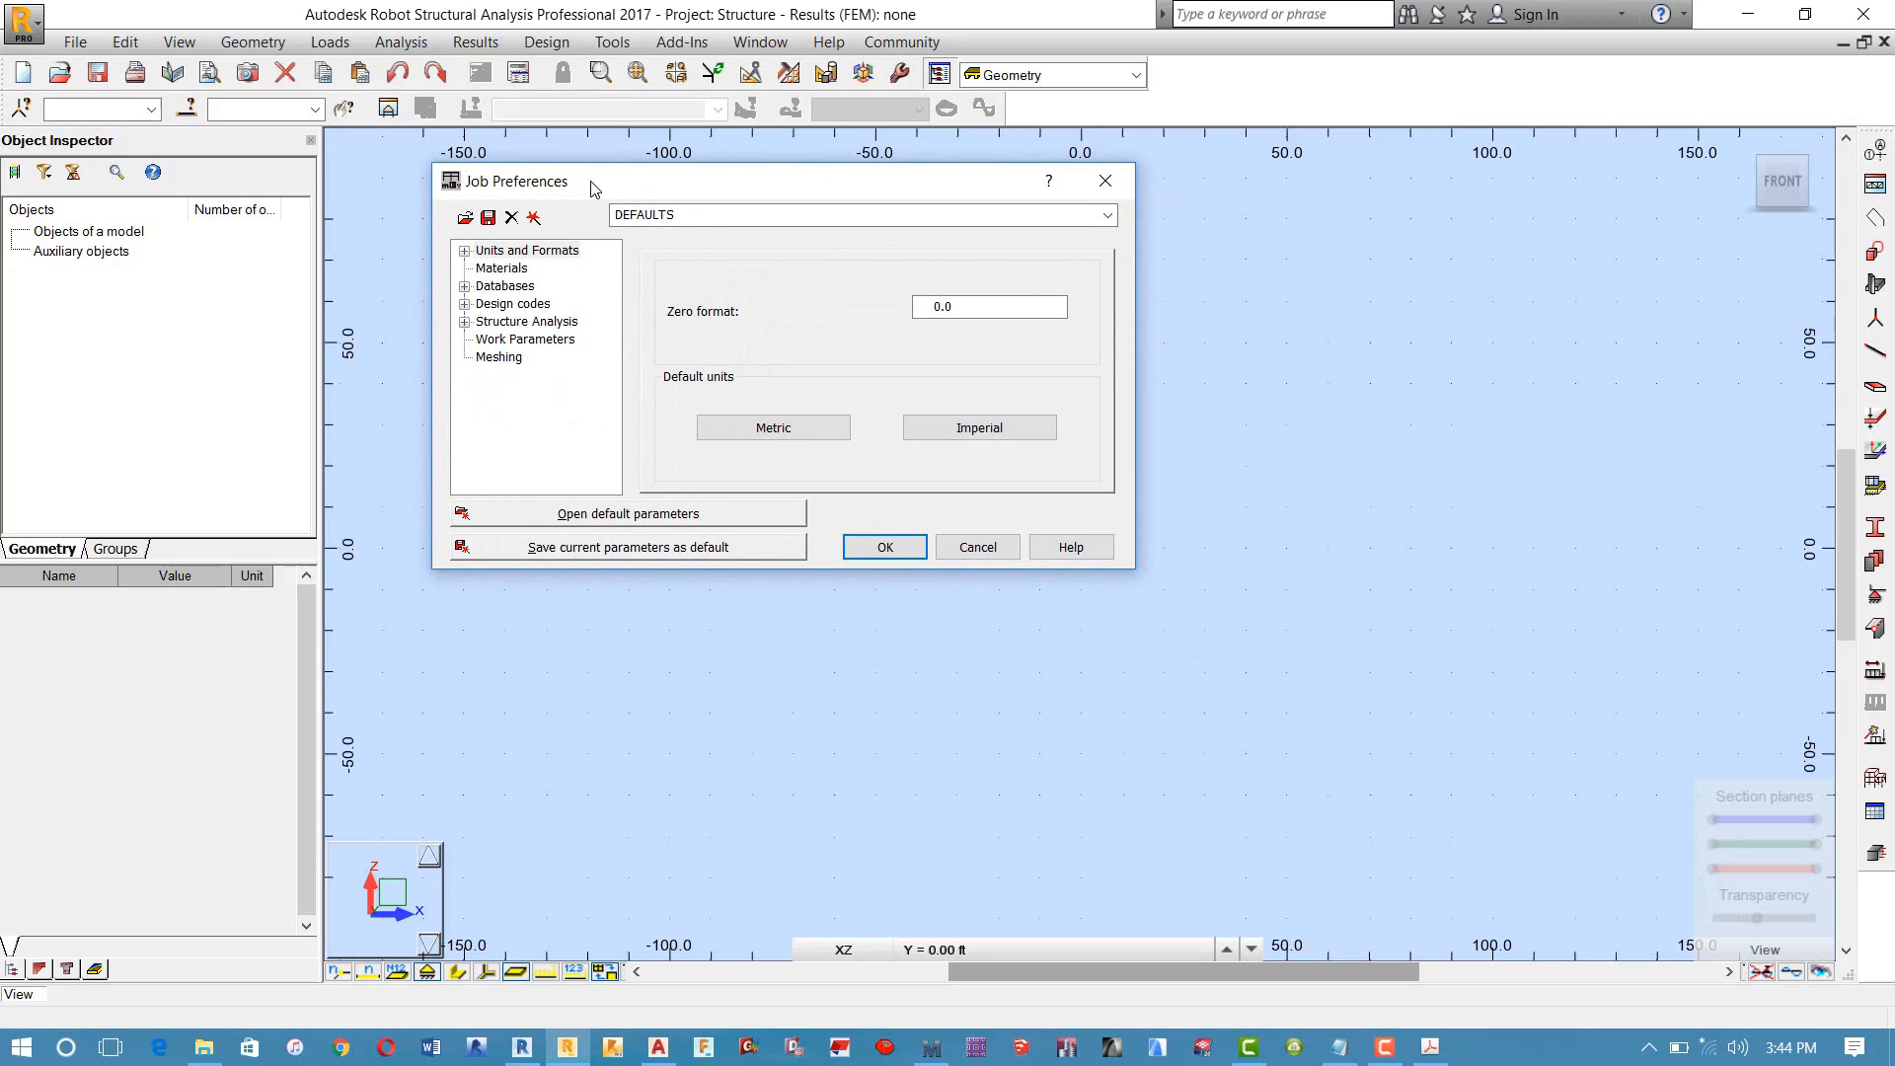
{"action": "left_click", "coordinate": [513, 252]}
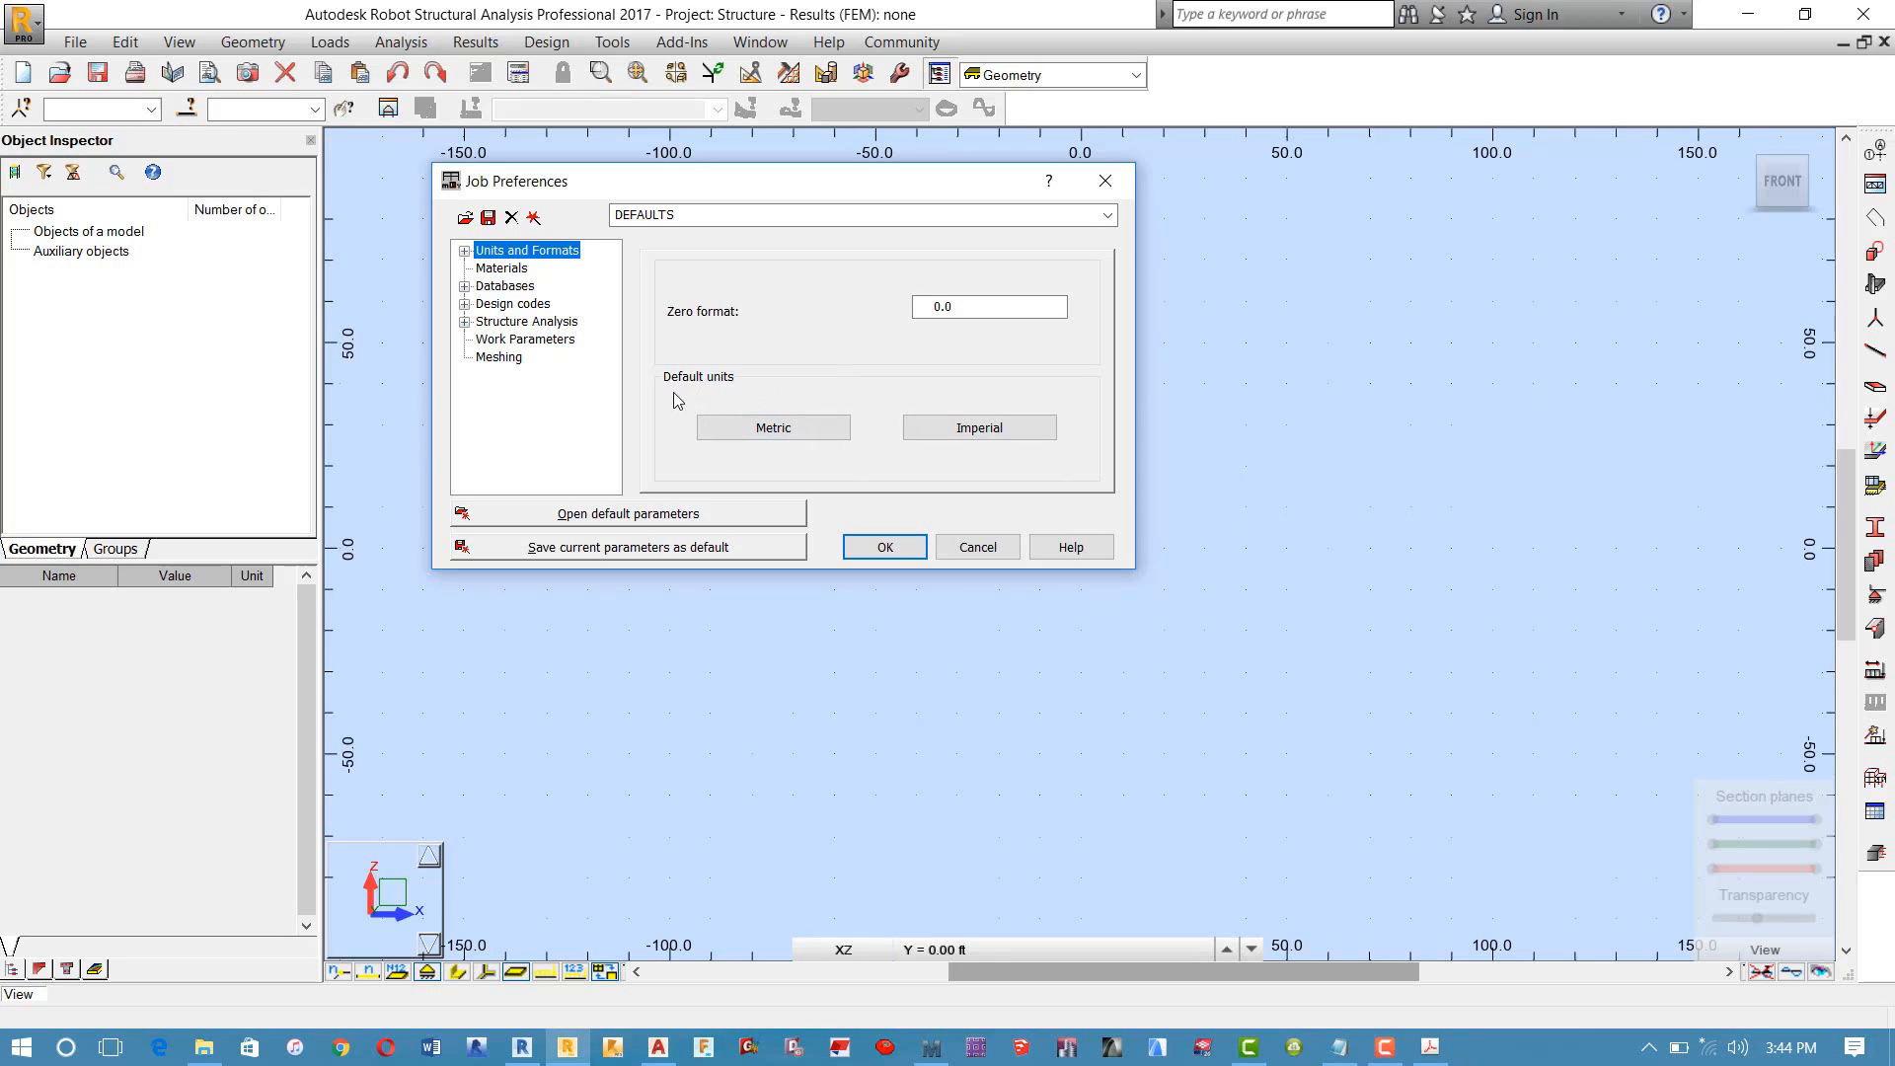
{"action": "left_click", "coordinate": [745, 429]}
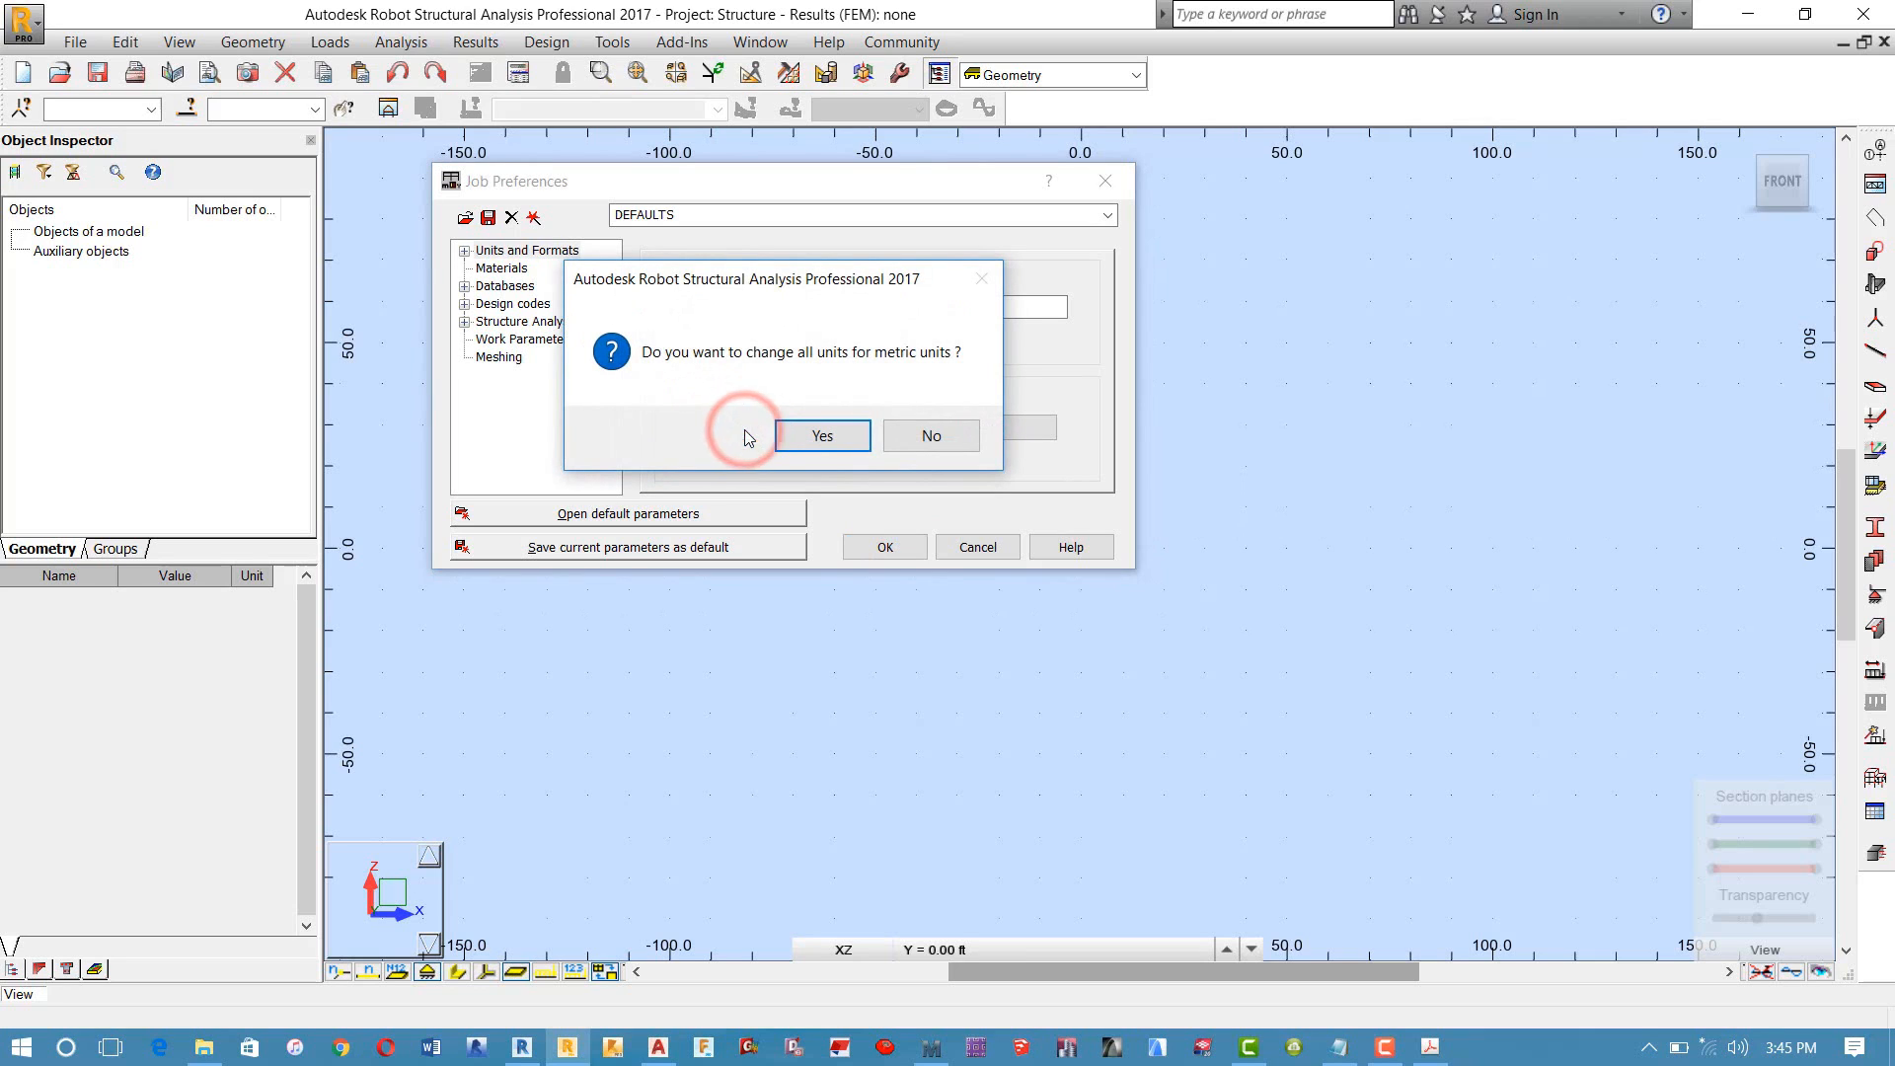
{"action": "left_click_drag", "start_coordinate": [674, 289], "coordinate": [550, 236]}
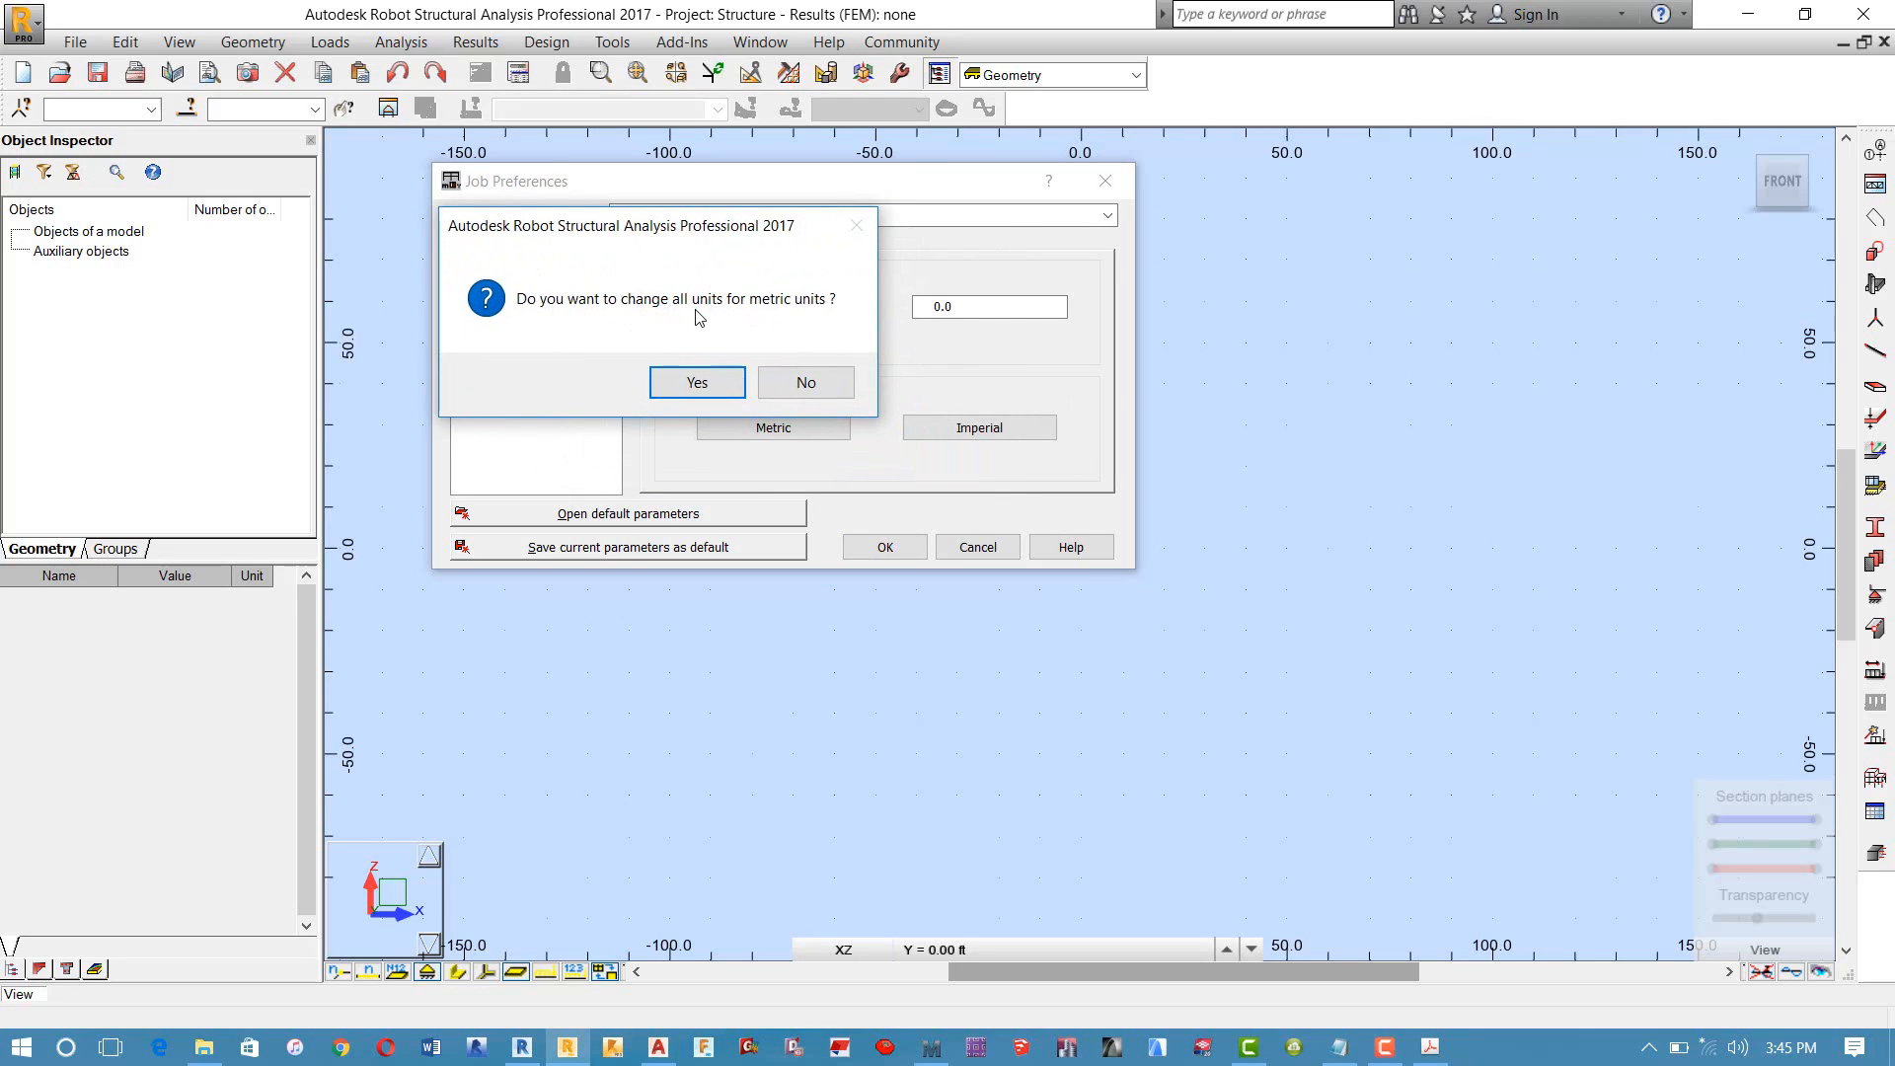
{"action": "left_click", "coordinate": [705, 385]}
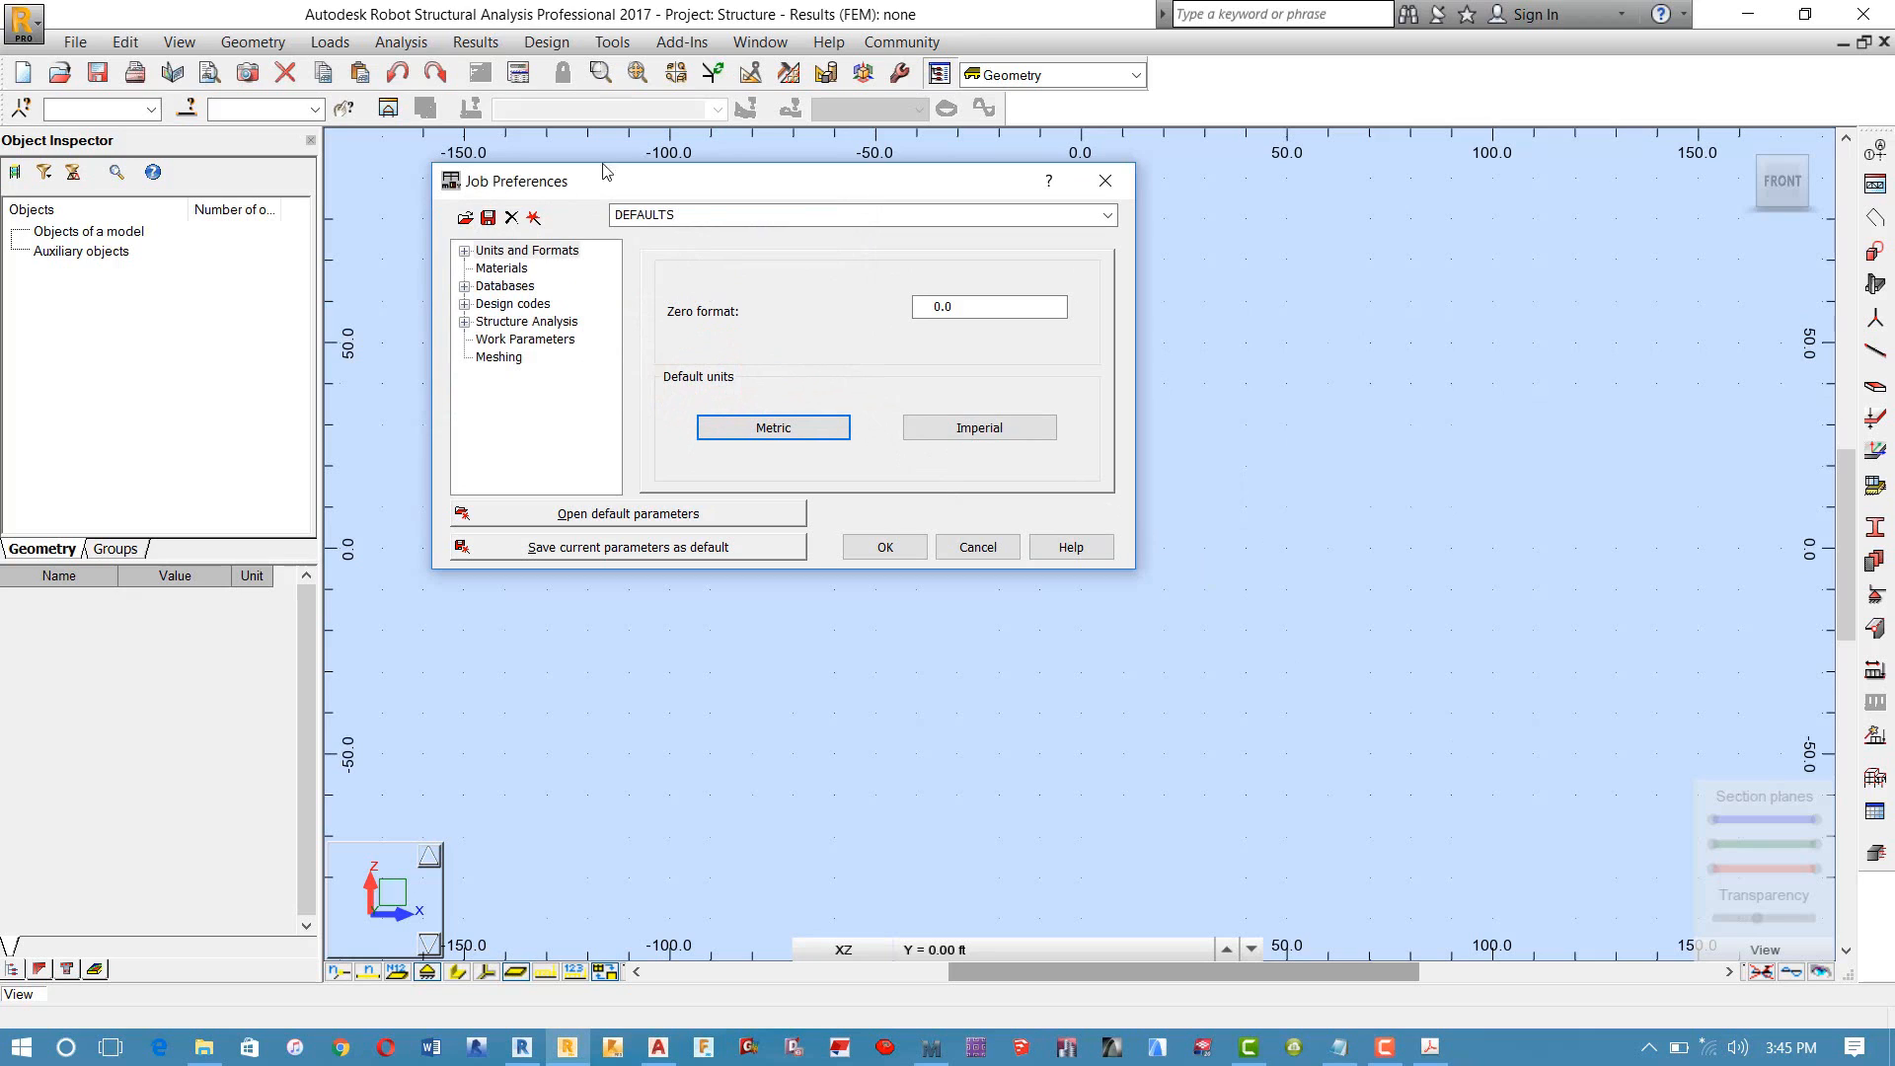
Step: Review the default materials and the metric dimension units in the job preferences
{"action": "left_click", "coordinate": [511, 269]}
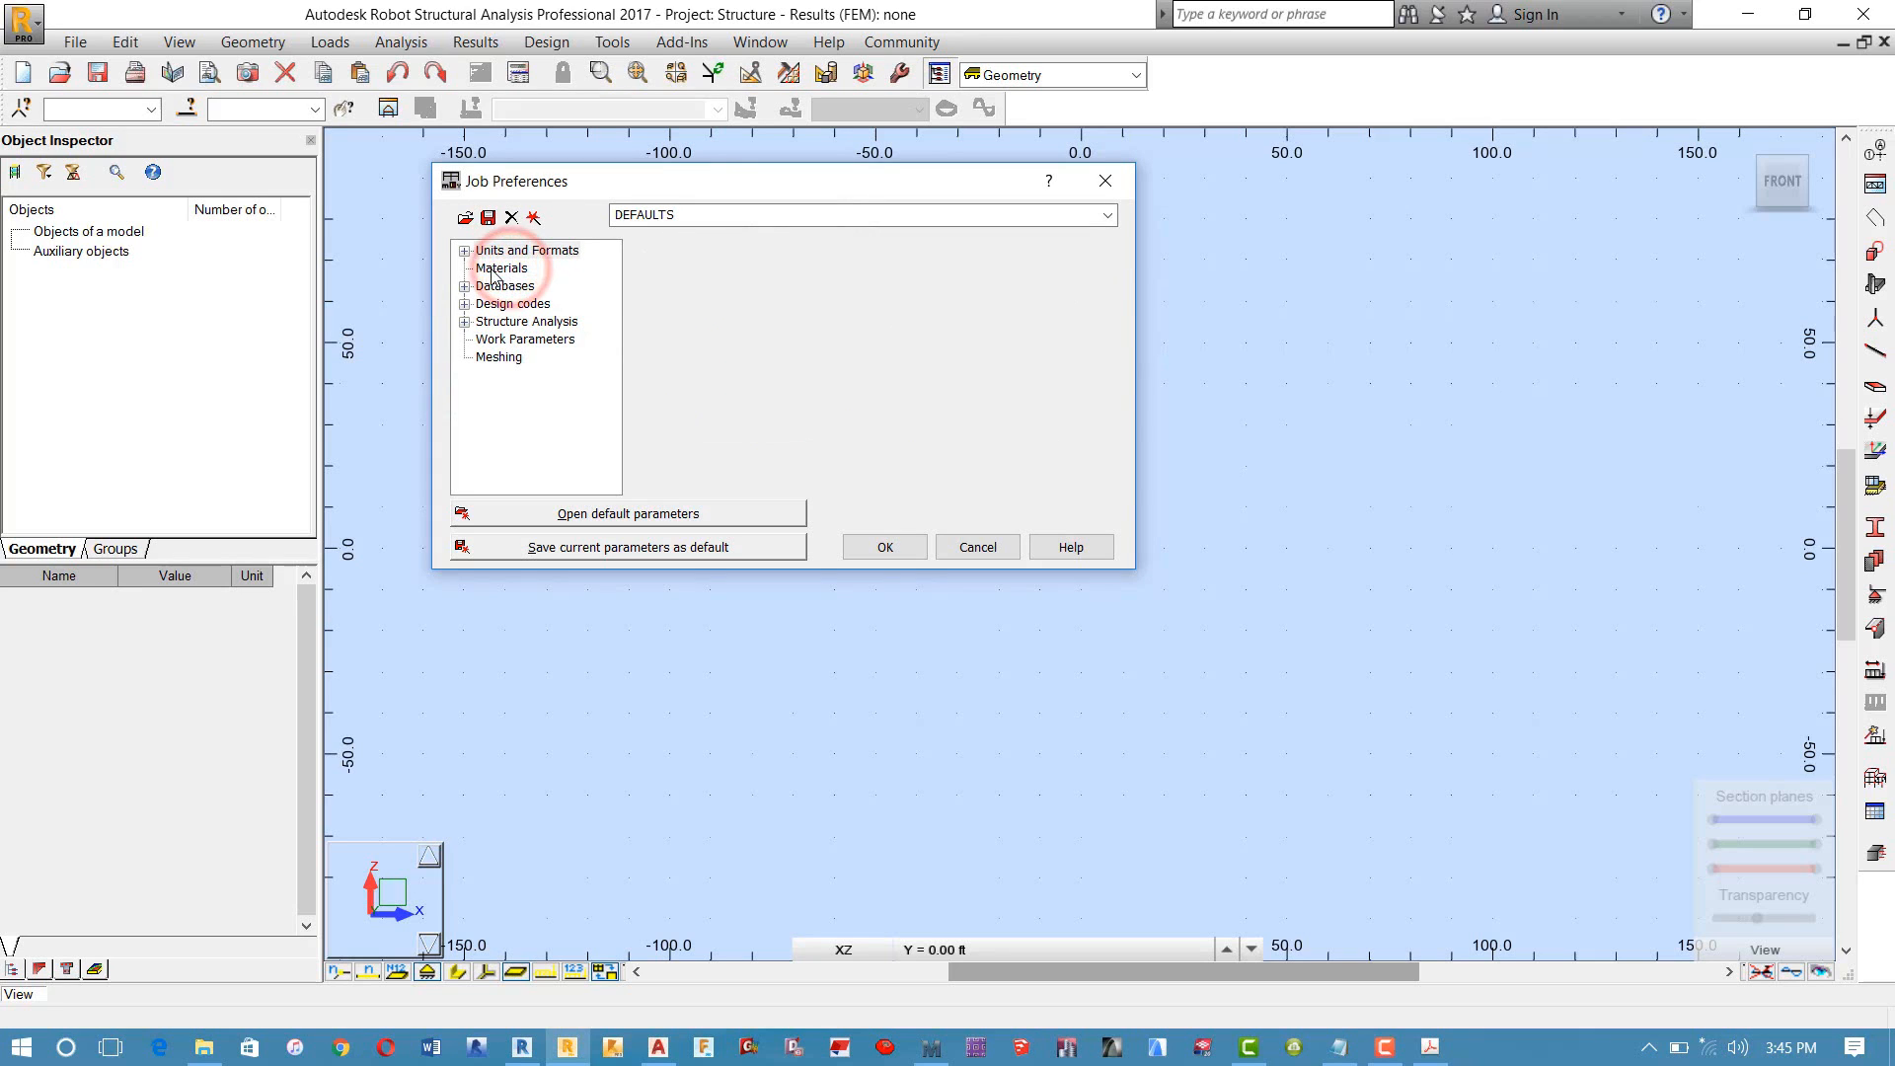
{"action": "left_click", "coordinate": [491, 270]}
{"action": "left_click", "coordinate": [466, 251]}
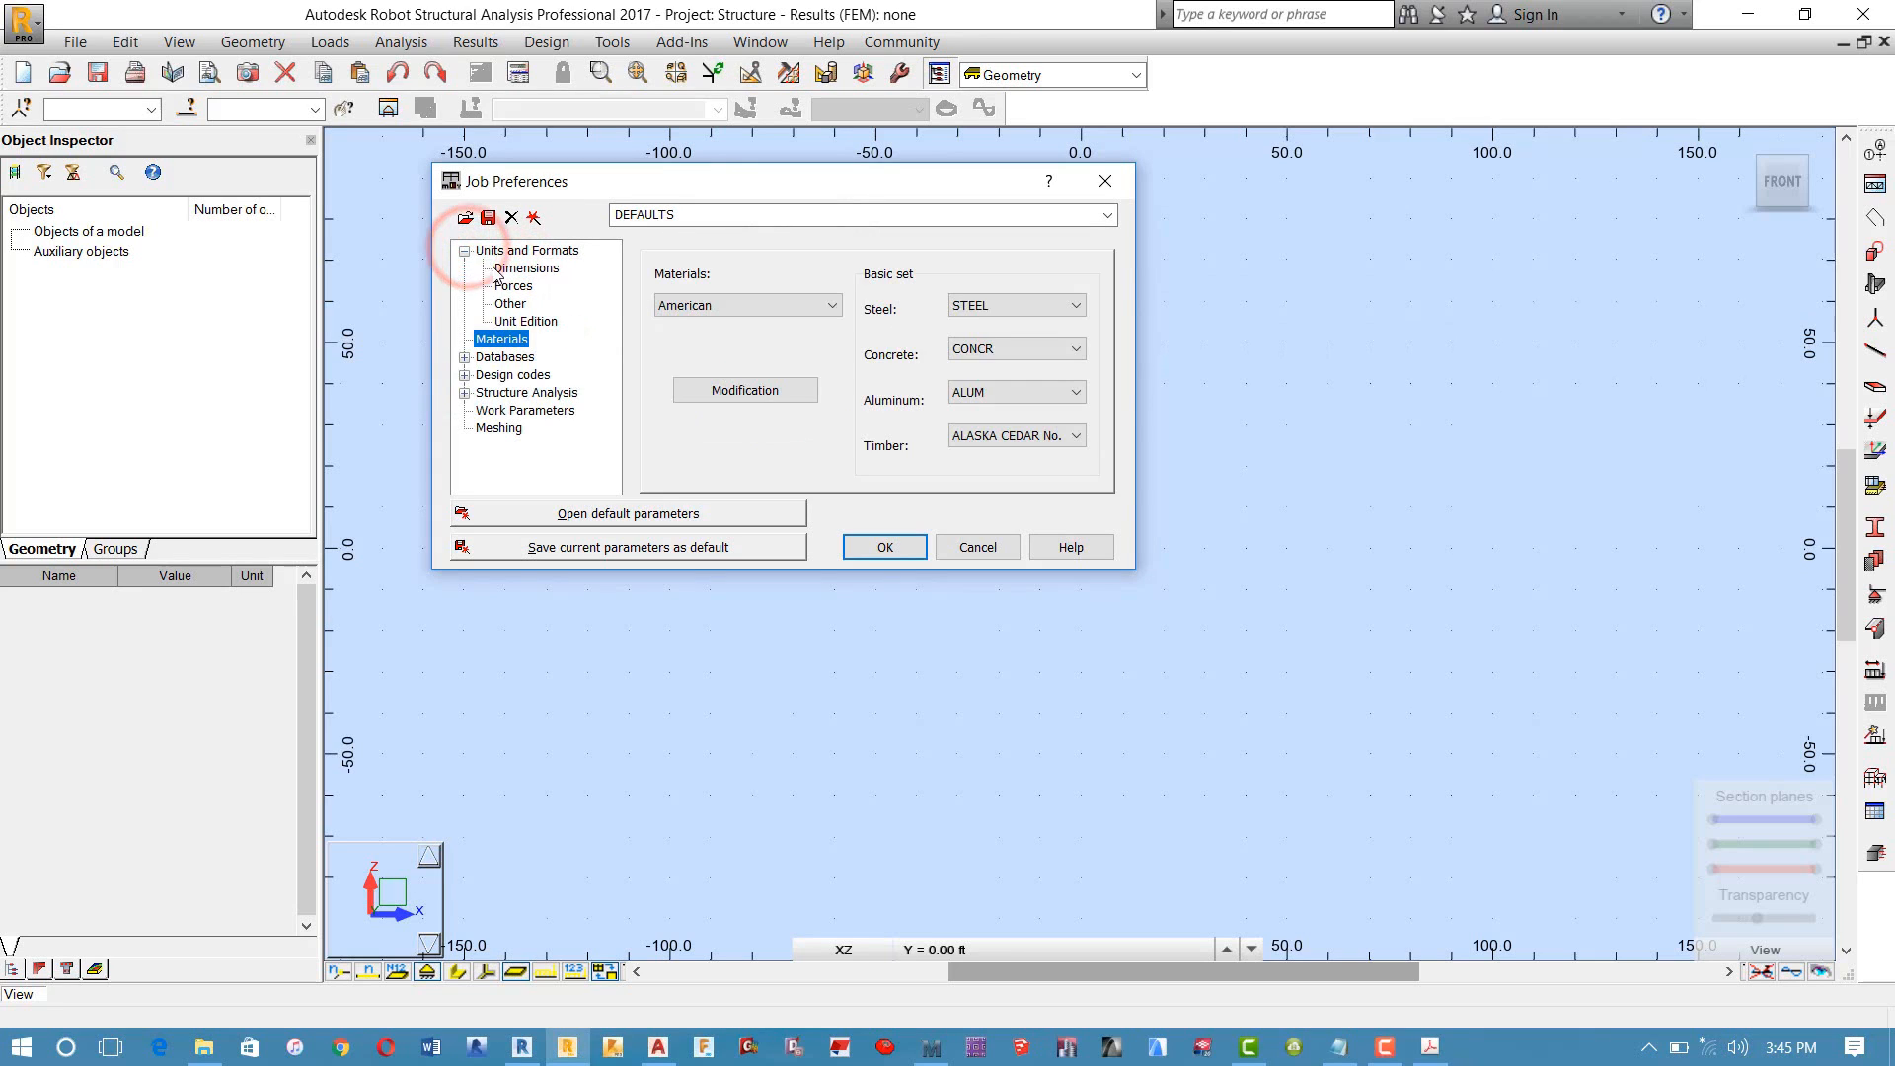
{"action": "left_click", "coordinate": [508, 267]}
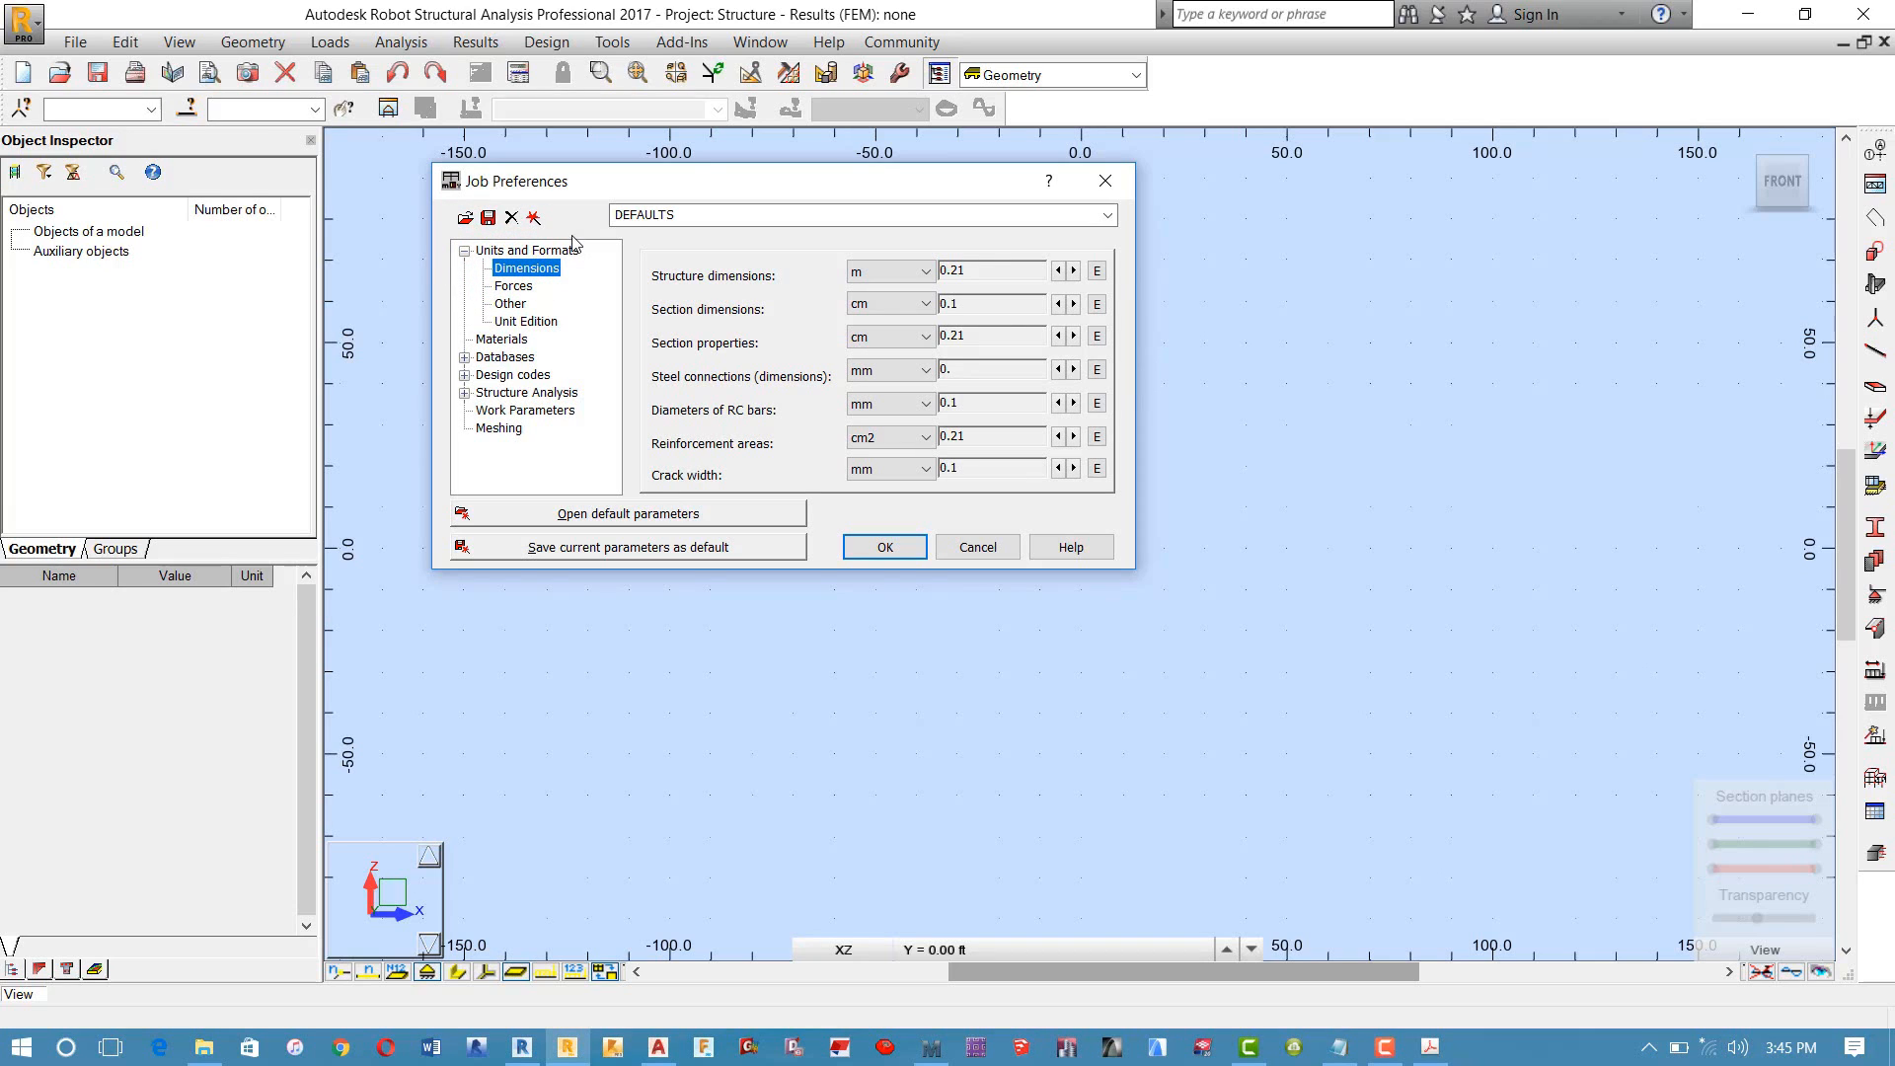
{"action": "left_click", "coordinate": [472, 250]}
{"action": "left_click", "coordinate": [513, 269]}
{"action": "left_click", "coordinate": [477, 252]}
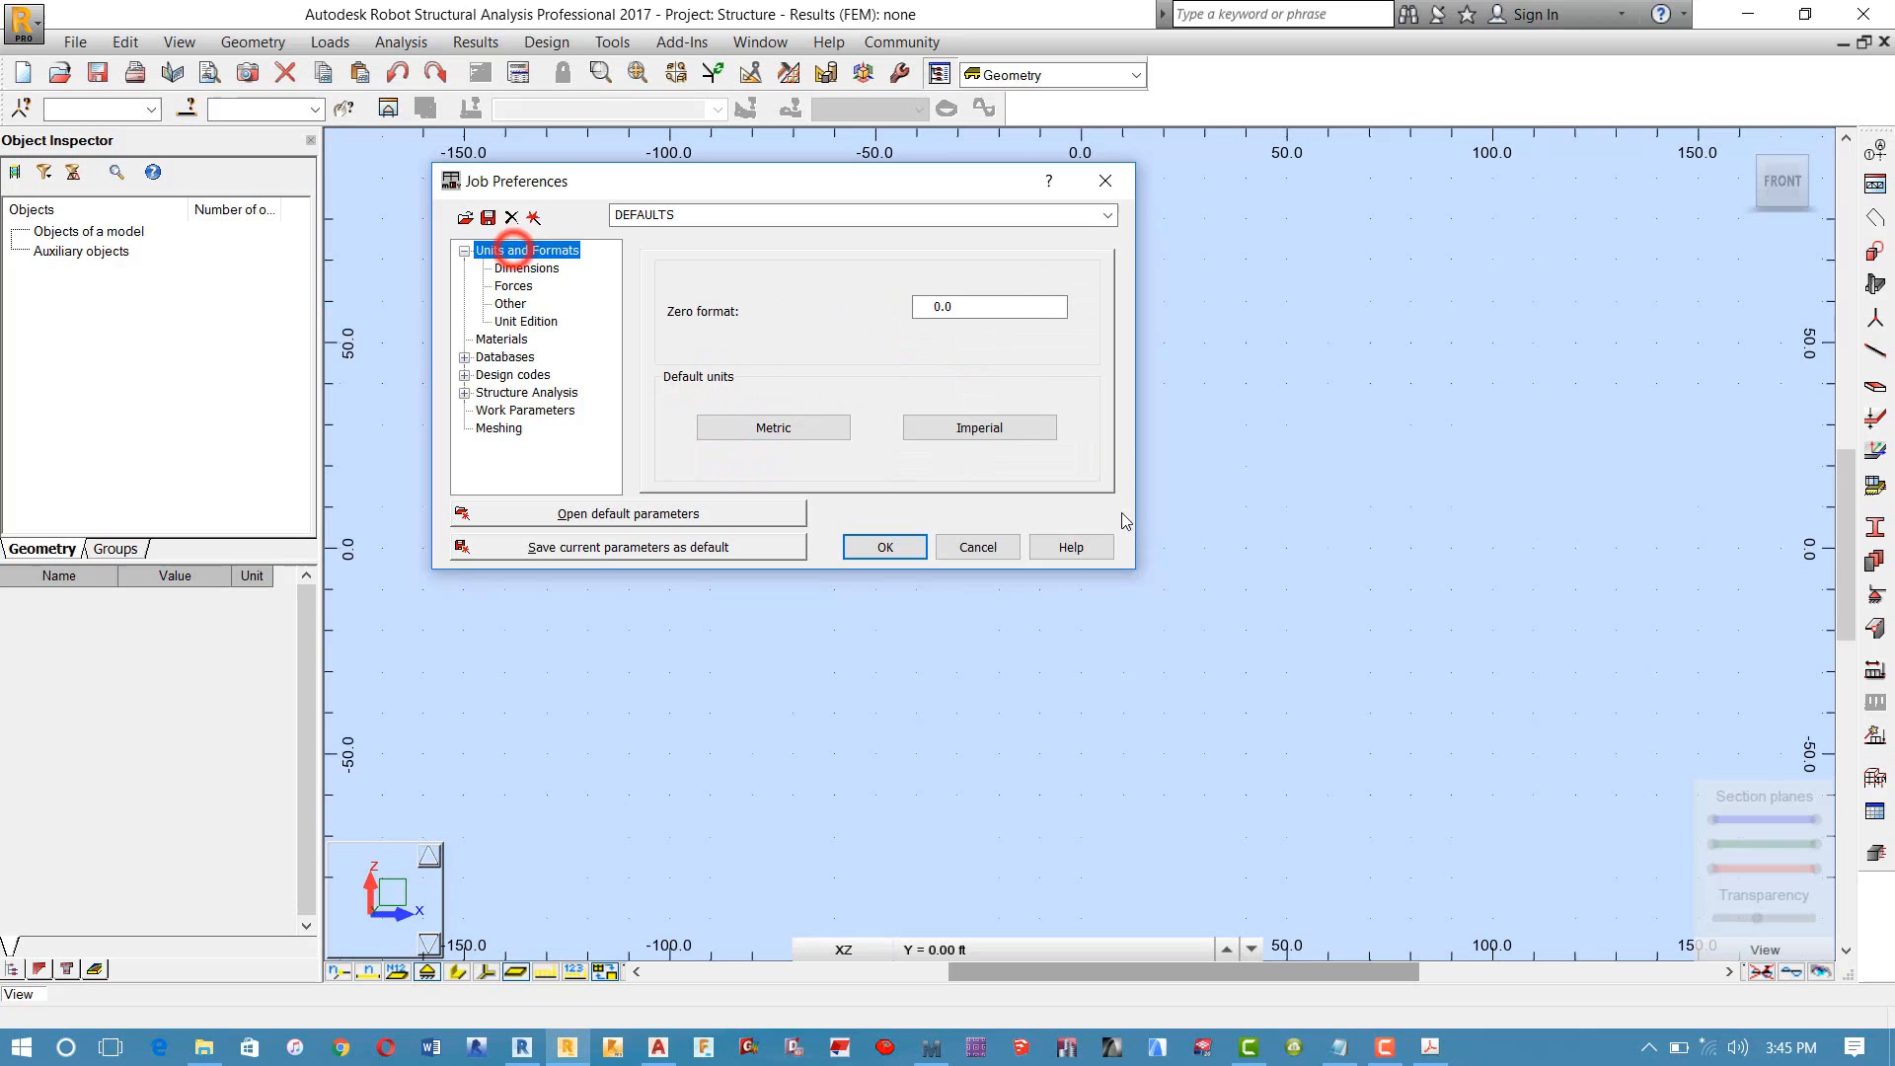
Step: Change all default units to imperial and review the dimension, force and other units
{"action": "left_click", "coordinate": [1011, 427]}
{"action": "left_click", "coordinate": [834, 435]}
{"action": "left_click", "coordinate": [527, 267]}
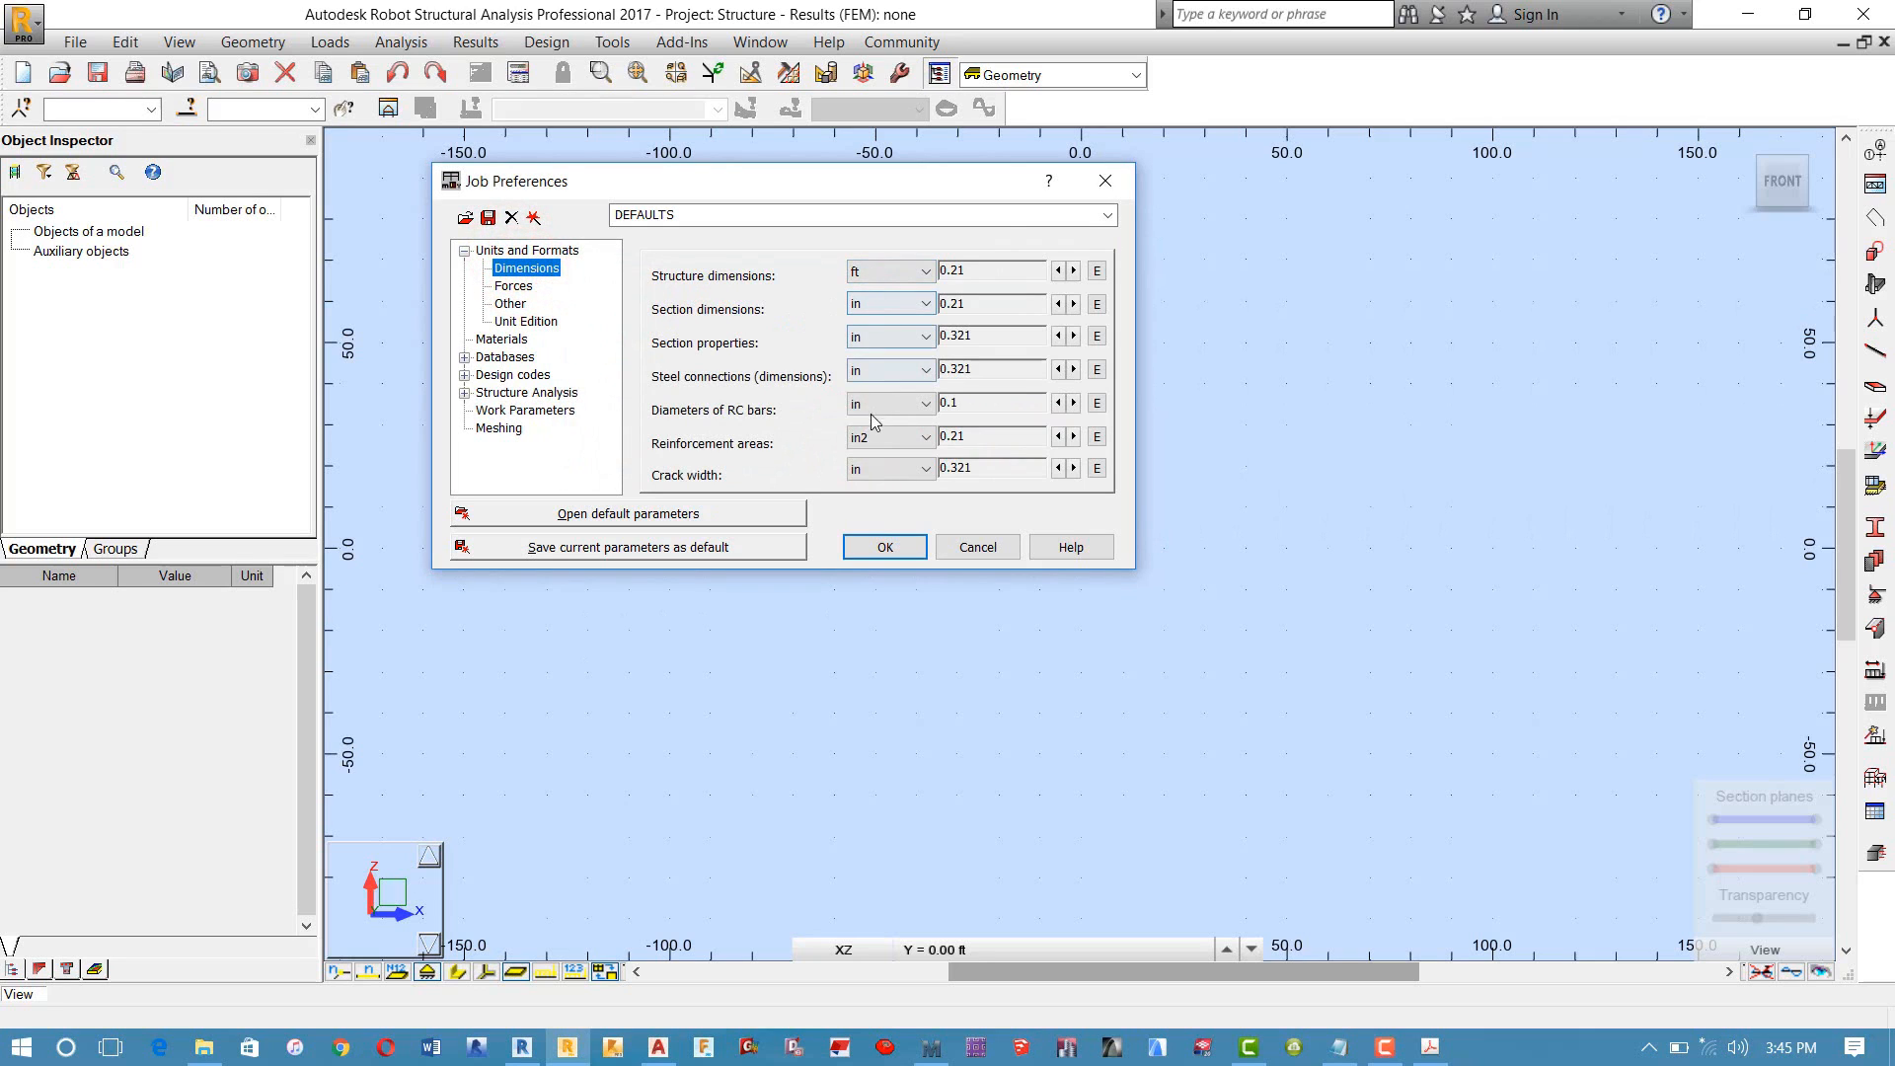
{"action": "left_click", "coordinate": [514, 286]}
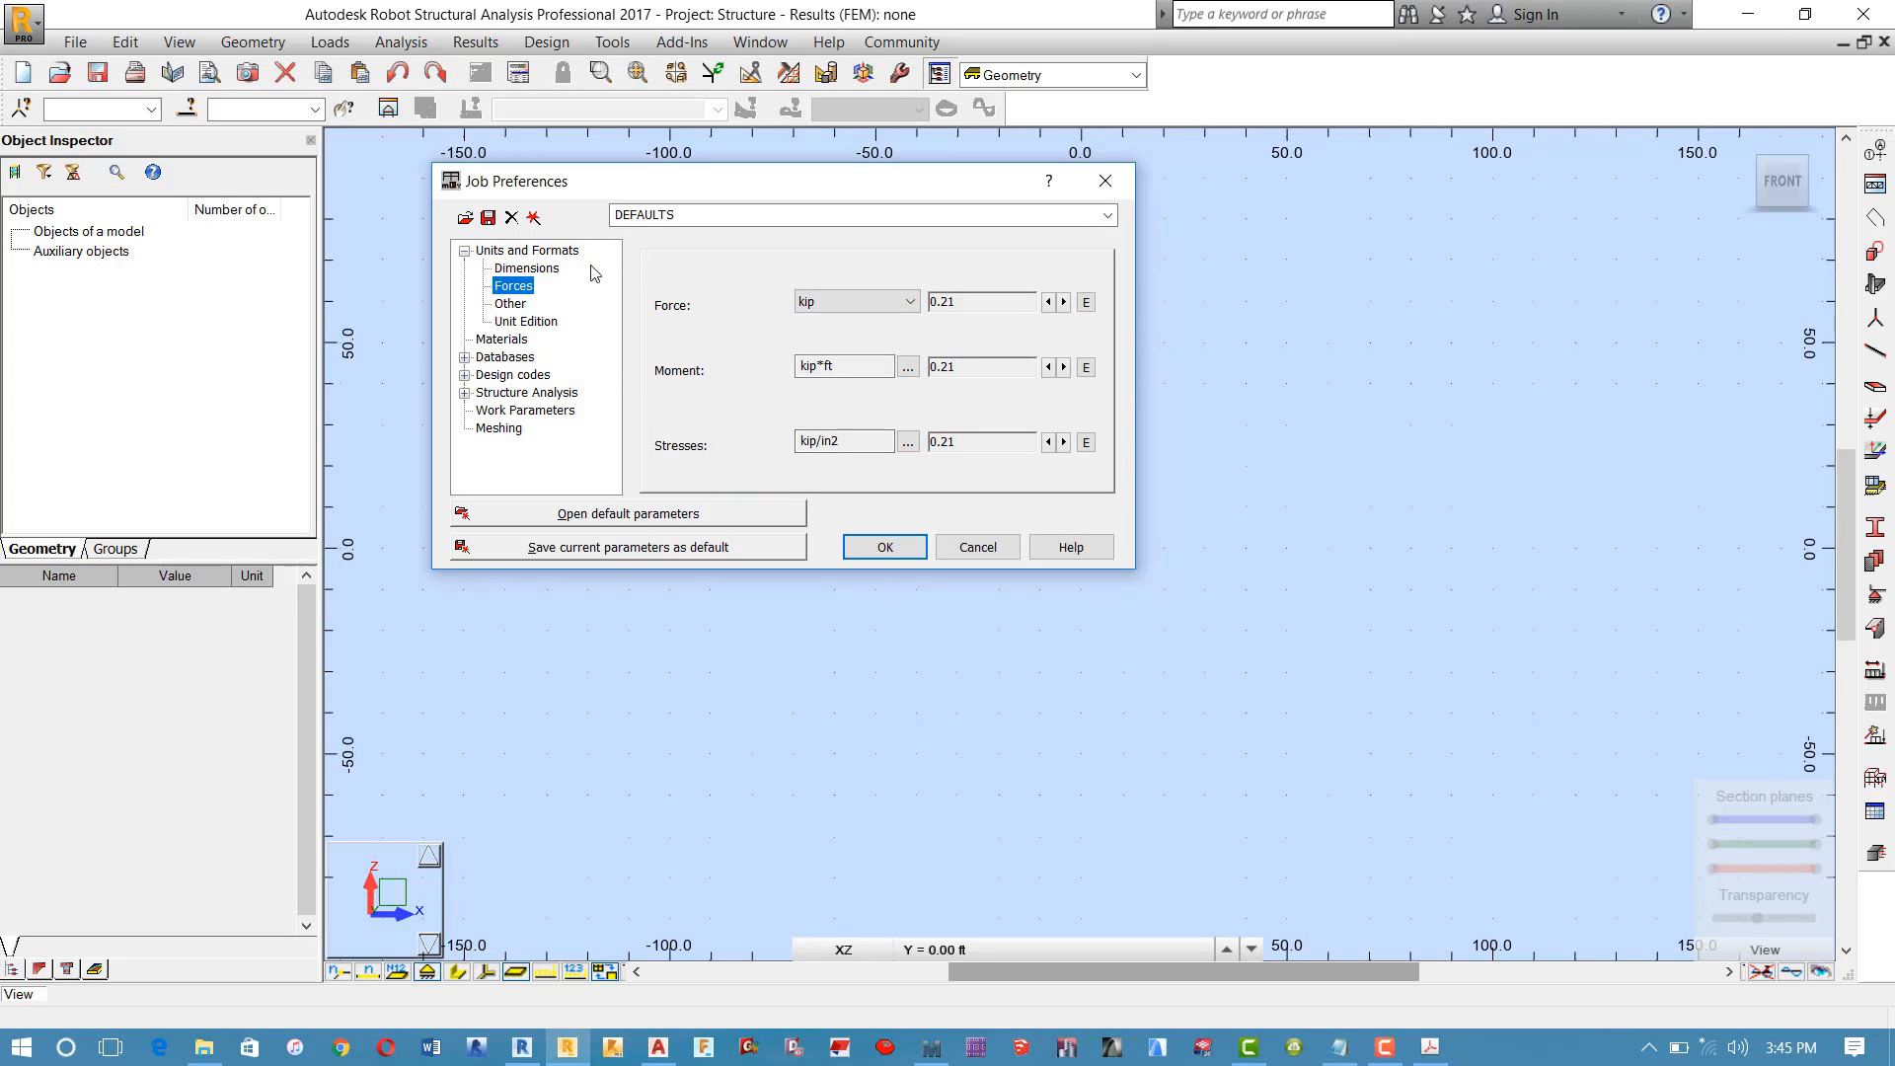
{"action": "left_click", "coordinate": [510, 305]}
Step: Set the job's default units back to metric and collapse the Units and Formats category
{"action": "left_click", "coordinate": [527, 251]}
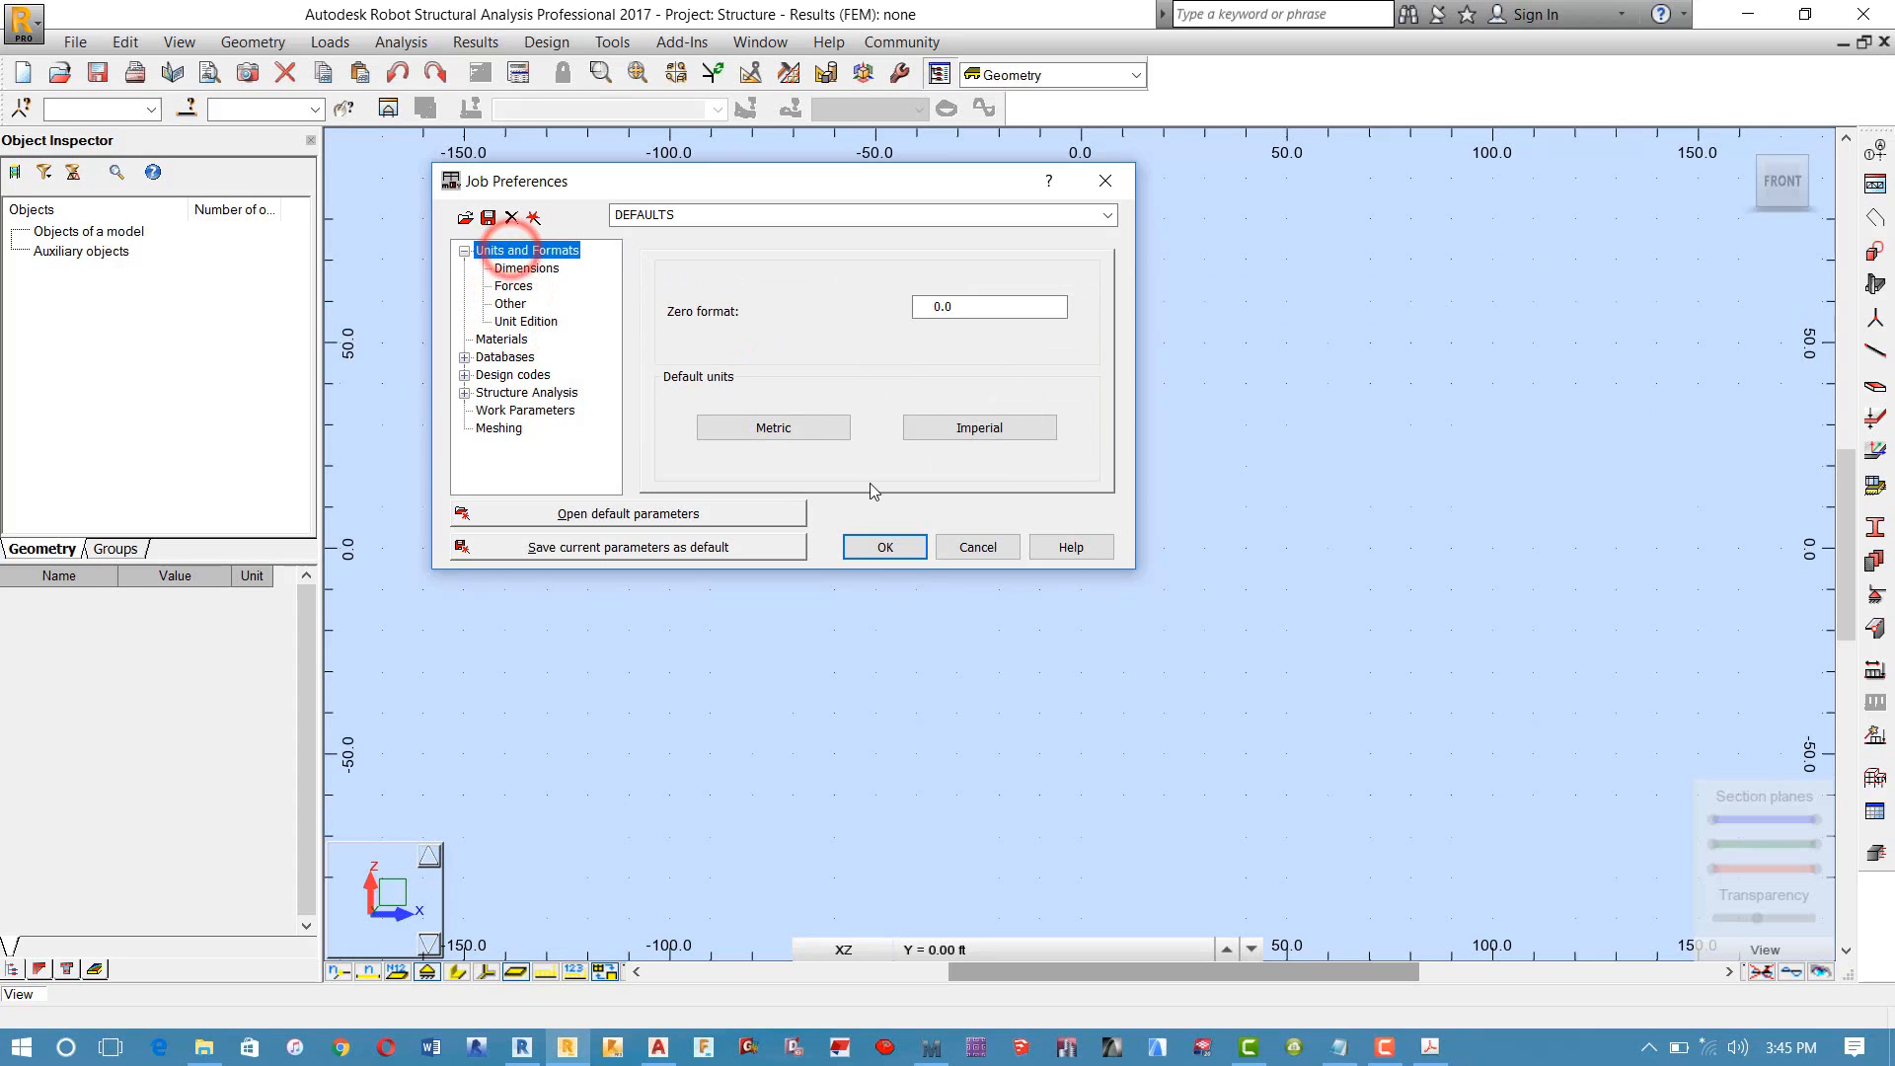
{"action": "left_click", "coordinate": [807, 424]}
{"action": "left_click", "coordinate": [801, 430]}
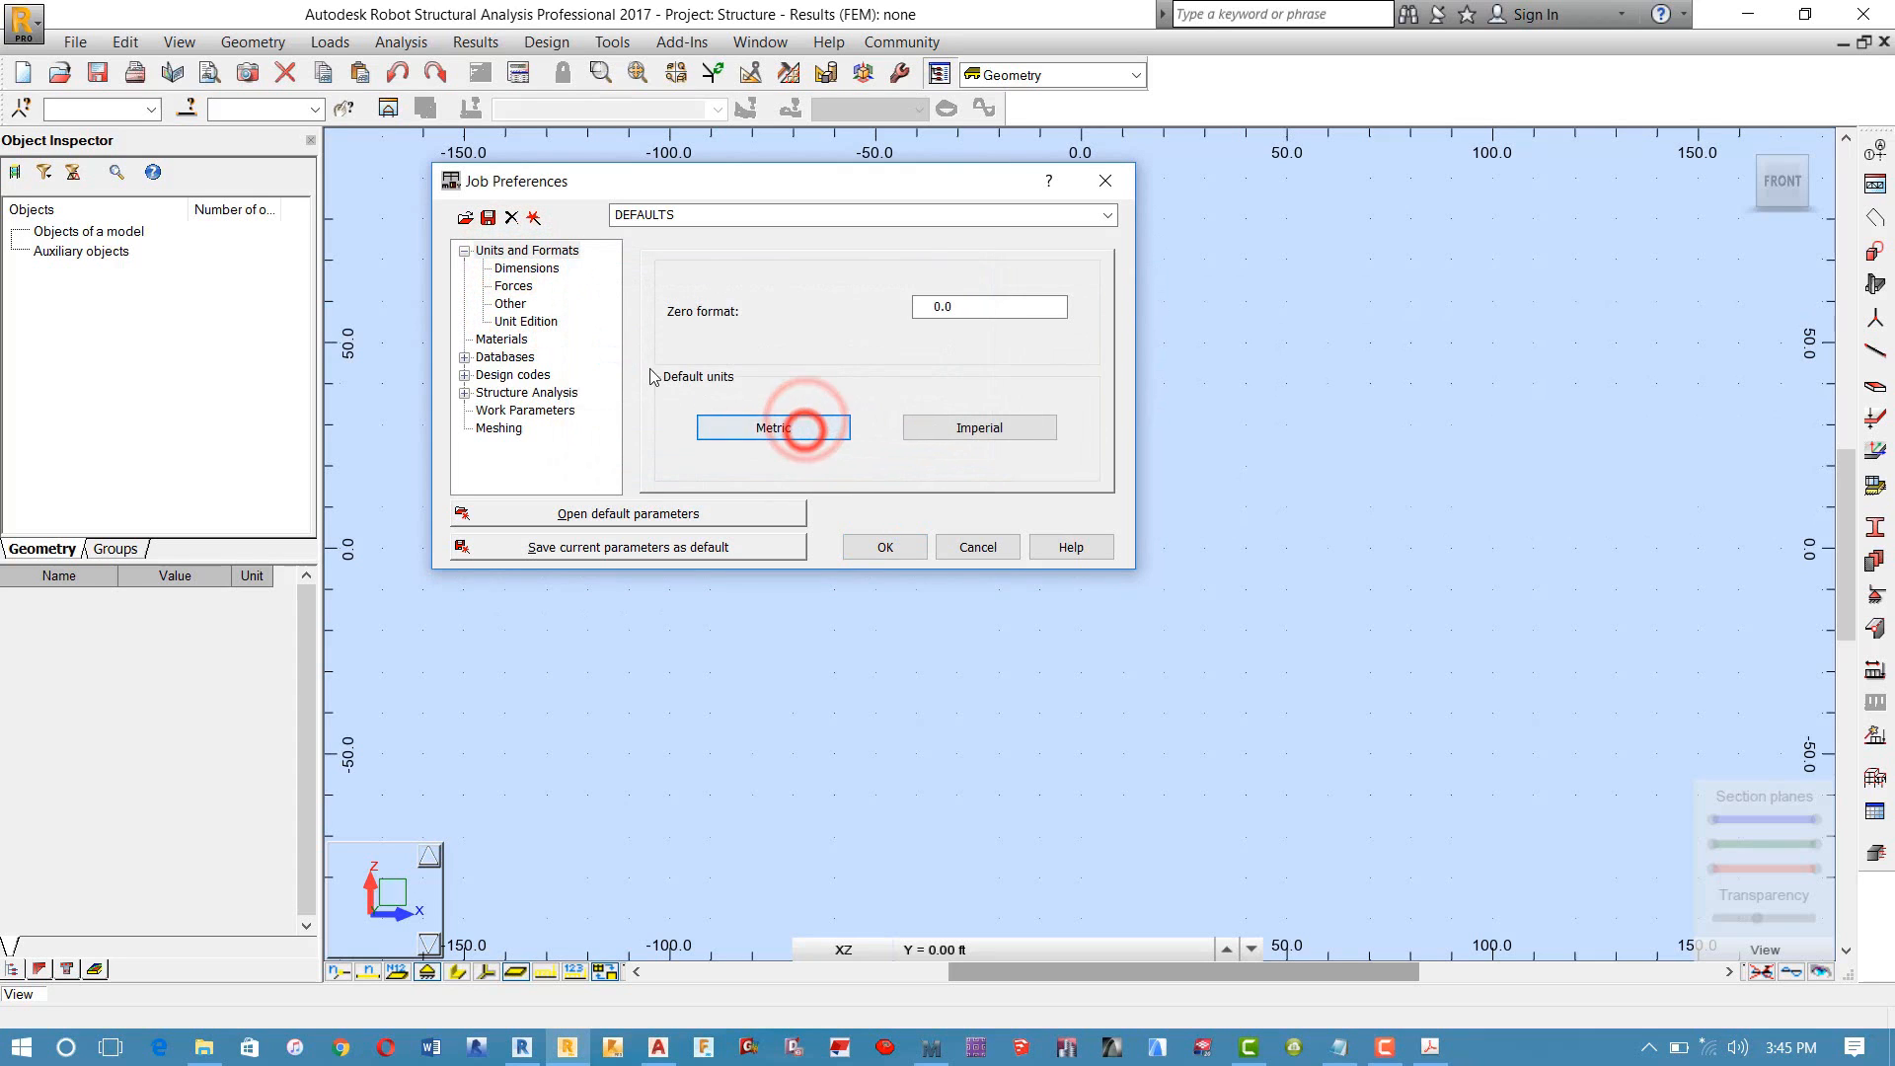
{"action": "left_click", "coordinate": [465, 252]}
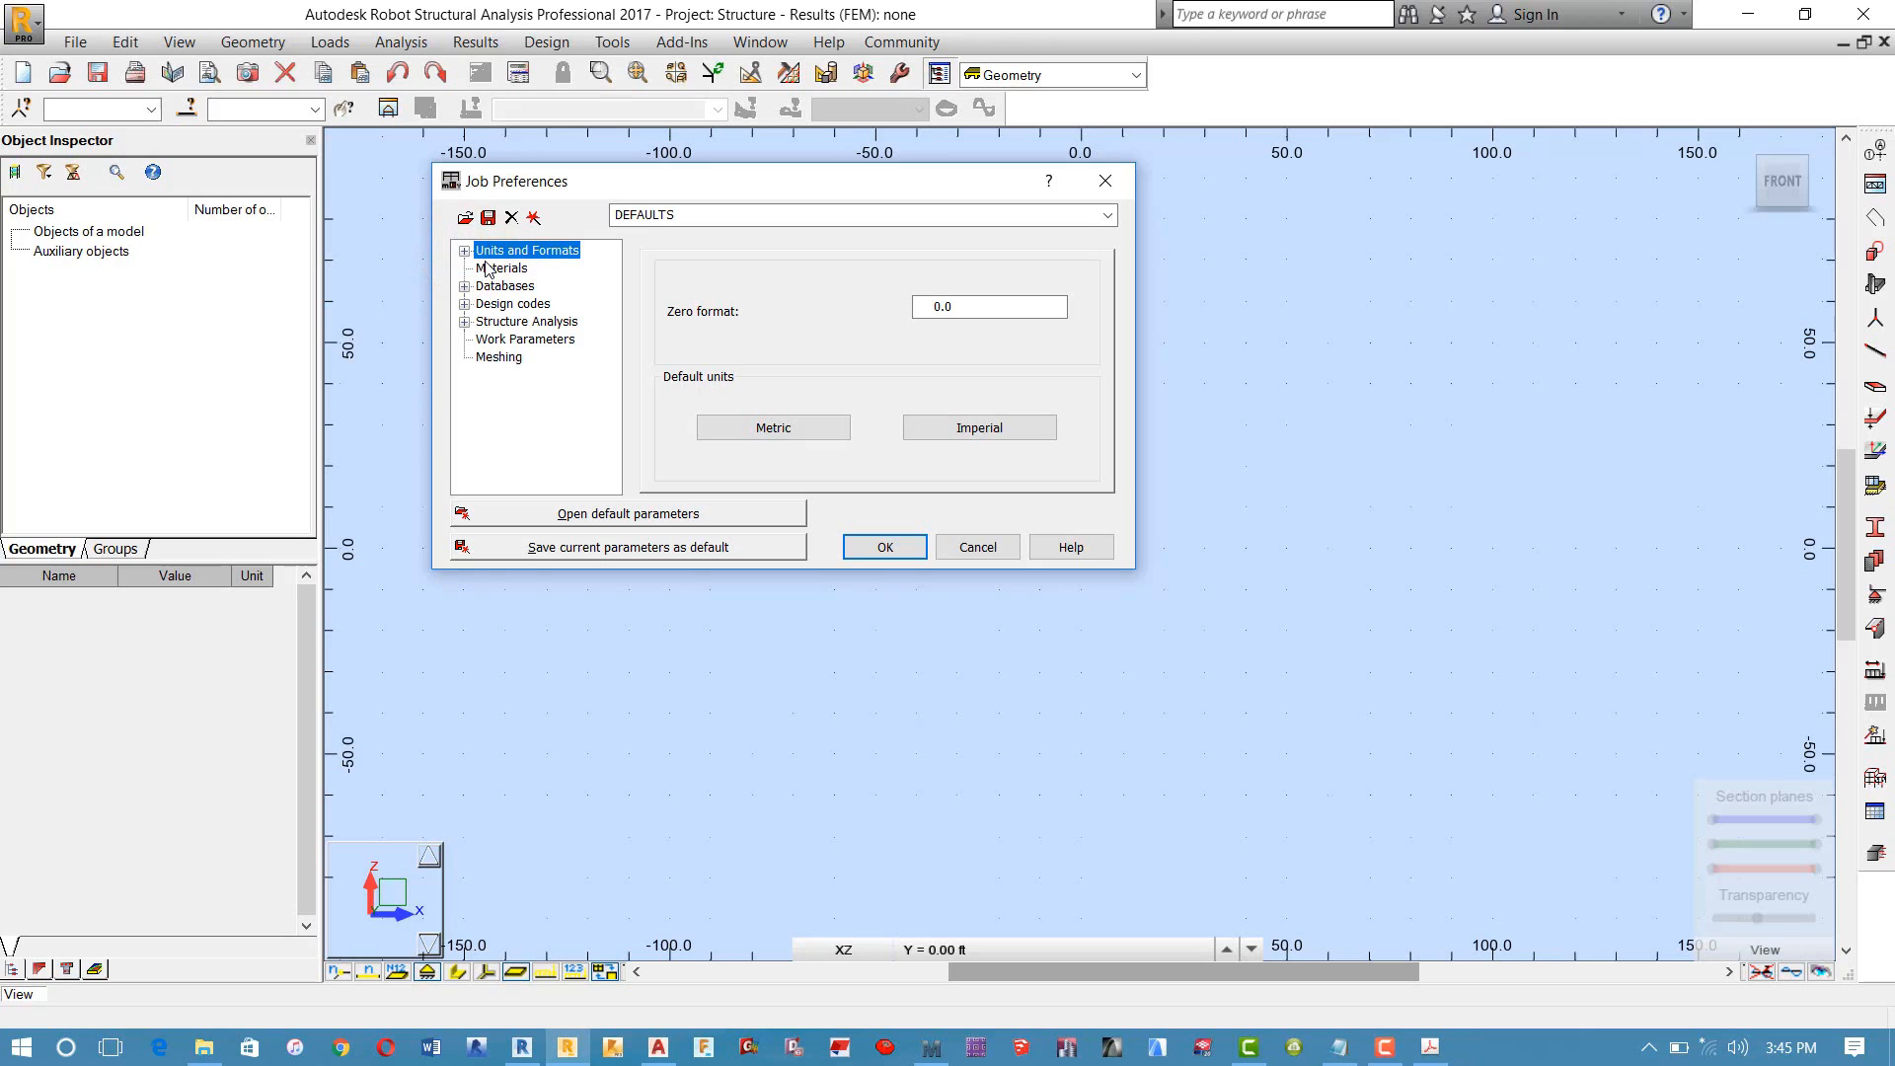
Step: Open the job's Materials preferences and review the available regional material sets and the steel grades
{"action": "left_click", "coordinate": [498, 271]}
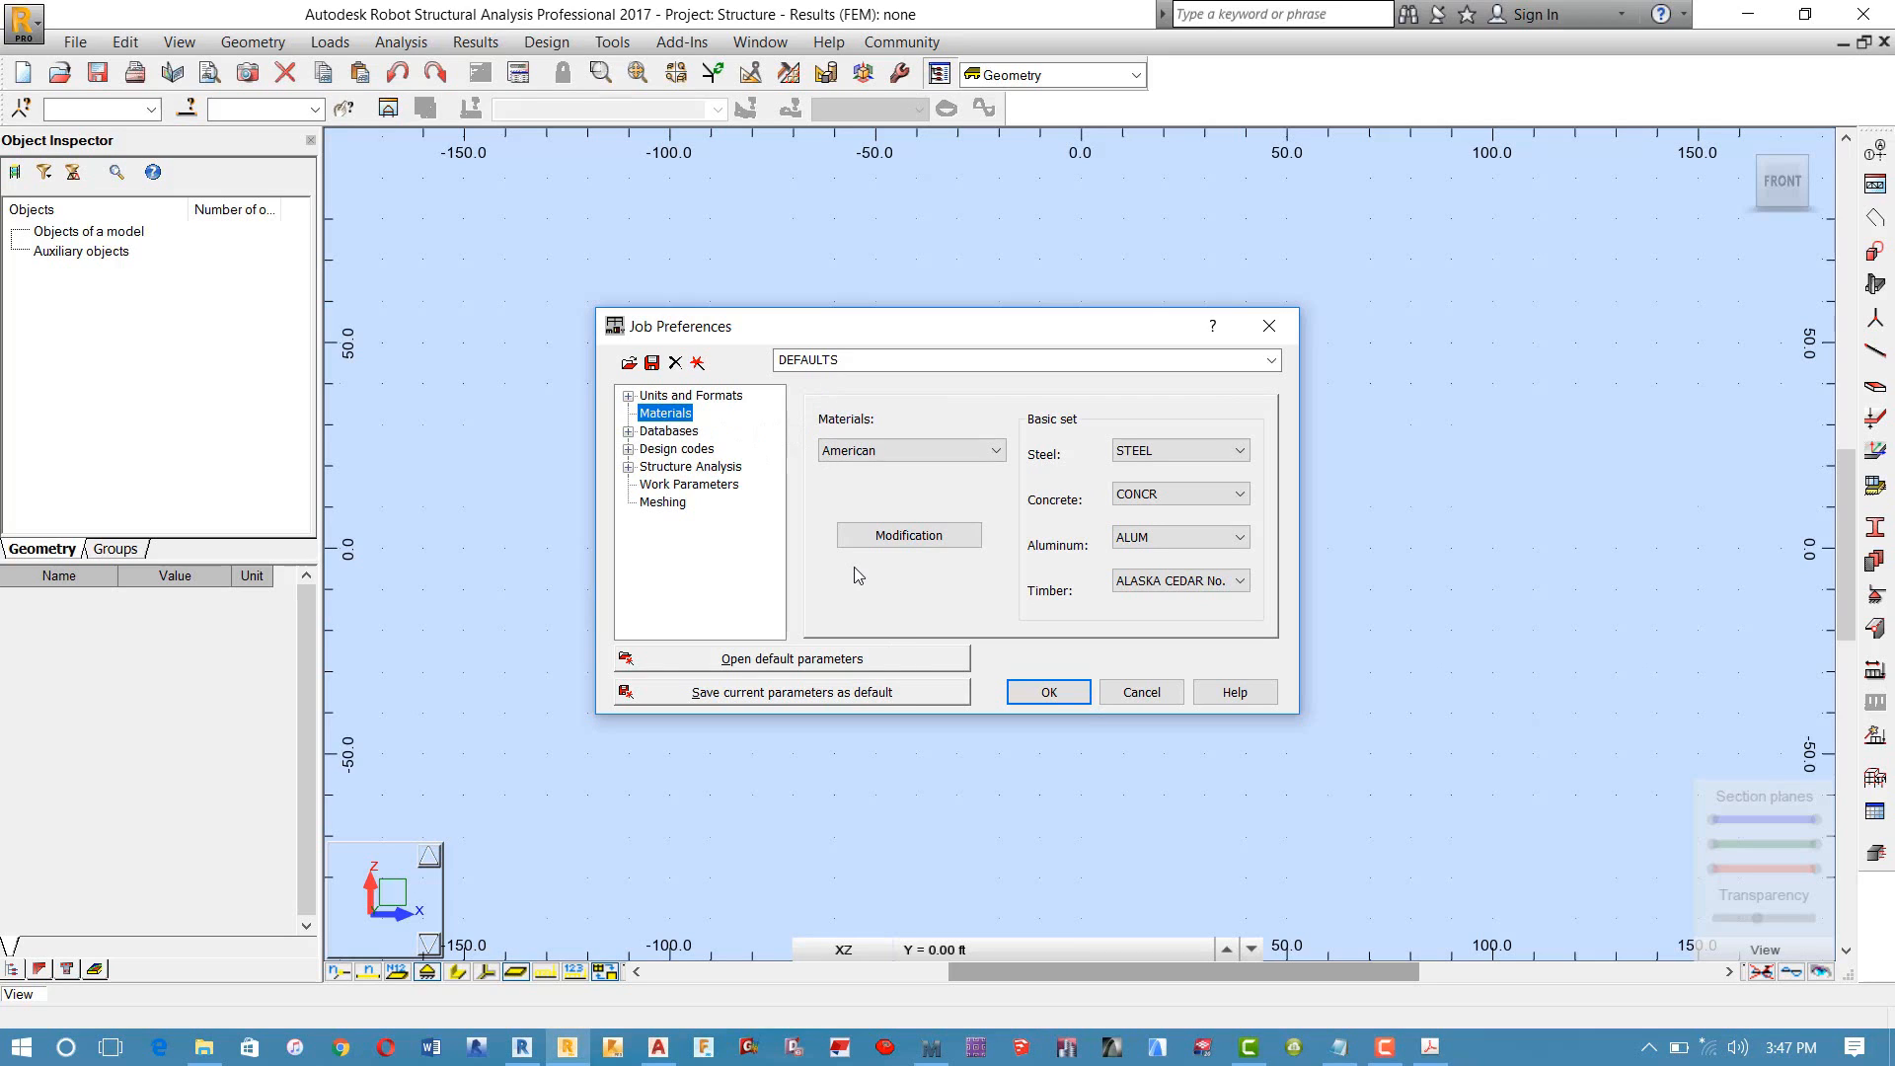
{"action": "left_click", "coordinate": [943, 456]}
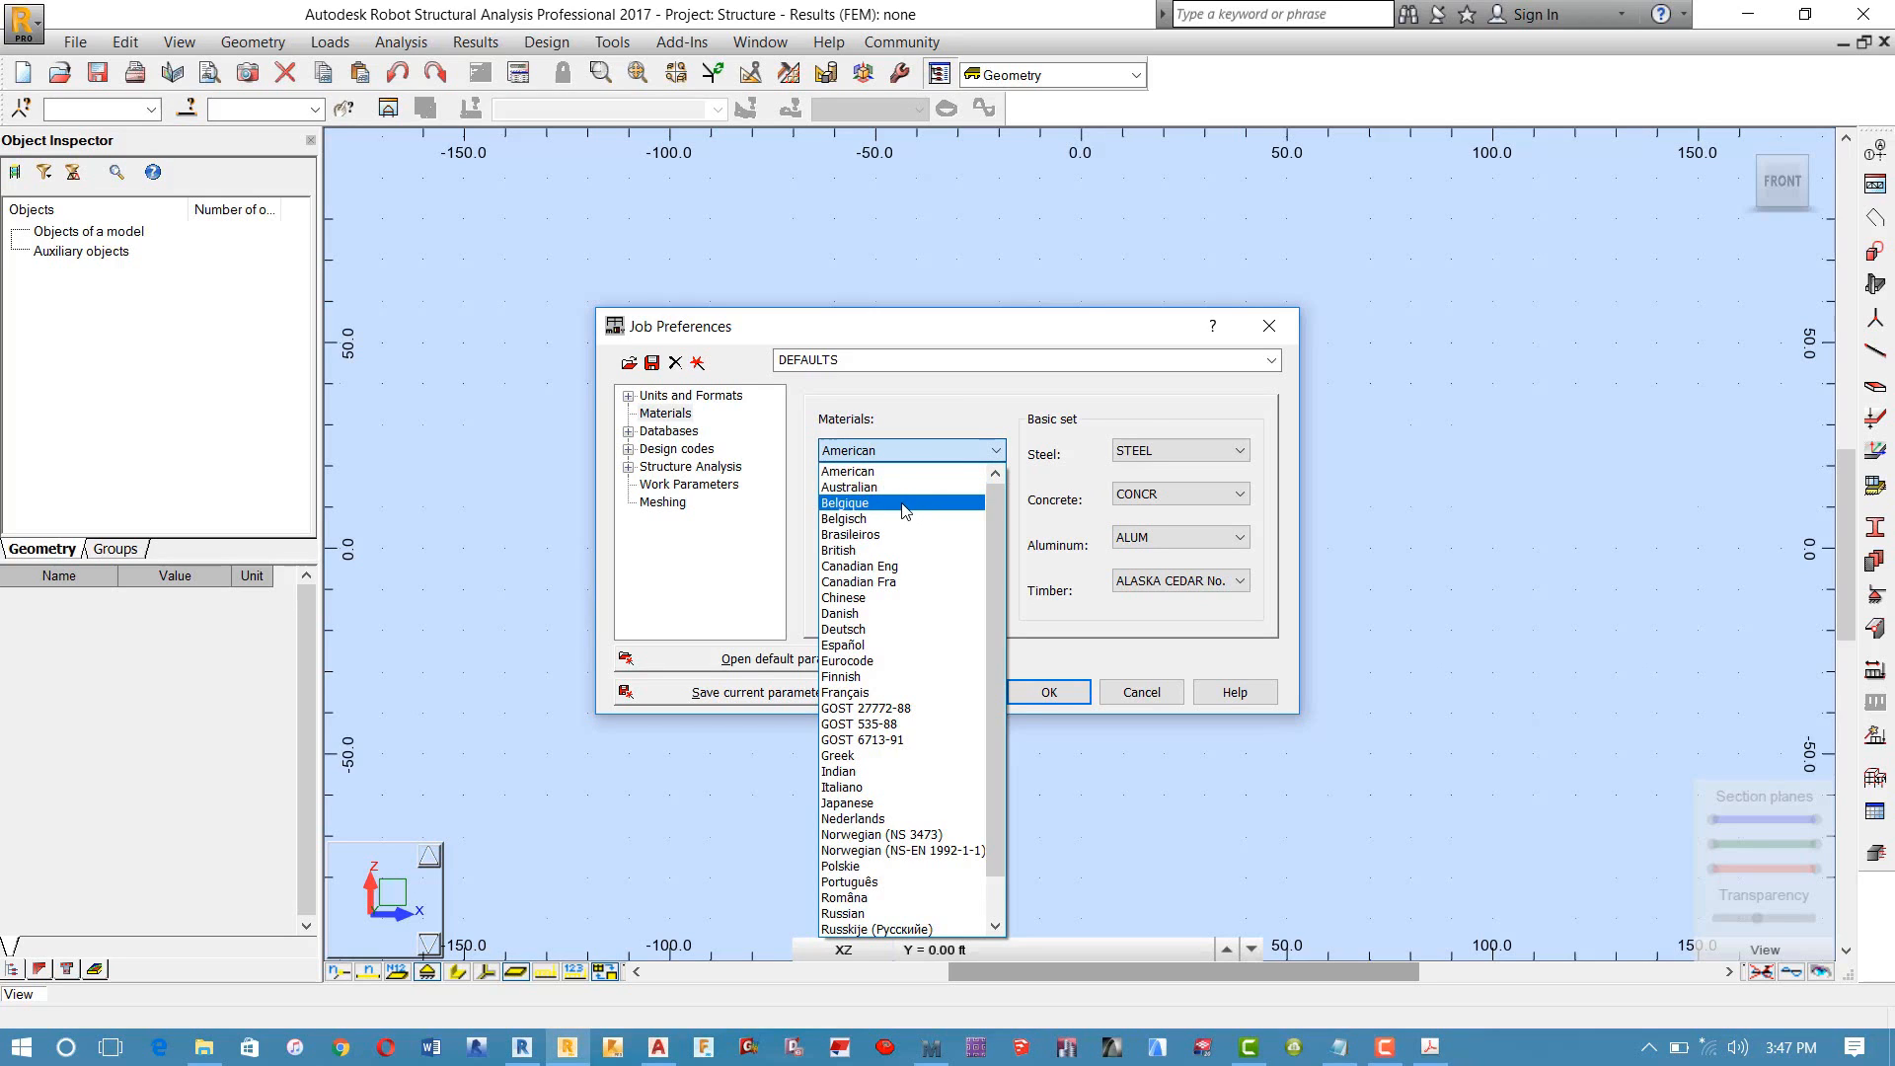
{"action": "scroll", "coordinate": [948, 788], "scroll_direction": "down", "scroll_amount": 1}
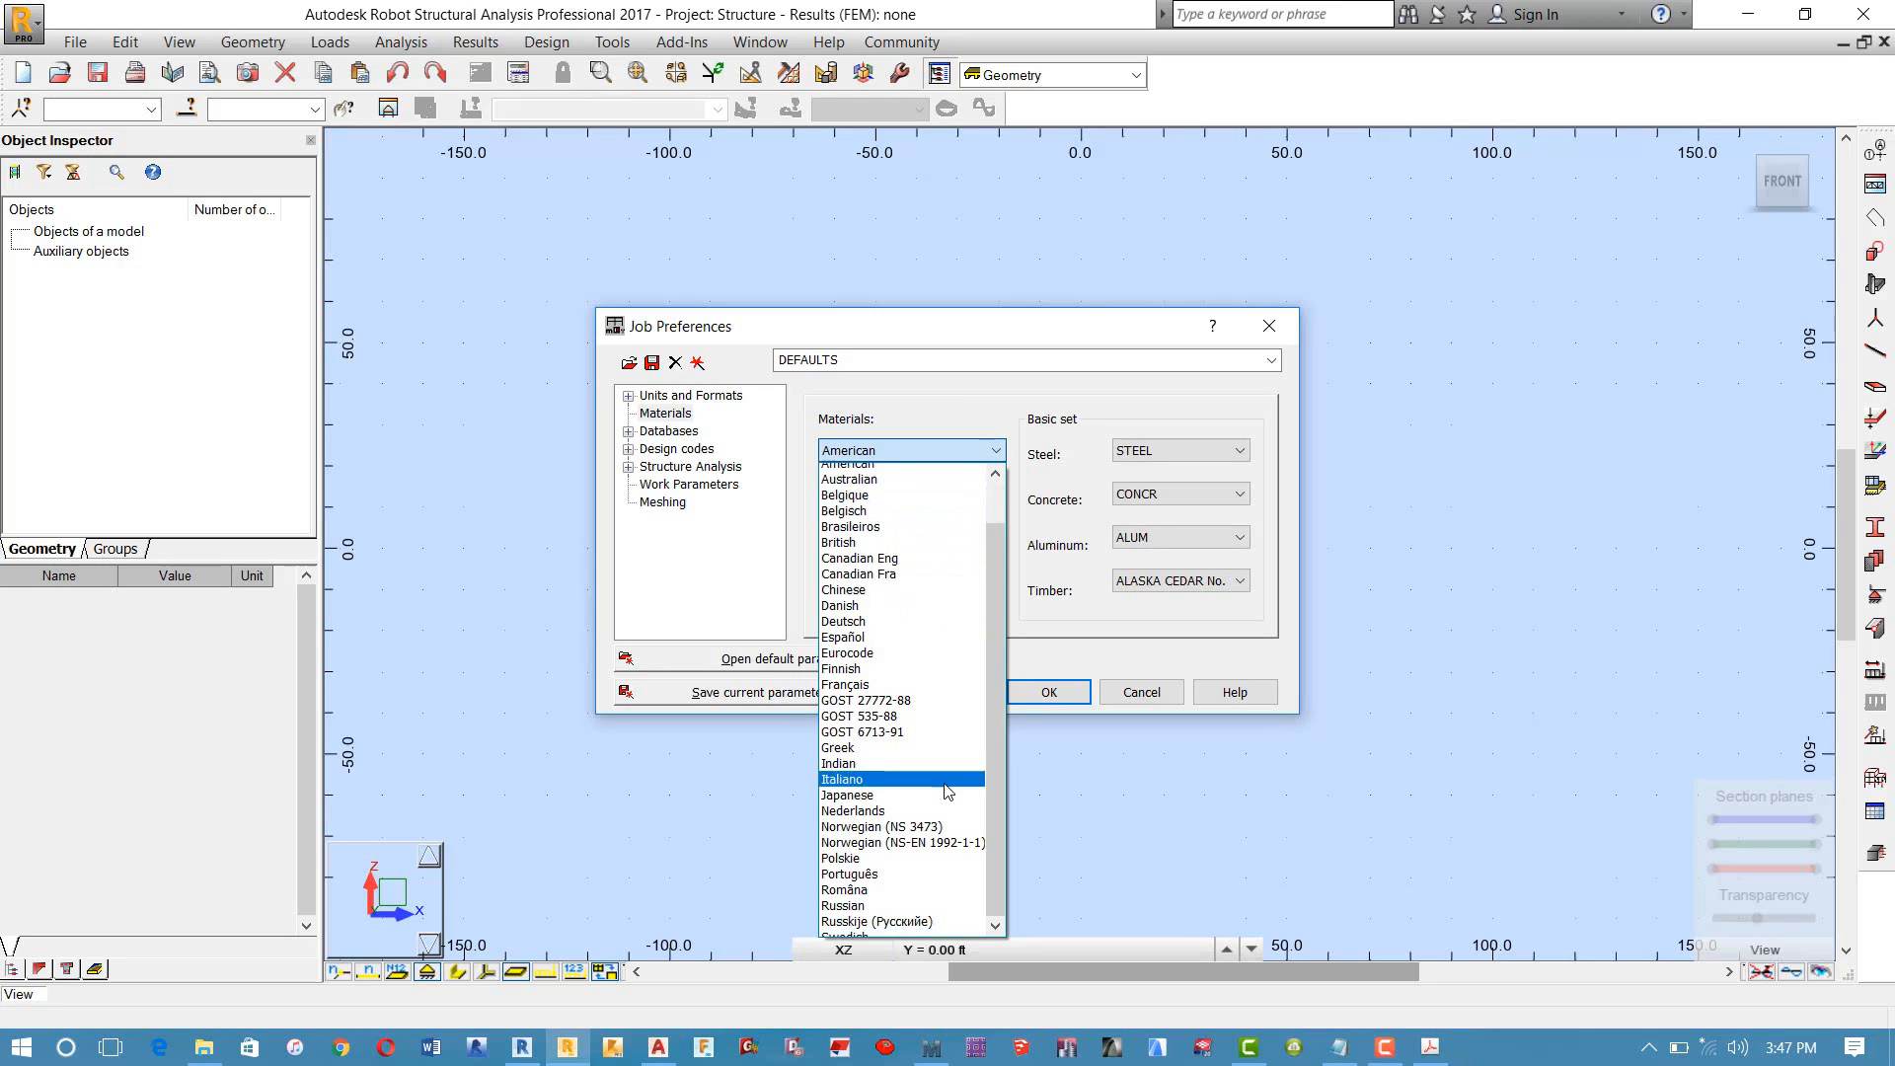
{"action": "scroll", "coordinate": [946, 788], "scroll_direction": "up", "scroll_amount": 1}
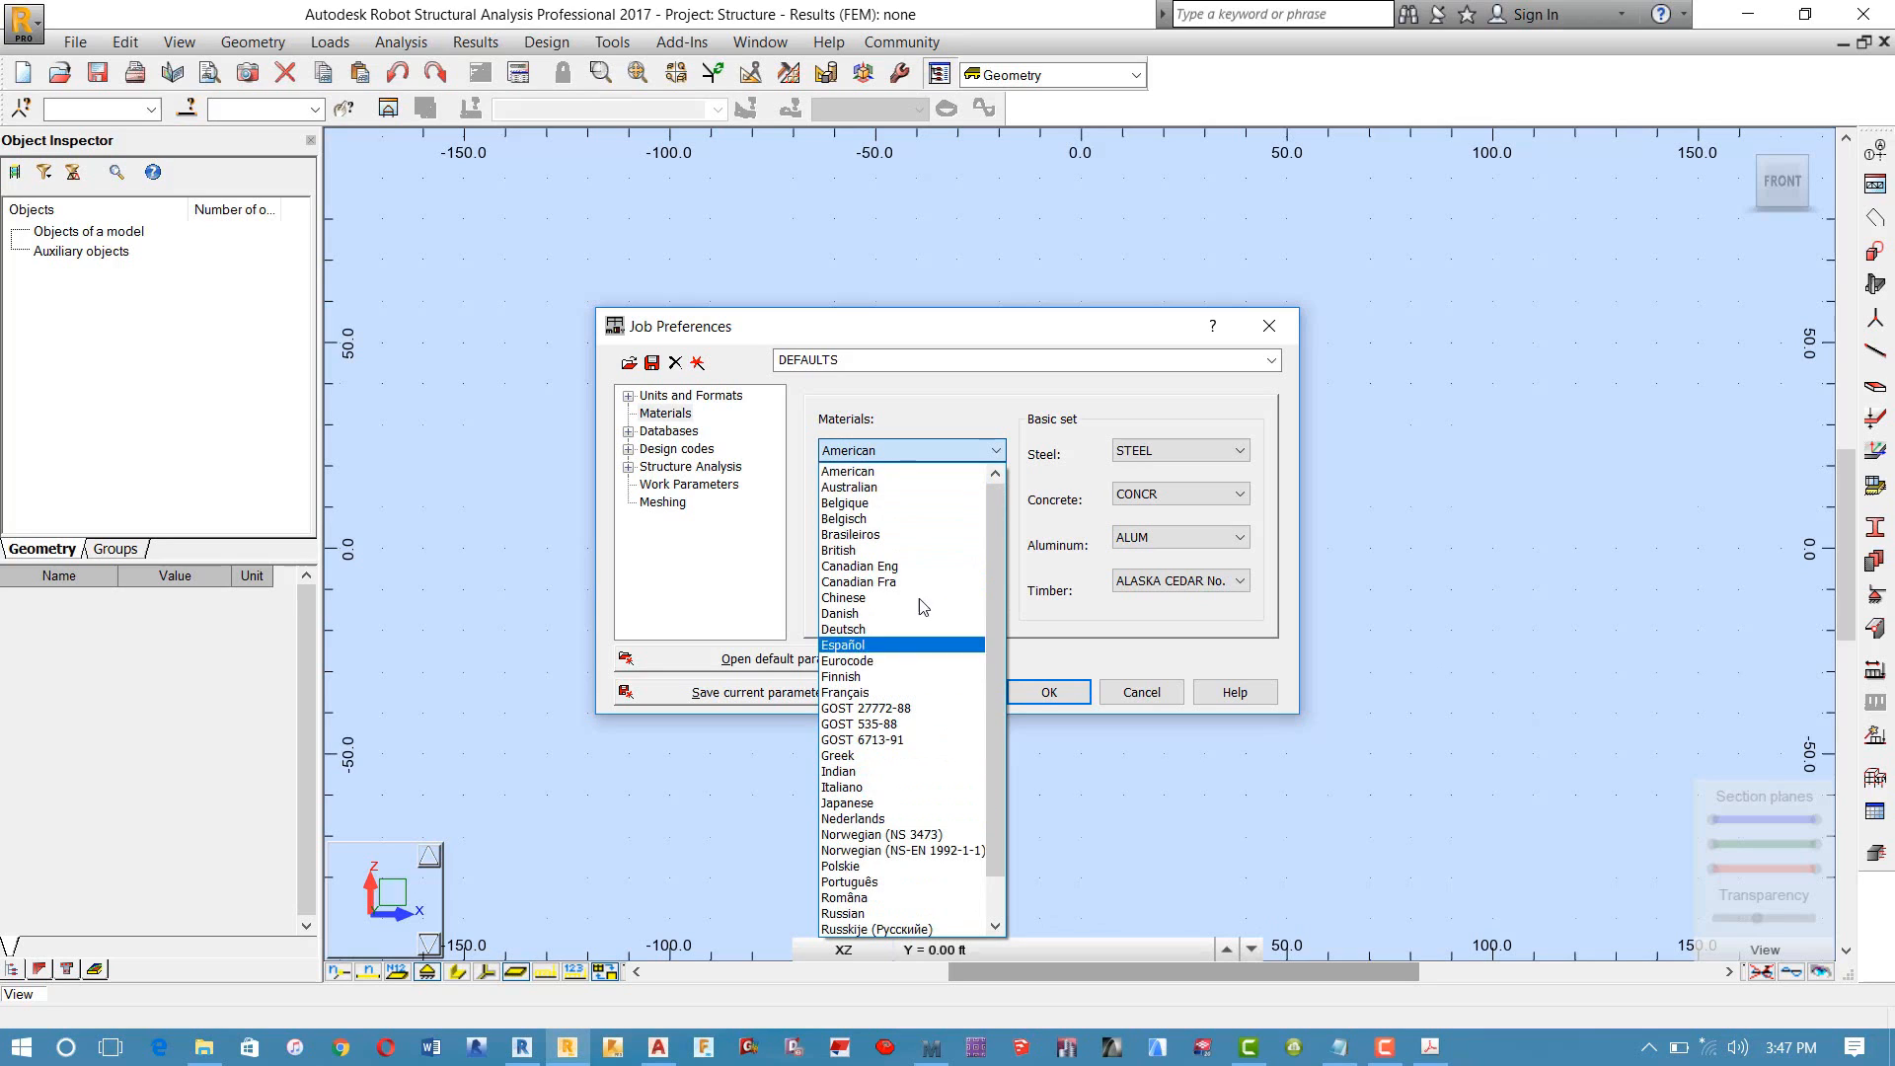
{"action": "left_click", "coordinate": [895, 451]}
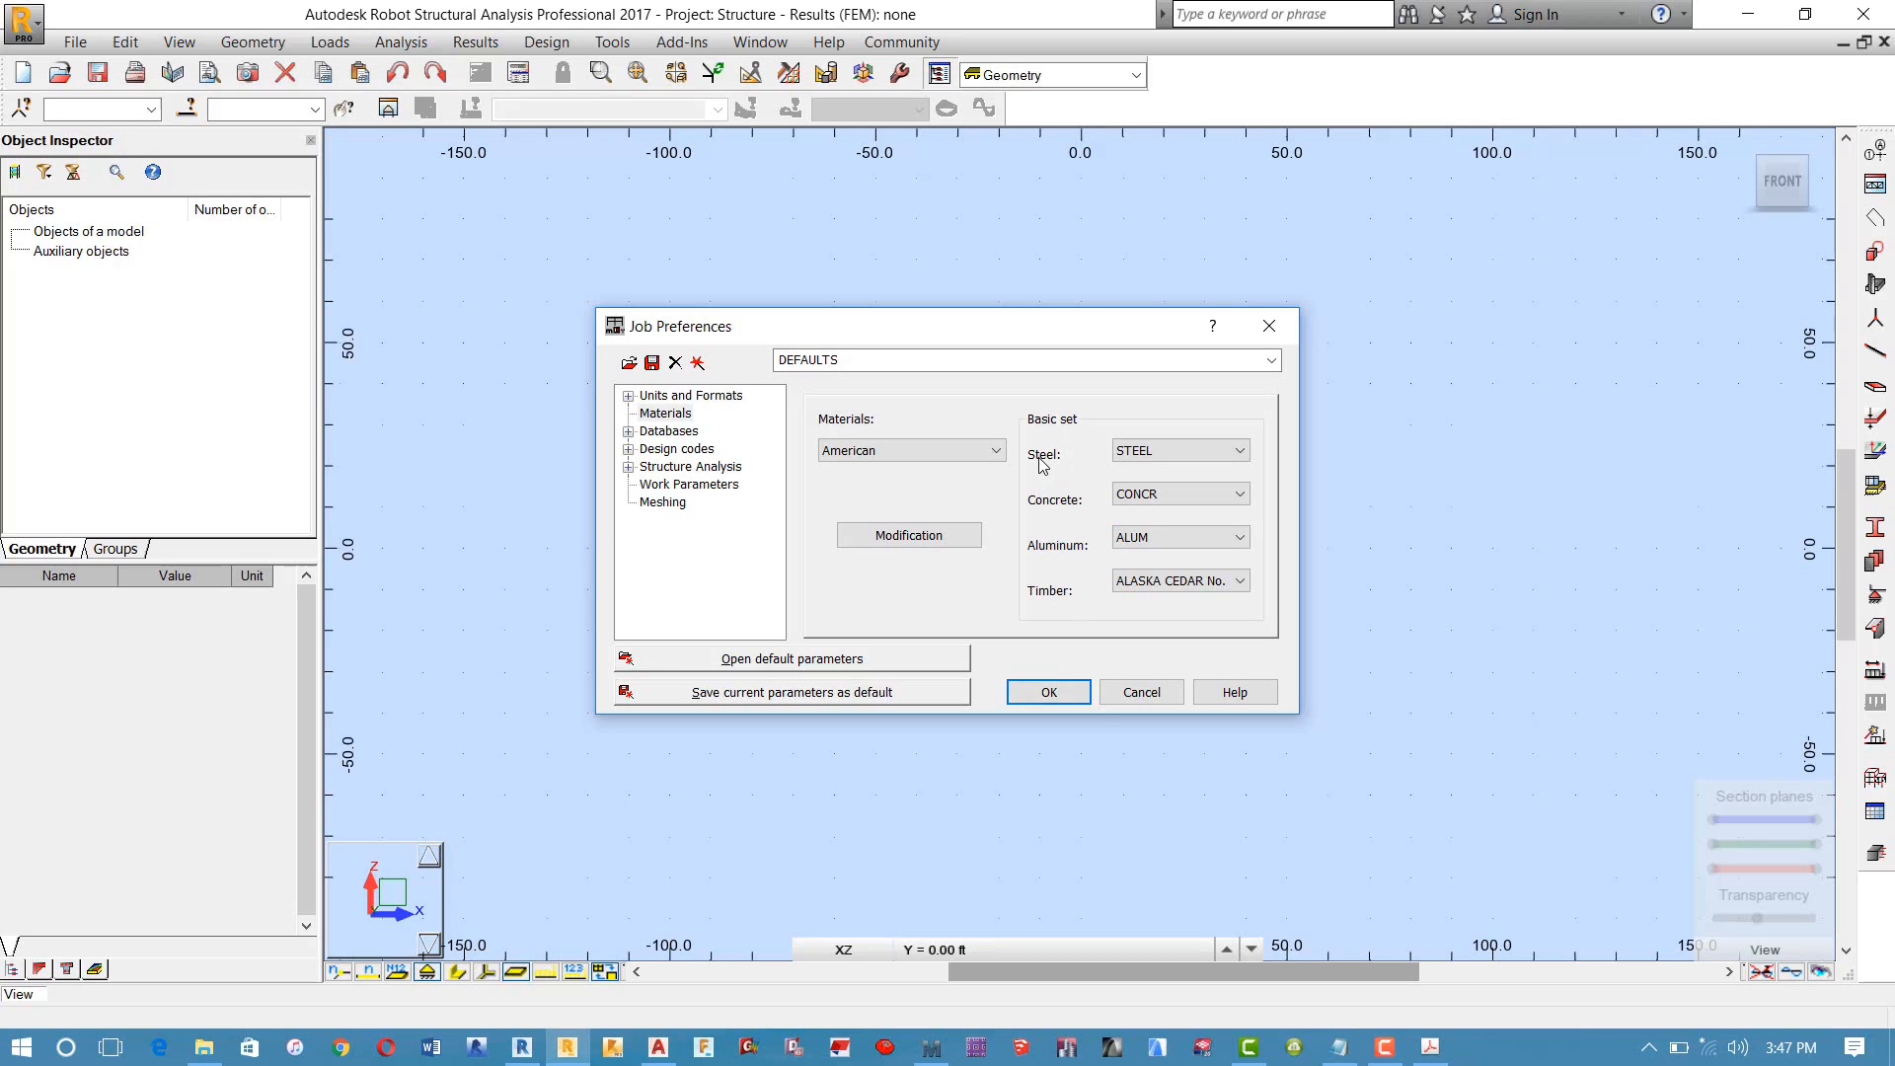
{"action": "left_click", "coordinate": [1155, 455]}
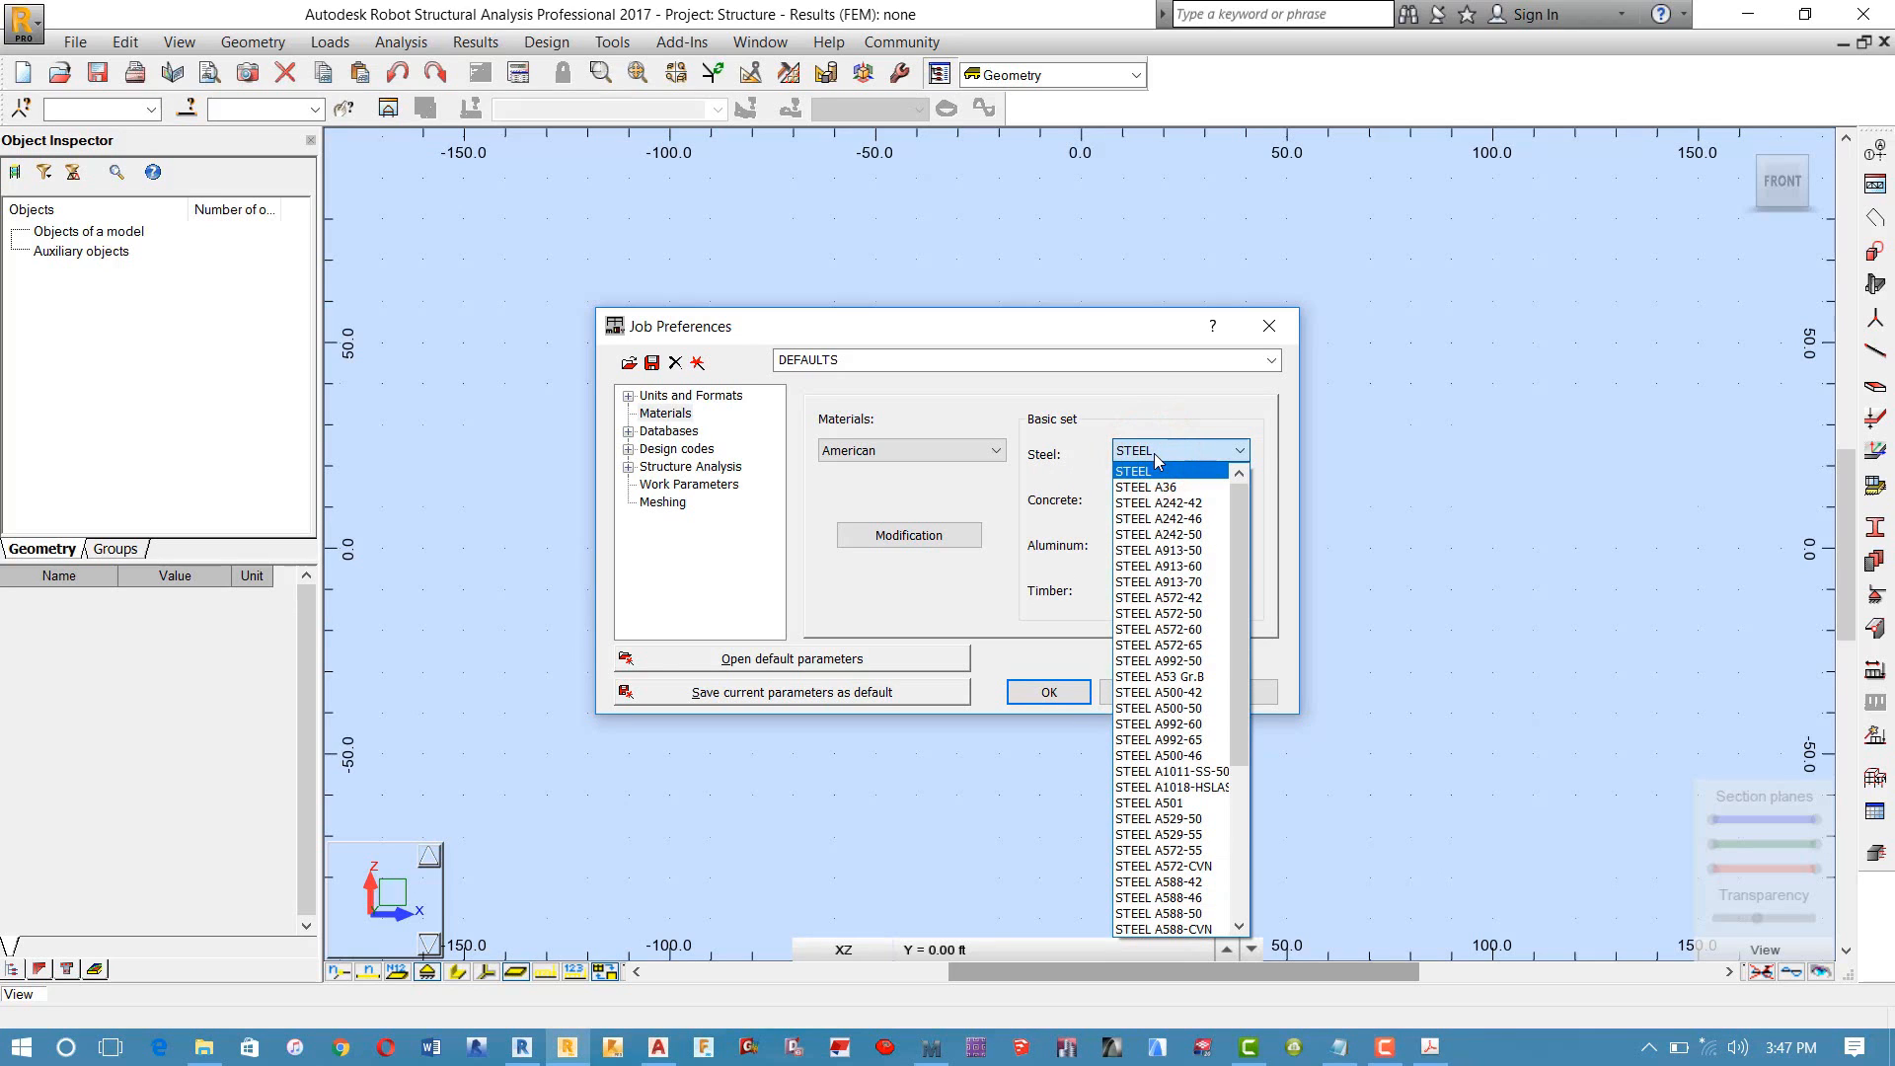
{"action": "left_click", "coordinate": [1157, 456]}
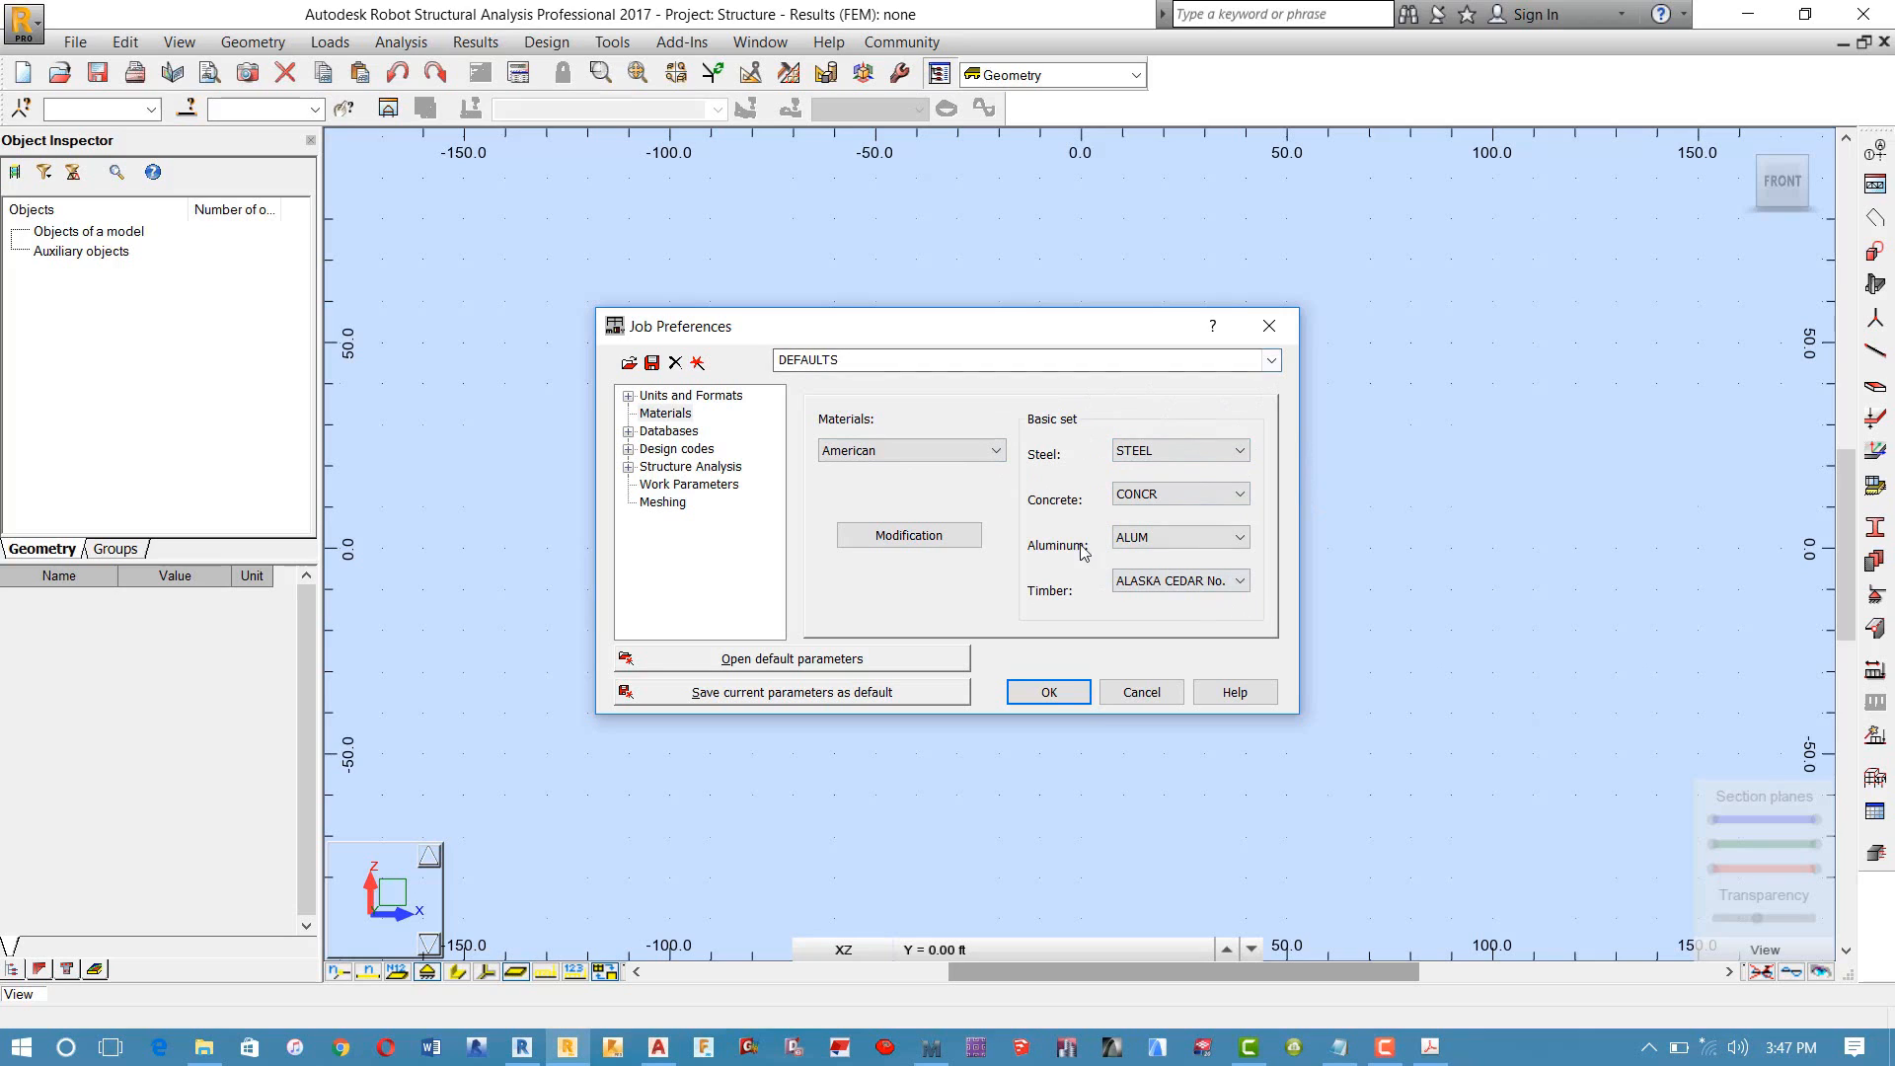
Step: Review the concrete, aluminum and timber options of the American basic material set
{"action": "left_click", "coordinate": [1147, 496]}
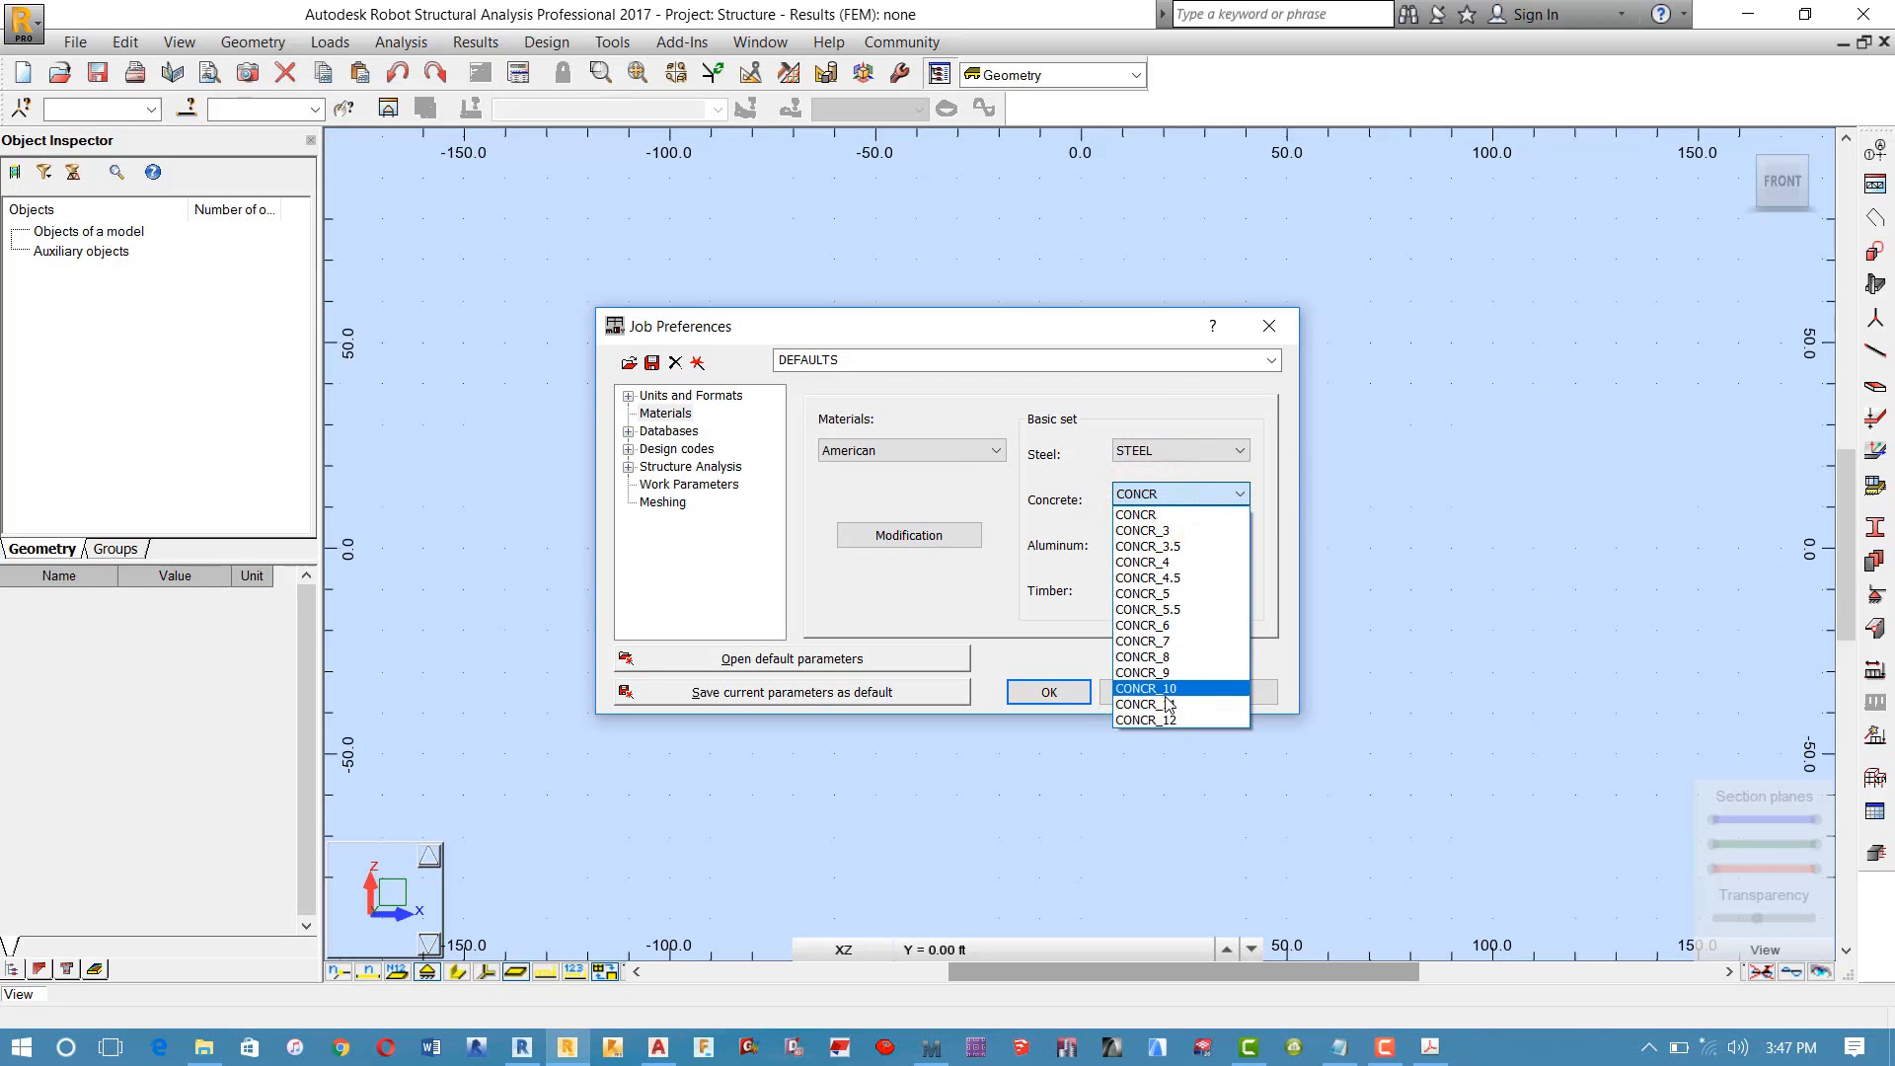
{"action": "left_click", "coordinate": [1172, 496]}
{"action": "left_click", "coordinate": [1172, 496]}
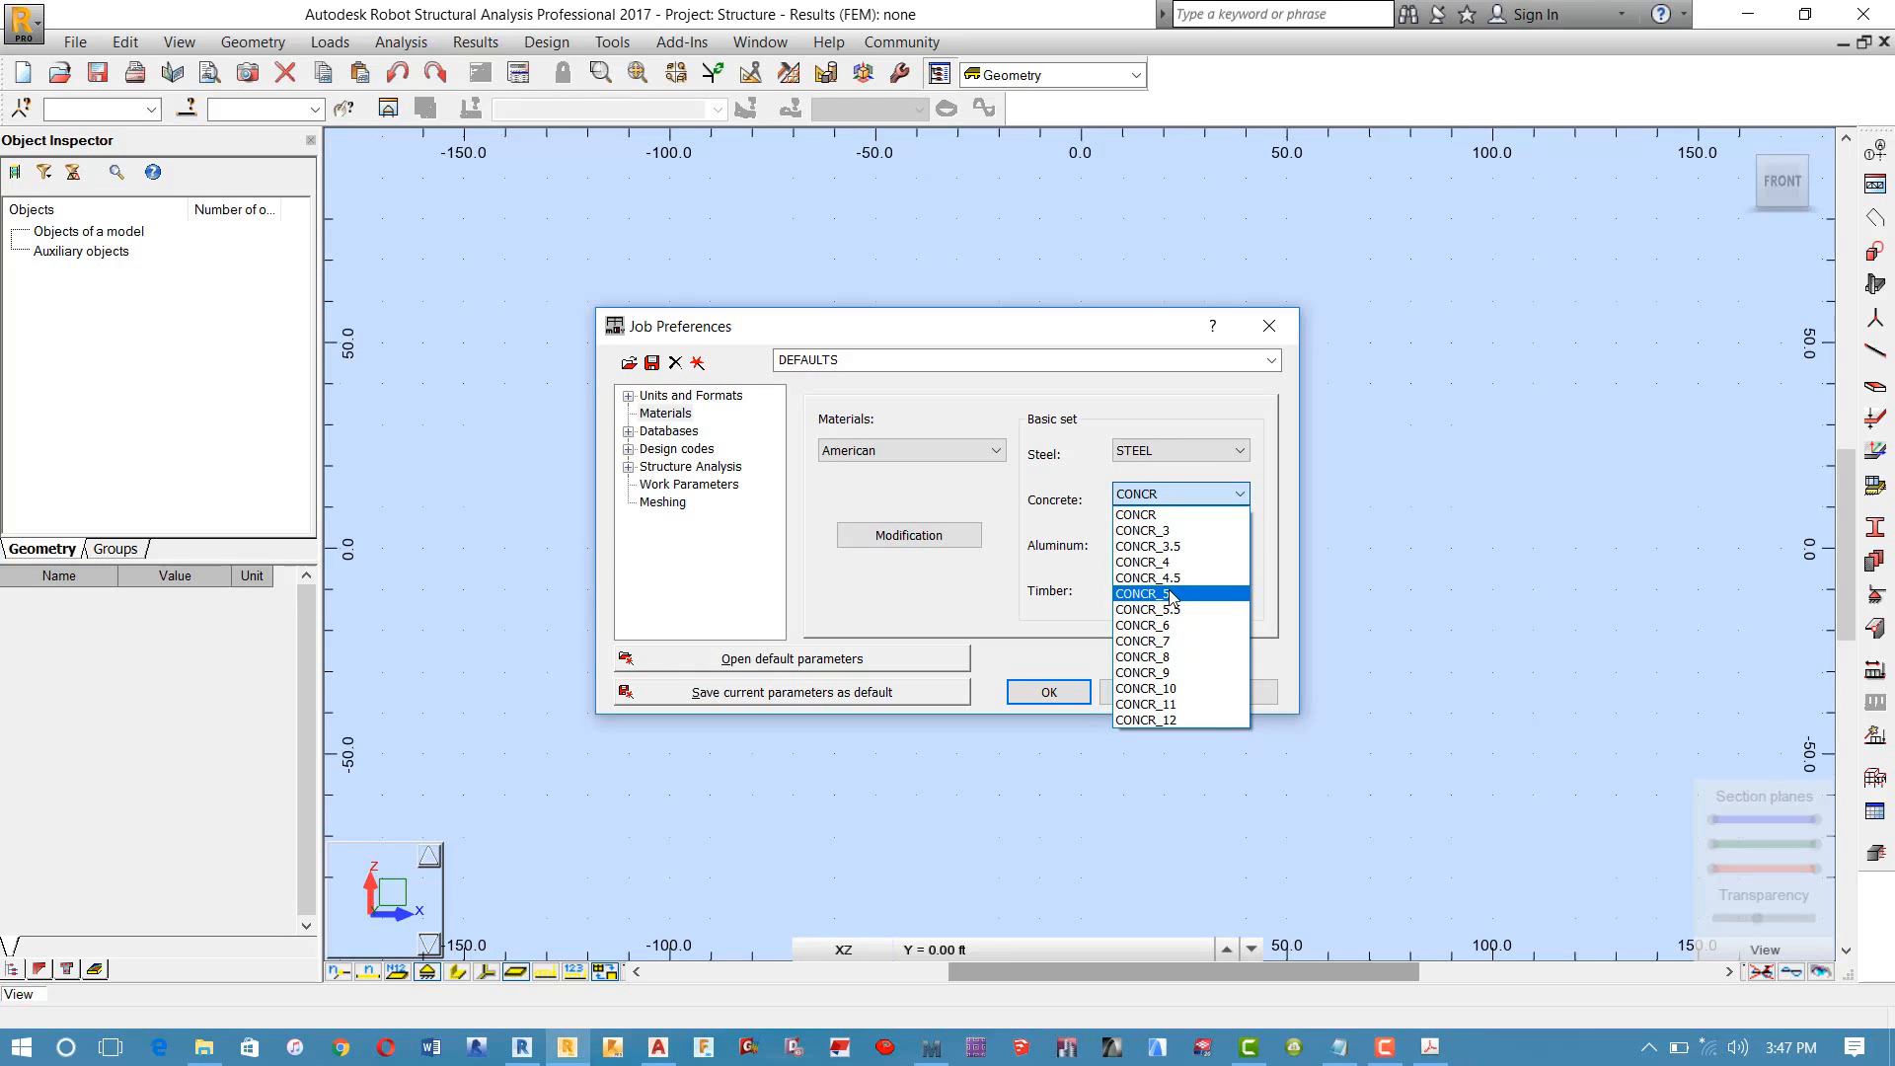
{"action": "left_click", "coordinate": [1264, 427]}
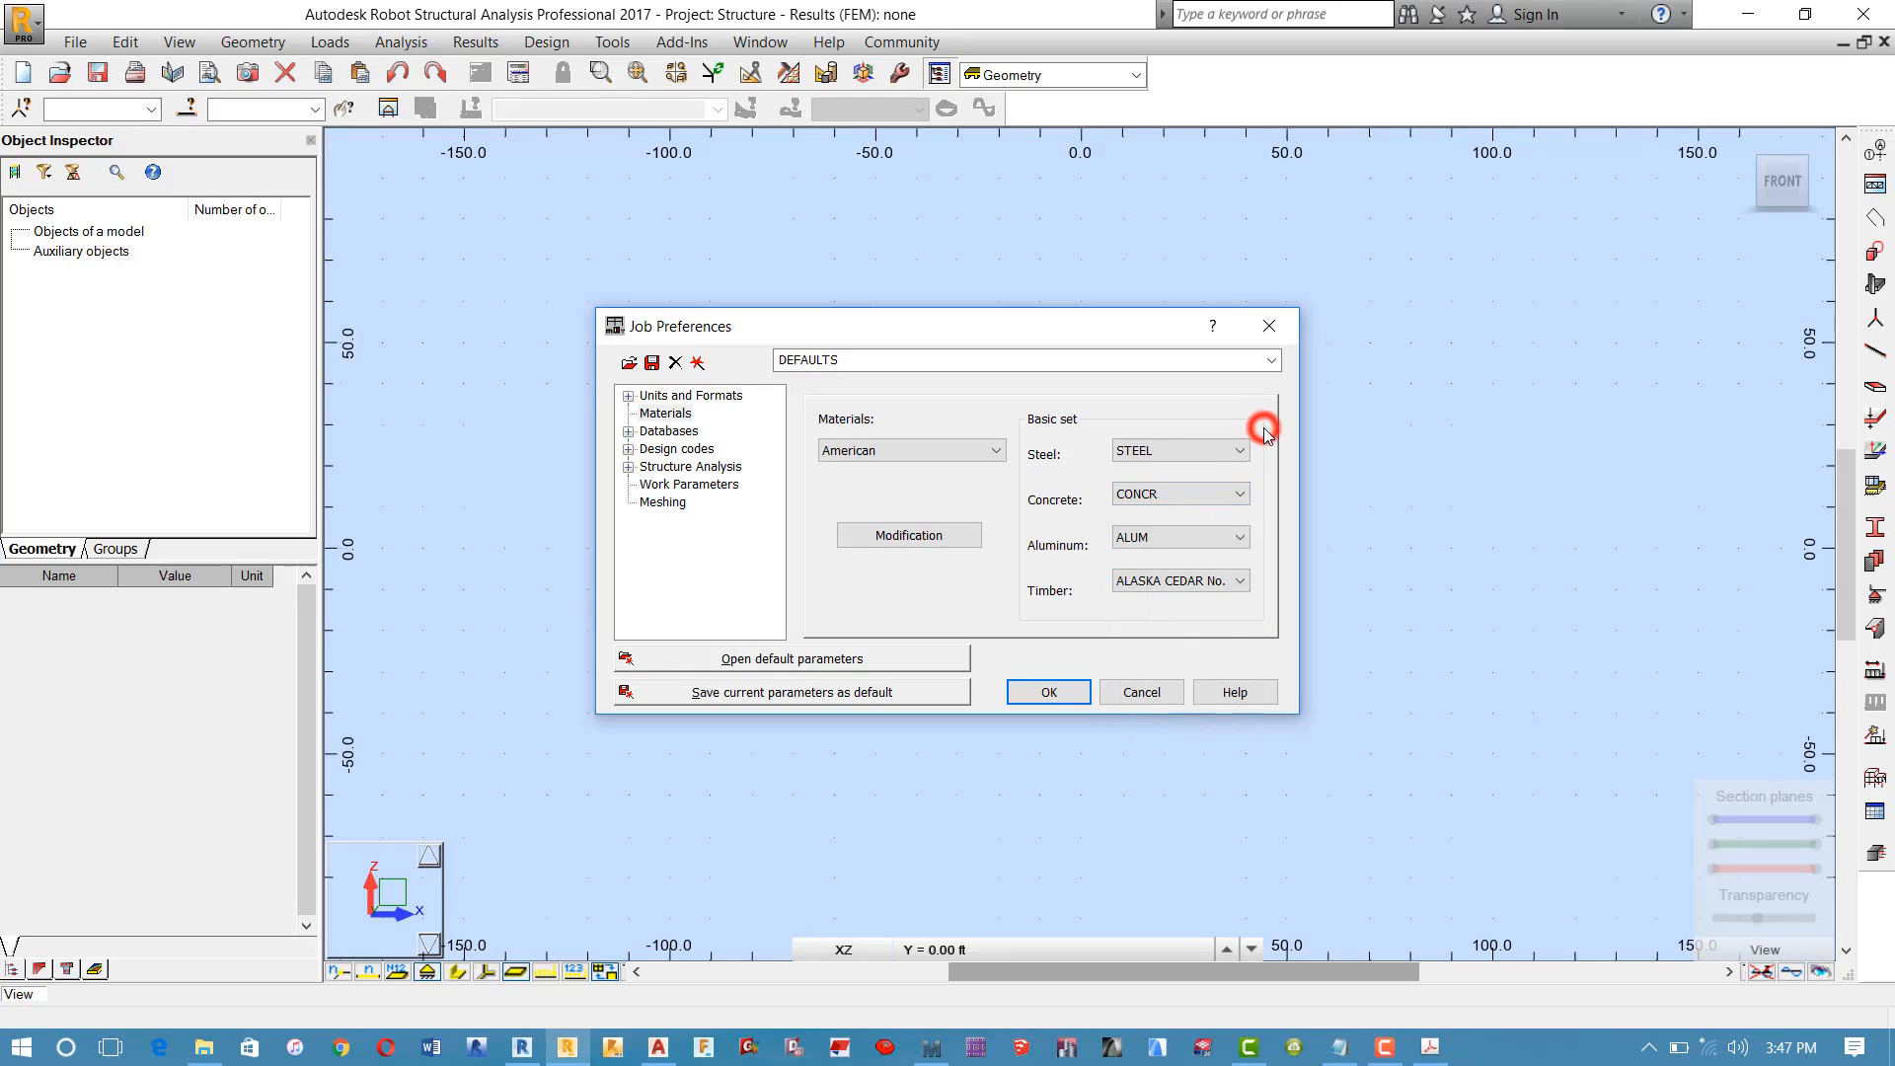
{"action": "left_click", "coordinate": [1133, 538]}
{"action": "left_click", "coordinate": [1132, 543]}
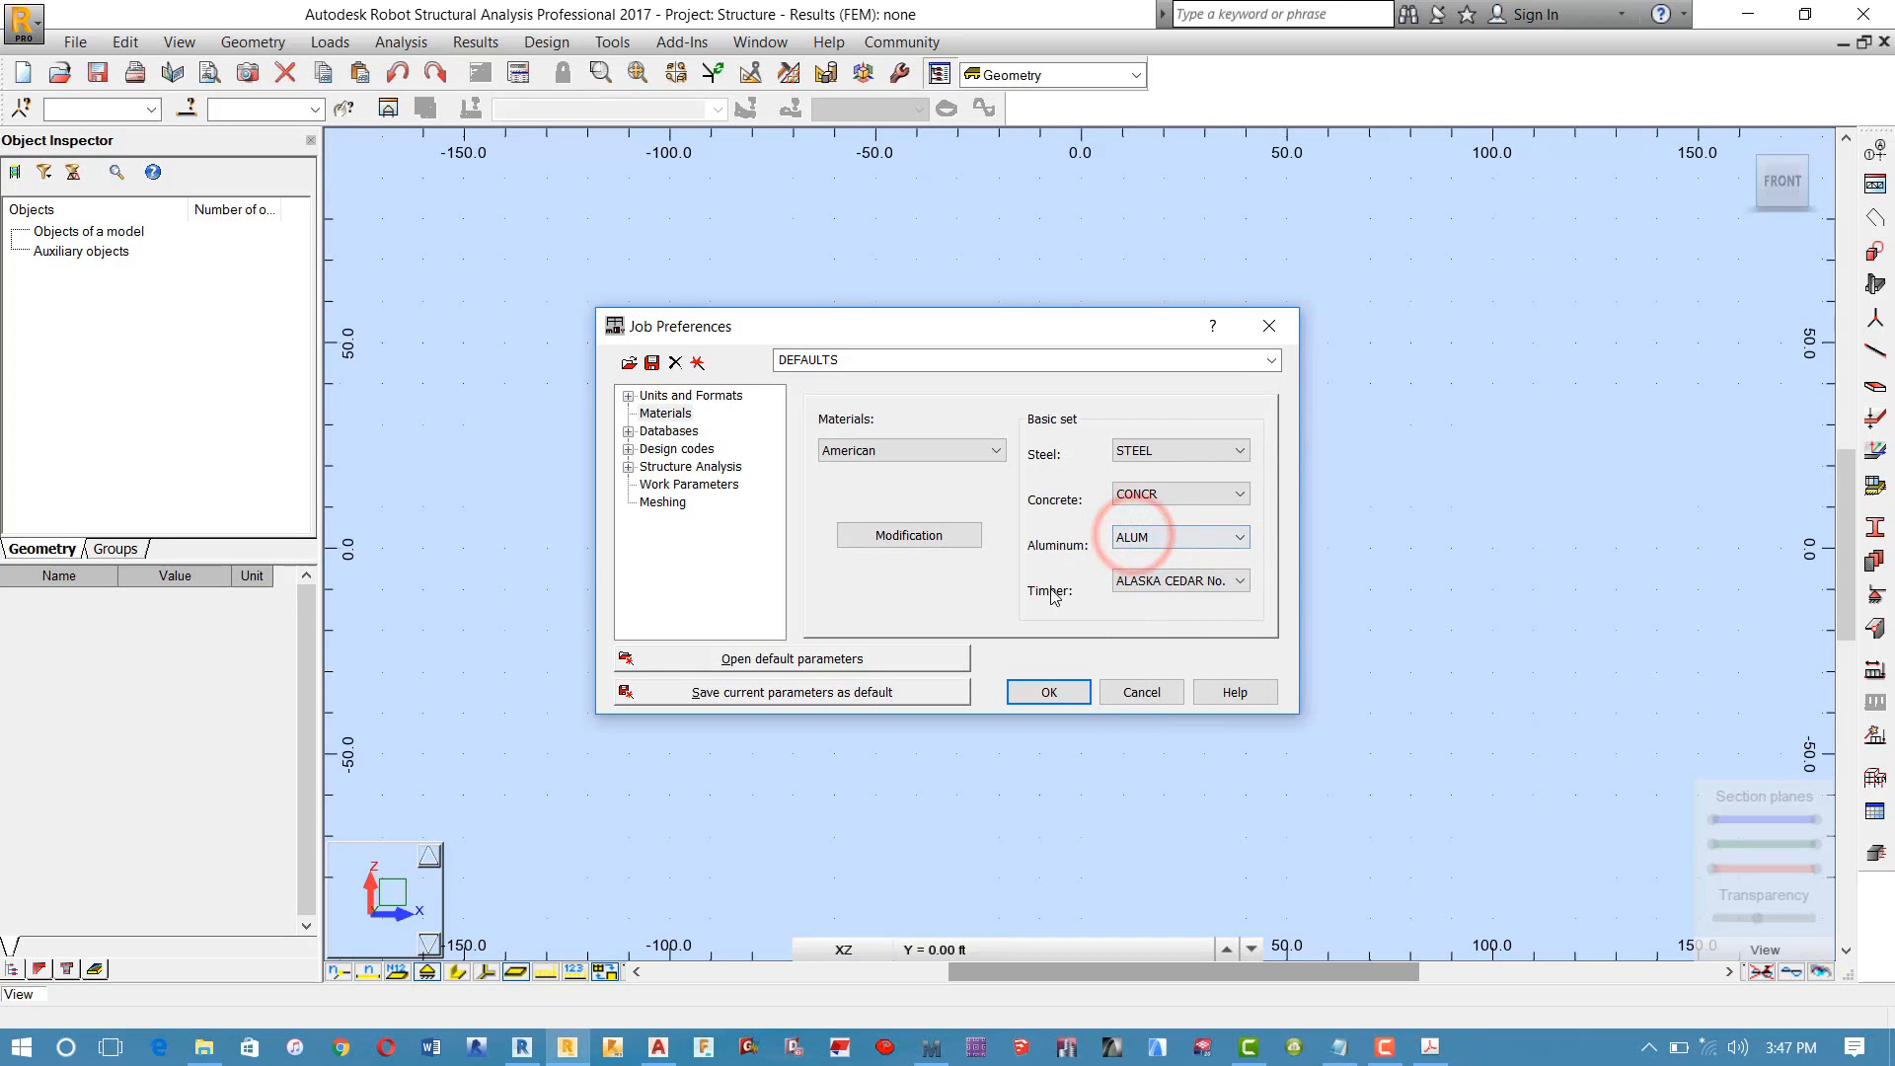
{"action": "left_click", "coordinate": [1157, 582]}
{"action": "left_click", "coordinate": [1168, 583]}
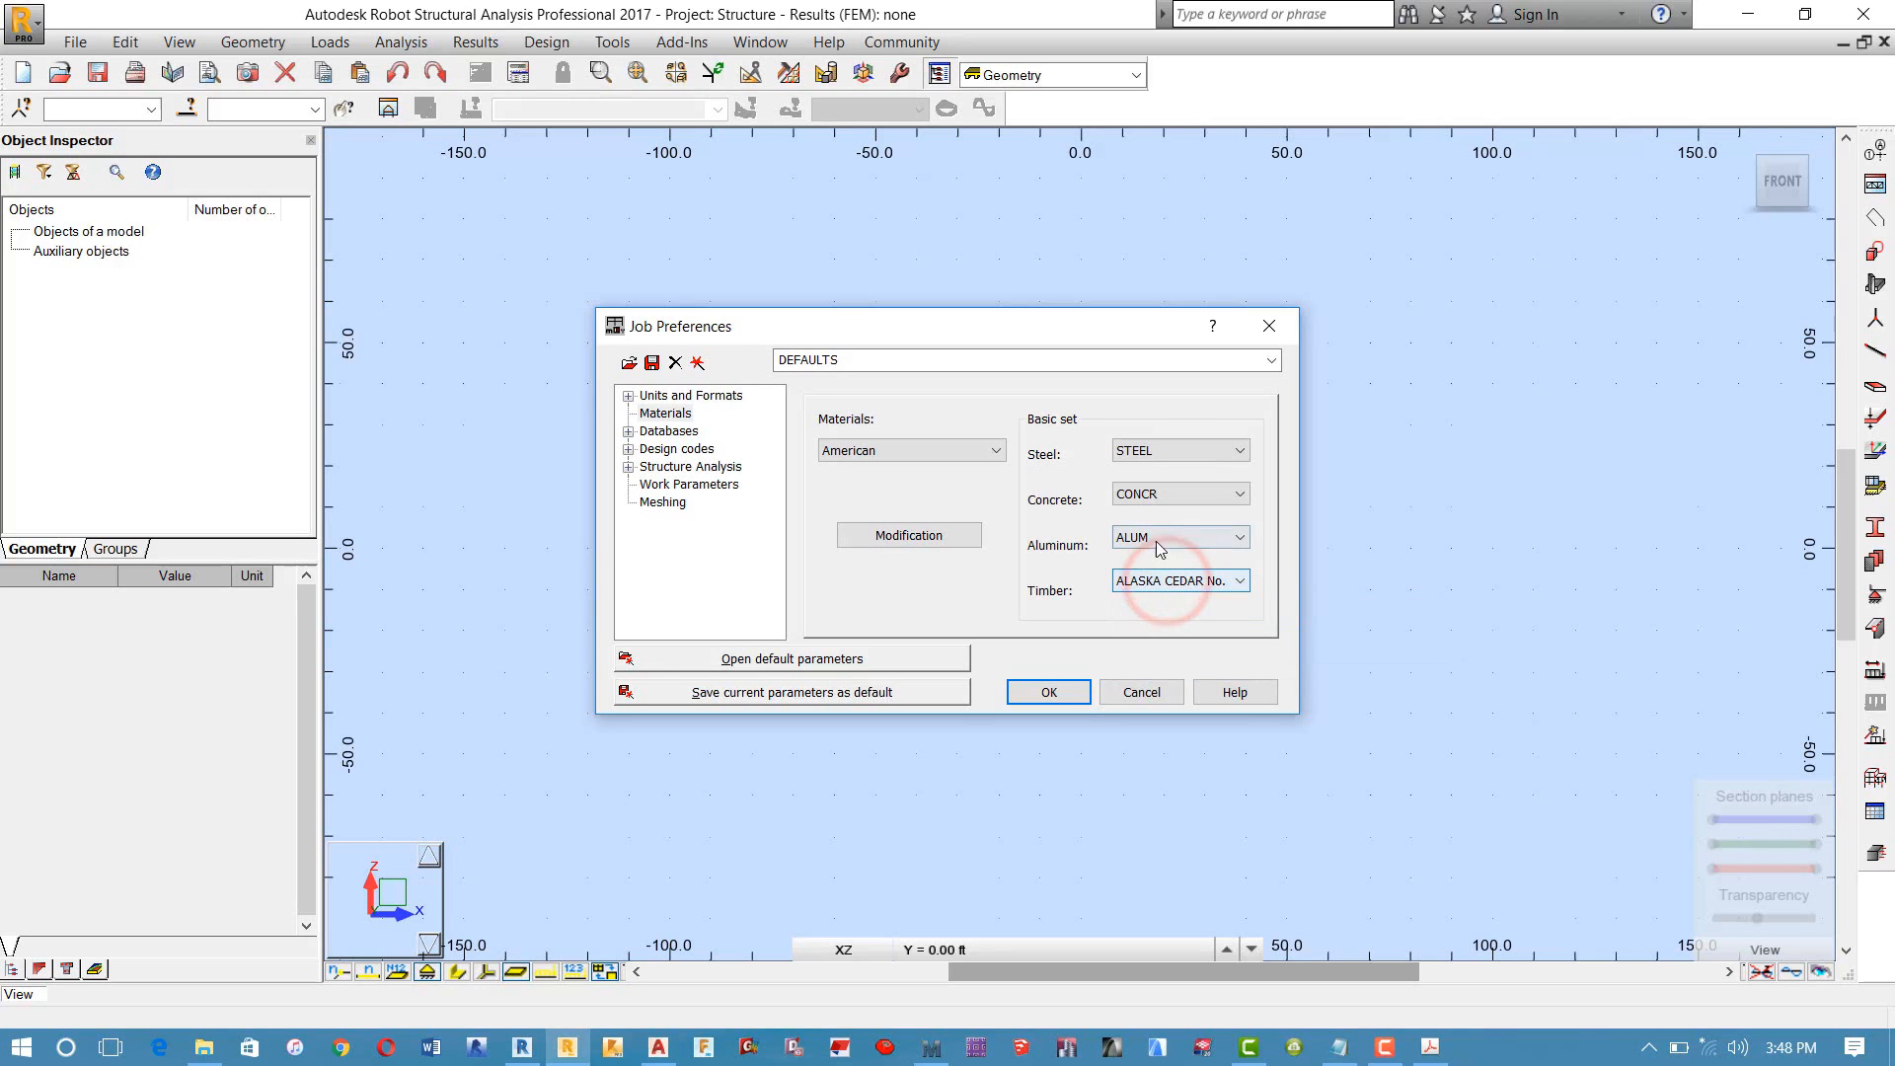
{"action": "left_click", "coordinate": [1144, 495]}
{"action": "left_click", "coordinate": [1145, 495]}
{"action": "left_click", "coordinate": [1145, 495]}
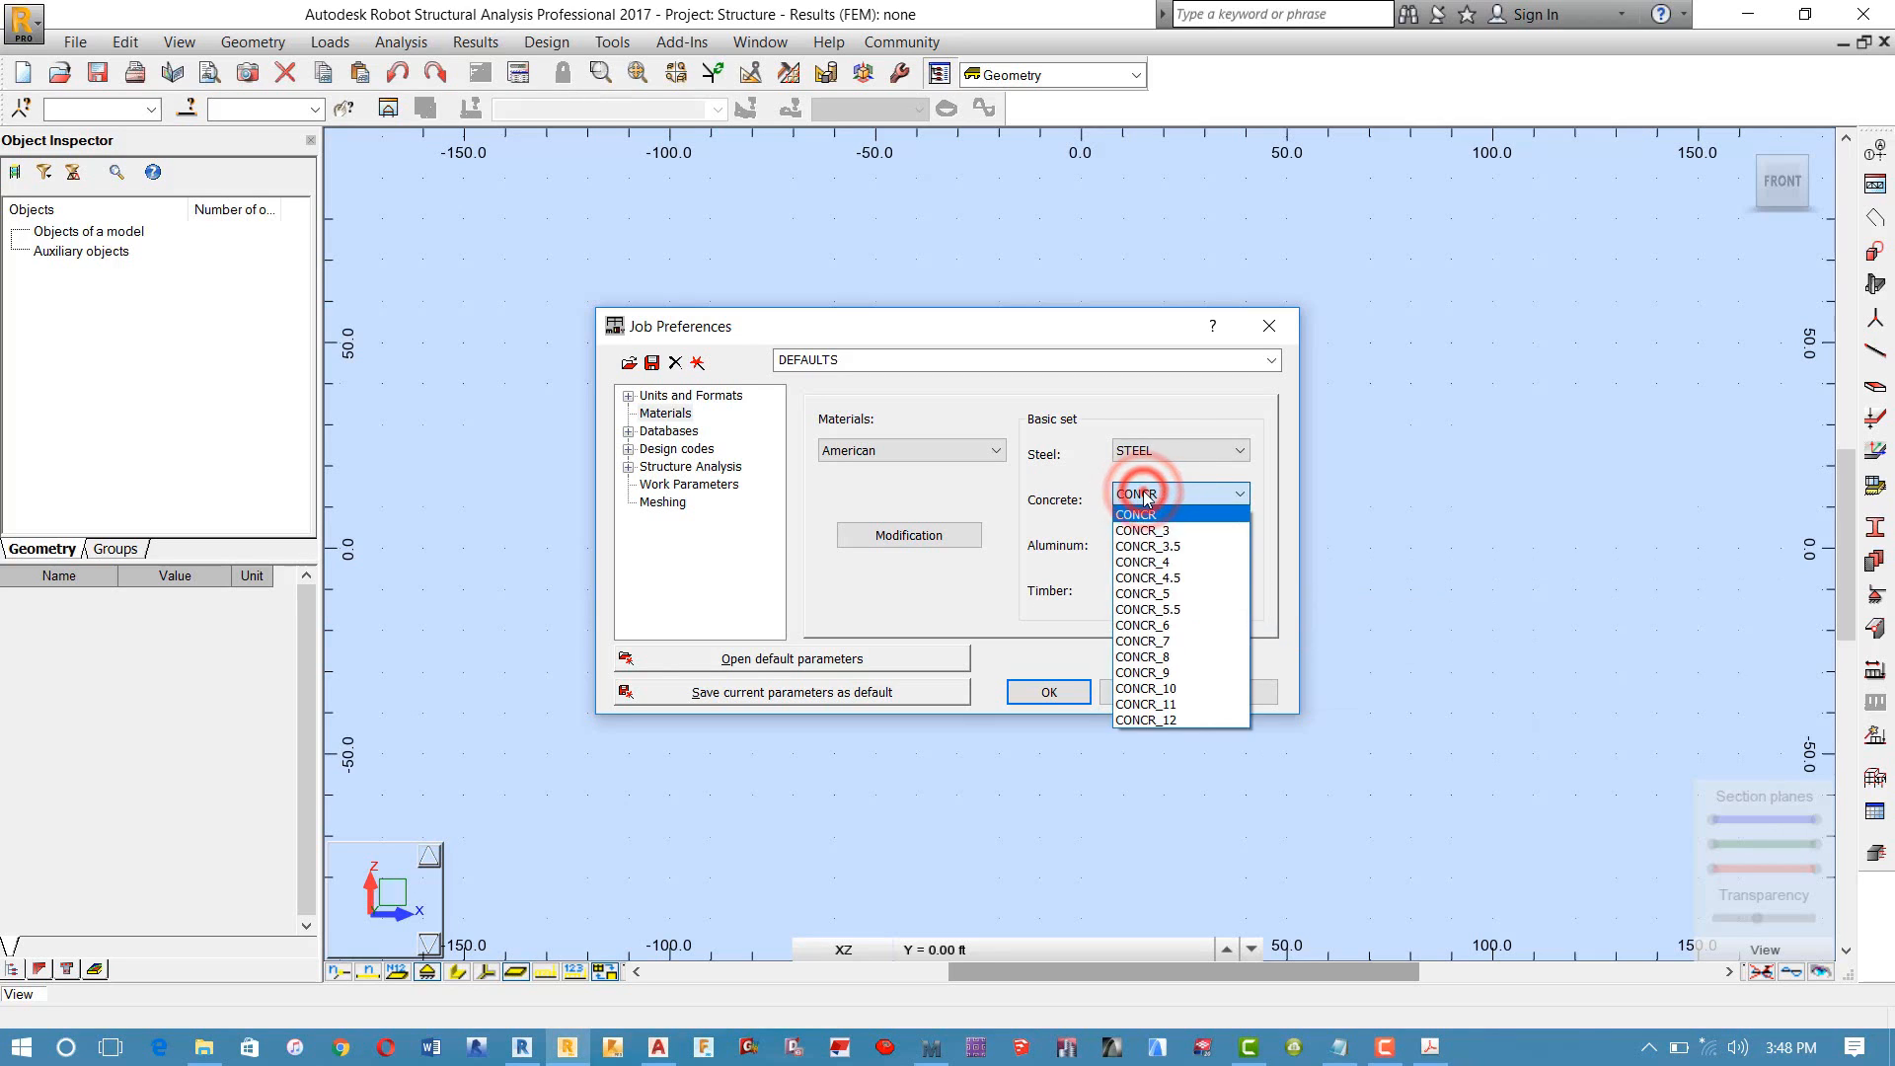
{"action": "left_click", "coordinate": [1145, 495]}
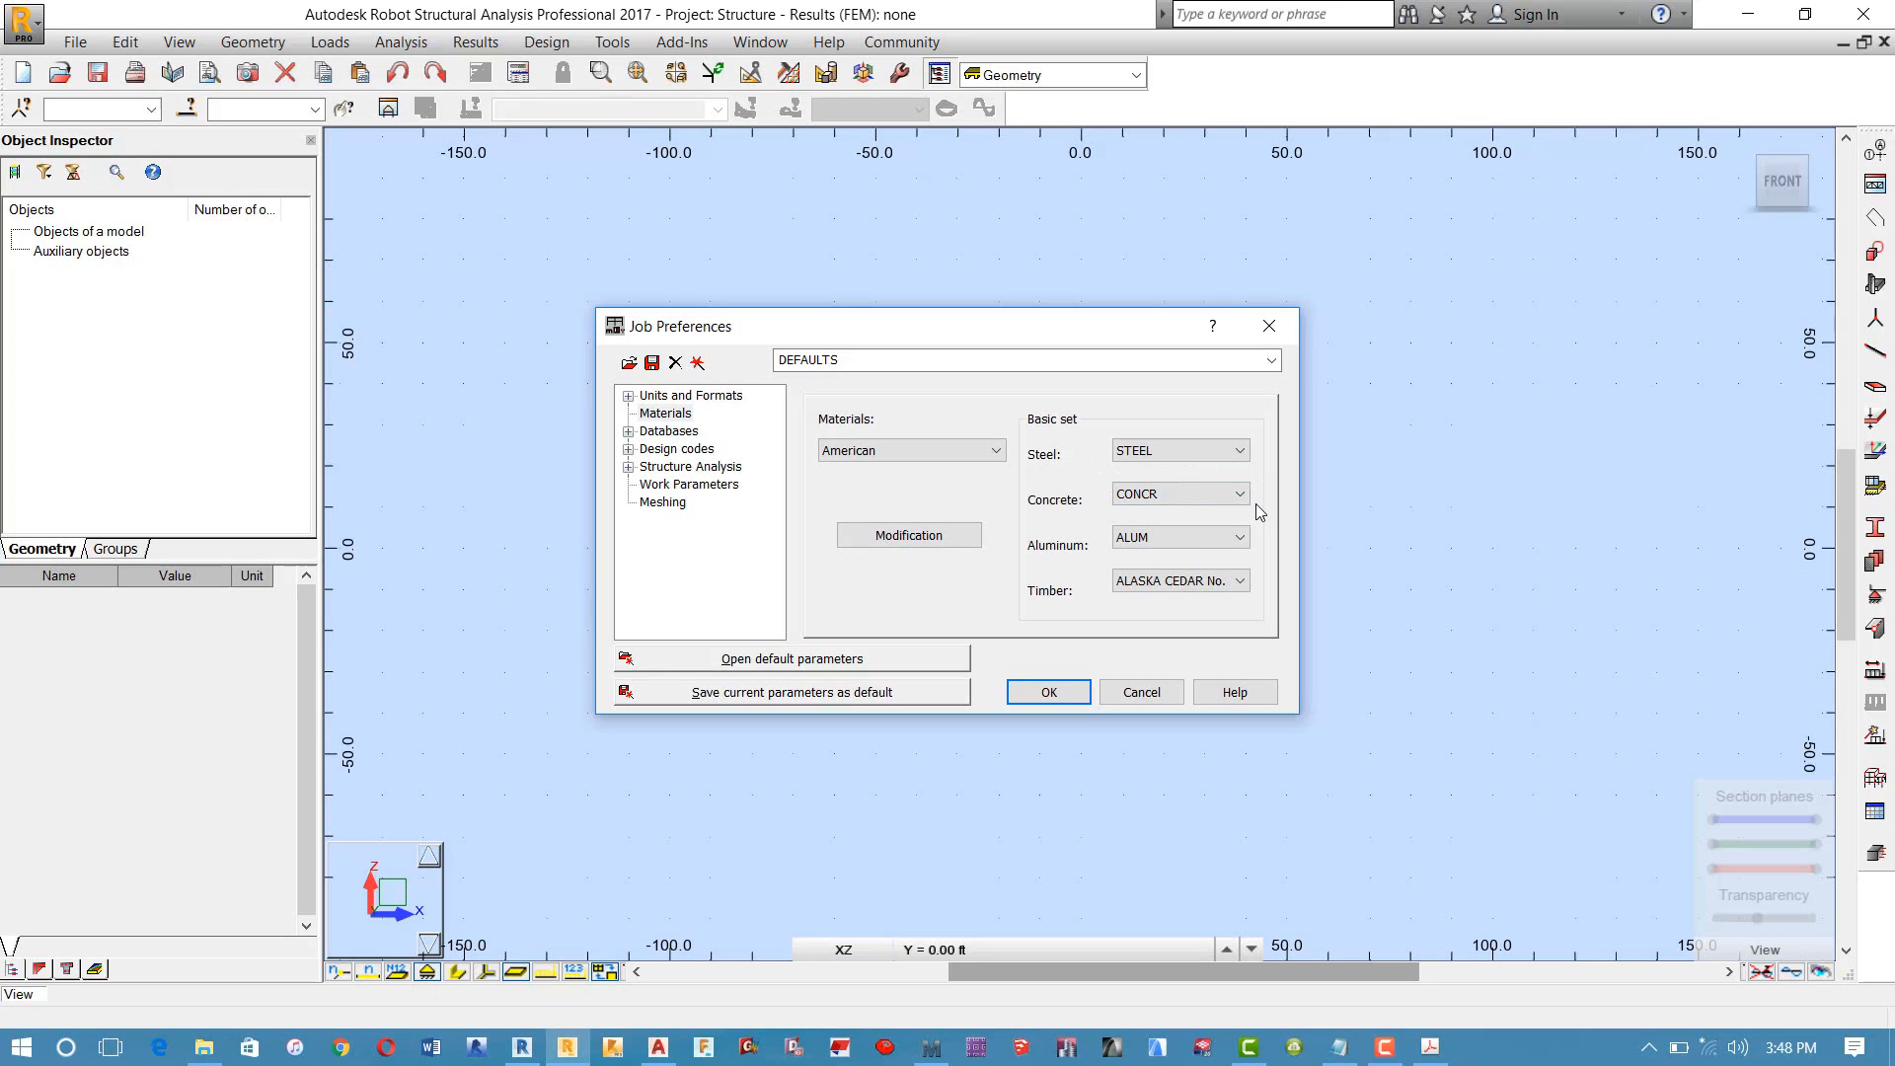
Step: Open the material modification dialog and look through its steel, concrete, aluminum, timber and other material properties
{"action": "left_click", "coordinate": [894, 540]}
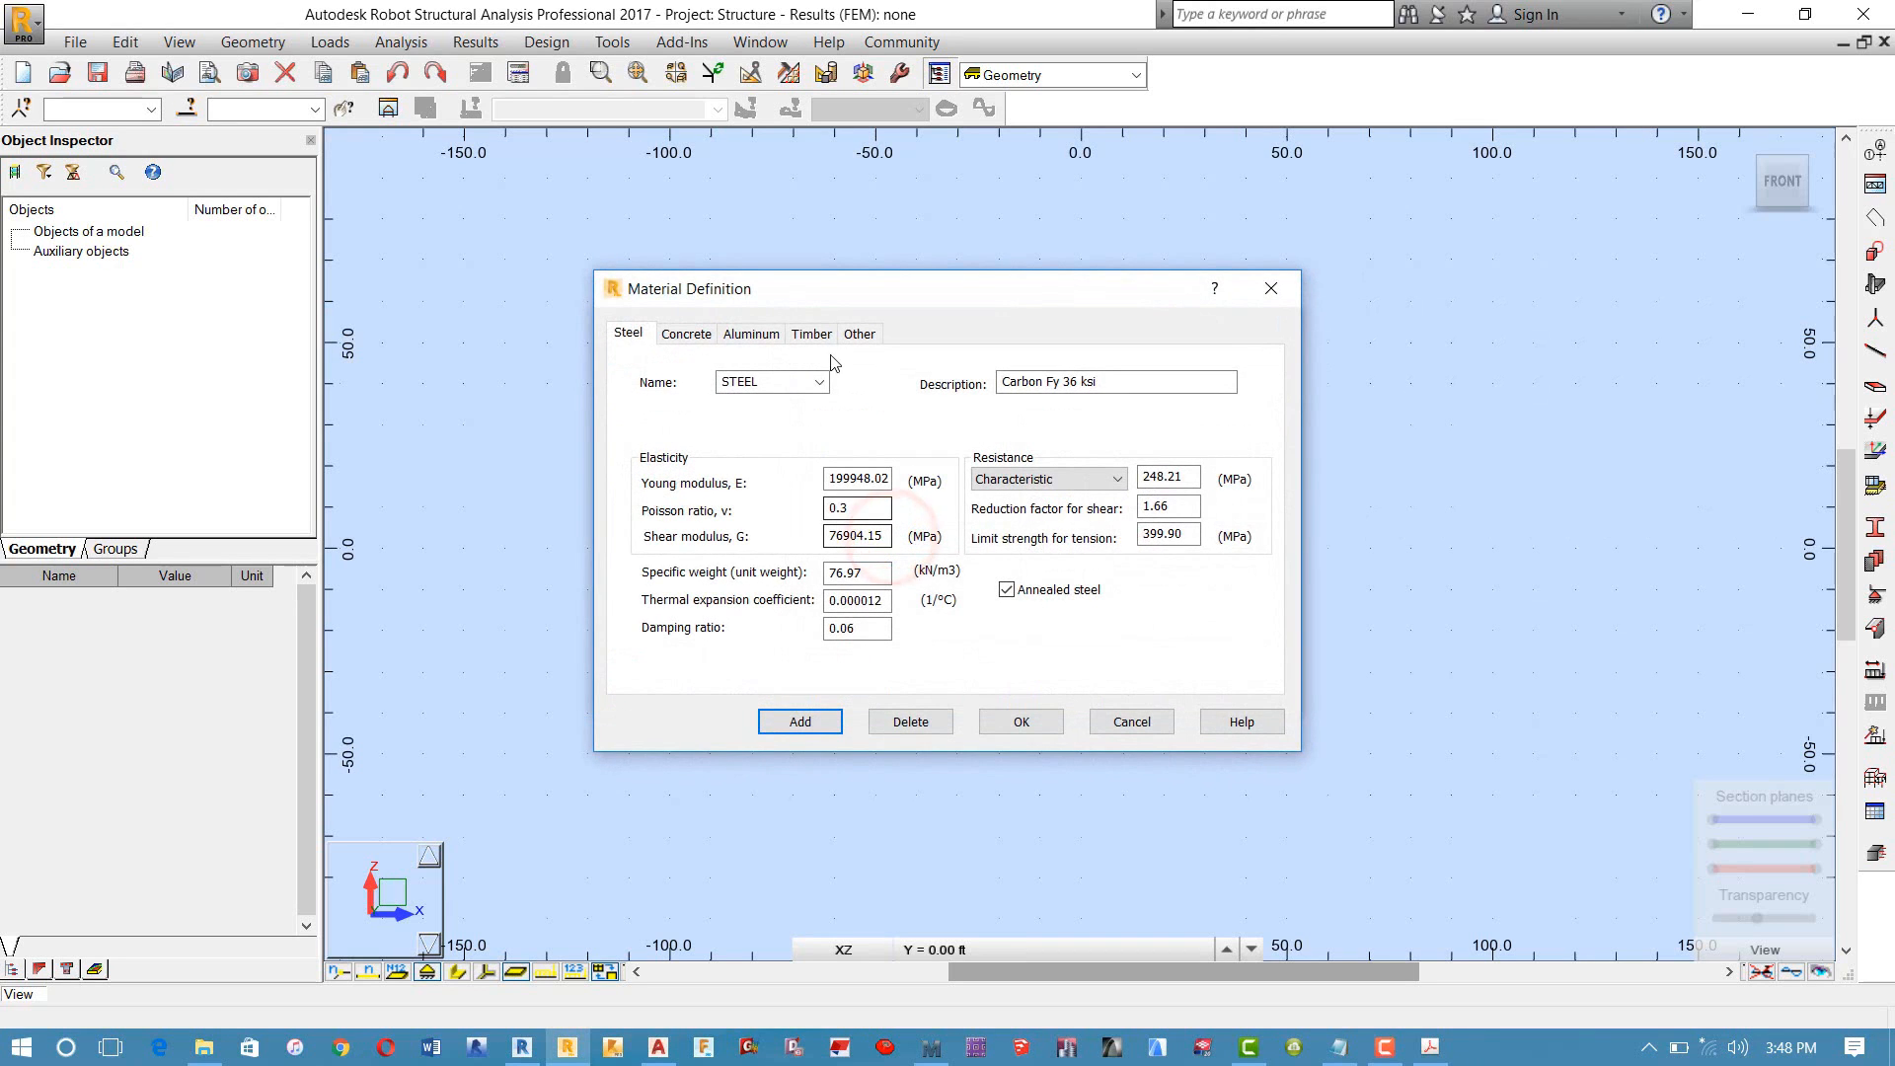
{"action": "left_click_drag", "start_coordinate": [818, 303], "coordinate": [723, 234]}
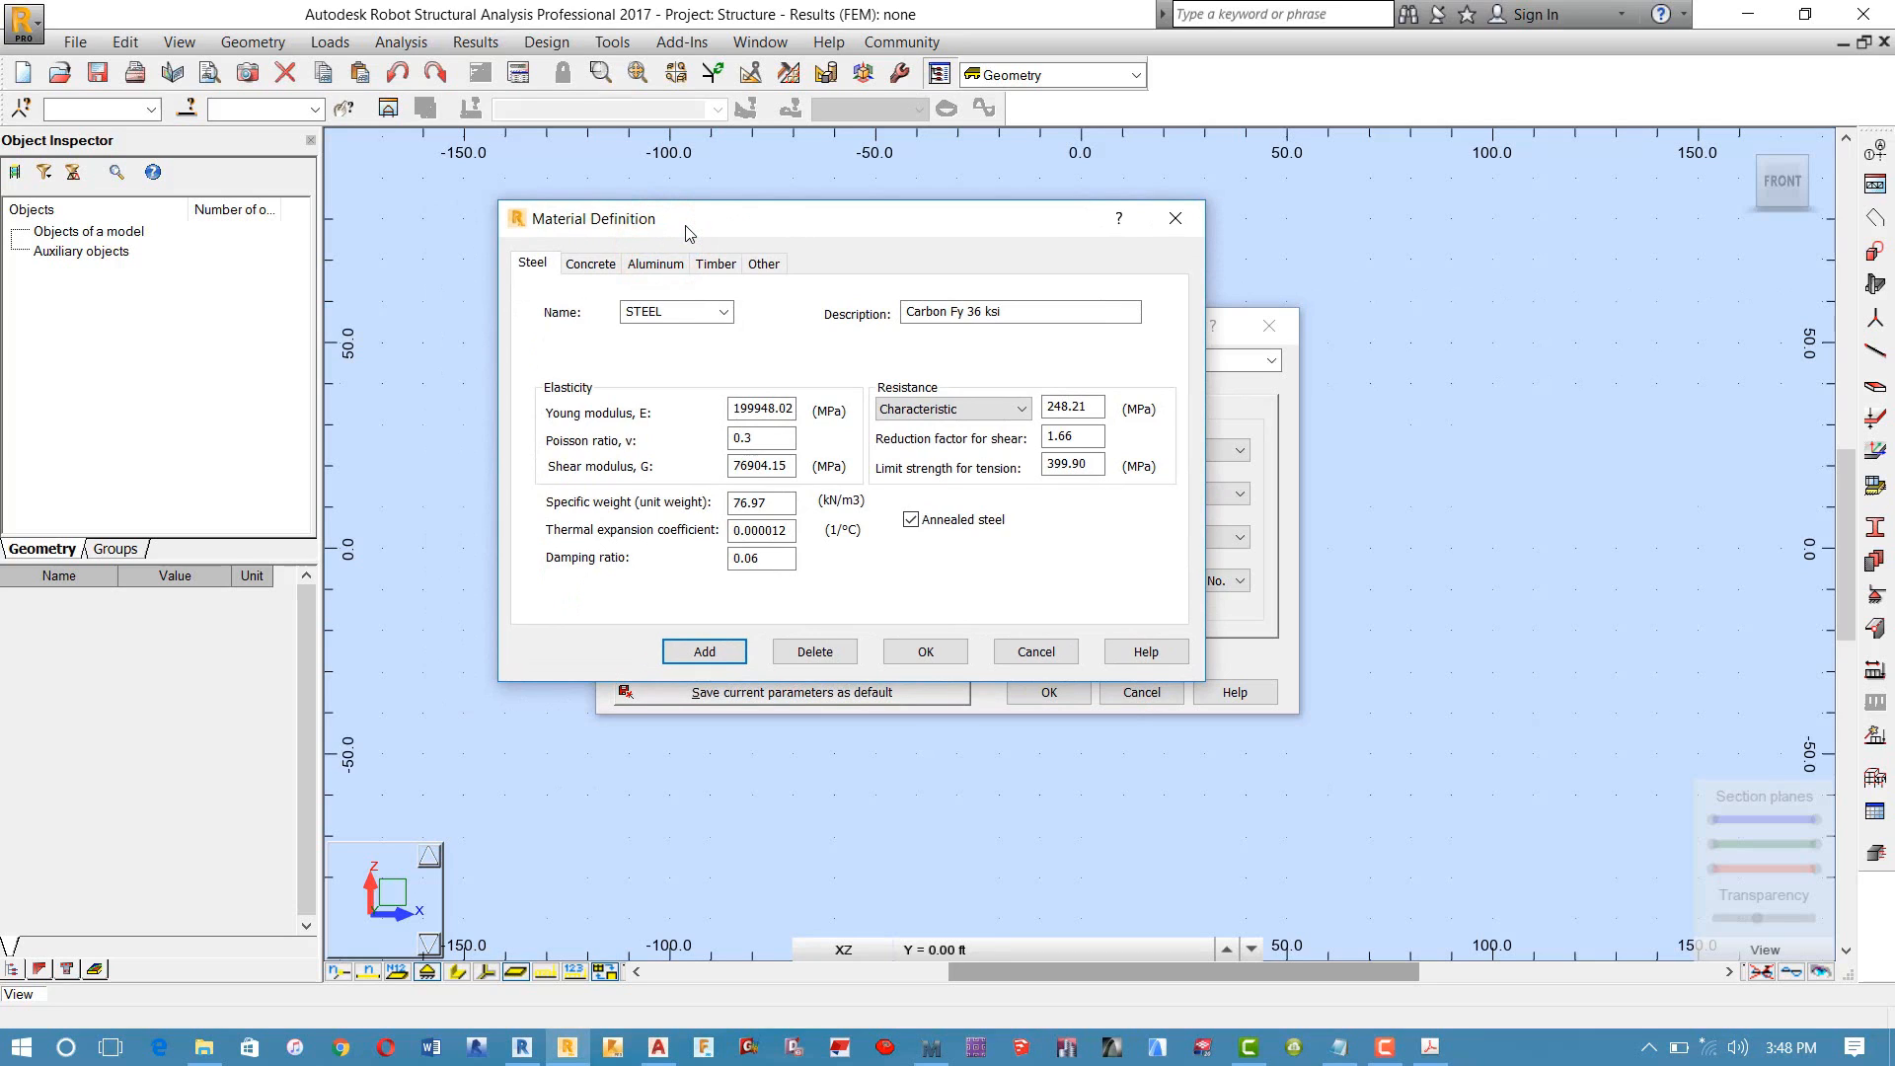
{"action": "left_click", "coordinate": [589, 265]}
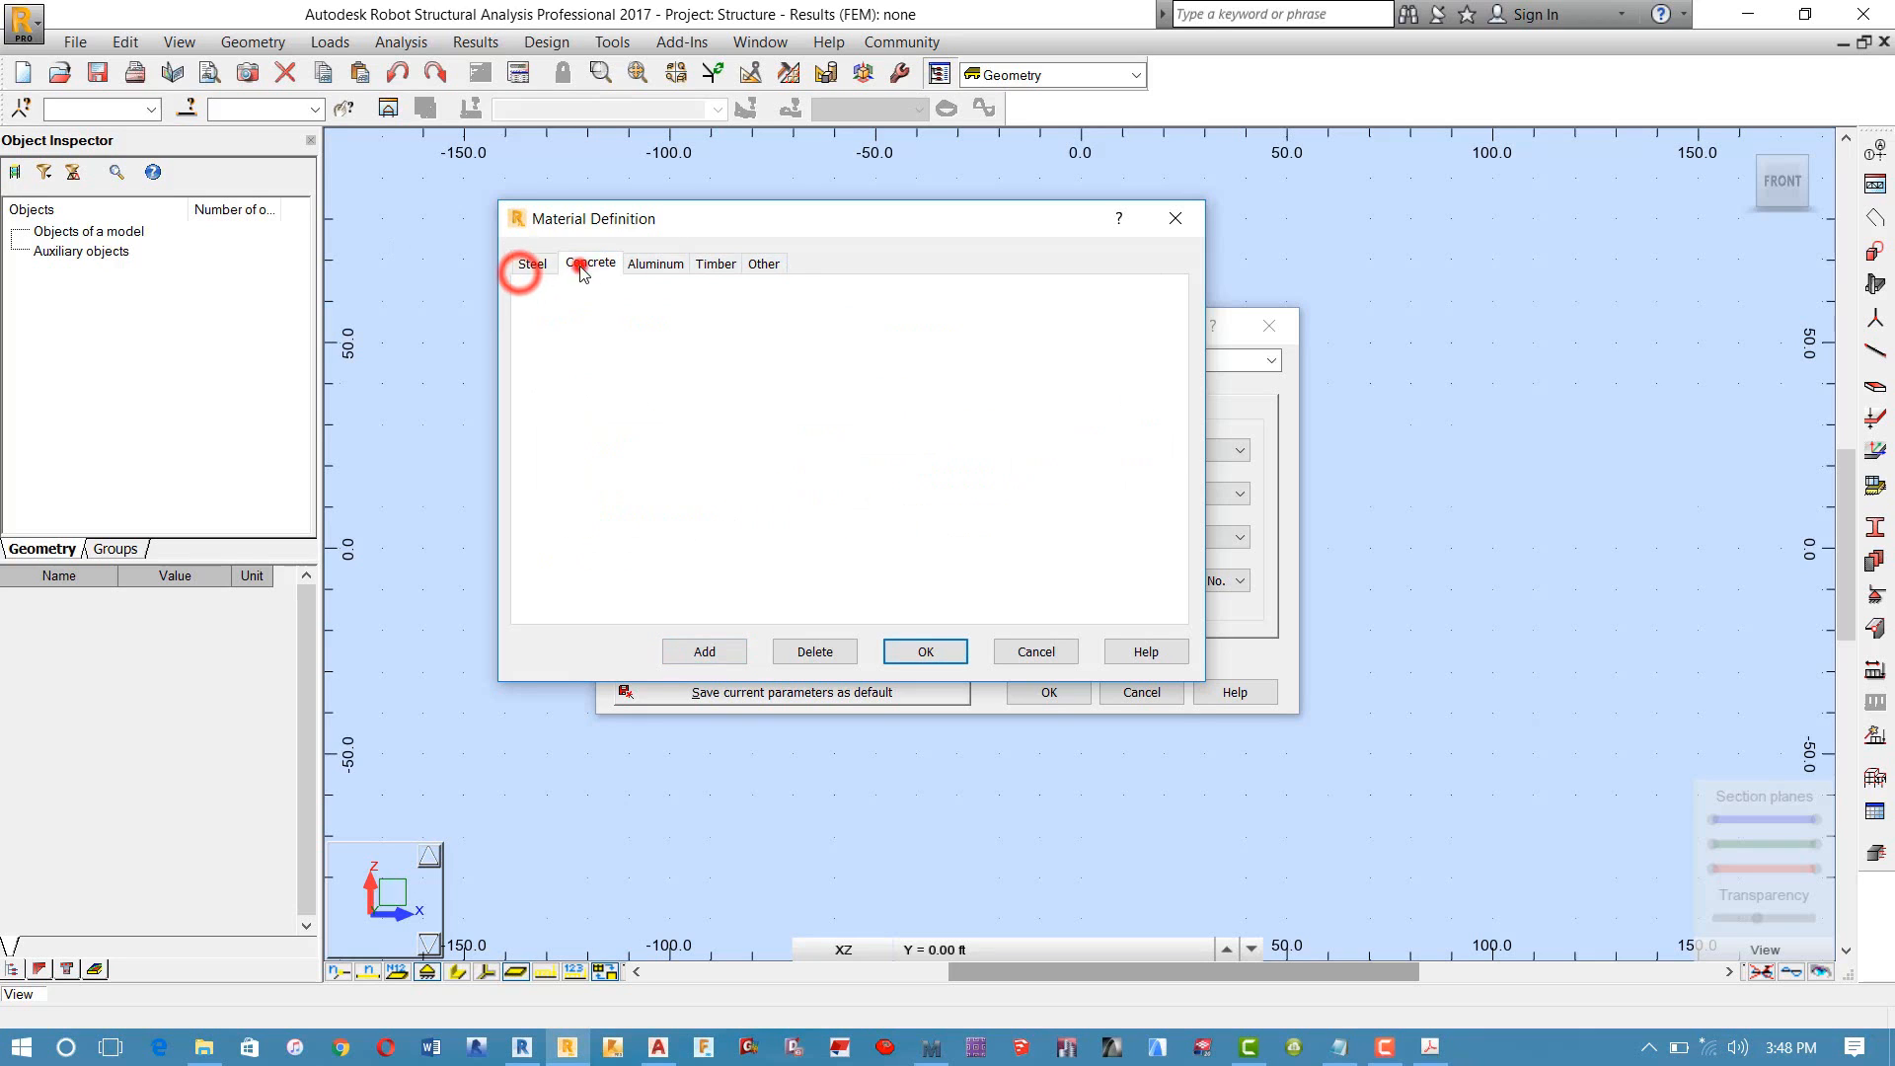
{"action": "left_click", "coordinate": [653, 265]}
{"action": "left_click", "coordinate": [715, 265]}
{"action": "left_click", "coordinate": [763, 263]}
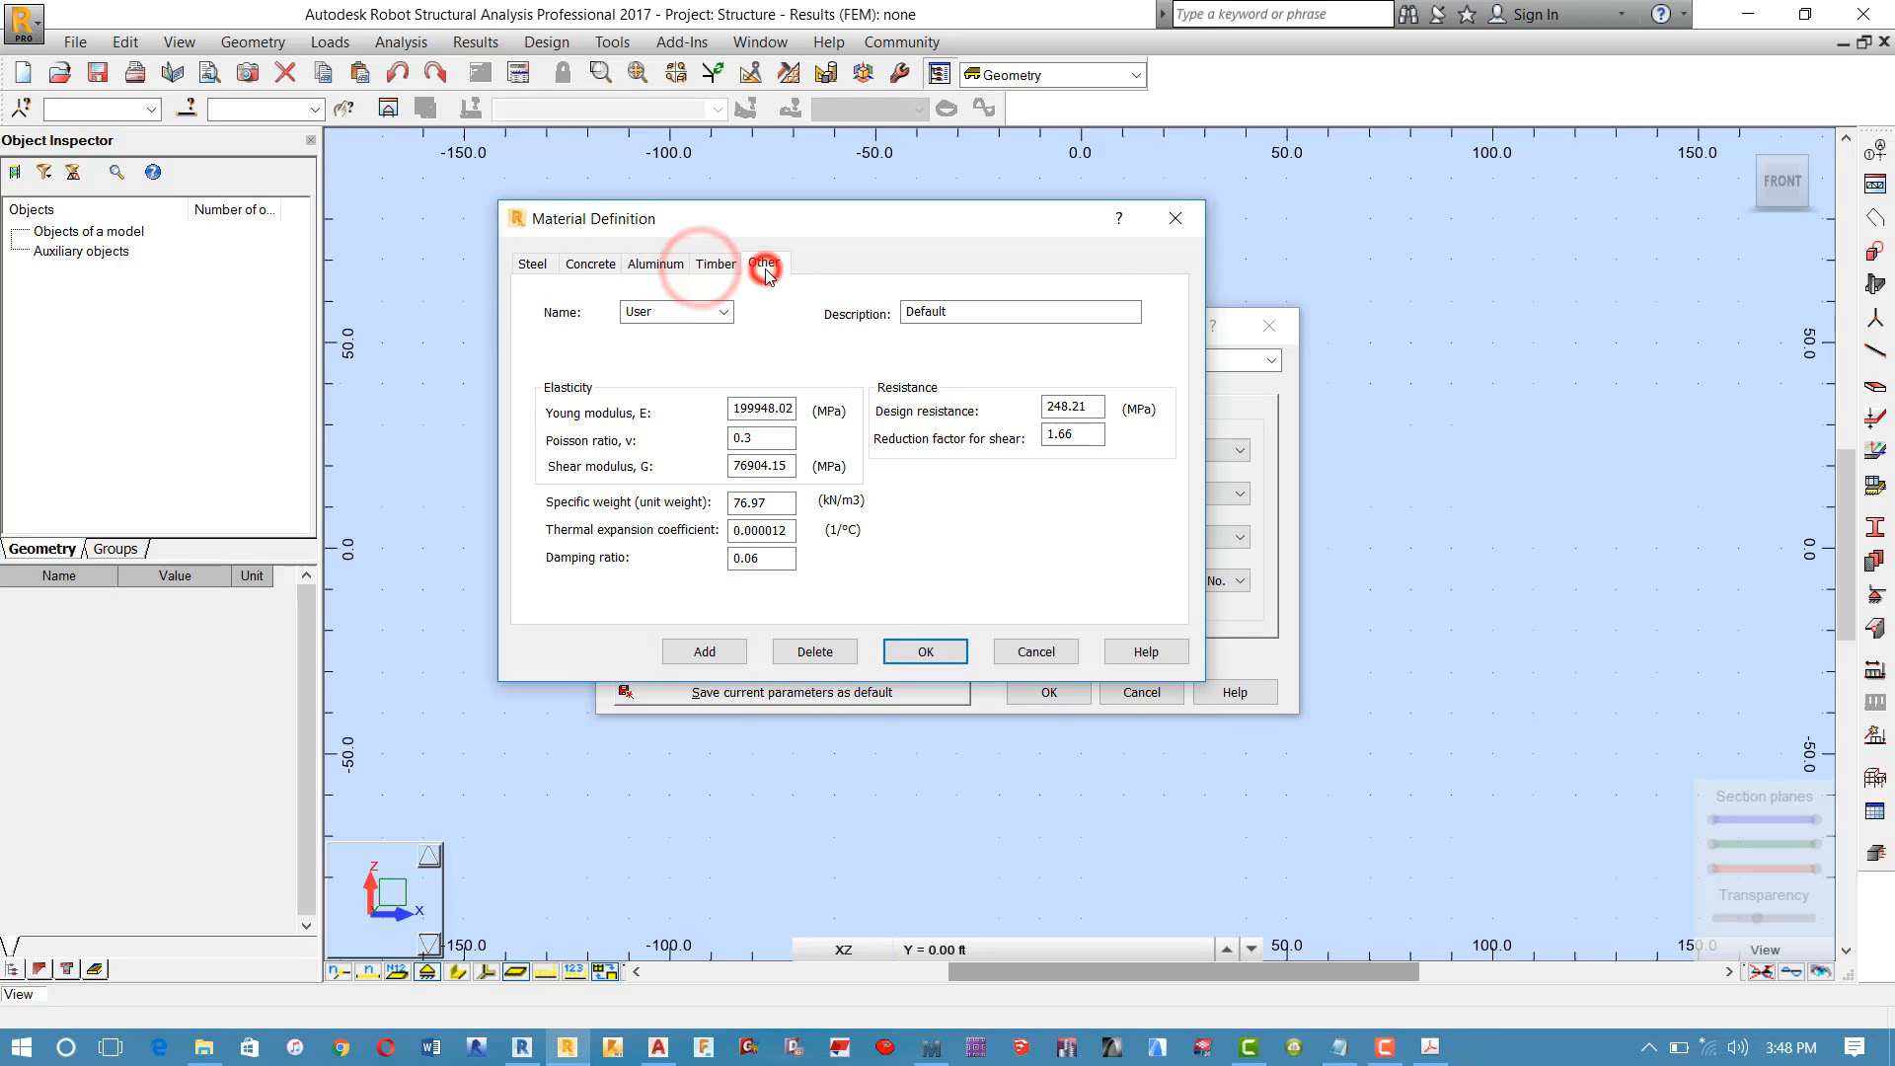
Step: Enter CON25MPa as the name of the concrete material in the material definition
{"action": "left_click", "coordinate": [590, 264]}
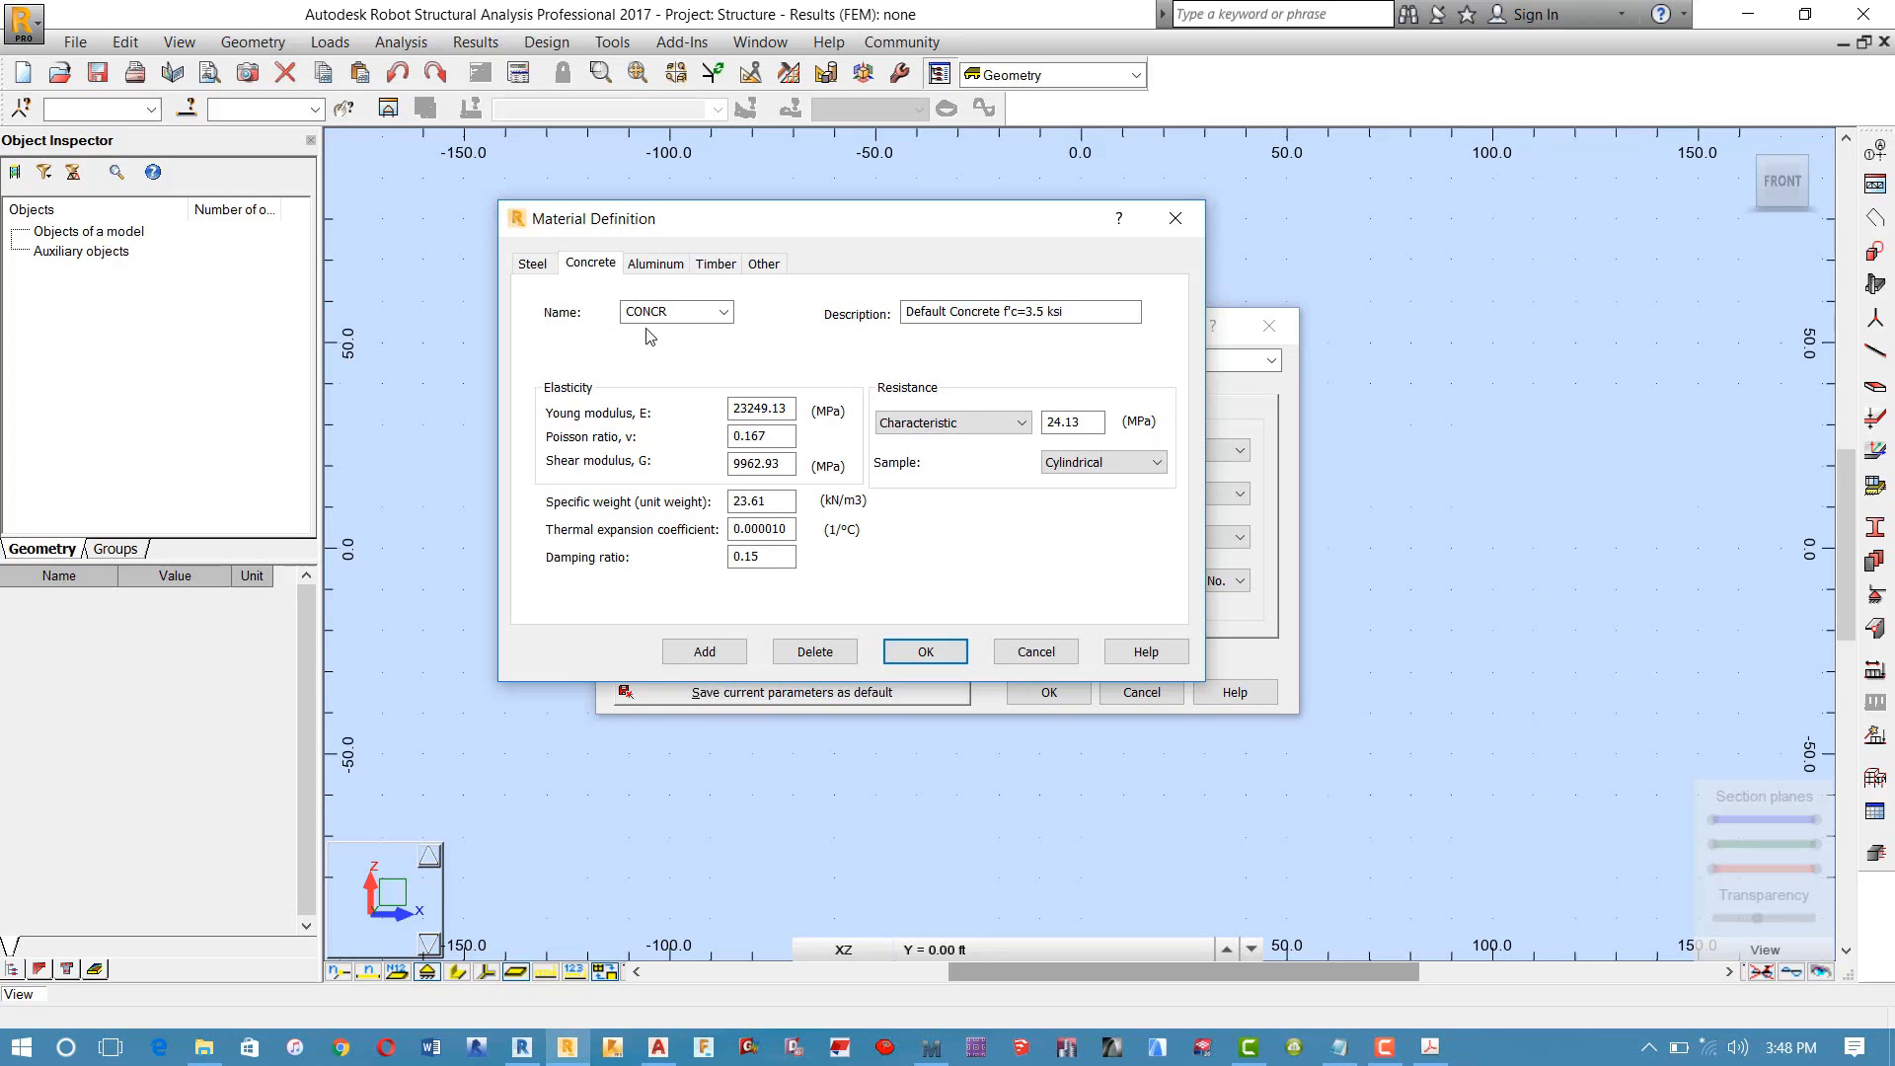
{"action": "double_click", "coordinate": [681, 316]}
{"action": "type", "text": "CON"}
{"action": "type", "text": "25Mpa"}
{"action": "key", "text": "BackSpace"}
{"action": "key", "text": "BackSpace"}
{"action": "type", "text": "Pa"}
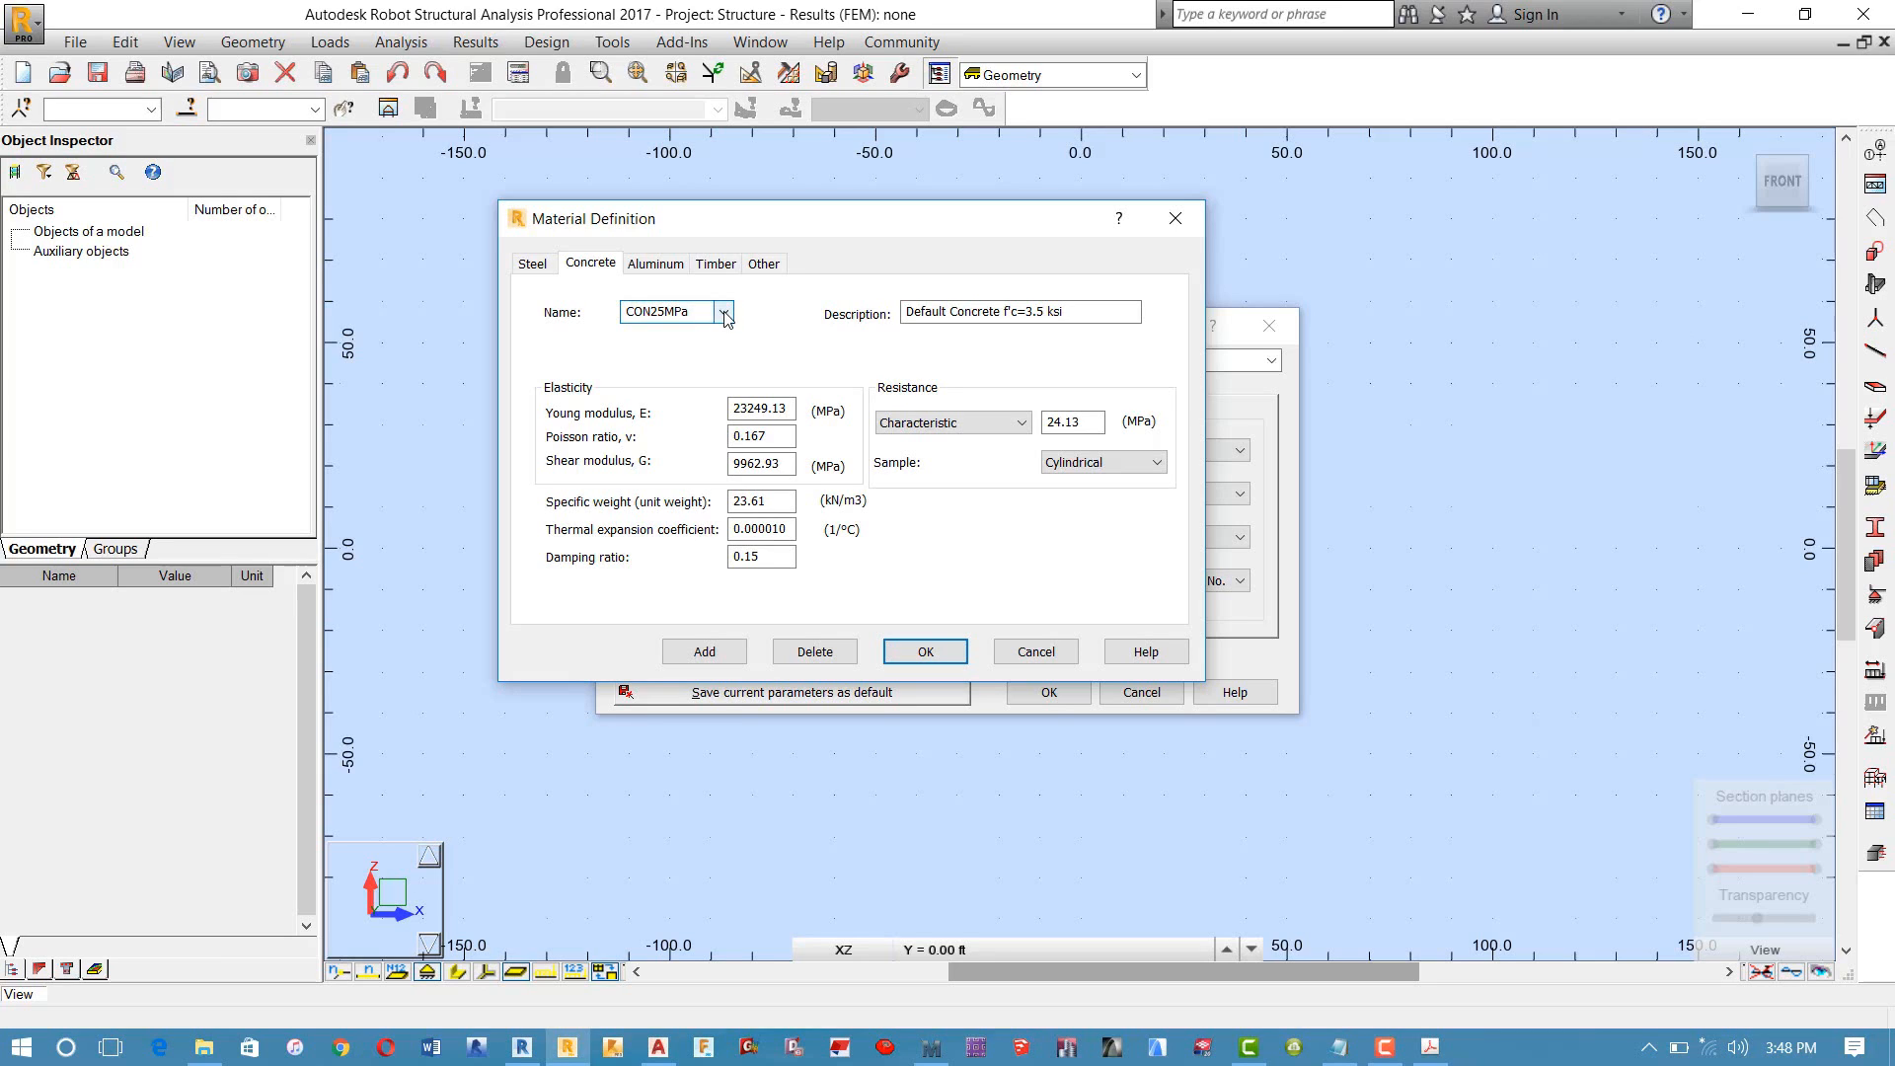
{"action": "double_click", "coordinate": [693, 314]}
{"action": "left_click", "coordinate": [704, 308]}
{"action": "left_click_drag", "start_coordinate": [702, 308], "coordinate": [623, 310]}
{"action": "left_click", "coordinate": [644, 311]}
{"action": "left_click", "coordinate": [651, 312]}
{"action": "left_click", "coordinate": [658, 313]}
{"action": "left_click", "coordinate": [1343, 1046]}
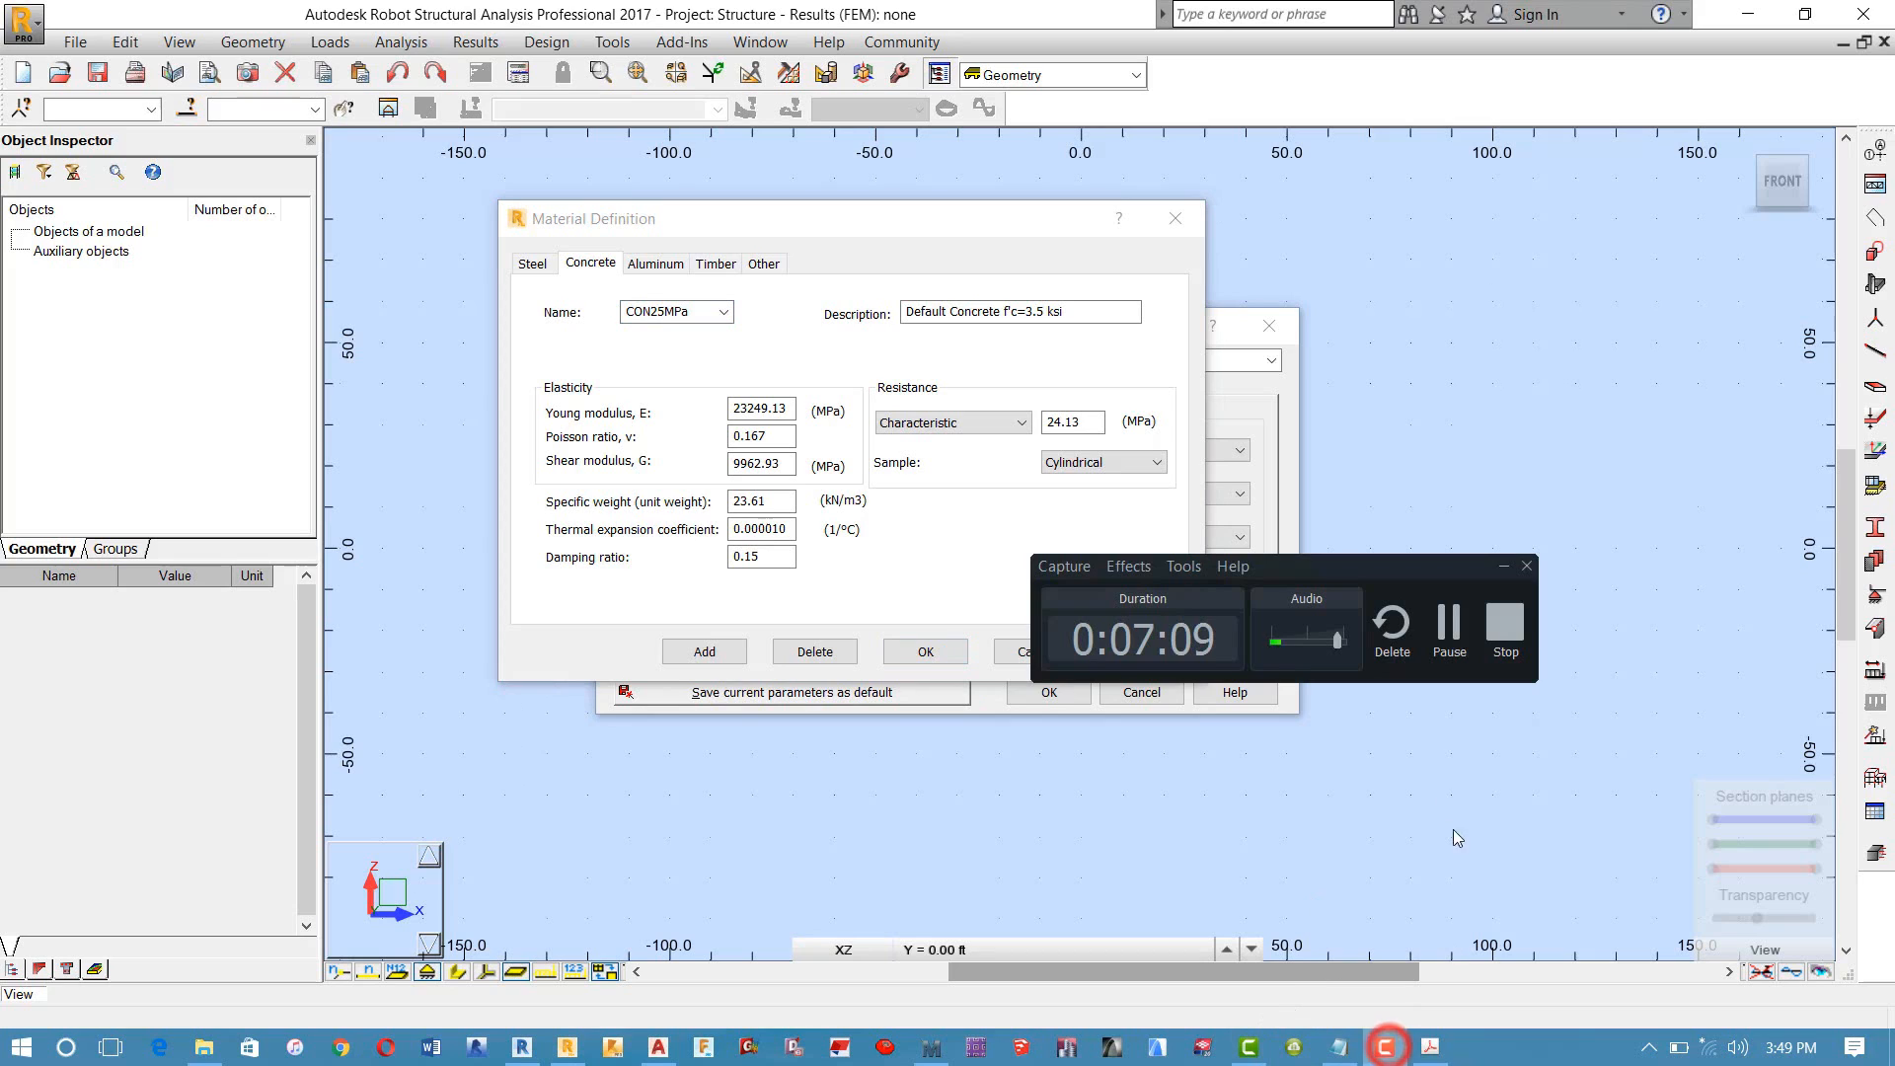
{"action": "left_click", "coordinate": [1449, 623]}
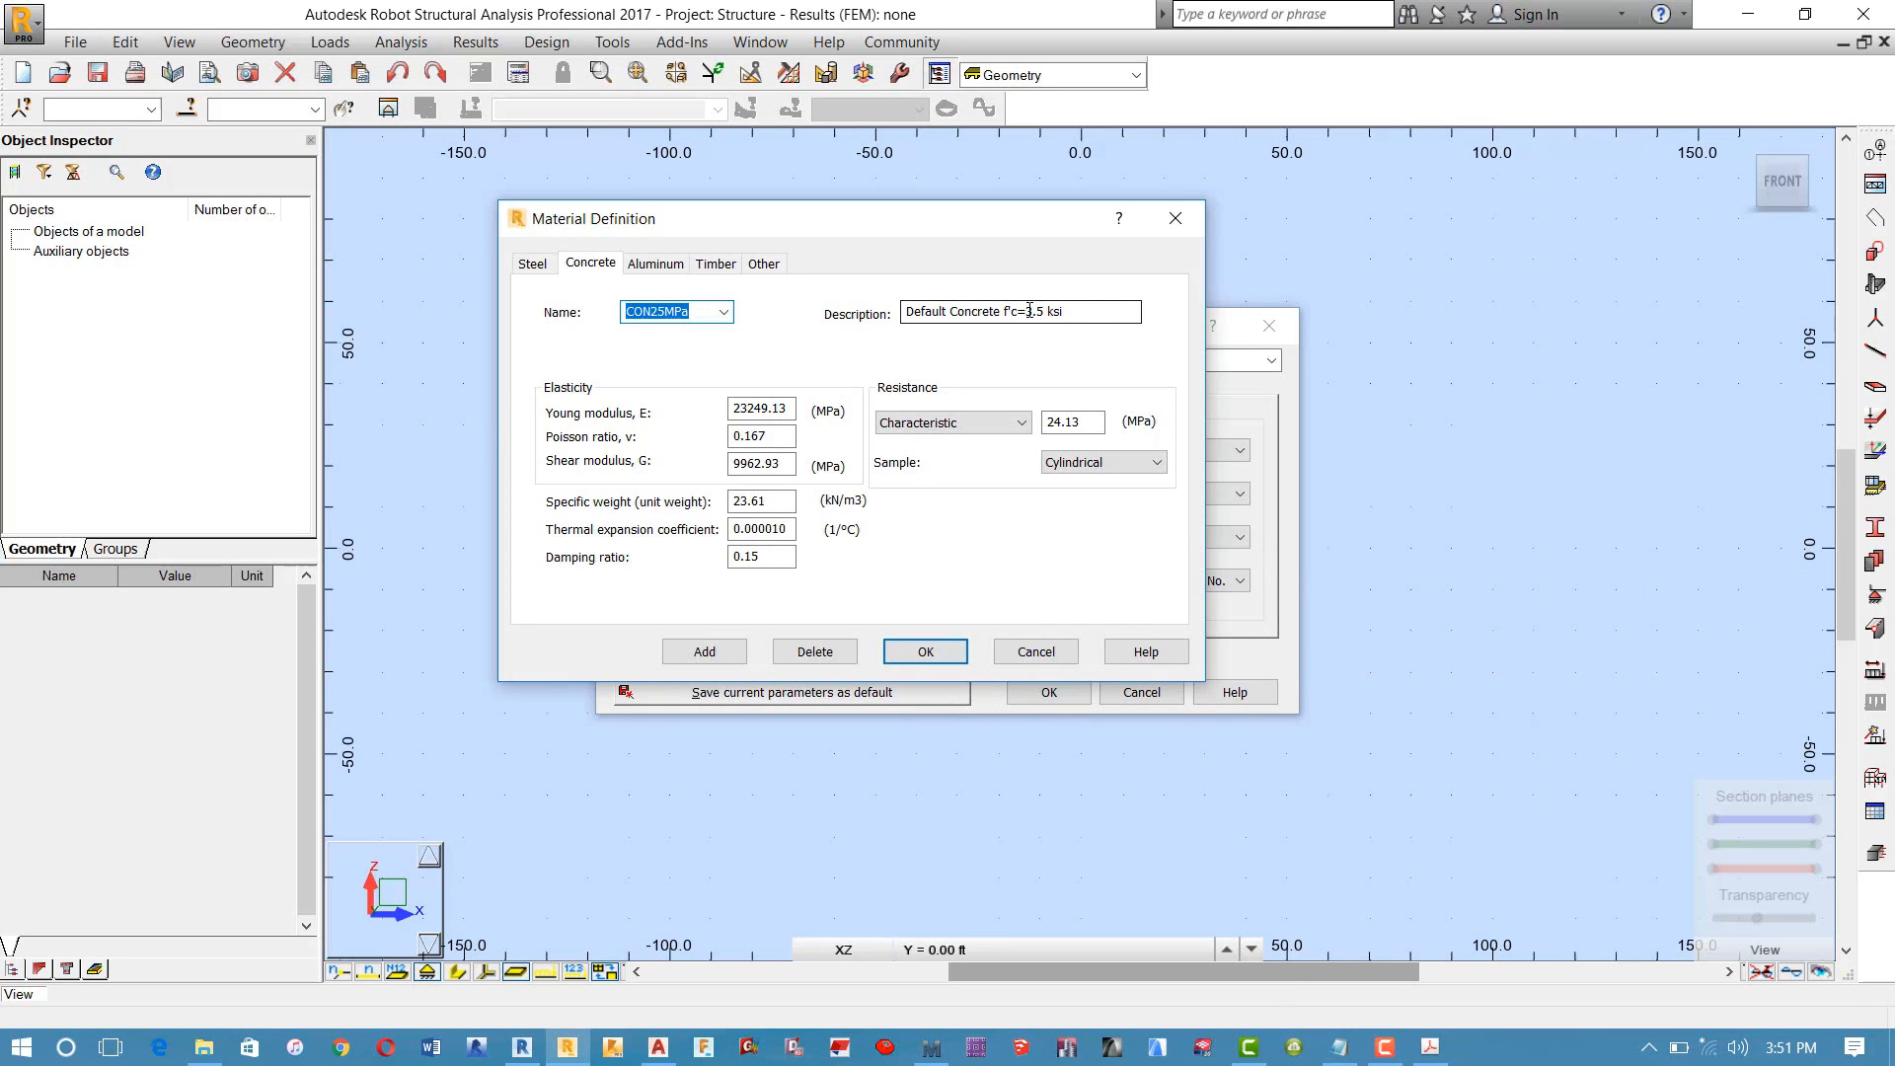
Step: Set the concrete material's description to "Concret stregnt 25 MPa" and select its Young modulus value
{"action": "triple_click", "coordinate": [1073, 311]}
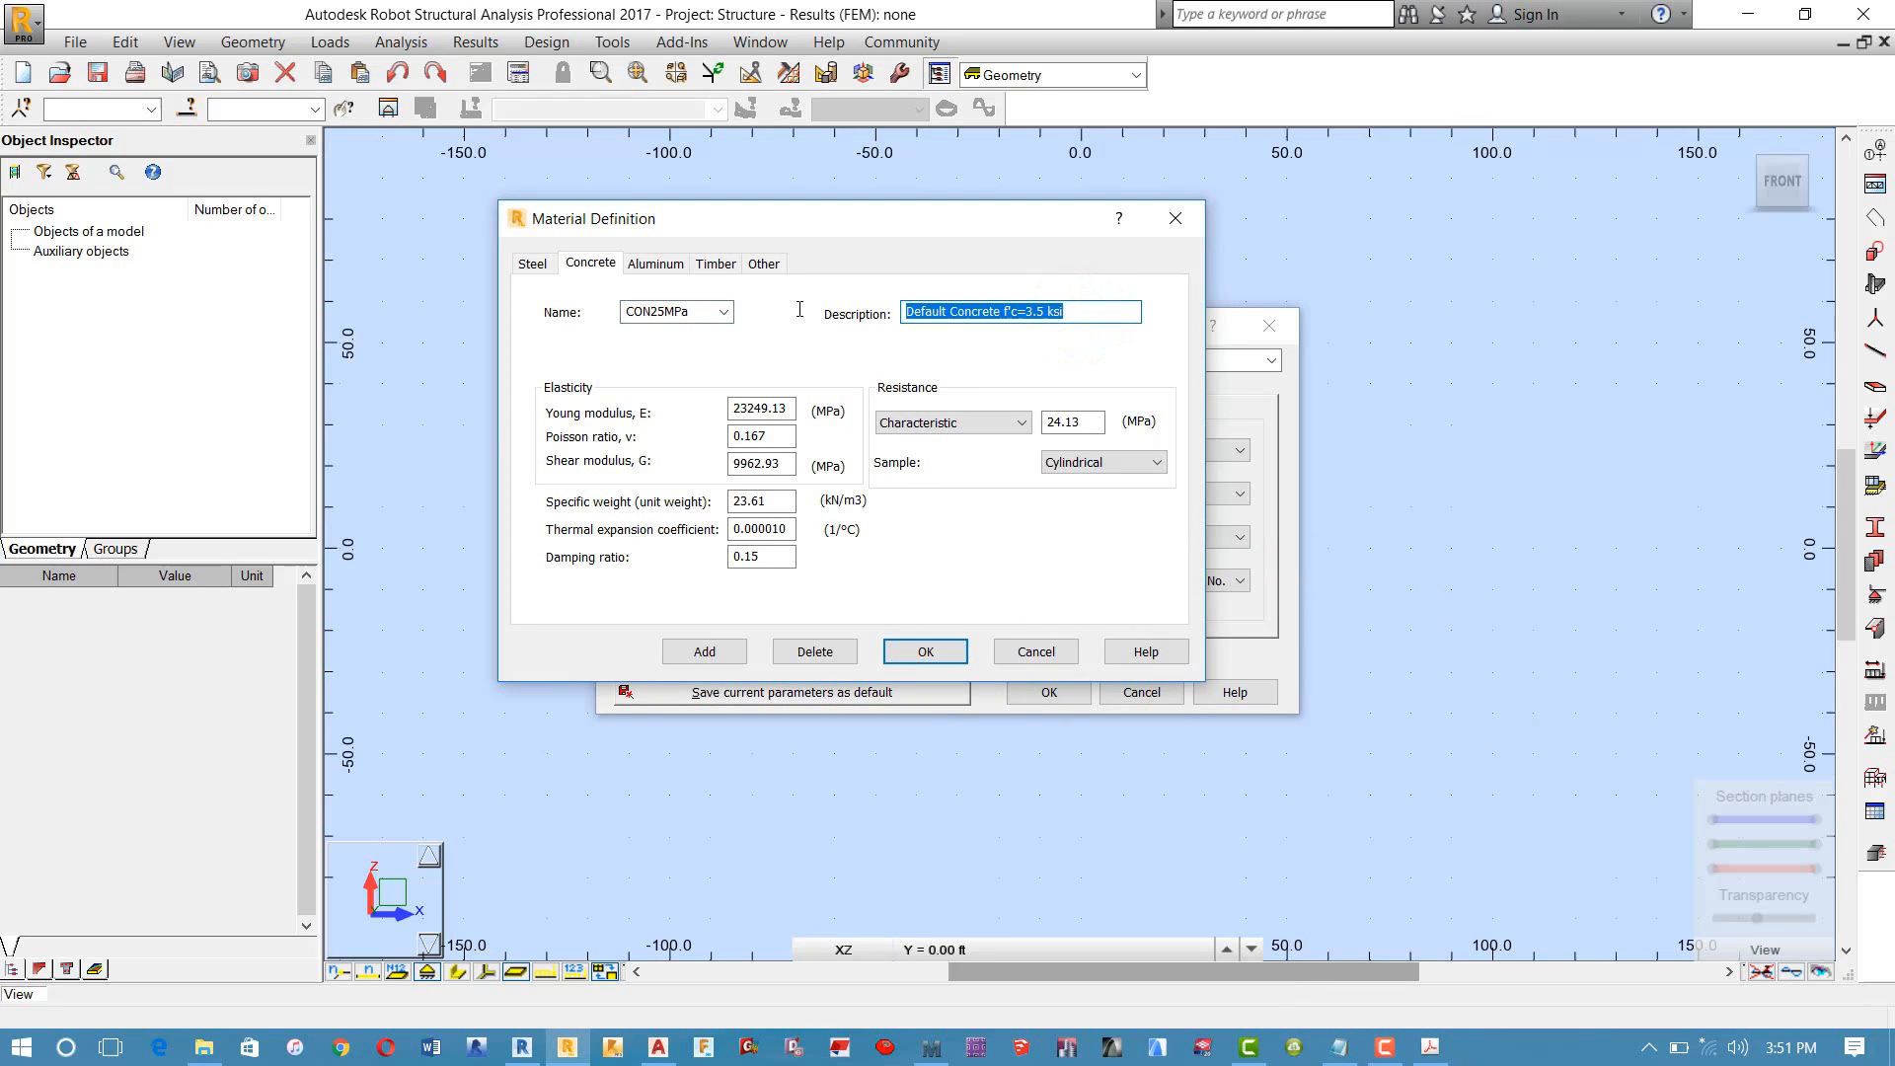
{"action": "type", "text": "C"}
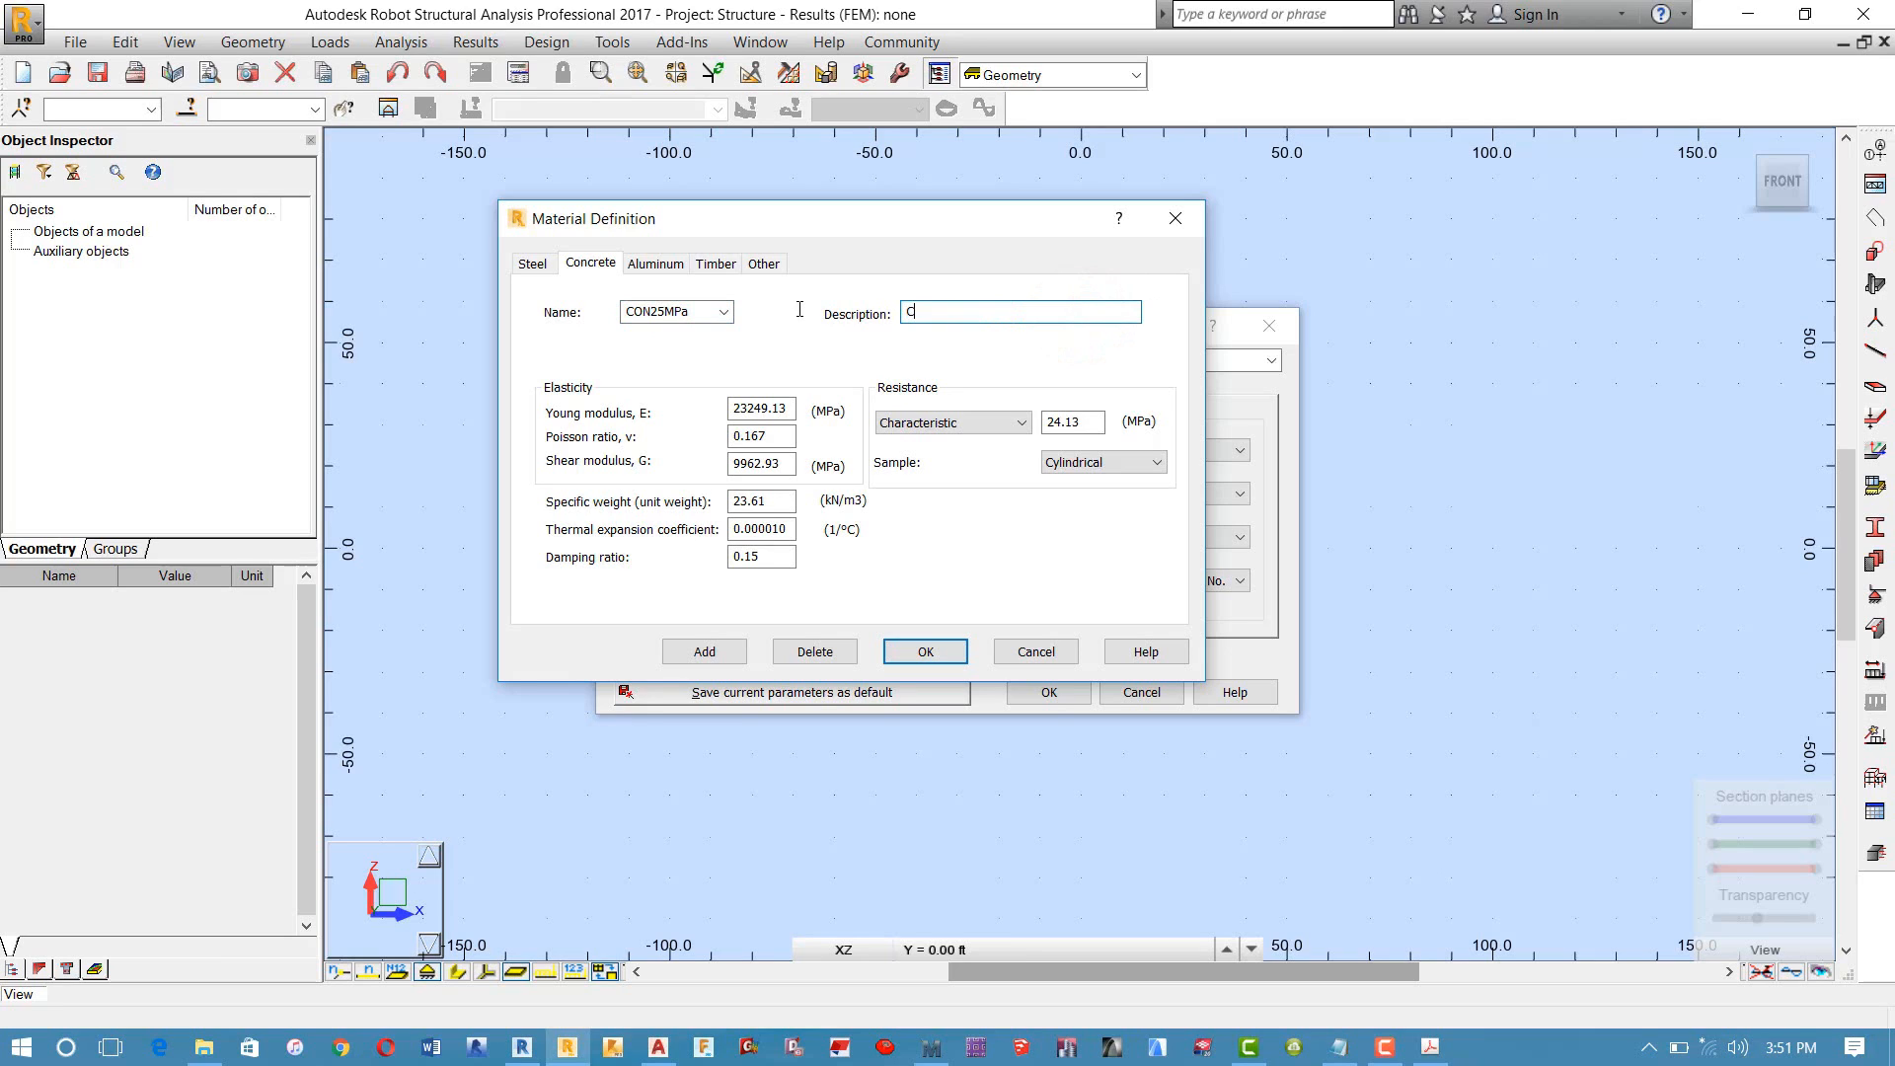
{"action": "type", "text": "oncret stregnt 25 MPa"}
{"action": "left_click", "coordinate": [686, 408]}
{"action": "left_click", "coordinate": [748, 409]}
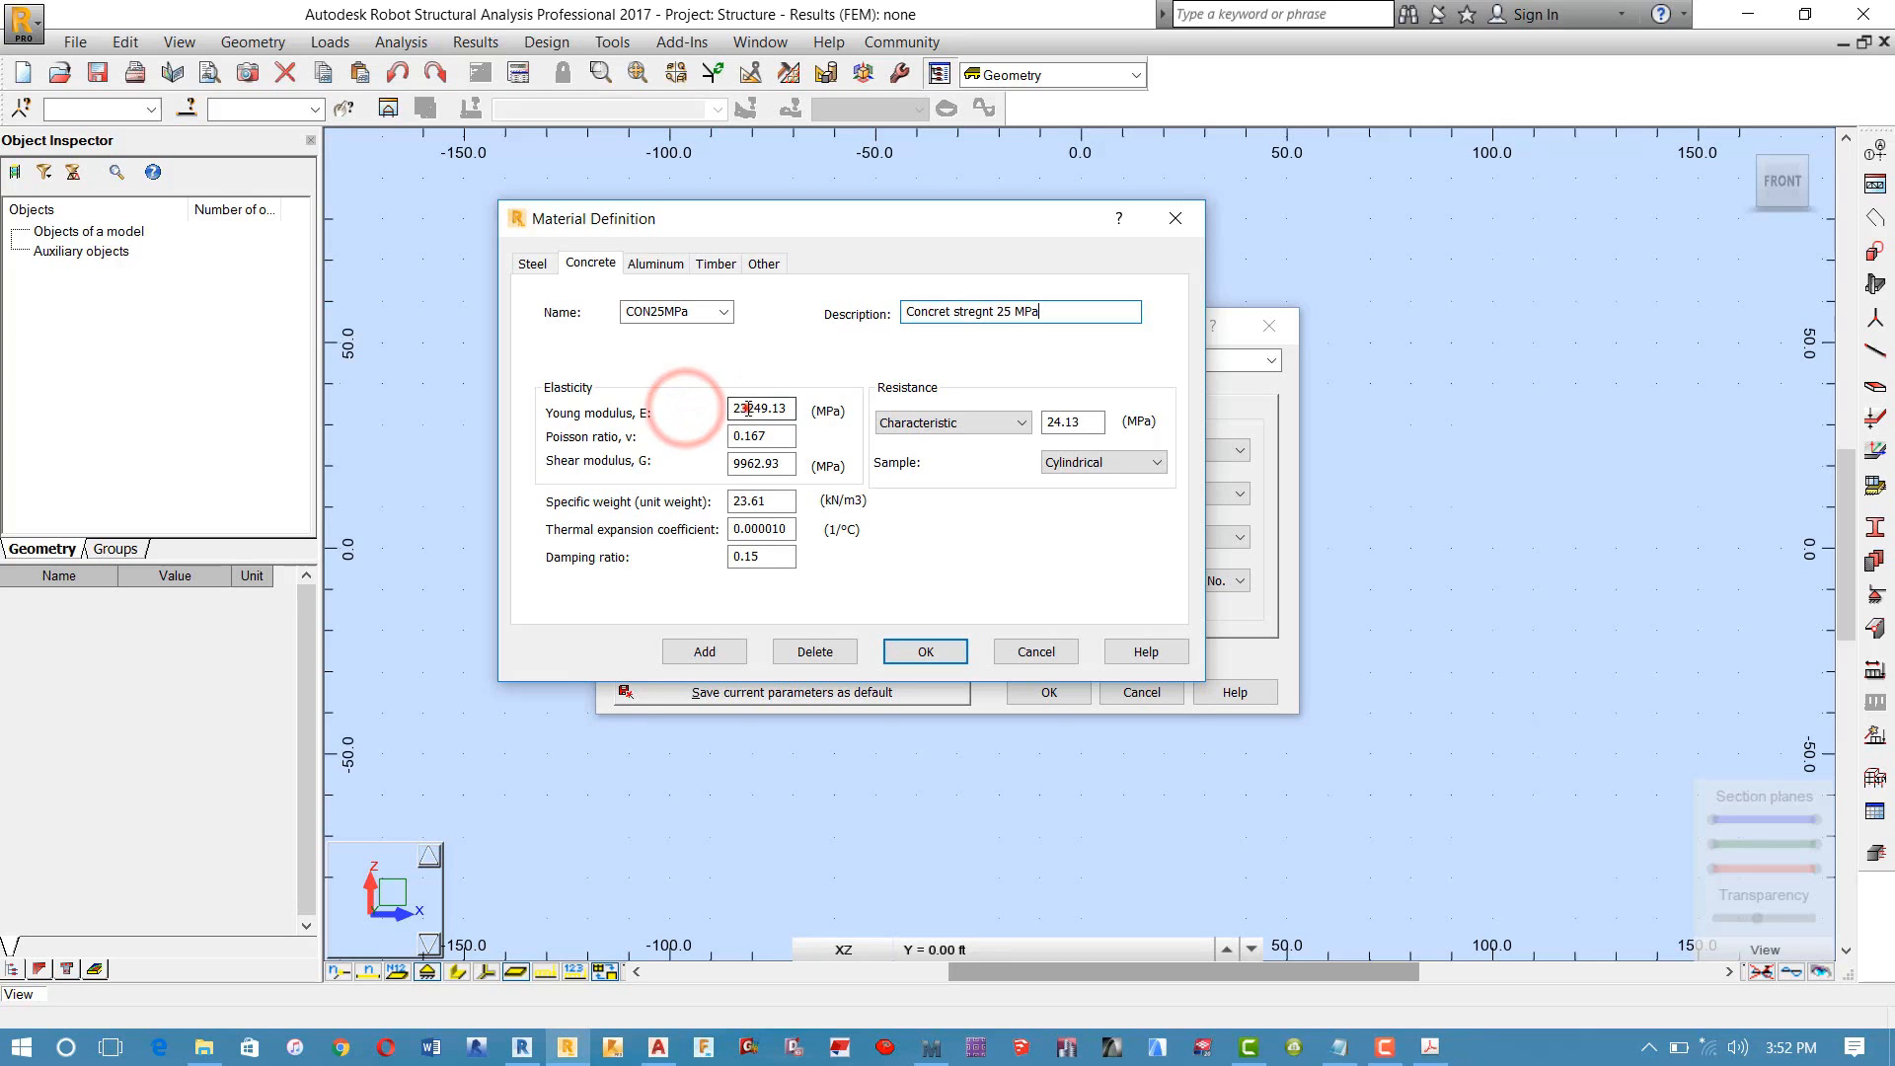
{"action": "double_click", "coordinate": [749, 408]}
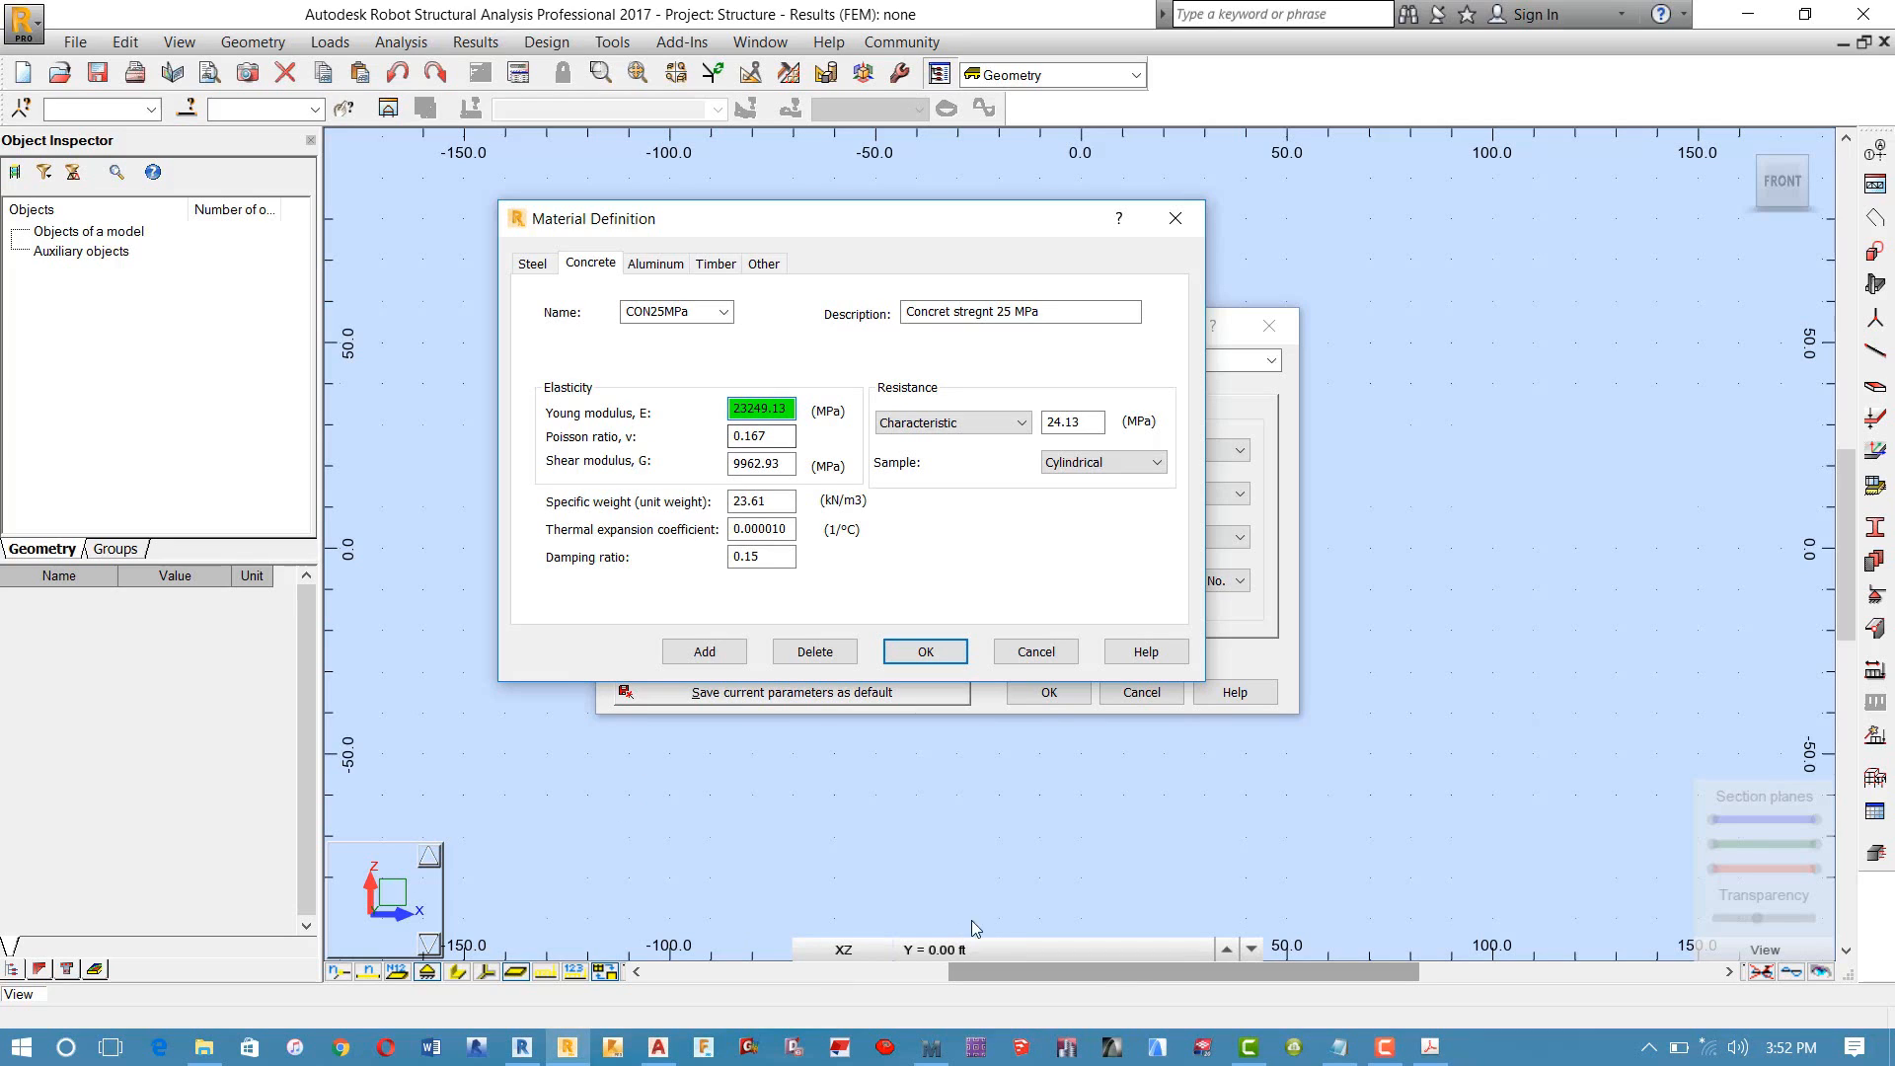
Step: Switch to Poisson.pdf in Adobe Acrobat and examine its Poisson's ratio, shear modulus and torsion pages
{"action": "left_click", "coordinate": [1430, 1046]}
{"action": "scroll", "coordinate": [1239, 450], "scroll_direction": "down", "scroll_amount": 15}
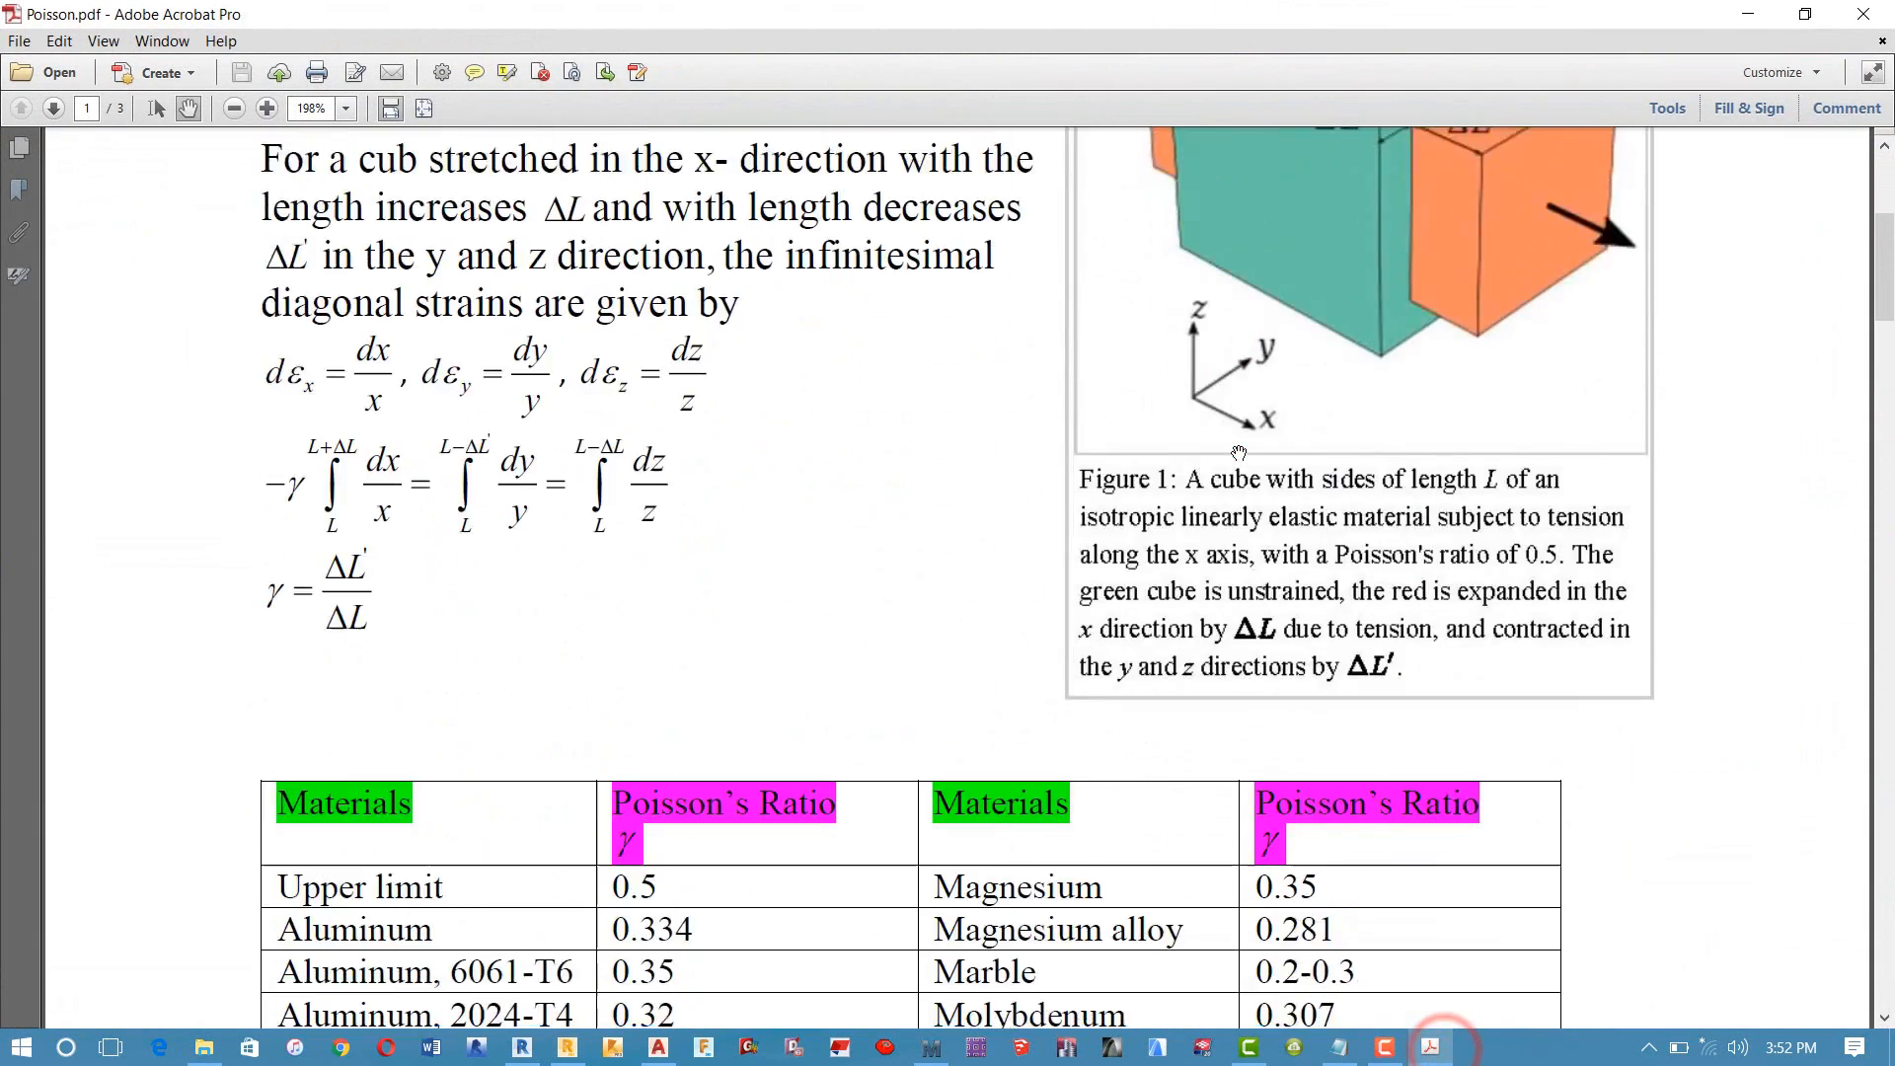
{"action": "scroll", "coordinate": [1239, 450], "scroll_direction": "down", "scroll_amount": 20}
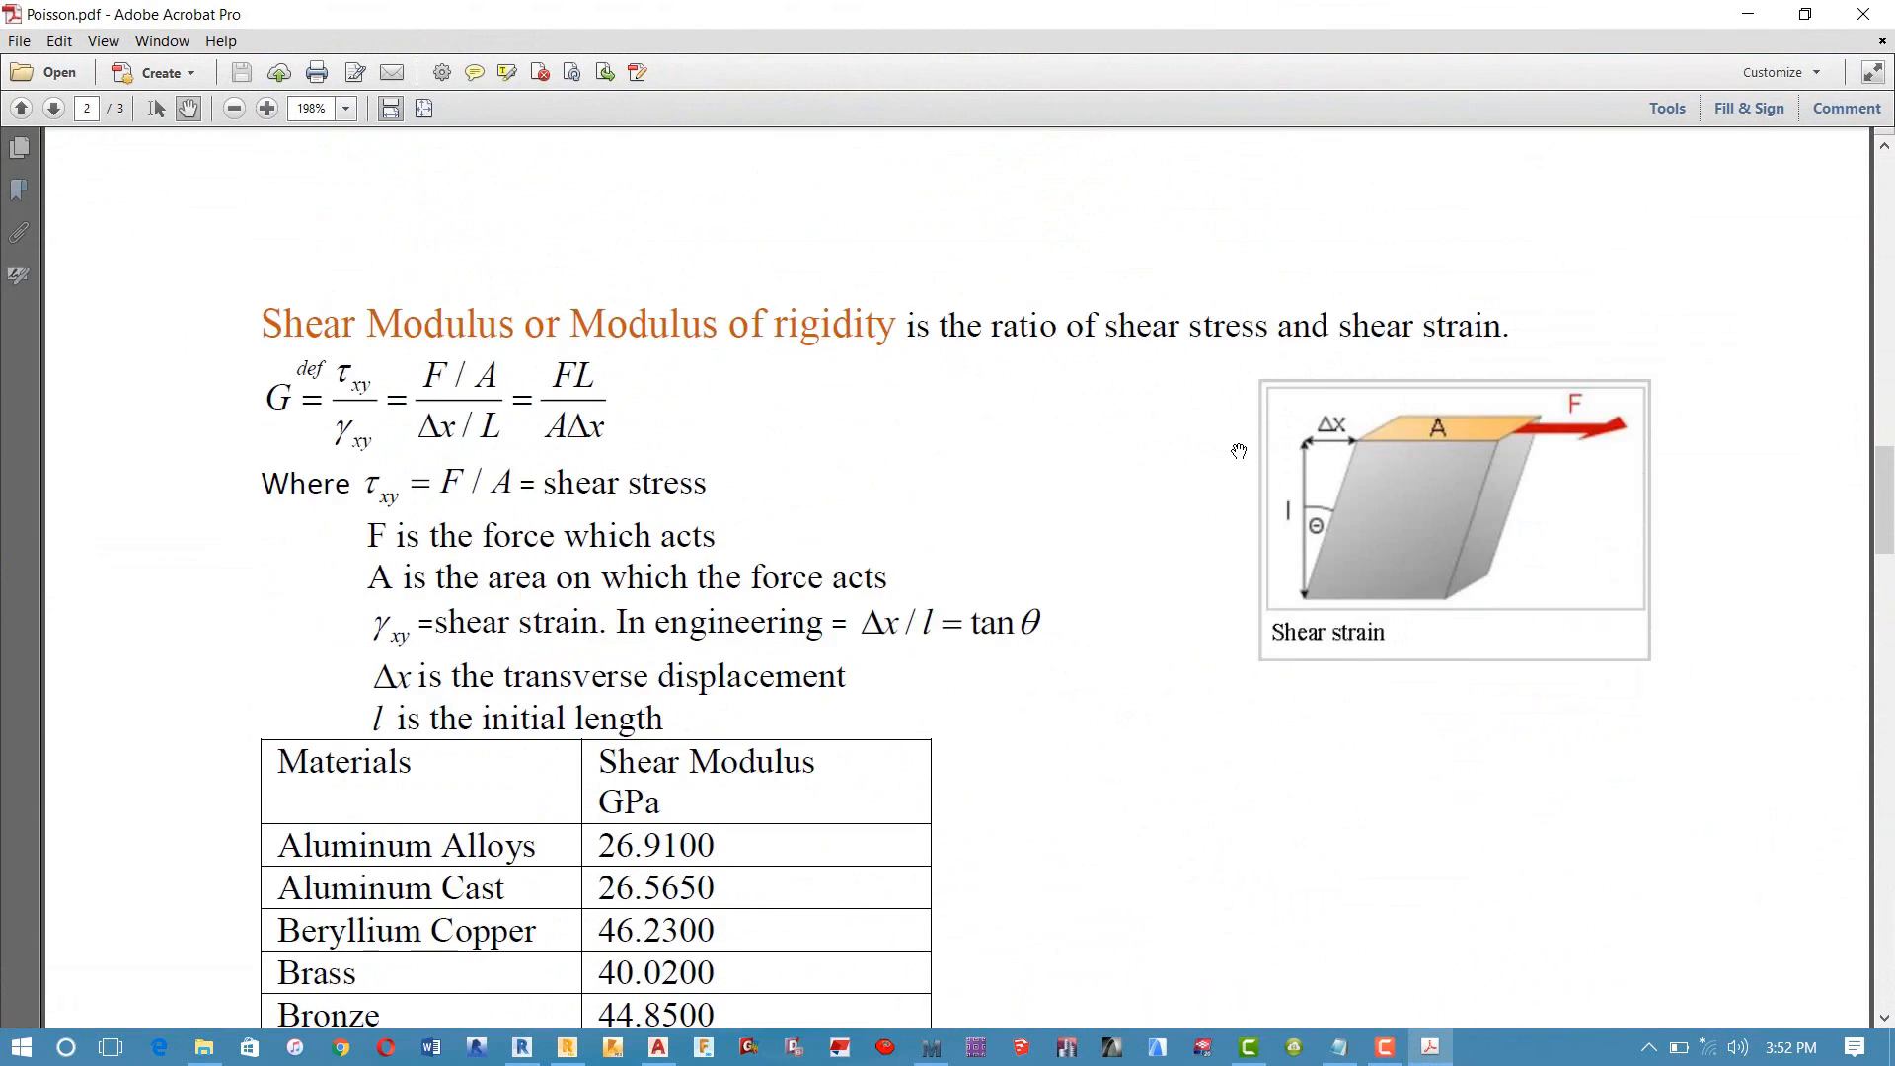
{"action": "scroll", "coordinate": [1238, 450], "scroll_direction": "down", "scroll_amount": 15}
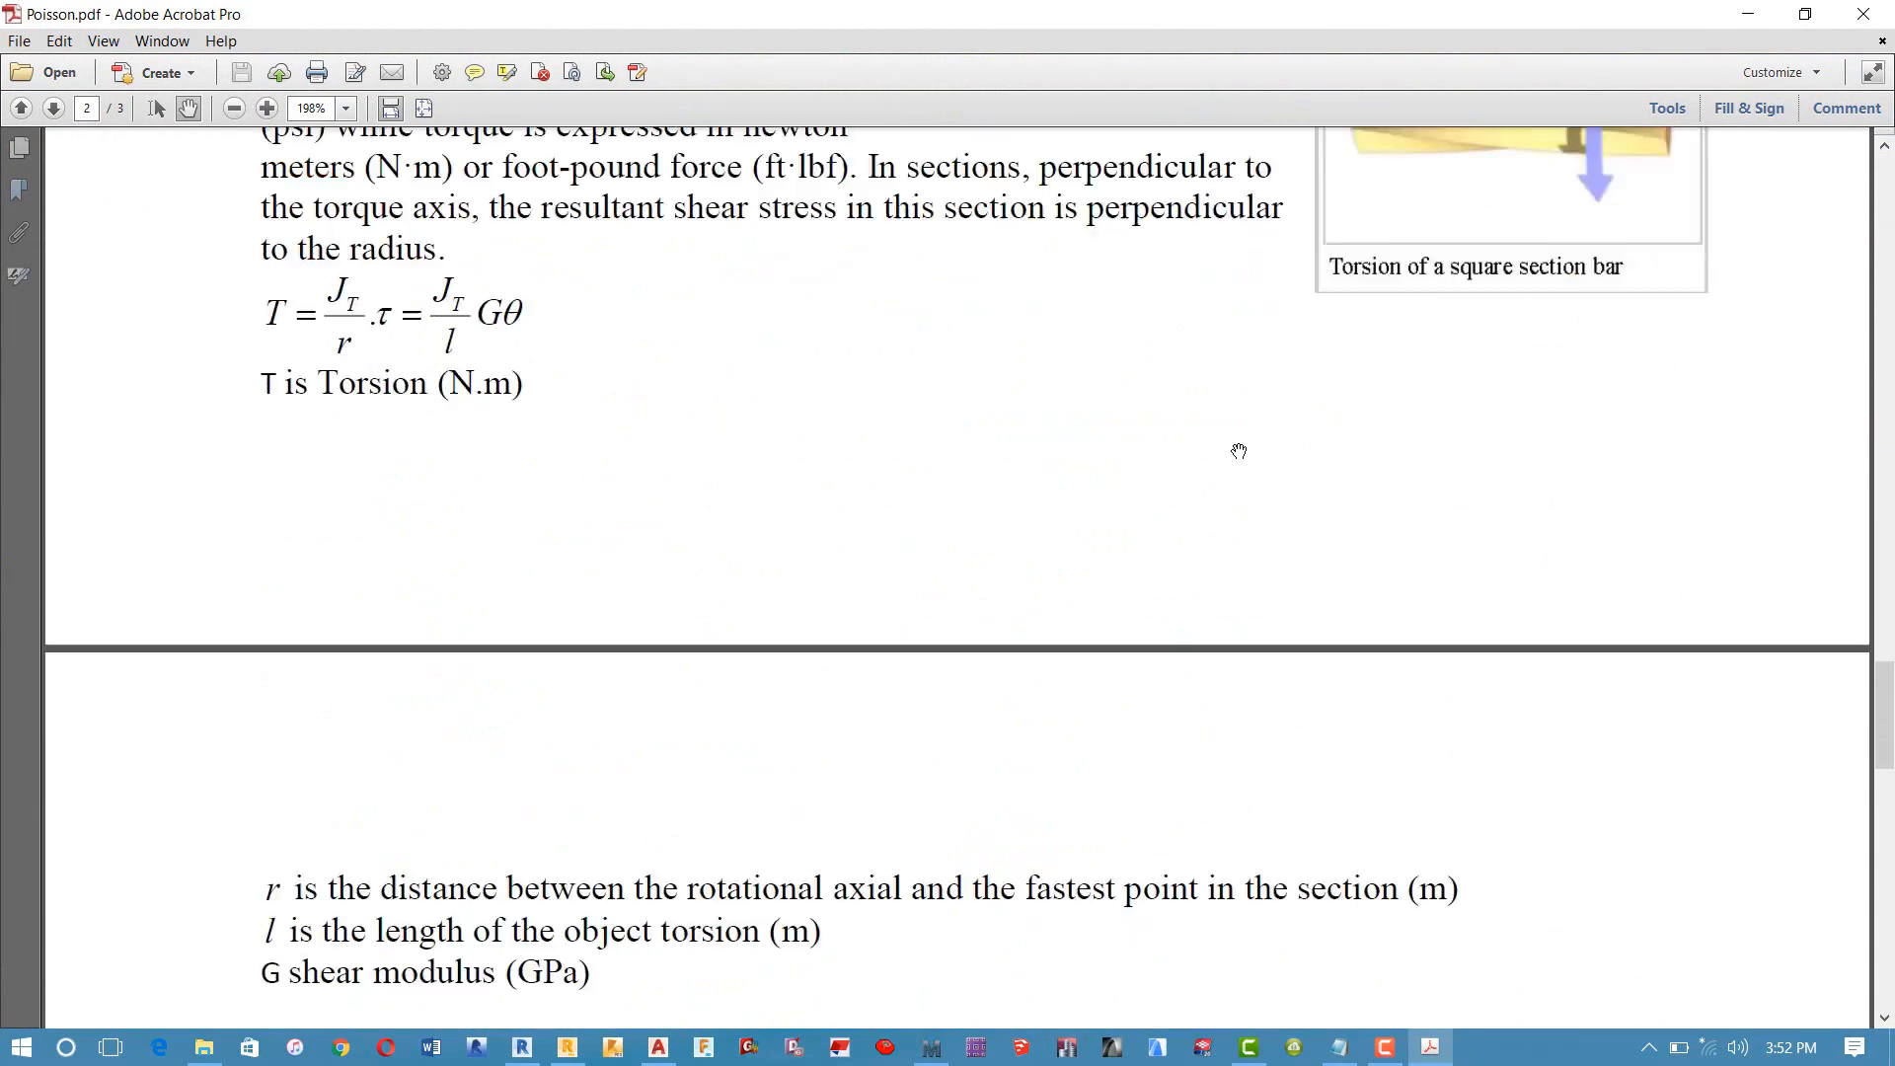
{"action": "scroll", "coordinate": [1239, 450], "scroll_direction": "down", "scroll_amount": 5}
{"action": "scroll", "coordinate": [1263, 464], "scroll_direction": "up", "scroll_amount": 8}
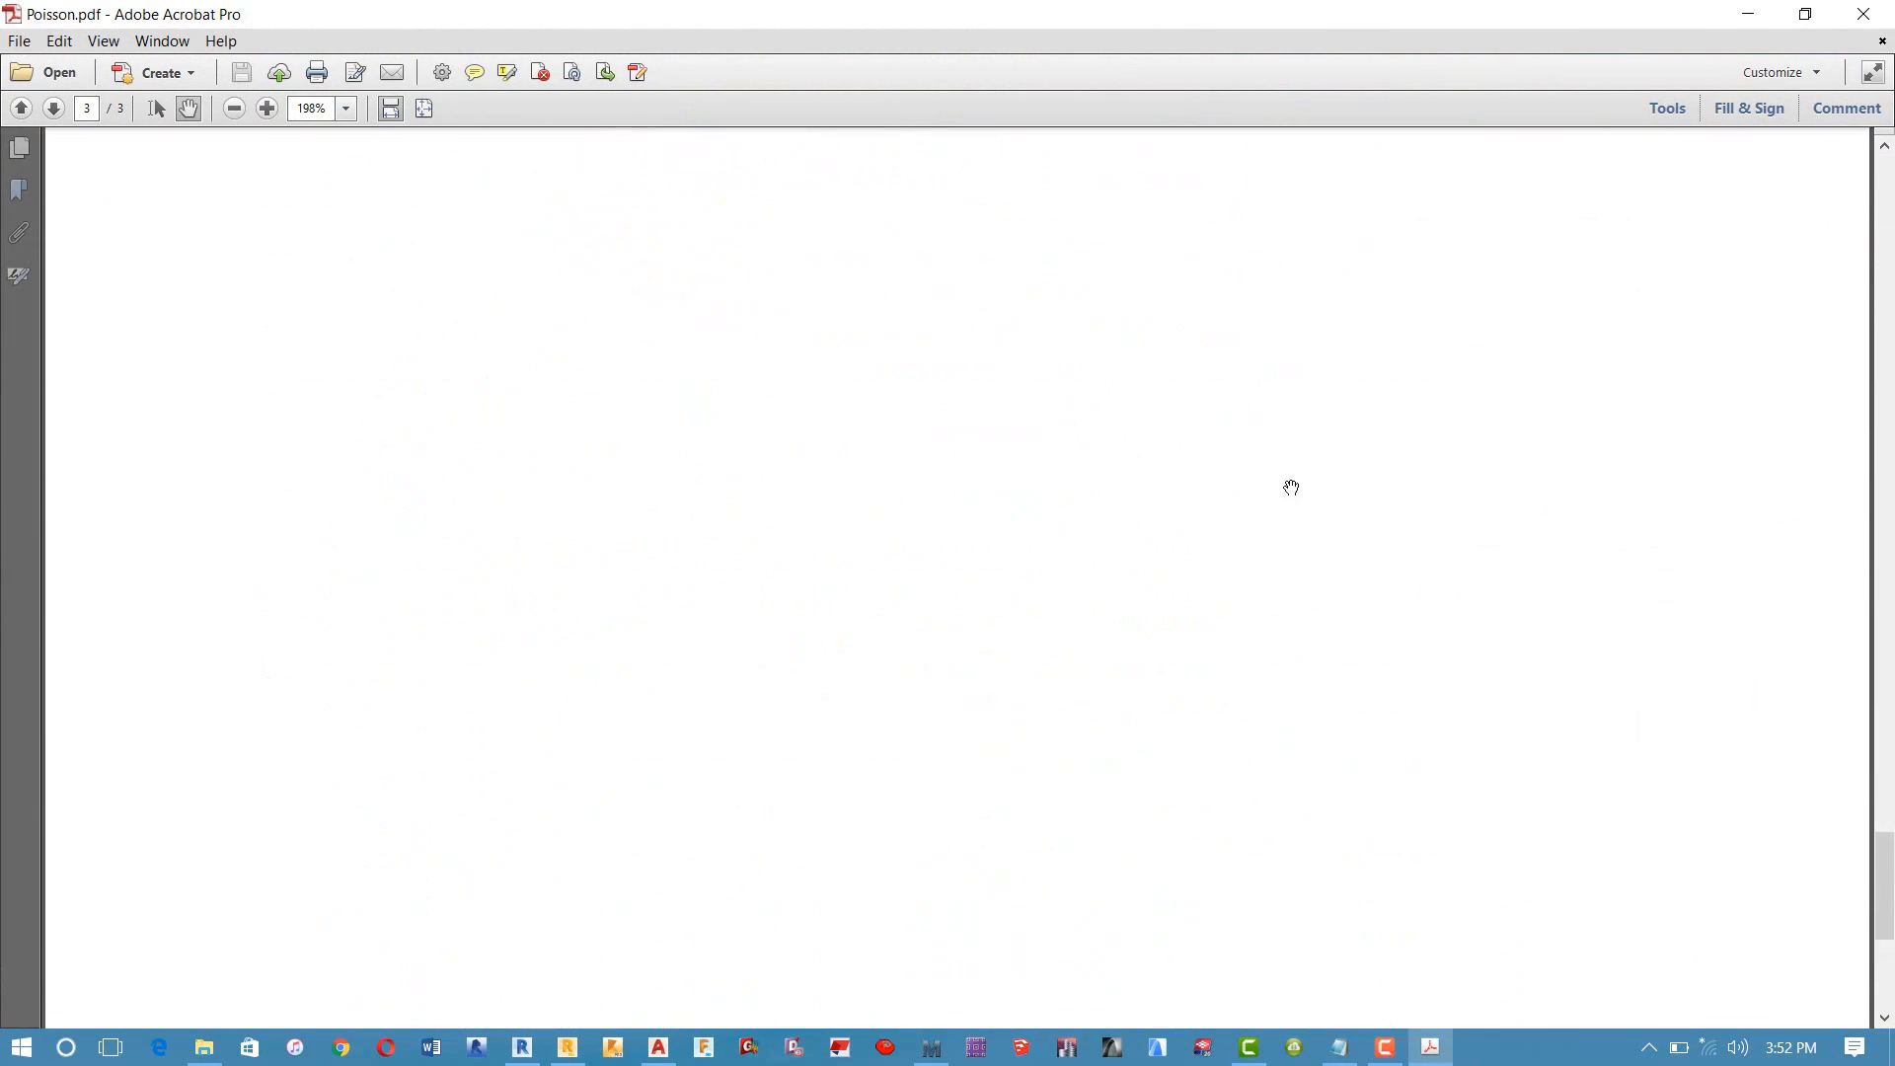
{"action": "left_click_drag", "start_coordinate": [1885, 795], "coordinate": [1864, 195]}
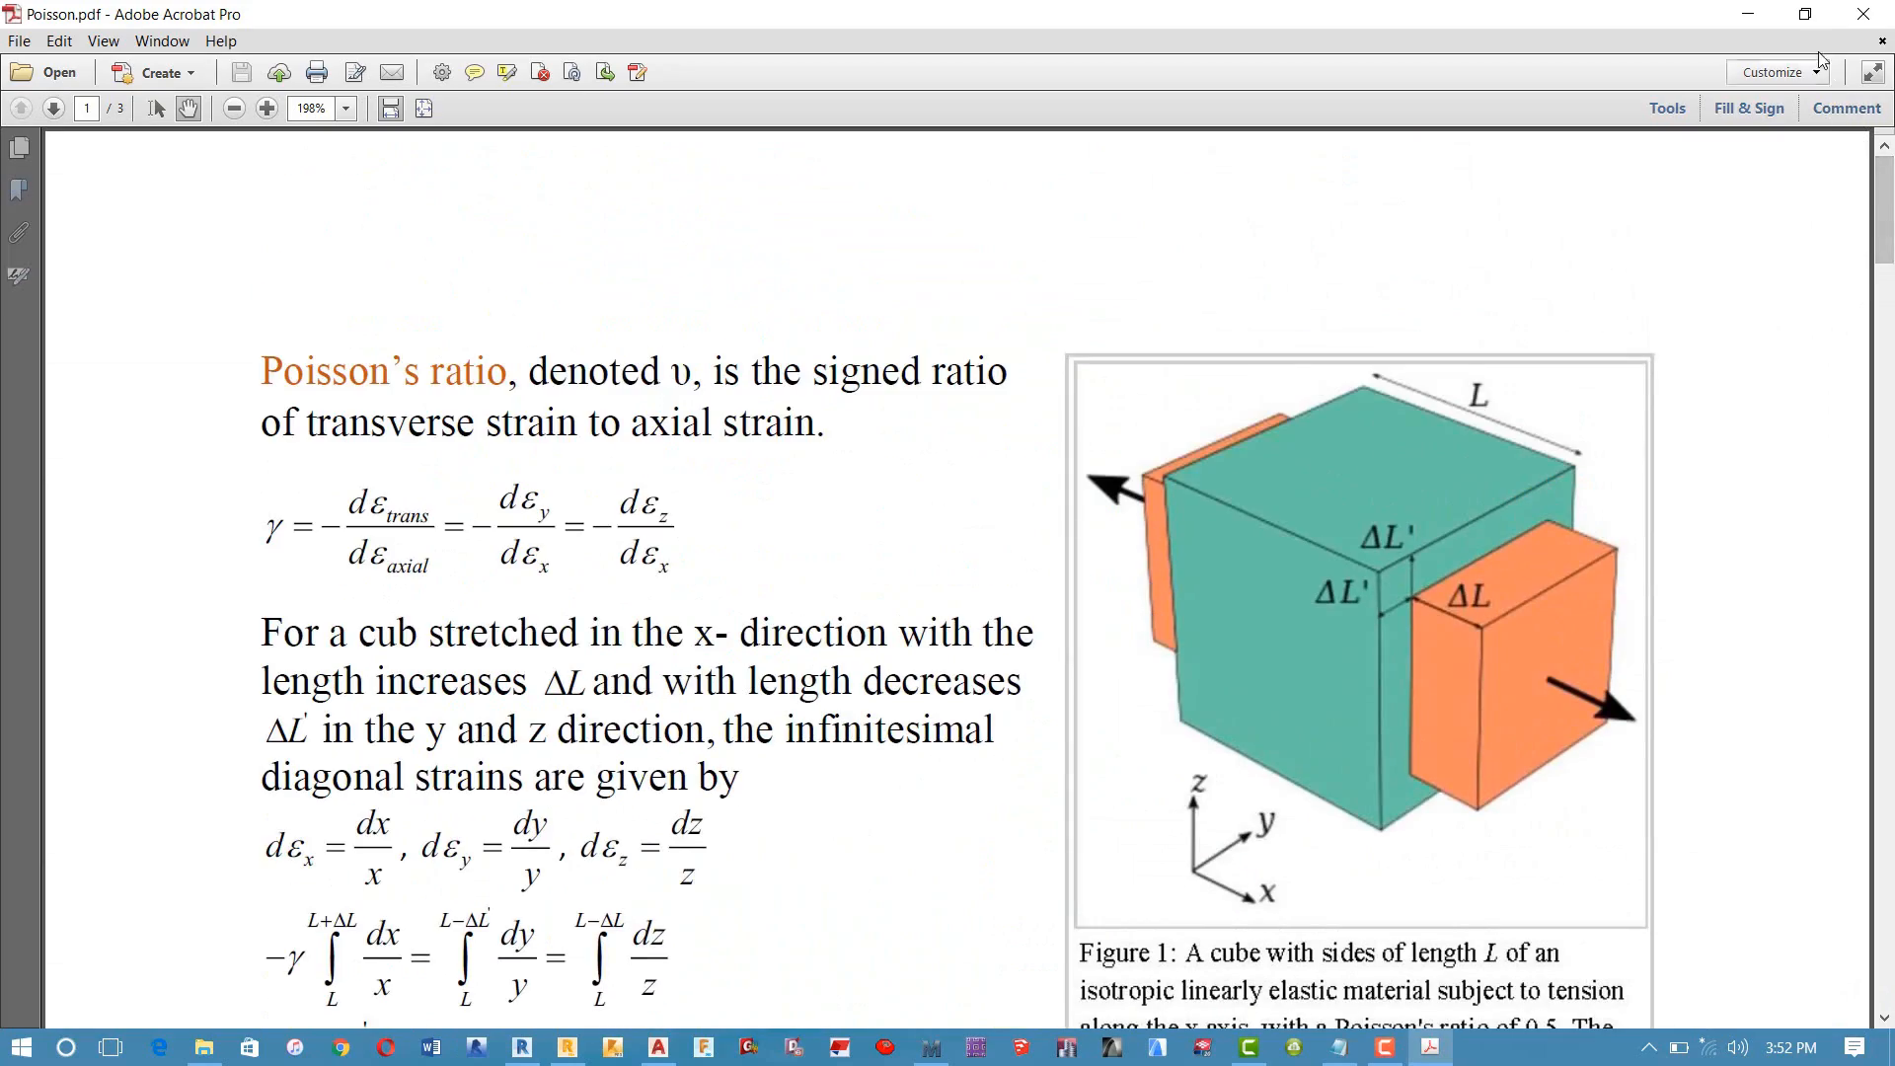
{"action": "left_click", "coordinate": [1746, 14]}
Step: Switch to Mathcad and enter the Young modulus formula E := 0.043 times W.c over kgf/m^3, with that fraction raised to 1.5
{"action": "left_click_drag", "start_coordinate": [878, 220], "coordinate": [750, 204]}
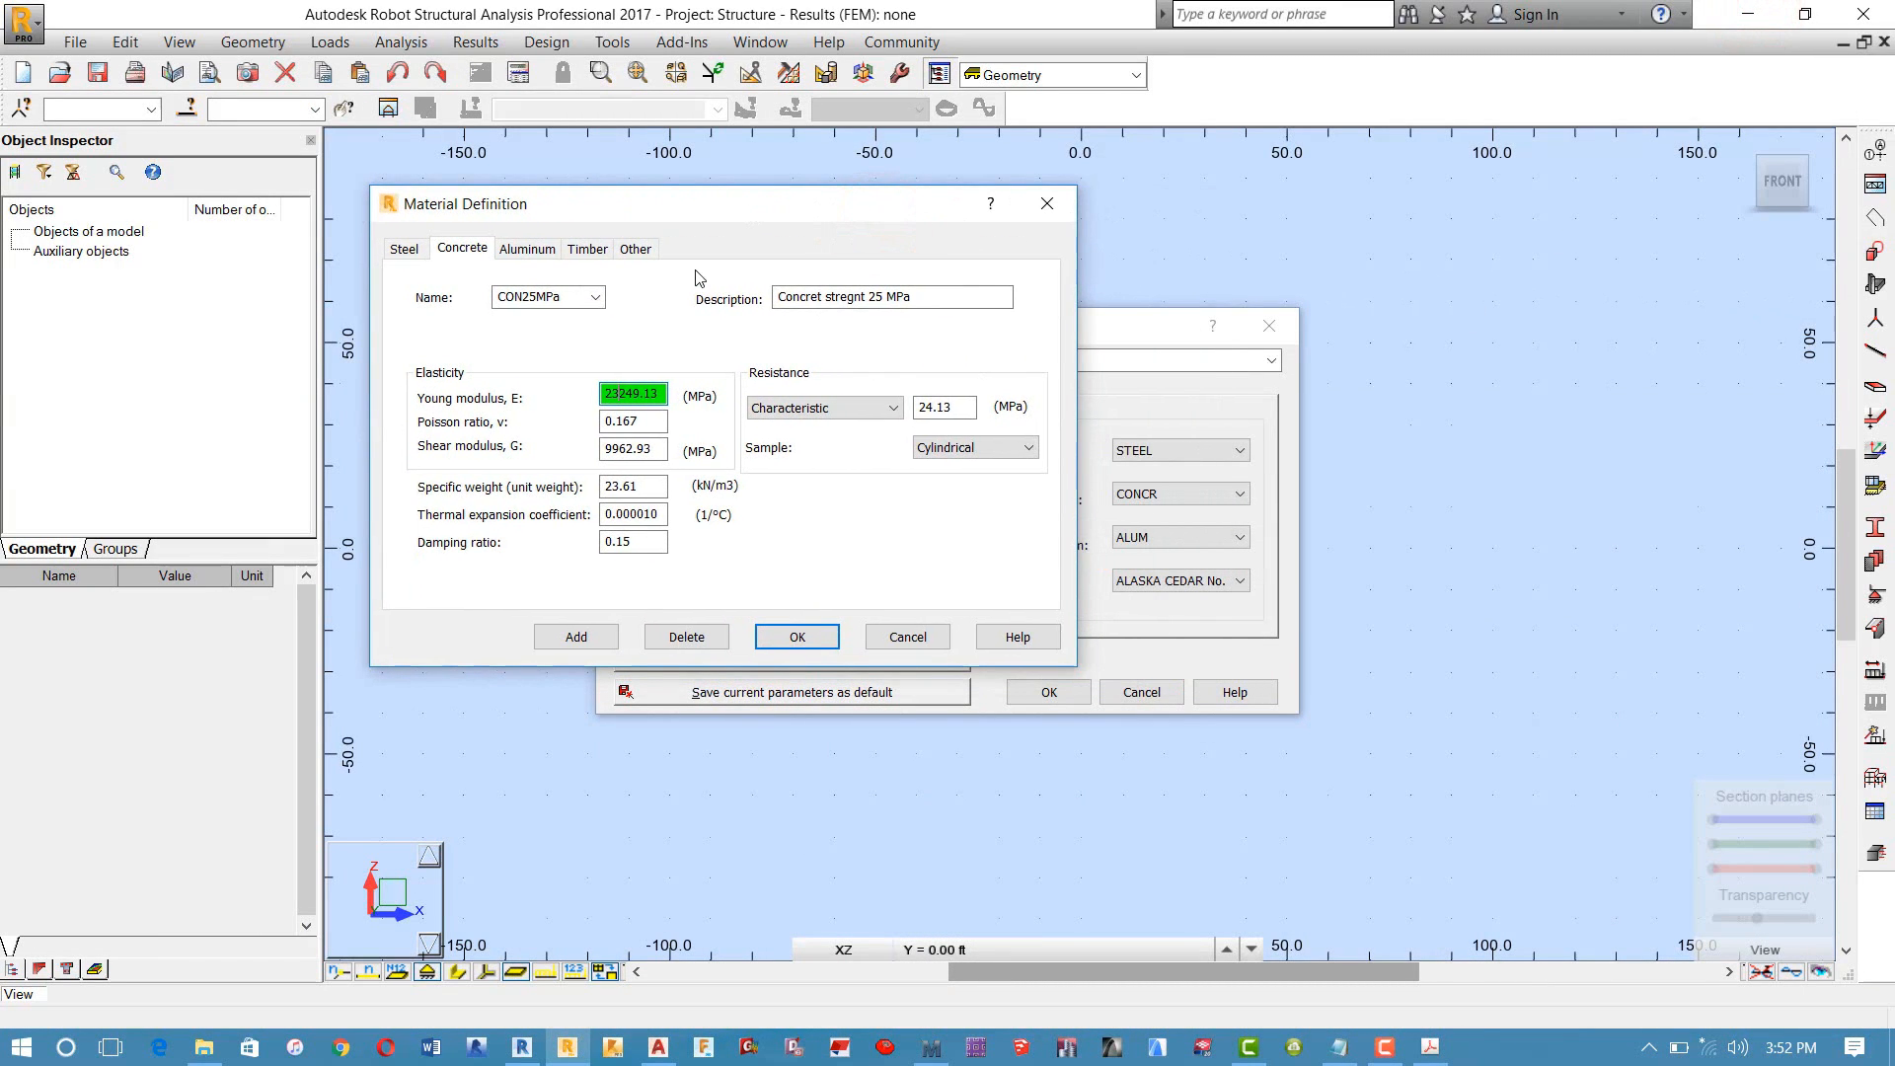
{"action": "left_click", "coordinate": [642, 389]}
{"action": "left_click", "coordinate": [931, 1047]}
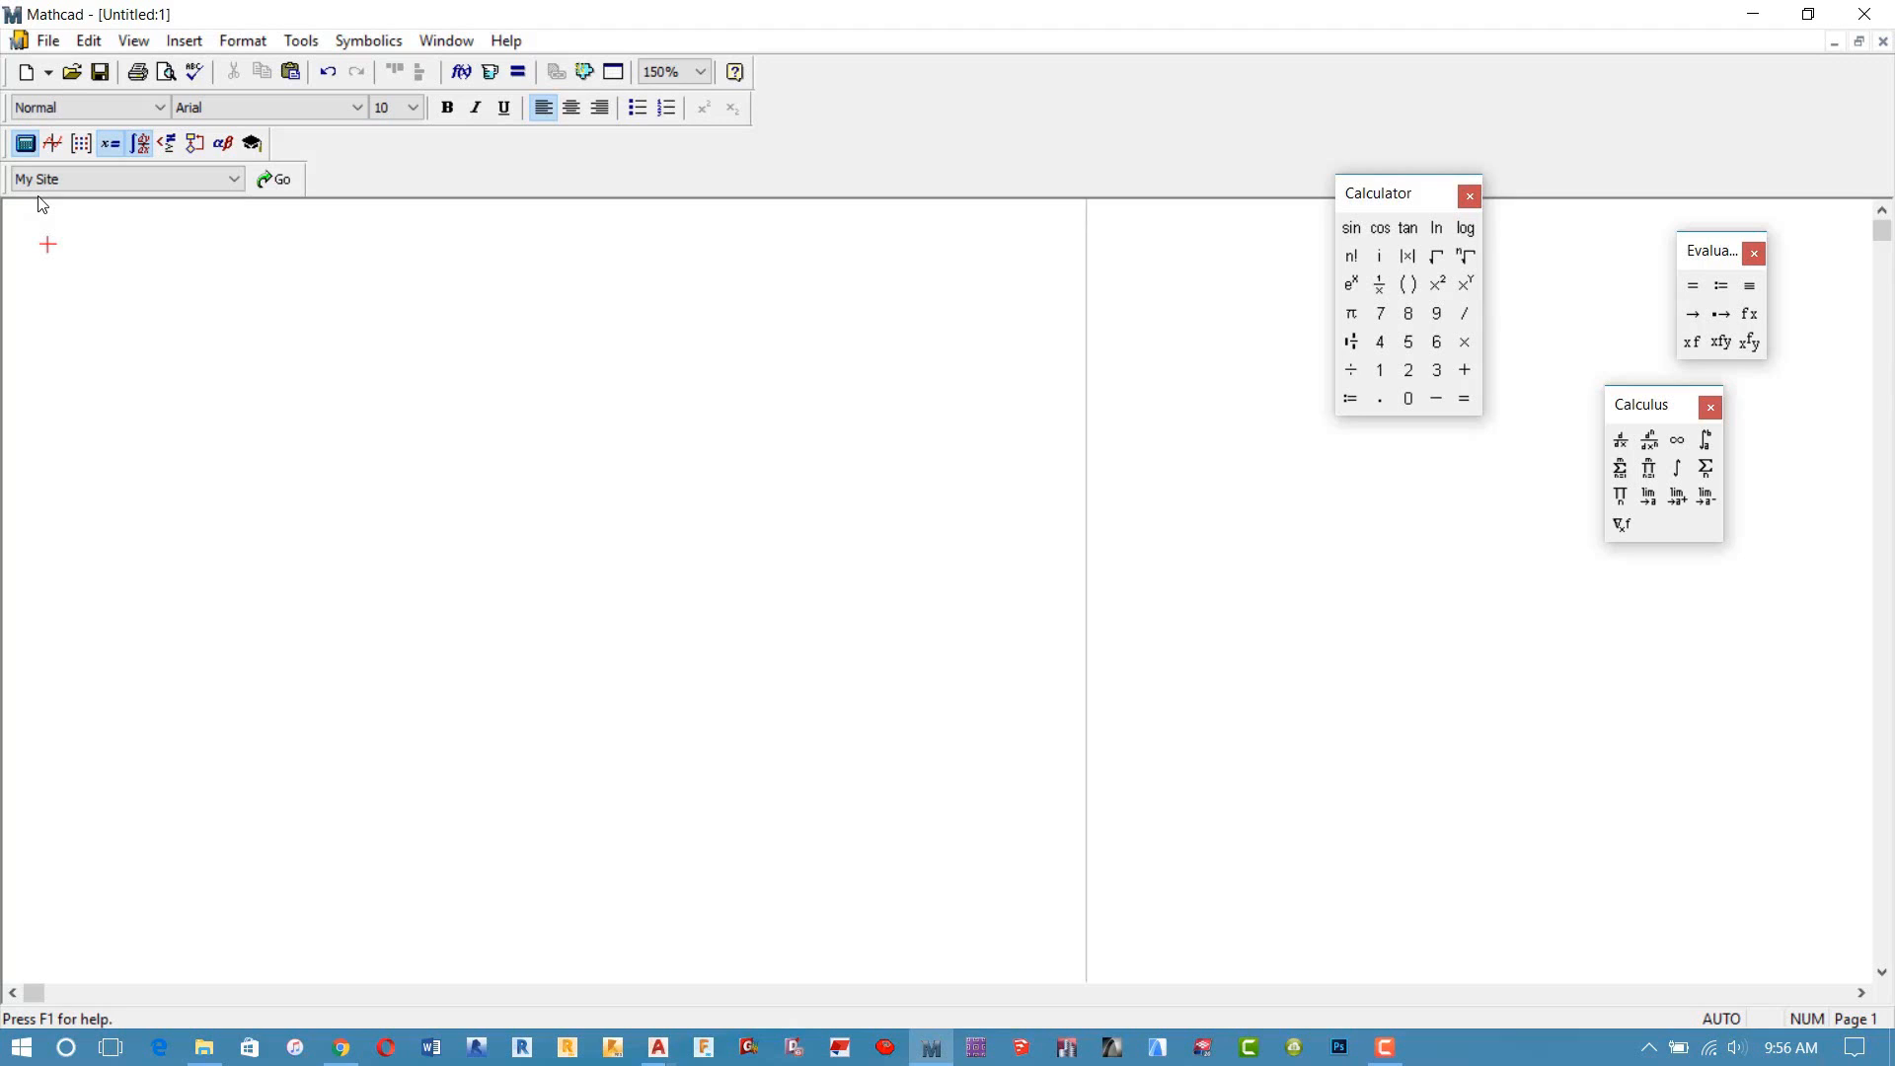
{"action": "type", "text": "E"}
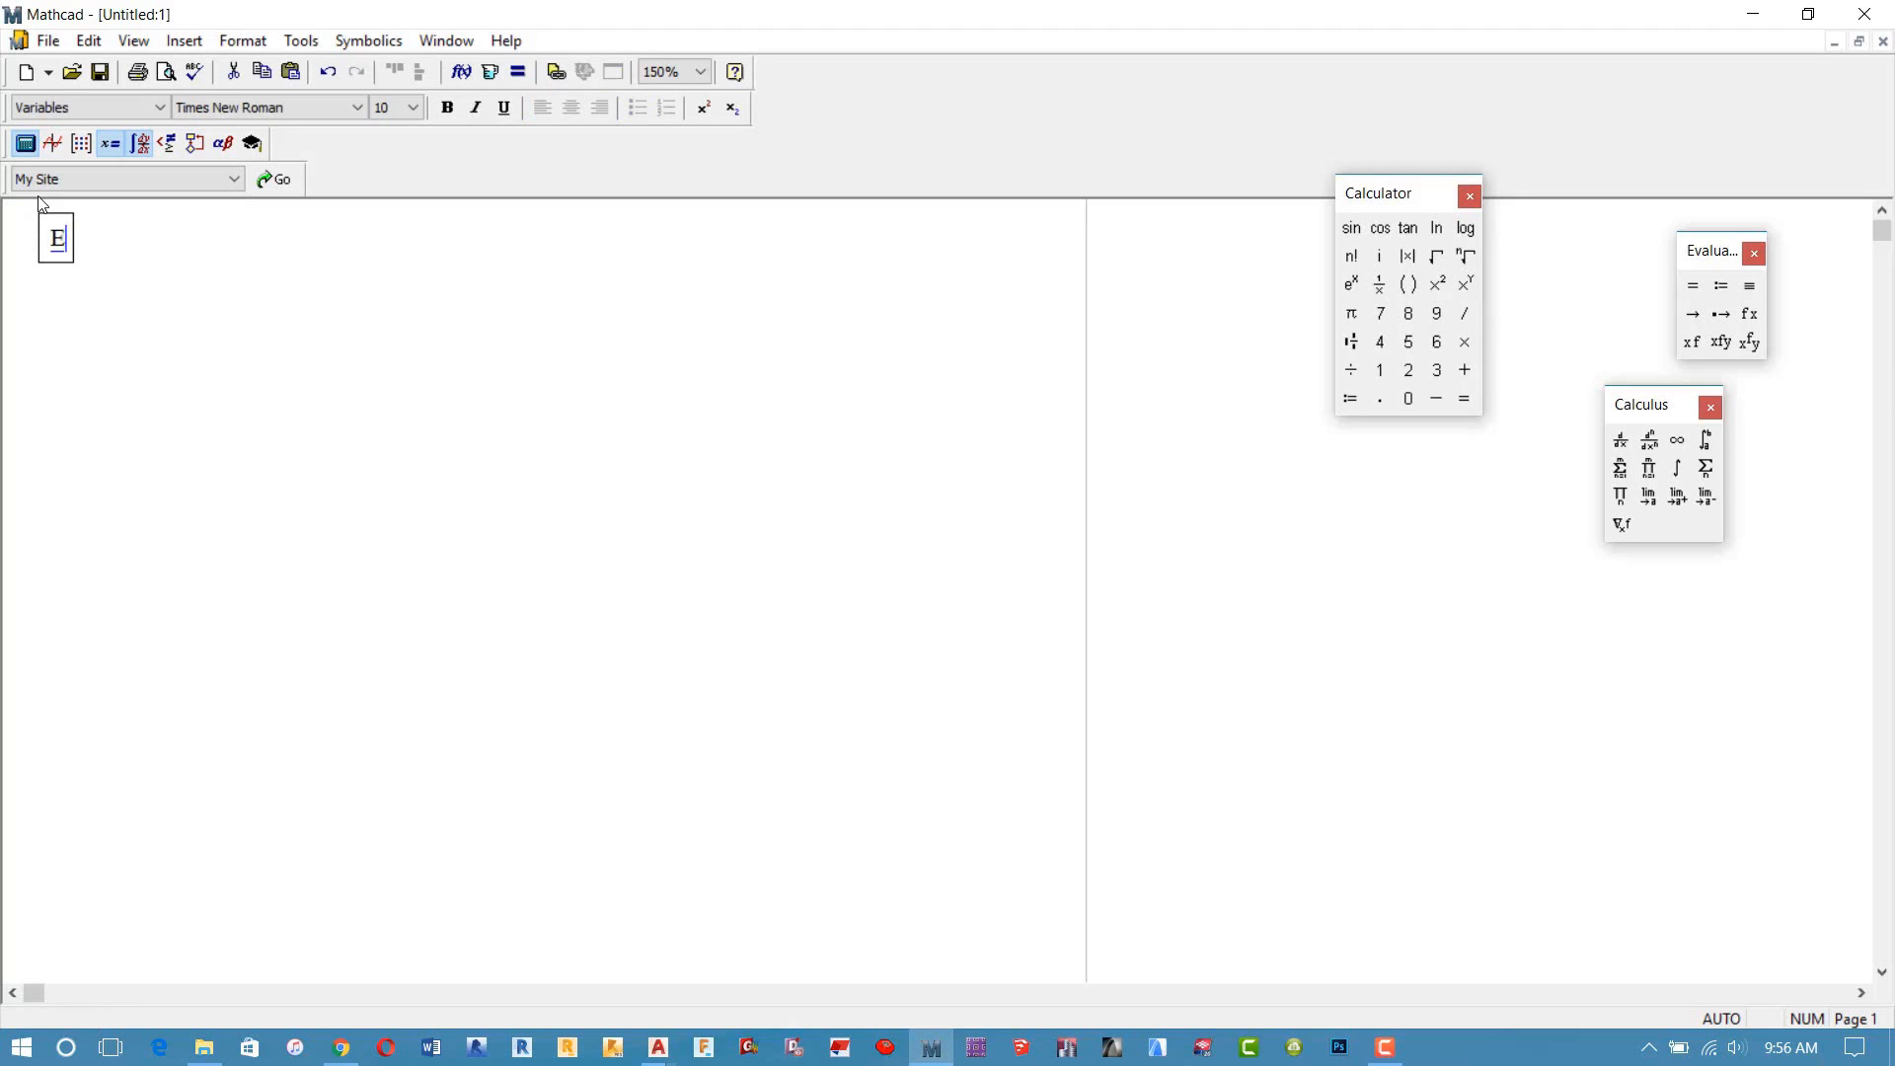
{"action": "type", "text": ":=0.043"}
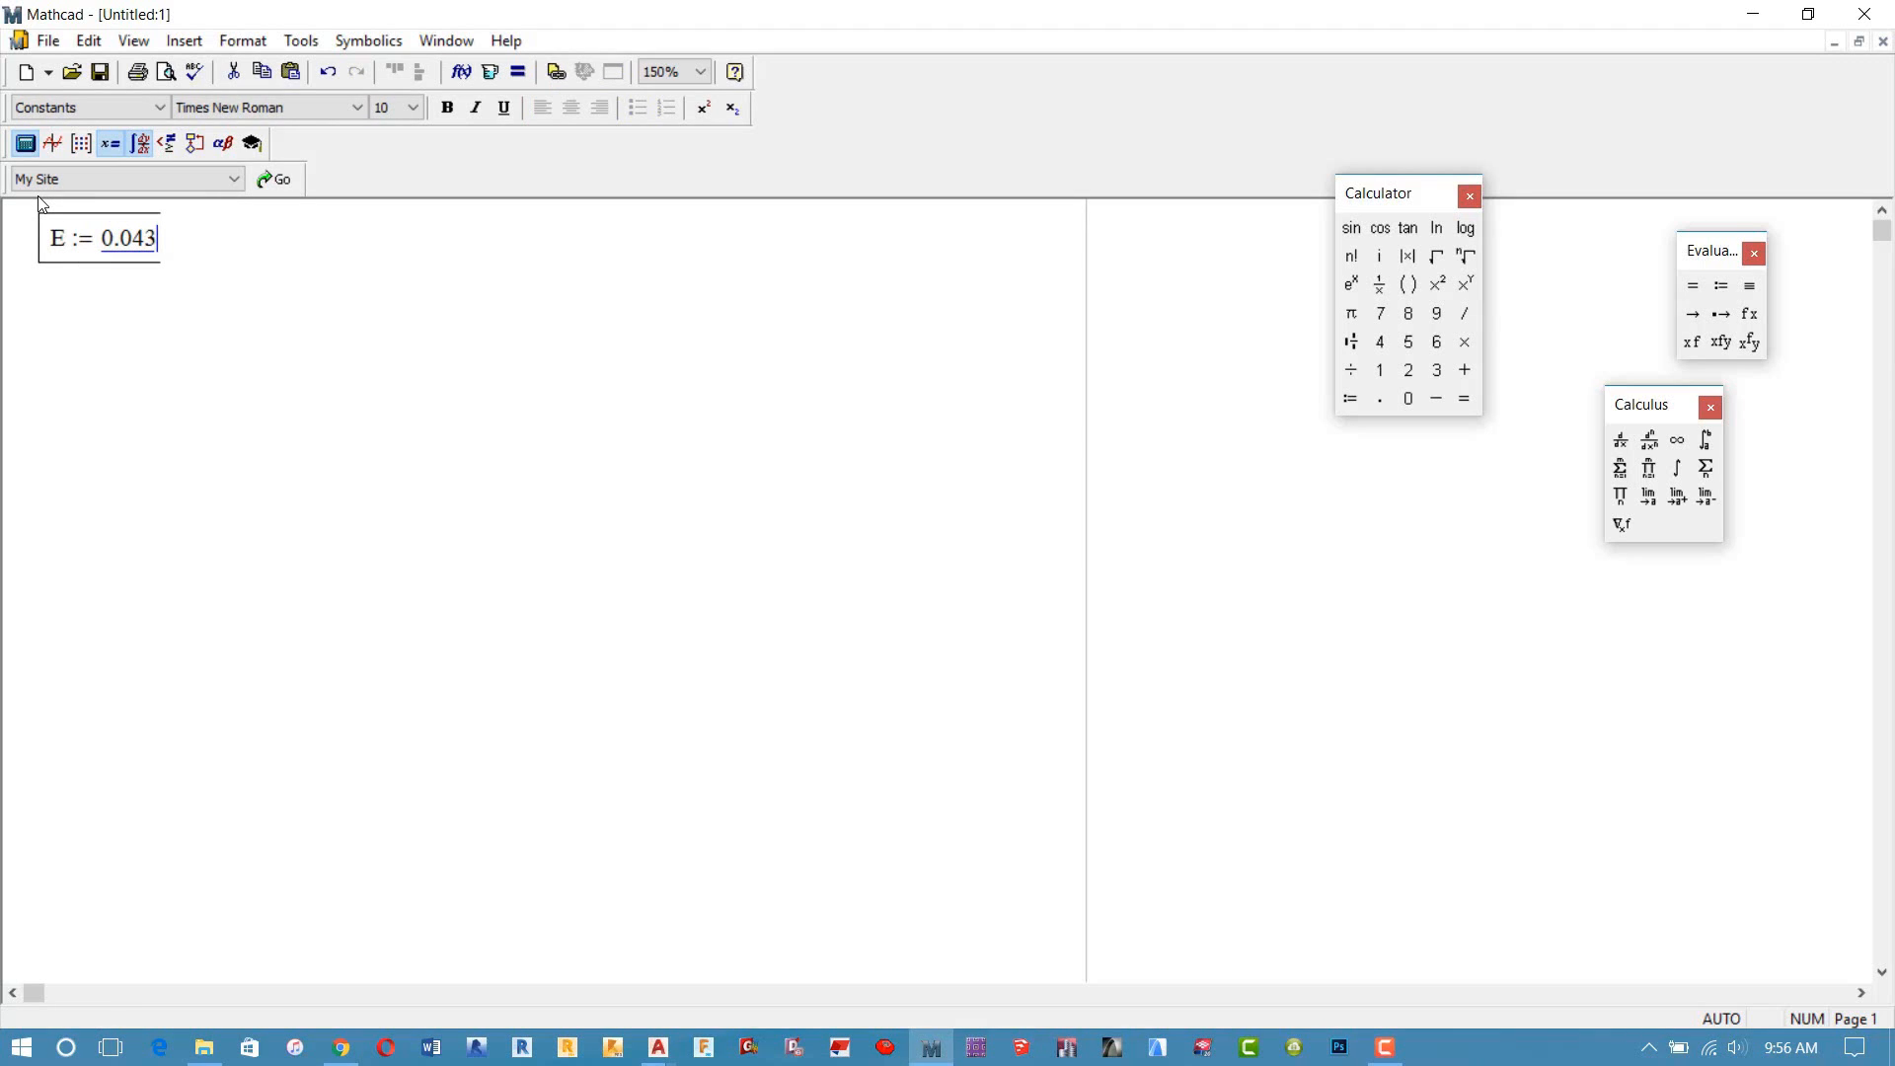
{"action": "type", "text": "*W"}
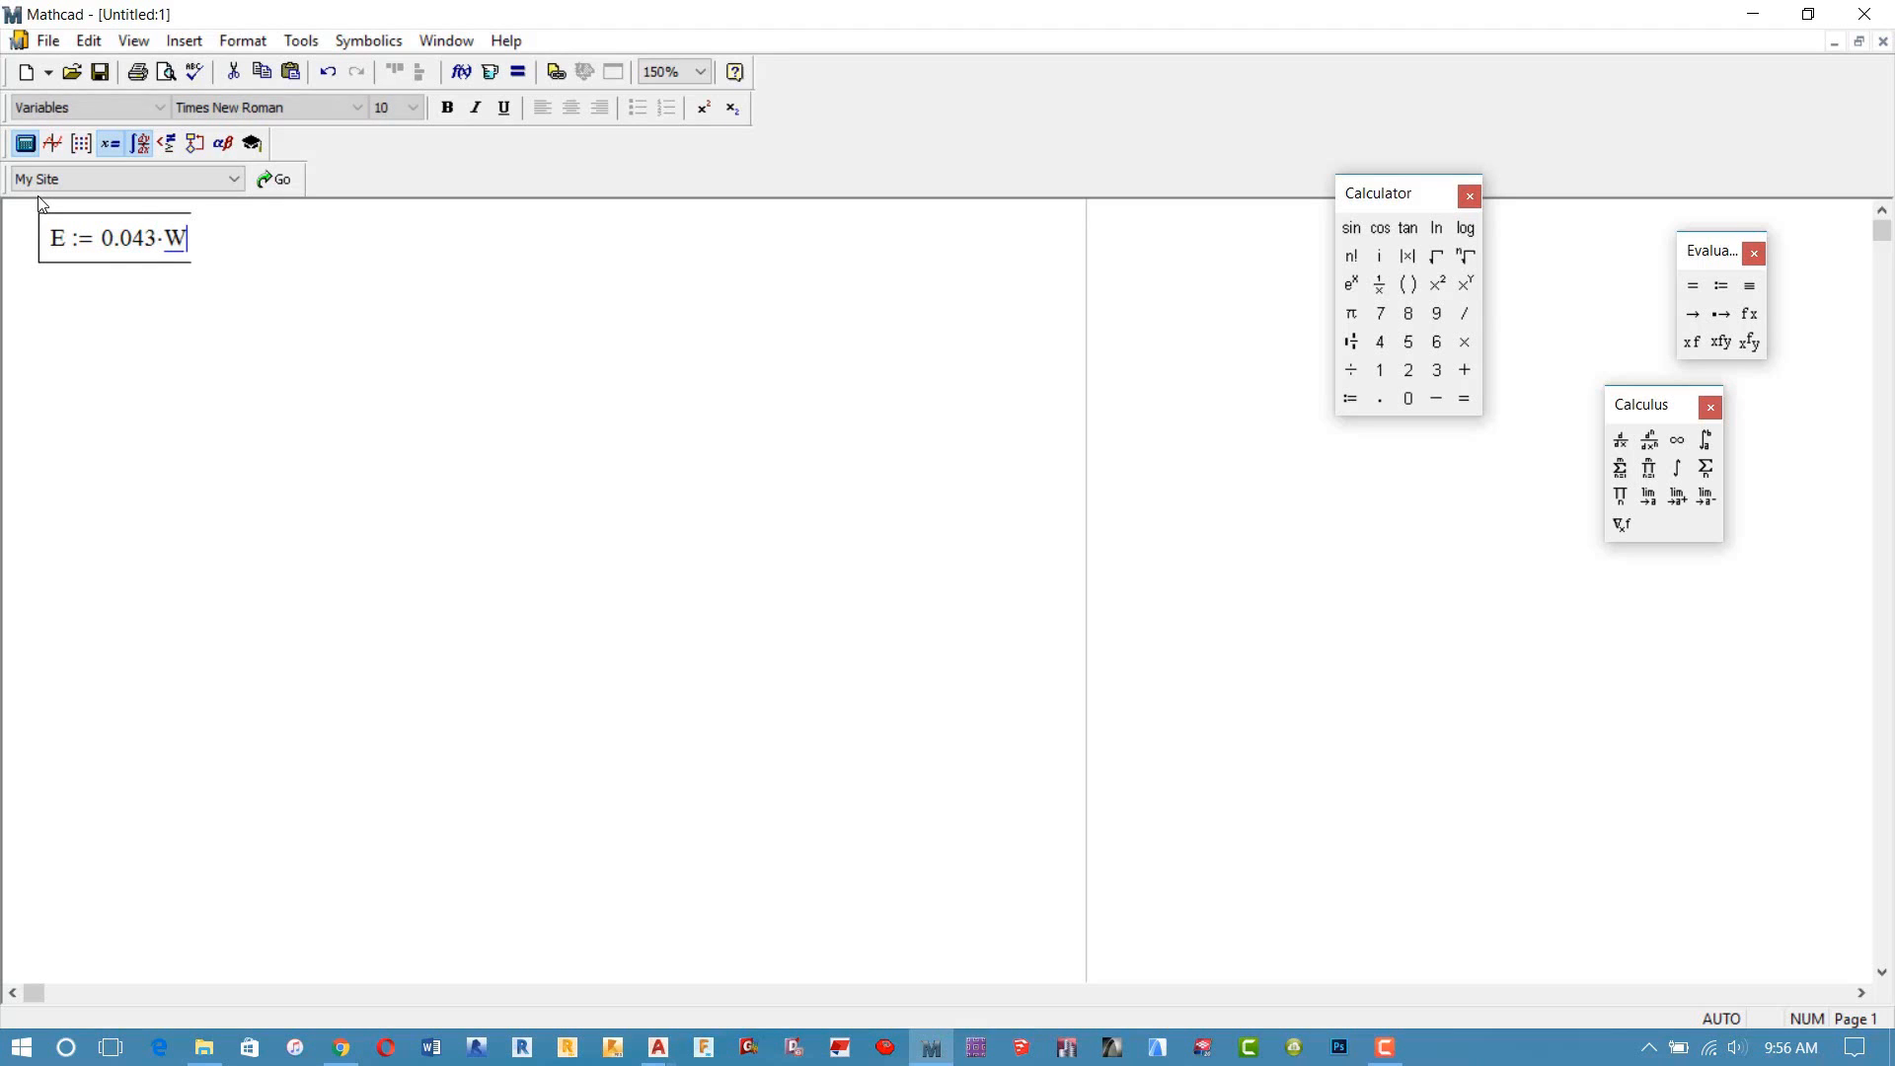
{"action": "type", "text": ".c/"}
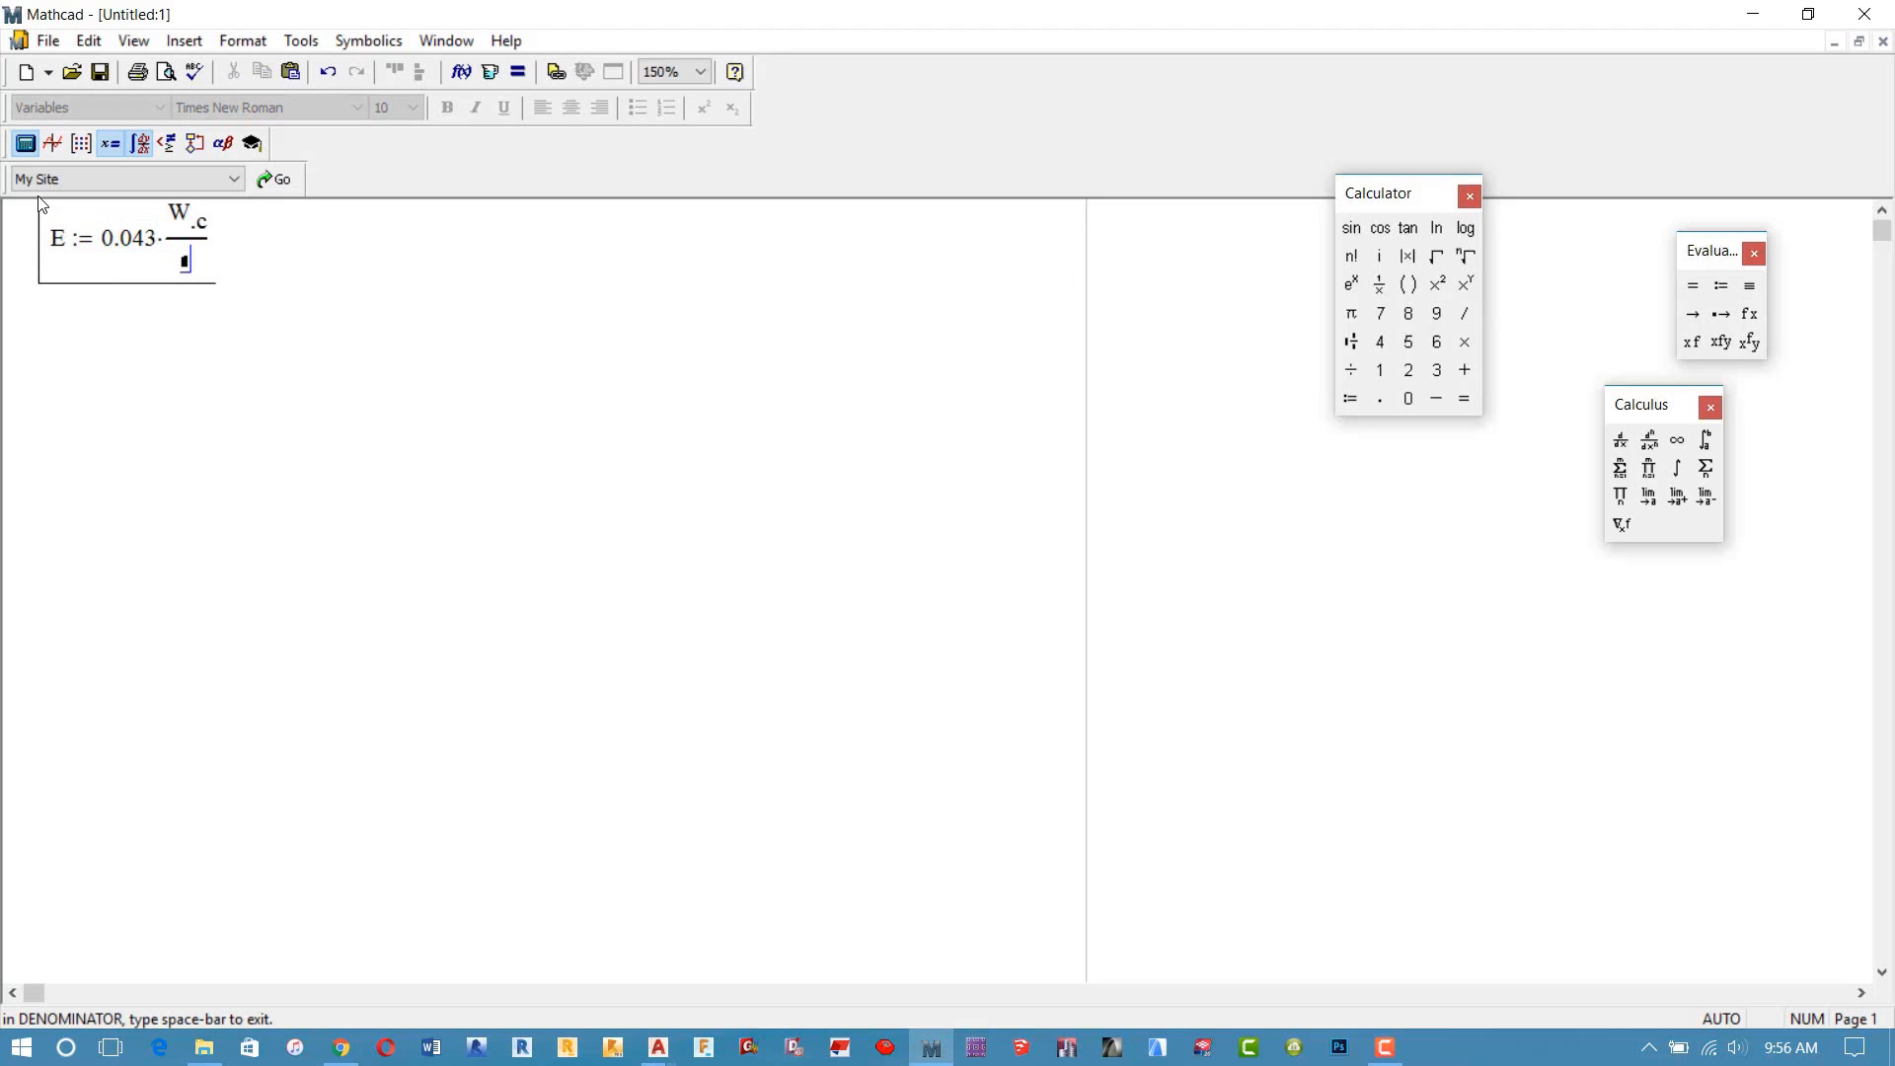
{"action": "type", "text": "kgf"}
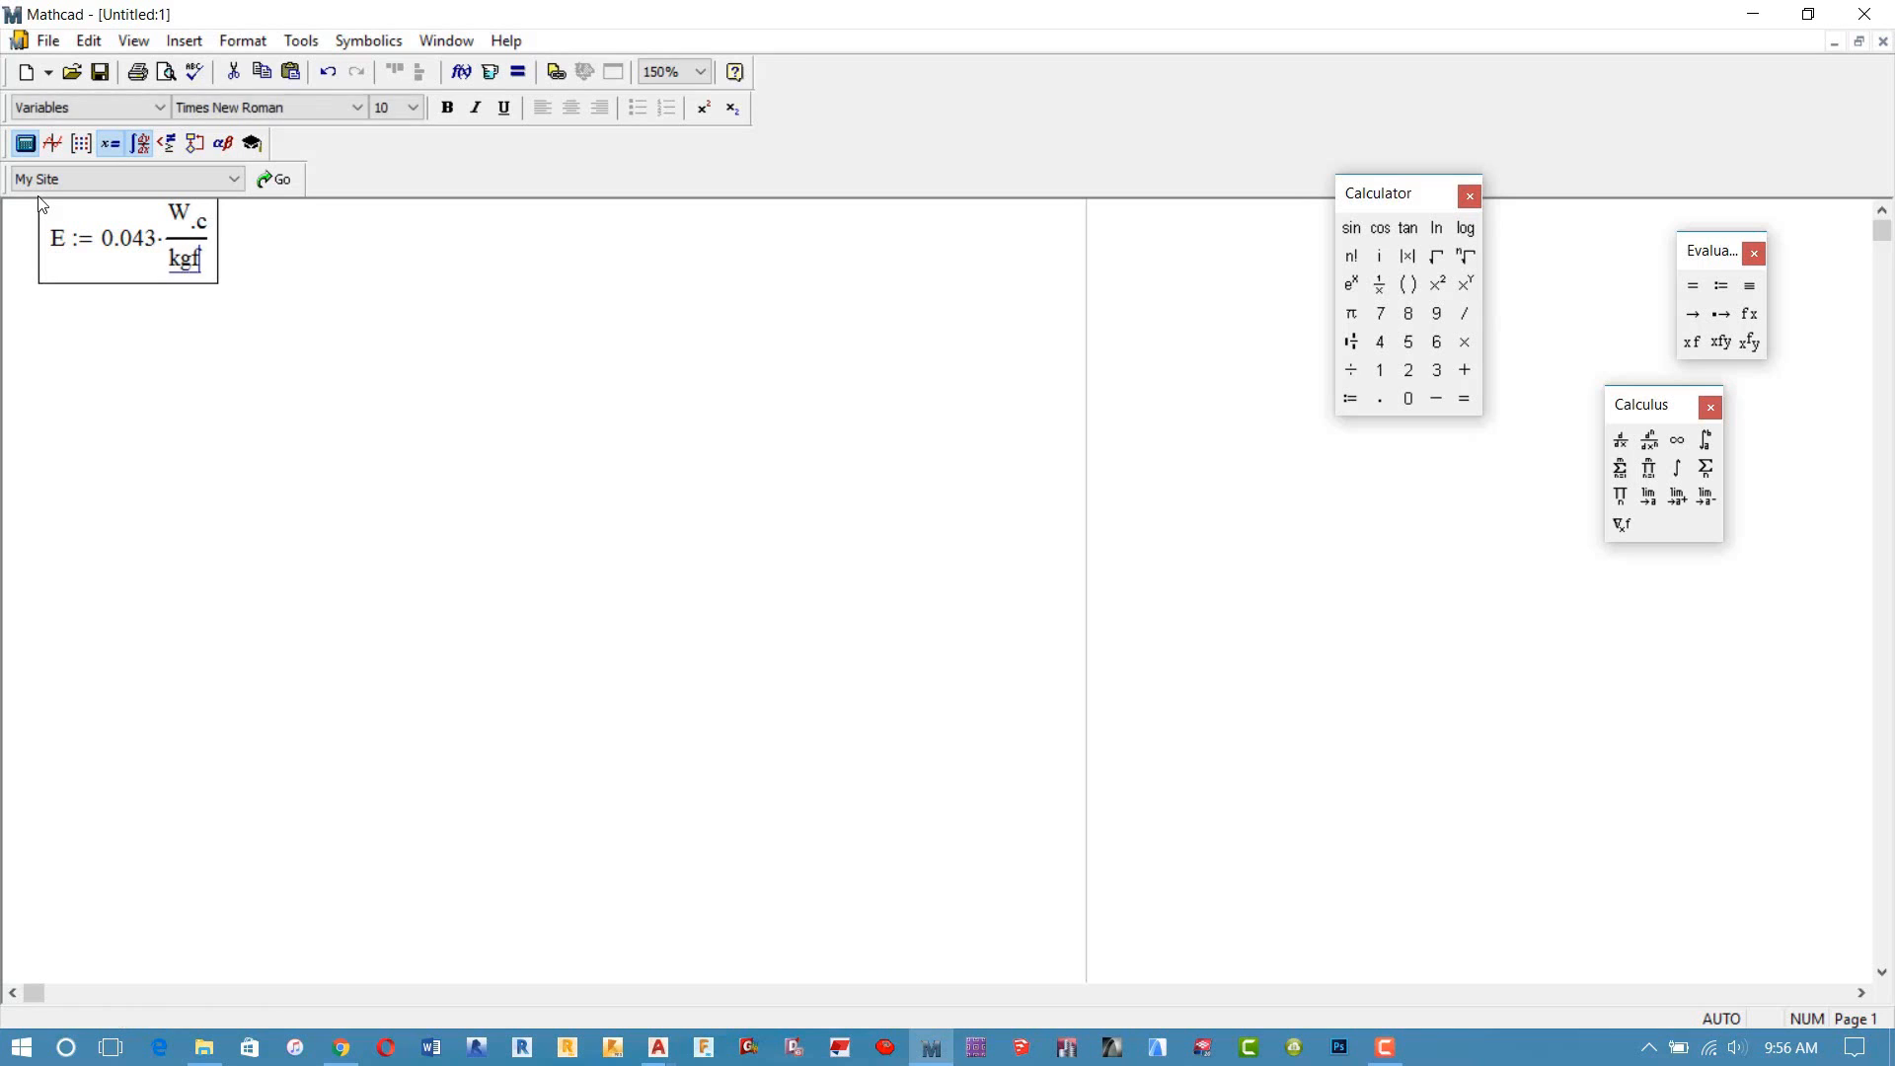
{"action": "type", "text": "/m^3"}
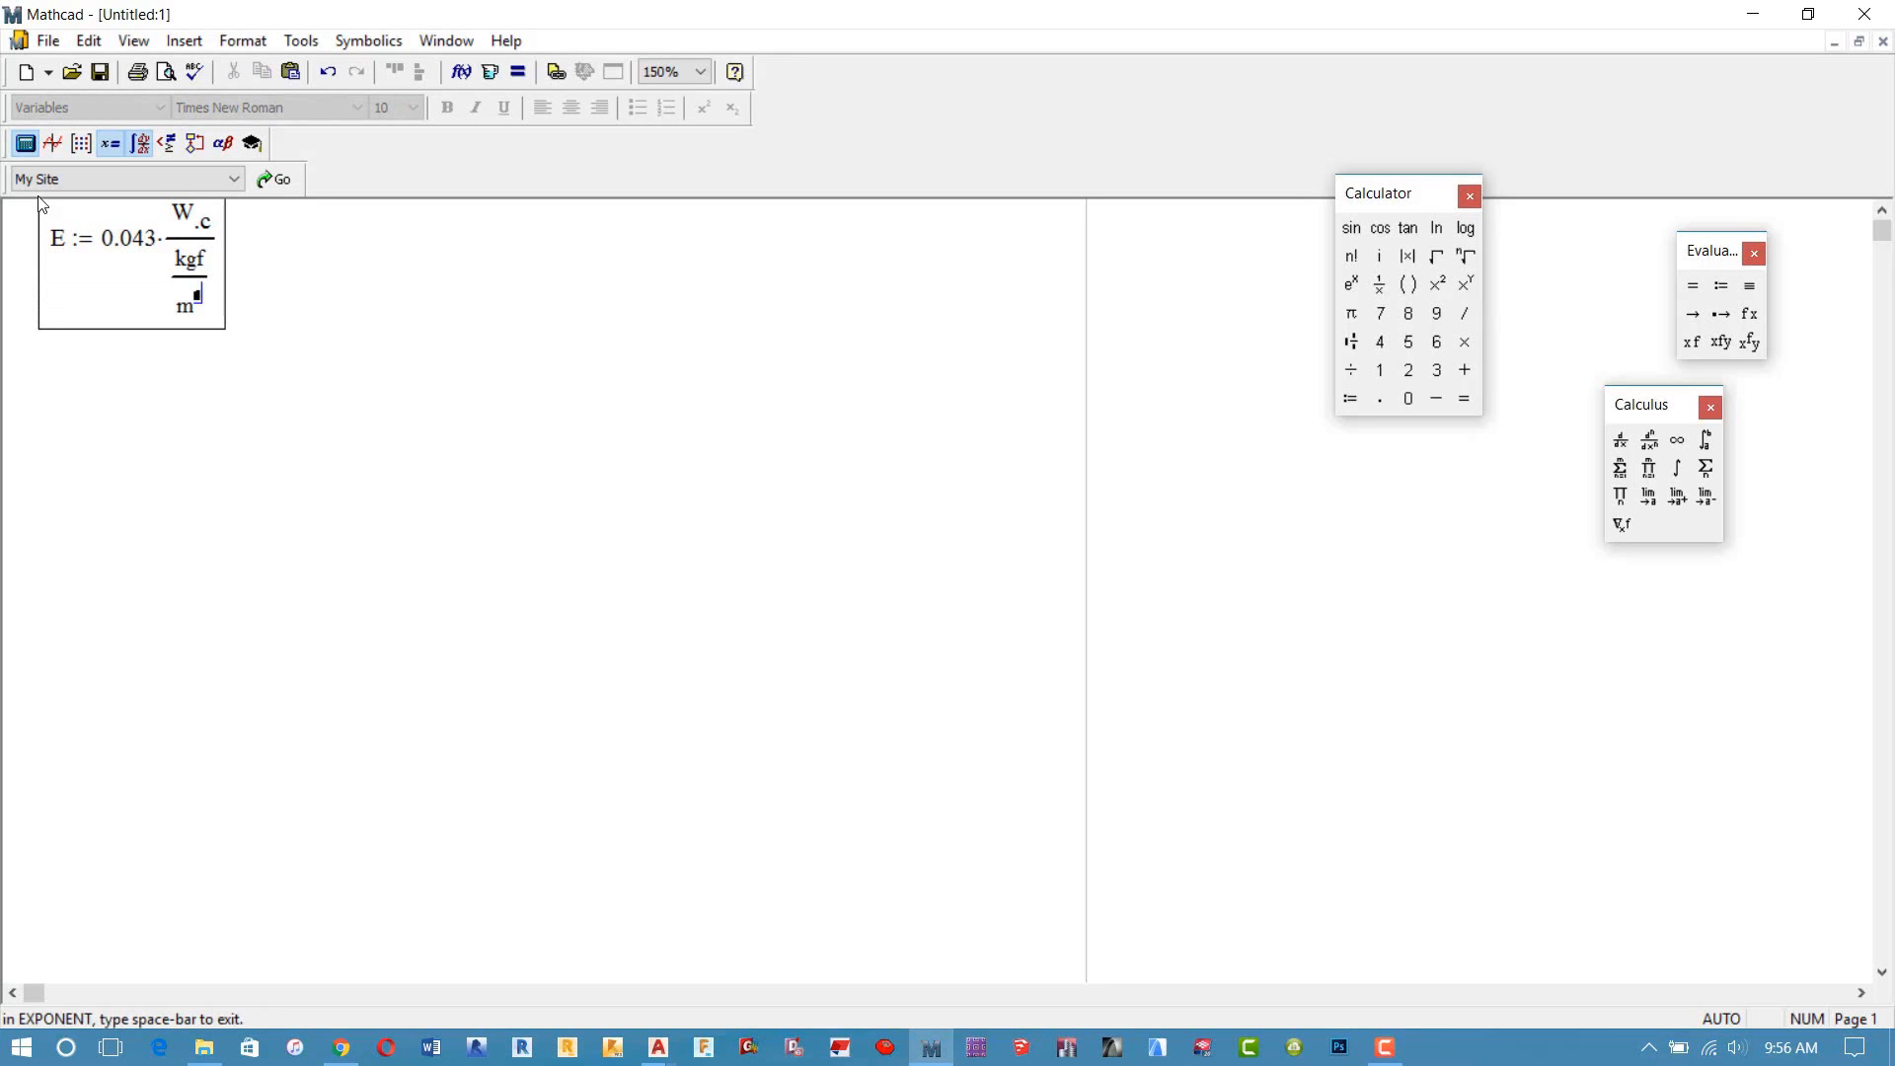
{"action": "key", "text": "space"}
{"action": "key", "text": "space"}
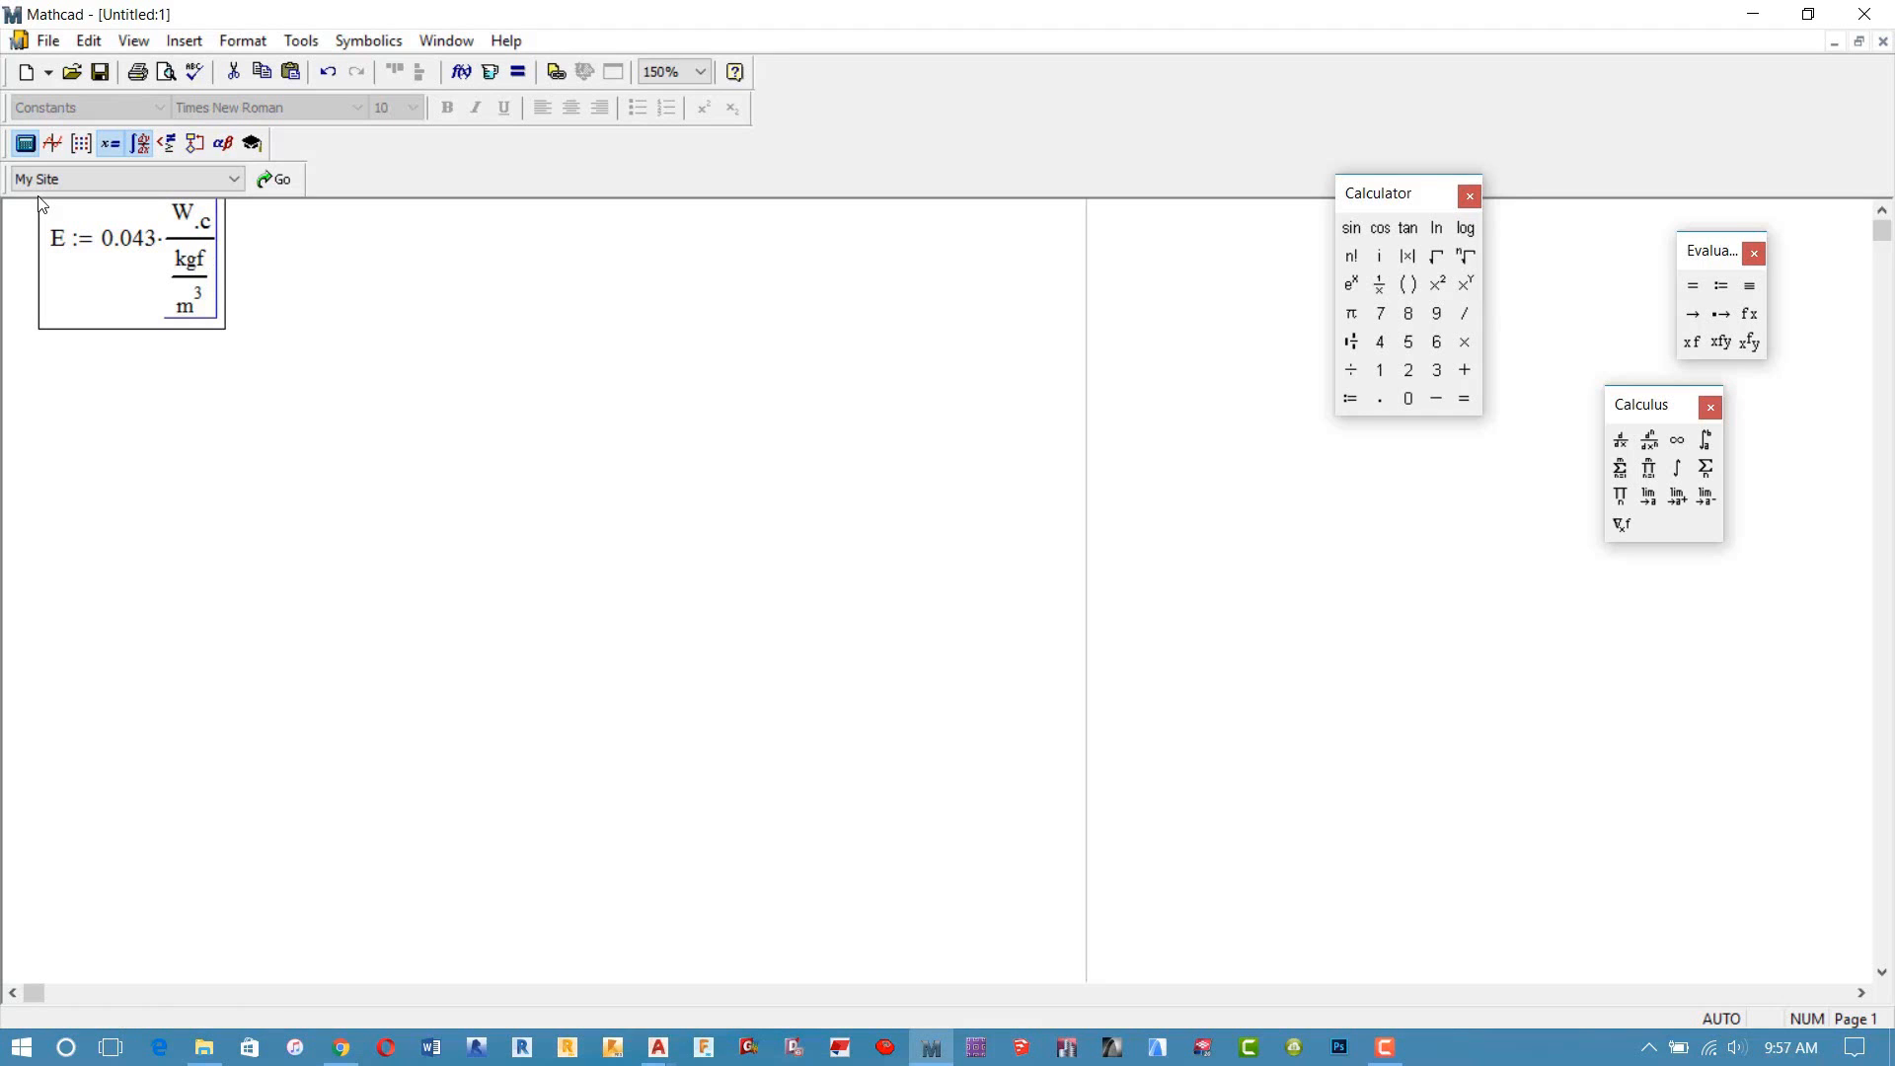
{"action": "type", "text": "^1.5"}
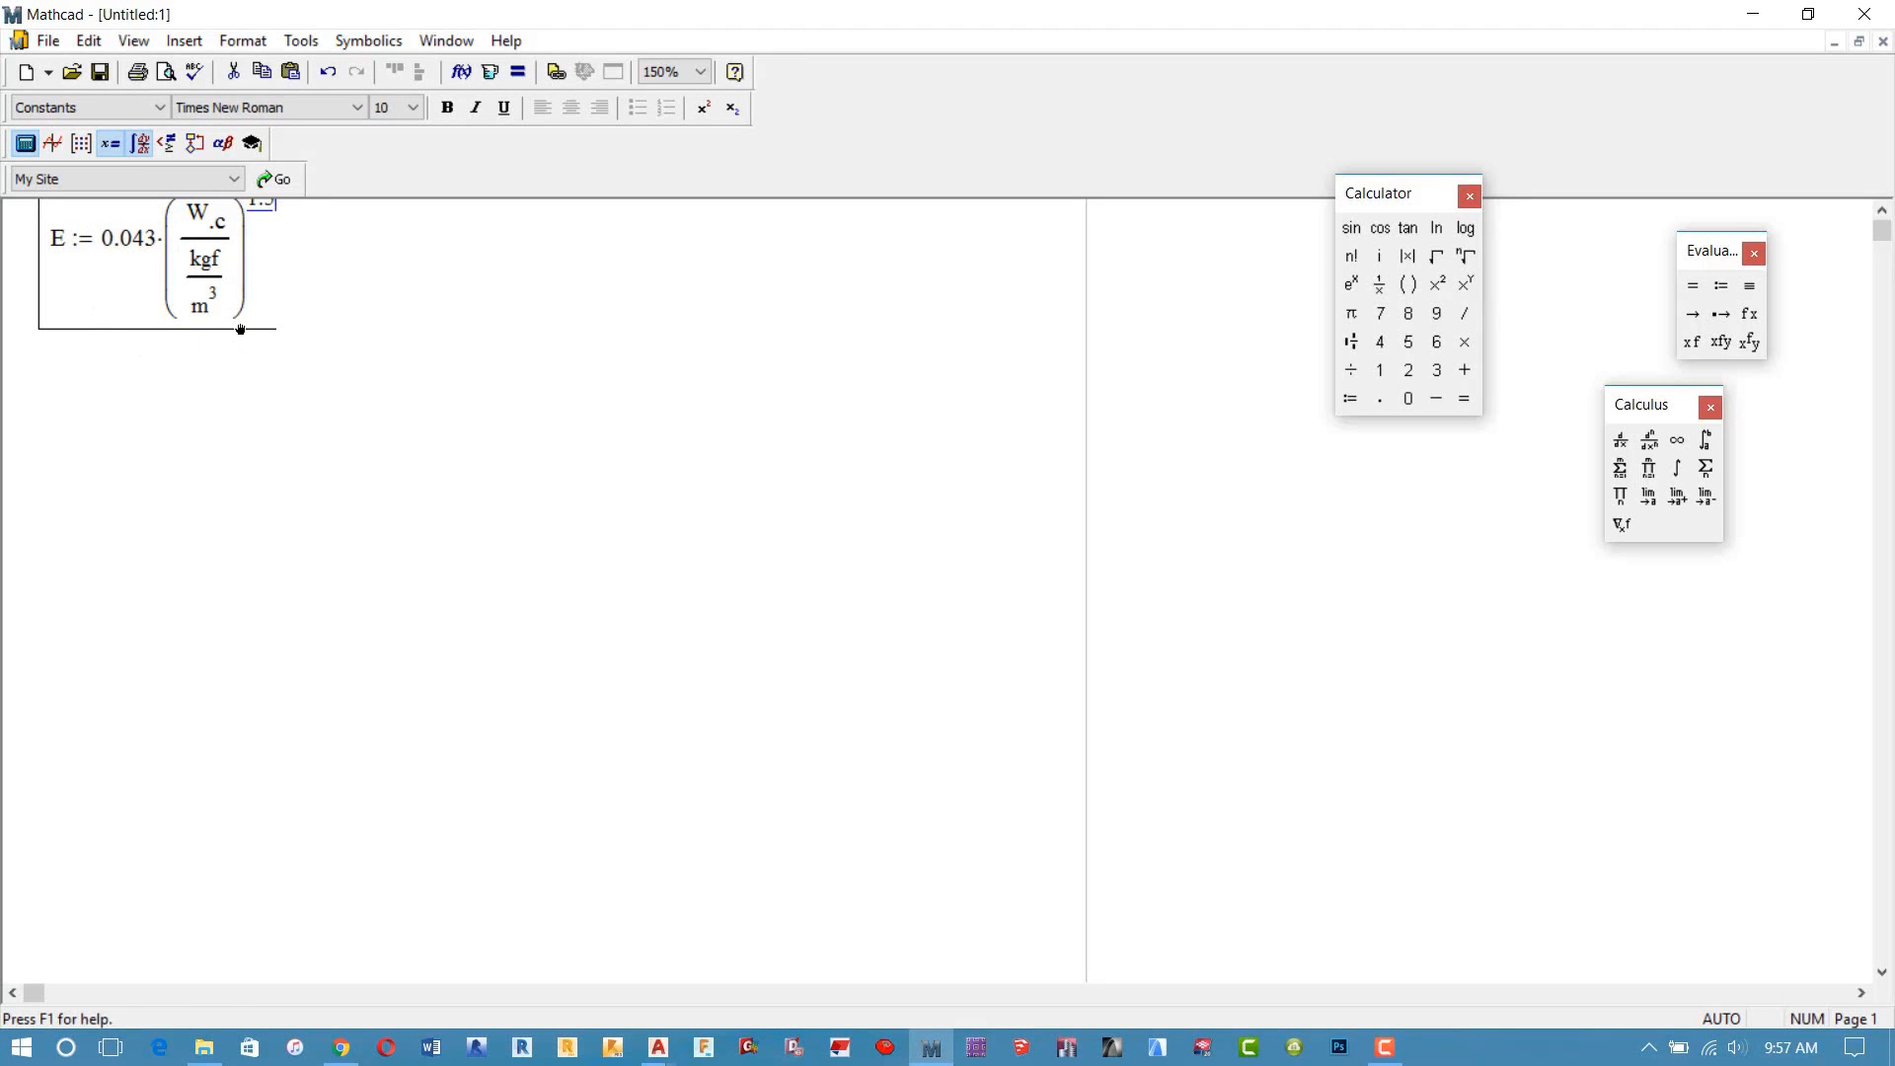
Step: Multiply the E formula by the square root of f.c·MPa, evaluate it, and move it down the worksheet
{"action": "key", "text": "space"}
{"action": "type", "text": "*"}
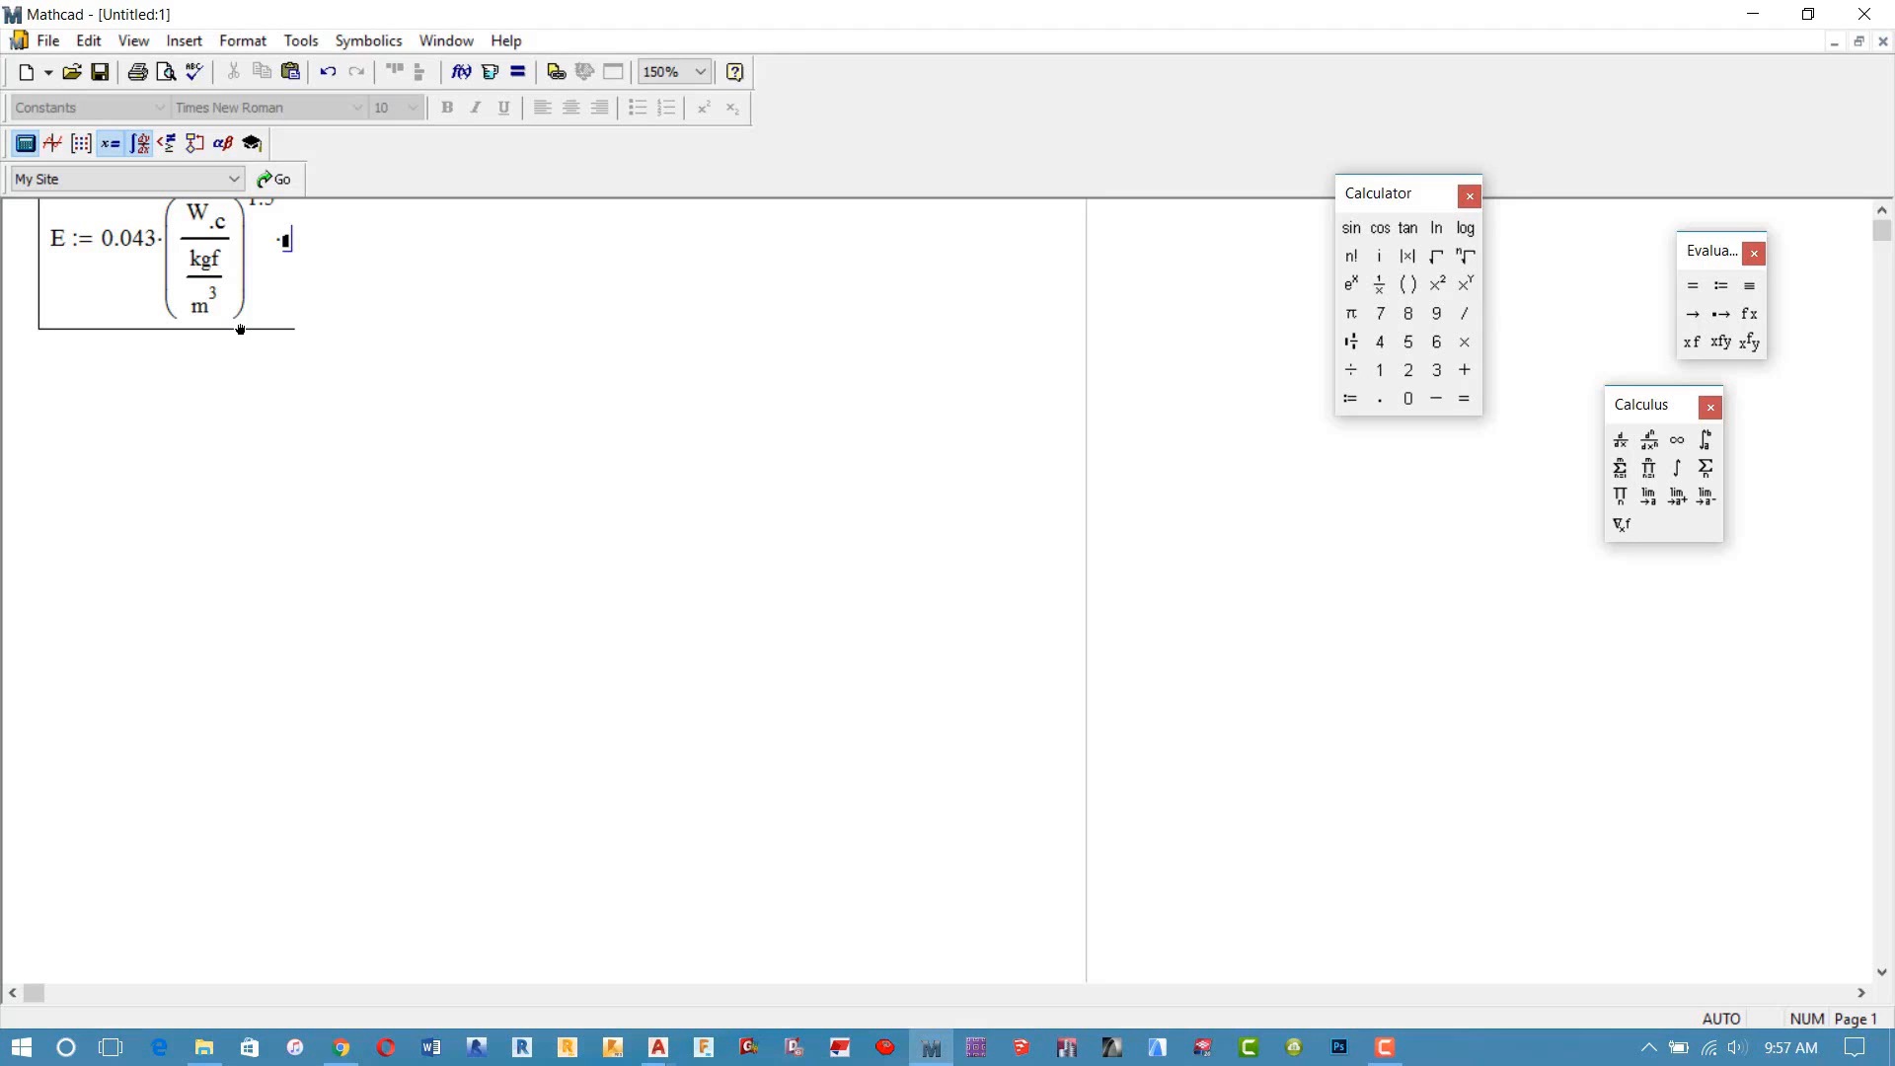
{"action": "type", "text": "f.c·"}
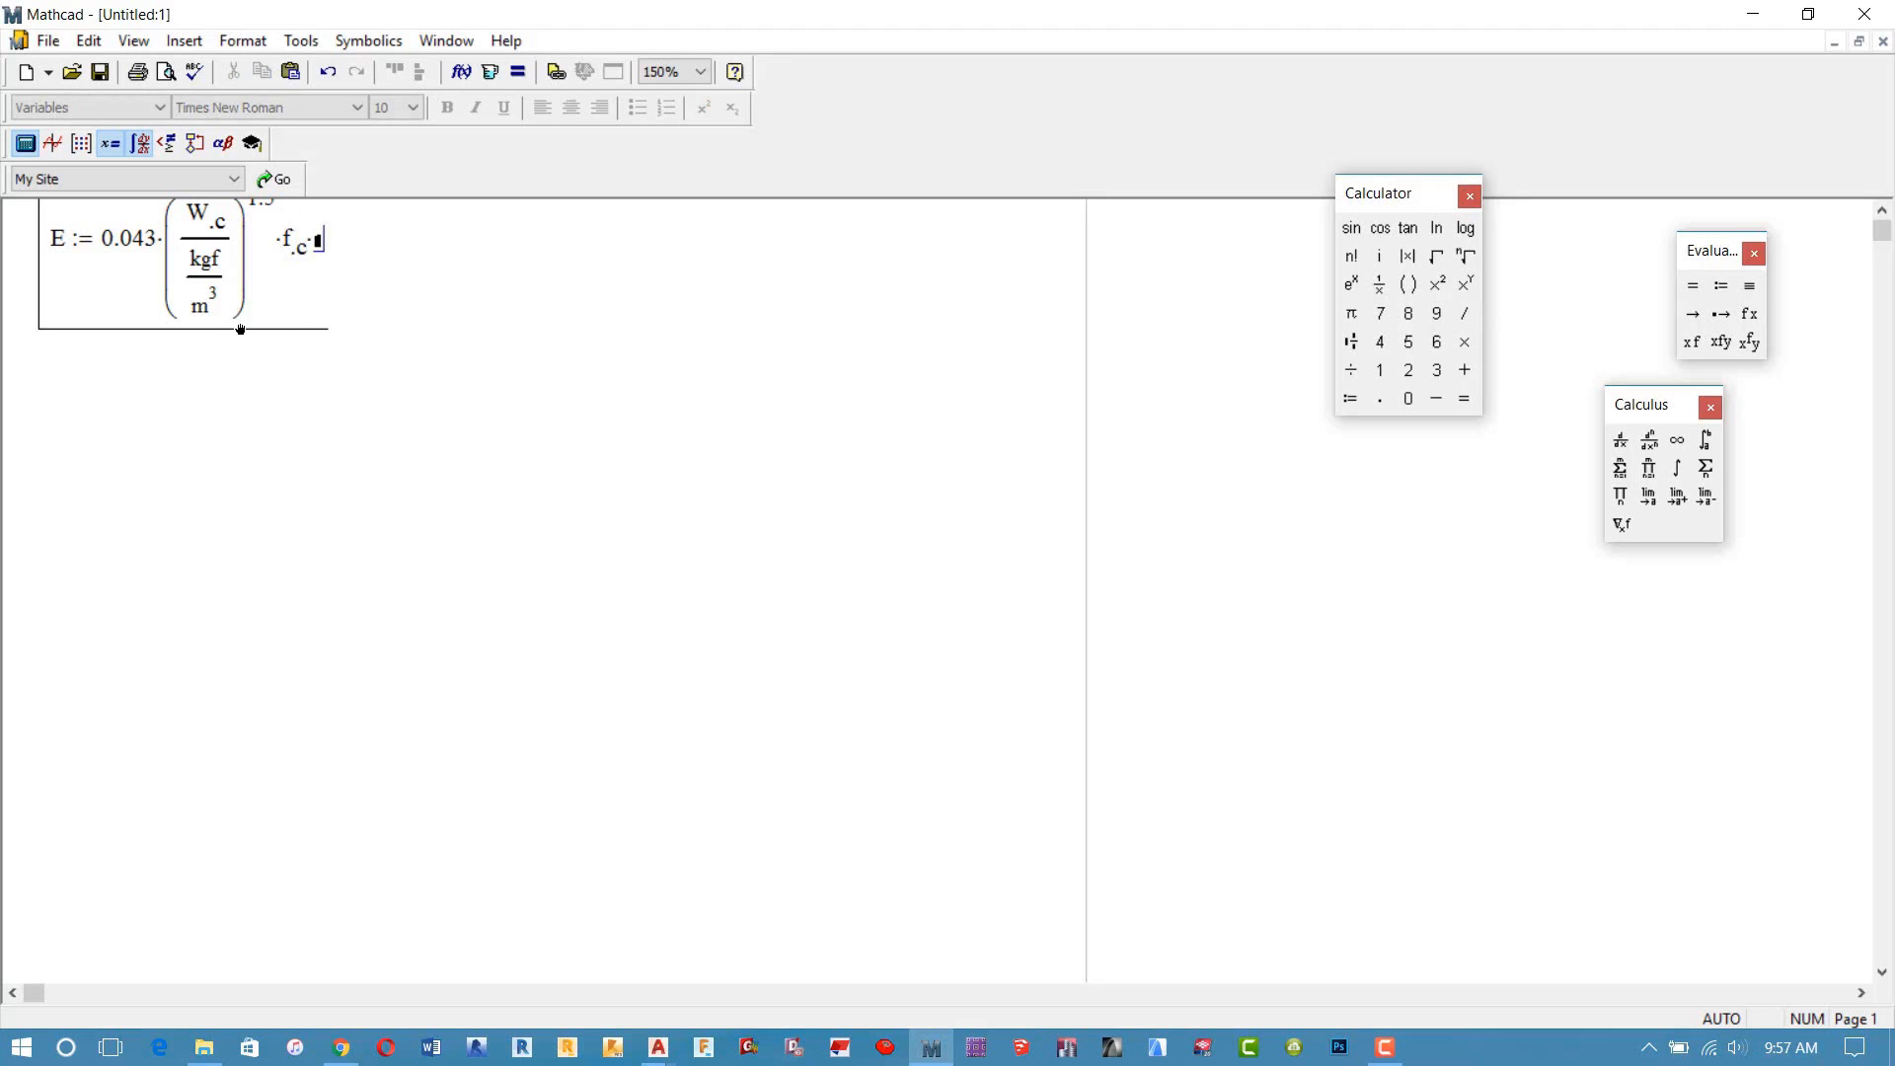
{"action": "type", "text": "*"}
{"action": "type", "text": "MPa"}
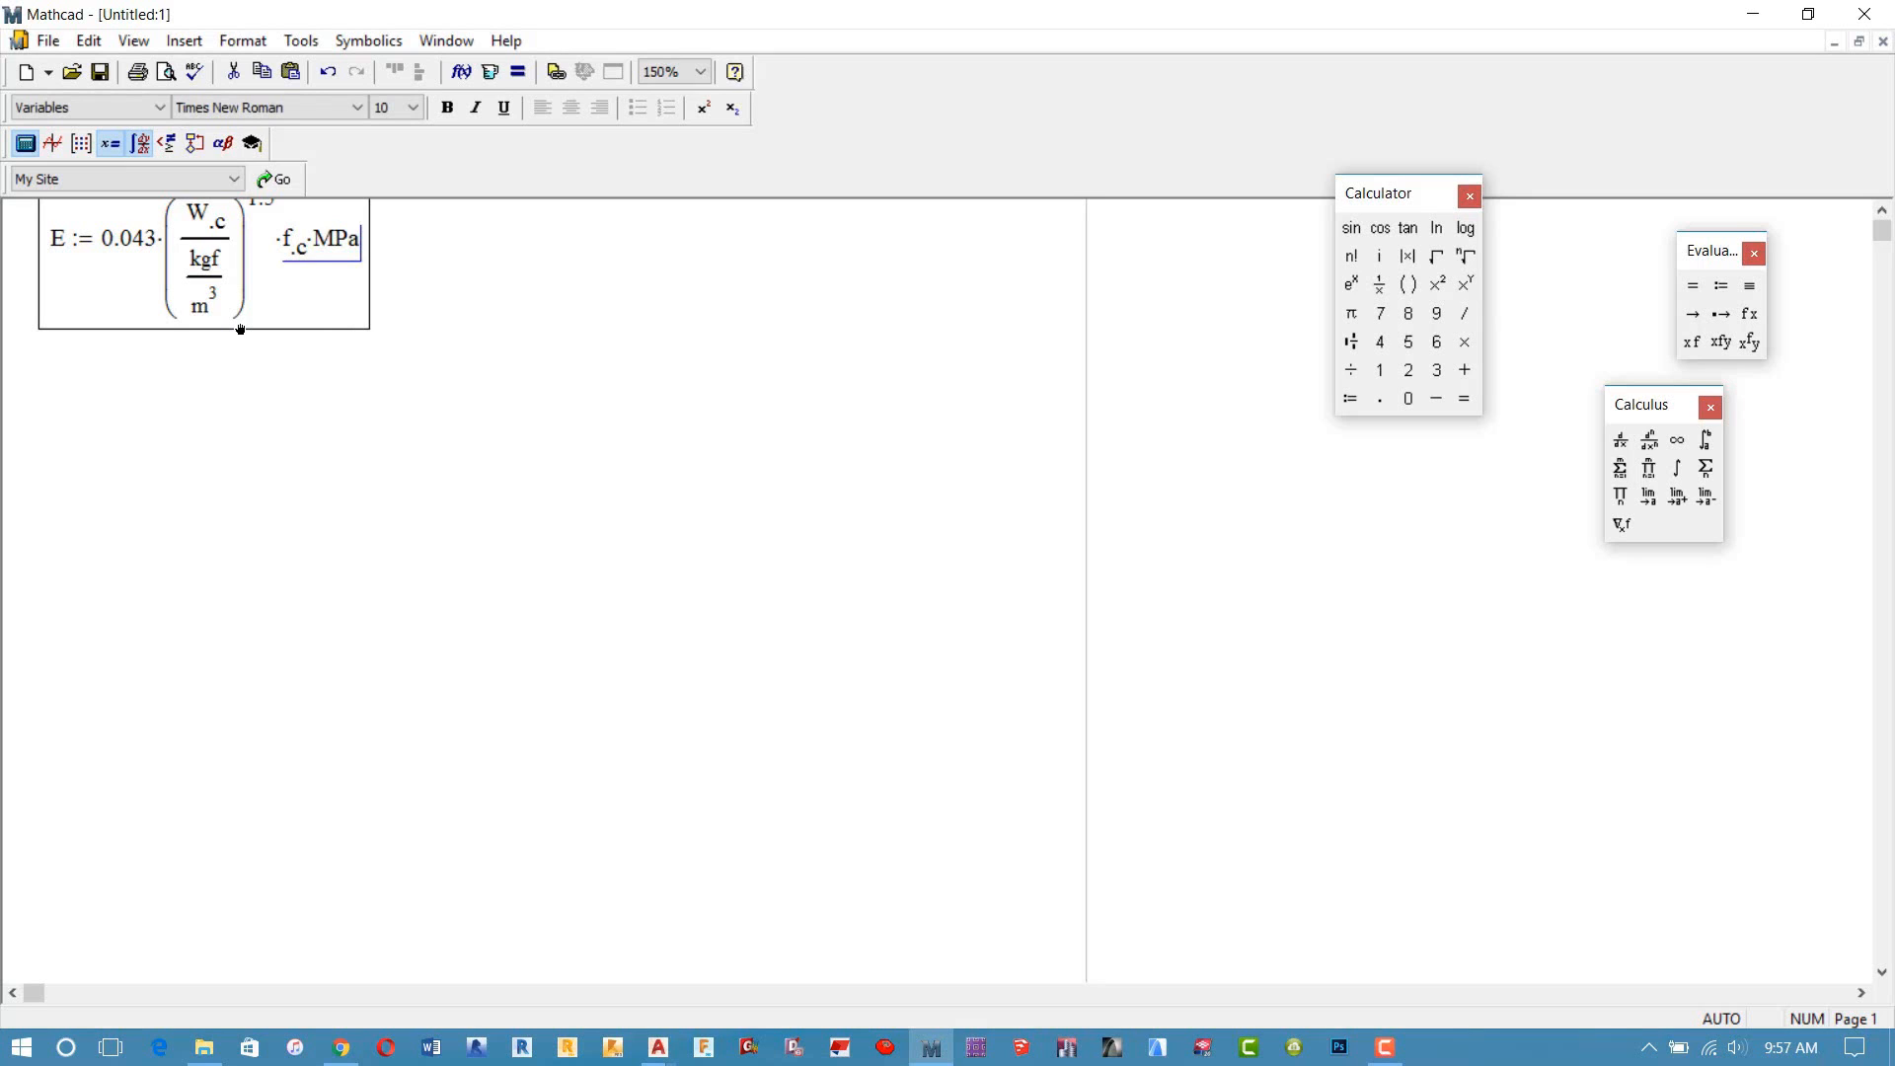
{"action": "key", "text": "backslash"}
{"action": "key", "text": "equal"}
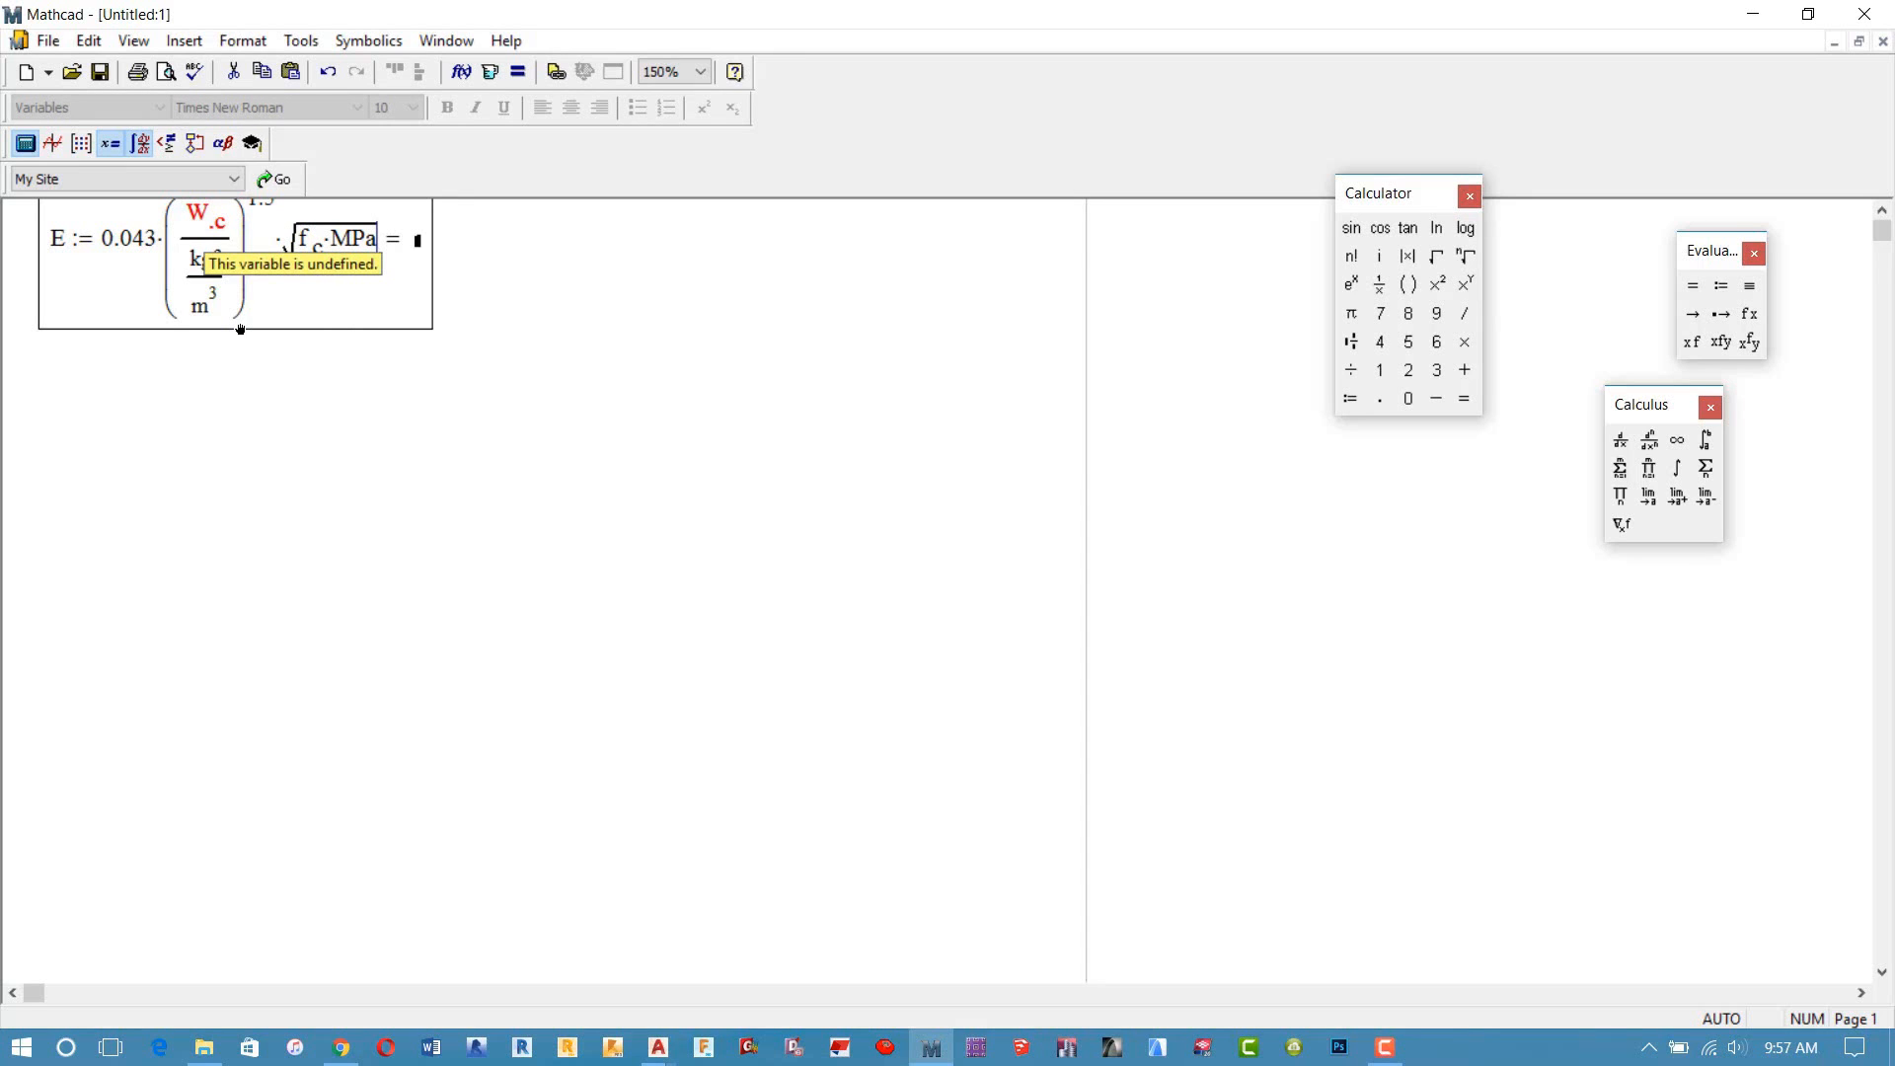
{"action": "left_click_drag", "start_coordinate": [522, 643], "coordinate": [196, 889]}
{"action": "left_click", "coordinate": [137, 539]}
Step: Add the text "Where" above the E formula and shift it slightly down from the page edge
{"action": "left_click", "coordinate": [50, 231]}
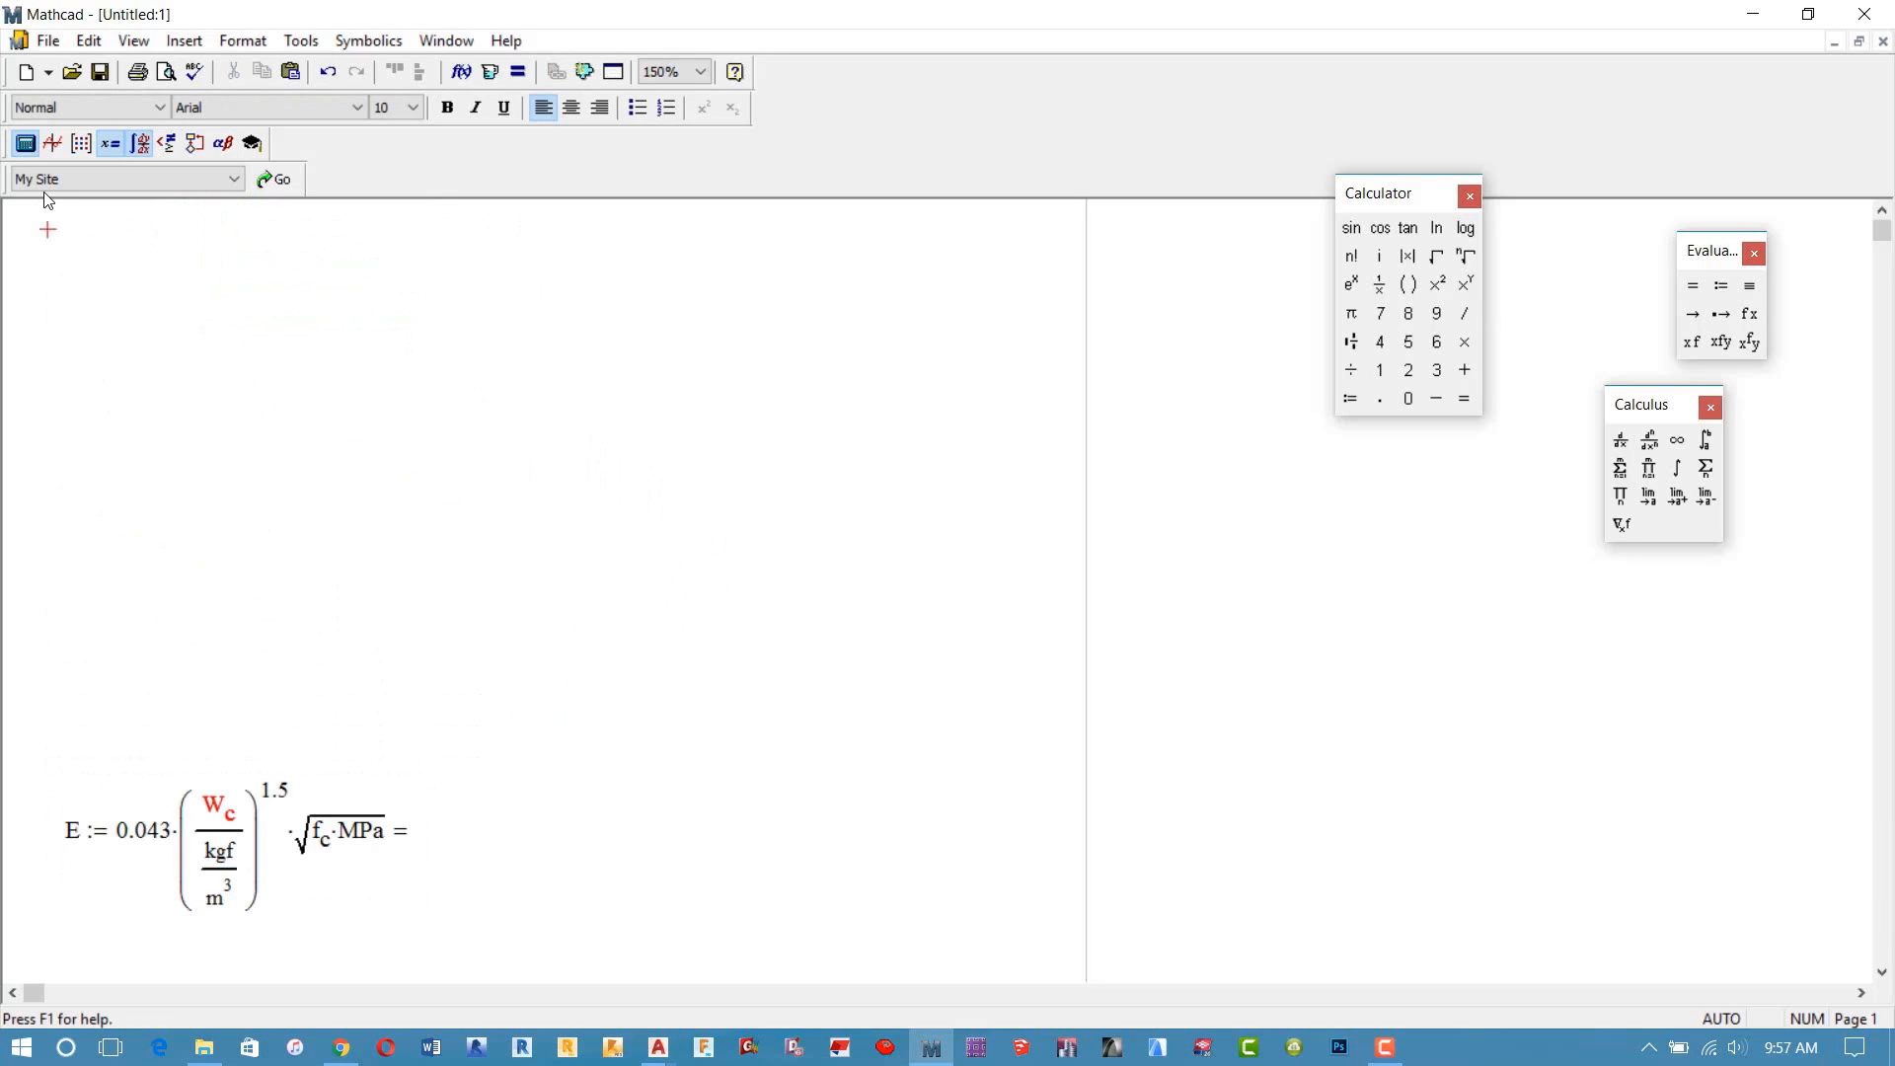
{"action": "type", "text": "Where"}
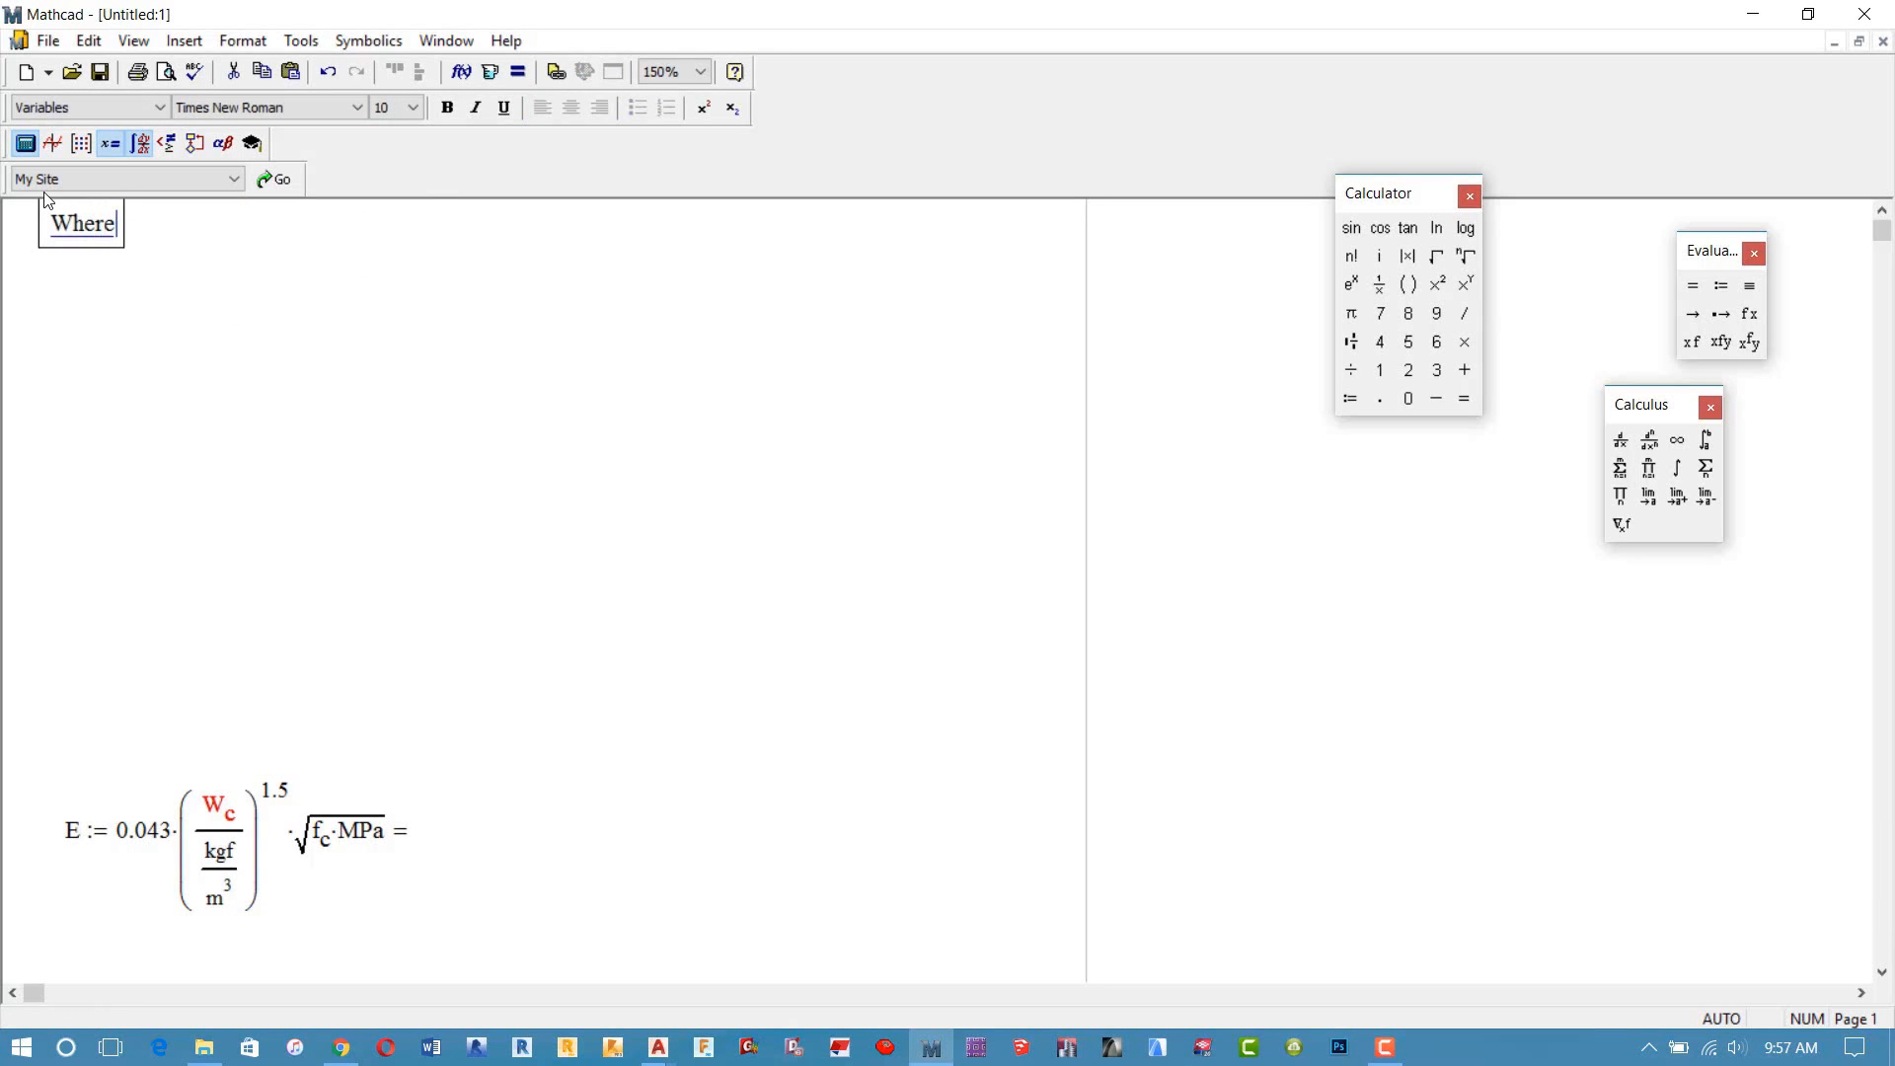
{"action": "key", "text": "ctrl+shift+Return"}
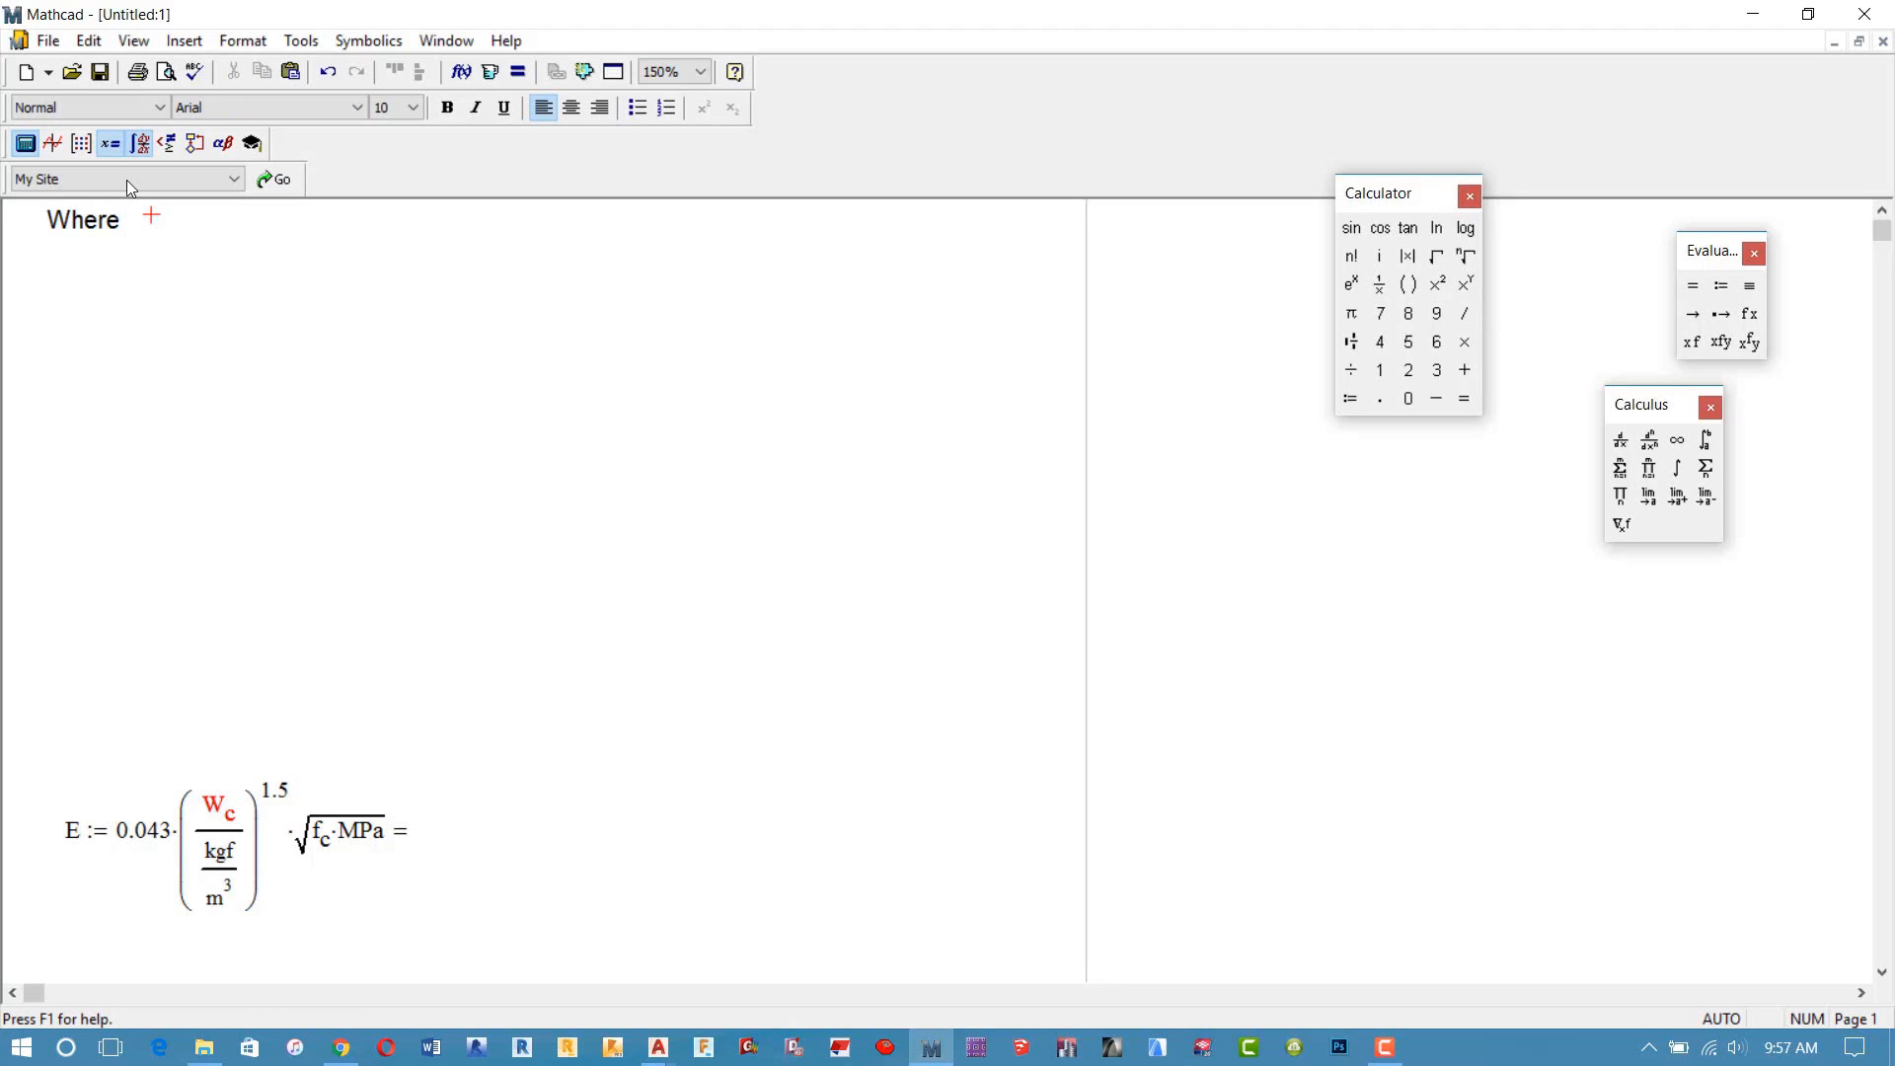
{"action": "left_click_drag", "start_coordinate": [211, 304], "coordinate": [79, 225]}
{"action": "left_click_drag", "start_coordinate": [75, 227], "coordinate": [75, 272]}
Step: Add the text "W.c is the weight of concrete" beneath the word Where
{"action": "left_click", "coordinate": [92, 318]}
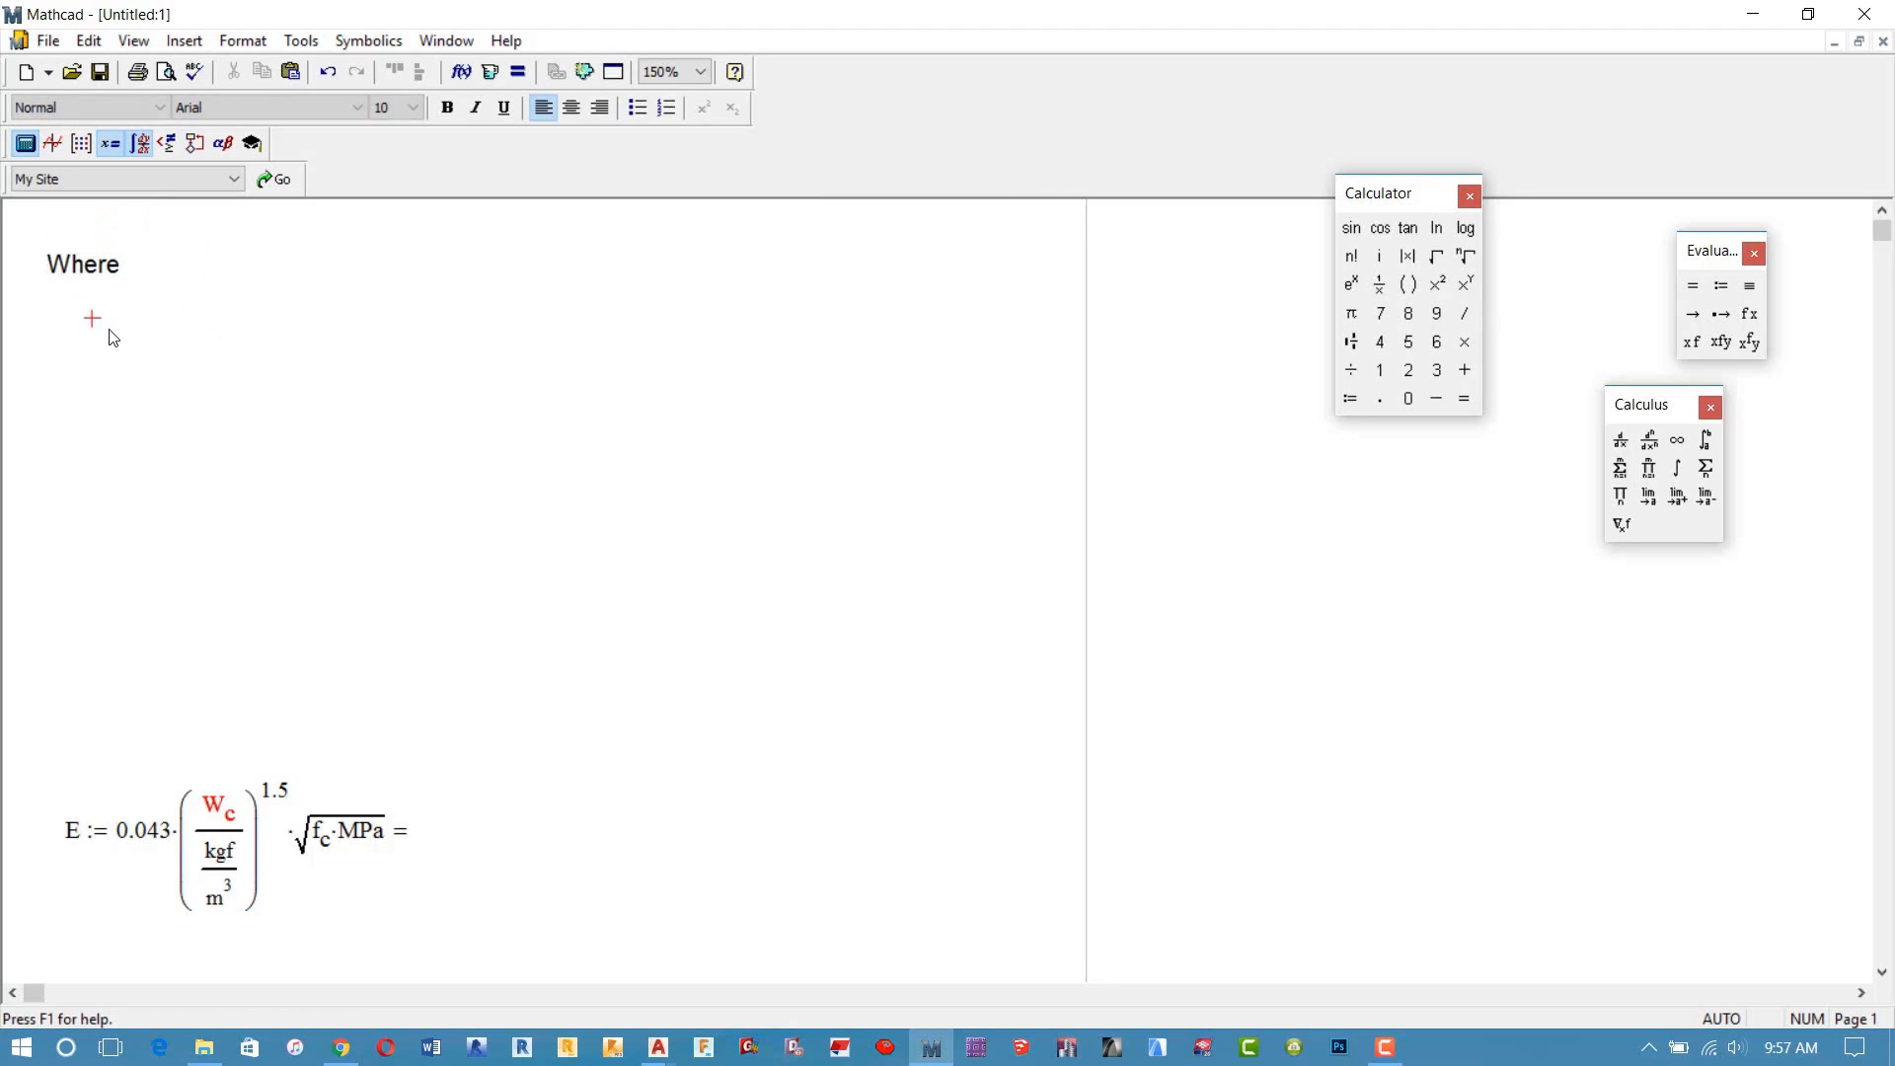
{"action": "type", "text": "W"}
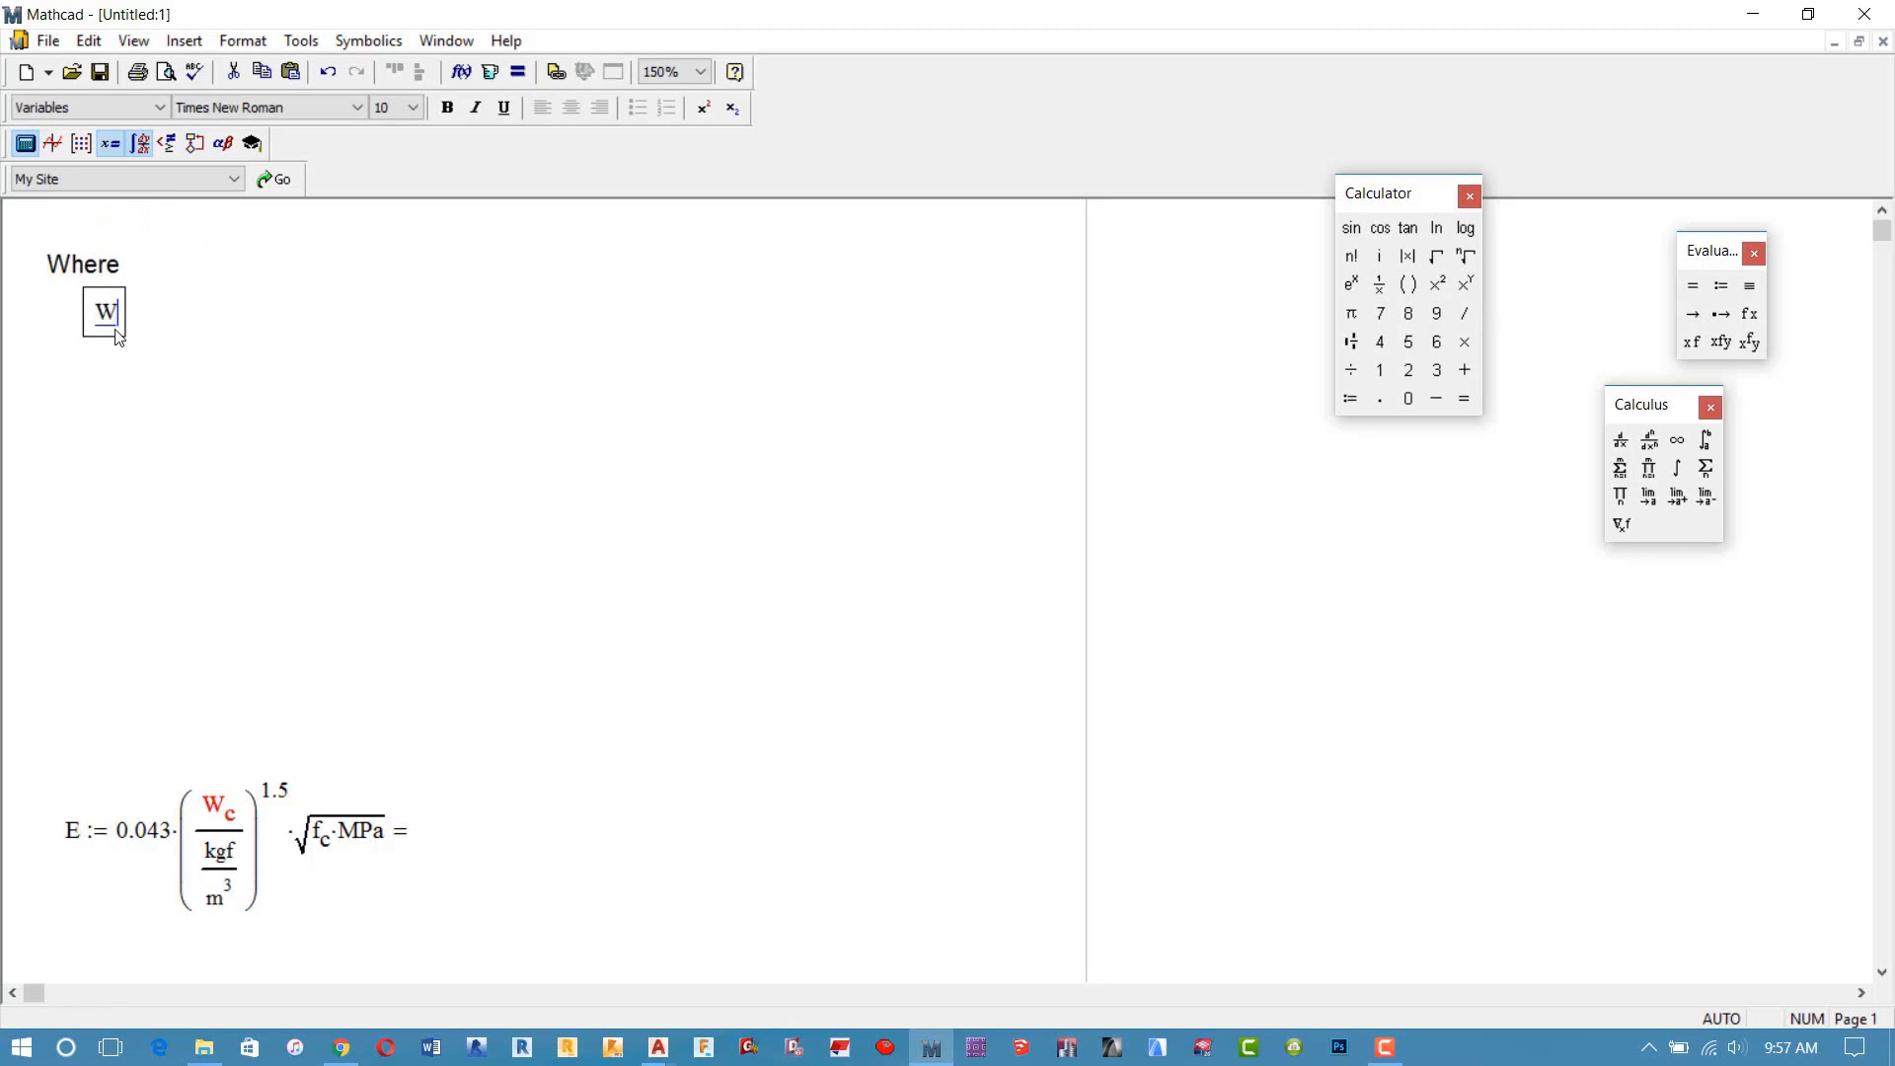
{"action": "type", "text": ".c is the"}
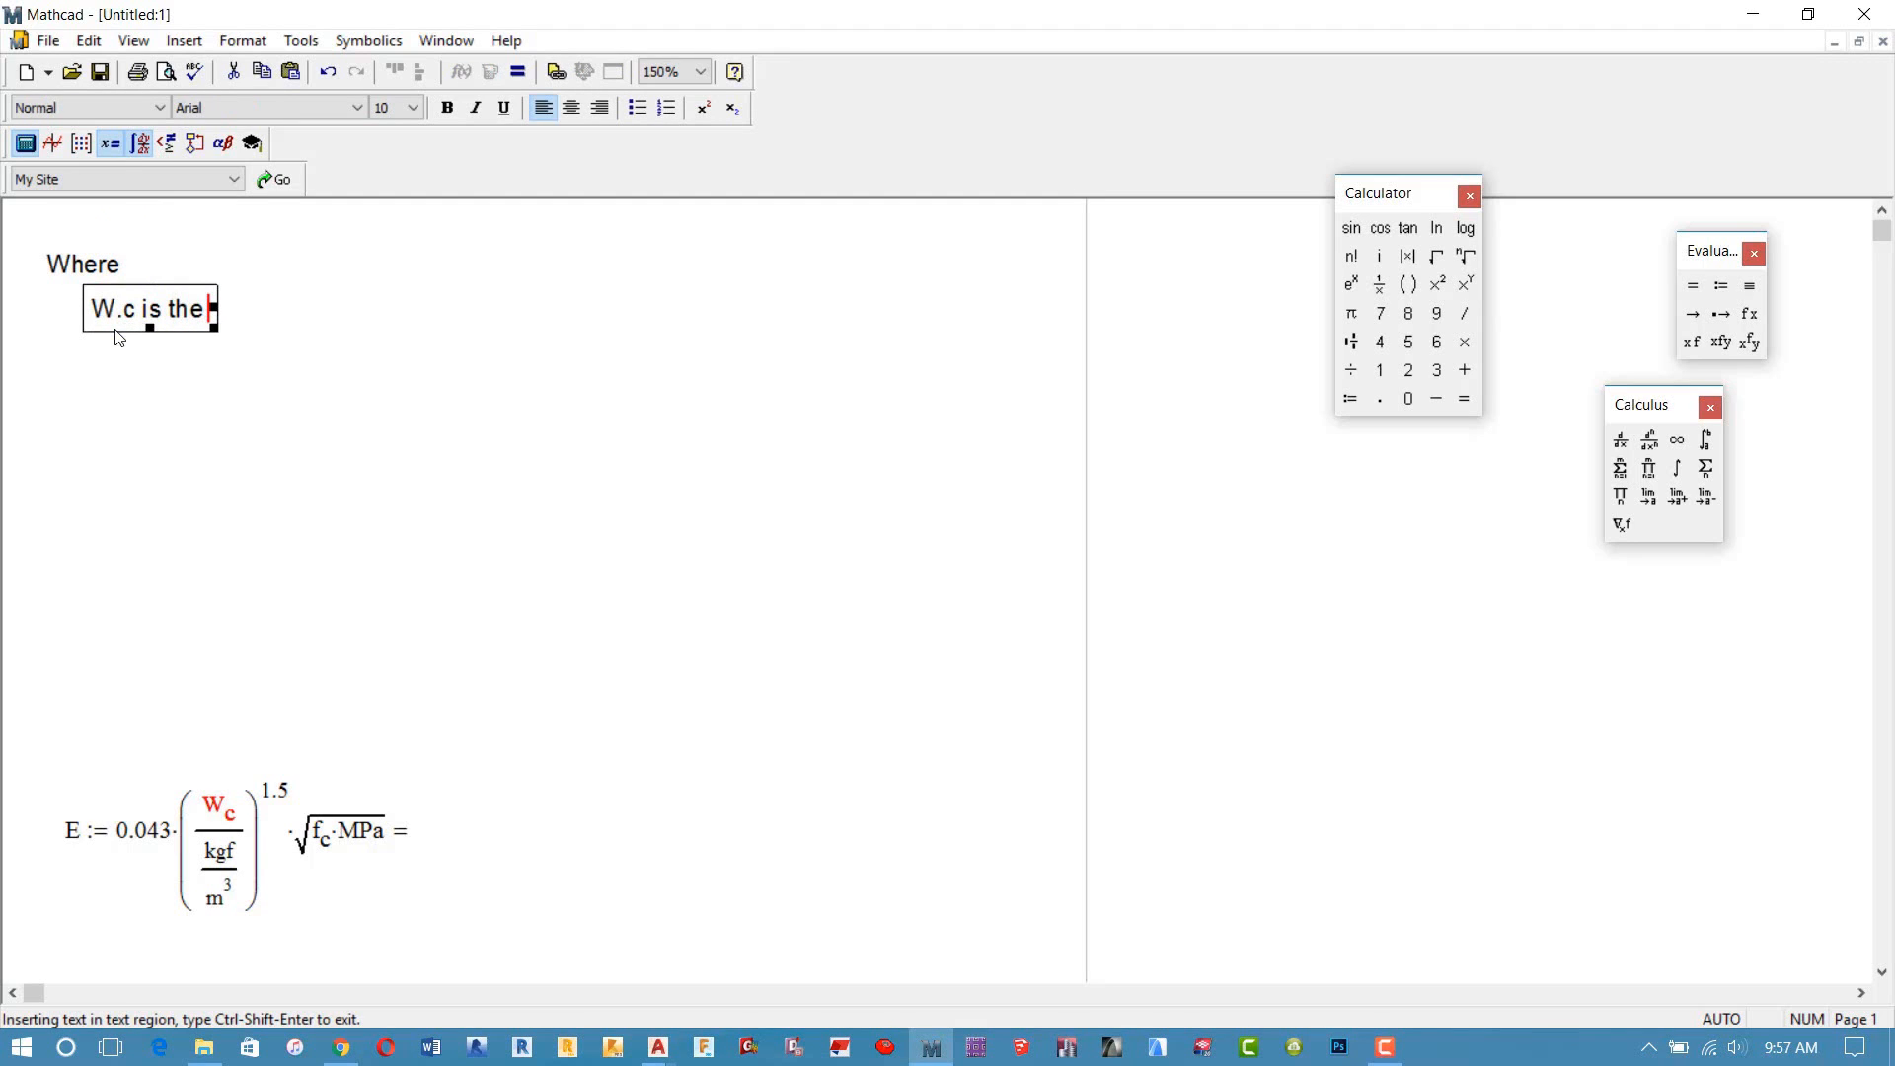
{"action": "type", "text": " weight of "}
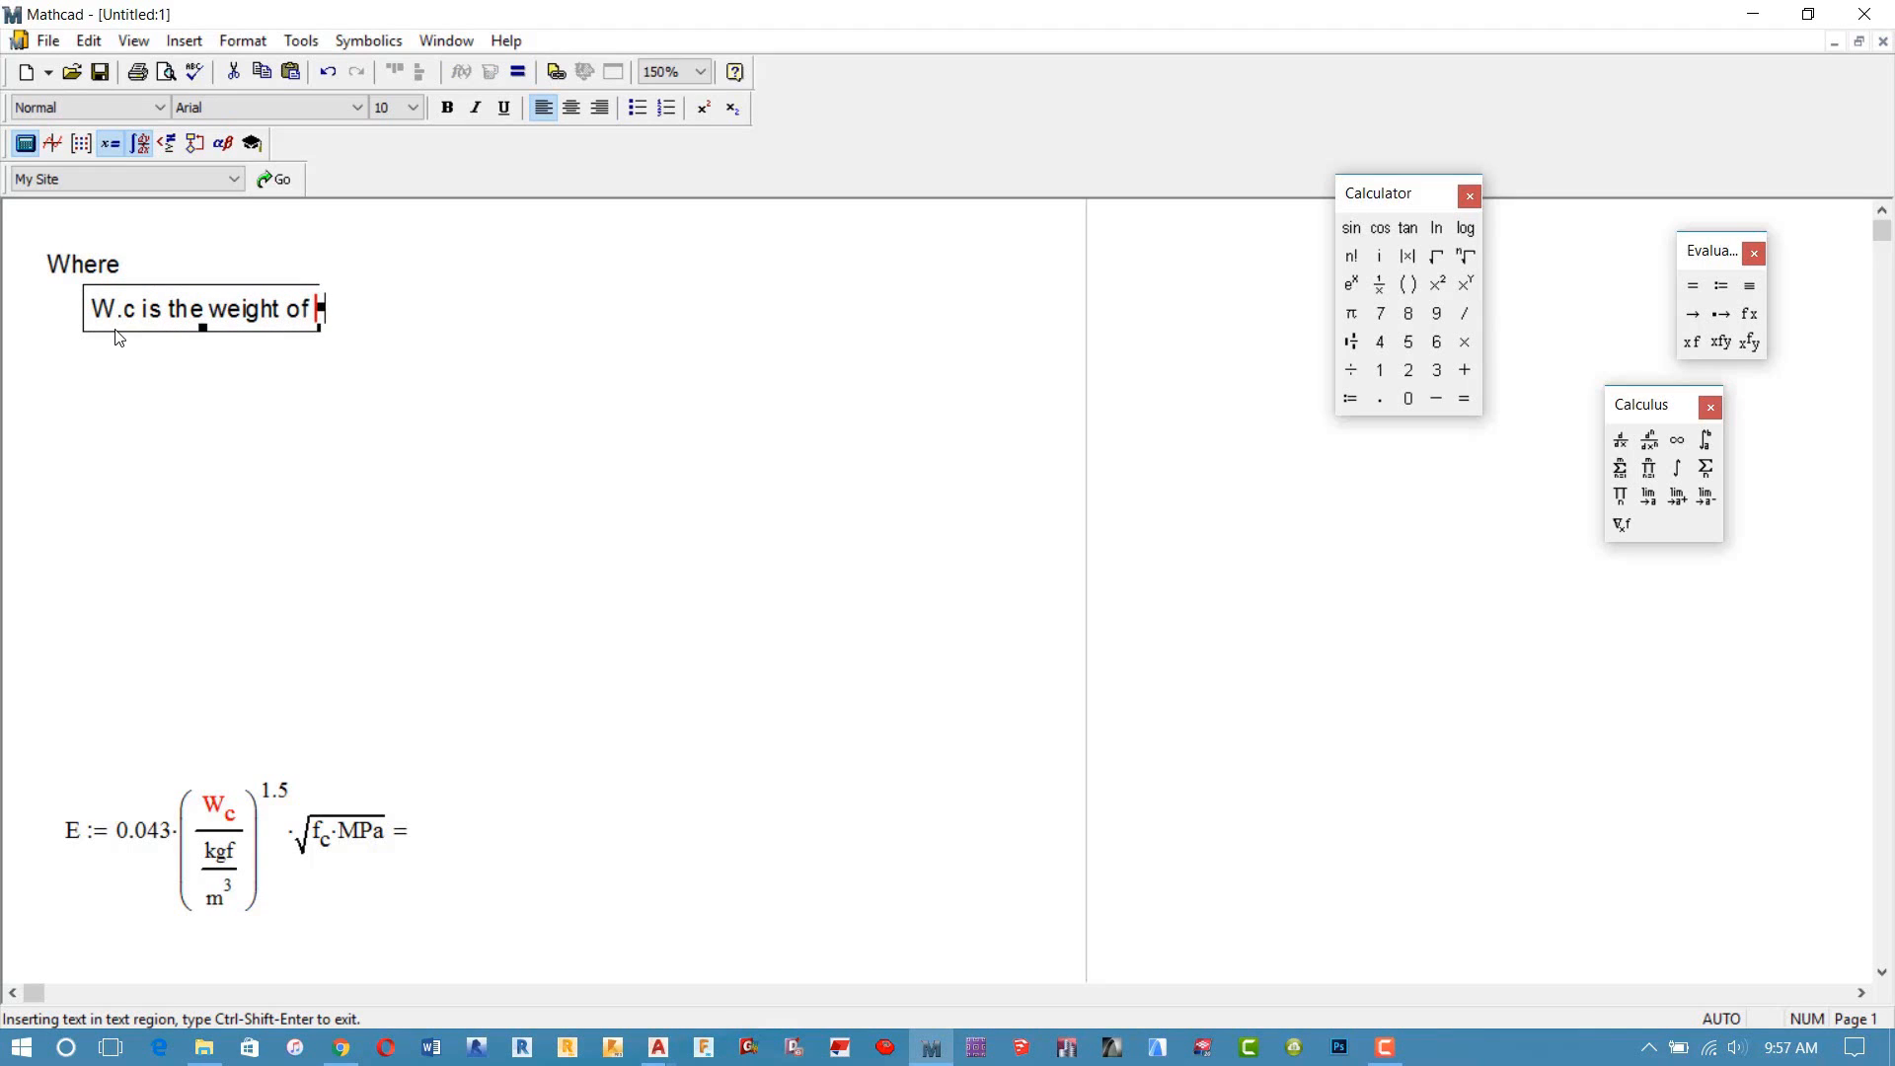
{"action": "type", "text": "concrete"}
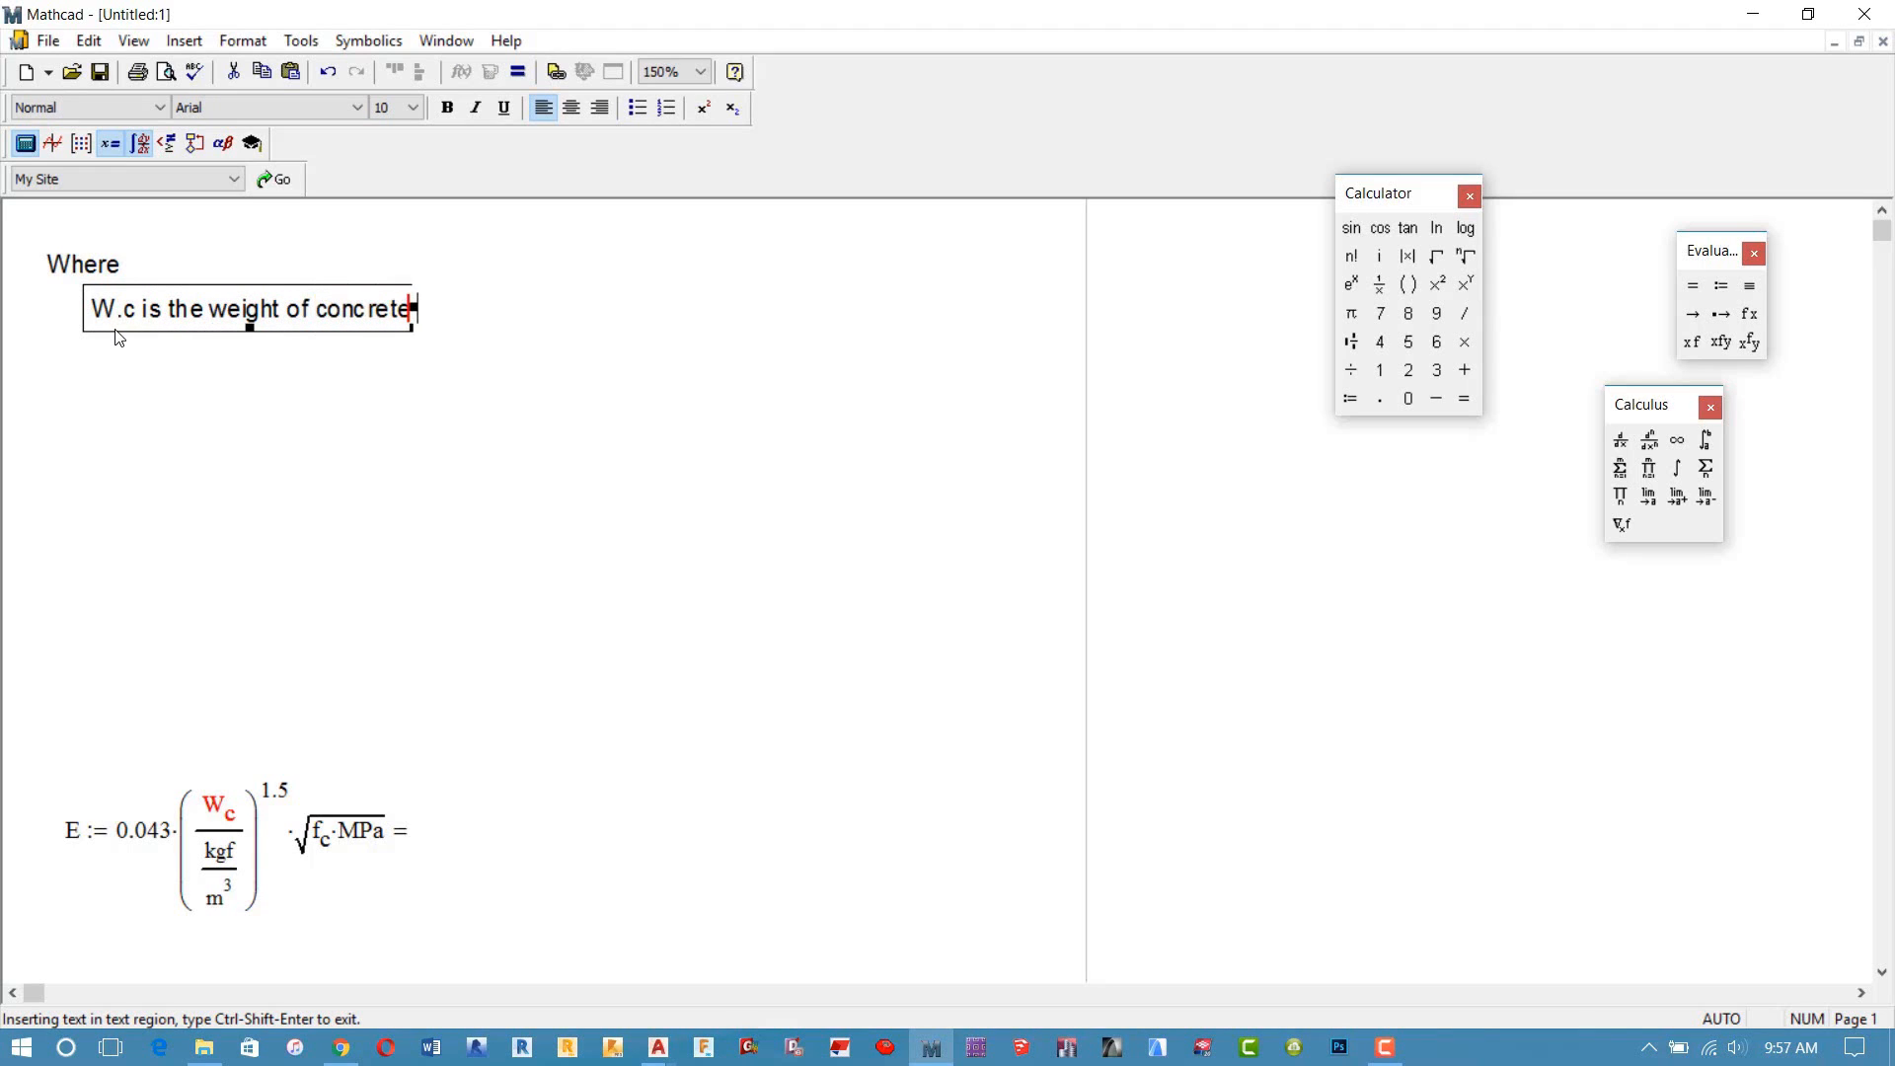
Step: Define W.c := 145 pcf below its description and evaluate it in kgf/m^3
{"action": "left_click", "coordinate": [109, 391]}
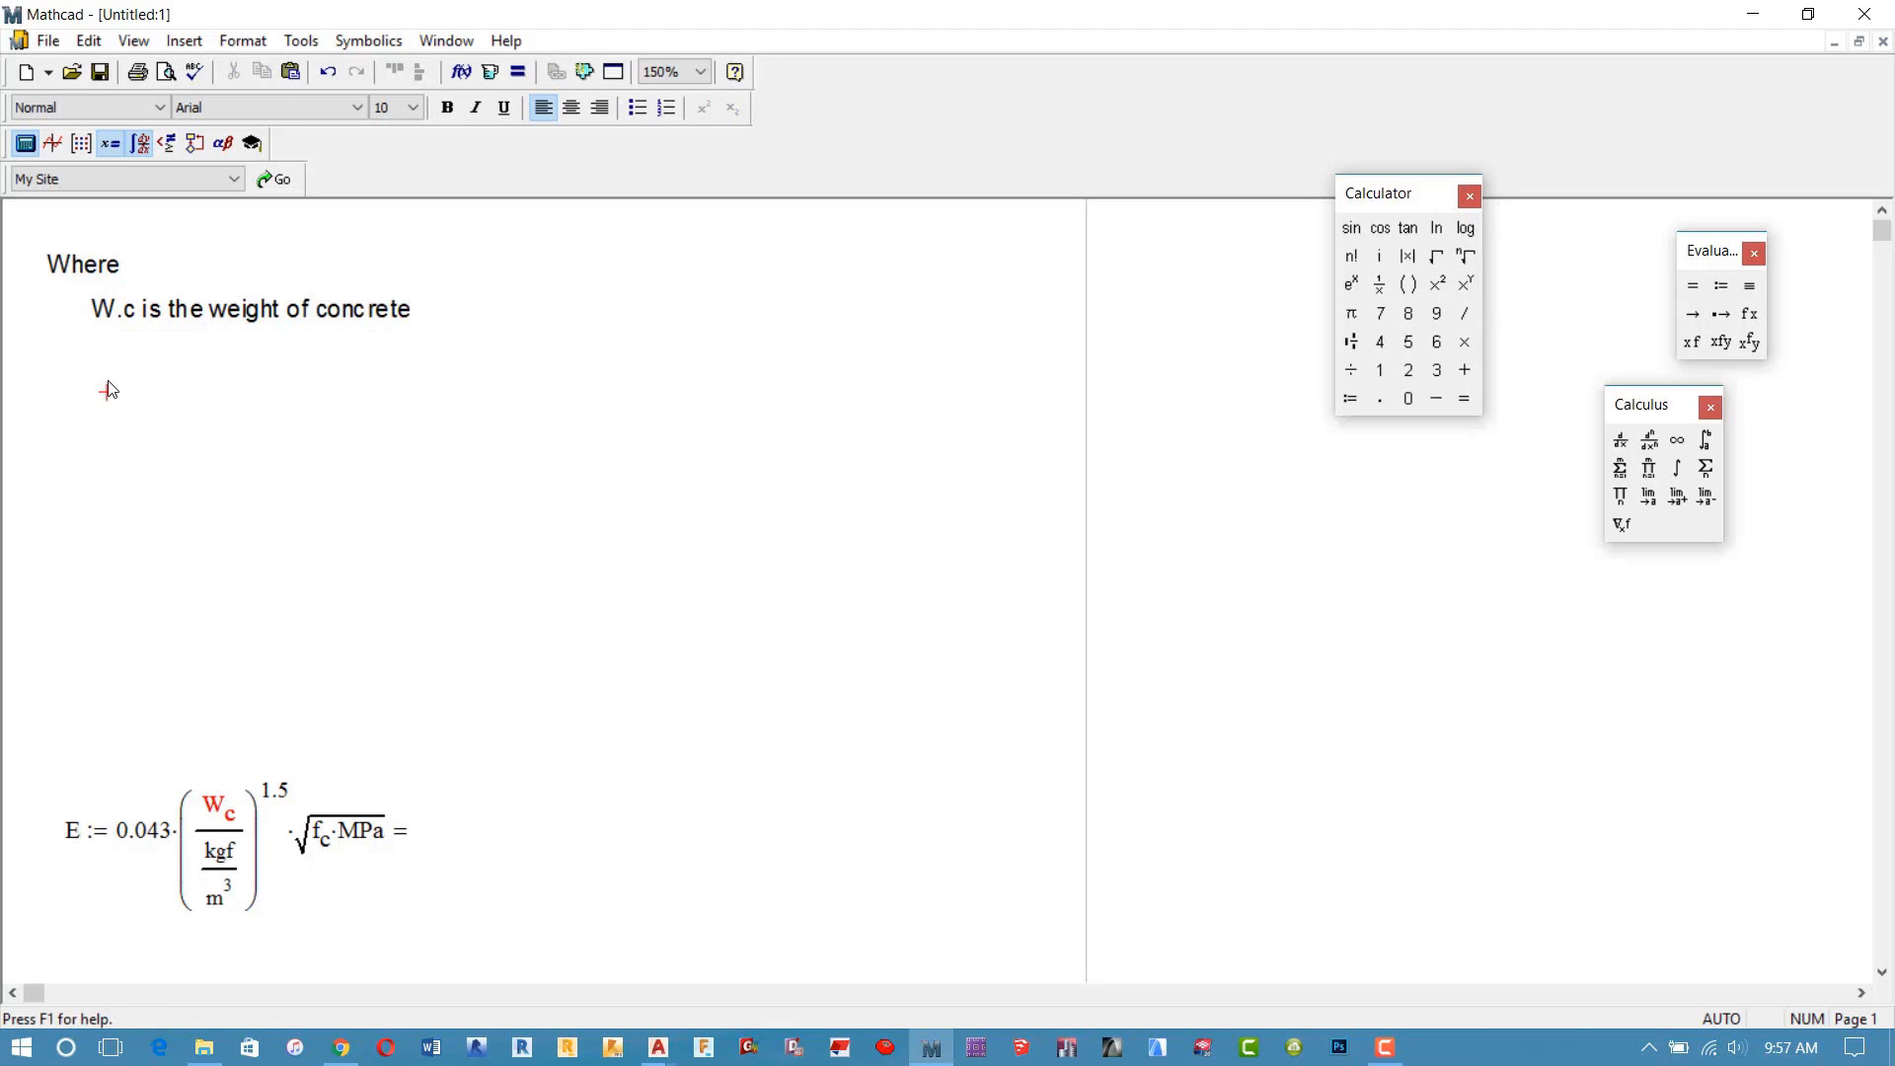
{"action": "type", "text": "W.c:="}
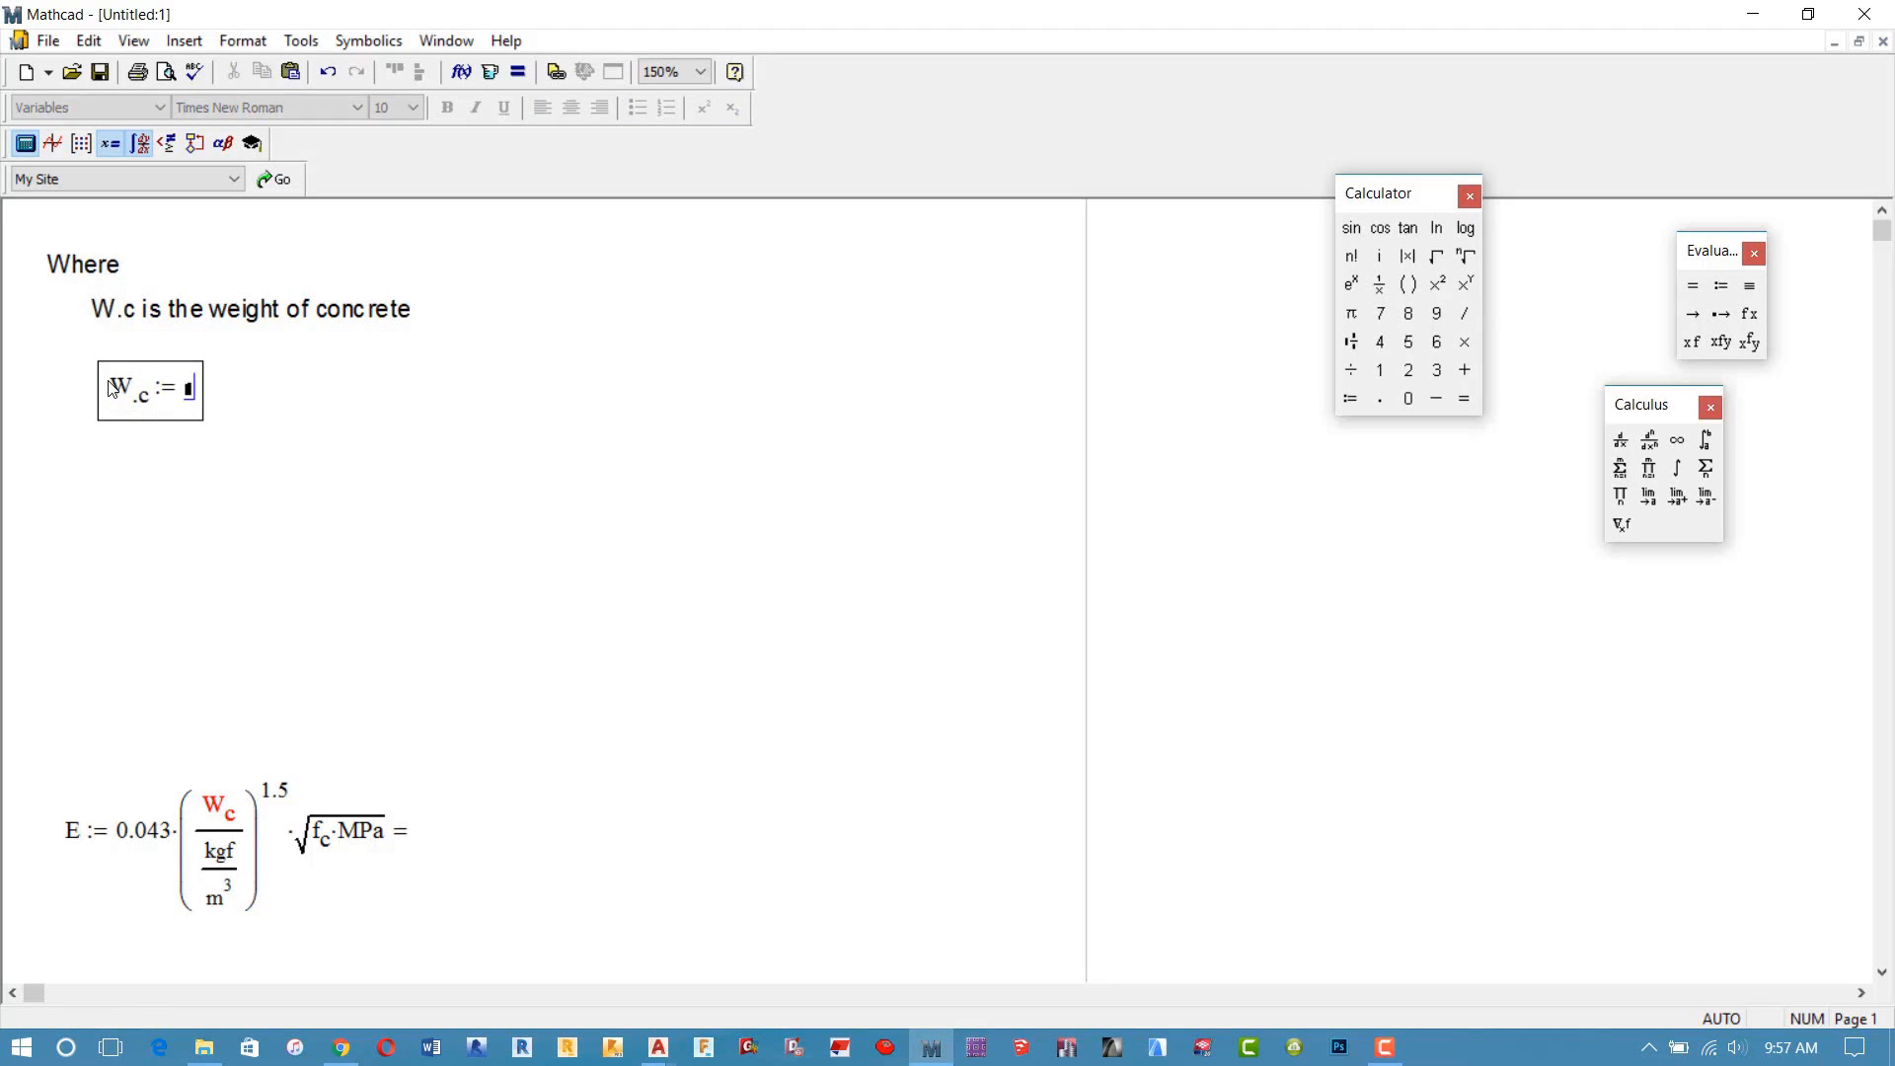
{"action": "type", "text": "1"}
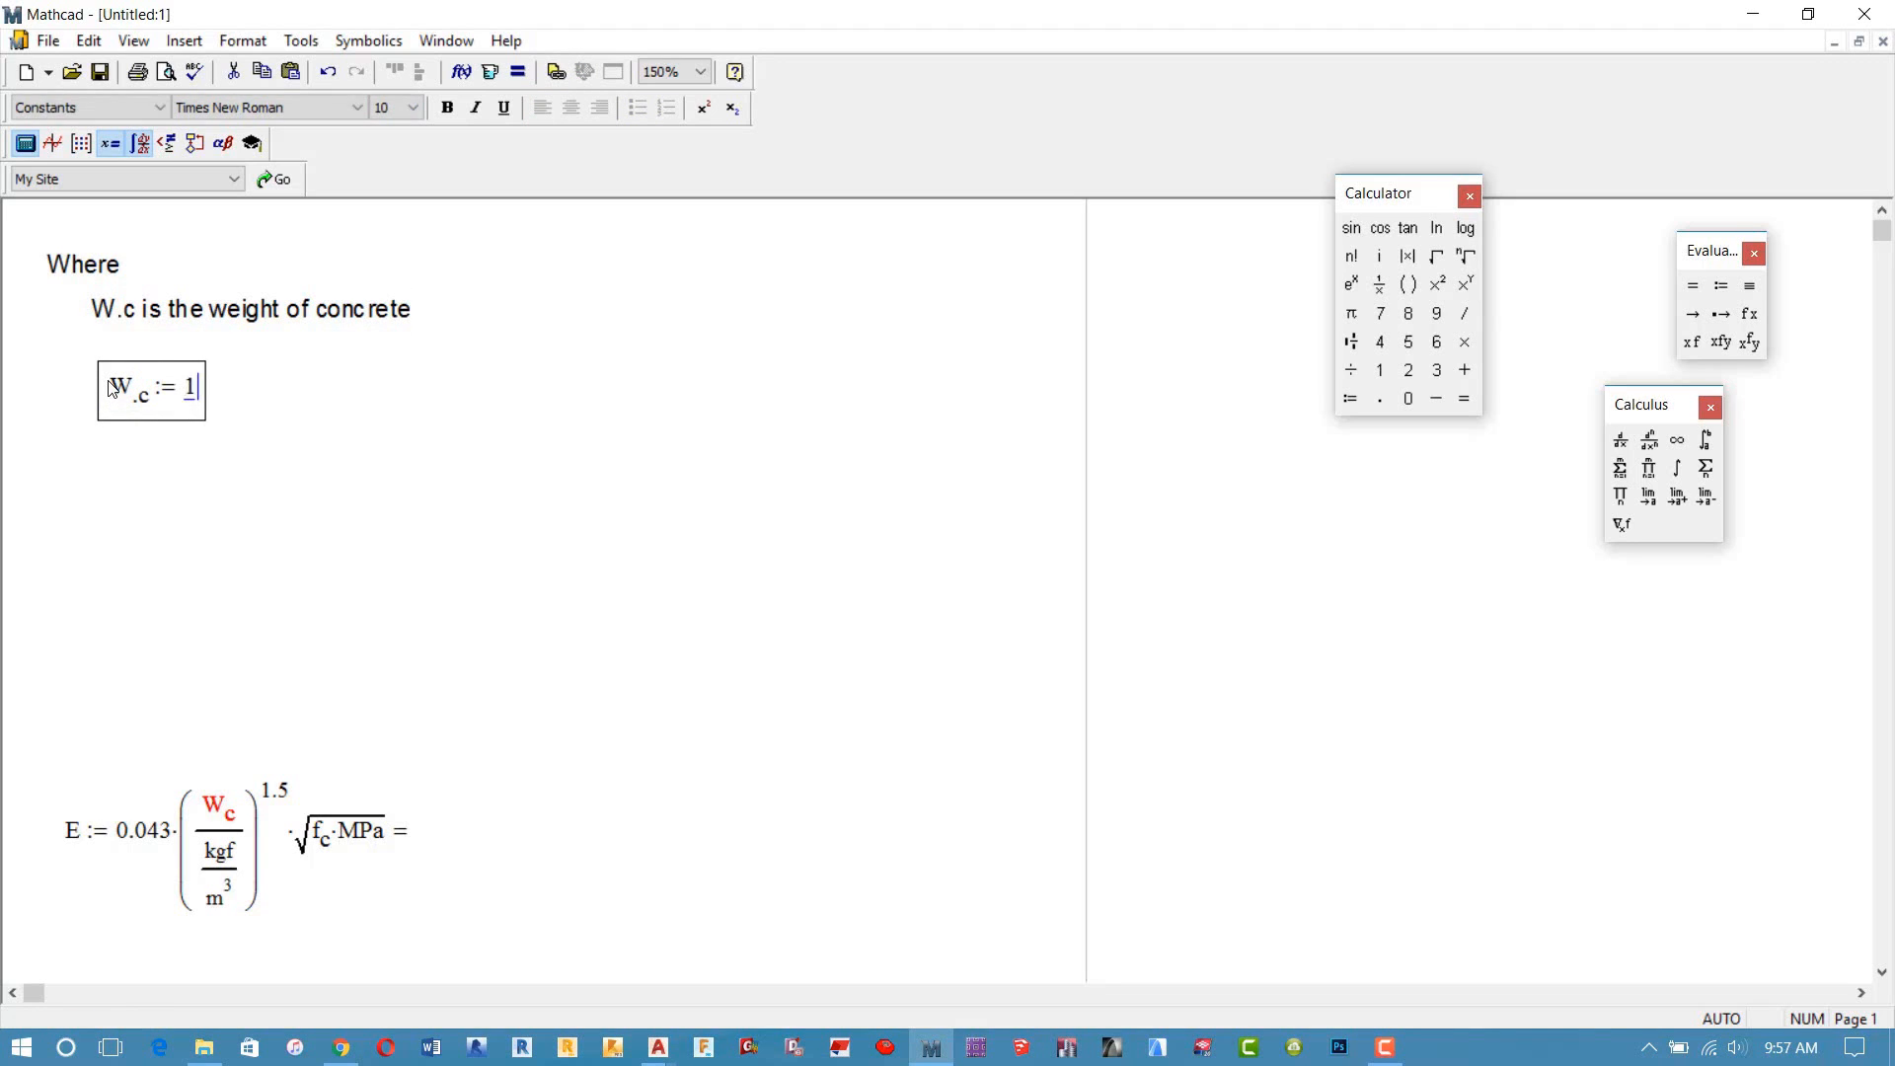
{"action": "type", "text": "45*pcf"}
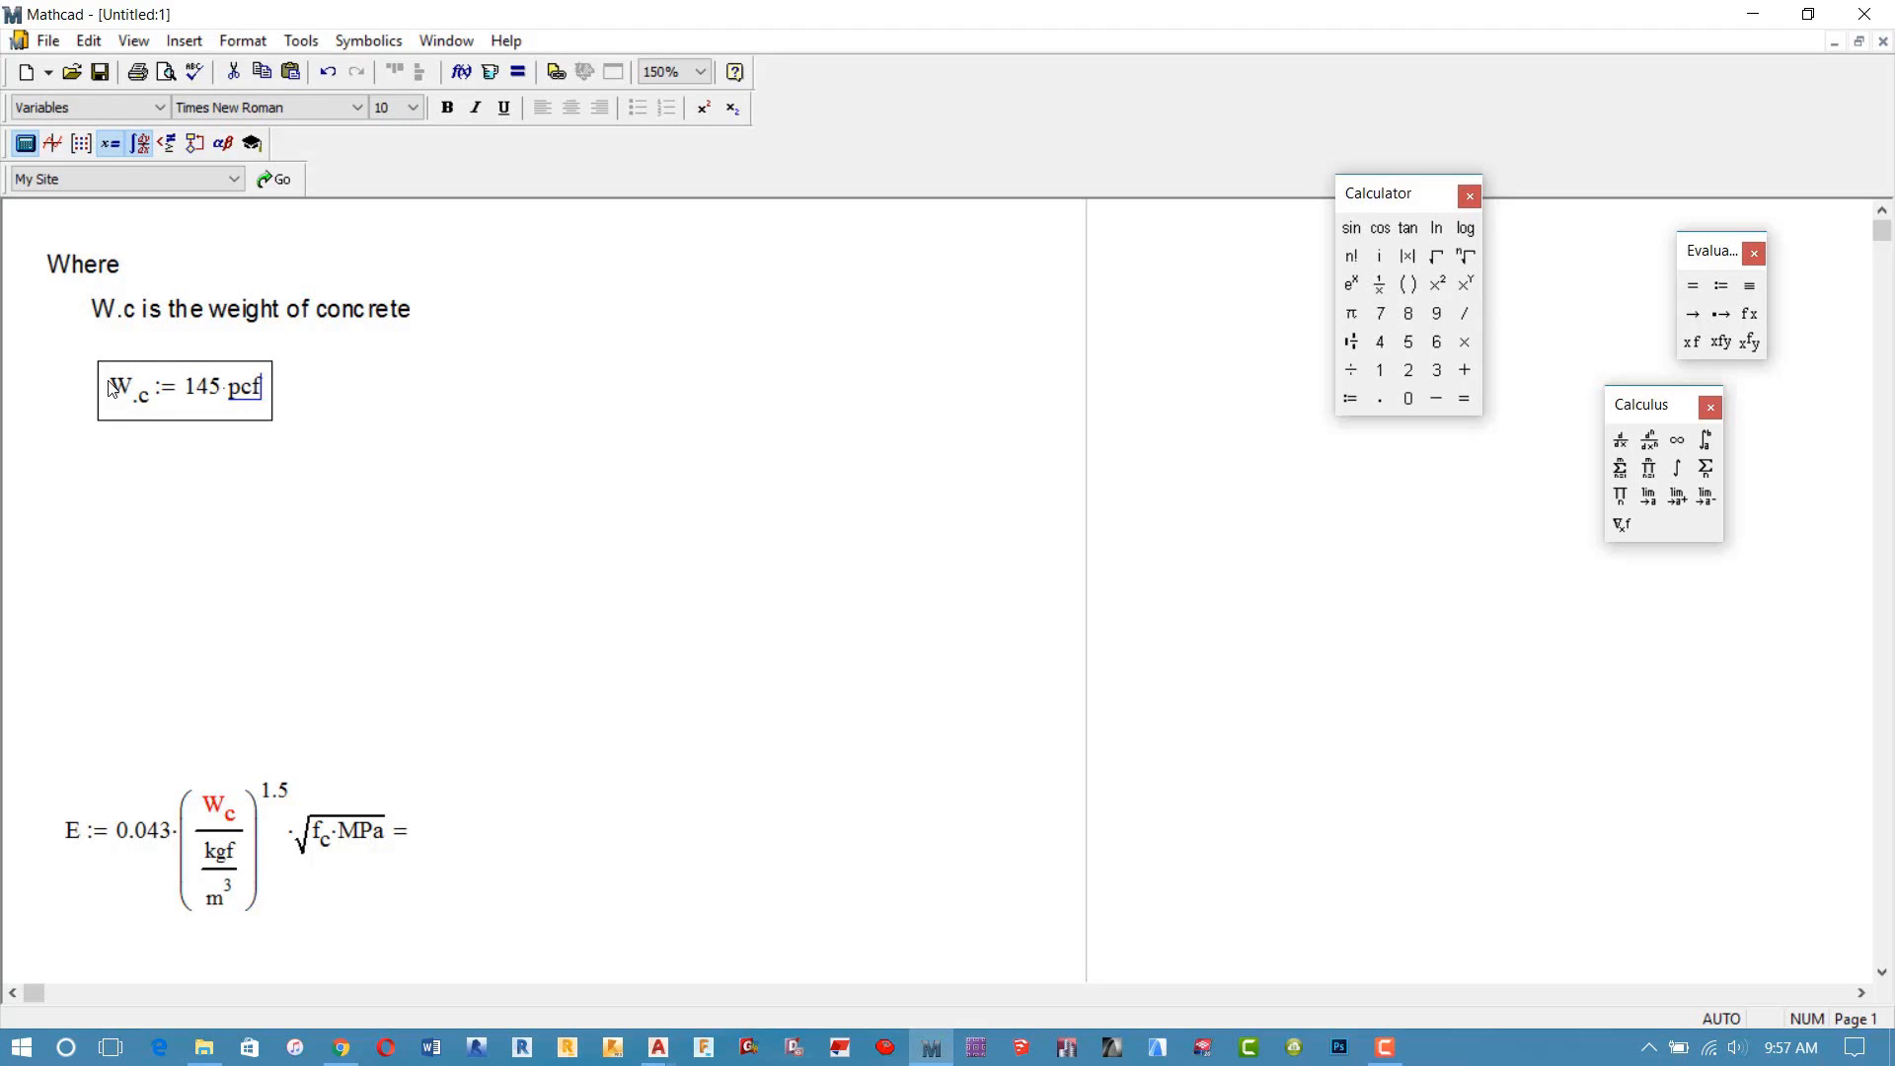
{"action": "type", "text": "= 2.278 × 10^4·kg/(s^2·m^2"}
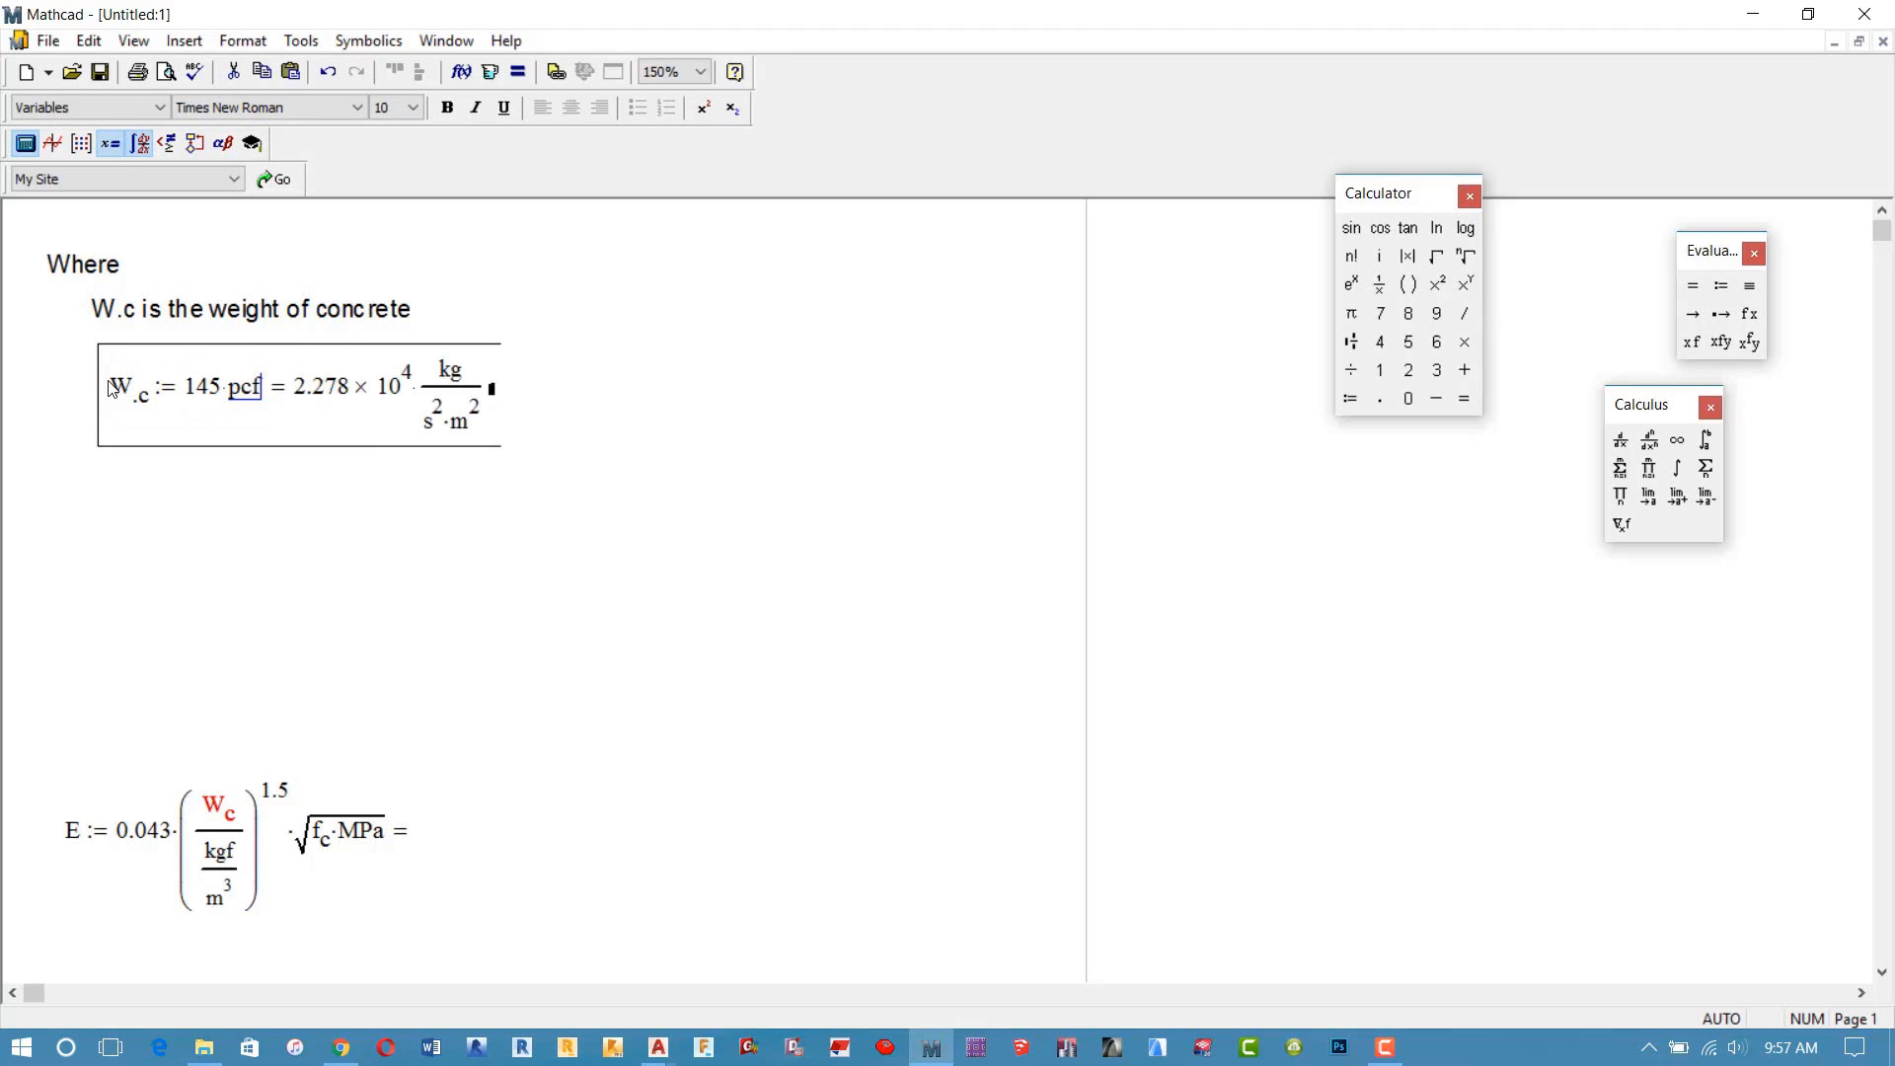
{"action": "left_click", "coordinate": [493, 393]}
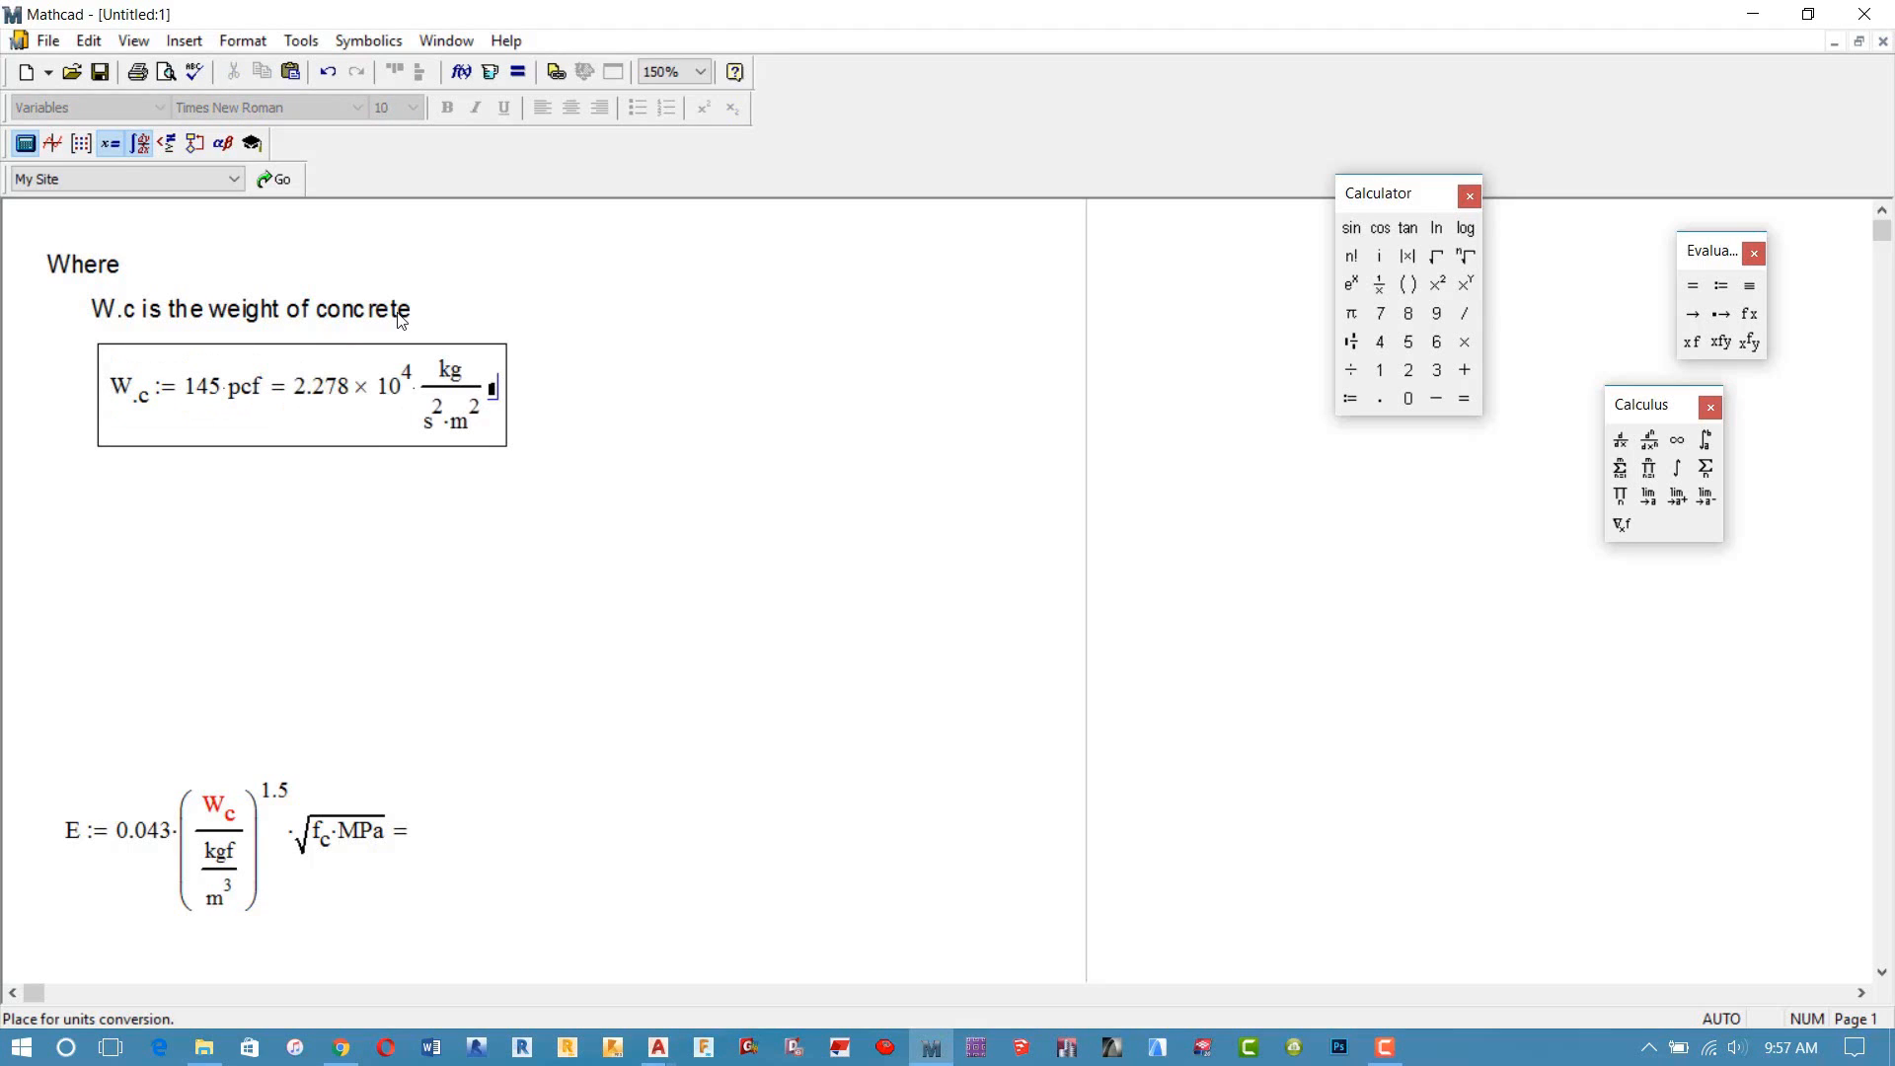
{"action": "type", "text": "kgf/"}
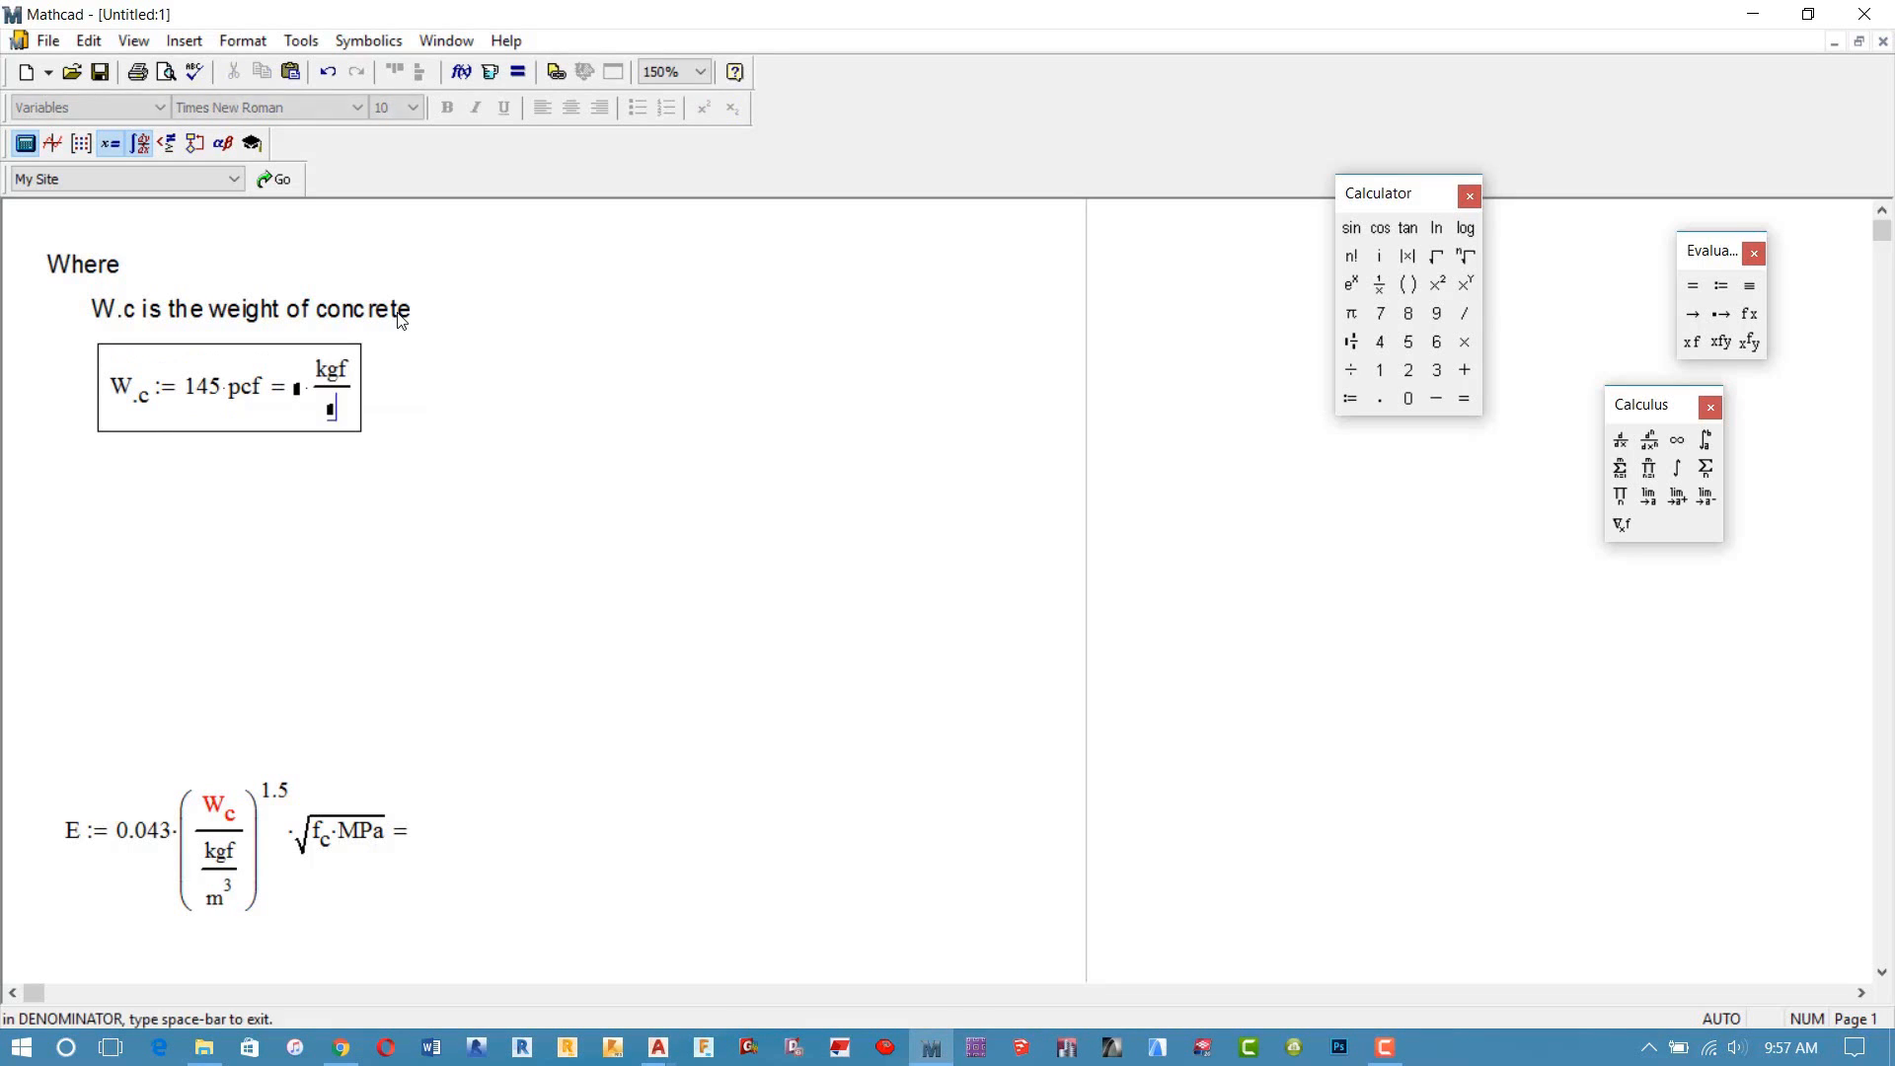
{"action": "type", "text": "m^3"}
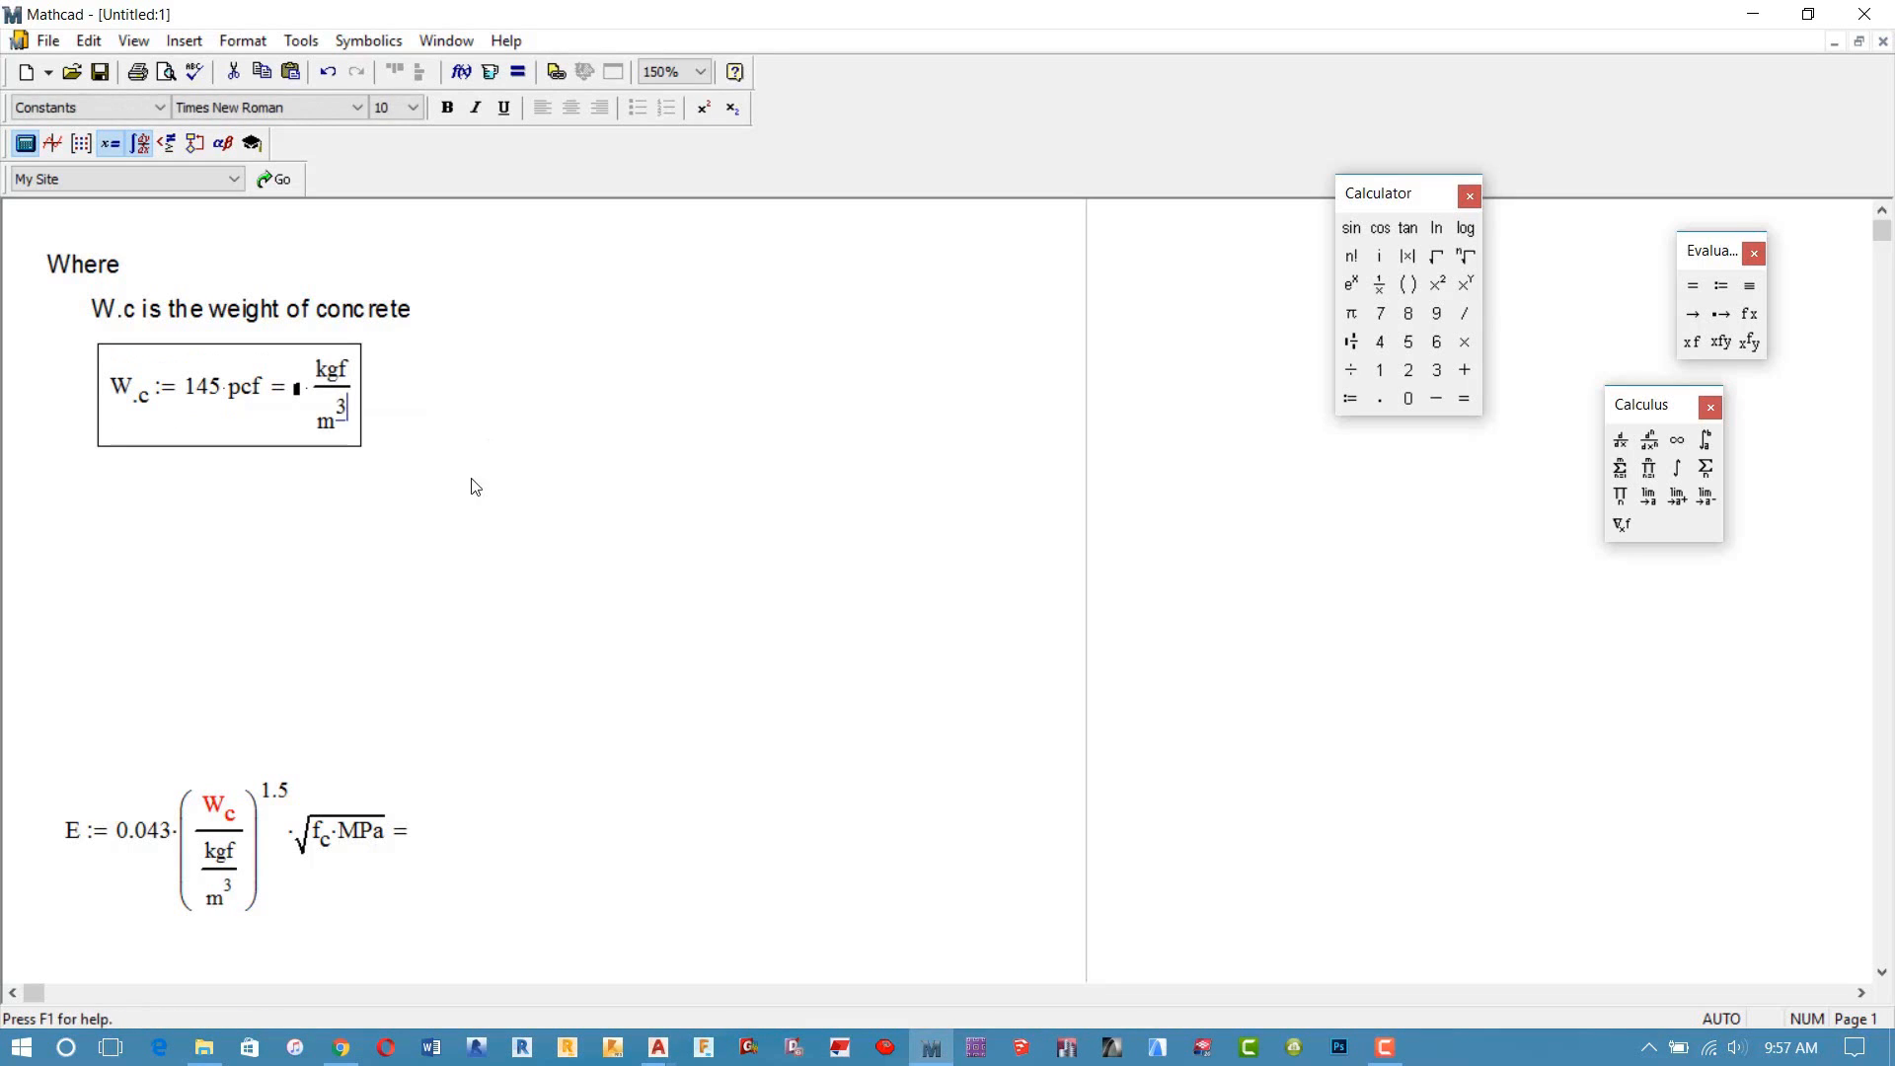
{"action": "left_click", "coordinate": [474, 486]}
Step: Format the W.c result as a plain decimal number and move the definition left beneath its description
{"action": "left_click_drag", "start_coordinate": [476, 525], "coordinate": [227, 309]}
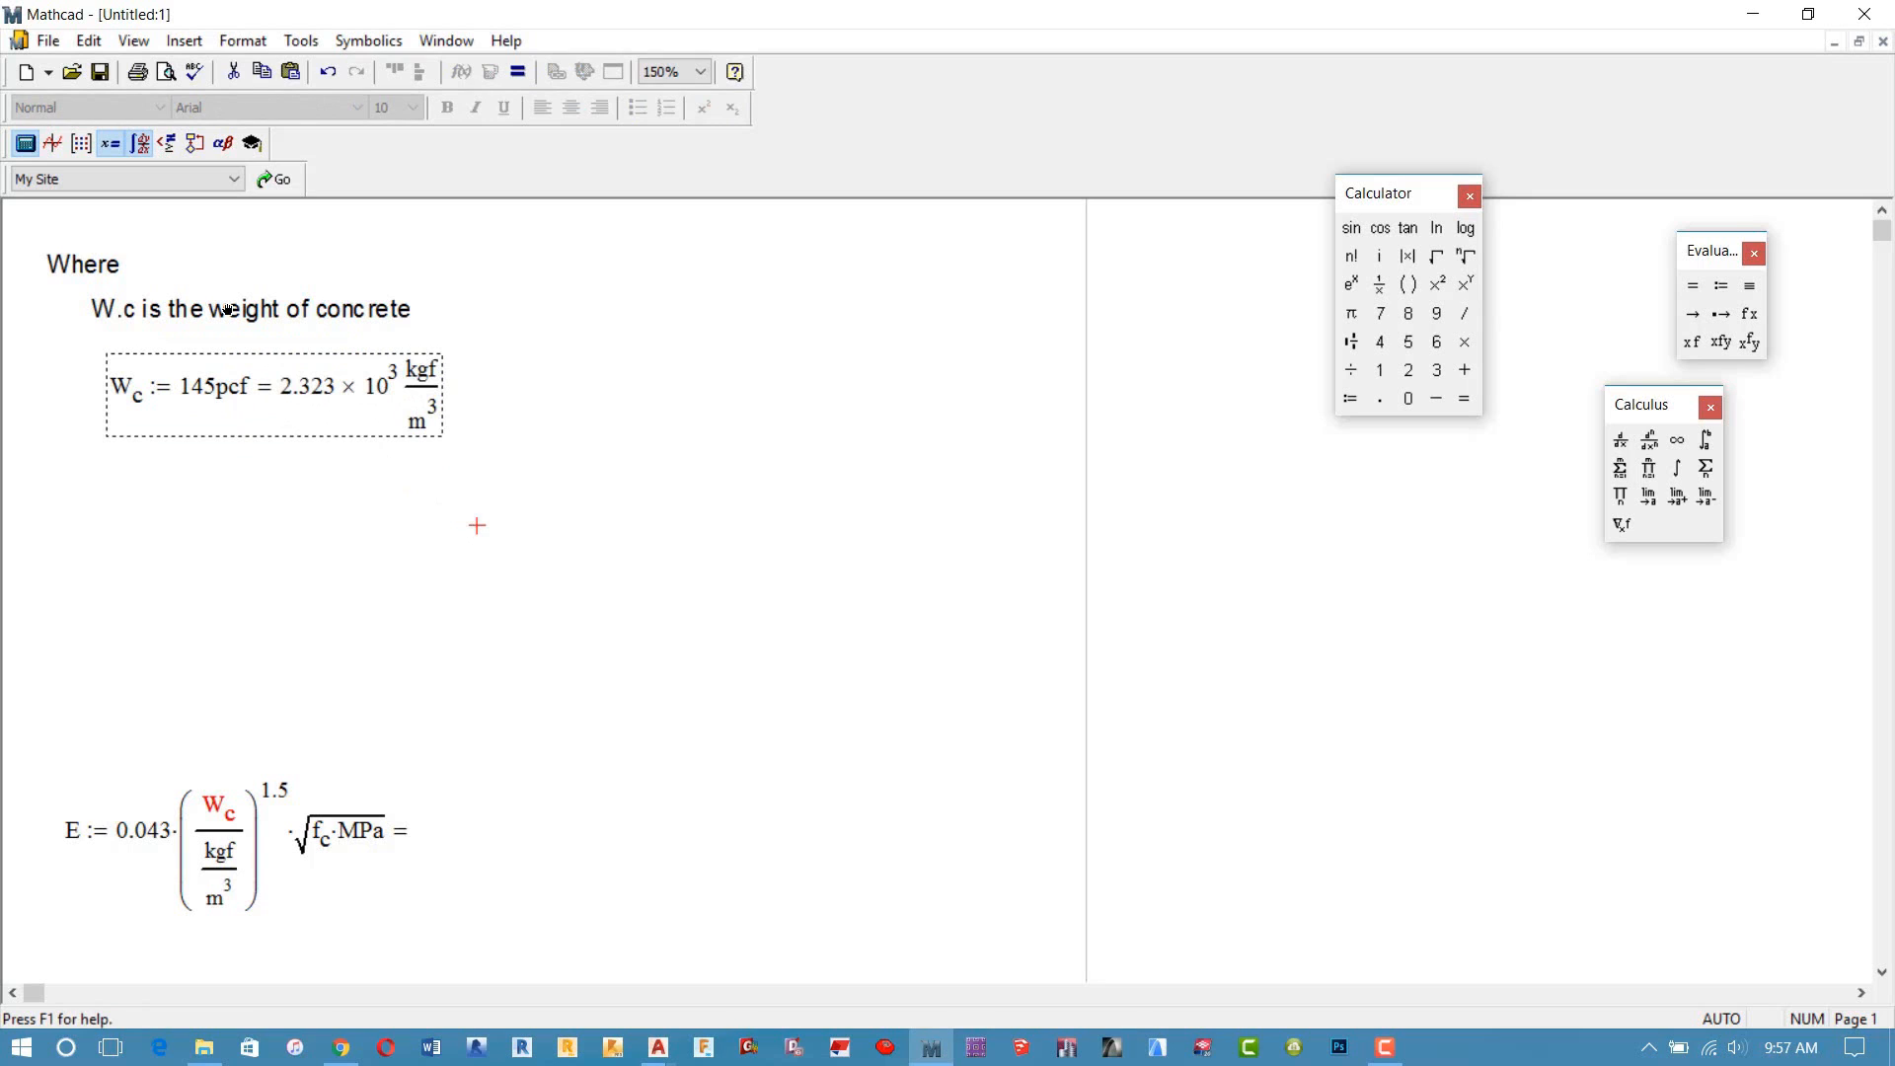
{"action": "left_click", "coordinate": [336, 429]}
{"action": "double_click", "coordinate": [318, 384]}
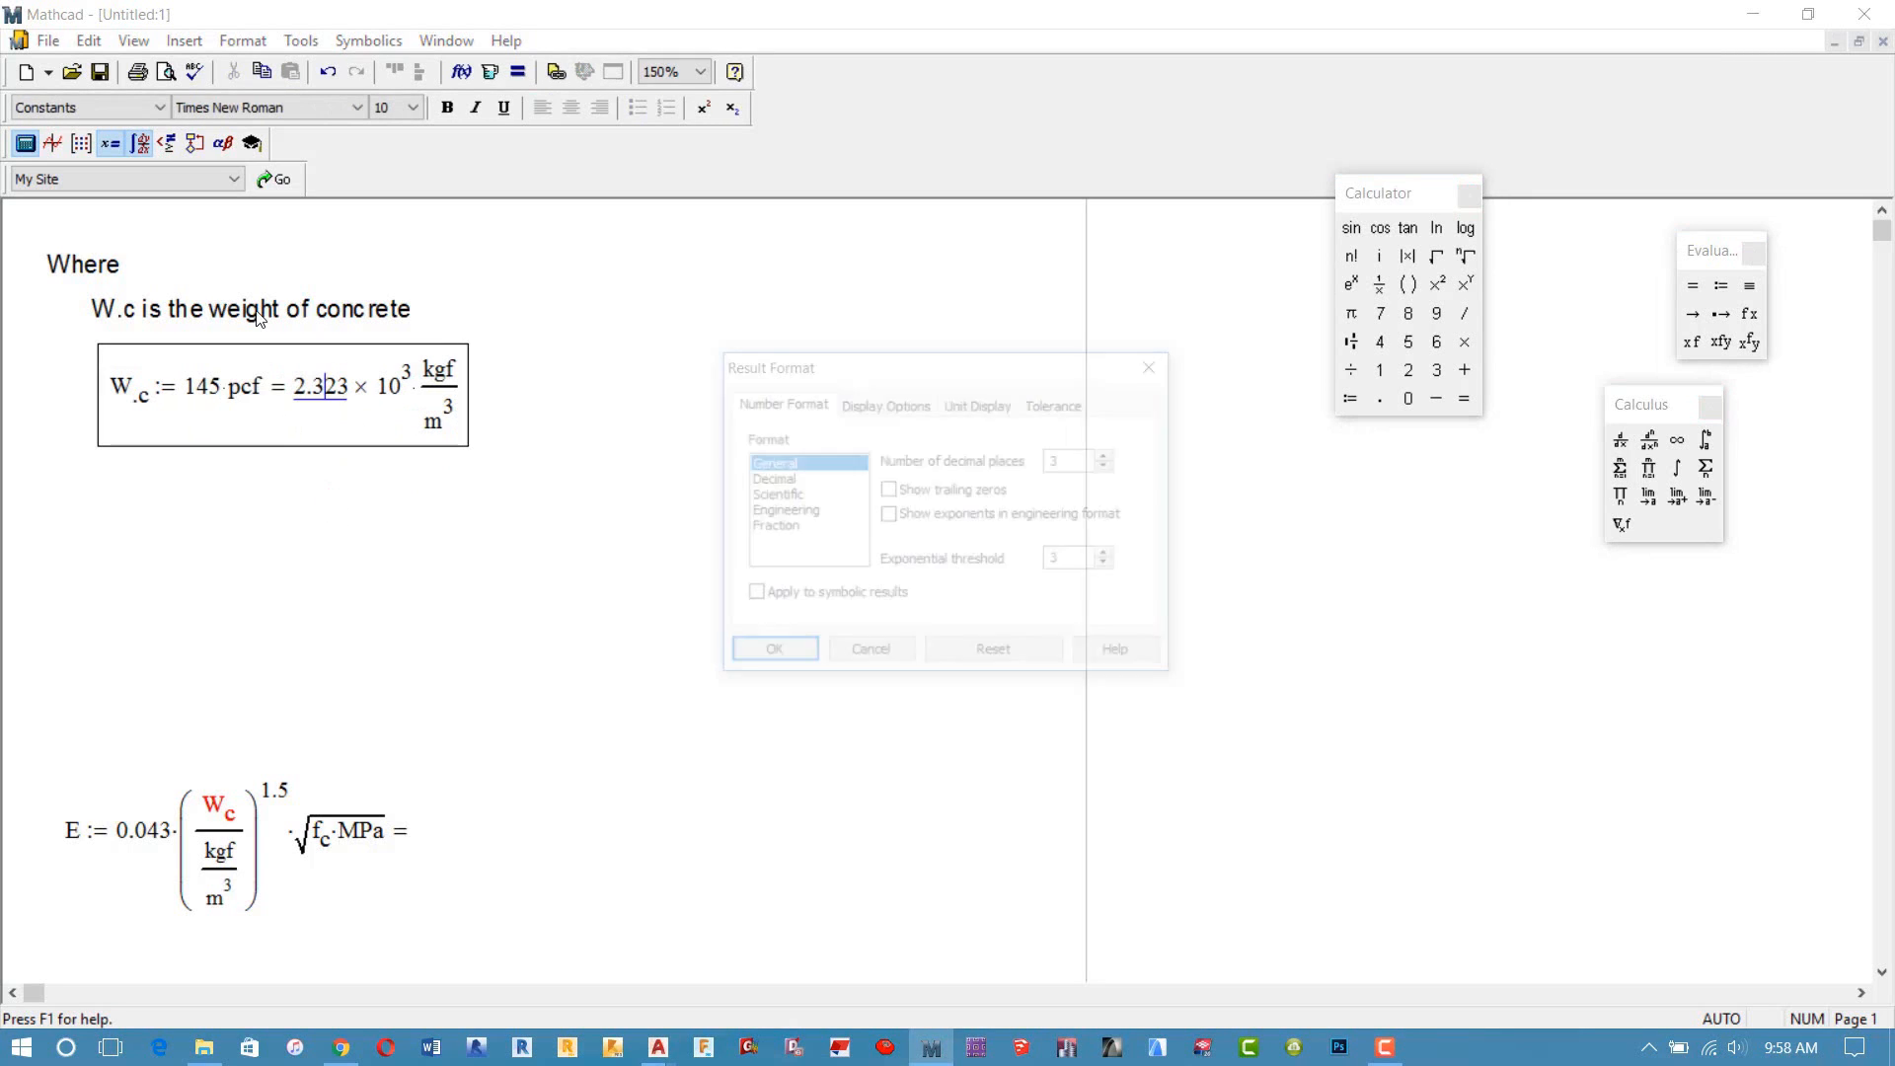
{"action": "left_click", "coordinate": [771, 655]}
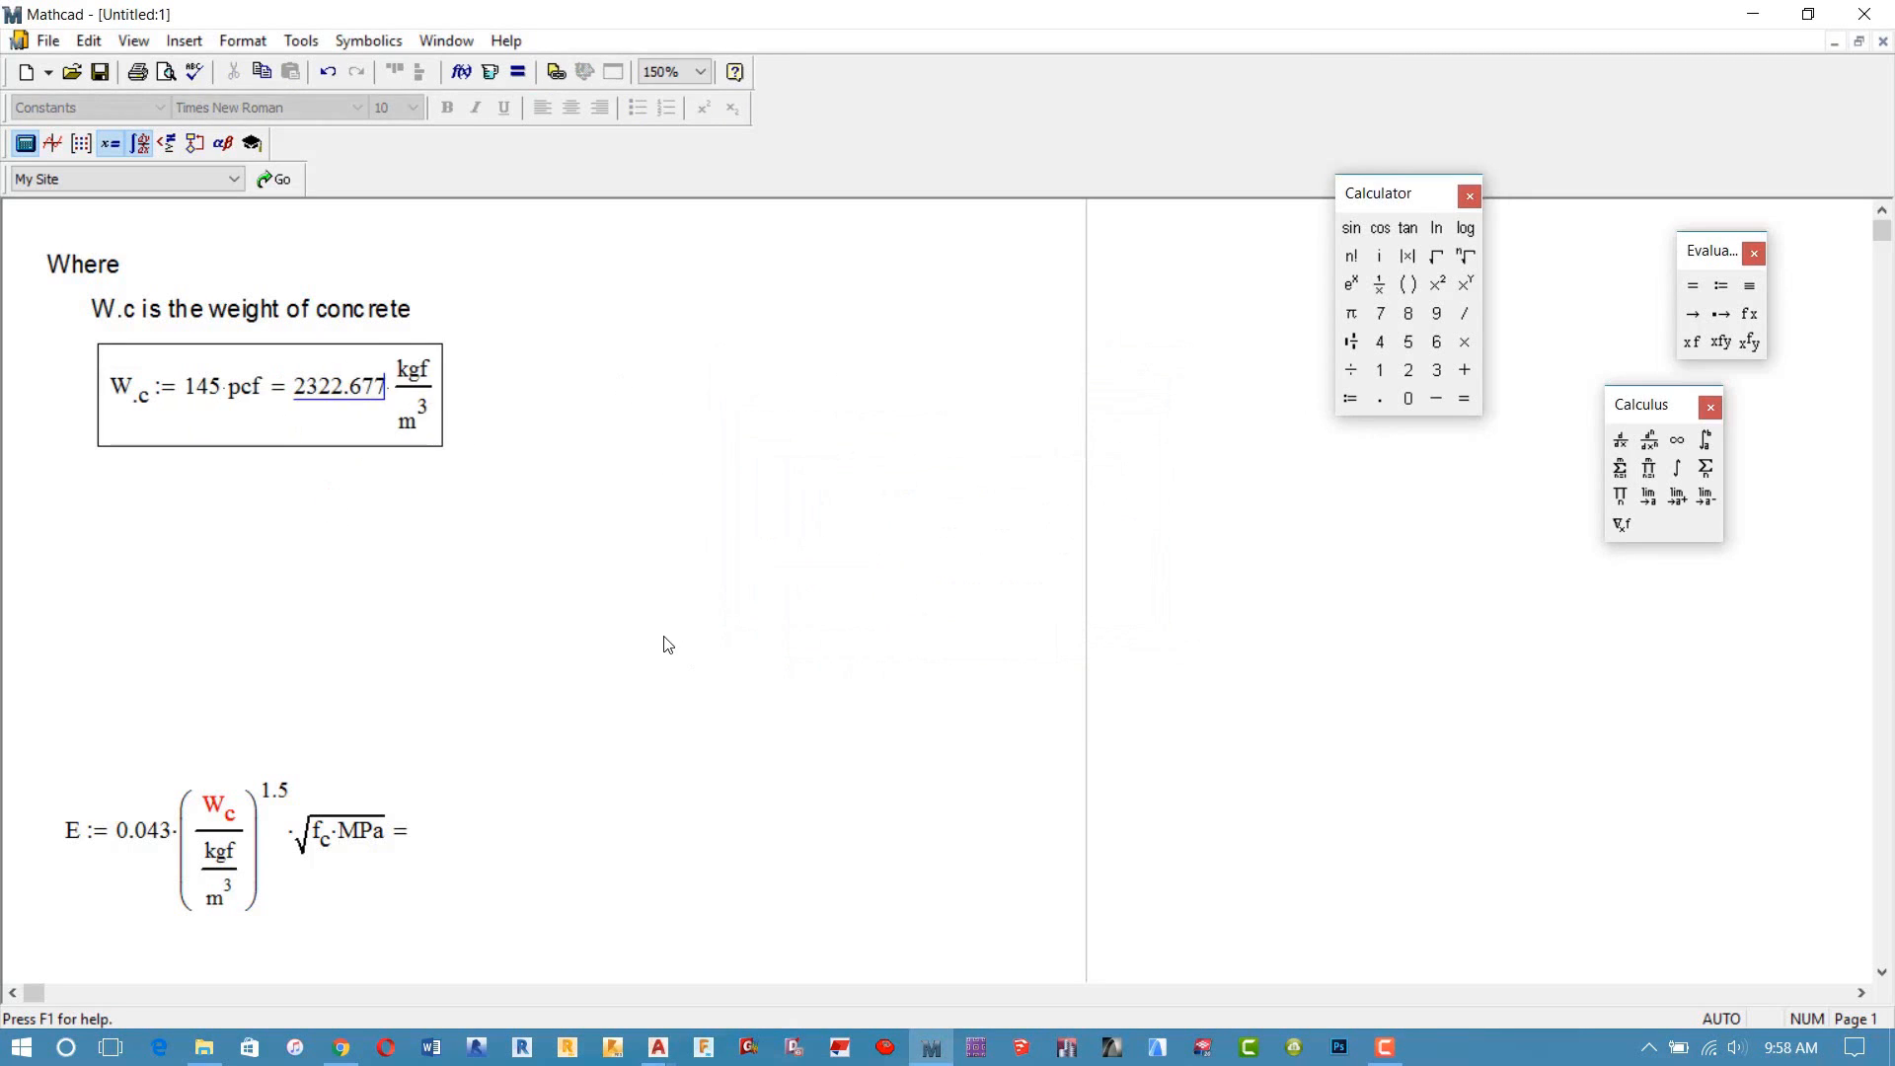
{"action": "left_click", "coordinate": [655, 626]}
{"action": "left_click_drag", "start_coordinate": [595, 584], "coordinate": [188, 405]}
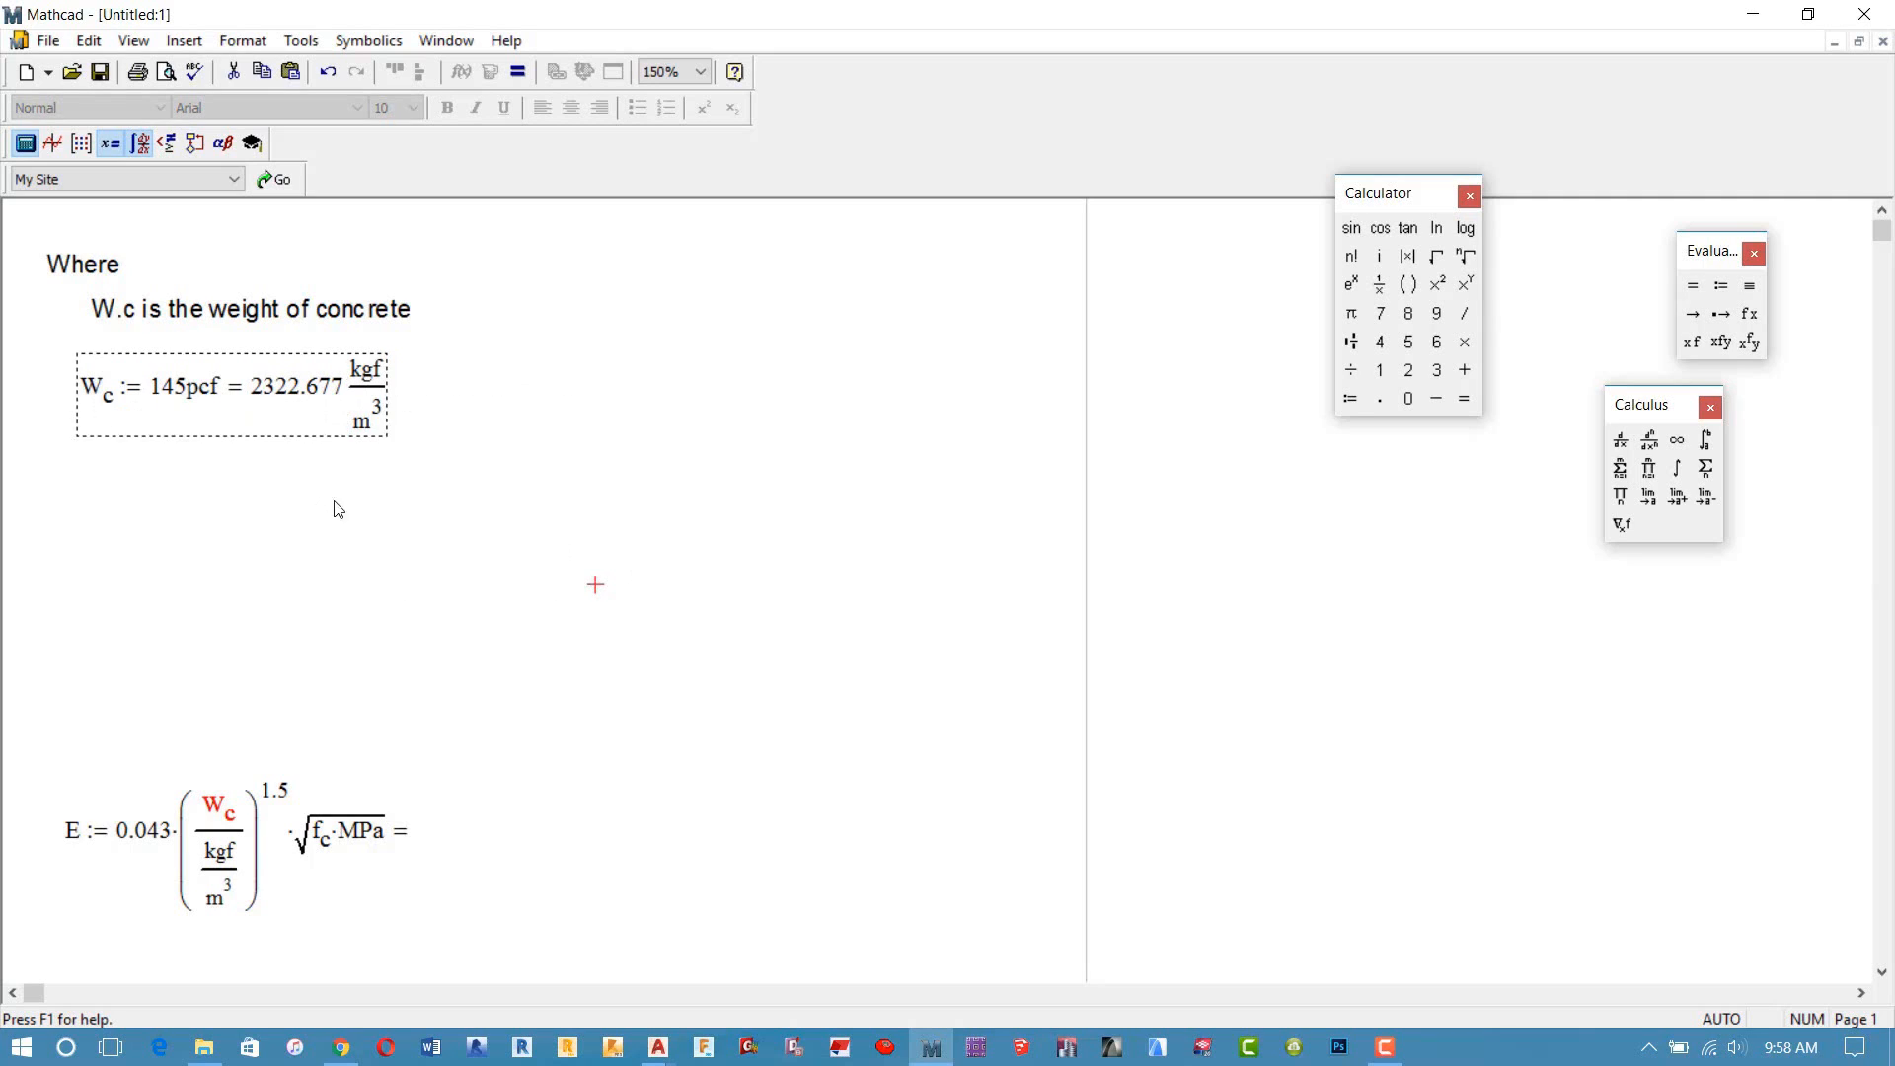
{"action": "left_click", "coordinate": [326, 496]}
{"action": "left_click", "coordinate": [93, 481]}
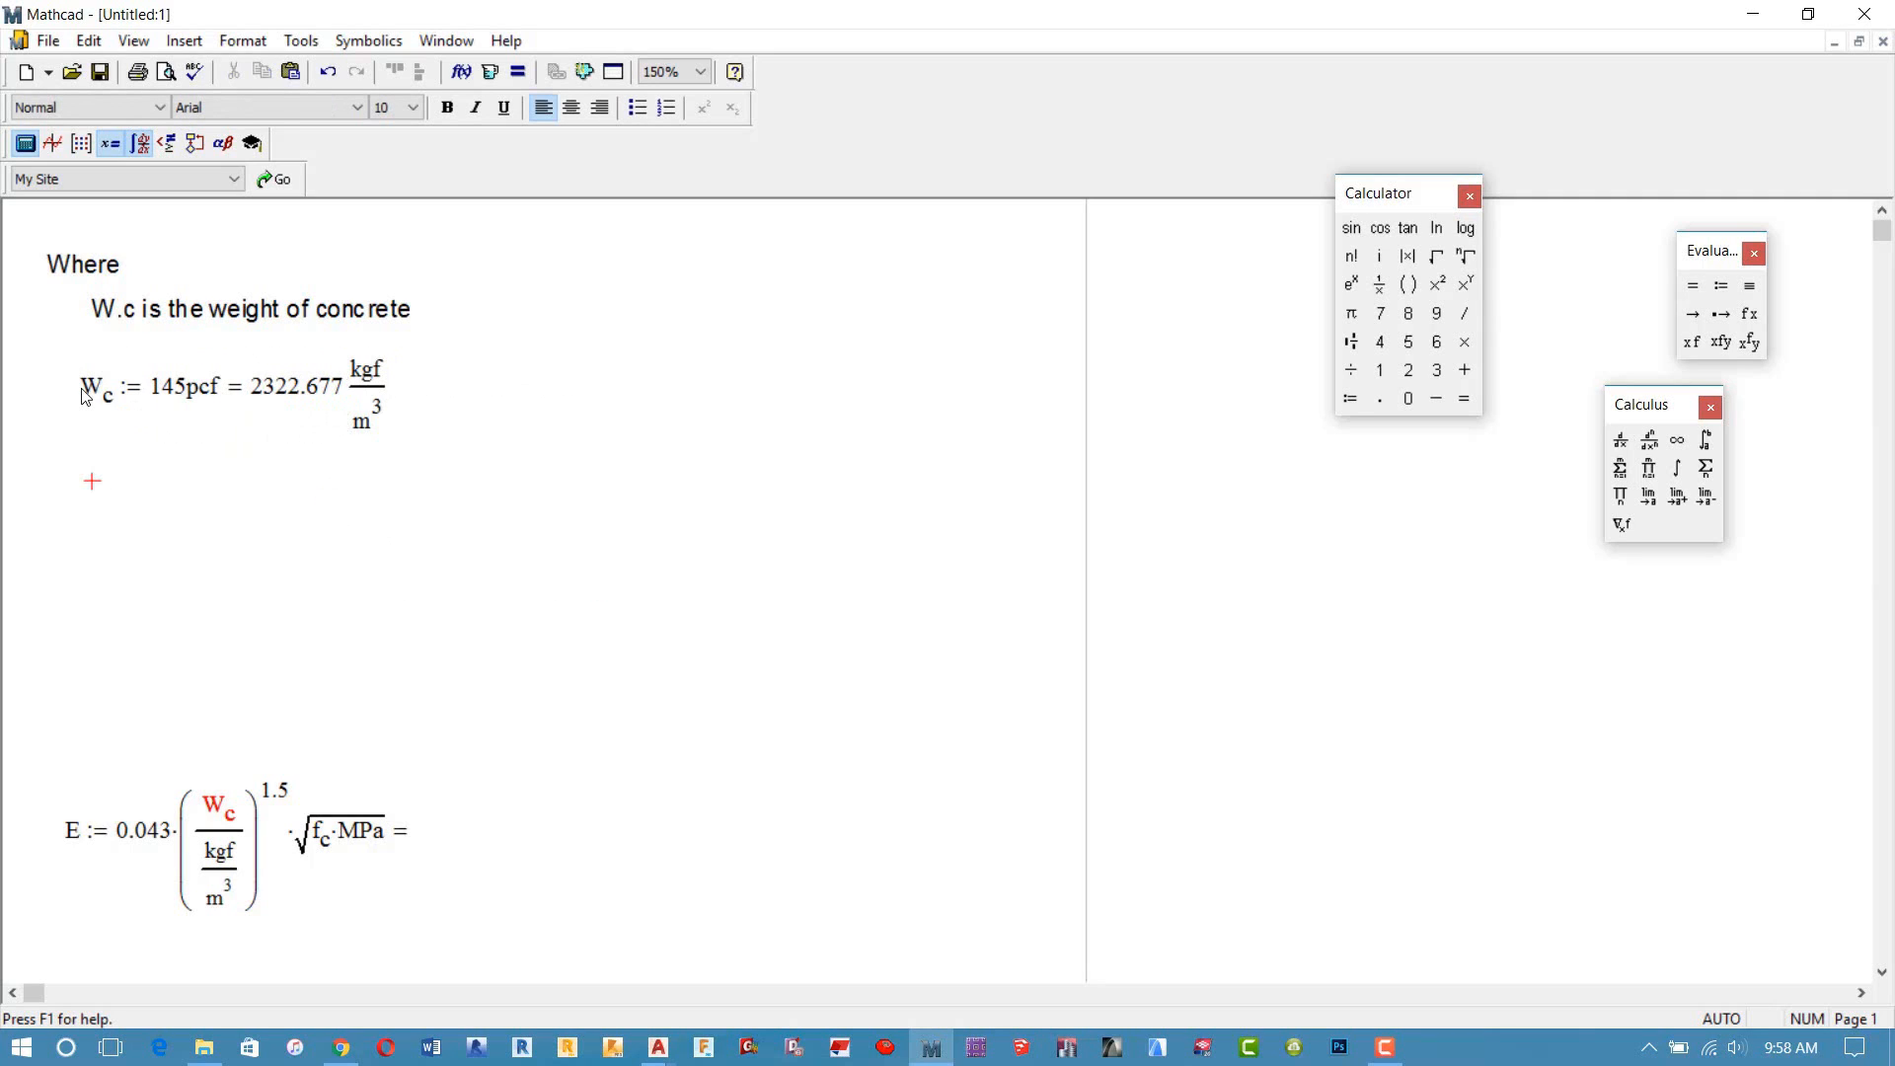
Step: Add the text "f.c is the strenght of concrete" beneath the W.c definition
{"action": "type", "text": "f"}
{"action": "type", "text": ".c"}
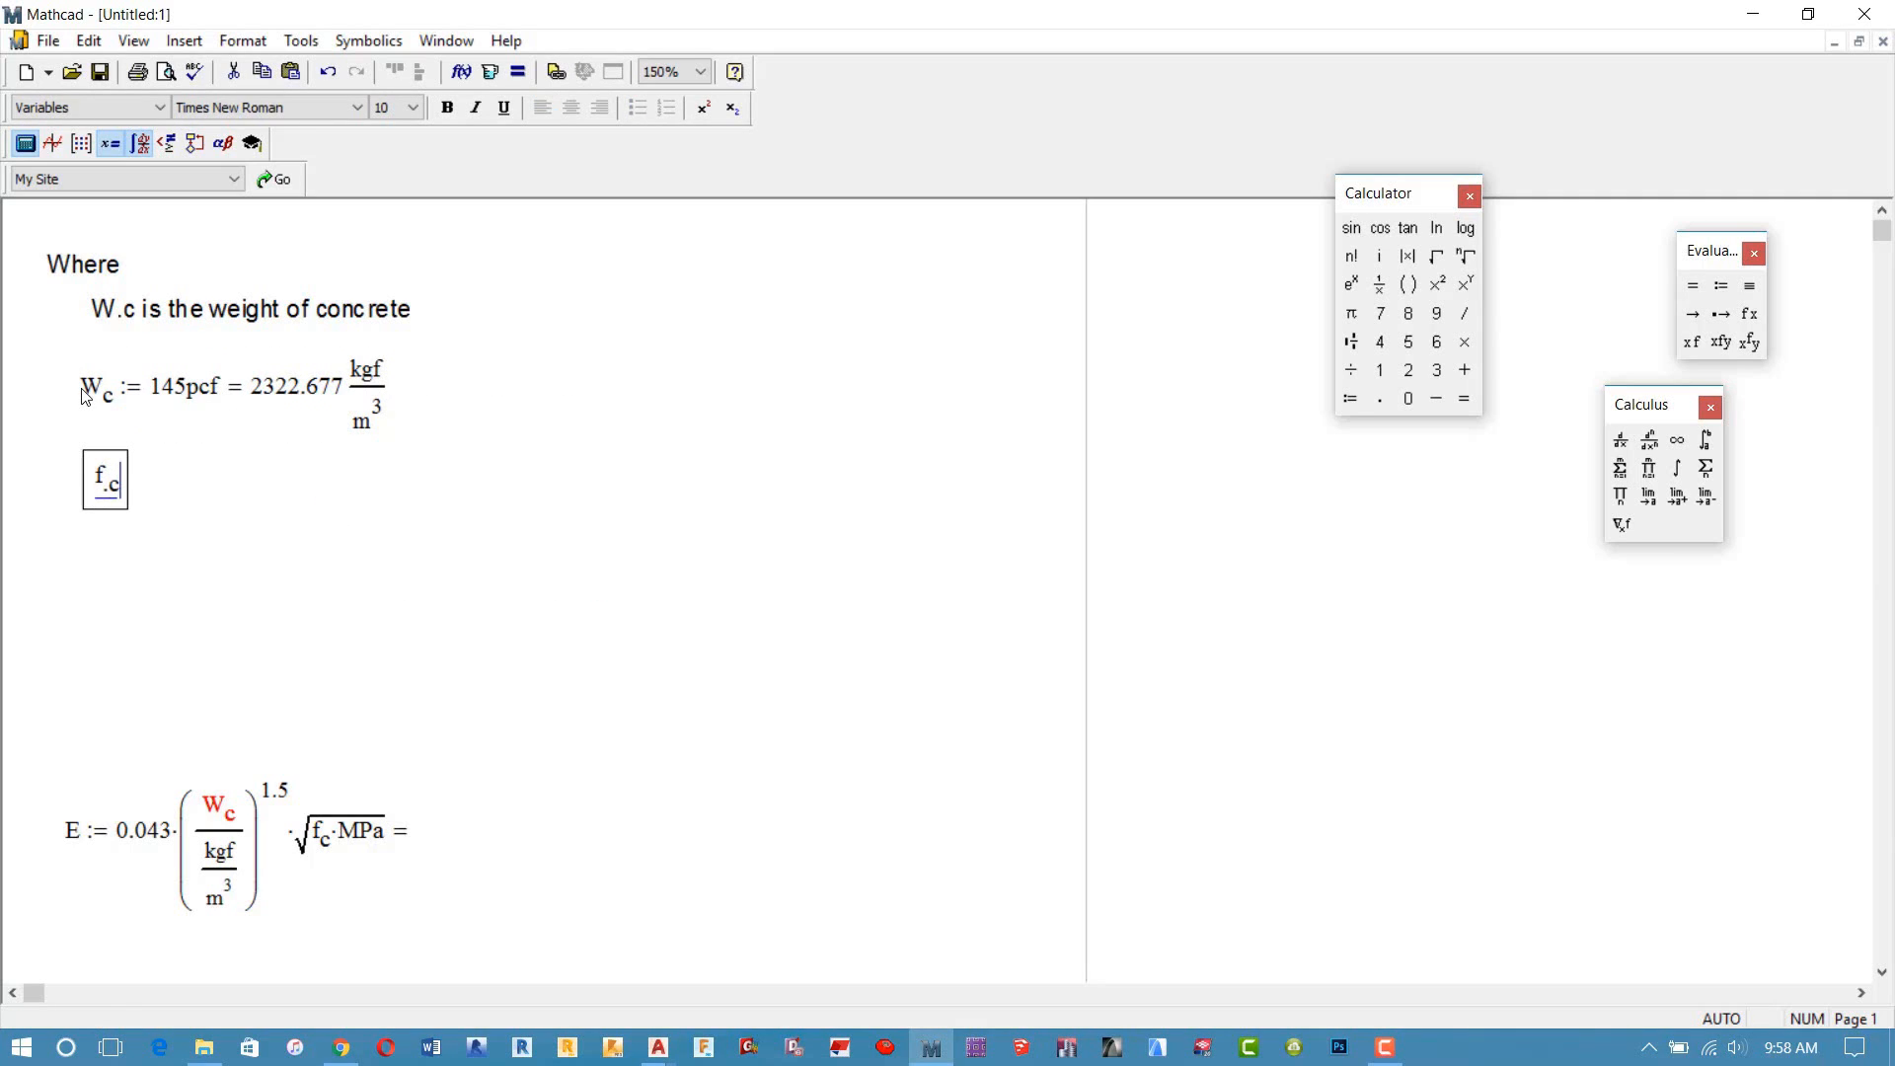
{"action": "type", "text": " is rhw"}
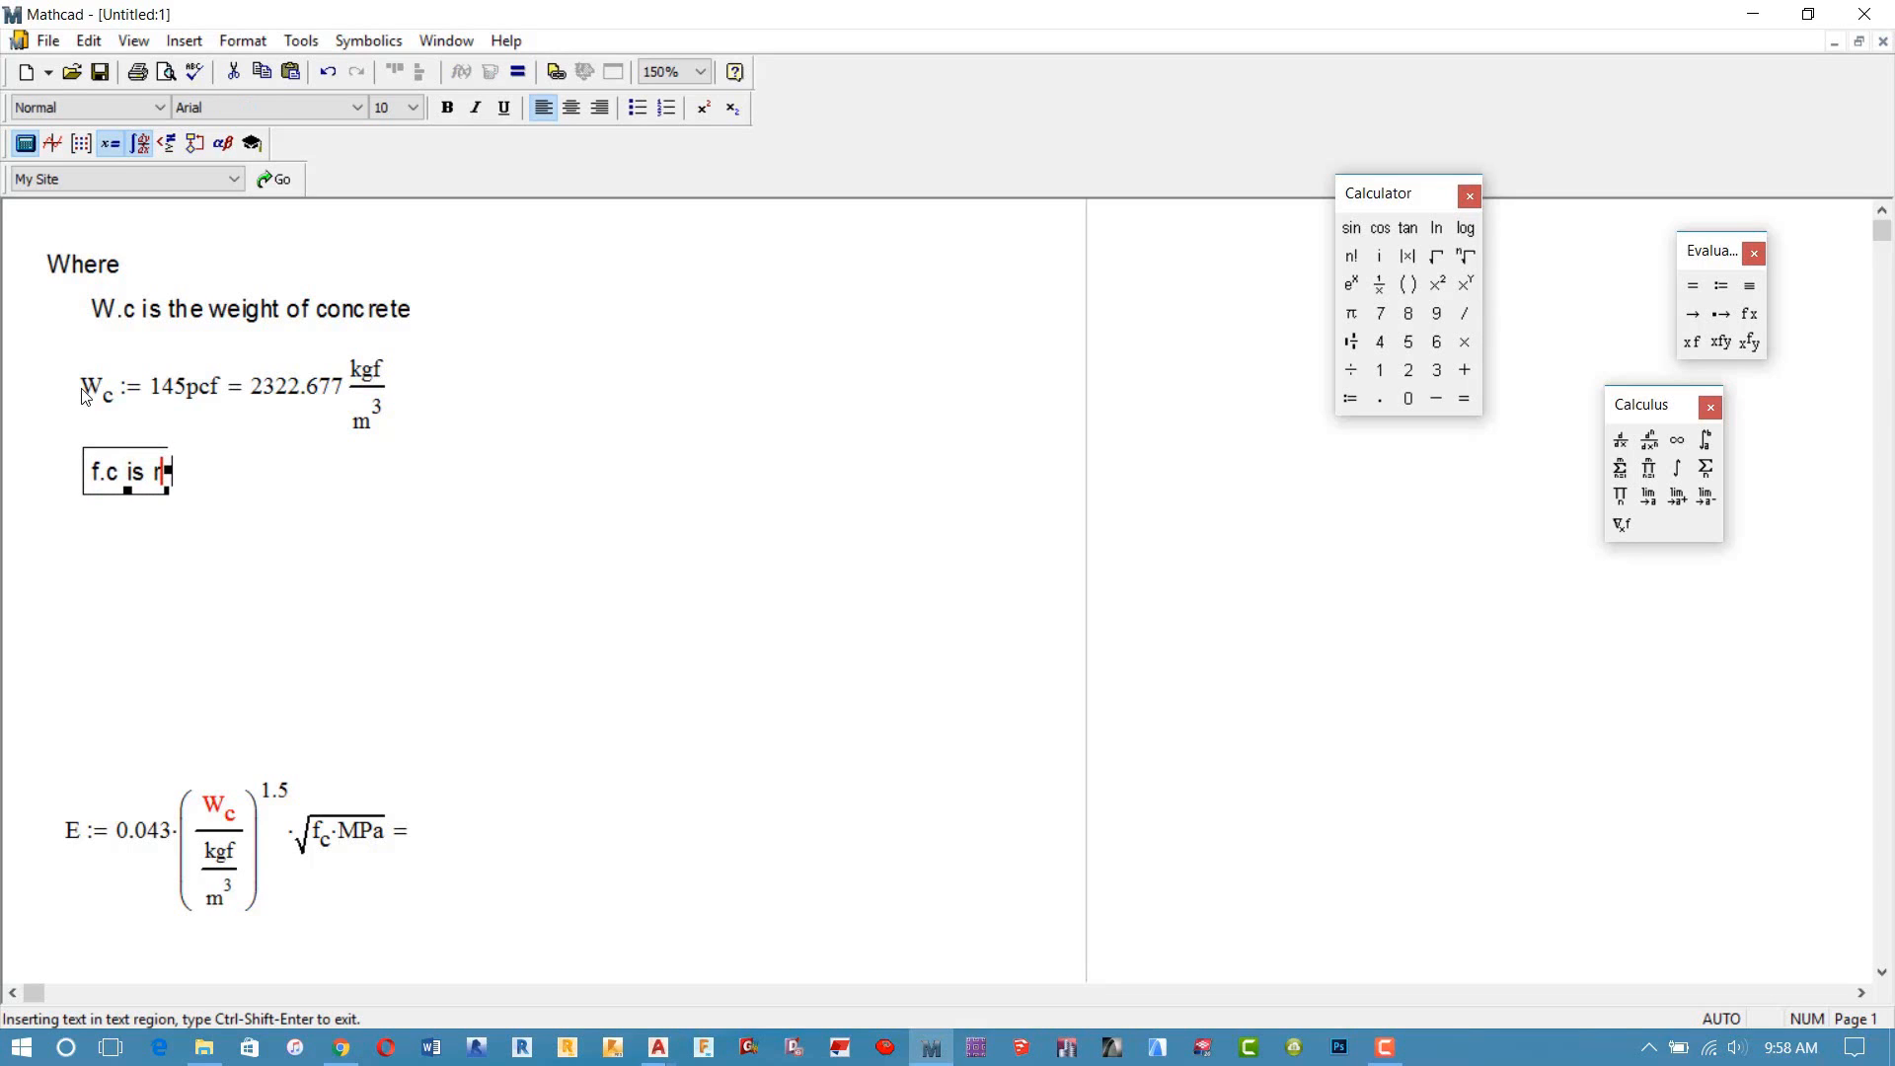
{"action": "key", "text": "BackSpace"}
{"action": "key", "text": "BackSpace"}
{"action": "key", "text": "BackSpace"}
{"action": "type", "text": "the stre"}
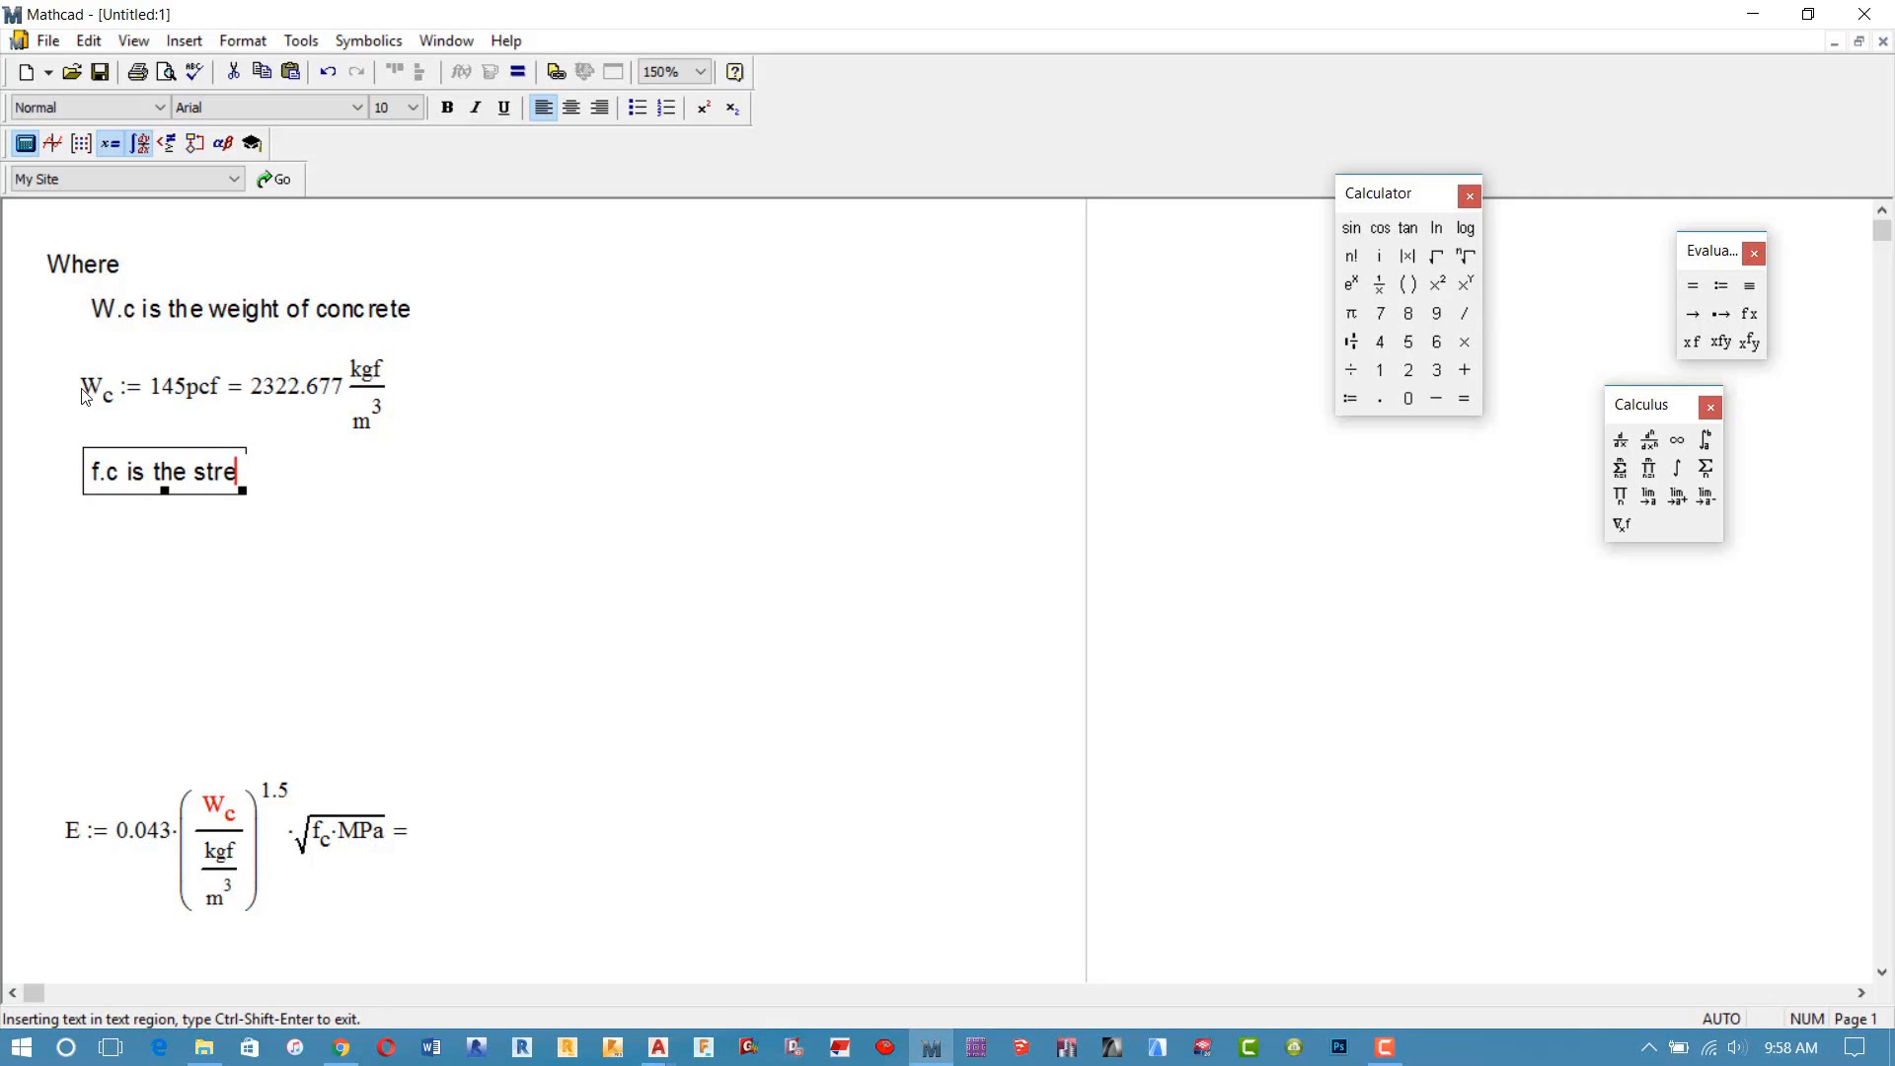
{"action": "type", "text": "nght of "}
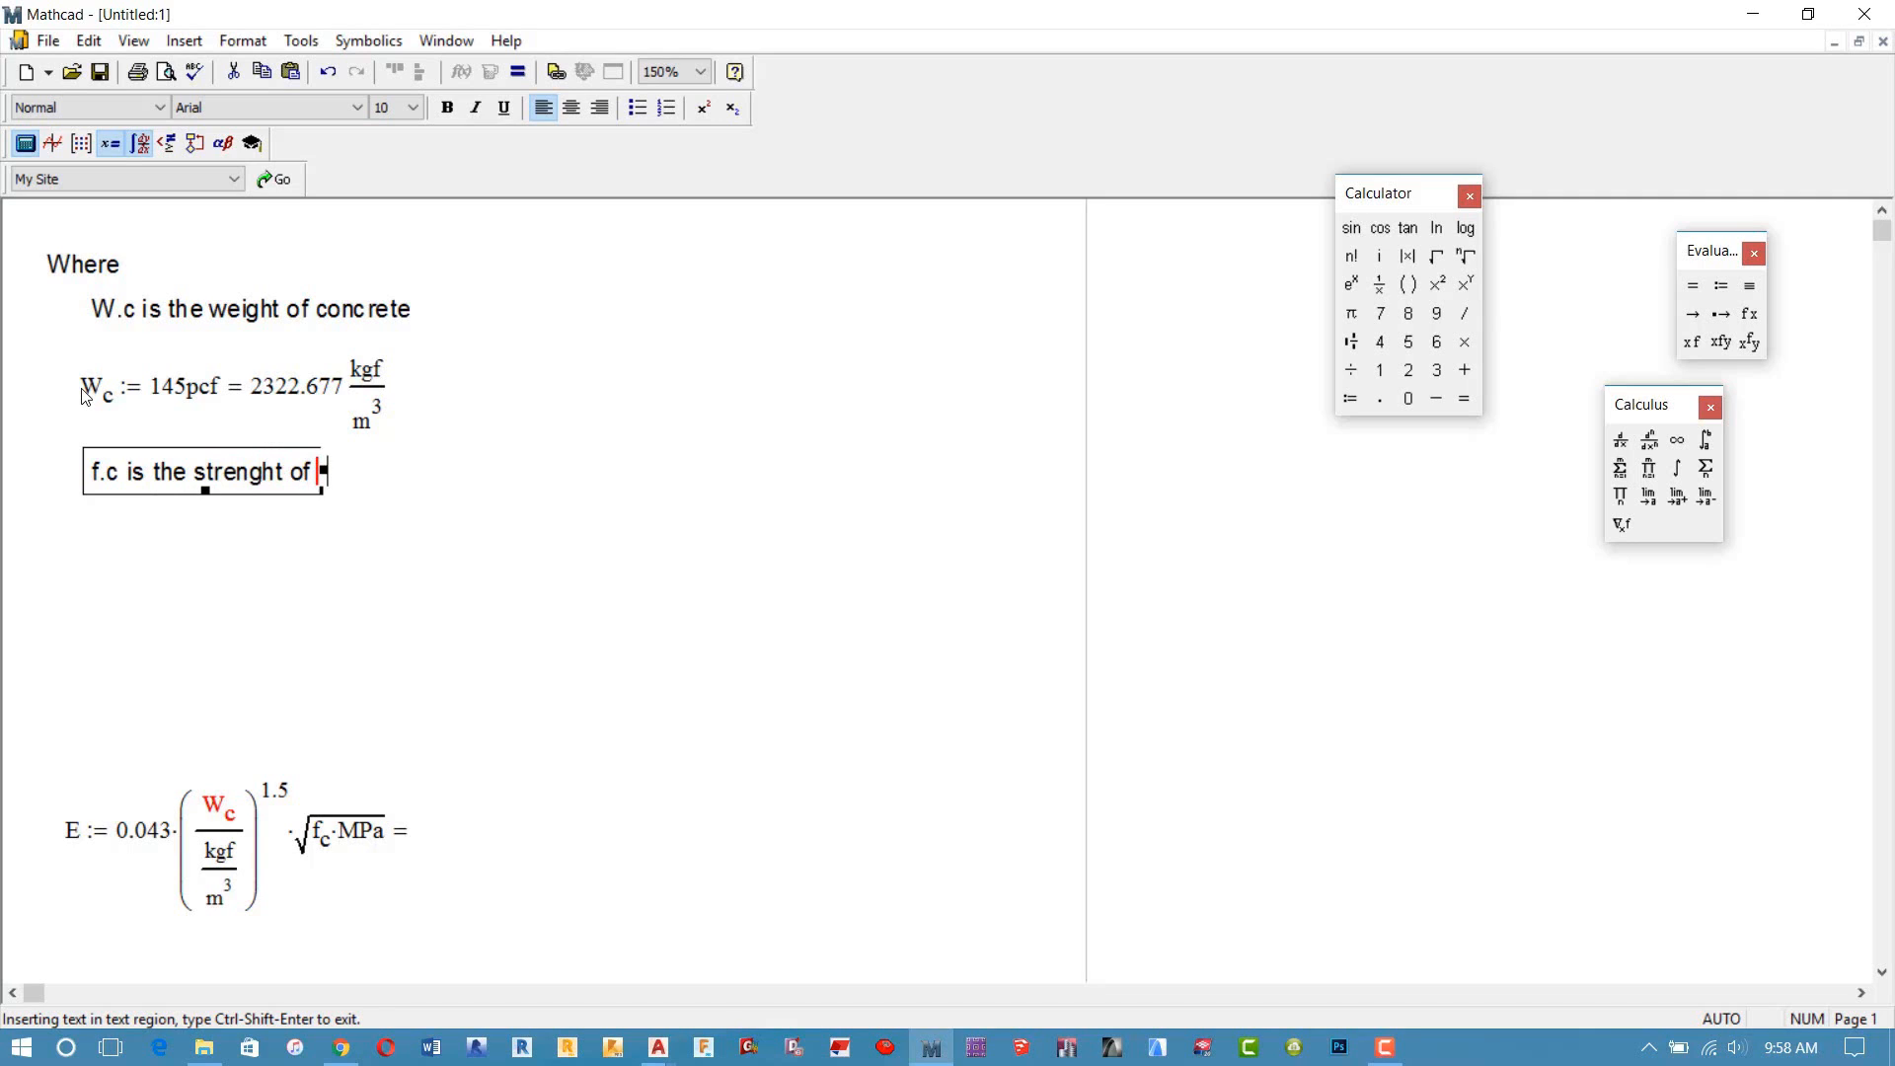
{"action": "type", "text": "concrete"}
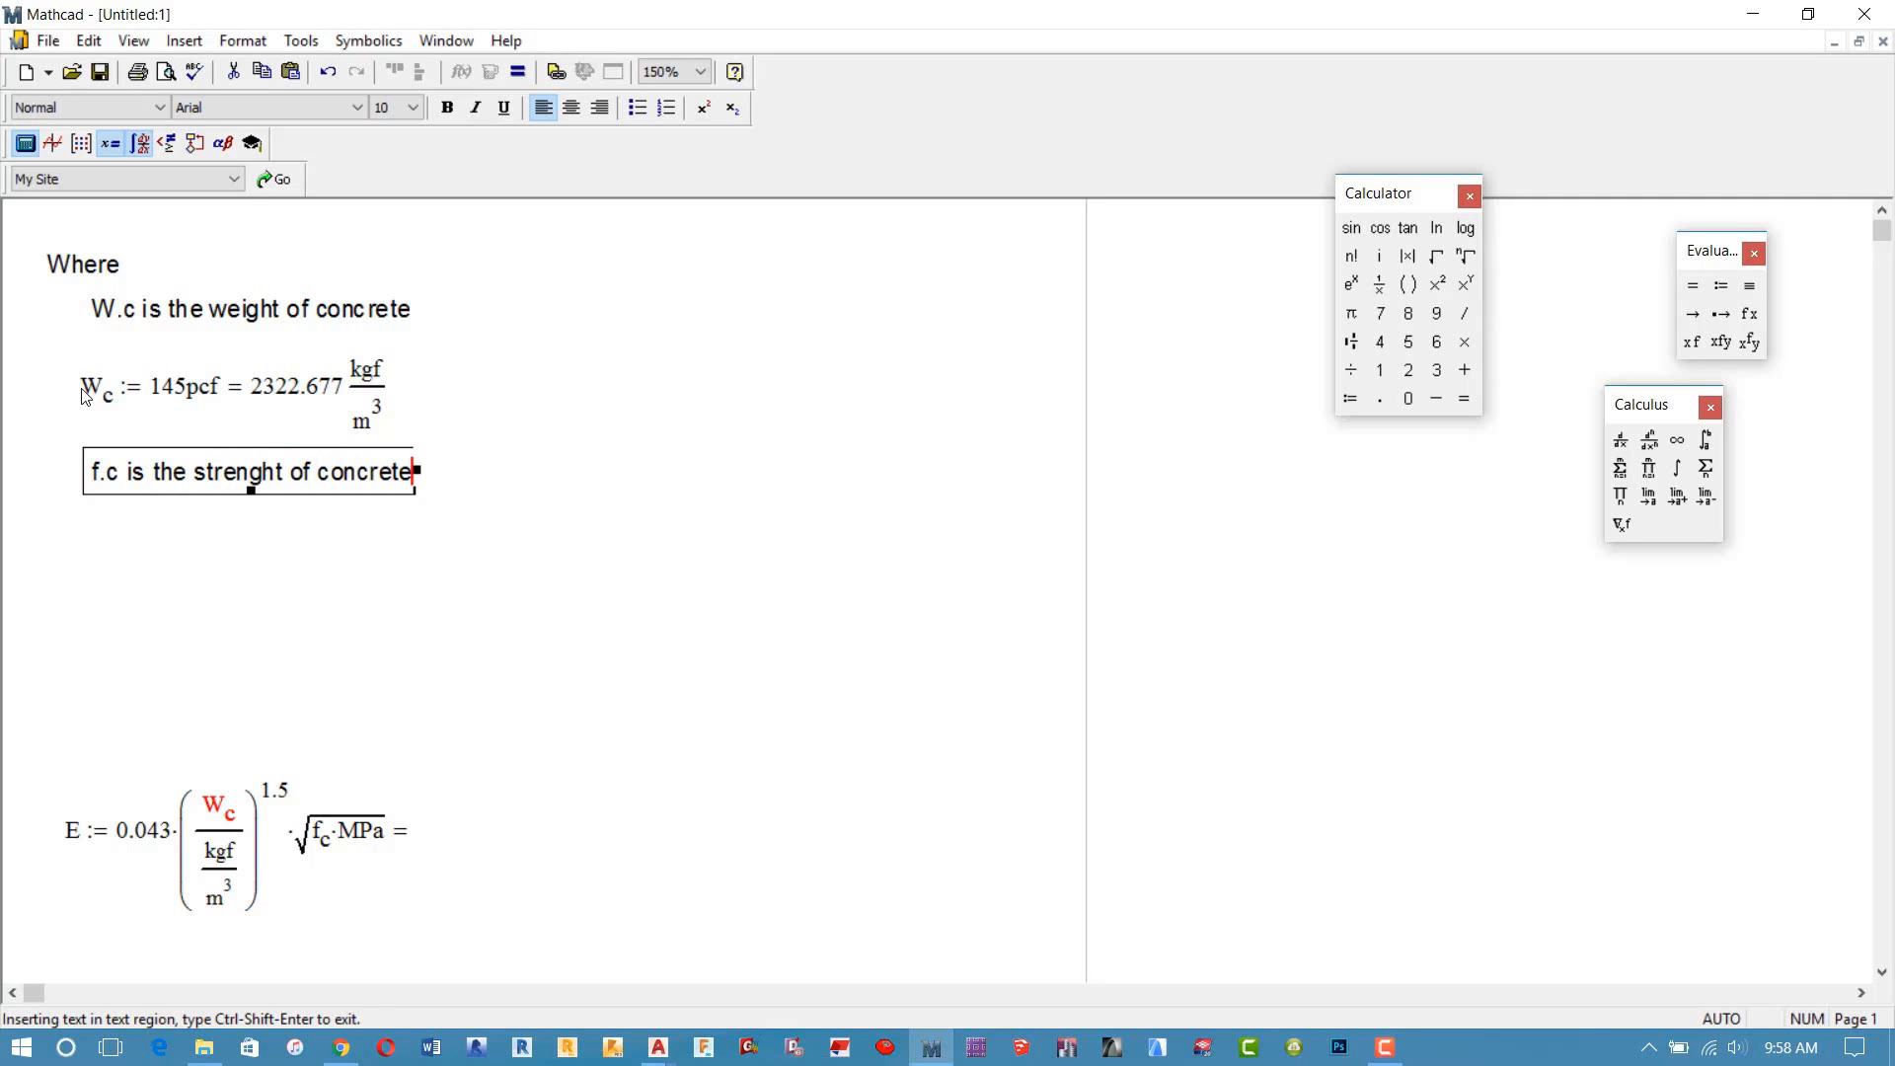
Step: Define f.c := 25MPa directly below its description
{"action": "left_click", "coordinate": [107, 541]}
{"action": "type", "text": "f"}
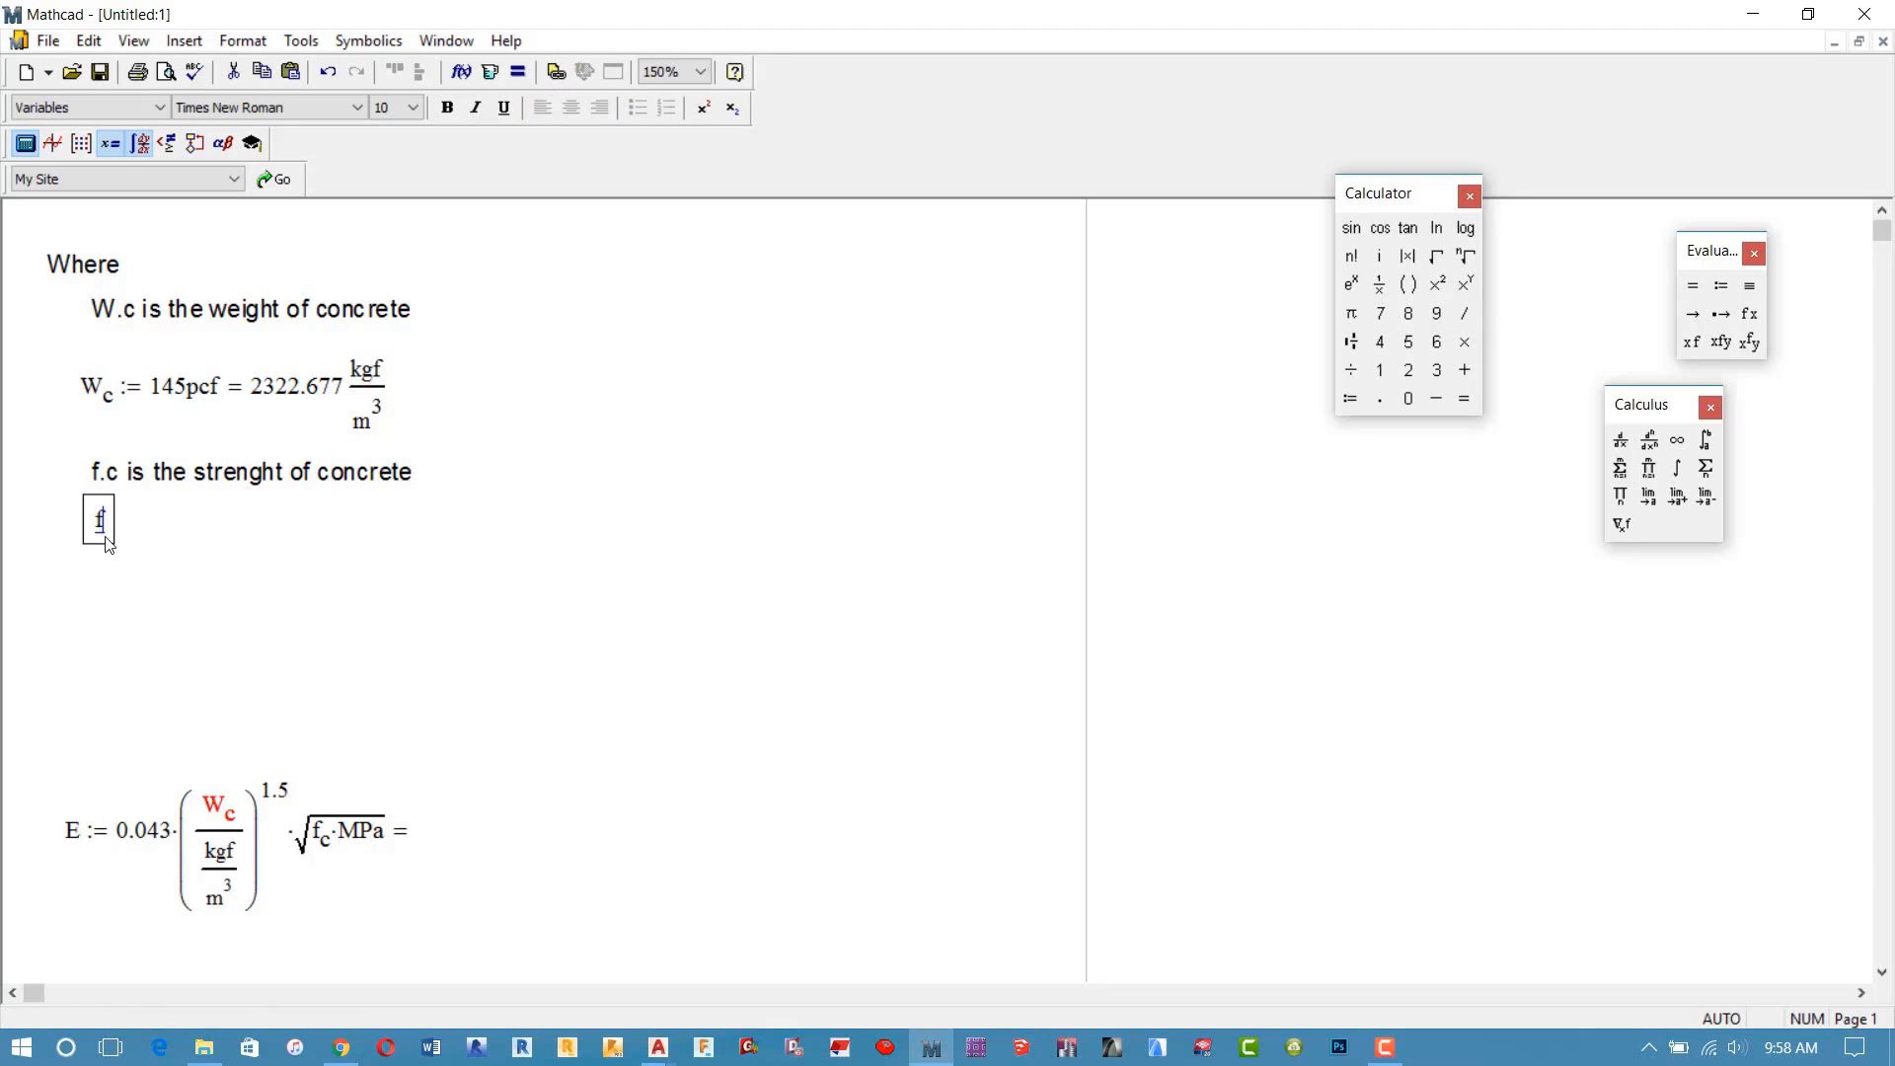
{"action": "type", "text": ".c:2"}
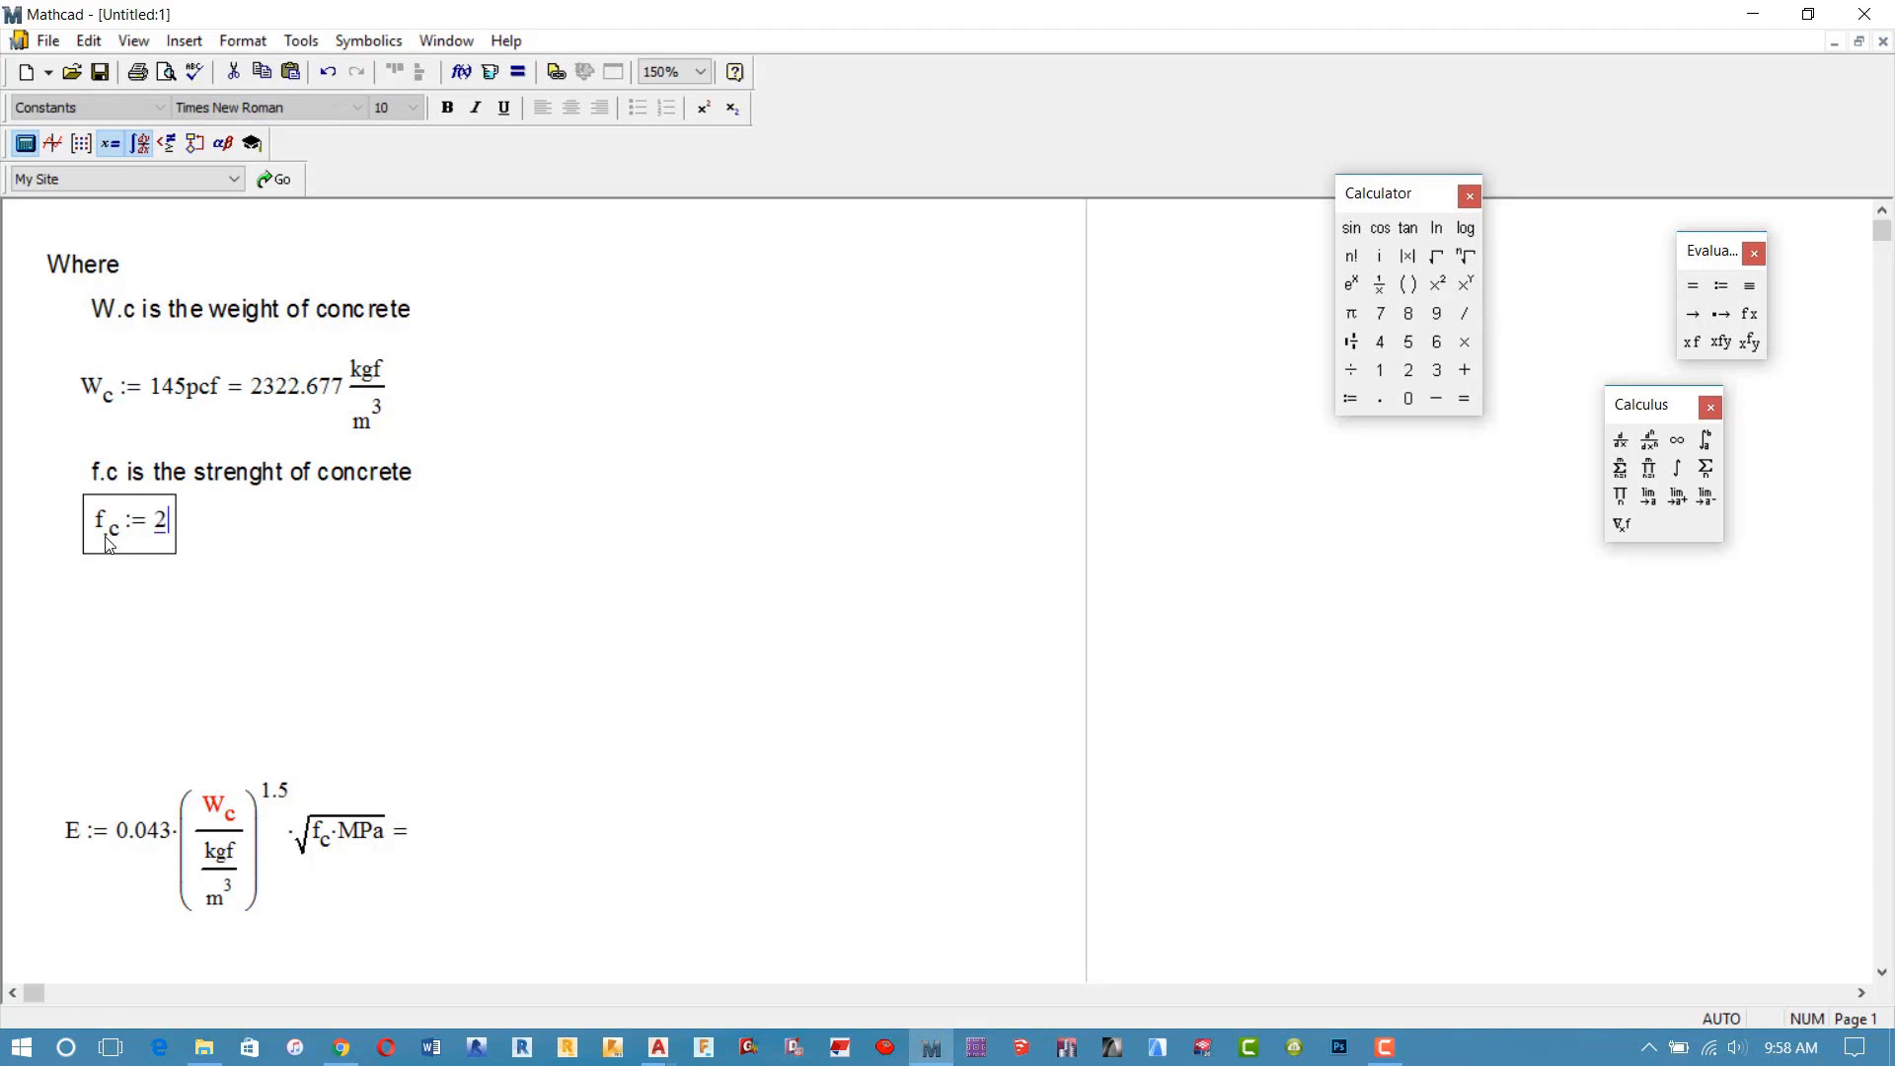
{"action": "type", "text": "5*MPa"}
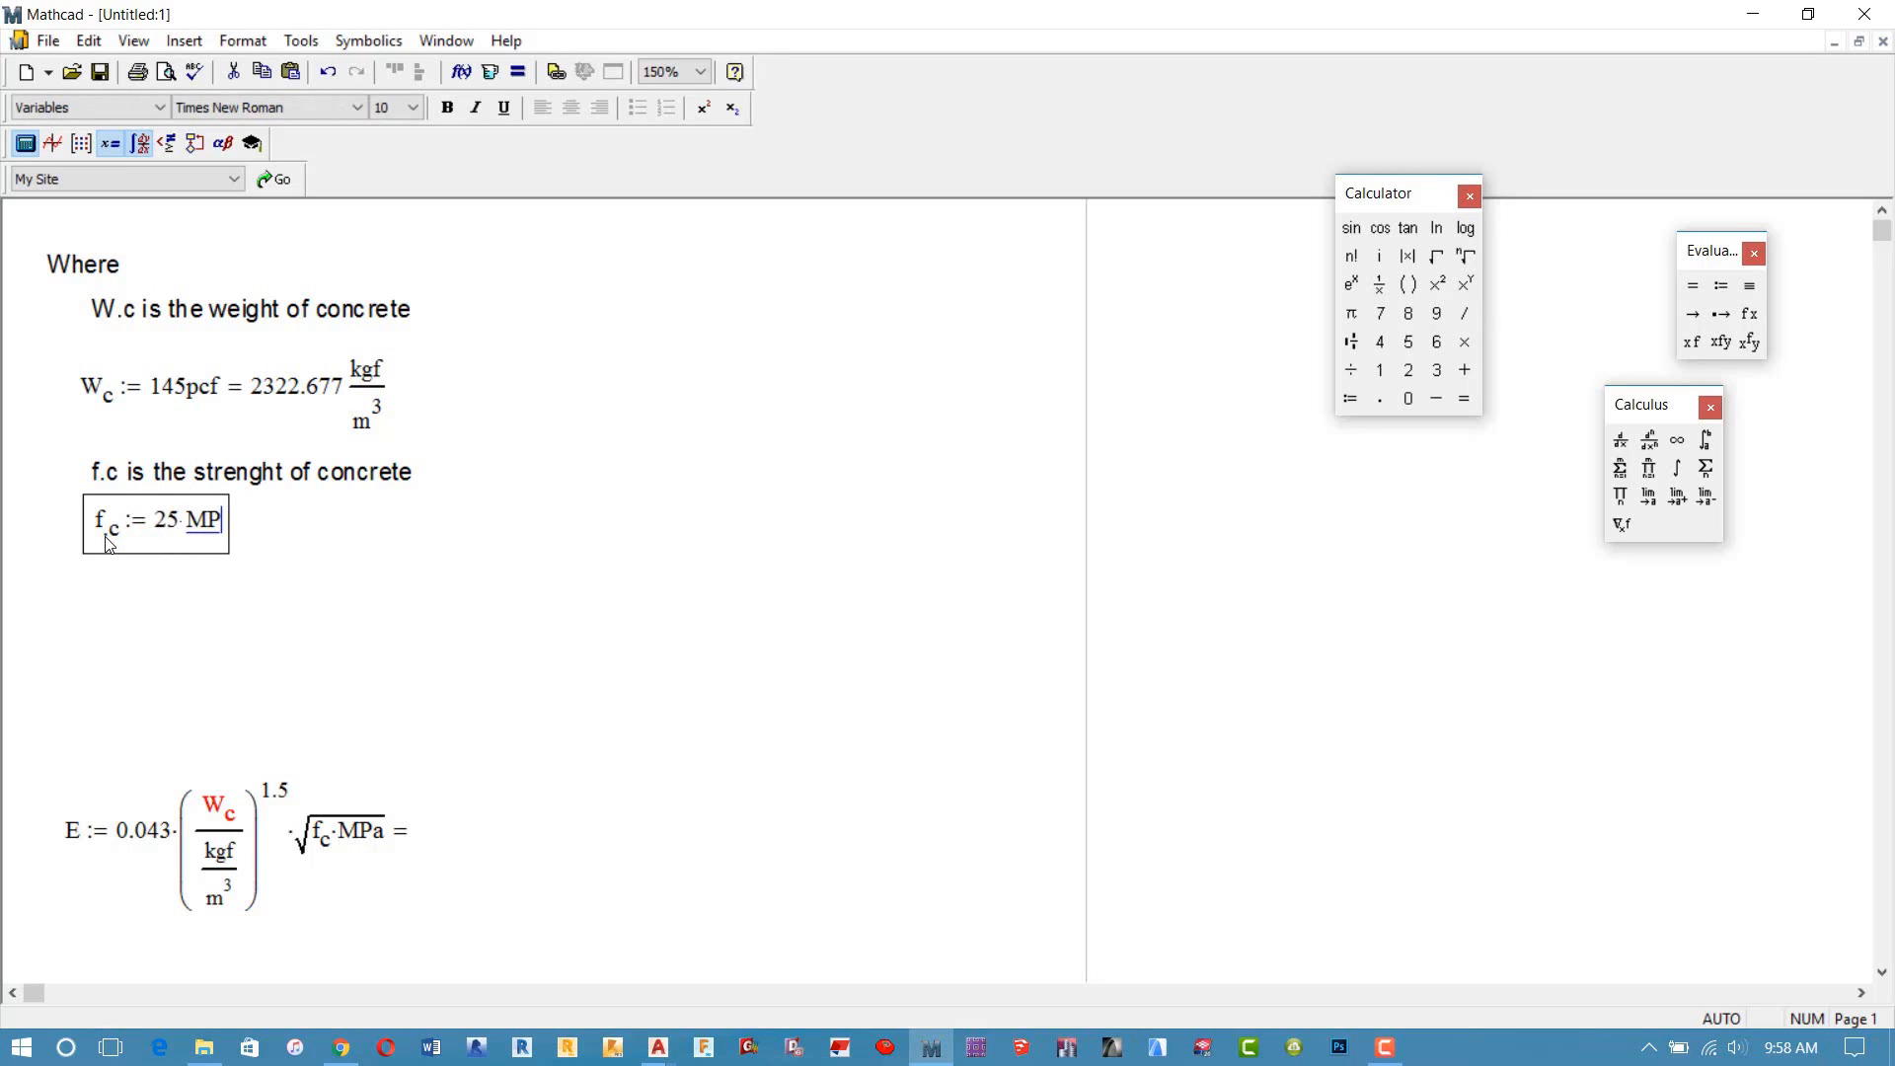
{"action": "left_click", "coordinate": [165, 562]}
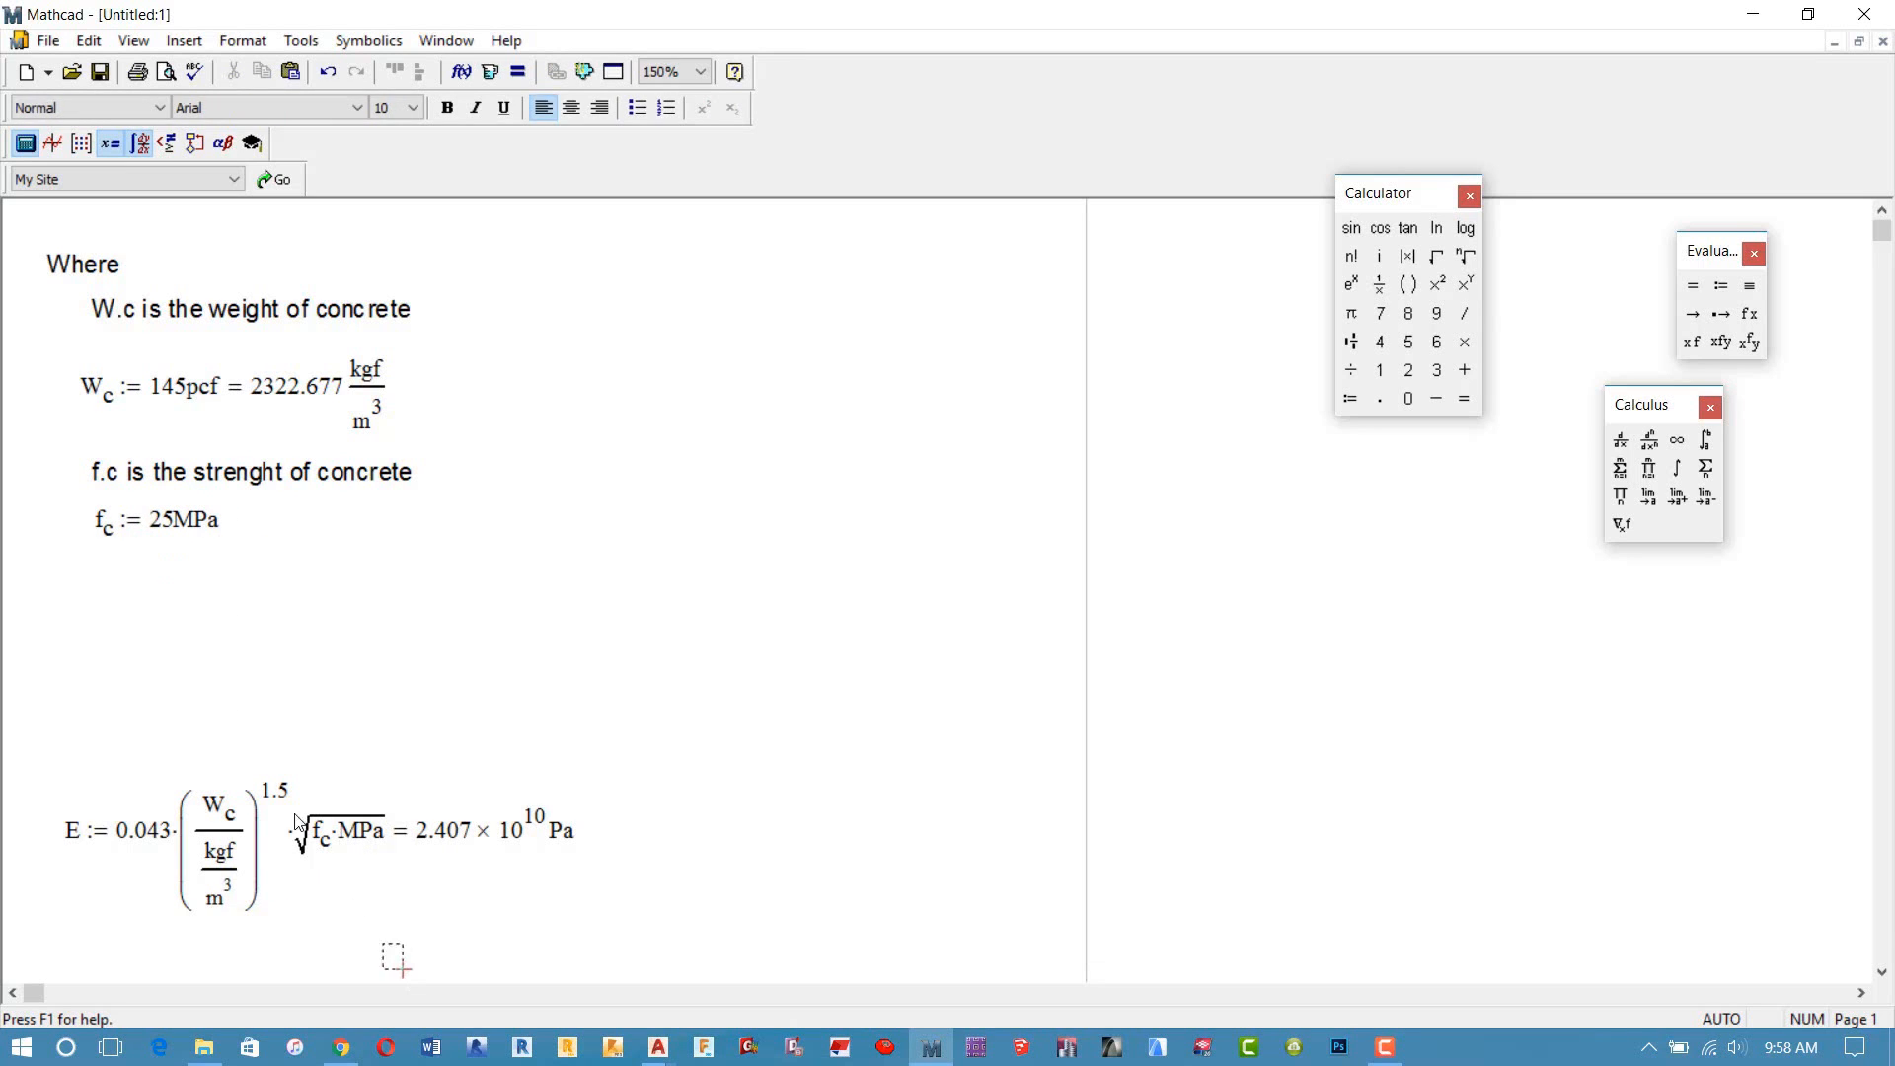
Step: Align the W.c, f.c and E regions vertically, and move the E formula up beneath the f.c definition
{"action": "left_click_drag", "start_coordinate": [405, 970], "coordinate": [86, 289]}
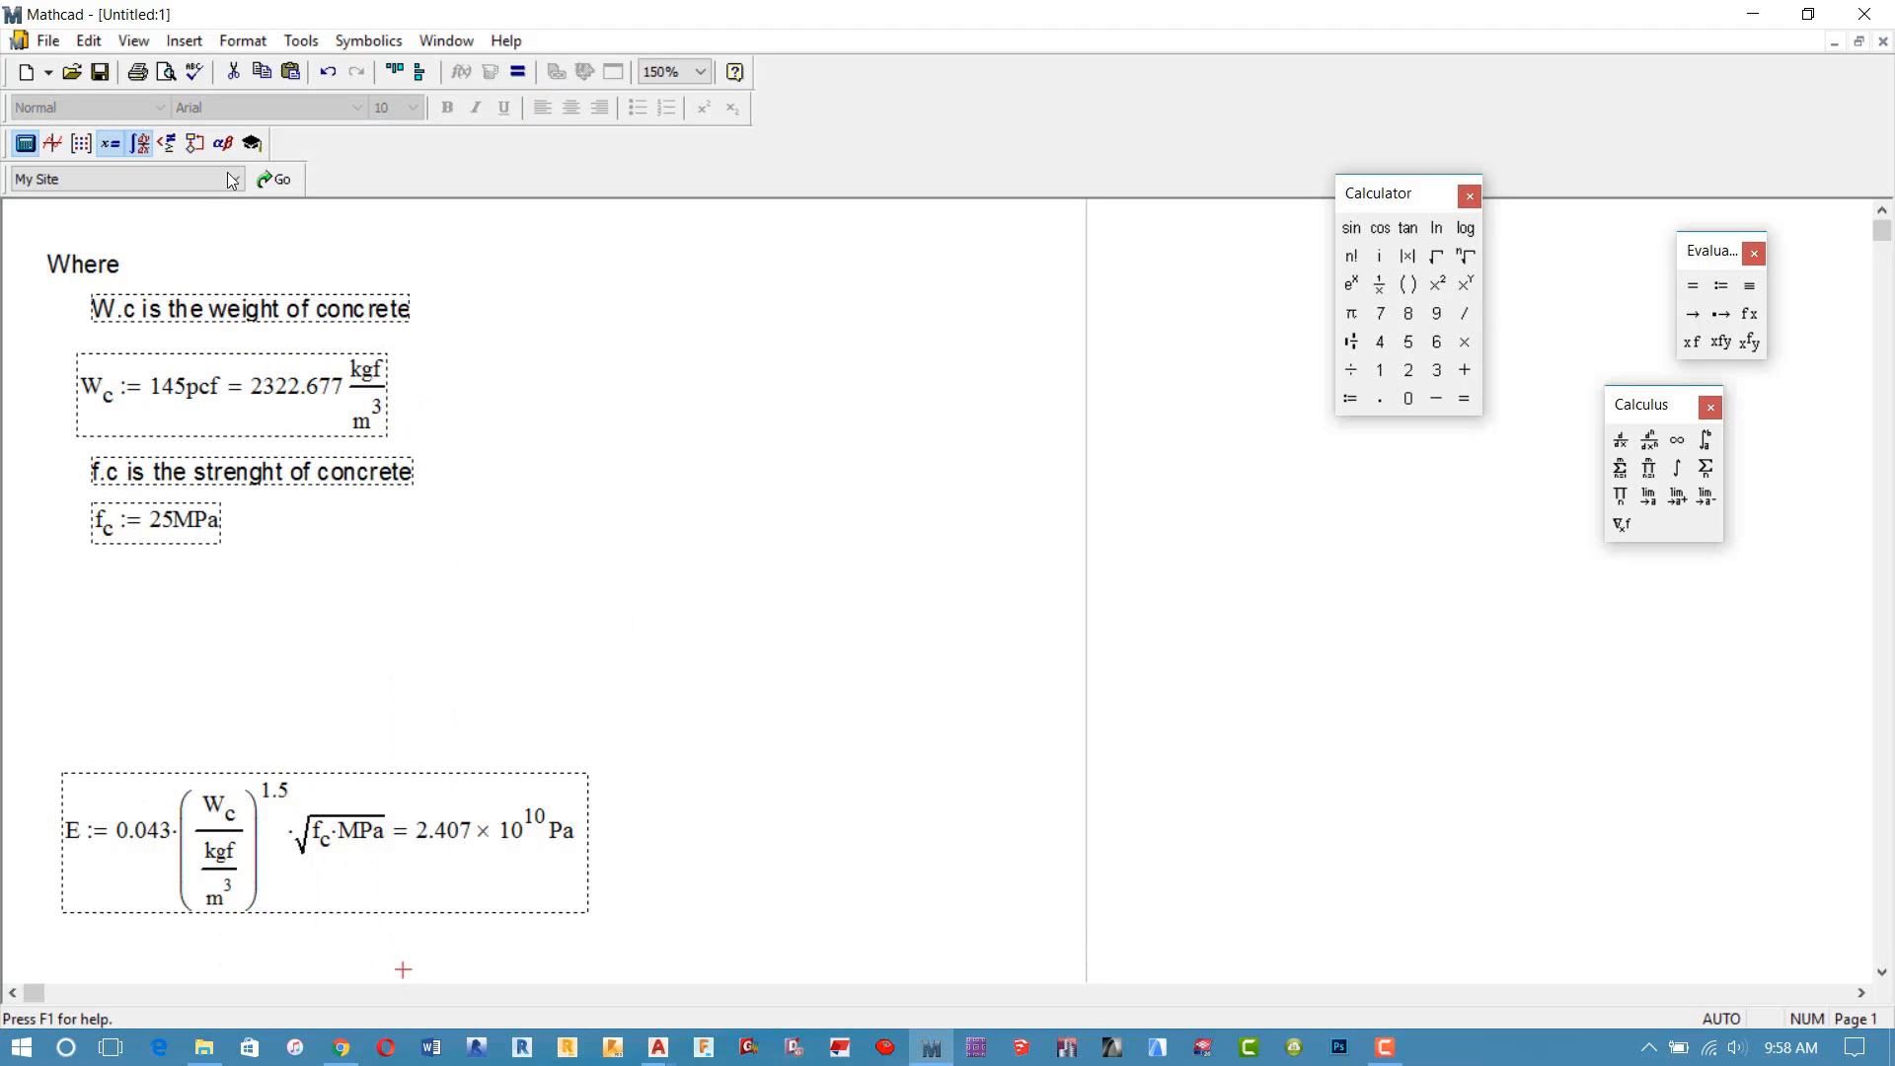
{"action": "left_click", "coordinate": [420, 71]}
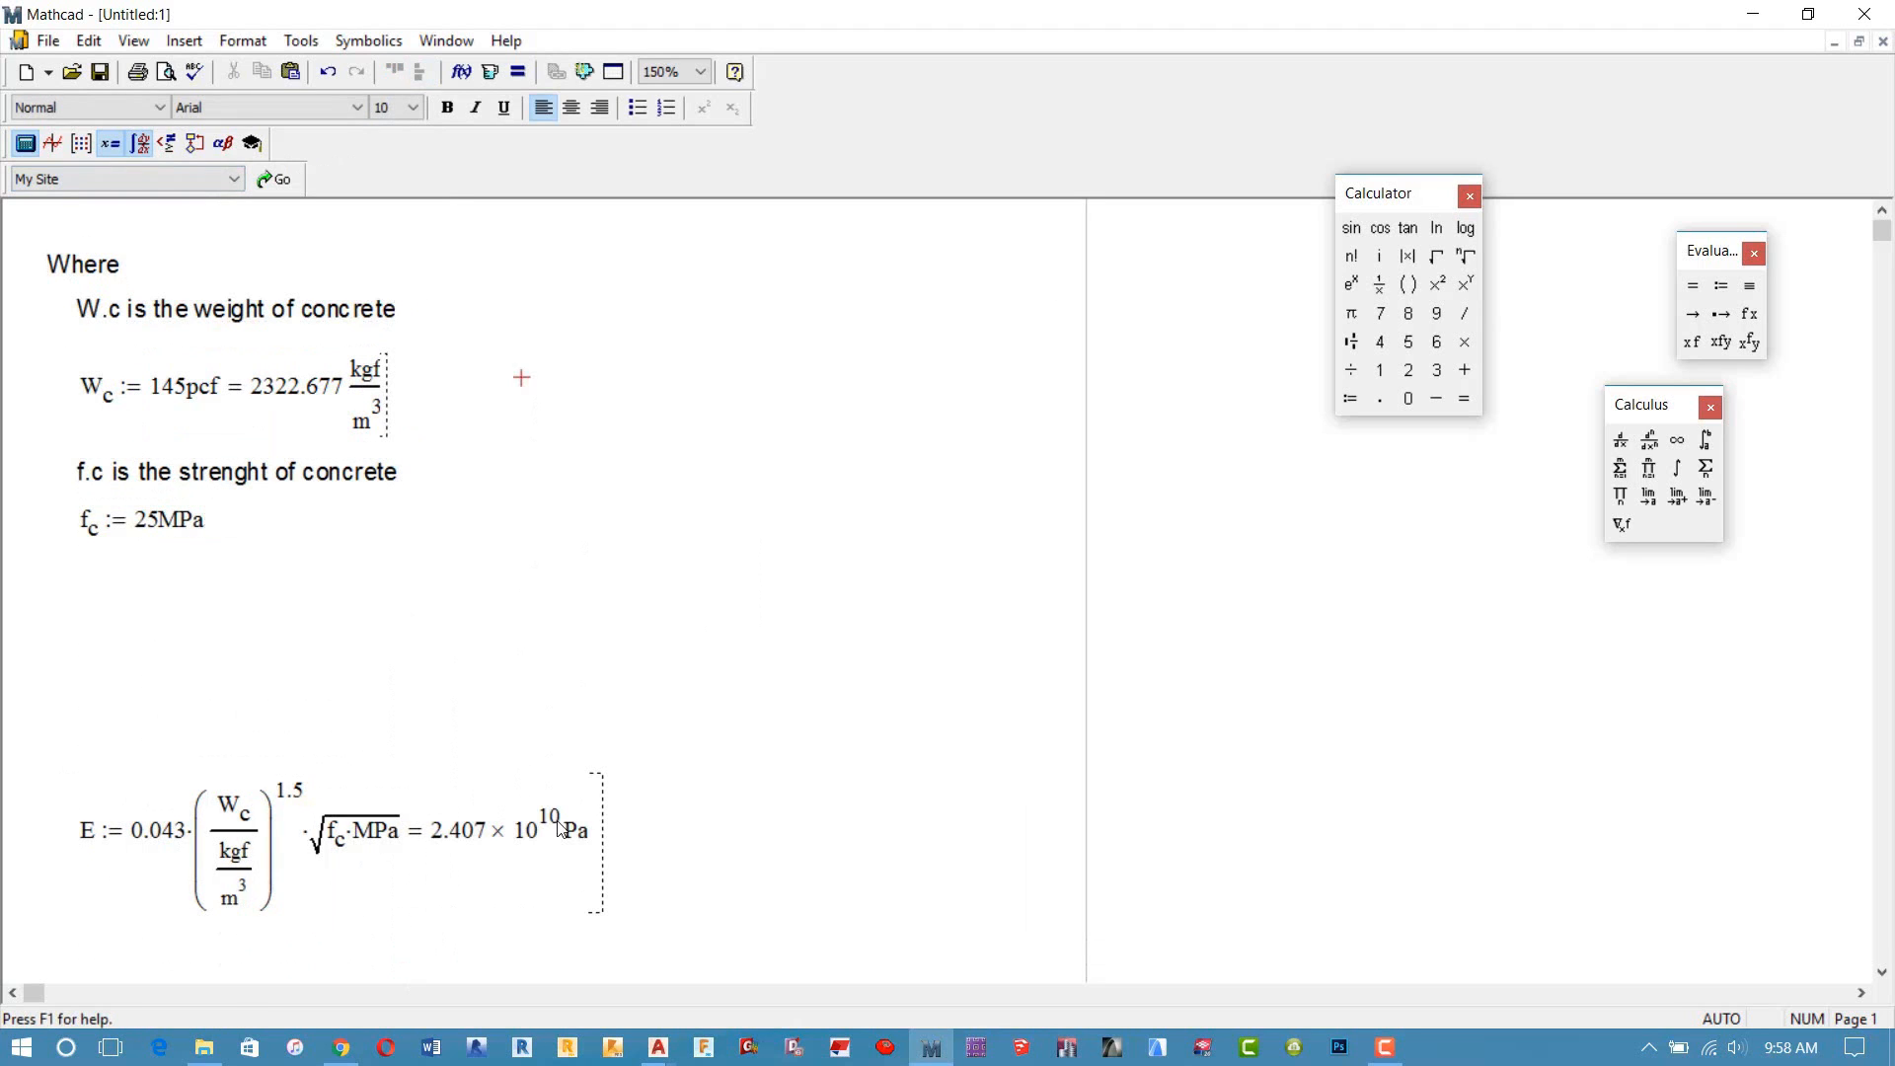
{"action": "left_click", "coordinate": [685, 925]}
{"action": "left_click_drag", "start_coordinate": [160, 781], "coordinate": [145, 574]}
{"action": "left_click", "coordinate": [345, 778]}
Step: Convert the E result to MPa and format it as a plain decimal number
{"action": "left_click", "coordinate": [543, 641]}
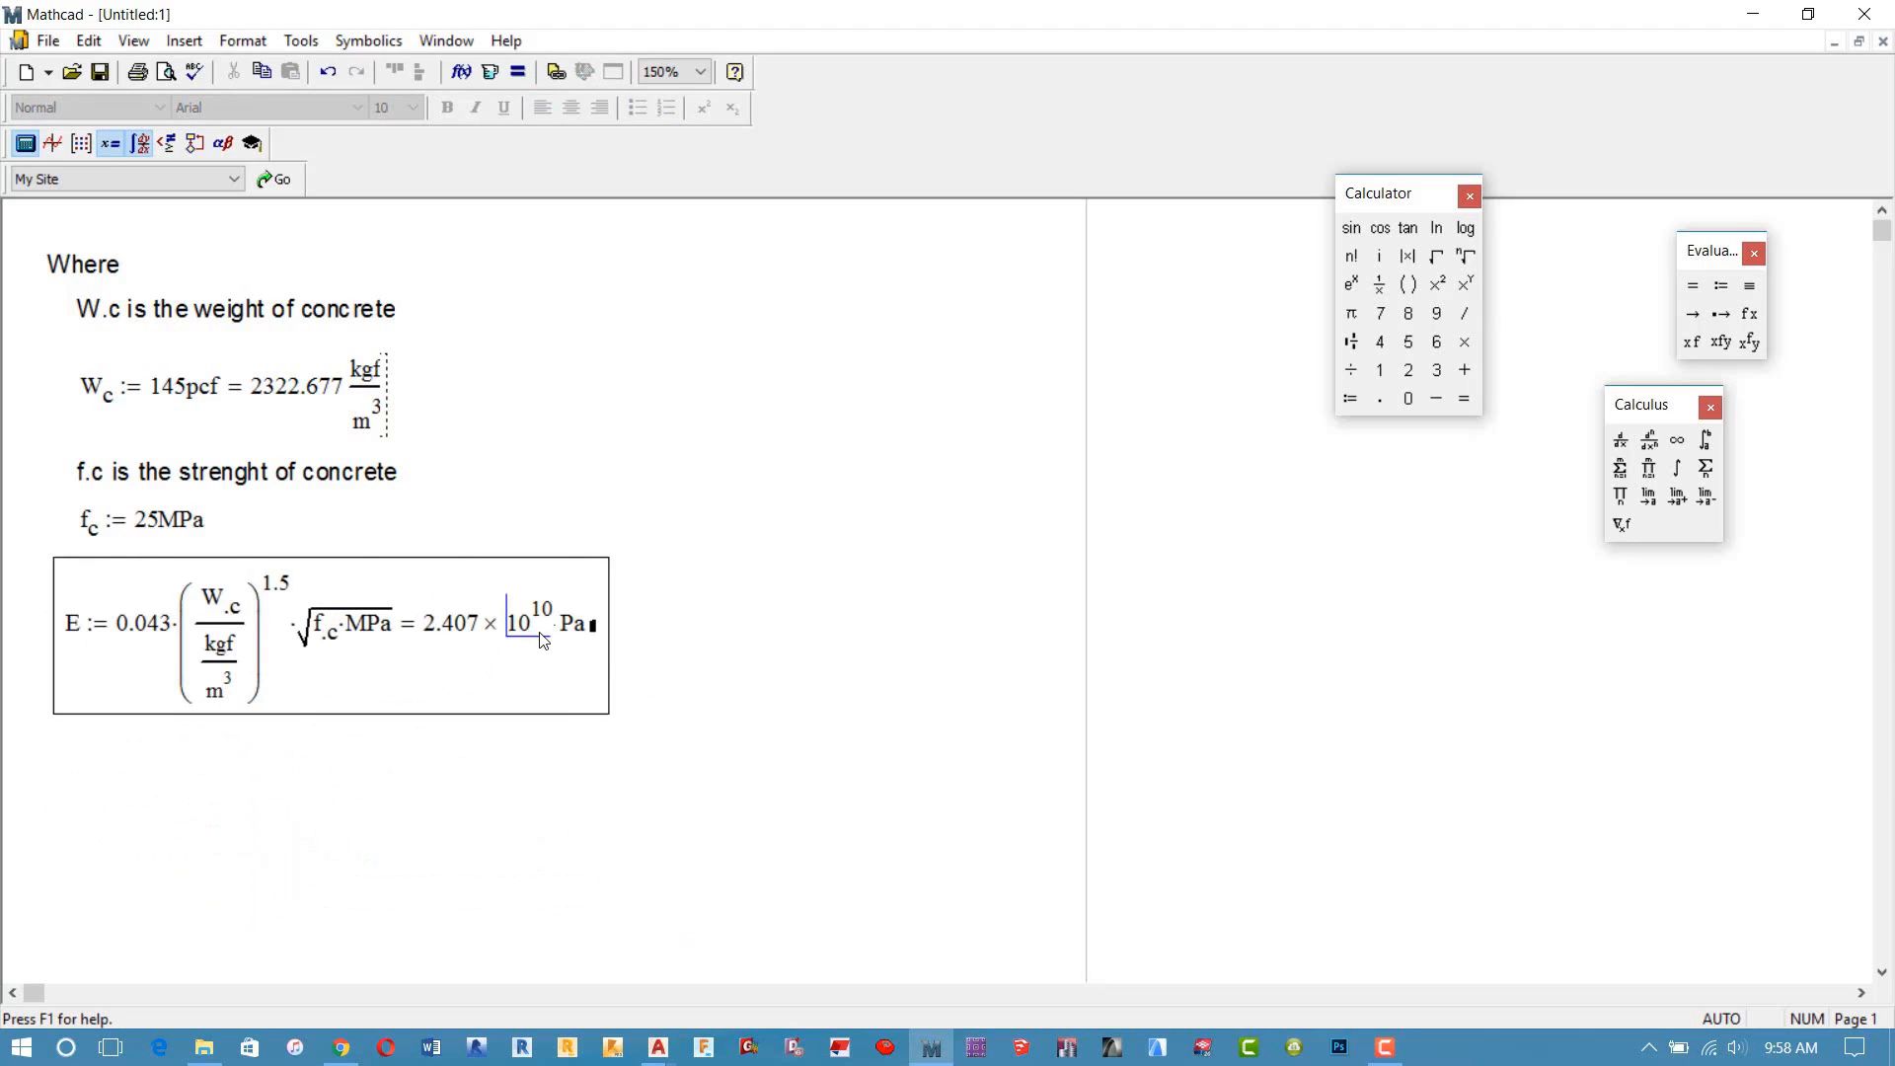
{"action": "left_click", "coordinate": [594, 627]}
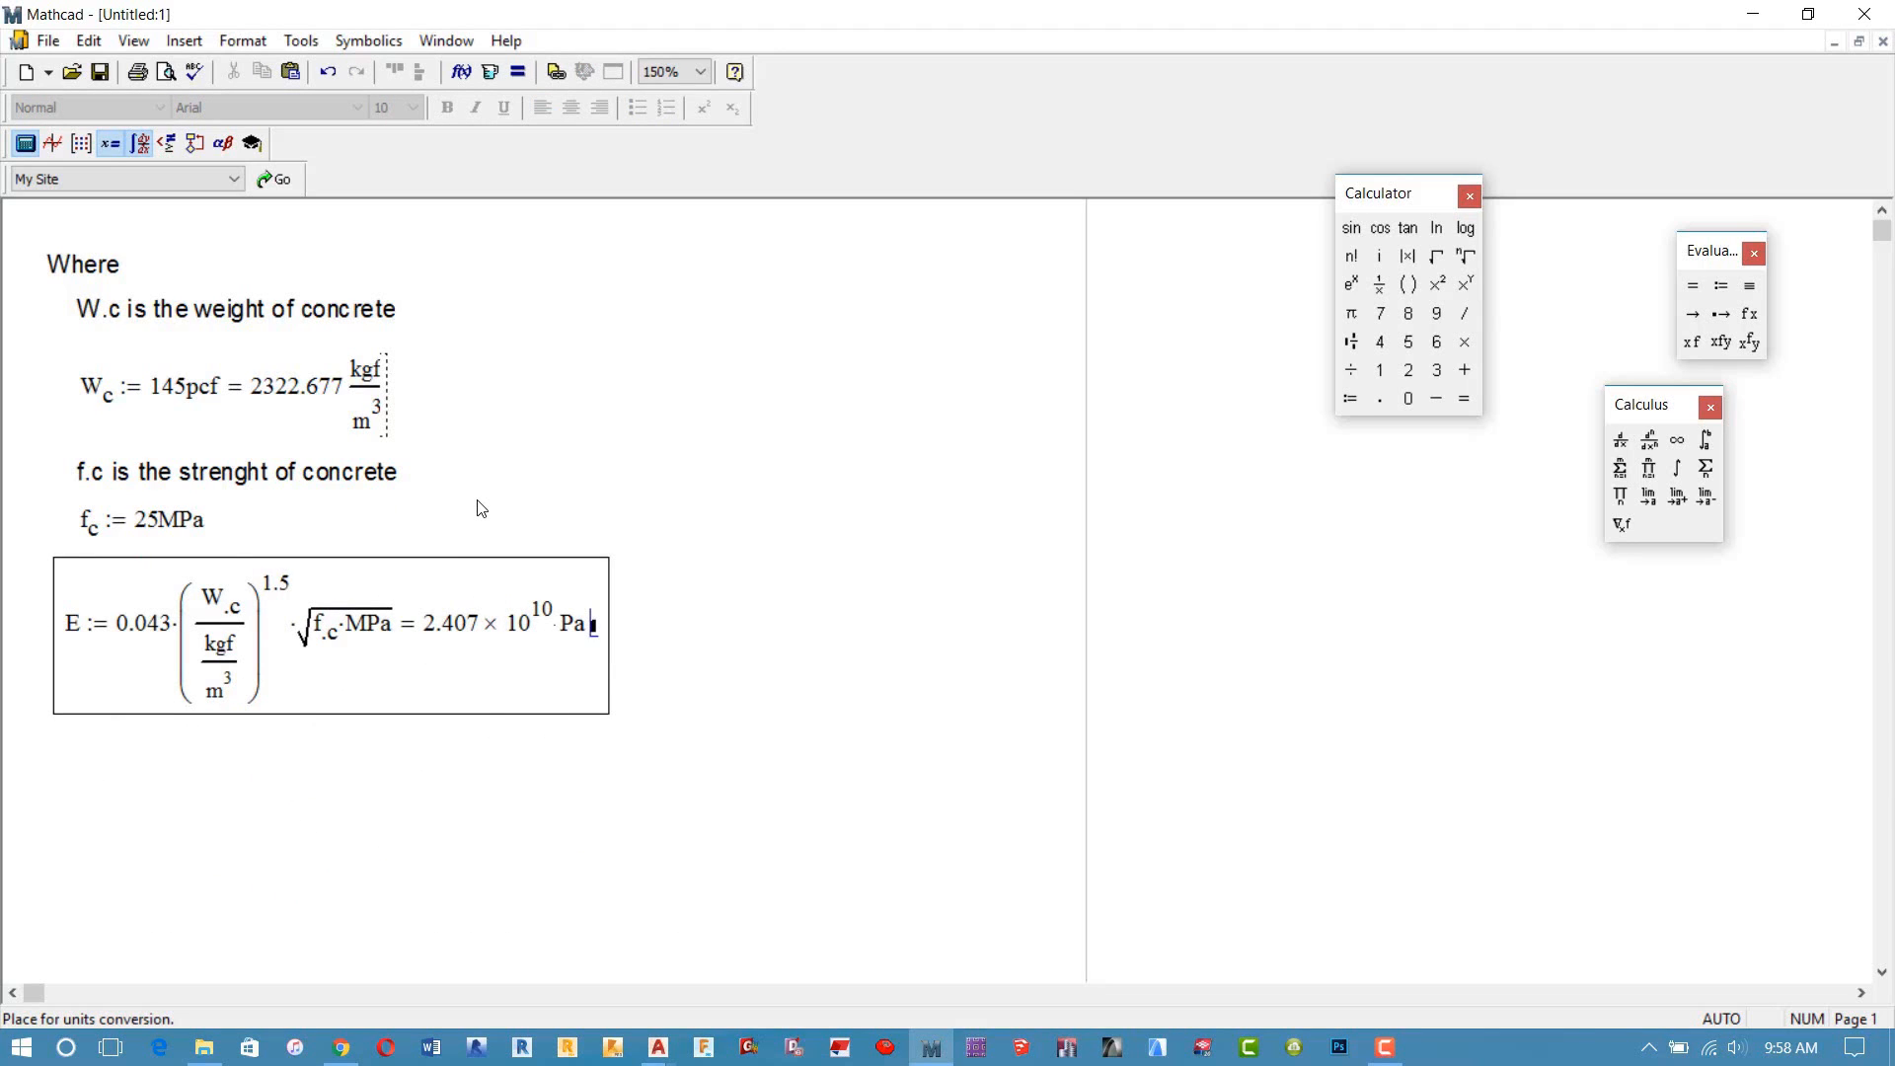
{"action": "type", "text": "MPa"}
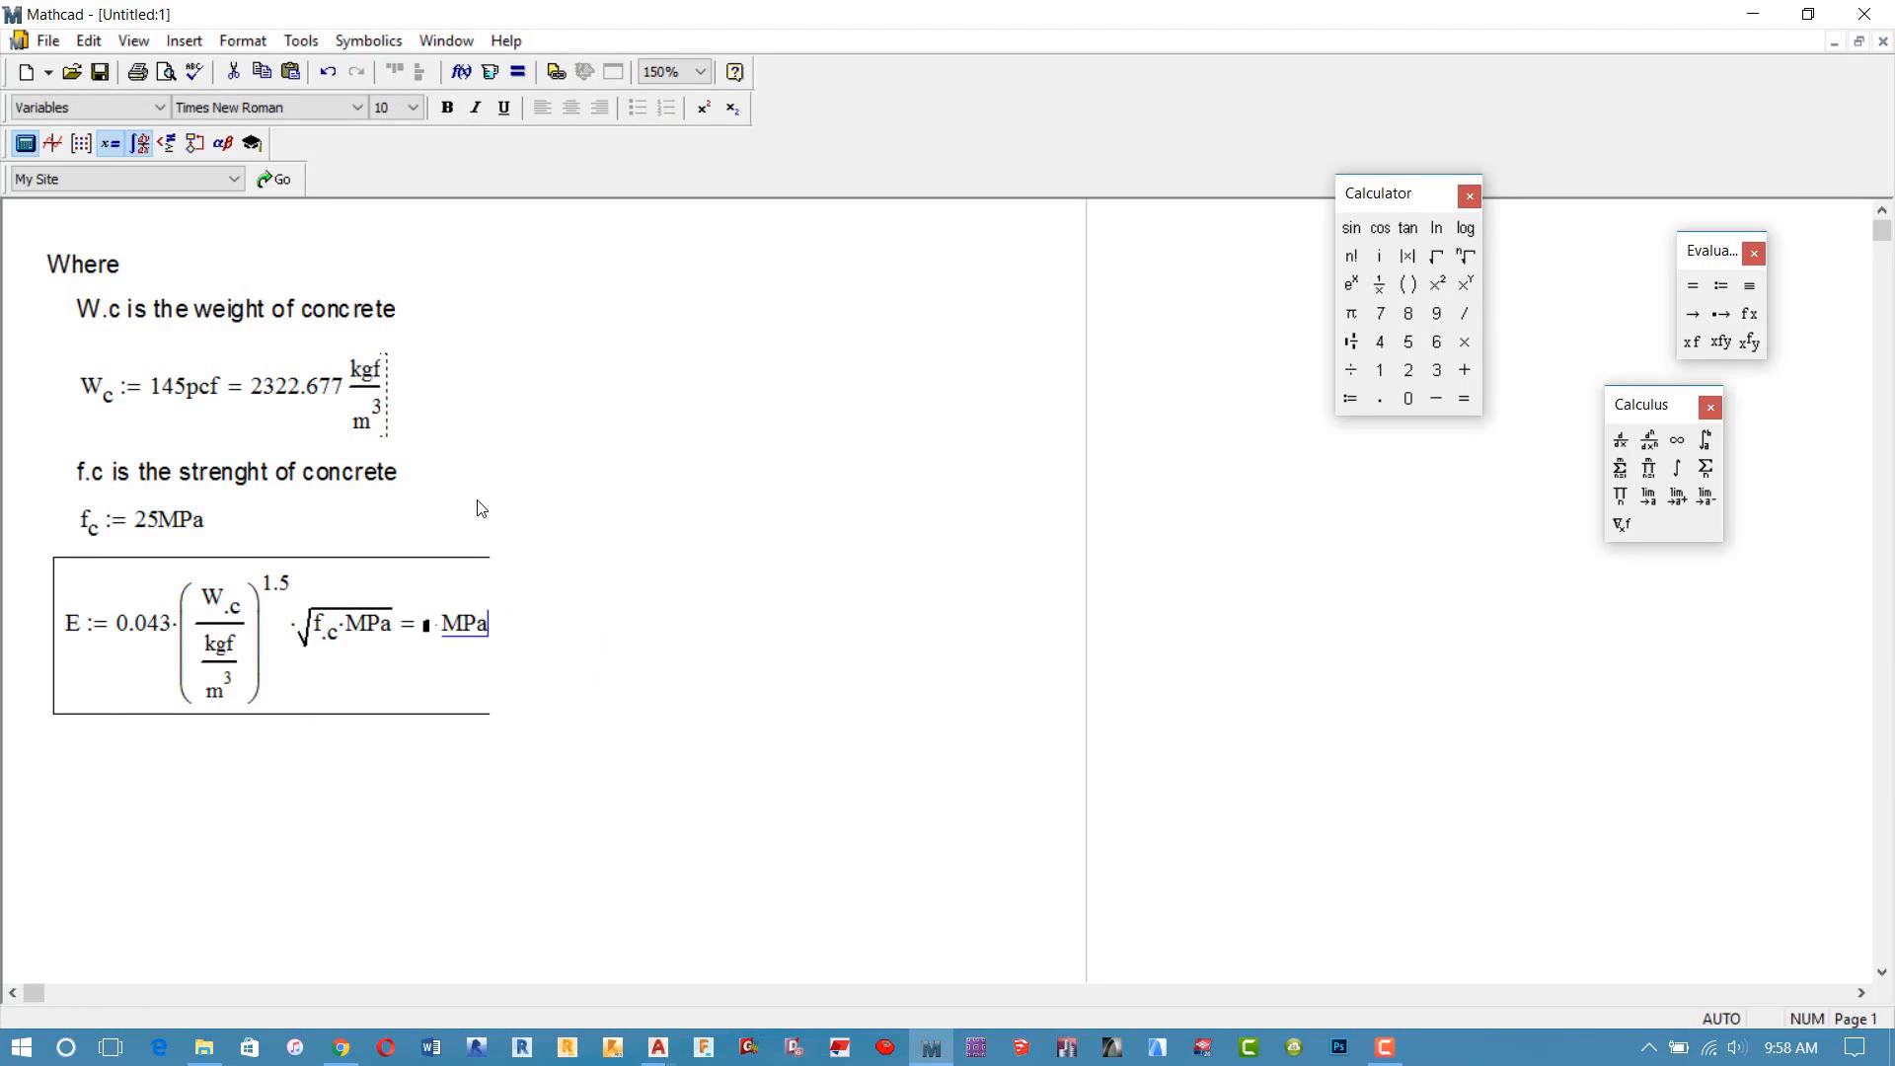
{"action": "left_click", "coordinate": [596, 715]}
{"action": "double_click", "coordinate": [479, 629]}
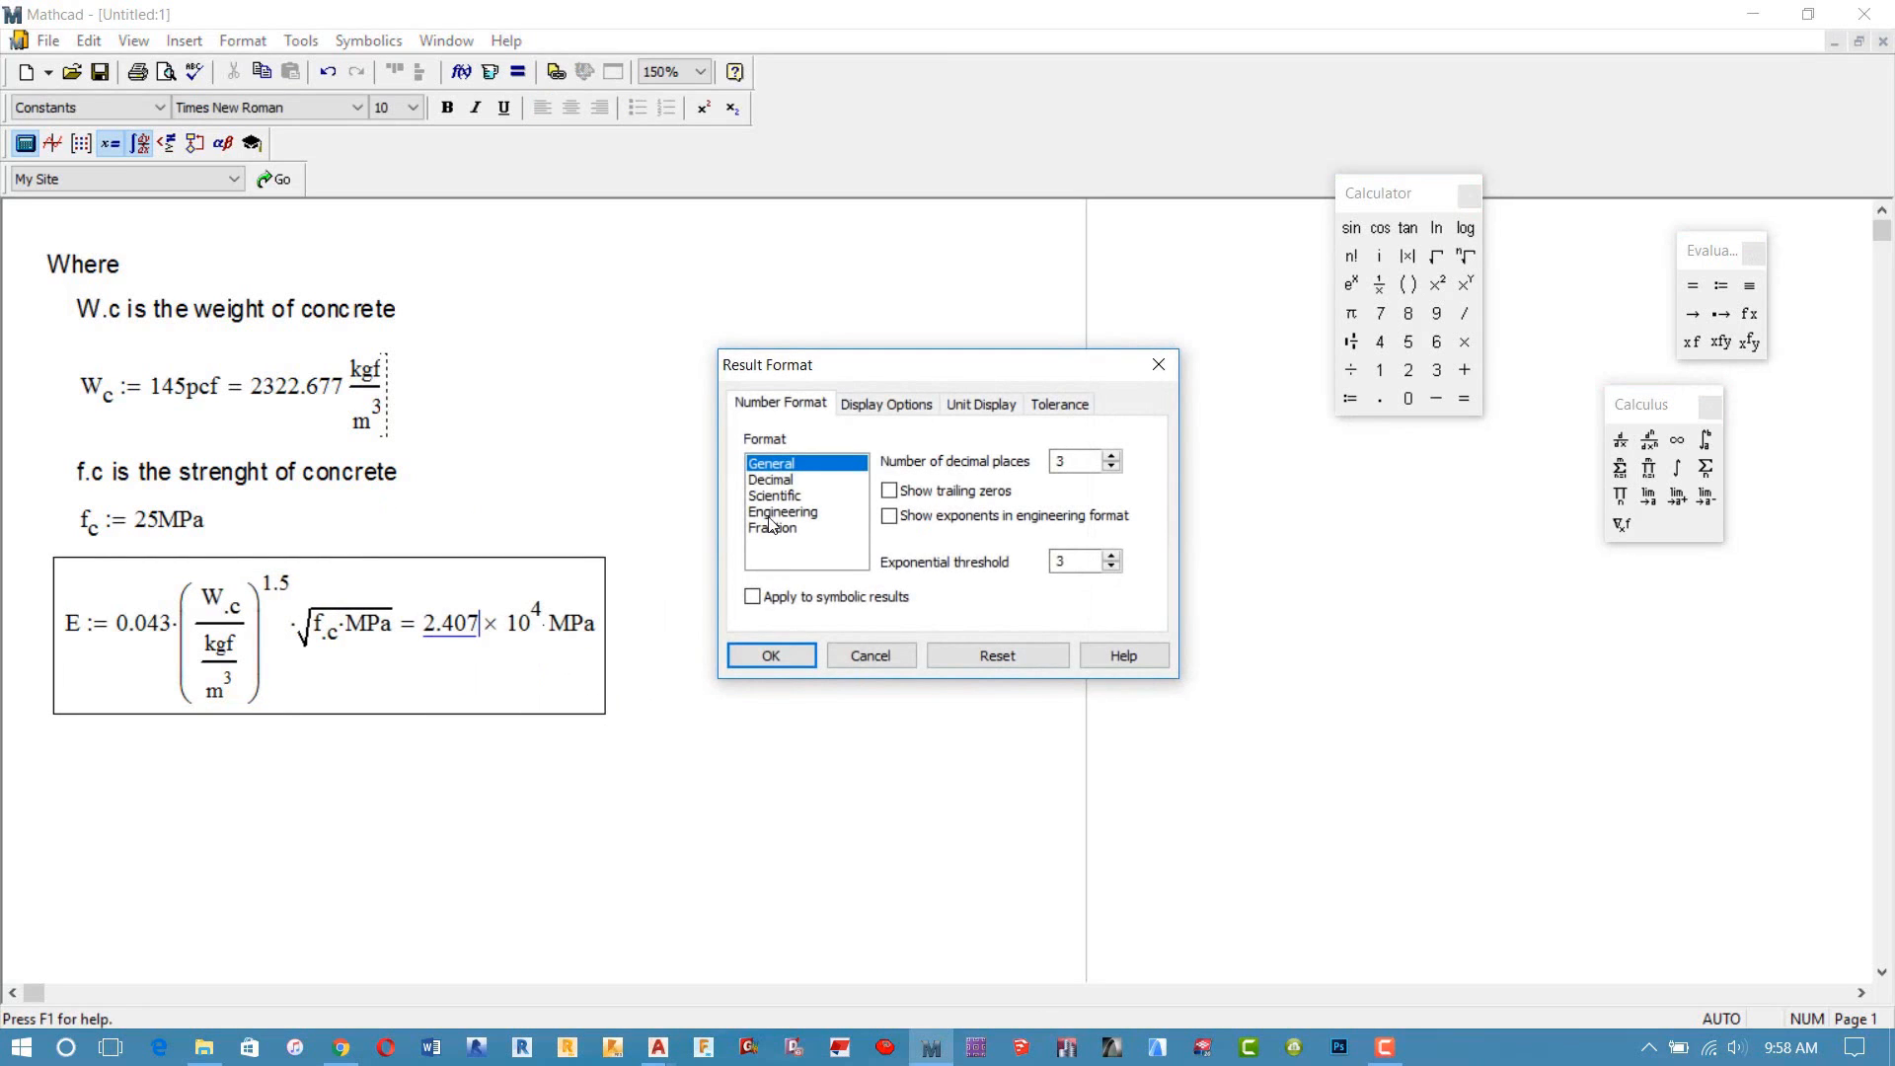
{"action": "left_click", "coordinate": [771, 480]}
{"action": "left_click", "coordinate": [775, 653]}
{"action": "left_click", "coordinate": [773, 732]}
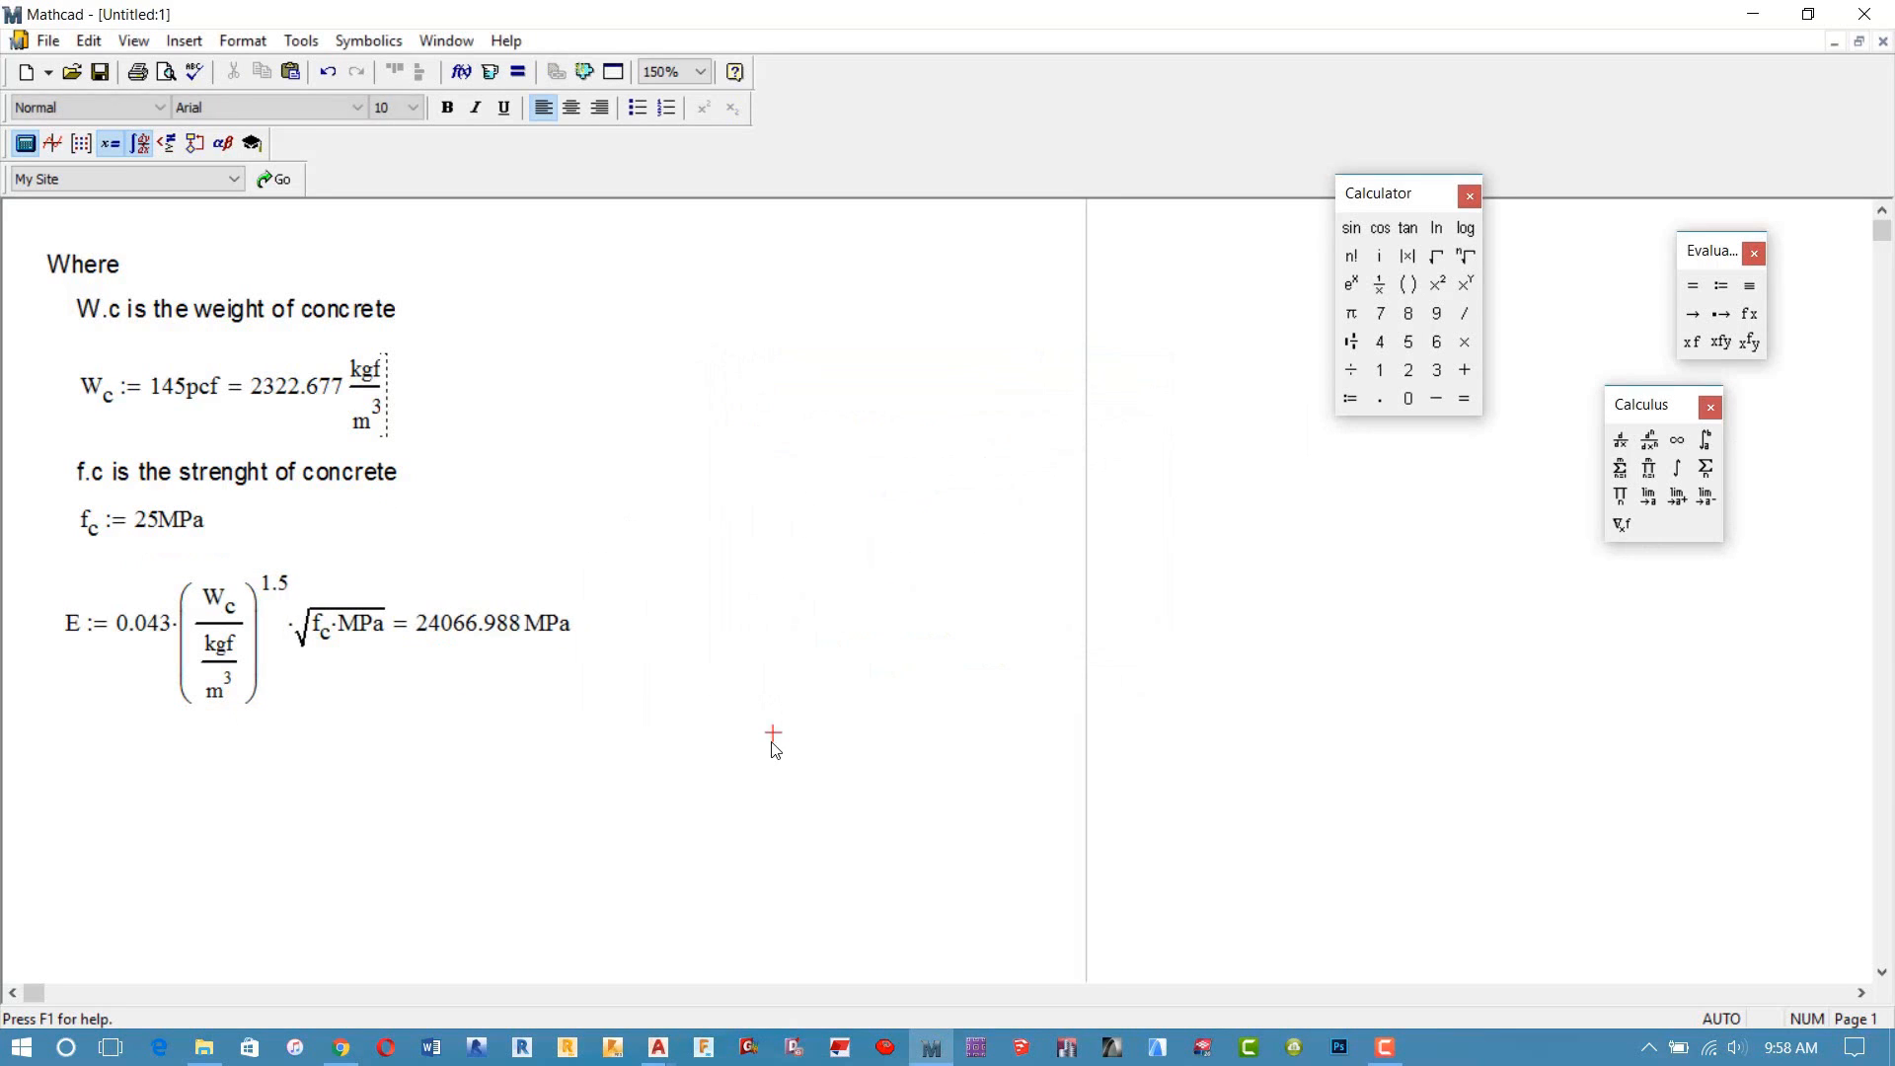
Step: Add the text "We take" below the E formula, with a separate text "E =24000MPa" beside it
{"action": "left_click", "coordinate": [63, 742]}
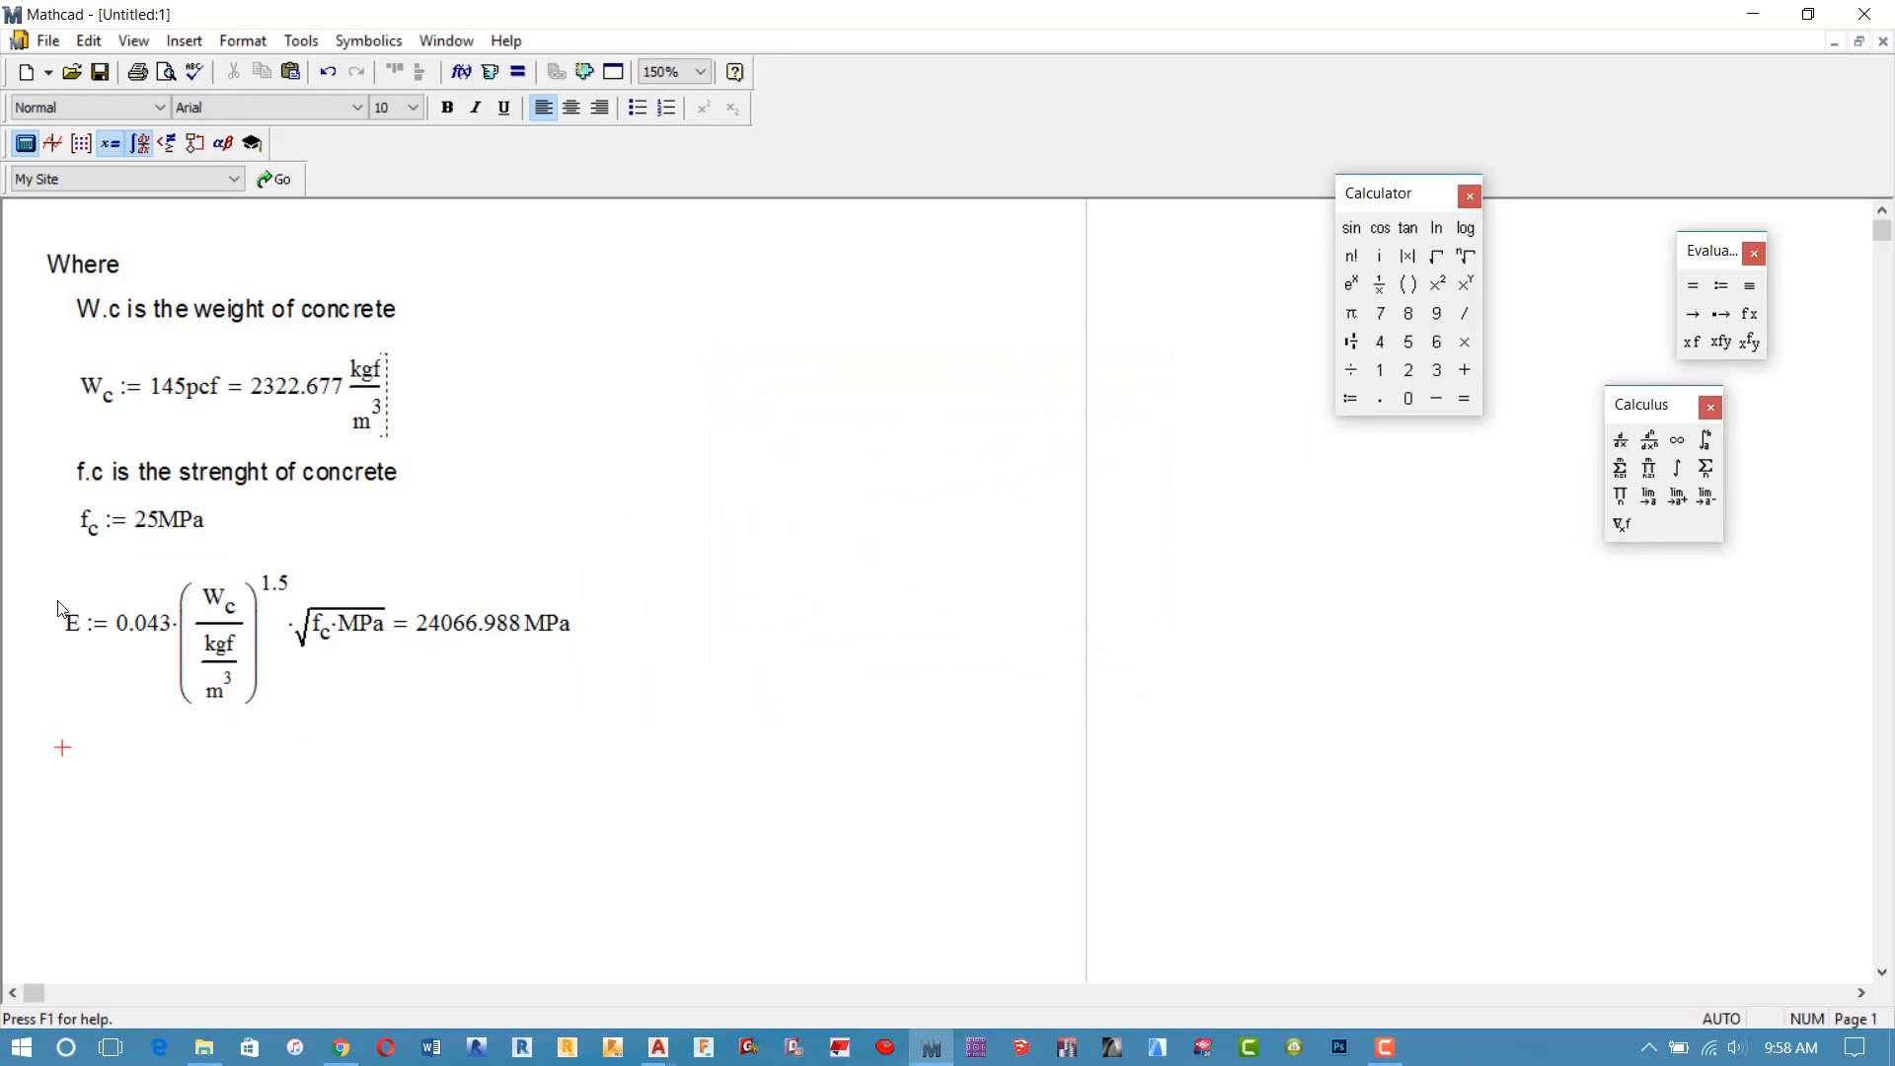
{"action": "key", "text": "shift+apostrophe"}
{"action": "type", "text": "We take"}
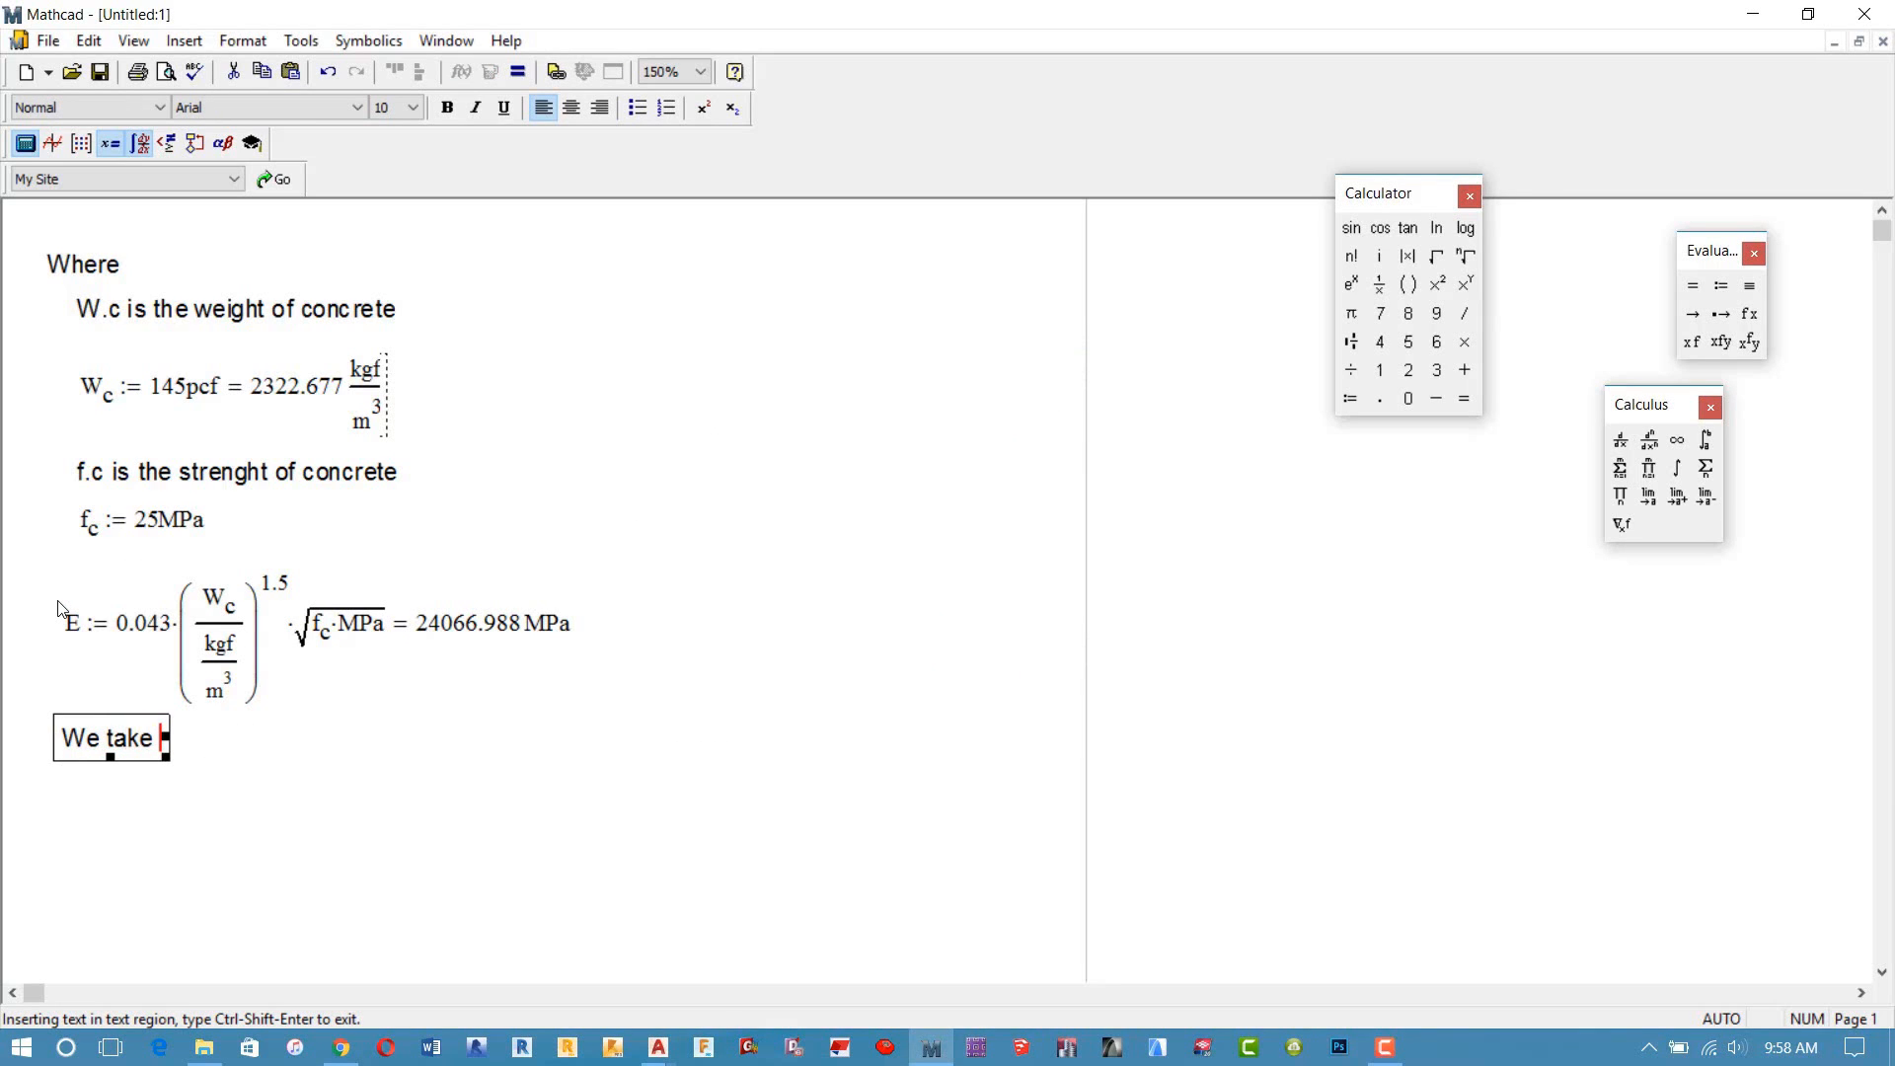
{"action": "left_click", "coordinate": [260, 812]}
{"action": "left_click", "coordinate": [196, 735]}
{"action": "type", "text": "E"}
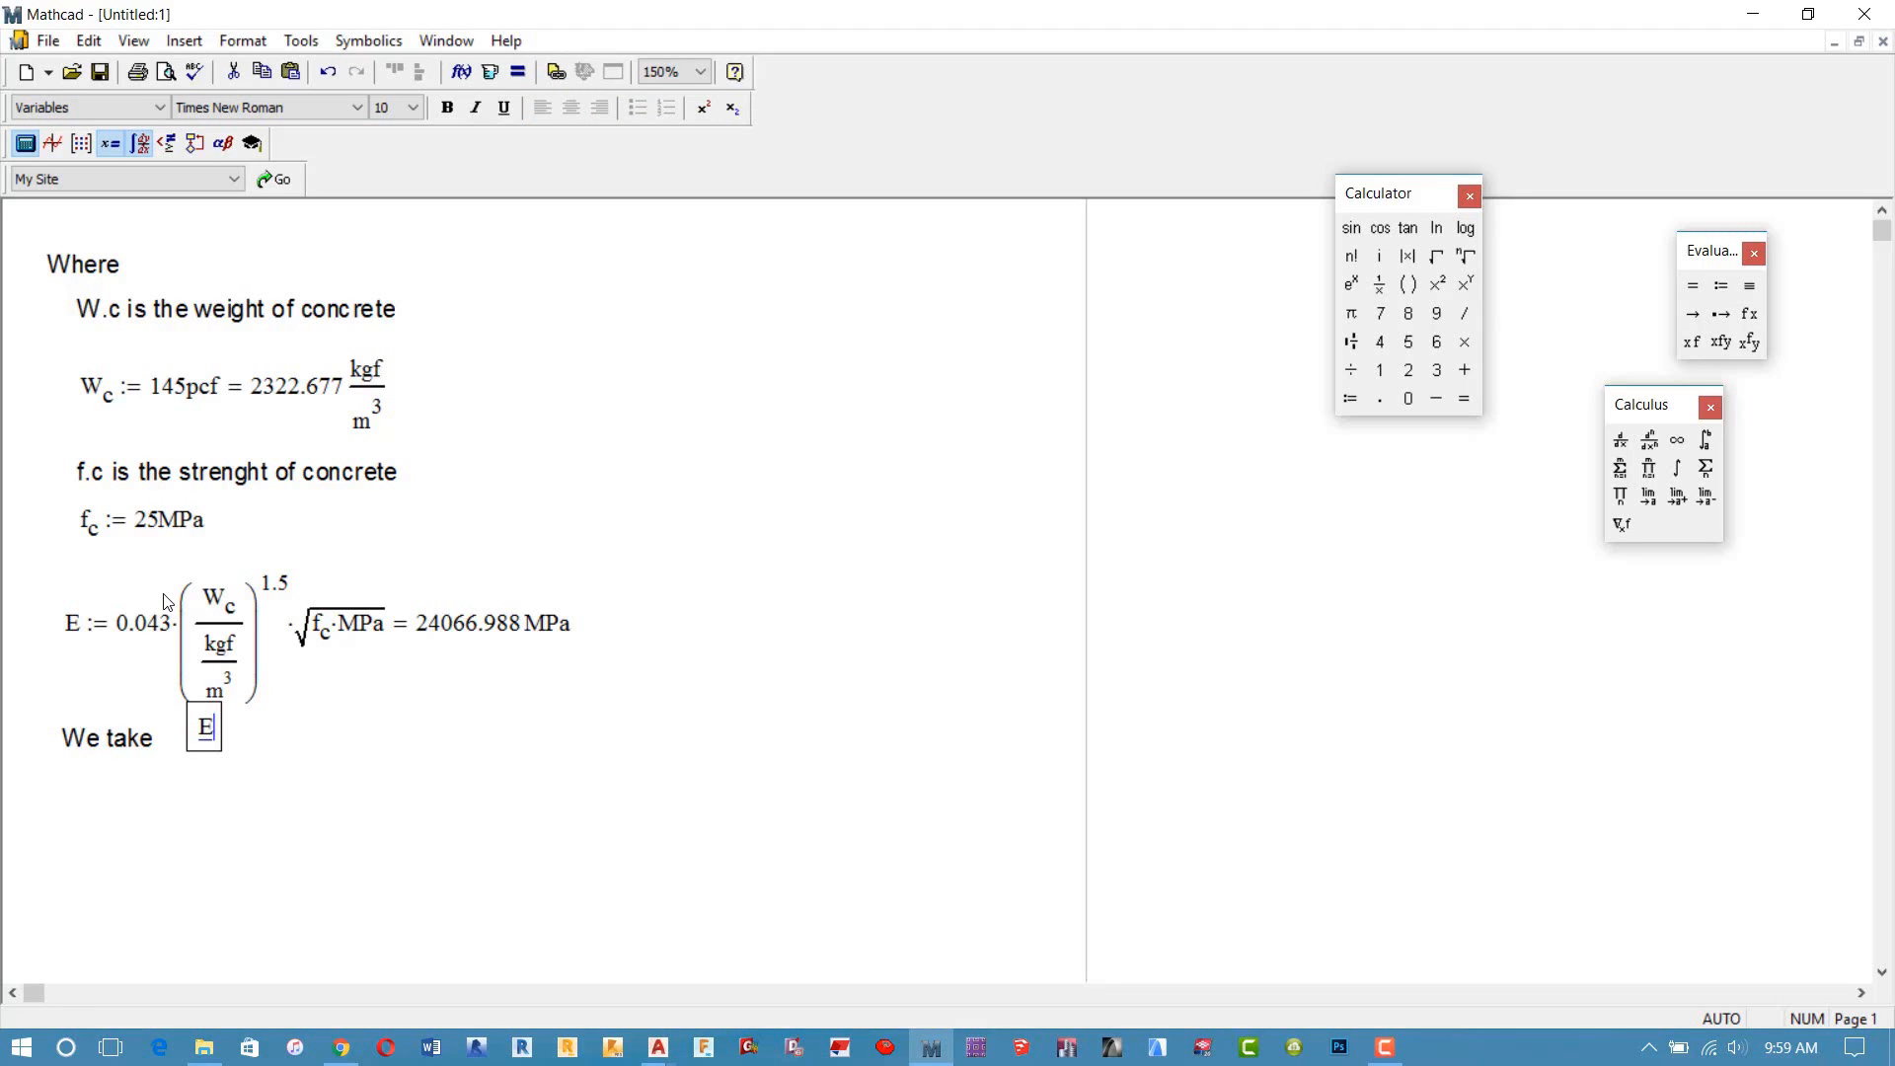
{"action": "type", "text": " =24000"}
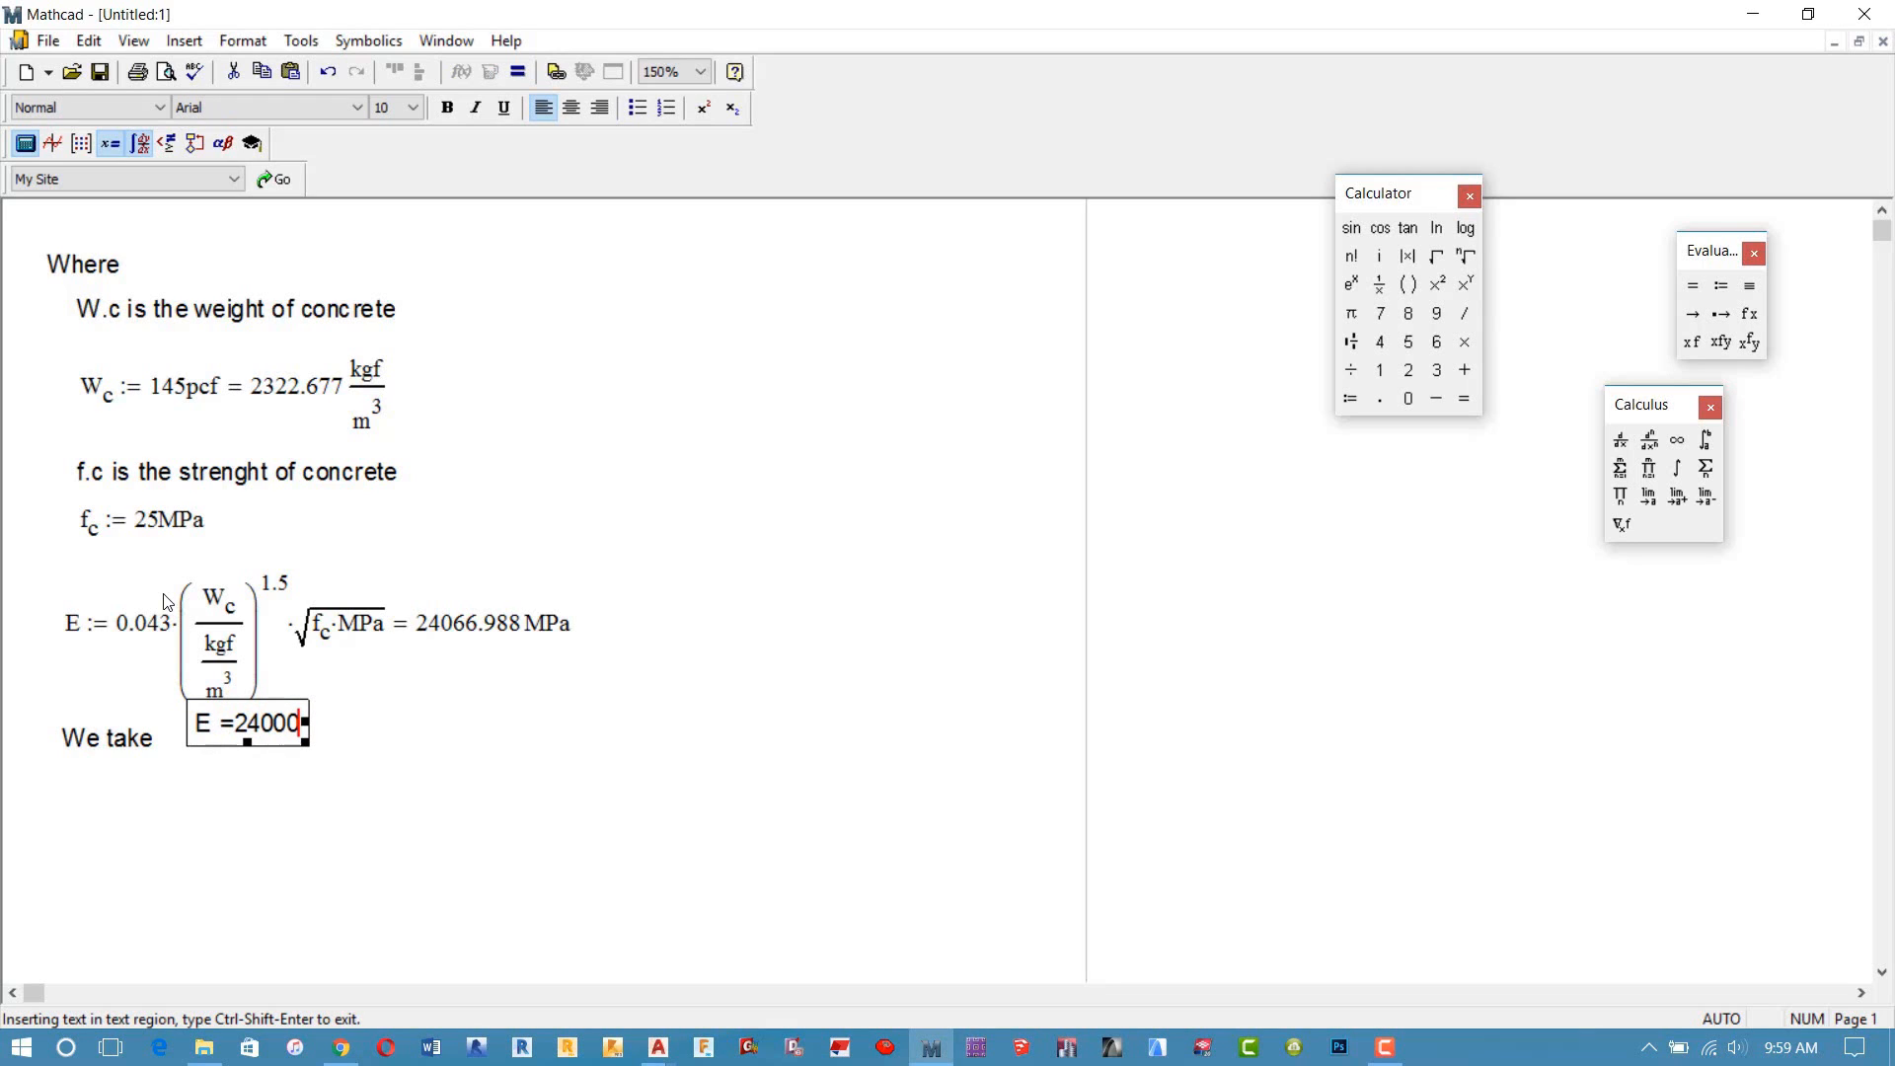
{"action": "type", "text": "MP"}
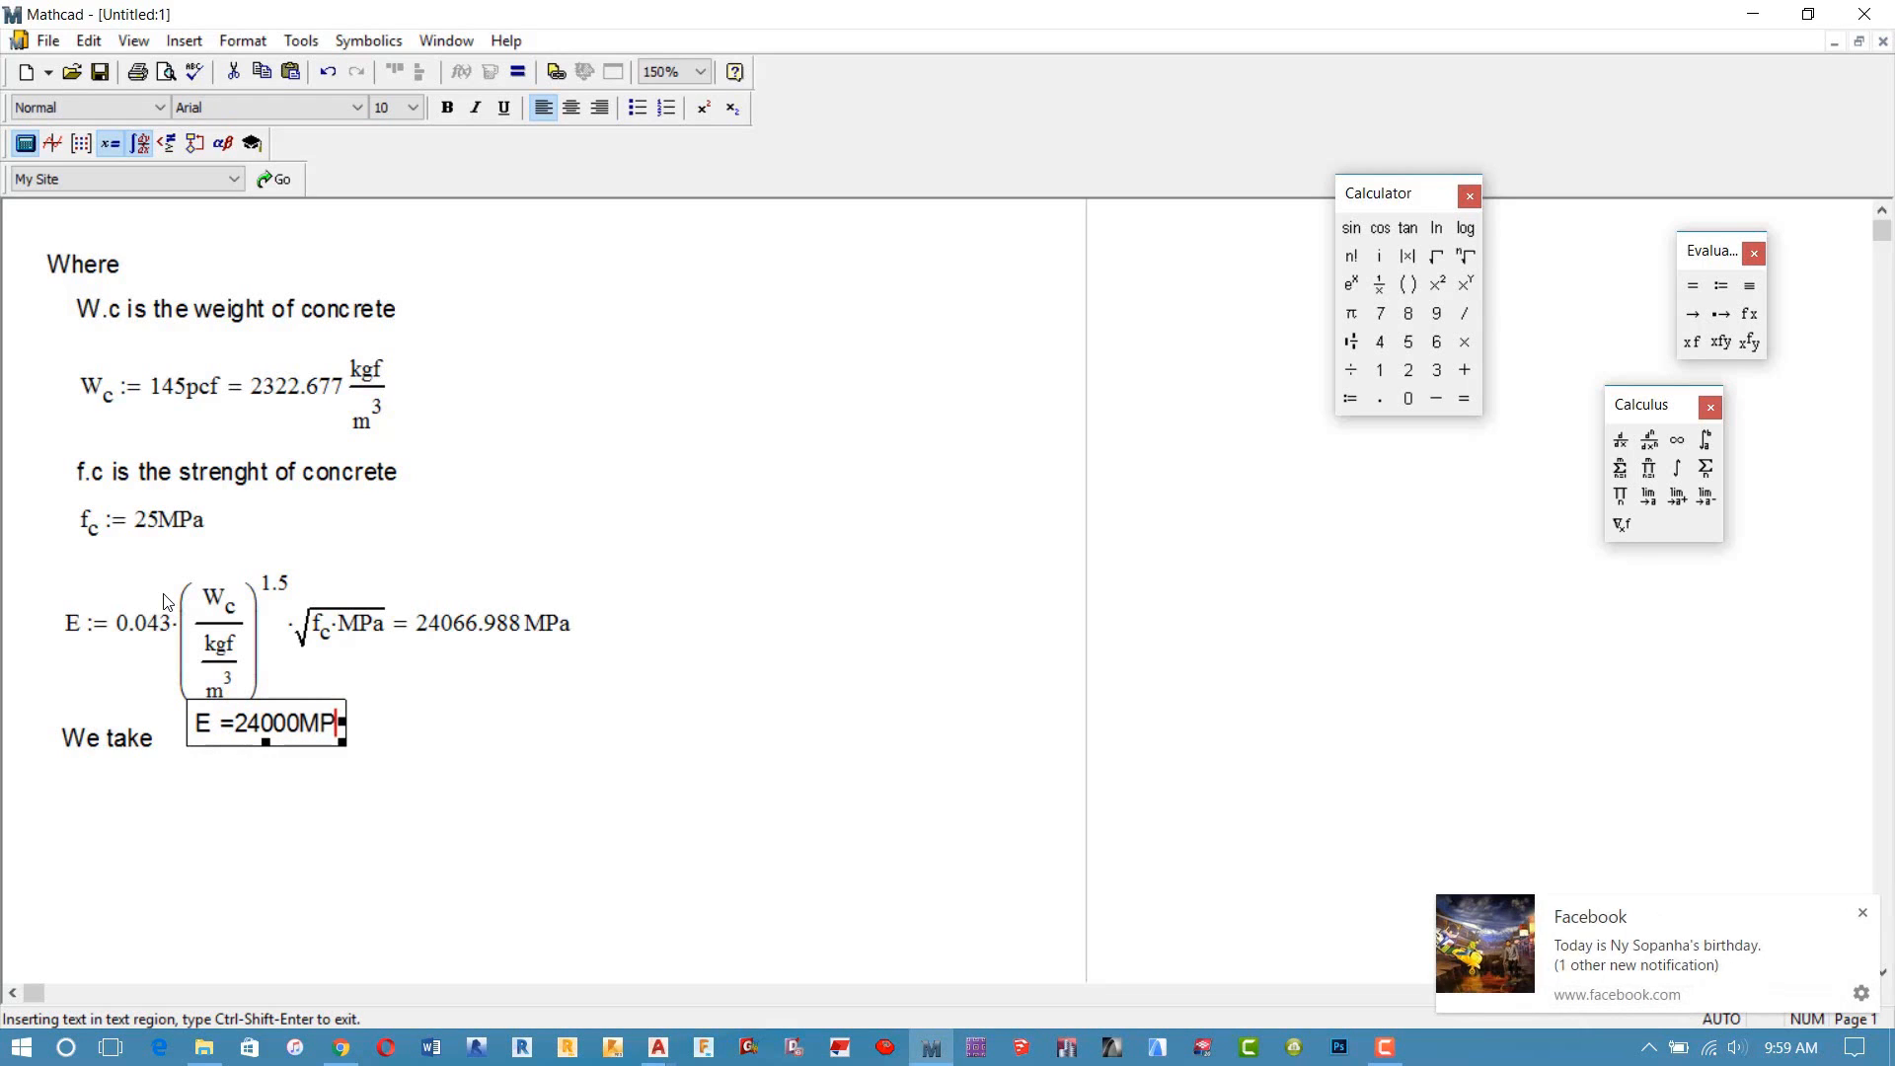
{"action": "type", "text": "a"}
{"action": "left_click", "coordinate": [449, 867]}
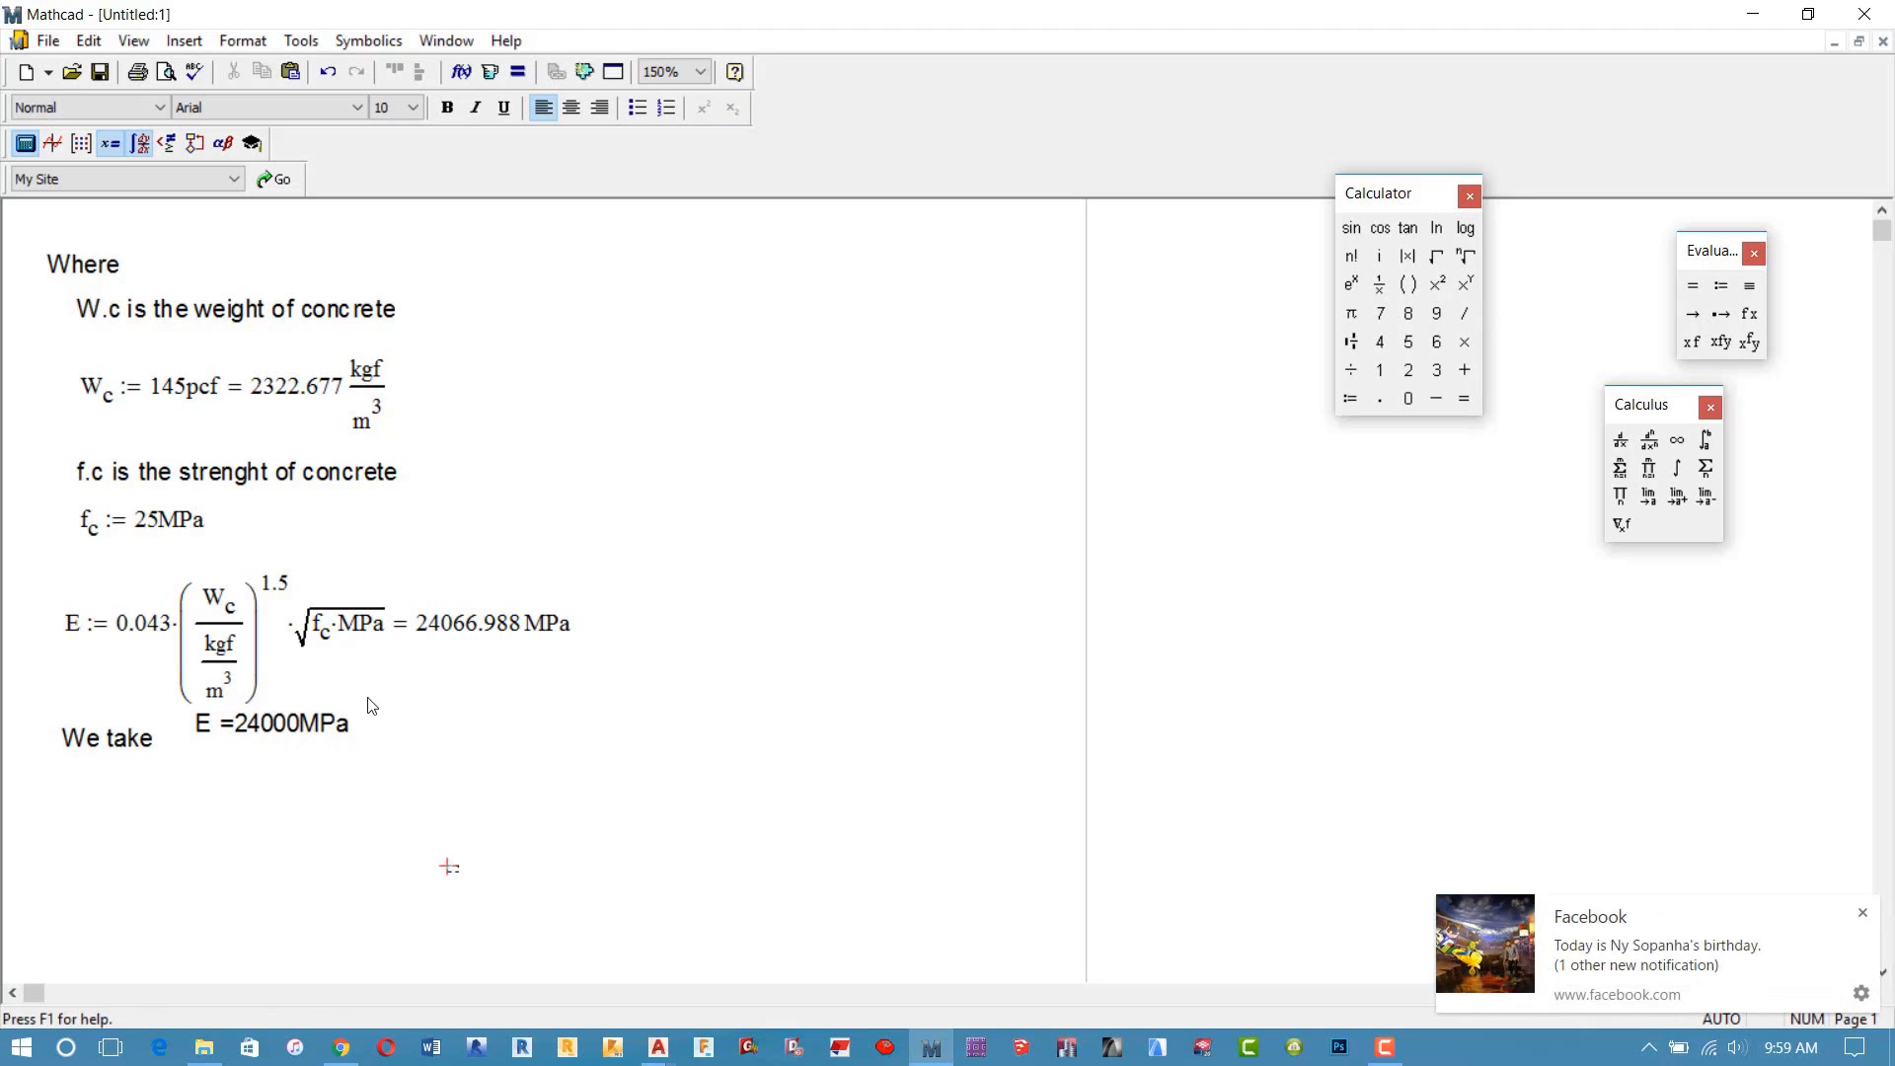
Step: Move the "E =24000MPa" text slightly right and down so it lines up with "We take"
{"action": "left_click_drag", "start_coordinate": [338, 775], "coordinate": [302, 746]}
{"action": "left_click_drag", "start_coordinate": [493, 879], "coordinate": [92, 736]}
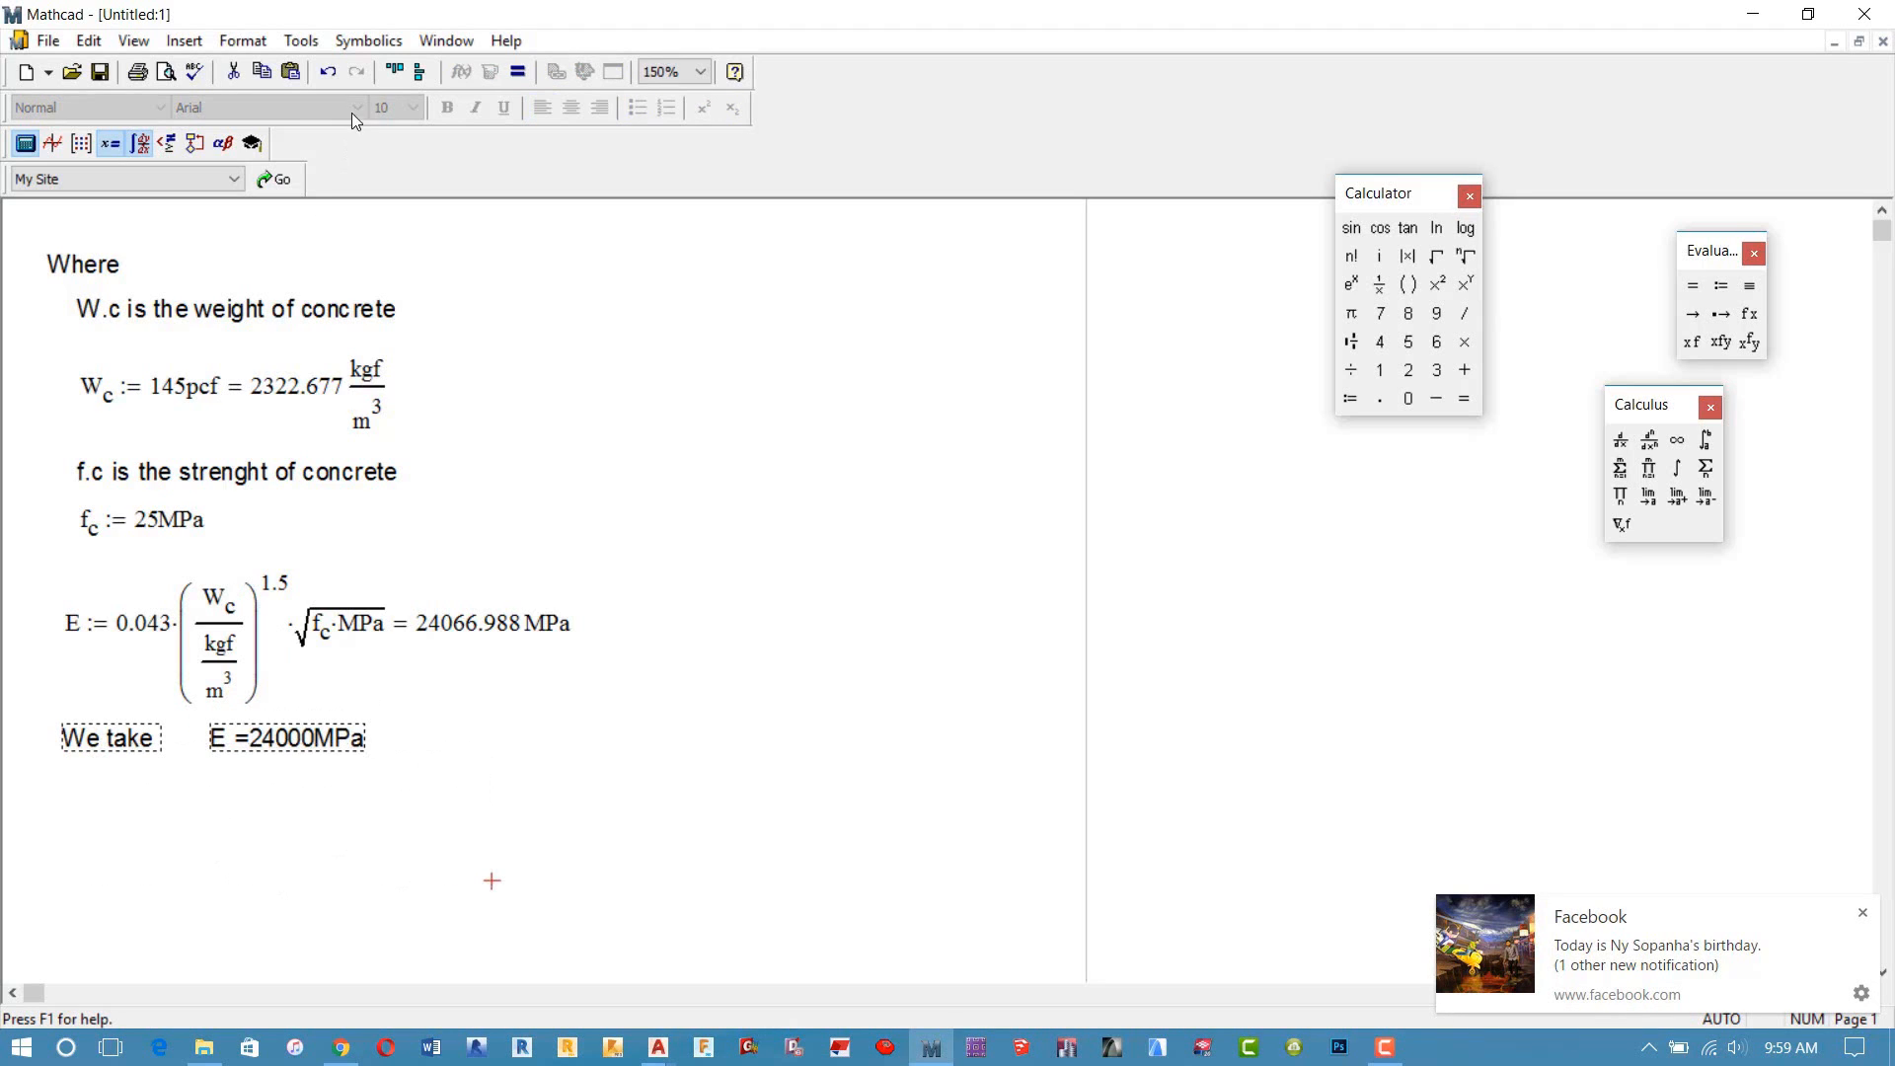
{"action": "left_click", "coordinate": [555, 719]}
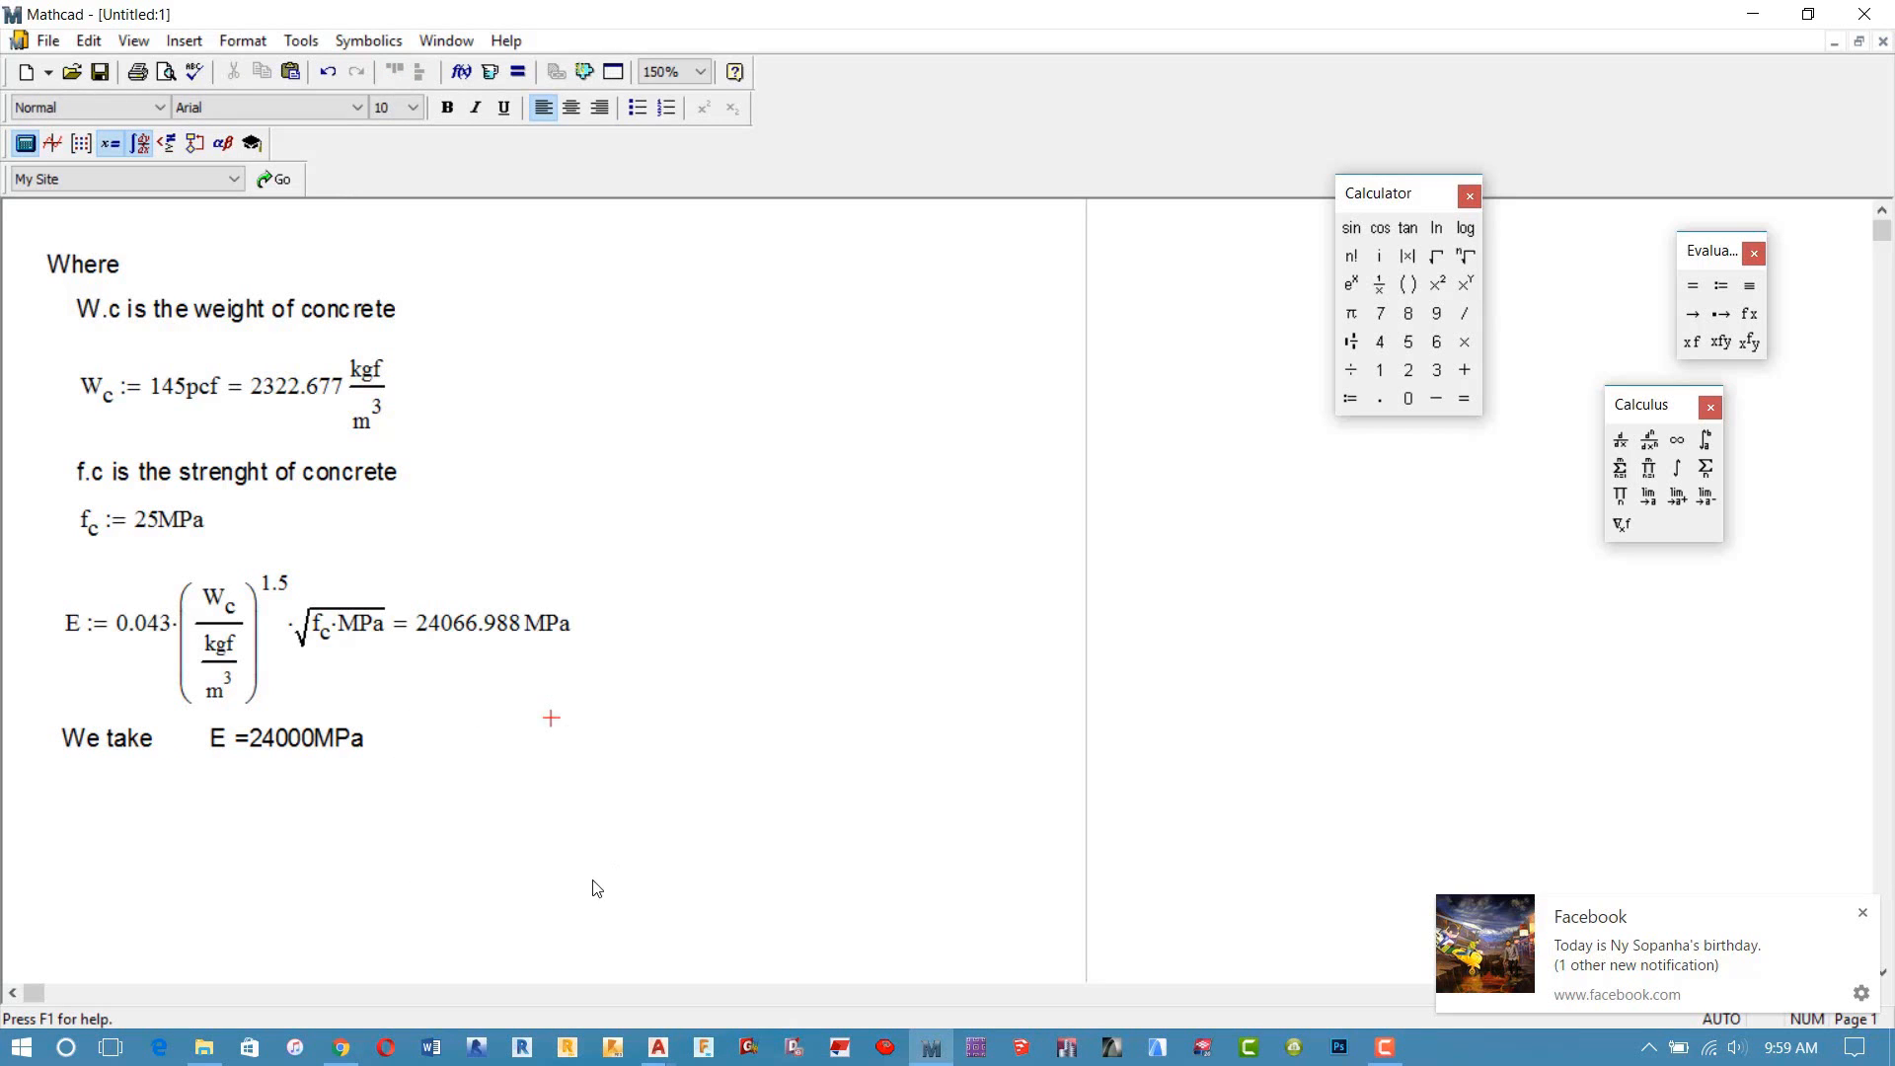
{"action": "left_click_drag", "start_coordinate": [581, 881], "coordinate": [69, 365]}
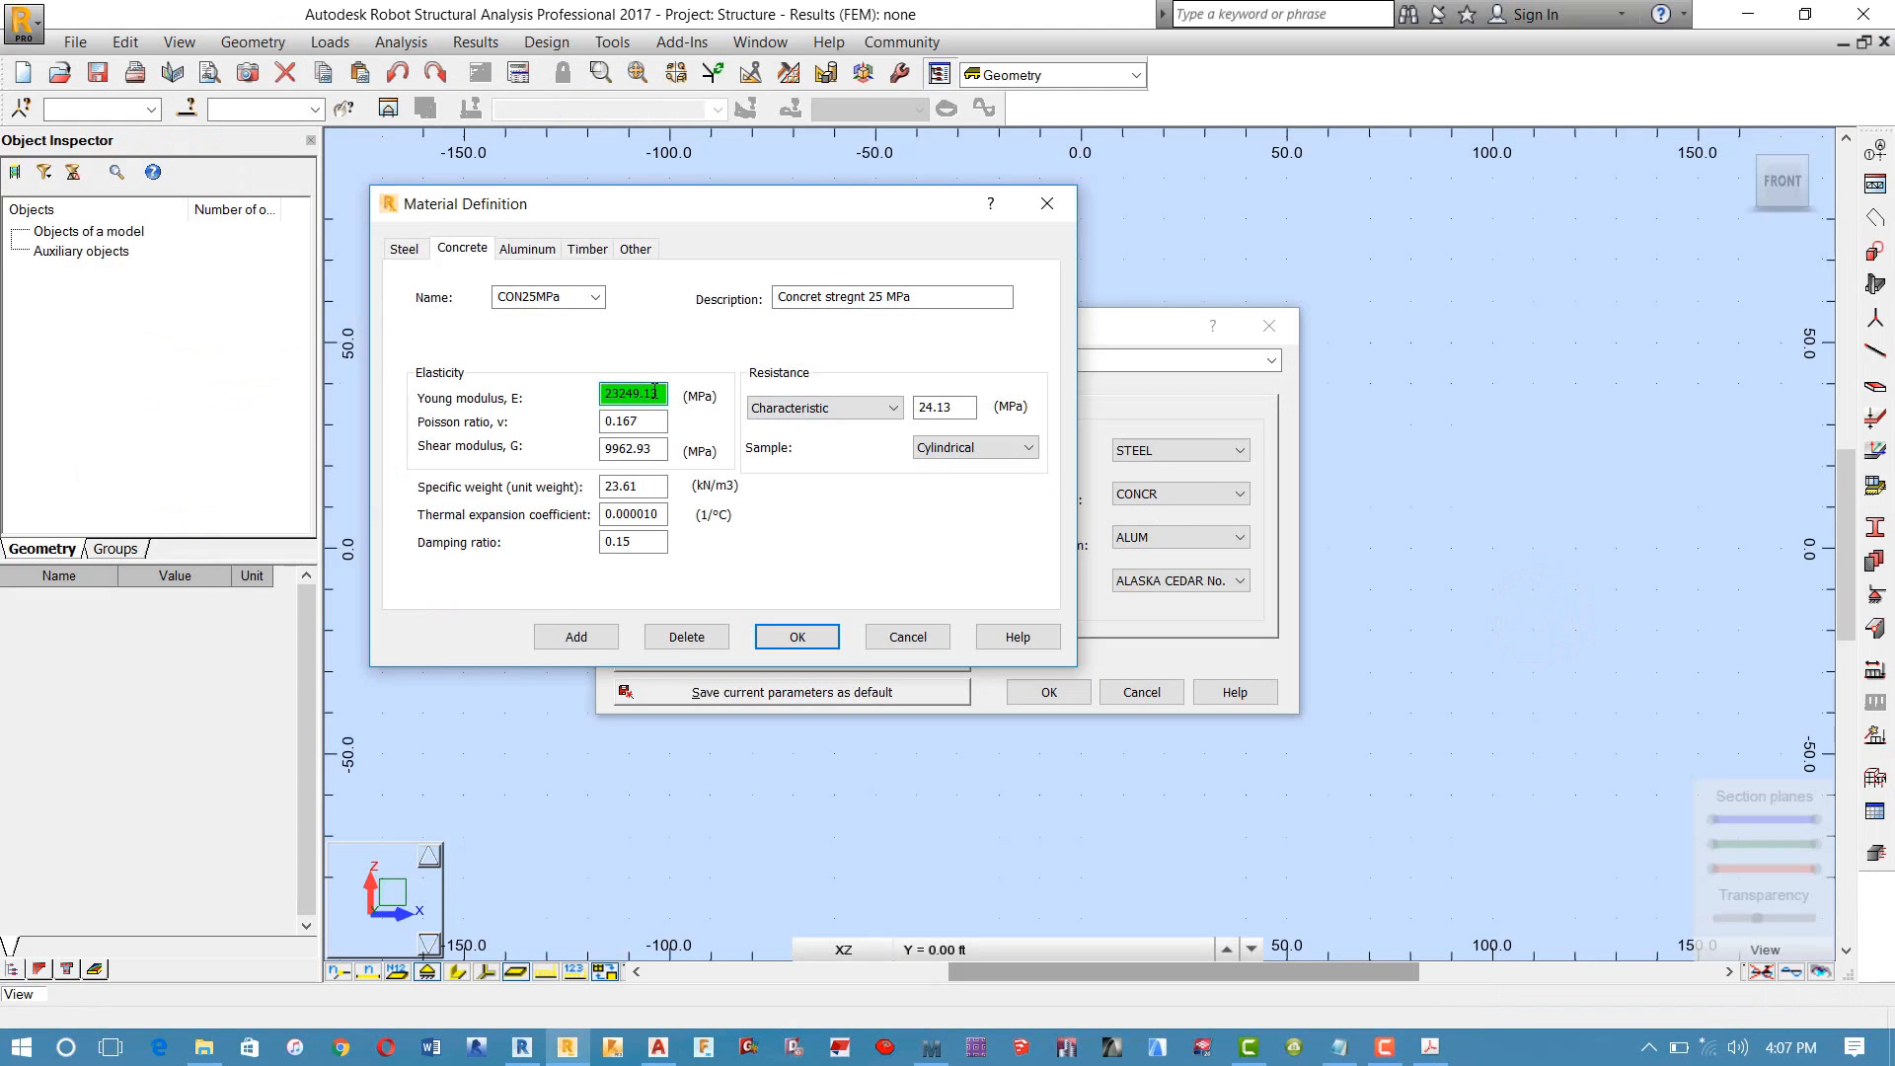
{"action": "left_click", "coordinate": [653, 390]}
{"action": "double_click", "coordinate": [653, 392]}
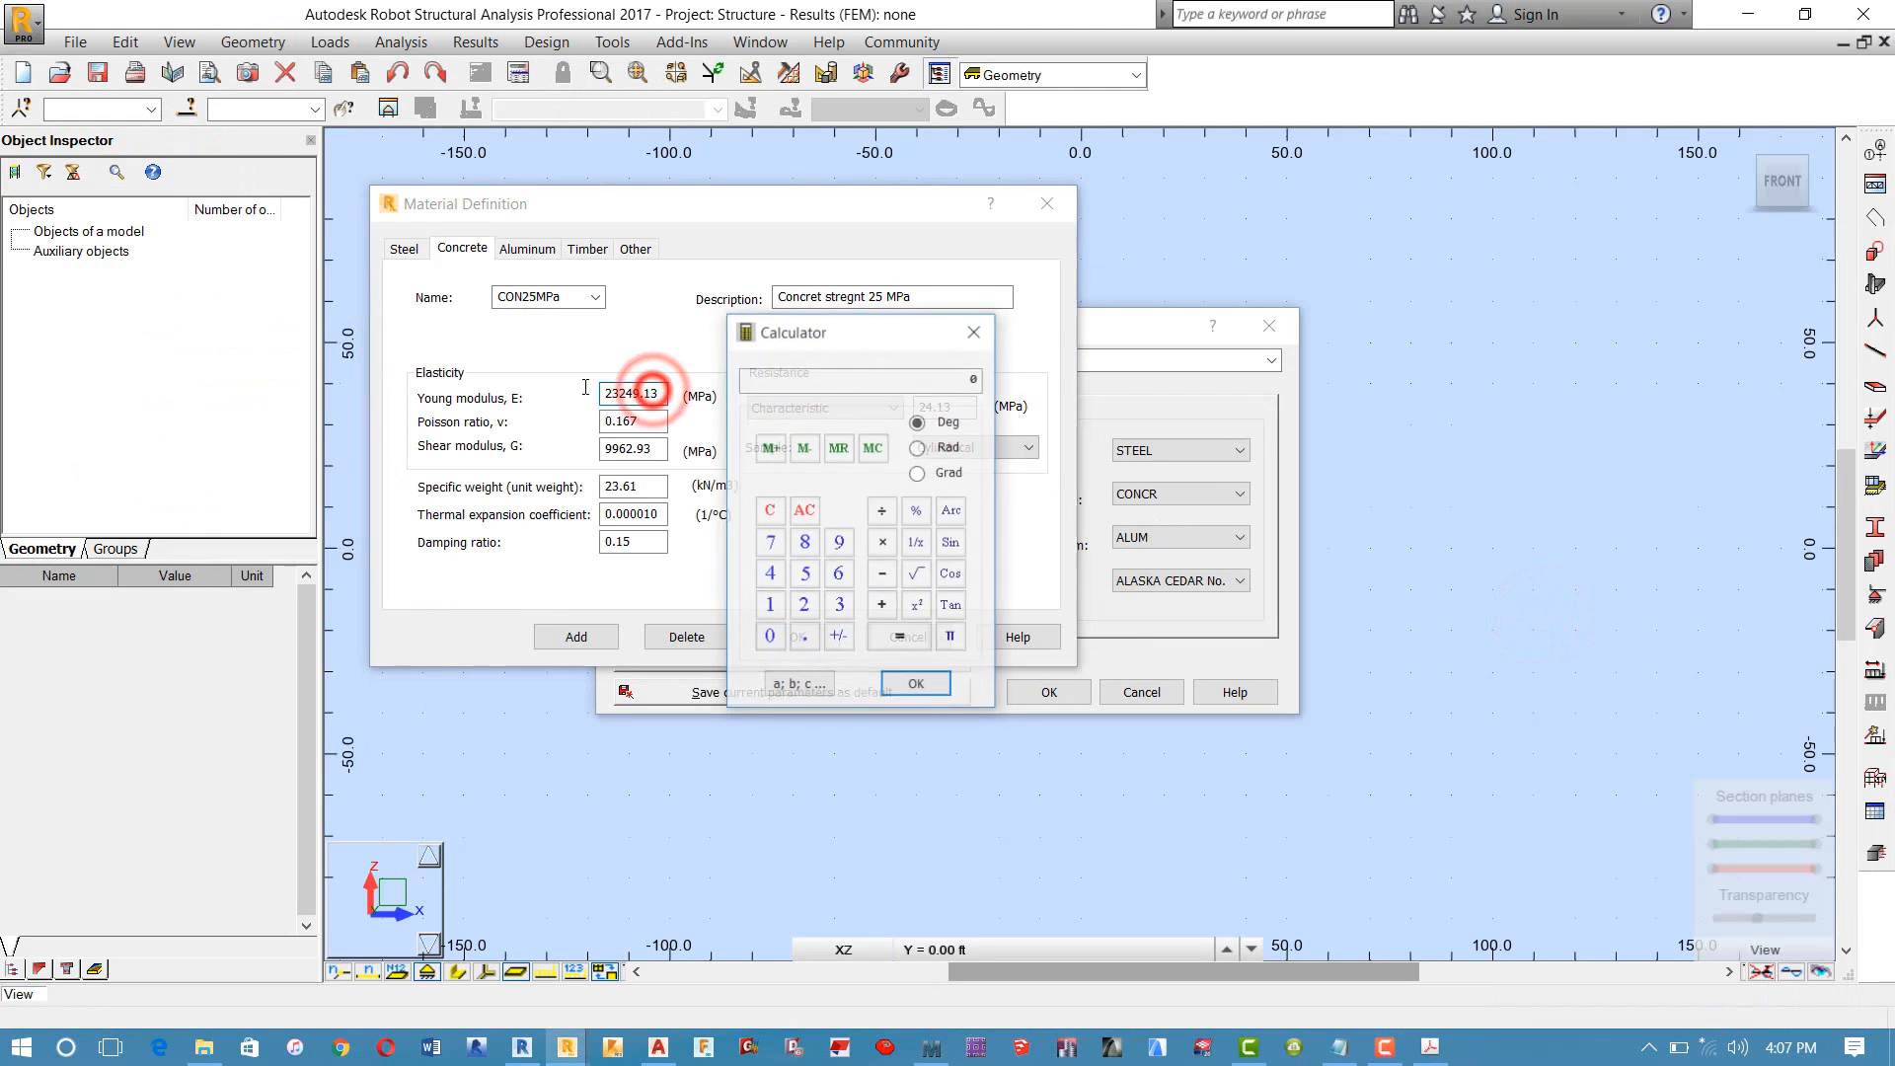
{"action": "left_click", "coordinate": [904, 690]}
{"action": "left_click", "coordinate": [969, 330]}
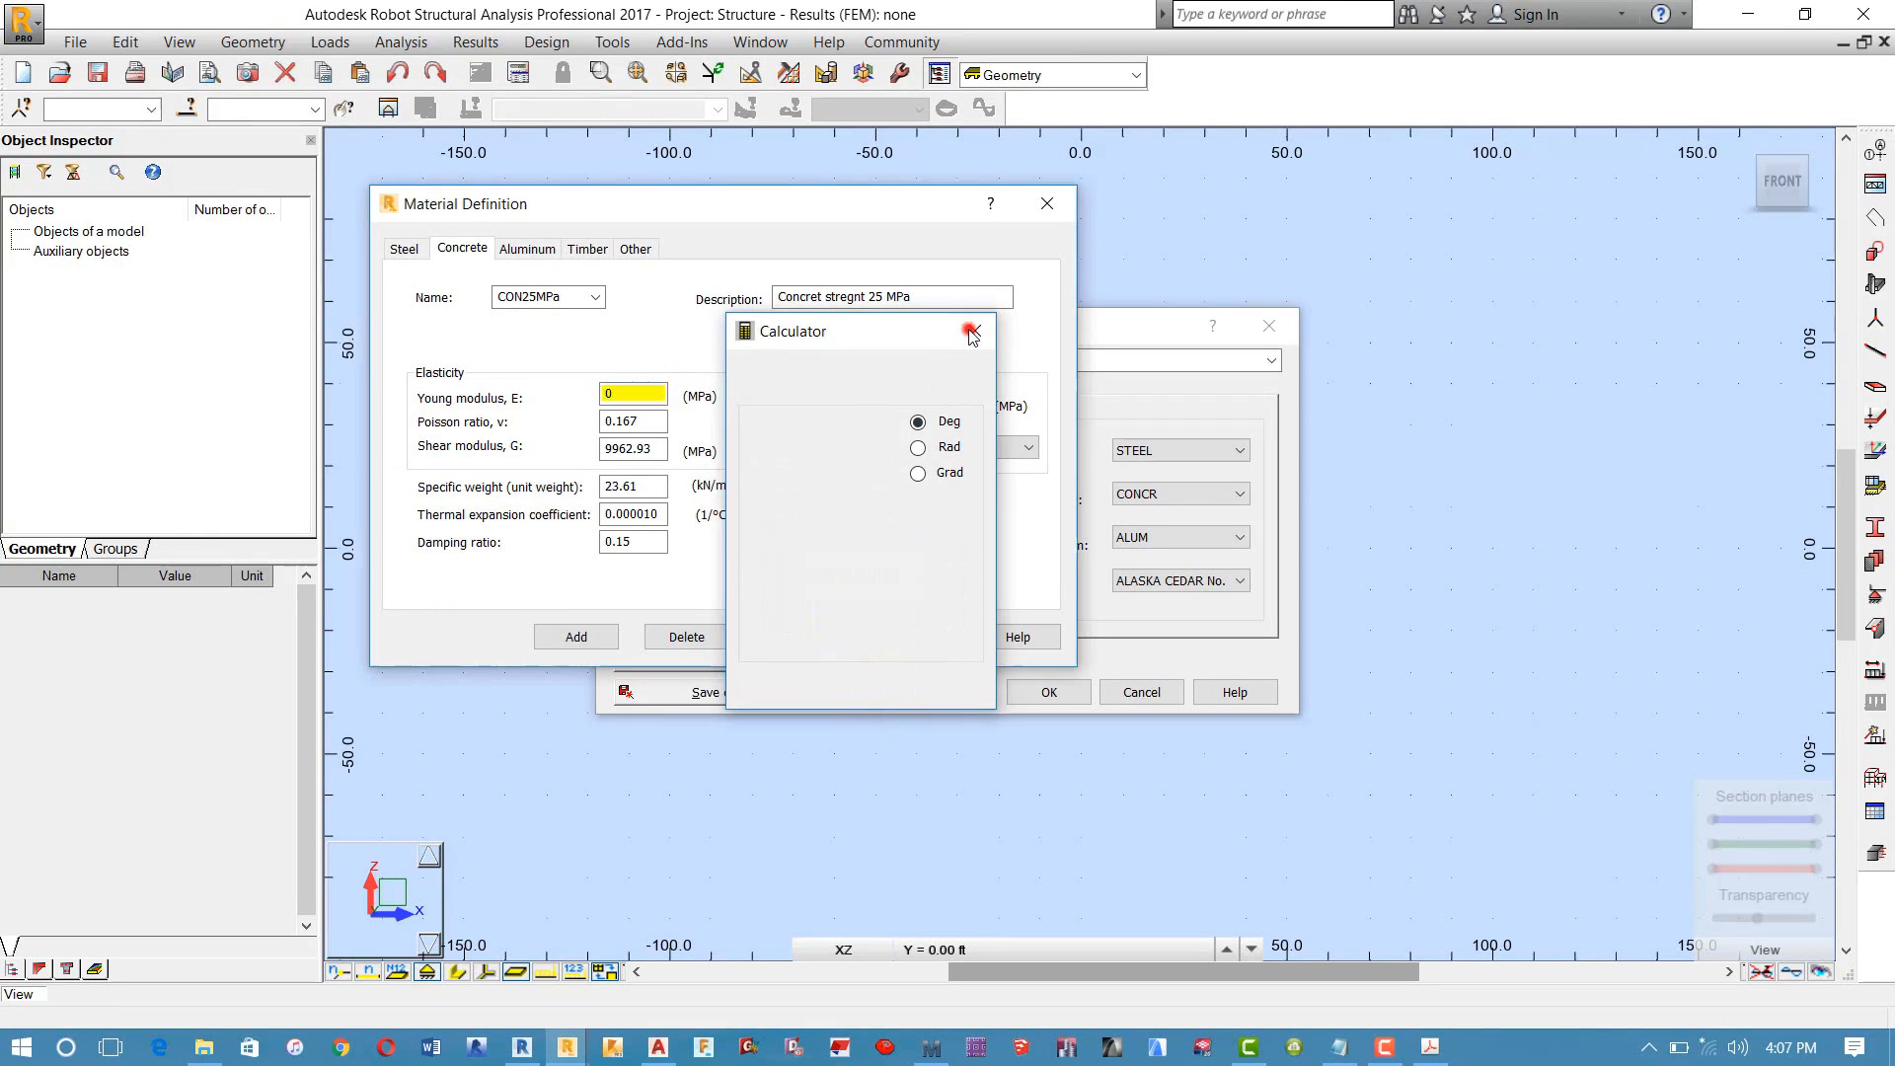
Step: Set the Young modulus of the CON25MPa concrete to 24000 MPa
{"action": "left_click", "coordinate": [654, 396]}
{"action": "left_click_drag", "start_coordinate": [654, 396], "coordinate": [589, 398]}
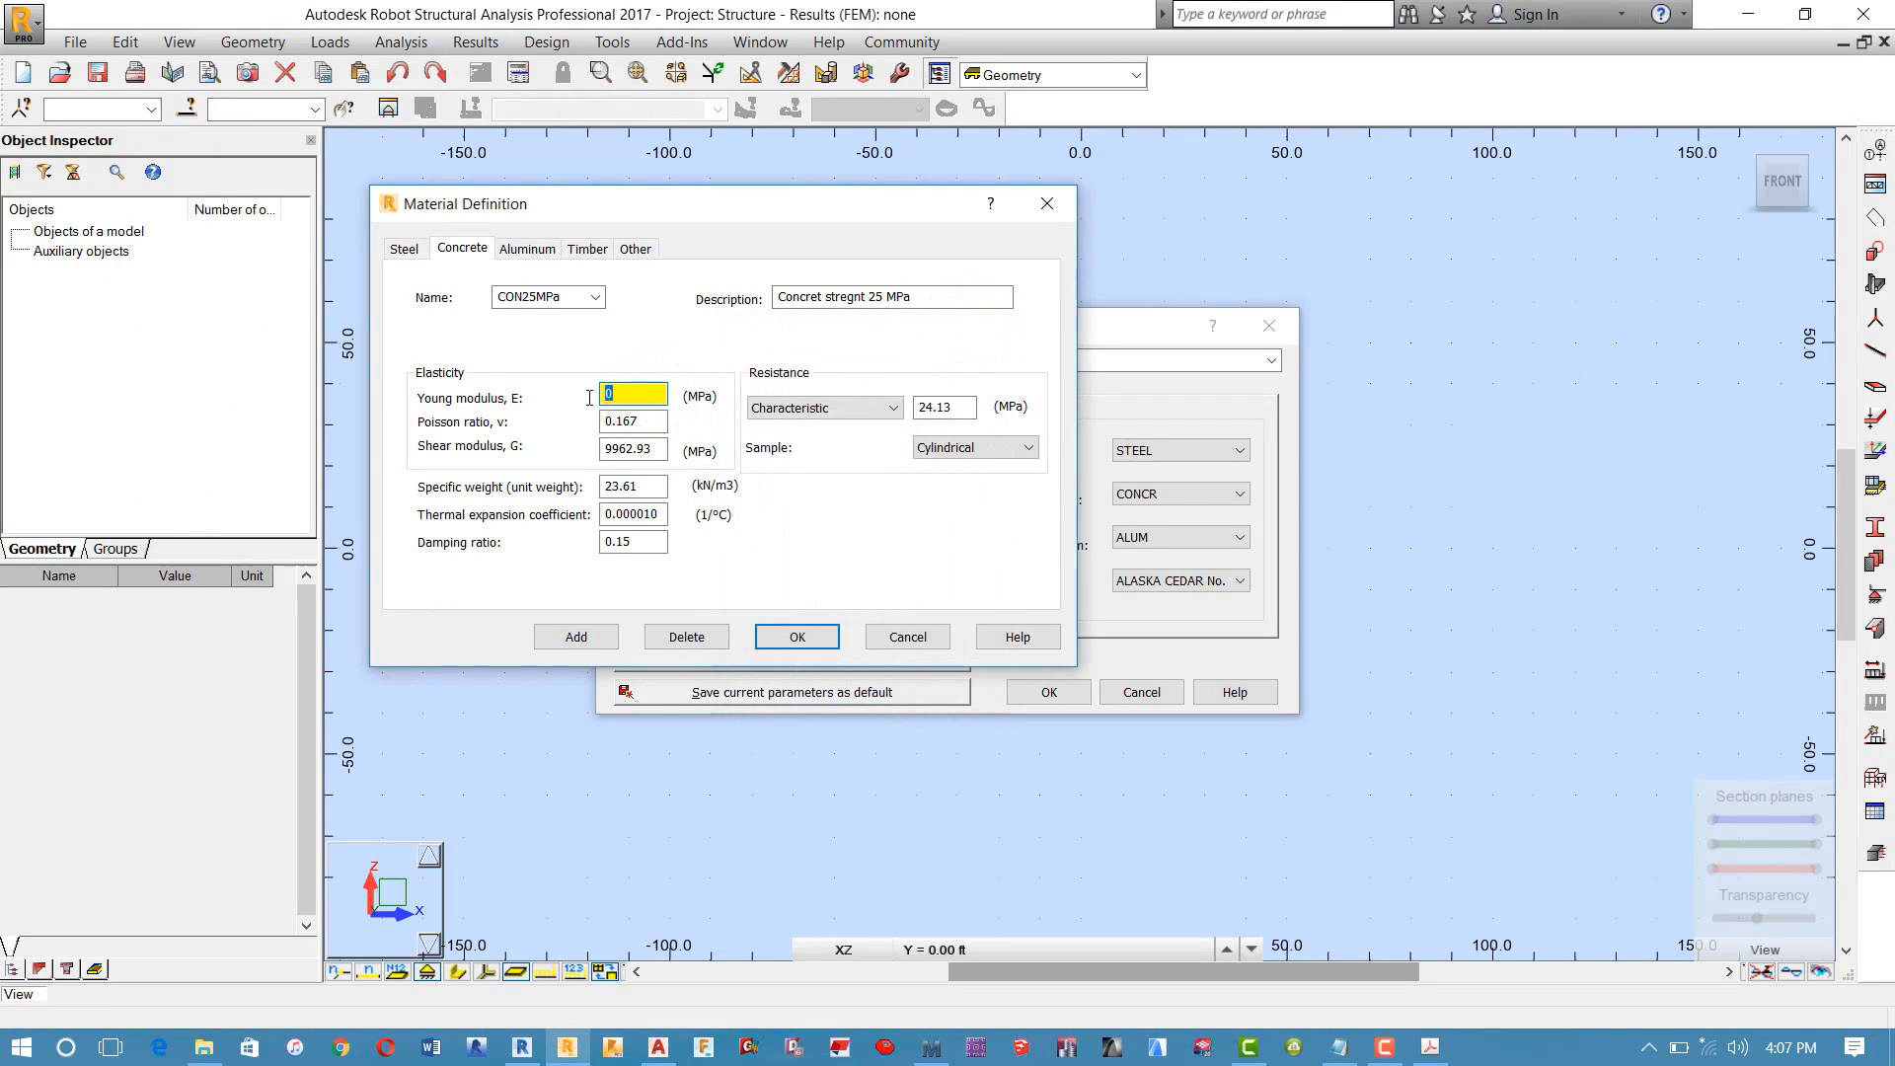
{"action": "type", "text": "24000"}
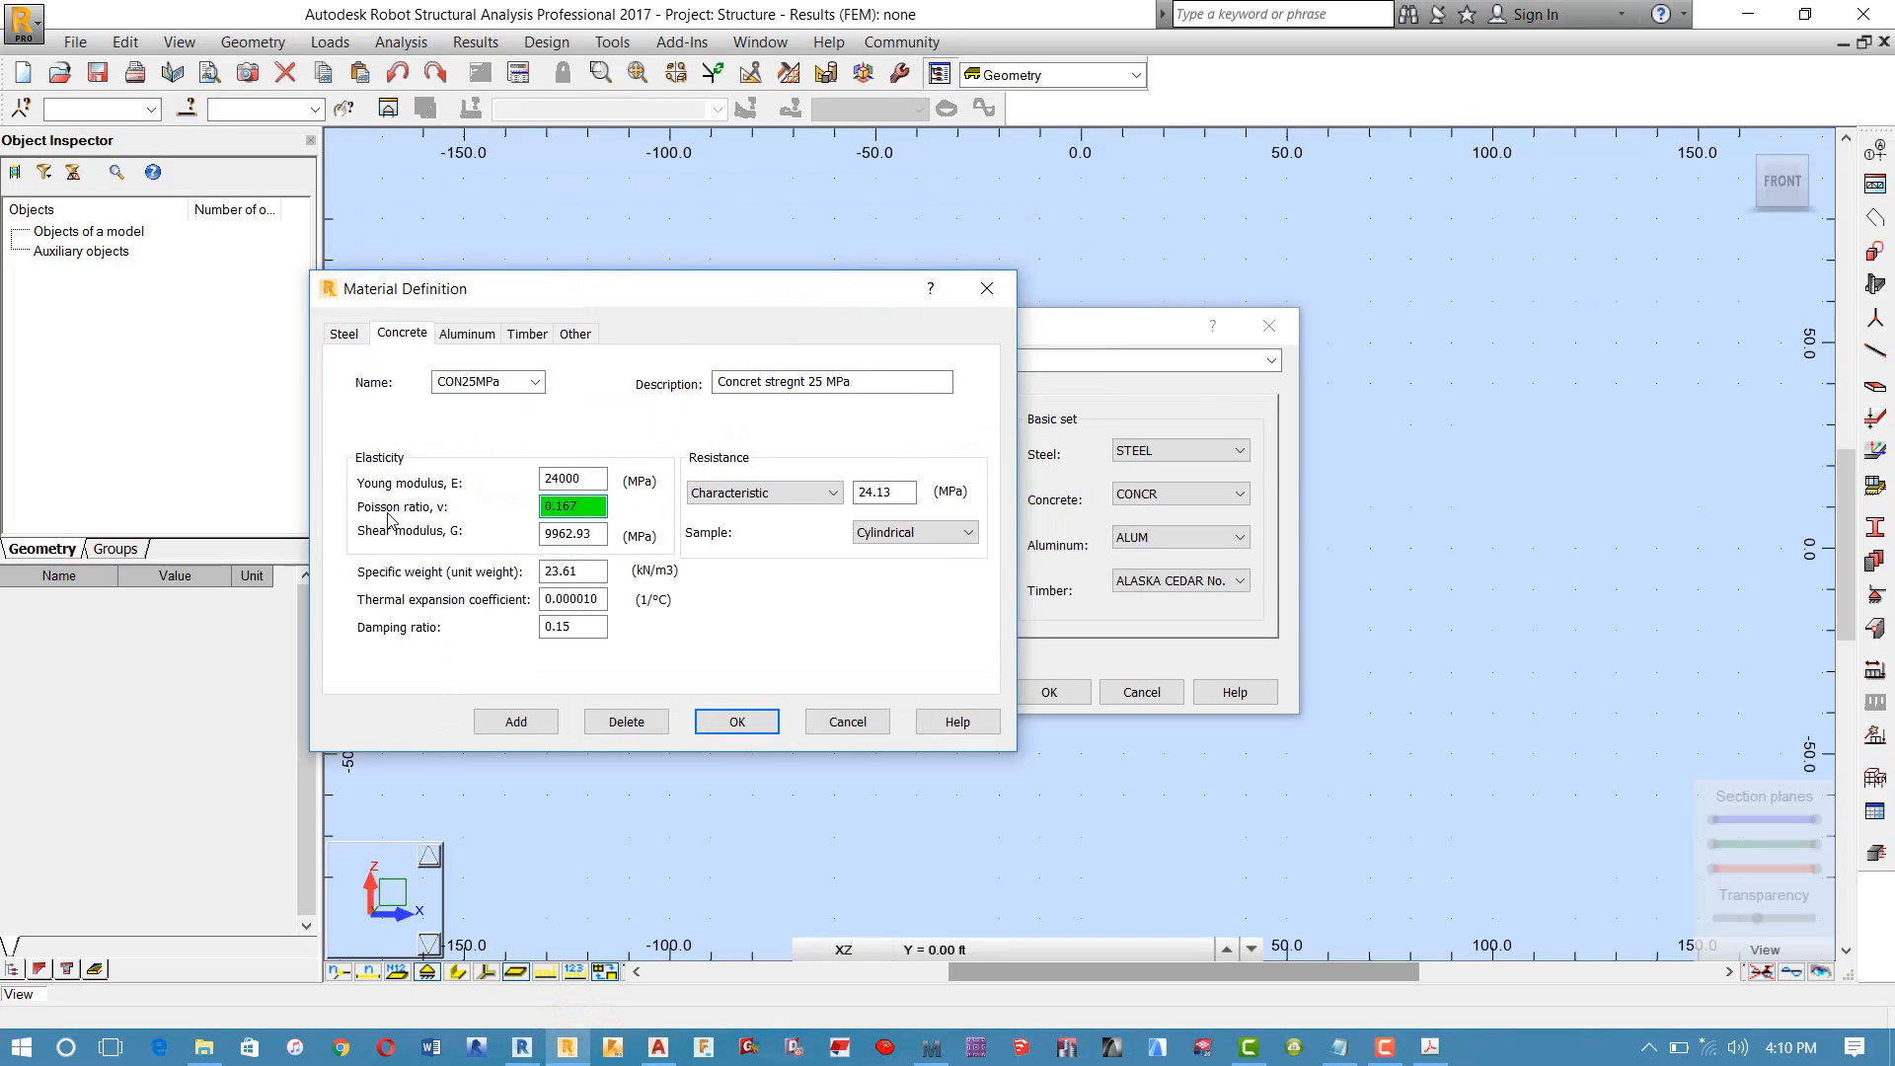
Step: Switch to Poisson.pdf in Adobe Acrobat and look up the Poisson's ratio range for concrete
{"action": "left_click", "coordinate": [1429, 1046]}
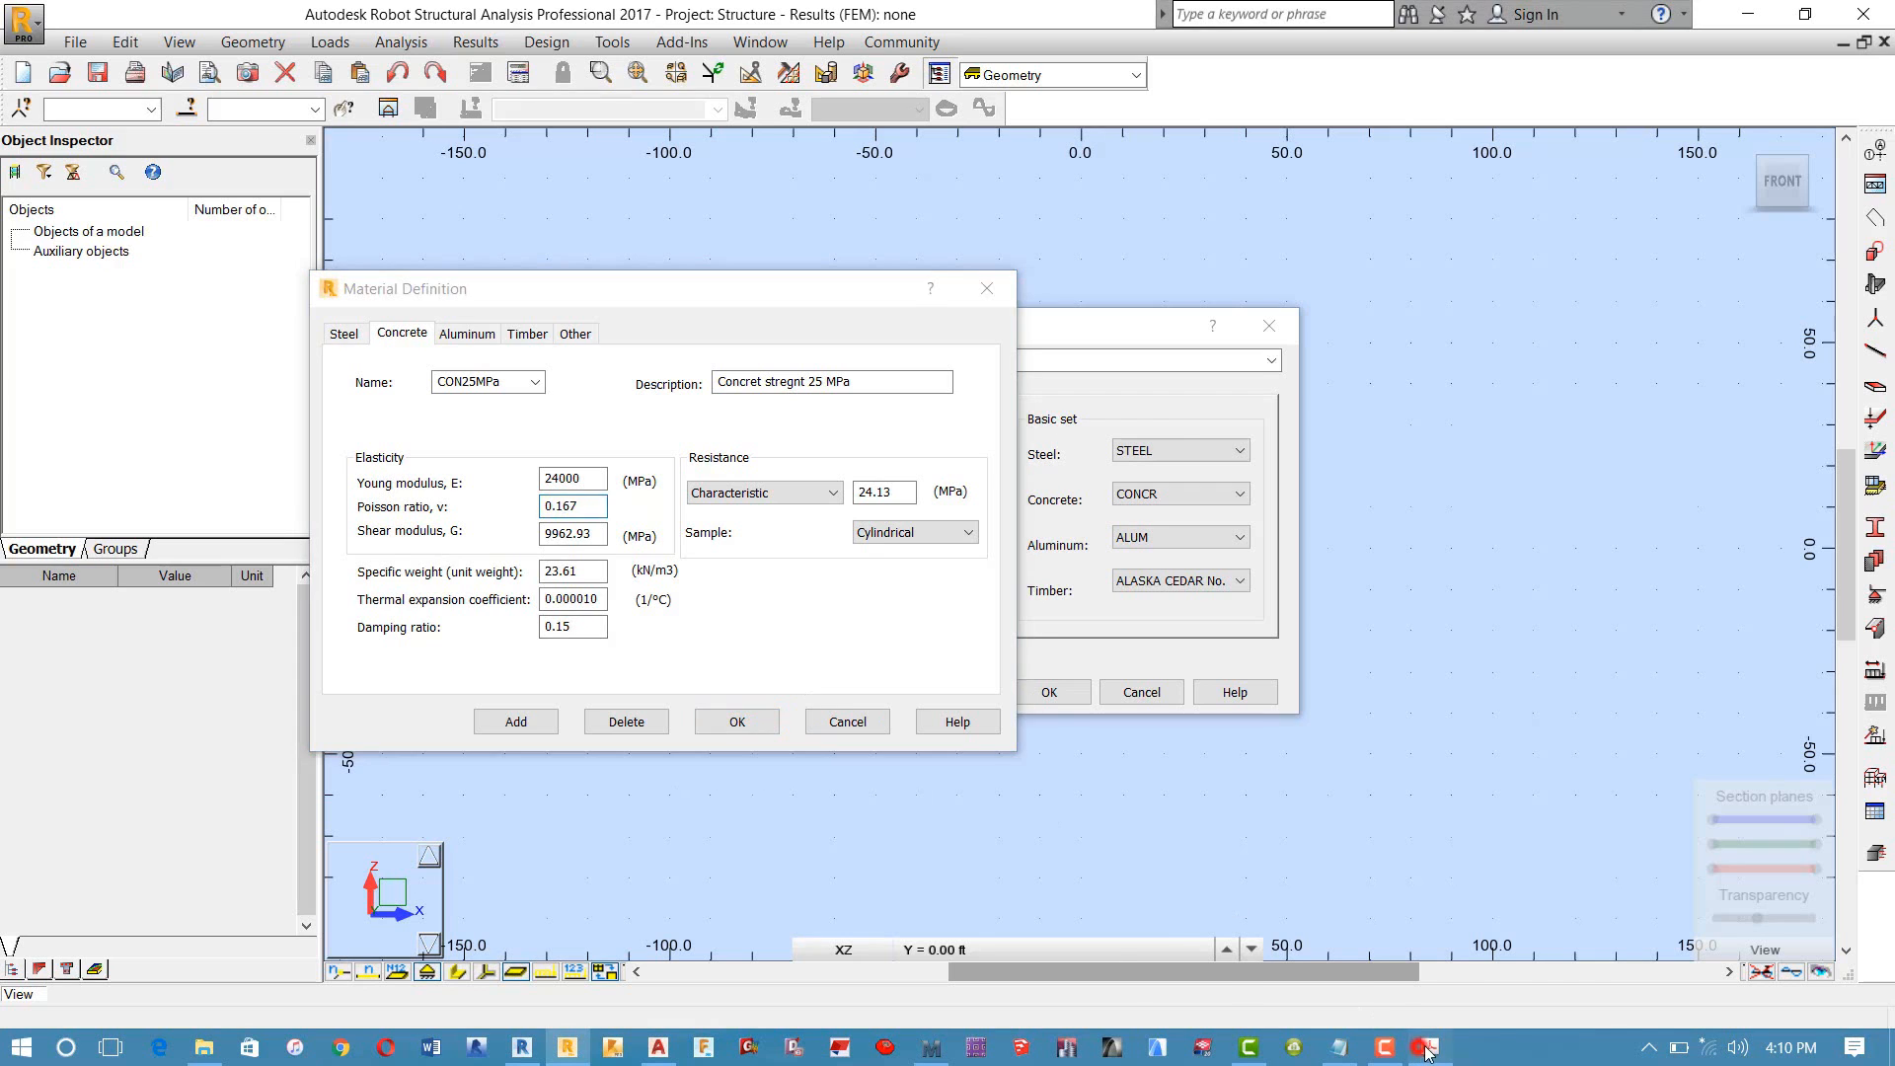
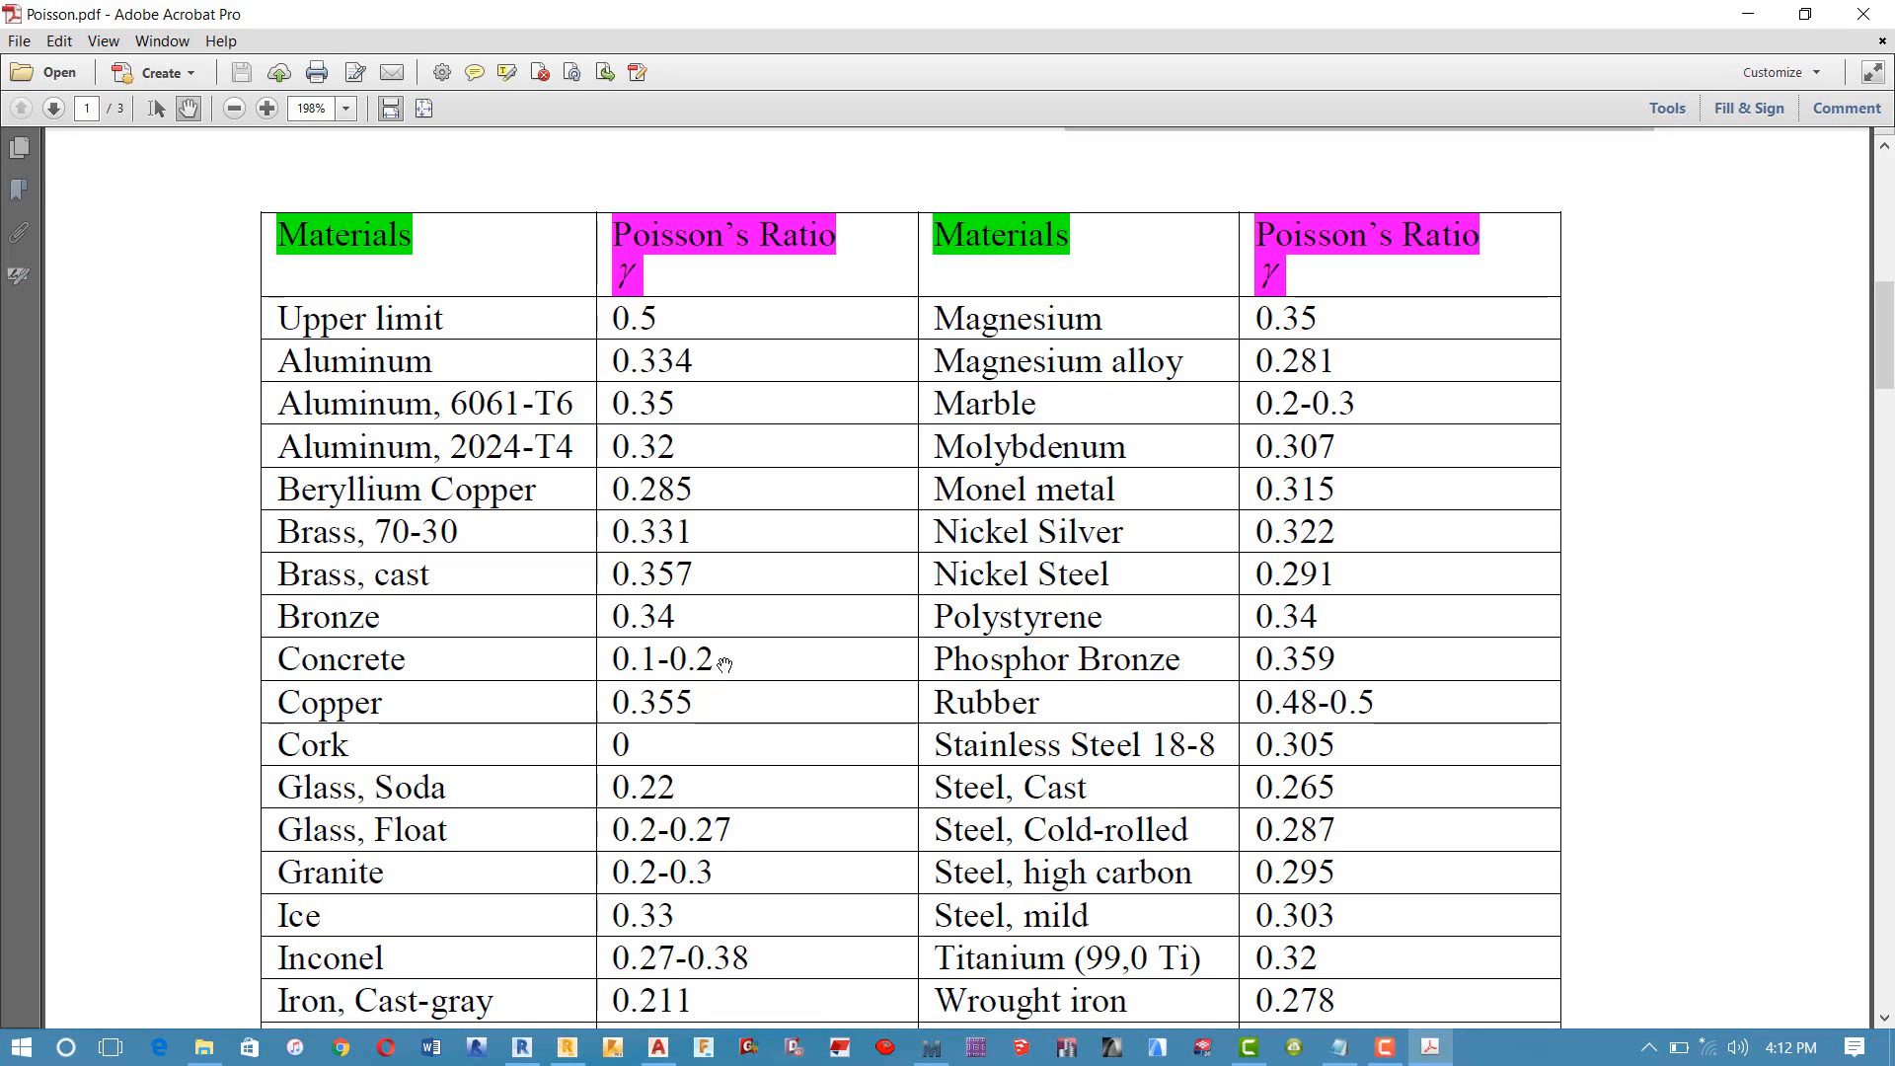
{"action": "scroll", "coordinate": [724, 663], "scroll_direction": "down", "scroll_amount": 2}
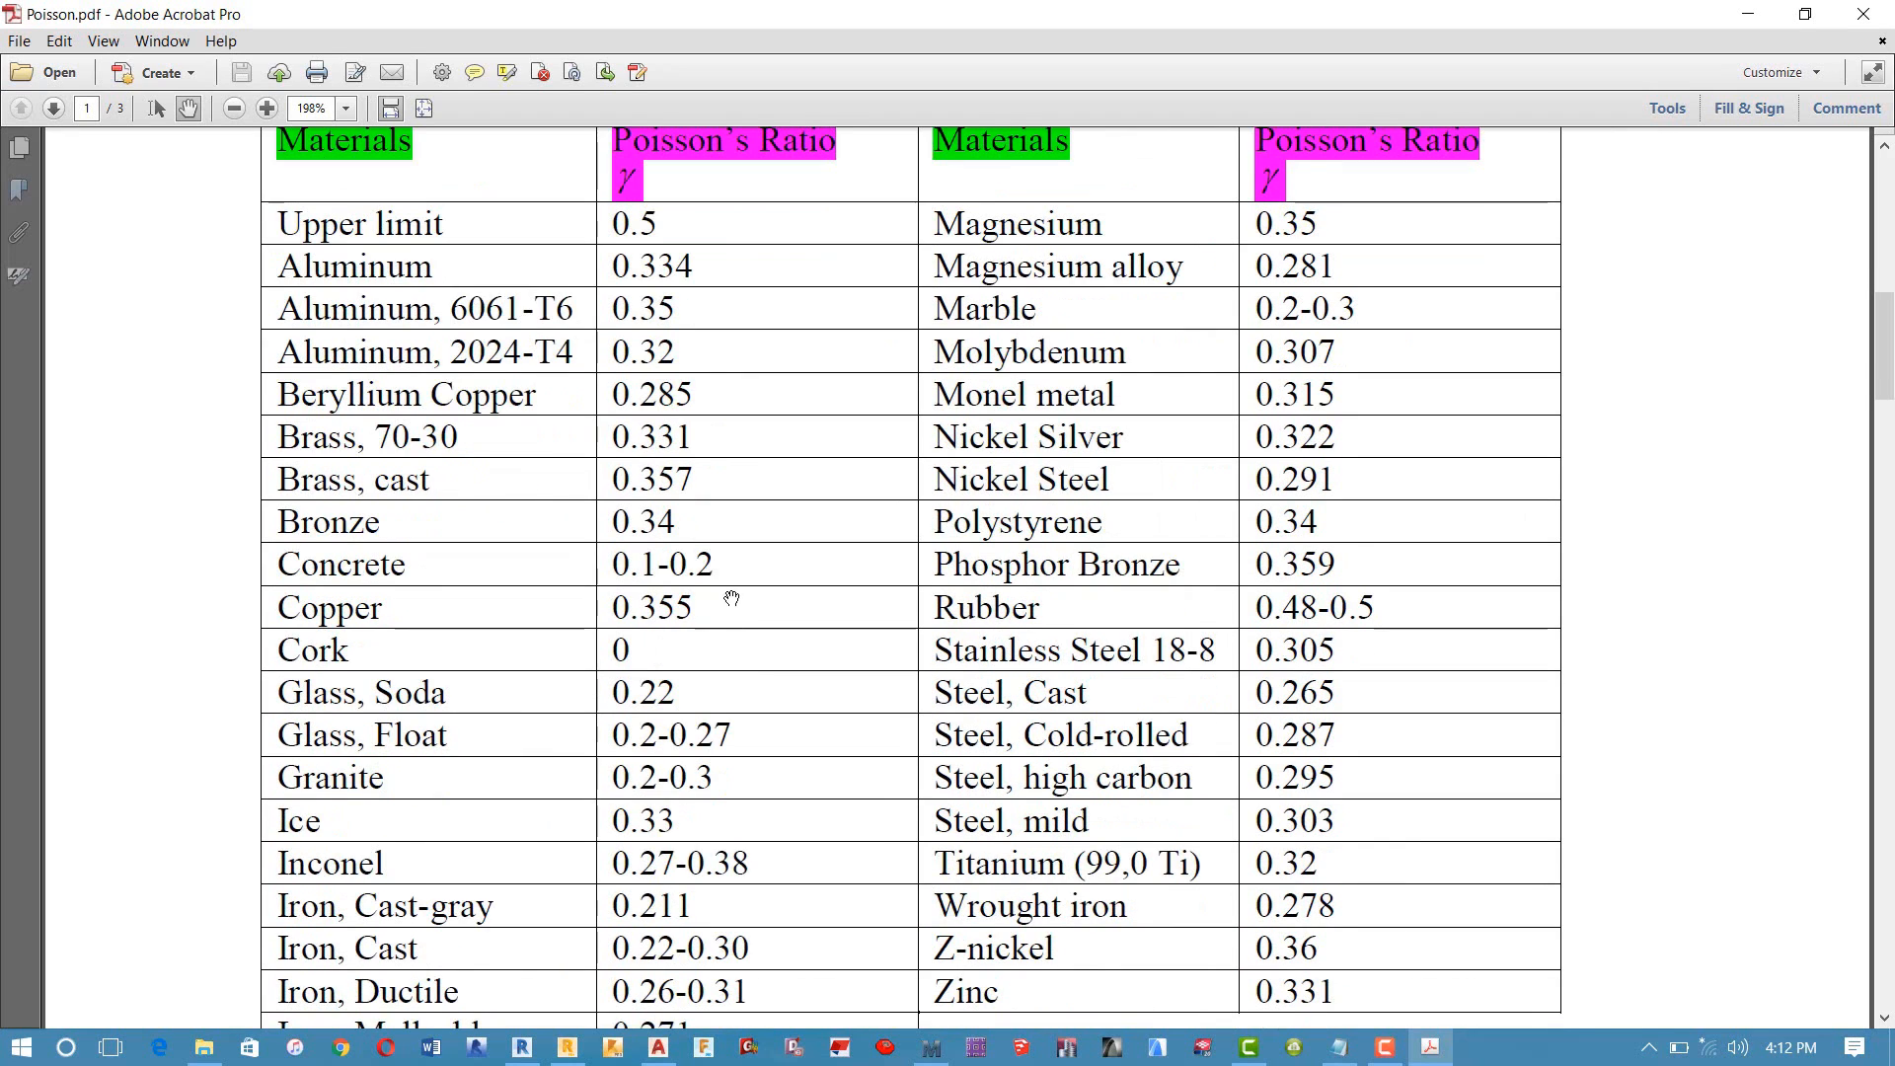
{"action": "scroll", "coordinate": [720, 548], "scroll_direction": "down", "scroll_amount": 10}
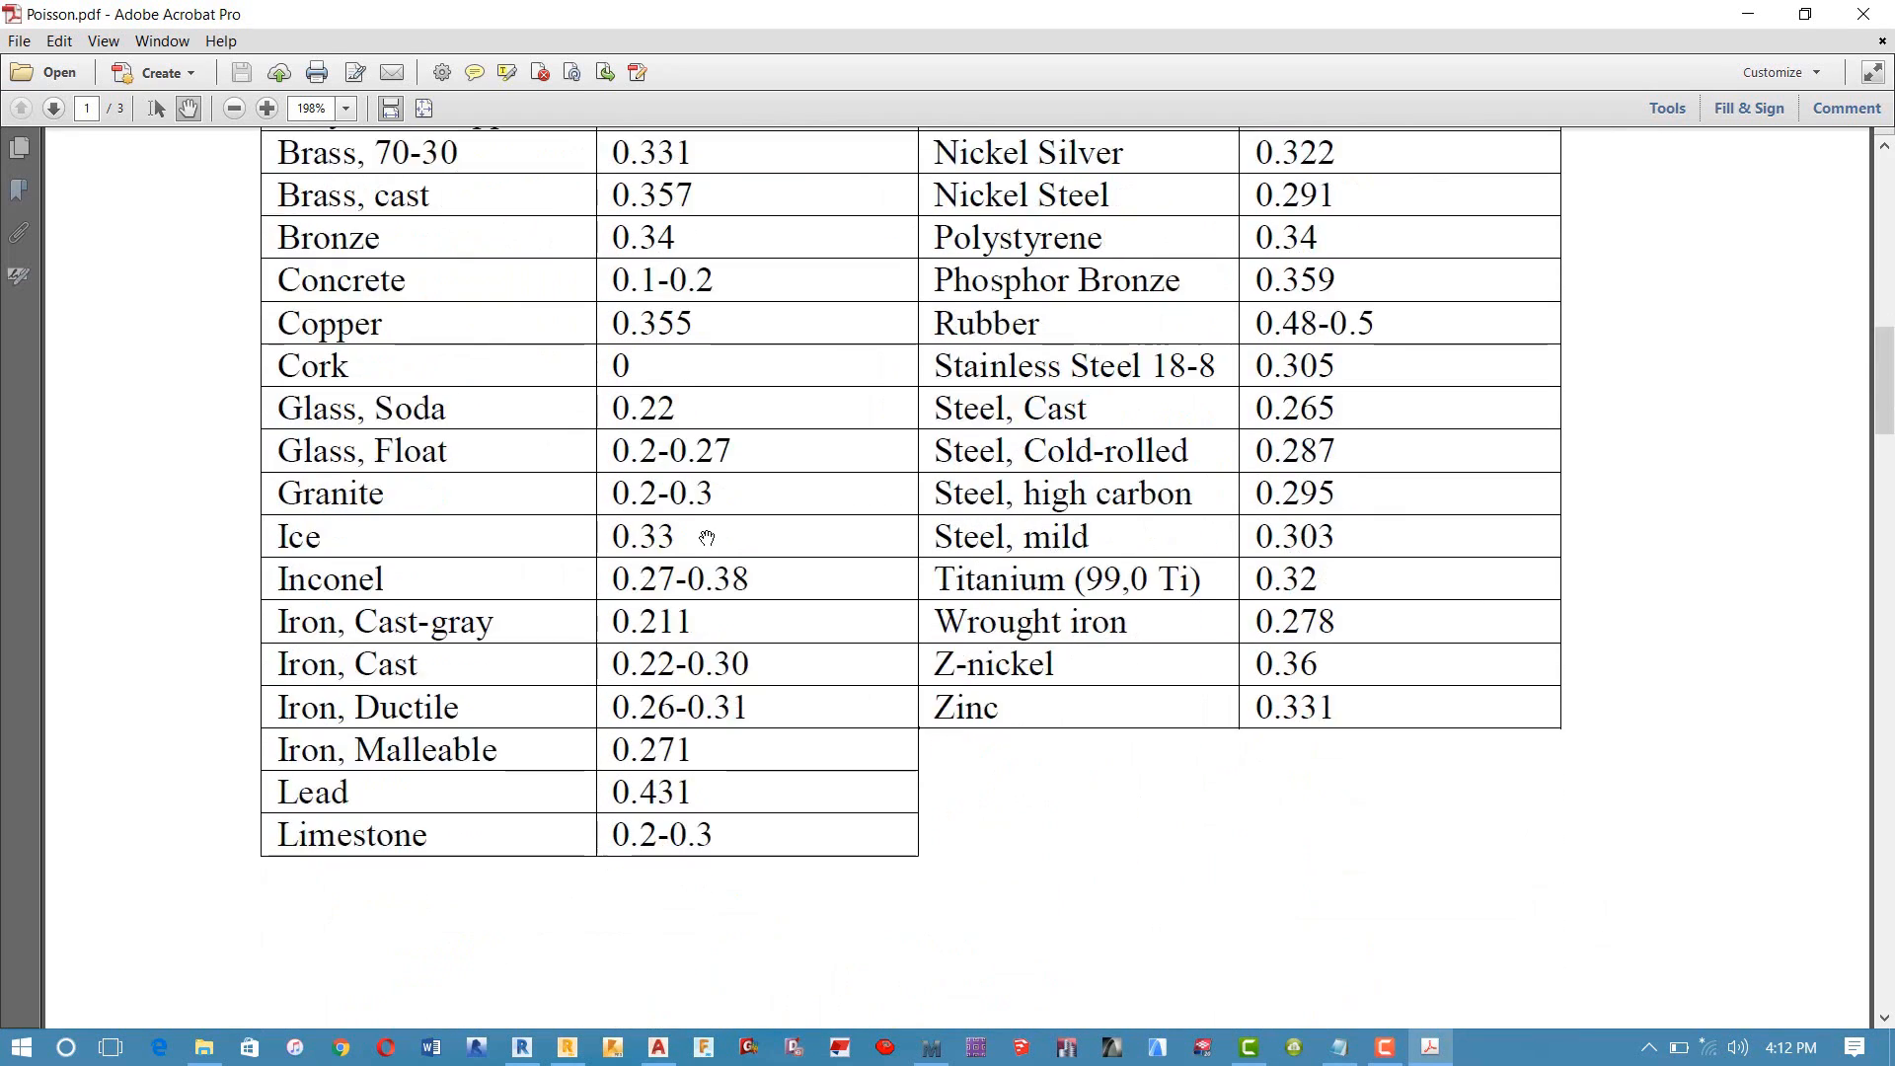
Step: Switch back to Robot Structural Analysis and set the Poisson ratio of the CON25MPa concrete to 0.2
{"action": "left_click", "coordinate": [568, 1049]}
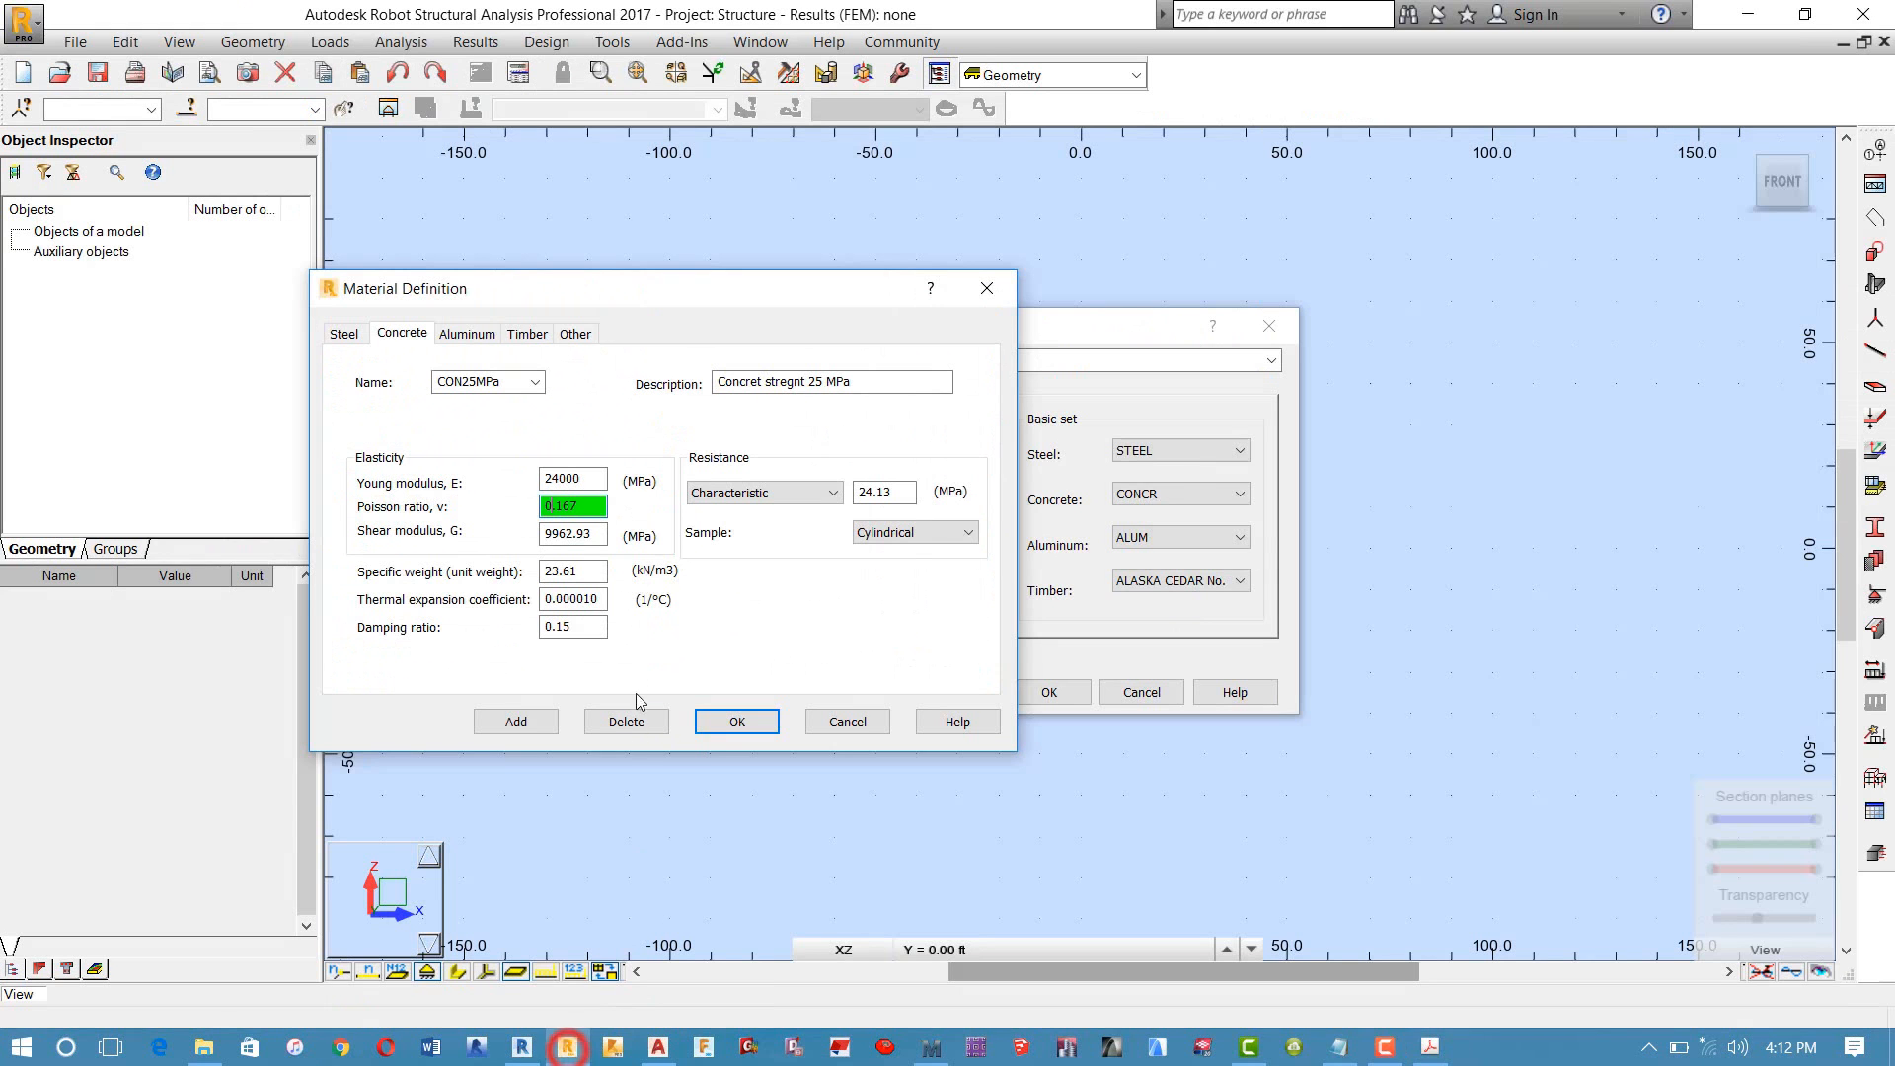
{"action": "left_click_drag", "start_coordinate": [597, 510], "coordinate": [530, 511]}
{"action": "type", "text": "0"}
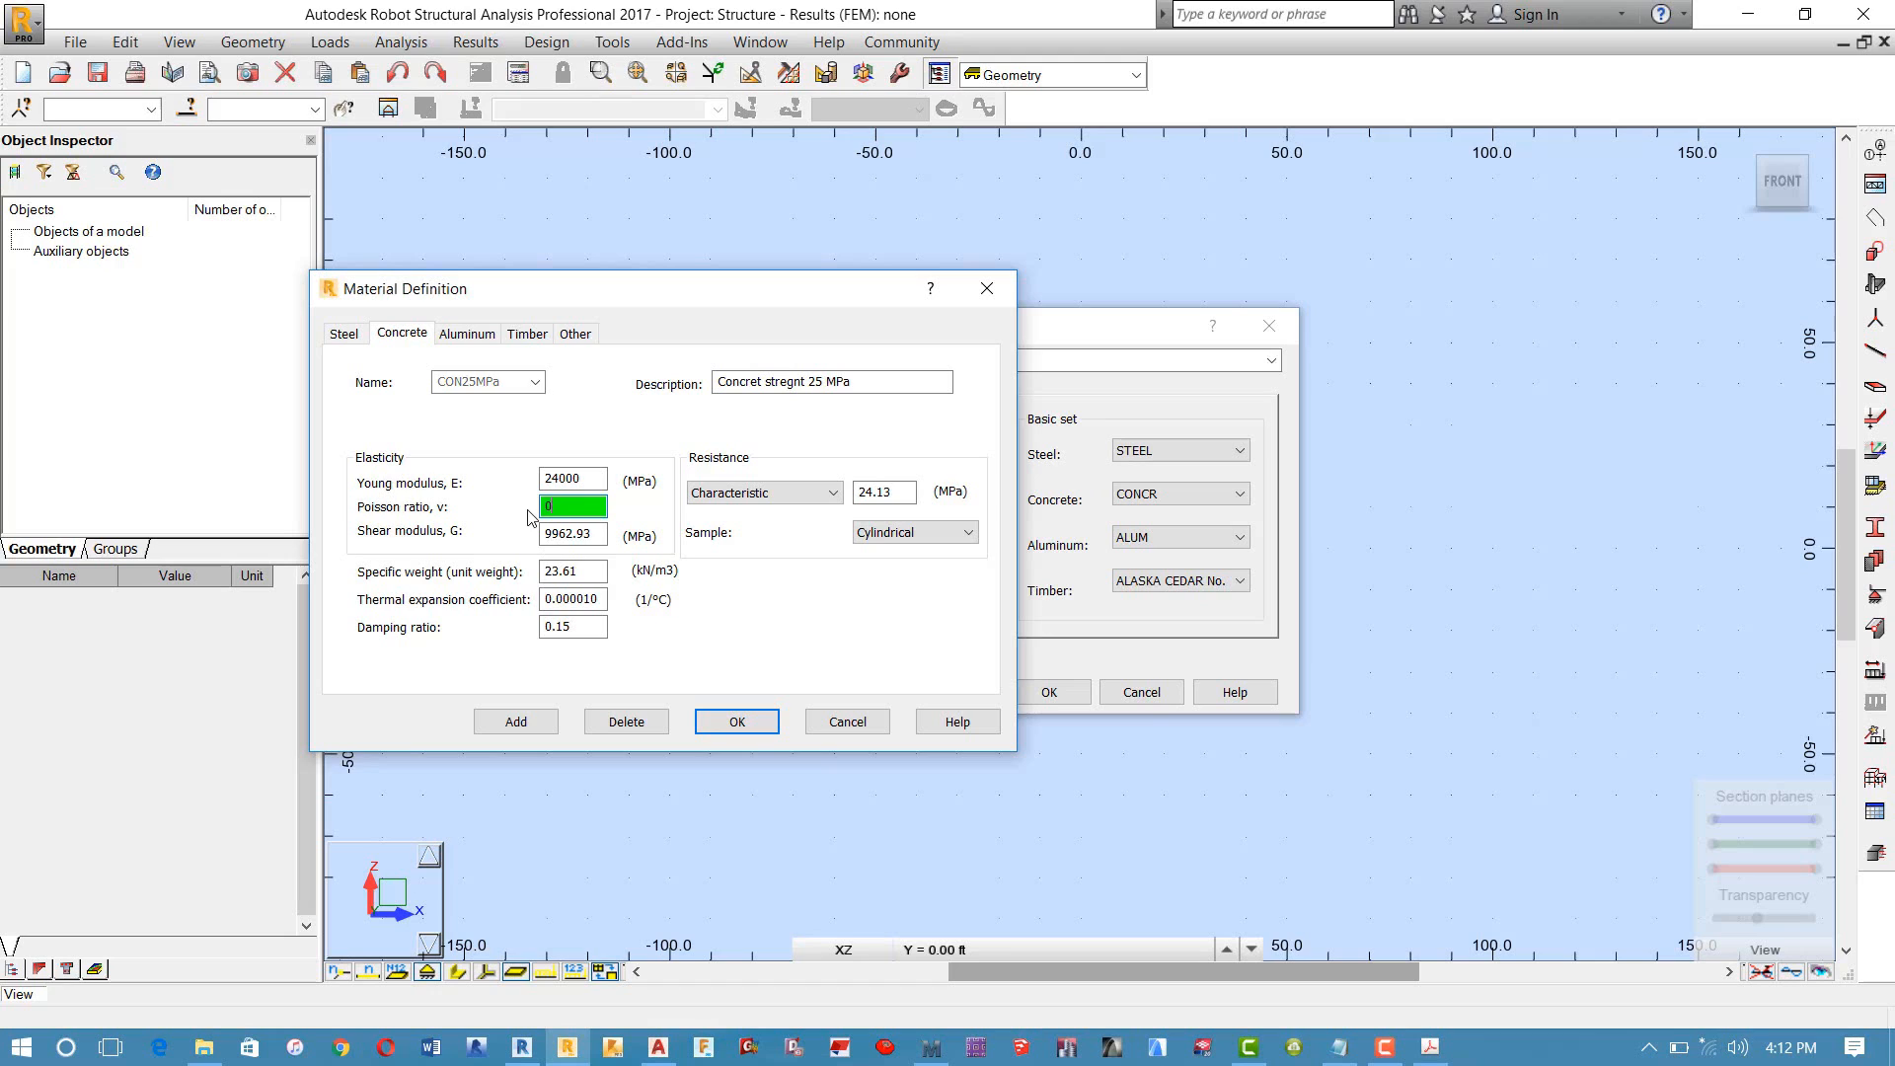
{"action": "type", "text": ".2"}
{"action": "left_click", "coordinate": [568, 534]}
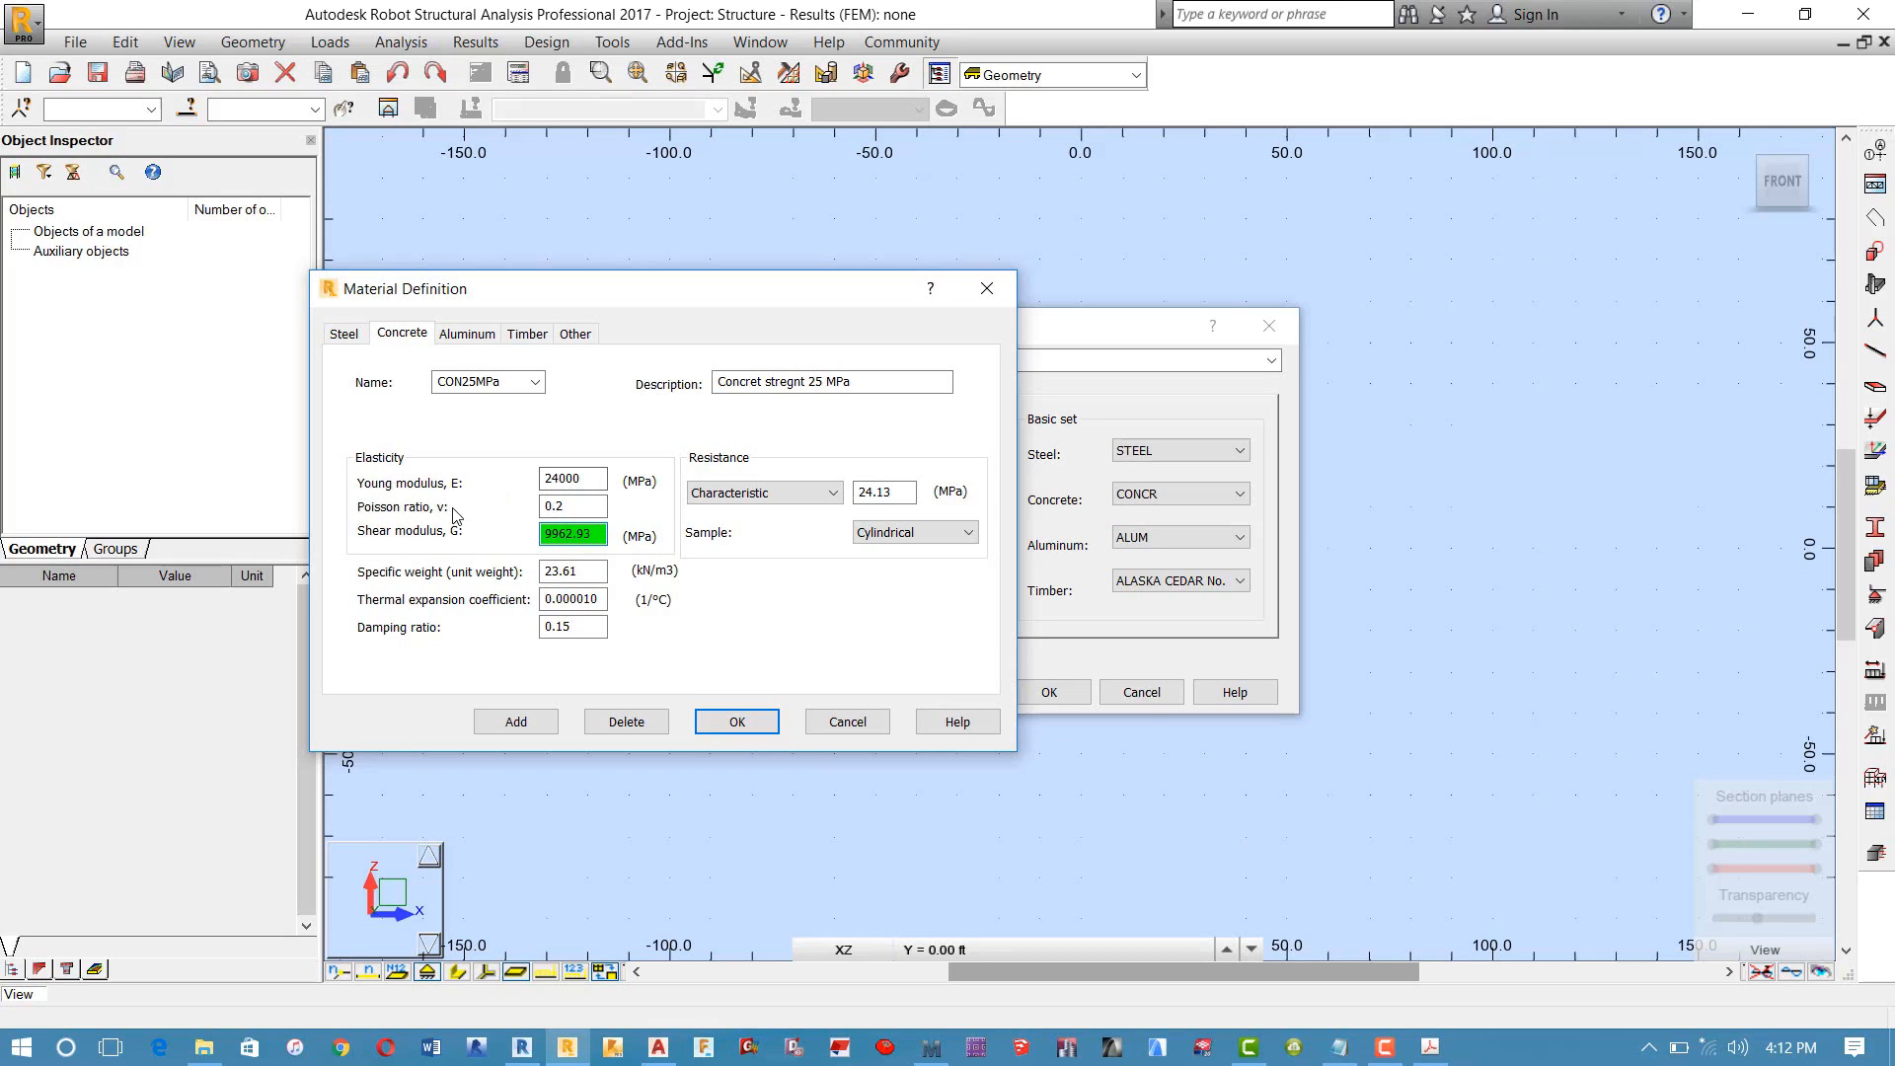
Step: Switch to Poisson.pdf in Adobe Acrobat and look up the shear modulus definition and material table
{"action": "left_click", "coordinate": [1429, 1046]}
{"action": "scroll", "coordinate": [839, 696], "scroll_direction": "down", "scroll_amount": 5}
{"action": "scroll", "coordinate": [824, 688], "scroll_direction": "down", "scroll_amount": 1}
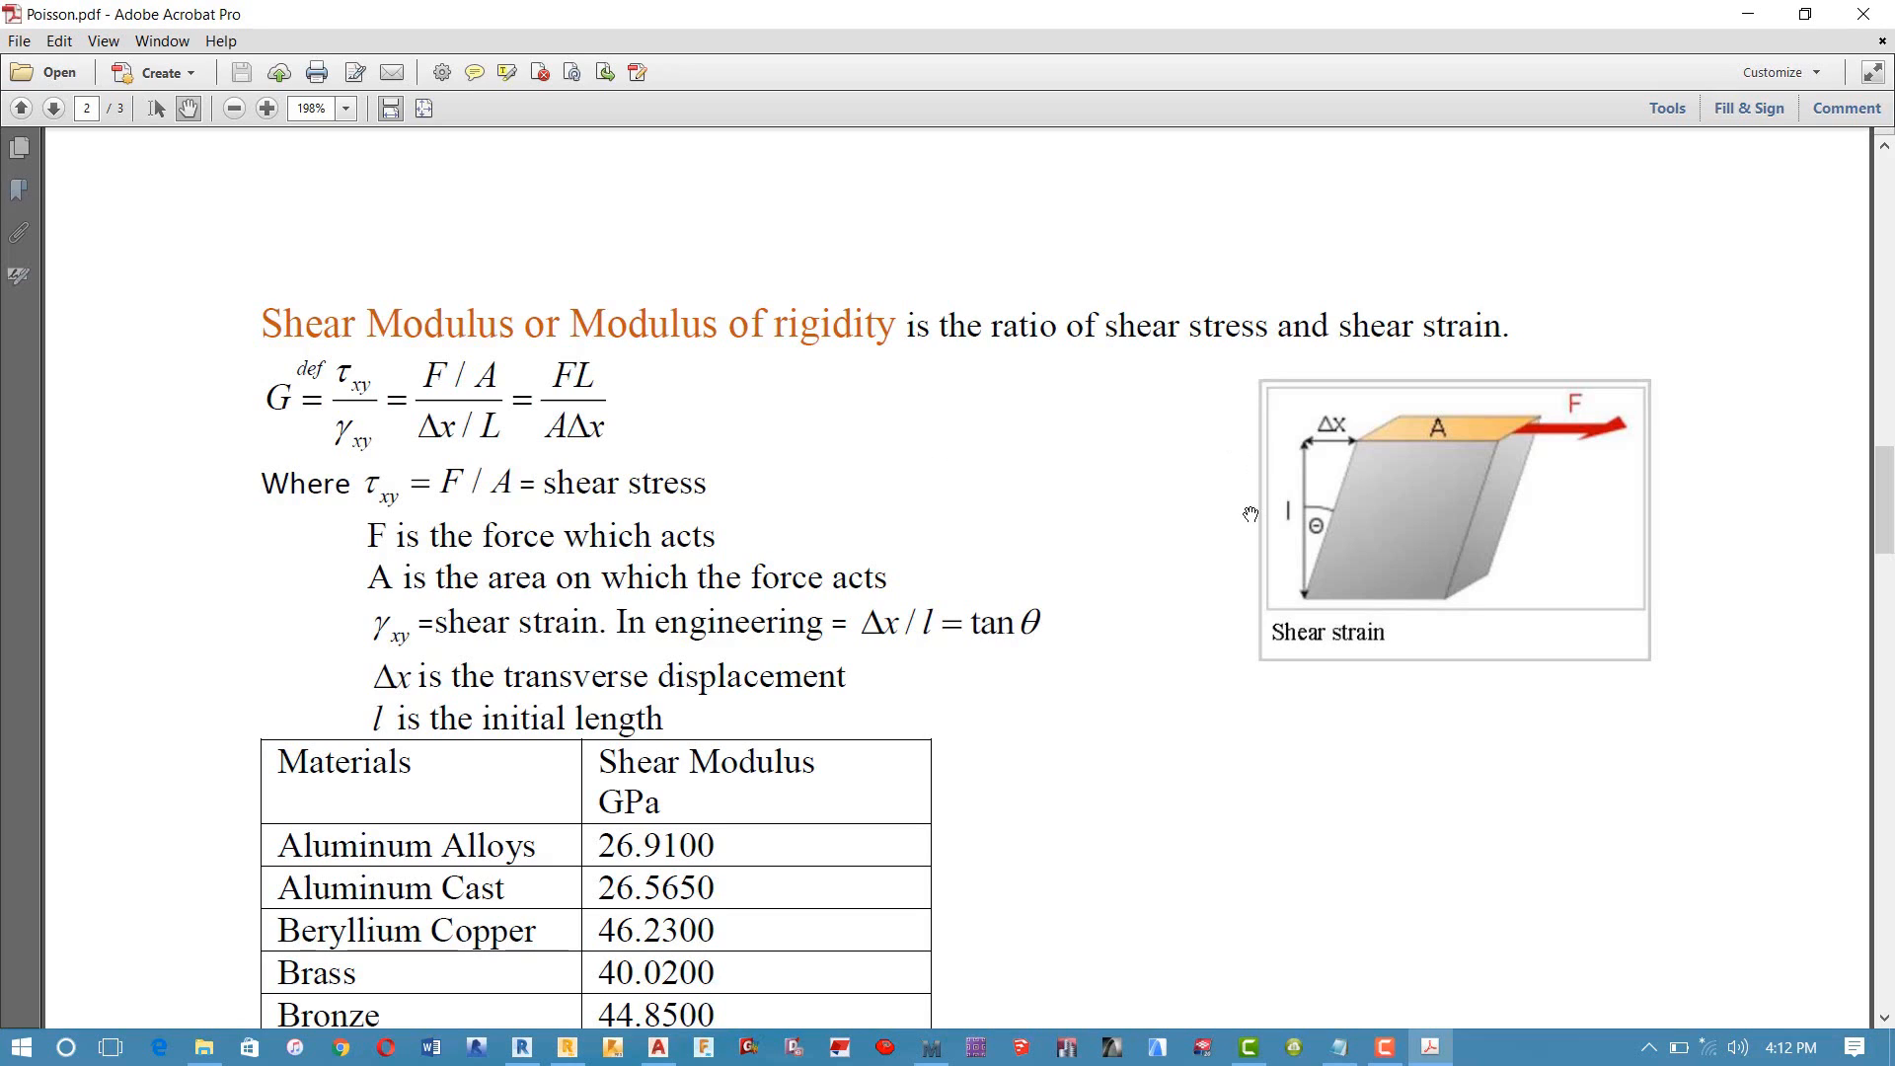
{"action": "scroll", "coordinate": [743, 311], "scroll_direction": "down", "scroll_amount": 1}
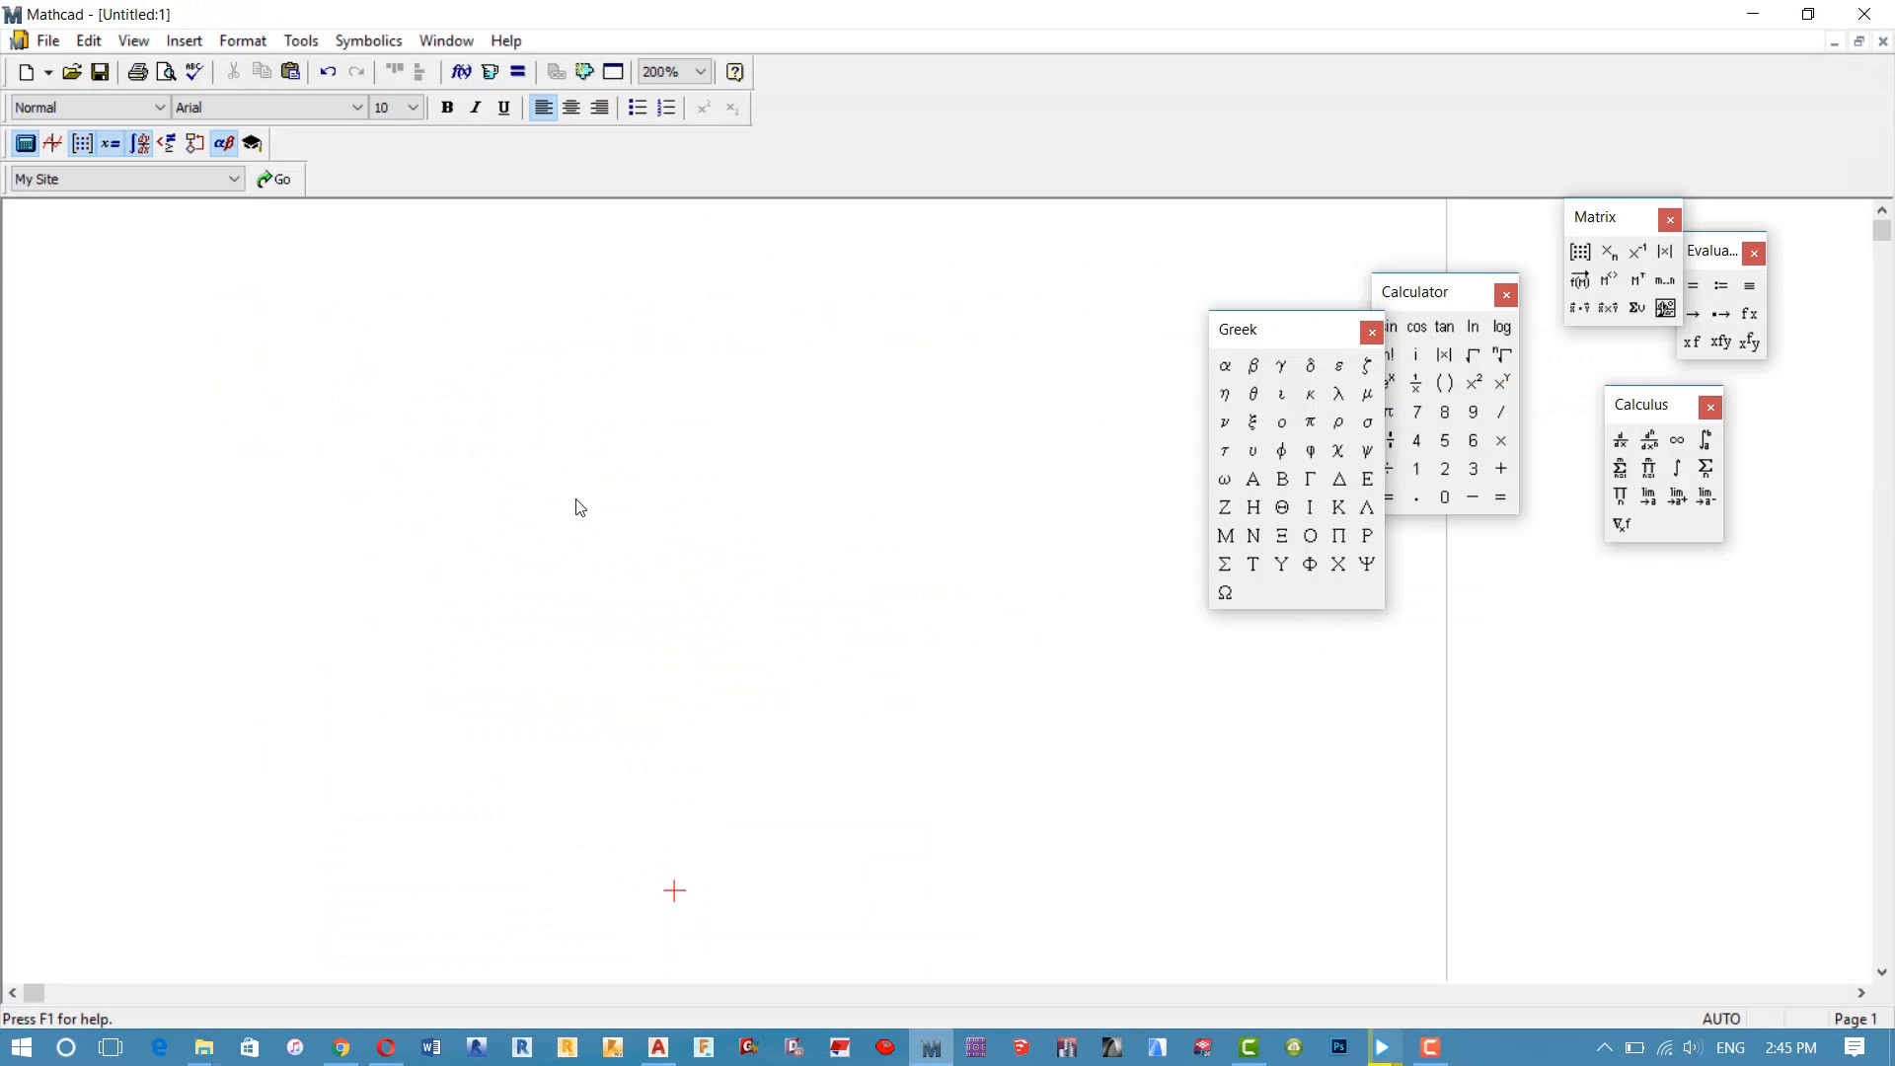
Step: In a blank Mathcad worksheet, add the text "For concrete" as a heading at the start of the sheet
{"action": "left_click", "coordinate": [83, 239]}
{"action": "type", "text": "For coc"}
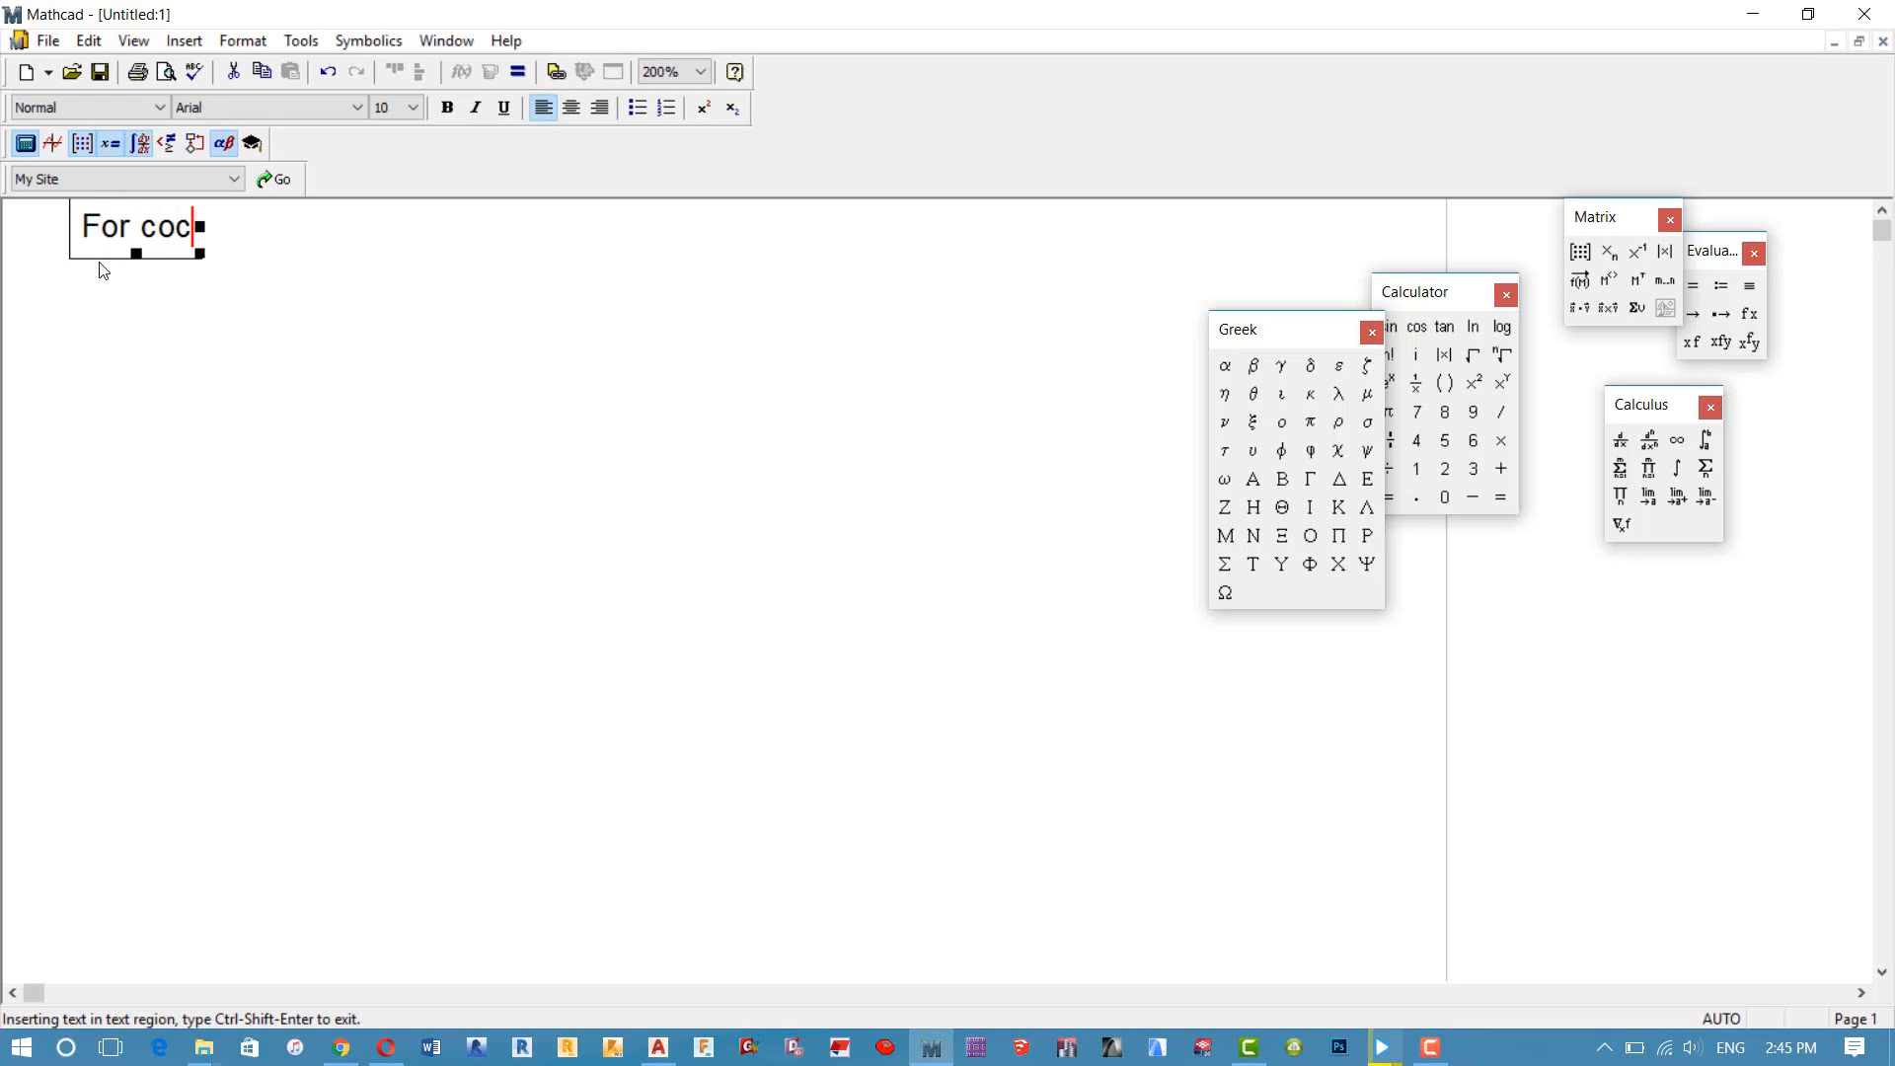
{"action": "key", "text": "BackSpace"}
{"action": "type", "text": "ncrete"}
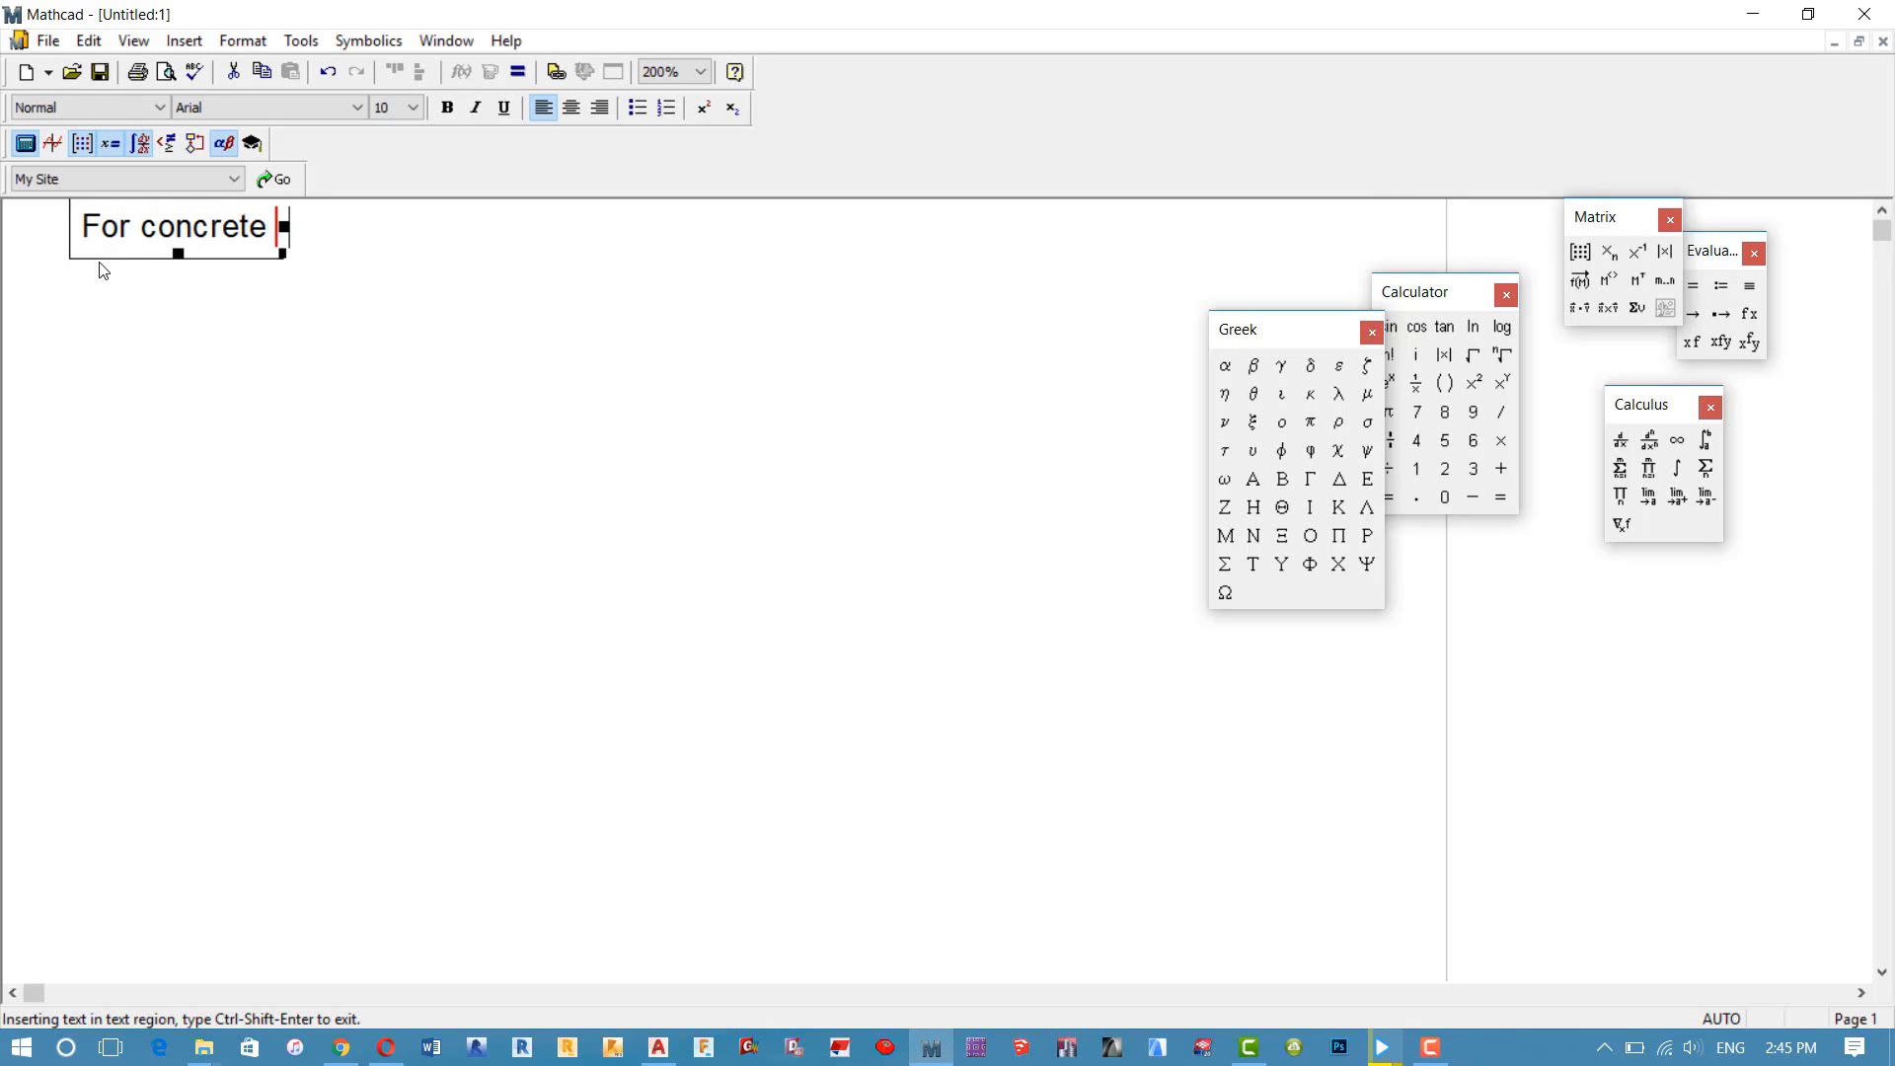
Step: Enter the shear modulus formula G := E/(2(1+ν)) with an evaluation sign below the heading, and move it lower to leave room above
{"action": "left_click", "coordinate": [102, 318]}
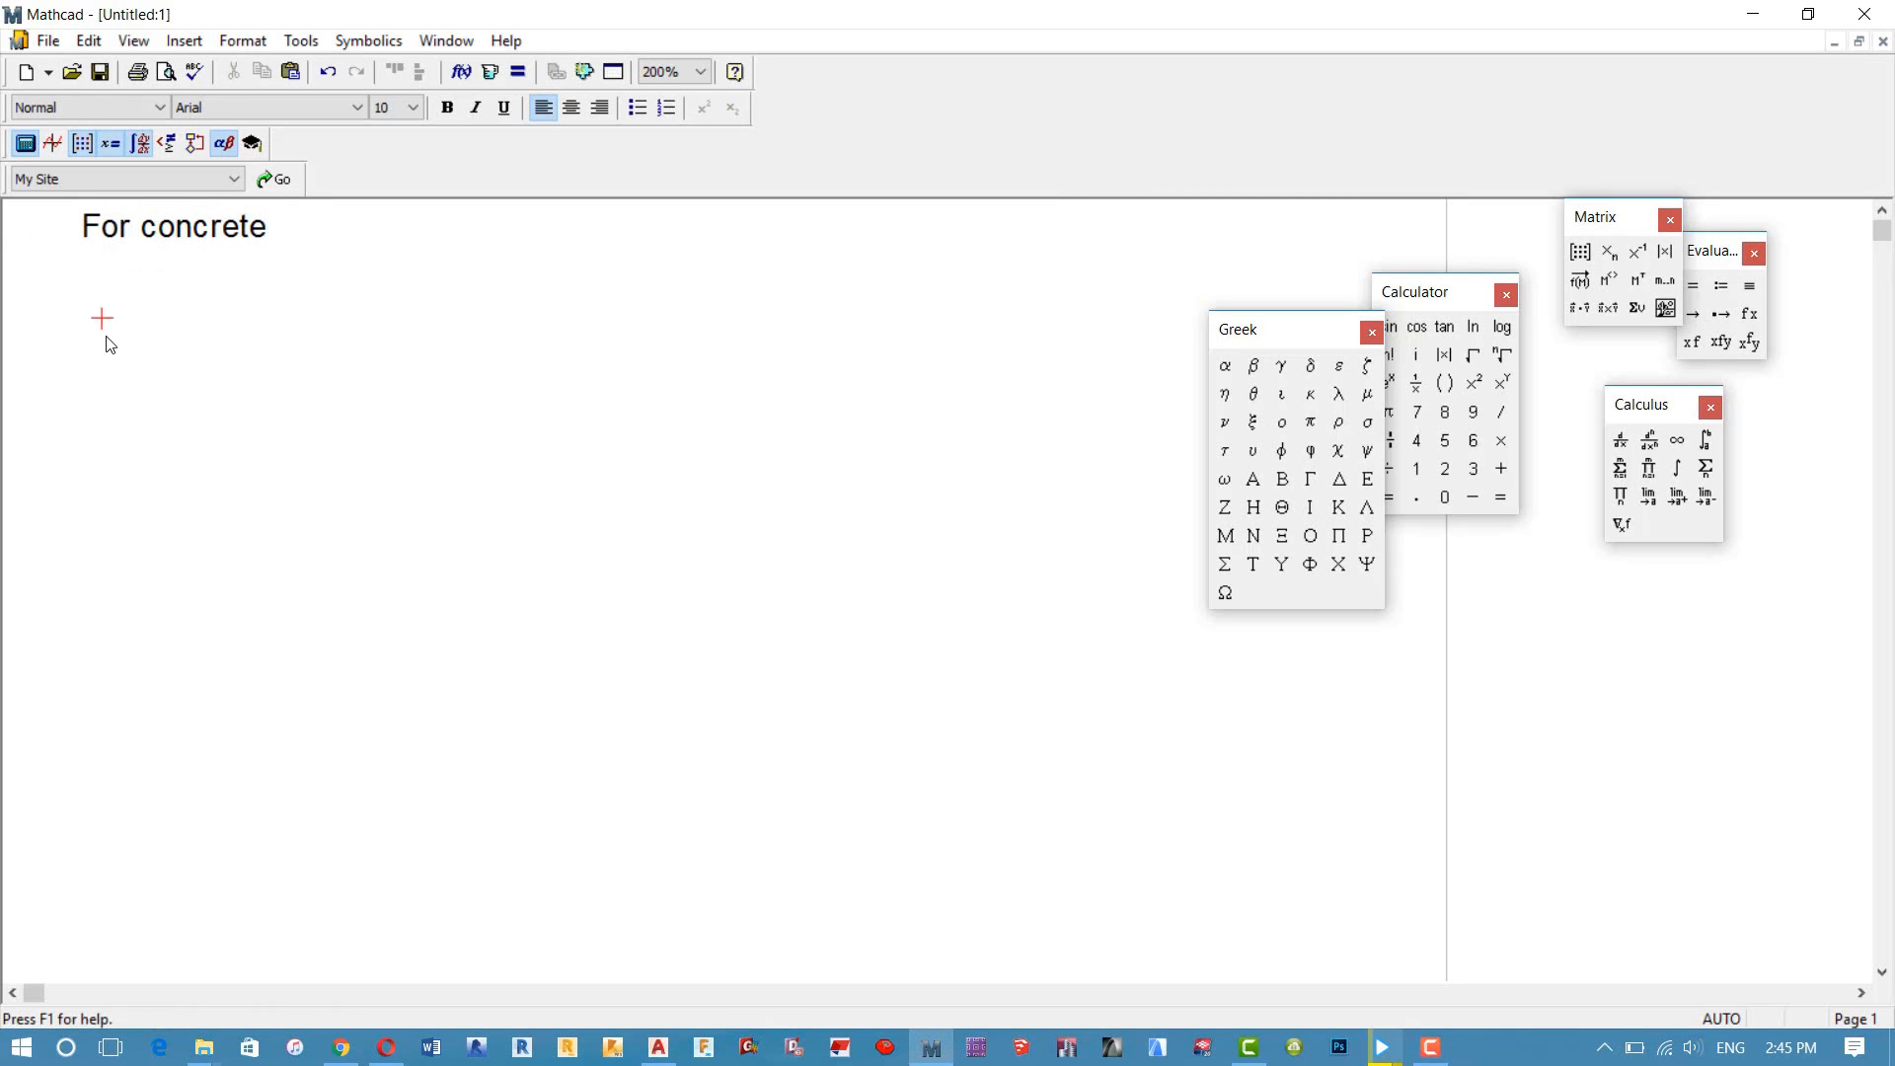
{"action": "type", "text": "G := "}
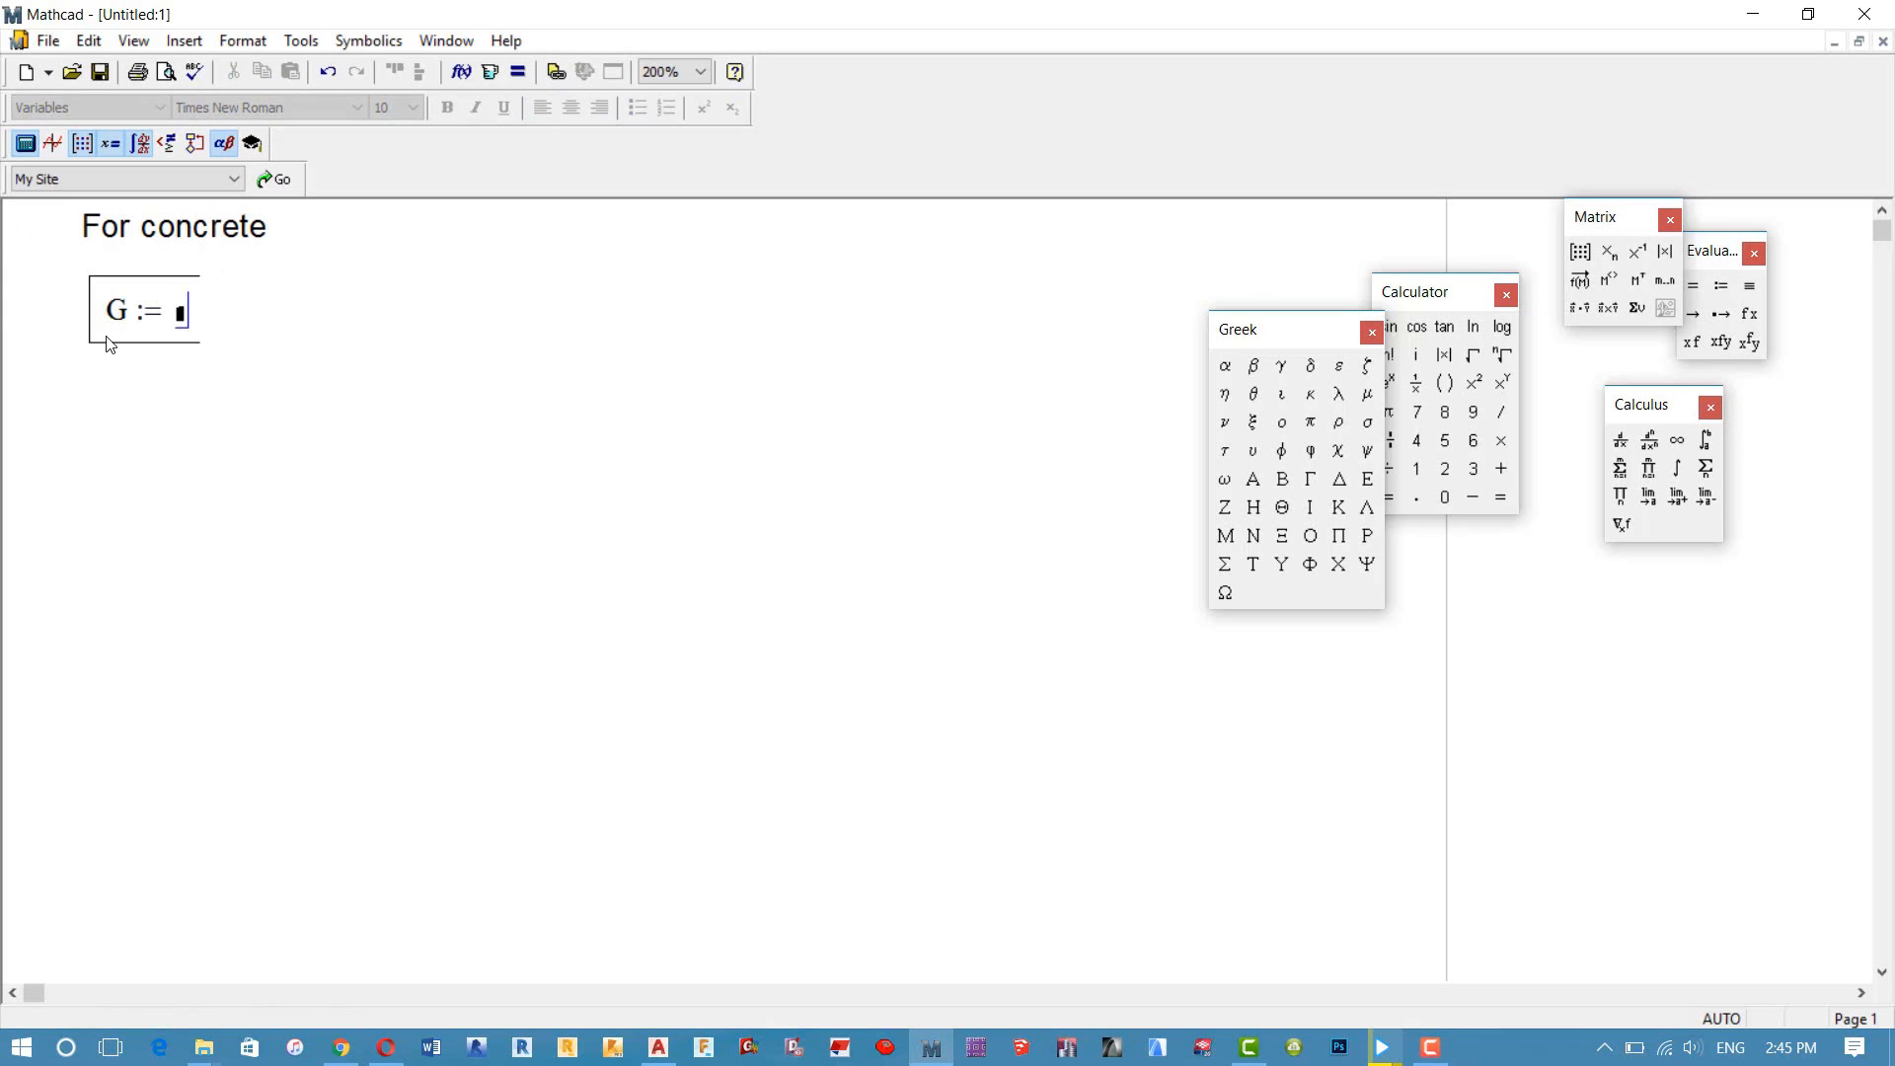
{"action": "type", "text": "E"}
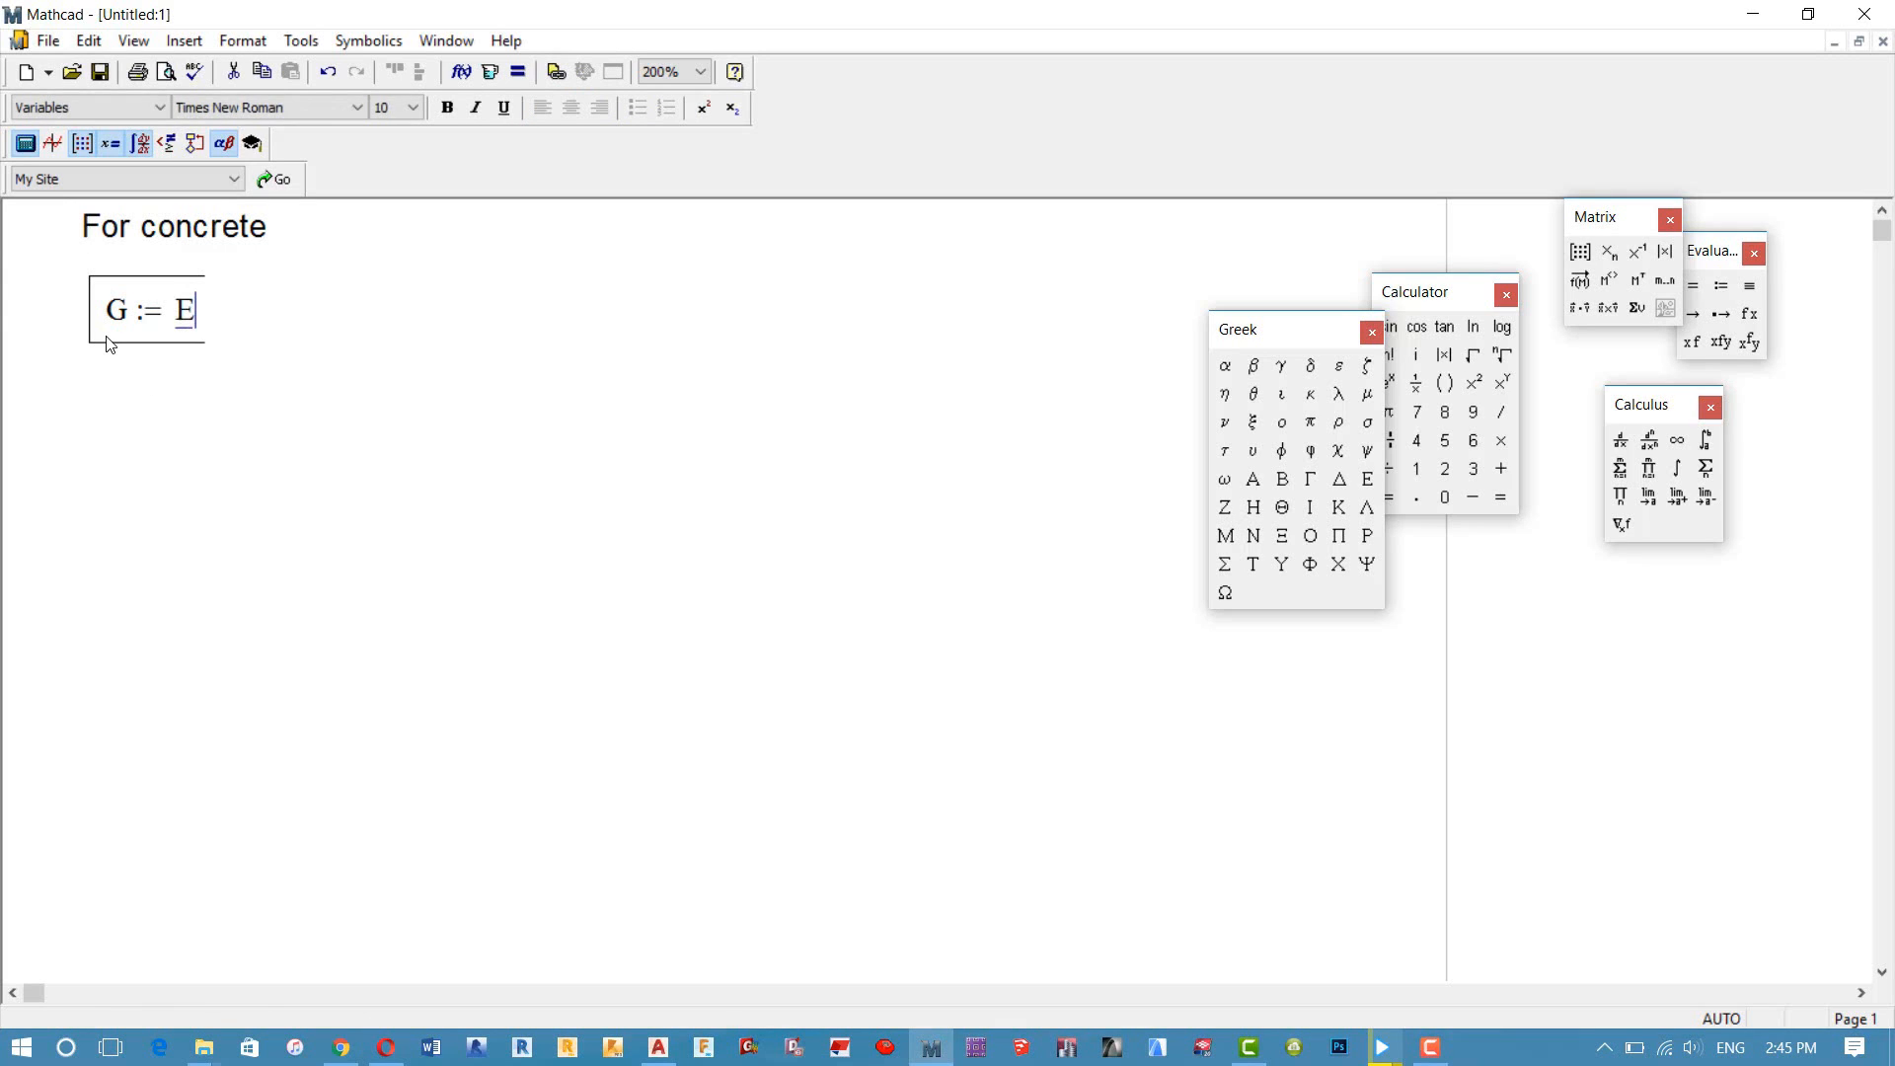
{"action": "key", "text": "slash"}
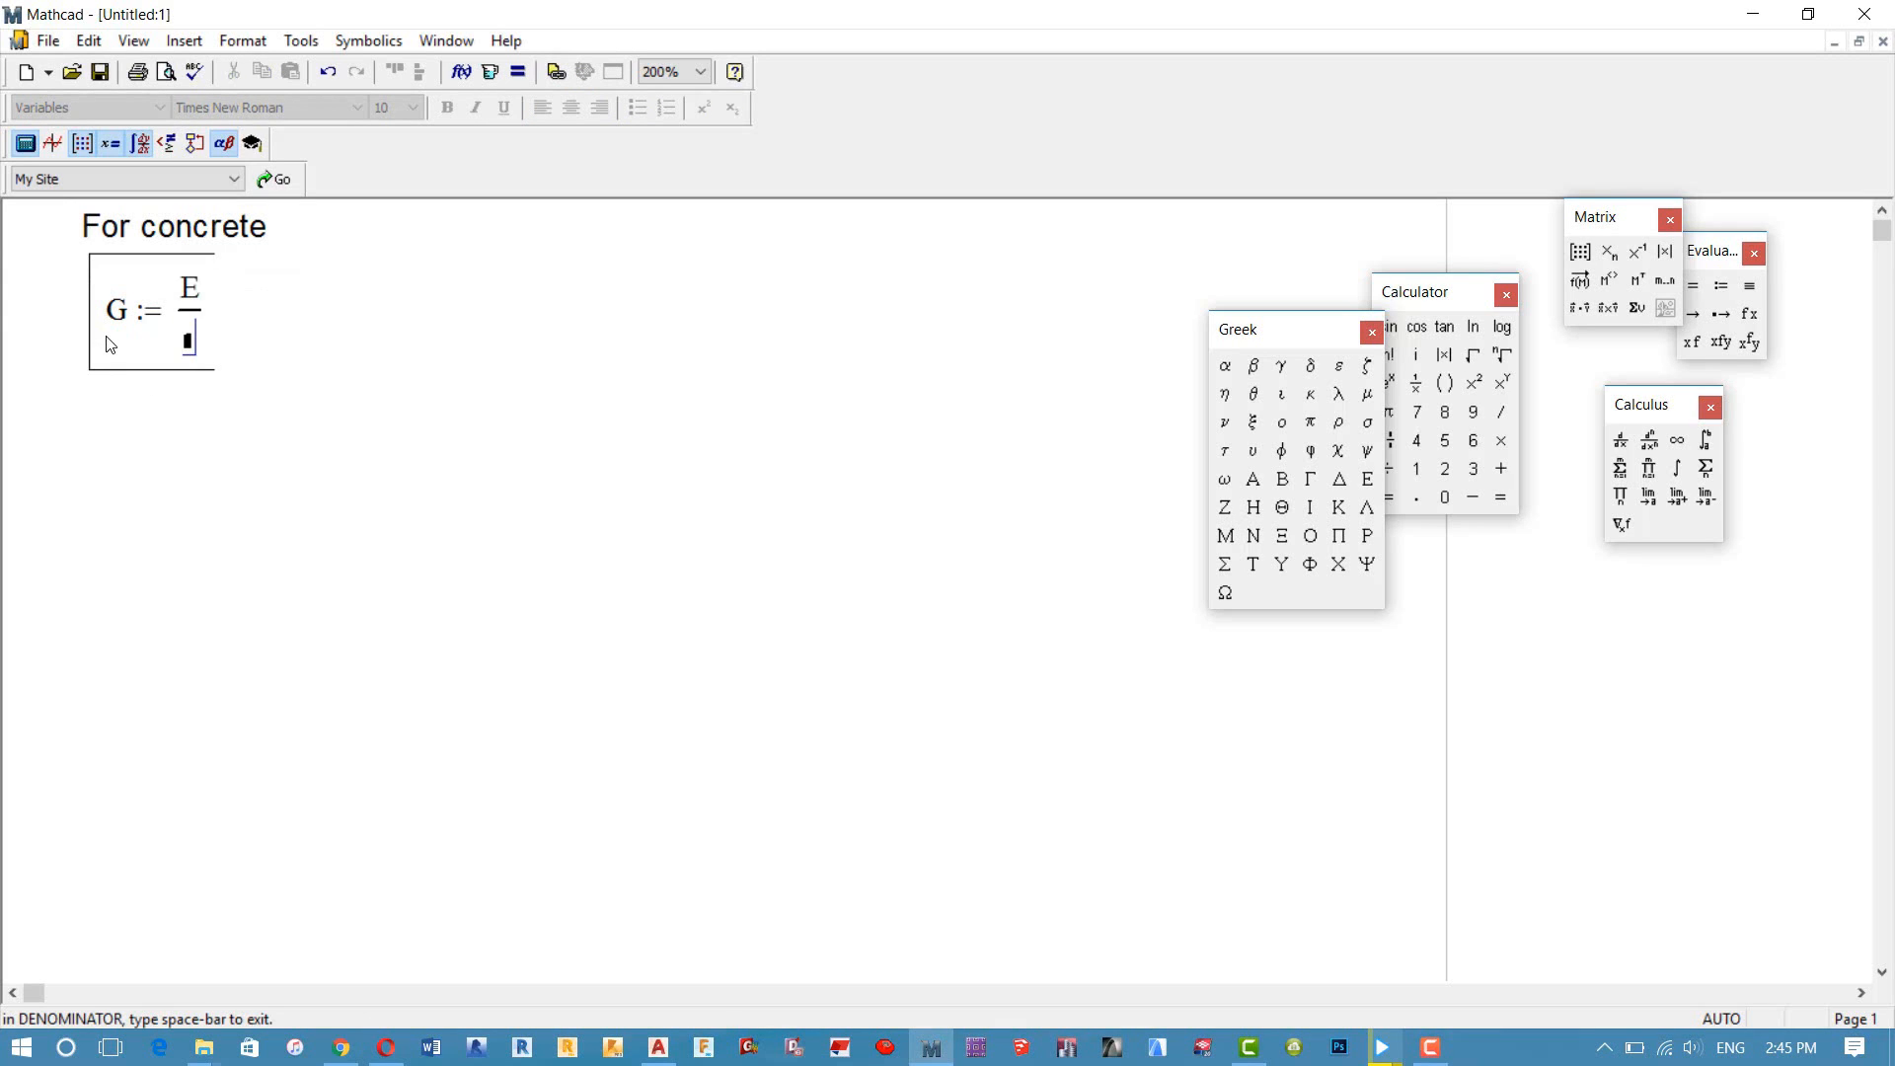
{"action": "type", "text": "2*(1"}
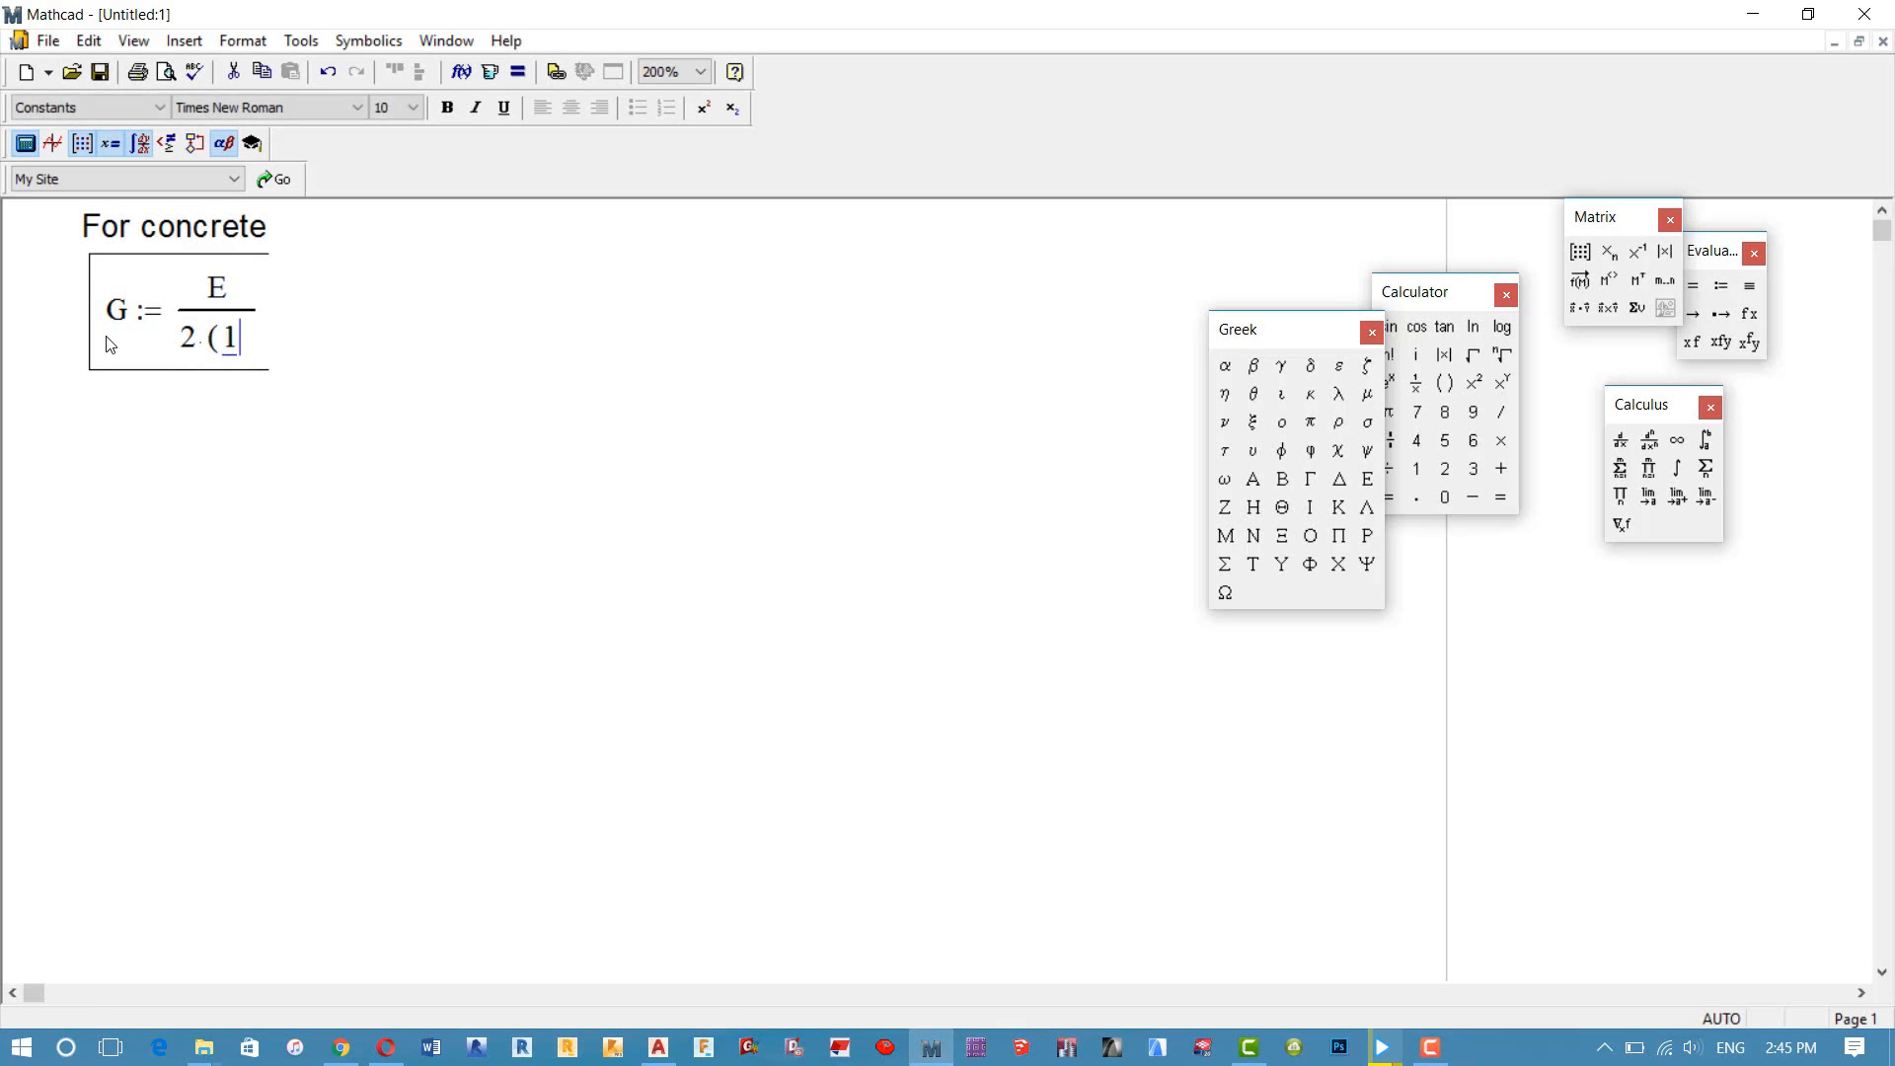
{"action": "type", "text": "+"}
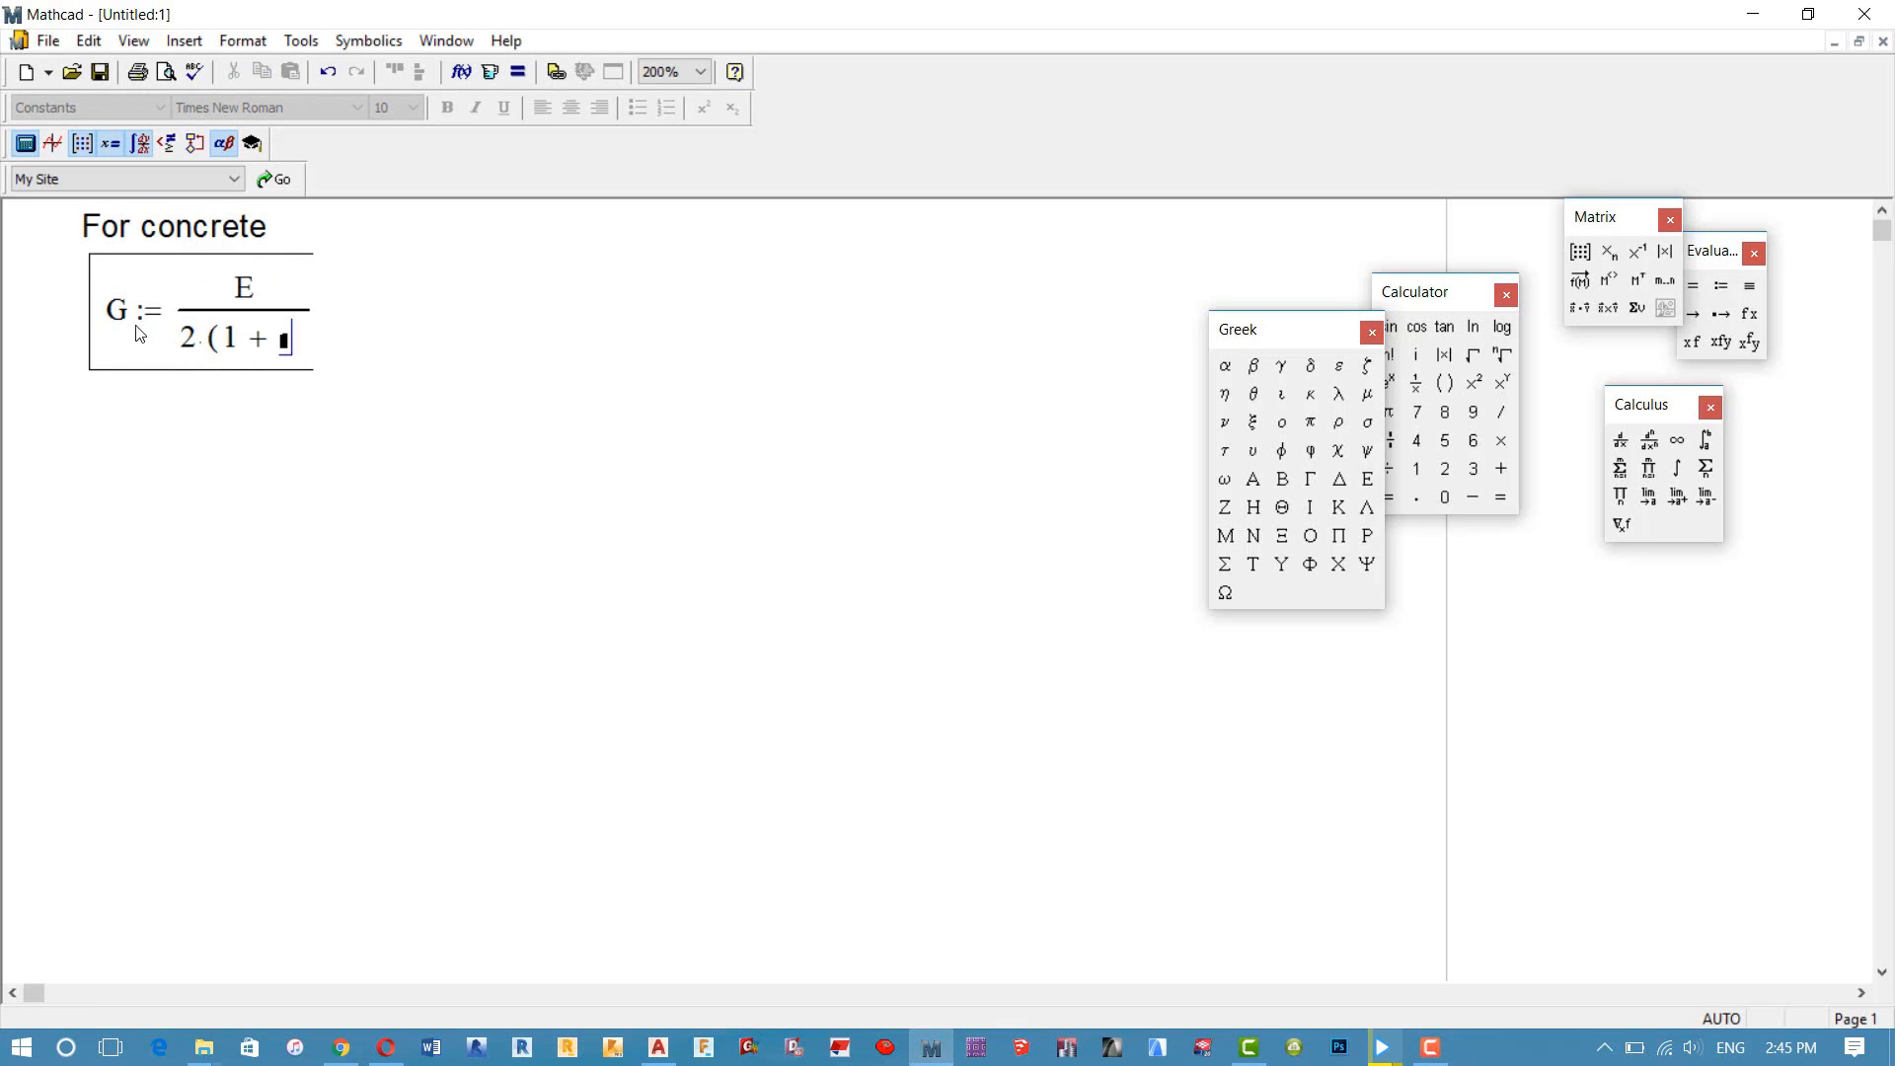
{"action": "left_click", "coordinate": [1224, 423]}
{"action": "type", "text": ")="}
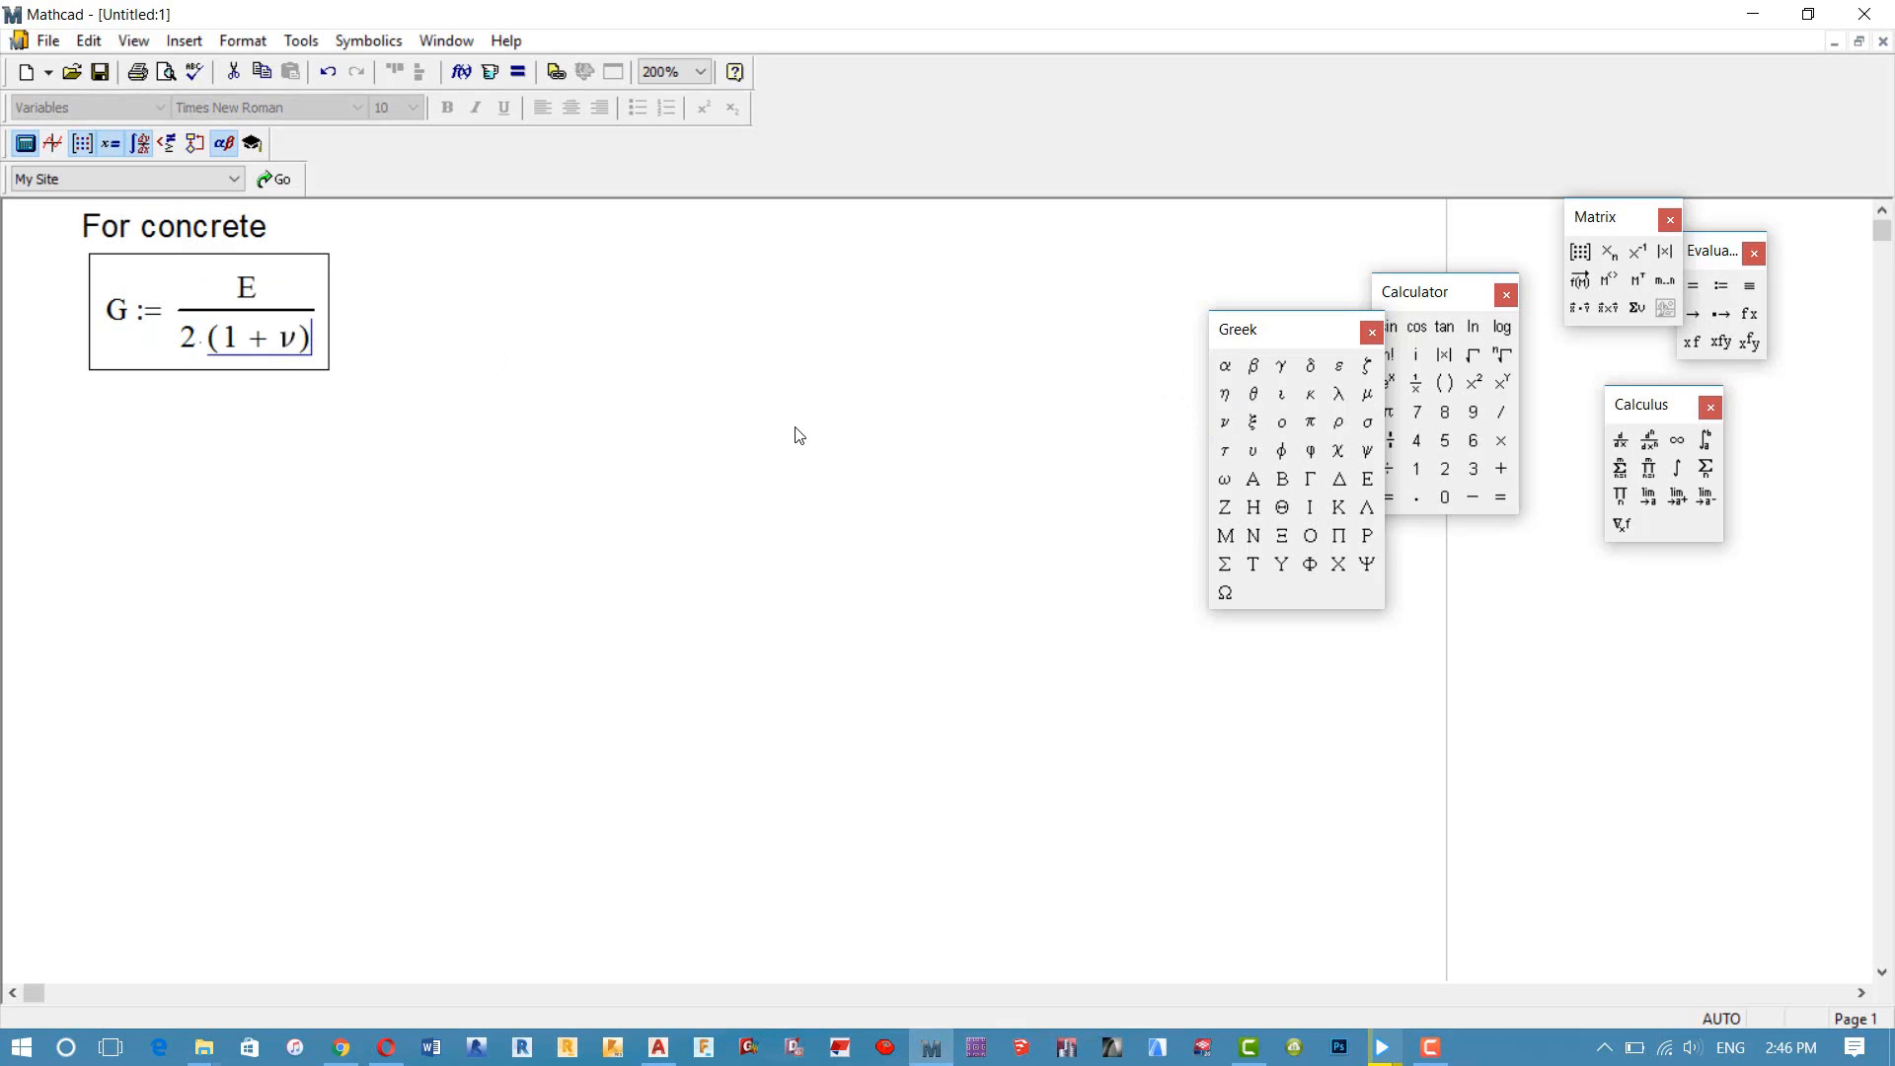
{"action": "left_click", "coordinate": [8, 580]}
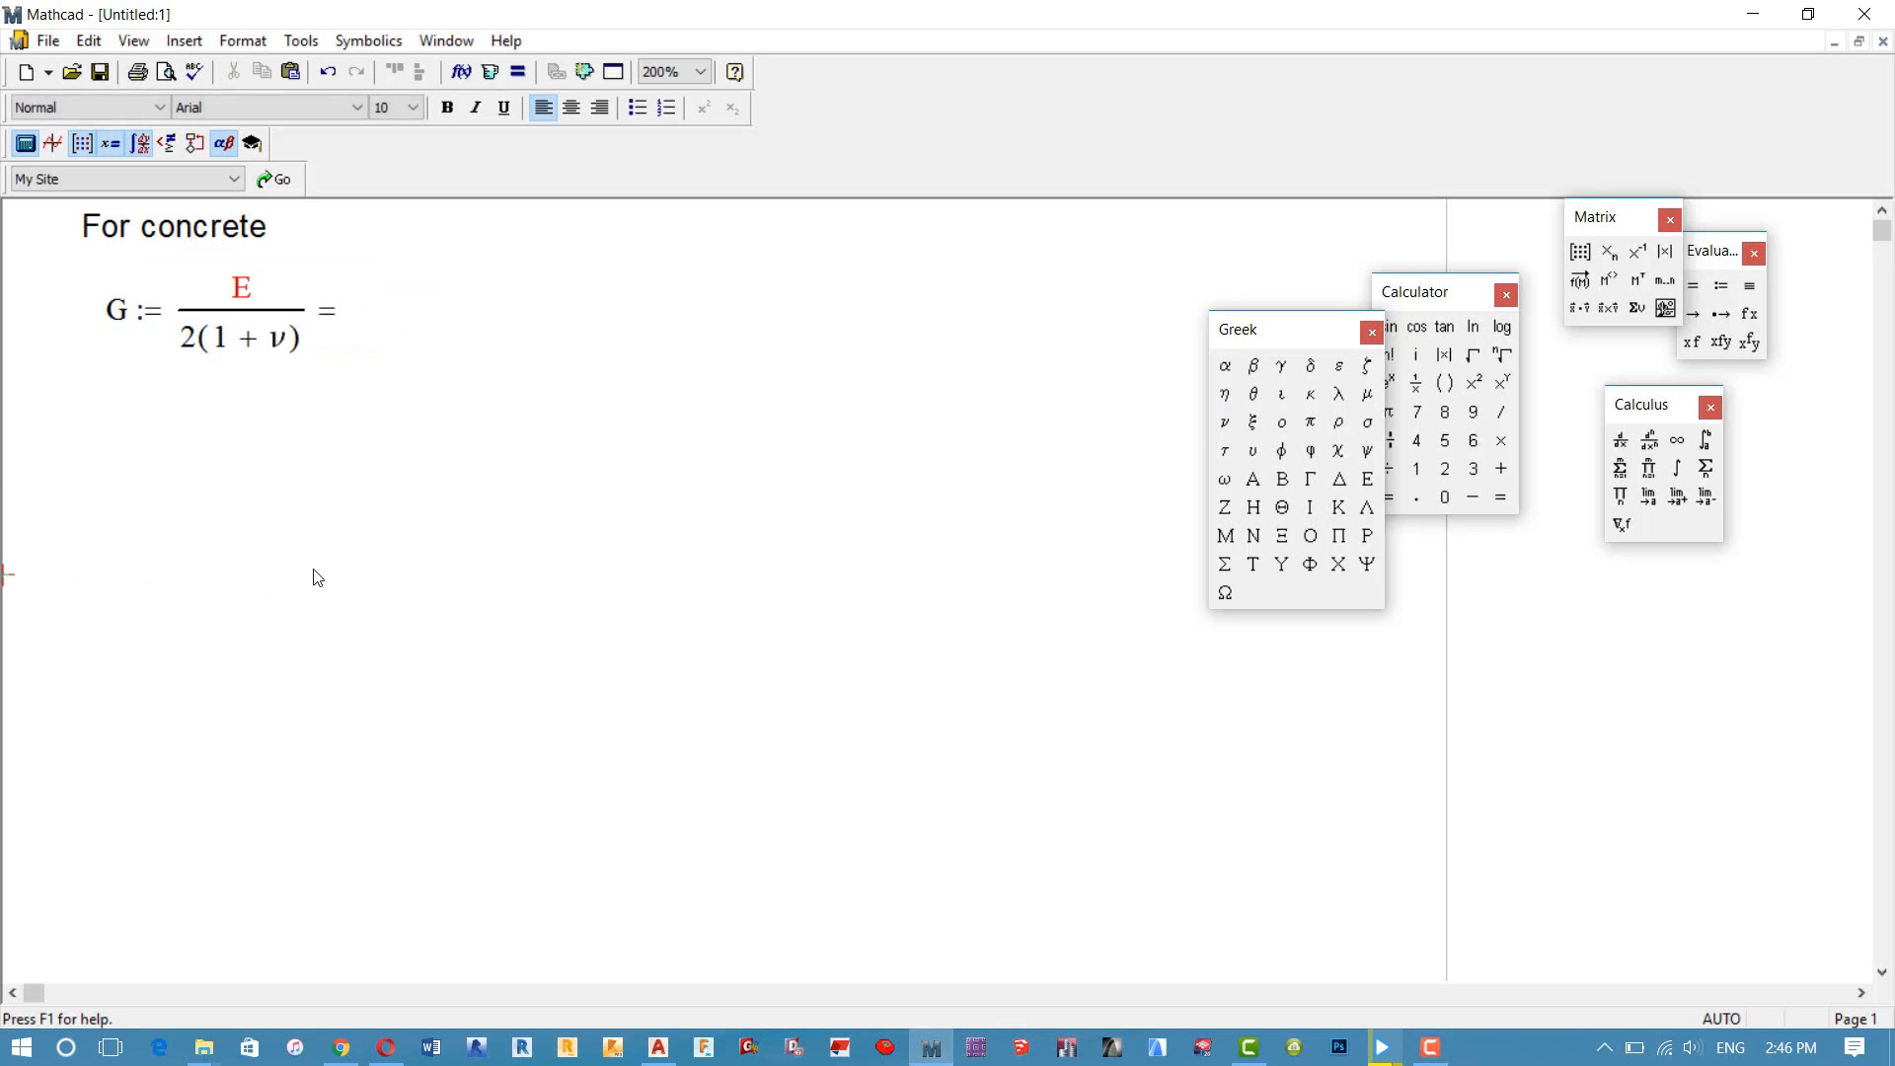
{"action": "left_click_drag", "start_coordinate": [300, 553], "coordinate": [141, 385]}
{"action": "left_click_drag", "start_coordinate": [240, 495], "coordinate": [181, 691]}
Step: Add the text "E is the young modulus of concrete" directly below the "For concrete" heading
{"action": "left_click", "coordinate": [82, 298]}
{"action": "type", "text": "E"}
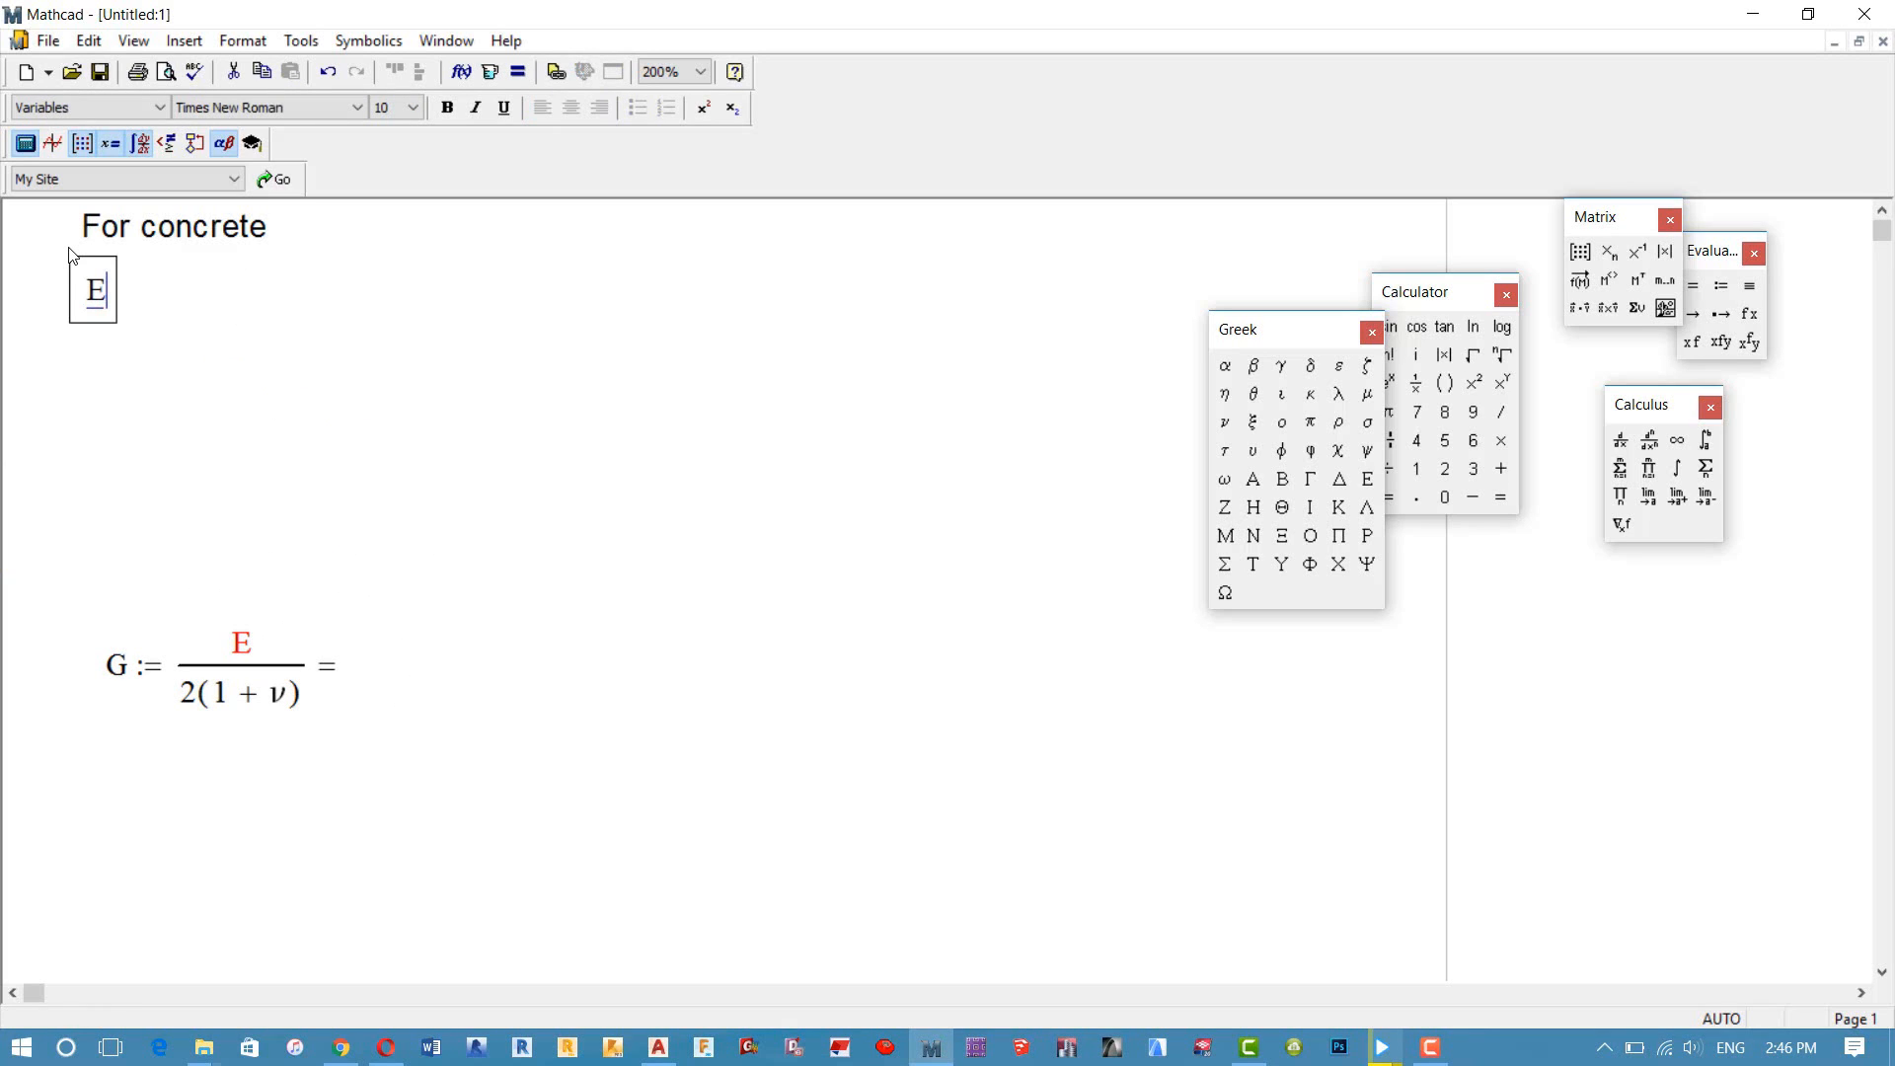
{"action": "type", "text": " is the"}
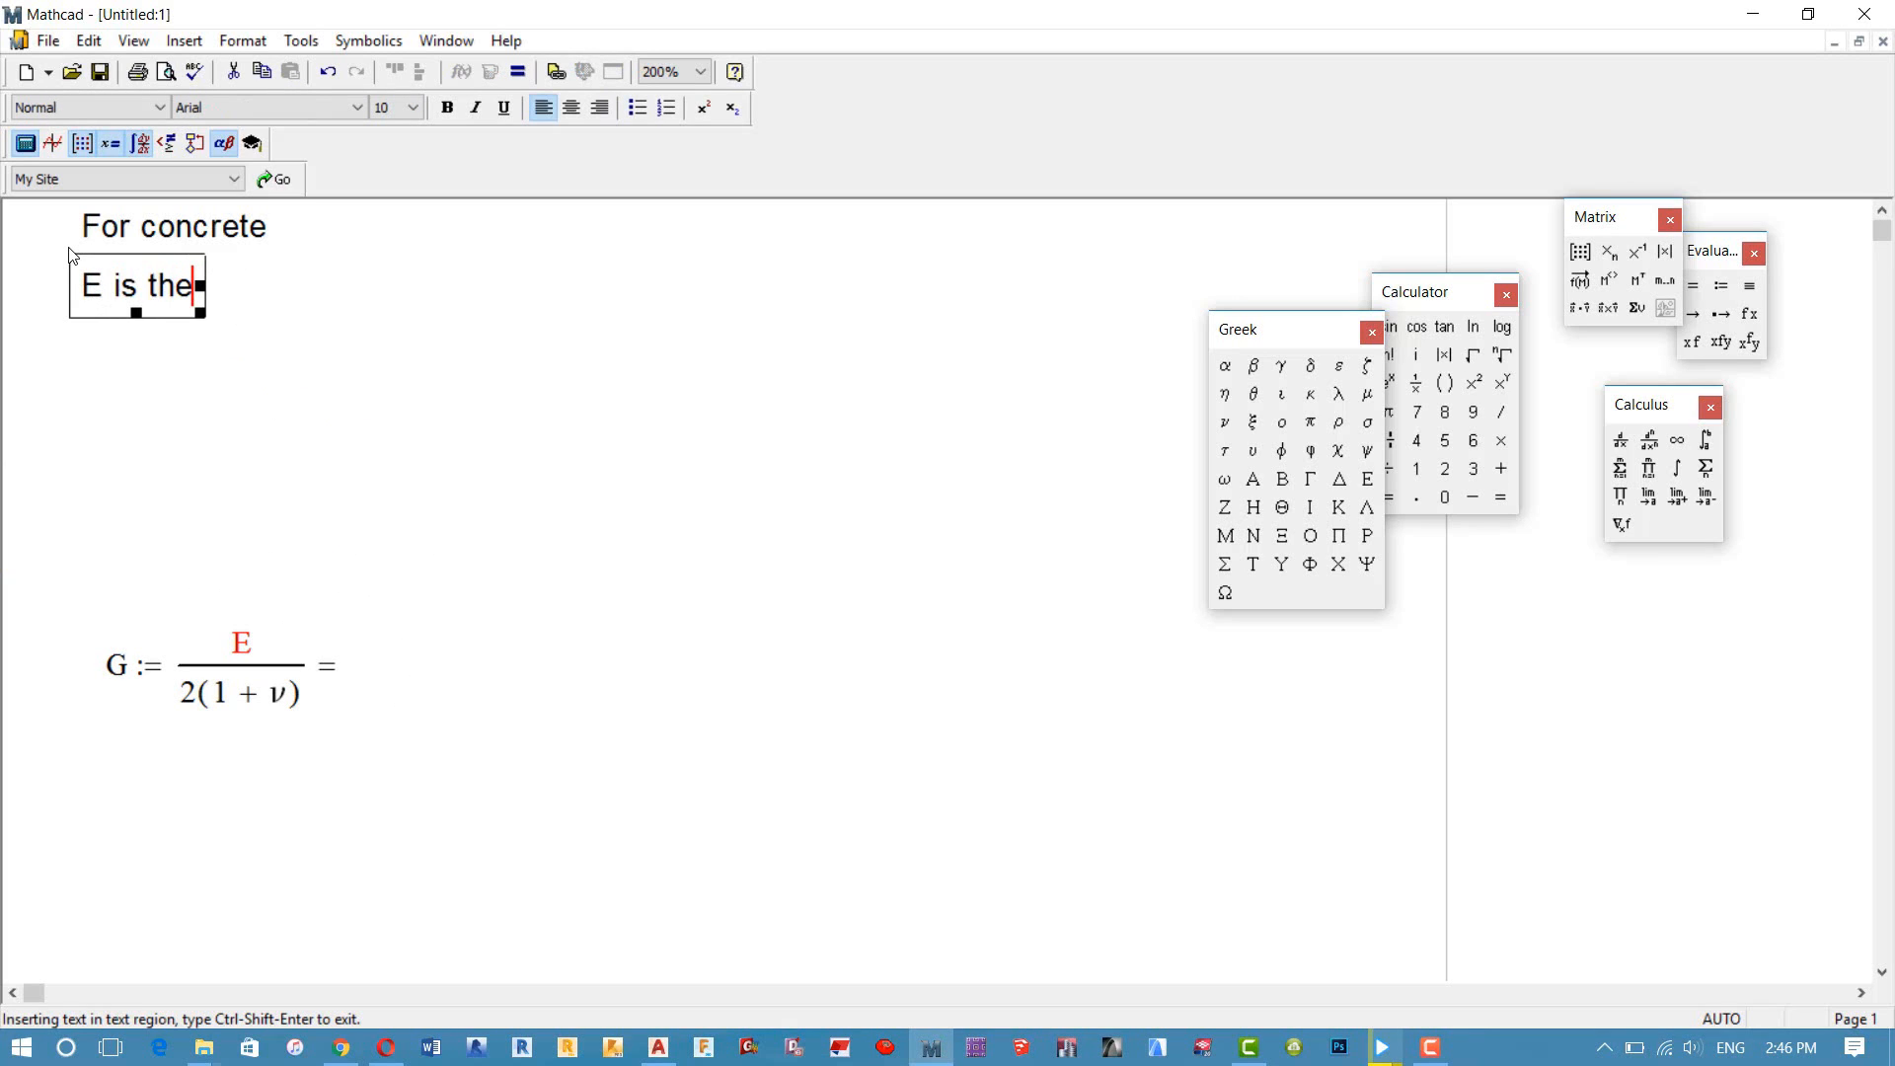
{"action": "type", "text": " shear"}
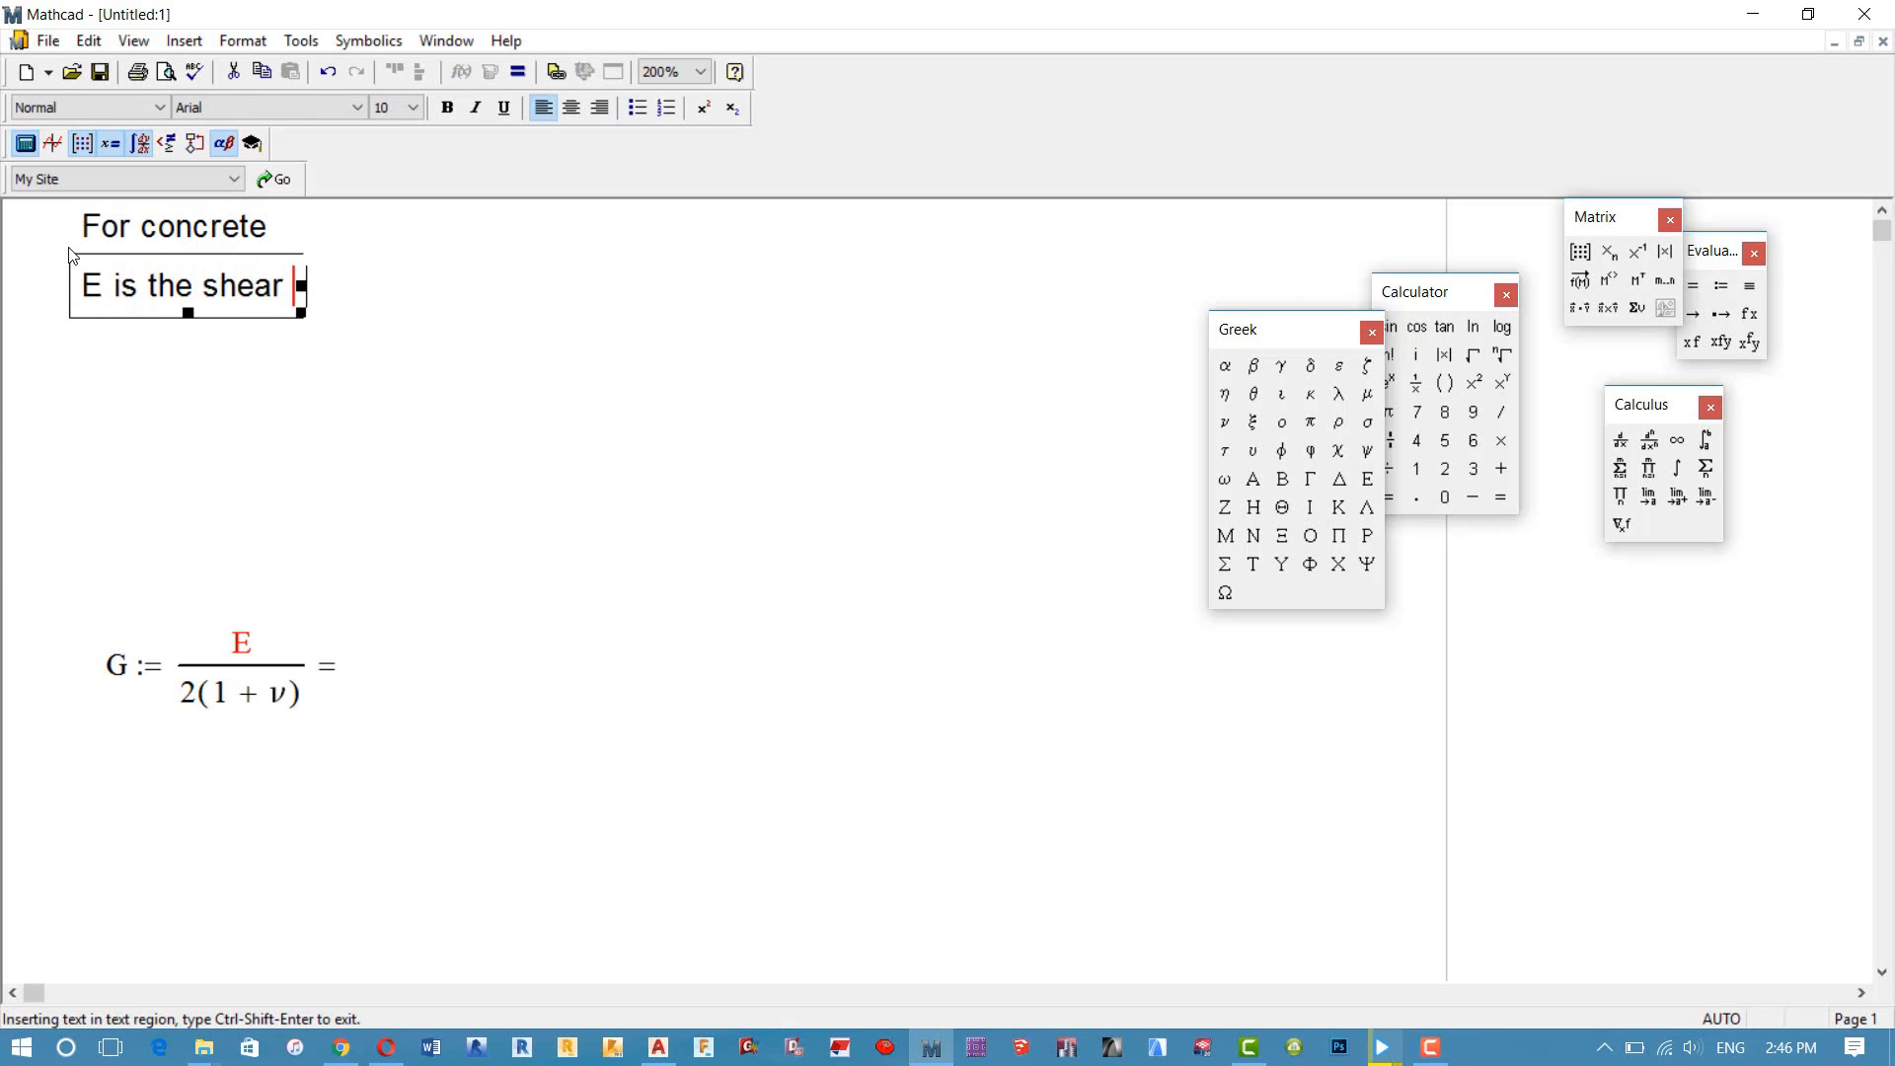
{"action": "key", "text": "BackSpace"}
{"action": "key", "text": "BackSpace"}
{"action": "key", "text": "BackSpace"}
{"action": "key", "text": "BackSpace"}
{"action": "key", "text": "BackSpace"}
{"action": "key", "text": "BackSpace"}
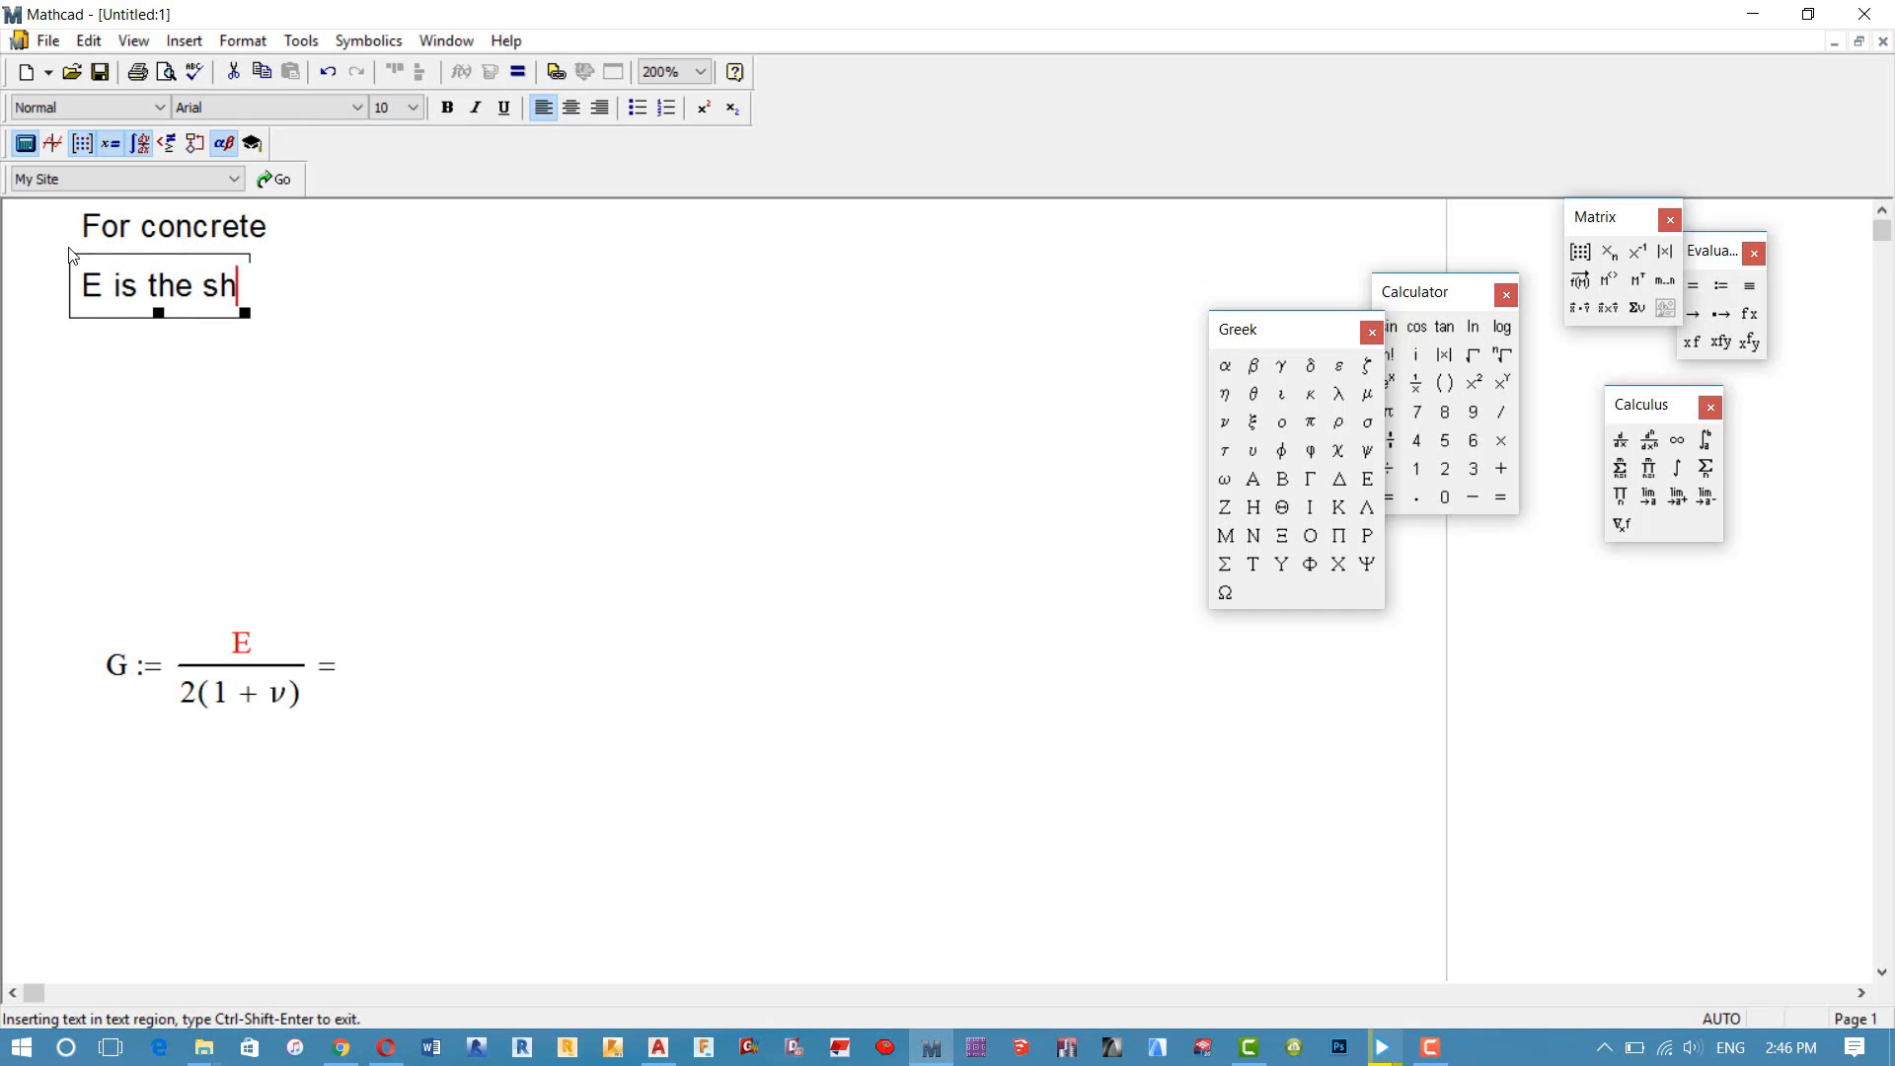
{"action": "type", "text": "young m"}
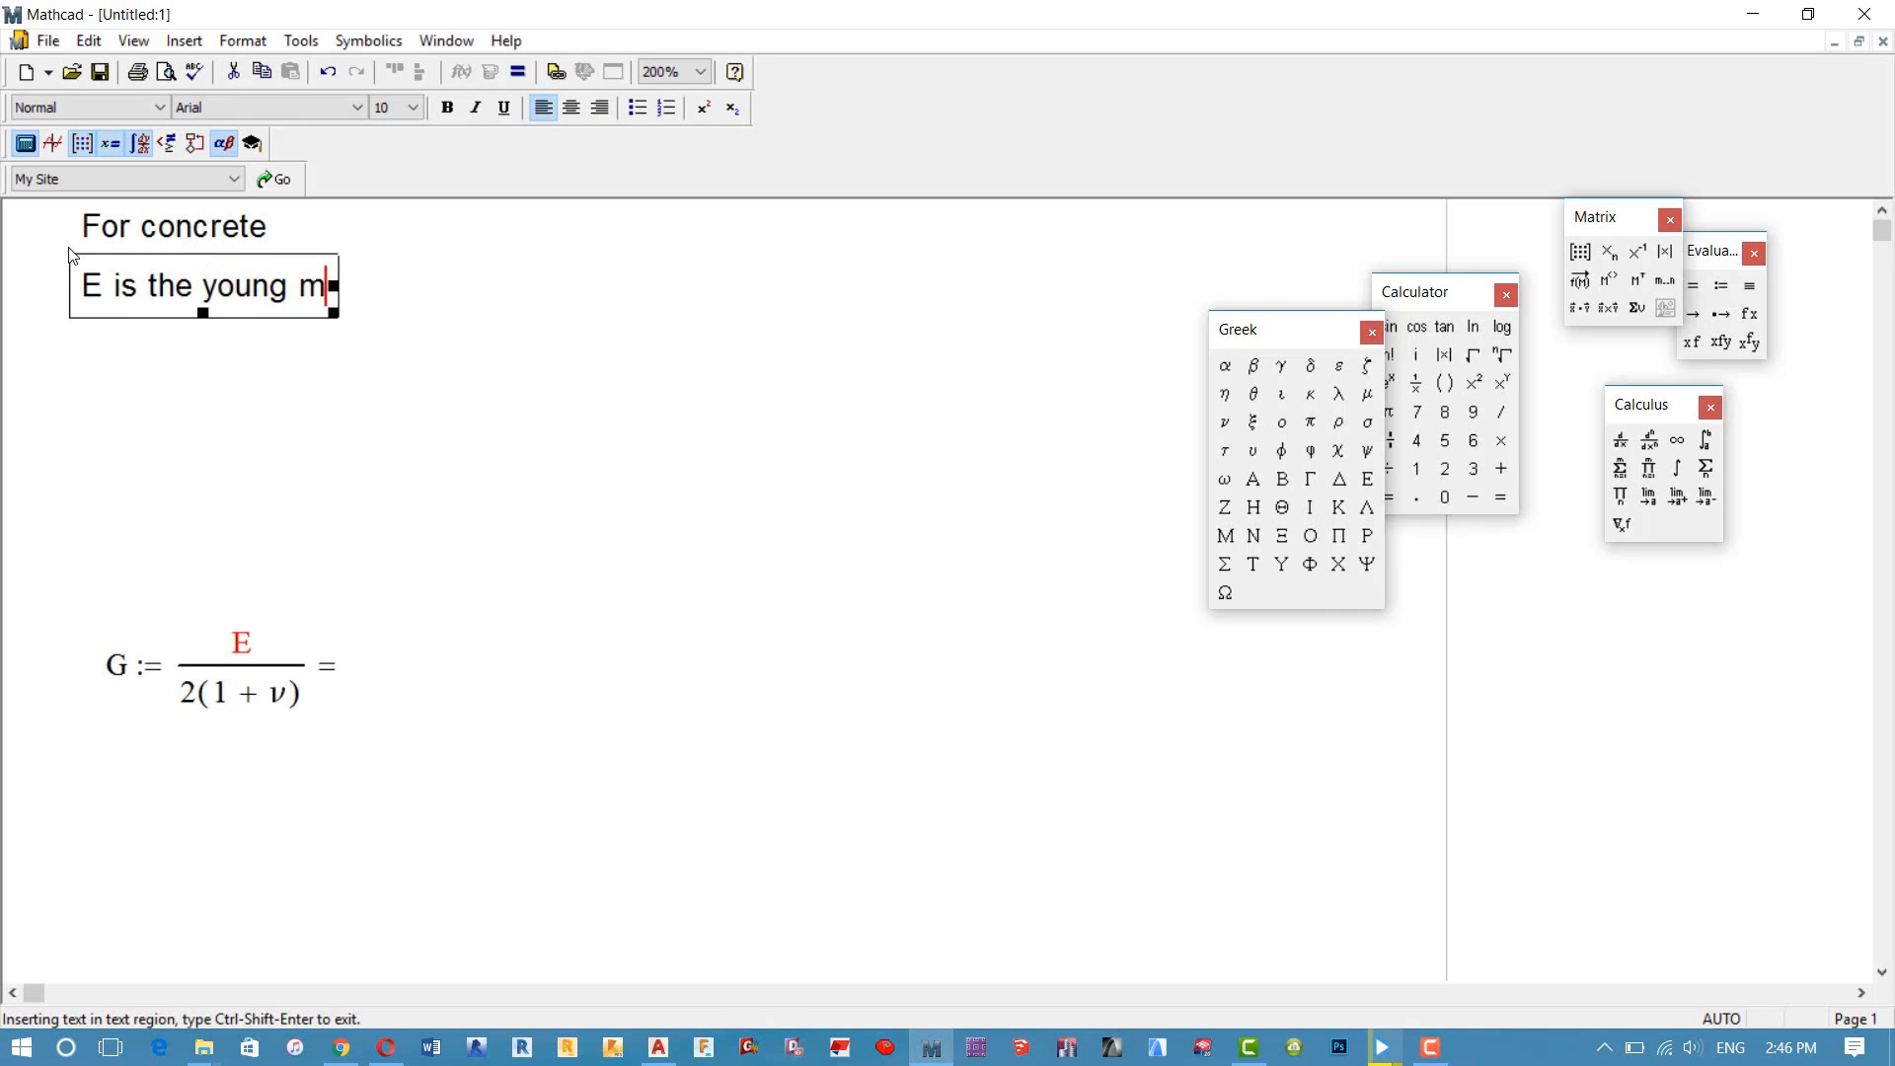
{"action": "type", "text": "odulus "}
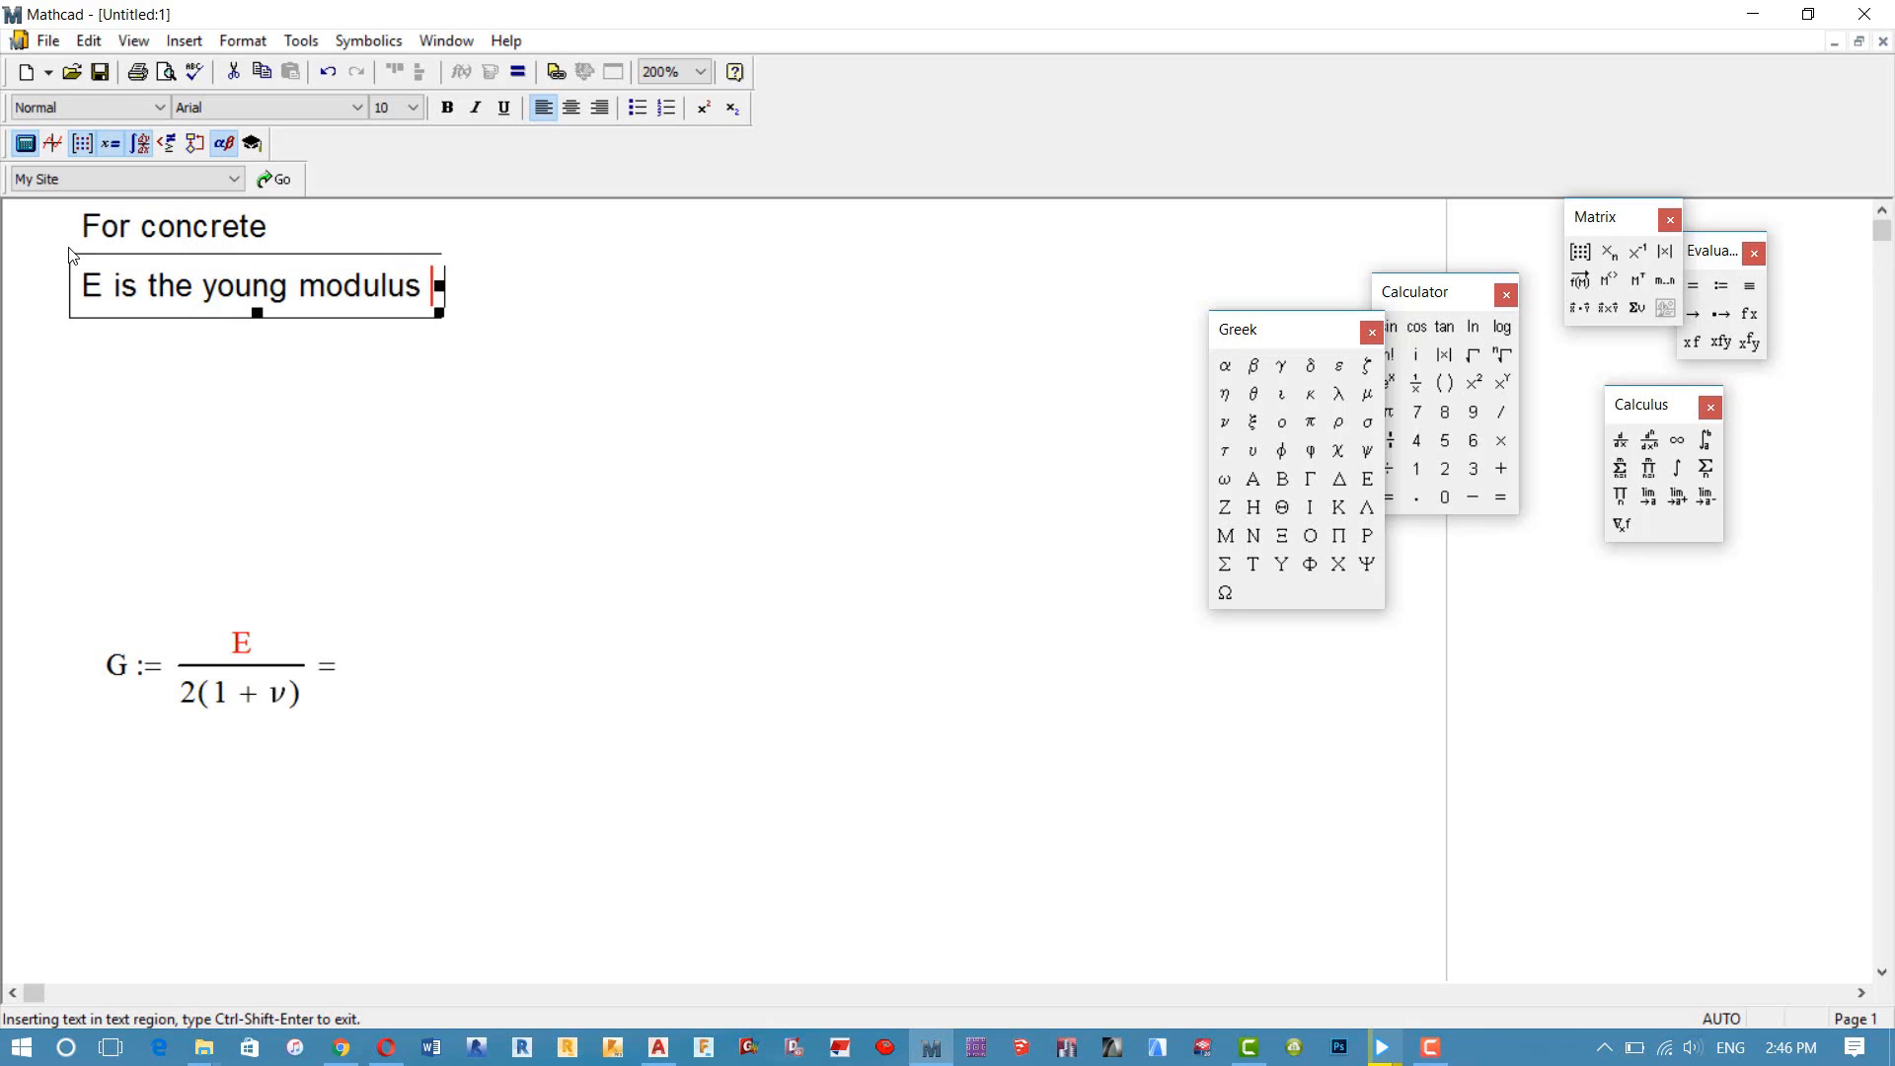
{"action": "type", "text": "of concrete"}
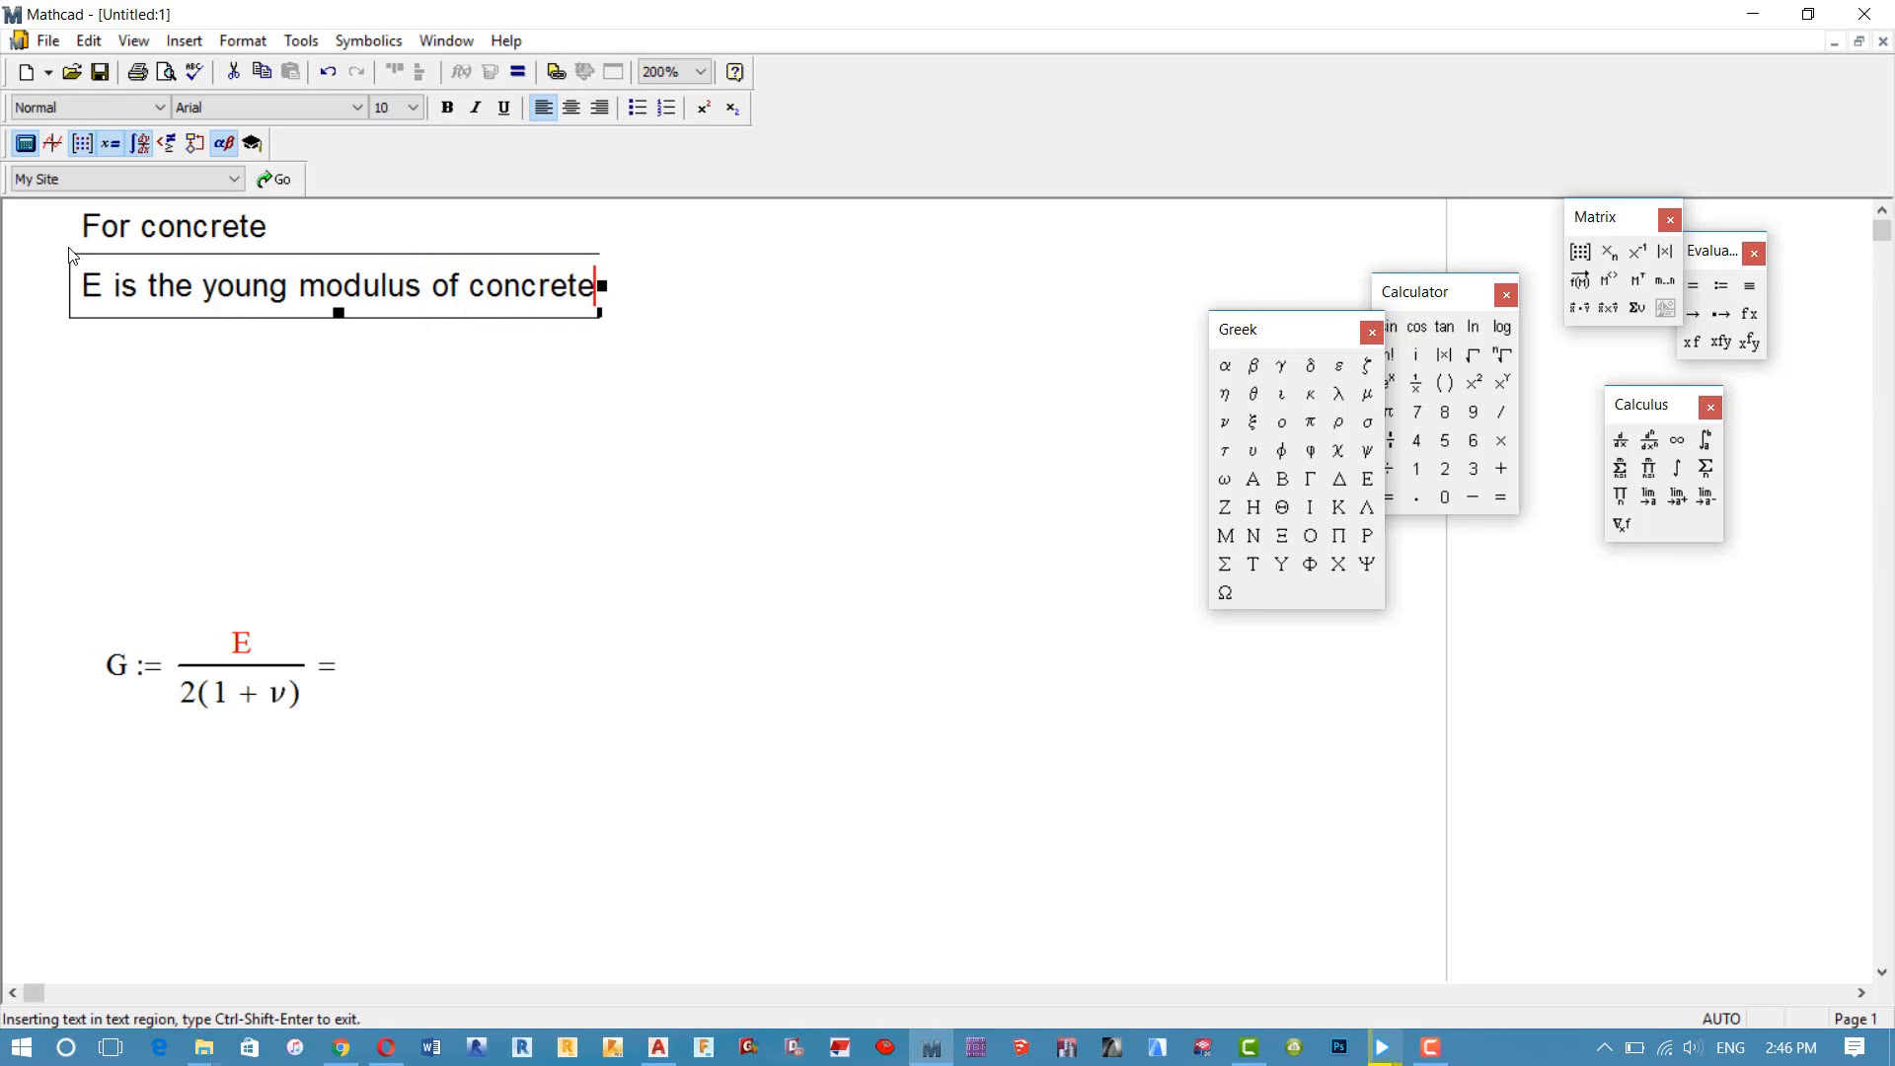
Step: Define E := 24000MPa below the young modulus description
{"action": "left_click", "coordinate": [98, 358]}
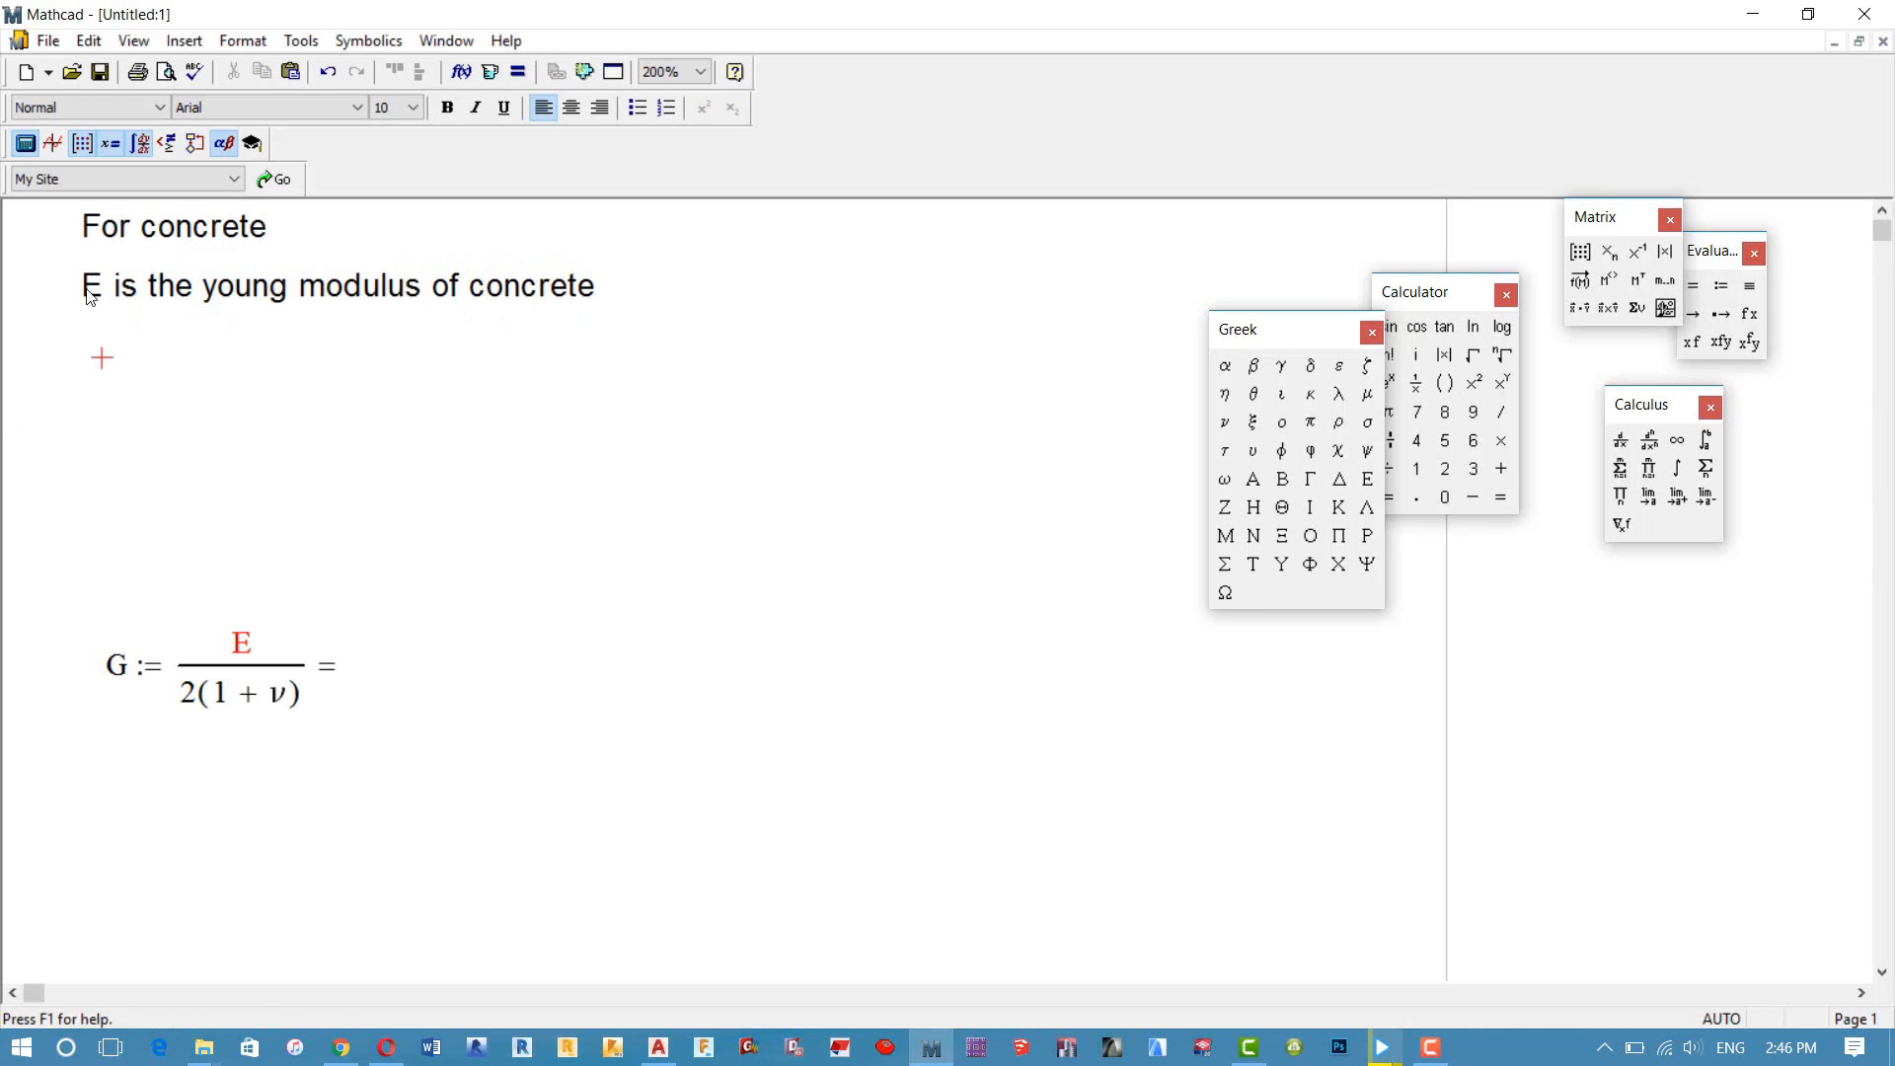
{"action": "type", "text": "E := "}
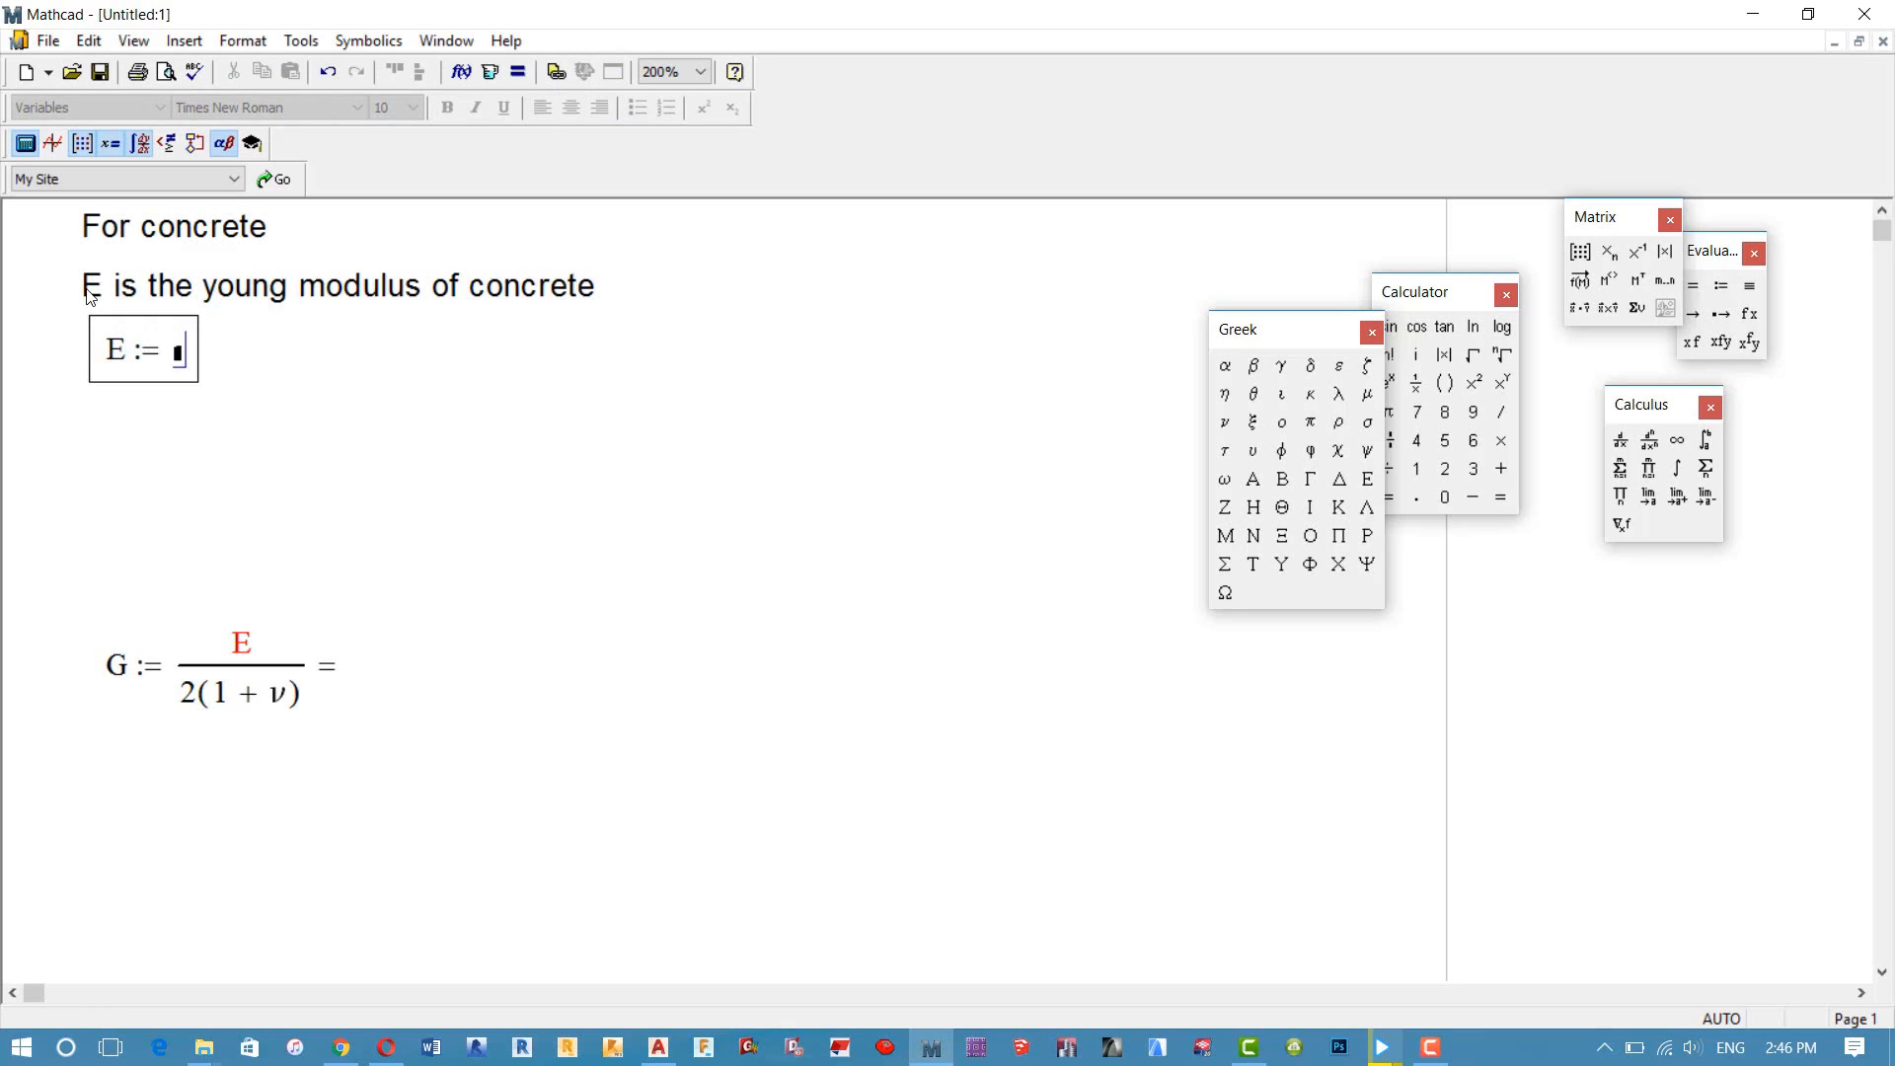
{"action": "type", "text": "24000"}
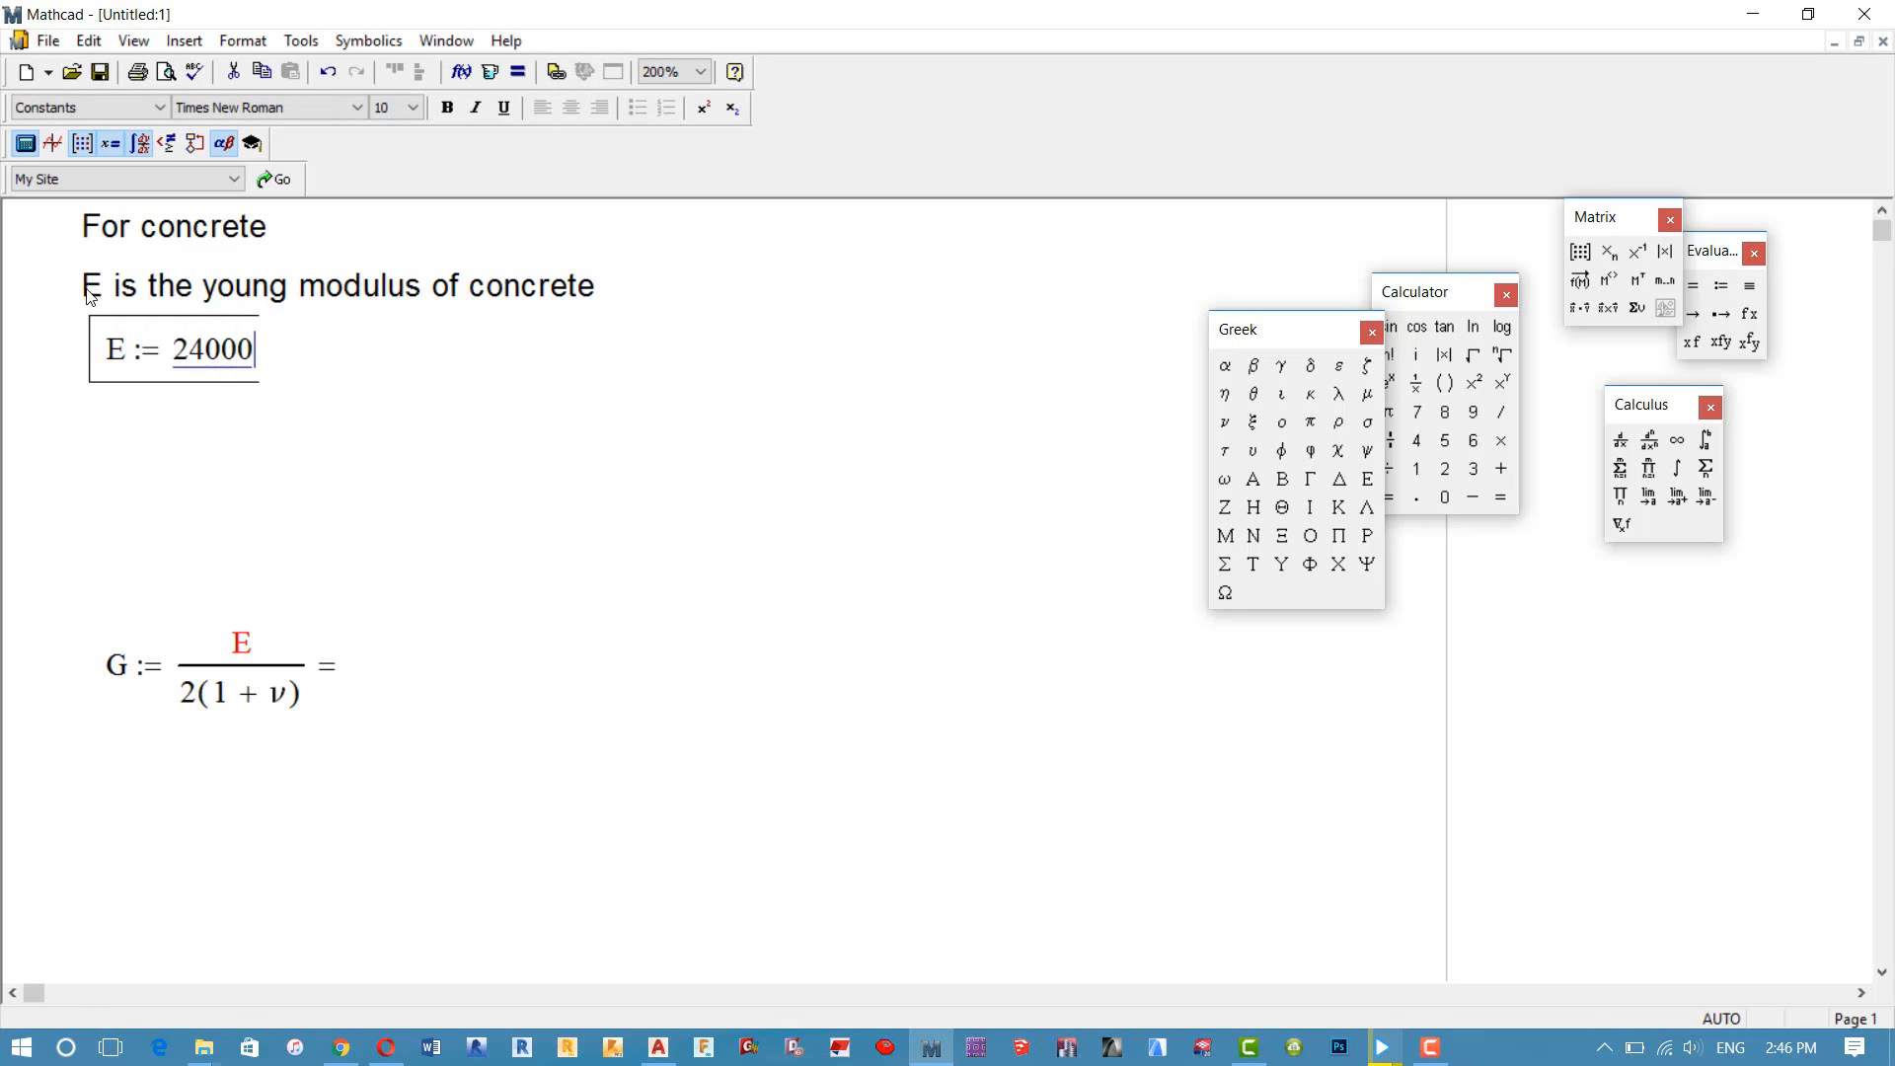
{"action": "type", "text": "·MPa"}
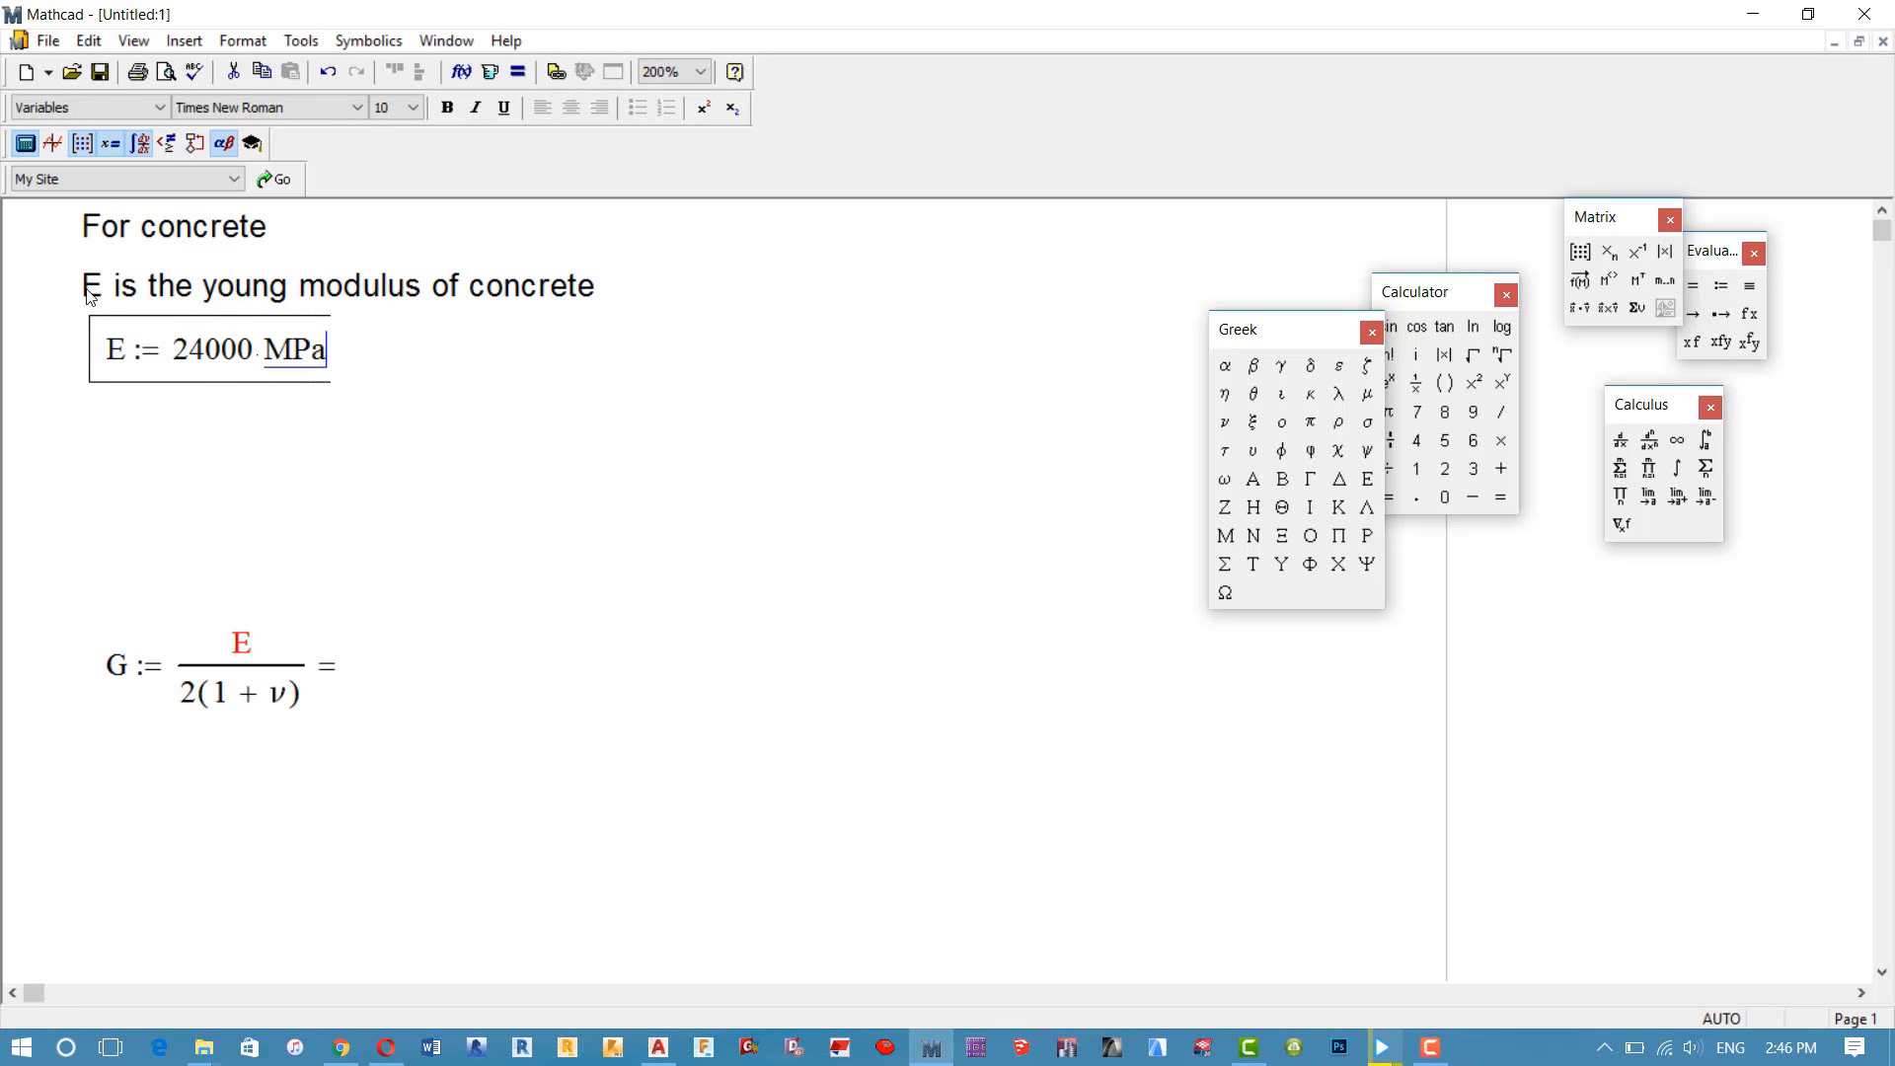
{"action": "left_click", "coordinate": [153, 436]}
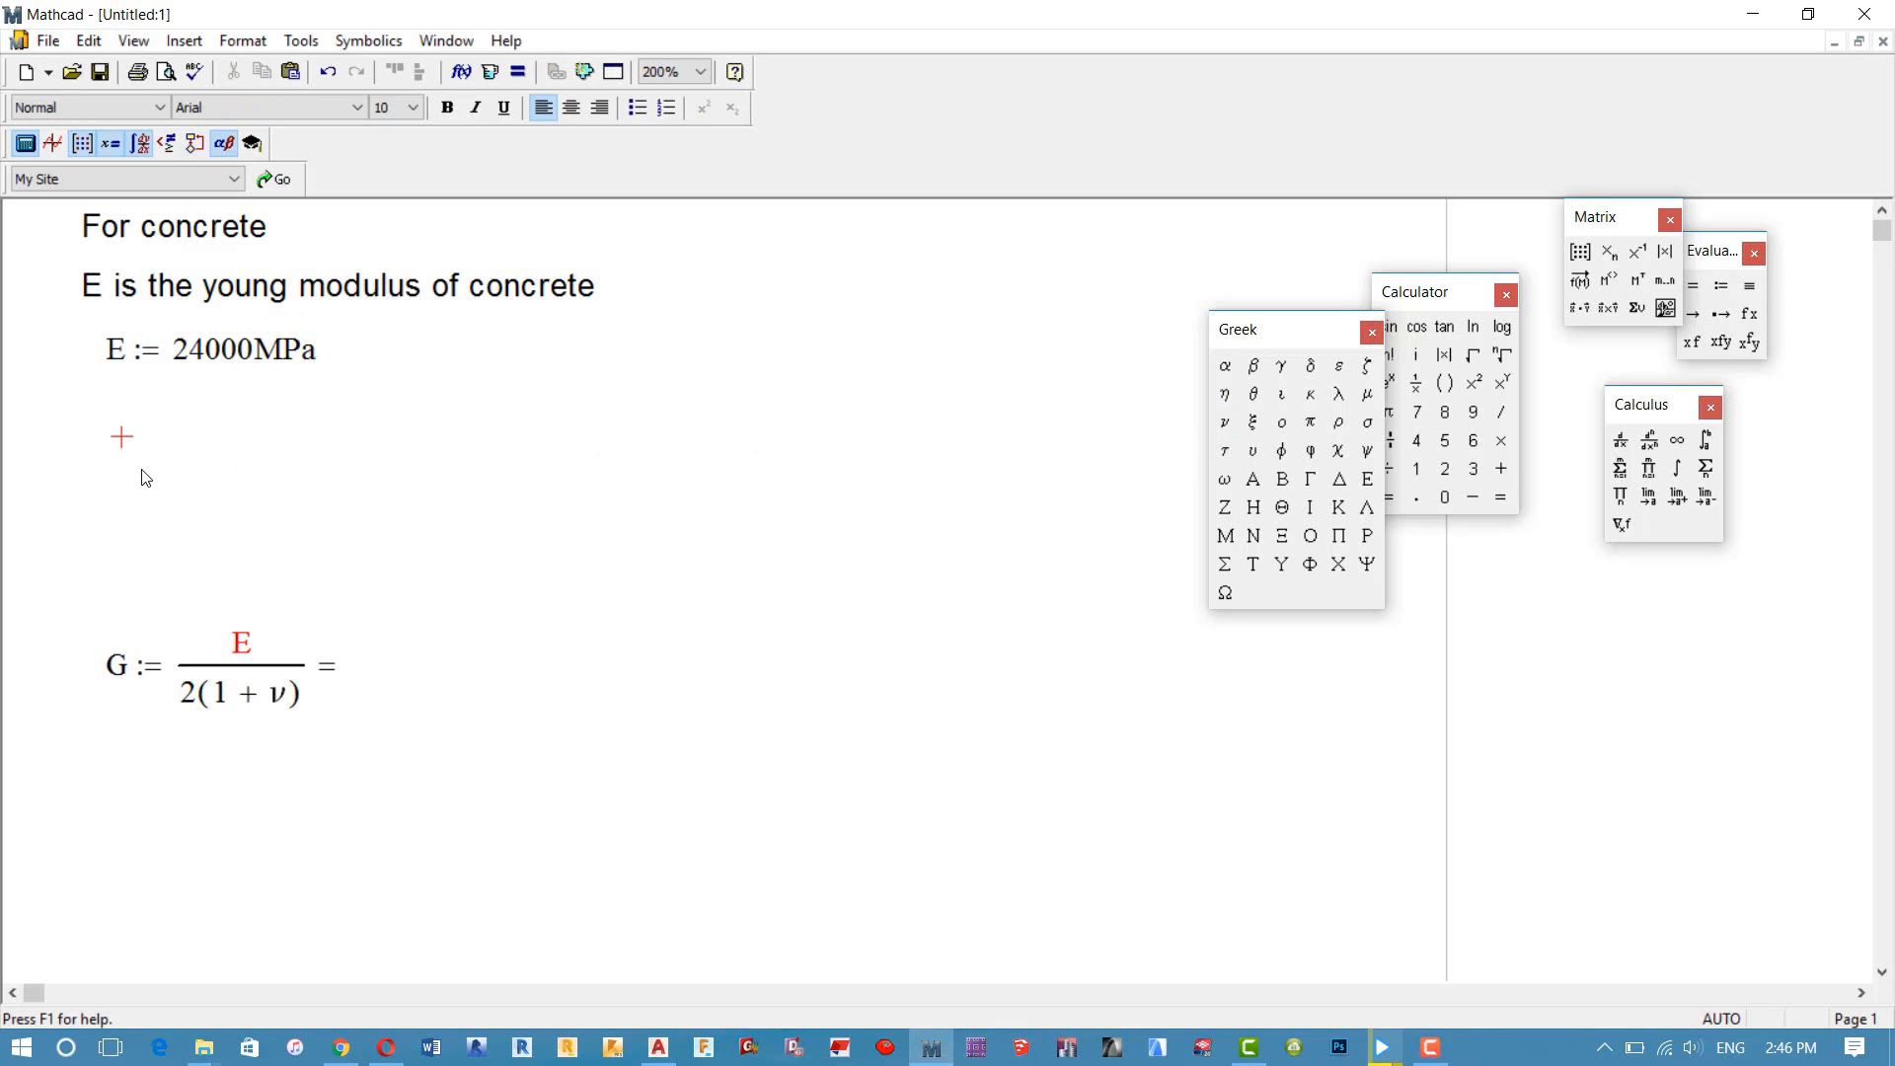
Step: Add the text "v is the possion ratio of concrete" below the E definition
{"action": "left_click", "coordinate": [125, 418]}
{"action": "left_click", "coordinate": [1224, 423]}
{"action": "type", "text": "is "}
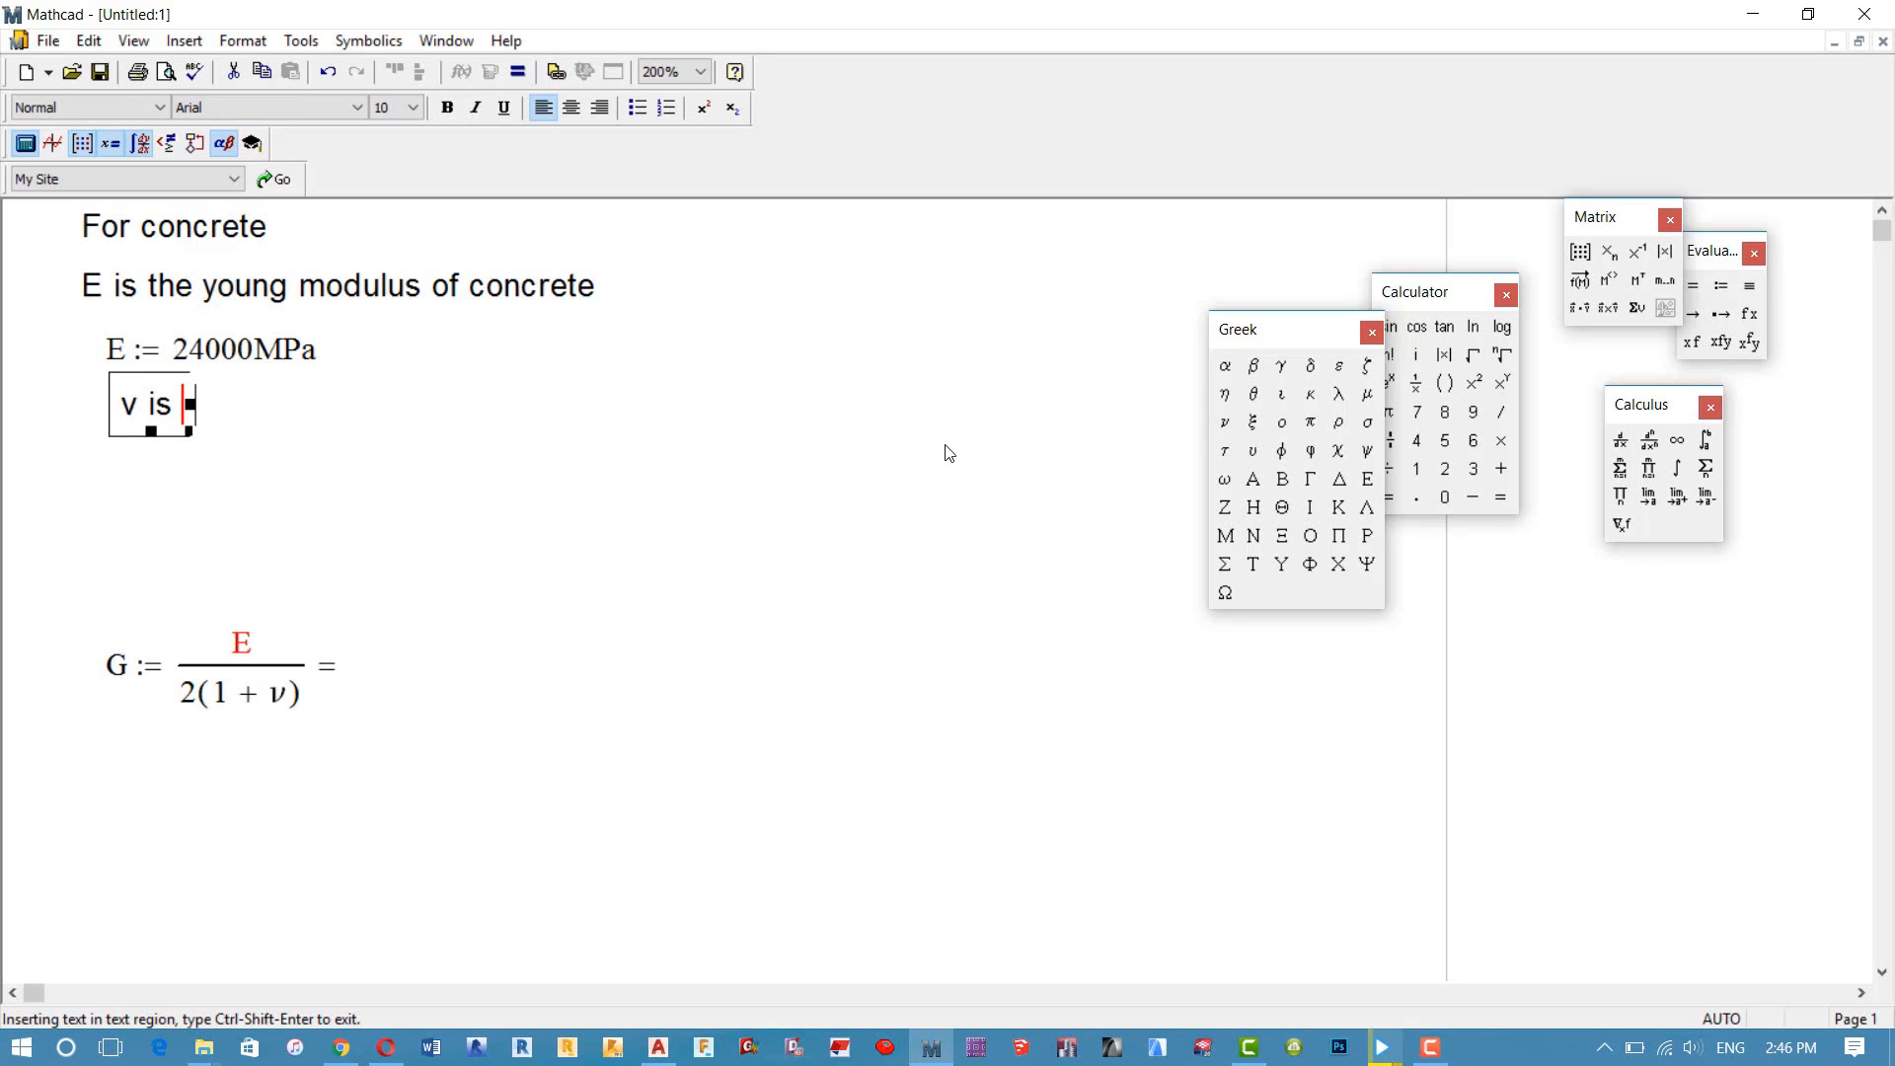
{"action": "type", "text": "the p"}
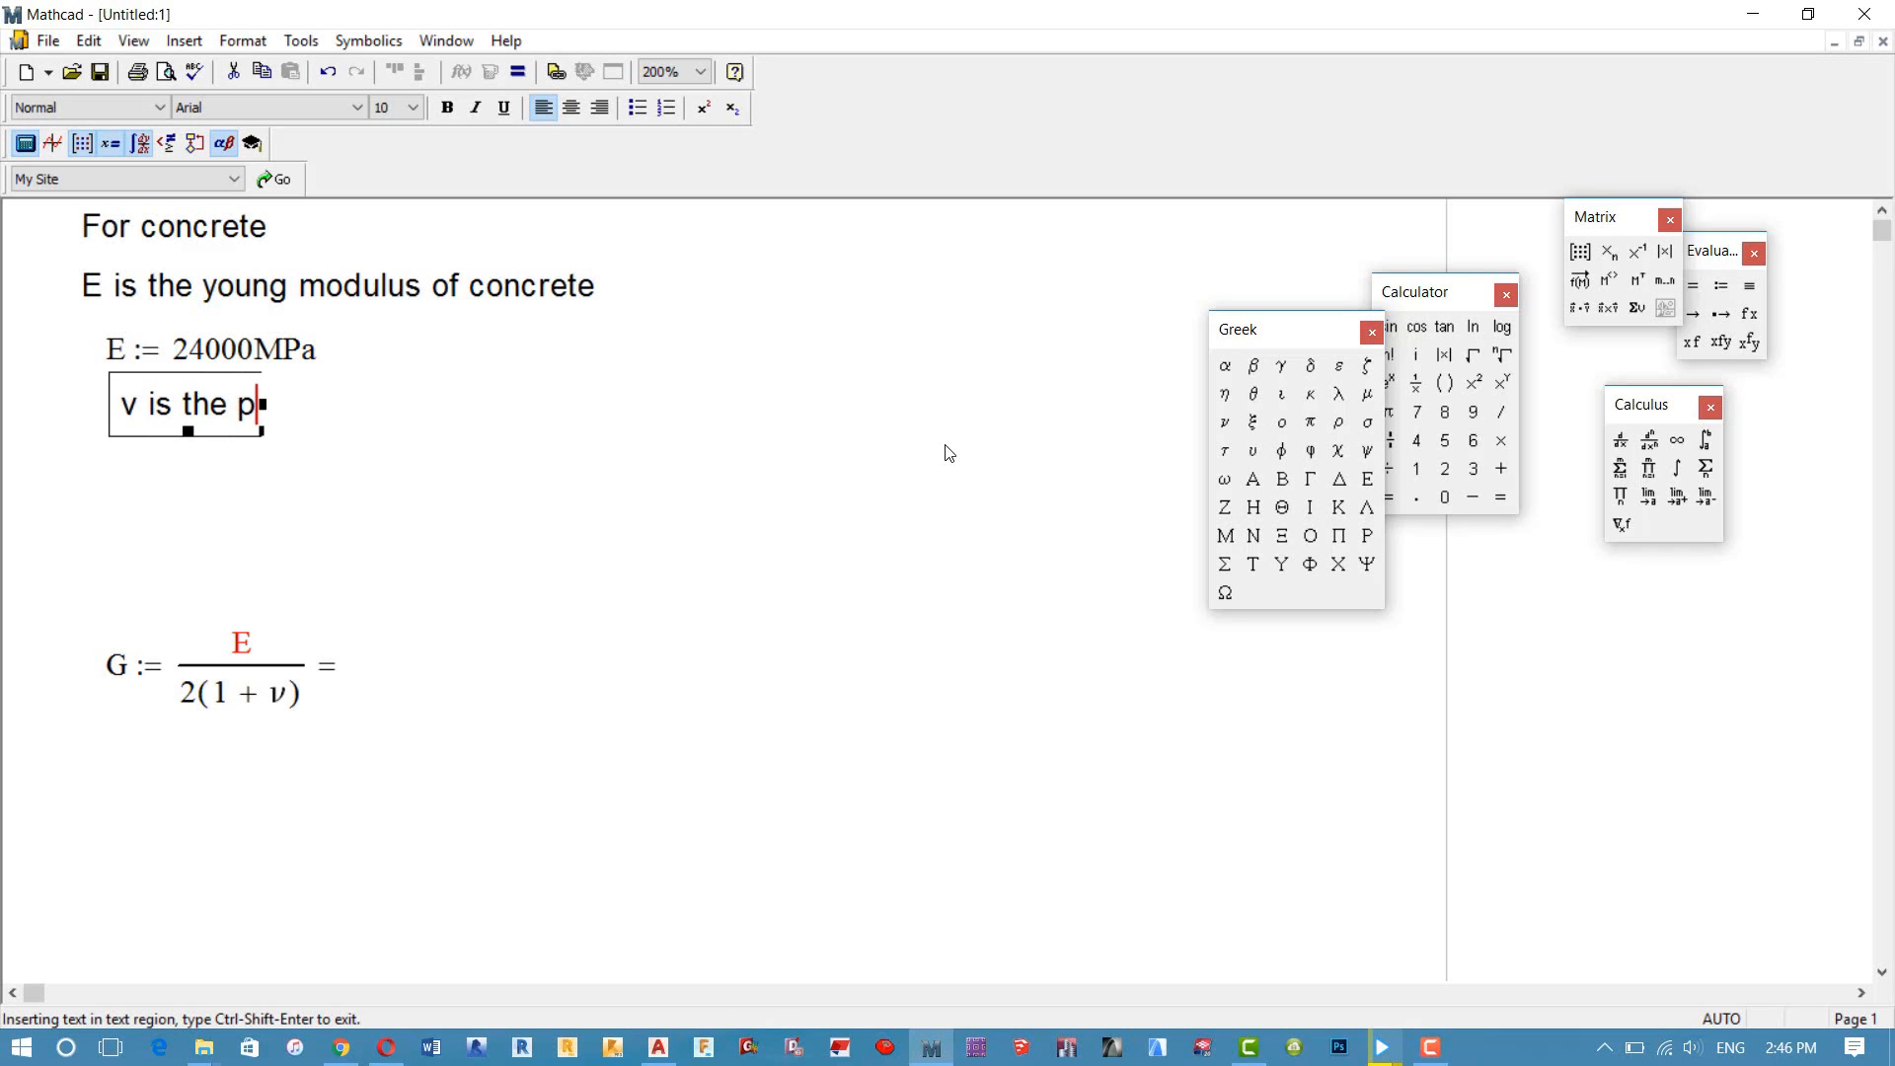
{"action": "type", "text": "ossion "}
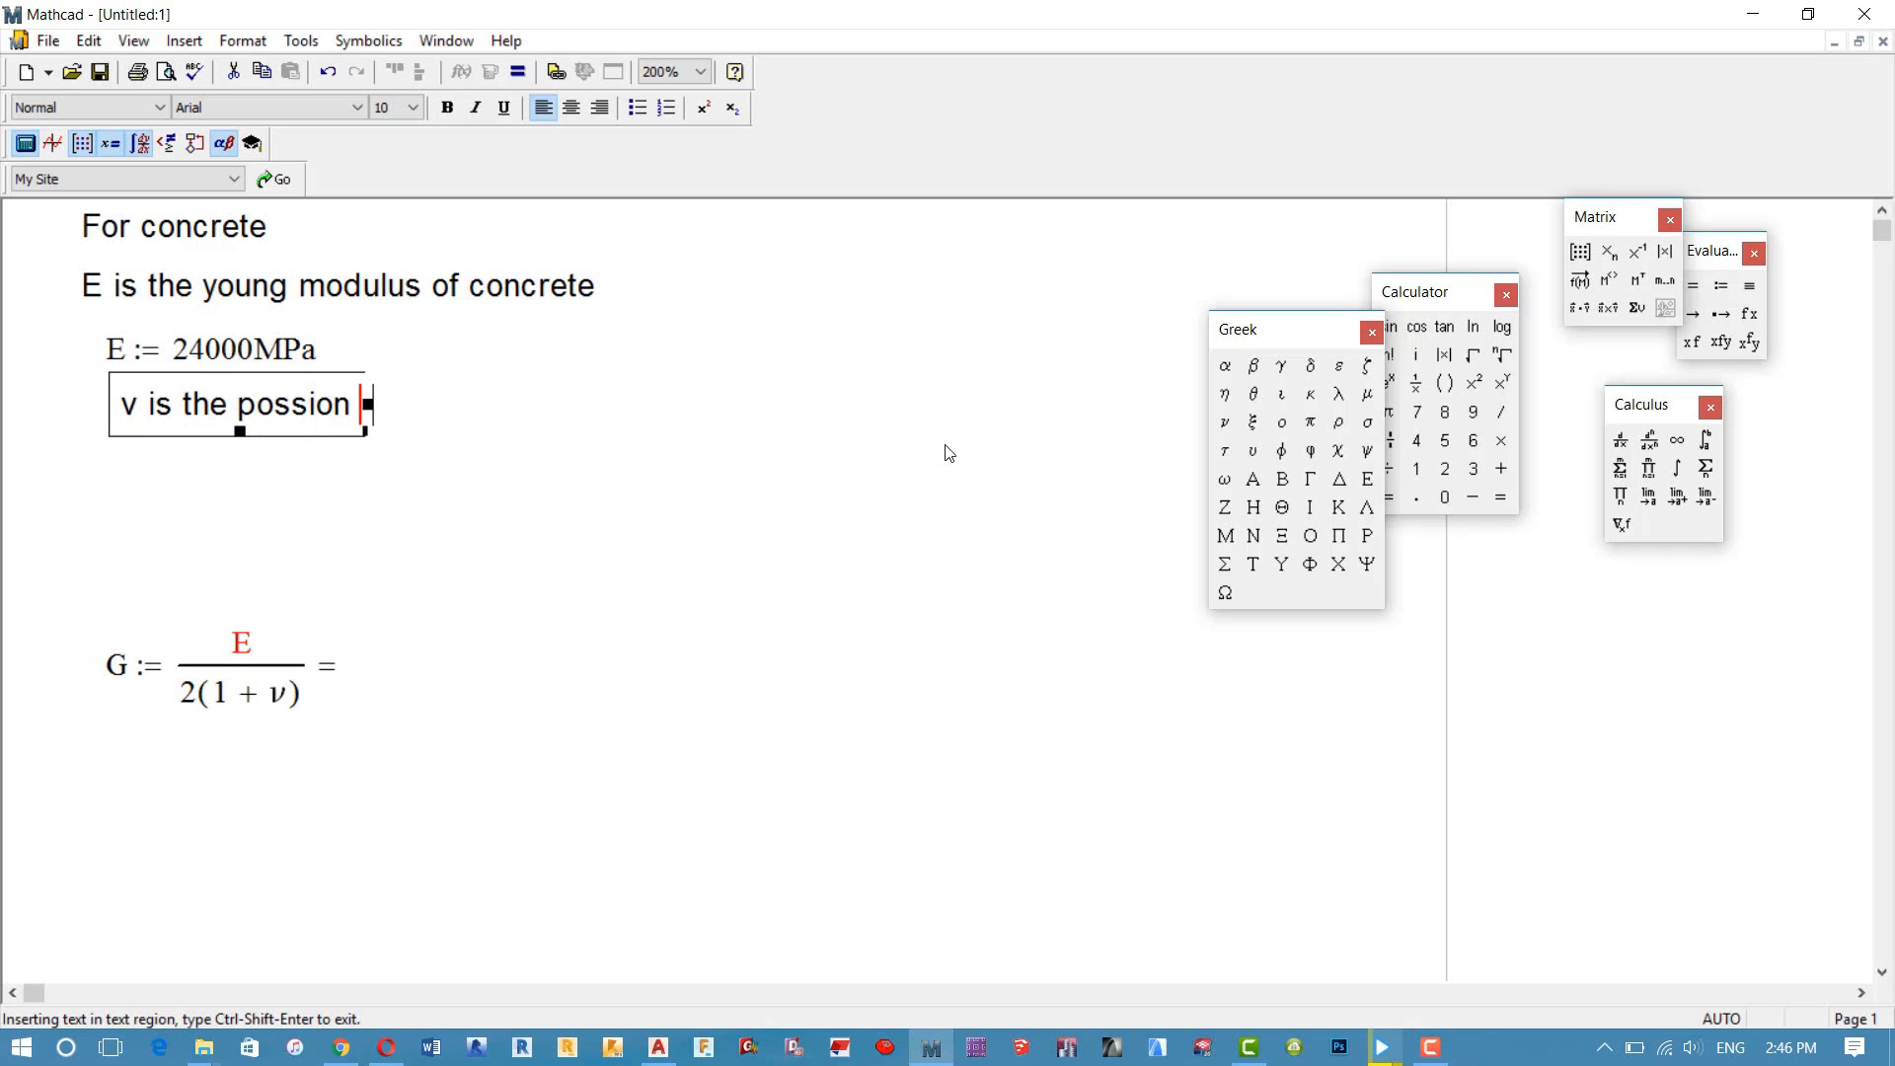
{"action": "type", "text": "ratio"}
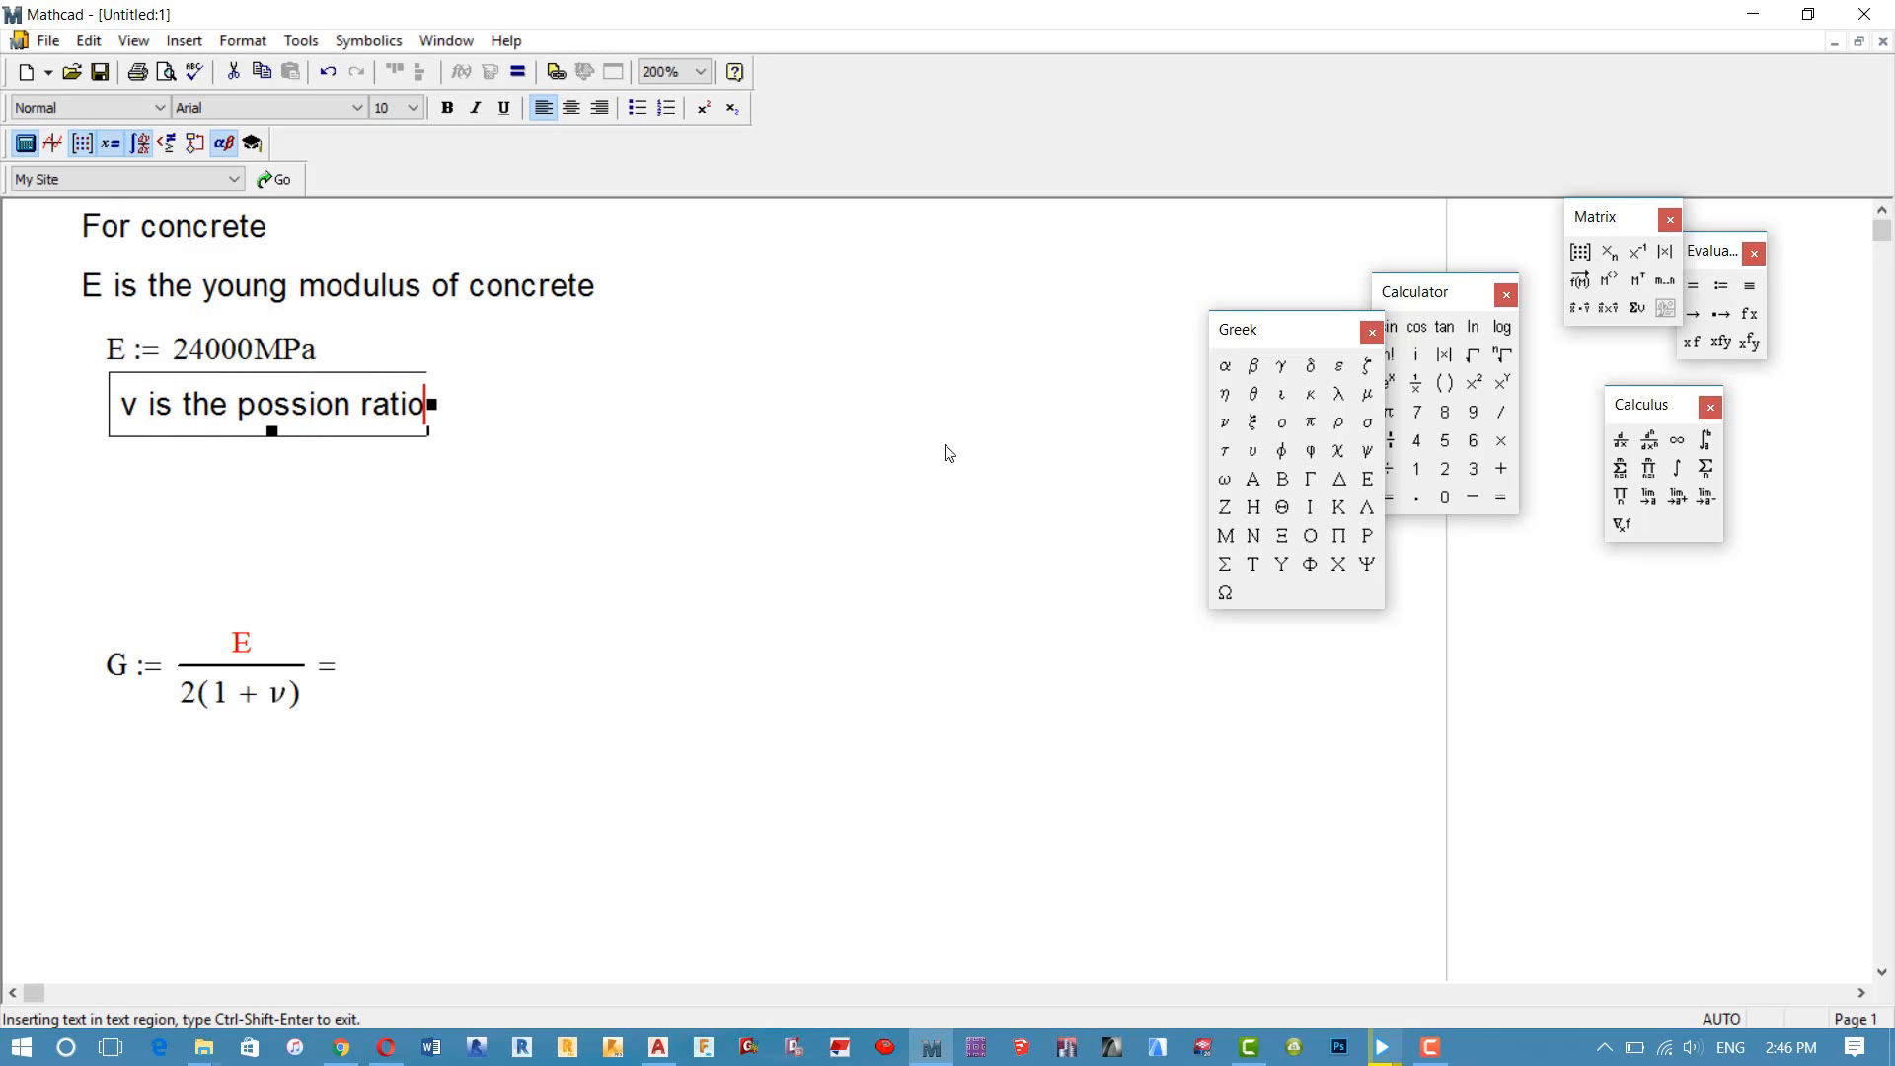
{"action": "type", "text": " of concrete"}
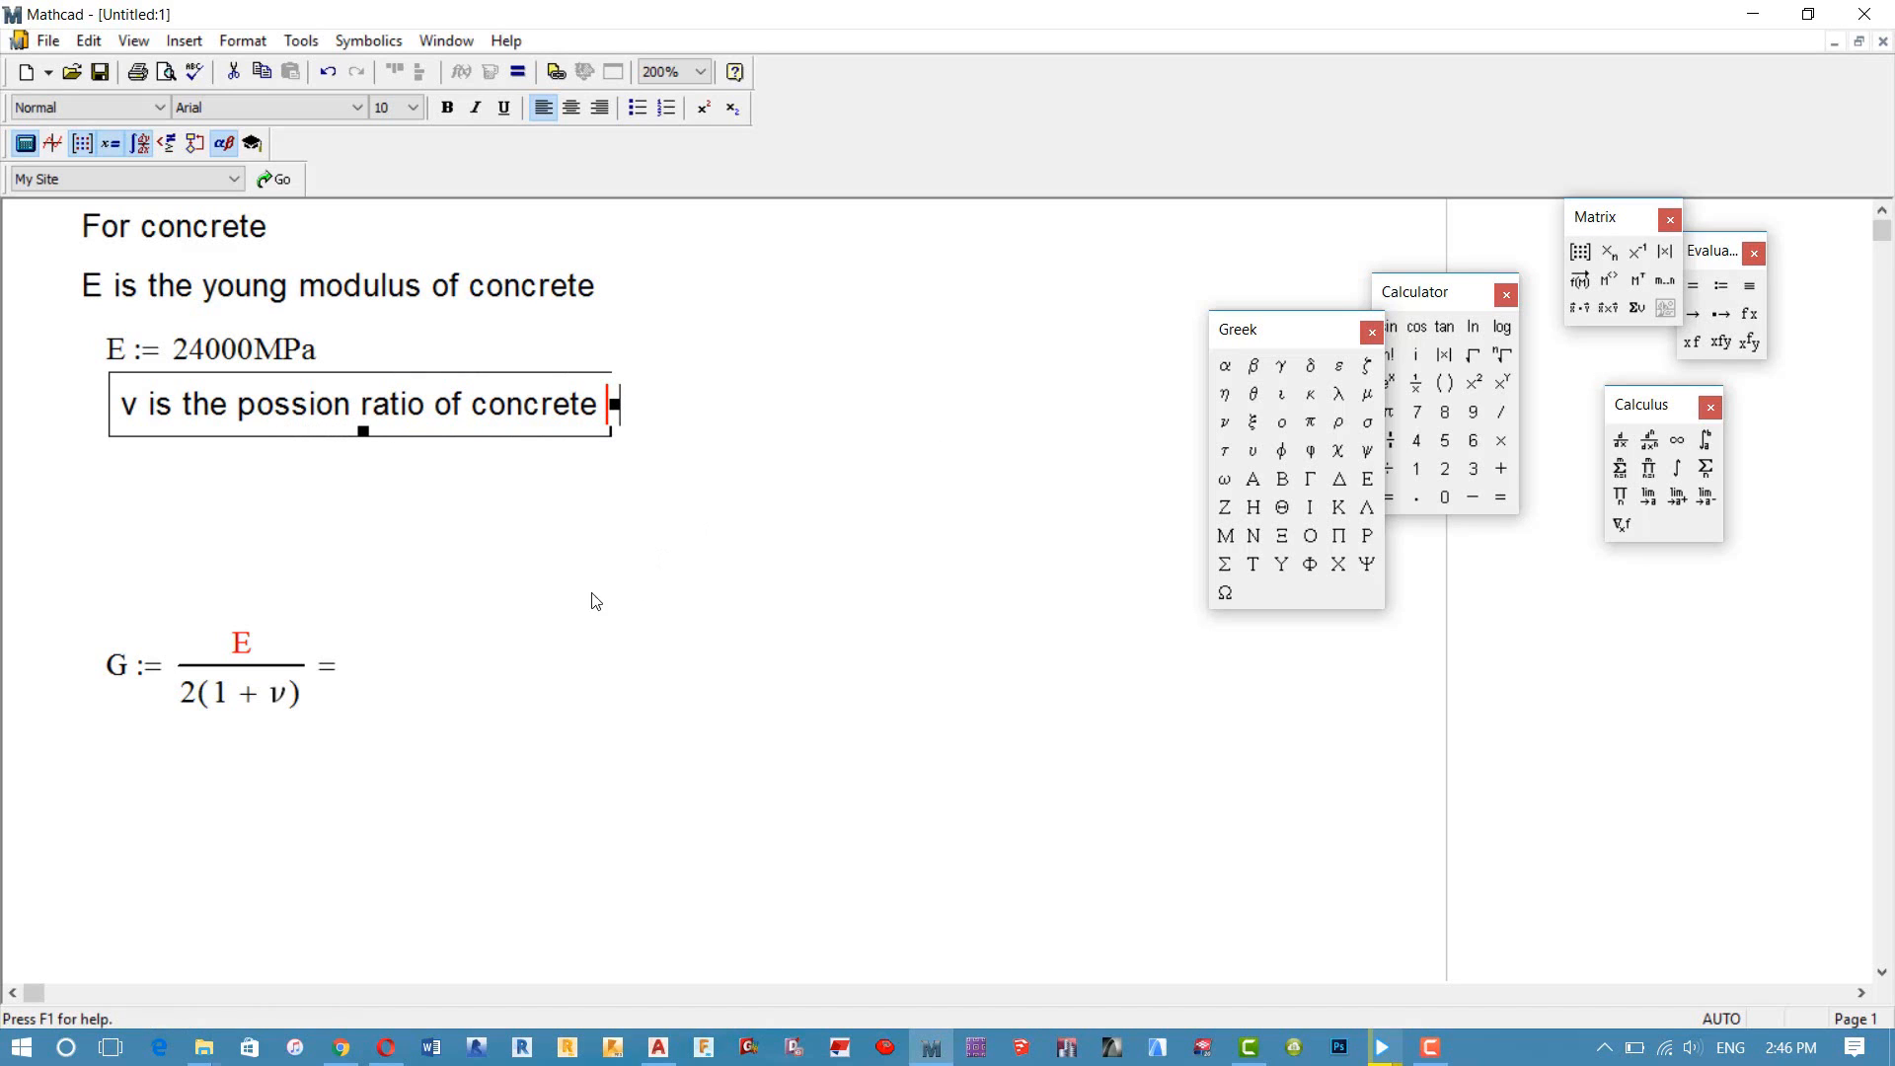
Step: Define ν := 0.2 below the Poisson ratio description
{"action": "left_click", "coordinate": [101, 477]}
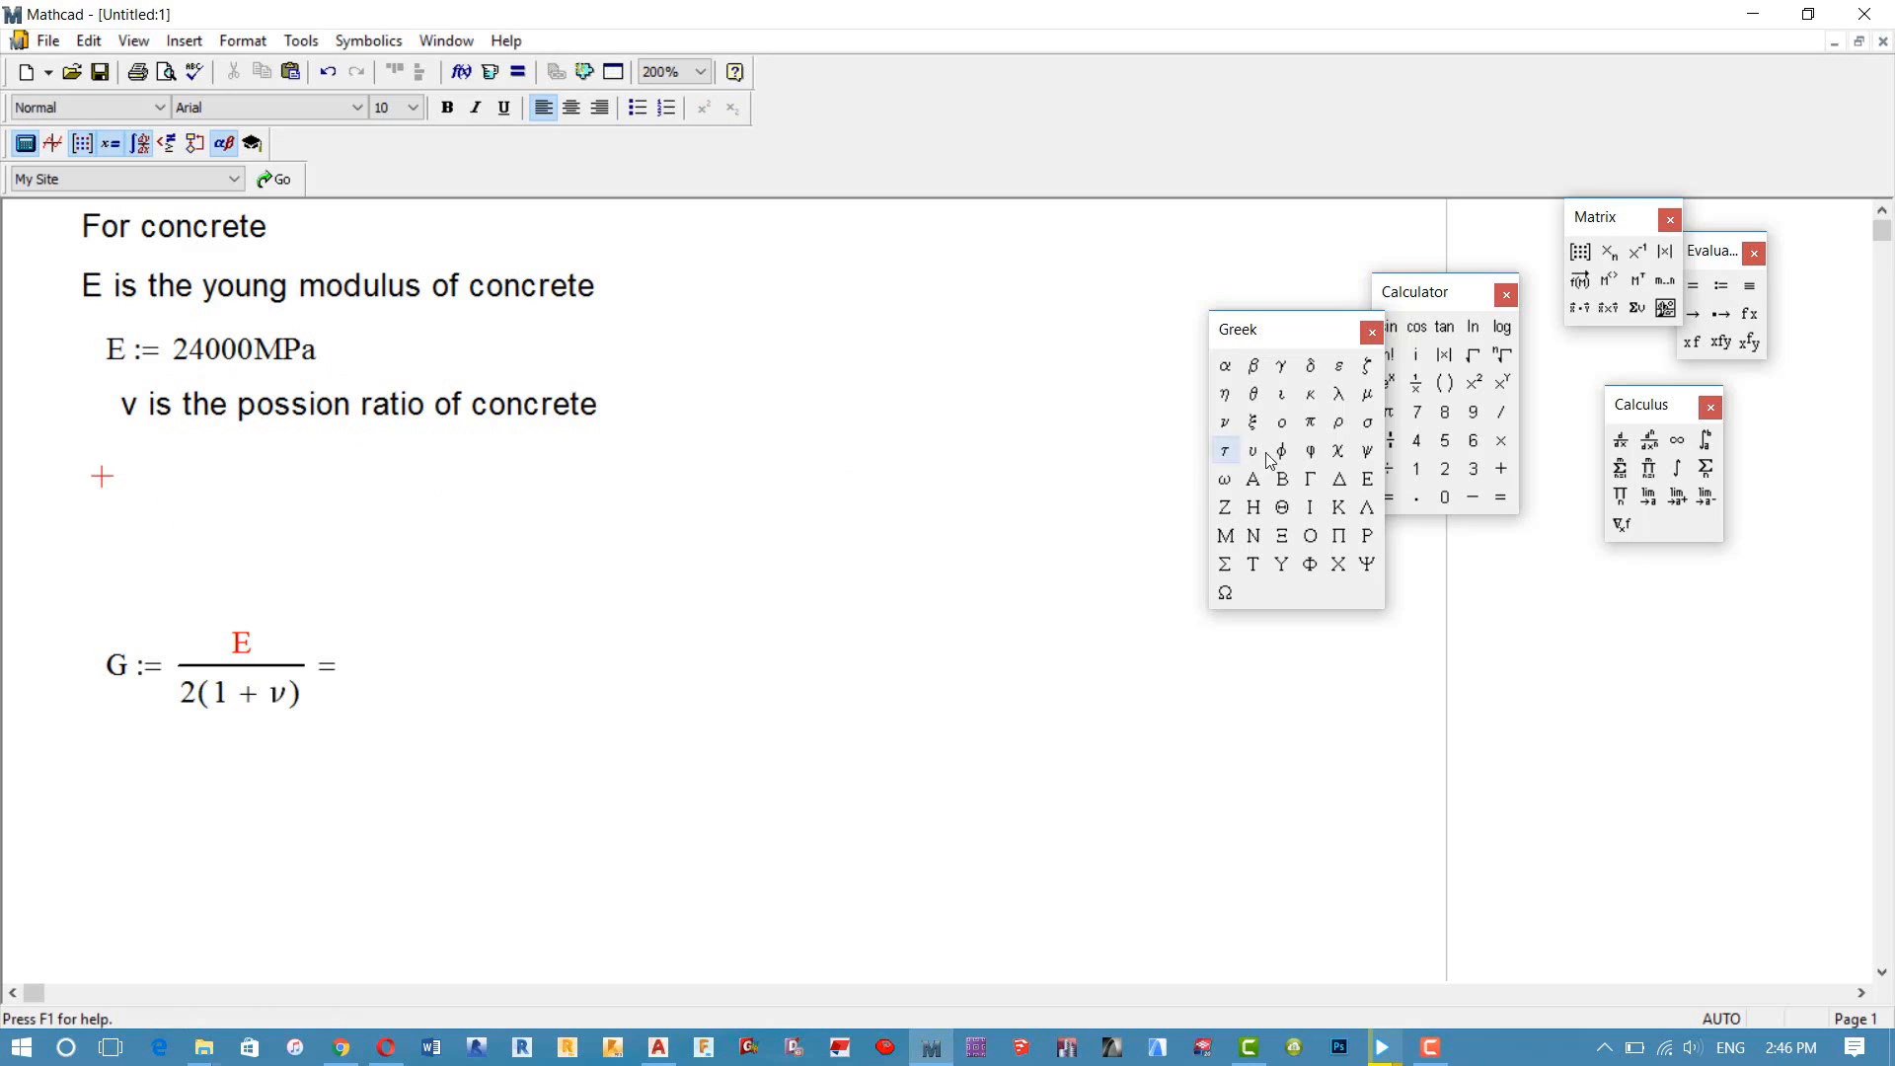
{"action": "left_click", "coordinate": [1224, 424]}
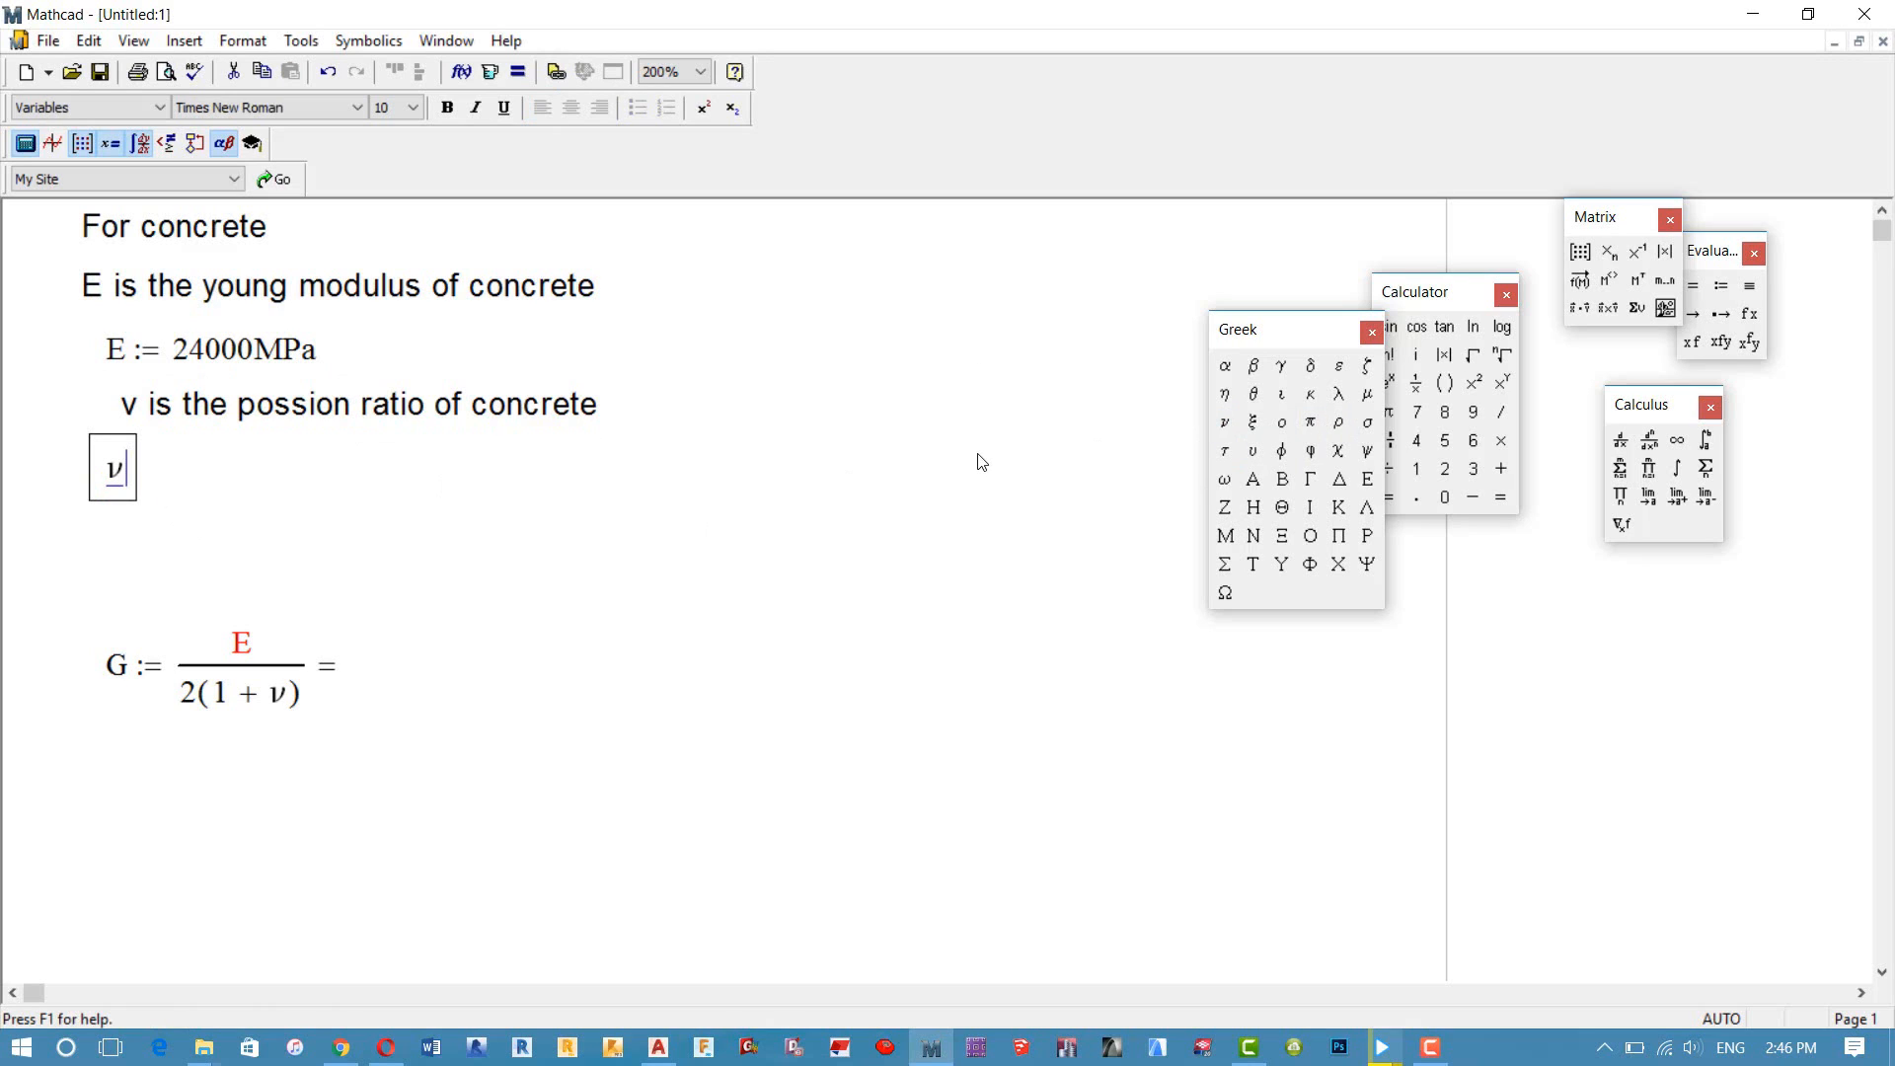
{"action": "type", "text": ":= 0.2"}
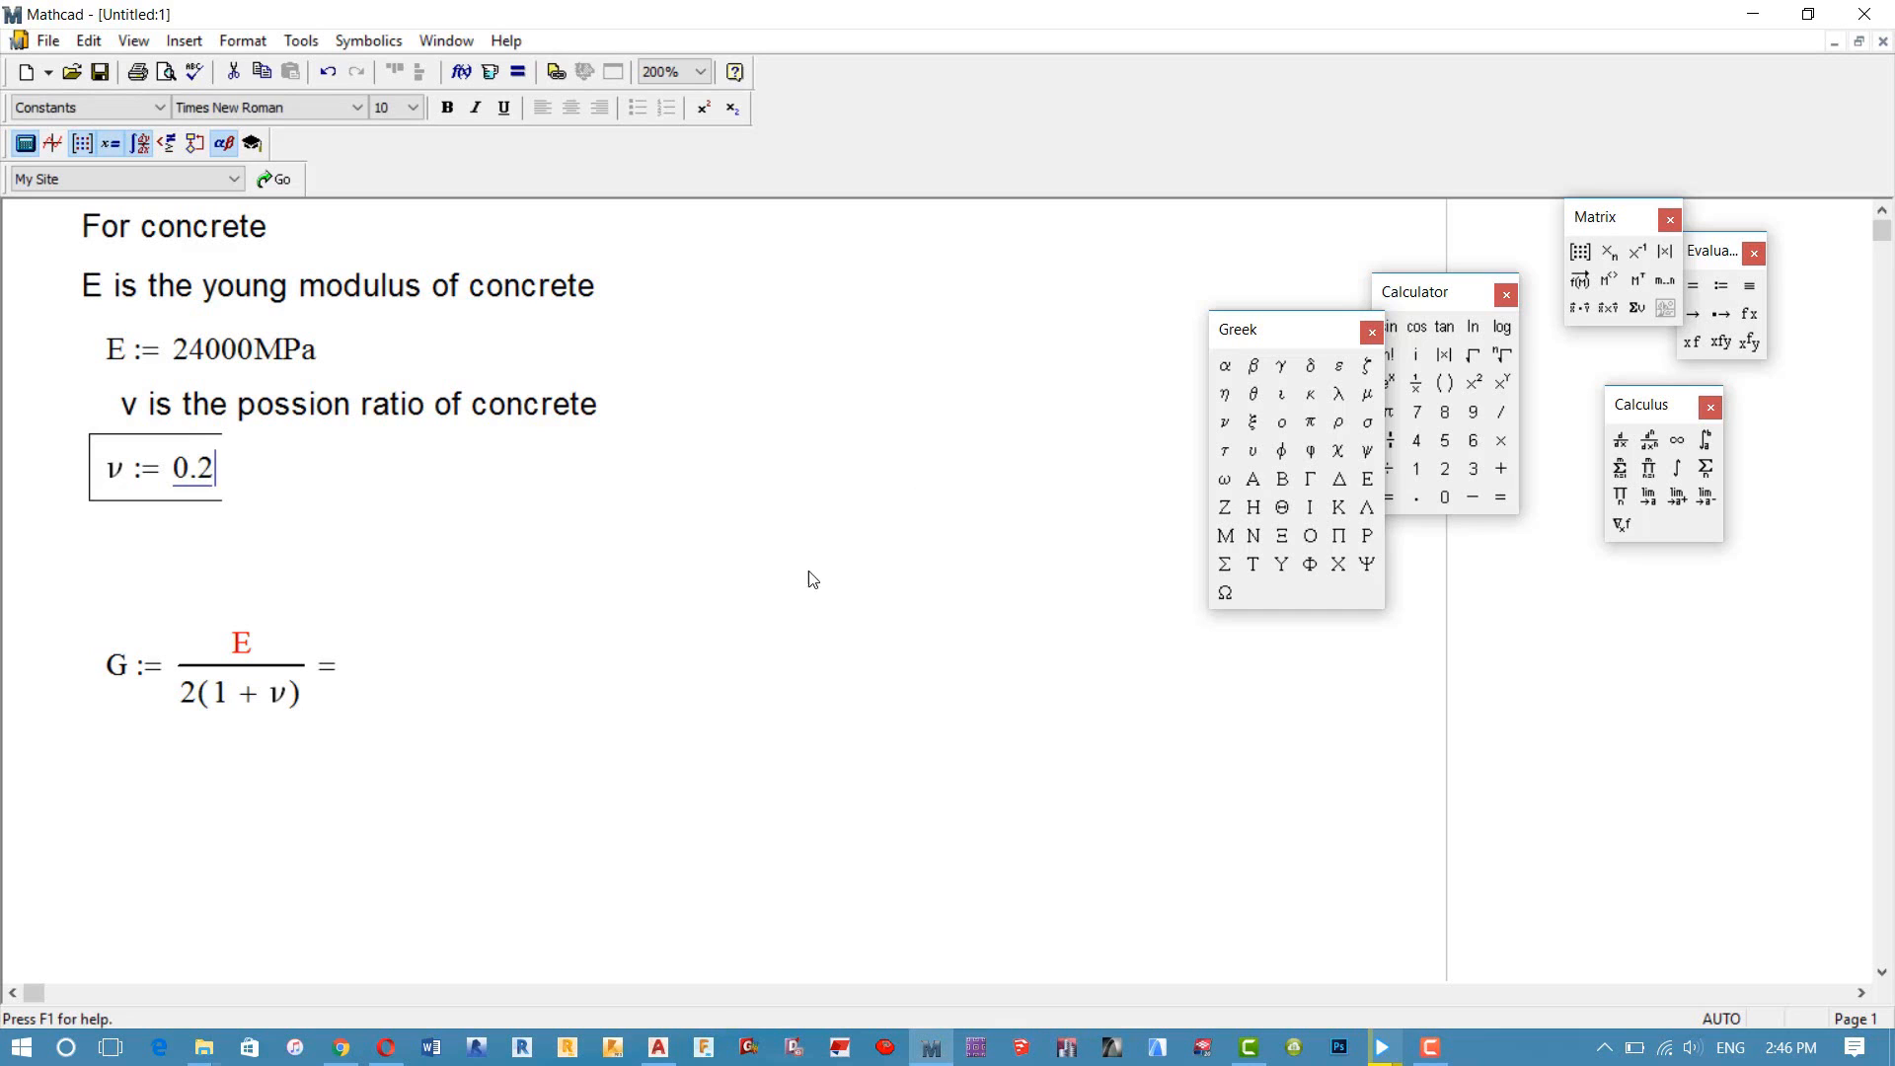
Step: Align all the concrete text and equation regions vertically along their left edges
{"action": "left_click", "coordinate": [711, 571]}
{"action": "left_click_drag", "start_coordinate": [615, 871], "coordinate": [90, 220]}
{"action": "left_click", "coordinate": [391, 74]}
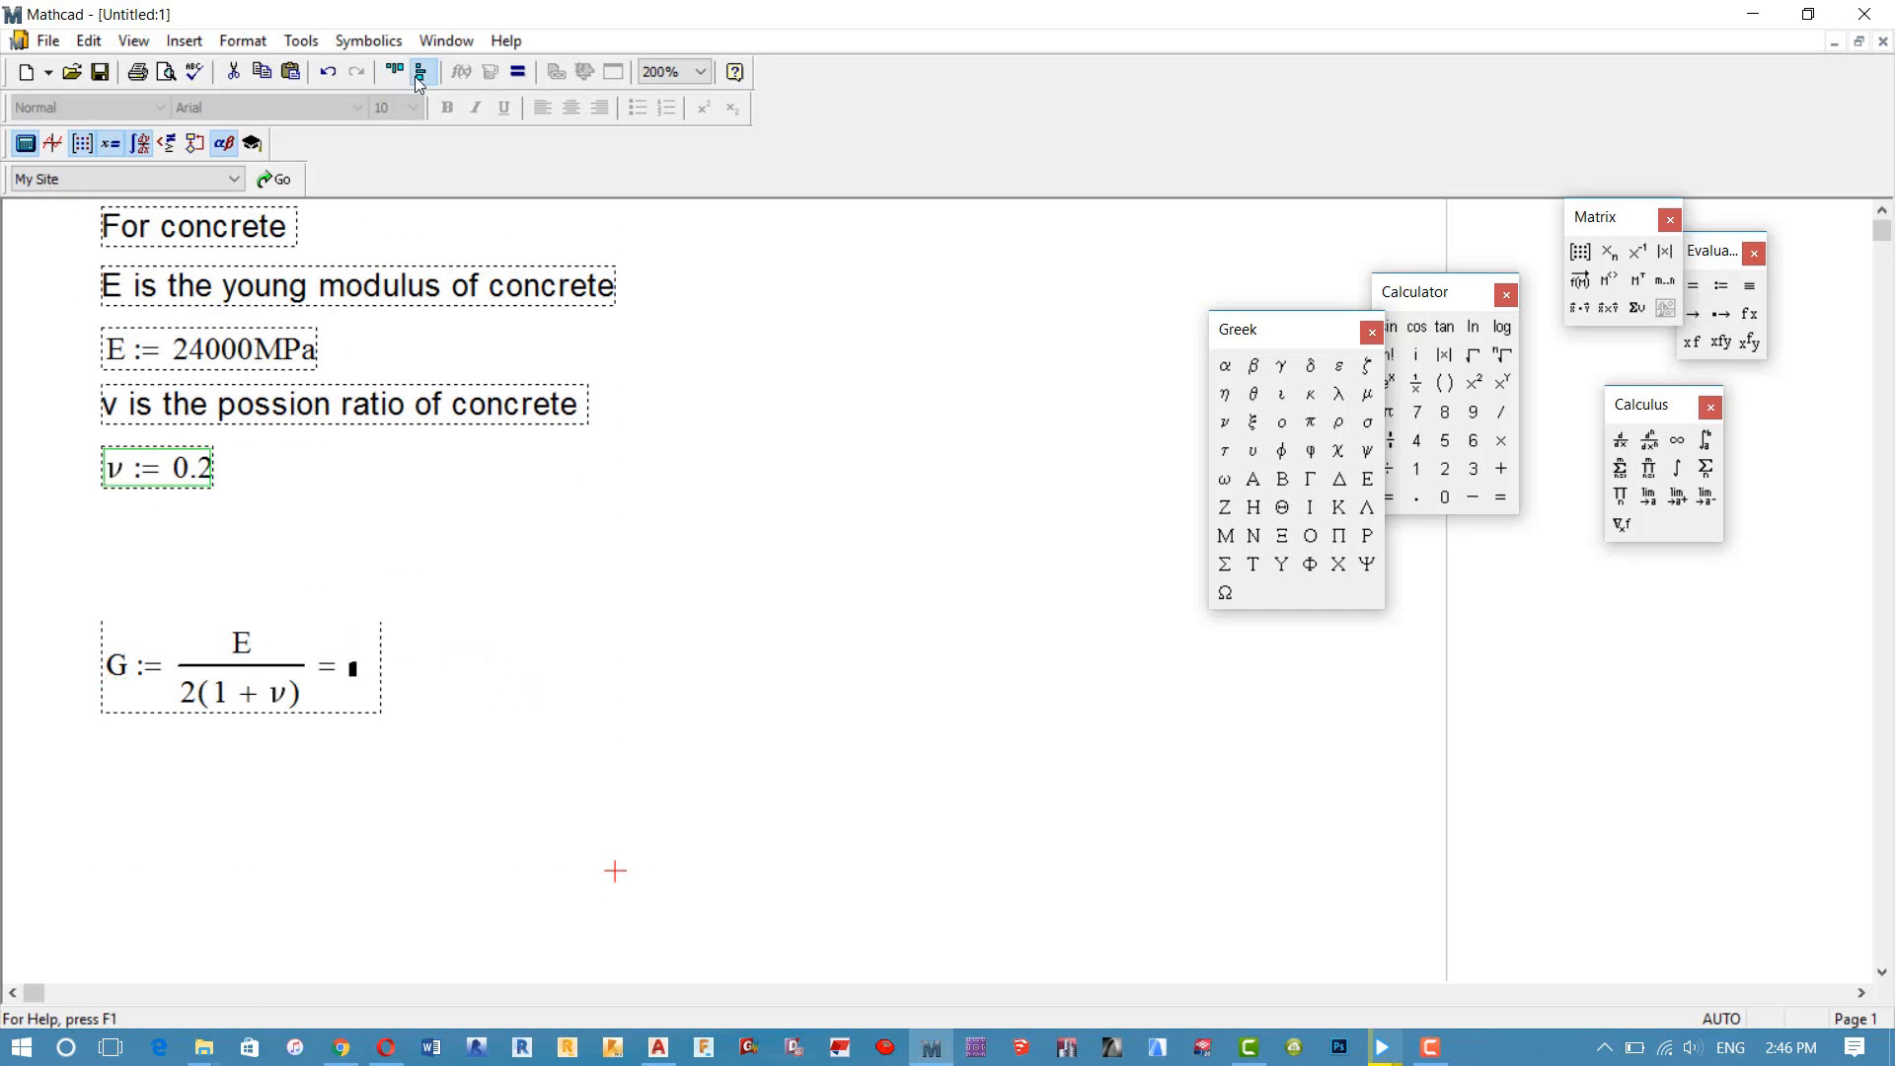
{"action": "left_click", "coordinate": [635, 618]}
Step: Format the result of G as a decimal number and convert its unit to MPa
{"action": "double_click", "coordinate": [521, 670]}
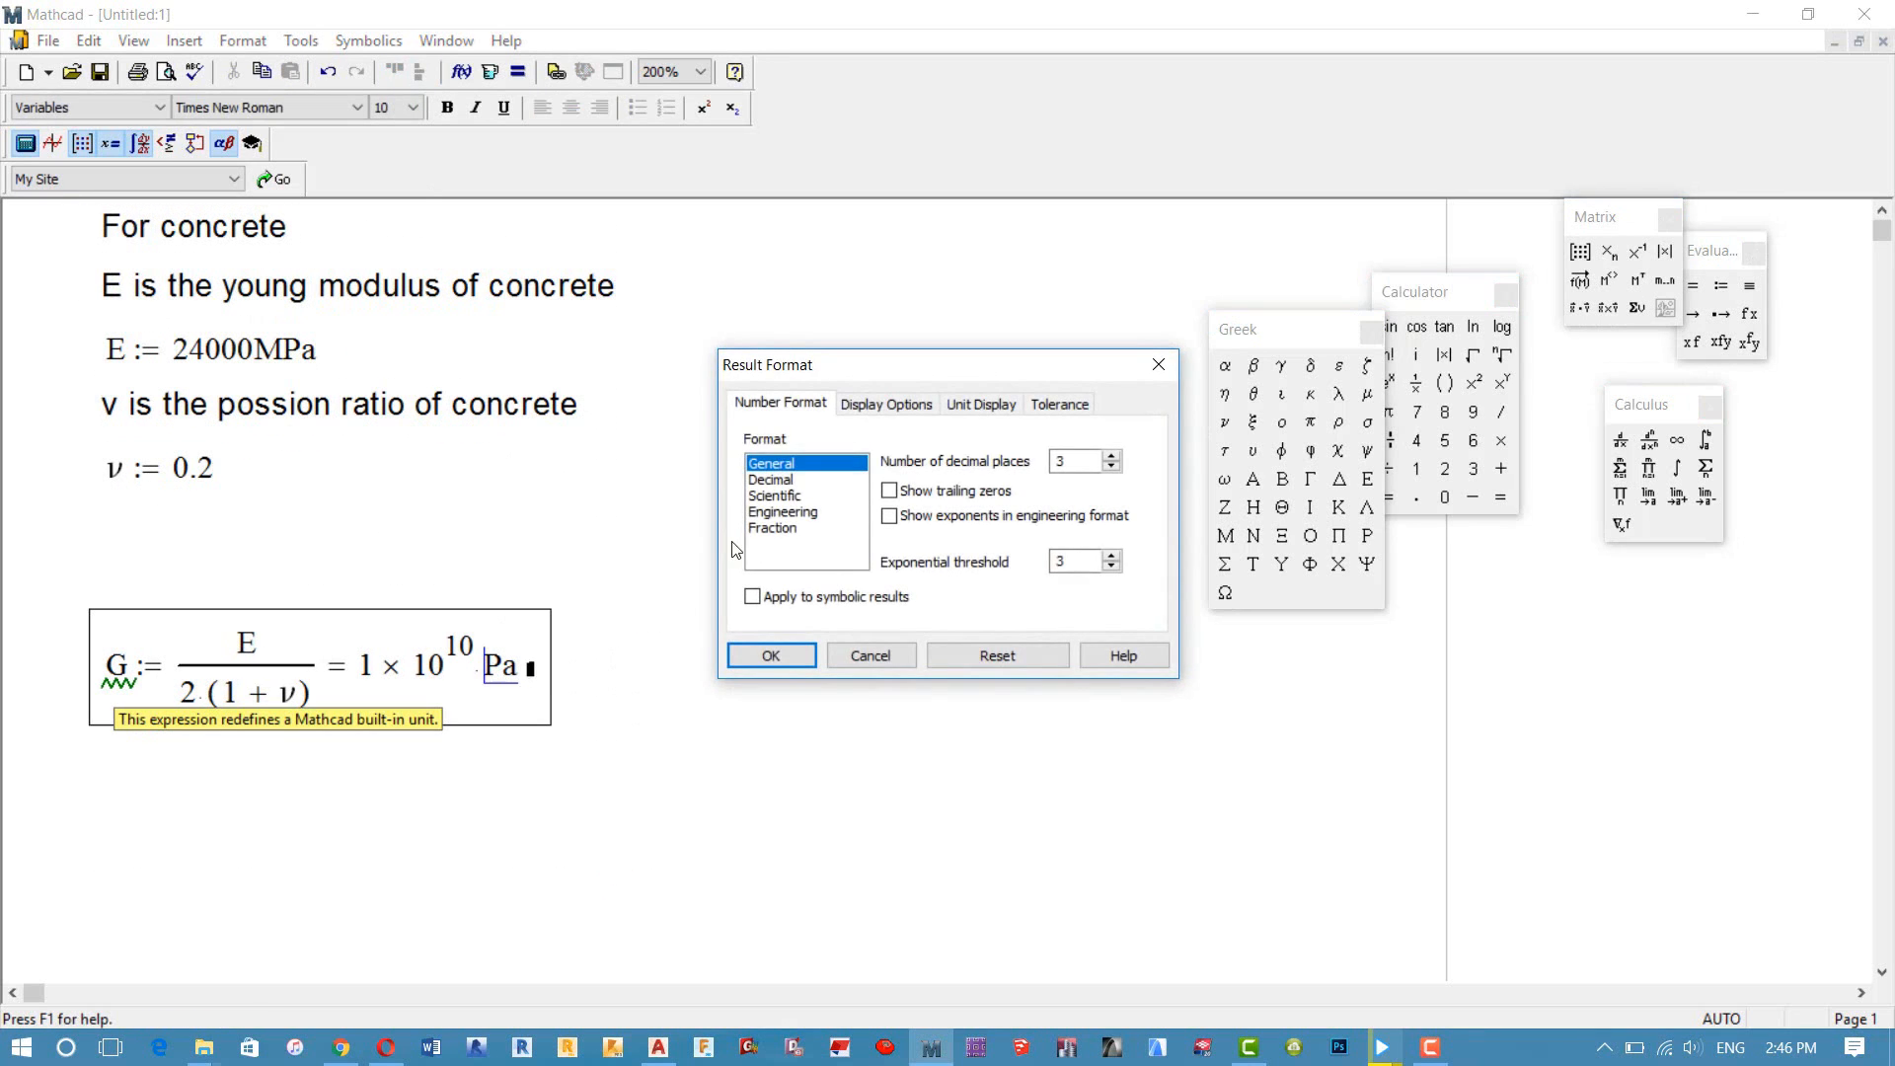
{"action": "left_click", "coordinate": [762, 480]}
{"action": "left_click", "coordinate": [774, 654]}
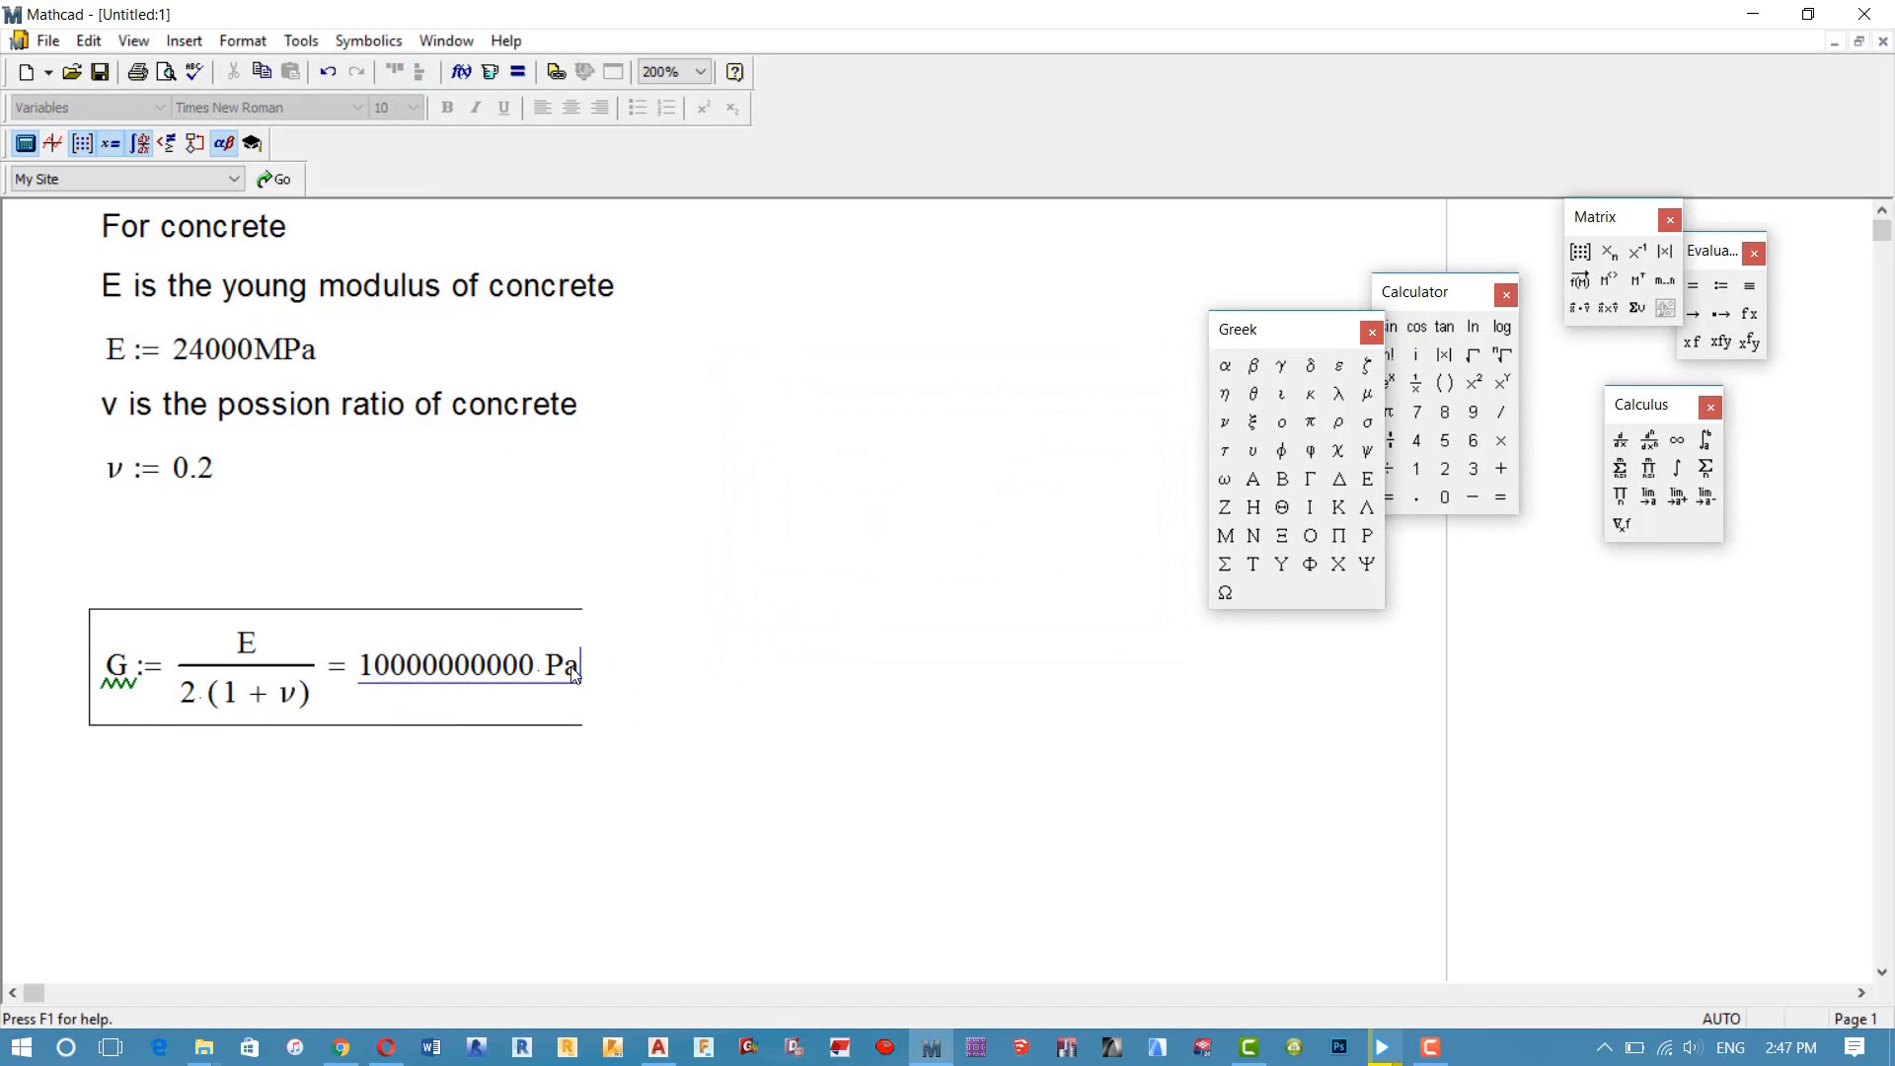
{"action": "left_click", "coordinate": [595, 672]}
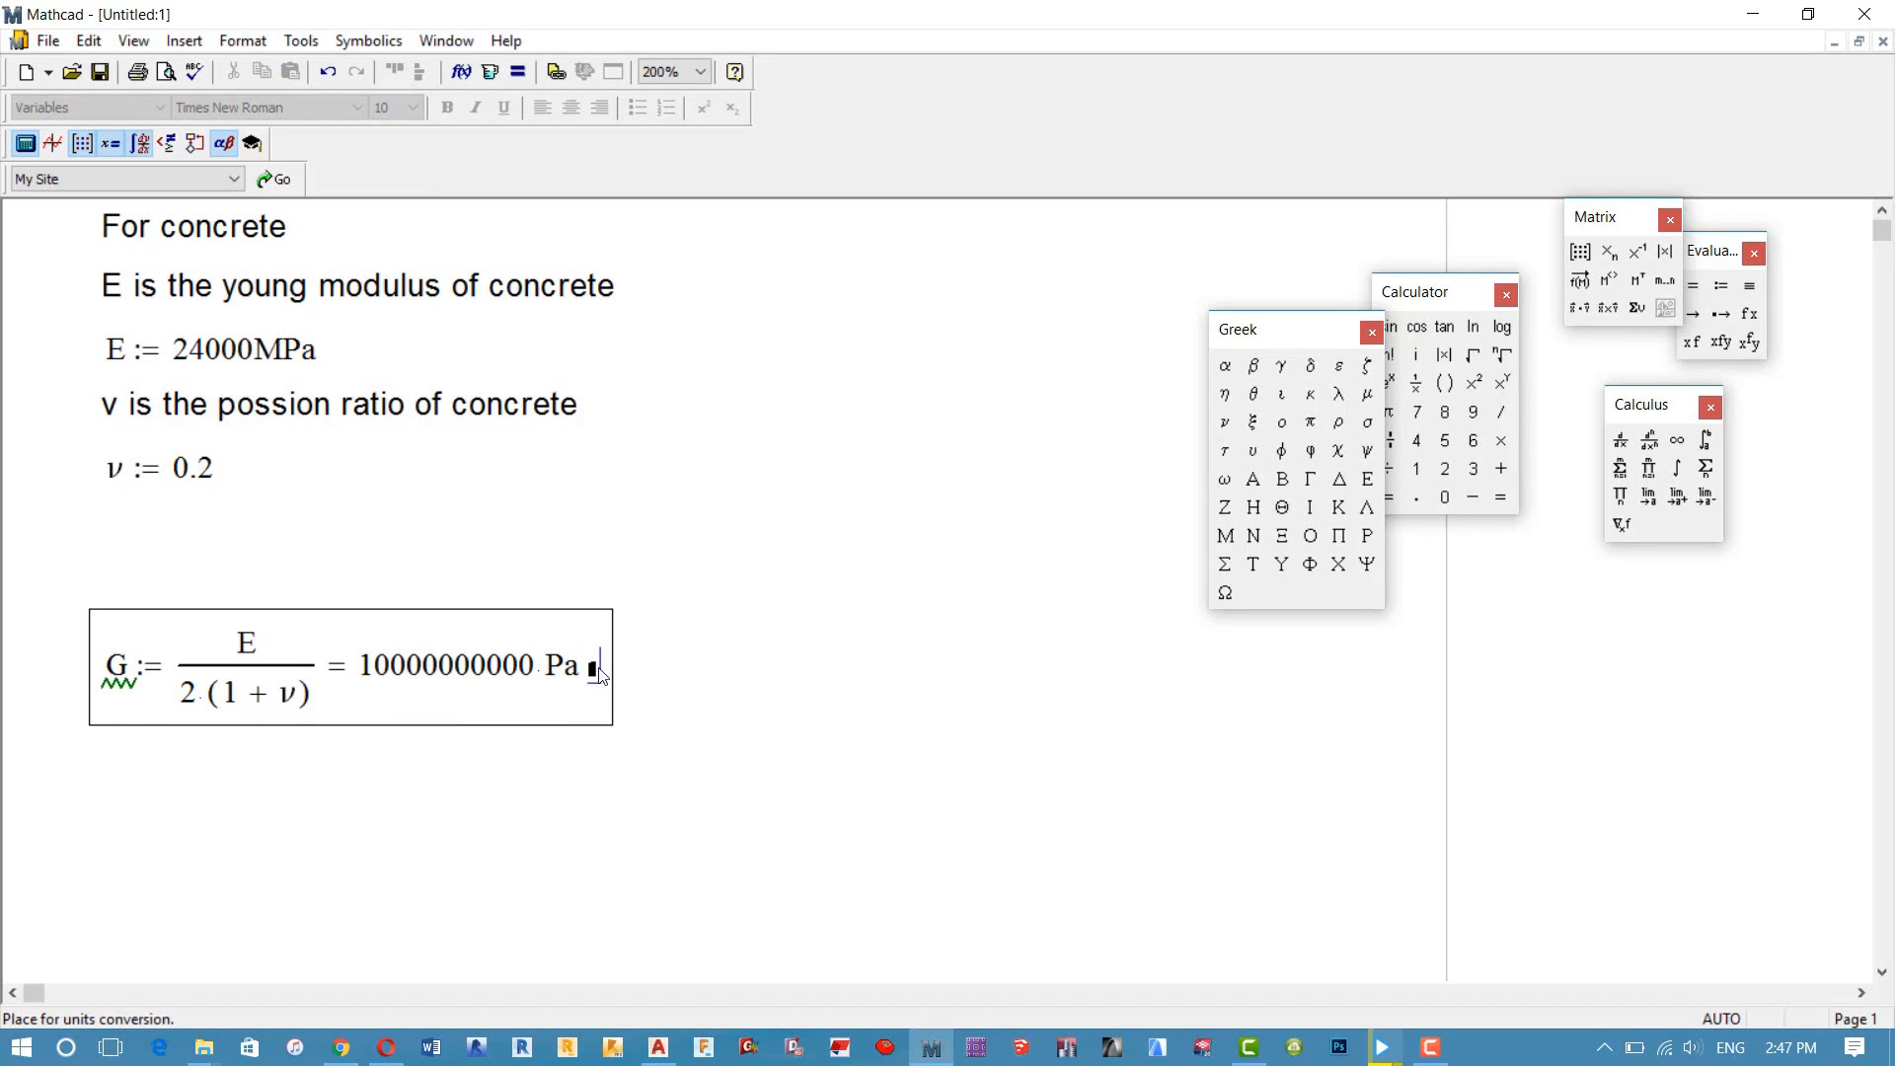
{"action": "type", "text": "MPa"}
{"action": "left_click", "coordinate": [634, 694]}
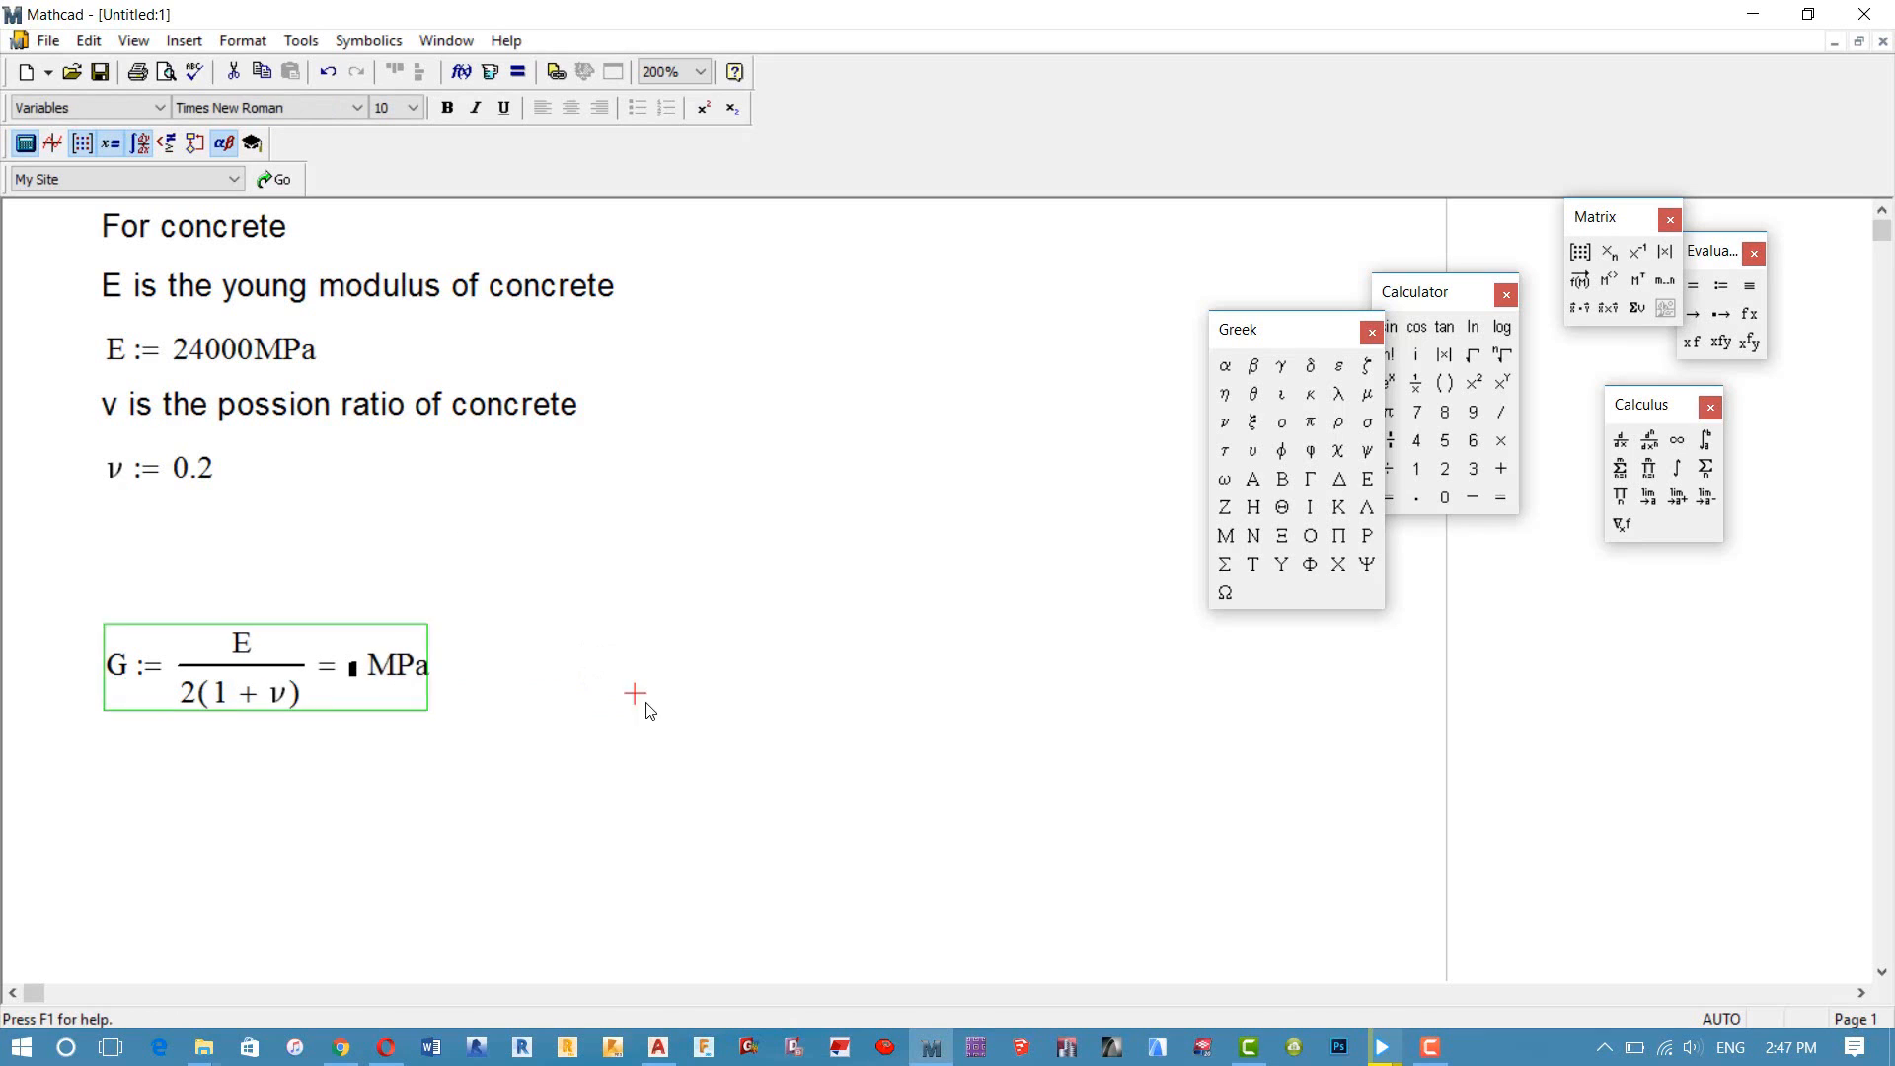
{"action": "left_click_drag", "start_coordinate": [694, 812], "coordinate": [400, 696]}
{"action": "left_click_drag", "start_coordinate": [359, 829], "coordinate": [104, 212]}
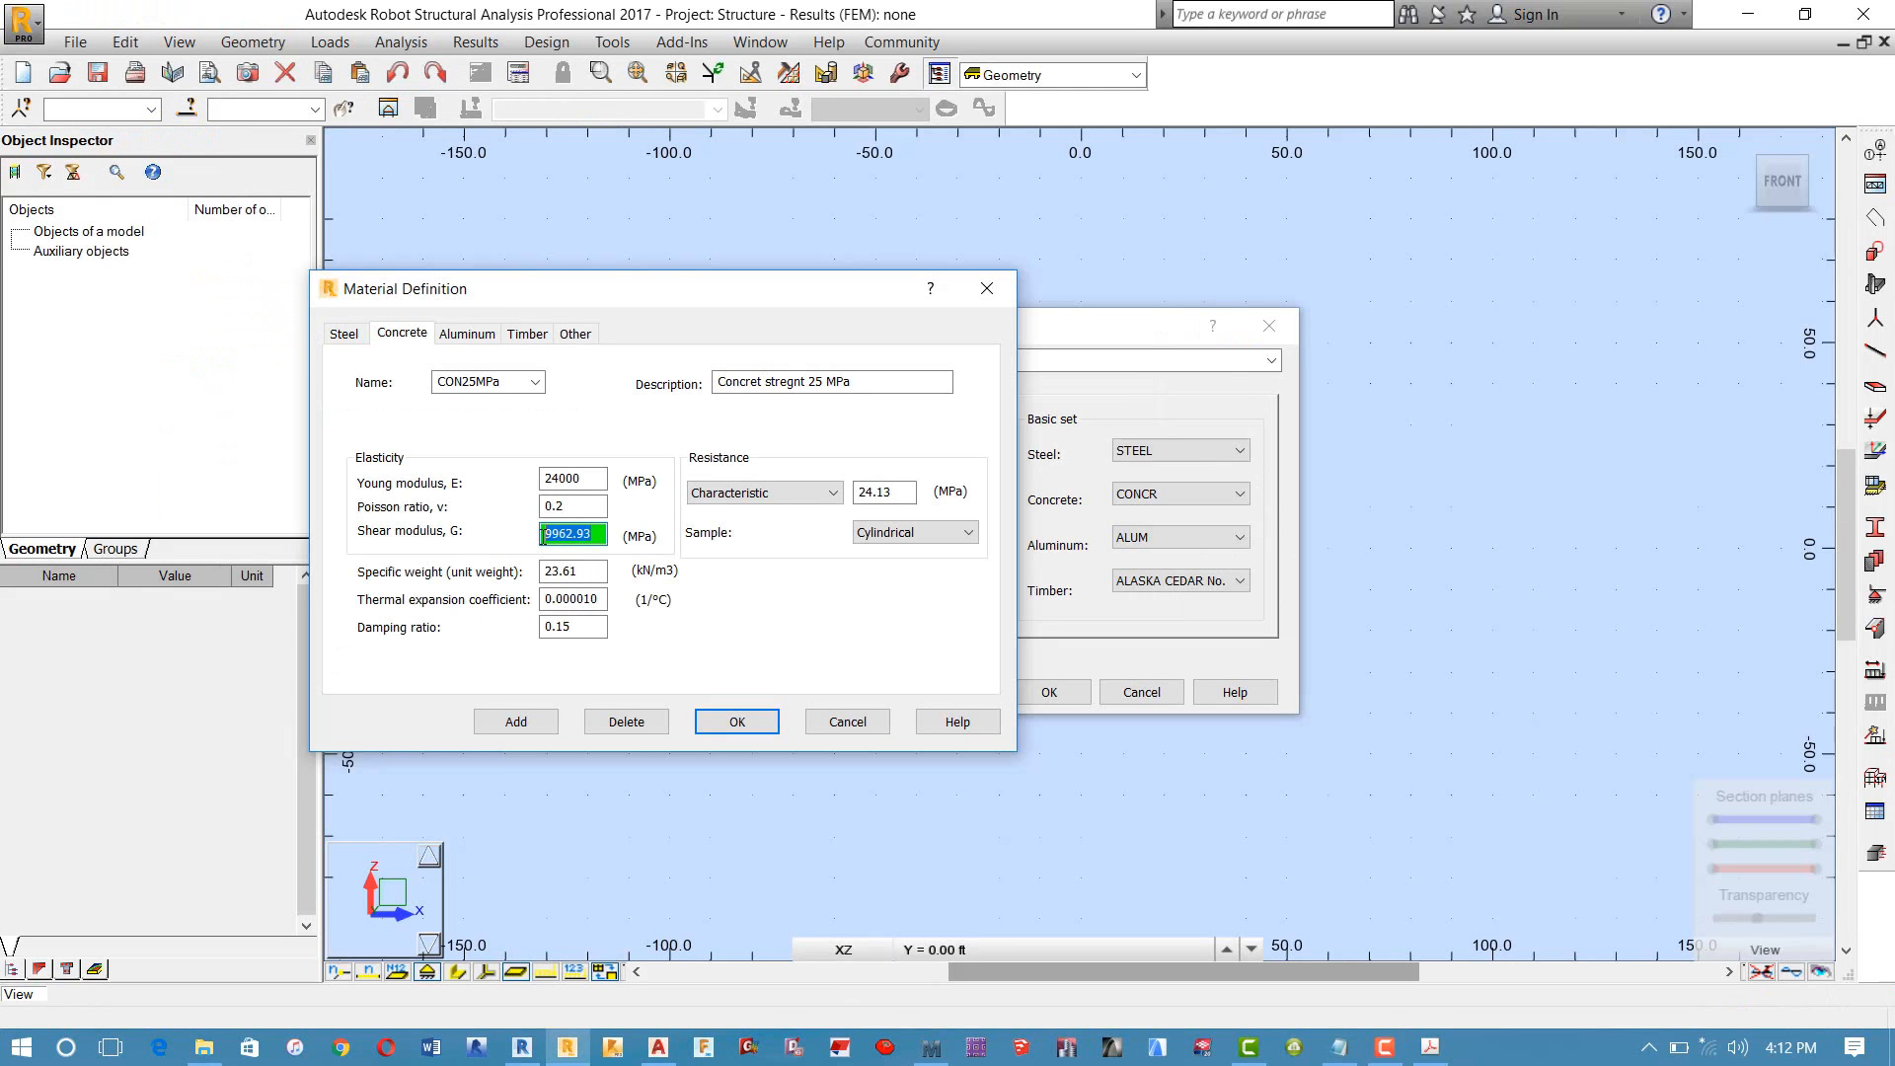
Step: Switch to Robot Structural Analysis and set the concrete's shear modulus to 10000 MPa
{"action": "type", "text": "10000"}
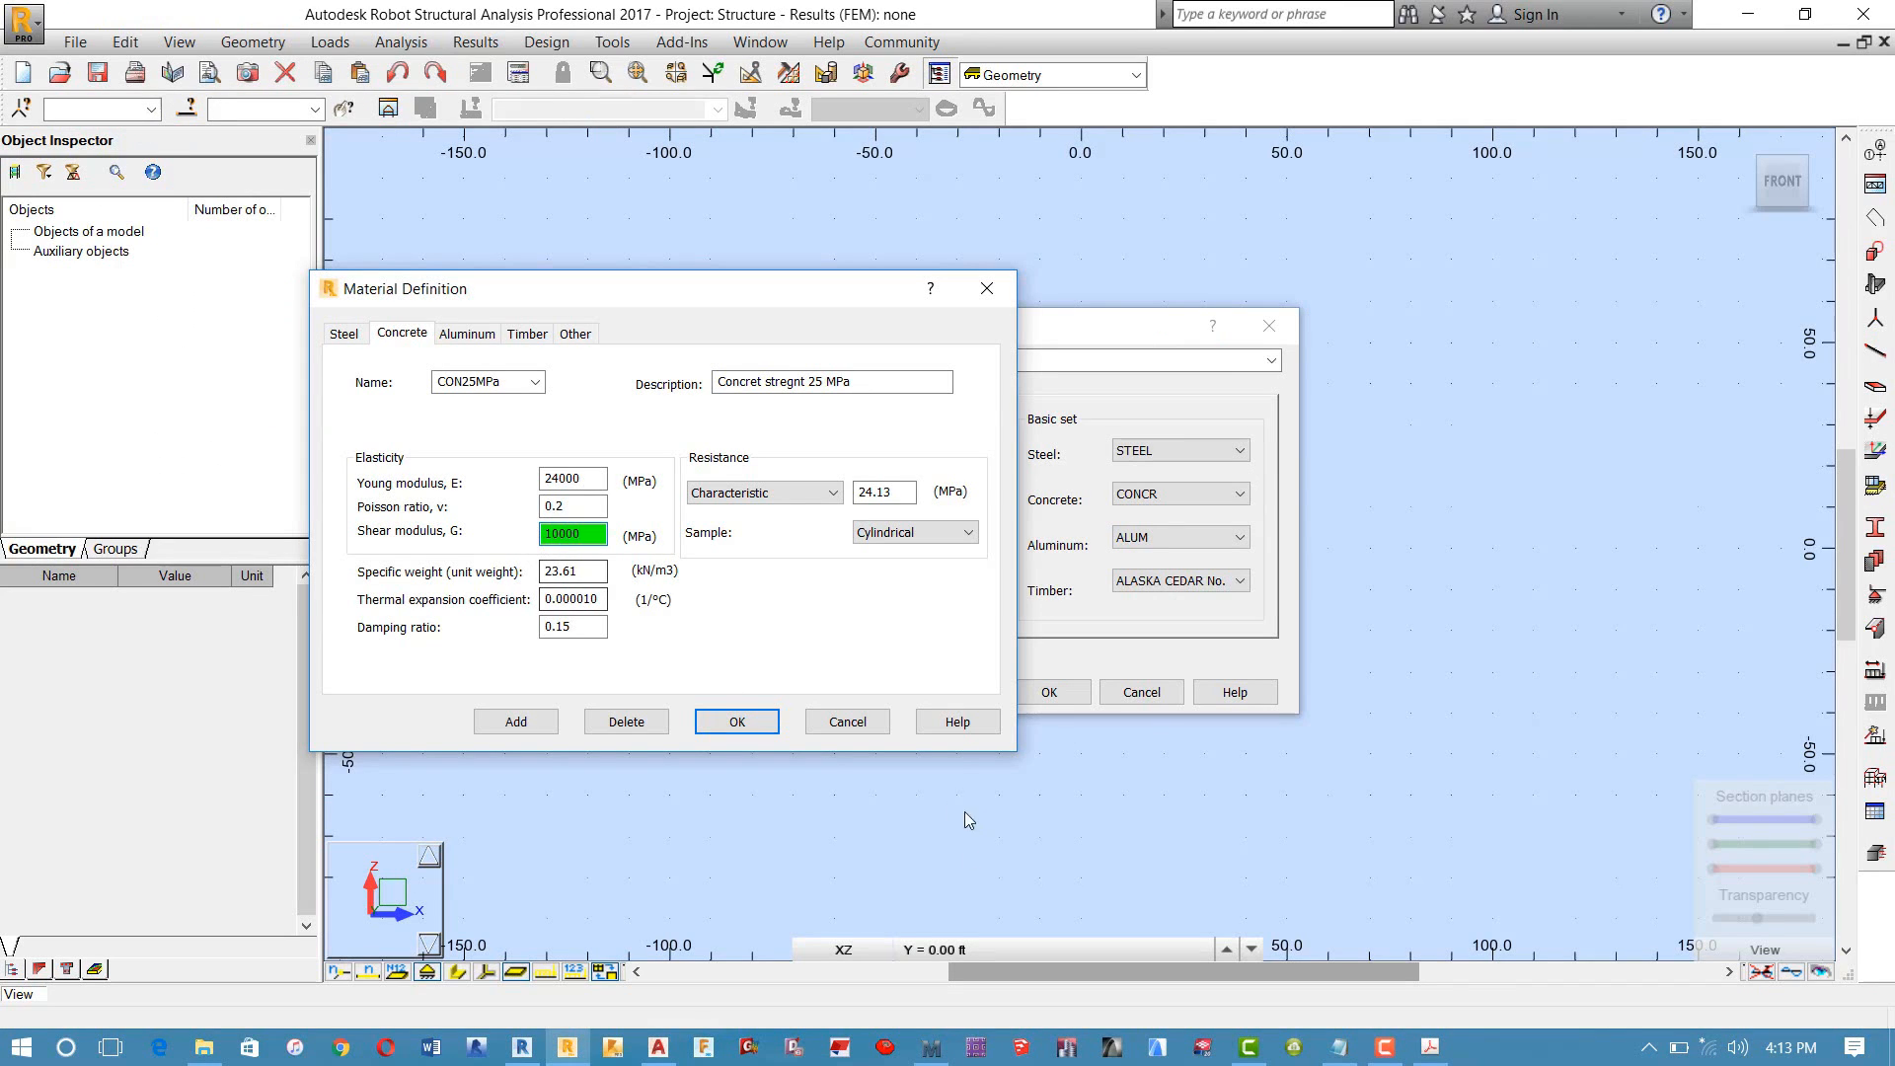
{"action": "left_click", "coordinate": [596, 478]}
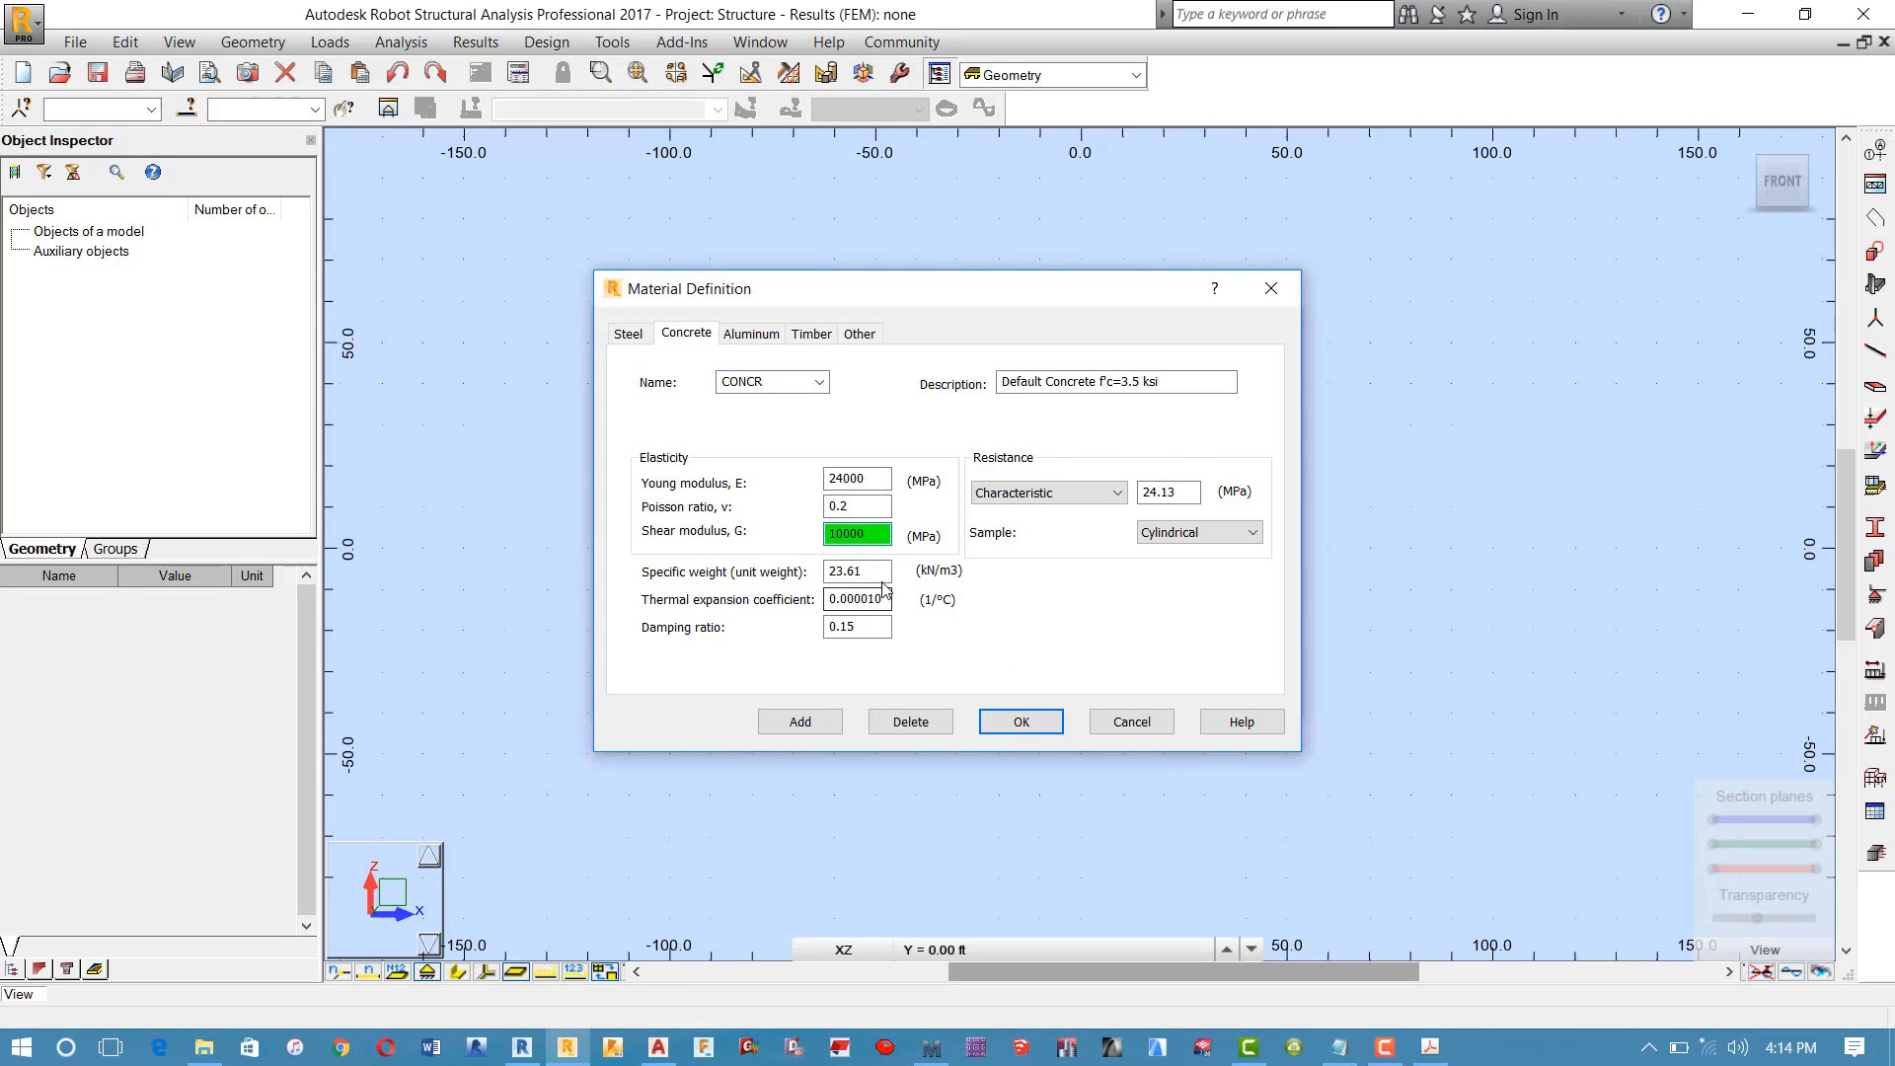
Step: Switch to File Explorer and open the "Фота конспескт лекции" folder inside Lectures to find a specific weight reference
{"action": "left_click", "coordinate": [845, 572]}
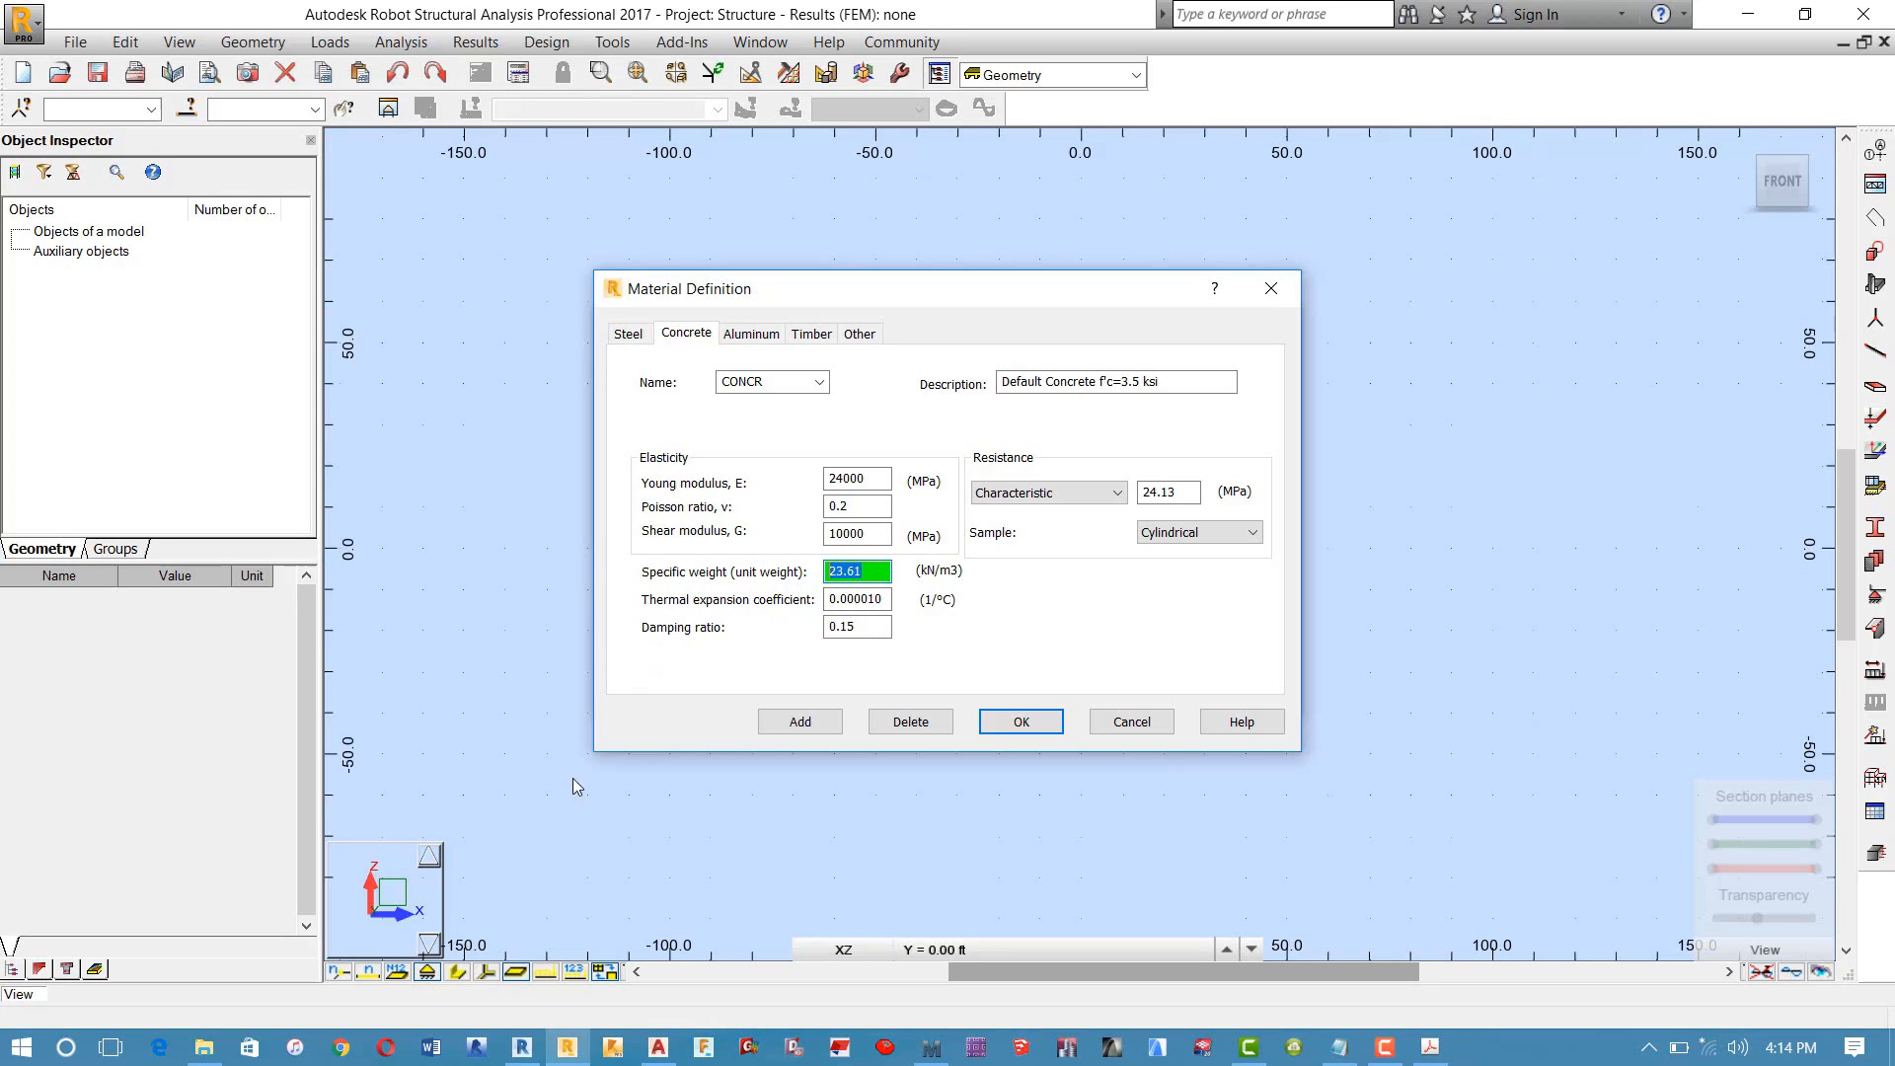
{"action": "left_click", "coordinate": [201, 1048]}
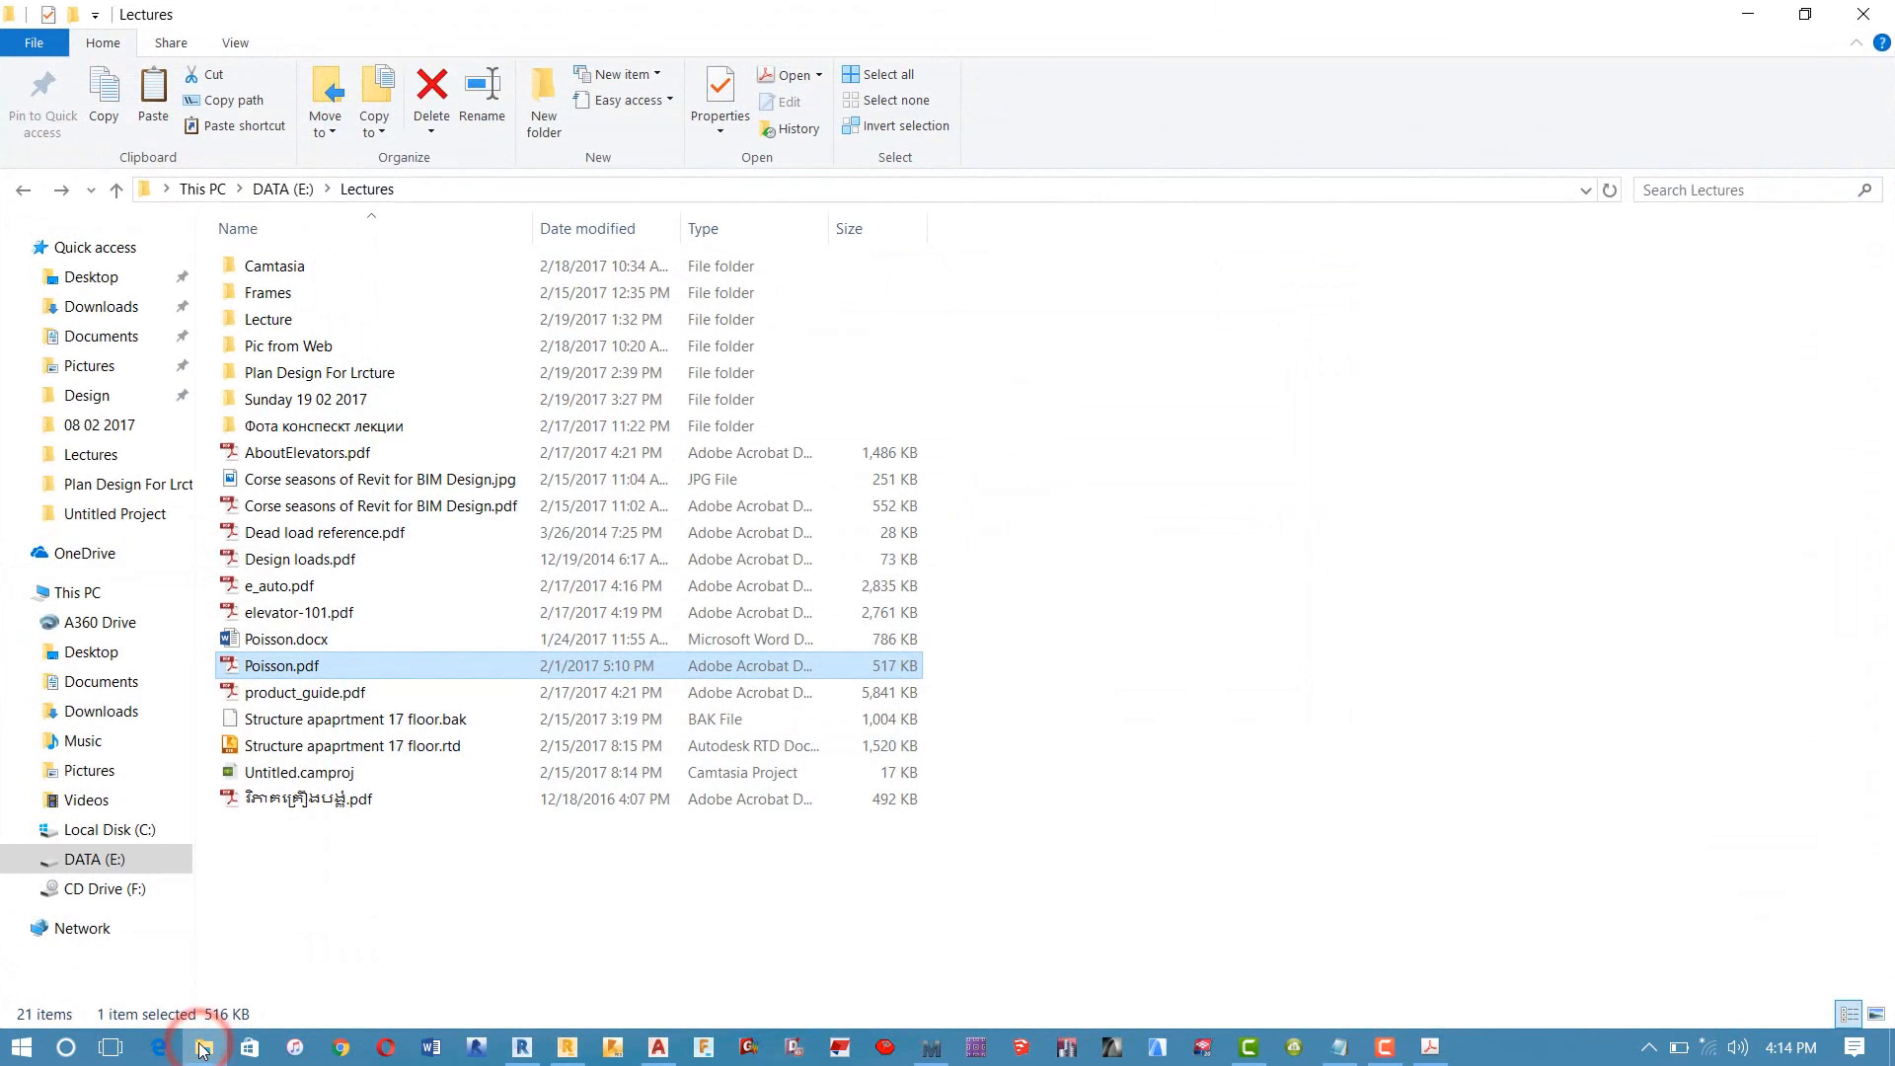
{"action": "left_click", "coordinate": [202, 1048]}
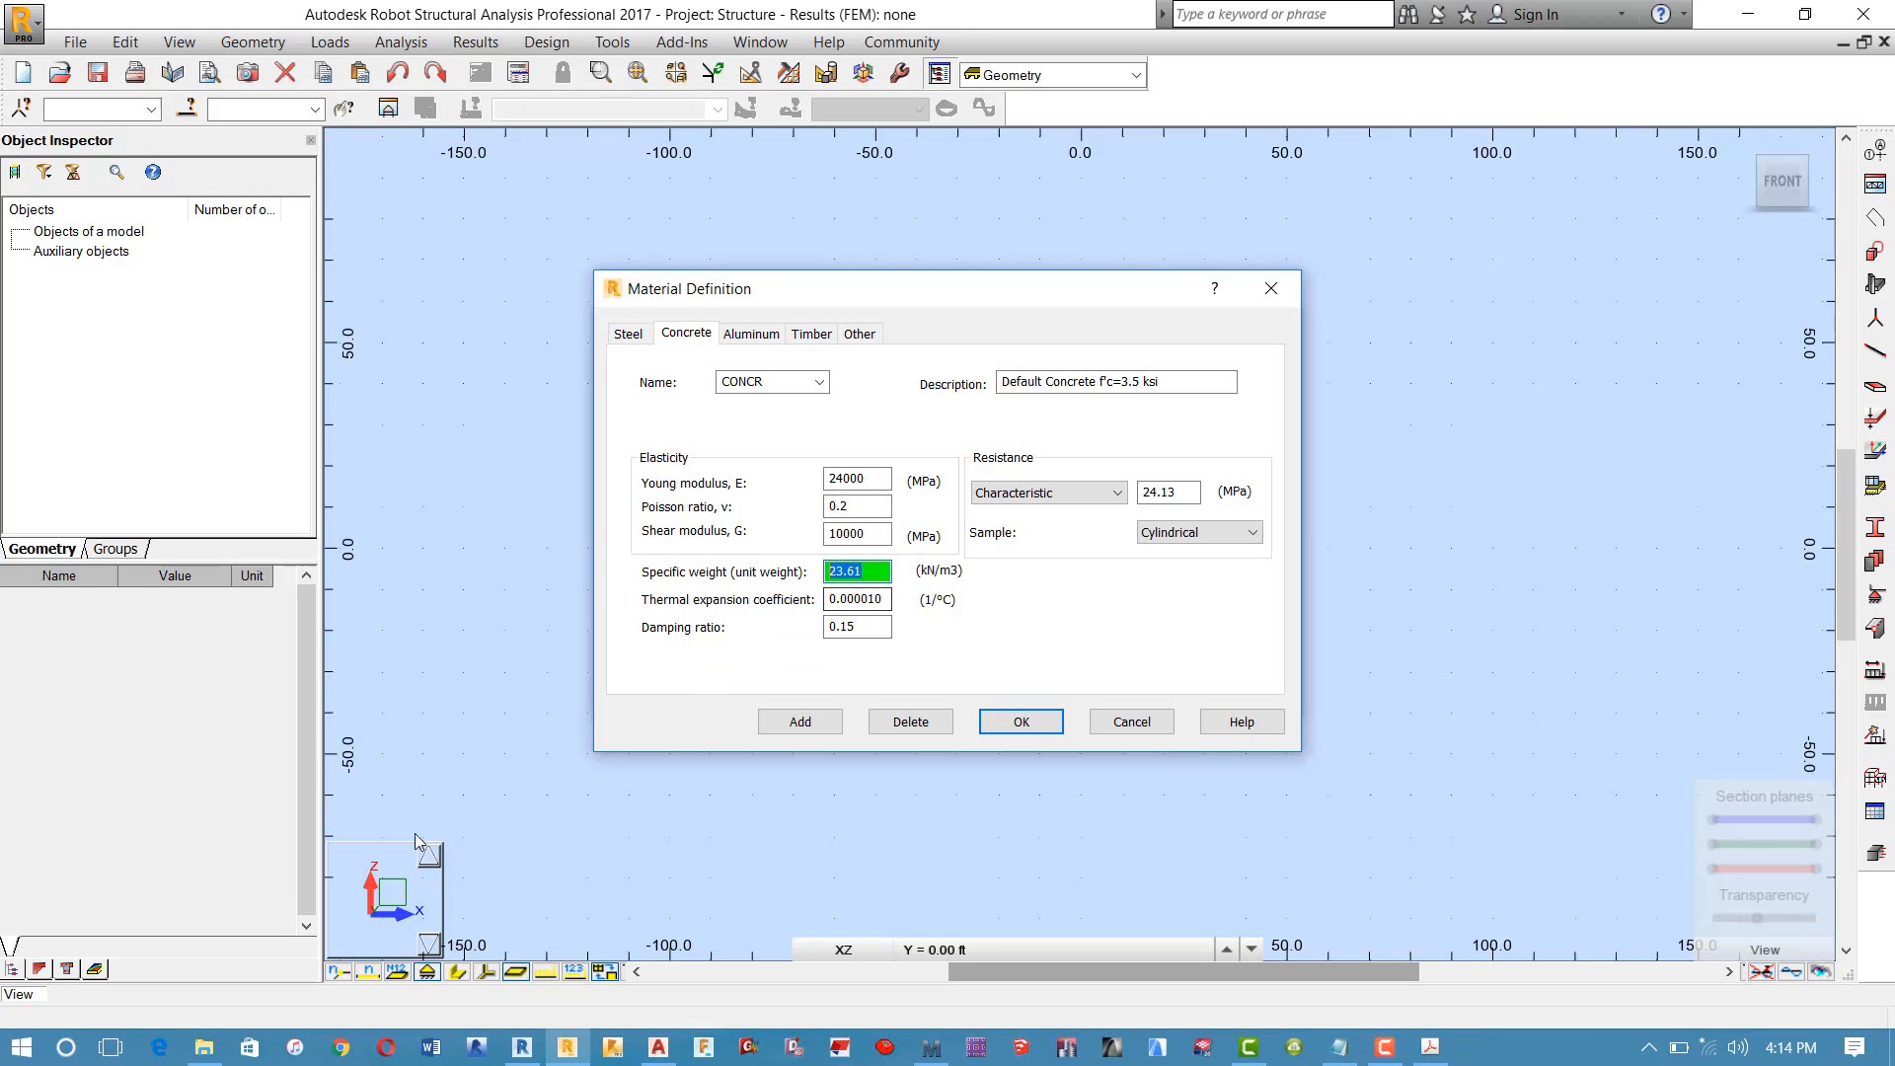
{"action": "left_click", "coordinate": [214, 1054]}
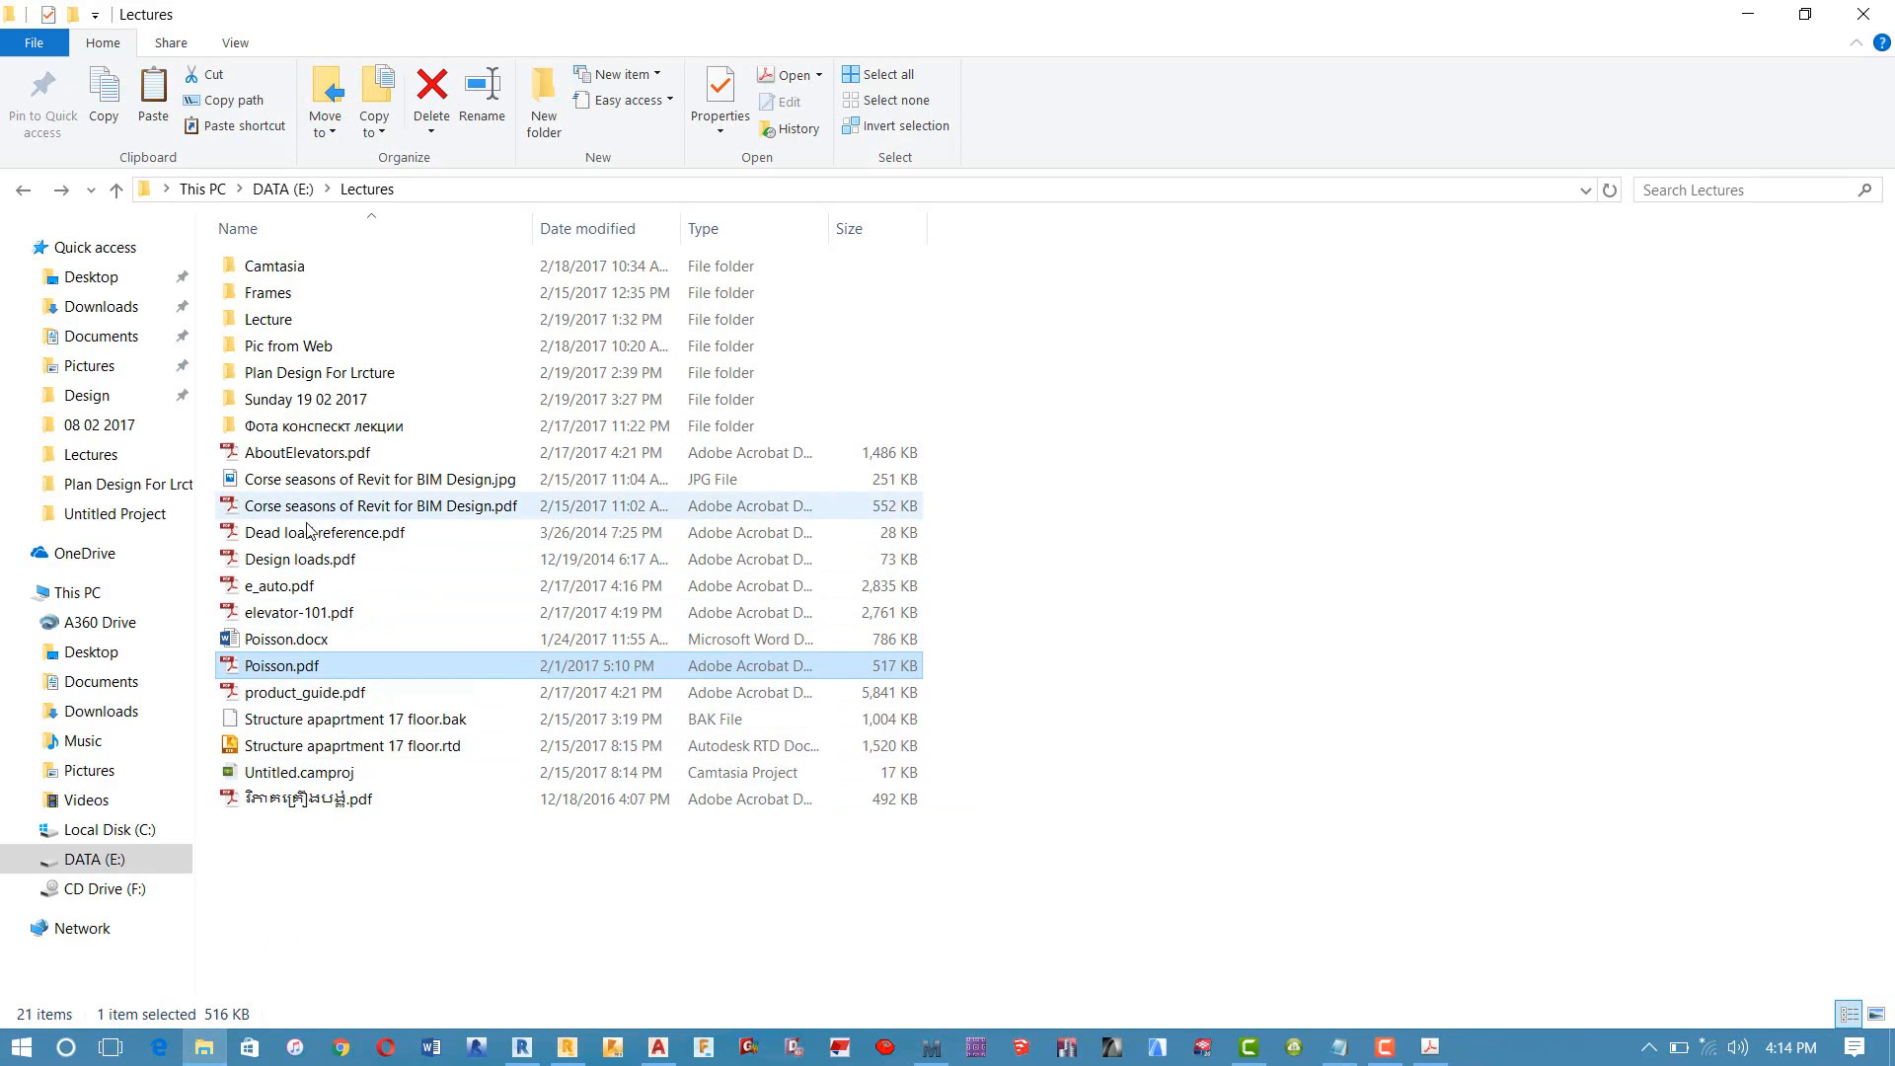
{"action": "left_click", "coordinate": [287, 772]}
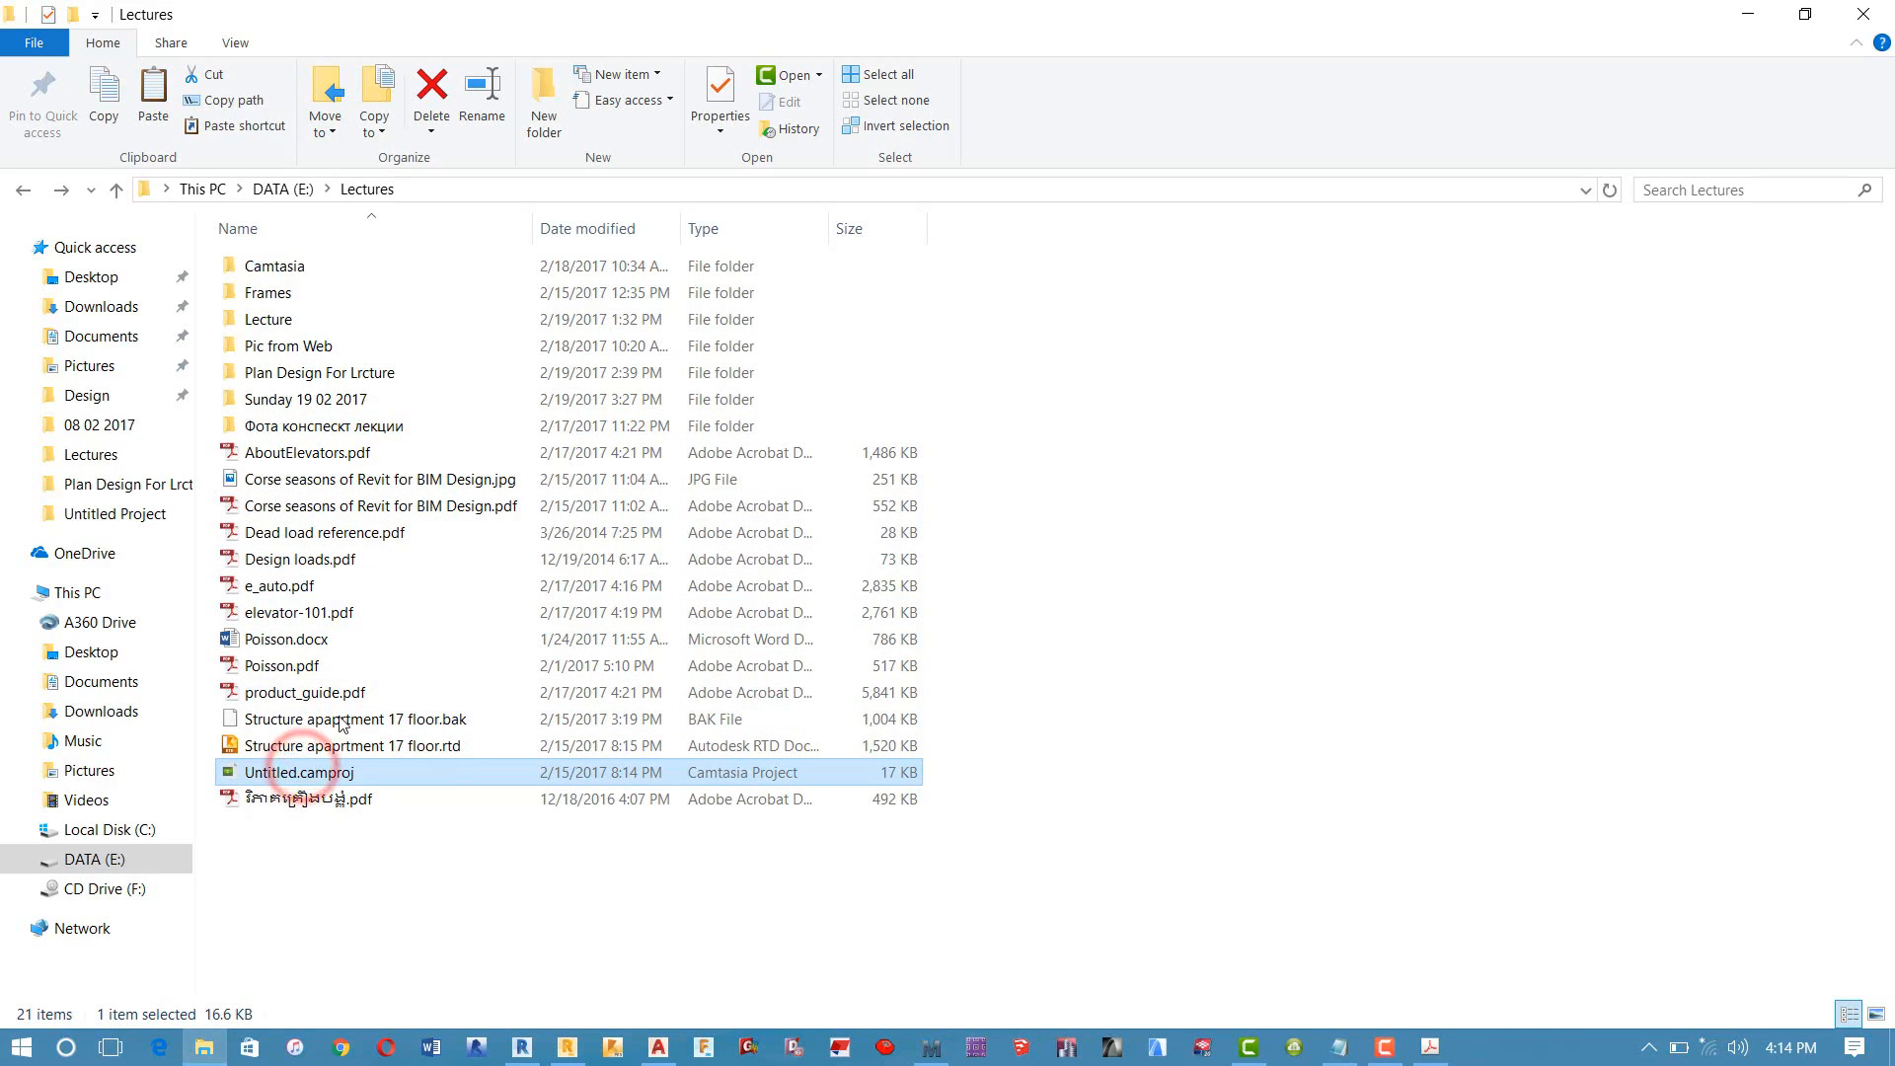
{"action": "left_click", "coordinate": [282, 428]}
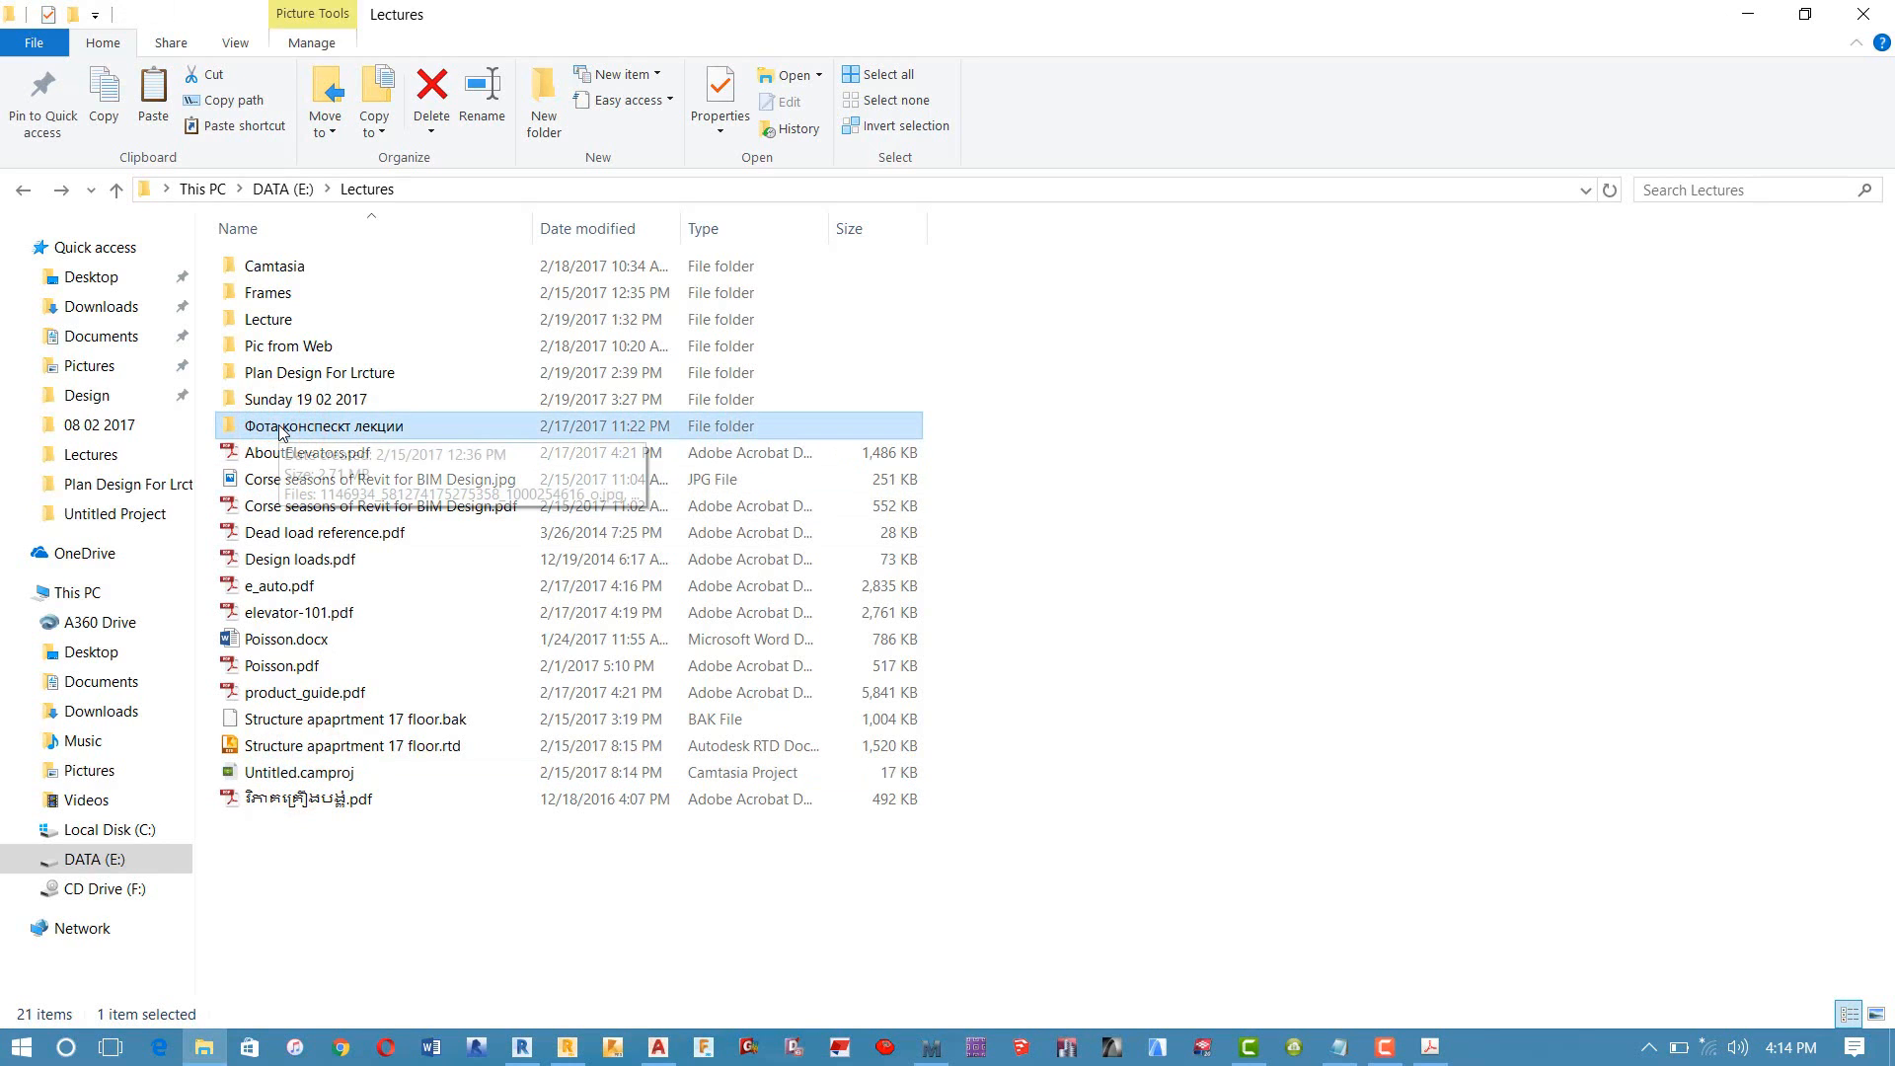
{"action": "left_click", "coordinate": [281, 427]}
{"action": "left_click", "coordinate": [374, 478]}
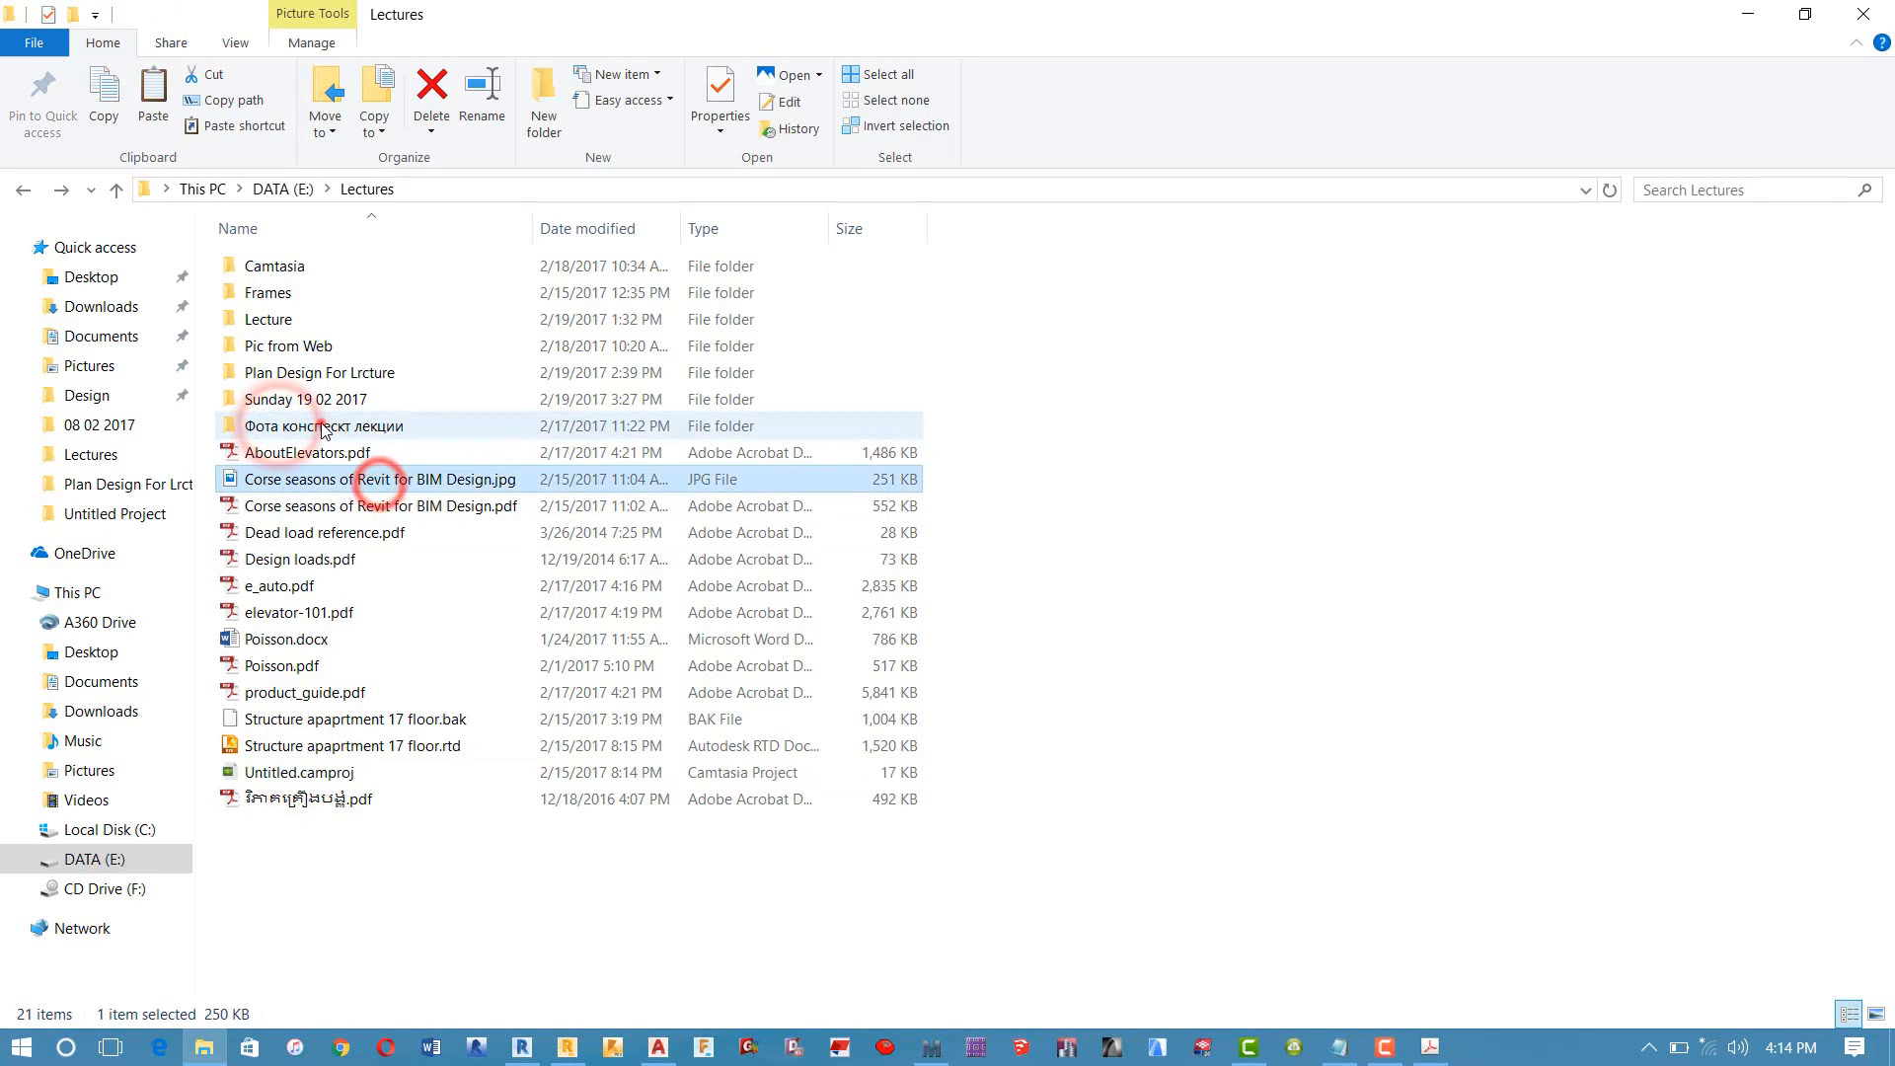
{"action": "double_click", "coordinate": [329, 428]}
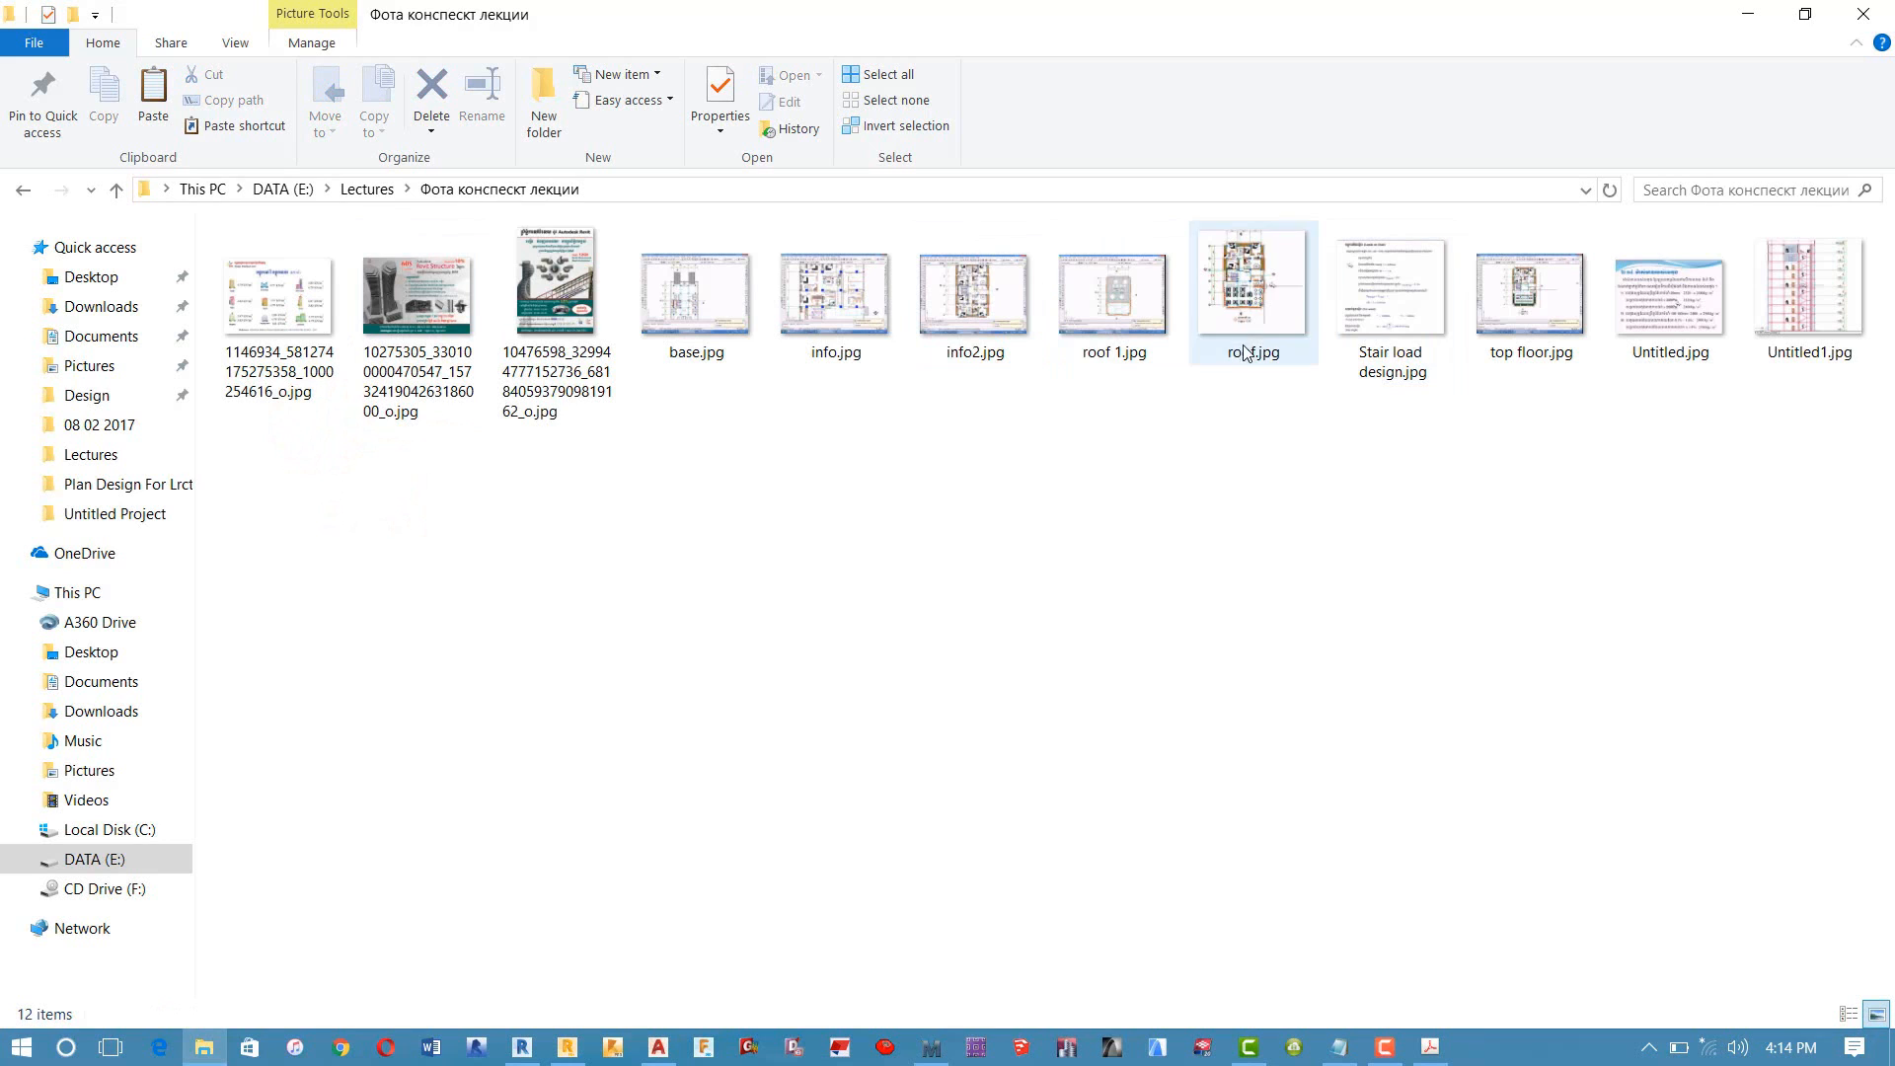
Step: Try to open Untitled.jpg with the default photo app
{"action": "double_click", "coordinate": [1659, 301]}
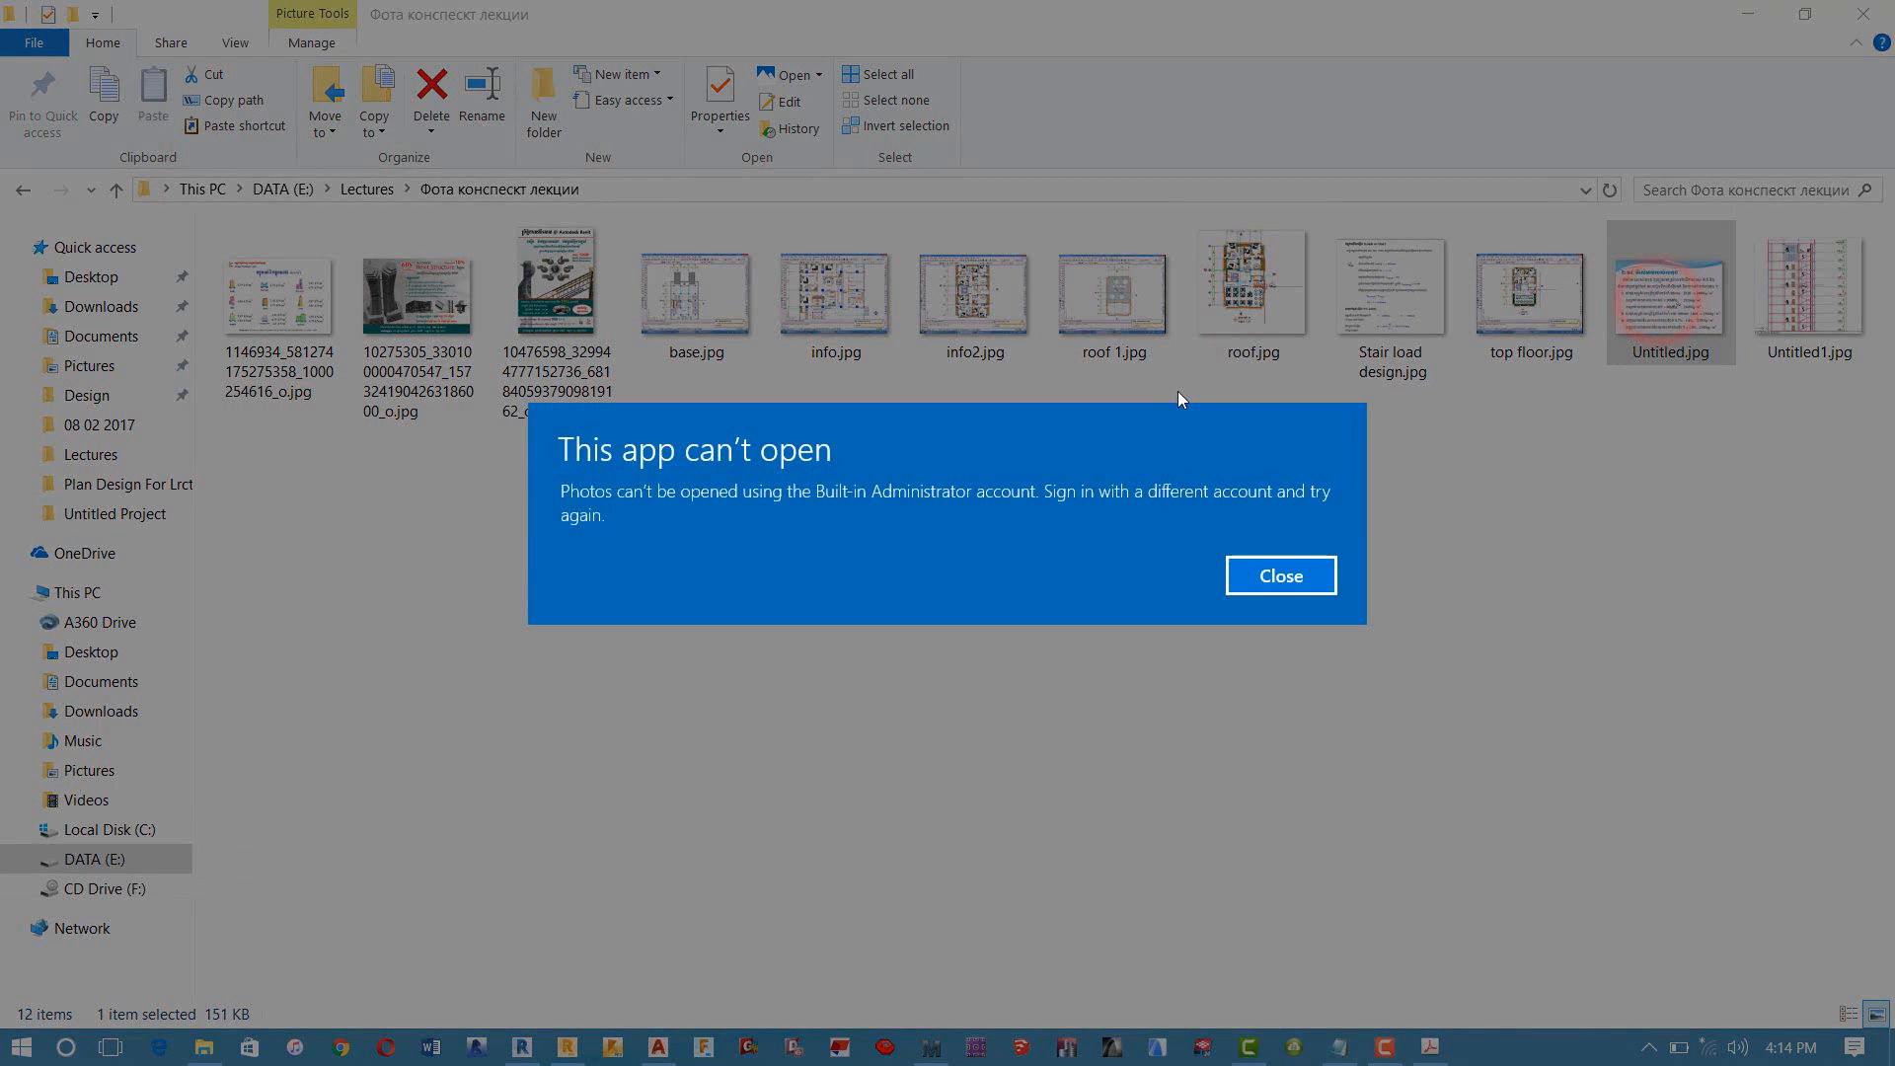
{"action": "left_click", "coordinate": [1263, 575]}
{"action": "right_click", "coordinate": [1643, 301]}
{"action": "key", "text": "Return"}
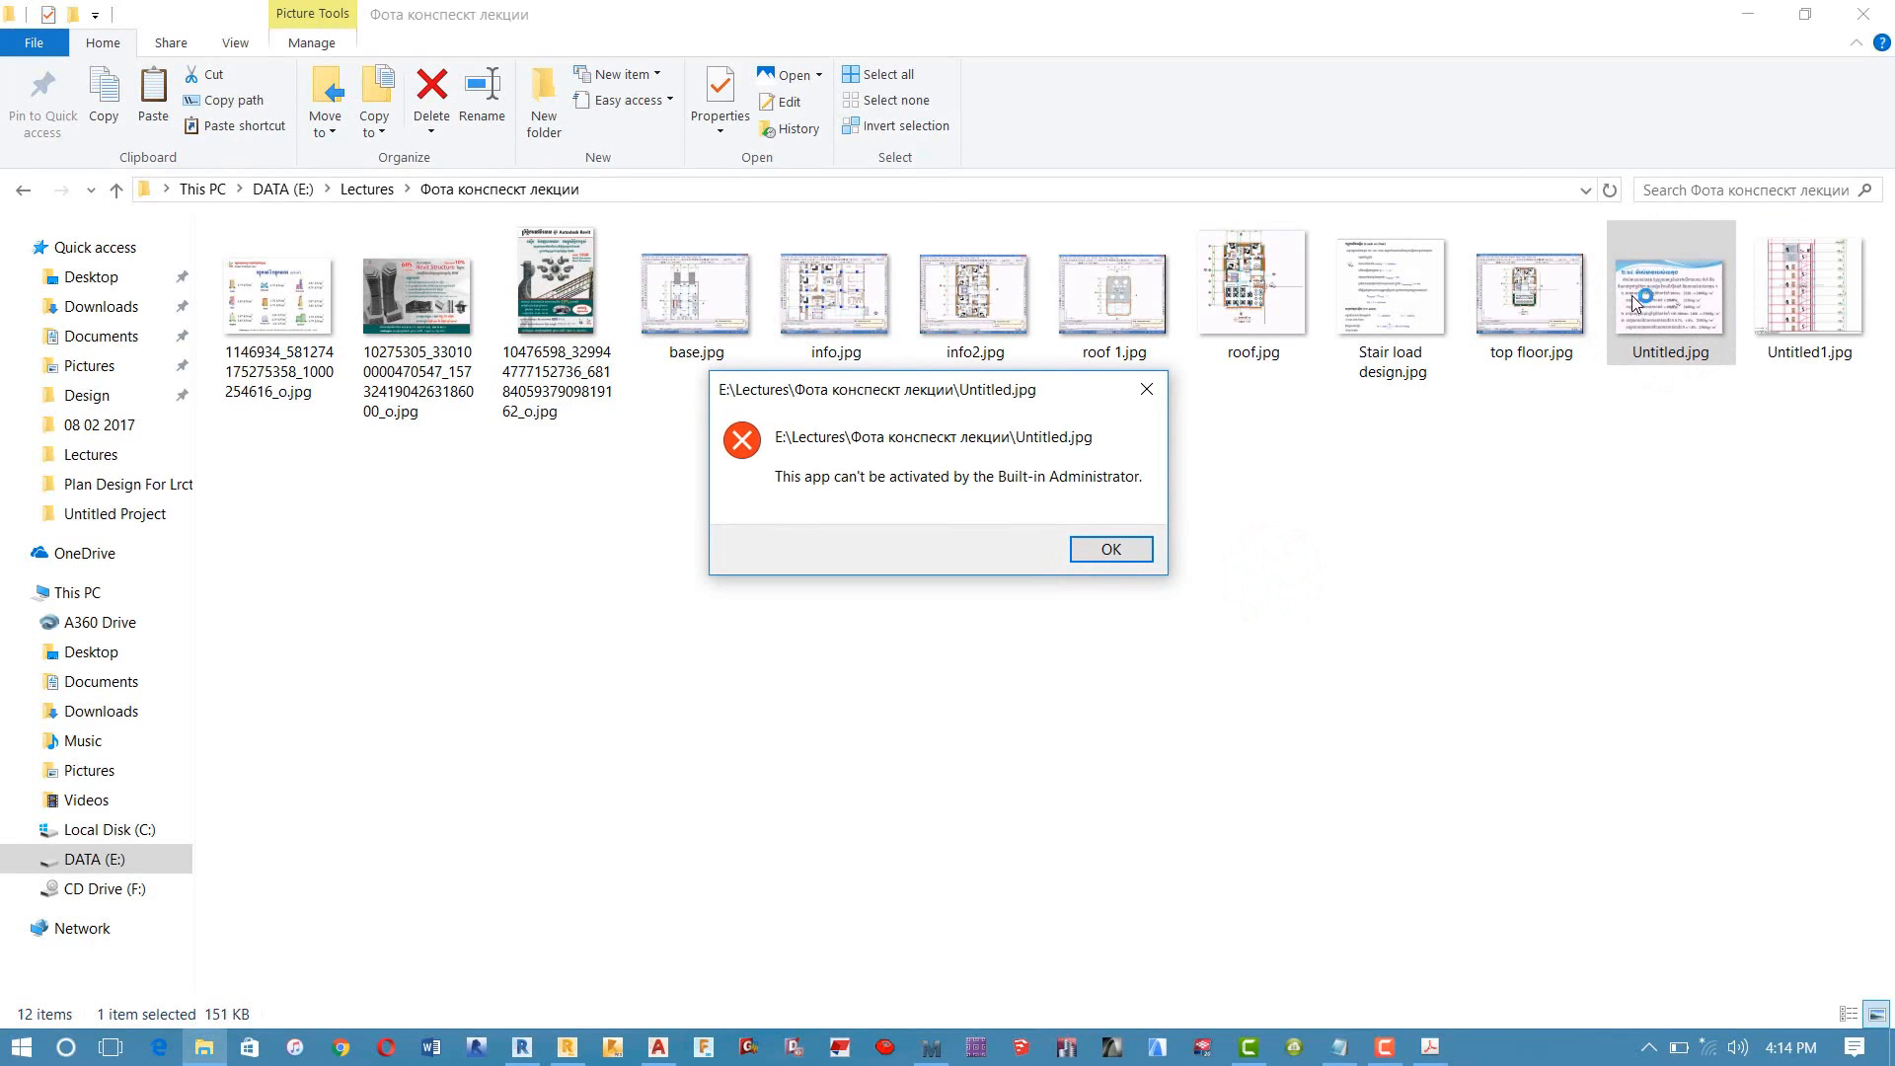
{"action": "left_click", "coordinate": [1110, 548]}
Step: Open Untitled.jpg with Paint and examine the concrete density for strengths up to 28 MPa and for reinforced concrete
{"action": "right_click", "coordinate": [1632, 247]}
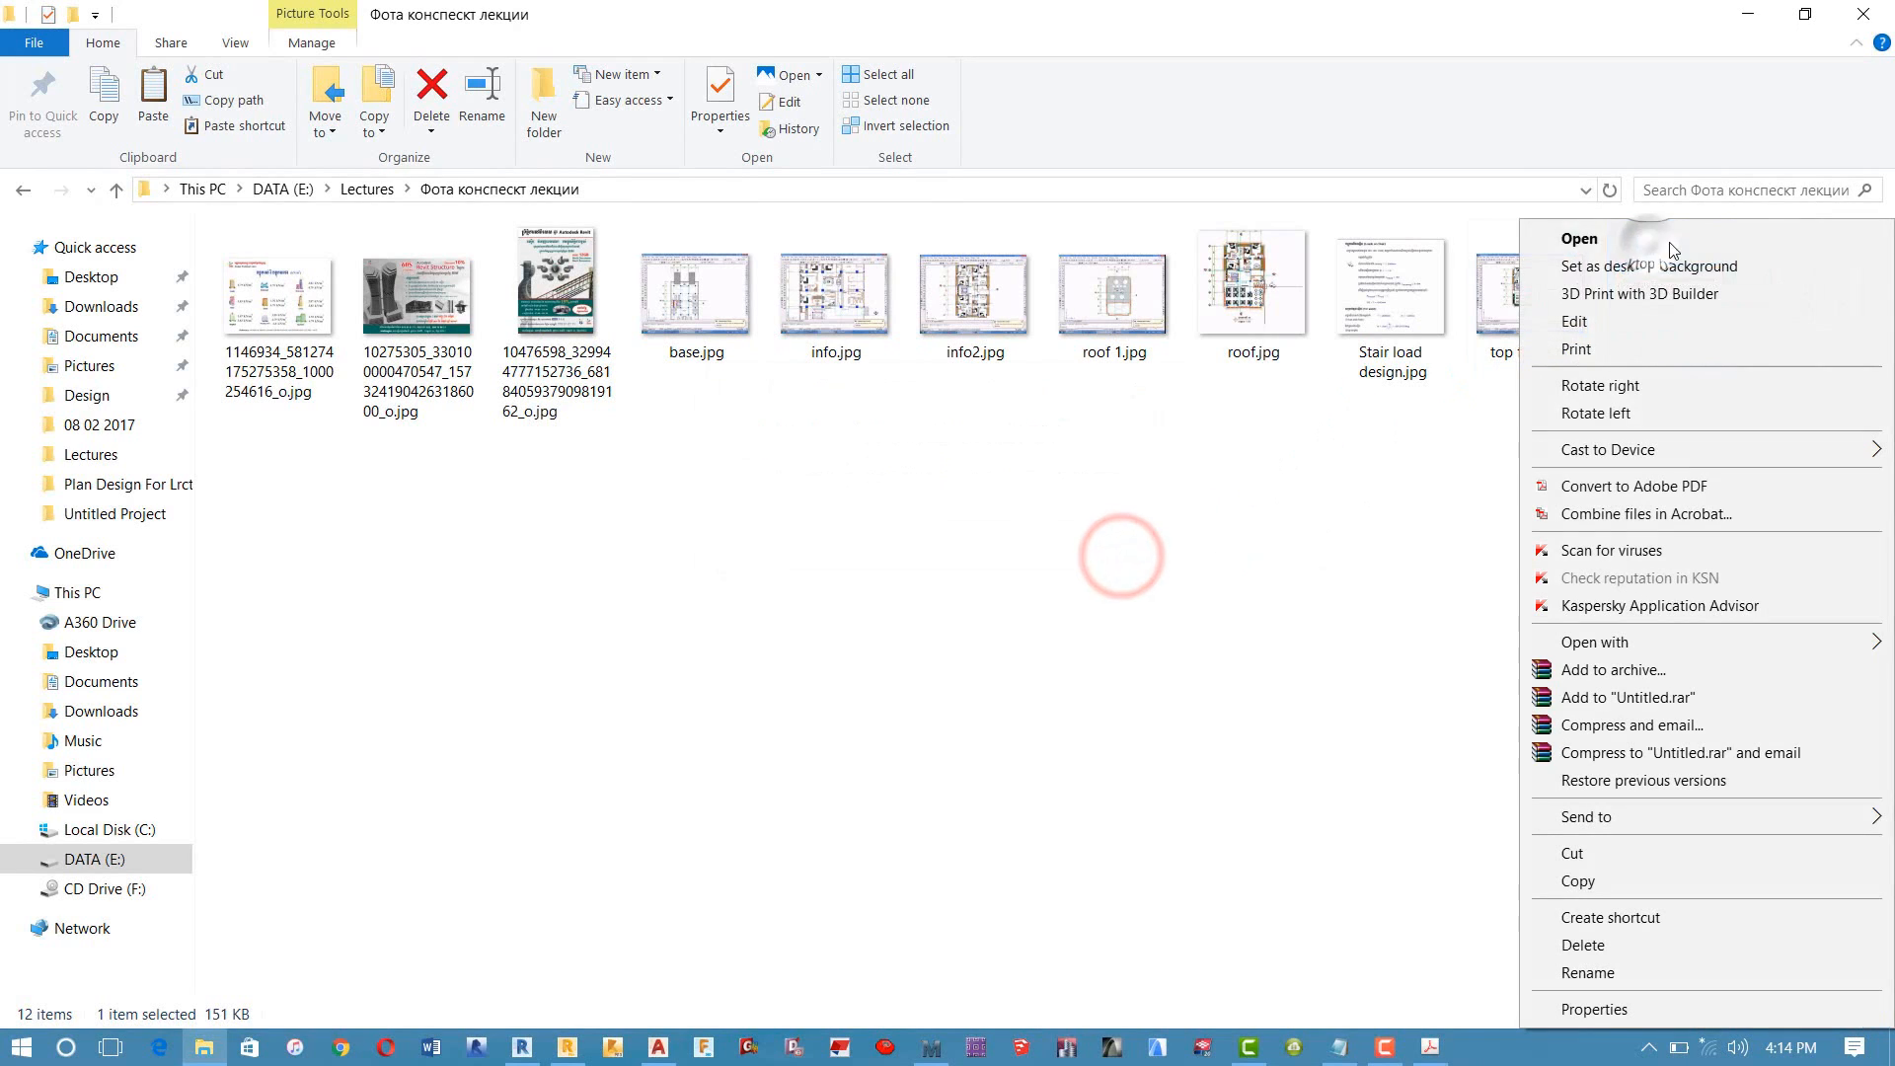
{"action": "left_click", "coordinate": [1593, 642]}
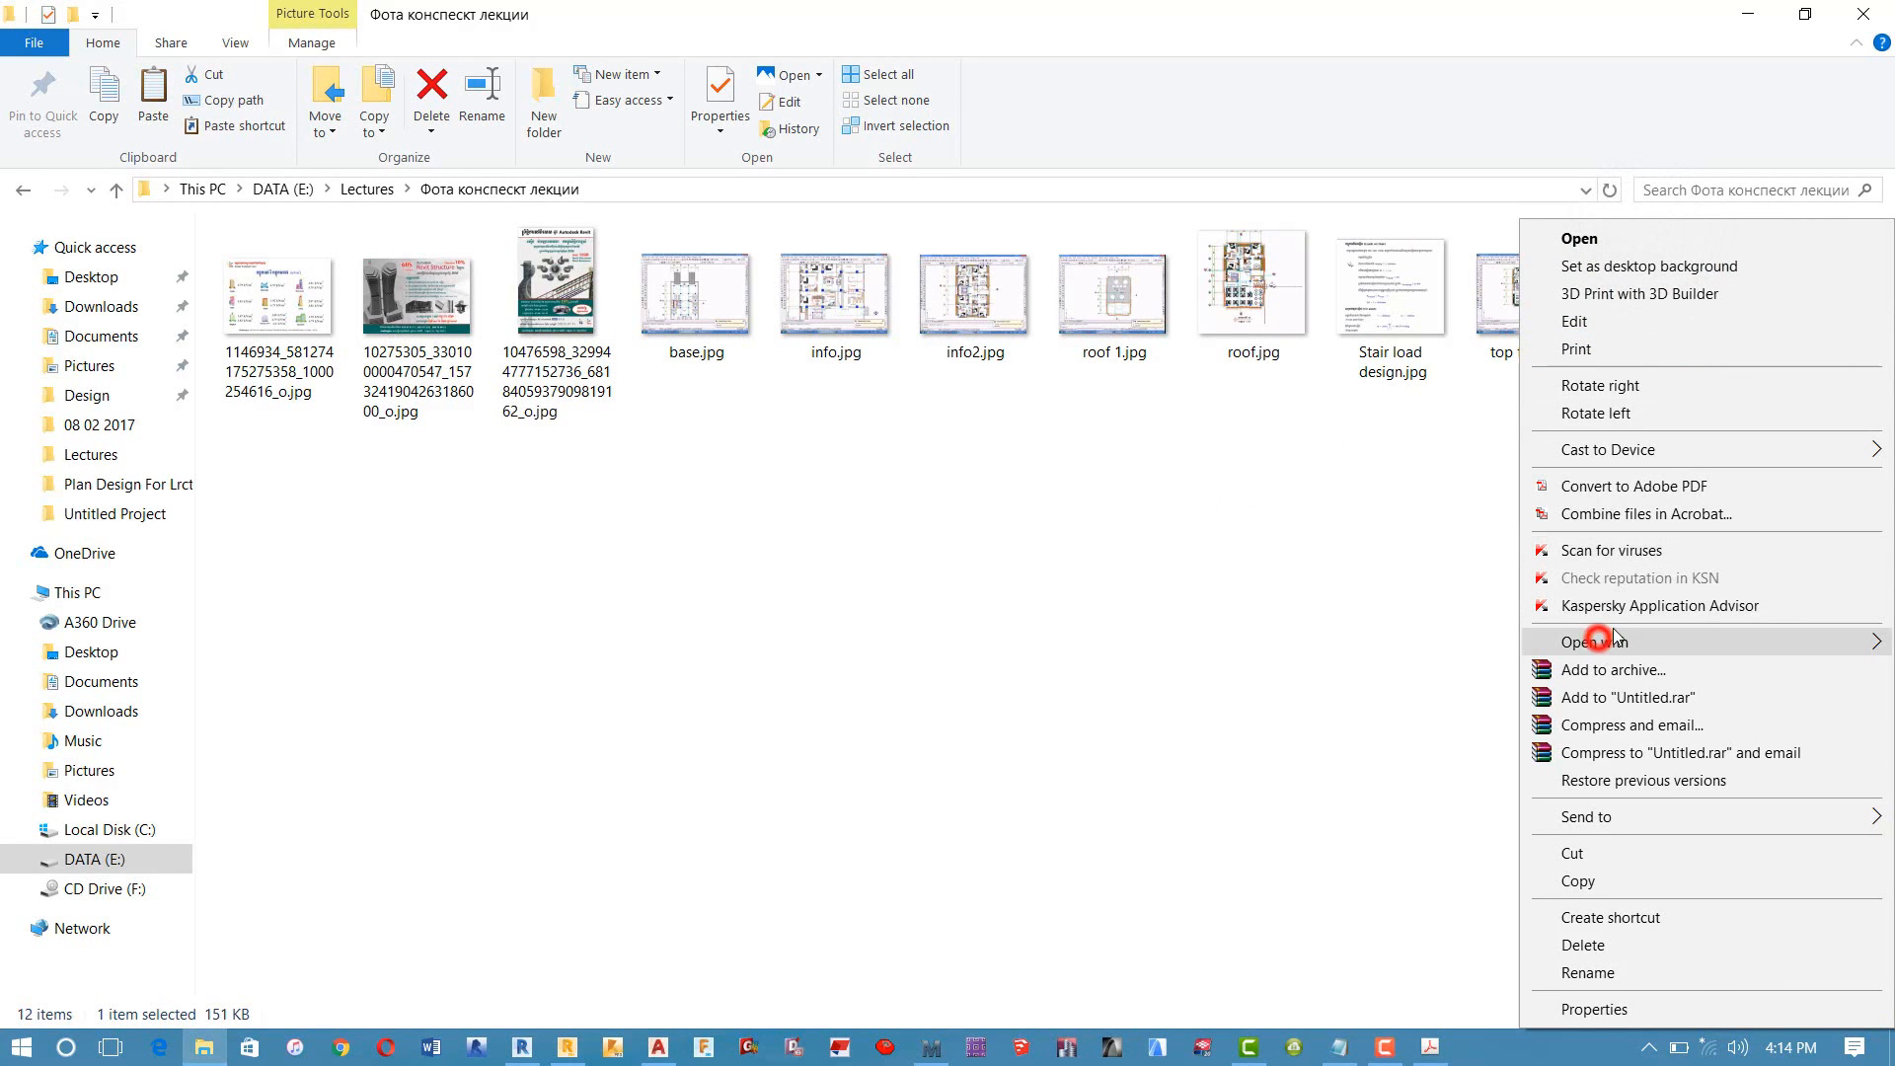
{"action": "left_click", "coordinate": [1294, 676]}
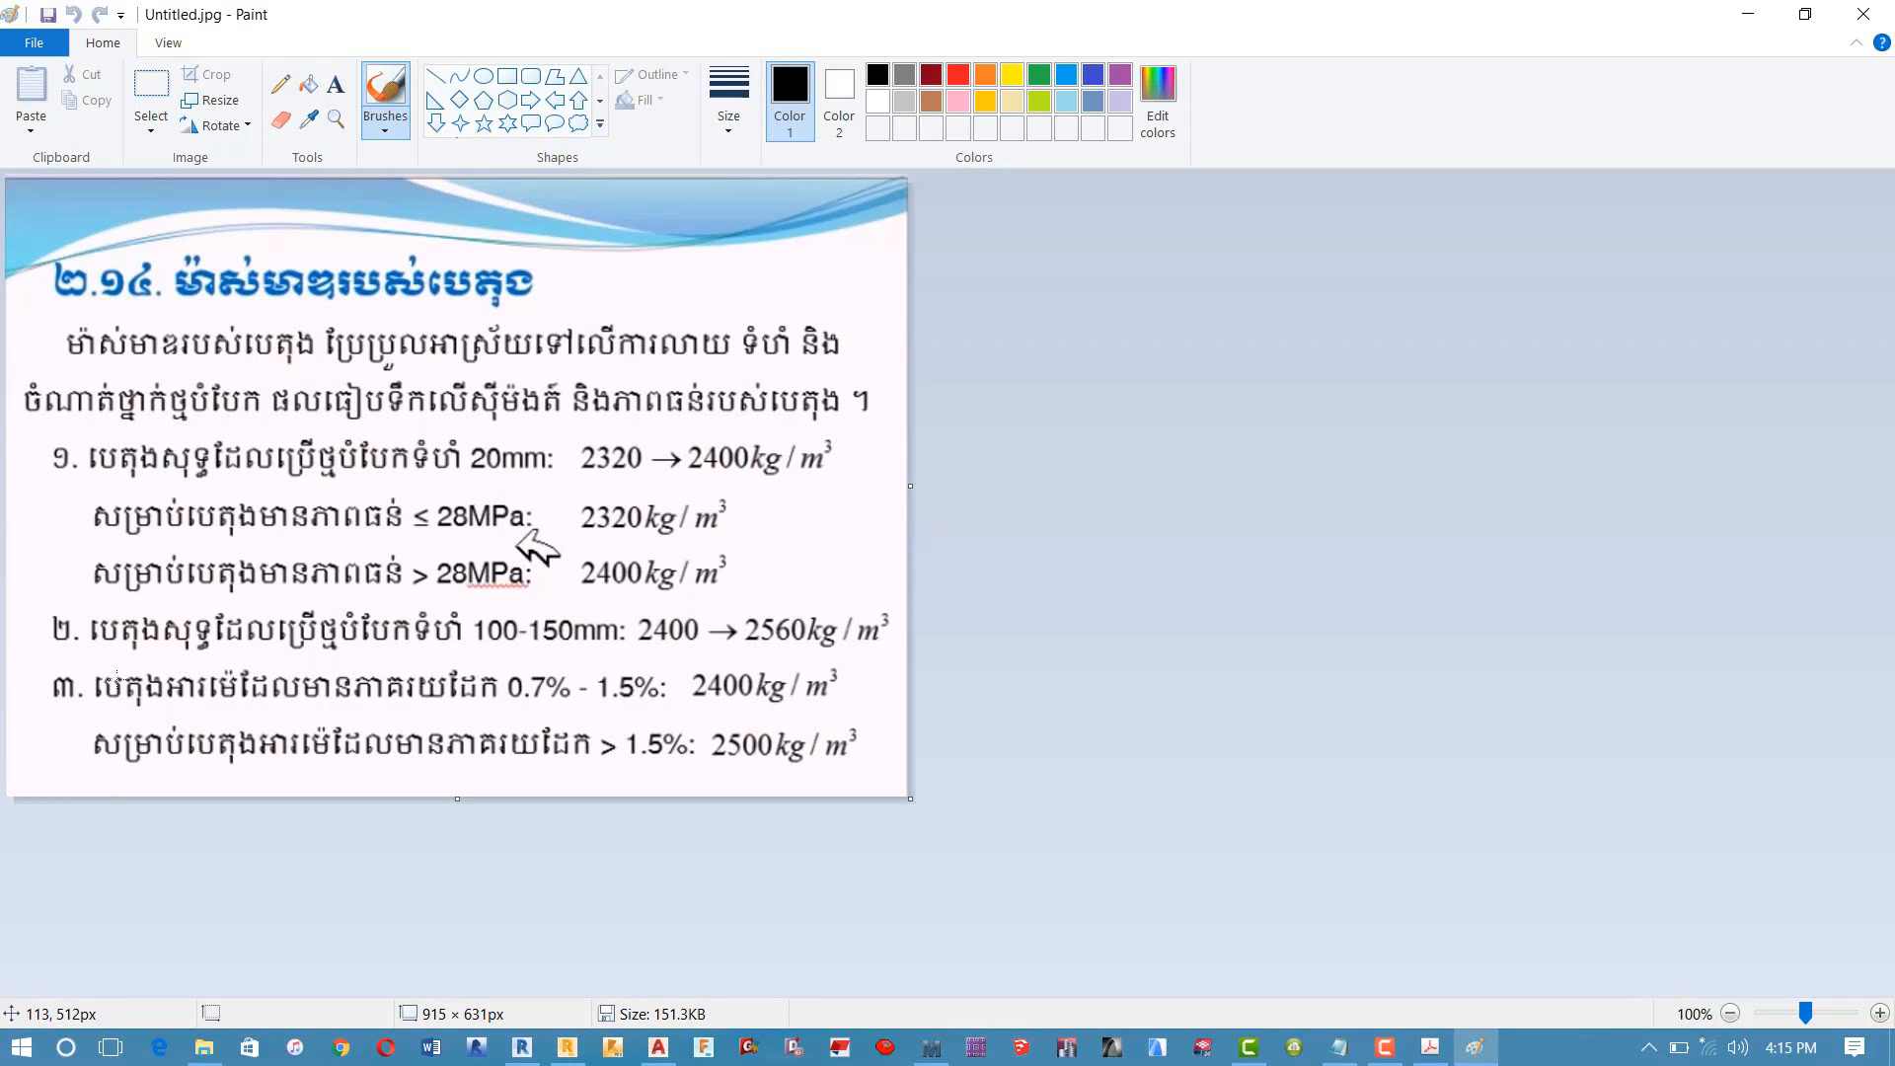
Step: Switch back to Robot Structural Analysis and set the concrete's specific weight to 24 kN/m3
{"action": "left_click", "coordinate": [567, 1046]}
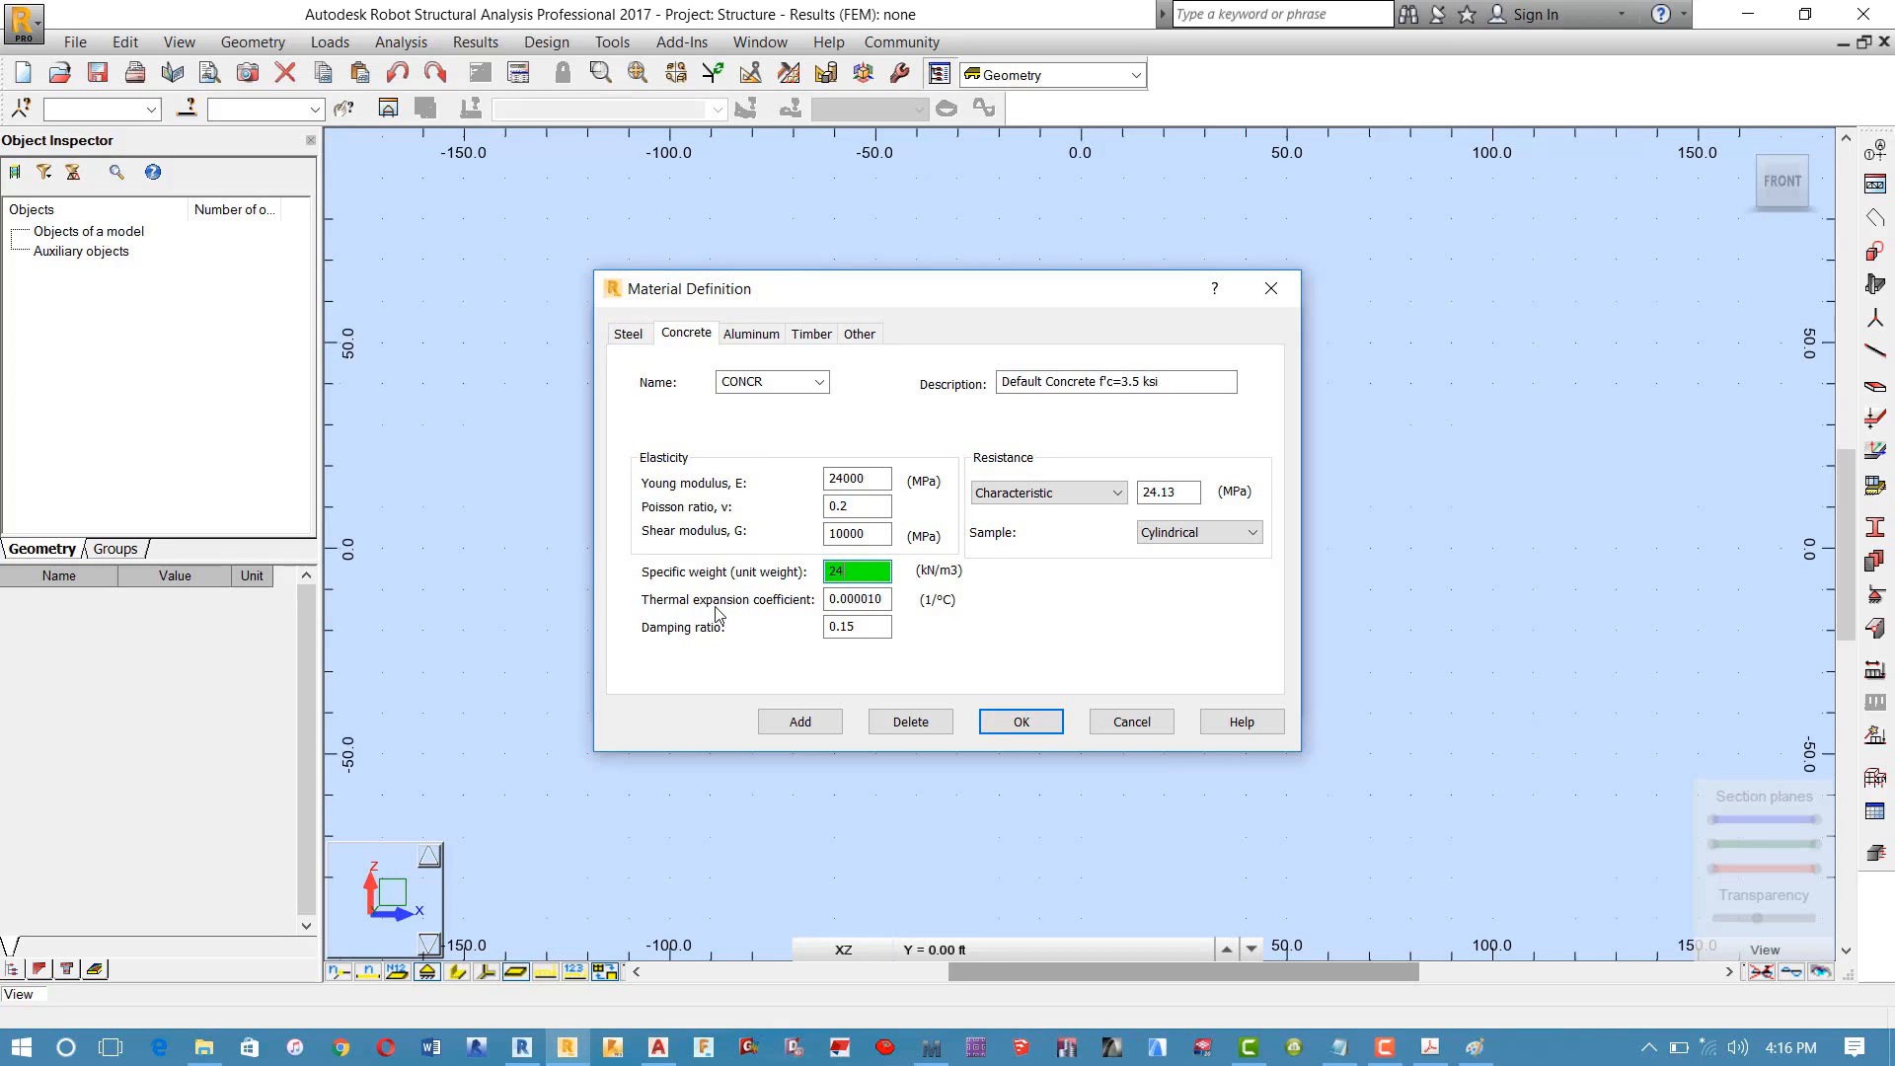
{"action": "left_click", "coordinate": [869, 606]}
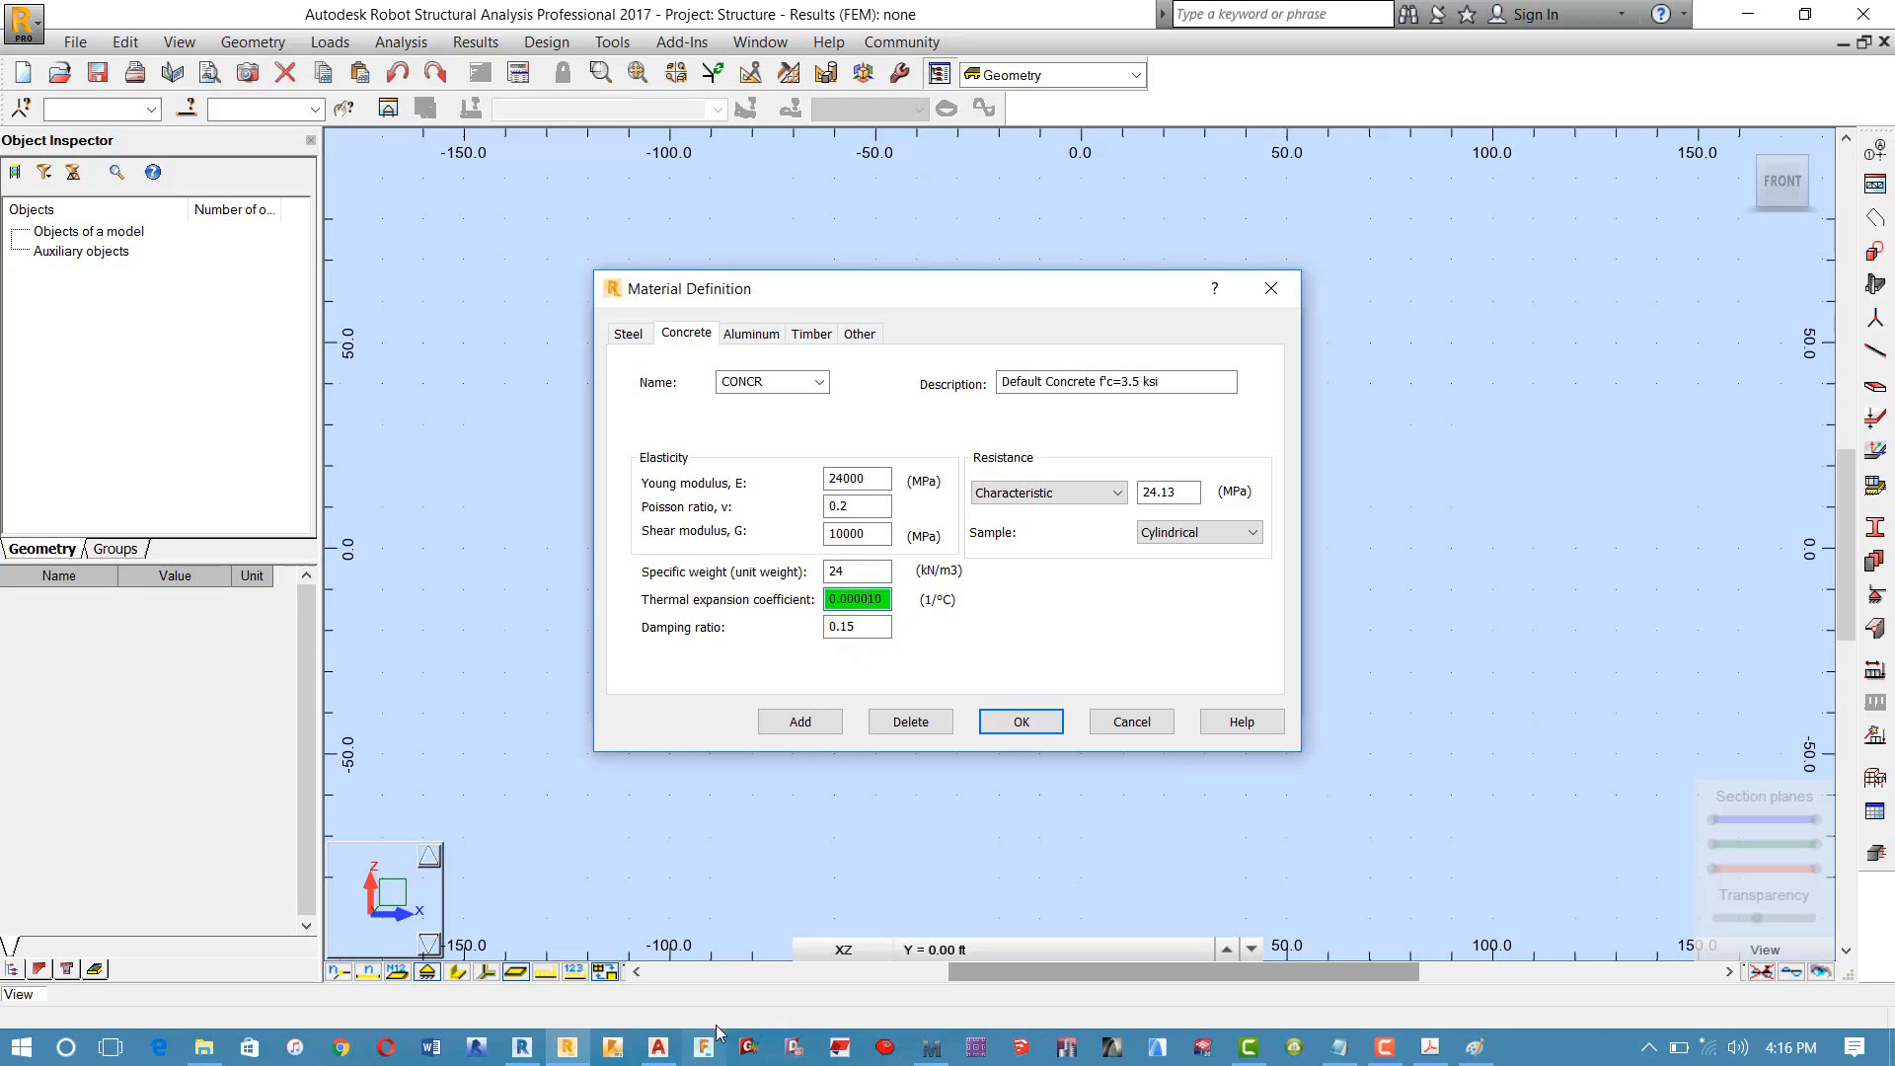
Step: Switch to Mathcad, start a definition of D below the "E.c =24000MPa" note, and return to Robot's material definition
{"action": "left_click", "coordinate": [931, 1047]}
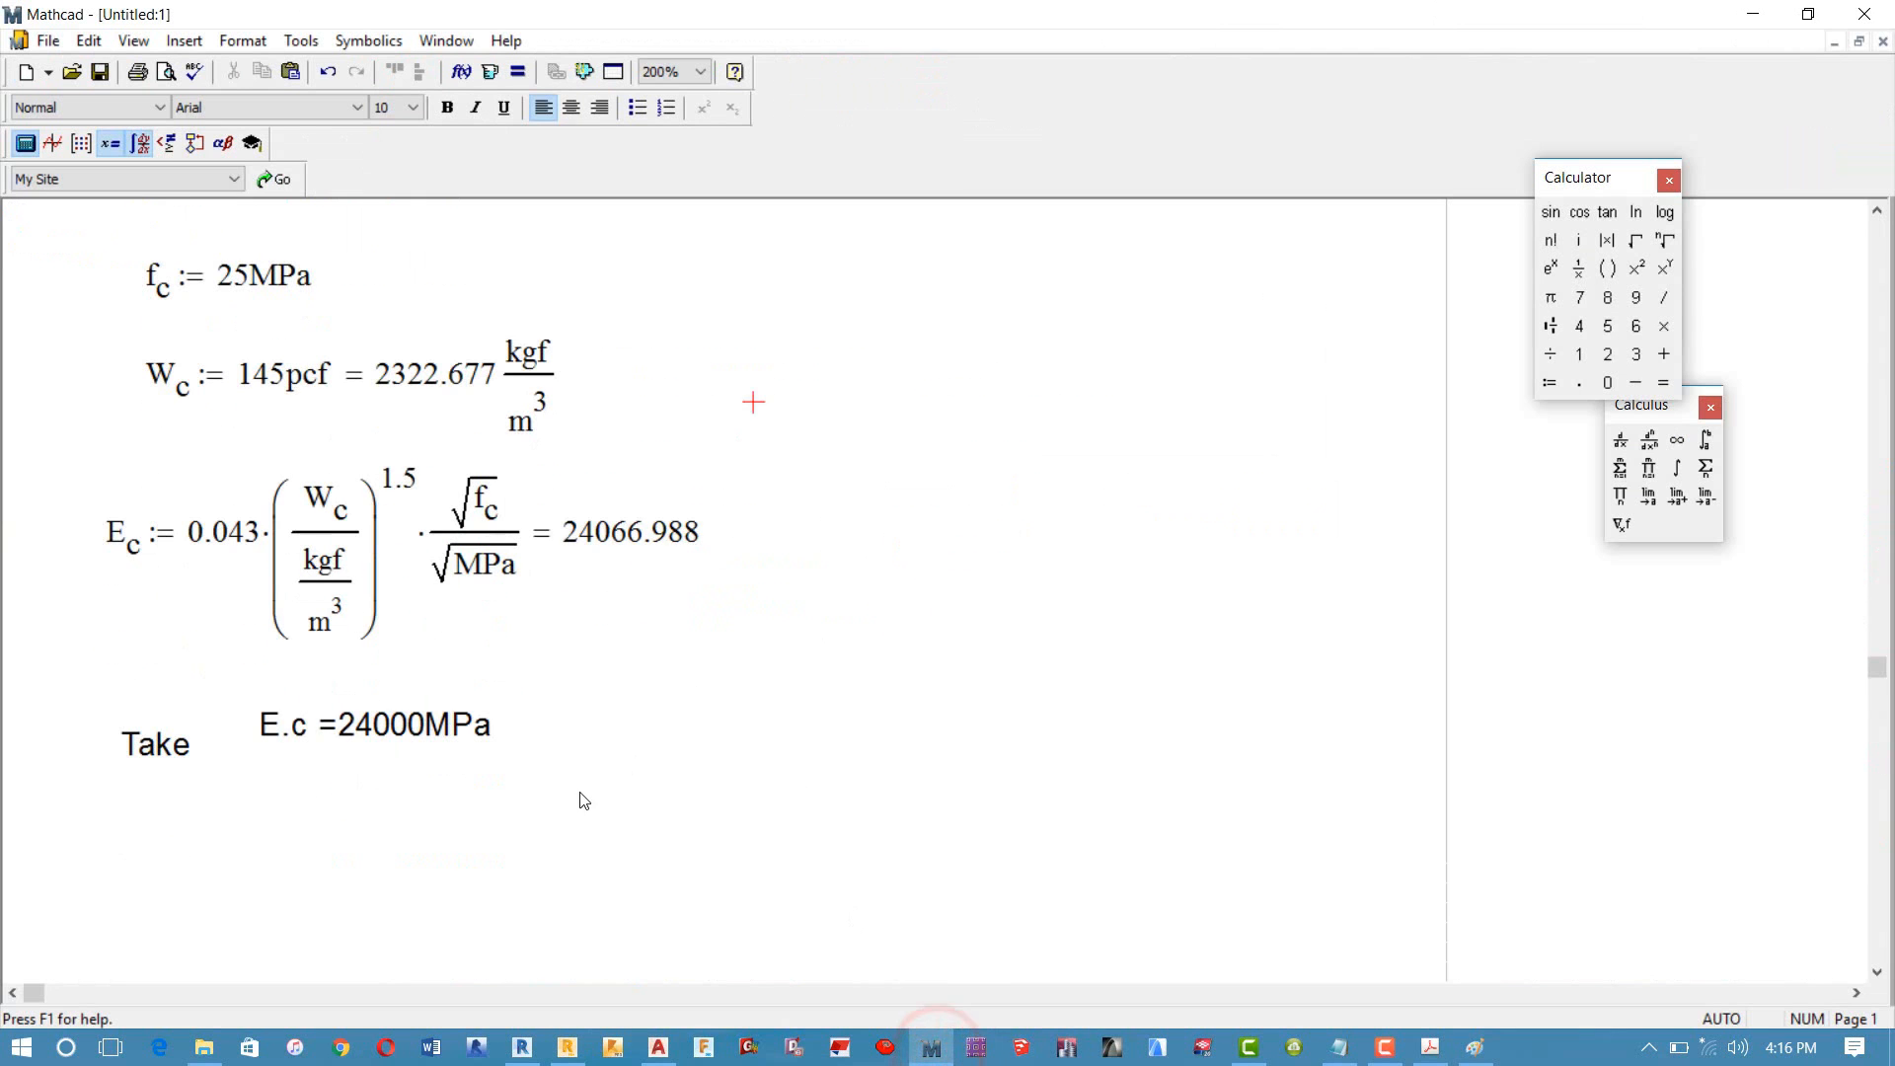
{"action": "left_click", "coordinate": [386, 672]}
{"action": "type", "text": "D:"}
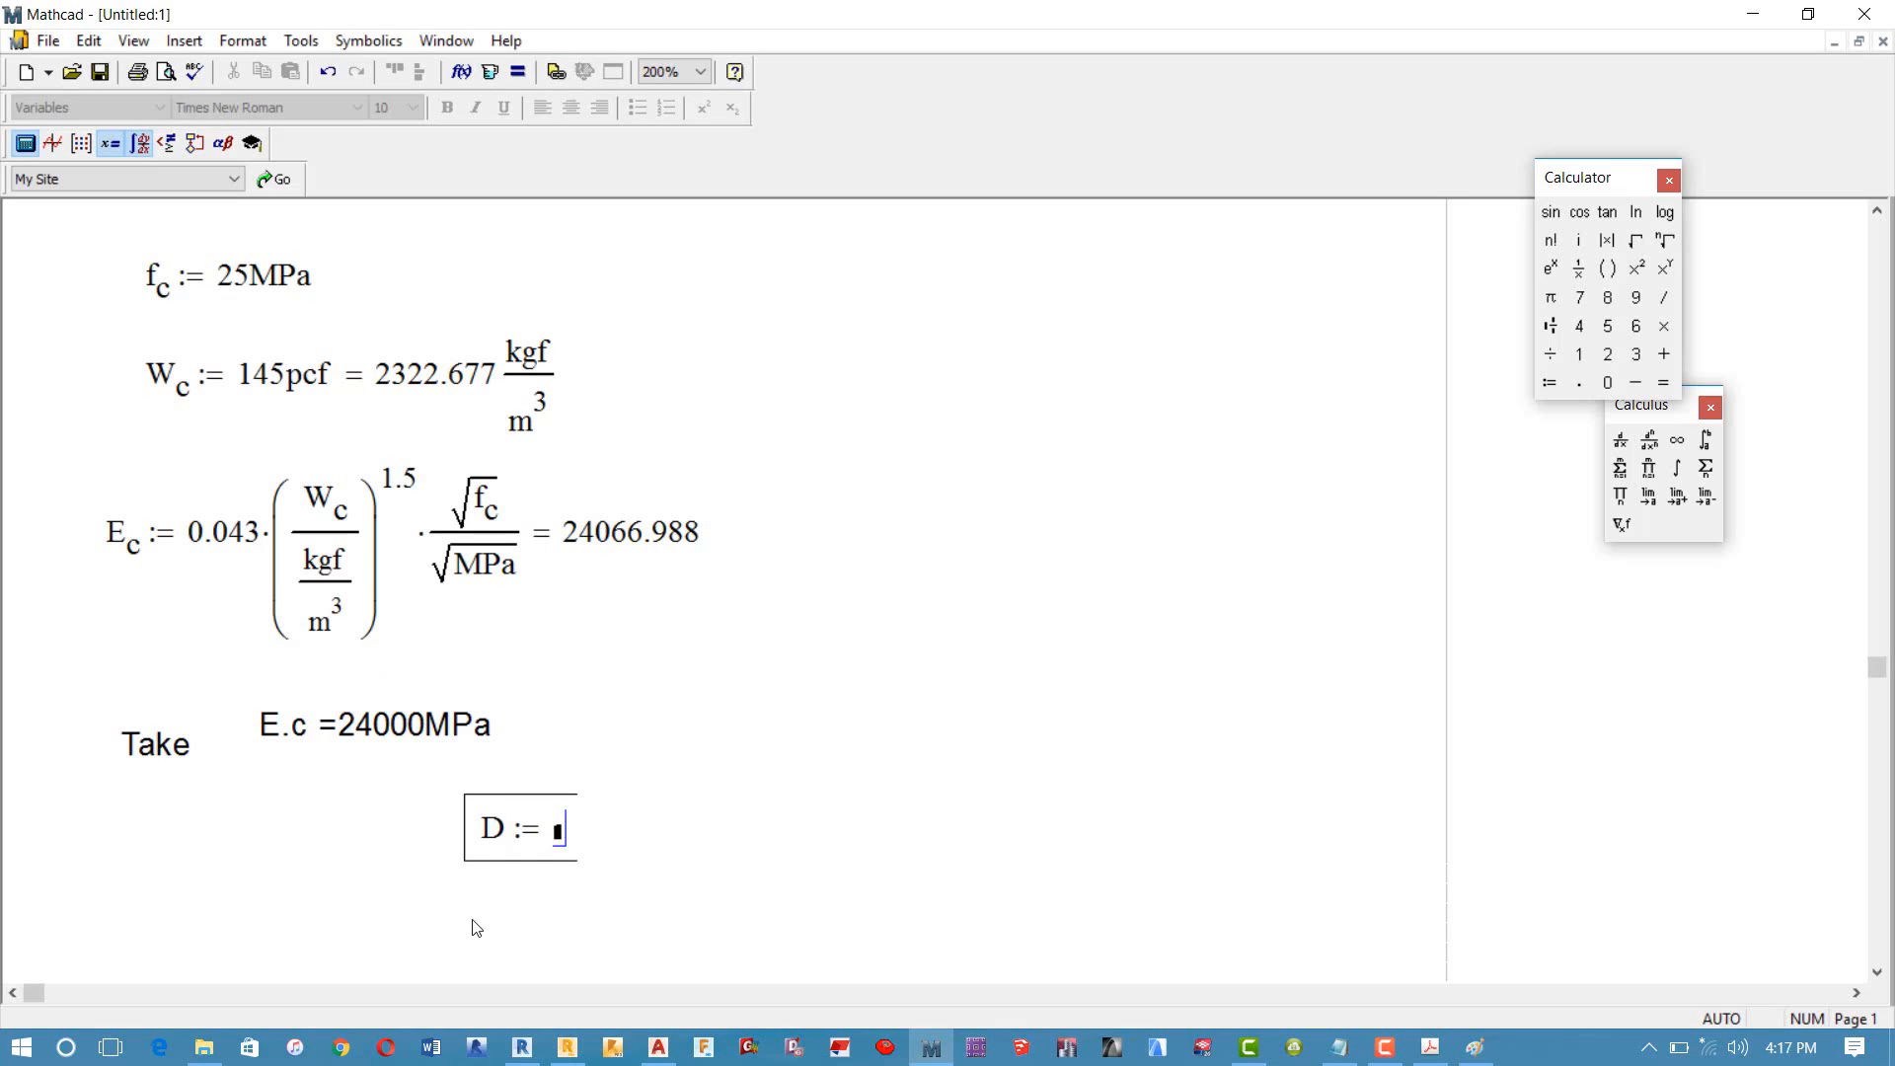
{"action": "left_click", "coordinate": [567, 1045]}
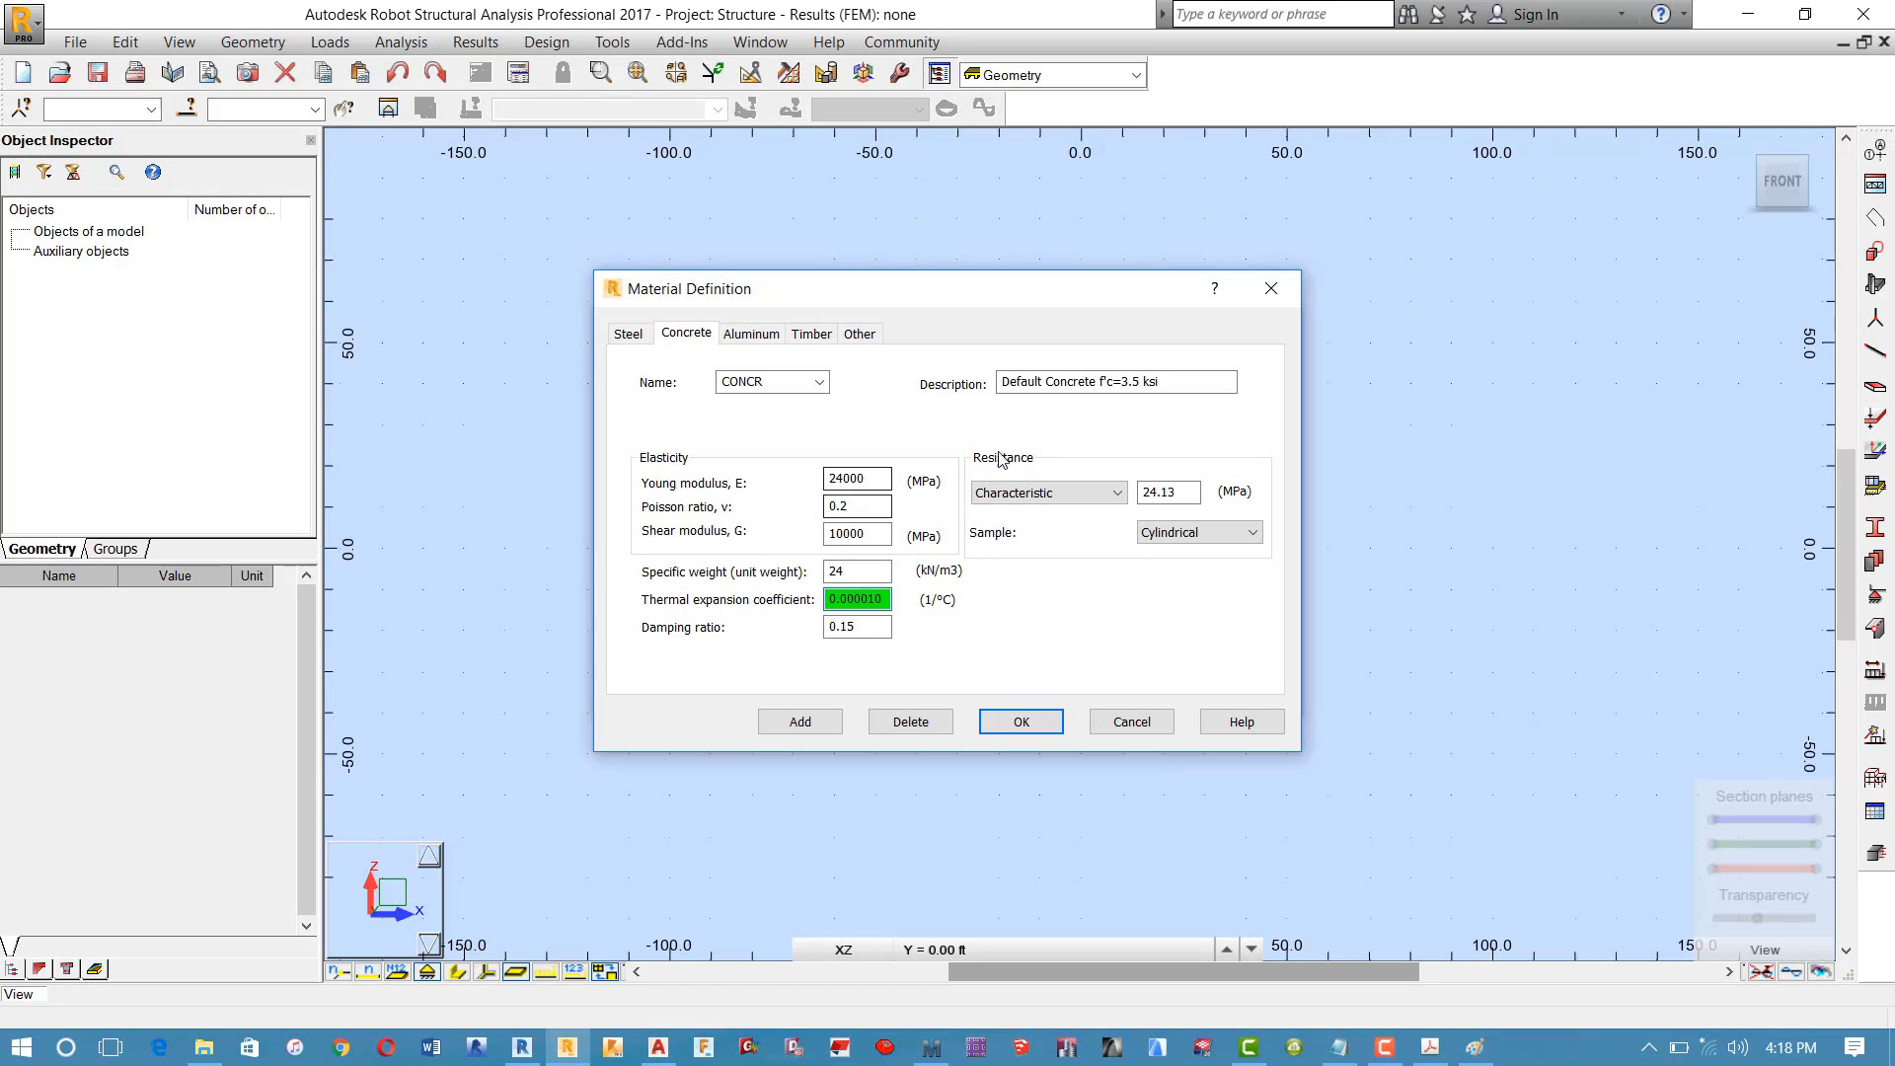
Step: Set the concrete's characteristic resistance to 25 MPa
{"action": "left_click", "coordinate": [1180, 492]}
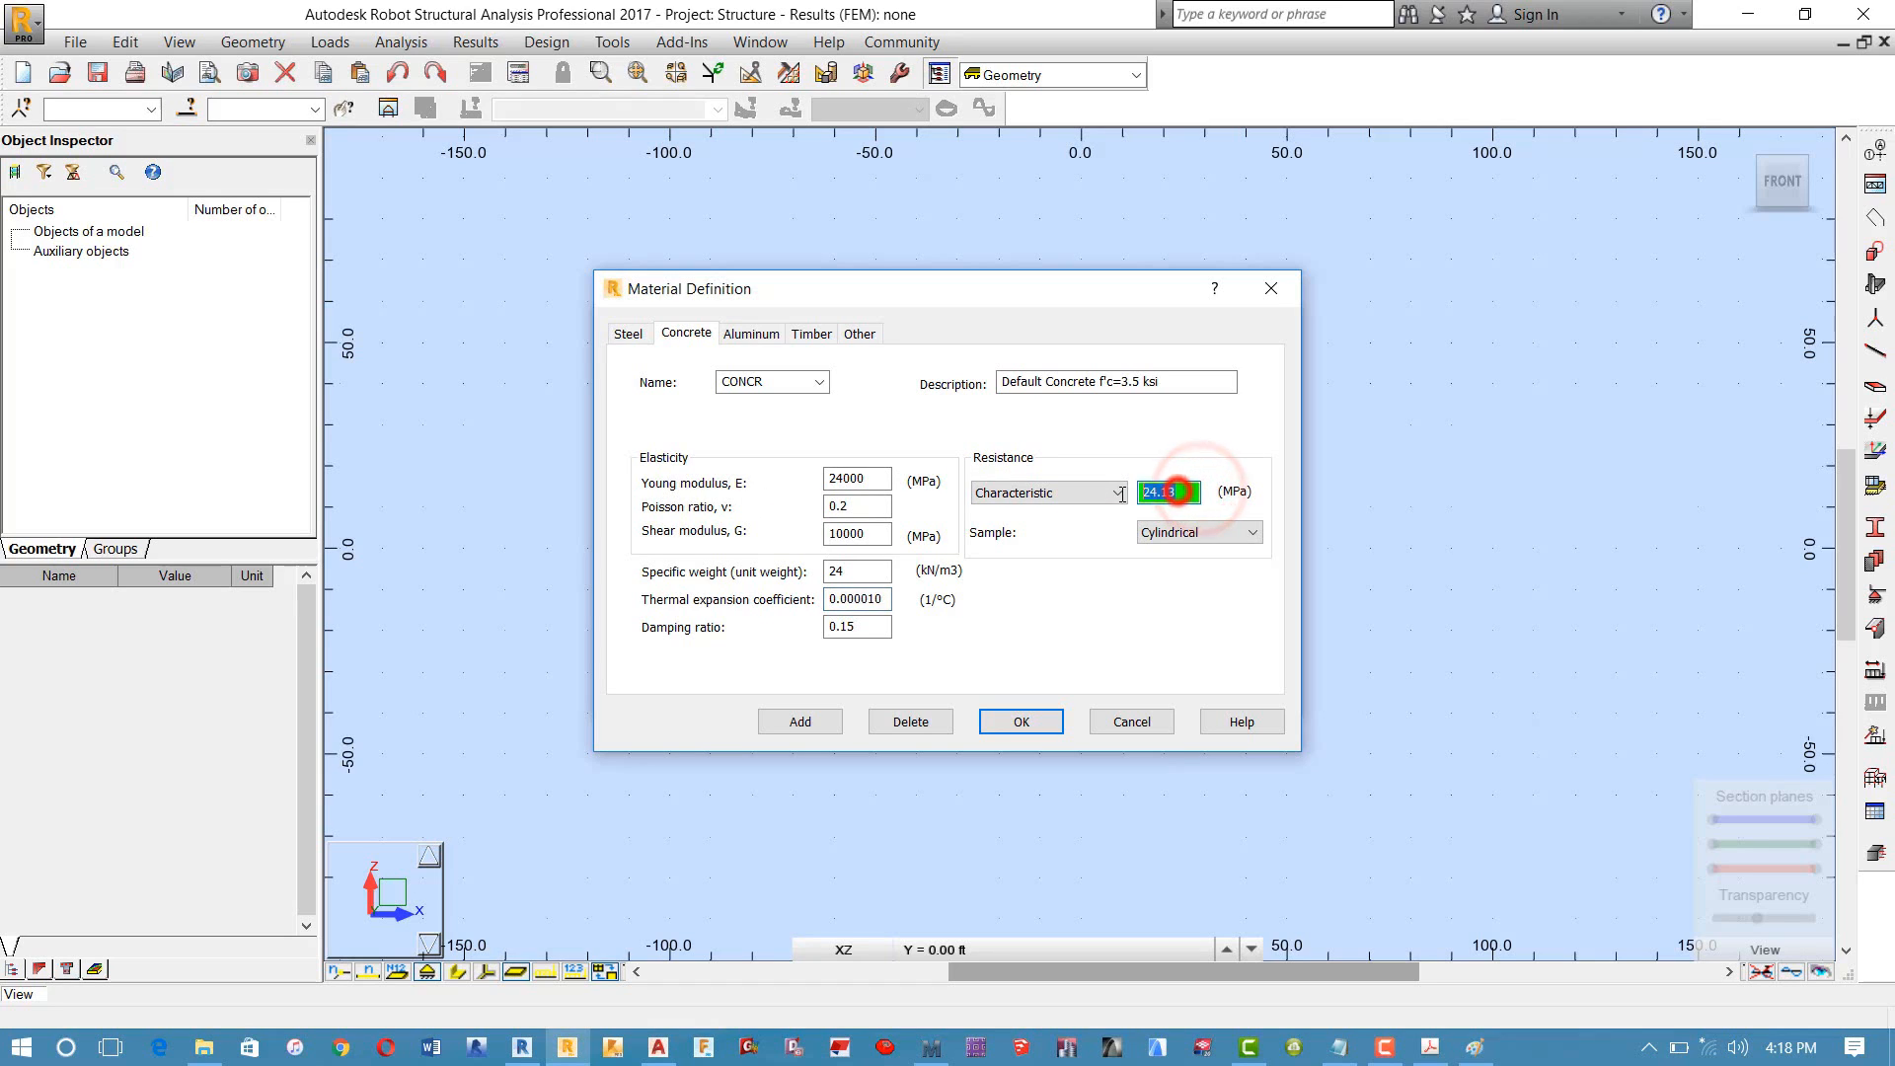
{"action": "left_click_drag", "start_coordinate": [1179, 491], "coordinate": [1122, 493]}
{"action": "type", "text": "25"}
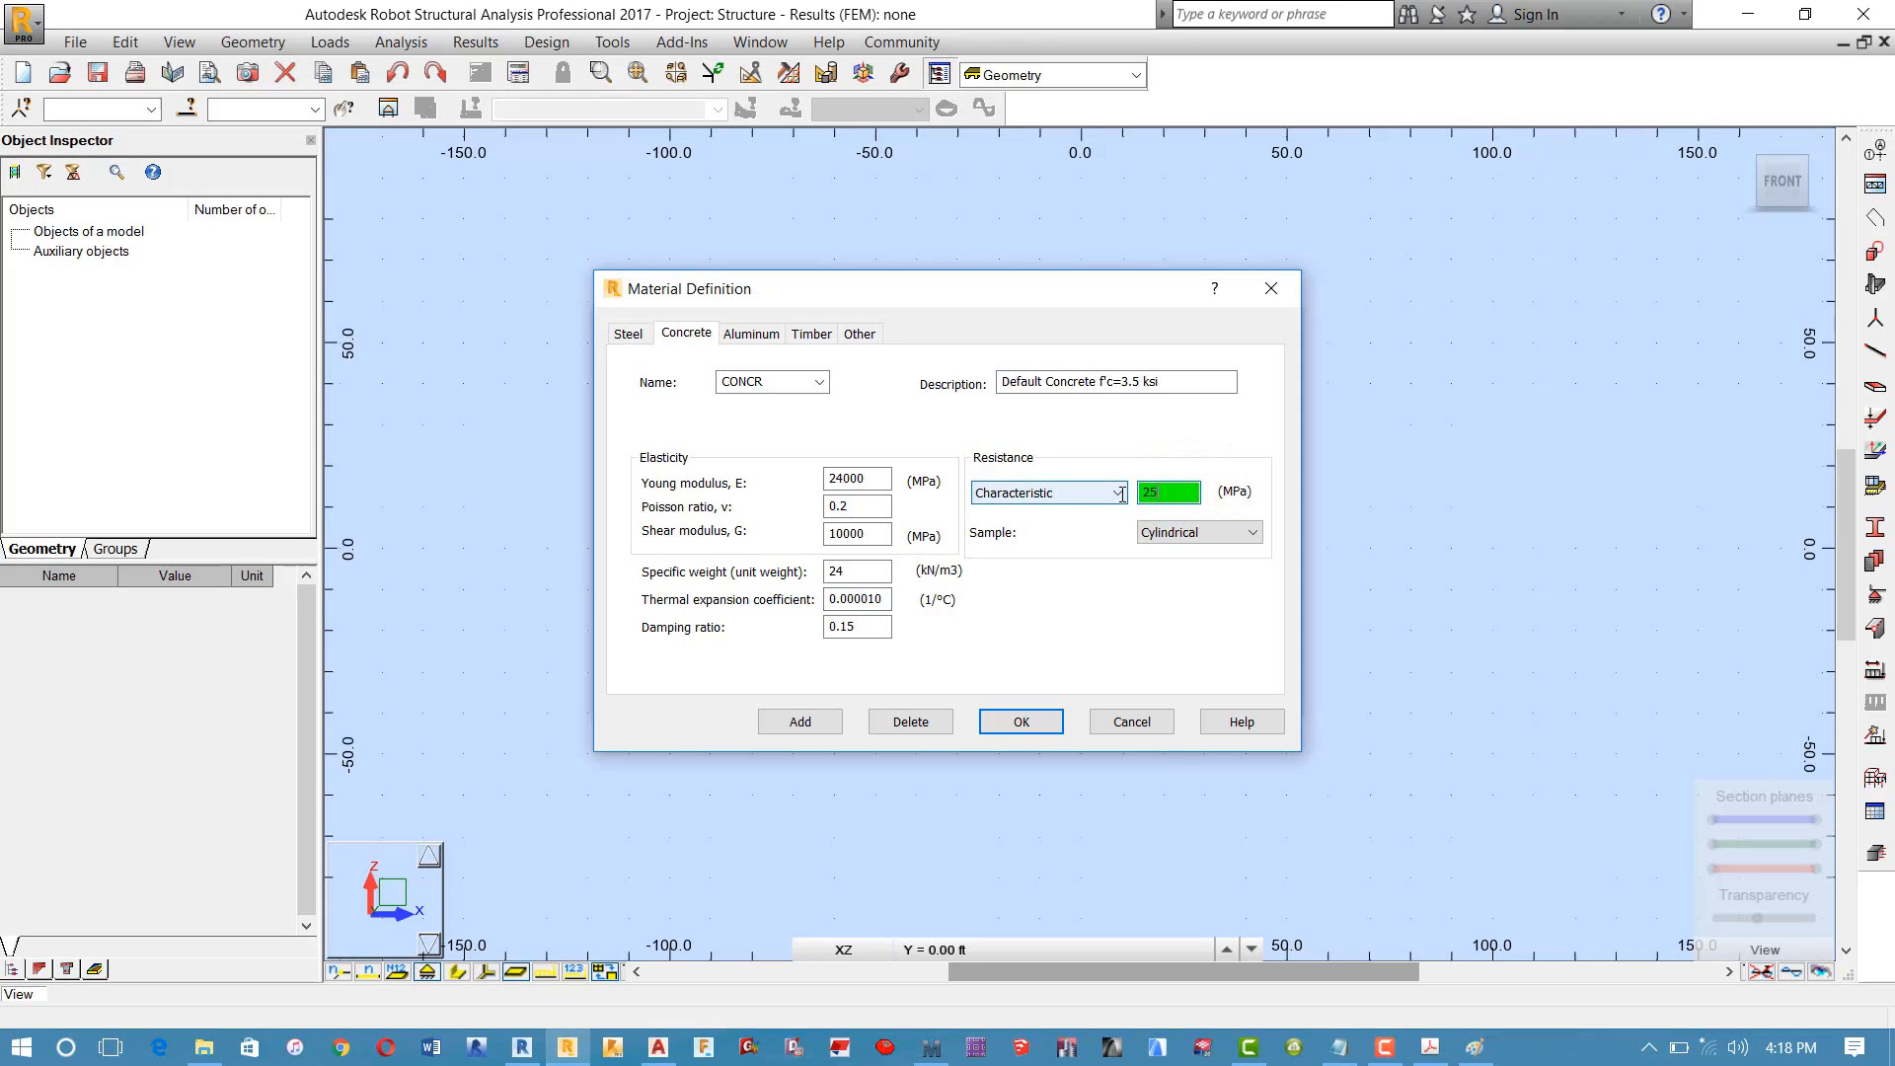
{"action": "left_click", "coordinate": [1098, 494]}
{"action": "left_click", "coordinate": [1105, 494]}
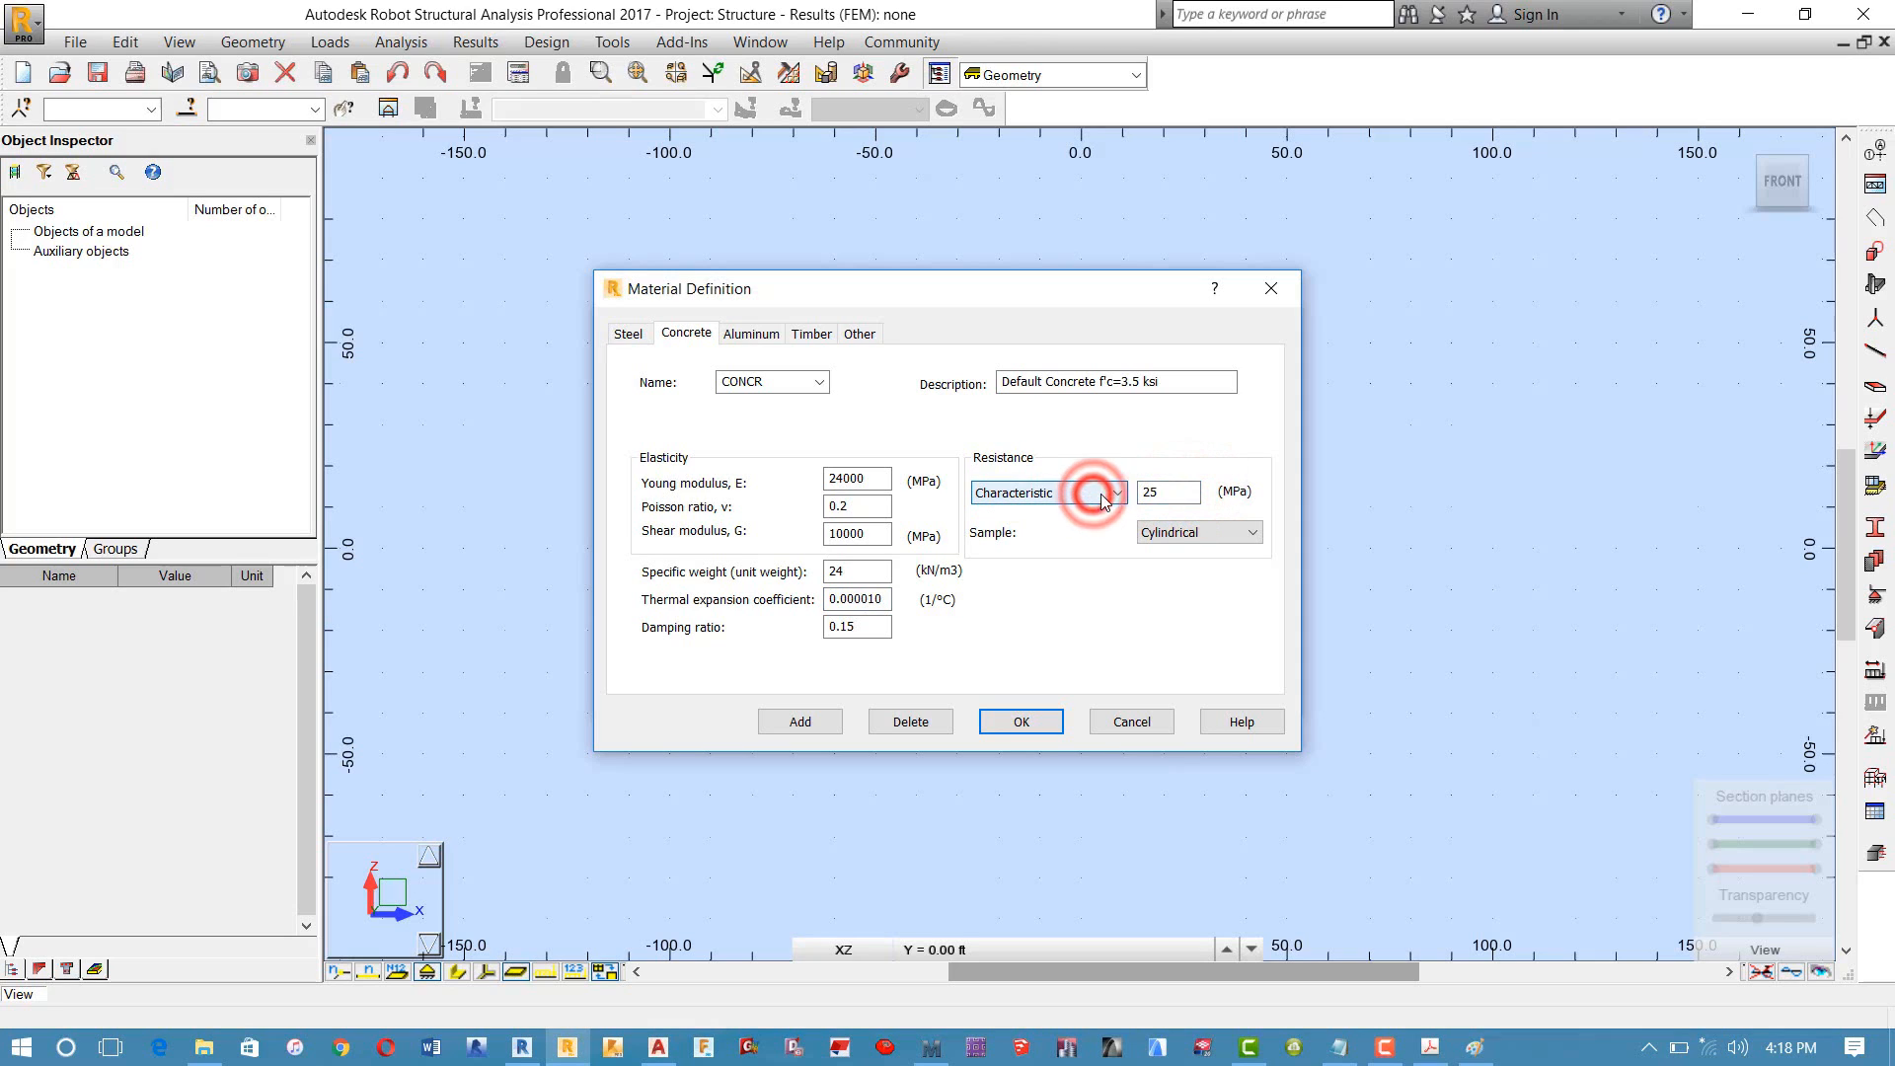
{"action": "left_click", "coordinate": [1170, 494]}
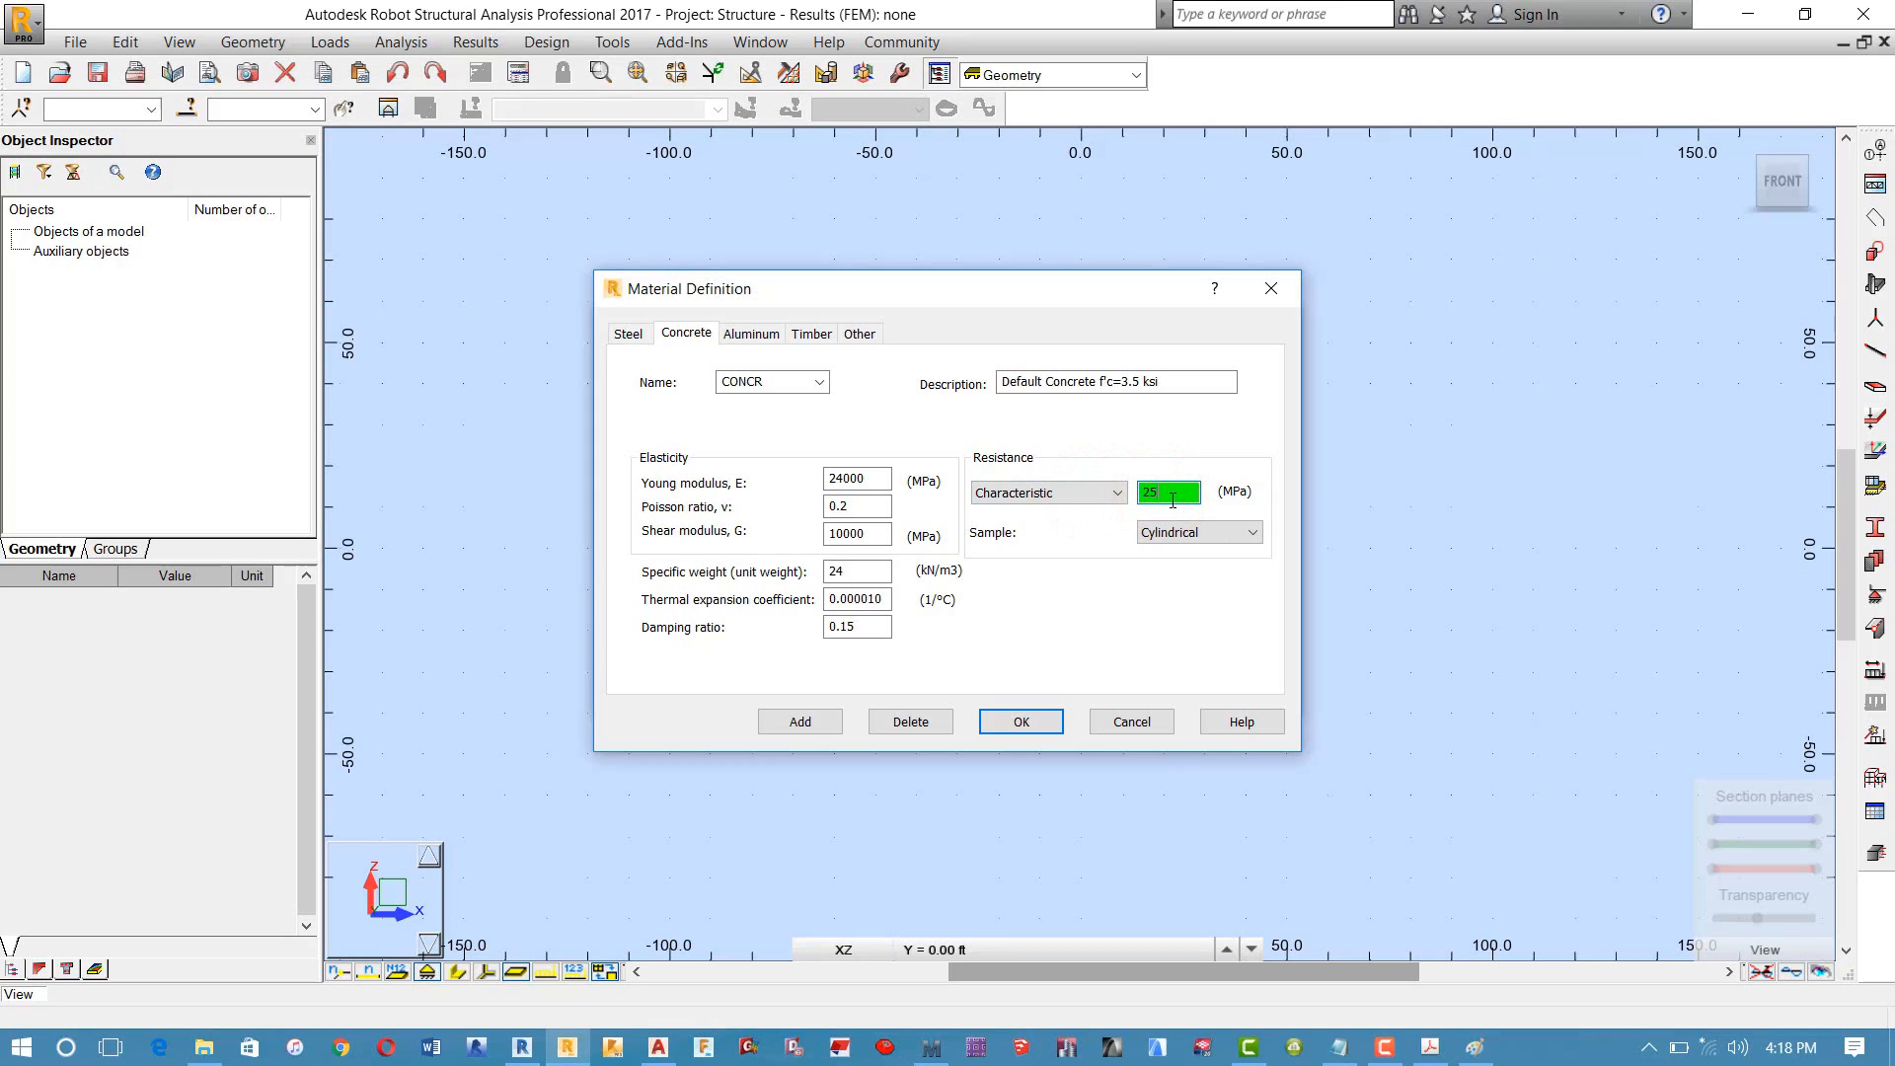
{"action": "left_click", "coordinate": [1173, 491]}
Step: Check the available sample types for the concrete resistance, keeping Cylindrical
{"action": "left_click", "coordinate": [1184, 534]}
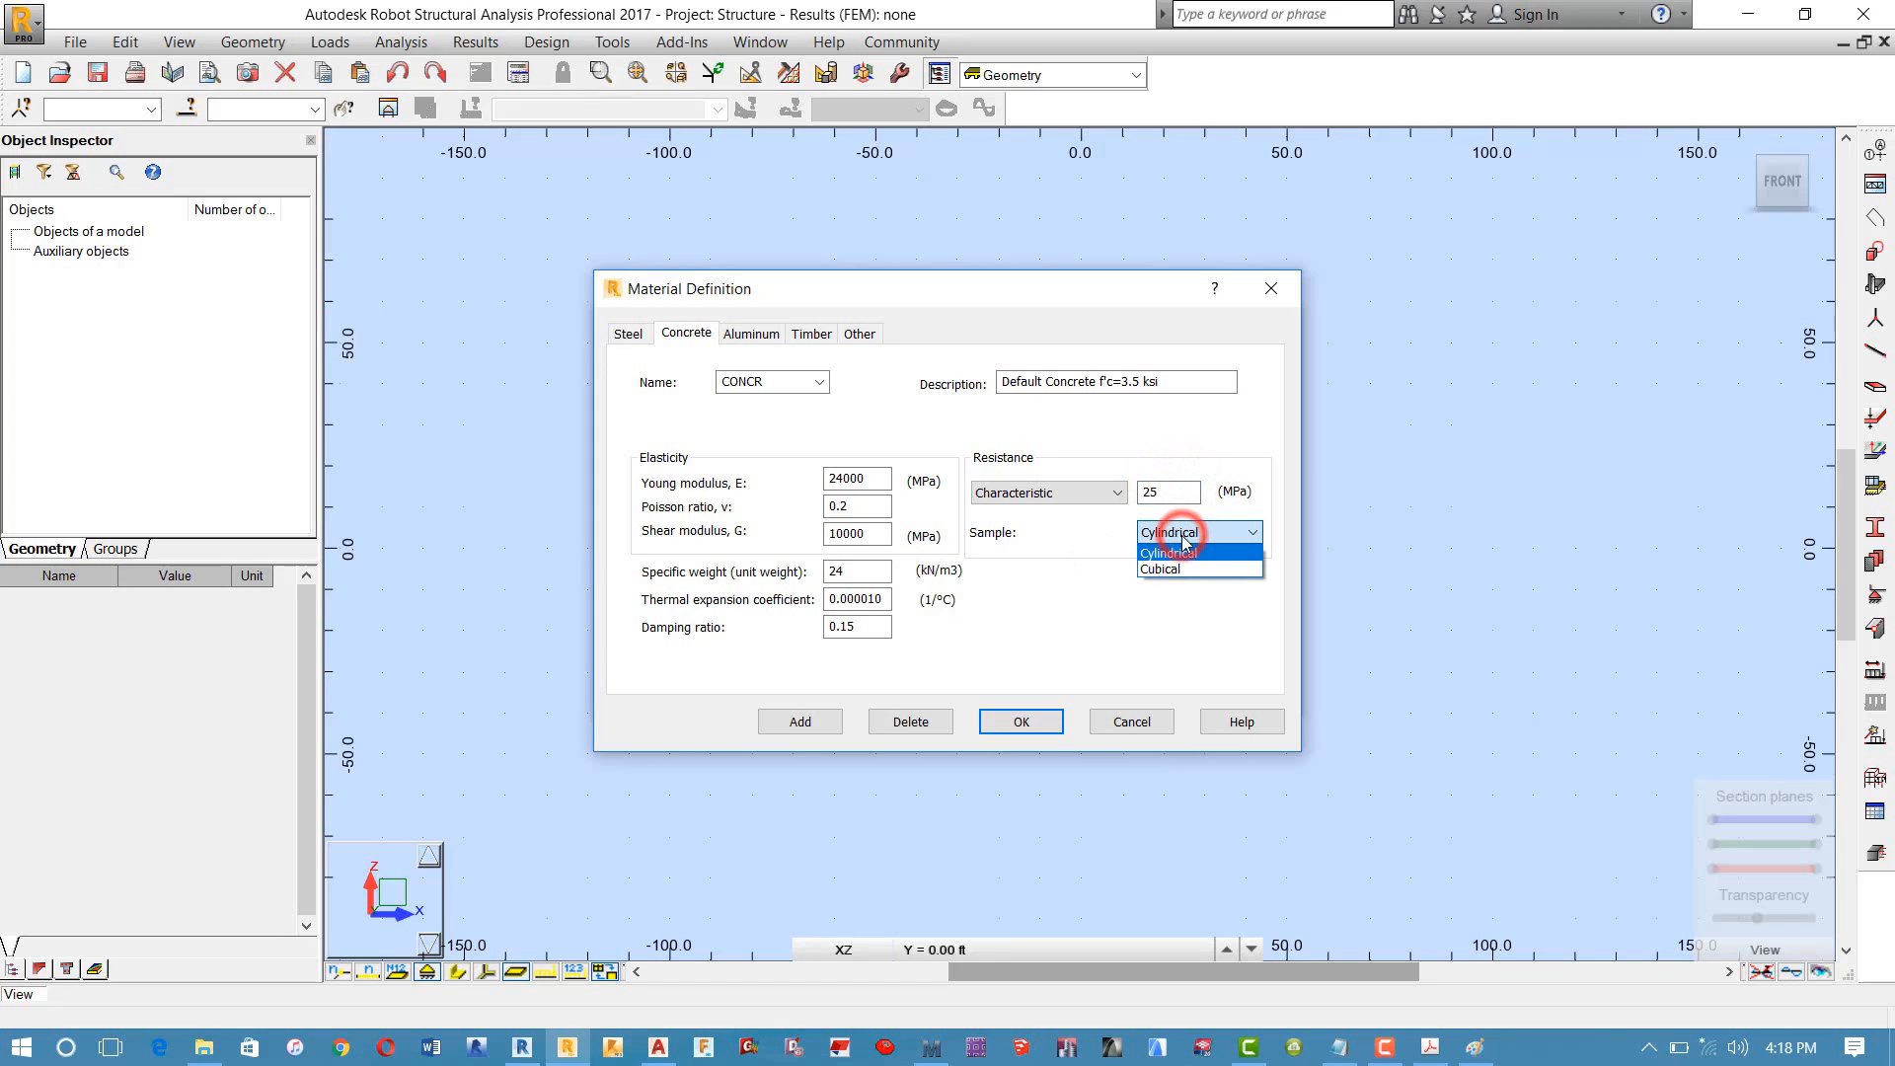
{"action": "left_click", "coordinate": [1182, 536]}
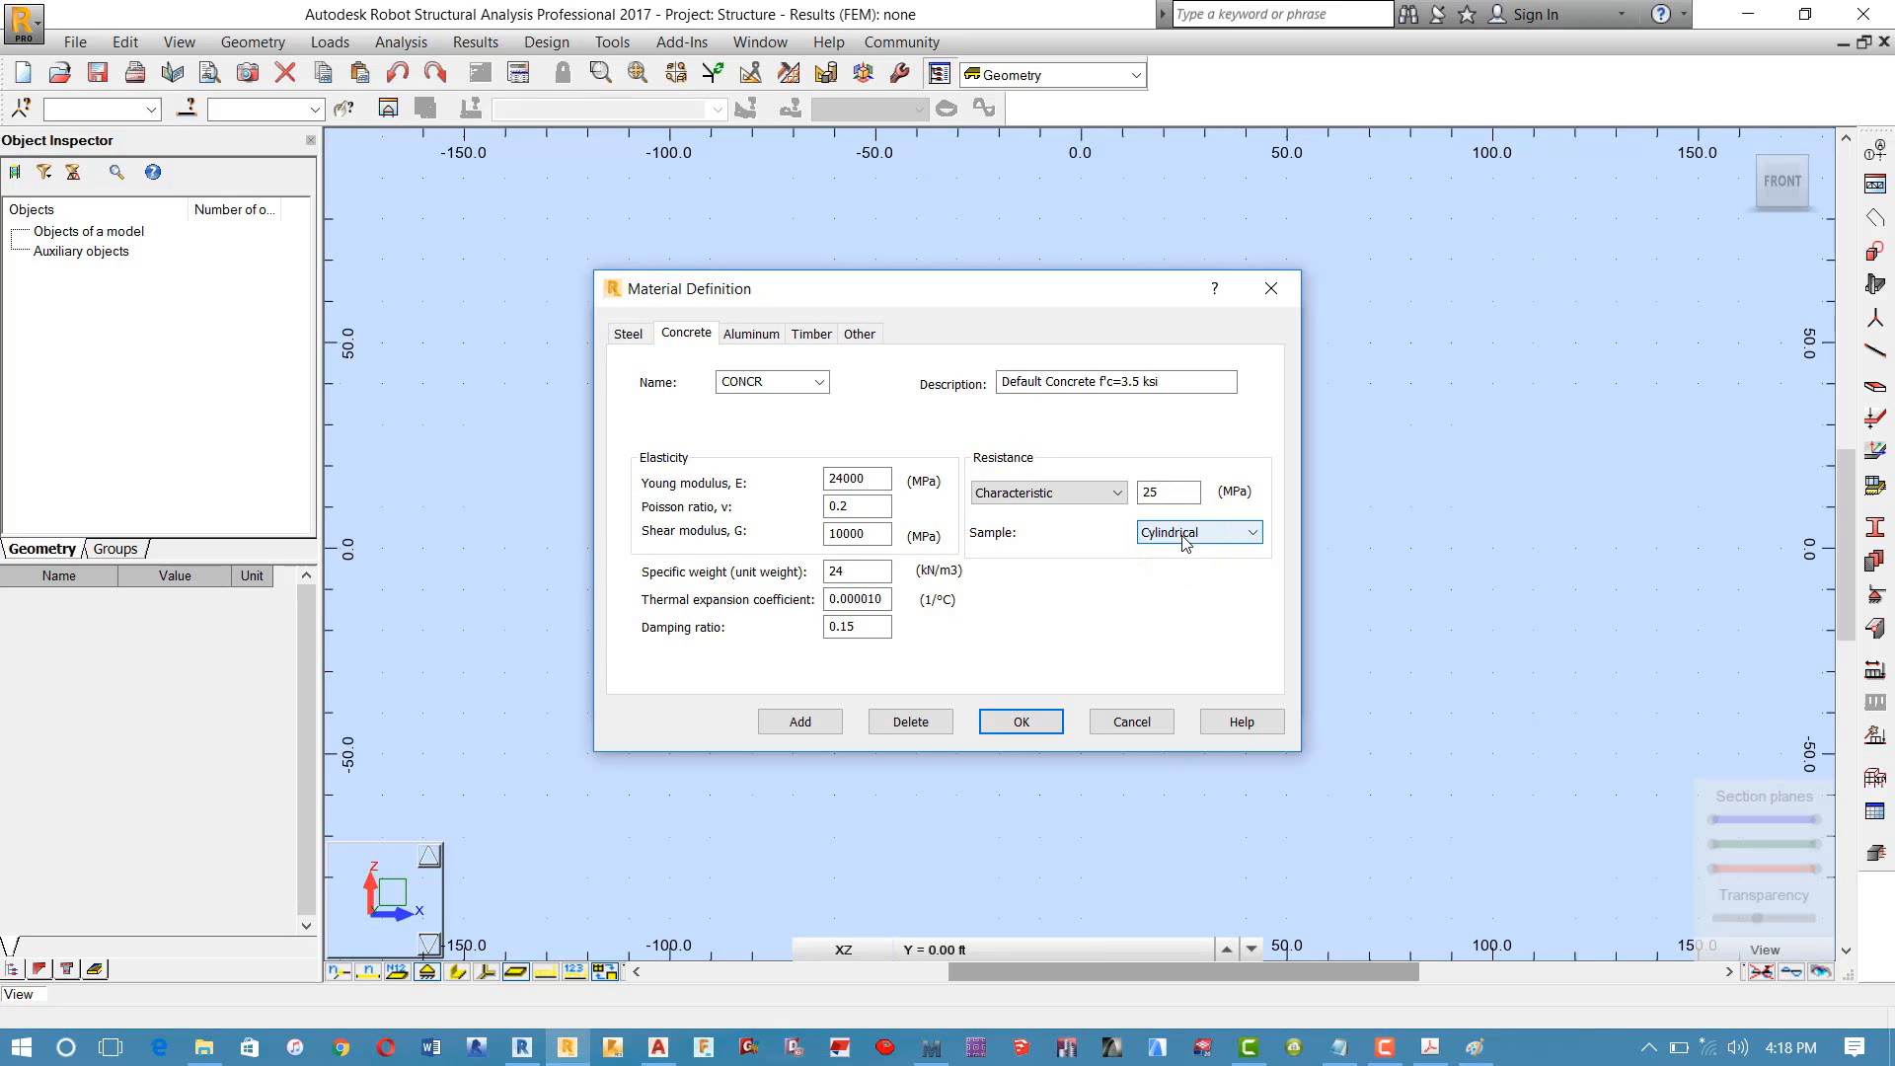
{"action": "left_click", "coordinate": [1185, 534]}
{"action": "left_click", "coordinate": [1184, 536]}
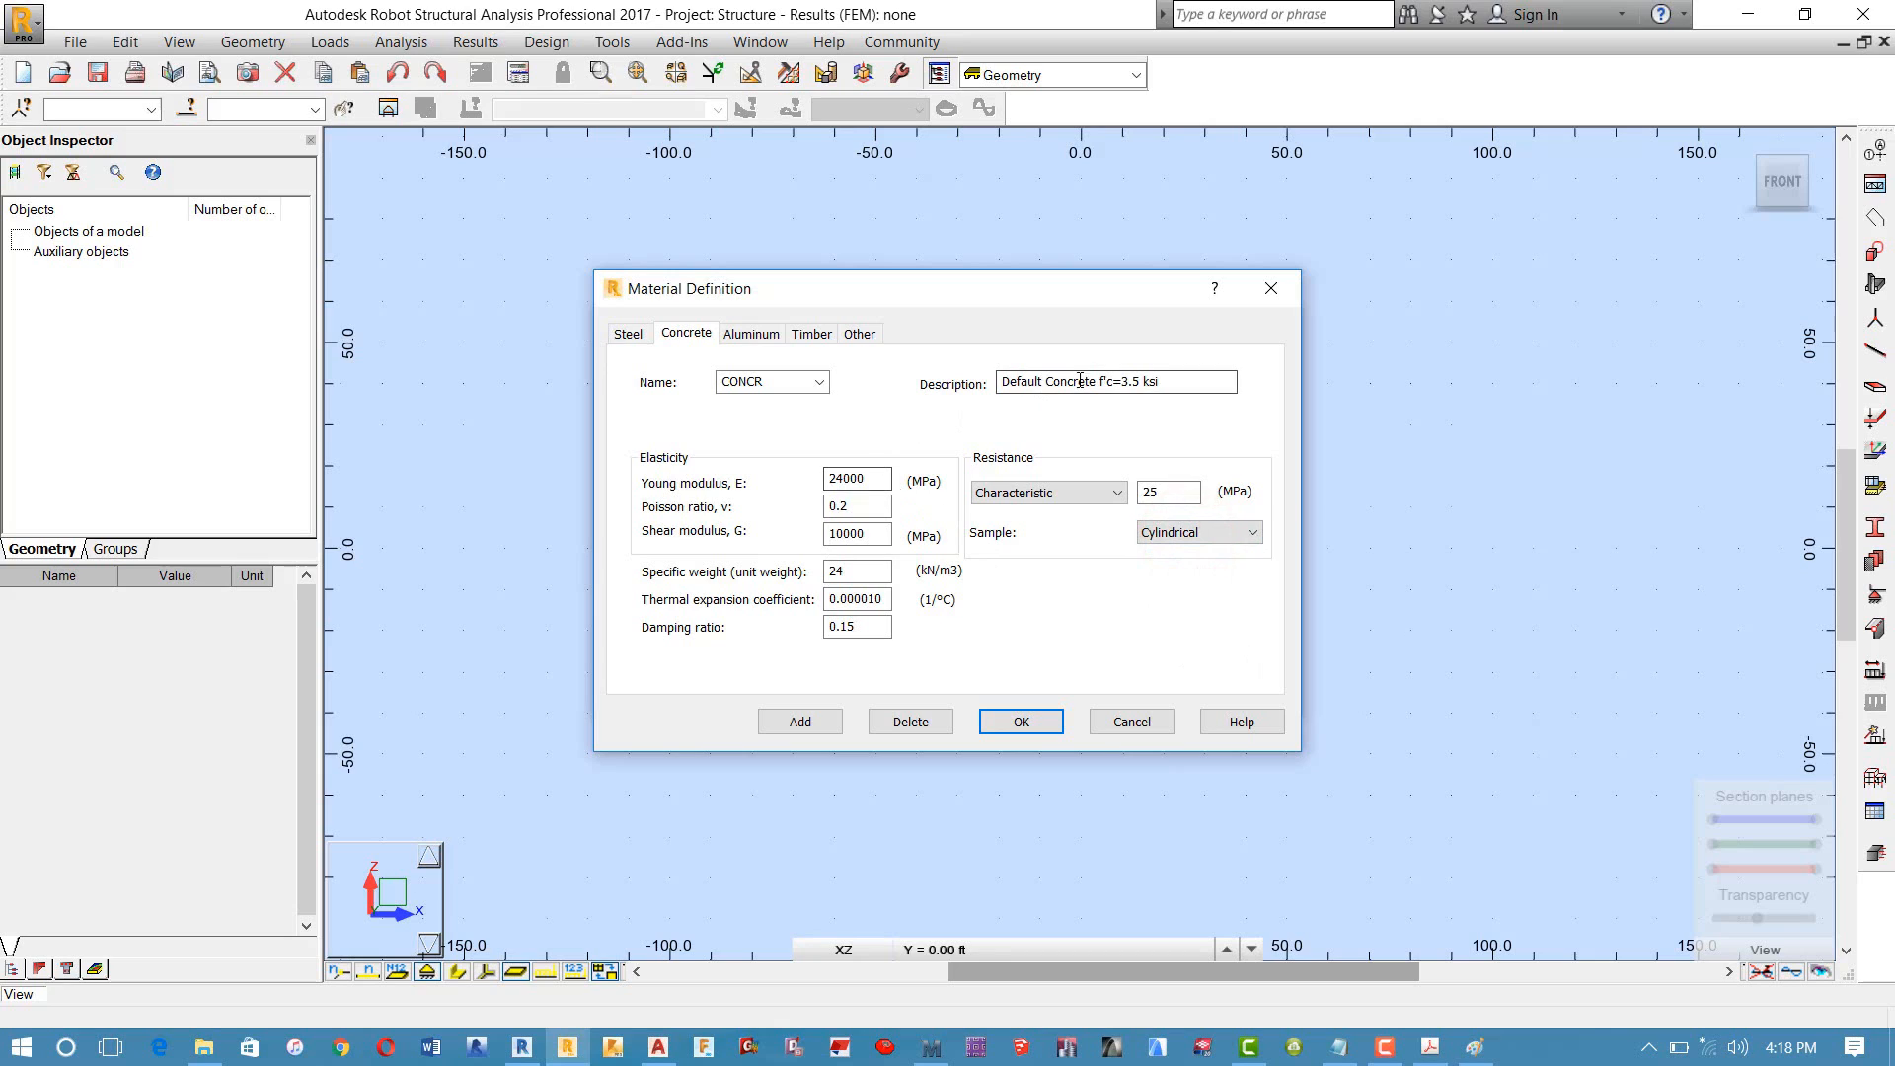
Step: Replace the material description with "Concrete strenght 25MPa"
{"action": "left_click", "coordinate": [1203, 385]}
{"action": "key", "text": "shift+Home"}
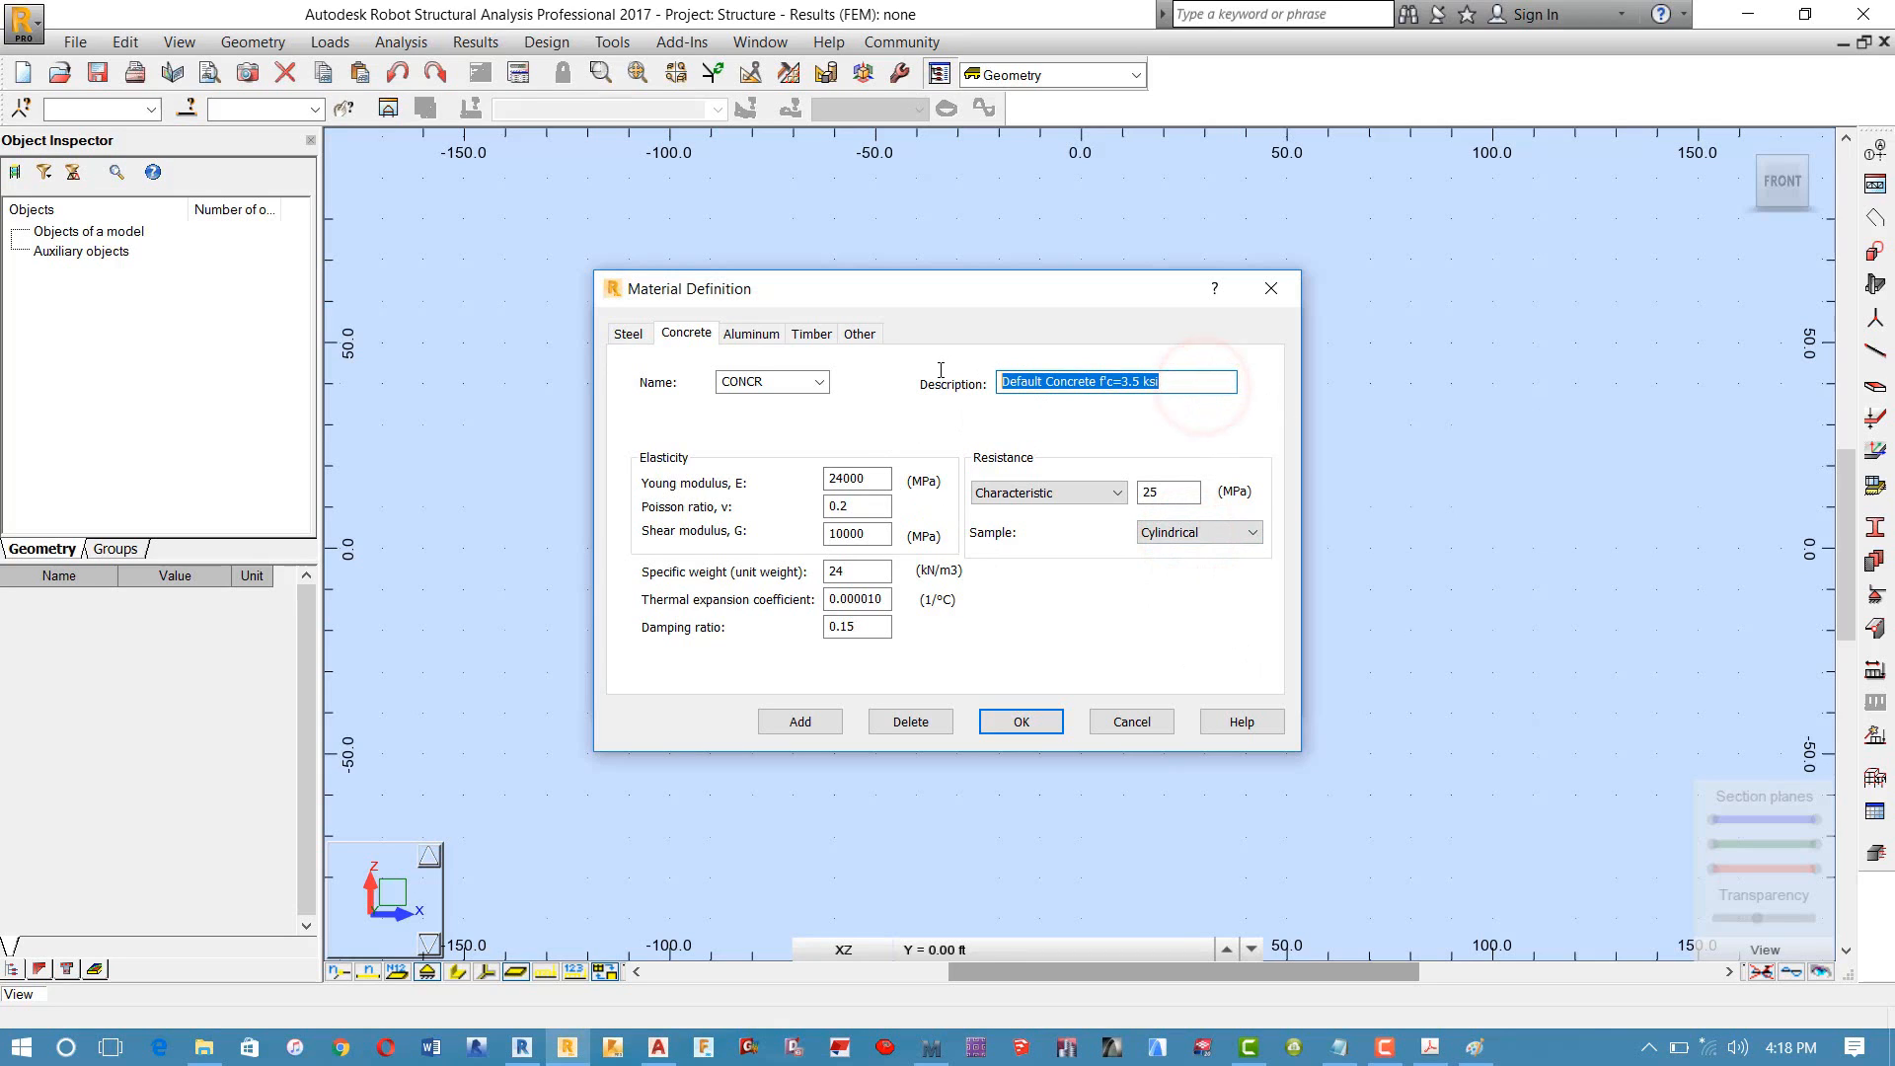
{"action": "type", "text": "Concrete strenght 25MPa"}
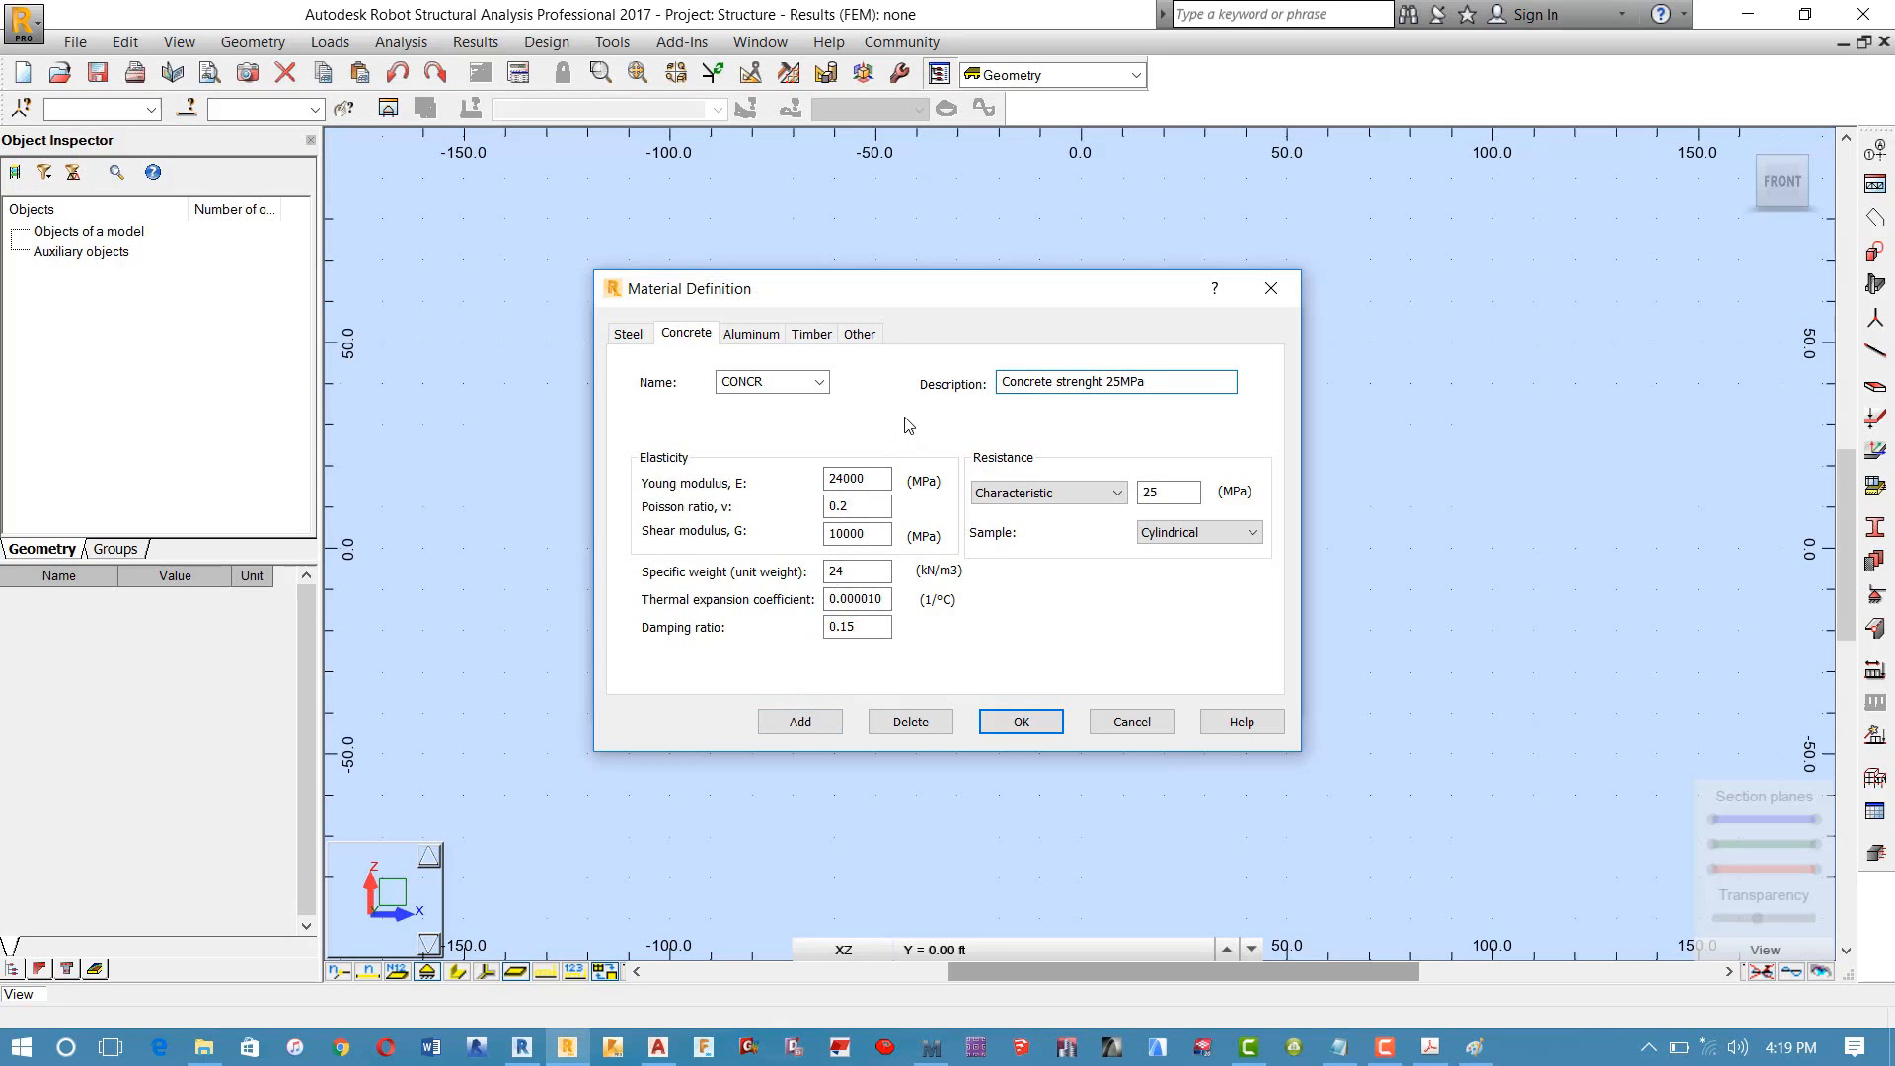
Step: Name the concrete material CON25MPa, add it to the material database and confirm the definition
{"action": "left_click", "coordinate": [780, 381]}
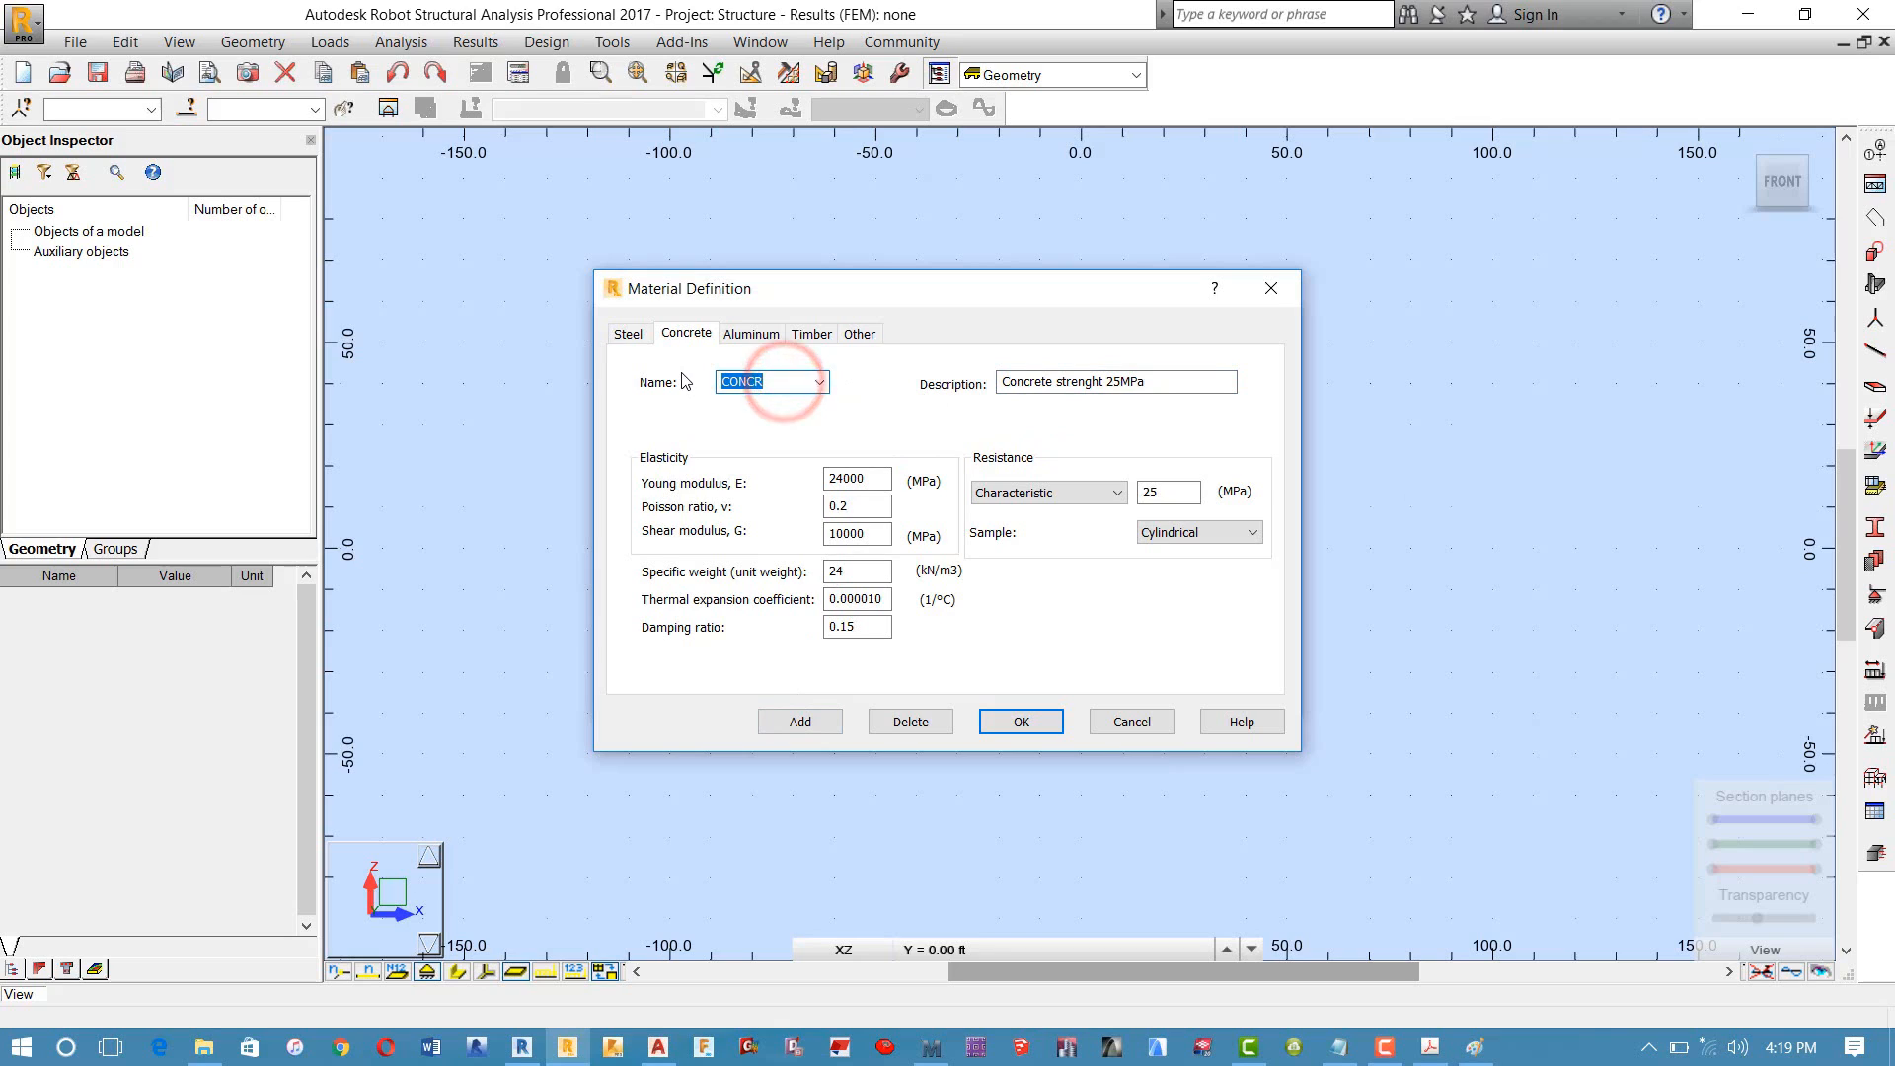
{"action": "type", "text": "C"}
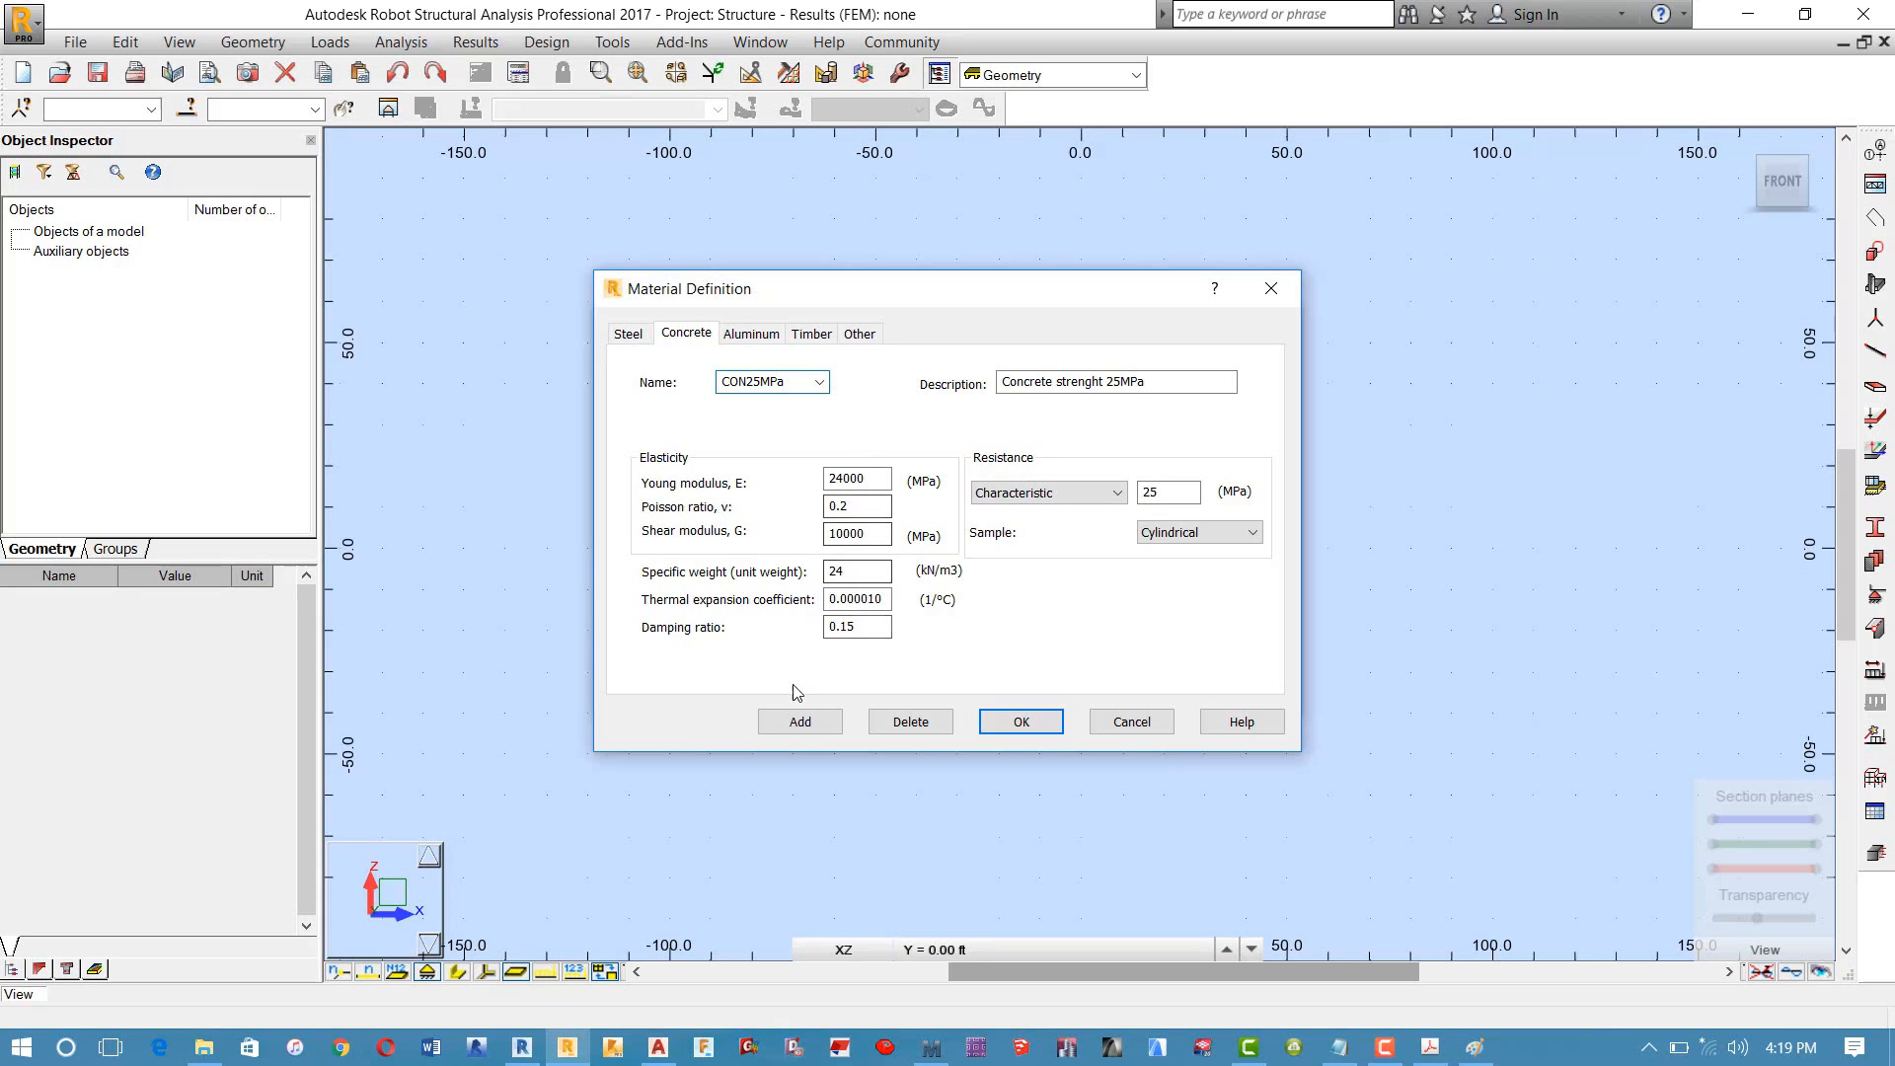
{"action": "left_click", "coordinate": [800, 722]}
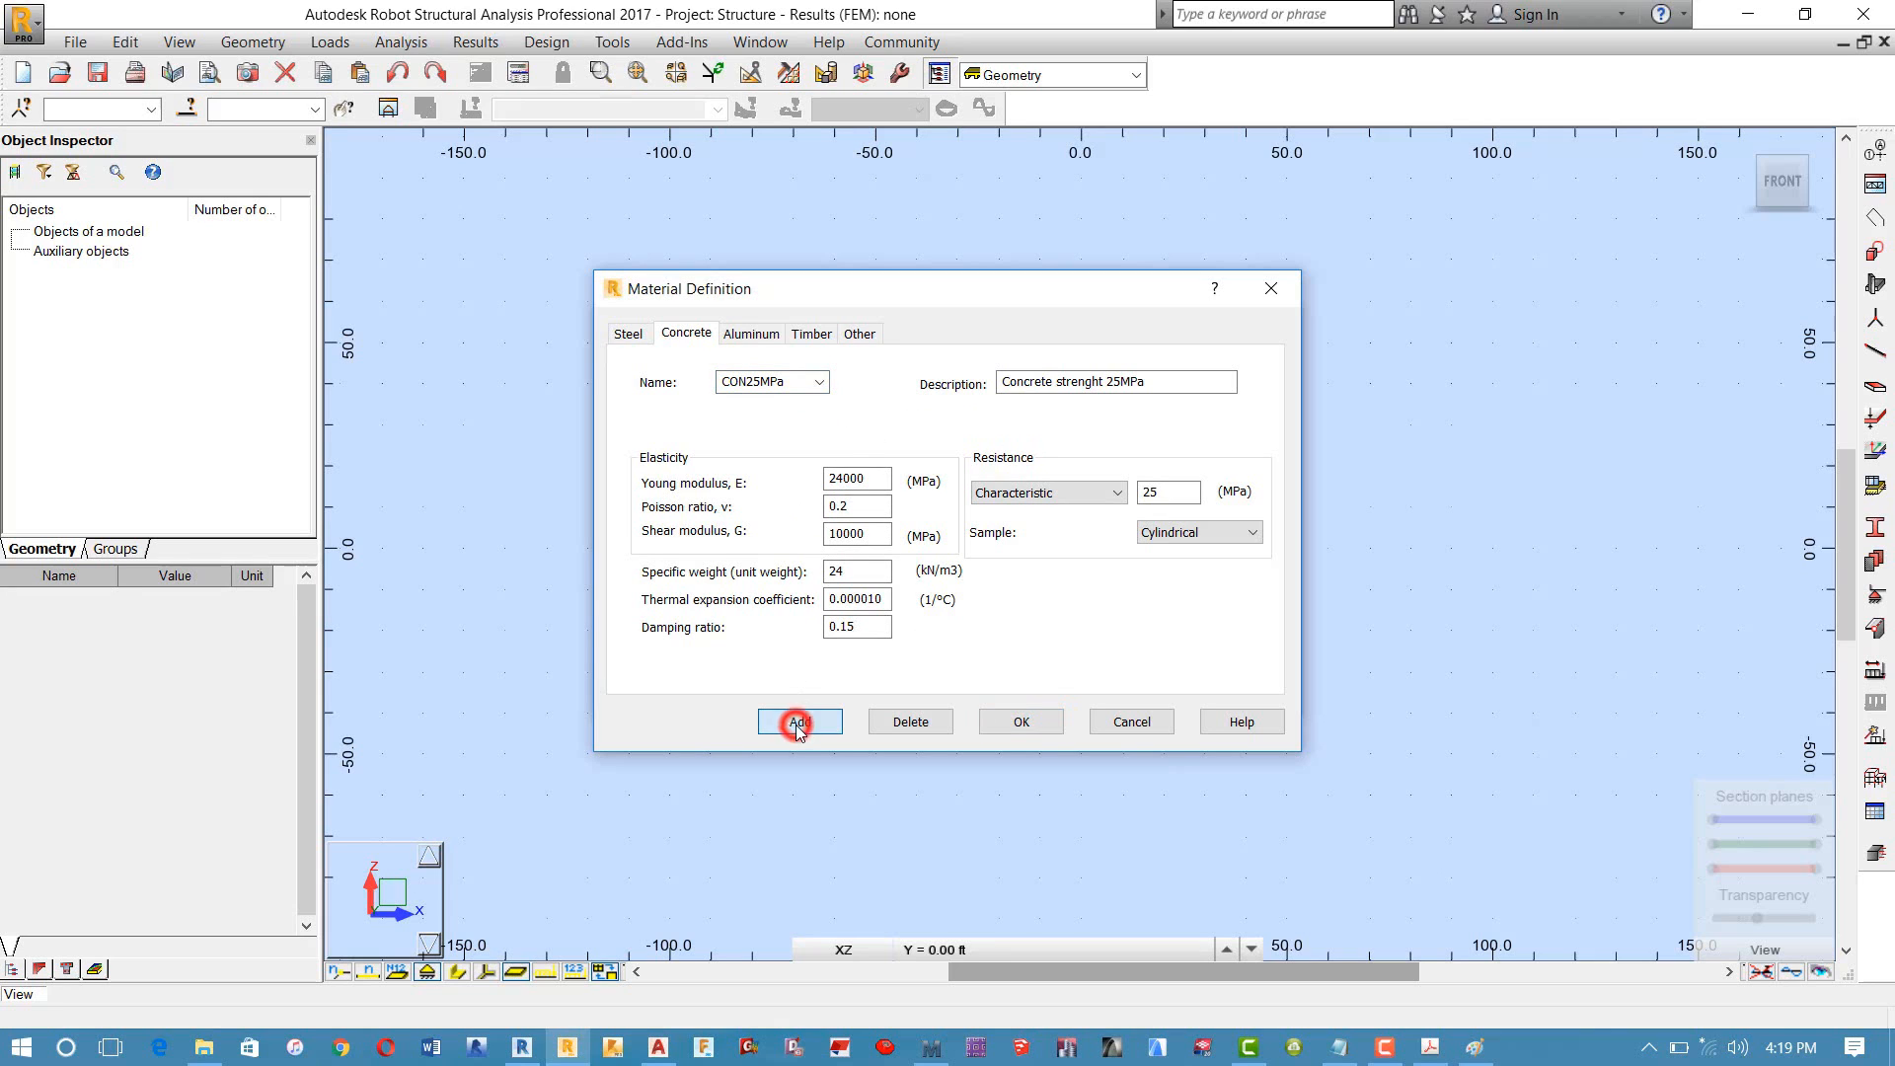
{"action": "left_click", "coordinate": [999, 726]}
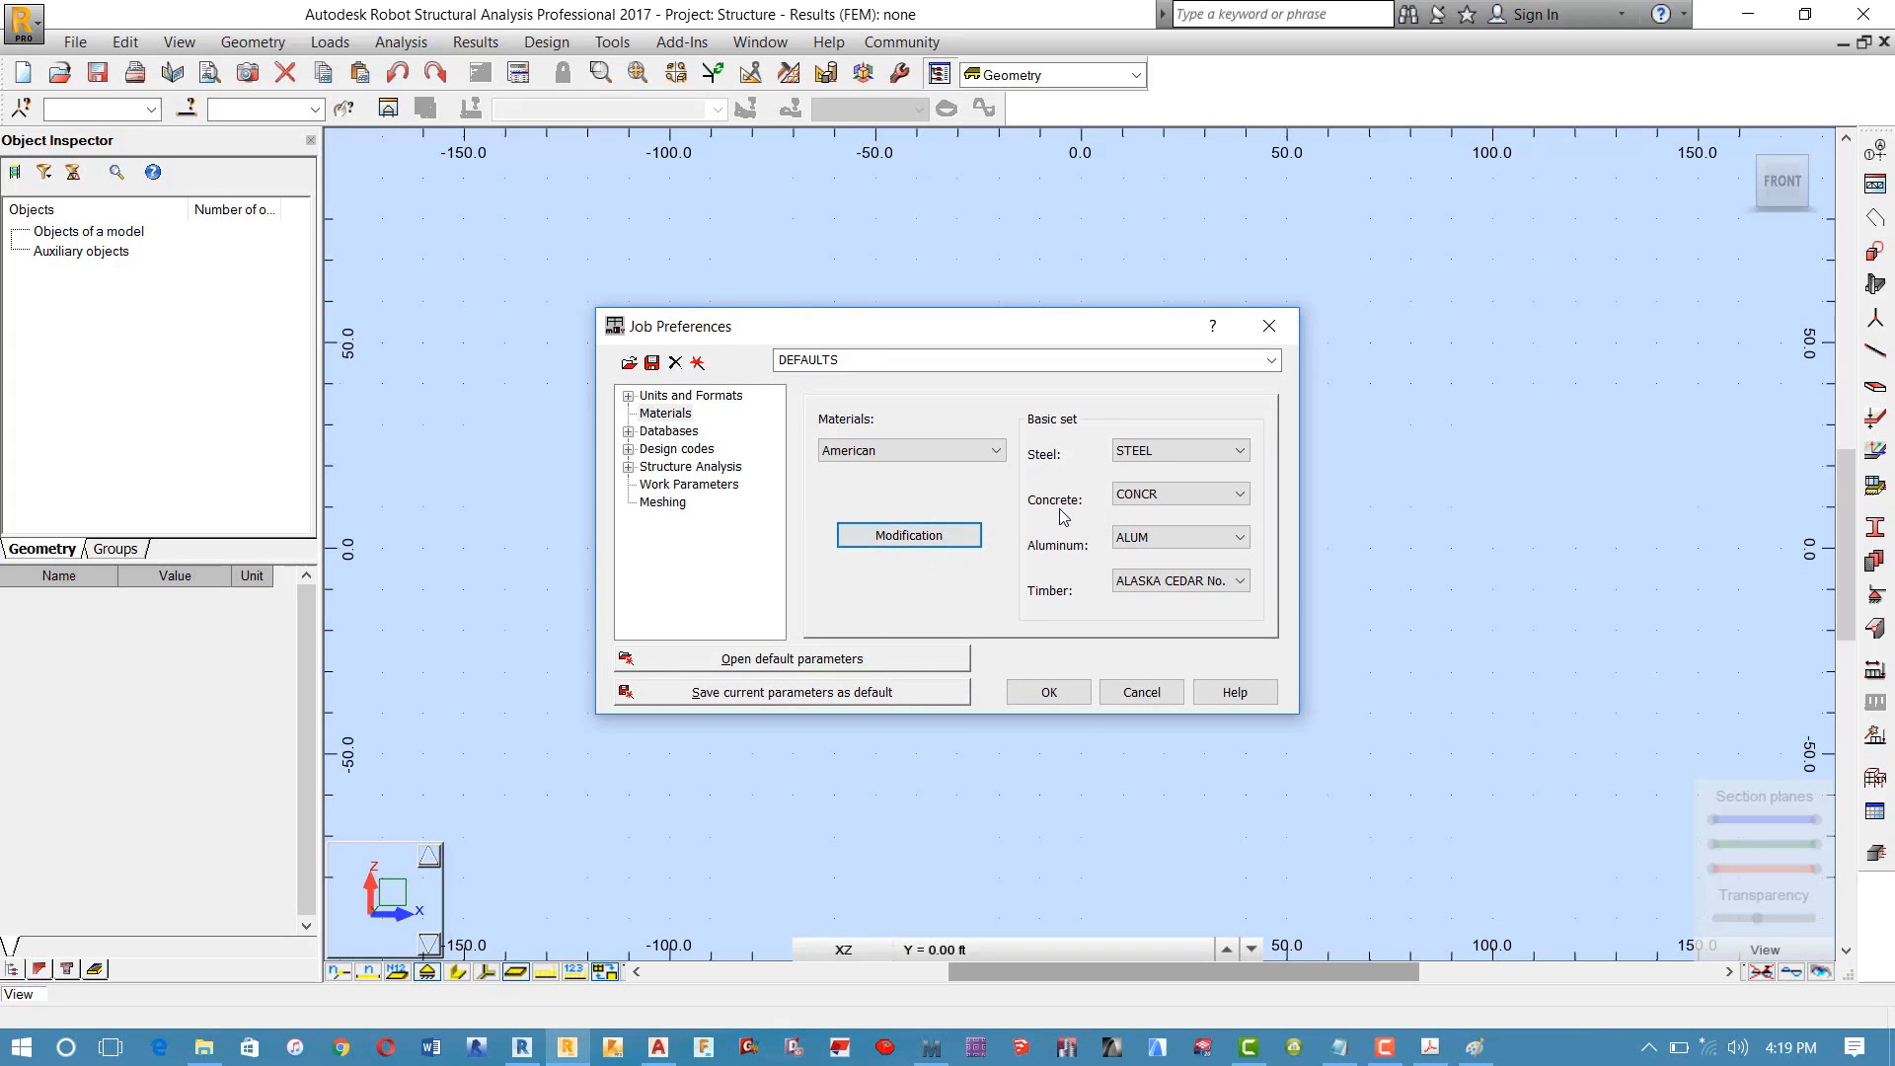
Step: Choose CON25MPa as the concrete in the basic material set
{"action": "left_click", "coordinate": [1167, 495]}
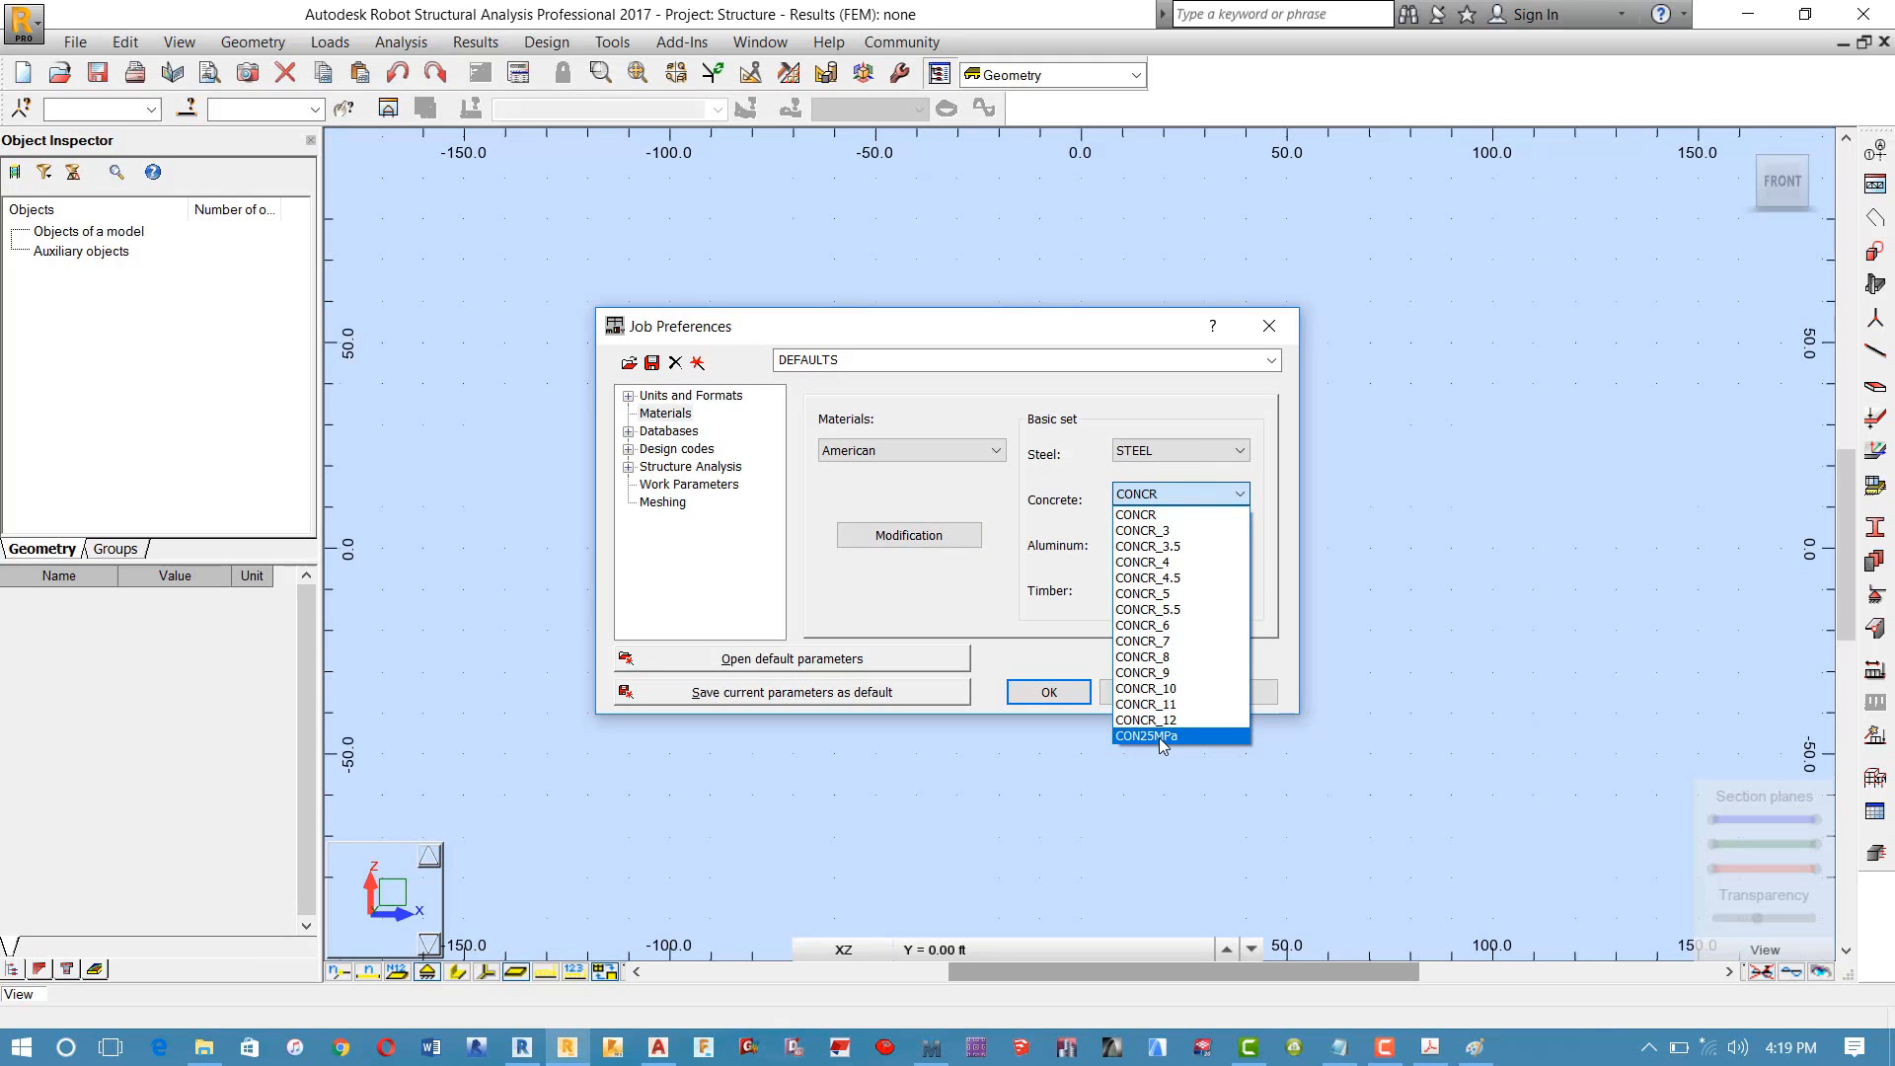
{"action": "left_click", "coordinate": [980, 613]}
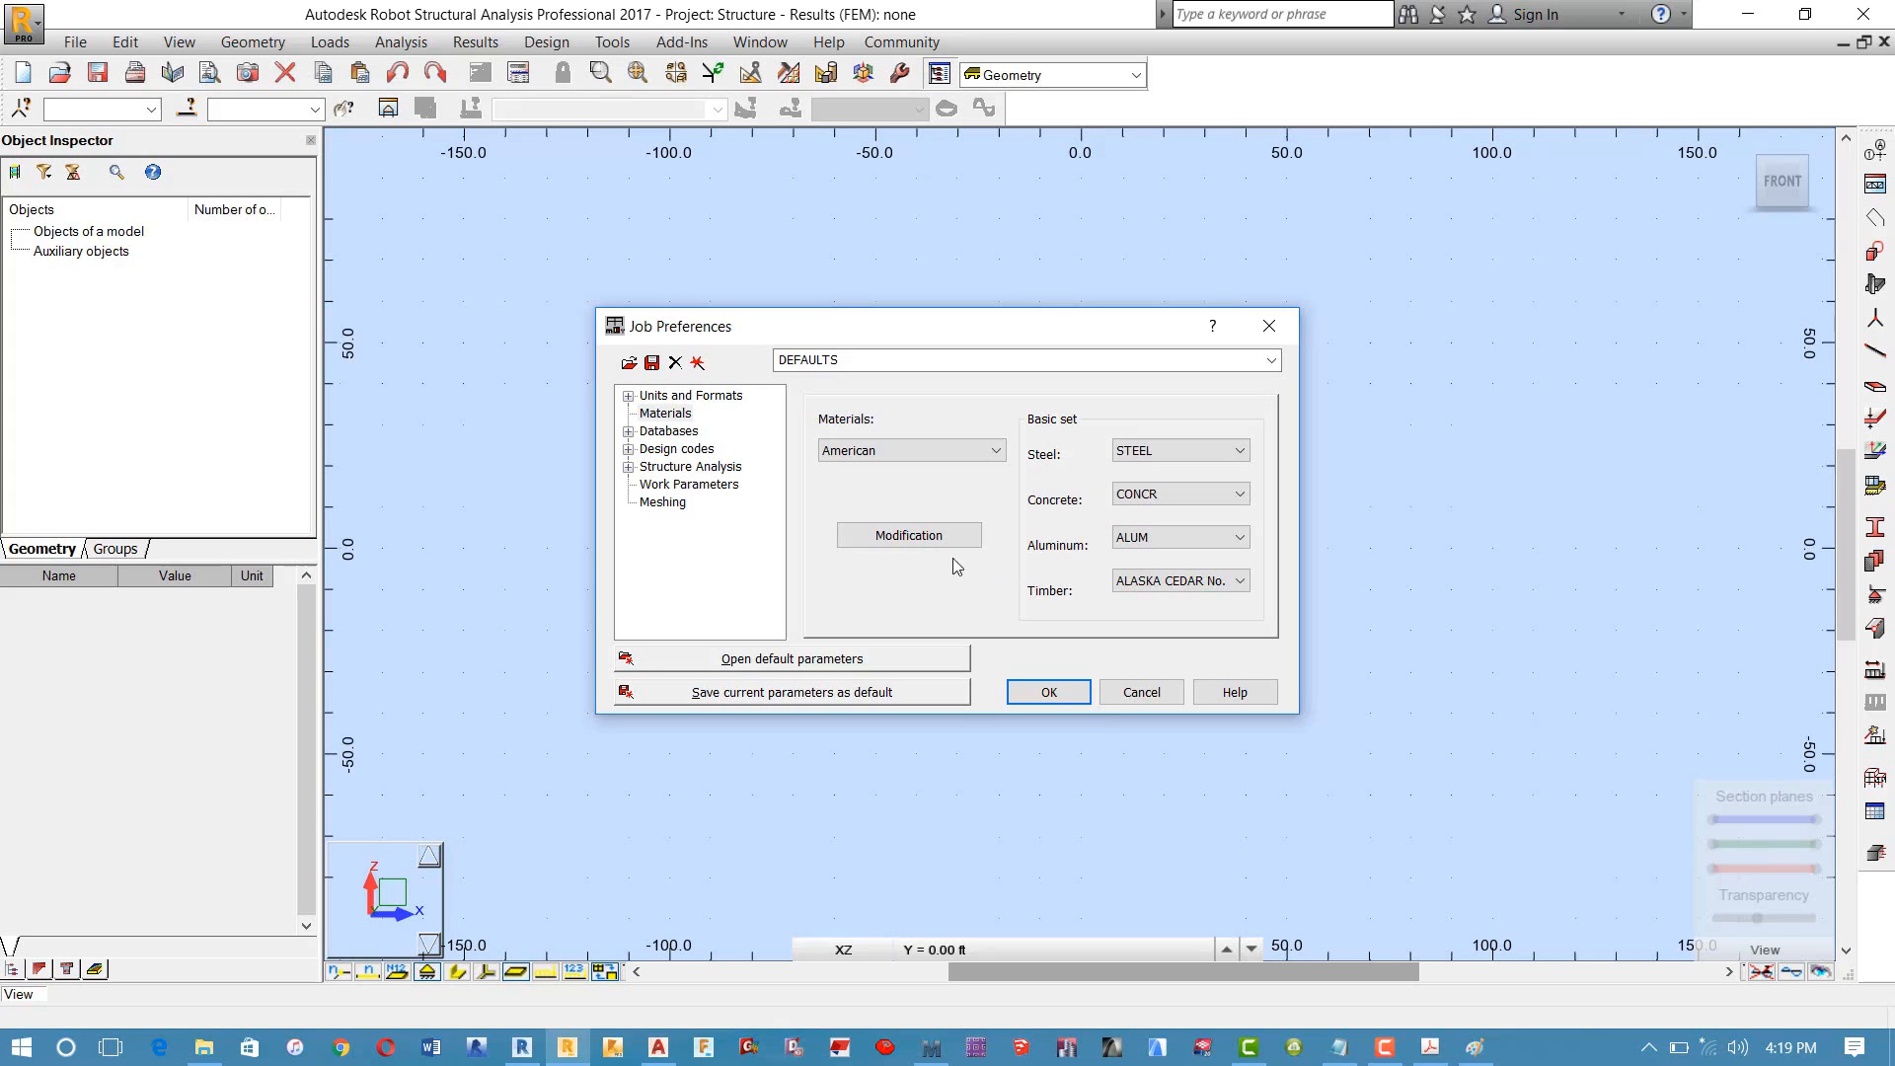
{"action": "left_click", "coordinate": [925, 538]}
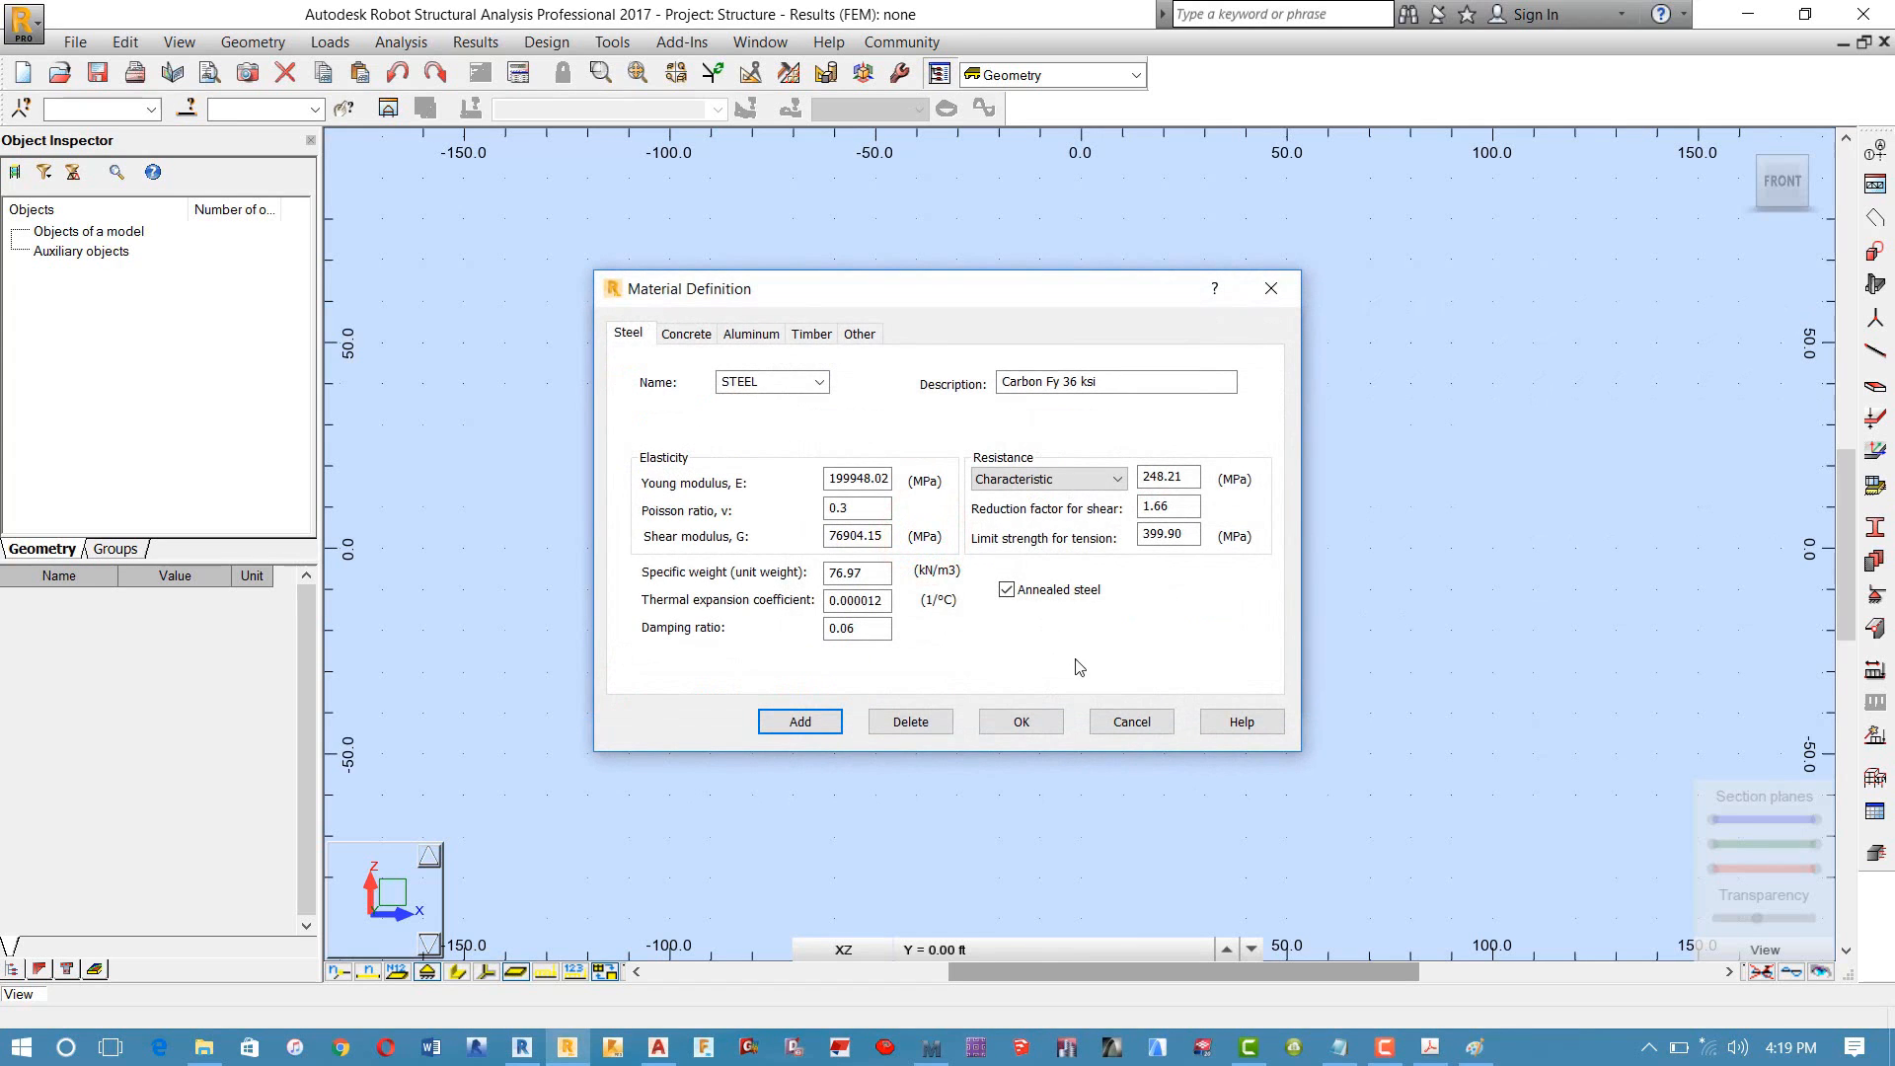
{"action": "left_click", "coordinate": [1112, 724]}
{"action": "left_click", "coordinate": [1145, 493]}
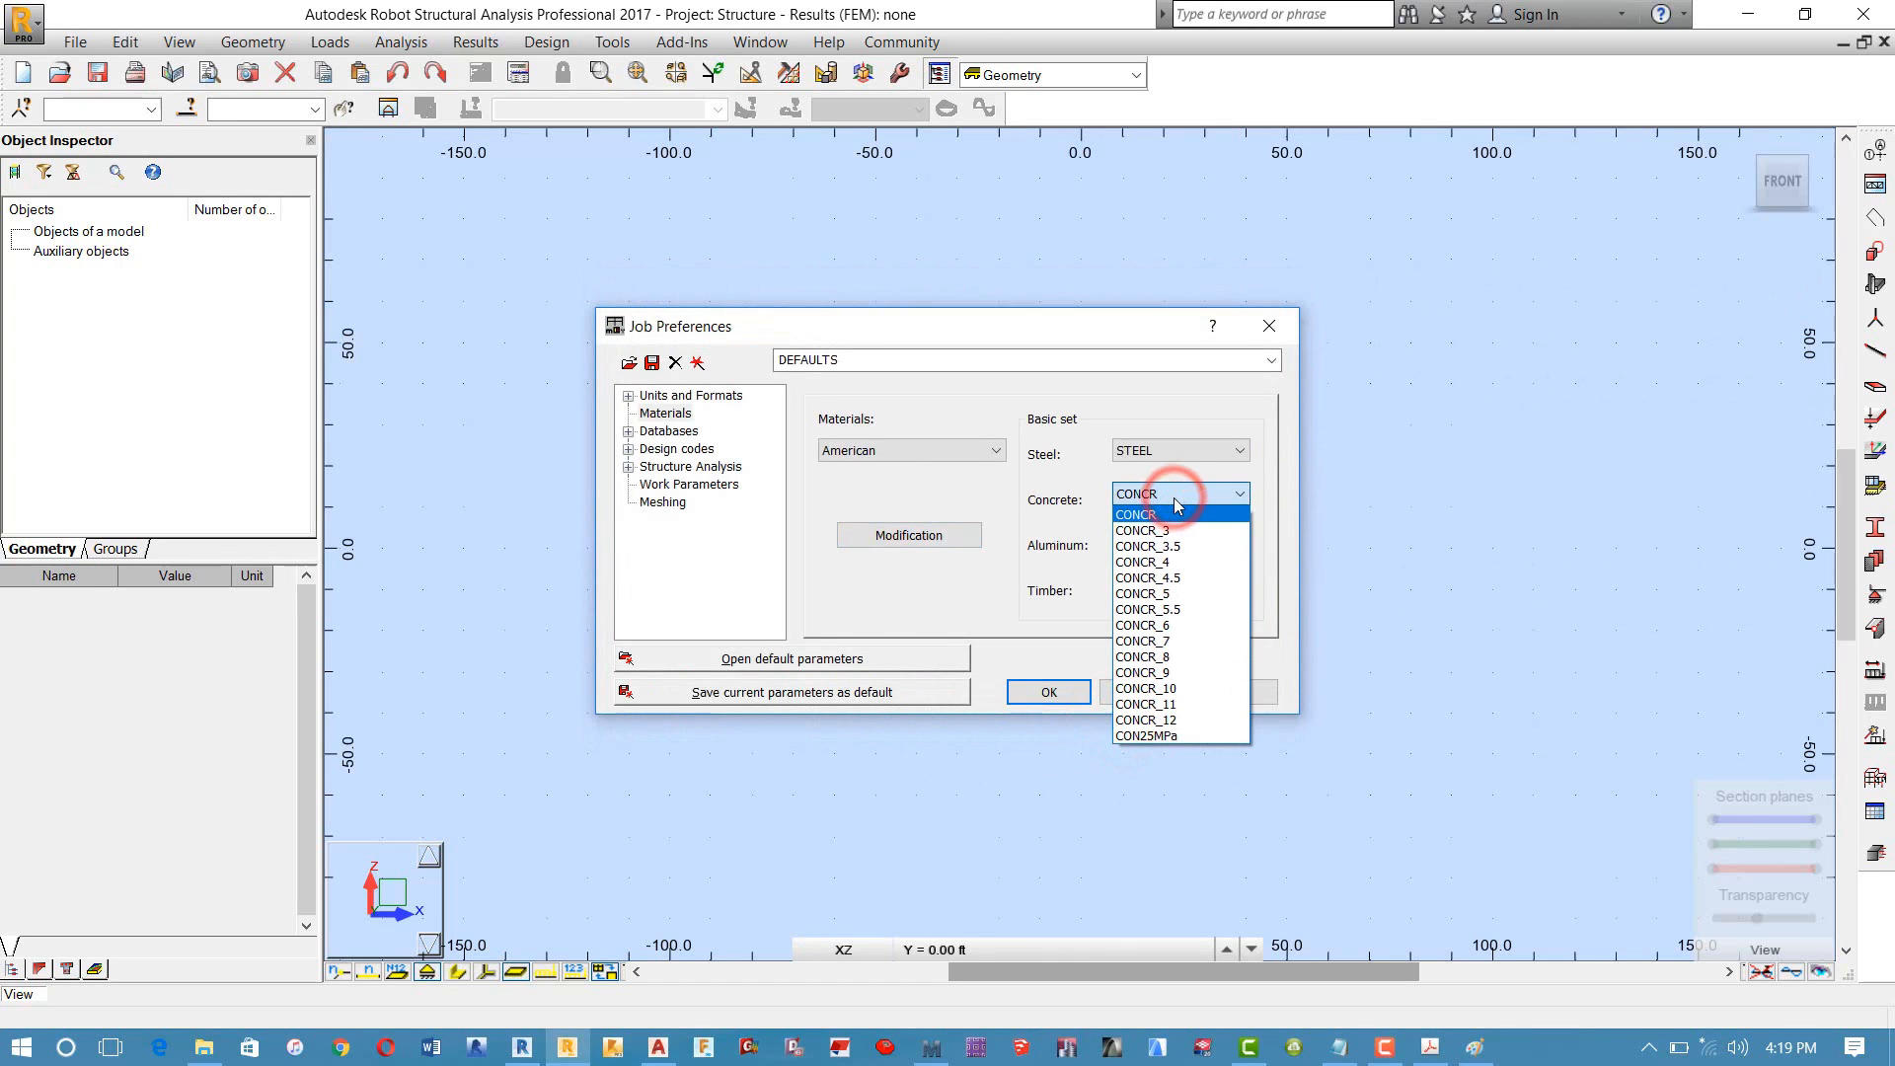
{"action": "left_click", "coordinate": [928, 491]}
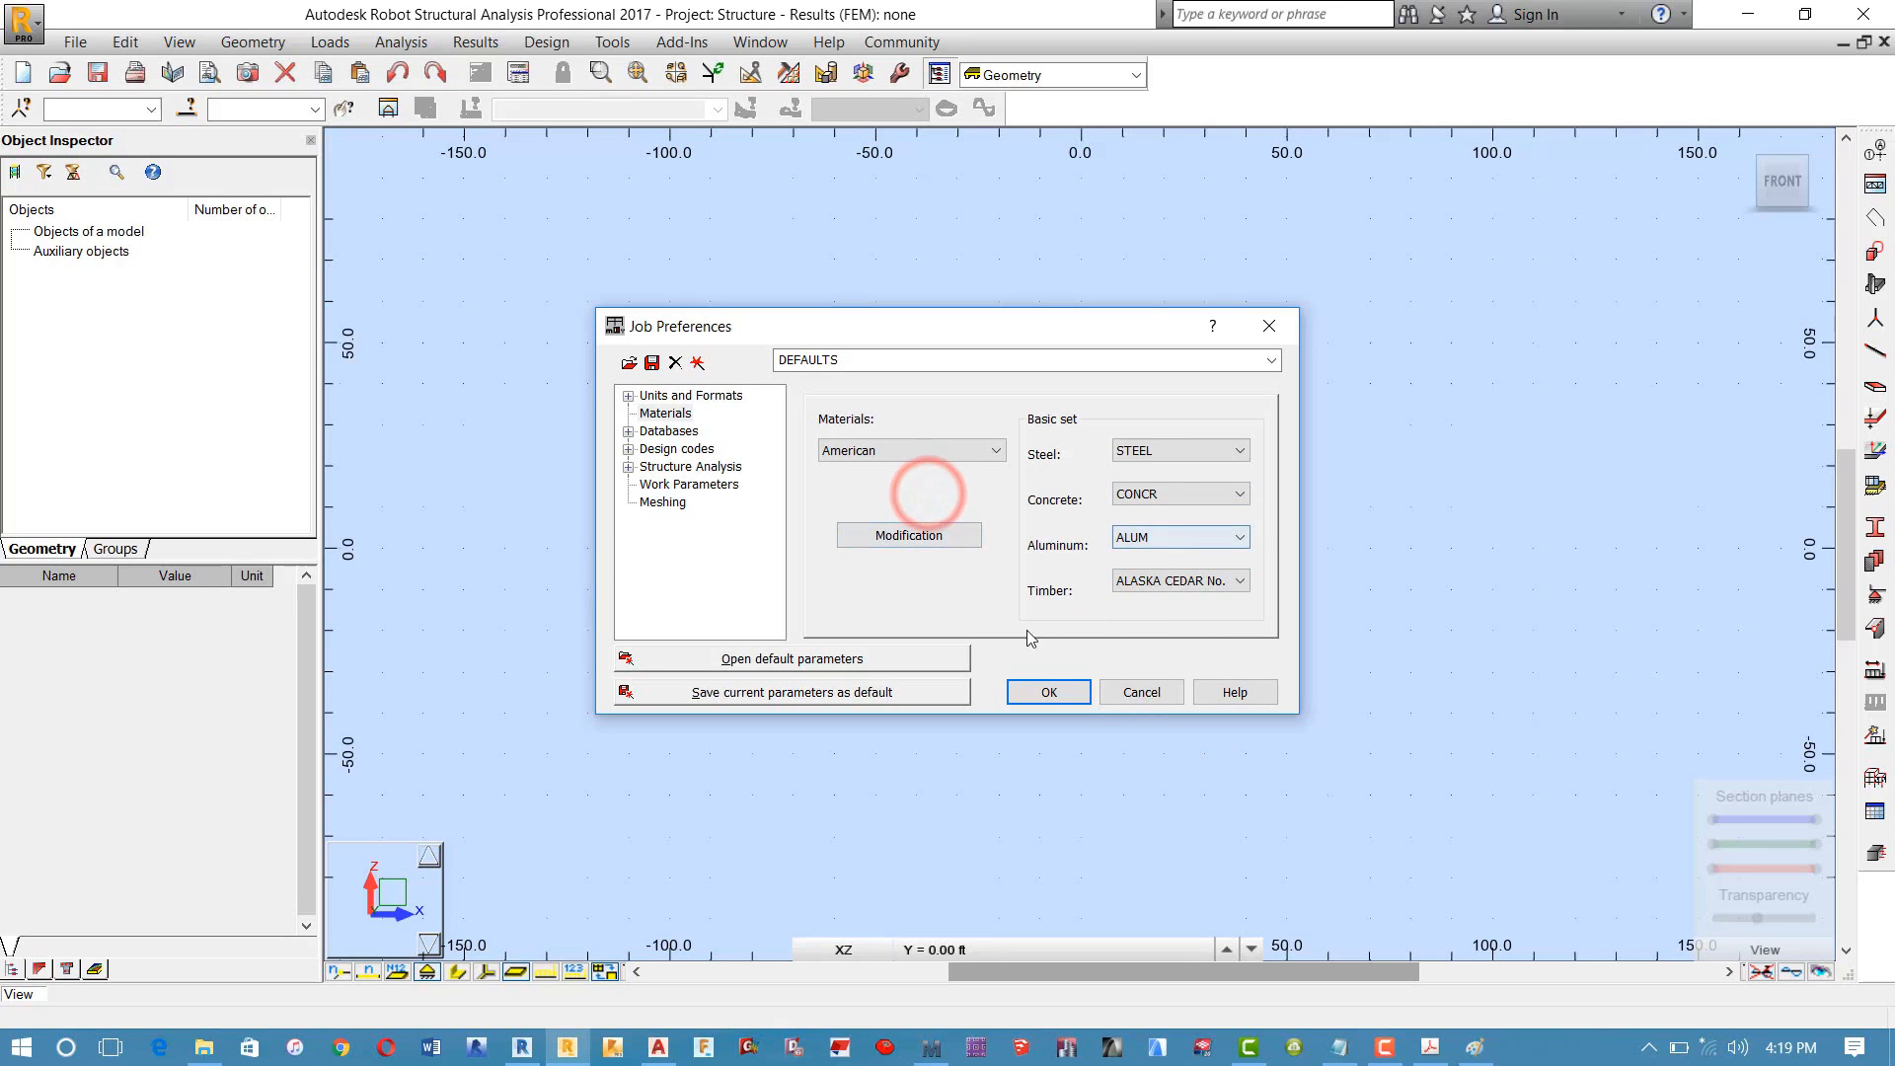
{"action": "left_click", "coordinate": [1144, 494]}
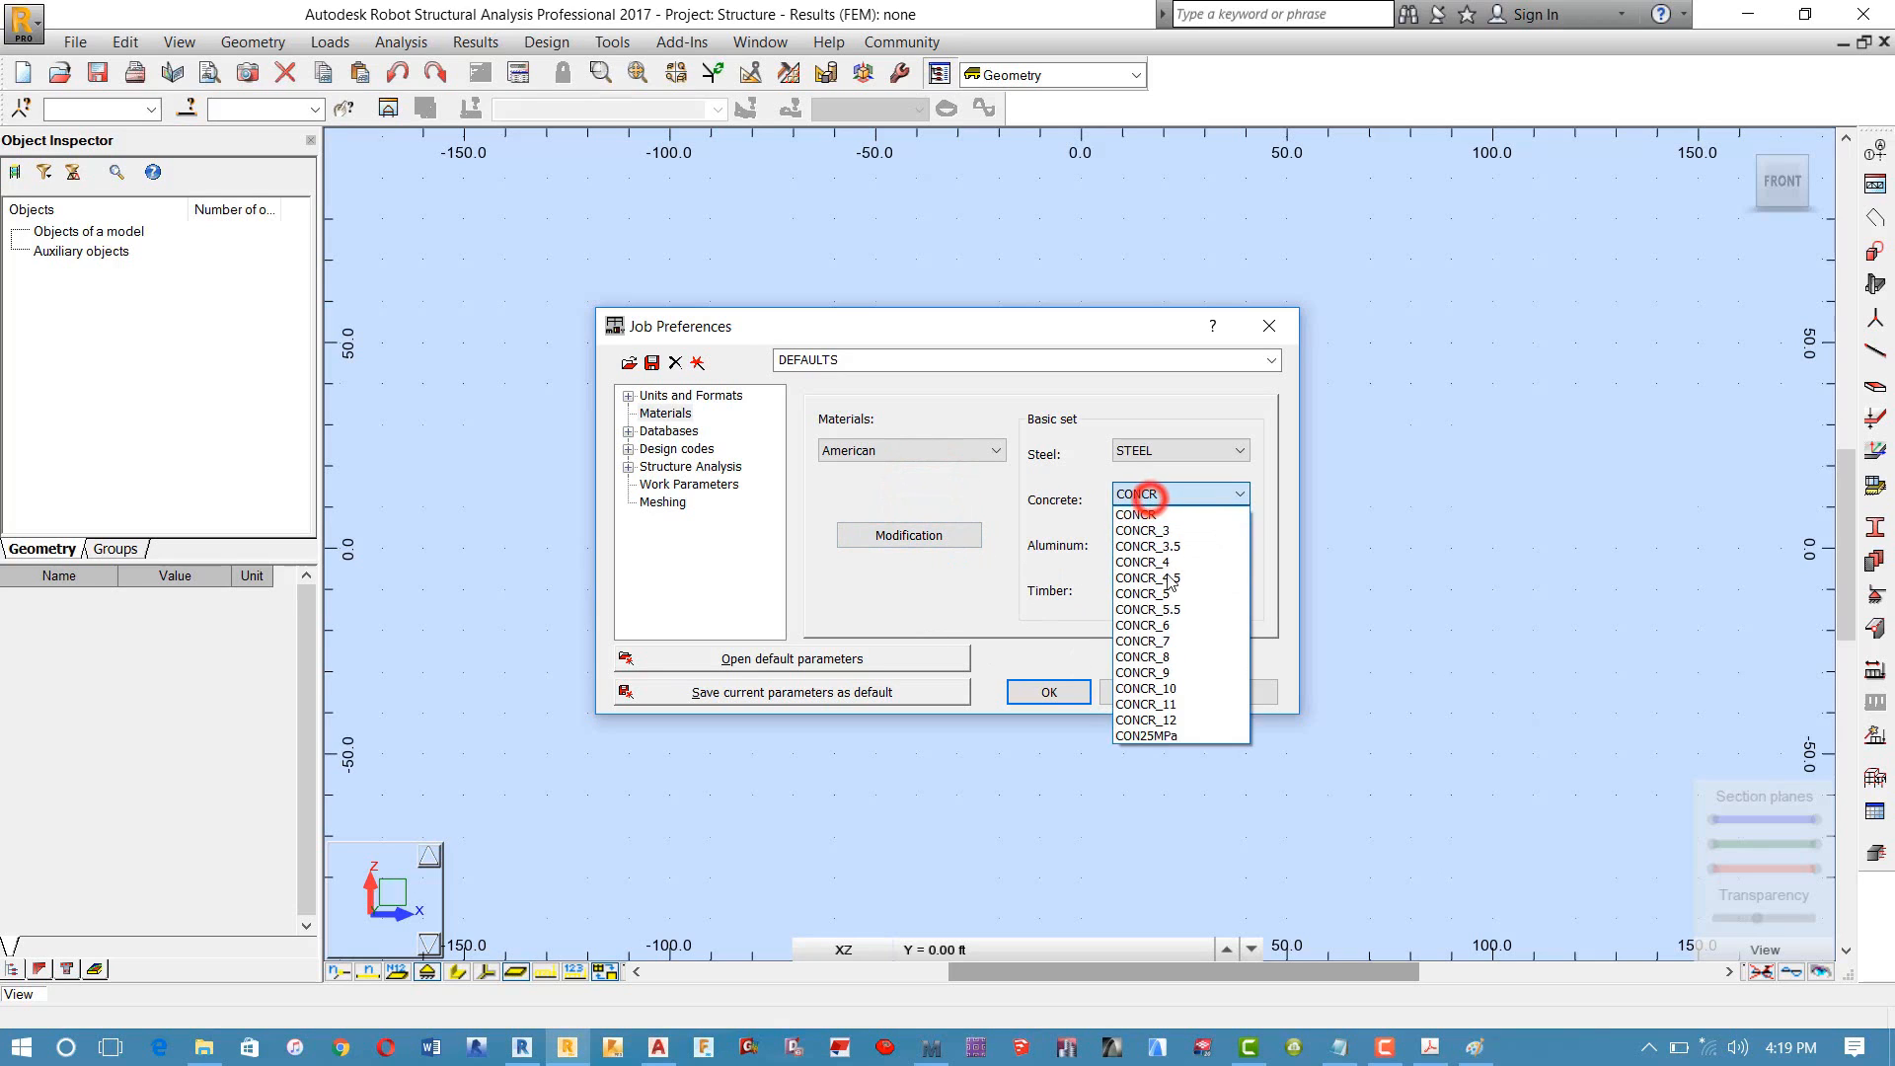
{"action": "left_click", "coordinate": [1158, 743]}
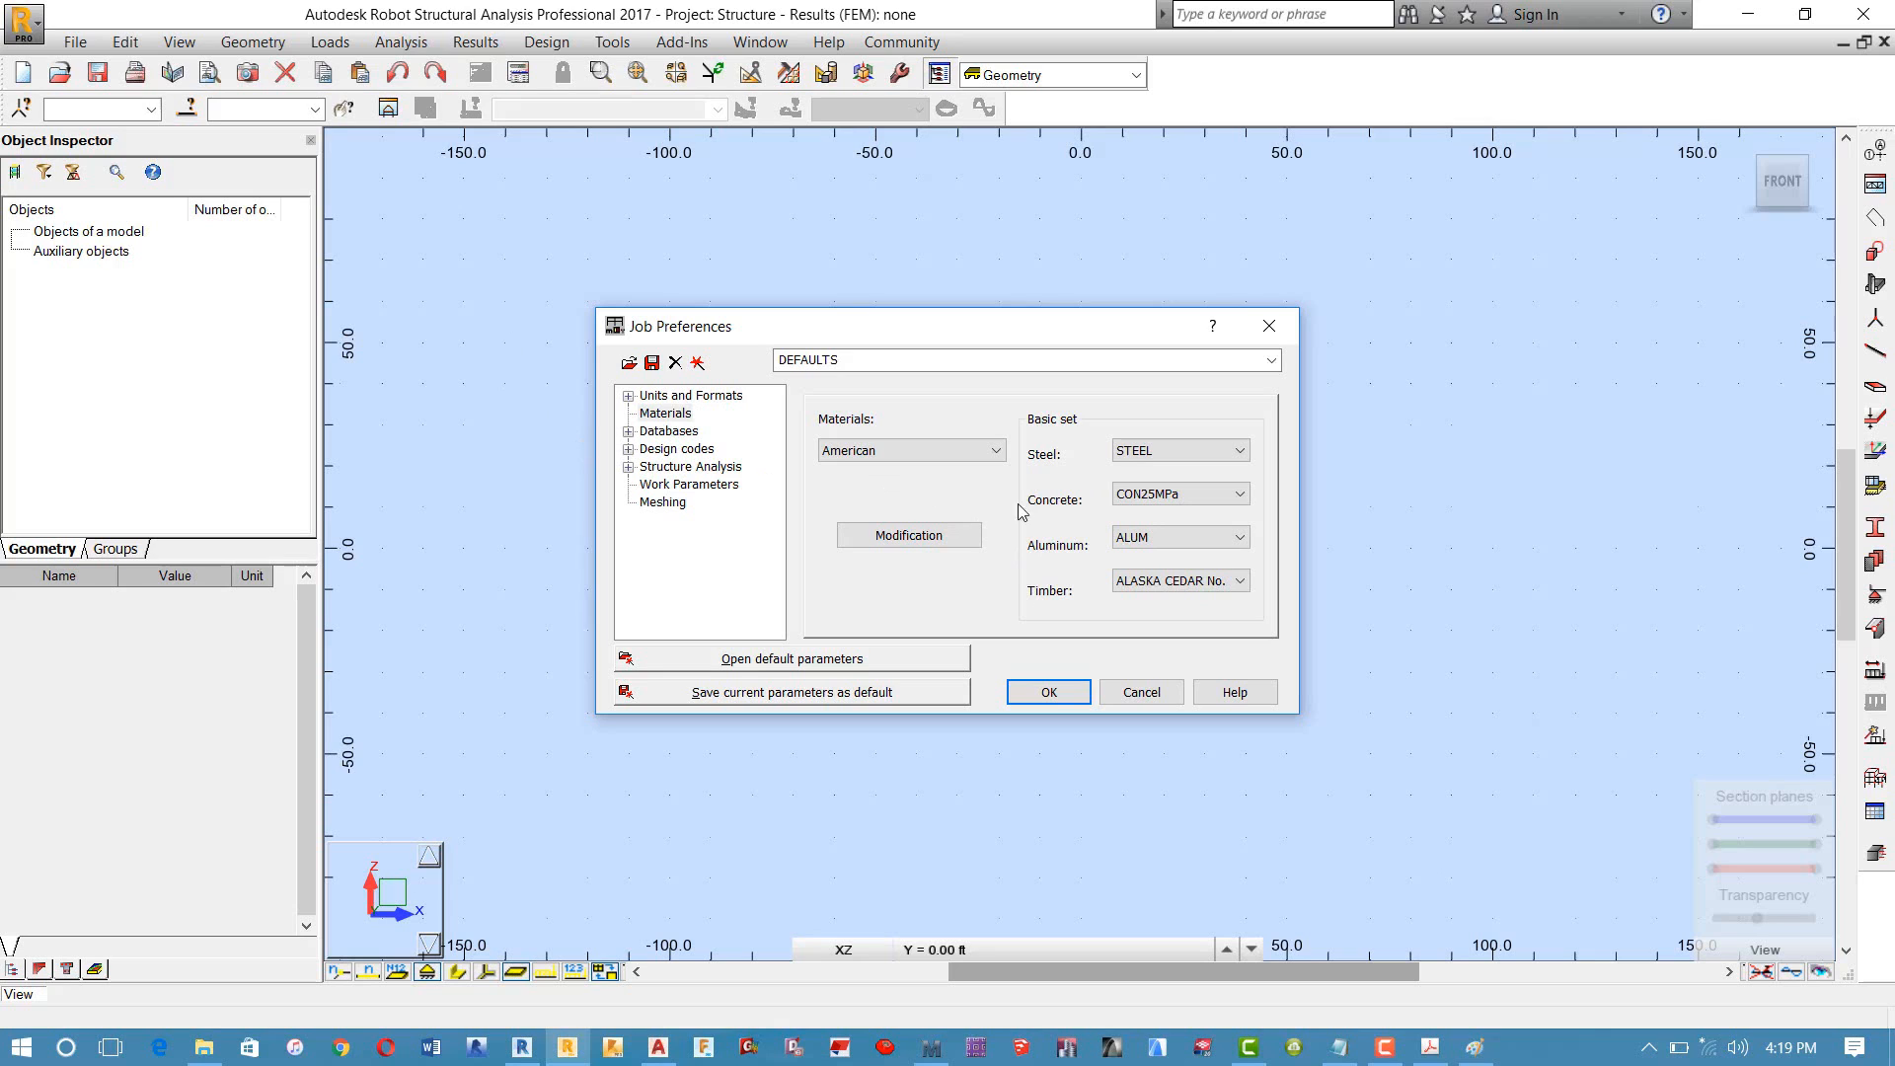
Step: Save the current job parameters, including the CON25MPa concrete, as the default preferences
{"action": "left_click_drag", "start_coordinate": [950, 333], "coordinate": [844, 261]}
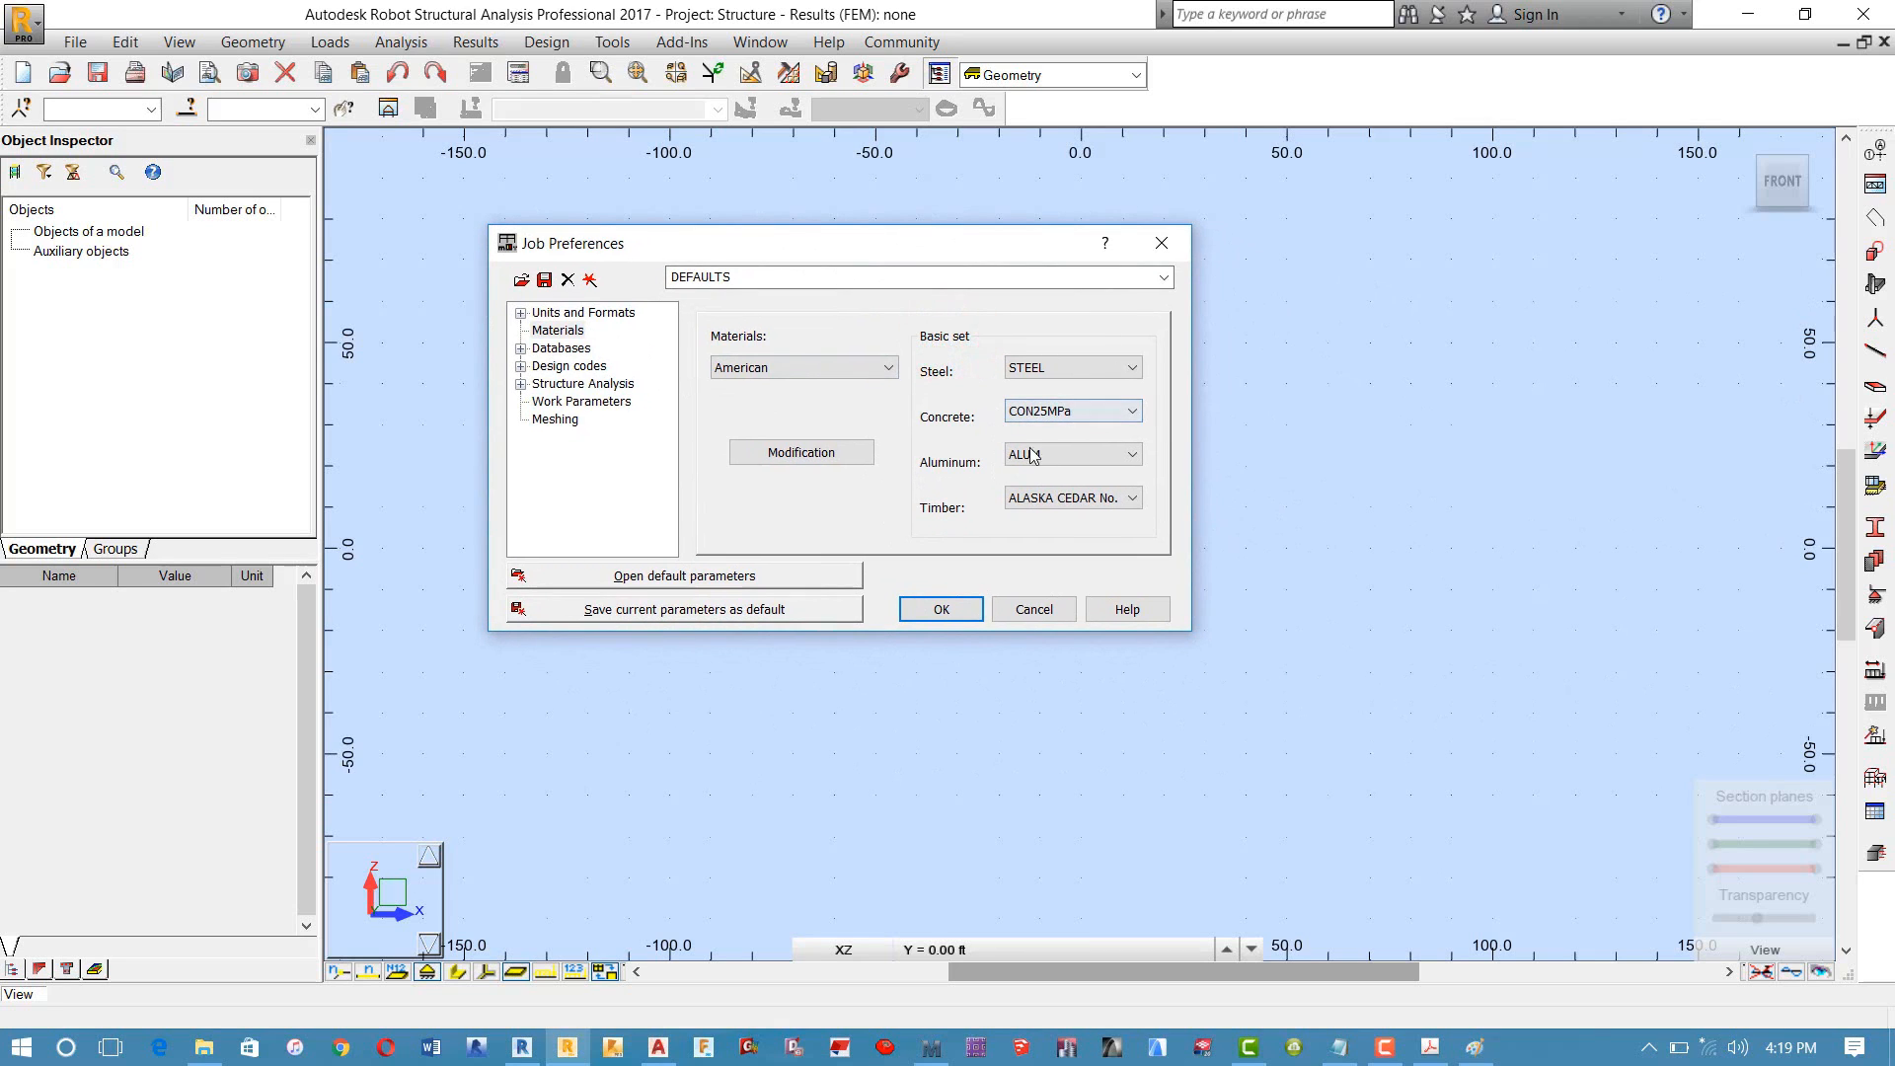
{"action": "left_click", "coordinate": [548, 341]}
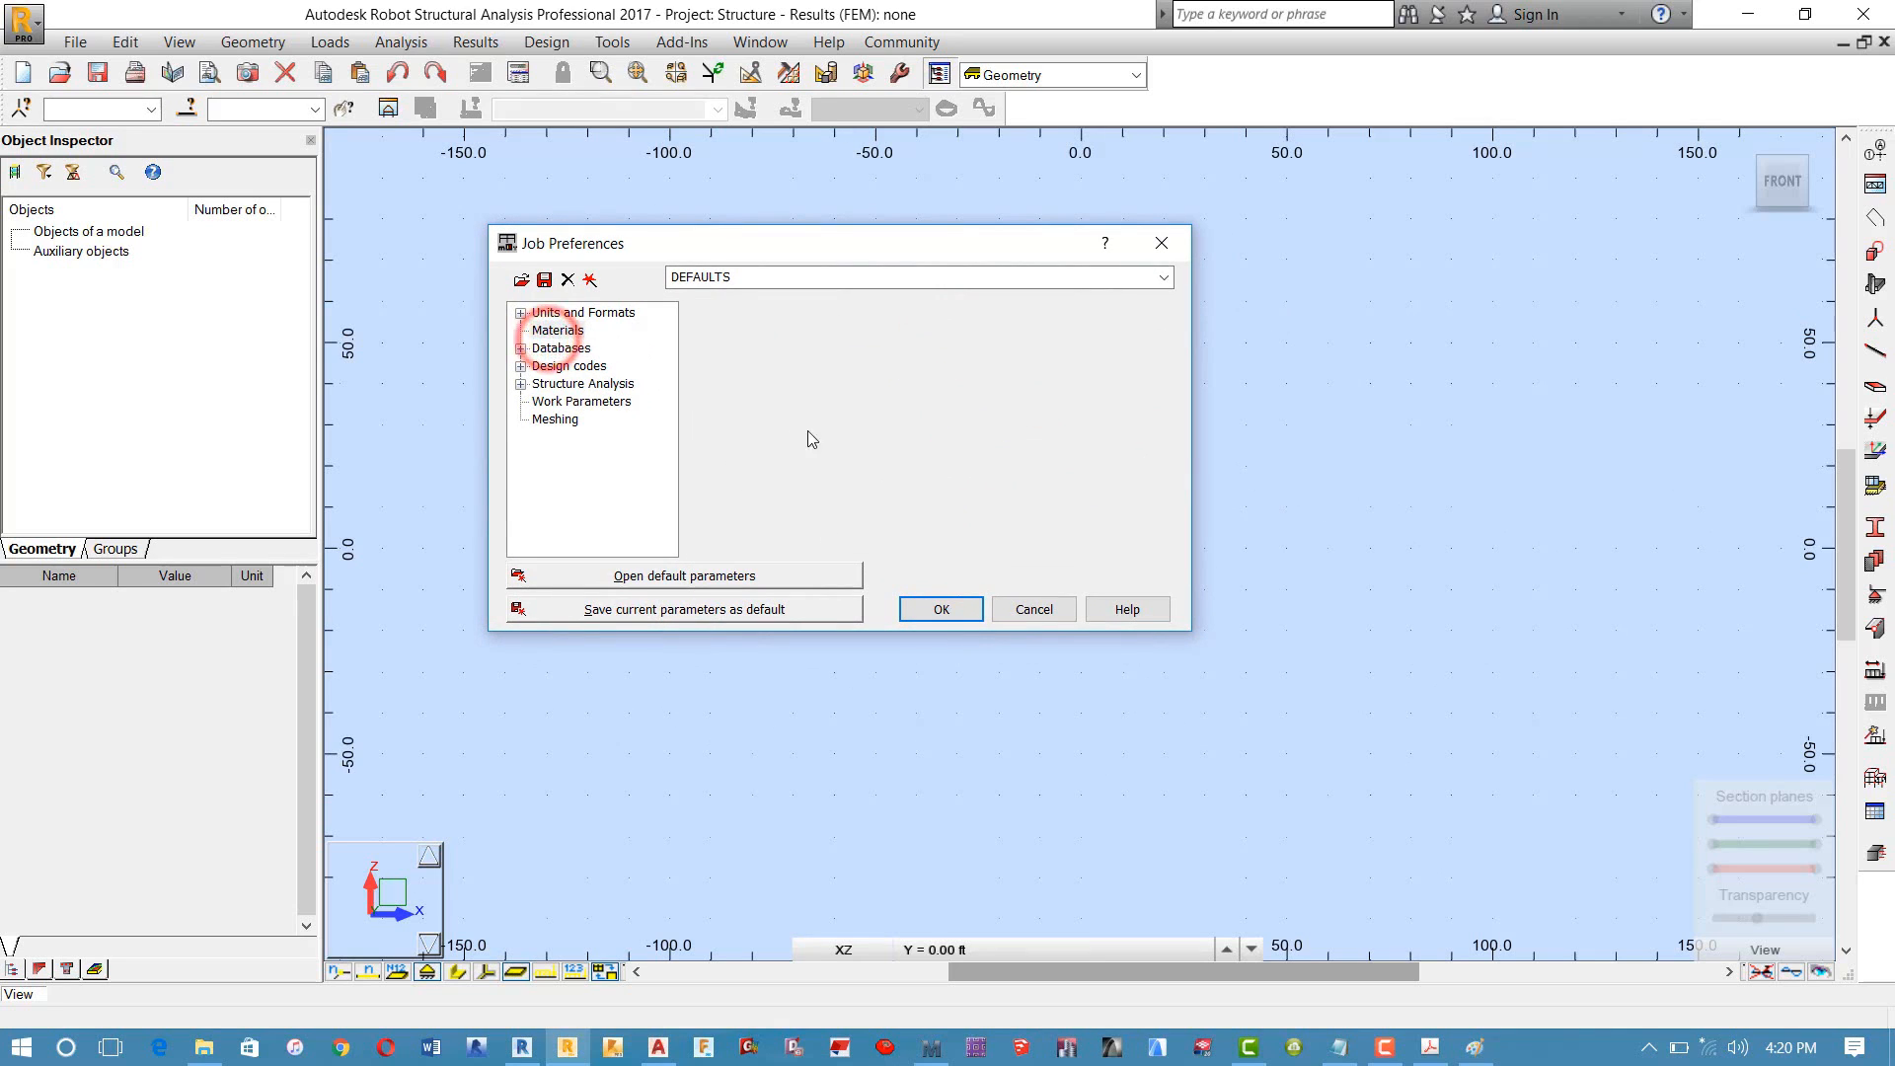
{"action": "left_click", "coordinate": [571, 332]}
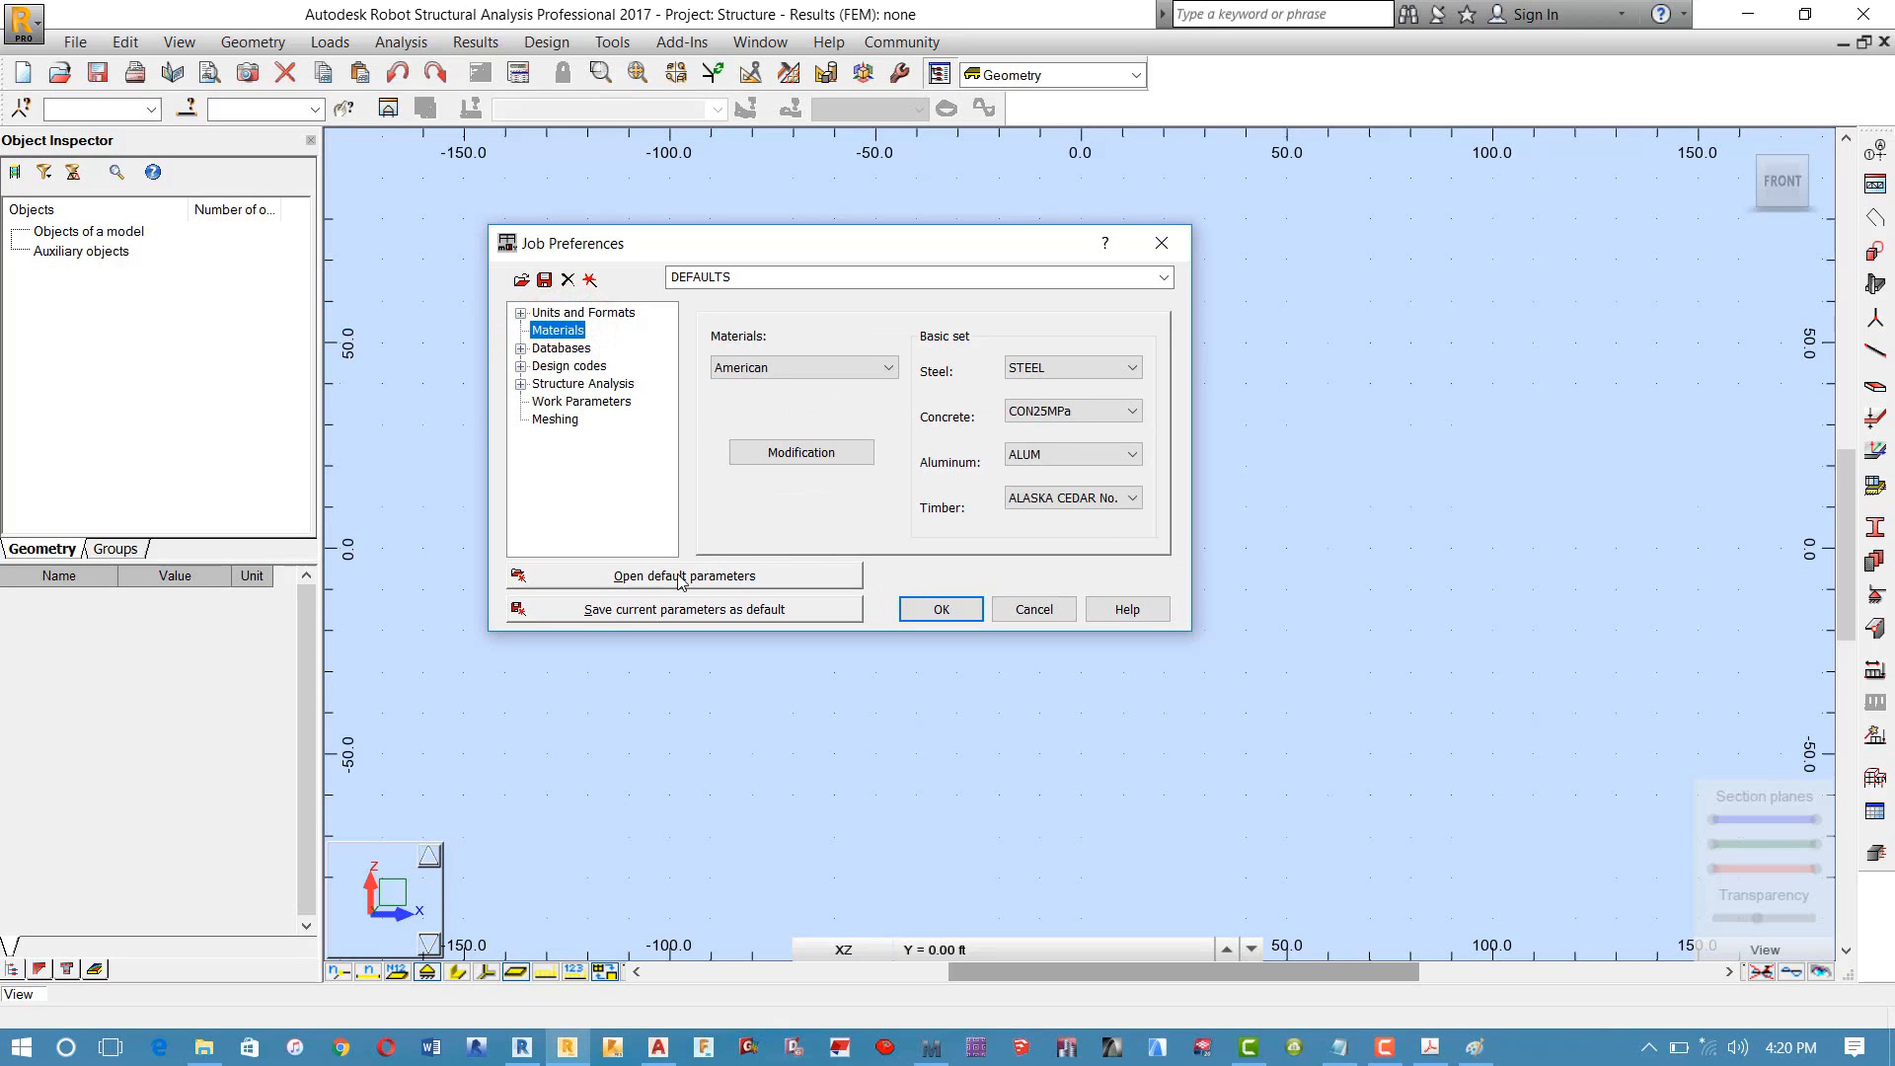
{"action": "left_click", "coordinate": [669, 607]}
{"action": "left_click", "coordinate": [849, 495]}
{"action": "left_click", "coordinate": [541, 332]}
{"action": "left_click", "coordinate": [816, 452]}
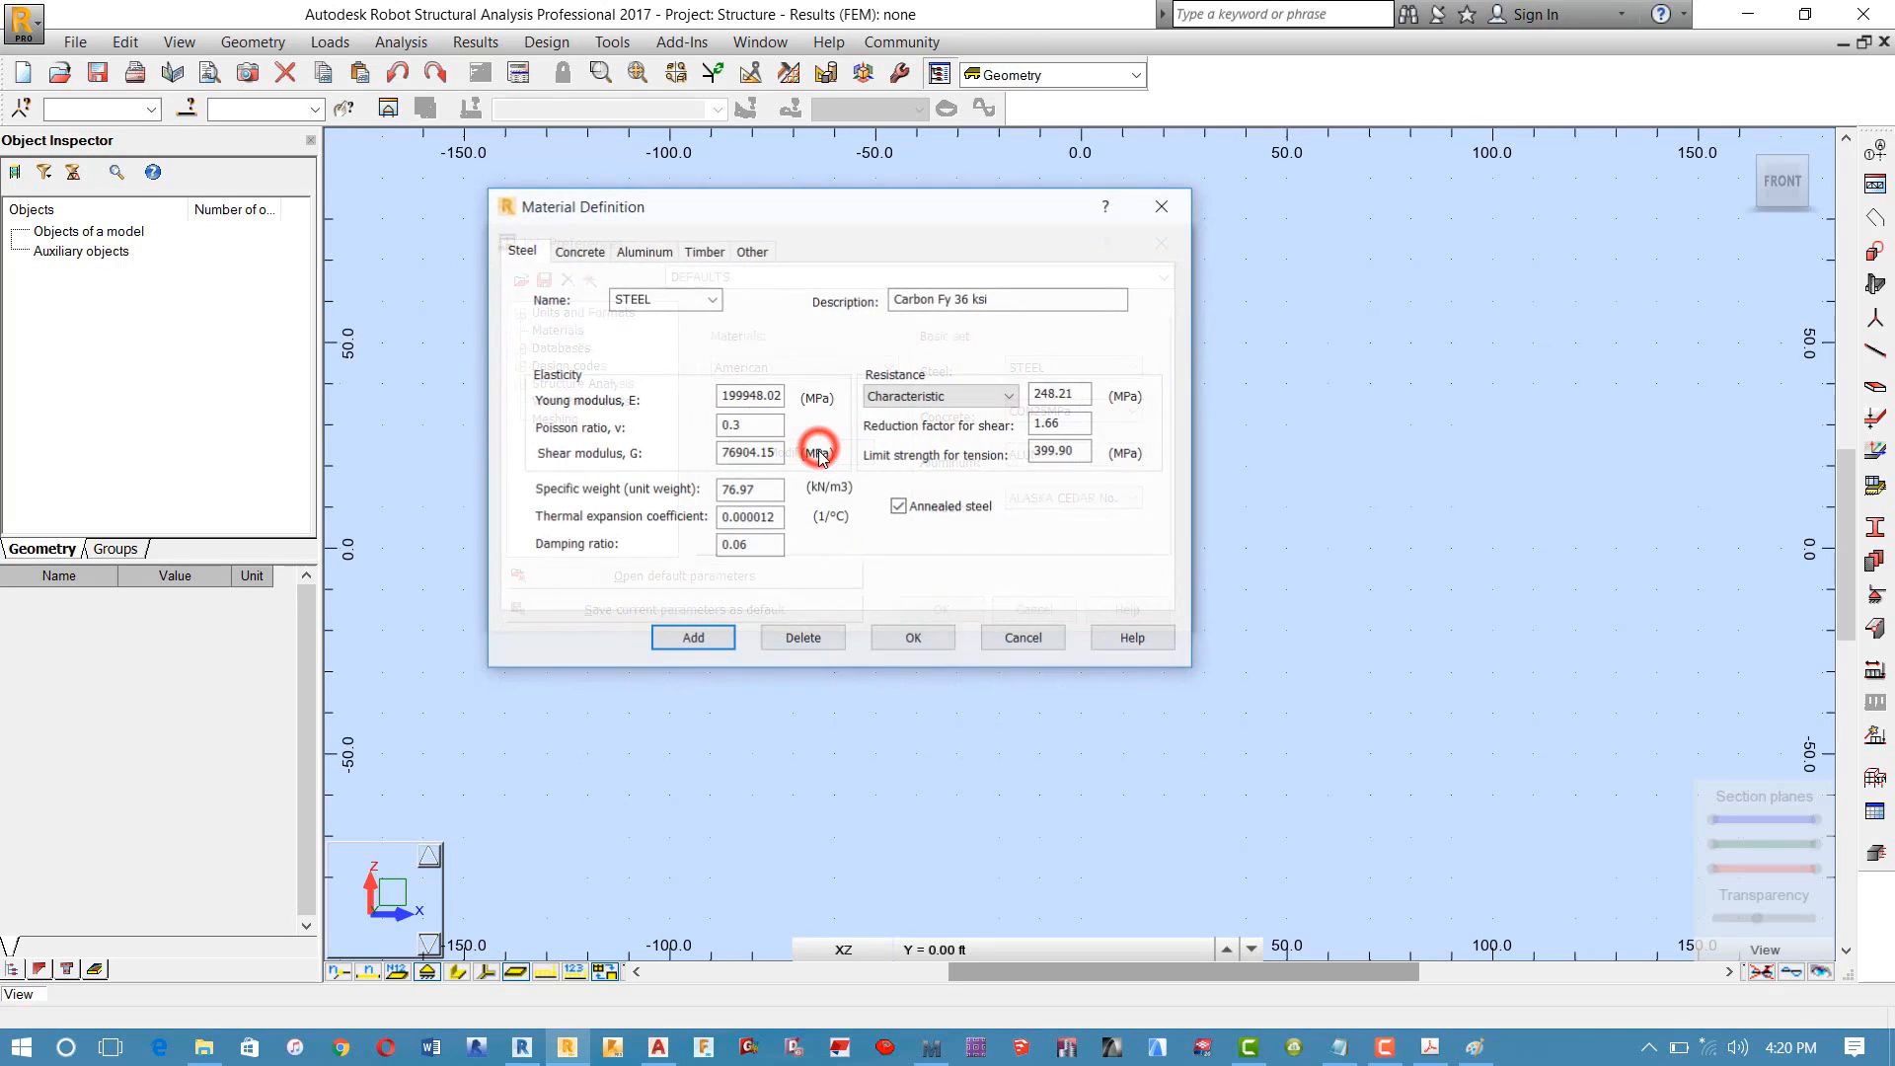
{"action": "left_click", "coordinate": [581, 253]}
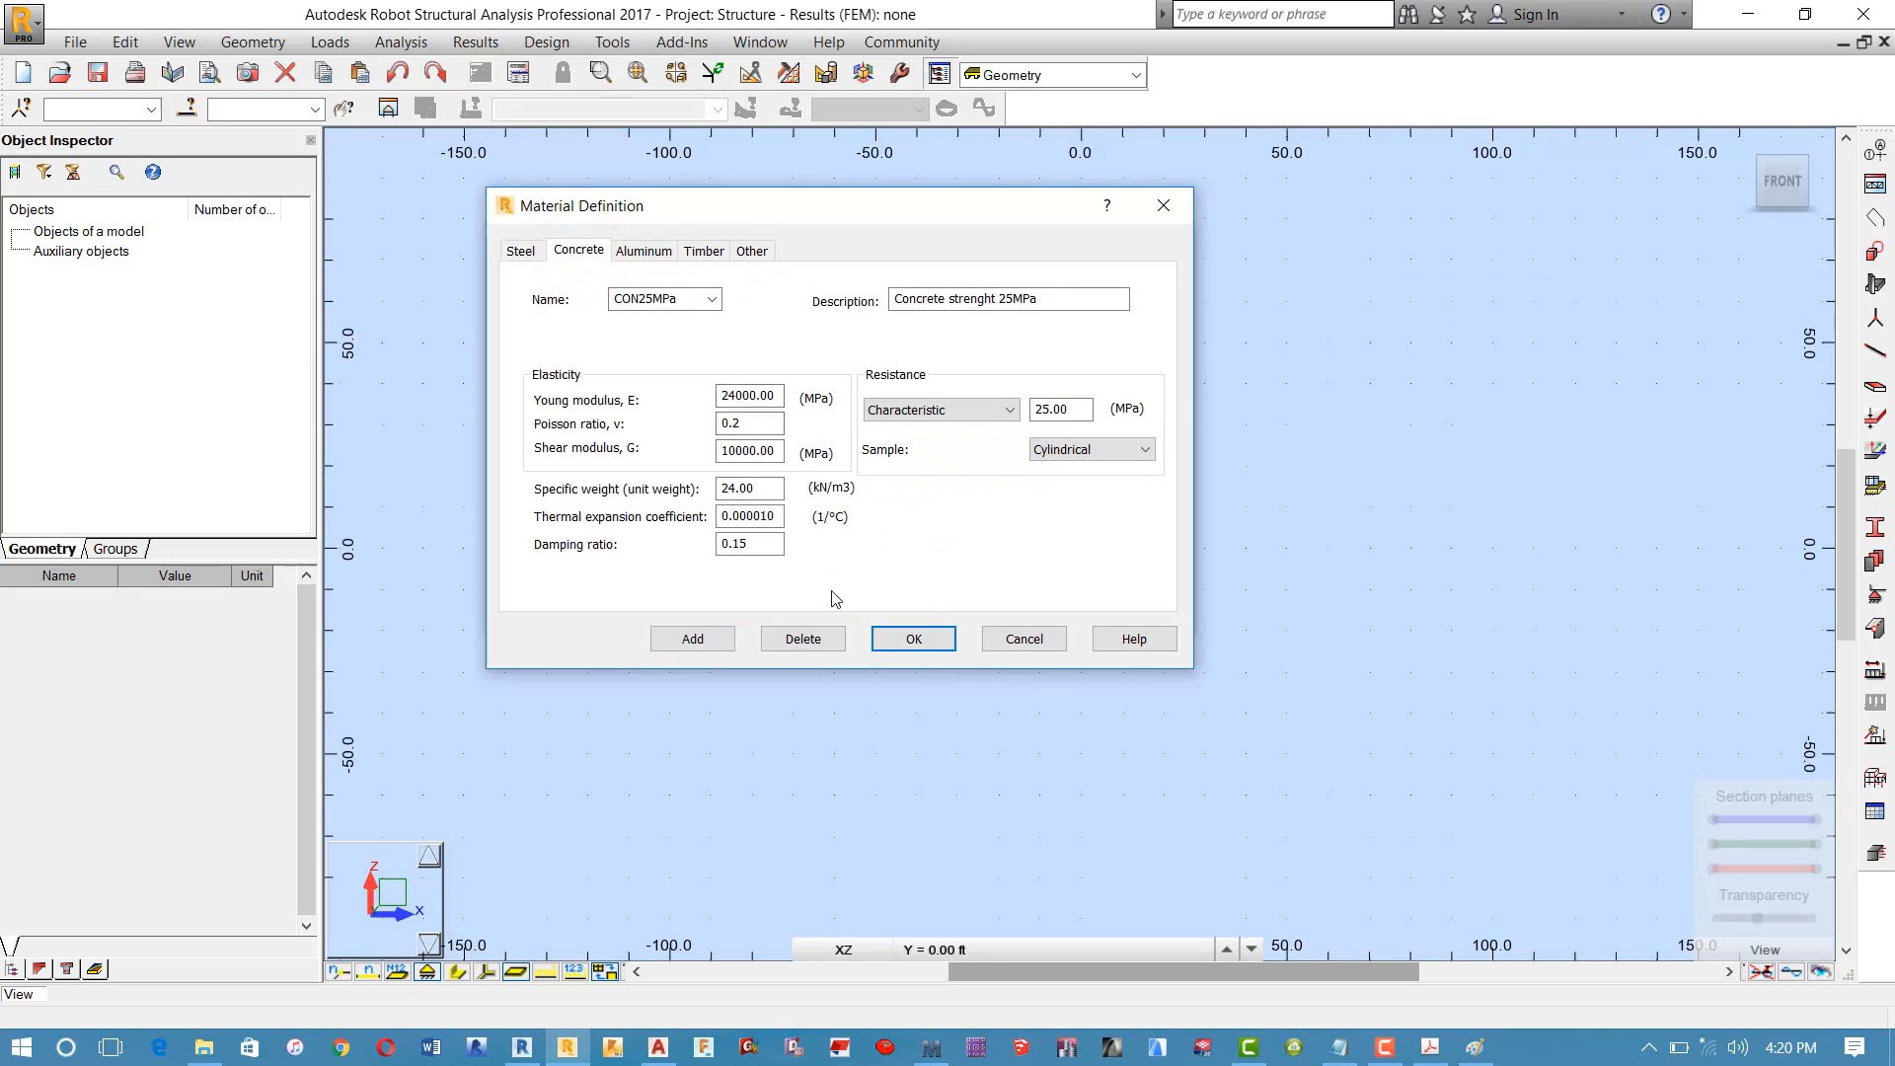
{"action": "left_click", "coordinate": [711, 299]}
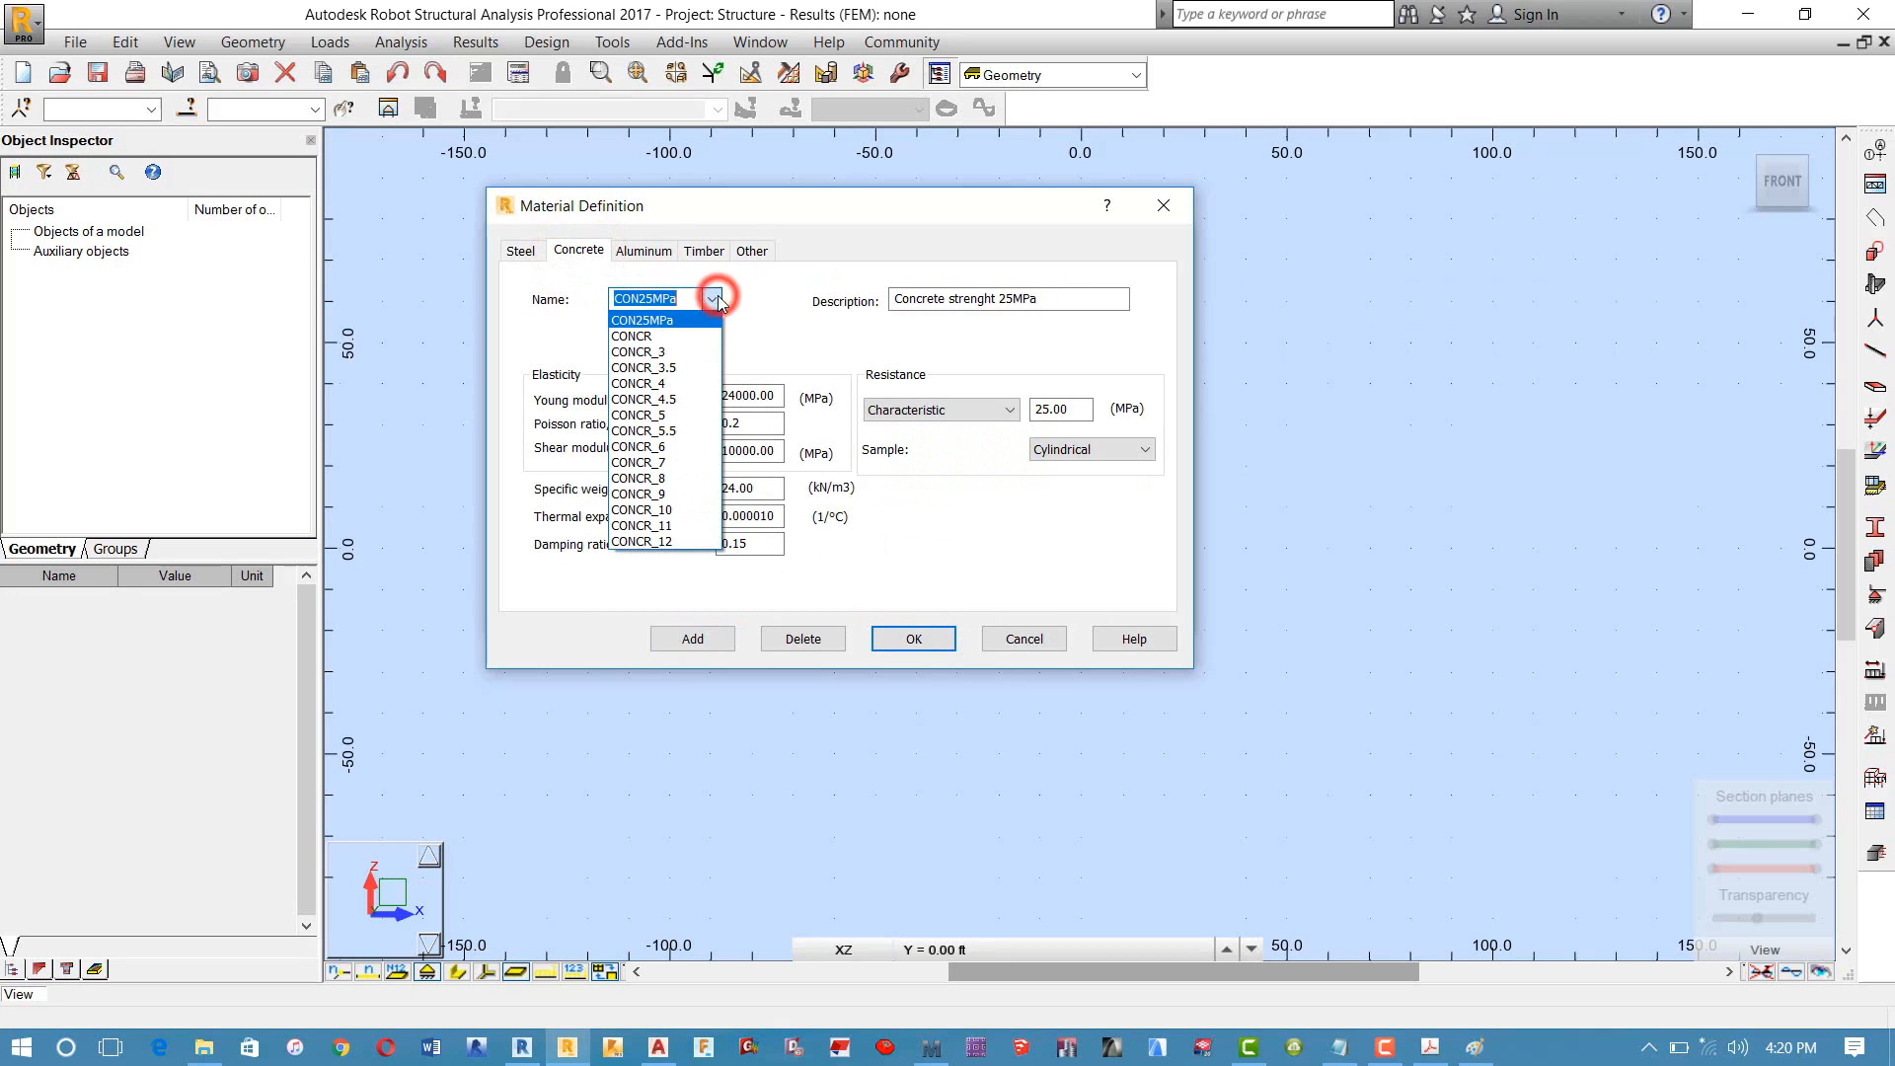
{"action": "left_click", "coordinate": [666, 352]}
{"action": "left_click", "coordinate": [795, 639]}
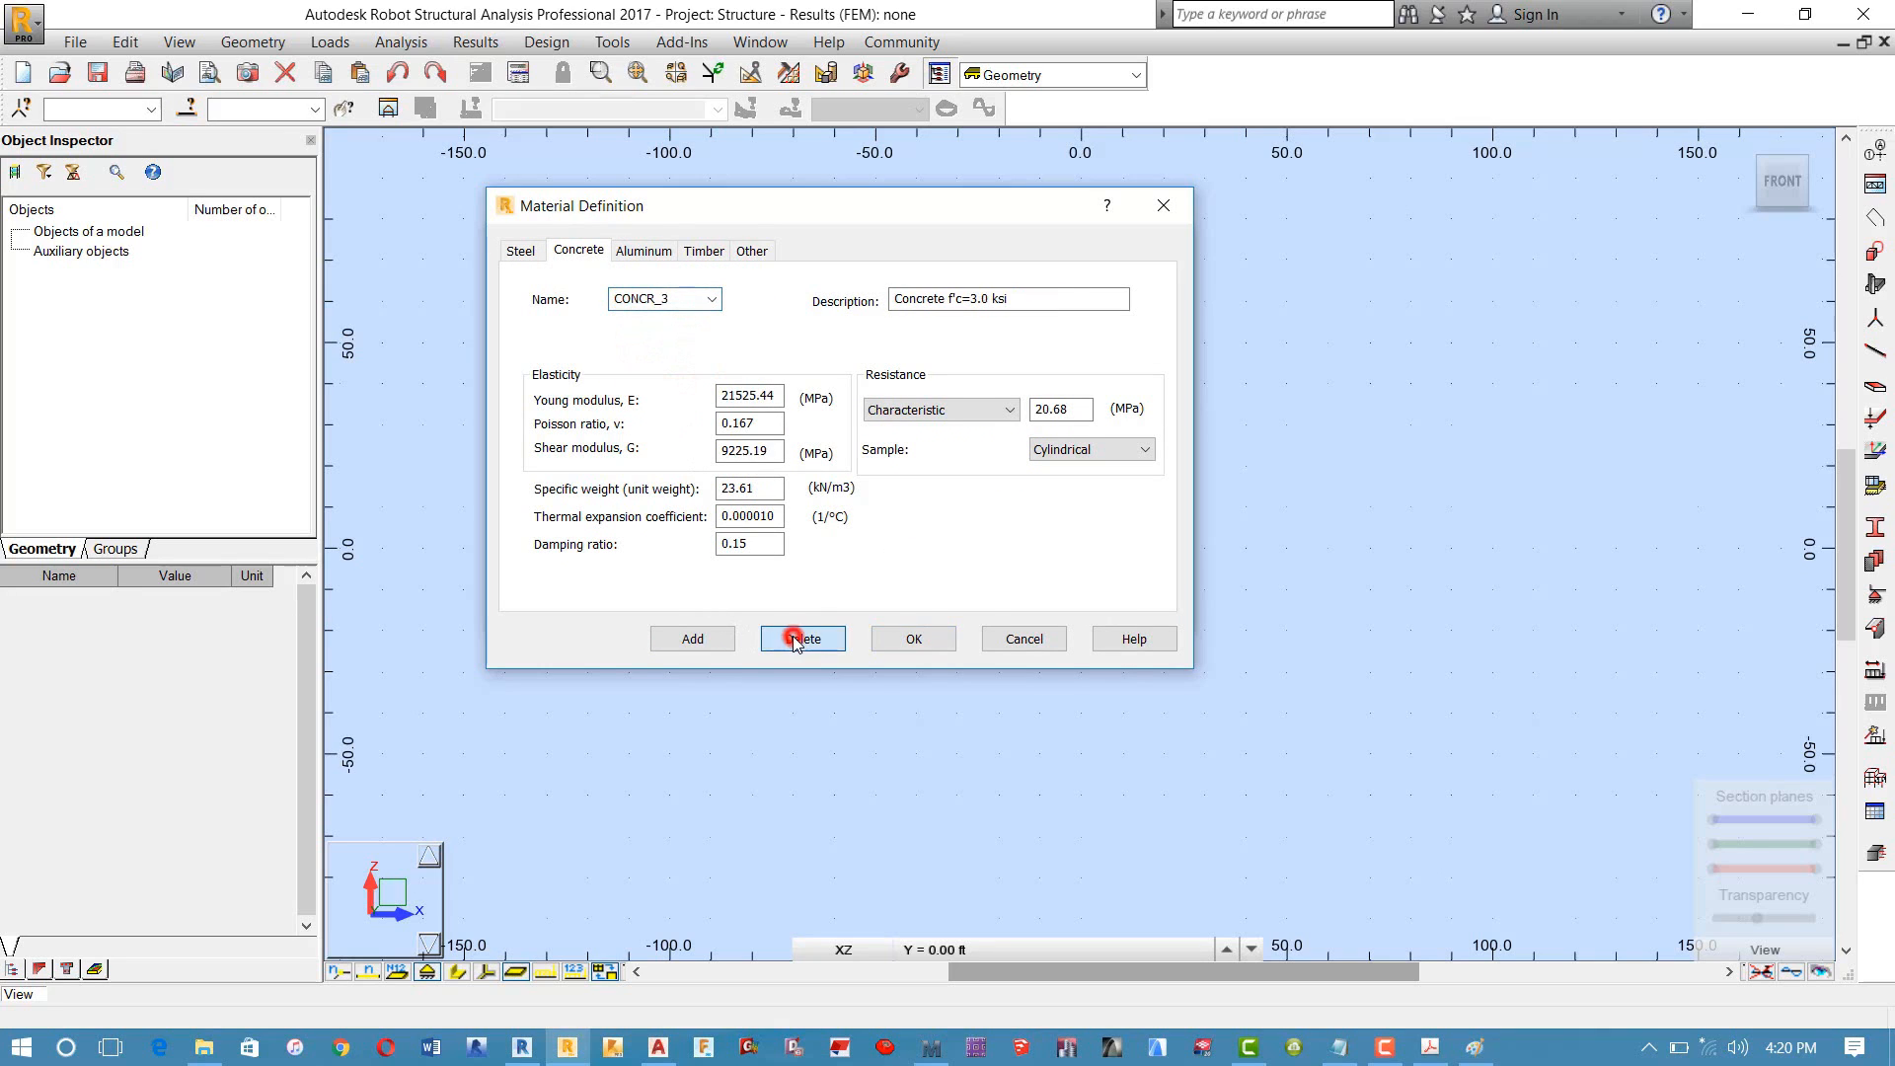
{"action": "left_click", "coordinate": [711, 298]}
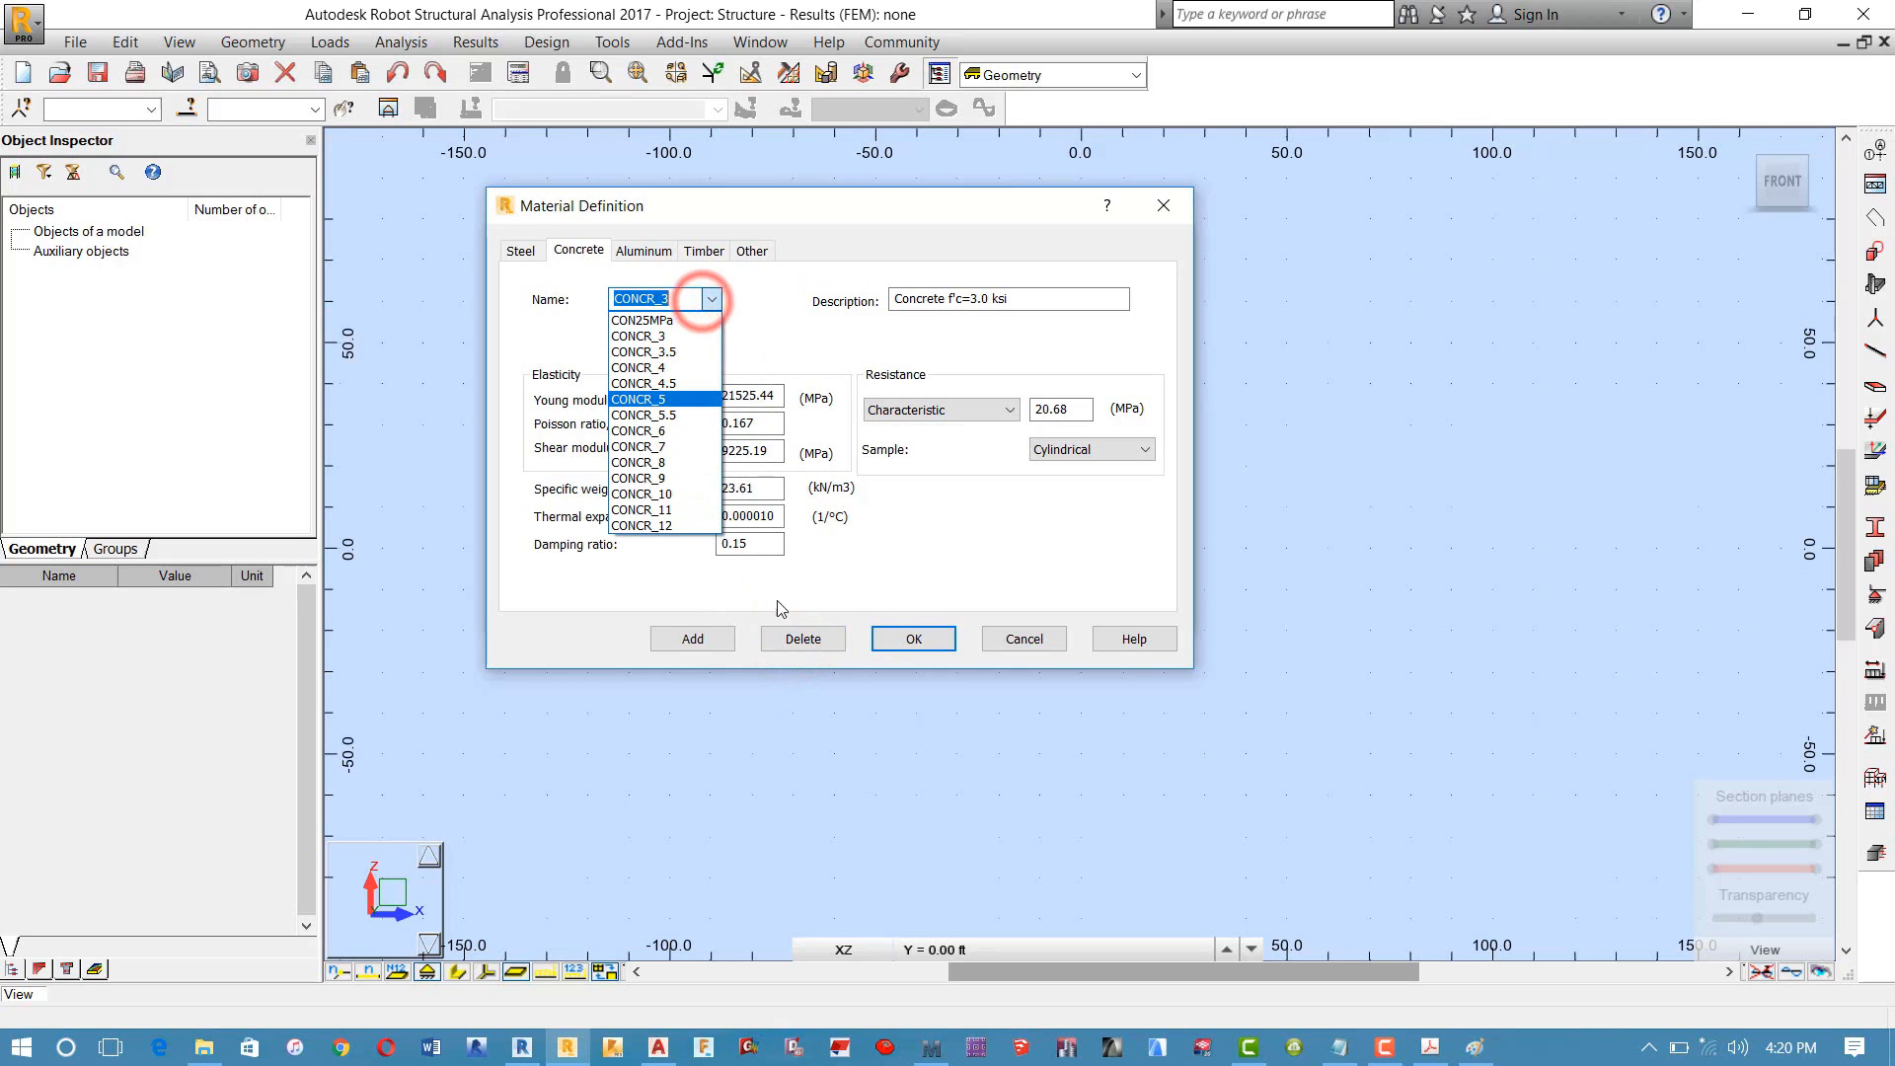
{"action": "left_click", "coordinate": [810, 342]}
{"action": "left_click", "coordinate": [1023, 639]}
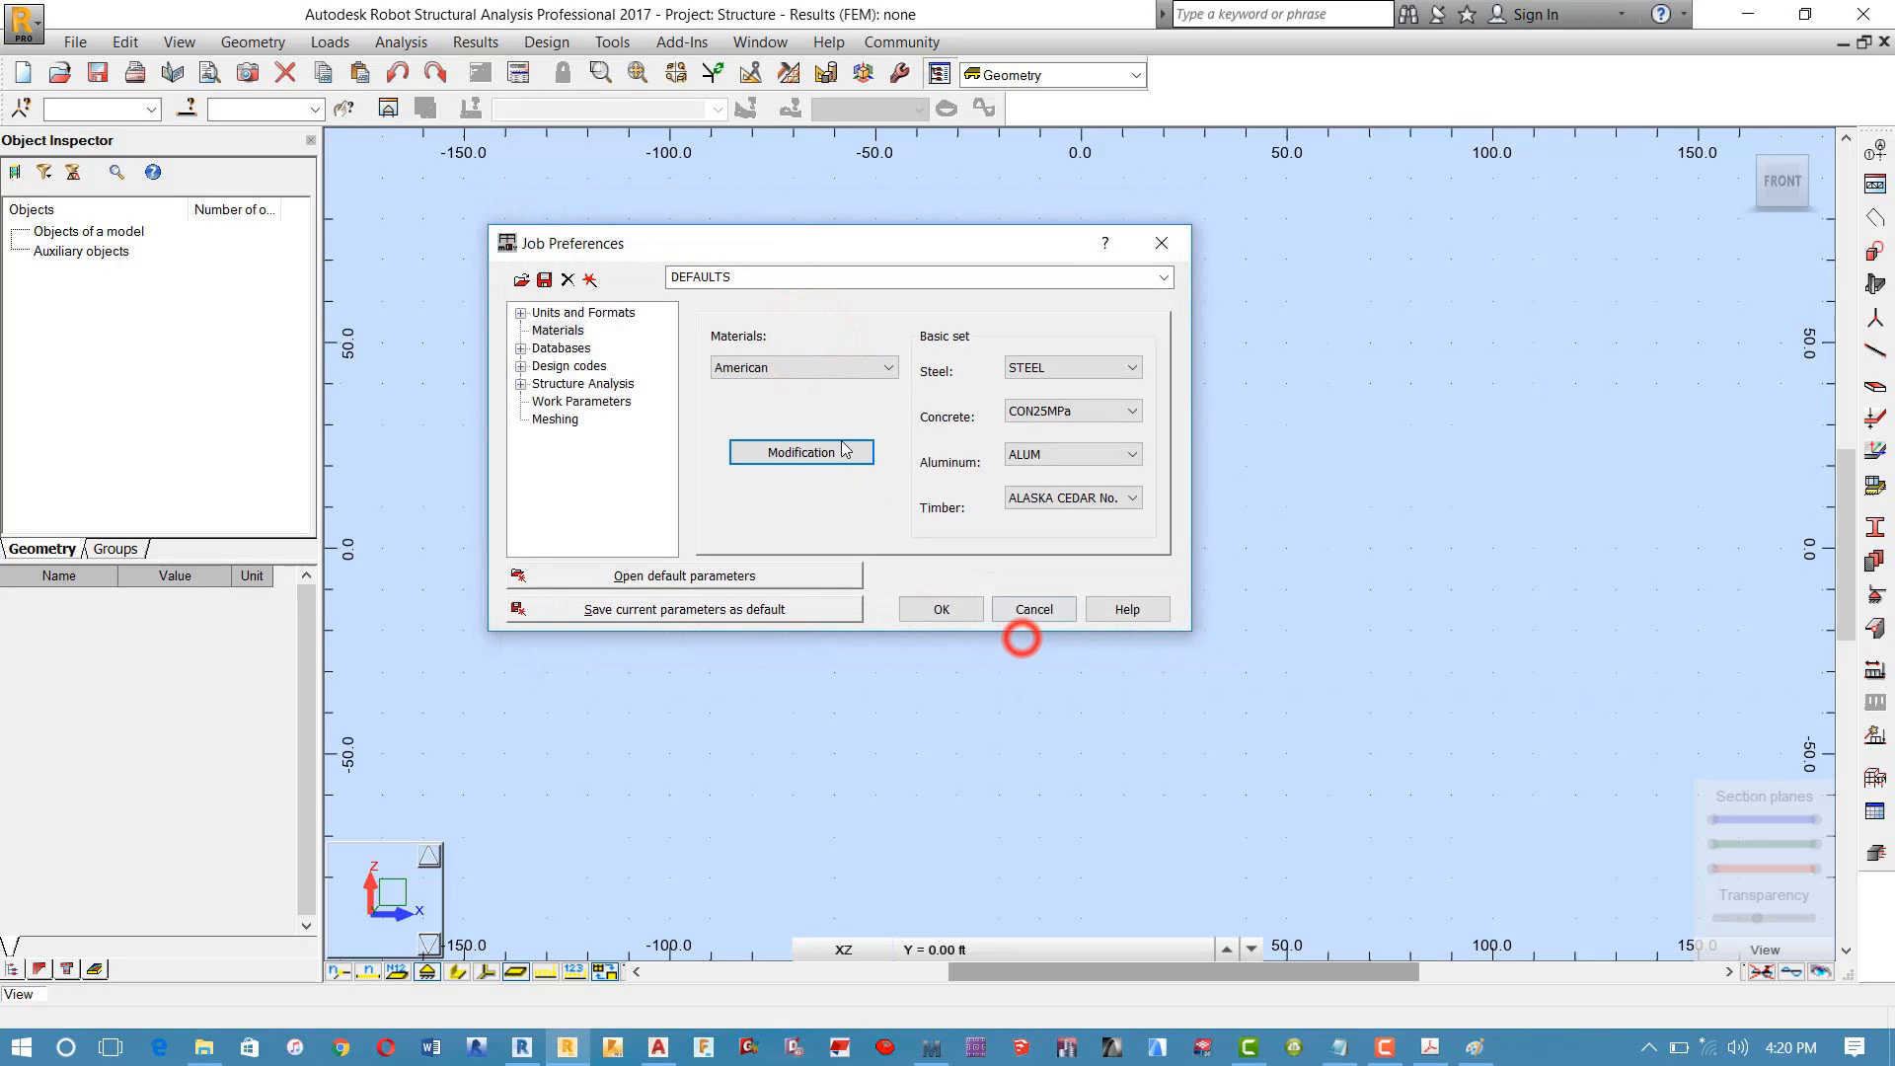
{"action": "left_click", "coordinate": [1097, 410]}
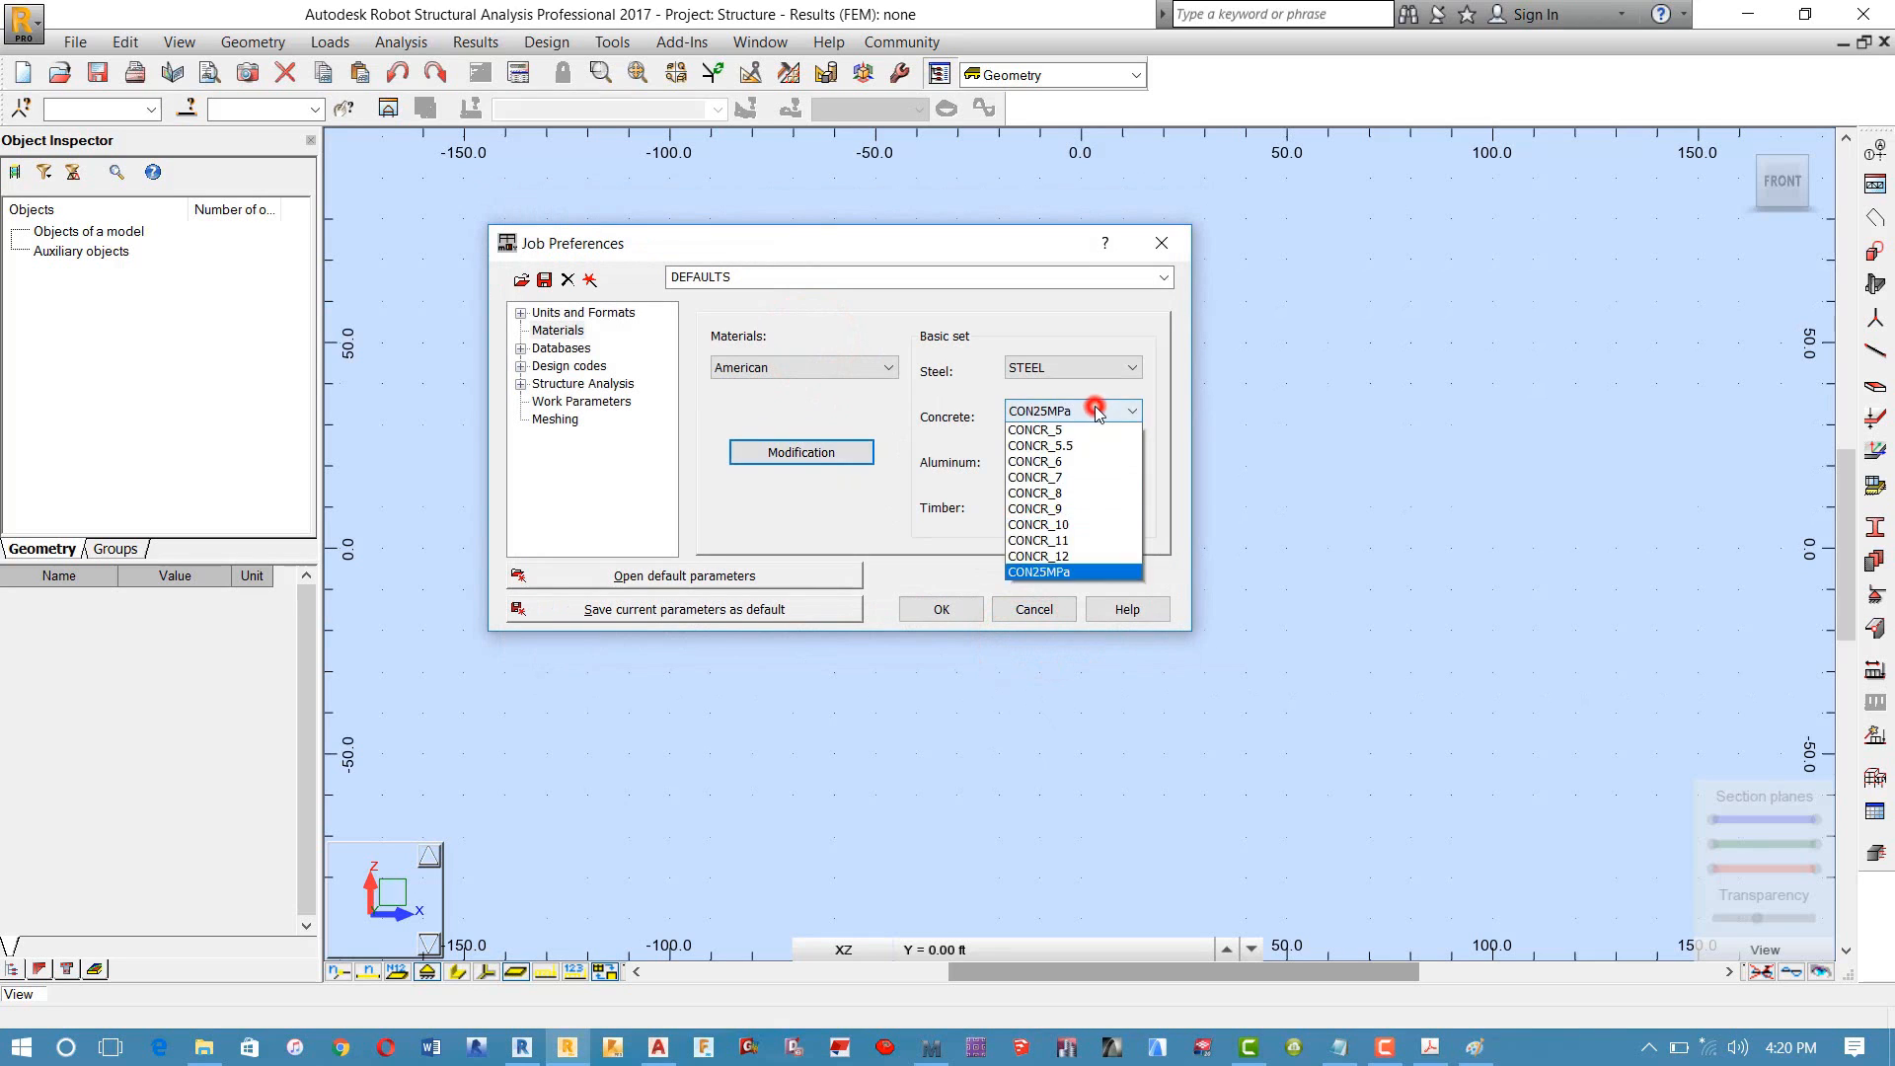
{"action": "left_click", "coordinate": [841, 513]}
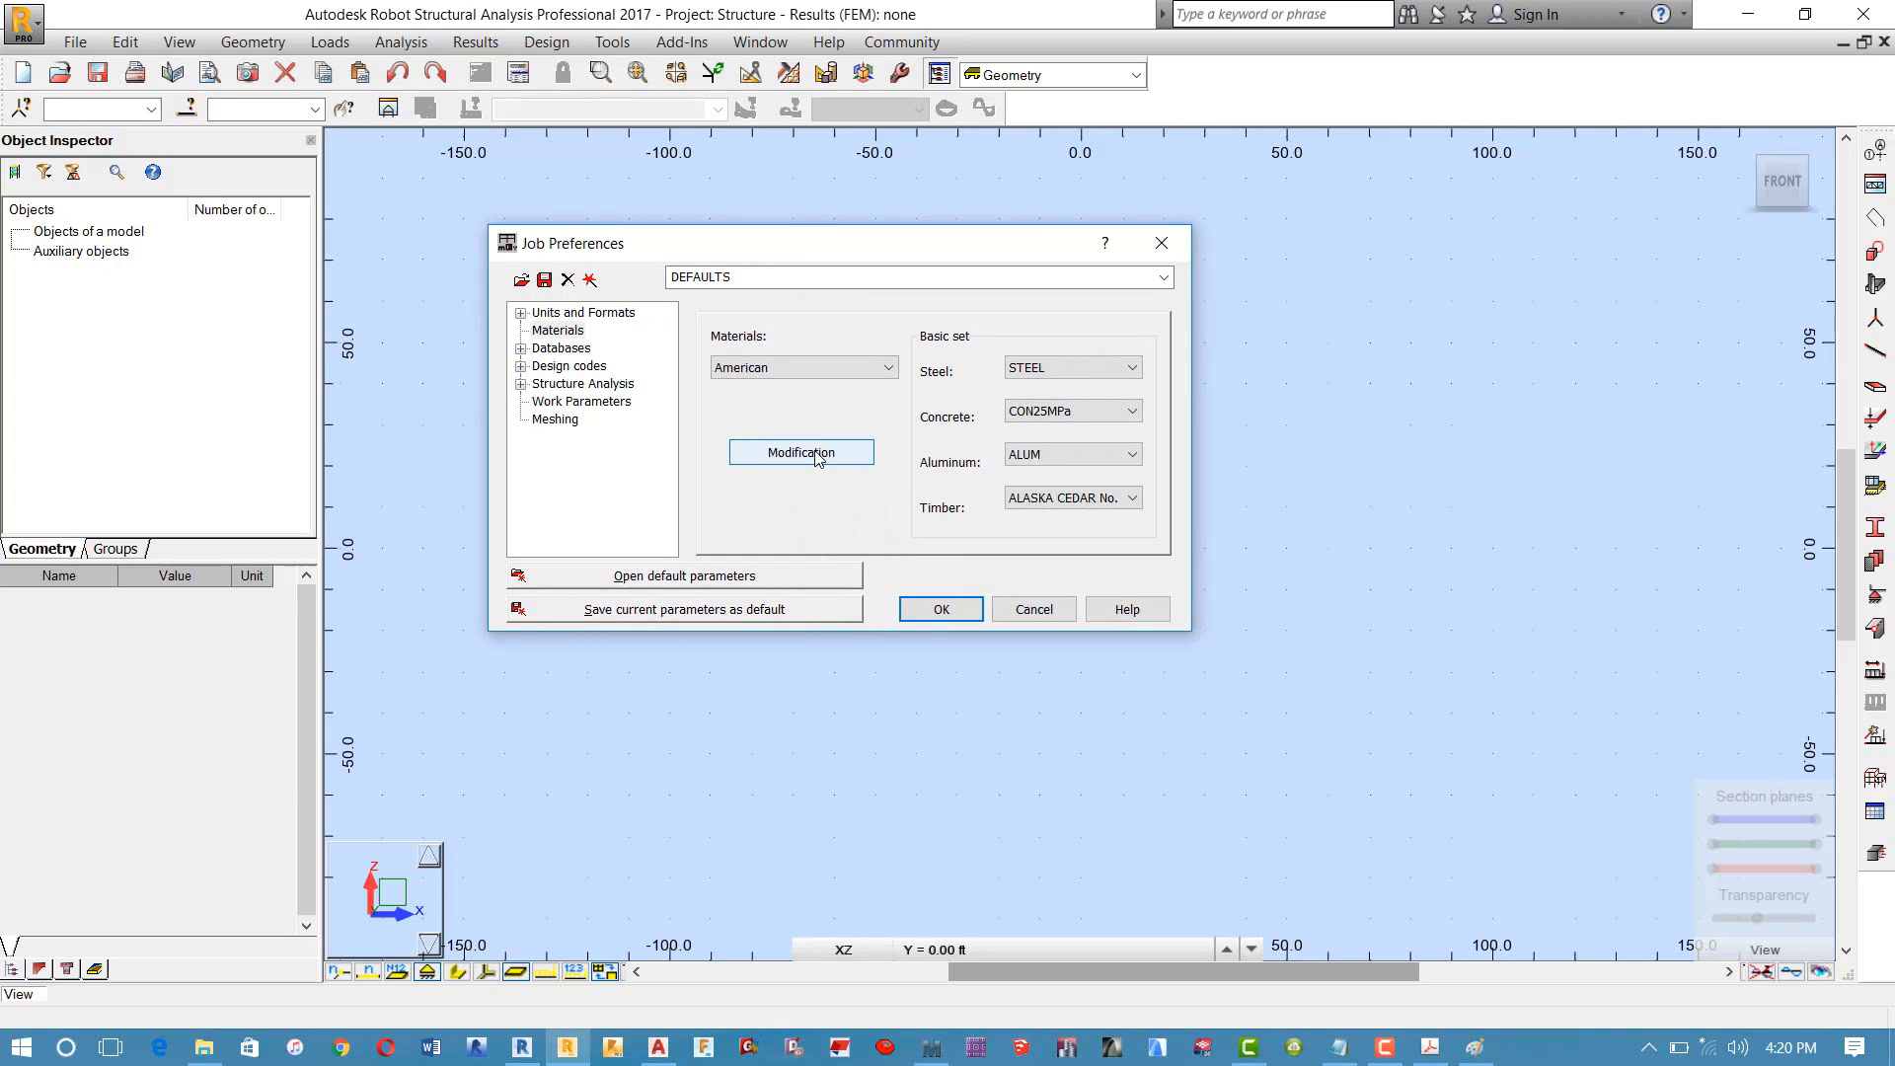
Step: Reopen the concrete material definitions and delete the CONCR material
{"action": "left_click", "coordinate": [817, 454]}
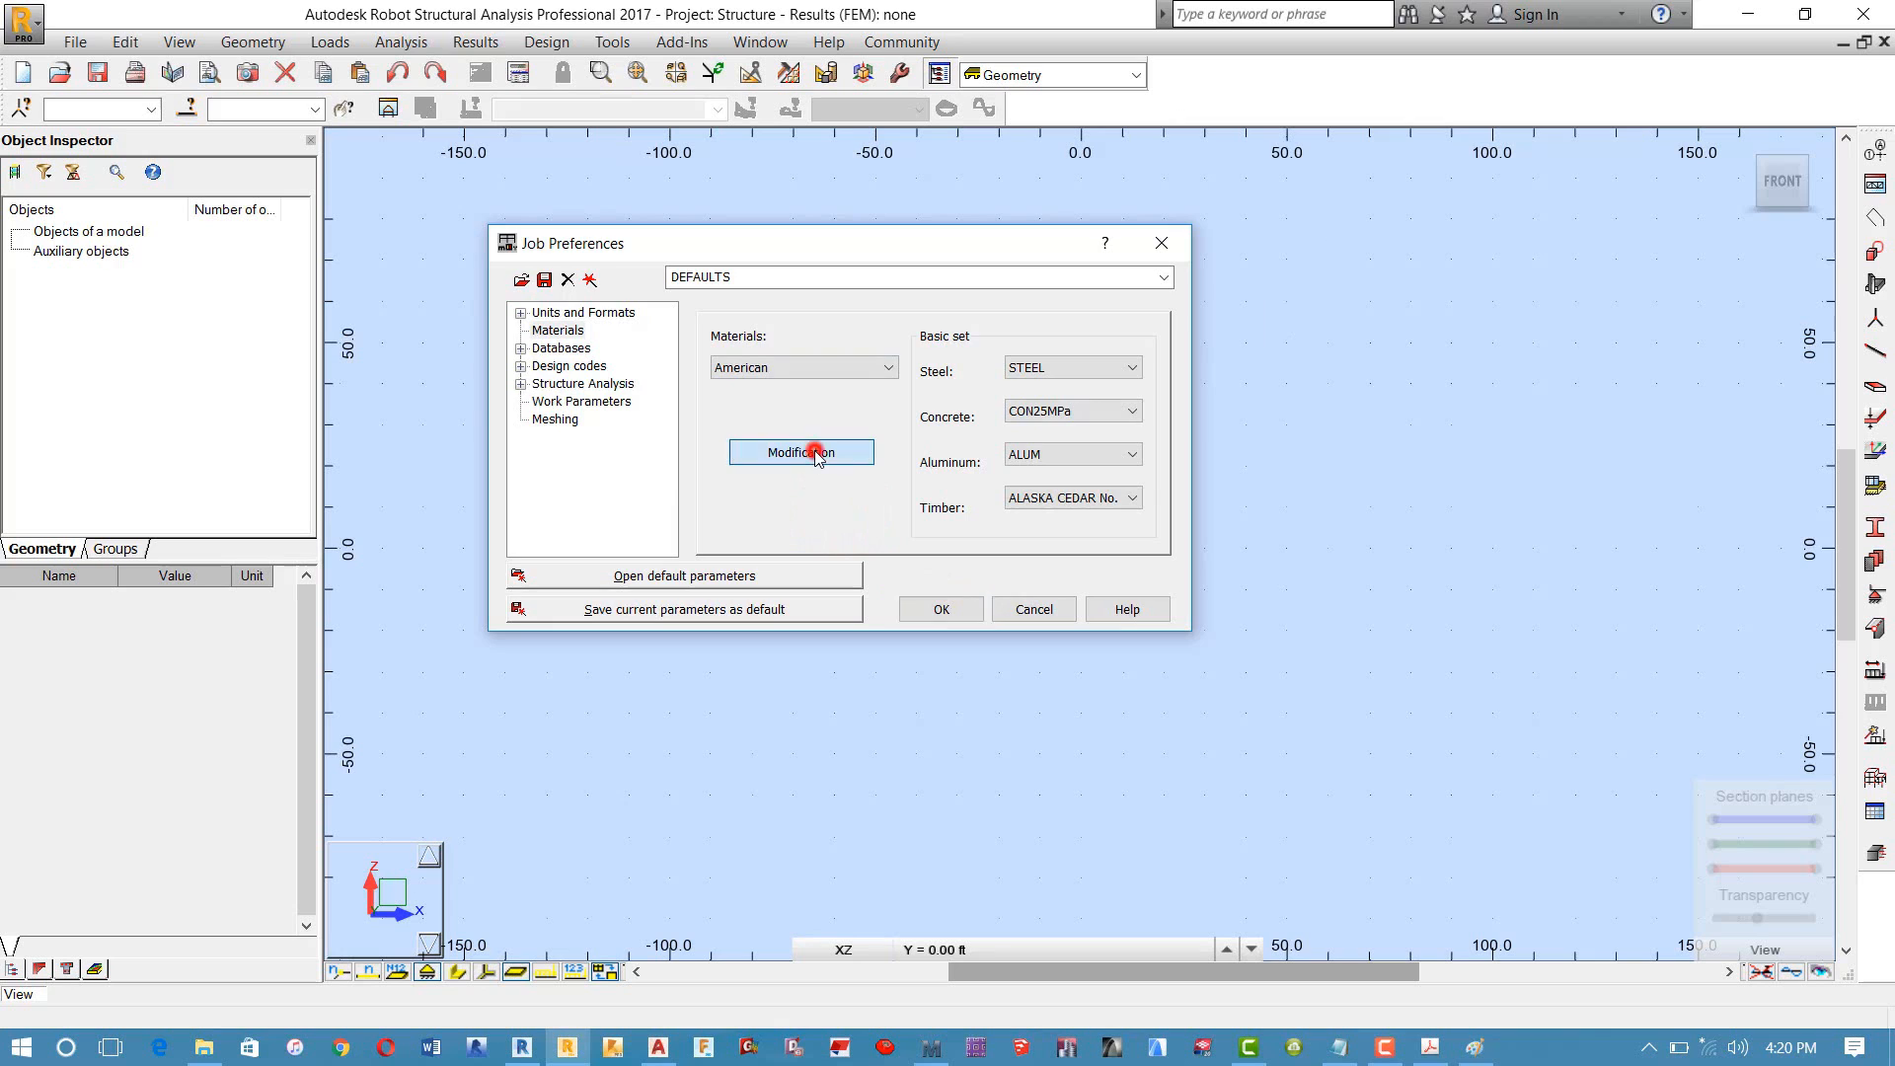
{"action": "left_click", "coordinate": [586, 249]}
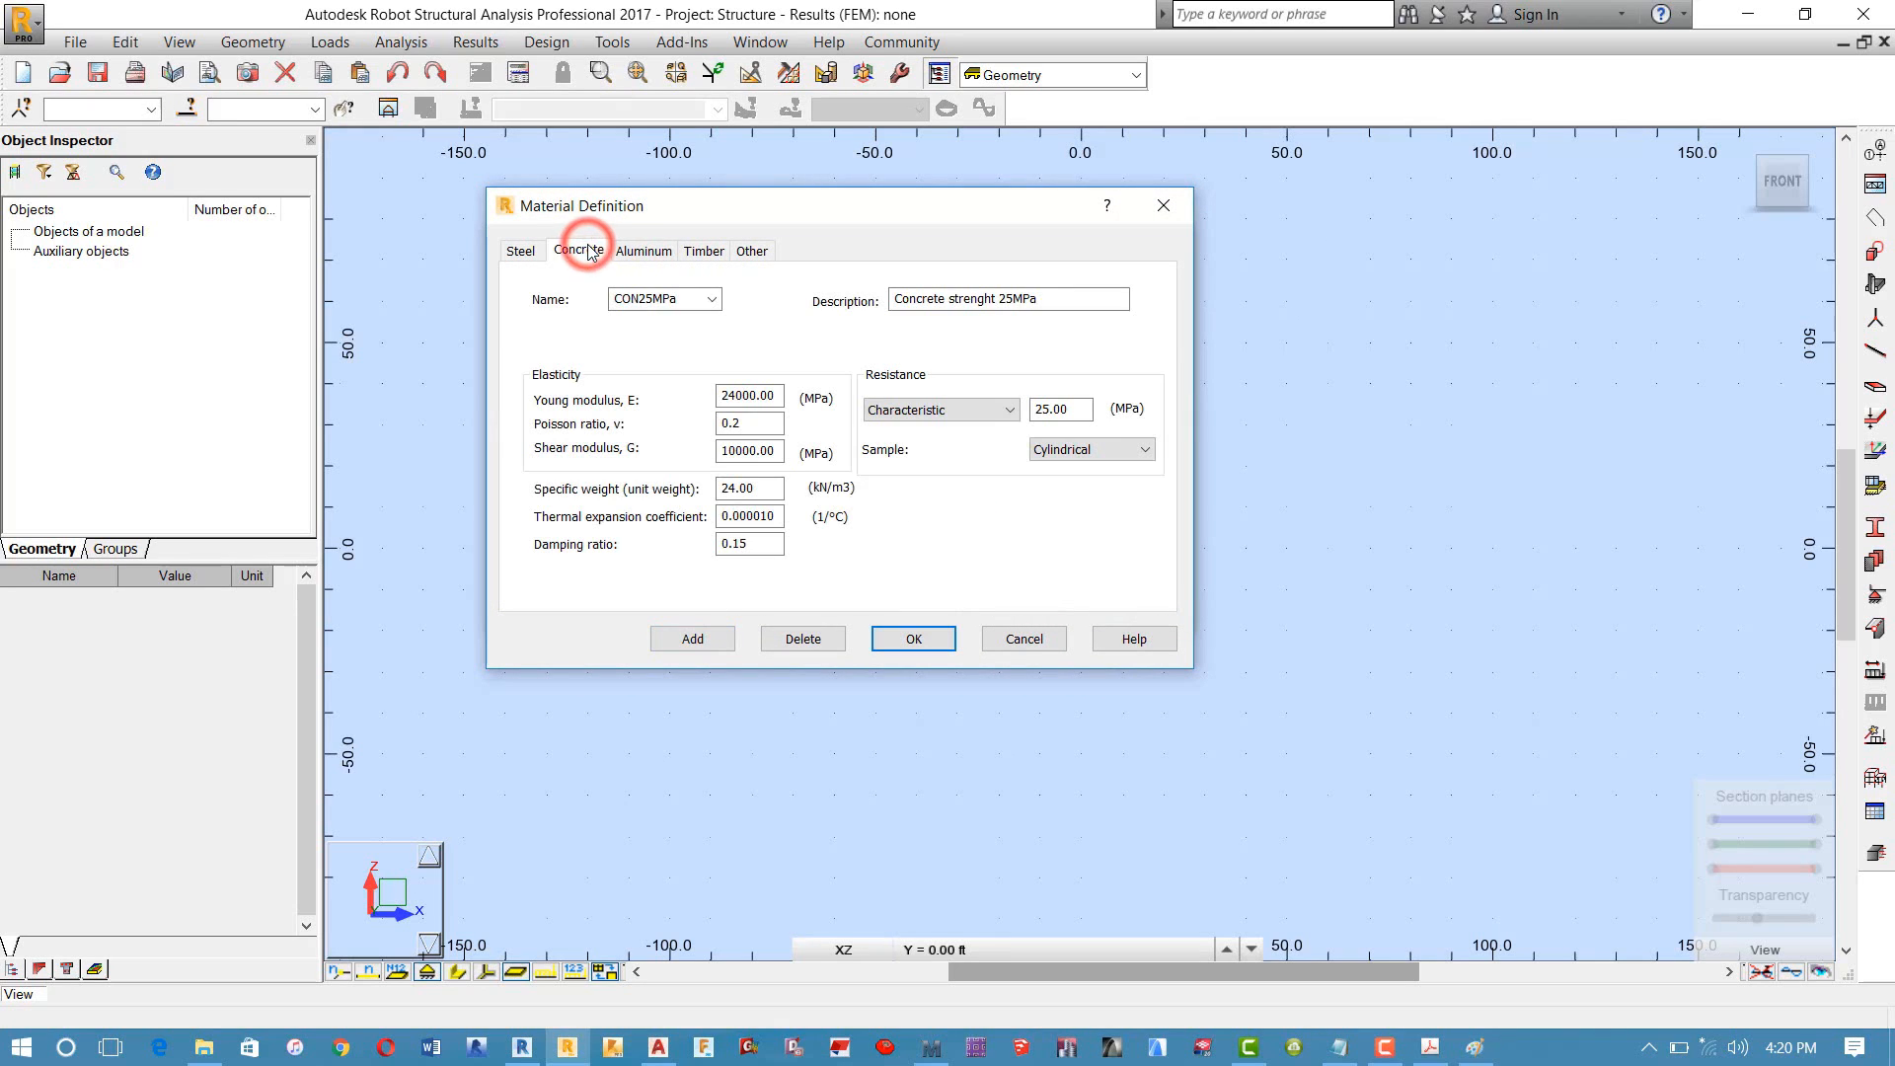
{"action": "left_click", "coordinate": [690, 300]}
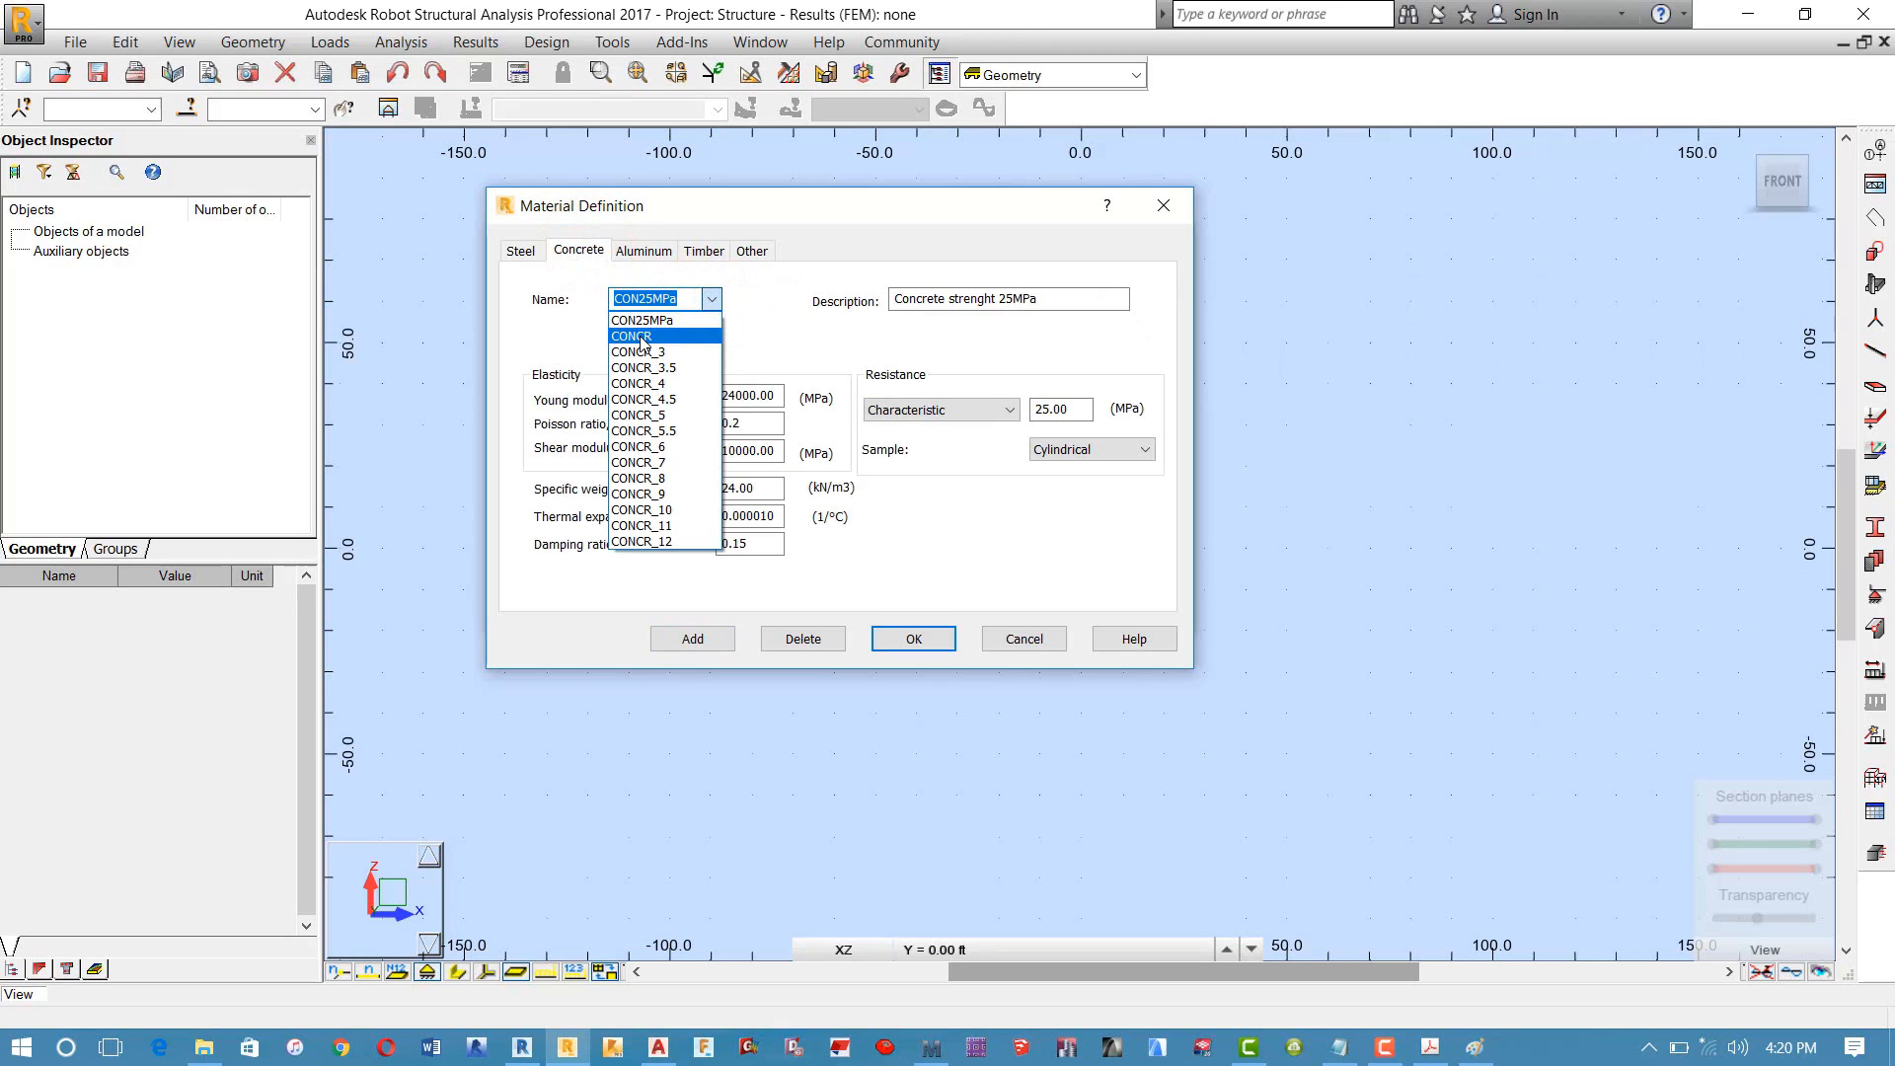
{"action": "left_click", "coordinate": [640, 337]}
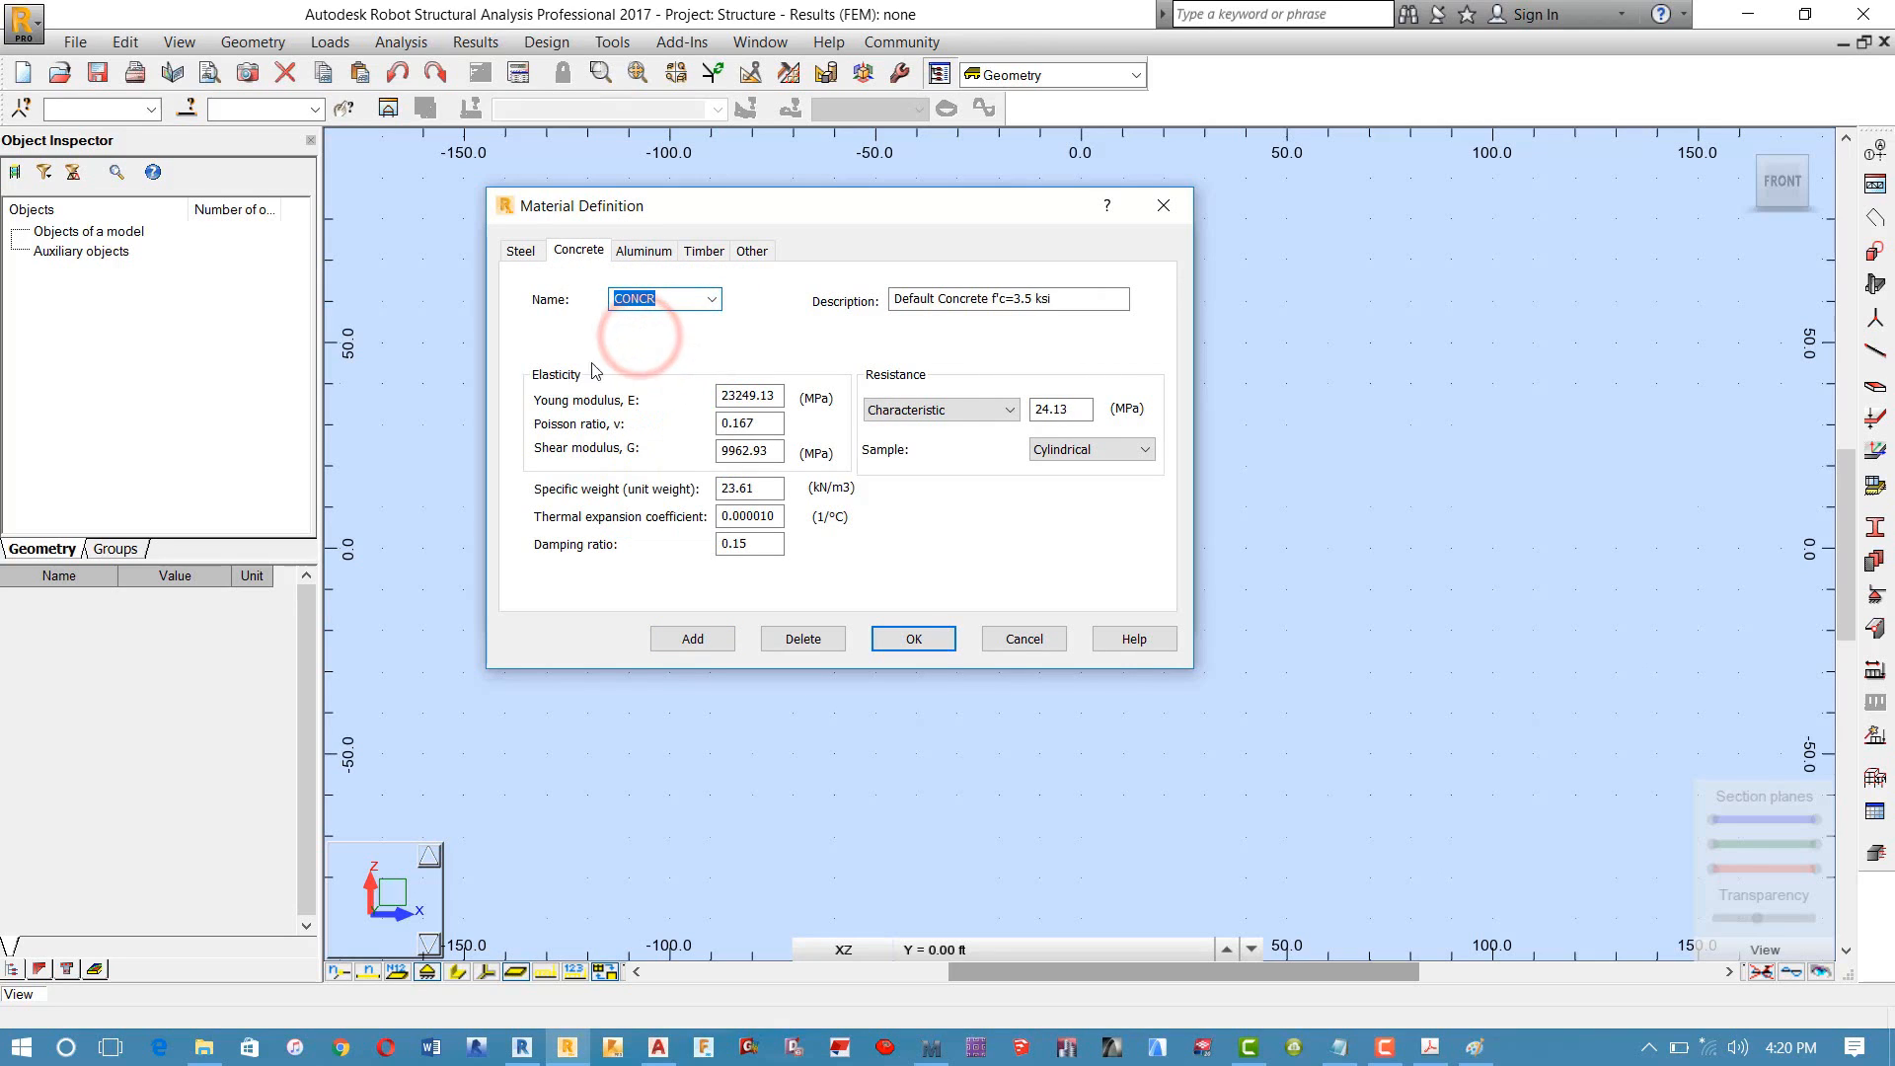
{"action": "left_click", "coordinate": [802, 643]}
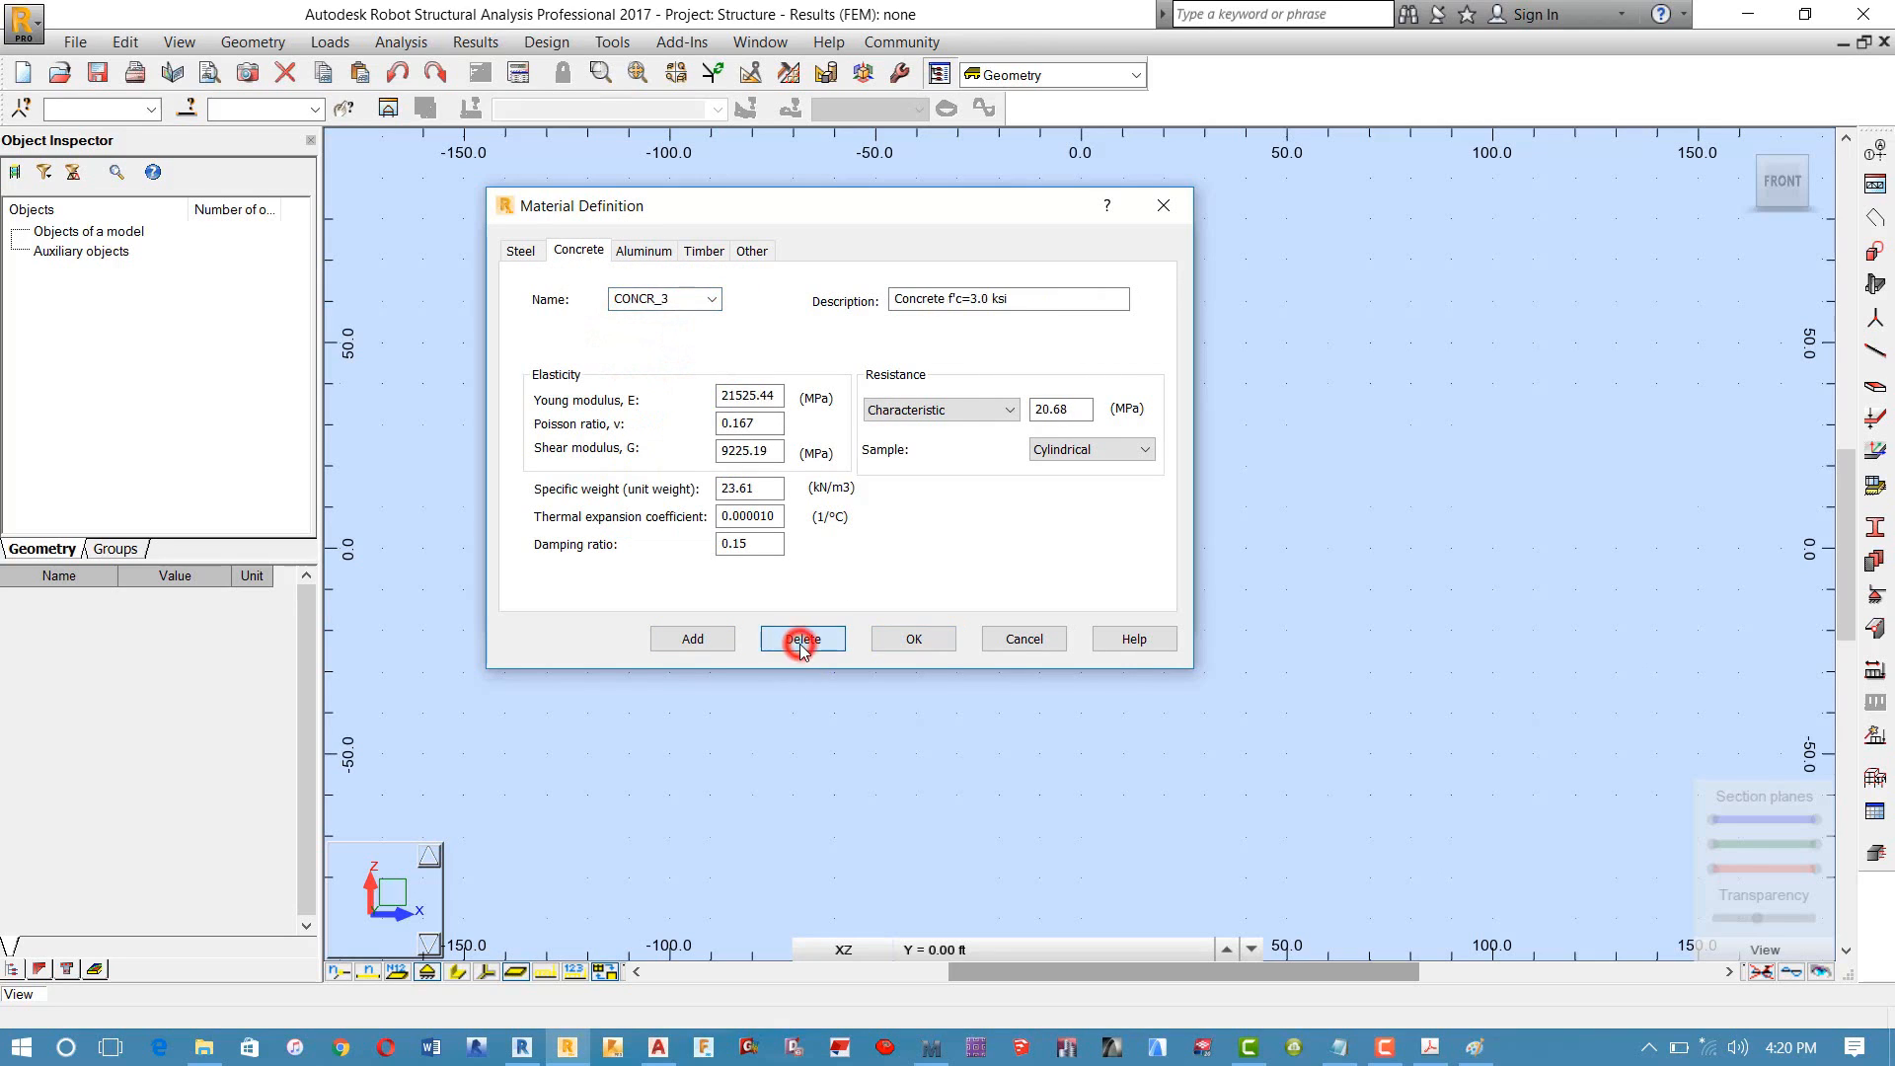
Step: Delete the CONCR_3 material as well and accept the changed concrete definitions
{"action": "left_click", "coordinate": [704, 296]}
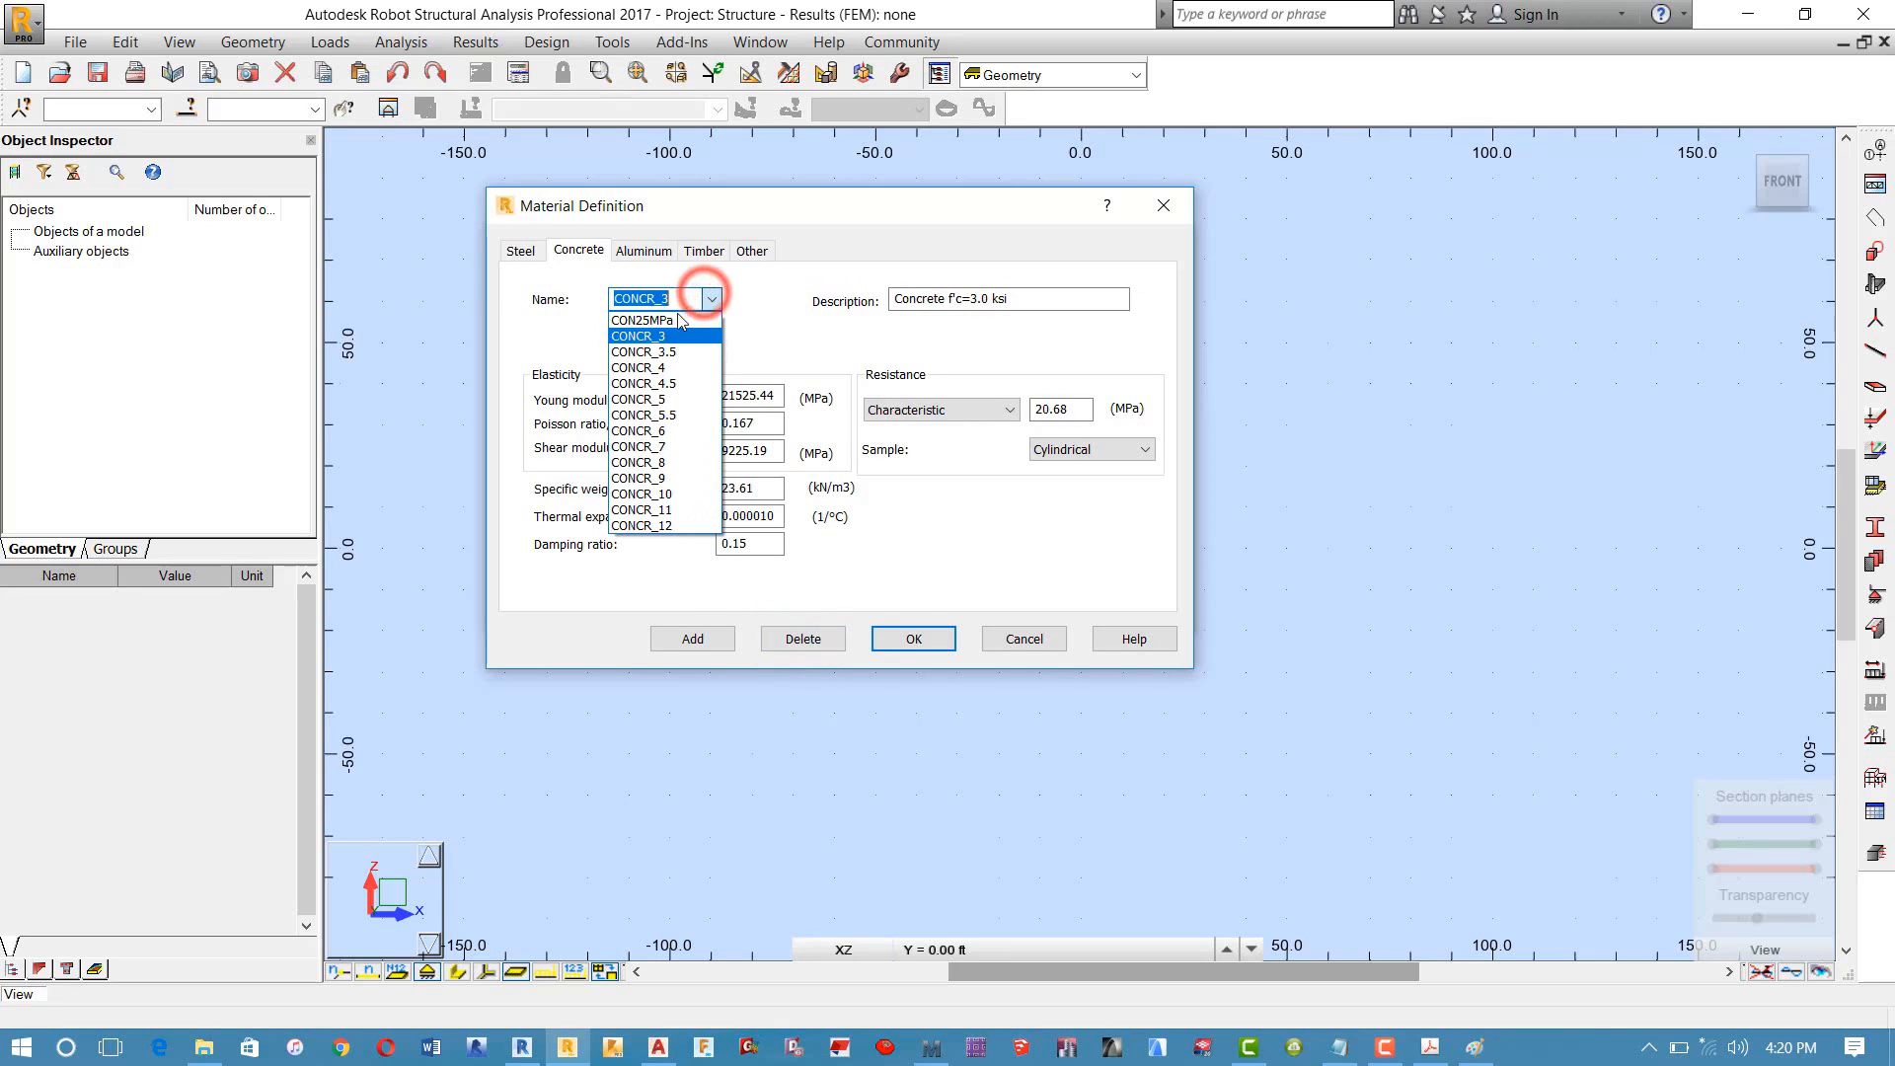
{"action": "left_click", "coordinate": [649, 335]}
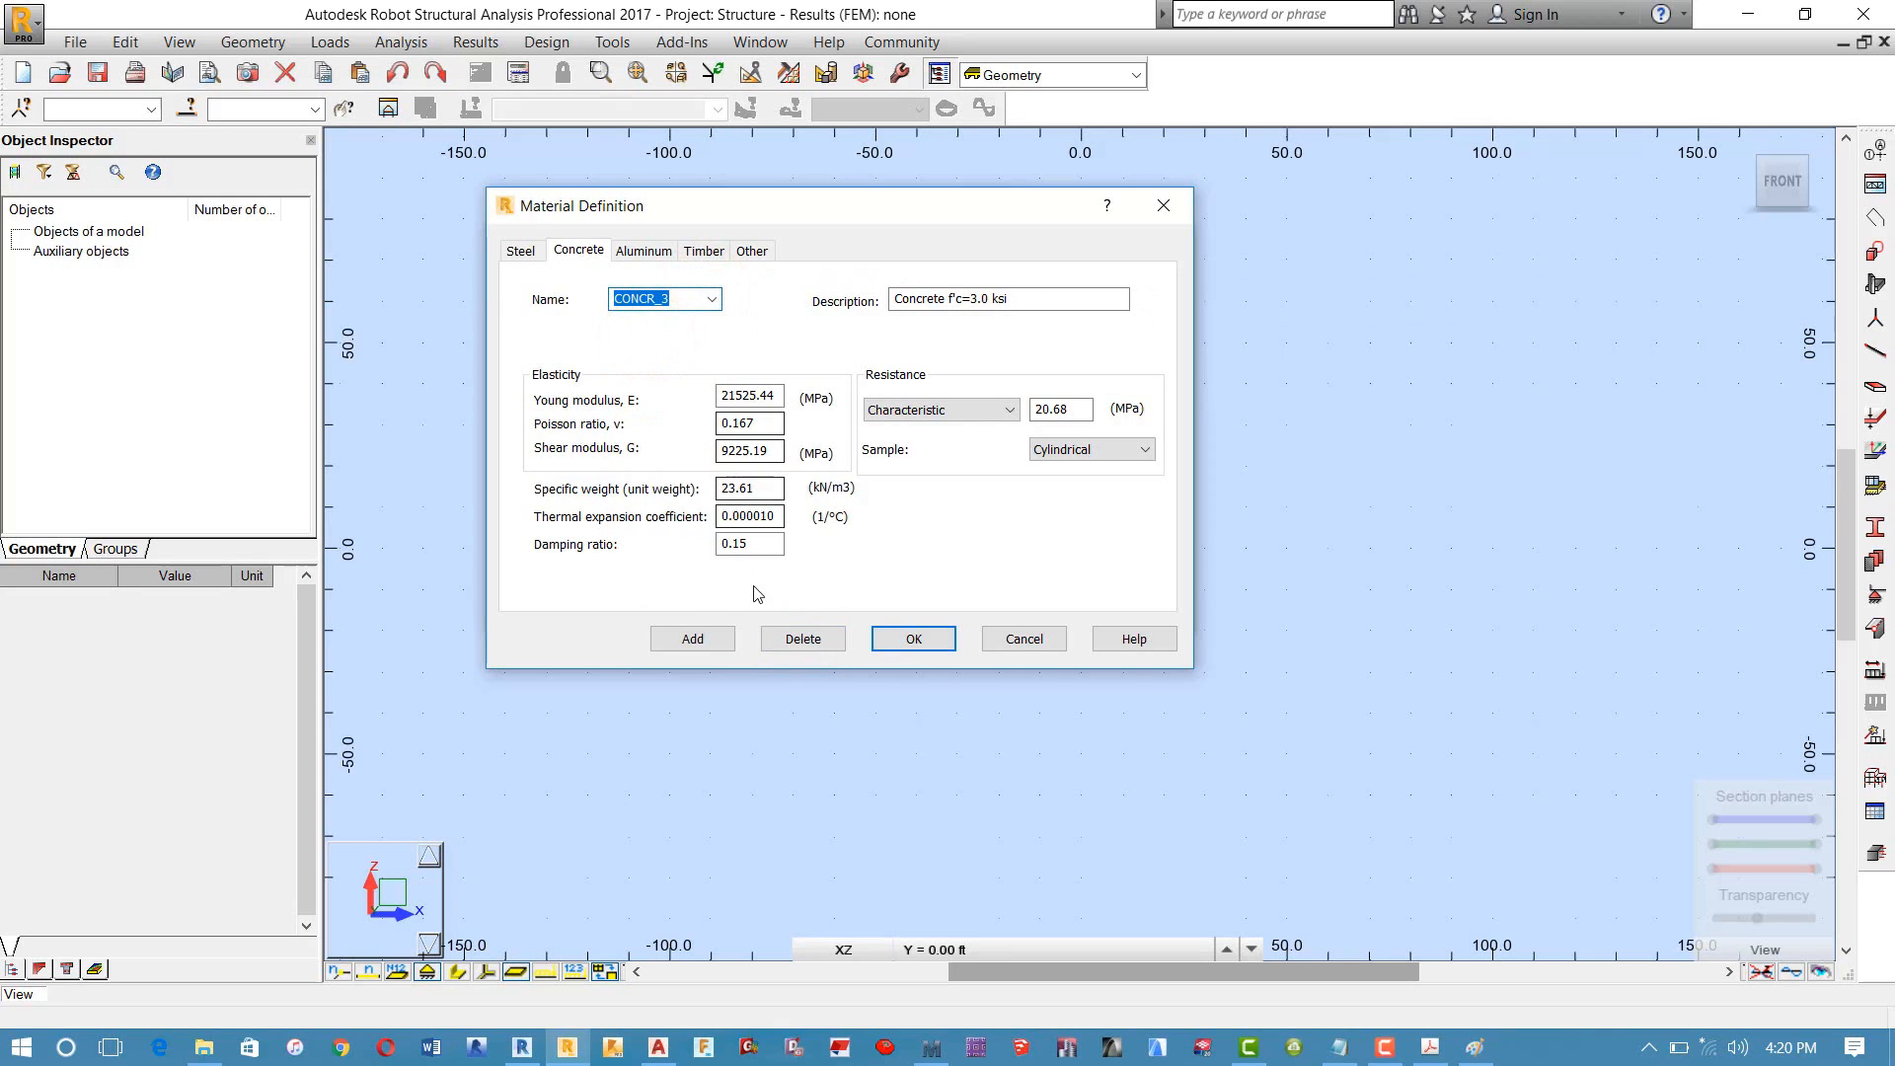
{"action": "left_click", "coordinate": [803, 638]}
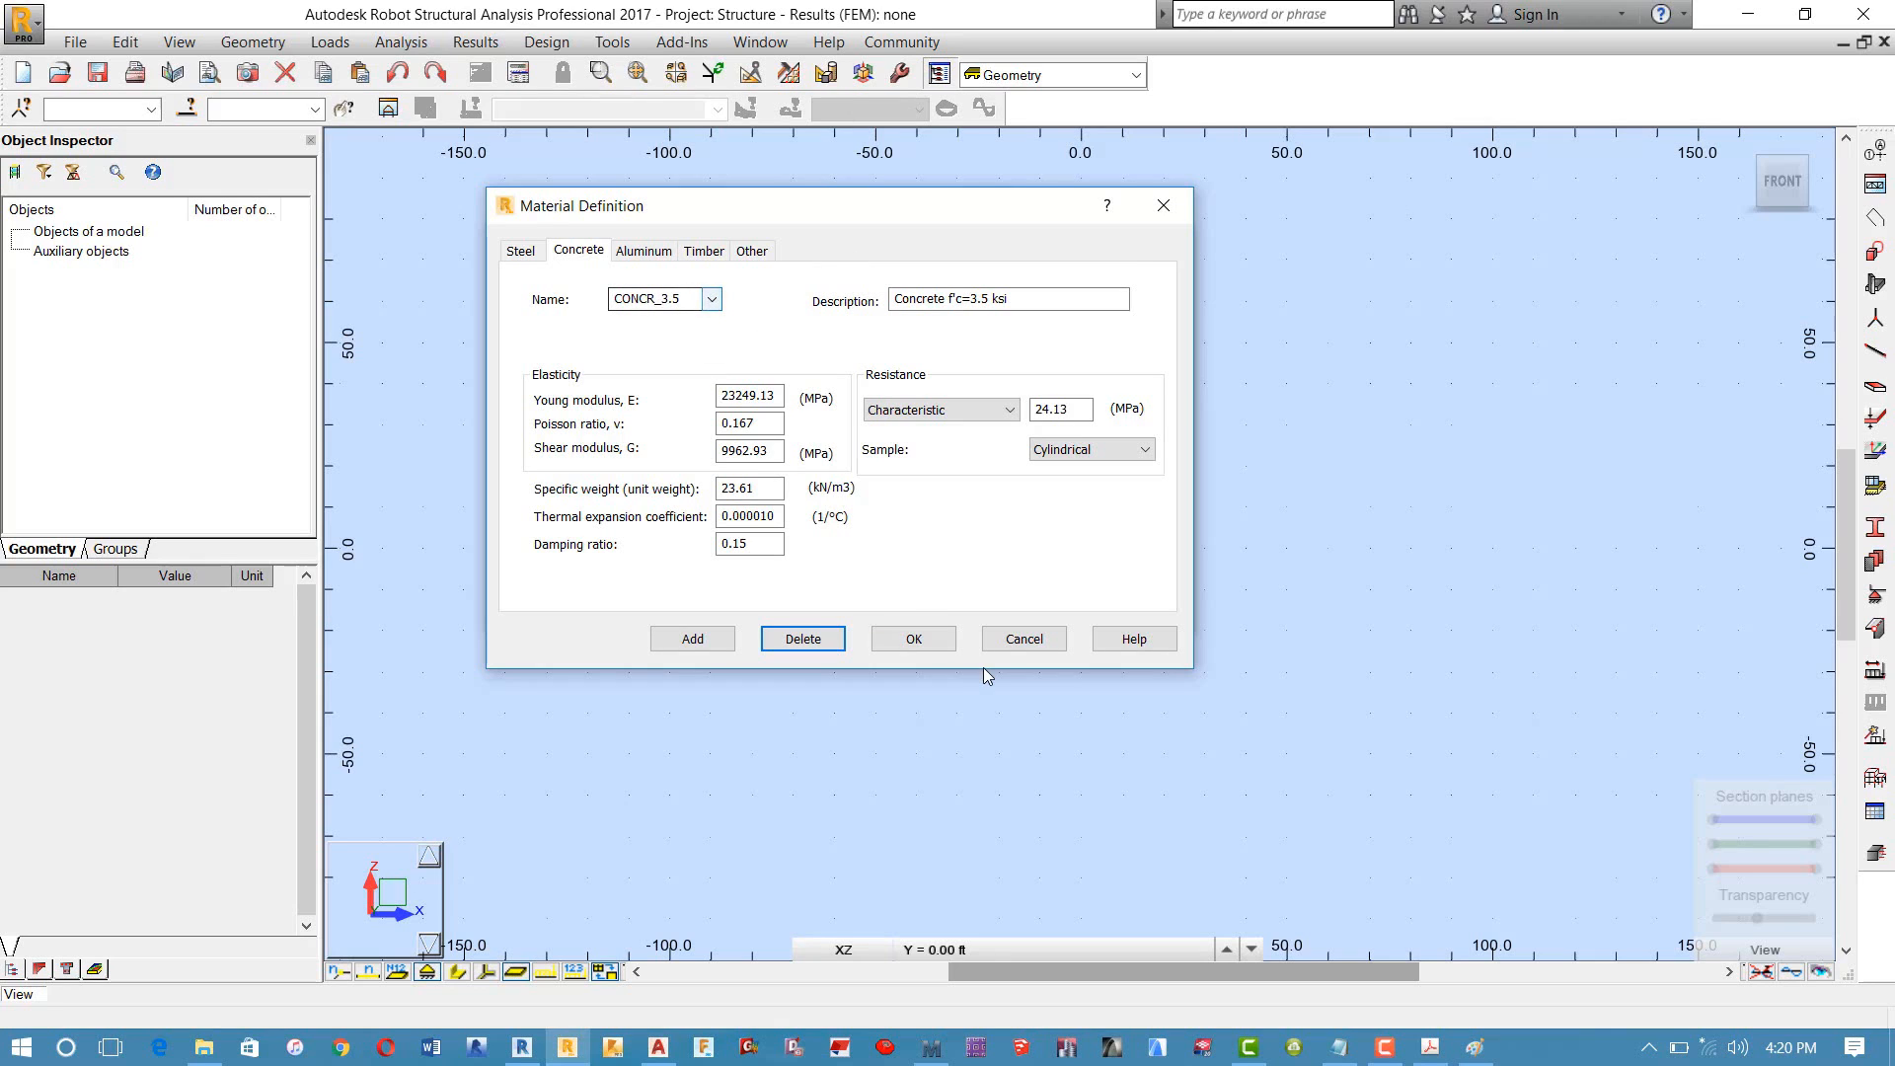
{"action": "left_click", "coordinate": [914, 639]}
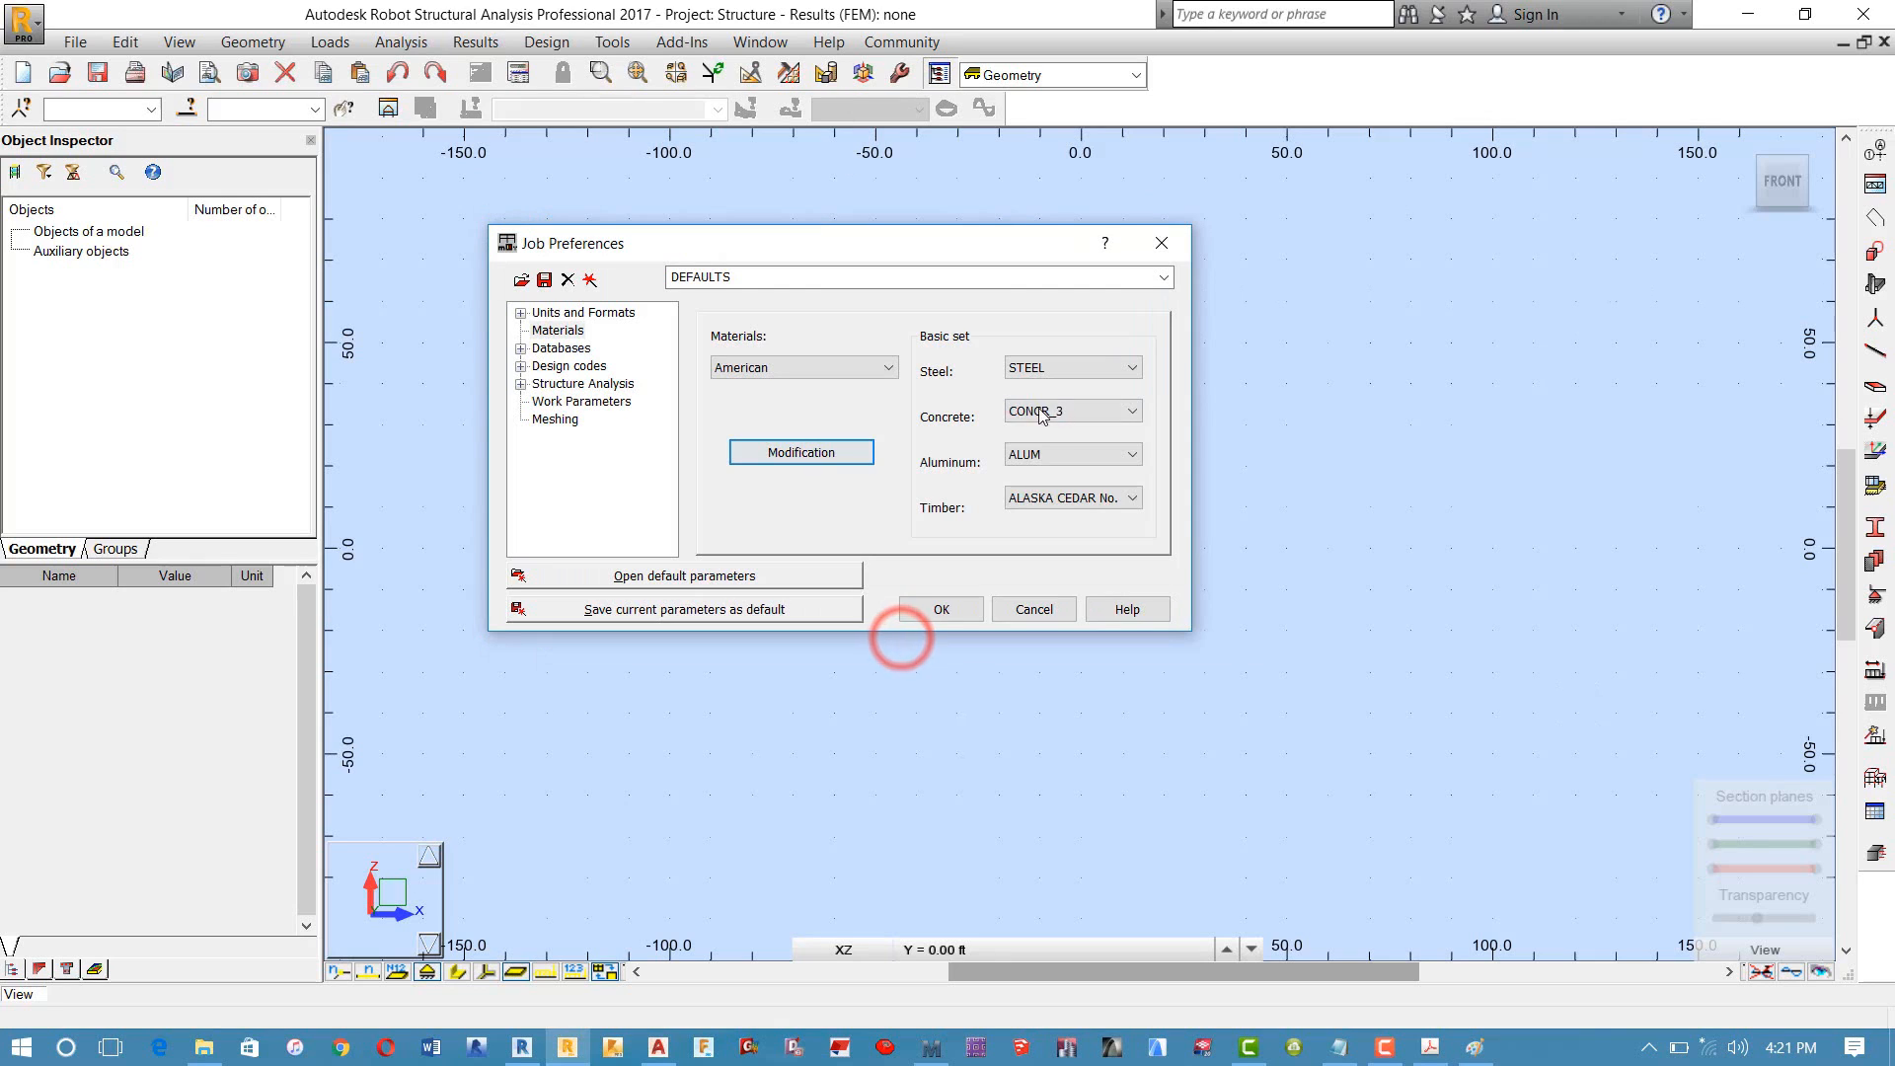
Step: Select CON25MPa again as the basic set's concrete and save the current parameters as default preferences
{"action": "left_click", "coordinate": [1041, 410]}
{"action": "left_click", "coordinate": [1070, 639]}
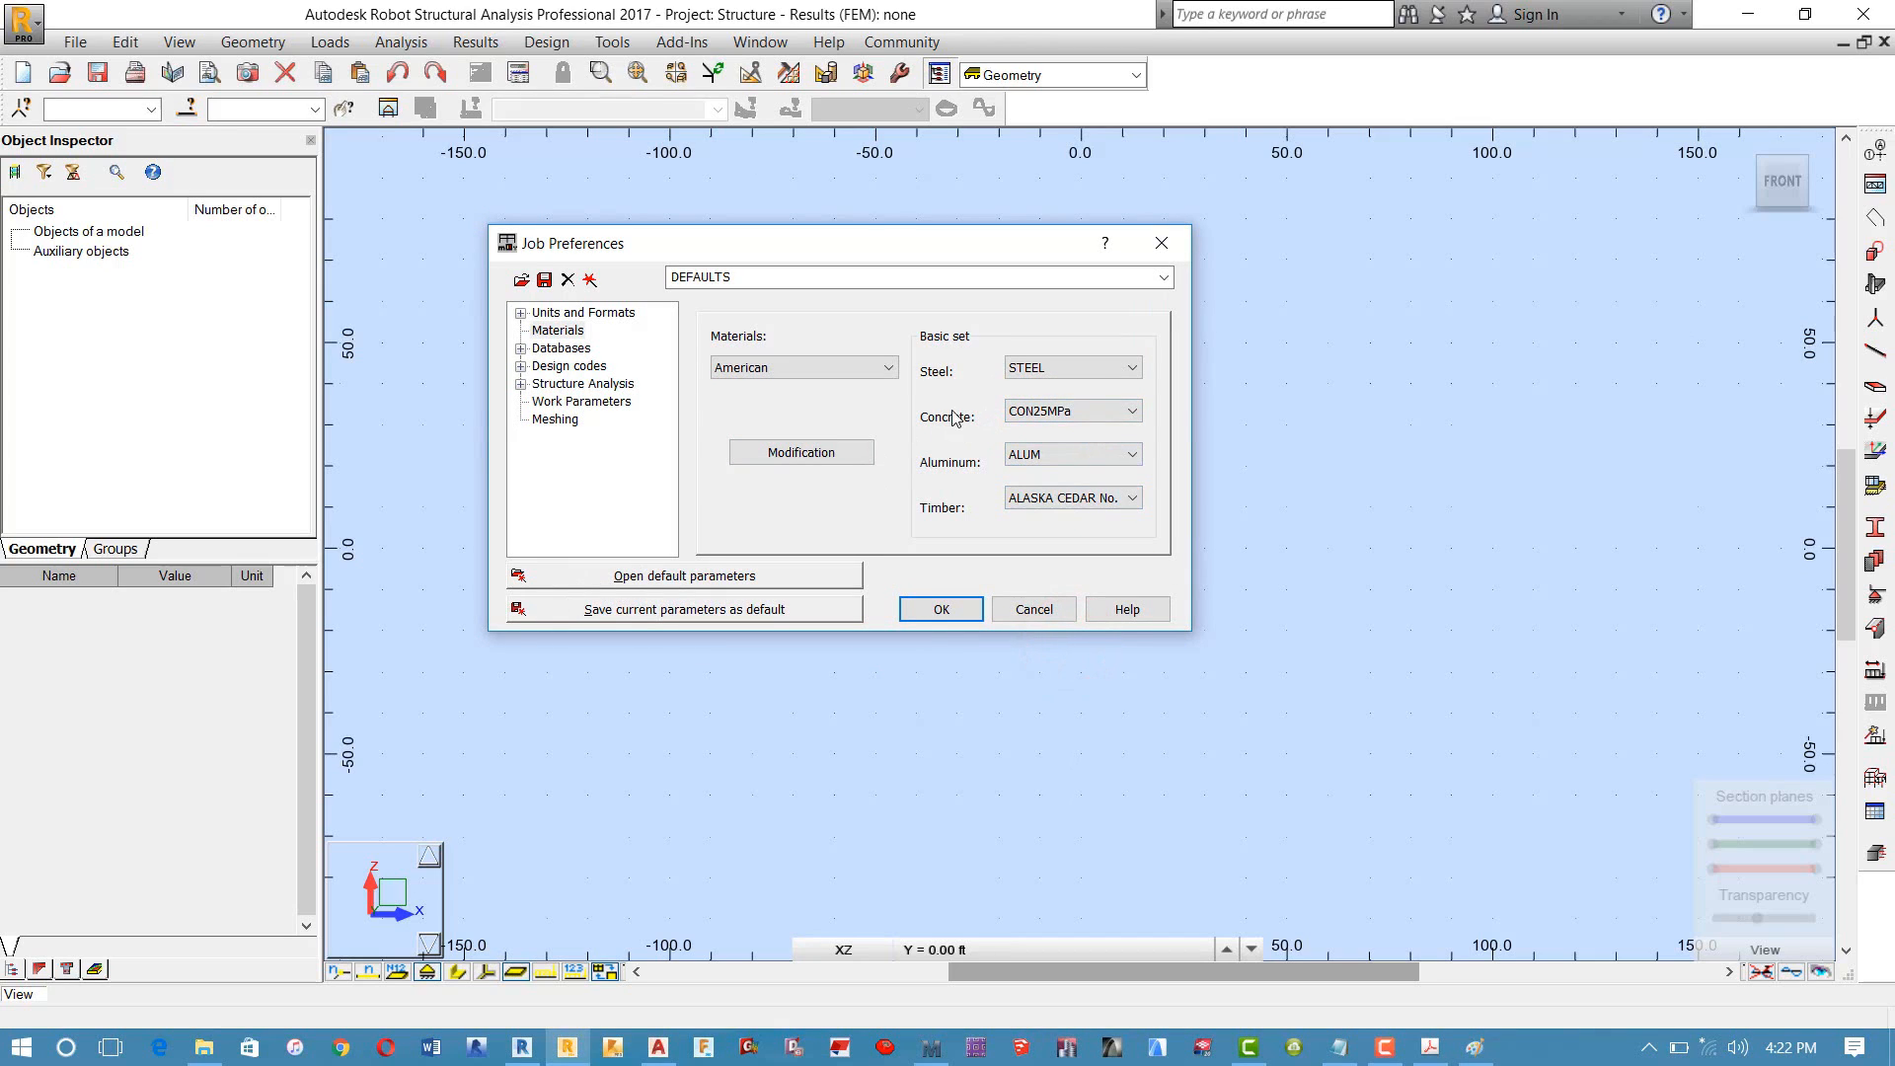
{"action": "left_click", "coordinate": [590, 611]}
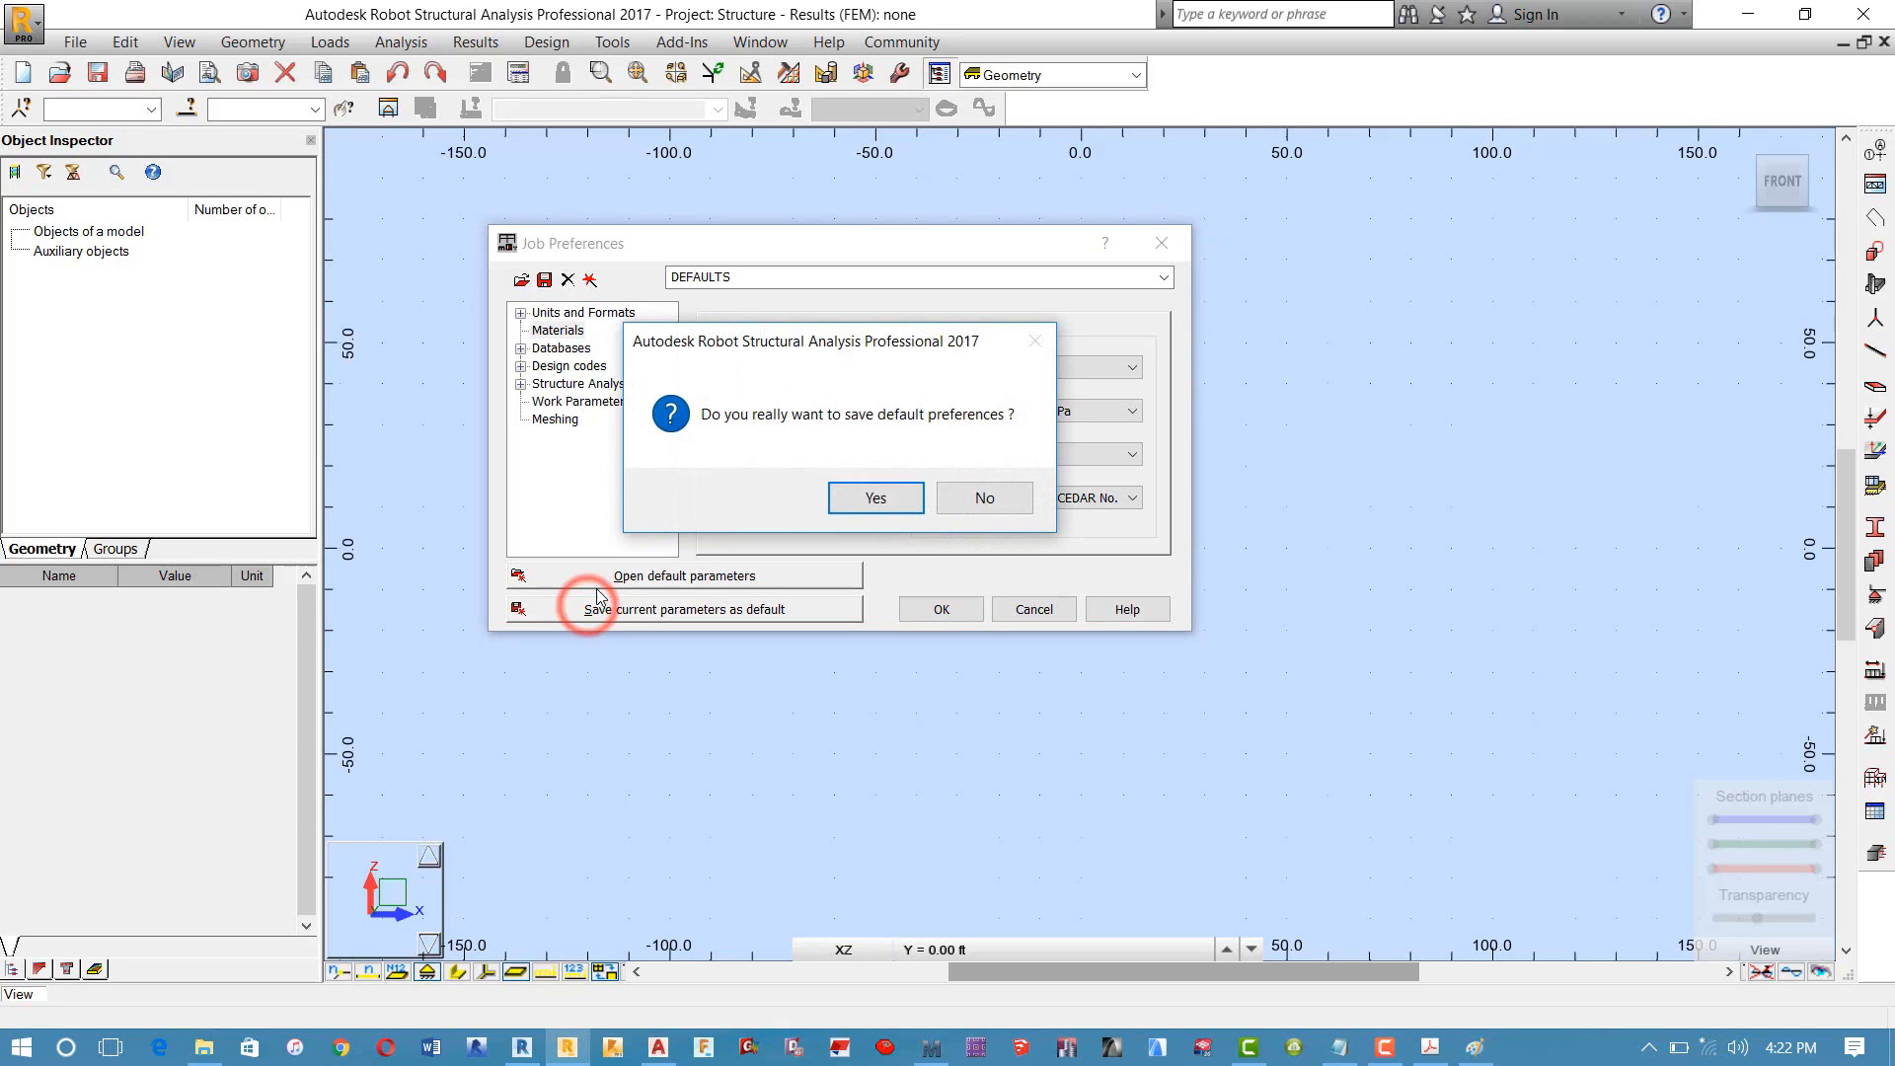
{"action": "left_click", "coordinate": [871, 504]}
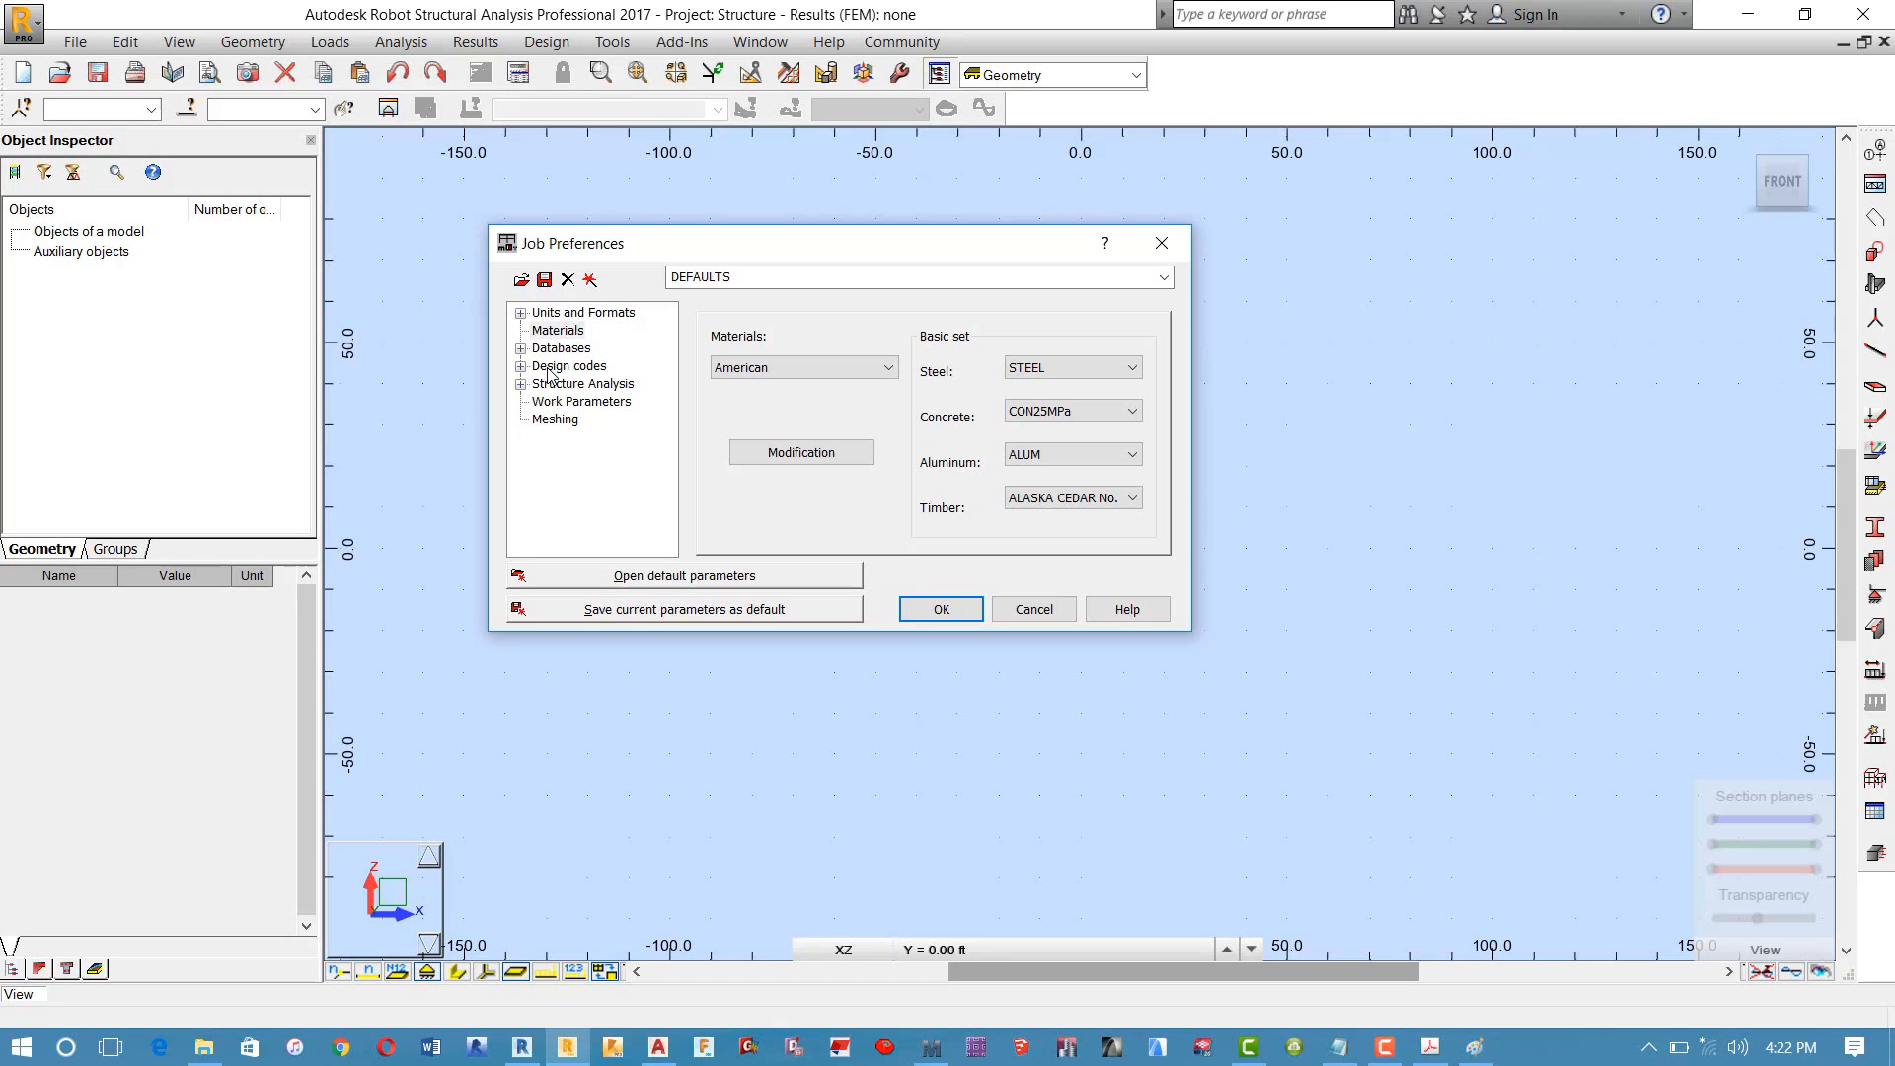
Step: Open the load combination code list configuration from the Loads section of the design codes
{"action": "left_click", "coordinate": [558, 366]}
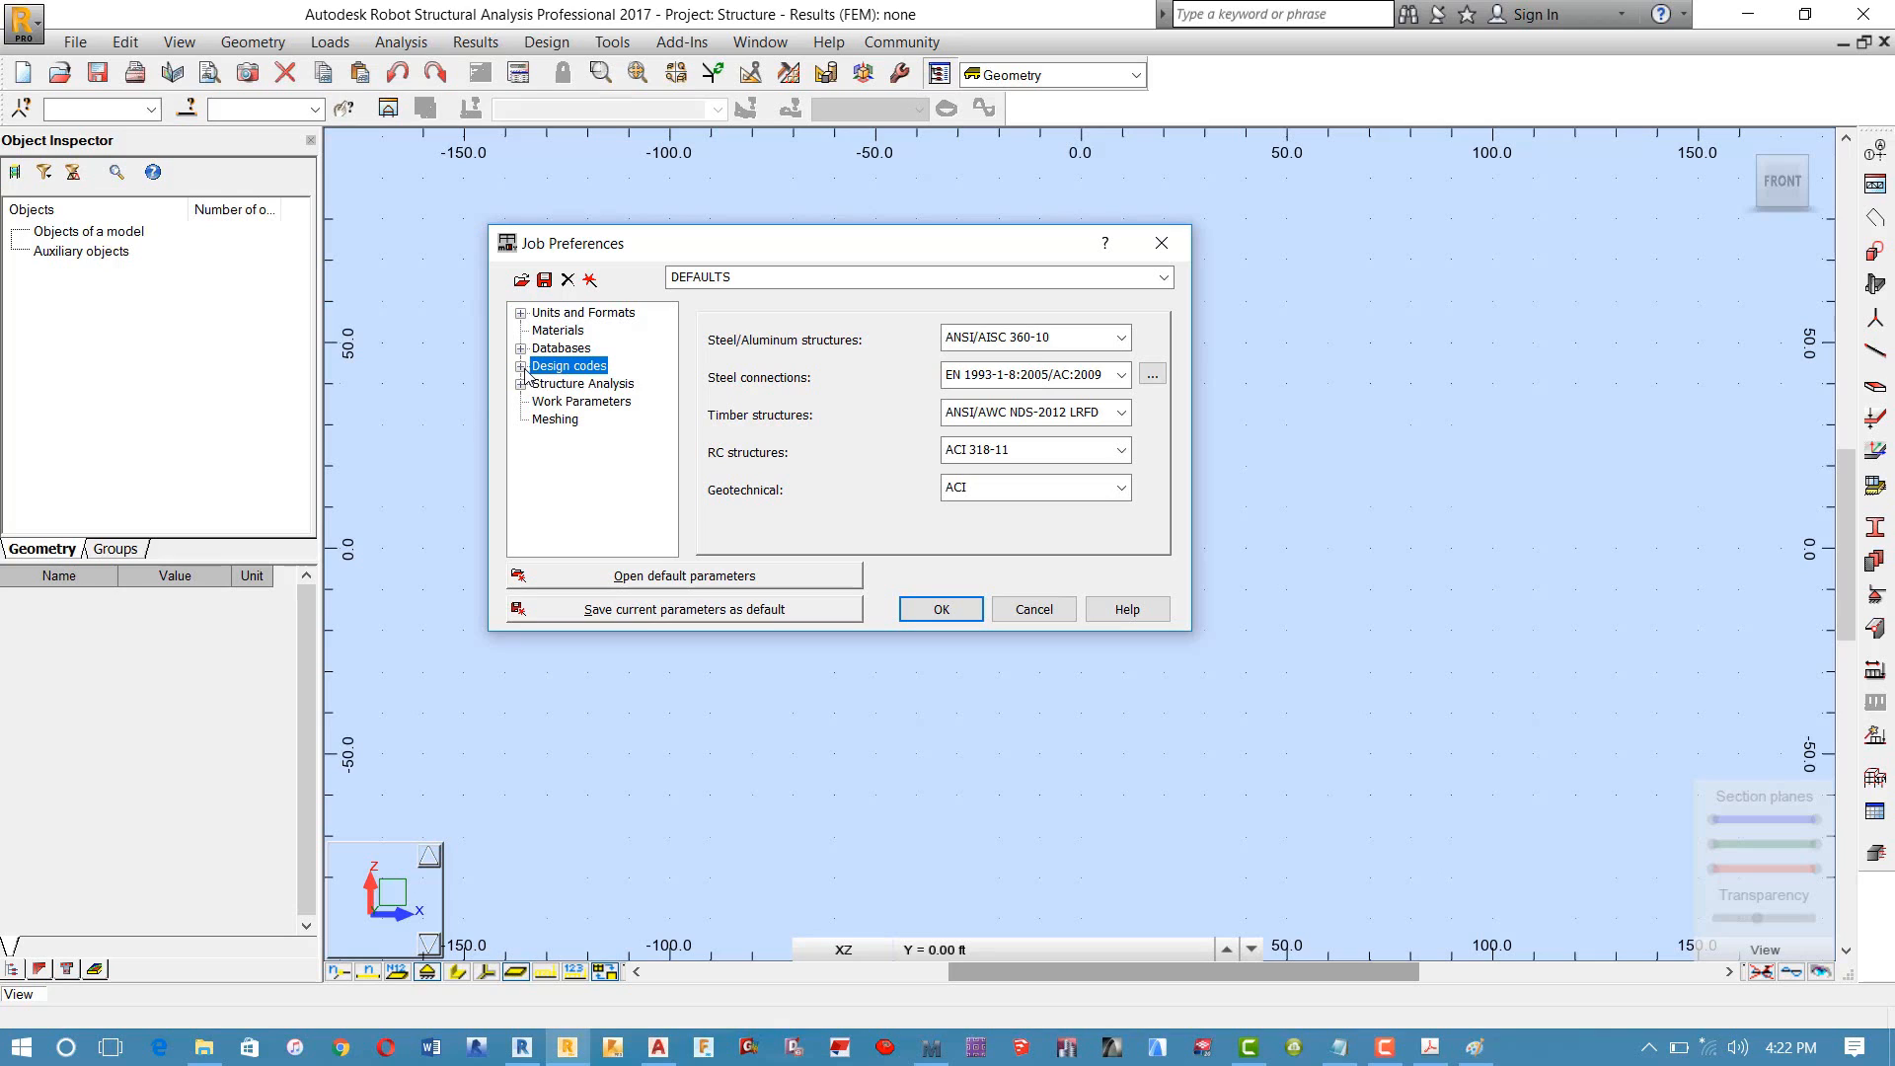
{"action": "left_click", "coordinate": [520, 366]}
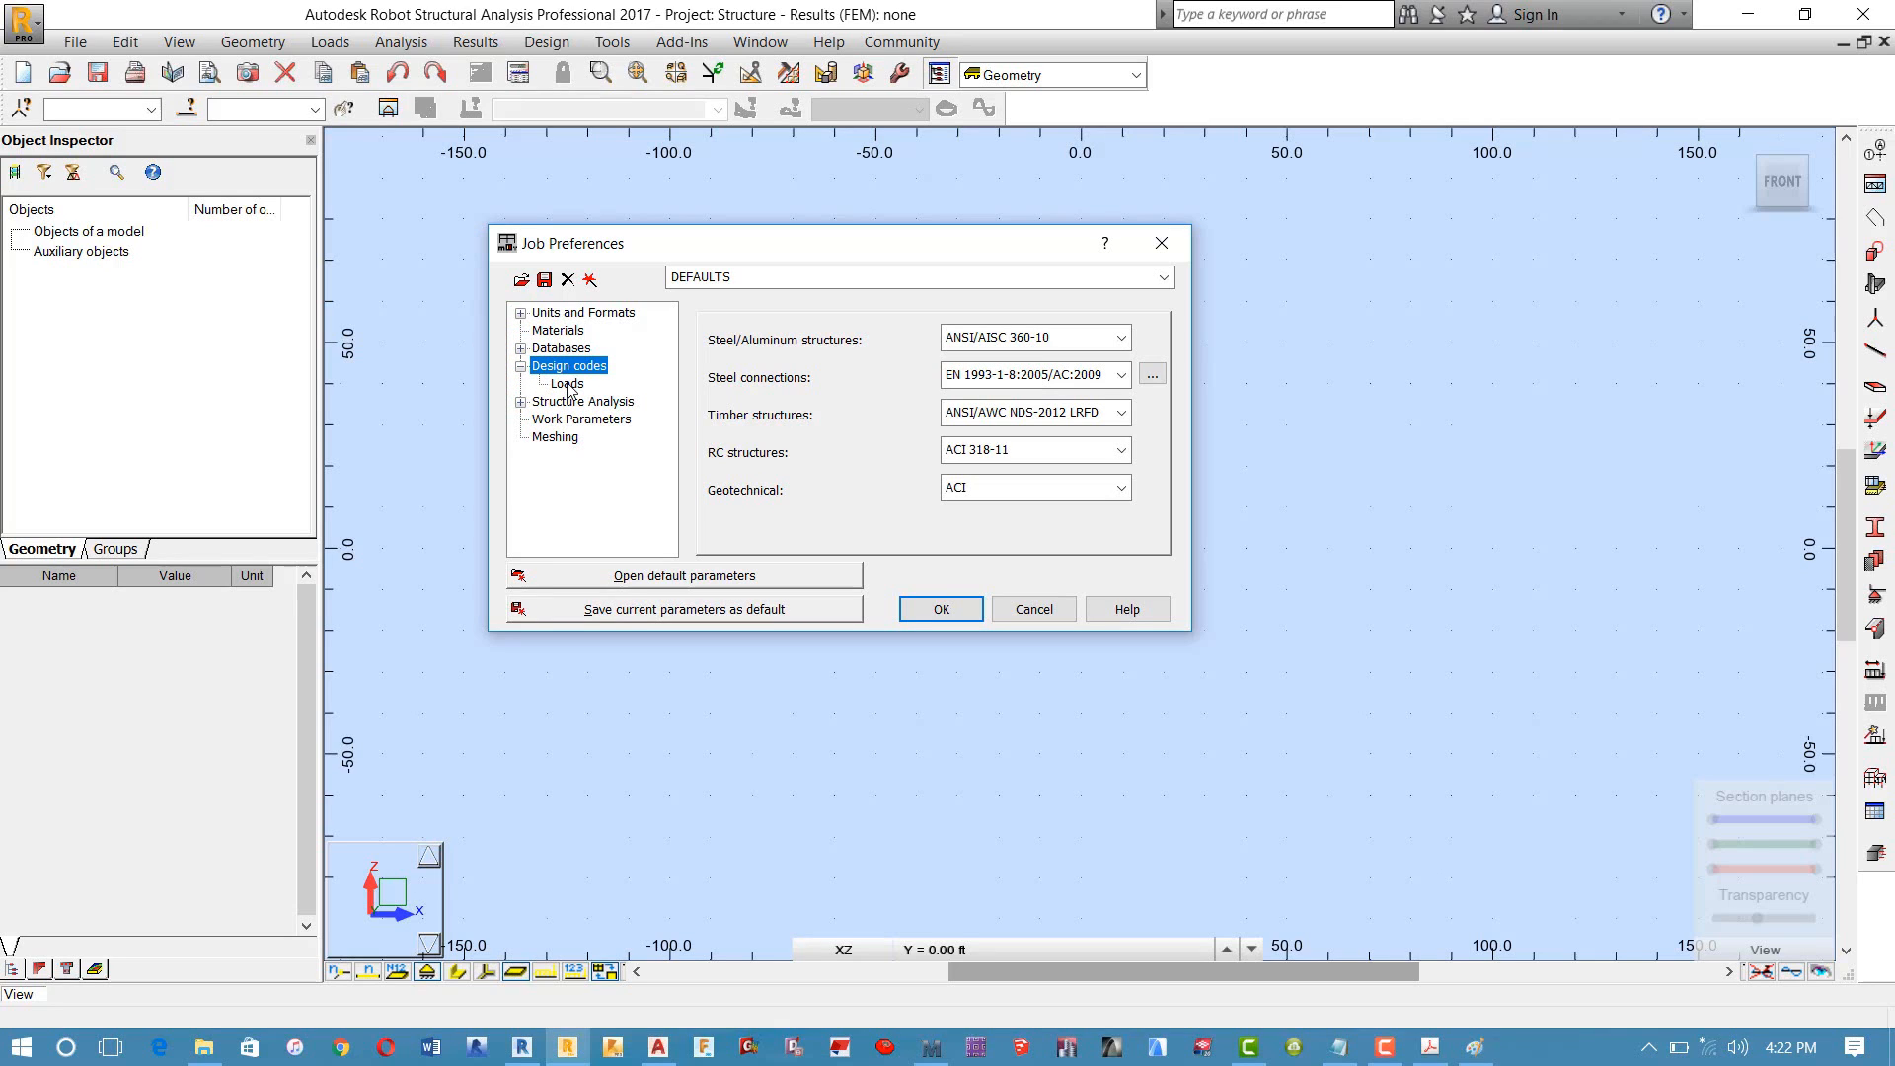
{"action": "left_click", "coordinate": [567, 384]}
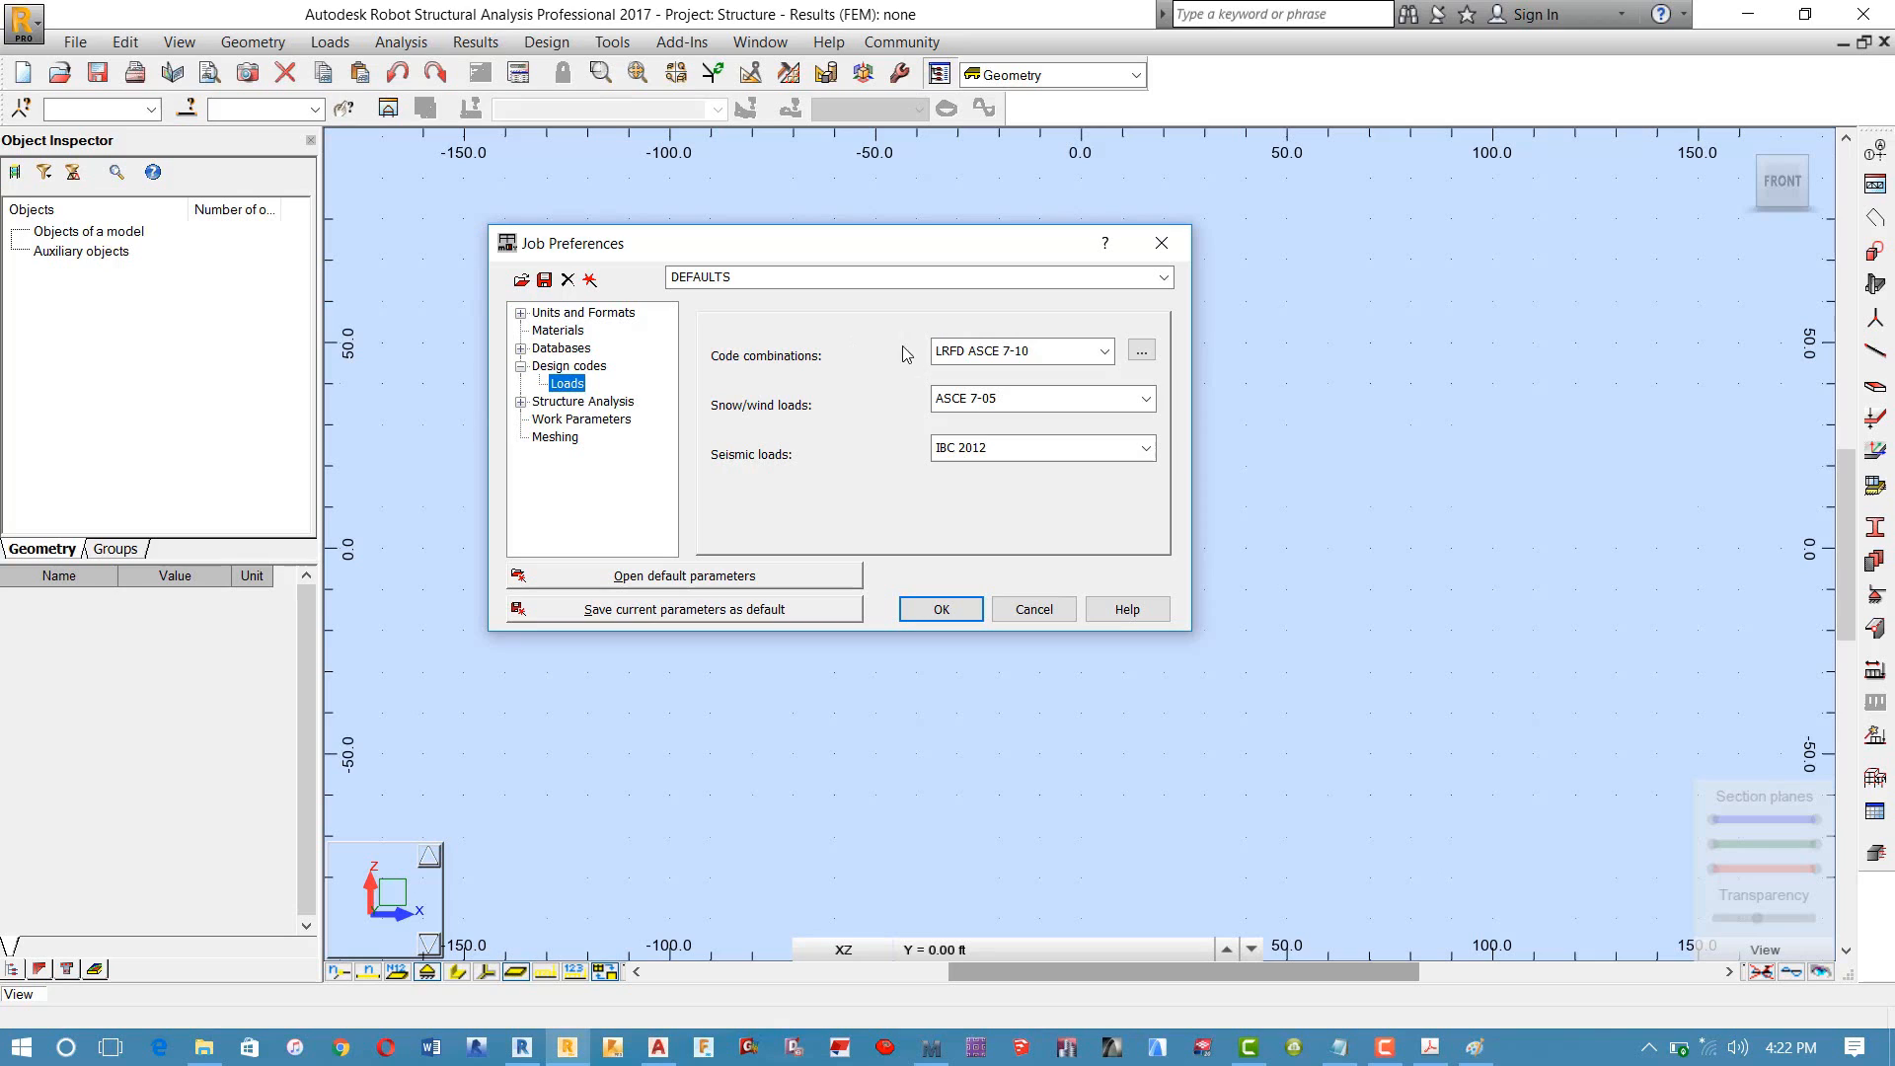
{"action": "left_click", "coordinate": [1105, 352]}
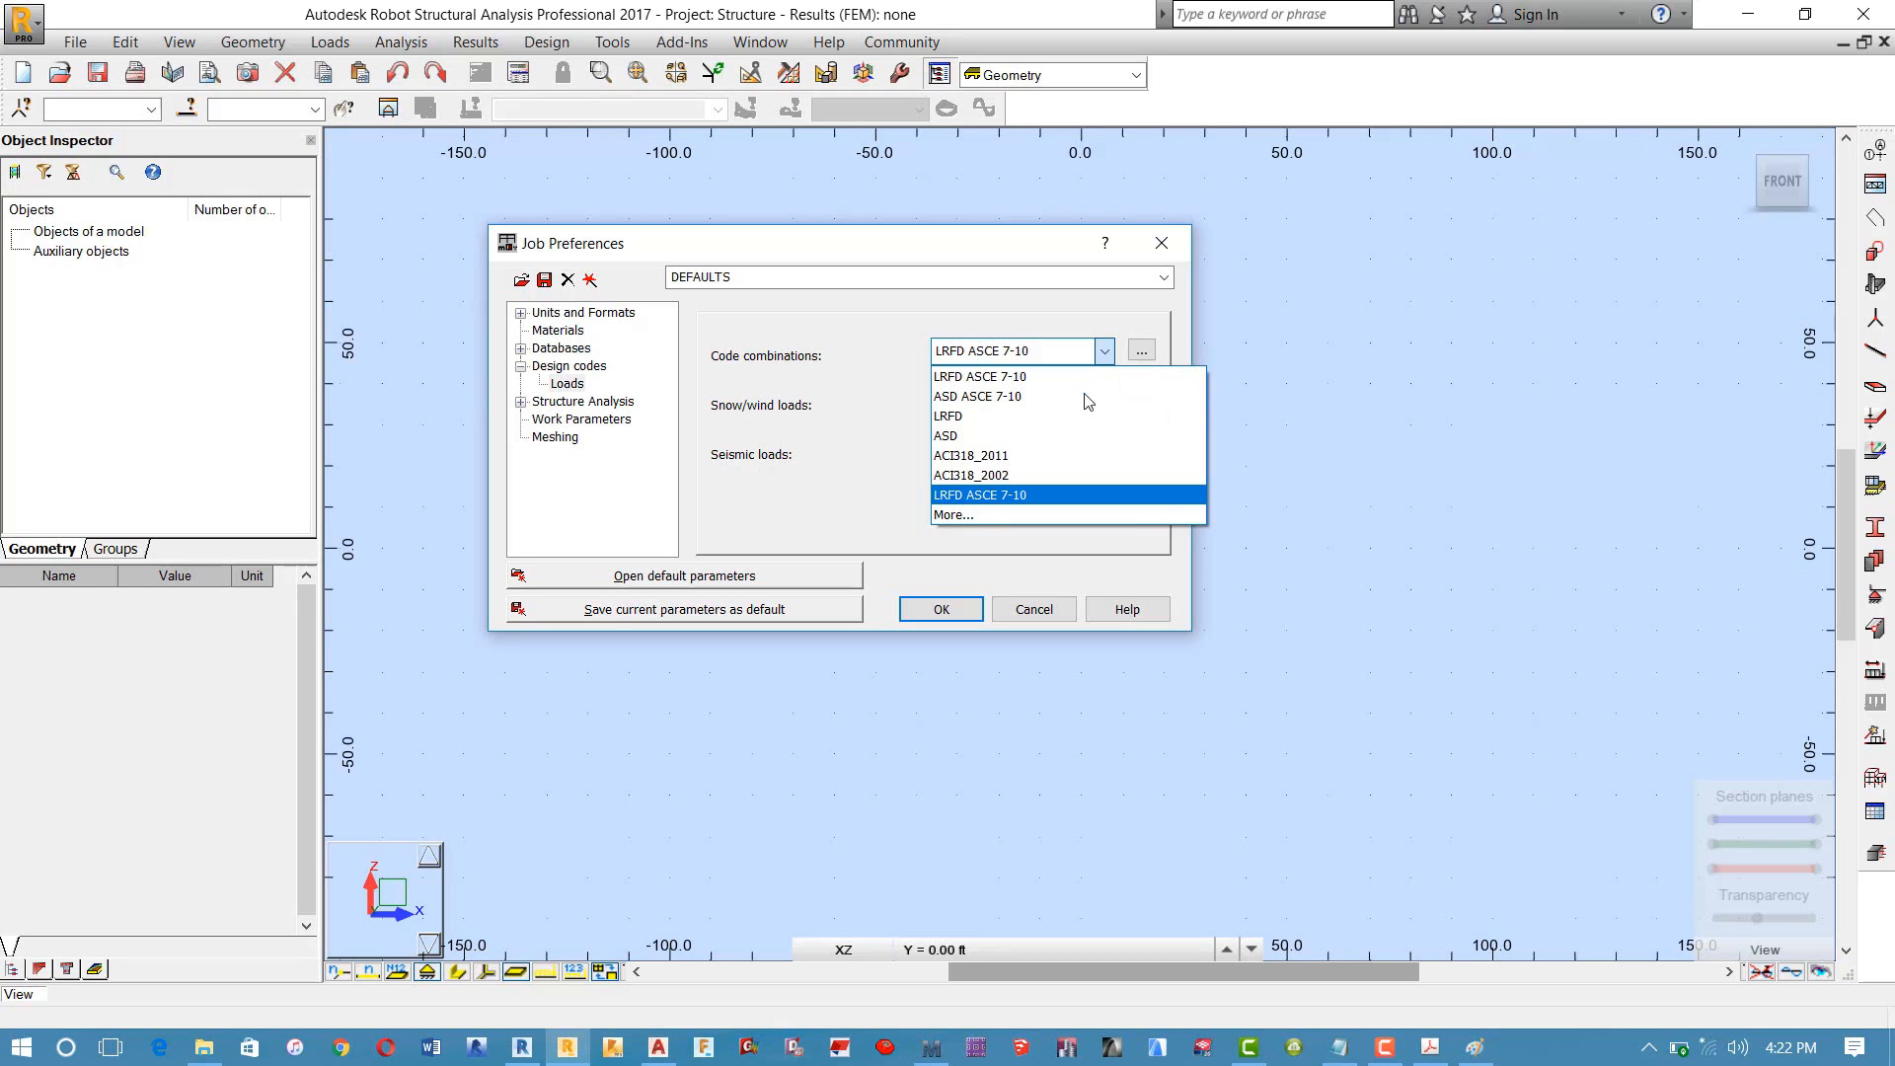
{"action": "left_click", "coordinate": [966, 515]}
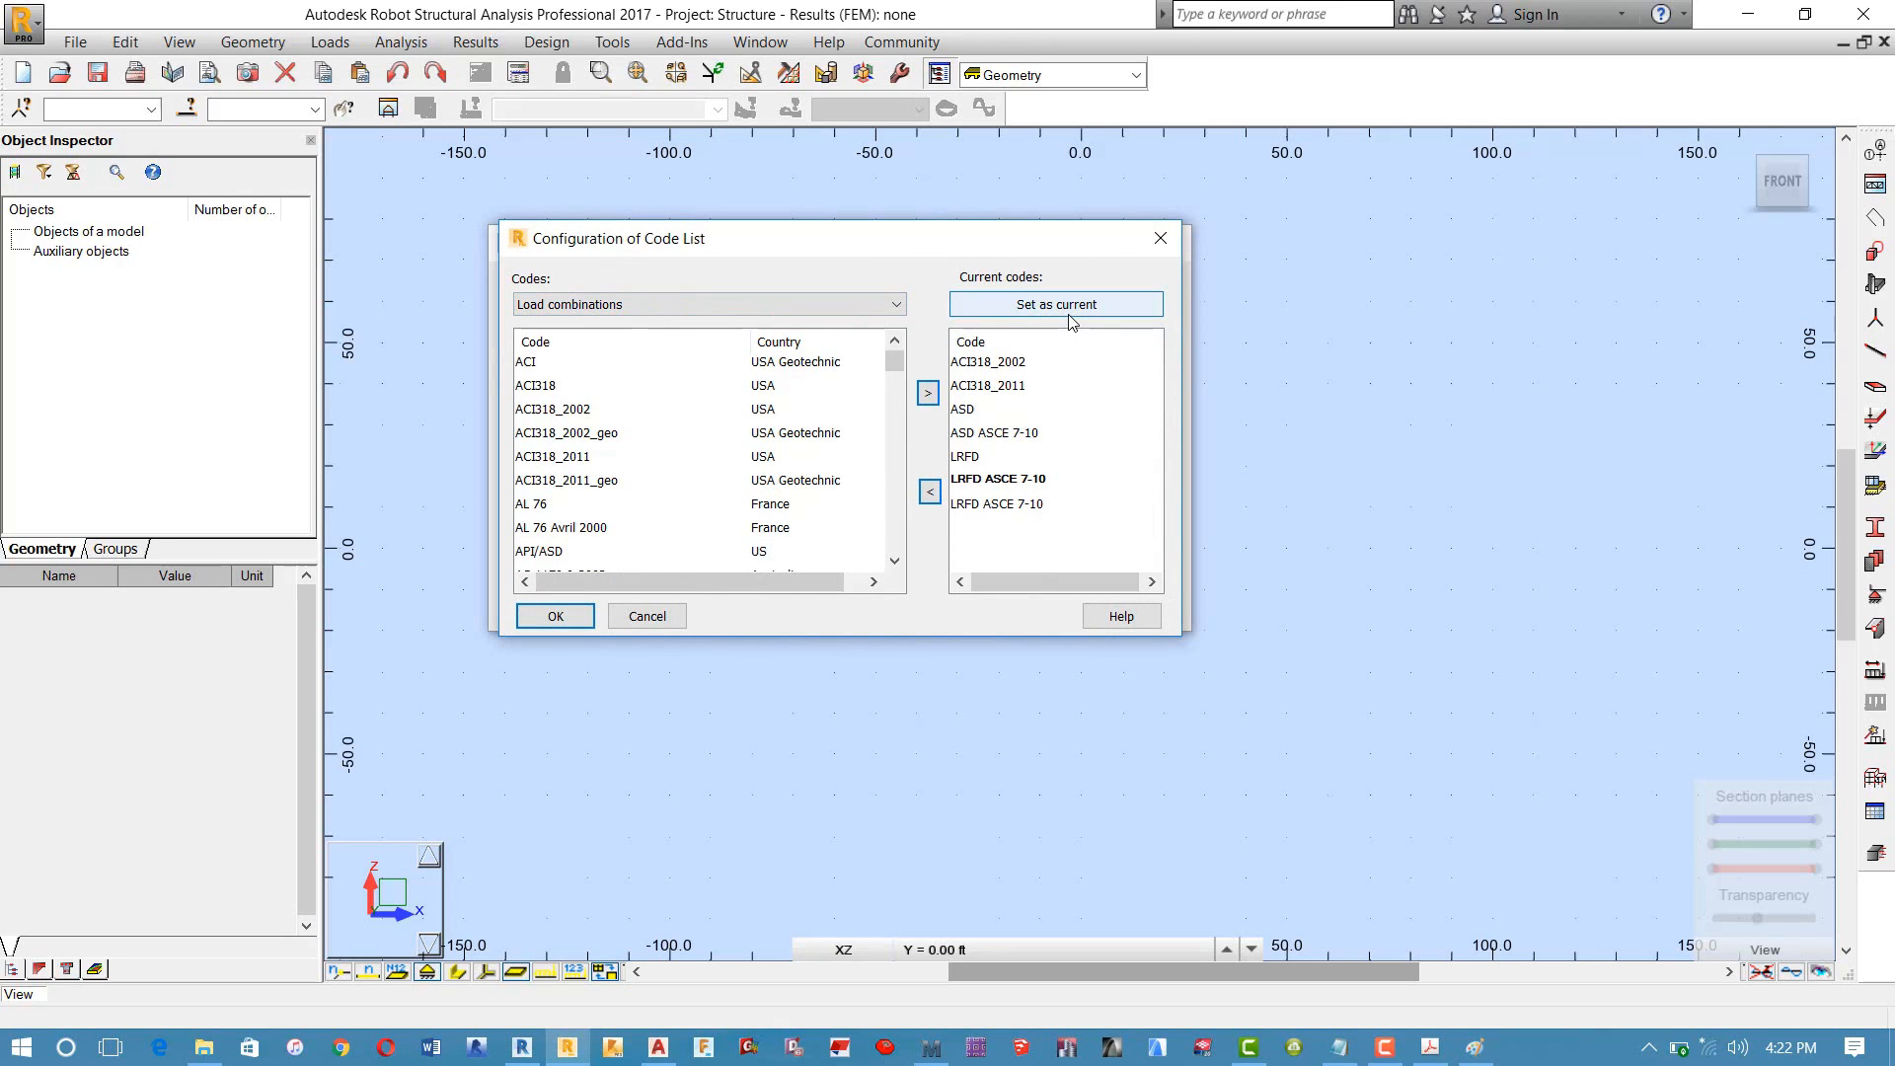
{"action": "left_click", "coordinate": [977, 363]}
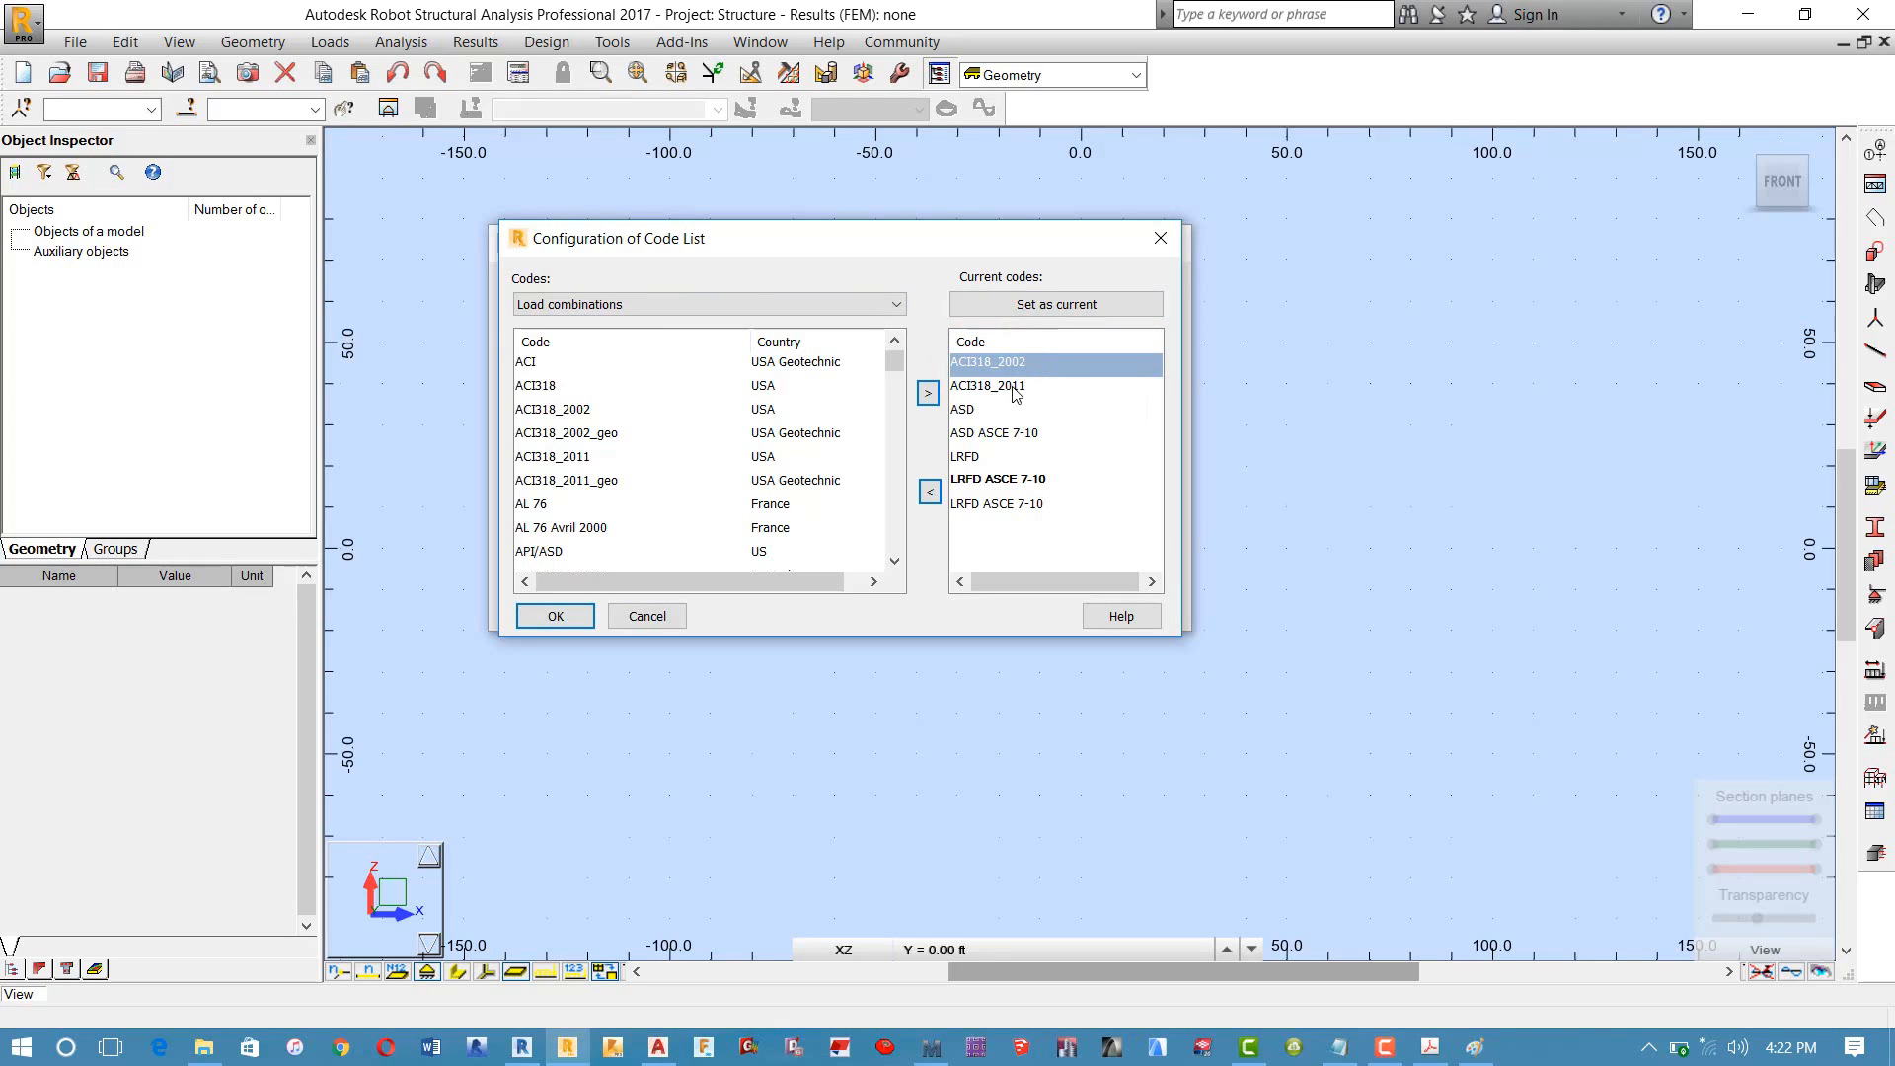
{"action": "left_click", "coordinate": [1008, 388]}
{"action": "left_click", "coordinate": [983, 412]}
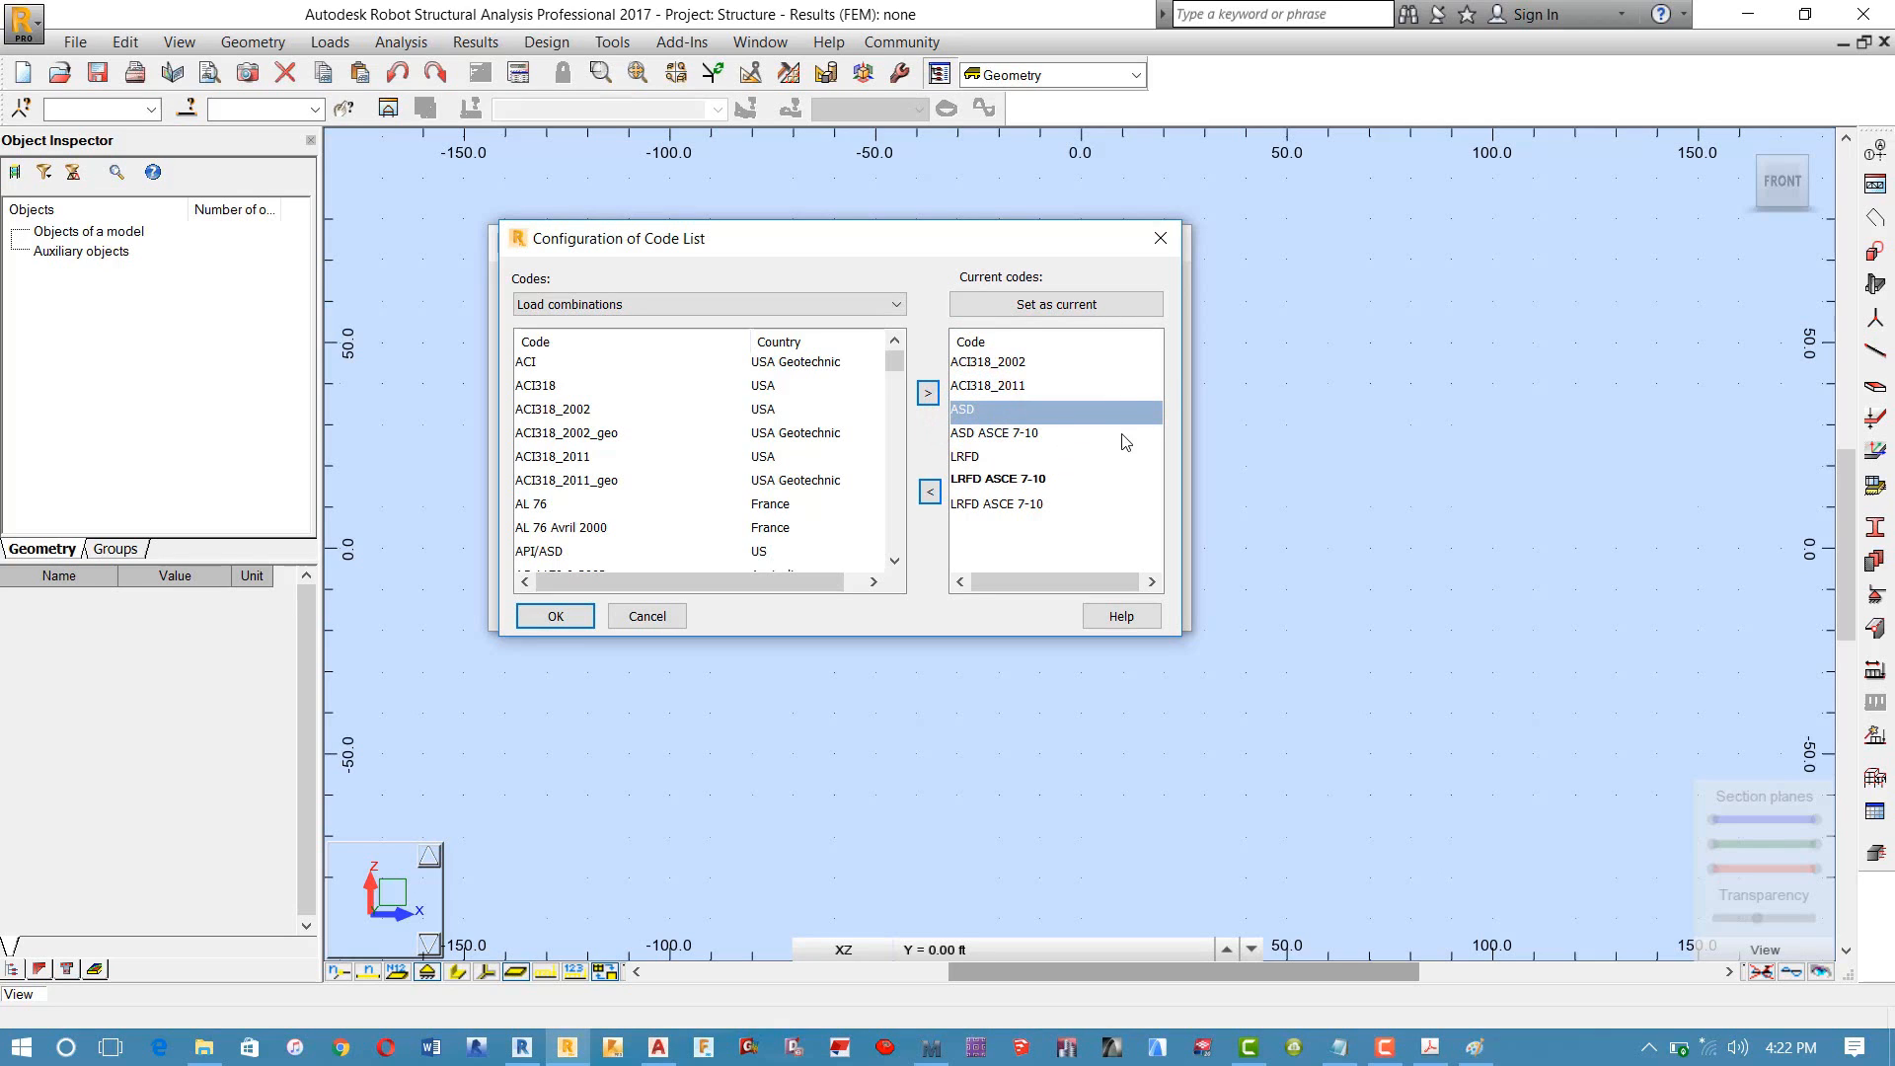
Step: Remove both LRFD ASCE 7-10 entries and the LRFD code from the current load combination codes
{"action": "left_click", "coordinate": [987, 479]}
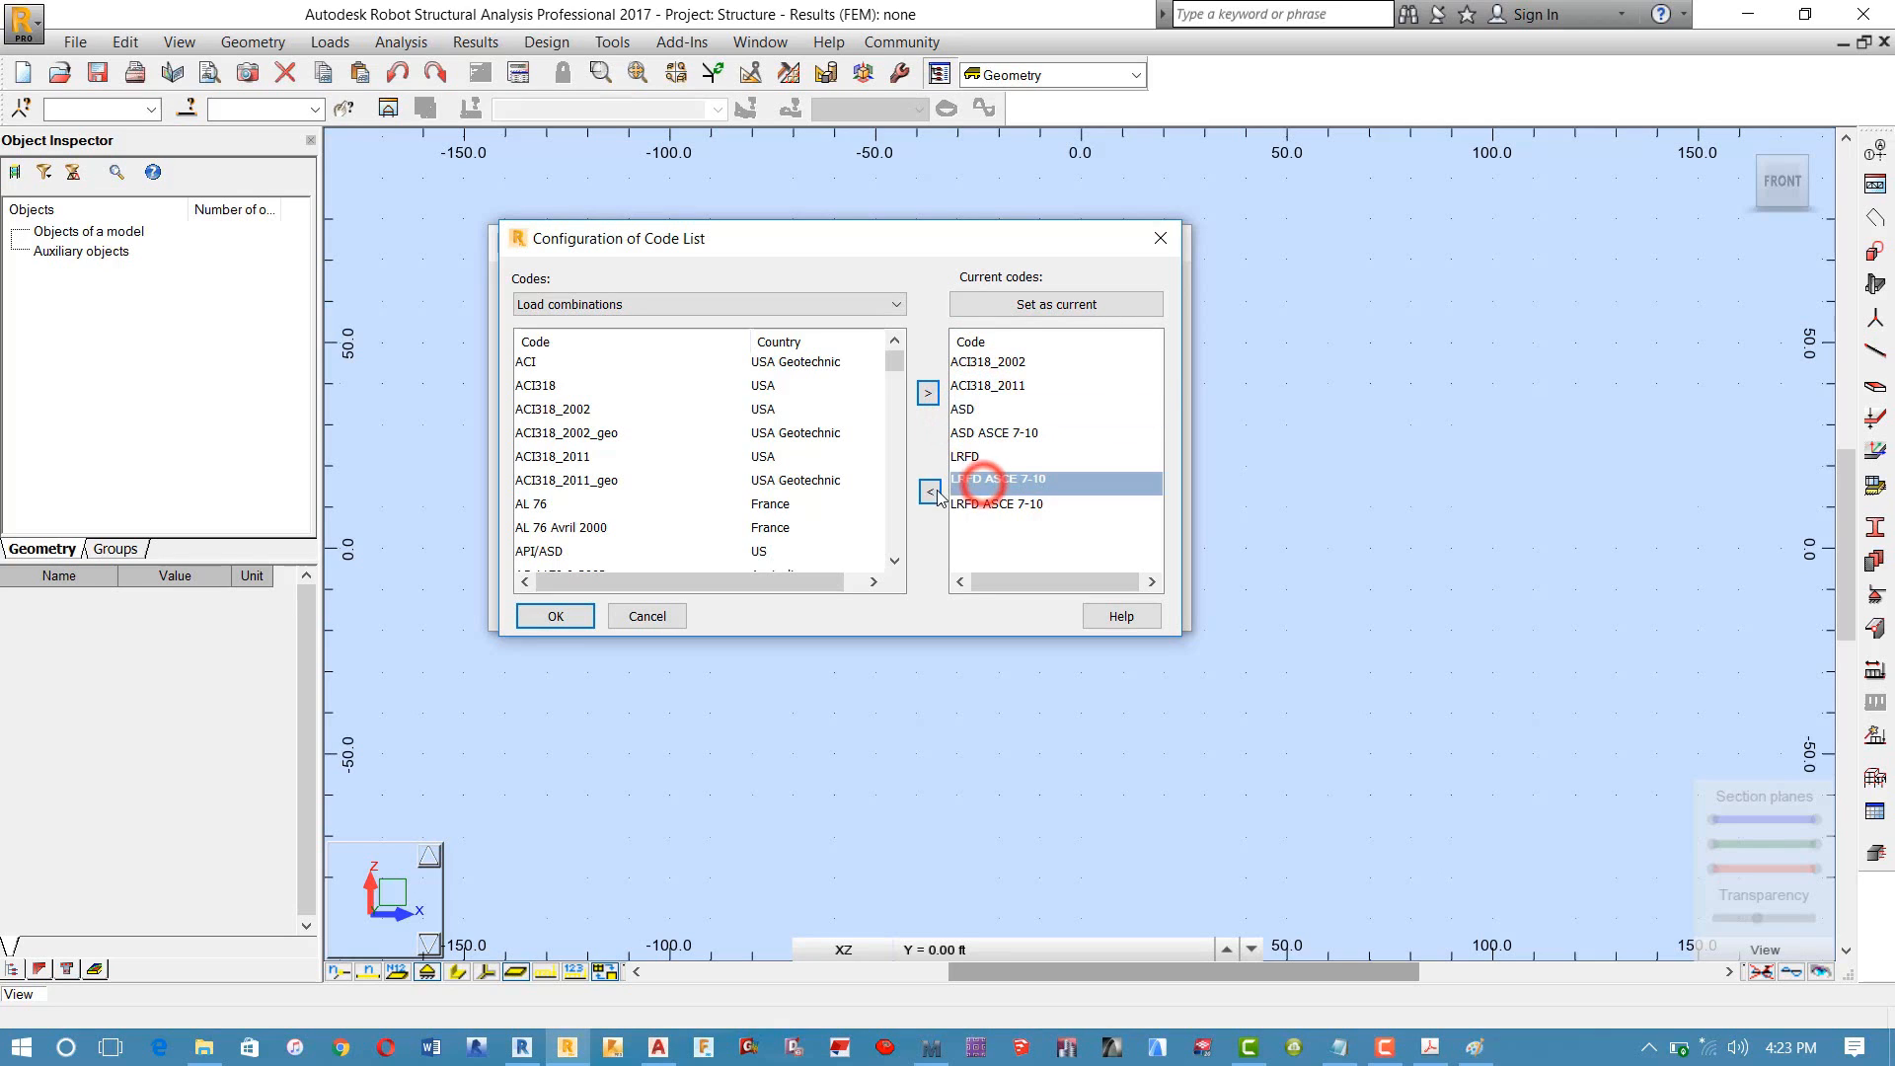
{"action": "left_click", "coordinate": [931, 493]}
{"action": "left_click", "coordinate": [997, 482]}
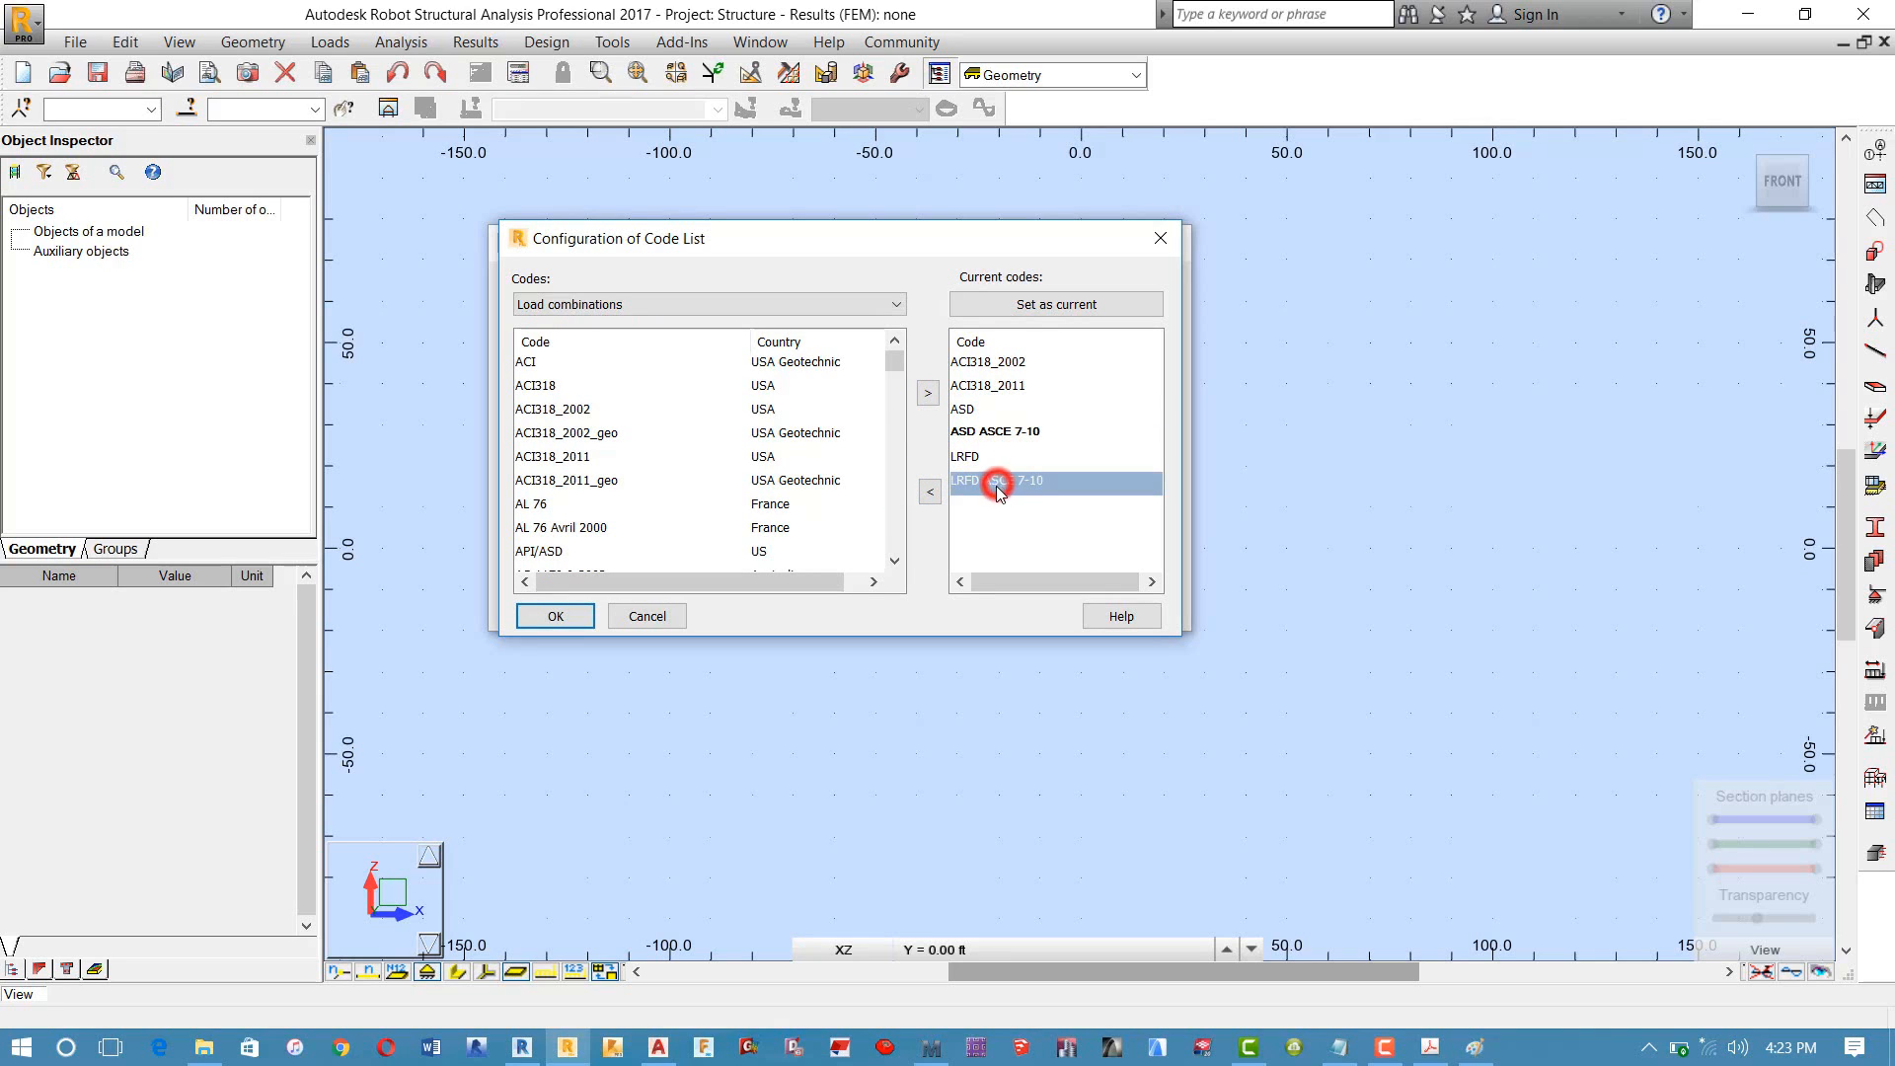
{"action": "left_click", "coordinate": [931, 490]}
{"action": "left_click", "coordinate": [979, 456]}
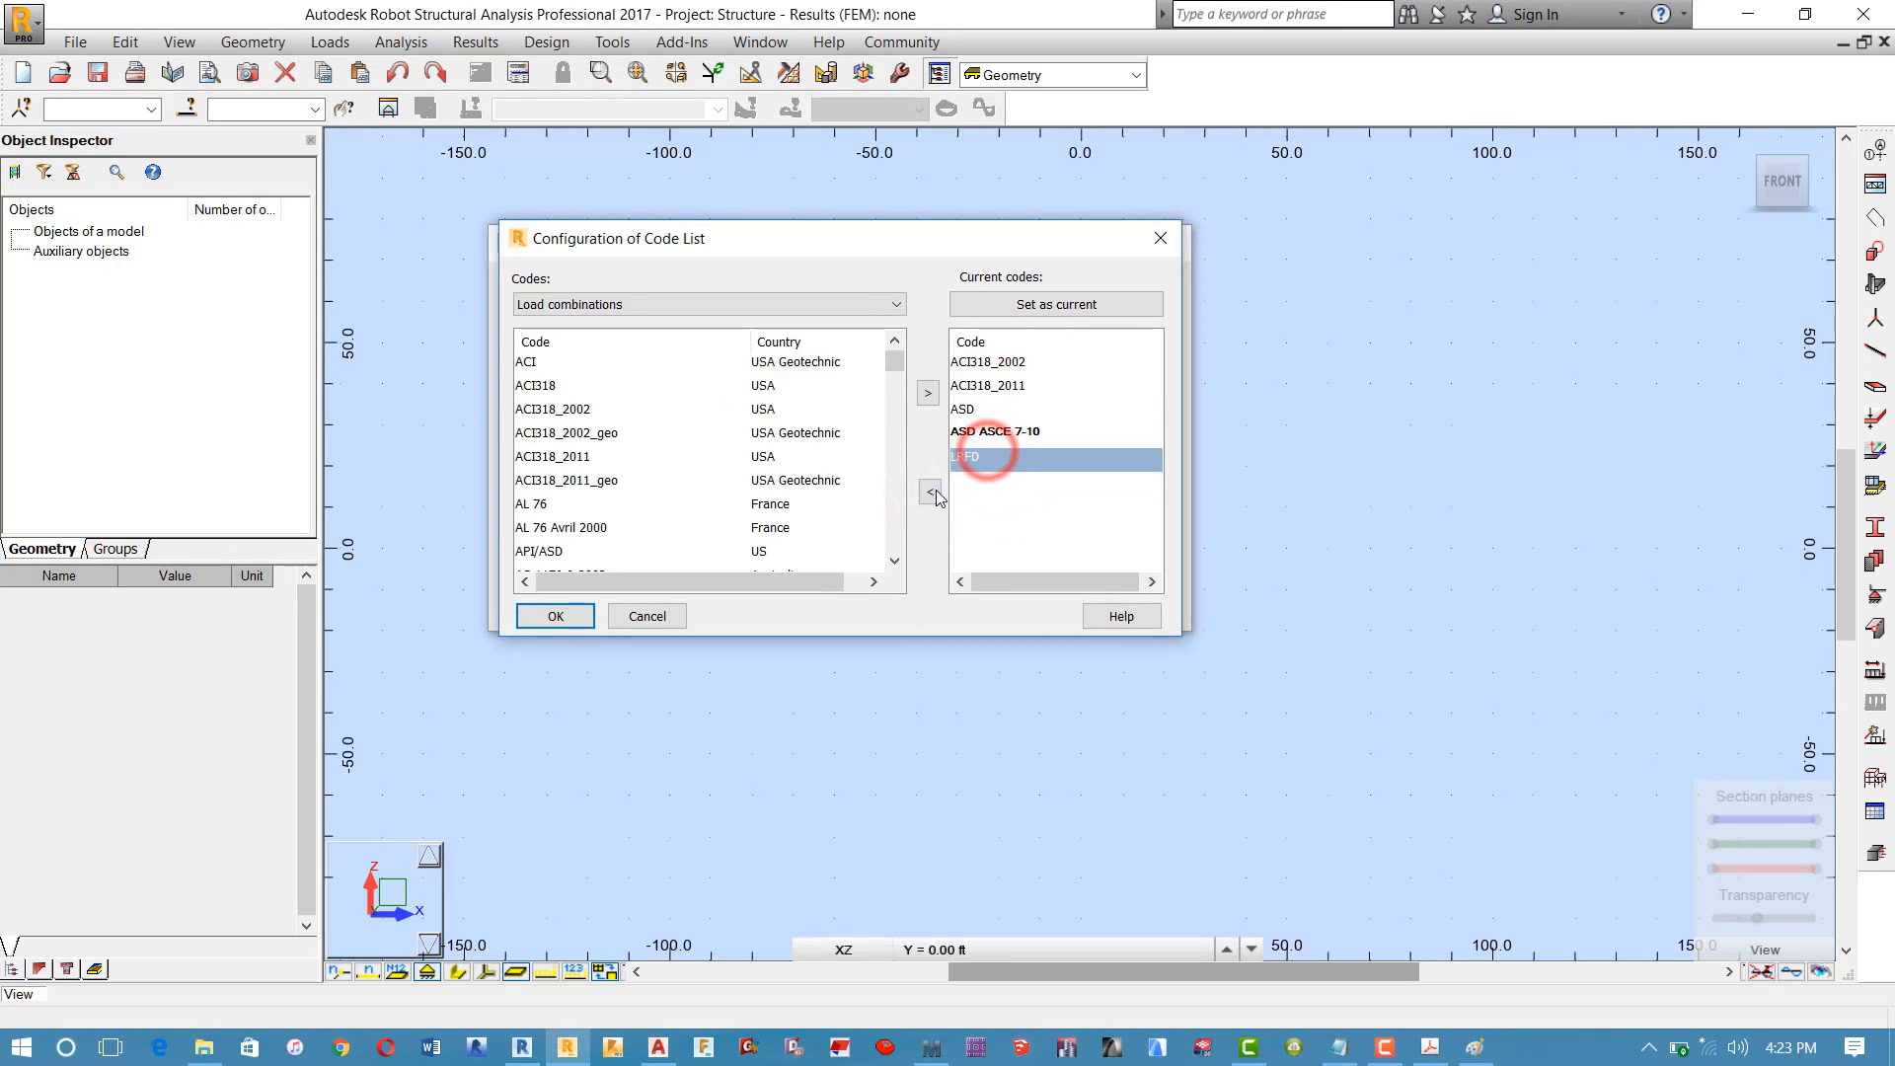
{"action": "left_click", "coordinate": [929, 493]}
Step: Remove ASD ASCE 7-10, ASD and ACI318_2002 from the current load combination codes
{"action": "left_click", "coordinate": [1009, 432]}
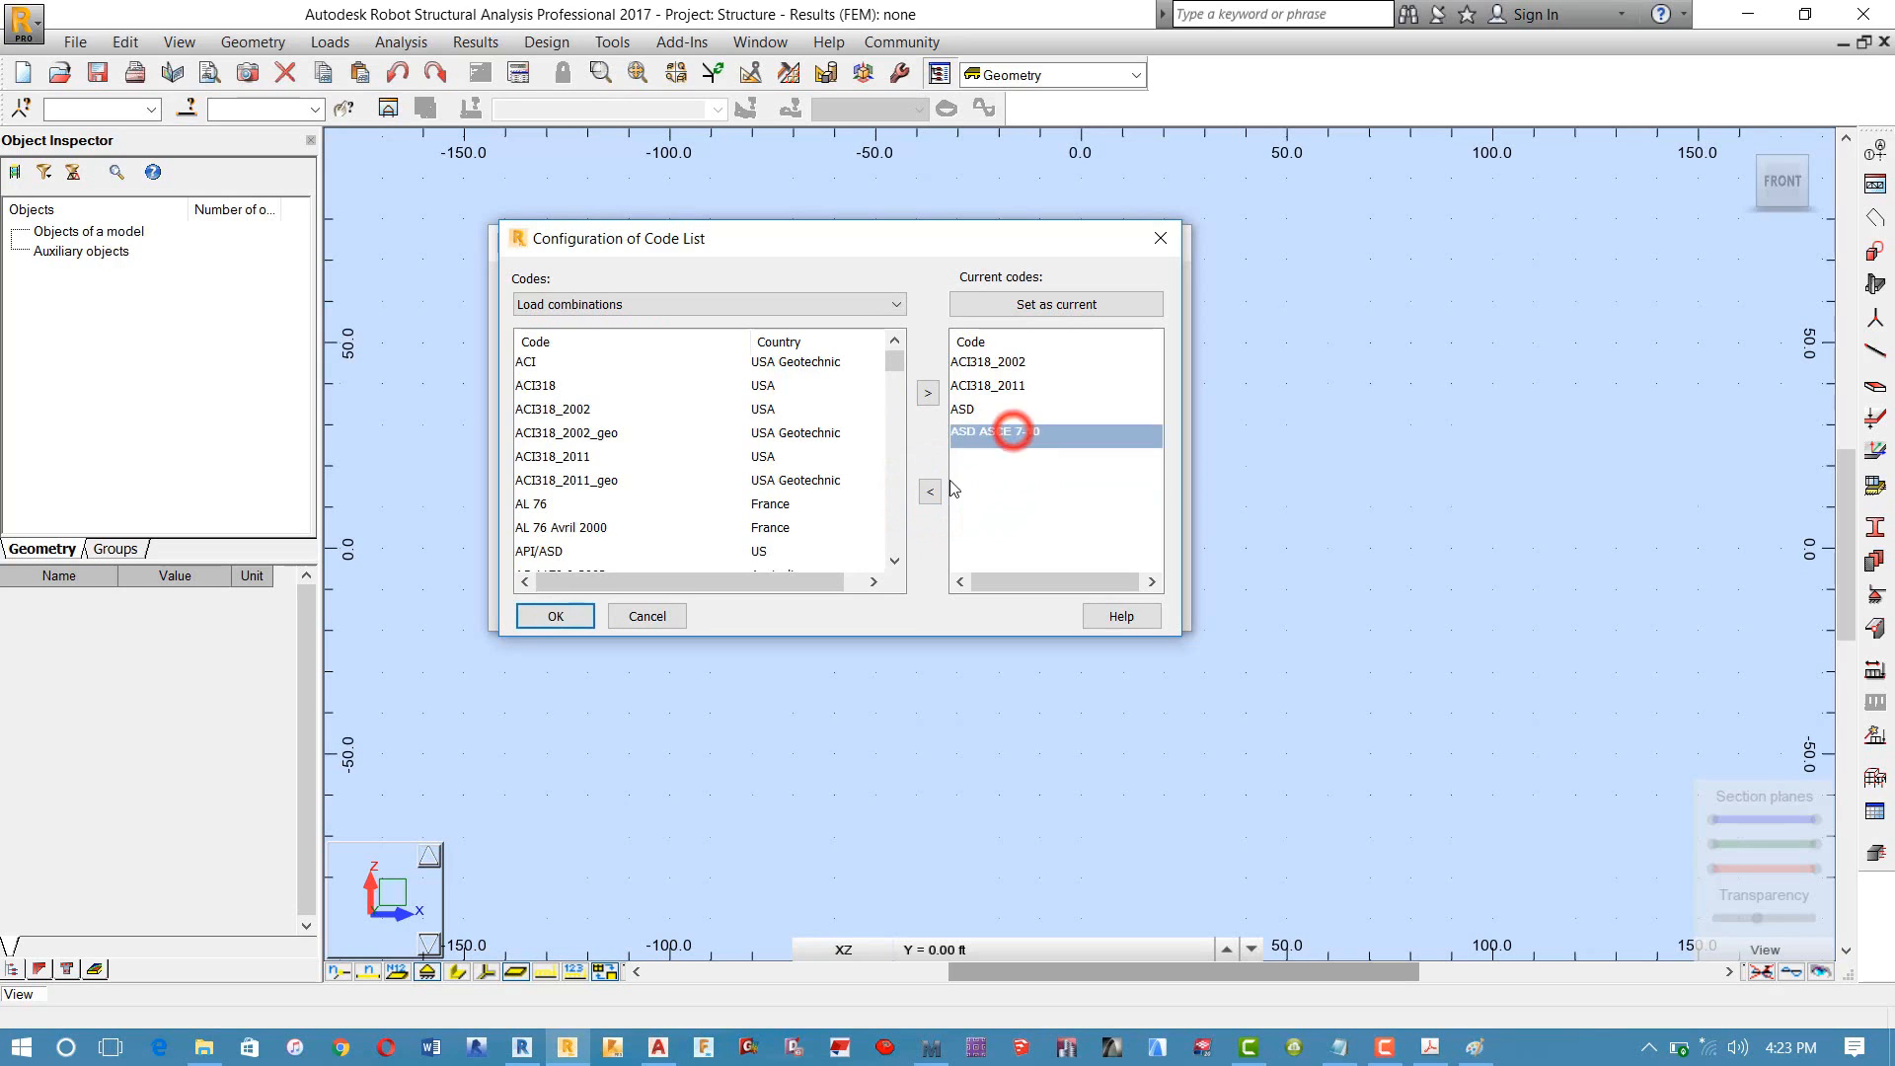
{"action": "left_click", "coordinate": [934, 492]}
{"action": "left_click", "coordinate": [972, 409]}
{"action": "left_click", "coordinate": [931, 491]}
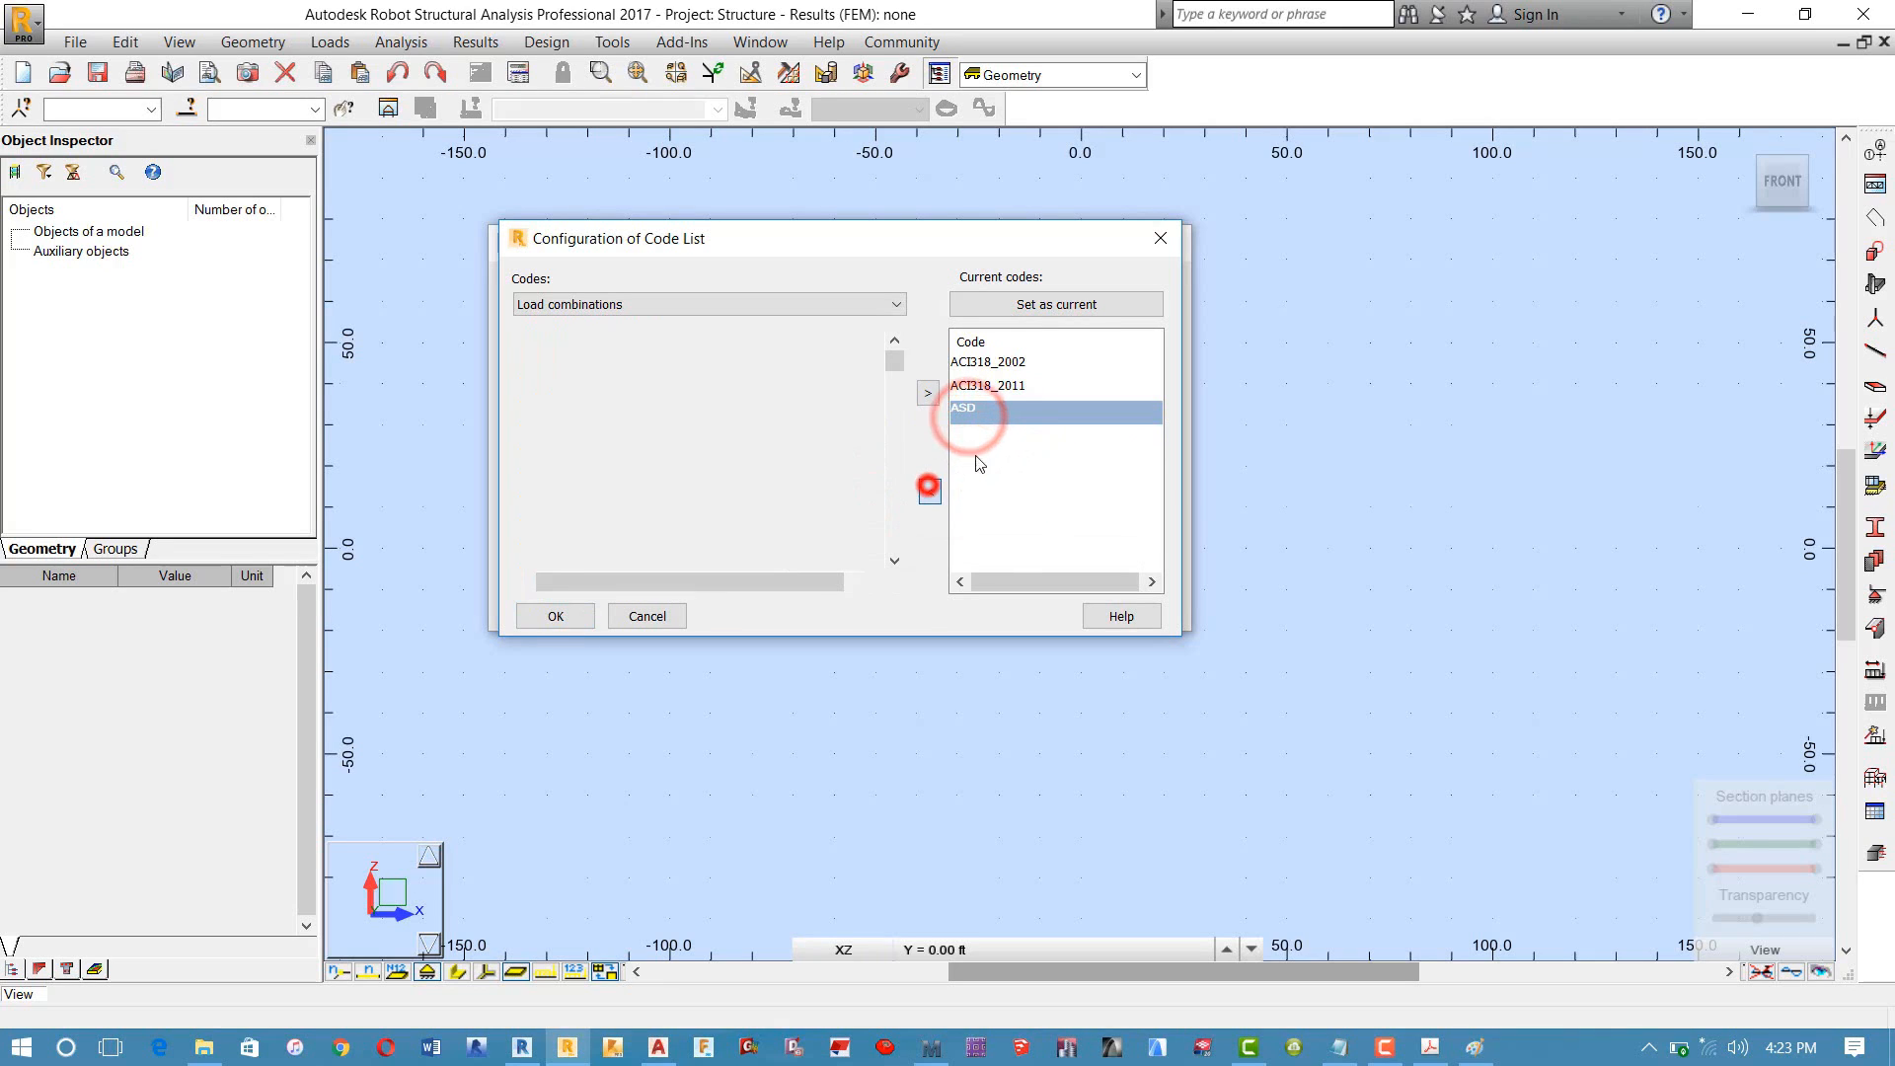
{"action": "left_click", "coordinate": [992, 362]}
{"action": "left_click", "coordinate": [929, 489]}
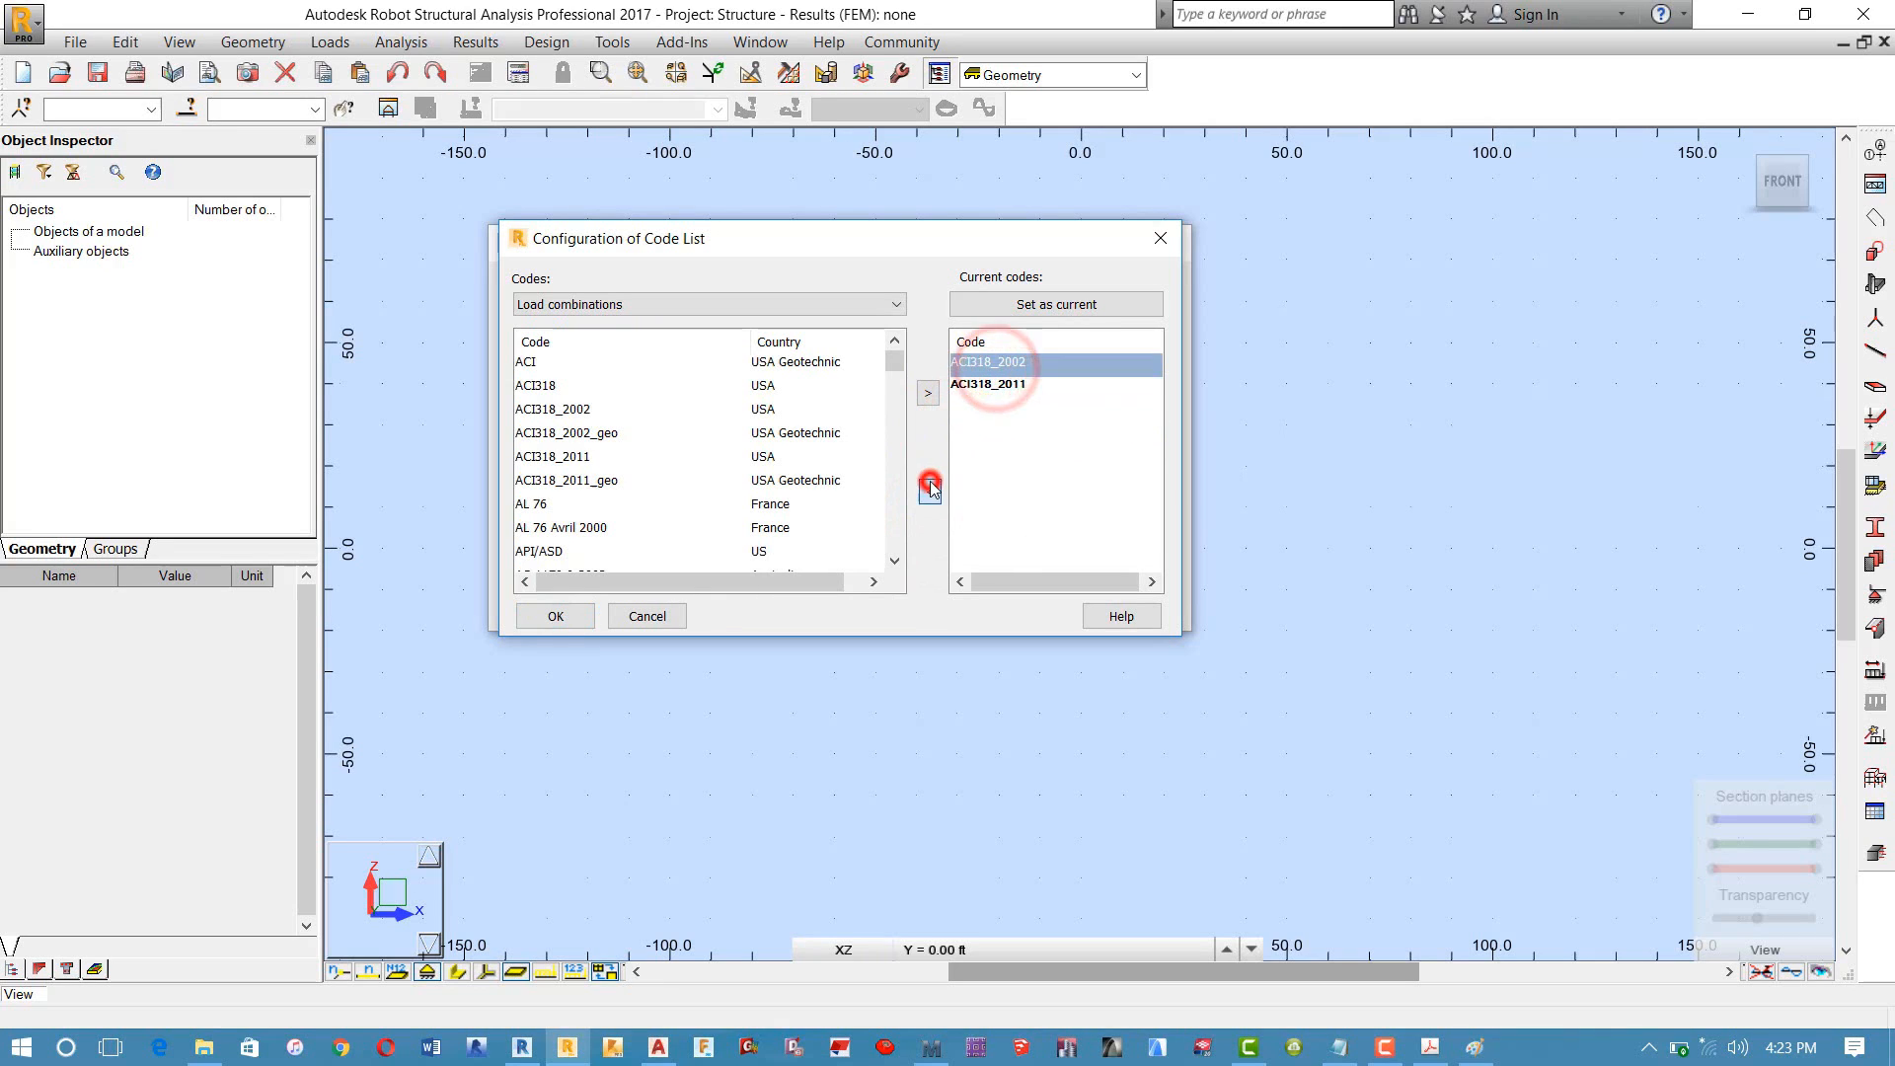
Step: Look through the available load combination codes and compare ACI318_2011 with ACI318_2011_geo
{"action": "left_click", "coordinate": [975, 363]}
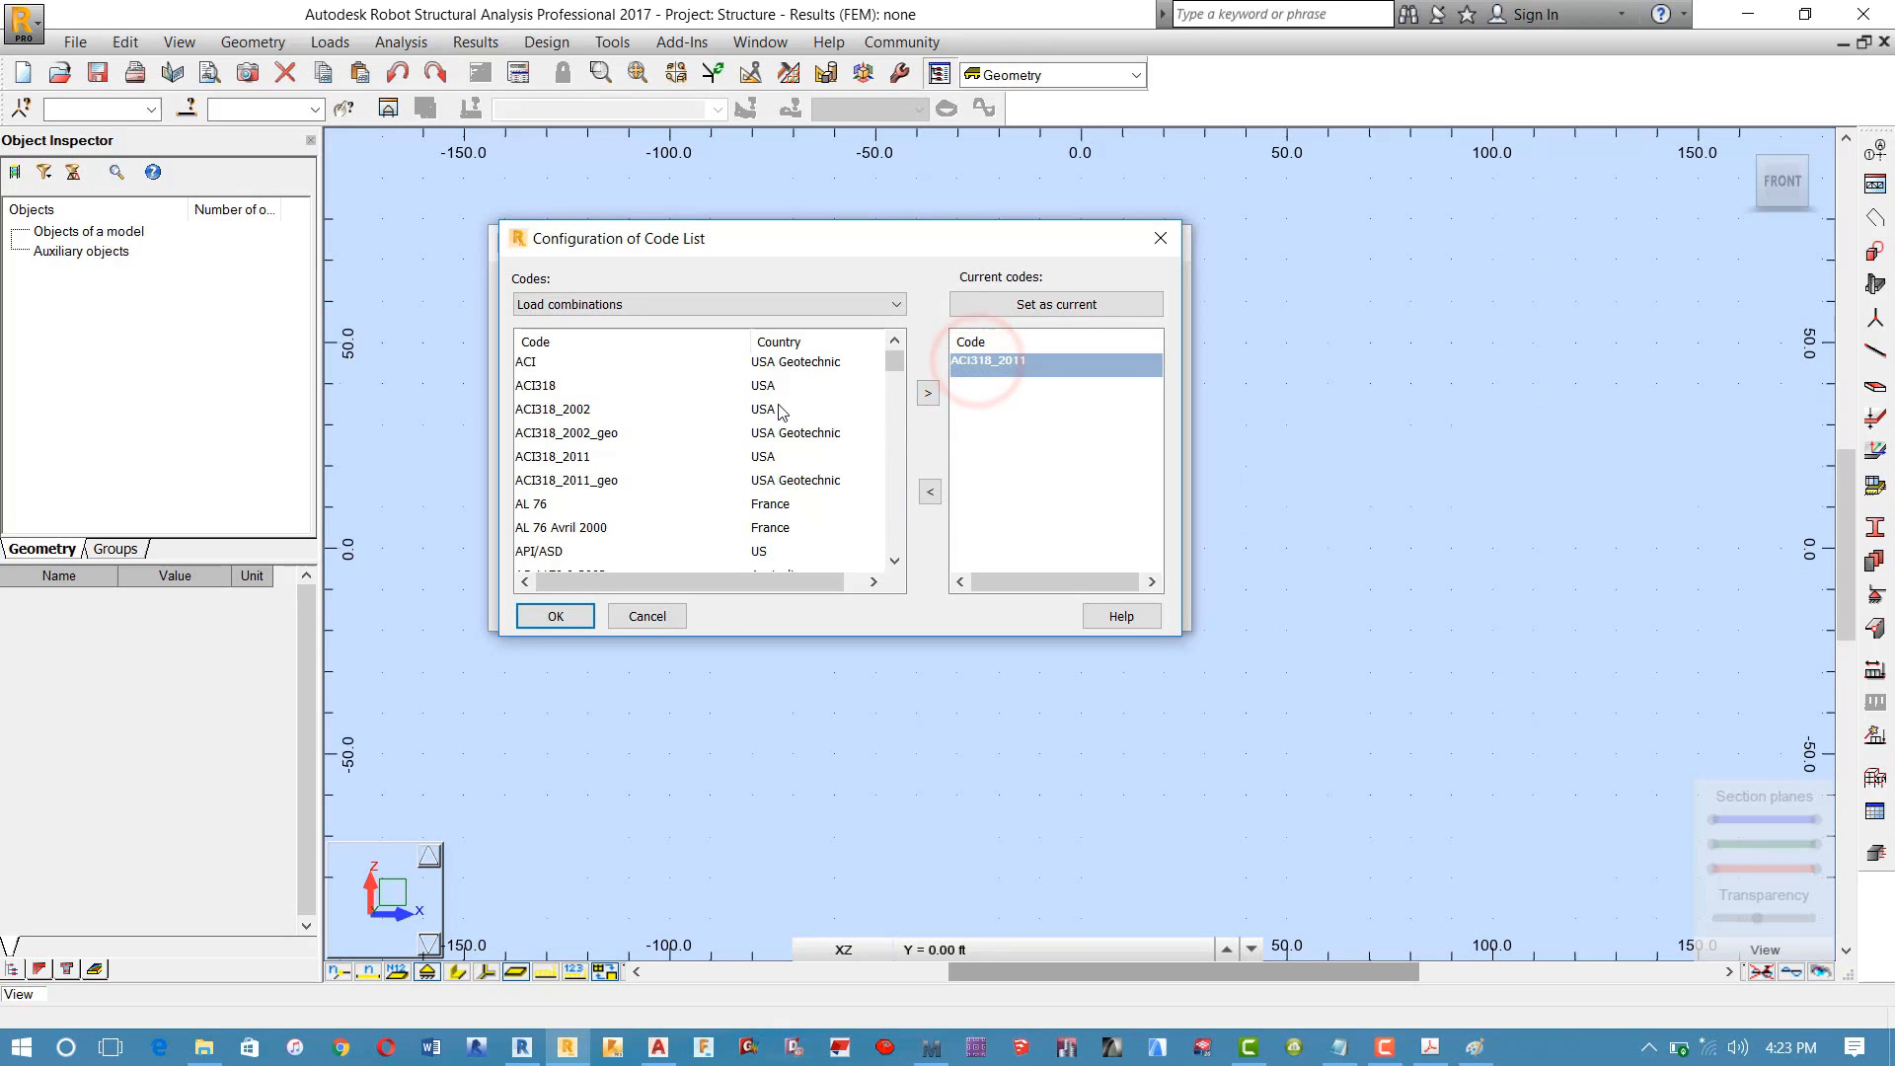
{"action": "left_click", "coordinate": [549, 457]}
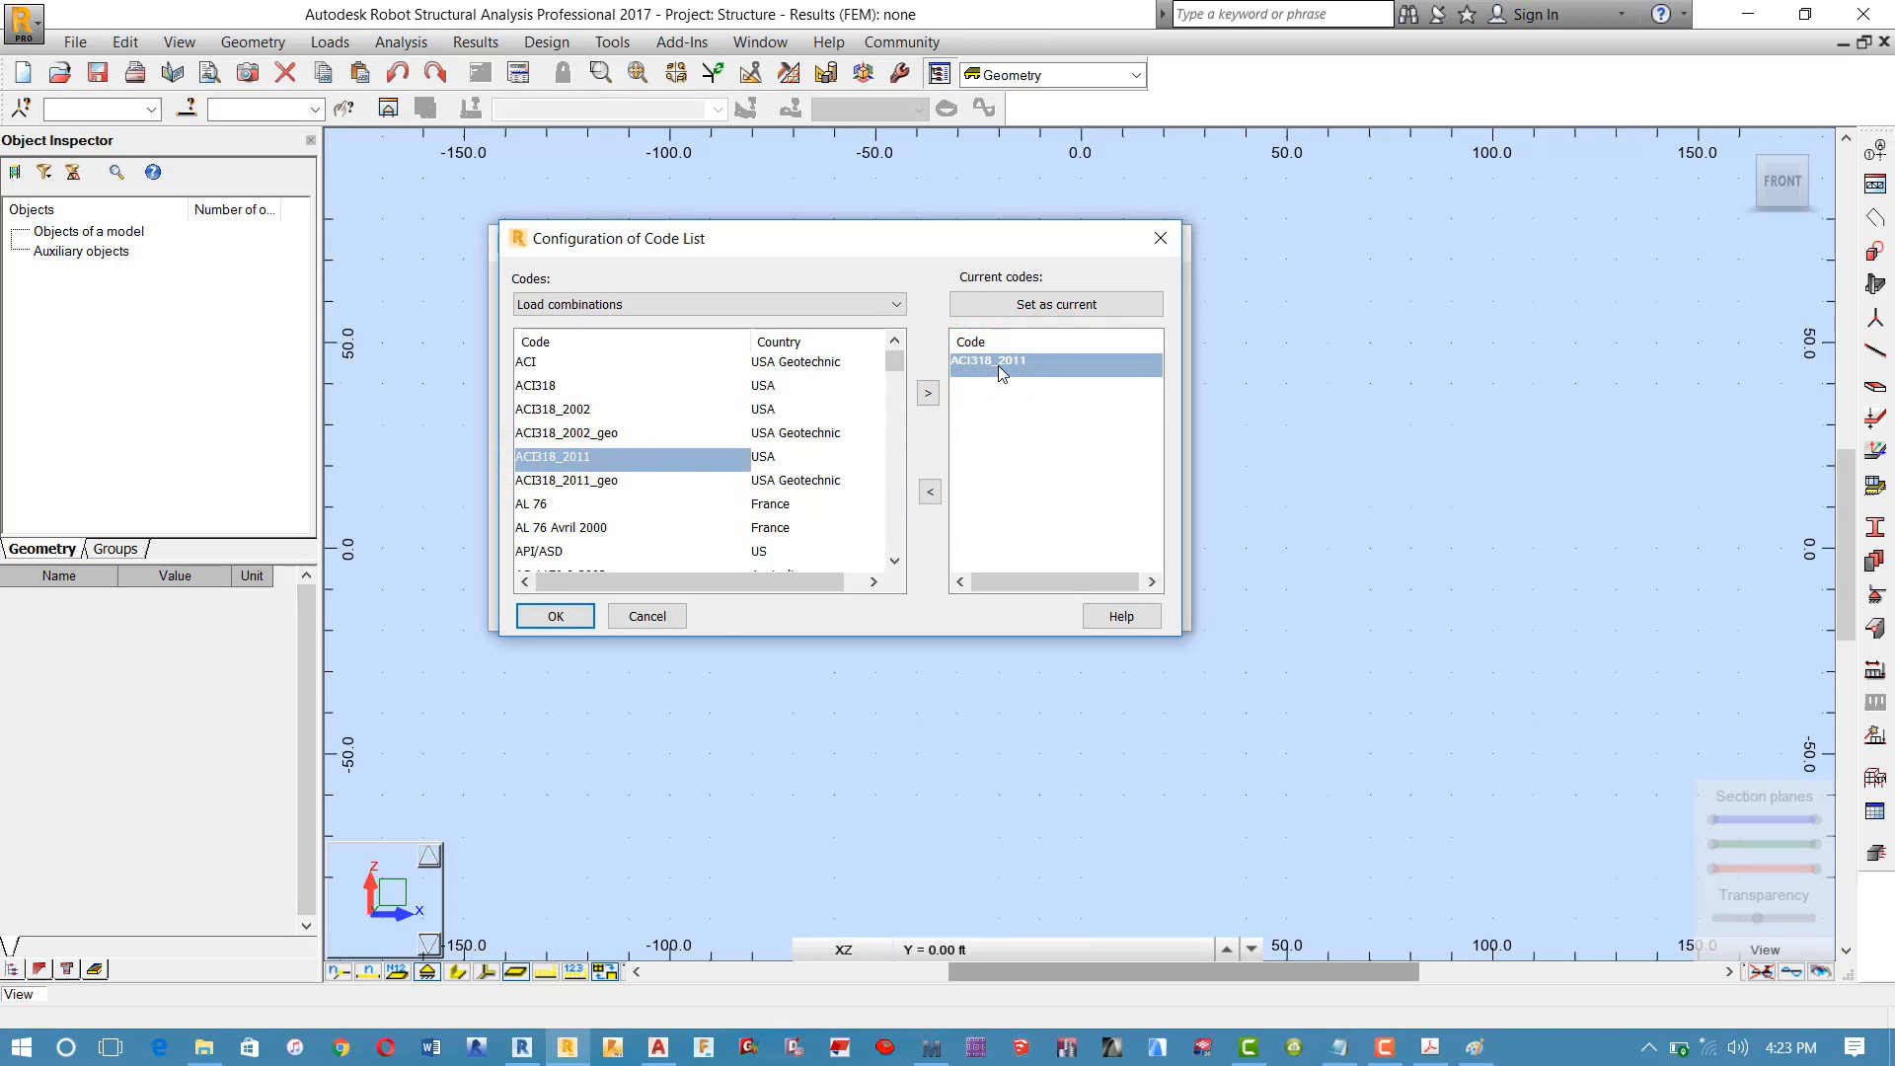
{"action": "left_click", "coordinate": [1081, 359]}
{"action": "scroll", "coordinate": [677, 494], "scroll_direction": "down", "scroll_amount": 3}
{"action": "scroll", "coordinate": [677, 495], "scroll_direction": "up", "scroll_amount": 3}
{"action": "scroll", "coordinate": [656, 395], "scroll_direction": "down", "scroll_amount": 6}
{"action": "scroll", "coordinate": [656, 395], "scroll_direction": "down", "scroll_amount": 3}
{"action": "scroll", "coordinate": [656, 395], "scroll_direction": "up", "scroll_amount": 9}
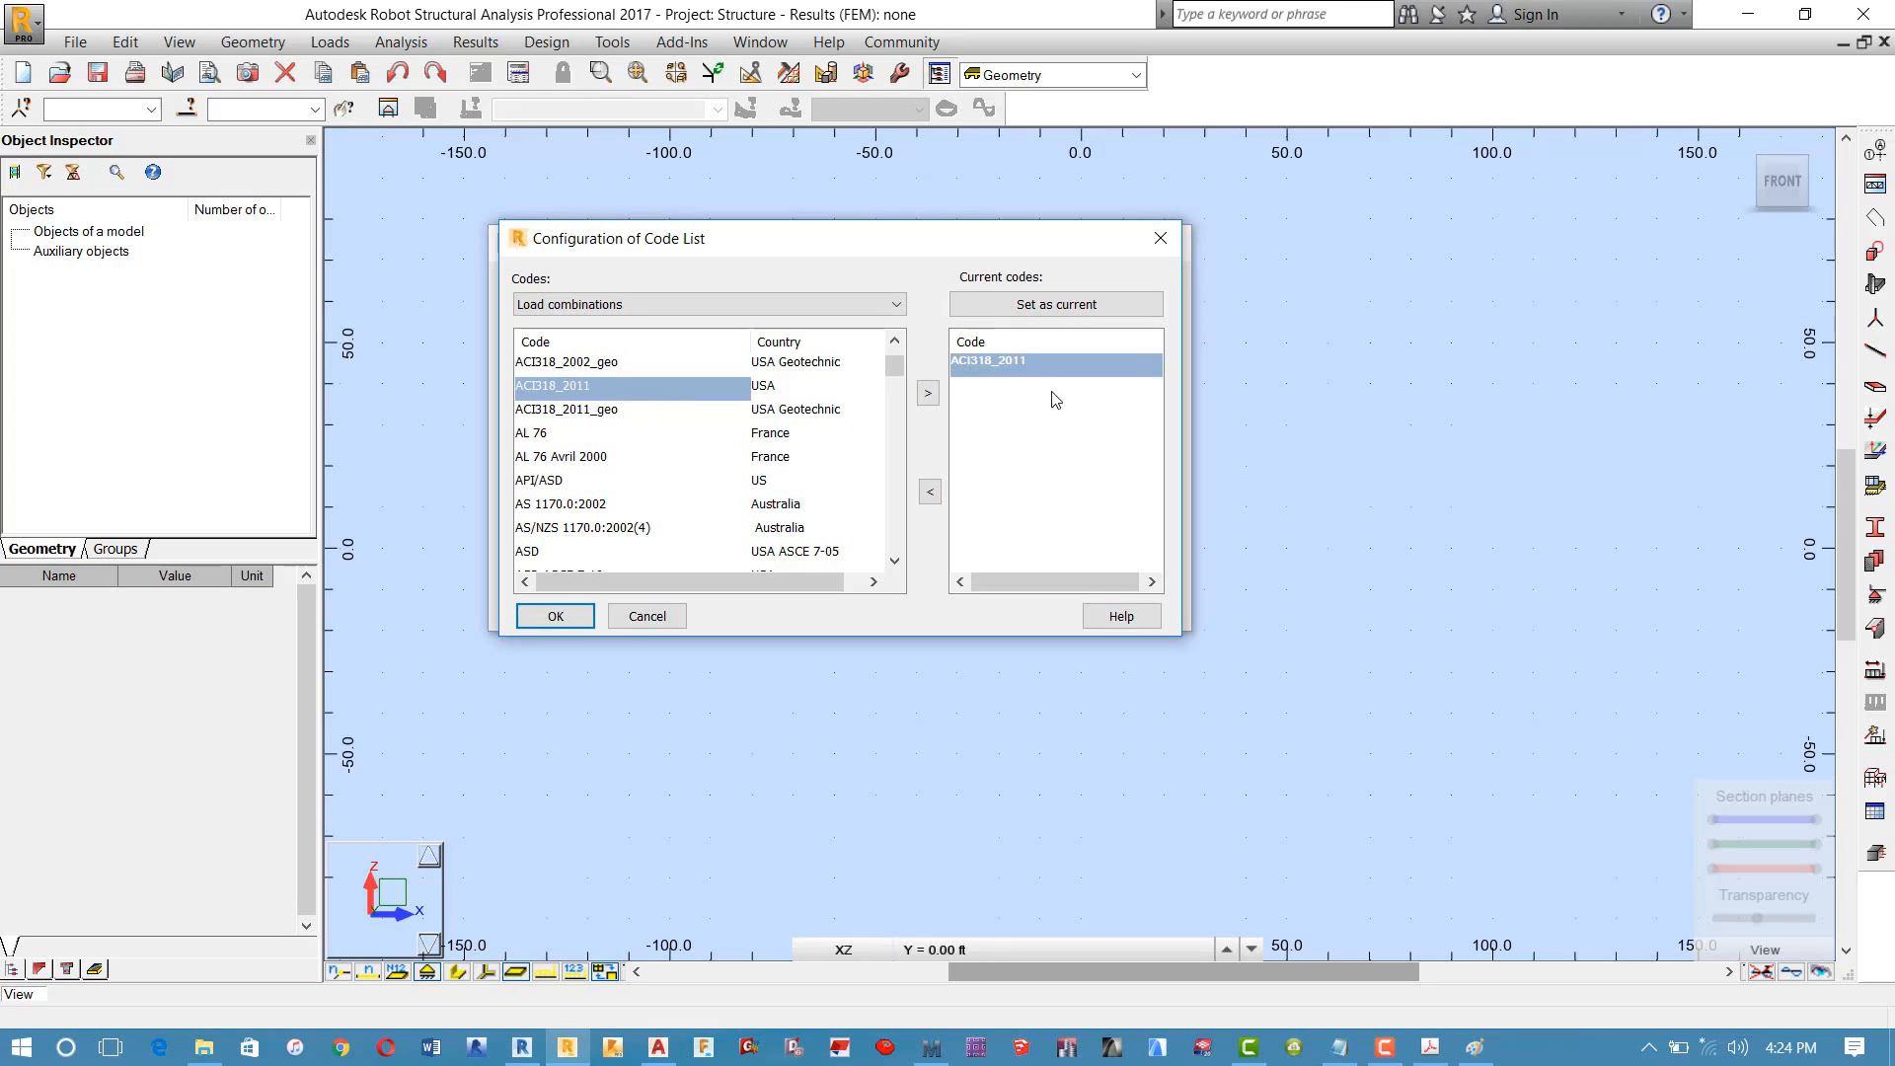
{"action": "left_click", "coordinate": [533, 412]}
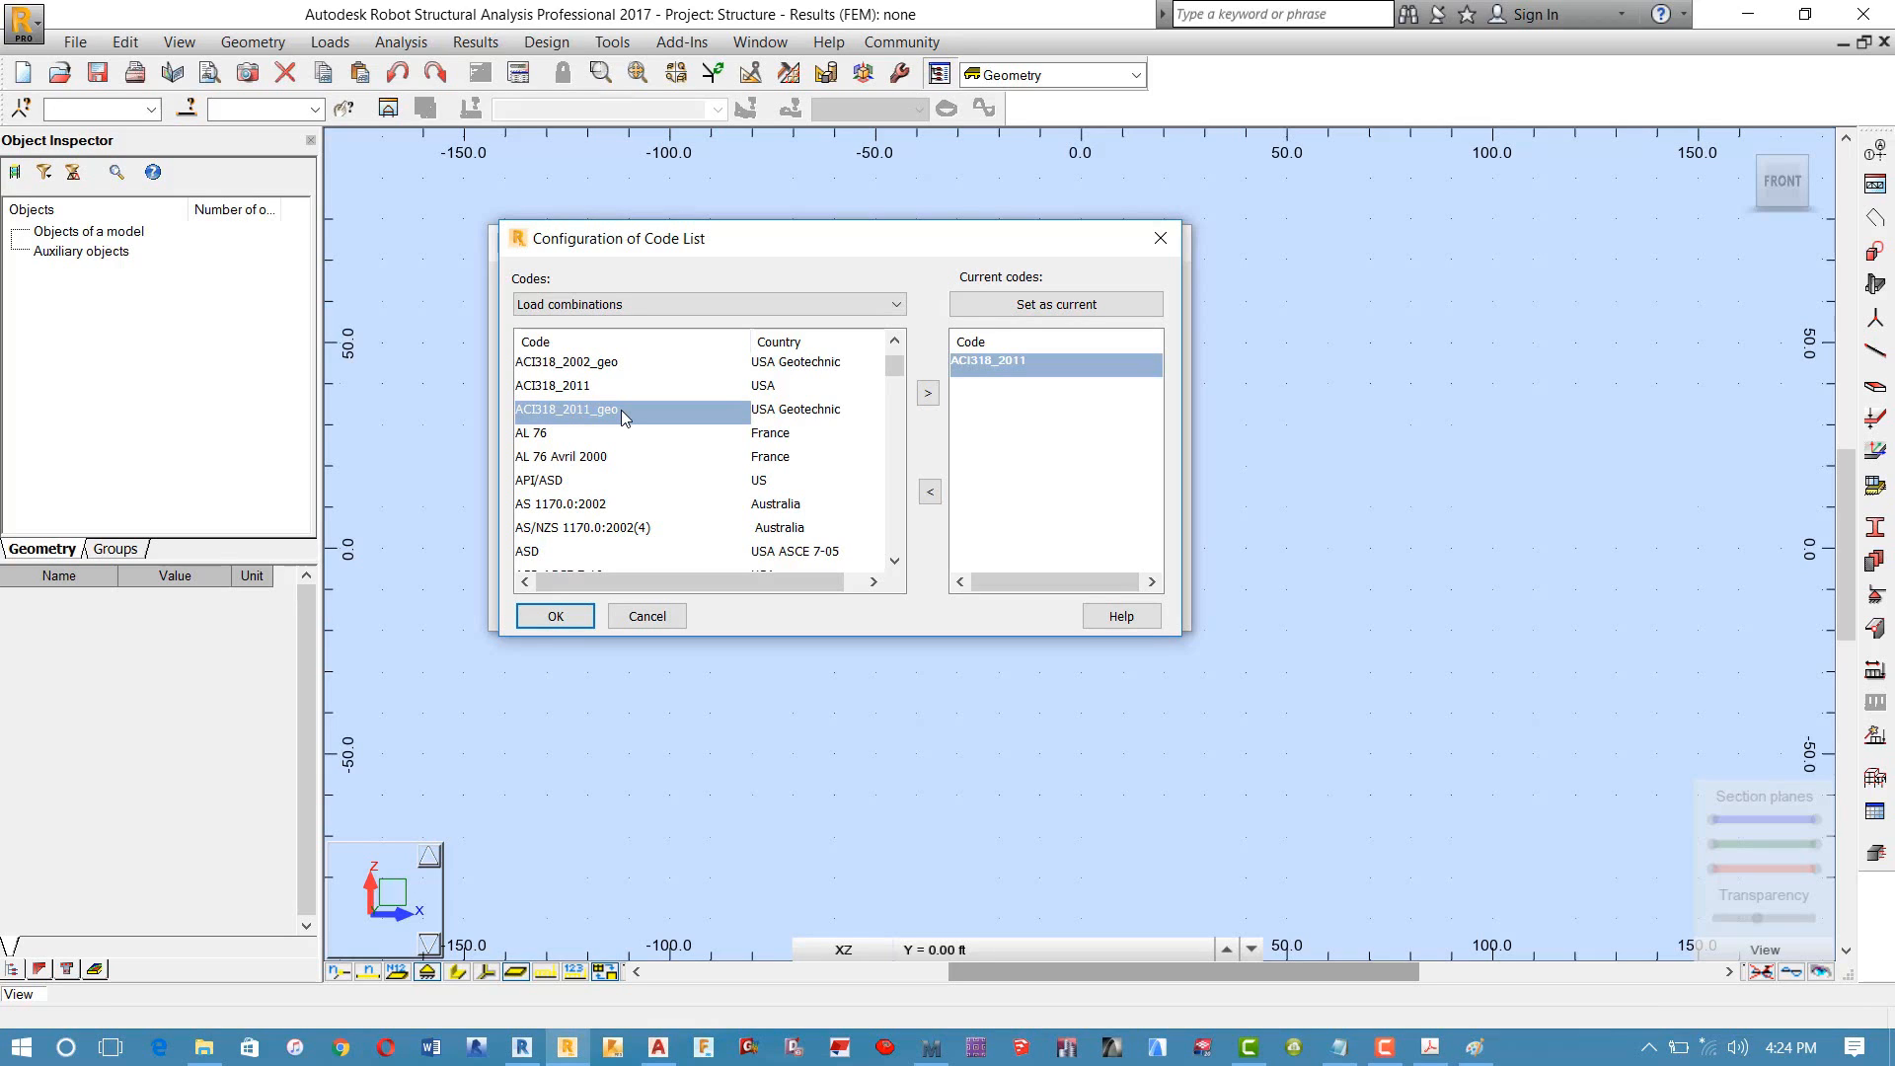
{"action": "left_click", "coordinate": [563, 389]}
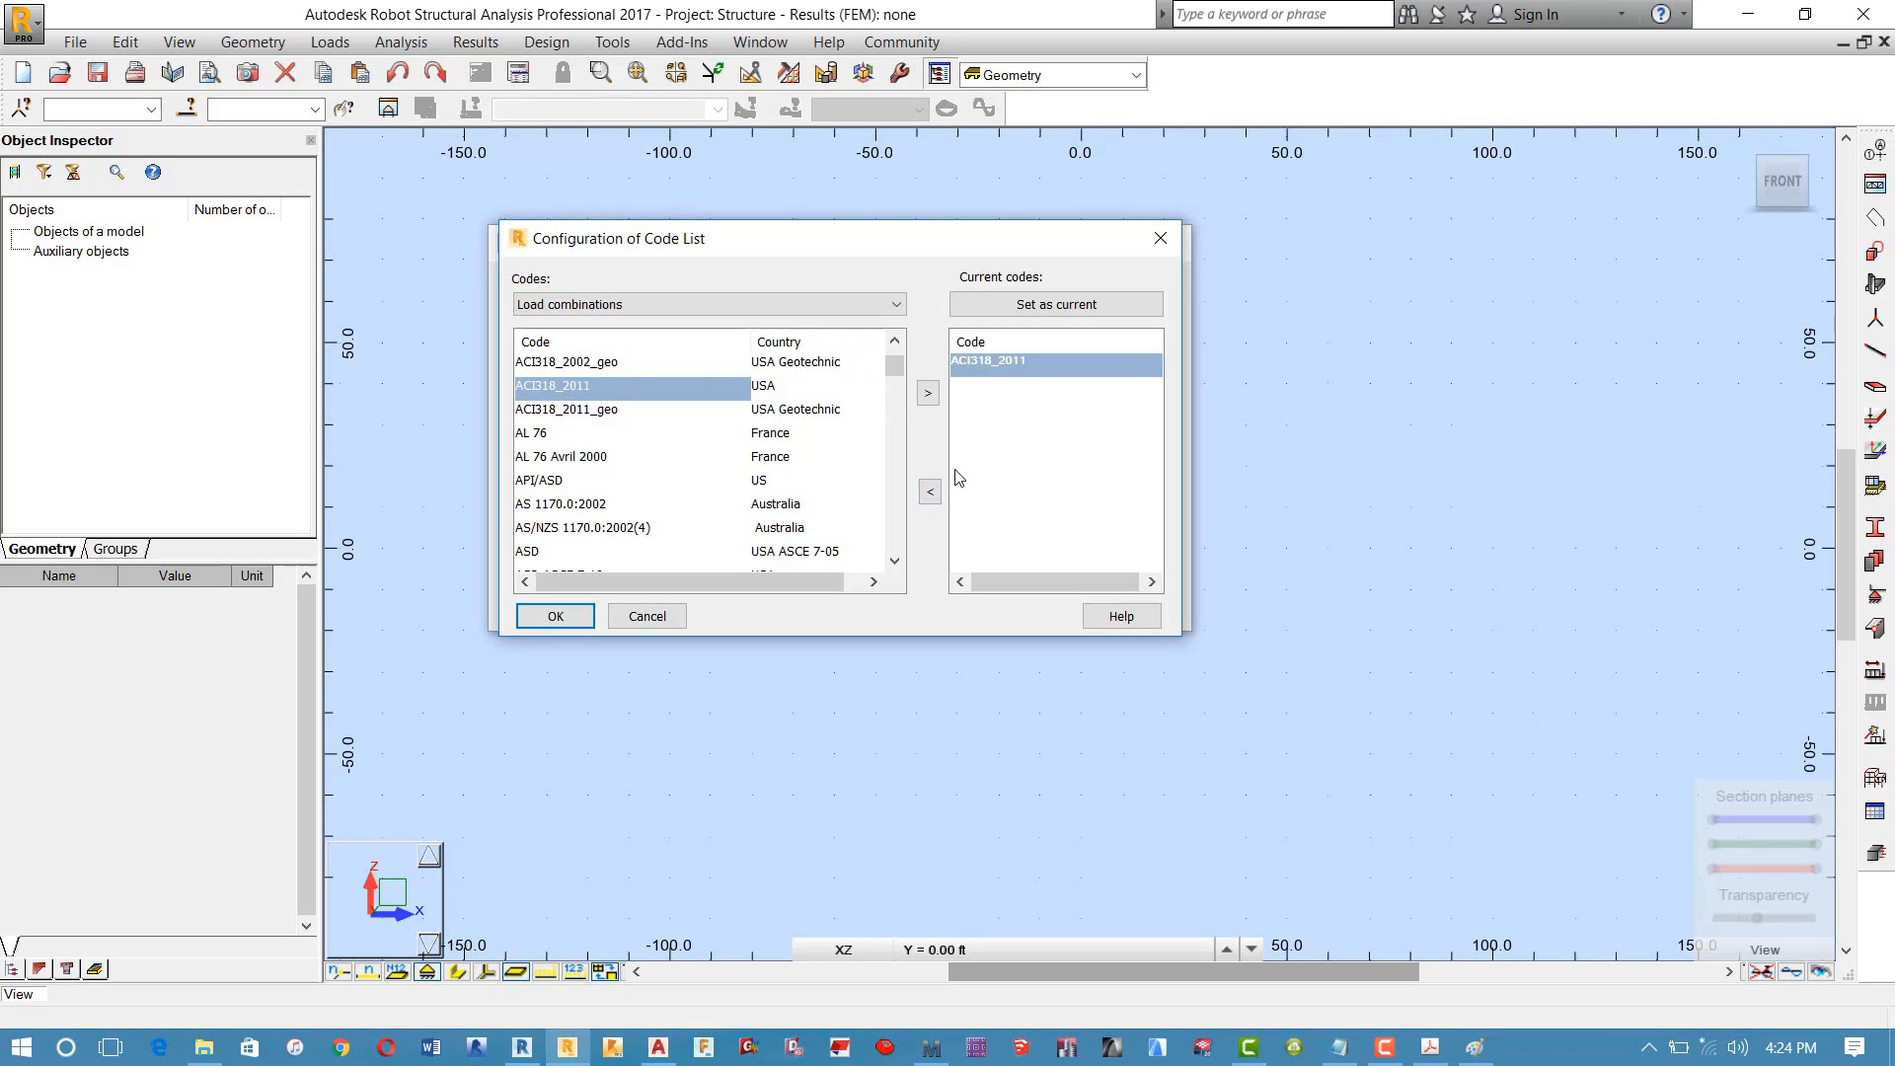
Step: Remove and re-add ACI318_2011, set it as the current load combination code, and accept the code list
{"action": "left_click", "coordinate": [930, 494]}
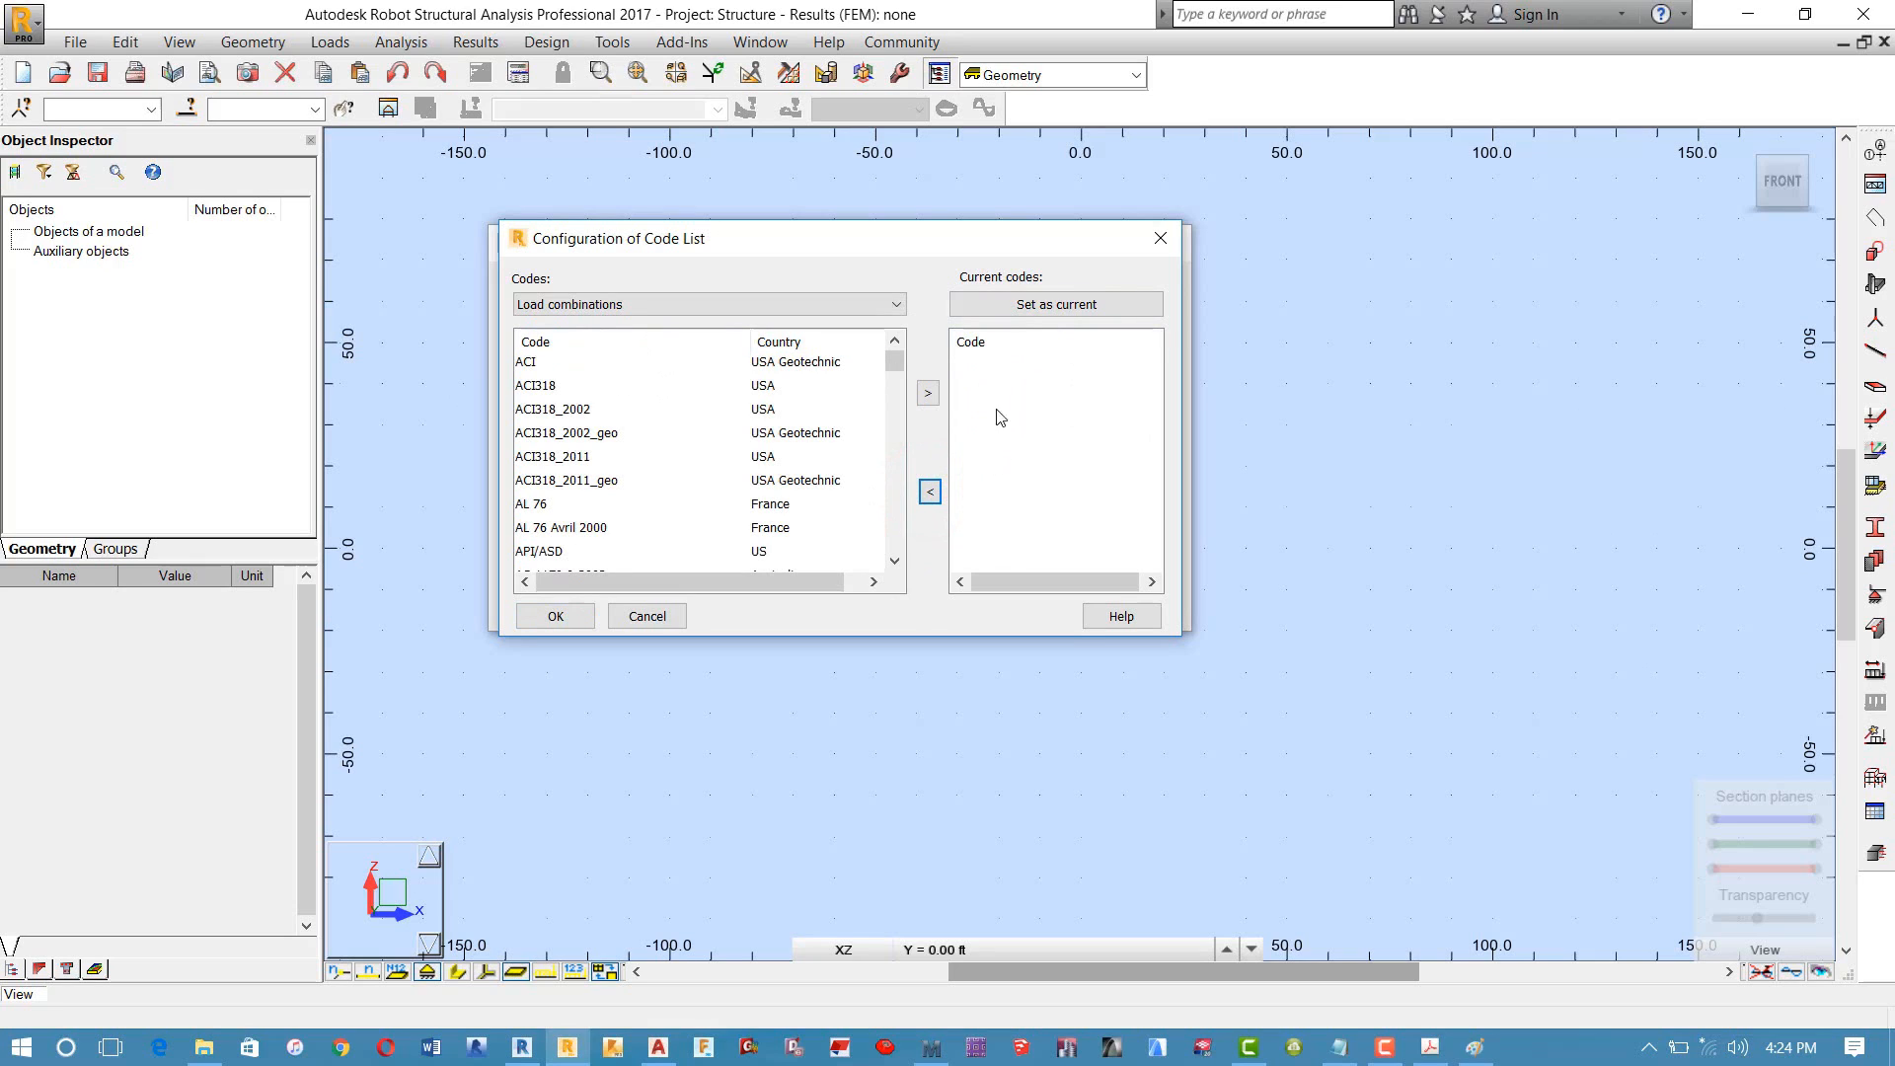
{"action": "left_click", "coordinate": [567, 454]}
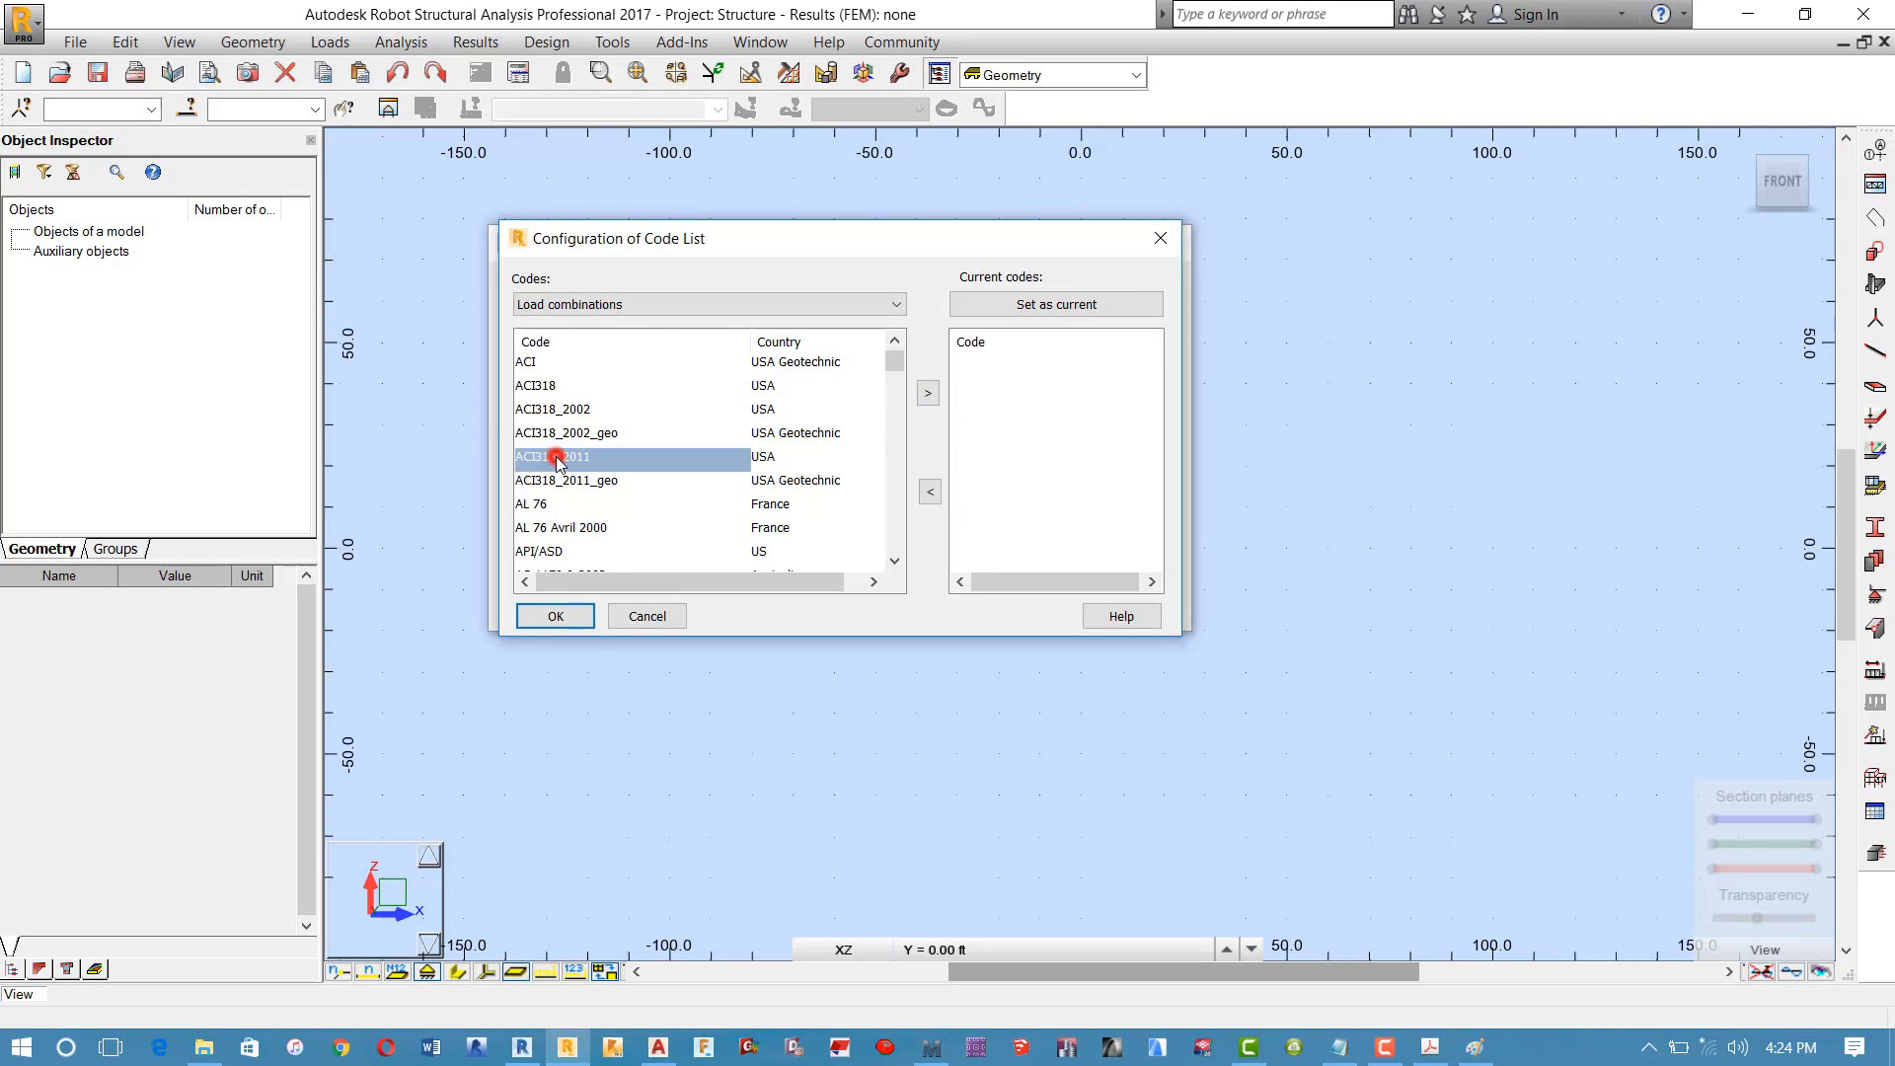
{"action": "left_click", "coordinate": [928, 393]}
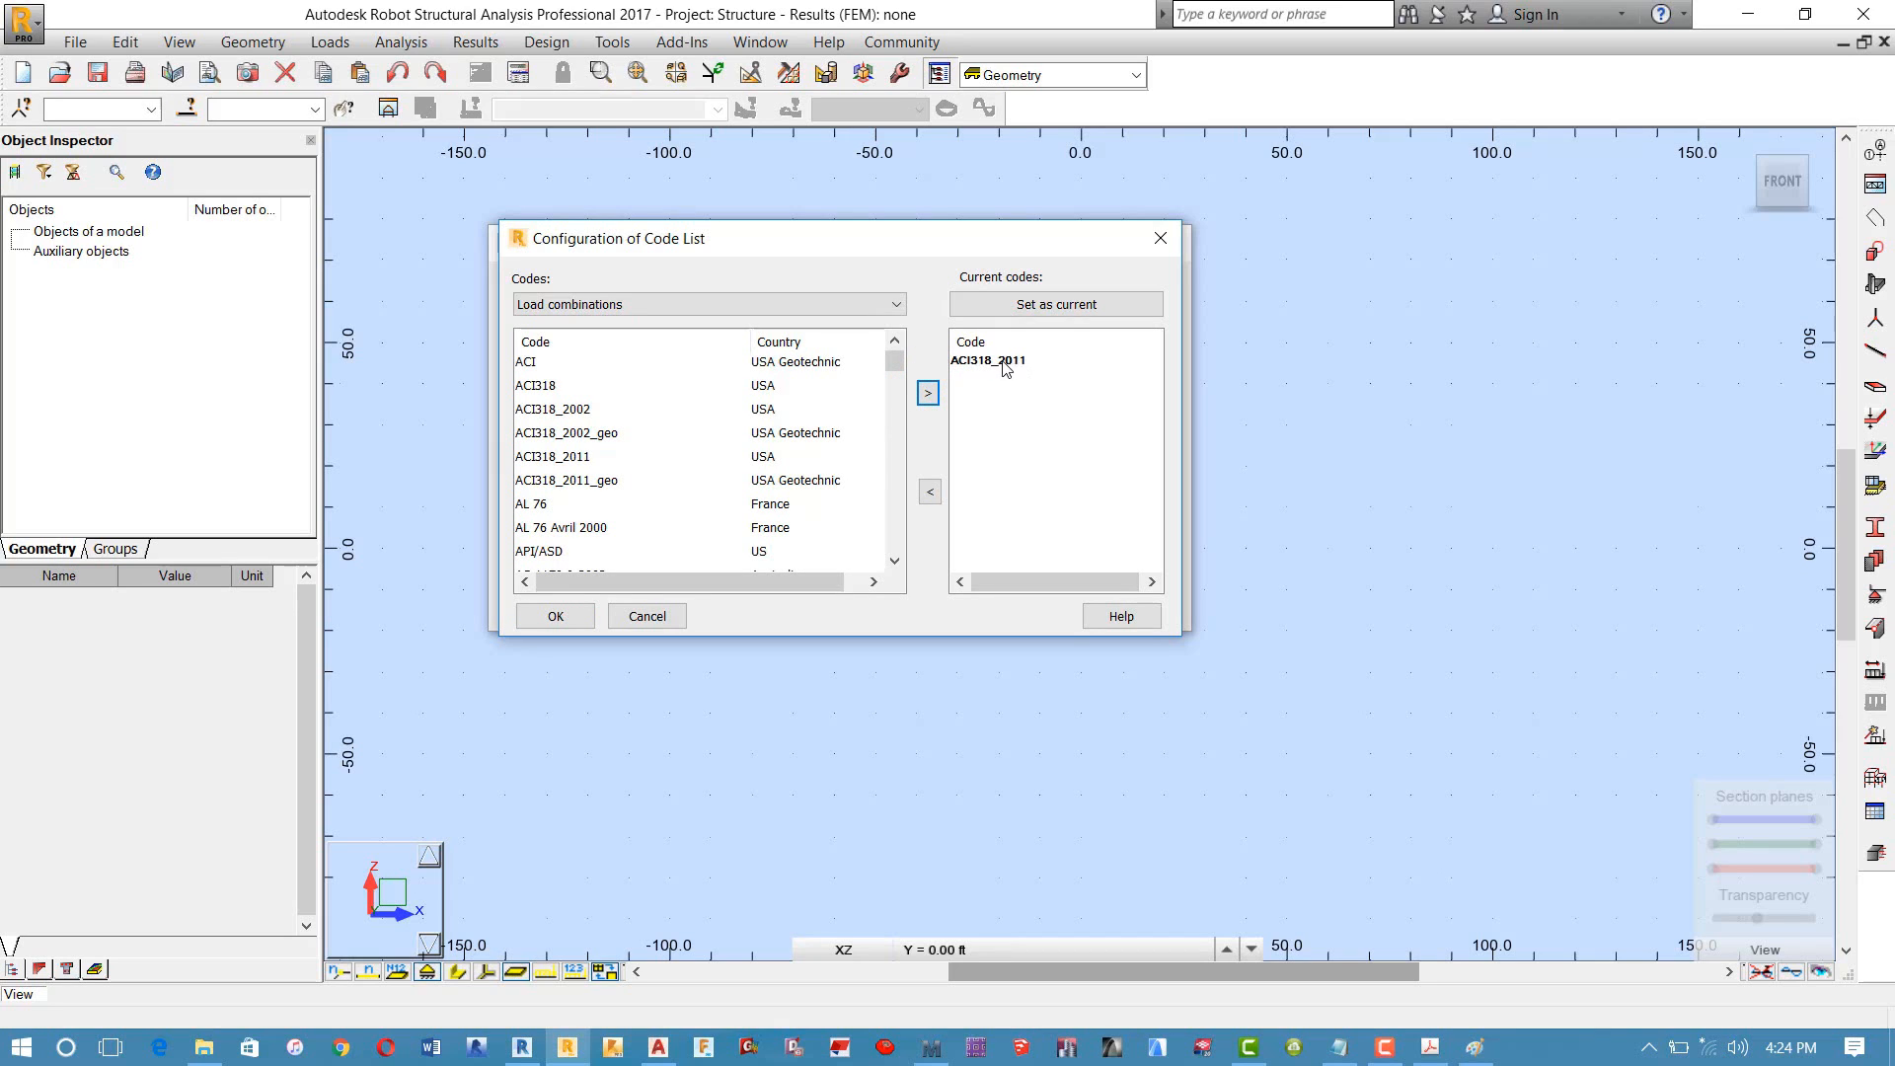
{"action": "left_click", "coordinate": [995, 368]}
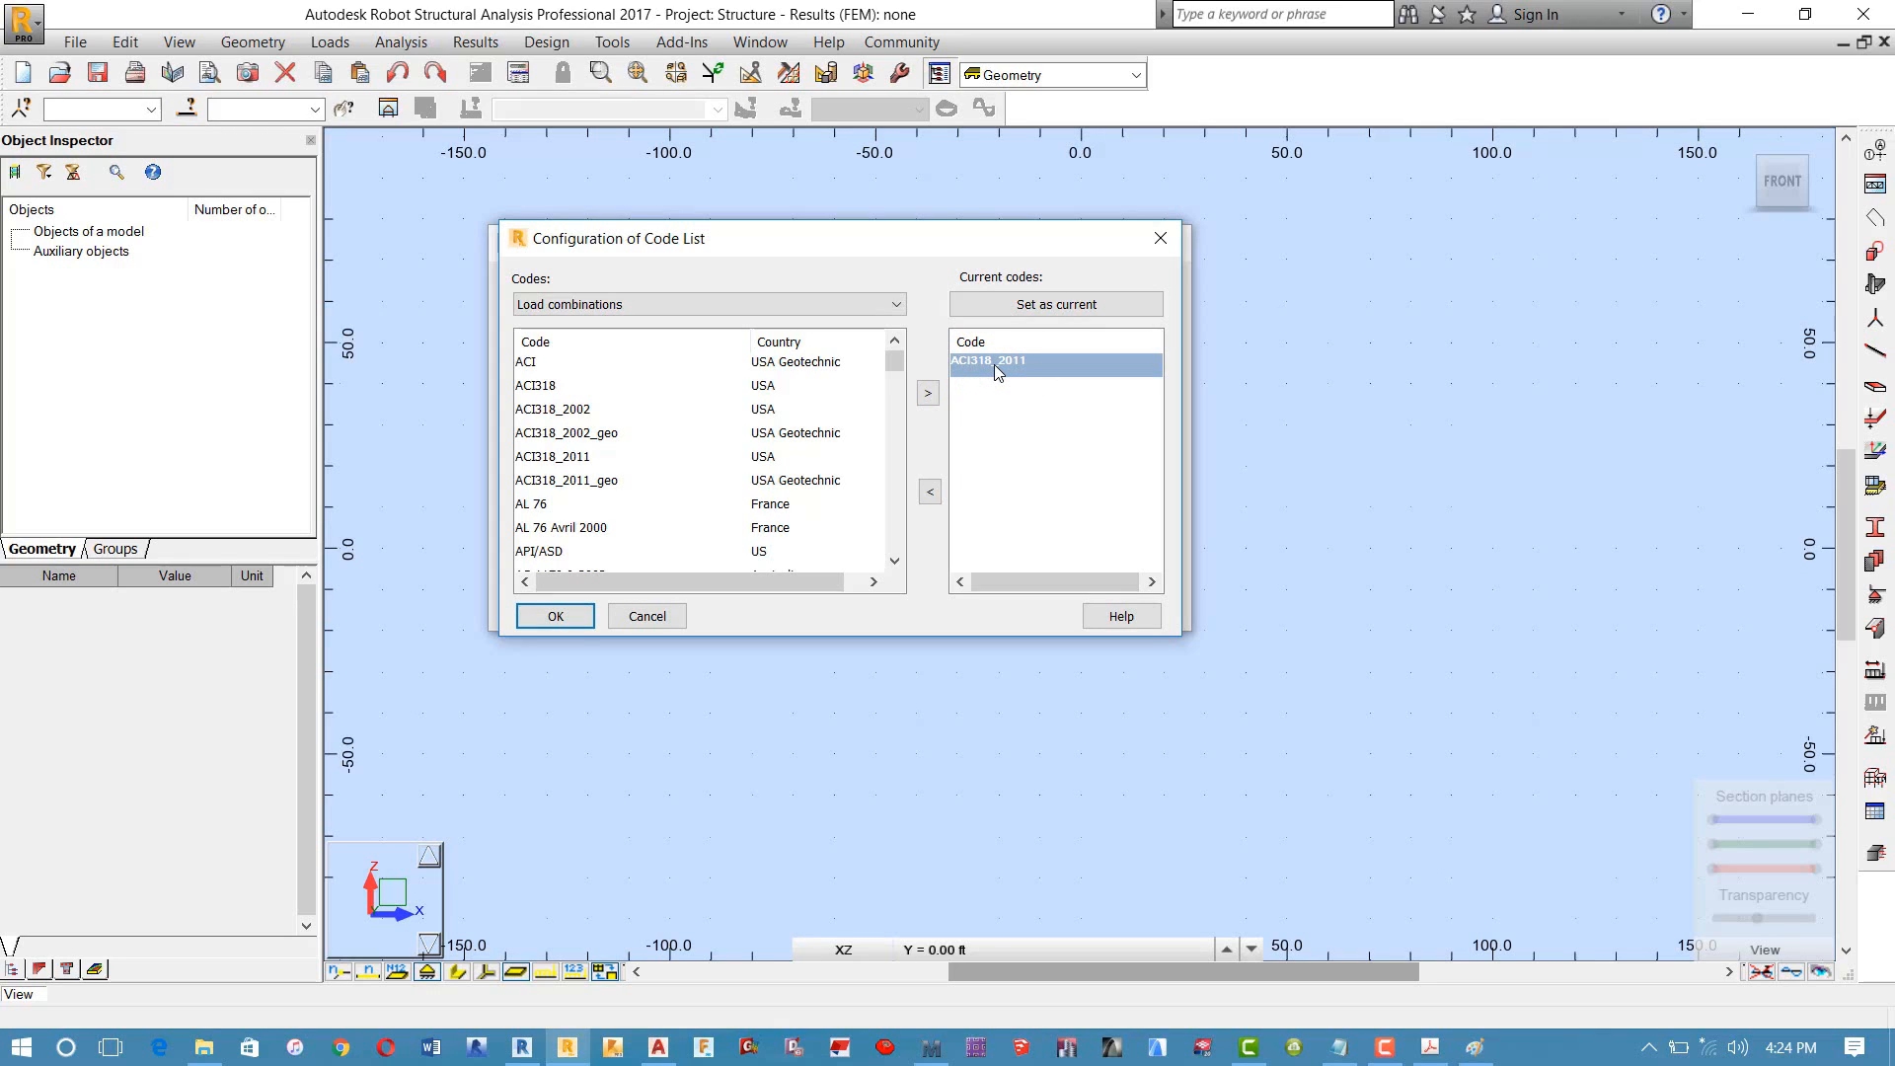
{"action": "left_click", "coordinate": [1042, 305]}
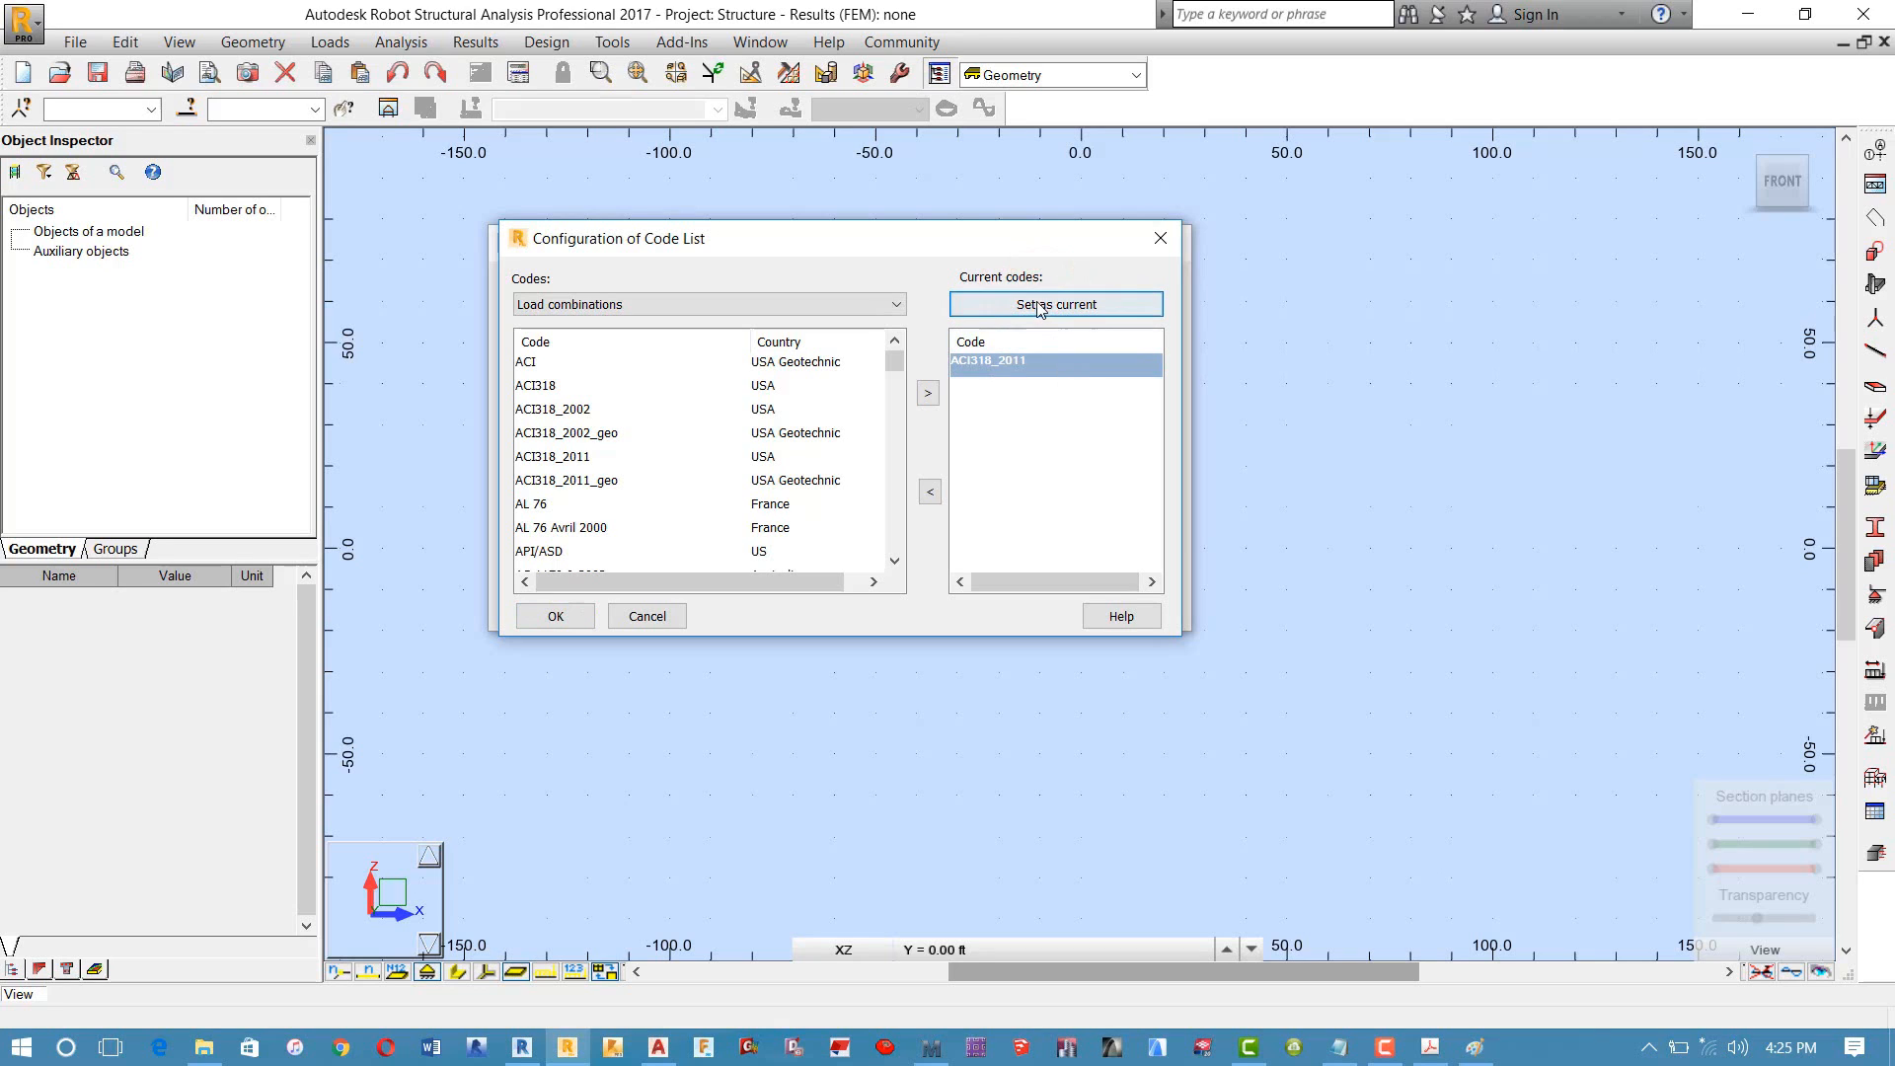
{"action": "left_click", "coordinate": [554, 616]}
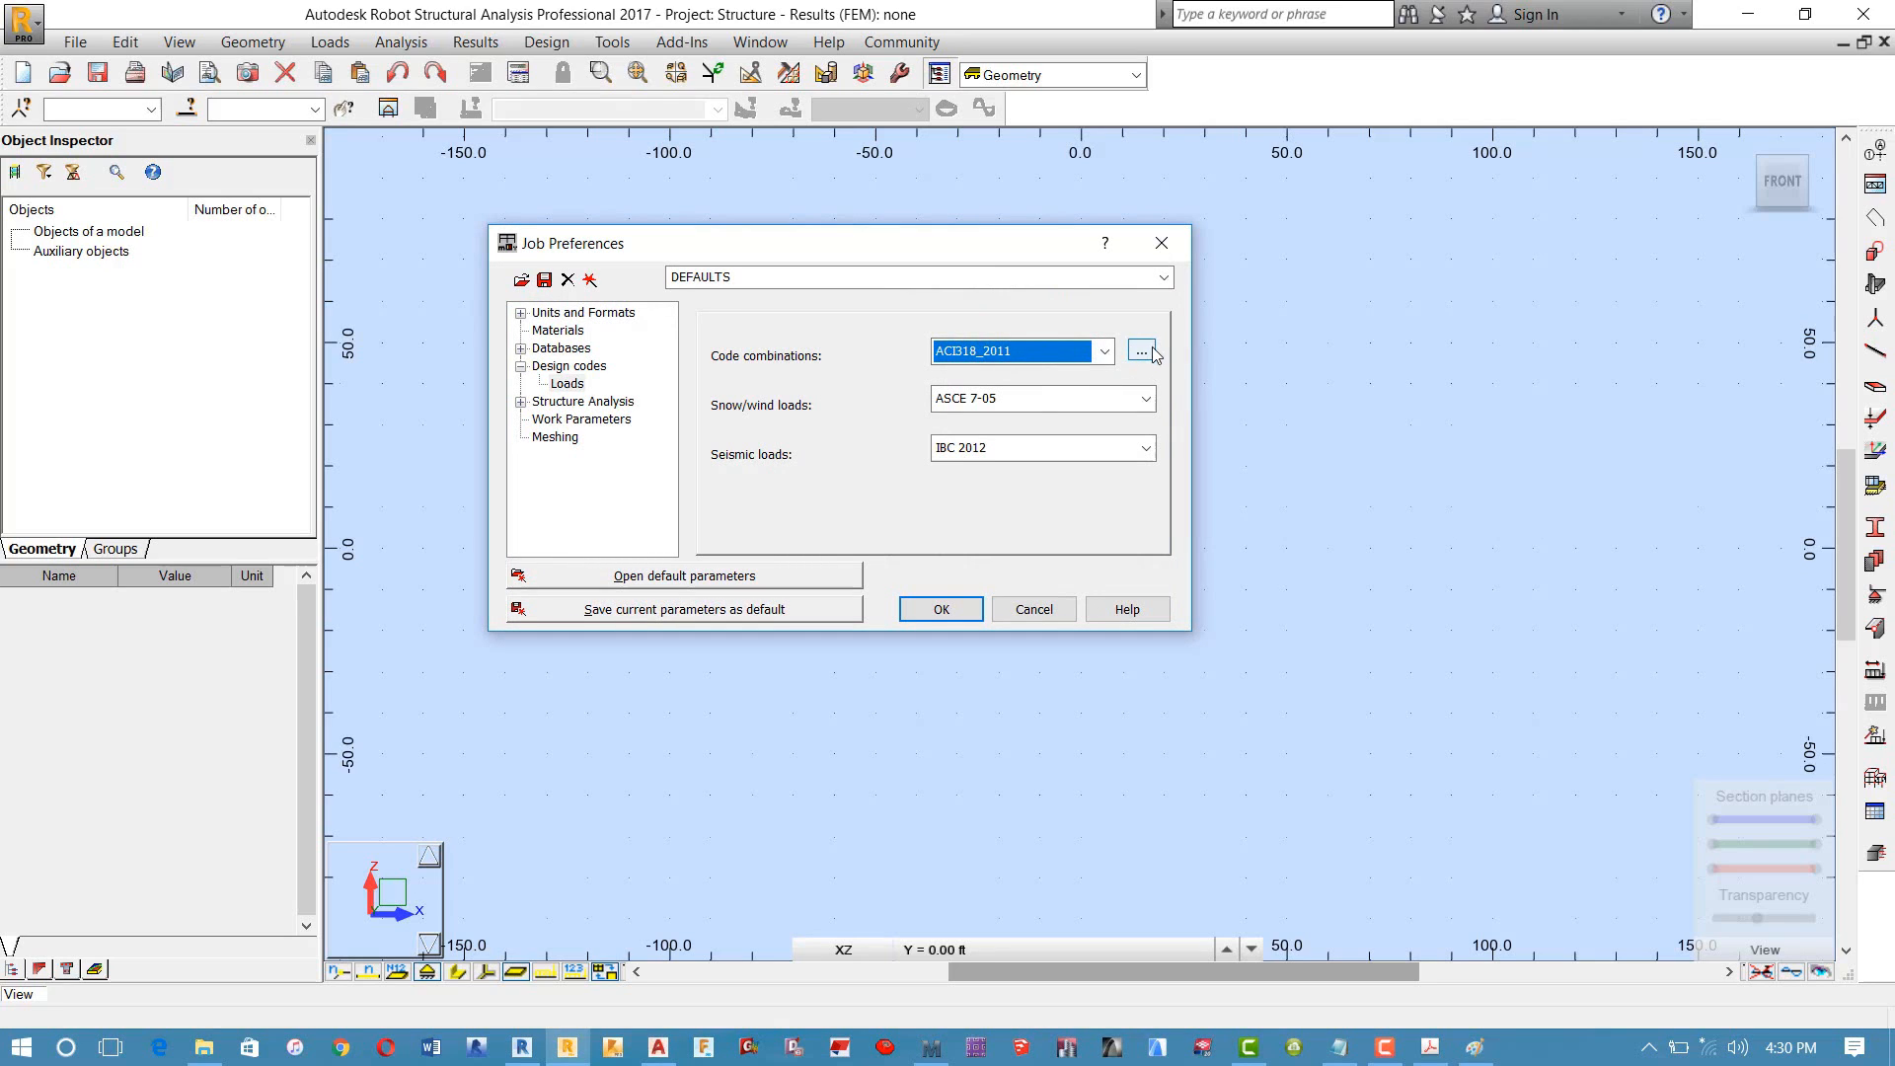
Step: Review the ACI318_2011 load factors and combination formulas in the code combination regulations editor, and close the editor
{"action": "left_click", "coordinate": [1145, 354]}
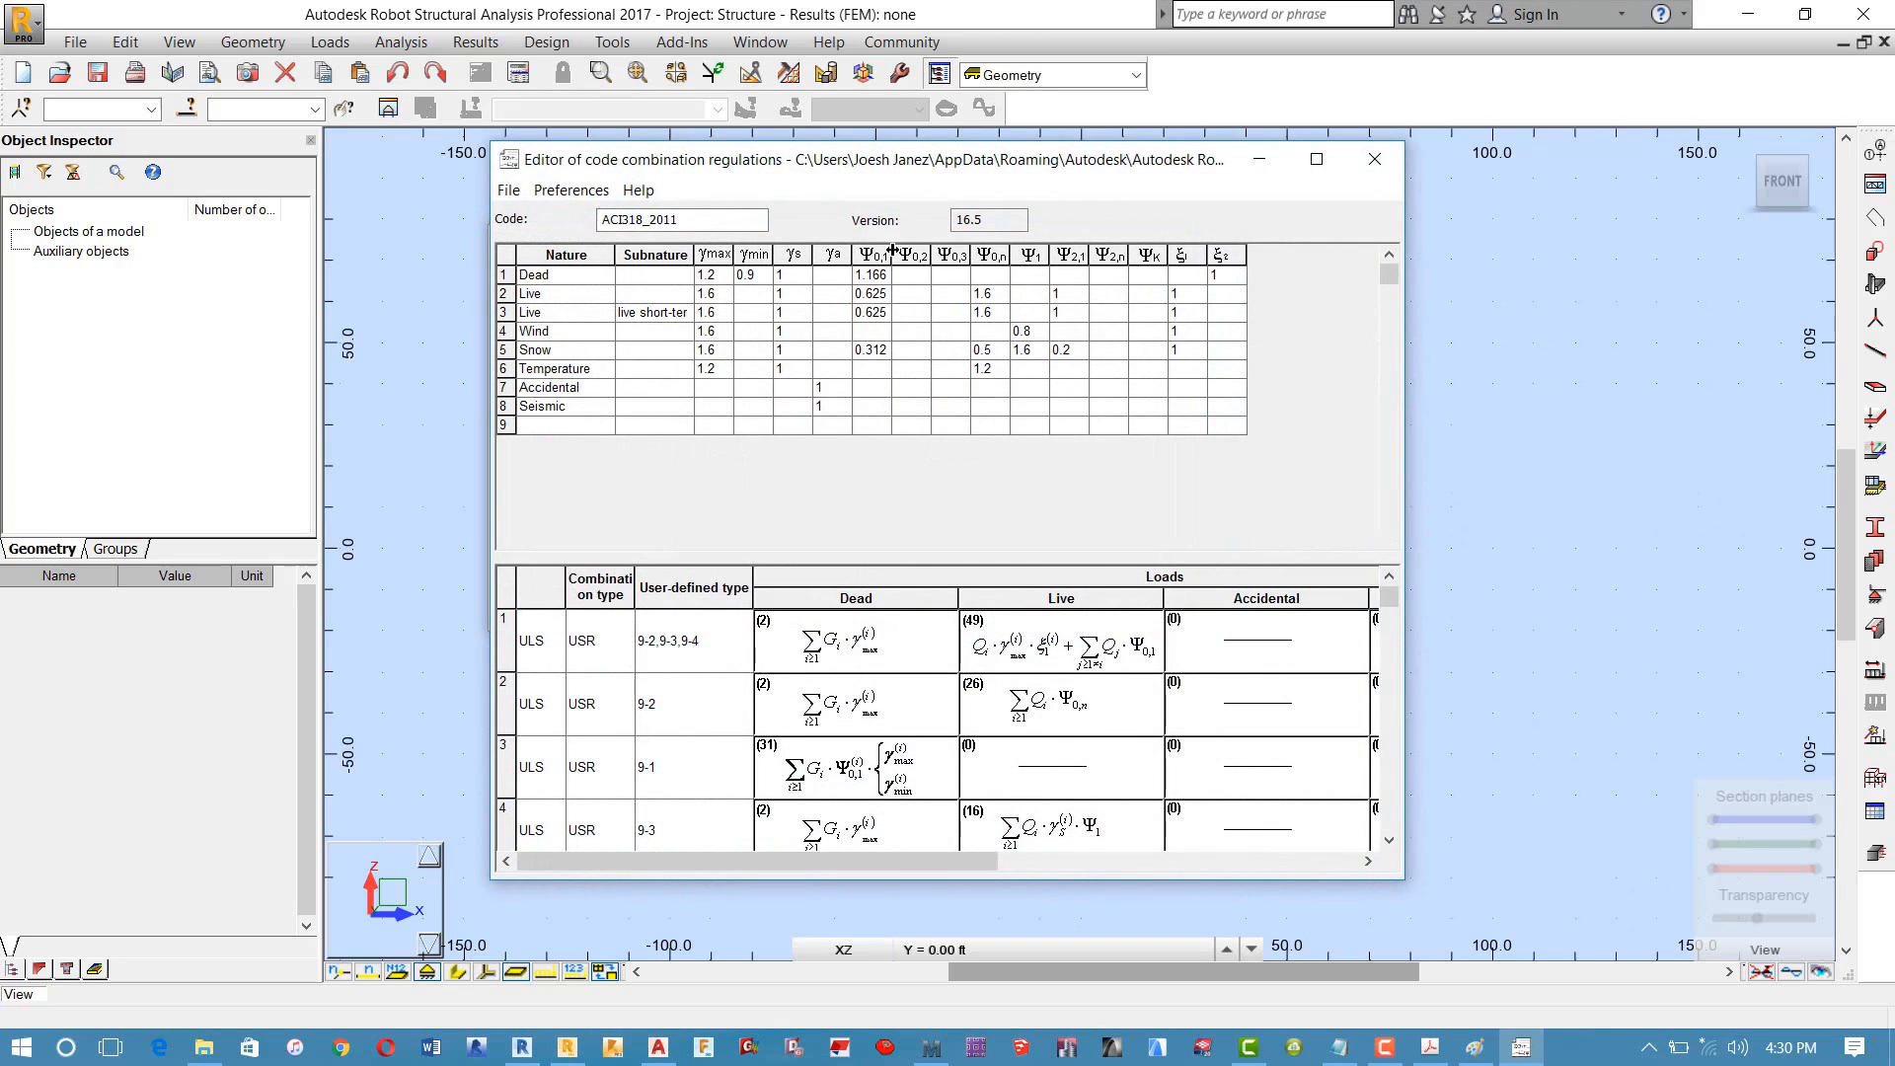
{"action": "left_click_drag", "start_coordinate": [863, 170], "coordinate": [779, 130]}
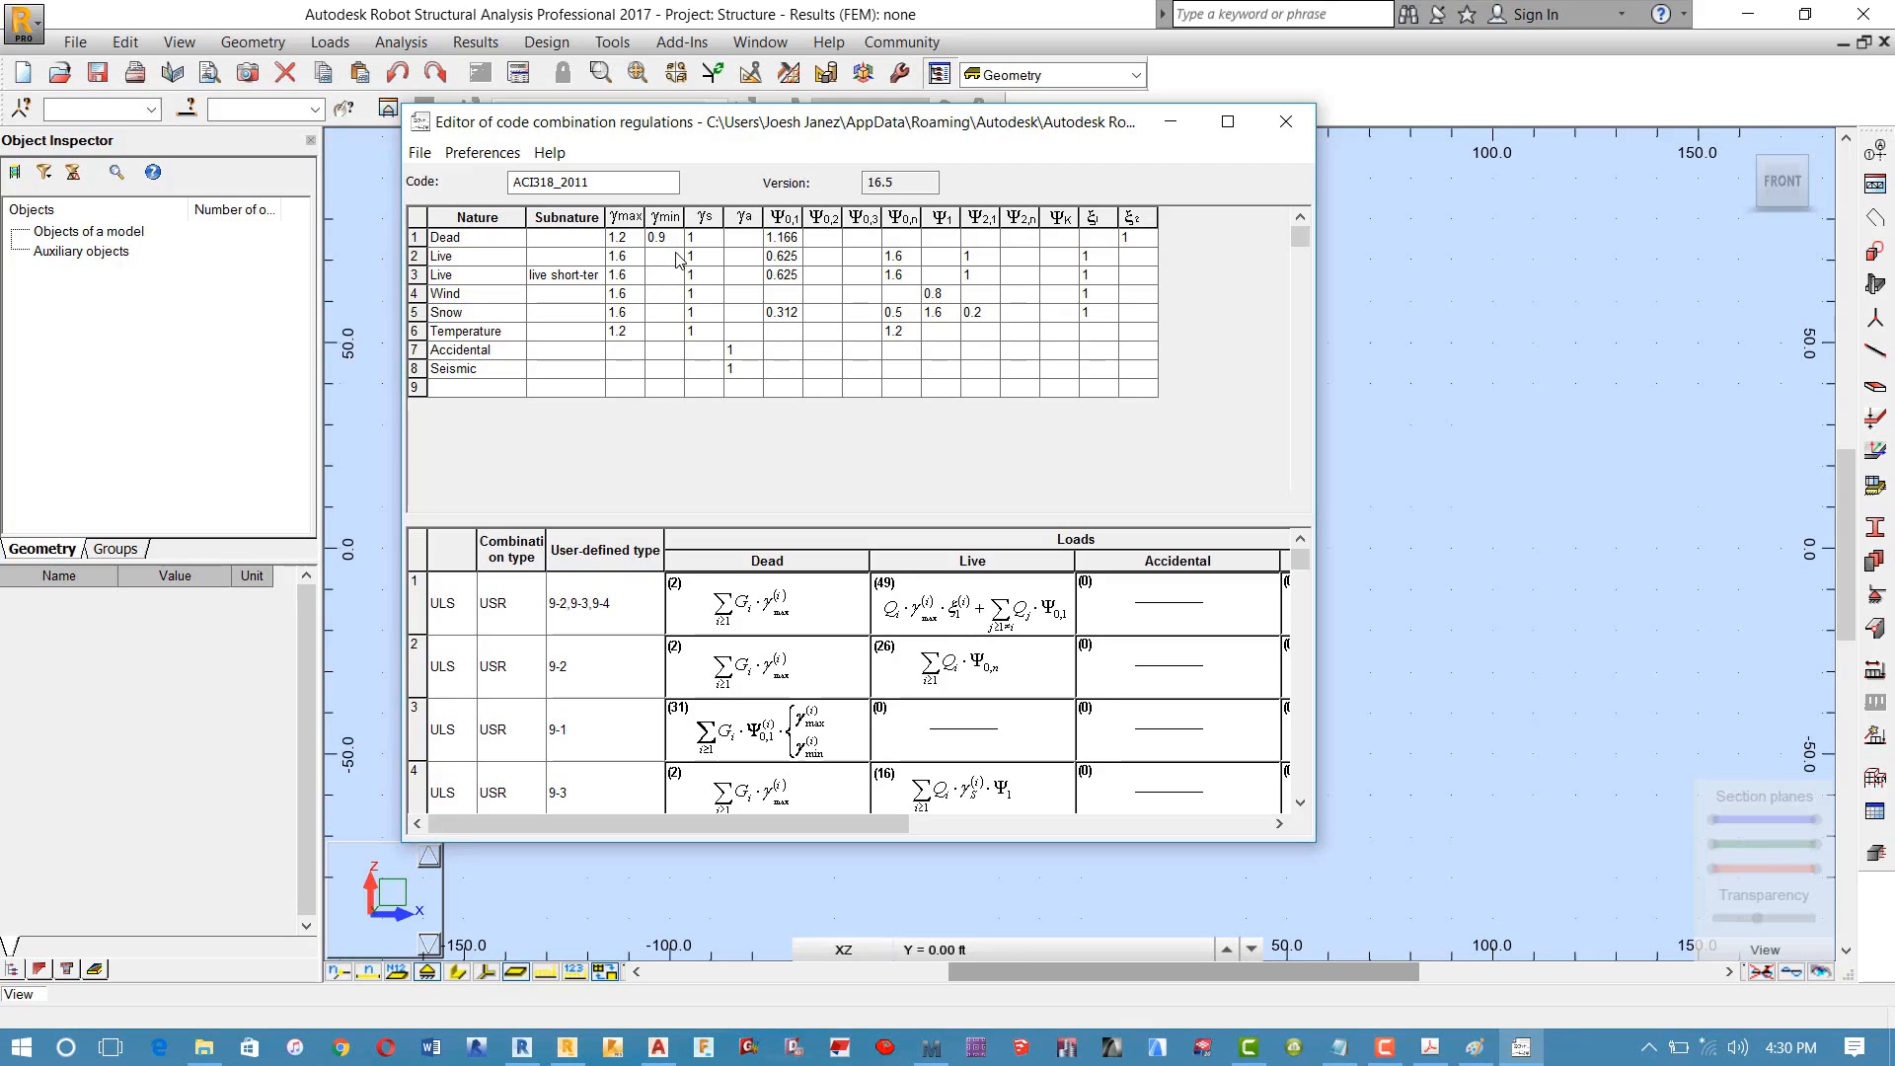
{"action": "left_click", "coordinate": [633, 238]}
{"action": "key", "text": "BackSpace"}
{"action": "left_click", "coordinate": [638, 257]}
{"action": "left_click", "coordinate": [1230, 123]}
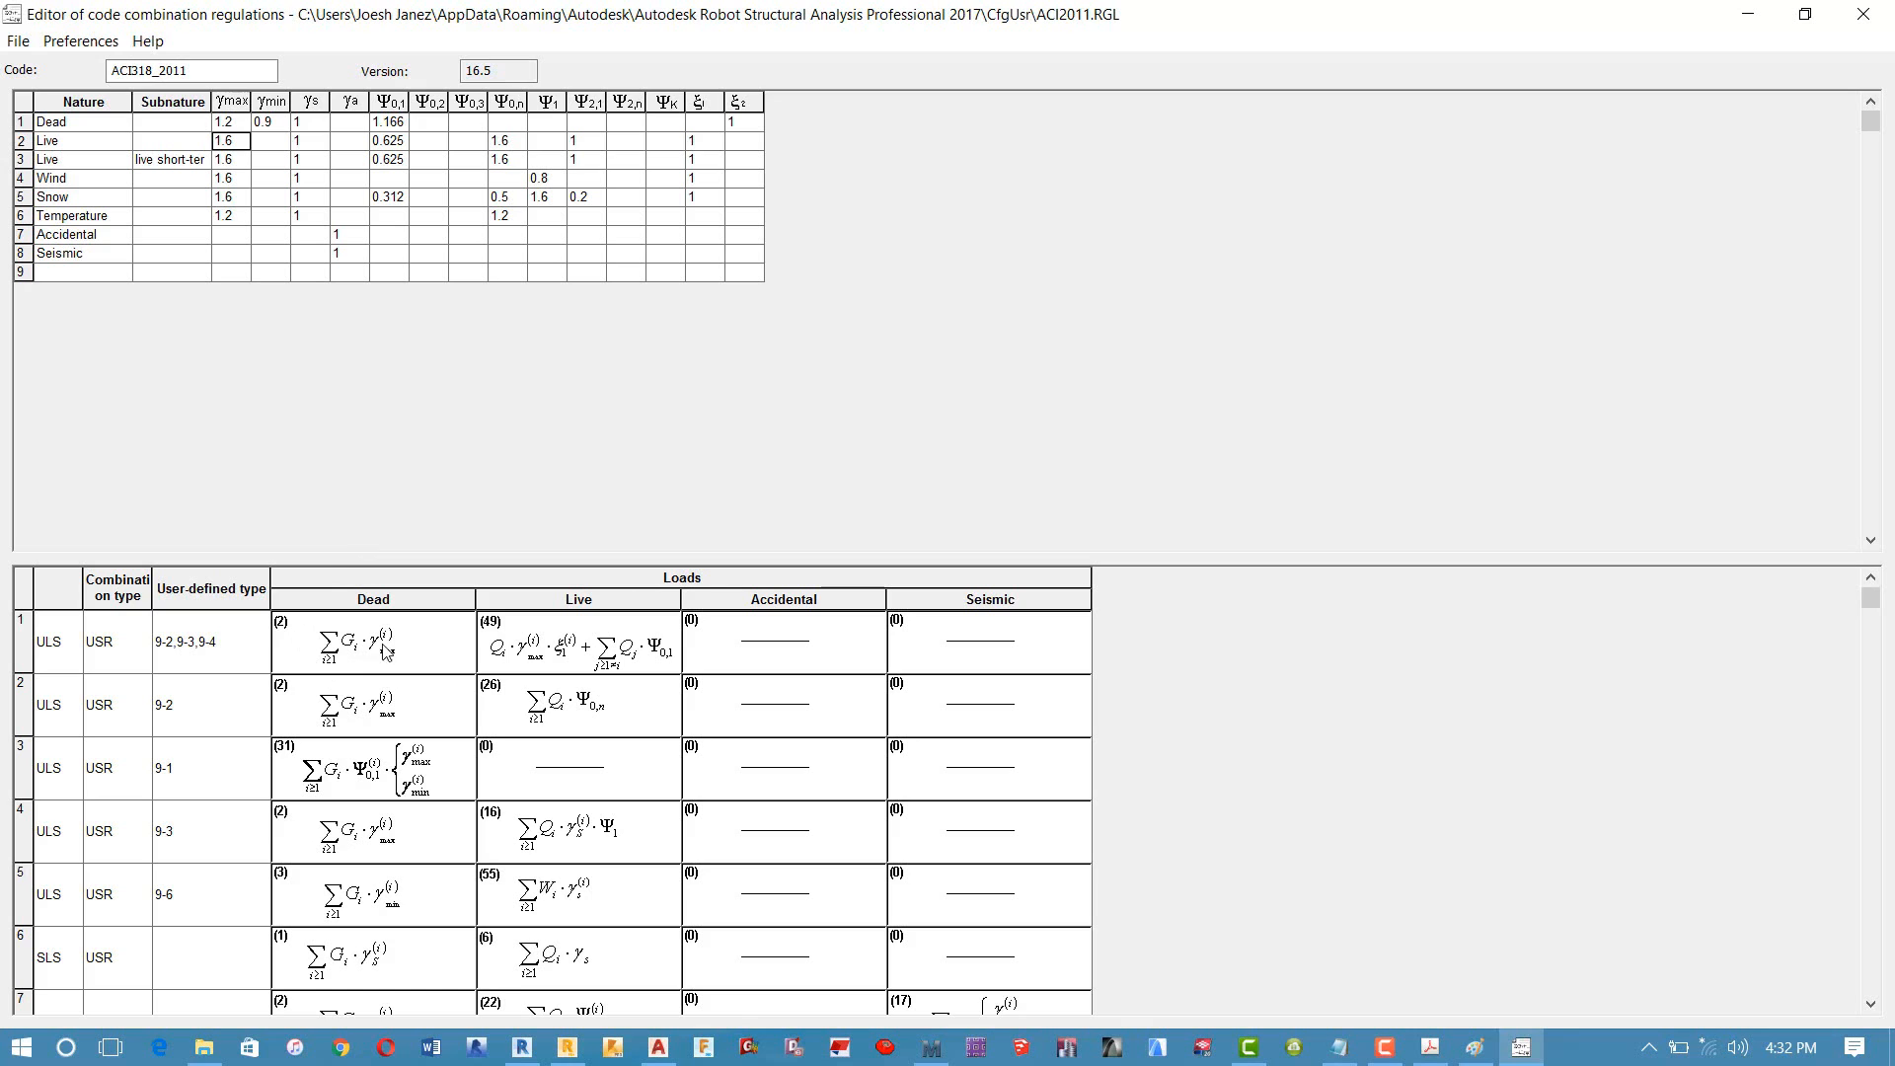
{"action": "left_click", "coordinate": [1863, 14]}
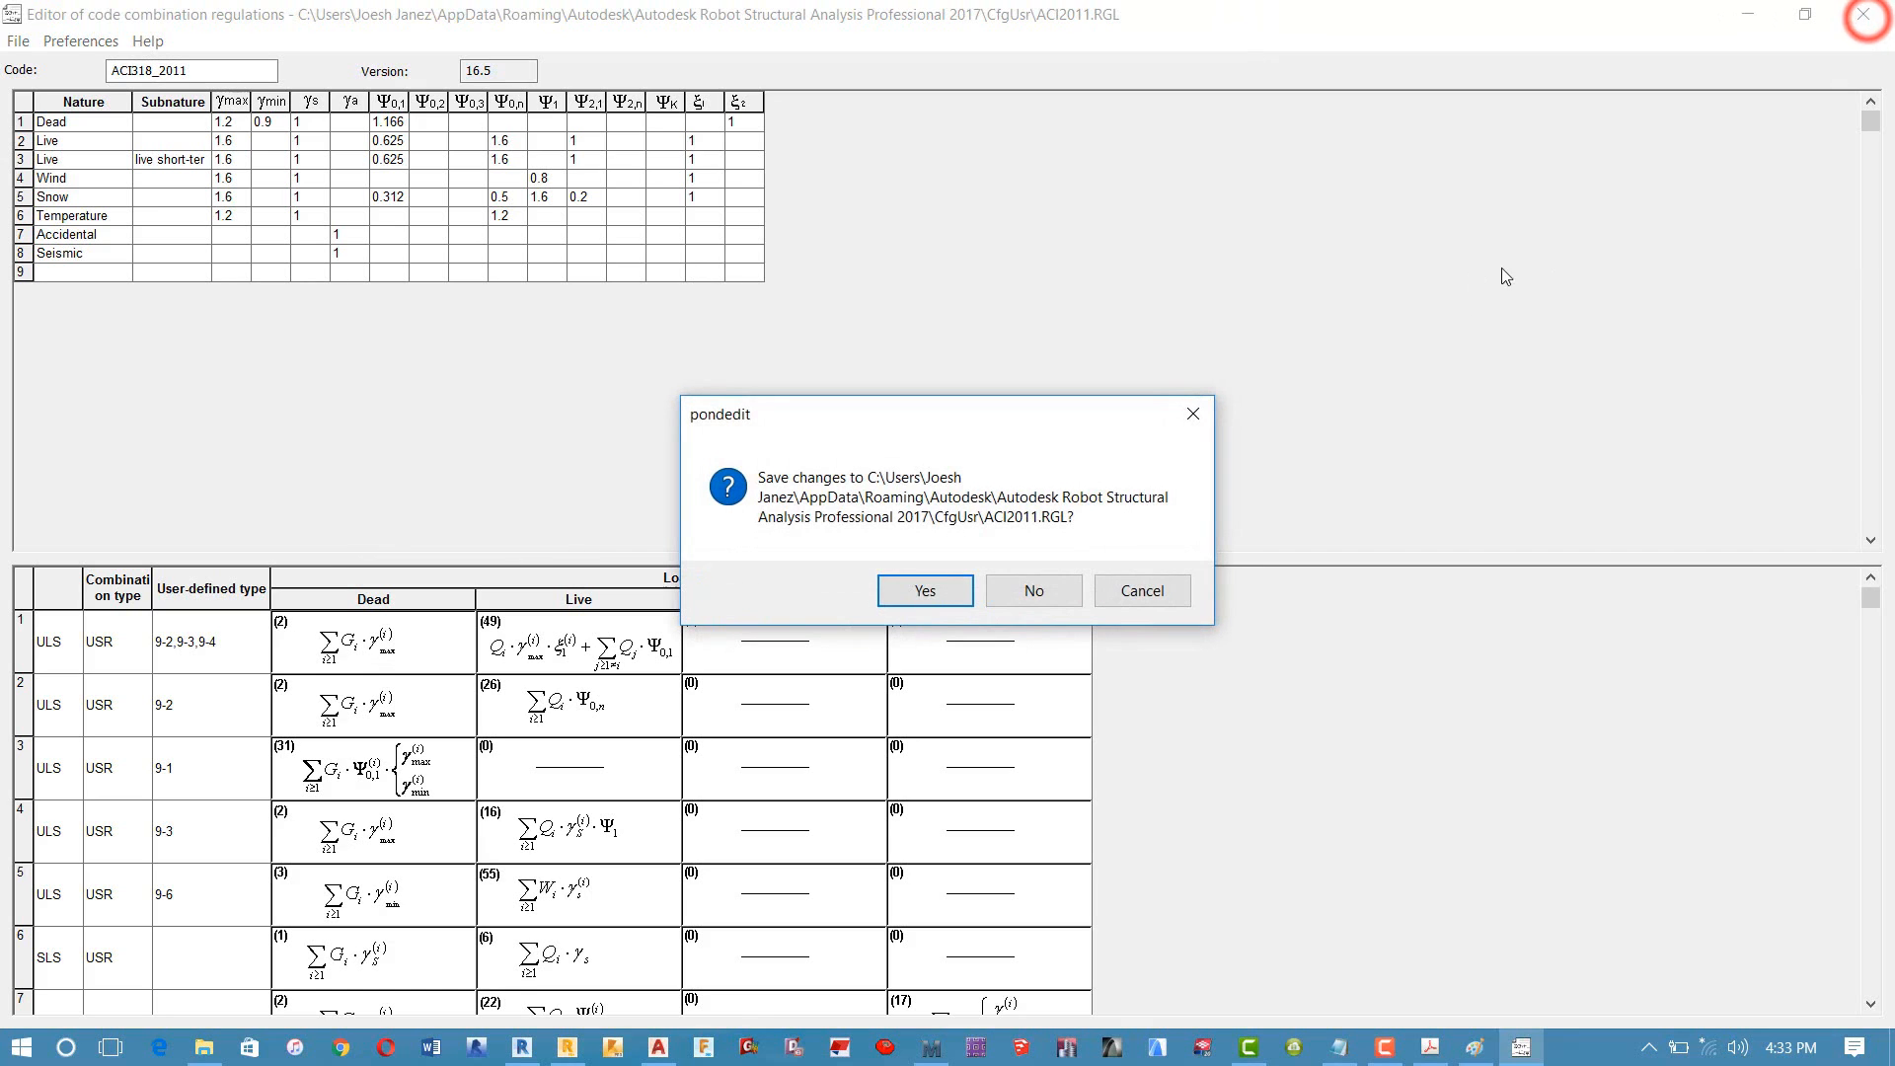
{"action": "left_click", "coordinate": [930, 590]}
{"action": "left_click", "coordinate": [1007, 587]}
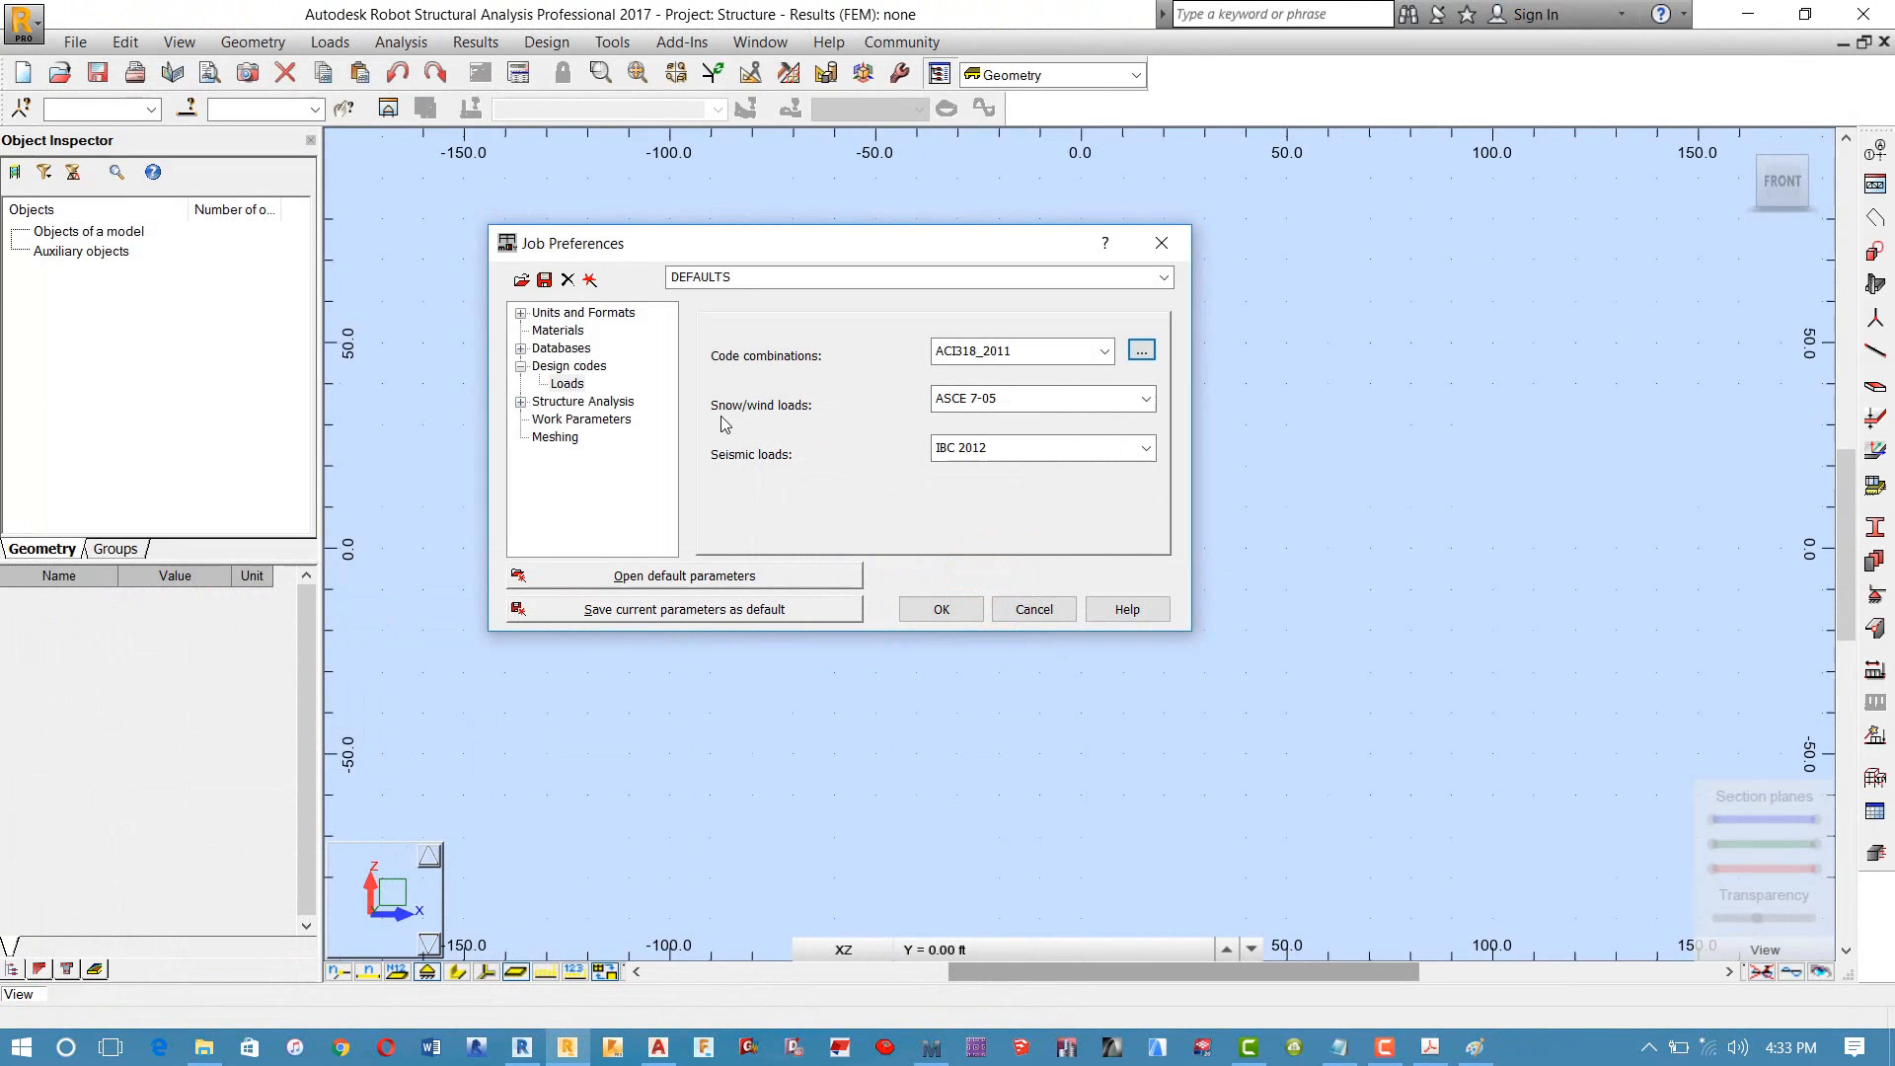
Step: Keep ASCE 7-05 for snow/wind loads and IBC 2012 for seismic loads, and save the current parameters as default preferences
{"action": "left_click", "coordinate": [1142, 398]}
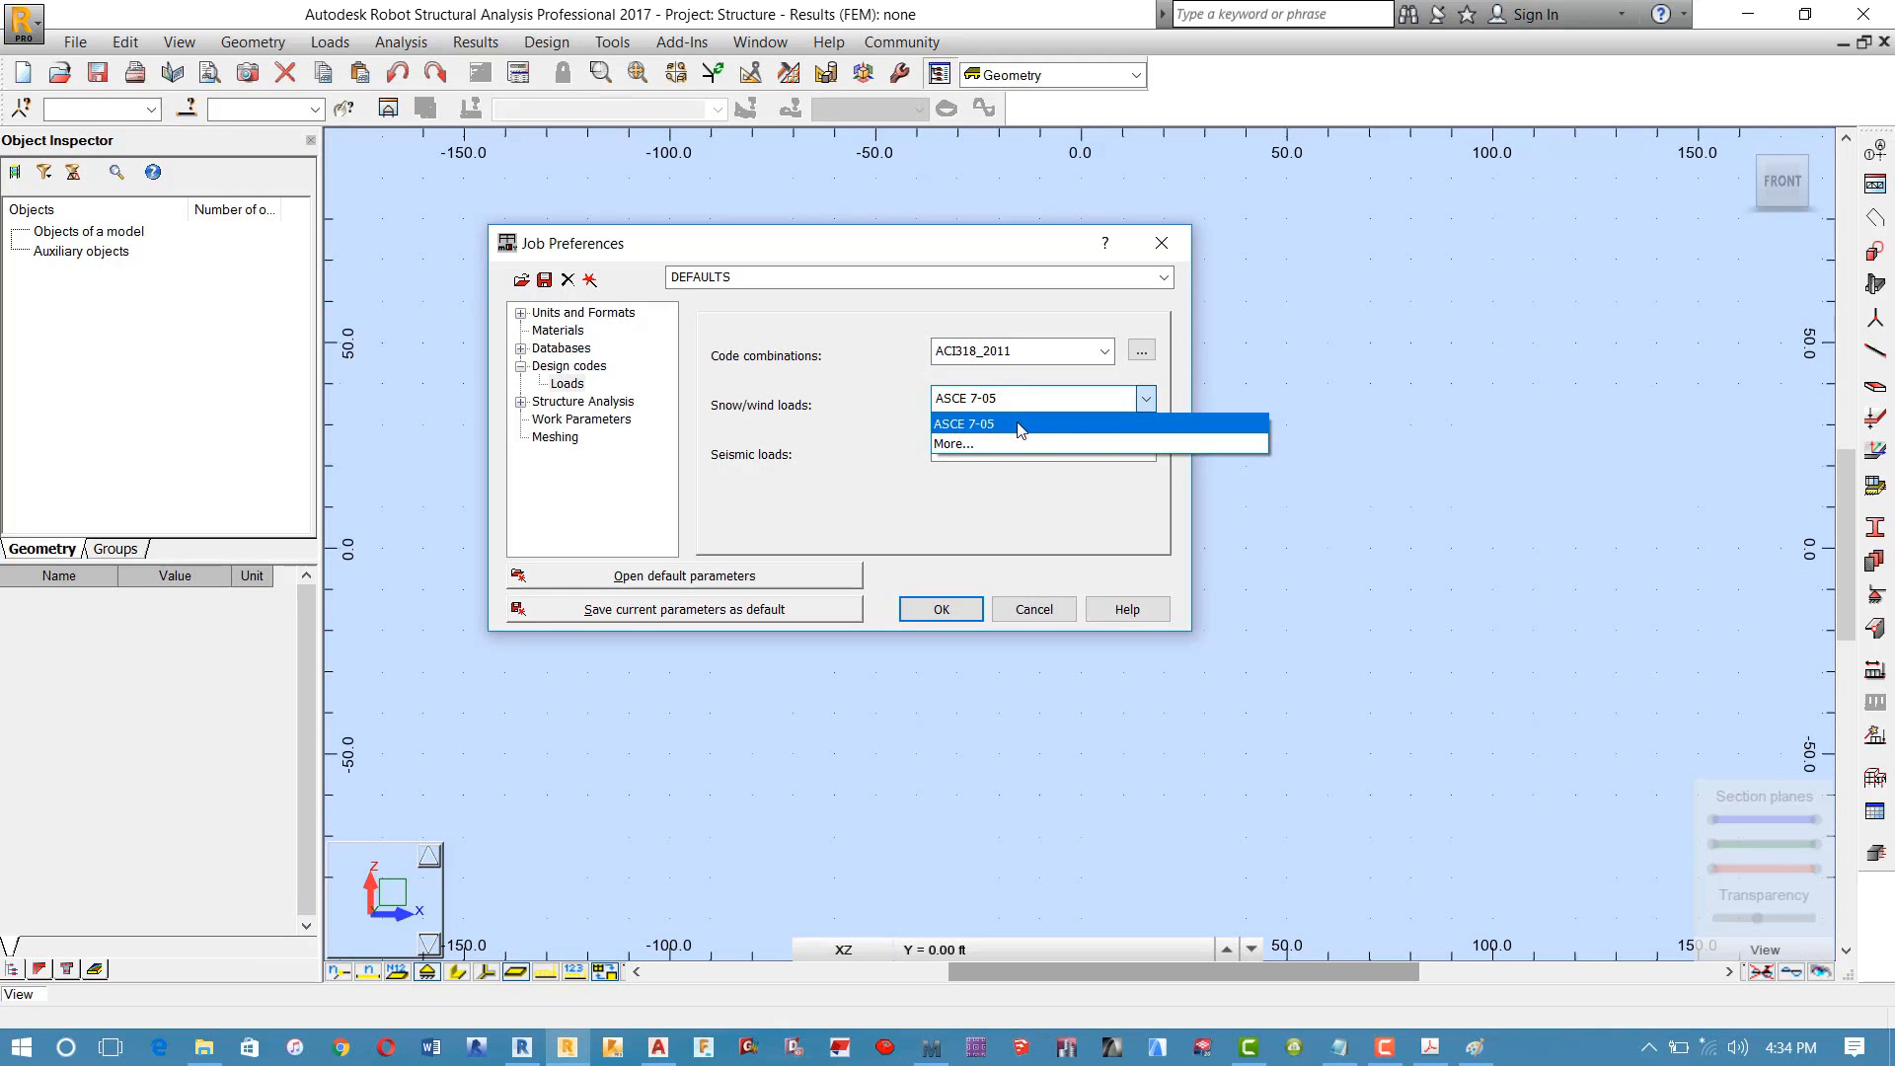
{"action": "left_click", "coordinate": [922, 477]}
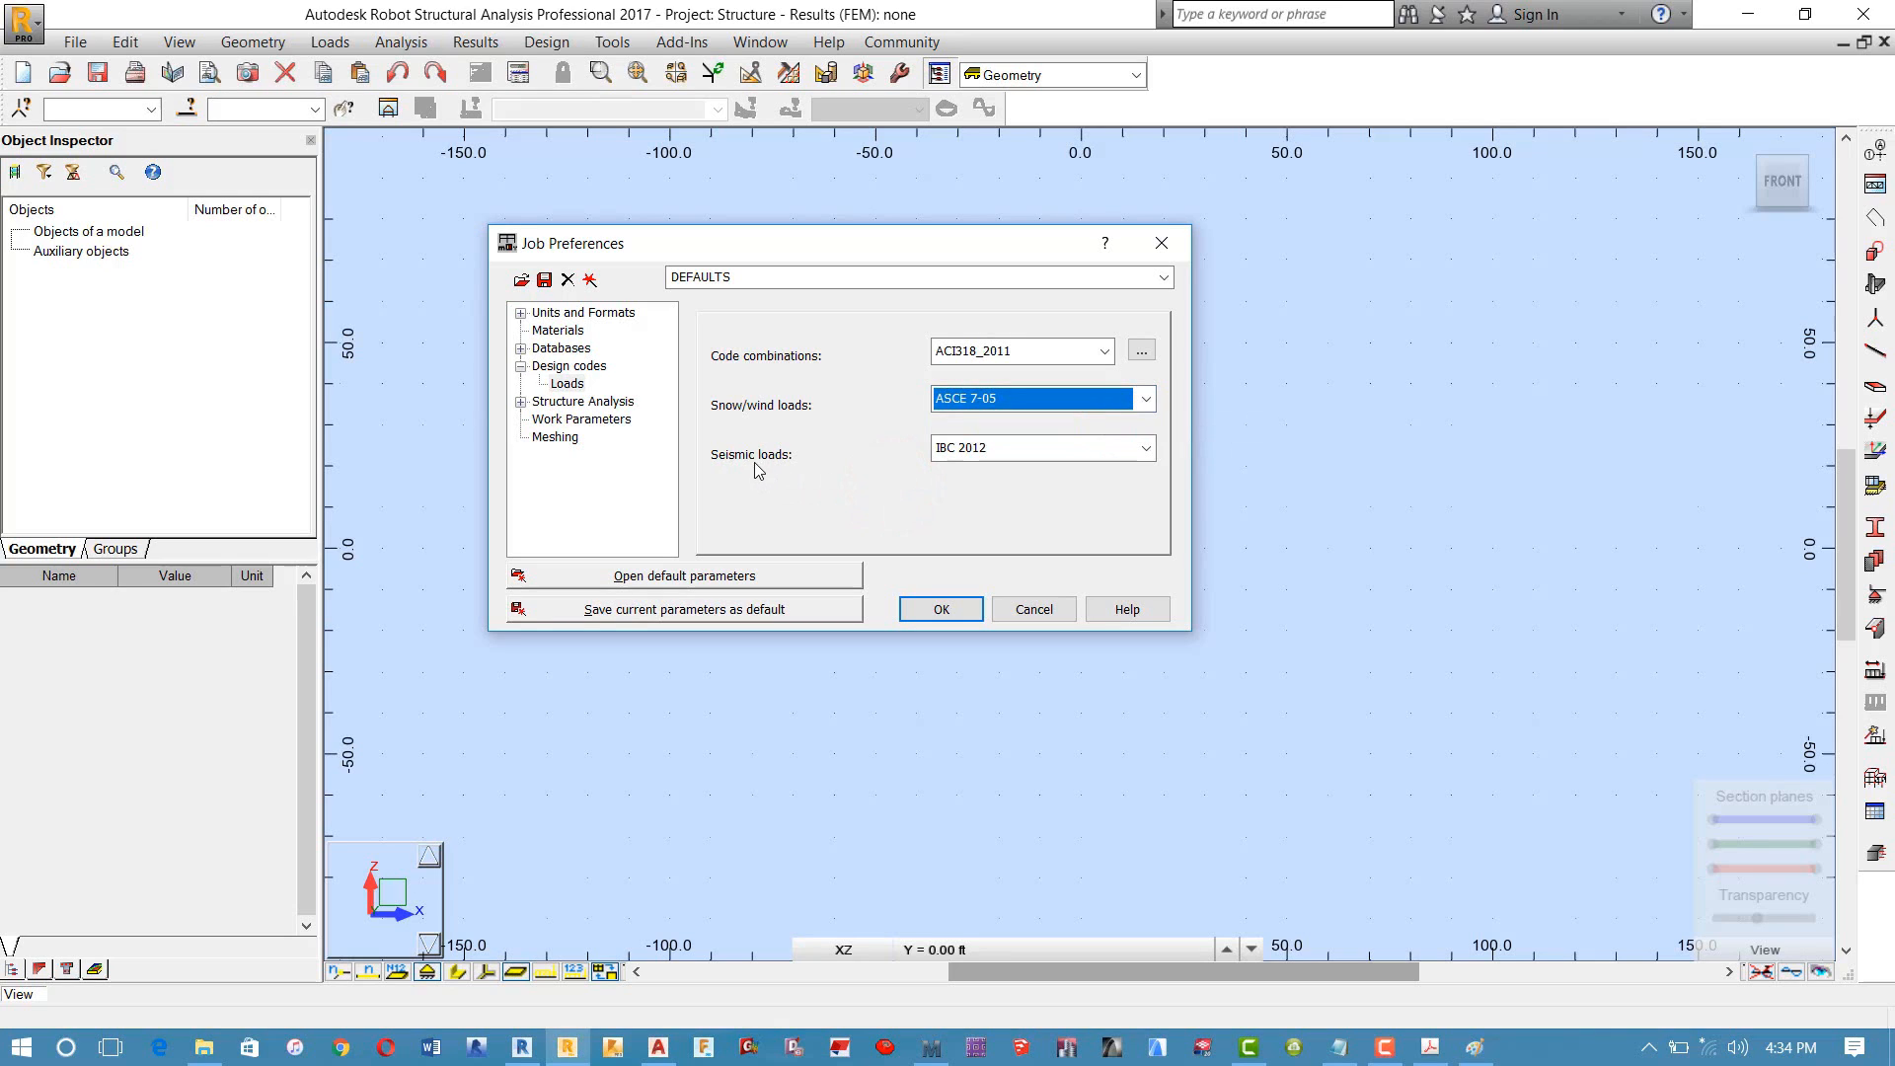
{"action": "left_click", "coordinate": [1051, 454]}
{"action": "left_click", "coordinate": [1051, 454]}
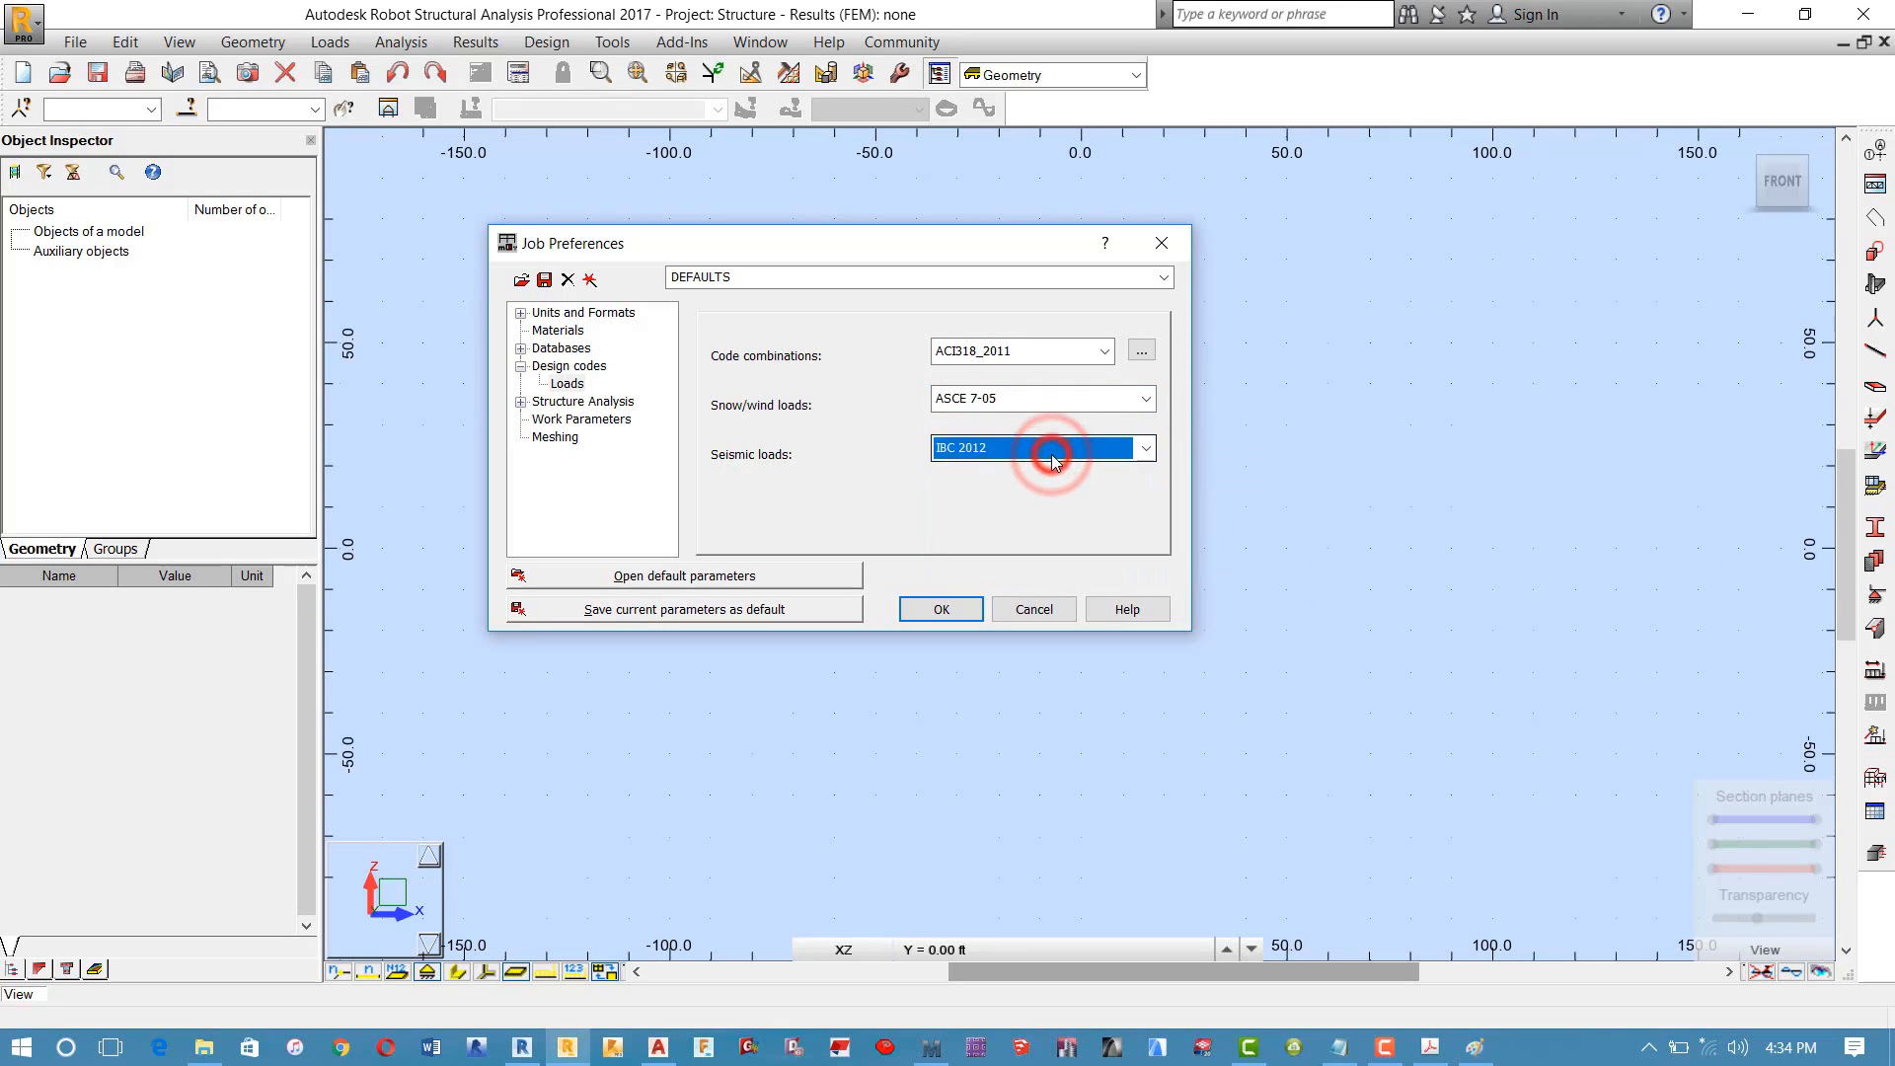
{"action": "left_click", "coordinate": [1051, 454]}
{"action": "left_click", "coordinate": [1051, 454]}
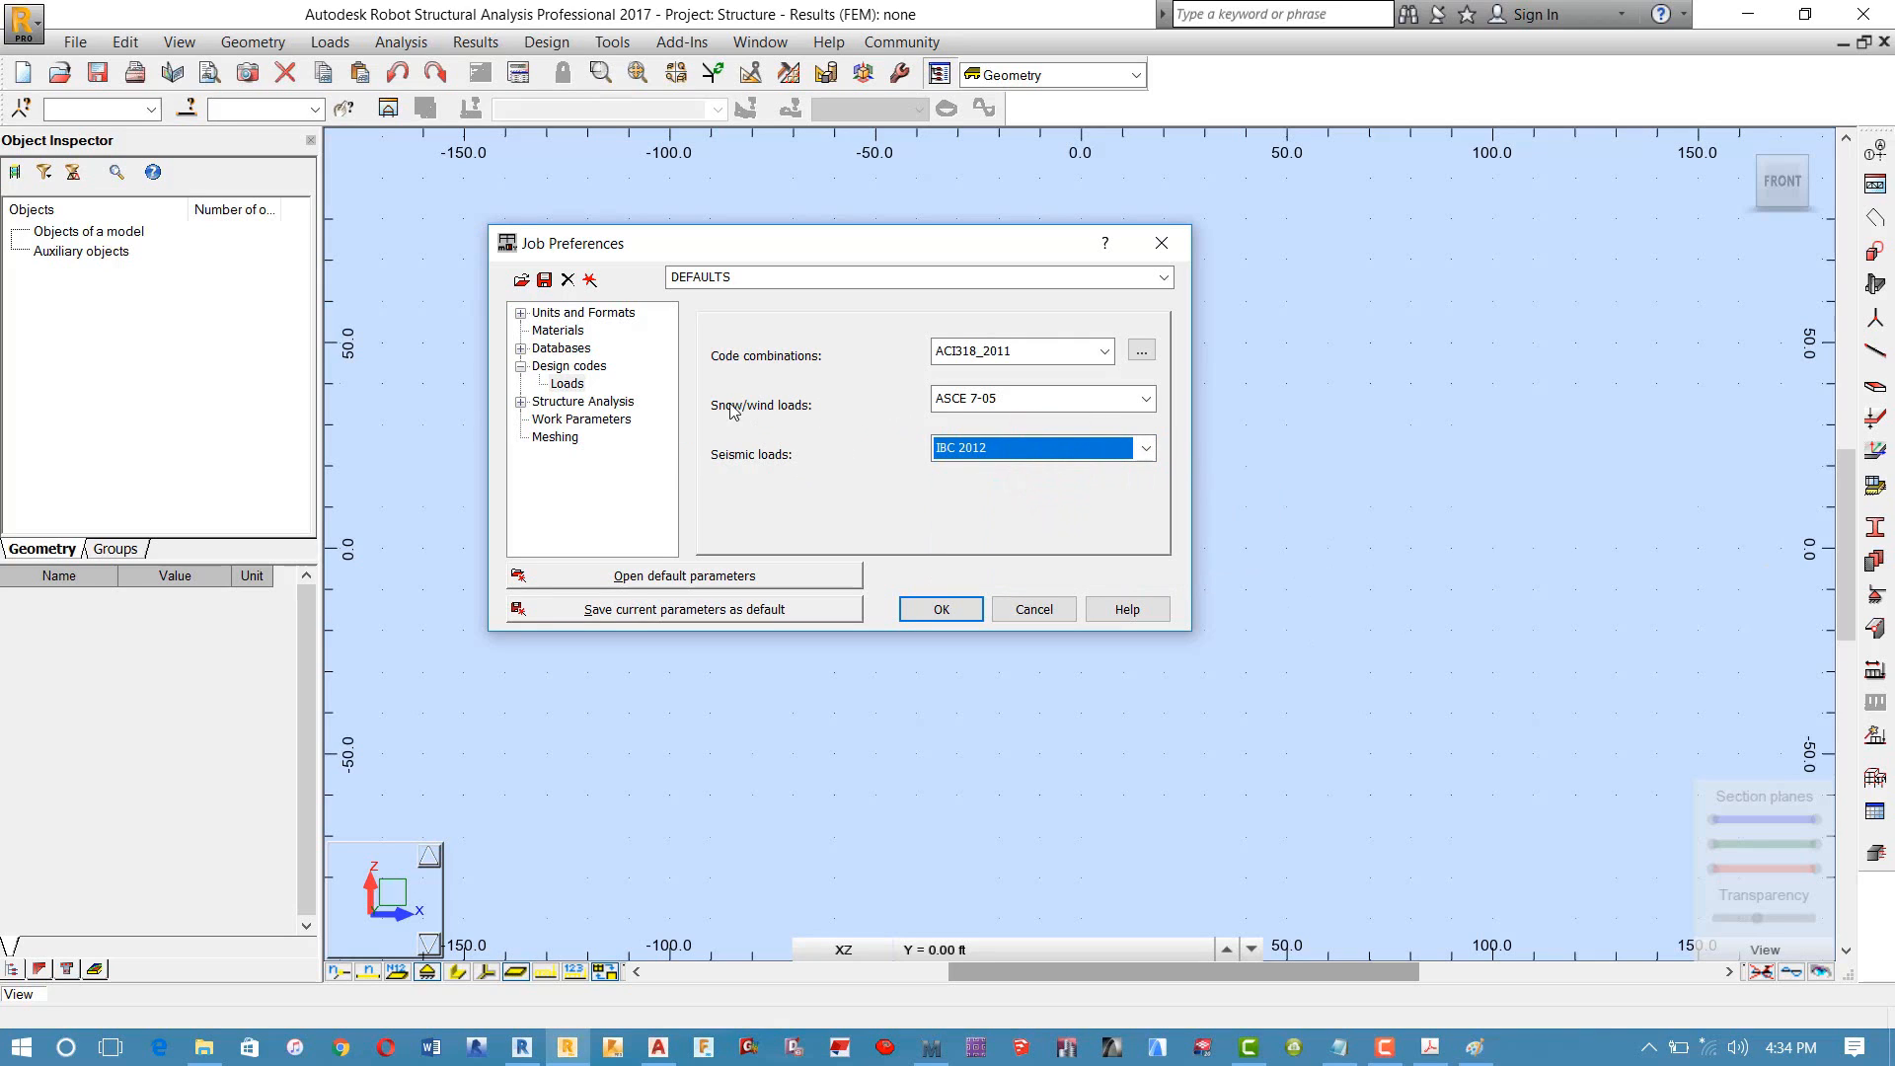
{"action": "left_click", "coordinate": [635, 617]}
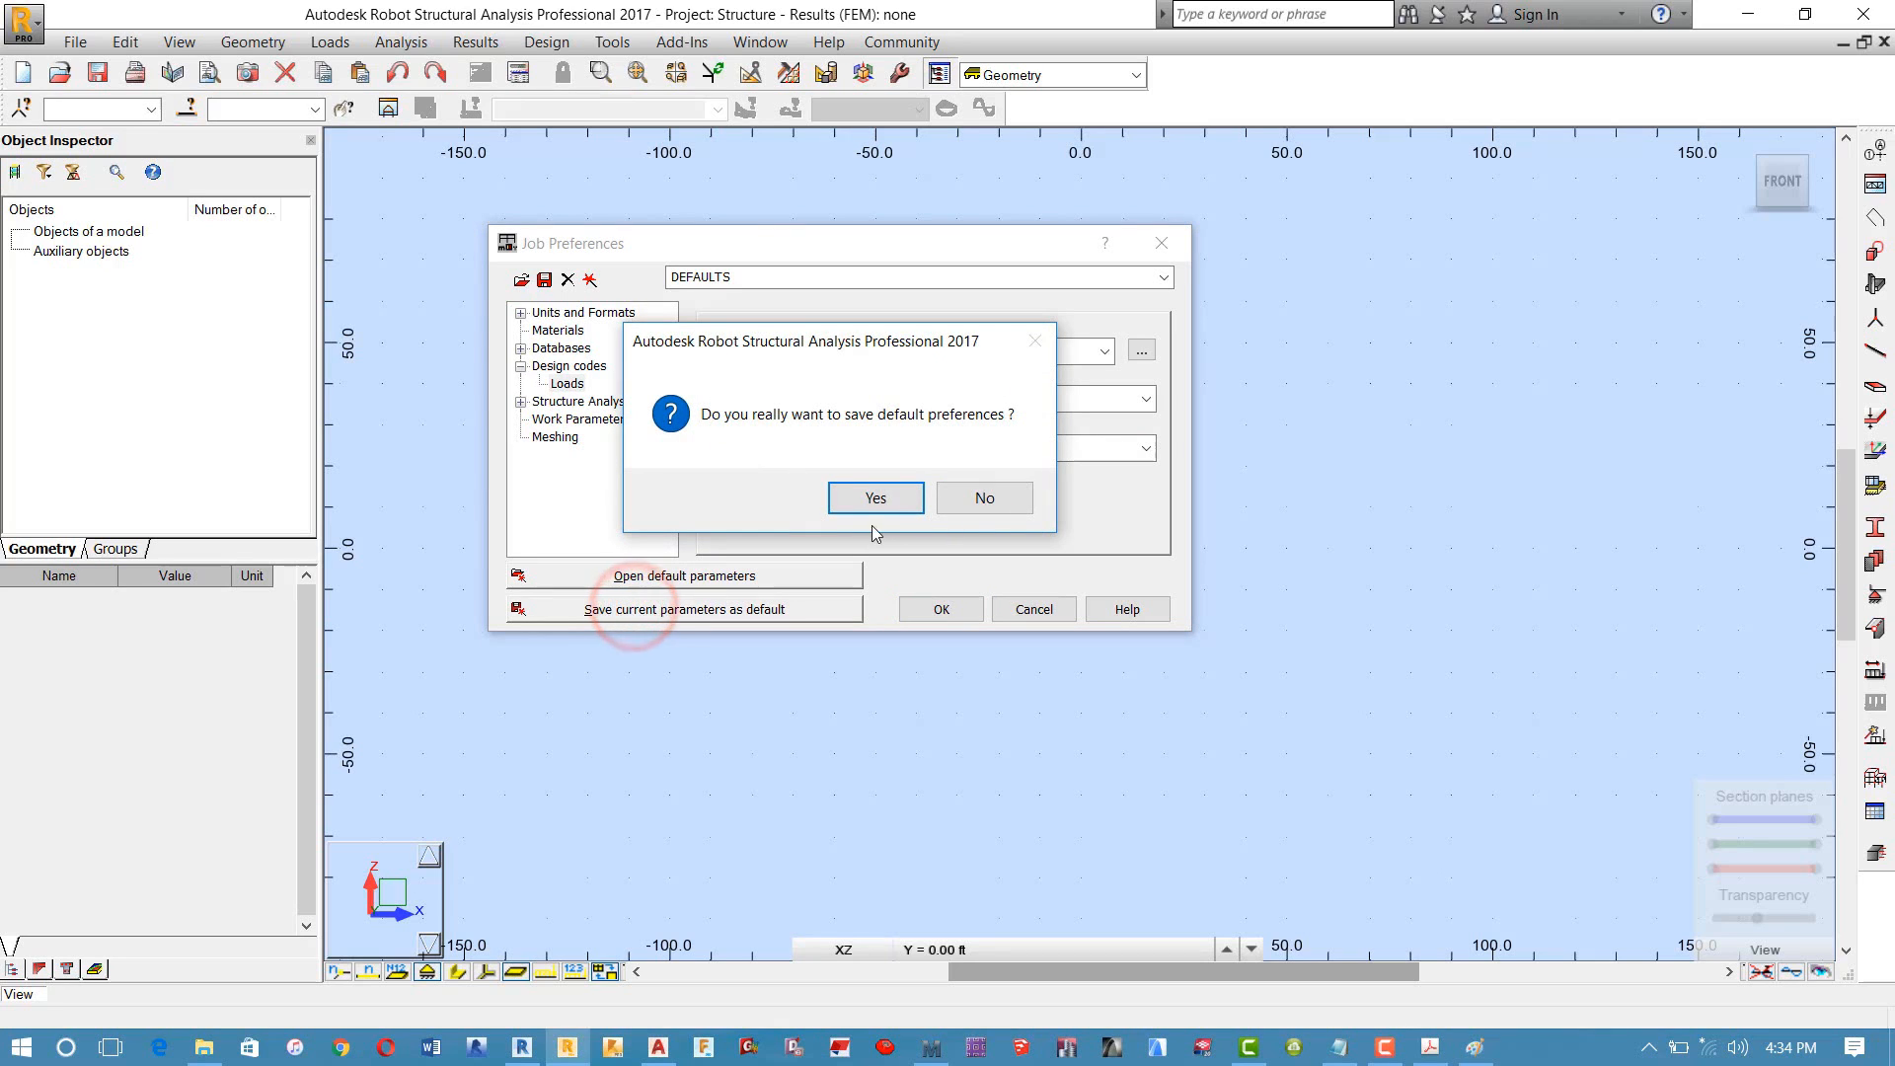
{"action": "left_click", "coordinate": [869, 505]}
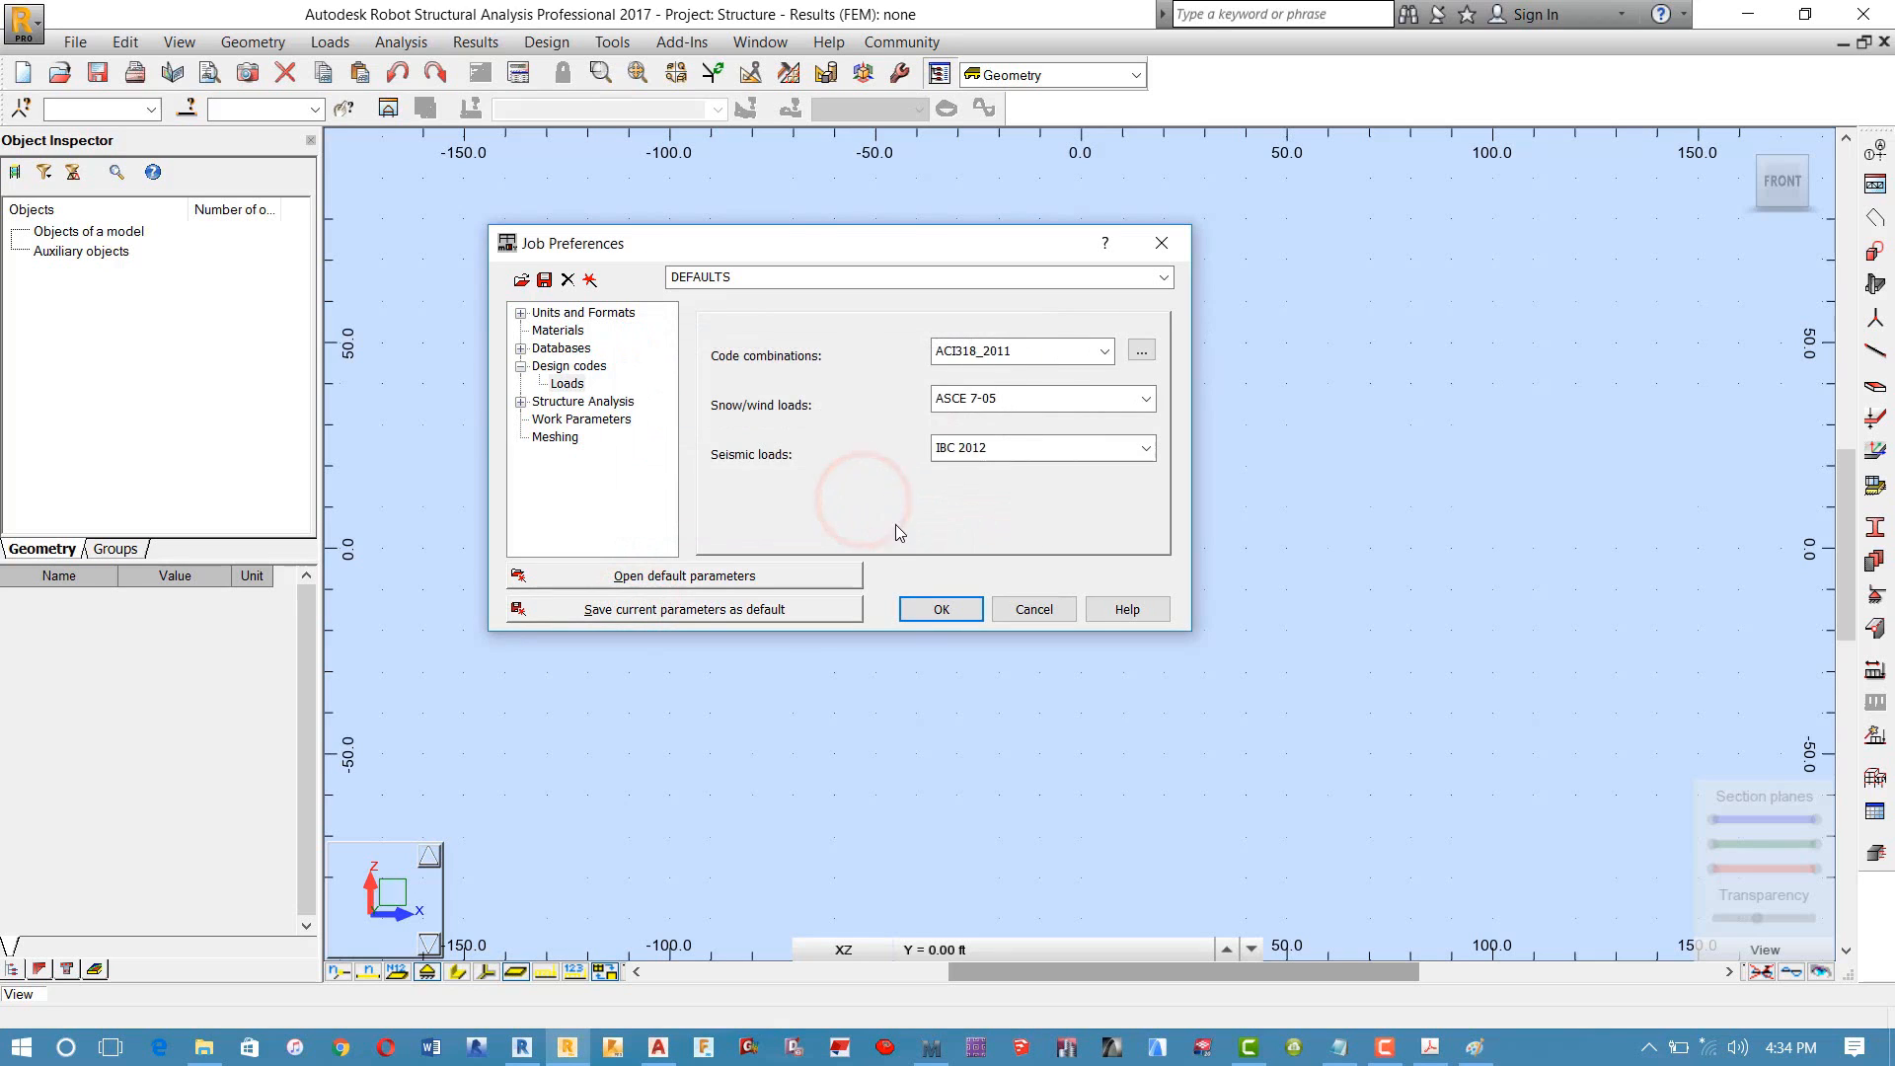
Step: Accept the job preferences and open the Structural Axis definition
{"action": "left_click", "coordinate": [940, 609]}
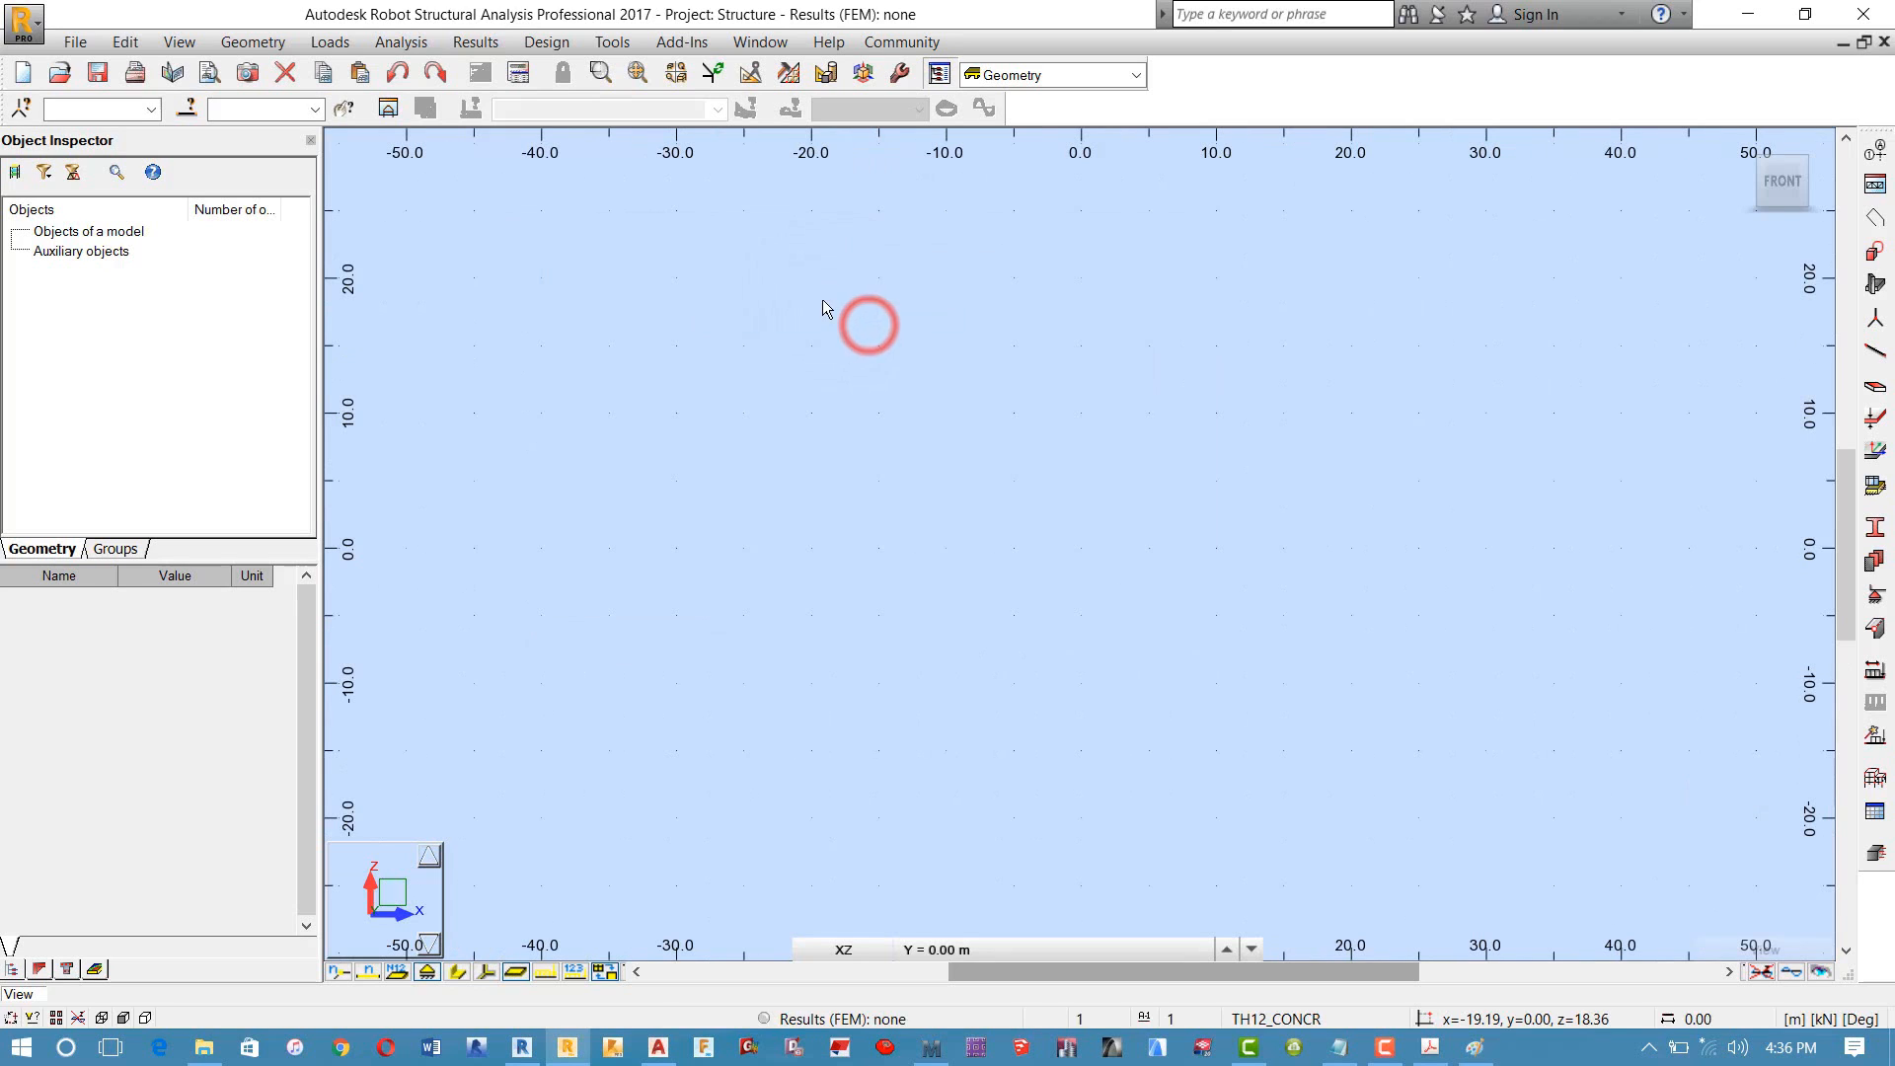
{"action": "right_click", "coordinate": [825, 309]}
{"action": "left_click", "coordinate": [833, 309]}
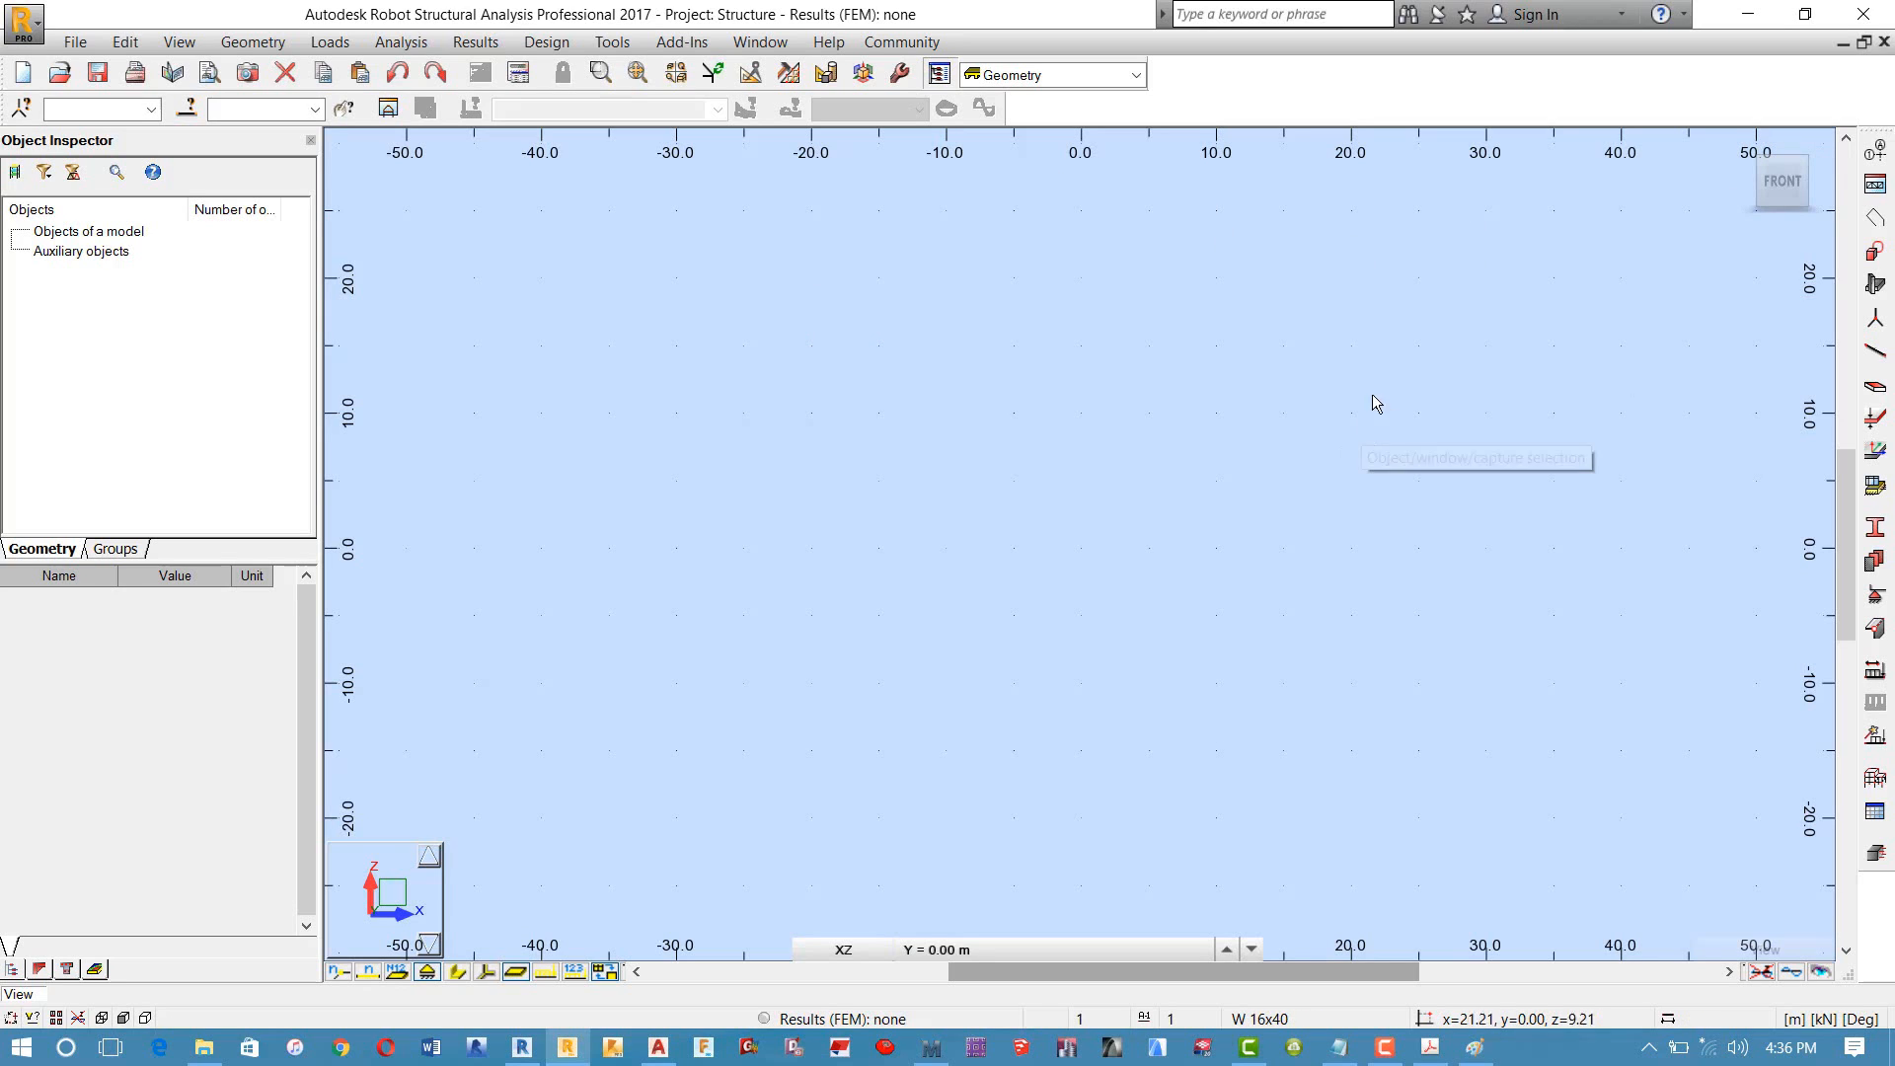
{"action": "left_click", "coordinate": [1875, 156]}
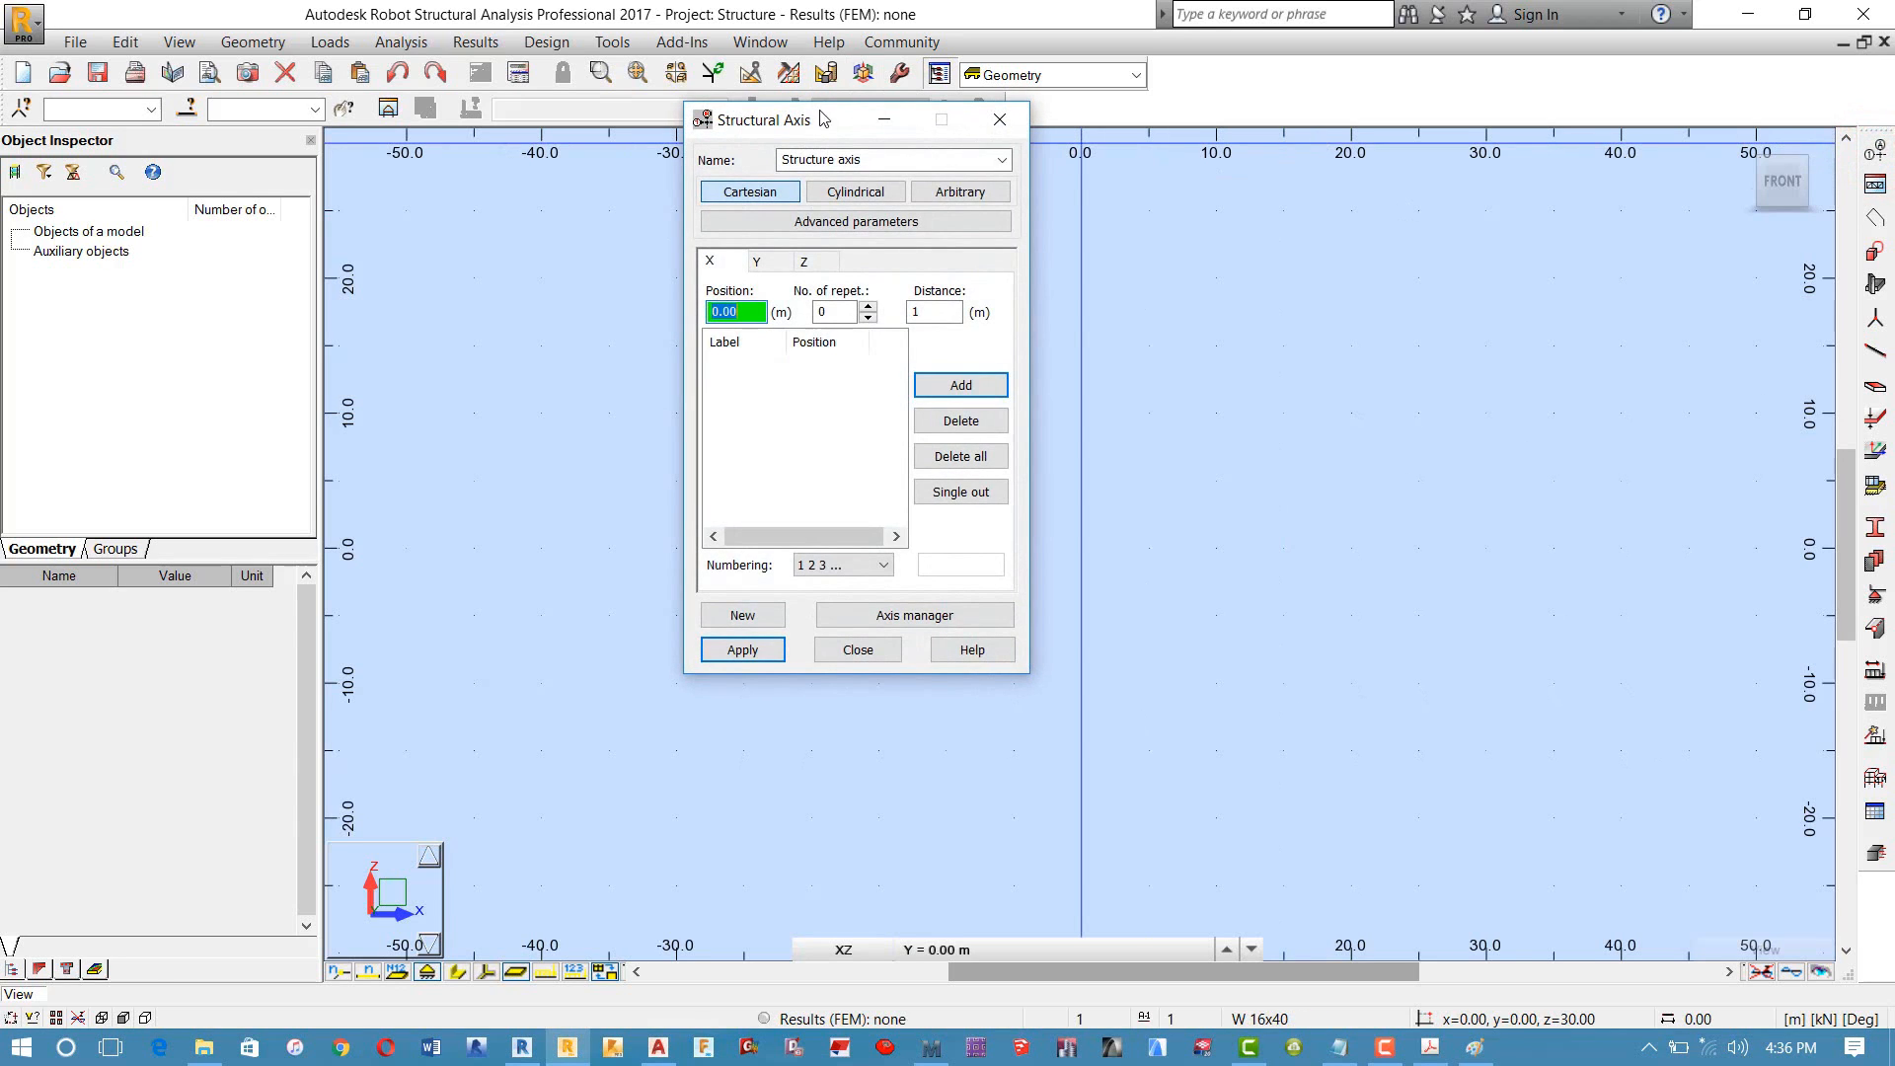
{"action": "left_click_drag", "start_coordinate": [820, 119], "coordinate": [1142, 201]}
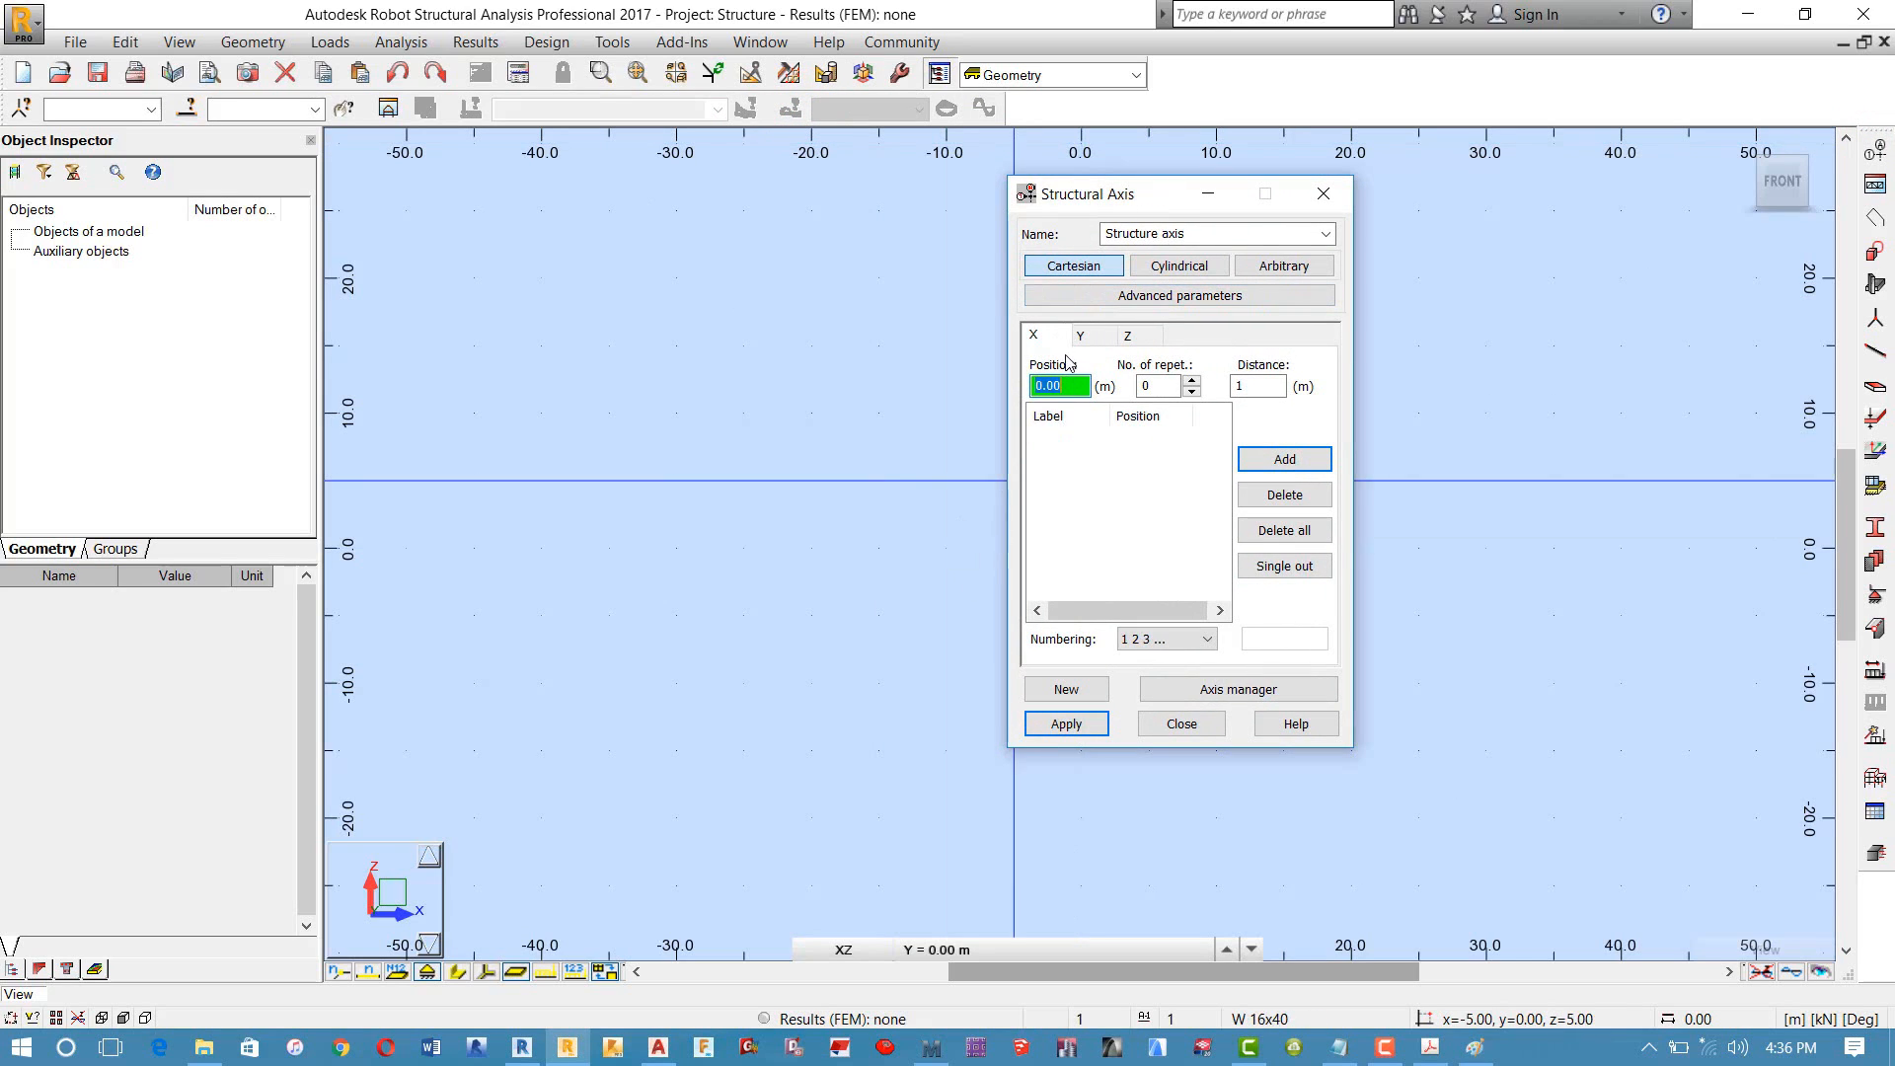
Step: Switch to AutoCAD and examine the grid axes and bay dimensions around the basement floor plan in Lecture on Sunday.dwg
{"action": "left_click", "coordinate": [658, 1046]}
{"action": "scroll", "coordinate": [817, 752], "scroll_direction": "down", "scroll_amount": 8}
{"action": "middle_click_drag", "start_coordinate": [183, 691], "coordinate": [756, 680]}
{"action": "middle_click_drag", "start_coordinate": [623, 685], "coordinate": [1172, 690]}
{"action": "scroll", "coordinate": [431, 655], "scroll_direction": "up", "scroll_amount": 8}
{"action": "middle_click_drag", "start_coordinate": [432, 656], "coordinate": [1252, 829]}
{"action": "scroll", "coordinate": [682, 676], "scroll_direction": "up", "scroll_amount": 4}
{"action": "middle_click_drag", "start_coordinate": [612, 647], "coordinate": [815, 649]}
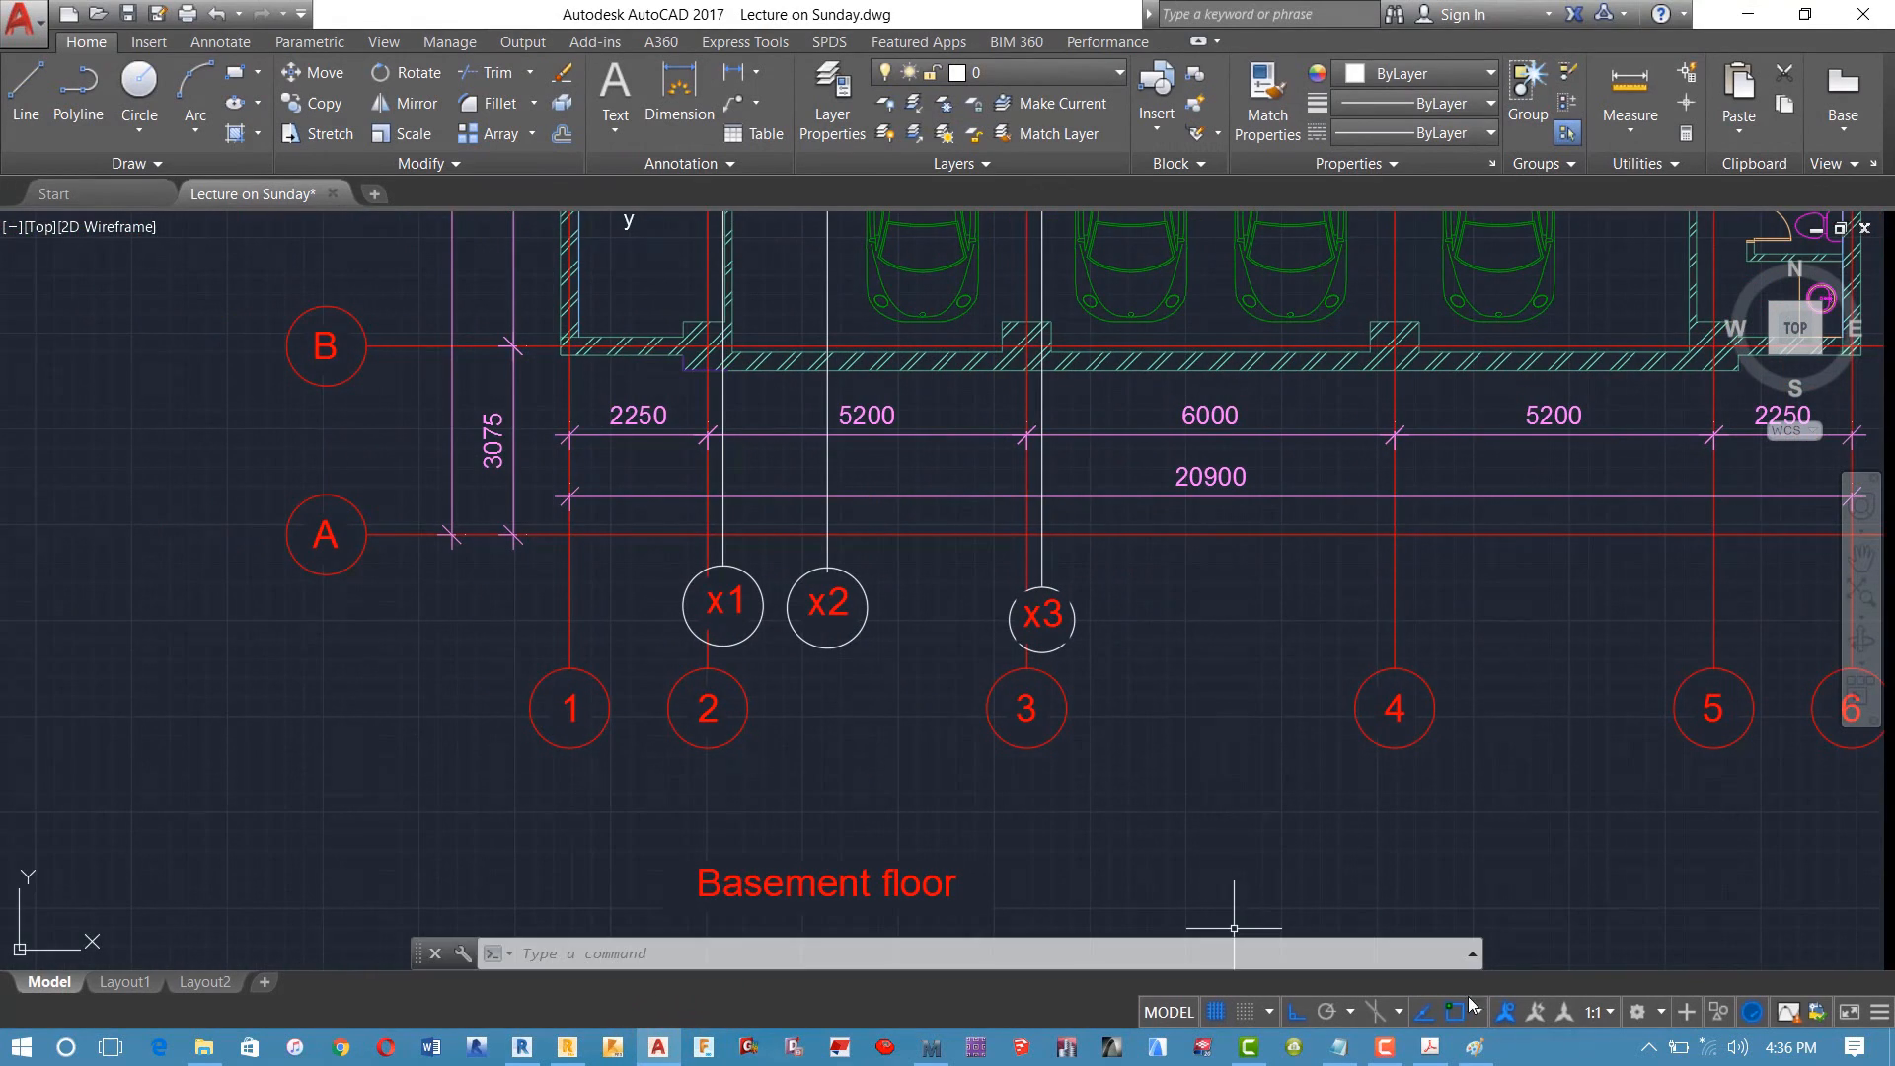
{"action": "left_click", "coordinate": [1381, 1048]}
{"action": "left_click", "coordinate": [1379, 1054]}
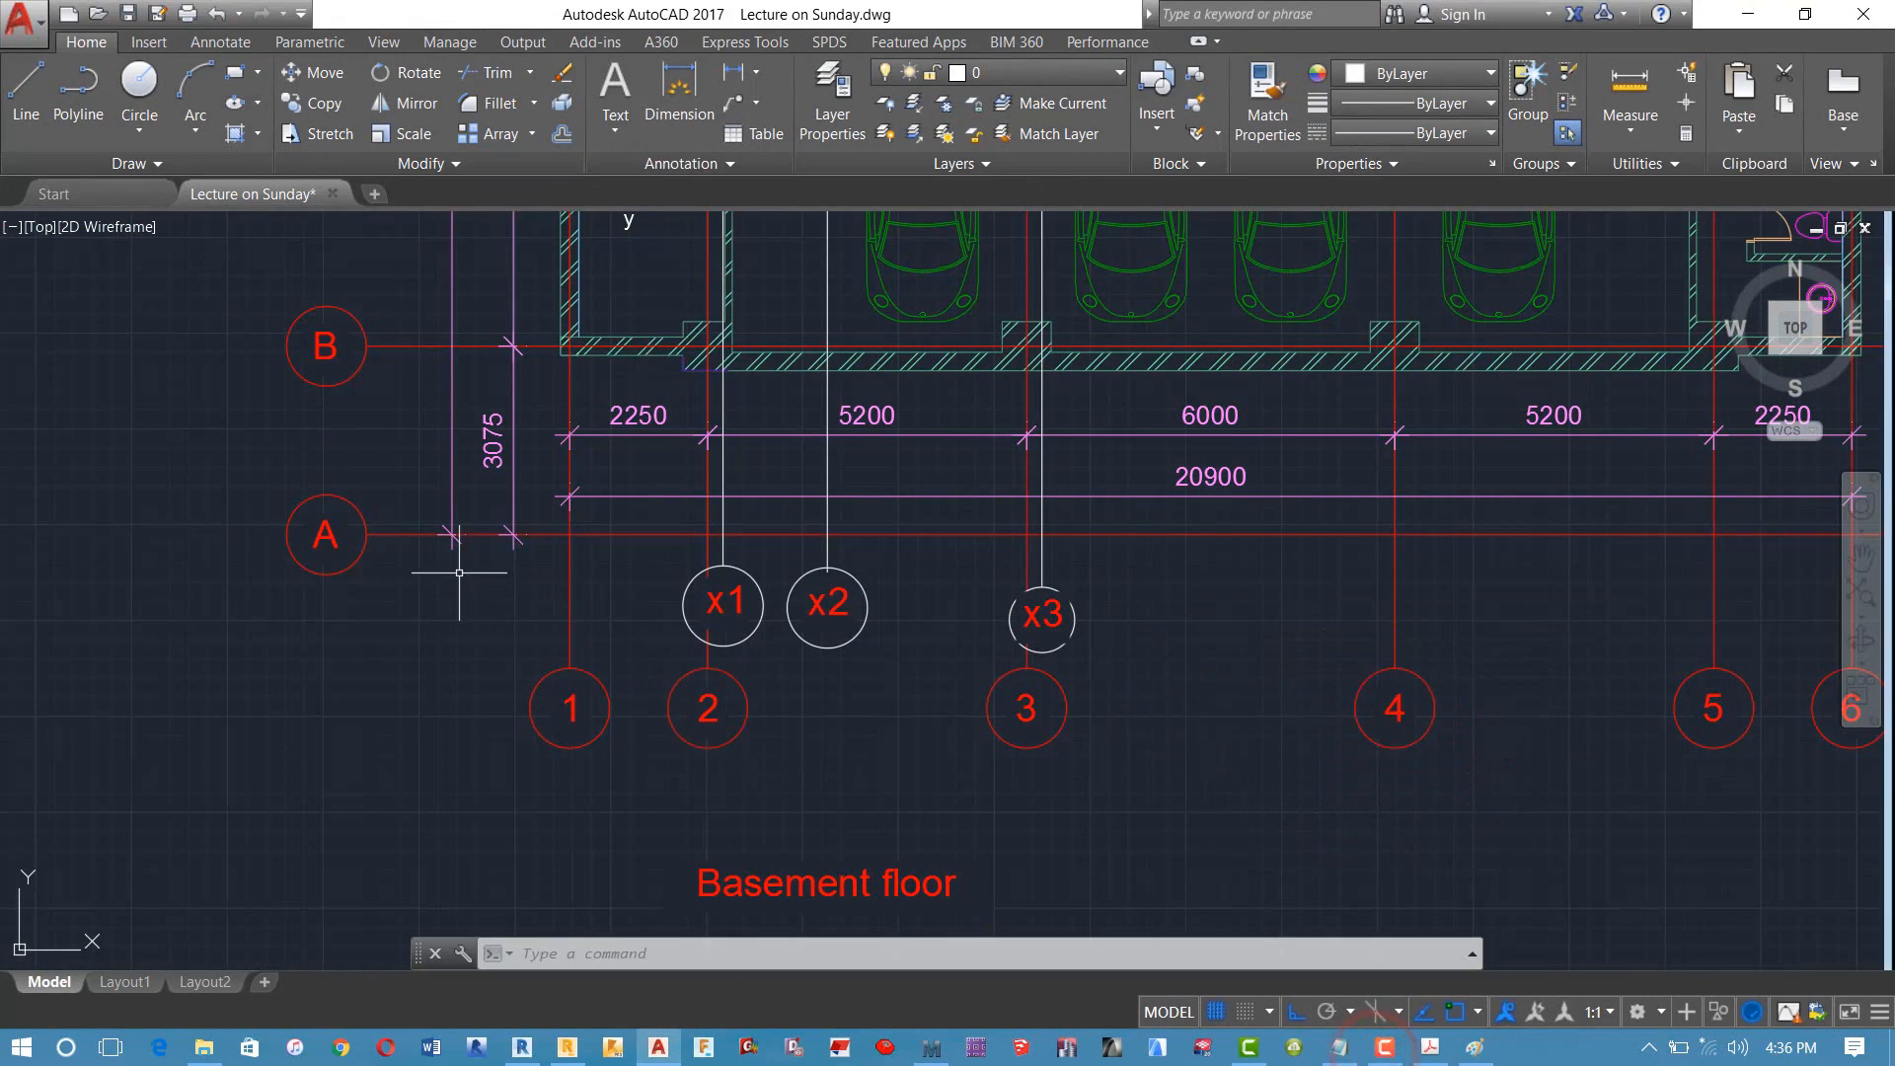
{"action": "scroll", "coordinate": [444, 593], "scroll_direction": "down", "scroll_amount": 2}
{"action": "mouse_move", "coordinate": [444, 592]}
{"action": "middle_mouse_down"}
{"action": "mouse_move", "coordinate": [348, 601]}
{"action": "mouse_move", "coordinate": [296, 636]}
{"action": "mouse_move", "coordinate": [403, 703]}
{"action": "middle_mouse_up"}
{"action": "scroll", "coordinate": [296, 636], "scroll_direction": "down", "scroll_amount": 2}
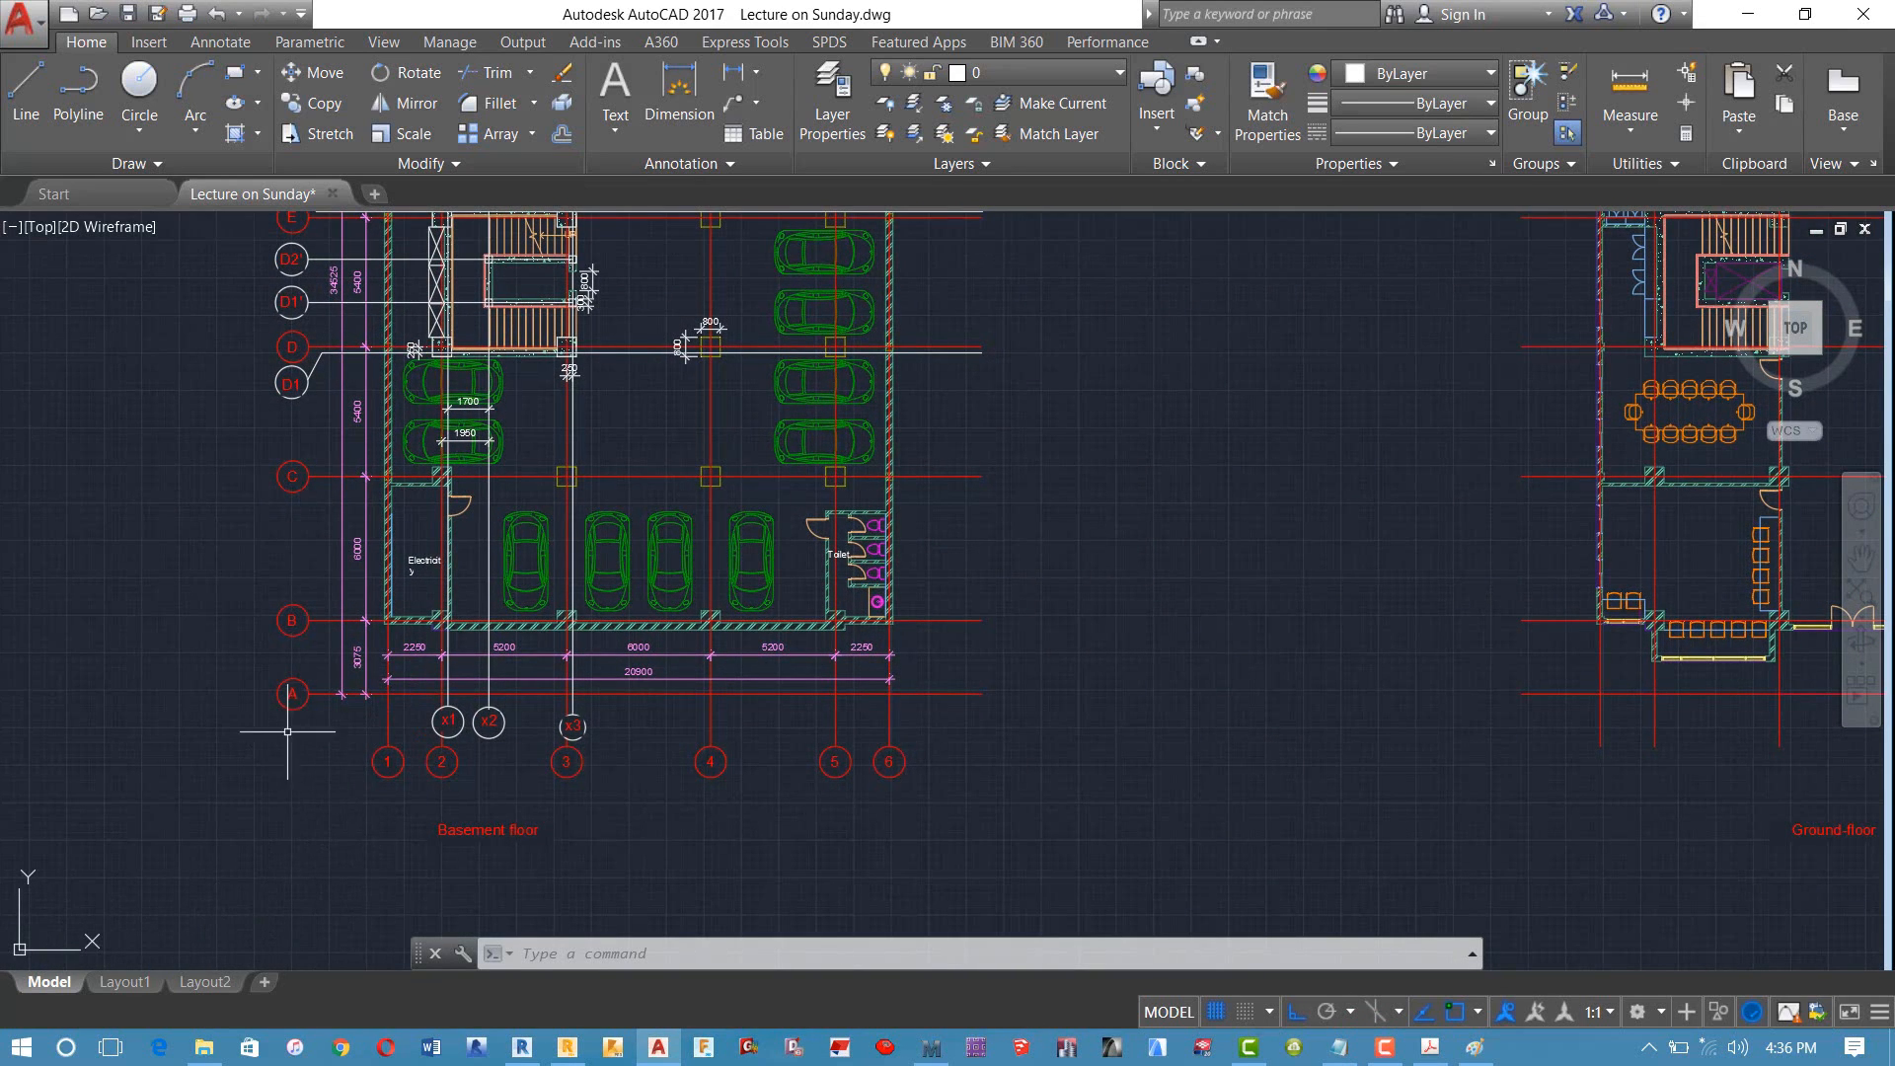
Step: Look over the row of floor plans and the building sections and elevations laid out in the drawing
{"action": "left_click", "coordinate": [131, 725]}
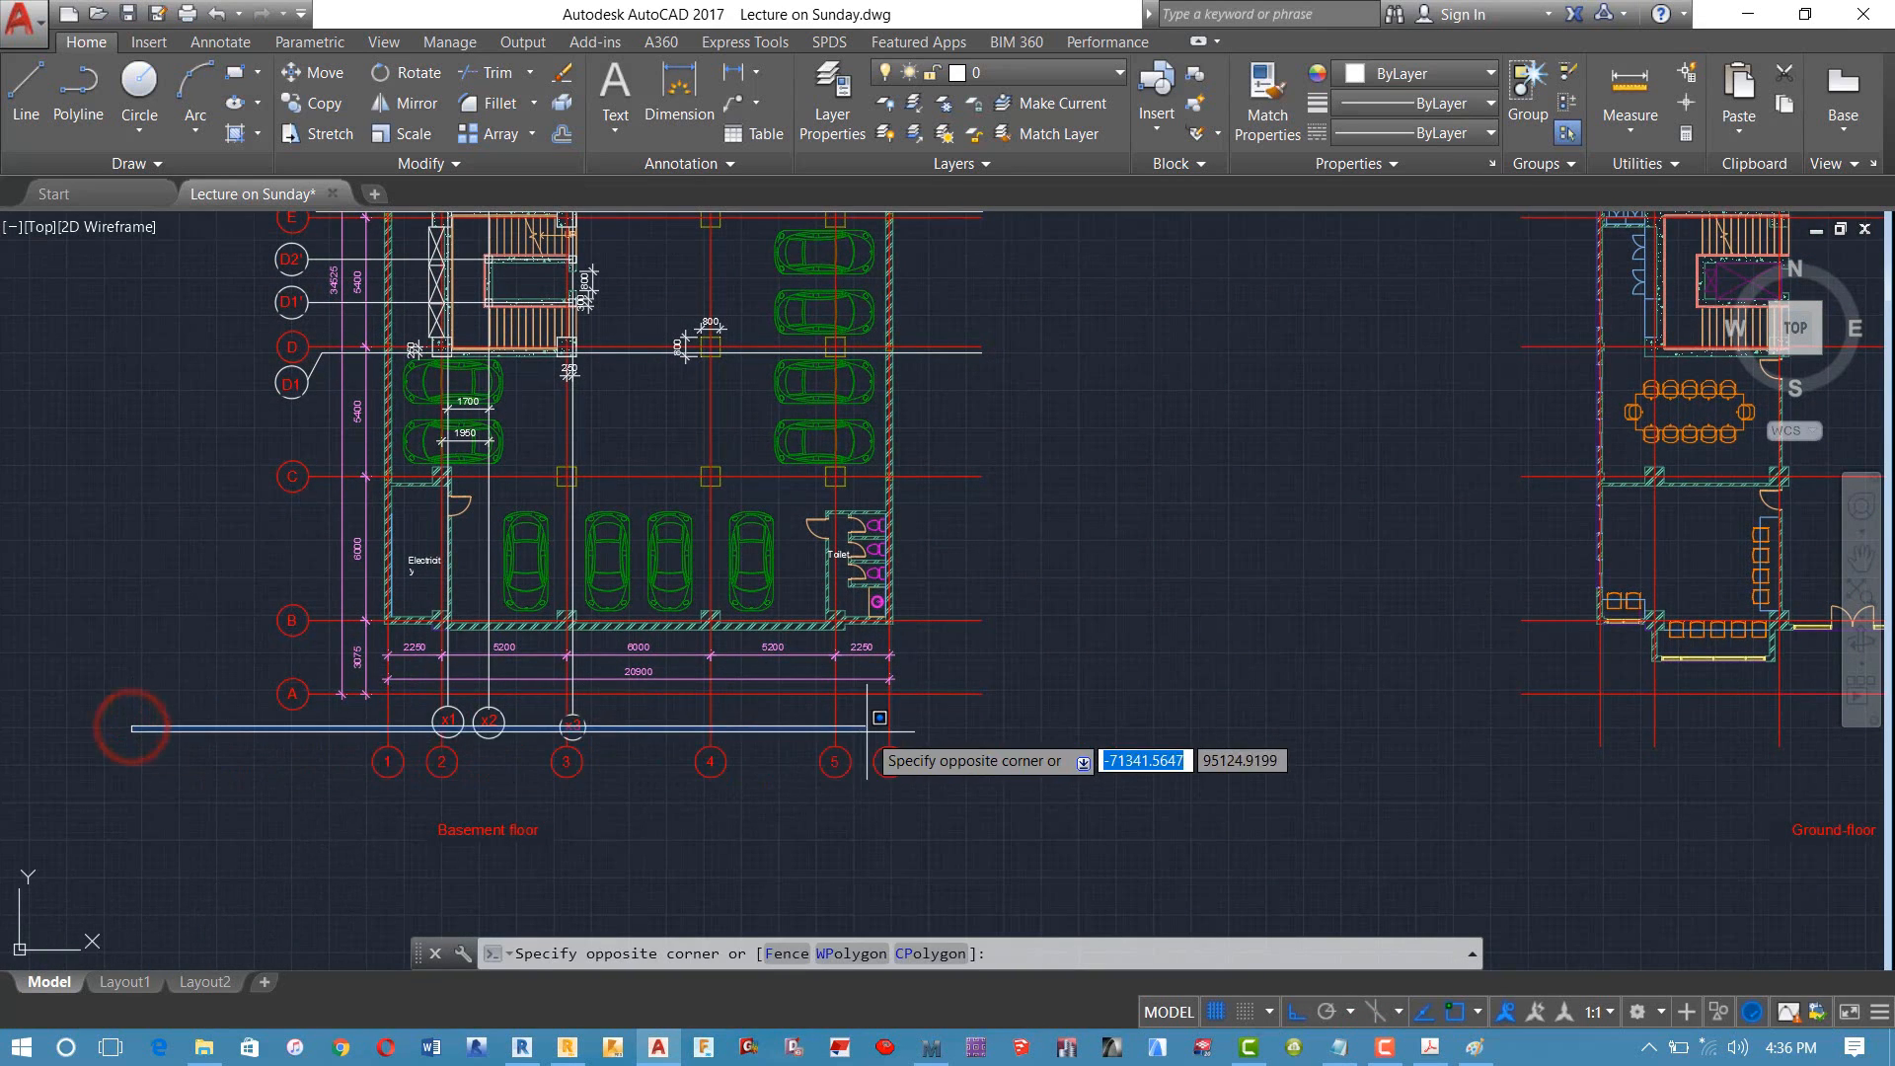
{"action": "left_click", "coordinate": [1153, 721]}
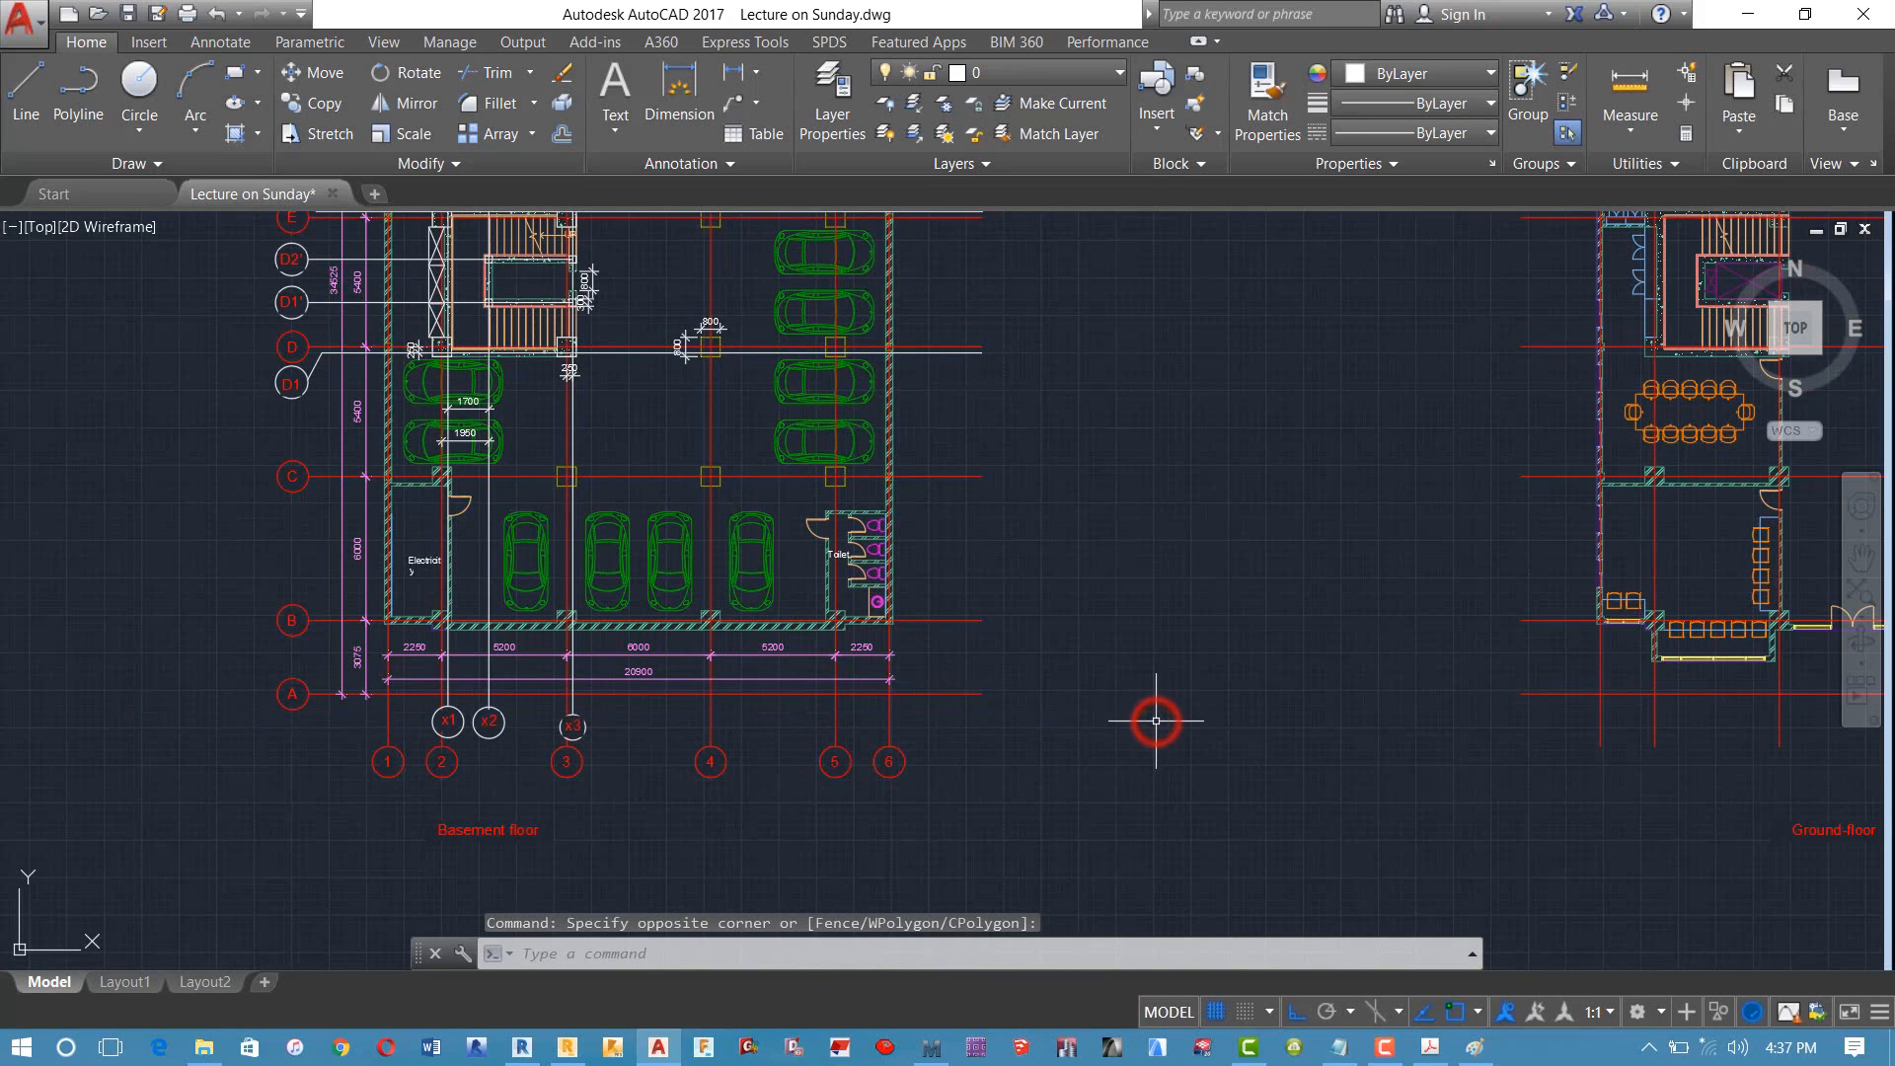
{"action": "scroll", "coordinate": [1120, 649], "scroll_direction": "down", "scroll_amount": 5}
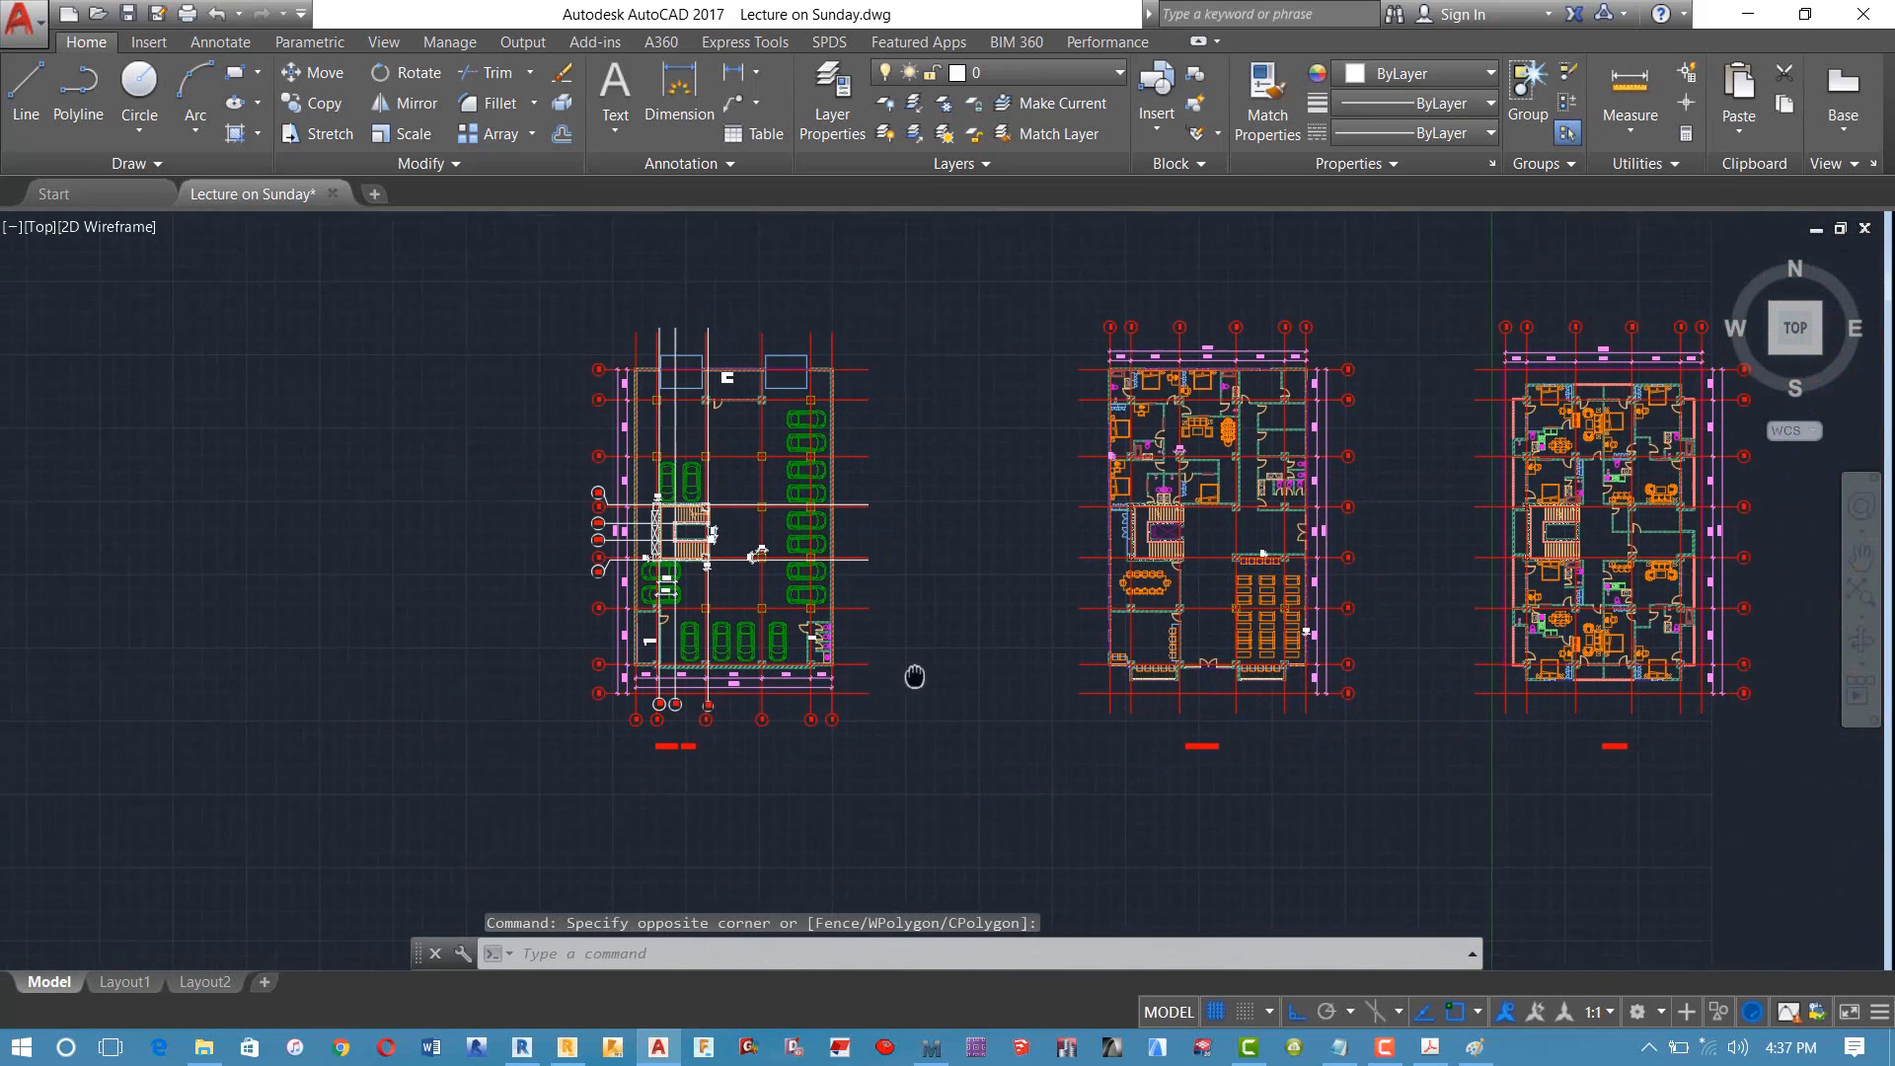
{"action": "left_click", "coordinate": [447, 683]}
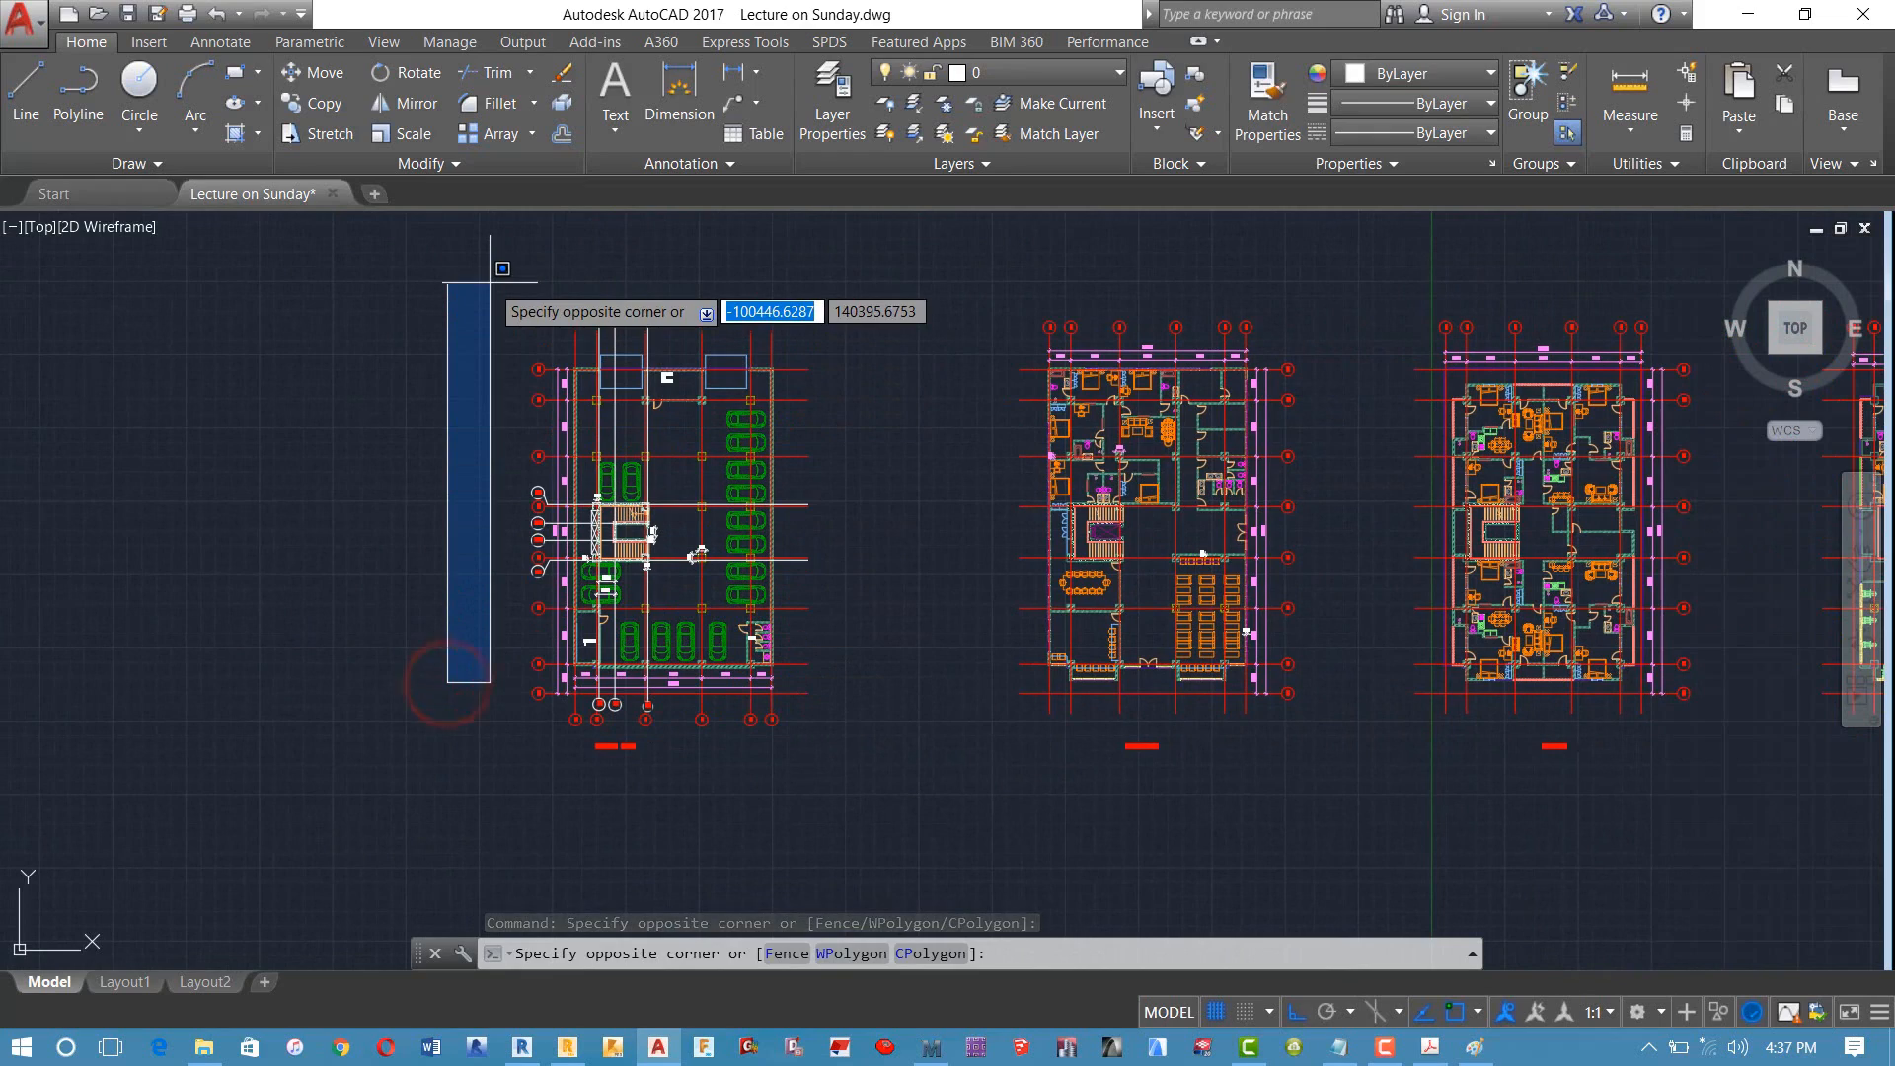
{"action": "left_click", "coordinate": [489, 283]}
{"action": "scroll", "coordinate": [489, 284], "scroll_direction": "down", "scroll_amount": 5}
{"action": "middle_click_drag", "start_coordinate": [676, 397], "coordinate": [385, 542]}
{"action": "scroll", "coordinate": [1332, 533], "scroll_direction": "up", "scroll_amount": 8}
{"action": "middle_click_drag", "start_coordinate": [1276, 616], "coordinate": [988, 496]}
{"action": "scroll", "coordinate": [840, 526], "scroll_direction": "down", "scroll_amount": 6}
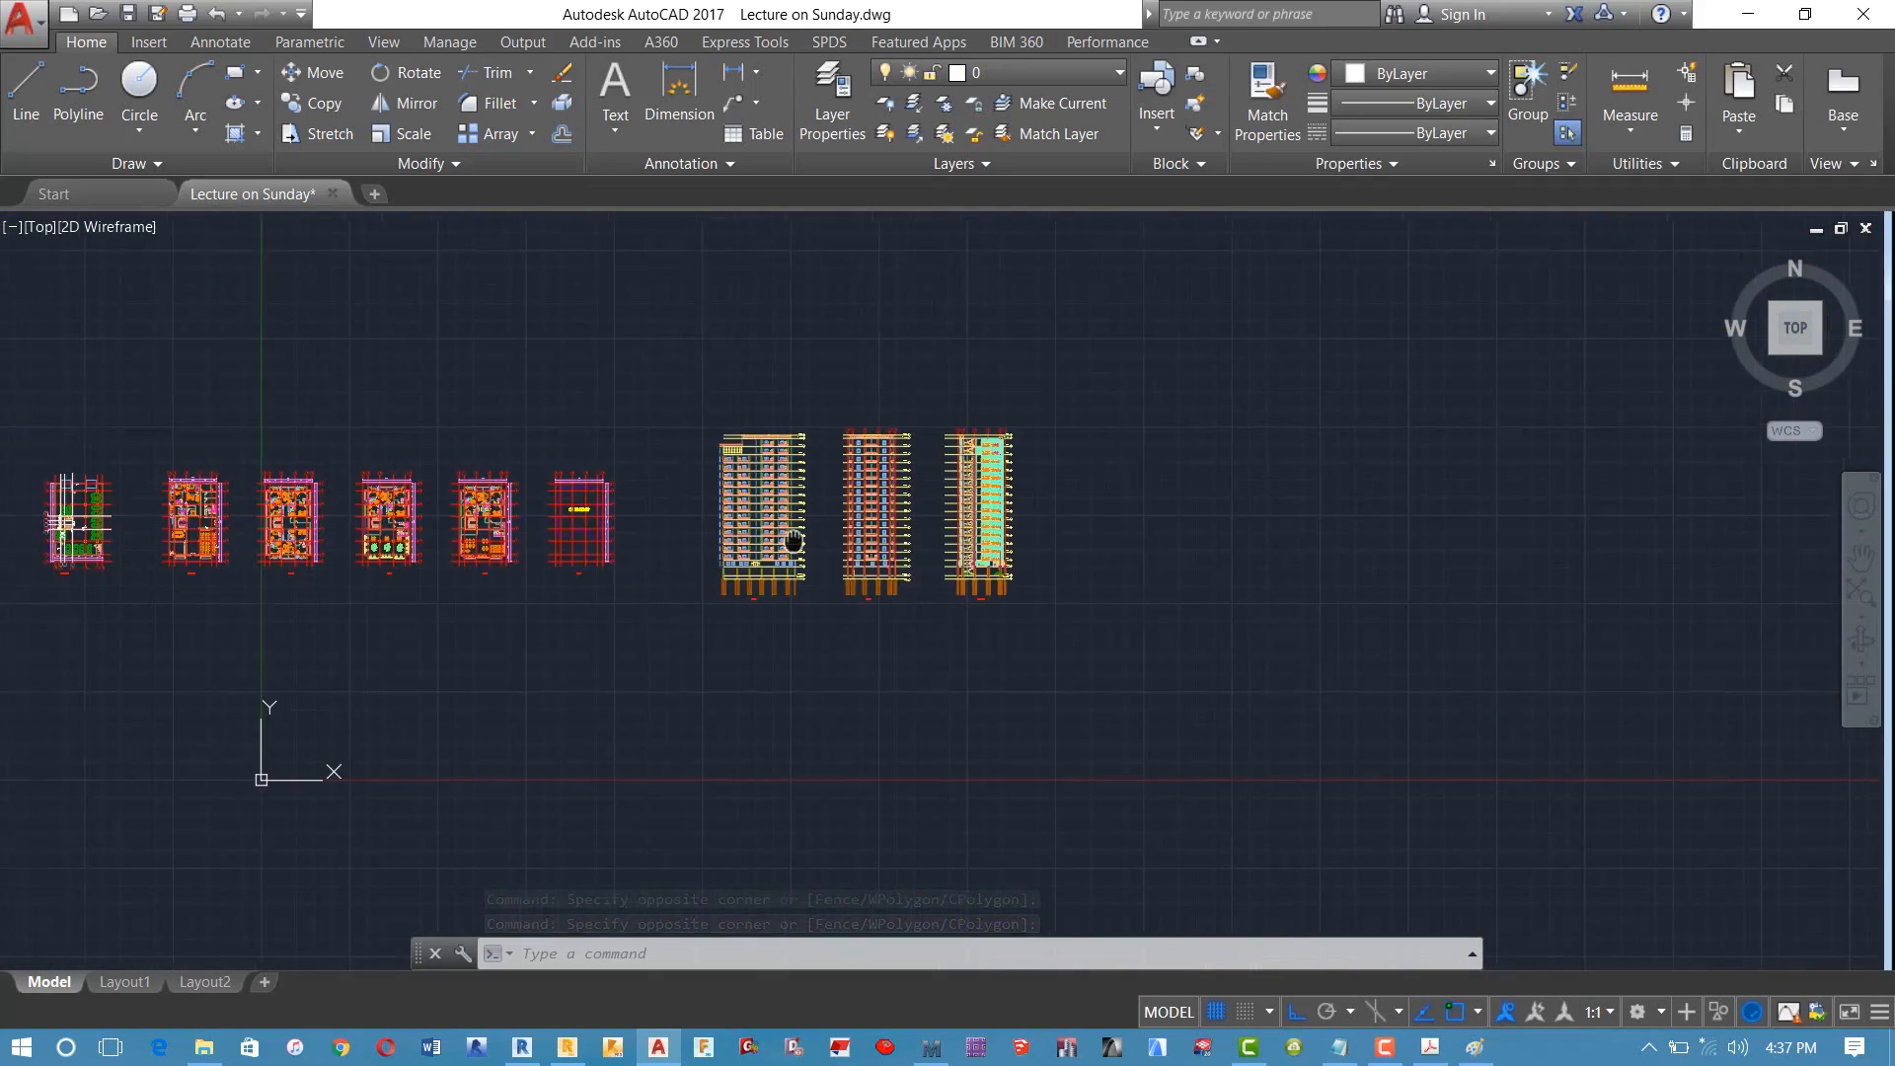
{"action": "middle_click_drag", "start_coordinate": [667, 541], "coordinate": [1026, 543]}
{"action": "scroll", "coordinate": [484, 513], "scroll_direction": "up", "scroll_amount": 6}
{"action": "scroll", "coordinate": [272, 679], "scroll_direction": "up", "scroll_amount": 8}
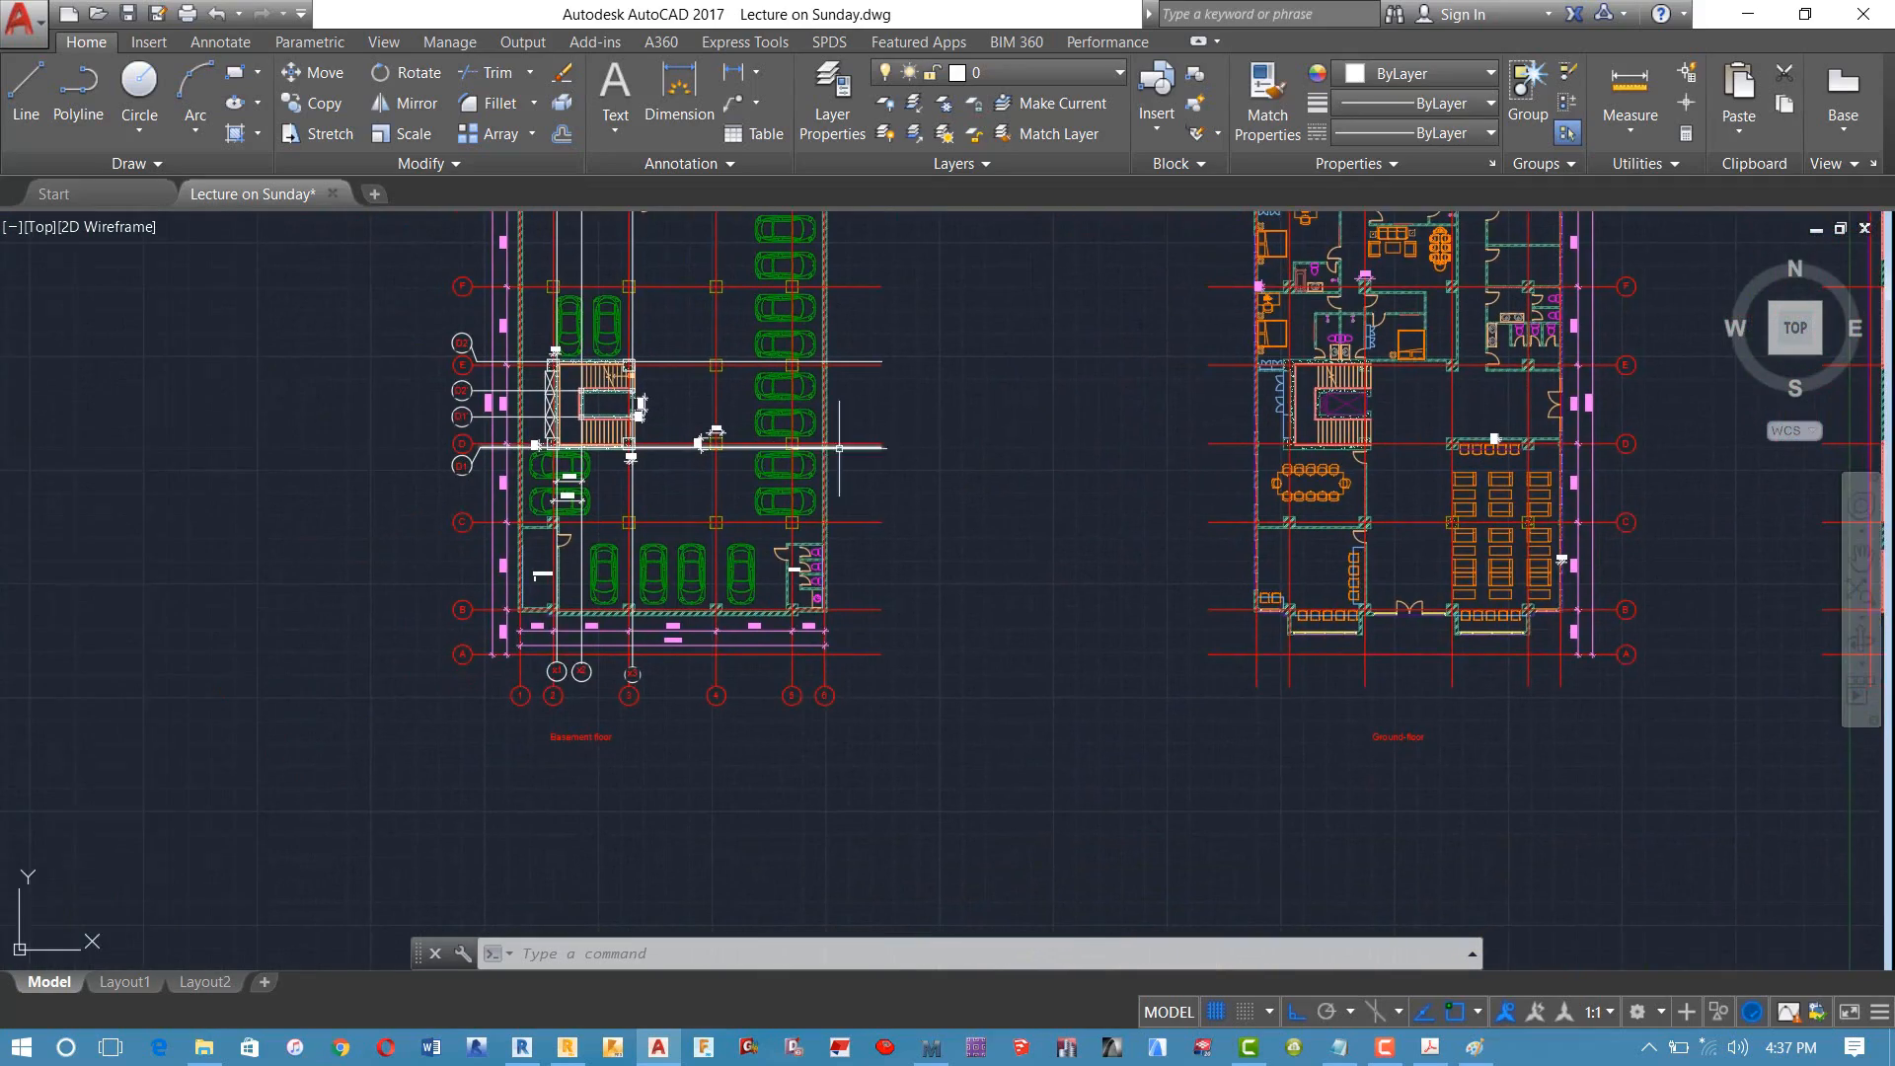
Step: Examine the numbered axes 1 to 6 and their spacings along the lower edge of the basement plan
{"action": "middle_click_drag", "start_coordinate": [514, 747], "coordinate": [391, 674]}
{"action": "scroll", "coordinate": [417, 675], "scroll_direction": "down", "scroll_amount": 2}
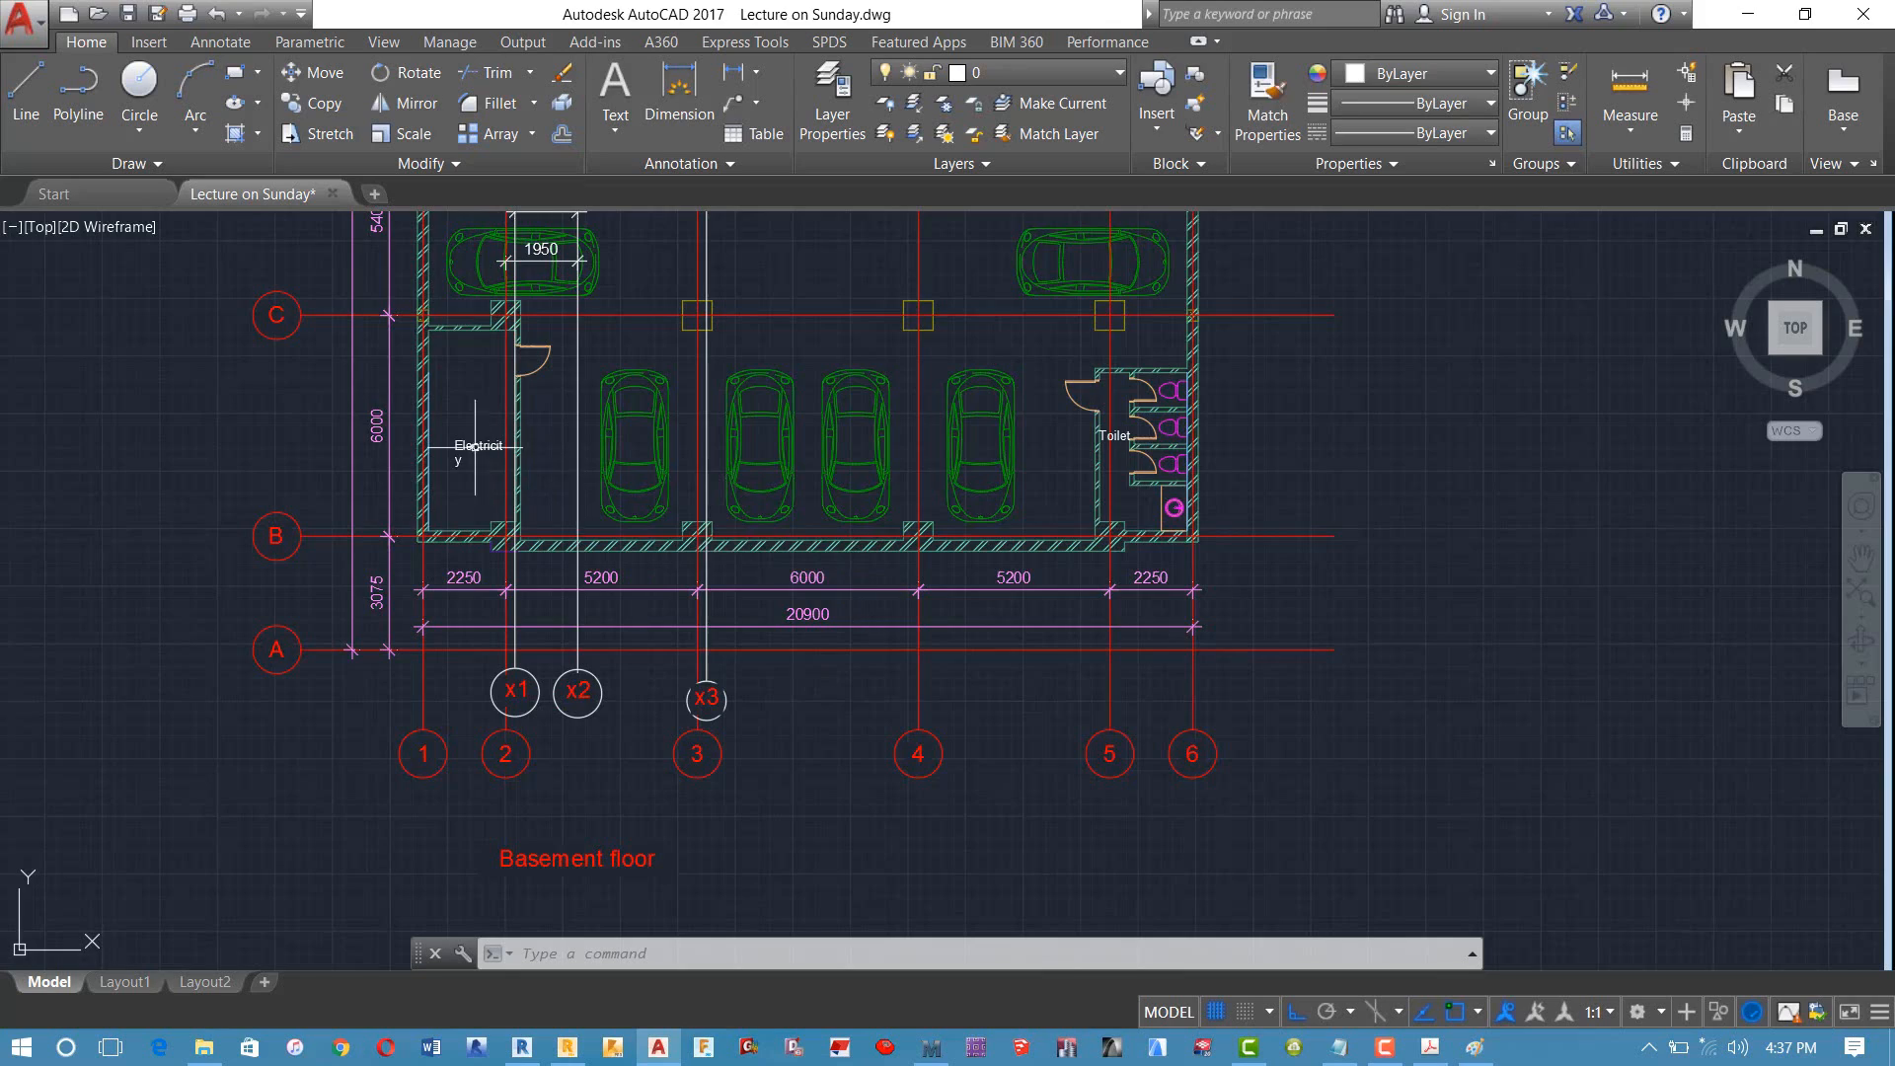
{"action": "scroll", "coordinate": [473, 449], "scroll_direction": "up", "scroll_amount": 3}
{"action": "scroll", "coordinate": [623, 470], "scroll_direction": "down", "scroll_amount": 1}
{"action": "scroll", "coordinate": [623, 470], "scroll_direction": "down", "scroll_amount": 4}
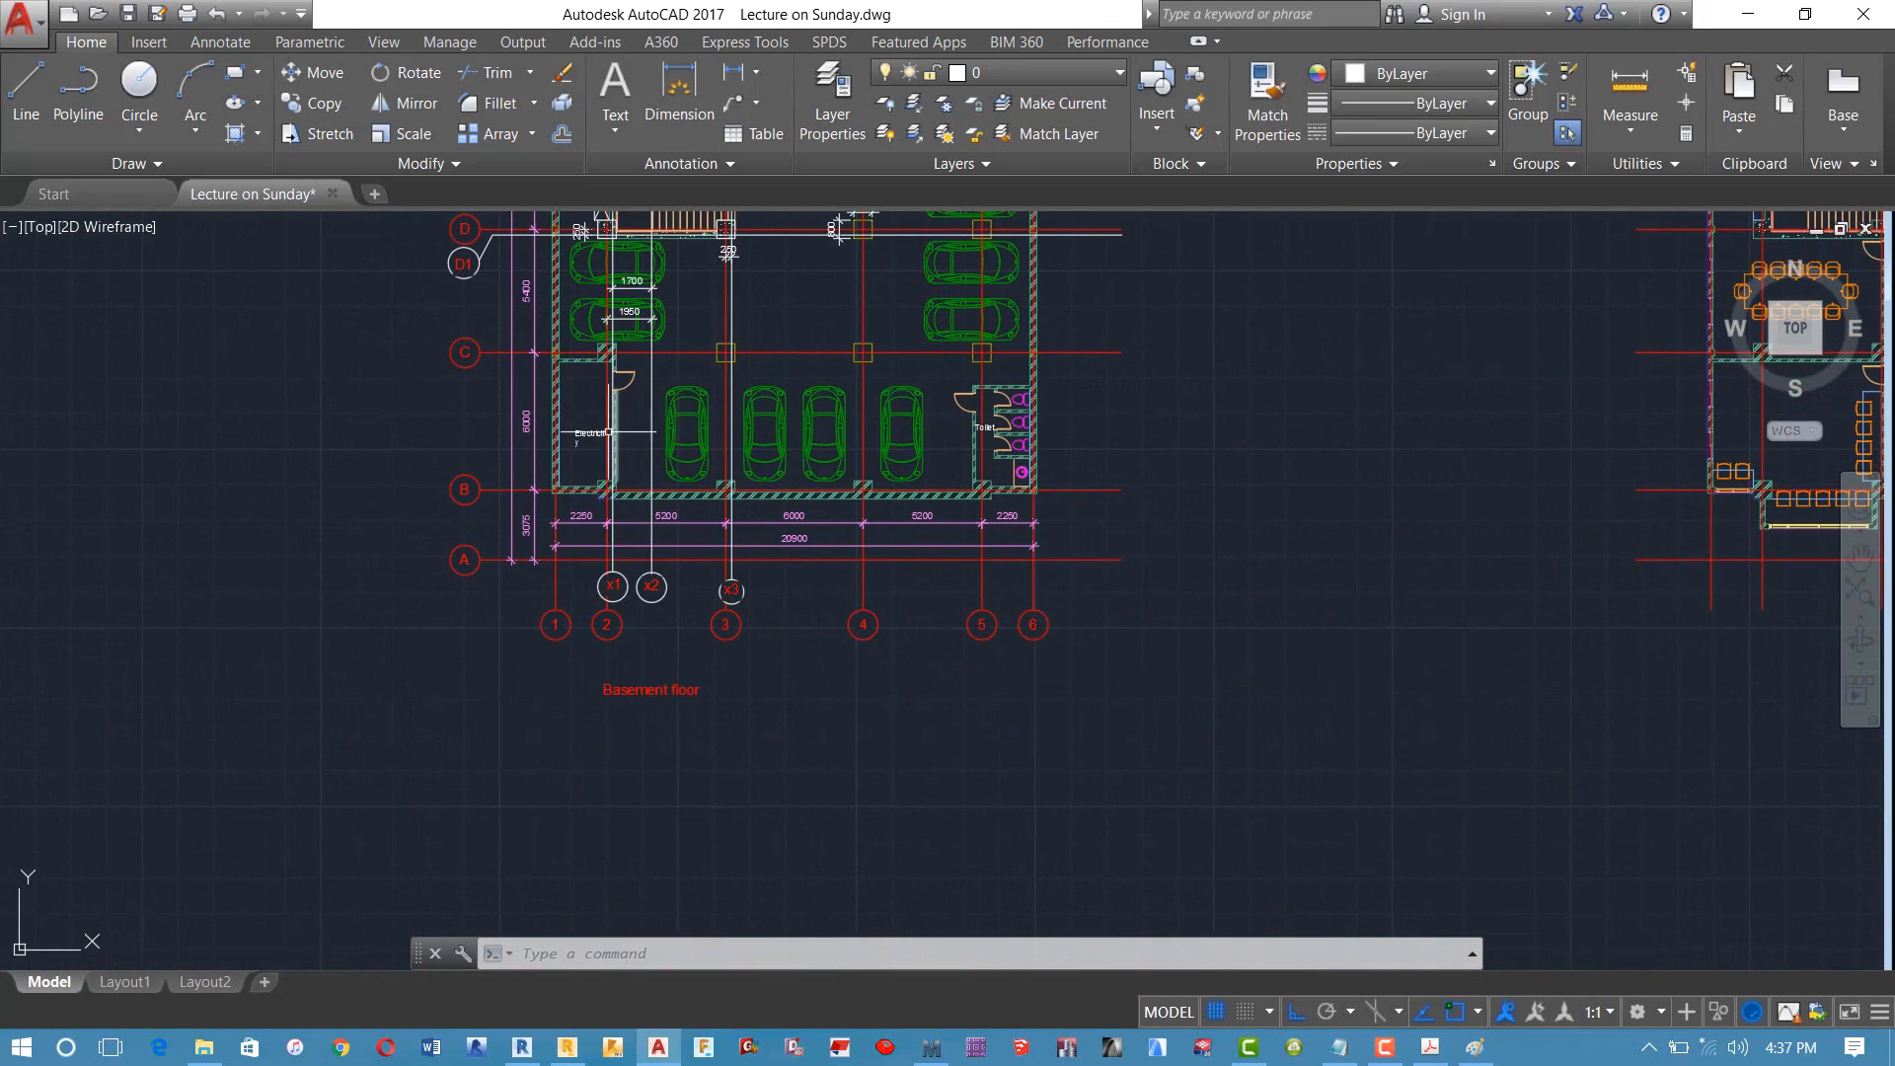
{"action": "scroll", "coordinate": [539, 573], "scroll_direction": "up", "scroll_amount": 2}
{"action": "scroll", "coordinate": [539, 574], "scroll_direction": "up", "scroll_amount": 2}
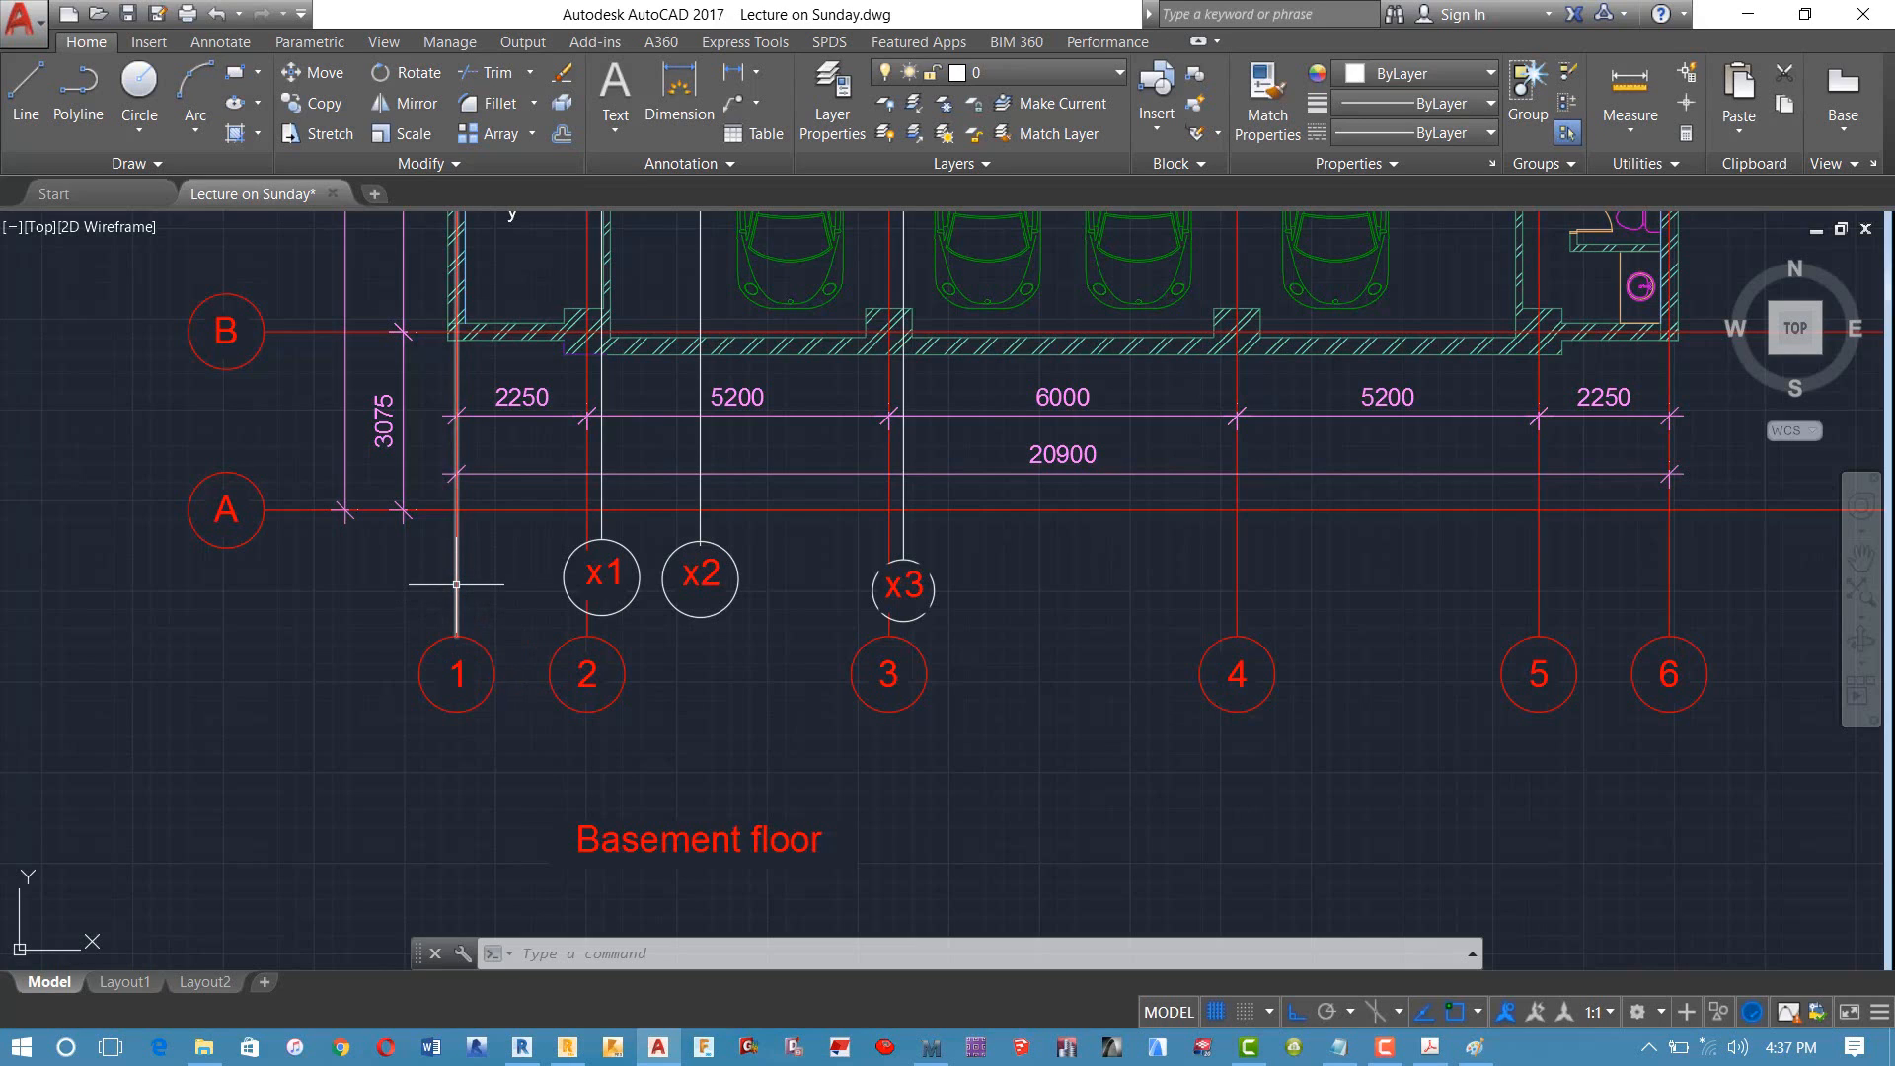
{"action": "mouse_move", "coordinate": [456, 585]}
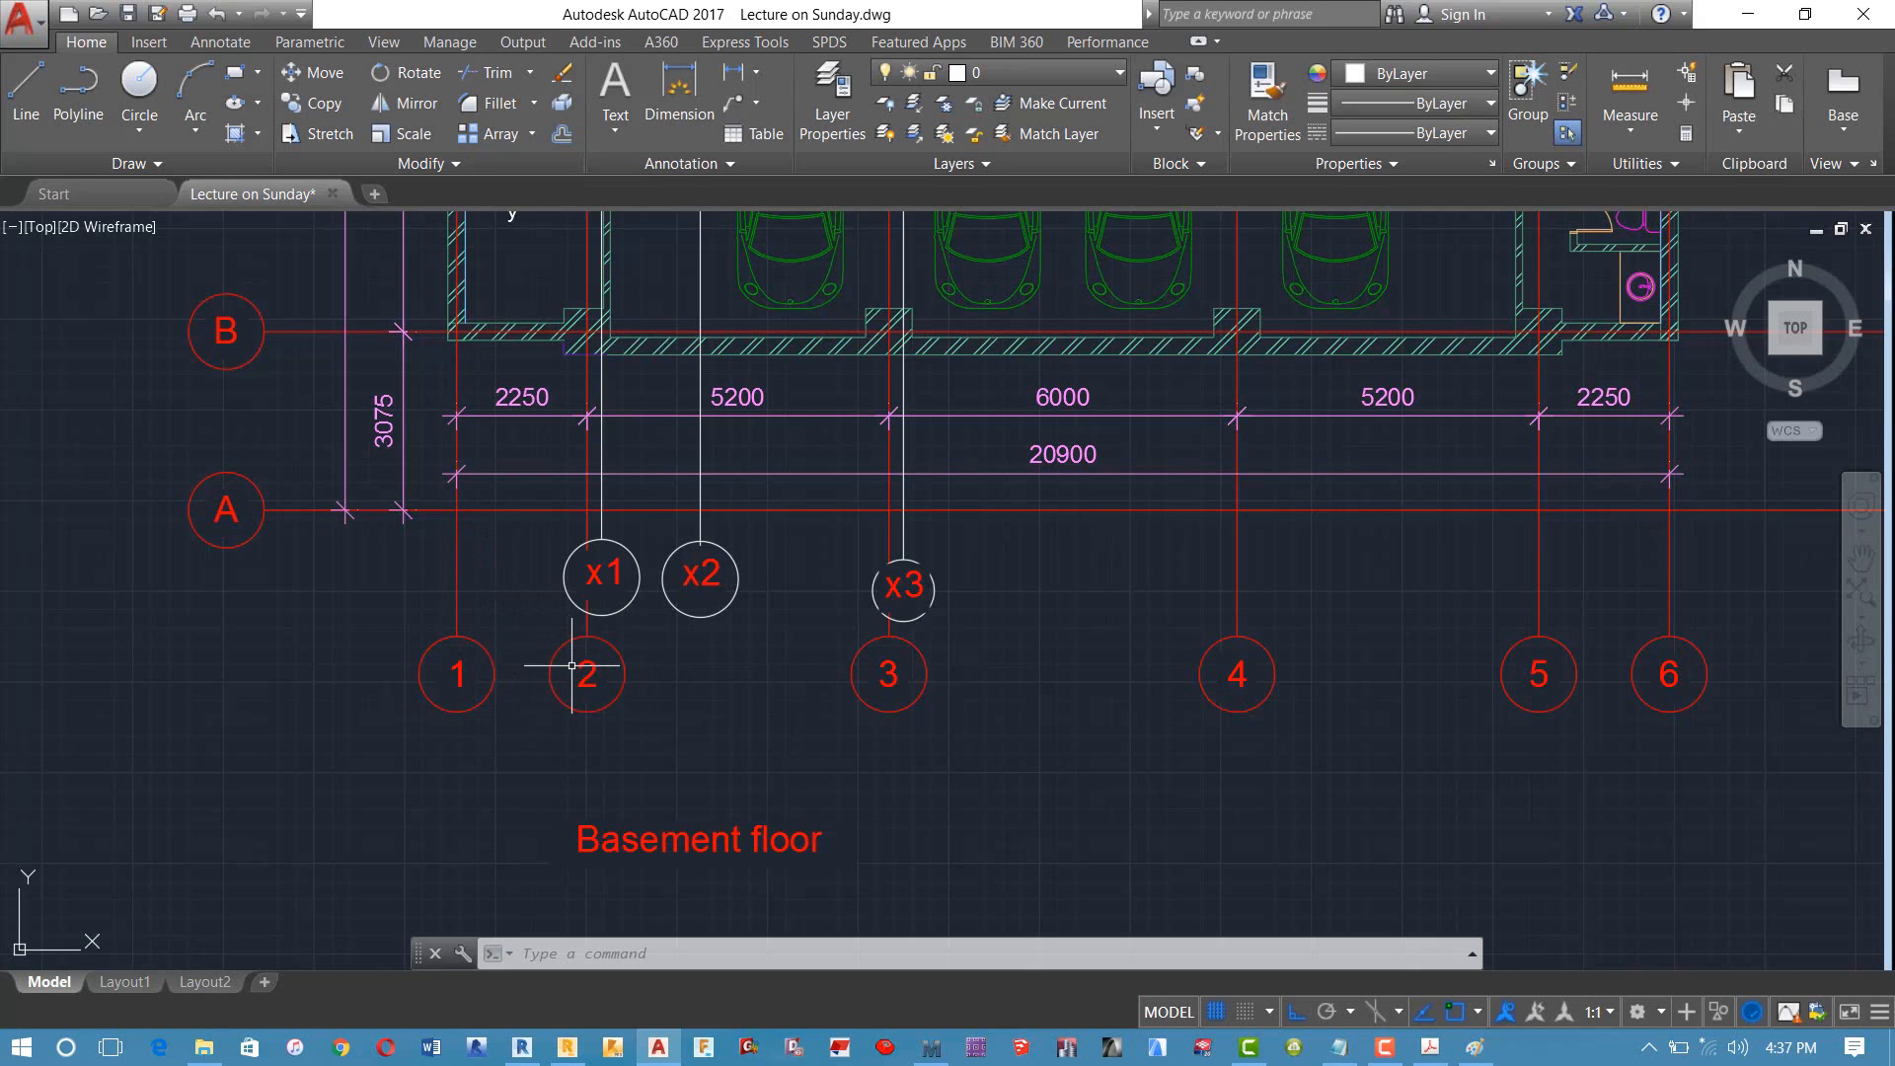
{"action": "scroll", "coordinate": [690, 567], "scroll_direction": "down", "scroll_amount": 5}
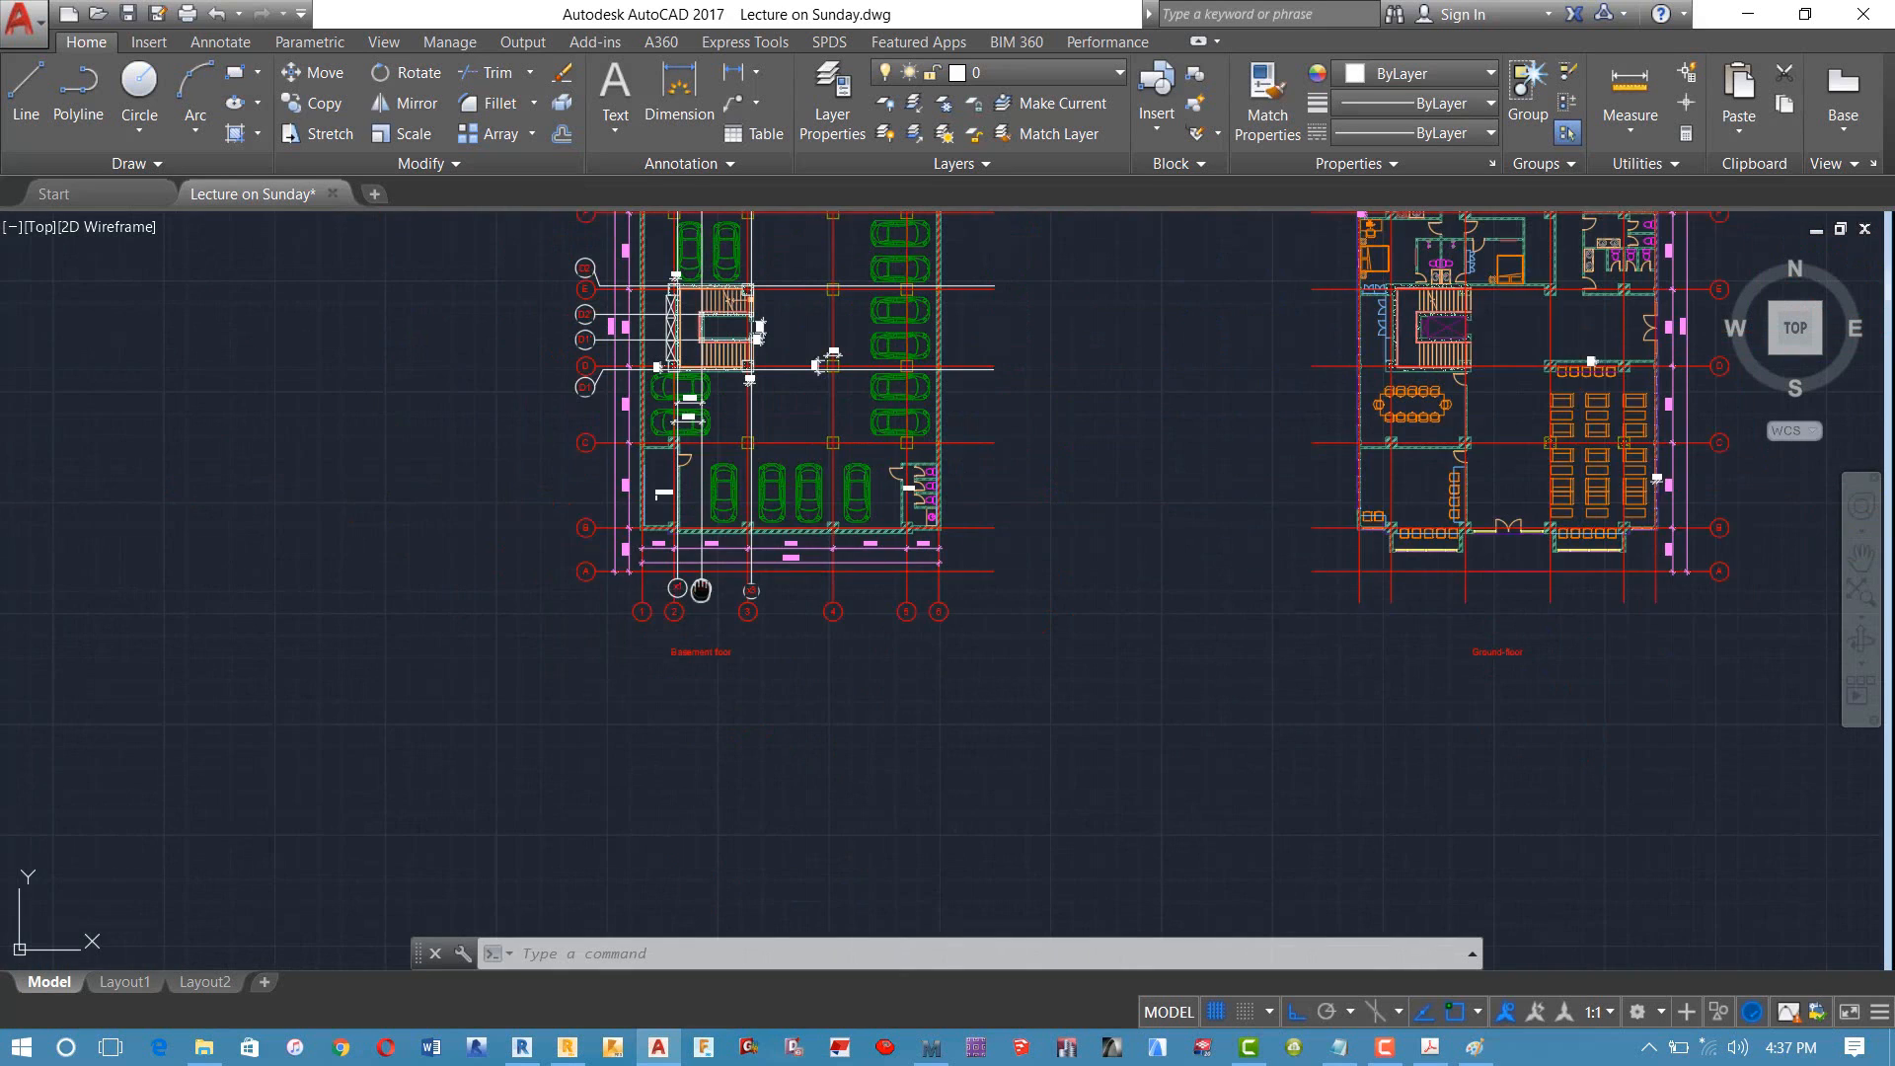
{"action": "scroll", "coordinate": [642, 532], "scroll_direction": "up", "scroll_amount": 5}
{"action": "scroll", "coordinate": [635, 462], "scroll_direction": "down", "scroll_amount": 5}
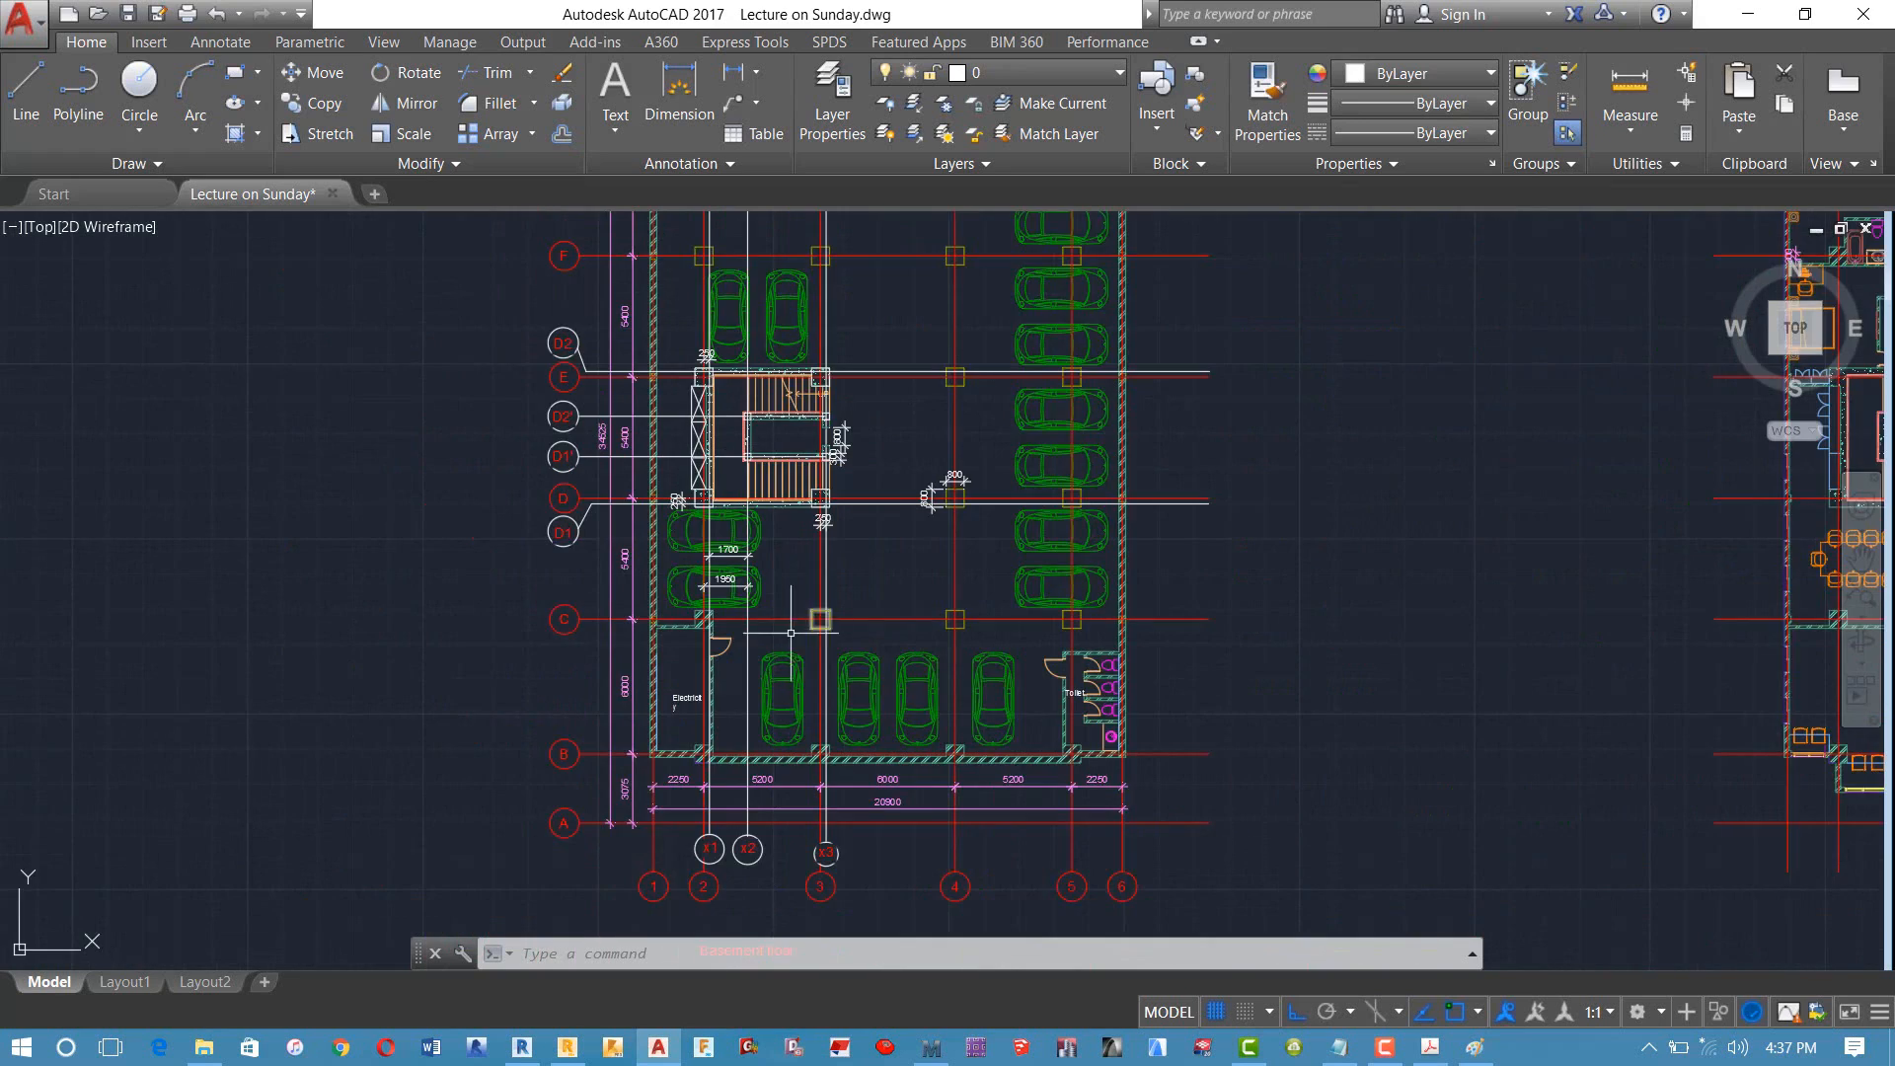
Step: Examine auxiliary axes x1, x2 and x3 beside the numbered basement axes, and select the grid line of axis 1
{"action": "scroll", "coordinate": [691, 709], "scroll_direction": "up", "scroll_amount": 8}
{"action": "middle_click_drag", "start_coordinate": [692, 709], "coordinate": [771, 507]}
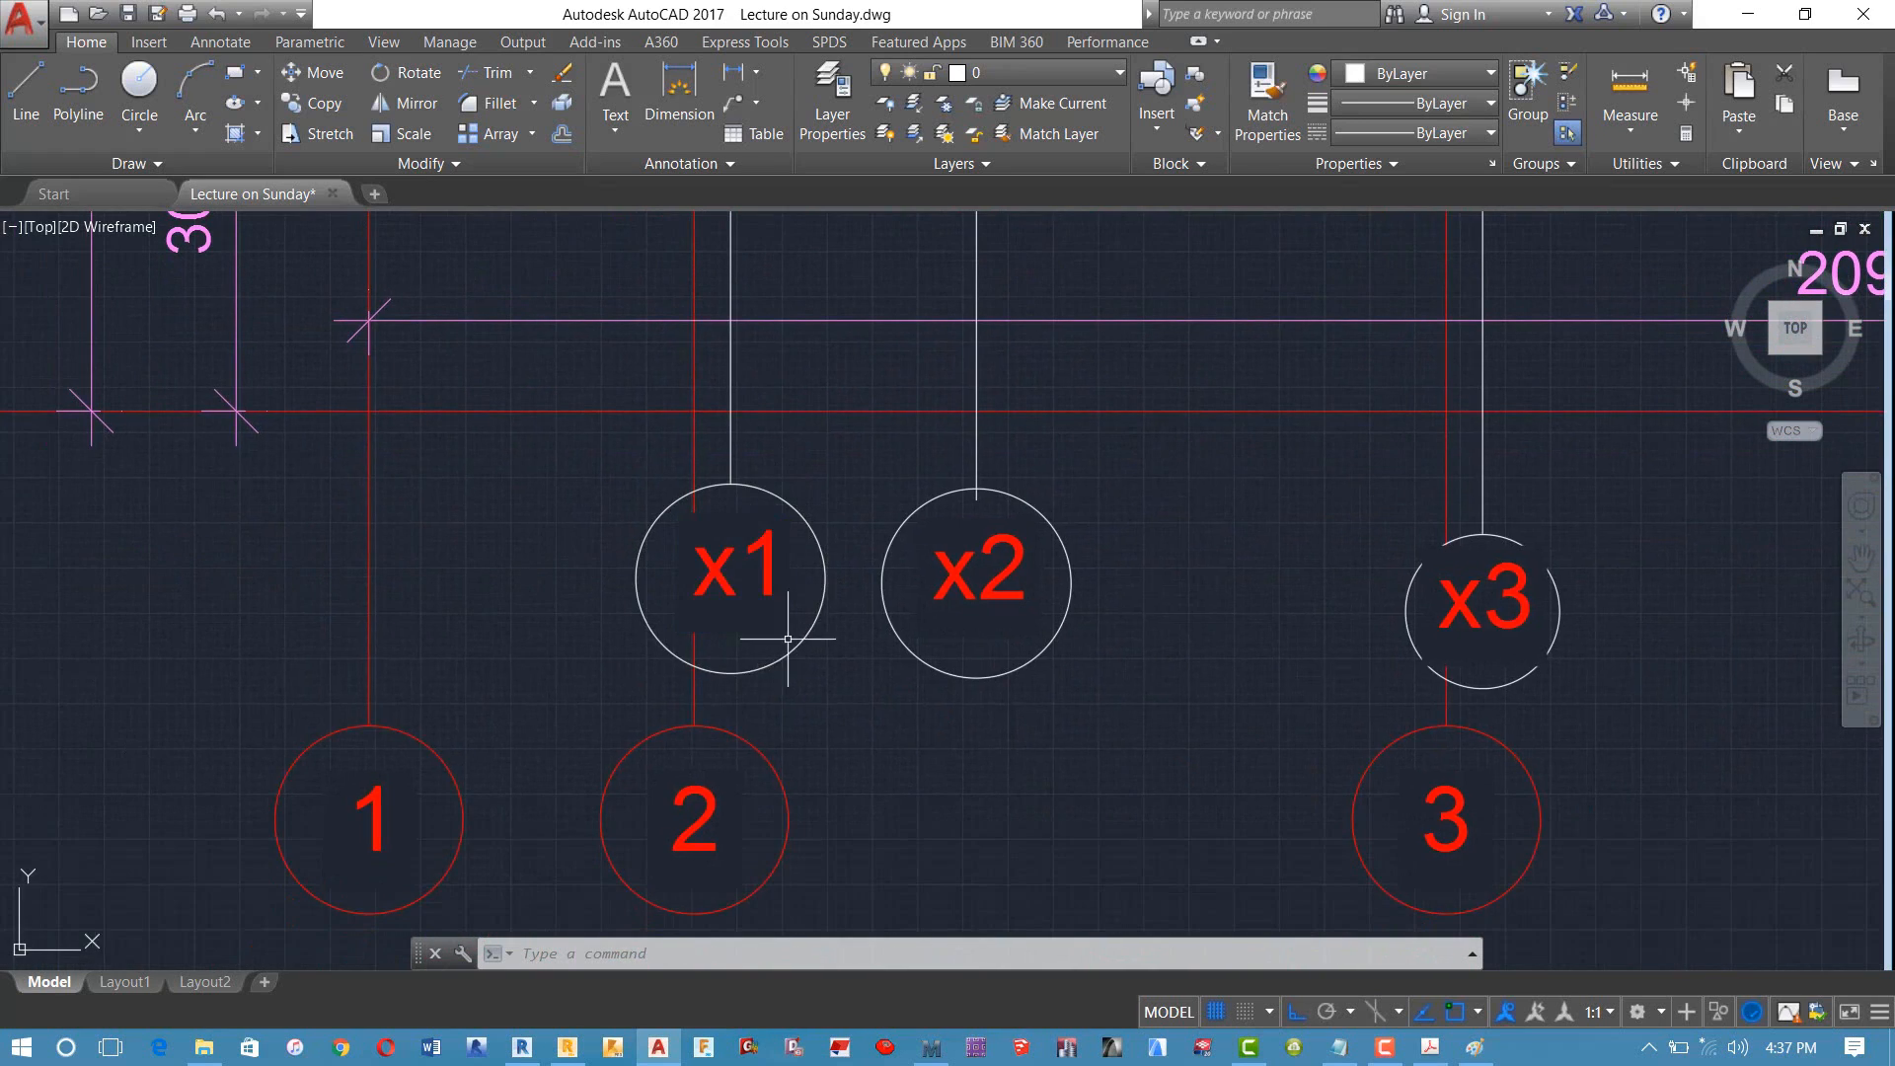
{"action": "scroll", "coordinate": [562, 660], "scroll_direction": "down", "scroll_amount": 2}
{"action": "middle_click_drag", "start_coordinate": [564, 662], "coordinate": [447, 595]}
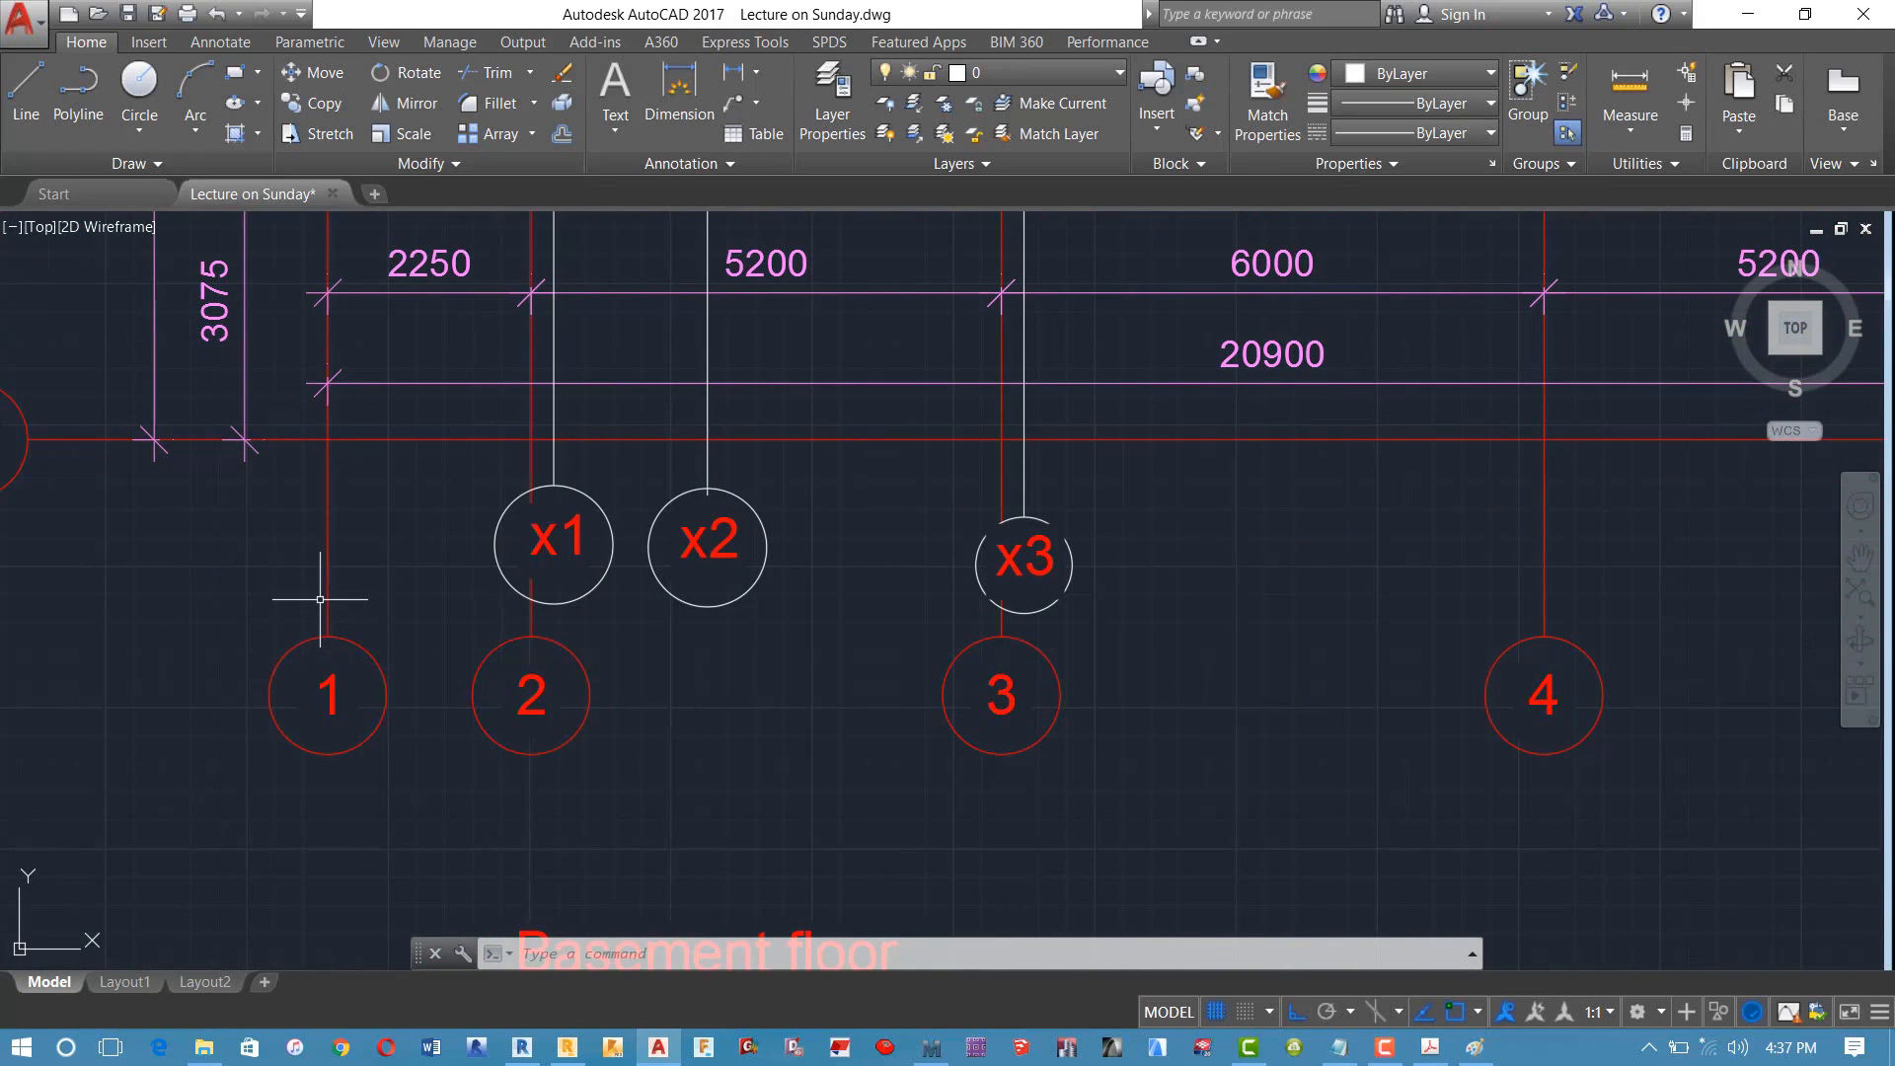
{"action": "scroll", "coordinate": [347, 625], "scroll_direction": "down", "scroll_amount": 2}
{"action": "scroll", "coordinate": [347, 624], "scroll_direction": "down", "scroll_amount": 2}
{"action": "scroll", "coordinate": [391, 531], "scroll_direction": "up", "scroll_amount": 5}
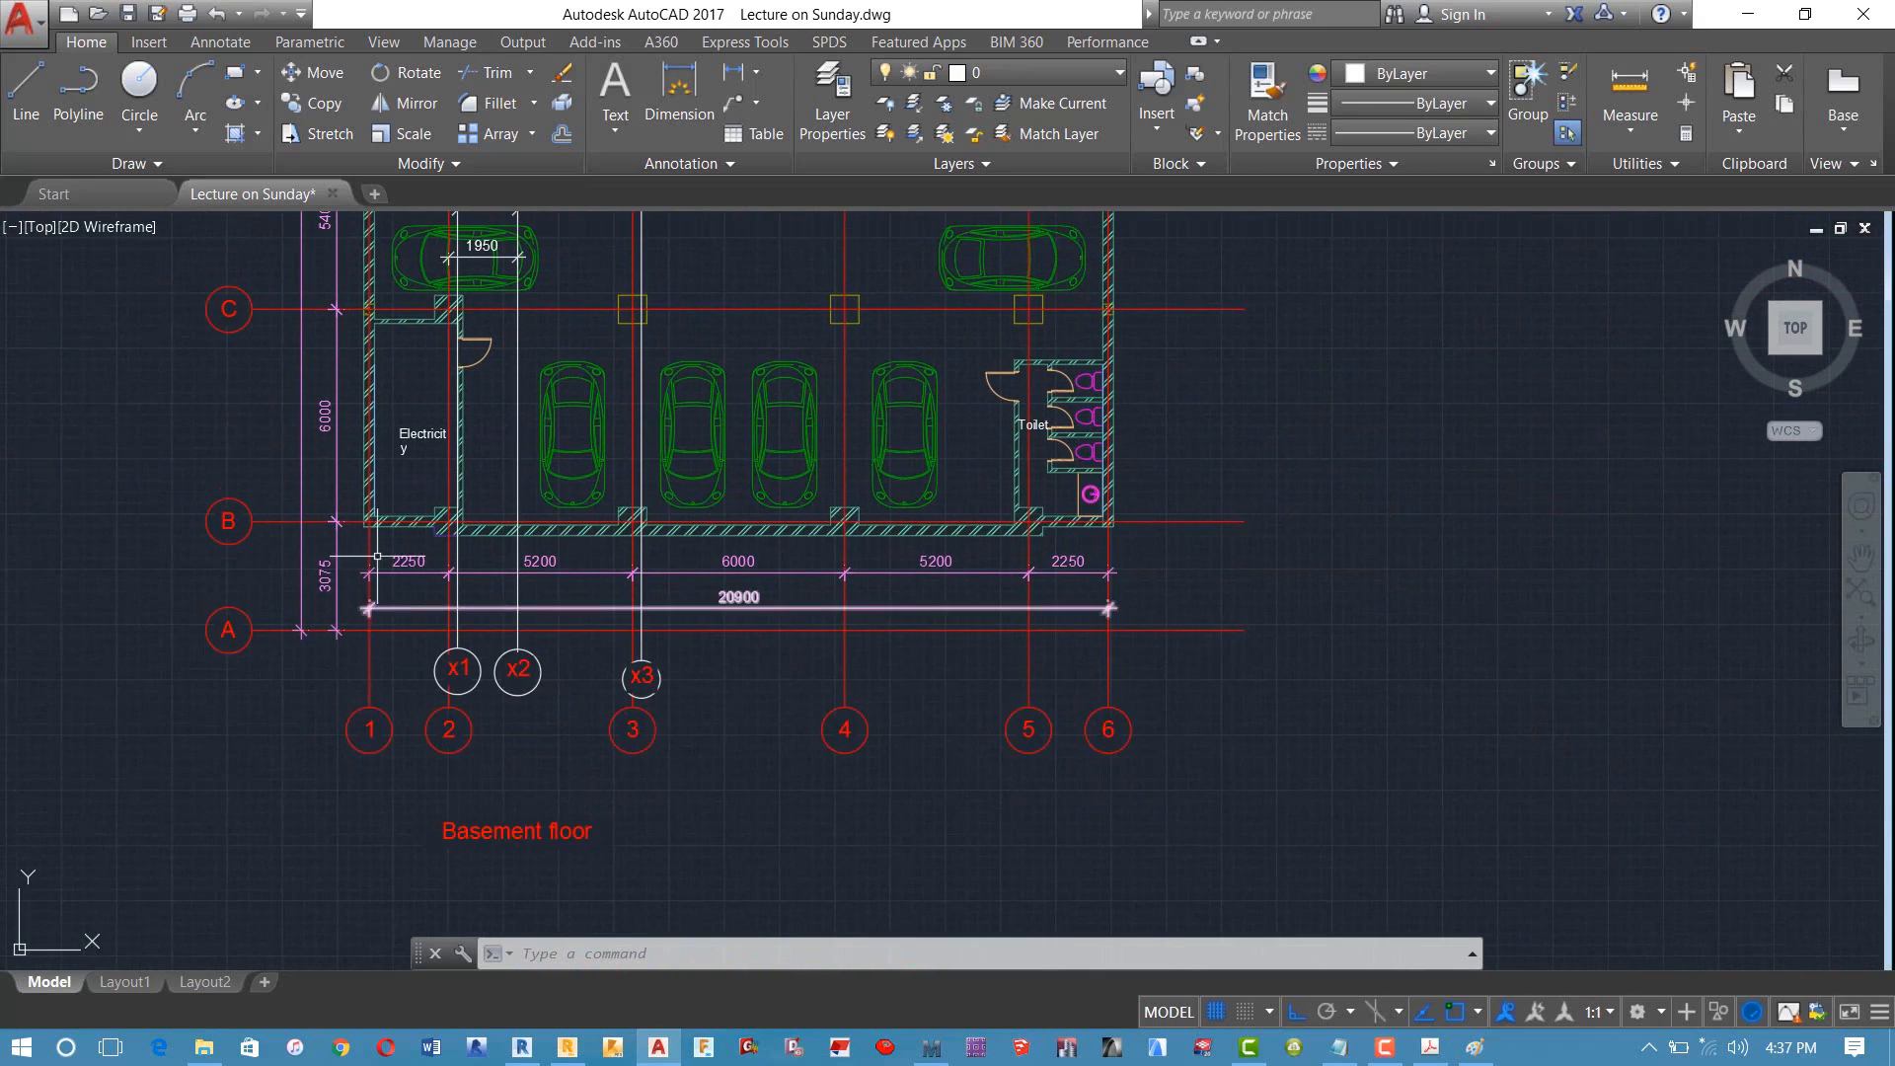
{"action": "scroll", "coordinate": [362, 529], "scroll_direction": "down", "scroll_amount": 2}
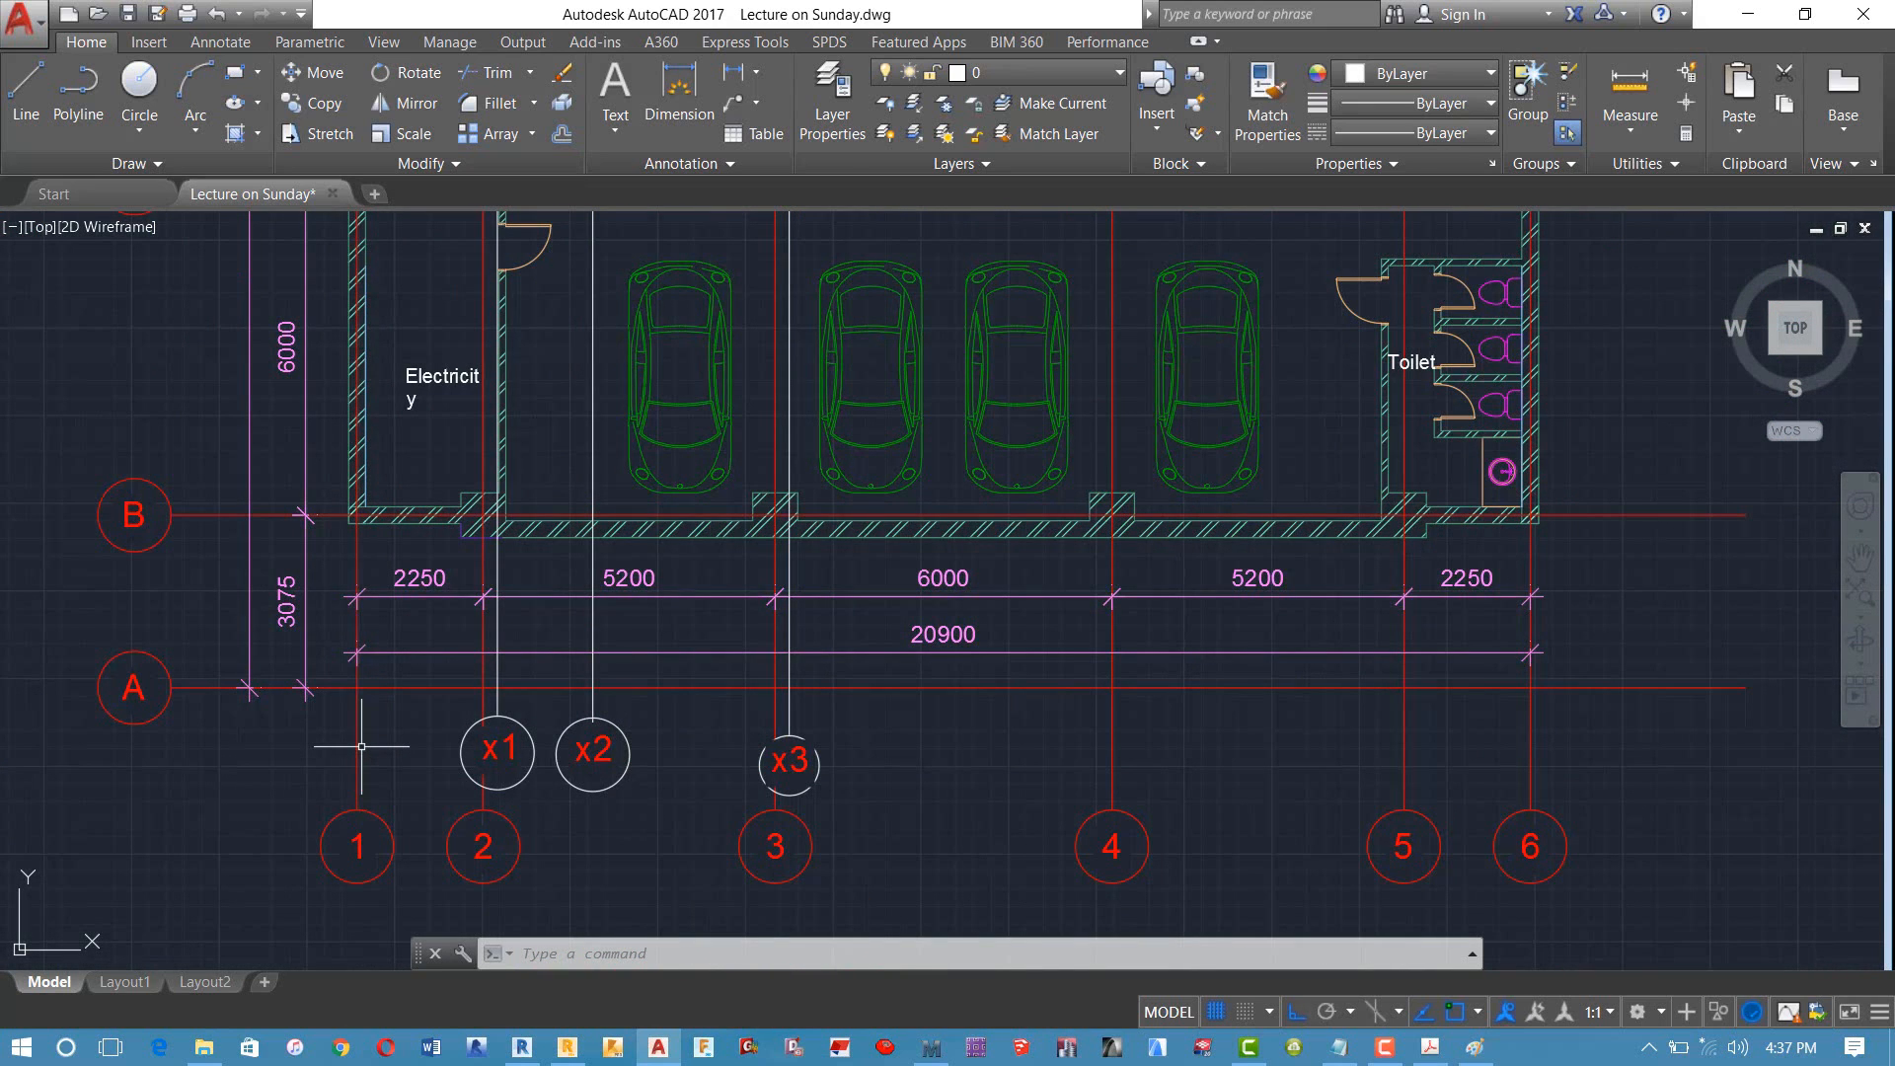
{"action": "left_click", "coordinate": [361, 747]}
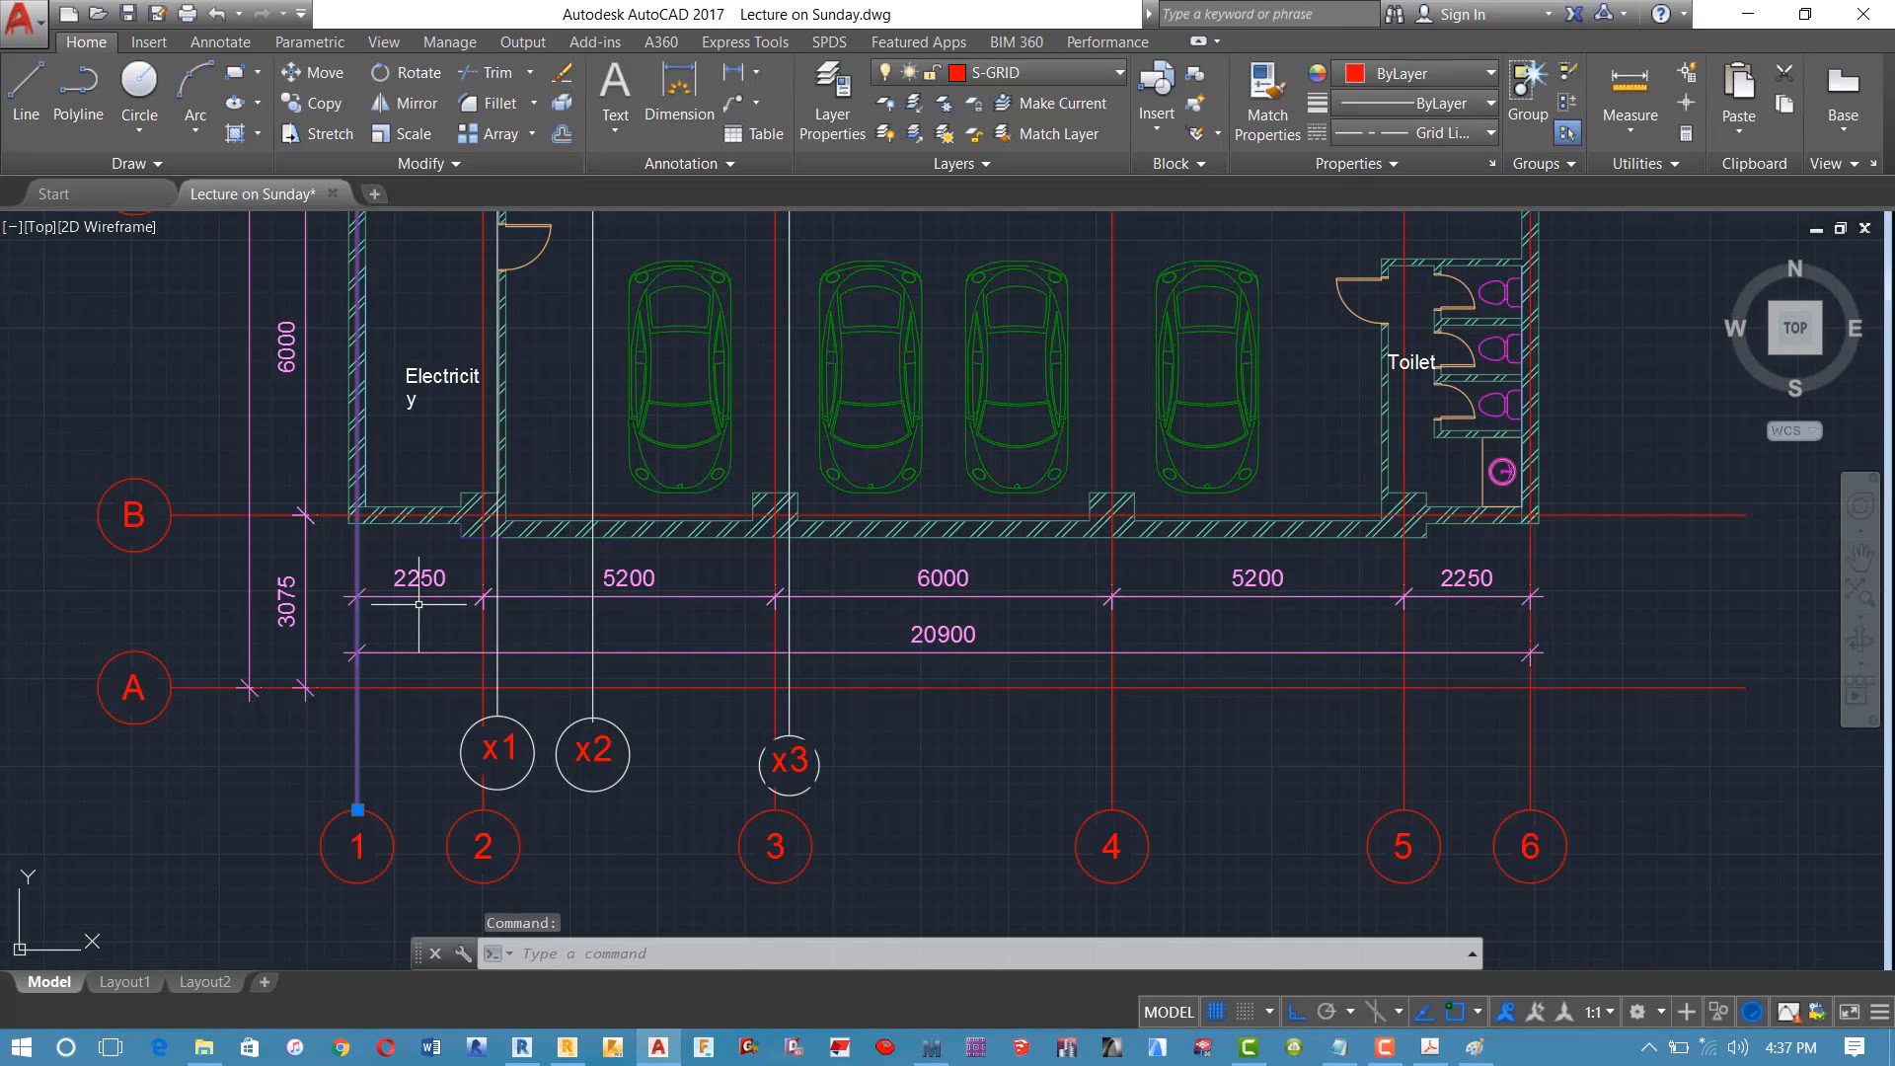
Step: Switch back to Robot Structural Analysis and set the X axes to 1 repetition at a 2.25 m distance, checking the bay size in AutoCAD
{"action": "left_click", "coordinate": [564, 1048]}
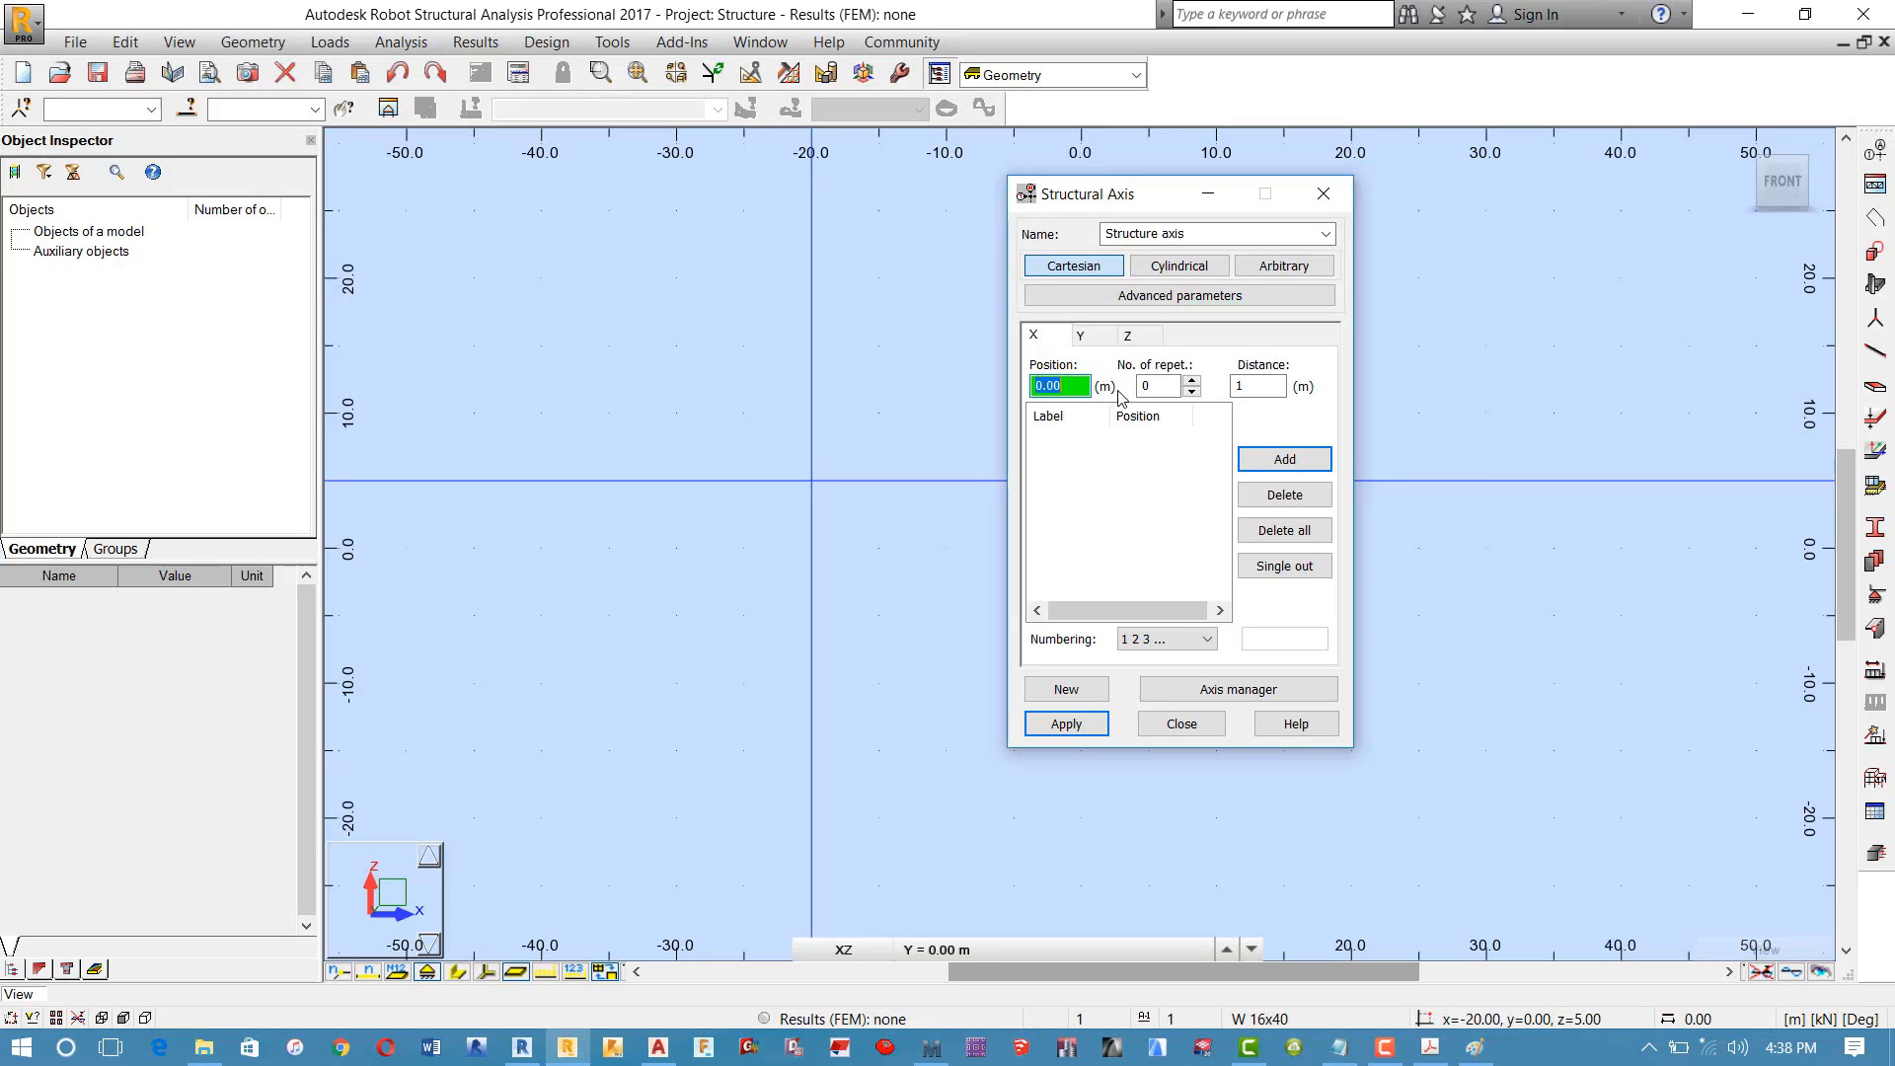
{"action": "left_click", "coordinate": [1167, 384]}
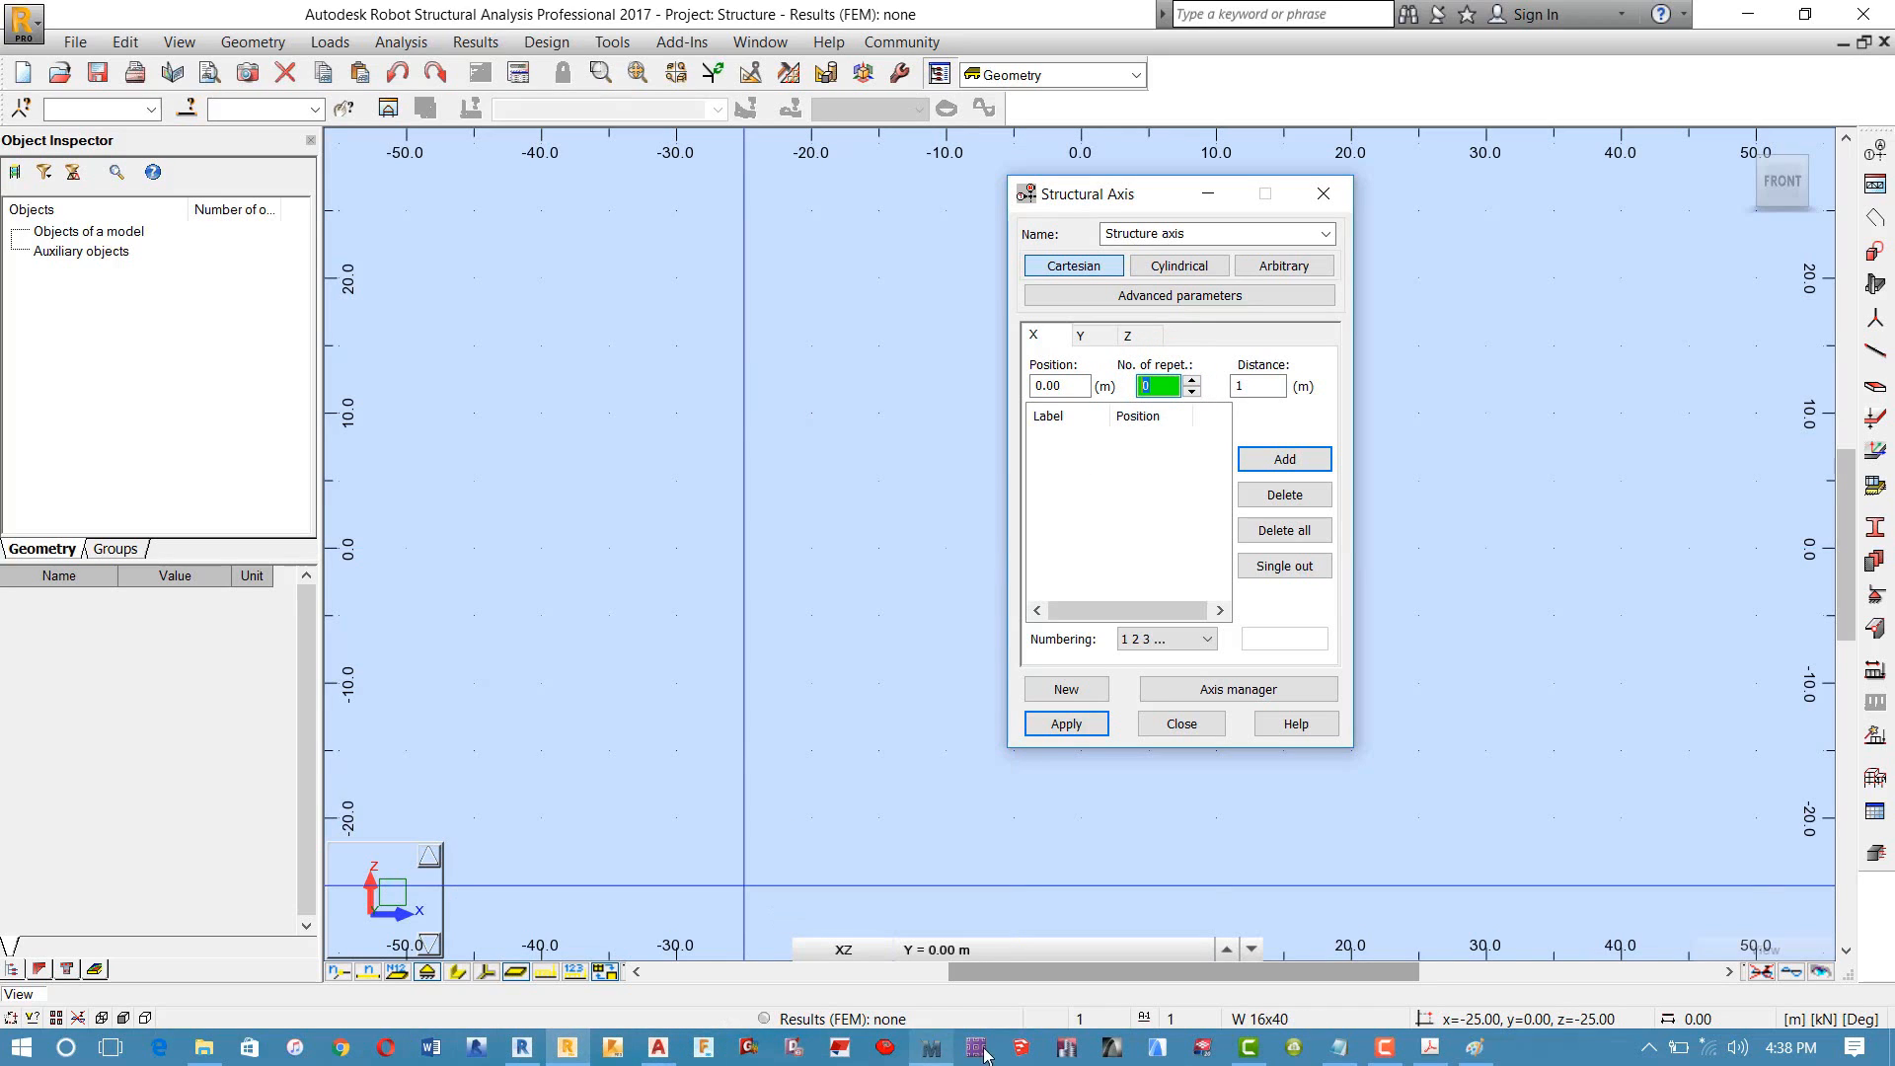
{"action": "left_click", "coordinate": [658, 1046]}
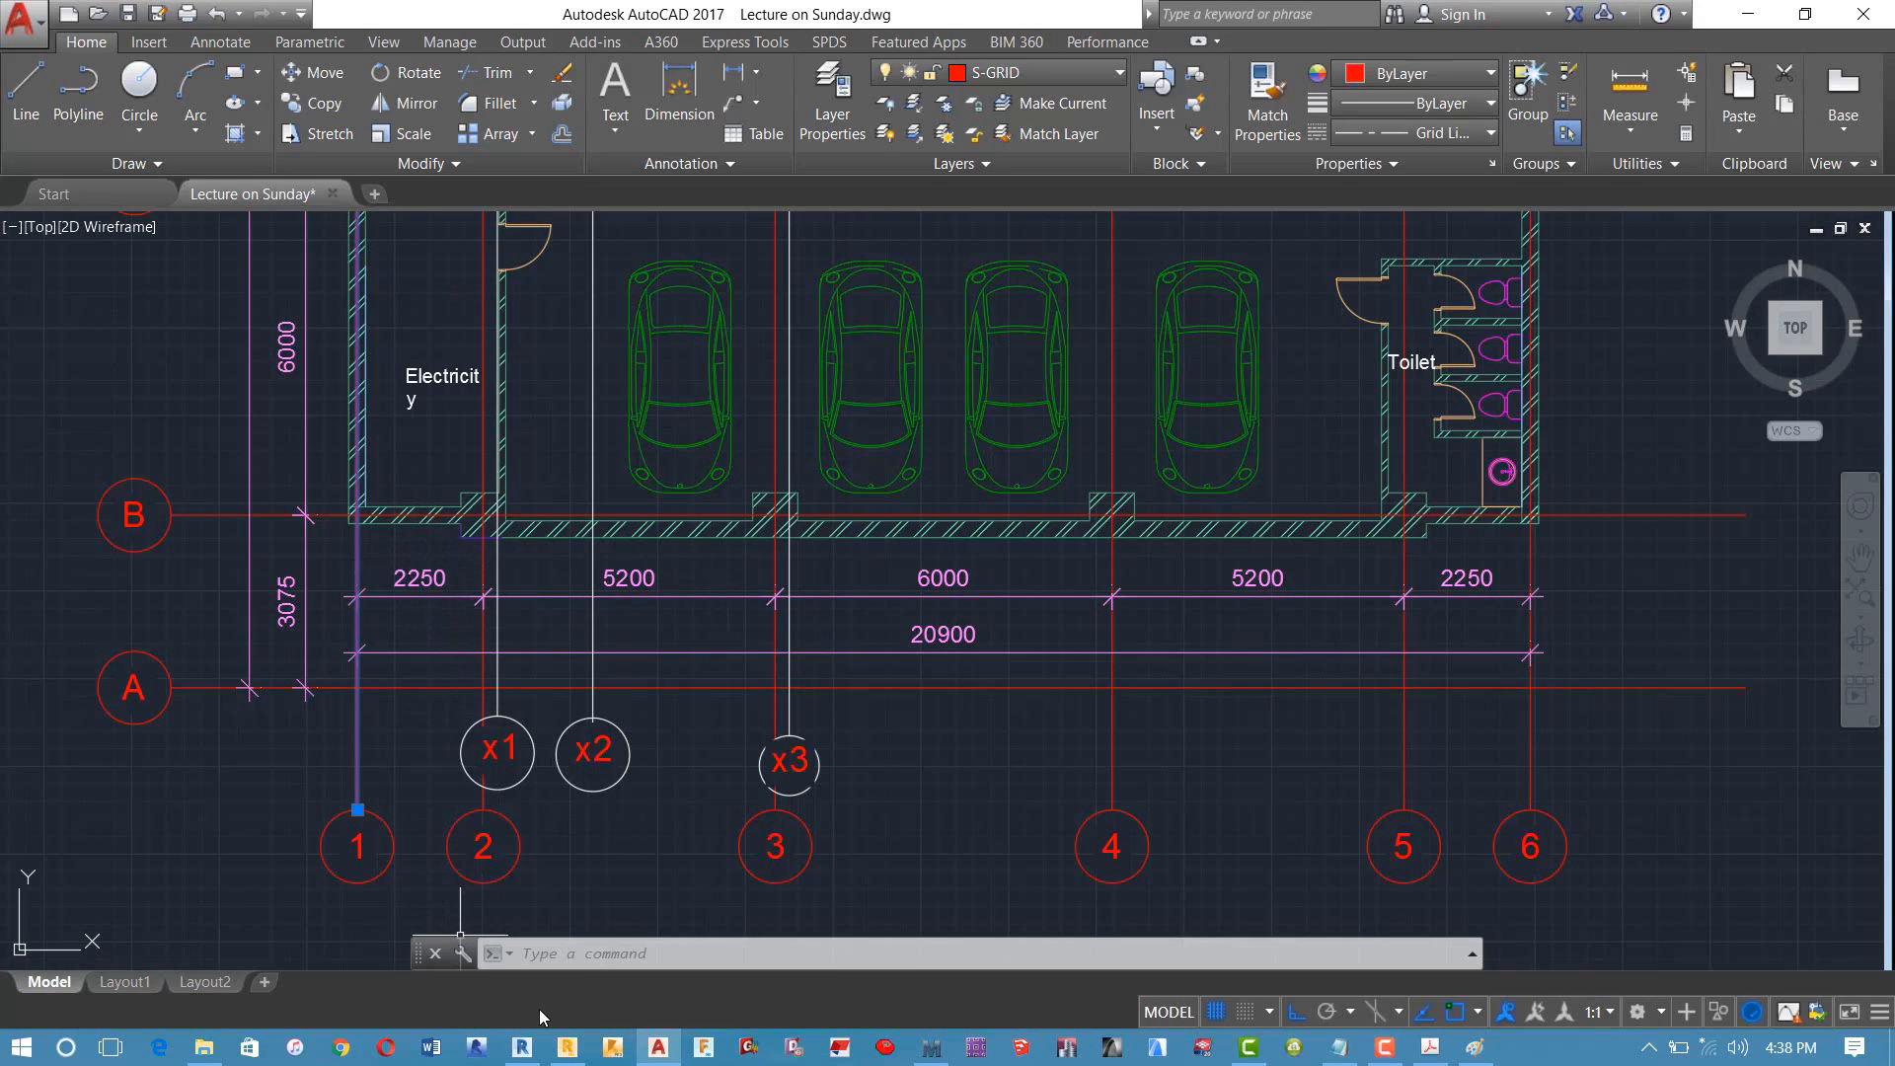
{"action": "left_click", "coordinate": [570, 1048]}
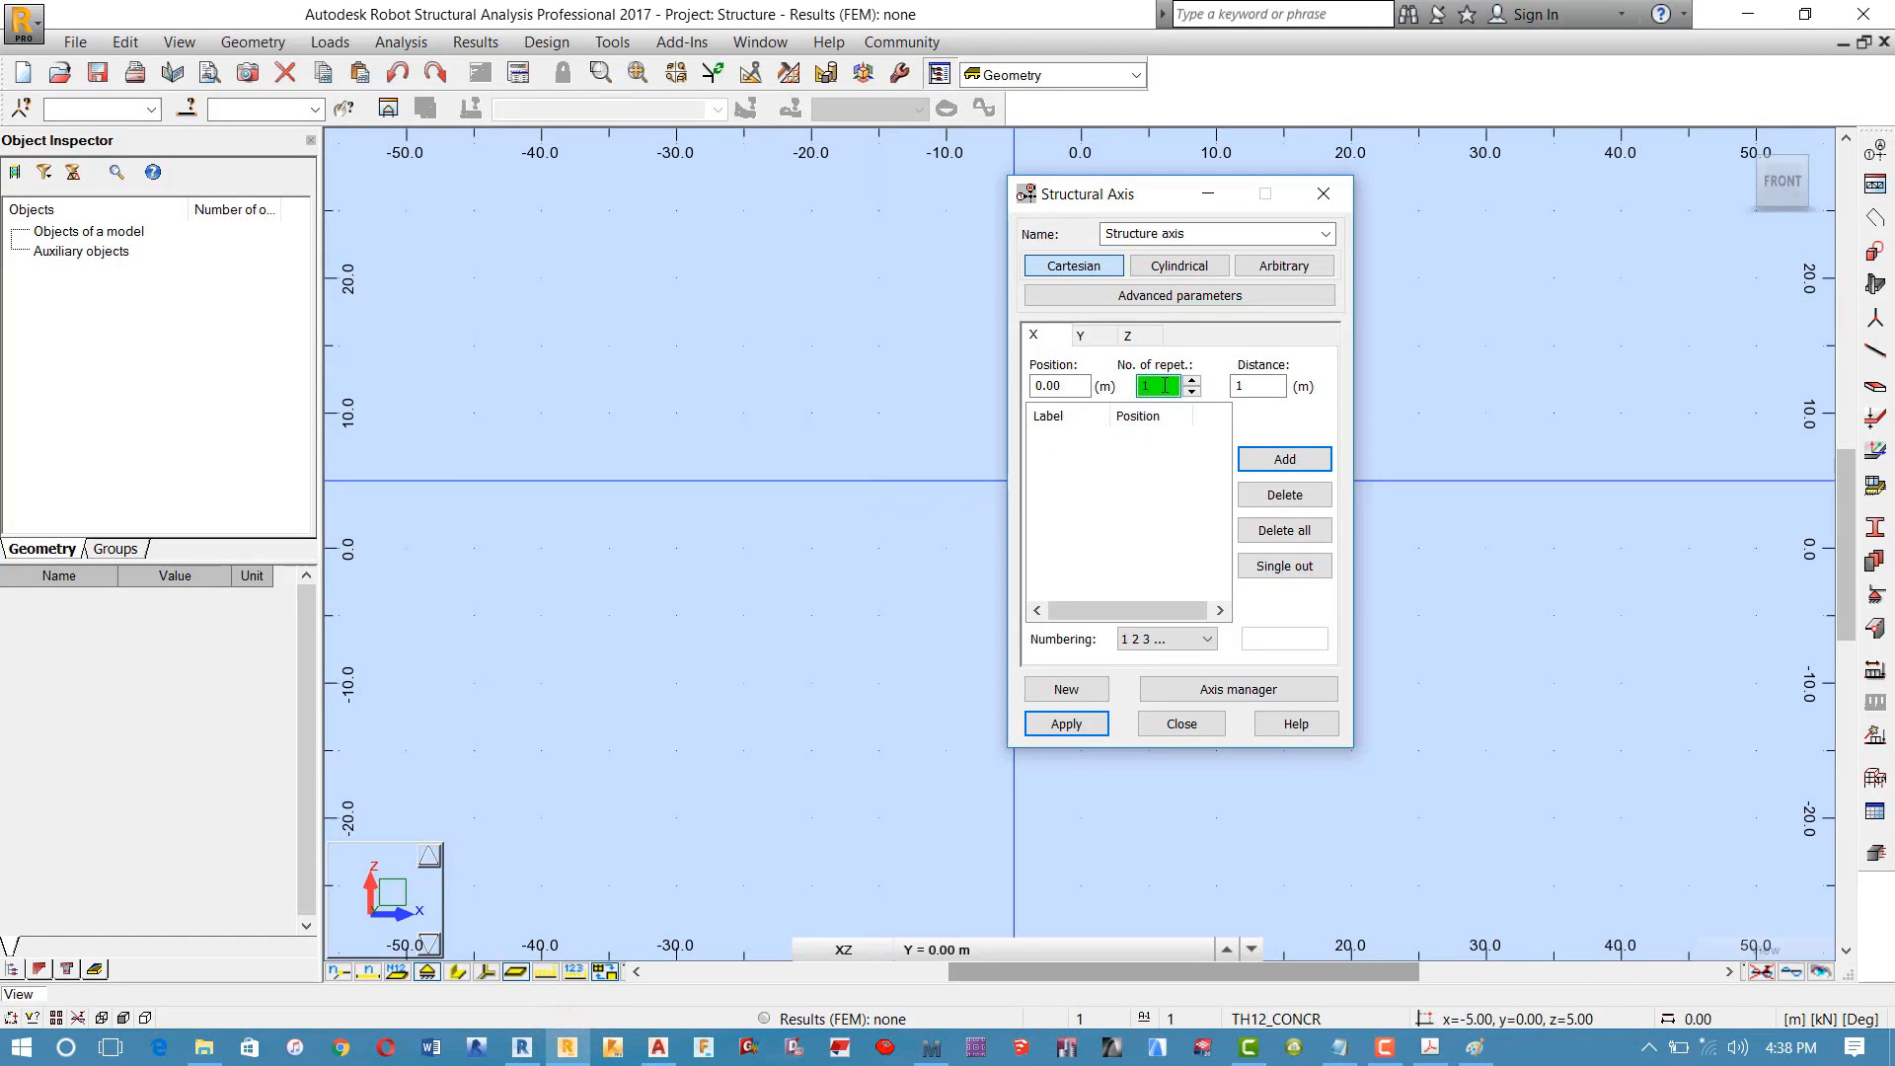
{"action": "left_click", "coordinate": [1253, 386]}
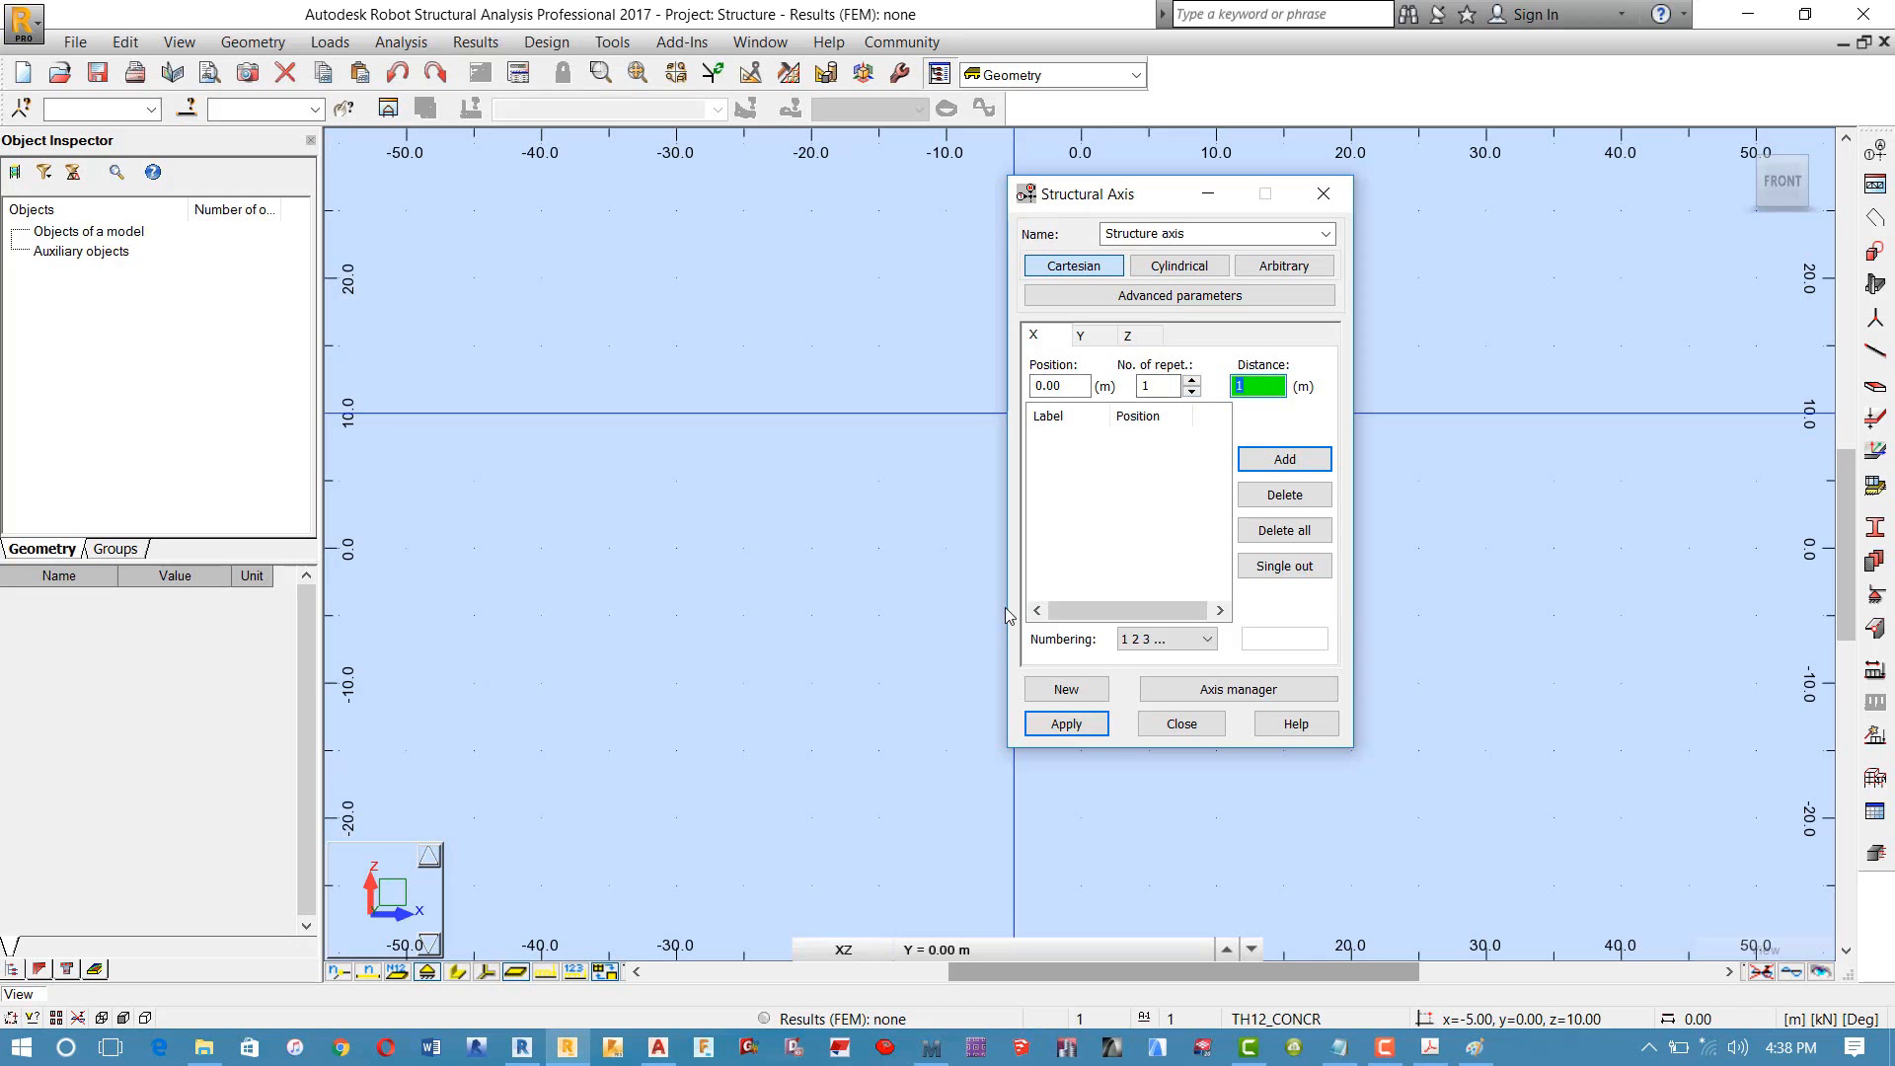
{"action": "left_click", "coordinate": [559, 1061]}
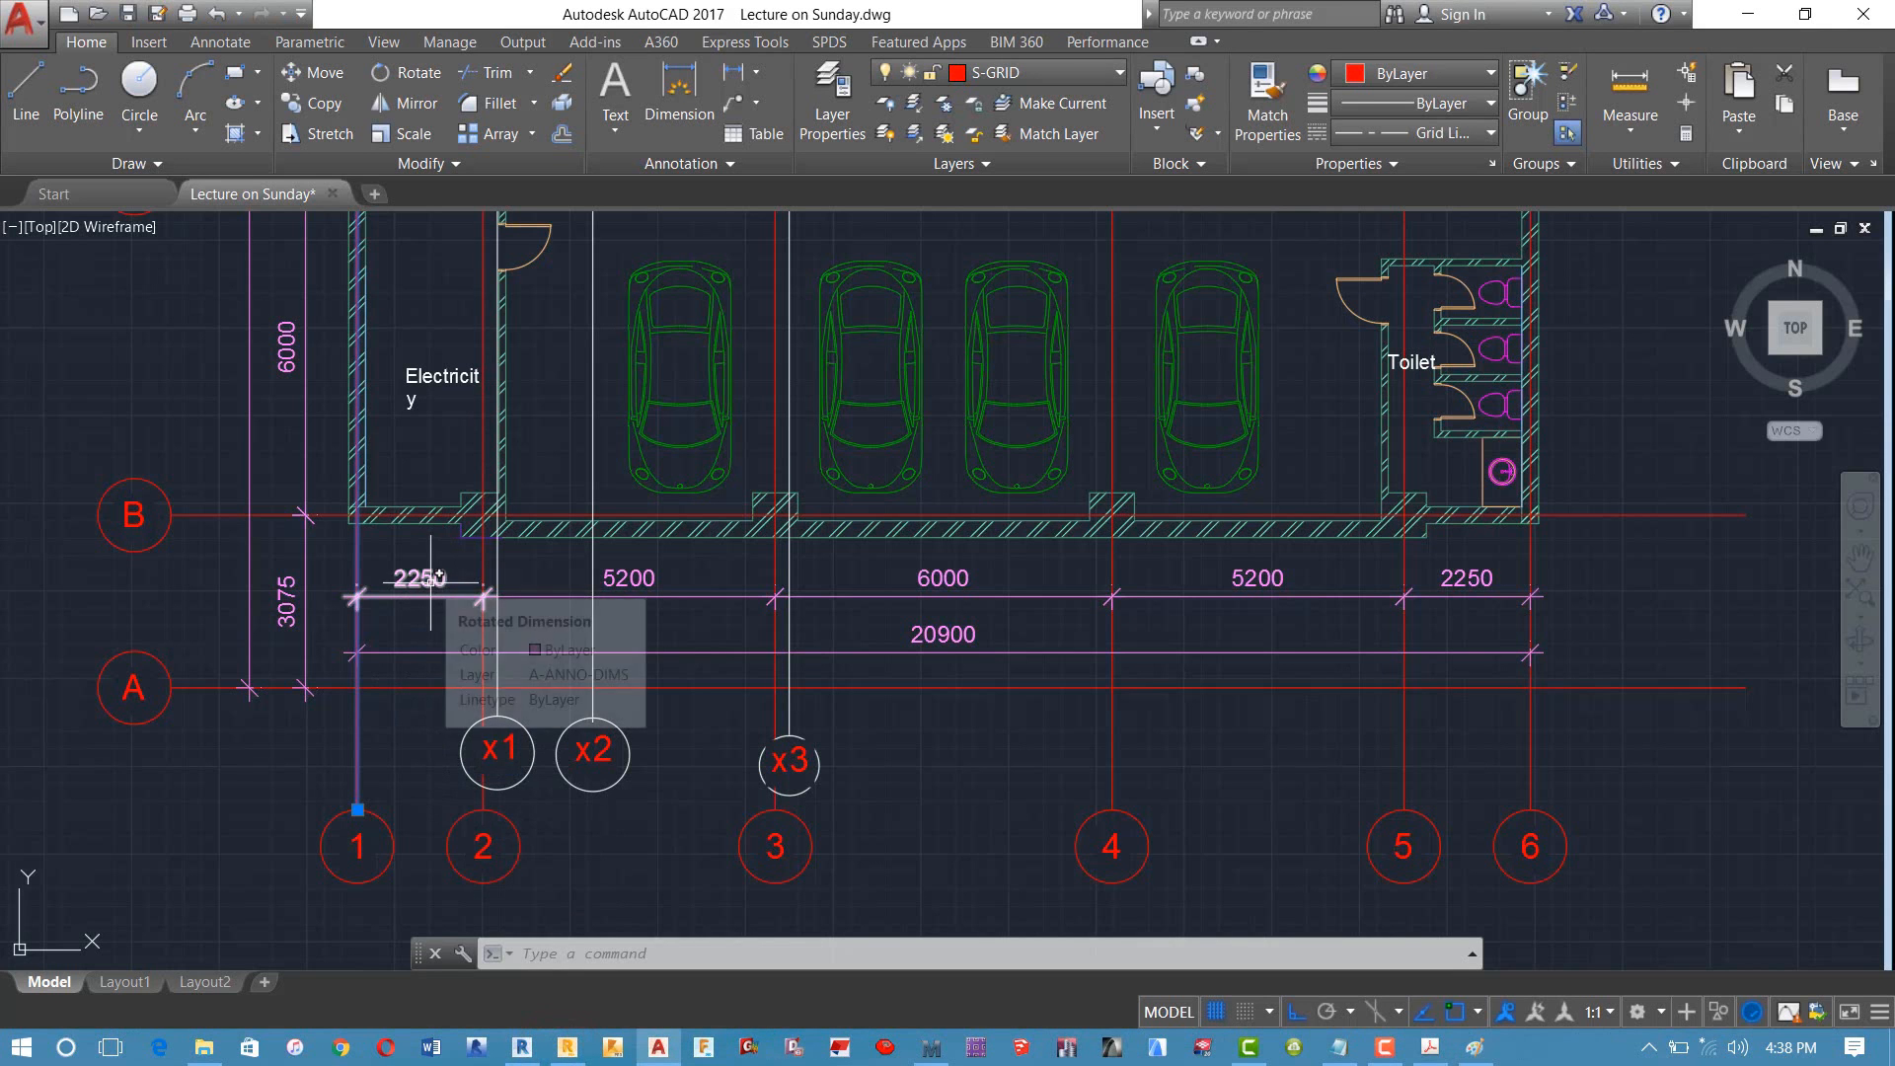
{"action": "left_click", "coordinate": [562, 1054]}
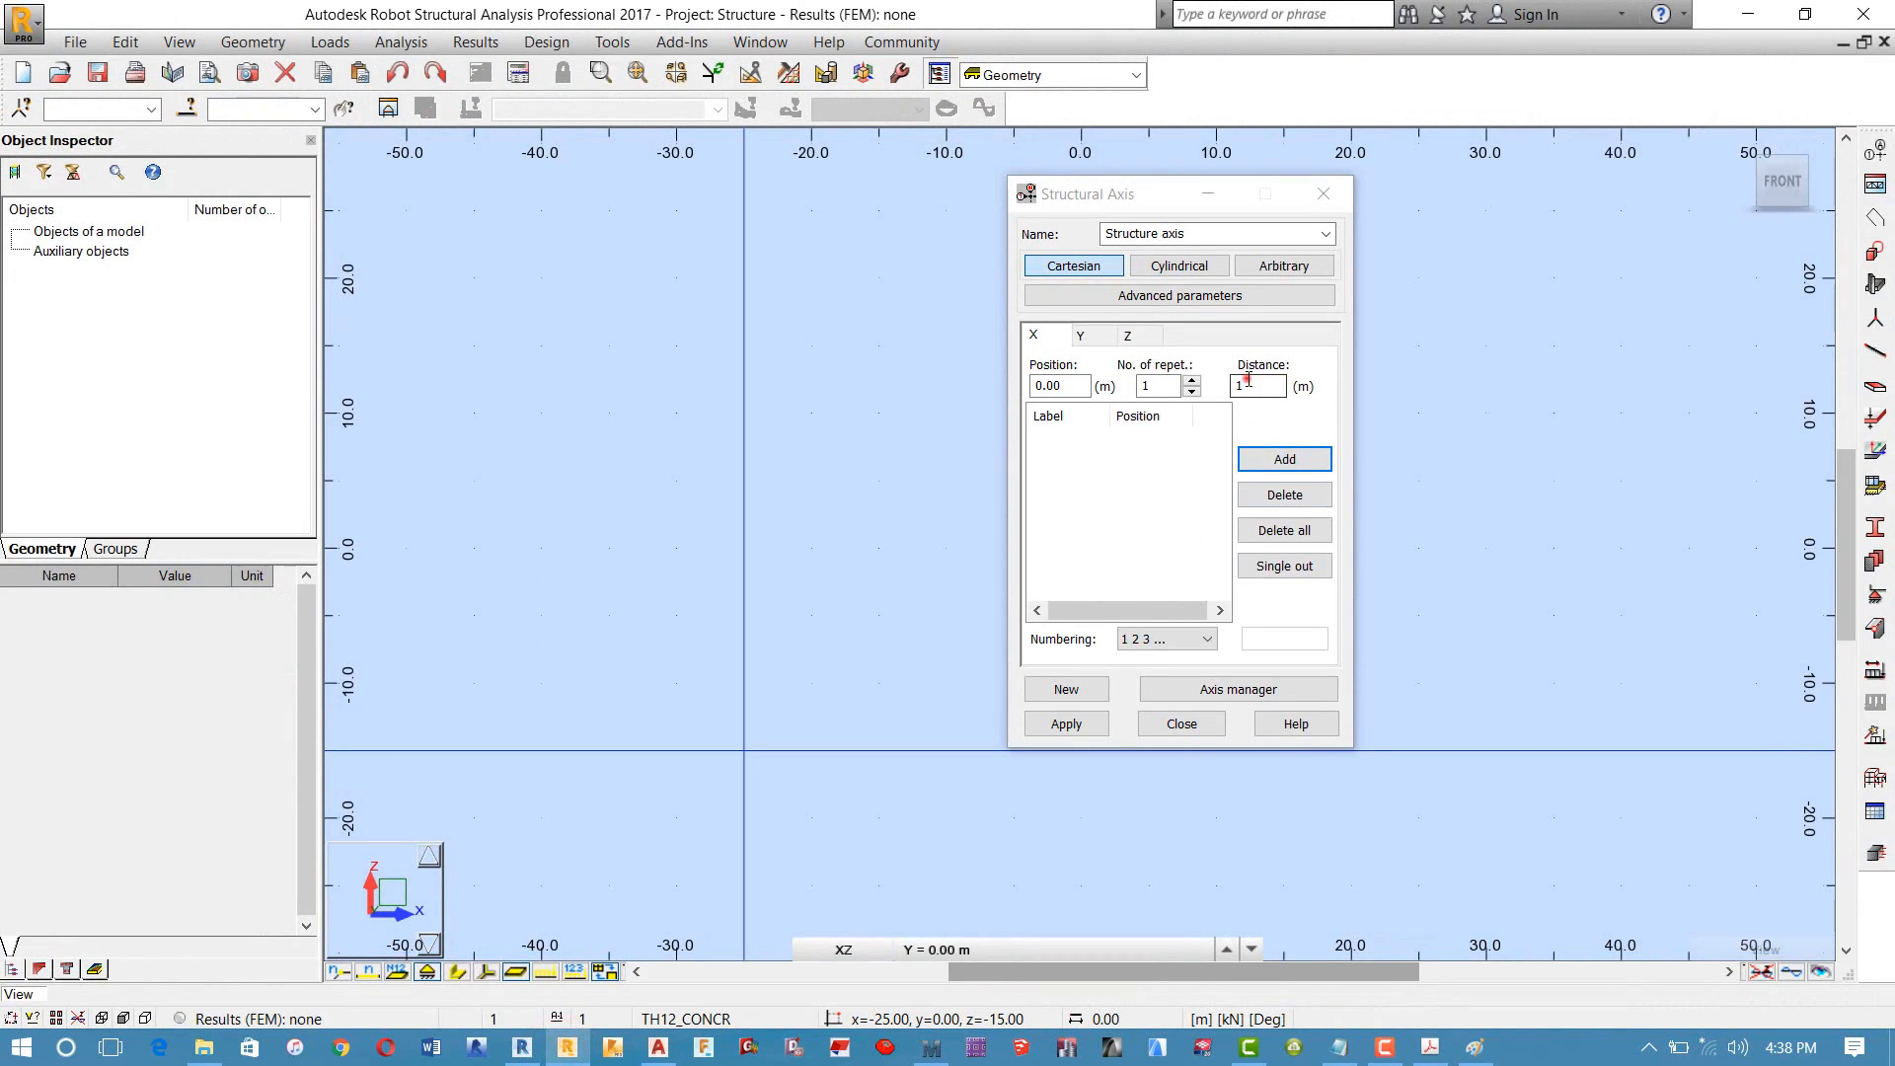
{"action": "double_click", "coordinate": [1253, 385]}
{"action": "type", "text": "2.25"}
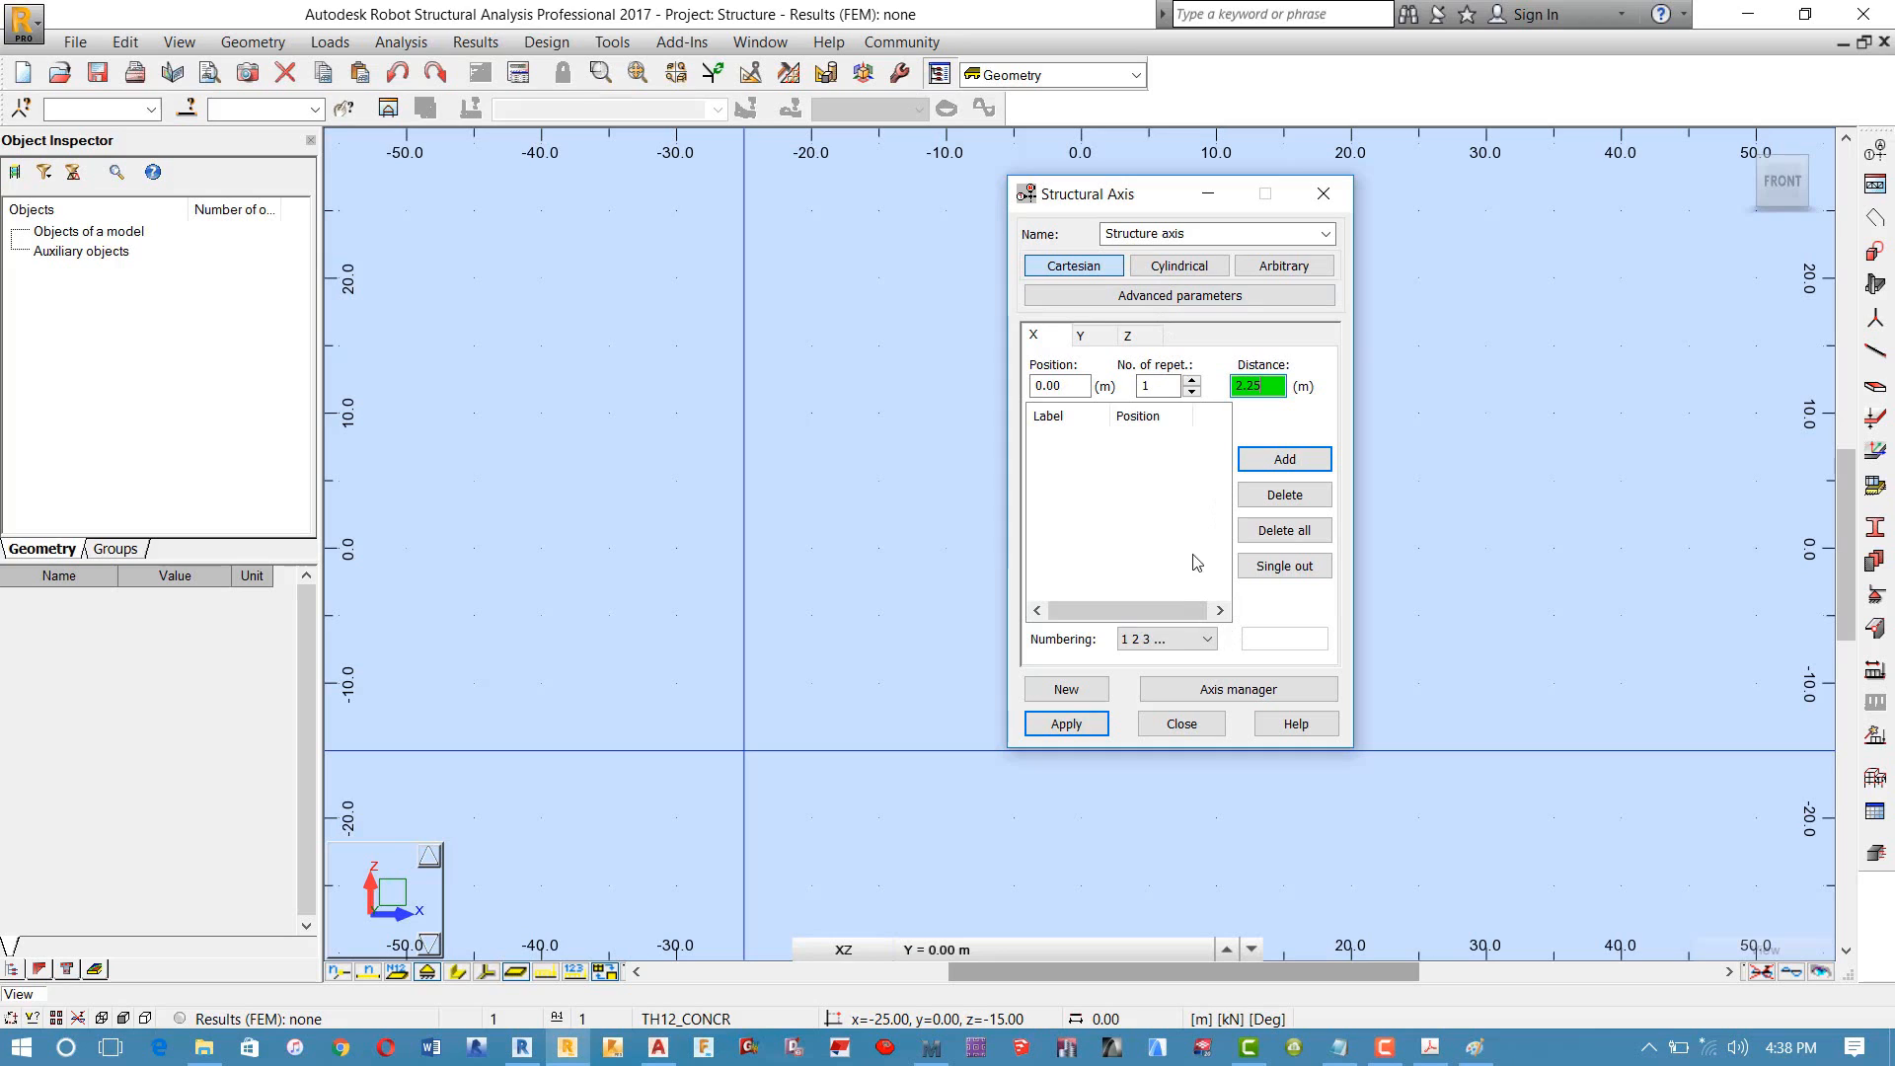
{"action": "left_click", "coordinate": [1187, 639]}
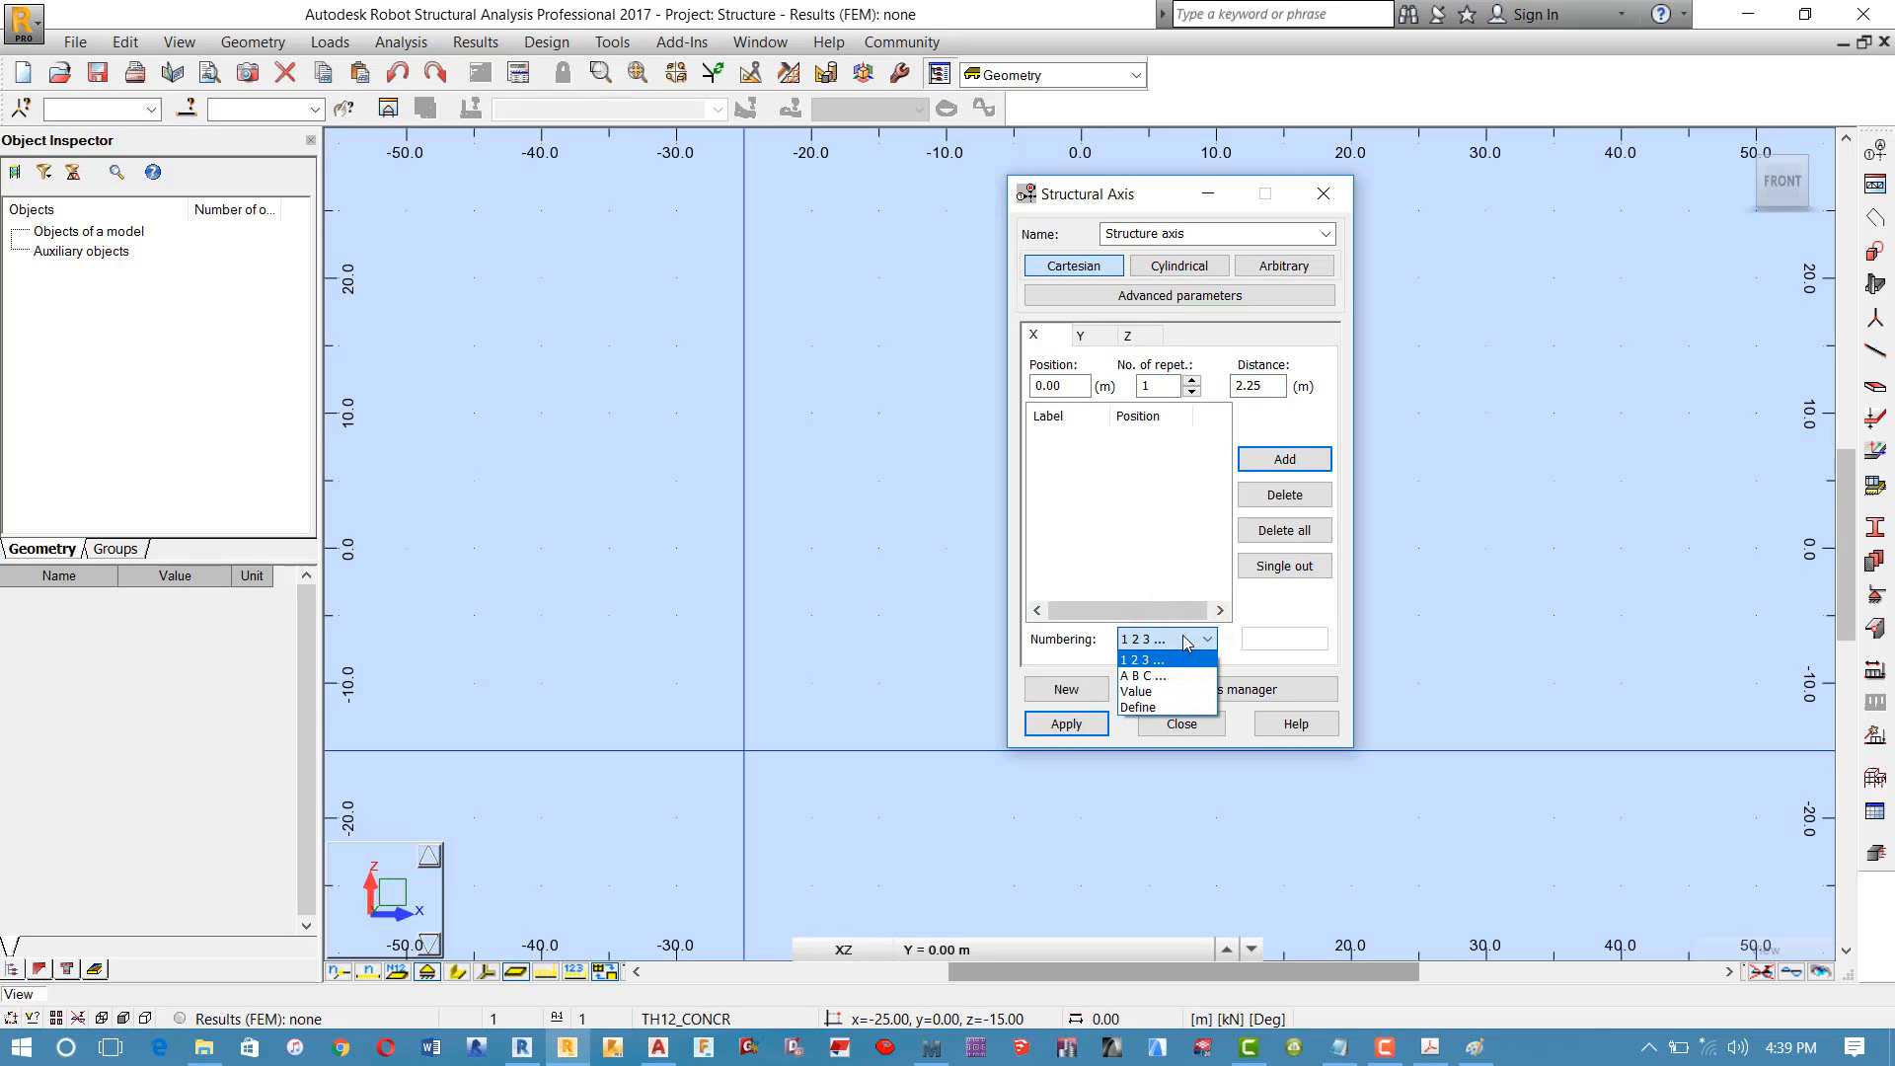
{"action": "left_click", "coordinate": [1130, 707]}
{"action": "left_click", "coordinate": [1282, 638]}
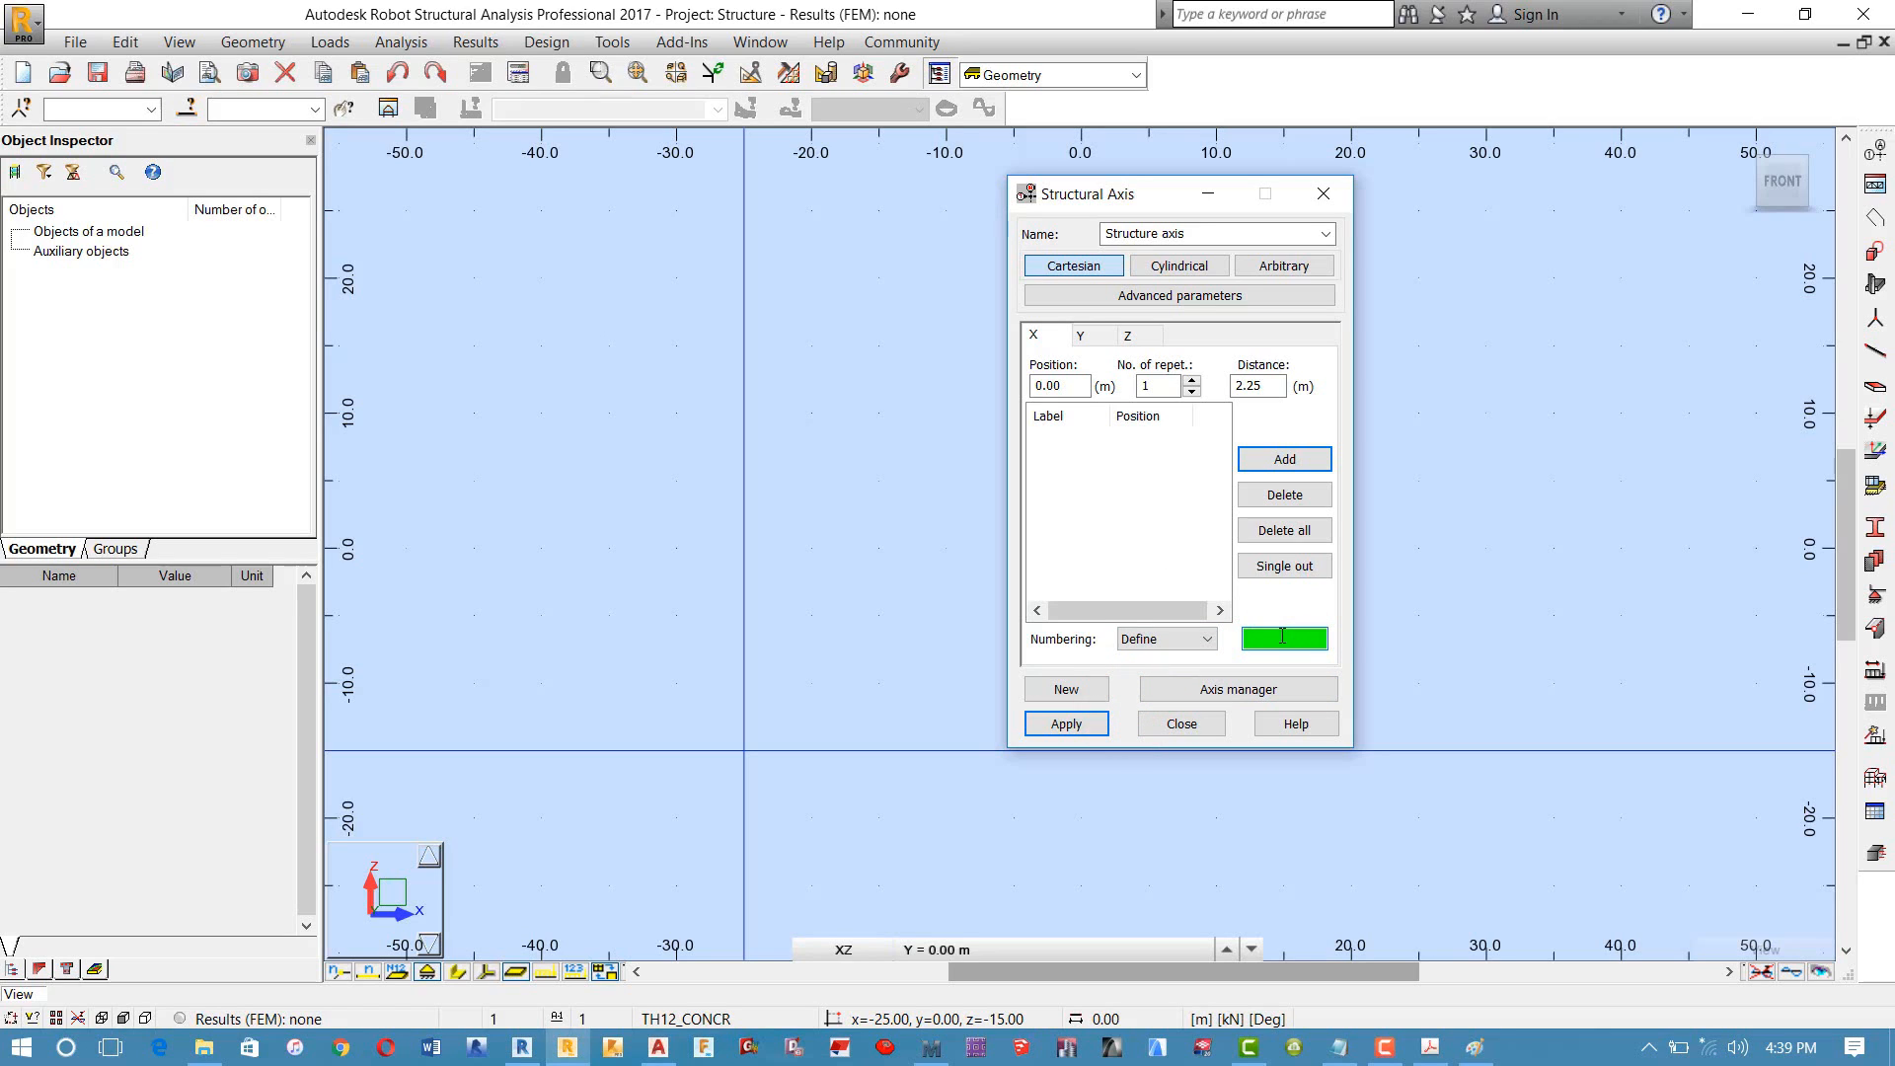
Step: Set the X axis numbering to 1 2 3 ... and add the first two axes 2.25 m apart
{"action": "left_click", "coordinate": [1184, 639]}
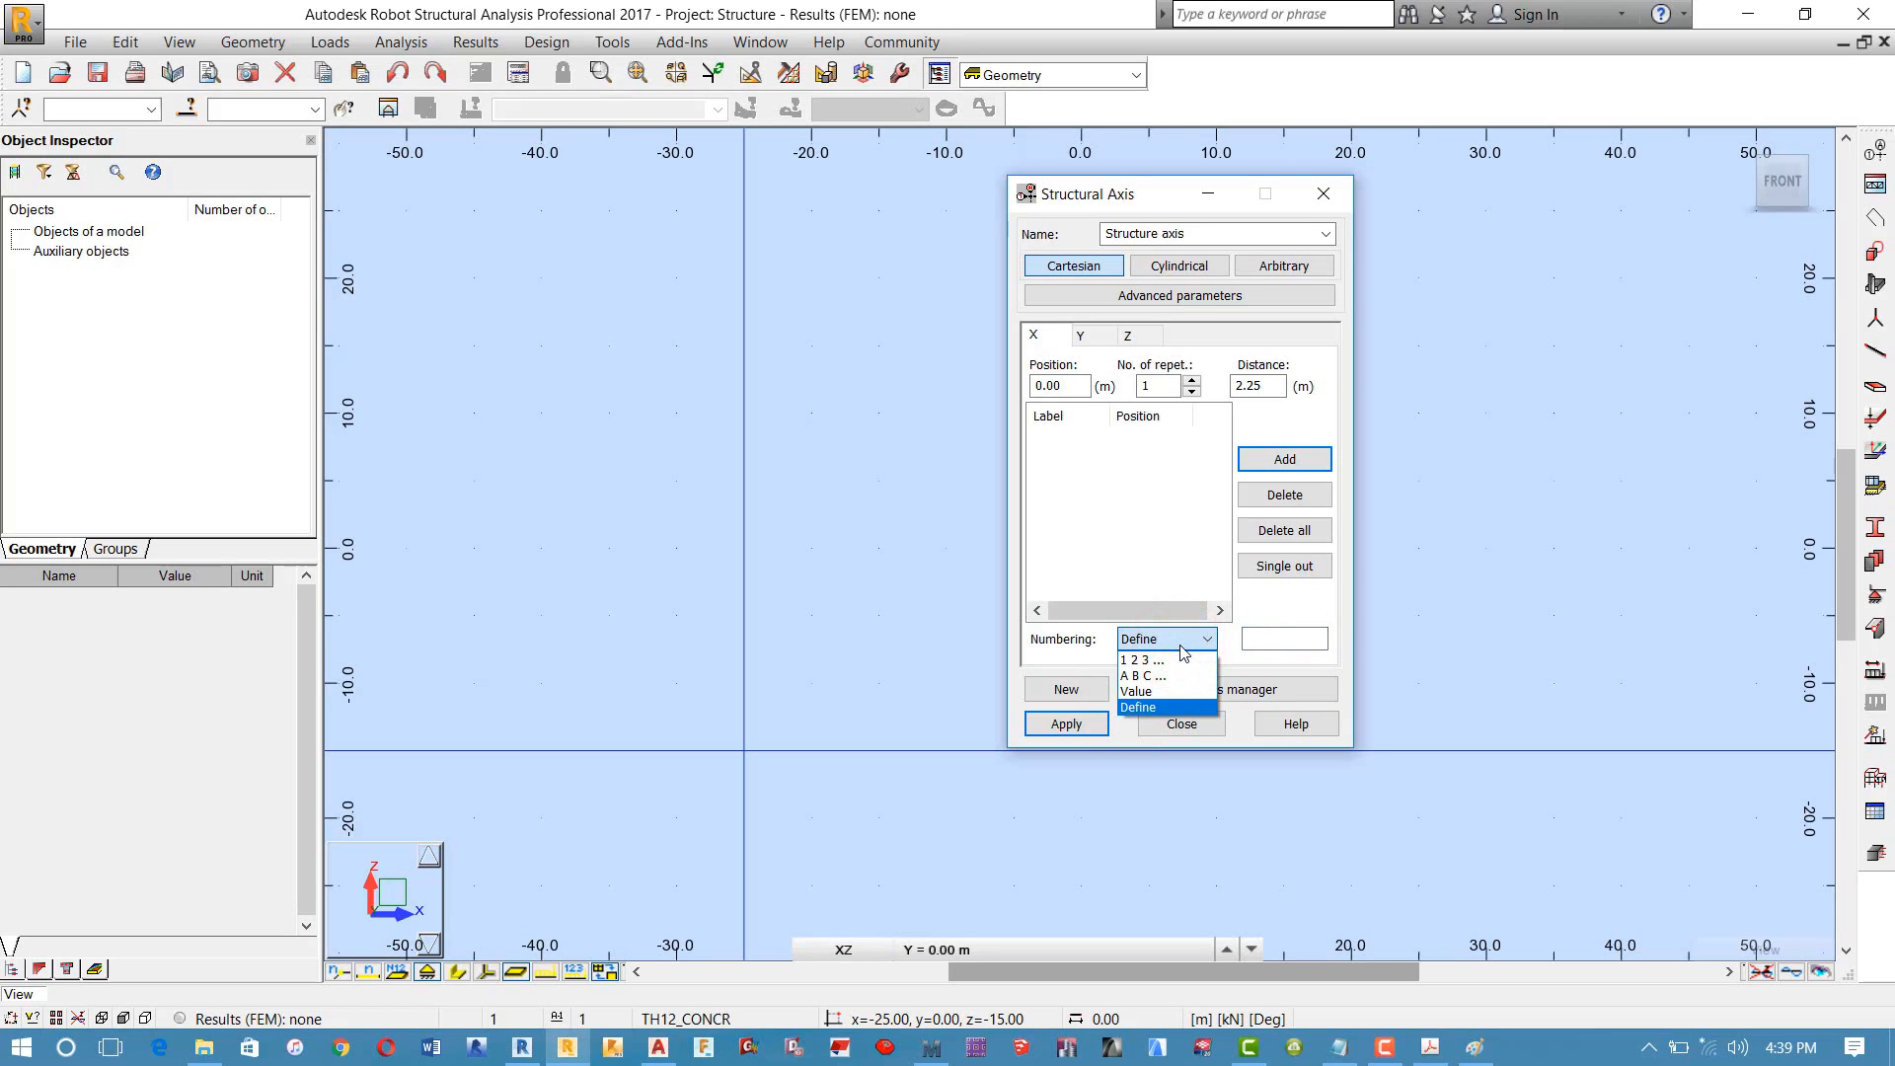
{"action": "left_click", "coordinate": [1175, 661]}
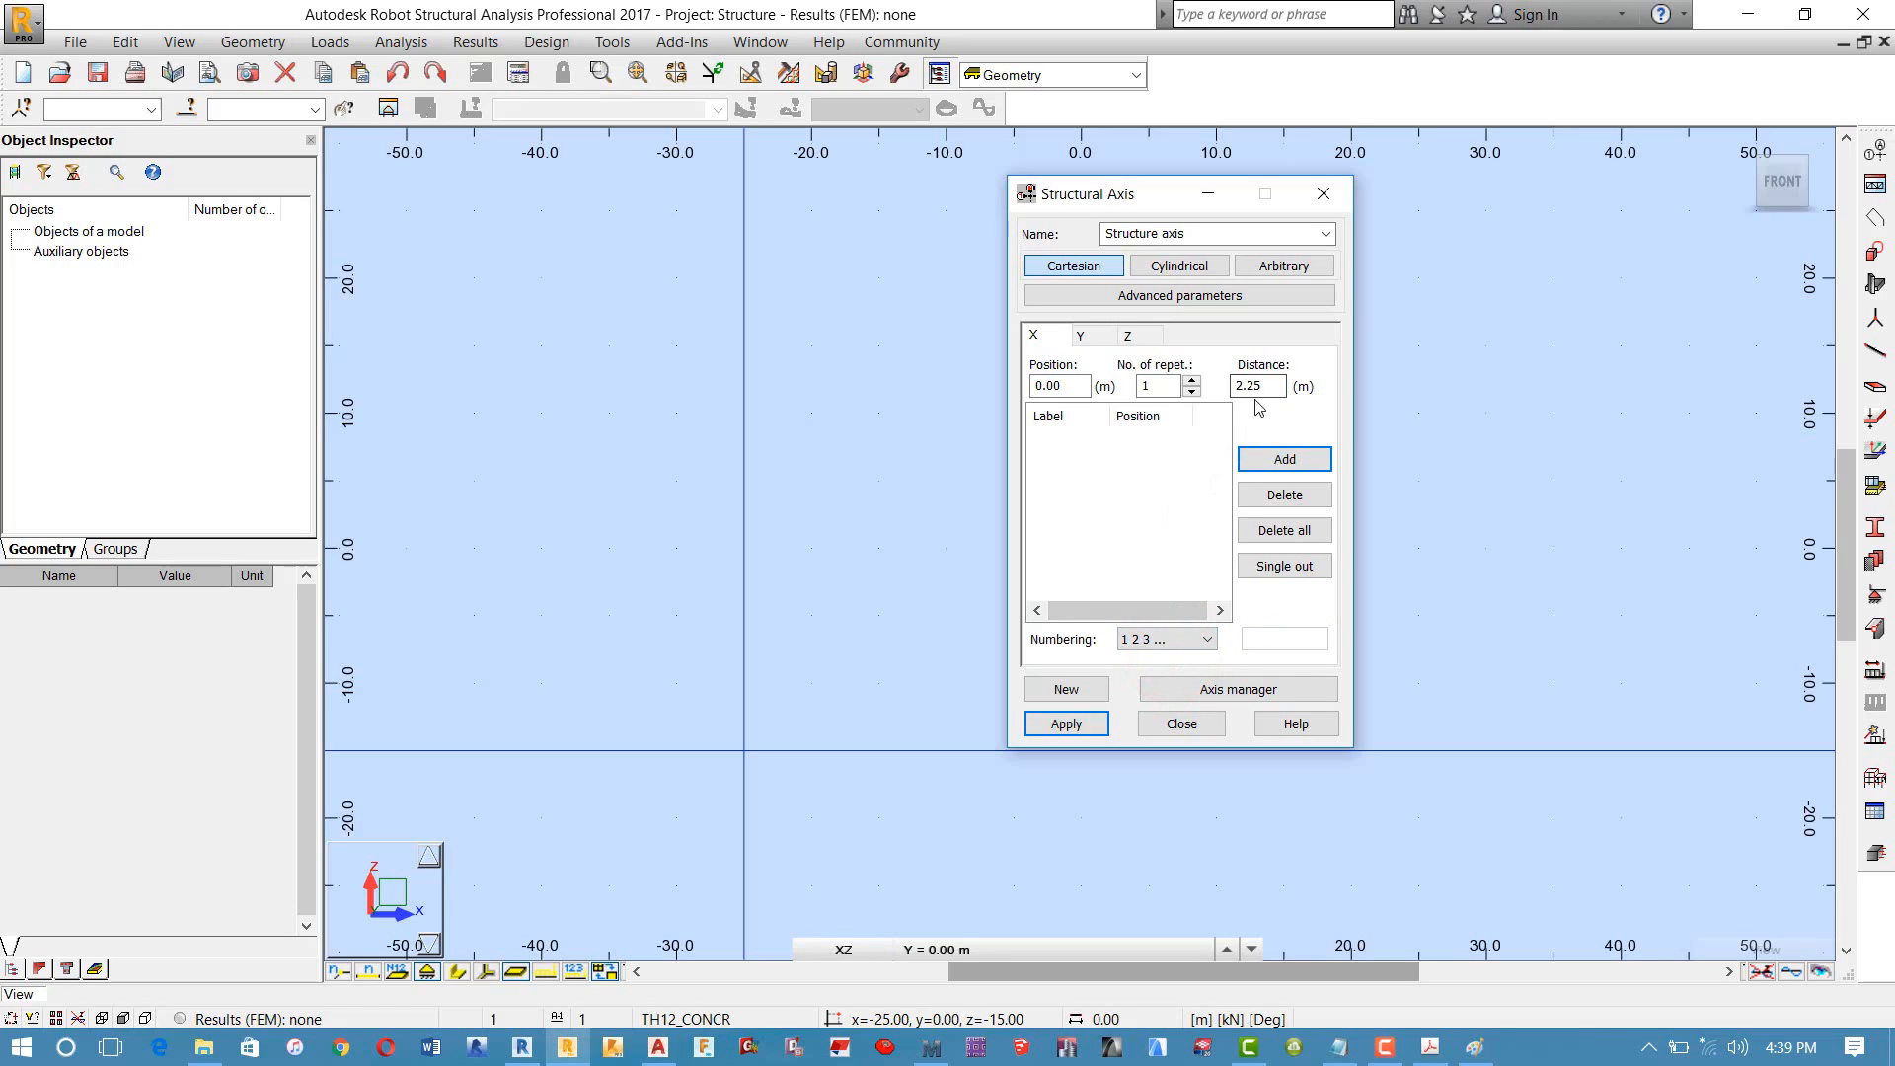
{"action": "left_click", "coordinate": [1283, 459]}
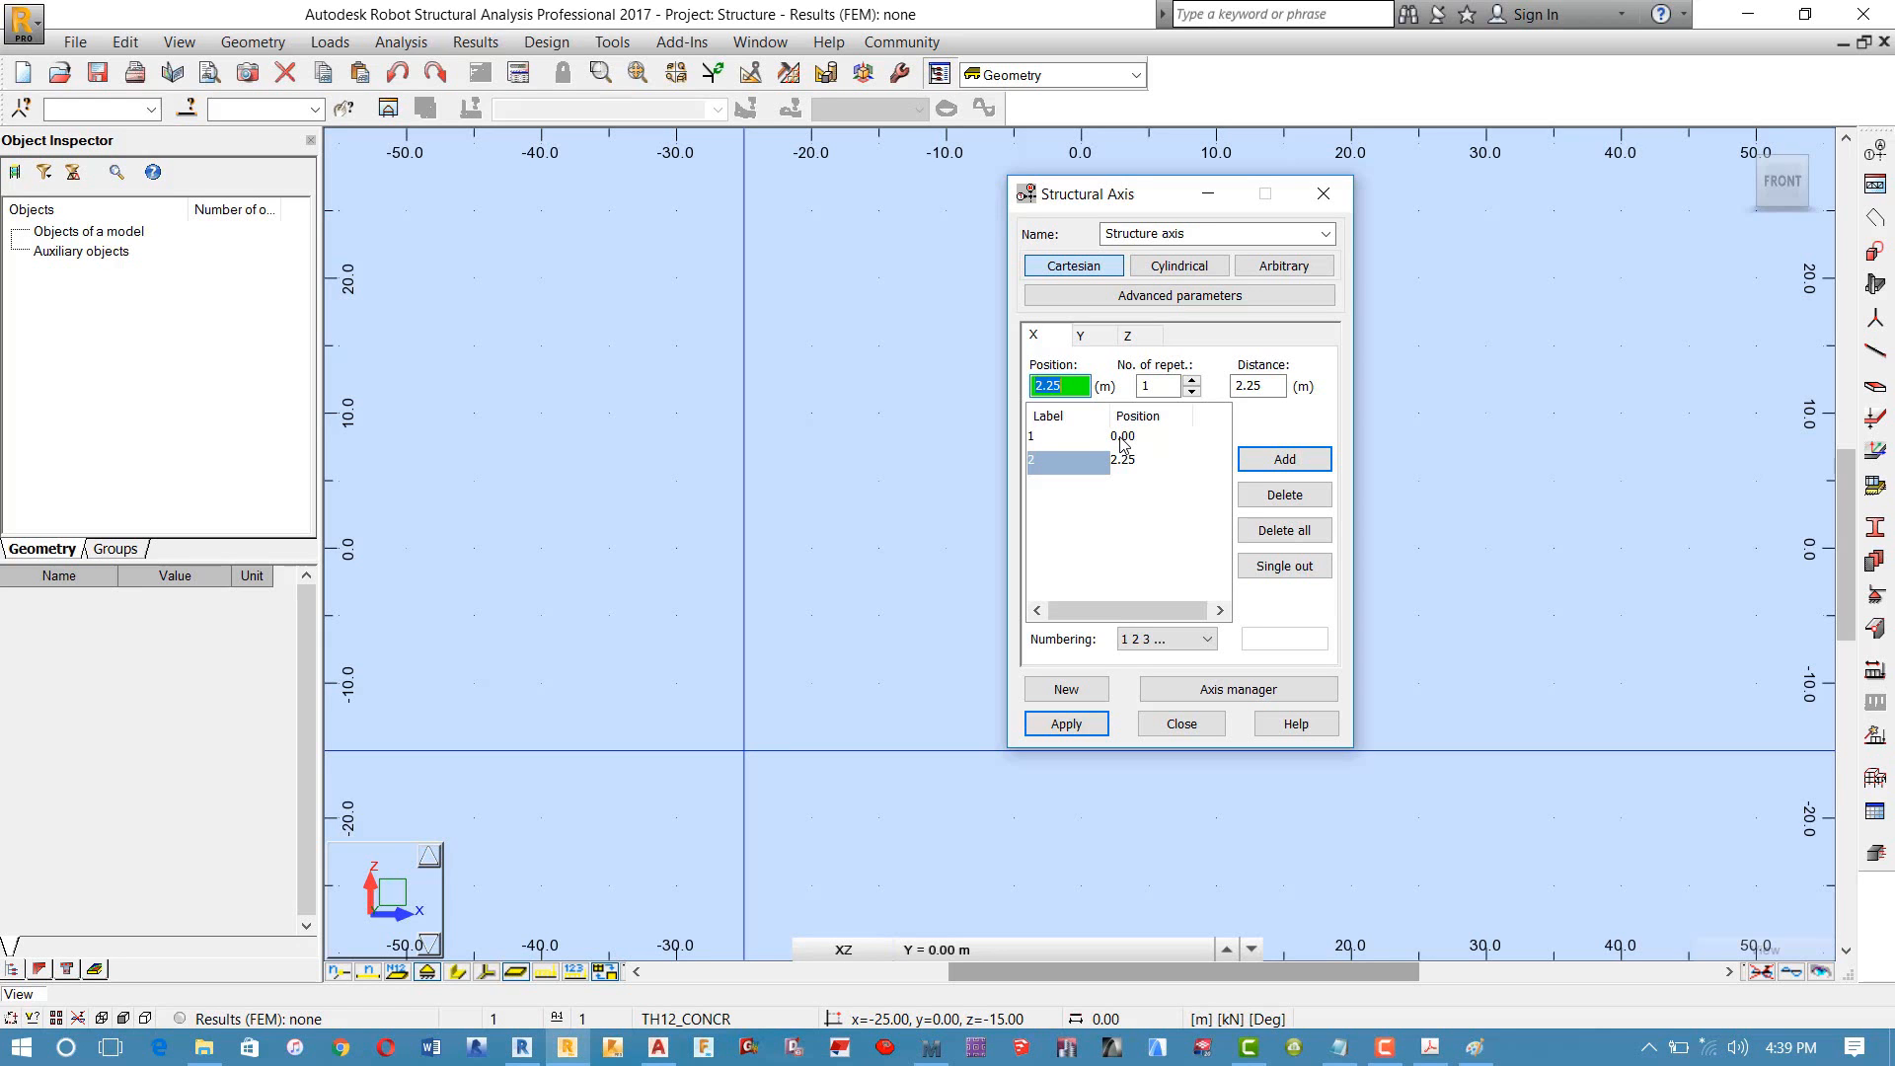
Step: Check the bay between axes 2 and 3 on the AutoCAD basement plan and add one X axis in Robot at a 5.2 m distance
{"action": "left_click", "coordinate": [568, 1047]}
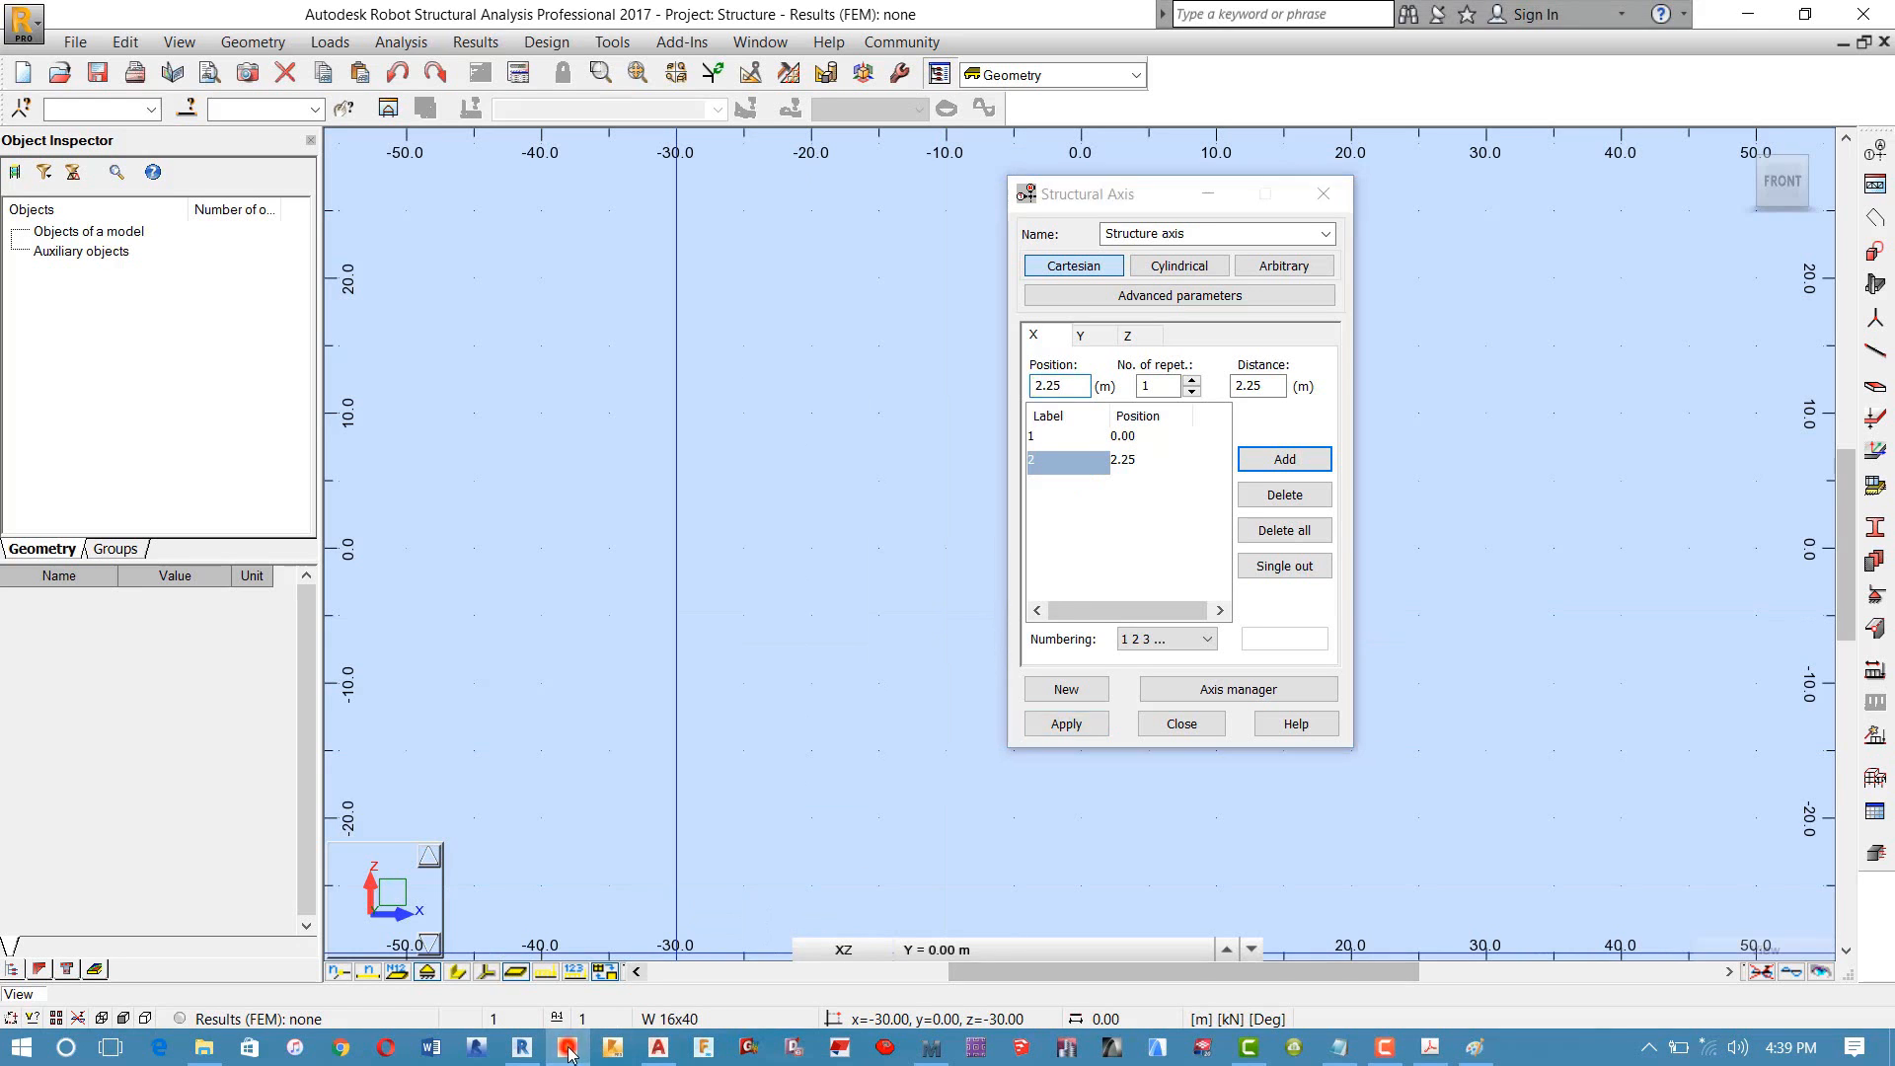
{"action": "scroll", "coordinate": [553, 770], "scroll_direction": "down", "scroll_amount": 4}
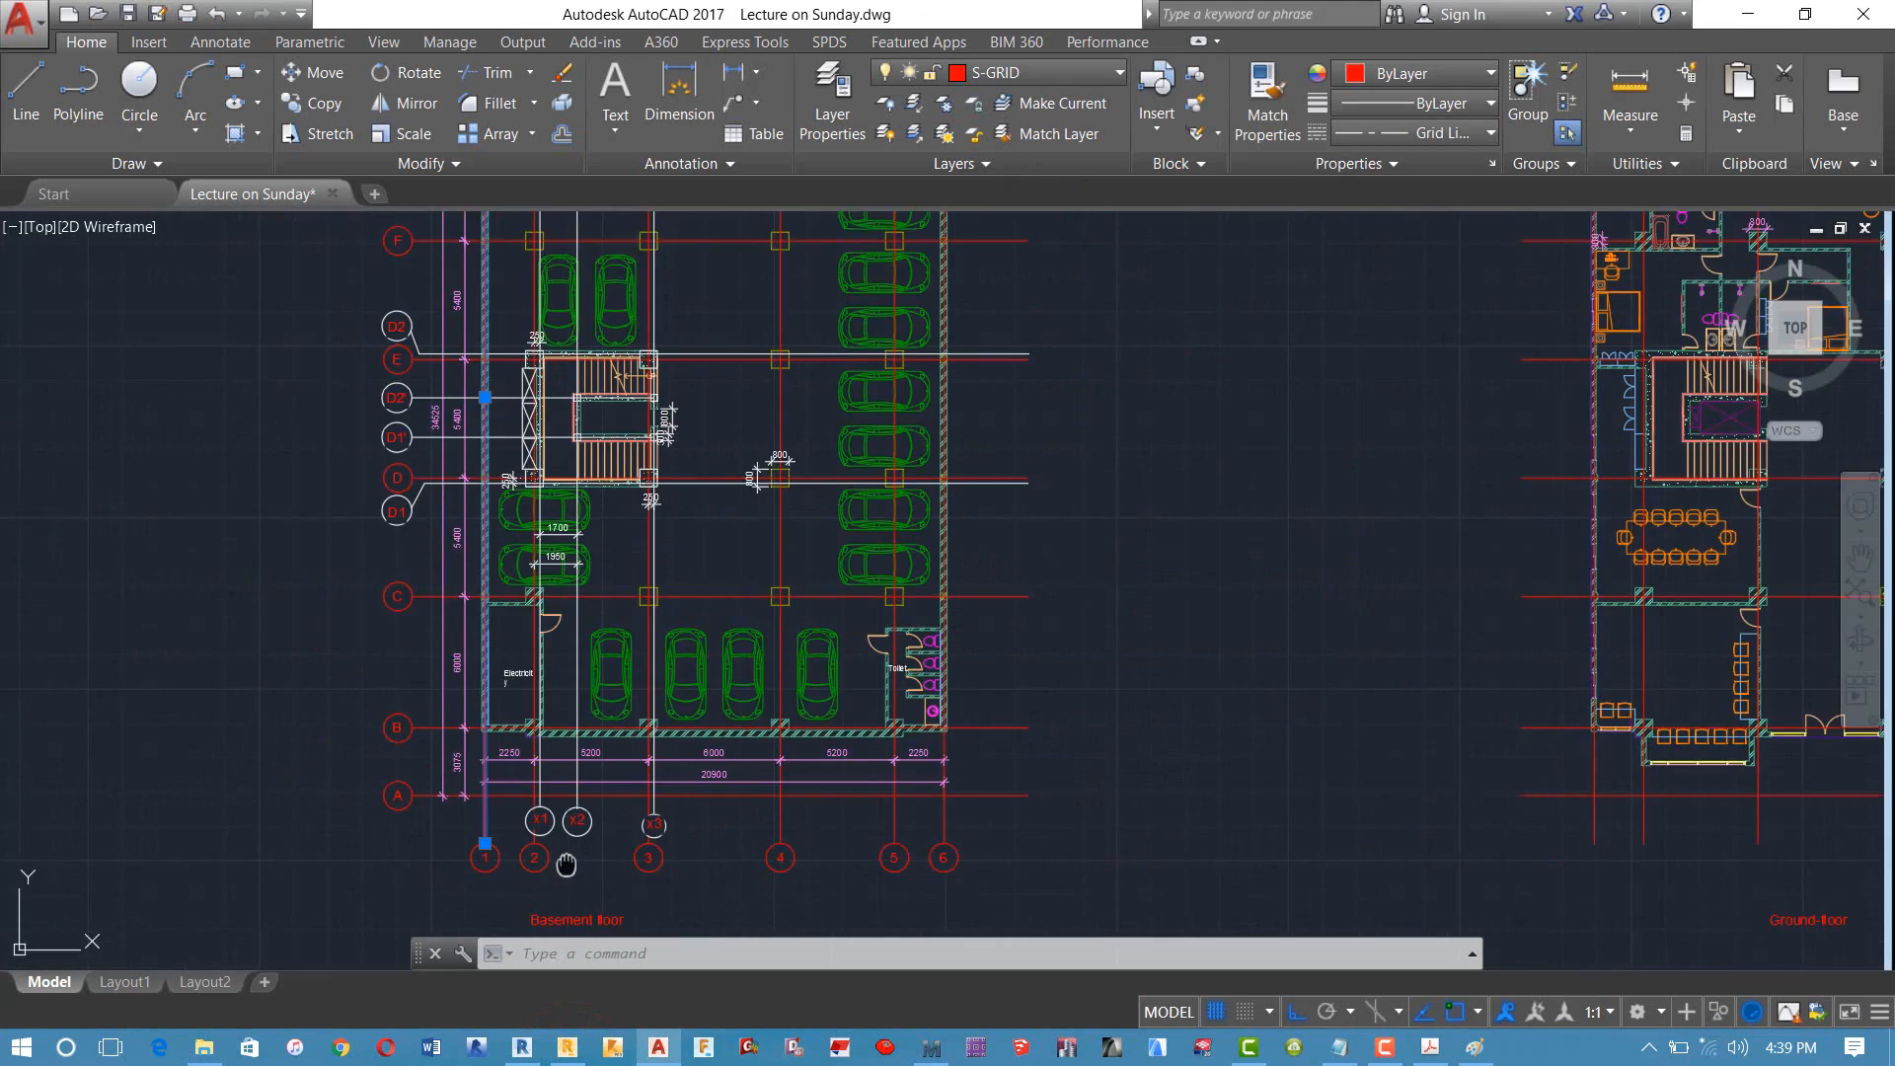
{"action": "scroll", "coordinate": [430, 747], "scroll_direction": "up", "scroll_amount": 6}
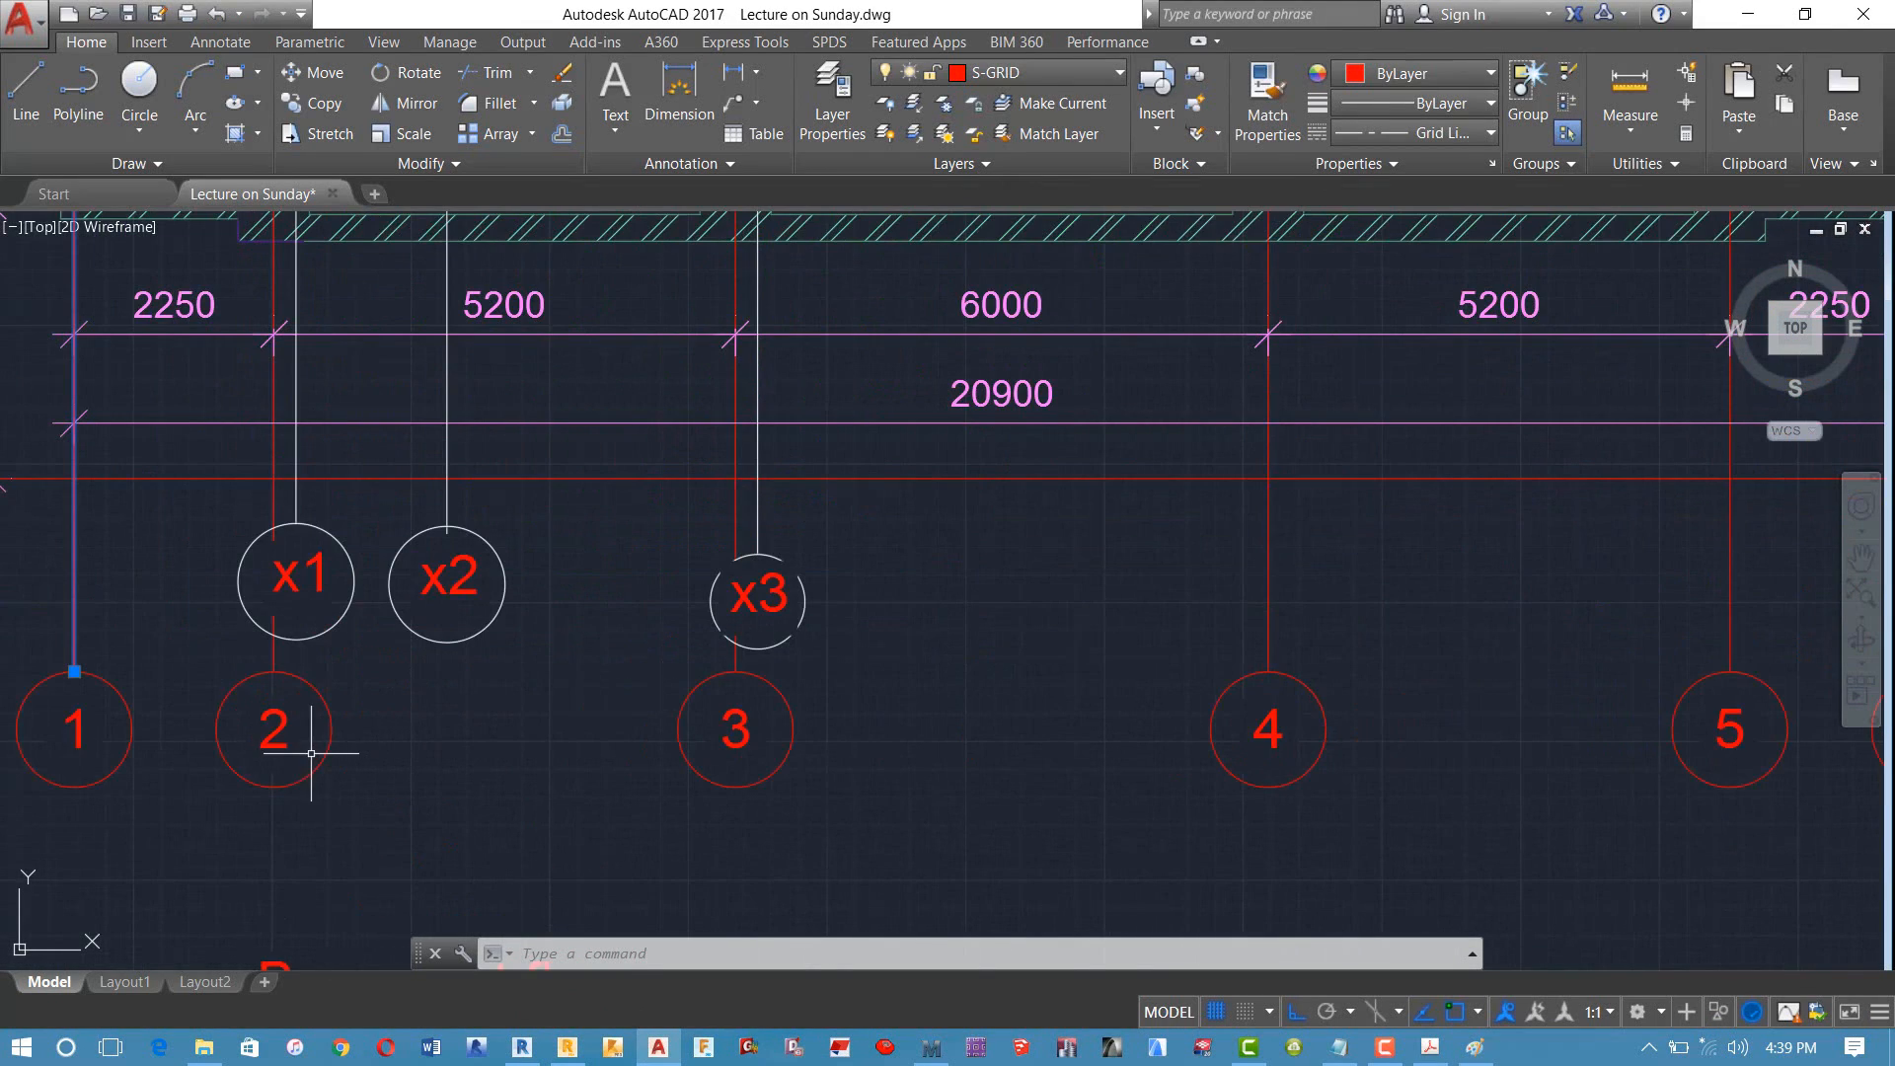
{"action": "middle_click_drag", "start_coordinate": [299, 752], "coordinate": [373, 804]}
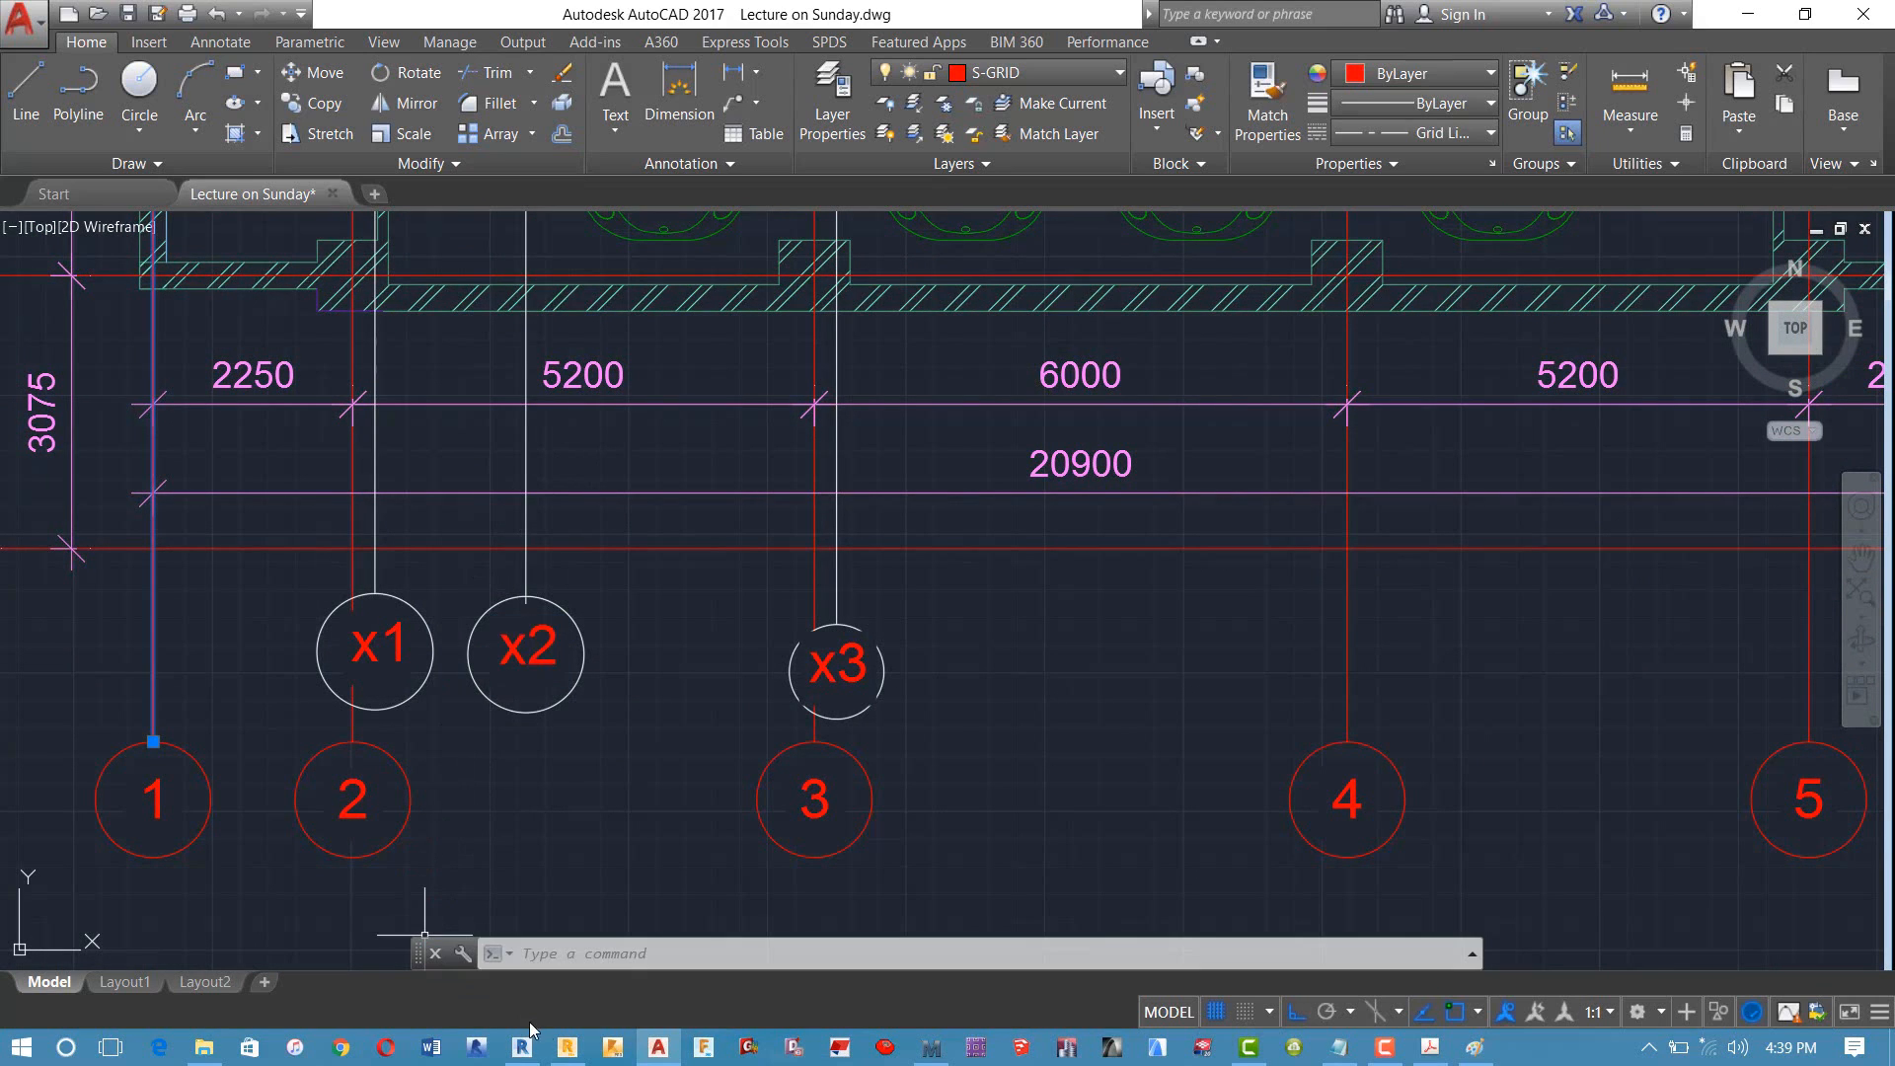
{"action": "left_click", "coordinate": [567, 1047]}
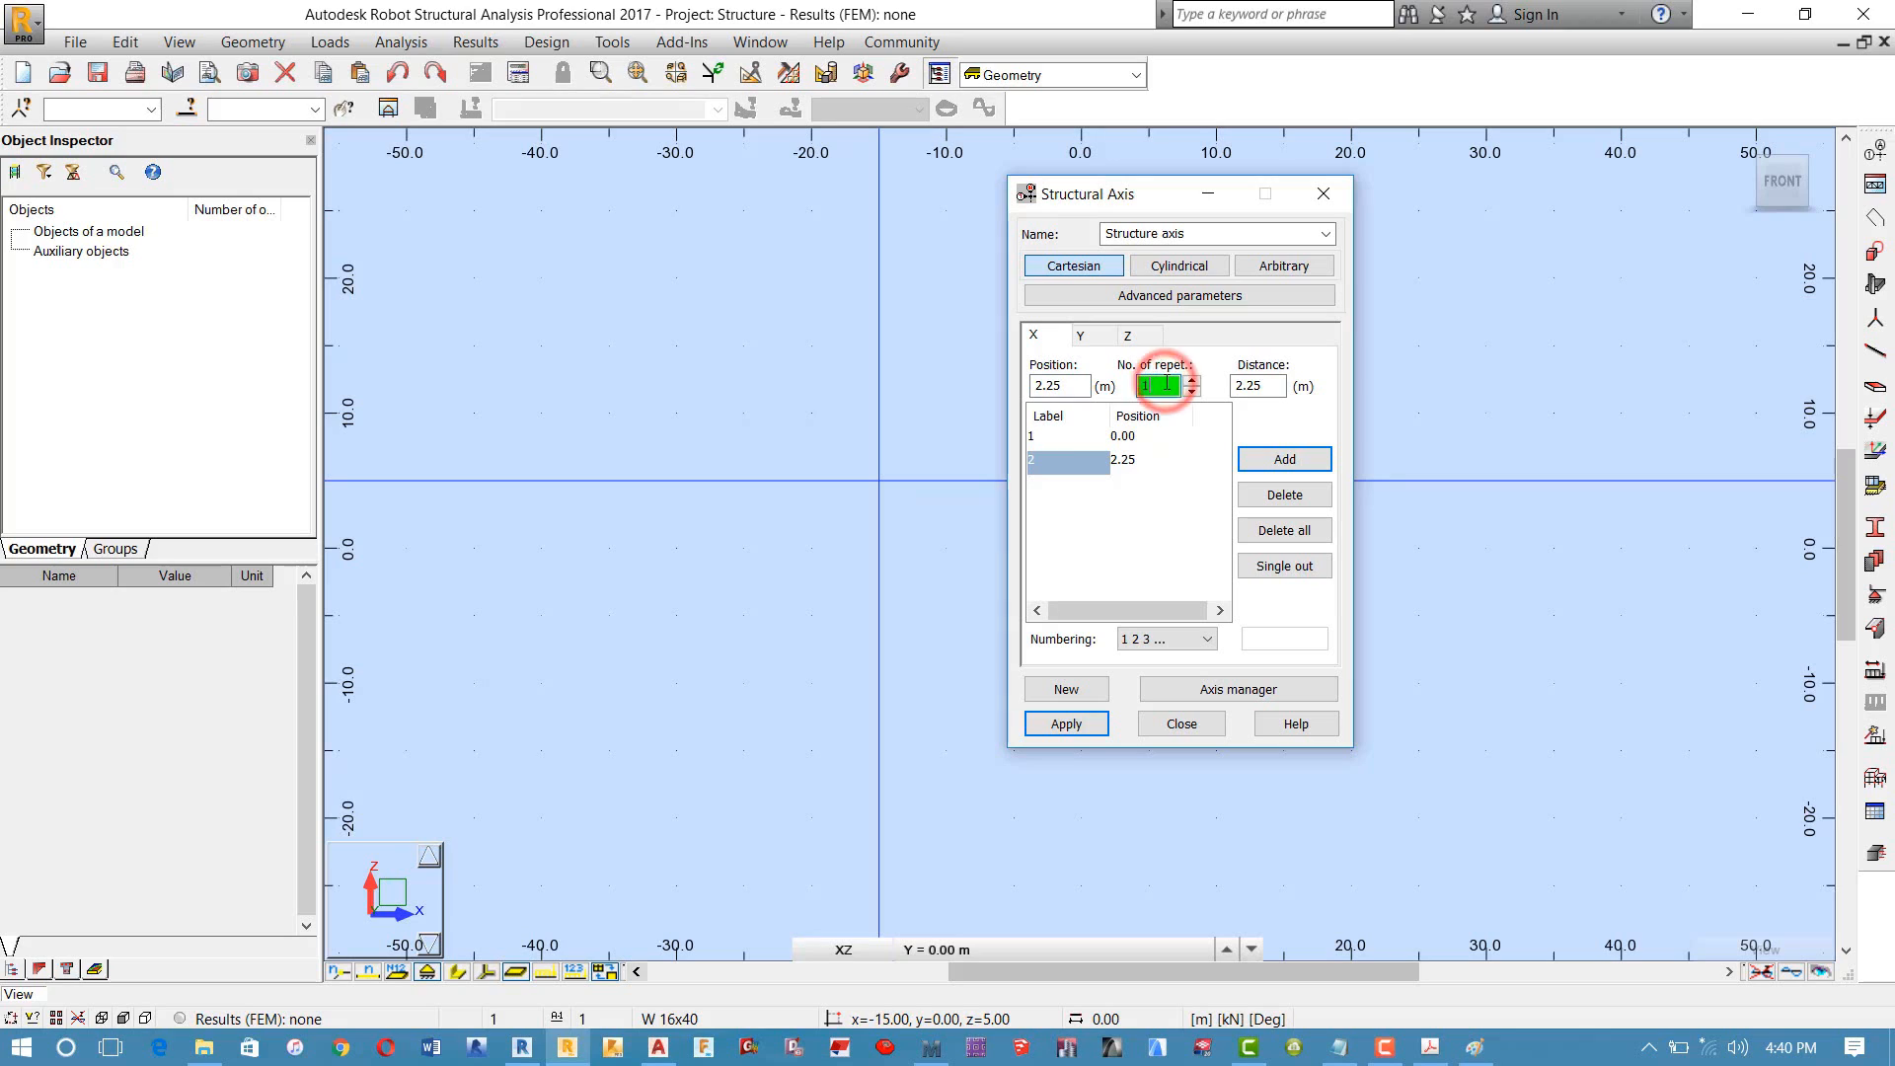
{"action": "left_click", "coordinate": [1262, 385]}
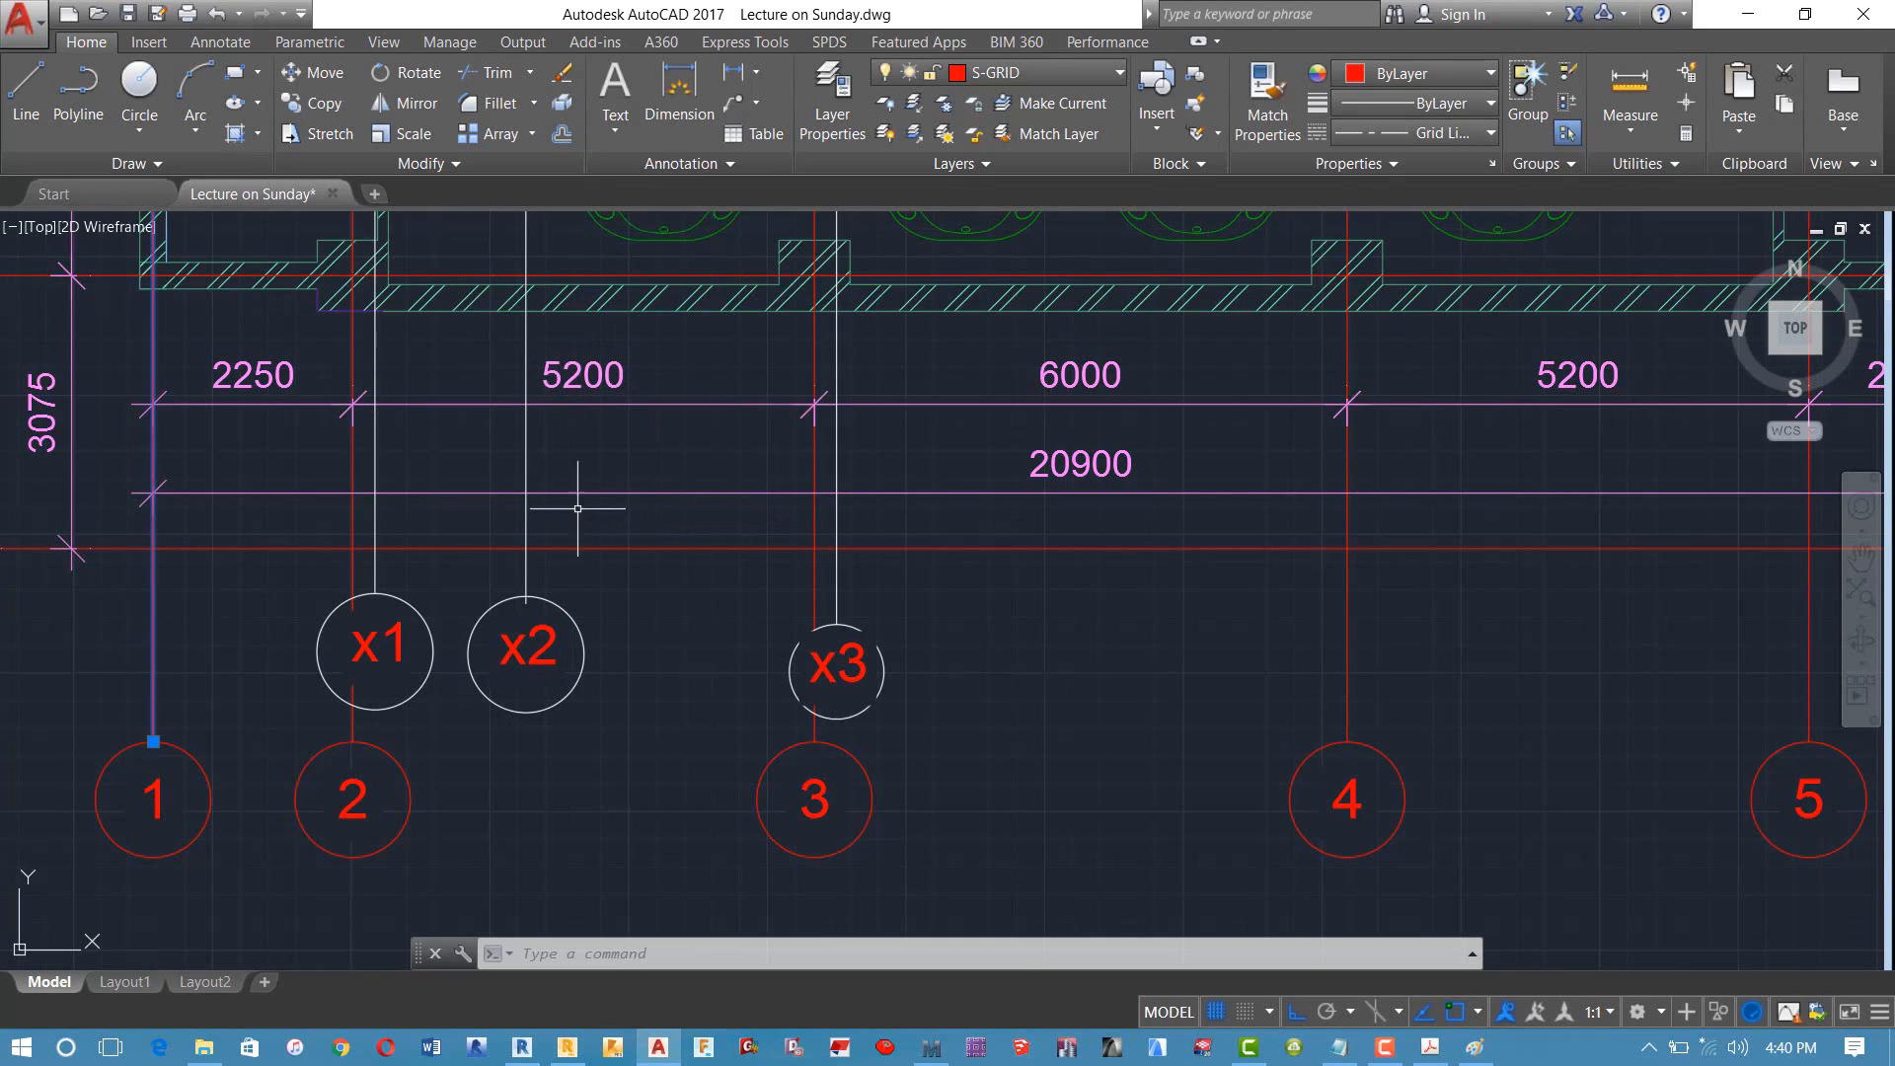
{"action": "left_click", "coordinate": [568, 1044]}
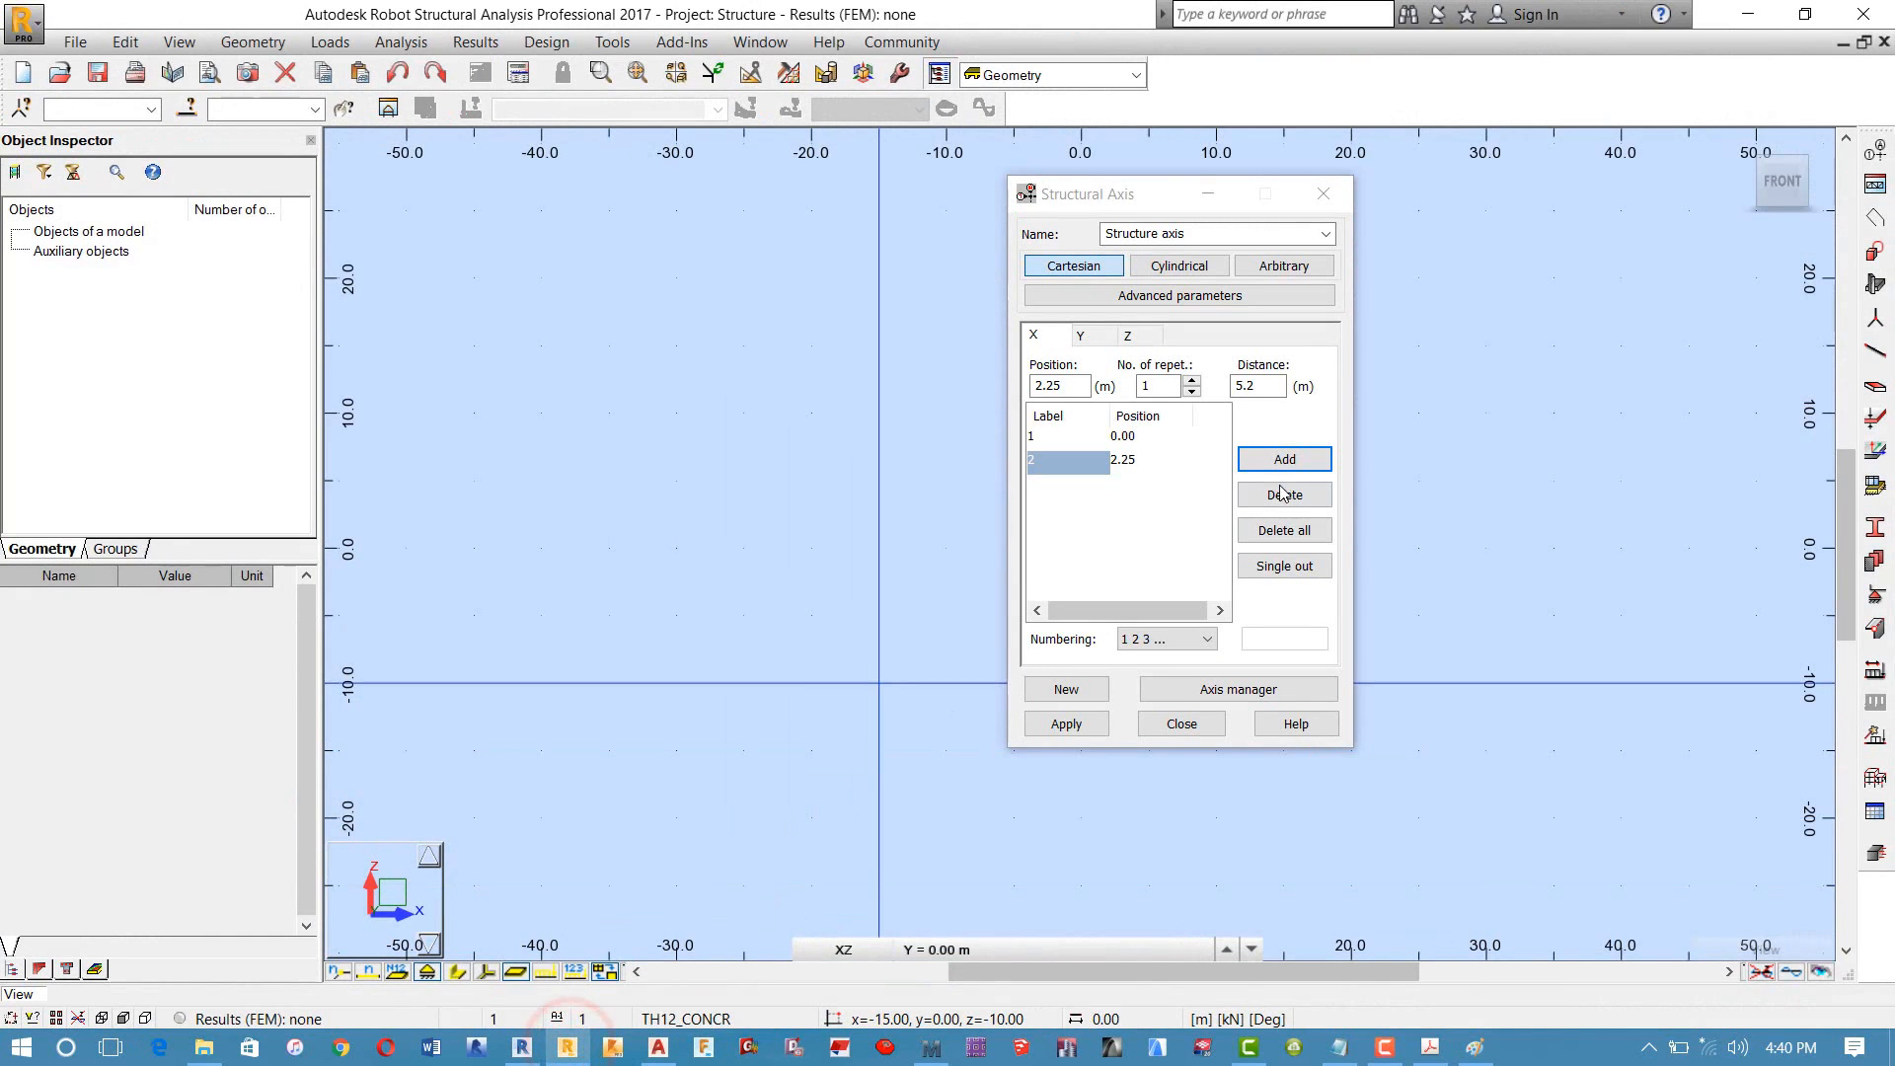
{"action": "left_click", "coordinate": [1280, 462]}
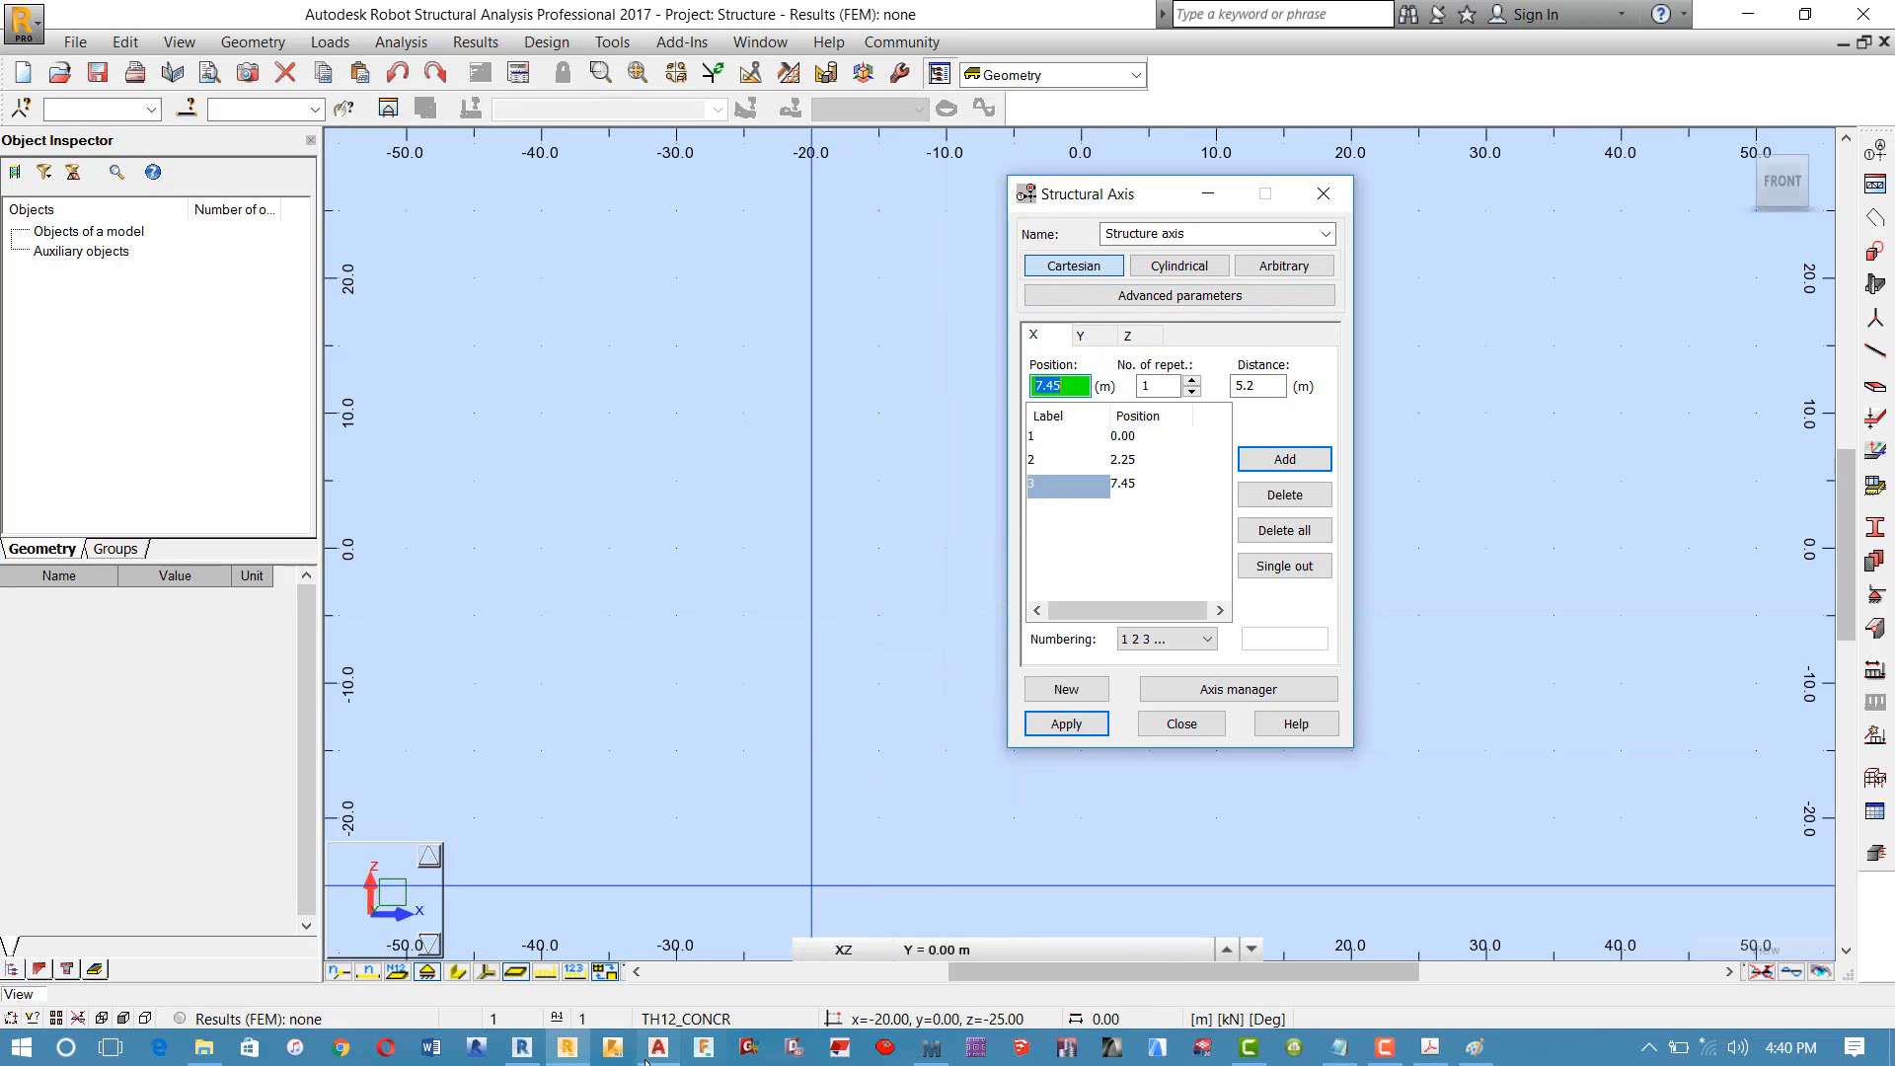
Step: Check the bay between axes 3 and 4 in AutoCAD and add the next X axis in Robot at a 6 m distance
{"action": "left_click", "coordinate": [570, 1050]}
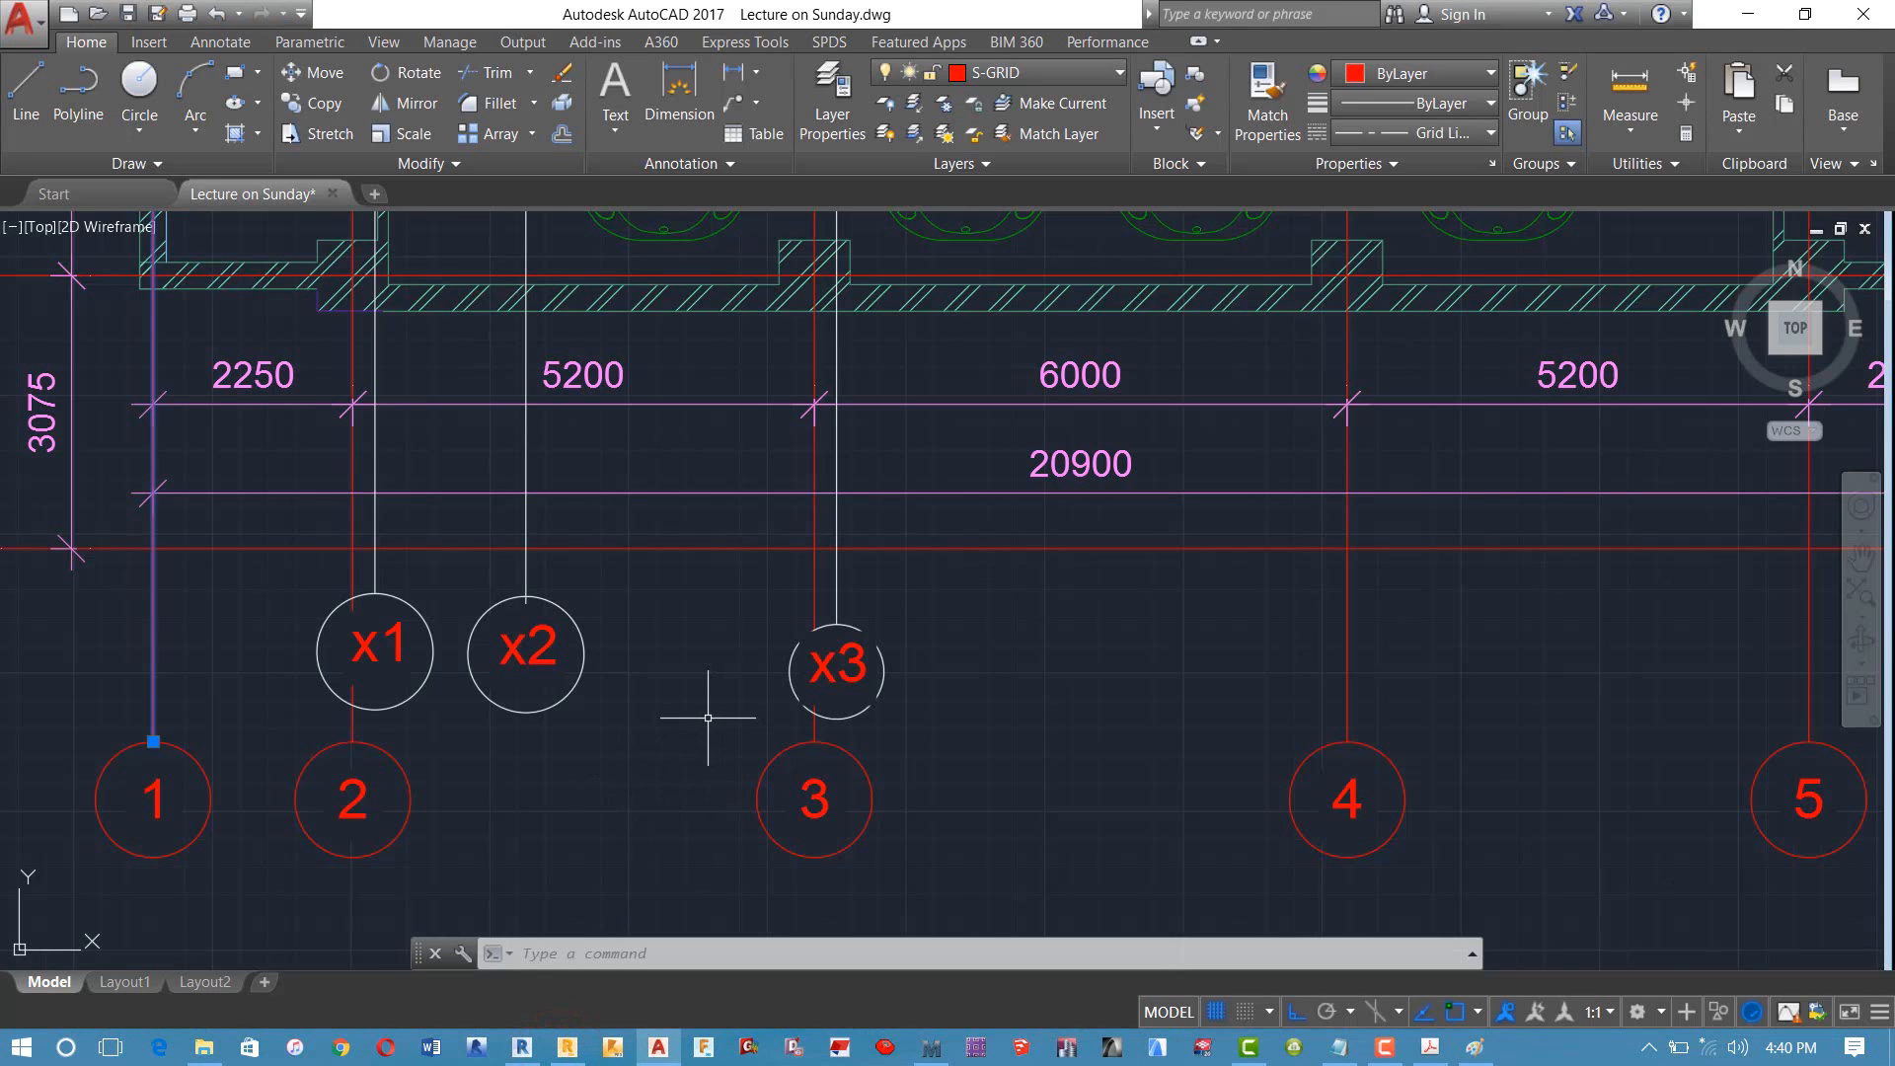
{"action": "middle_click_drag", "start_coordinate": [712, 748], "coordinate": [444, 669]}
{"action": "scroll", "coordinate": [485, 677], "scroll_direction": "down", "scroll_amount": 2}
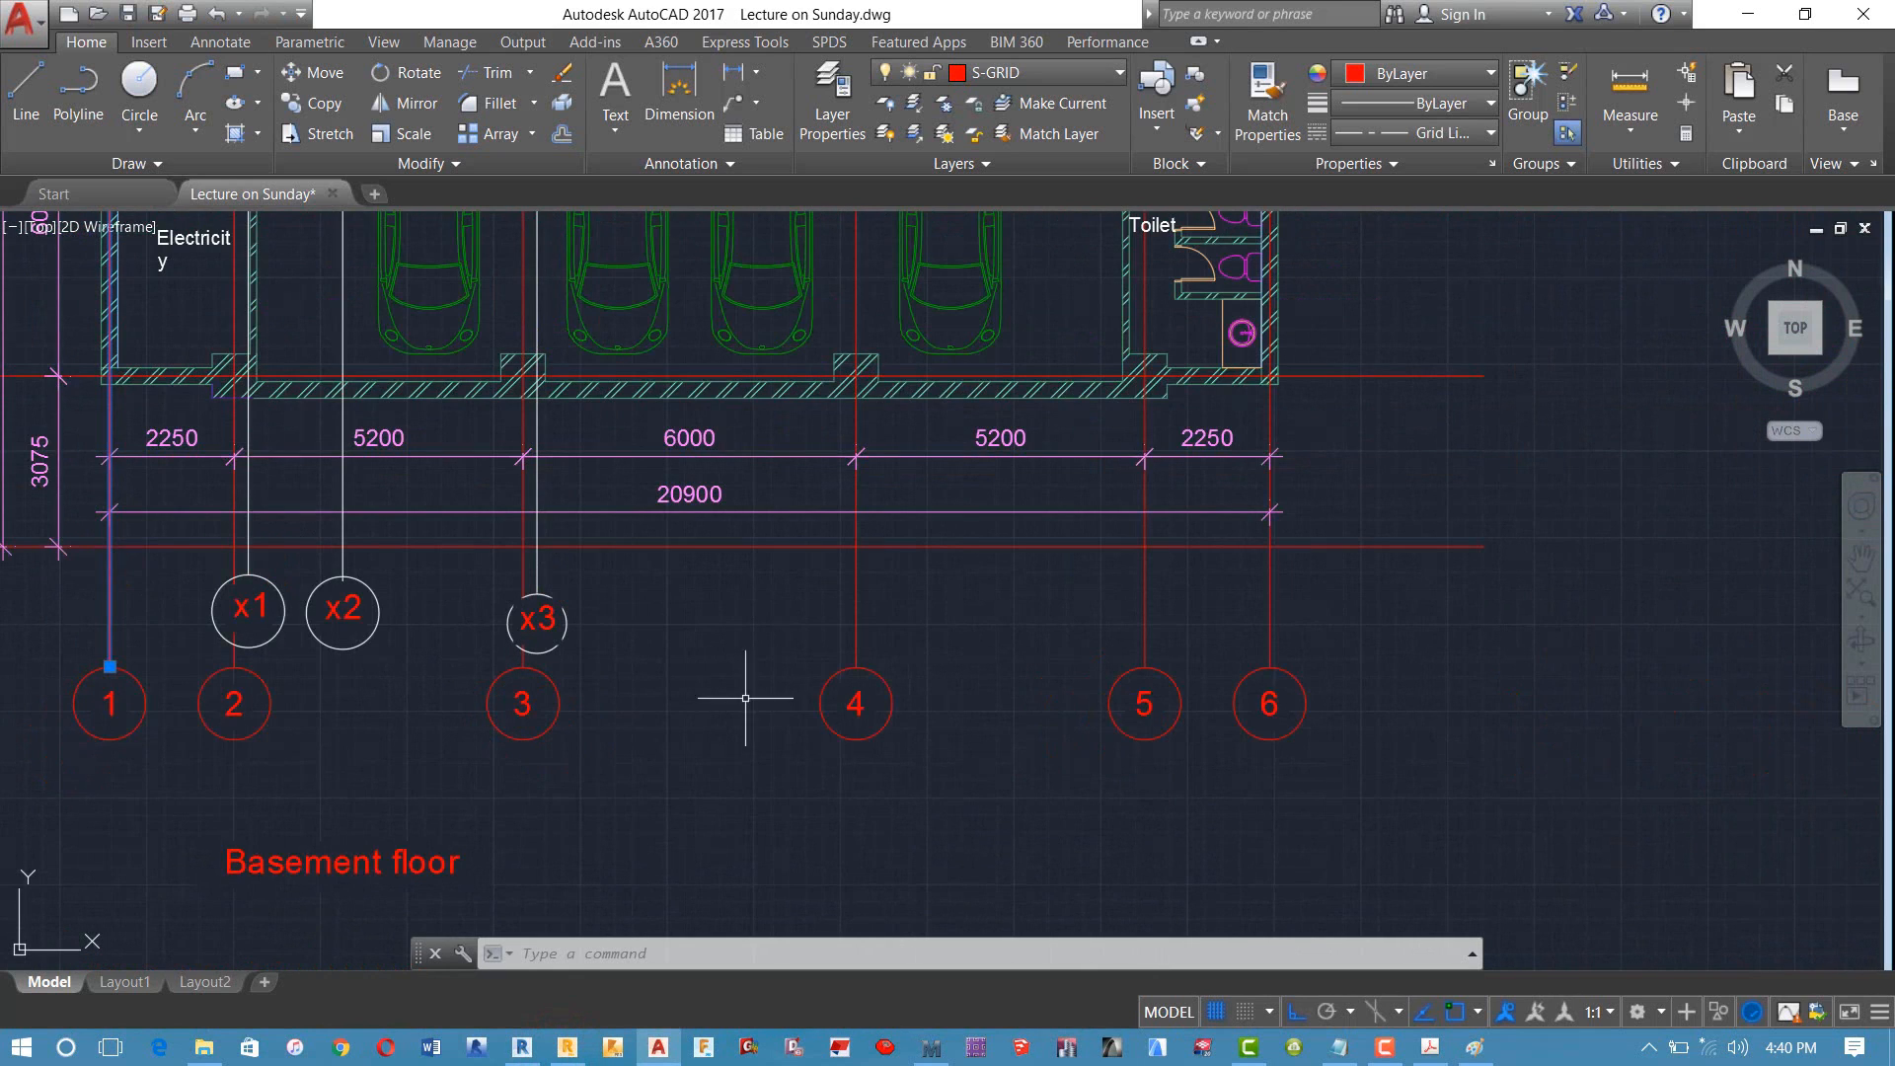
{"action": "left_click", "coordinate": [564, 1046]}
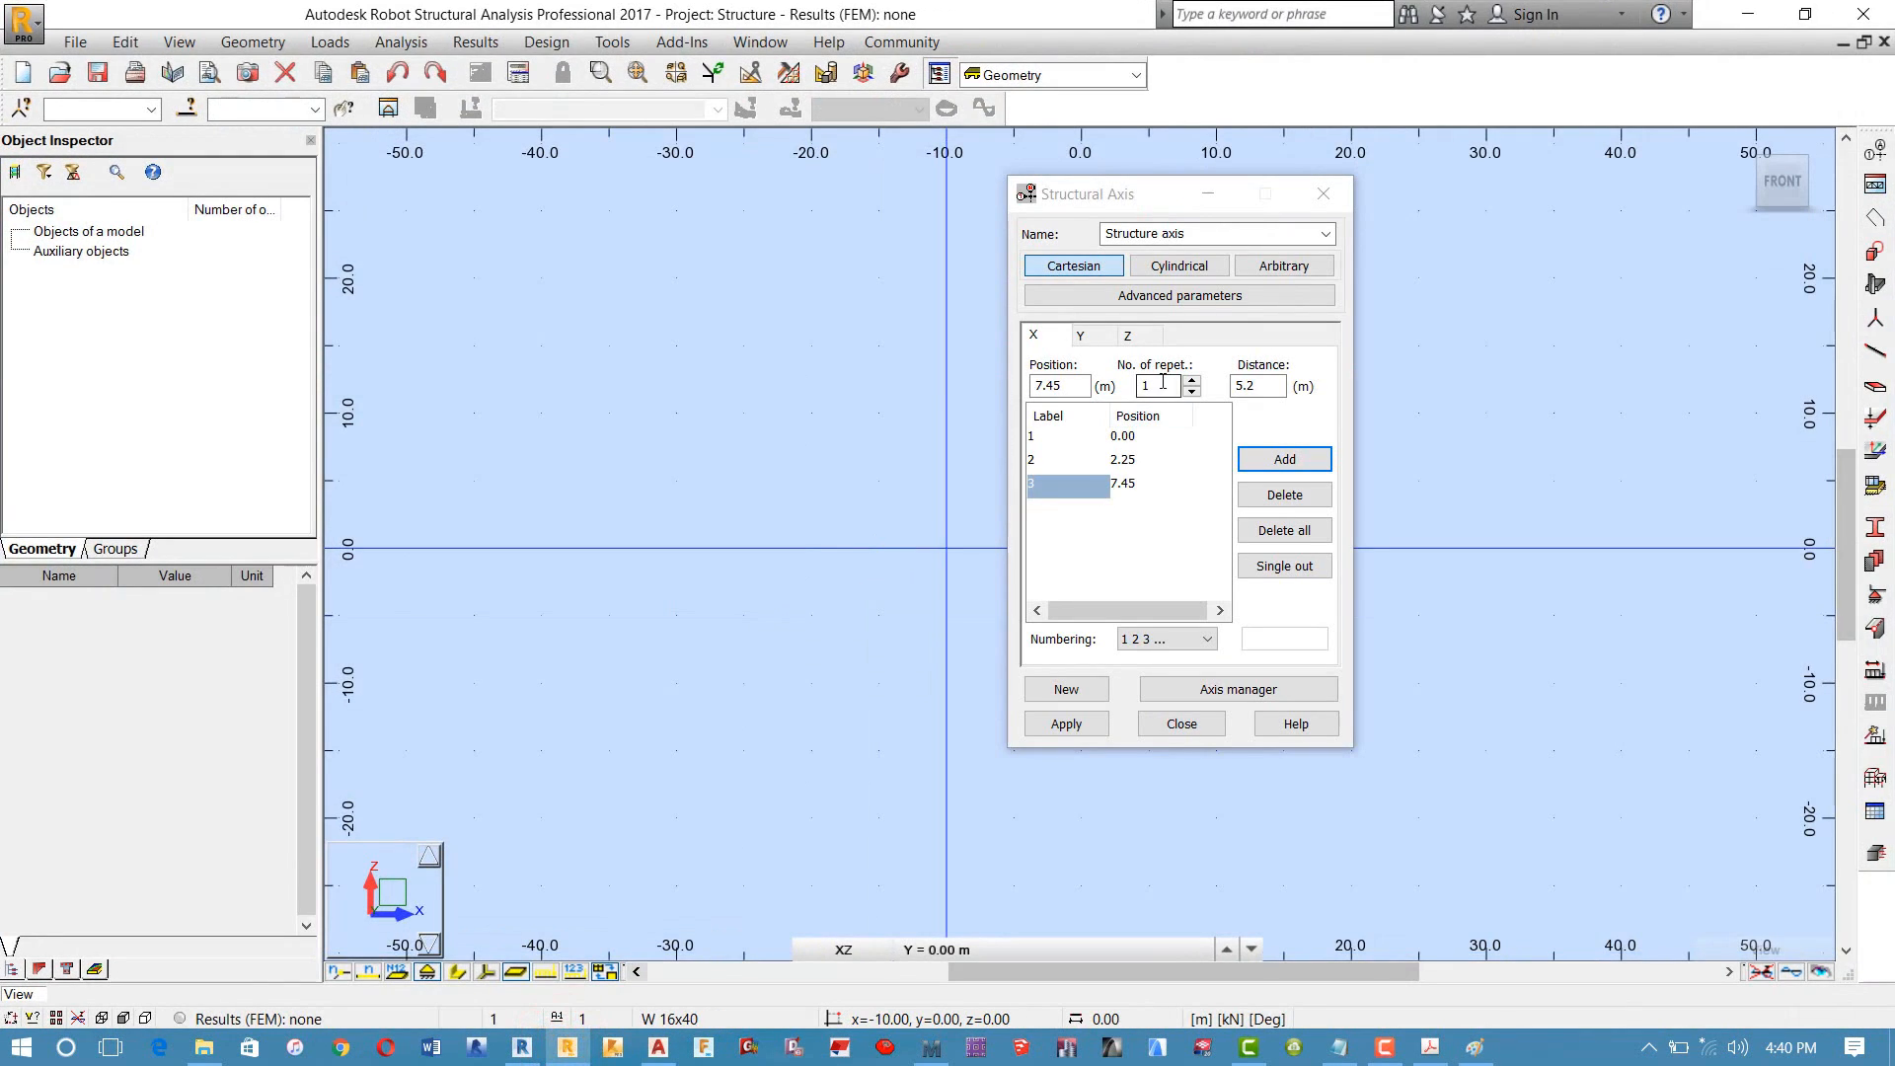
{"action": "left_click", "coordinate": [1286, 380]}
{"action": "left_click_drag", "start_coordinate": [1274, 386], "coordinate": [1184, 400]}
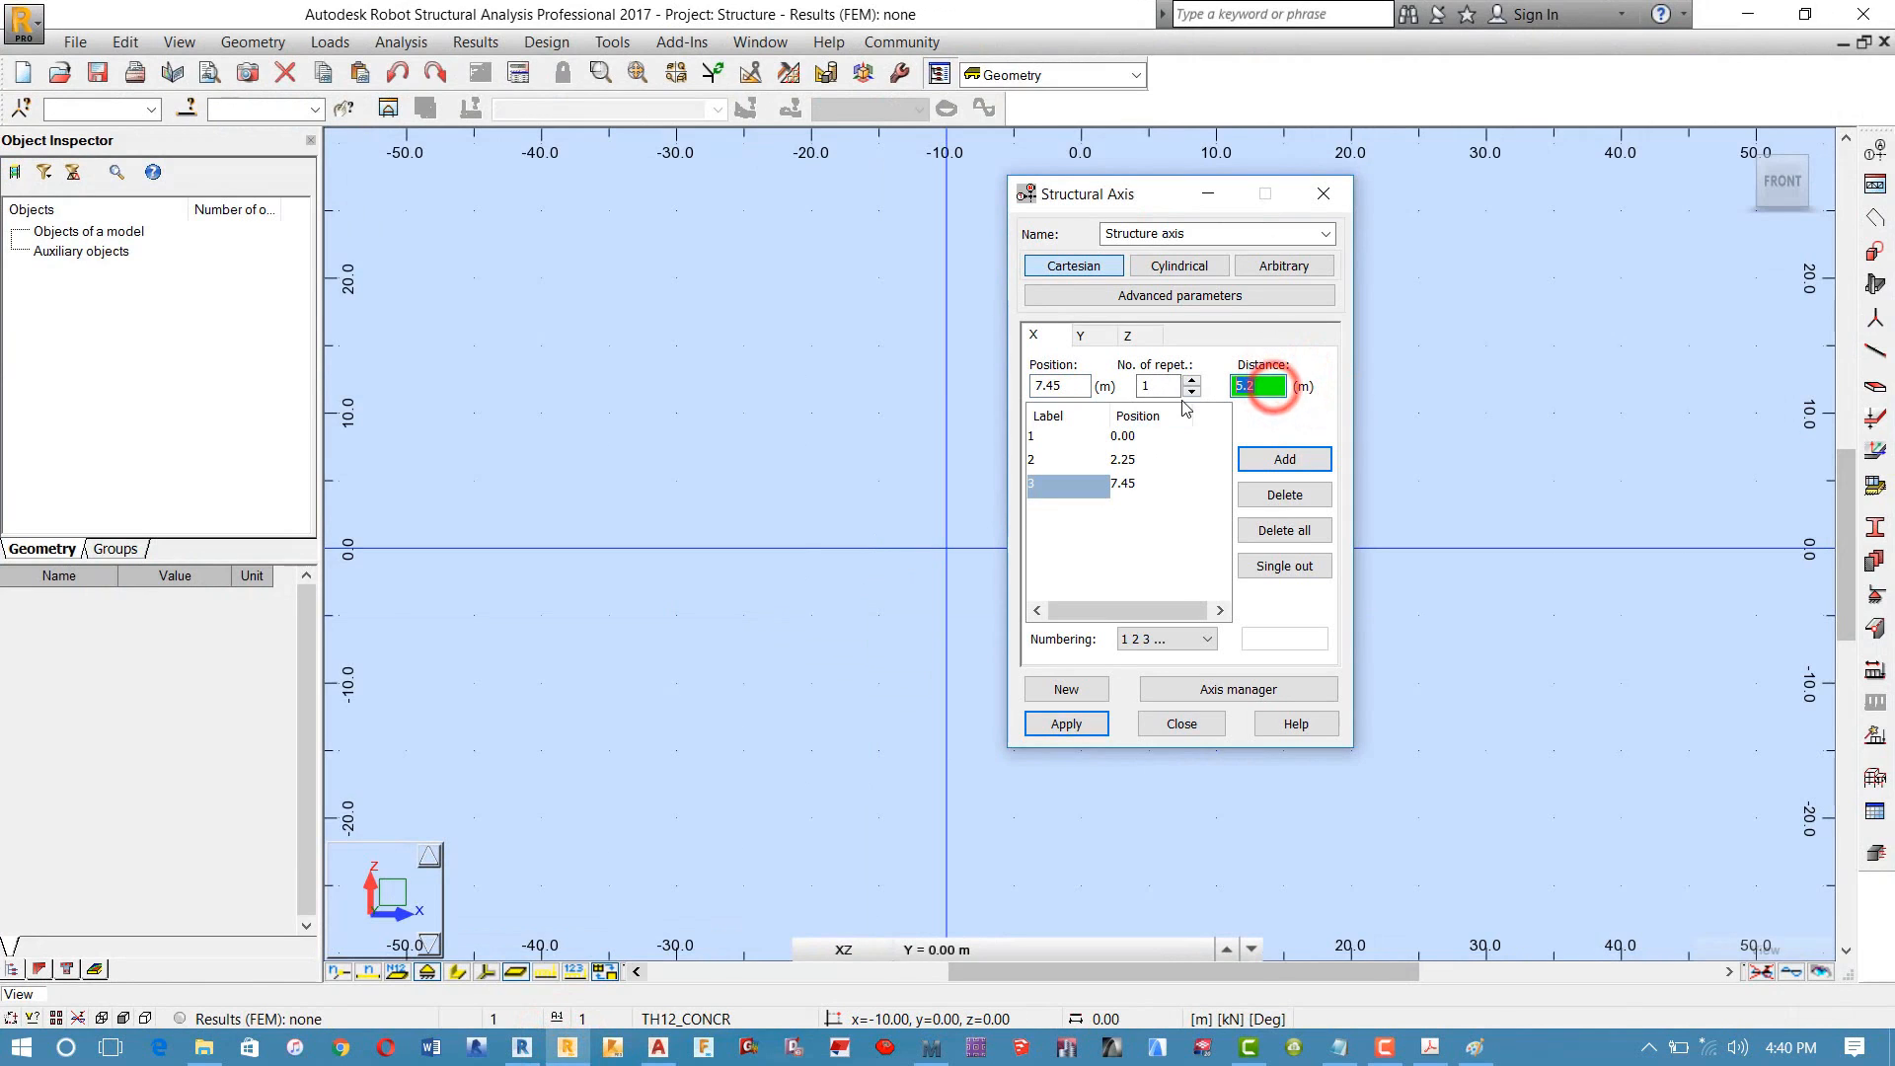
{"action": "type", "text": "6"}
{"action": "left_click", "coordinate": [1285, 459]}
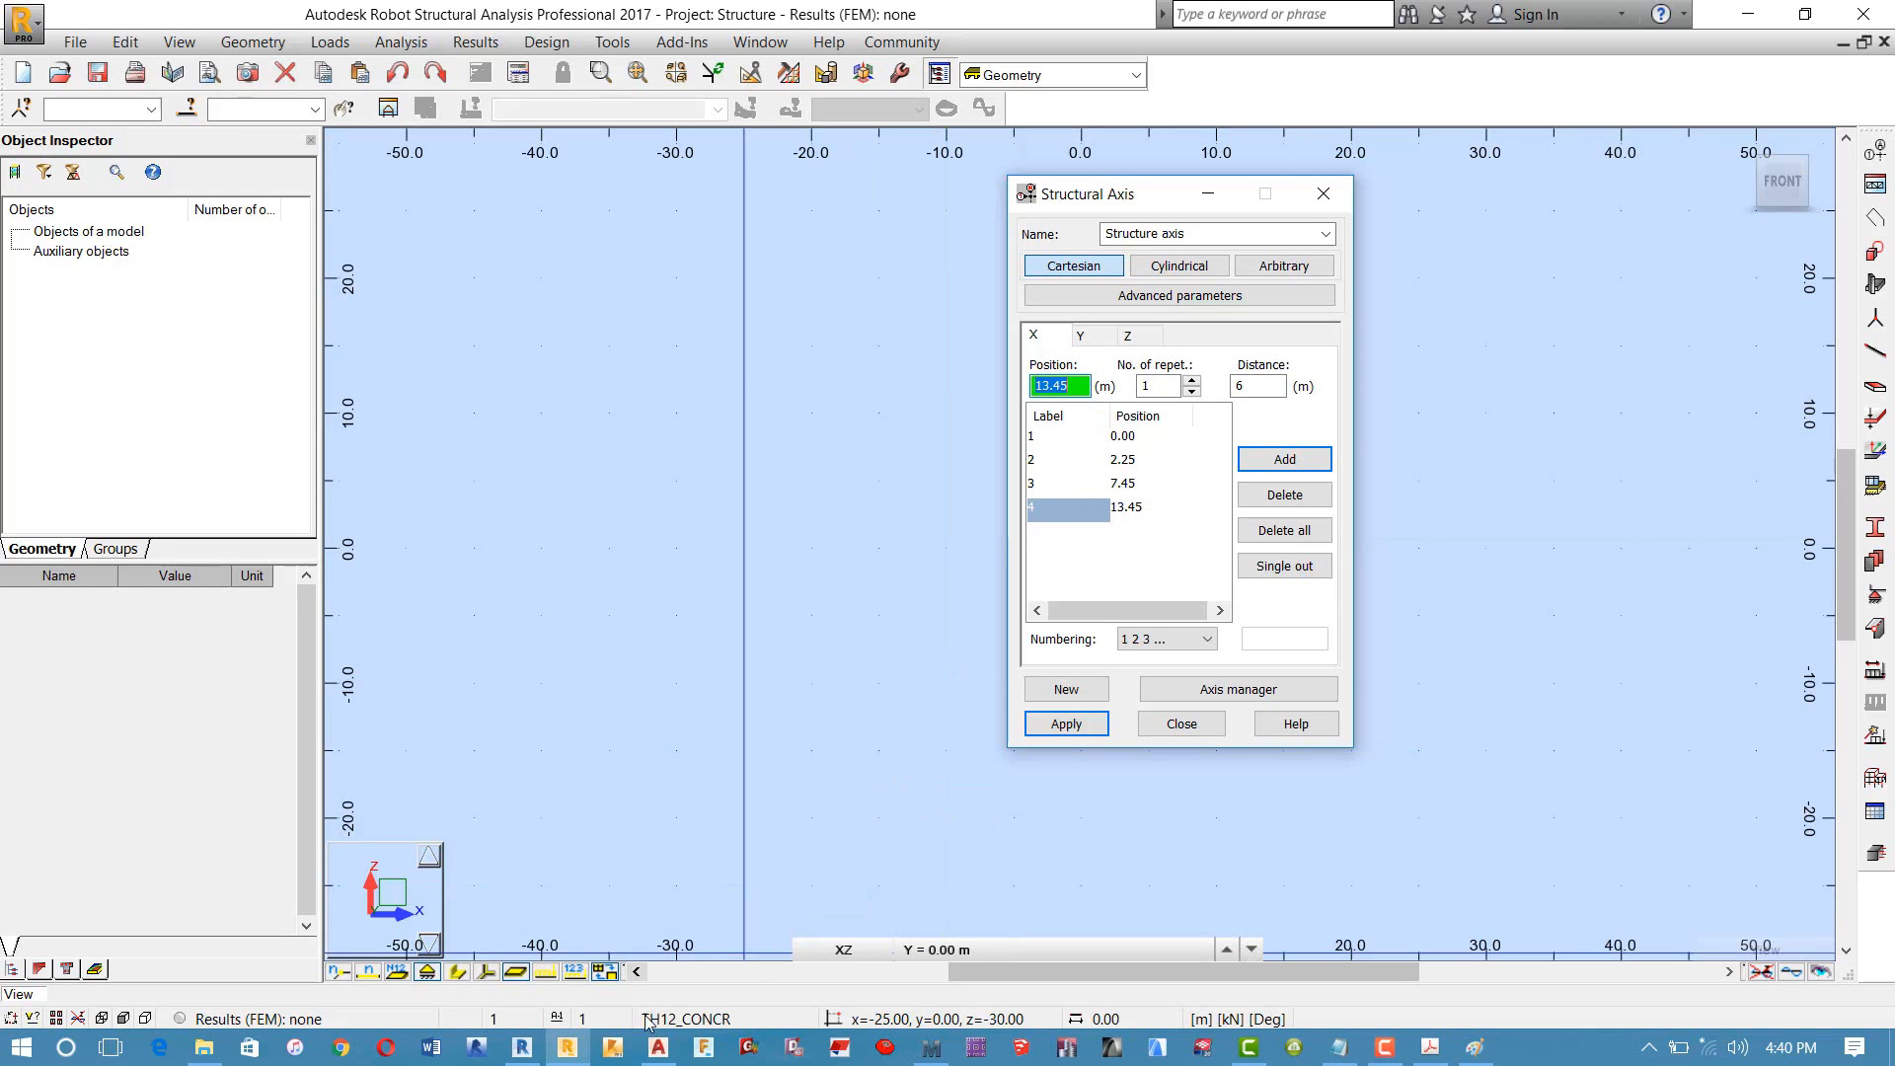
Step: Check the bay between axes 4 and 5 in AutoCAD and add the fifth X axis in Robot at a 5.2 m distance
{"action": "left_click", "coordinate": [564, 1048]}
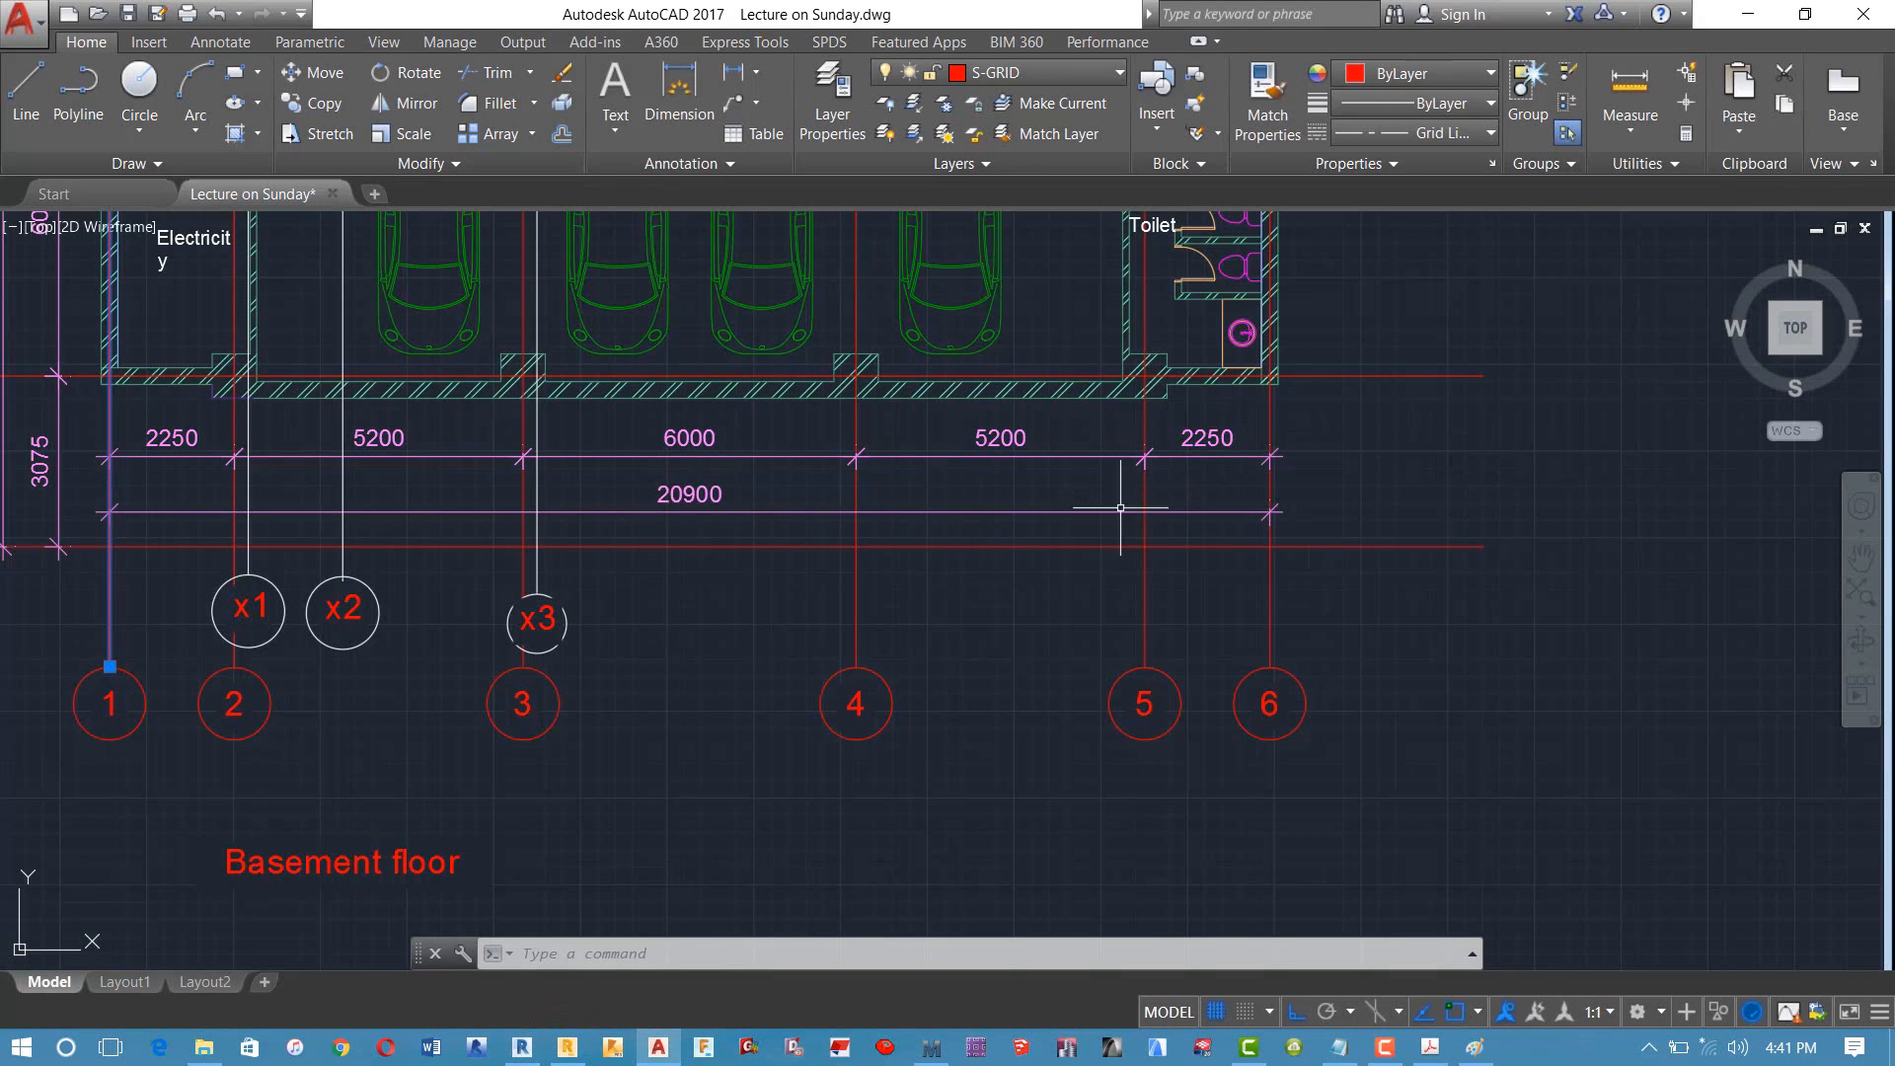
{"action": "left_click", "coordinate": [655, 1049]}
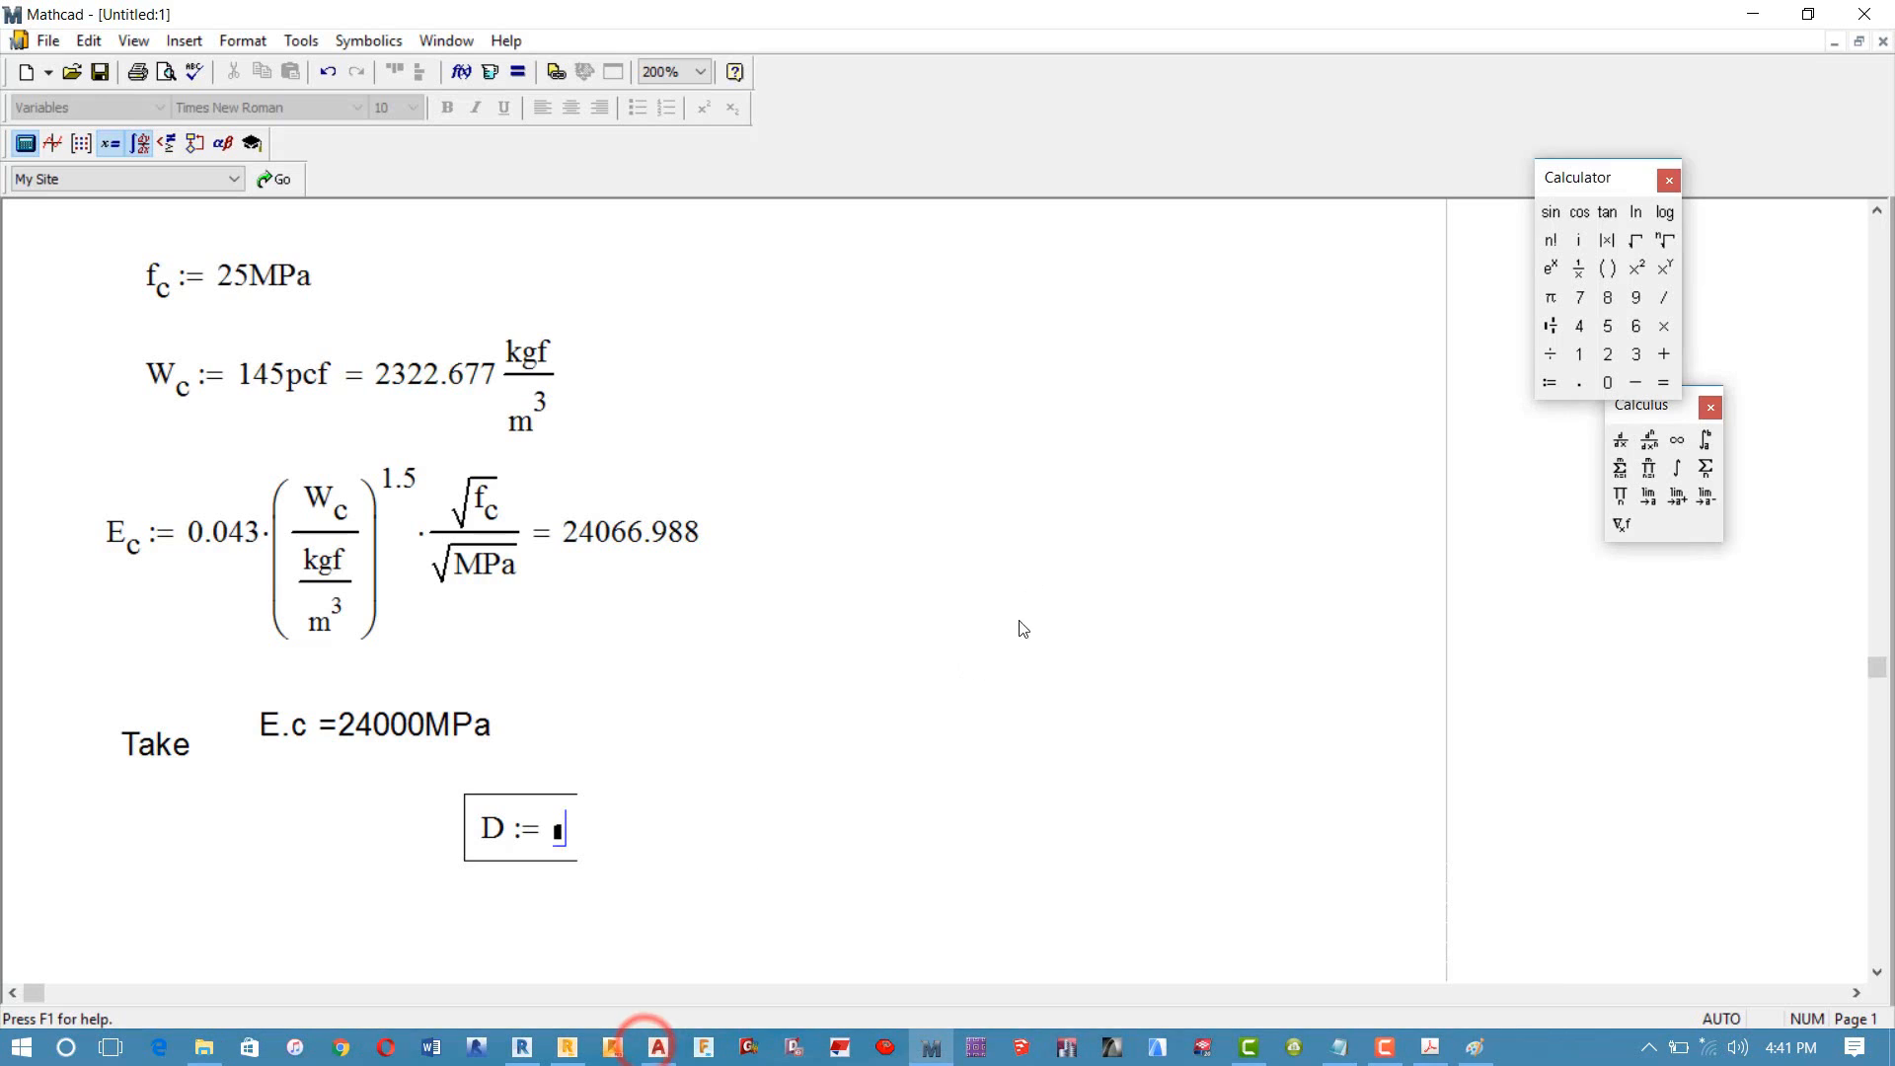
{"action": "left_click", "coordinate": [572, 1050]}
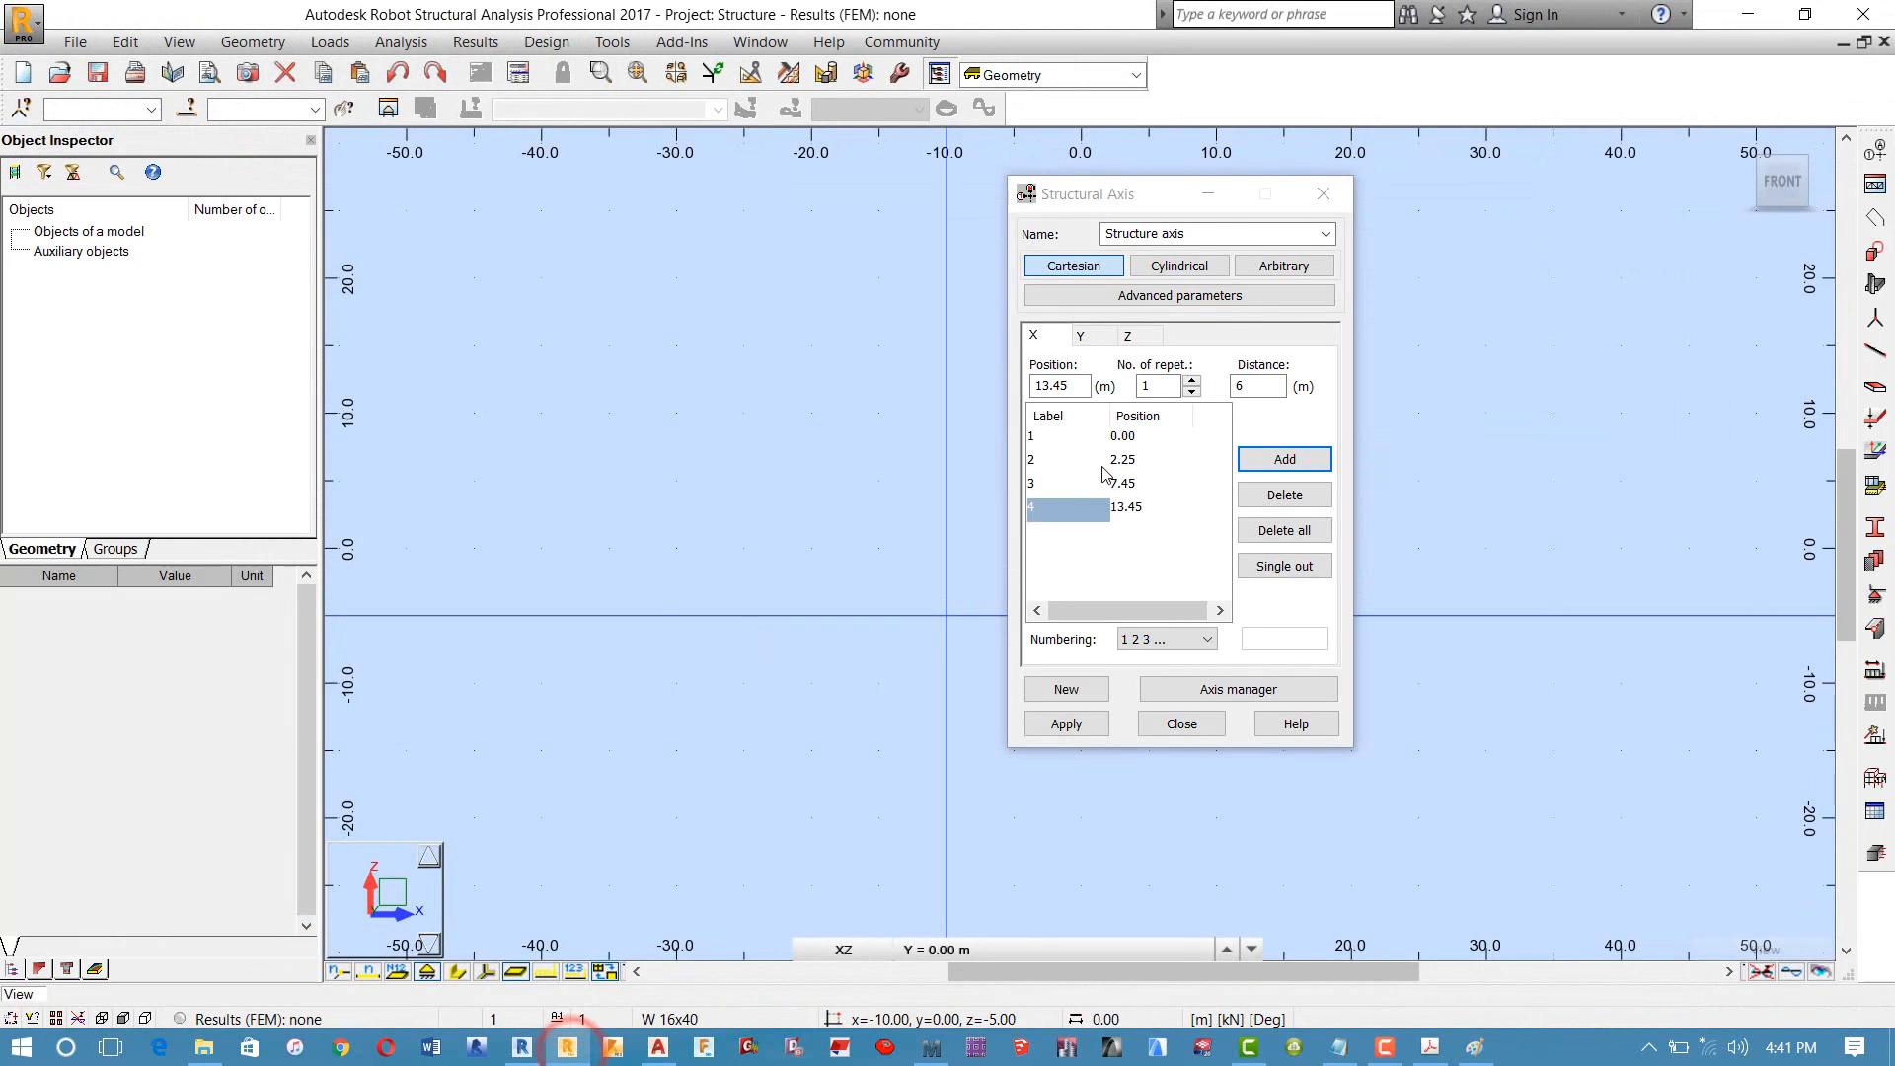
{"action": "double_click", "coordinate": [1260, 386]}
{"action": "type", "text": "5.2"}
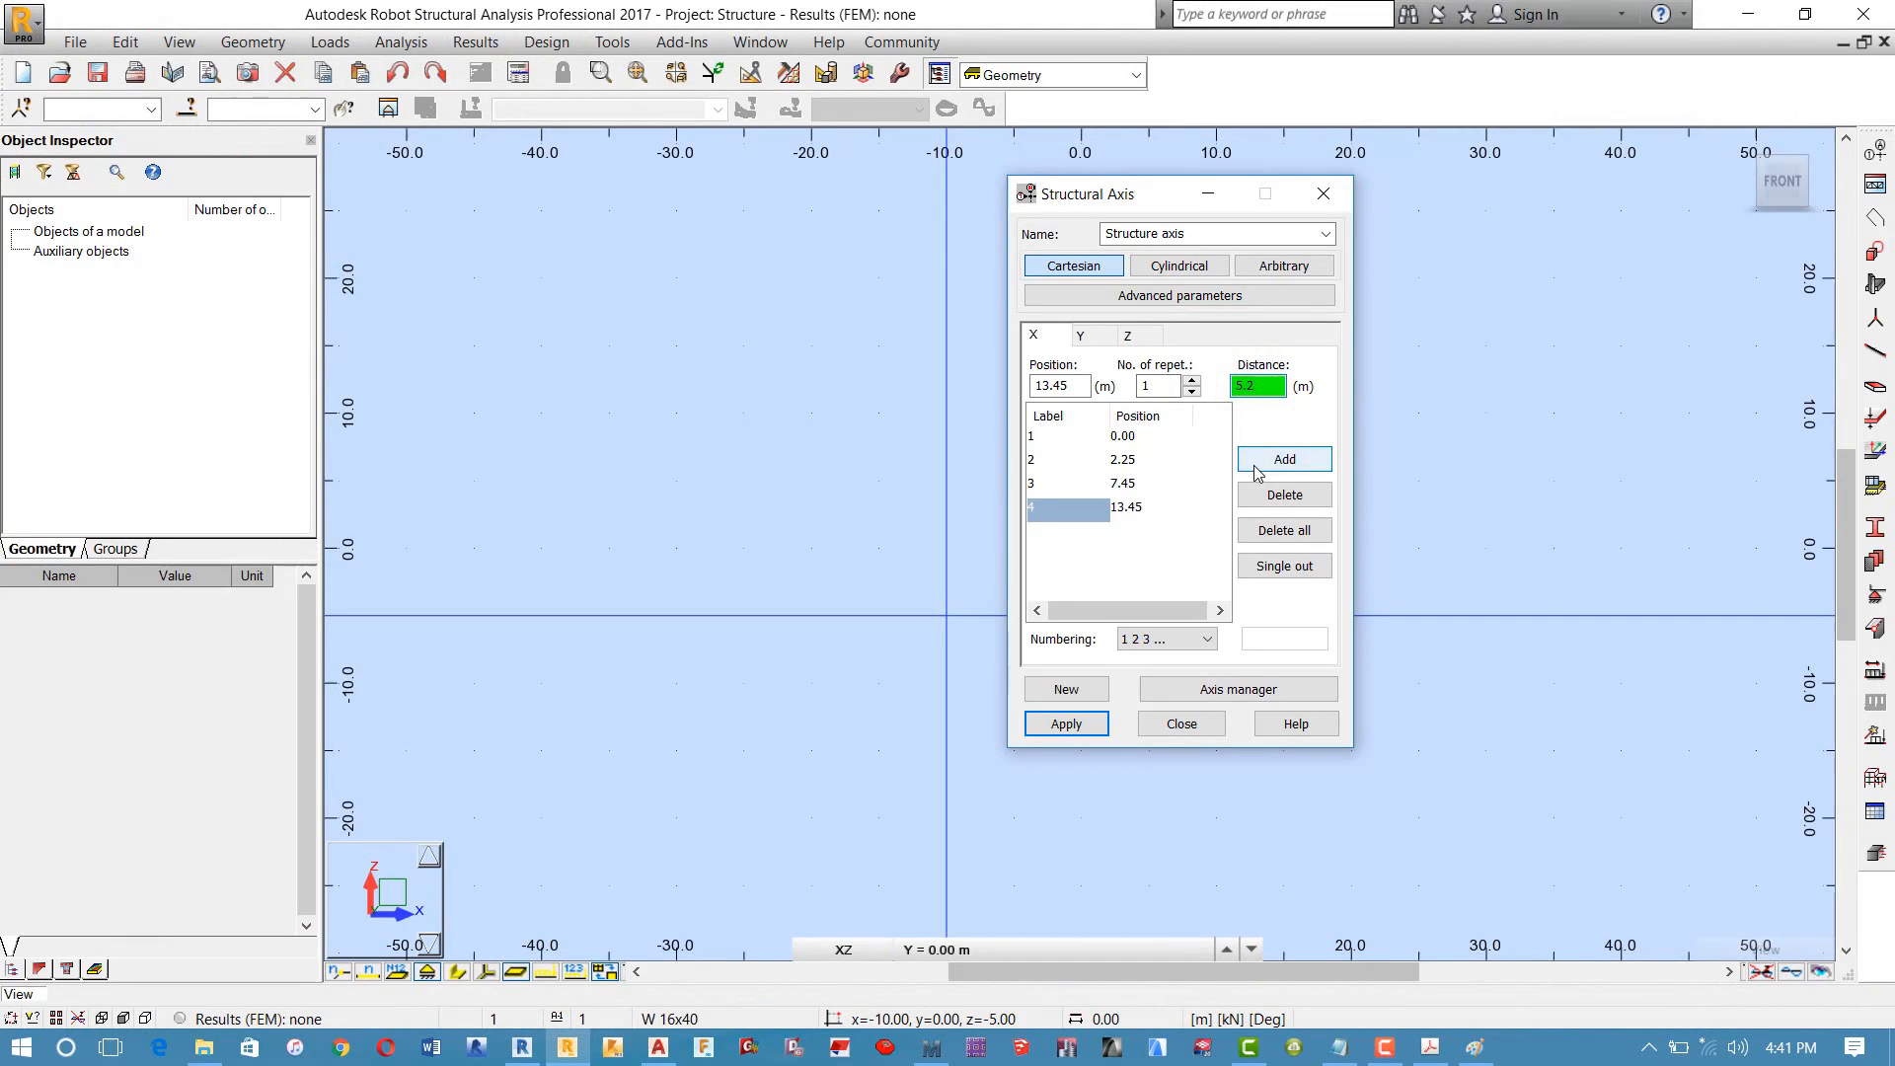
{"action": "left_click", "coordinate": [1282, 459]}
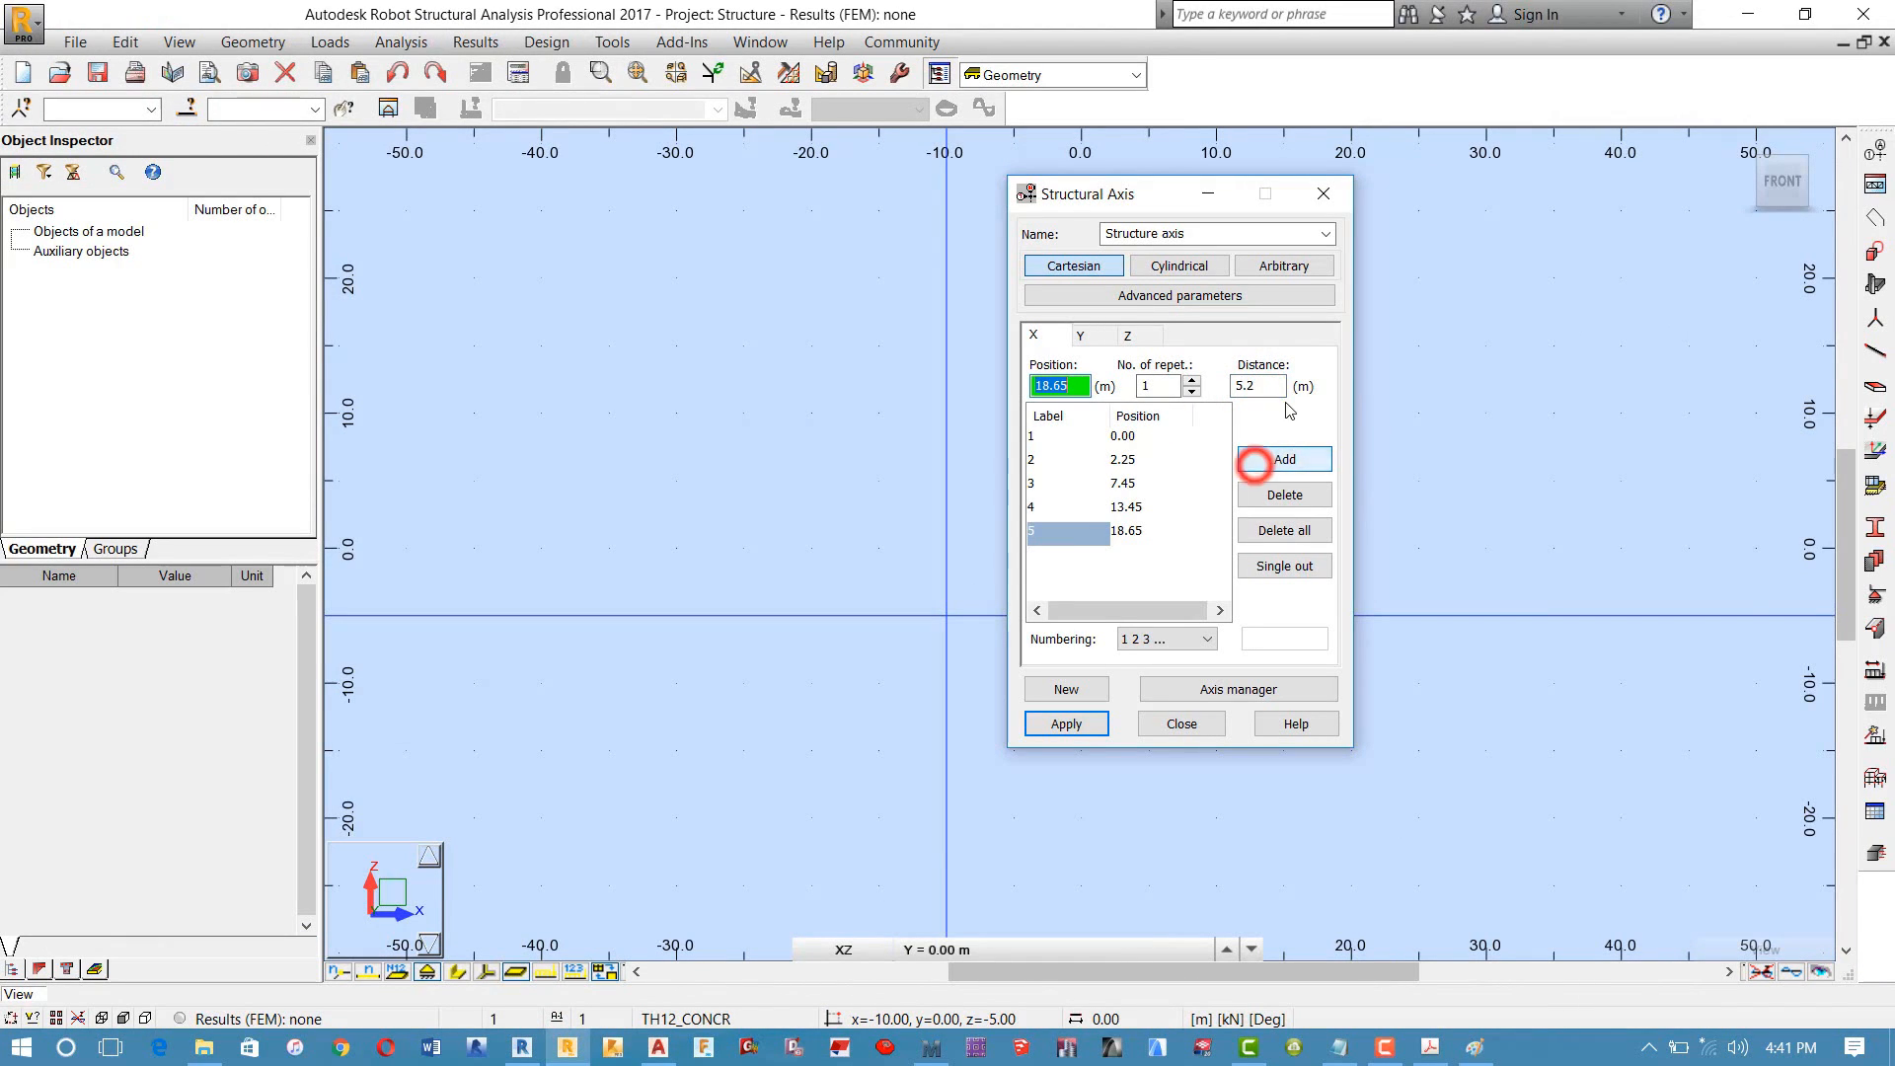
Step: Add the sixth X axis at a 2.25 m distance and open the definition of the Y axes
{"action": "double_click", "coordinate": [1260, 386]}
{"action": "type", "text": "2"}
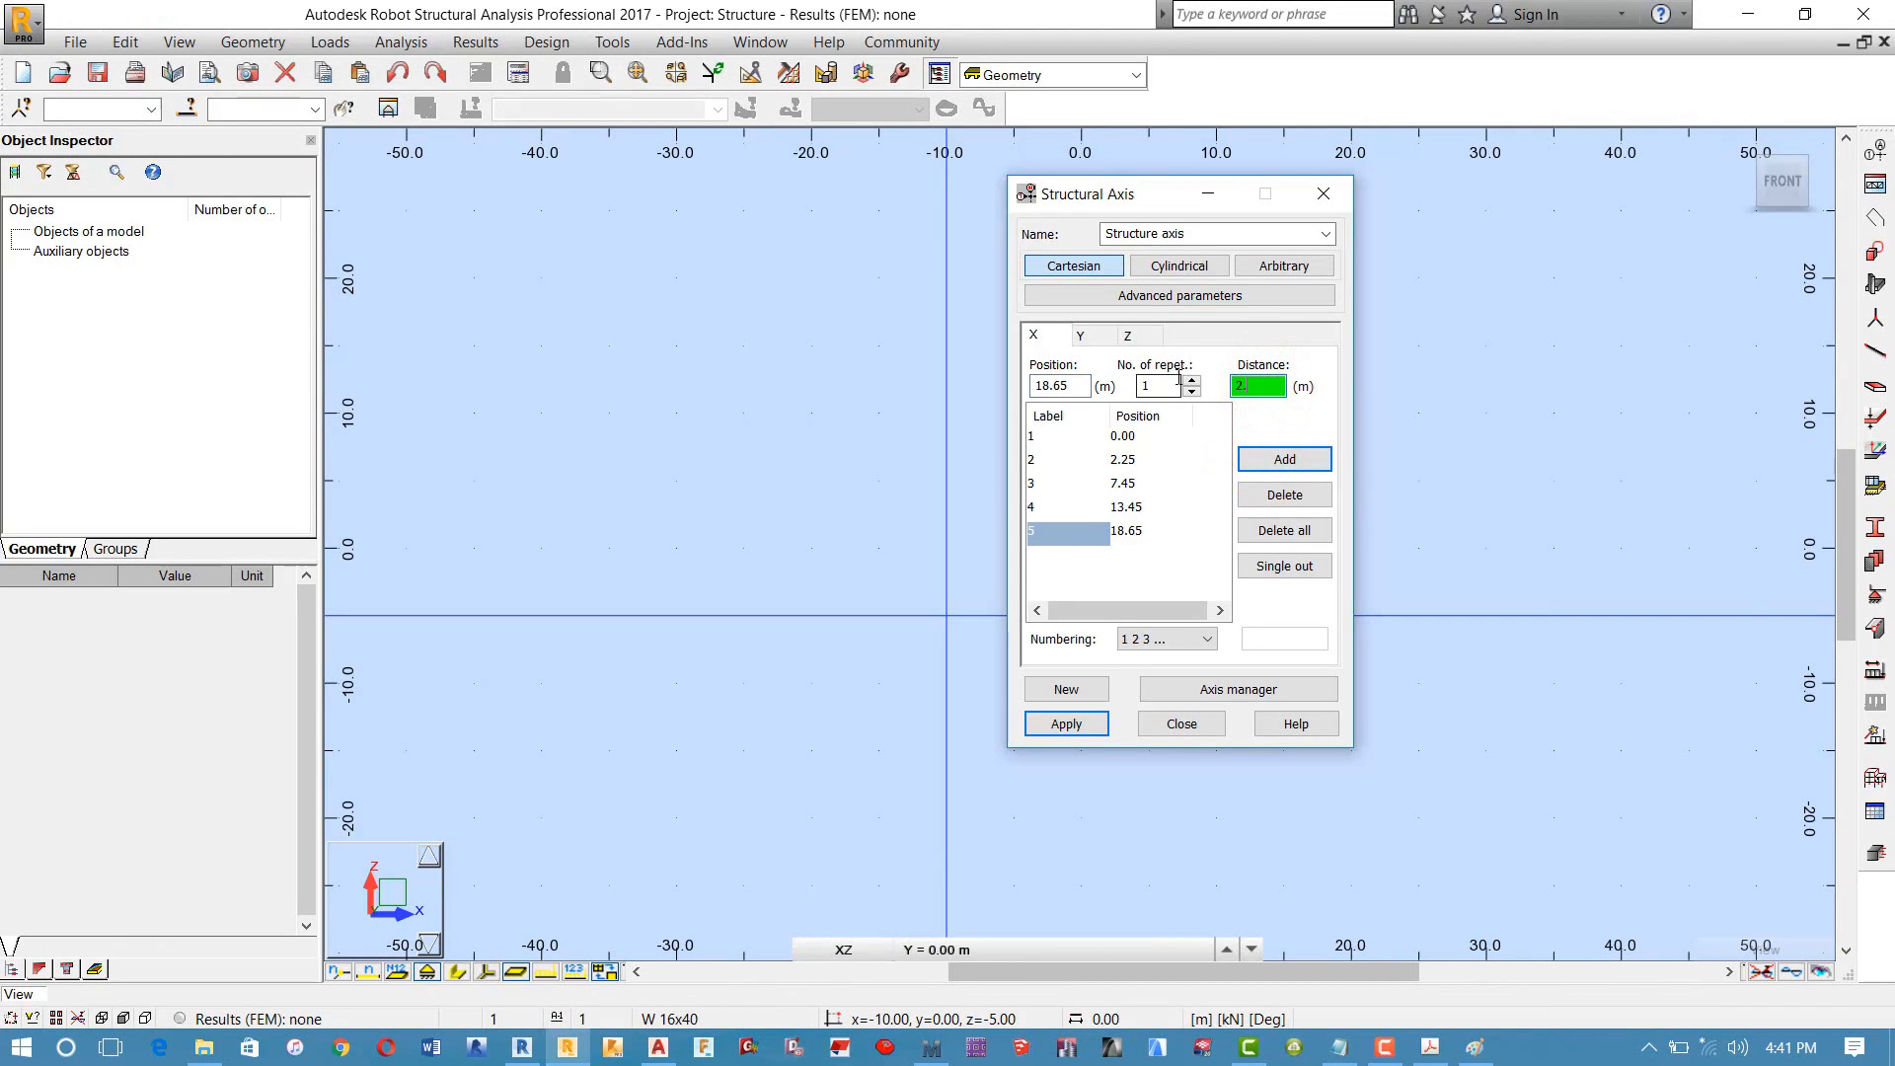
{"action": "left_click", "coordinate": [1282, 458]}
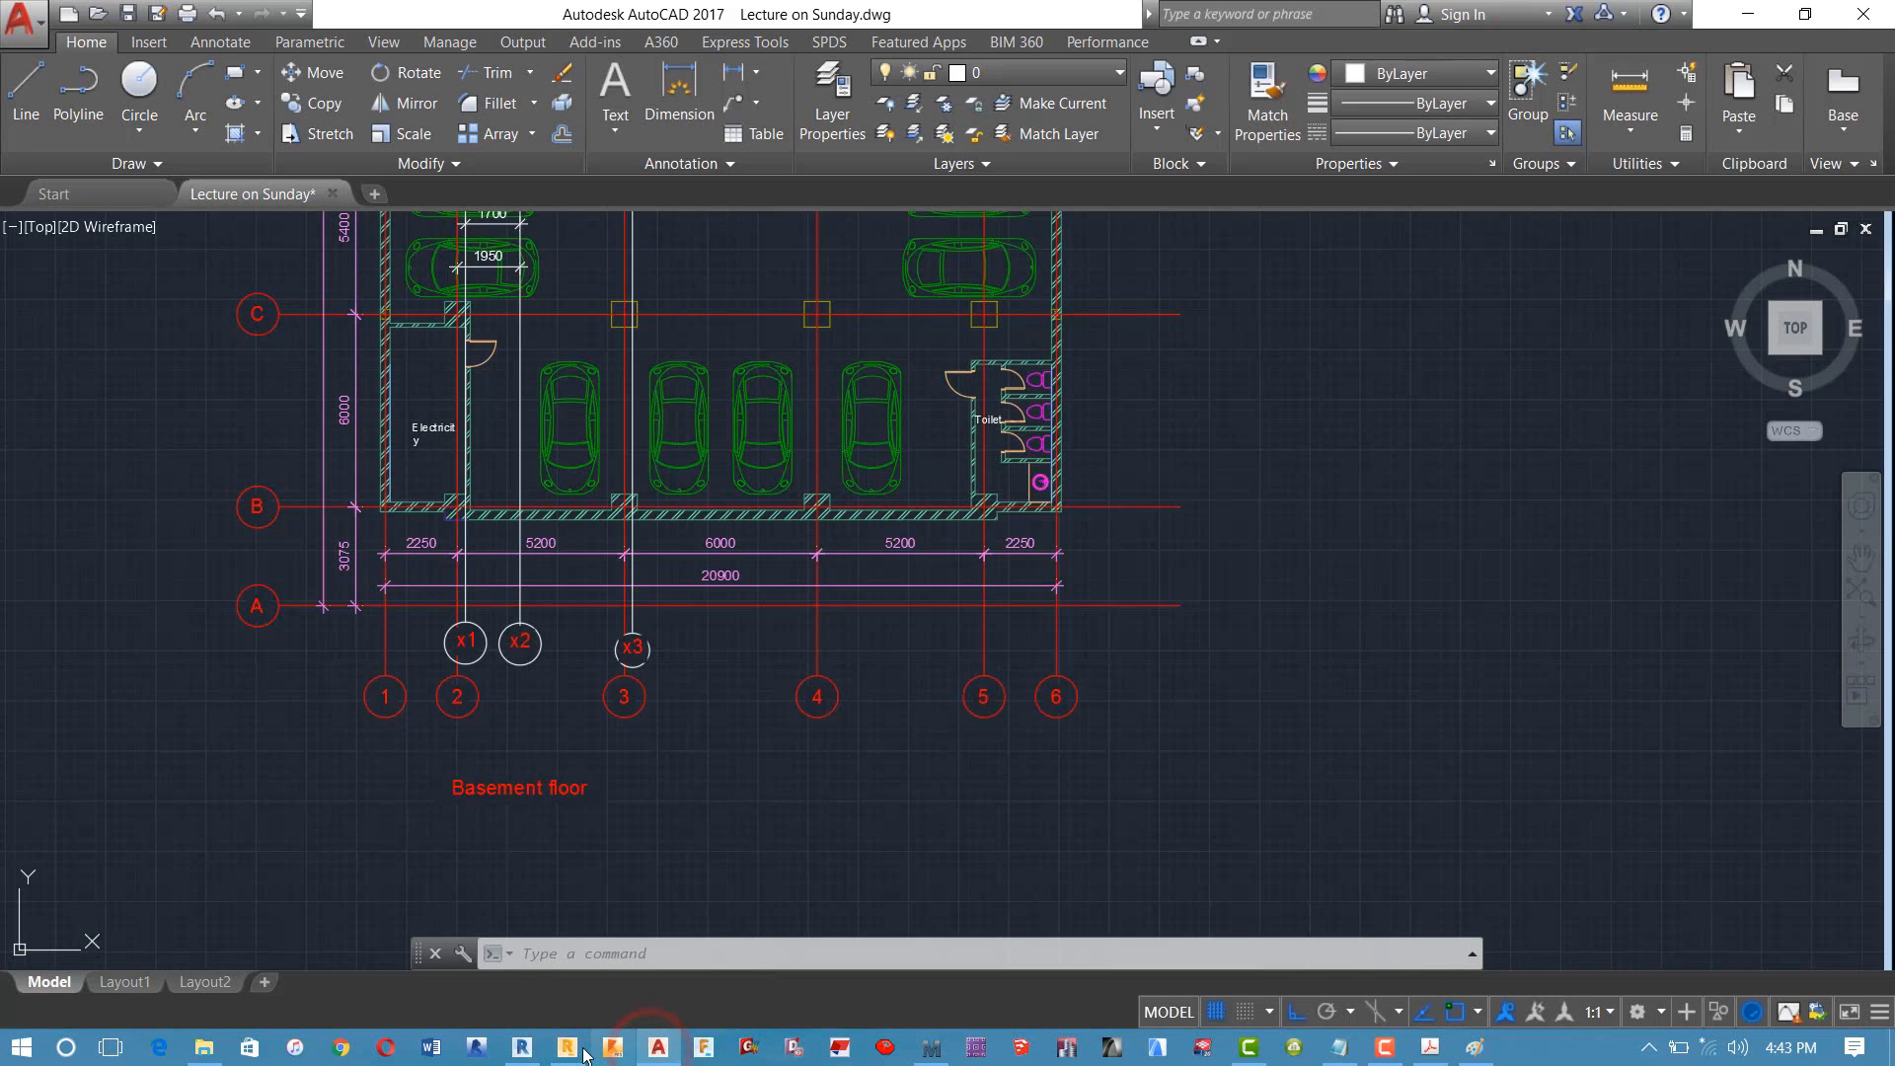
{"action": "left_click", "coordinate": [569, 1049]}
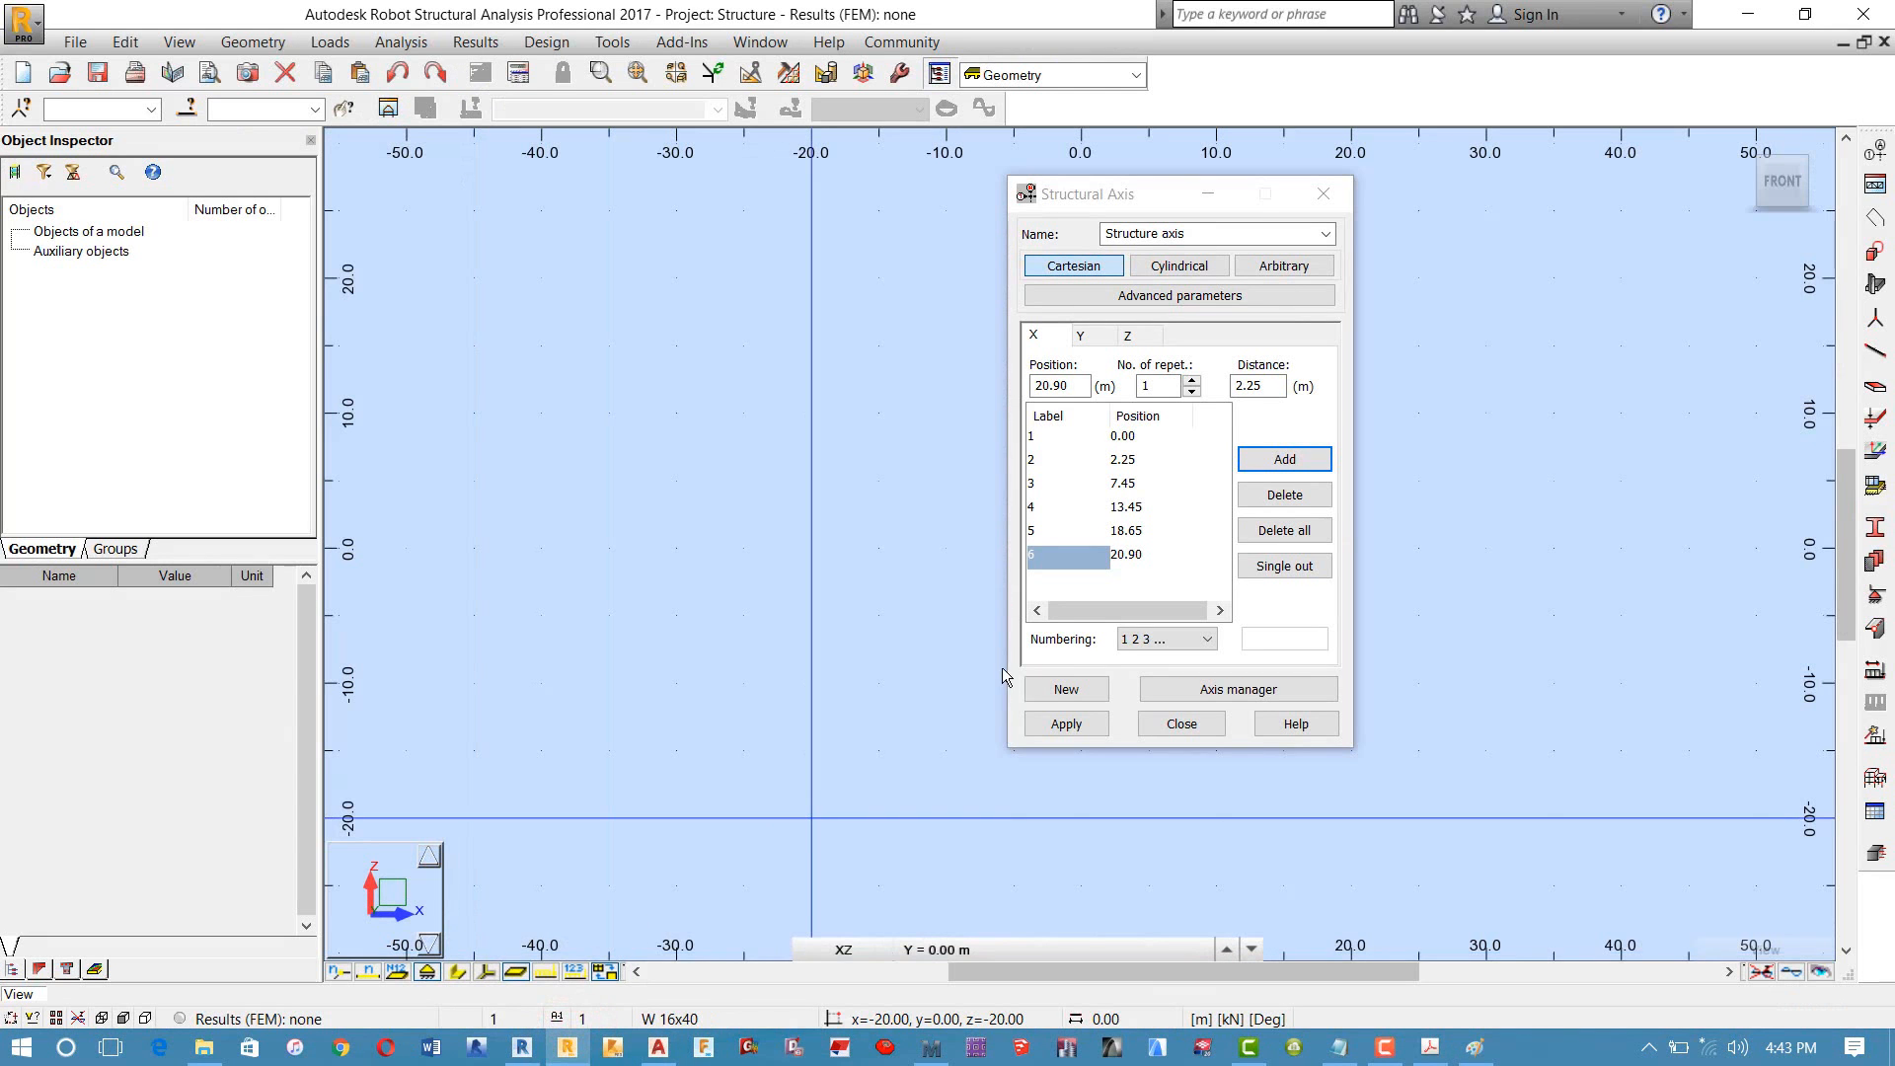
{"action": "left_click", "coordinate": [1091, 337]}
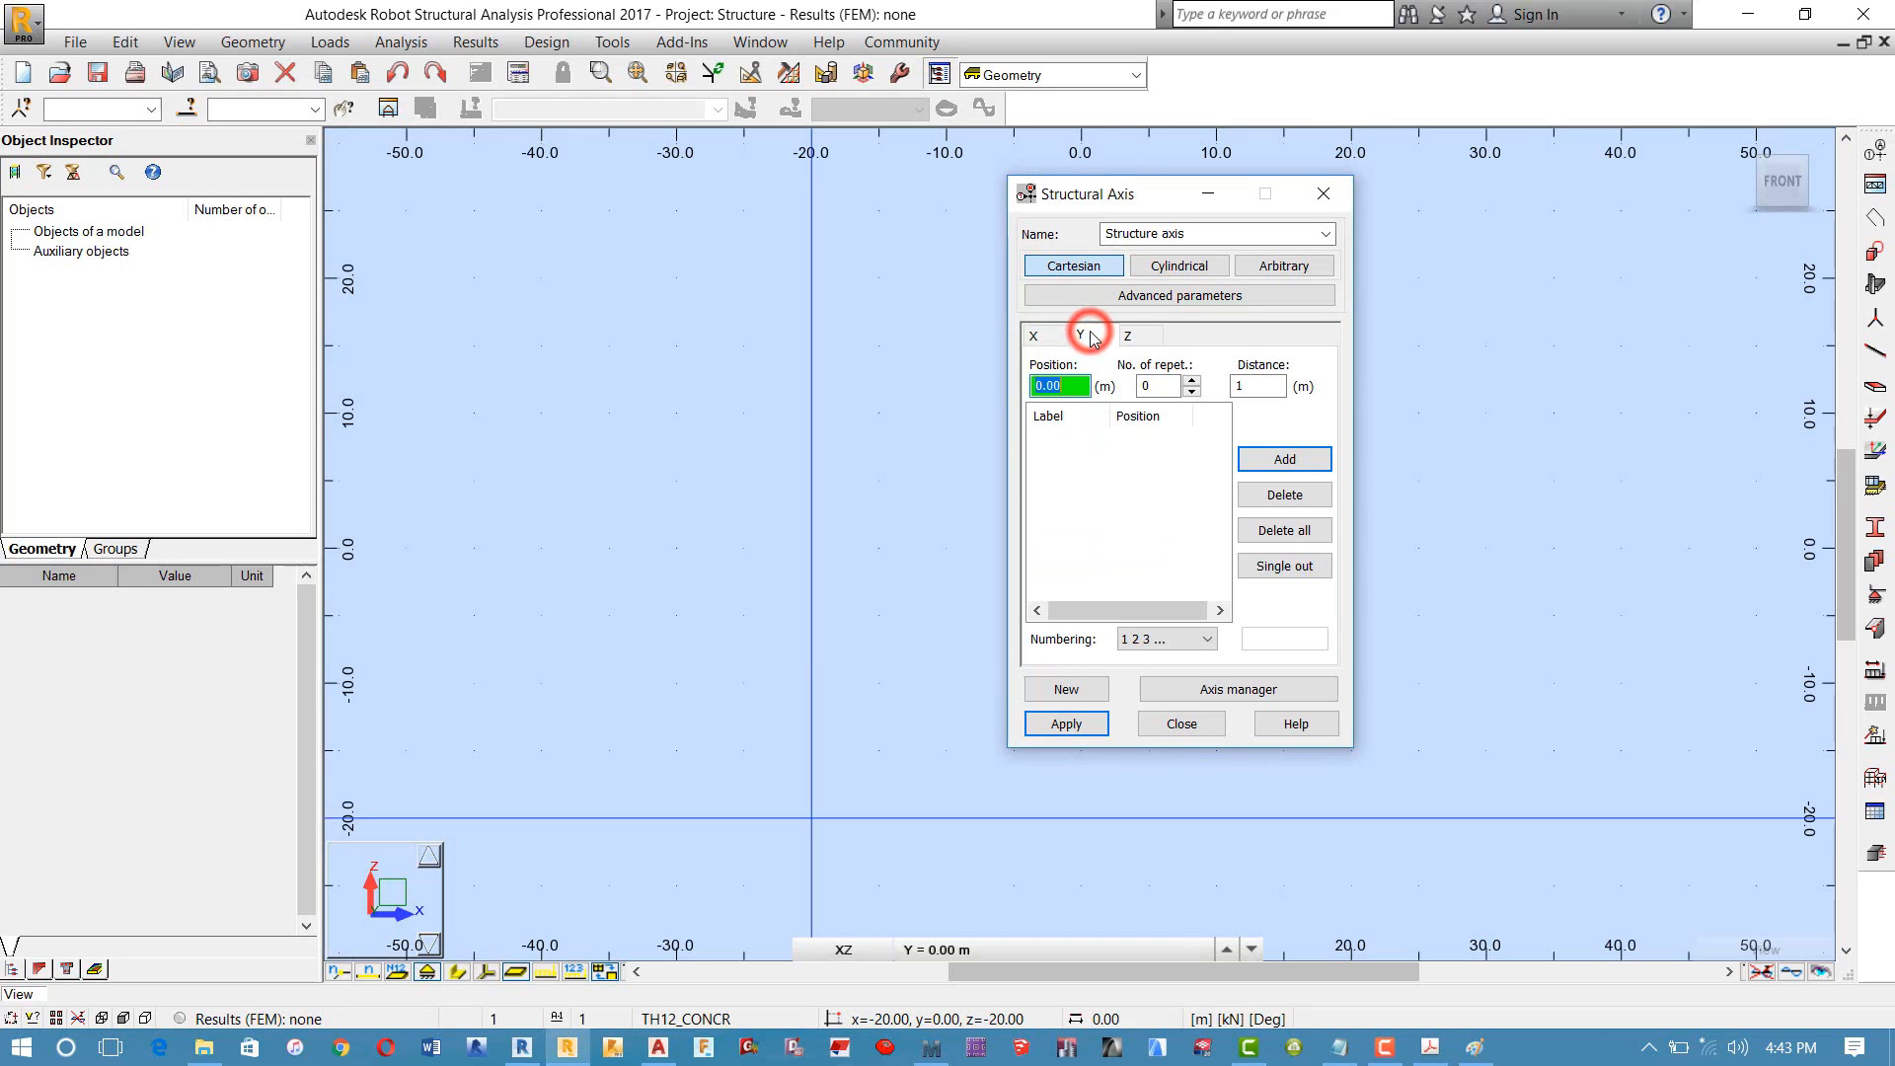
Step: Switch to AutoCAD and examine the lettered axes A, B and C and their spacings beside the basement plan
{"action": "left_click", "coordinate": [571, 1050]}
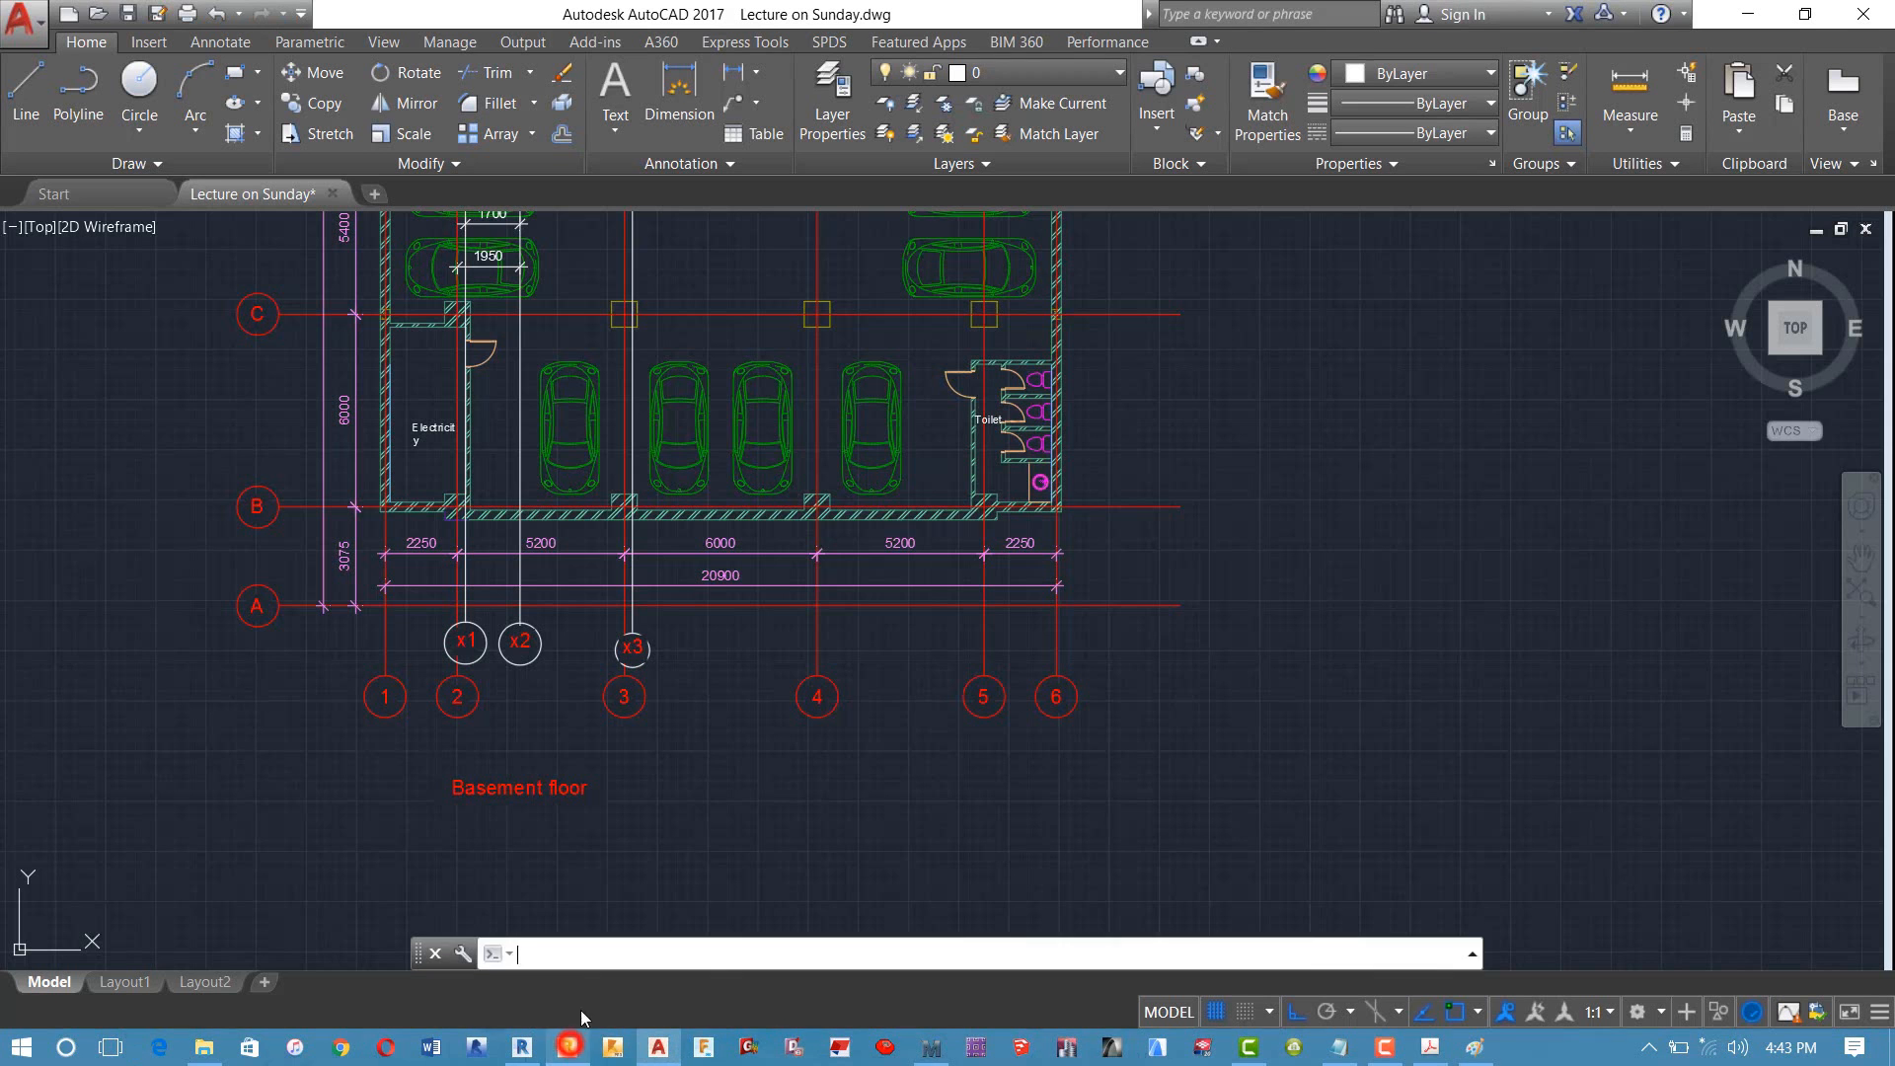
{"action": "scroll", "coordinate": [386, 553], "scroll_direction": "down", "scroll_amount": 2}
{"action": "mouse_move", "coordinate": [386, 563]}
{"action": "middle_mouse_down"}
{"action": "mouse_move", "coordinate": [447, 559]}
{"action": "mouse_move", "coordinate": [526, 591]}
{"action": "middle_mouse_up"}
{"action": "scroll", "coordinate": [526, 592], "scroll_direction": "up", "scroll_amount": 4}
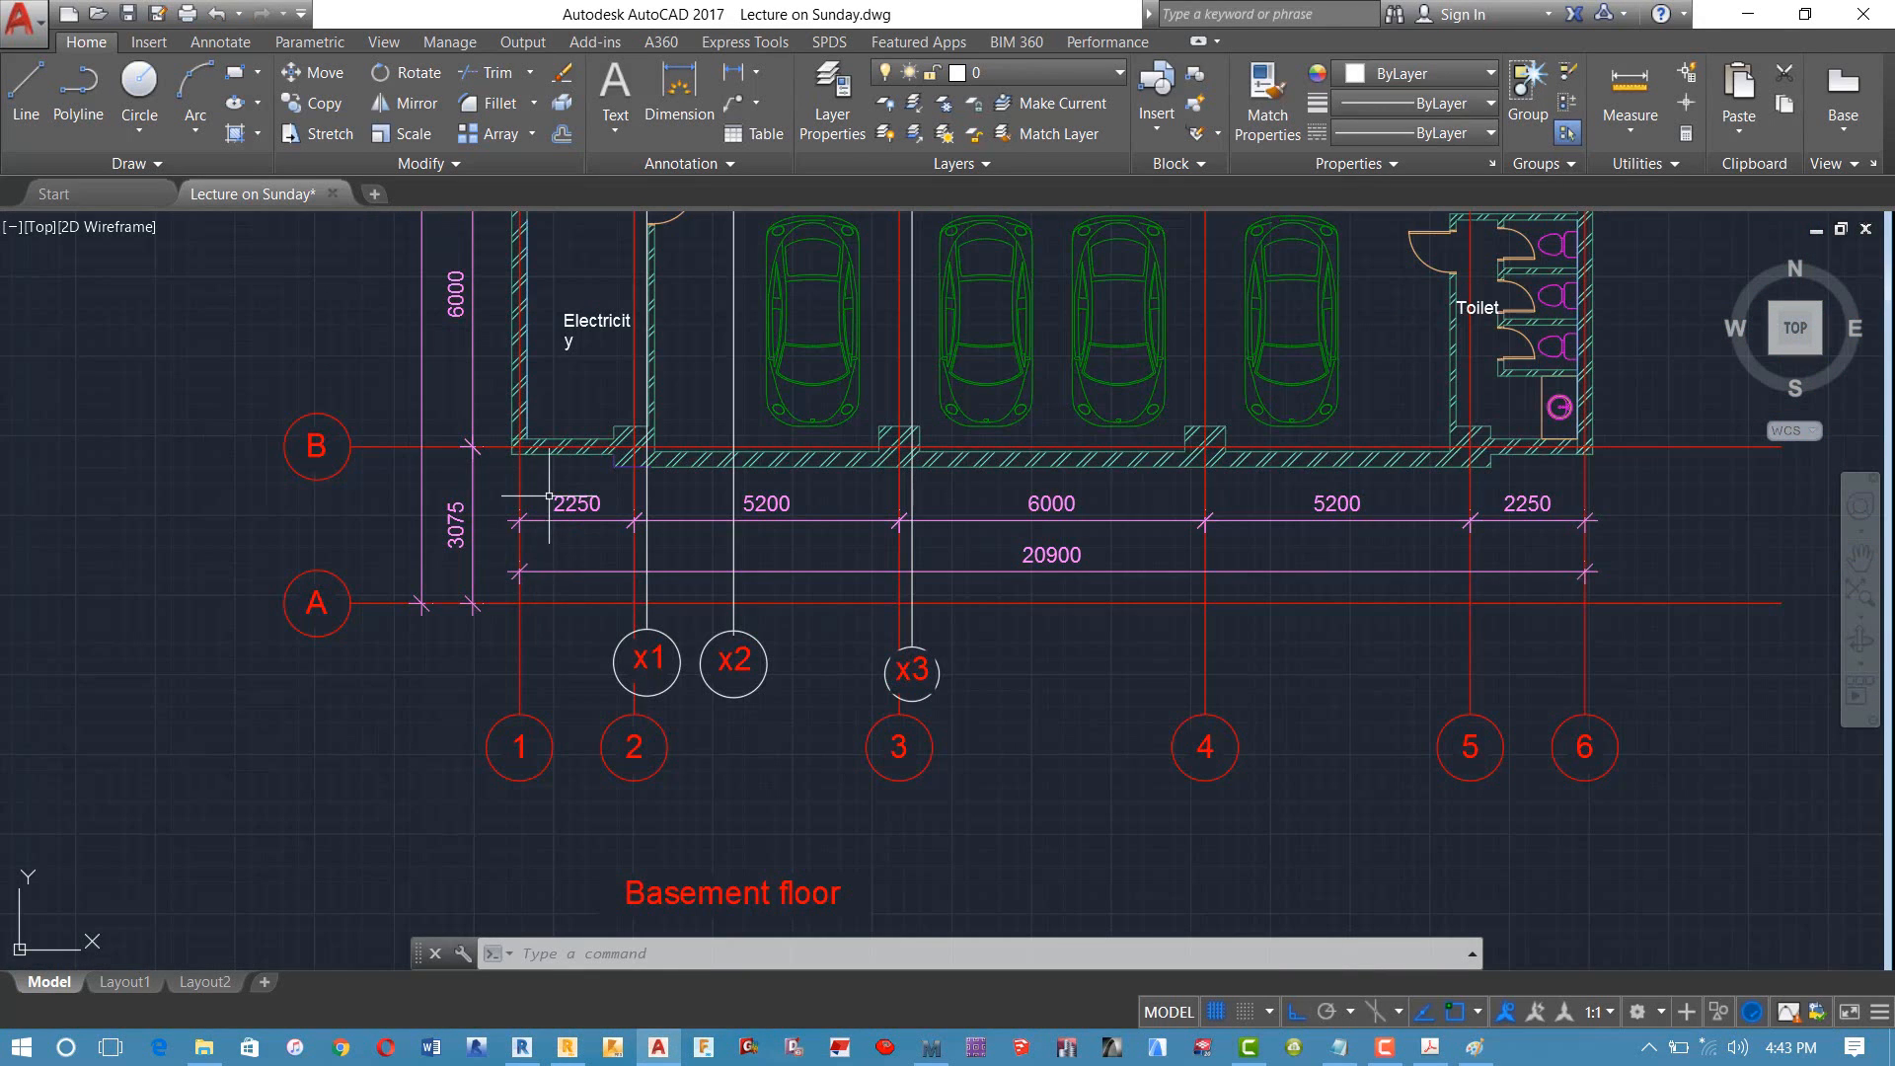
{"action": "middle_click_drag", "start_coordinate": [549, 496], "coordinate": [530, 544]}
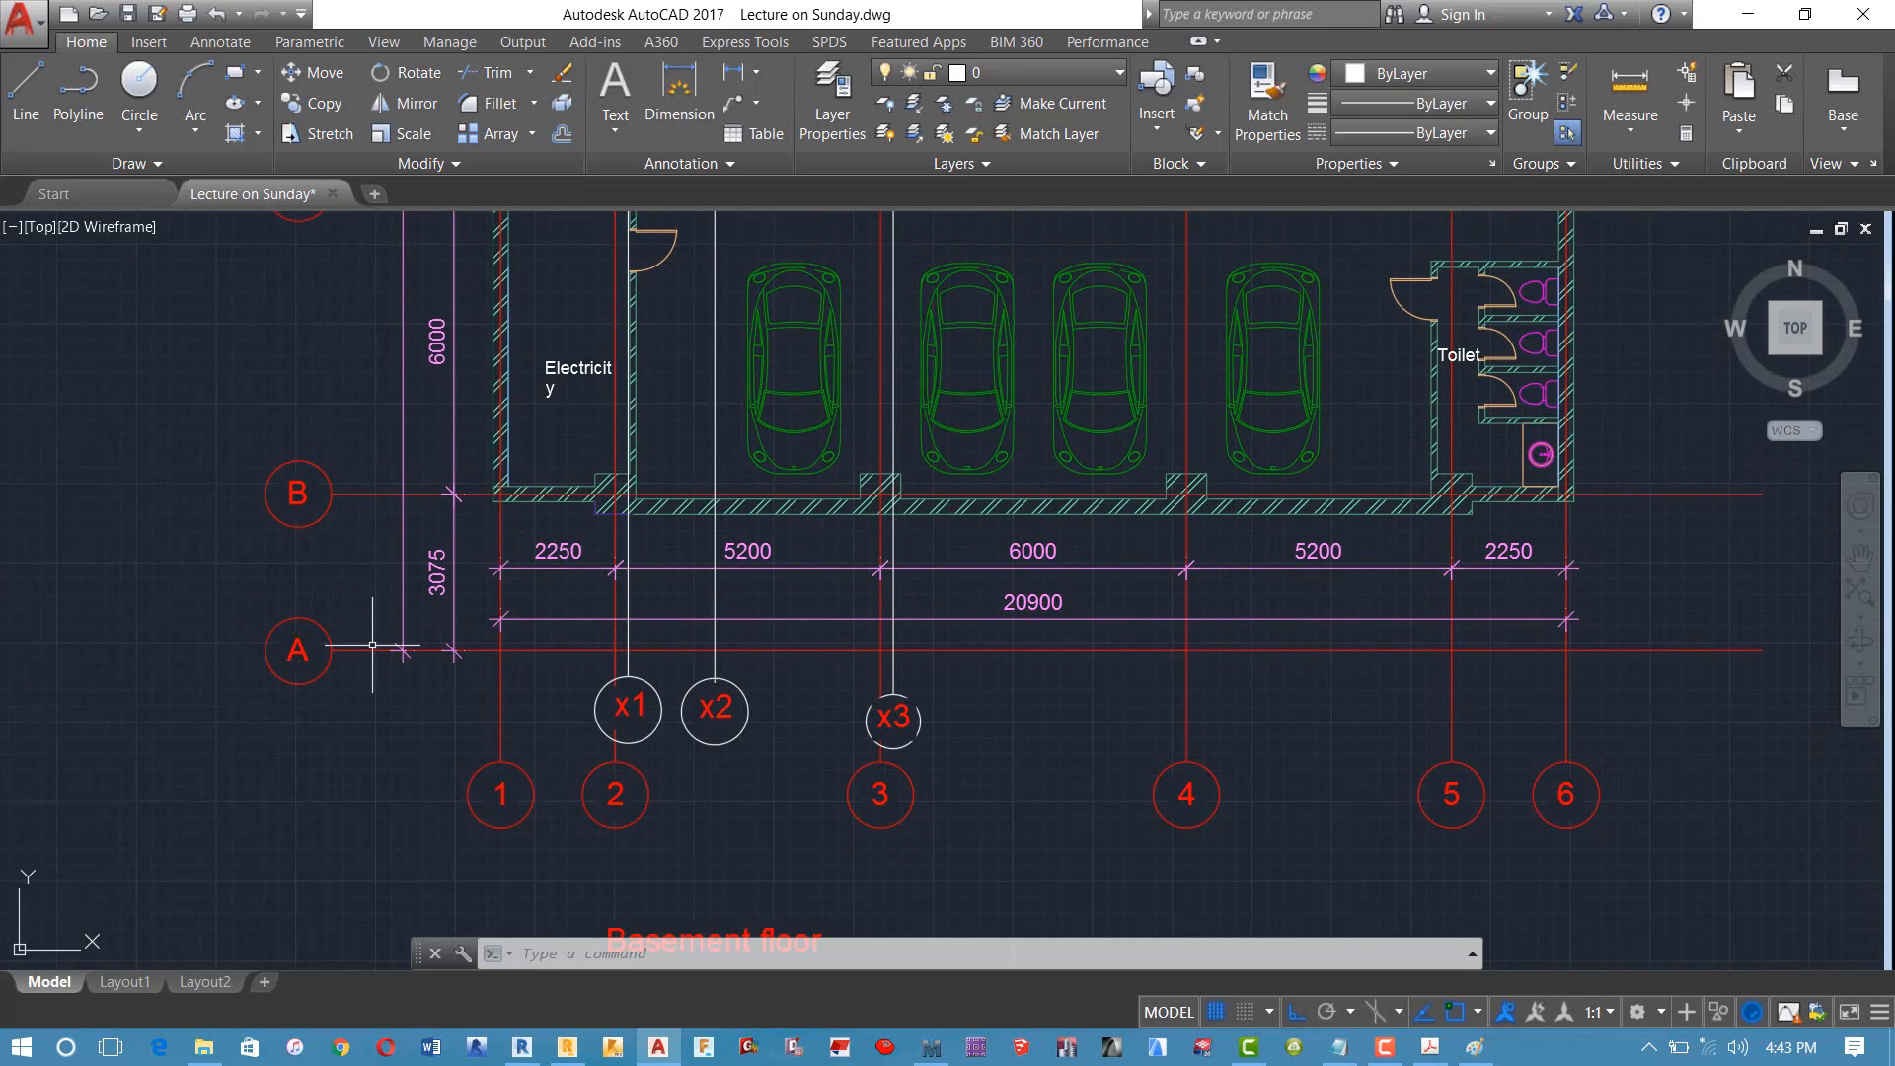
{"action": "scroll", "coordinate": [359, 609], "scroll_direction": "down", "scroll_amount": 2}
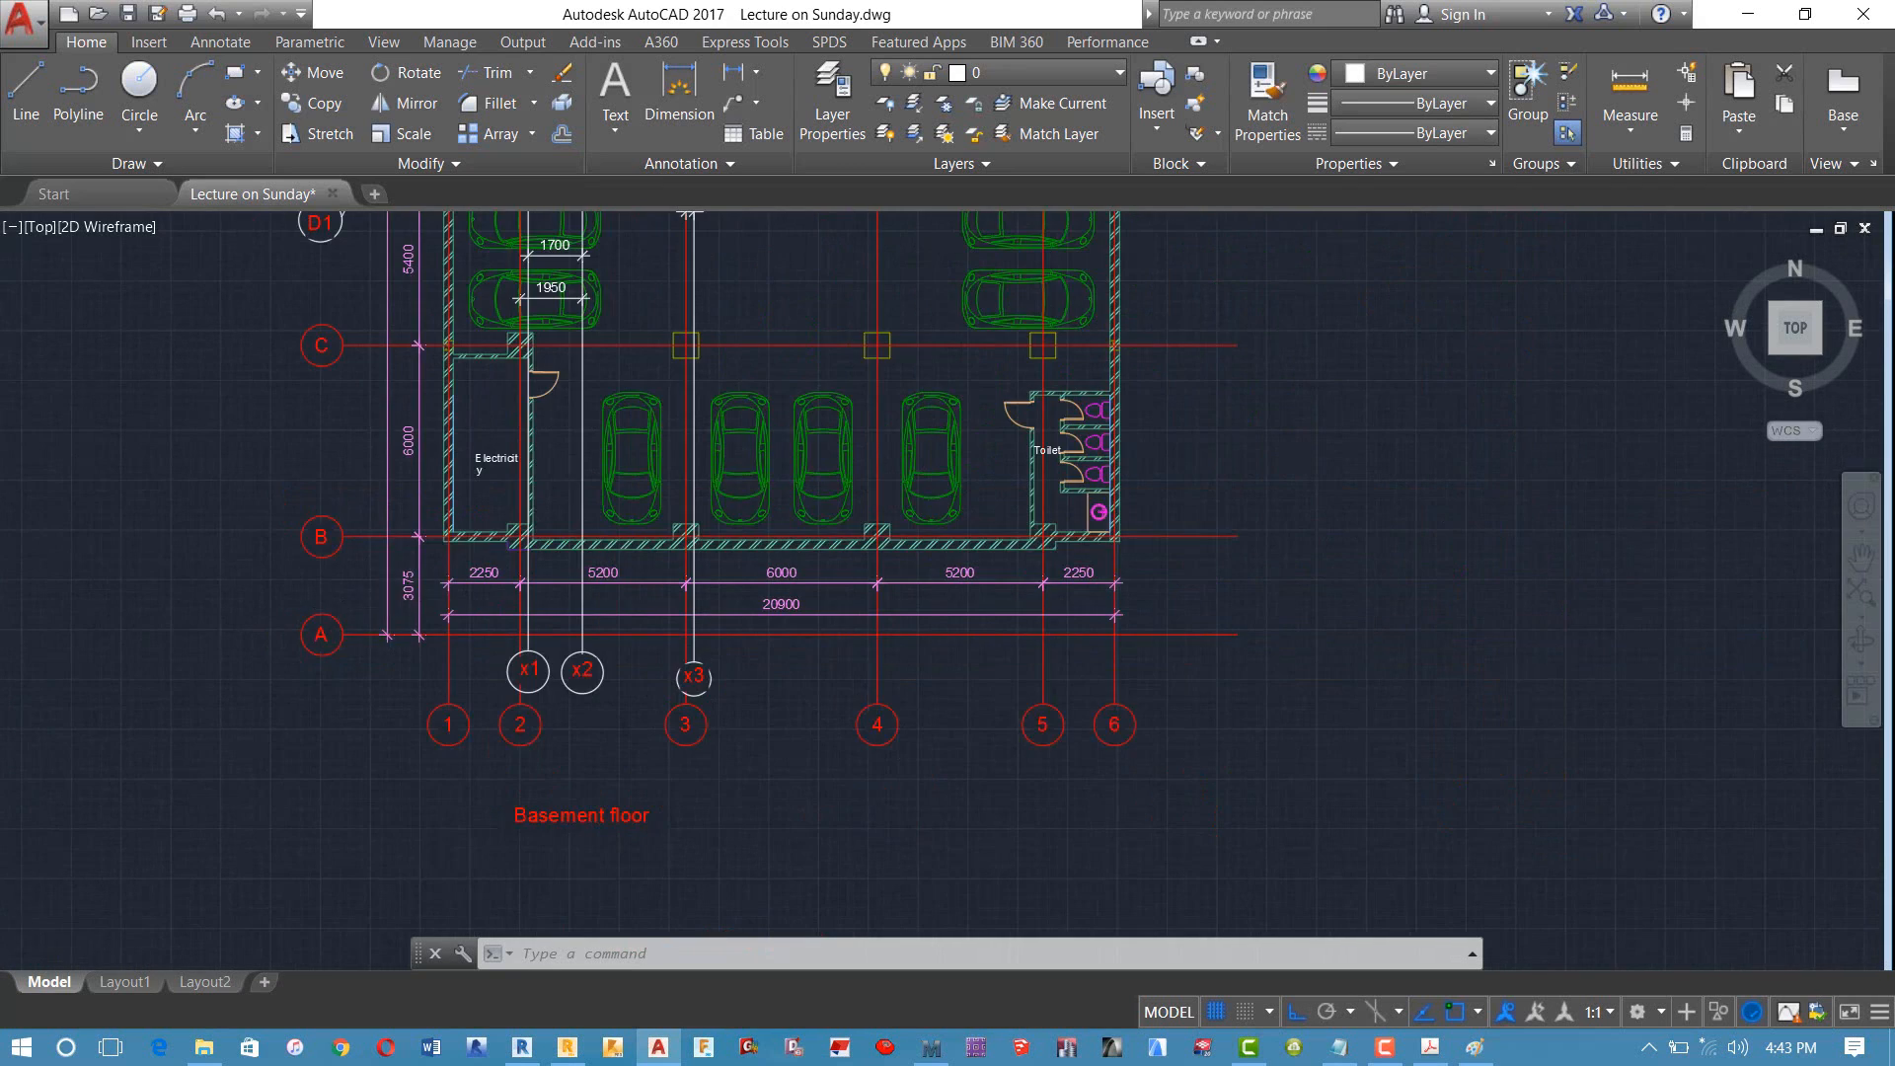
{"action": "scroll", "coordinate": [400, 592], "scroll_direction": "up", "scroll_amount": 10}
{"action": "scroll", "coordinate": [400, 592], "scroll_direction": "down", "scroll_amount": 8}
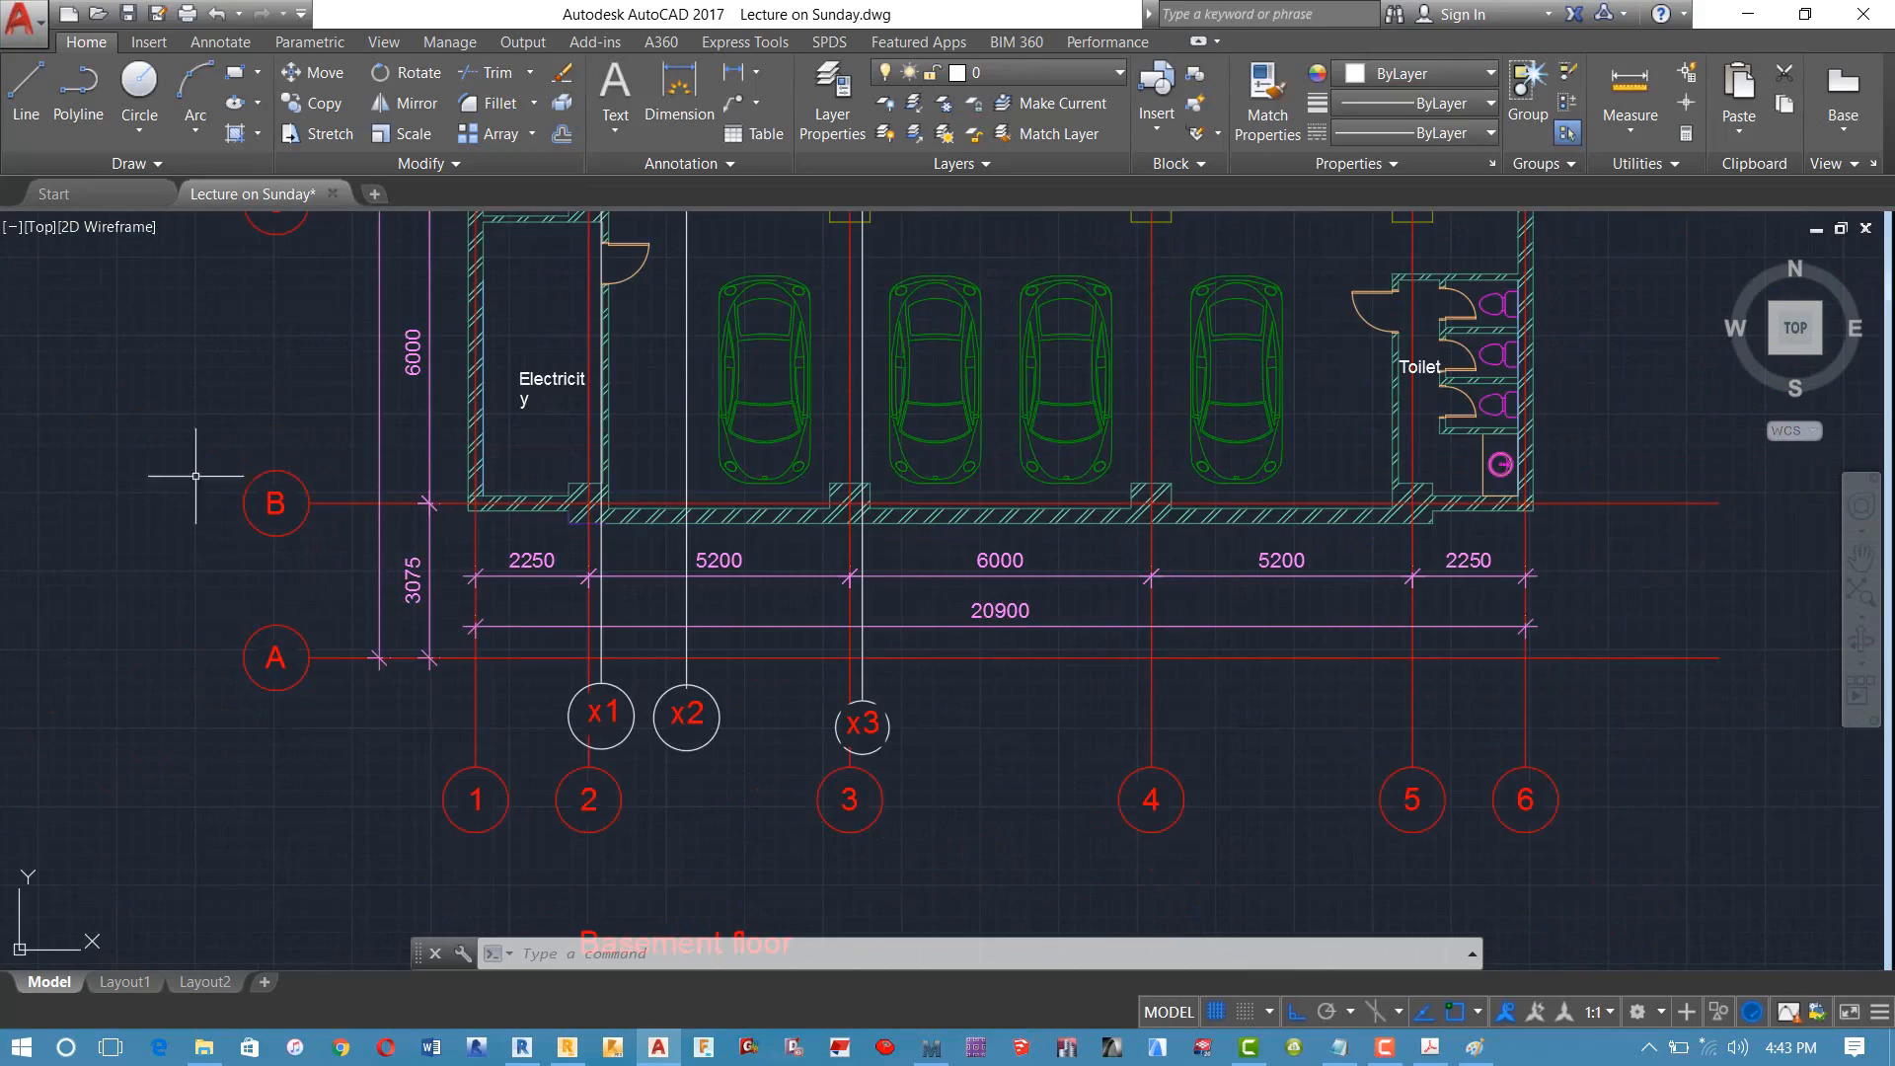
Step: Examine the ground-floor, 1-14-floor and upper-floor plans and the elevations to compare their axis grids with the basement plan
{"action": "scroll", "coordinate": [196, 476], "scroll_direction": "down", "scroll_amount": 6}
{"action": "scroll", "coordinate": [827, 595], "scroll_direction": "up", "scroll_amount": 4}
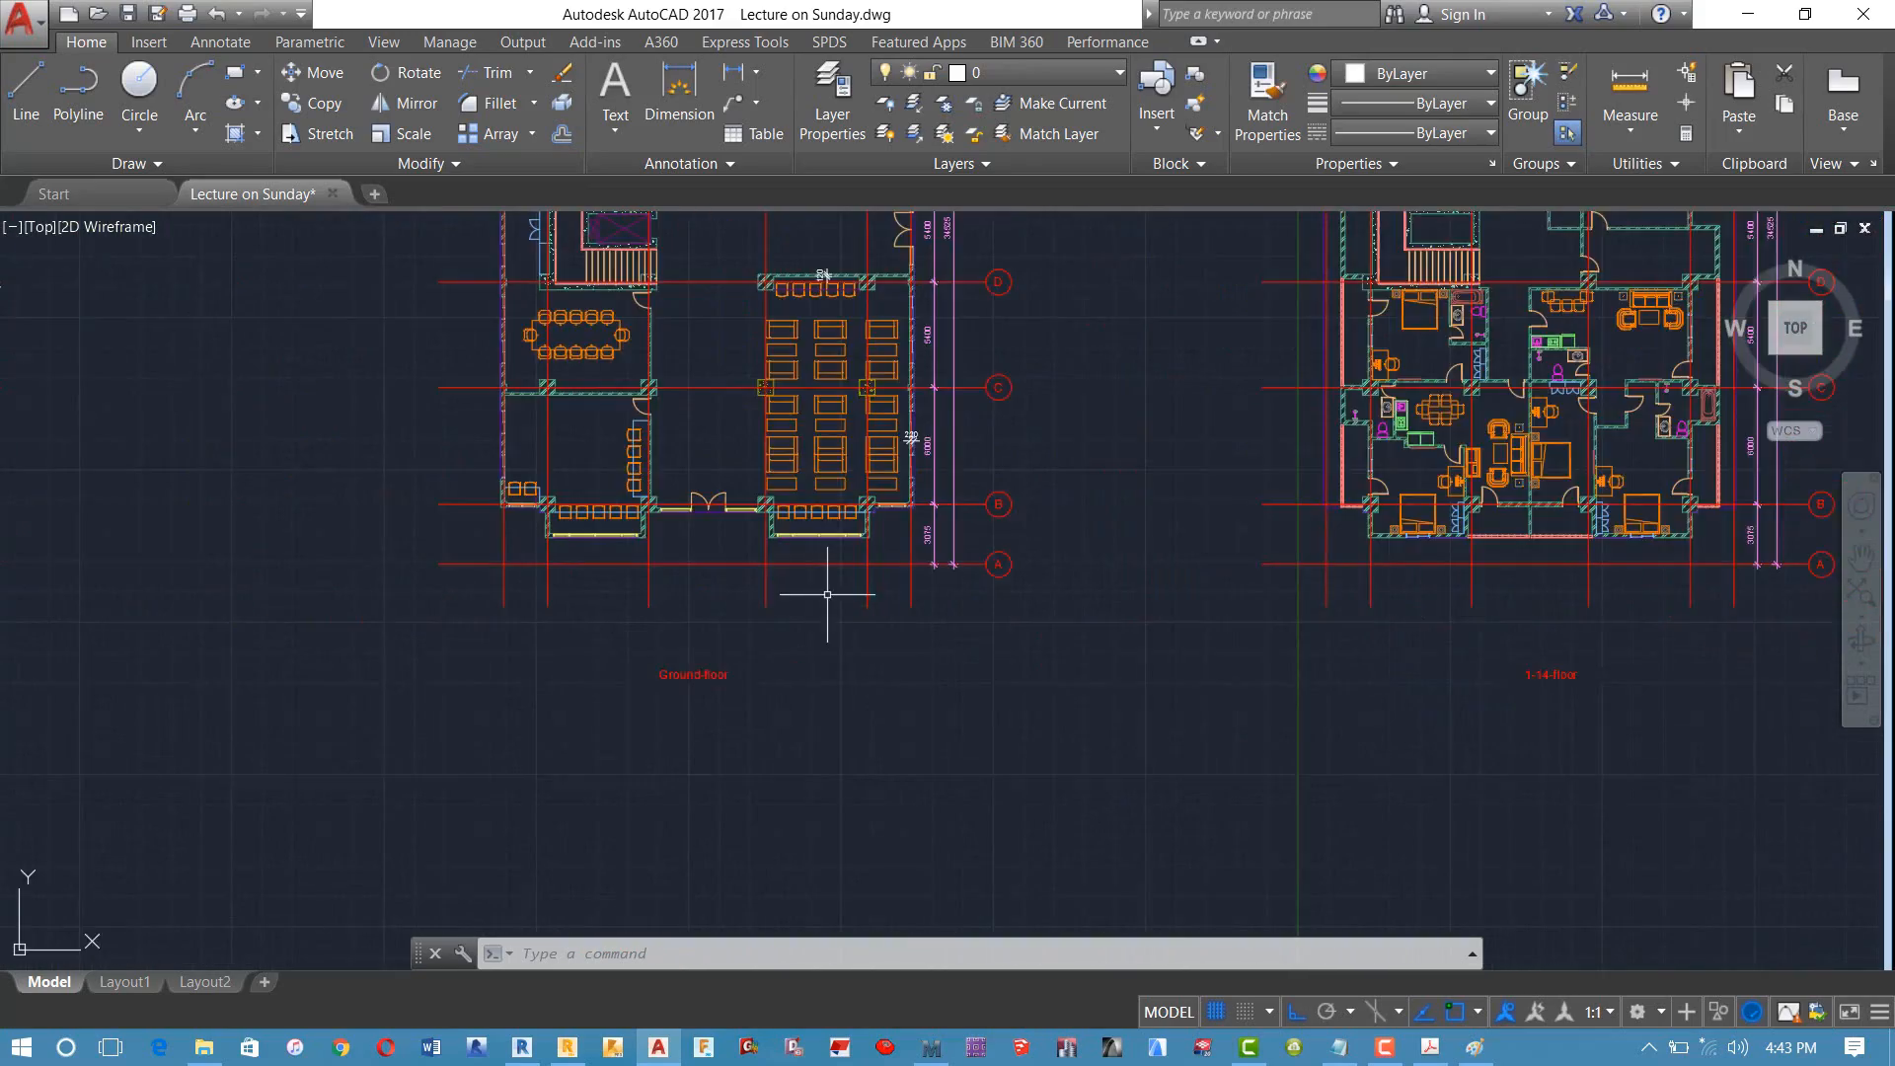
{"action": "scroll", "coordinate": [827, 594], "scroll_direction": "down", "scroll_amount": 5}
{"action": "scroll", "coordinate": [884, 591], "scroll_direction": "up", "scroll_amount": 8}
{"action": "scroll", "coordinate": [1104, 596], "scroll_direction": "down", "scroll_amount": 9}
{"action": "scroll", "coordinate": [1166, 631], "scroll_direction": "up", "scroll_amount": 2}
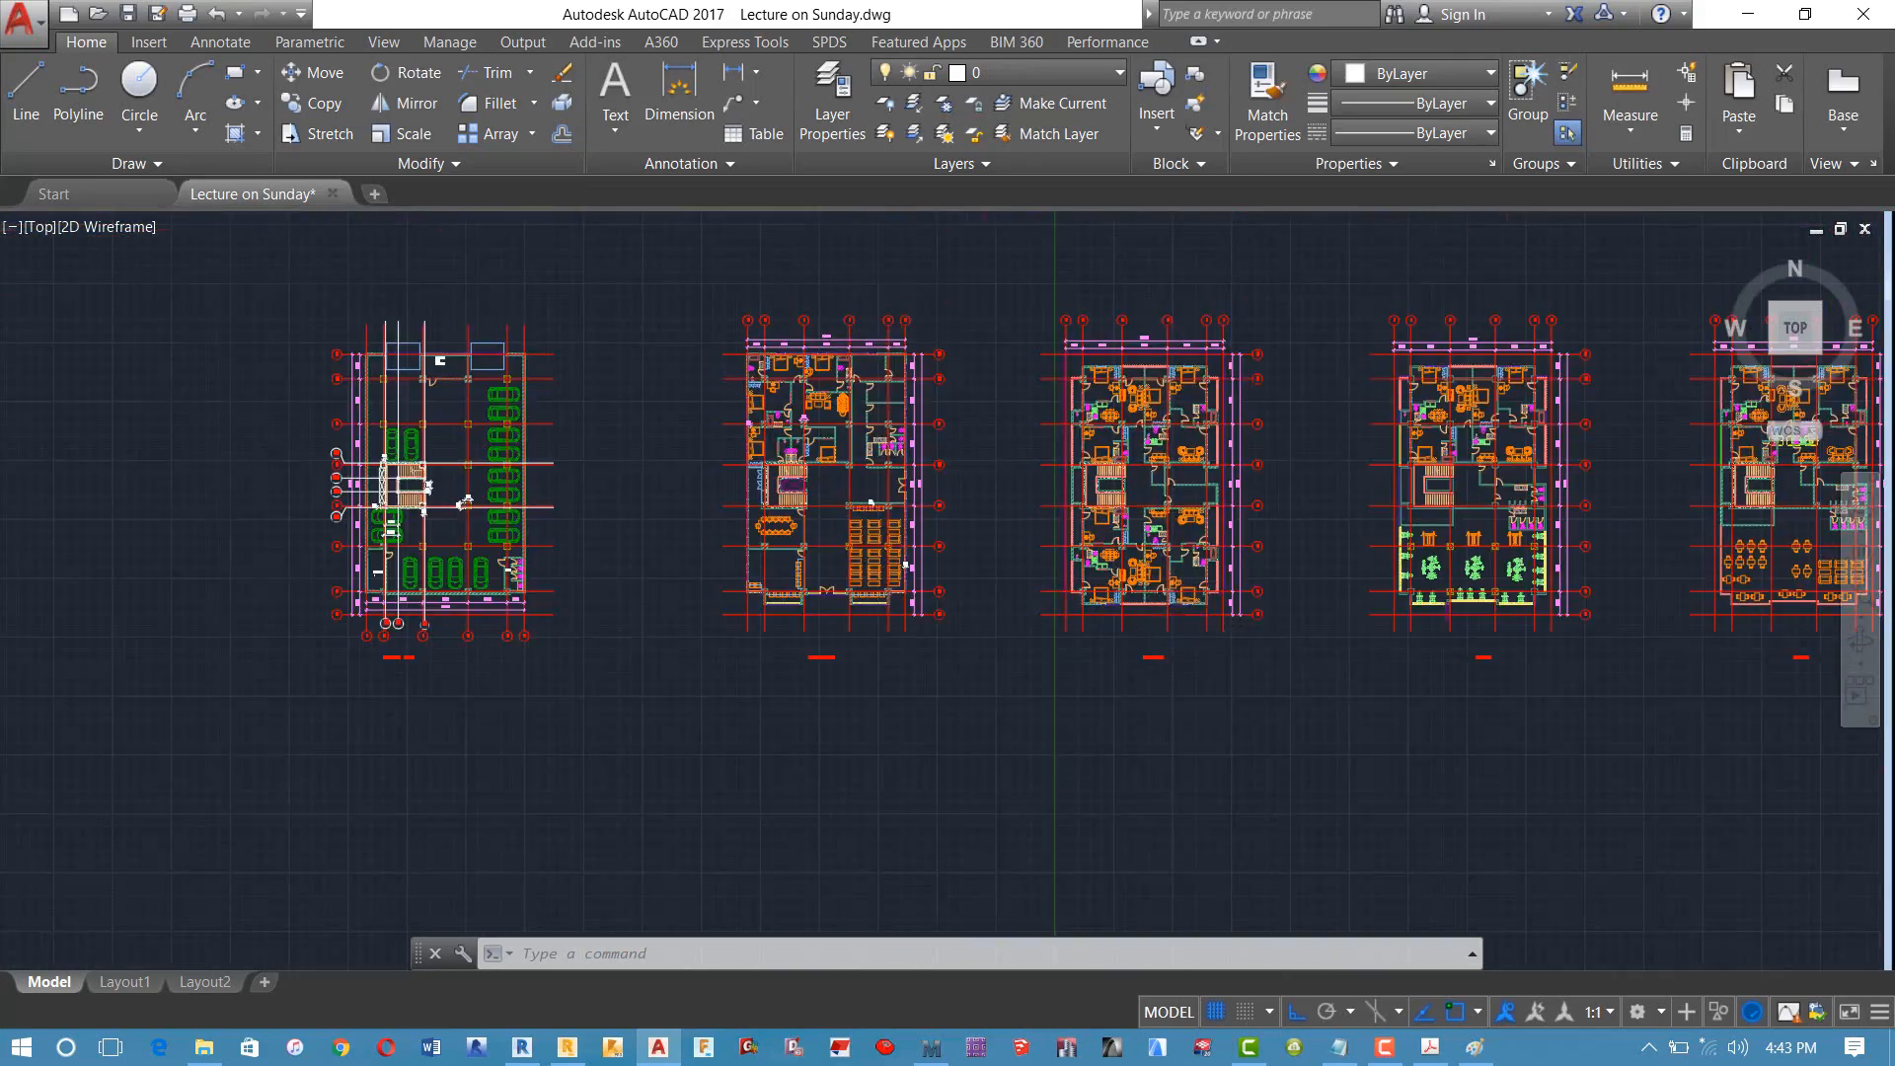
{"action": "scroll", "coordinate": [1319, 629], "scroll_direction": "up", "scroll_amount": 6}
{"action": "middle_click_drag", "start_coordinate": [1307, 629], "coordinate": [660, 572]}
{"action": "scroll", "coordinate": [713, 541], "scroll_direction": "down", "scroll_amount": 2}
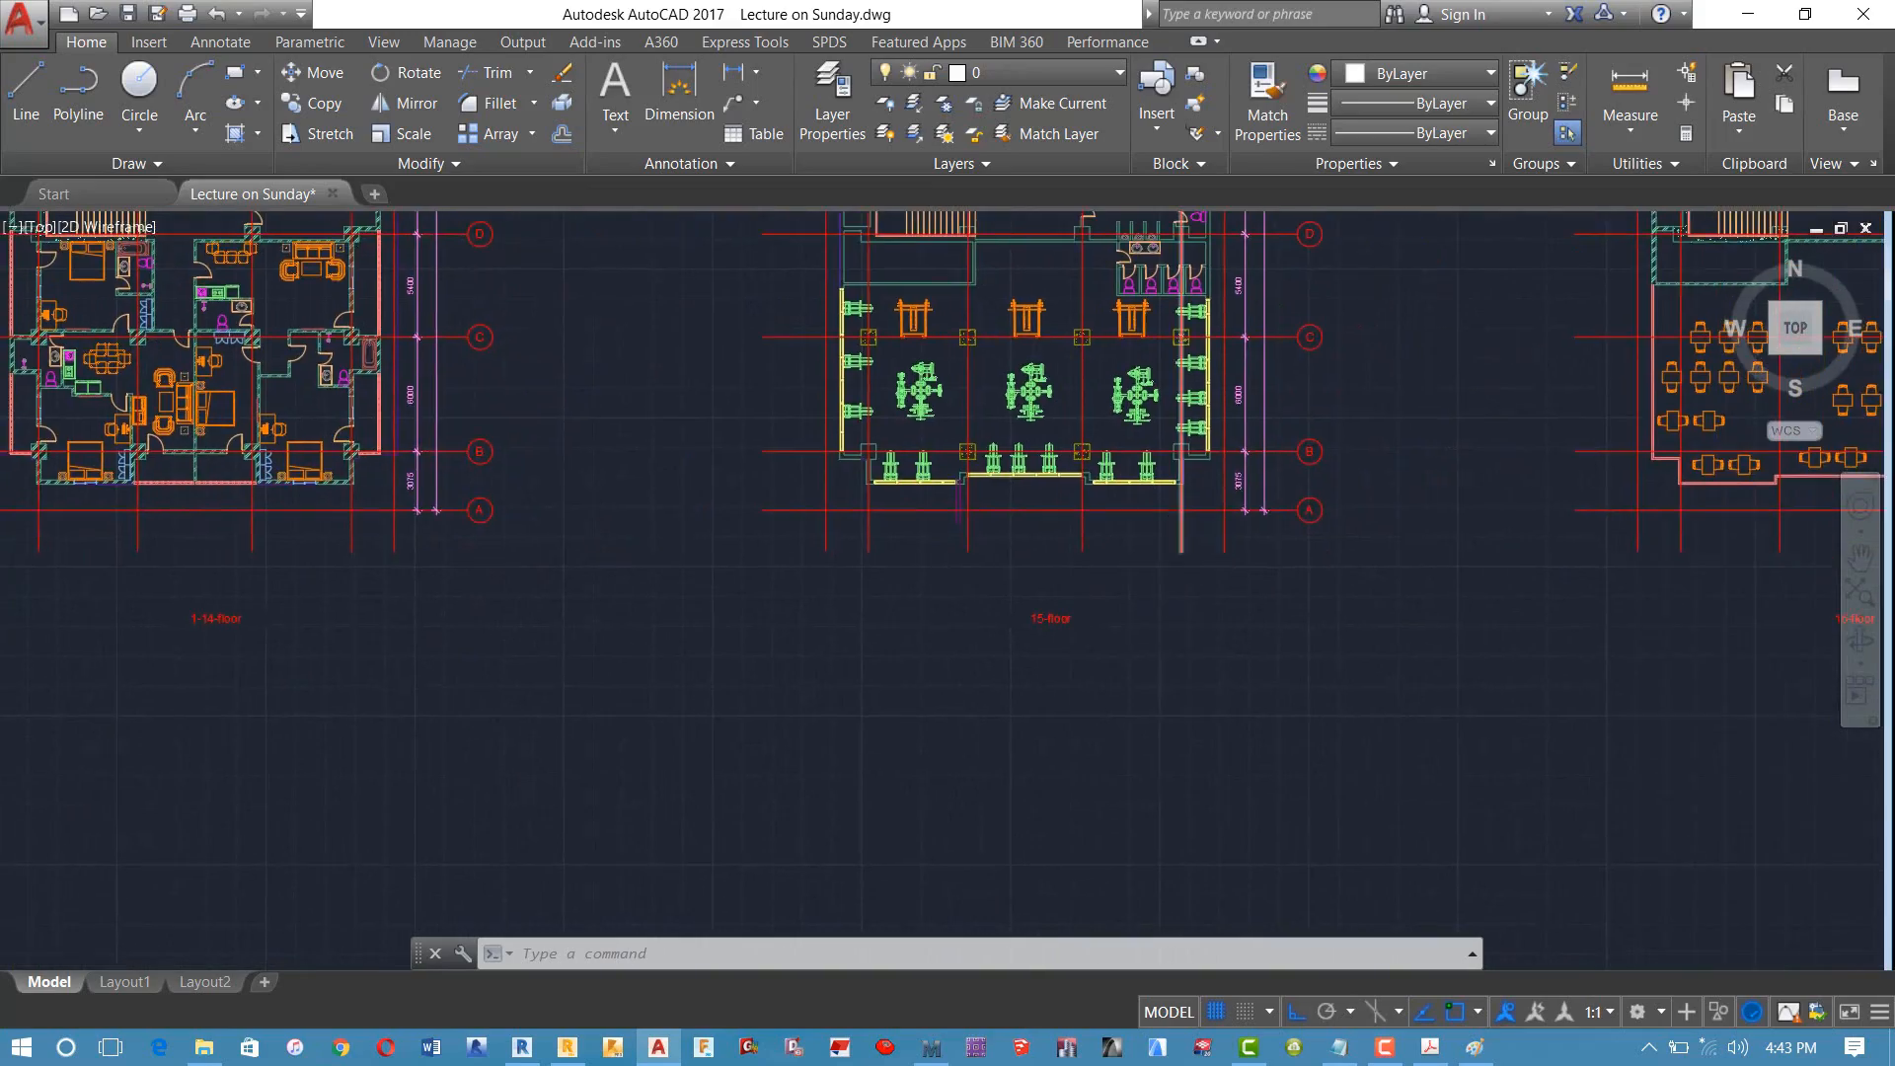
{"action": "scroll", "coordinate": [1218, 554], "scroll_direction": "down", "scroll_amount": 5}
{"action": "scroll", "coordinate": [846, 537], "scroll_direction": "up", "scroll_amount": 6}
{"action": "scroll", "coordinate": [846, 554], "scroll_direction": "up", "scroll_amount": 1}
{"action": "scroll", "coordinate": [846, 553], "scroll_direction": "down", "scroll_amount": 5}
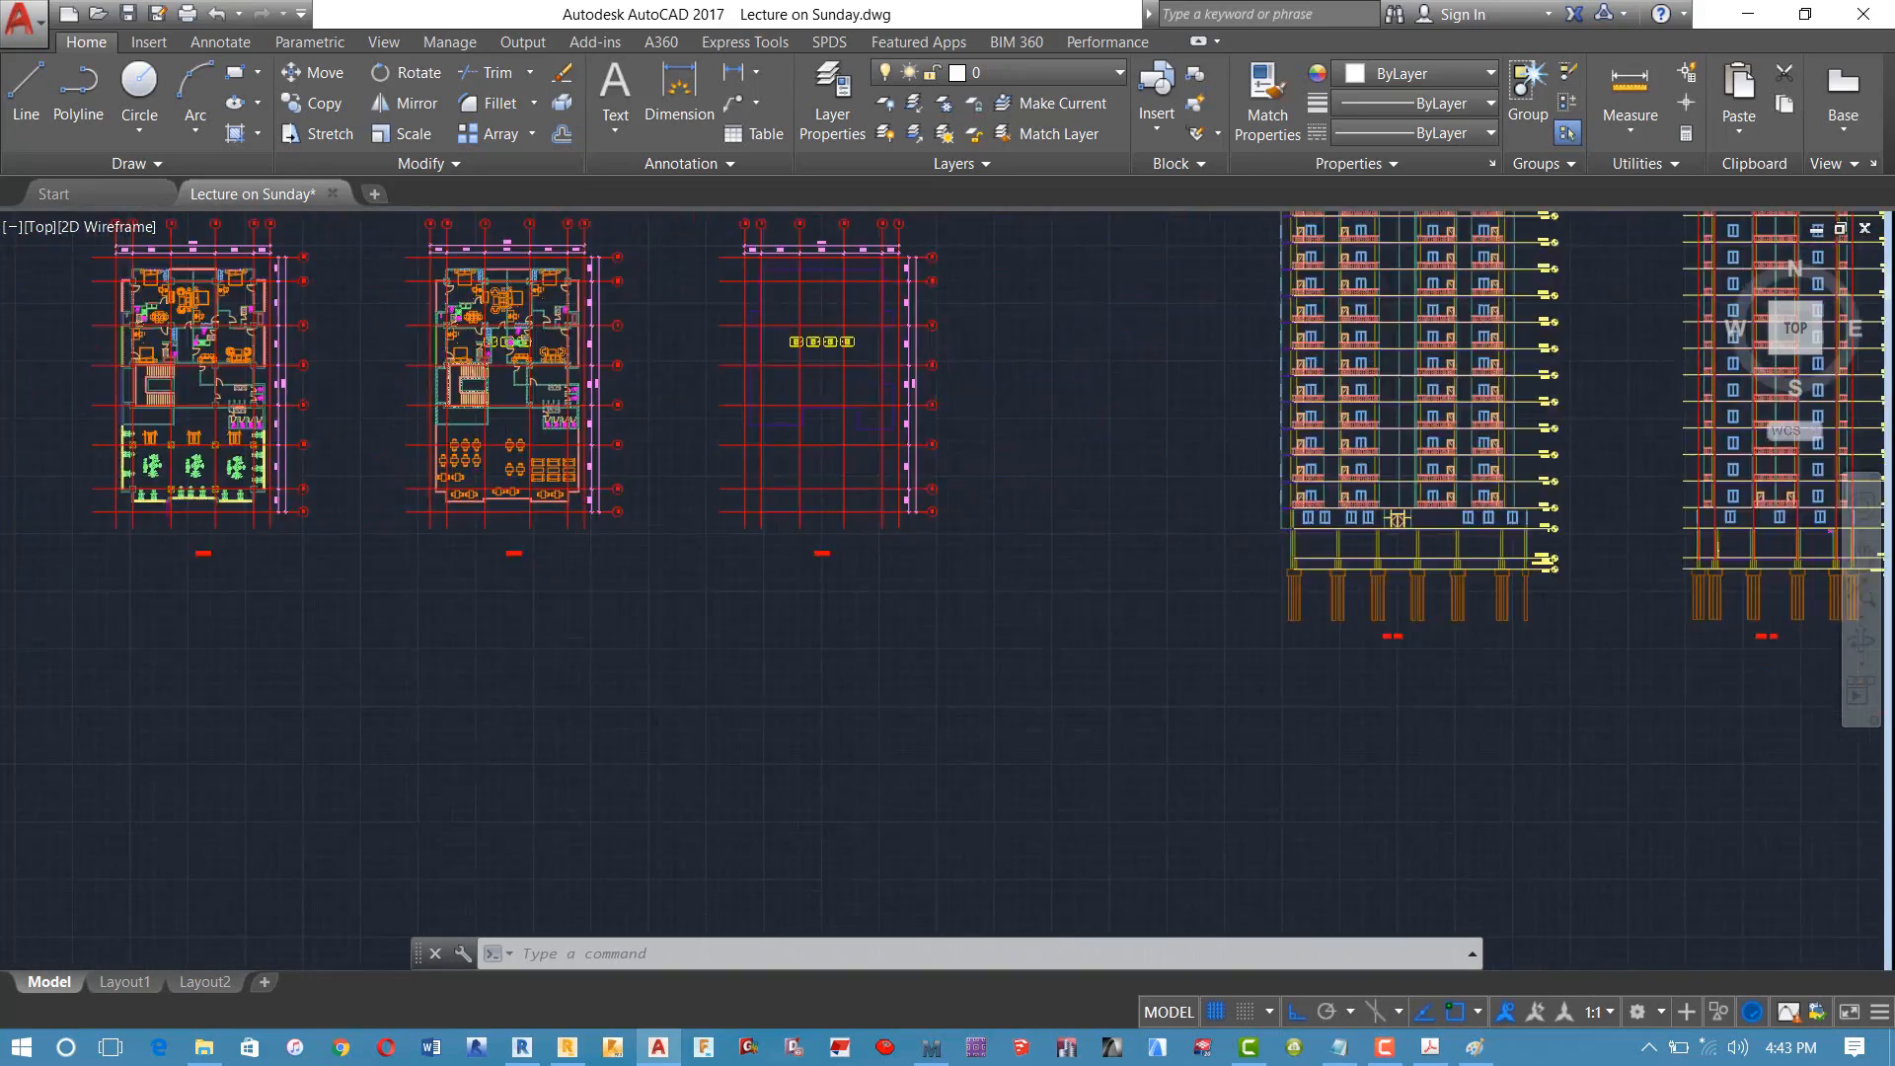
{"action": "scroll", "coordinate": [1204, 612], "scroll_direction": "down", "scroll_amount": 6}
{"action": "scroll", "coordinate": [262, 545], "scroll_direction": "up", "scroll_amount": 4}
{"action": "scroll", "coordinate": [1107, 628], "scroll_direction": "up", "scroll_amount": 4}
{"action": "middle_click_drag", "start_coordinate": [1131, 627], "coordinate": [425, 484]}
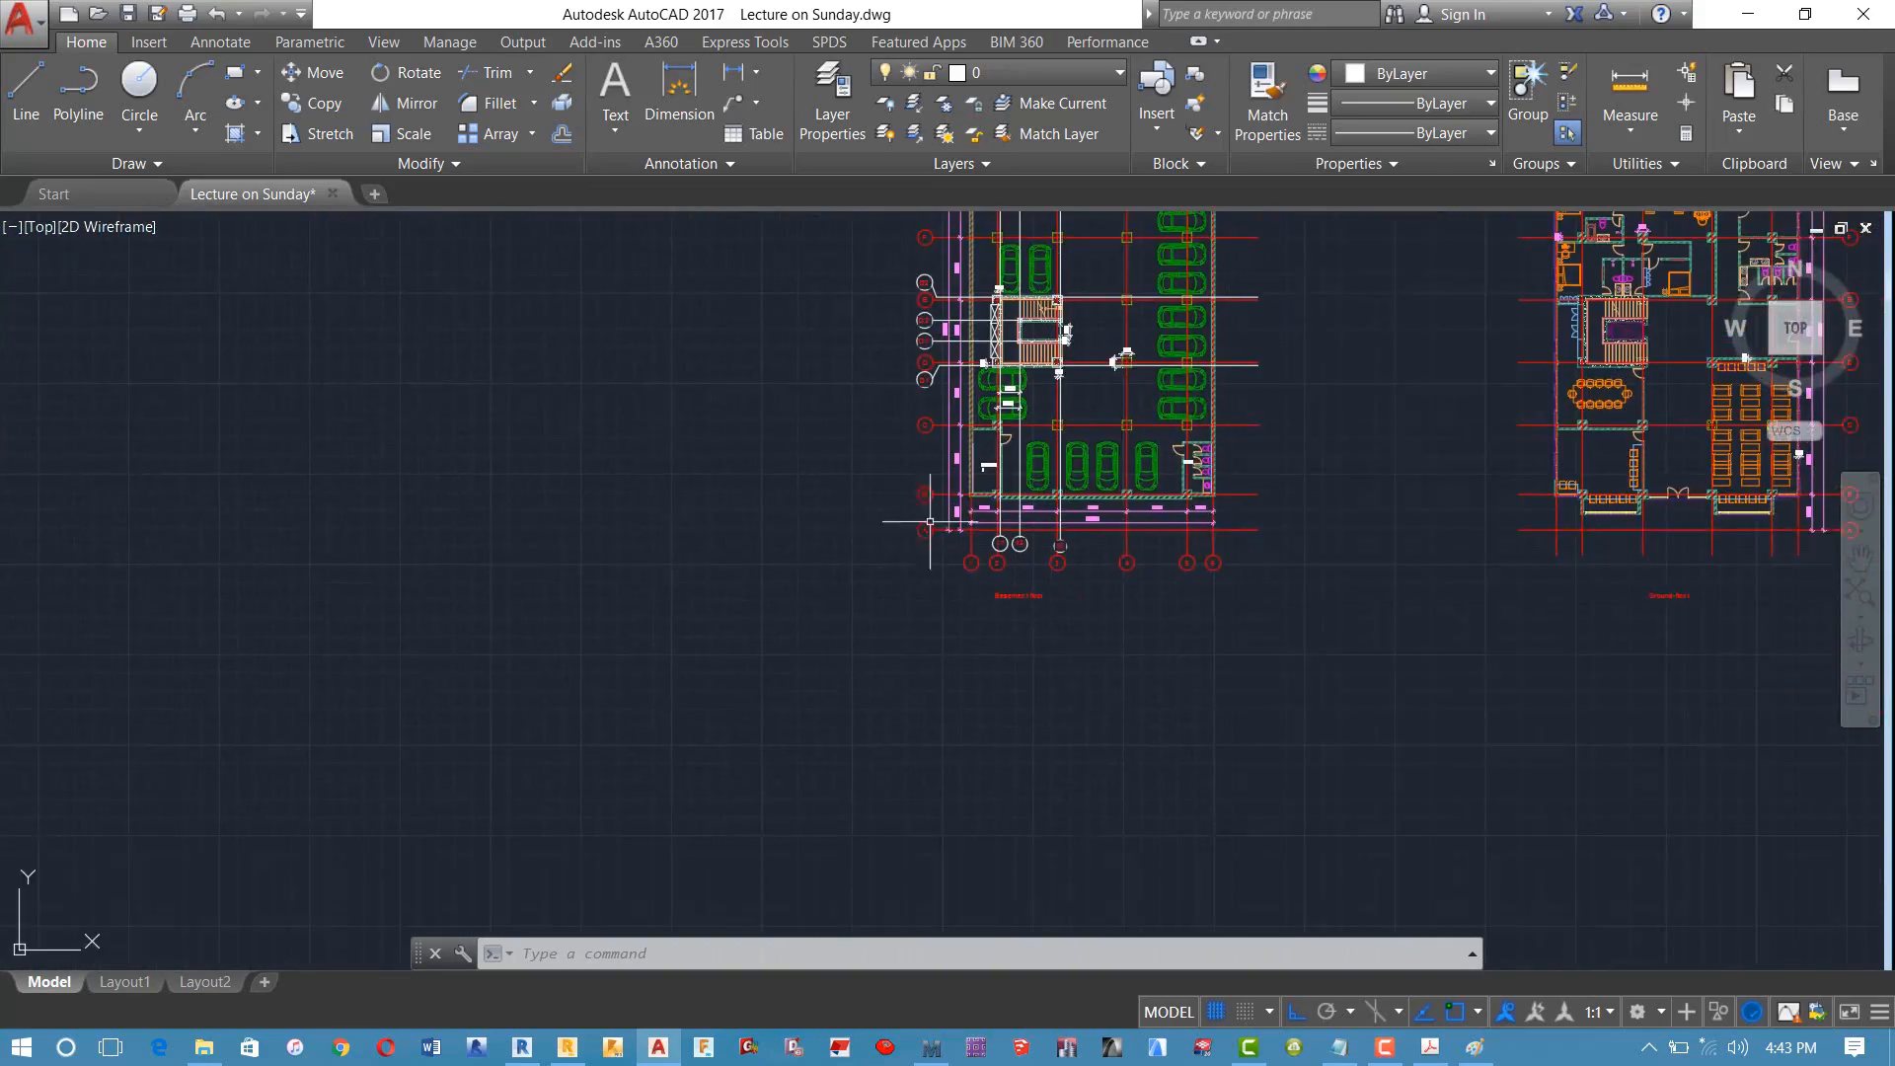
Step: Check axes A and B and the spacings of the numbered axes along the front of the basement plan
{"action": "scroll", "coordinate": [977, 528], "scroll_direction": "up", "scroll_amount": 8}
{"action": "middle_click_drag", "start_coordinate": [977, 528], "coordinate": [691, 508]}
{"action": "scroll", "coordinate": [309, 435], "scroll_direction": "down", "scroll_amount": 2}
{"action": "middle_click_drag", "start_coordinate": [309, 436], "coordinate": [276, 507]}
{"action": "scroll", "coordinate": [301, 427], "scroll_direction": "up", "scroll_amount": 2}
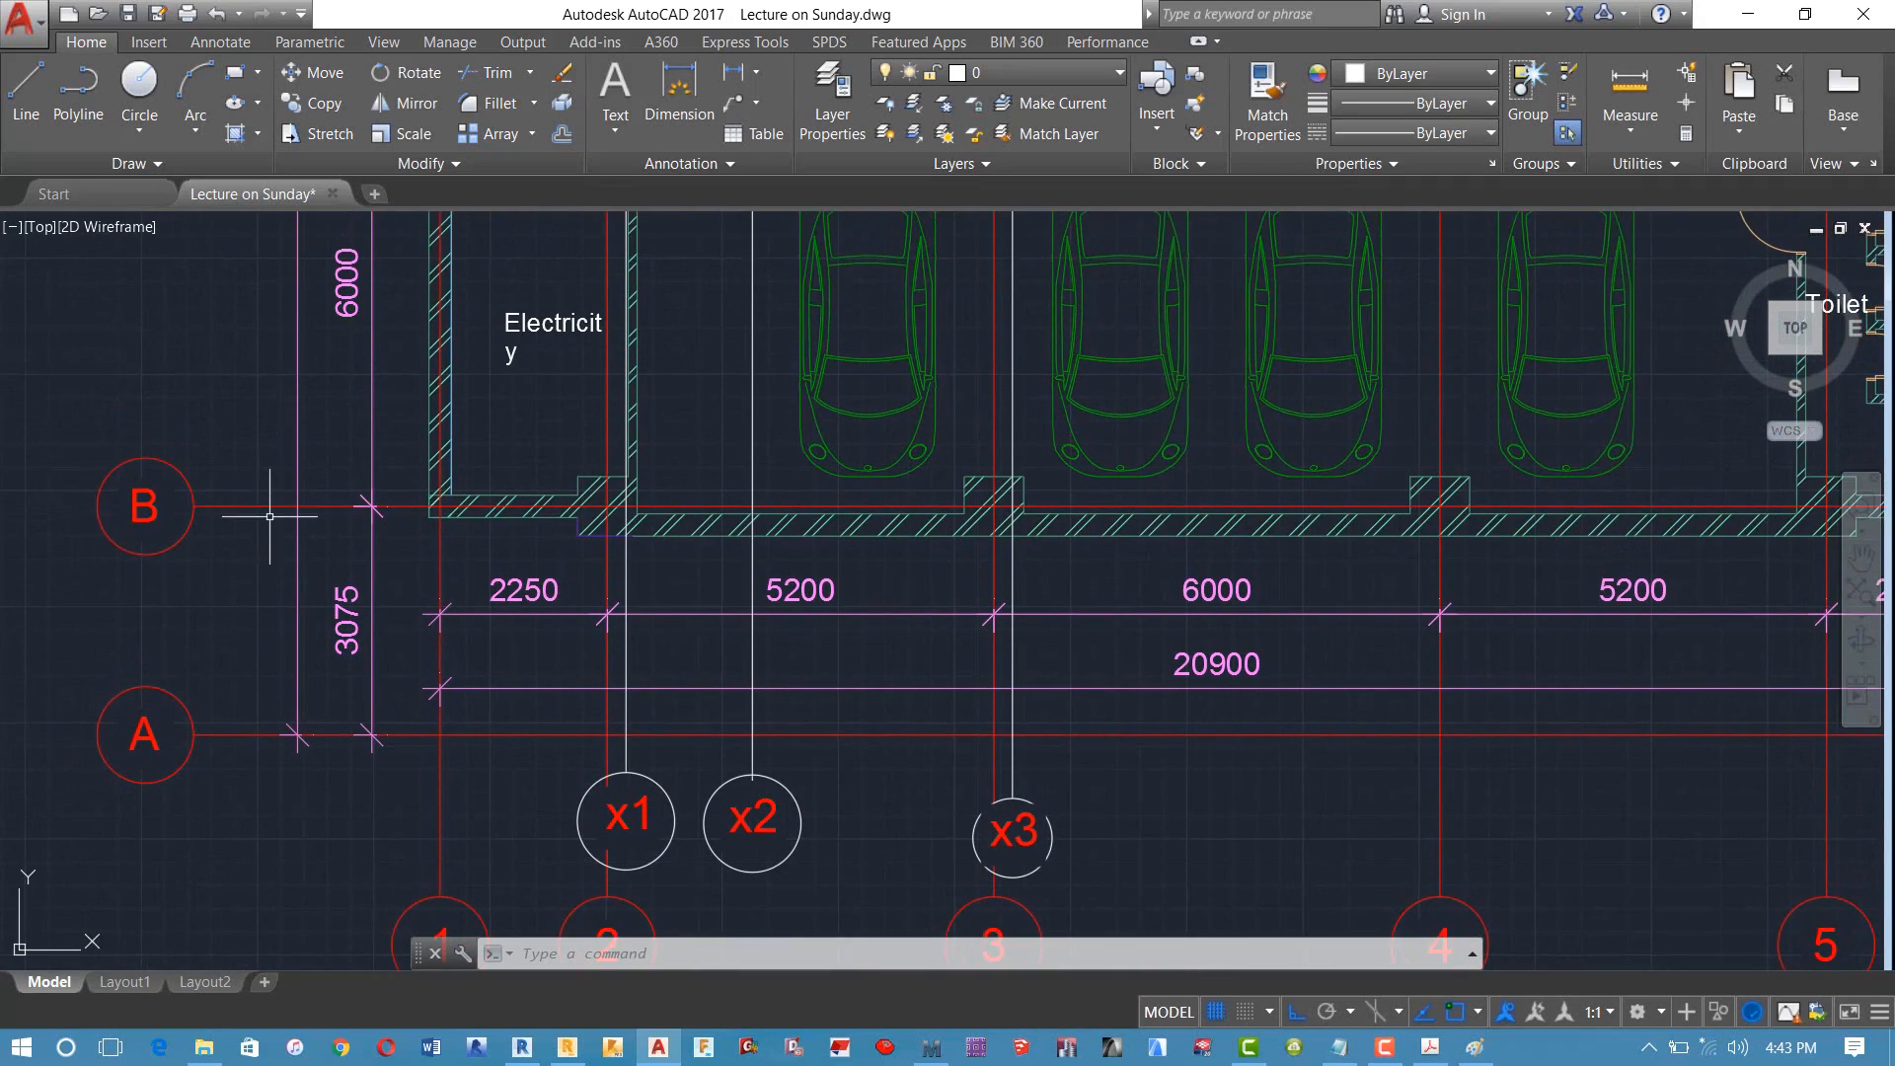
{"action": "scroll", "coordinate": [259, 503], "scroll_direction": "down", "scroll_amount": 2}
{"action": "scroll", "coordinate": [247, 501], "scroll_direction": "down", "scroll_amount": 2}
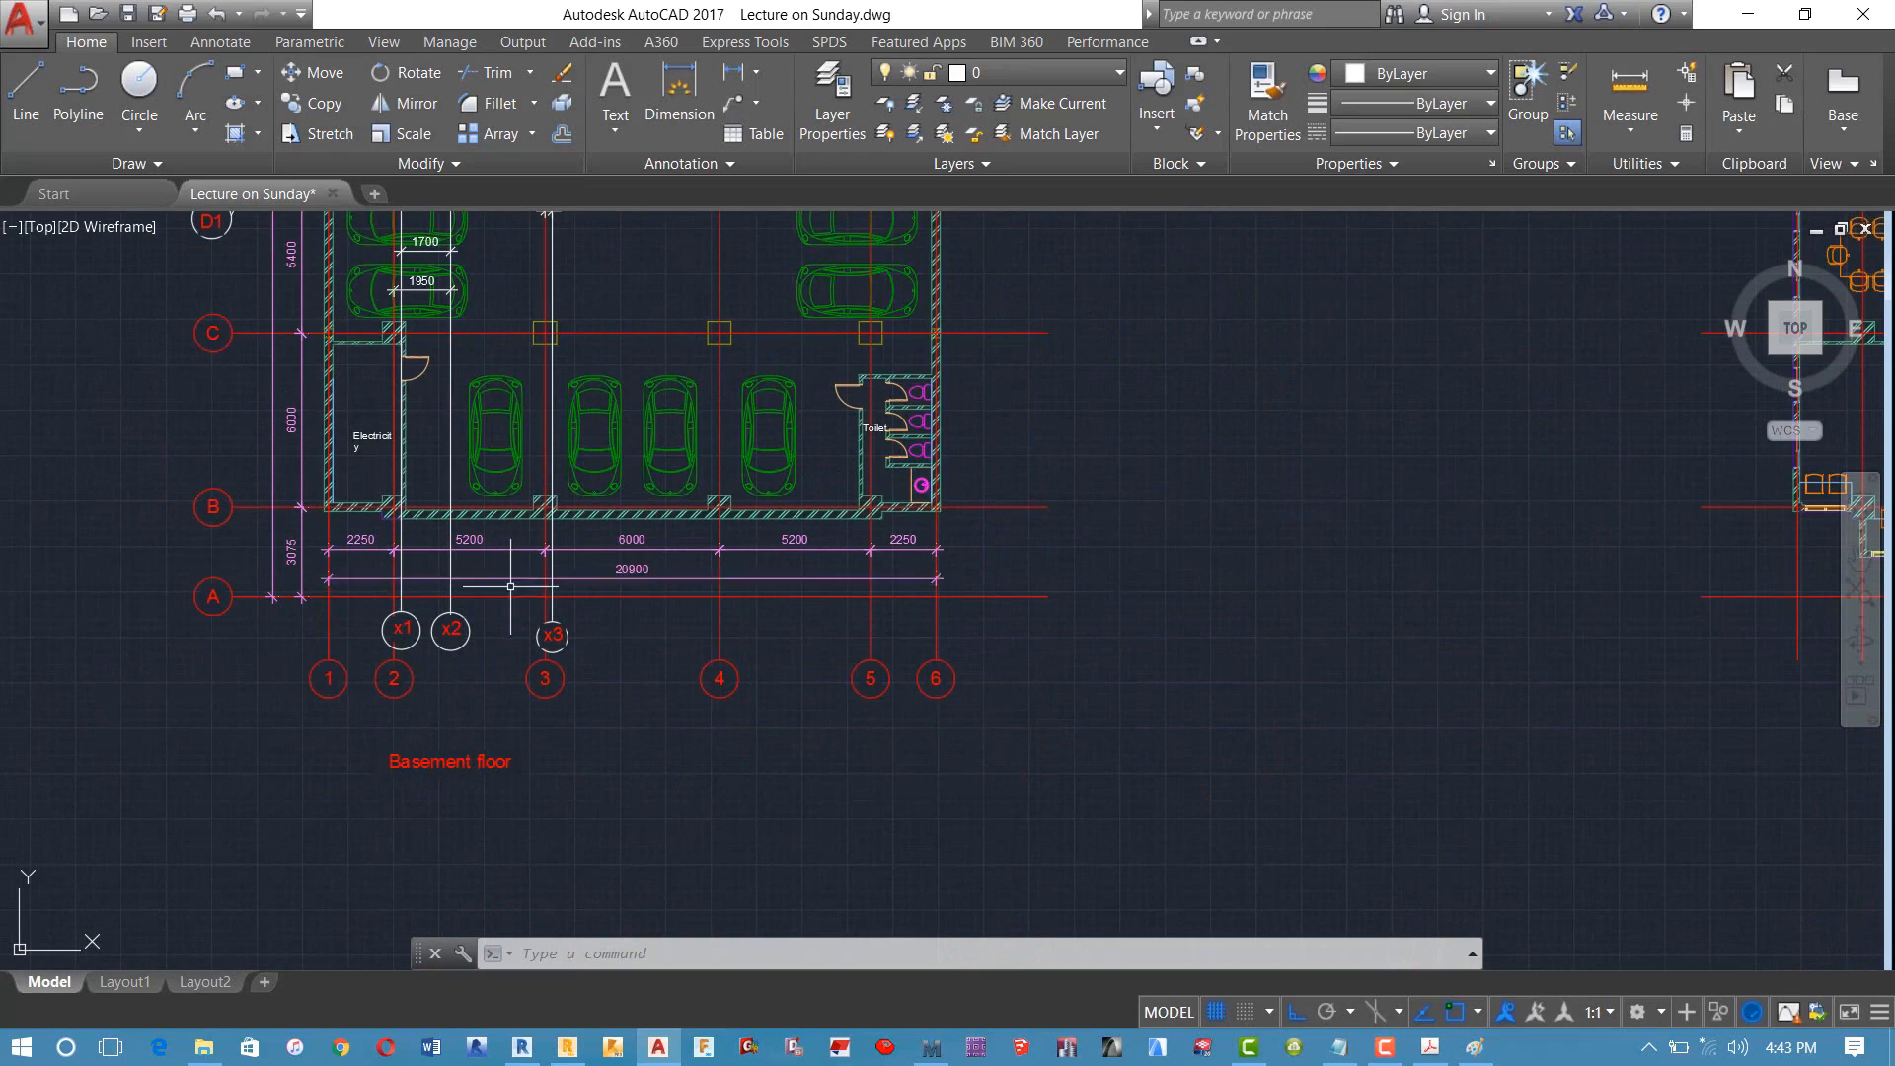
{"action": "scroll", "coordinate": [285, 565], "scroll_direction": "up", "scroll_amount": 6}
{"action": "scroll", "coordinate": [285, 564], "scroll_direction": "down", "scroll_amount": 8}
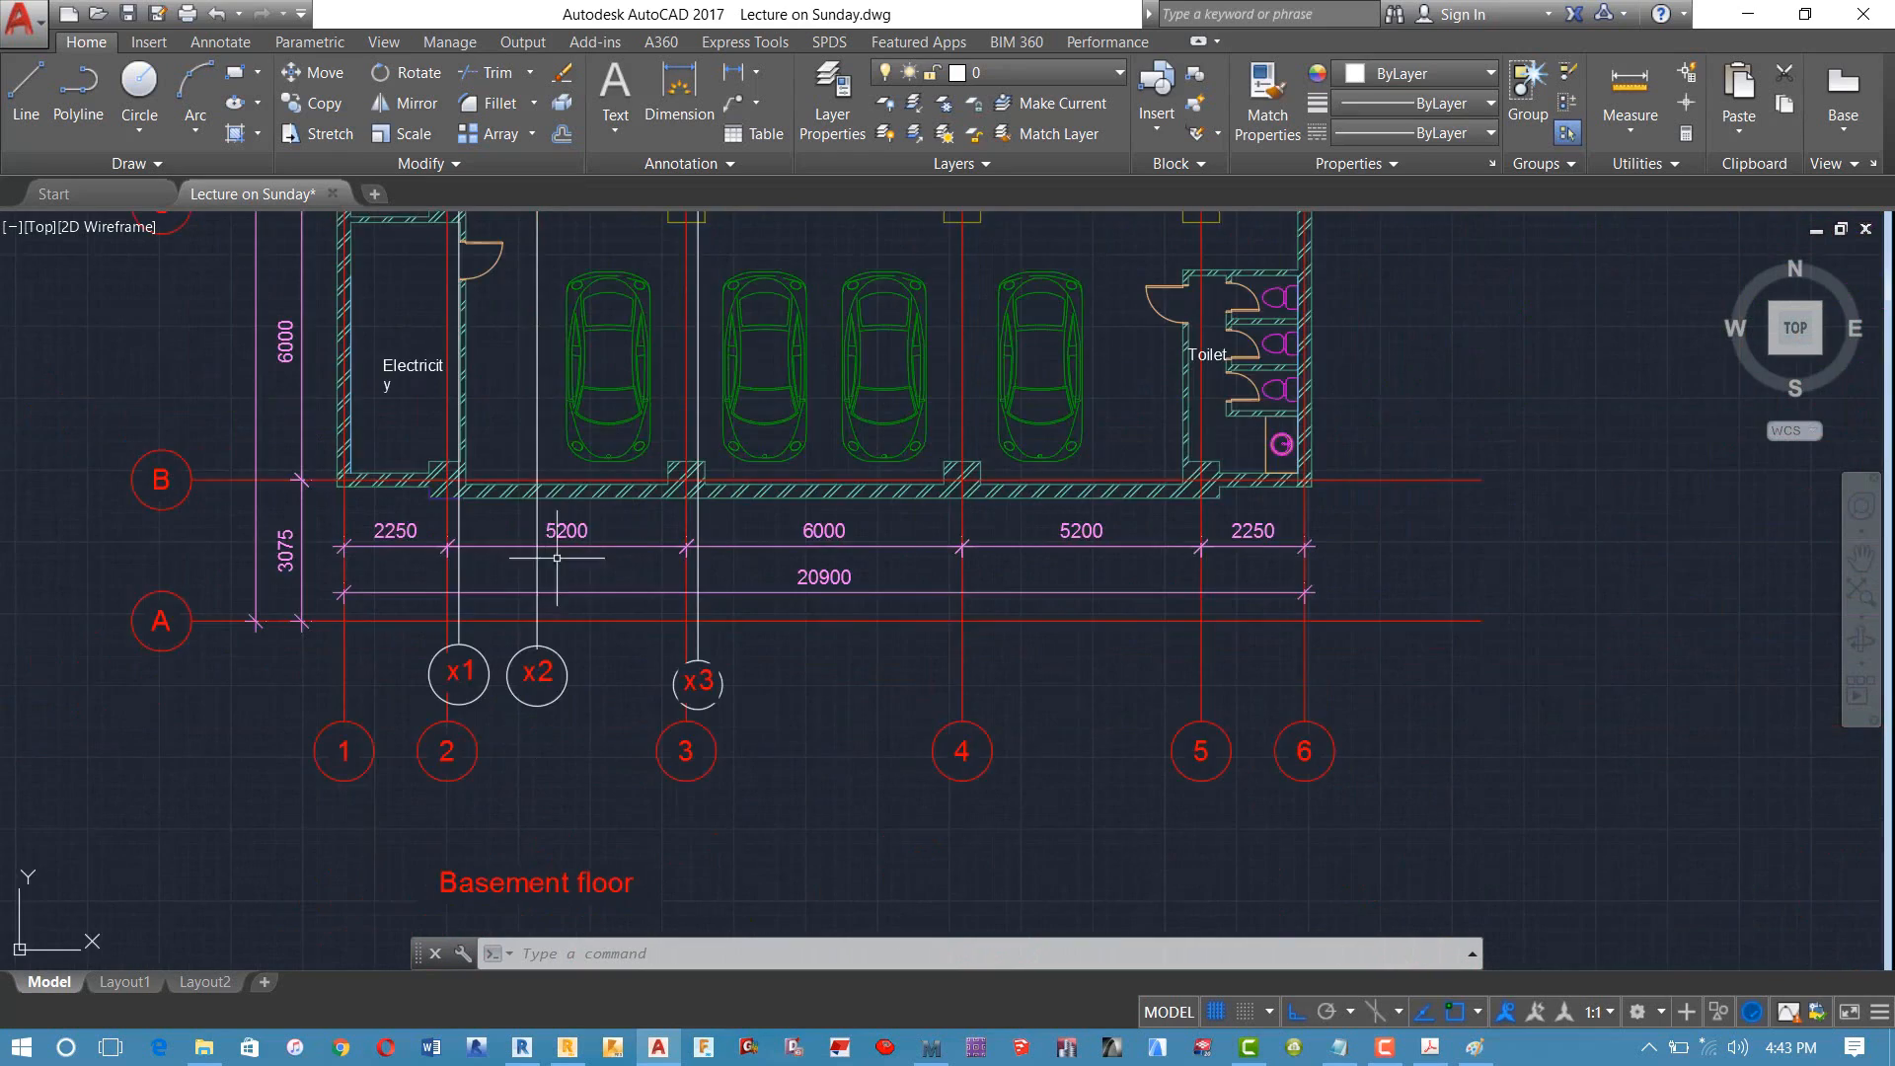
Step: Compare the location of axis A with the projecting front walls on the ground-floor and 1-14-floor plans
{"action": "middle_click_drag", "start_coordinate": [888, 562], "coordinate": [207, 561]}
{"action": "scroll", "coordinate": [441, 544], "scroll_direction": "up", "scroll_amount": 4}
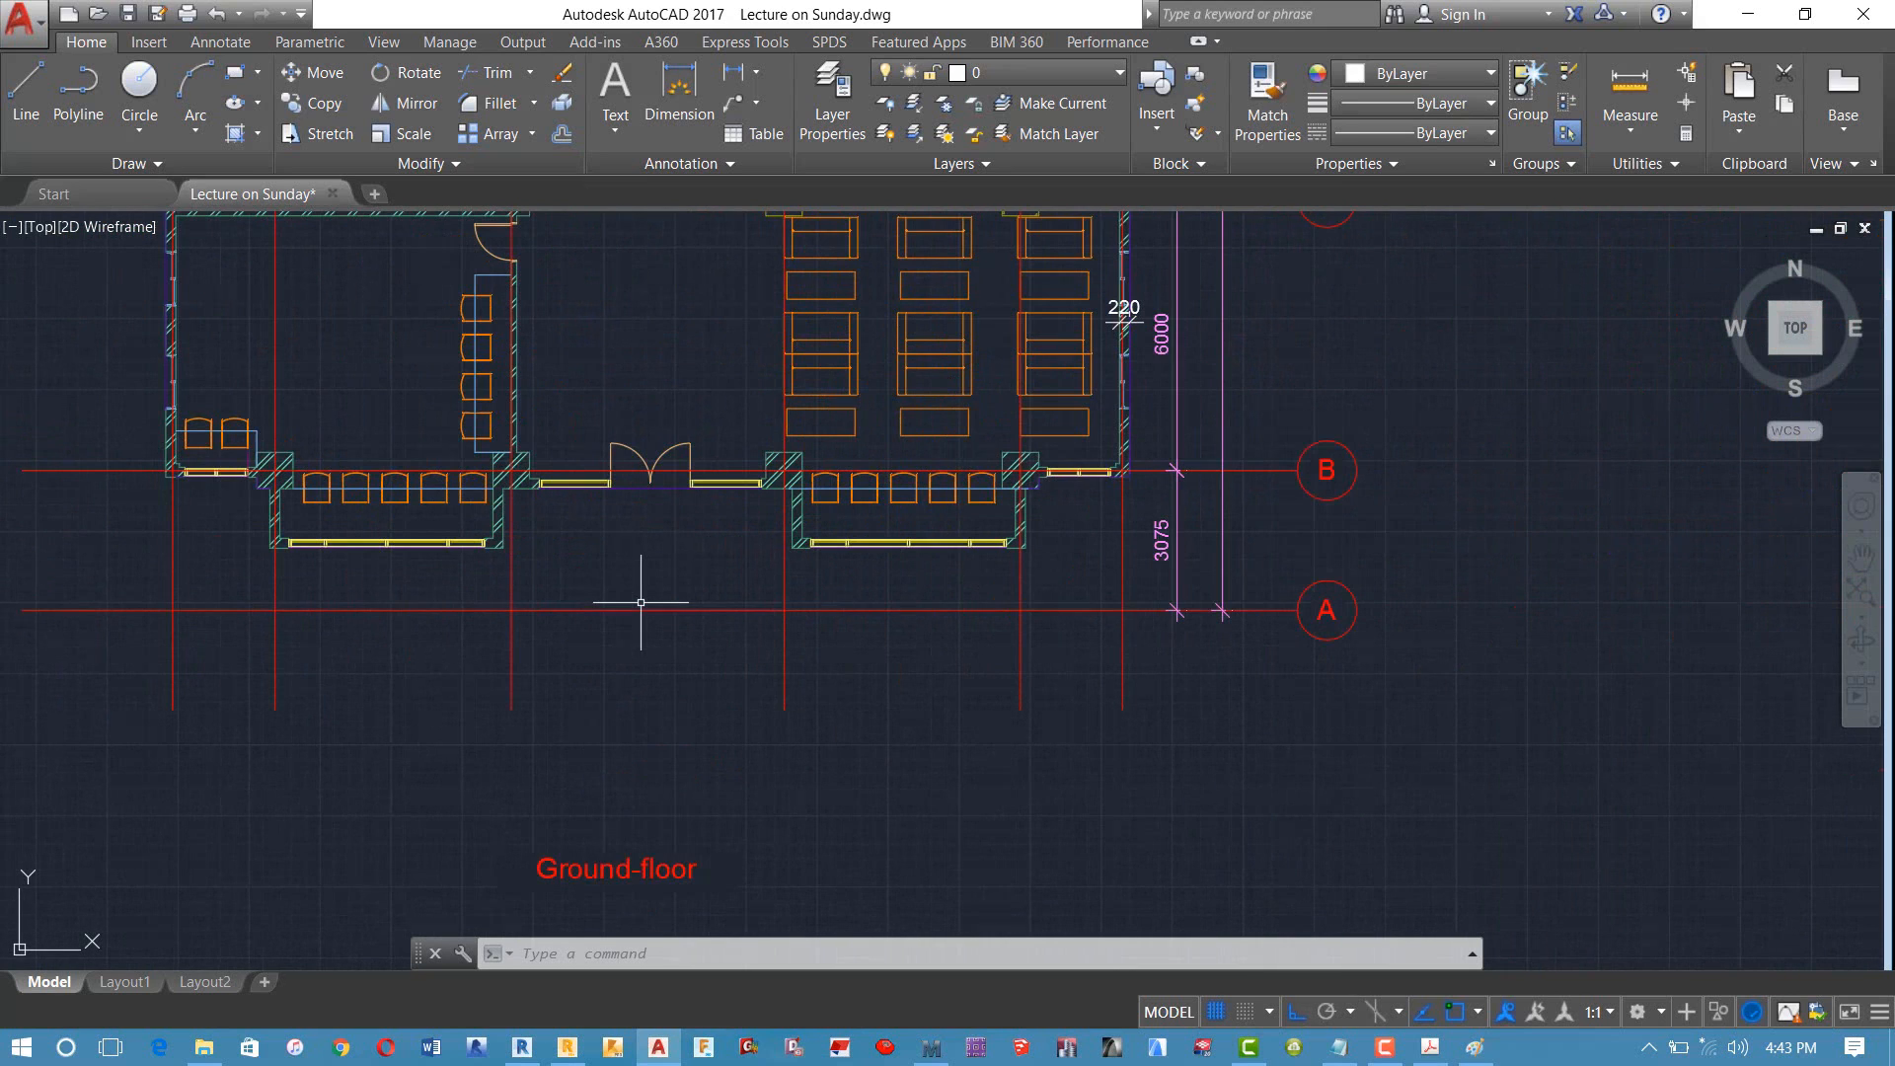
{"action": "scroll", "coordinate": [466, 550], "scroll_direction": "up", "scroll_amount": 2}
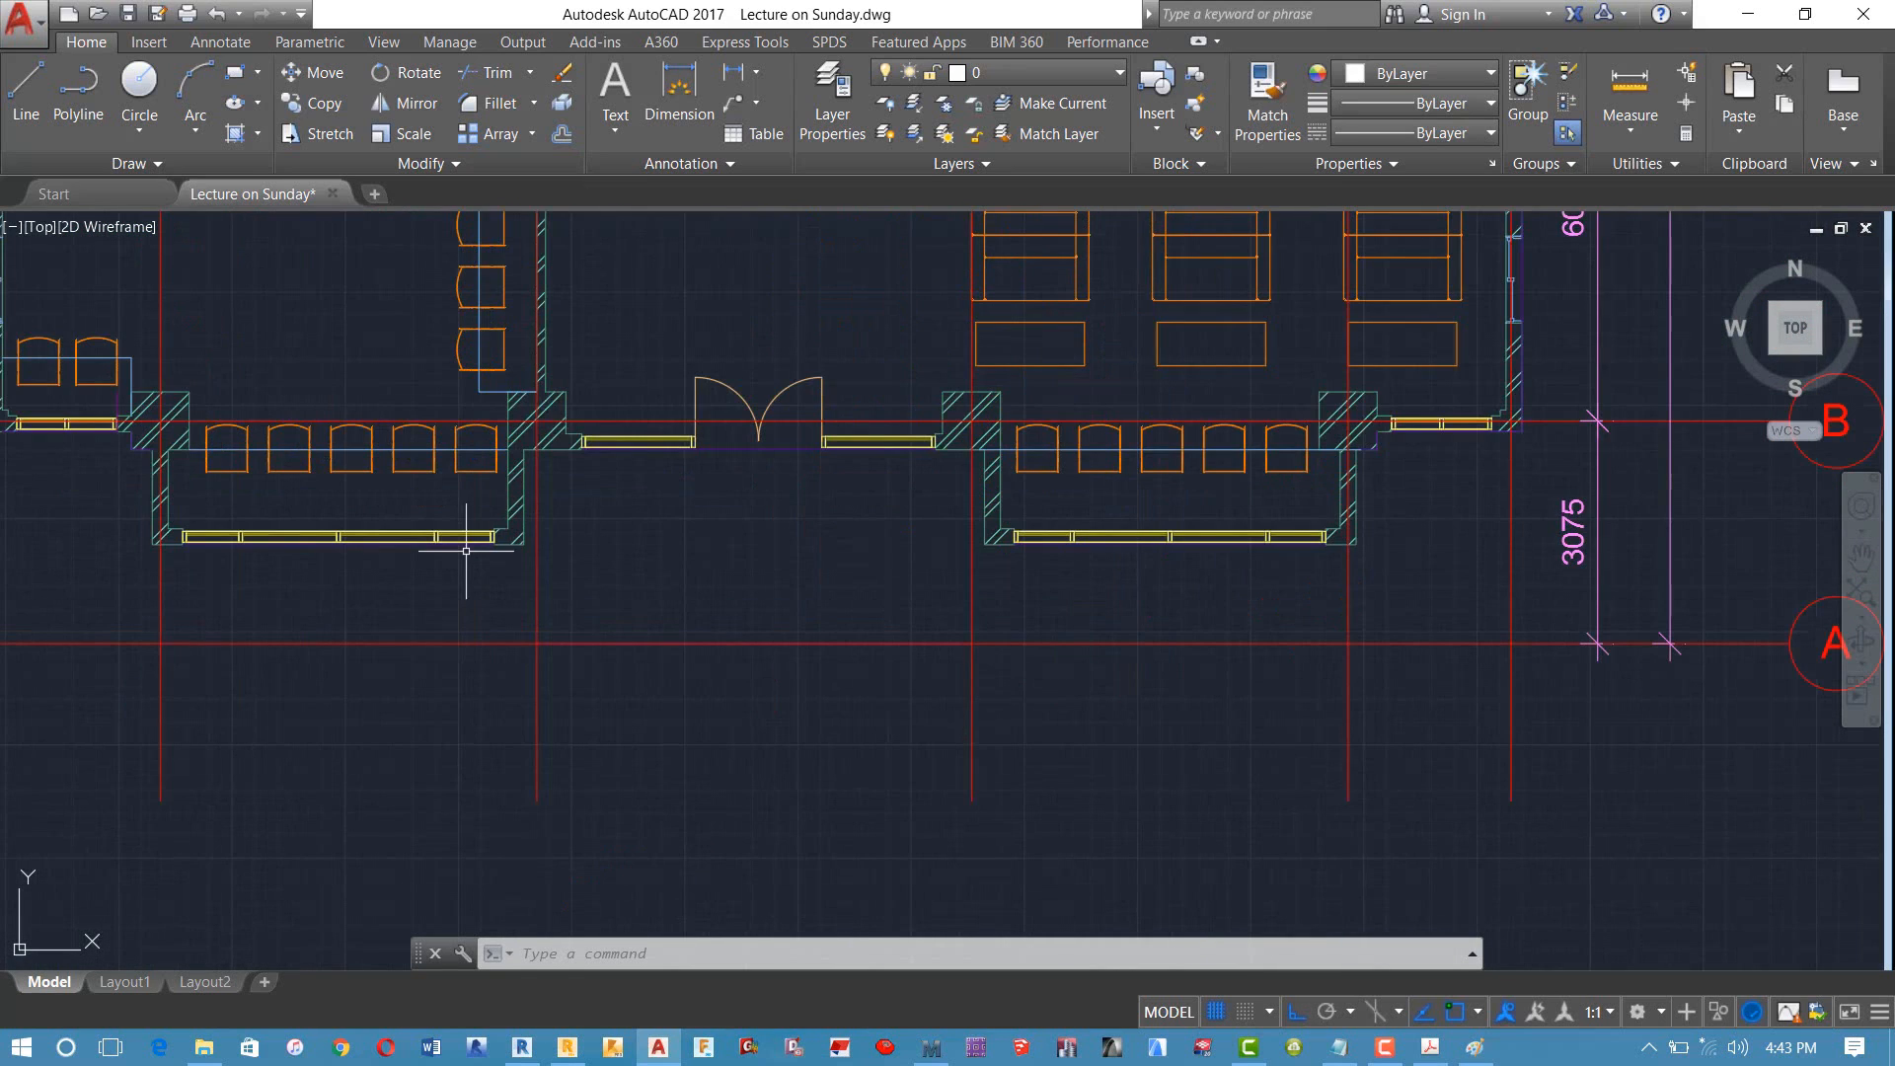
{"action": "scroll", "coordinate": [649, 662], "scroll_direction": "down", "scroll_amount": 4}
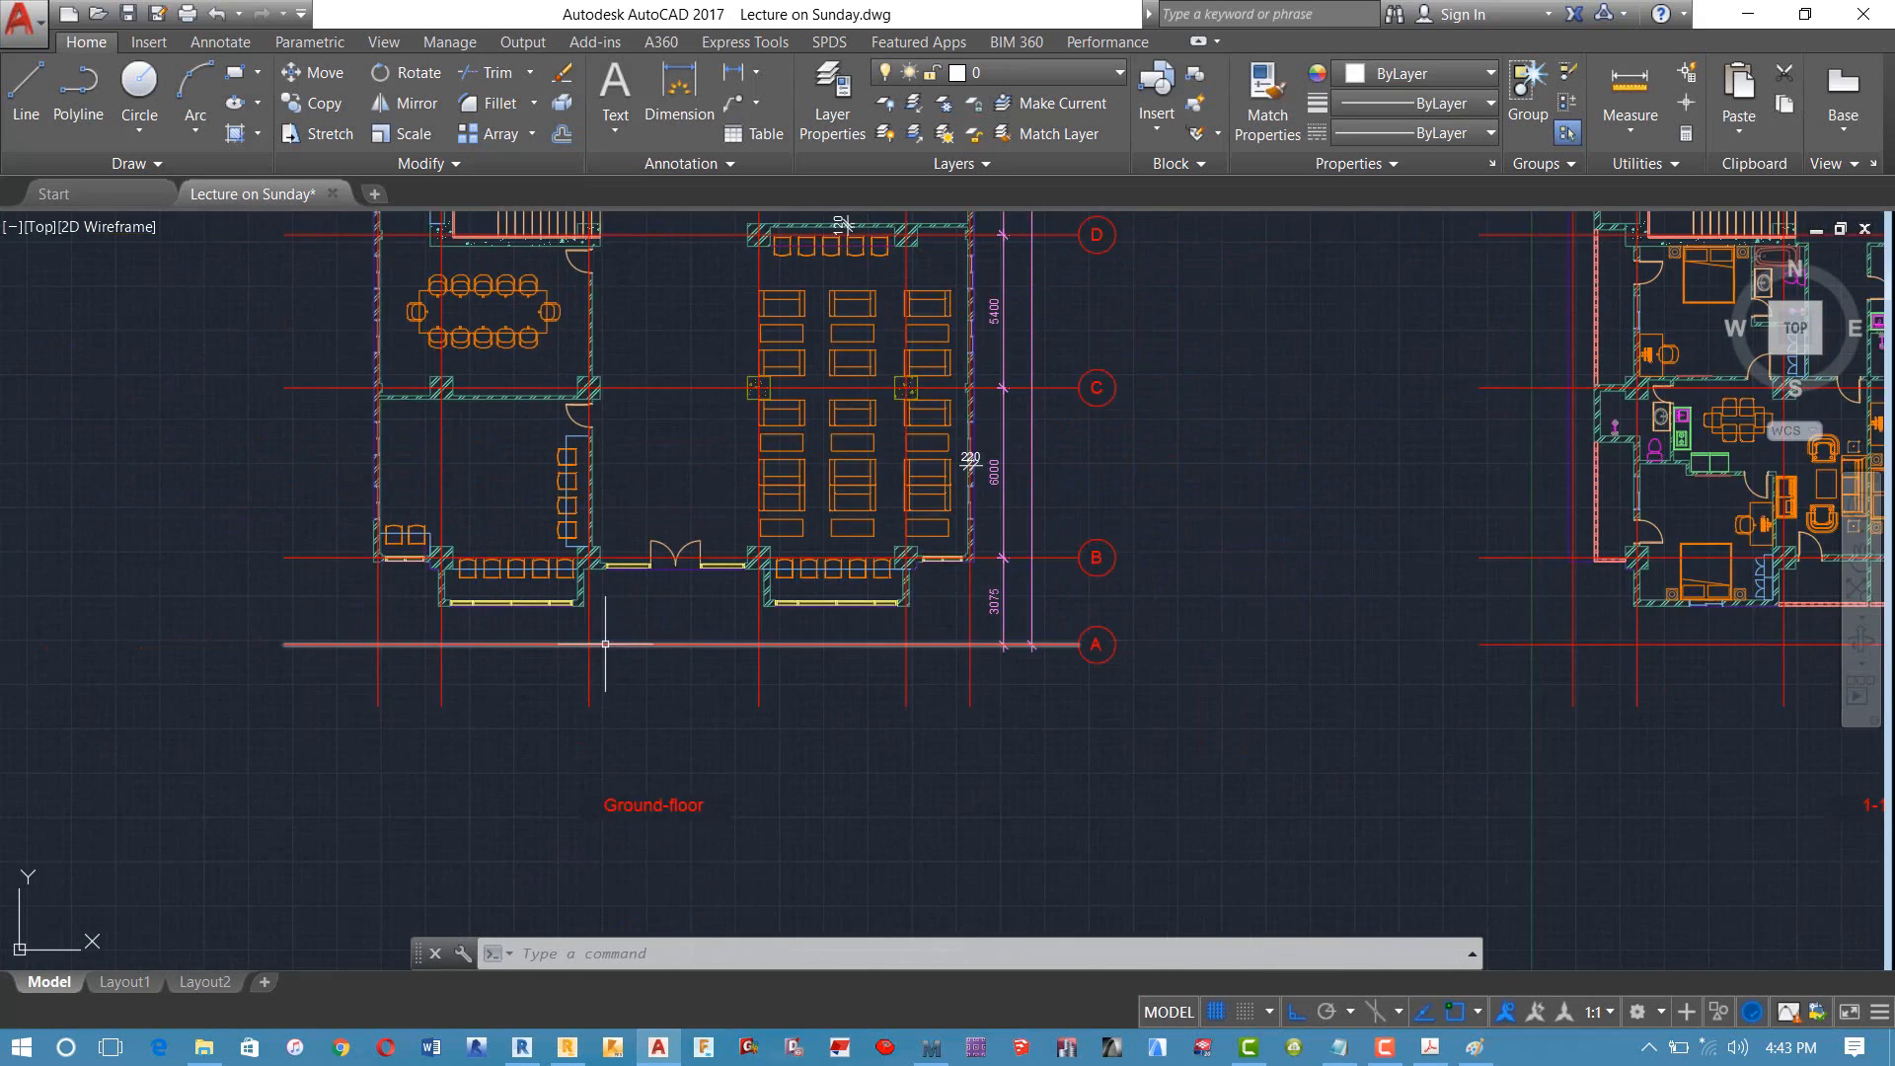
{"action": "middle_click_drag", "start_coordinate": [795, 651], "coordinate": [426, 647]}
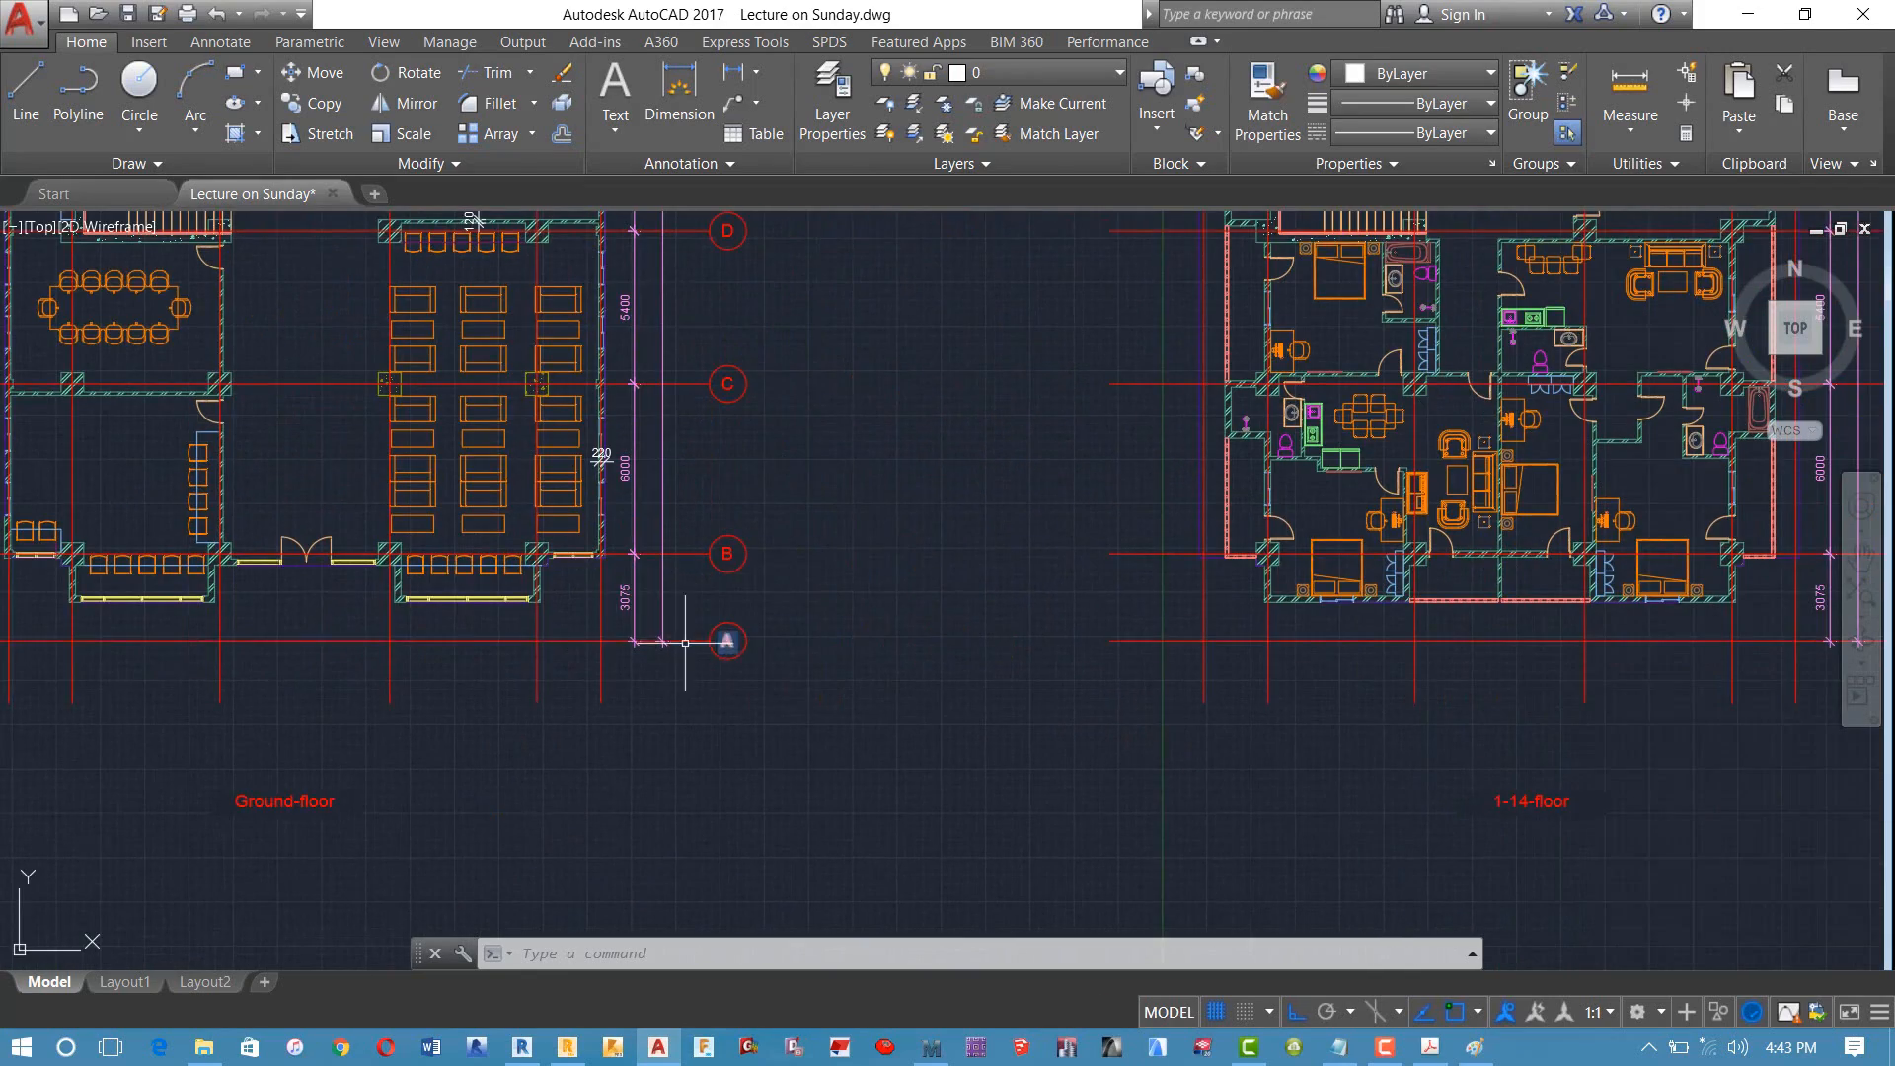
{"action": "middle_click_drag", "start_coordinate": [1354, 639], "coordinate": [975, 644]}
{"action": "middle_click_drag", "start_coordinate": [1143, 644], "coordinate": [748, 648]}
{"action": "scroll", "coordinate": [912, 650], "scroll_direction": "up", "scroll_amount": 4}
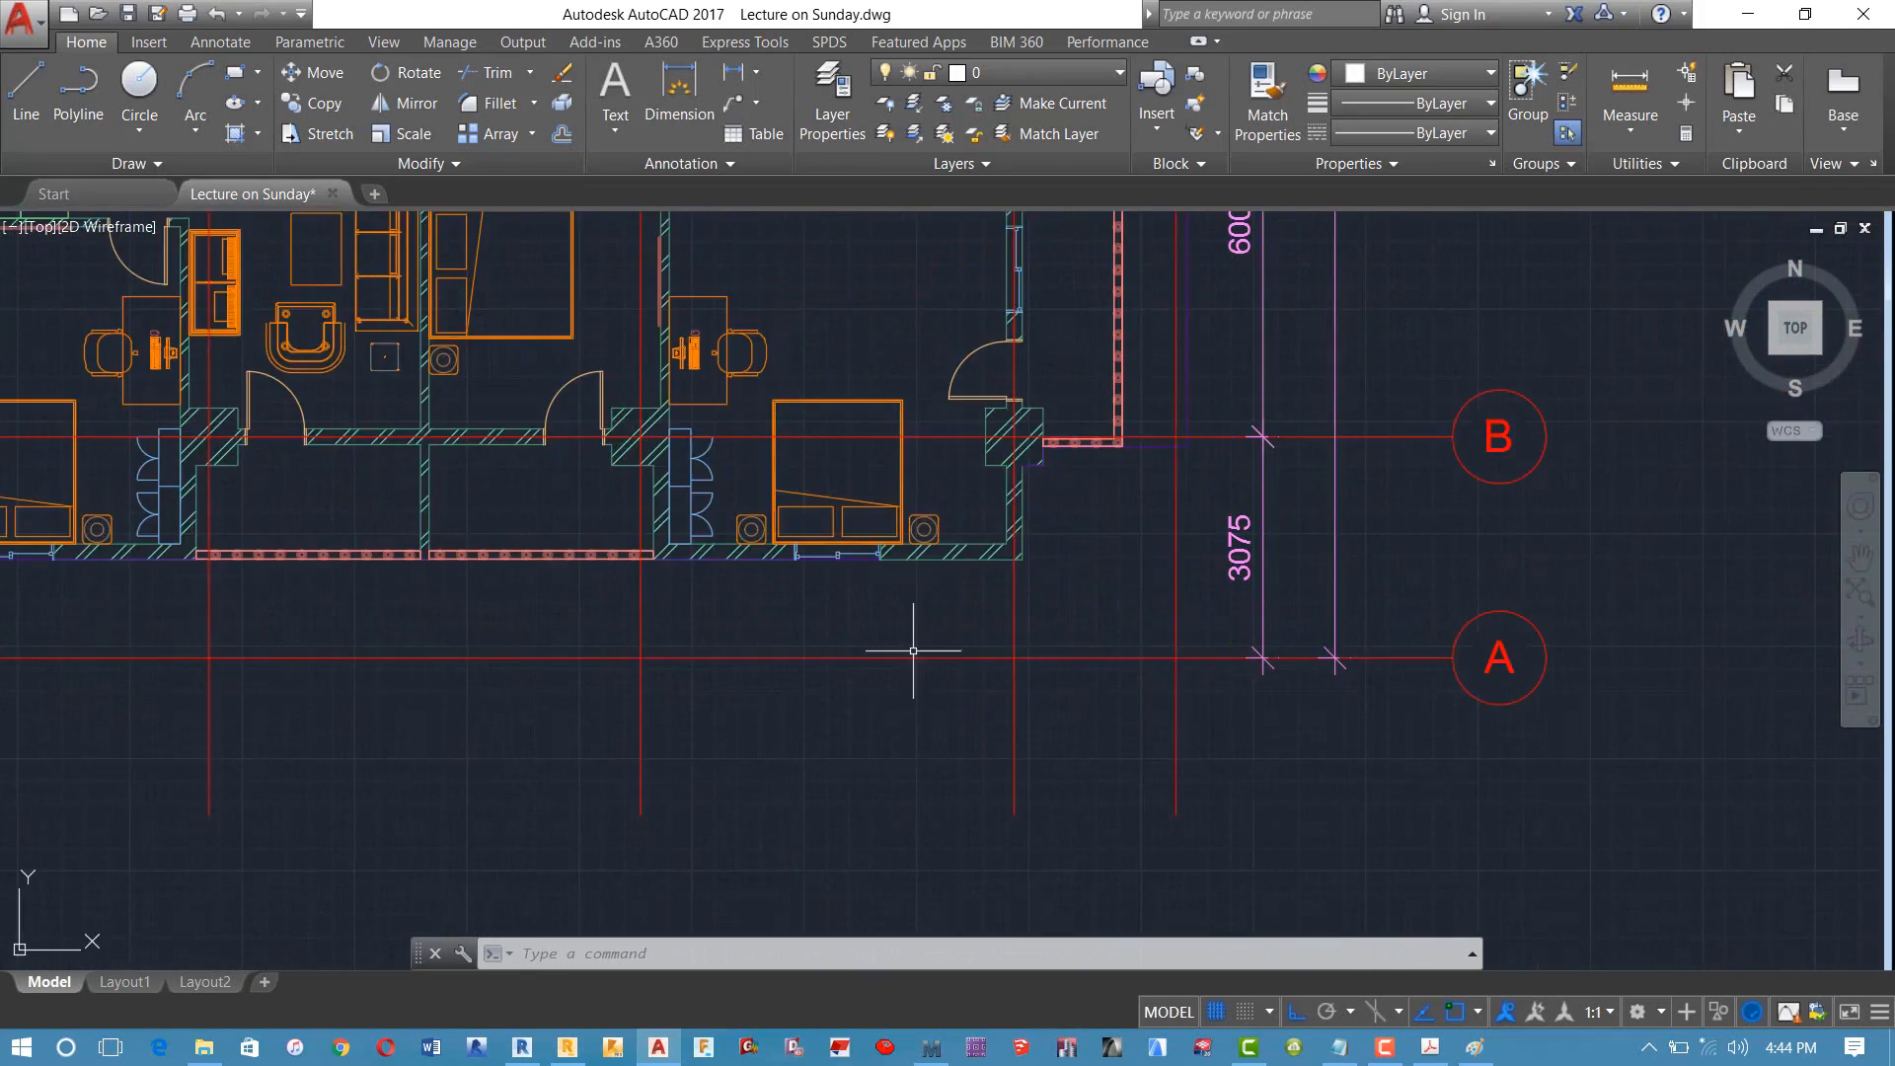
{"action": "scroll", "coordinate": [951, 650], "scroll_direction": "down", "scroll_amount": 2}
{"action": "middle_click_drag", "start_coordinate": [1131, 625], "coordinate": [841, 637]}
{"action": "scroll", "coordinate": [840, 637], "scroll_direction": "up", "scroll_amount": 2}
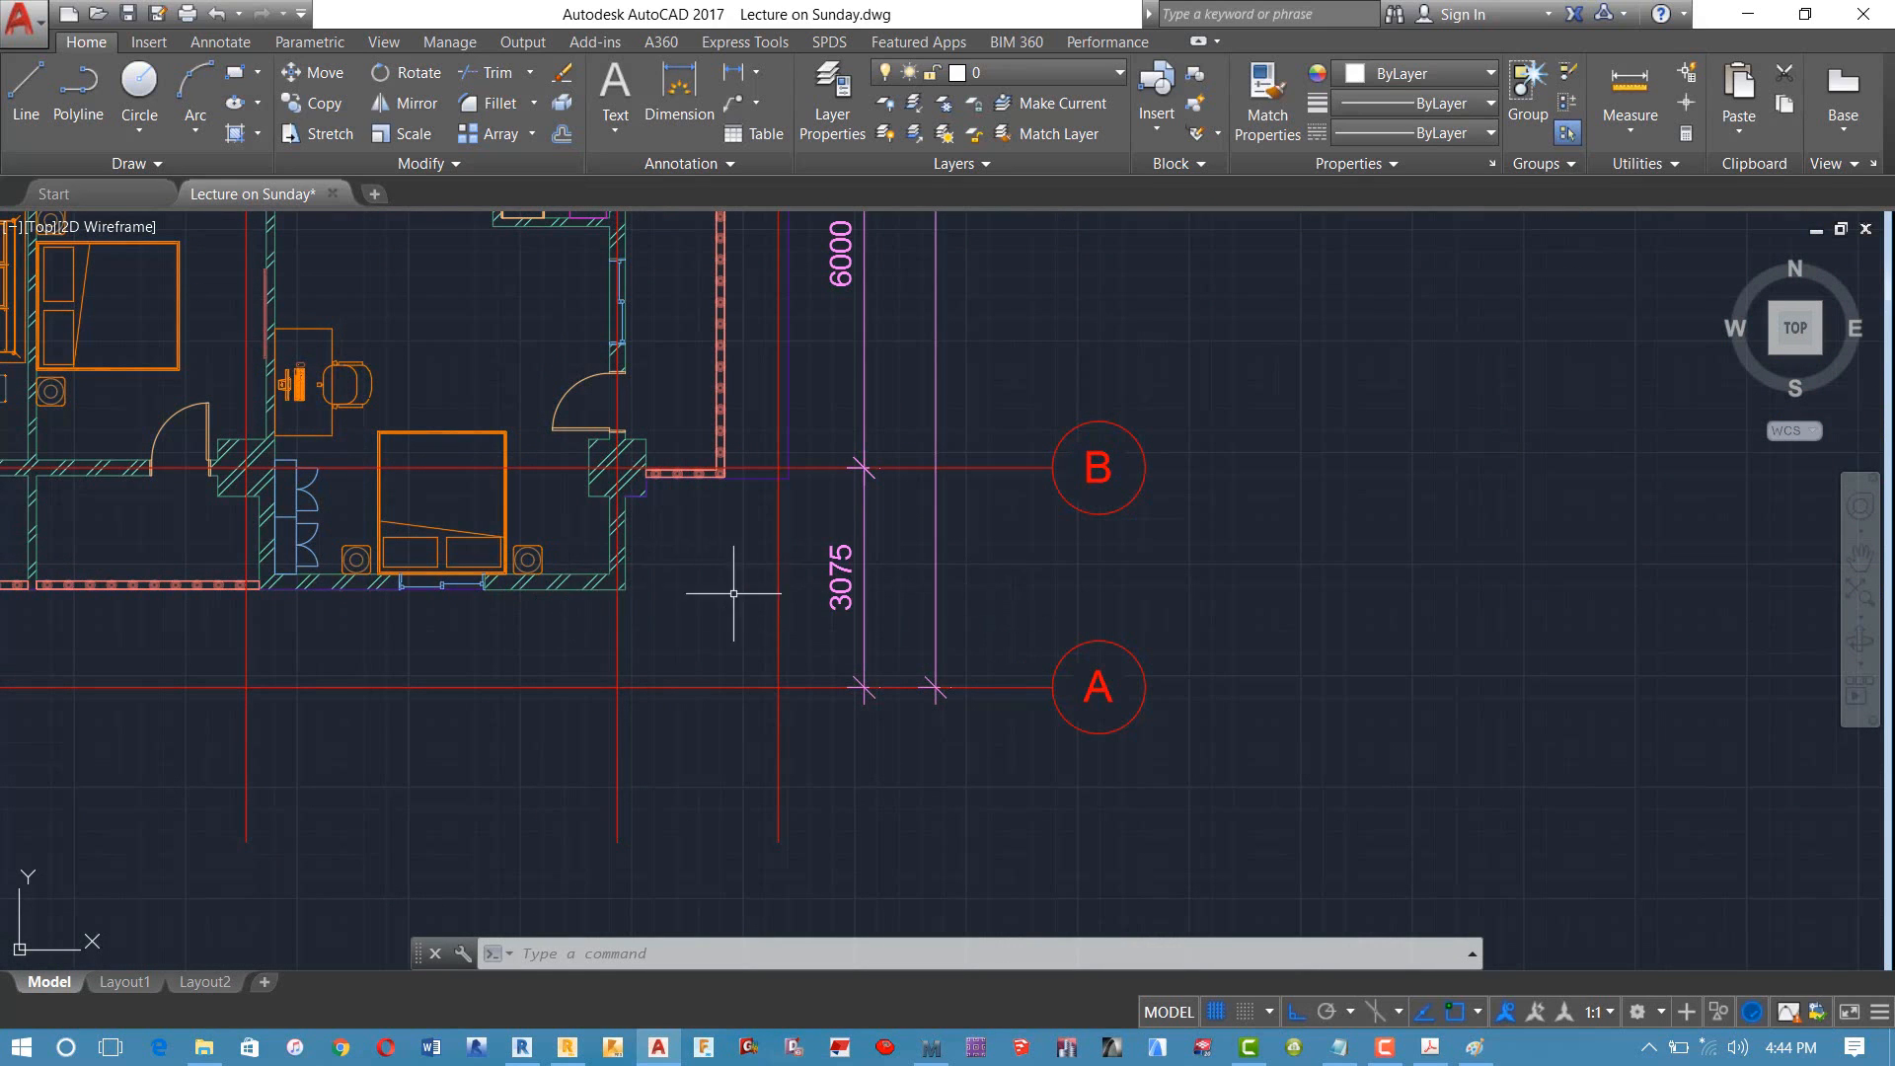
Step: Return to the ground-floor plan and examine the wall corner of the projecting front bay between the second and third axes
{"action": "middle_click_drag", "start_coordinate": [789, 593], "coordinate": [1076, 578]}
{"action": "scroll", "coordinate": [1016, 582], "scroll_direction": "up", "scroll_amount": 5}
{"action": "scroll", "coordinate": [987, 592], "scroll_direction": "down", "scroll_amount": 8}
{"action": "scroll", "coordinate": [622, 563], "scroll_direction": "up", "scroll_amount": 2}
{"action": "scroll", "coordinate": [977, 560], "scroll_direction": "down", "scroll_amount": 2}
{"action": "mouse_move", "coordinate": [618, 563]}
{"action": "middle_mouse_down"}
{"action": "mouse_move", "coordinate": [982, 560]}
{"action": "mouse_move", "coordinate": [926, 564]}
{"action": "middle_mouse_up"}
{"action": "scroll", "coordinate": [770, 570], "scroll_direction": "down", "scroll_amount": 3}
{"action": "scroll", "coordinate": [508, 542], "scroll_direction": "up", "scroll_amount": 4}
{"action": "middle_click_drag", "start_coordinate": [507, 541], "coordinate": [740, 494]}
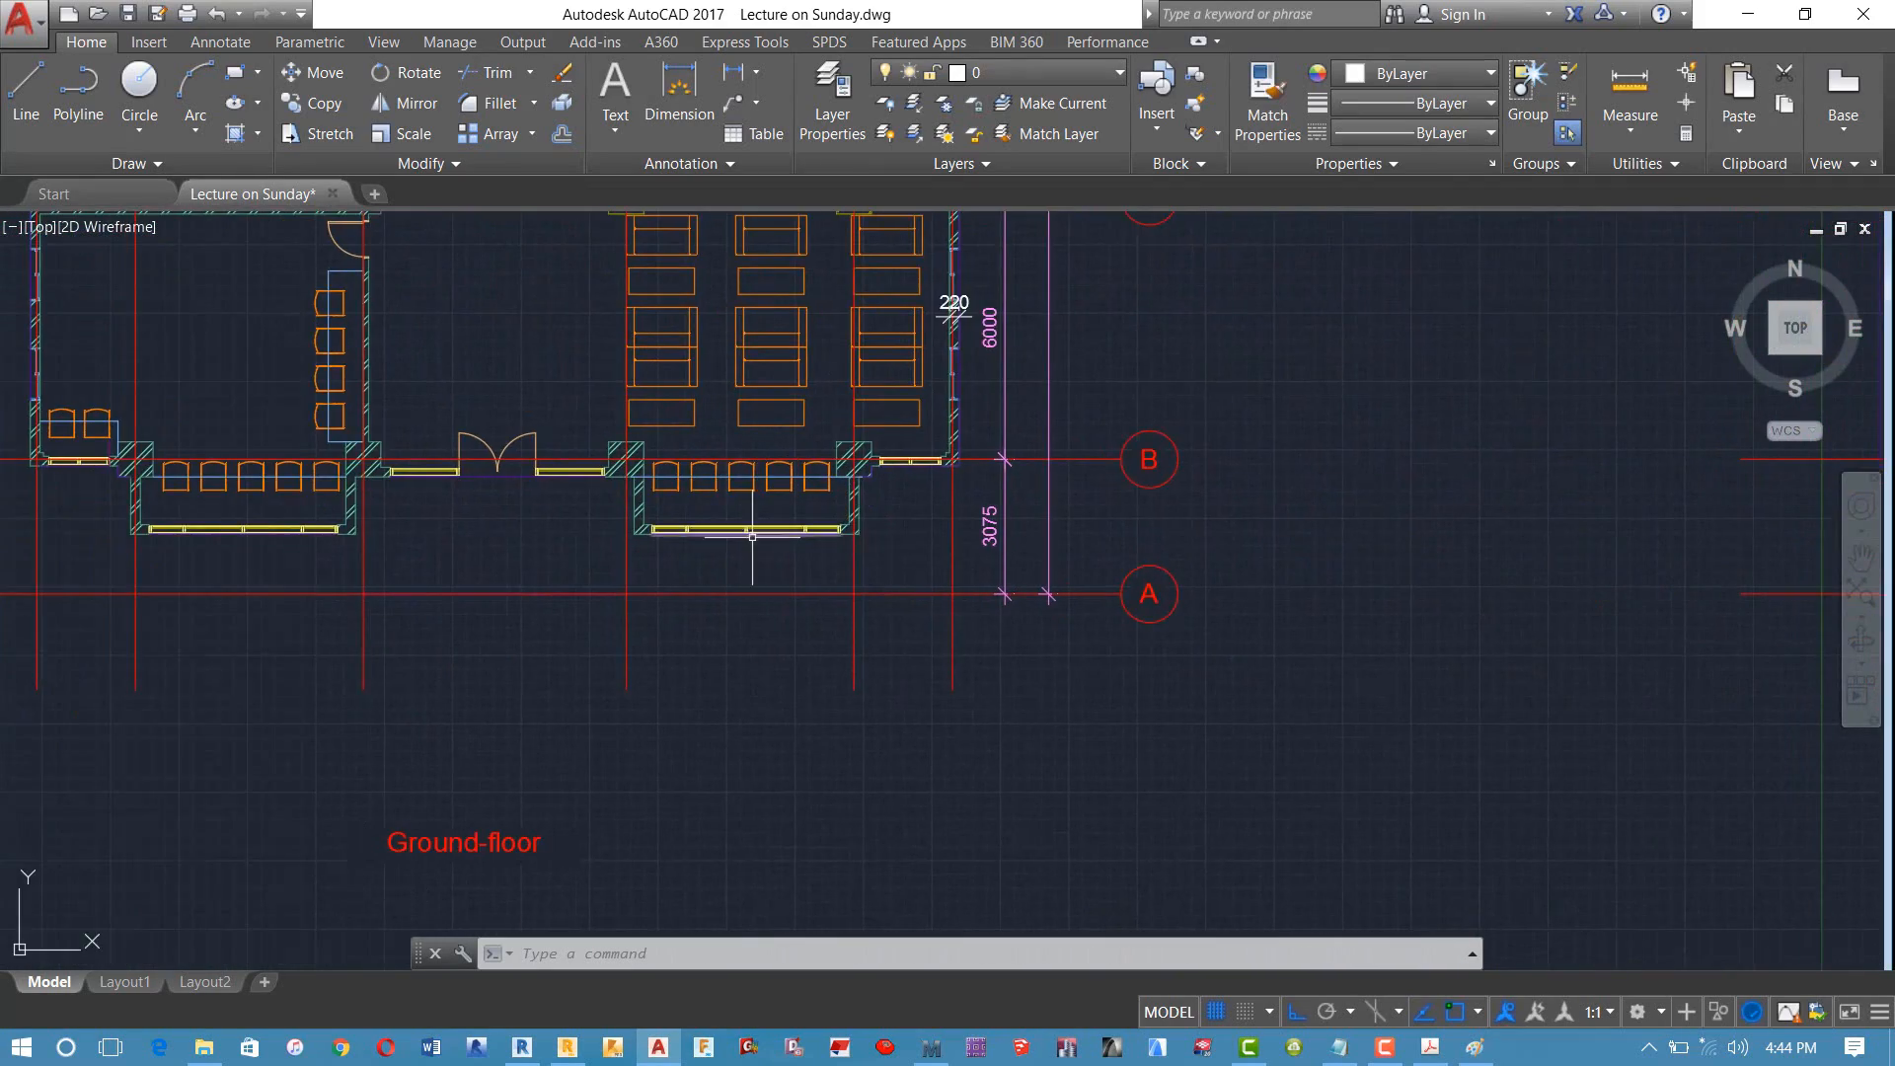
{"action": "scroll", "coordinate": [638, 530], "scroll_direction": "up", "scroll_amount": 3}
{"action": "scroll", "coordinate": [637, 530], "scroll_direction": "down", "scroll_amount": 4}
{"action": "middle_click_drag", "start_coordinate": [612, 580], "coordinate": [1034, 596]}
{"action": "scroll", "coordinate": [585, 524], "scroll_direction": "up", "scroll_amount": 6}
{"action": "middle_click_drag", "start_coordinate": [584, 524], "coordinate": [764, 561]}
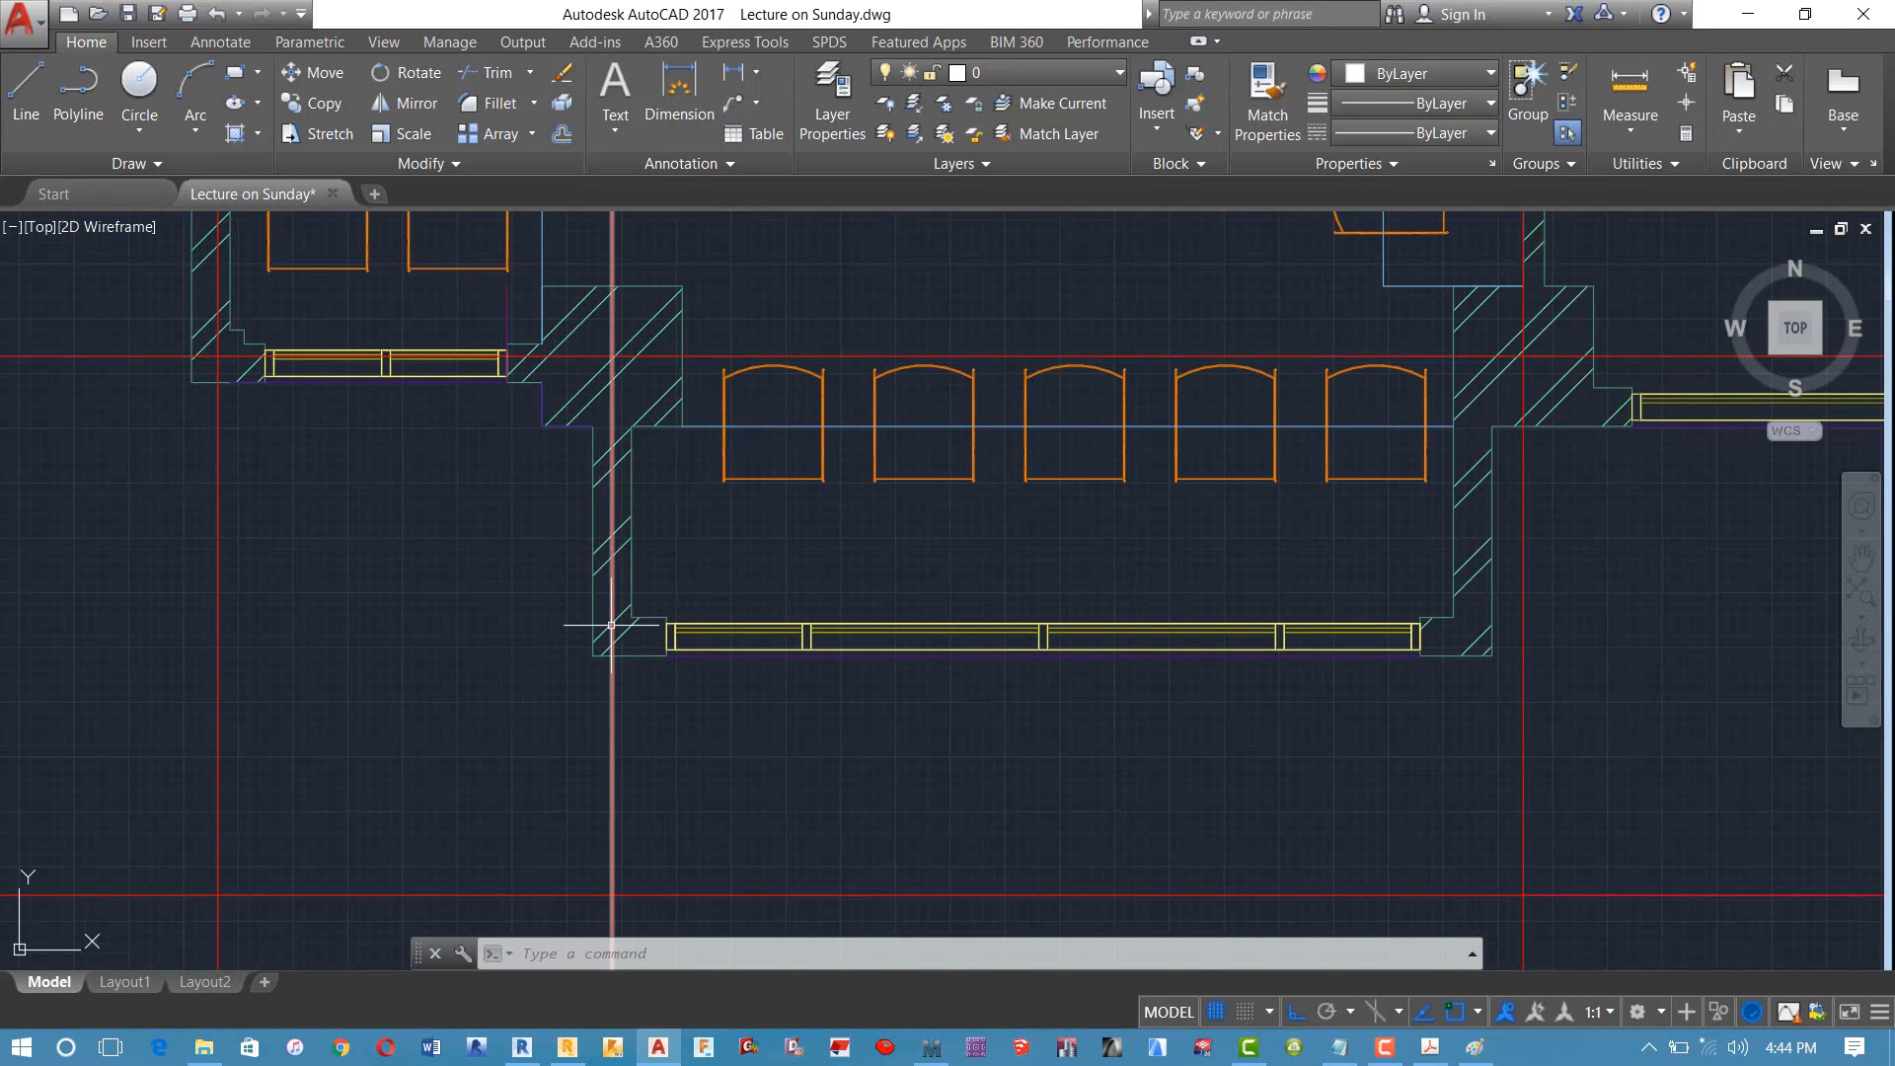
Step: Draw a vertical line across the bay's front wall thickness and a horizontal line from its midpoint past the side wall
{"action": "left_click", "coordinate": [26, 94]}
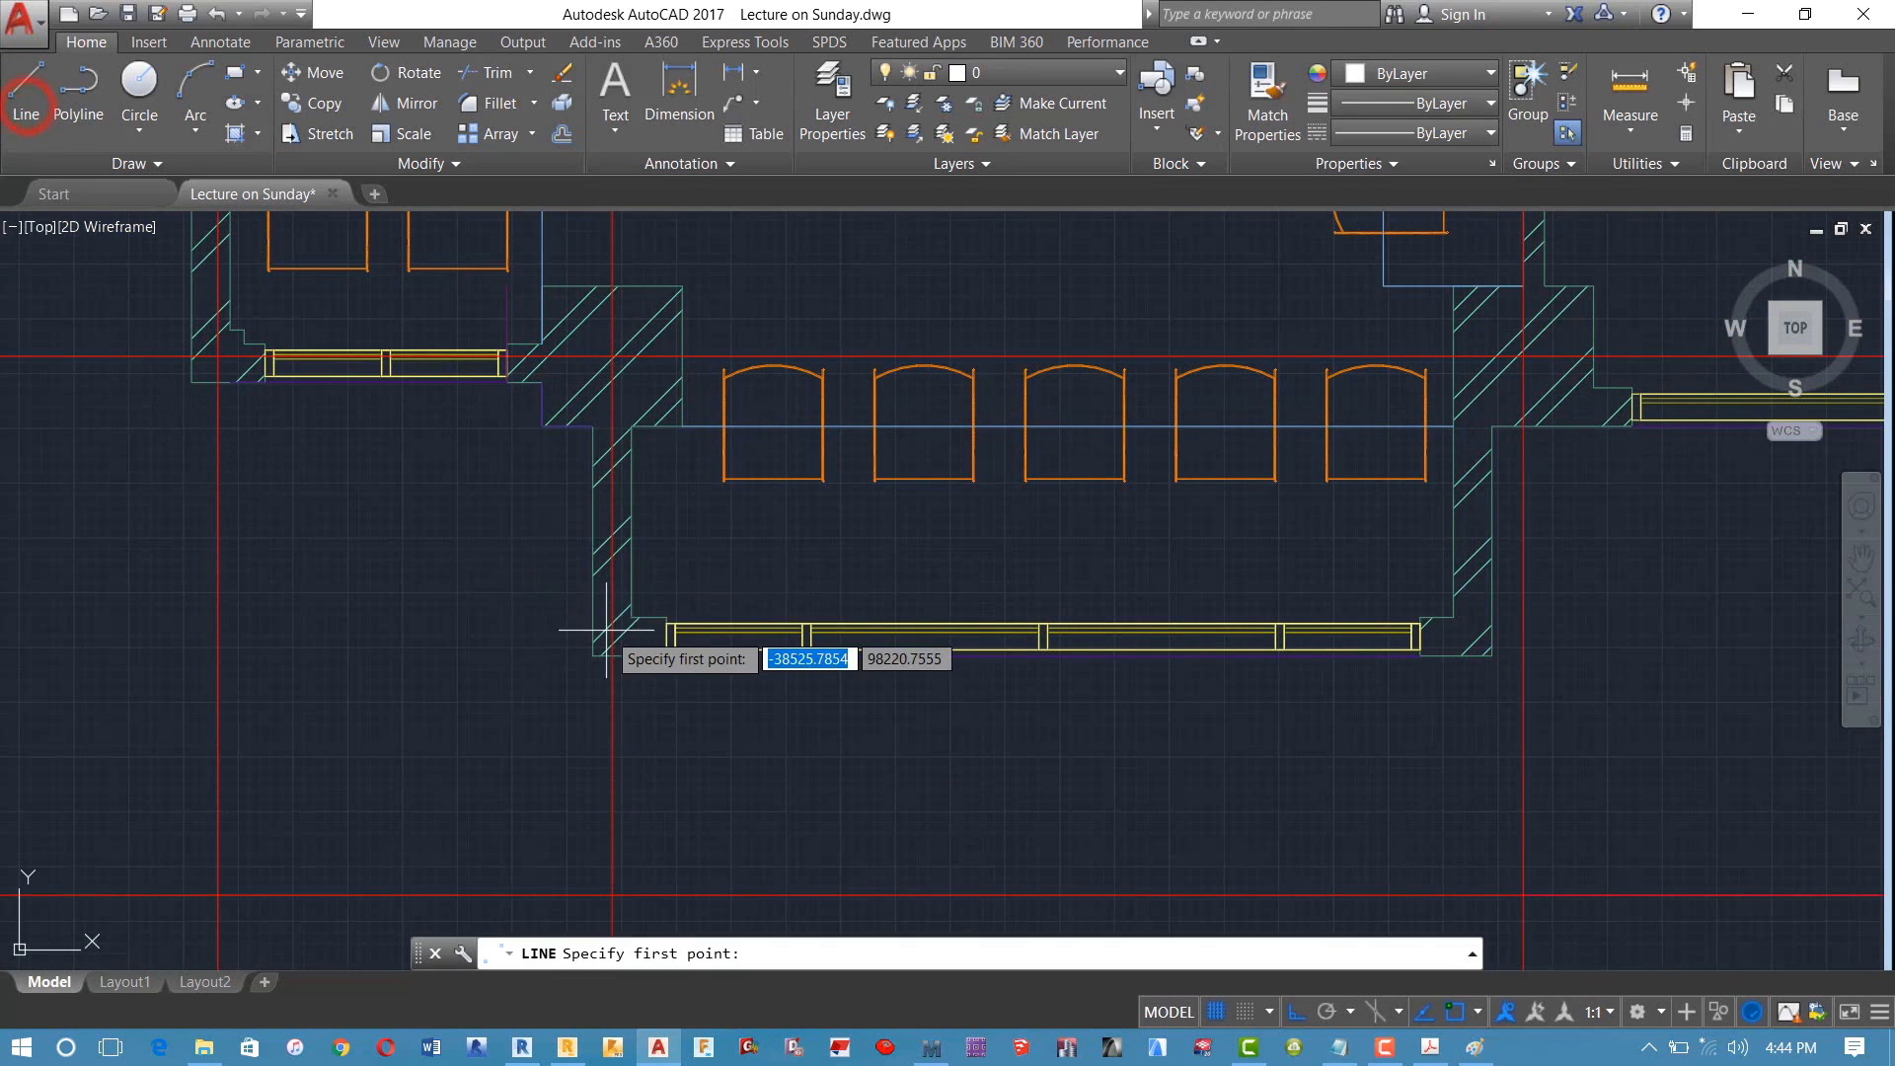
{"action": "scroll", "coordinate": [619, 625], "scroll_direction": "up", "scroll_amount": 6}
{"action": "left_click", "coordinate": [604, 589]}
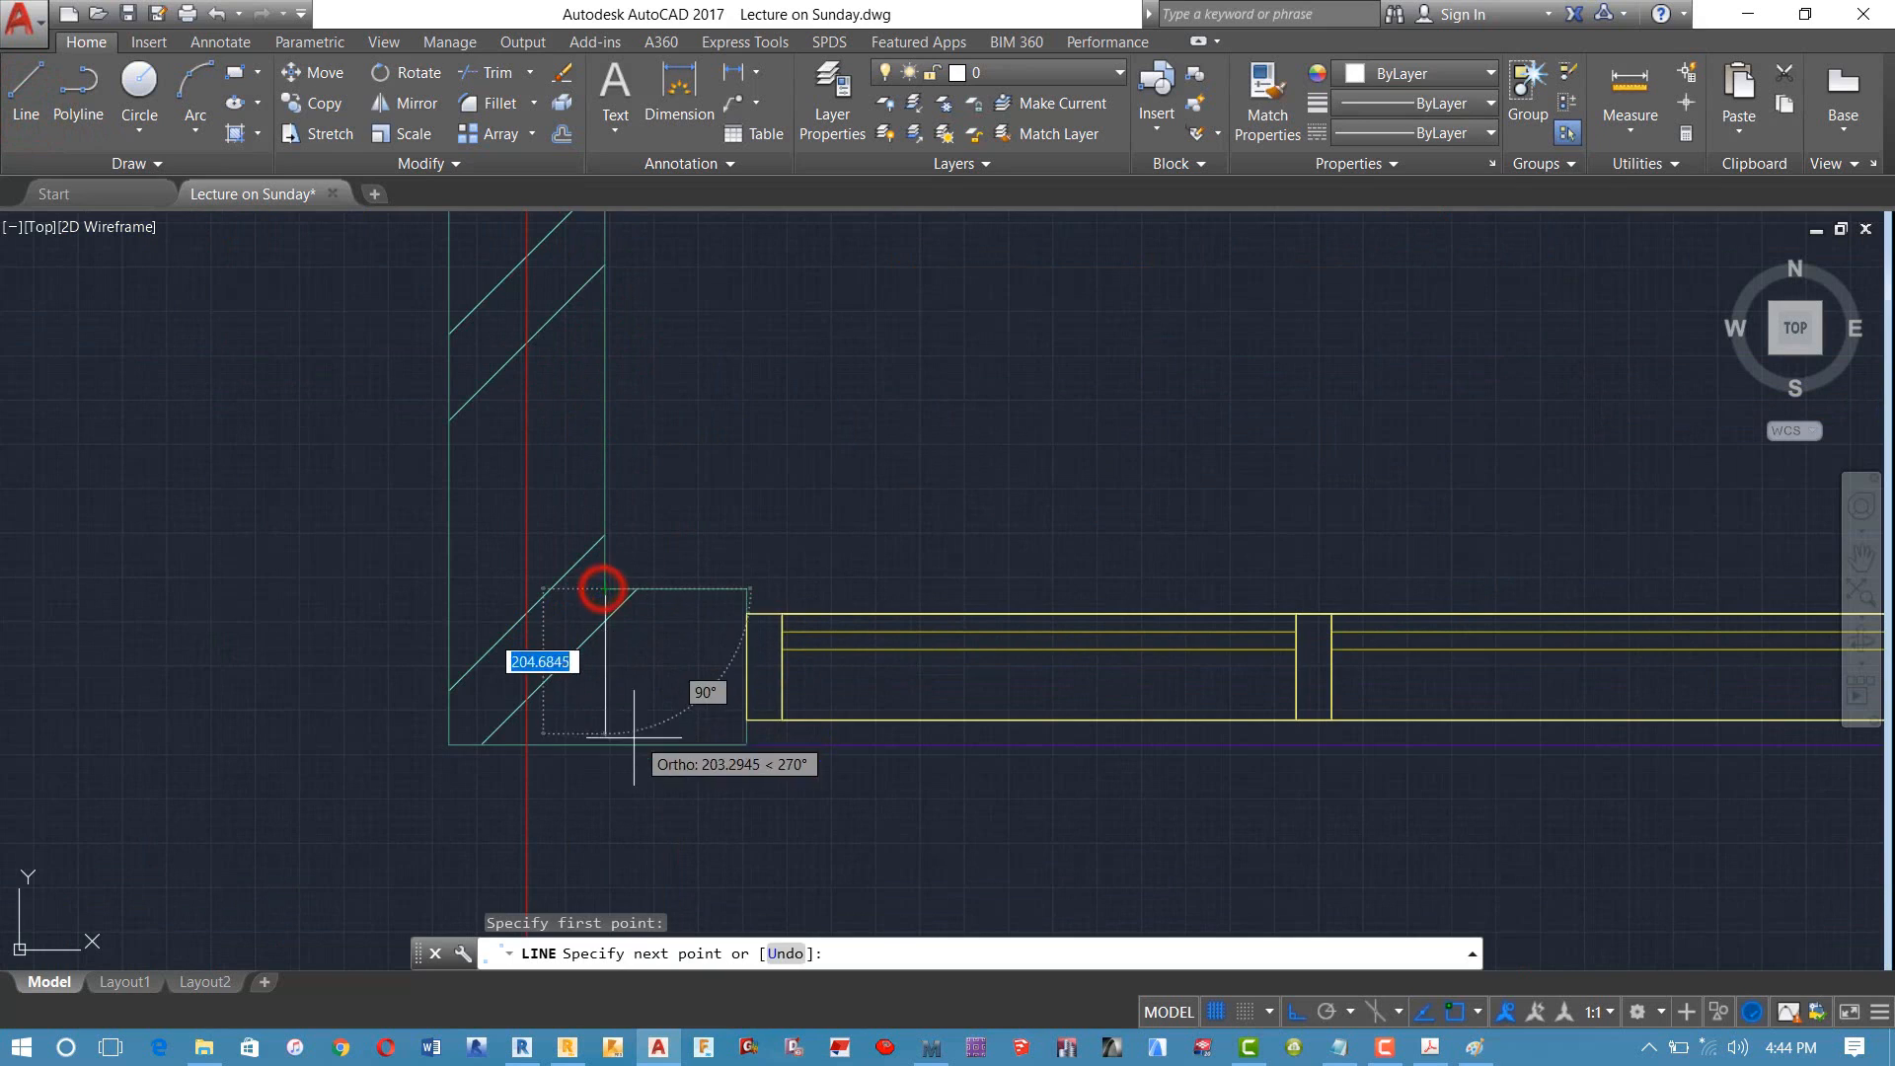
{"action": "left_click", "coordinate": [601, 745]}
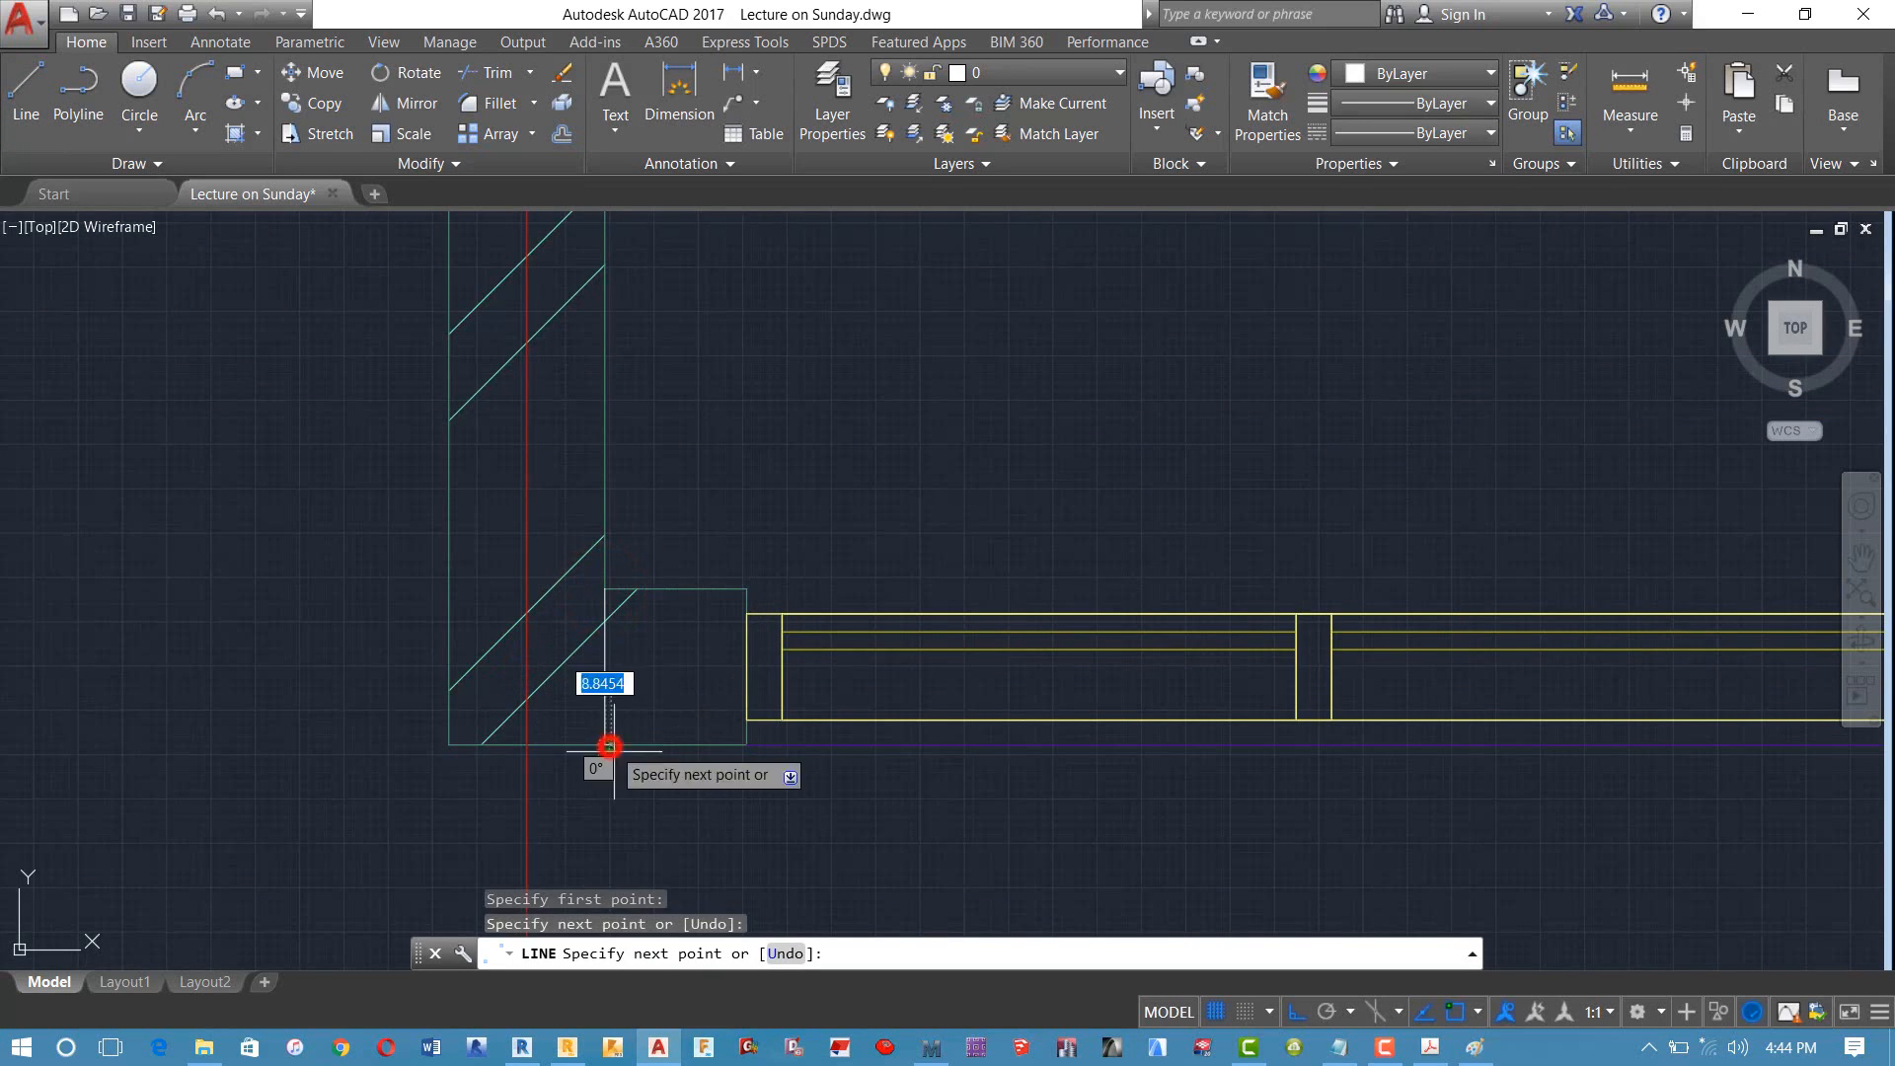
{"action": "key", "text": "Return"}
{"action": "key", "text": "Return"}
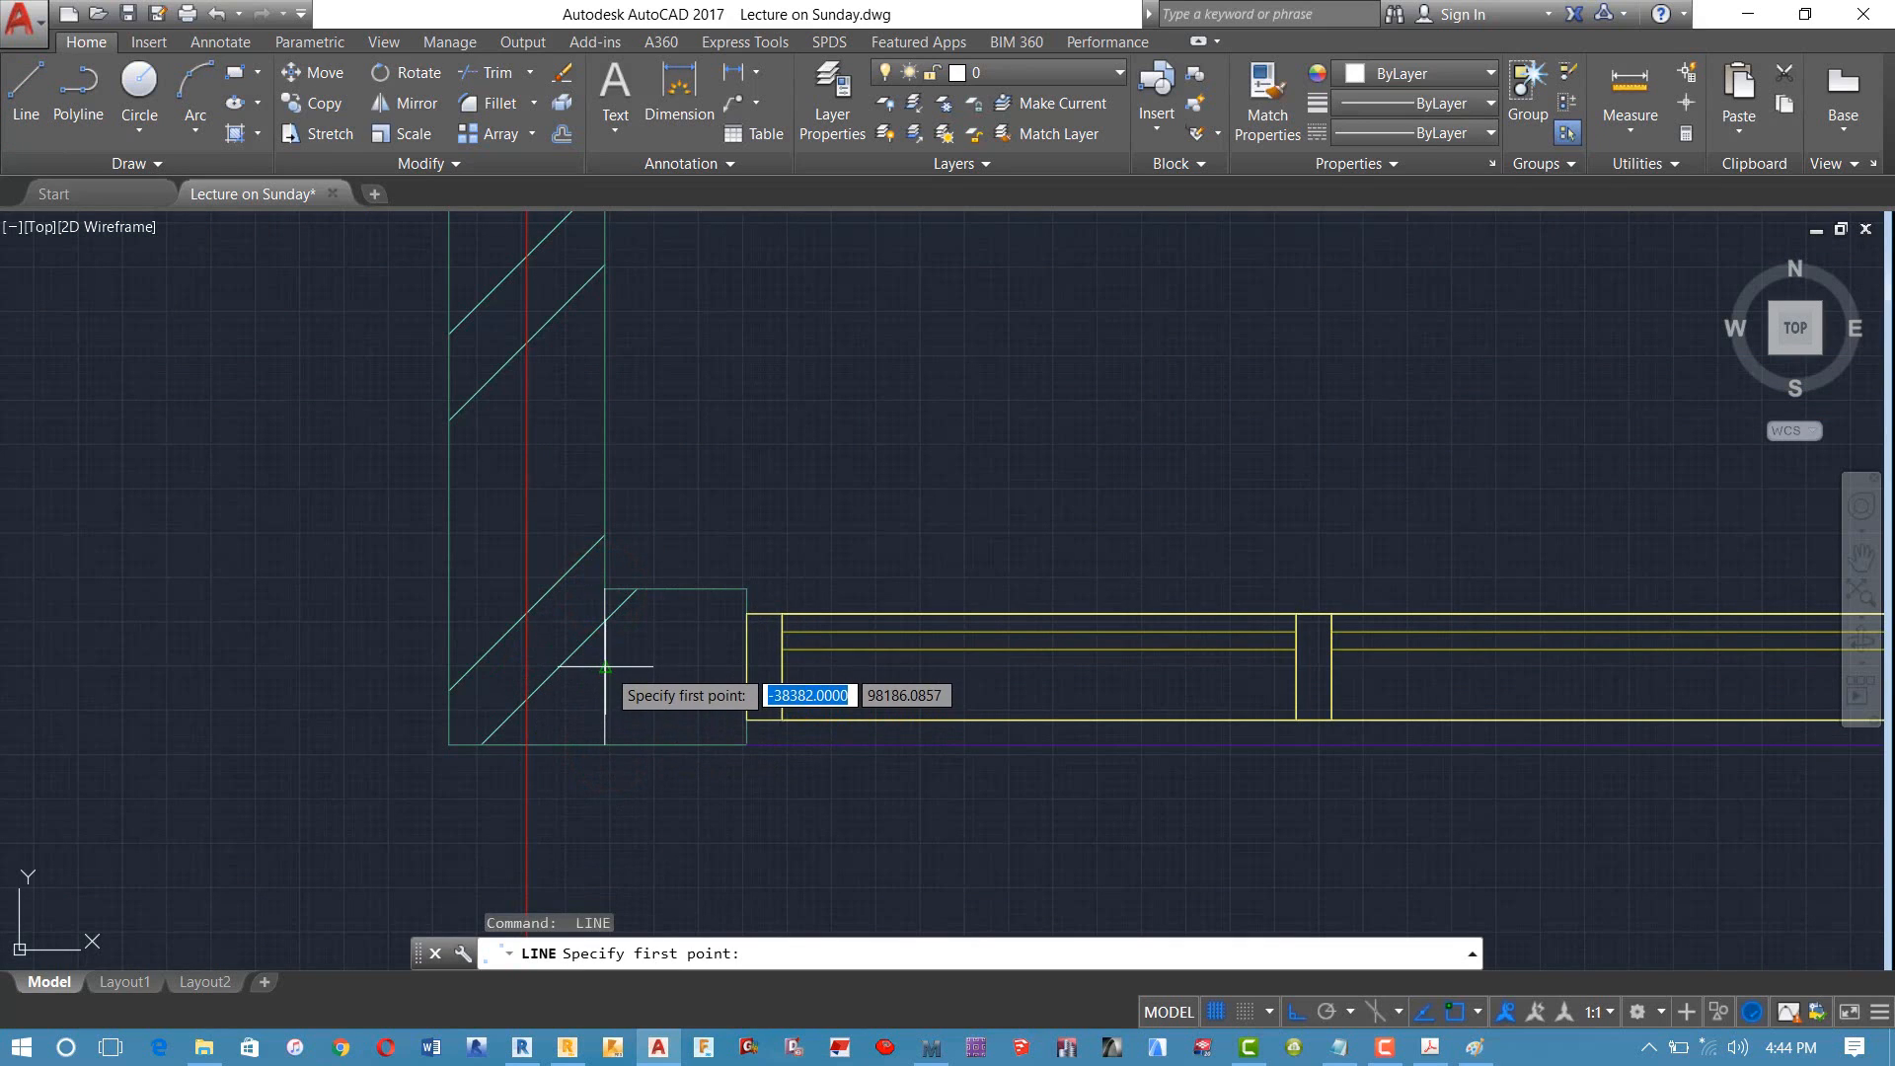
{"action": "left_click", "coordinate": [605, 668]}
{"action": "left_click", "coordinate": [138, 655]}
{"action": "key", "text": "Return"}
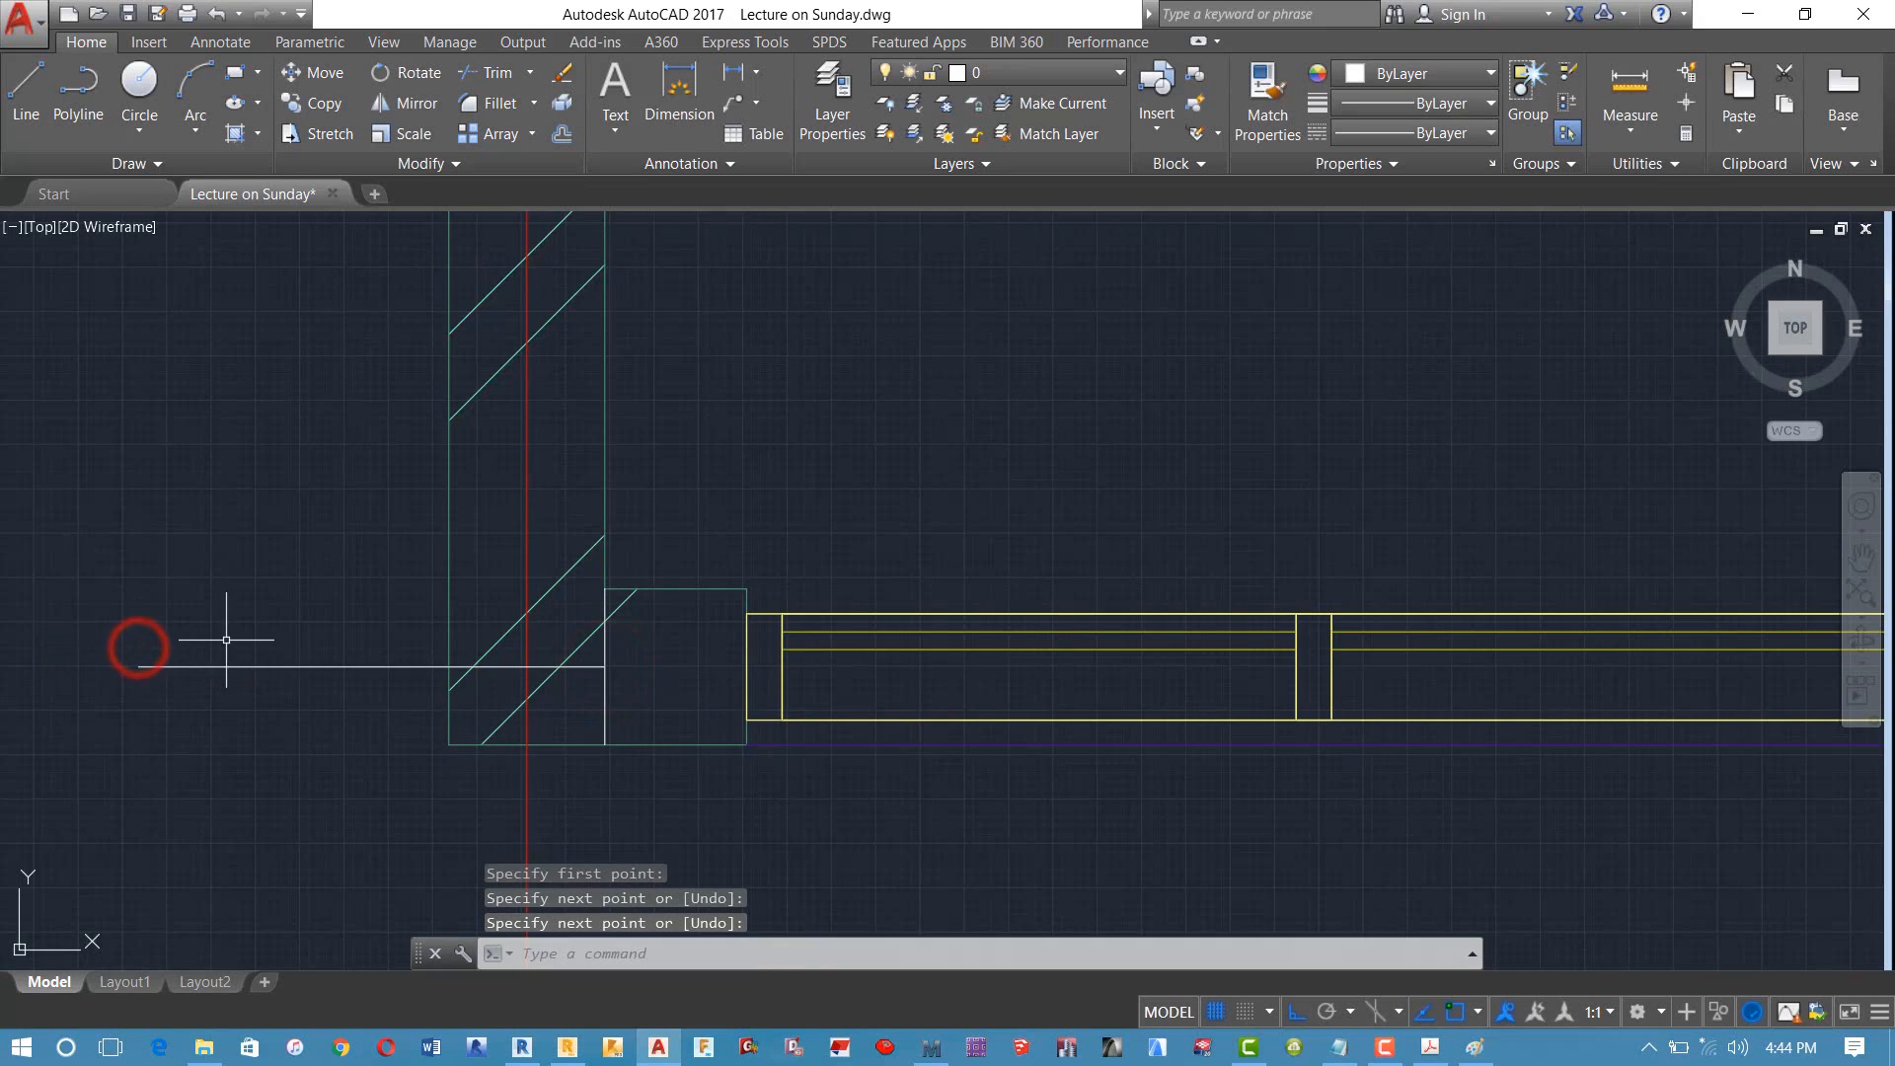
Step: Add an aligned dimension along the second axis from axis B to the front wall's centre line, placed outside the bay
{"action": "scroll", "coordinate": [211, 648], "scroll_direction": "down", "scroll_amount": 4}
{"action": "scroll", "coordinate": [254, 609], "scroll_direction": "down", "scroll_amount": 5}
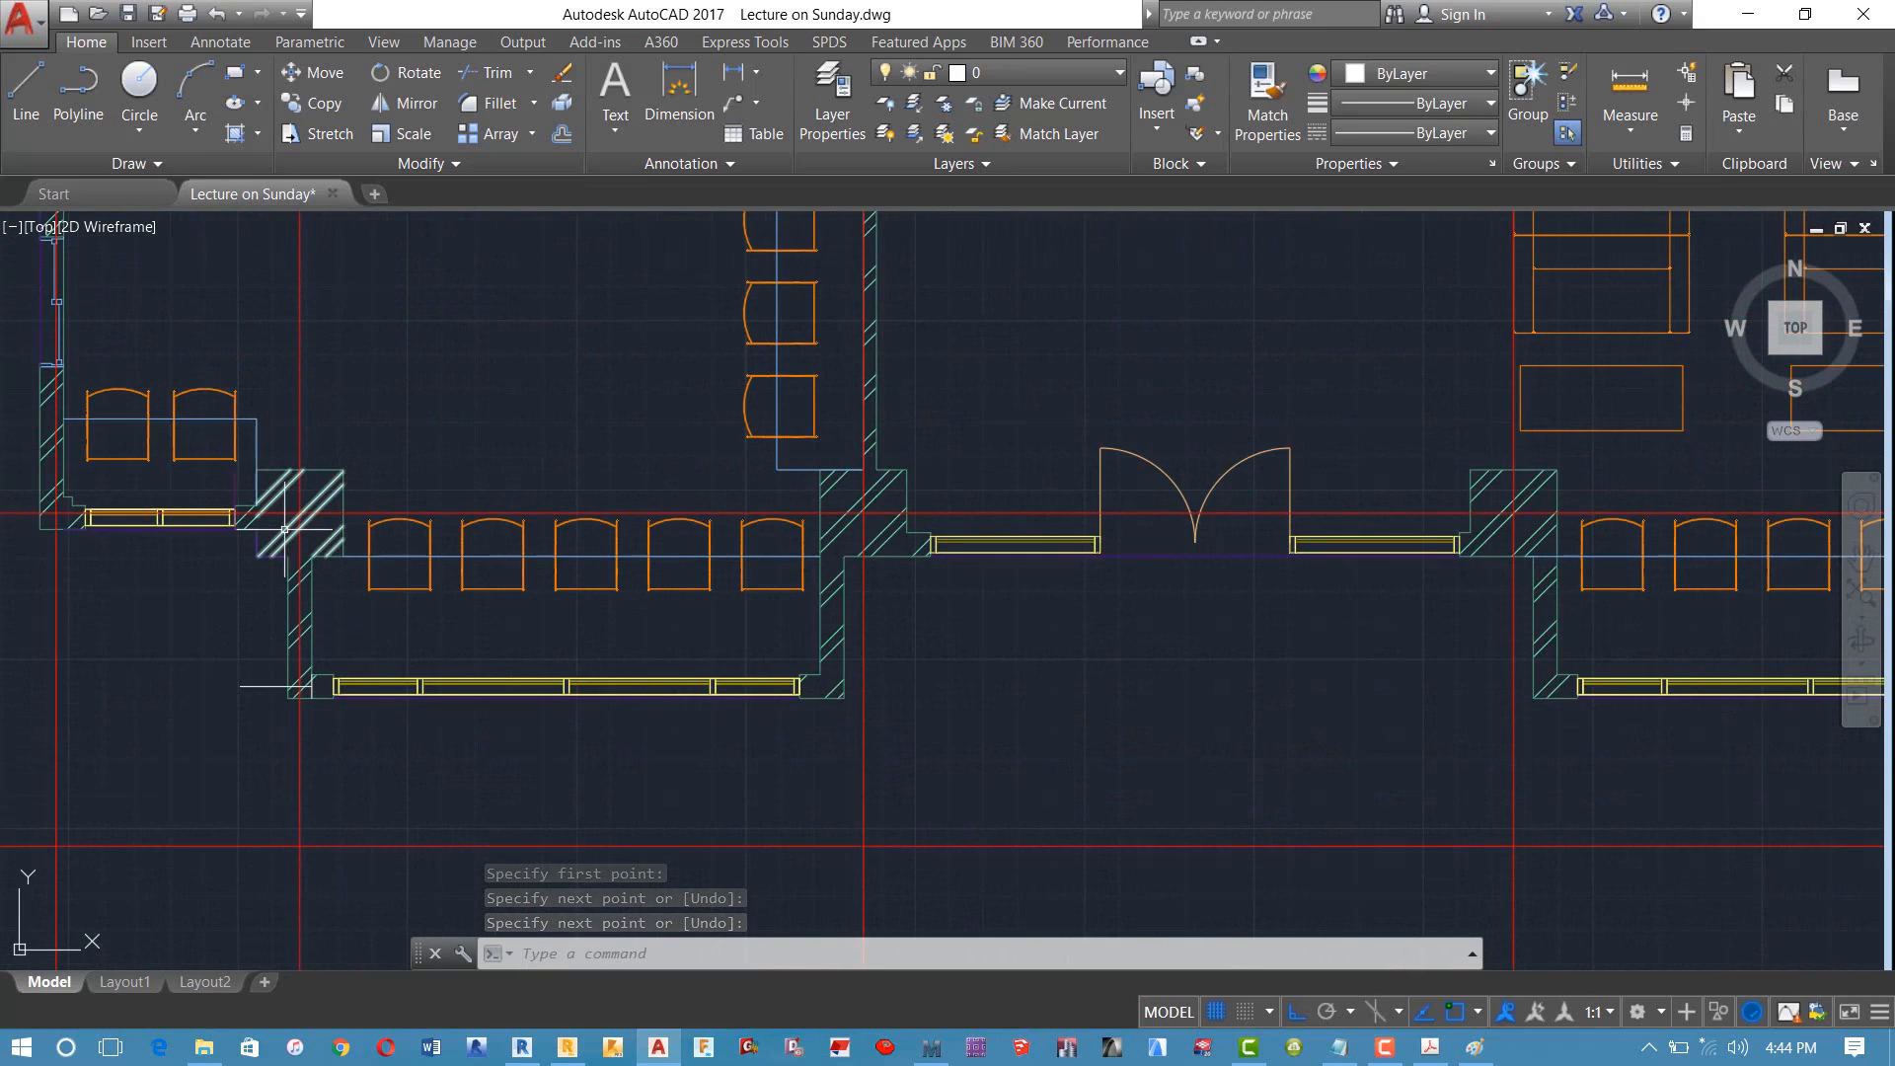
{"action": "type", "text": "da"}
{"action": "key", "text": "Return"}
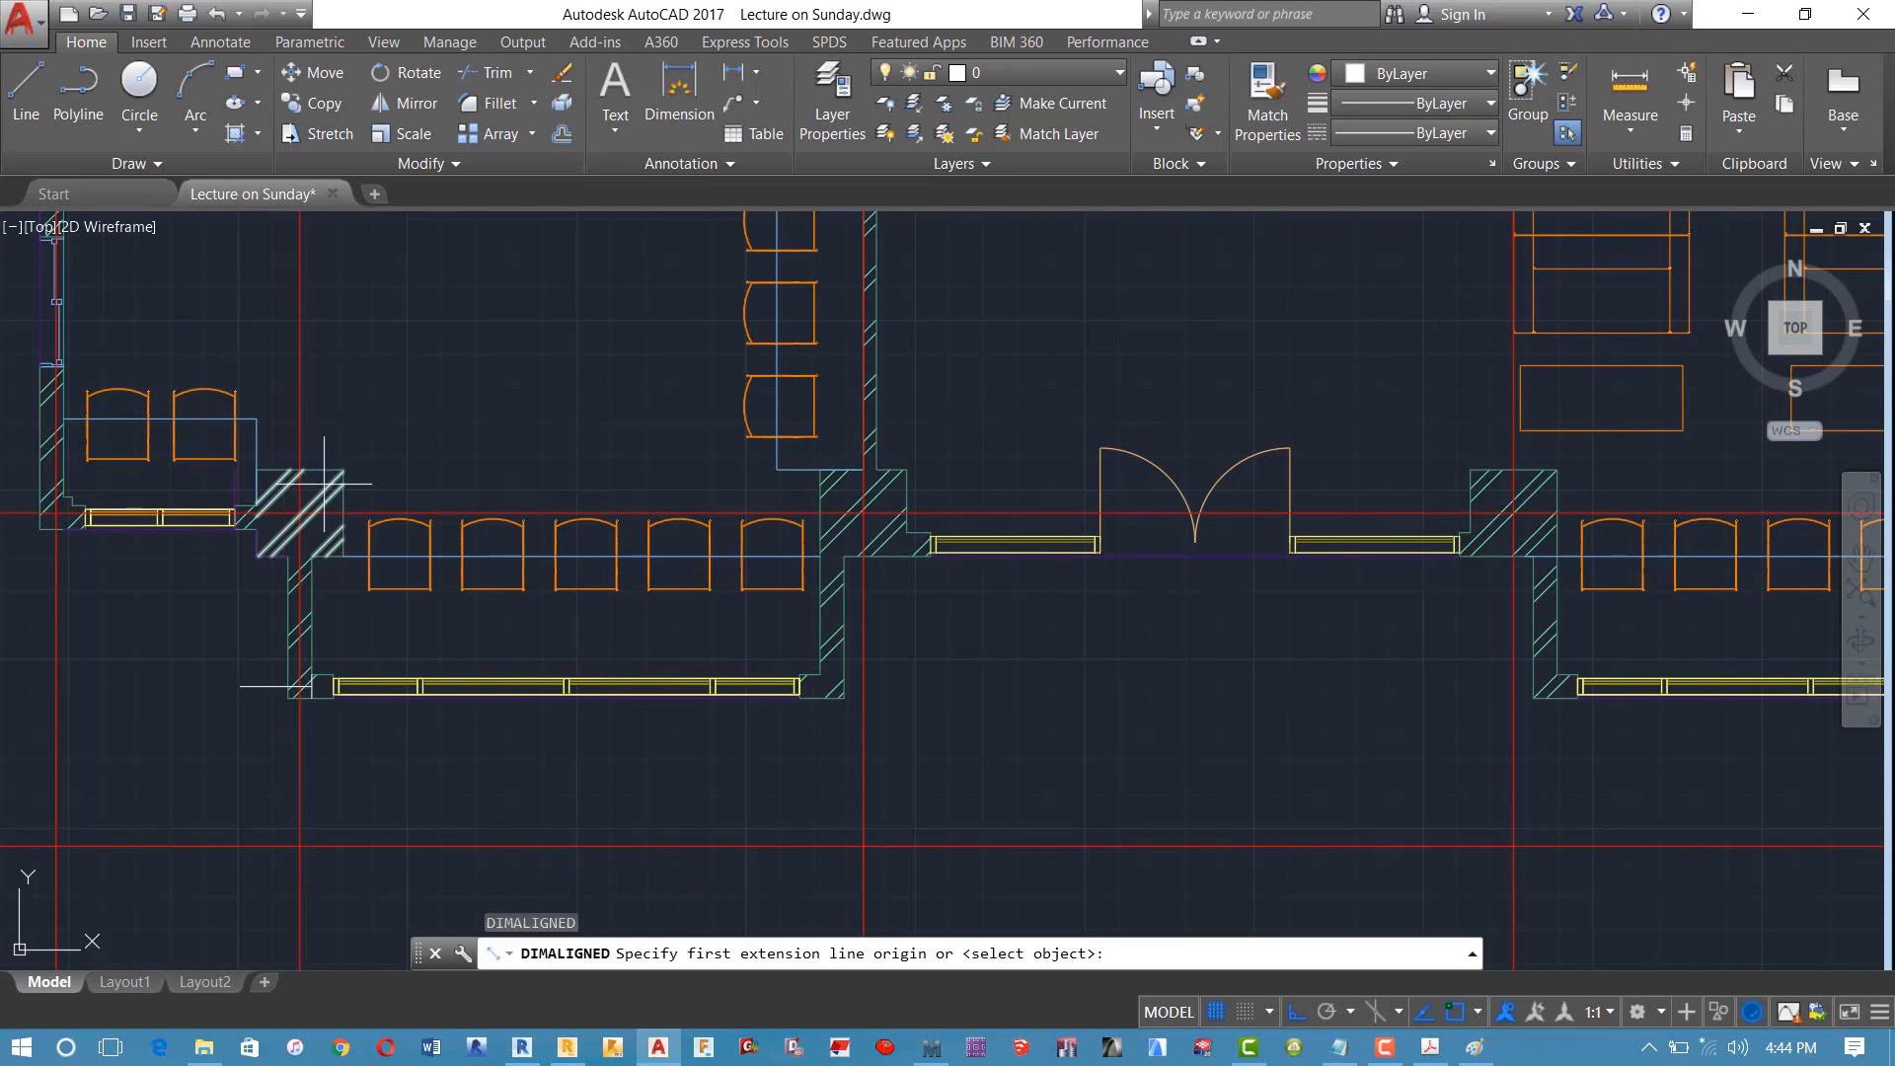
{"action": "scroll", "coordinate": [296, 524], "scroll_direction": "up", "scroll_amount": 4}
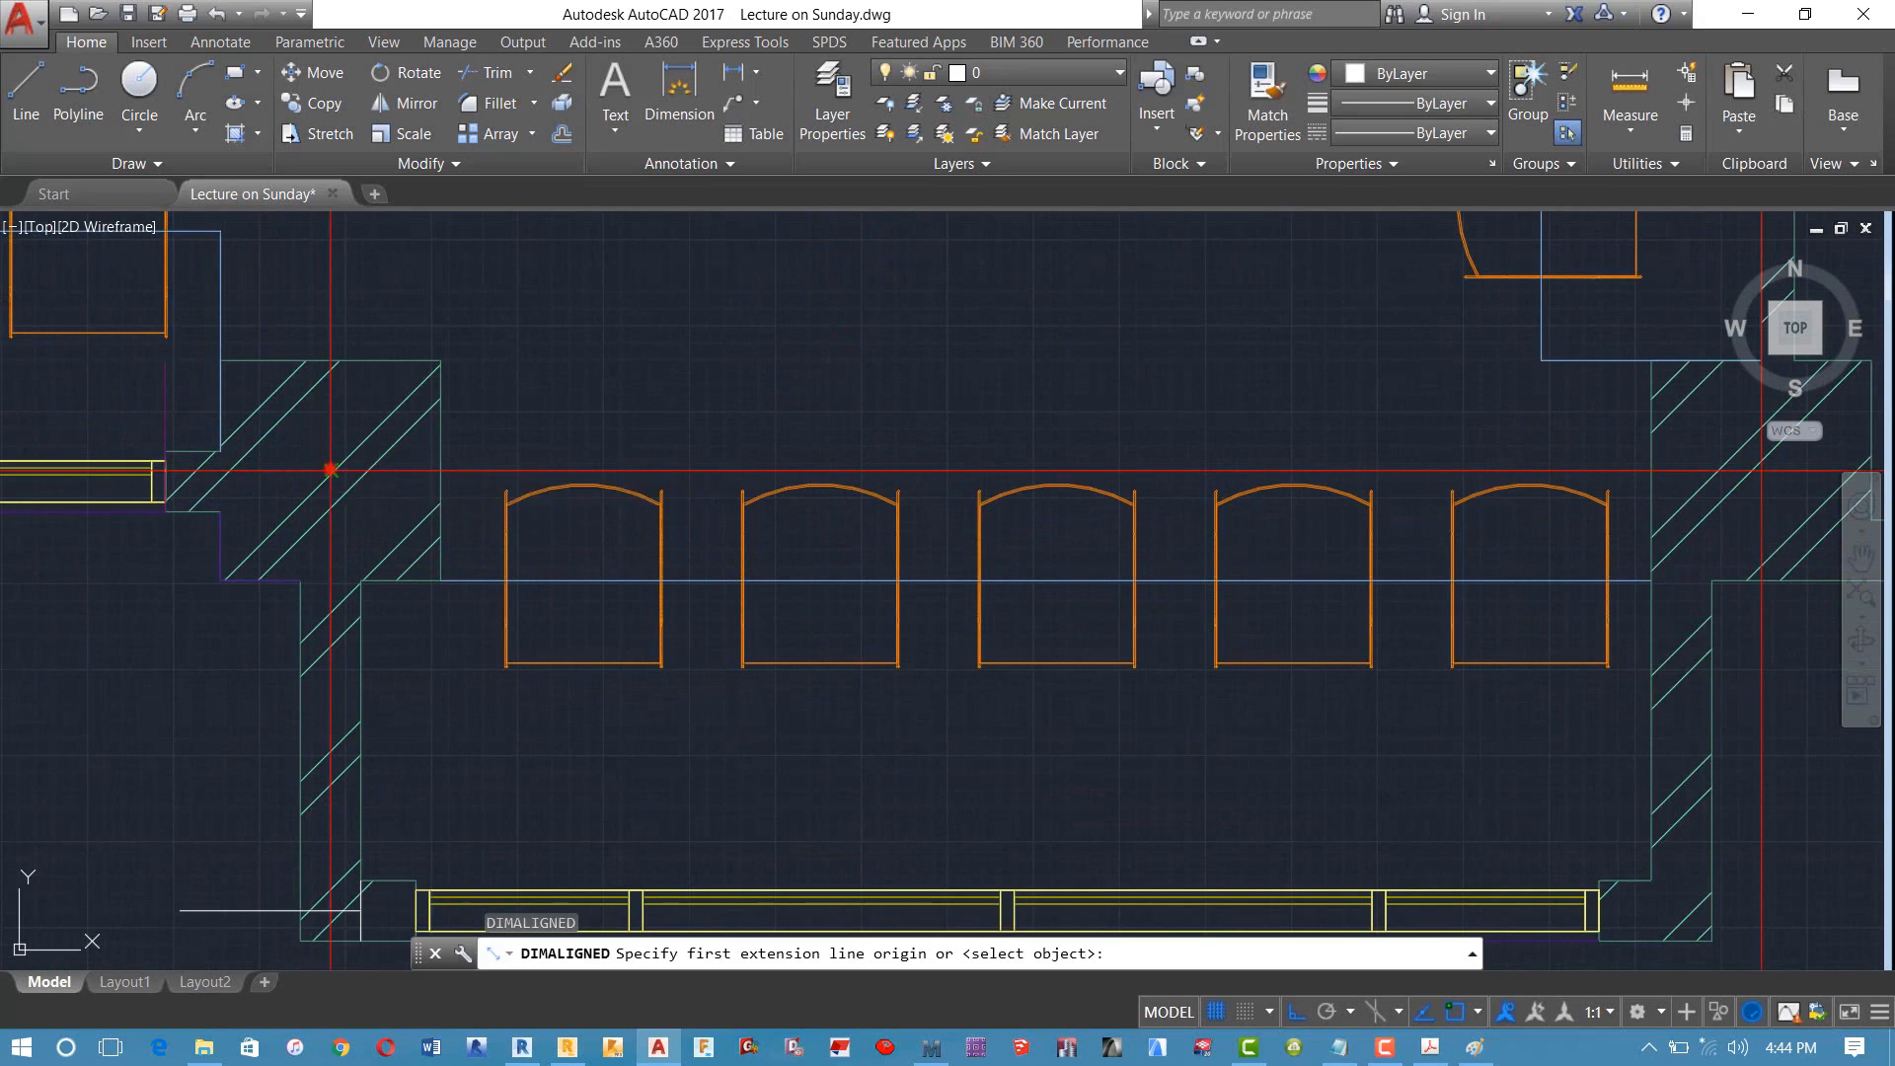
{"action": "left_click", "coordinate": [331, 469]}
{"action": "left_click", "coordinate": [330, 911]}
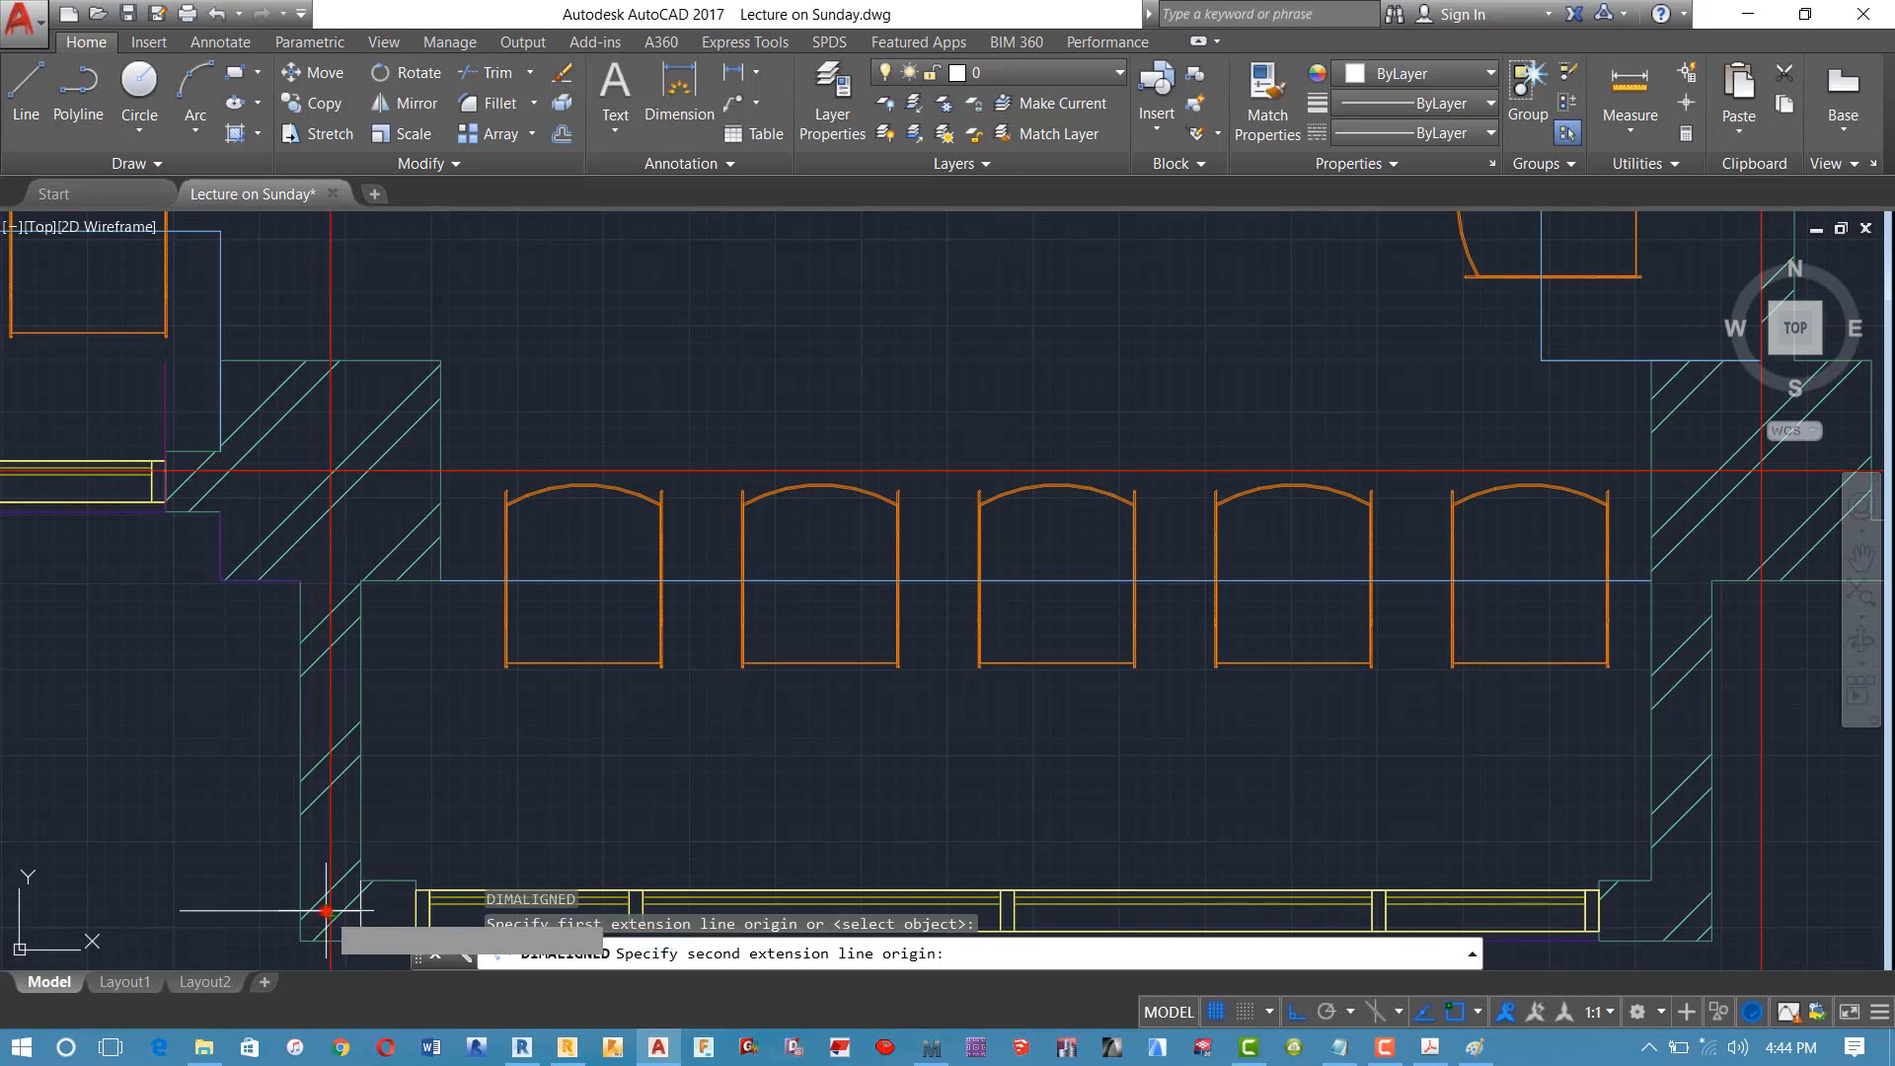
{"action": "scroll", "coordinate": [326, 903], "scroll_direction": "down", "scroll_amount": 3}
{"action": "scroll", "coordinate": [528, 817], "scroll_direction": "down", "scroll_amount": 2}
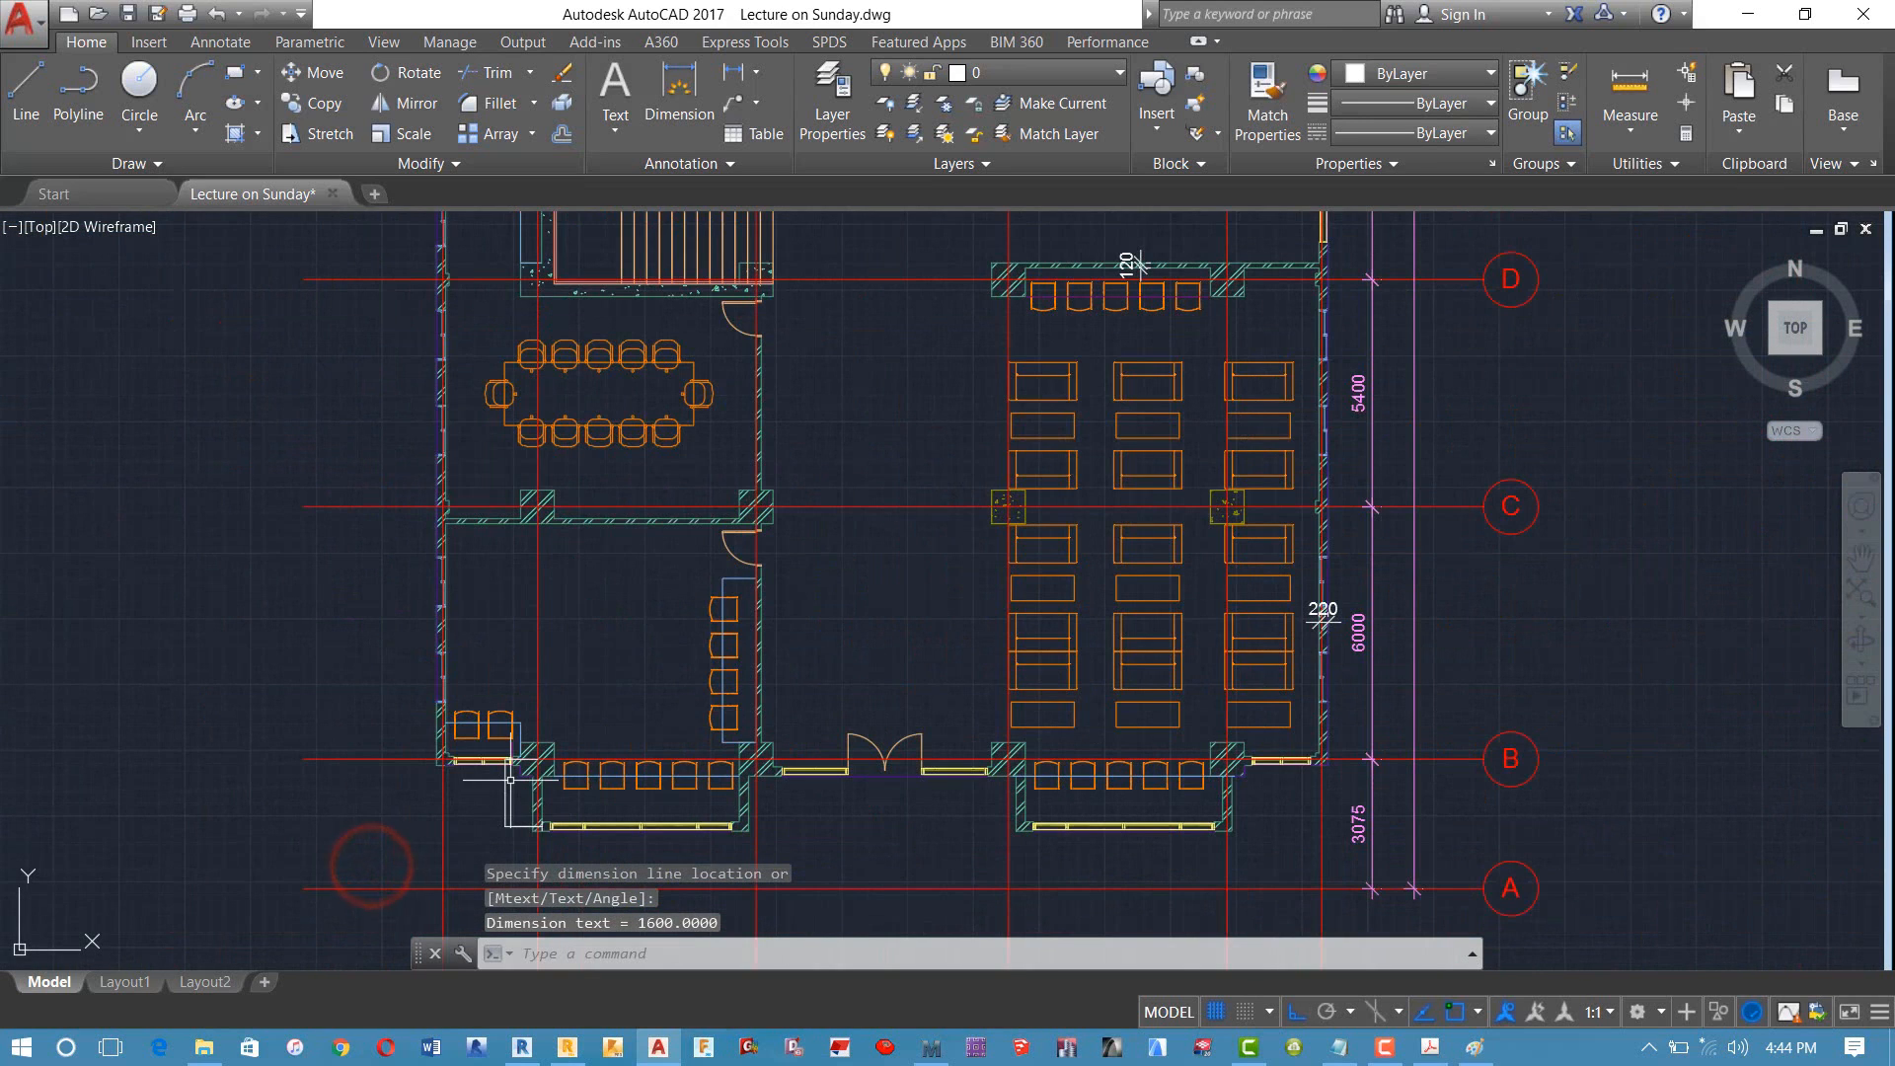
Step: Match the properties of the new bay dimension to the 6000 dimension between axes B and C
{"action": "type", "text": "ma"}
{"action": "key", "text": "Return"}
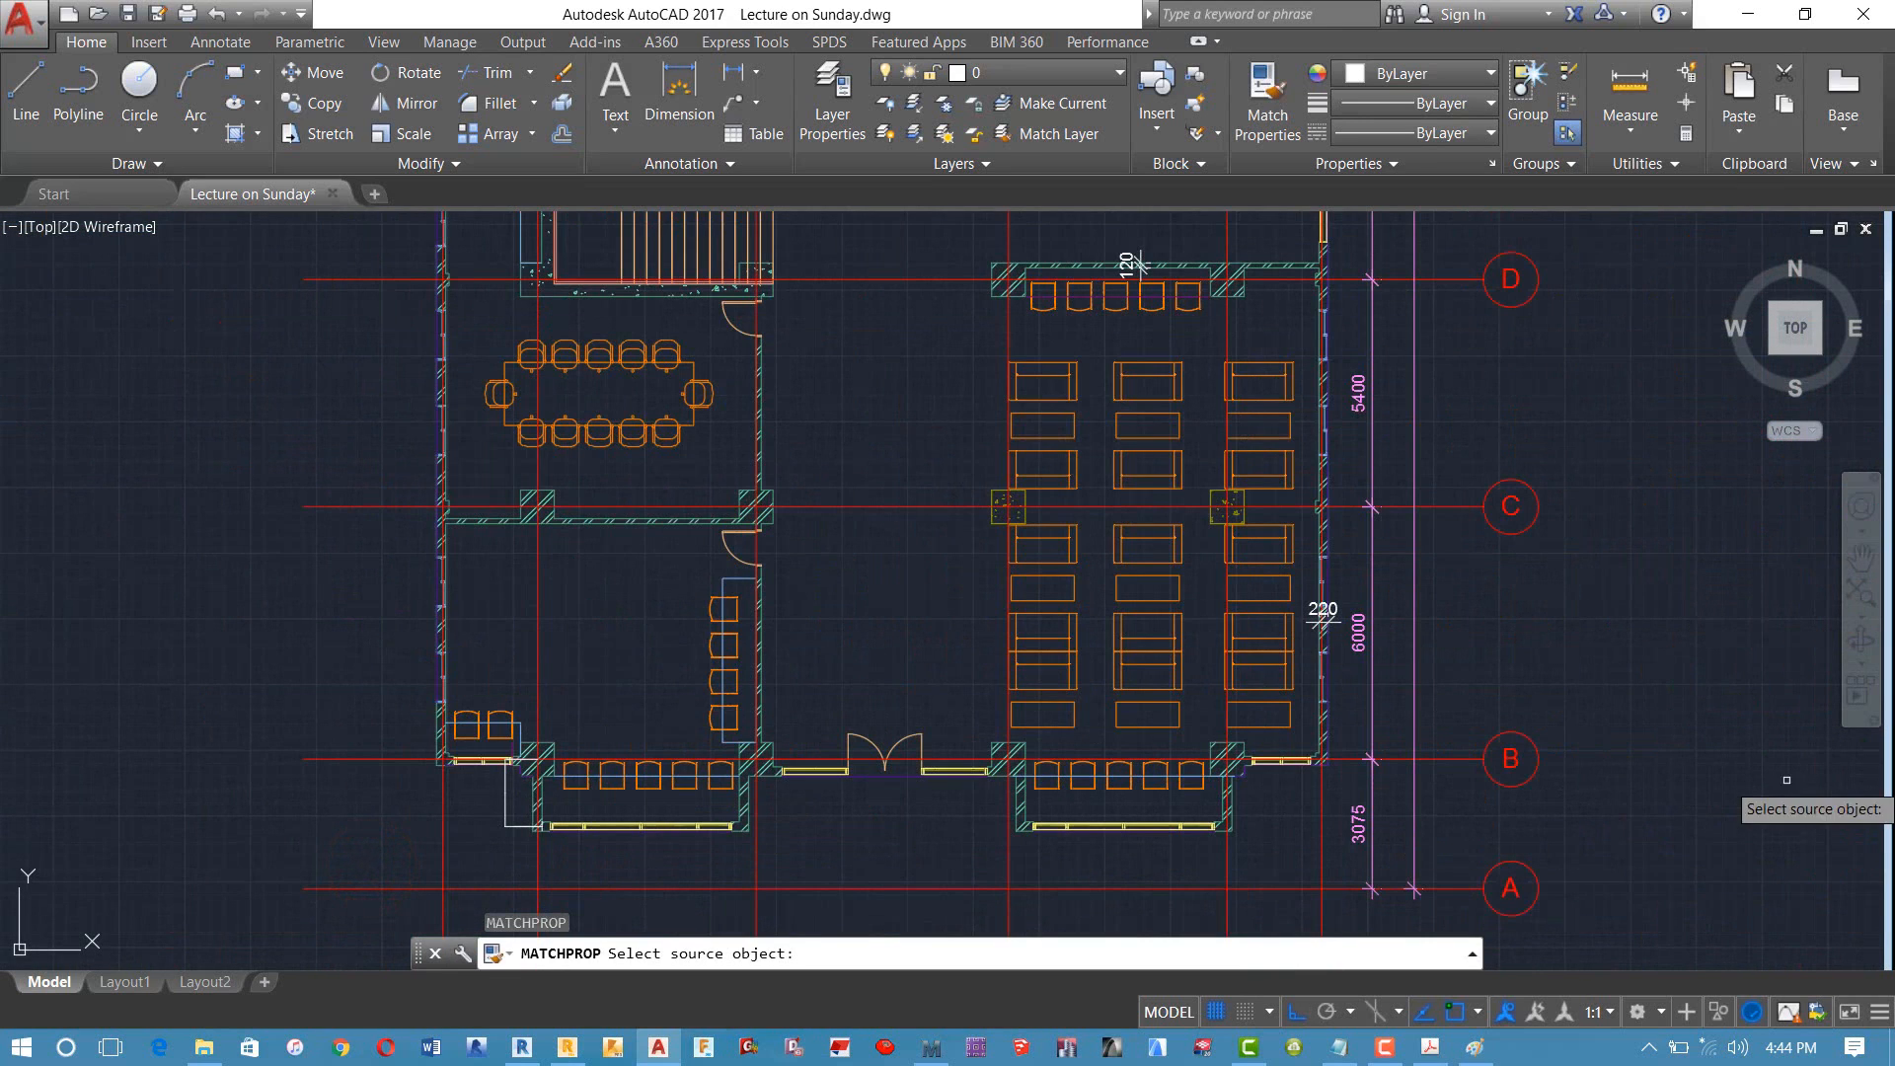
{"action": "left_click", "coordinate": [1371, 693]}
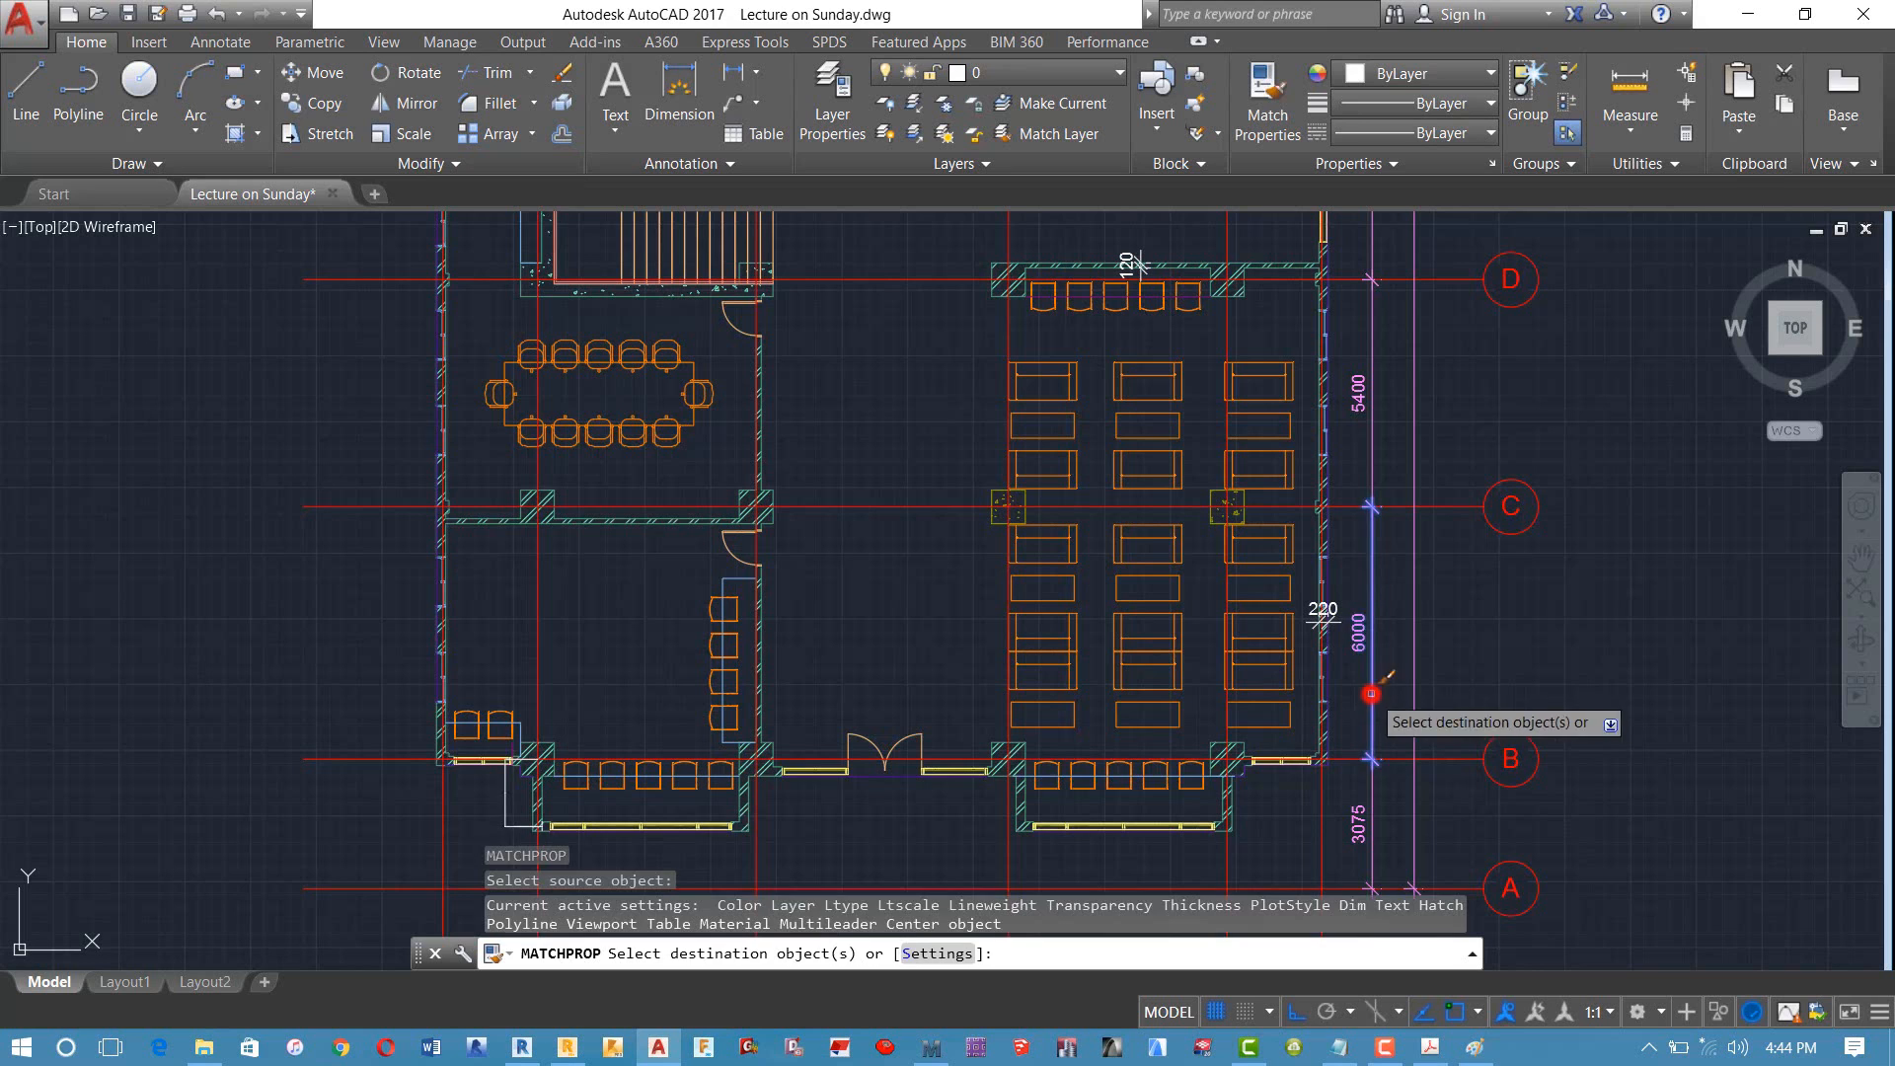
{"action": "left_click", "coordinate": [502, 792]}
{"action": "key", "text": "Escape"}
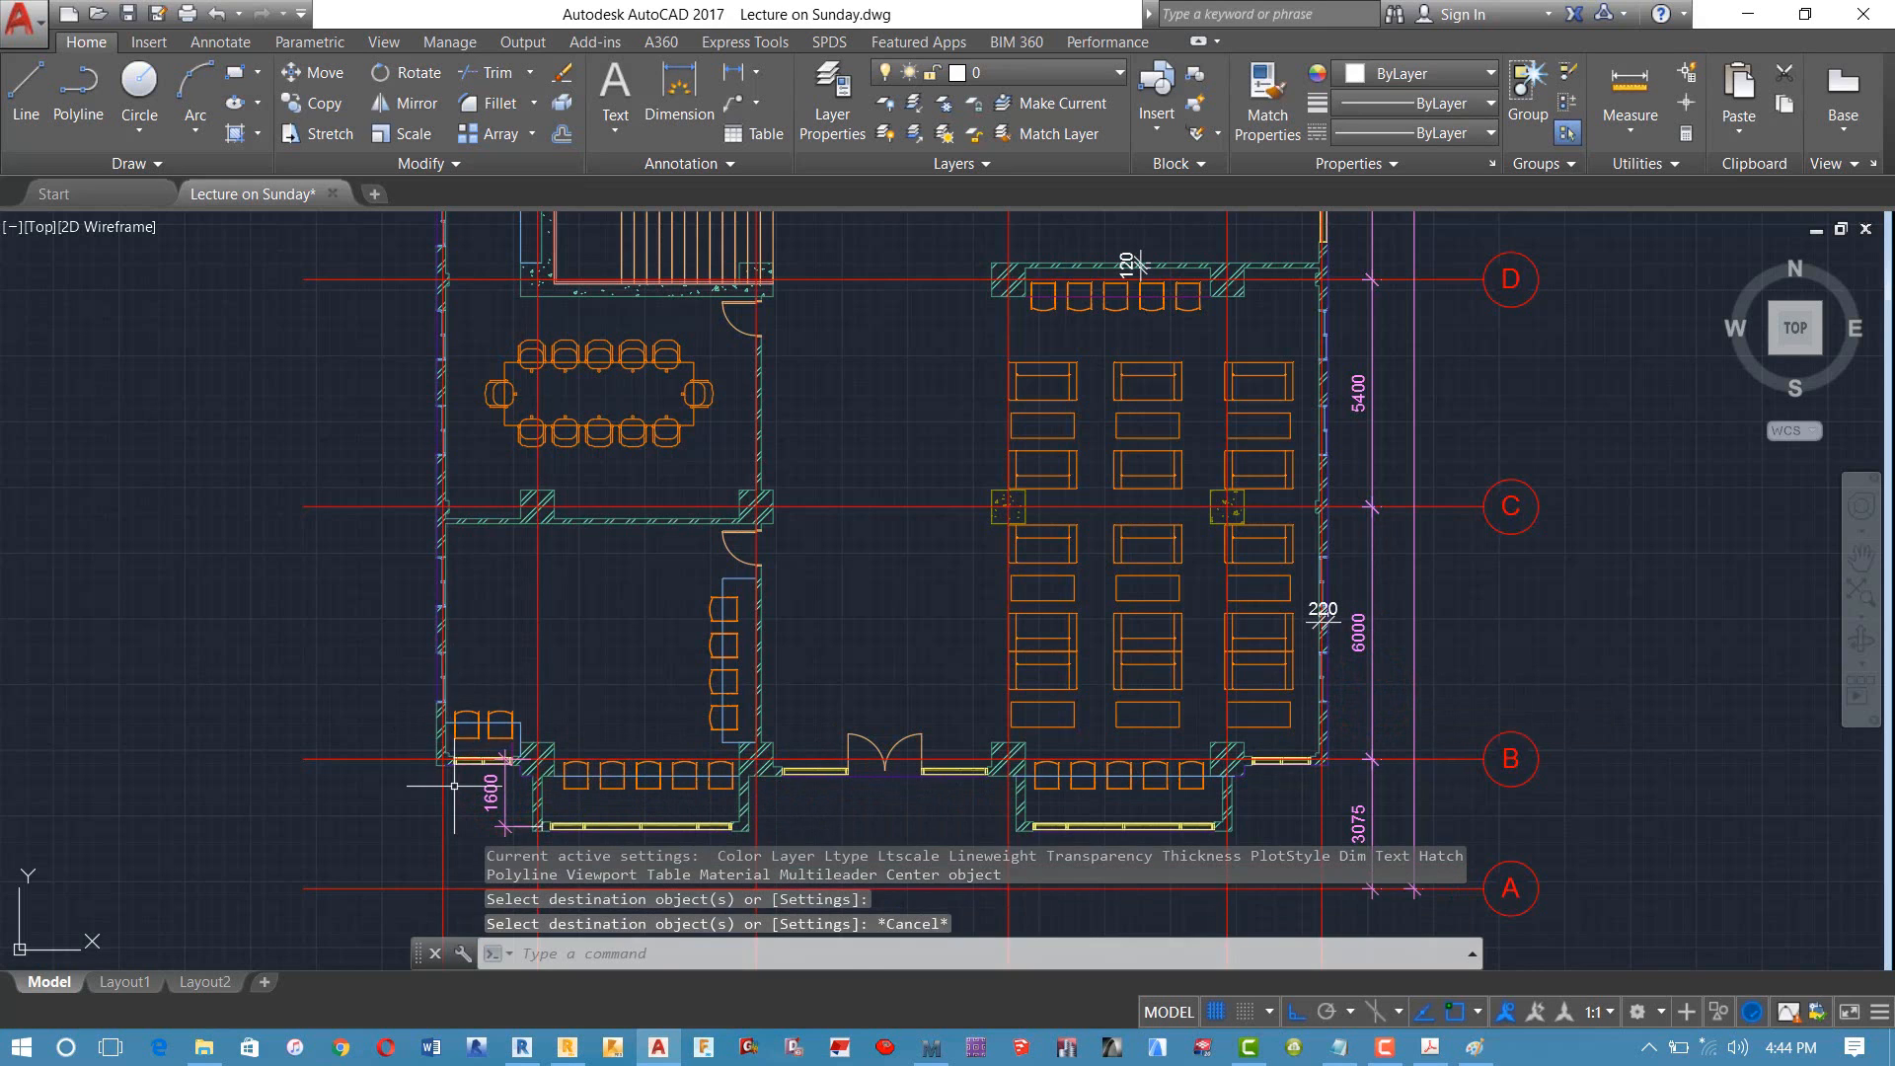
{"action": "scroll", "coordinate": [444, 772], "scroll_direction": "up", "scroll_amount": 5}
{"action": "scroll", "coordinate": [717, 717], "scroll_direction": "down", "scroll_amount": 10}
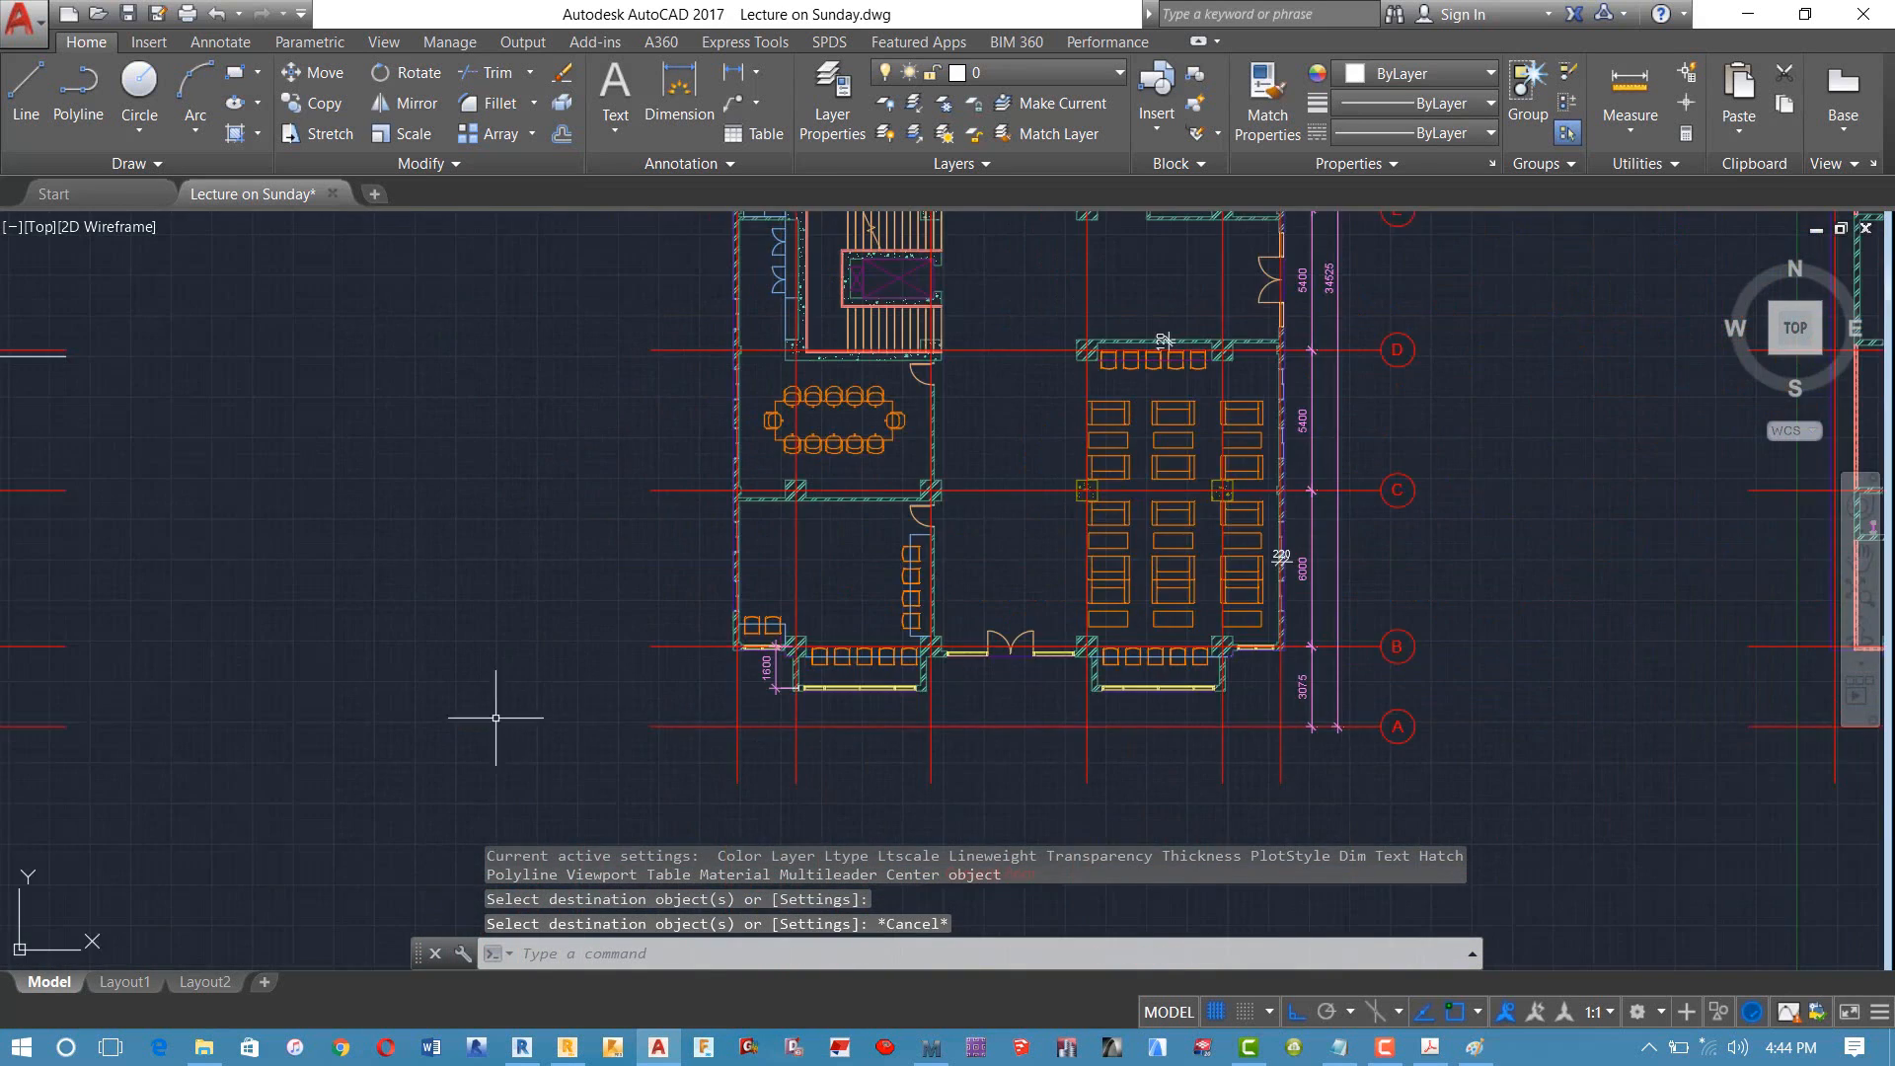
{"action": "scroll", "coordinate": [522, 706], "scroll_direction": "up", "scroll_amount": 5}
{"action": "scroll", "coordinate": [522, 707], "scroll_direction": "up", "scroll_amount": 5}
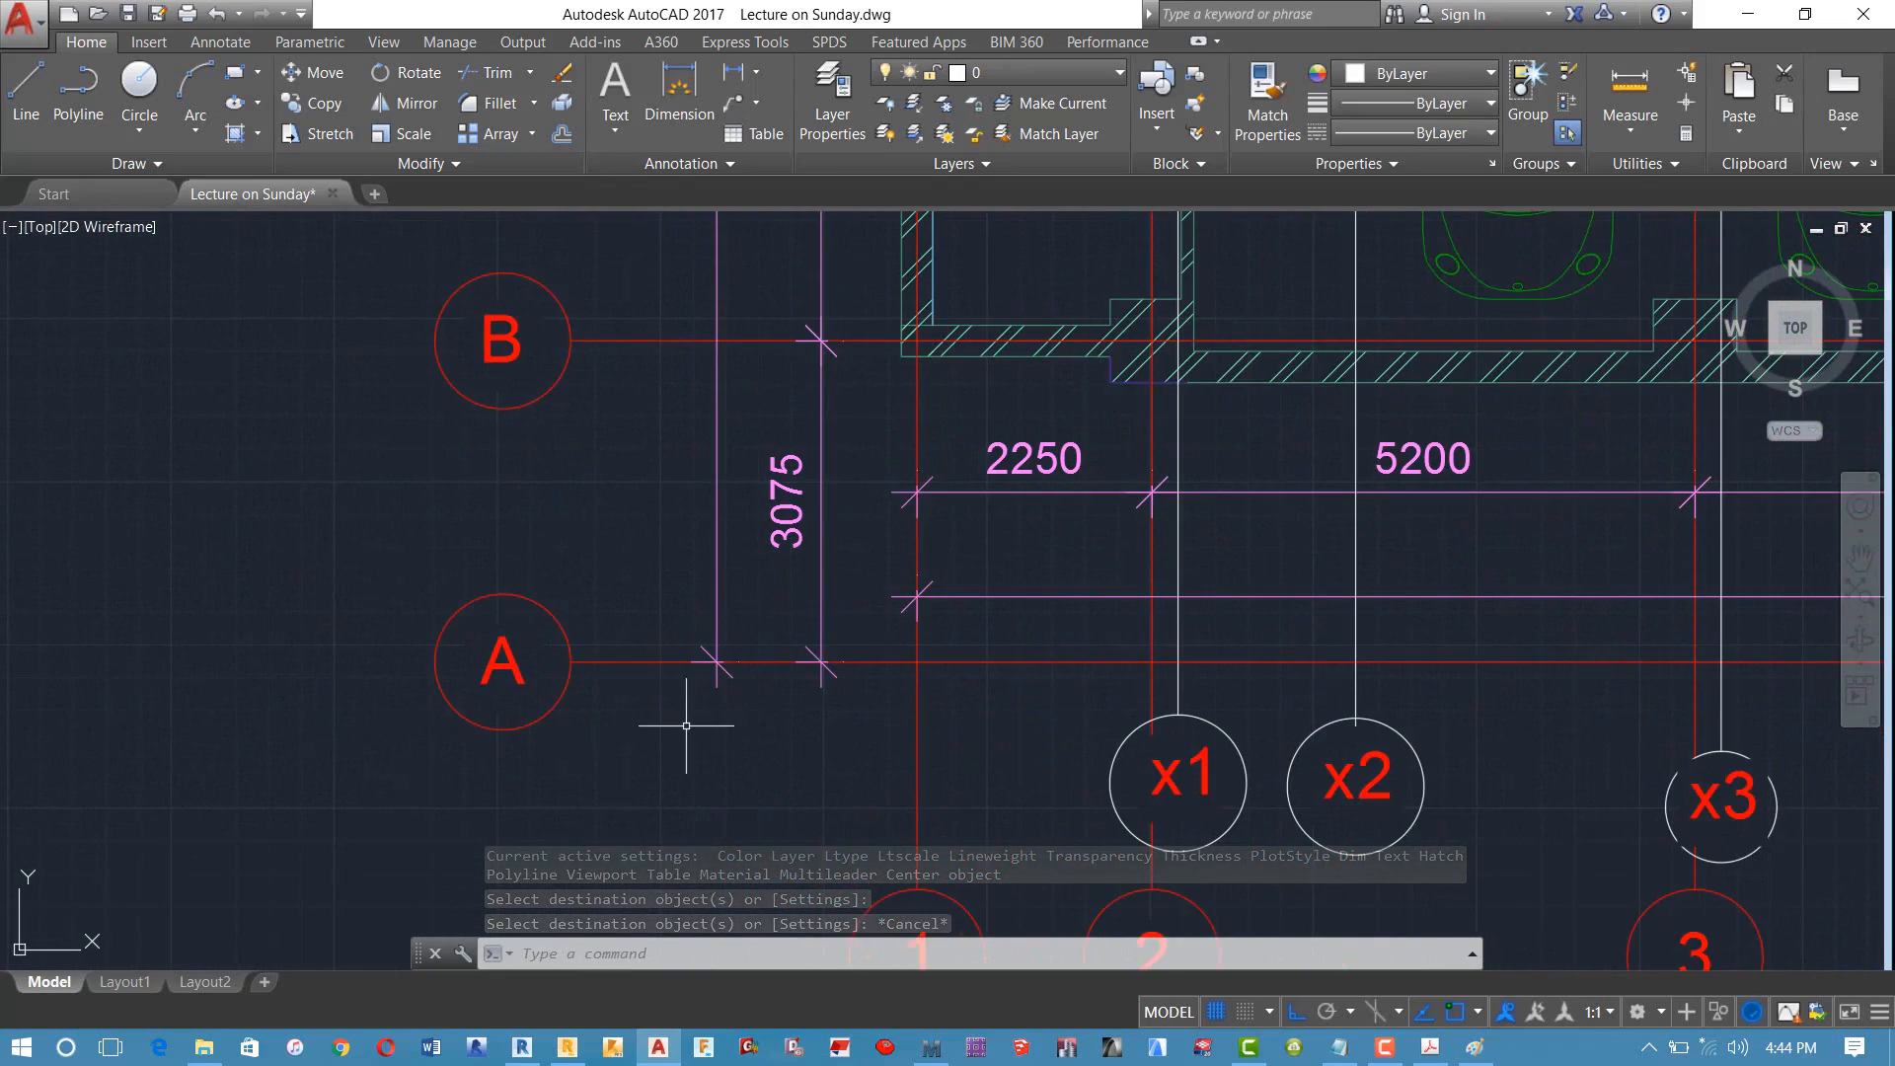
{"action": "left_click", "coordinate": [686, 727]}
{"action": "left_click", "coordinate": [604, 639]}
{"action": "left_click", "coordinate": [583, 738]}
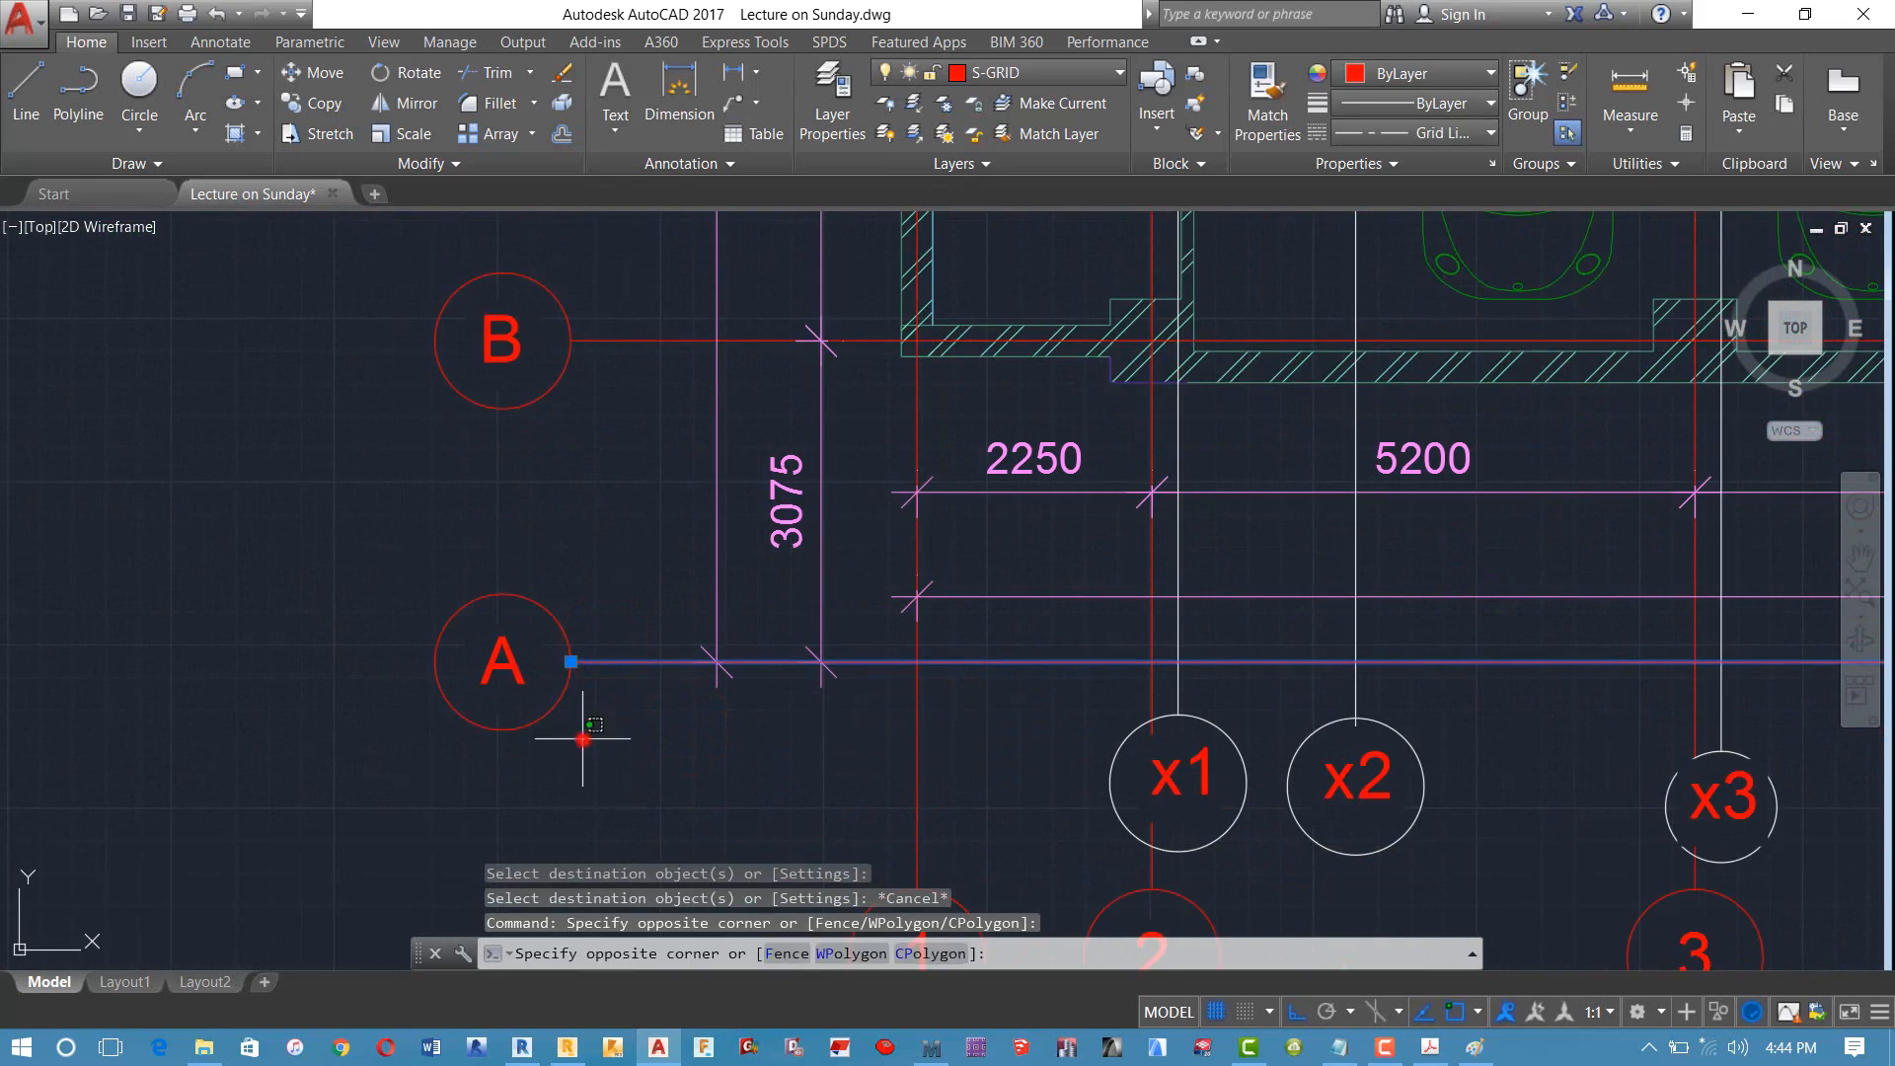
{"action": "left_click", "coordinate": [364, 559]}
{"action": "scroll", "coordinate": [527, 619], "scroll_direction": "down", "scroll_amount": 2}
{"action": "middle_click_drag", "start_coordinate": [498, 622], "coordinate": [261, 543]}
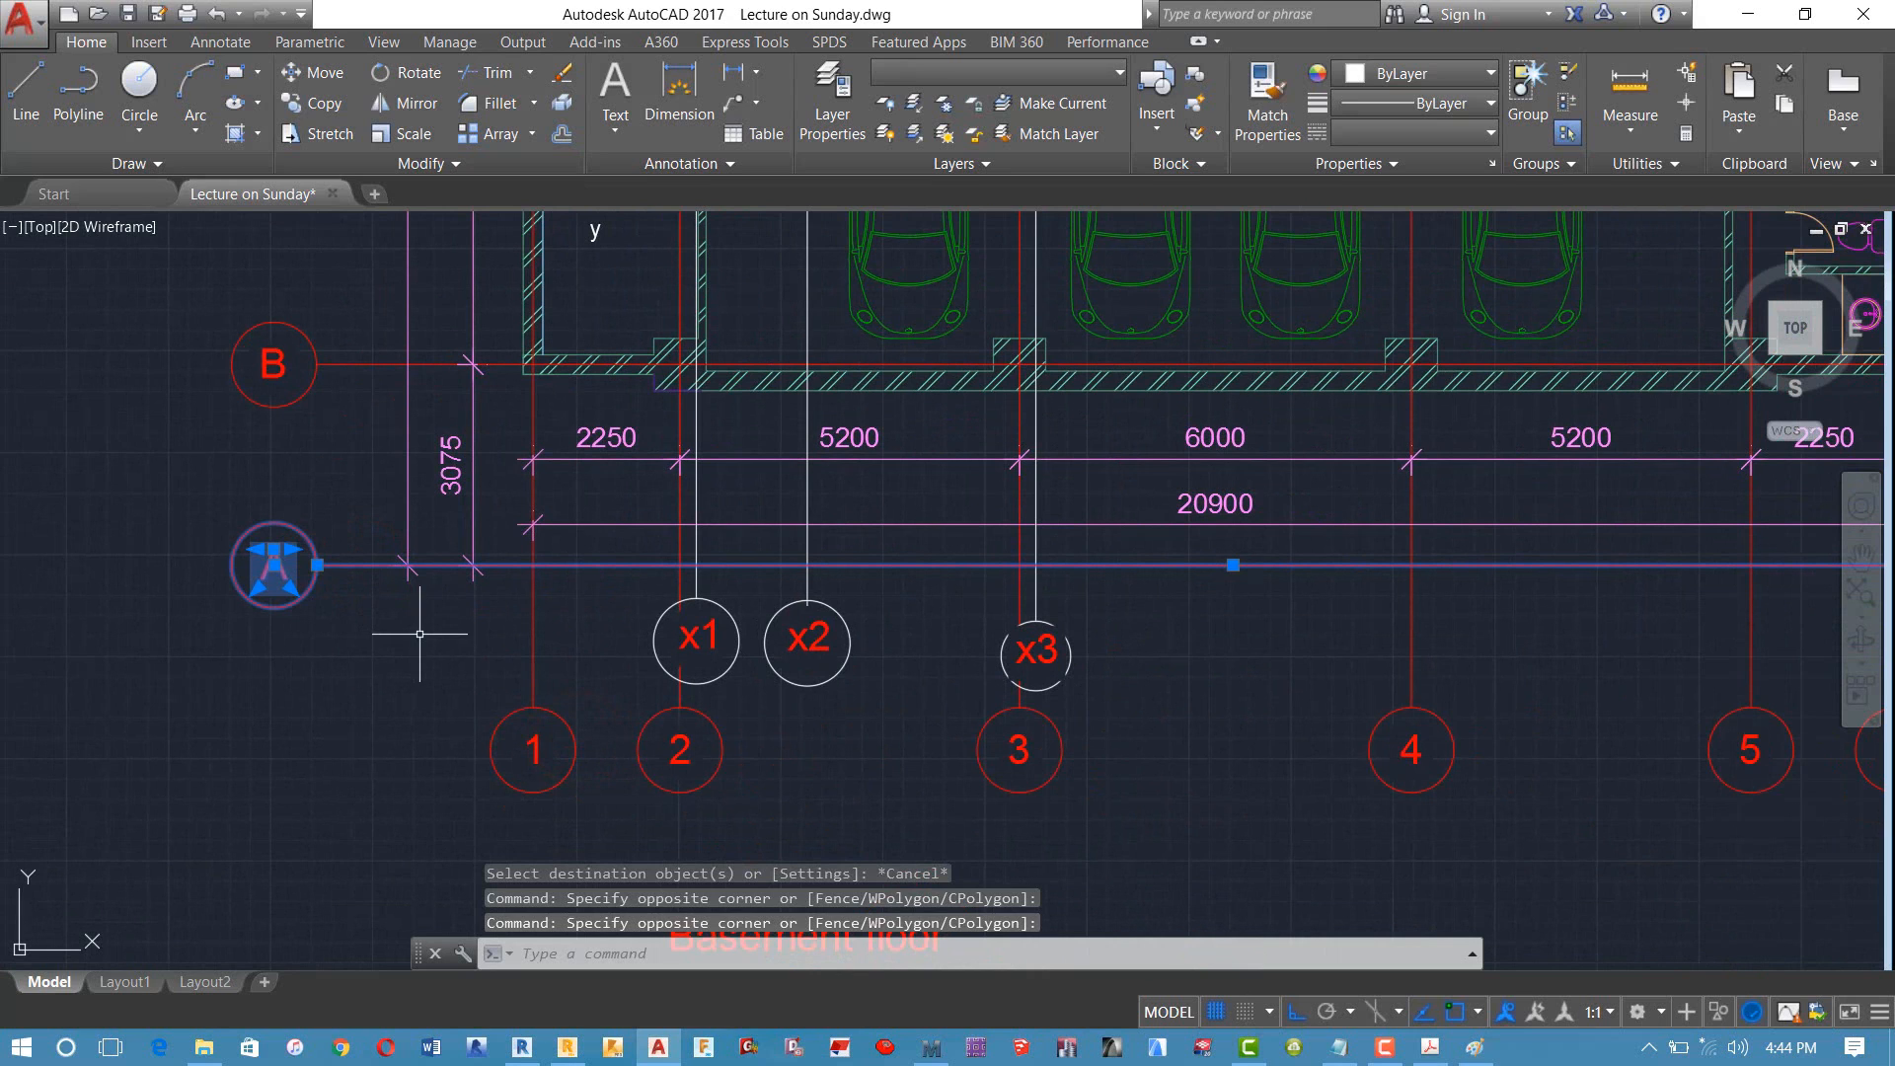
{"action": "type", "text": "m"}
{"action": "key", "text": "Return"}
{"action": "key", "text": "Escape"}
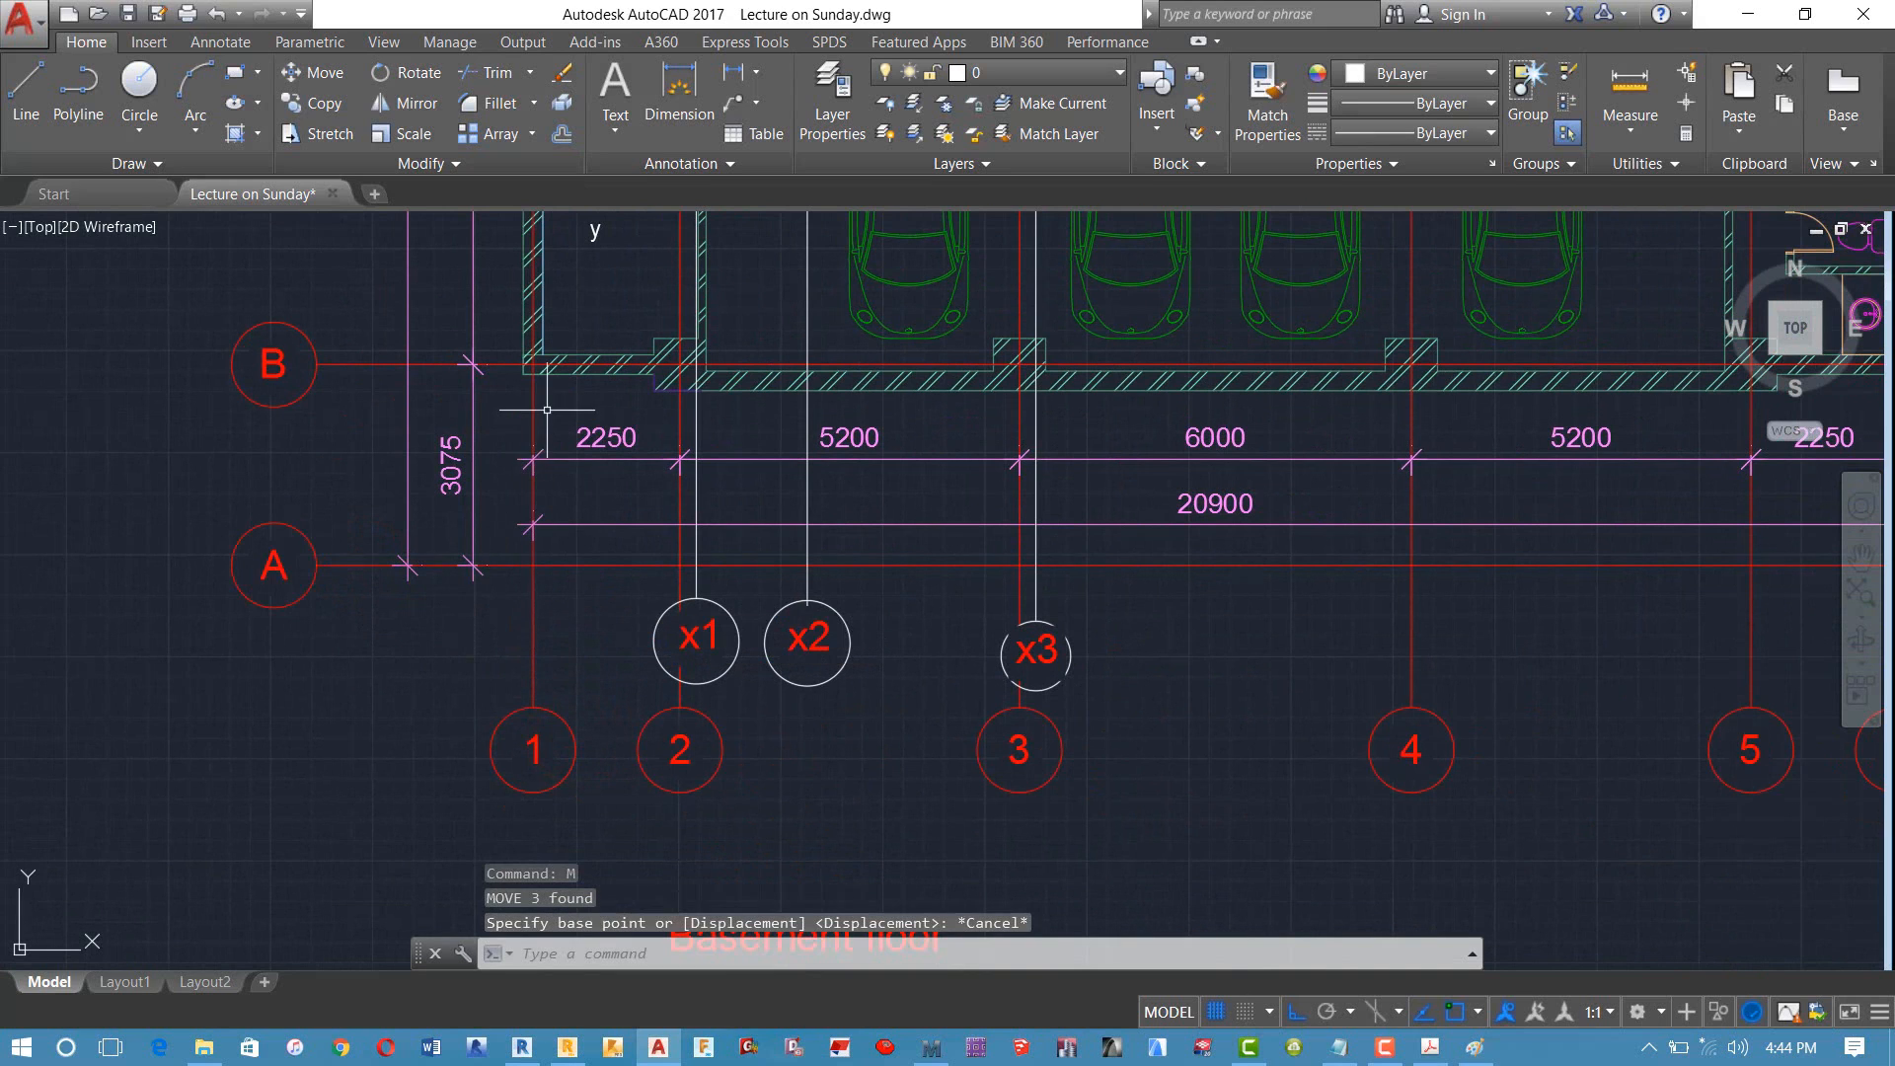
{"action": "scroll", "coordinate": [547, 409], "scroll_direction": "up", "scroll_amount": 2}
{"action": "middle_click_drag", "start_coordinate": [547, 409], "coordinate": [229, 500]}
{"action": "scroll", "coordinate": [229, 499], "scroll_direction": "down", "scroll_amount": 4}
{"action": "middle_click_drag", "start_coordinate": [639, 563], "coordinate": [247, 546]}
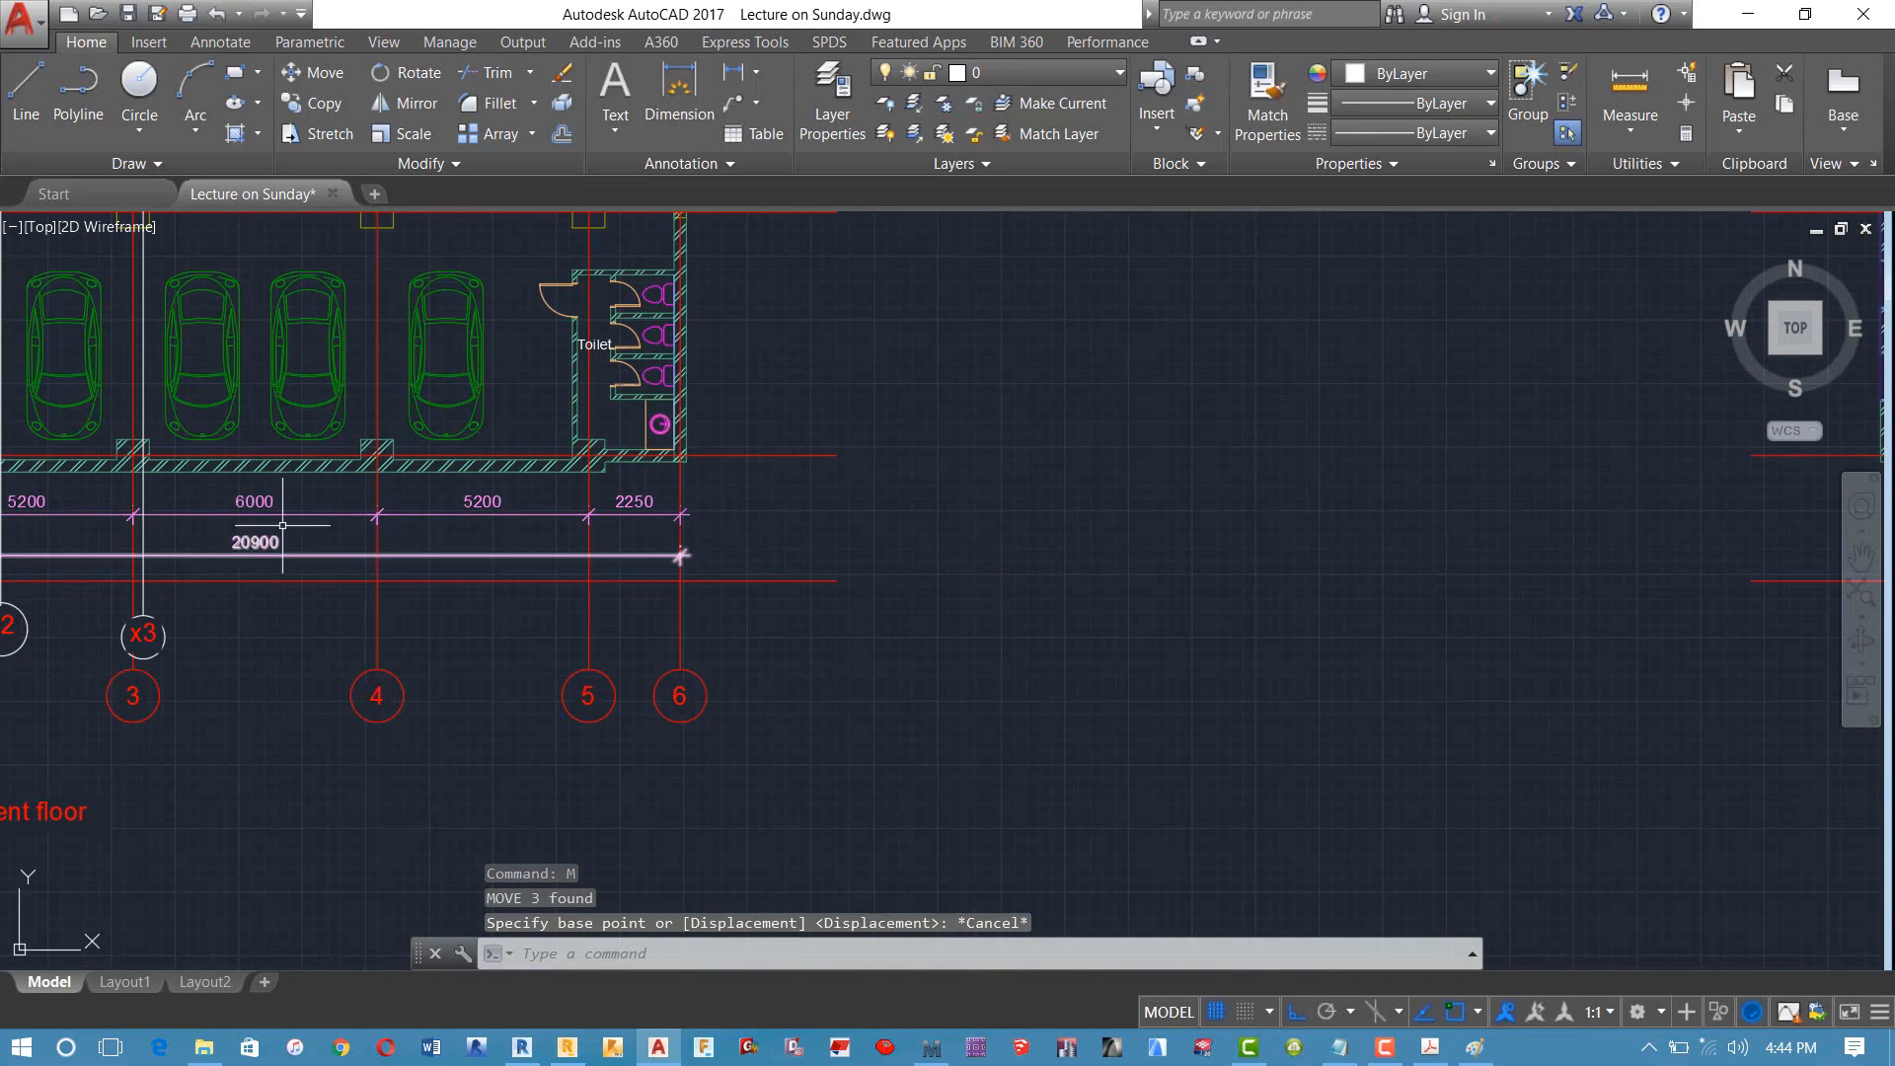
Step: Draw a horizontal line from the lower wall corner of the ground floor's projecting bay across and beyond the basement floor plan
{"action": "left_click", "coordinate": [37, 101]}
{"action": "scroll", "coordinate": [236, 400], "scroll_direction": "down", "scroll_amount": 7}
{"action": "scroll", "coordinate": [420, 405], "scroll_direction": "up", "scroll_amount": 3}
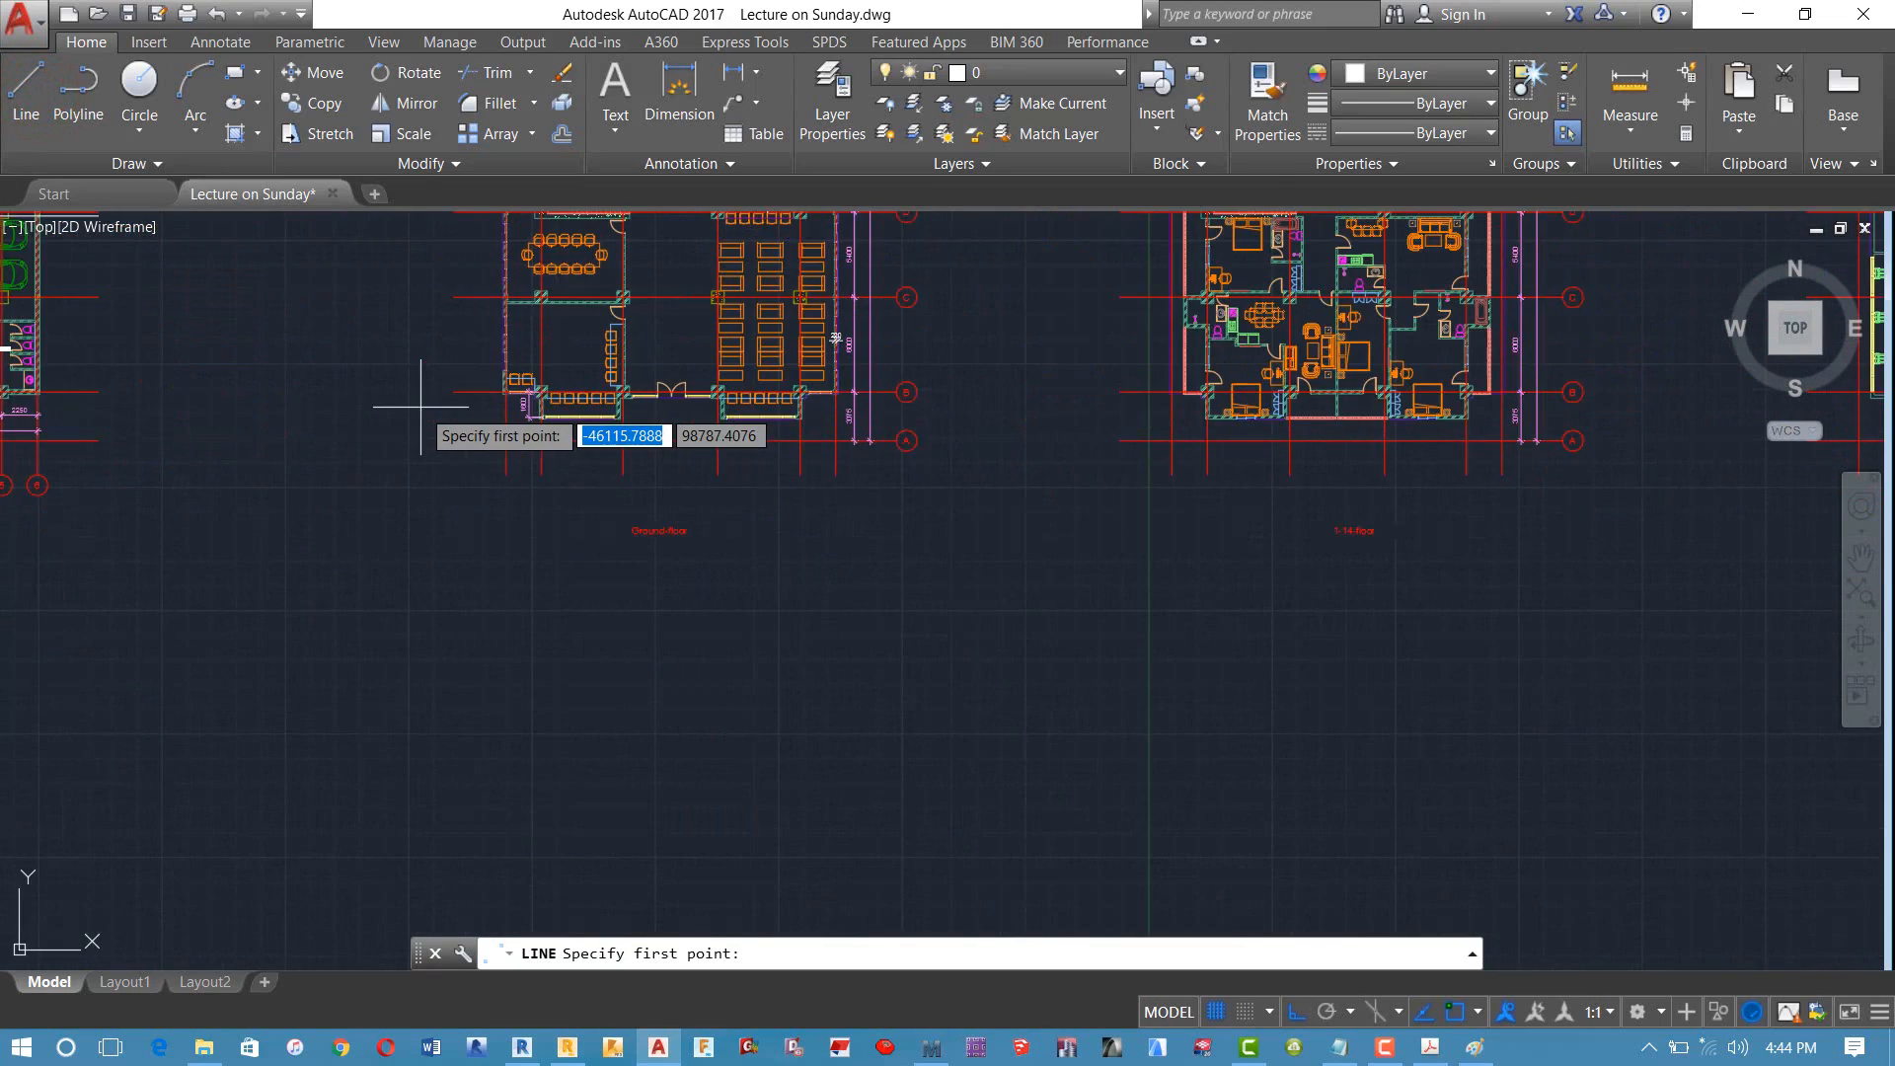
{"action": "scroll", "coordinate": [440, 457], "scroll_direction": "down", "scroll_amount": 4}
{"action": "scroll", "coordinate": [254, 447], "scroll_direction": "up", "scroll_amount": 4}
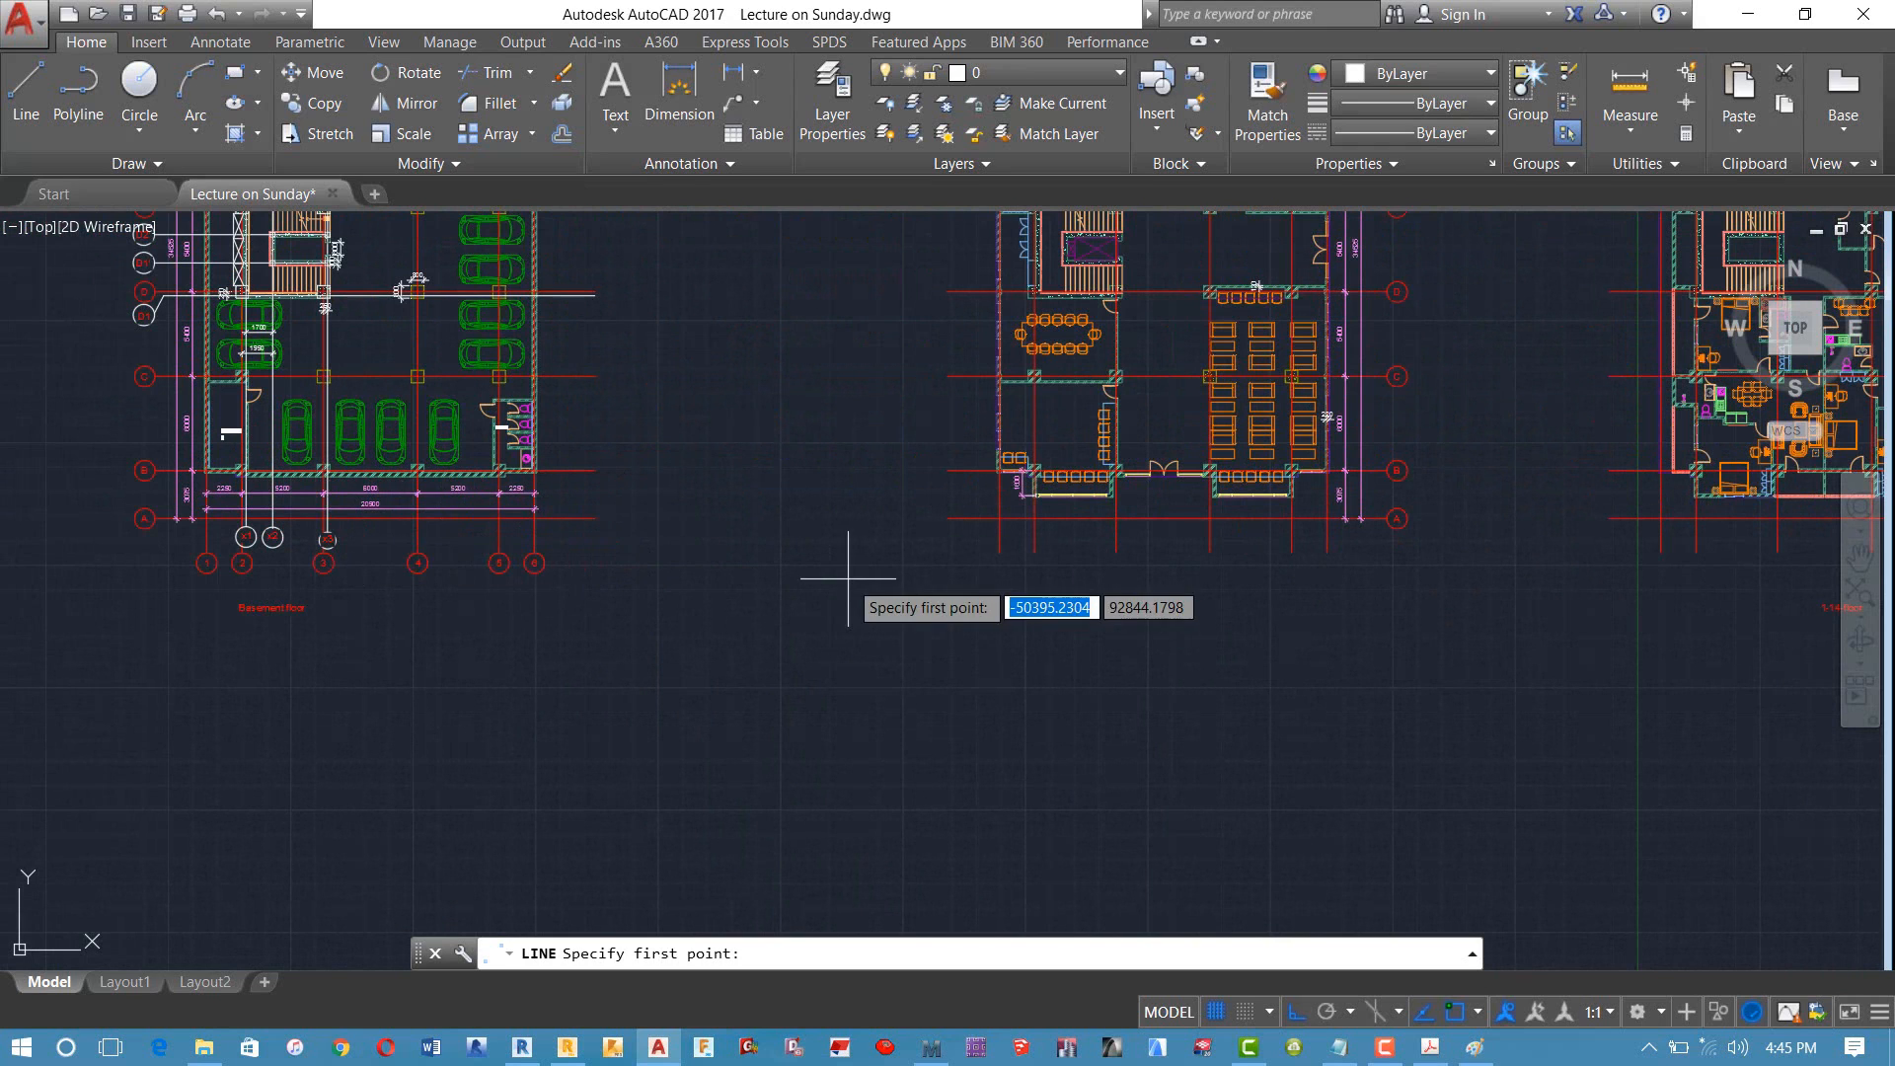
{"action": "scroll", "coordinate": [1056, 499], "scroll_direction": "up", "scroll_amount": 4}
{"action": "scroll", "coordinate": [966, 489], "scroll_direction": "up", "scroll_amount": 5}
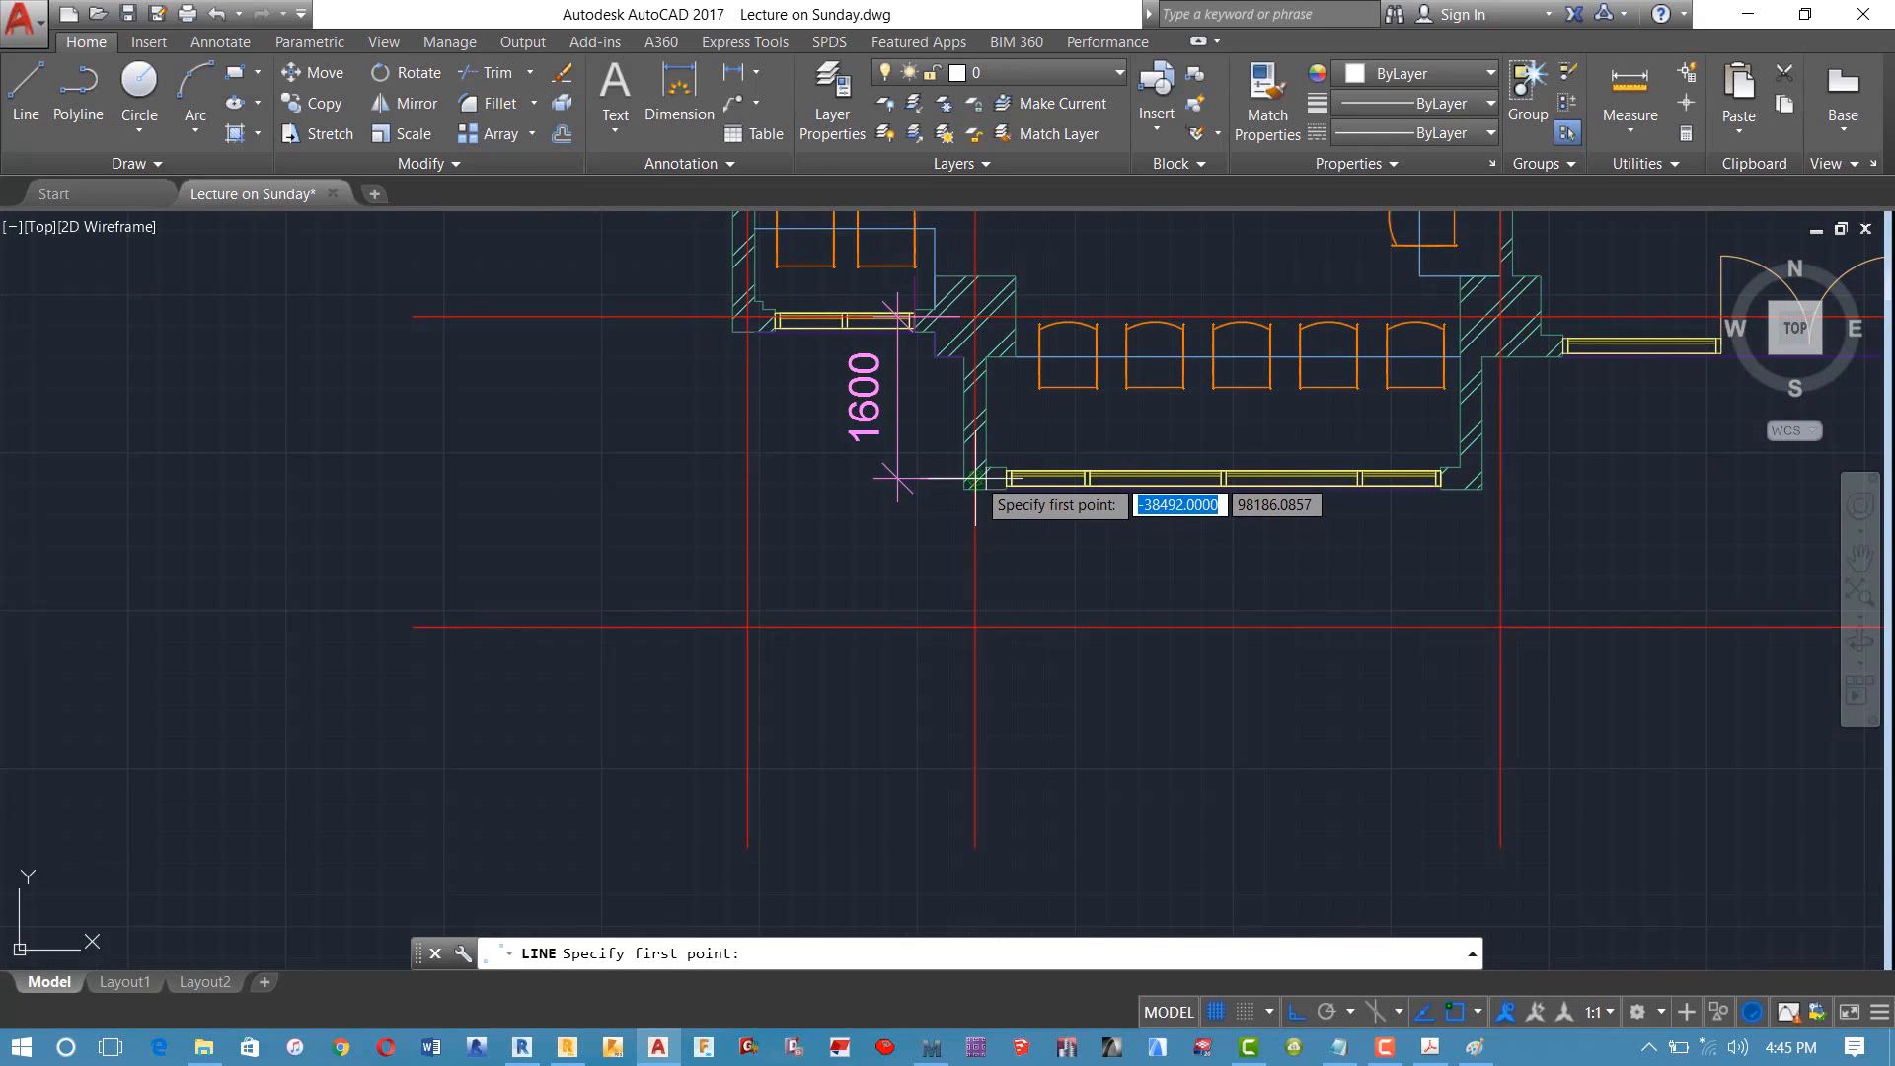
{"action": "left_click", "coordinate": [977, 474]}
{"action": "scroll", "coordinate": [419, 466], "scroll_direction": "down", "scroll_amount": 5}
{"action": "scroll", "coordinate": [246, 466], "scroll_direction": "down", "scroll_amount": 5}
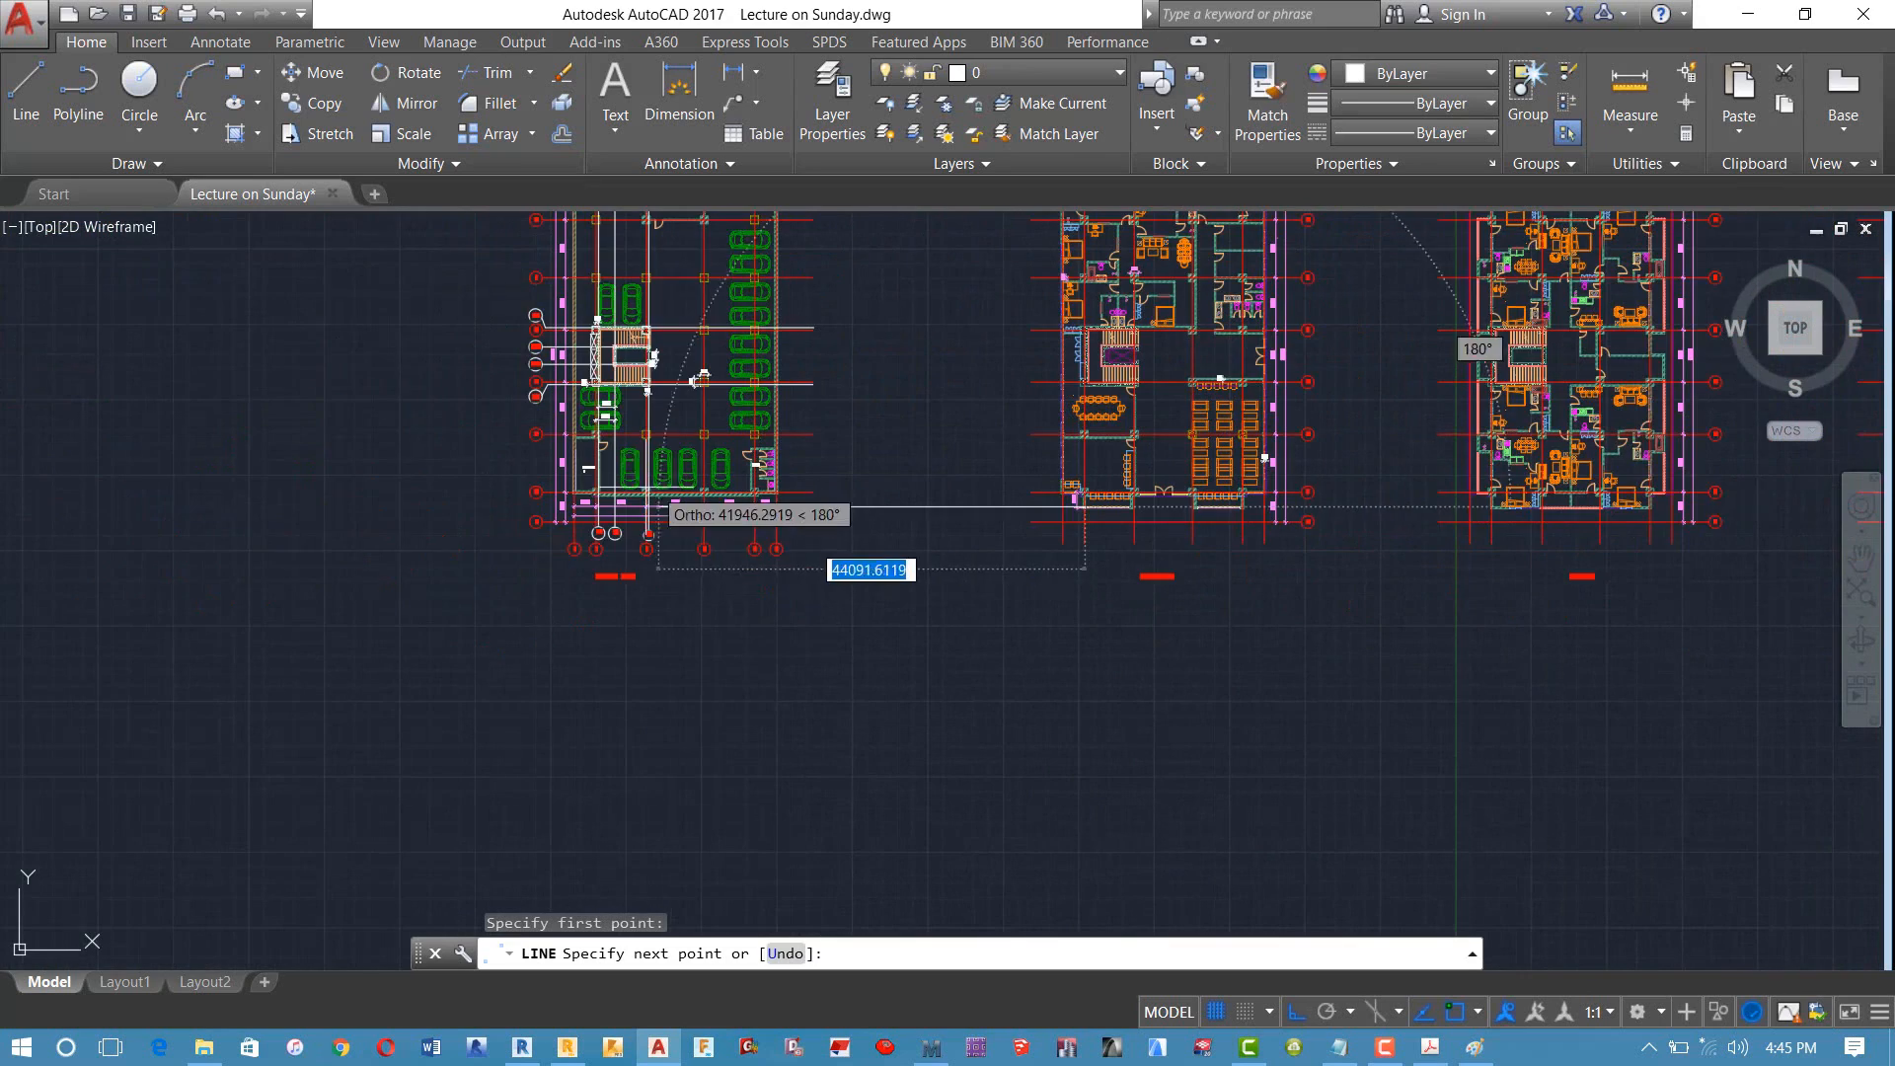
{"action": "left_click", "coordinate": [293, 508]}
{"action": "key", "text": "Escape"}
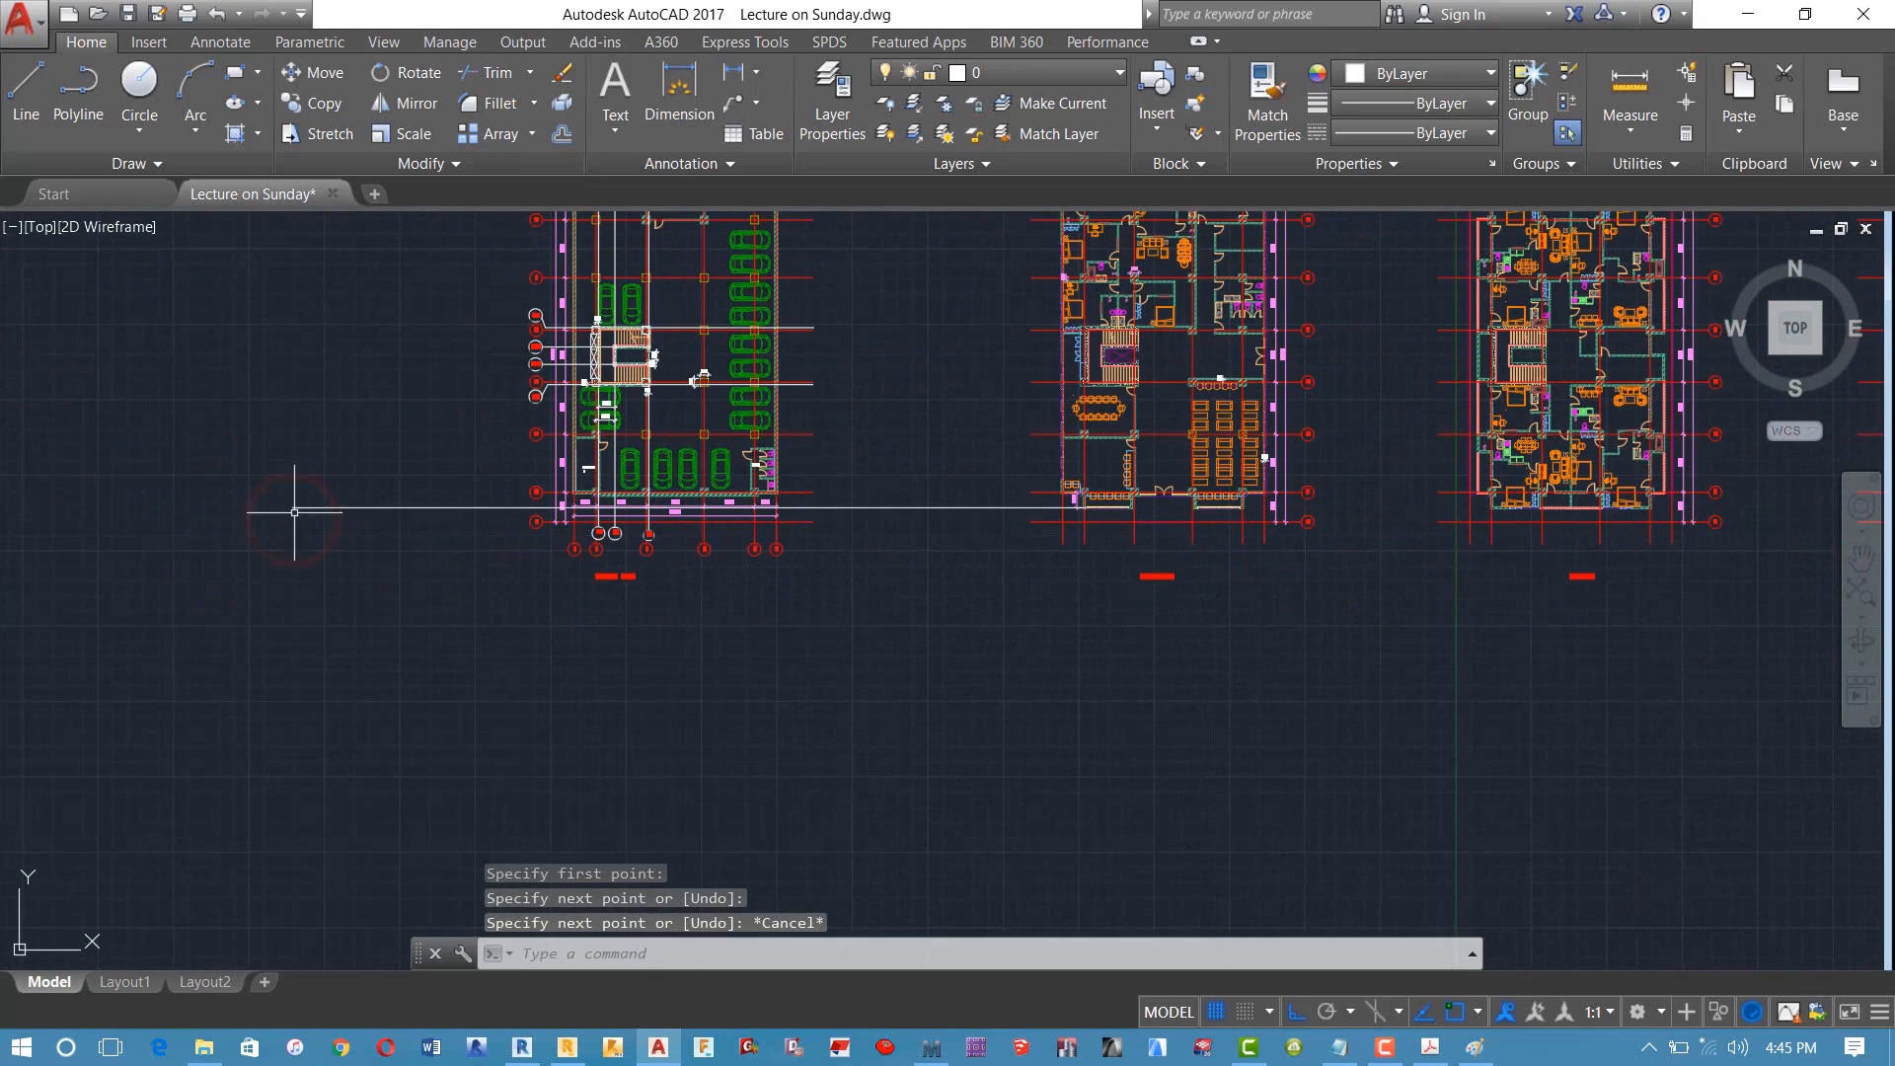
Step: Move grid axis A with its bubble and letter straight up onto the new horizontal line on the basement plan
{"action": "scroll", "coordinate": [621, 500], "scroll_direction": "up", "scroll_amount": 9}
{"action": "middle_click_drag", "start_coordinate": [522, 514], "coordinate": [746, 458]}
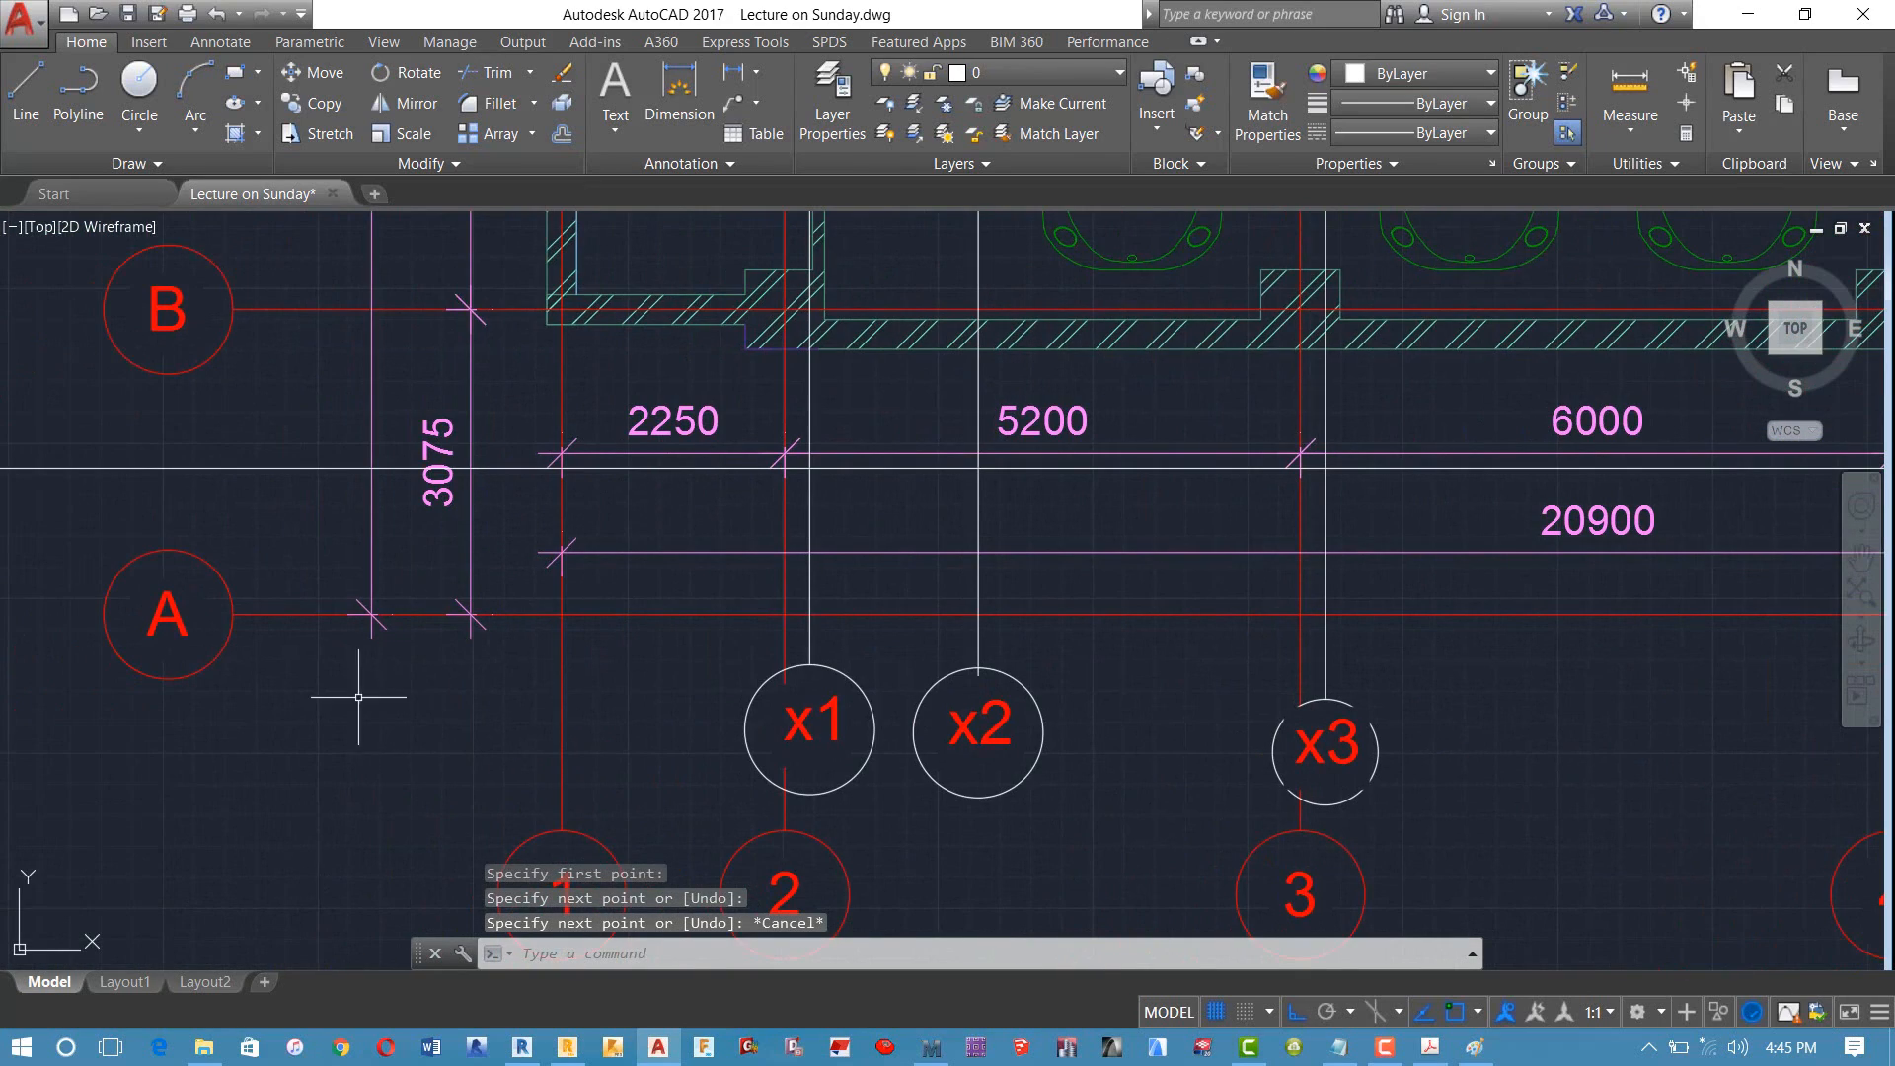
{"action": "left_click", "coordinate": [304, 677]}
{"action": "left_click", "coordinate": [74, 562]}
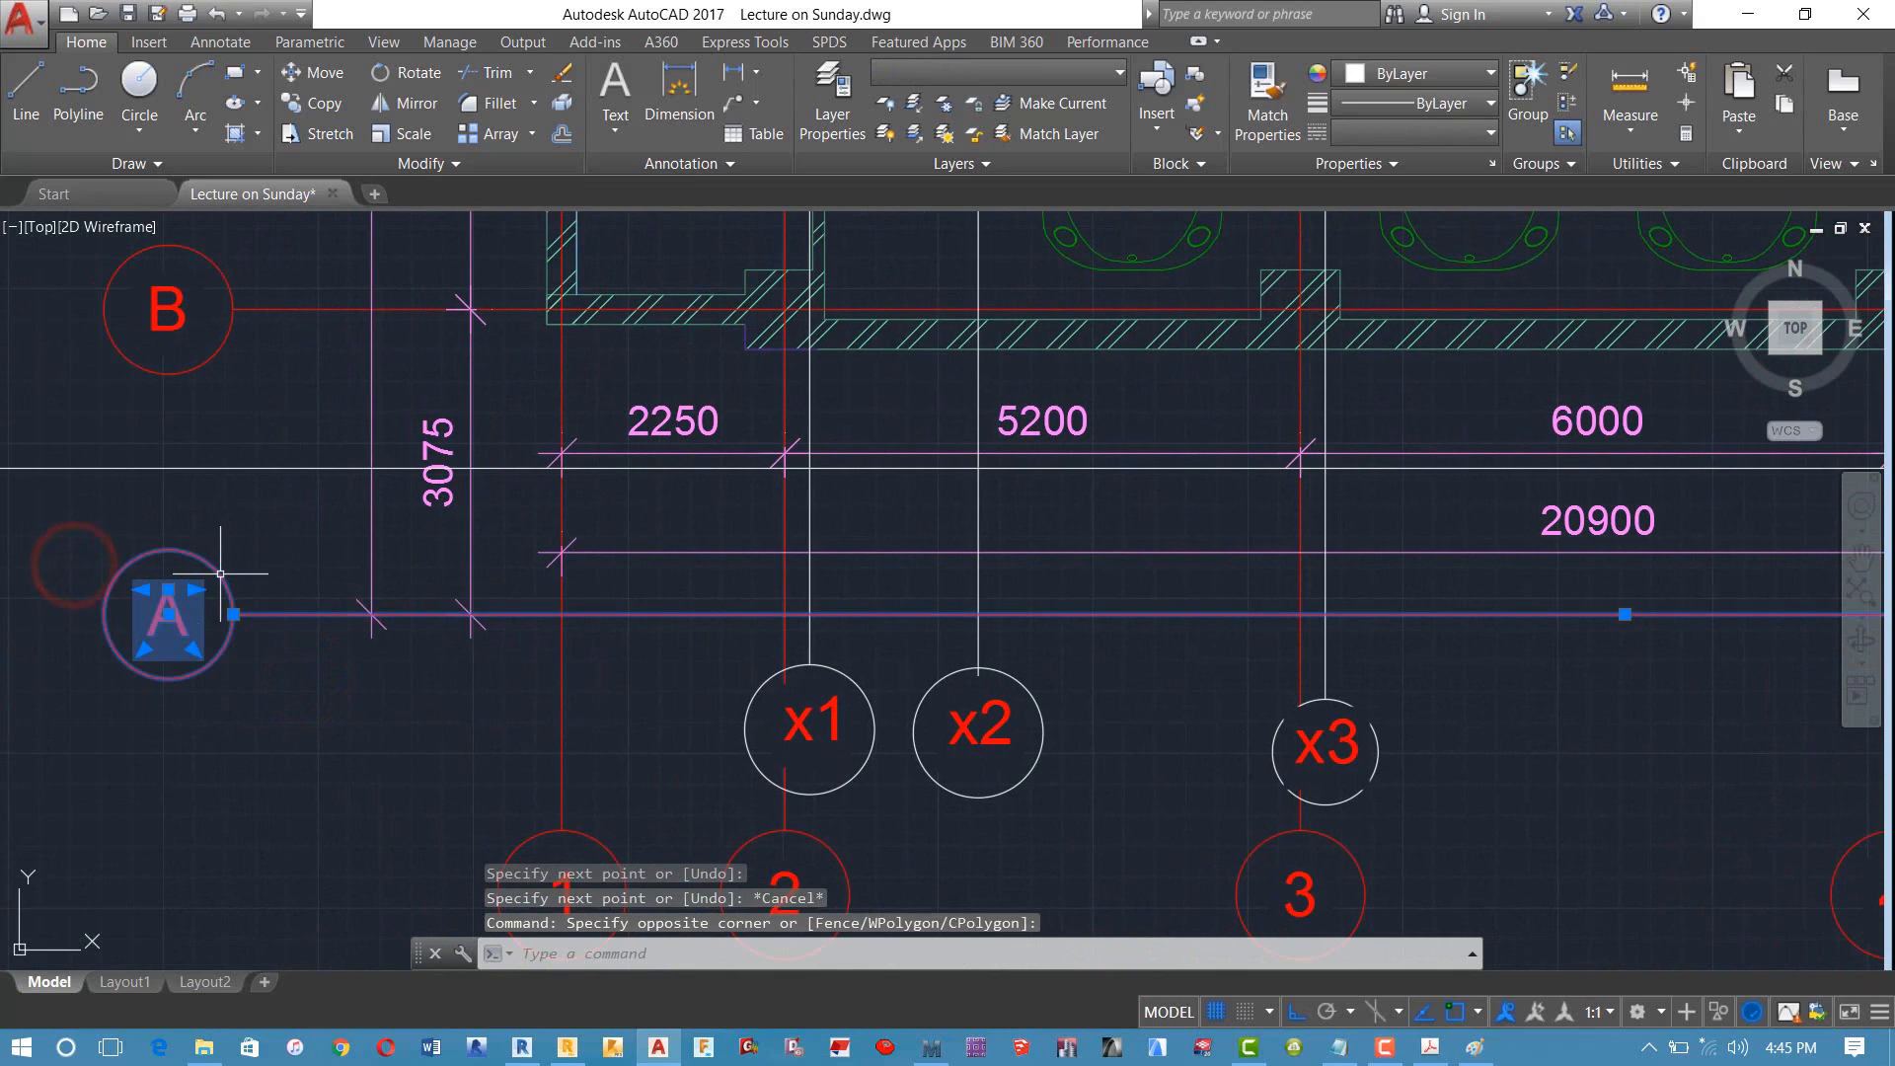
{"action": "left_click", "coordinate": [561, 614]}
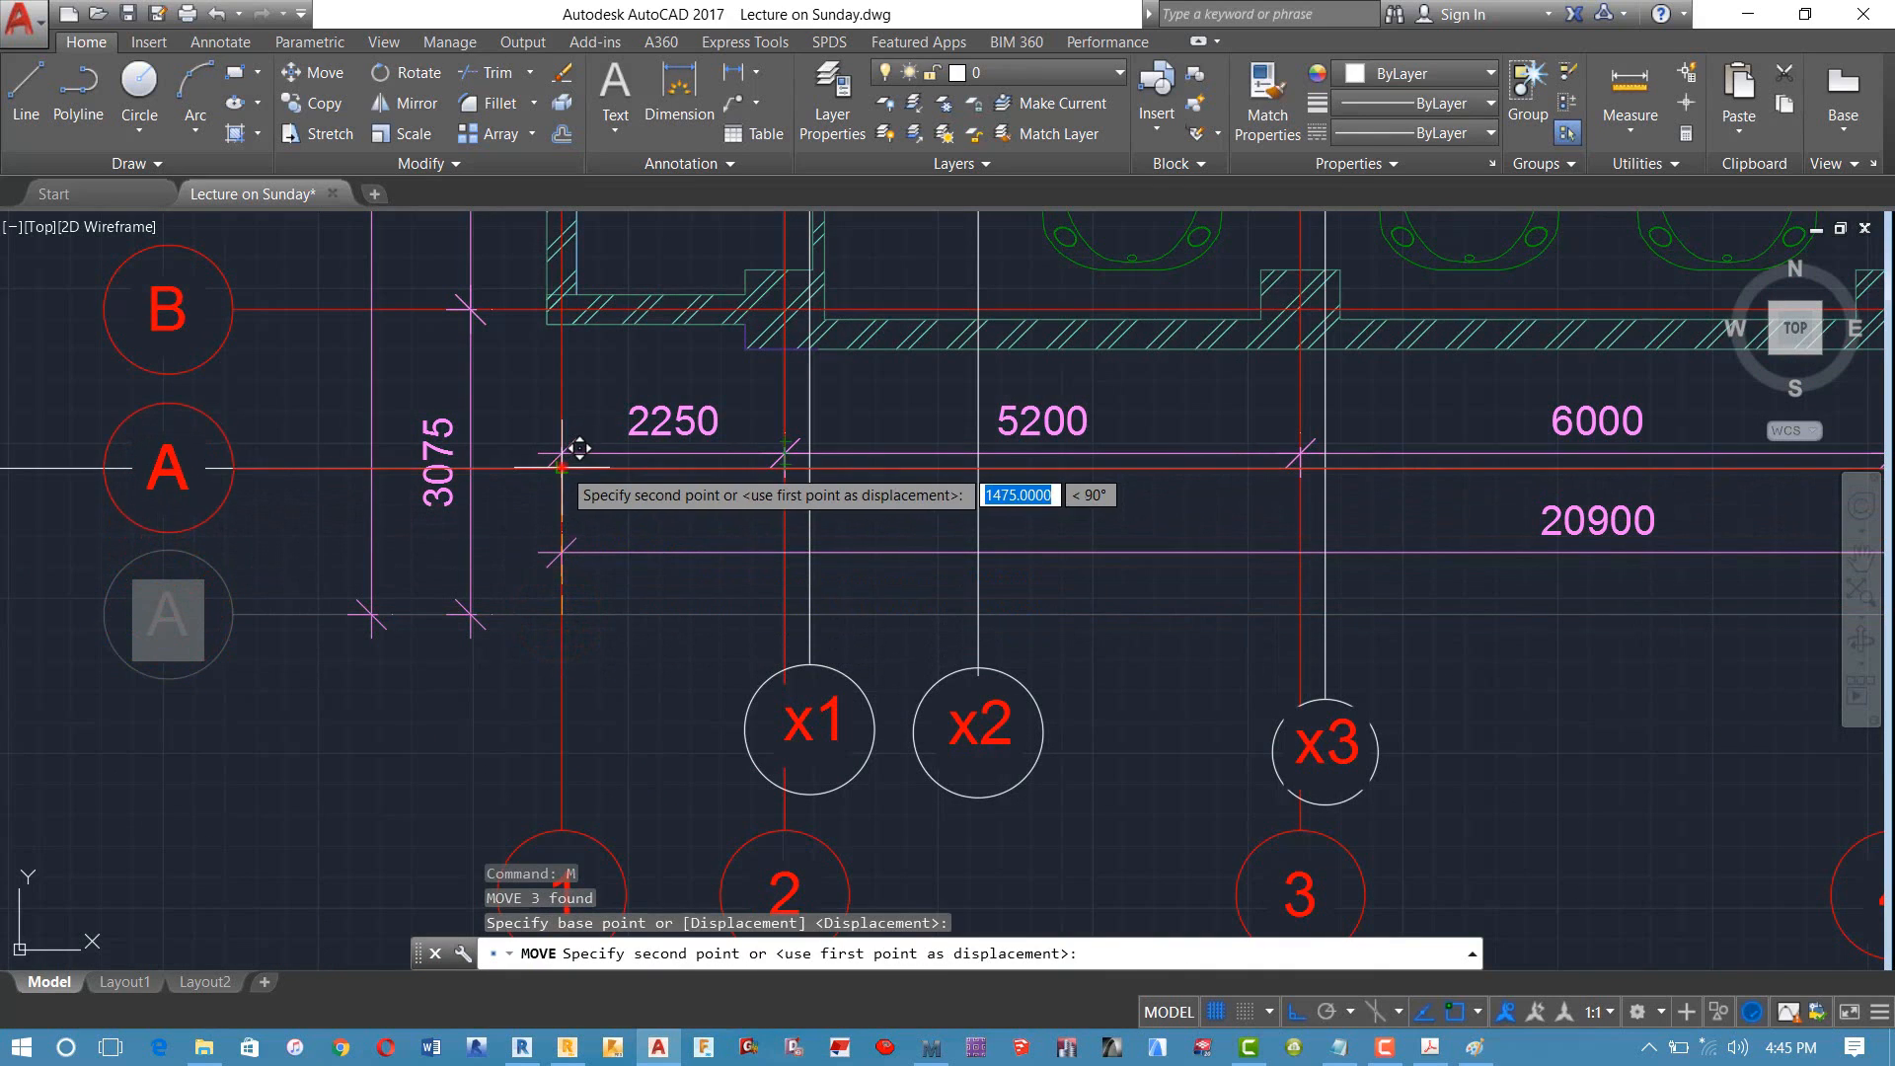
{"action": "key", "text": "Escape"}
Step: Delete the outdated vertical dimension between axes B and A on the basement plan
{"action": "scroll", "coordinate": [557, 454], "scroll_direction": "up", "scroll_amount": 2}
{"action": "middle_click_drag", "start_coordinate": [549, 444], "coordinate": [528, 559]}
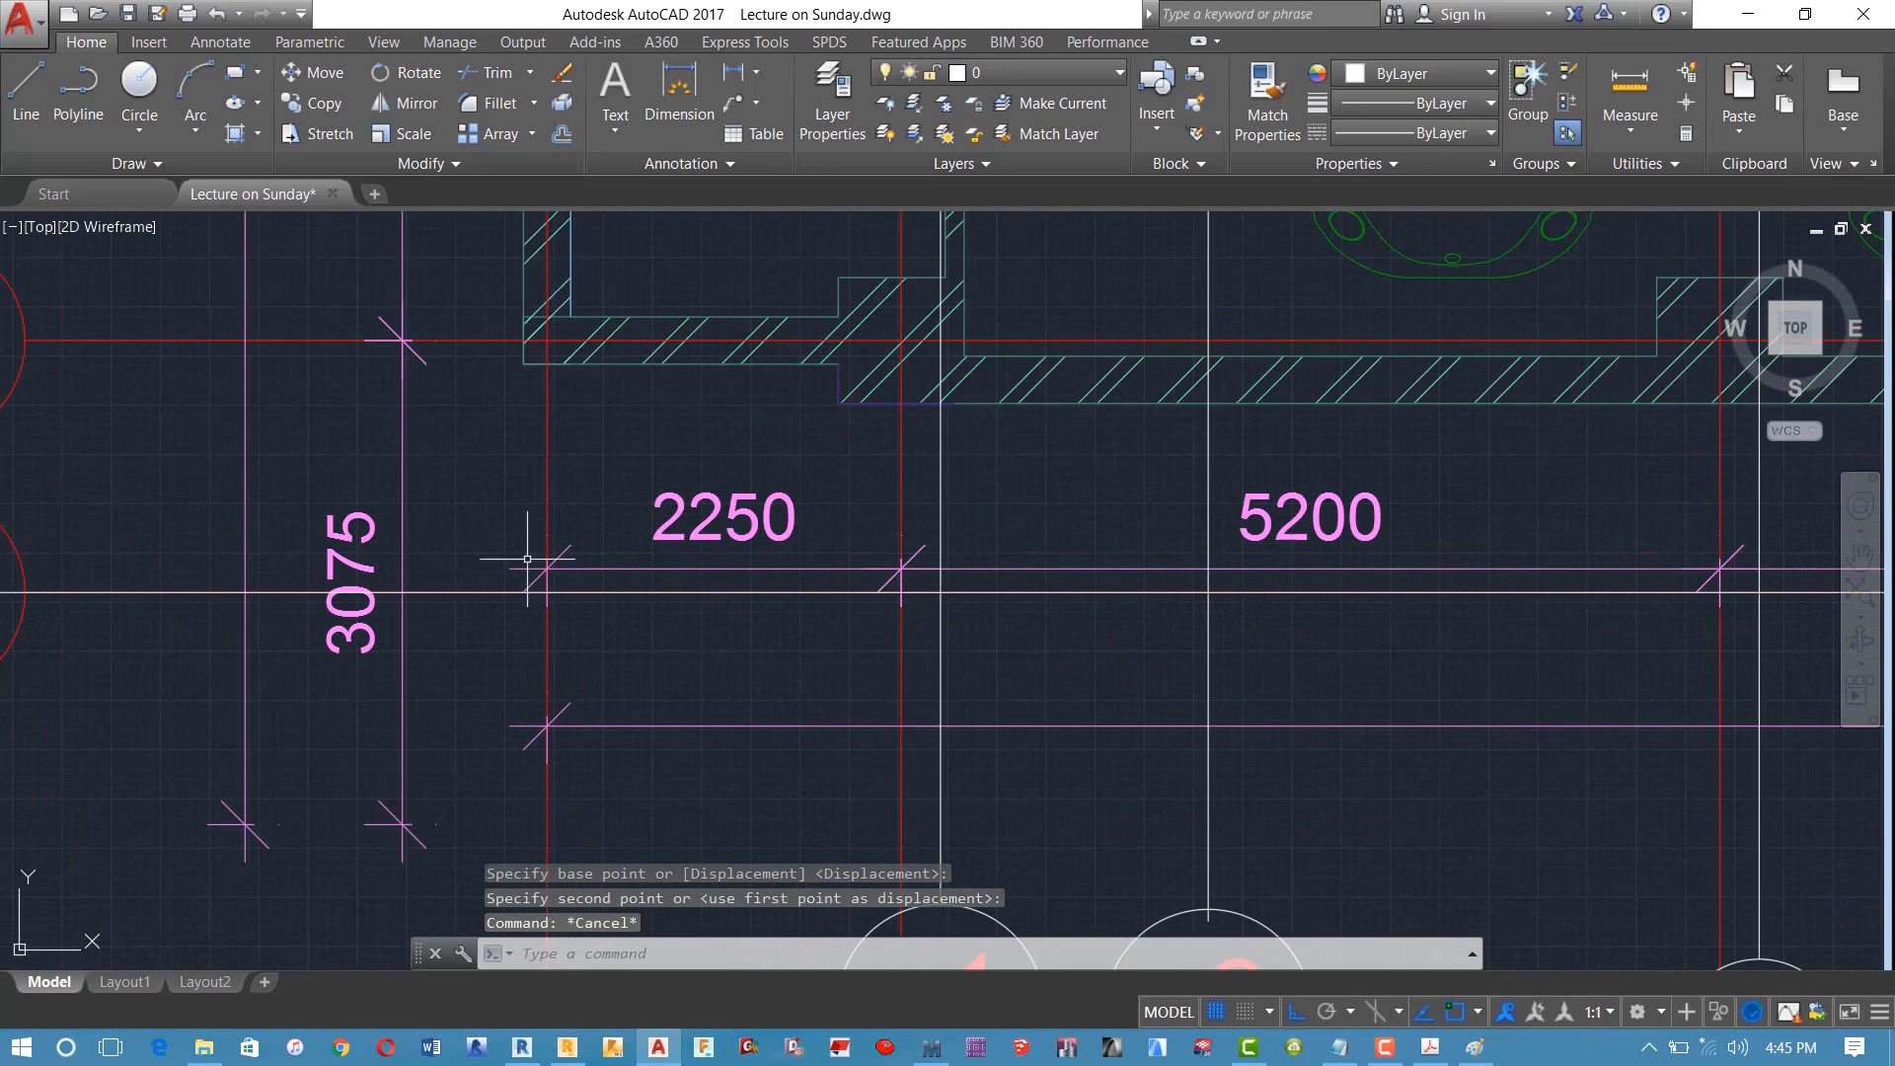
{"action": "left_click", "coordinate": [413, 482]}
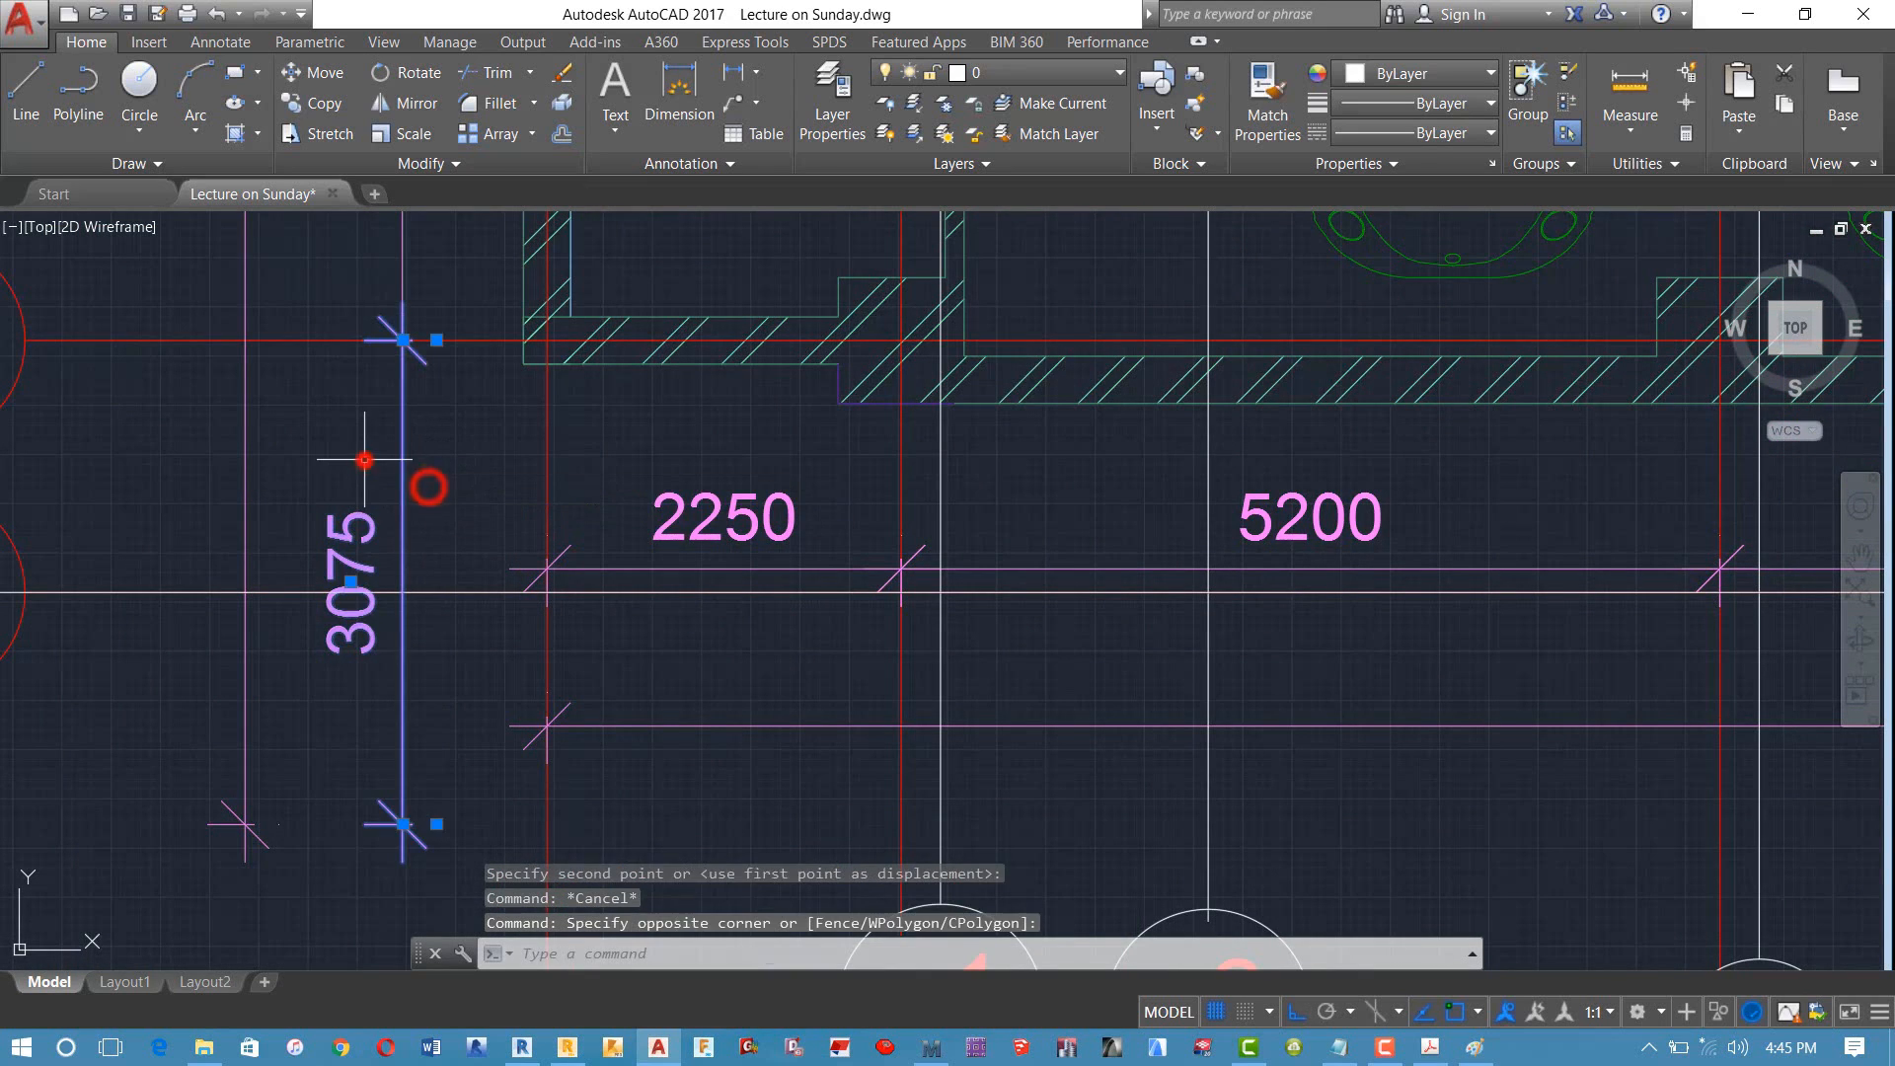
{"action": "left_click", "coordinate": [372, 457]}
{"action": "key", "text": "Delete"}
Step: Add an aligned dimension between axes B and A beside the basement plan
{"action": "scroll", "coordinate": [370, 474], "scroll_direction": "down", "scroll_amount": 4}
{"action": "middle_click_drag", "start_coordinate": [370, 475], "coordinate": [402, 434]}
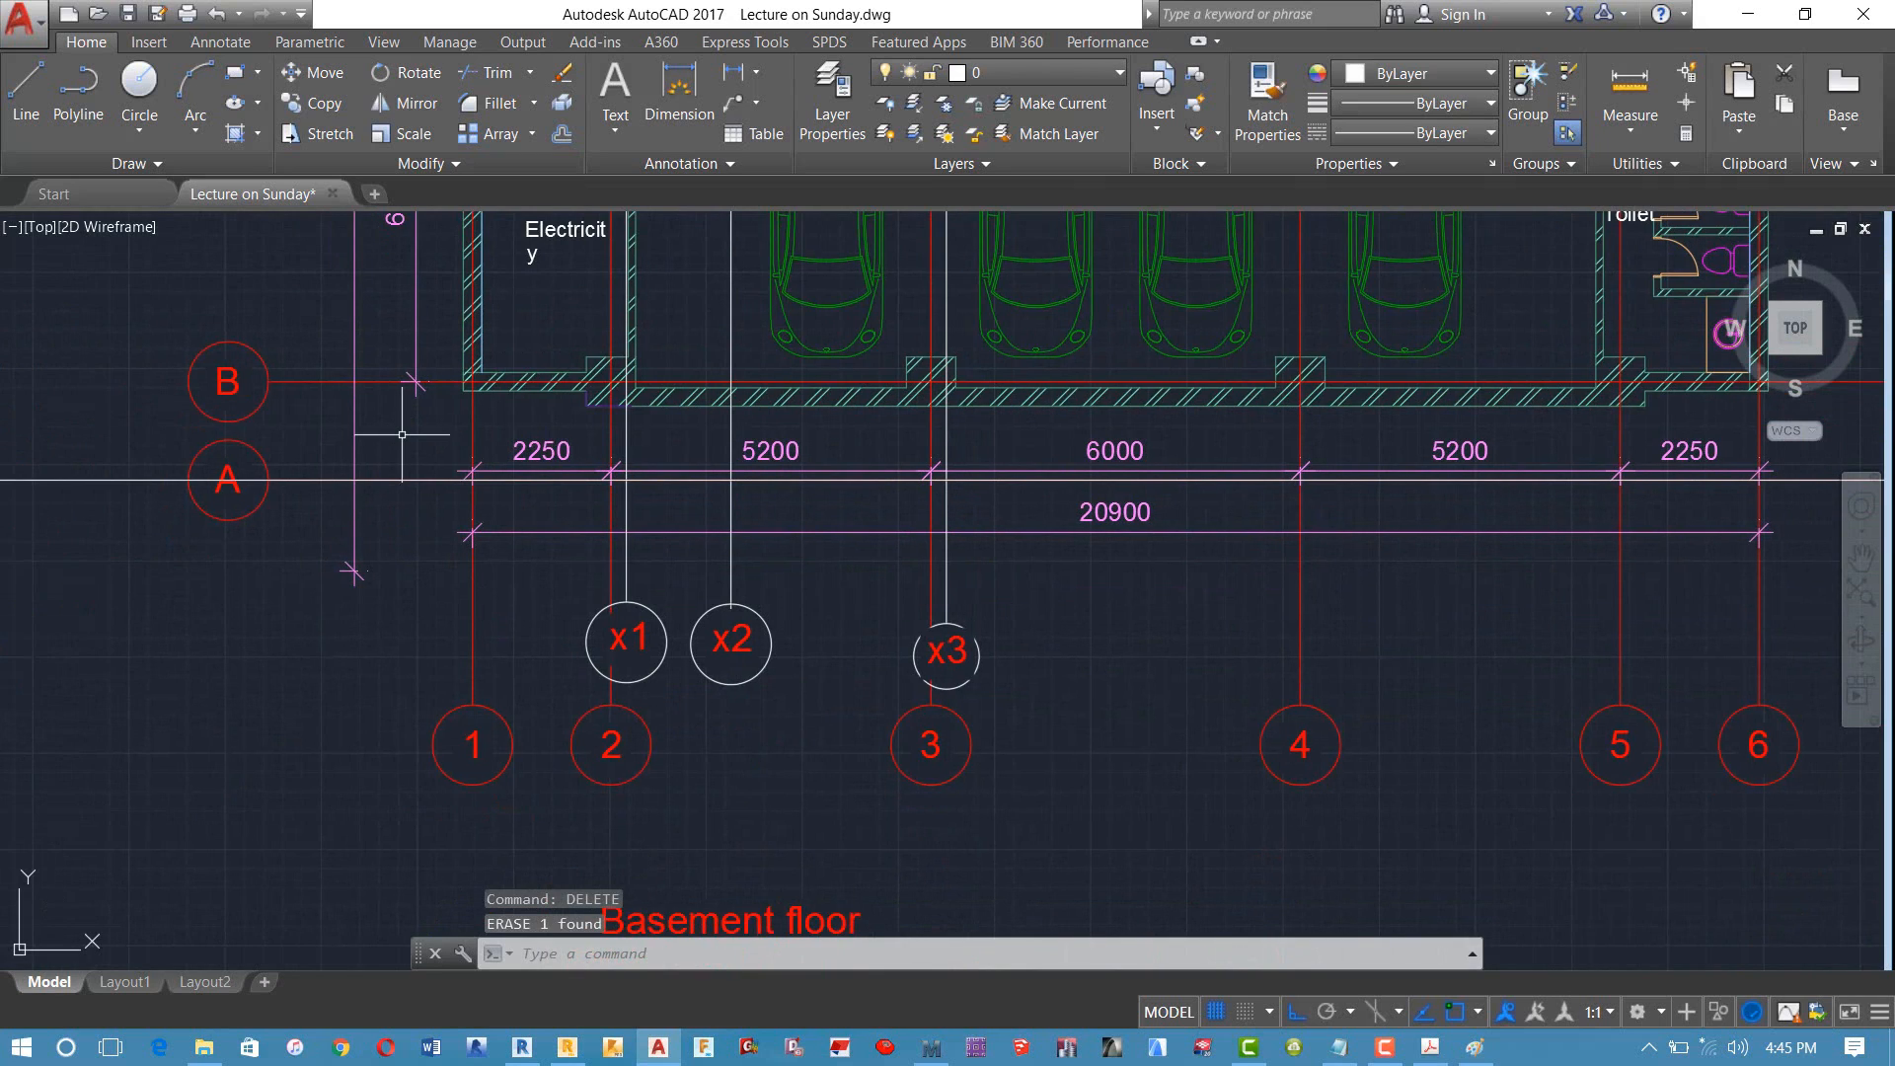
{"action": "type", "text": "dal"}
{"action": "key", "text": "Return"}
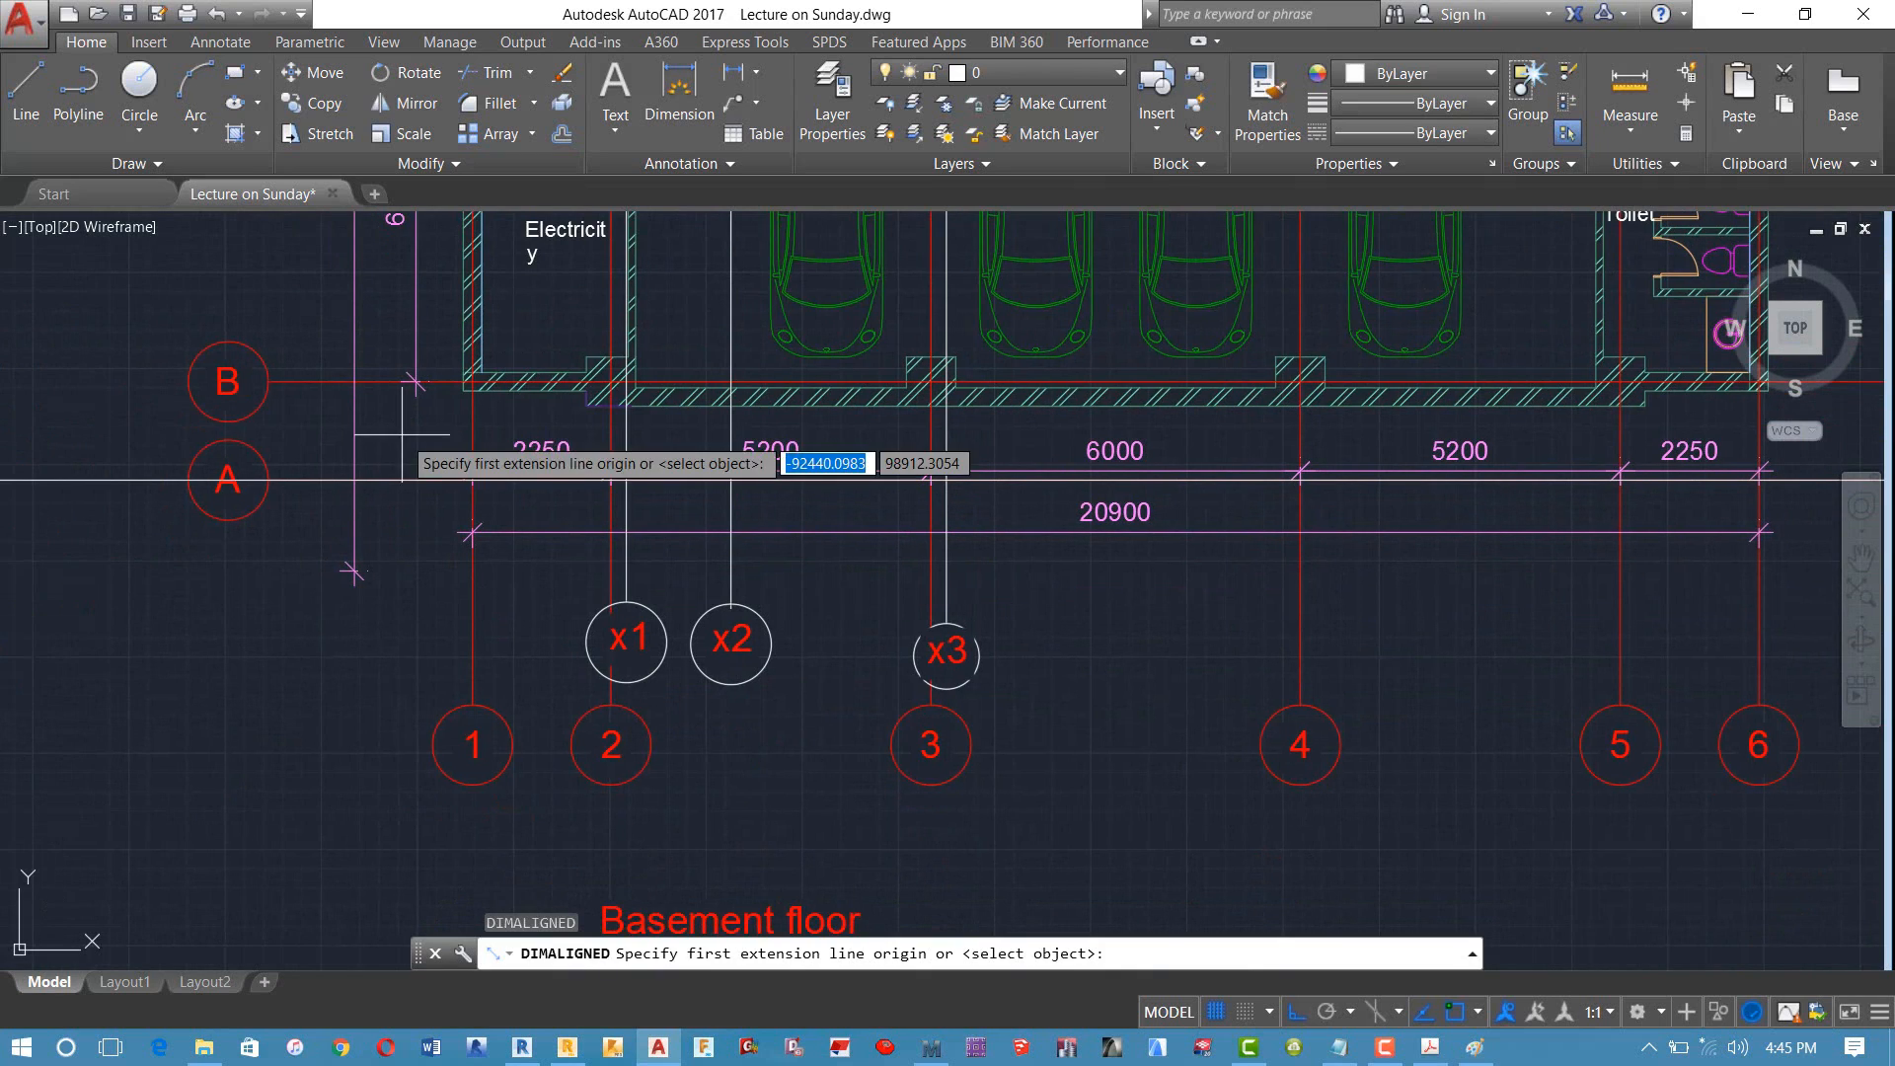
{"action": "left_click", "coordinate": [400, 381]}
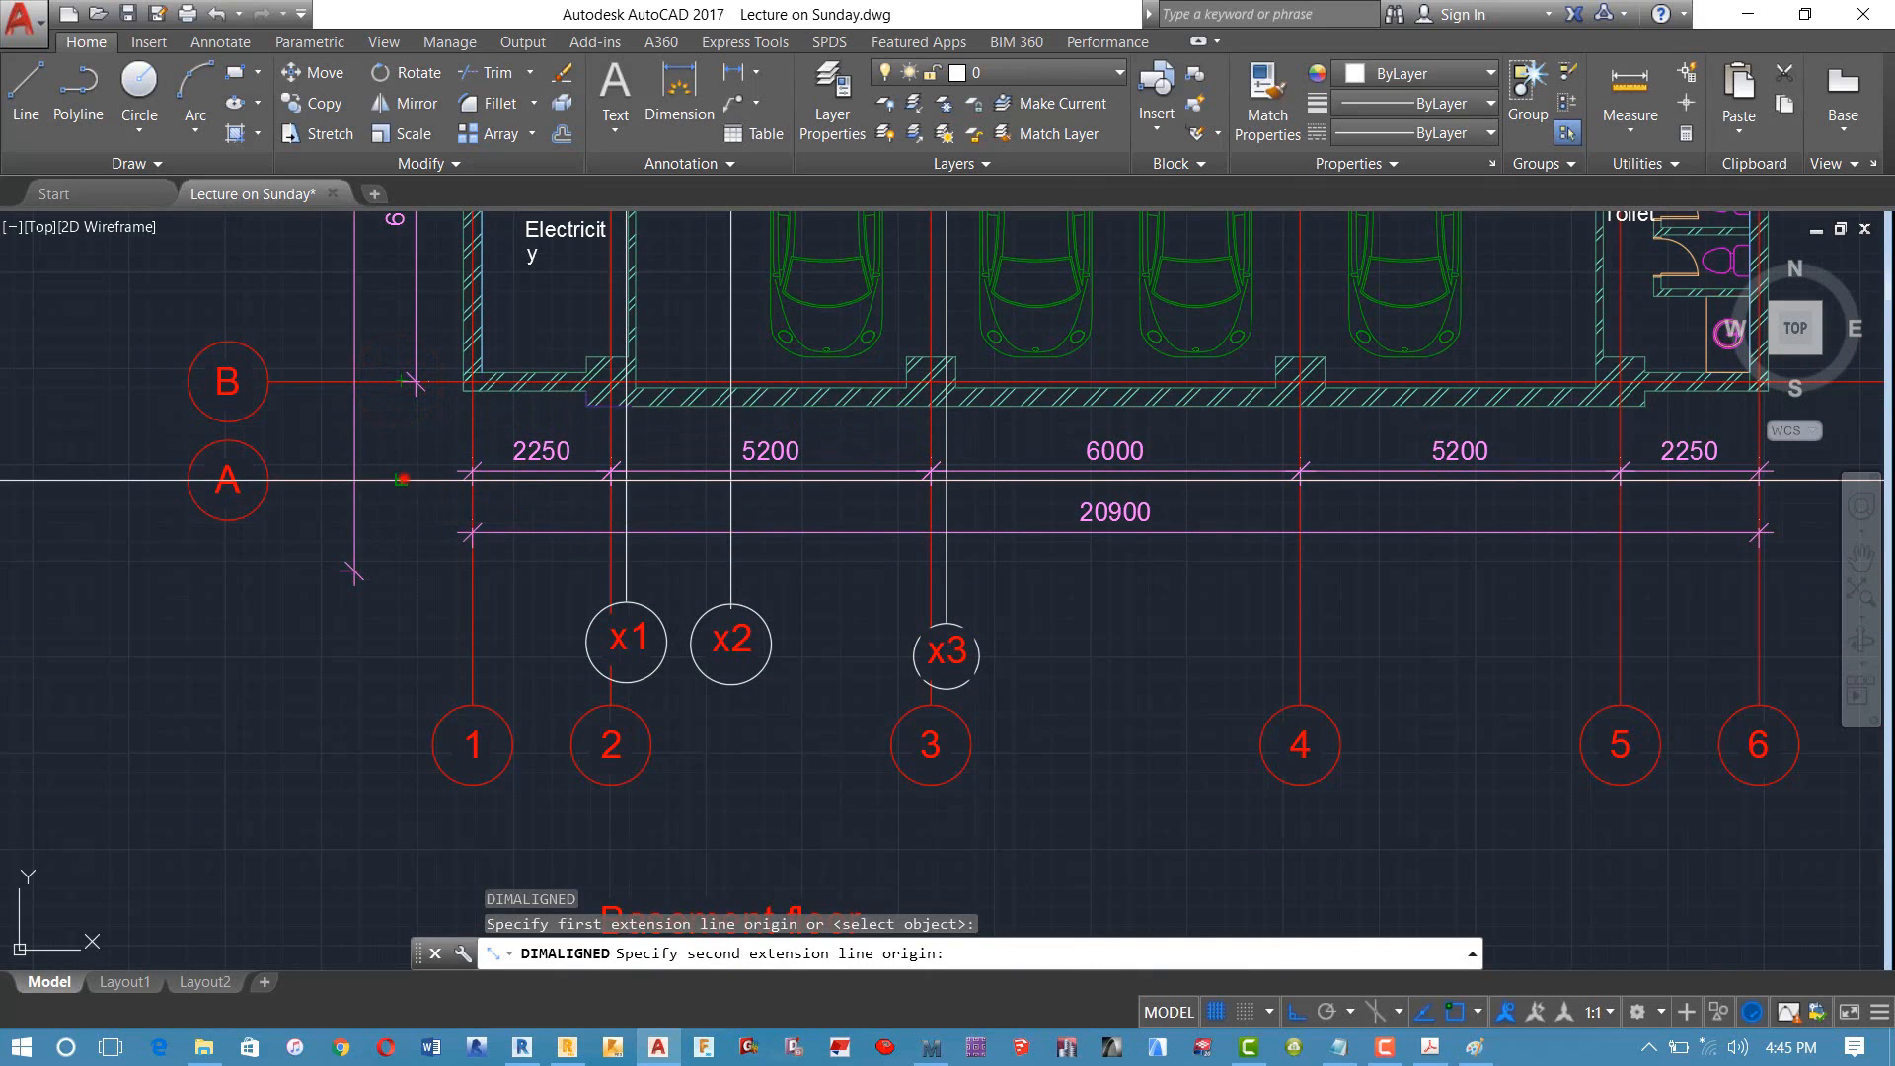
{"action": "left_click", "coordinate": [400, 479]}
{"action": "left_click", "coordinate": [390, 490]}
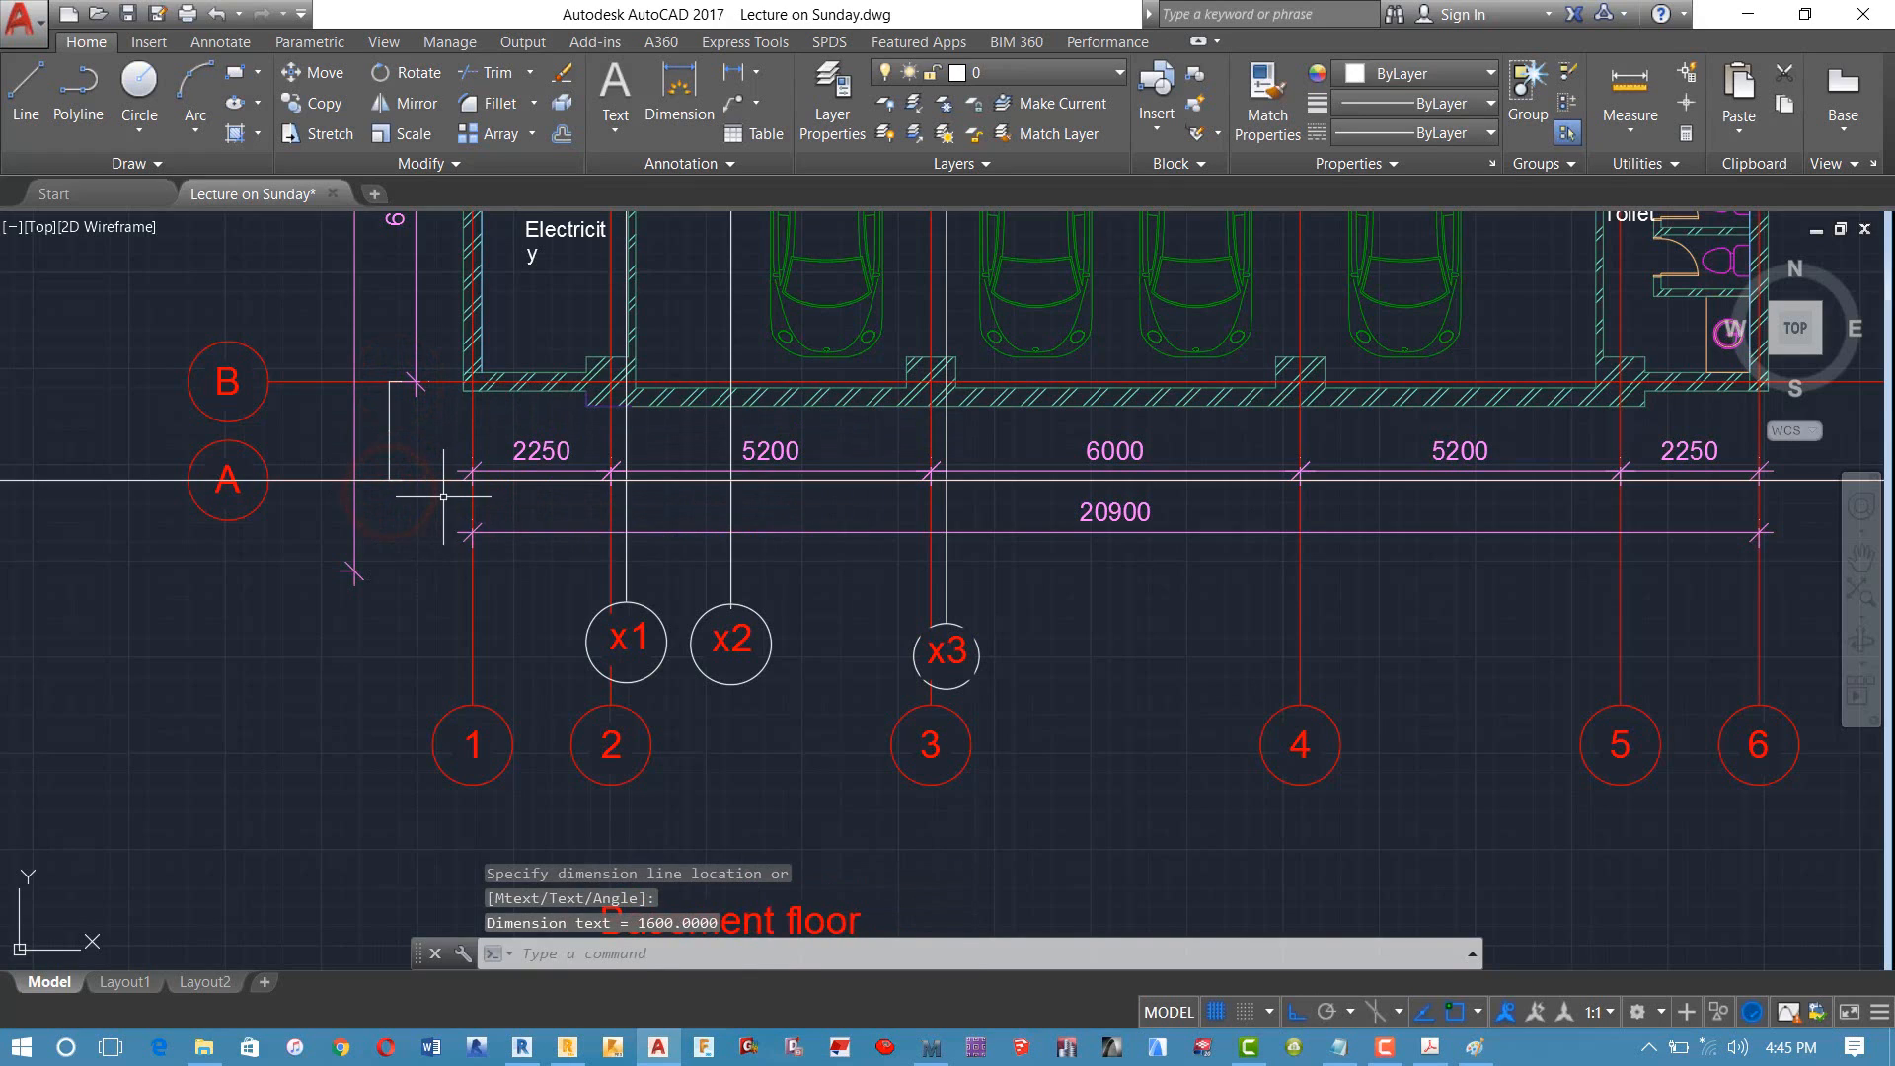
Step: Match the new A–B dimension's properties to the 2250 dimension between axes 1 and 2
{"action": "type", "text": "m"}
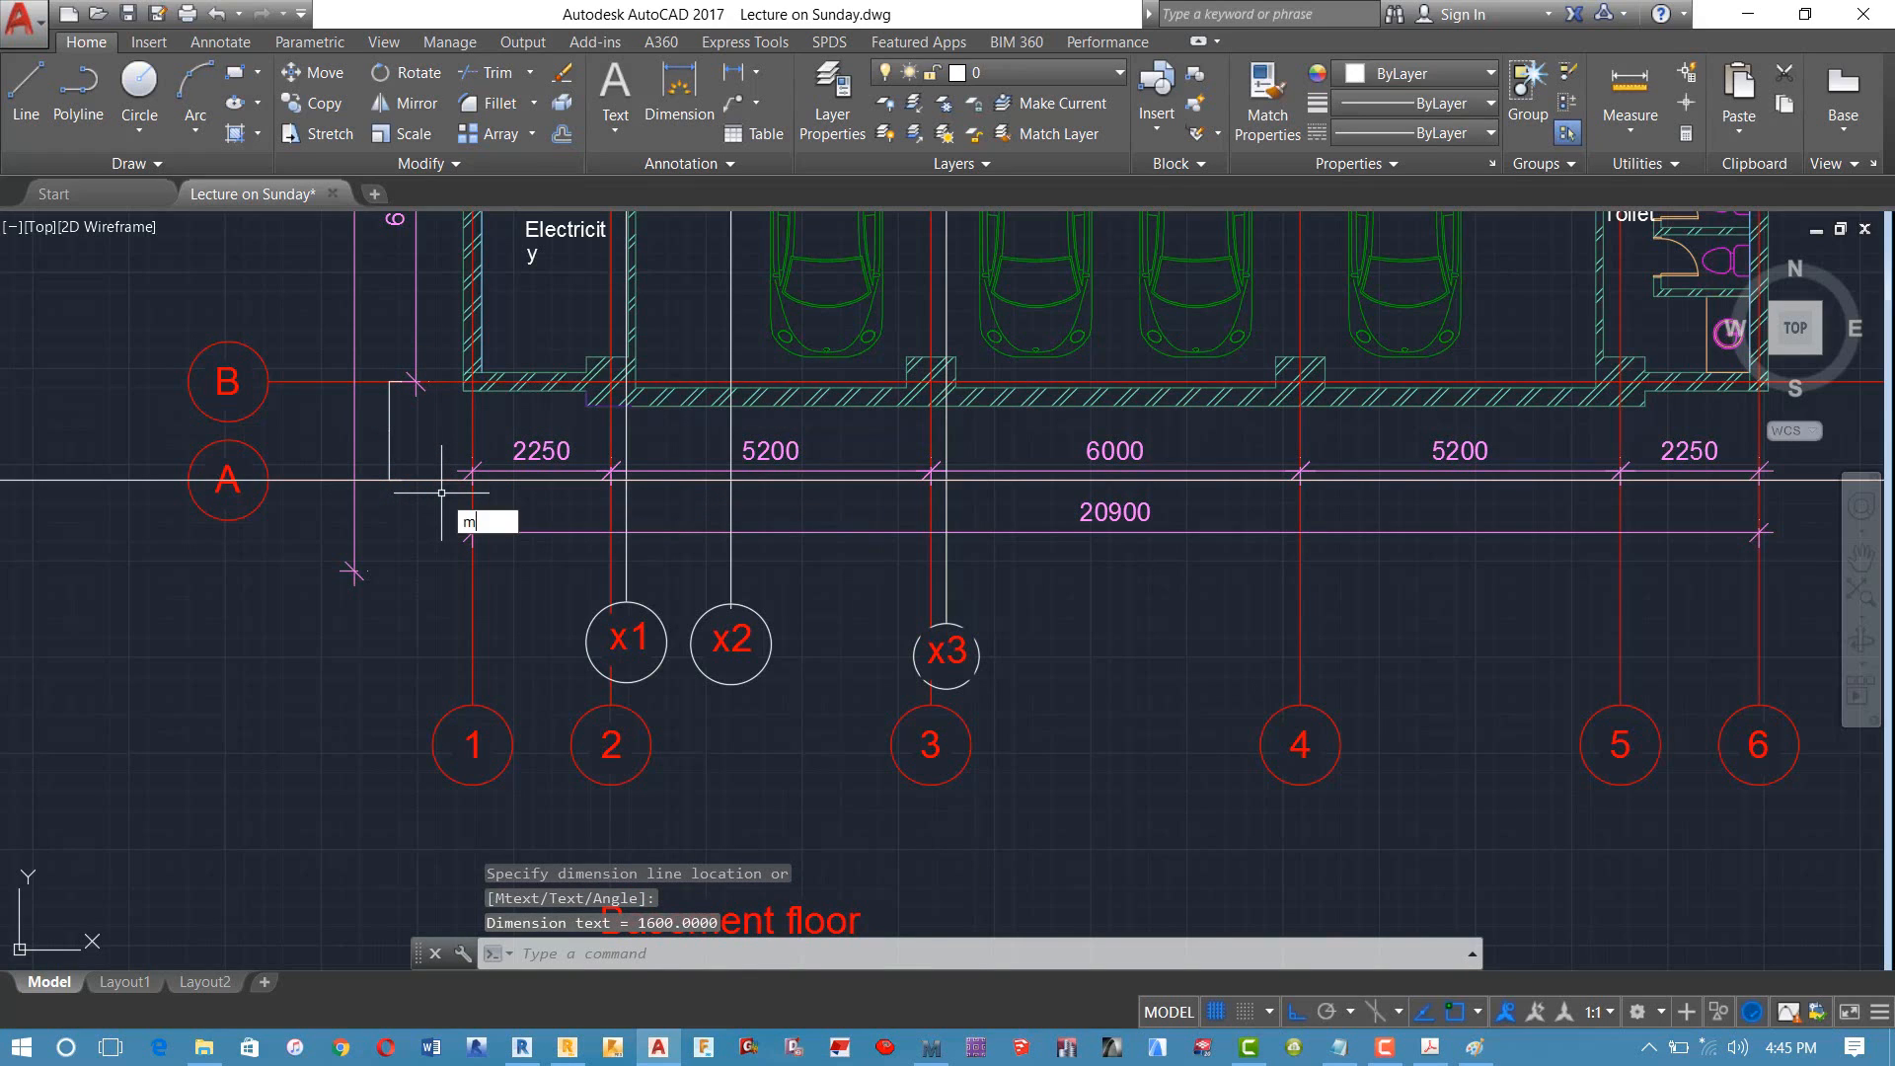
{"action": "type", "text": "a"}
{"action": "key", "text": "Return"}
{"action": "left_click", "coordinate": [531, 457]}
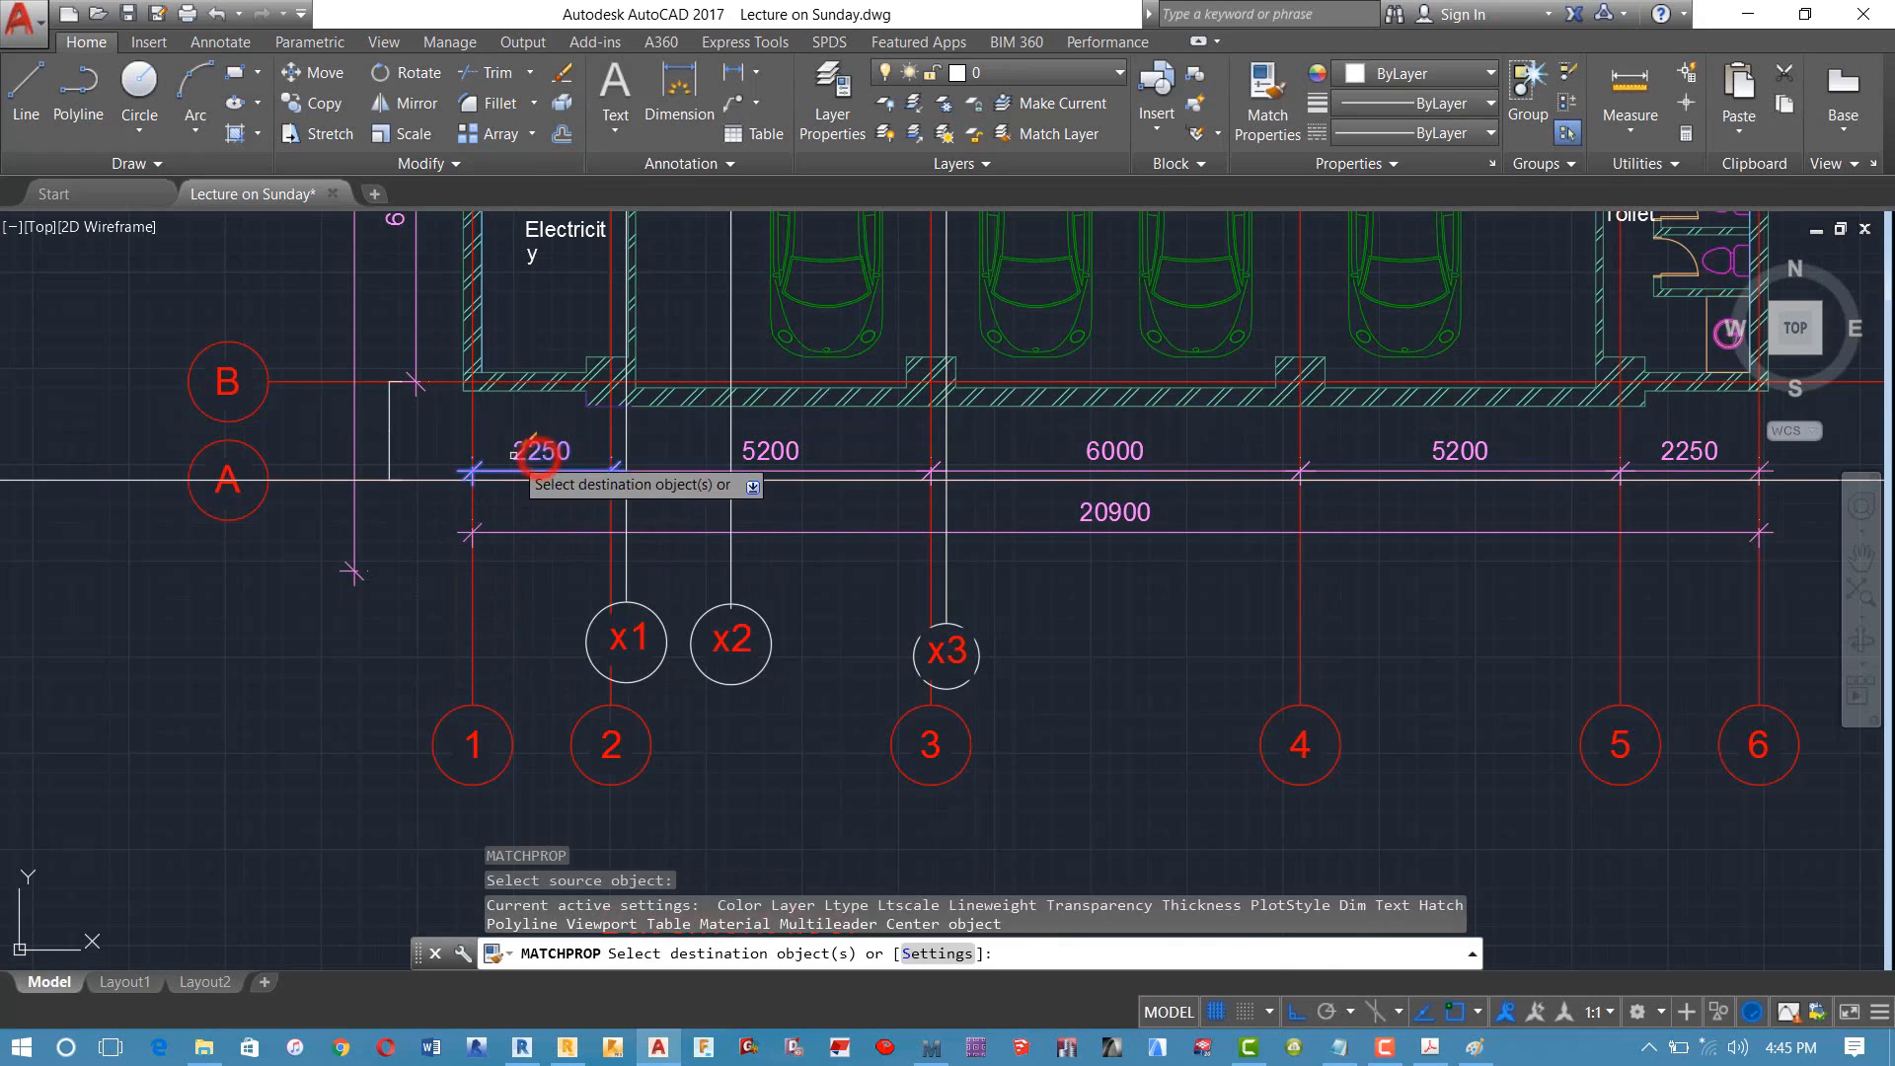
{"action": "left_click", "coordinate": [392, 438]}
{"action": "key", "text": "Escape"}
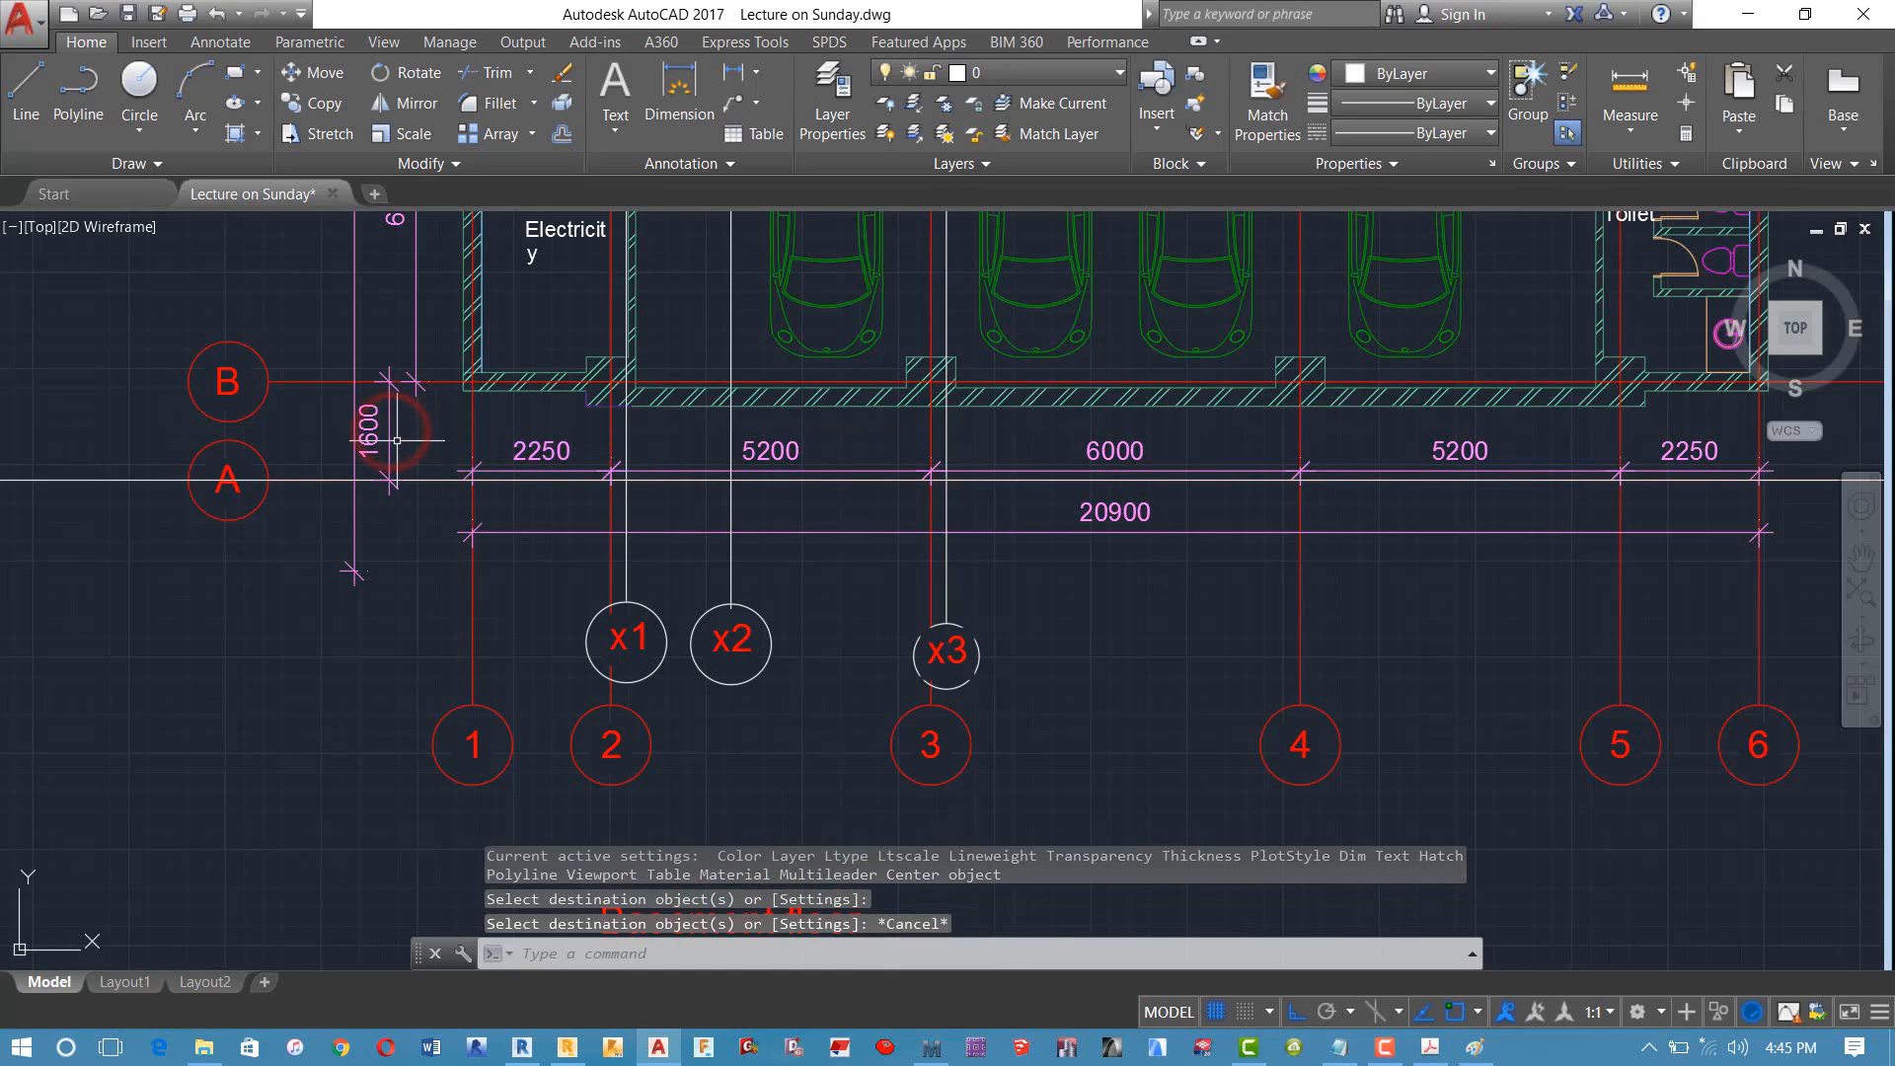
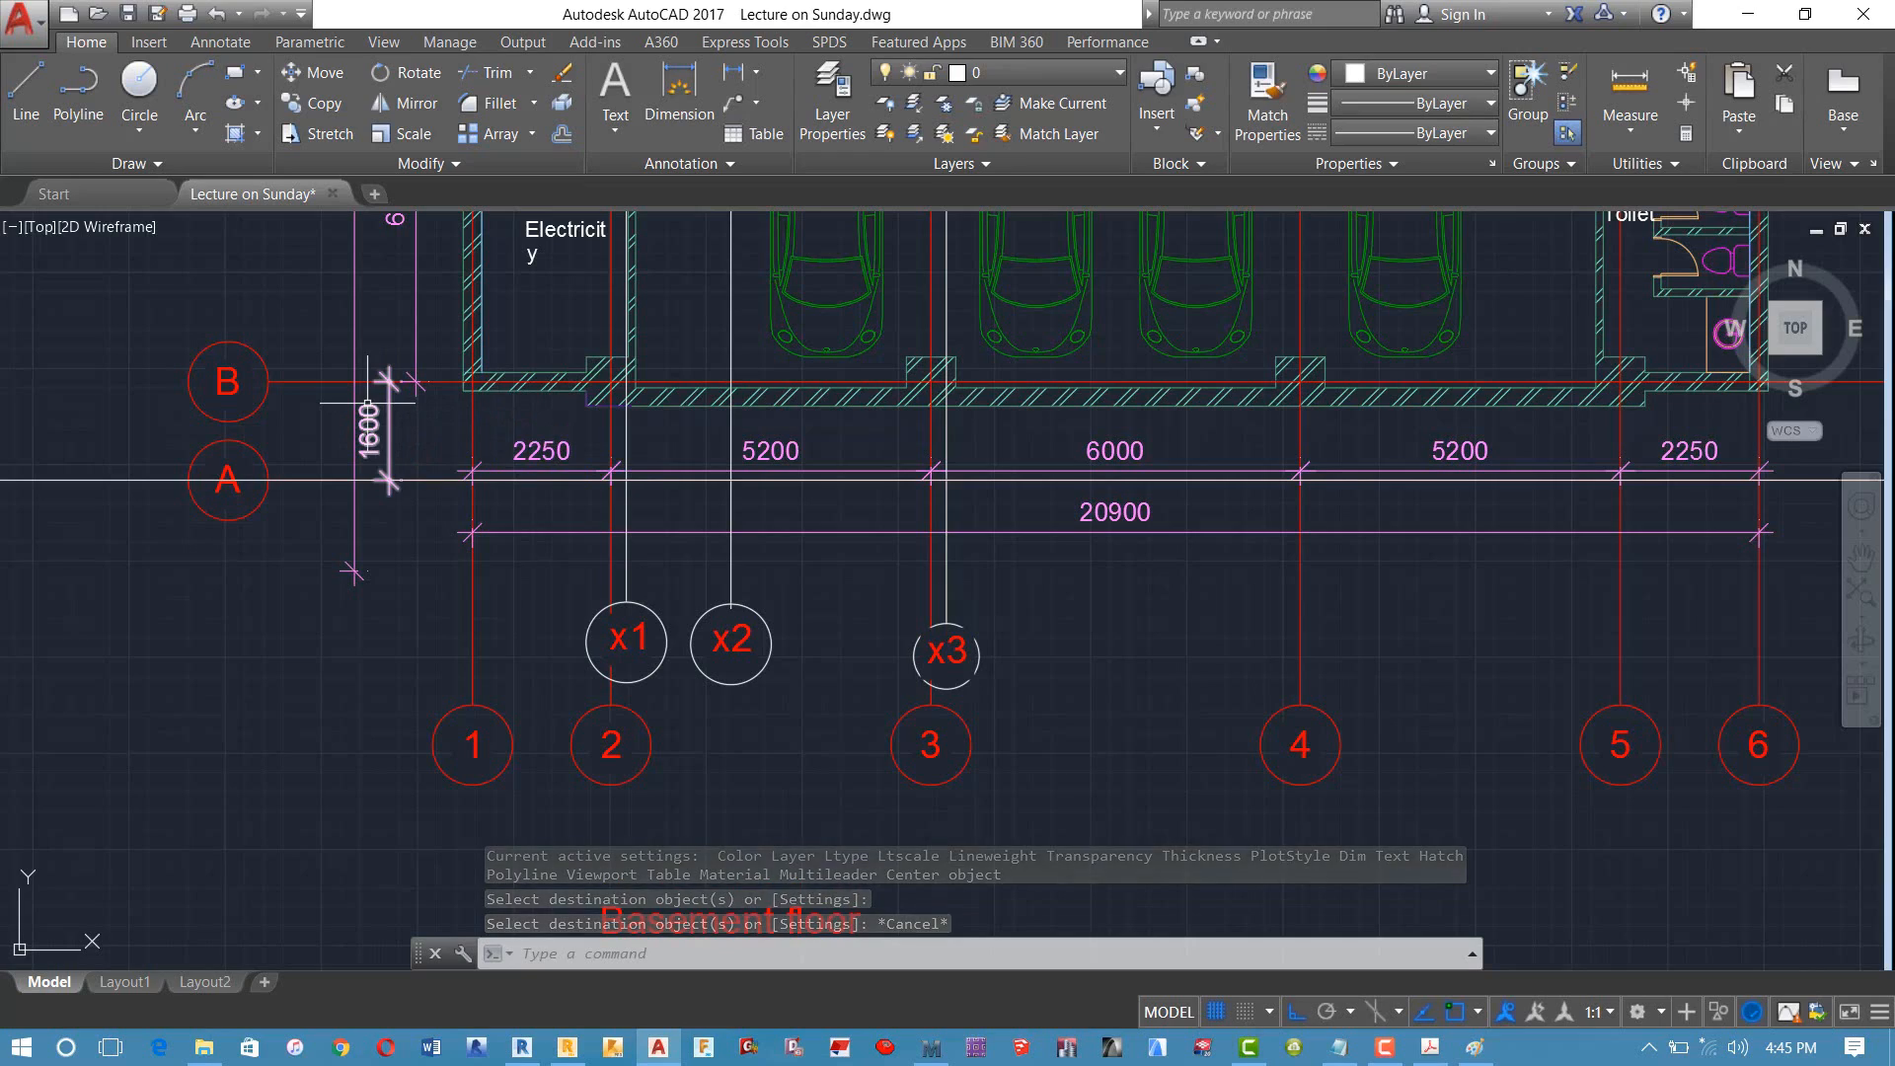
Step: Examine the basement plan's grid axes and spacing dimensions, especially the distance between axes A and B
{"action": "scroll", "coordinate": [449, 464], "scroll_direction": "up", "scroll_amount": 4}
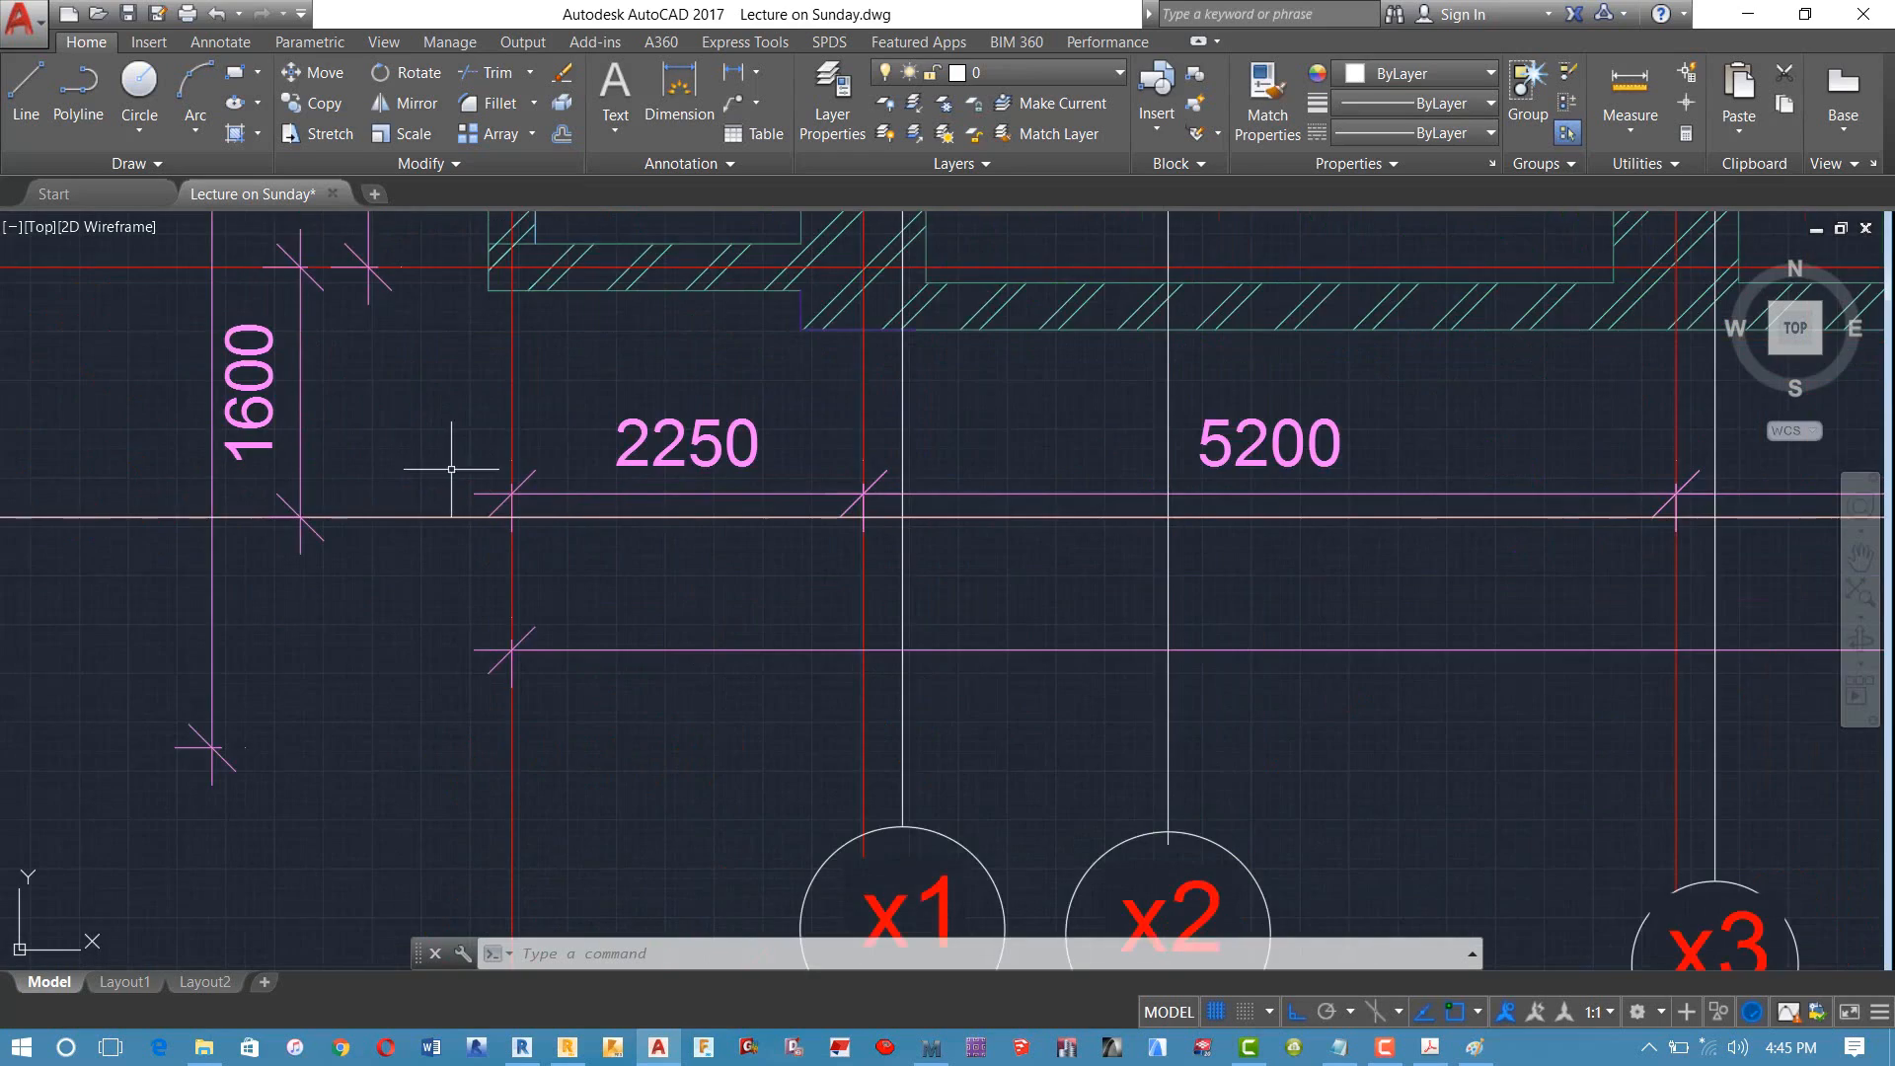
{"action": "scroll", "coordinate": [451, 469], "scroll_direction": "down", "scroll_amount": 8}
{"action": "scroll", "coordinate": [524, 488], "scroll_direction": "up", "scroll_amount": 4}
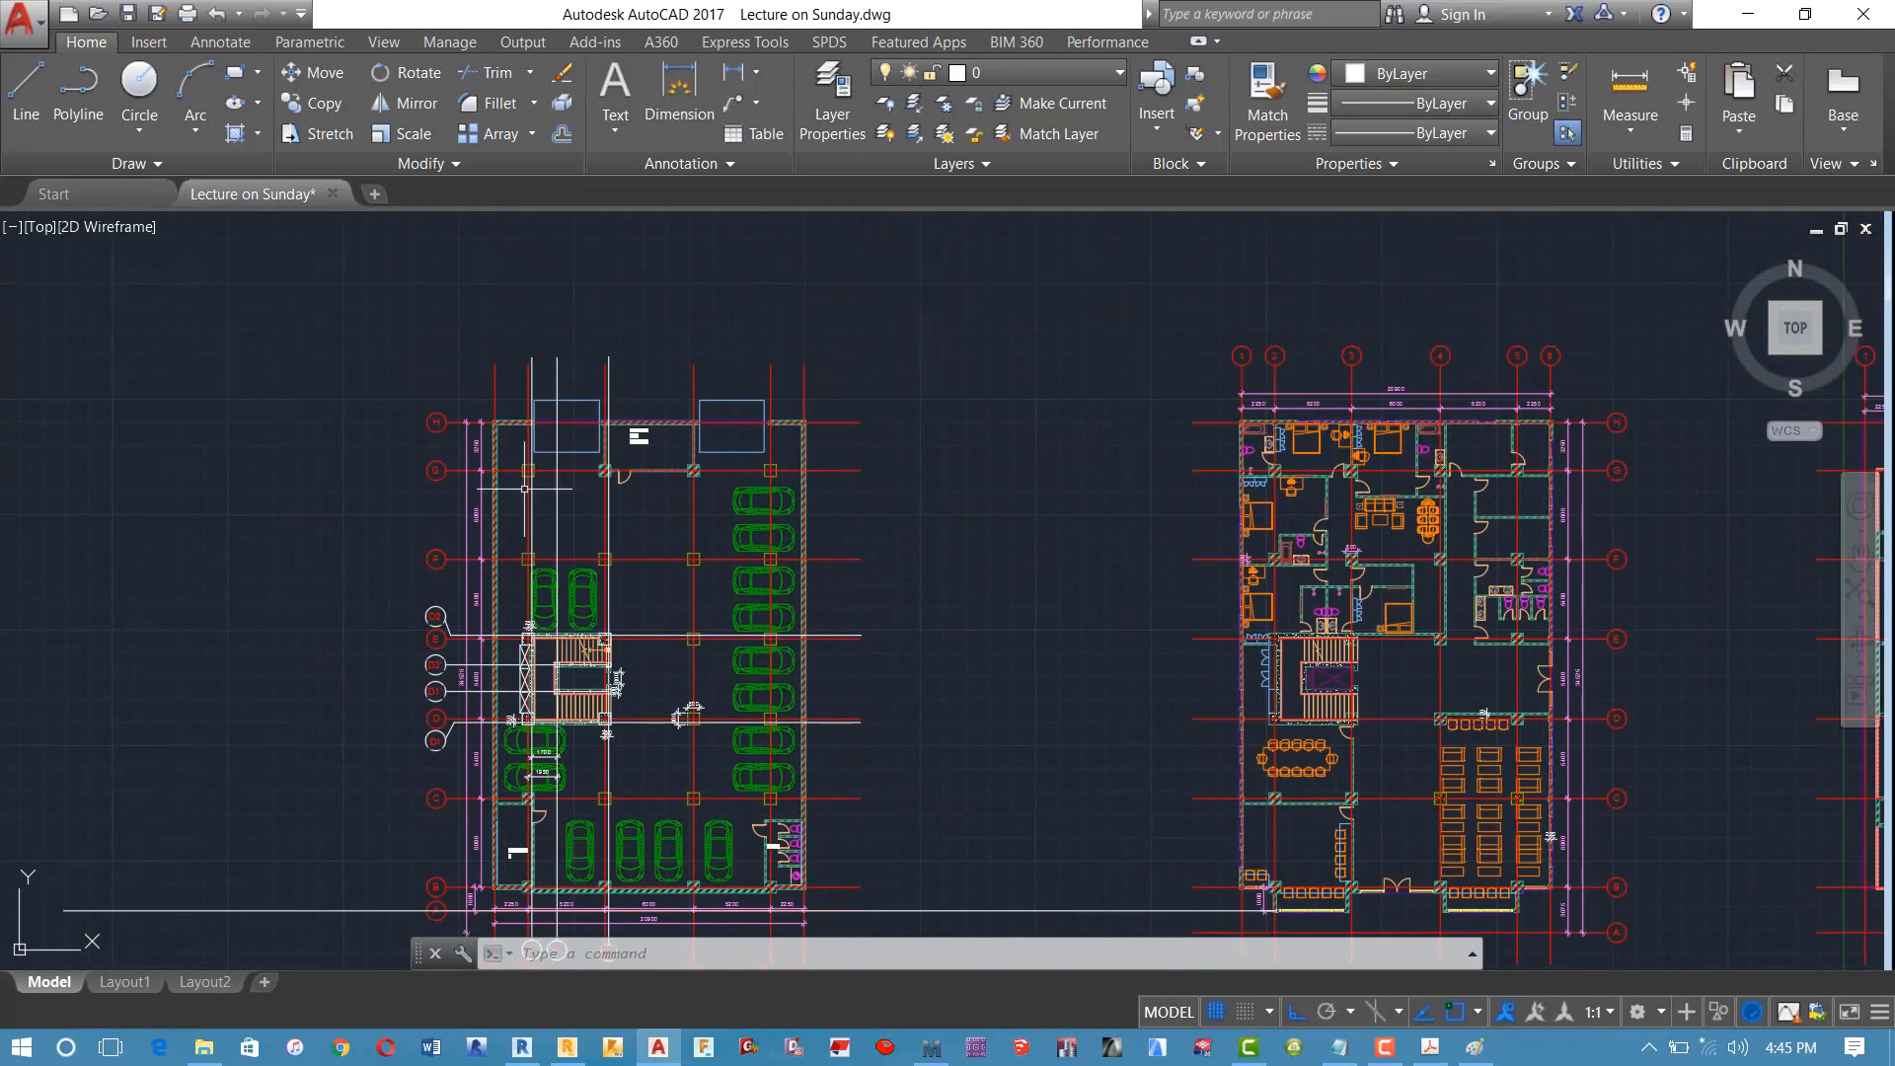
{"action": "scroll", "coordinate": [549, 422], "scroll_direction": "up", "scroll_amount": 4}
{"action": "scroll", "coordinate": [538, 494], "scroll_direction": "down", "scroll_amount": 6}
{"action": "scroll", "coordinate": [541, 772], "scroll_direction": "up", "scroll_amount": 8}
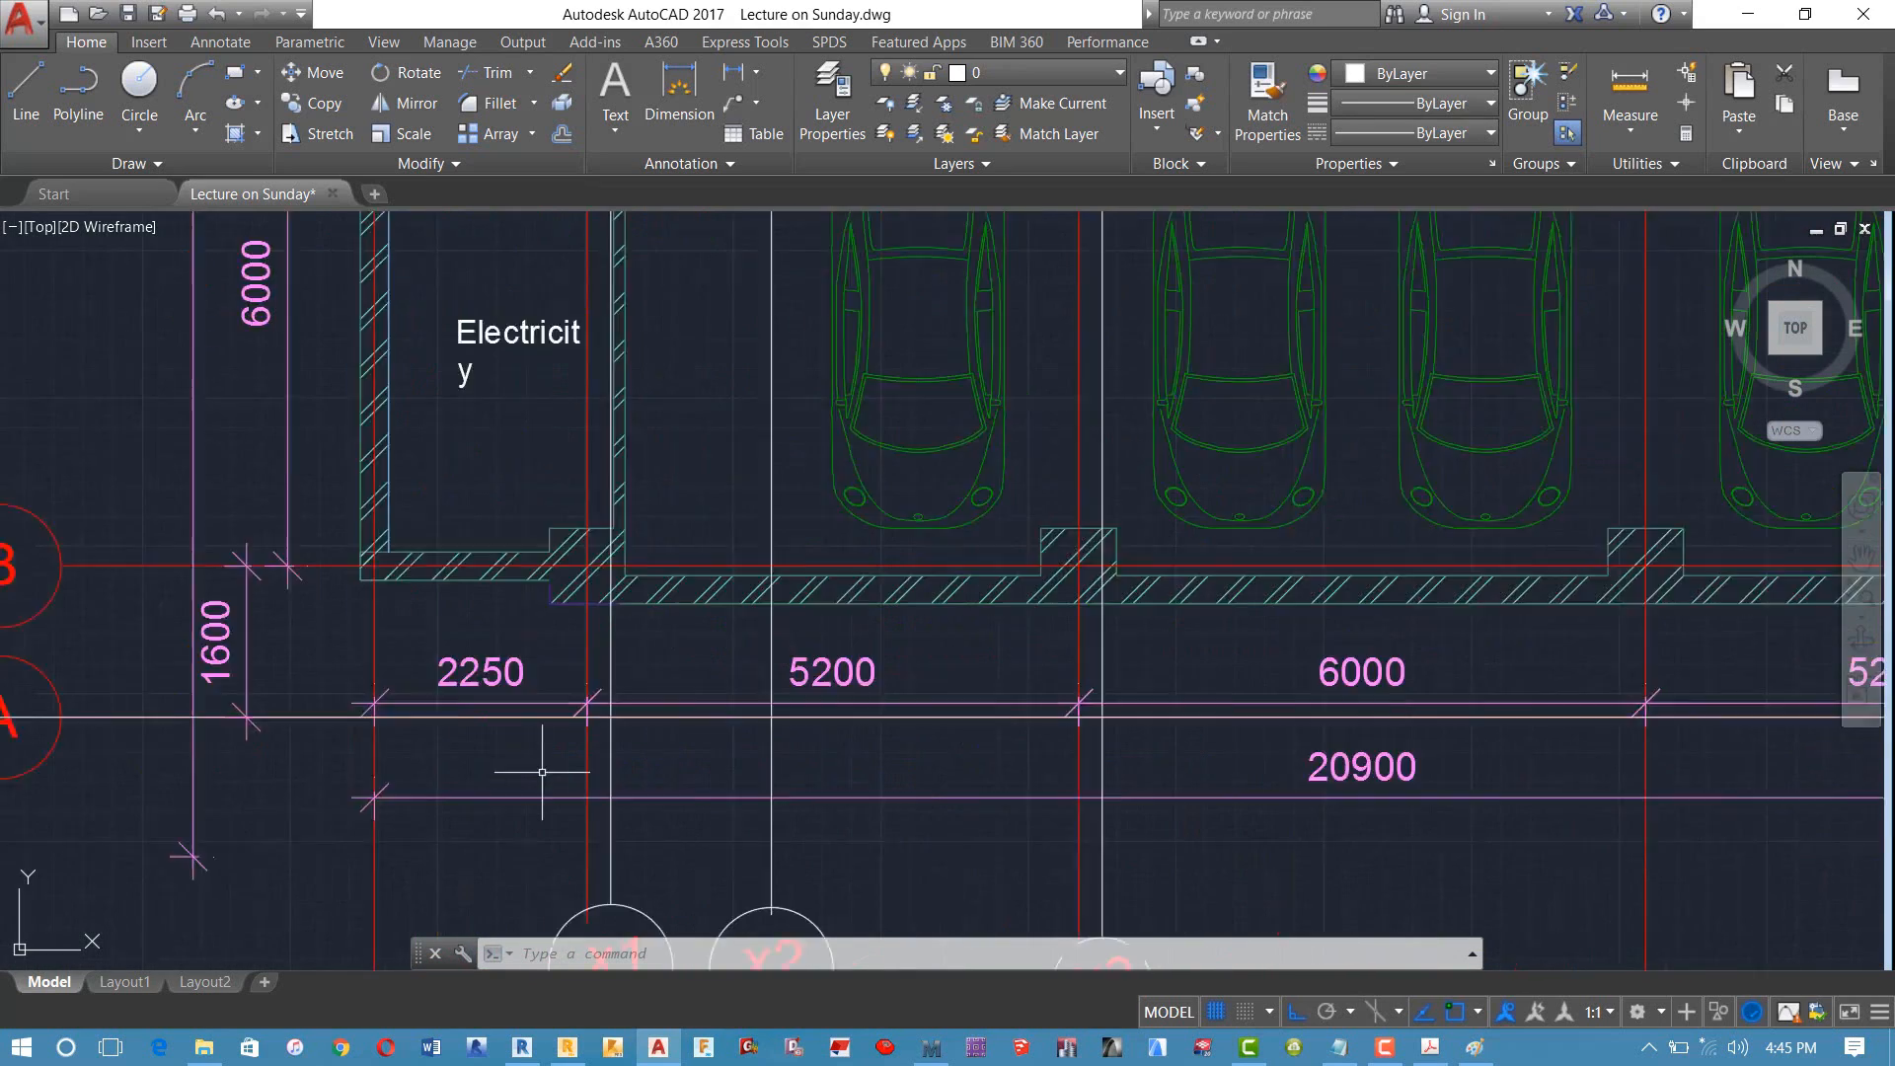
{"action": "scroll", "coordinate": [542, 772], "scroll_direction": "down", "scroll_amount": 7}
{"action": "scroll", "coordinate": [301, 640], "scroll_direction": "up", "scroll_amount": 5}
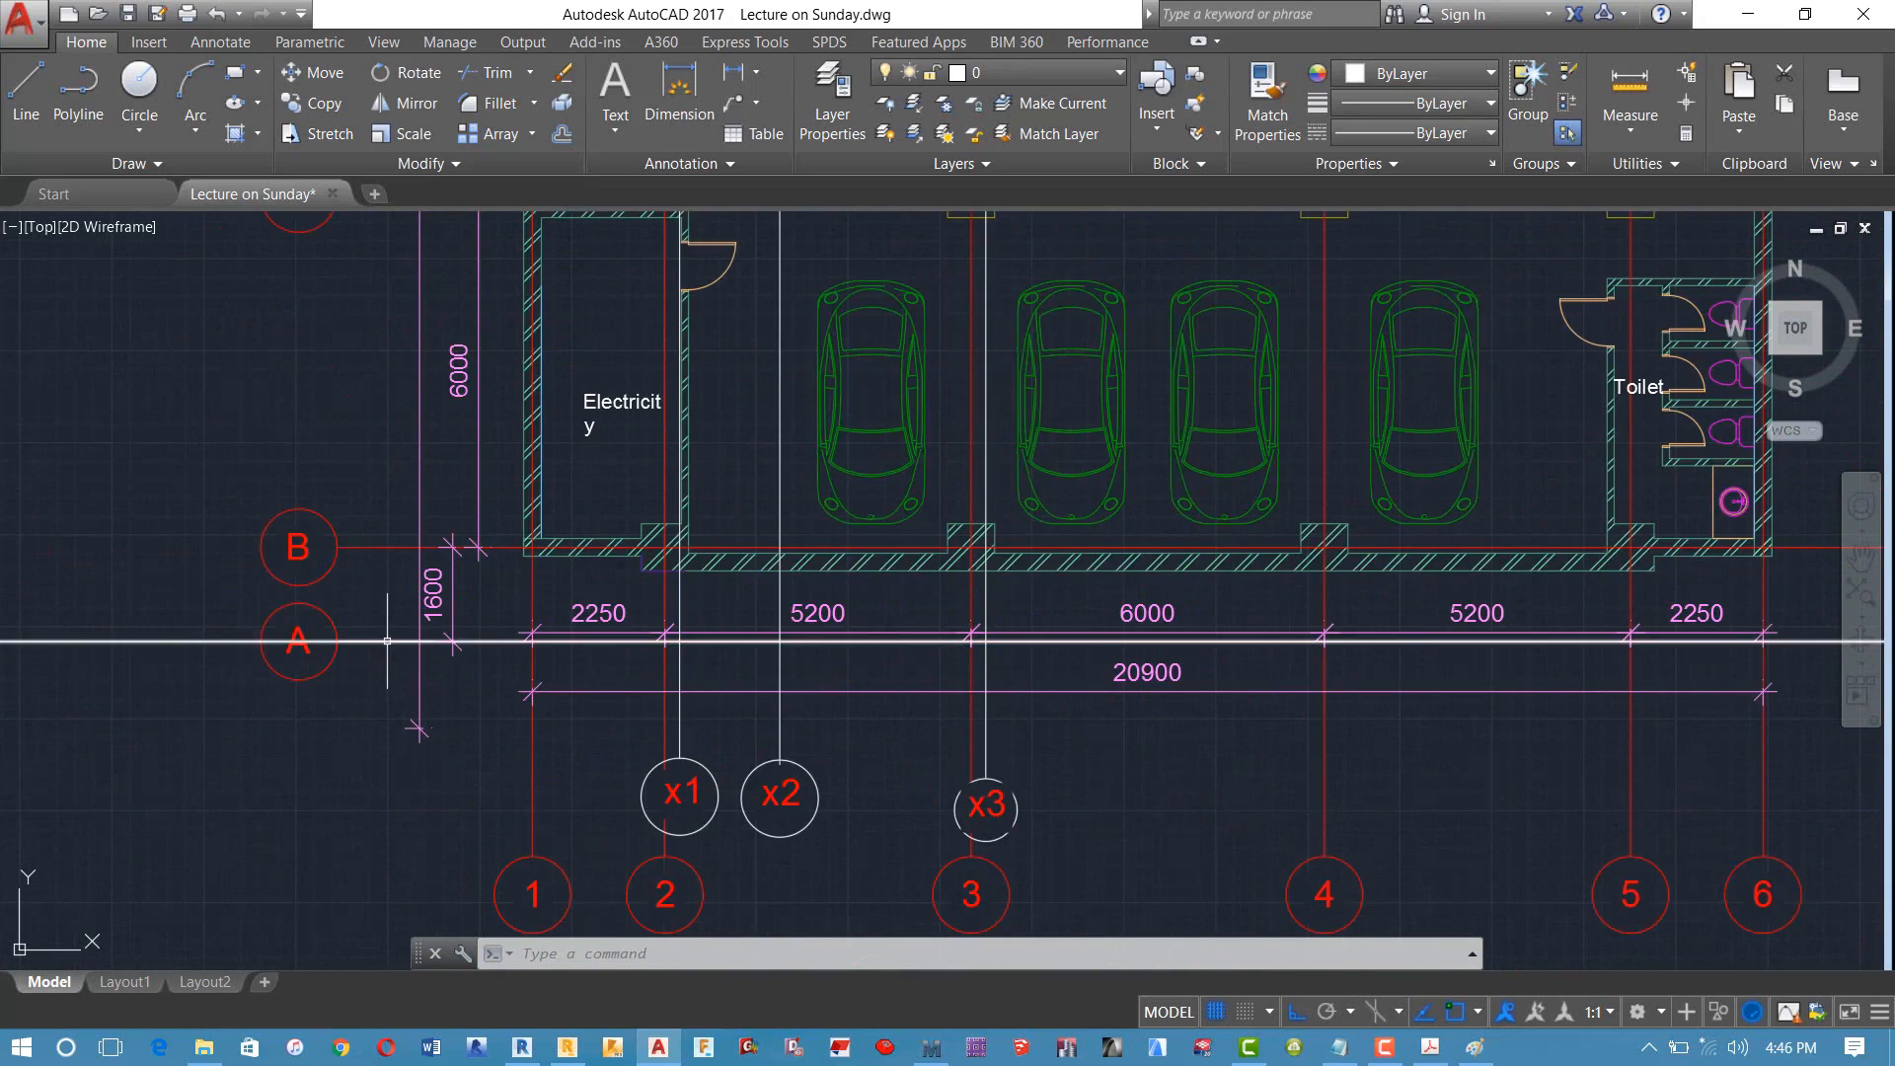
{"action": "scroll", "coordinate": [387, 640], "scroll_direction": "up", "scroll_amount": 2}
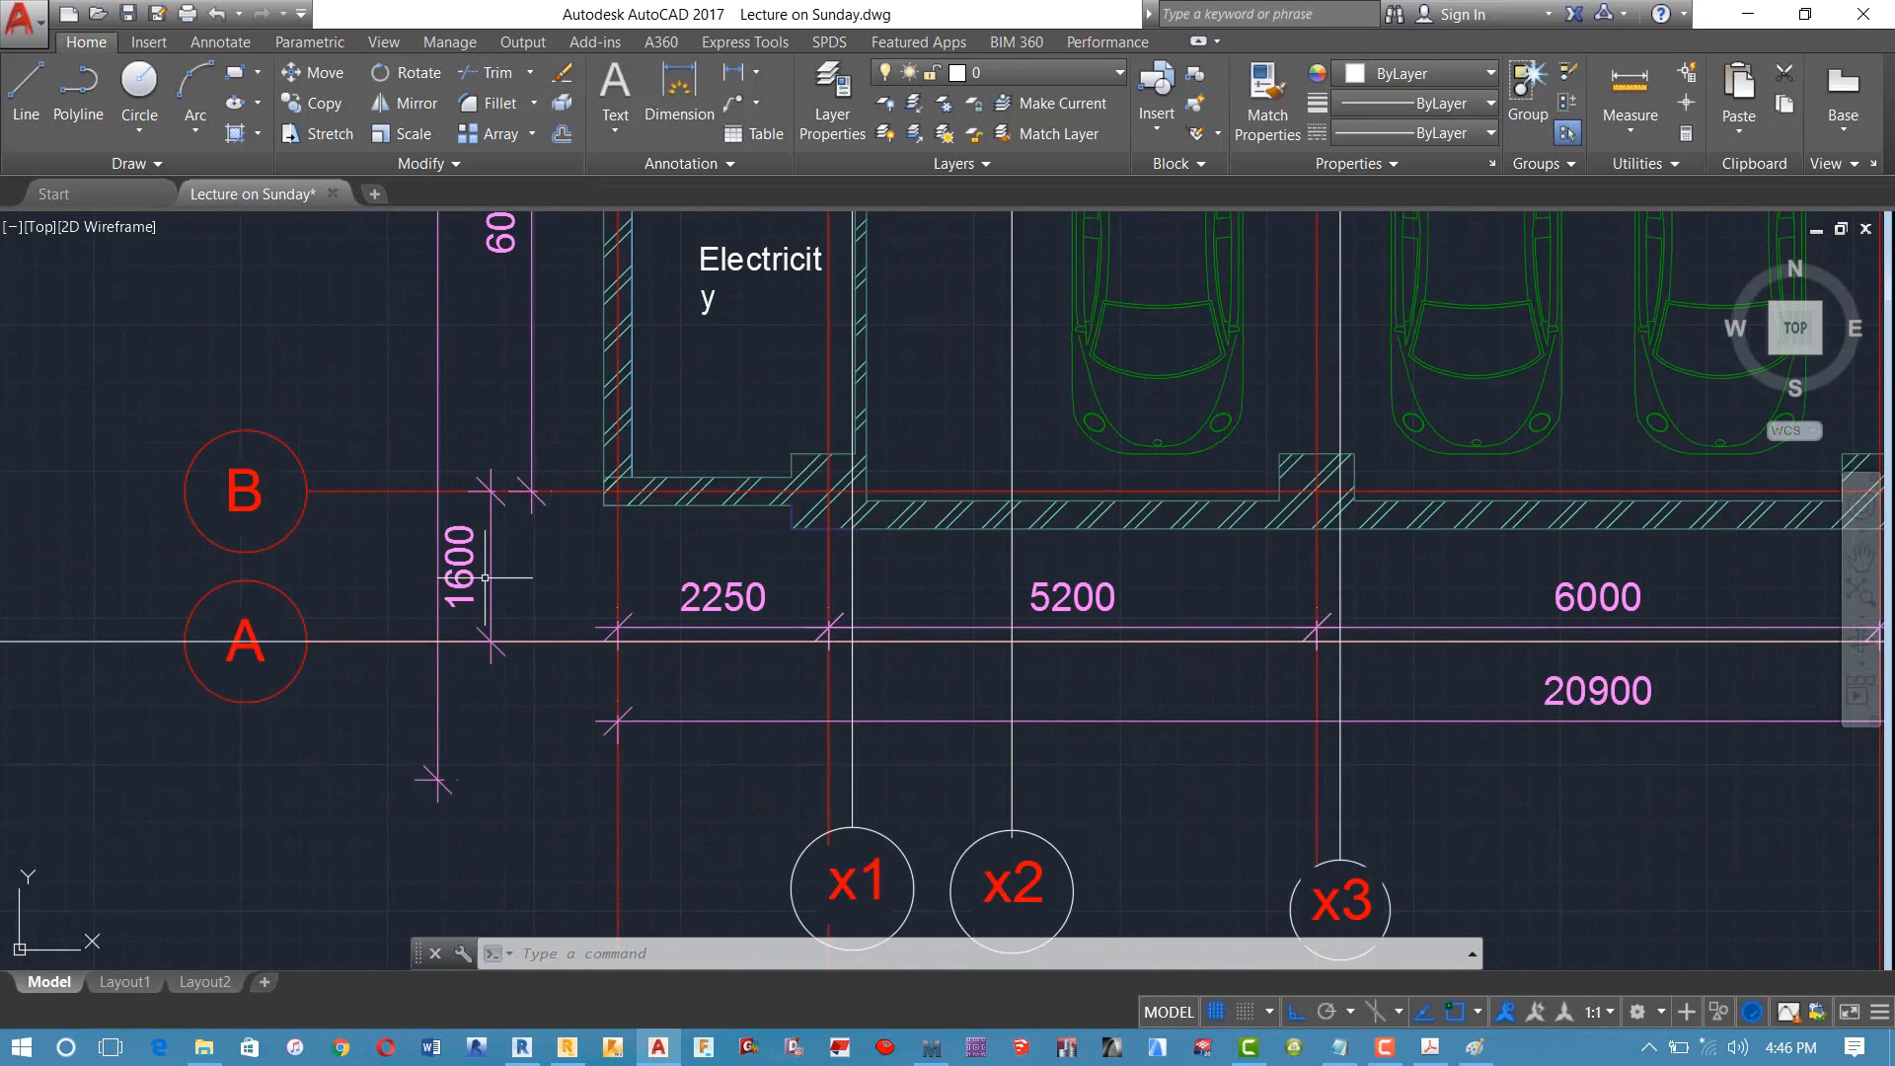
{"action": "scroll", "coordinate": [476, 578], "scroll_direction": "down", "scroll_amount": 4}
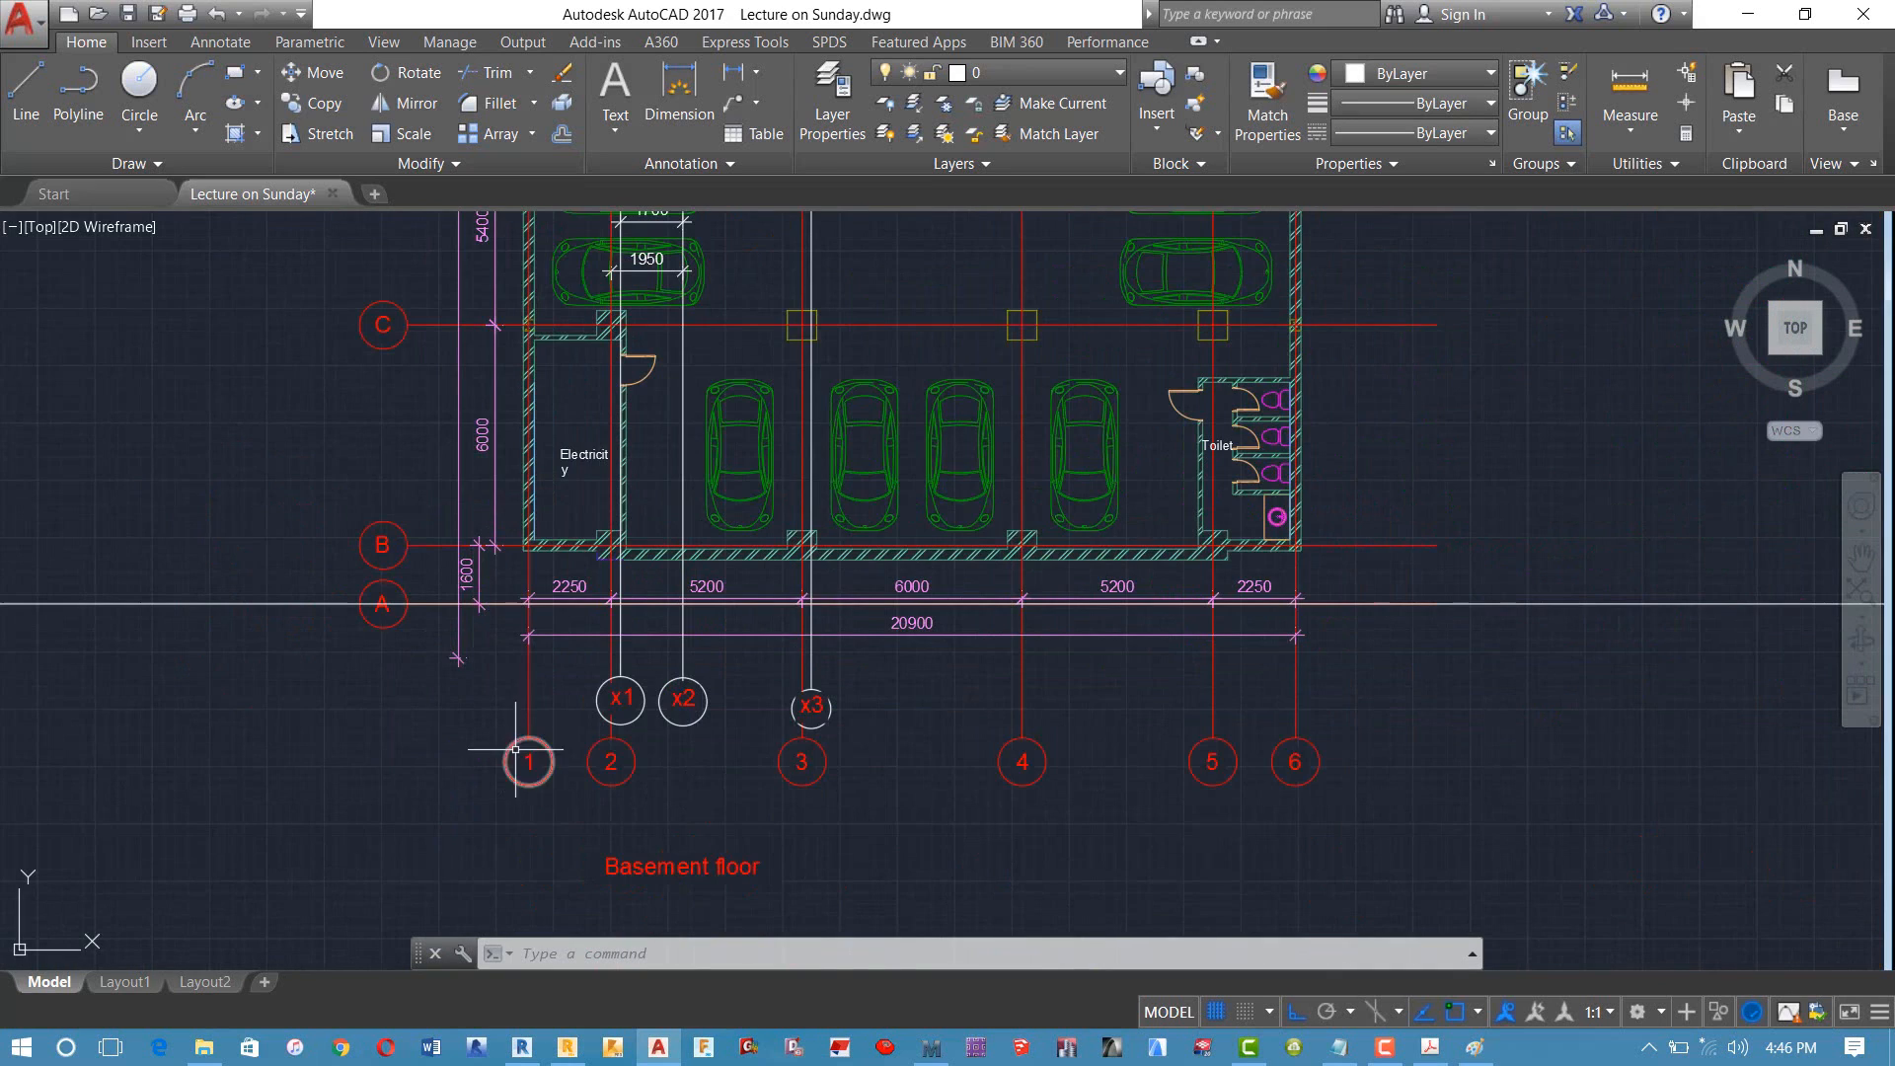
Step: Switch to Robot Structural Analysis and add Y axes from position 0.00 with 1 repetition, 1.6 m distance and A B C numbering
{"action": "left_click", "coordinate": [570, 1048]}
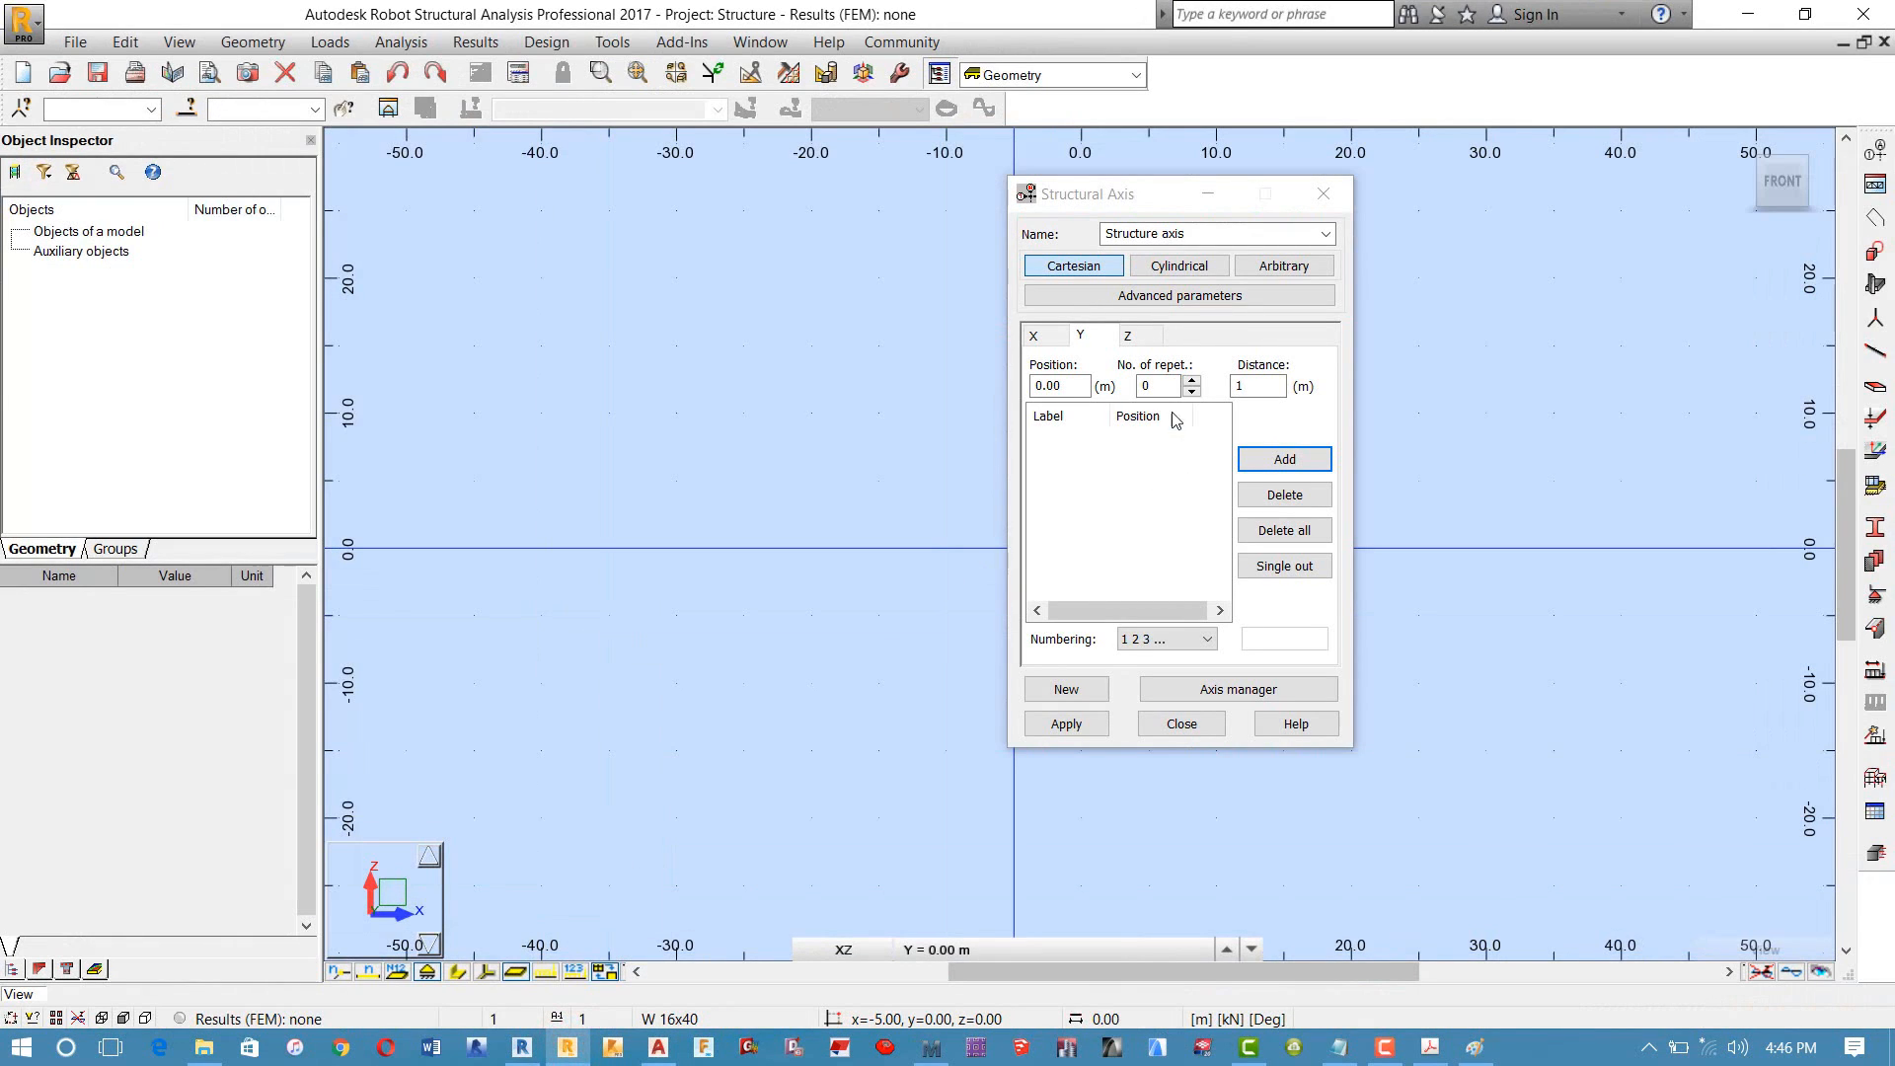
{"action": "left_click", "coordinate": [1157, 386]}
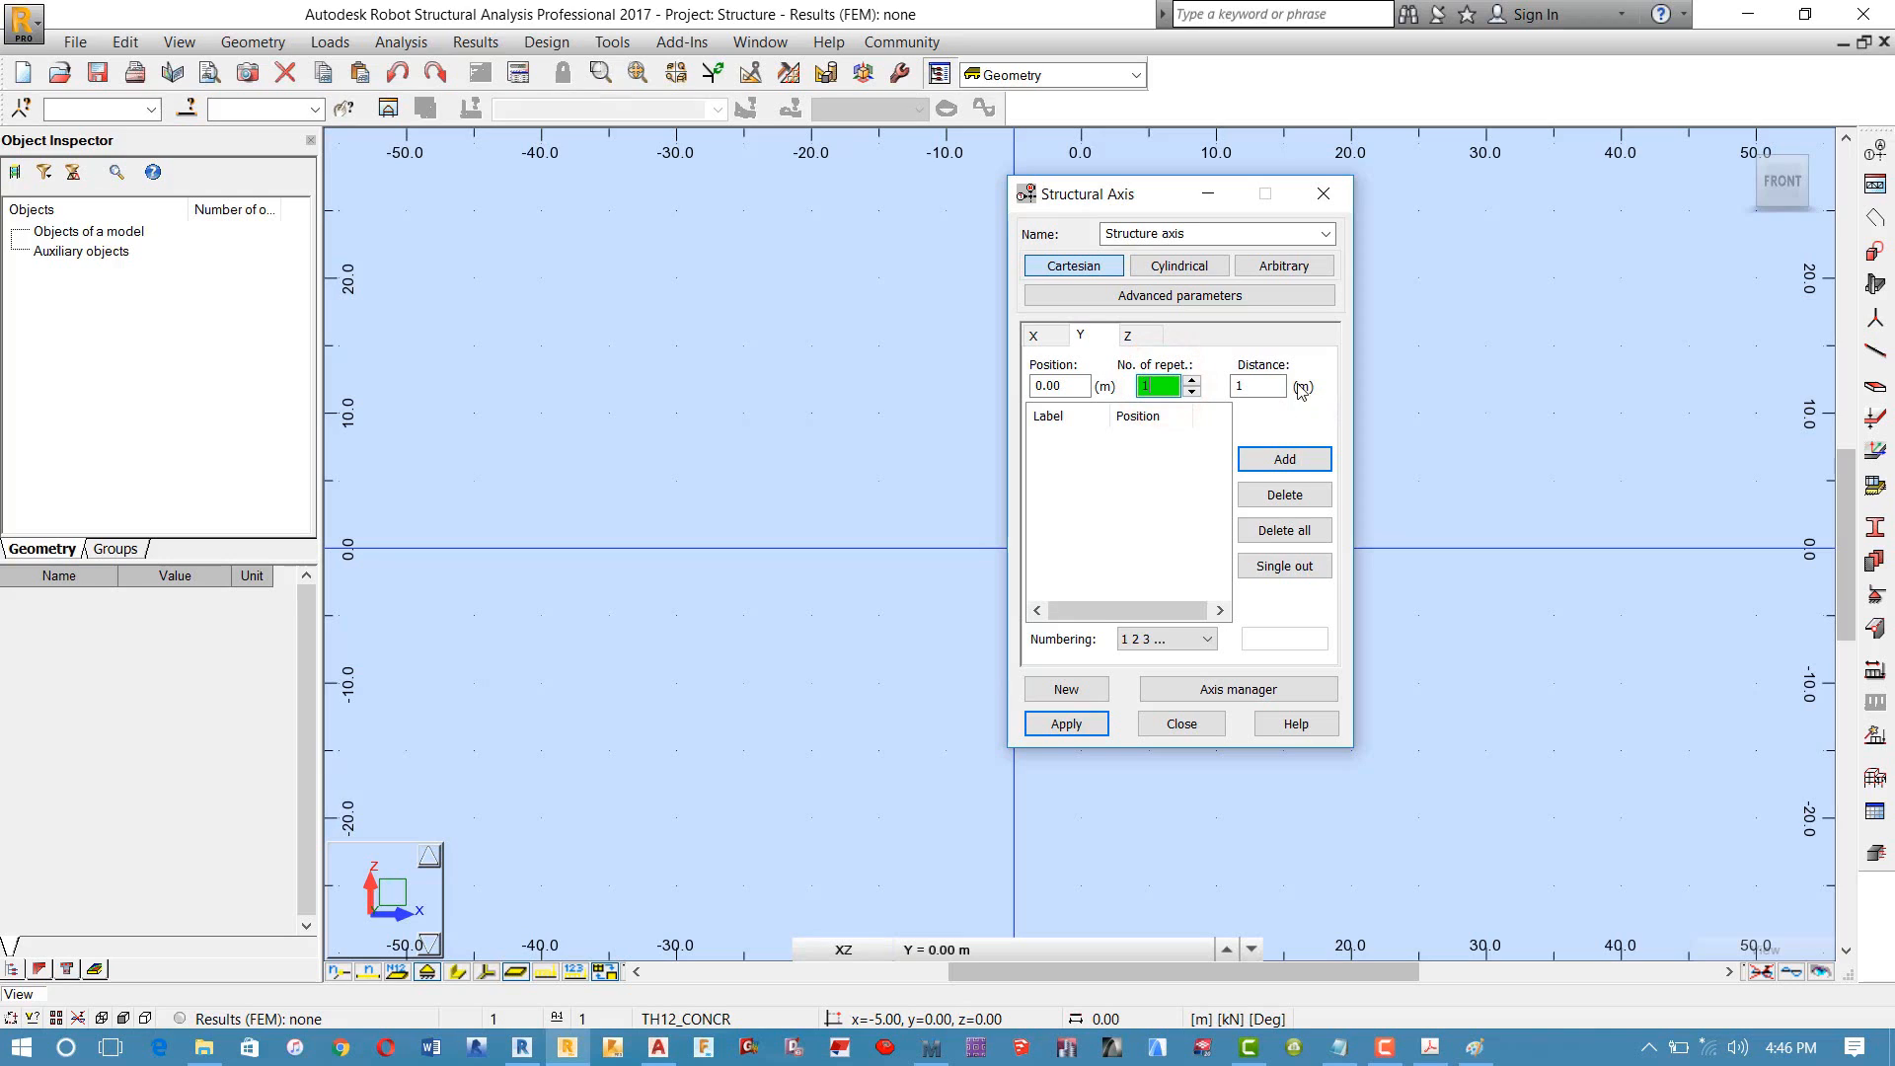
{"action": "left_click", "coordinate": [1257, 385]}
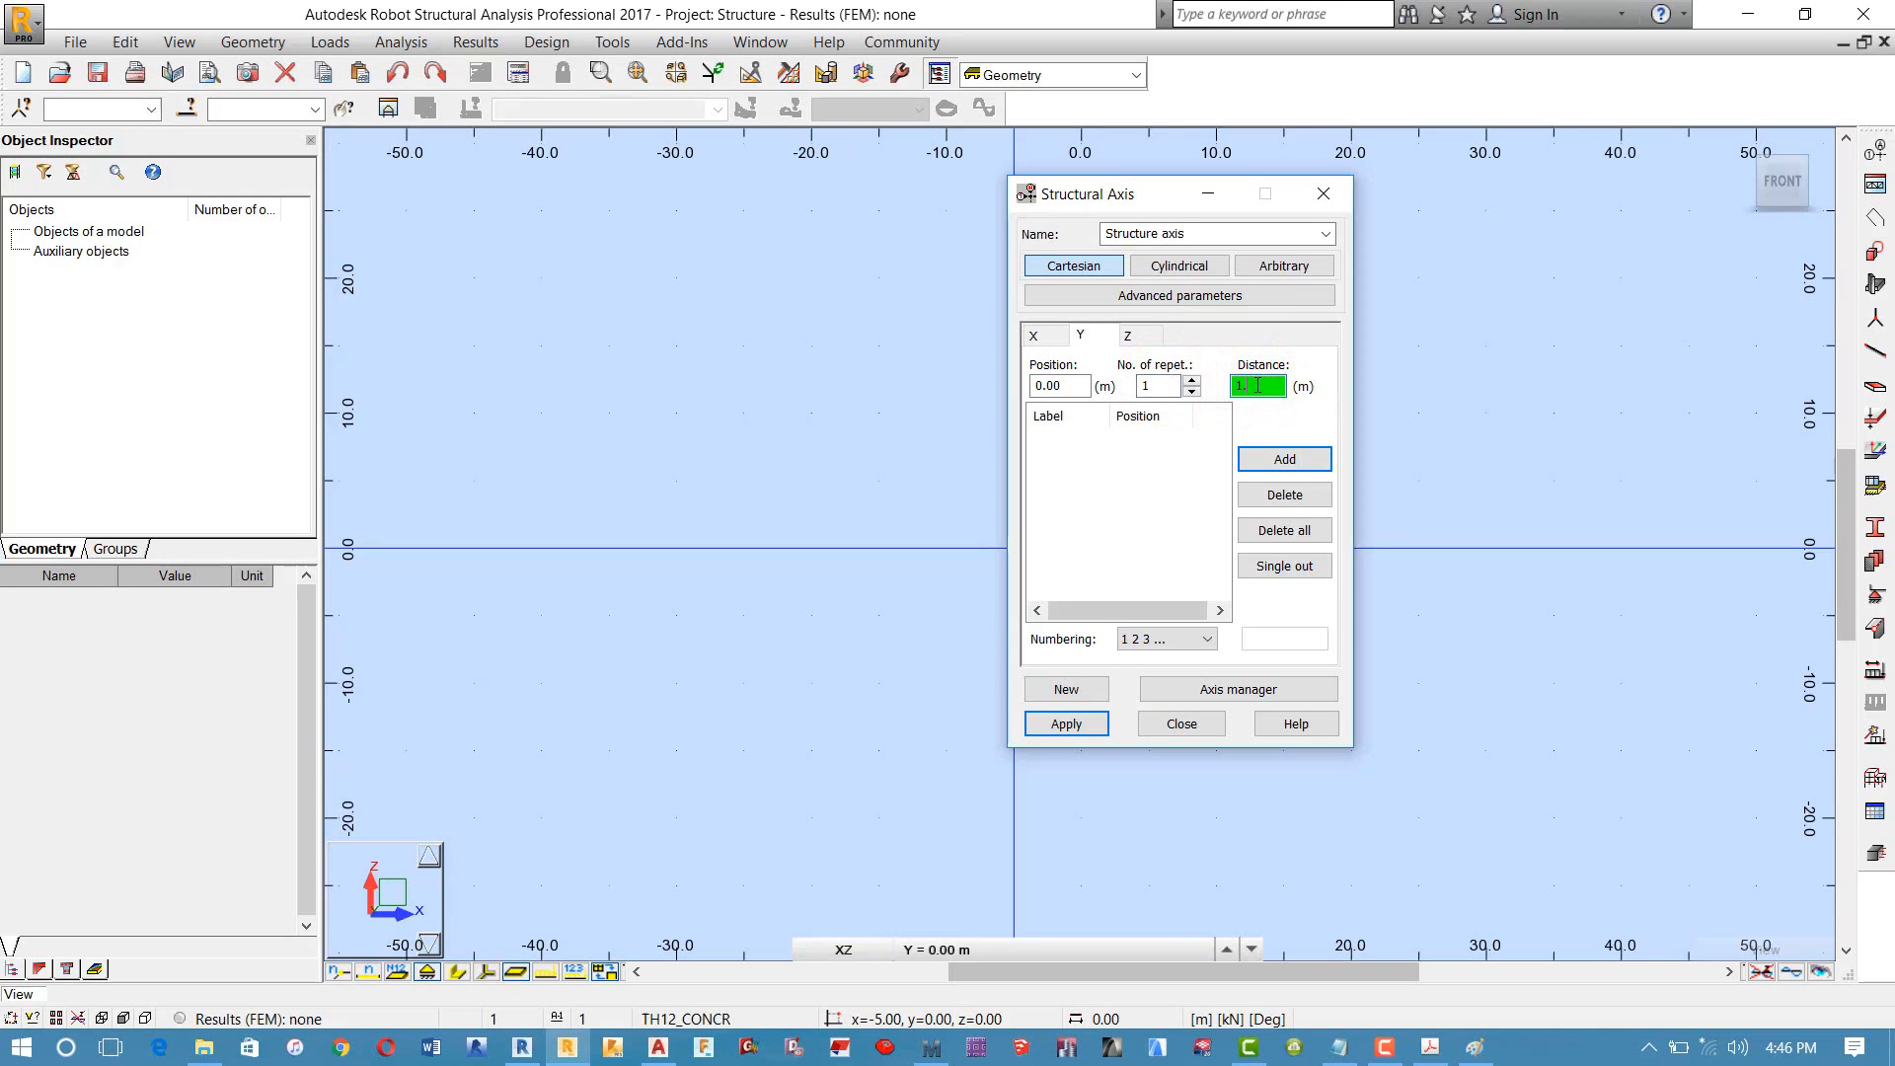
{"action": "type", "text": ".6"}
{"action": "left_click", "coordinate": [1206, 638]}
{"action": "left_click", "coordinate": [1194, 669]}
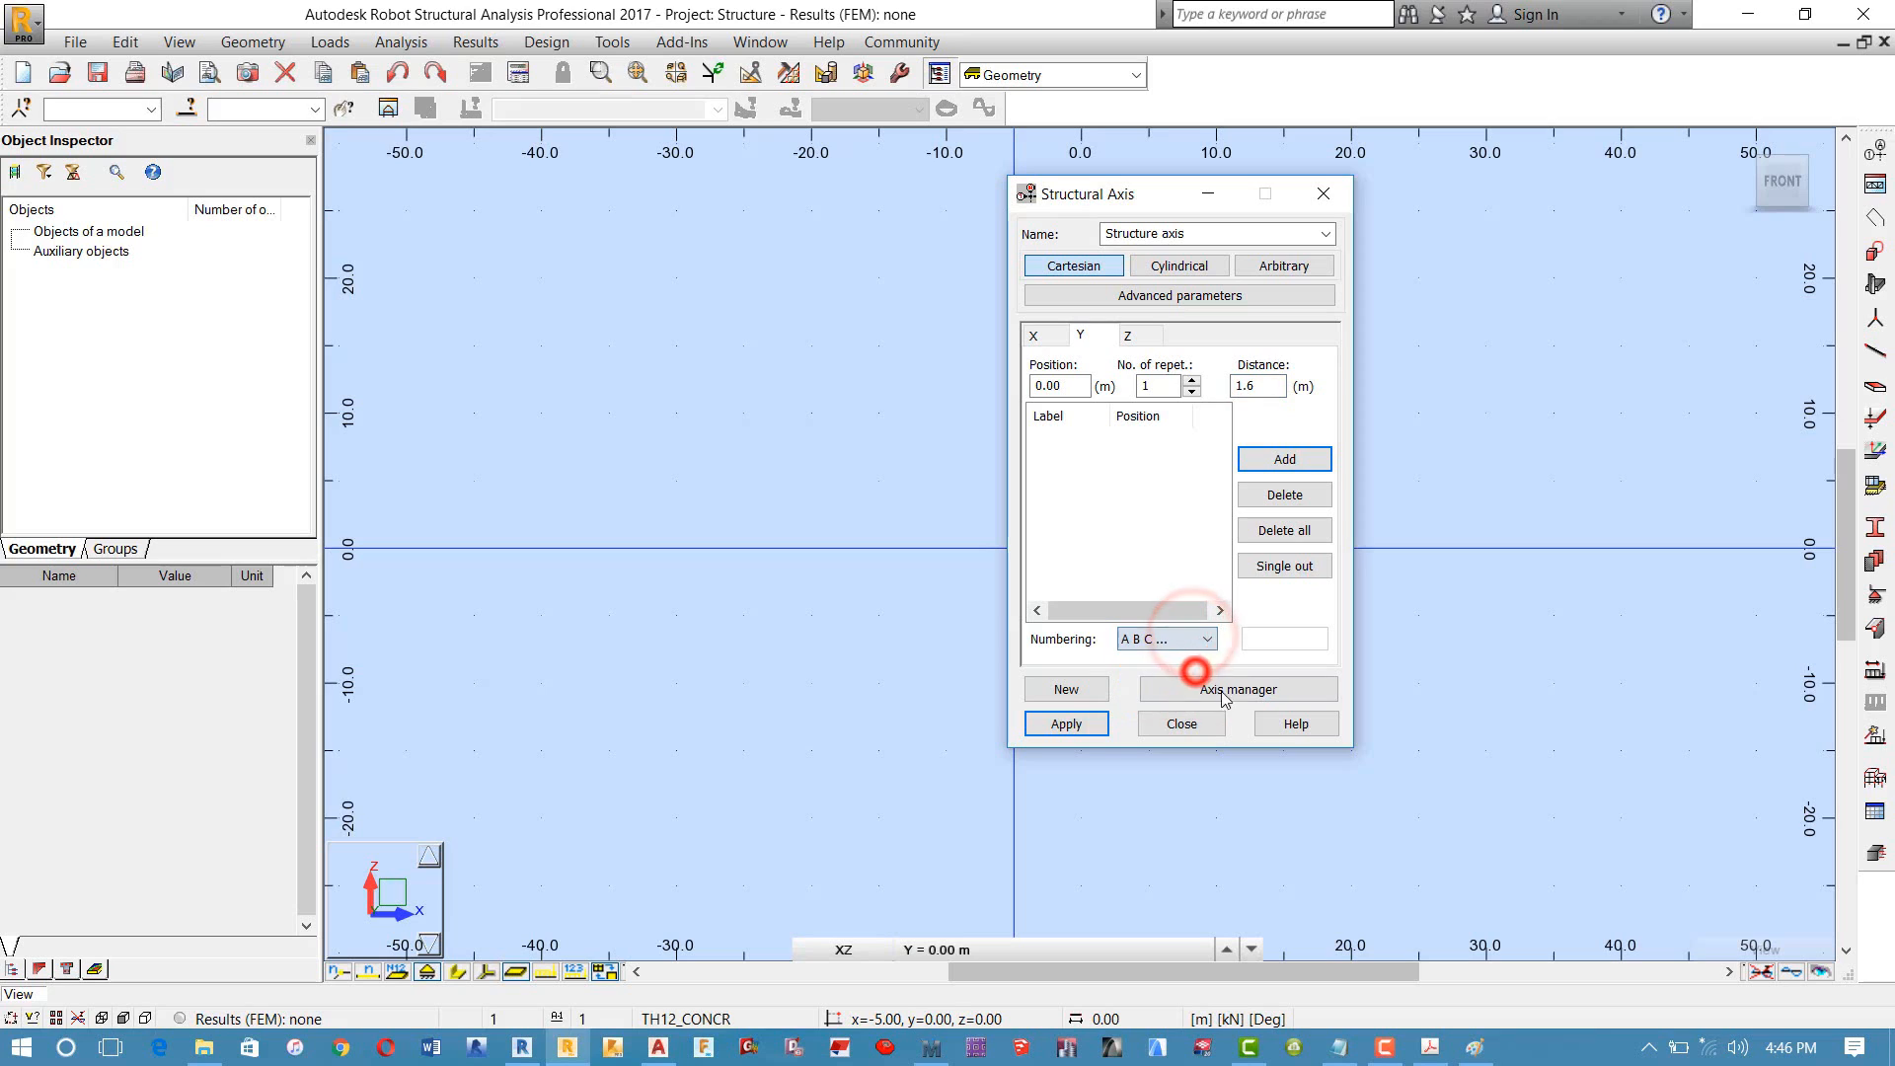
{"action": "left_click", "coordinate": [1284, 459]}
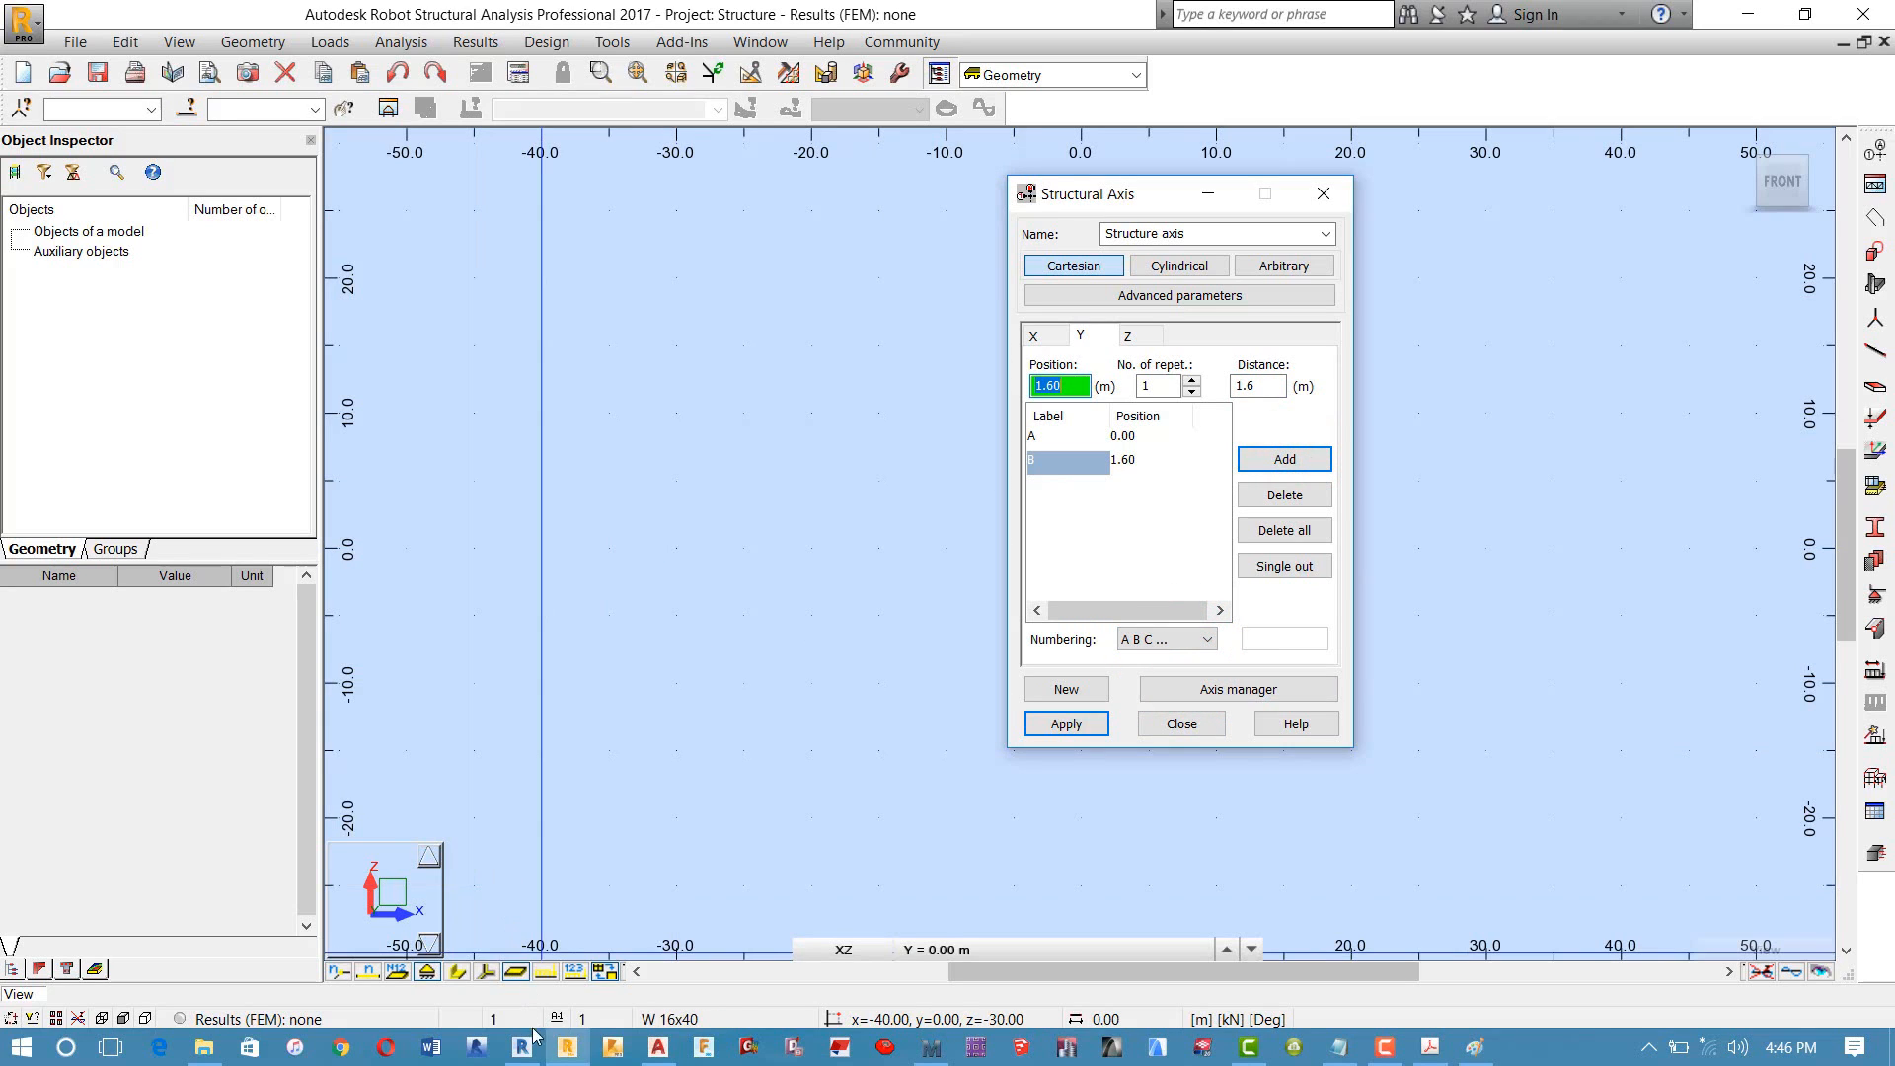
Step: Switch back to AutoCAD and select the horizontal reference line running through axis A on the basement plan
{"action": "left_click", "coordinate": [658, 1046]}
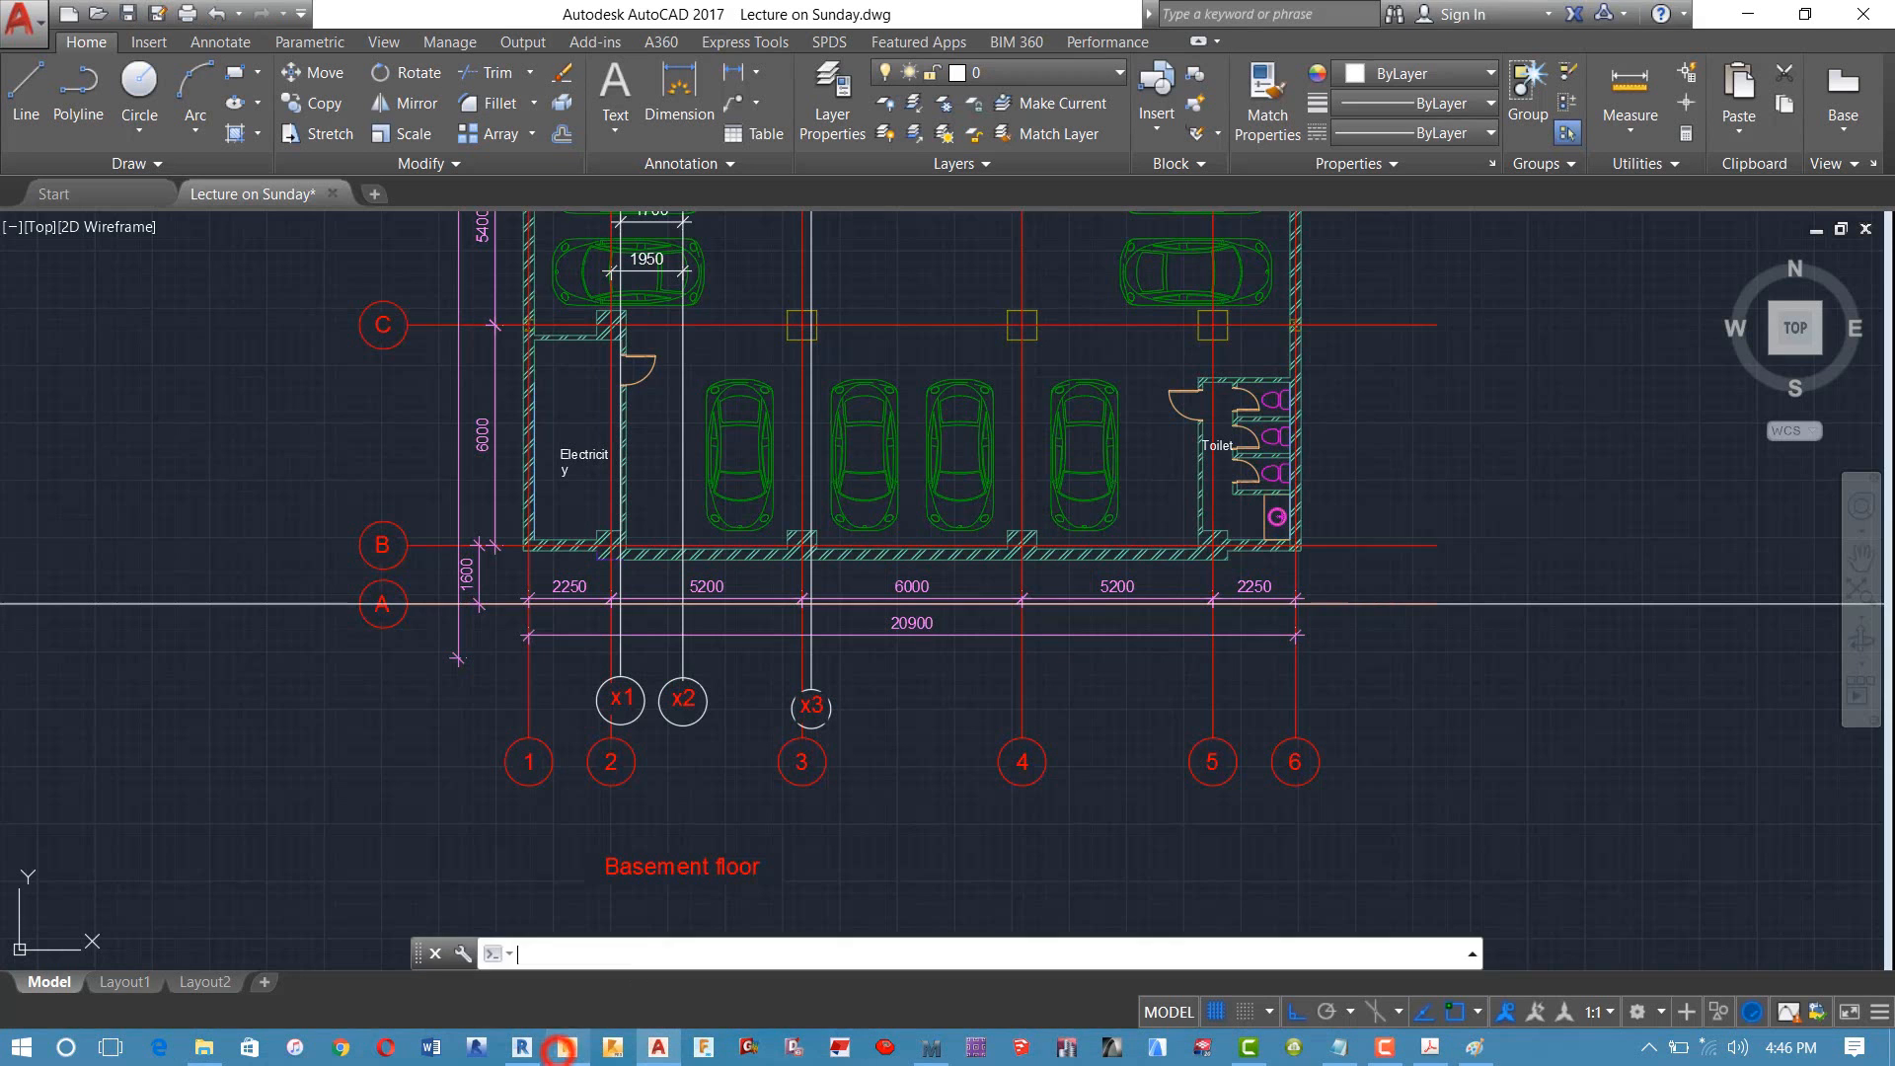
{"action": "scroll", "coordinate": [706, 633], "scroll_direction": "up", "scroll_amount": 6}
{"action": "scroll", "coordinate": [706, 633], "scroll_direction": "down", "scroll_amount": 8}
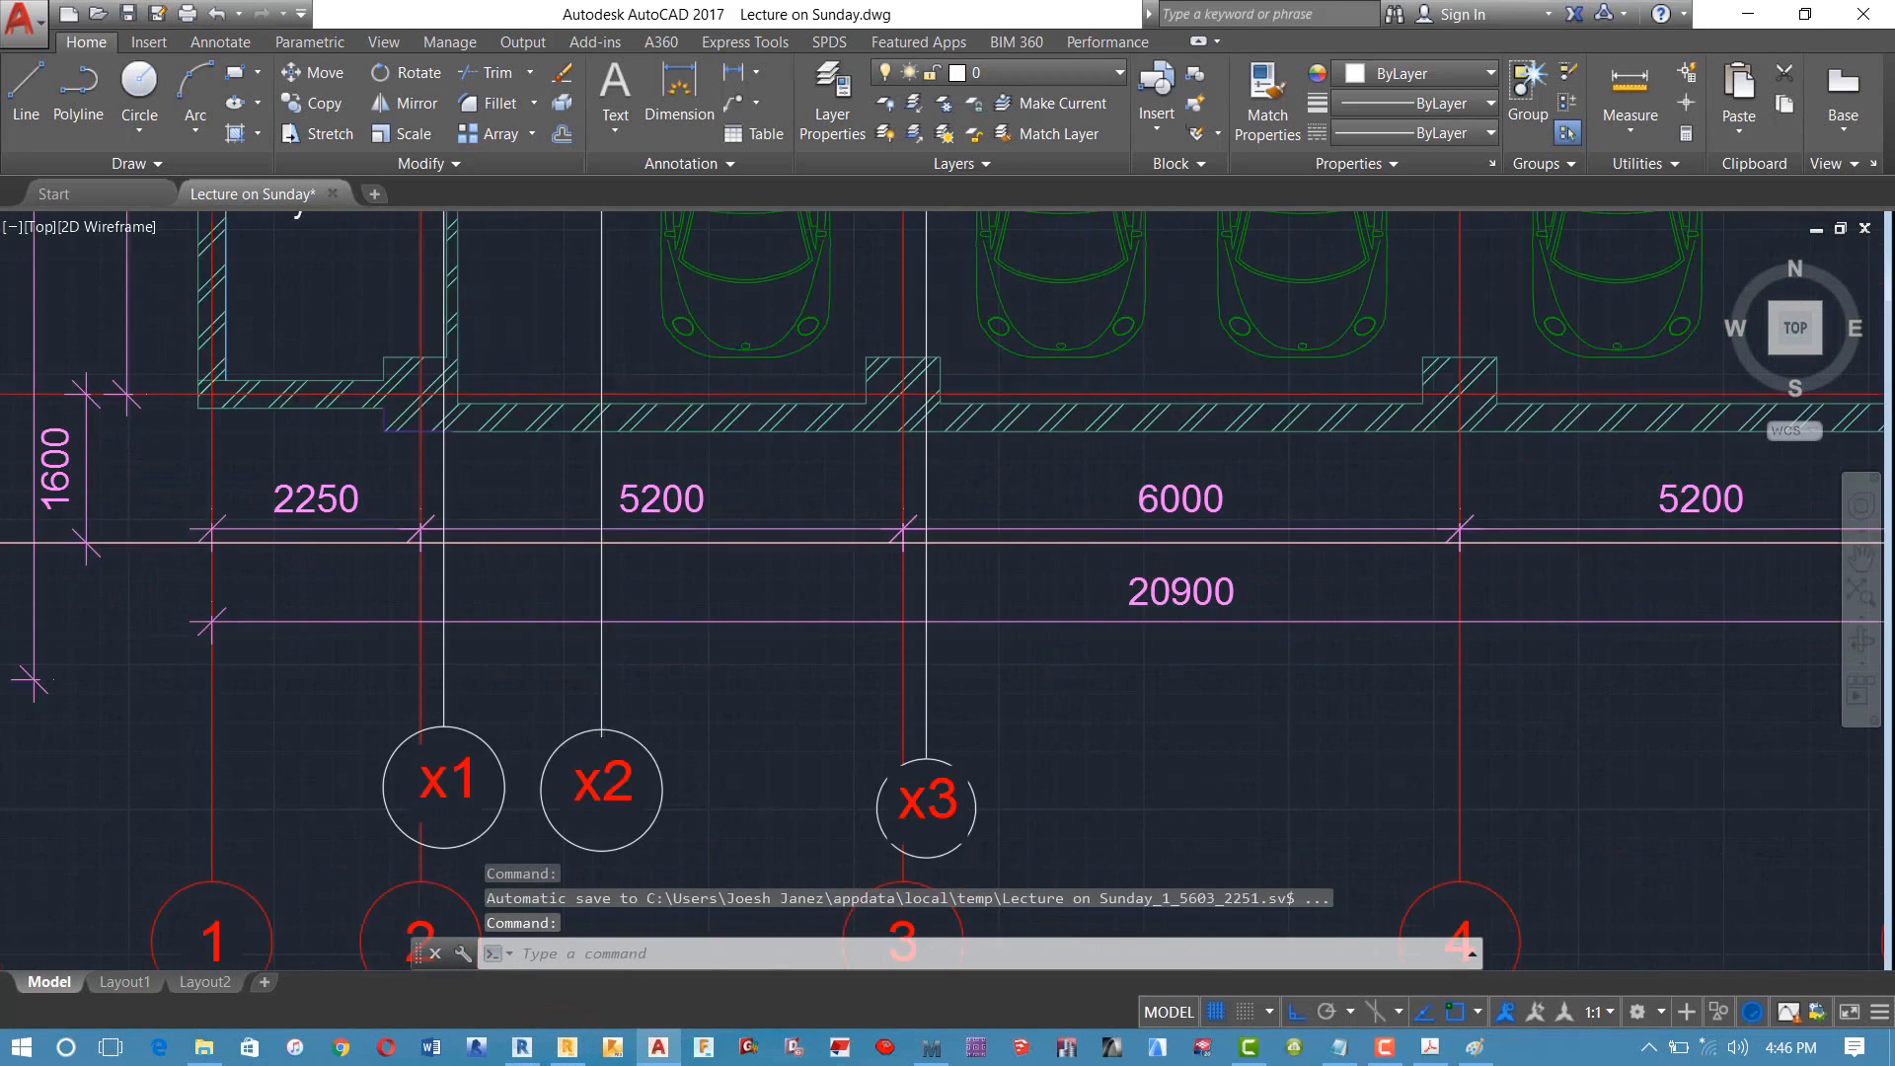
{"action": "left_click", "coordinate": [322, 593]}
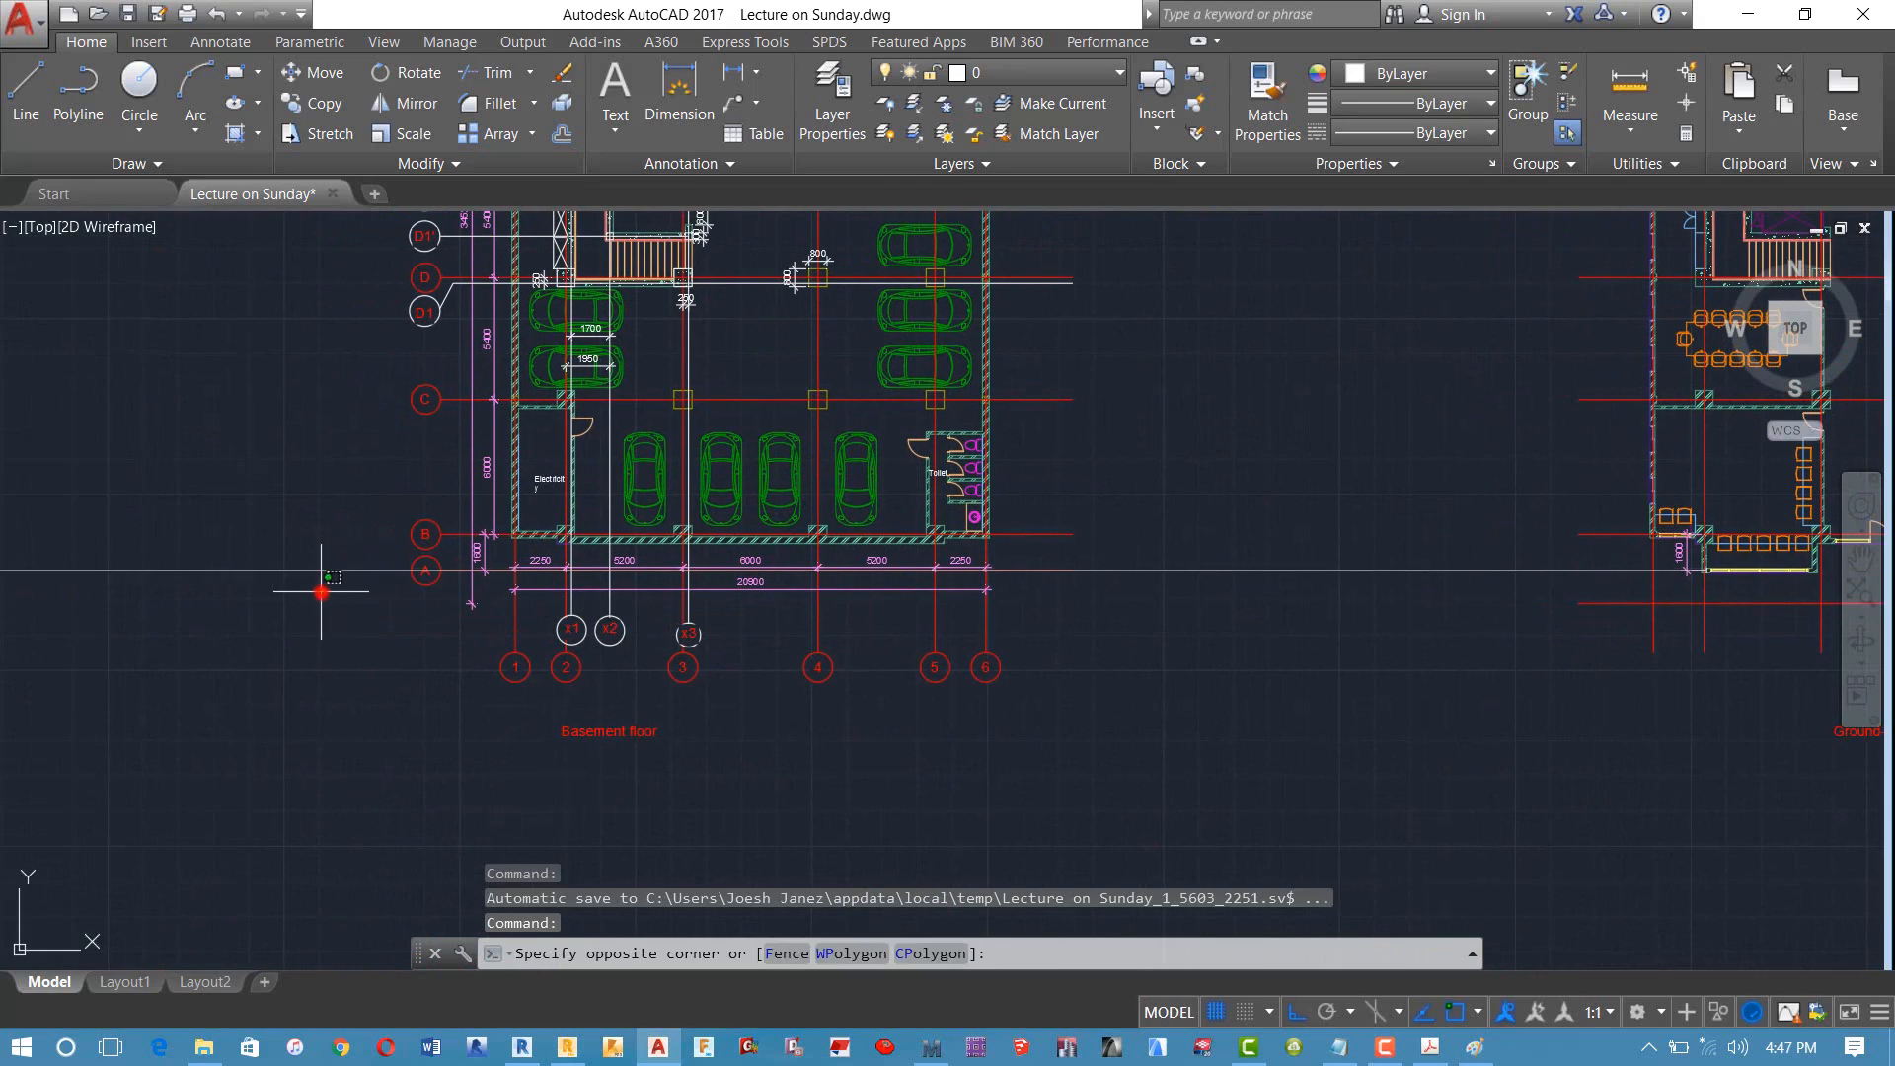
{"action": "left_click", "coordinate": [221, 487]}
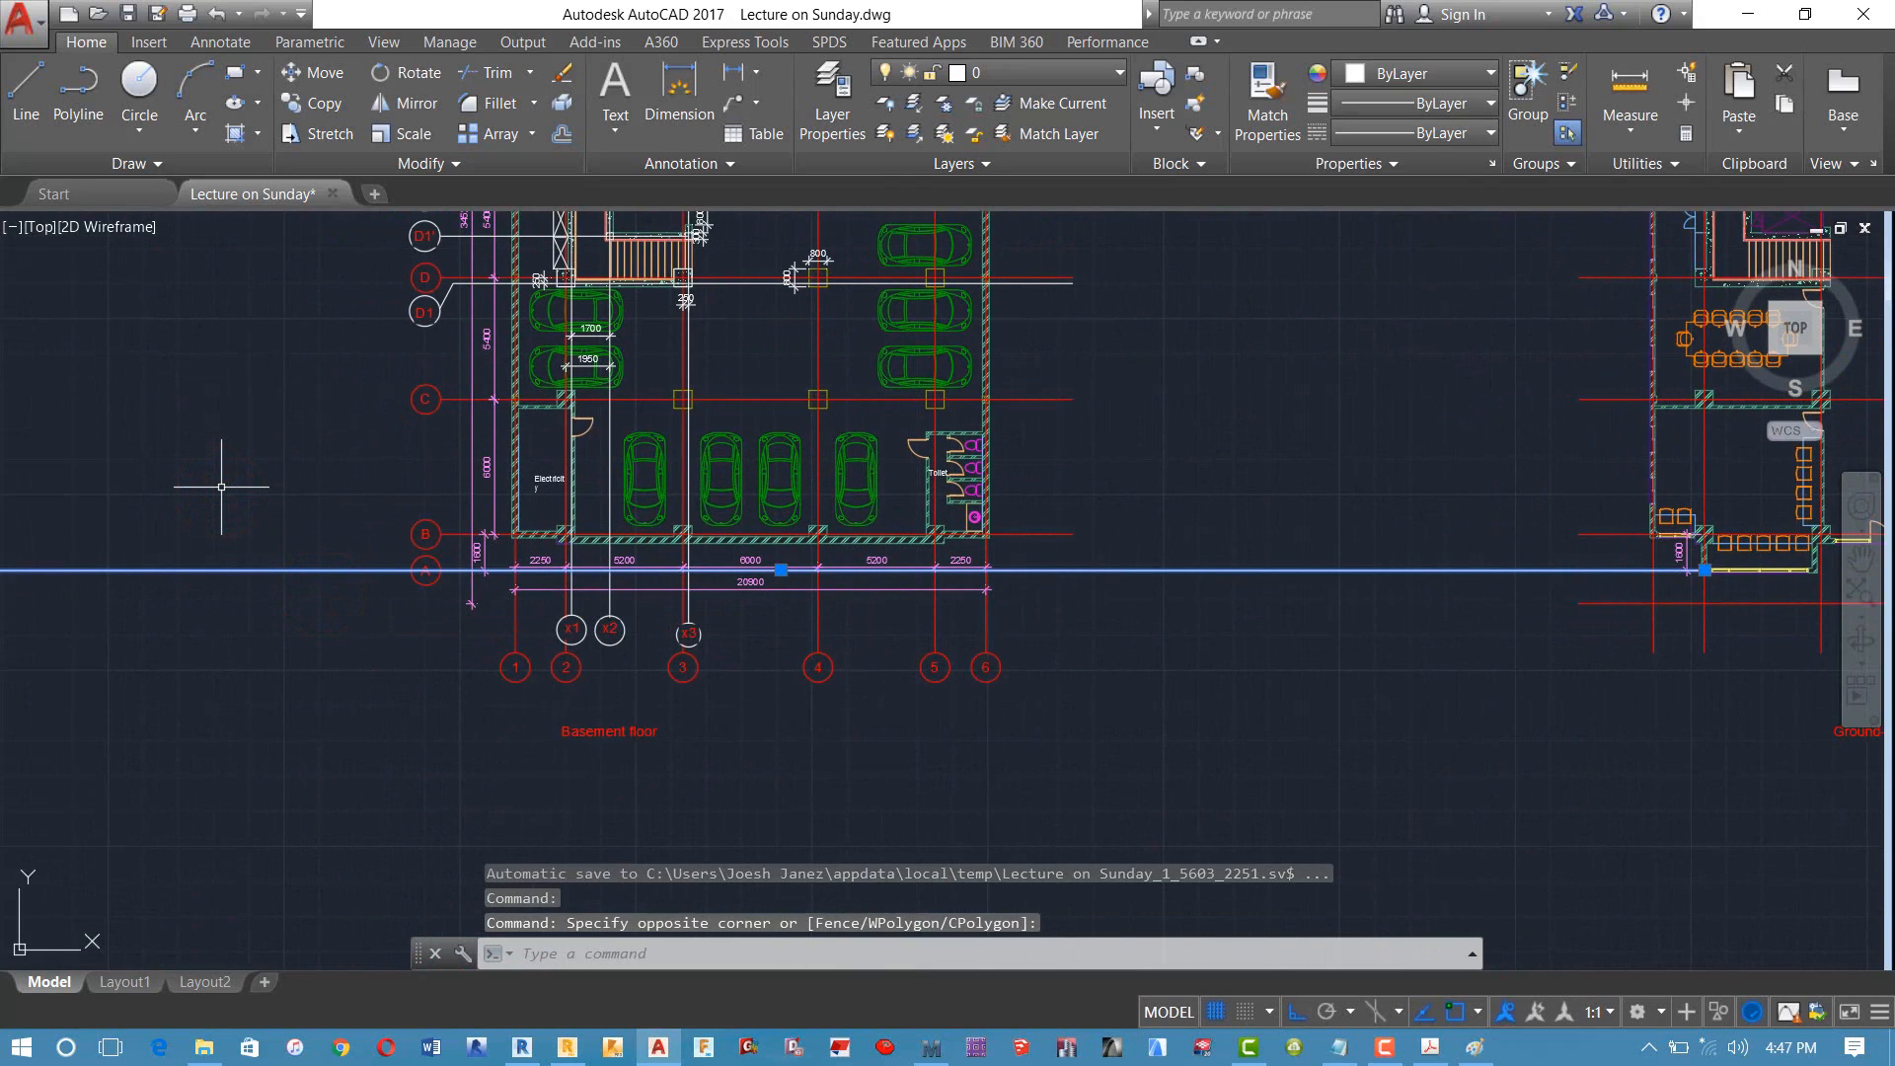
{"action": "left_click", "coordinate": [1379, 1046]}
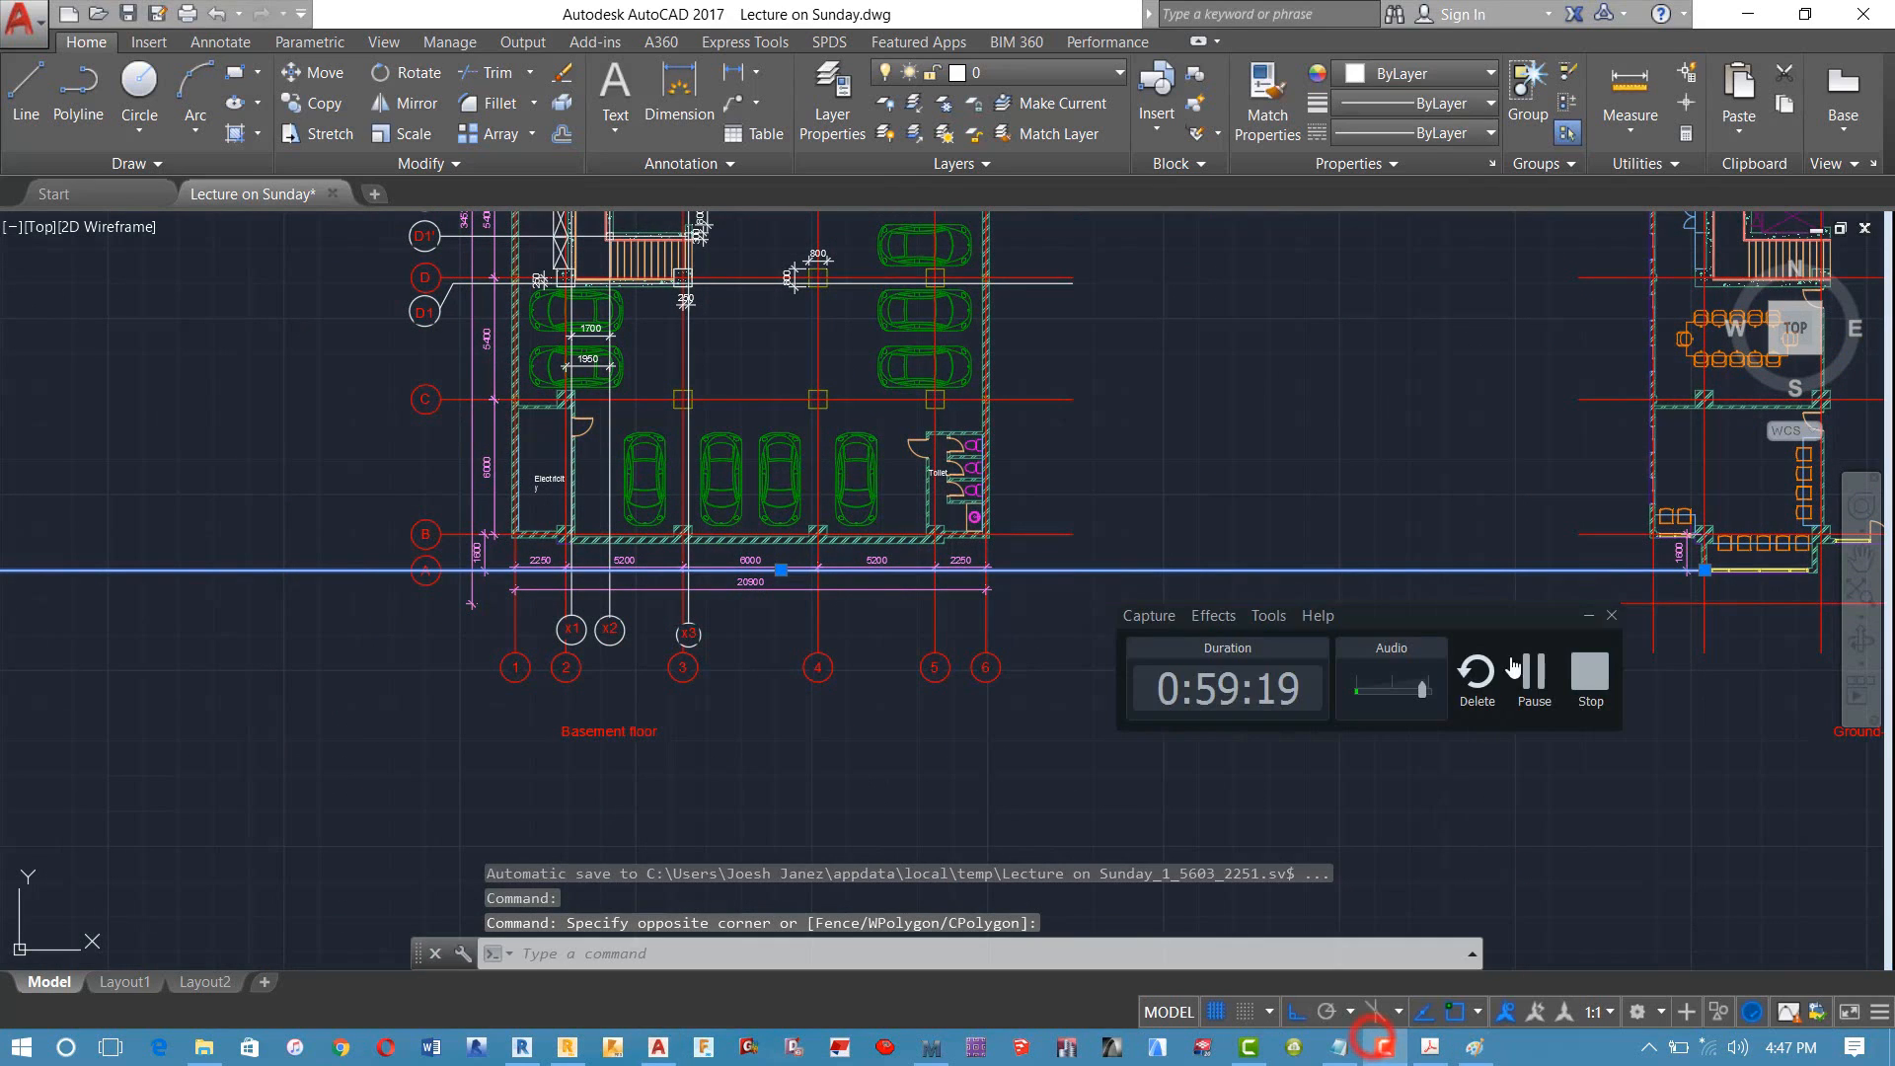
{"action": "left_click", "coordinate": [1536, 673]}
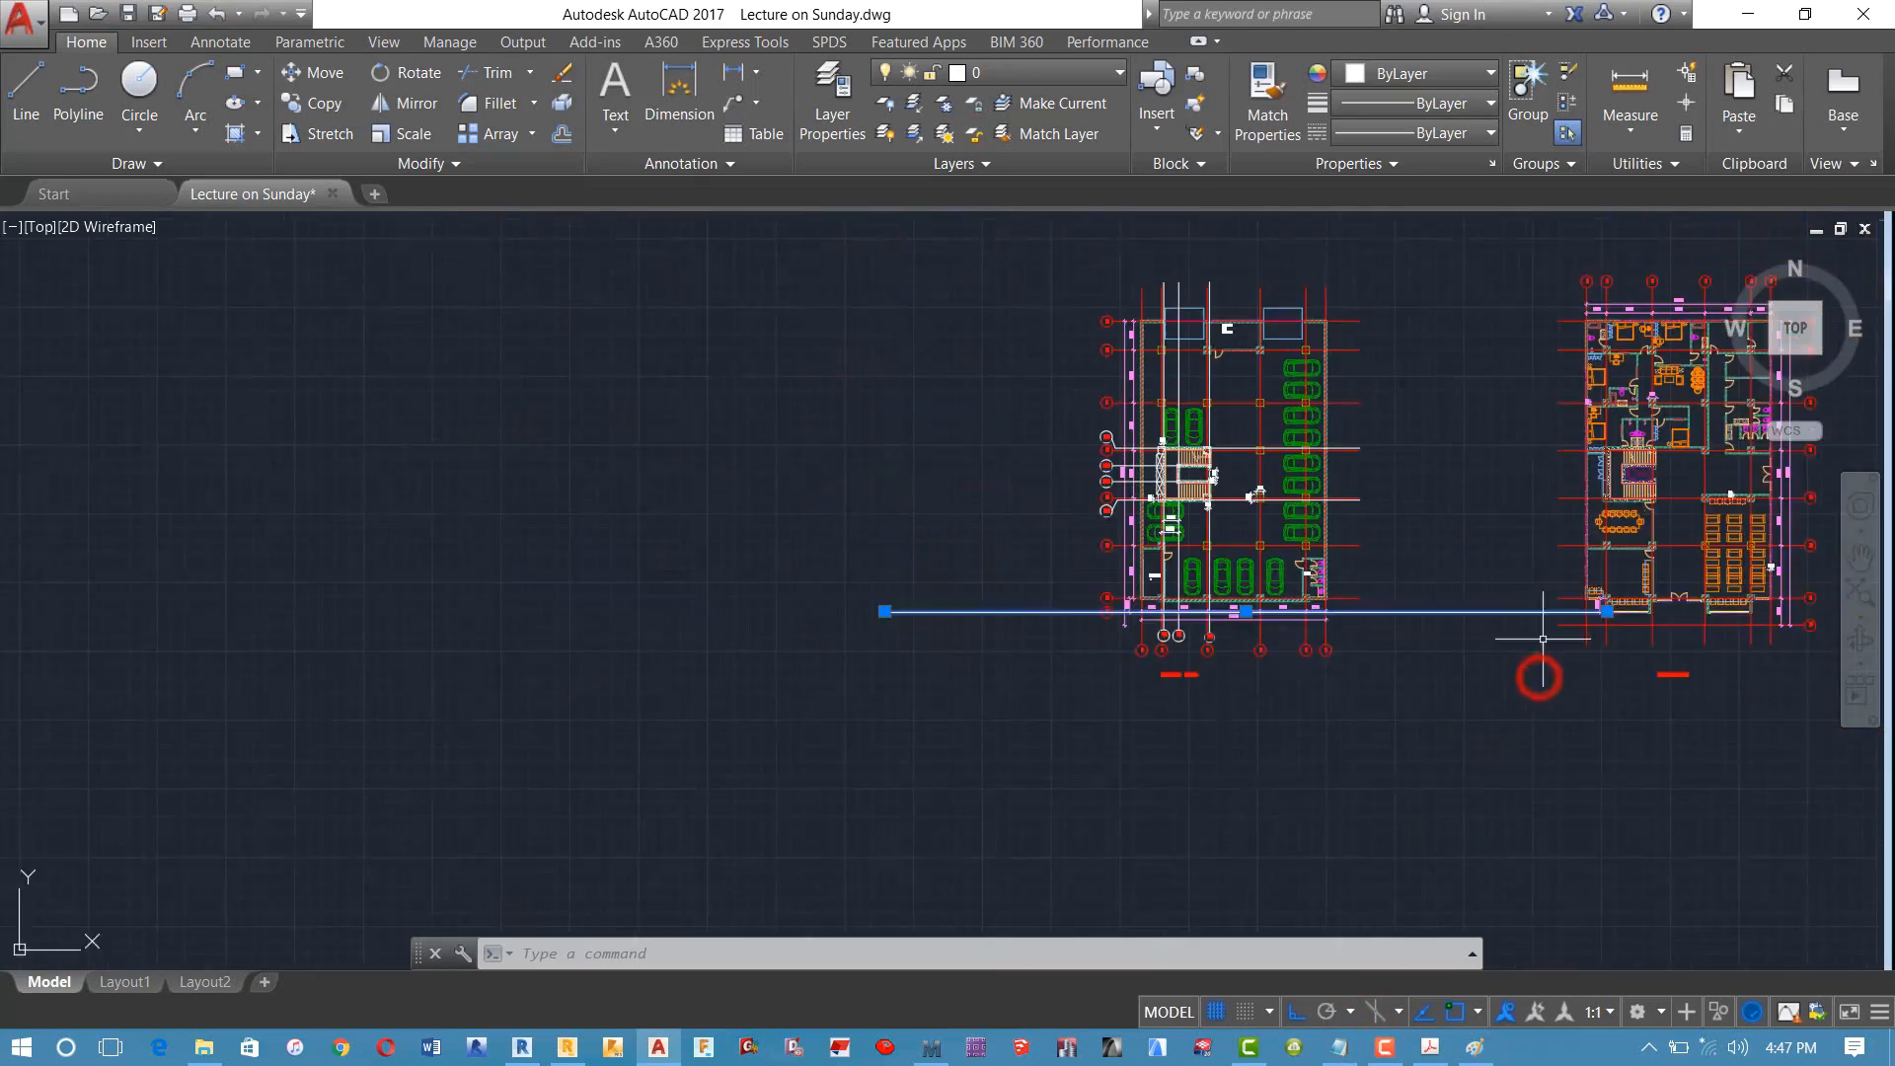
Step: Examine the lower grid axes on the ground-floor and basement plans, especially the spacings between axes A, B and C
{"action": "scroll", "coordinate": [1142, 550], "scroll_direction": "down", "scroll_amount": 2}
{"action": "scroll", "coordinate": [1260, 529], "scroll_direction": "up", "scroll_amount": 6}
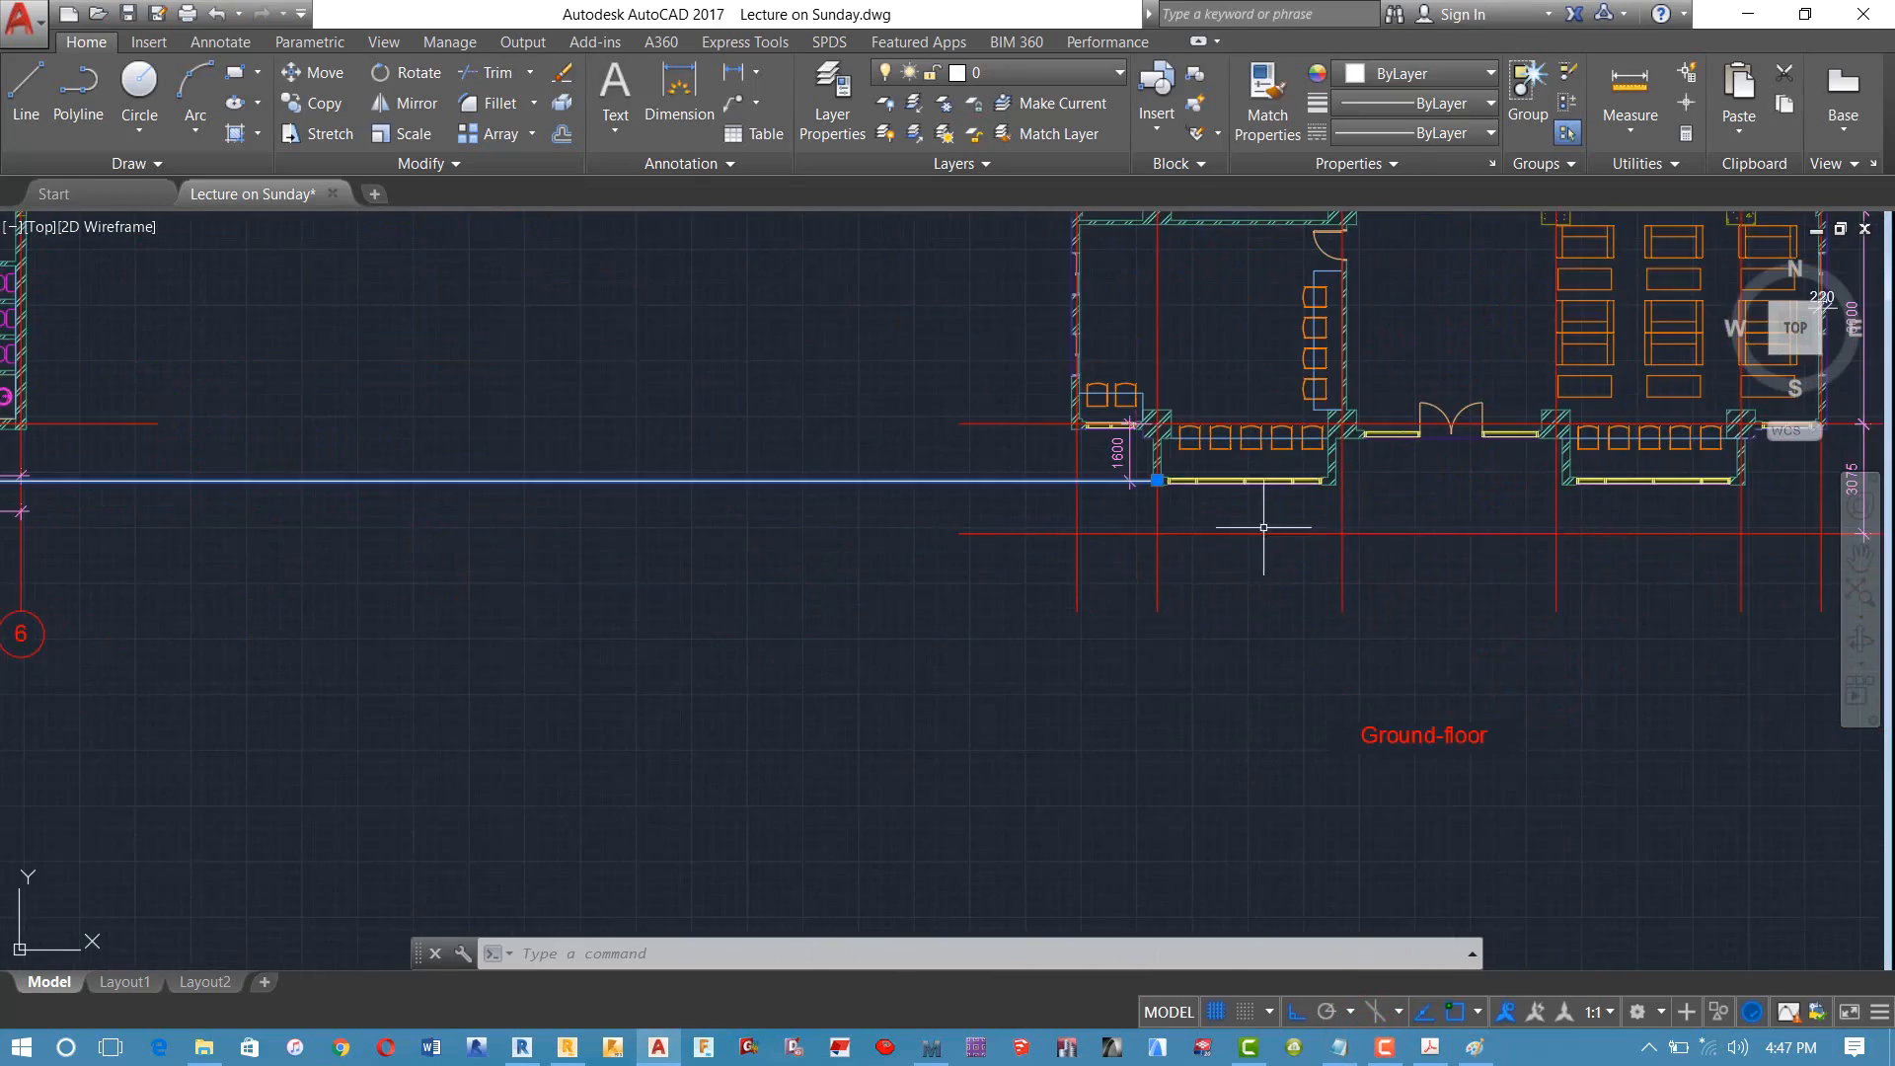
{"action": "scroll", "coordinate": [1371, 599], "scroll_direction": "down", "scroll_amount": 4}
{"action": "middle_click_drag", "start_coordinate": [1369, 600], "coordinate": [1076, 618]}
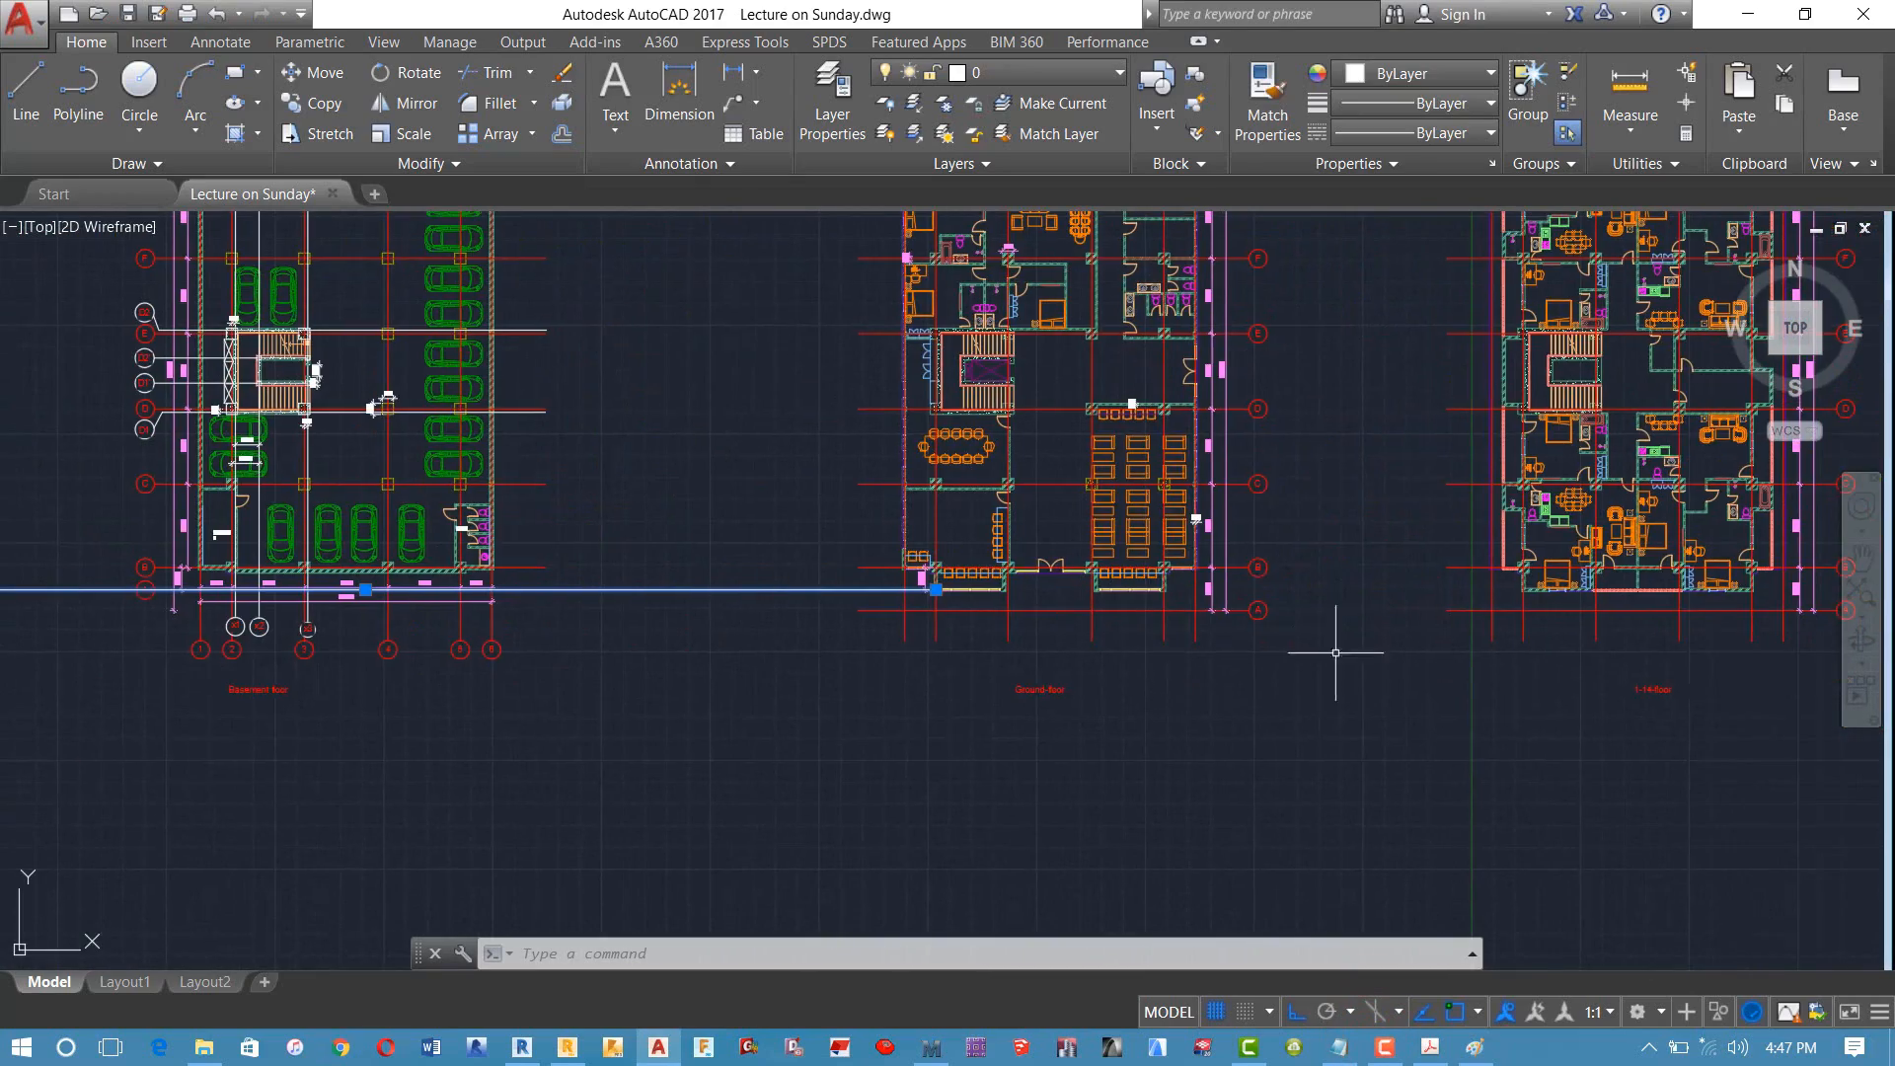
{"action": "scroll", "coordinate": [1224, 650], "scroll_direction": "up", "scroll_amount": 4}
{"action": "scroll", "coordinate": [1260, 594], "scroll_direction": "down", "scroll_amount": 5}
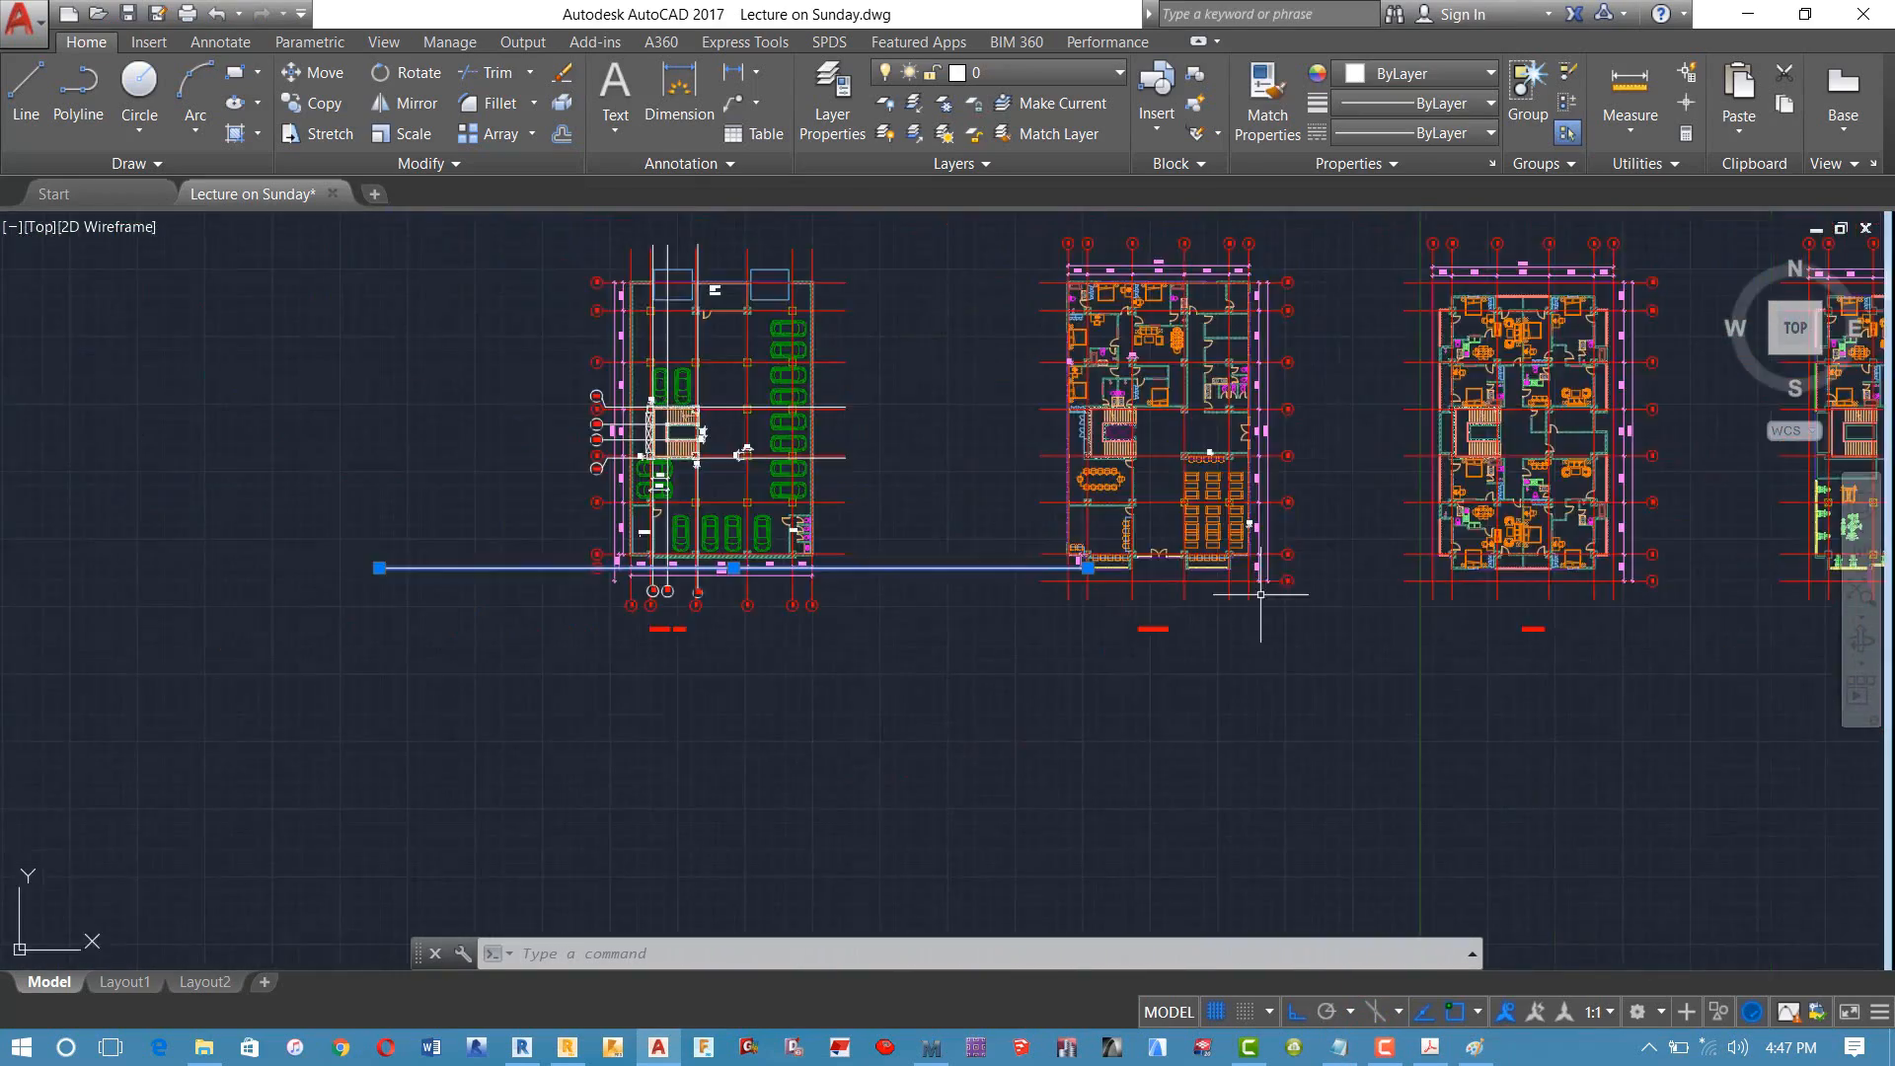
{"action": "scroll", "coordinate": [600, 554], "scroll_direction": "up", "scroll_amount": 8}
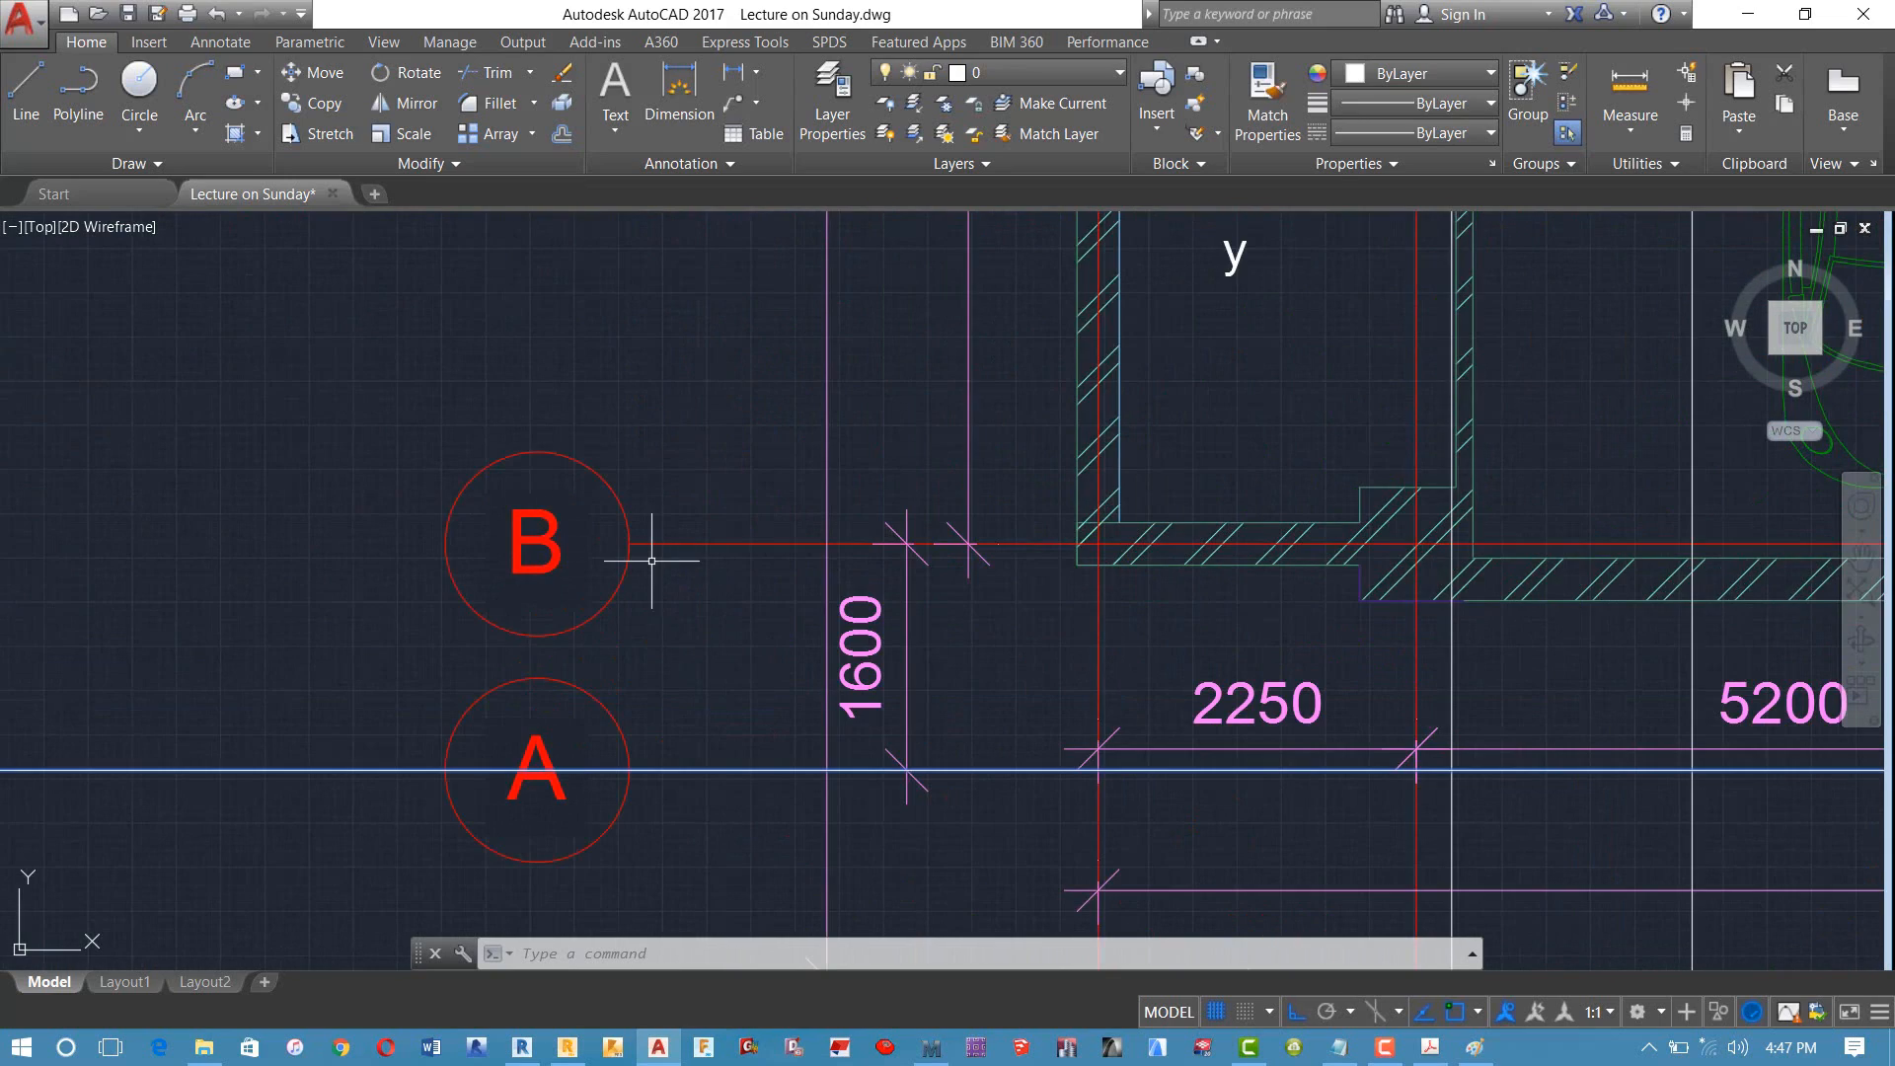
{"action": "scroll", "coordinate": [651, 573], "scroll_direction": "down", "scroll_amount": 4}
{"action": "middle_click_drag", "start_coordinate": [649, 575], "coordinate": [603, 764]}
{"action": "scroll", "coordinate": [614, 696], "scroll_direction": "down", "scroll_amount": 2}
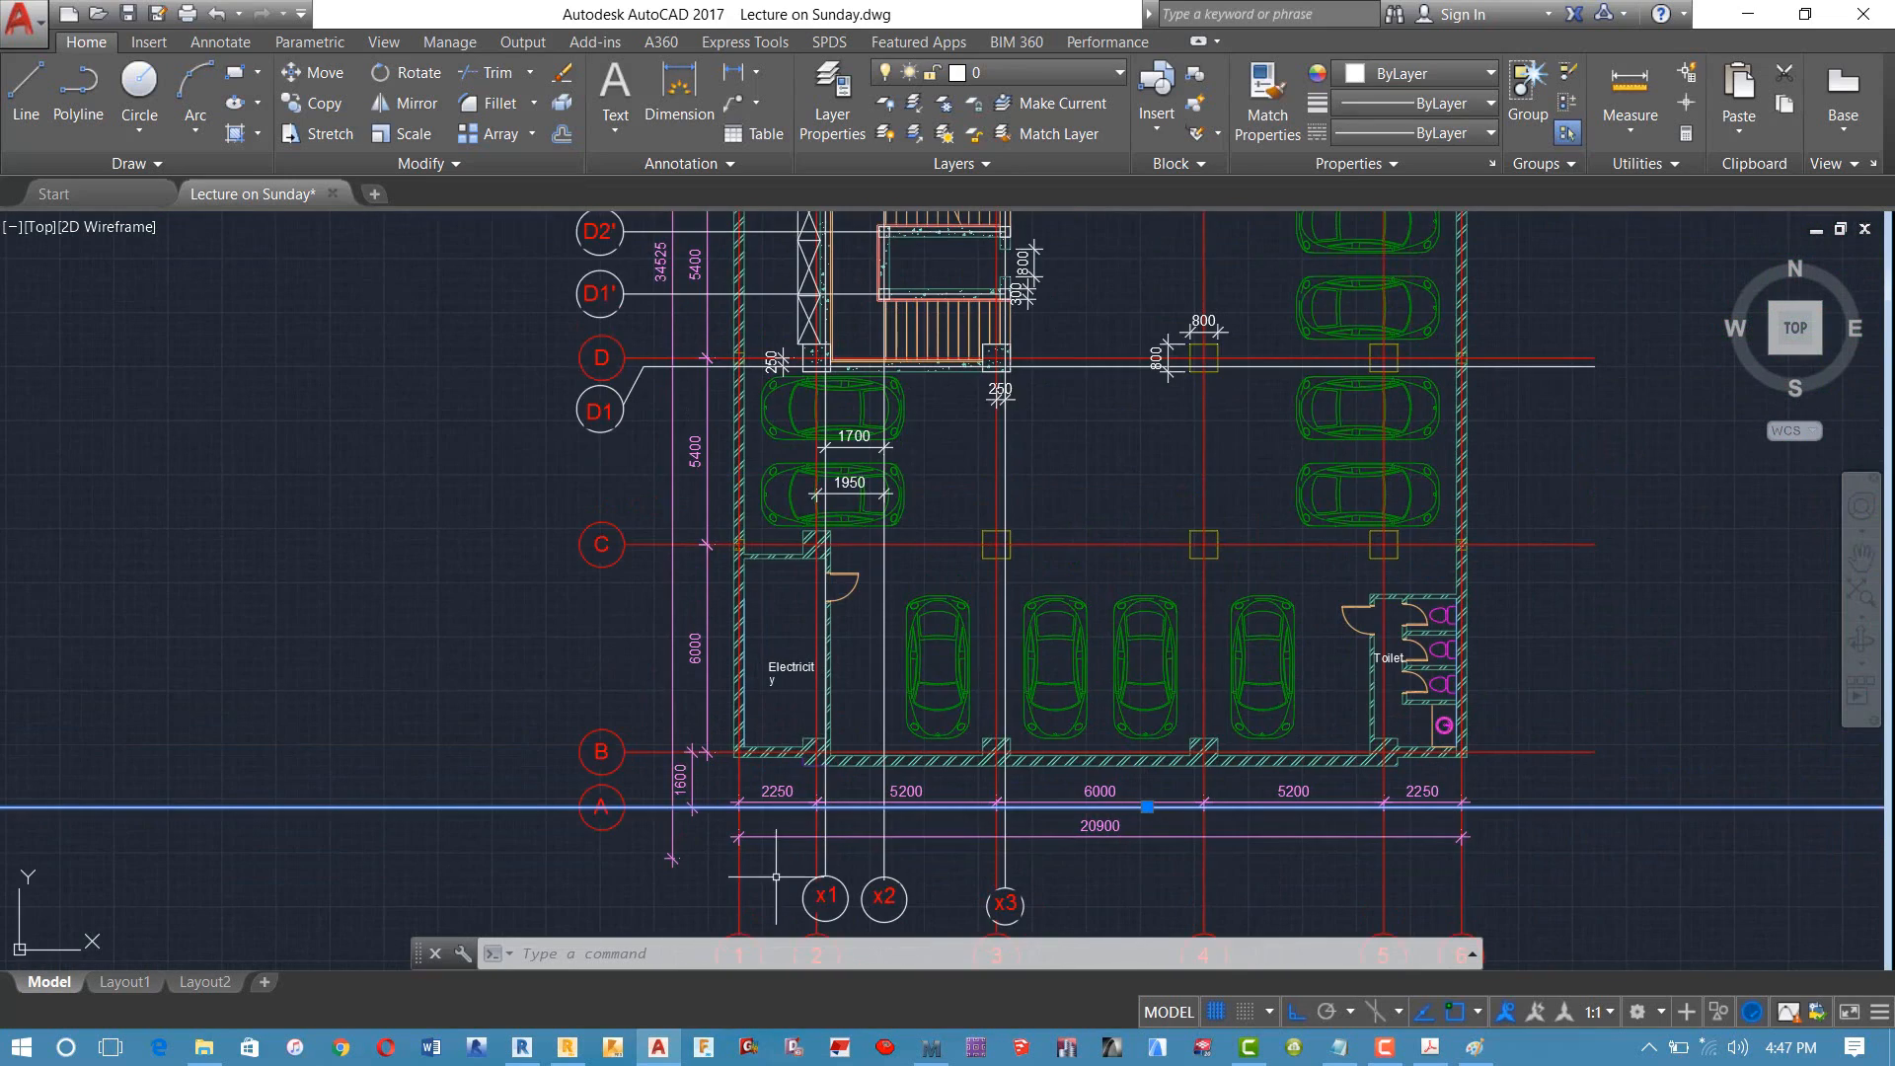
Step: Switch to Robot Structural Analysis and add one more Y axis at a distance of 6 m beyond axis B
{"action": "left_click", "coordinate": [567, 1048]}
{"action": "double_click", "coordinate": [1256, 385]}
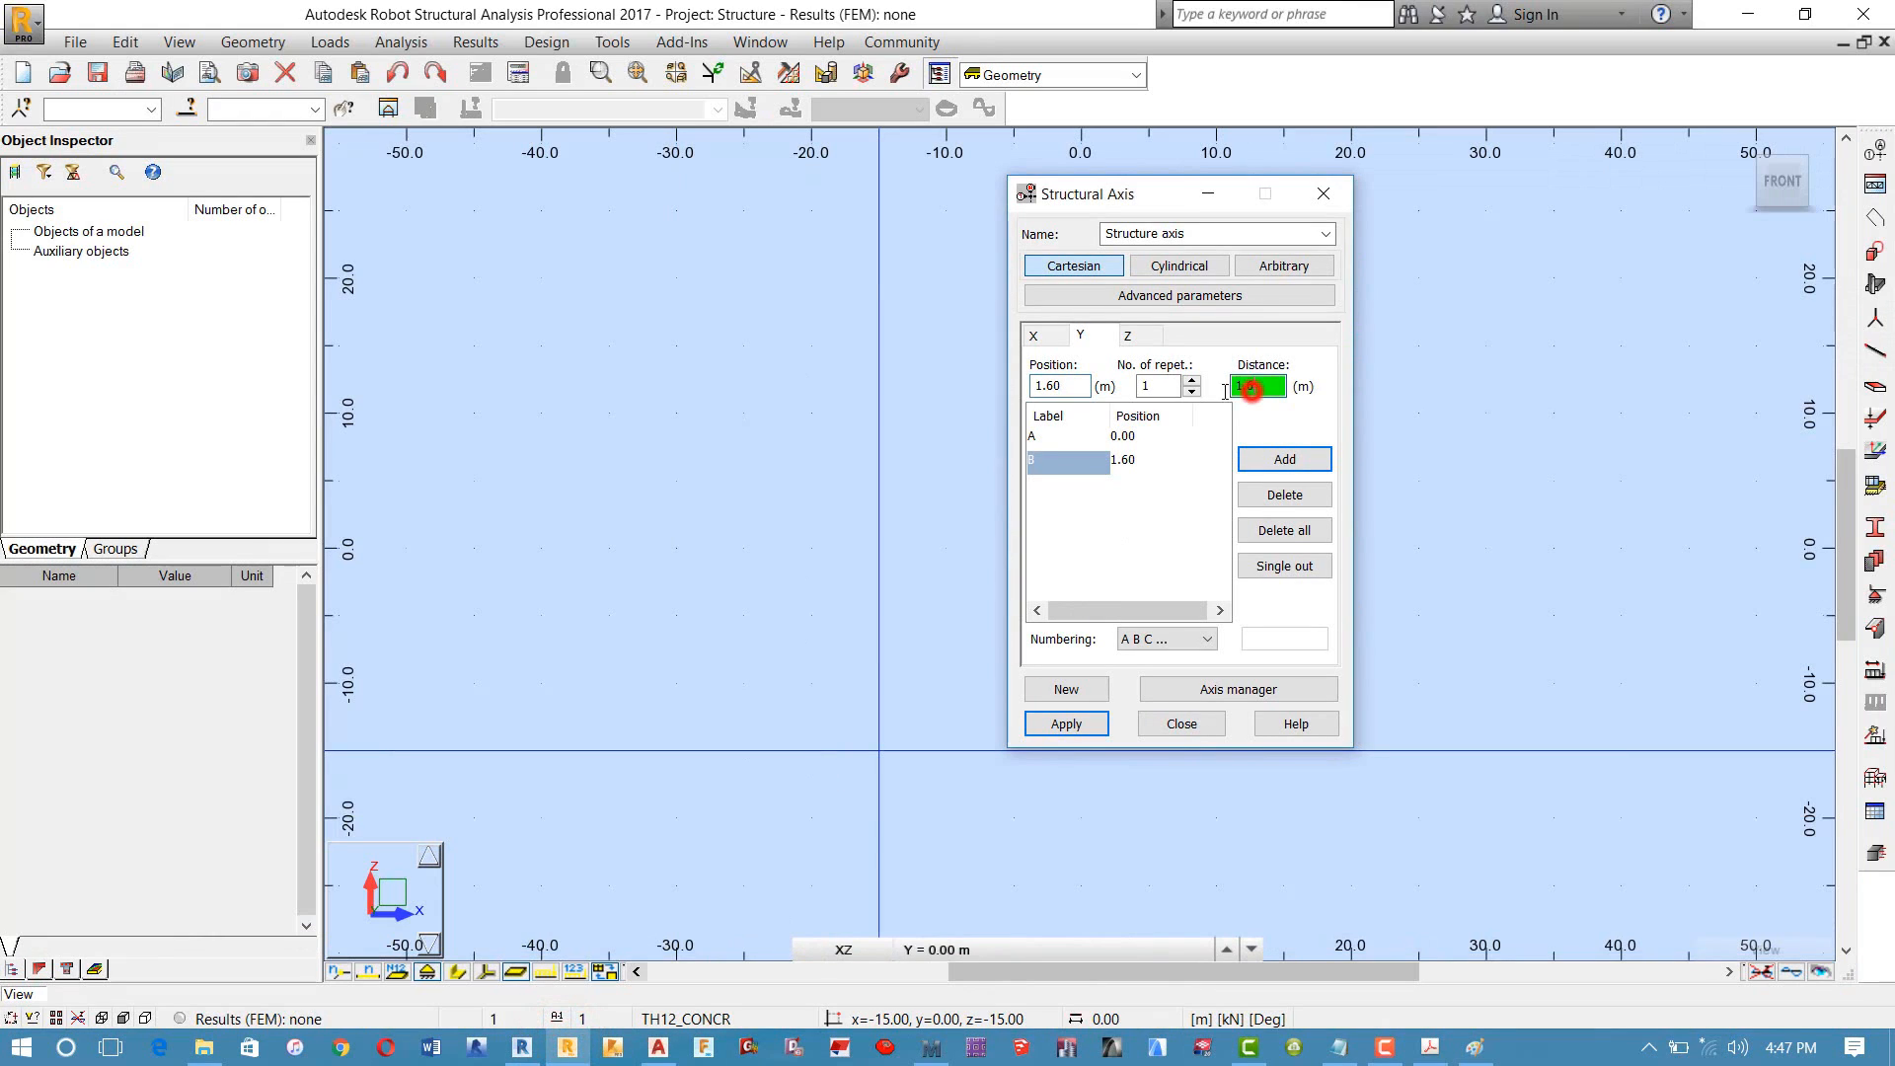
{"action": "type", "text": "6"}
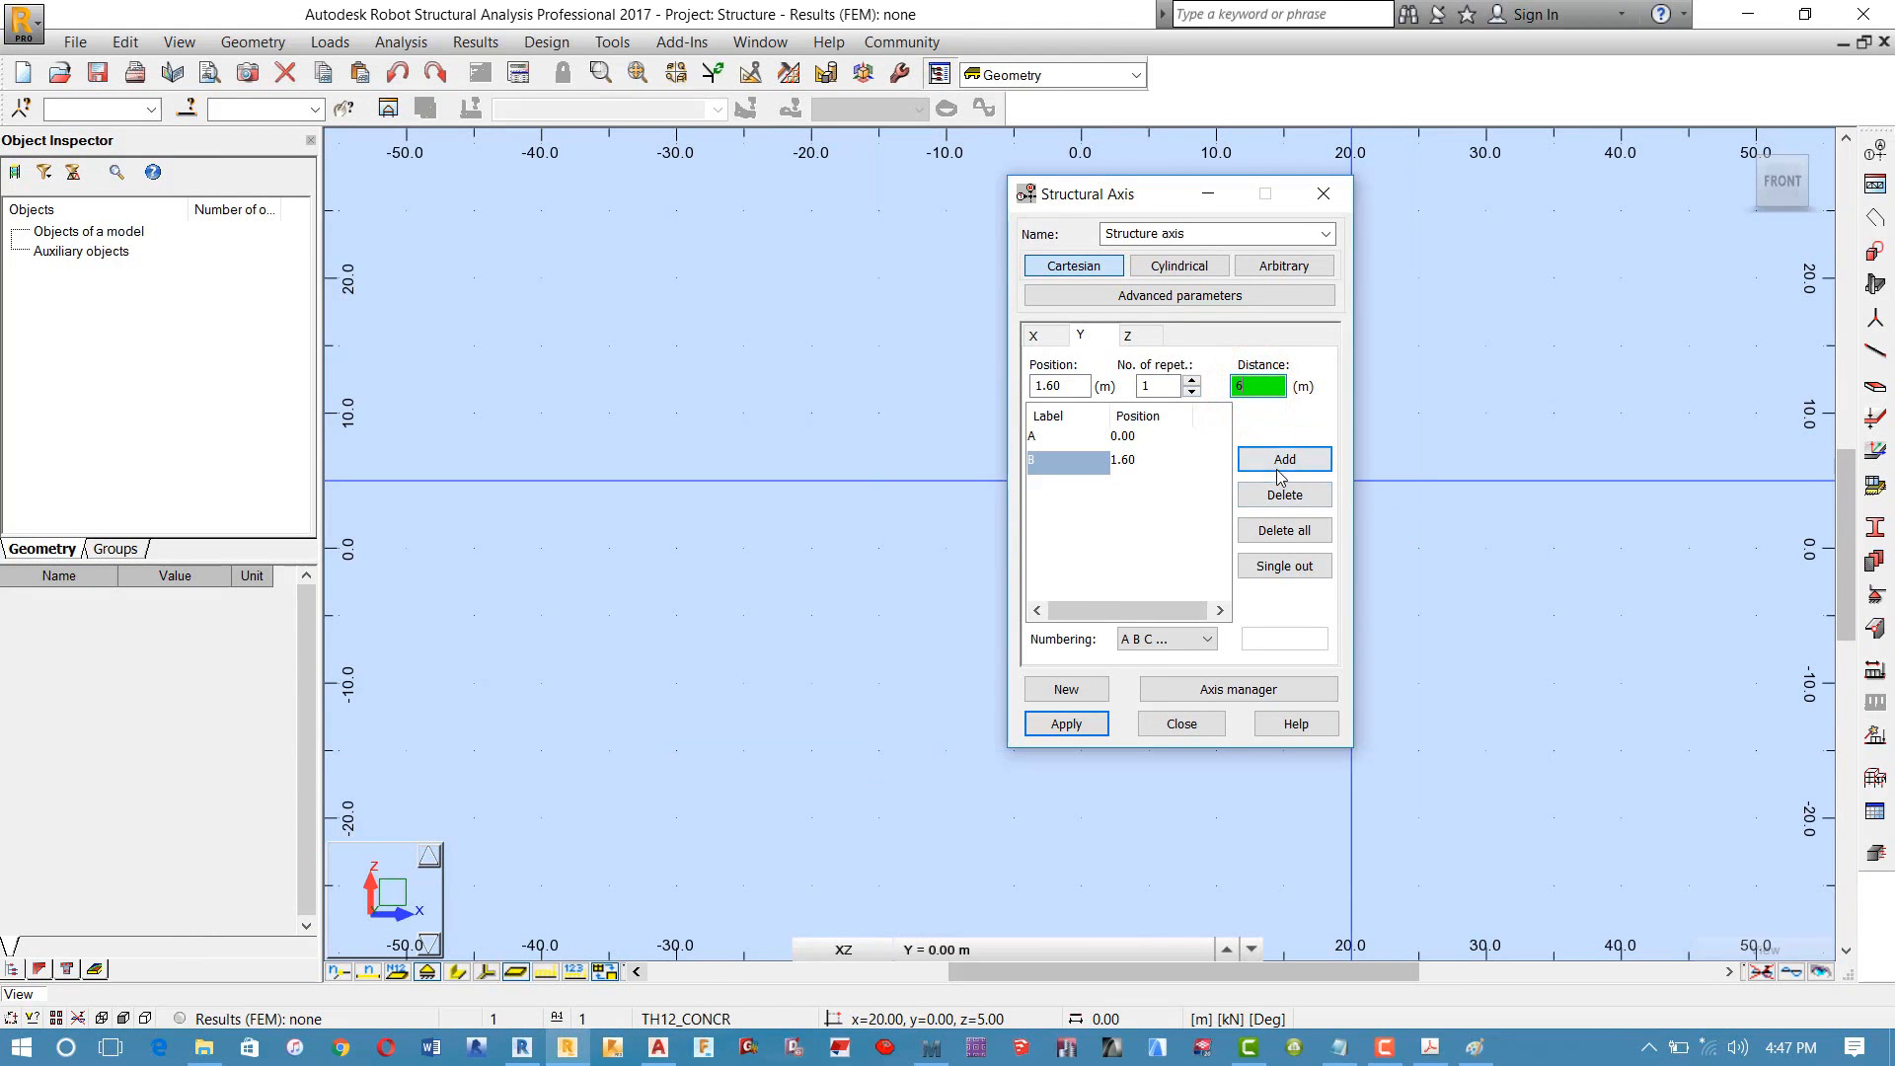
{"action": "left_click", "coordinate": [1285, 460]}
Step: Check the spacings above axis C in AutoCAD, and add 3 Y-axis repetitions at 5.4 m in Robot Structural Analysis
{"action": "left_click", "coordinate": [567, 1046]}
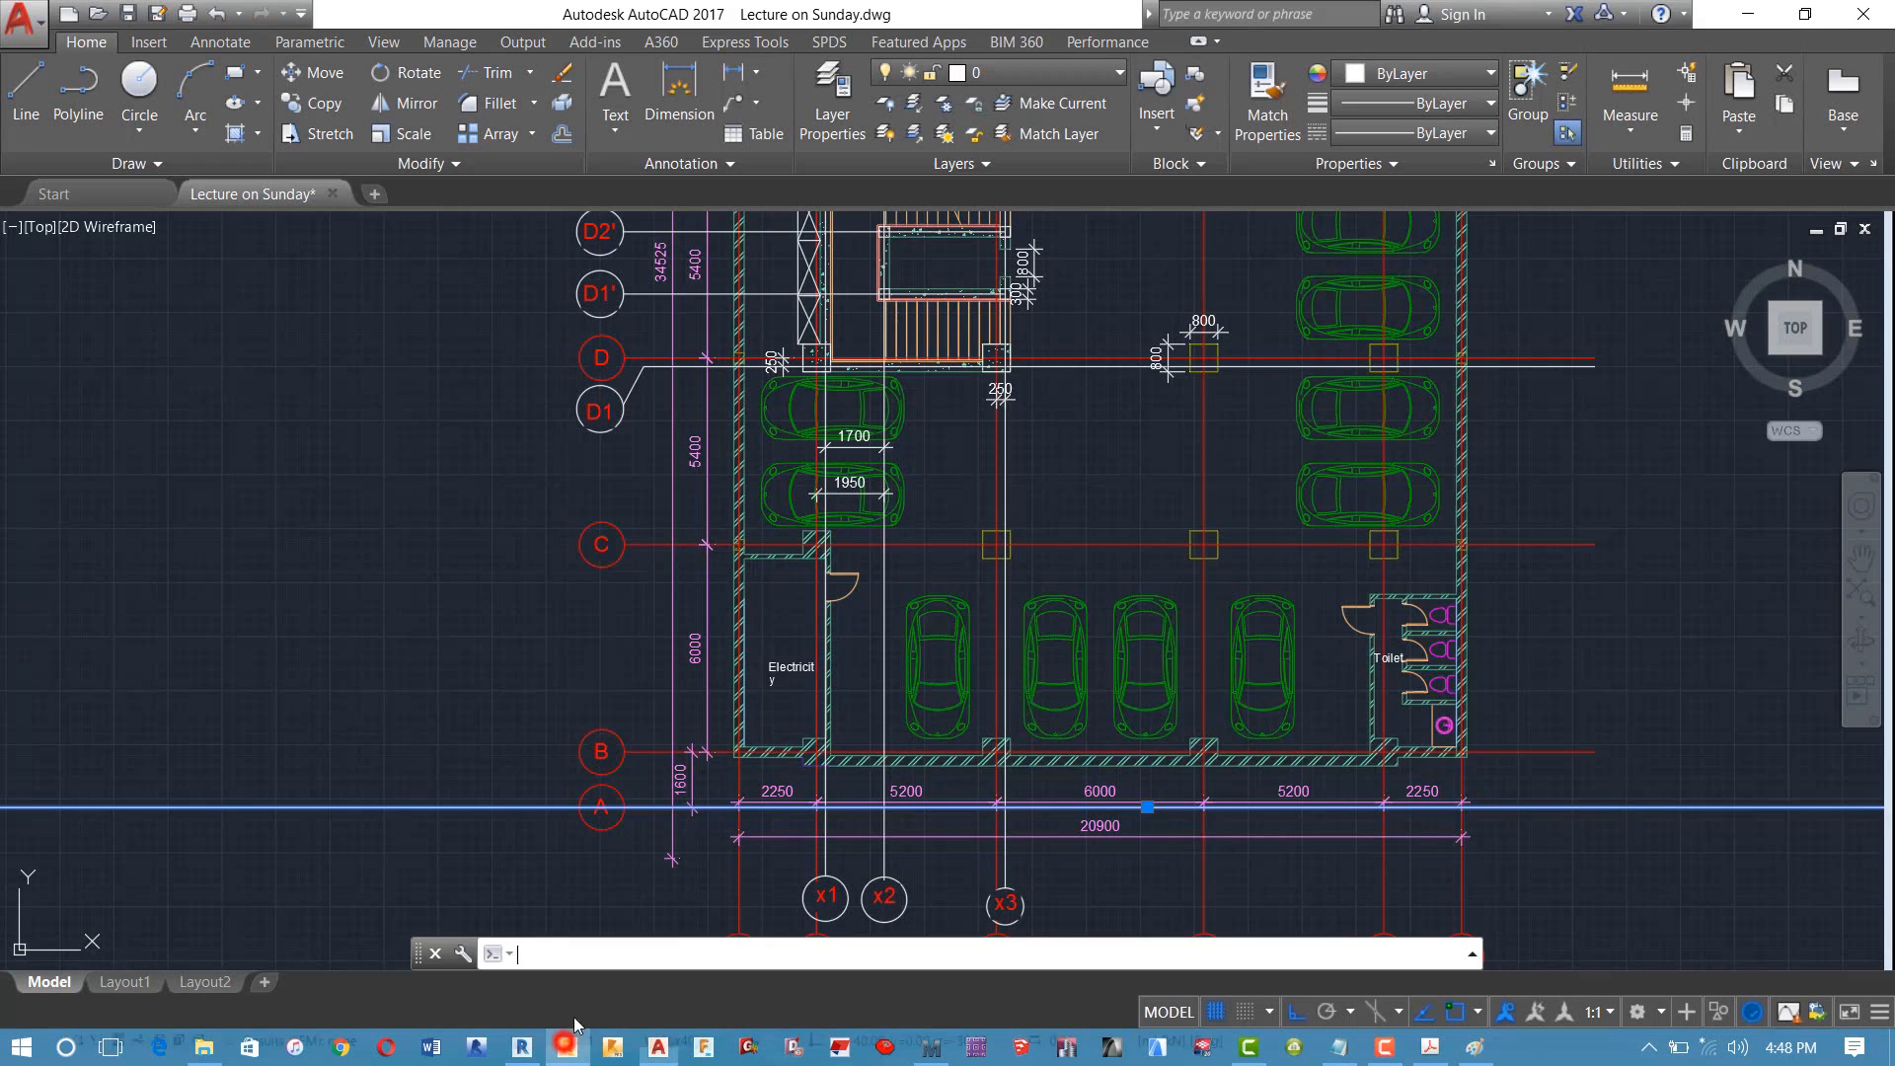
{"action": "mouse_move", "coordinate": [718, 411]}
{"action": "middle_mouse_down"}
{"action": "mouse_move", "coordinate": [664, 542]}
{"action": "mouse_move", "coordinate": [635, 549]}
{"action": "mouse_move", "coordinate": [626, 778]}
{"action": "mouse_move", "coordinate": [637, 663]}
{"action": "middle_mouse_up"}
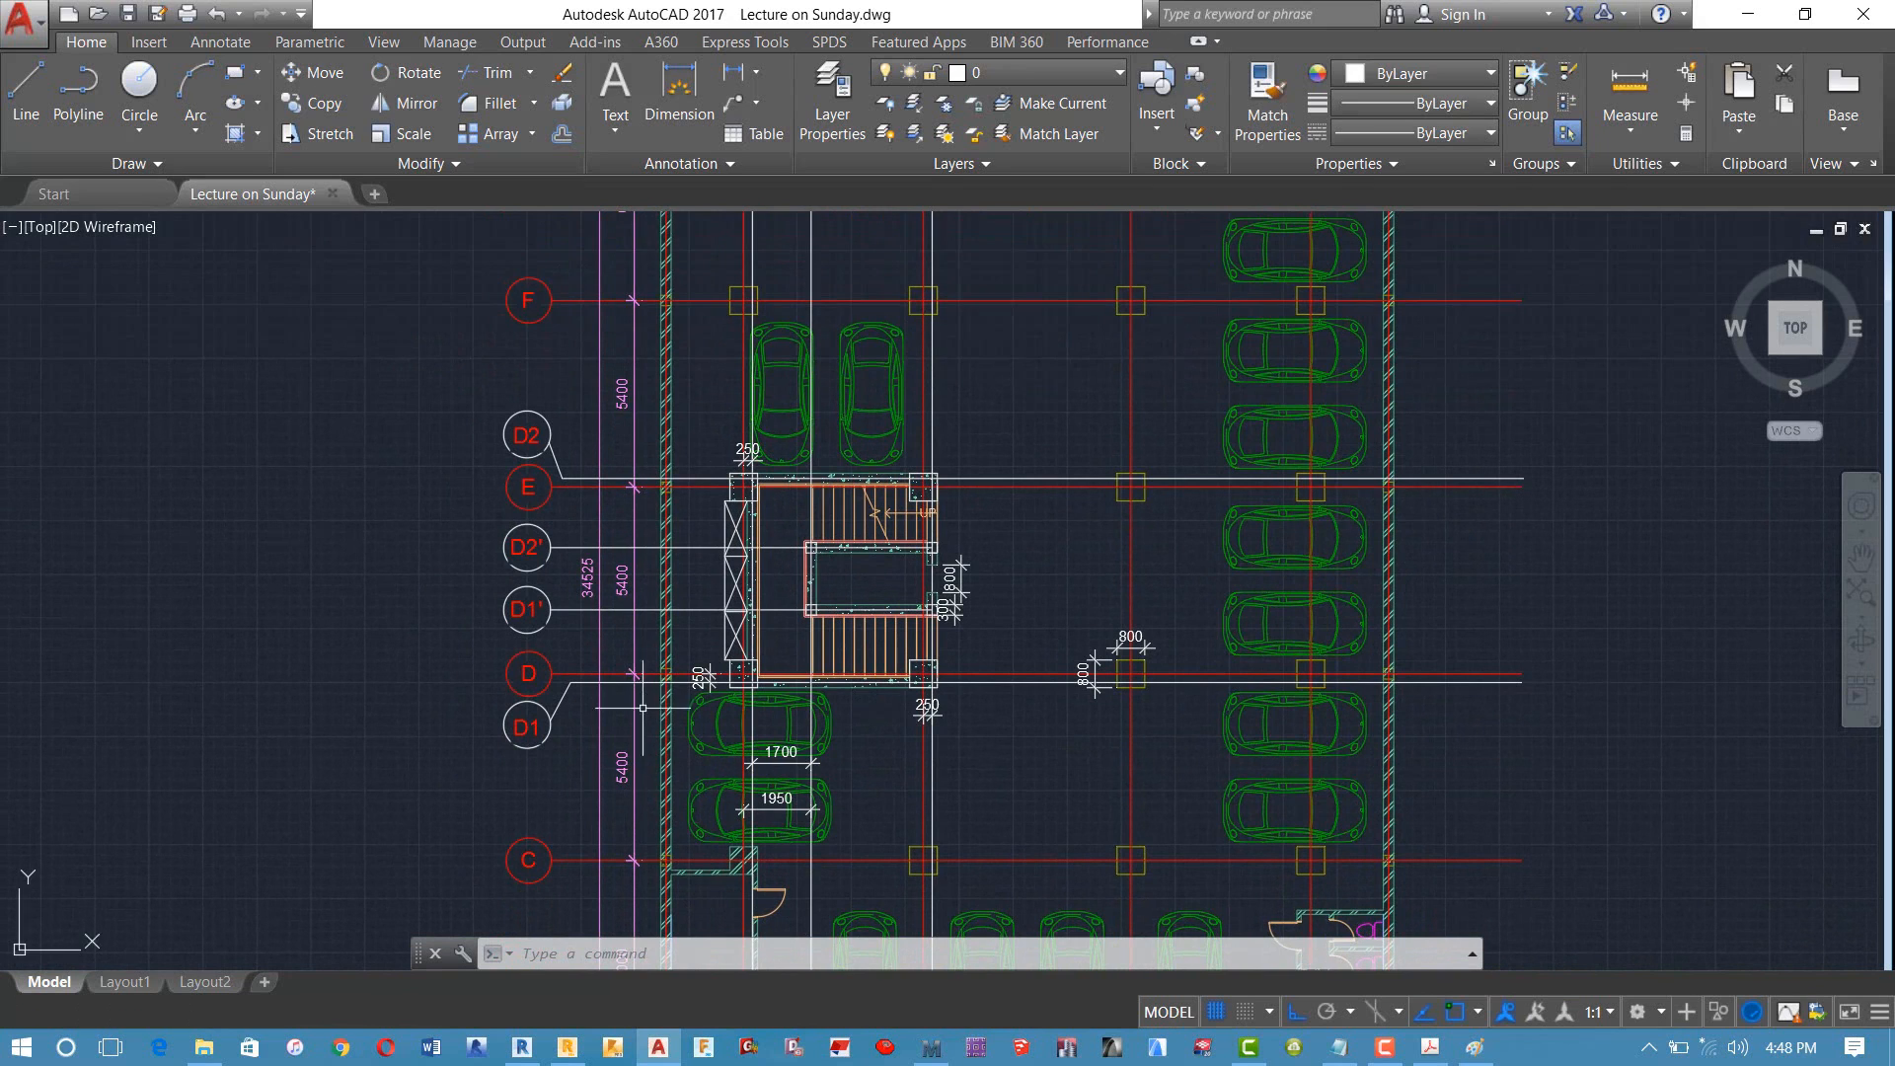
{"action": "left_click", "coordinate": [567, 1048]}
{"action": "double_click", "coordinate": [1156, 385]}
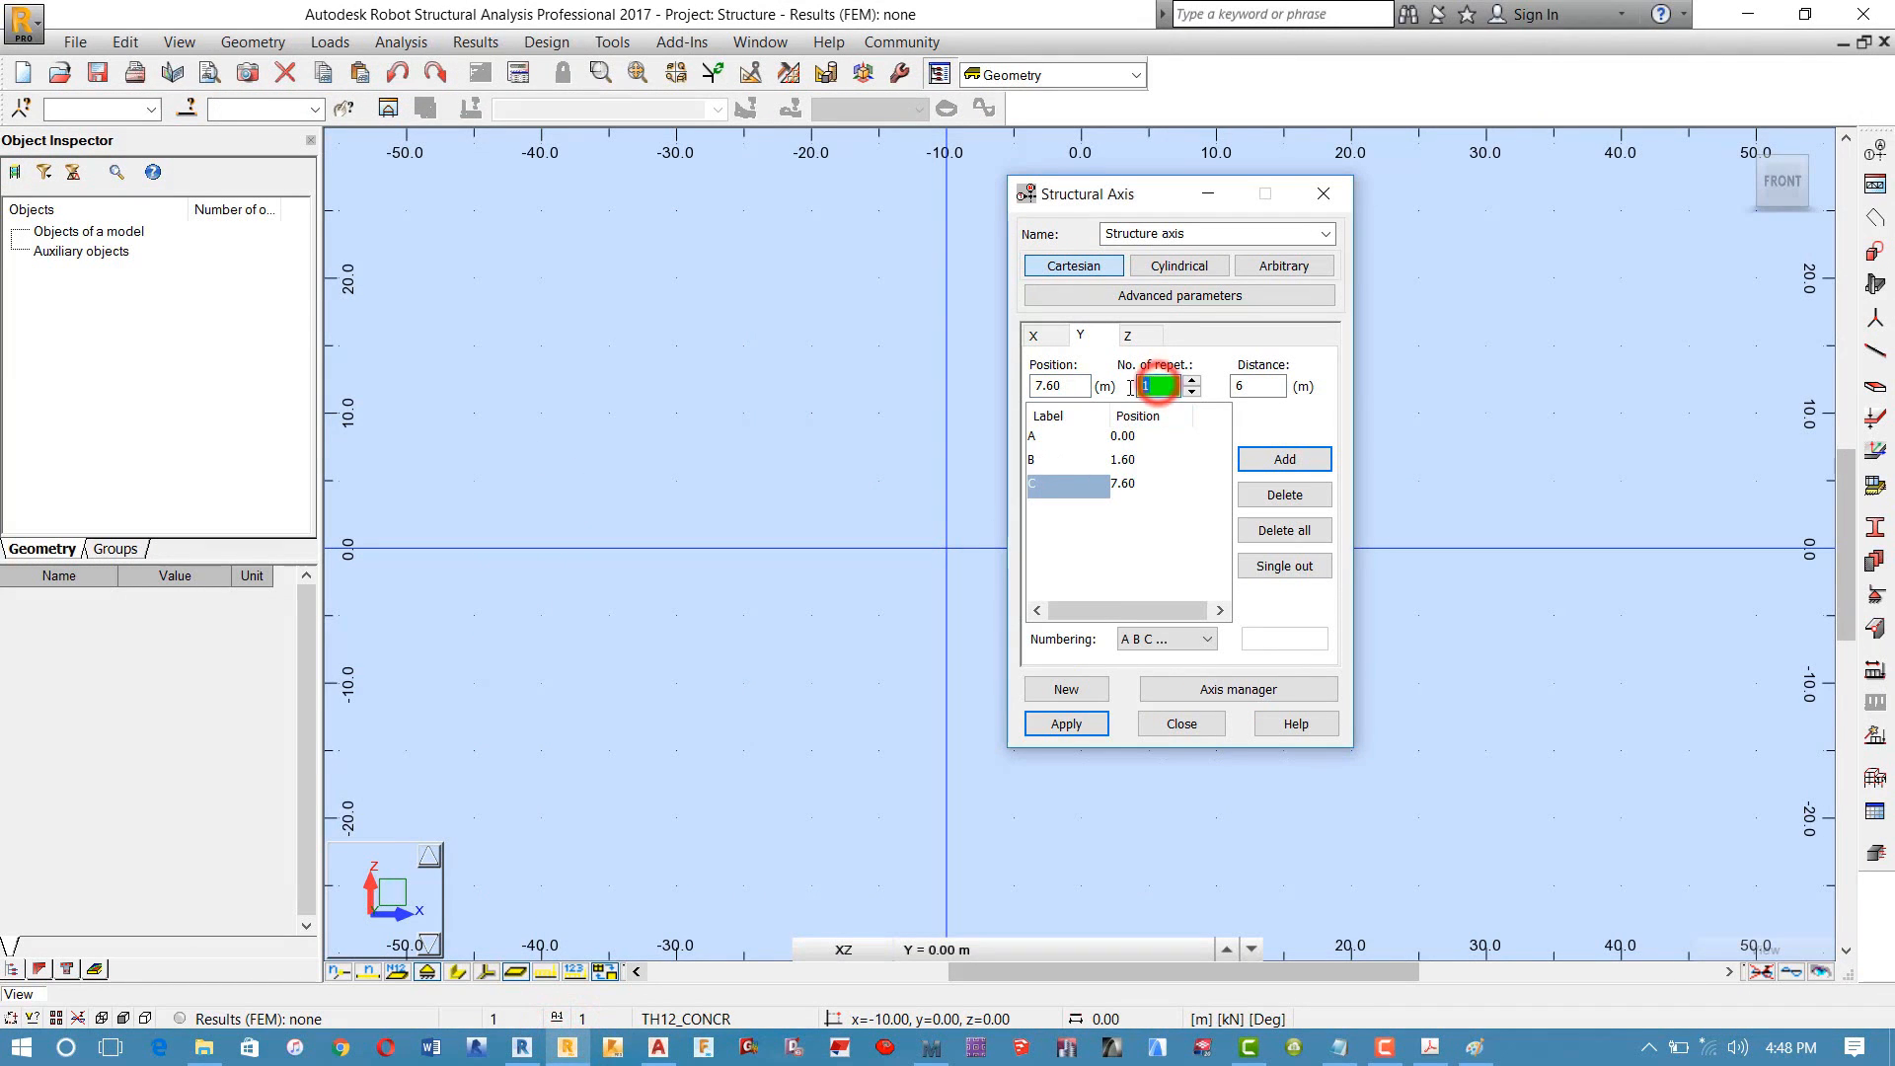
{"action": "type", "text": "3"}
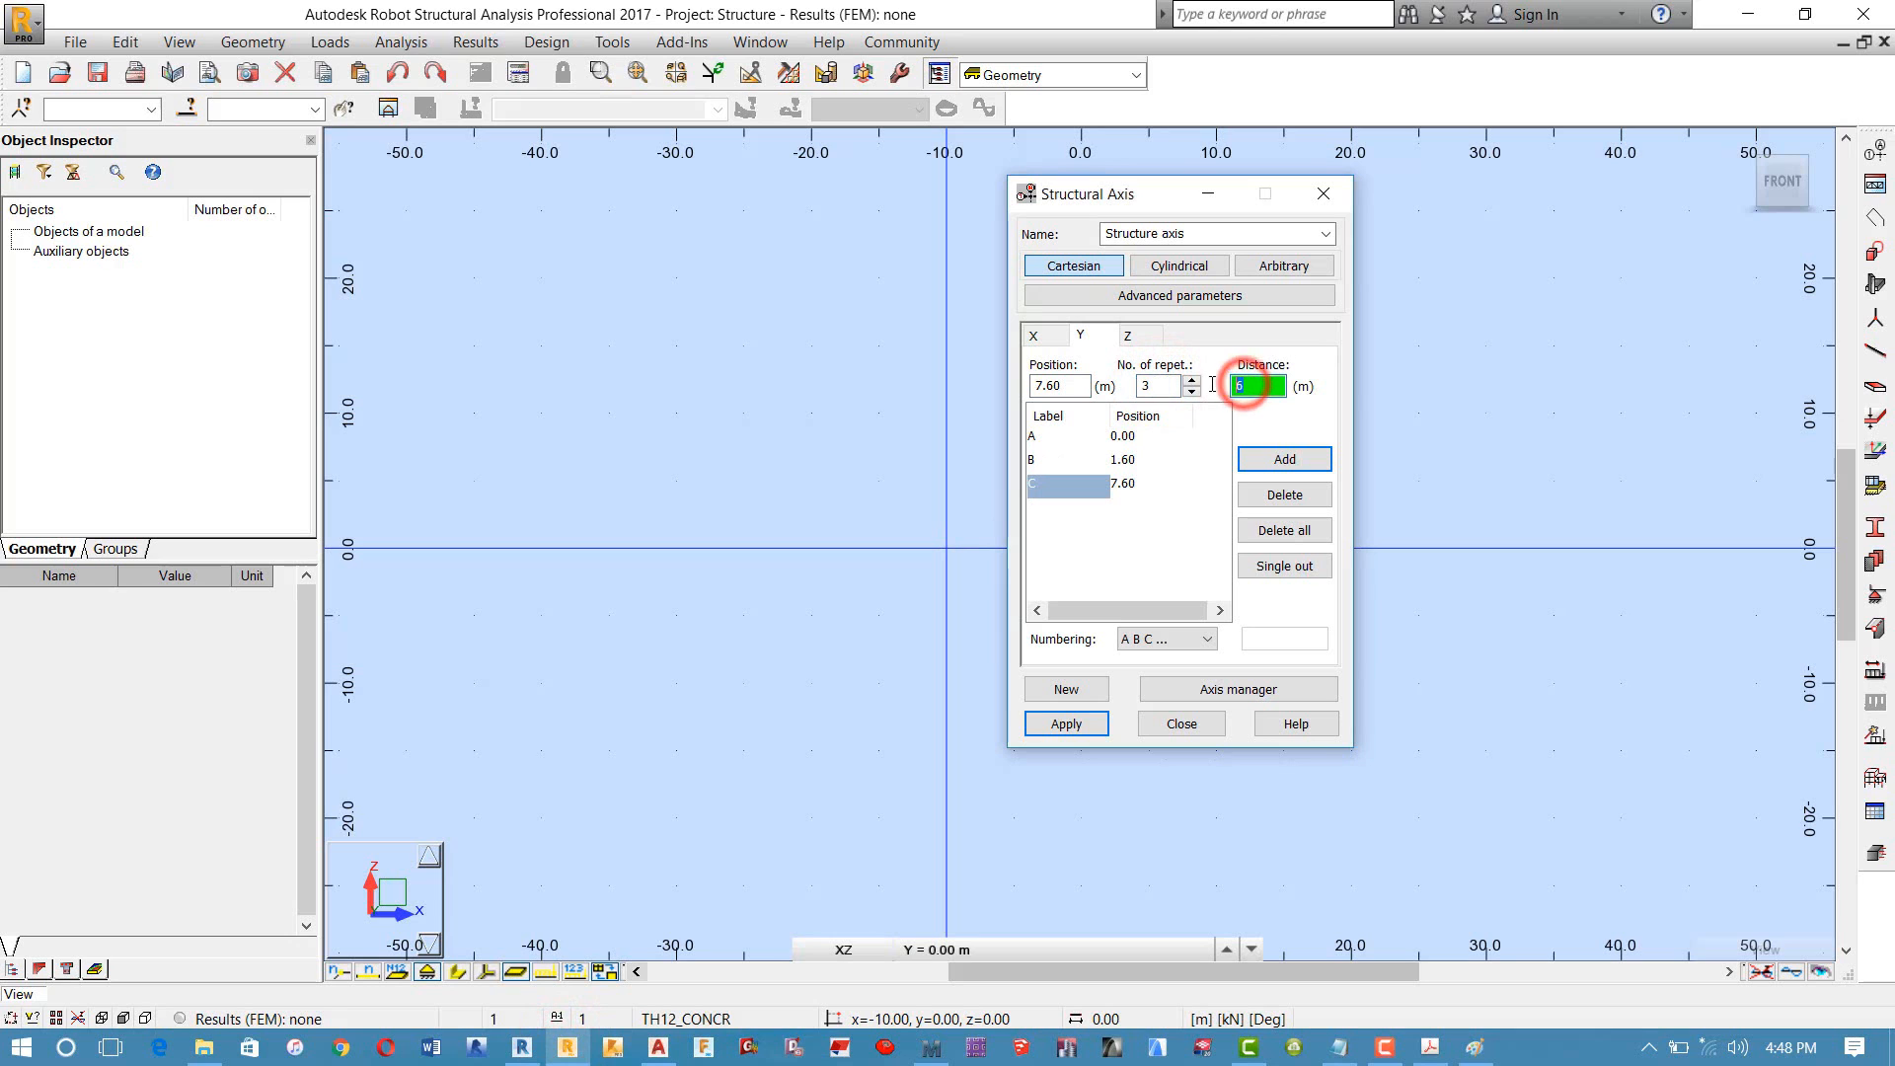
{"action": "left_click", "coordinate": [1261, 456]}
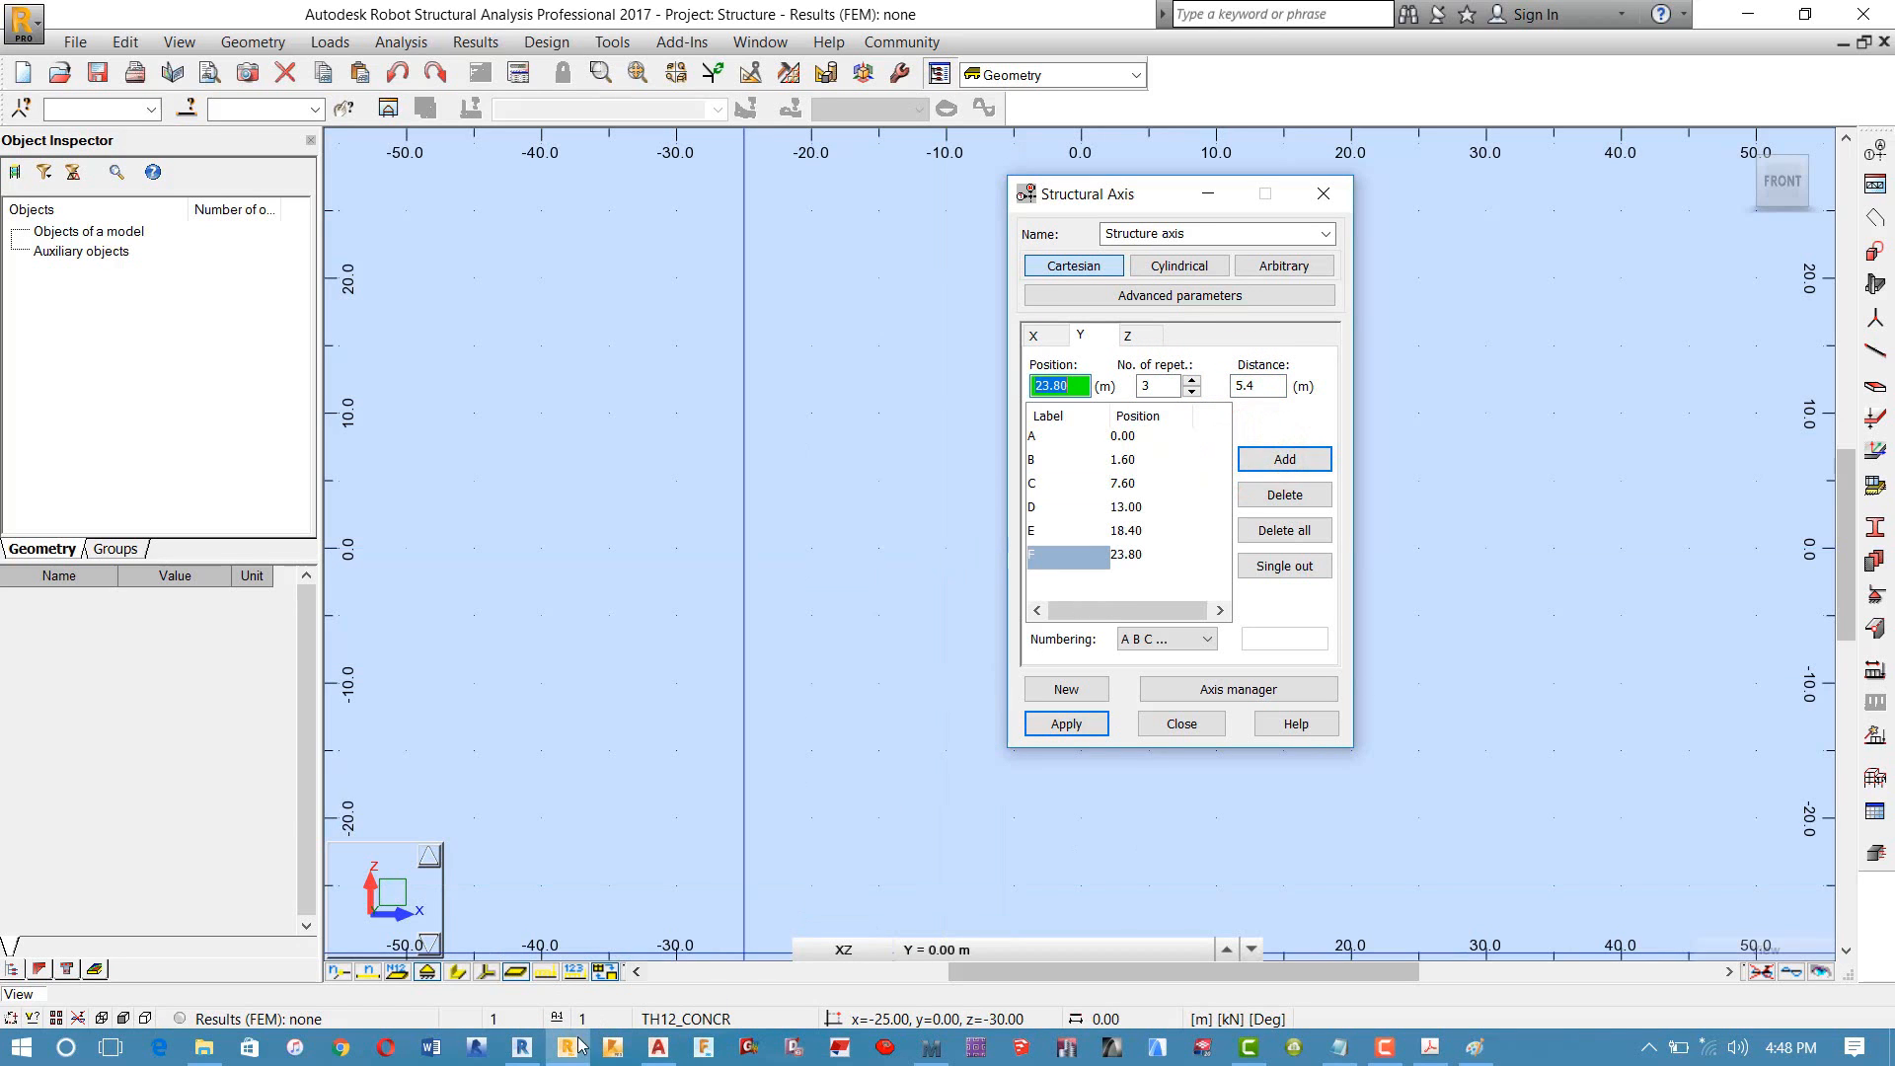
Step: Check the spacing between axes F and G in AutoCAD, and add 1 Y-axis repetition at 6 m in Robot Structural Analysis
{"action": "left_click", "coordinate": [654, 1047]}
{"action": "scroll", "coordinate": [870, 395], "scroll_direction": "down", "scroll_amount": 5}
{"action": "middle_click_drag", "start_coordinate": [868, 405], "coordinate": [829, 631]}
{"action": "scroll", "coordinate": [829, 632], "scroll_direction": "up", "scroll_amount": 3}
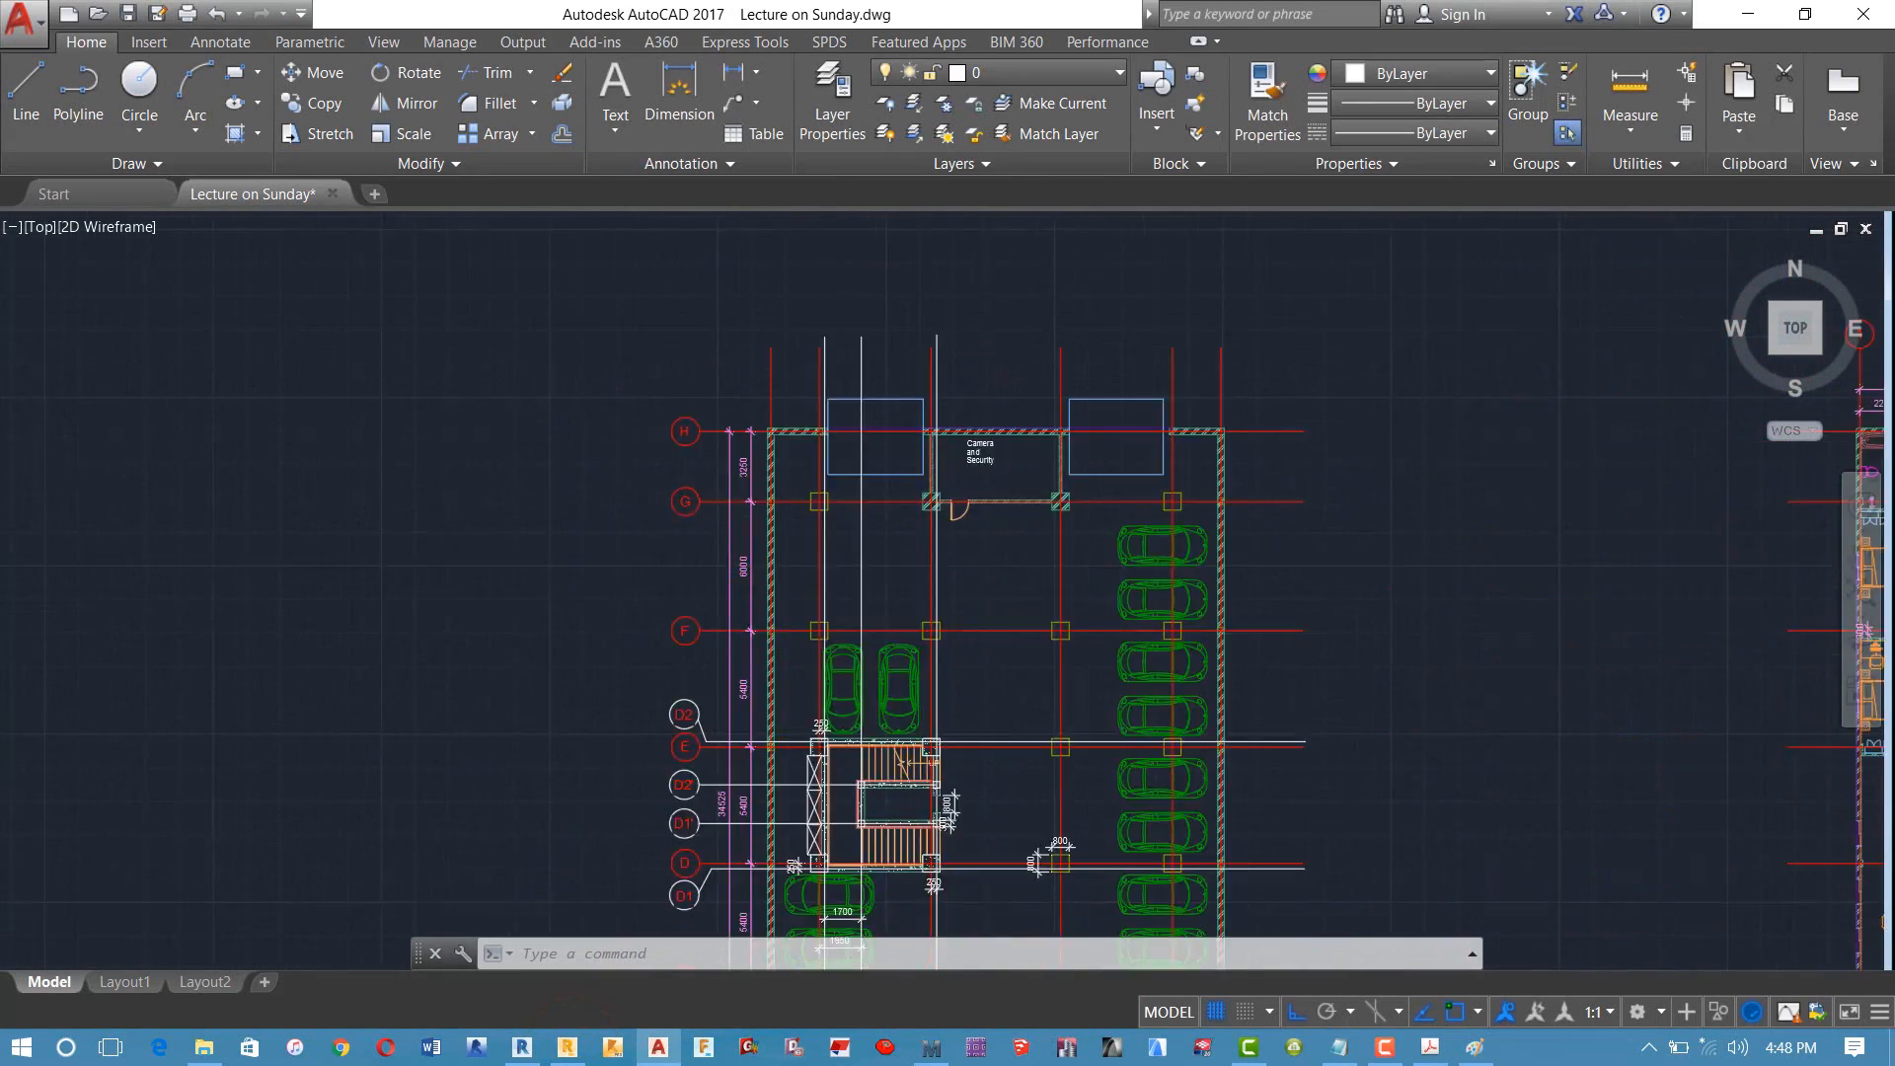
{"action": "scroll", "coordinate": [740, 549], "scroll_direction": "up", "scroll_amount": 3}
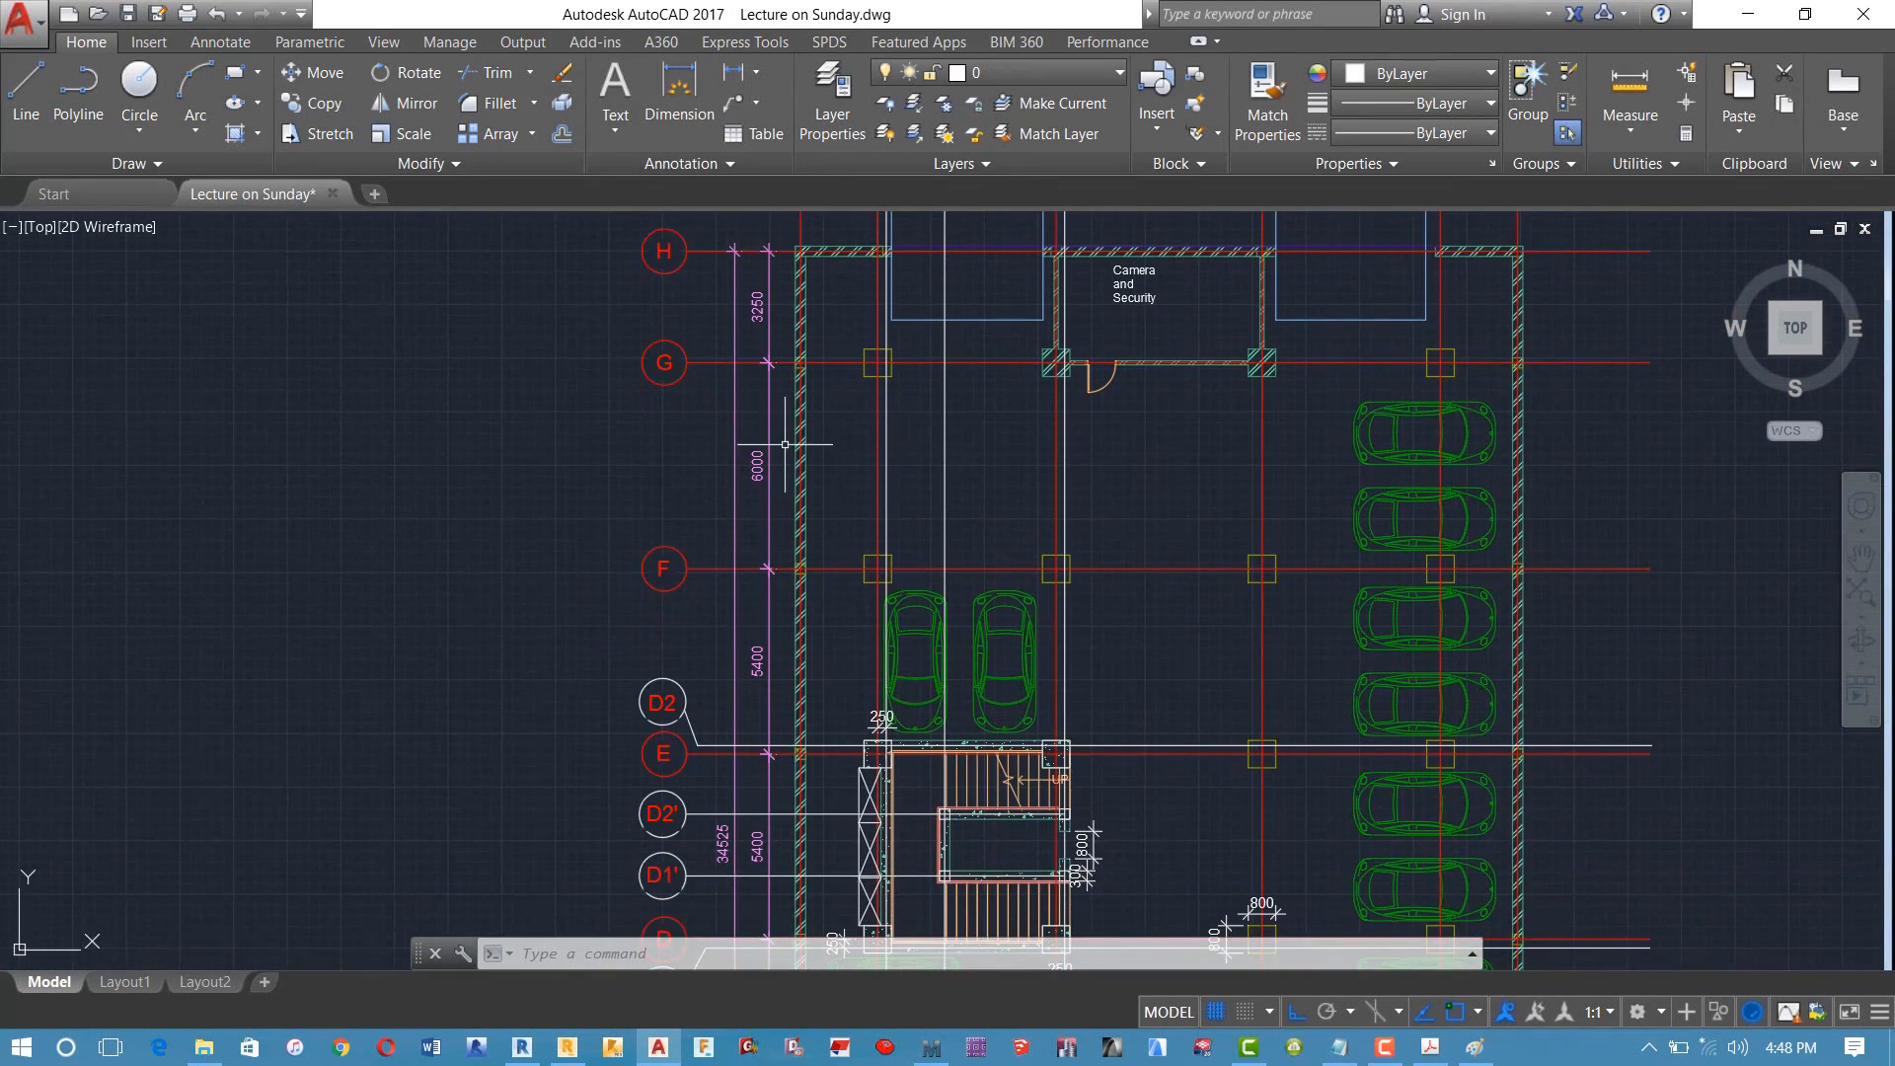
{"action": "middle_click_drag", "start_coordinate": [785, 444], "coordinate": [726, 558]}
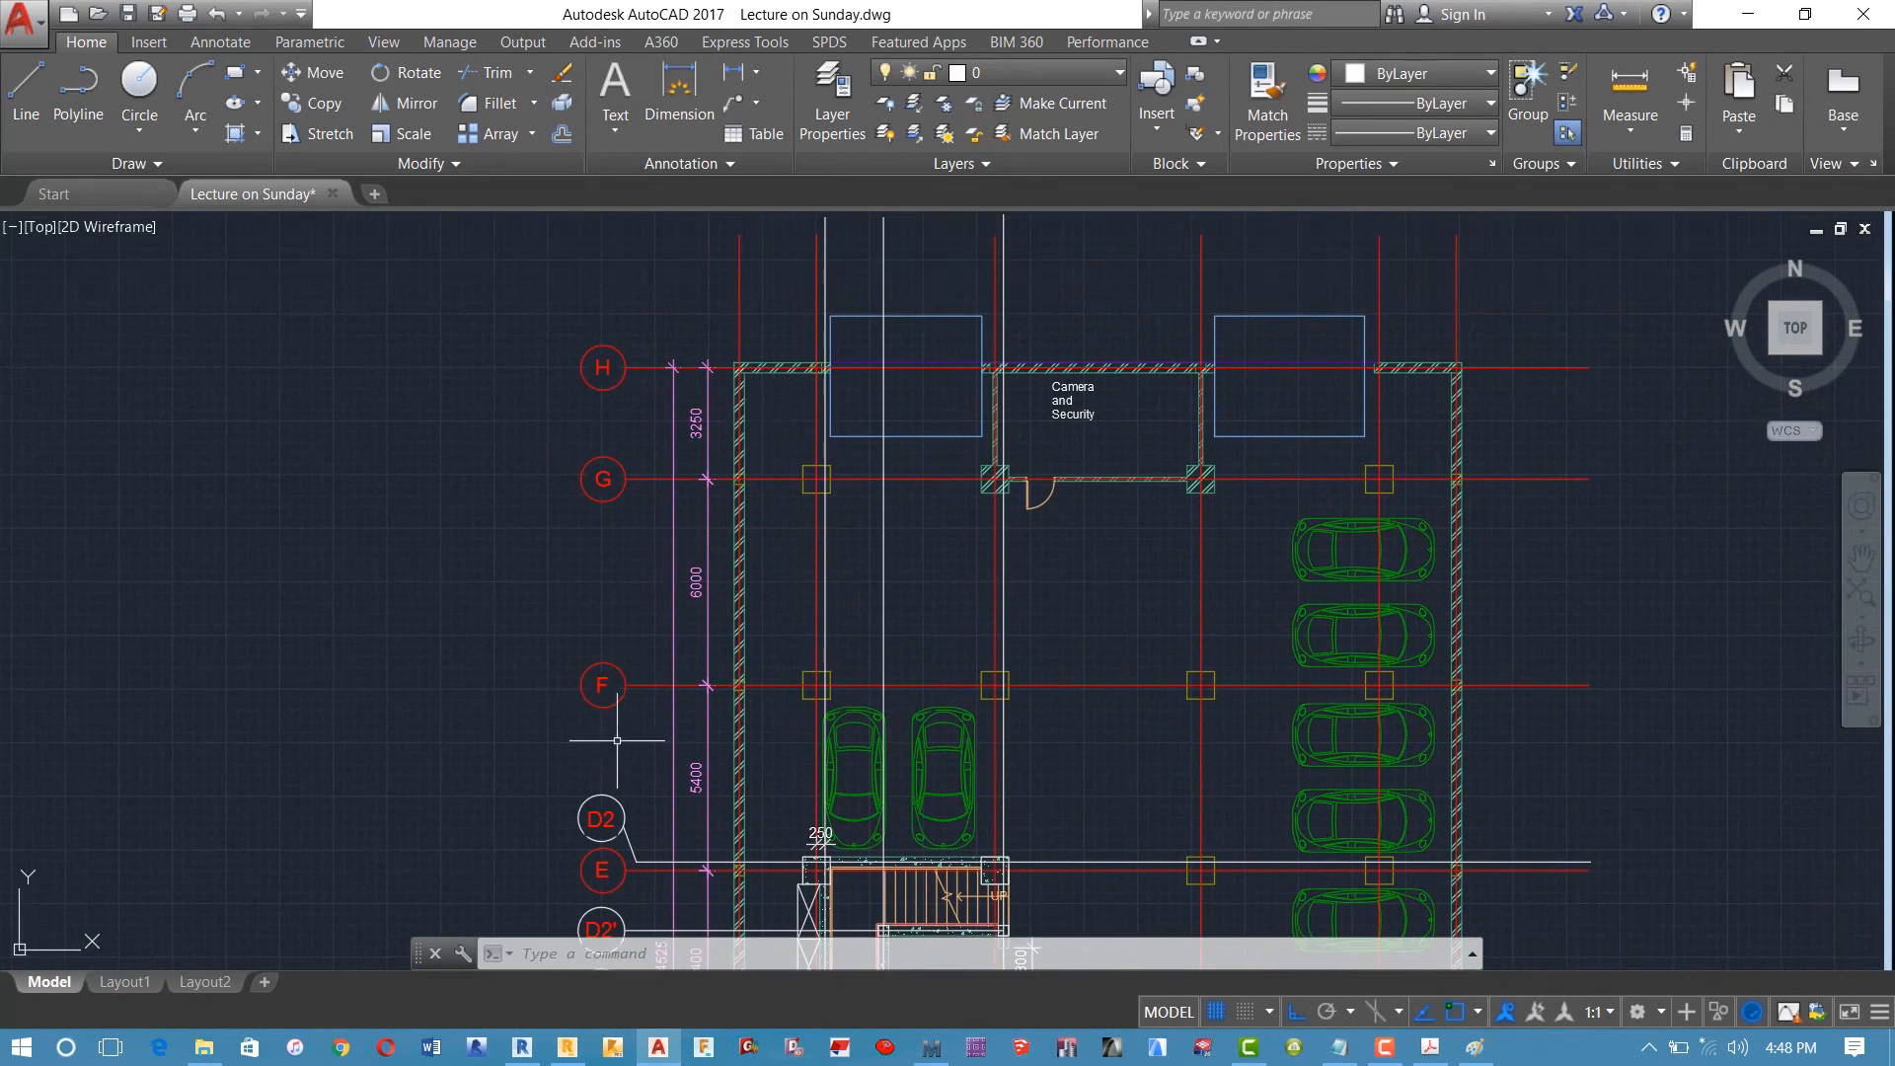
{"action": "left_click", "coordinate": [566, 1048]}
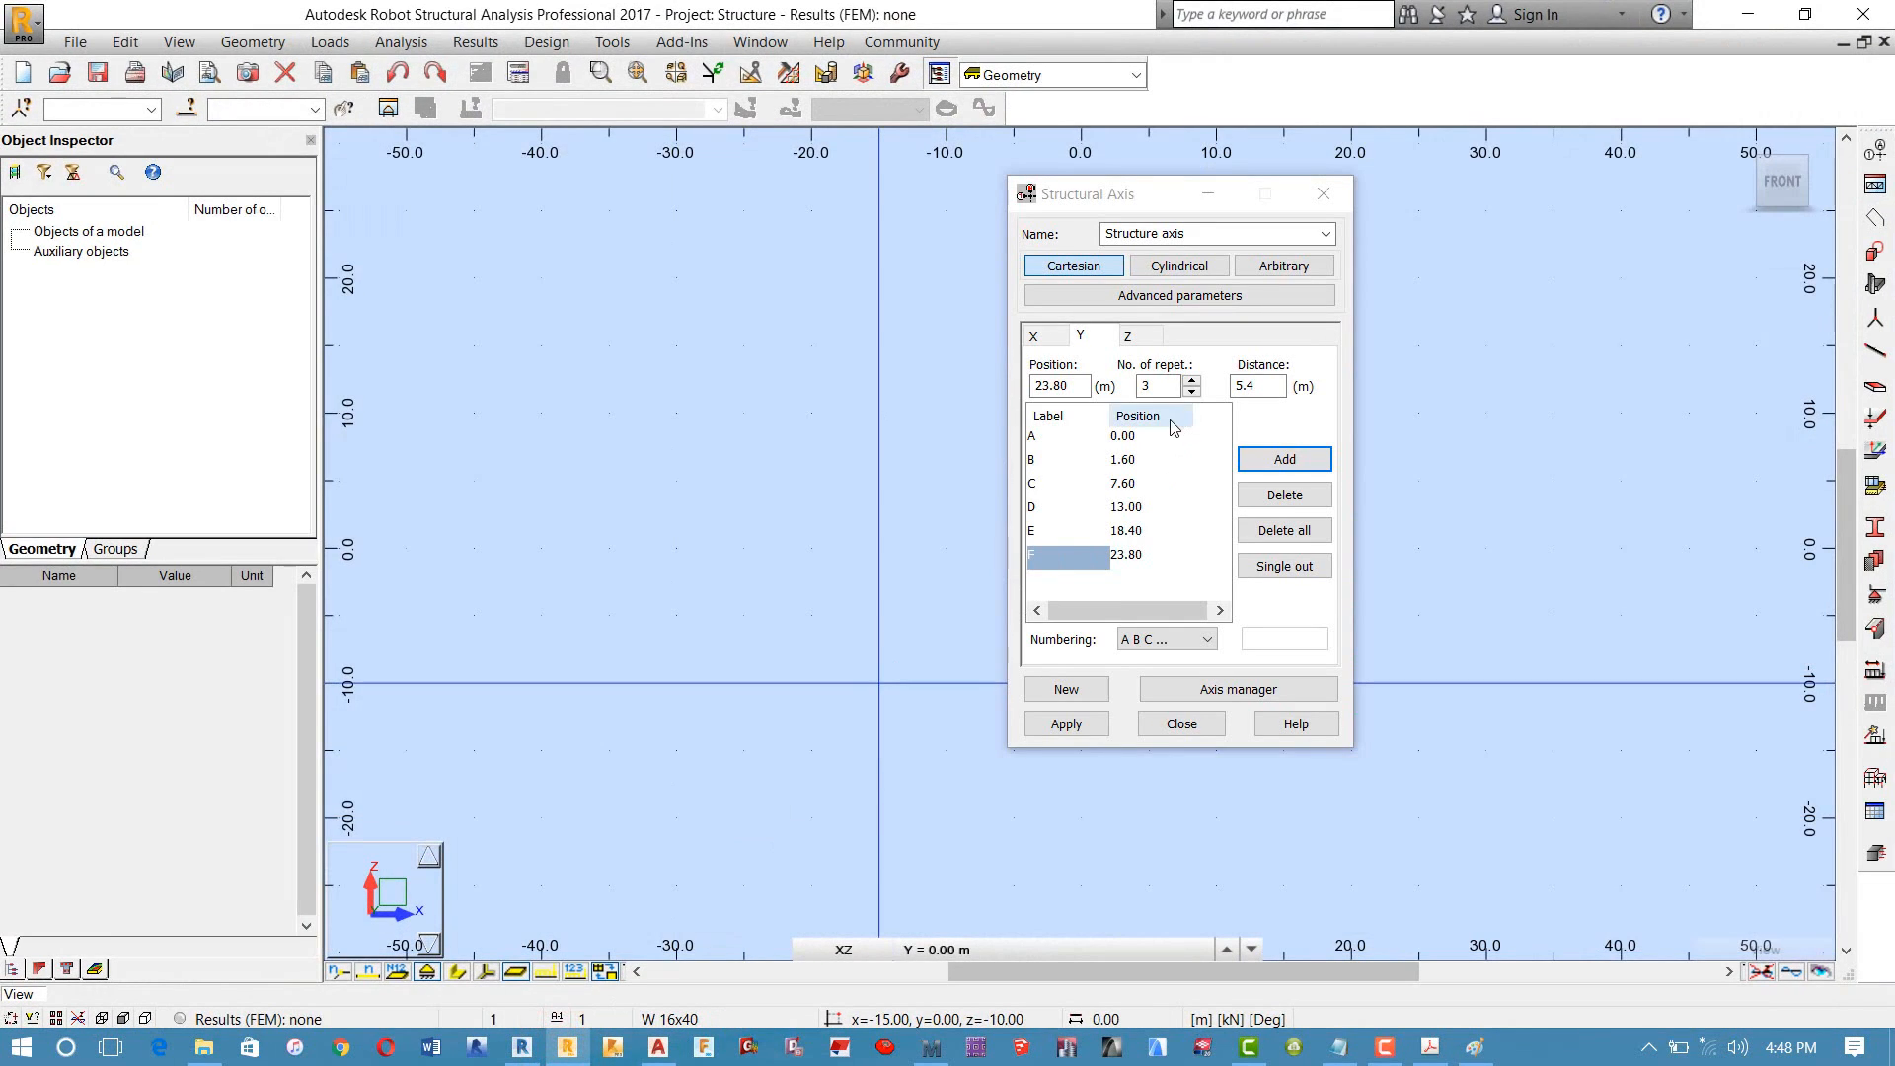
{"action": "double_click", "coordinate": [1160, 386]}
{"action": "type", "text": "1"}
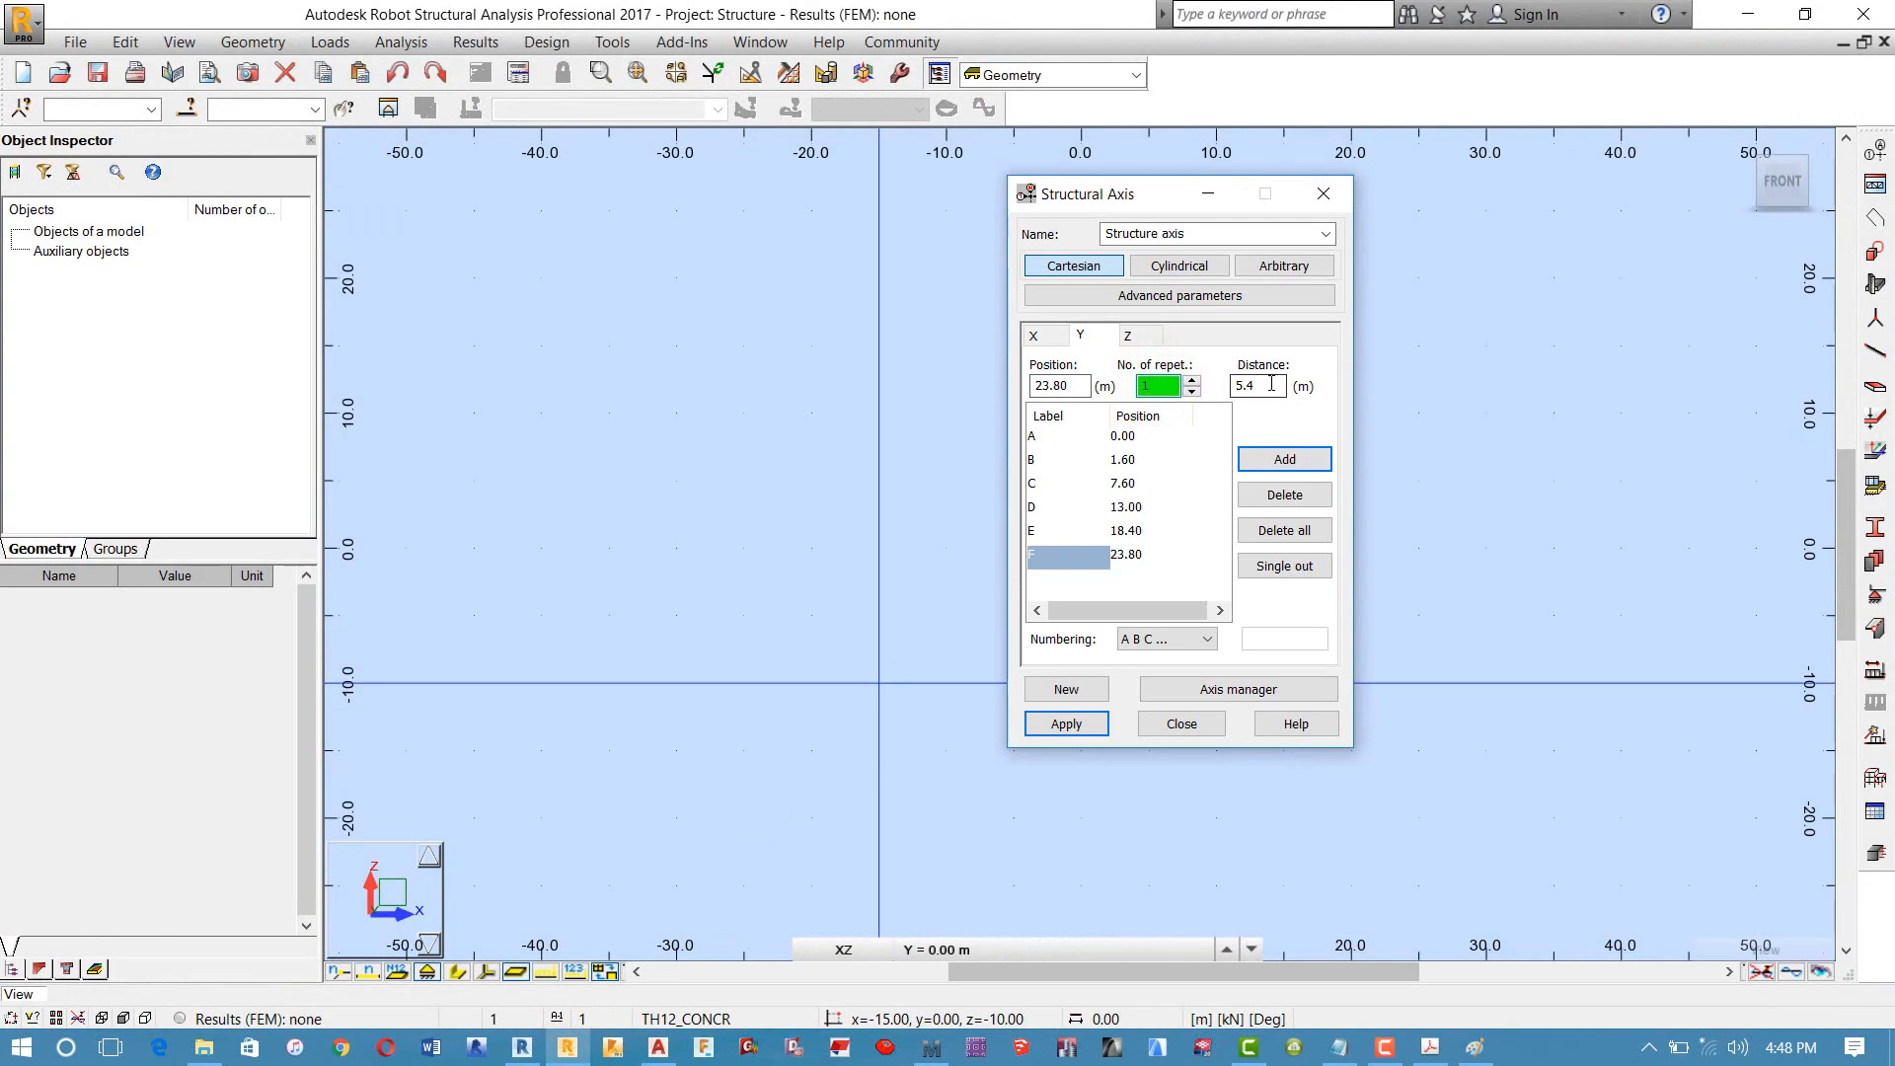
{"action": "double_click", "coordinate": [1260, 385]}
{"action": "type", "text": "6"}
{"action": "left_click", "coordinate": [1284, 459]}
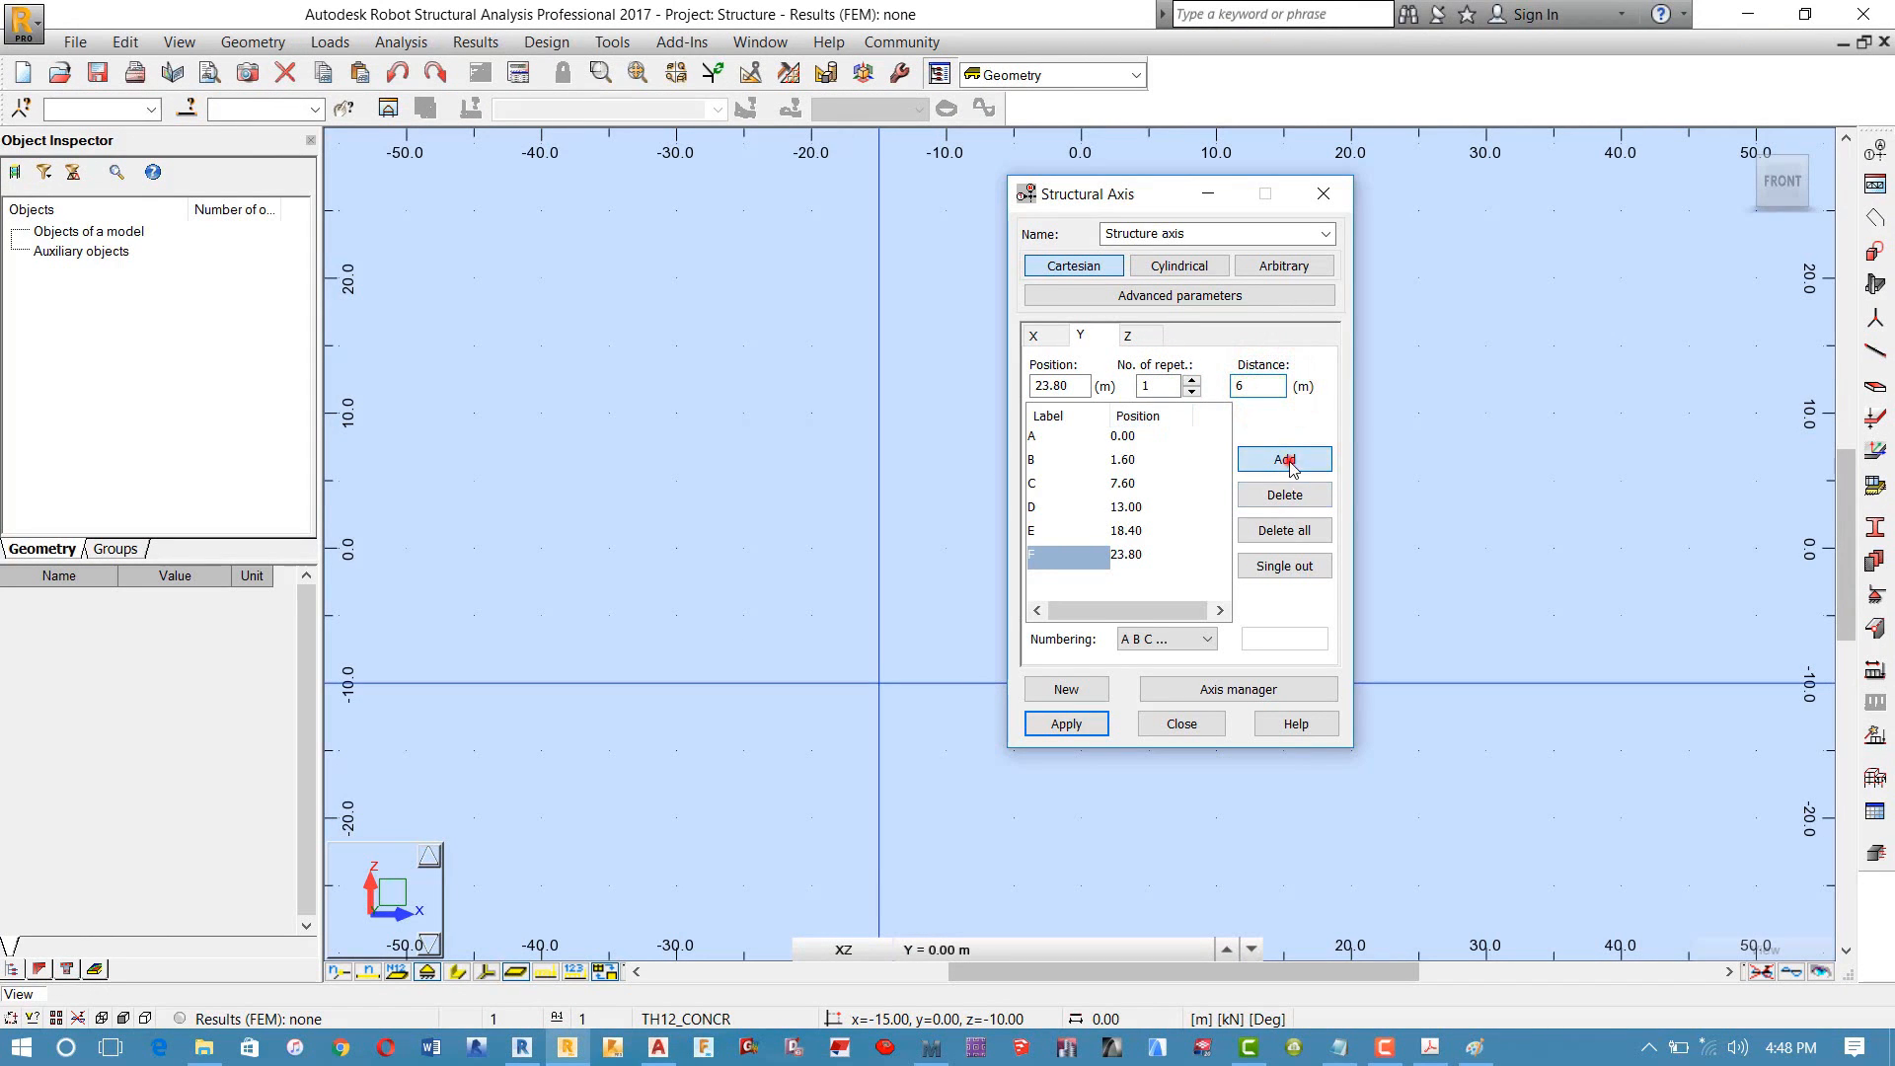
Step: Check the spacing between axes G and H in AutoCAD, and add 1 Y-axis repetition at 3.25 m in Robot Structural Analysis
{"action": "key", "text": "alt+Tab"}
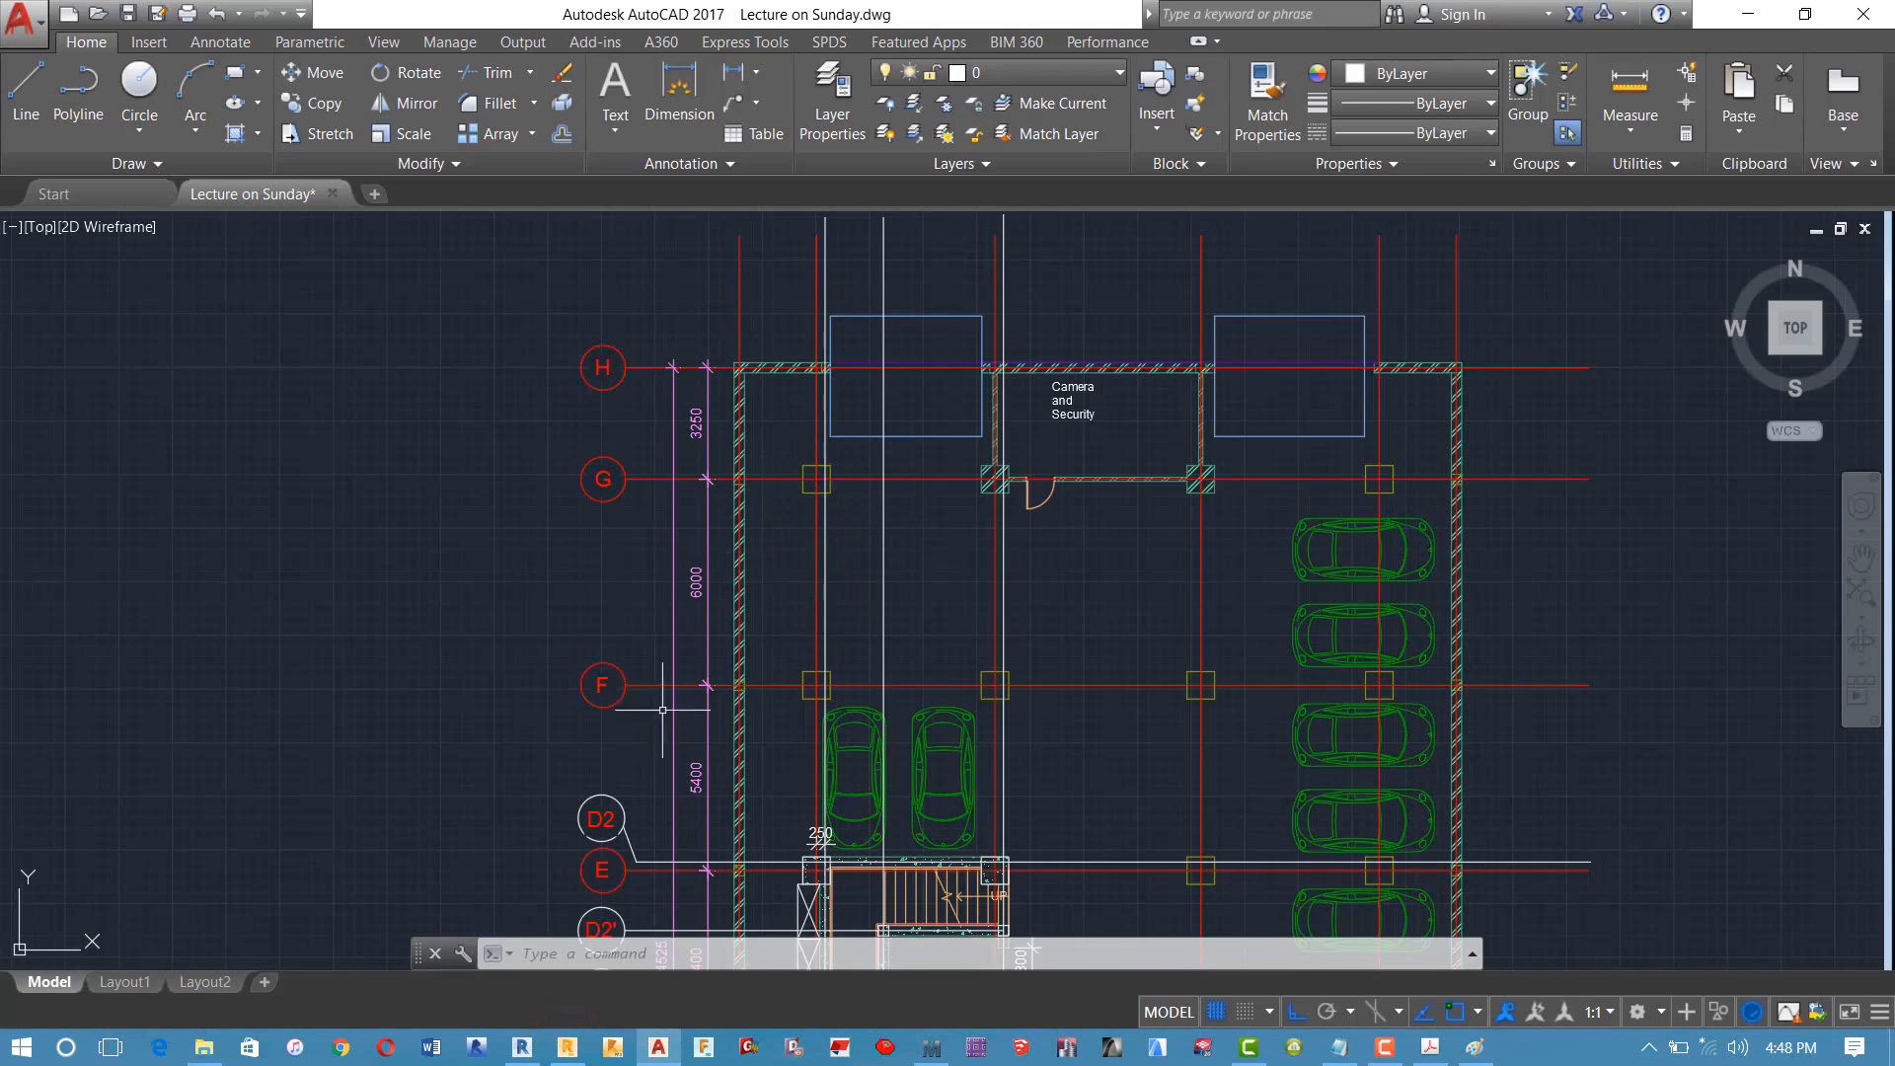
{"action": "left_click", "coordinate": [522, 1046]}
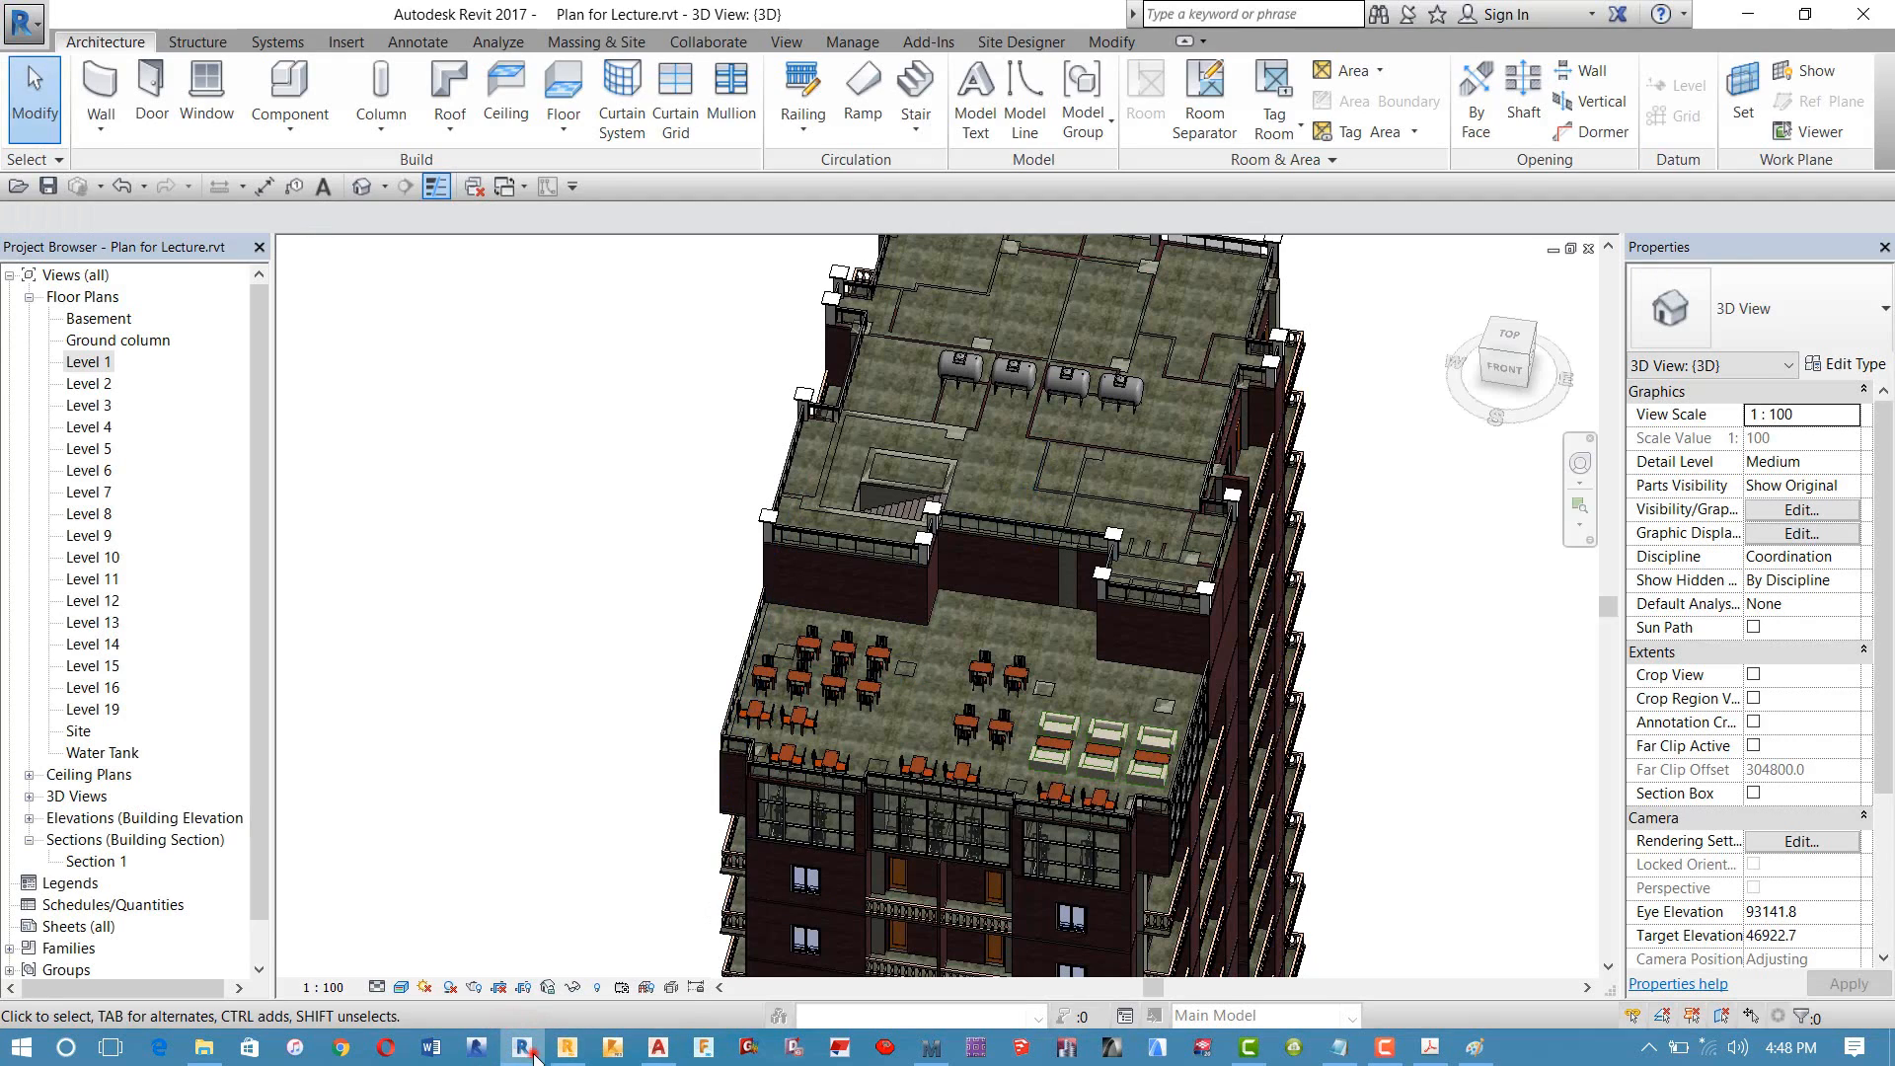
{"action": "left_click", "coordinate": [526, 1048]}
{"action": "left_click", "coordinate": [568, 1046]}
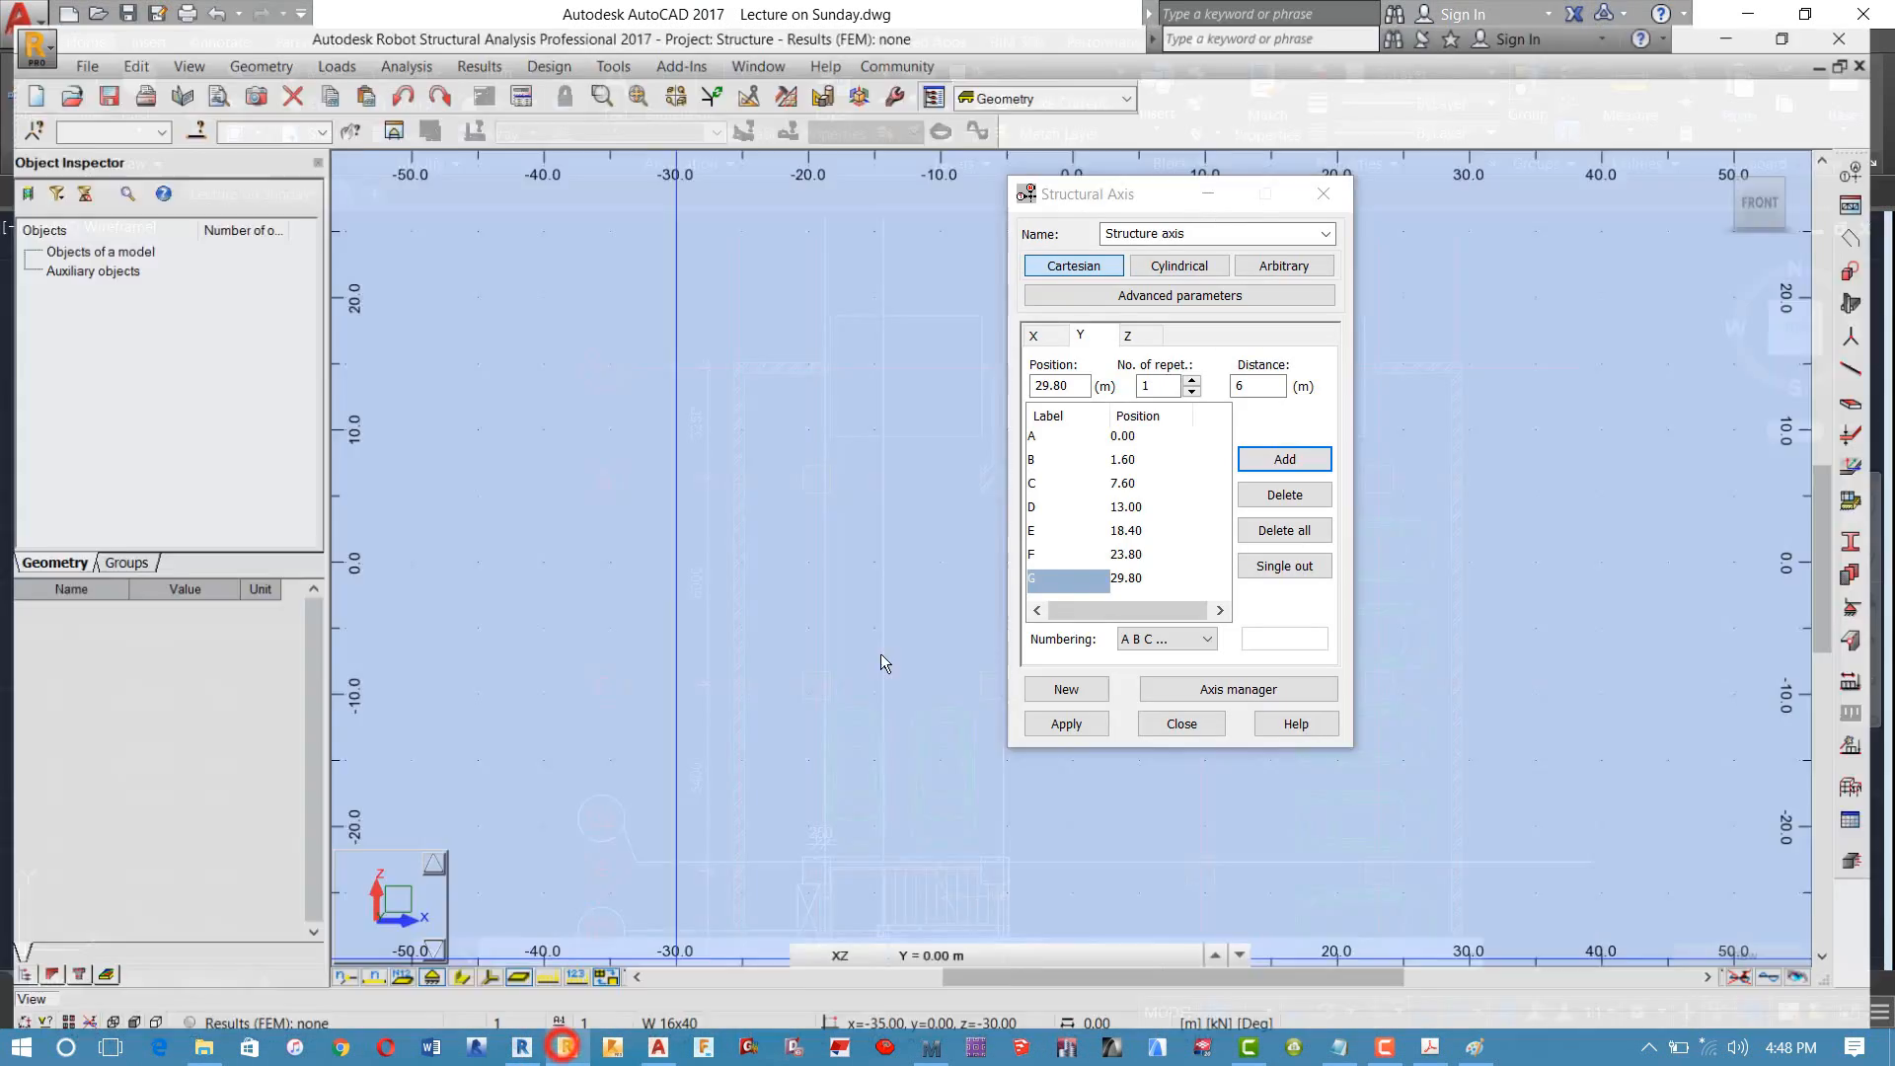
{"action": "double_click", "coordinate": [1271, 386]}
{"action": "type", "text": "3.25"}
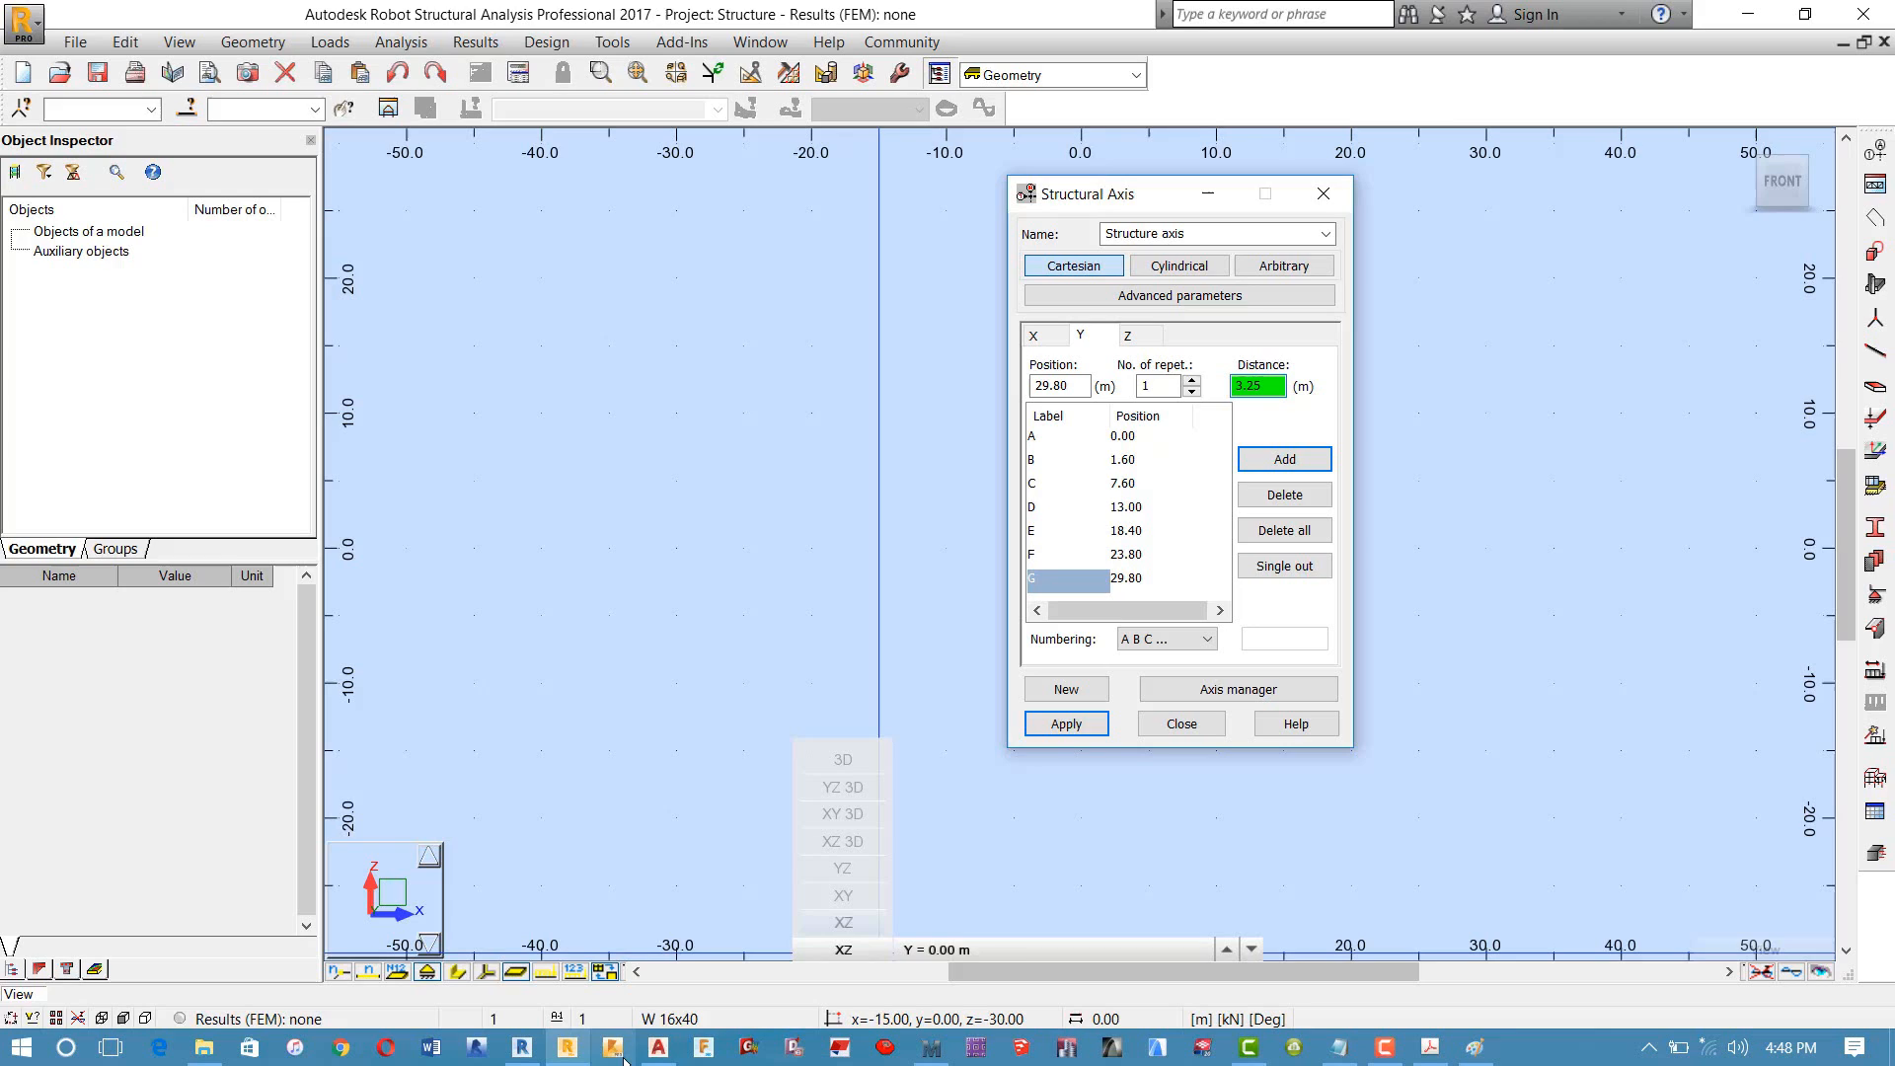
{"action": "left_click", "coordinate": [659, 1047]}
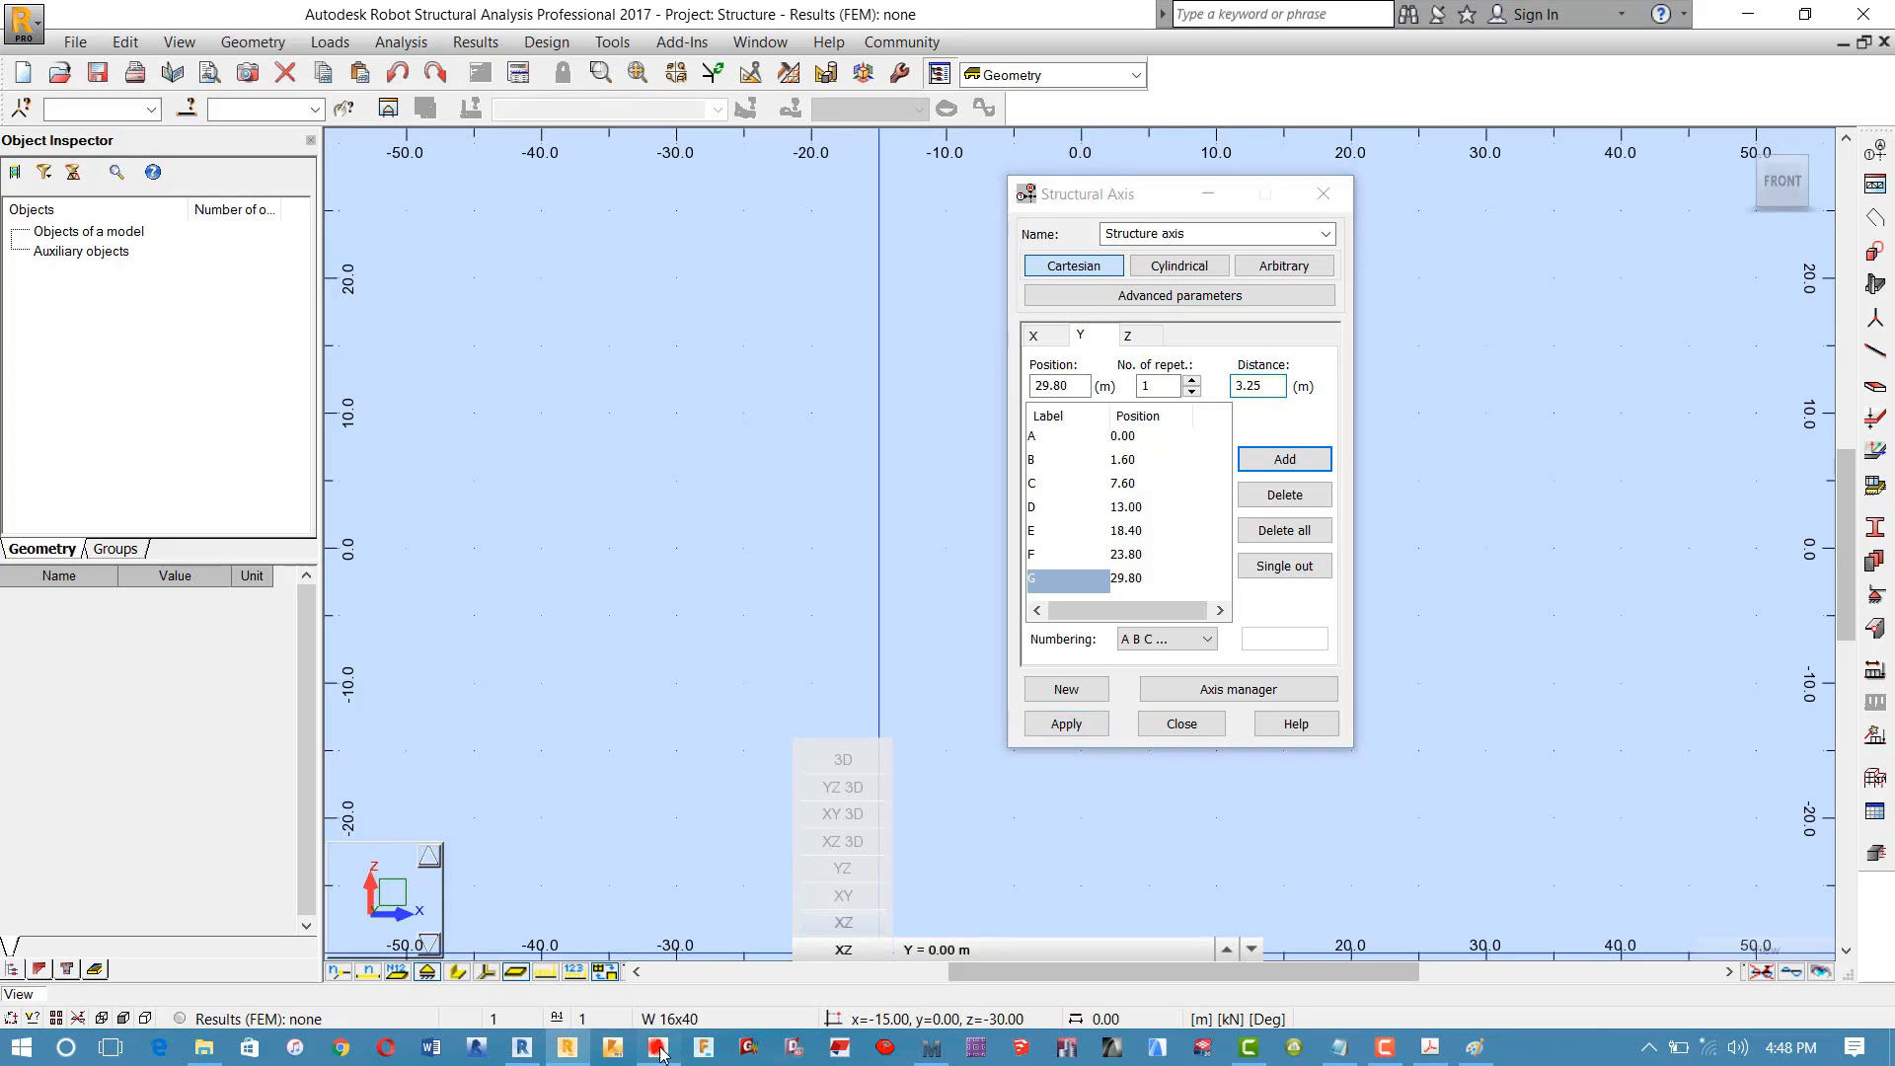
{"action": "scroll", "coordinate": [705, 434], "scroll_direction": "up", "scroll_amount": 5}
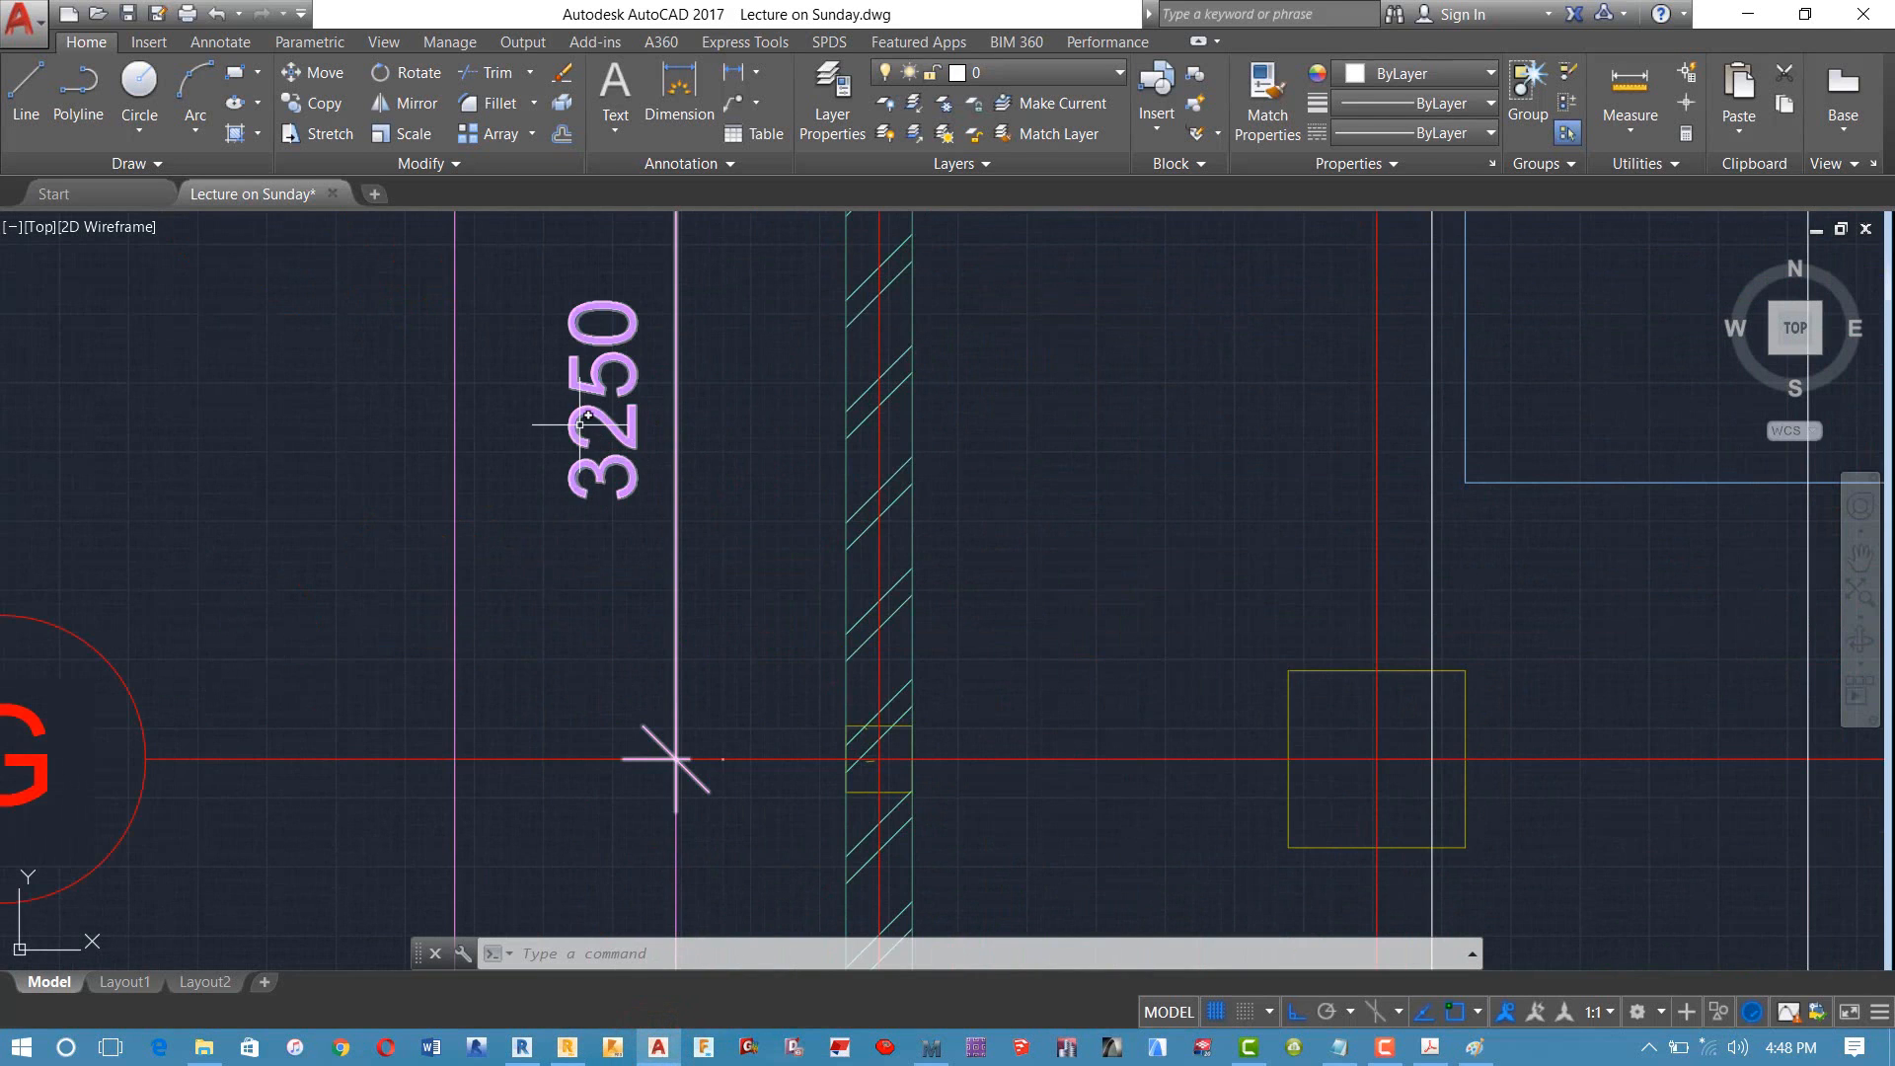
{"action": "left_click", "coordinate": [568, 1047]}
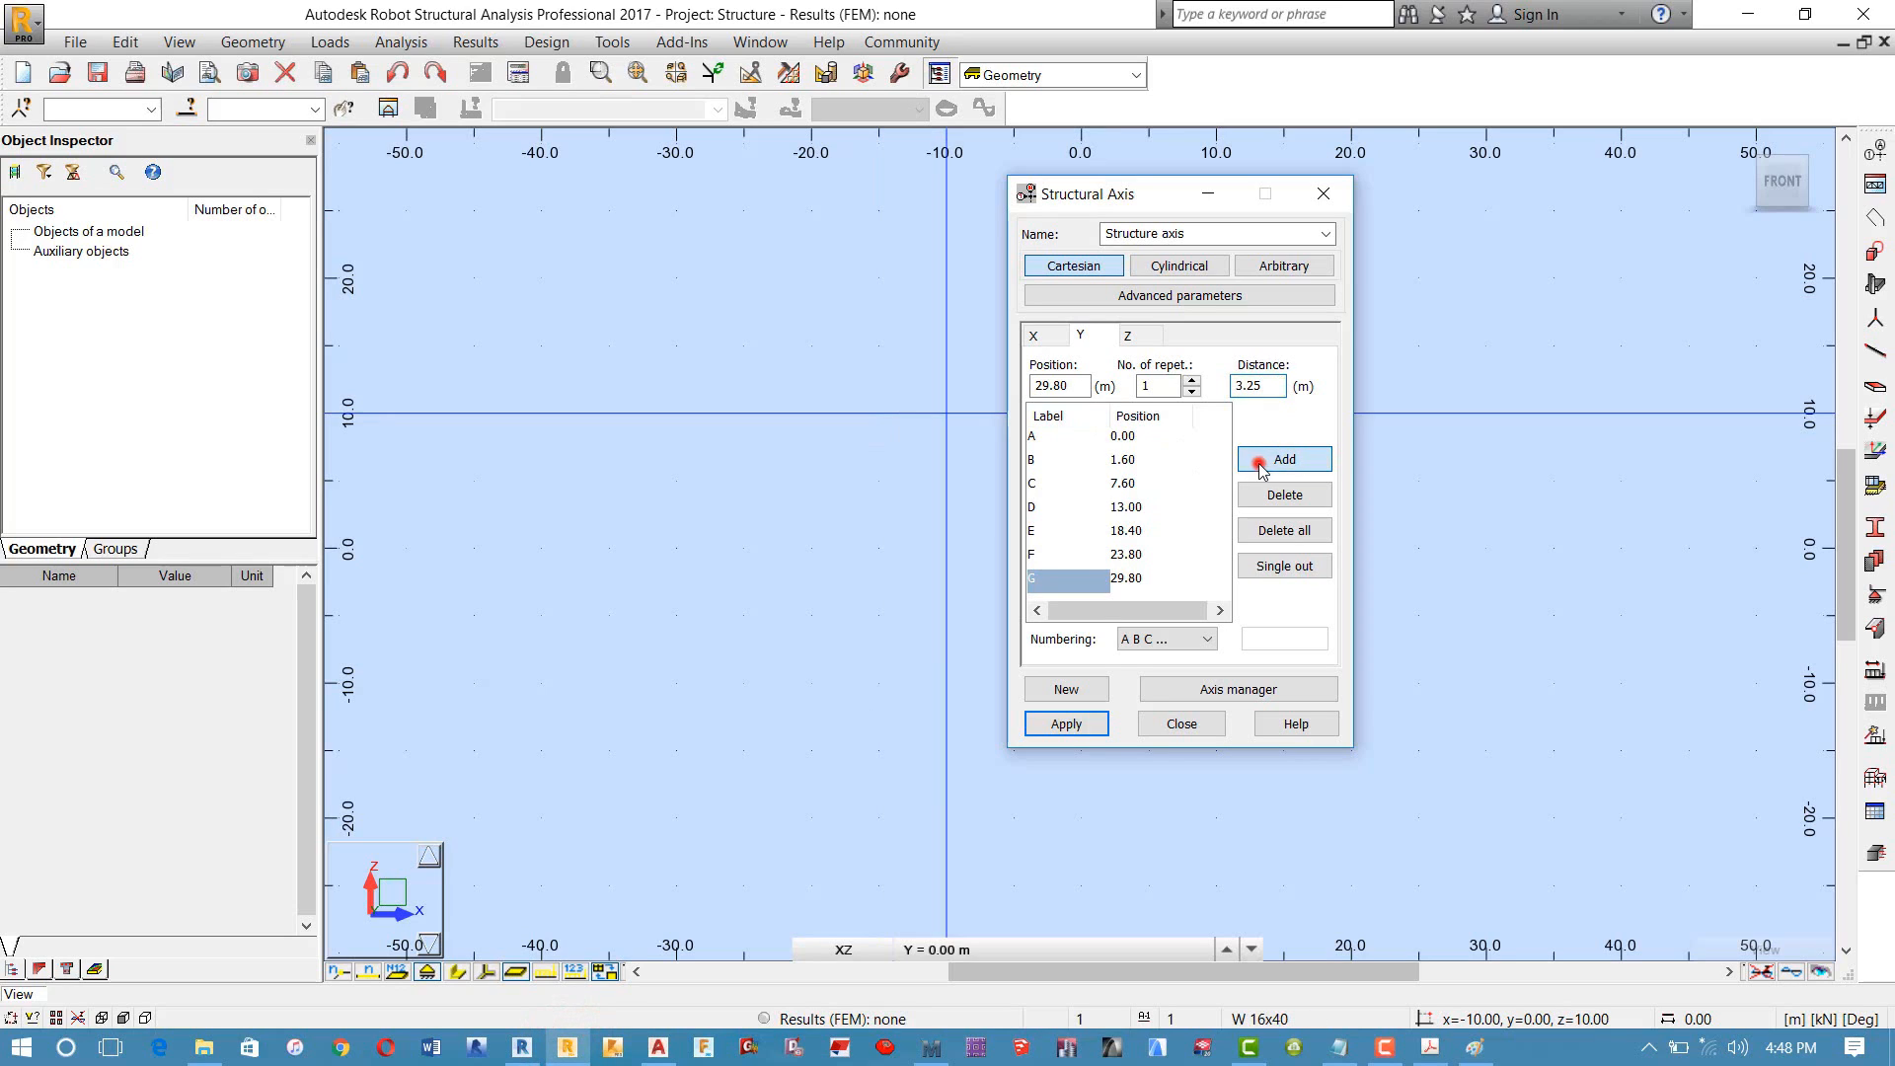
{"action": "left_click", "coordinate": [1260, 462]}
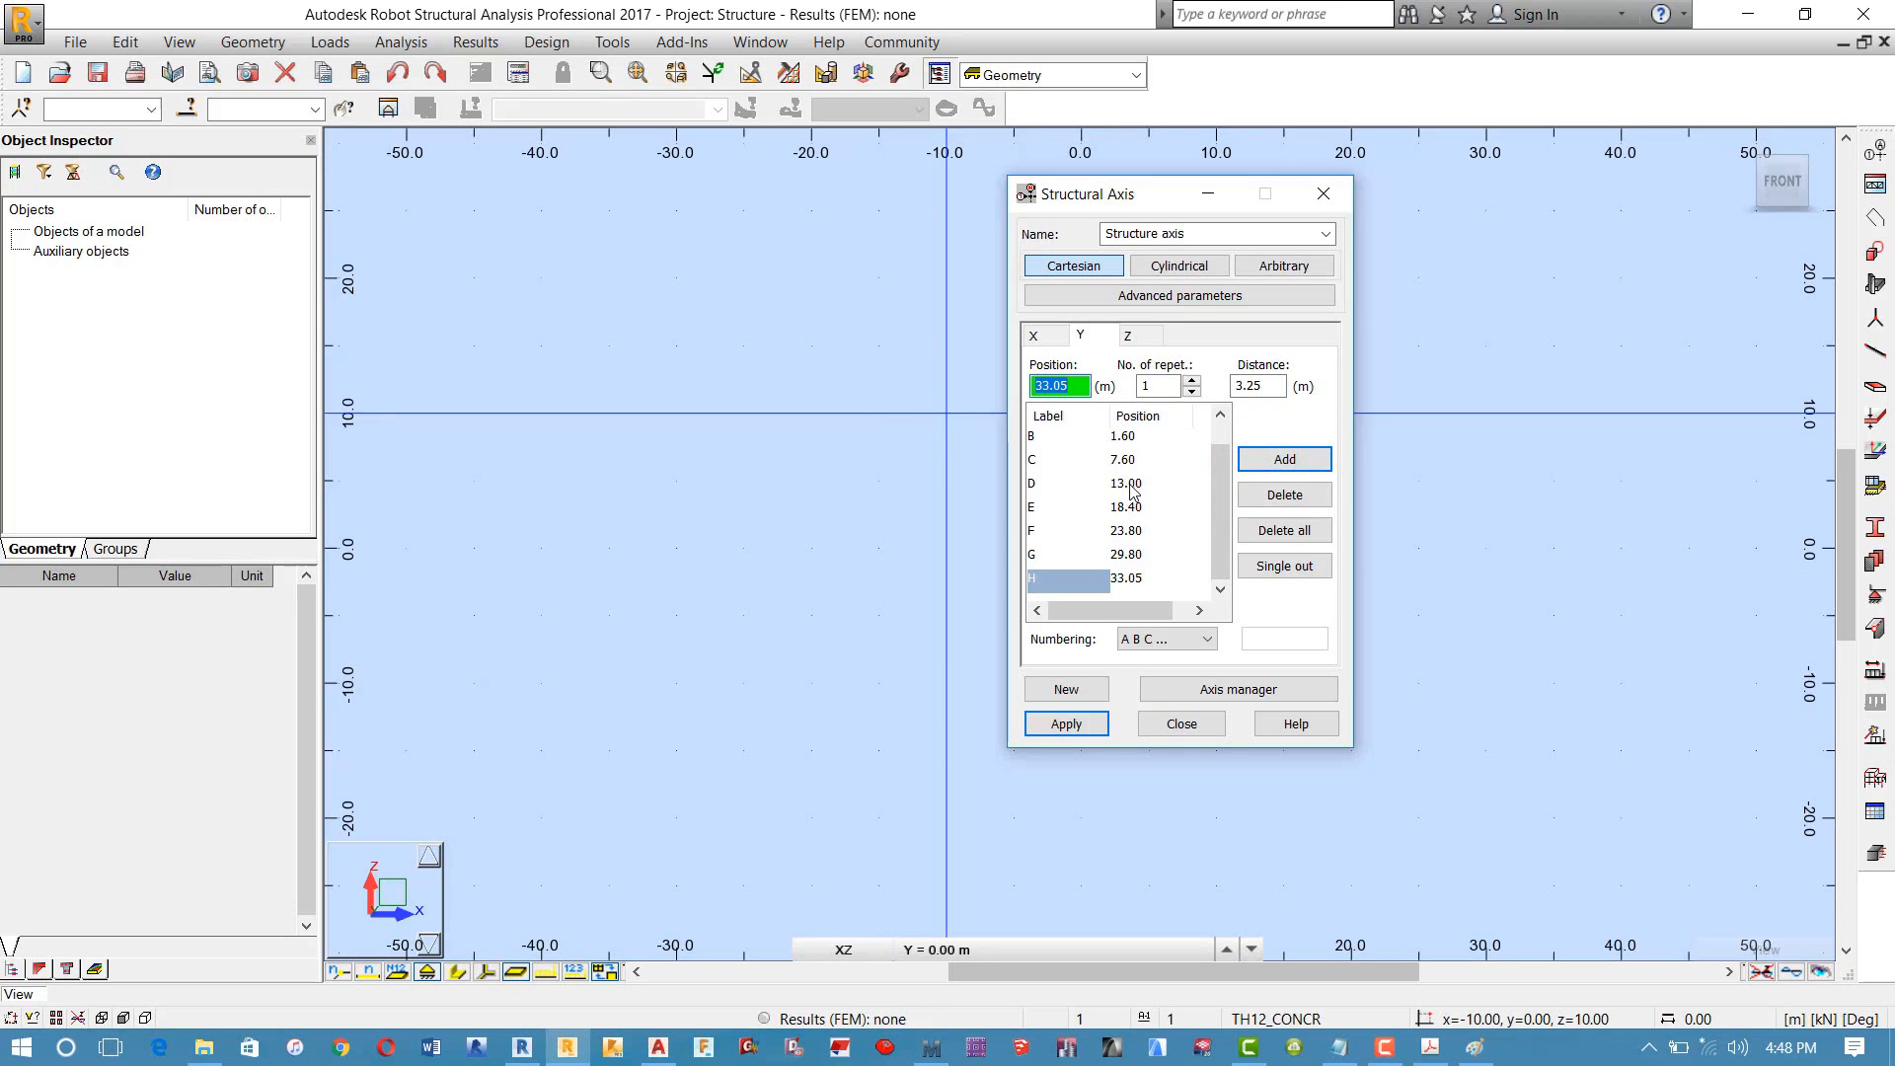
Step: Switch to AutoCAD and examine the basement plan's horizontal axes, including the intermediate axes D1, D1', D2' and D2 around the stair
{"action": "left_click", "coordinate": [658, 1047]}
{"action": "scroll", "coordinate": [677, 867], "scroll_direction": "down", "scroll_amount": 3}
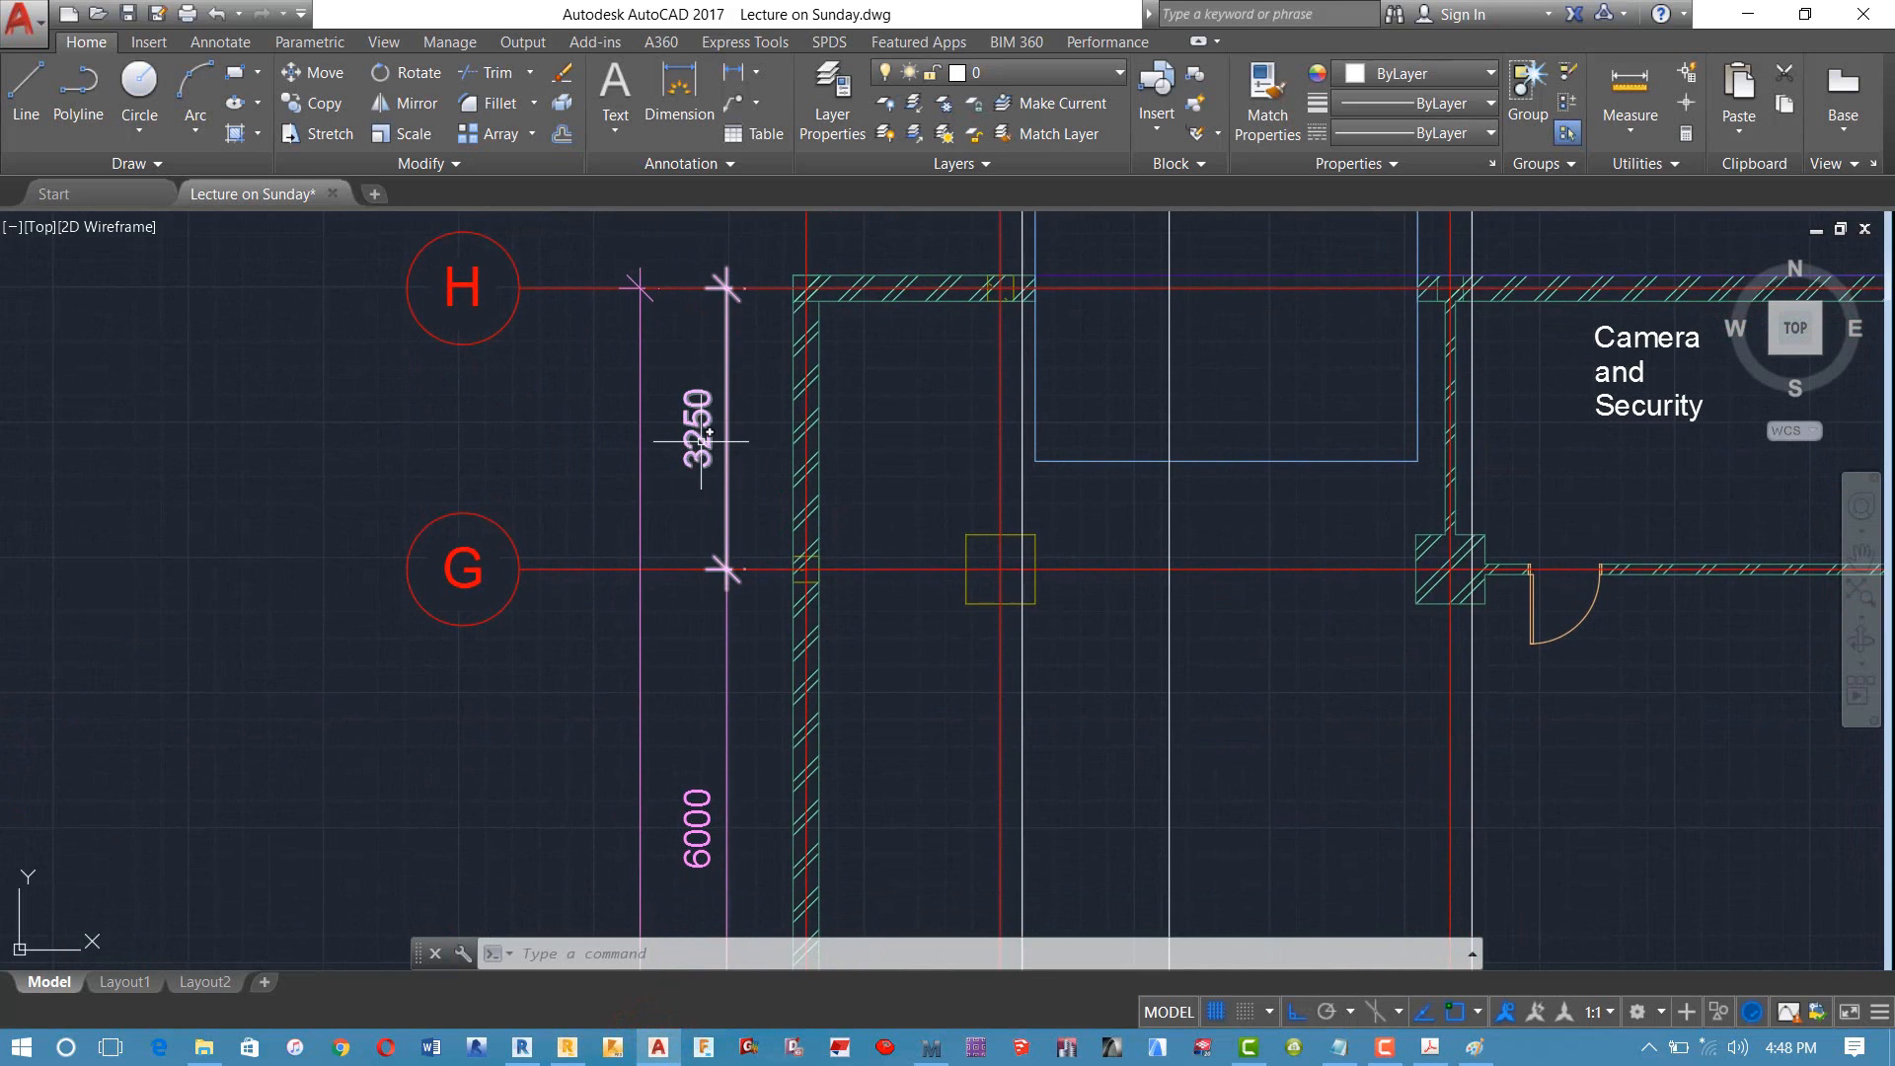
{"action": "scroll", "coordinate": [701, 441], "scroll_direction": "down", "scroll_amount": 8}
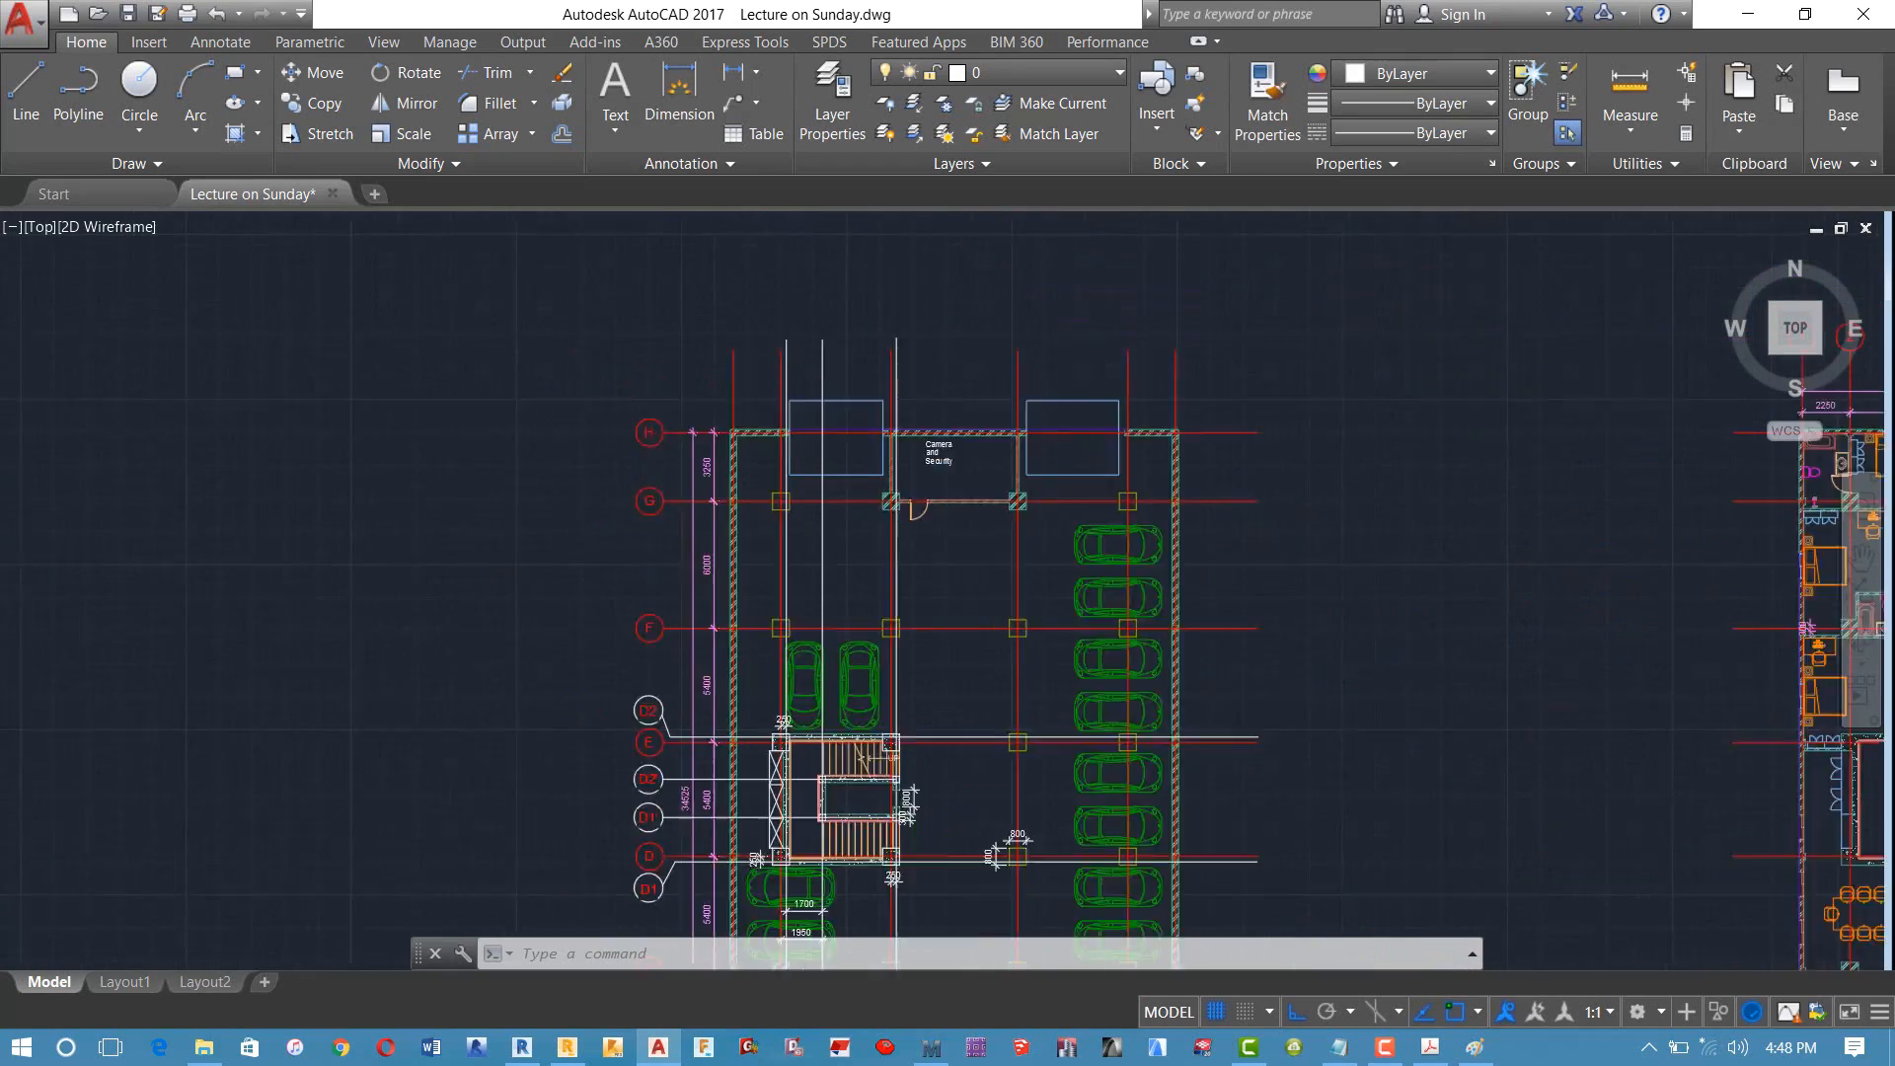
{"action": "scroll", "coordinate": [698, 562], "scroll_direction": "up", "scroll_amount": 8}
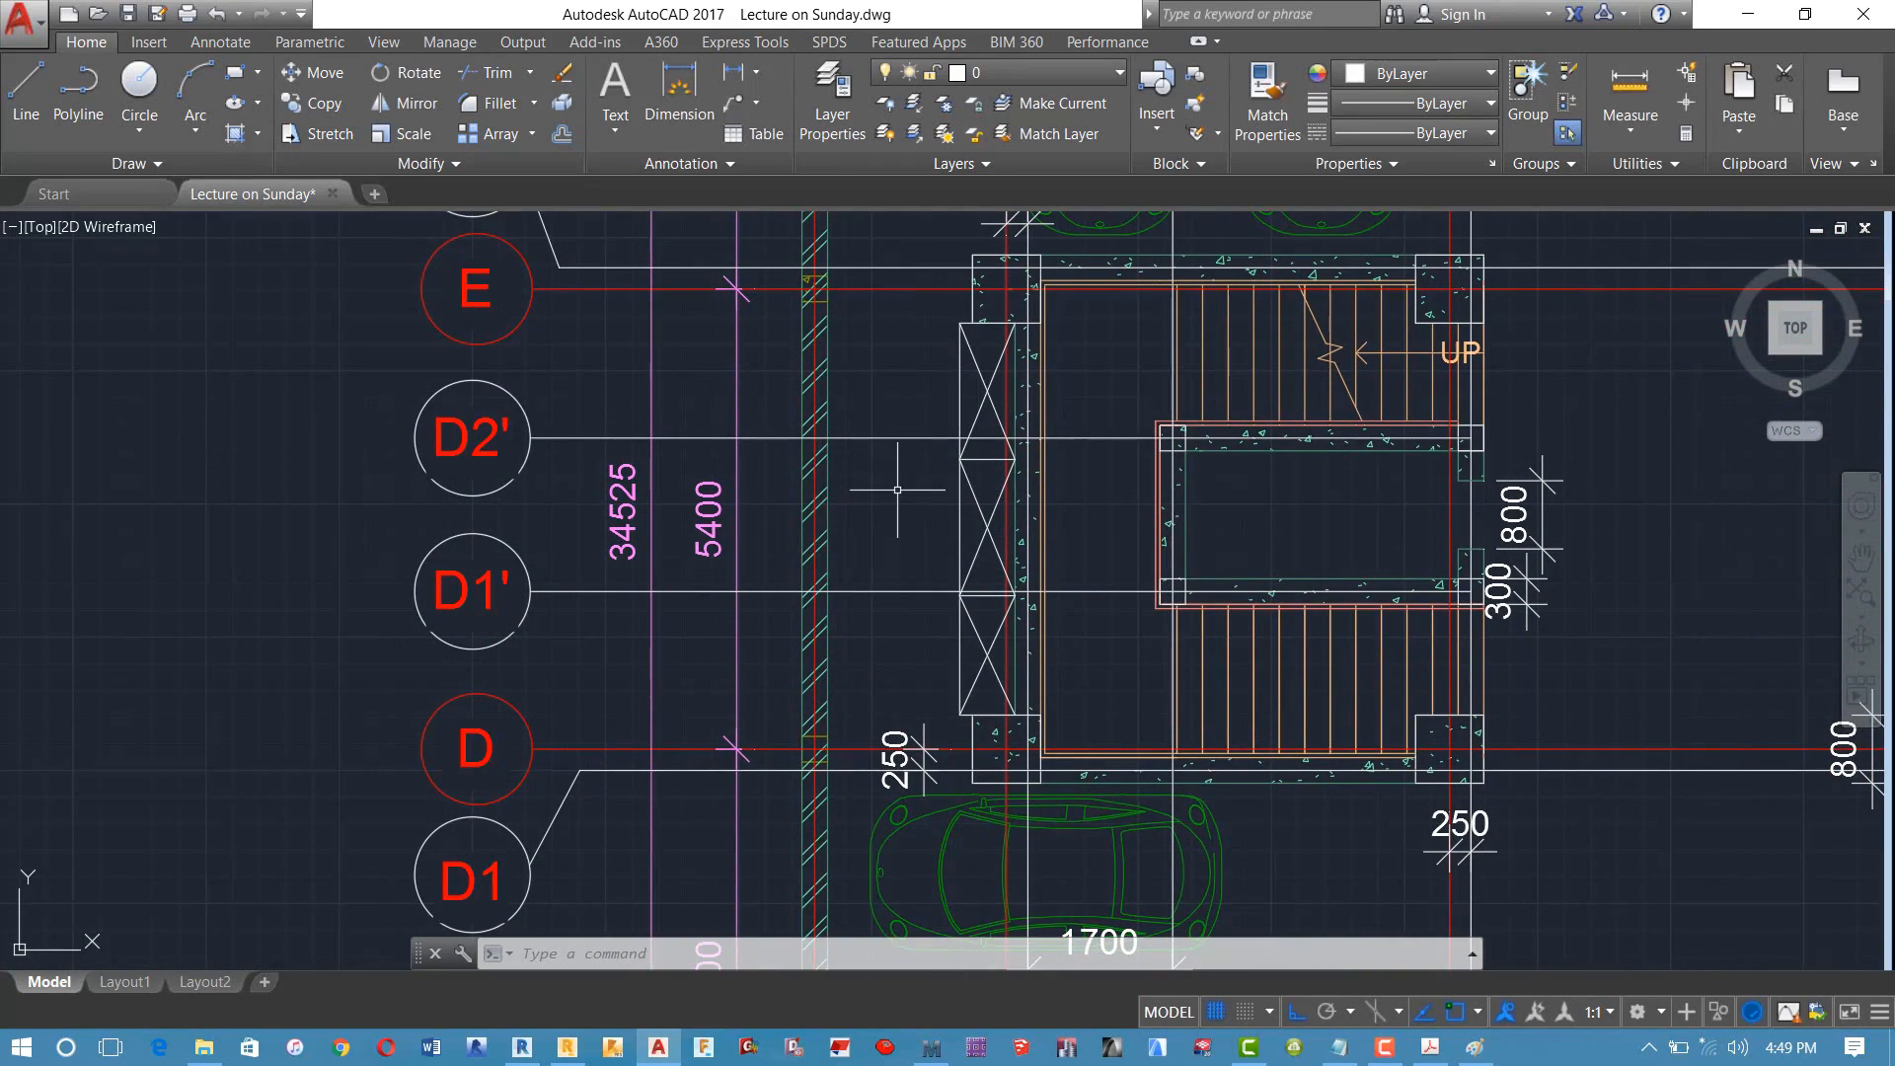
{"action": "scroll", "coordinate": [898, 490], "scroll_direction": "down", "scroll_amount": 4}
{"action": "middle_click_drag", "start_coordinate": [825, 495], "coordinate": [559, 598]}
{"action": "scroll", "coordinate": [472, 464], "scroll_direction": "up", "scroll_amount": 2}
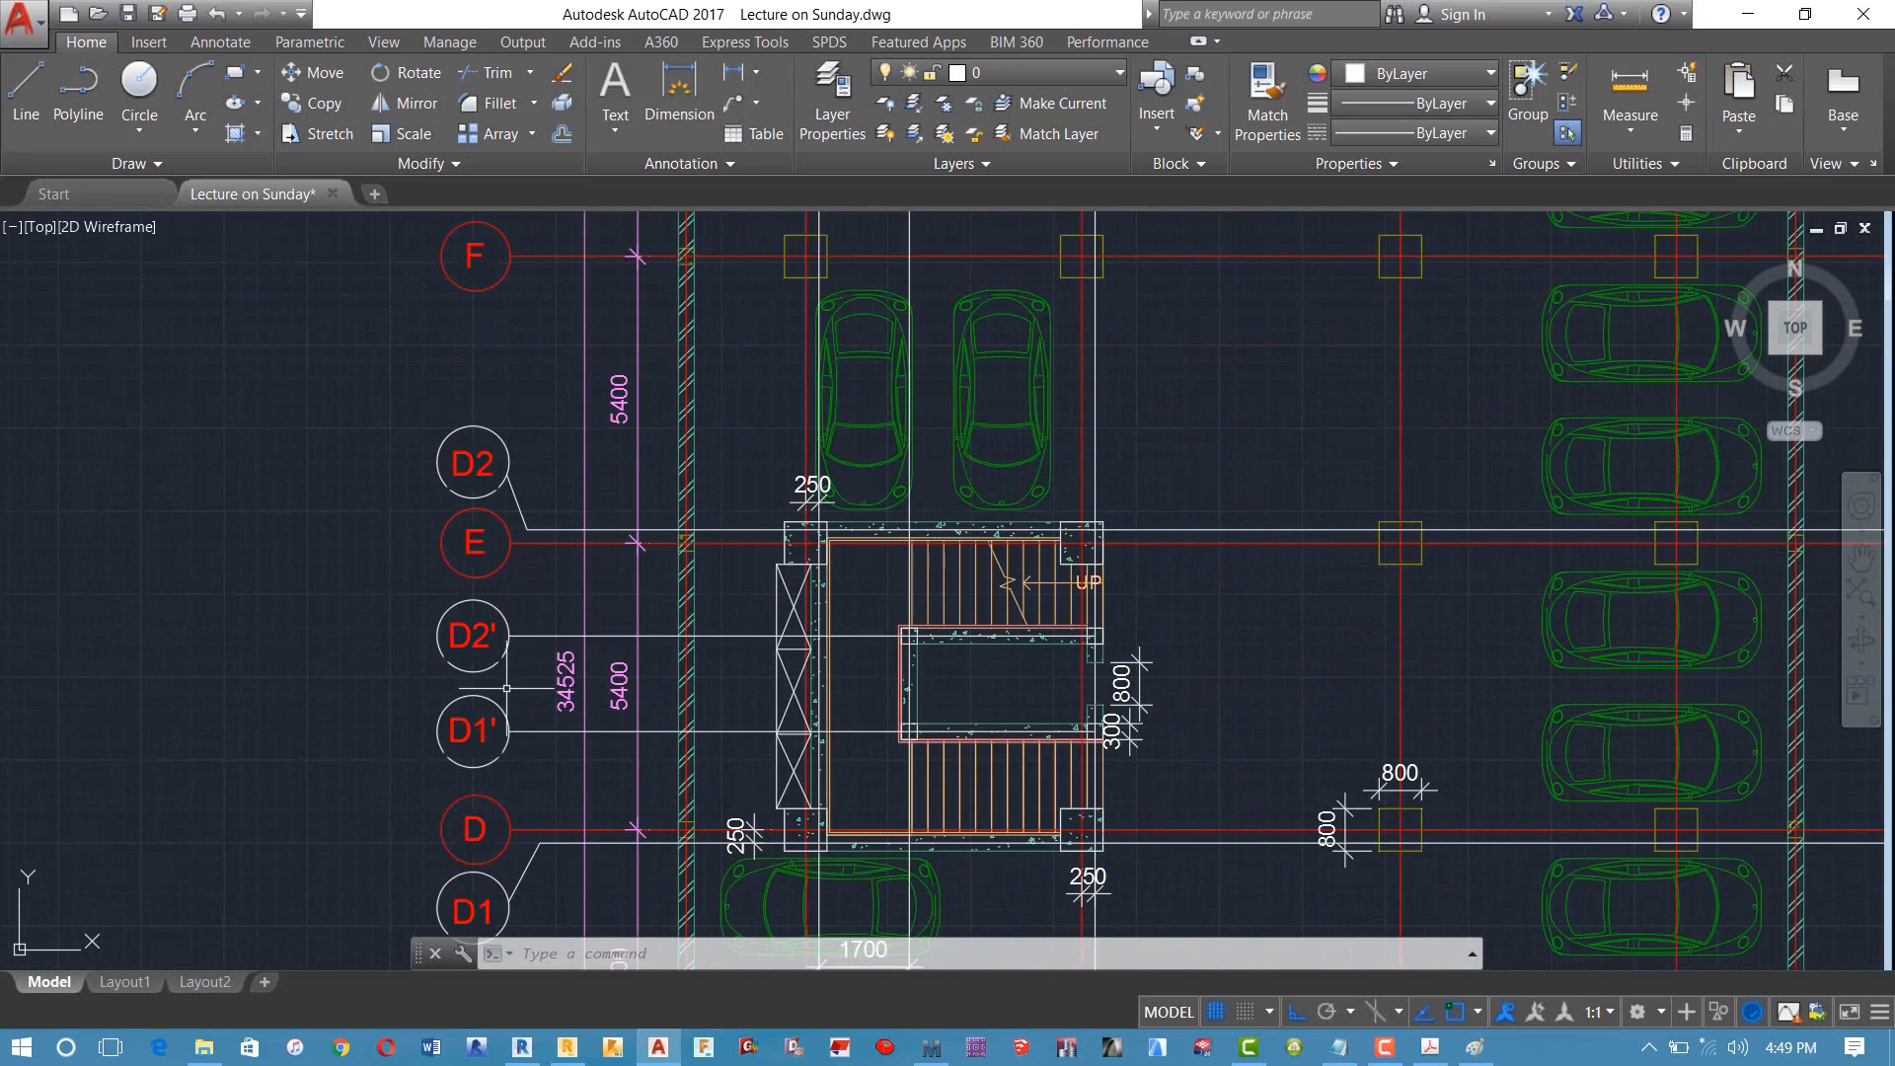
{"action": "middle_click_drag", "start_coordinate": [499, 713], "coordinate": [501, 614]}
{"action": "scroll", "coordinate": [502, 429], "scroll_direction": "down", "scroll_amount": 2}
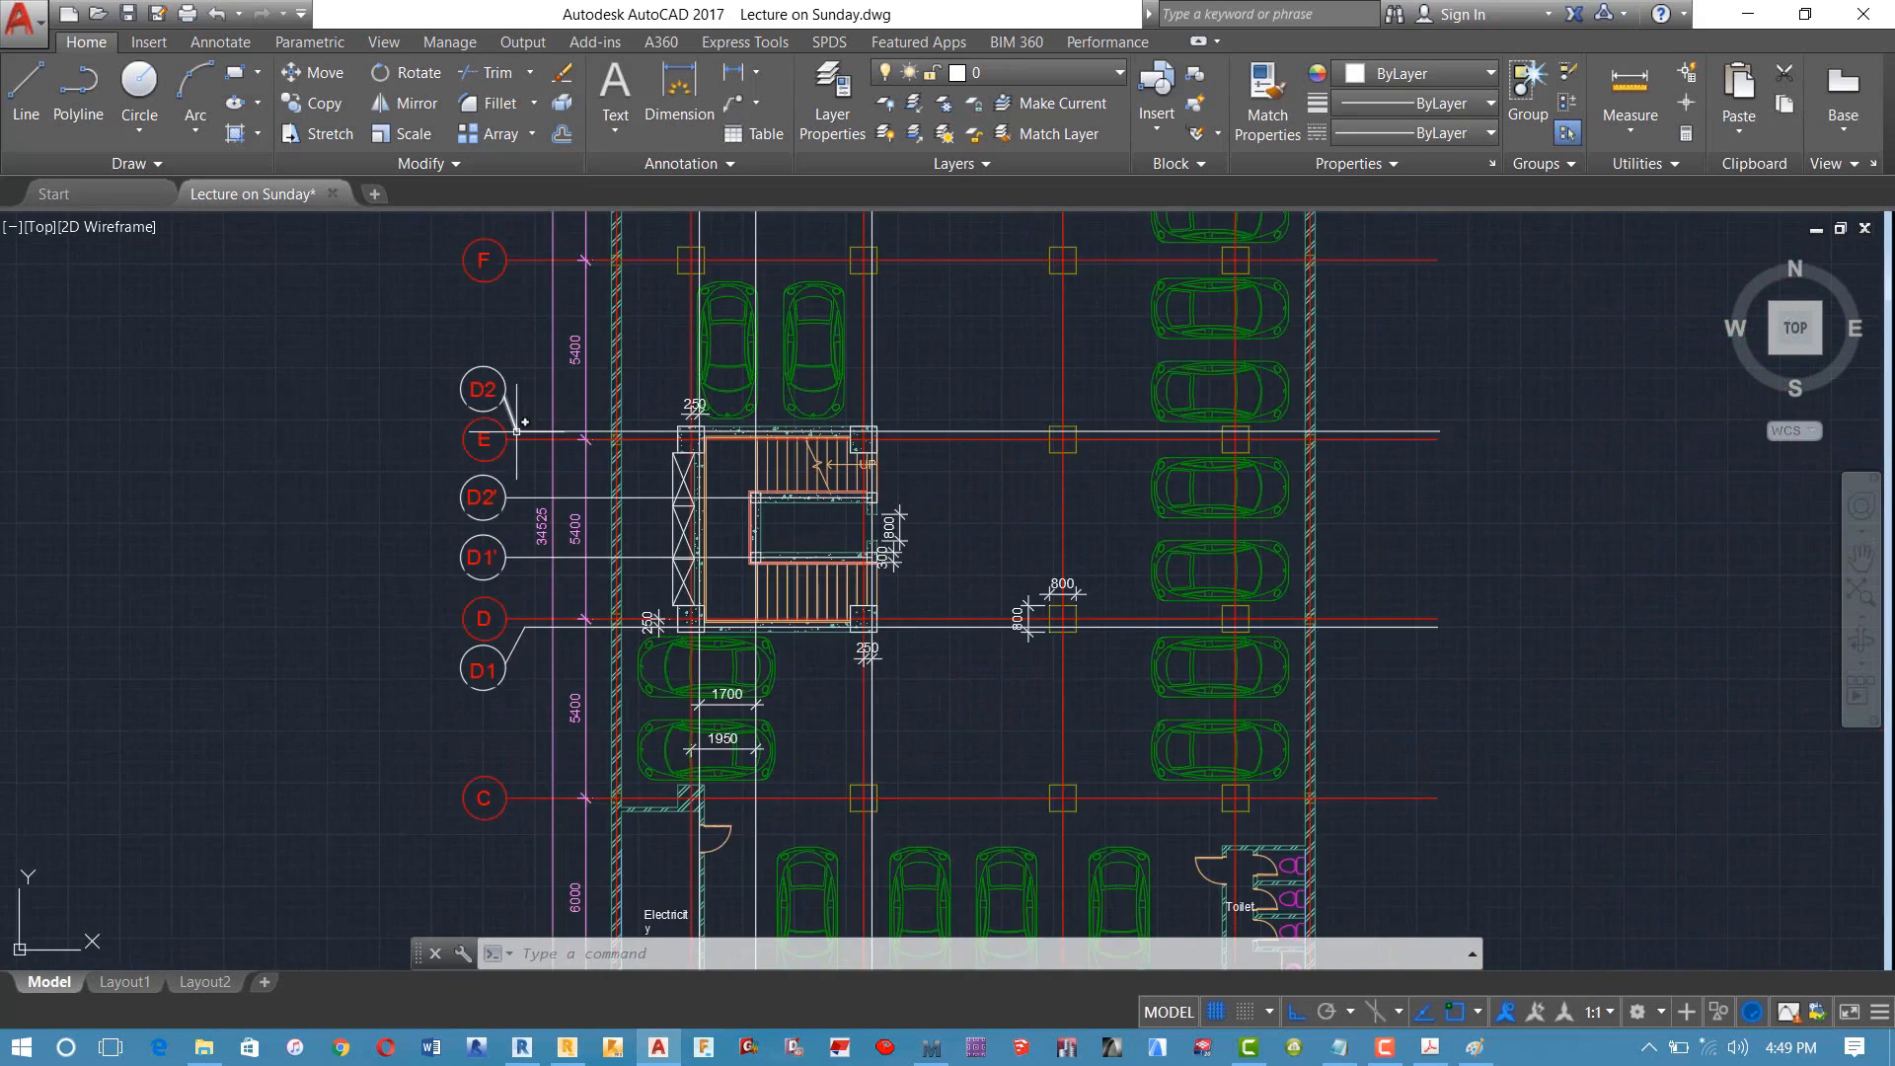
{"action": "scroll", "coordinate": [580, 410], "scroll_direction": "down", "scroll_amount": 2}
{"action": "middle_click_drag", "start_coordinate": [592, 400], "coordinate": [507, 474]}
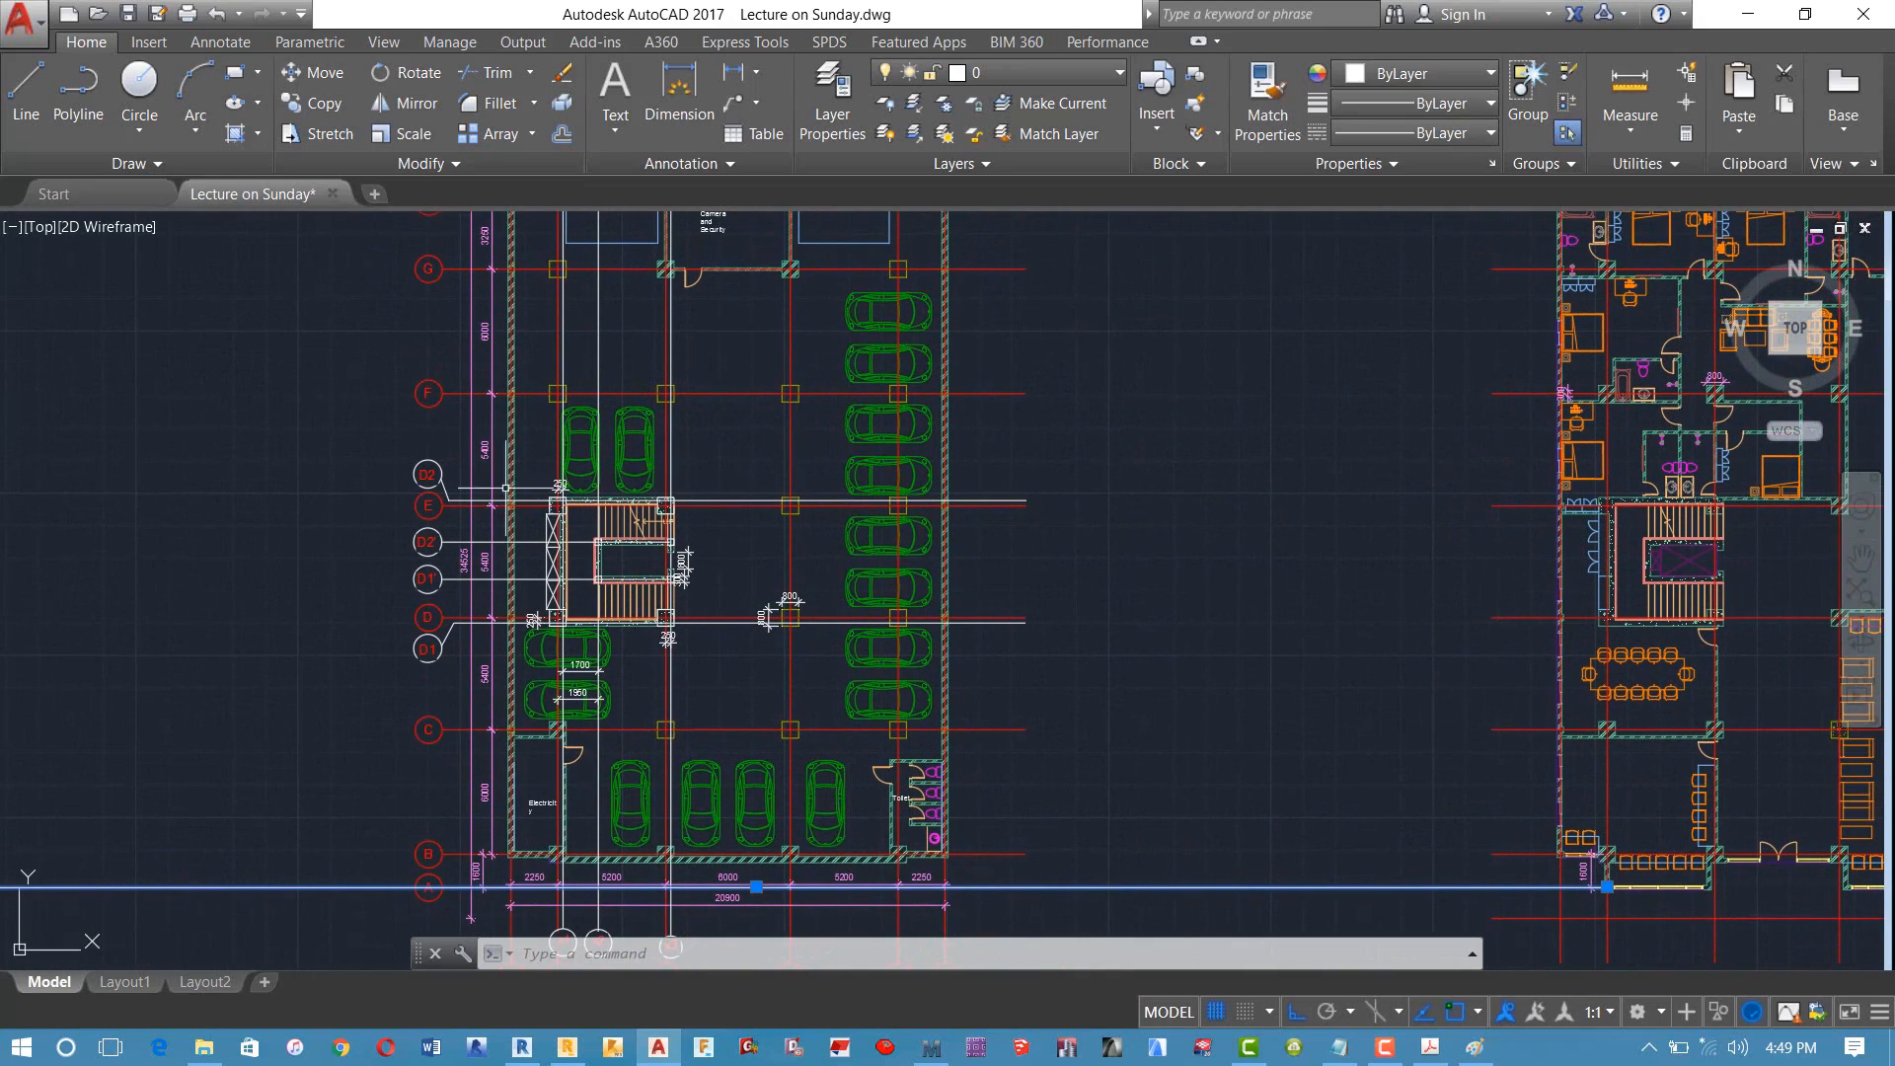
{"action": "mouse_move", "coordinate": [582, 333]}
{"action": "middle_mouse_down"}
{"action": "mouse_move", "coordinate": [480, 513]}
{"action": "mouse_move", "coordinate": [429, 372]}
{"action": "middle_mouse_up"}
{"action": "middle_click_drag", "start_coordinate": [384, 525], "coordinate": [443, 574]}
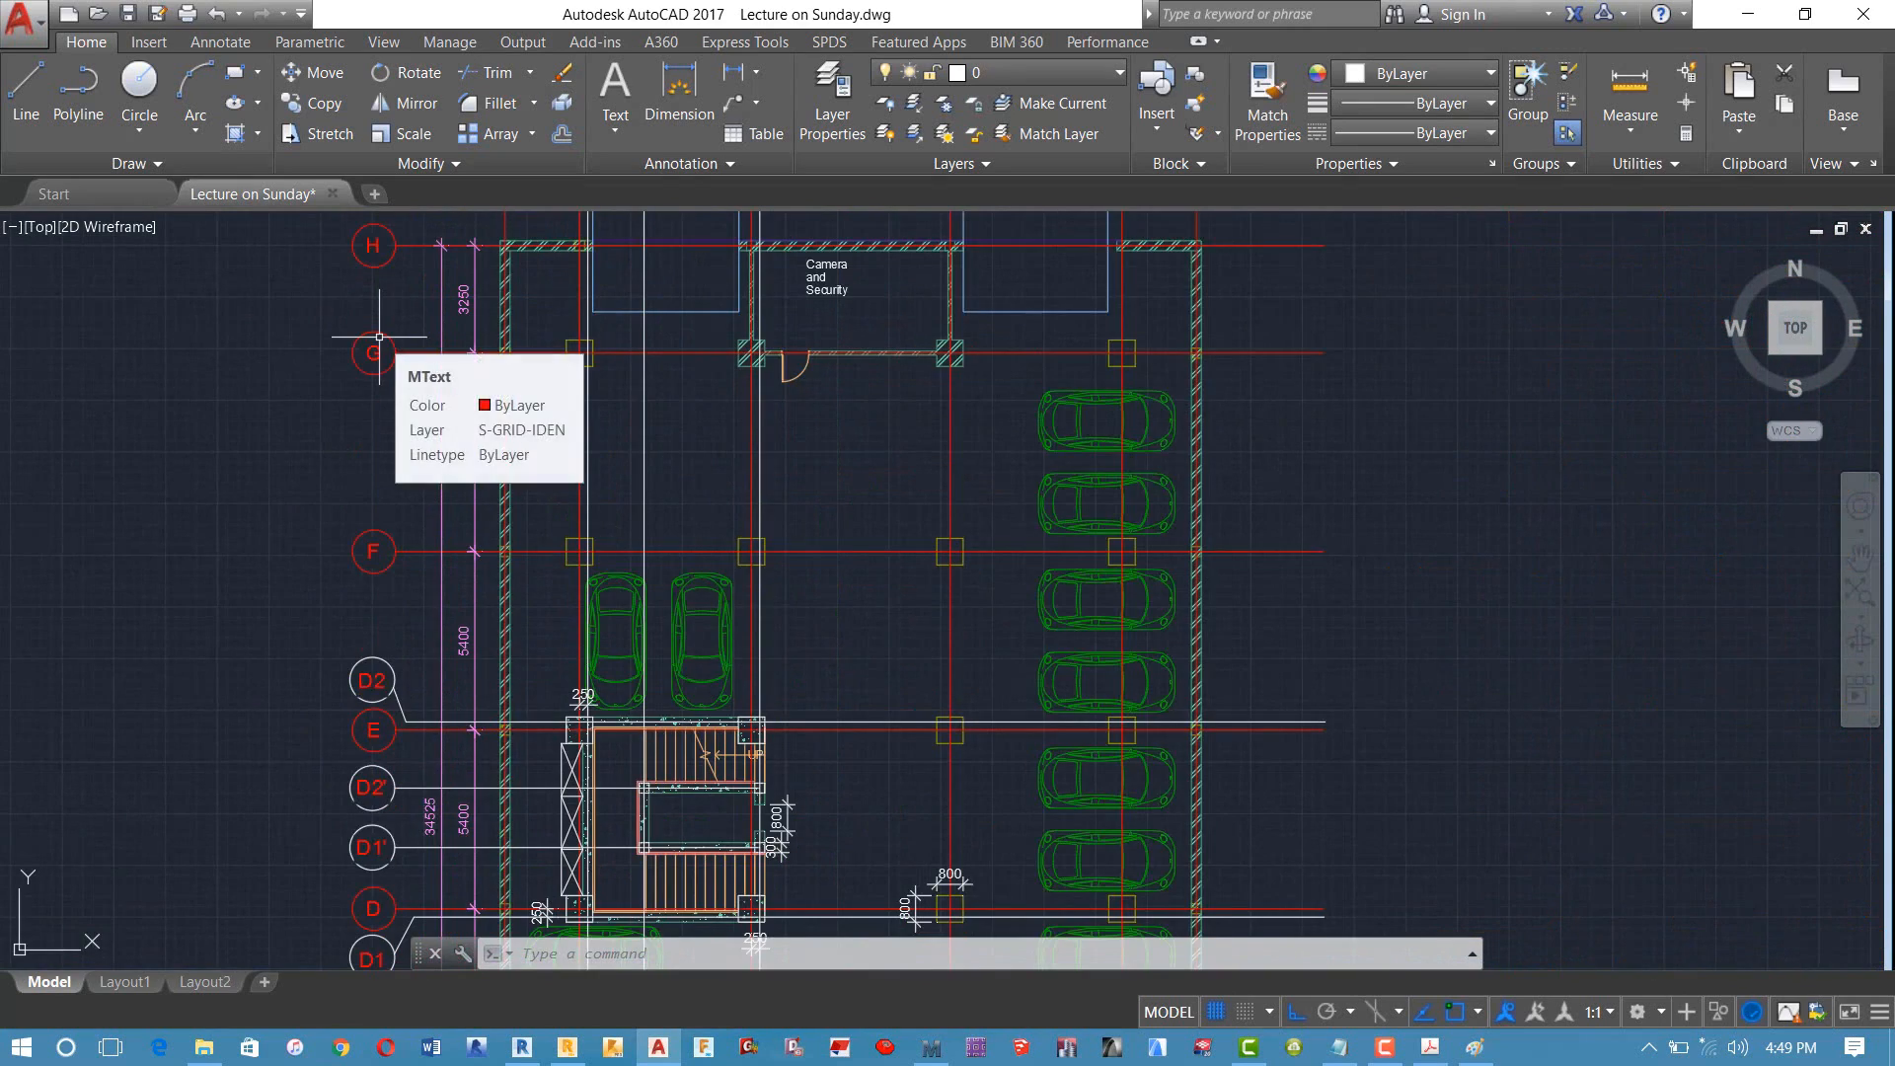
{"action": "middle_click_drag", "start_coordinate": [381, 342], "coordinate": [418, 396]}
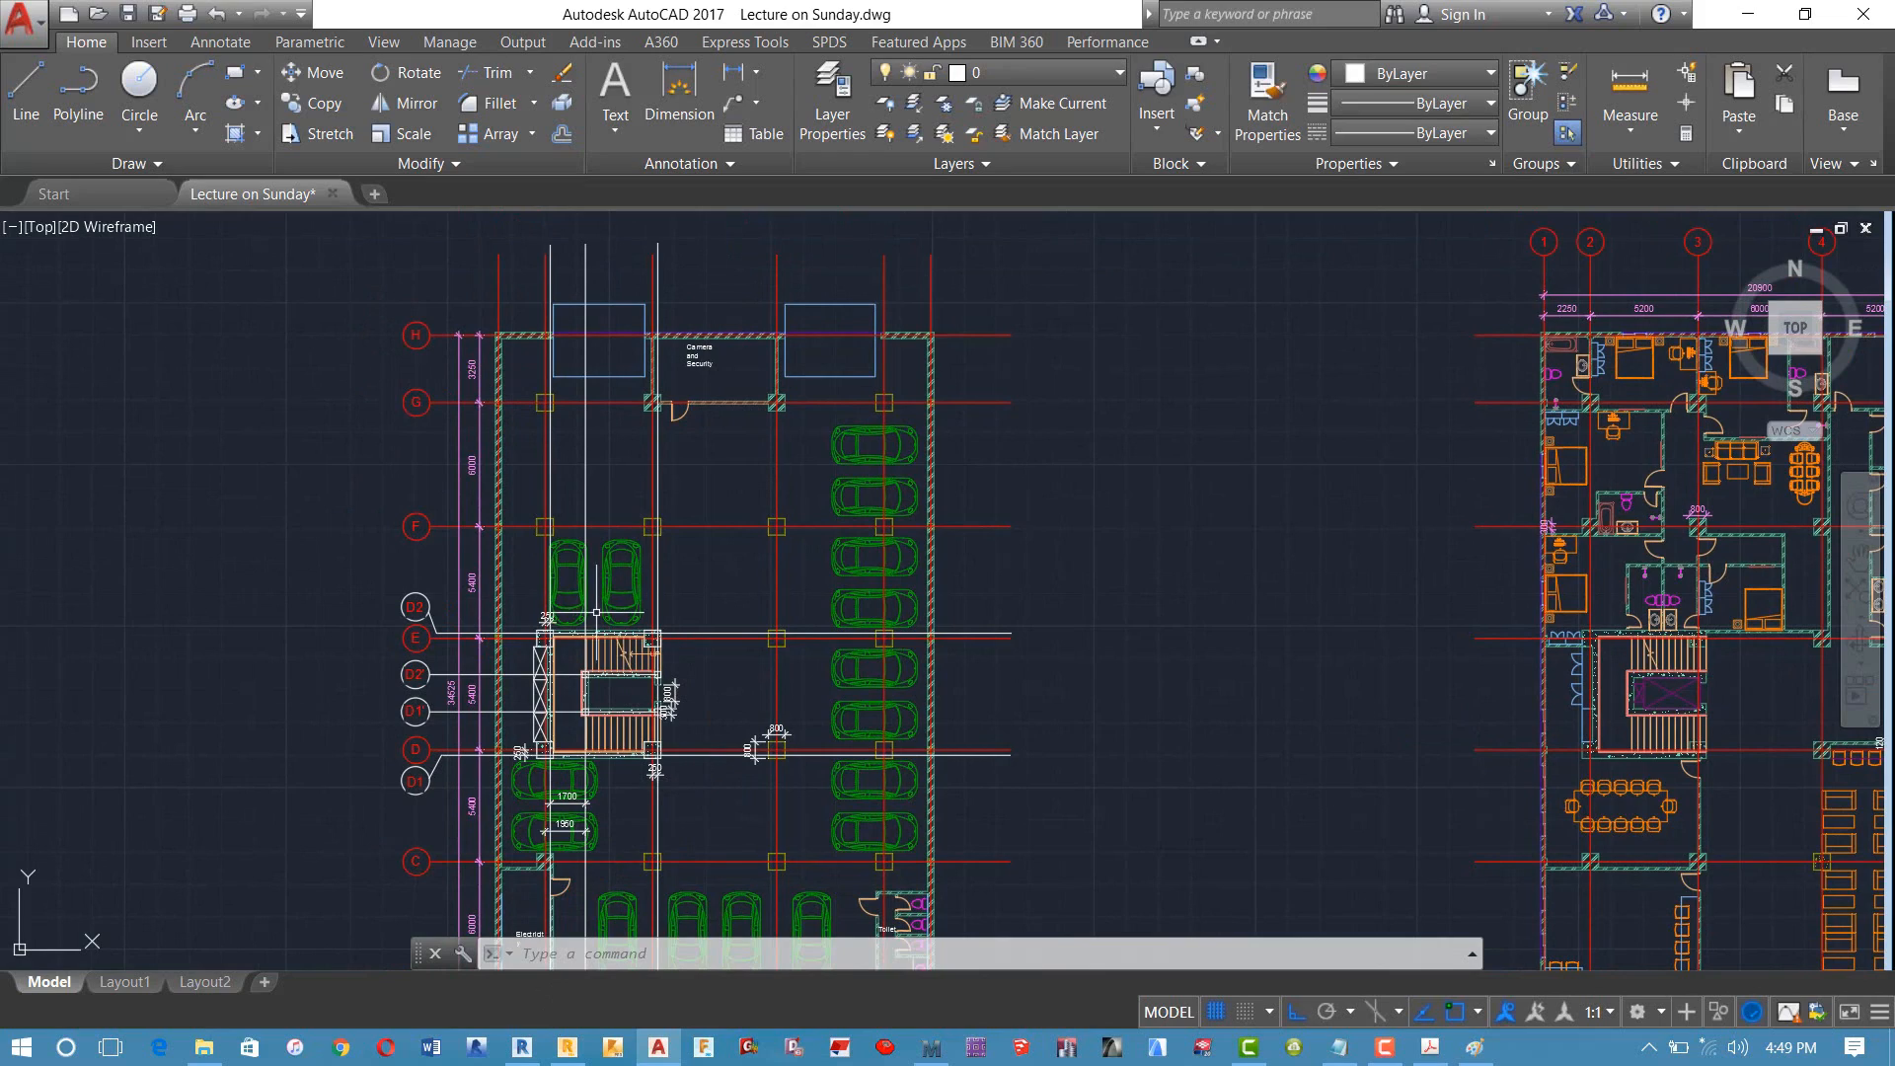
{"action": "scroll", "coordinate": [489, 423], "scroll_direction": "up", "scroll_amount": 4}
{"action": "middle_click_drag", "start_coordinate": [489, 426], "coordinate": [472, 504]}
{"action": "scroll", "coordinate": [472, 504], "scroll_direction": "down", "scroll_amount": 10}
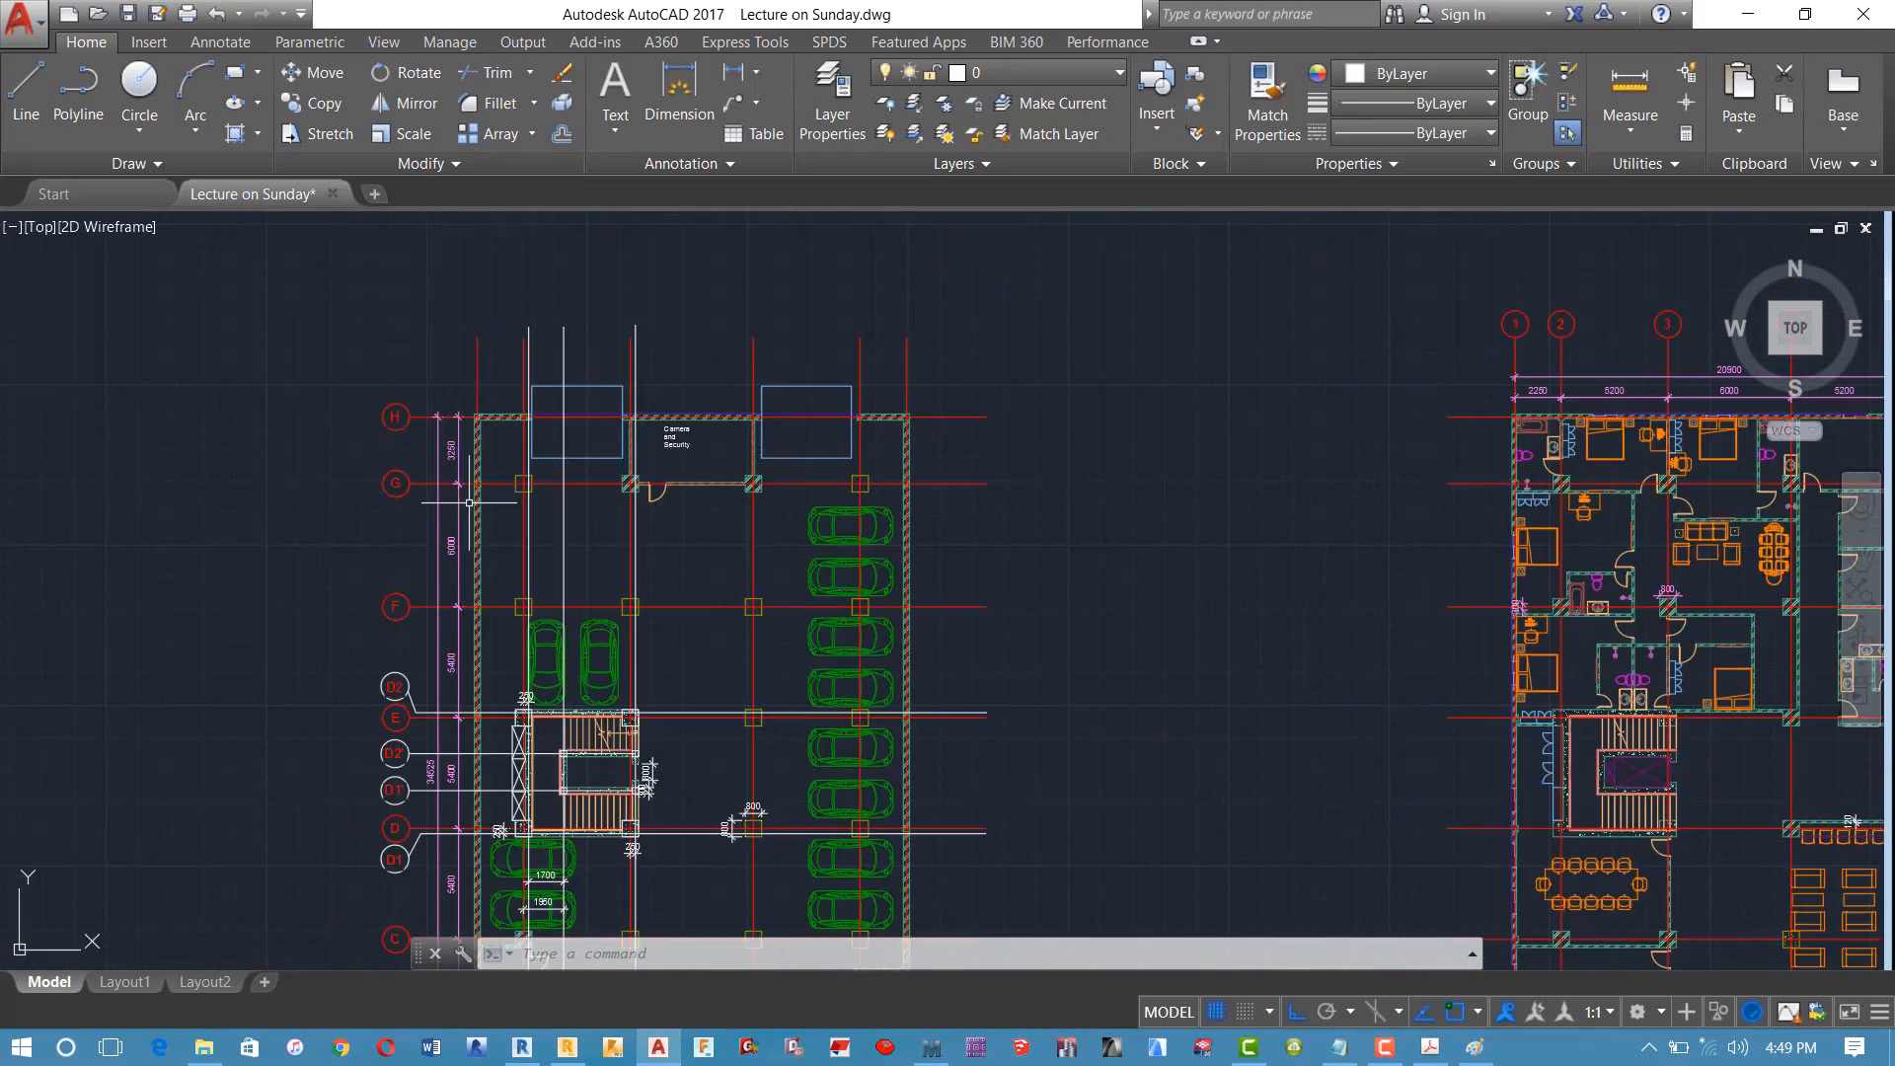
Step: Switch to Robot Structural Analysis and show the Z-direction definition of the structural axes
{"action": "scroll", "coordinate": [442, 528], "scroll_direction": "up", "scroll_amount": 6}
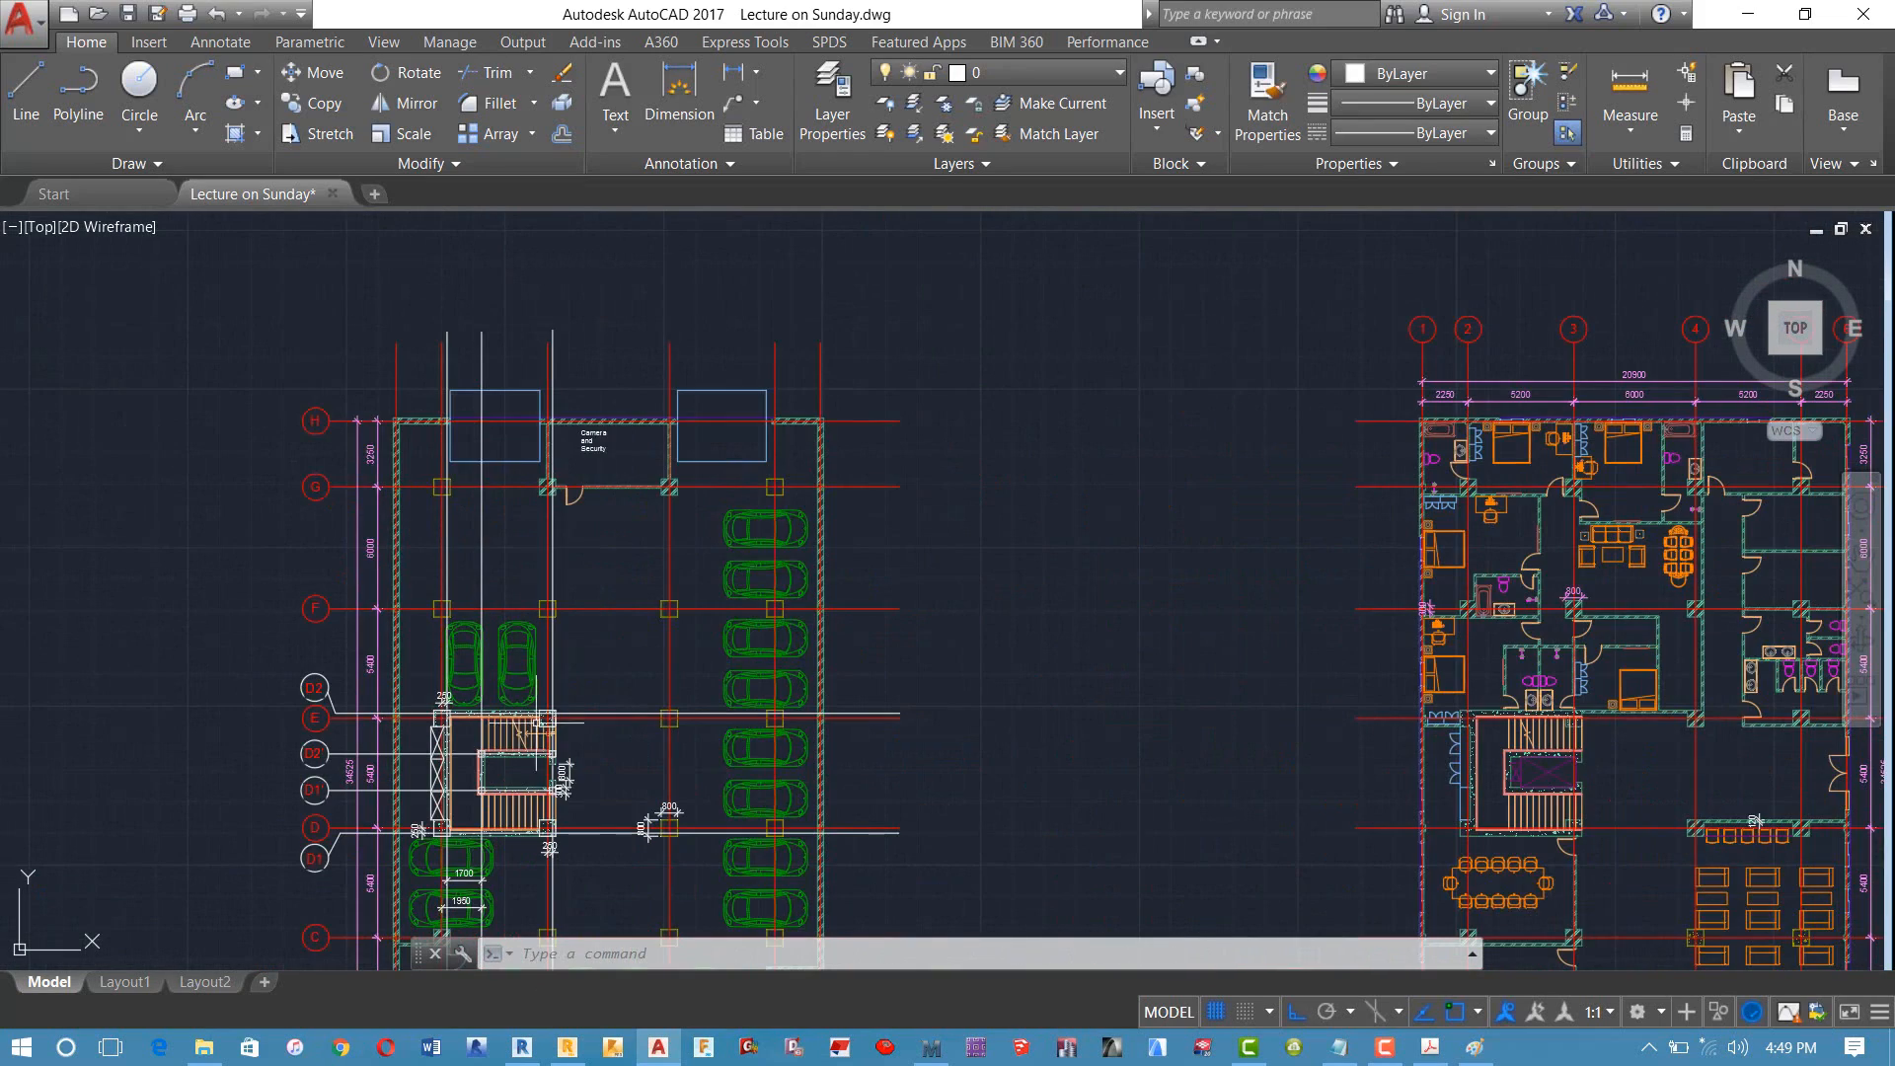
{"action": "left_click", "coordinate": [566, 1046]}
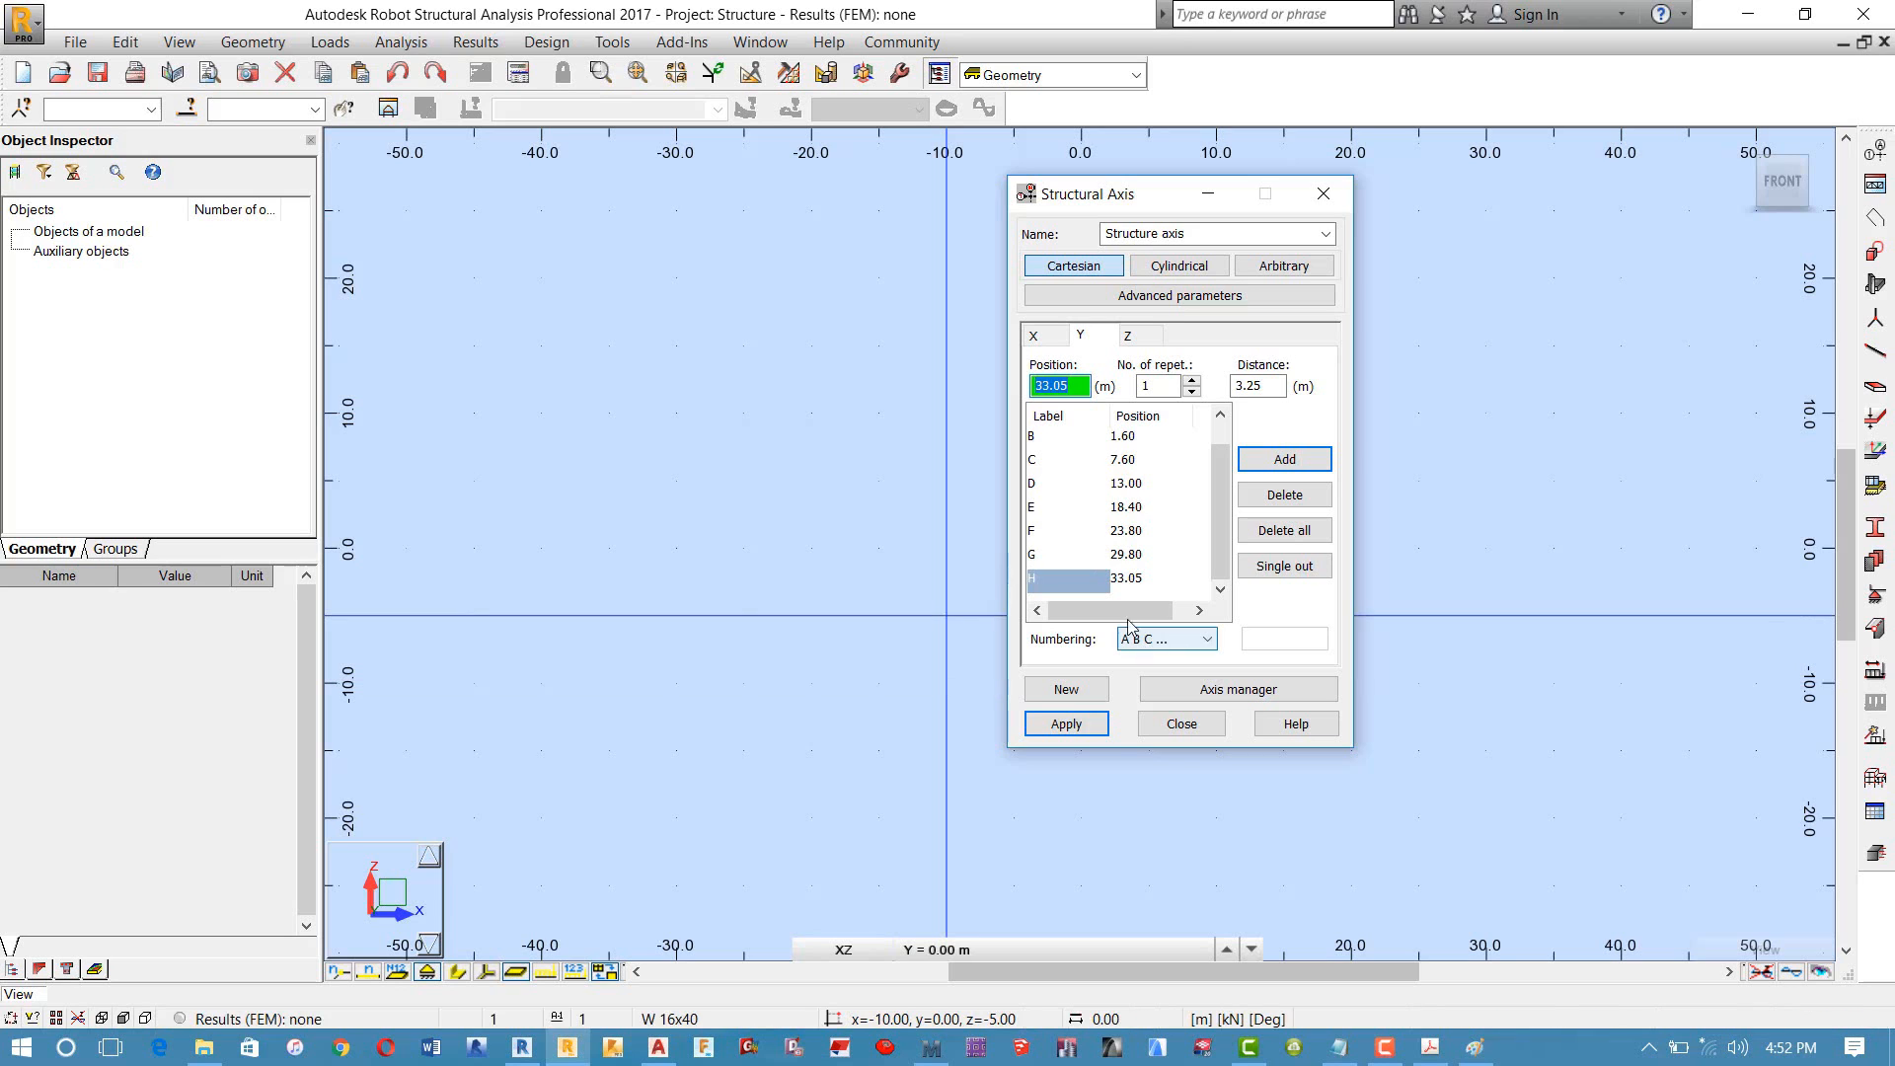
{"action": "left_click", "coordinate": [1130, 337]}
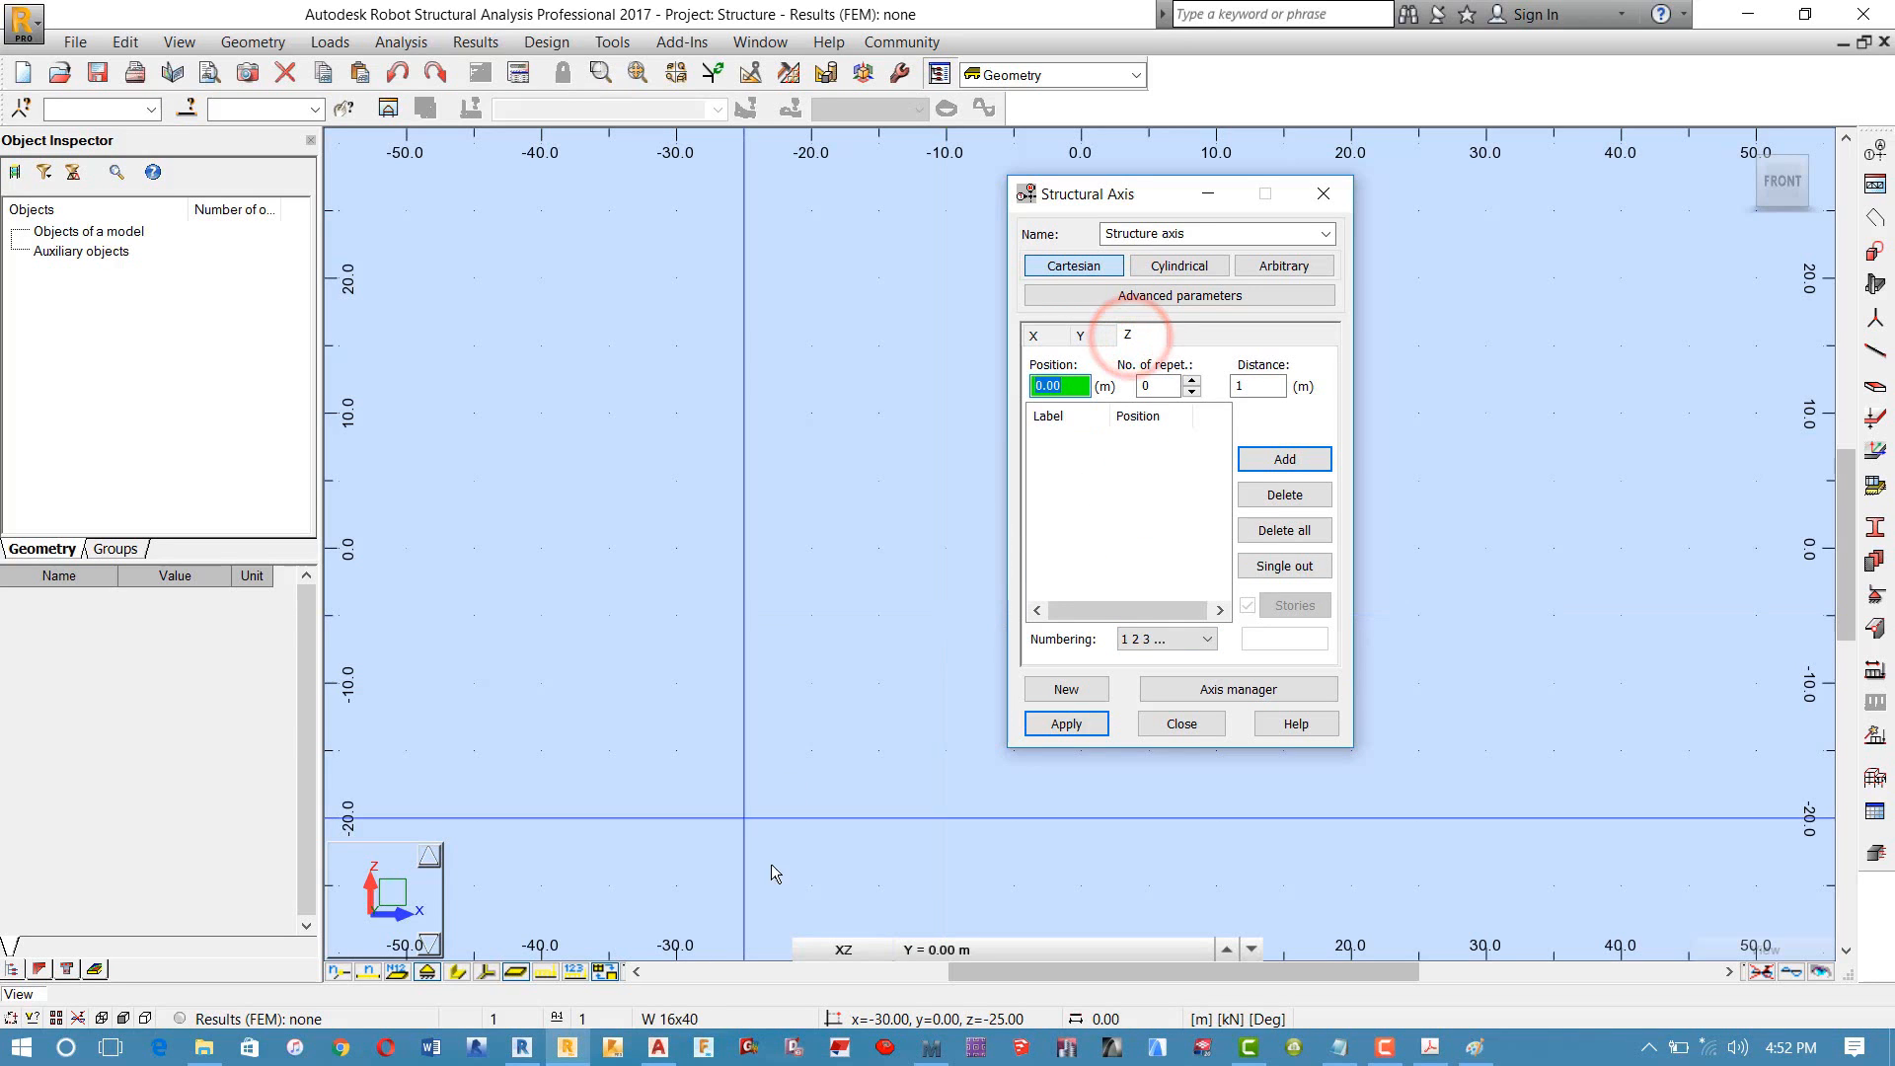
Step: Switch to AutoCAD and examine the level marks of the East view elevation around Basement, Level 1 and Level 2
{"action": "left_click", "coordinate": [583, 1054]}
{"action": "scroll", "coordinate": [911, 556], "scroll_direction": "down", "scroll_amount": 8}
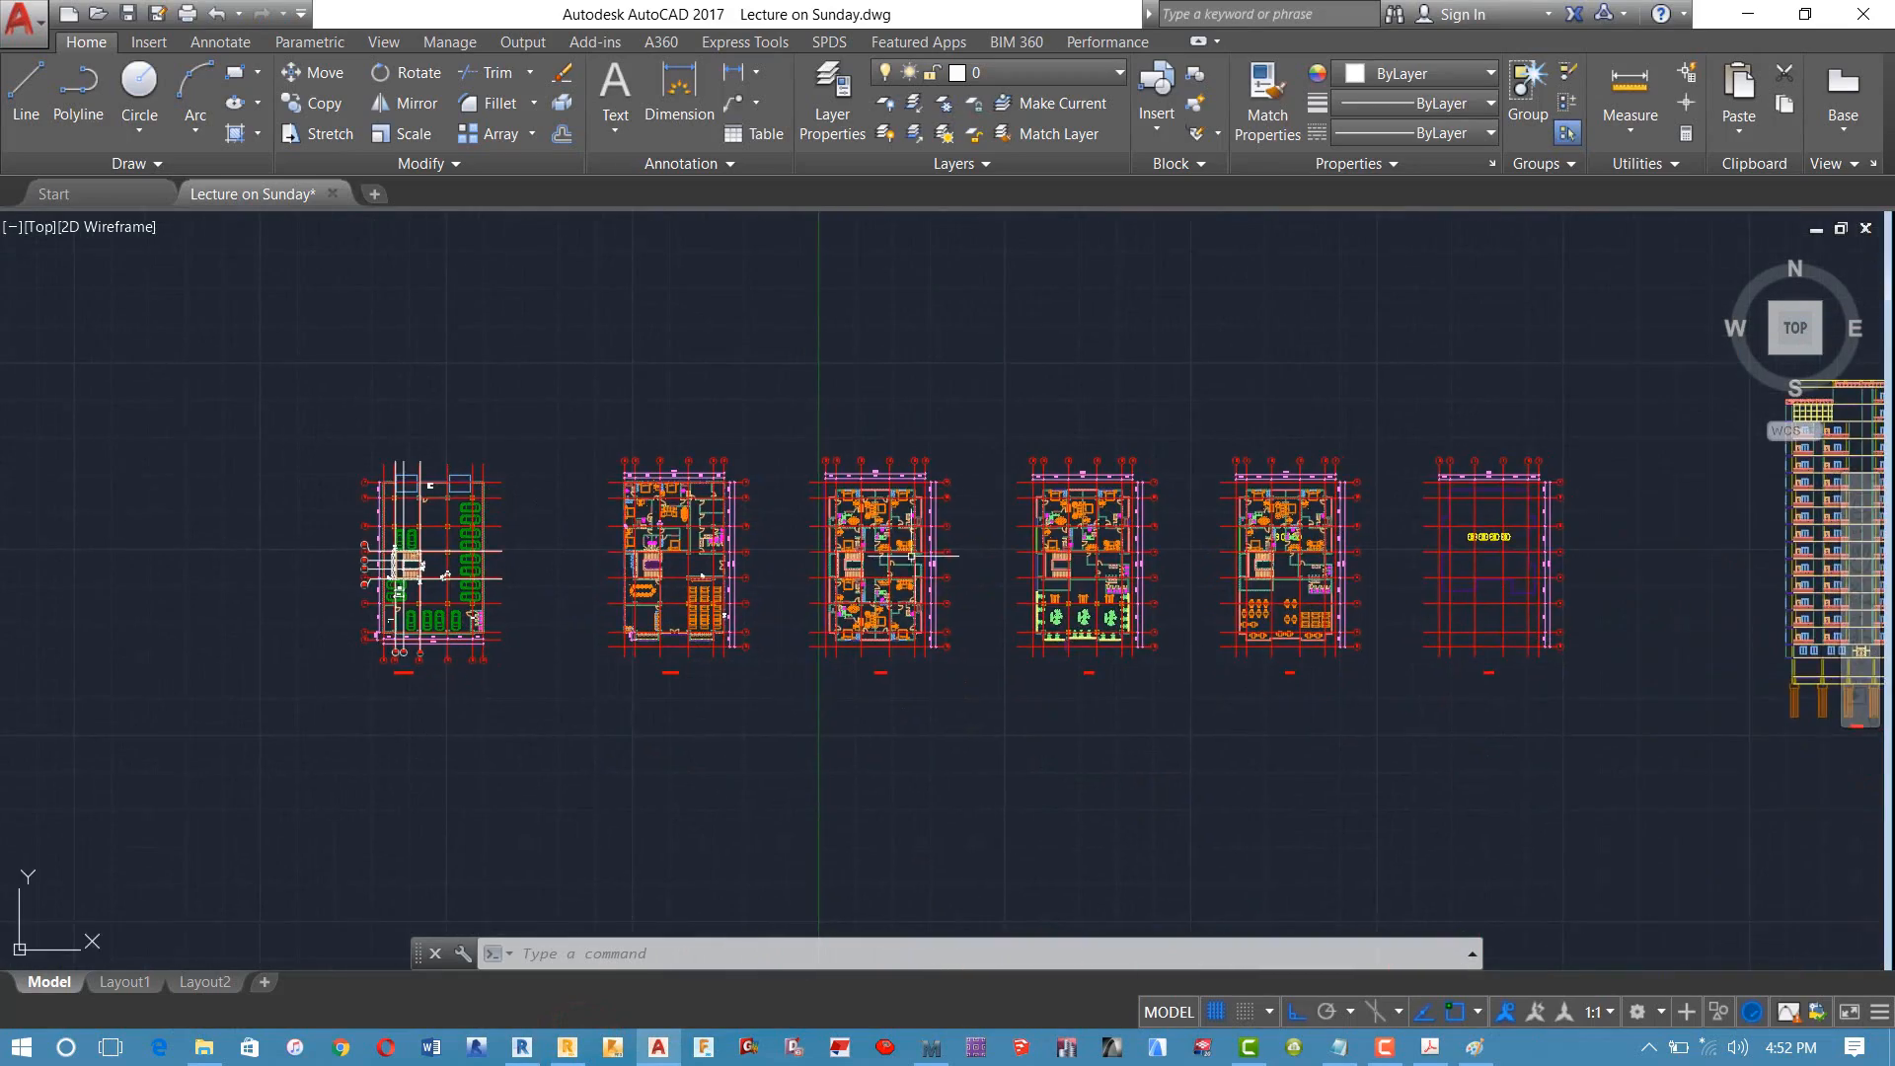
{"action": "middle_click_drag", "start_coordinate": [954, 552], "coordinate": [297, 510]}
{"action": "scroll", "coordinate": [1263, 617], "scroll_direction": "up", "scroll_amount": 10}
{"action": "middle_click_drag", "start_coordinate": [1276, 655], "coordinate": [964, 496]}
{"action": "scroll", "coordinate": [1244, 564], "scroll_direction": "down", "scroll_amount": 2}
{"action": "middle_click_drag", "start_coordinate": [1244, 564], "coordinate": [1028, 546]}
{"action": "scroll", "coordinate": [1057, 563], "scroll_direction": "up", "scroll_amount": 6}
{"action": "scroll", "coordinate": [1161, 564], "scroll_direction": "down", "scroll_amount": 2}
{"action": "middle_click_drag", "start_coordinate": [1161, 564], "coordinate": [1043, 697]}
{"action": "scroll", "coordinate": [1043, 697], "scroll_direction": "down", "scroll_amount": 2}
{"action": "scroll", "coordinate": [1015, 647], "scroll_direction": "down", "scroll_amount": 5}
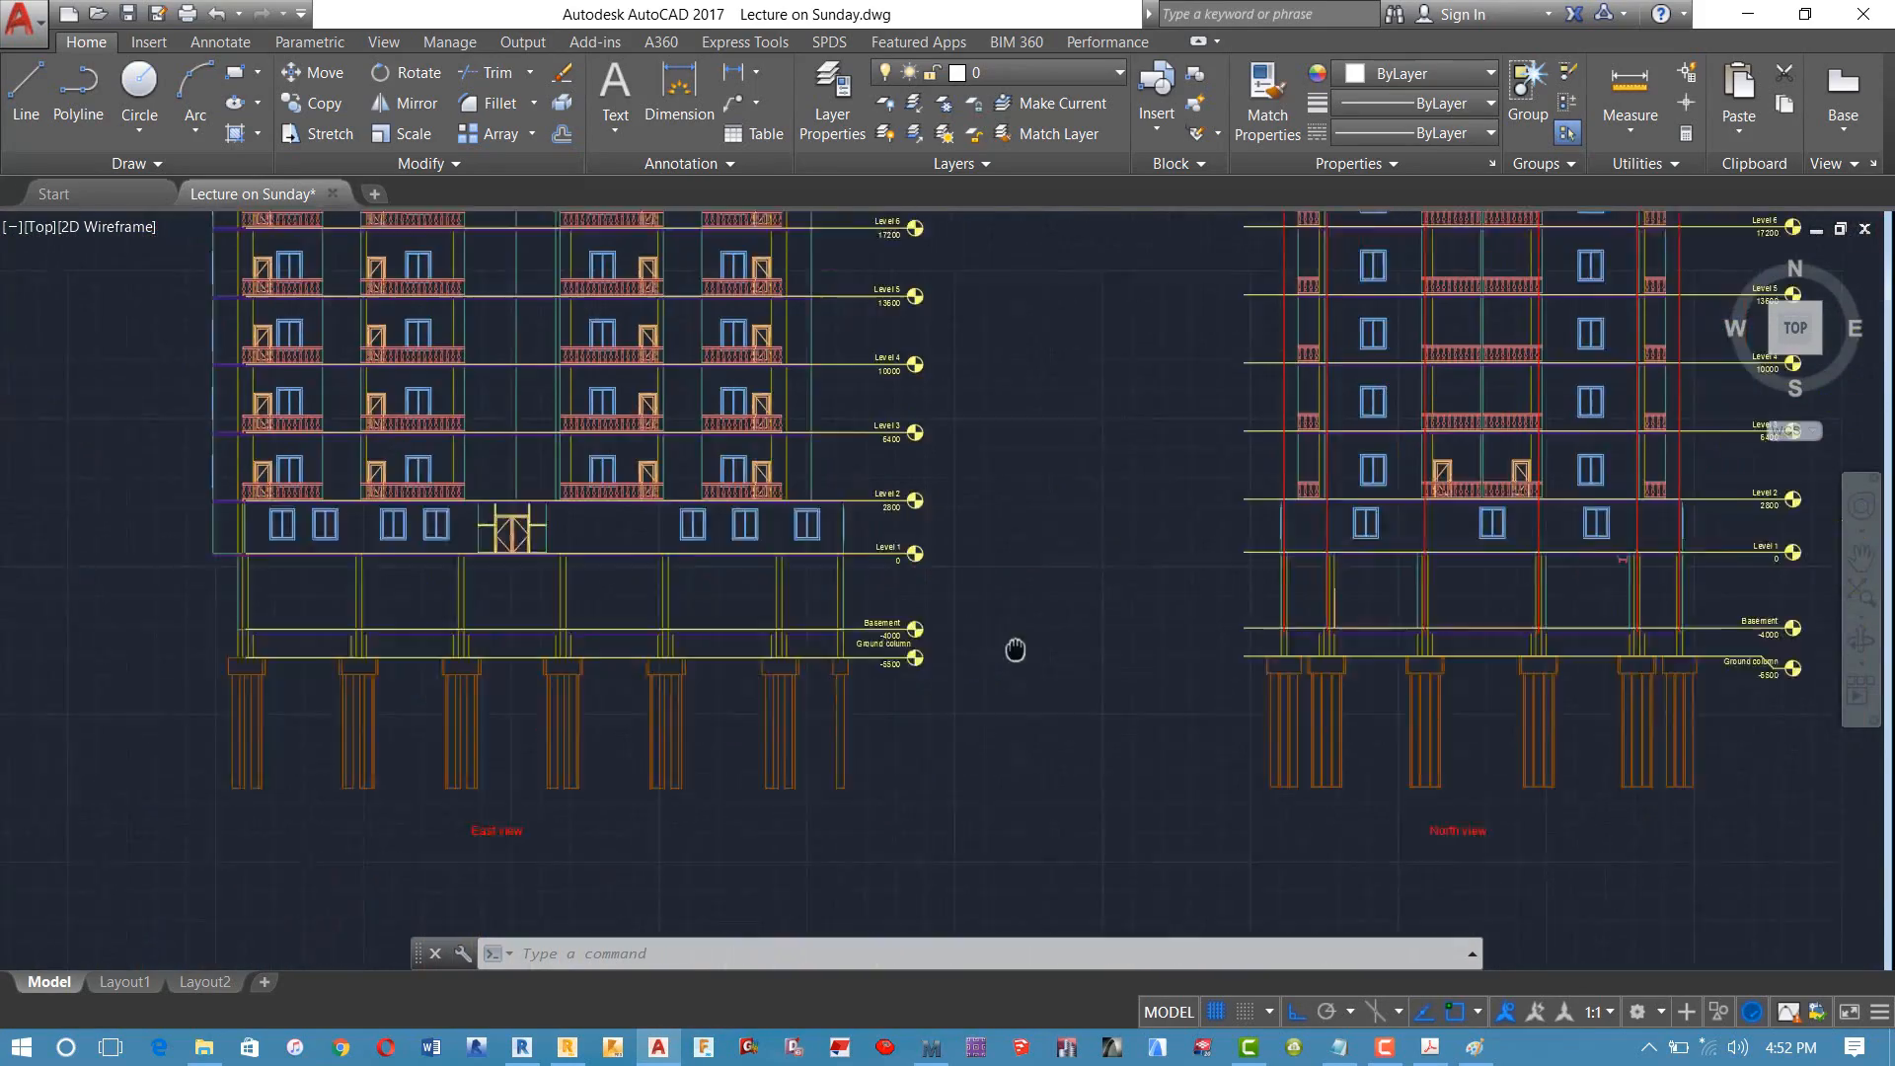
{"action": "mouse_move", "coordinate": [964, 744]}
{"action": "middle_mouse_down"}
{"action": "mouse_move", "coordinate": [862, 787]}
{"action": "mouse_move", "coordinate": [837, 821]}
{"action": "mouse_move", "coordinate": [816, 812]}
{"action": "middle_mouse_up"}
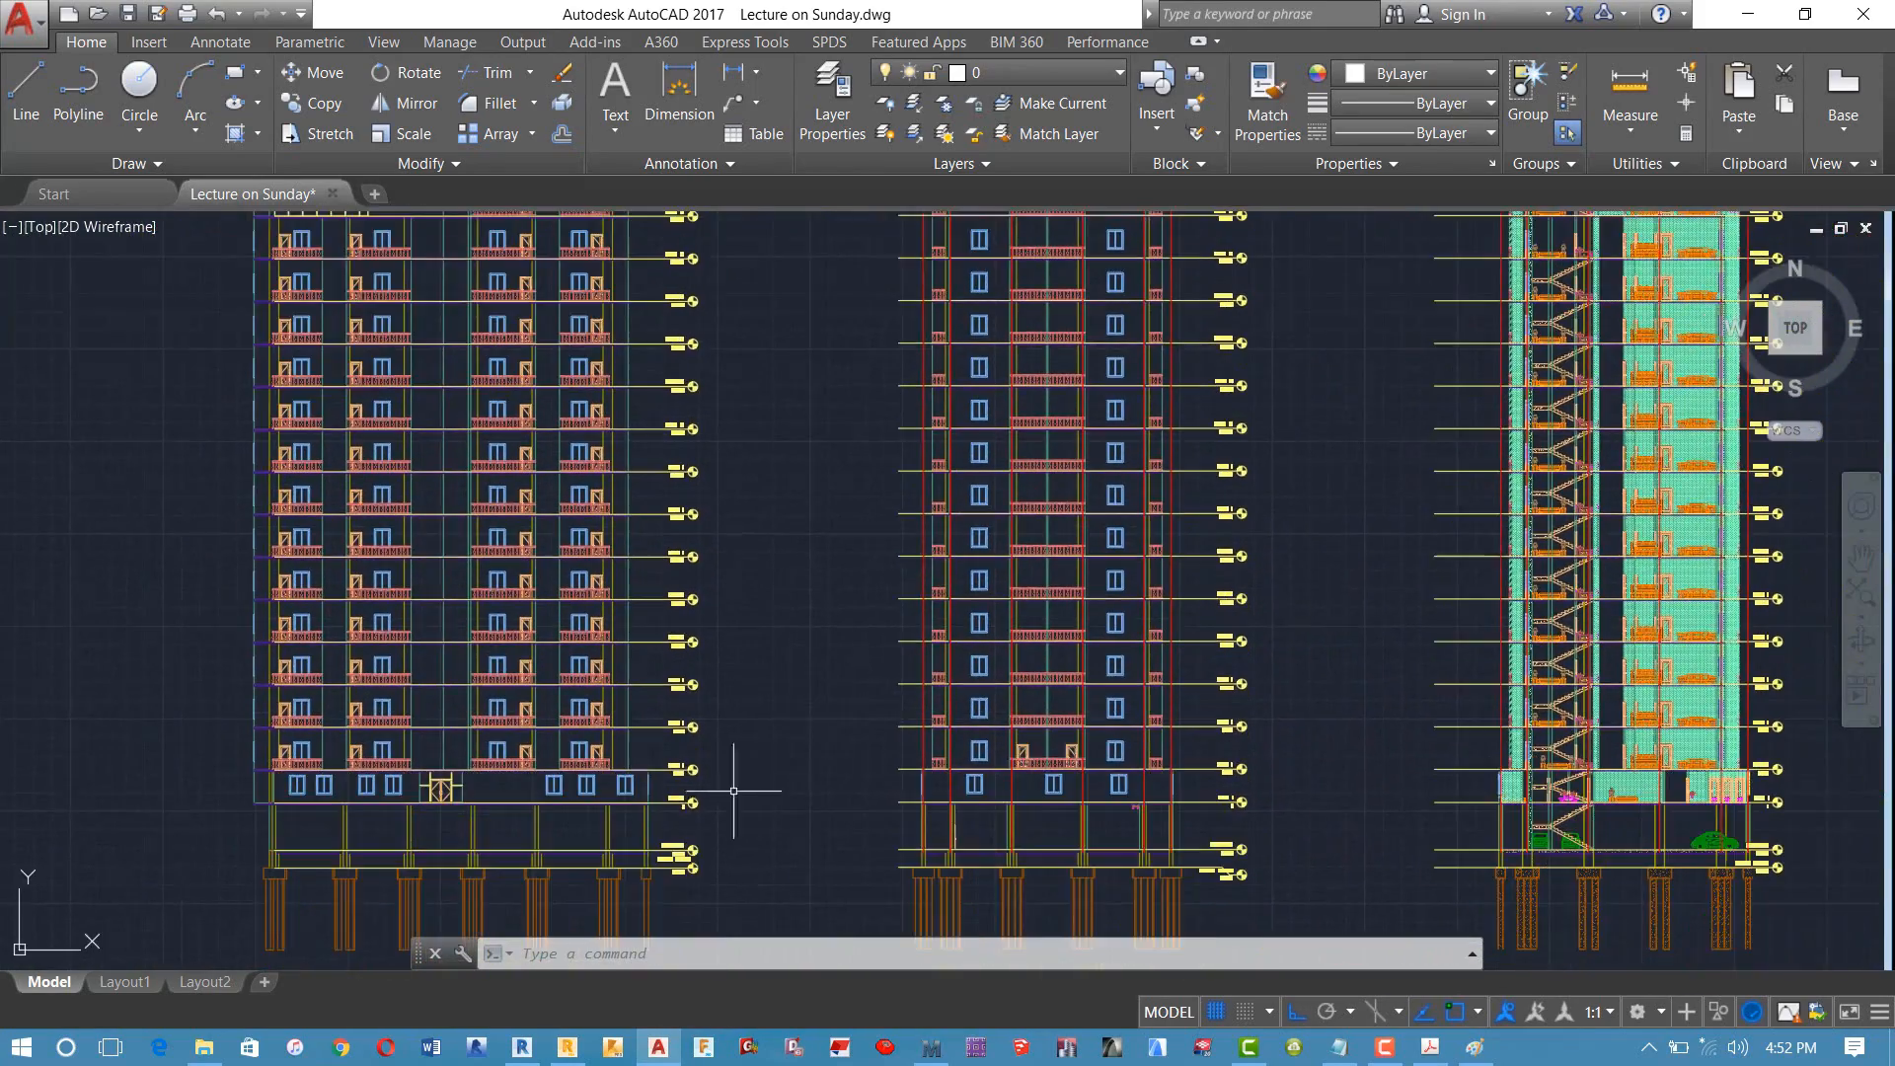
{"action": "scroll", "coordinate": [737, 765], "scroll_direction": "up", "scroll_amount": 8}
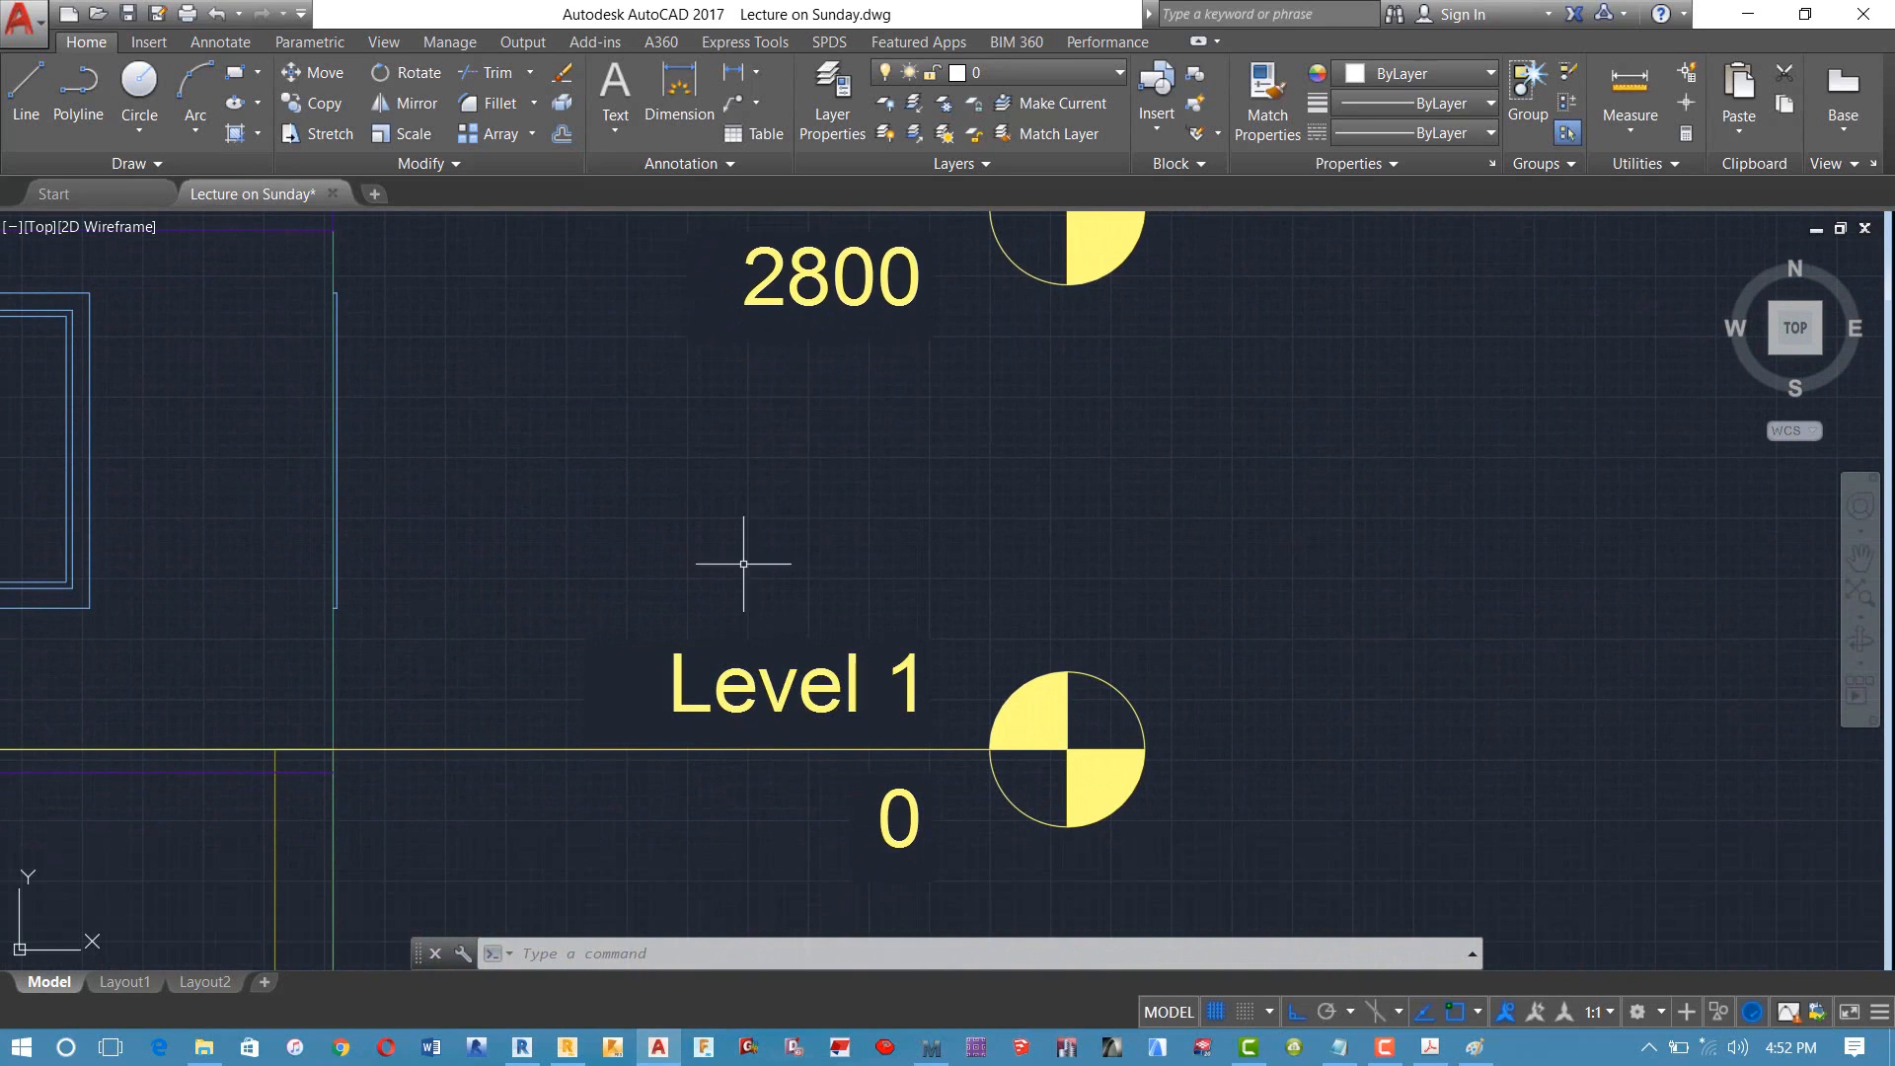
{"action": "scroll", "coordinate": [1038, 568], "scroll_direction": "down", "scroll_amount": 2}
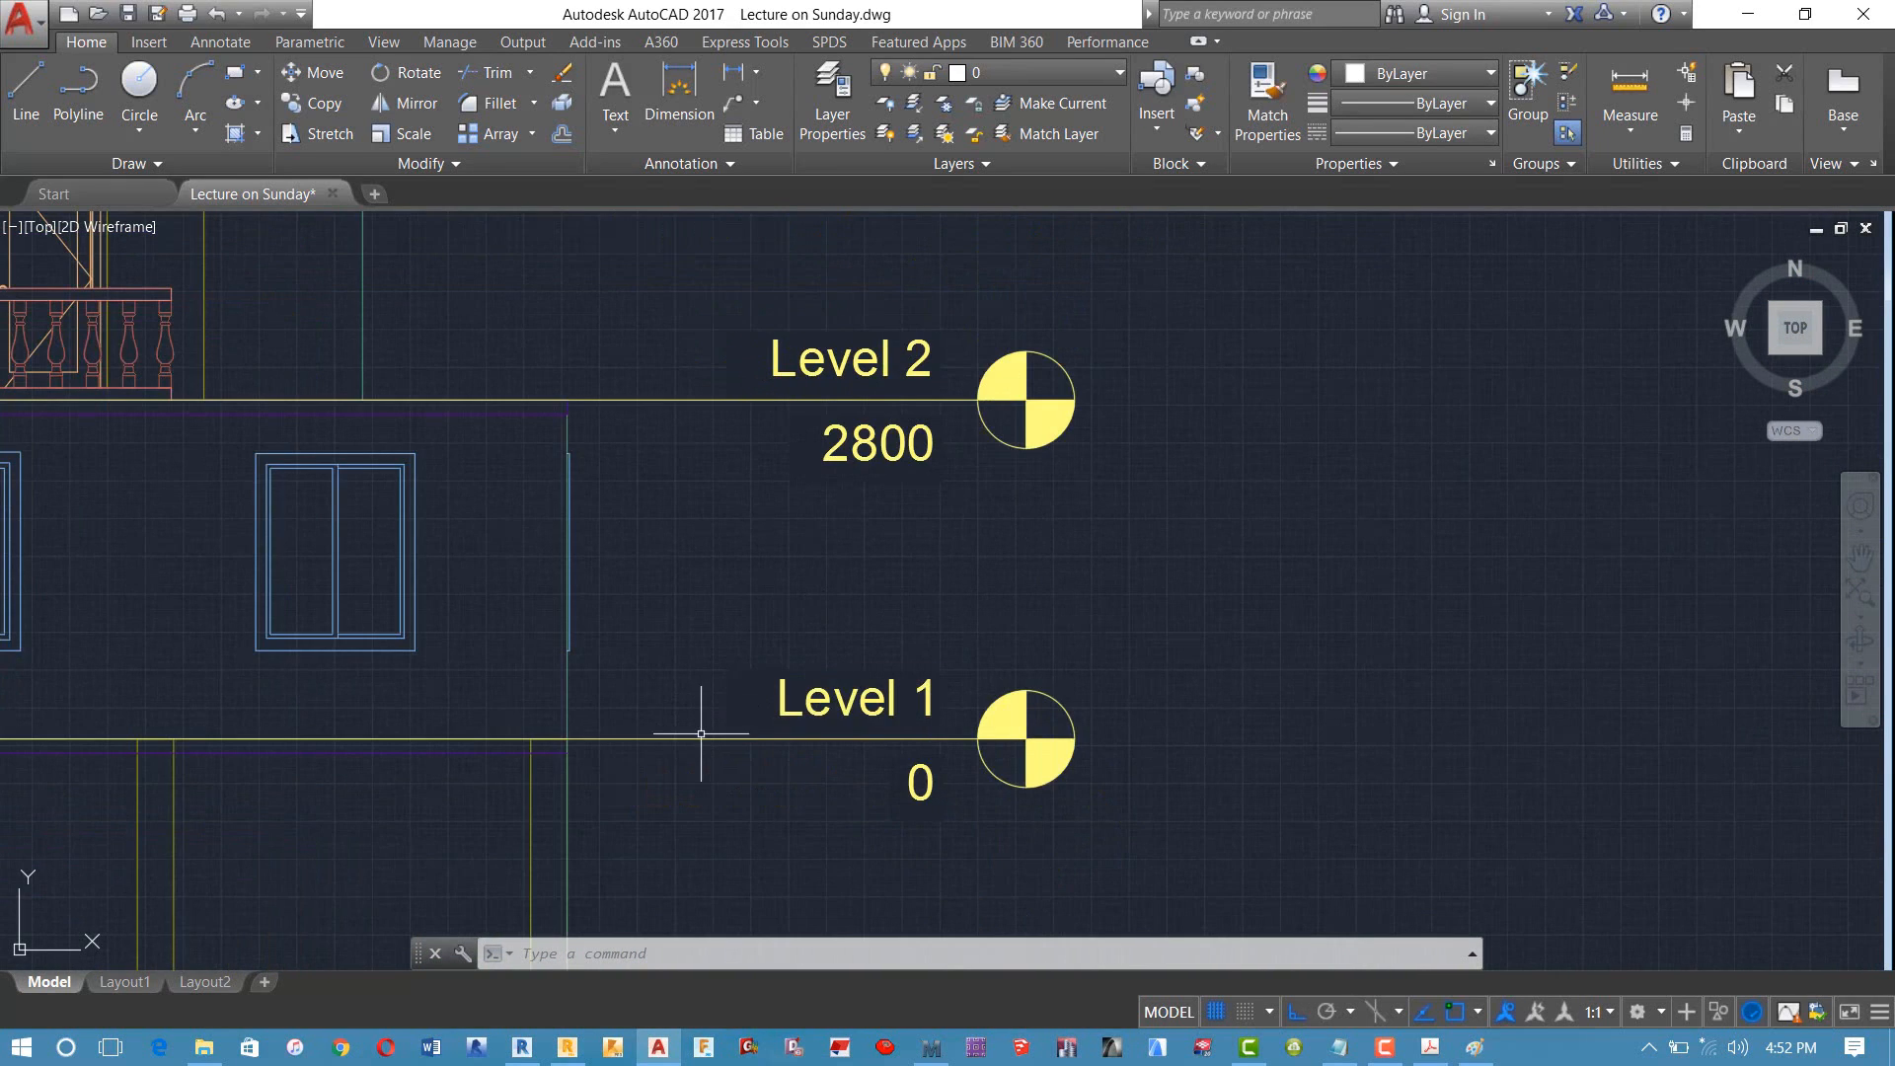
{"action": "scroll", "coordinate": [705, 457], "scroll_direction": "down", "scroll_amount": 2}
{"action": "mouse_move", "coordinate": [705, 457]}
{"action": "middle_mouse_down"}
{"action": "mouse_move", "coordinate": [766, 508]}
{"action": "mouse_move", "coordinate": [975, 424]}
{"action": "mouse_move", "coordinate": [790, 622]}
{"action": "middle_mouse_up"}
{"action": "scroll", "coordinate": [743, 508], "scroll_direction": "down", "scroll_amount": 4}
{"action": "scroll", "coordinate": [975, 649], "scroll_direction": "up", "scroll_amount": 2}
{"action": "scroll", "coordinate": [987, 411], "scroll_direction": "up", "scroll_amount": 2}
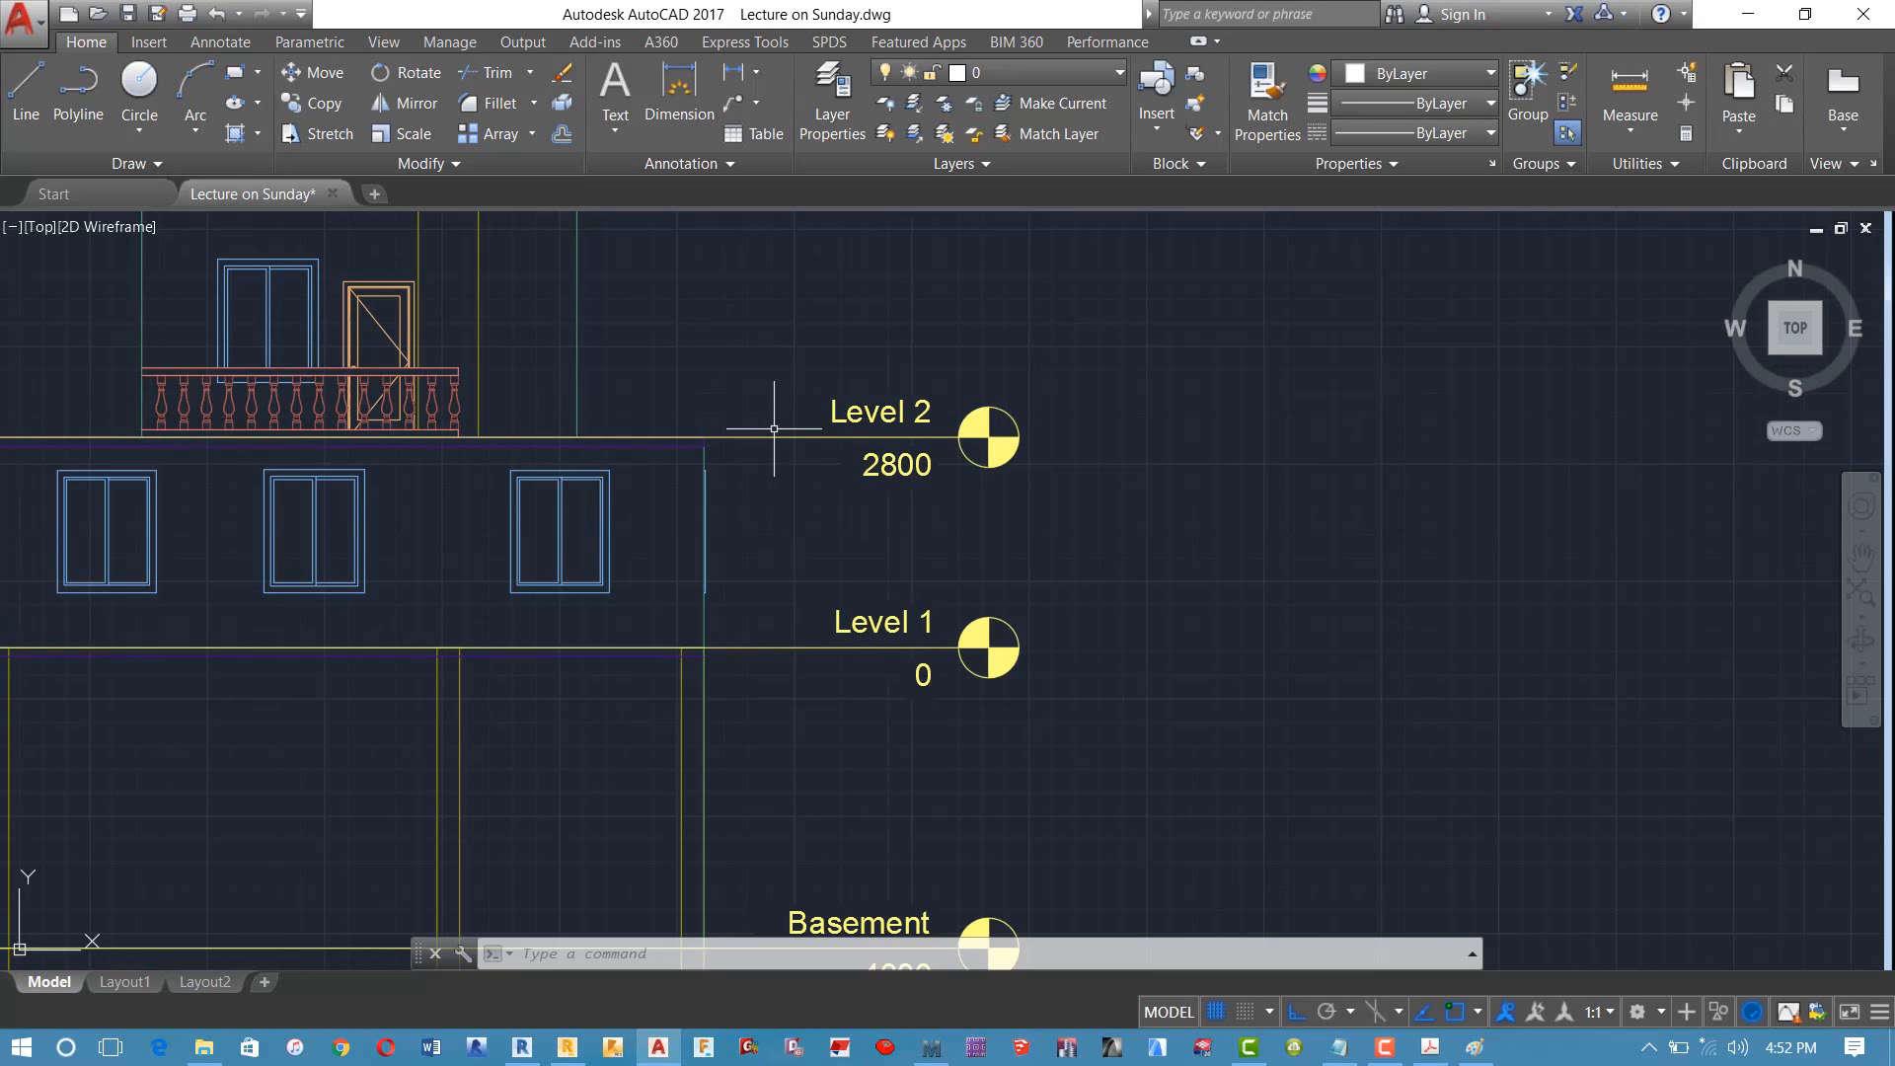
Step: In Robot Structural Analysis, add Z axes starting at position 0.00 with 1 repetition at 2.8 m
{"action": "left_click", "coordinate": [567, 1046]}
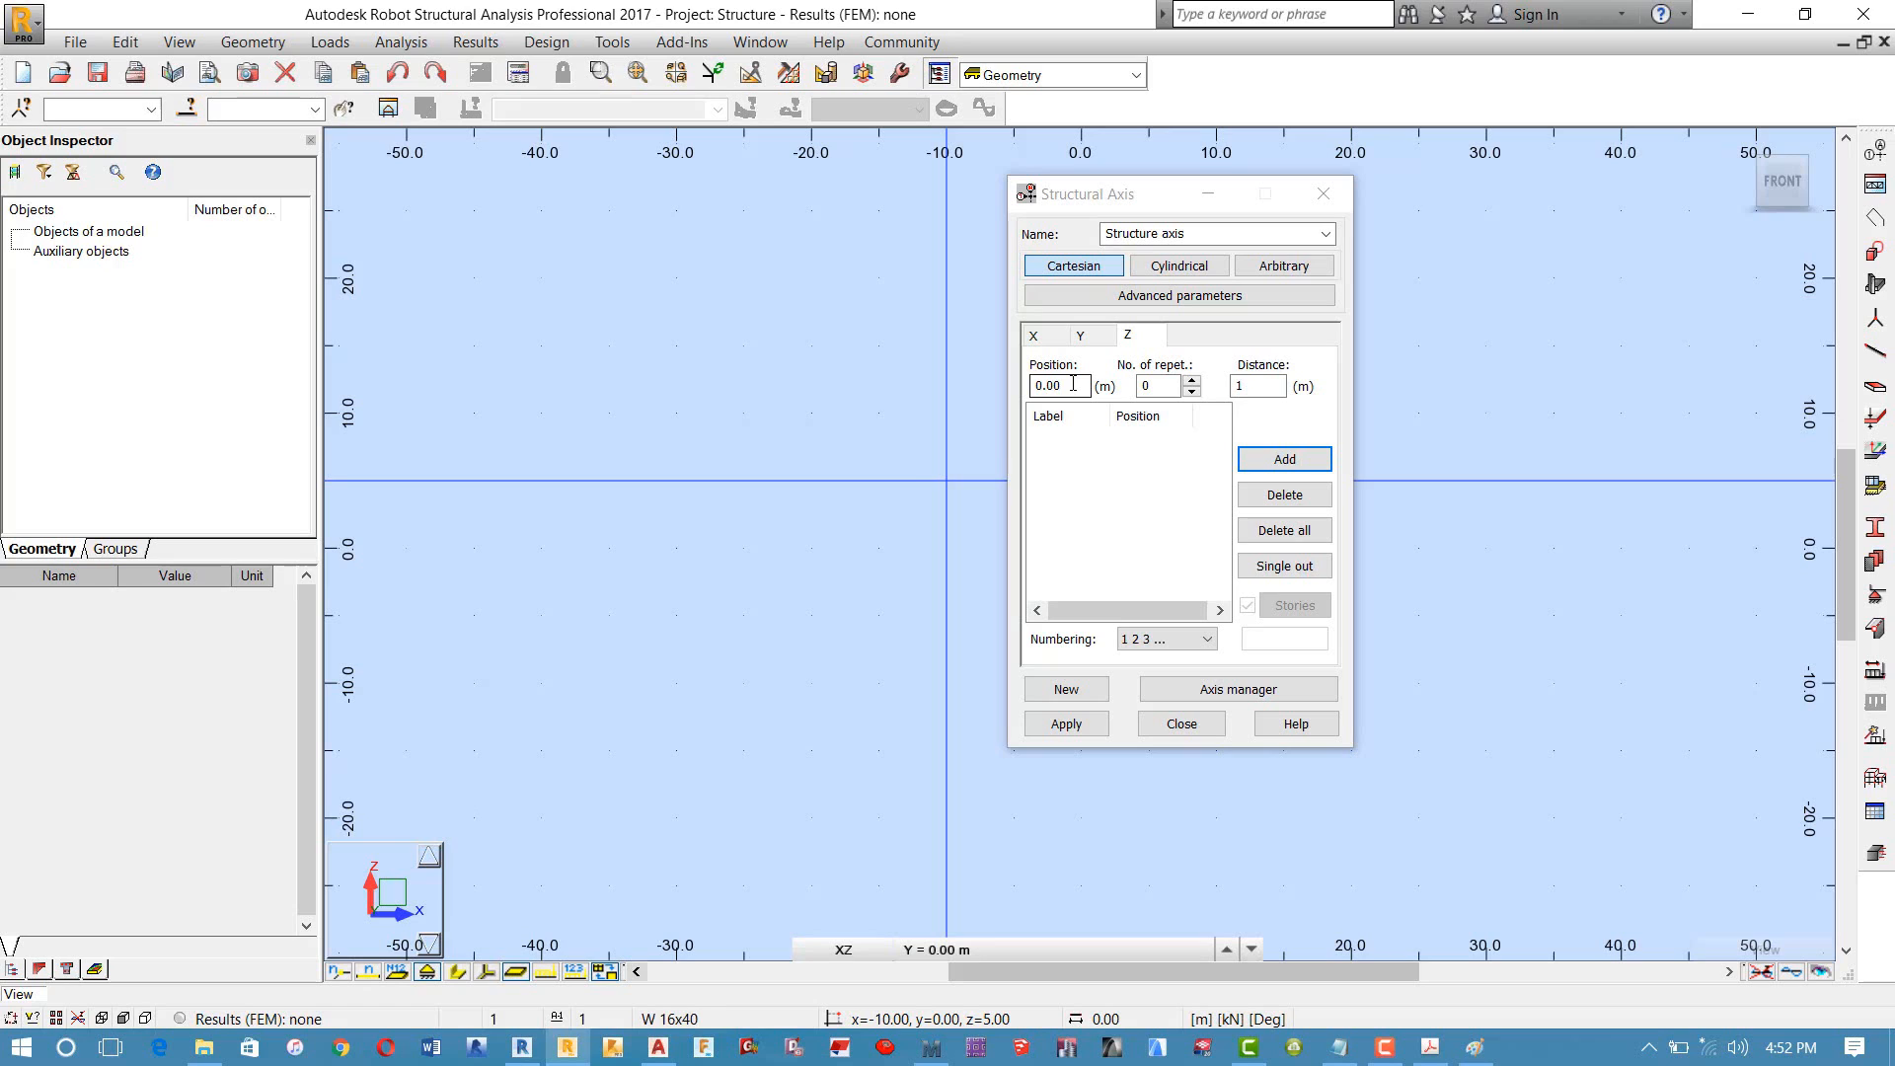
{"action": "double_click", "coordinate": [1164, 392]}
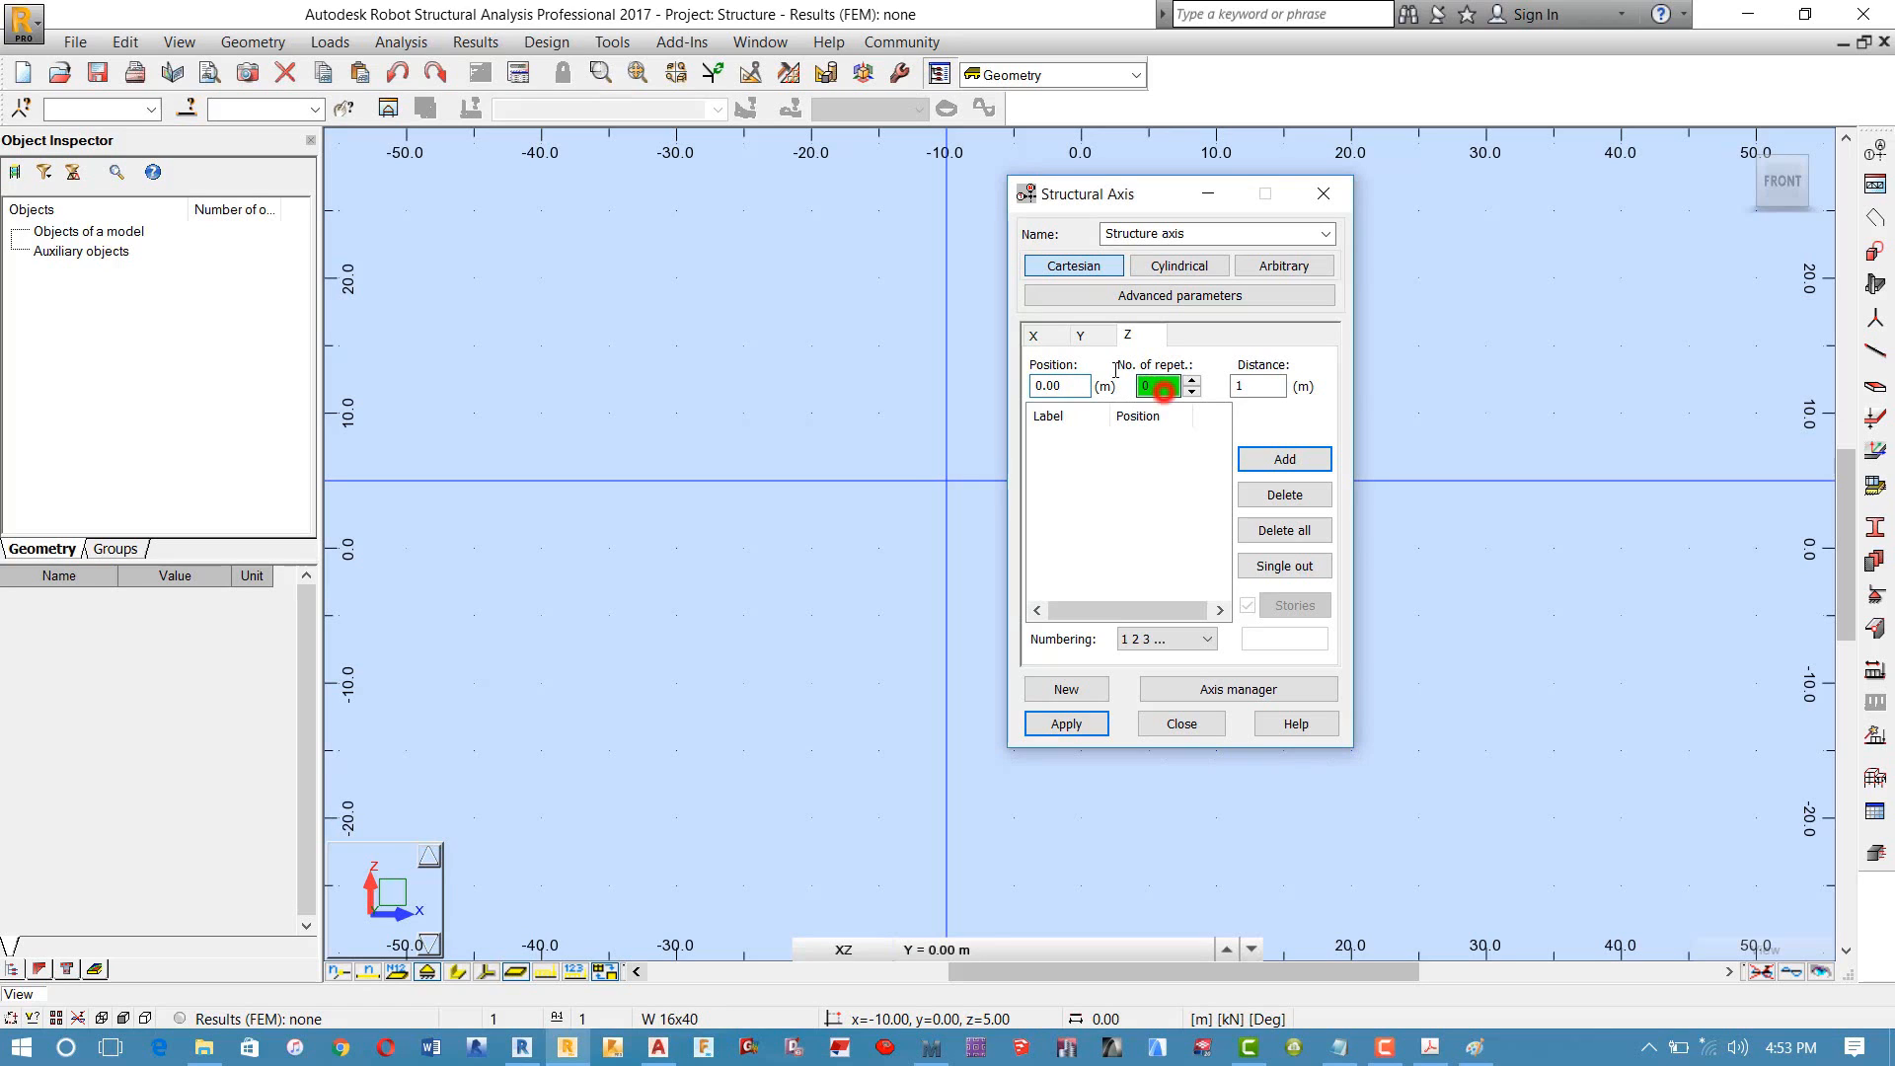
{"action": "type", "text": "1"}
{"action": "double_click", "coordinate": [1254, 384]}
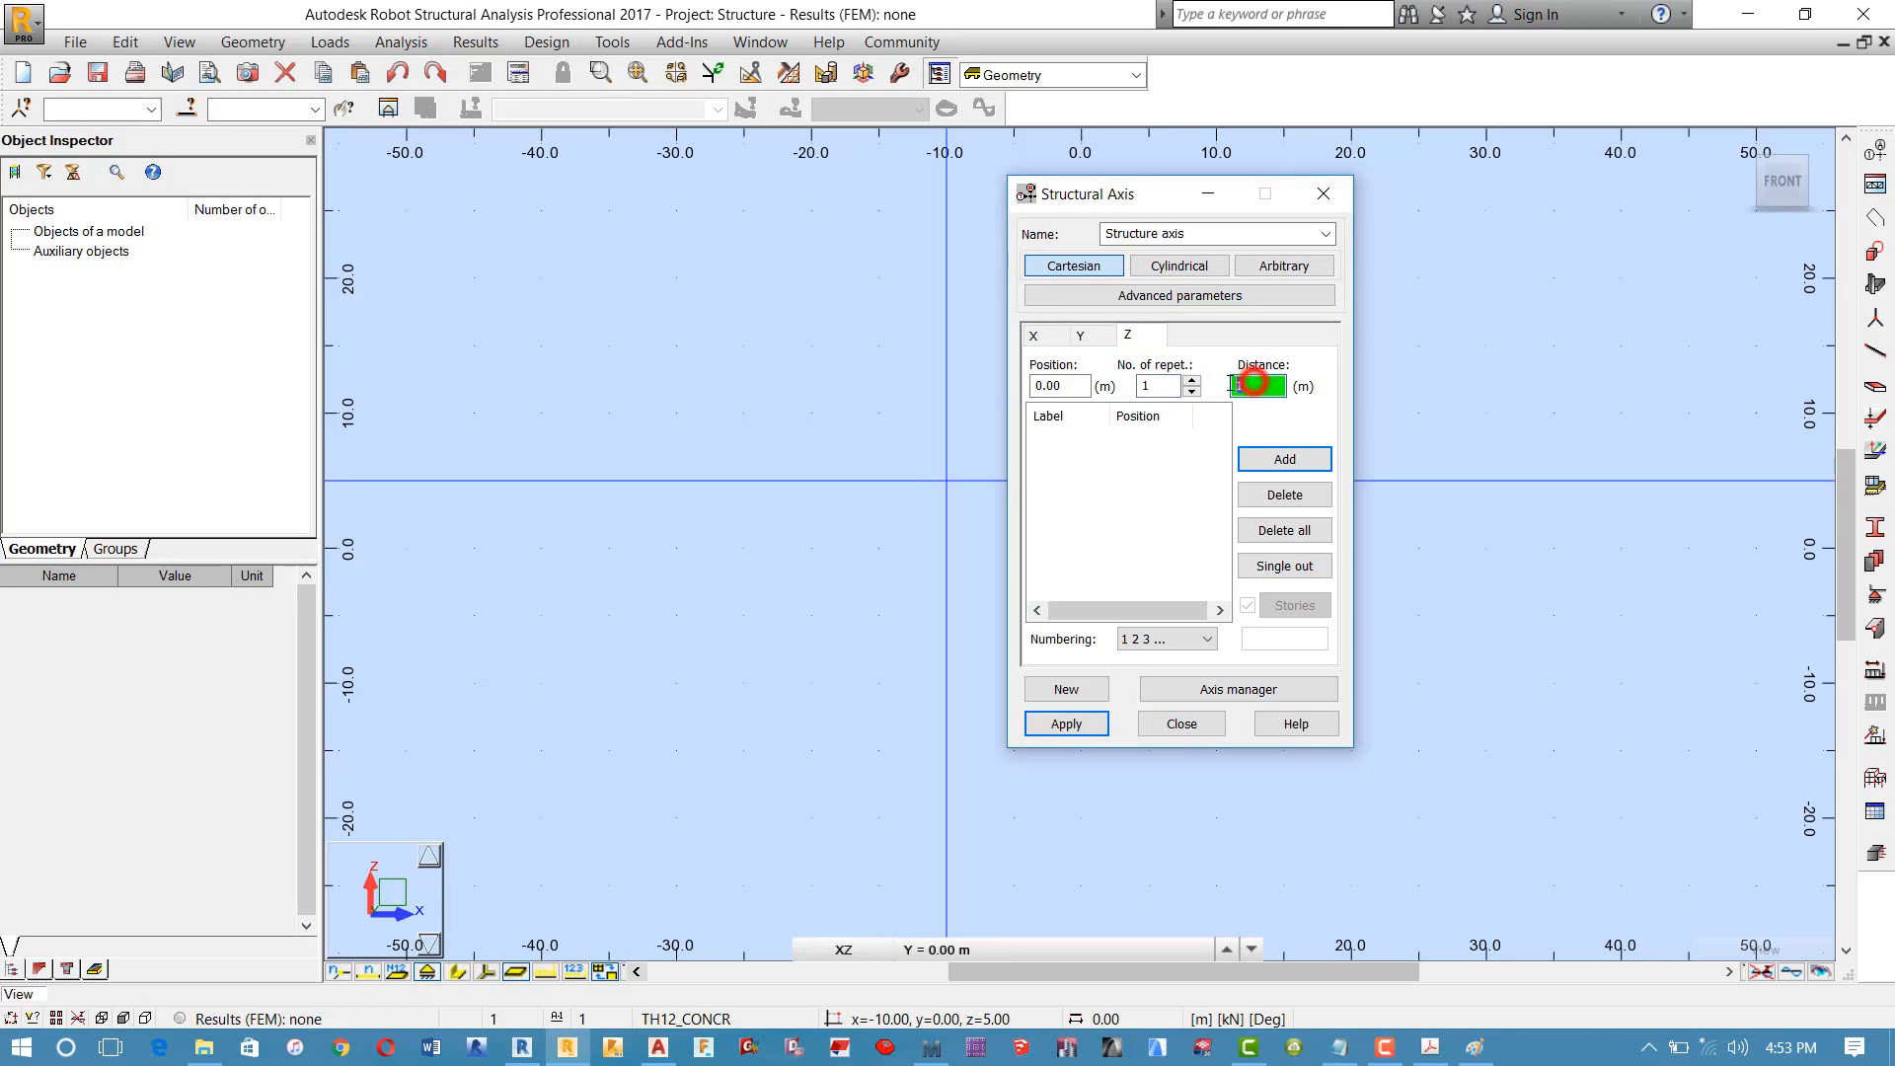
{"action": "type", "text": "2.8"}
{"action": "left_click", "coordinate": [1284, 459]}
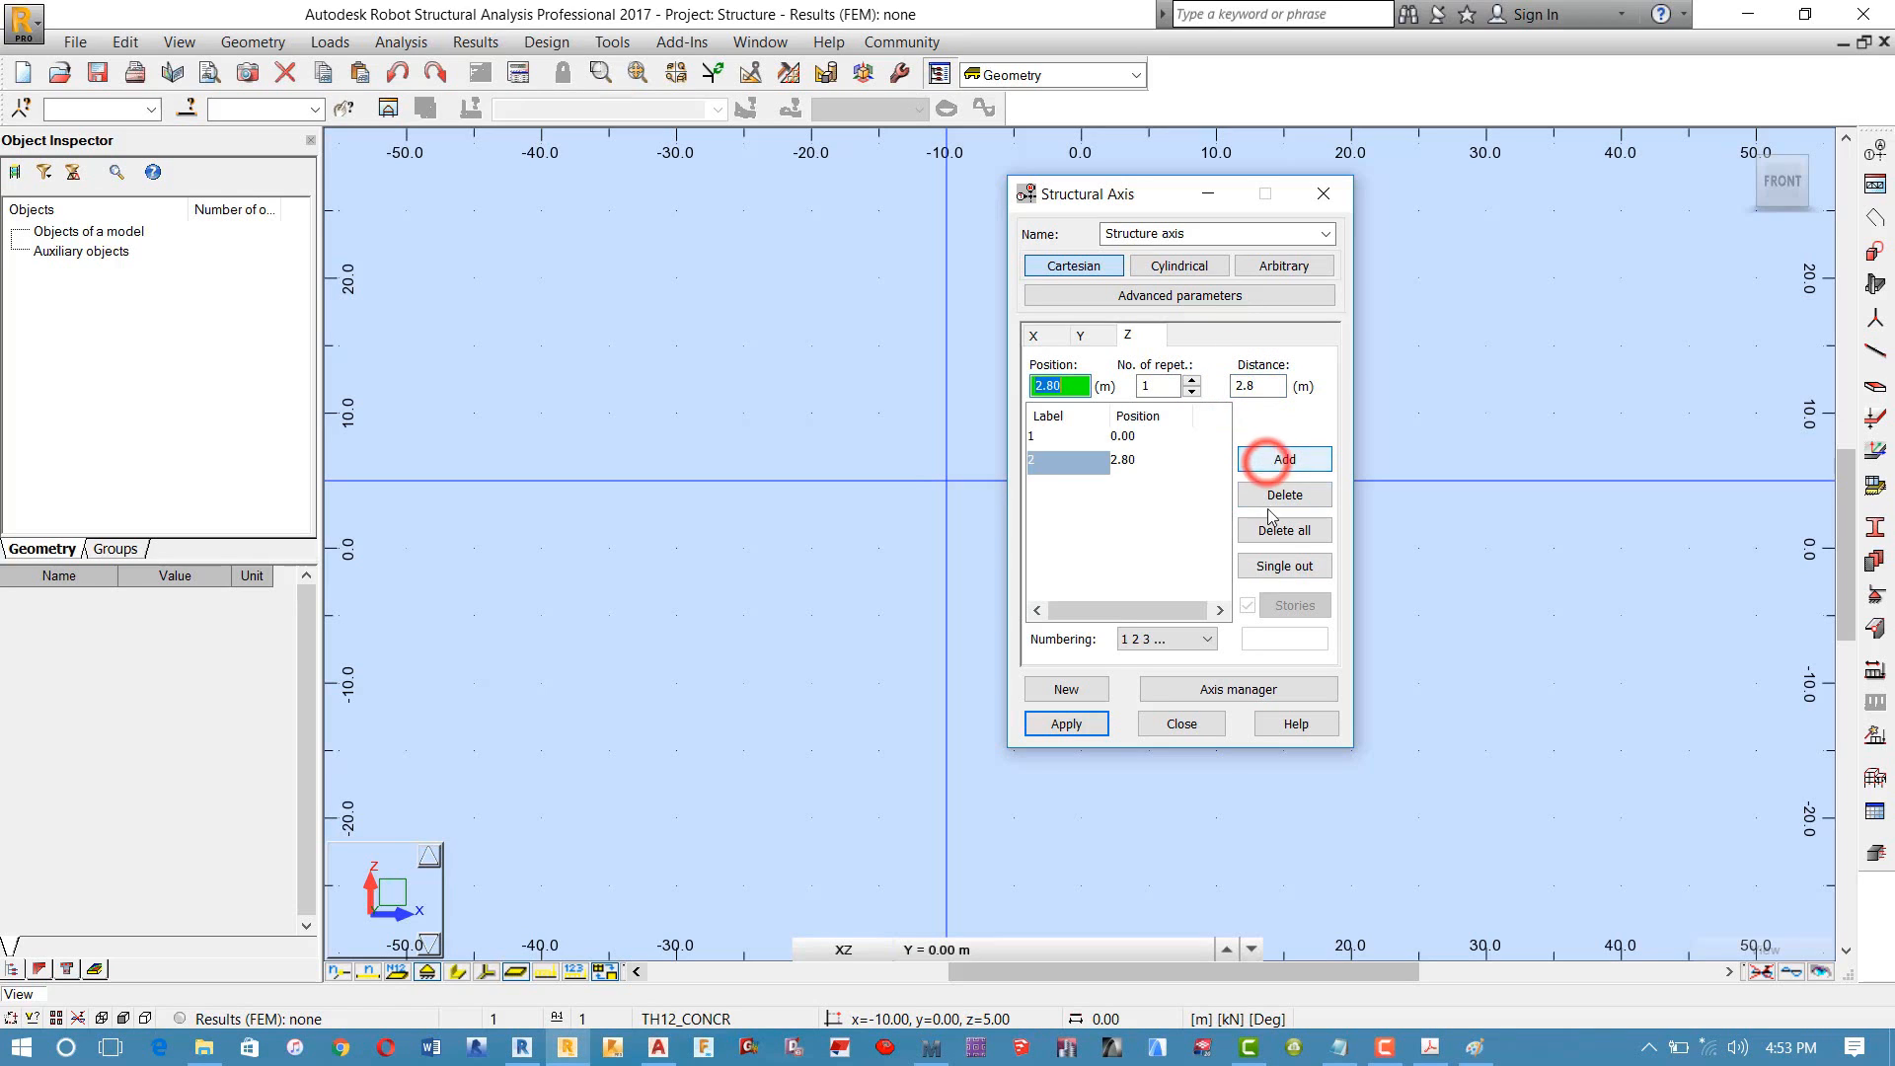
{"action": "left_click", "coordinate": [1205, 639]}
{"action": "left_click", "coordinate": [1202, 636]}
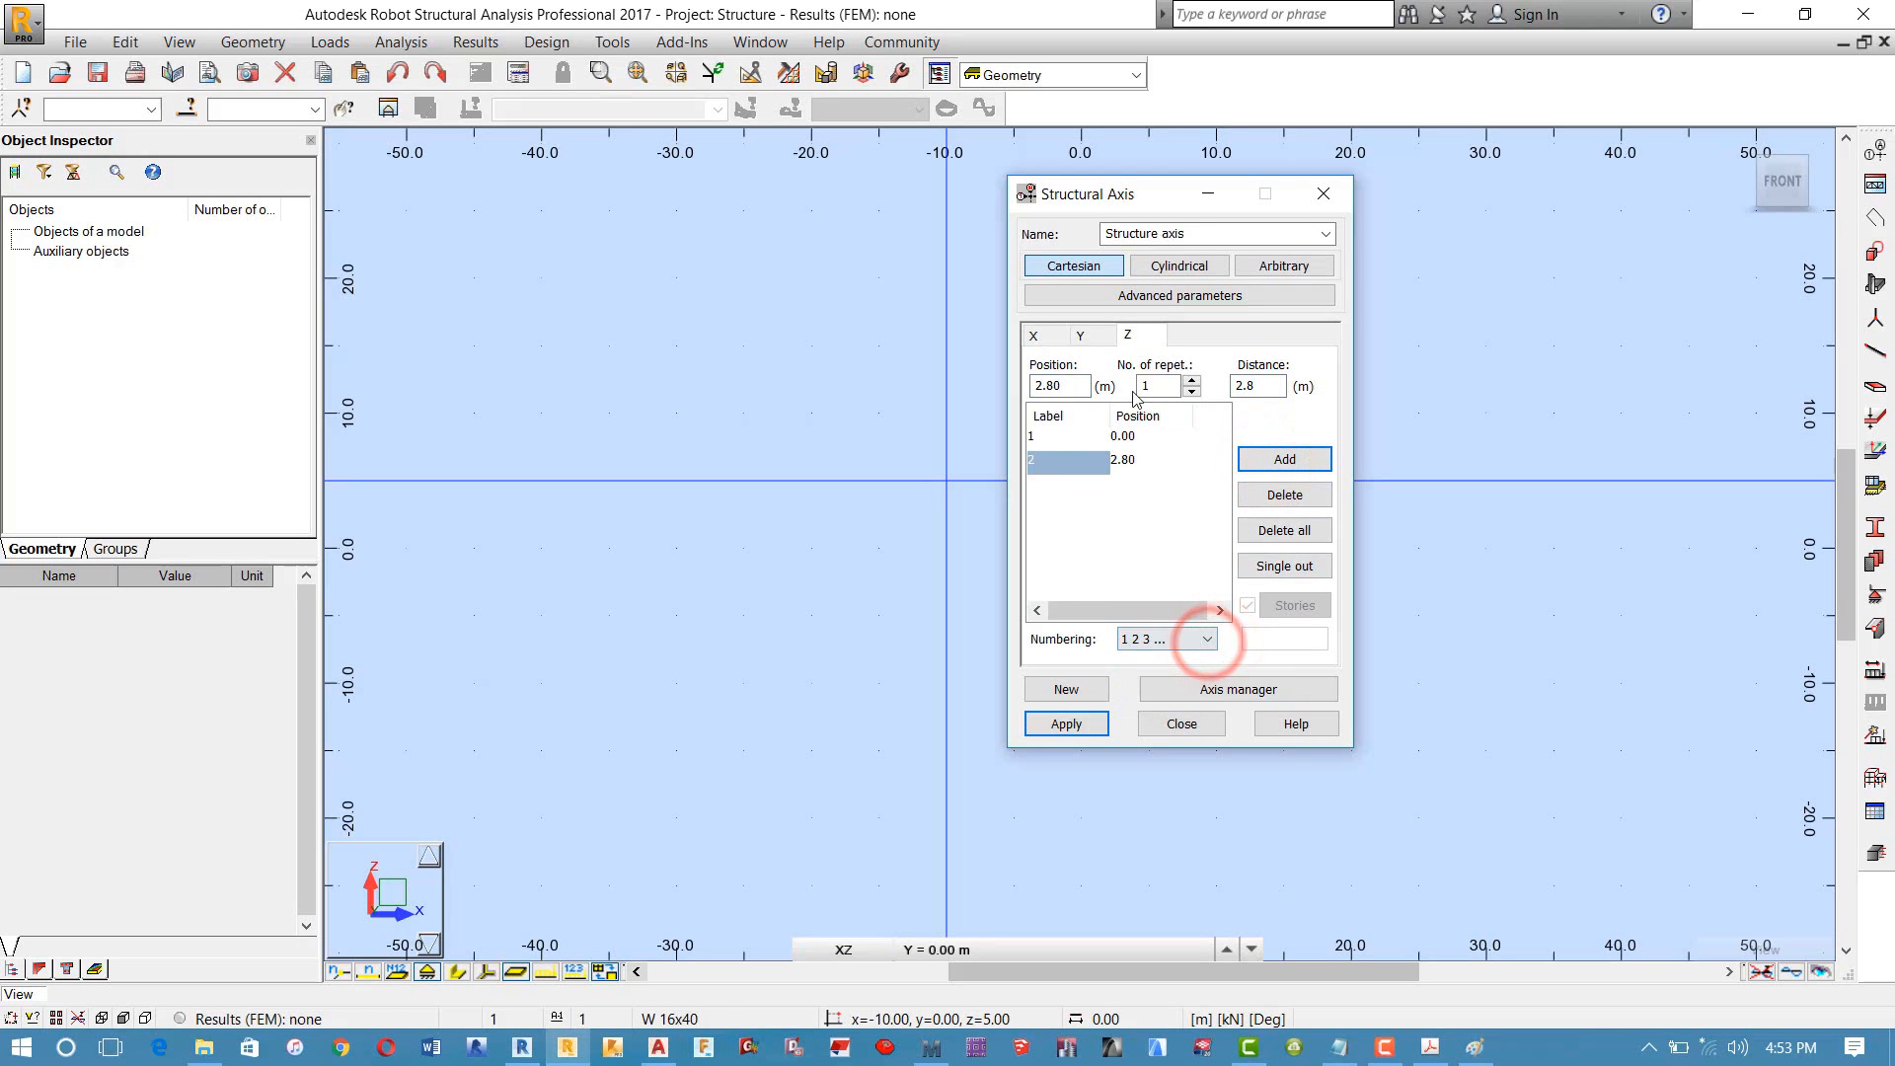
Step: Check the elevation's level names in AutoCAD, and set the Z-axis numbering to Define in Robot Structural Analysis
{"action": "left_click", "coordinate": [563, 1049]}
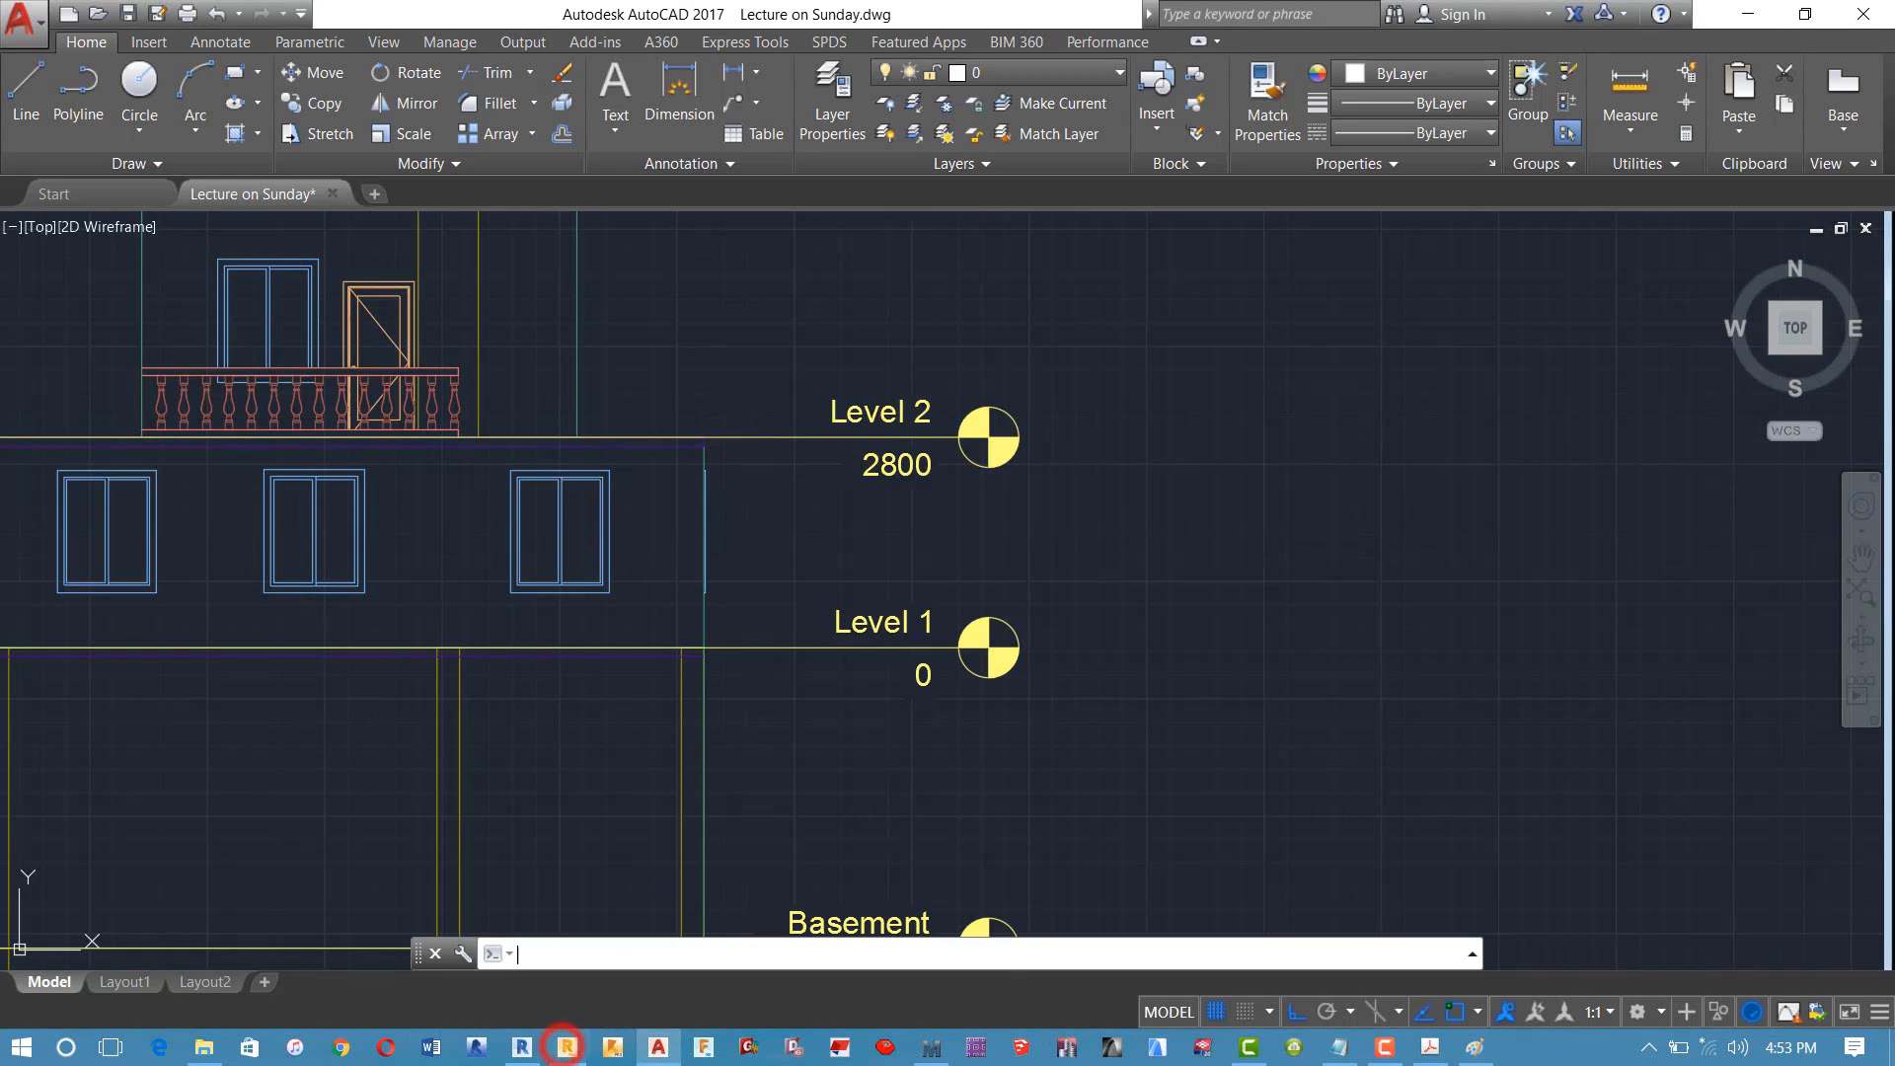
{"action": "scroll", "coordinate": [747, 660], "scroll_direction": "down", "scroll_amount": 4}
{"action": "scroll", "coordinate": [779, 576], "scroll_direction": "up", "scroll_amount": 2}
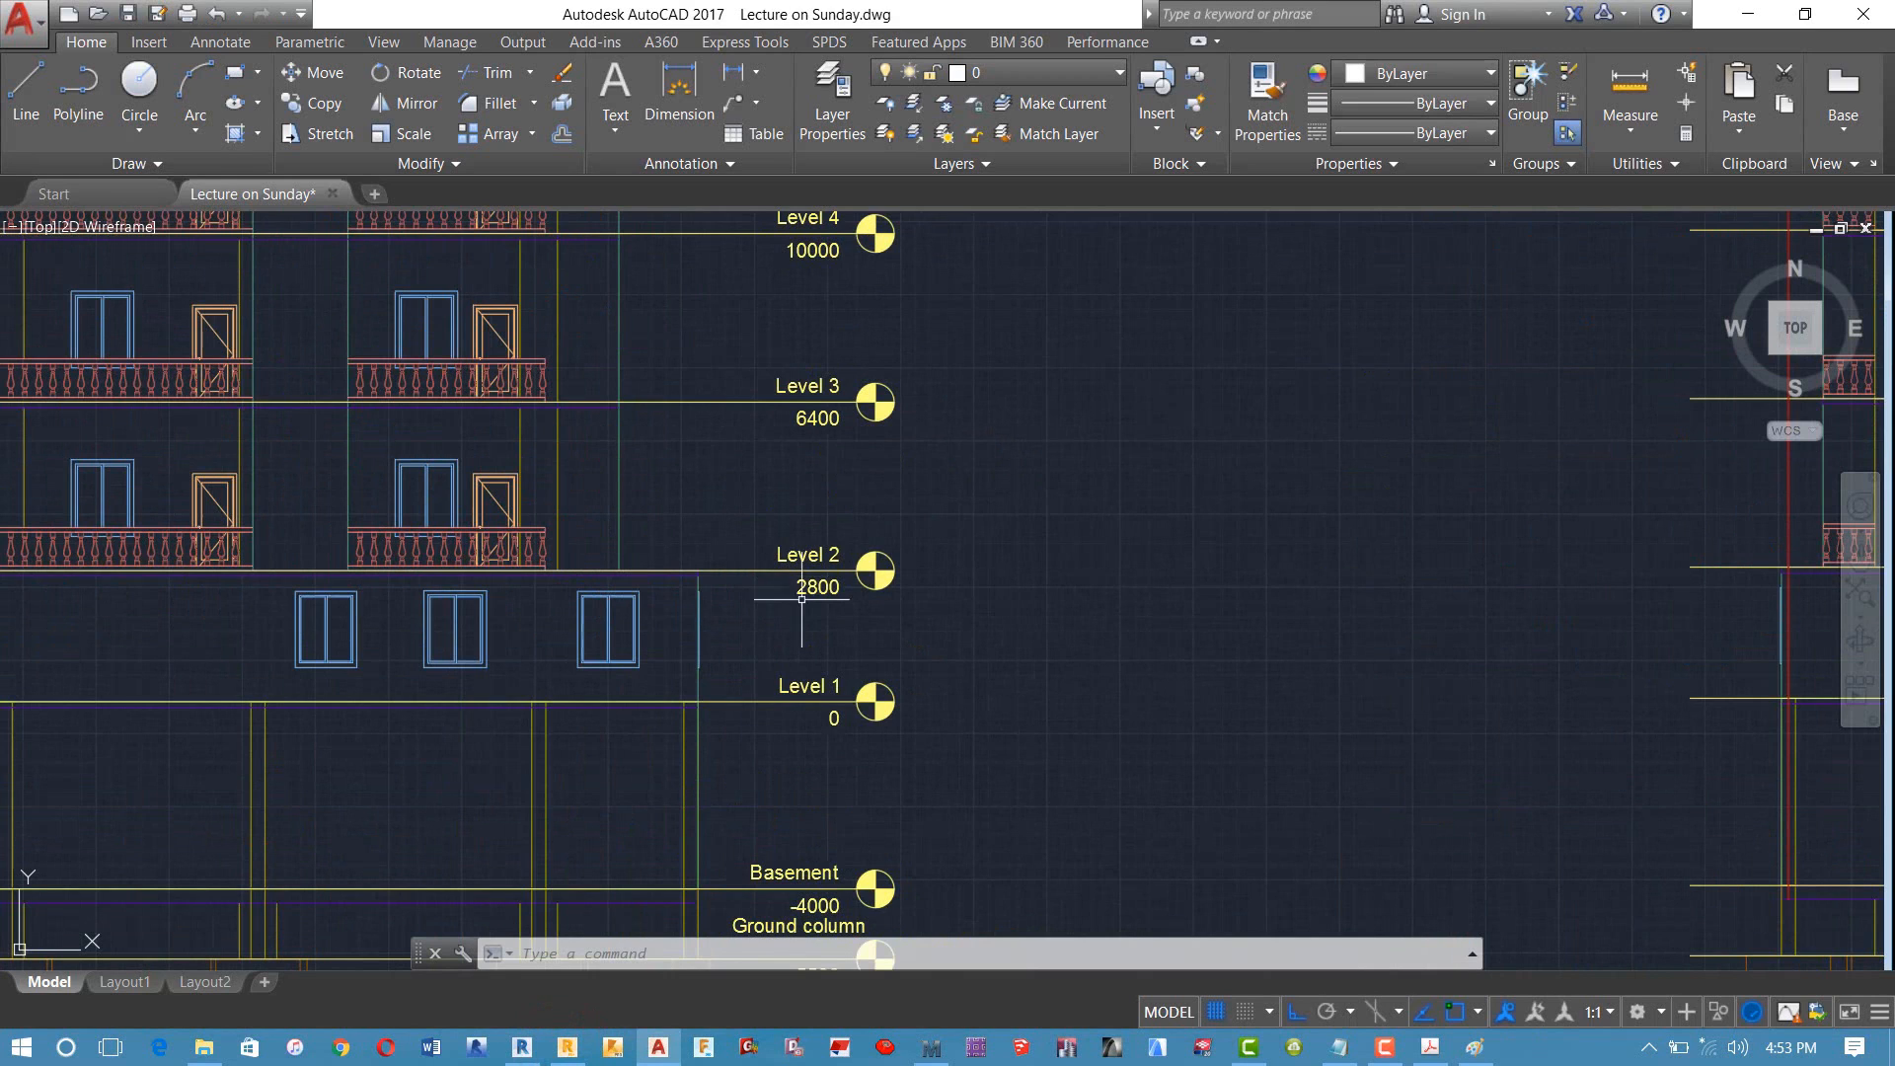
{"action": "left_click", "coordinate": [567, 1049]}
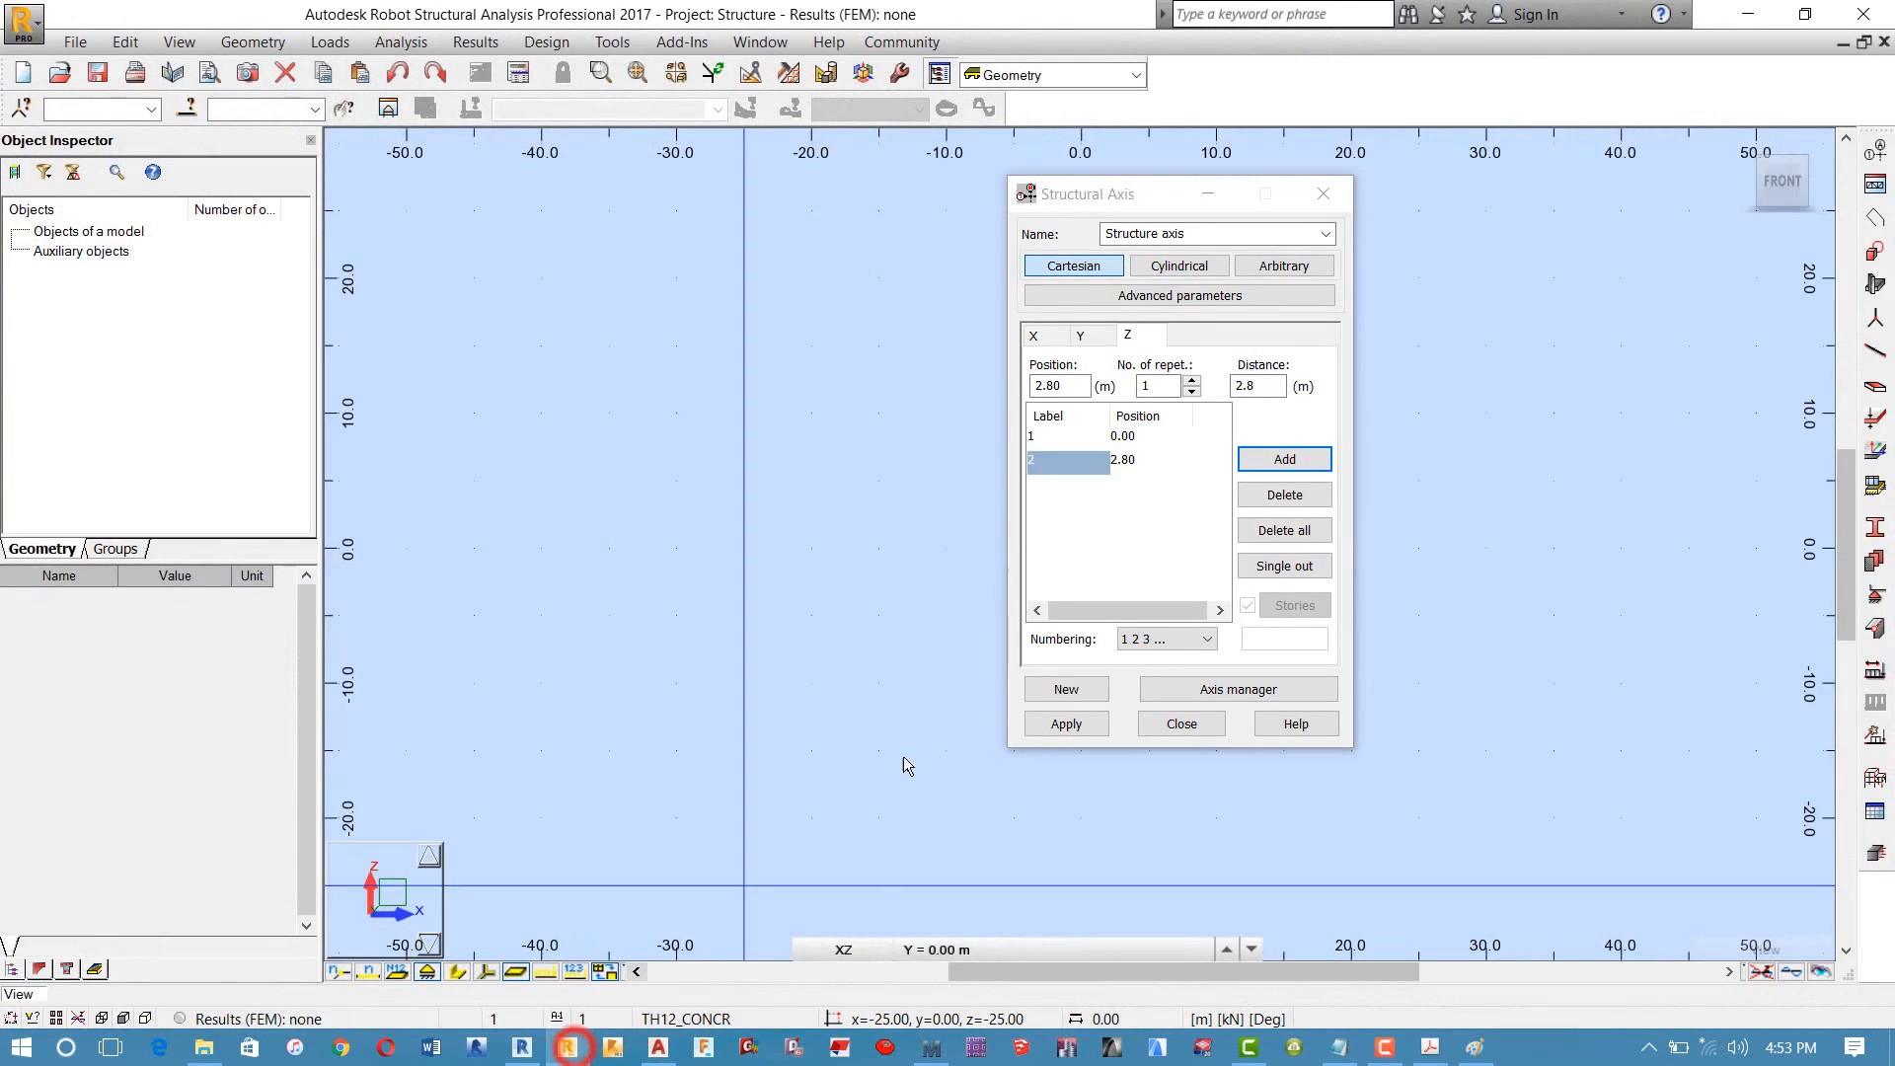
{"action": "left_click", "coordinate": [1145, 644]}
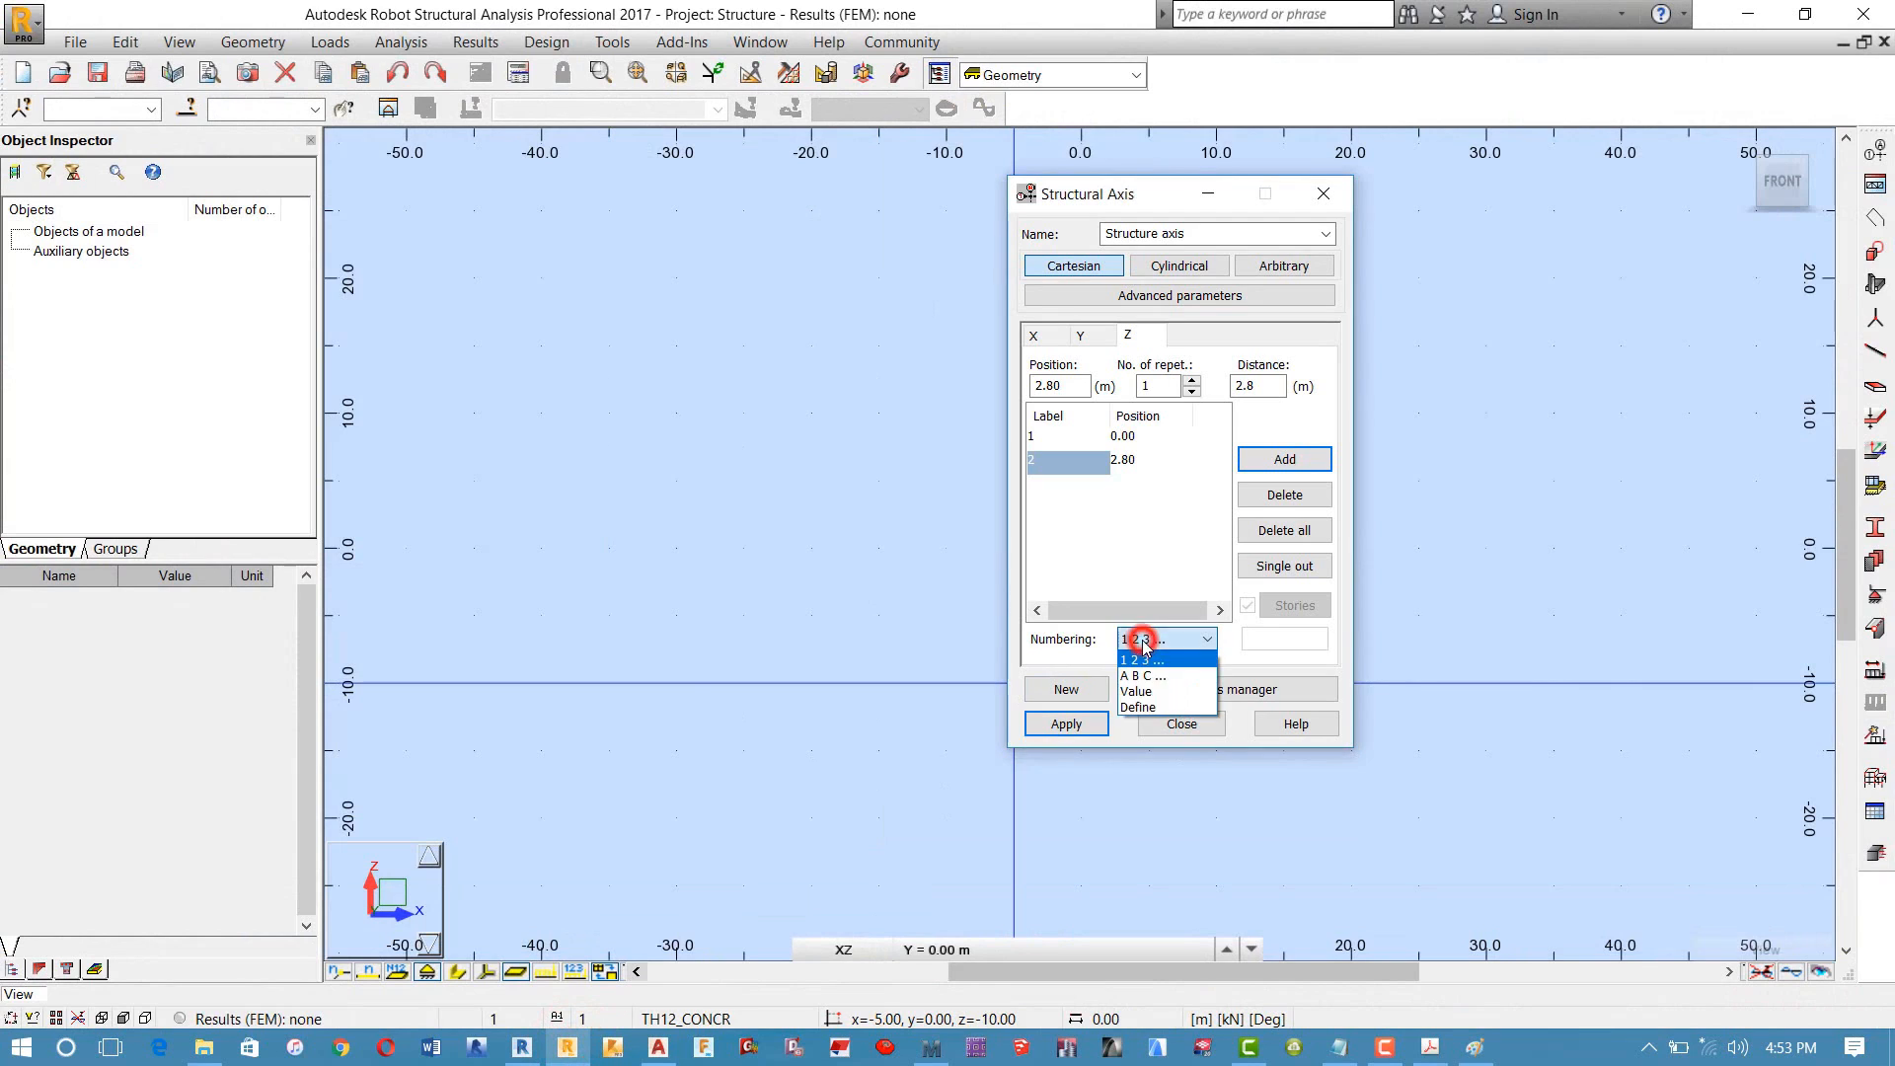
{"action": "left_click", "coordinate": [1148, 709]}
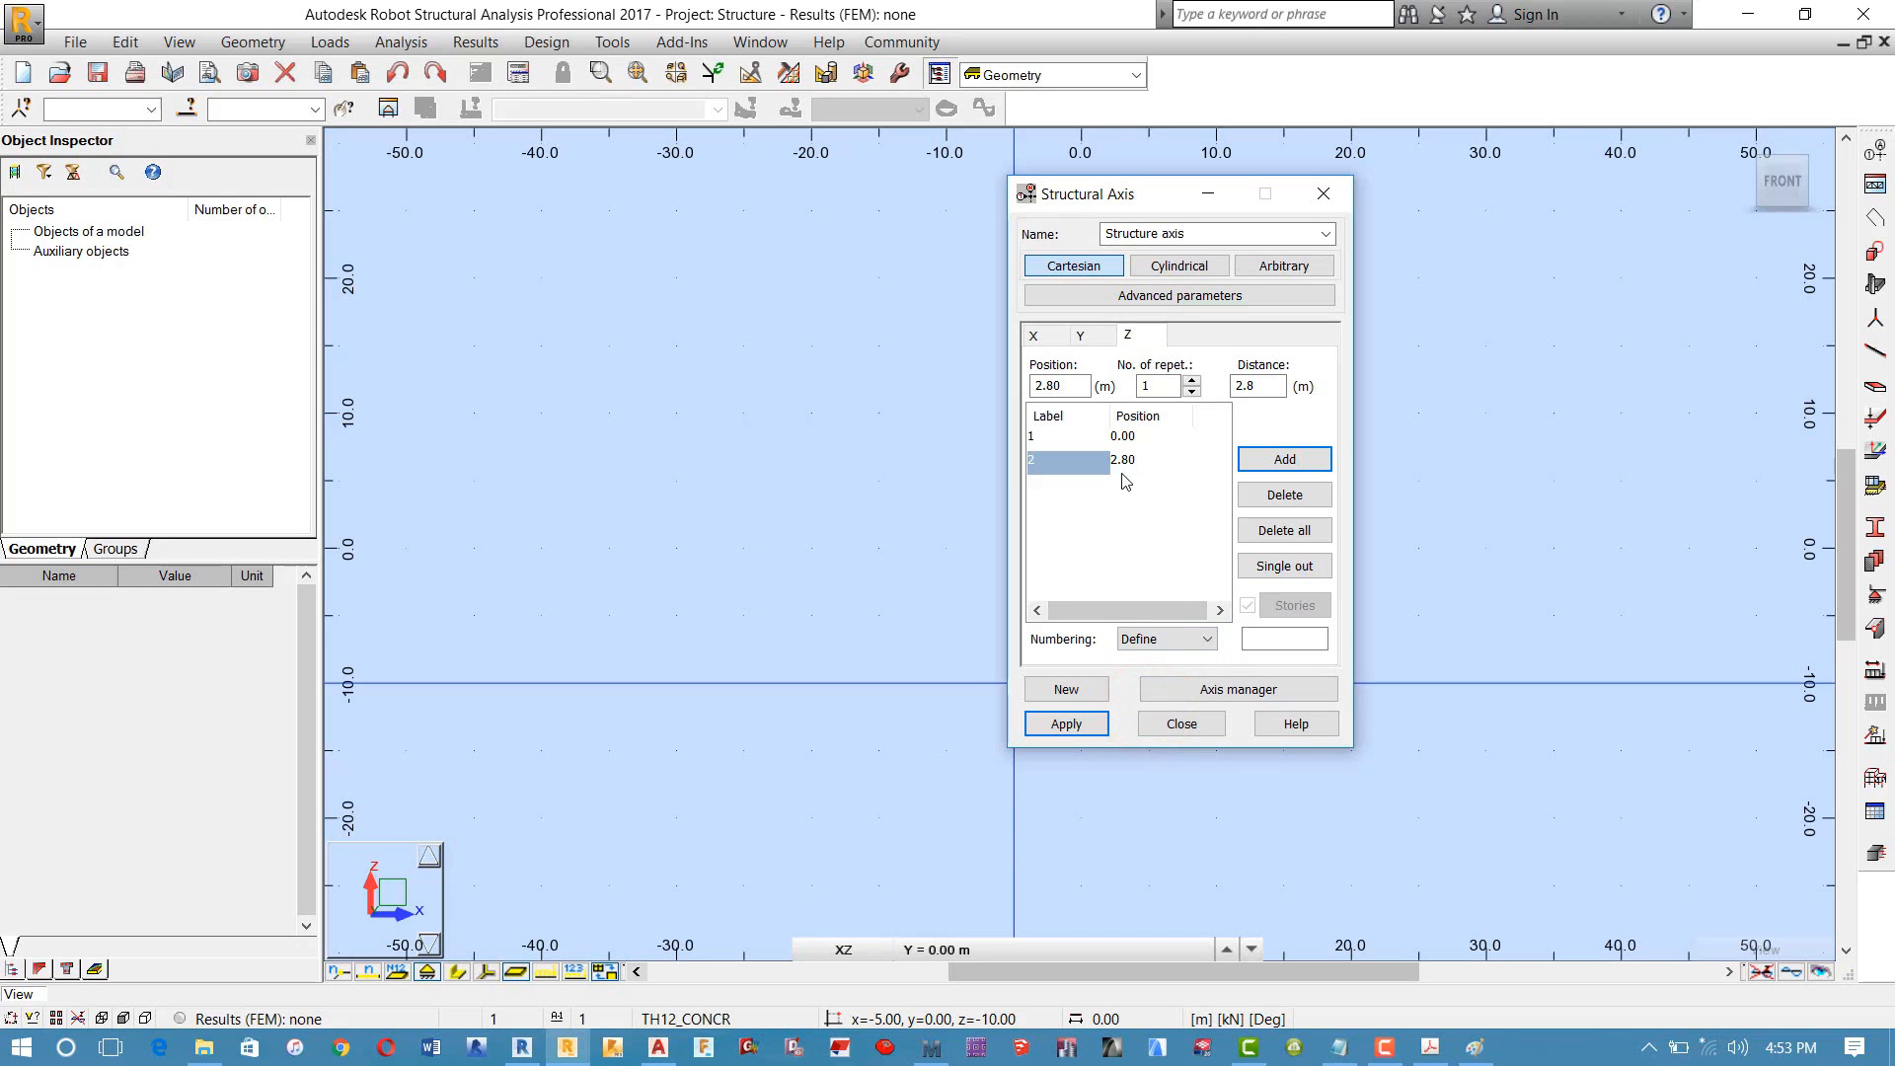
Step: Switch to AutoCAD and add an aligned dimension between Level 2 and Level 3 on the East view elevation
{"action": "left_click", "coordinate": [567, 1048]}
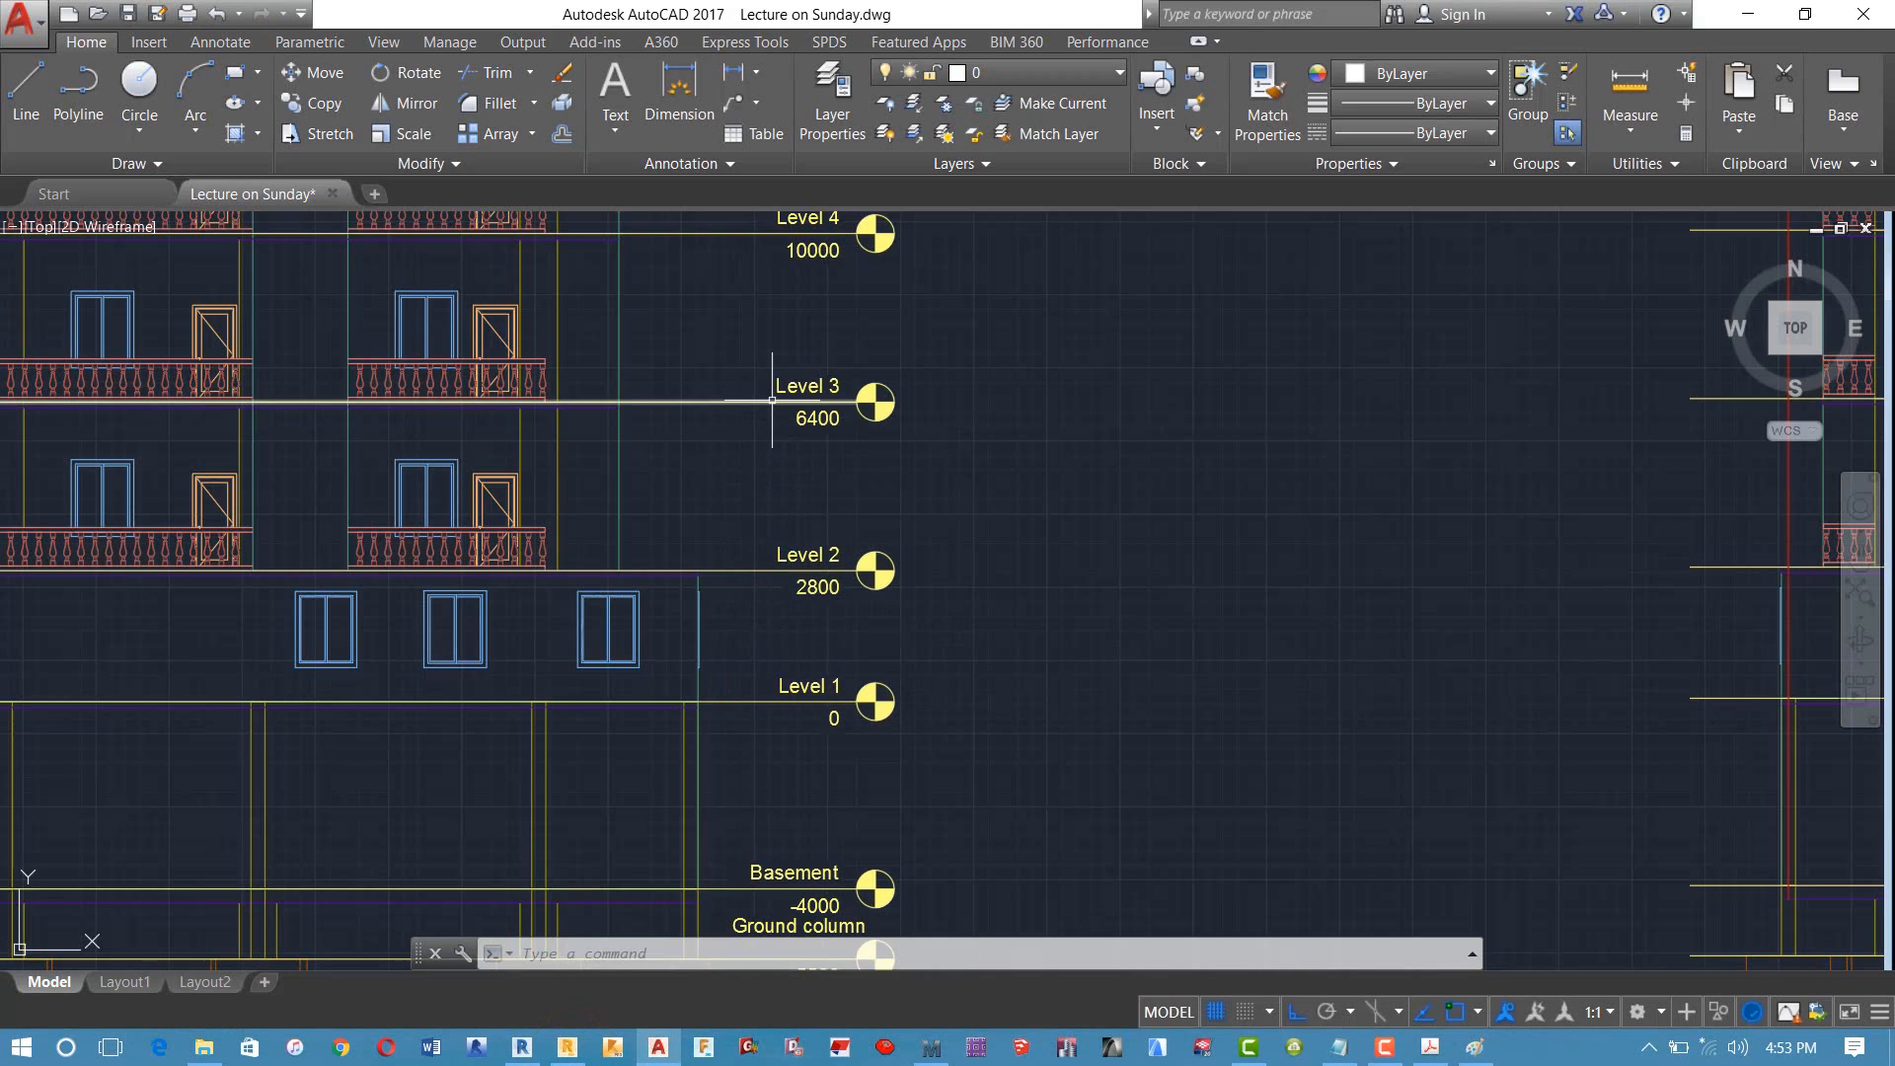
{"action": "middle_click_drag", "start_coordinate": [787, 401], "coordinate": [815, 478]}
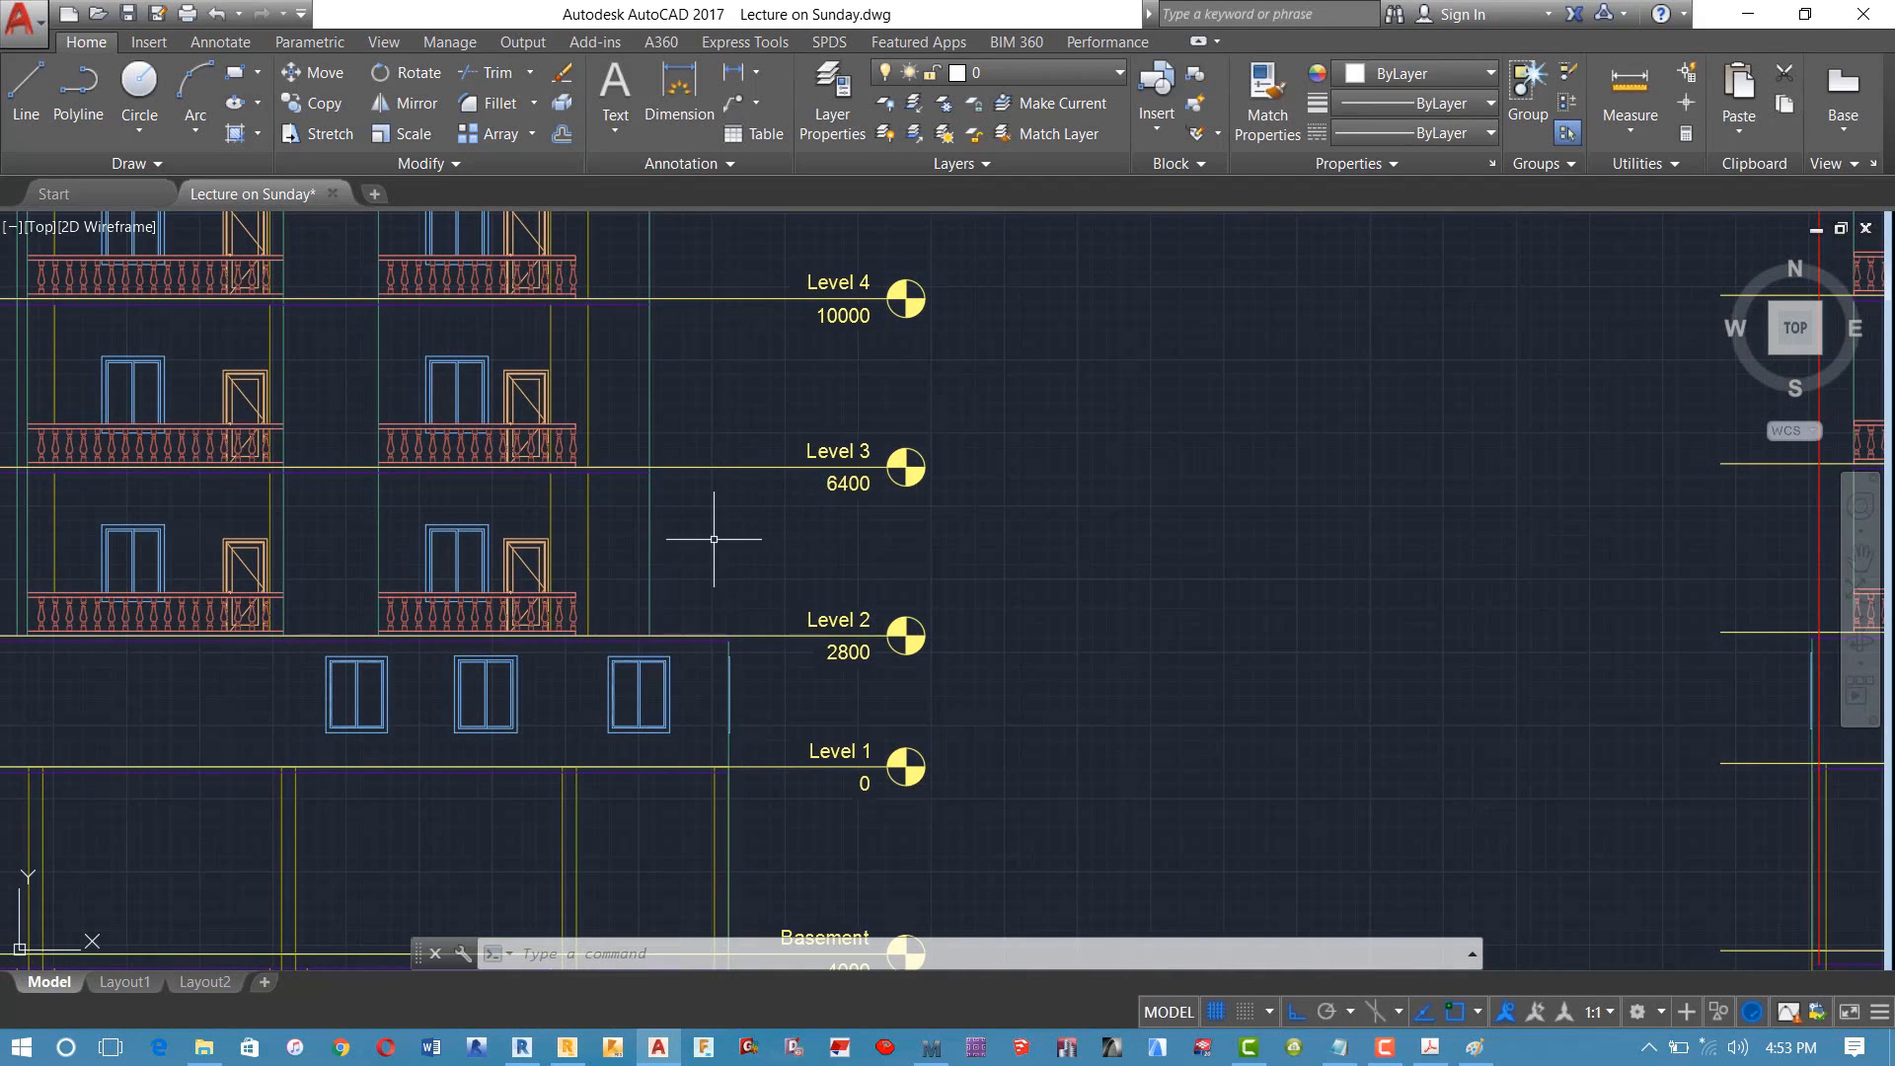
{"action": "scroll", "coordinate": [726, 499], "scroll_direction": "down", "scroll_amount": 3}
{"action": "key", "text": "Return"}
{"action": "scroll", "coordinate": [740, 546], "scroll_direction": "up", "scroll_amount": 5}
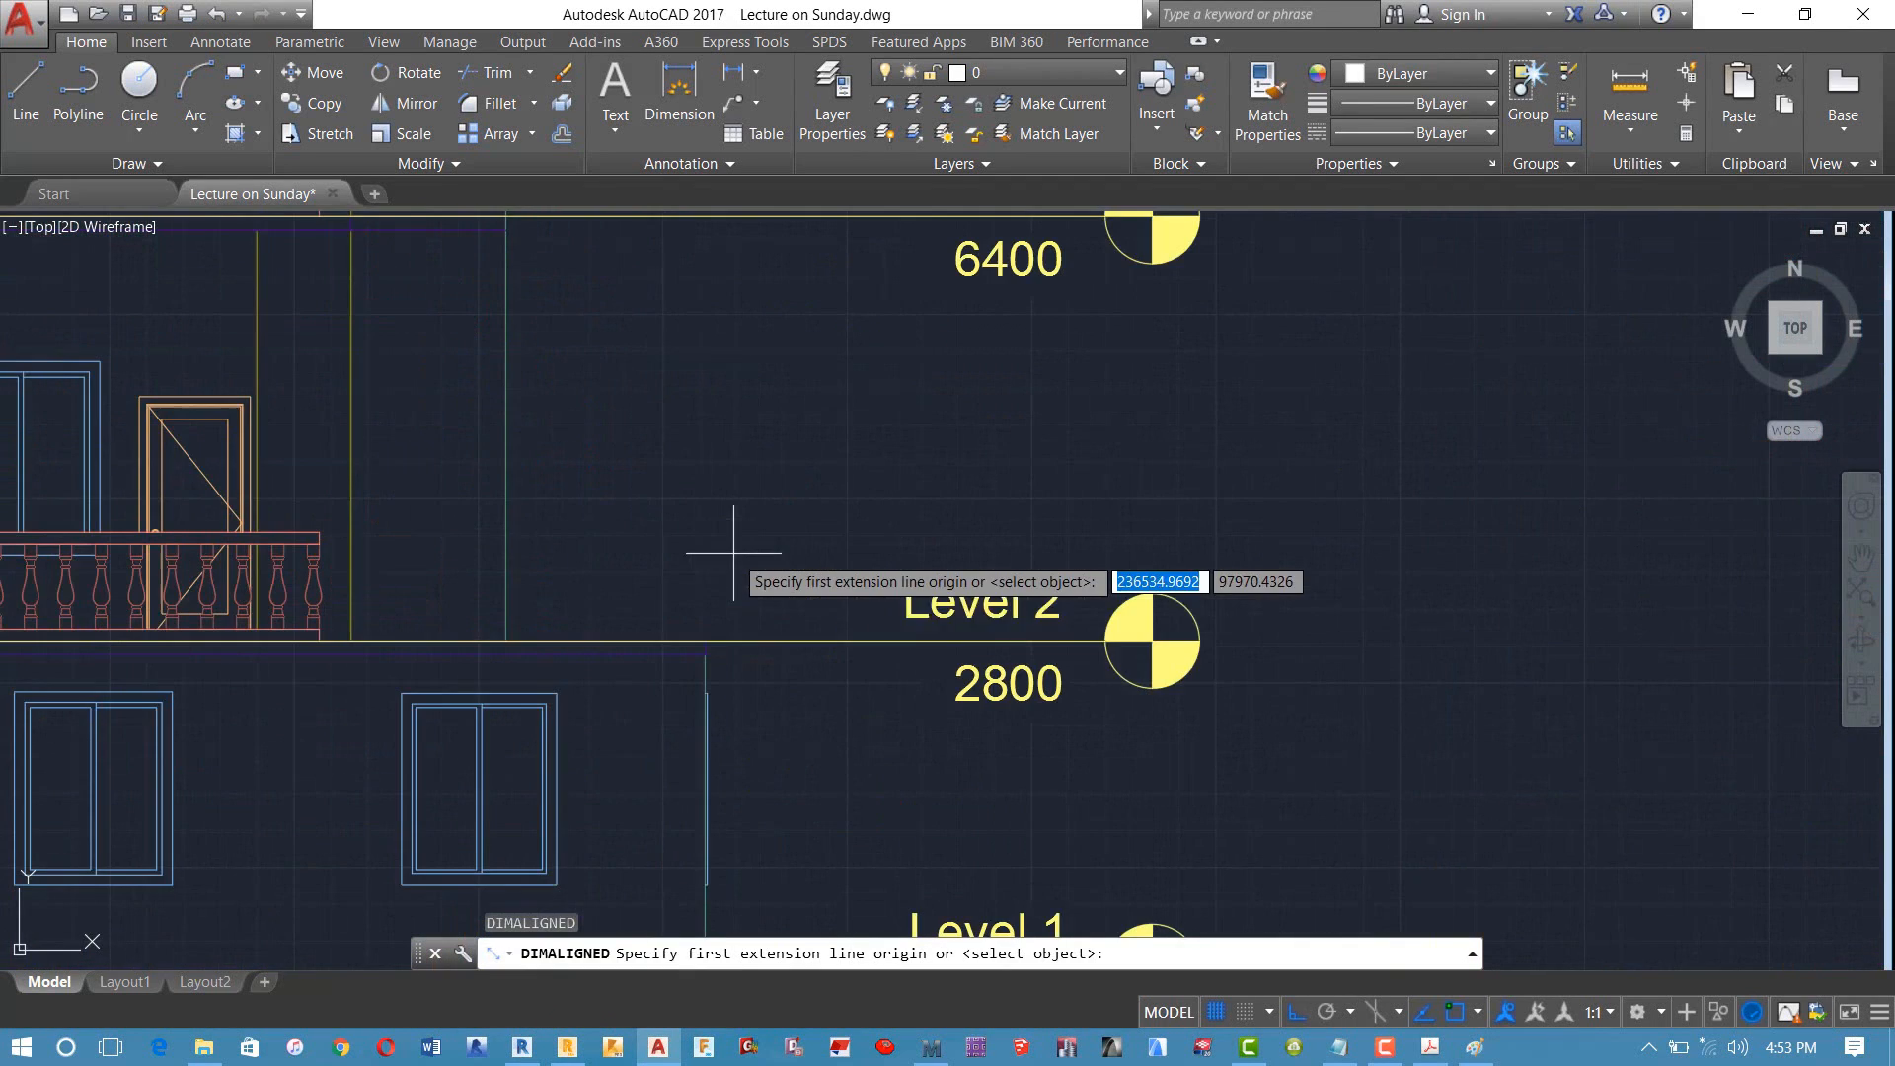
{"action": "left_click", "coordinate": [761, 638]}
{"action": "middle_click_drag", "start_coordinate": [776, 416], "coordinate": [757, 549]}
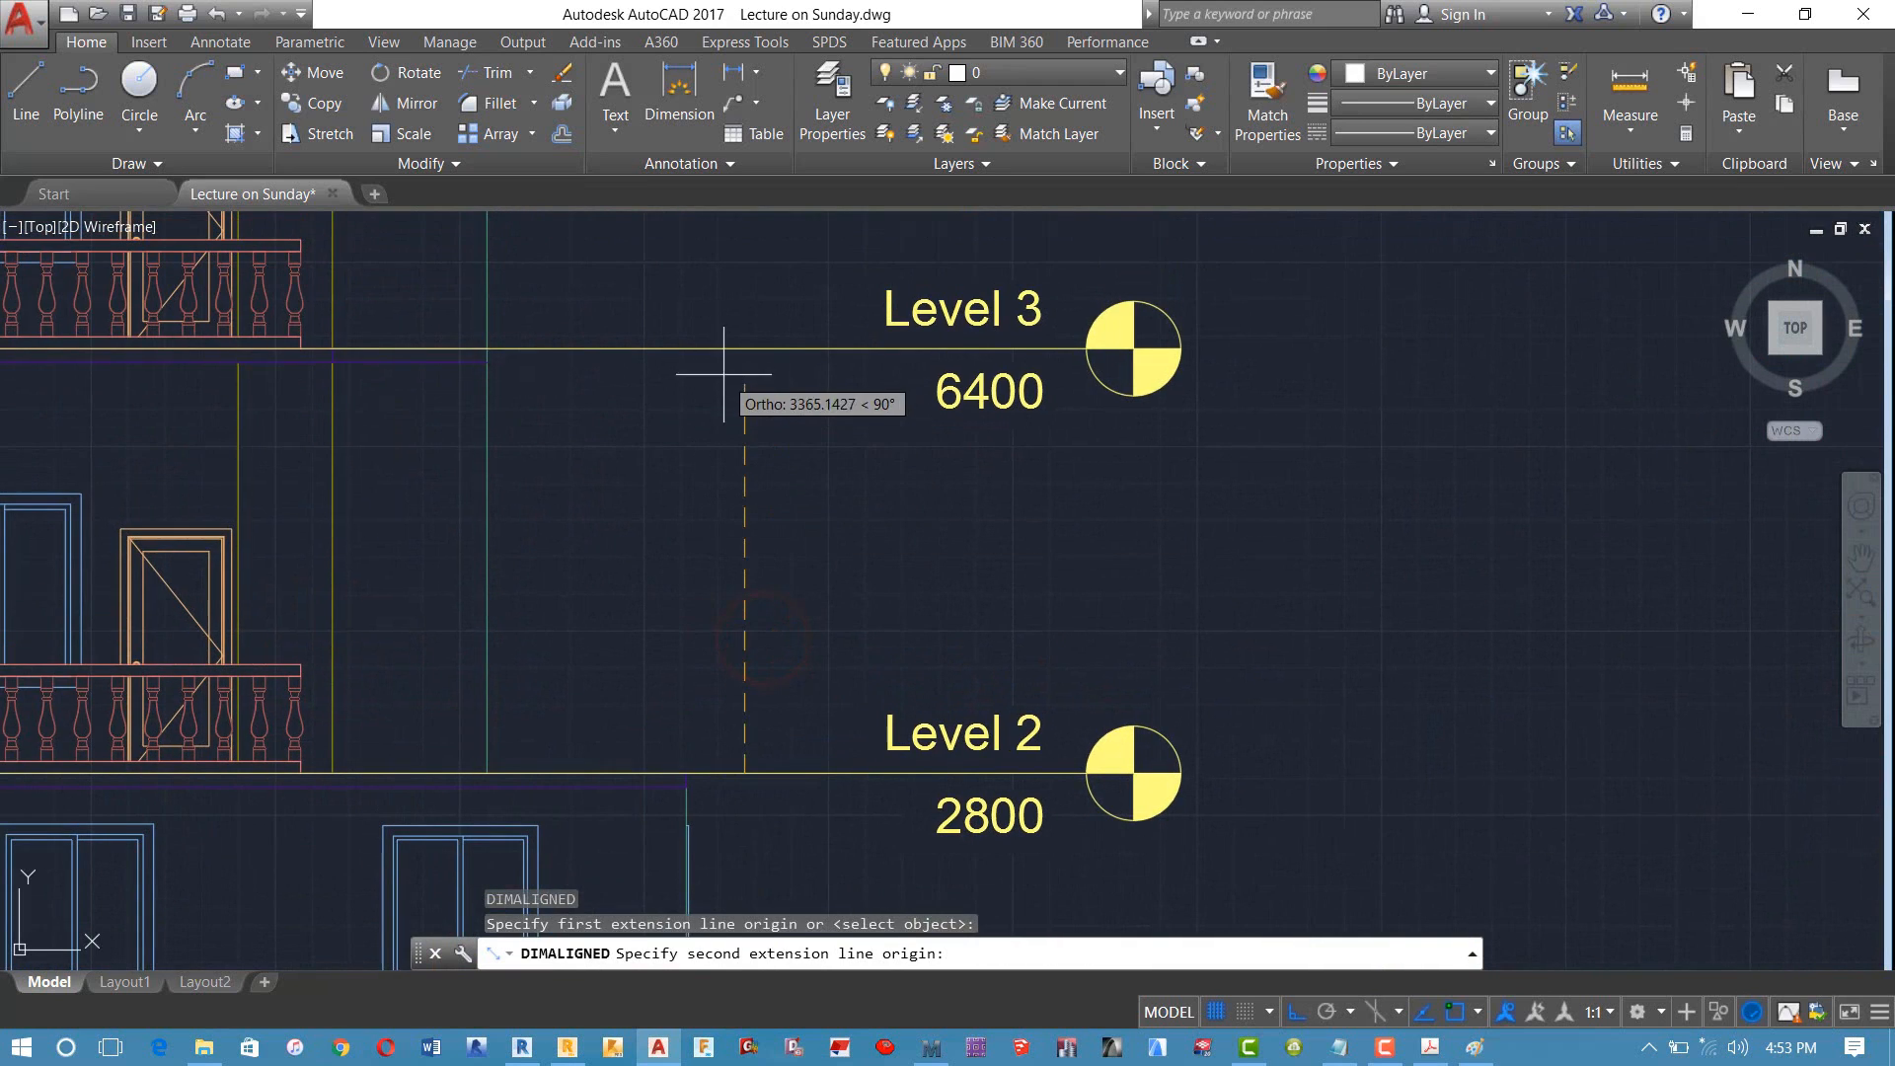
{"action": "left_click", "coordinate": [744, 348]}
{"action": "left_click", "coordinate": [818, 316]}
{"action": "scroll", "coordinate": [877, 426], "scroll_direction": "down", "scroll_amount": 8}
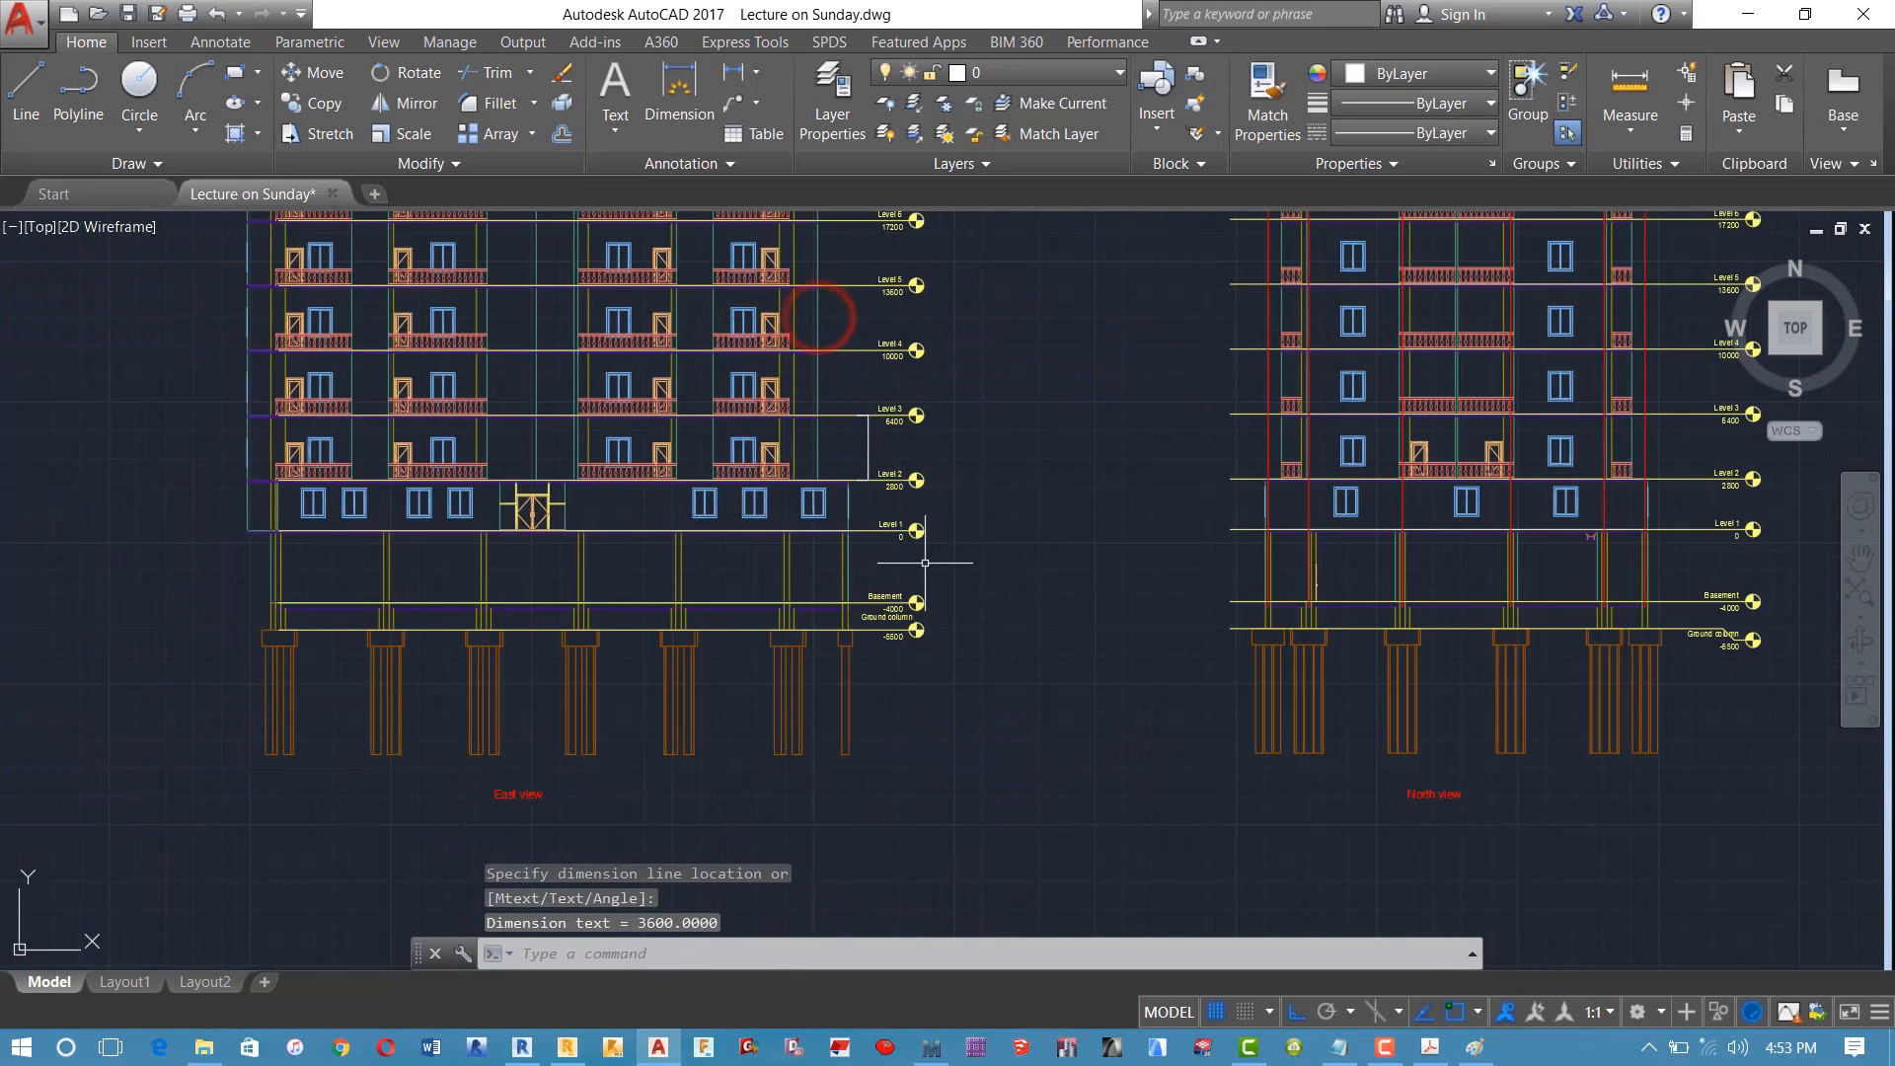
Step: Match the properties of a floor plan dimension onto the new dimension between Level 2 and Level 3
{"action": "type", "text": "ma"}
{"action": "key", "text": "Return"}
{"action": "scroll", "coordinate": [923, 563], "scroll_direction": "down", "scroll_amount": 6}
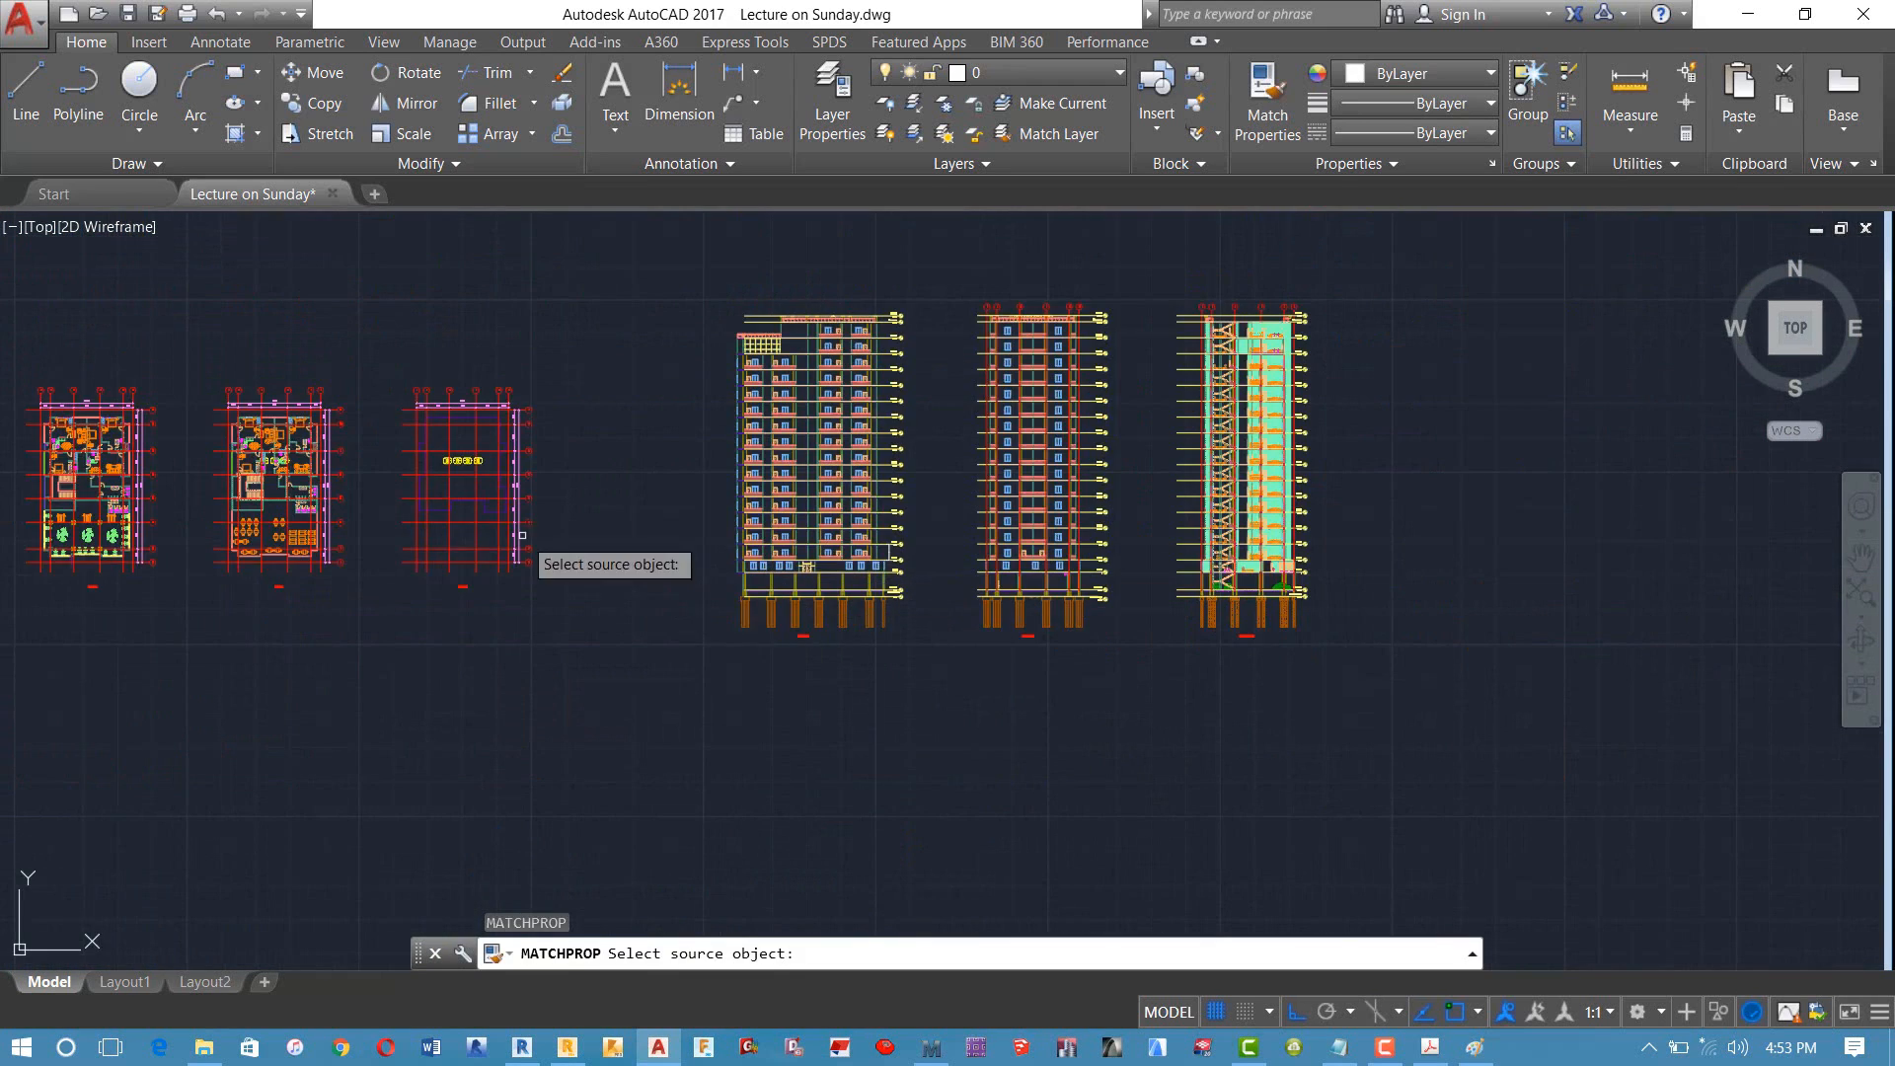
{"action": "scroll", "coordinate": [342, 484], "scroll_direction": "up", "scroll_amount": 6}
{"action": "left_click", "coordinate": [345, 497]}
{"action": "scroll", "coordinate": [998, 516], "scroll_direction": "down", "scroll_amount": 5}
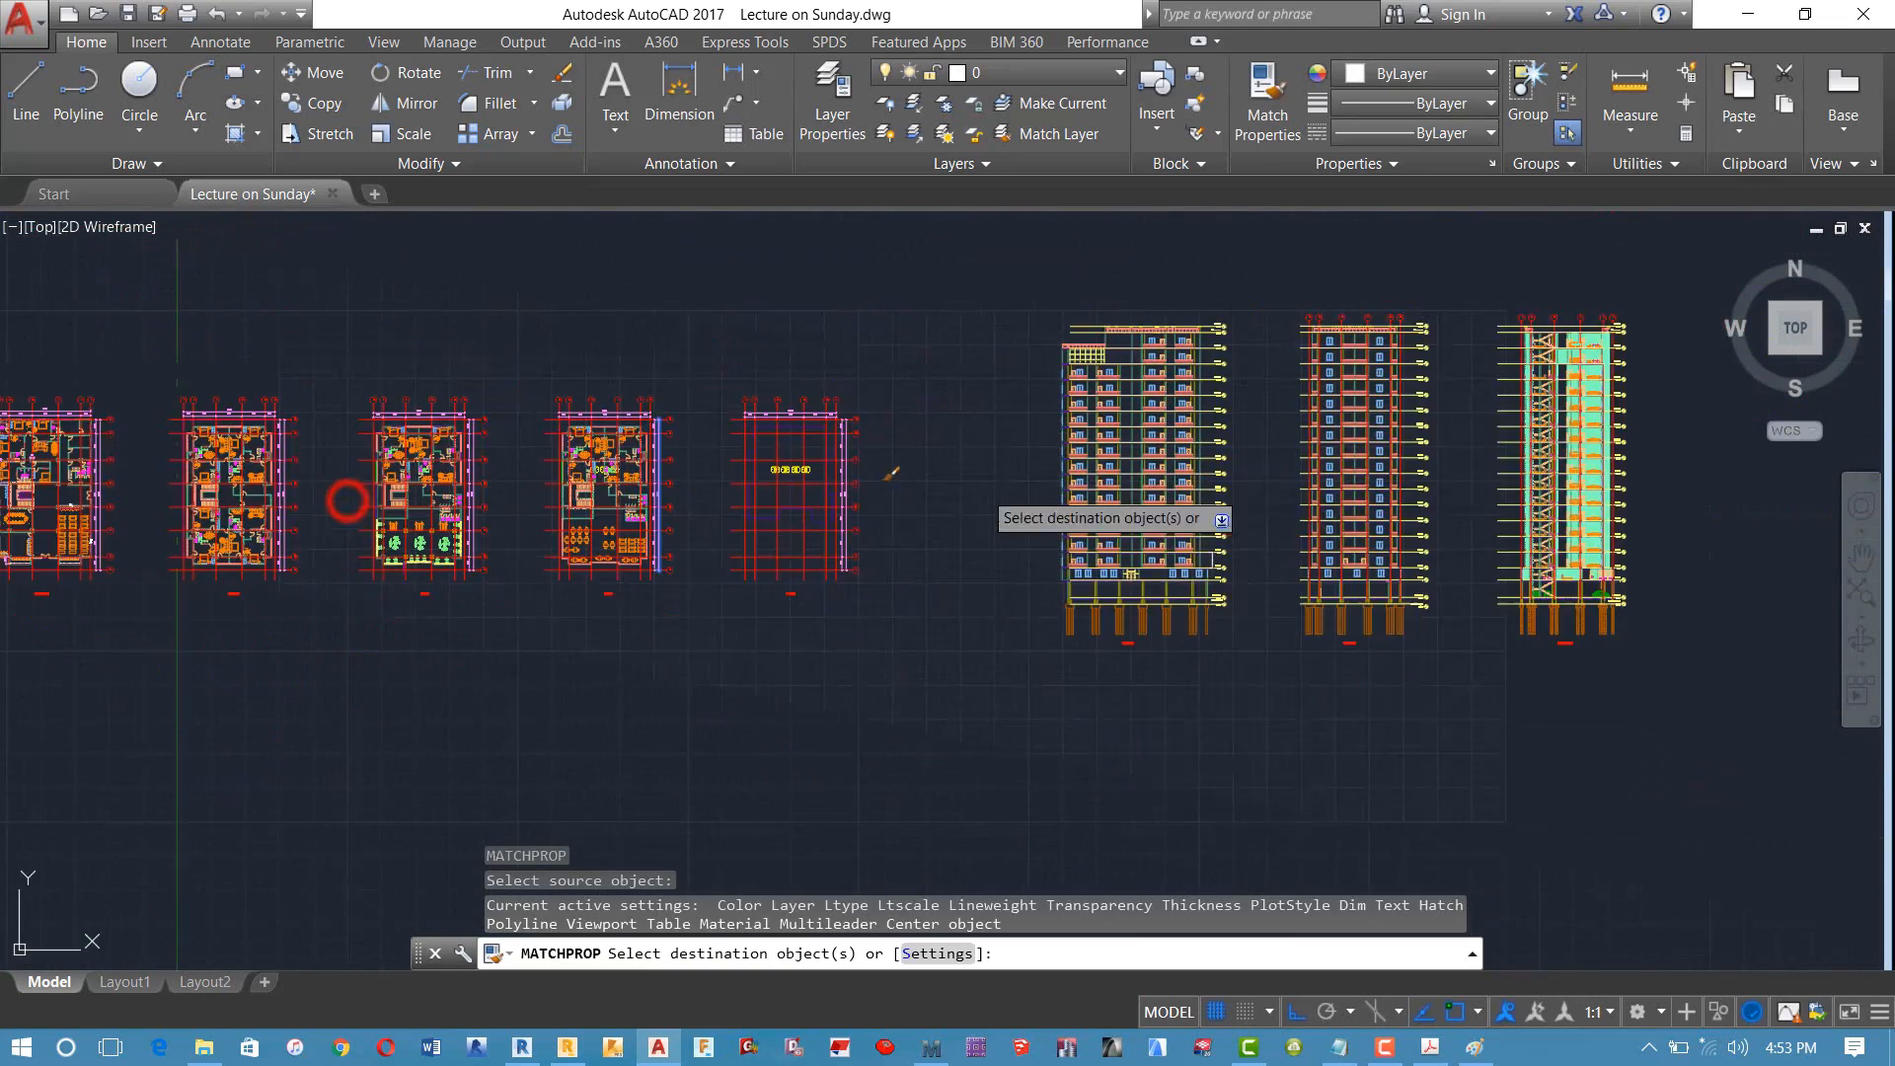
{"action": "middle_click_drag", "start_coordinate": [997, 516], "coordinate": [816, 507]}
{"action": "scroll", "coordinate": [1100, 604], "scroll_direction": "up", "scroll_amount": 2}
{"action": "scroll", "coordinate": [1100, 604], "scroll_direction": "up", "scroll_amount": 5}
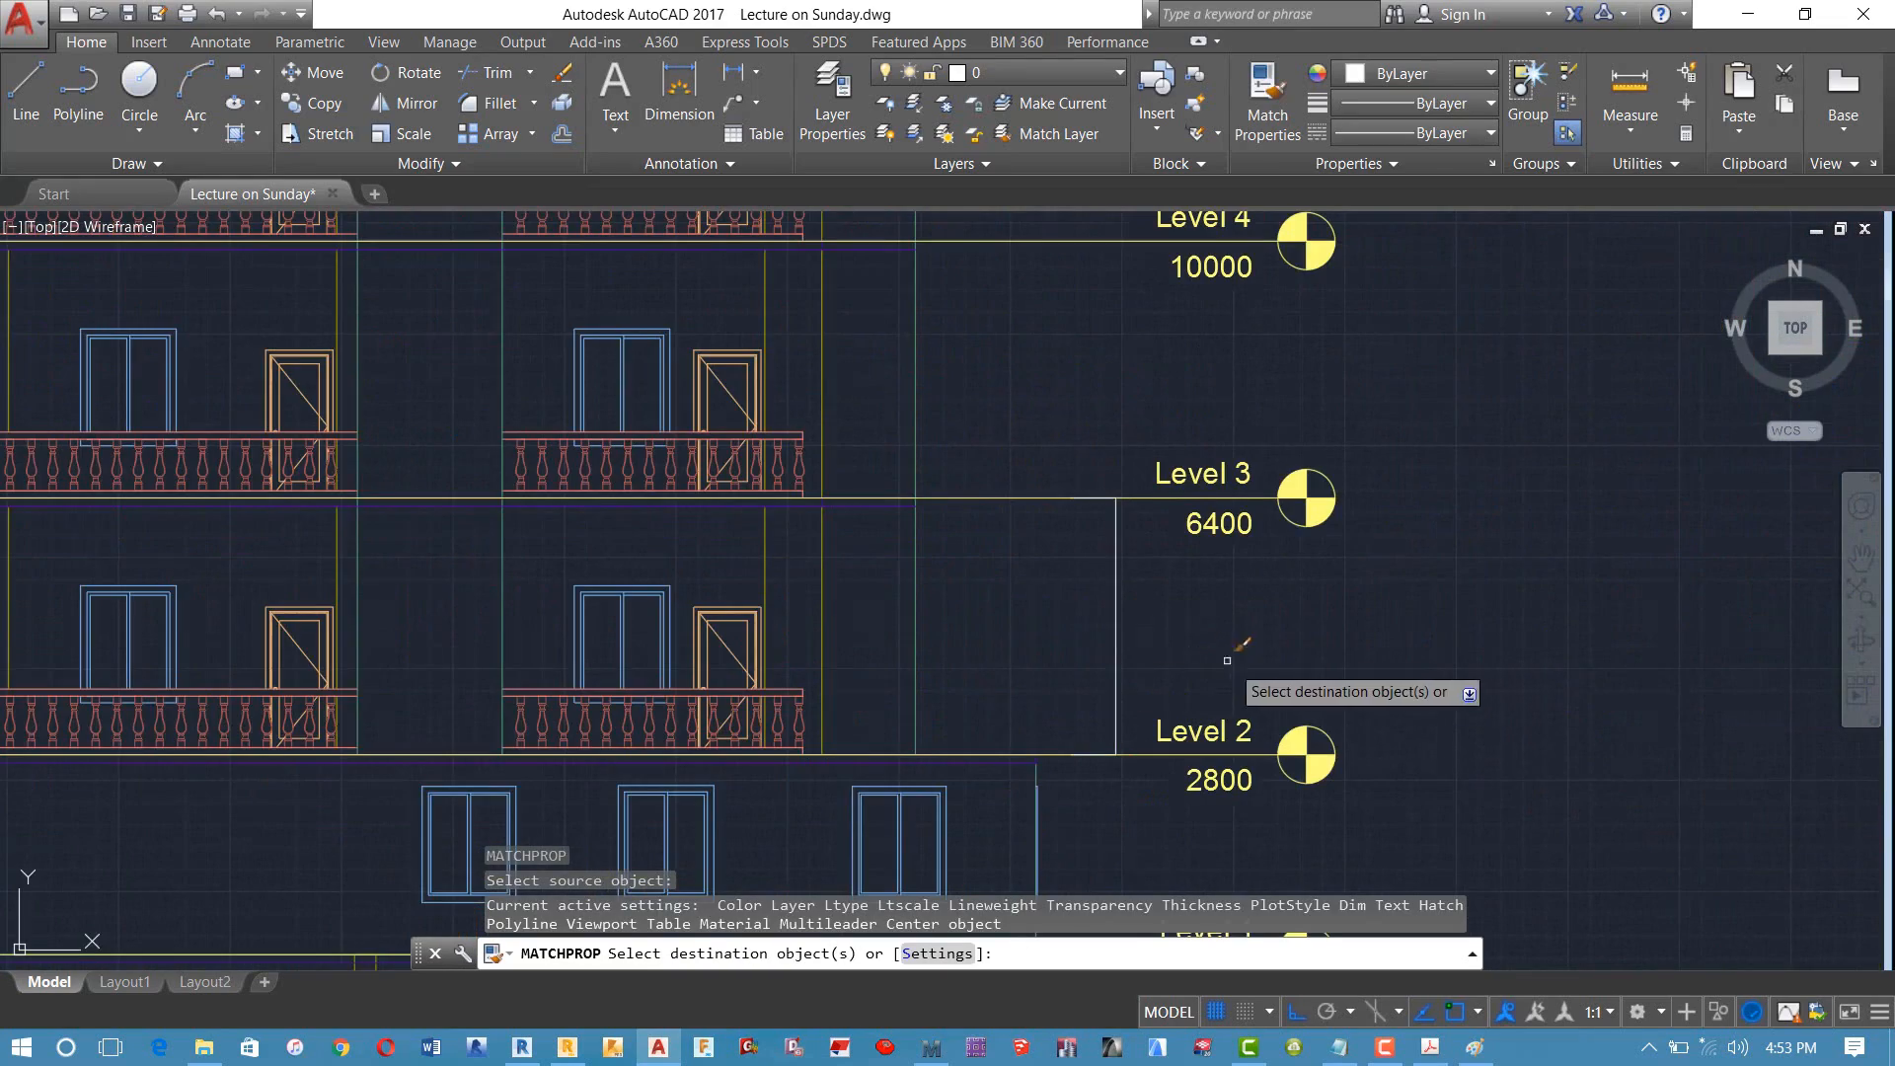
{"action": "left_click", "coordinate": [1241, 668]}
{"action": "left_click", "coordinate": [1069, 619]}
{"action": "middle_click_drag", "start_coordinate": [1149, 673], "coordinate": [1096, 630]}
{"action": "scroll", "coordinate": [1096, 630], "scroll_direction": "down", "scroll_amount": 4}
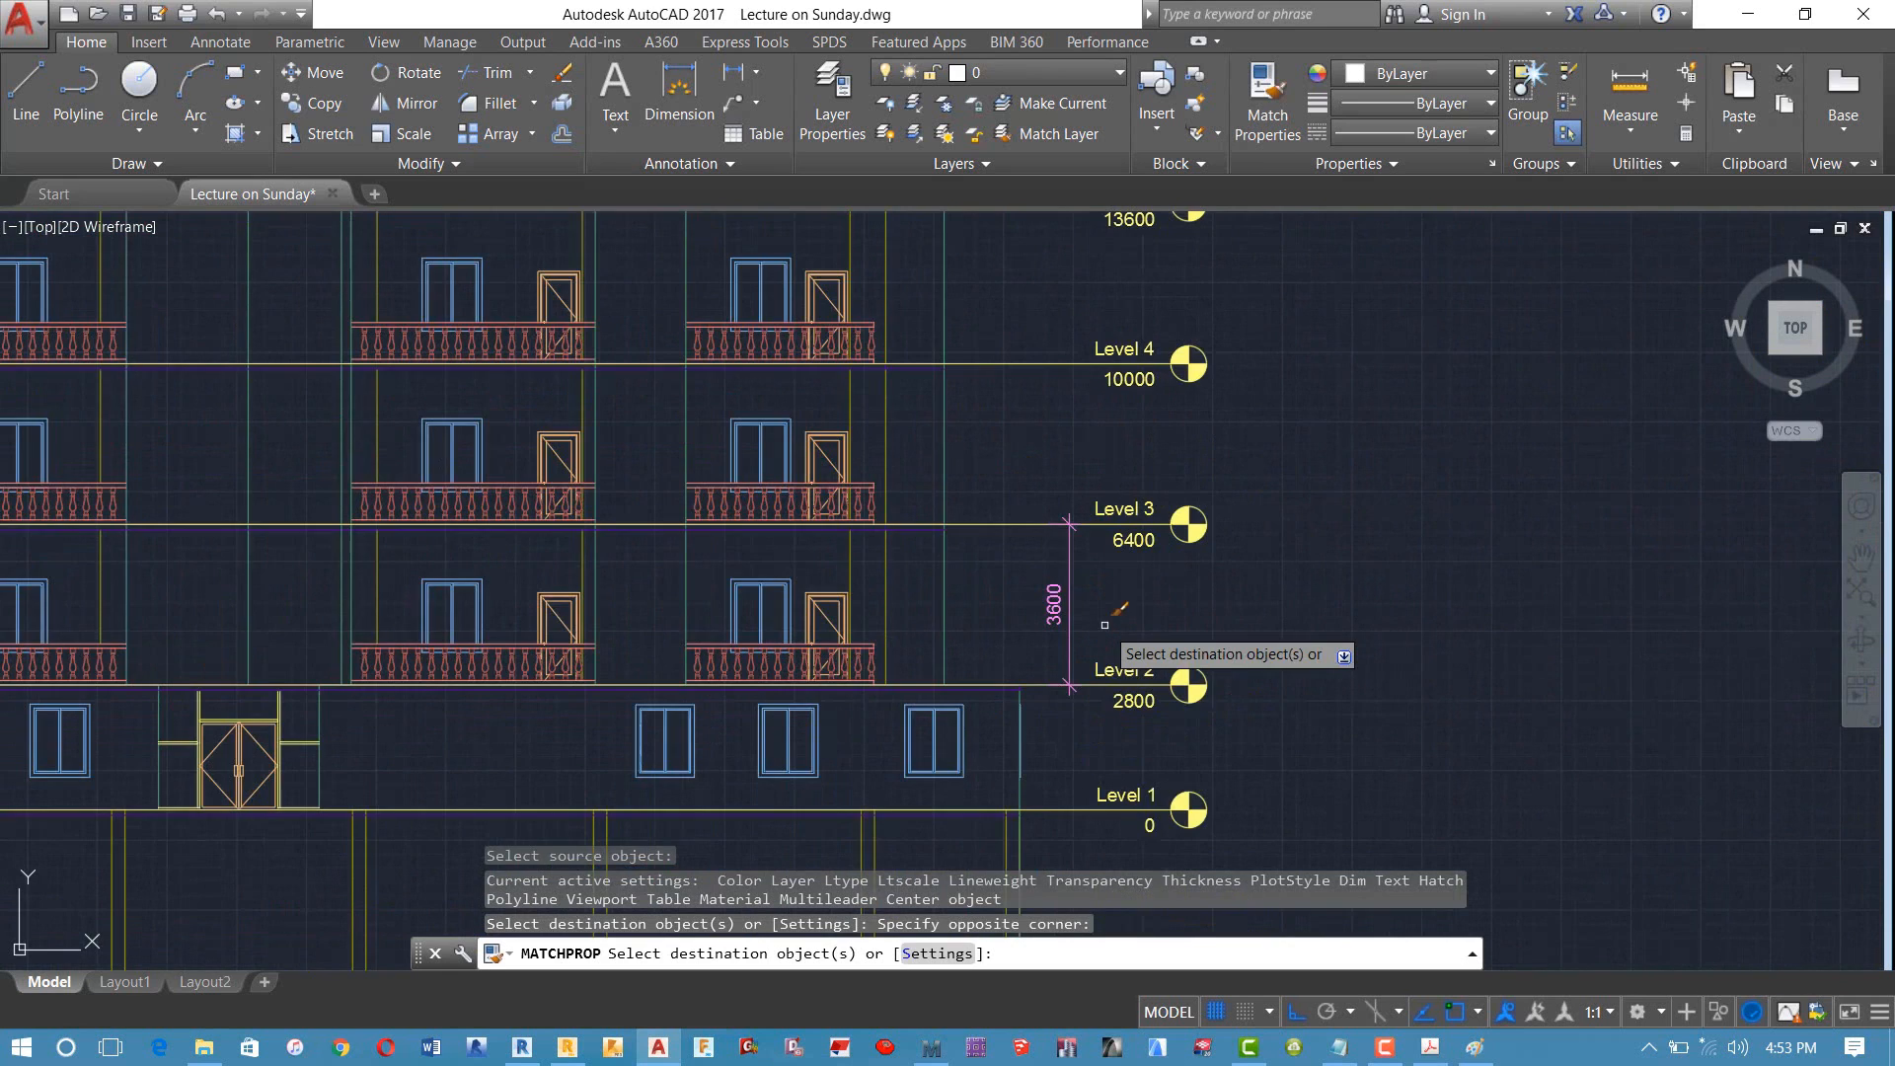
{"action": "key", "text": "Escape"}
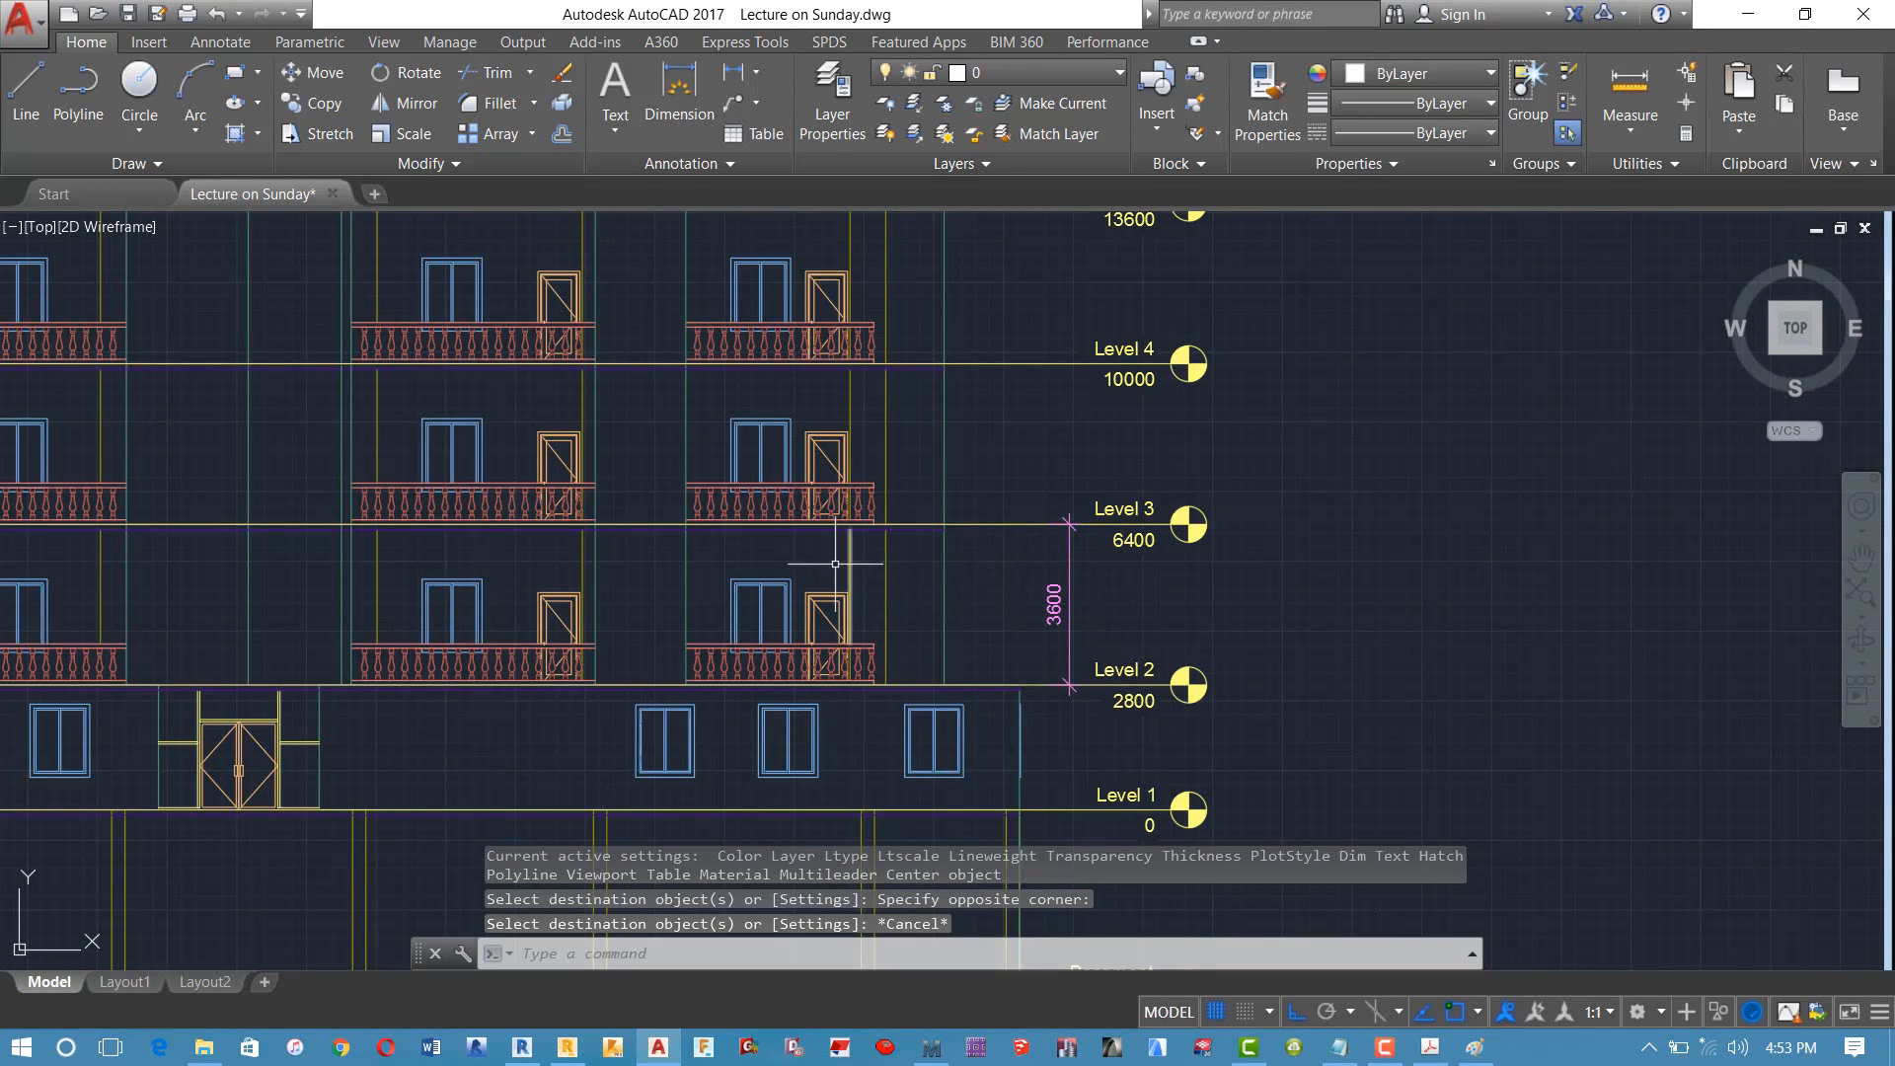
Step: Examine the level names and heights at the top of the East view elevation, up to Water Tank and Level 19
{"action": "scroll", "coordinate": [1037, 537], "scroll_direction": "down", "scroll_amount": 5}
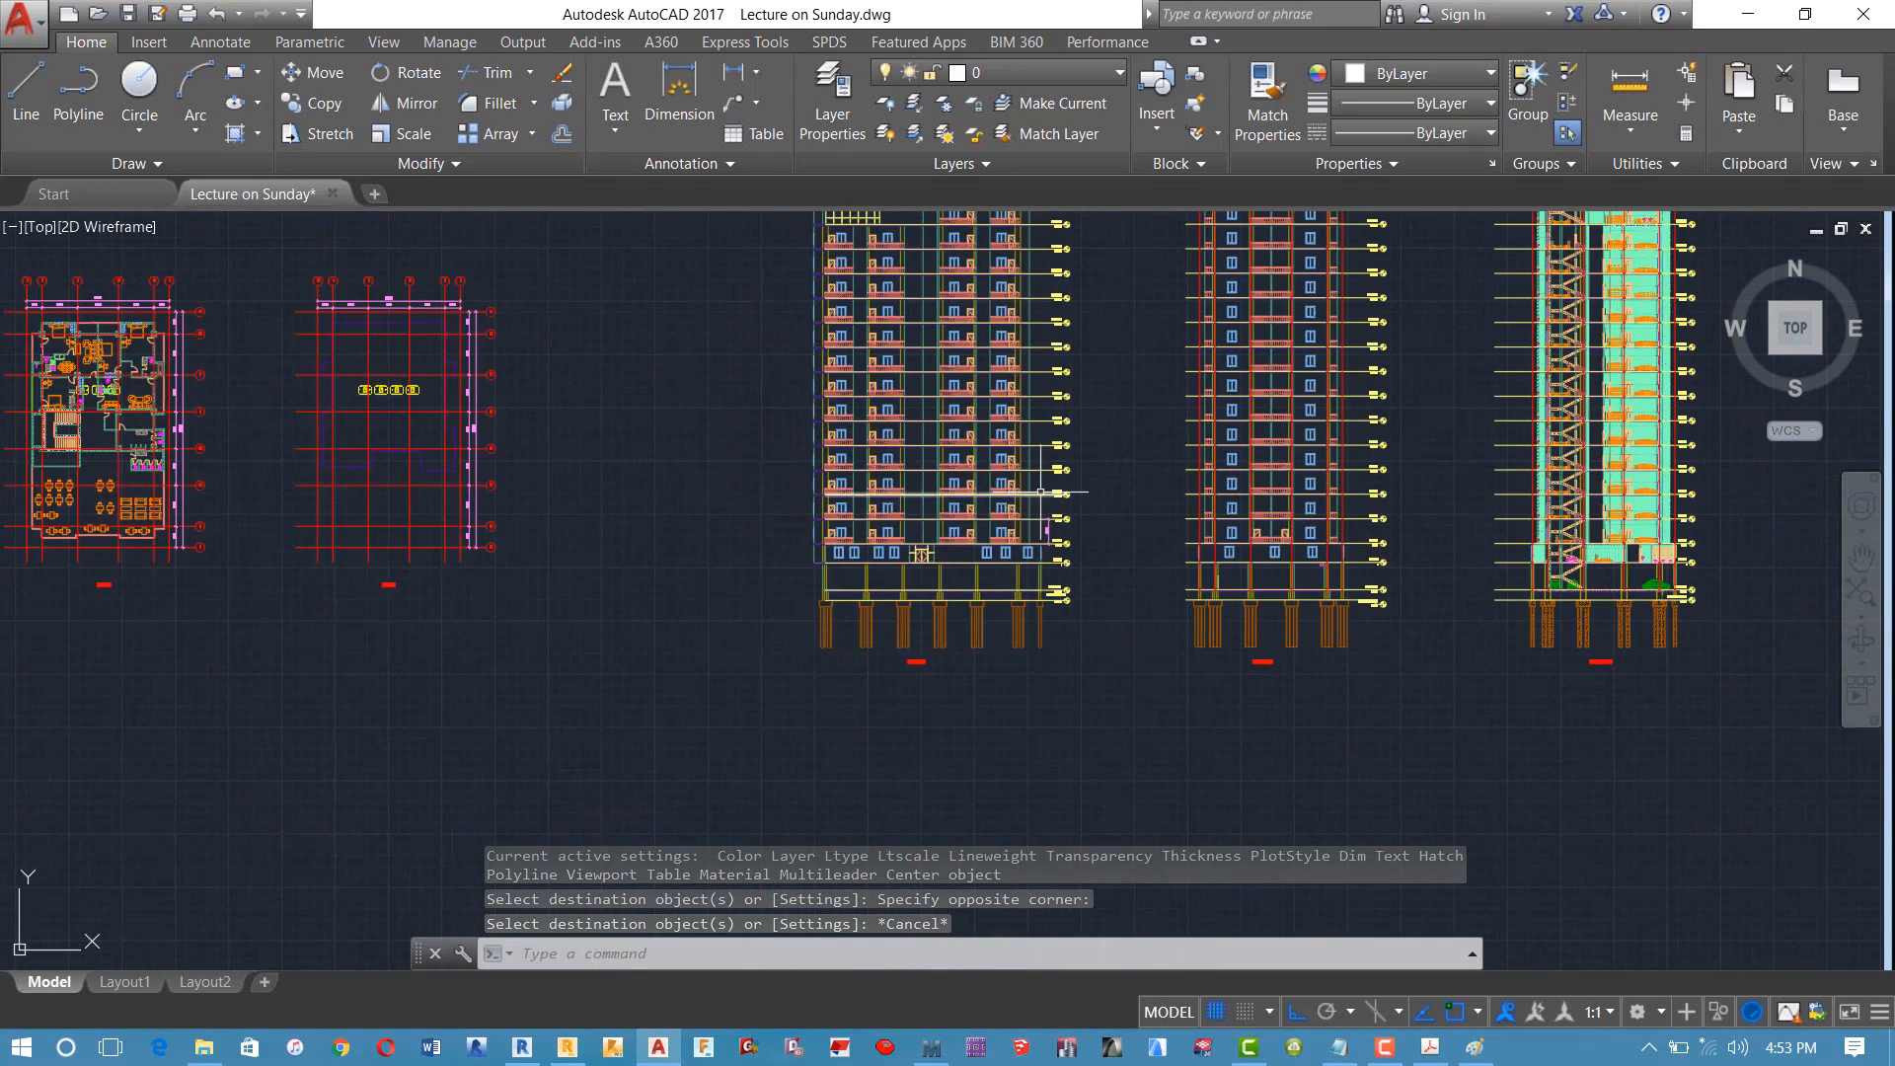
{"action": "scroll", "coordinate": [996, 463], "scroll_direction": "up", "scroll_amount": 5}
{"action": "middle_click_drag", "start_coordinate": [996, 463], "coordinate": [997, 651]}
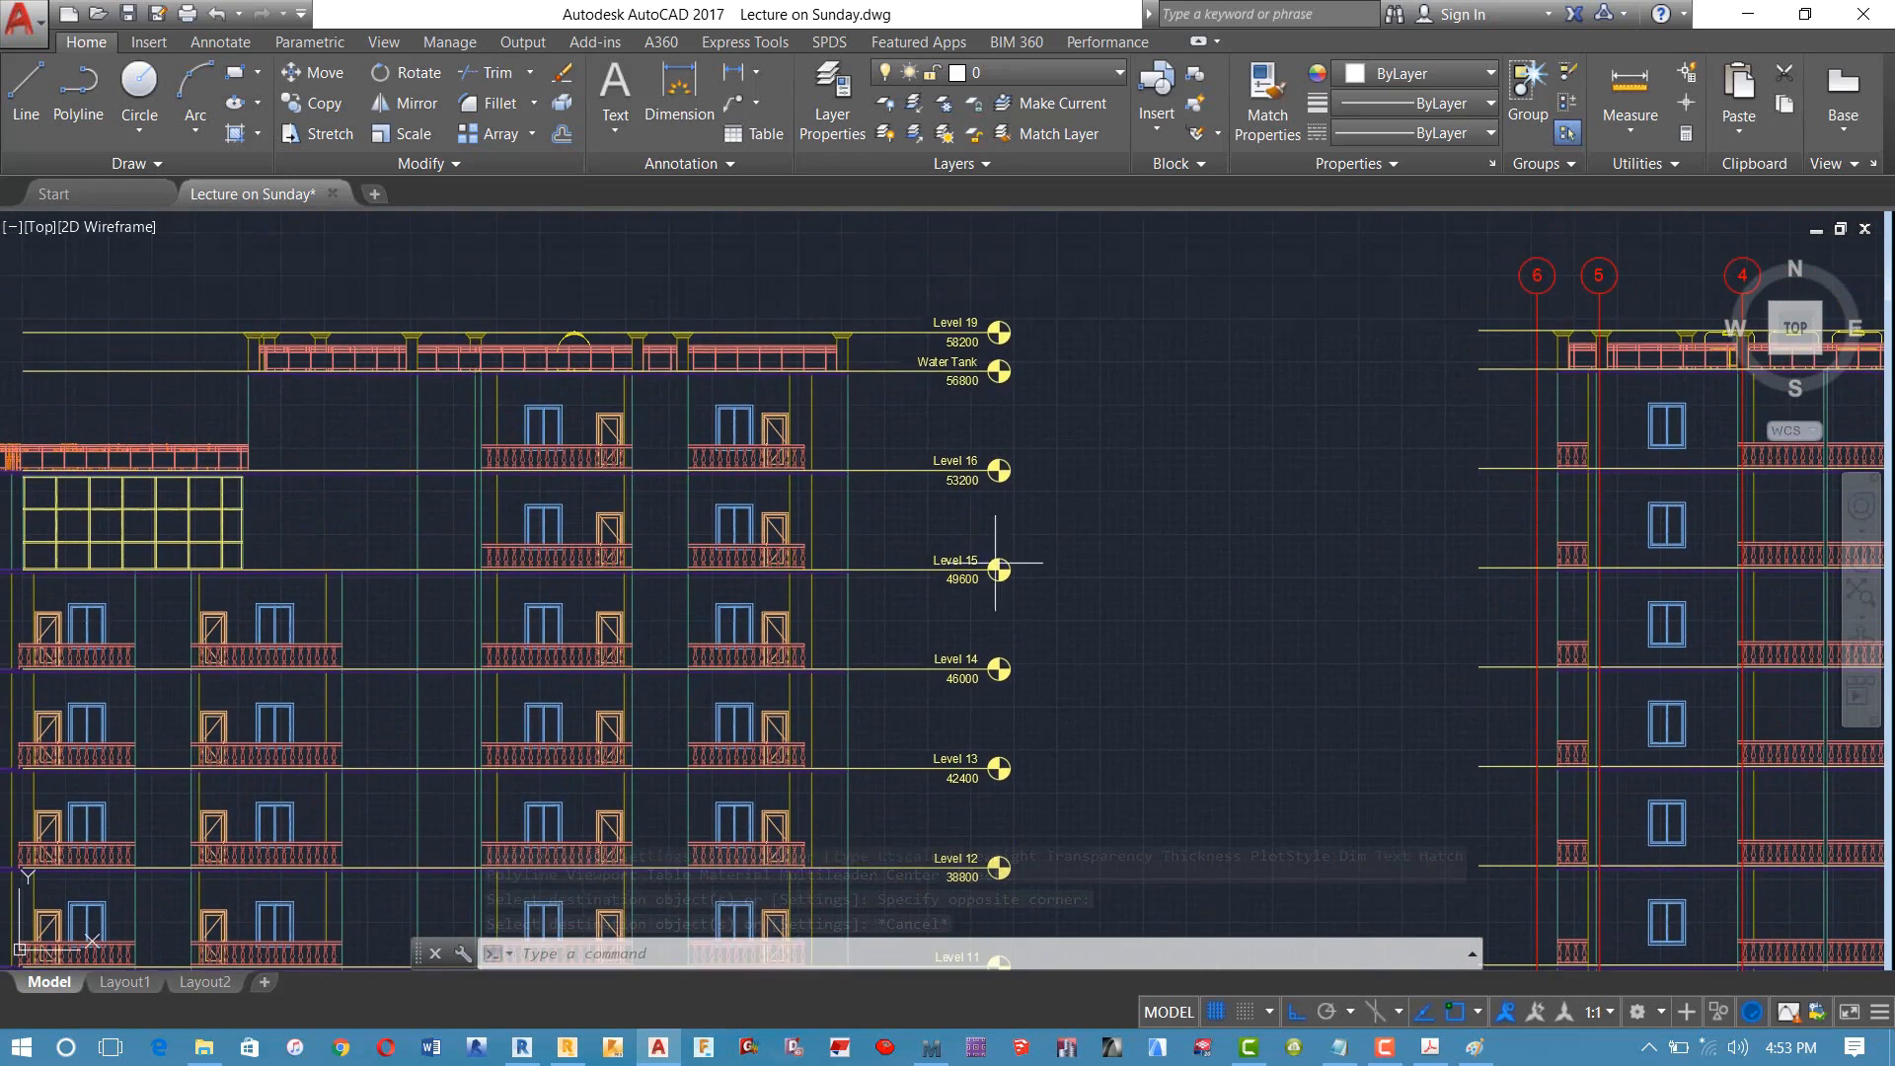
{"action": "scroll", "coordinate": [906, 386], "scroll_direction": "up", "scroll_amount": 2}
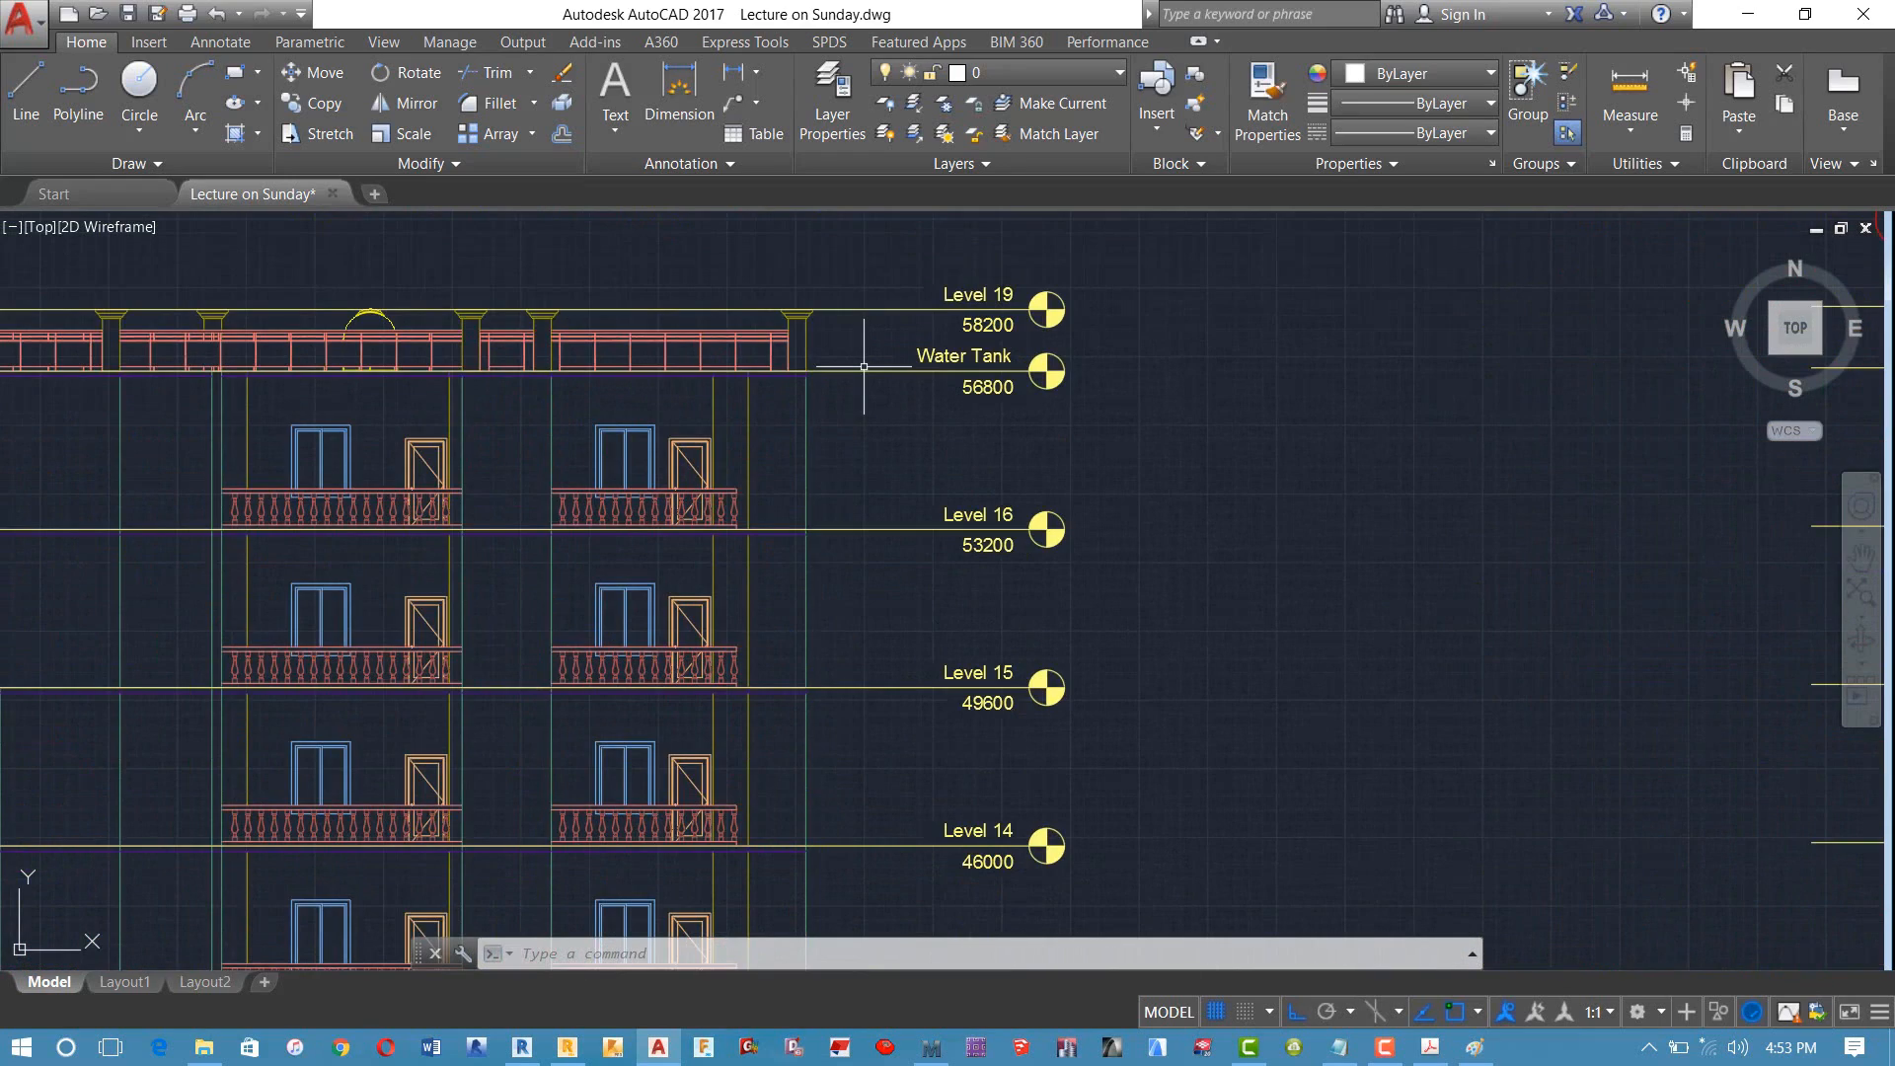
{"action": "scroll", "coordinate": [865, 366], "scroll_direction": "down", "scroll_amount": 2}
{"action": "middle_click_drag", "start_coordinate": [868, 381], "coordinate": [872, 329]}
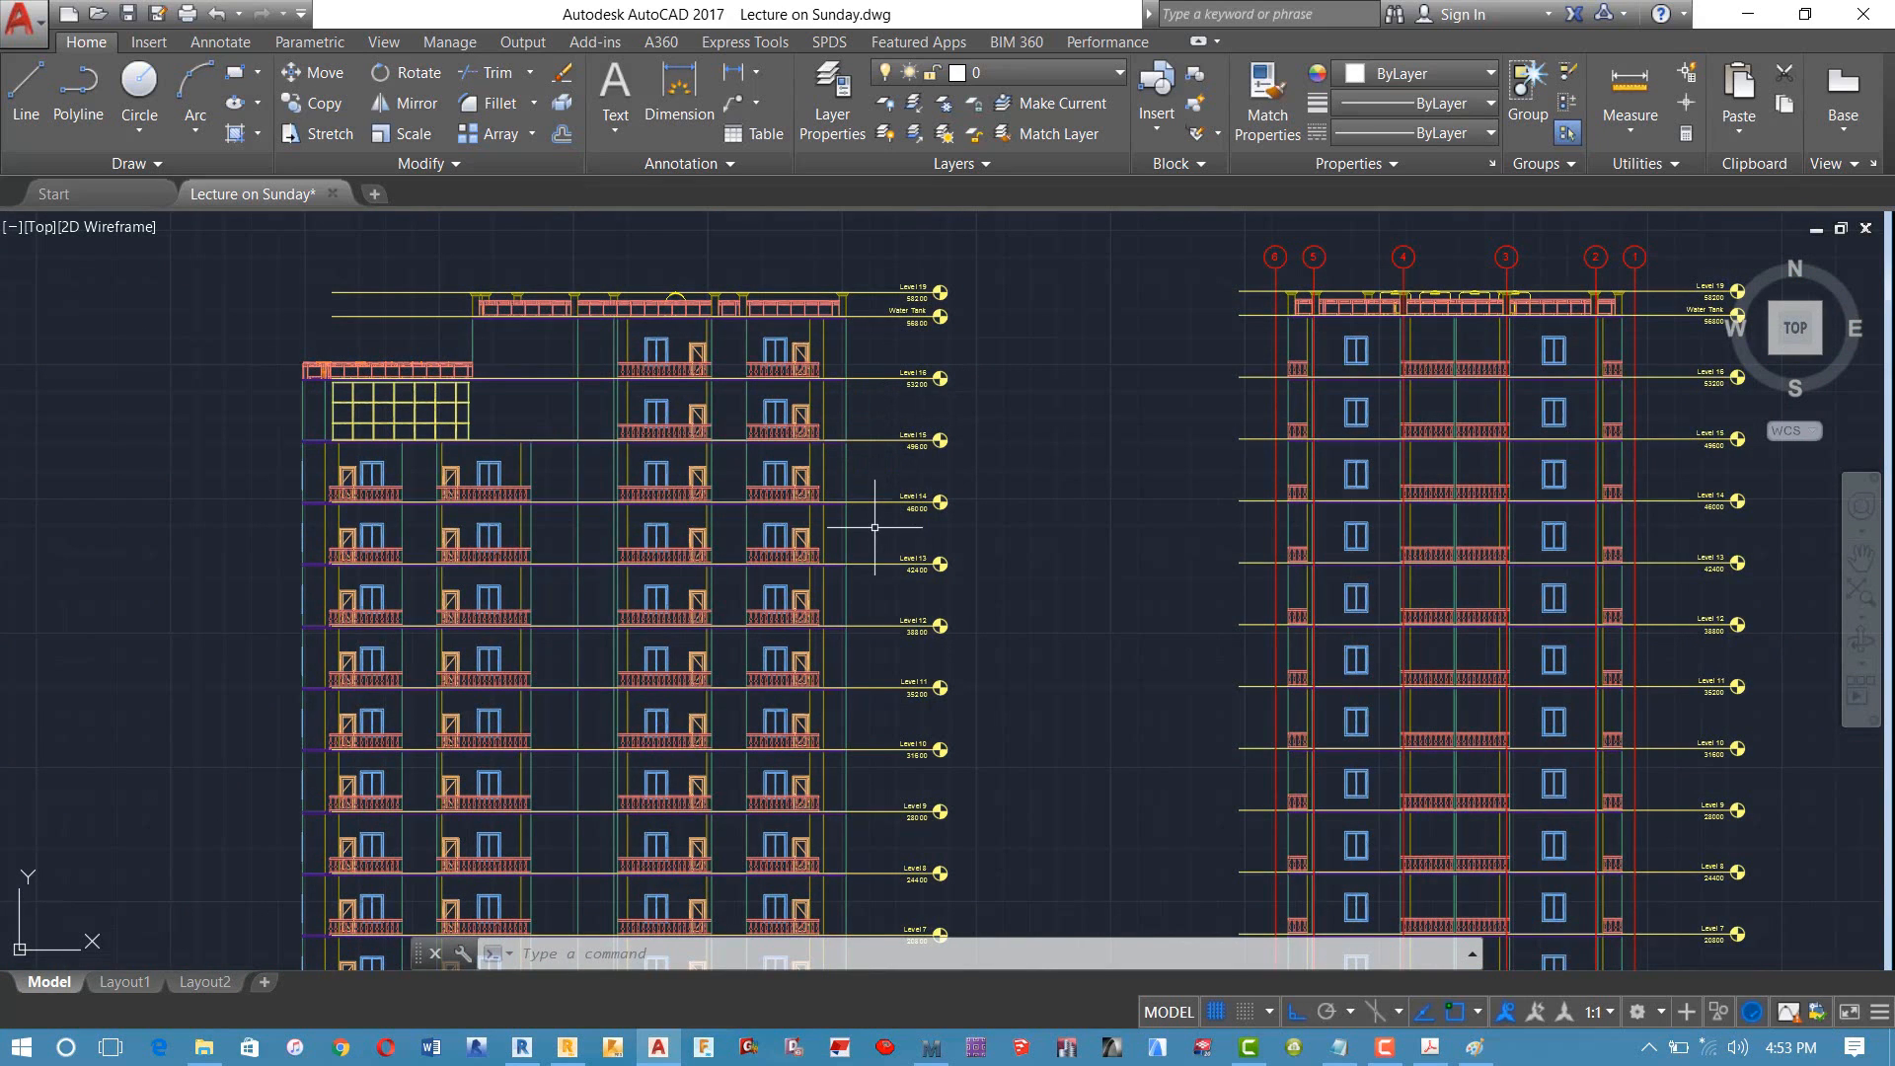
Step: Count the storeys down the East view elevation from the upper levels to Level 3
{"action": "left_click", "coordinate": [886, 597]}
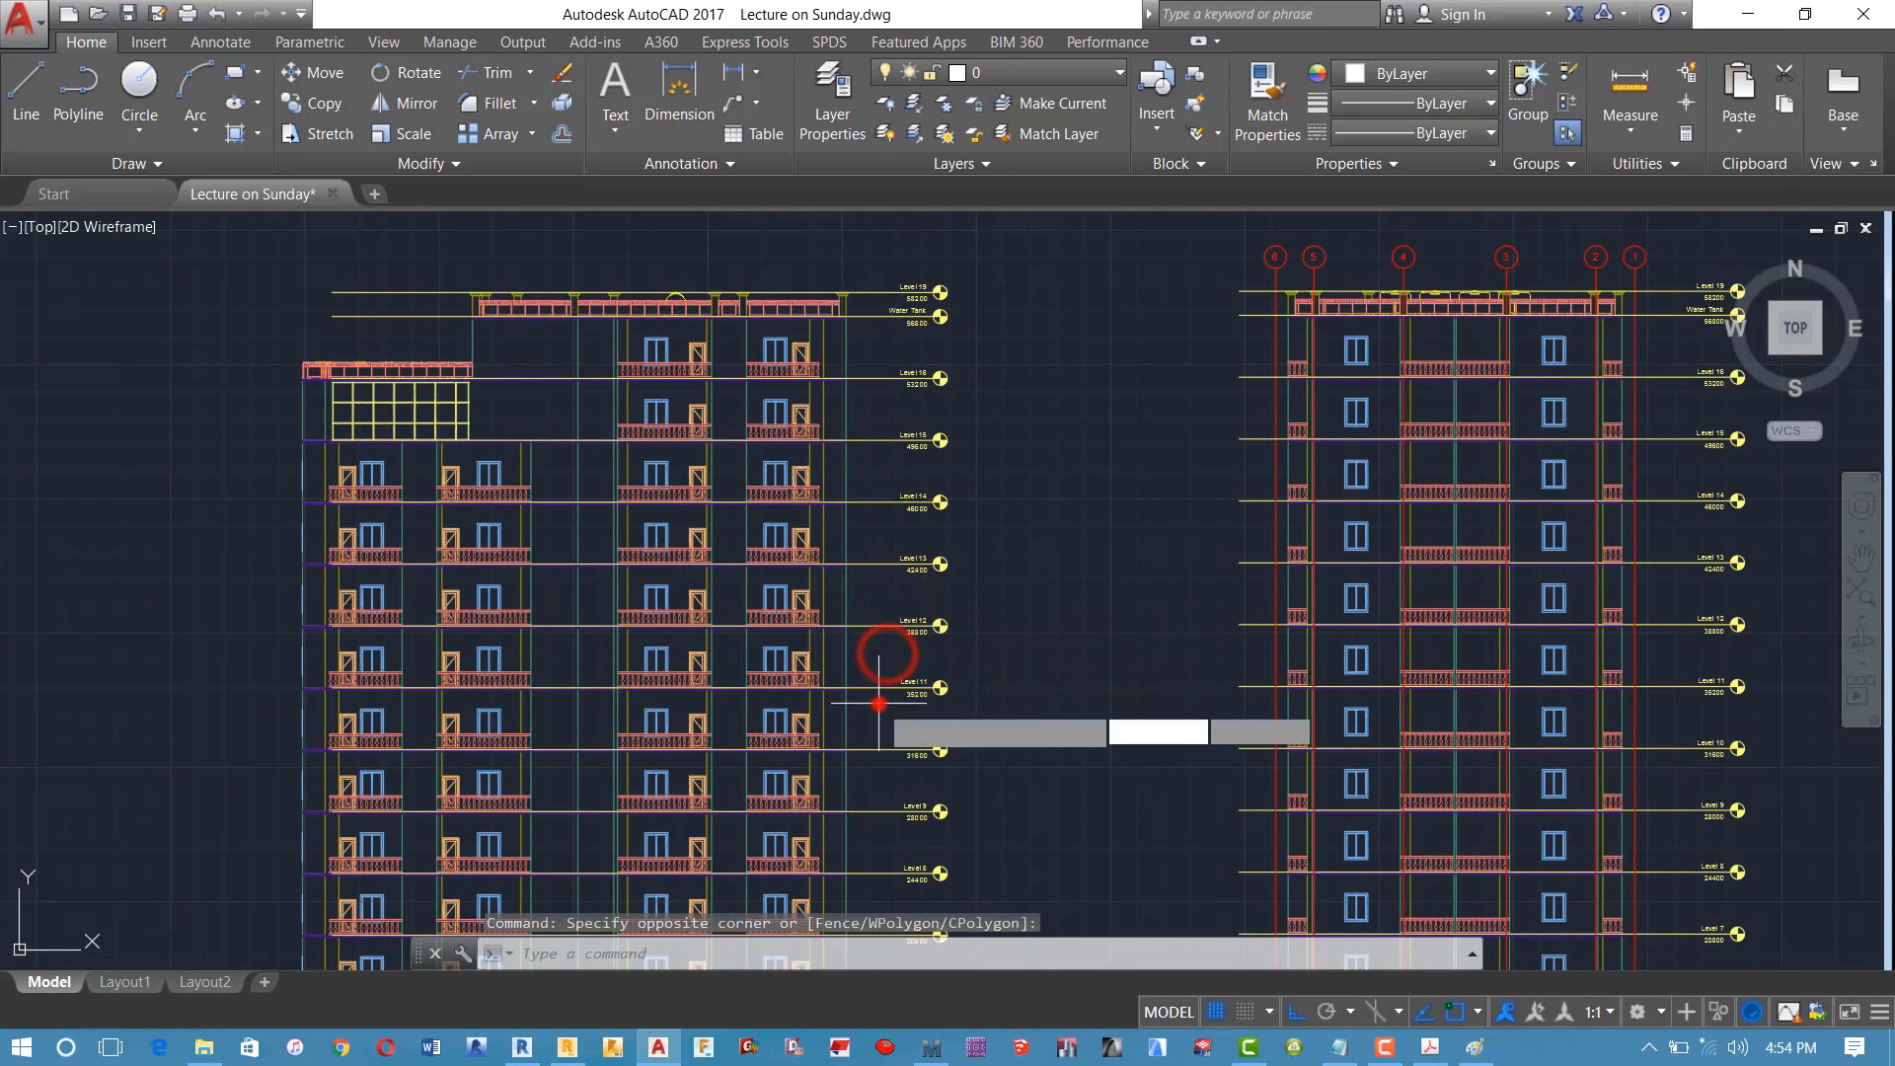
{"action": "middle_click_drag", "start_coordinate": [876, 706], "coordinate": [903, 464]}
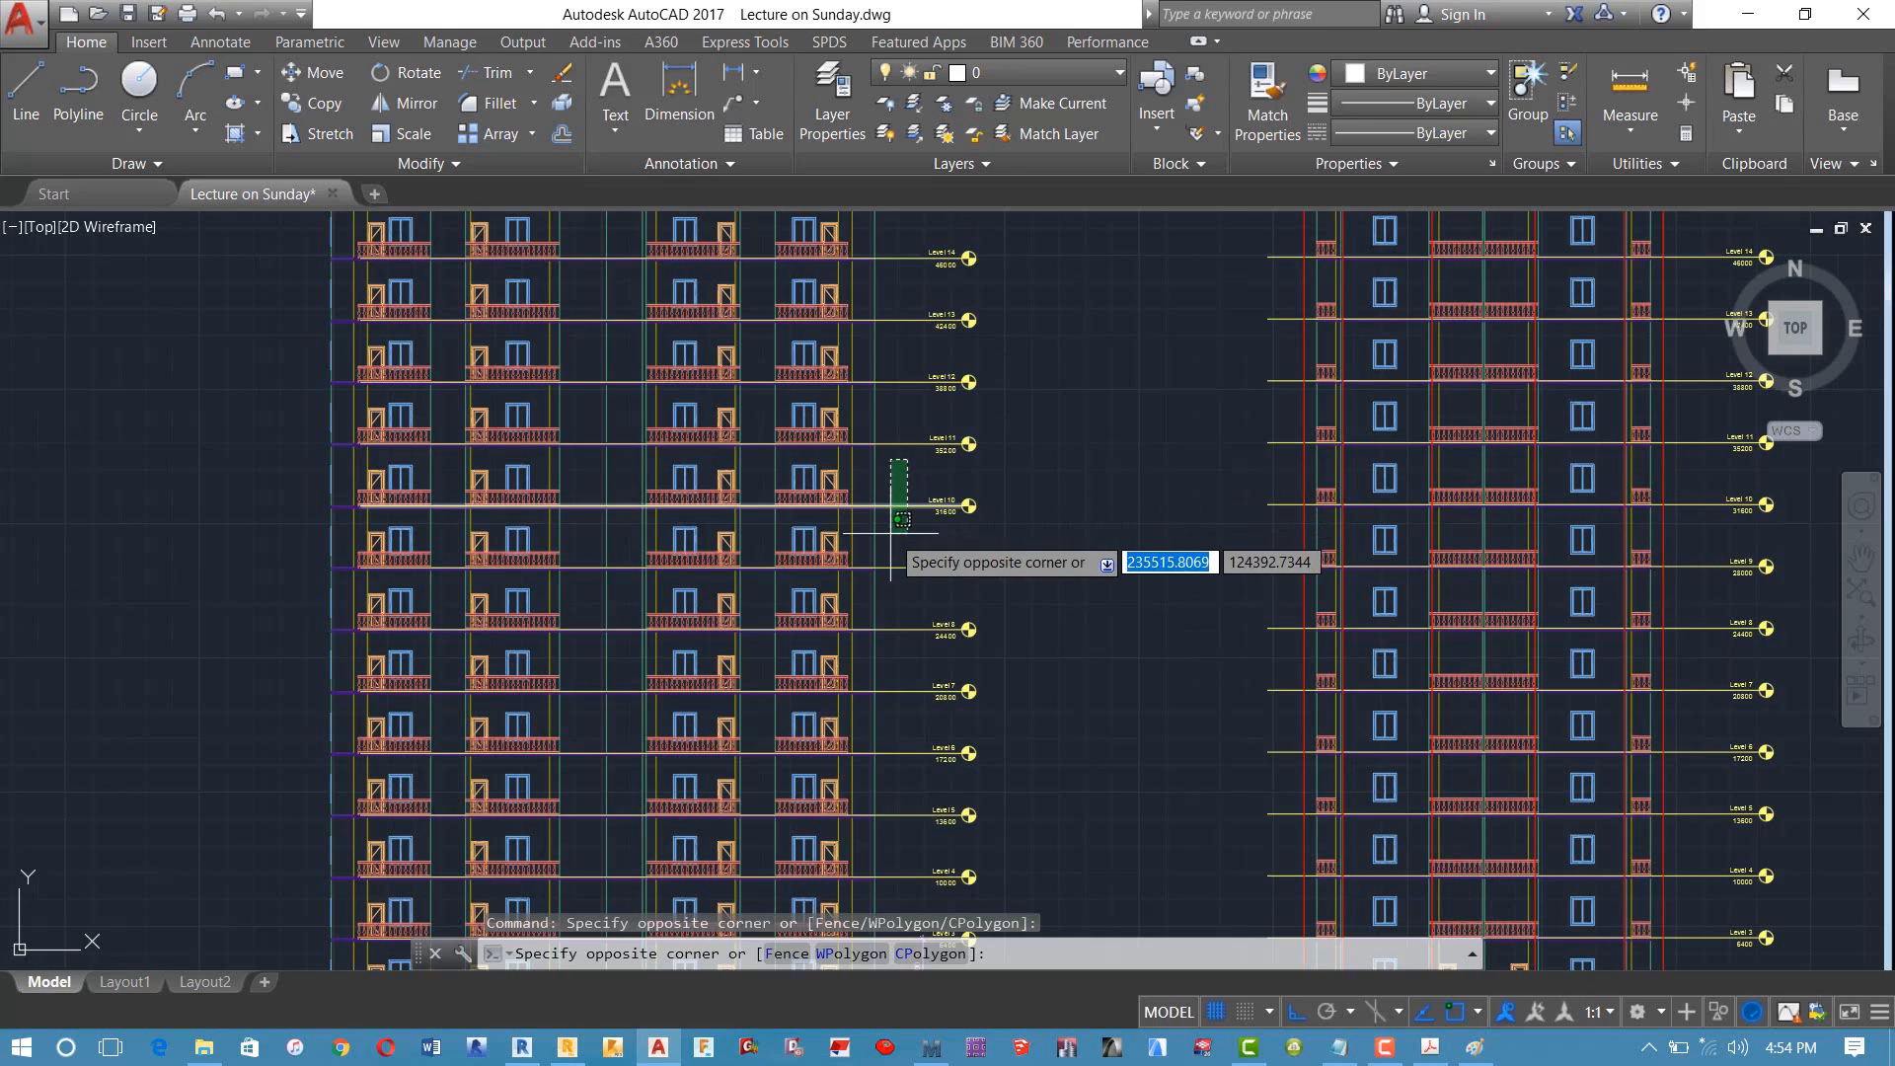
{"action": "left_click", "coordinate": [891, 534]}
{"action": "left_click", "coordinate": [898, 563]}
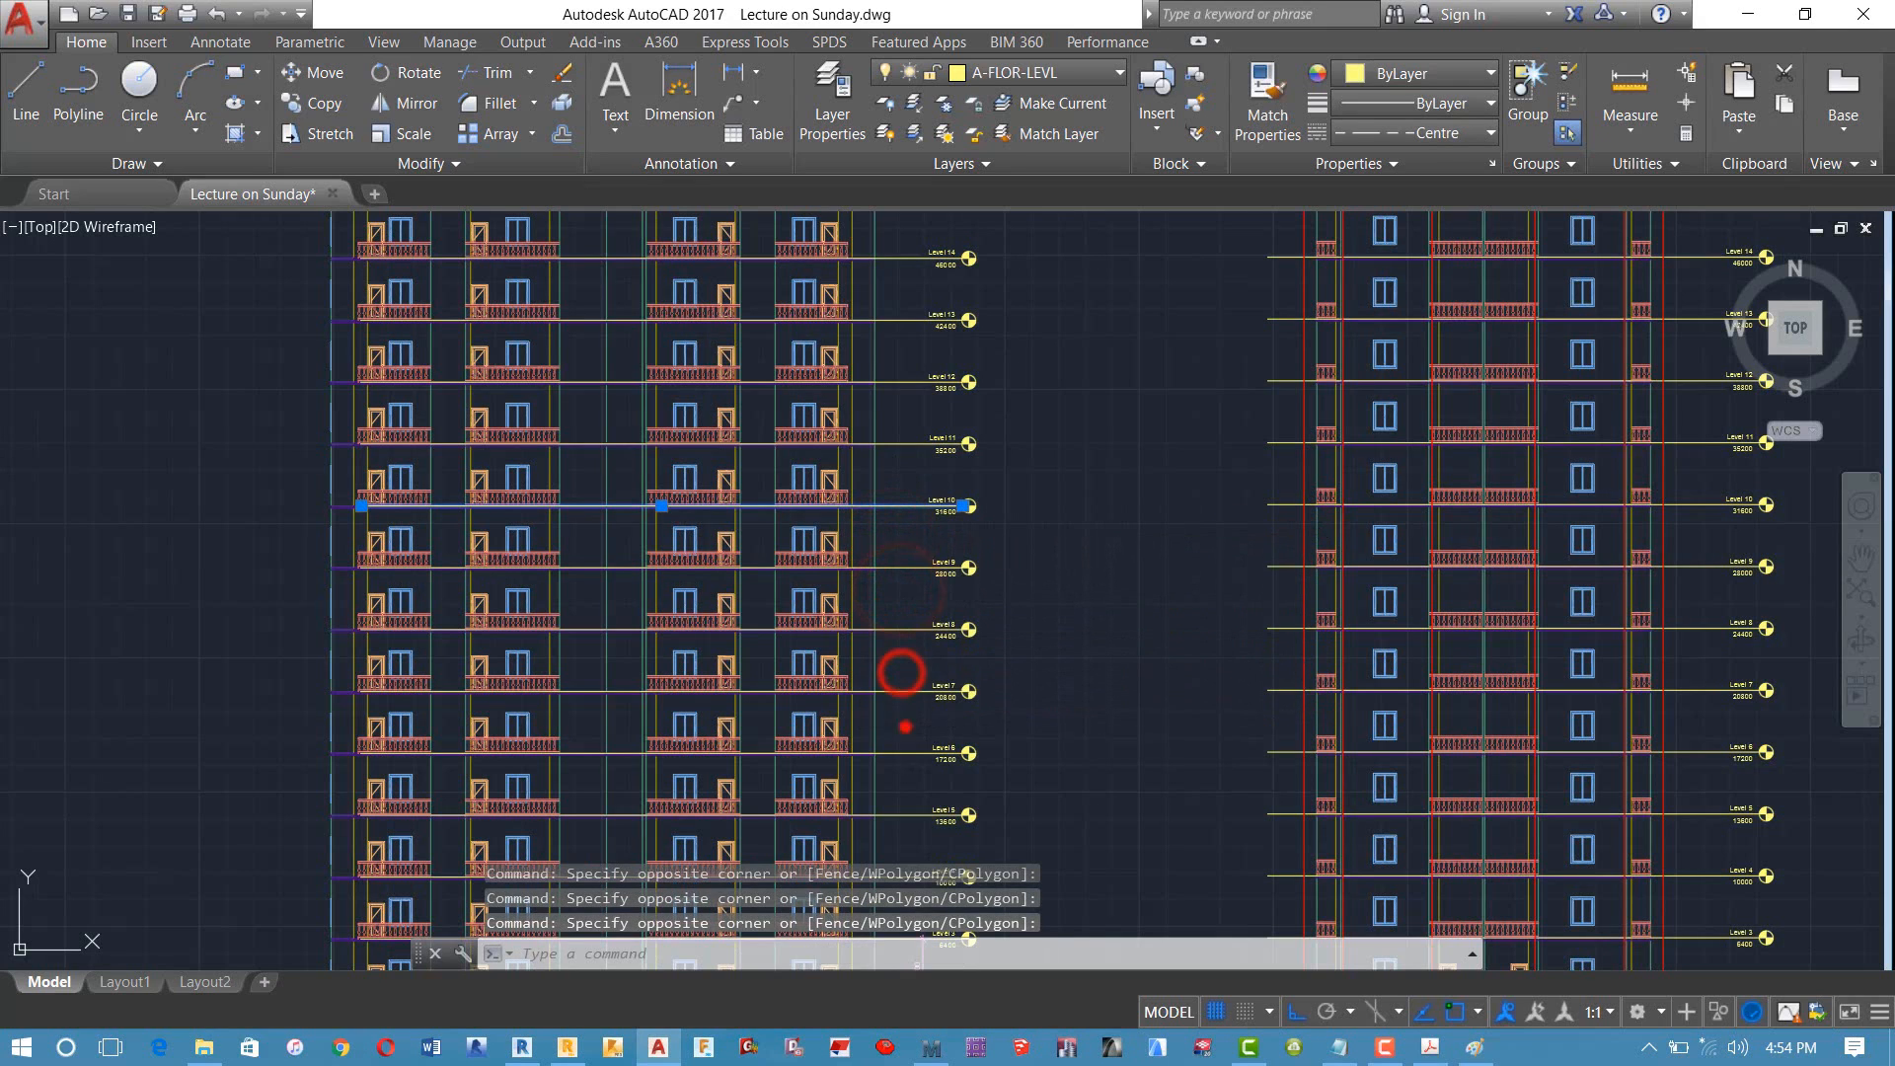
{"action": "middle_click_drag", "start_coordinate": [898, 725], "coordinate": [936, 404]}
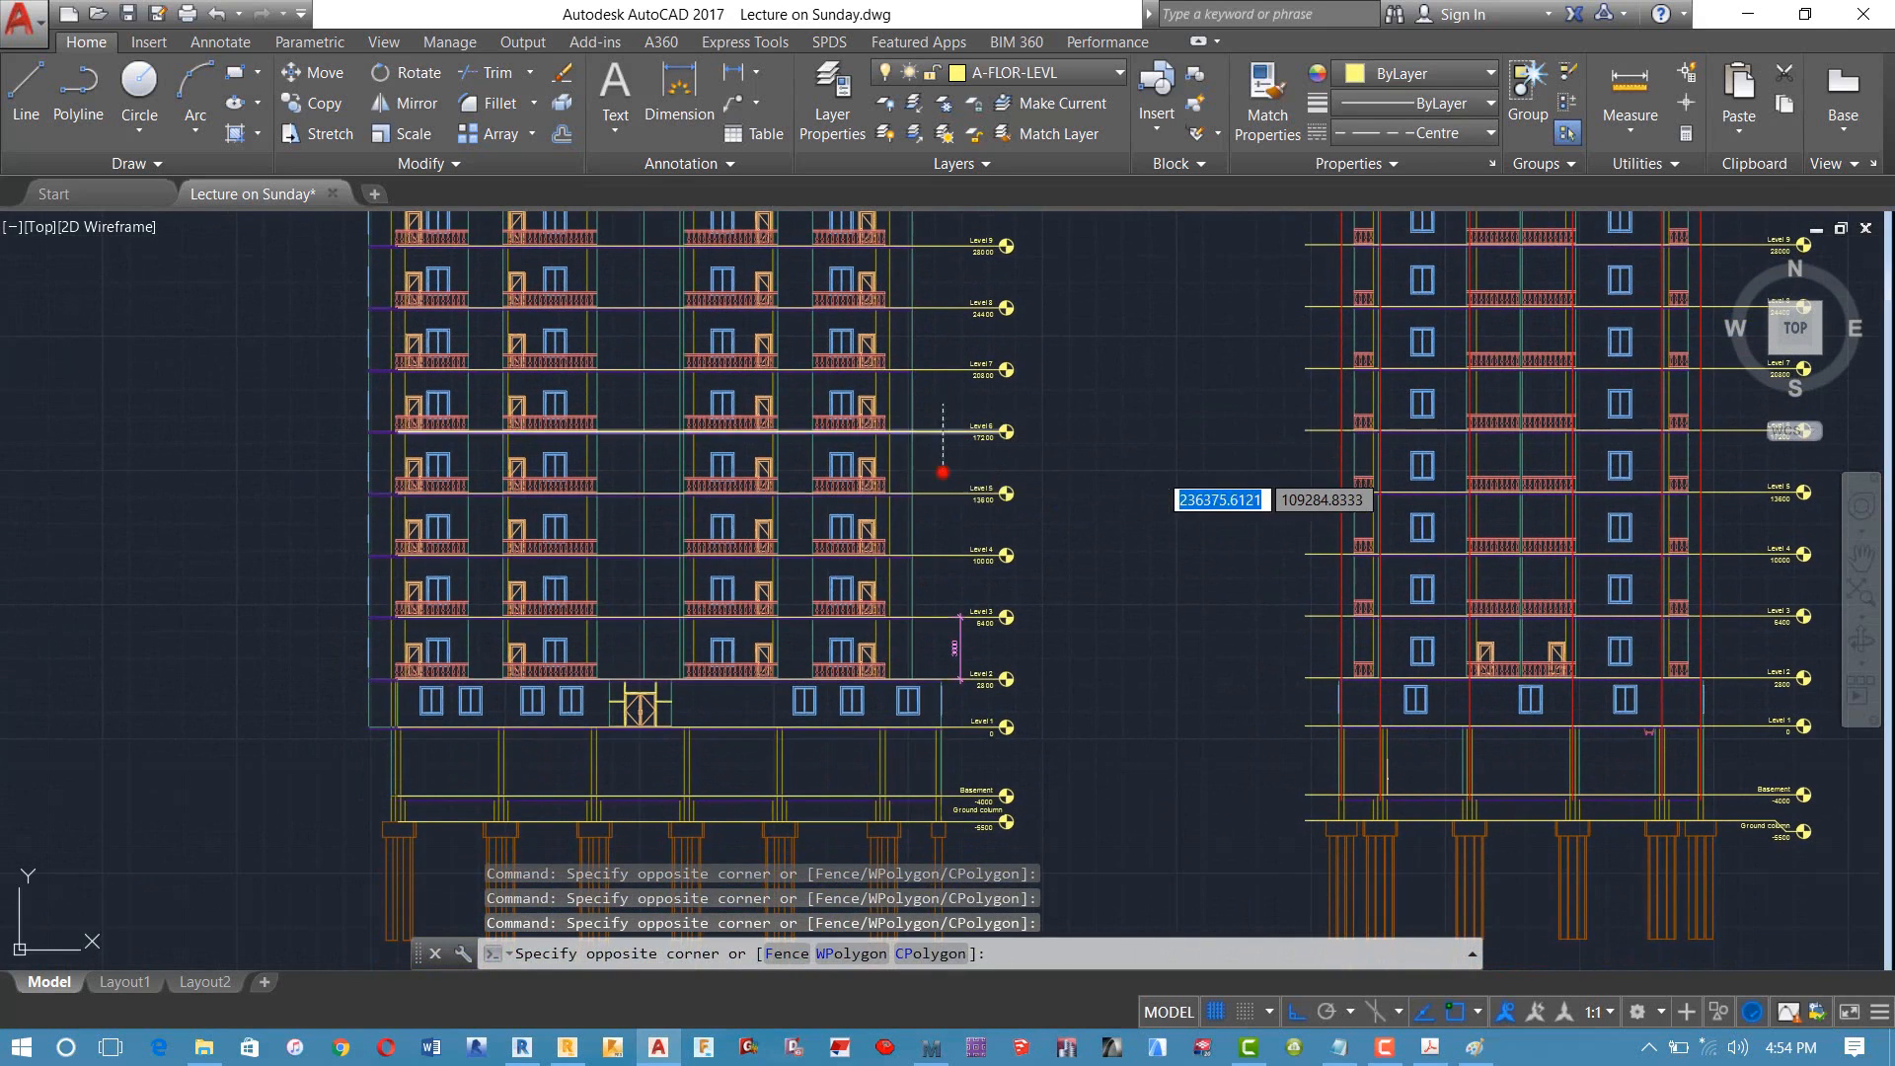
{"action": "left_click", "coordinate": [942, 472]}
{"action": "left_click", "coordinate": [942, 520]}
{"action": "left_click", "coordinate": [941, 584]}
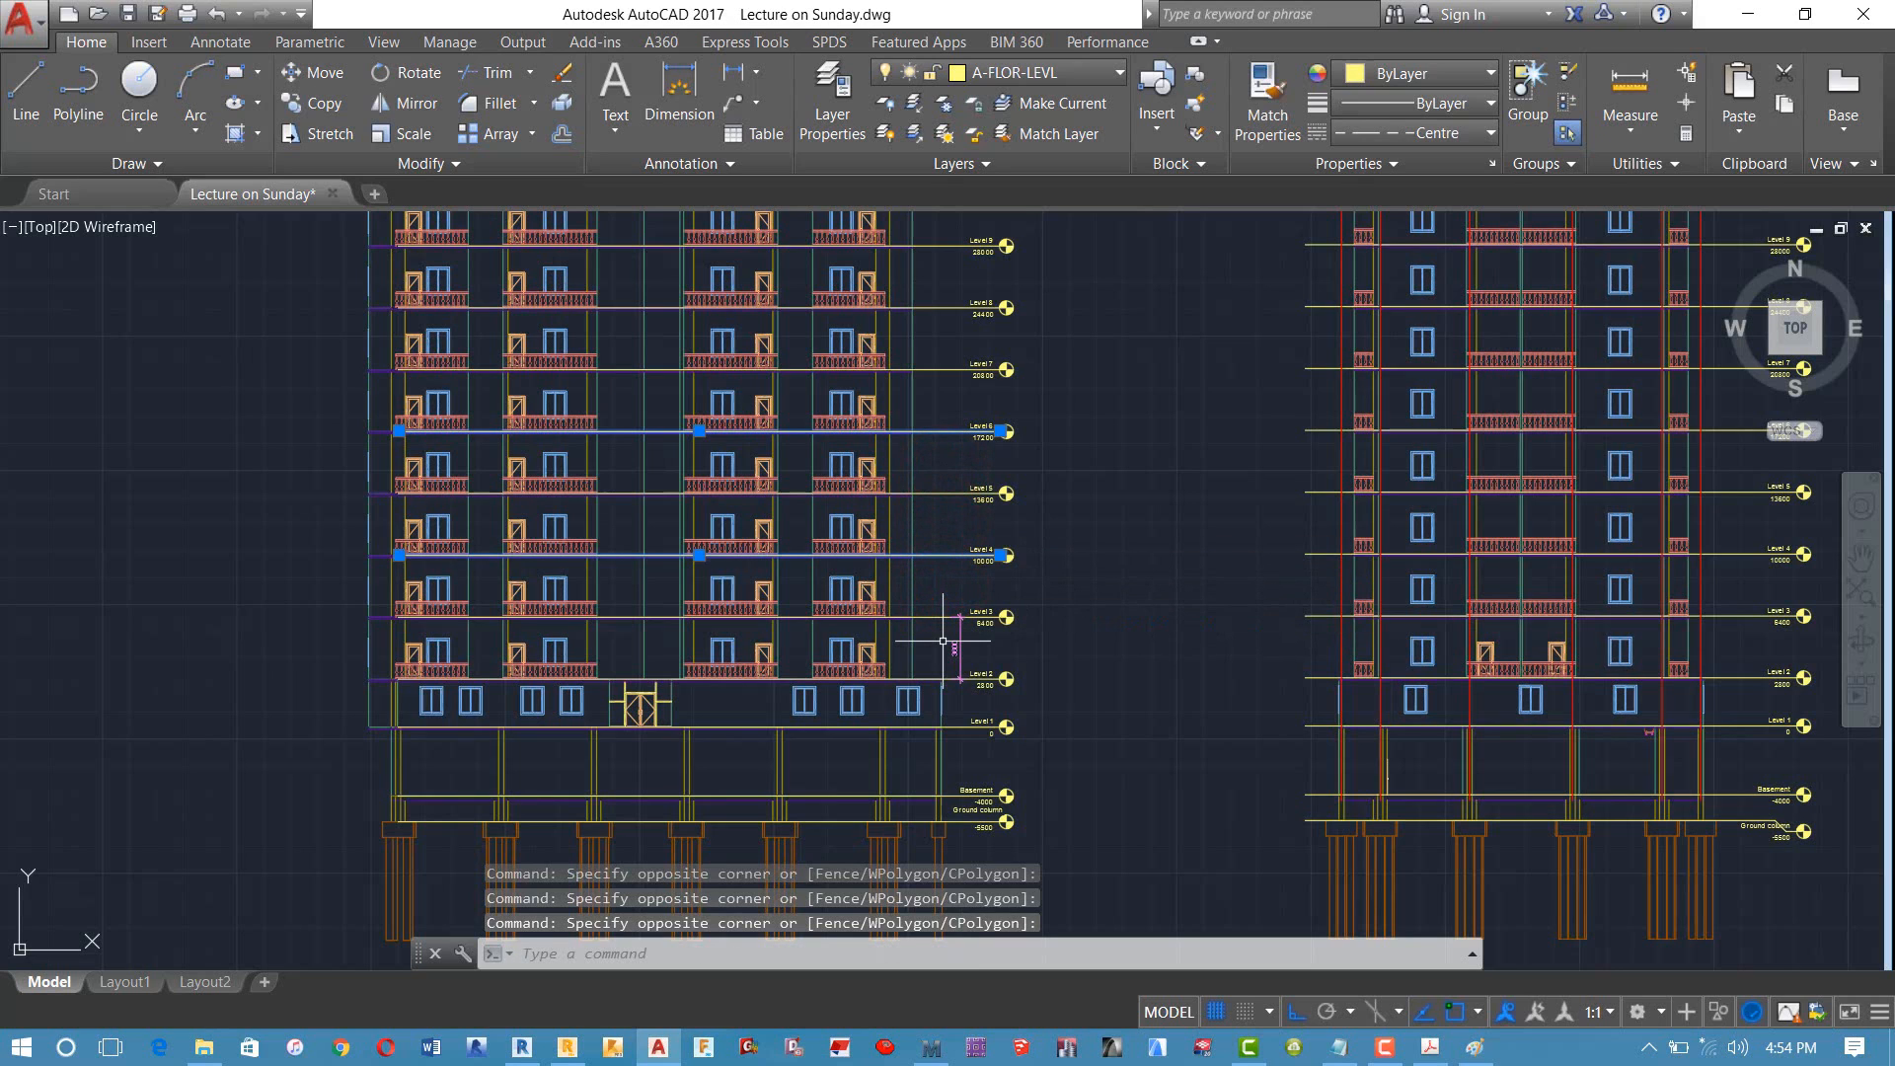
Step: Compare the storey height dimensioned between Level 2 and Level 3 with the level heights up to Water Tank
{"action": "scroll", "coordinate": [945, 642], "scroll_direction": "up", "scroll_amount": 4}
{"action": "middle_click_drag", "start_coordinate": [943, 643], "coordinate": [766, 624]}
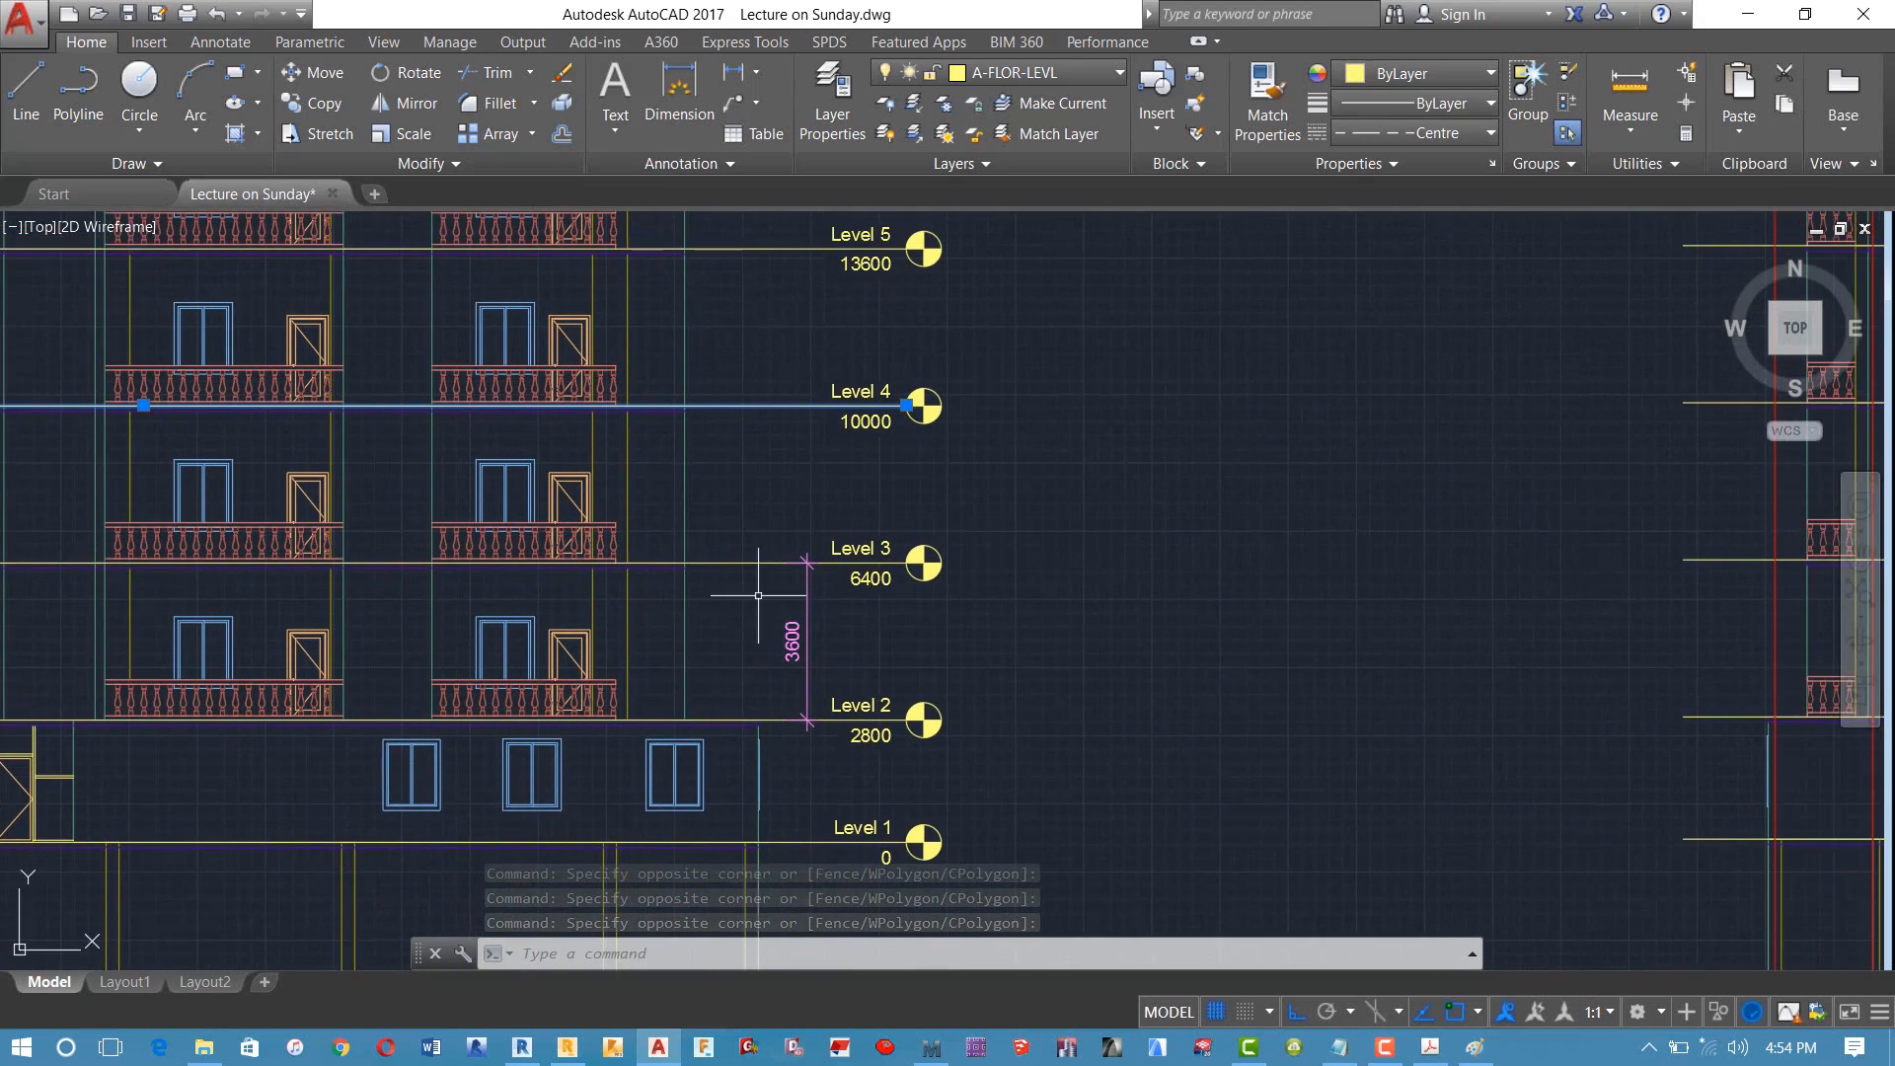
{"action": "scroll", "coordinate": [740, 545], "scroll_direction": "down", "scroll_amount": 2}
{"action": "scroll", "coordinate": [994, 494], "scroll_direction": "down", "scroll_amount": 2}
{"action": "middle_click_drag", "start_coordinate": [994, 493], "coordinate": [1018, 614]}
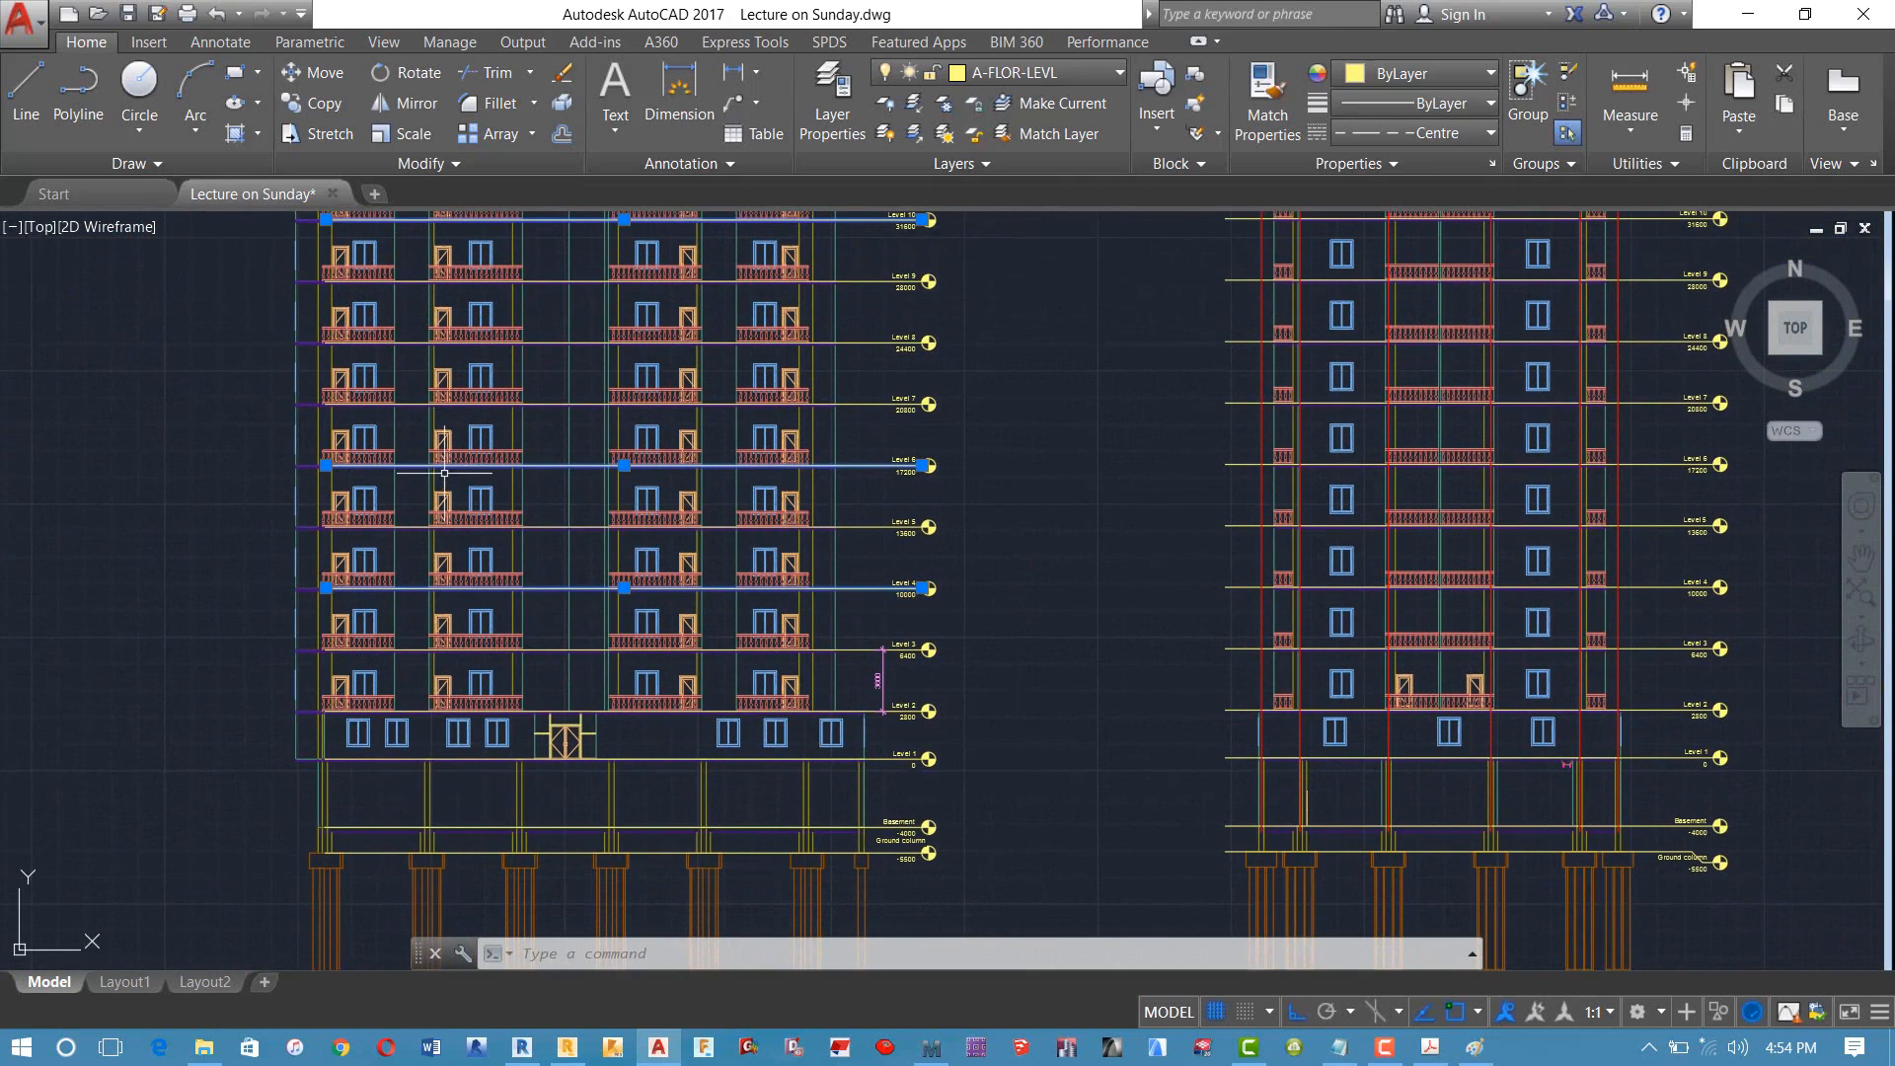
{"action": "scroll", "coordinate": [745, 381], "scroll_direction": "down", "scroll_amount": 2}
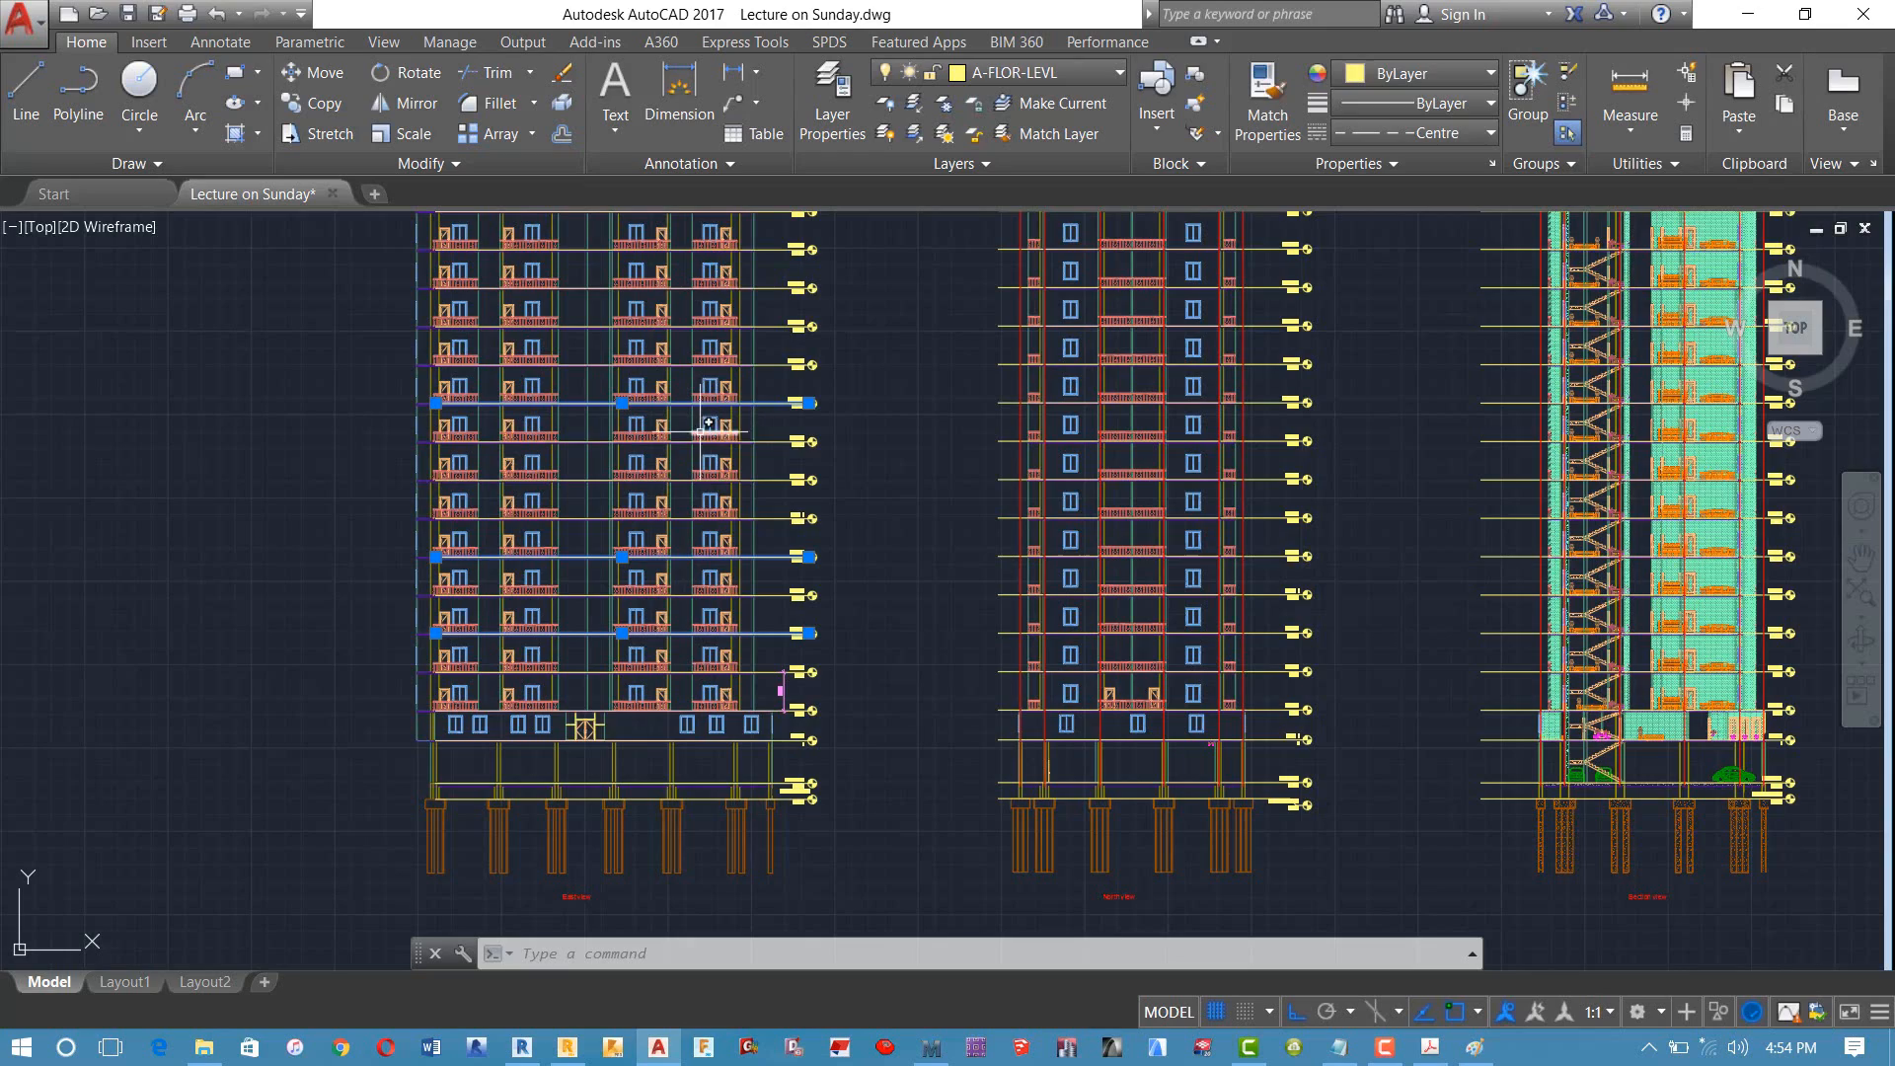
{"action": "scroll", "coordinate": [757, 697], "scroll_direction": "up", "scroll_amount": 4}
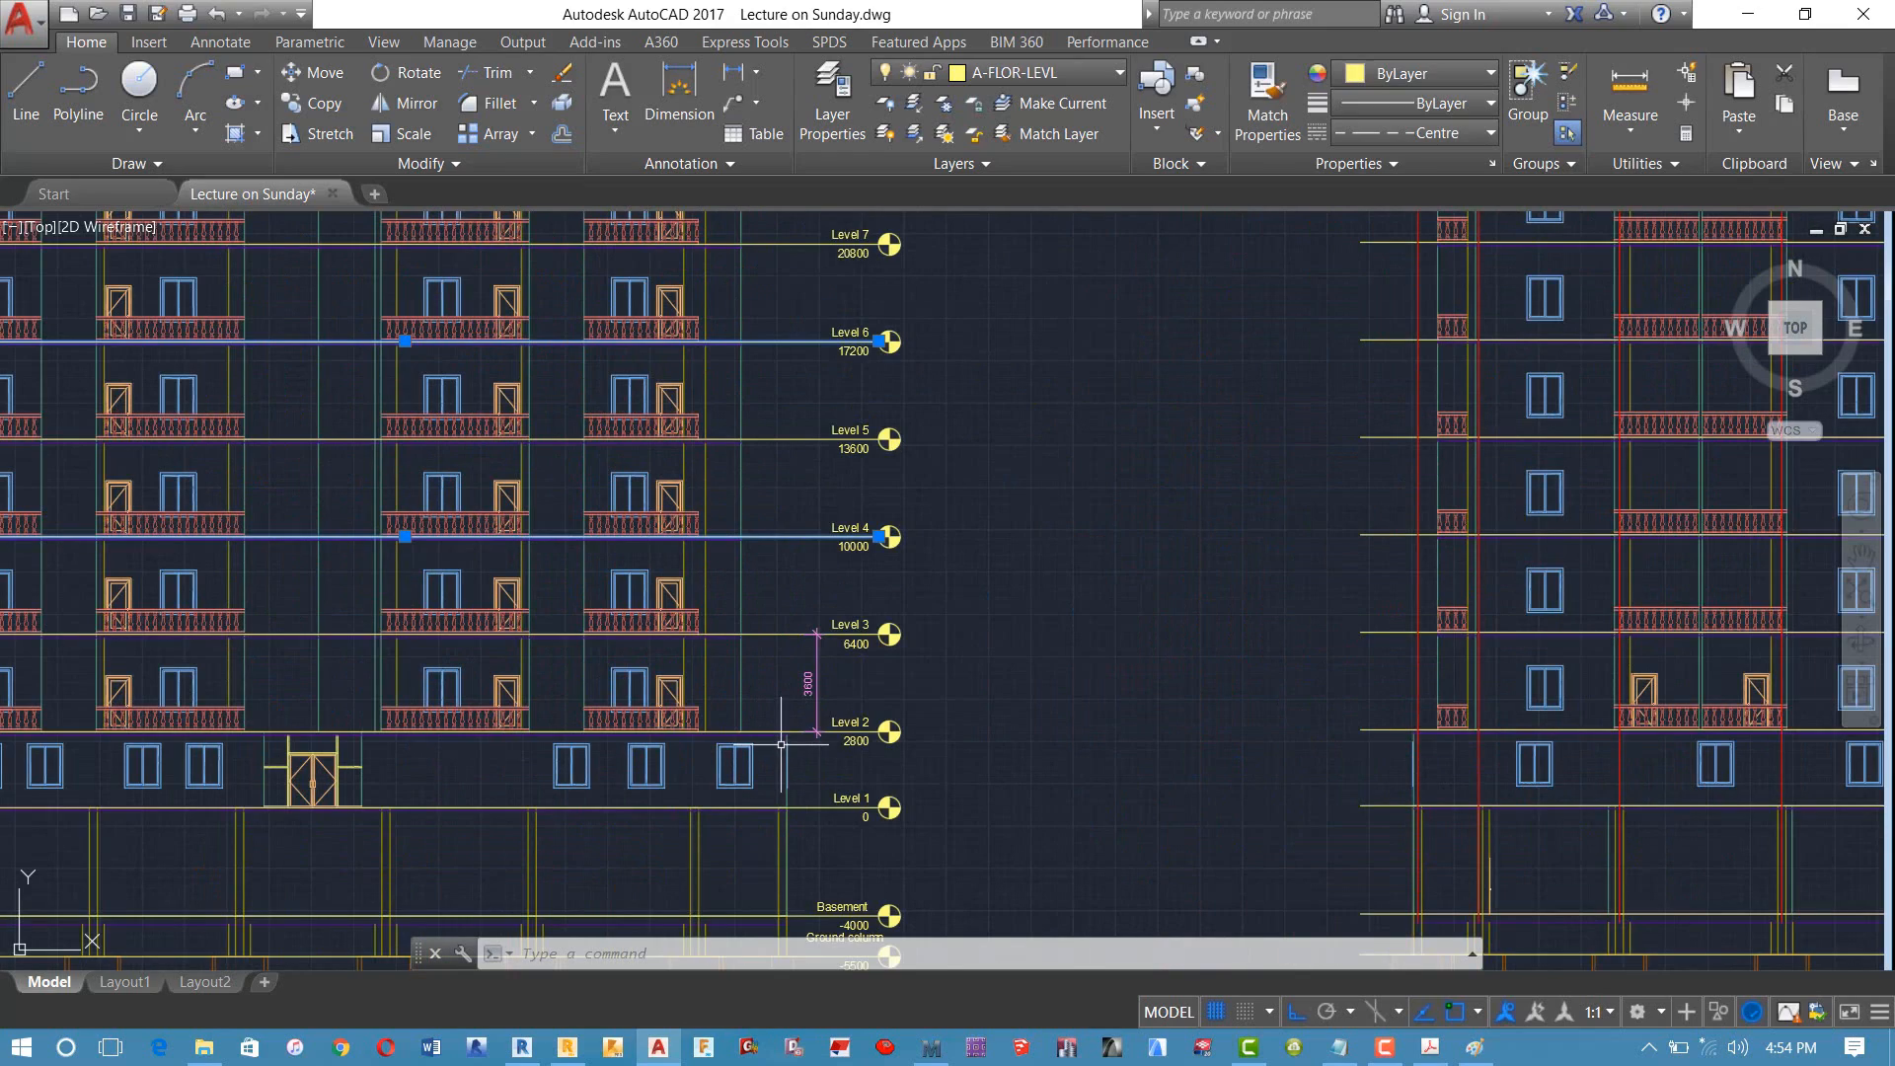
{"action": "scroll", "coordinate": [876, 503], "scroll_direction": "down", "scroll_amount": 5}
{"action": "scroll", "coordinate": [774, 372], "scroll_direction": "up", "scroll_amount": 5}
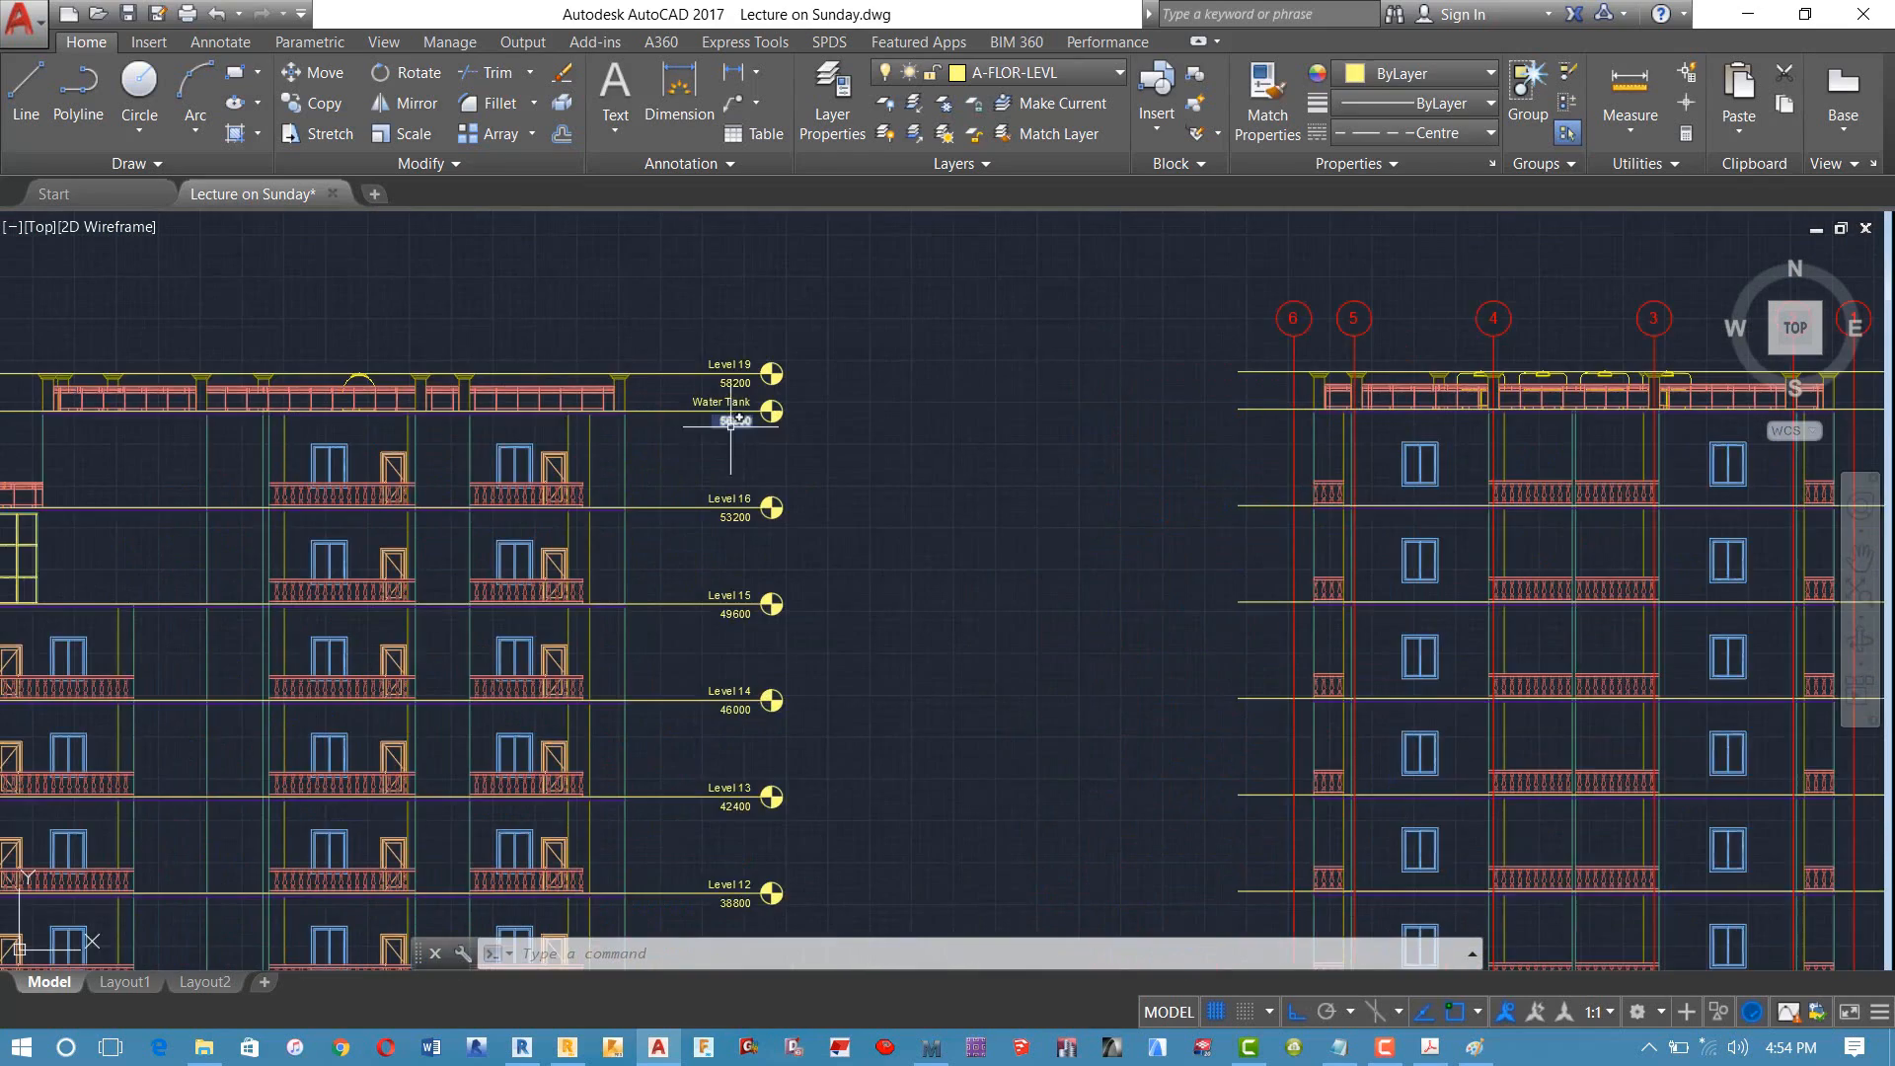
{"action": "scroll", "coordinate": [732, 426], "scroll_direction": "up", "scroll_amount": 2}
{"action": "middle_click_drag", "start_coordinate": [694, 406], "coordinate": [846, 299]}
{"action": "scroll", "coordinate": [820, 310], "scroll_direction": "down", "scroll_amount": 2}
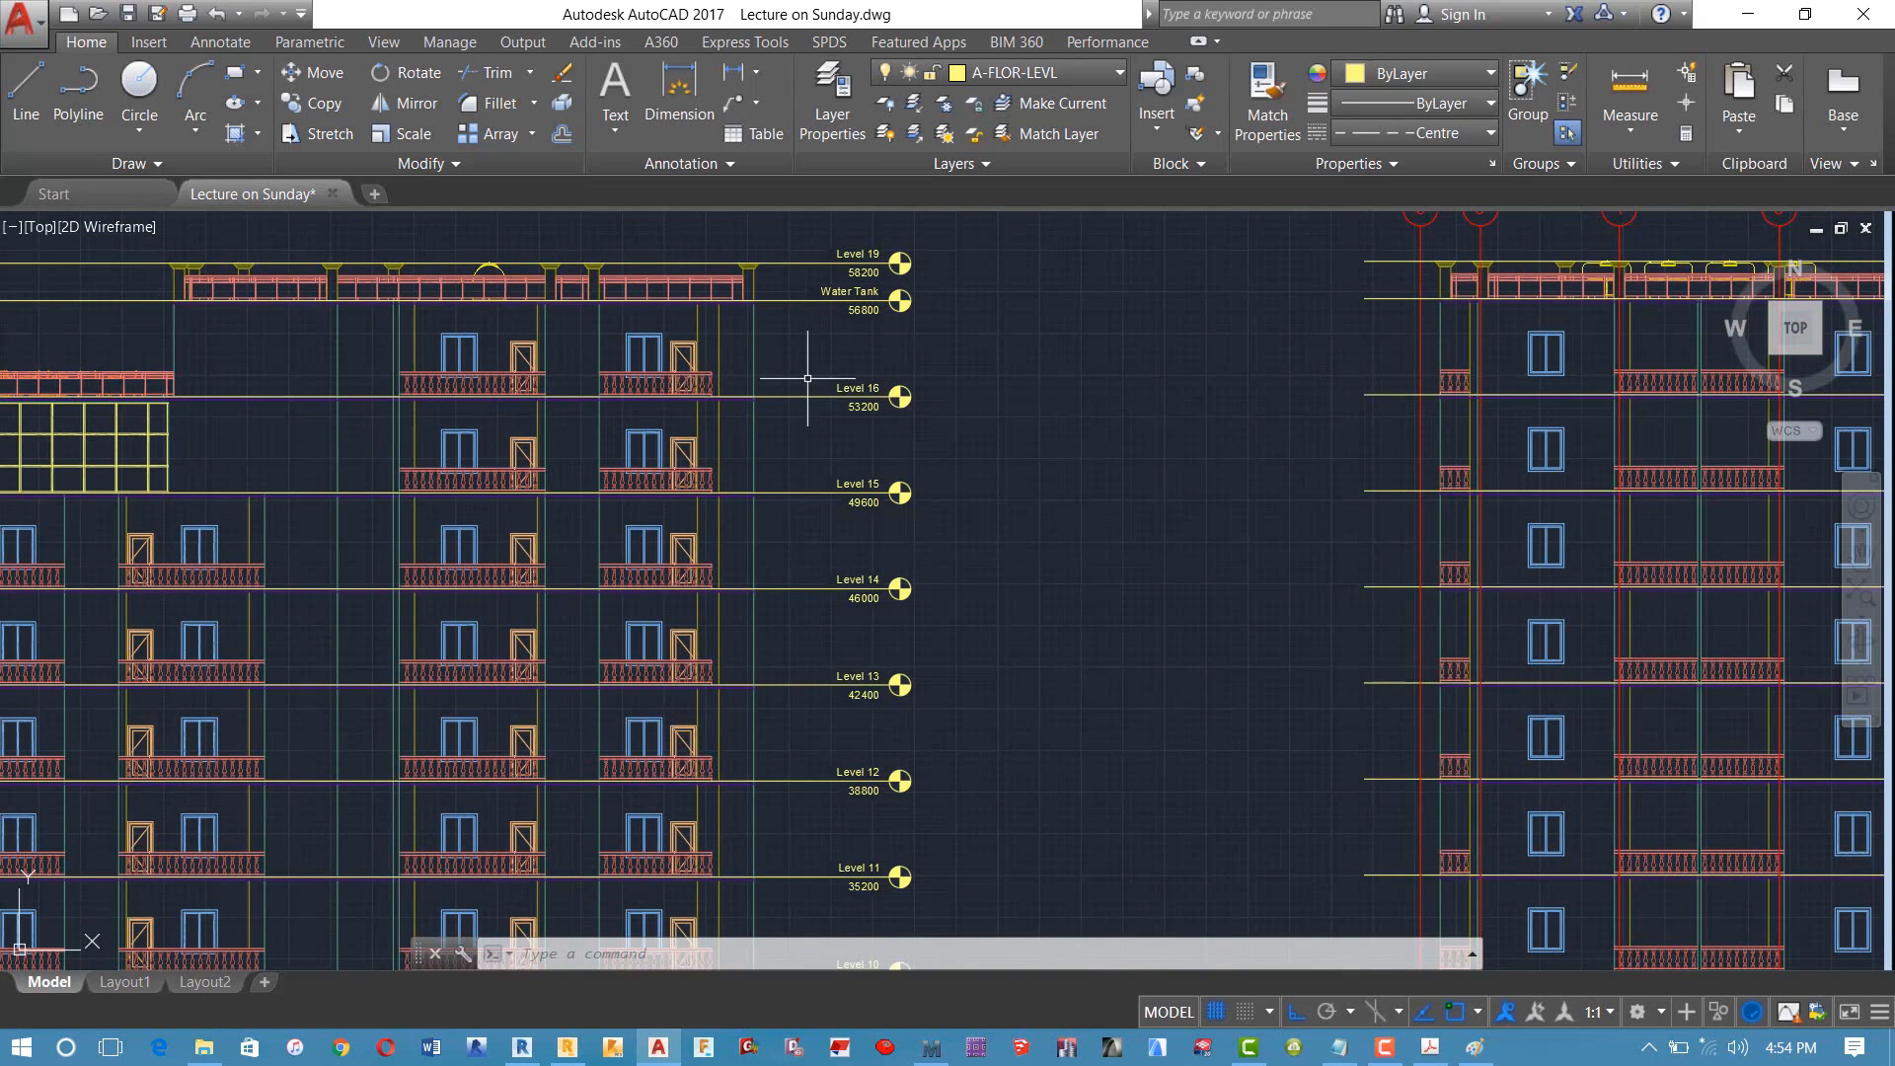
Step: Switch to Robot Structural Analysis and add Z axes from position 2.80 with 15 repetitions at 3.6 m
{"action": "left_click", "coordinate": [556, 1053]}
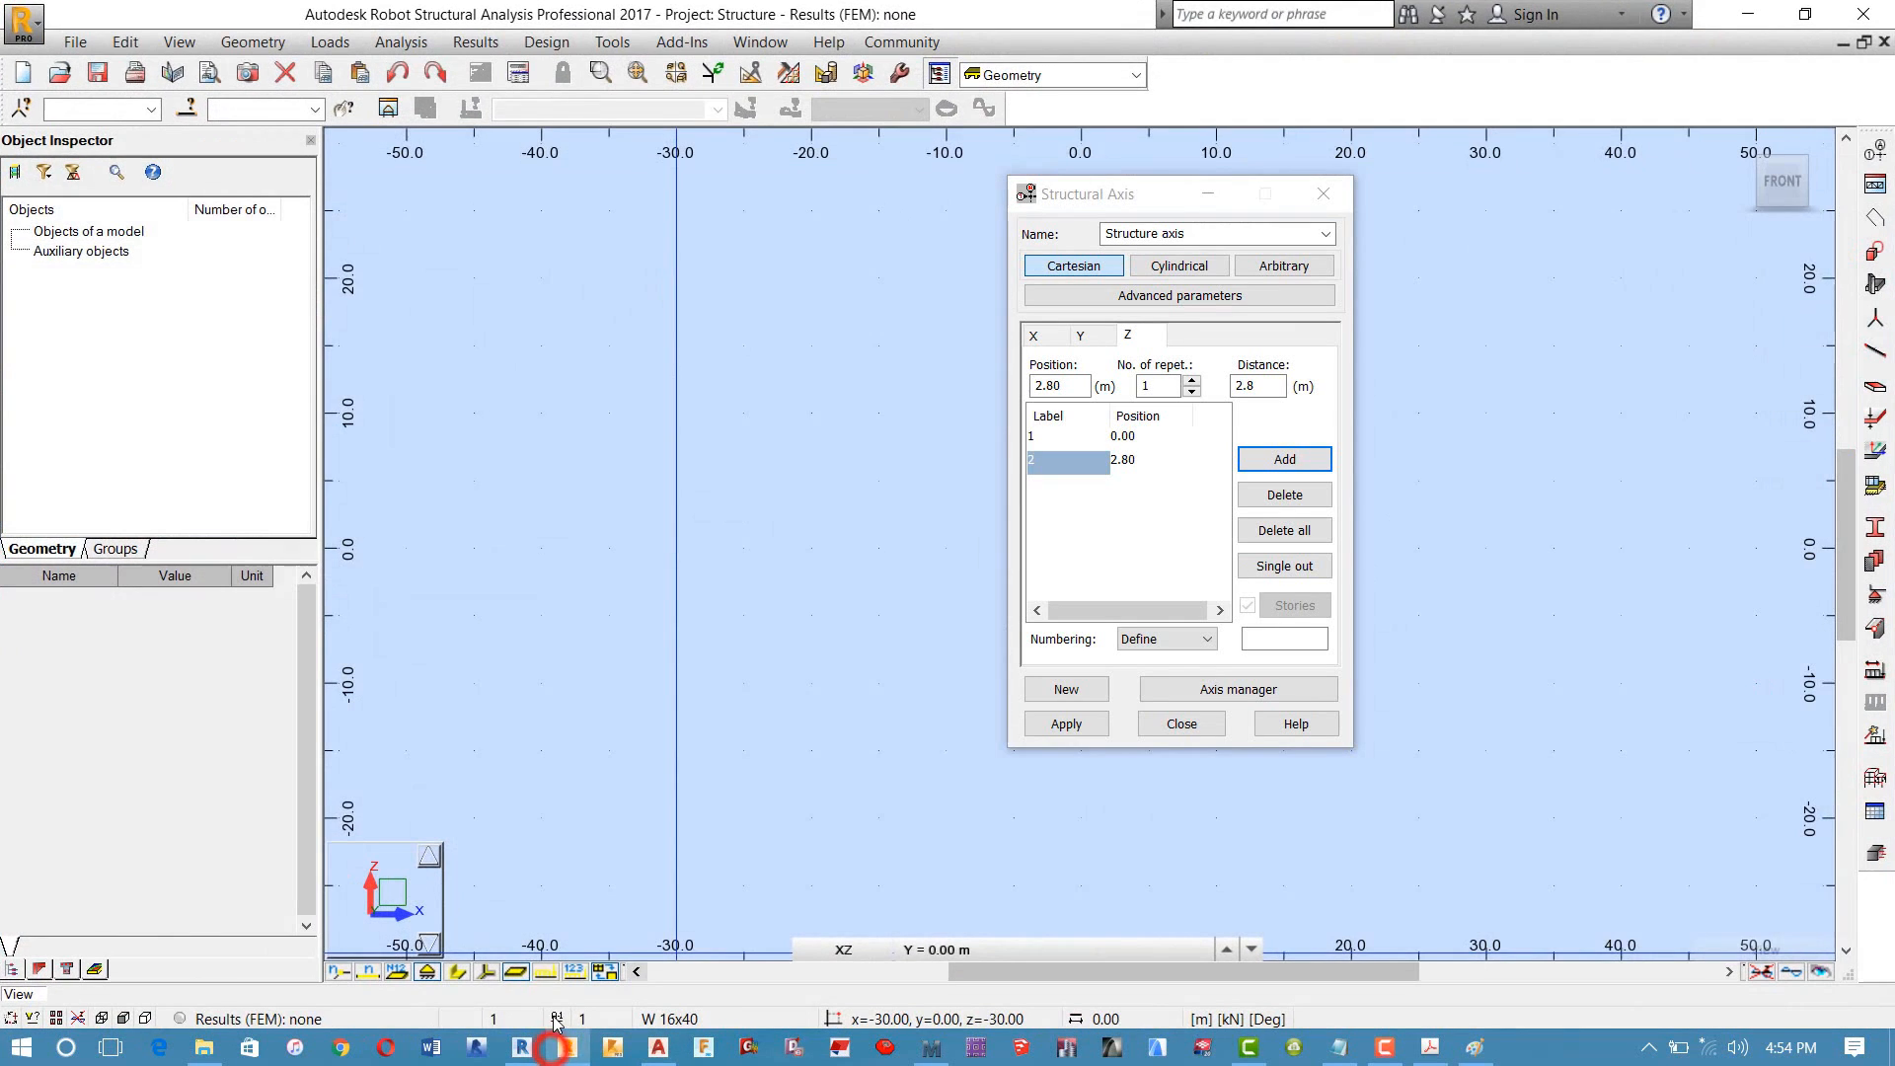
{"action": "double_click", "coordinate": [1160, 384]}
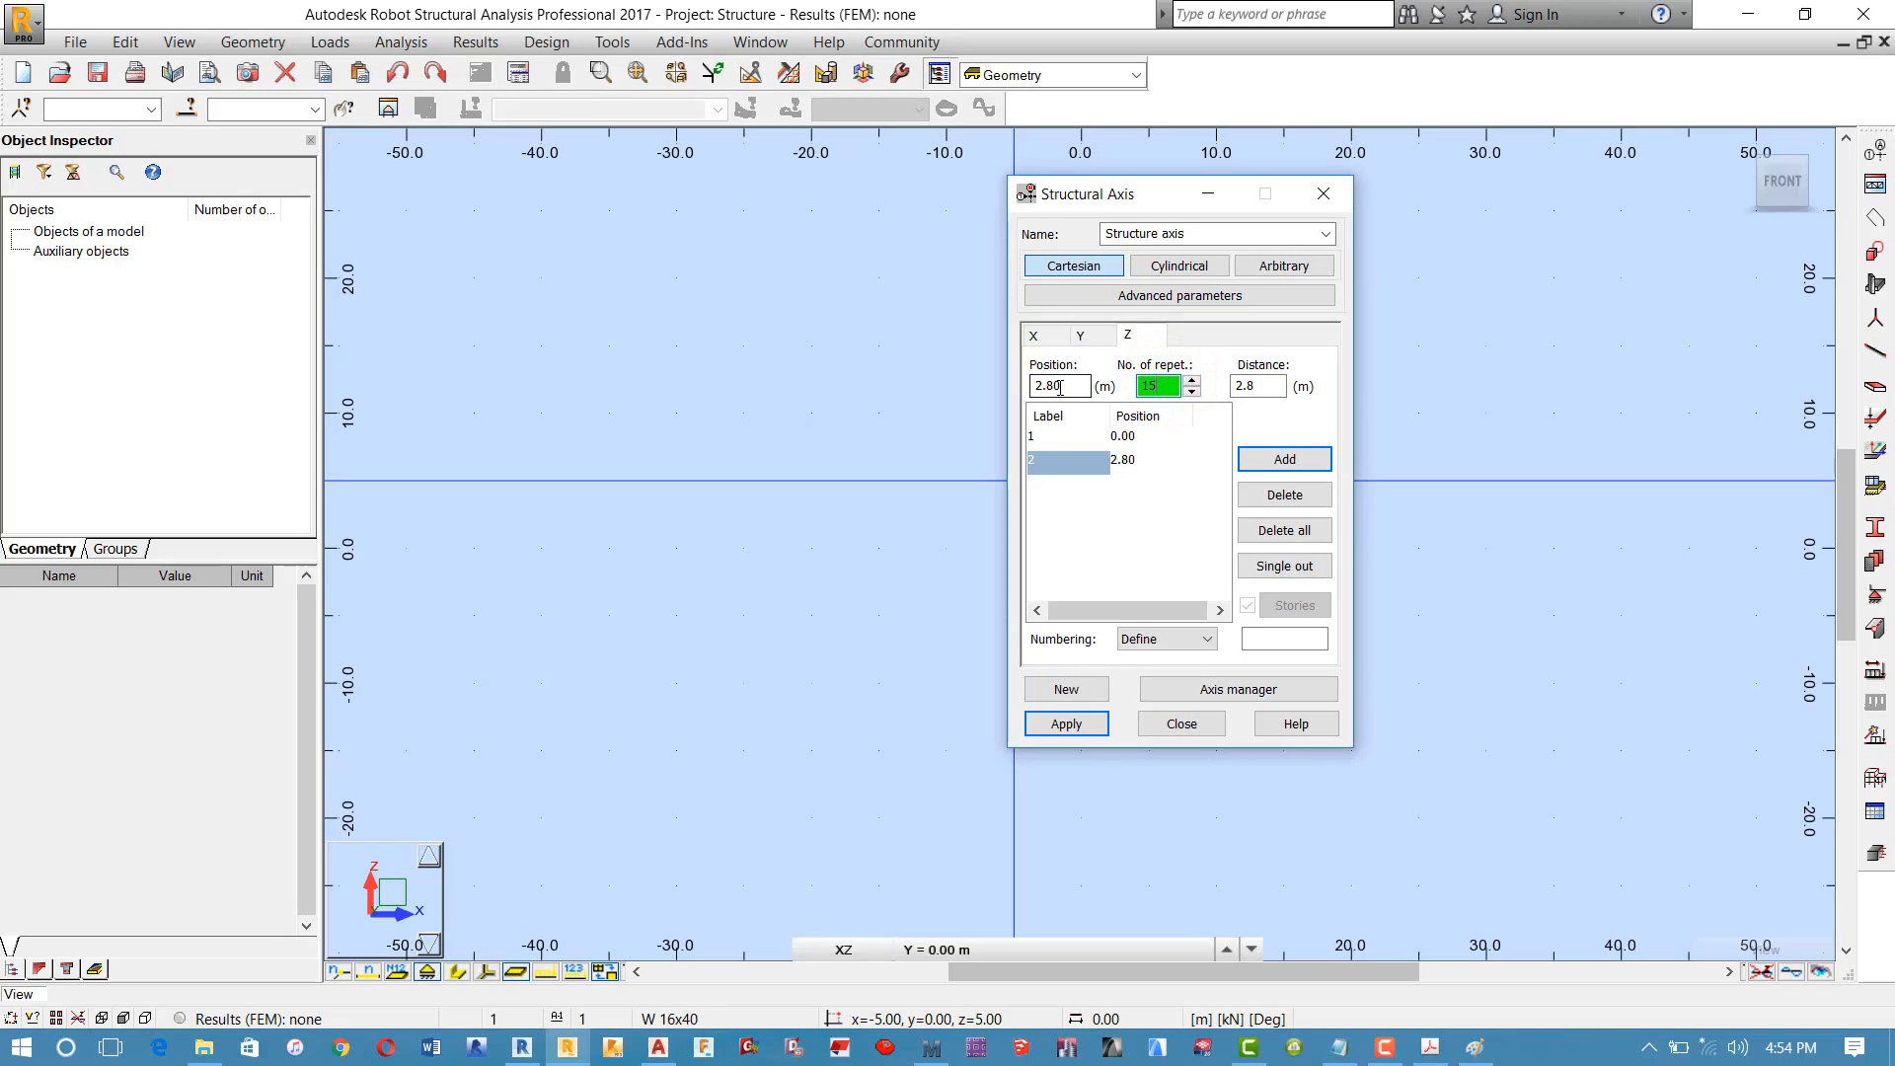
{"action": "type", "text": "15"}
{"action": "double_click", "coordinate": [1274, 385]}
{"action": "type", "text": "3.6"}
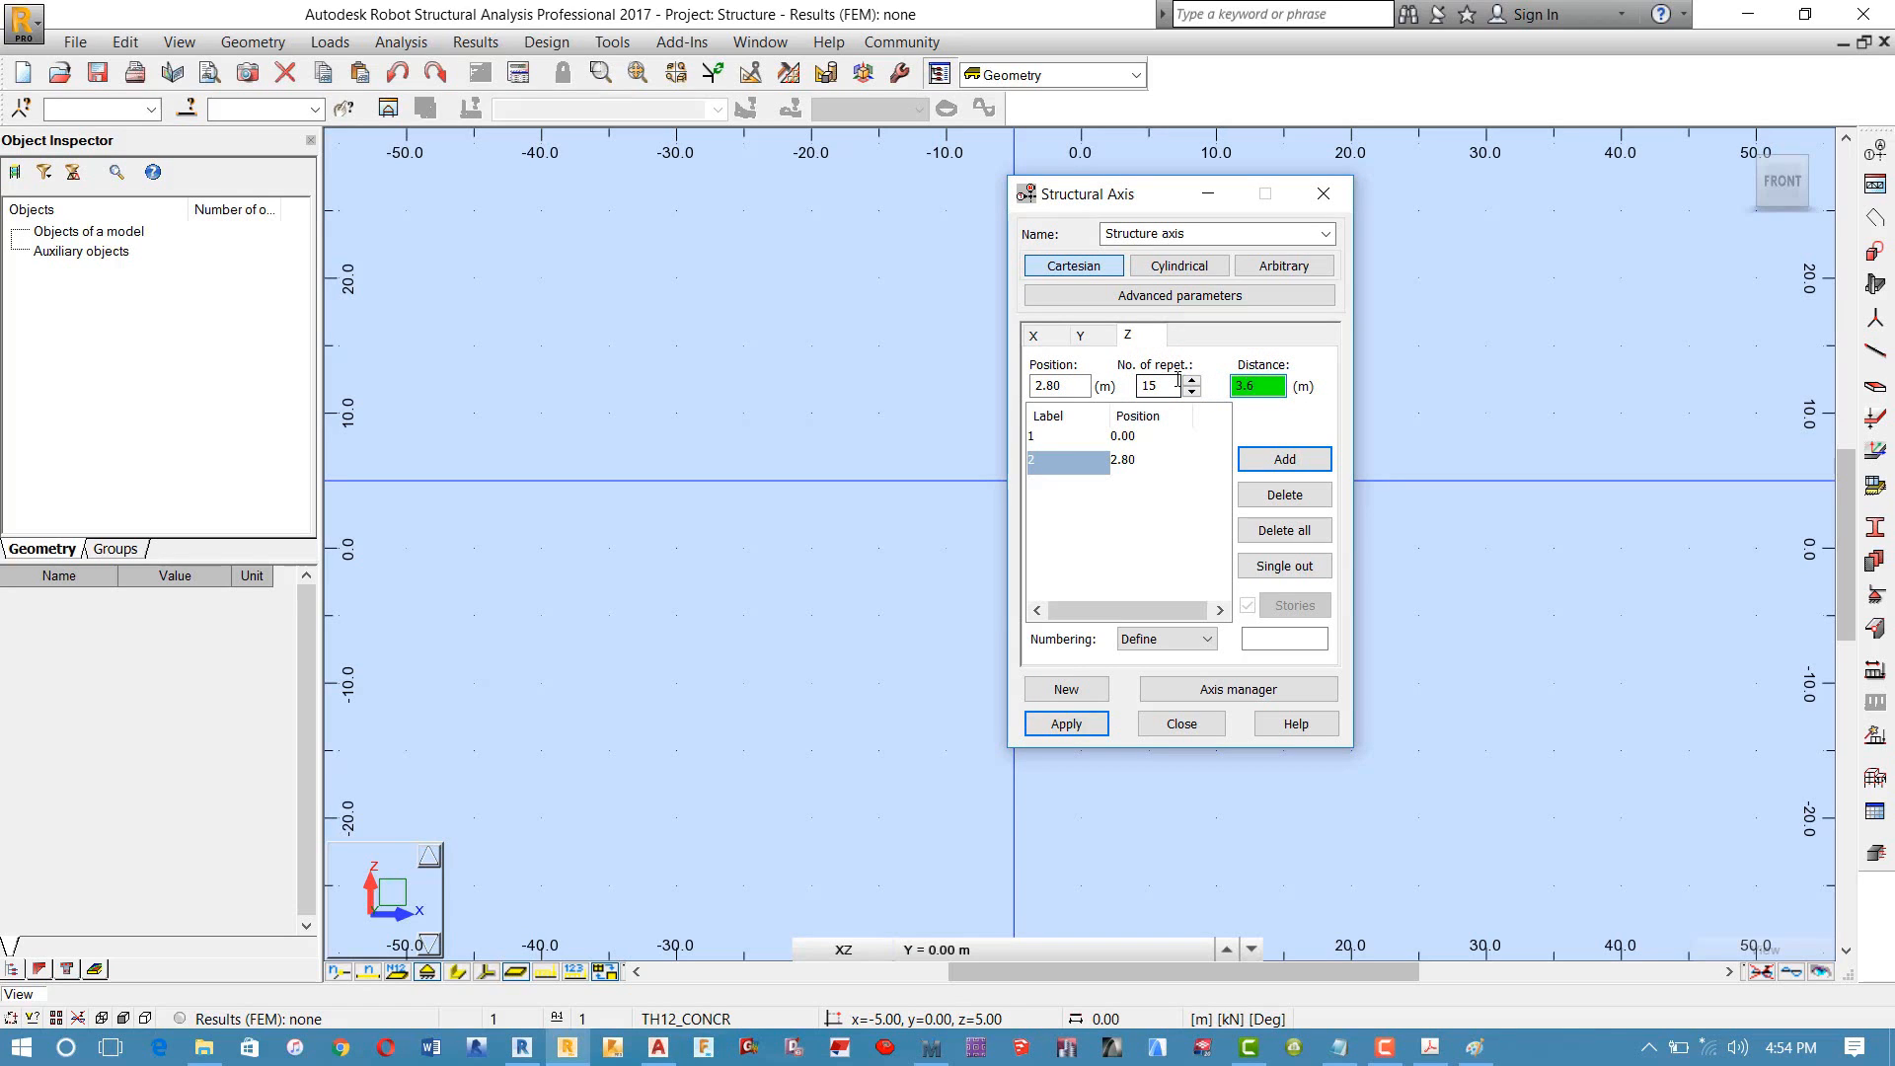
{"action": "left_click", "coordinate": [1281, 460]}
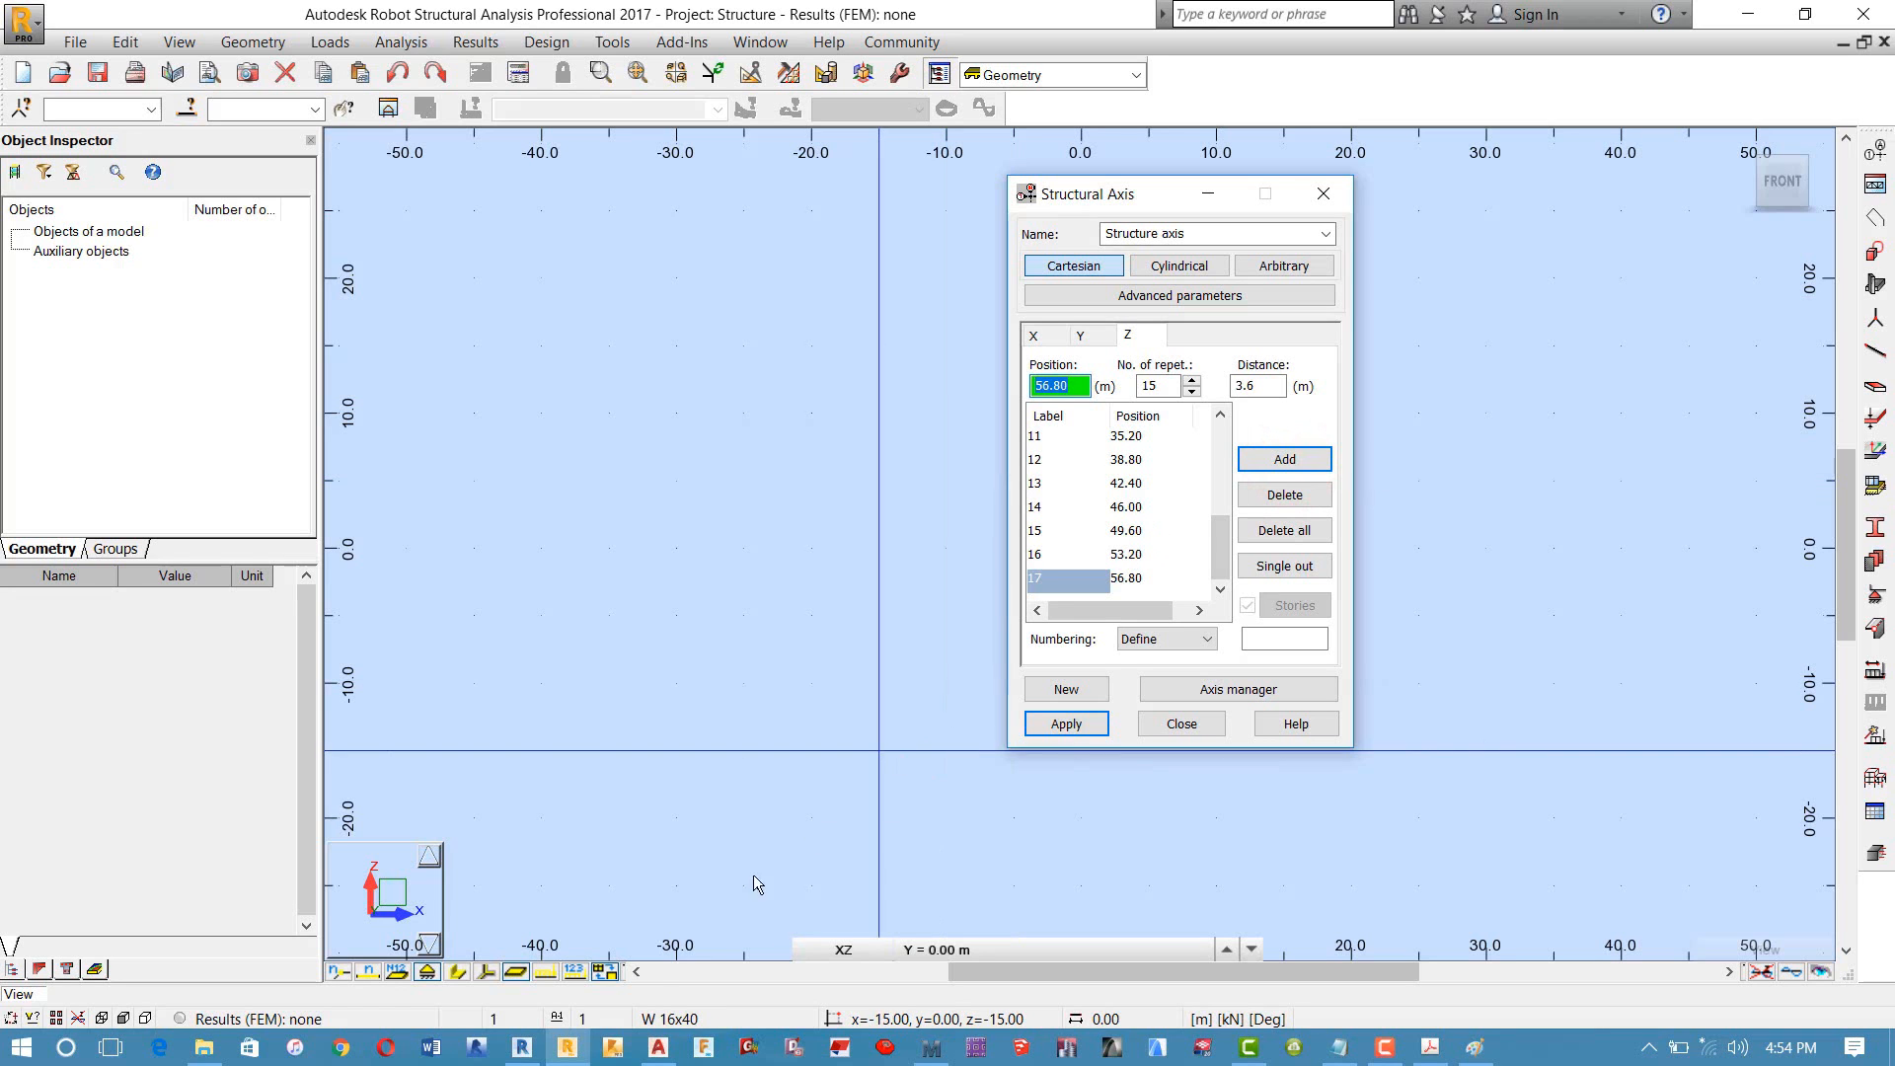
Step: Switch to AutoCAD and check the Water Tank and Level 19 heights on the East view elevation
{"action": "left_click", "coordinate": [568, 1047]}
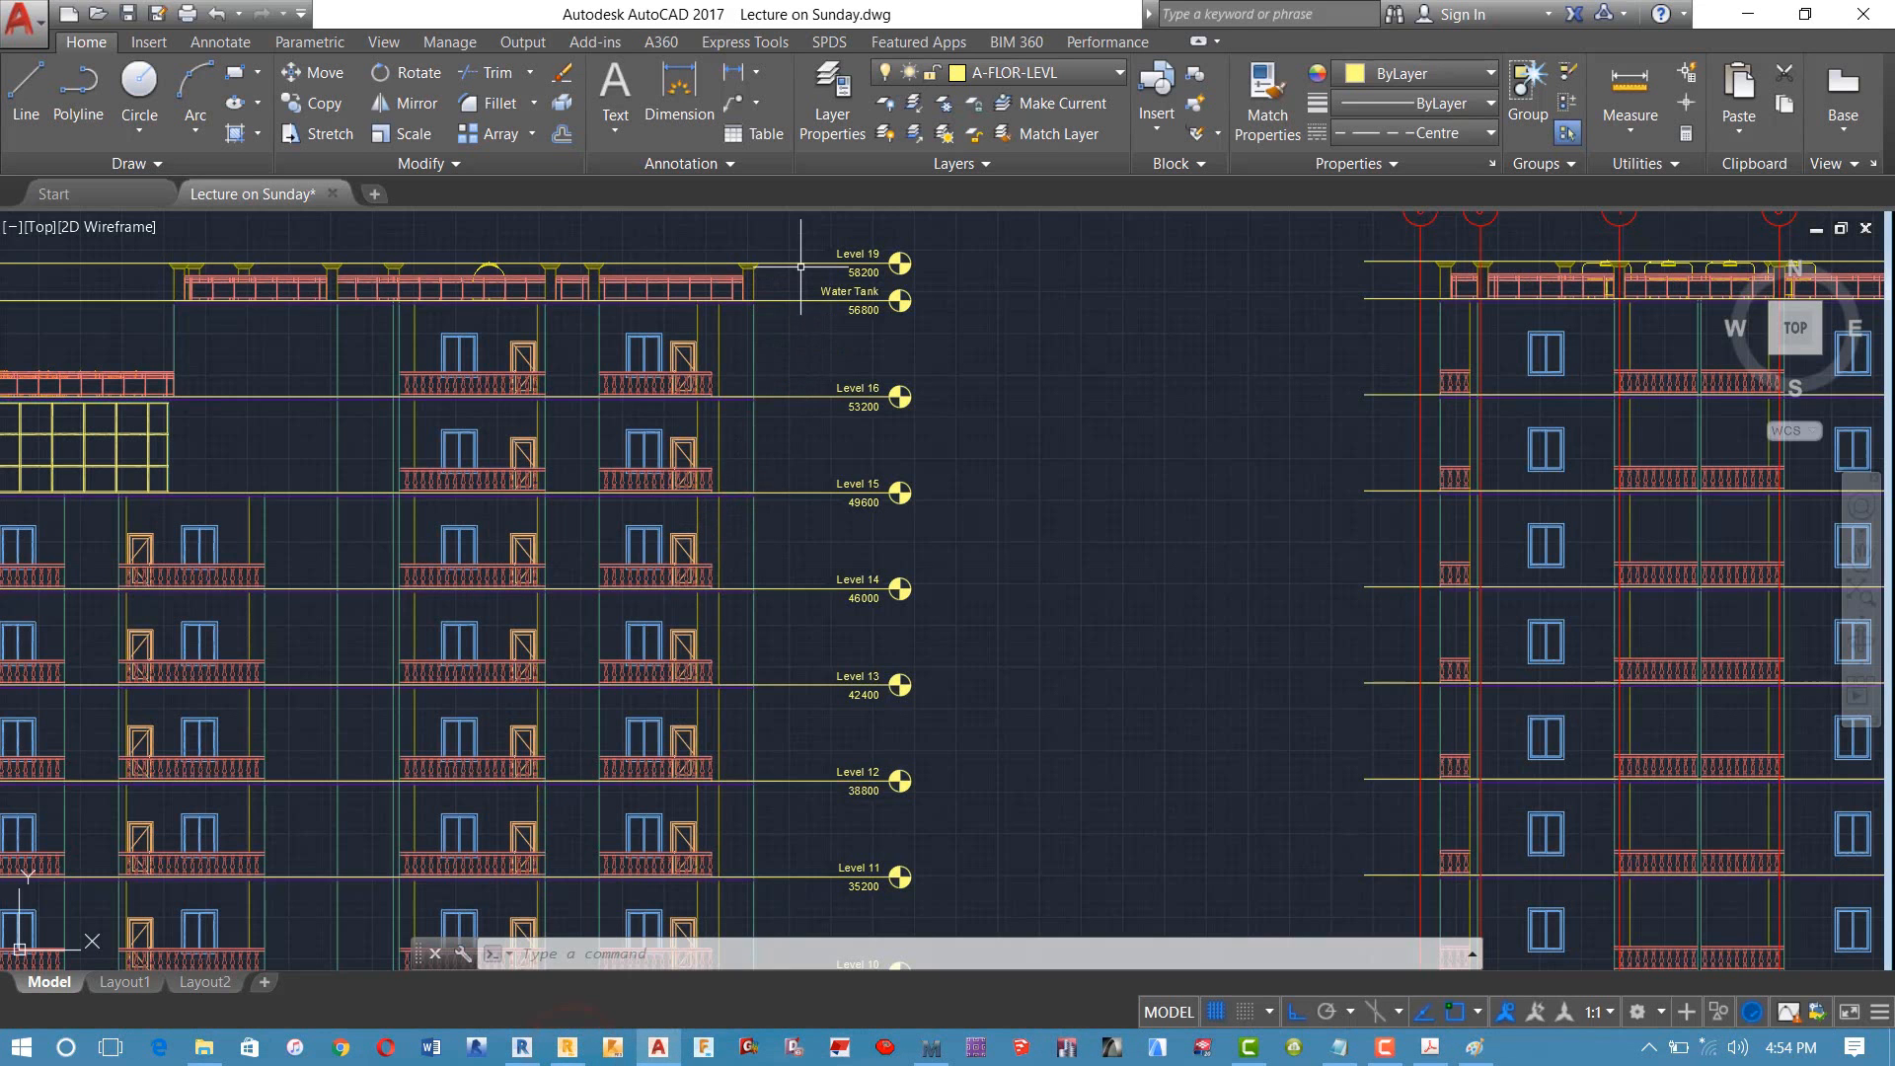
{"action": "scroll", "coordinate": [826, 335], "scroll_direction": "up", "scroll_amount": 4}
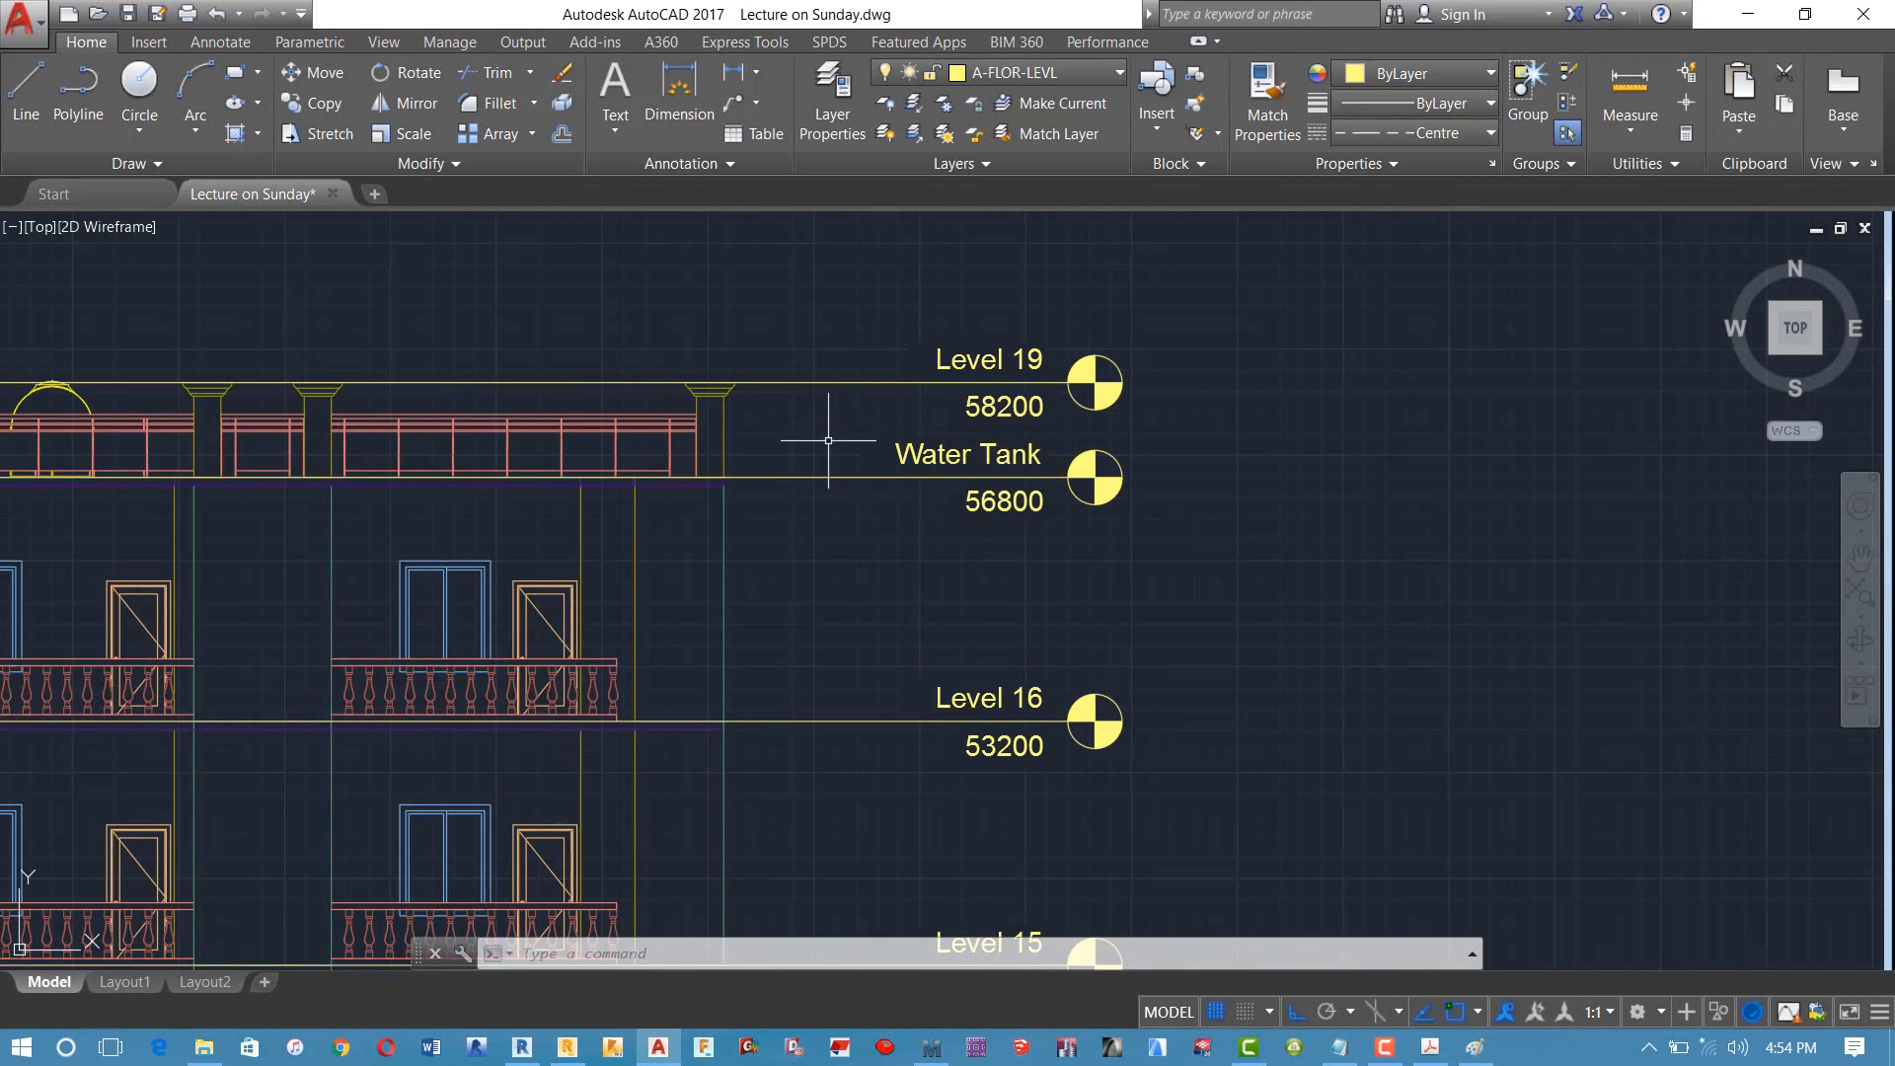
{"action": "type", "text": "dal"}
{"action": "key", "text": "Return"}
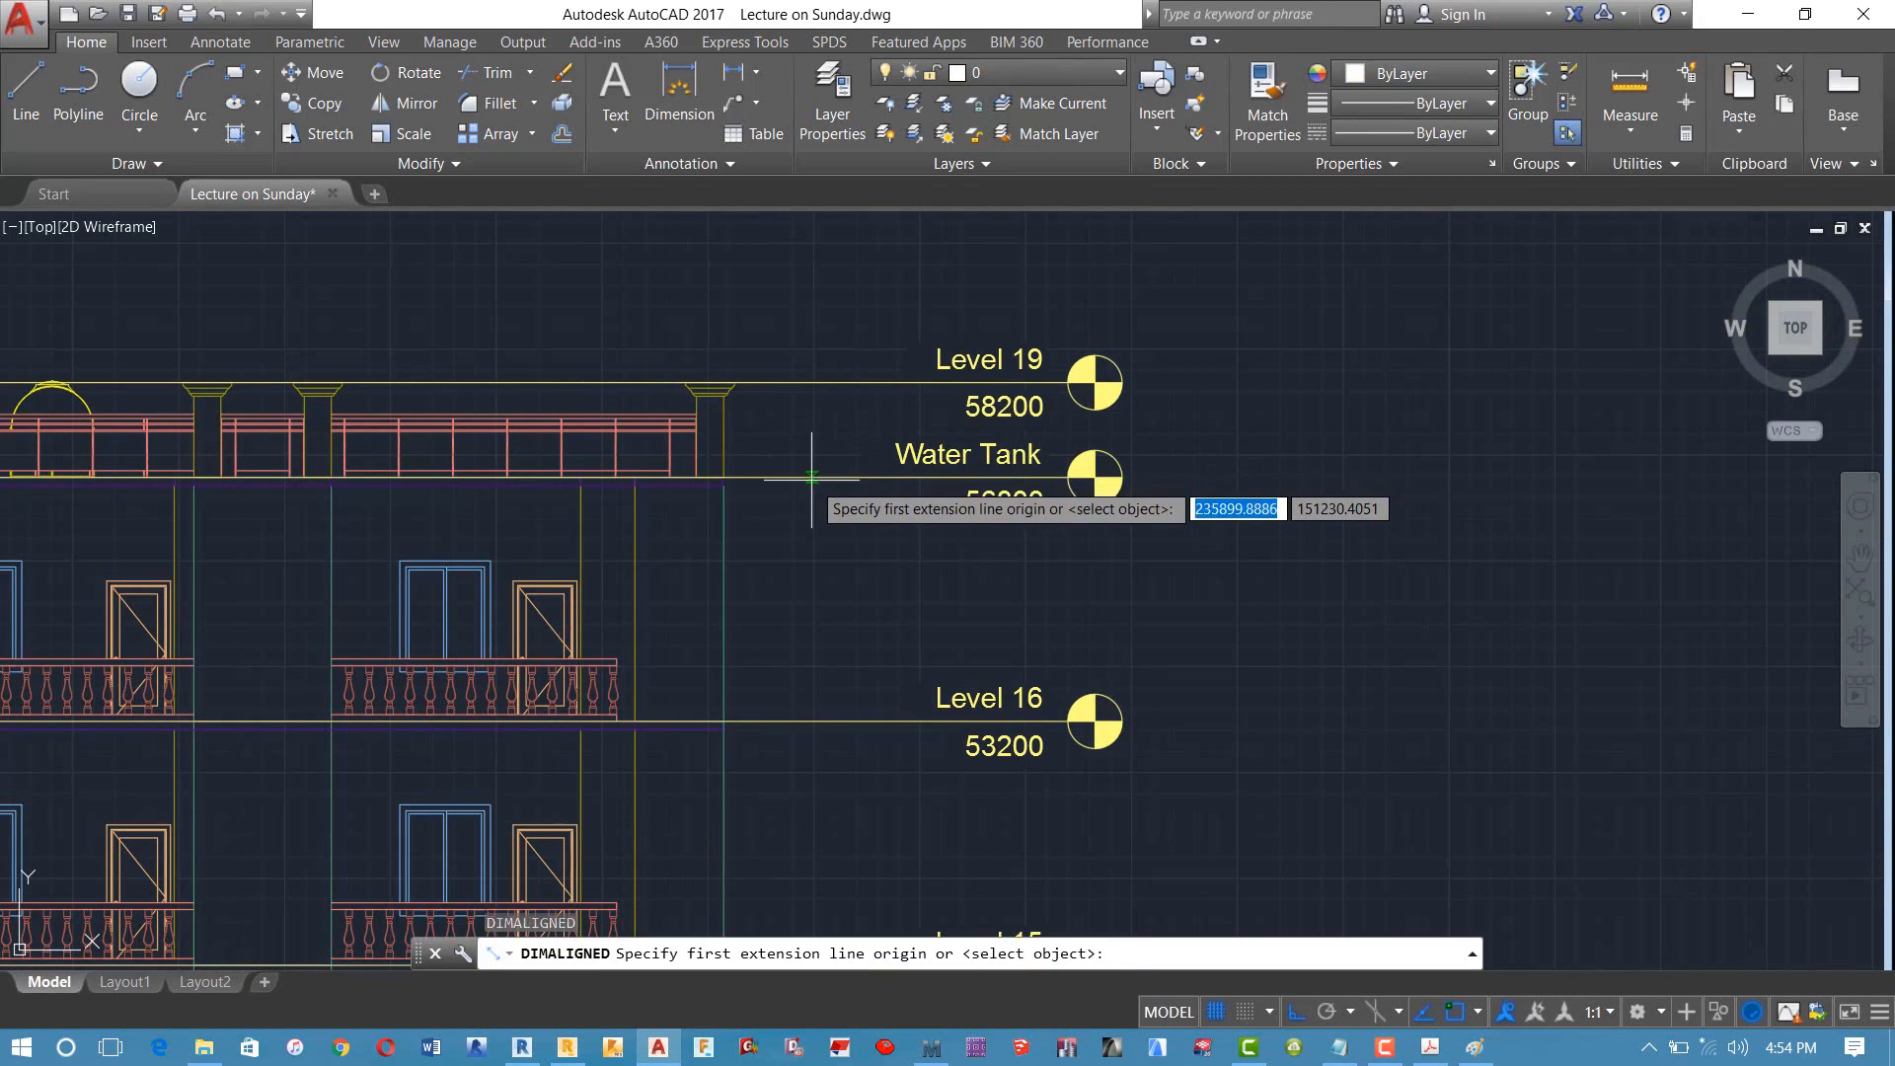
{"action": "left_click", "coordinate": [811, 480]}
{"action": "left_click", "coordinate": [813, 383]}
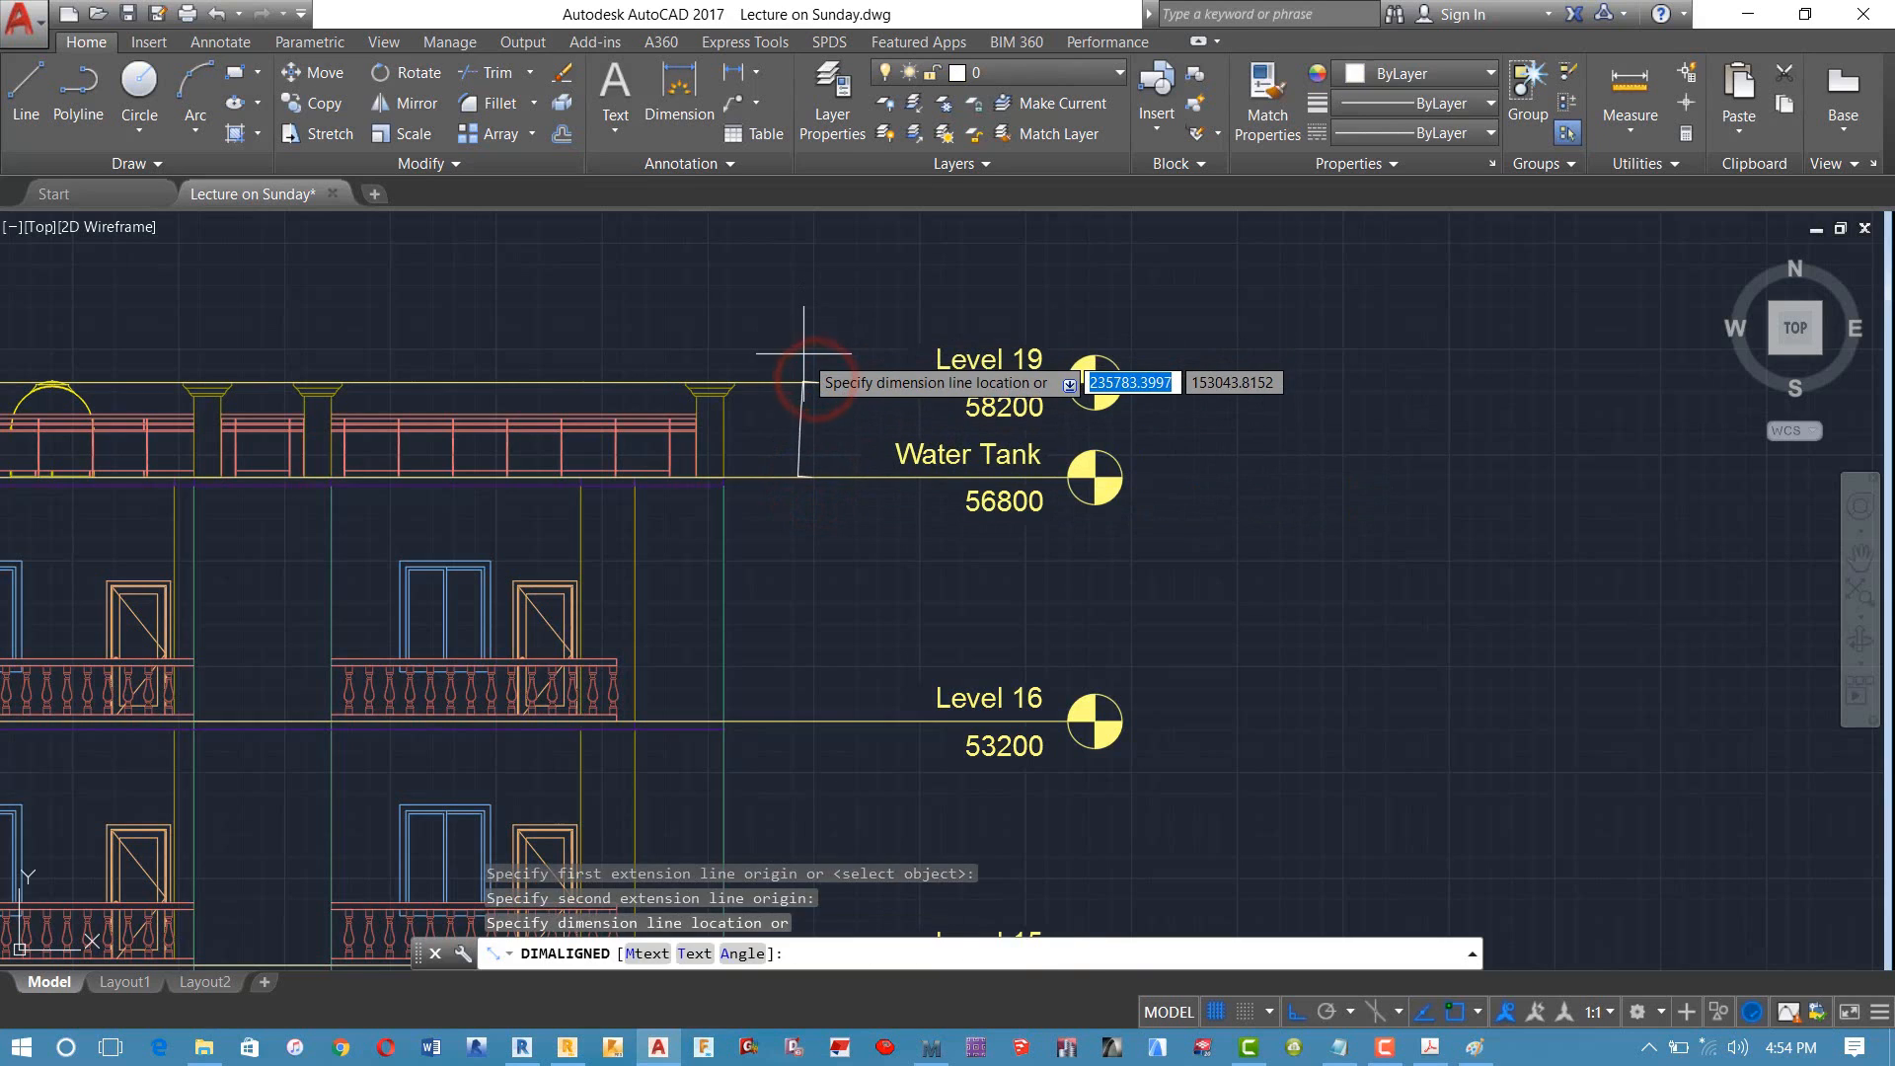
{"action": "key", "text": "Escape"}
{"action": "key", "text": "Return"}
{"action": "left_click", "coordinate": [804, 456]}
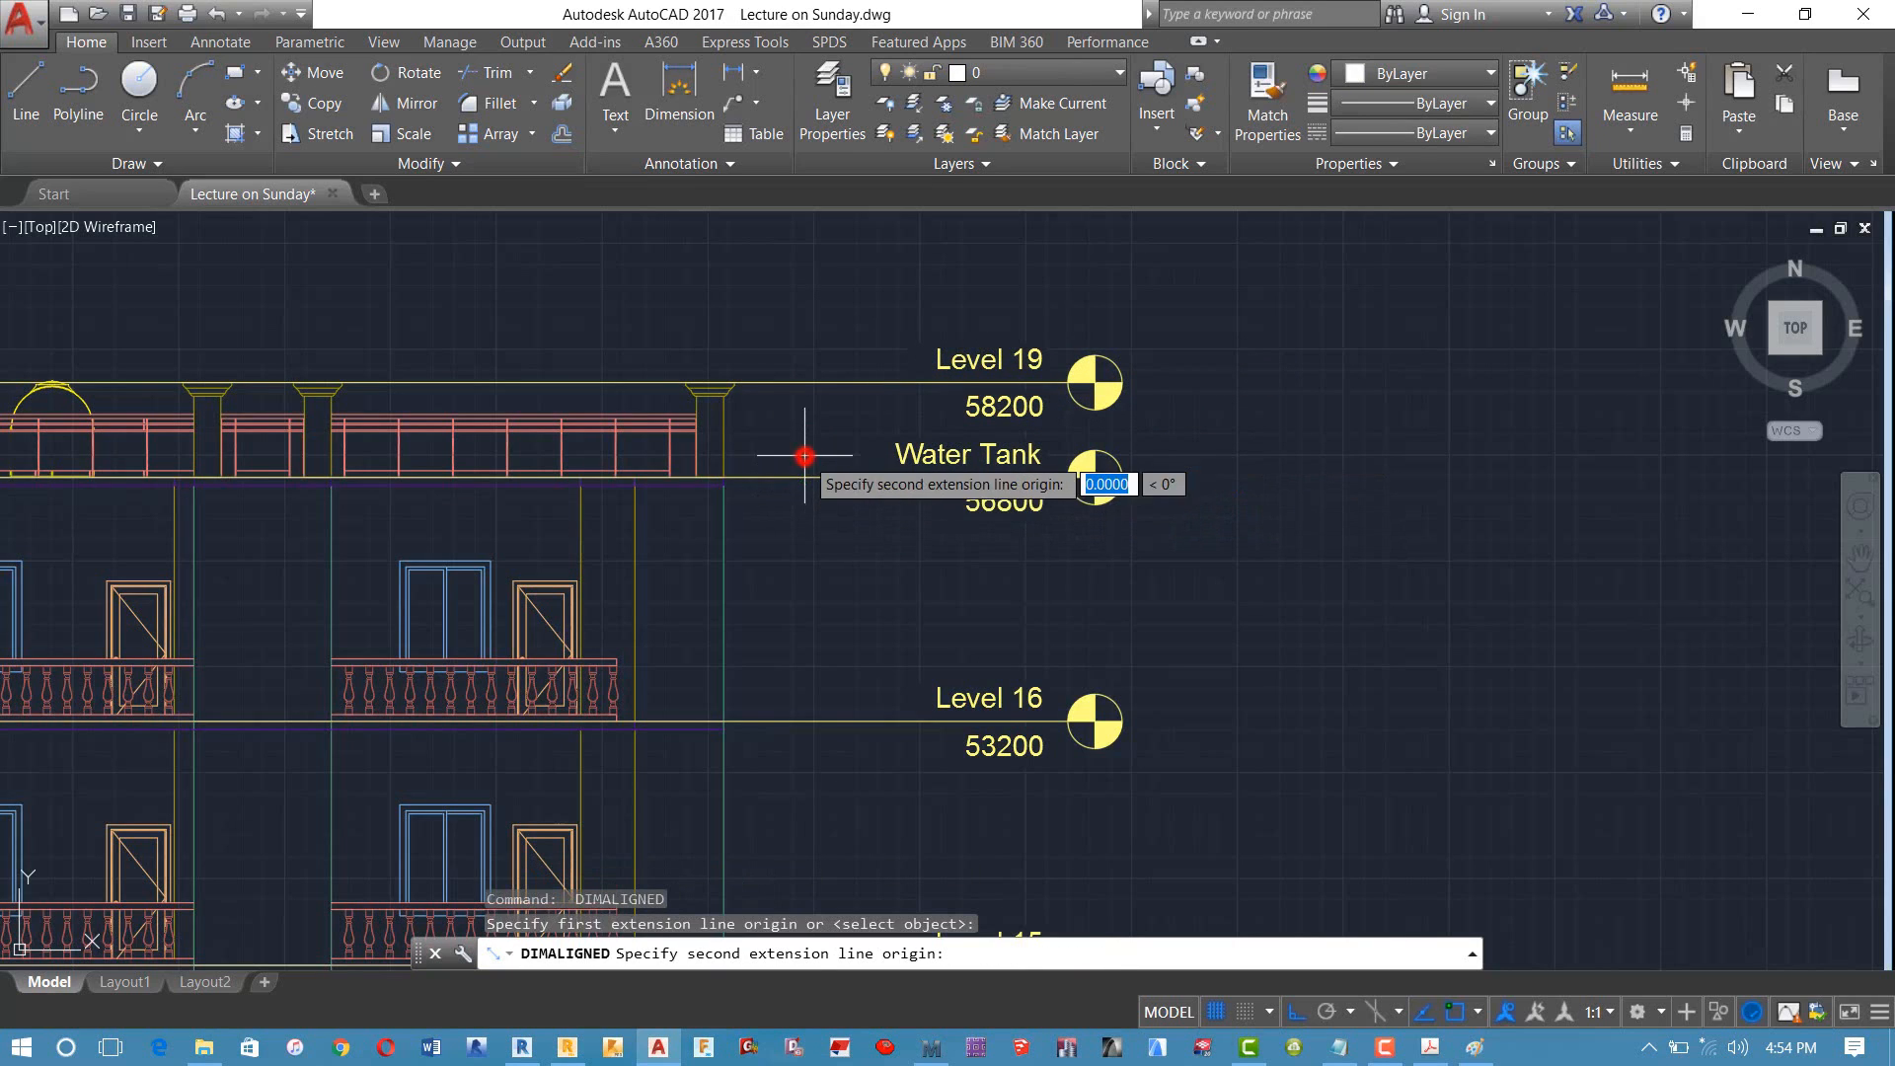
{"action": "left_click", "coordinate": [809, 383]}
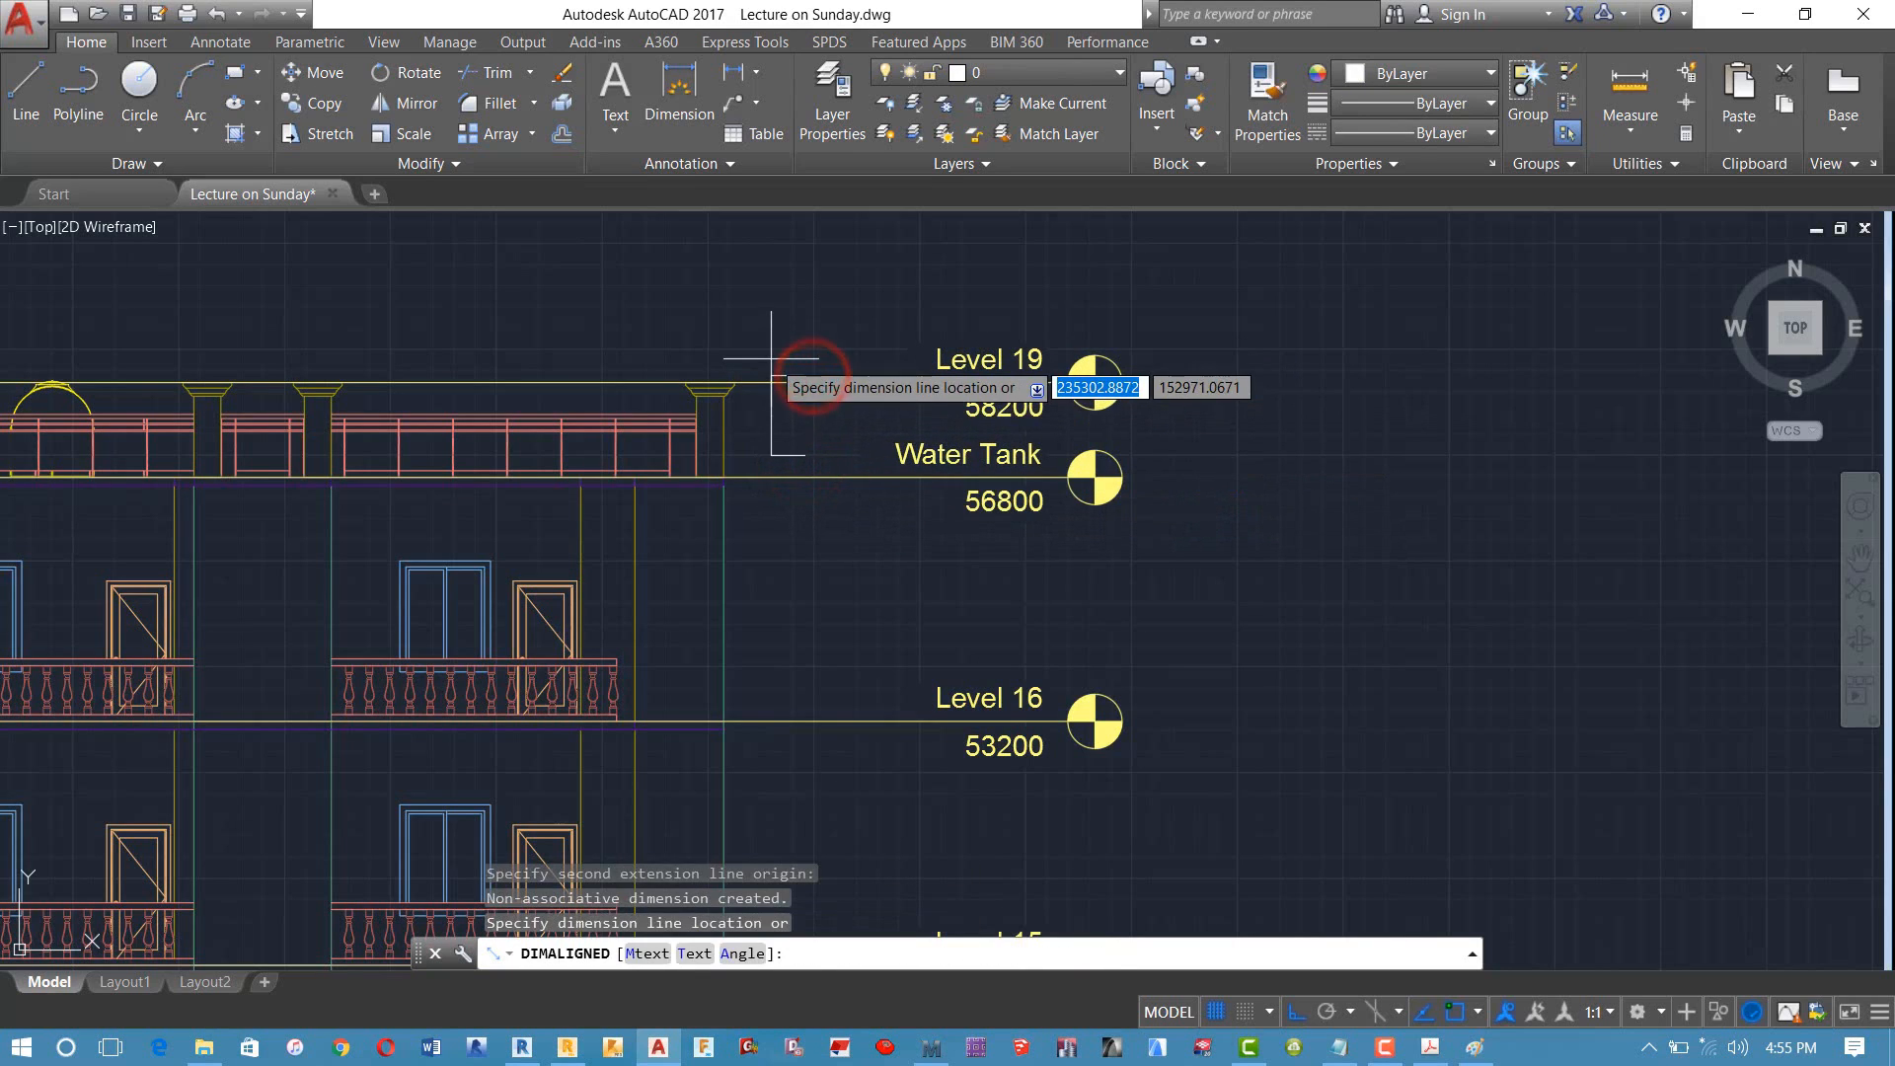
{"action": "key", "text": "Escape"}
Step: Add an aligned dimension between the Water Tank and Level 19 lines on the East view elevation
{"action": "scroll", "coordinate": [899, 525], "scroll_direction": "up", "scroll_amount": 3}
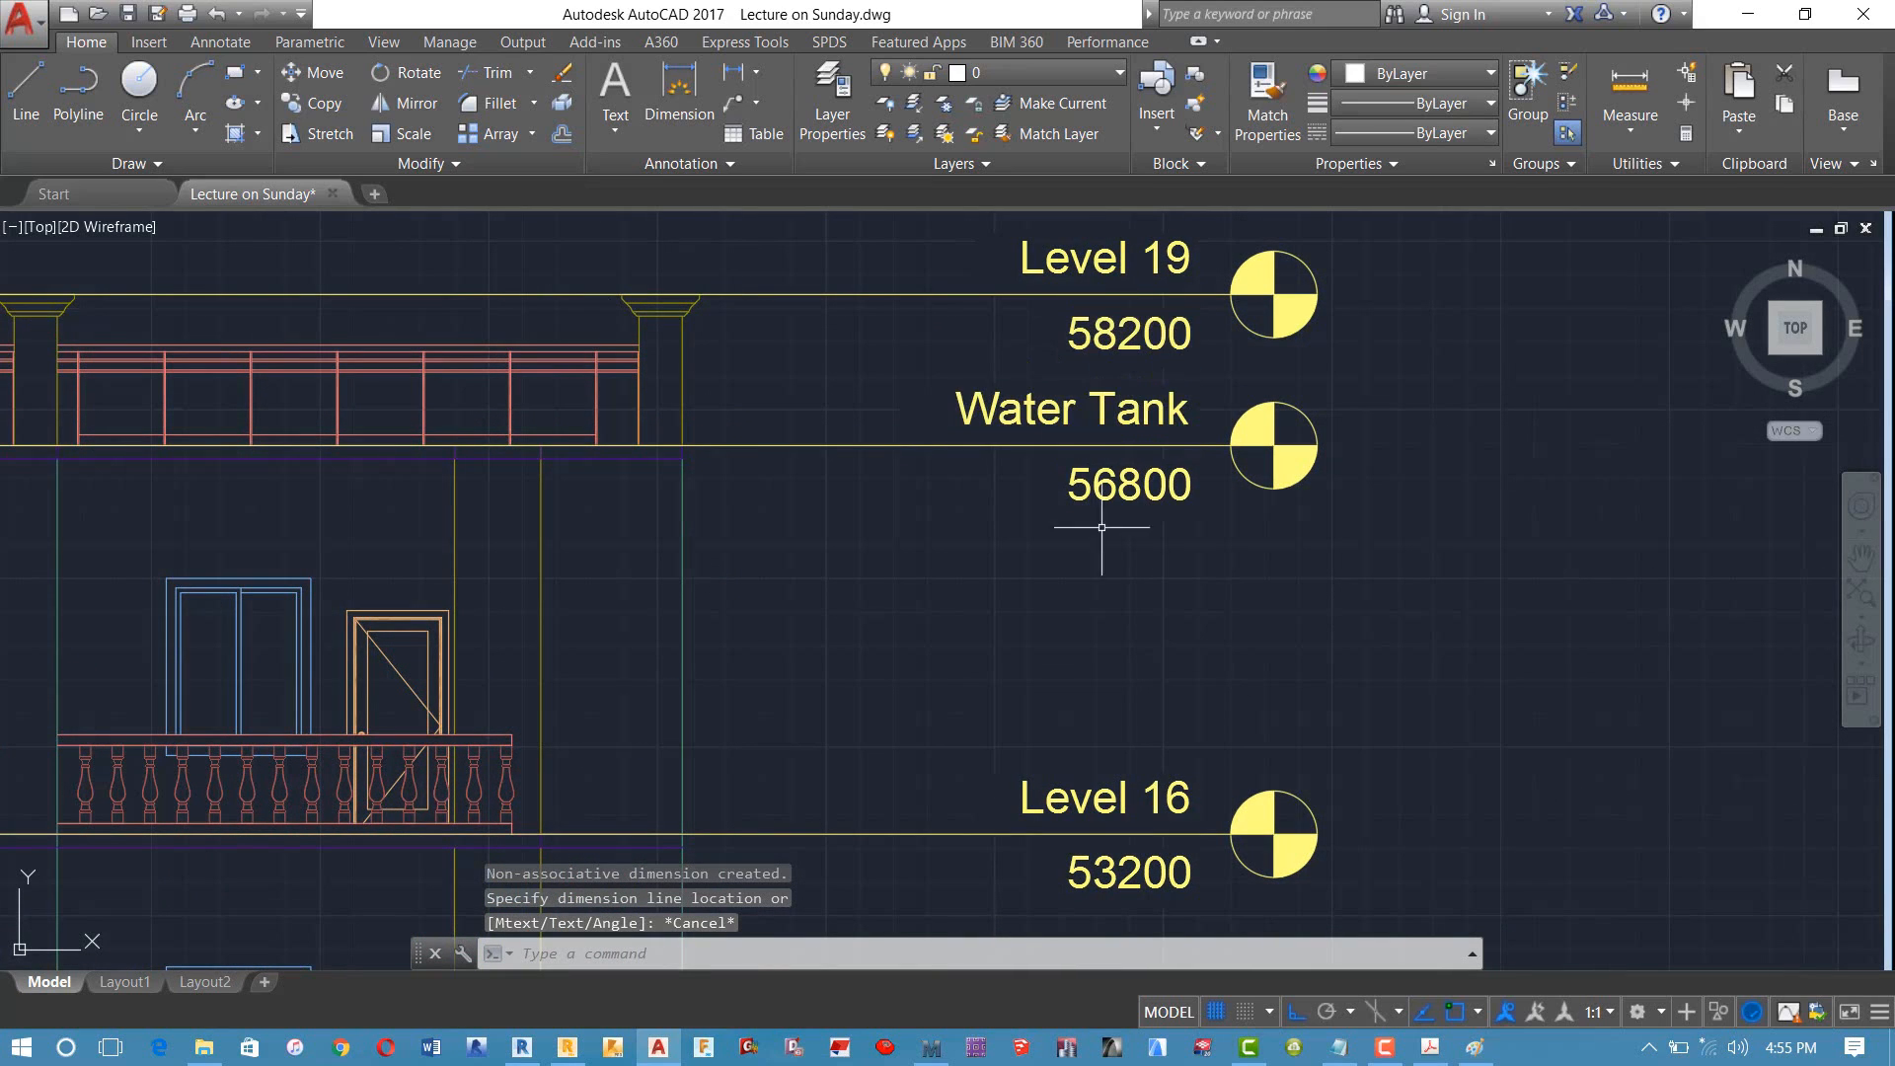
{"action": "key", "text": "Return"}
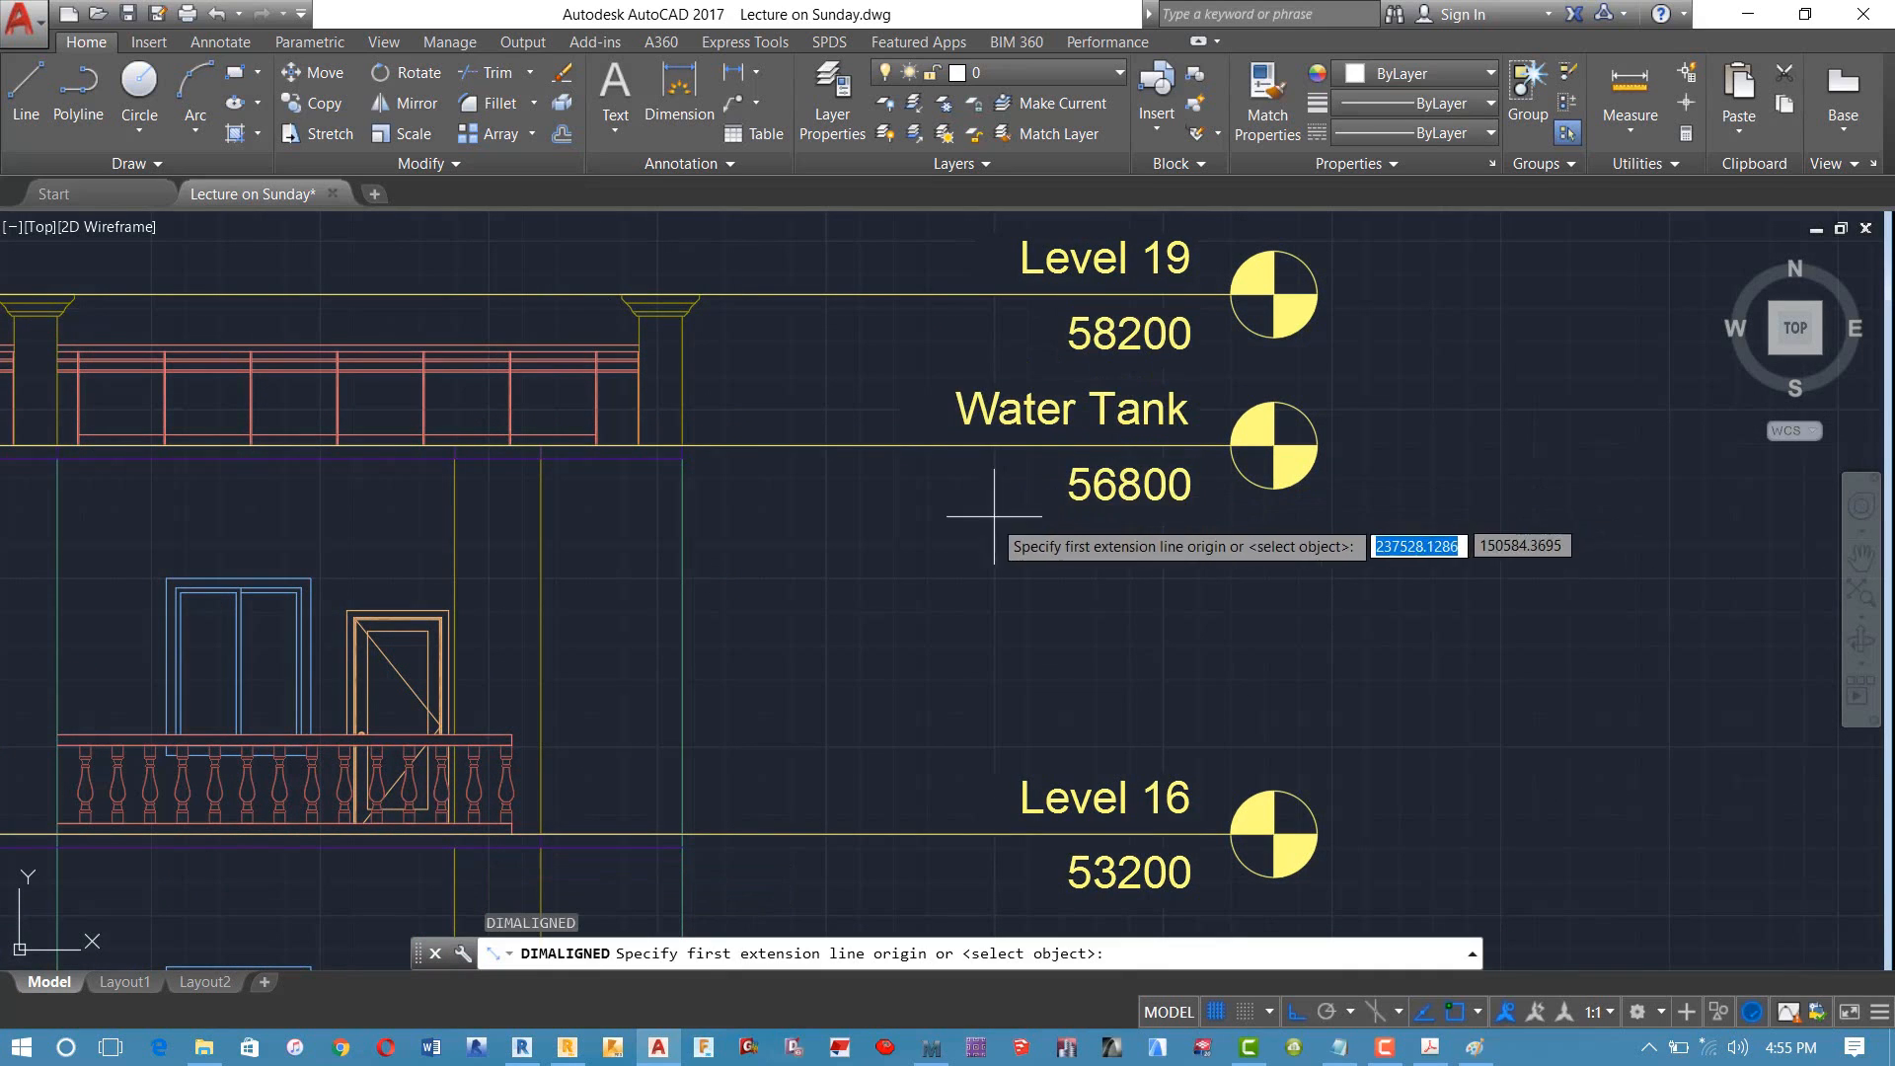
{"action": "left_click", "coordinate": [908, 446]}
{"action": "left_click", "coordinate": [908, 294]}
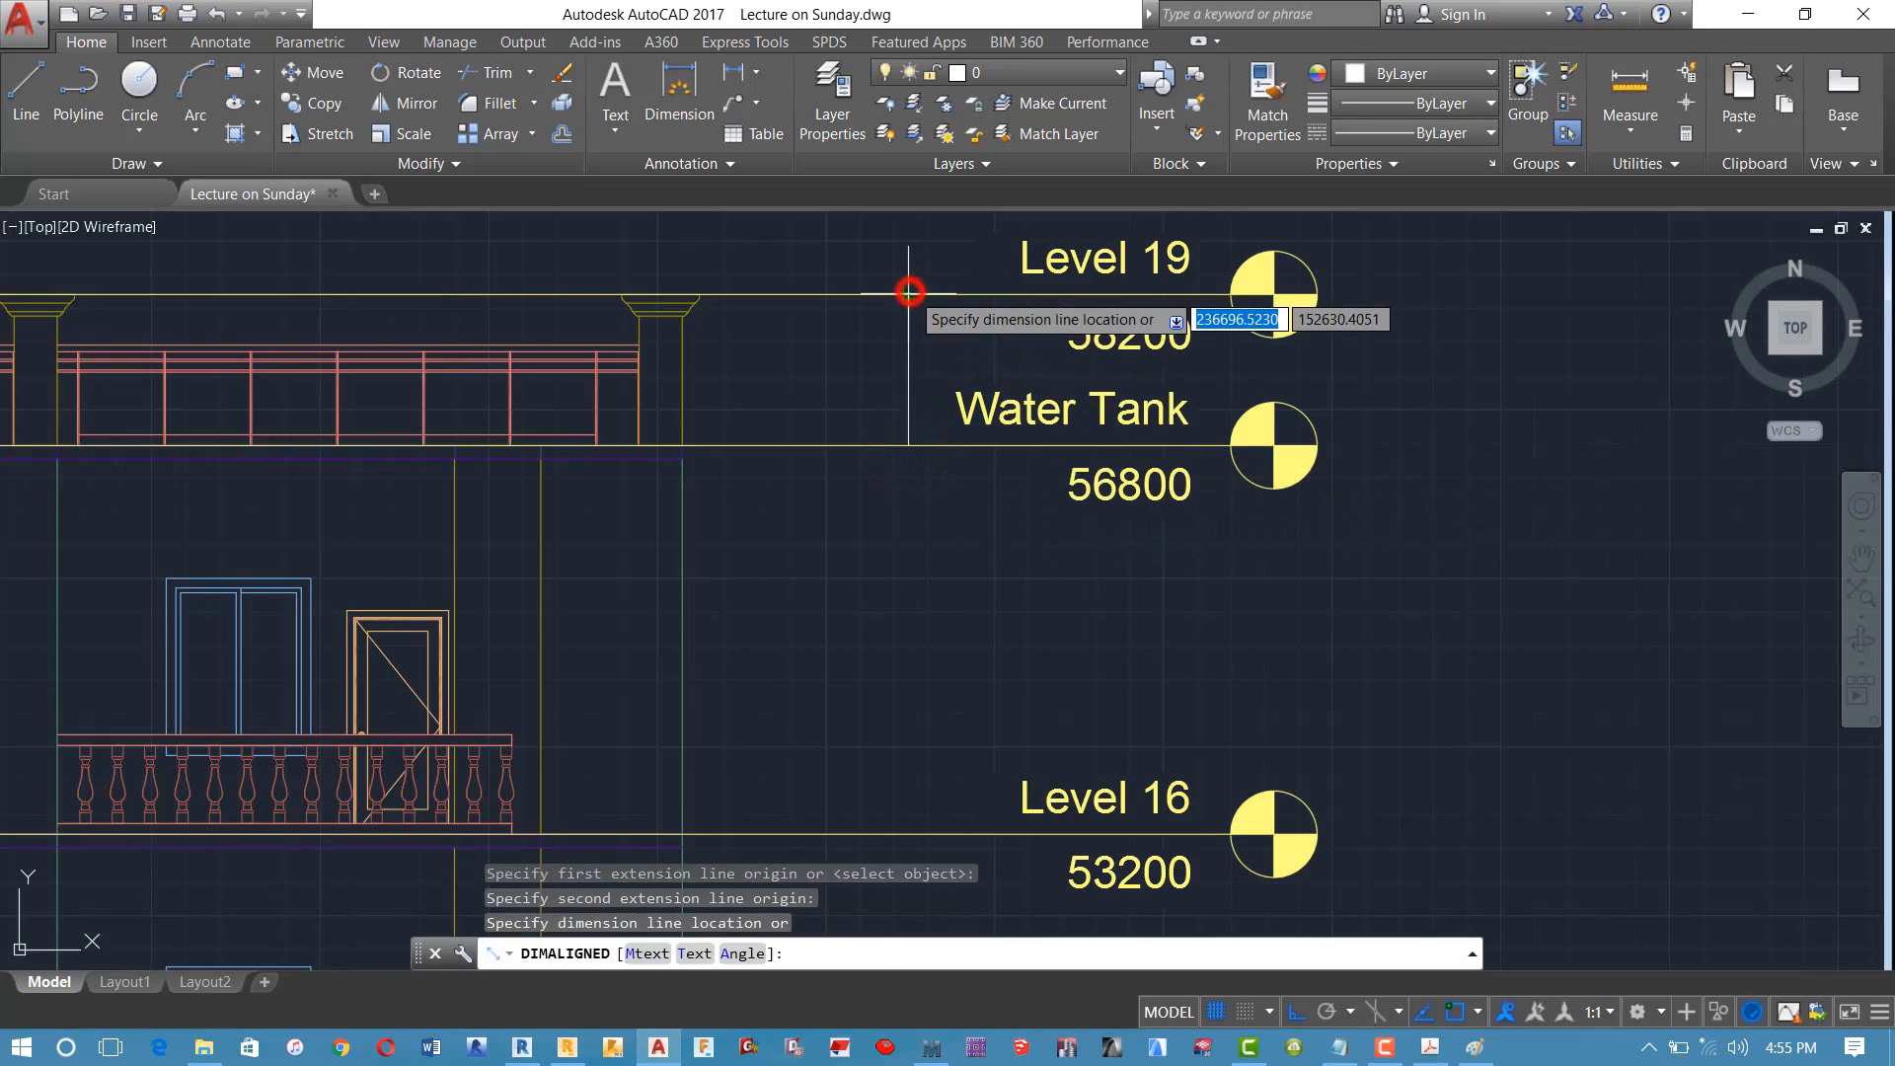
{"action": "left_click", "coordinate": [876, 255]}
Step: Match the properties of the Basement floor plan's overall dimension onto the new dimension between Water Tank and Level 19
{"action": "scroll", "coordinate": [914, 388], "scroll_direction": "down", "scroll_amount": 5}
{"action": "scroll", "coordinate": [932, 434], "scroll_direction": "down", "scroll_amount": 10}
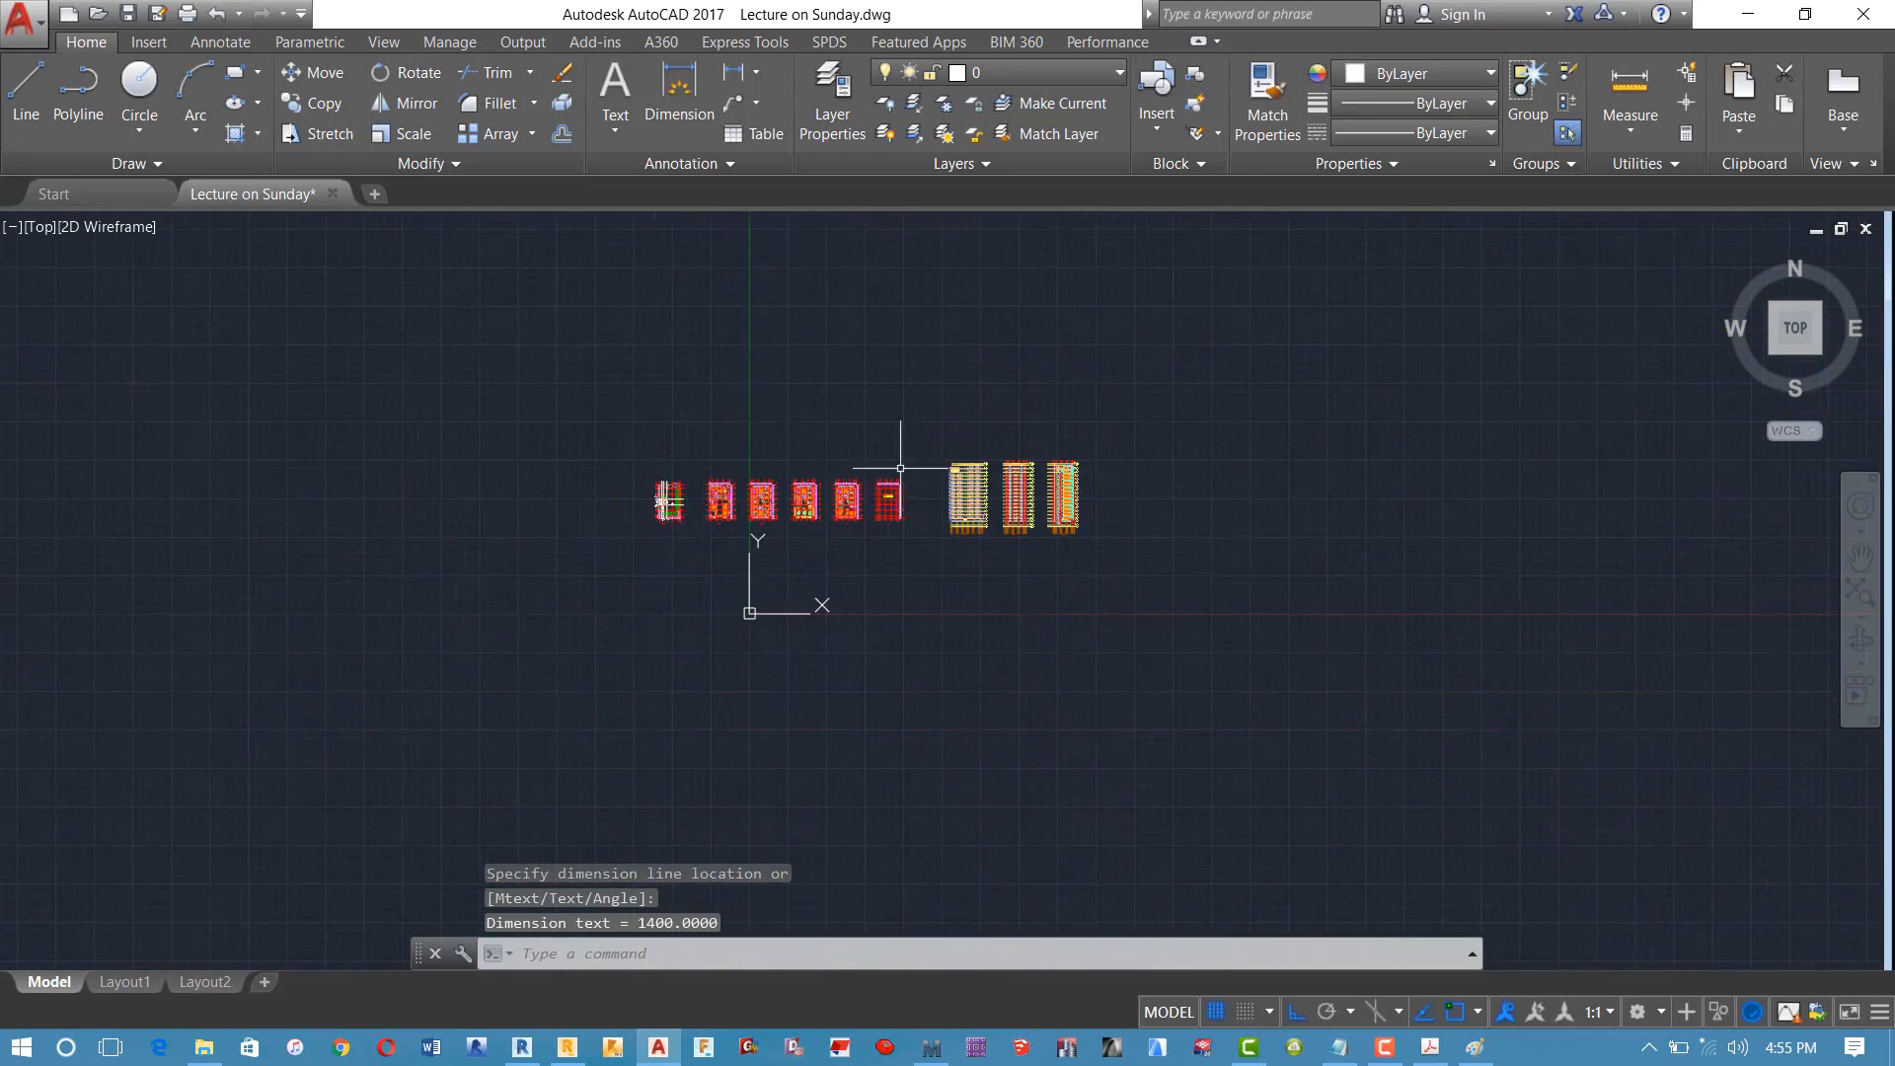
{"action": "key", "text": "Return"}
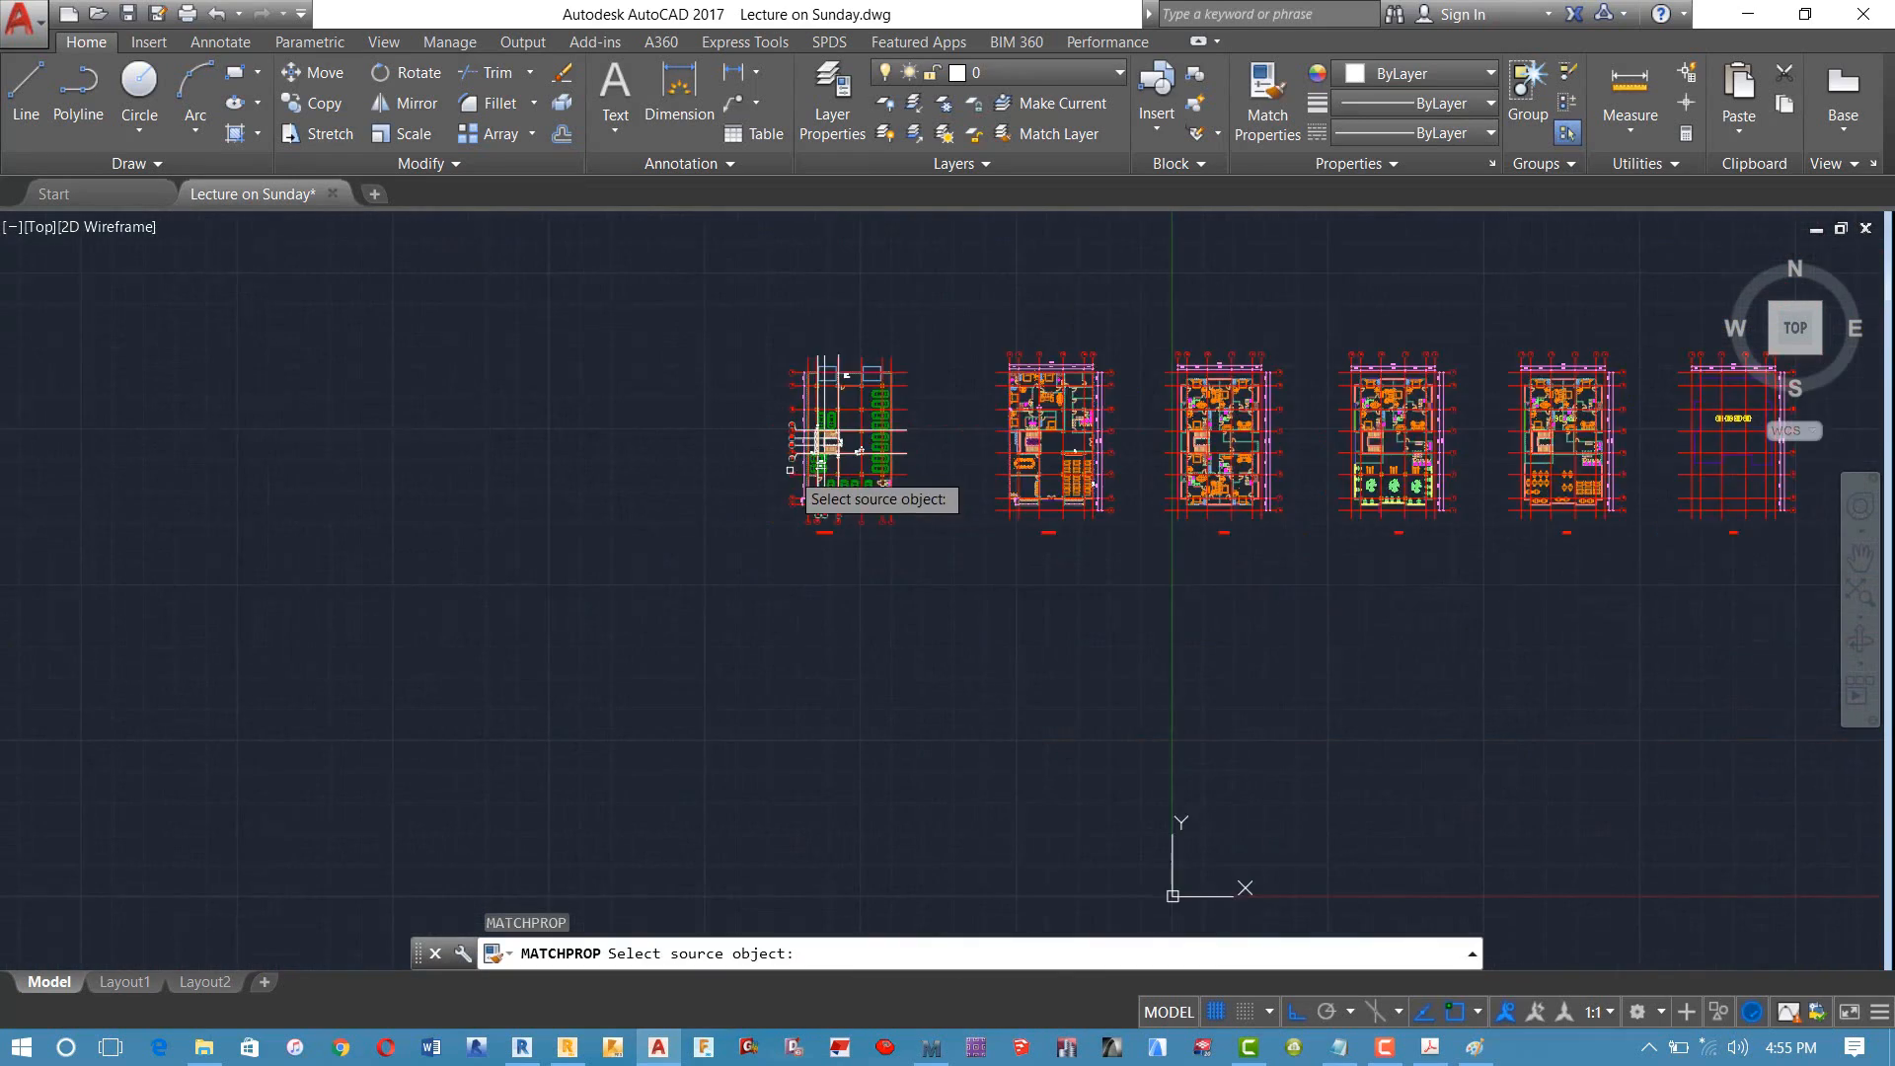
{"action": "scroll", "coordinate": [1050, 517], "scroll_direction": "up", "scroll_amount": 10}
{"action": "left_click", "coordinate": [711, 645]}
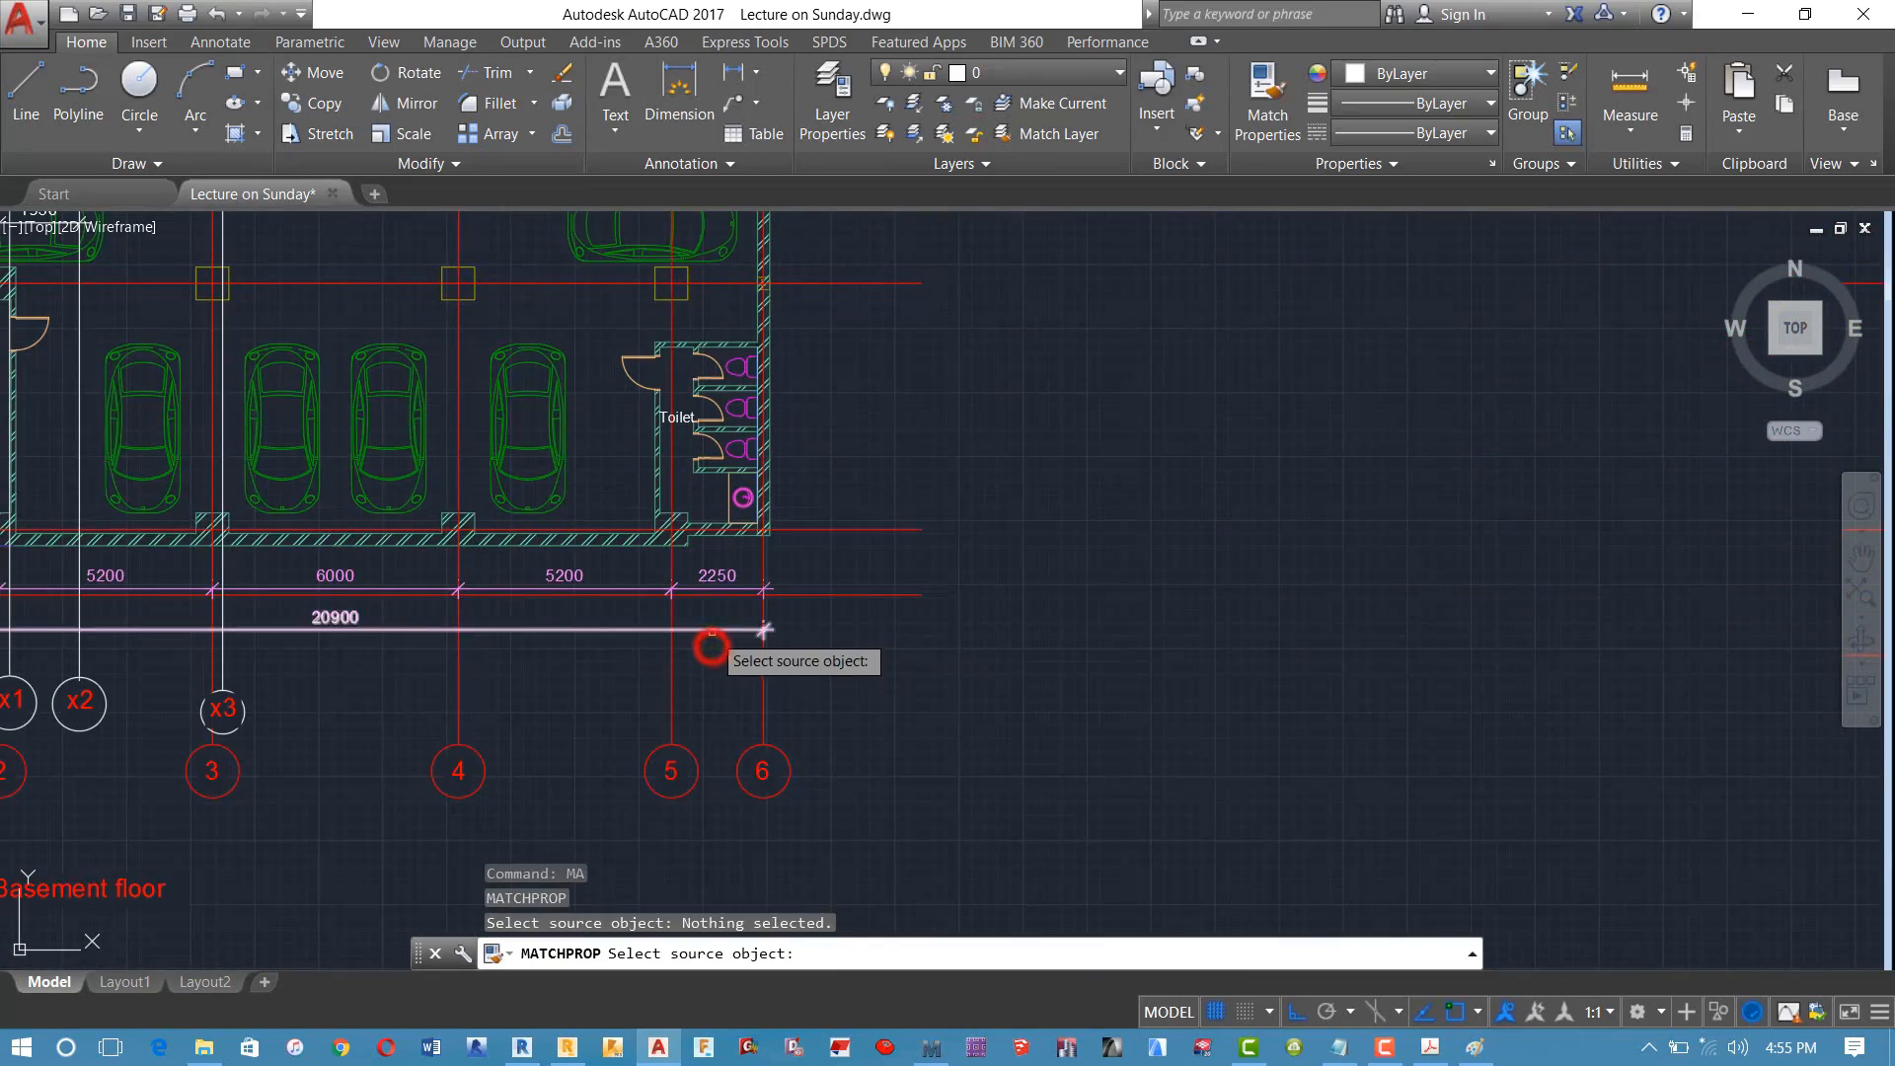
{"action": "left_click", "coordinate": [710, 631]}
{"action": "scroll", "coordinate": [708, 629], "scroll_direction": "down", "scroll_amount": 10}
{"action": "scroll", "coordinate": [1339, 518], "scroll_direction": "up", "scroll_amount": 10}
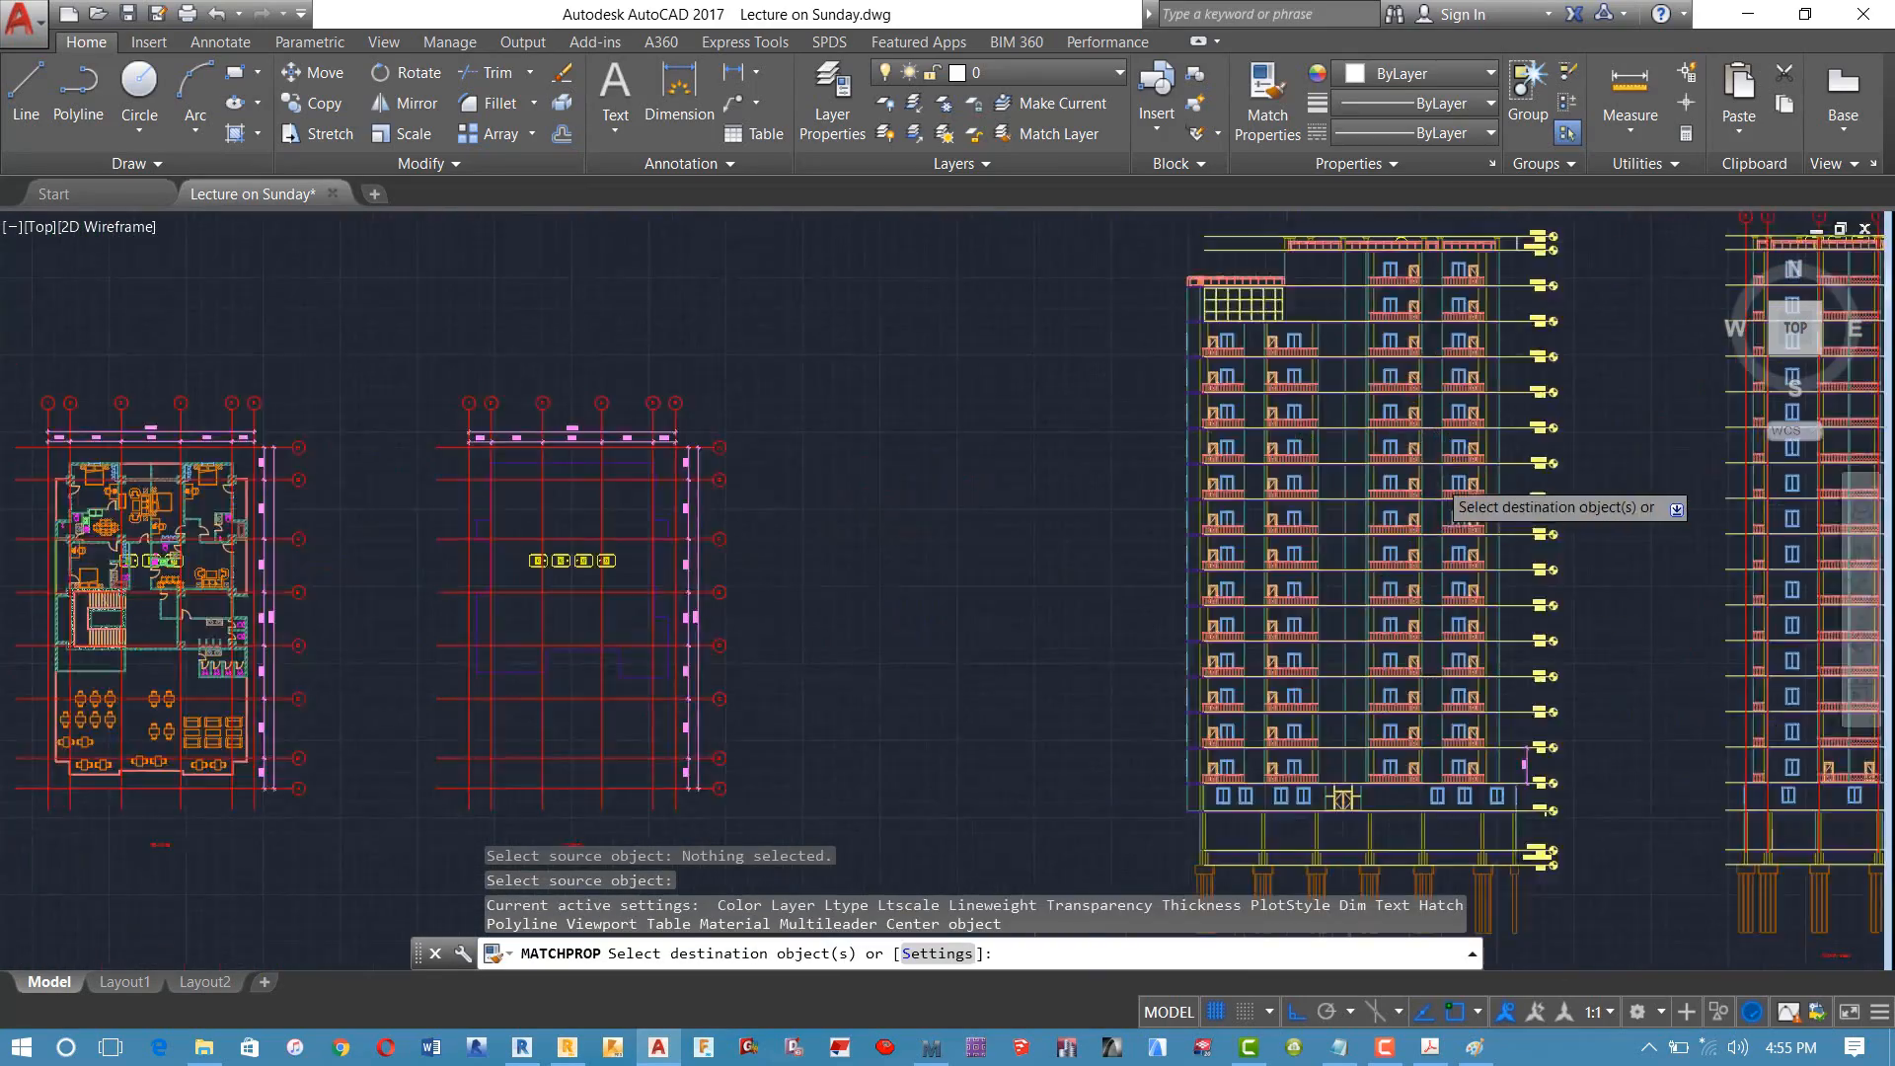
{"action": "scroll", "coordinate": [938, 593], "scroll_direction": "up", "scroll_amount": 3}
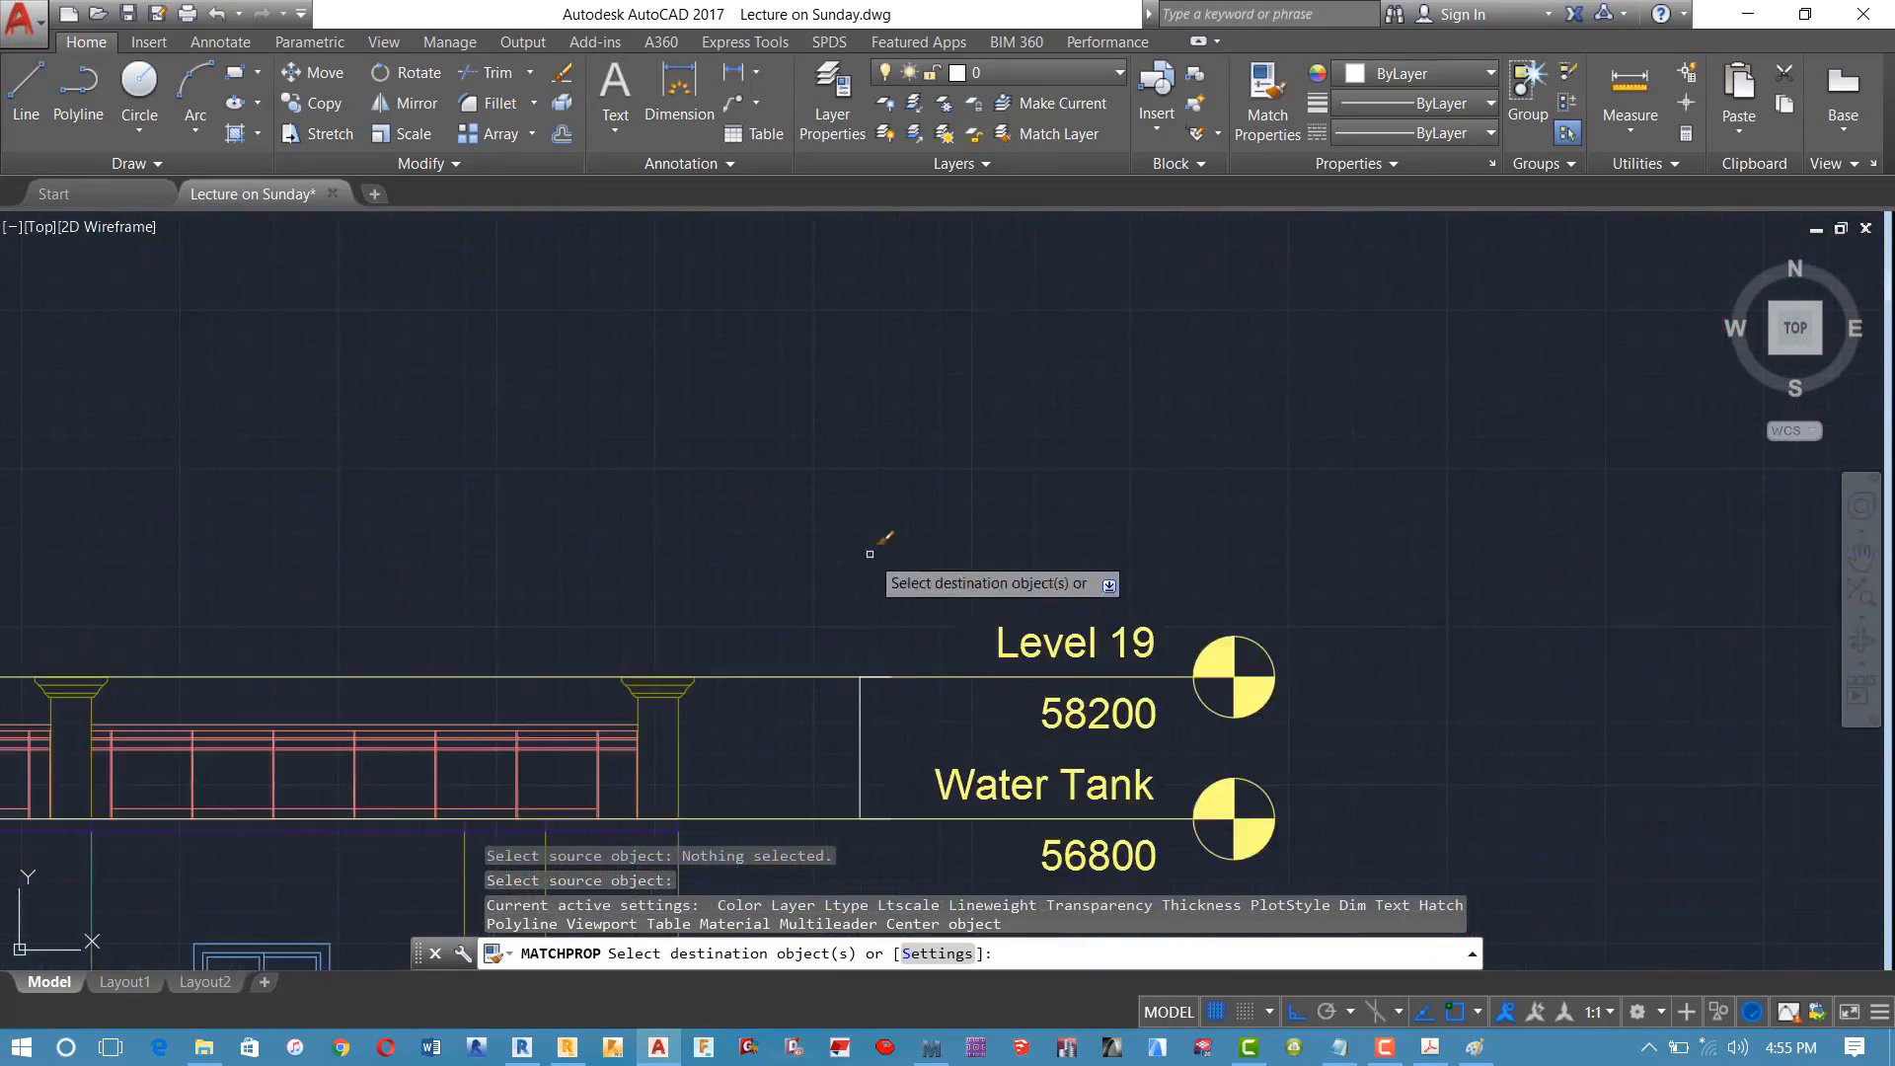
{"action": "left_click", "coordinate": [898, 720]}
{"action": "left_click", "coordinate": [803, 705]}
{"action": "middle_click_drag", "start_coordinate": [787, 736], "coordinate": [844, 468]}
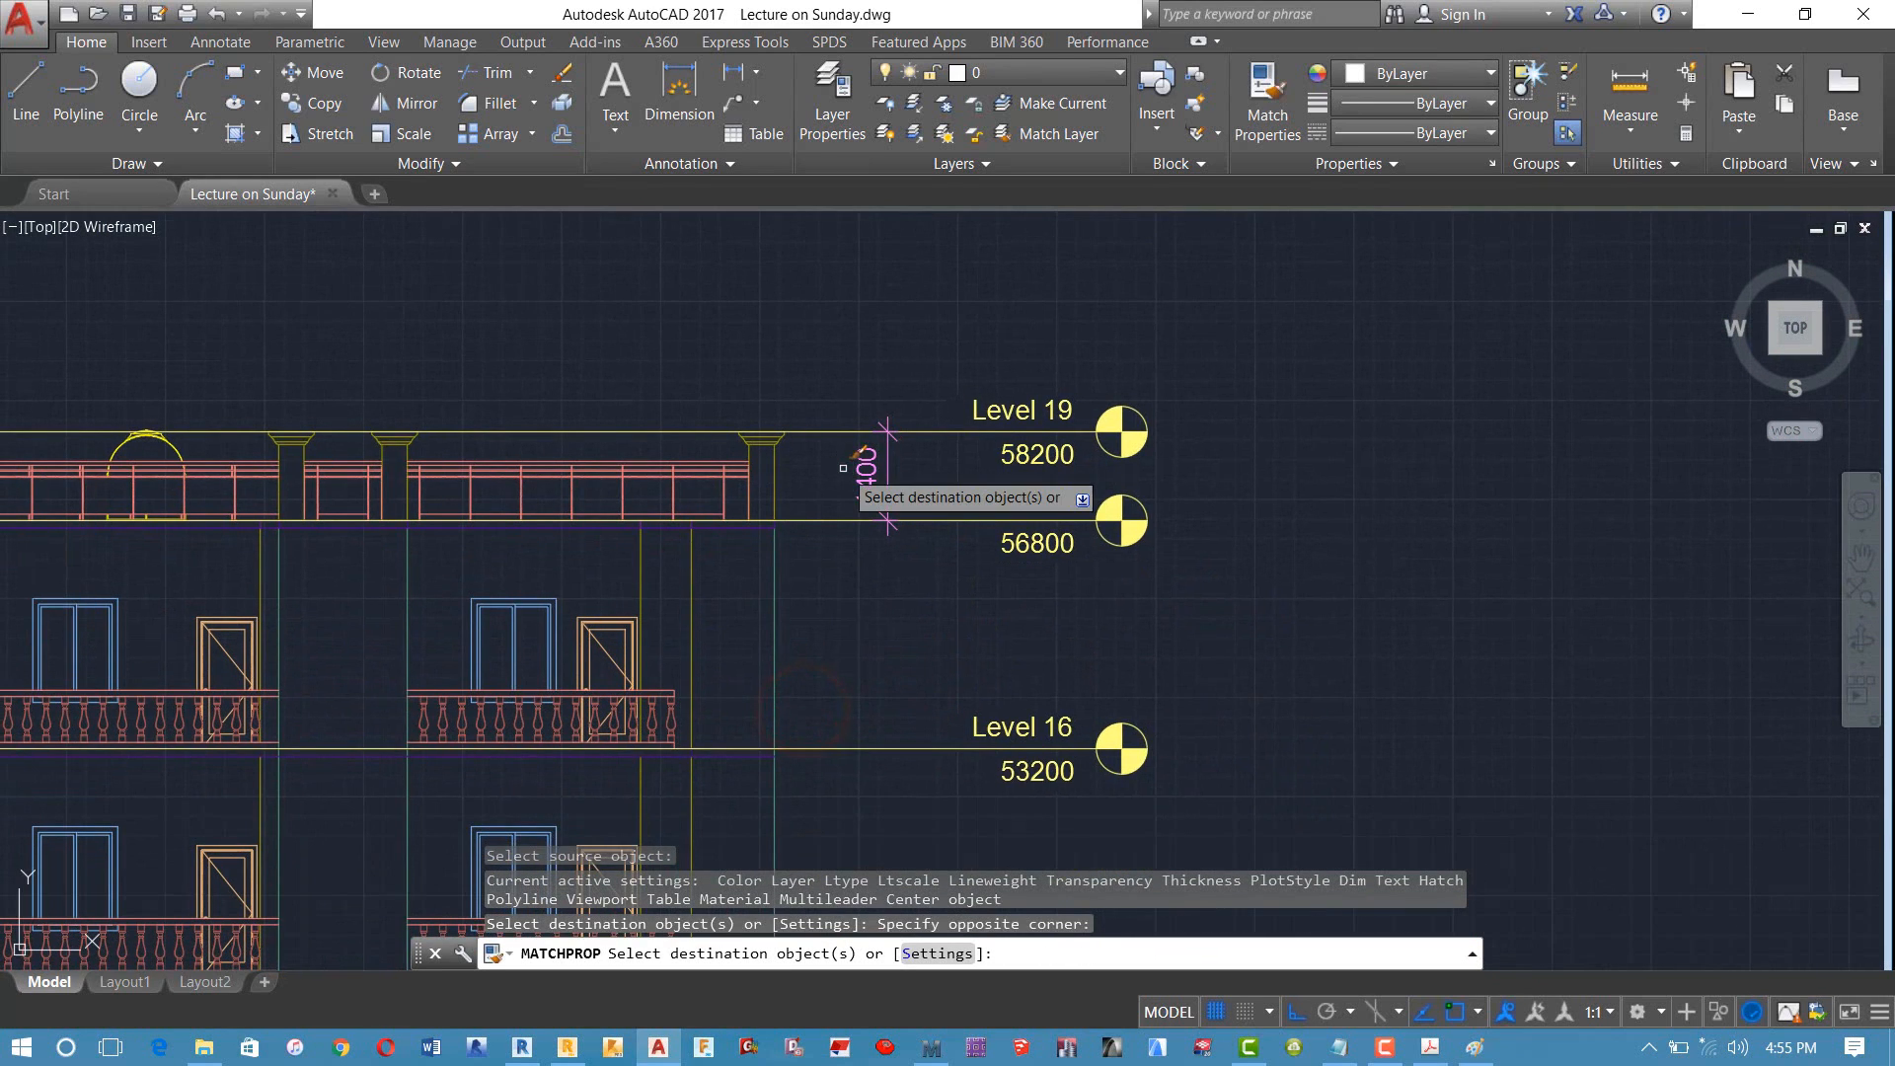
{"action": "key", "text": "Return"}
{"action": "scroll", "coordinate": [615, 595], "scroll_direction": "up", "scroll_amount": 2}
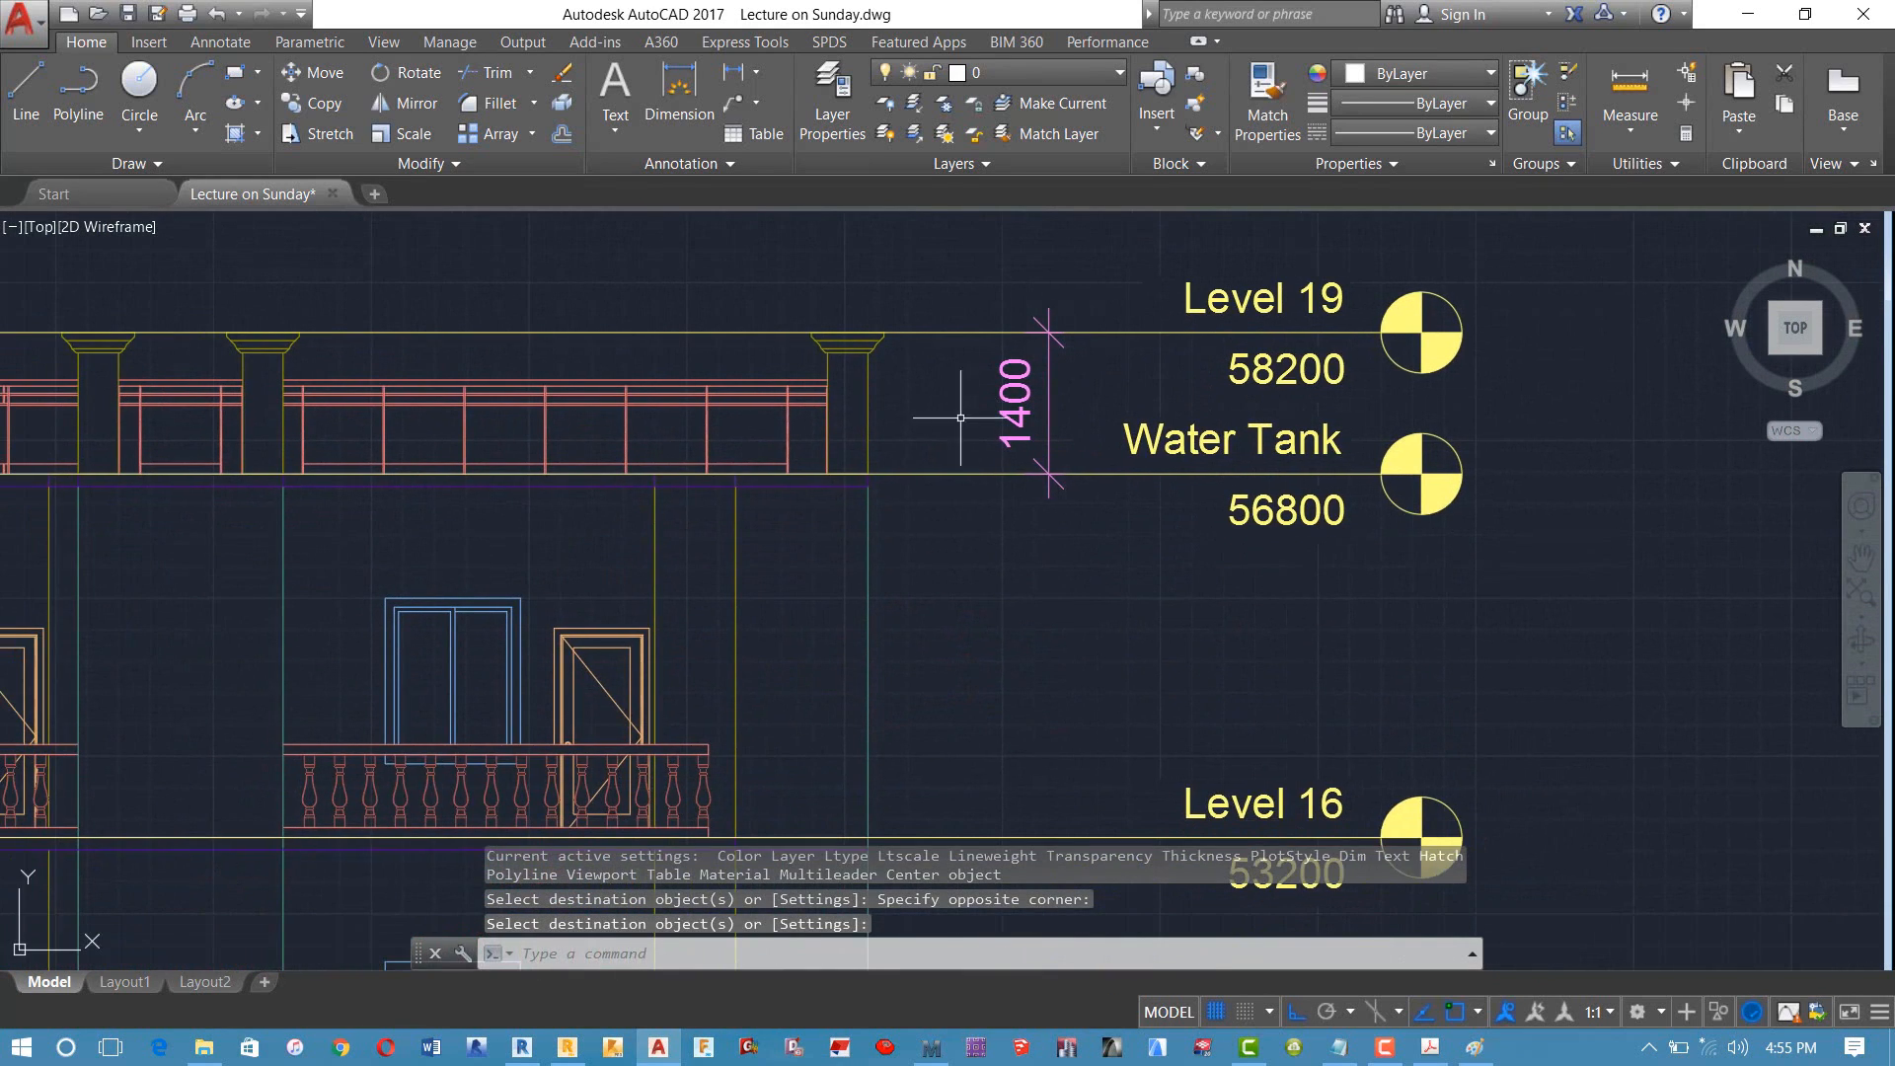
Step: Examine the columns and railing between the Water Tank and Level 19 lines on the East view elevation
{"action": "scroll", "coordinate": [869, 465], "scroll_direction": "down", "scroll_amount": 2}
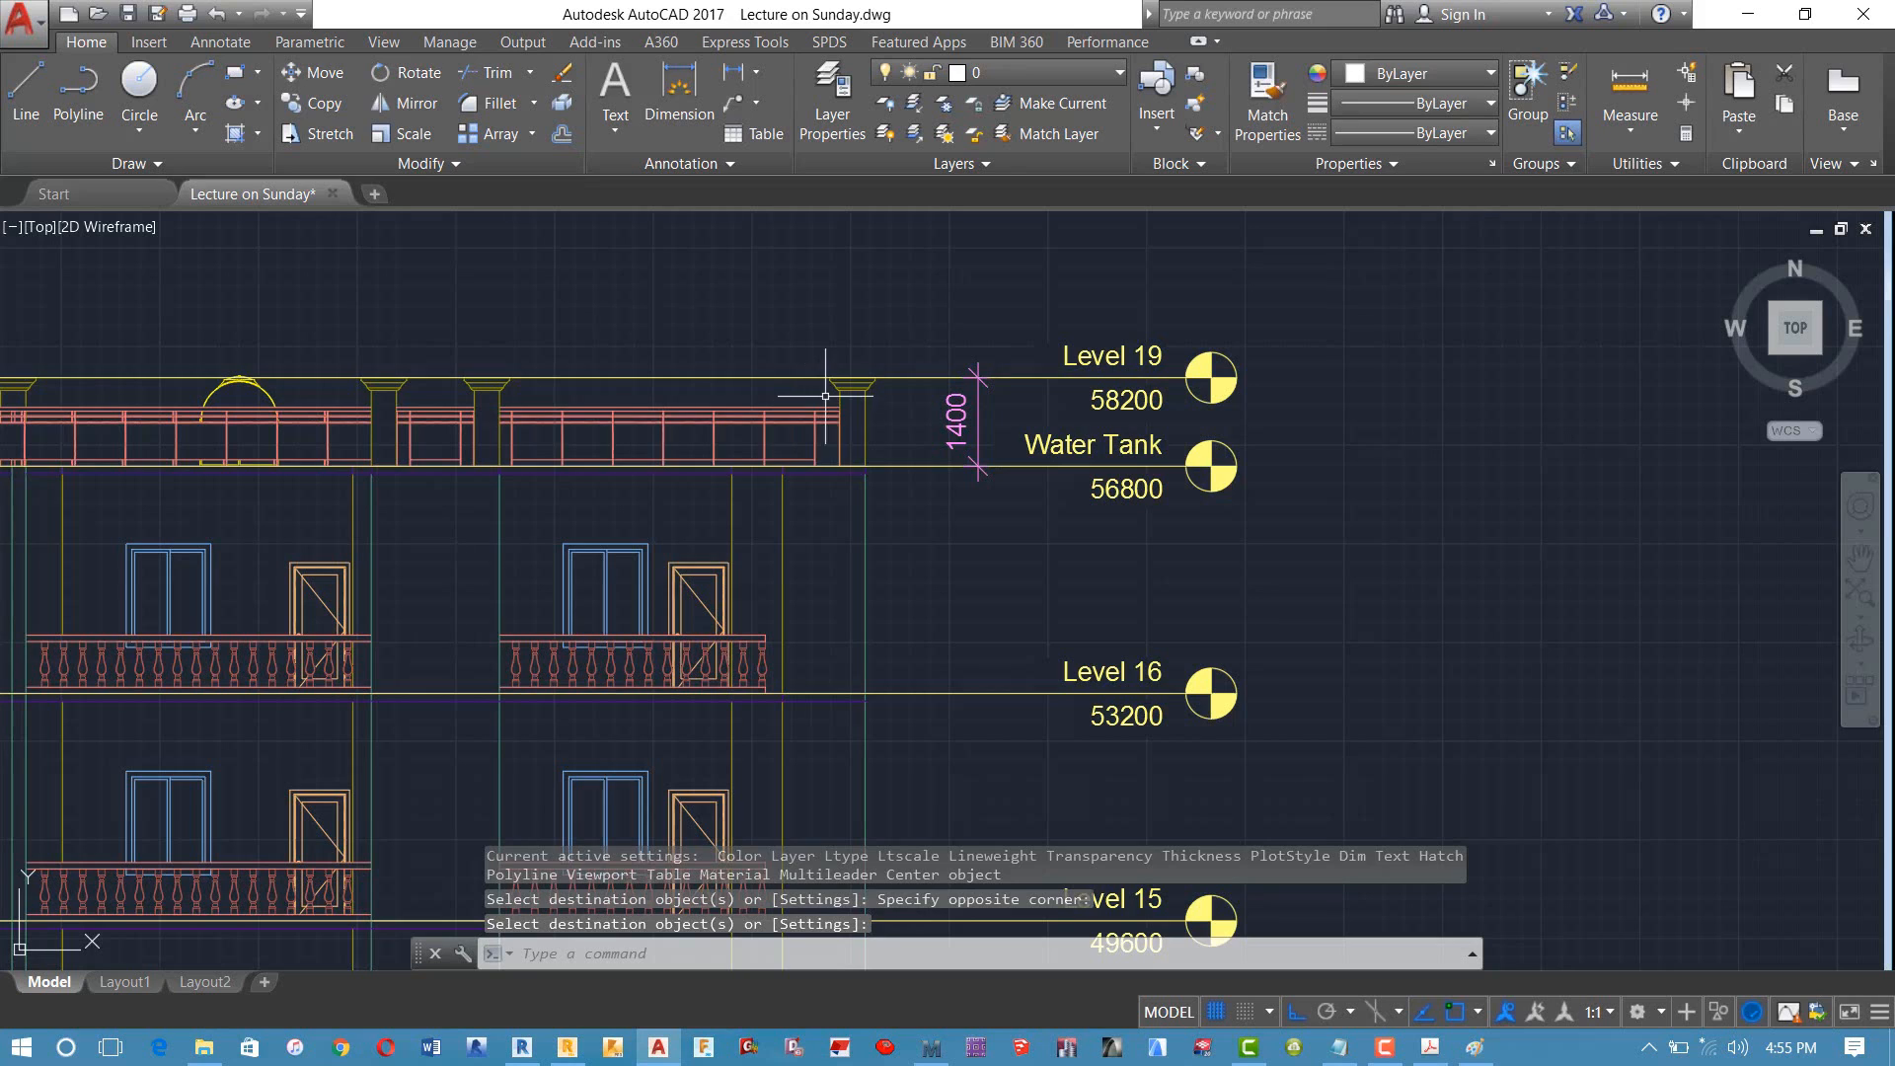
{"action": "scroll", "coordinate": [843, 398], "scroll_direction": "up", "scroll_amount": 2}
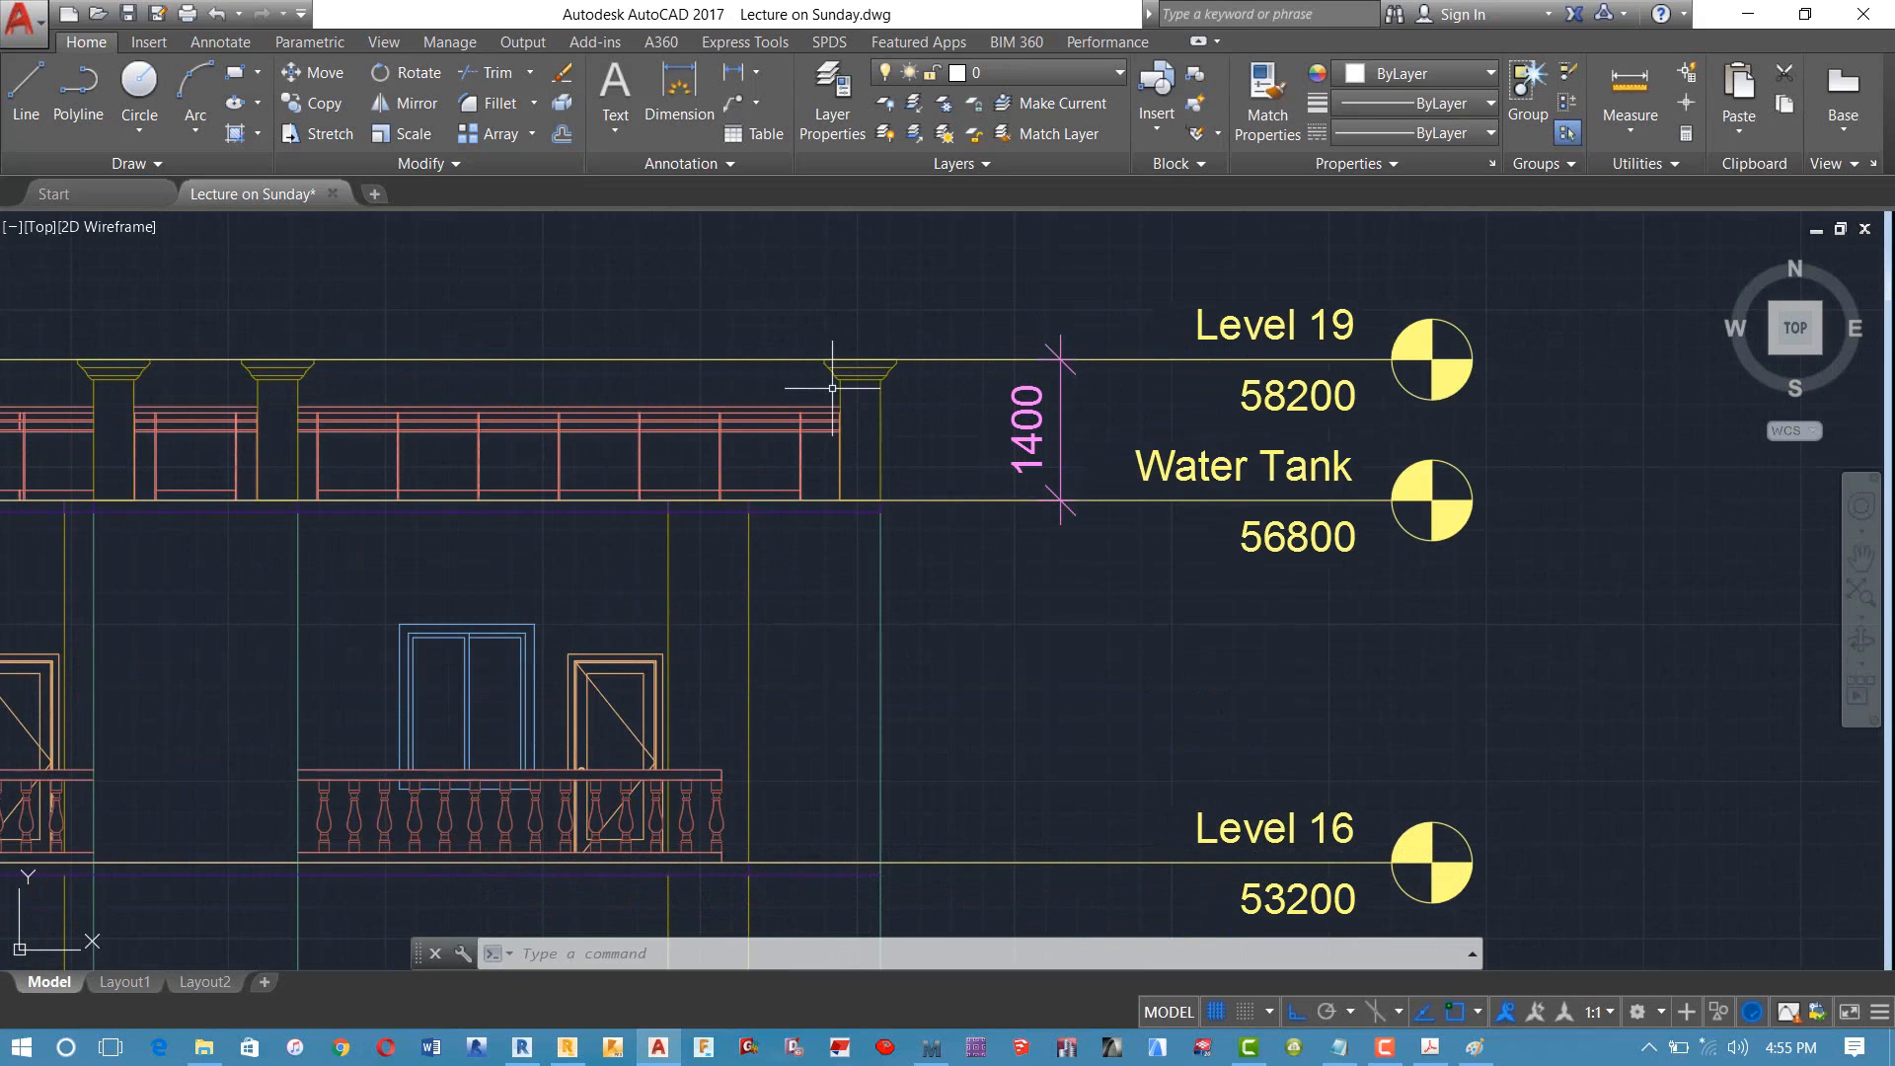
{"action": "scroll", "coordinate": [833, 388], "scroll_direction": "down", "scroll_amount": 2}
{"action": "scroll", "coordinate": [837, 375], "scroll_direction": "up", "scroll_amount": 3}
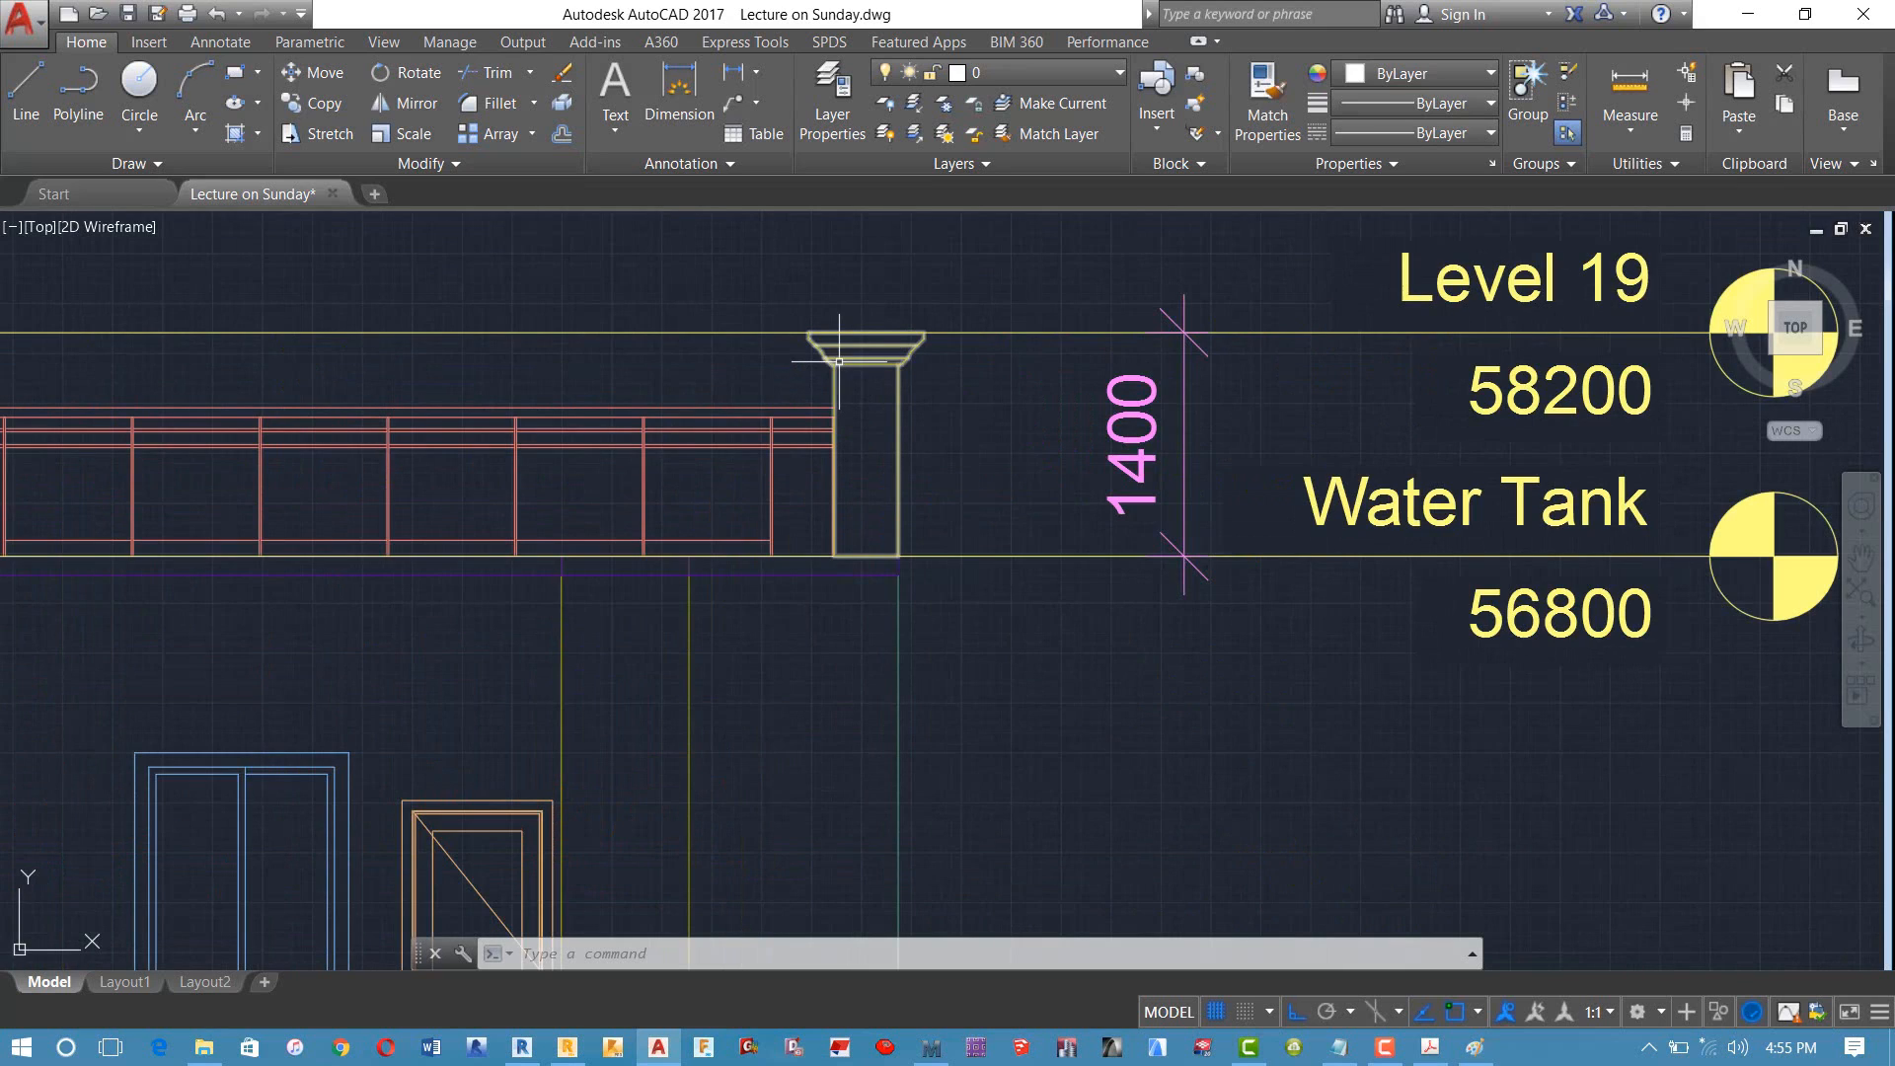
{"action": "mouse_move", "coordinate": [833, 378]}
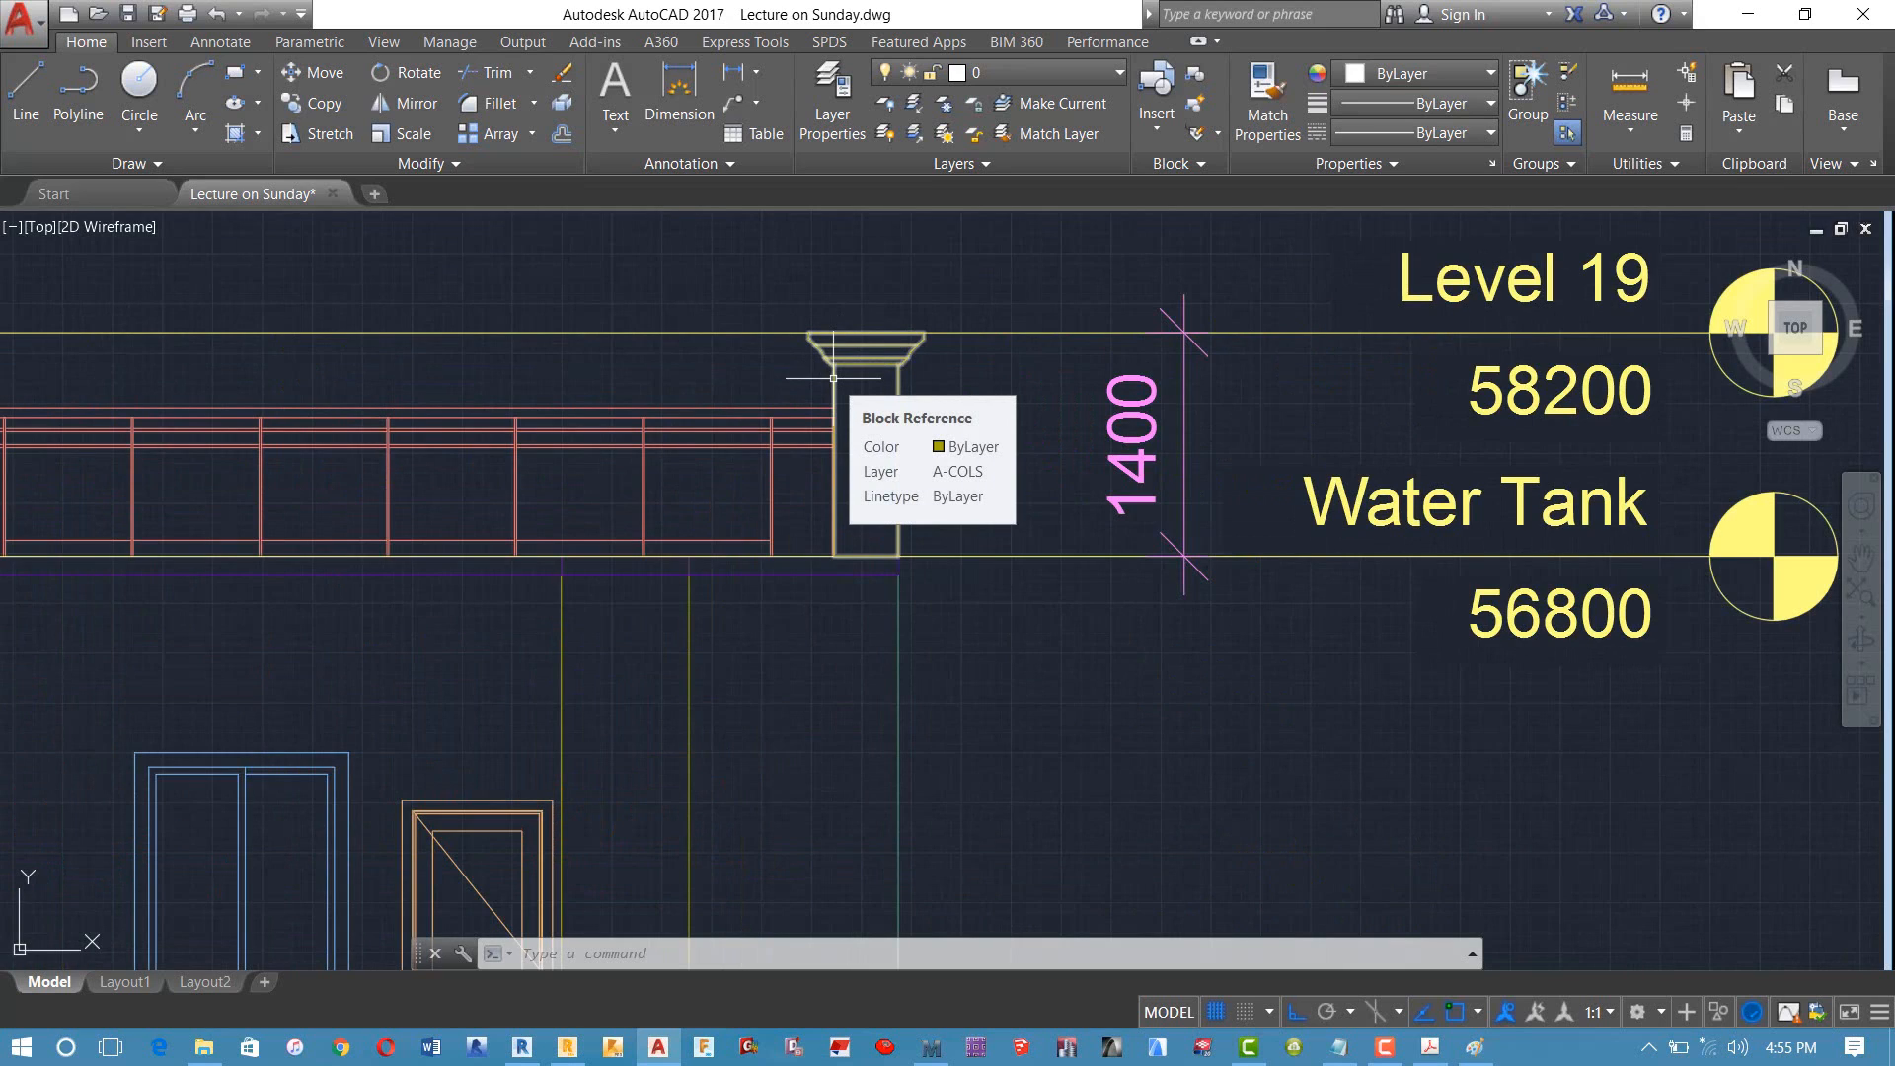
{"action": "scroll", "coordinate": [833, 378], "scroll_direction": "down", "scroll_amount": 4}
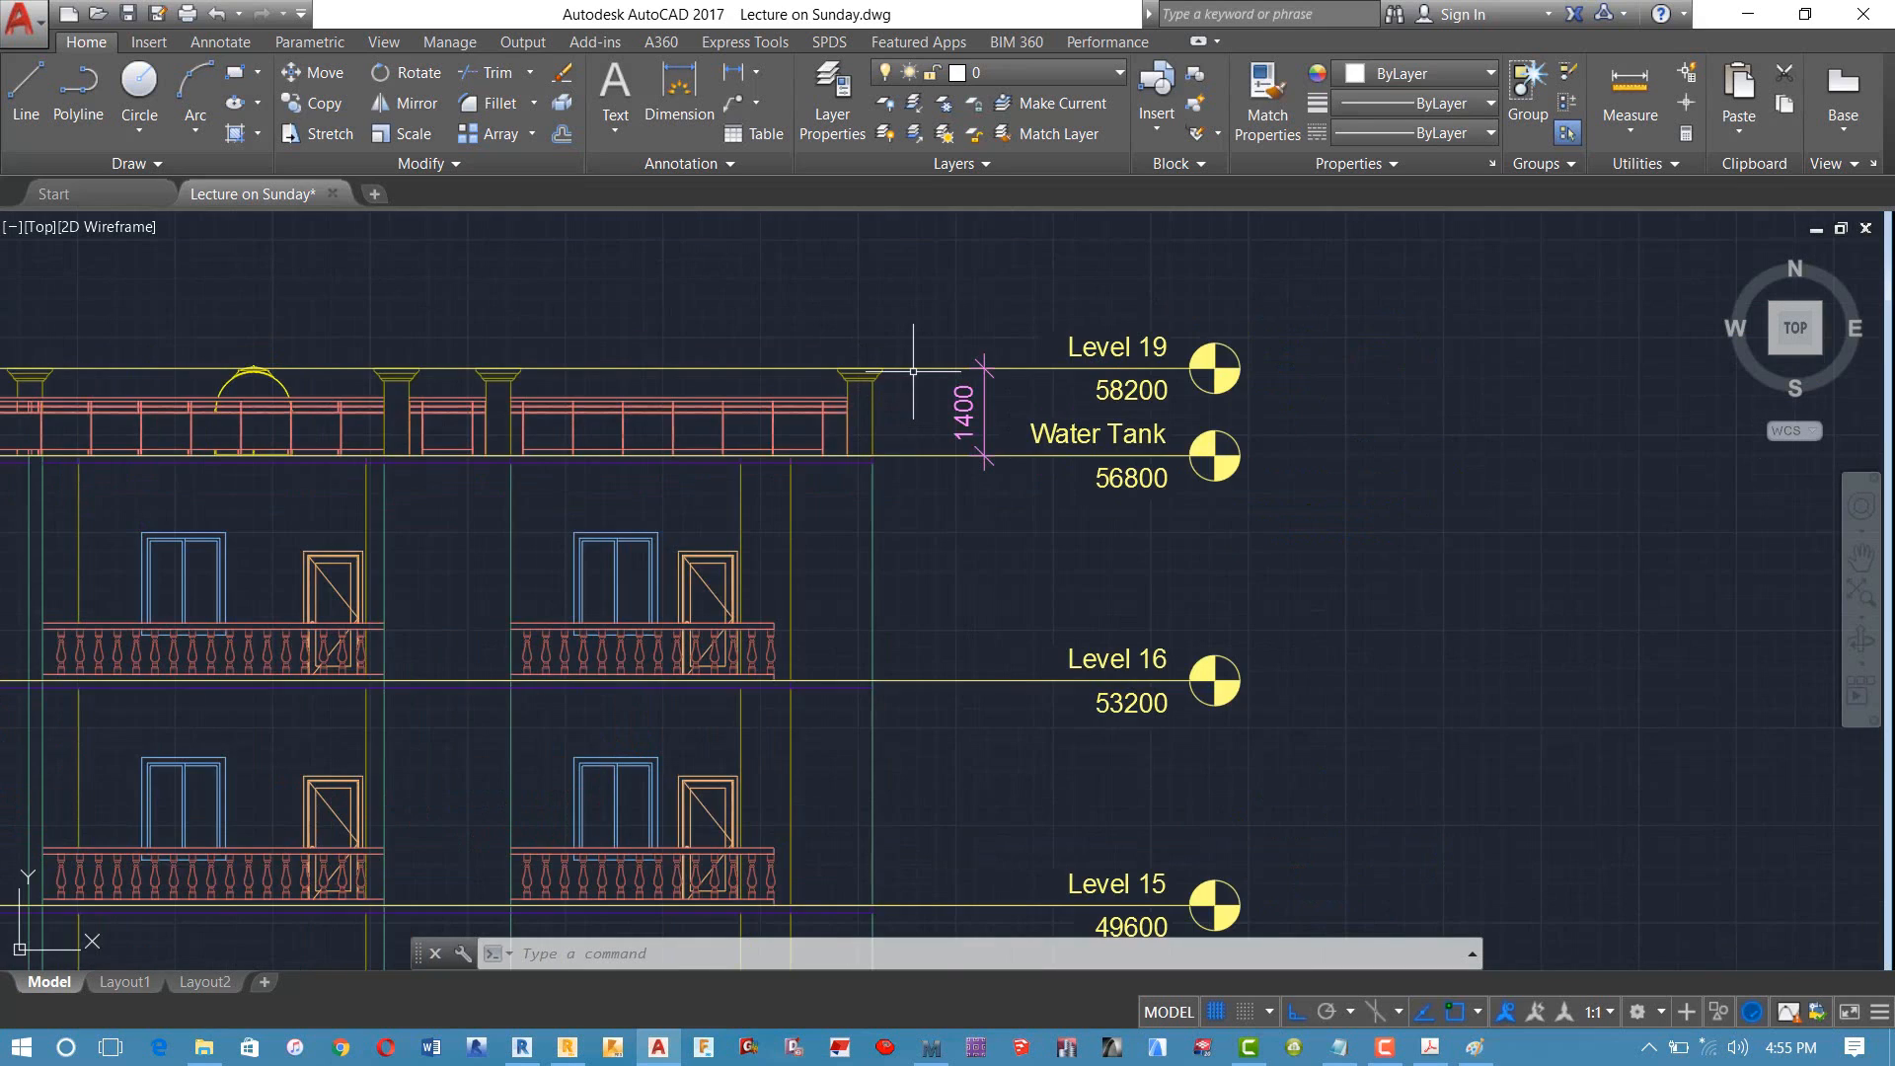
{"action": "scroll", "coordinate": [953, 381], "scroll_direction": "up", "scroll_amount": 2}
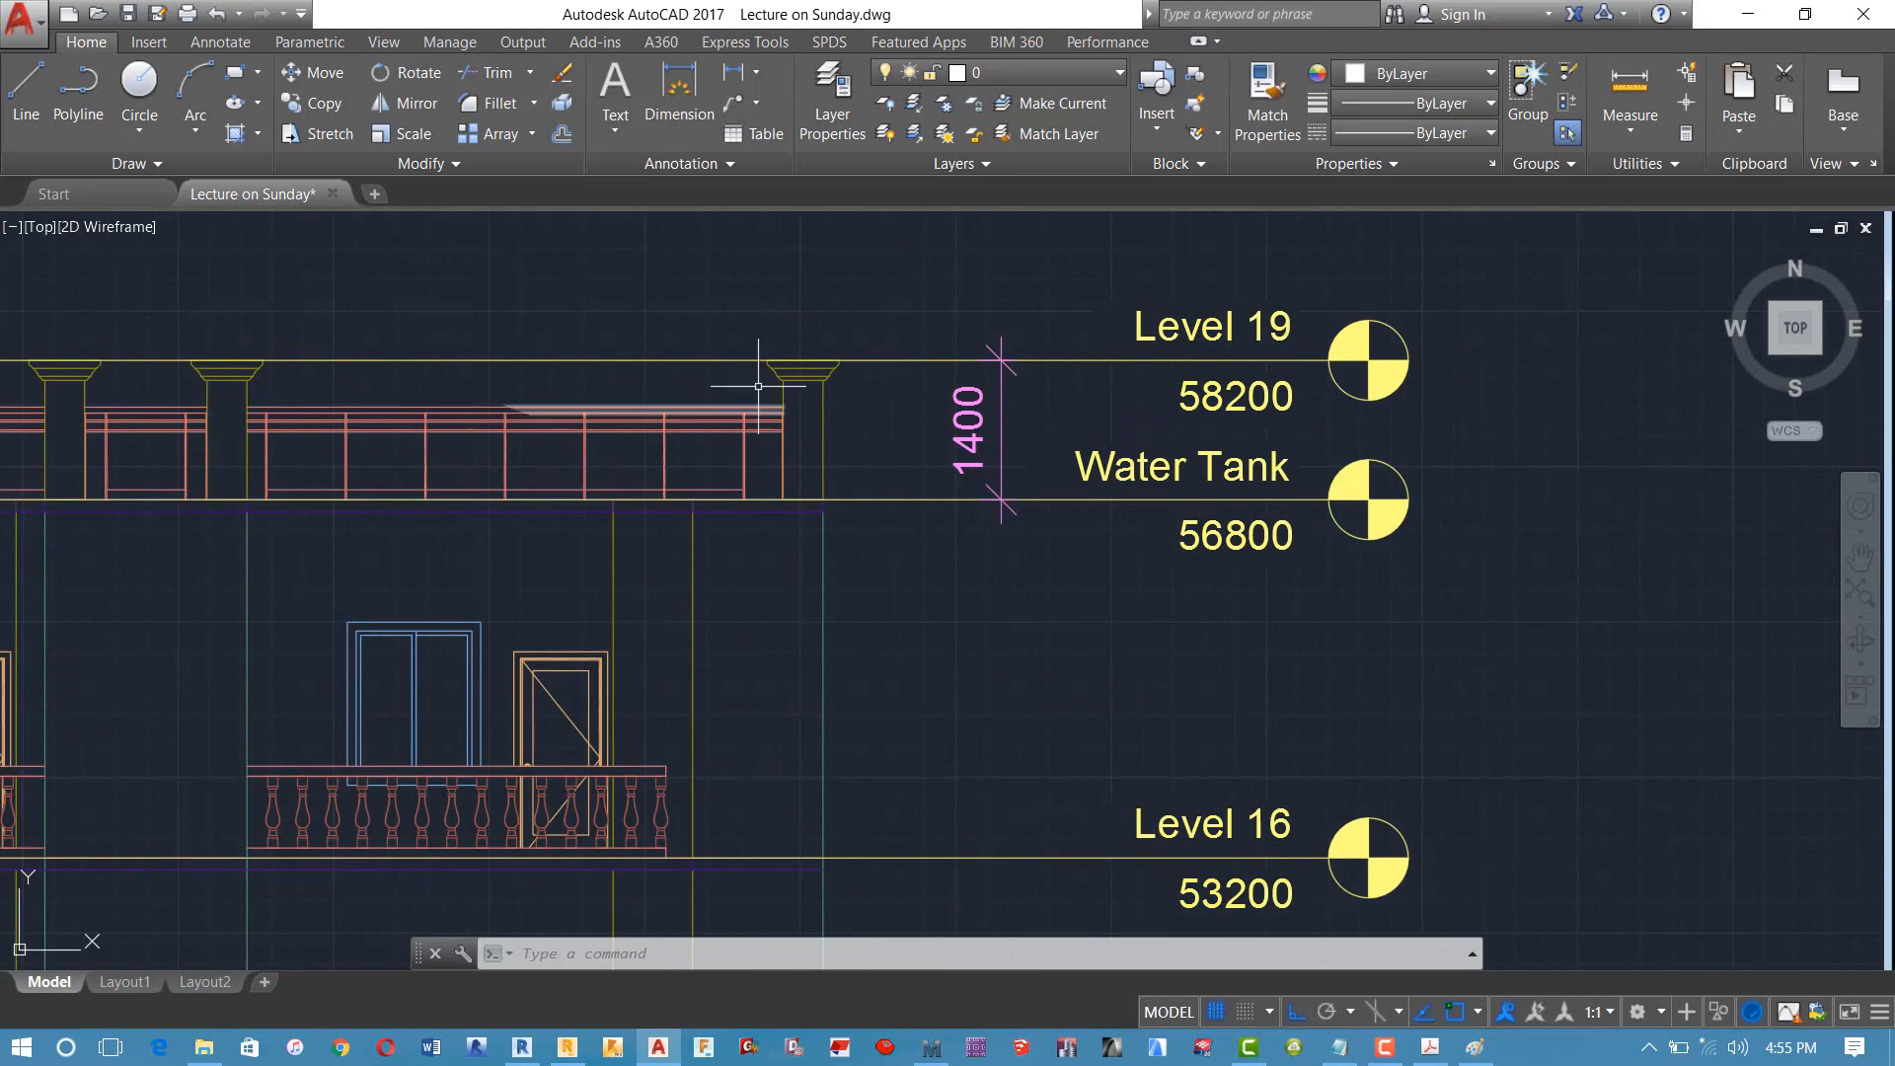
{"action": "middle_click_drag", "start_coordinate": [841, 426], "coordinate": [1154, 413]}
{"action": "scroll", "coordinate": [1154, 412], "scroll_direction": "down", "scroll_amount": 2}
{"action": "scroll", "coordinate": [1170, 416], "scroll_direction": "down", "scroll_amount": 2}
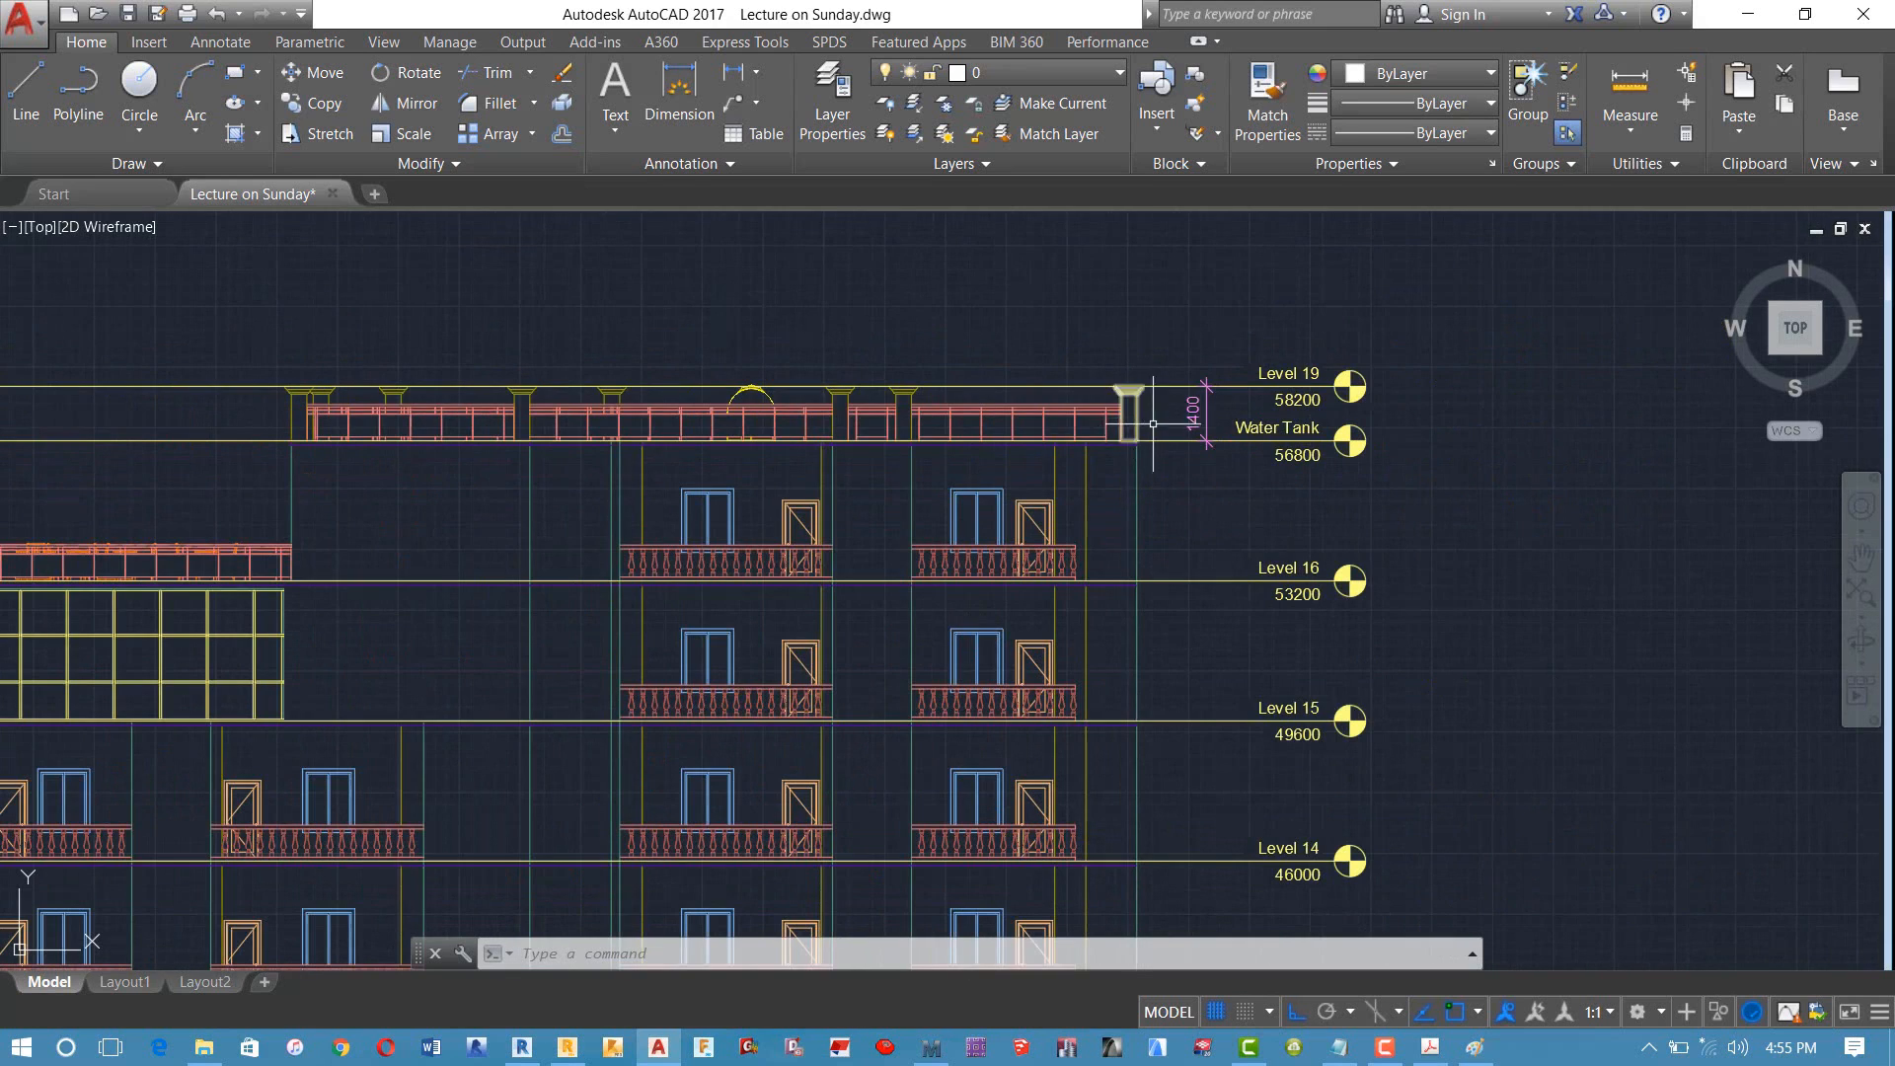
{"action": "scroll", "coordinate": [1109, 410], "scroll_direction": "up", "scroll_amount": 4}
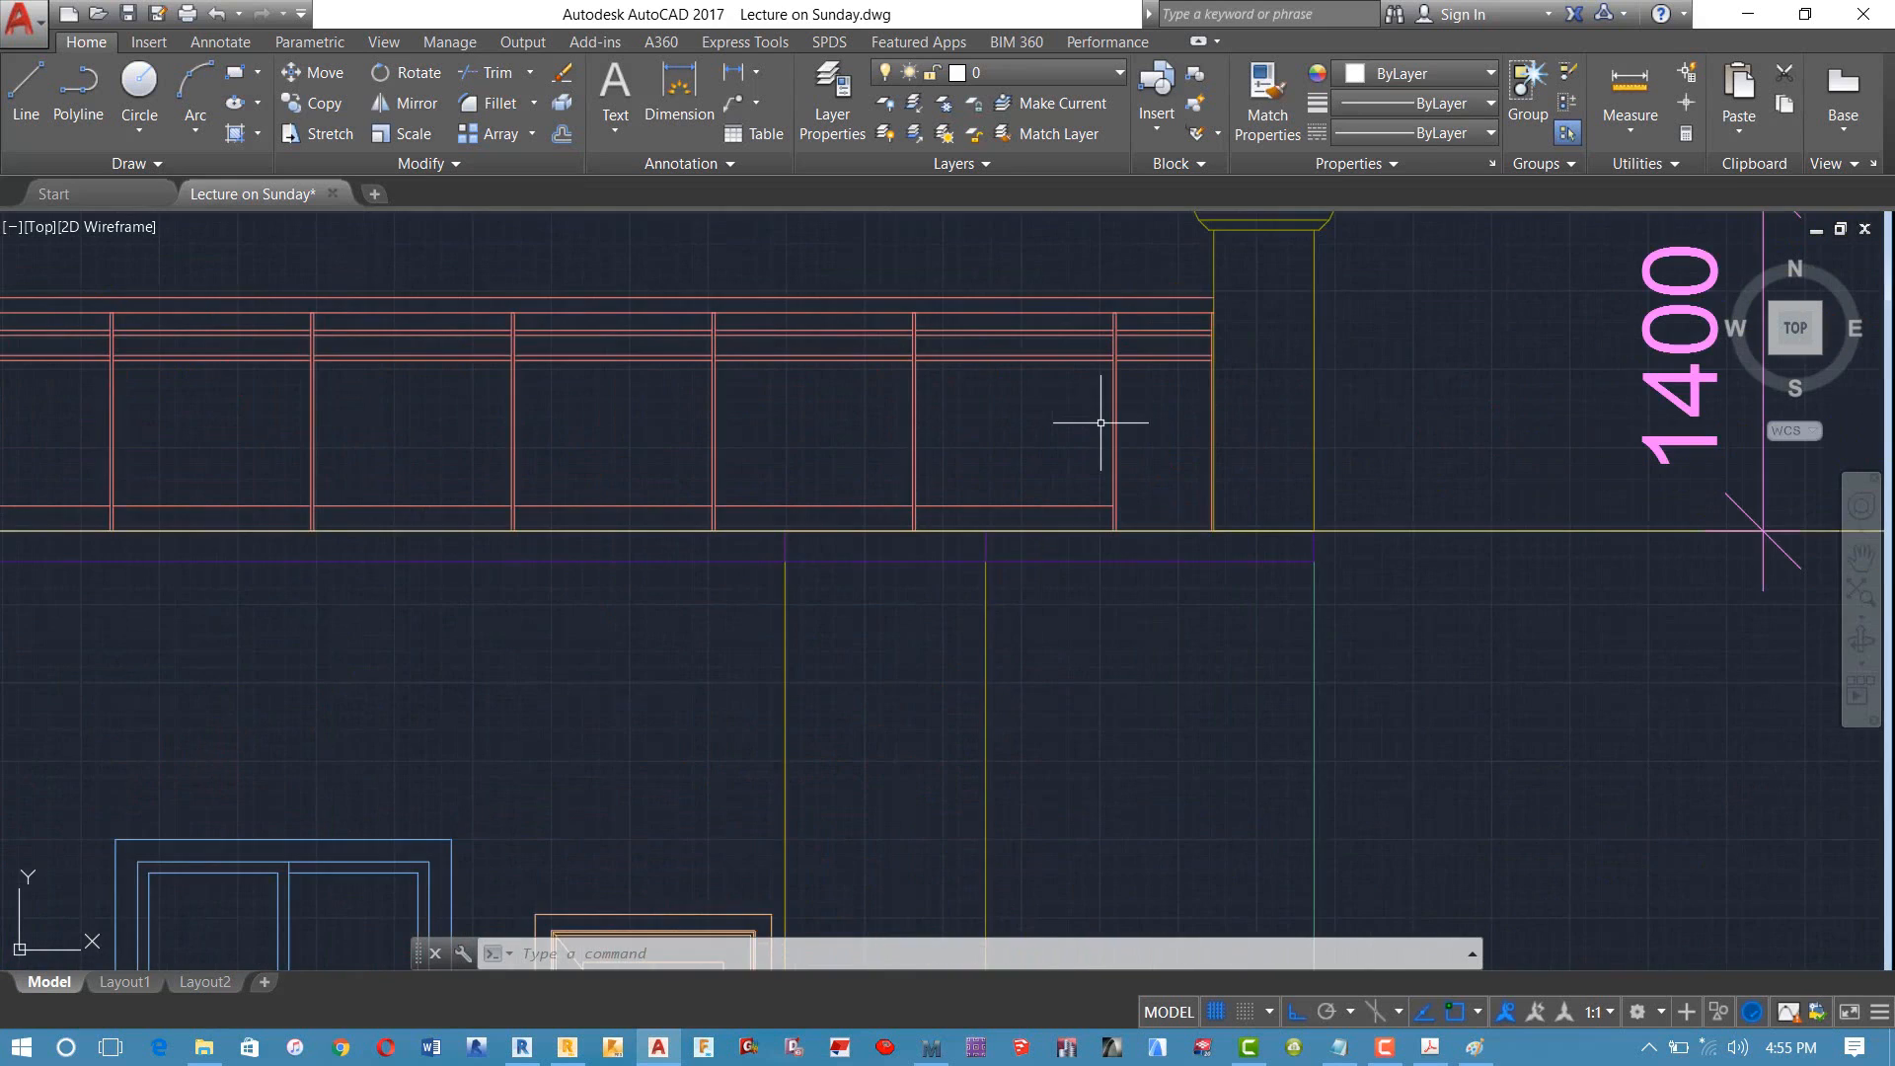
{"action": "scroll", "coordinate": [1030, 407], "scroll_direction": "down", "scroll_amount": 2}
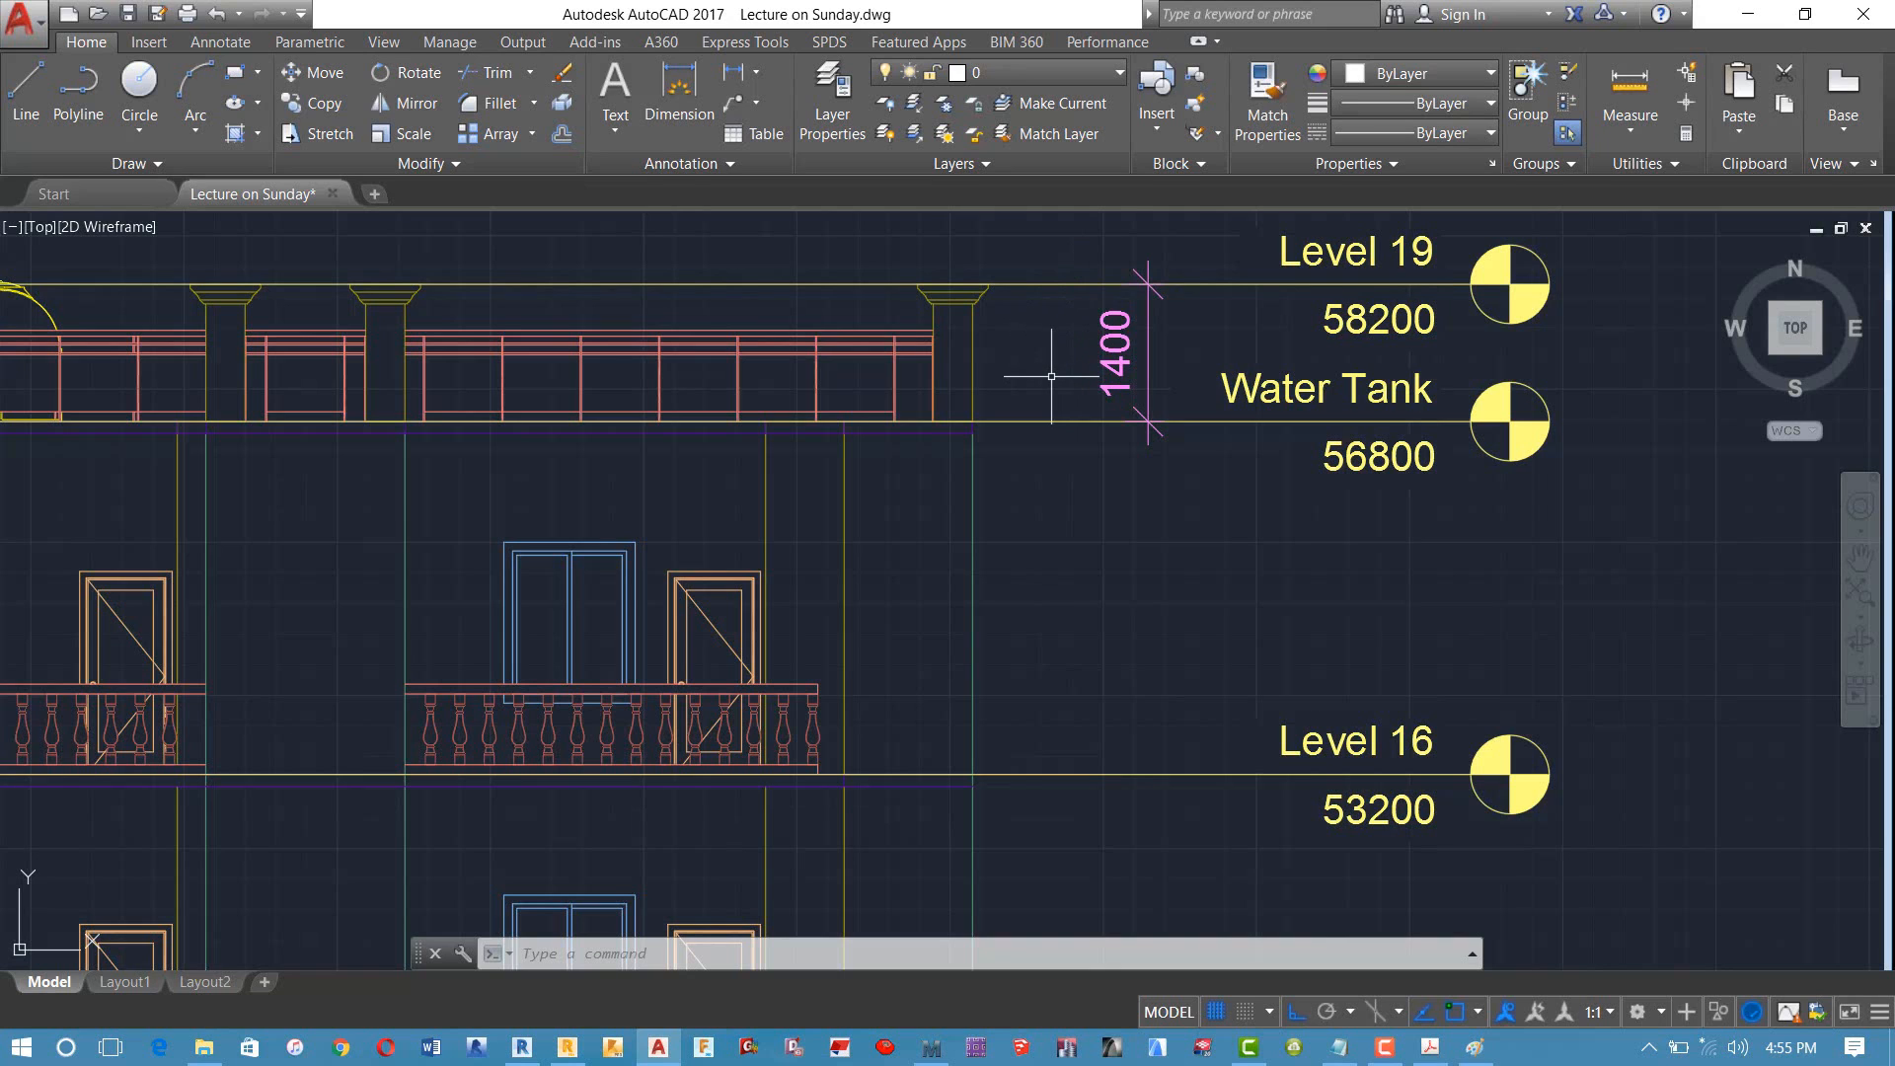
{"action": "scroll", "coordinate": [1044, 344], "scroll_direction": "down", "scroll_amount": 2}
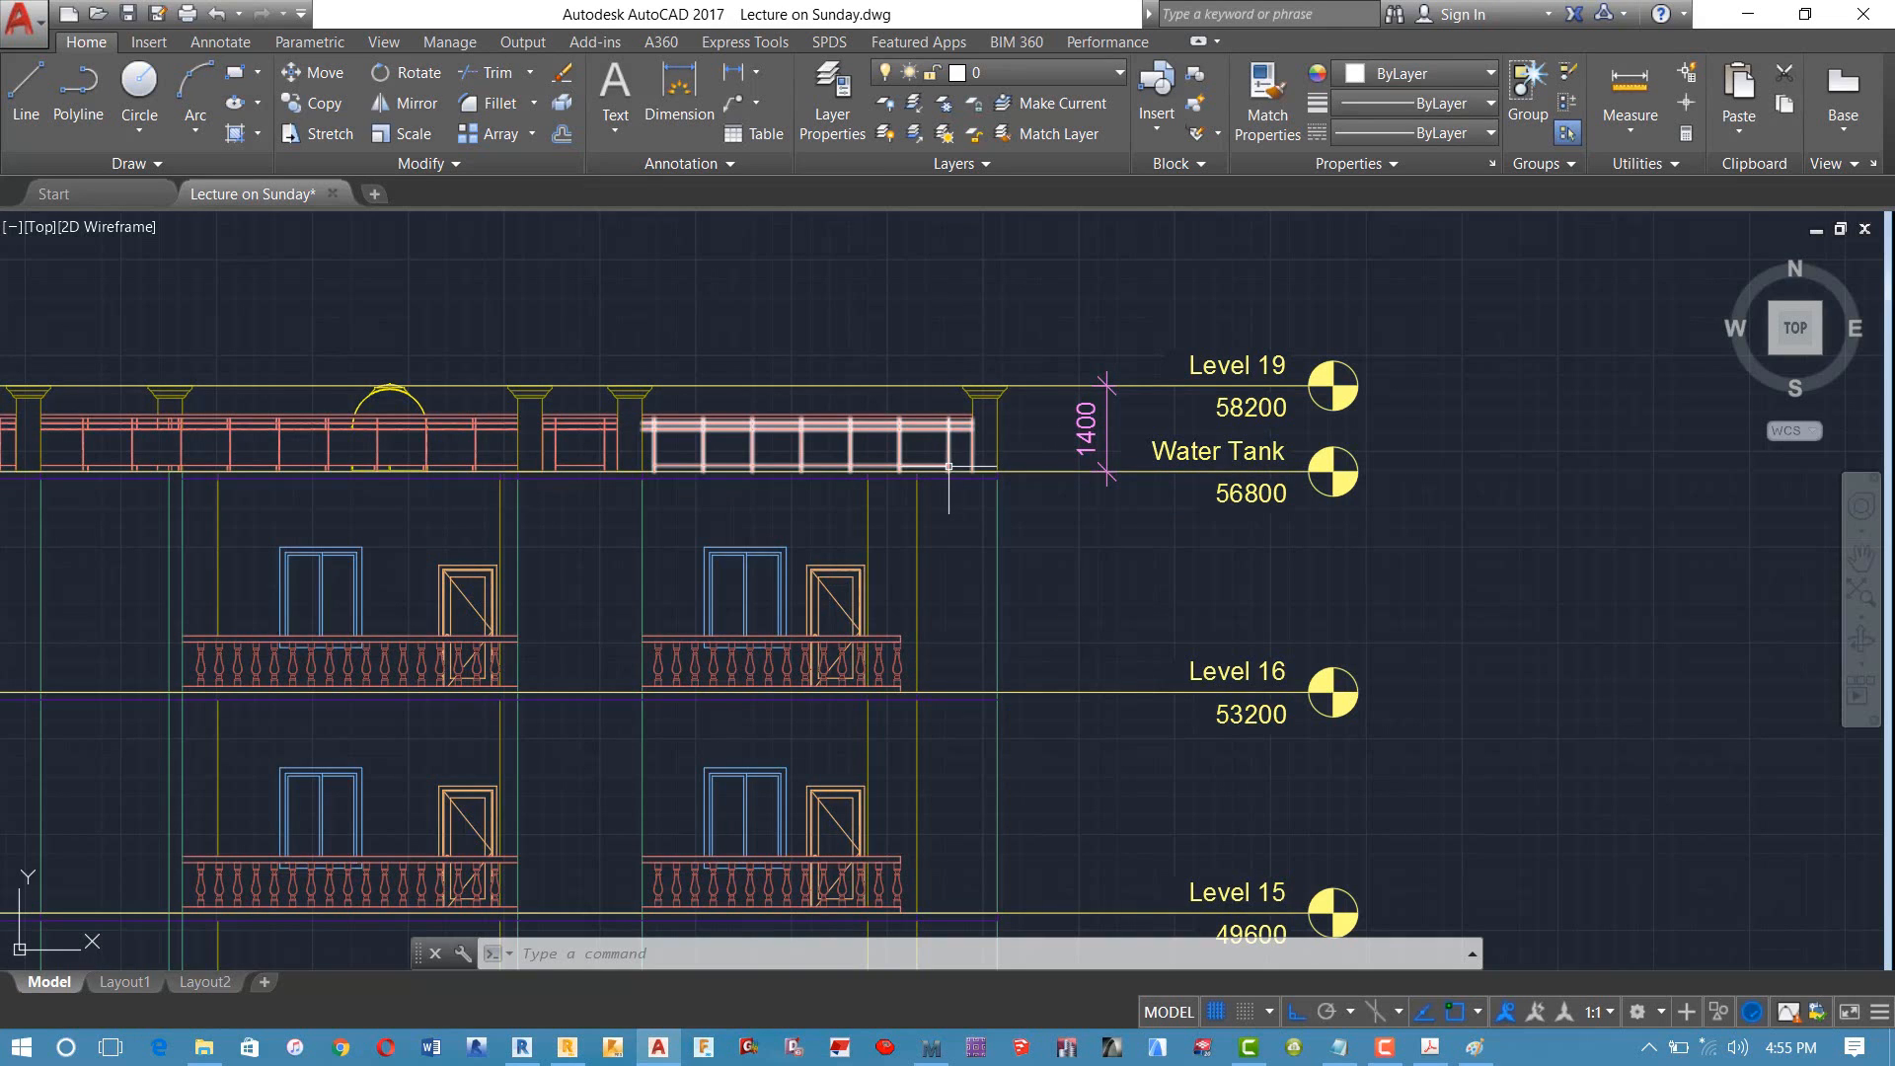
{"action": "scroll", "coordinate": [948, 466], "scroll_direction": "down", "scroll_amount": 6}
{"action": "scroll", "coordinate": [949, 466], "scroll_direction": "up", "scroll_amount": 6}
{"action": "scroll", "coordinate": [949, 466], "scroll_direction": "down", "scroll_amount": 8}
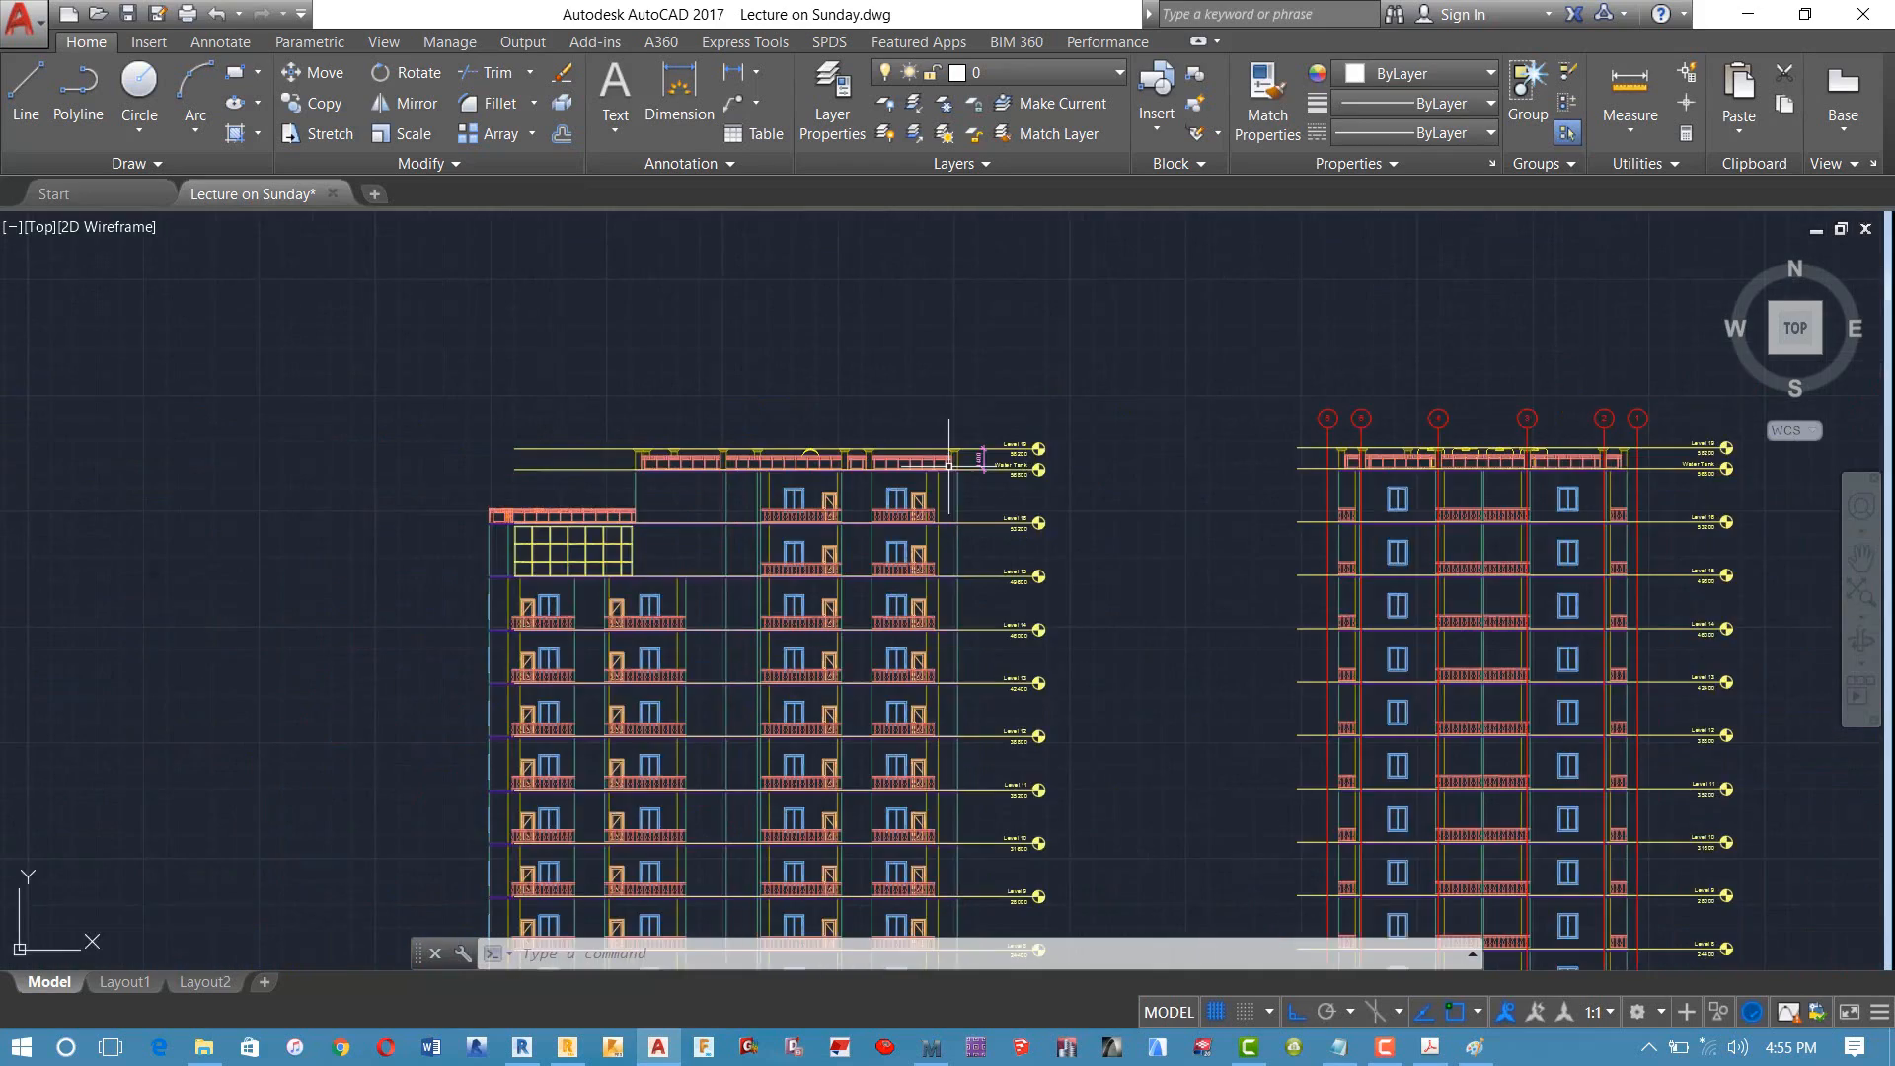
Step: Check the heights of Level 1, Basement and Ground column at the base of the East view elevation
{"action": "middle_click_drag", "start_coordinate": [949, 460], "coordinate": [1007, 284]}
{"action": "middle_click_drag", "start_coordinate": [1055, 636], "coordinate": [987, 571]}
{"action": "scroll", "coordinate": [947, 553], "scroll_direction": "up", "scroll_amount": 9}
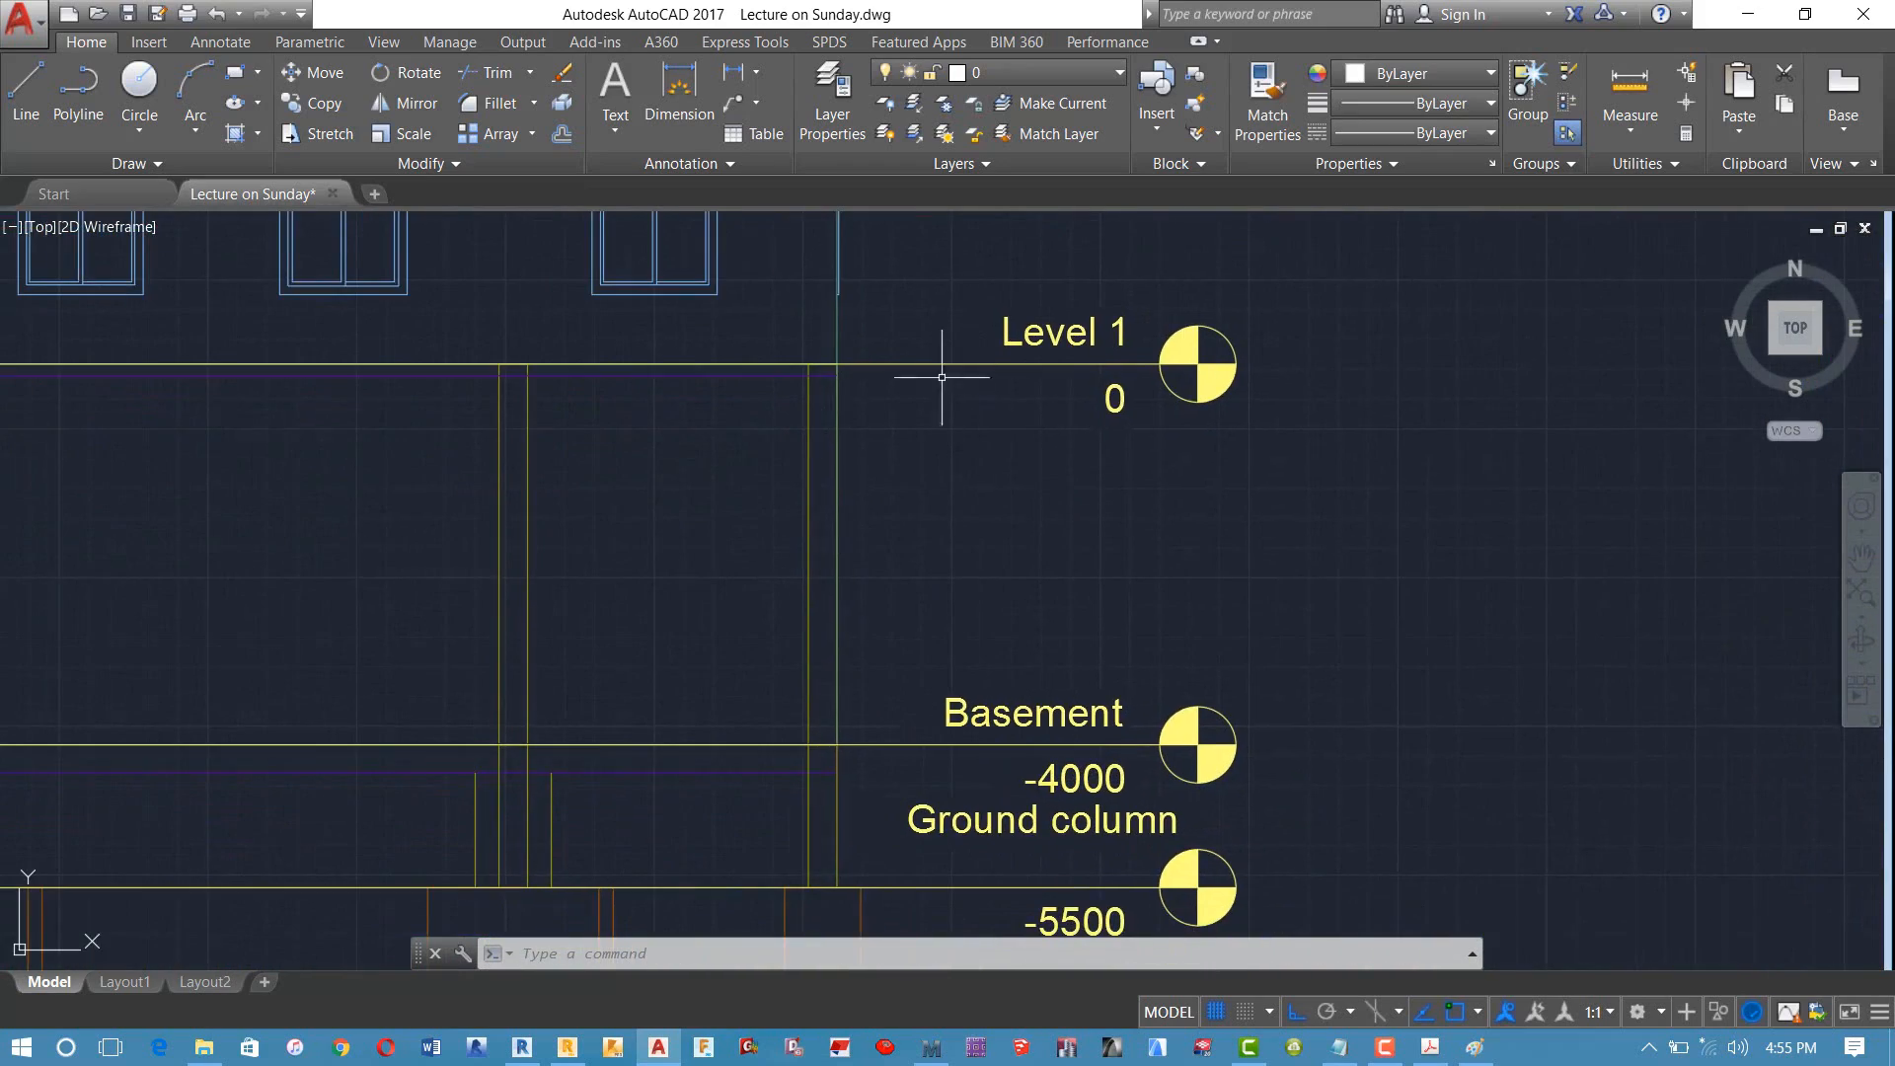
{"action": "scroll", "coordinate": [969, 415], "scroll_direction": "down", "scroll_amount": 4}
{"action": "scroll", "coordinate": [960, 521], "scroll_direction": "up", "scroll_amount": 2}
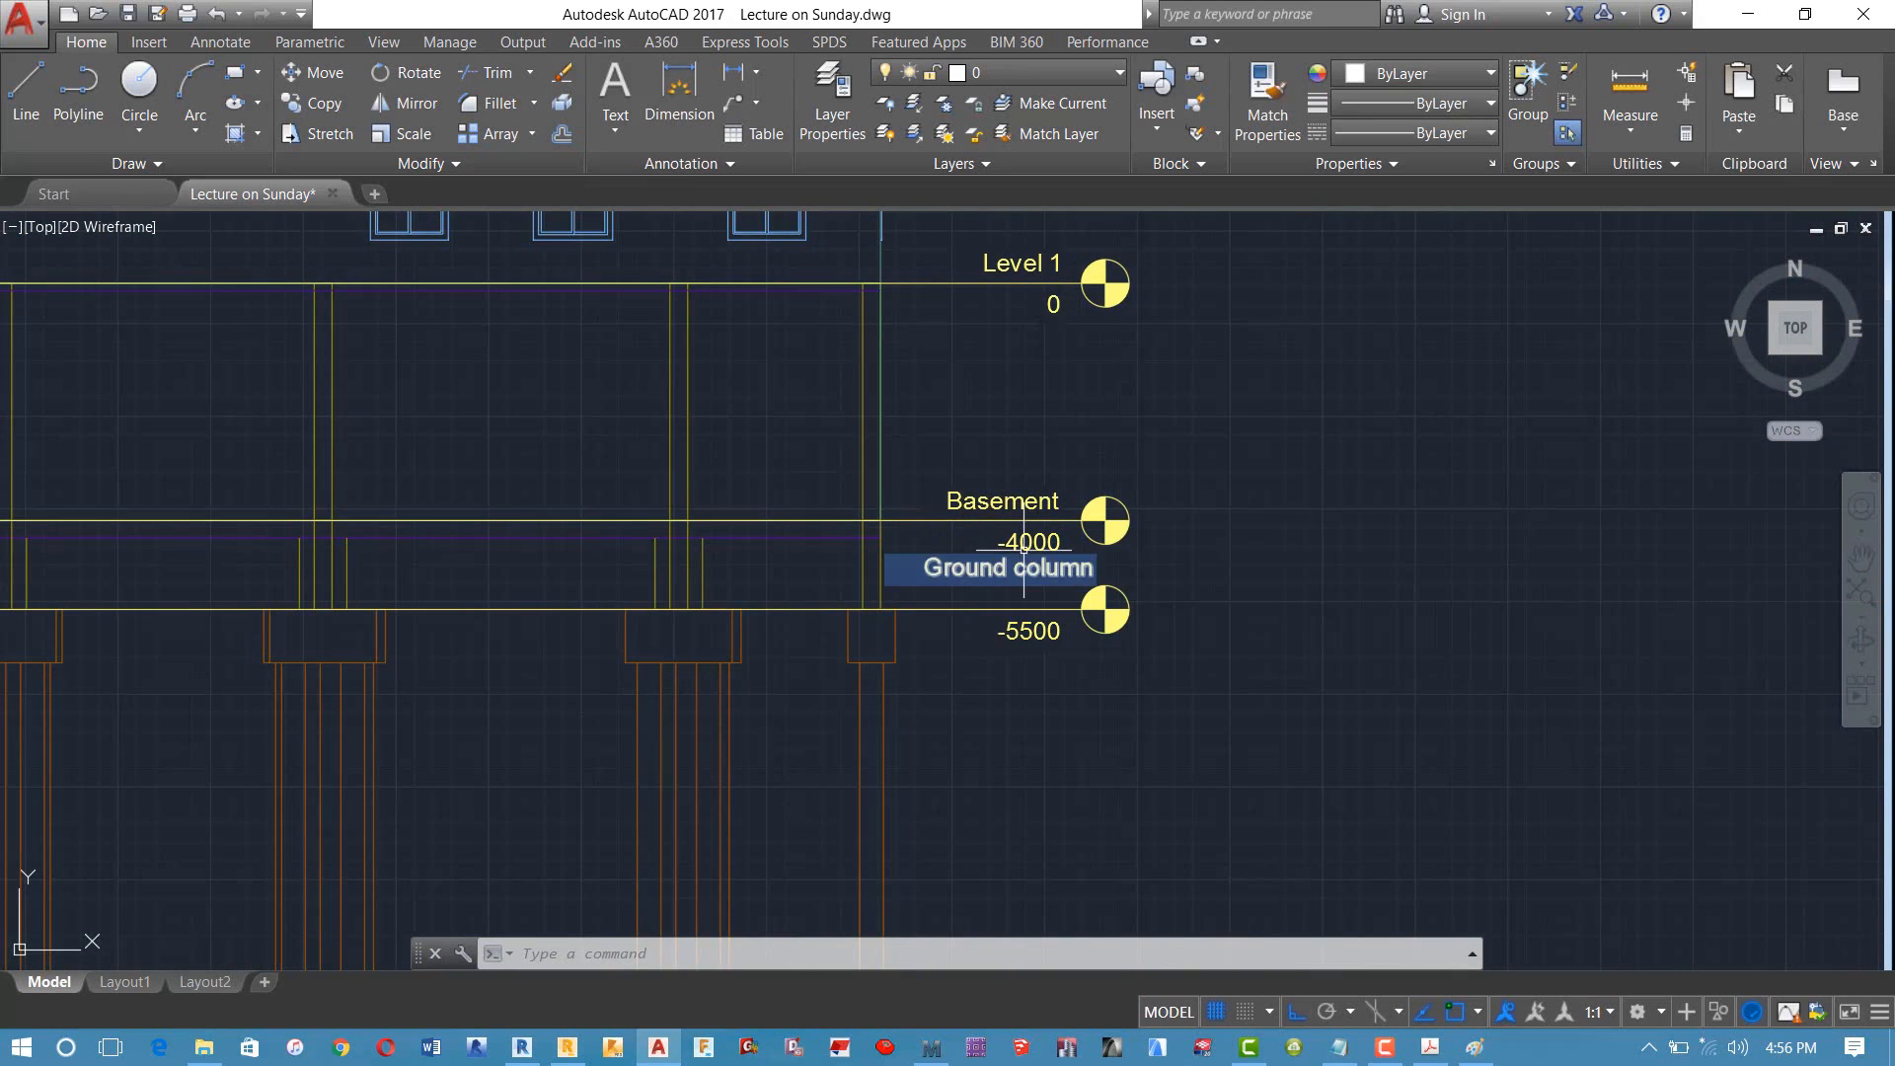
{"action": "scroll", "coordinate": [1029, 554], "scroll_direction": "up", "scroll_amount": 2}
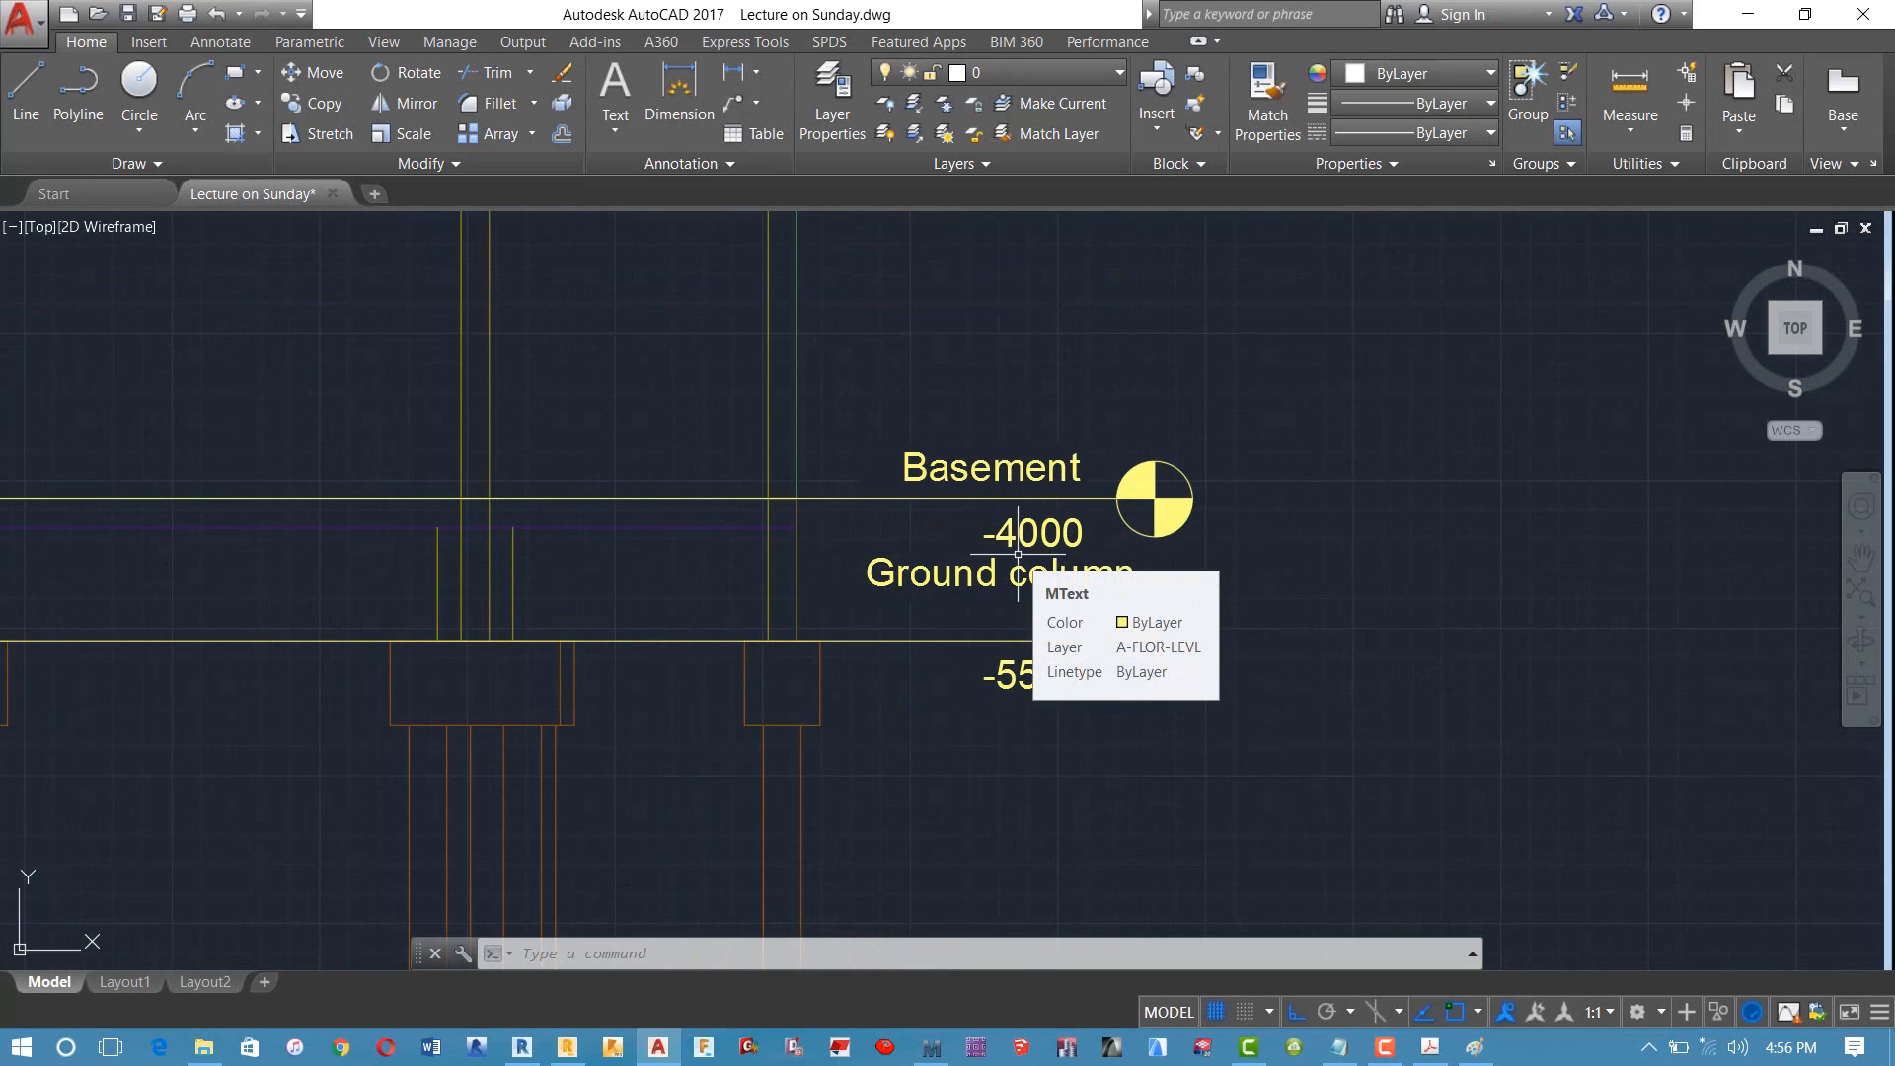
{"action": "scroll", "coordinate": [1018, 554], "scroll_direction": "down", "scroll_amount": 4}
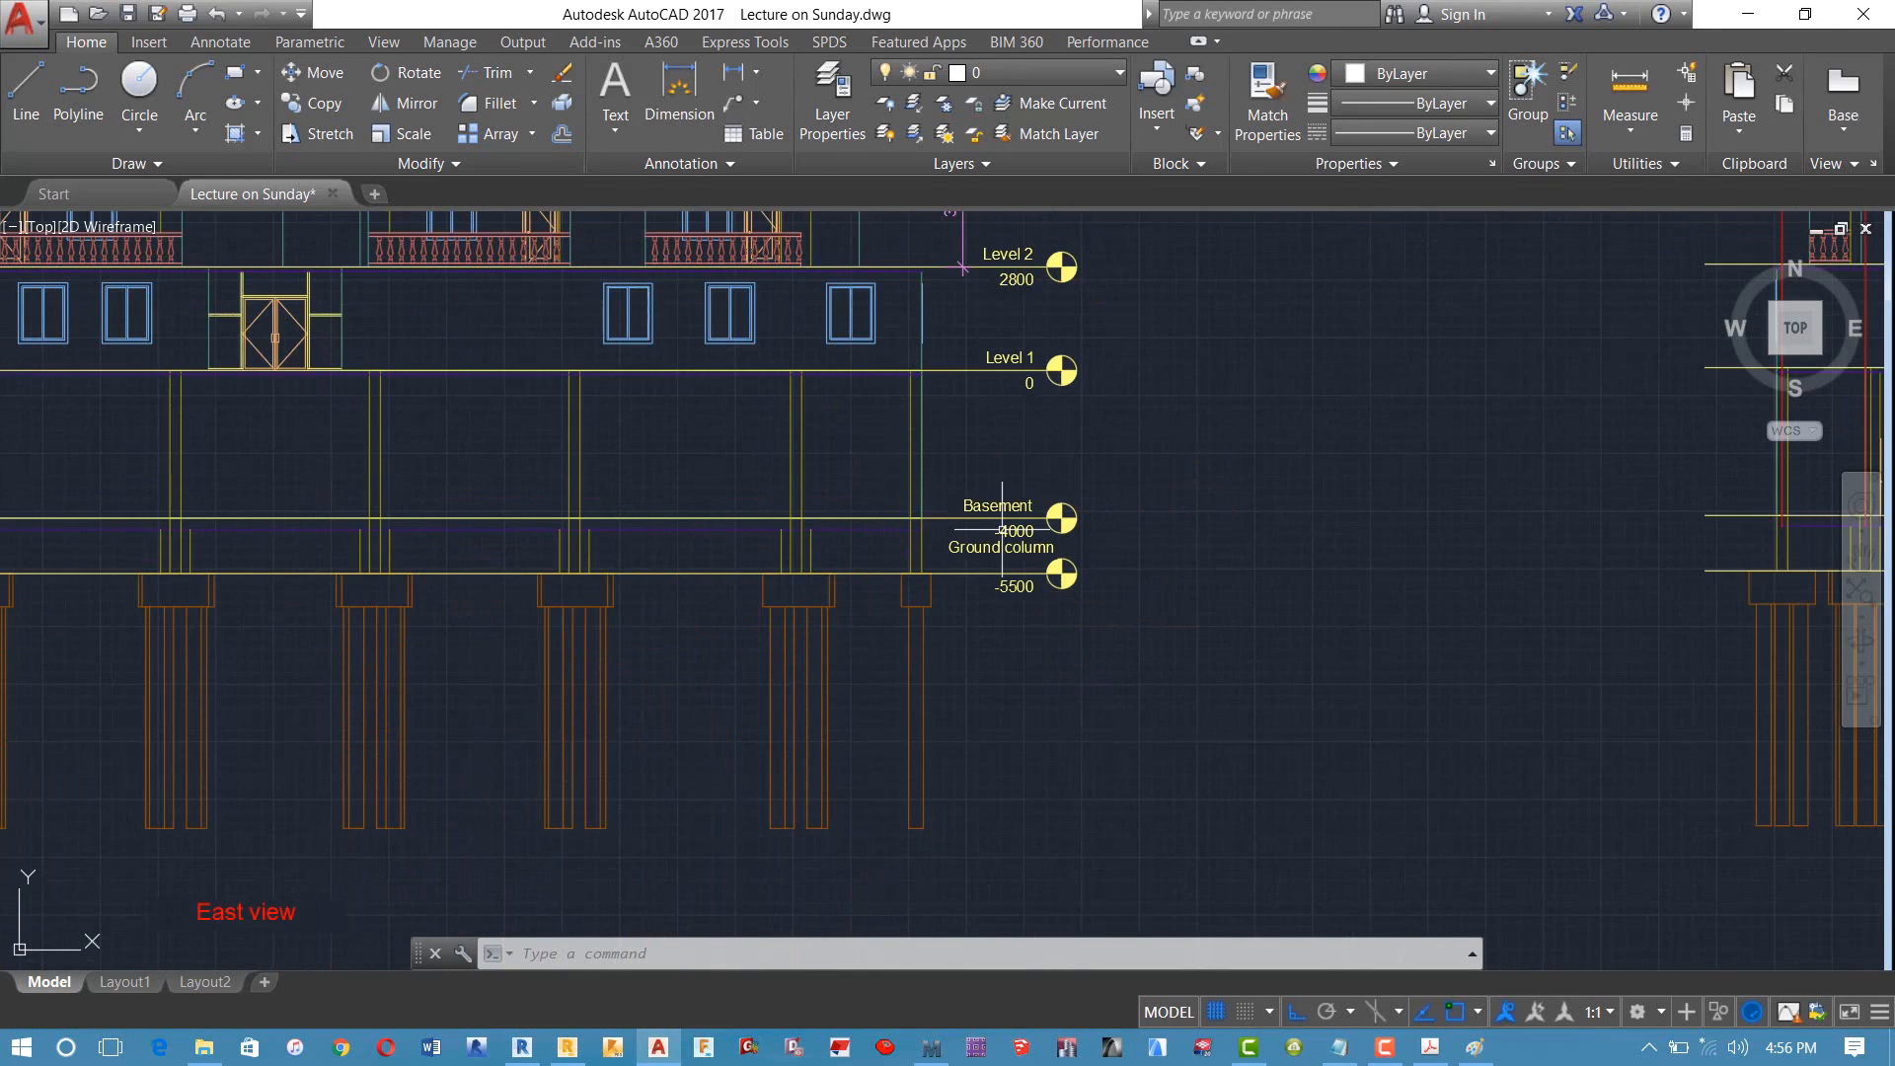
Step: Switch to Robot Structural Analysis and add a Z axis from position 0.00 with 1 repetition at a distance of -4 m
{"action": "left_click", "coordinate": [567, 1047]}
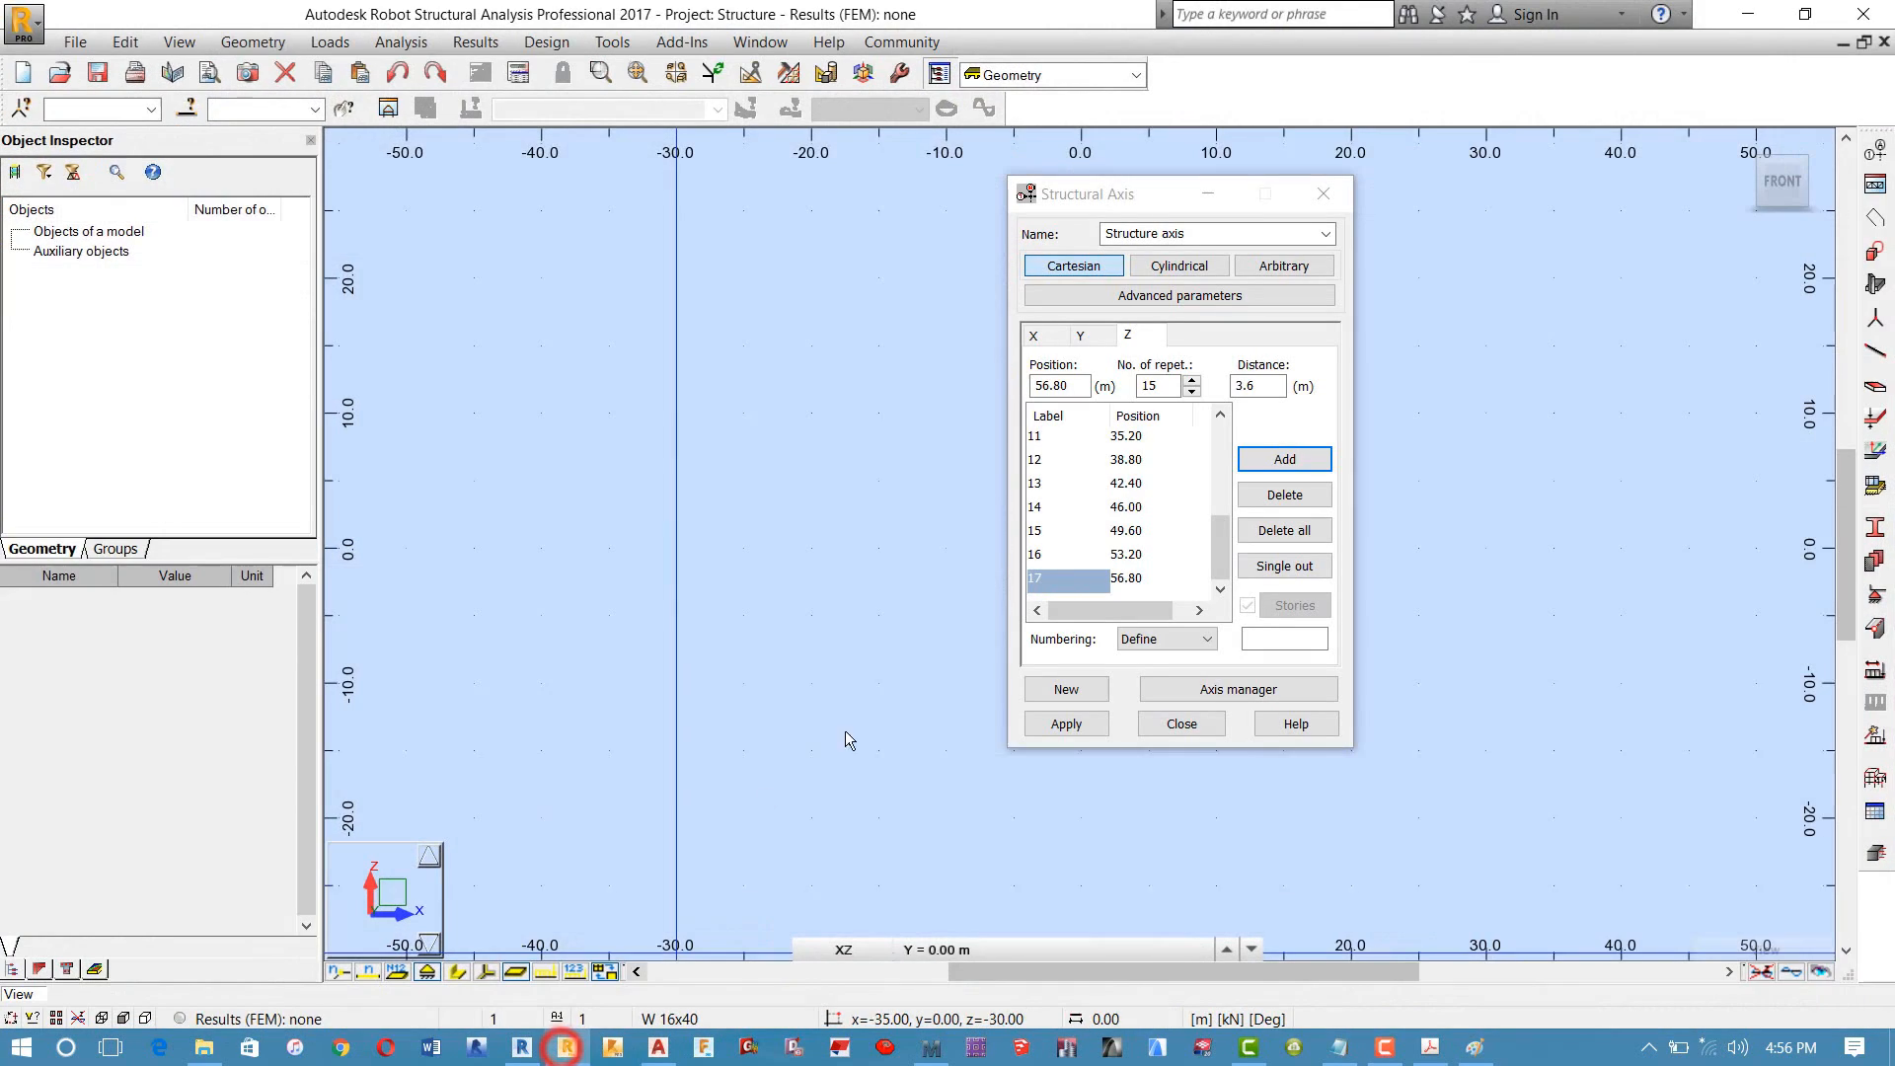
{"action": "scroll", "coordinate": [1081, 481], "scroll_direction": "up", "scroll_amount": 4}
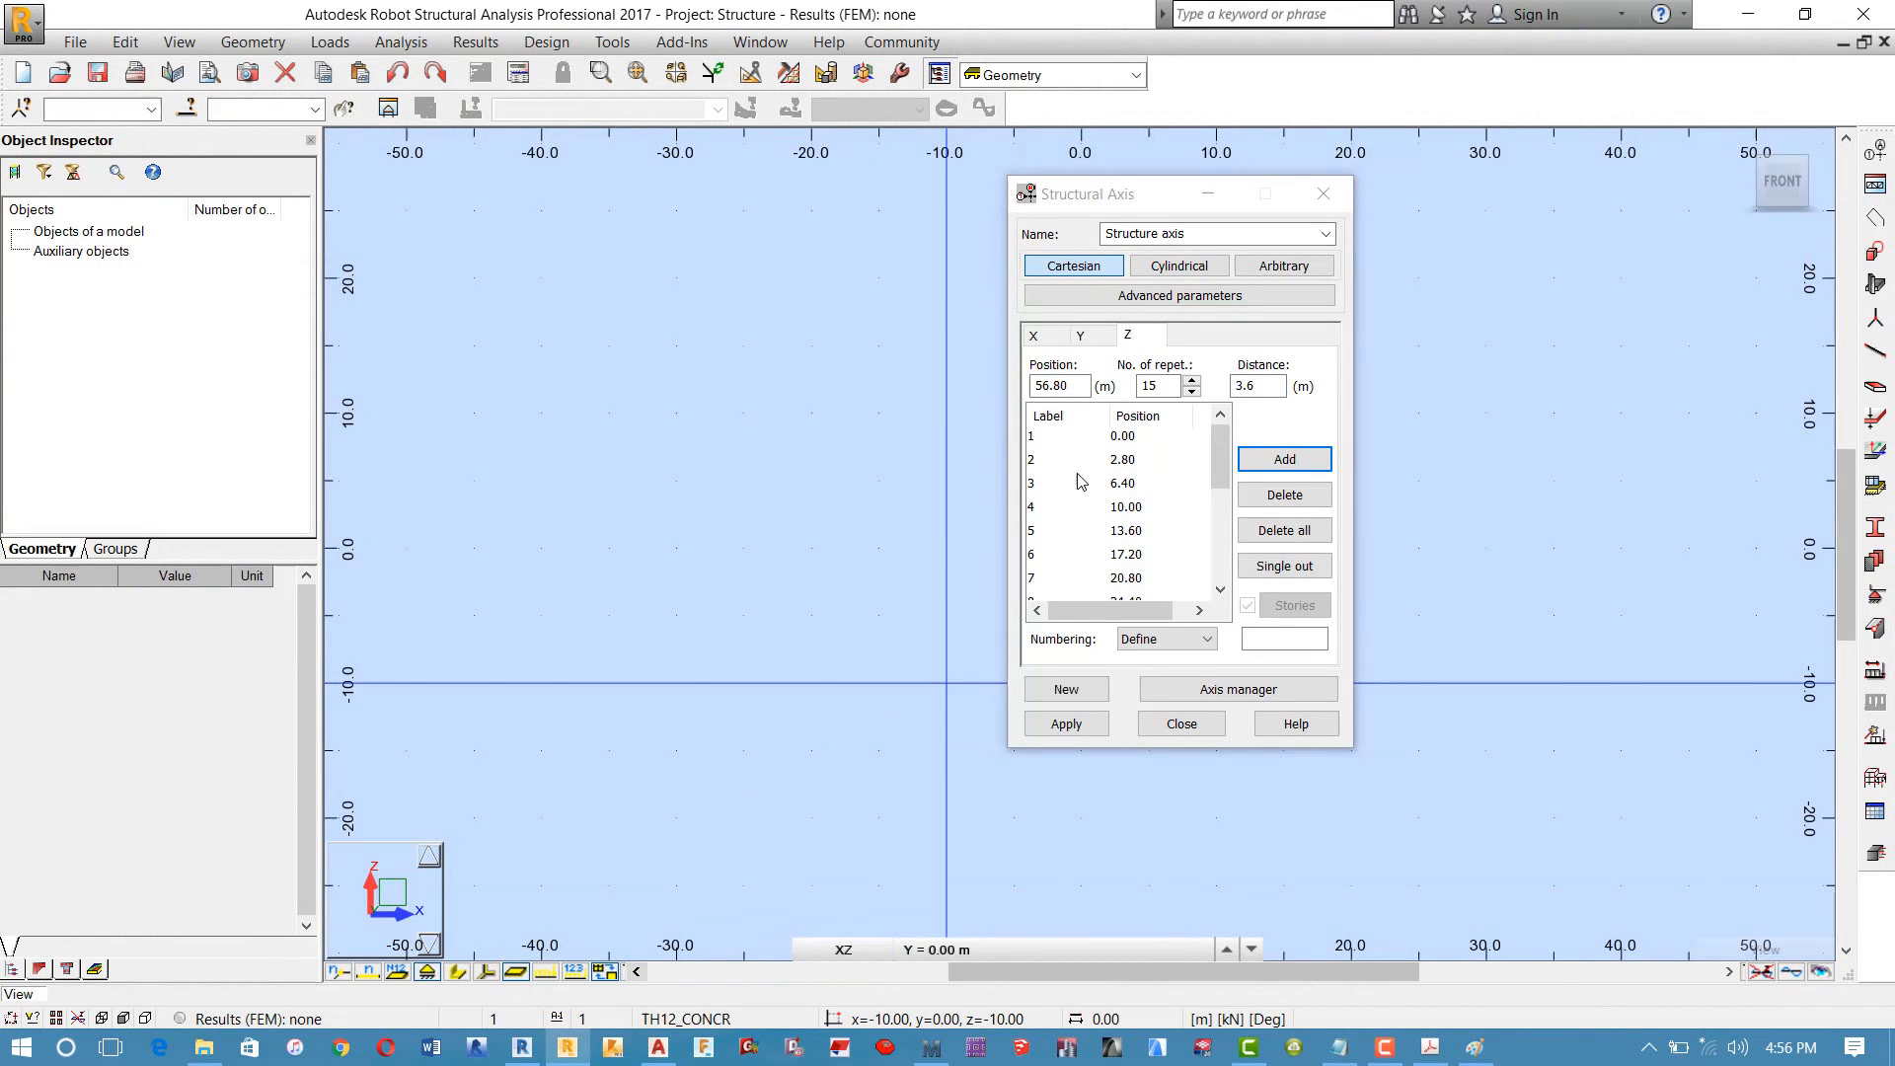
{"action": "left_click", "coordinate": [1118, 438]}
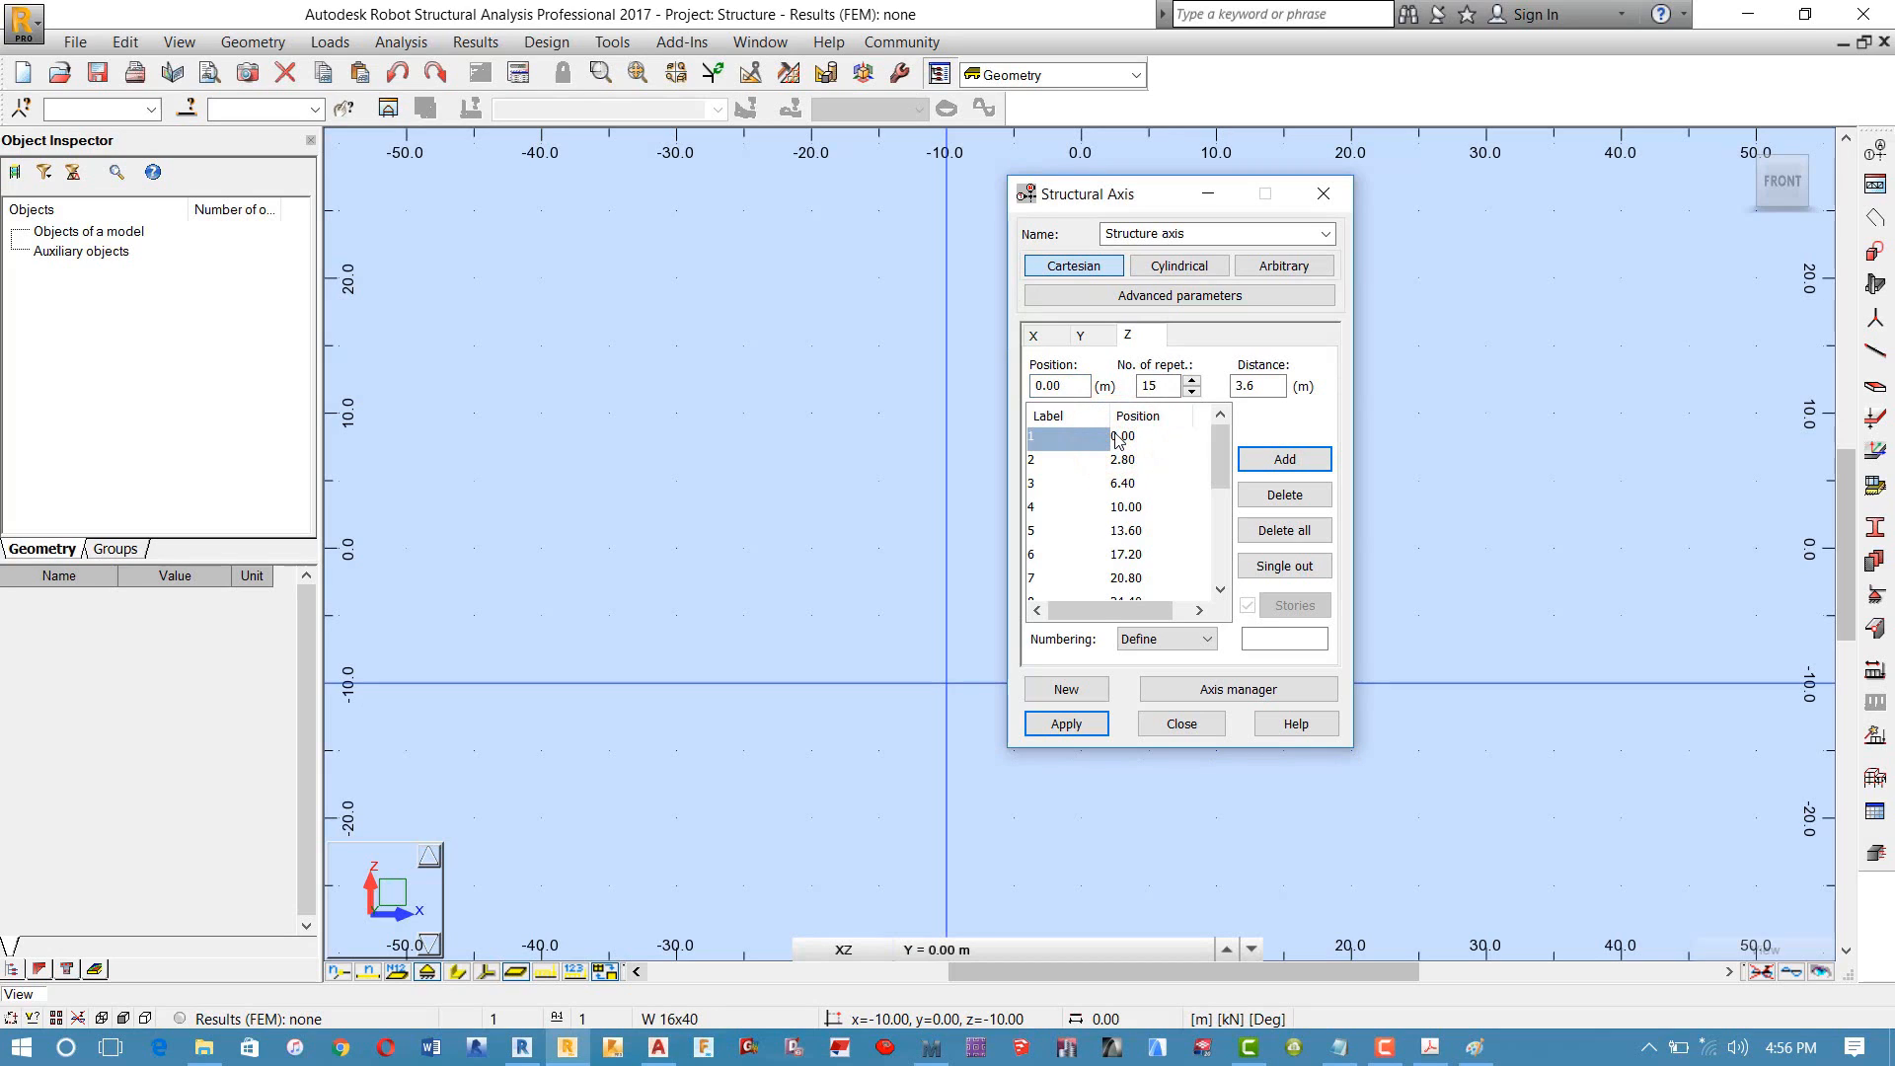
{"action": "left_click_drag", "start_coordinate": [1159, 387], "coordinate": [1103, 388]}
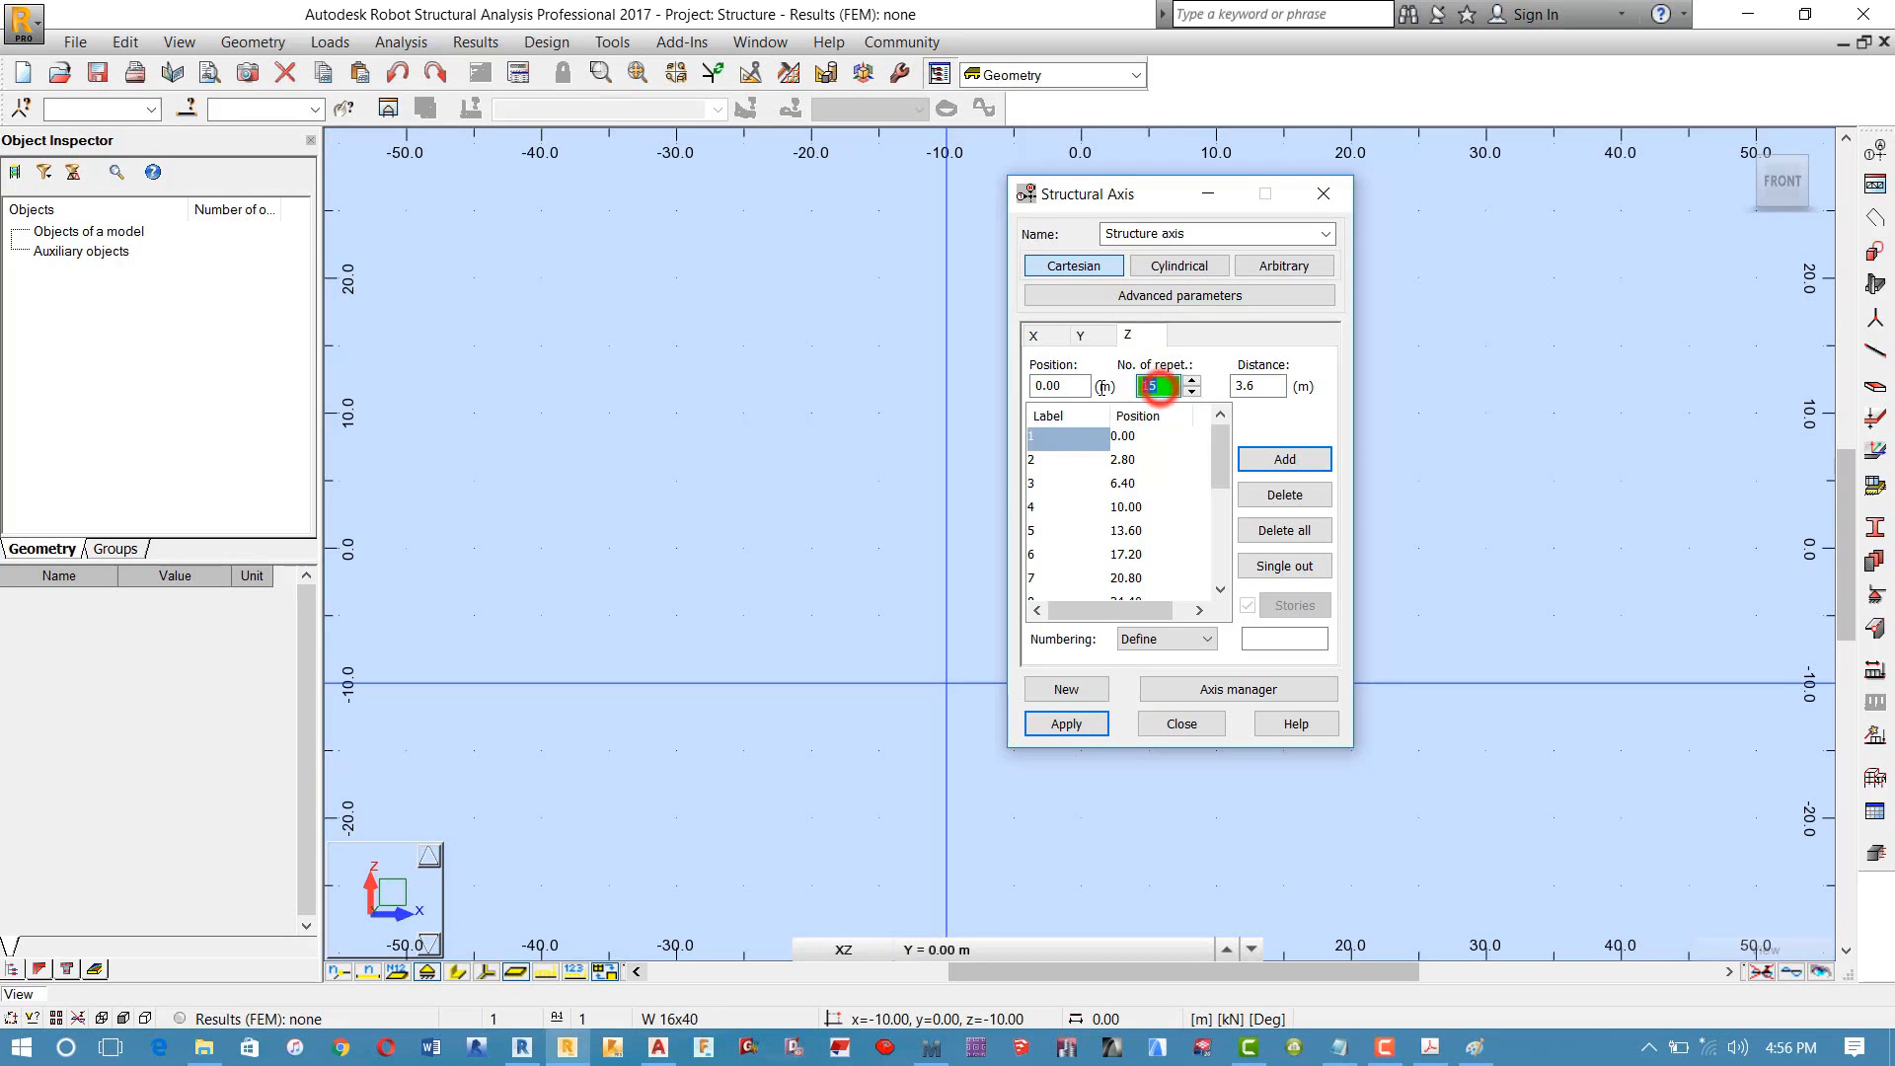
{"action": "type", "text": "1"}
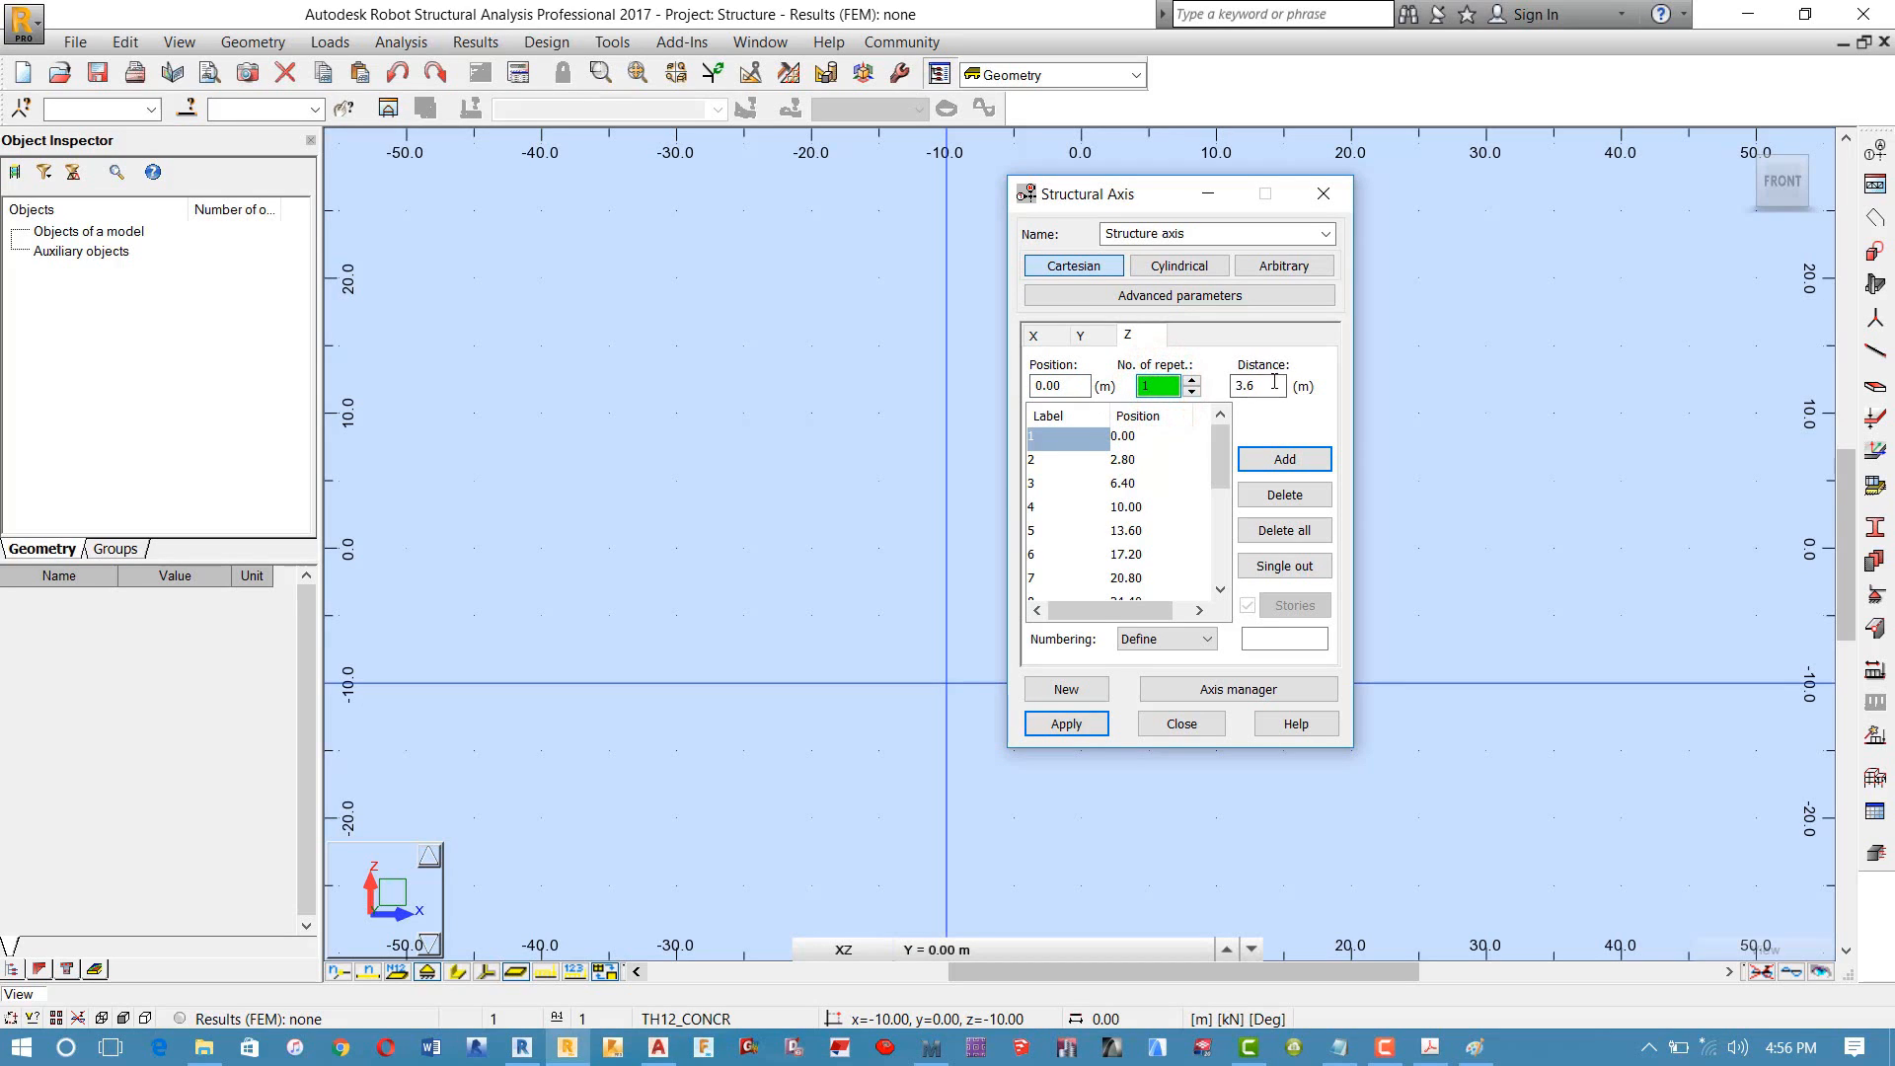
{"action": "double_click", "coordinate": [1271, 386]}
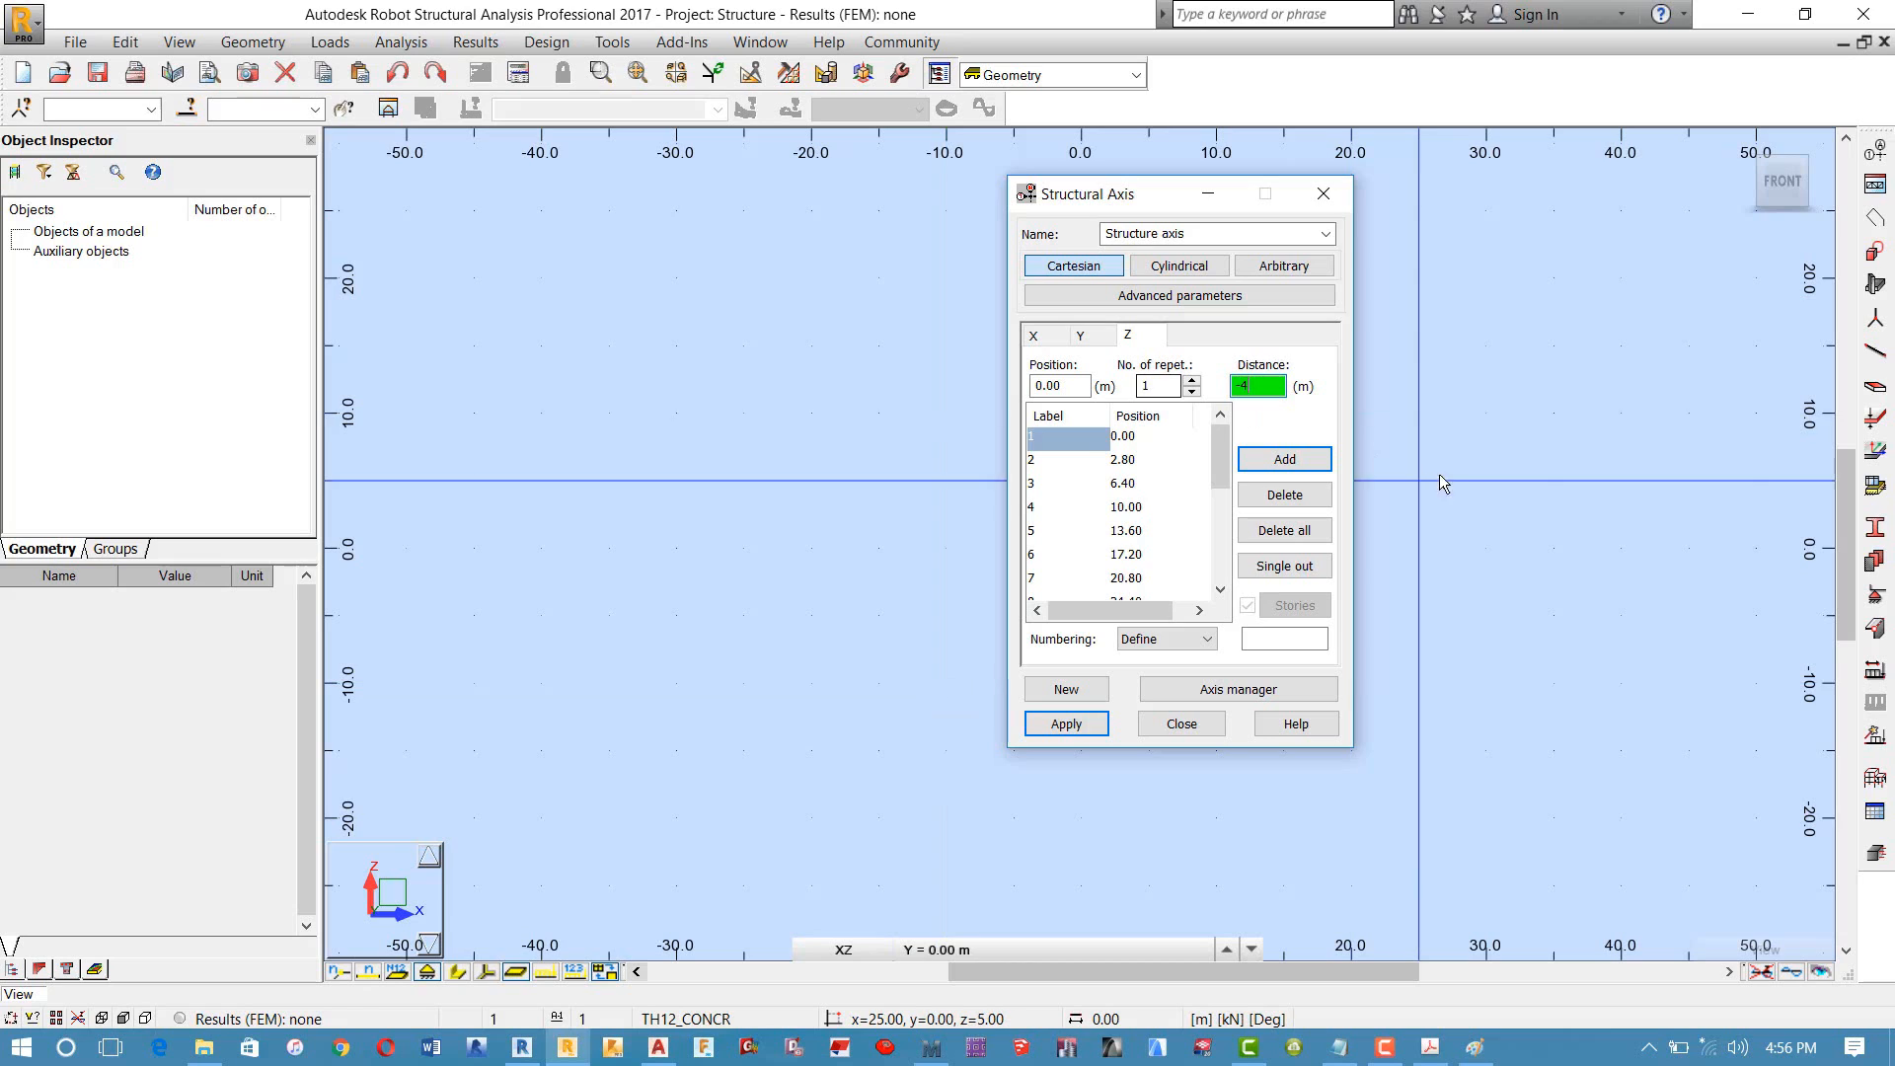
{"action": "left_click", "coordinate": [1260, 470]}
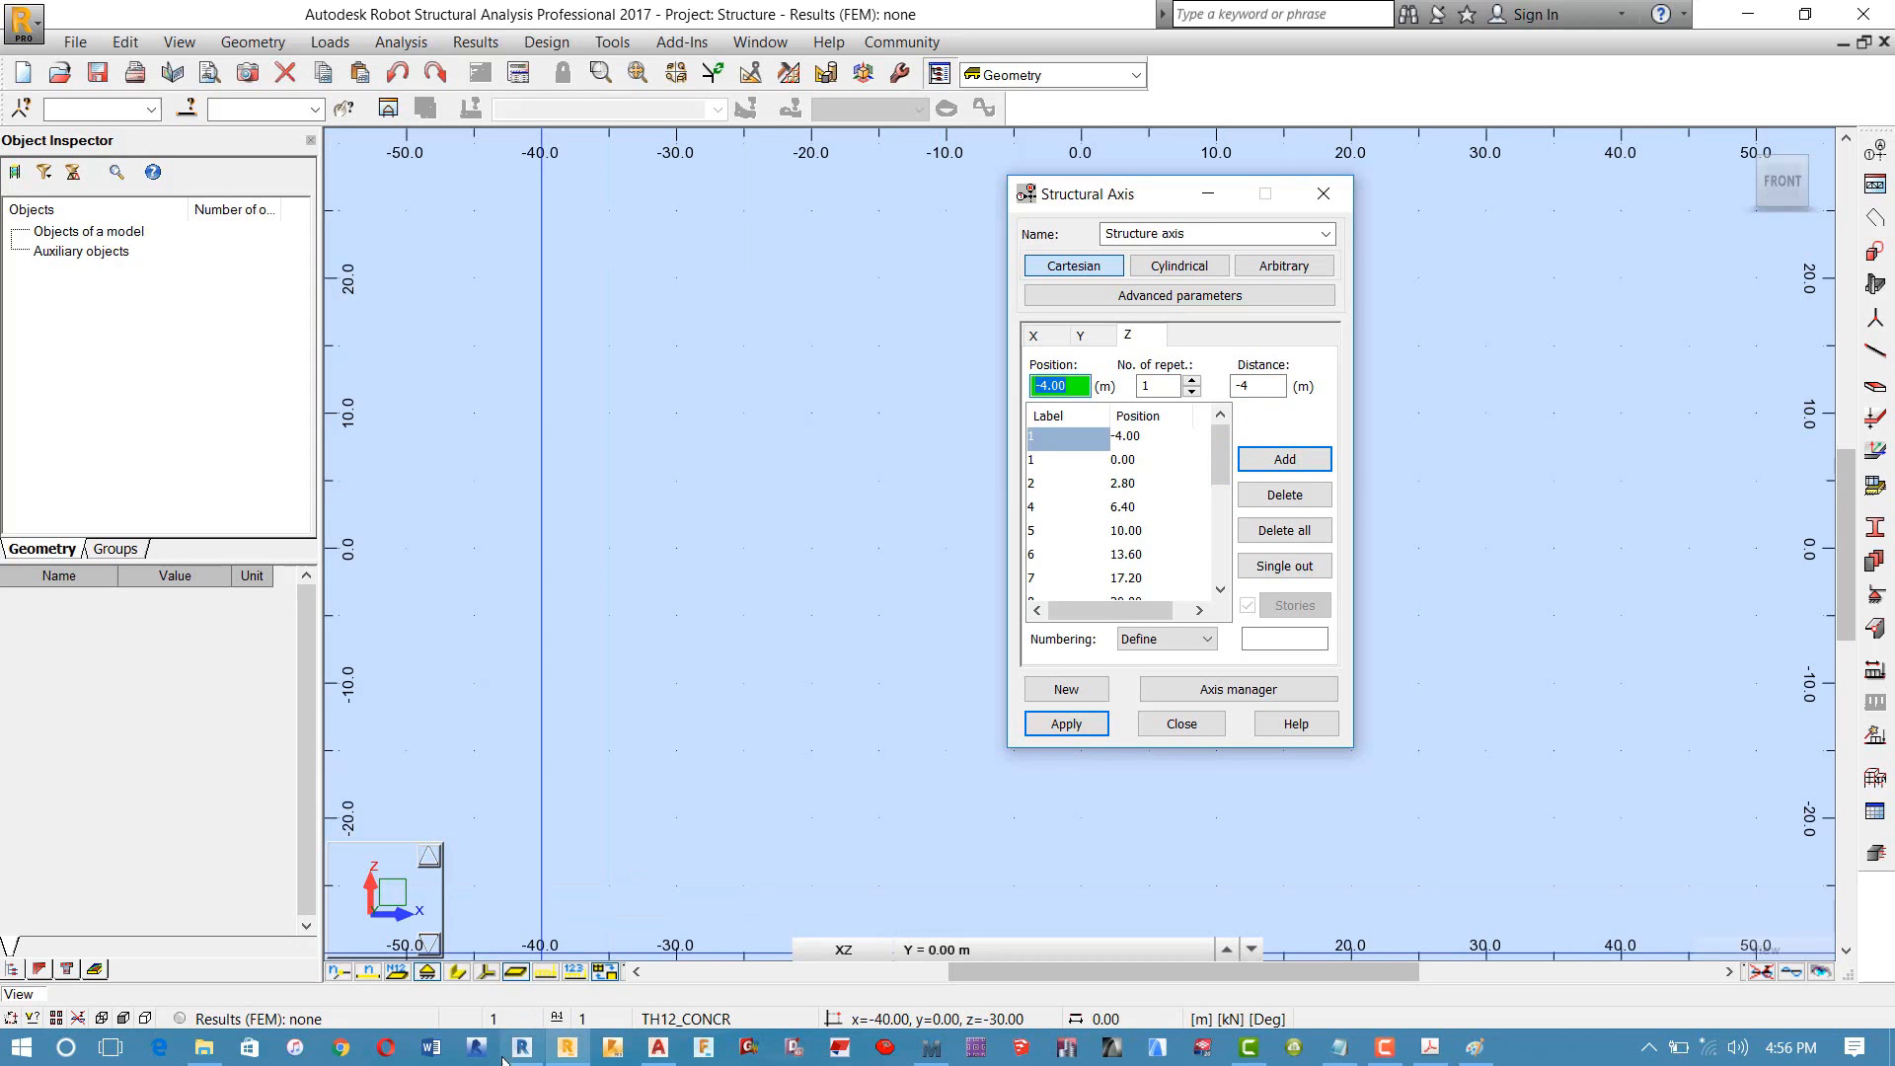
Step: Switch to AutoCAD and check the height difference between the Basement and Ground column levels on the East view elevation
{"action": "left_click", "coordinate": [576, 1054]}
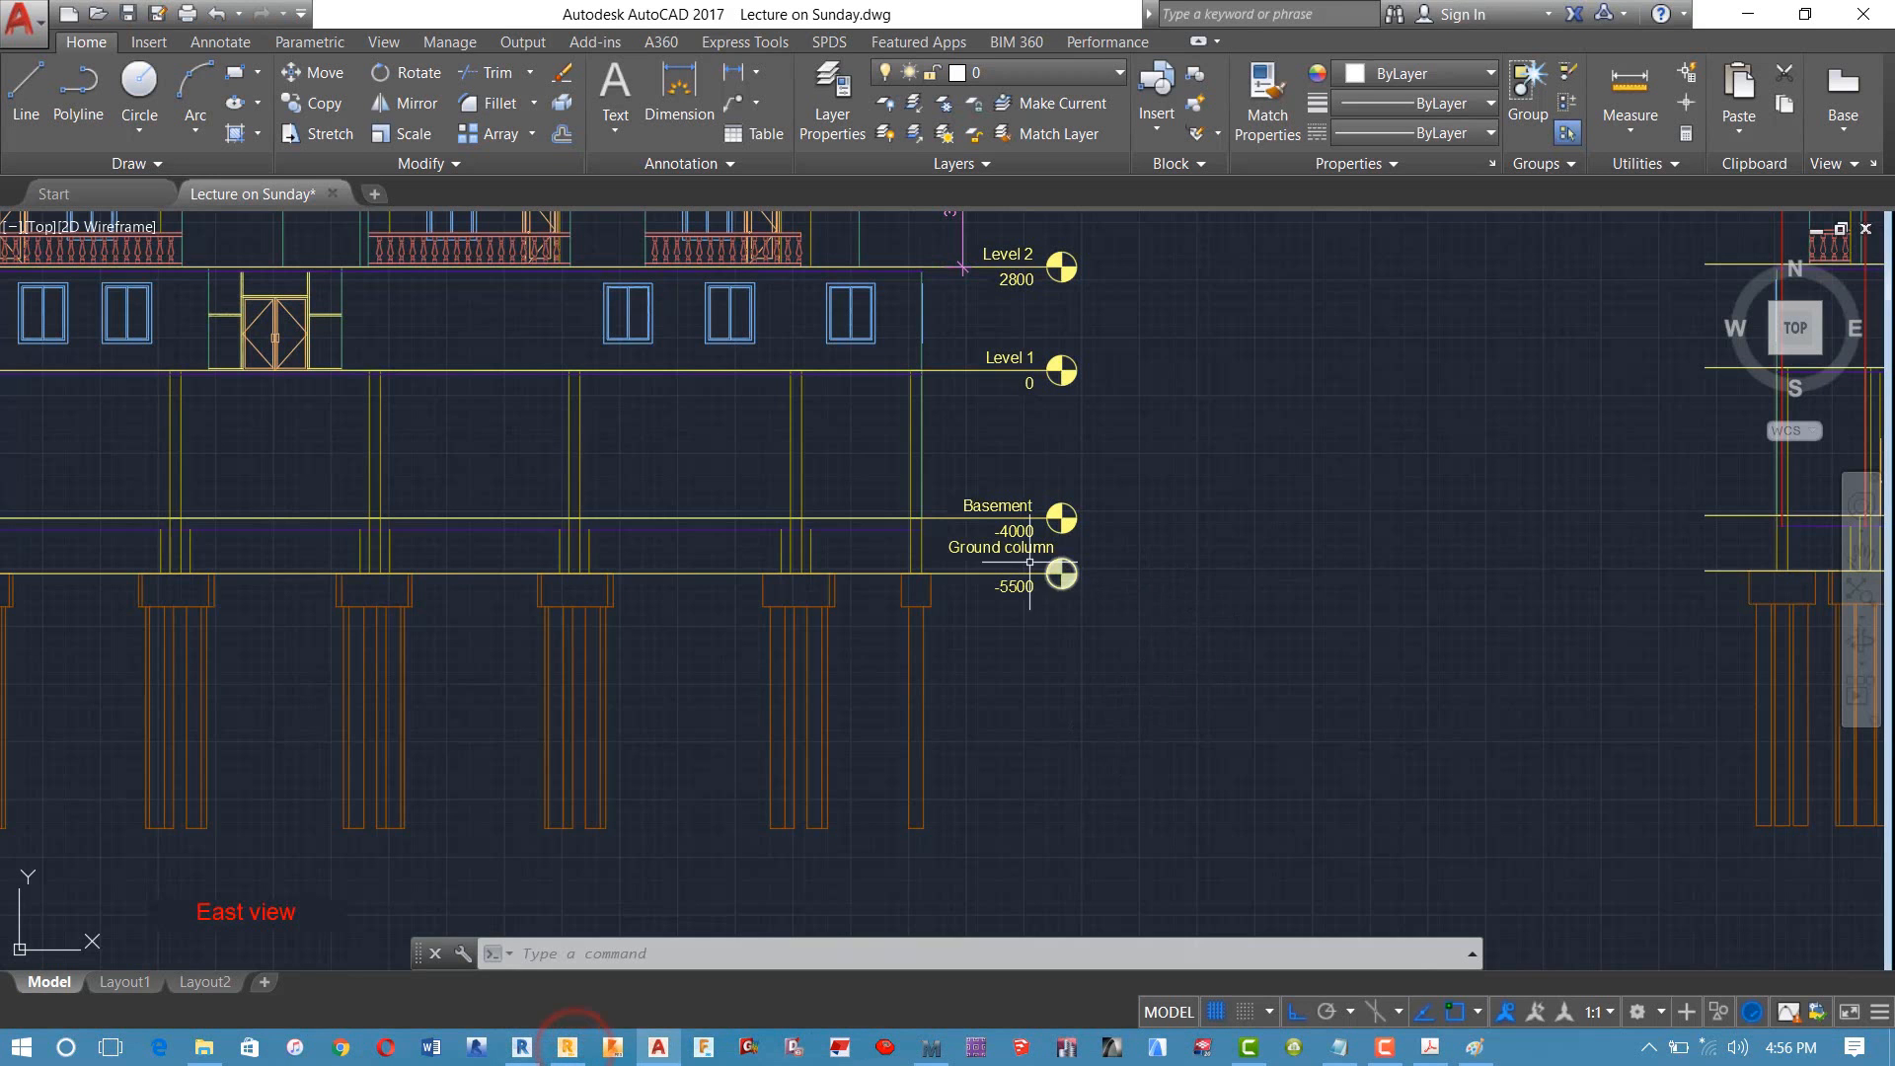
{"action": "scroll", "coordinate": [937, 497], "scroll_direction": "up", "scroll_amount": 2}
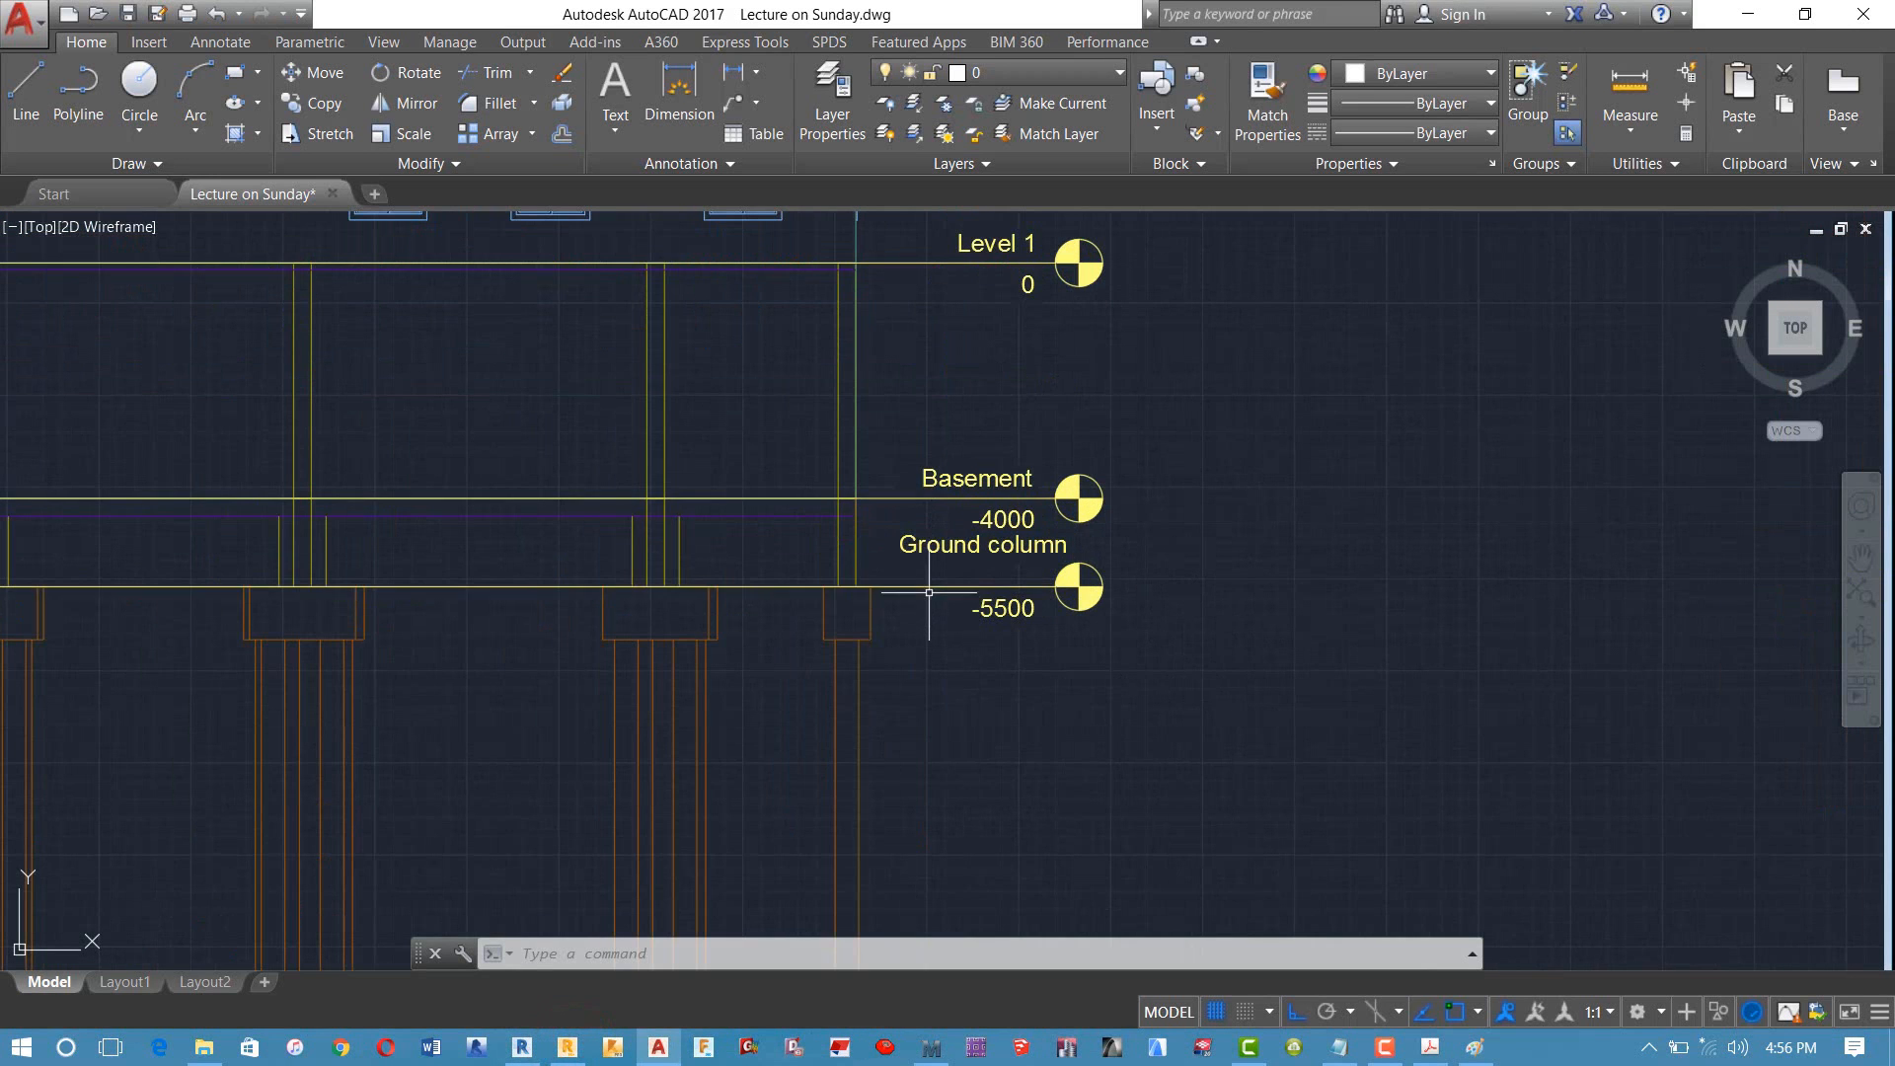
{"action": "scroll", "coordinate": [925, 591], "scroll_direction": "down", "scroll_amount": 2}
{"action": "mouse_move", "coordinate": [919, 614]}
{"action": "middle_mouse_down"}
{"action": "mouse_move", "coordinate": [1083, 594]}
{"action": "mouse_move", "coordinate": [1214, 491]}
{"action": "middle_mouse_up"}
{"action": "scroll", "coordinate": [1063, 540], "scroll_direction": "up", "scroll_amount": 2}
{"action": "scroll", "coordinate": [1214, 491], "scroll_direction": "down", "scroll_amount": 2}
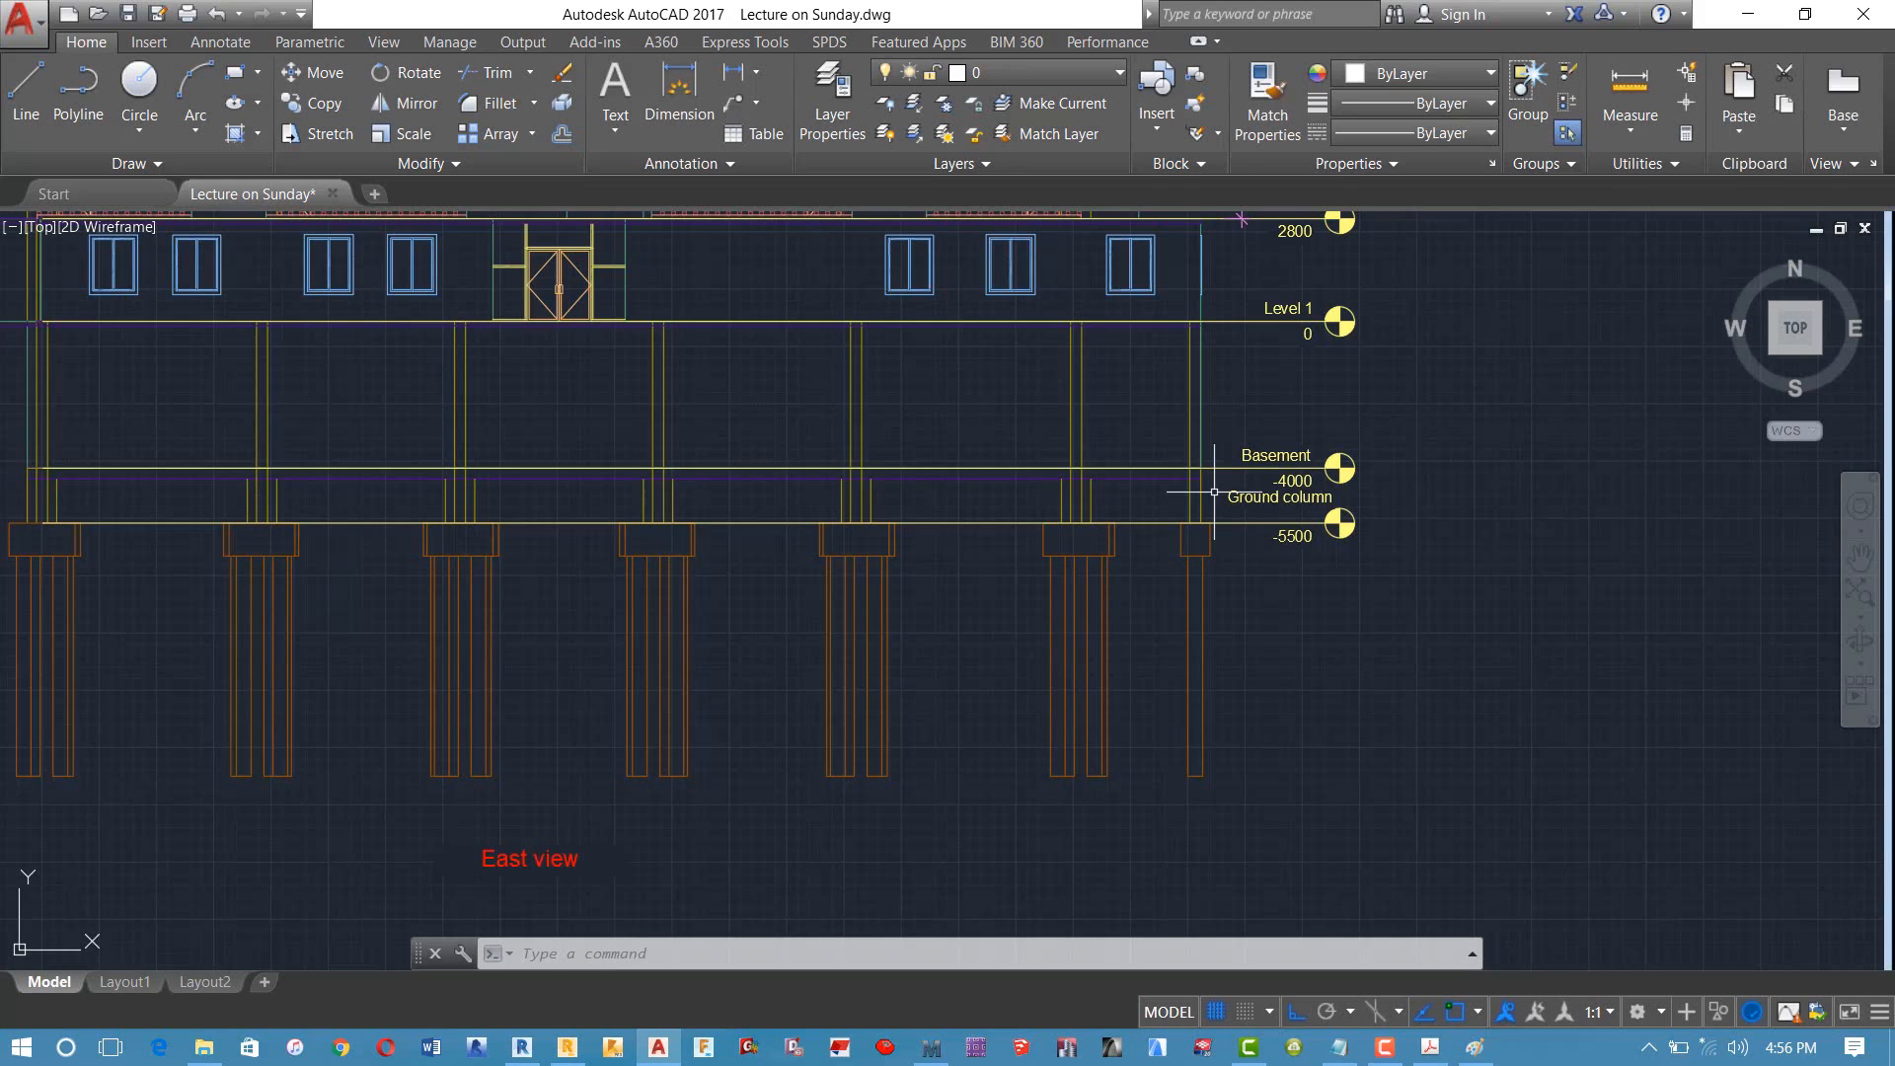
{"action": "scroll", "coordinate": [1214, 492], "scroll_direction": "up", "scroll_amount": 4}
{"action": "scroll", "coordinate": [1214, 492], "scroll_direction": "down", "scroll_amount": 2}
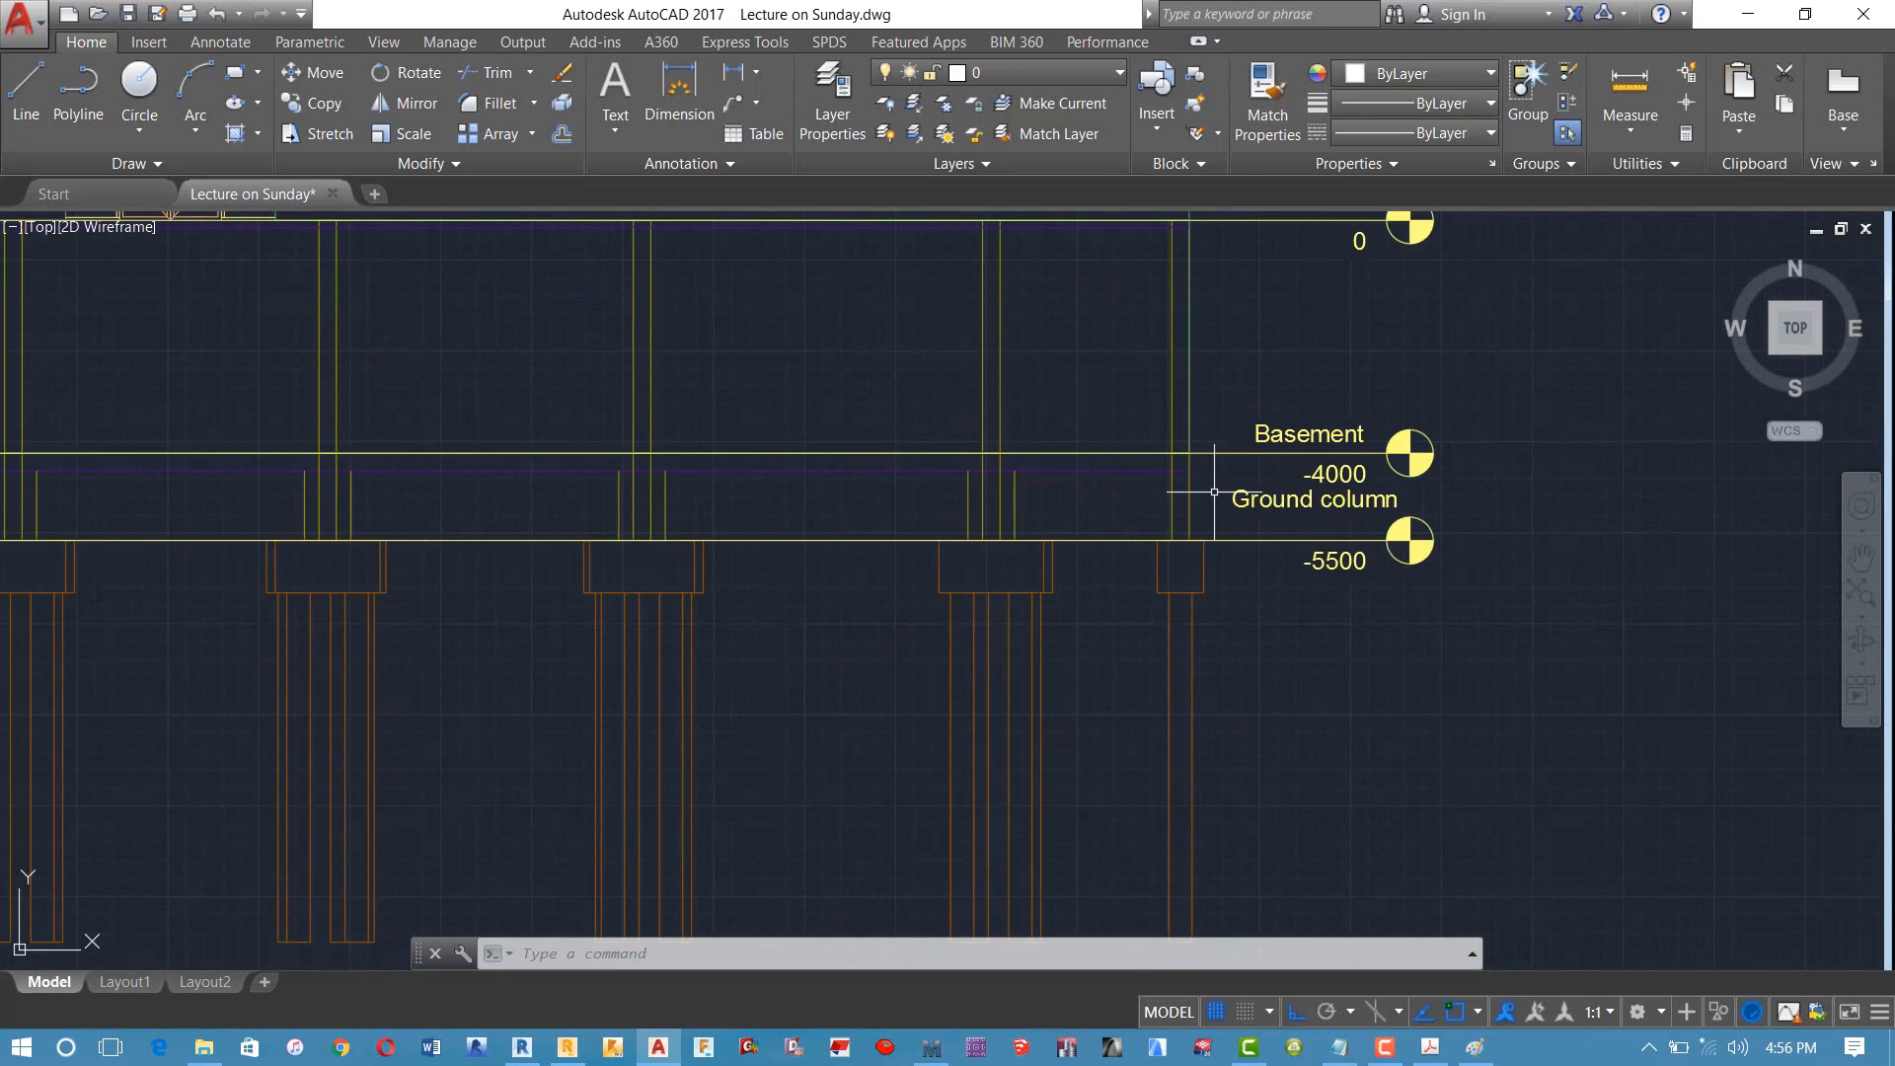
{"action": "scroll", "coordinate": [1214, 491], "scroll_direction": "up", "scroll_amount": 2}
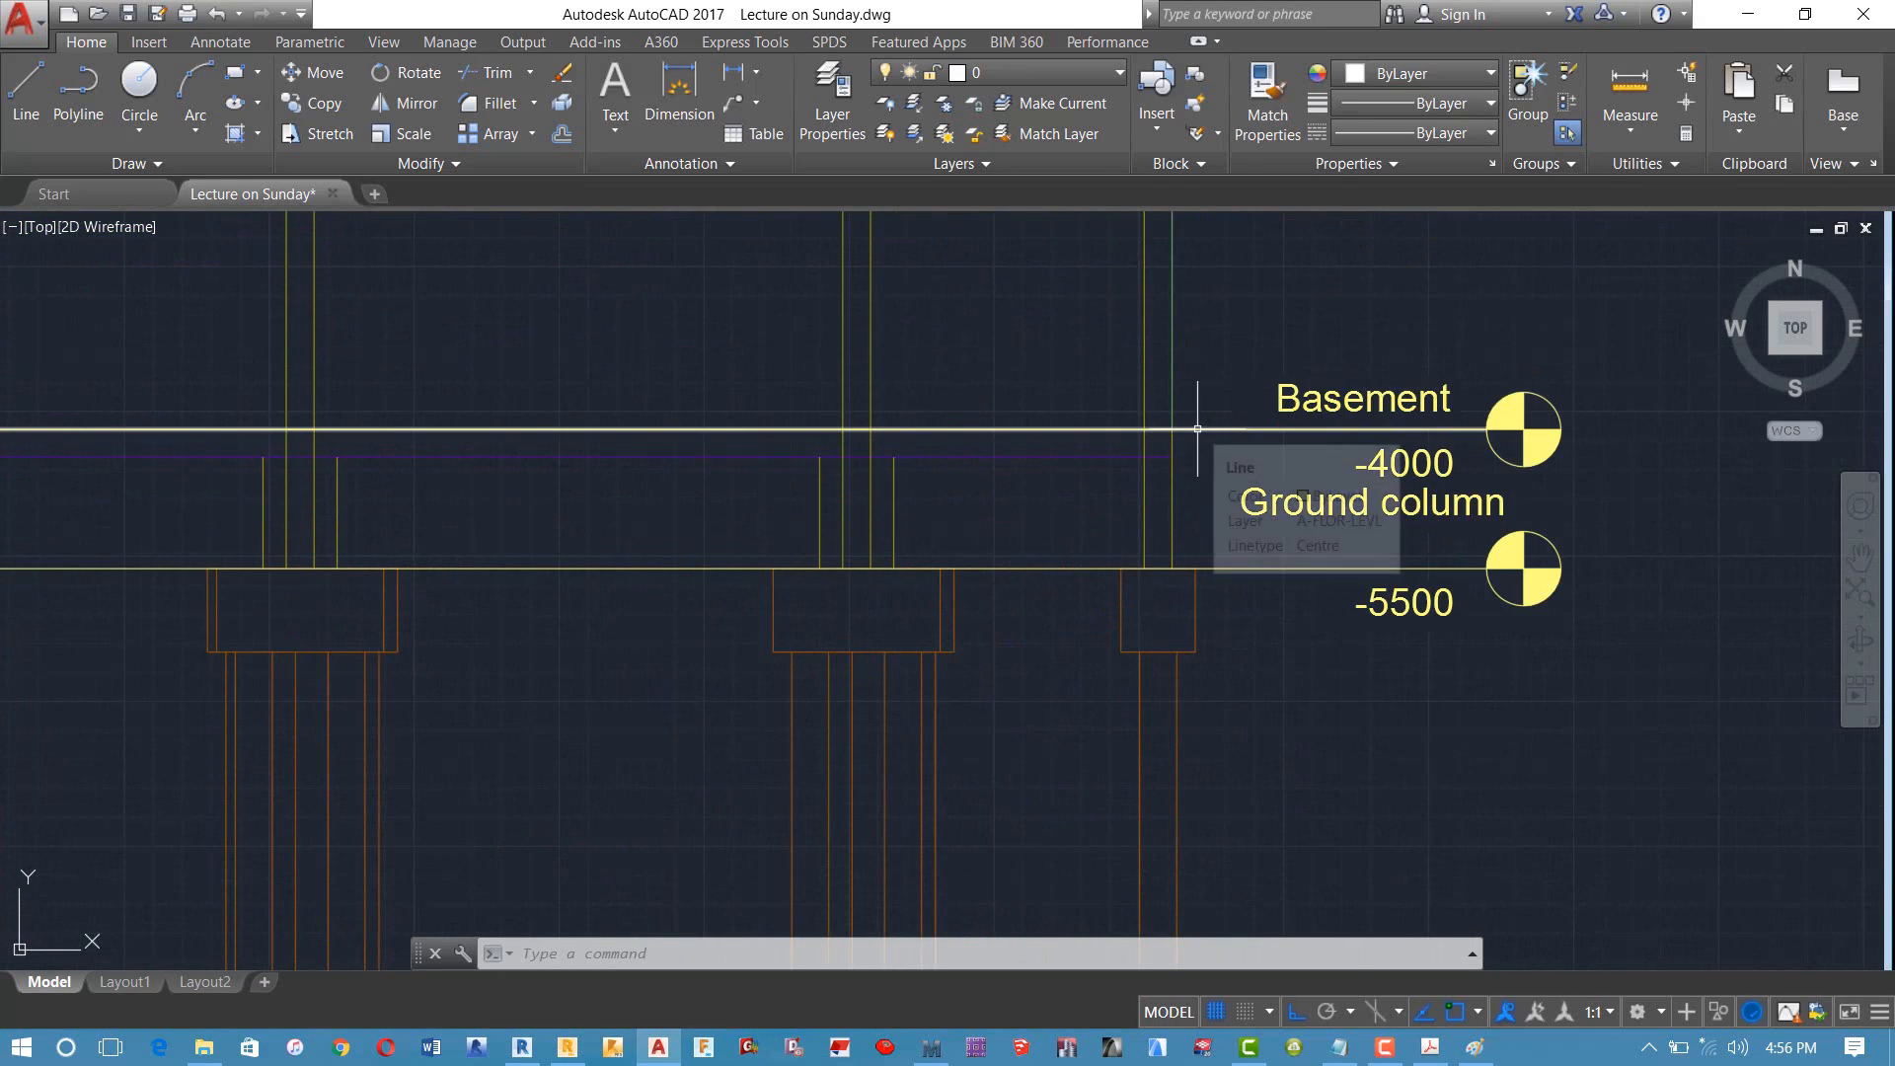
{"action": "double_click", "coordinate": [1379, 602]}
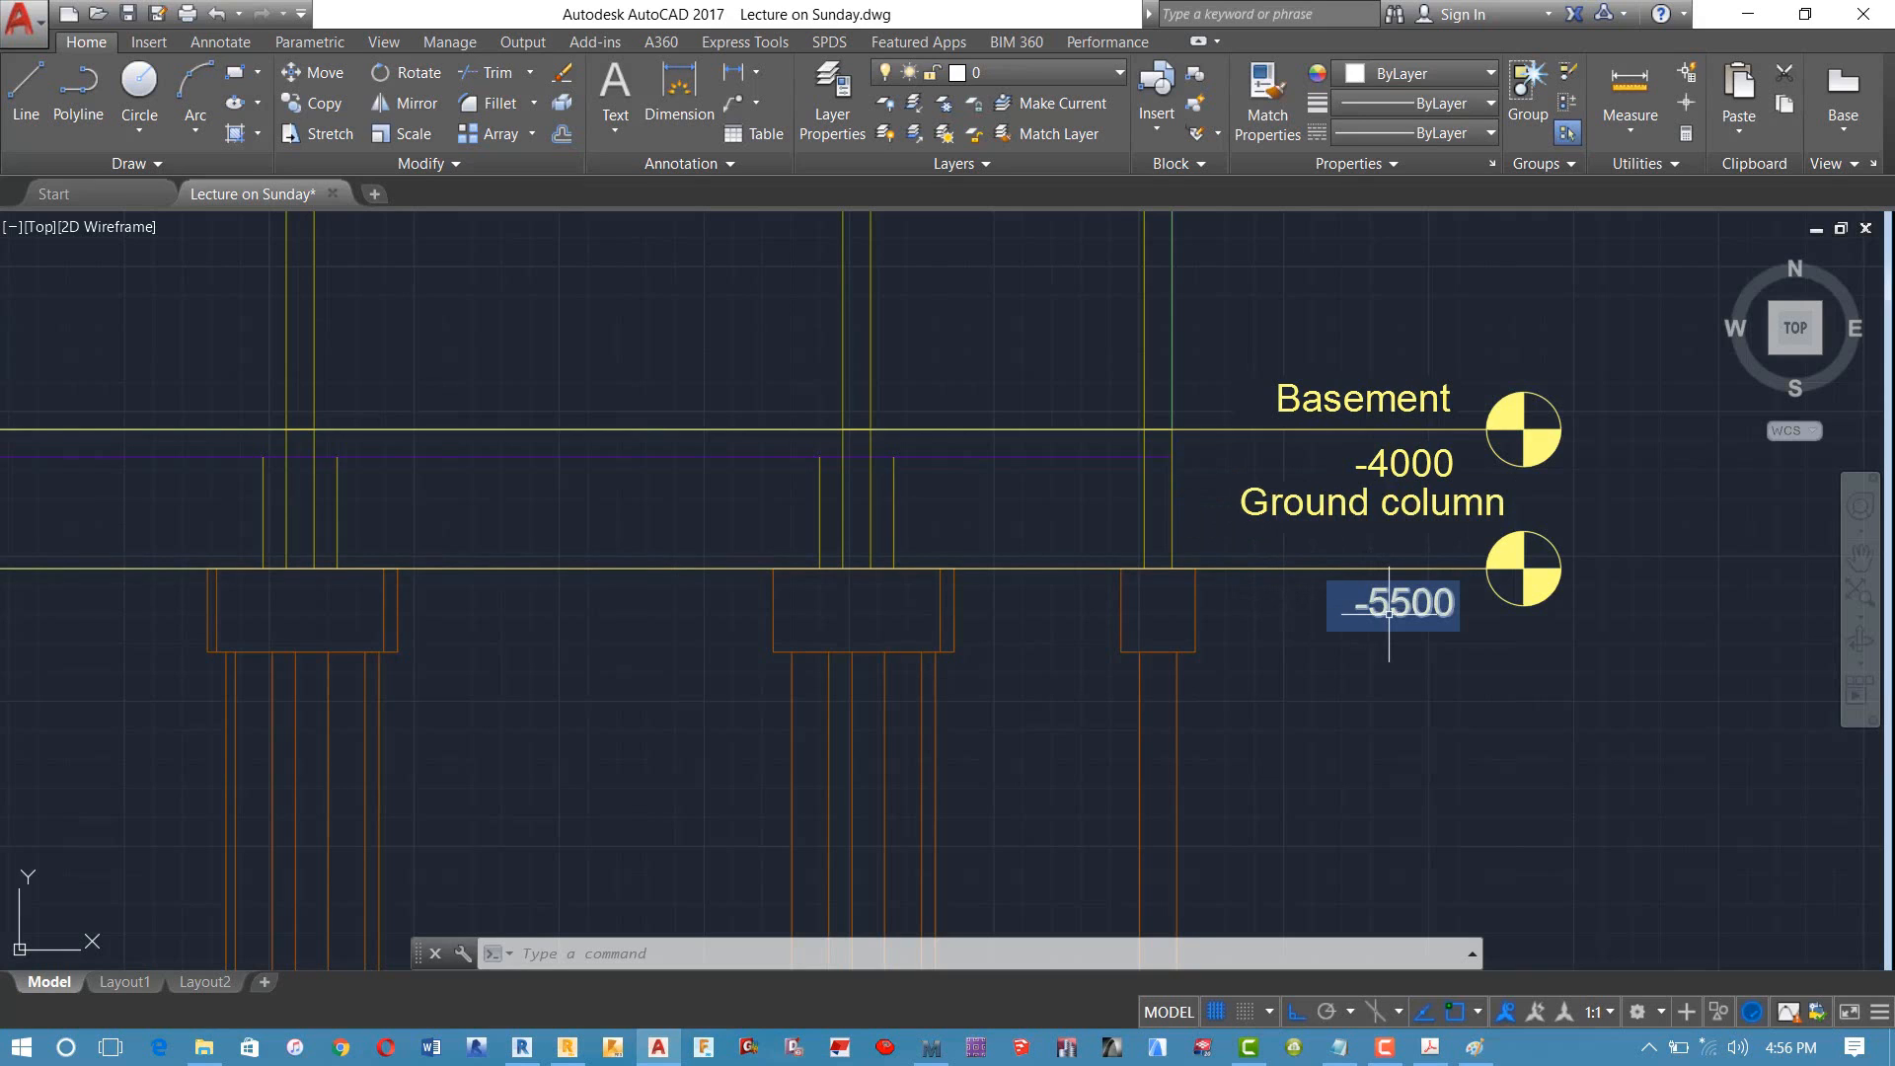
{"action": "left_click", "coordinate": [1393, 477]}
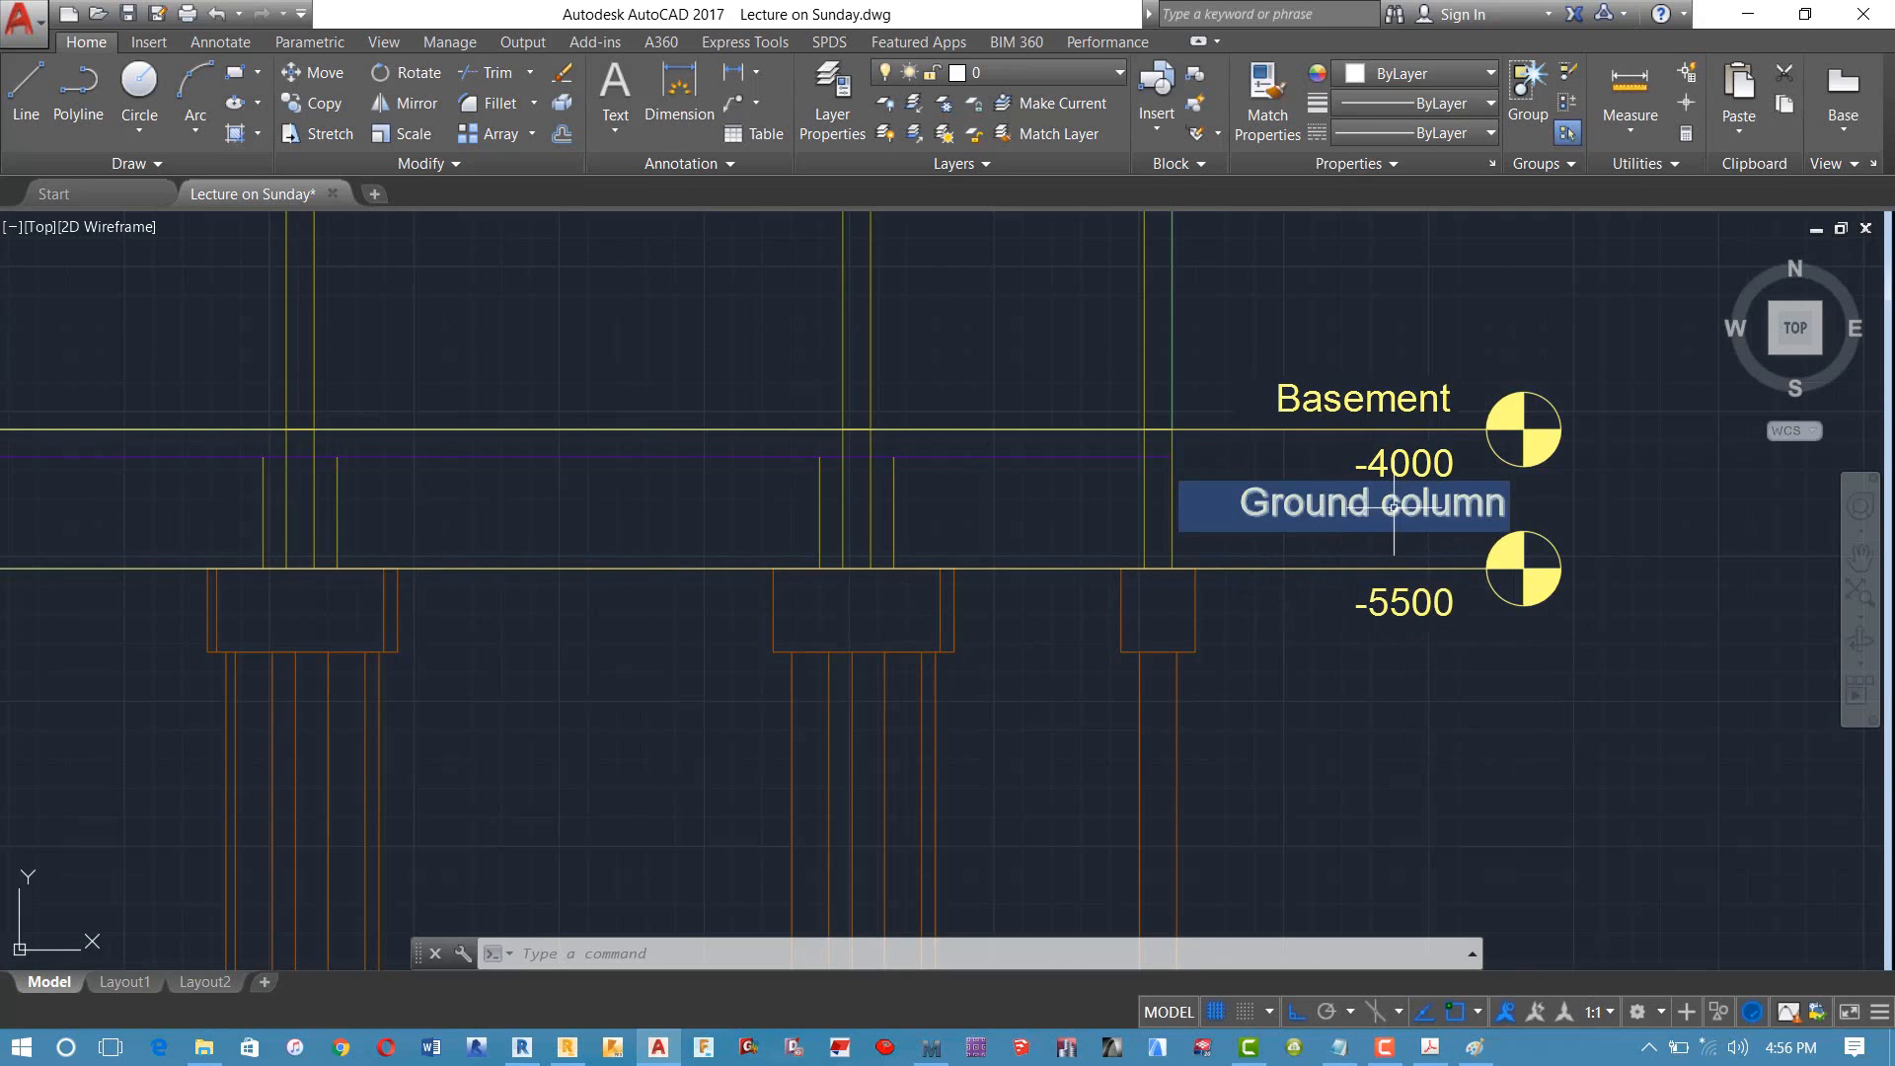
{"action": "type", "text": "D"}
{"action": "key", "text": "Escape"}
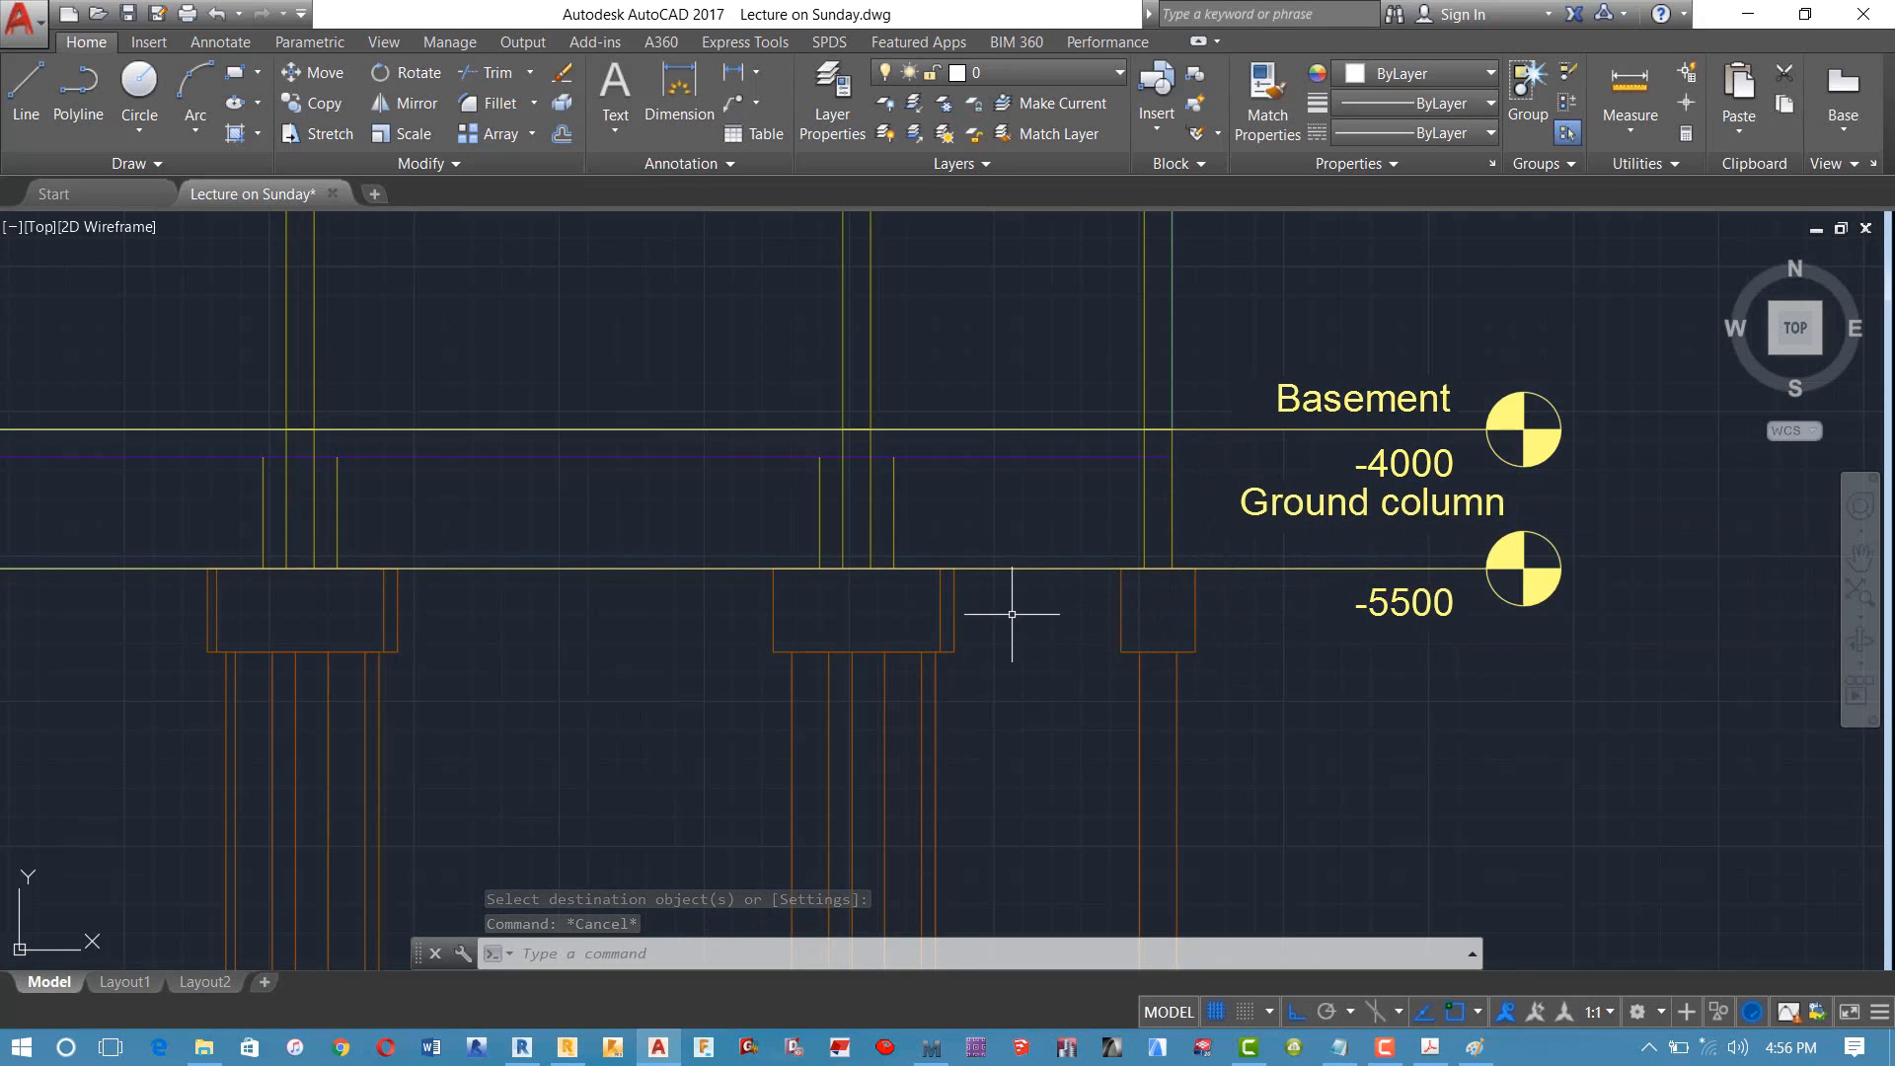
{"action": "scroll", "coordinate": [1011, 614], "scroll_direction": "down", "scroll_amount": 4}
{"action": "scroll", "coordinate": [922, 641], "scroll_direction": "up", "scroll_amount": 3}
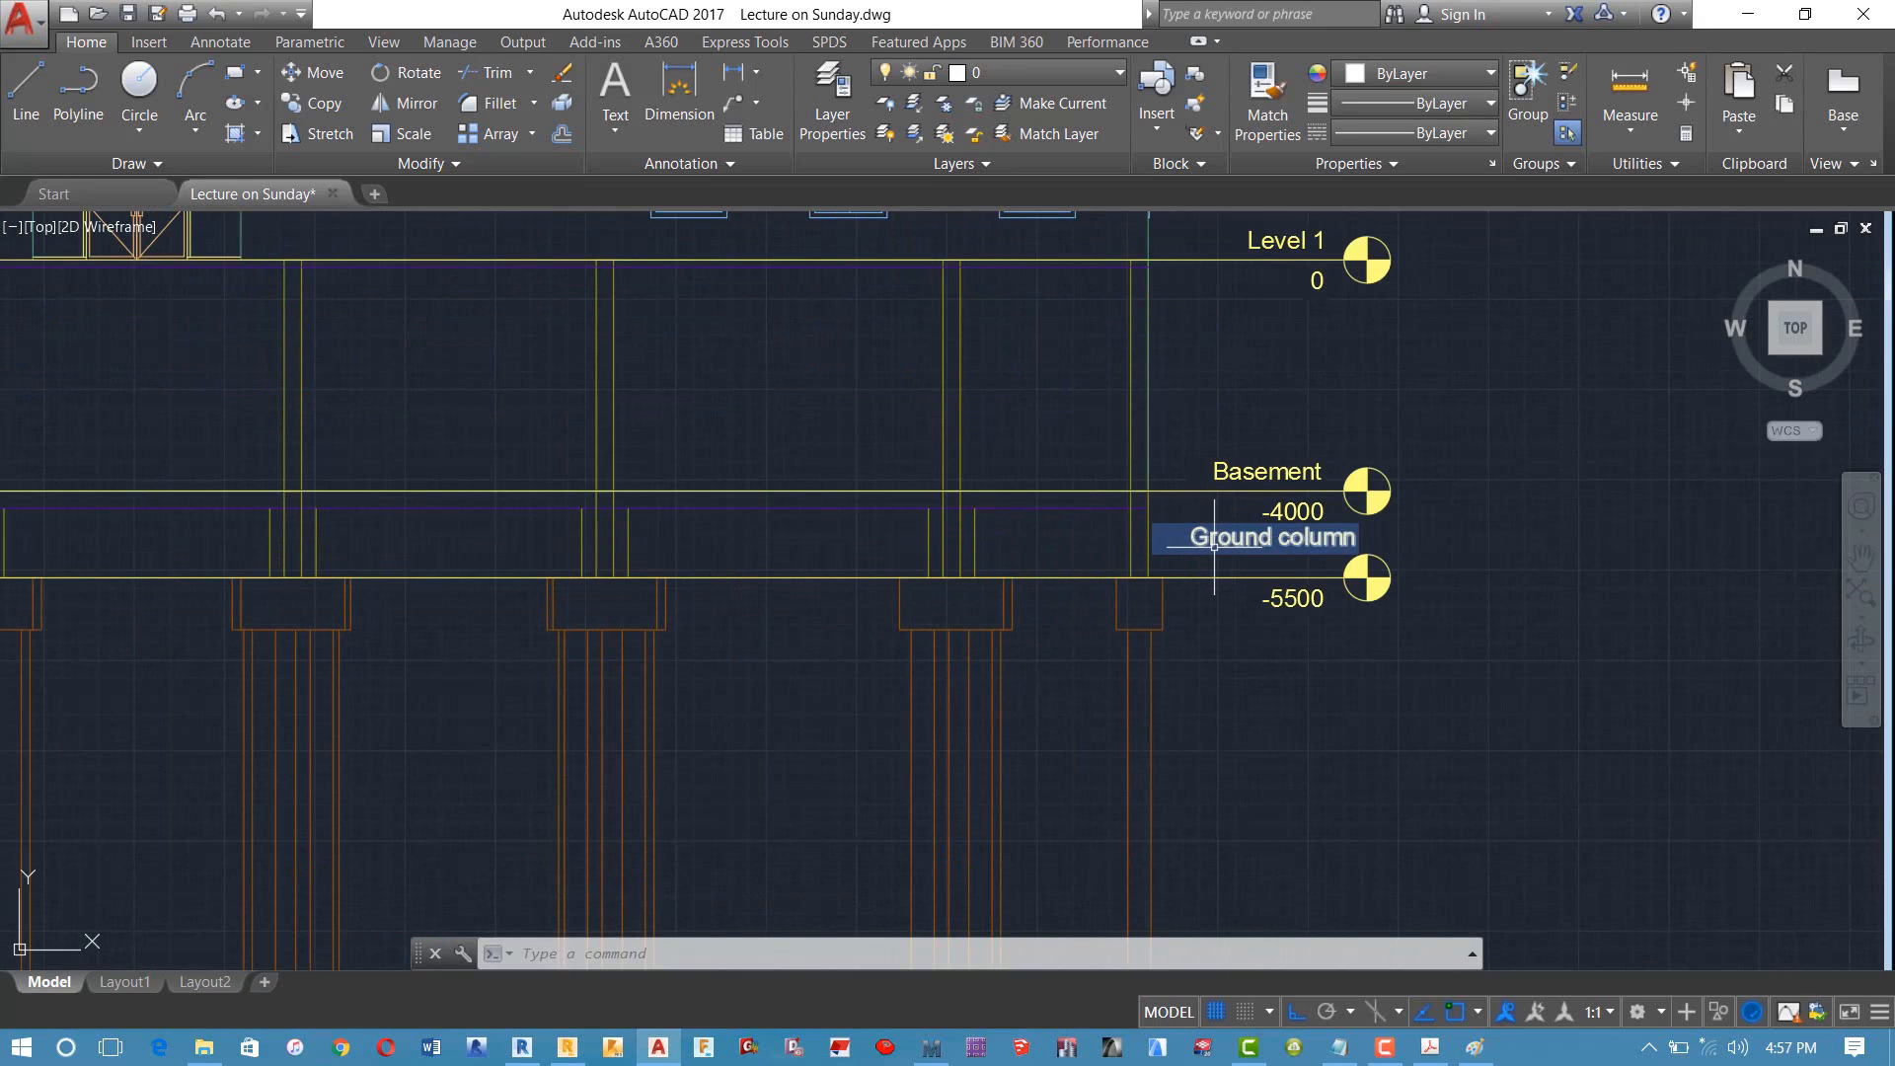
Step: Switch to Robot Structural Analysis and add a Z axis from position -4.00 with 1 repetition at a distance of -1.5 m
{"action": "left_click", "coordinate": [598, 1043]}
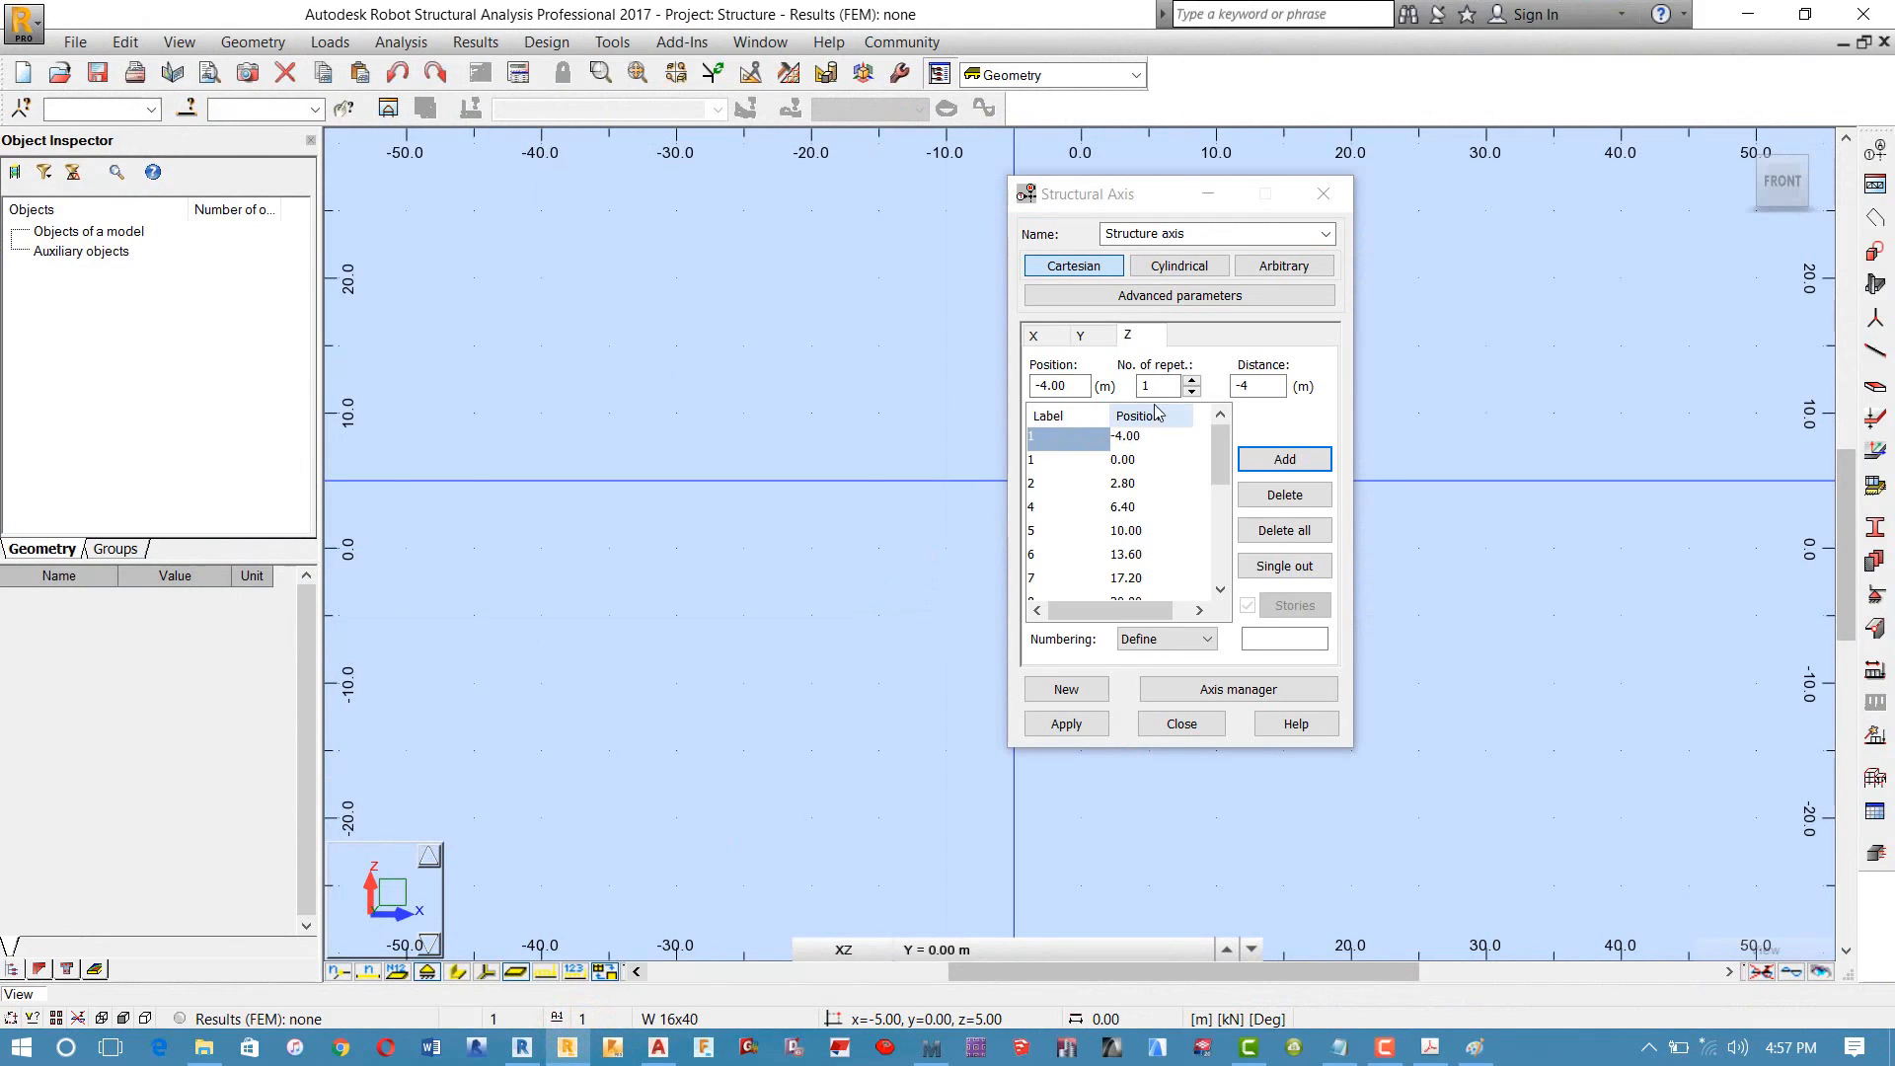
{"action": "double_click", "coordinate": [1262, 385]}
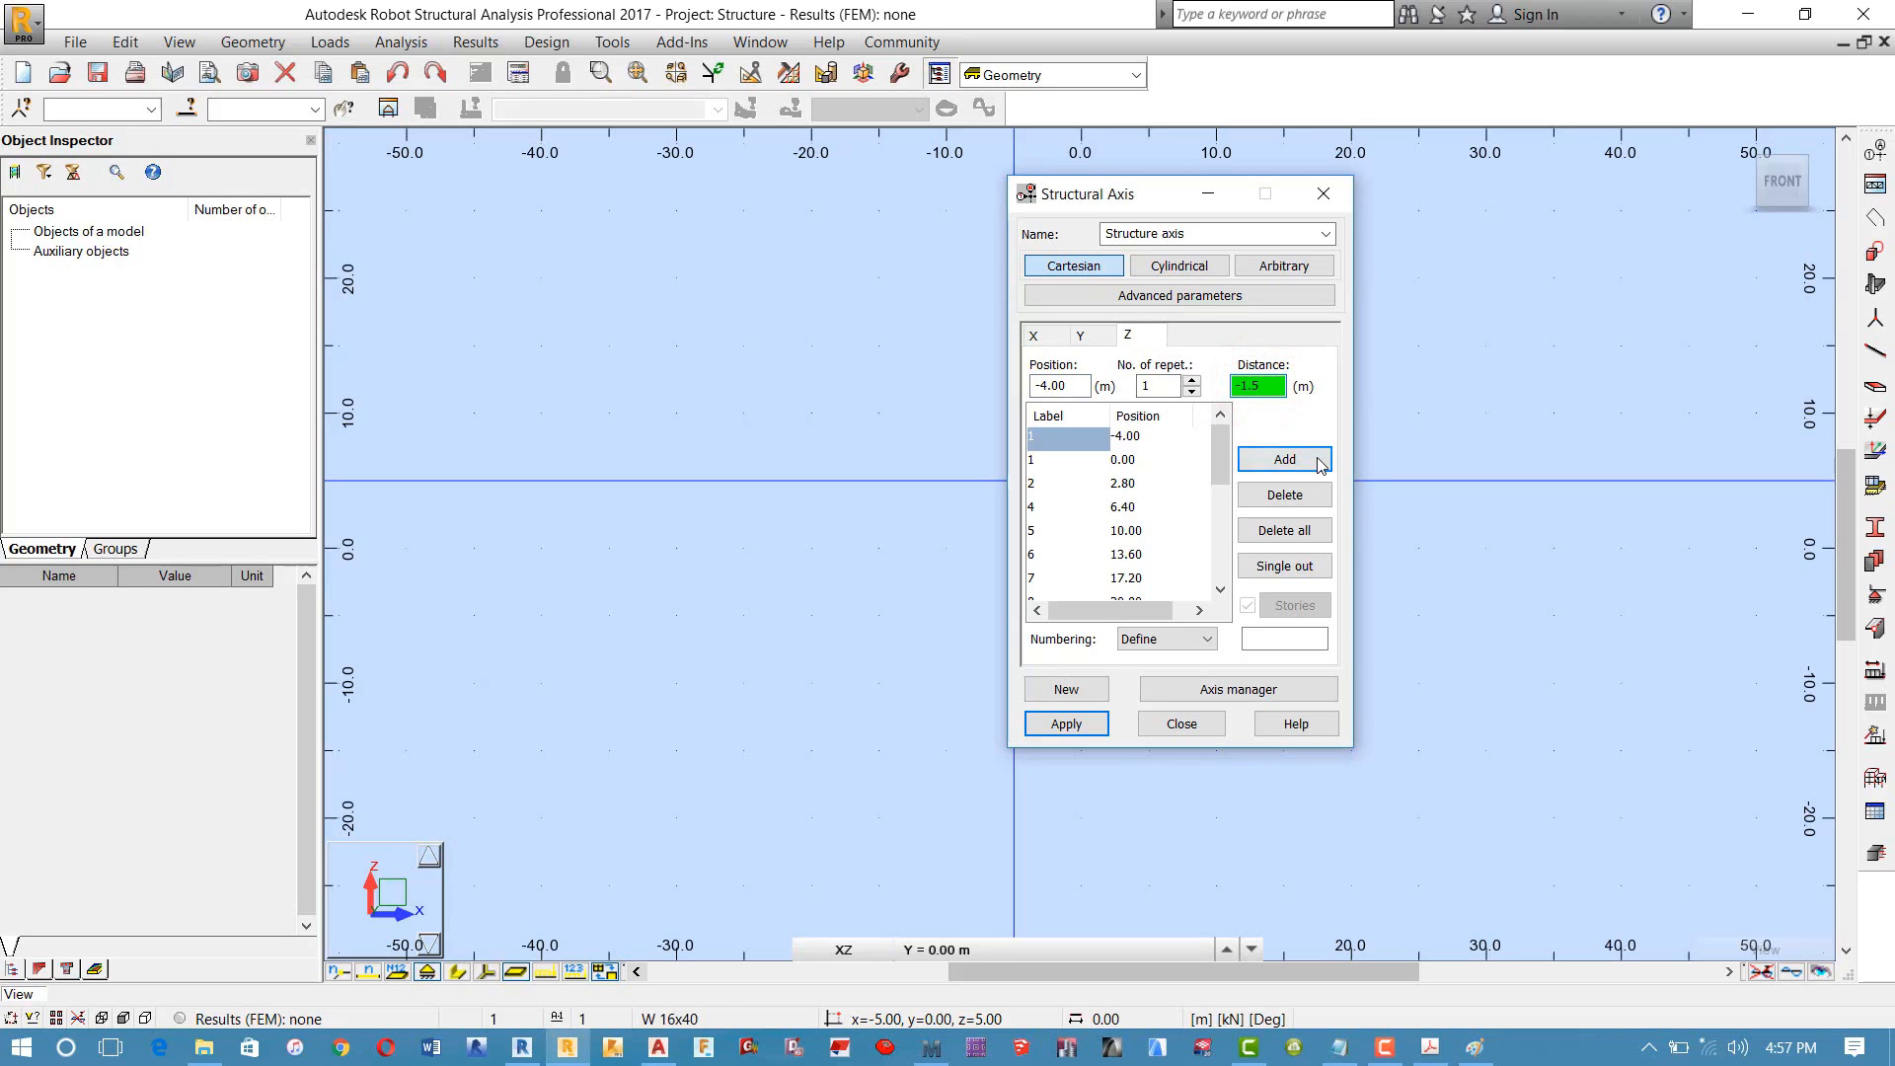
{"action": "left_click", "coordinate": [1284, 459]}
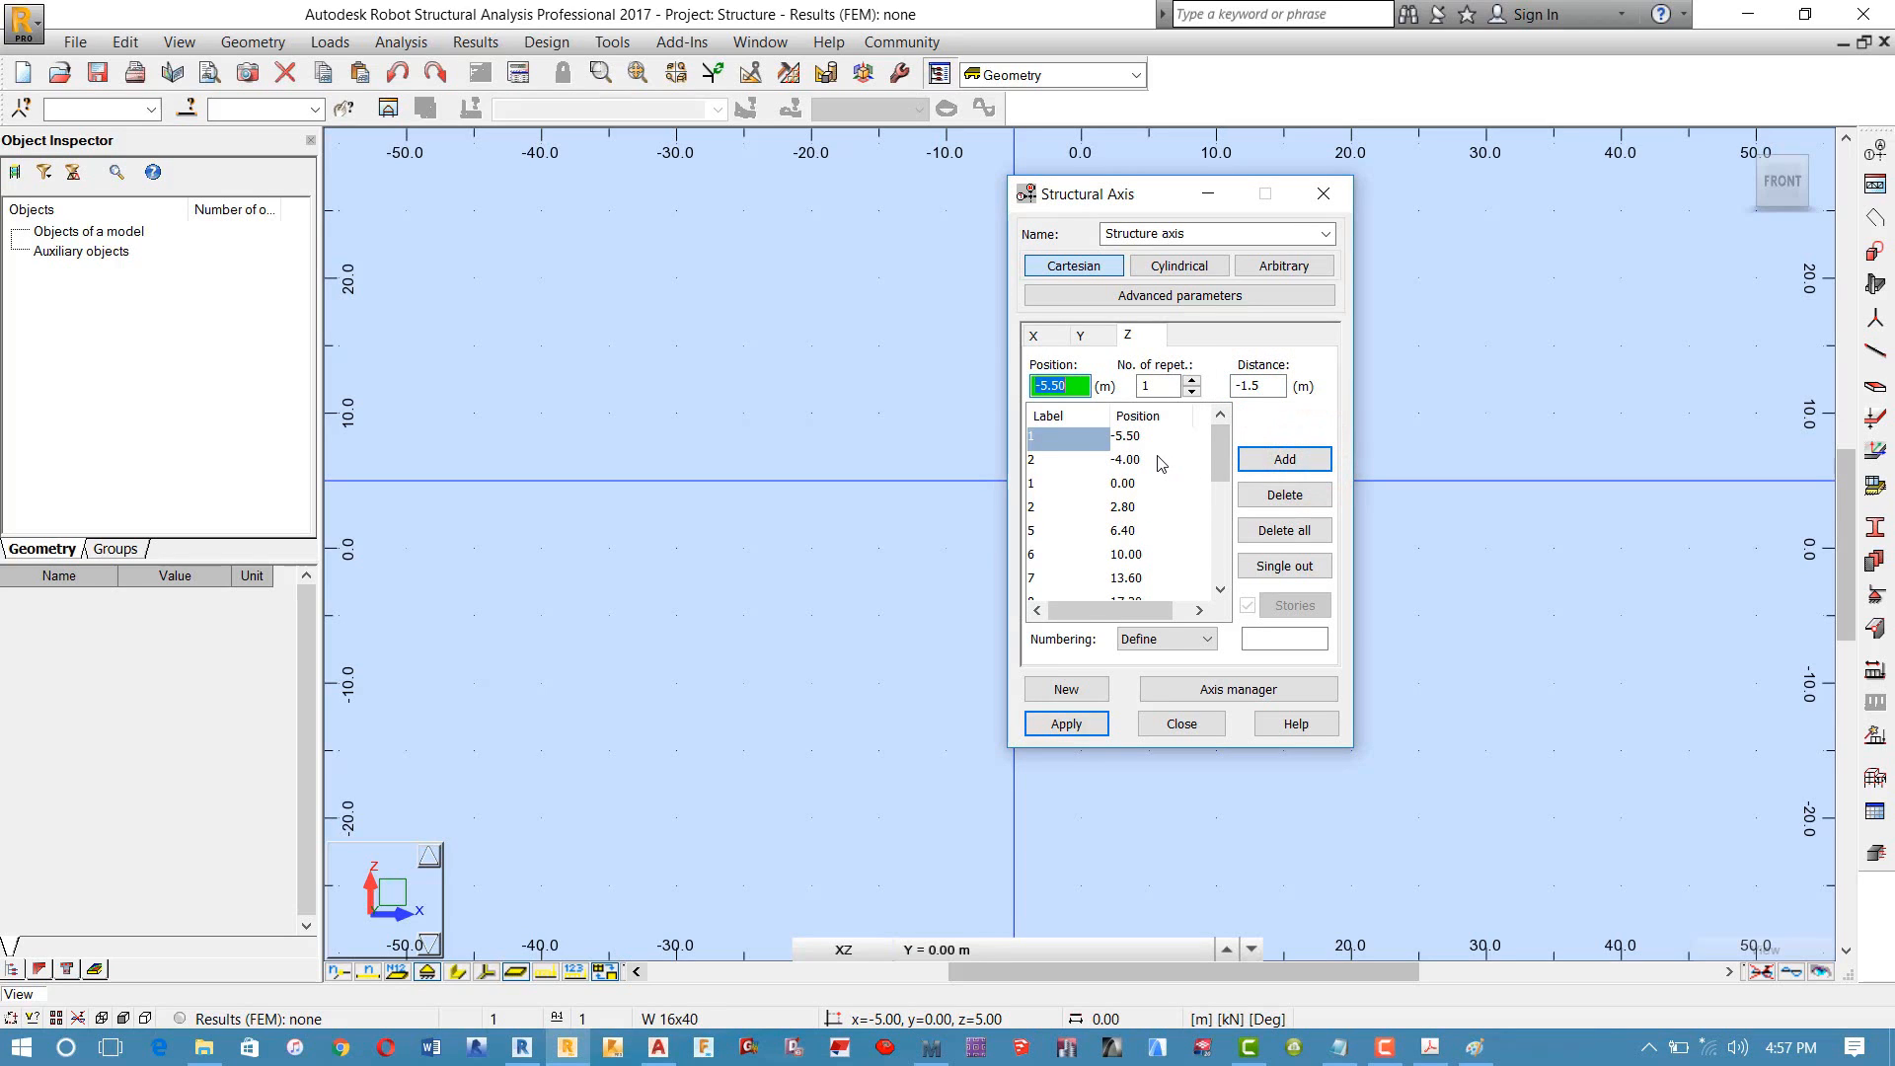
Step: Set the Z axis numbering to Value and apply the structural axes to the model
{"action": "left_click", "coordinate": [1150, 641]}
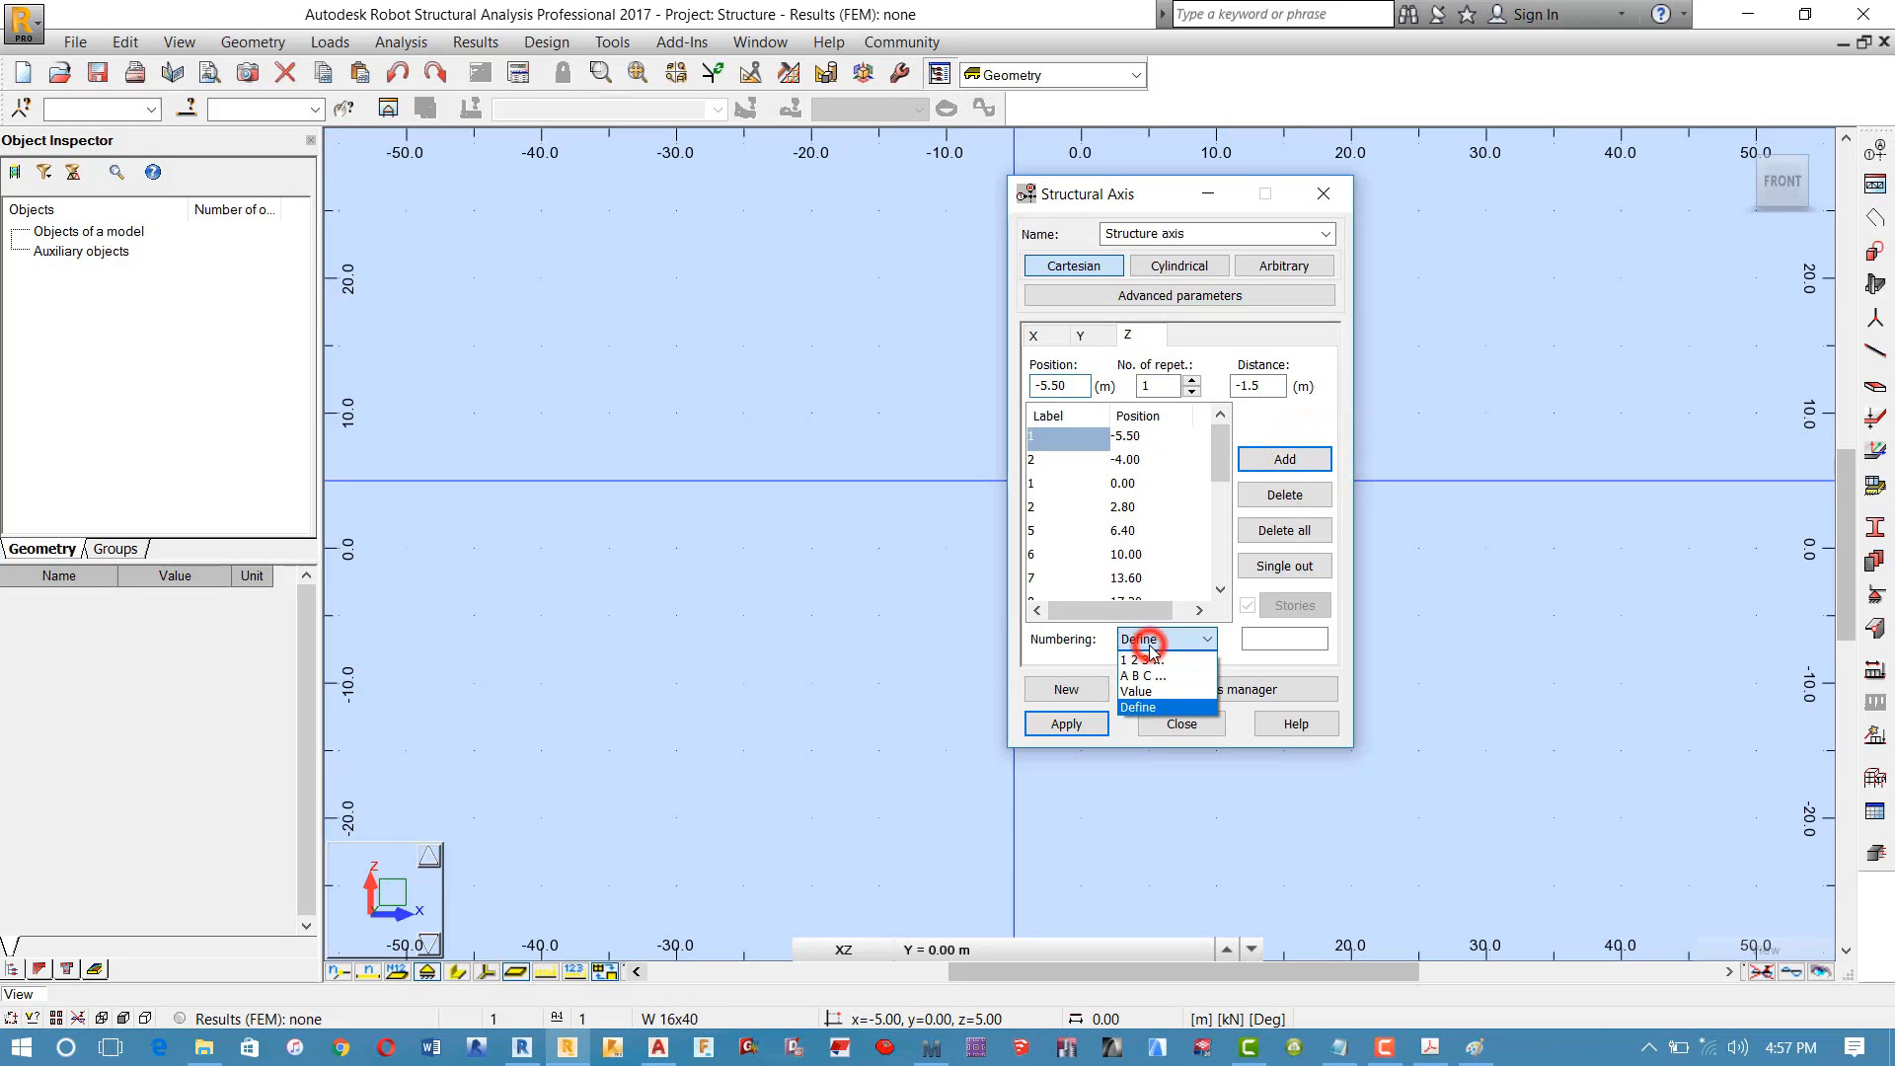
{"action": "left_click", "coordinate": [1144, 696]}
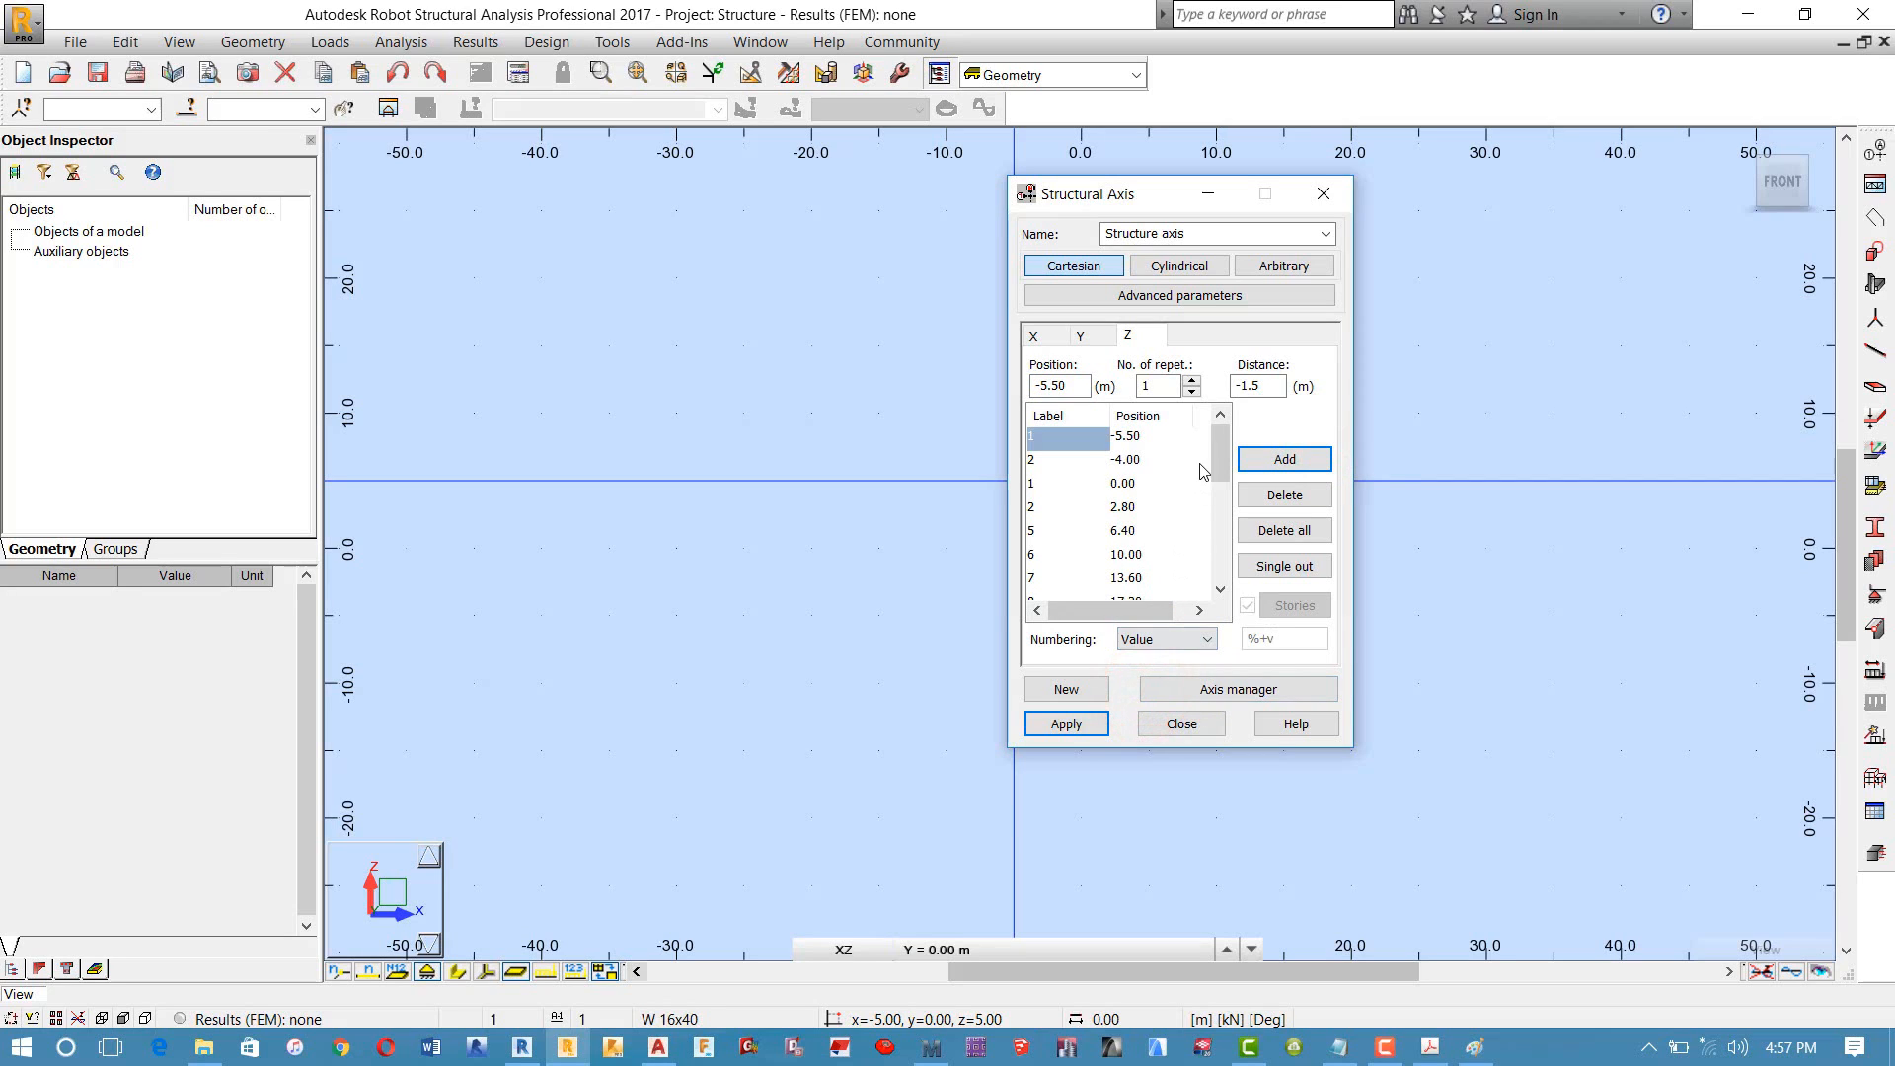
{"action": "left_click", "coordinate": [1156, 514]}
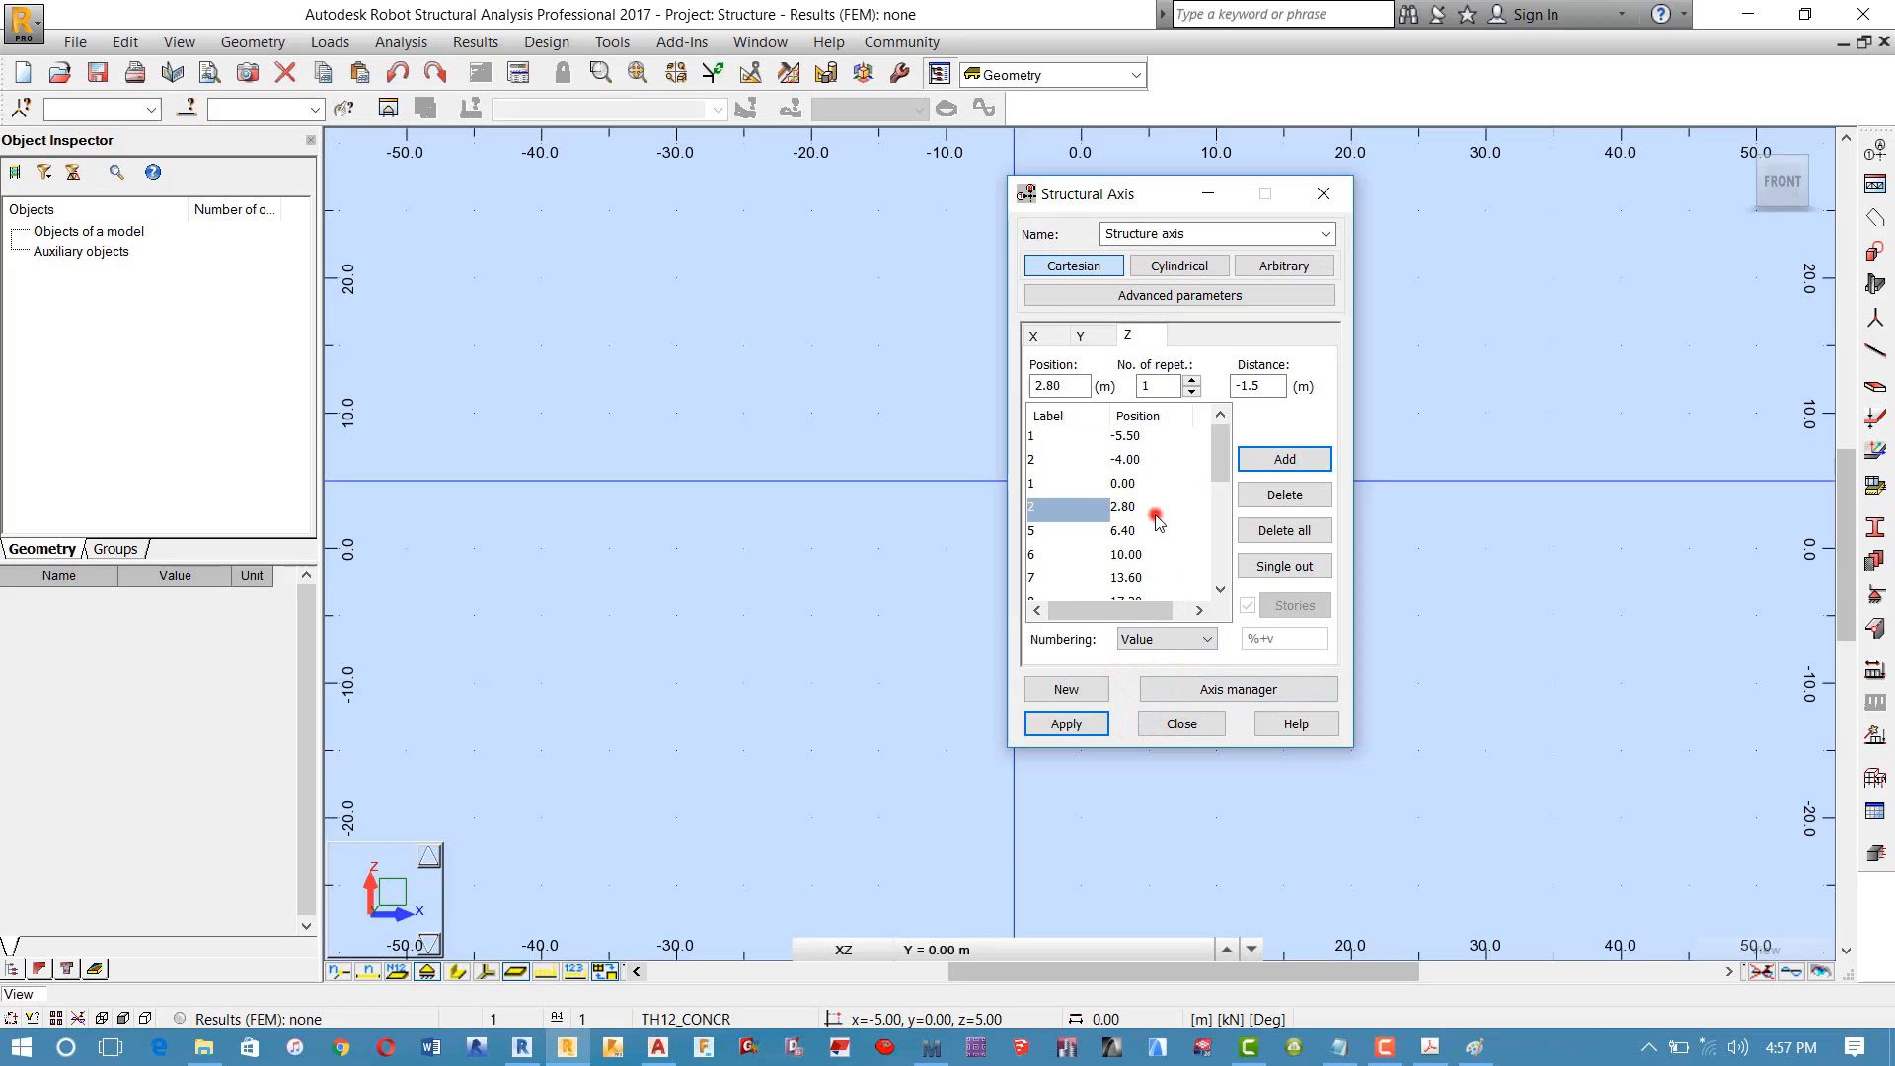
{"action": "left_click", "coordinate": [1141, 458]}
{"action": "left_click", "coordinate": [1144, 443]}
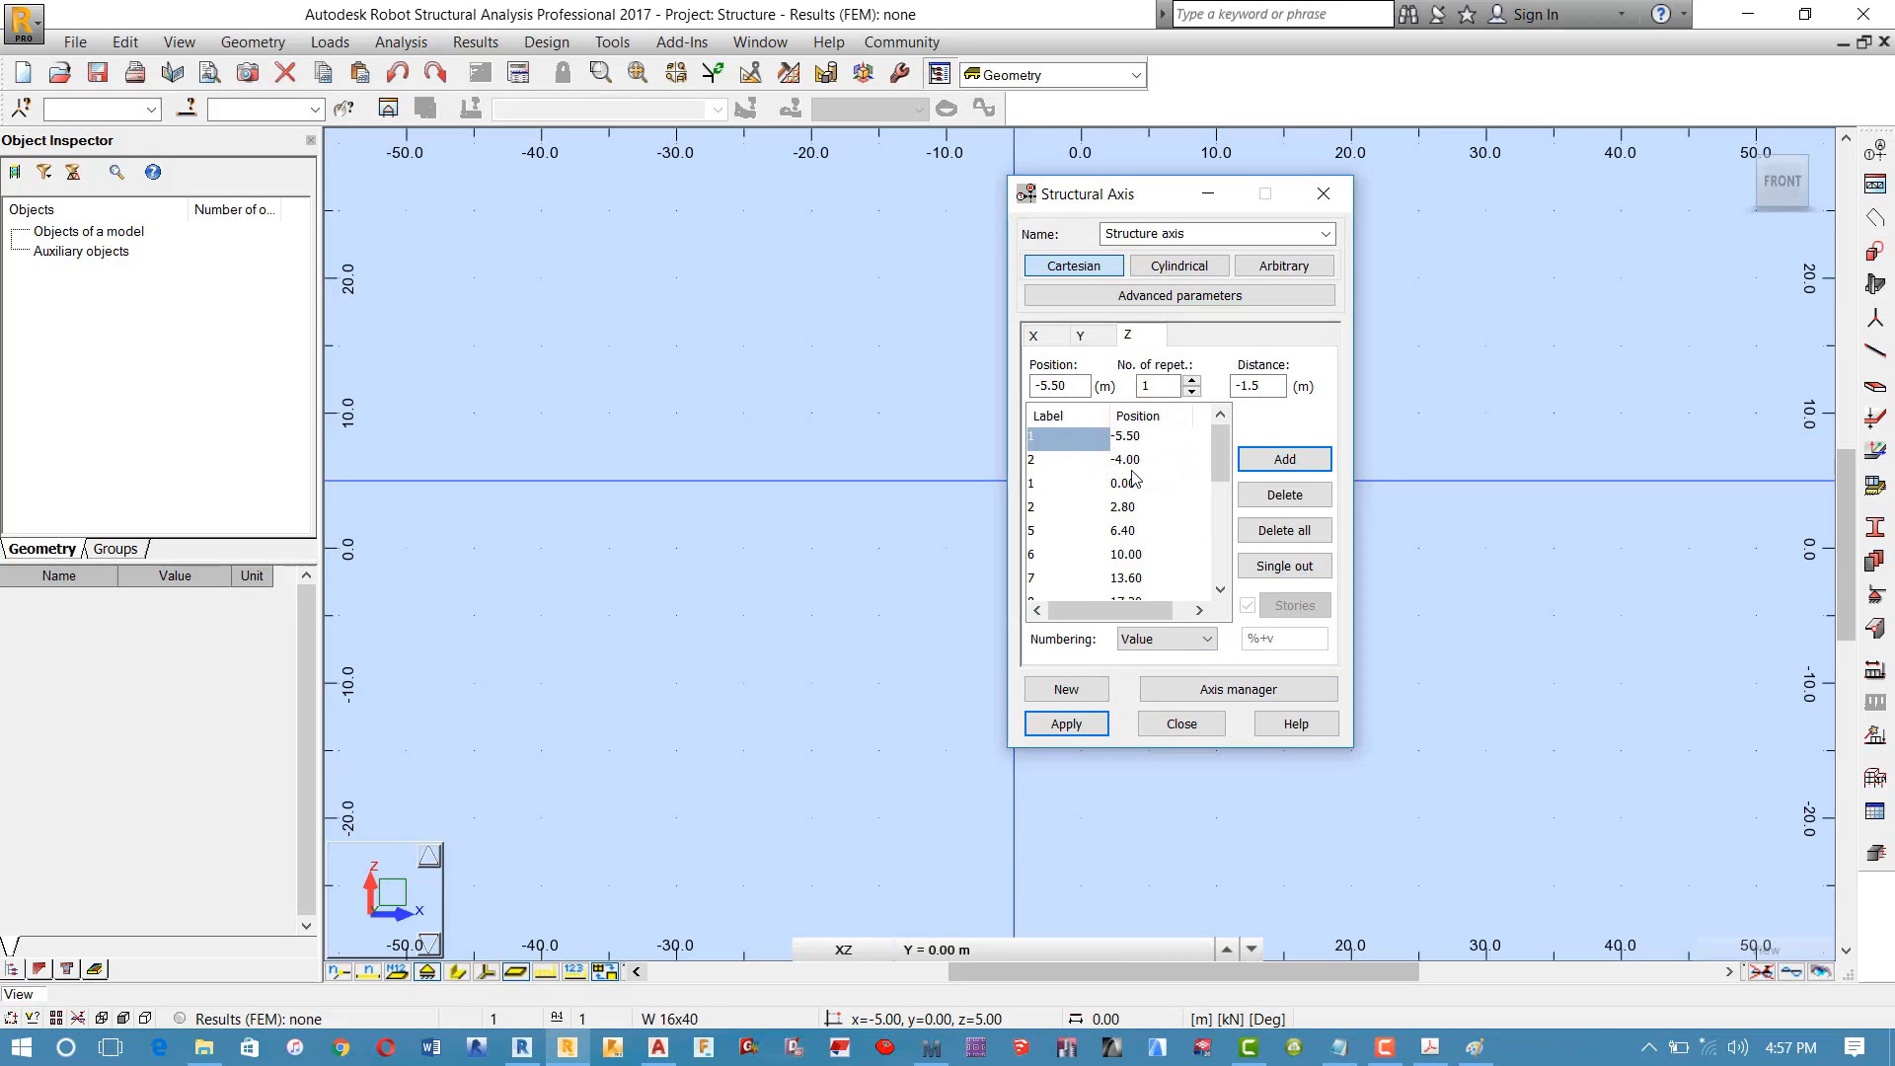
{"action": "left_click", "coordinate": [1064, 726]}
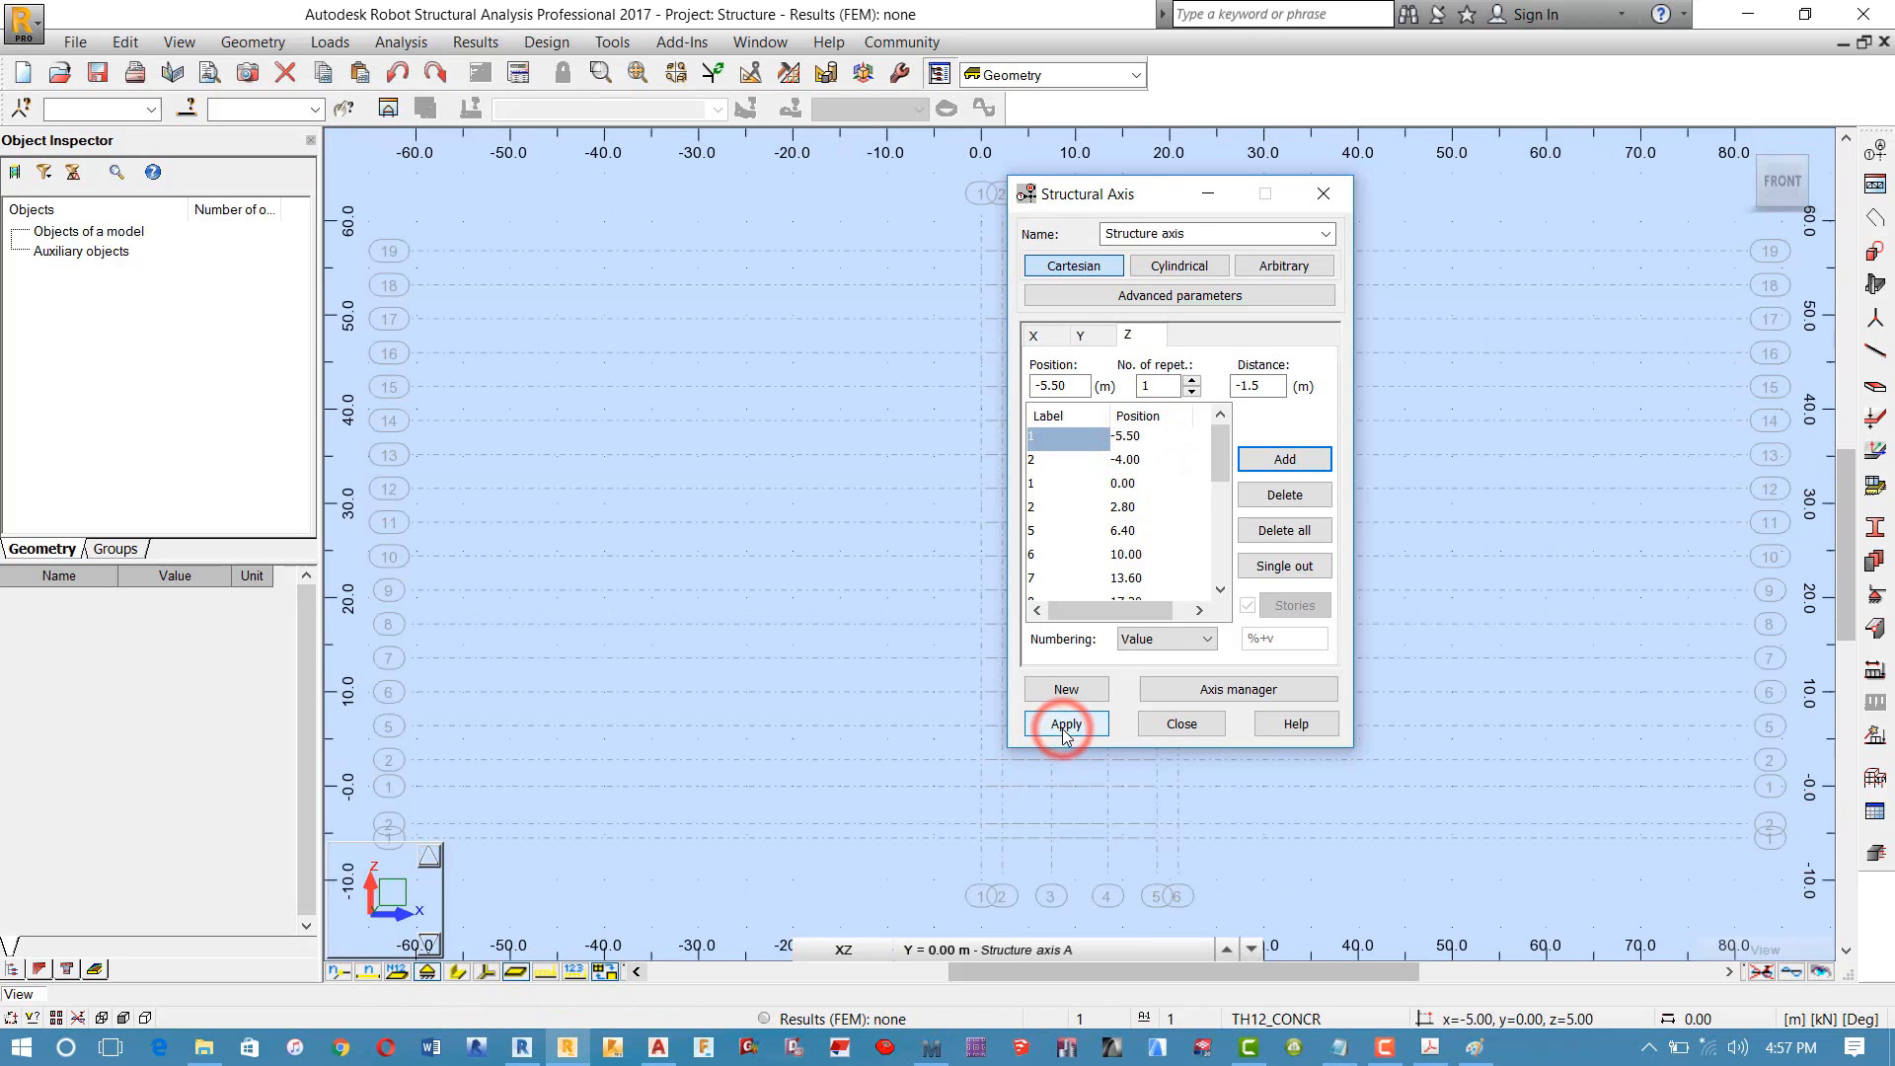
Step: Check the labels and numbering option of the X and Z axes, then close the axis definition
{"action": "left_click_drag", "start_coordinate": [1118, 197], "coordinate": [952, 270]}
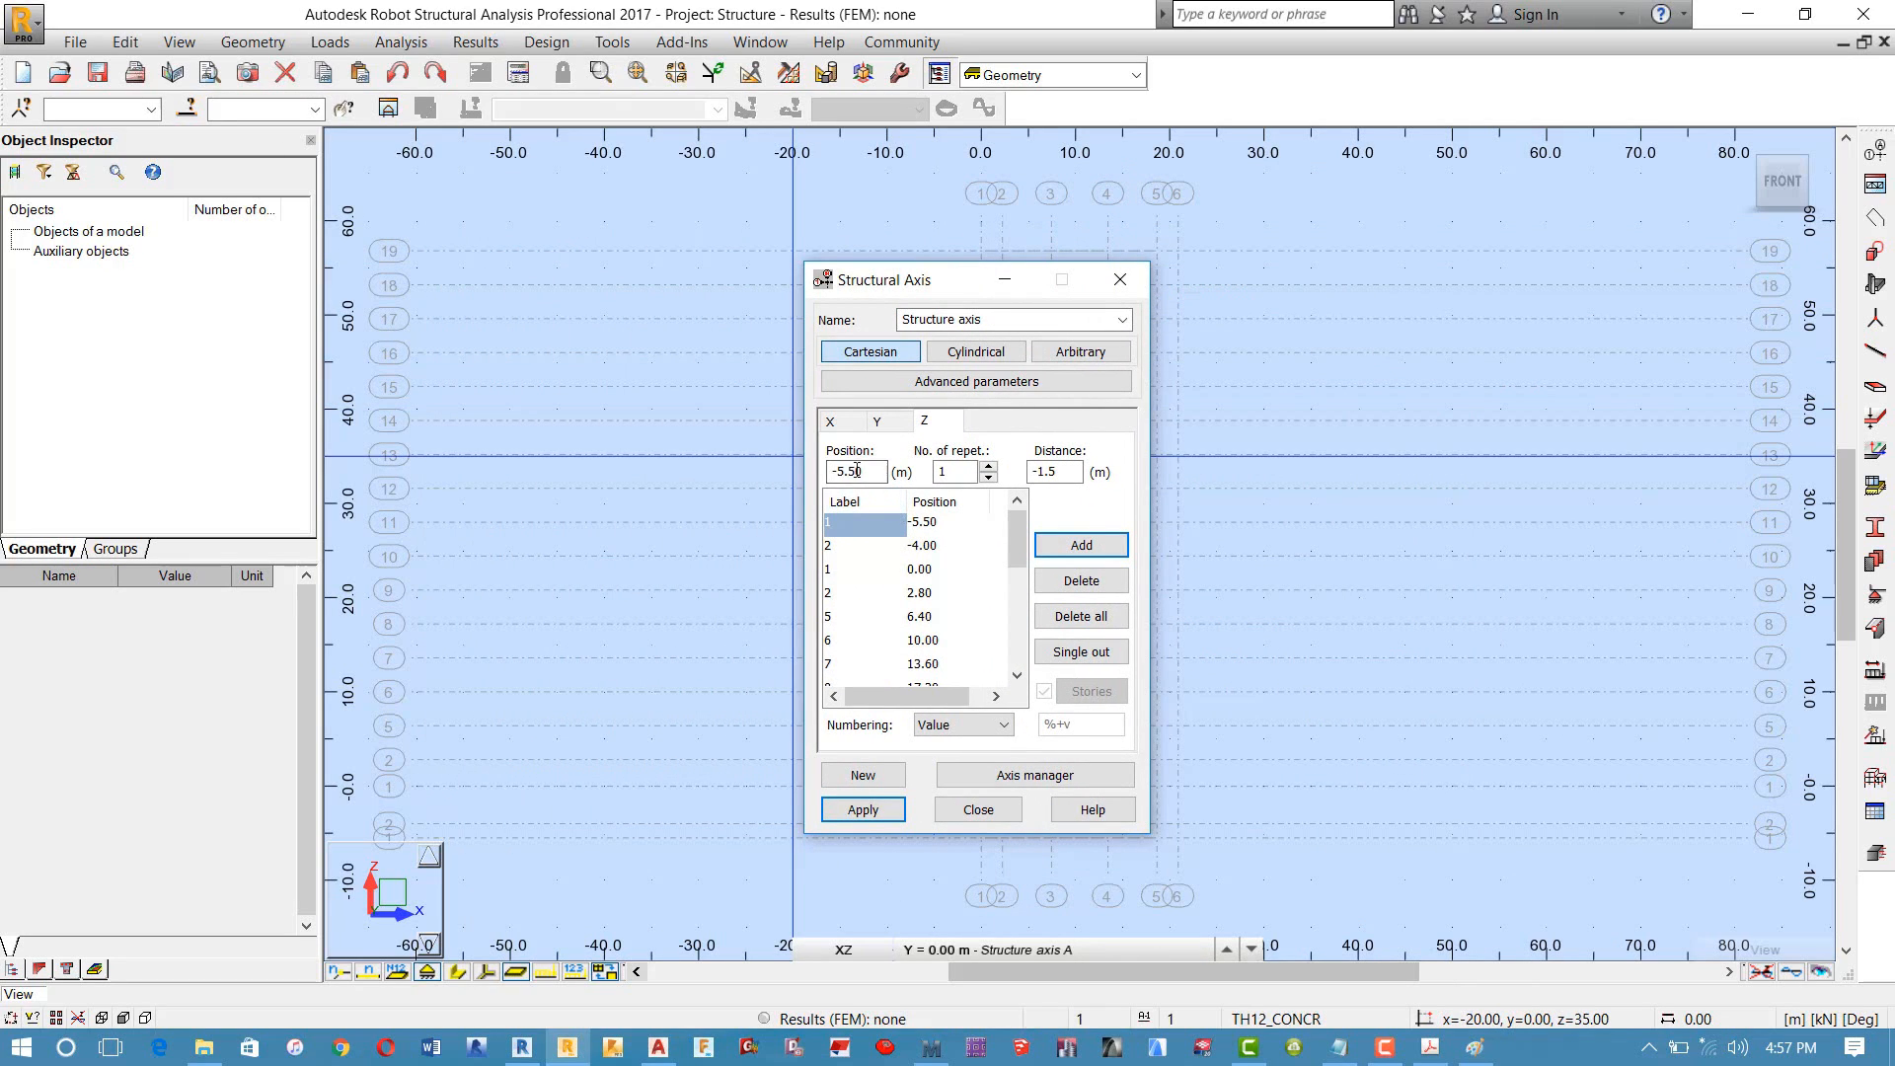
{"action": "left_click", "coordinate": [876, 423]}
{"action": "left_click", "coordinate": [830, 422]}
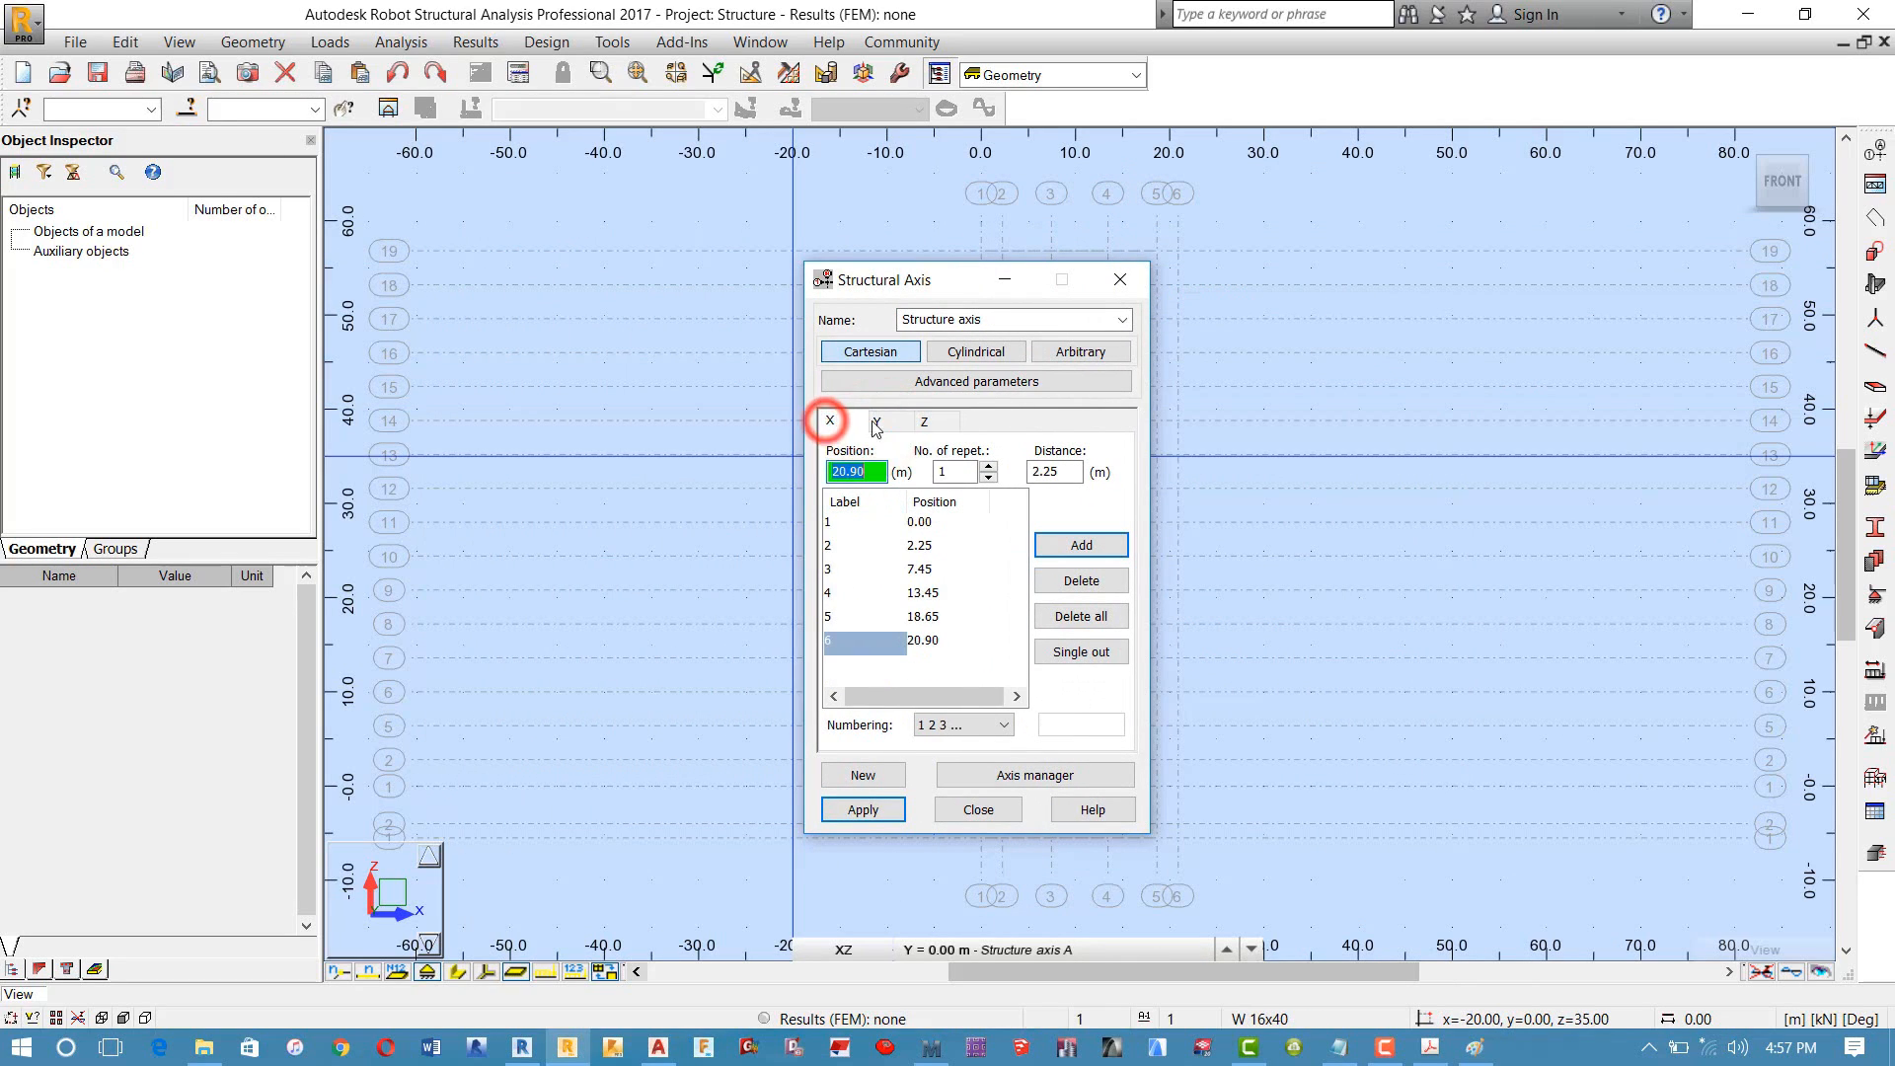
{"action": "left_click", "coordinate": [924, 422]}
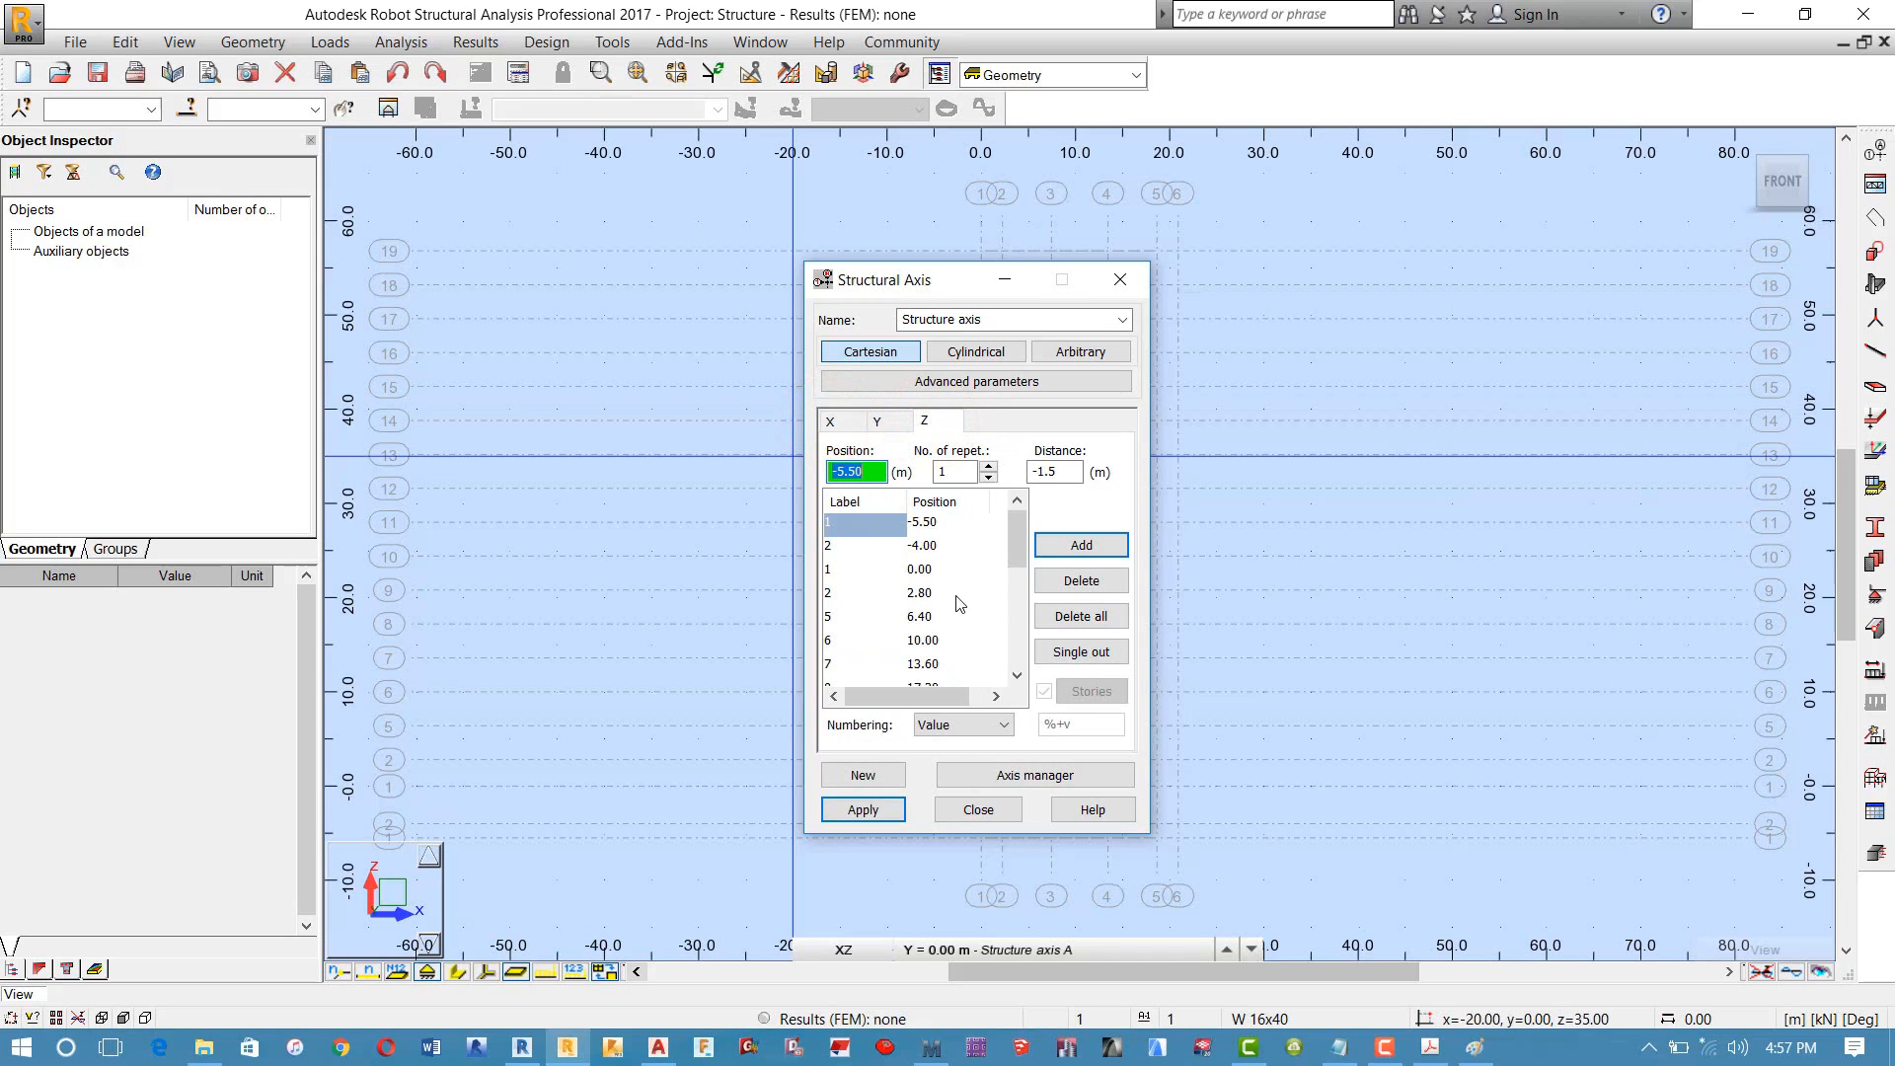
{"action": "left_click", "coordinate": [954, 725]}
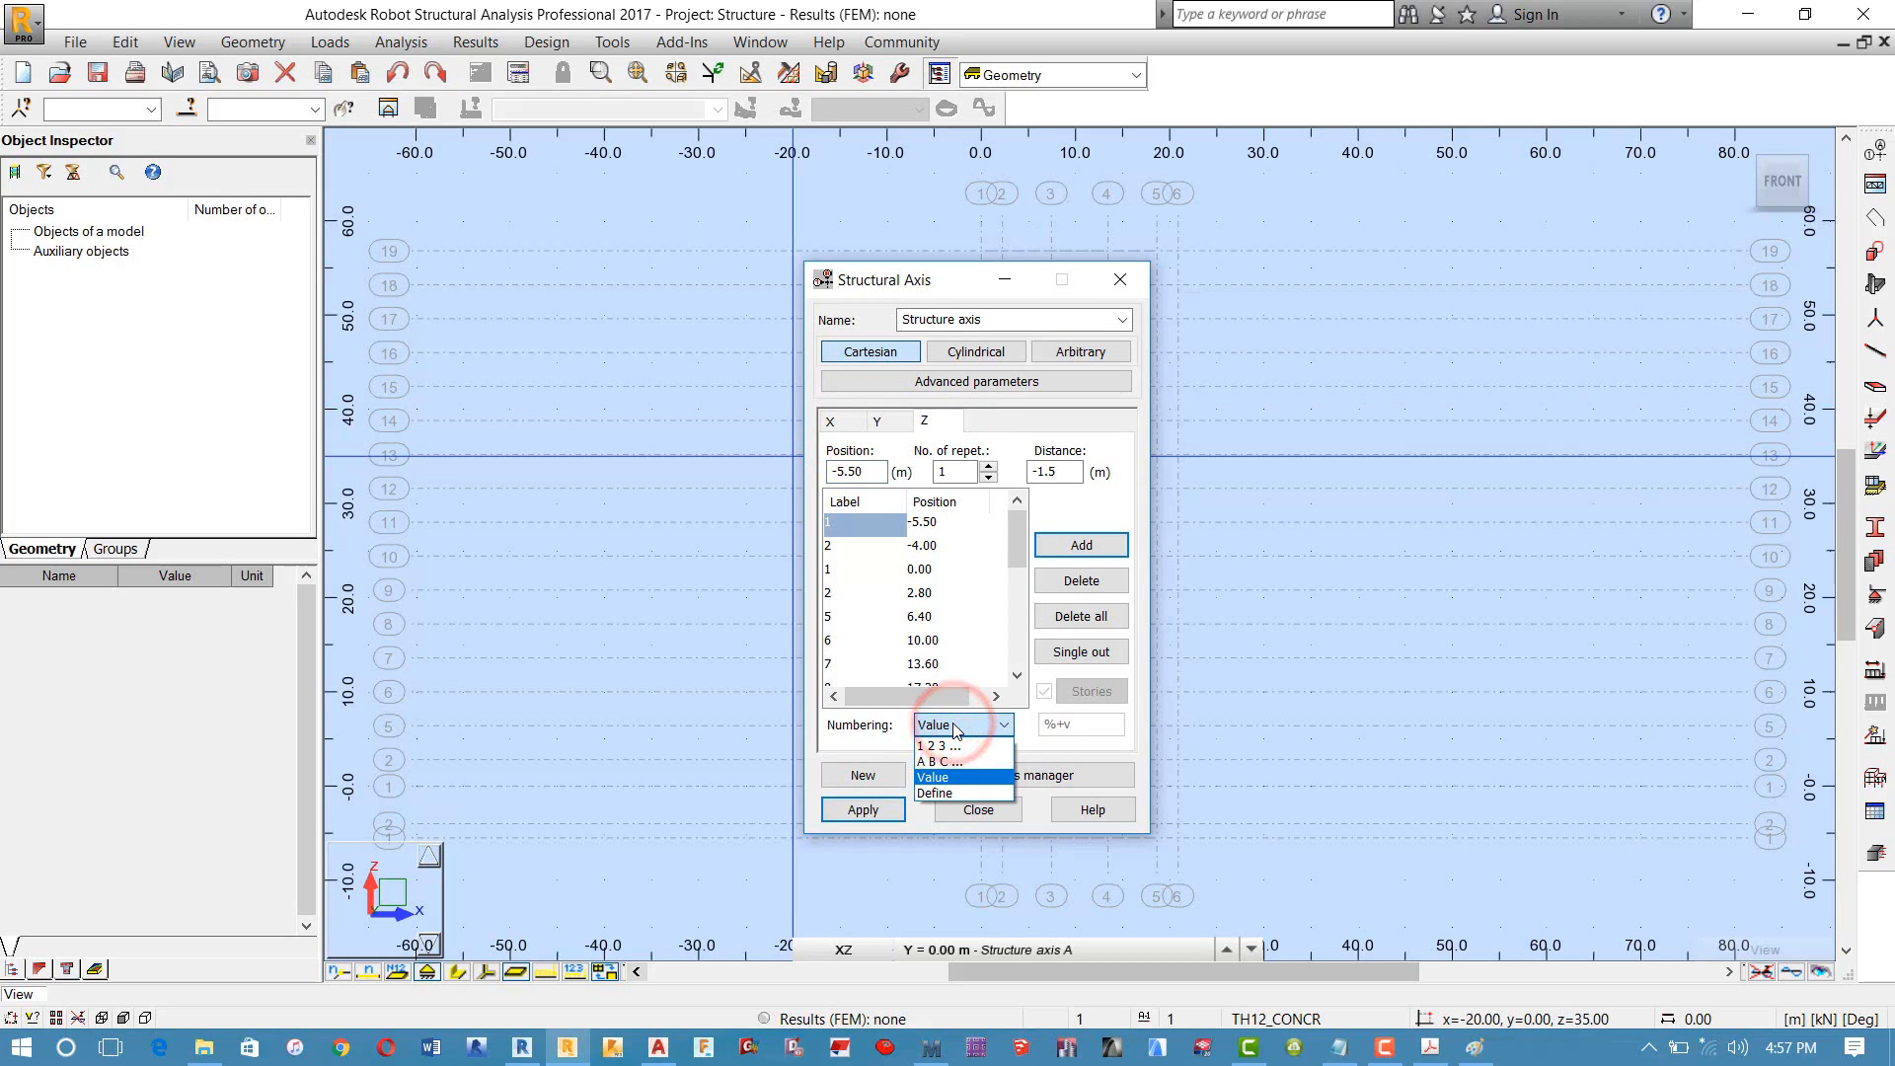
{"action": "left_click", "coordinate": [966, 781]}
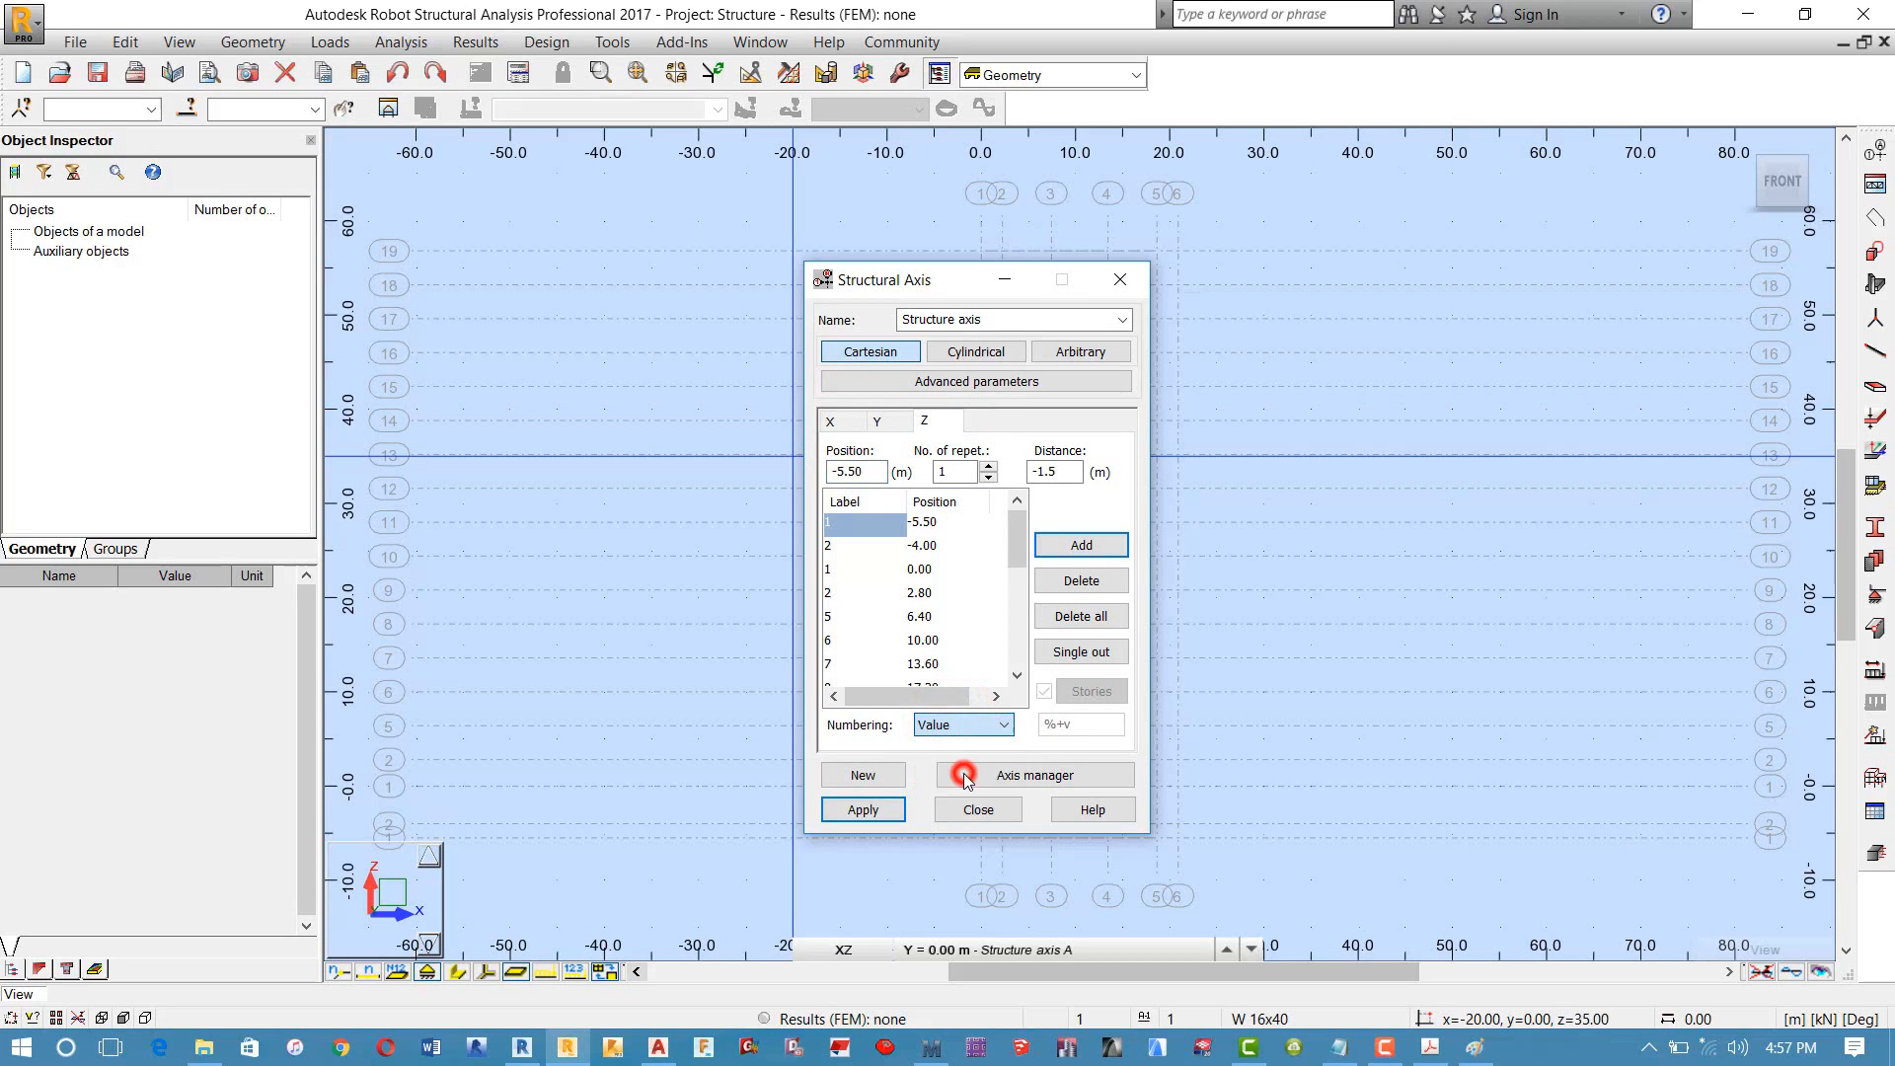
{"action": "left_click", "coordinate": [855, 546]}
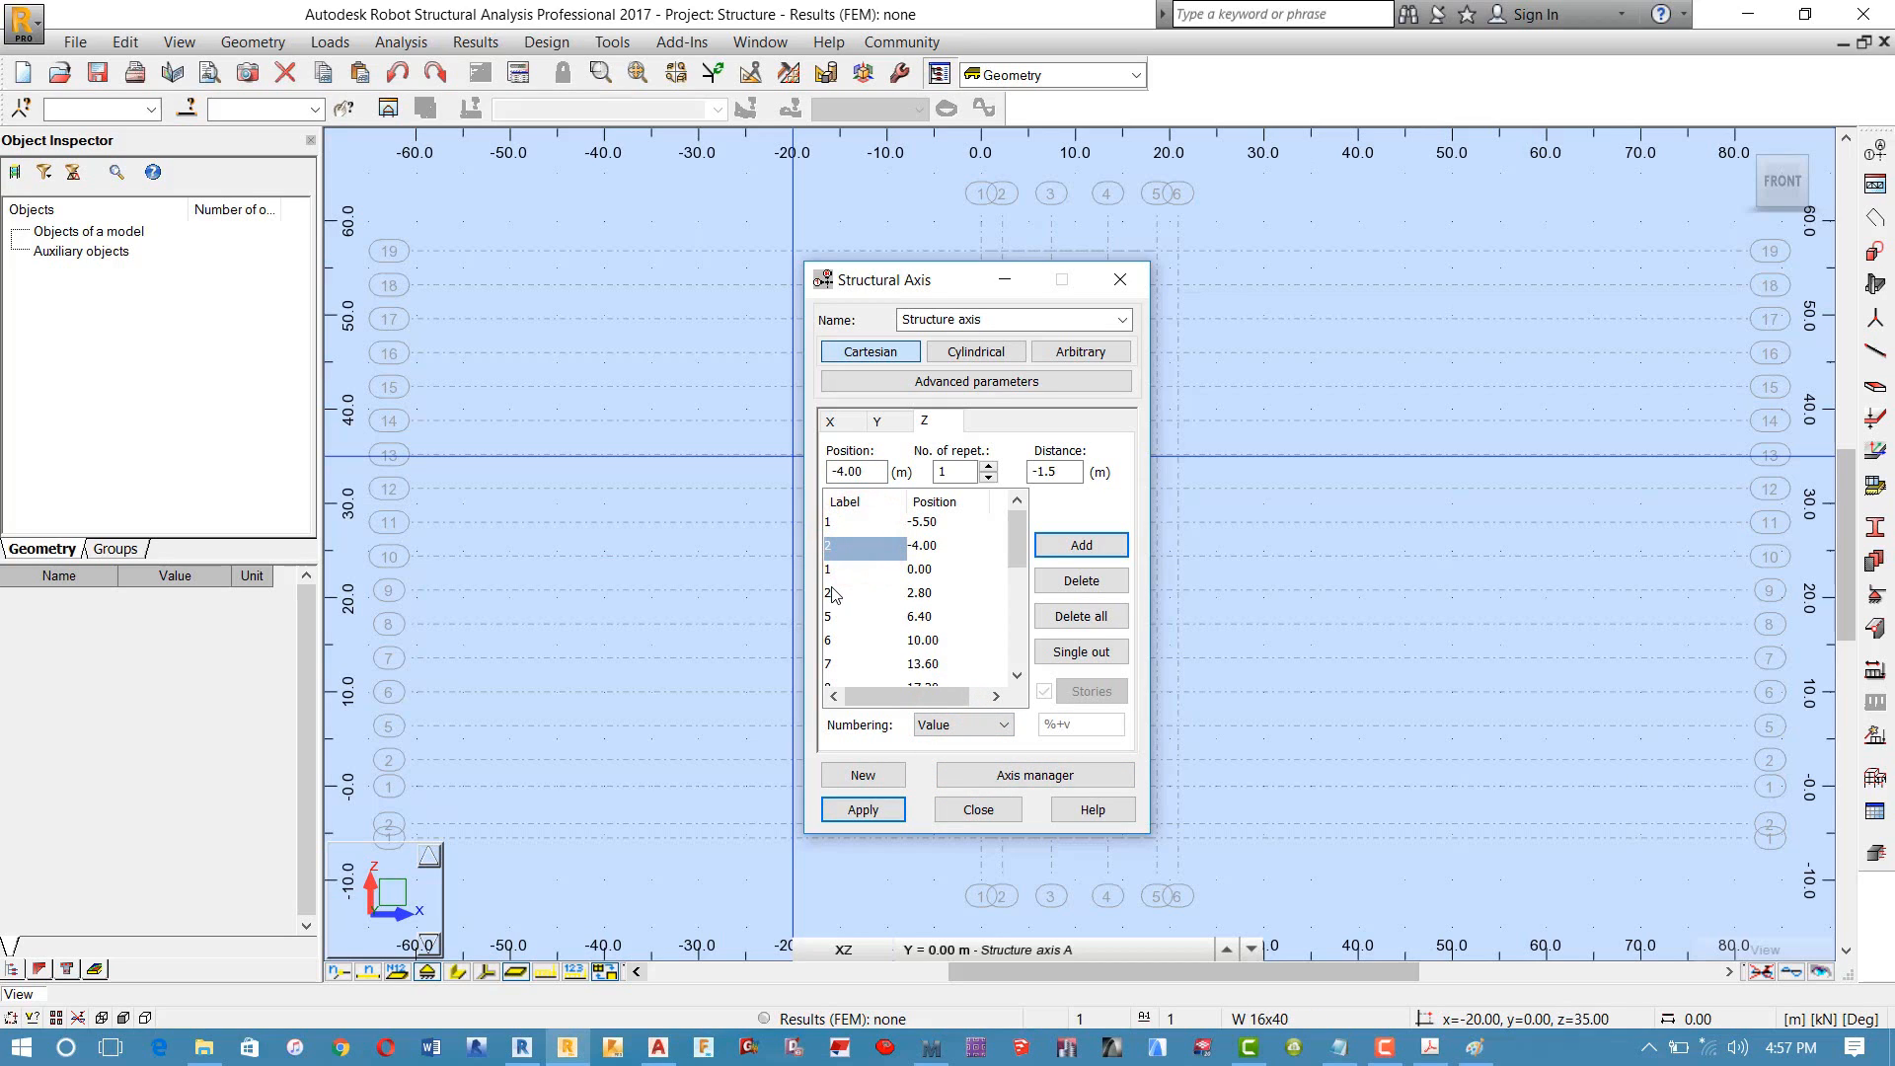
{"action": "left_click", "coordinate": [848, 592]}
{"action": "left_click", "coordinate": [839, 521]}
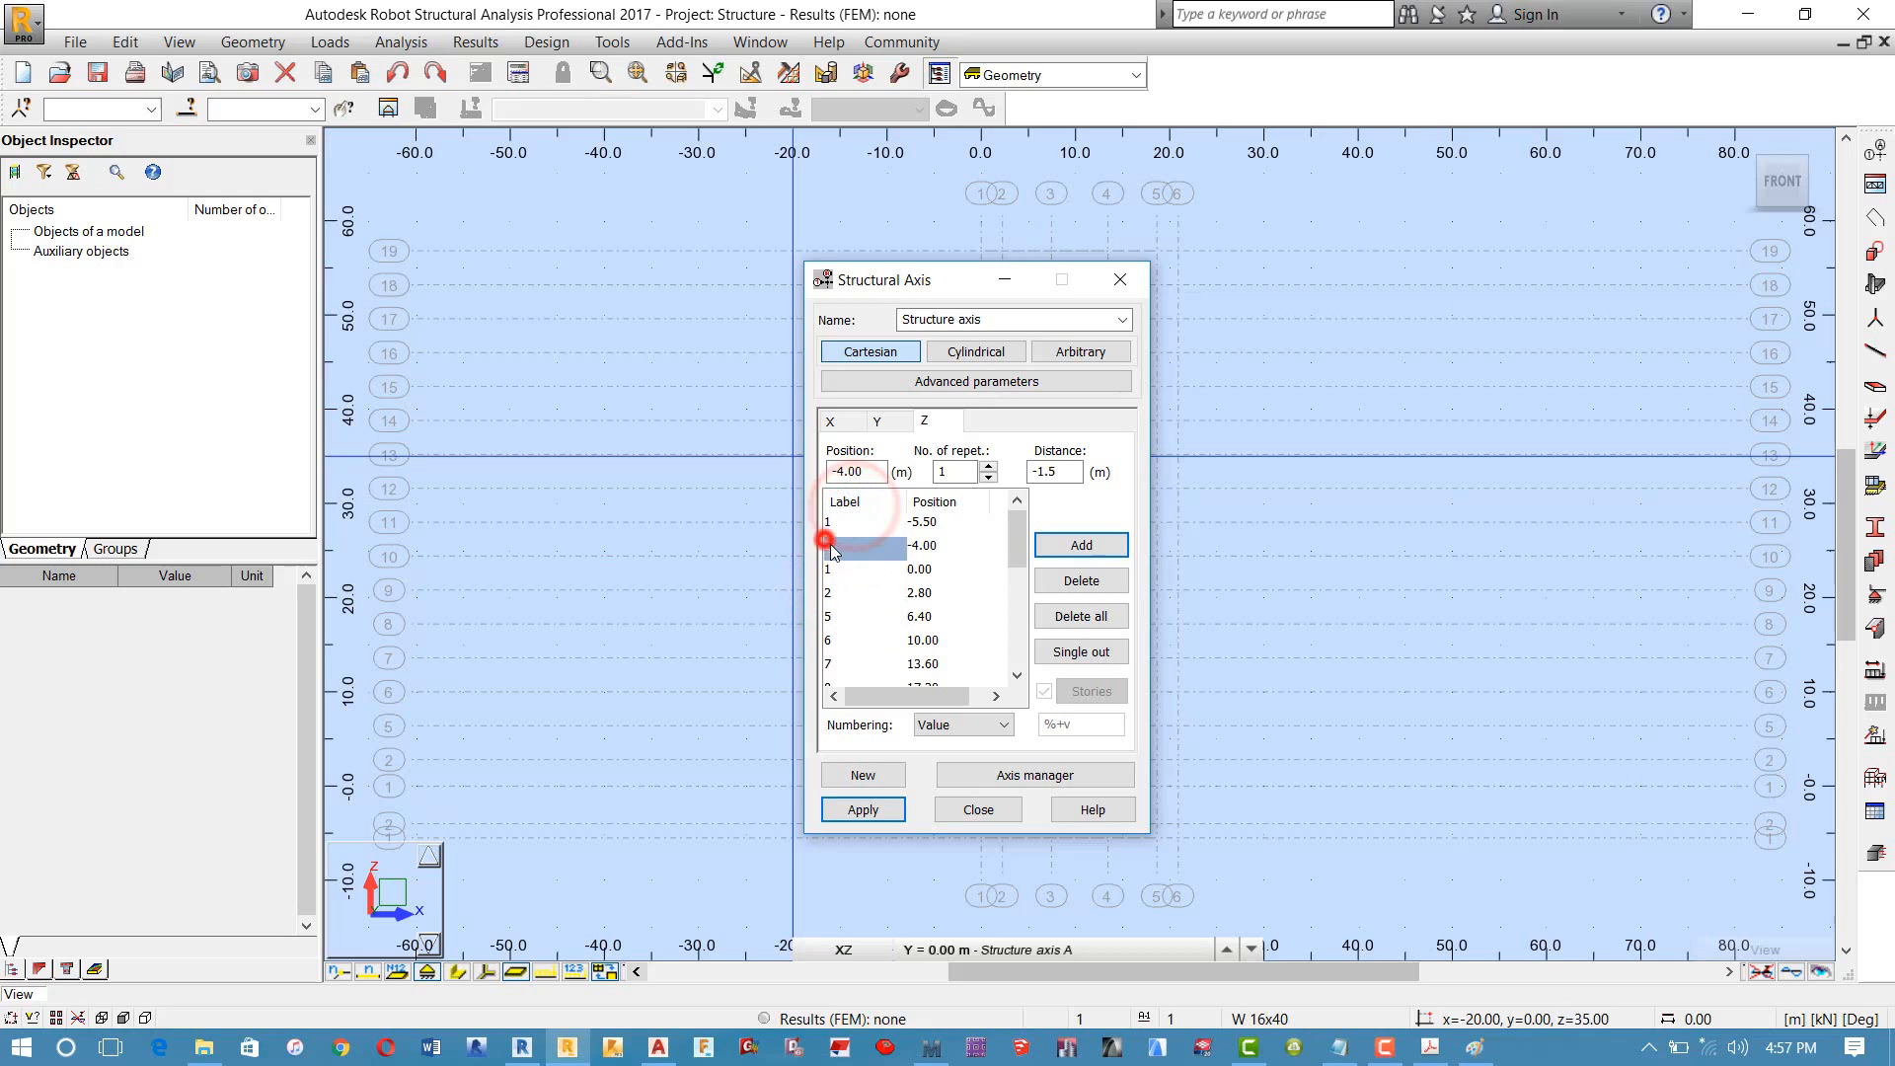
{"action": "left_click", "coordinate": [845, 637]}
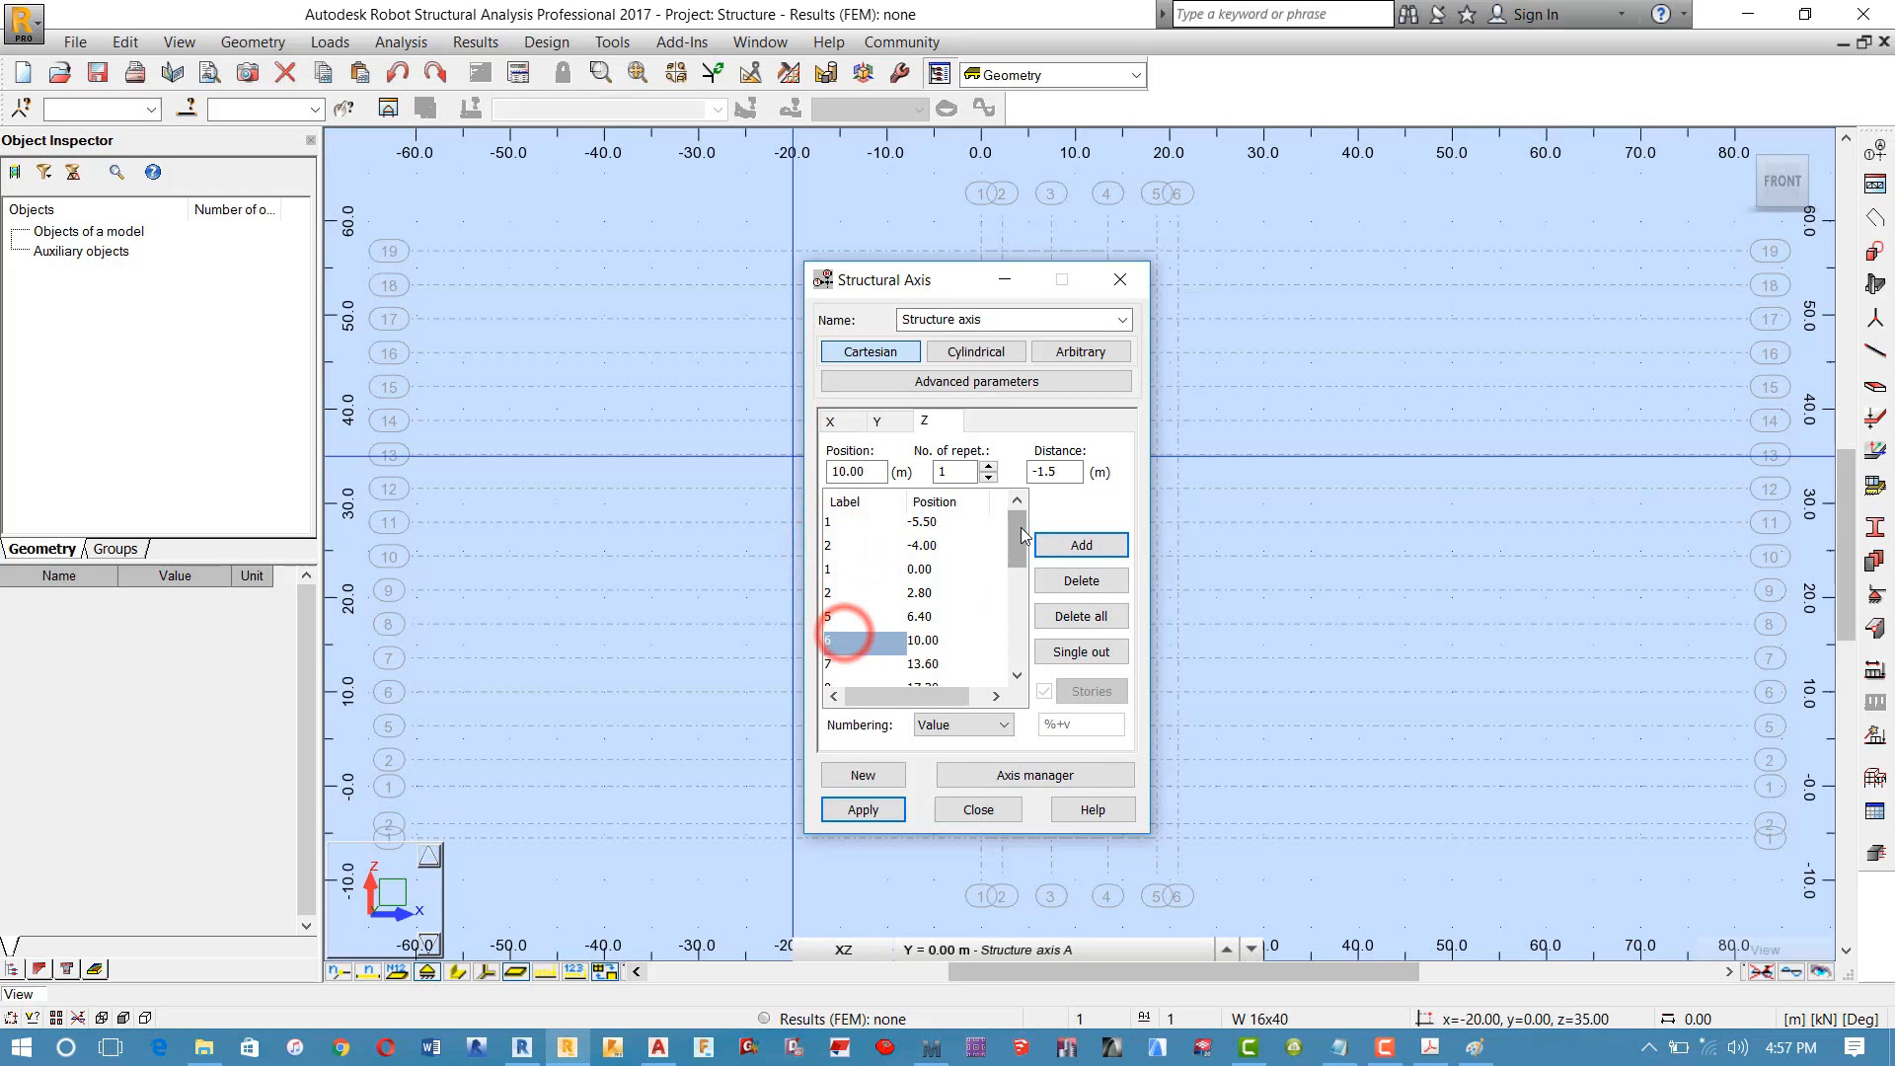
{"action": "mouse_move", "coordinate": [1019, 528]}
{"action": "left_mouse_down"}
{"action": "mouse_move", "coordinate": [1020, 597]}
{"action": "mouse_move", "coordinate": [1020, 526]}
{"action": "left_mouse_up"}
{"action": "left_click", "coordinate": [837, 521]}
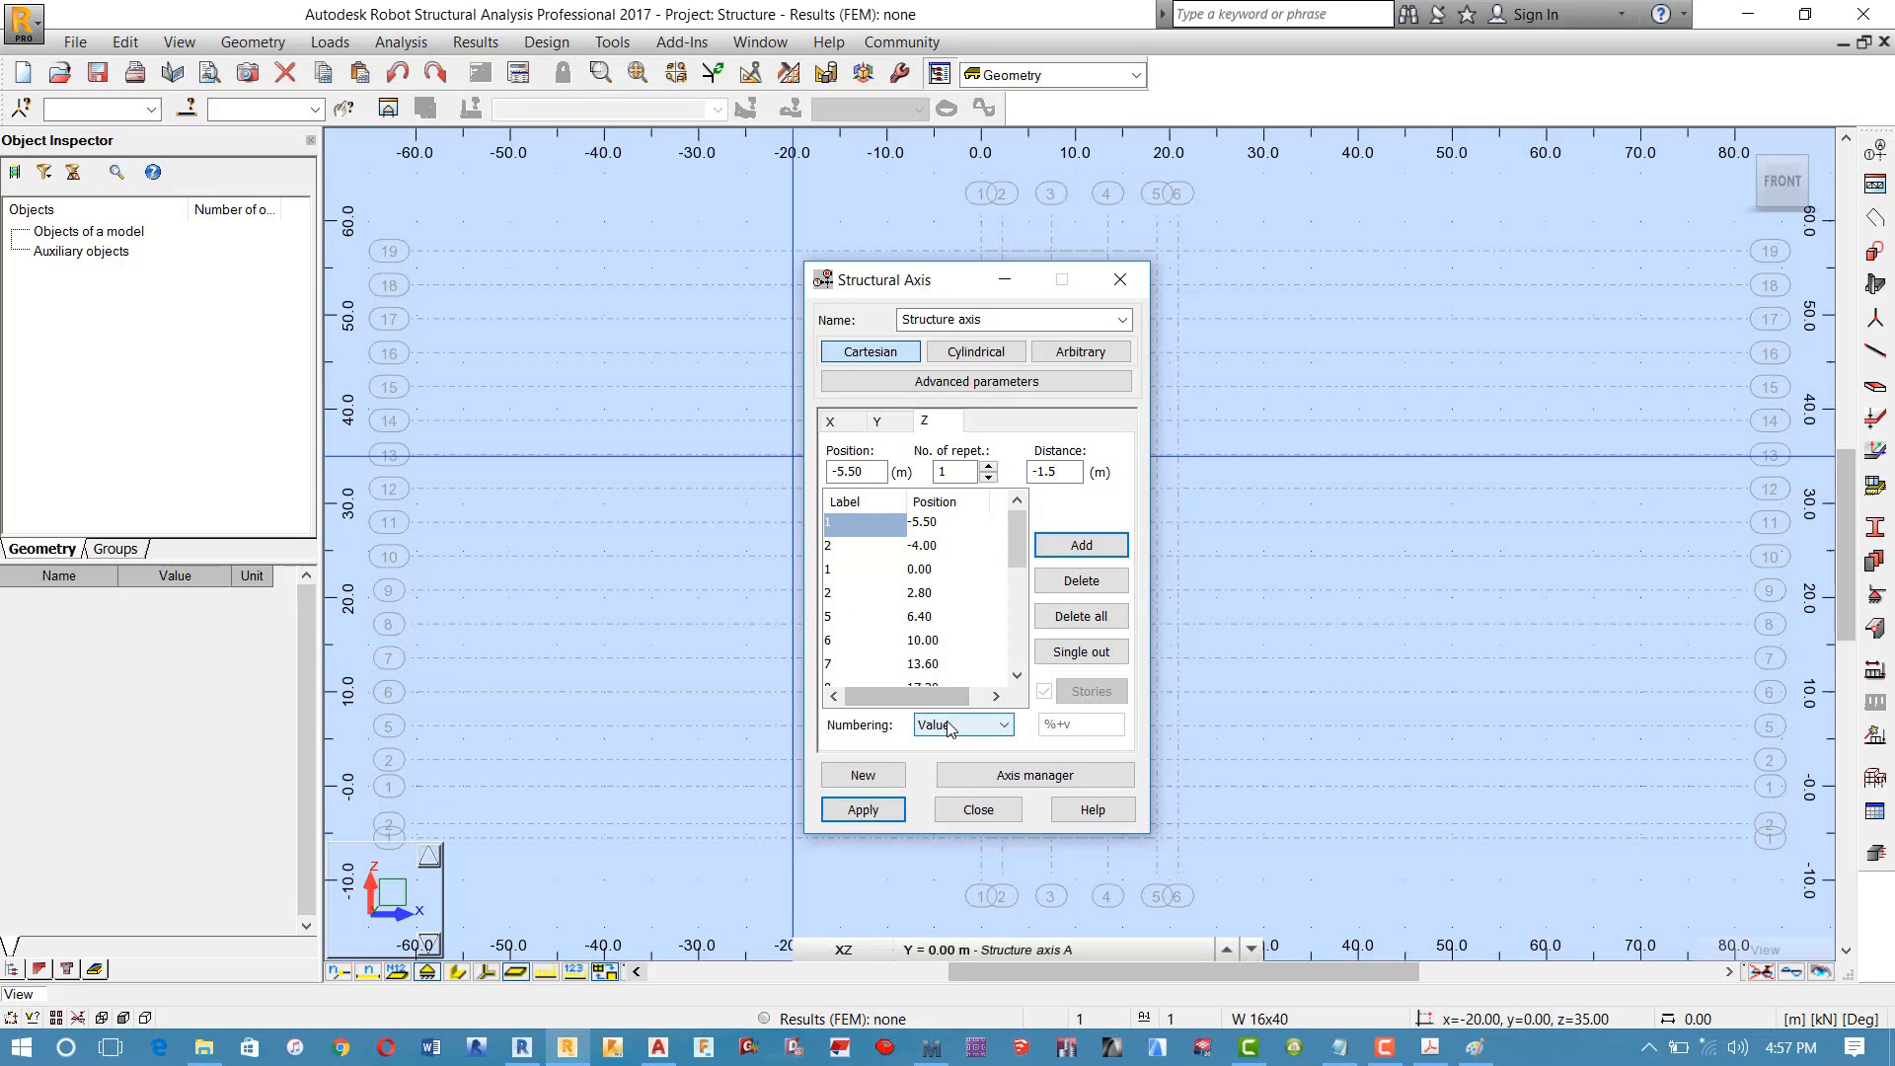
{"action": "left_click", "coordinate": [978, 810]}
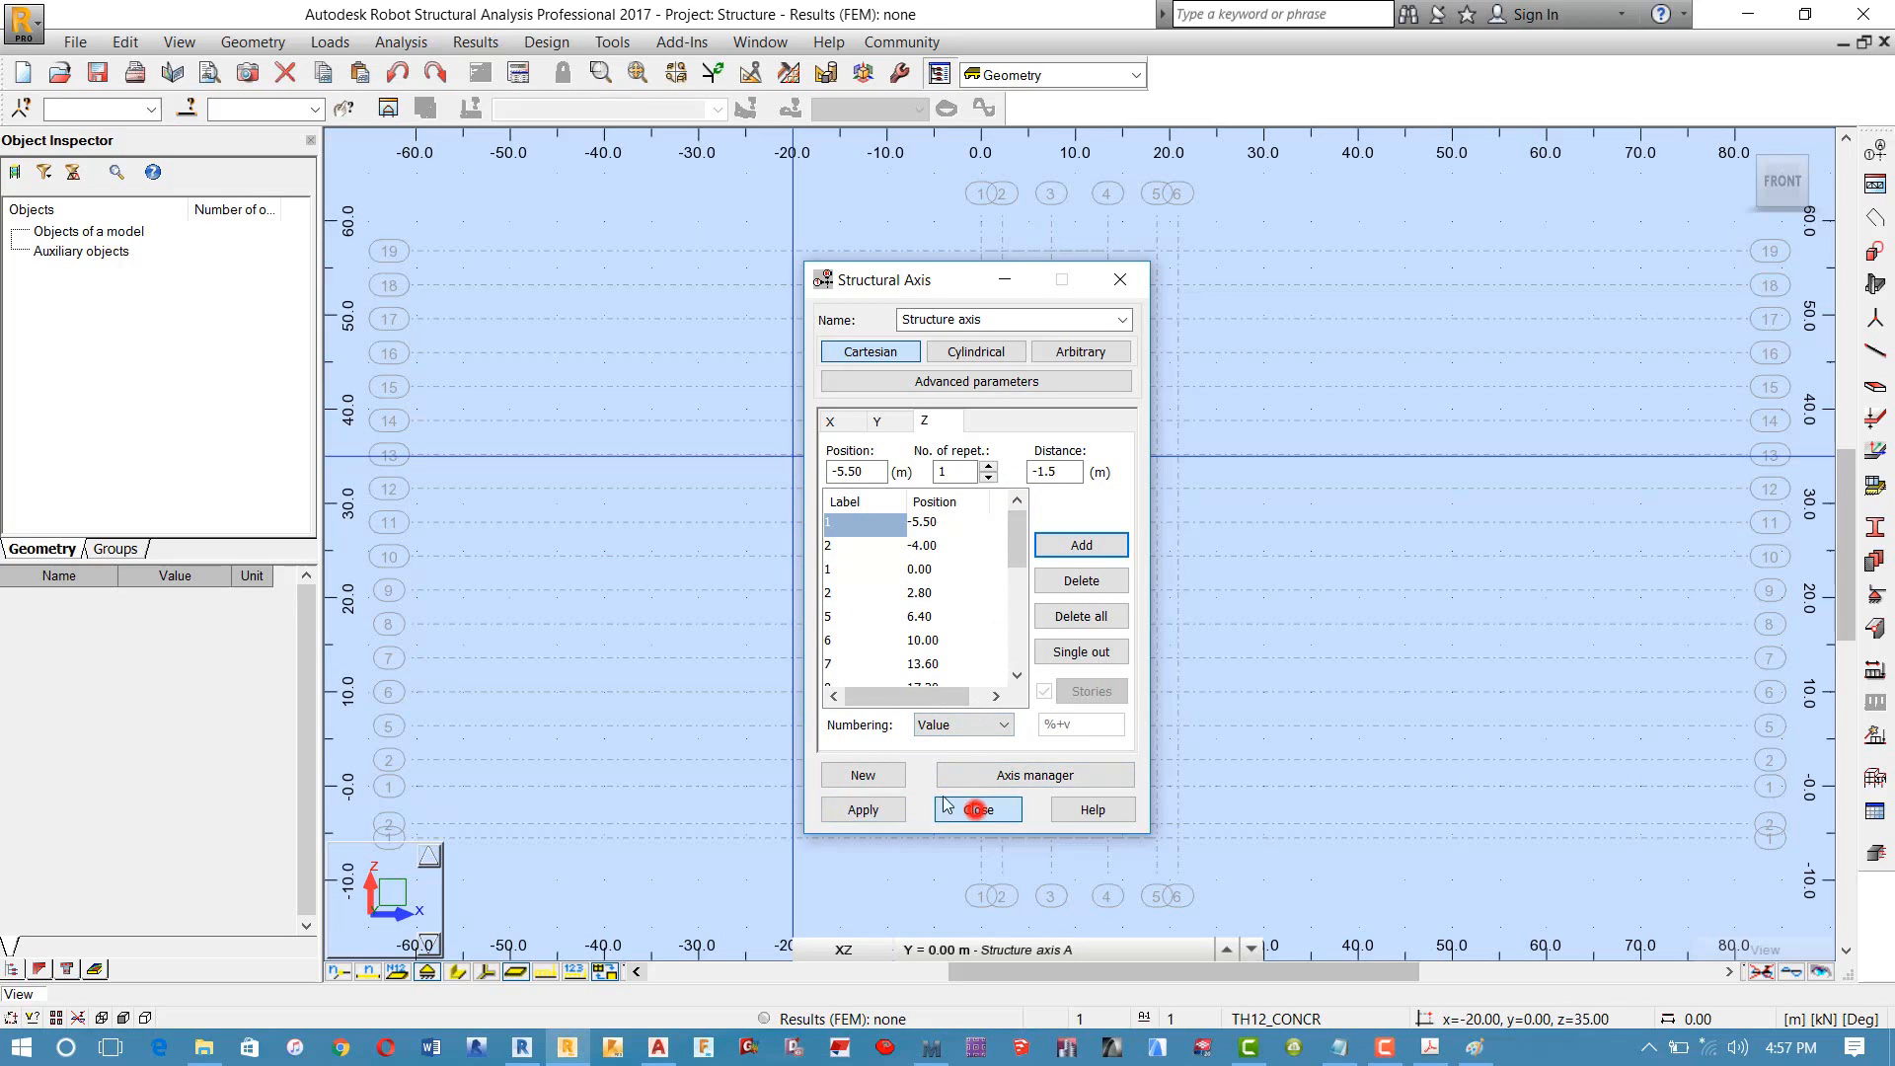
{"action": "left_click", "coordinate": [1005, 612]}
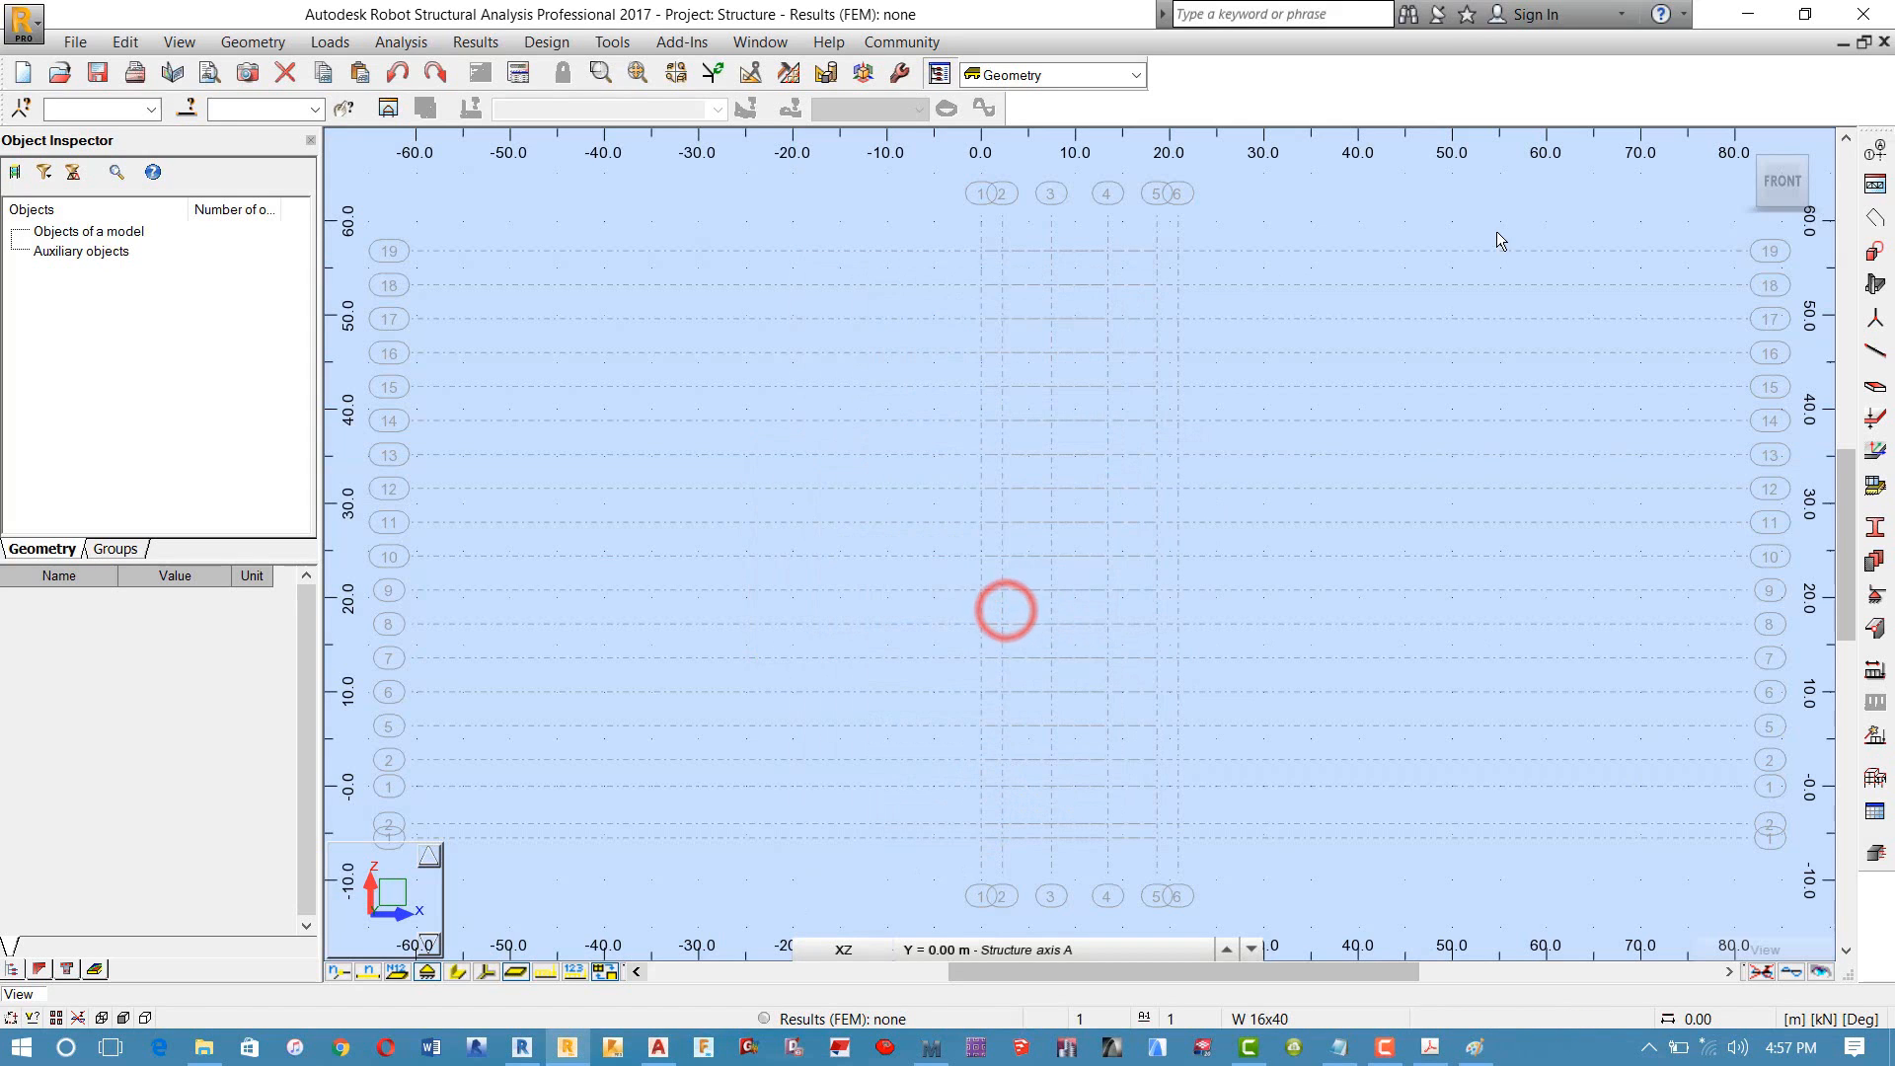
Step: Show the structural axis grid in a 3D view
{"action": "left_click", "coordinate": [1743, 148]}
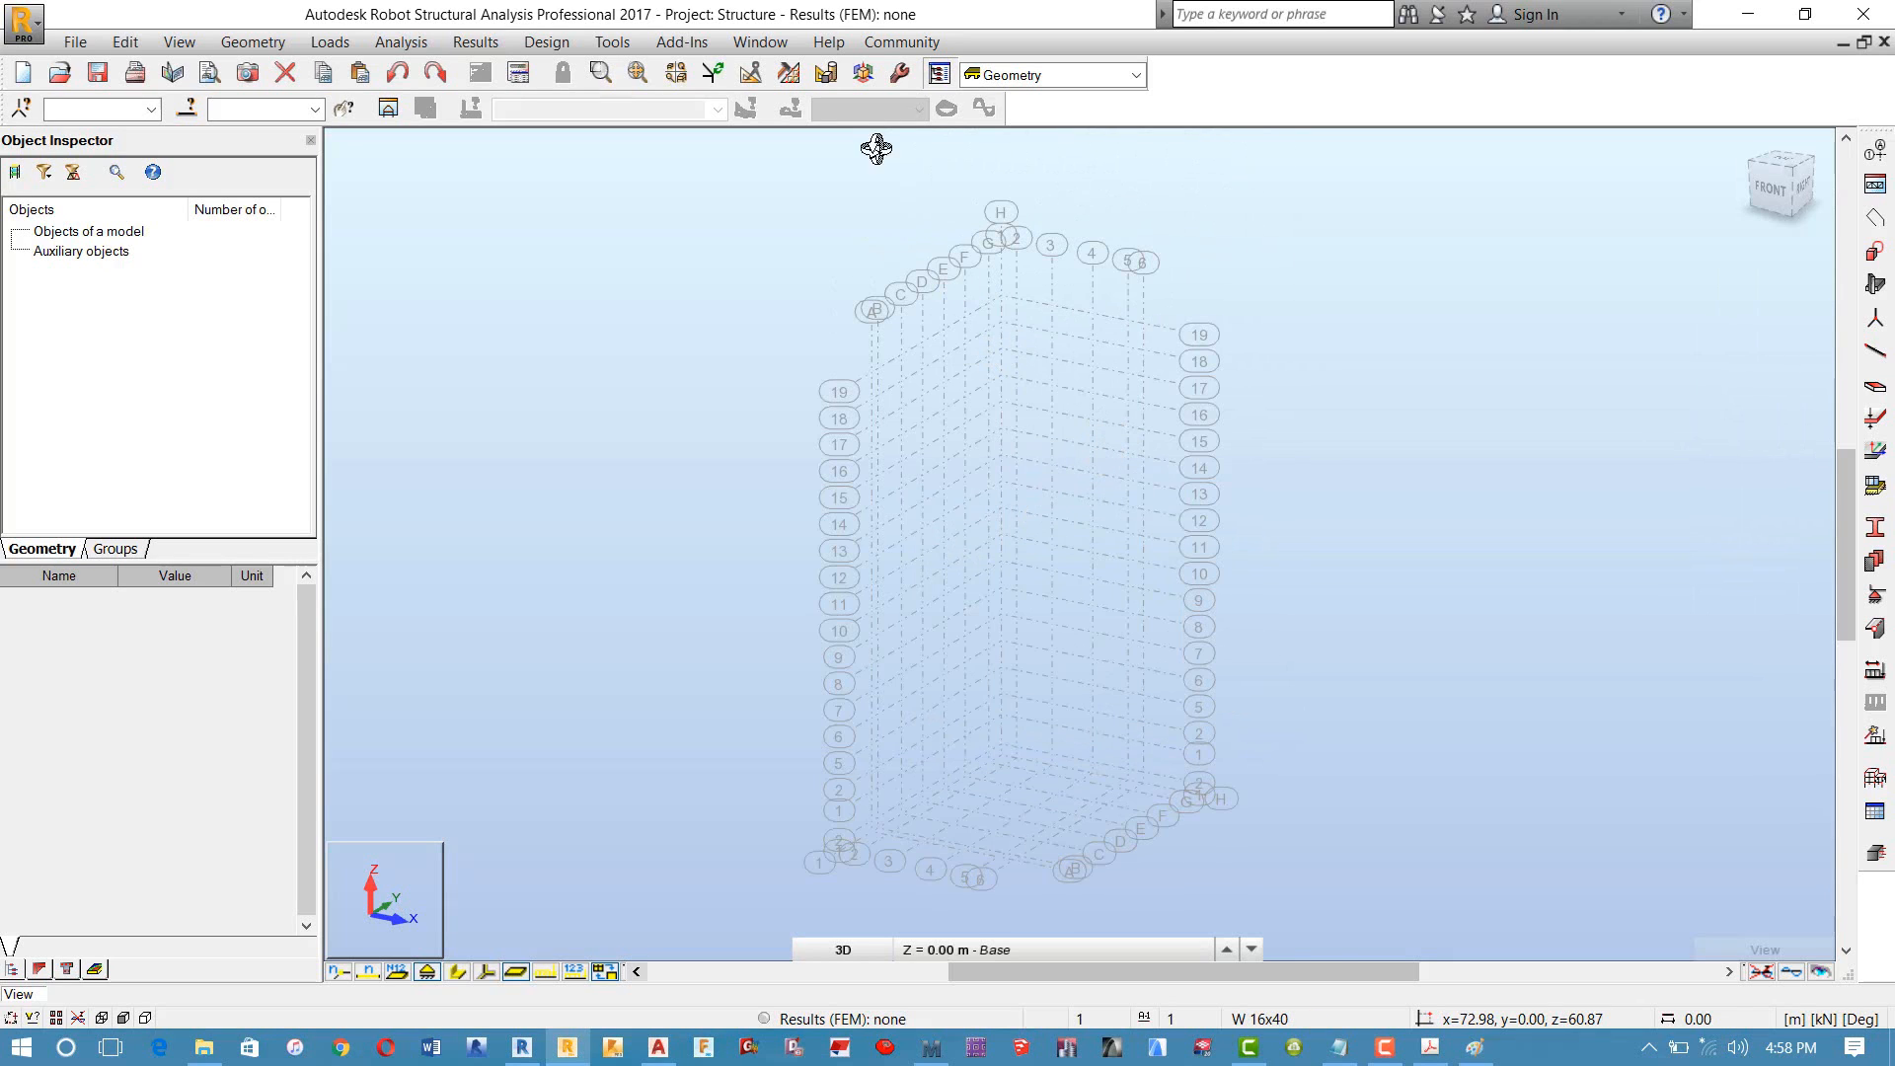
{"action": "left_click", "coordinate": [864, 74]}
{"action": "left_click", "coordinate": [772, 141]}
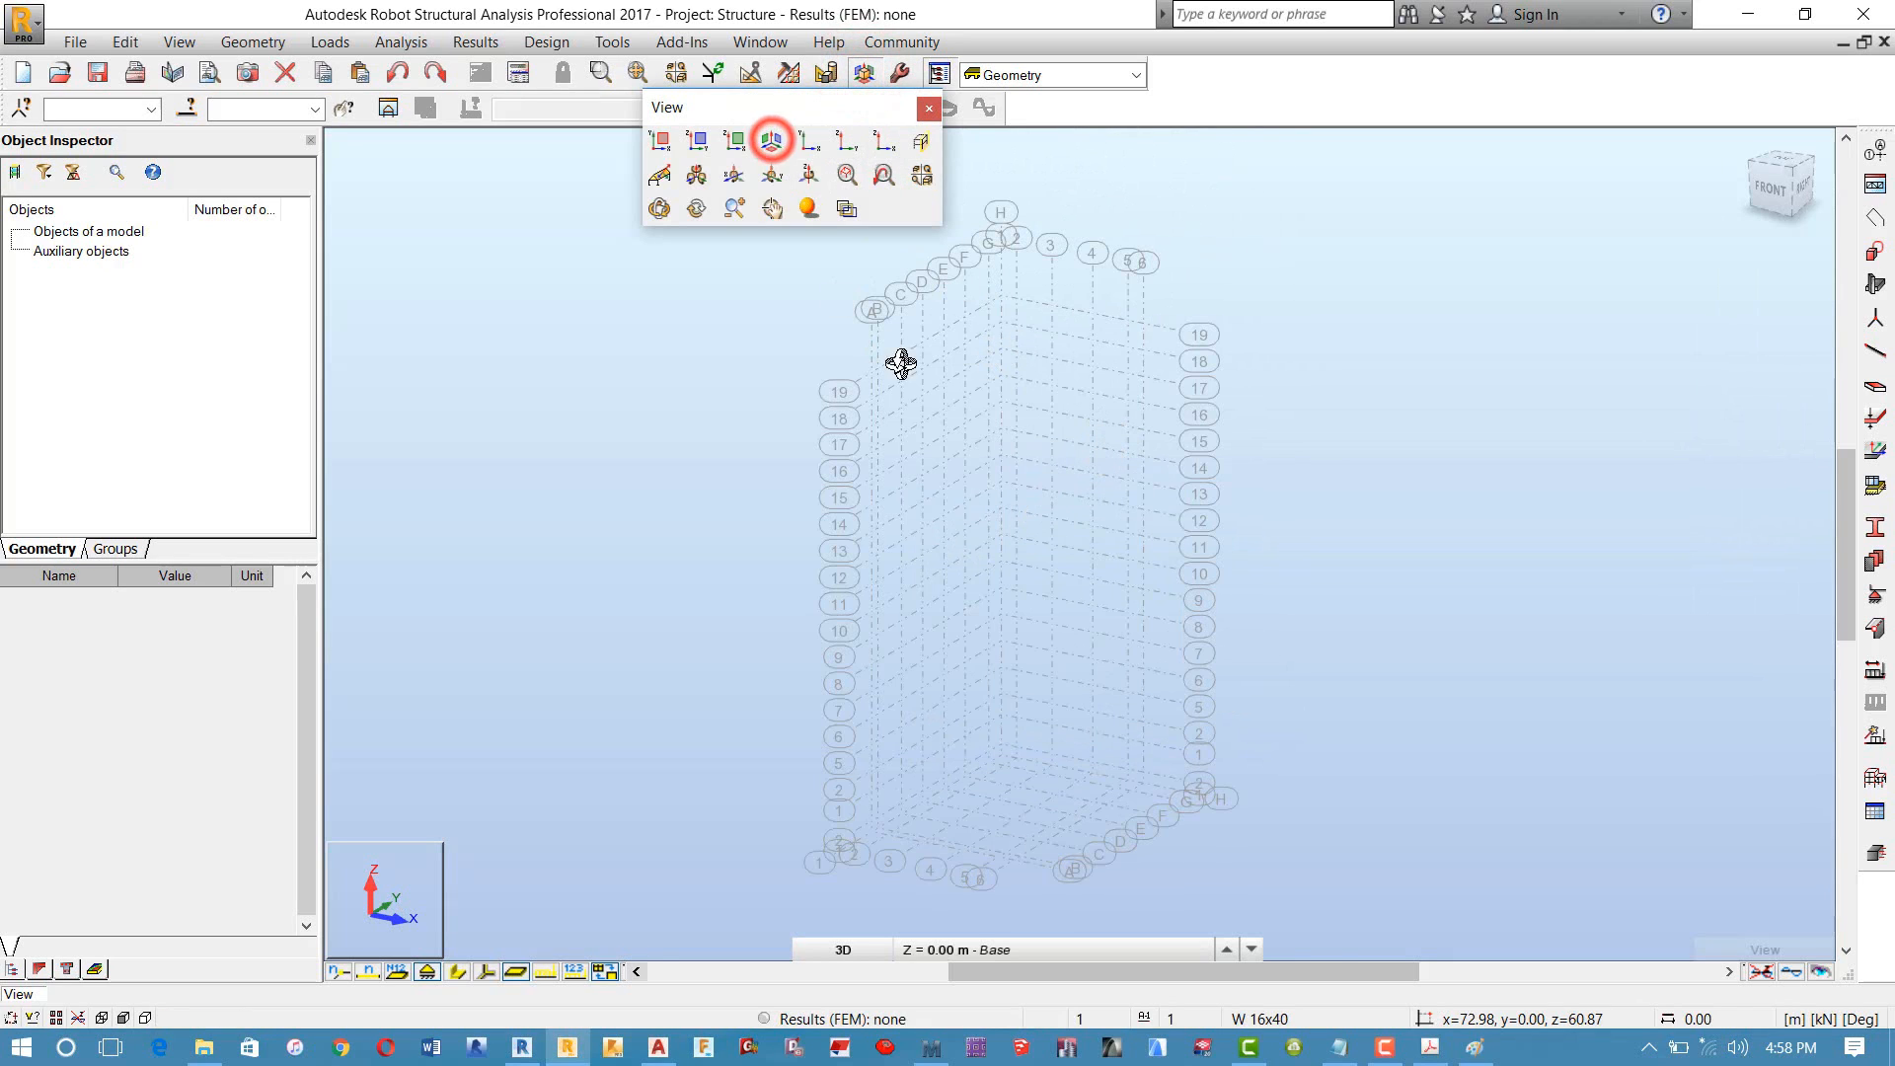
Step: Reopen the structural axis definition and delete all Z axes
{"action": "left_click", "coordinate": [1876, 155]}
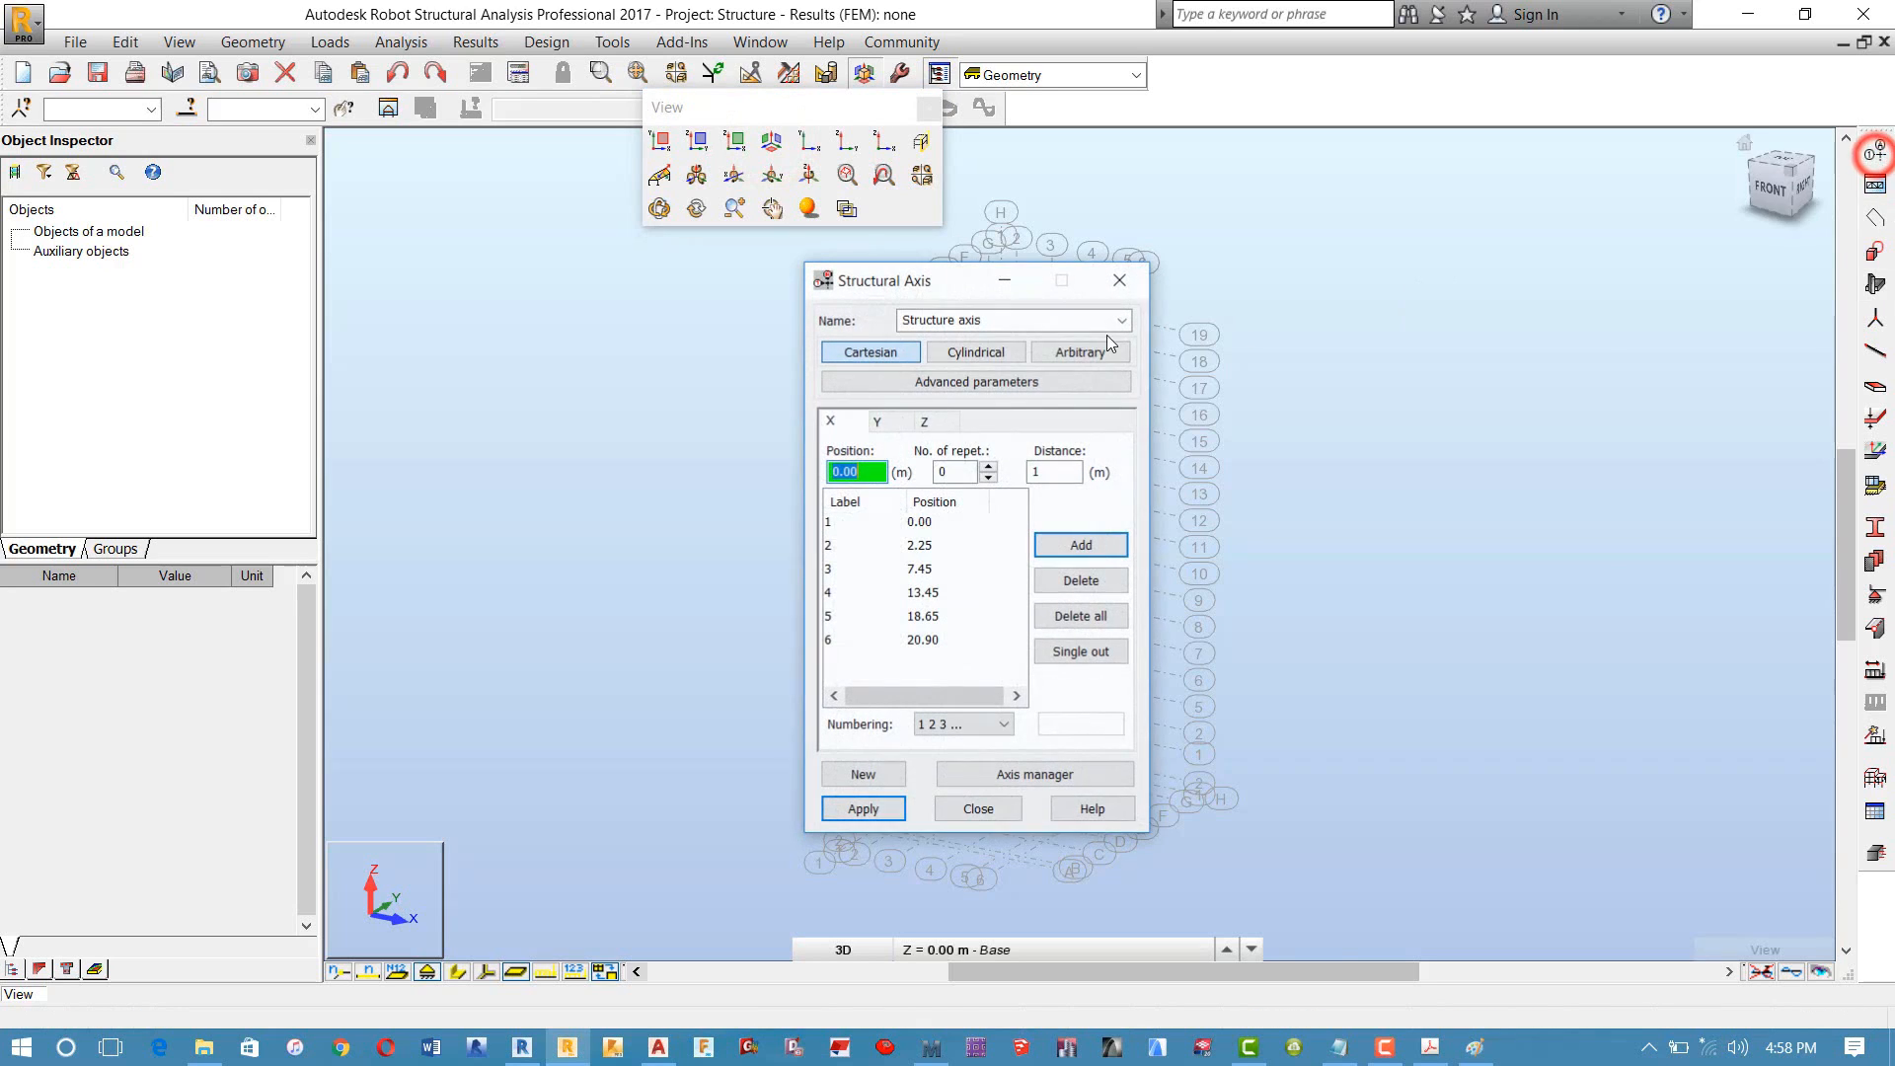
{"action": "left_click", "coordinate": [928, 422]}
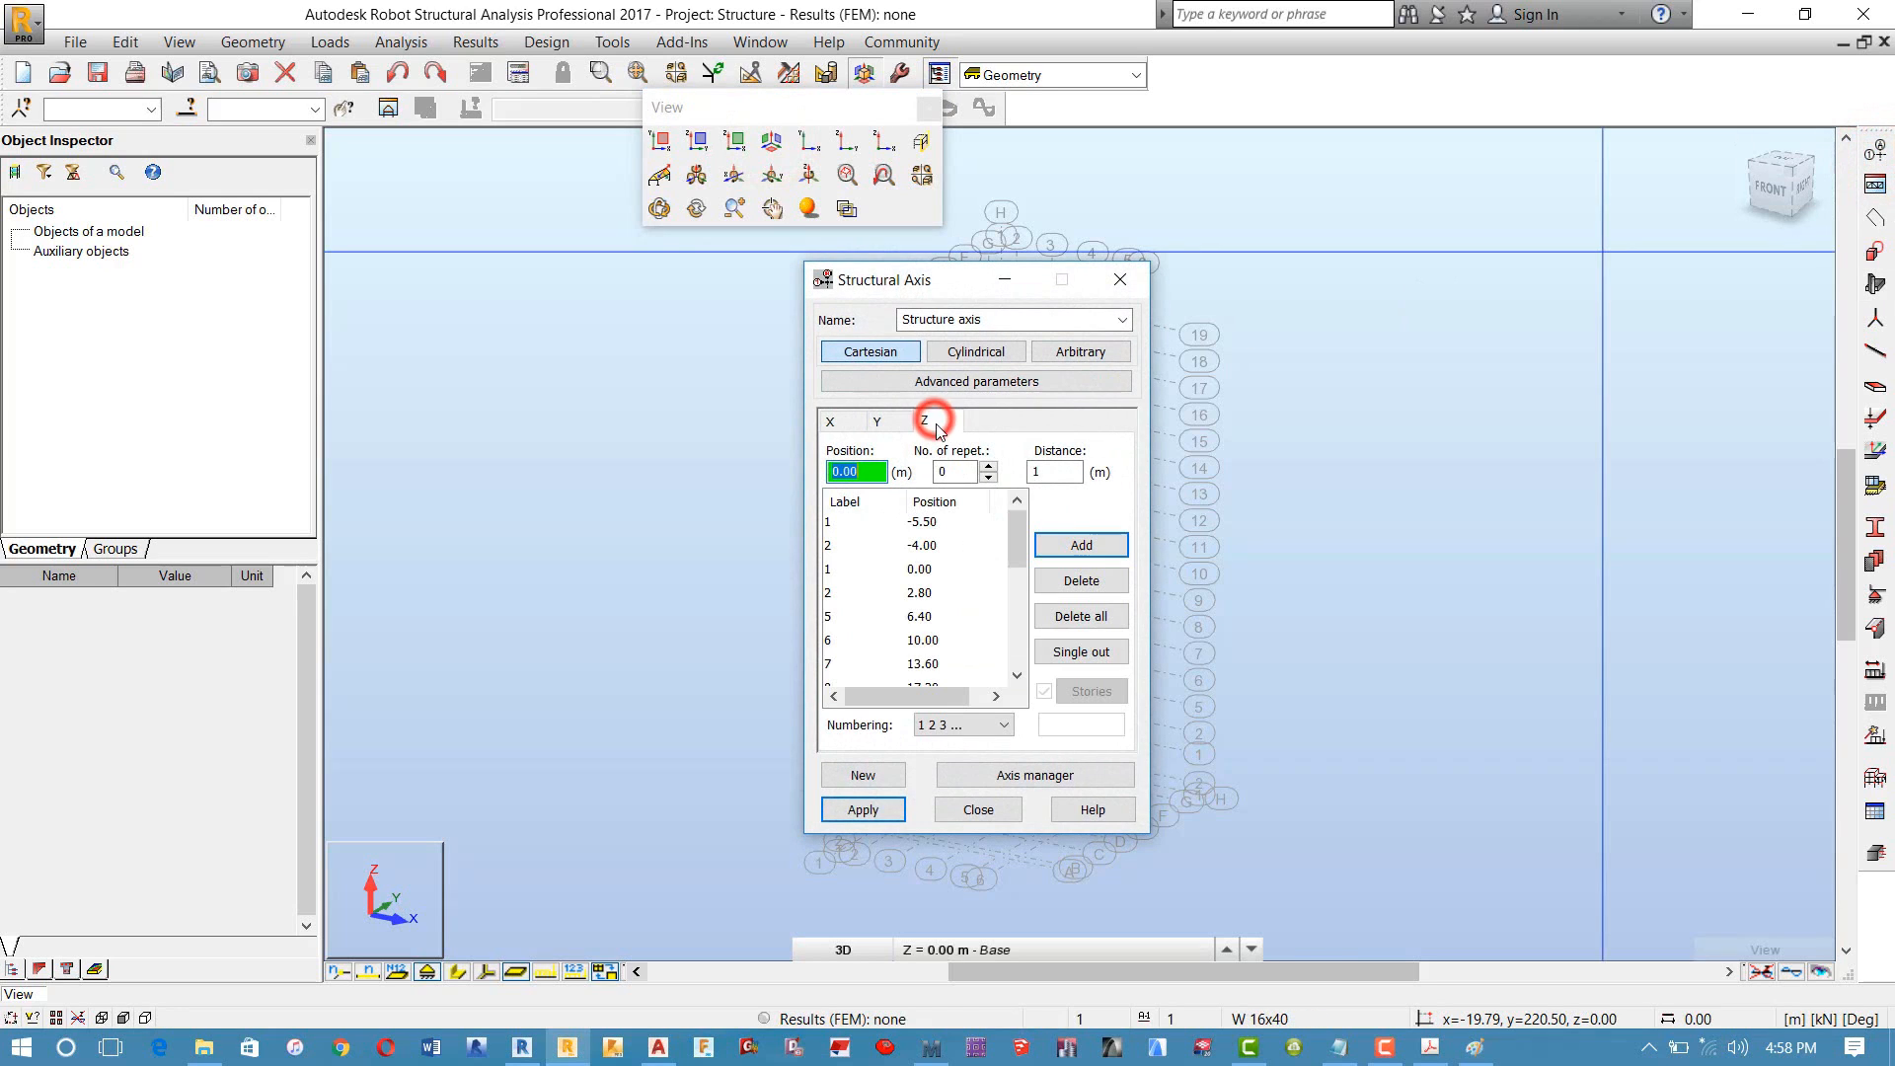
{"action": "left_click", "coordinate": [842, 520]}
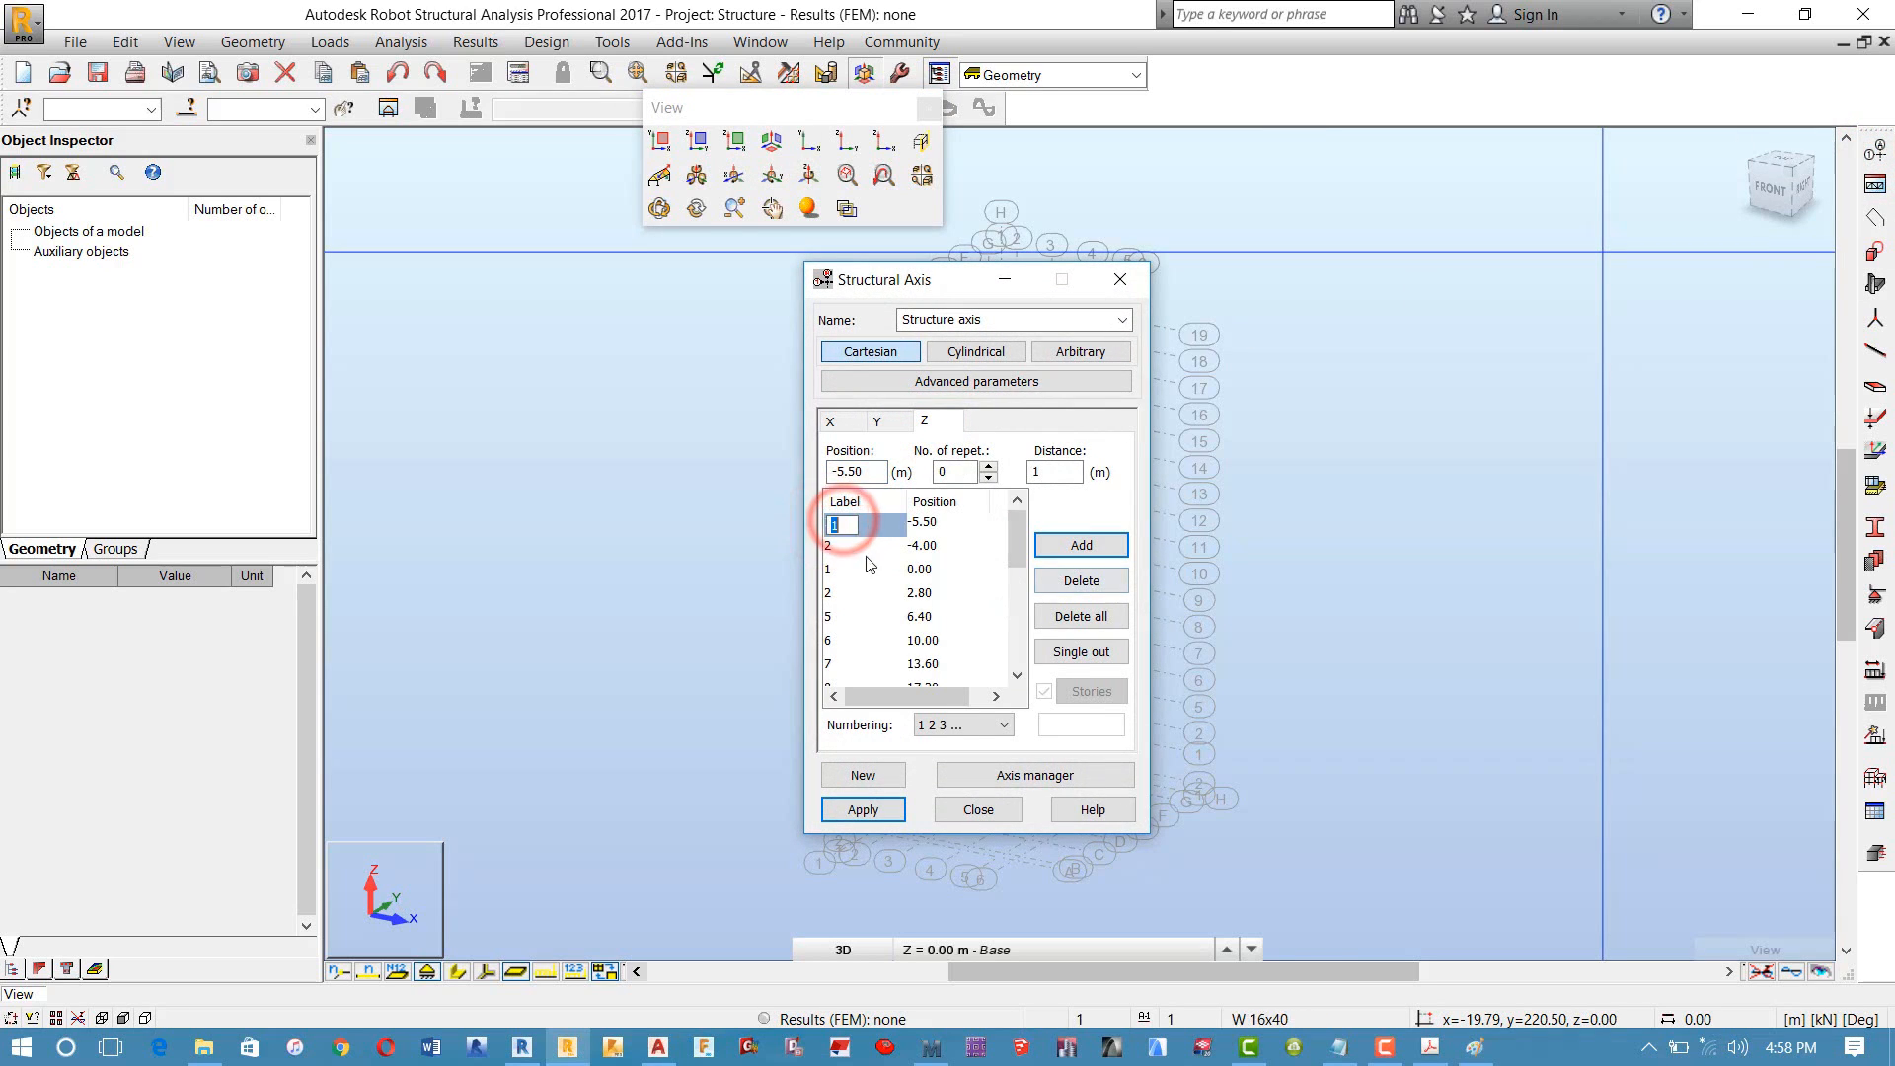
{"action": "left_click", "coordinate": [842, 545]}
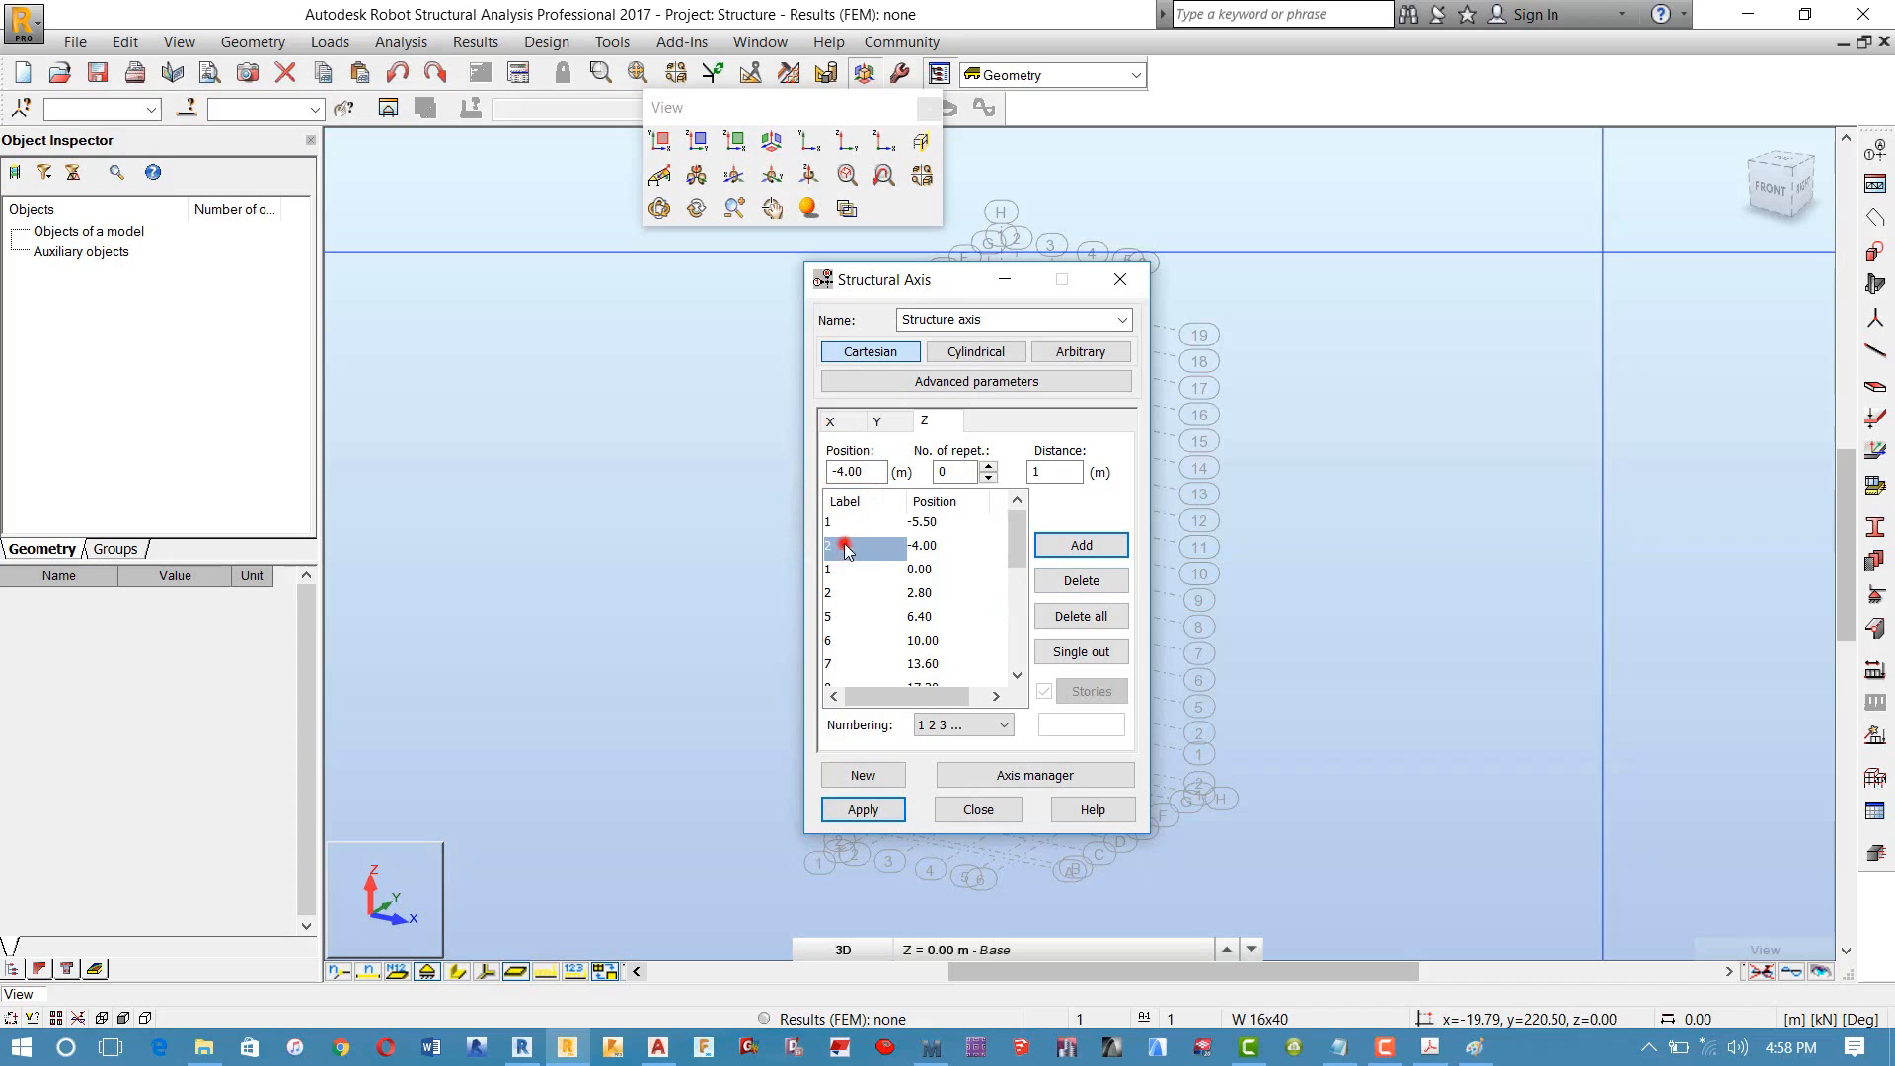
{"action": "left_click", "coordinate": [1081, 616]}
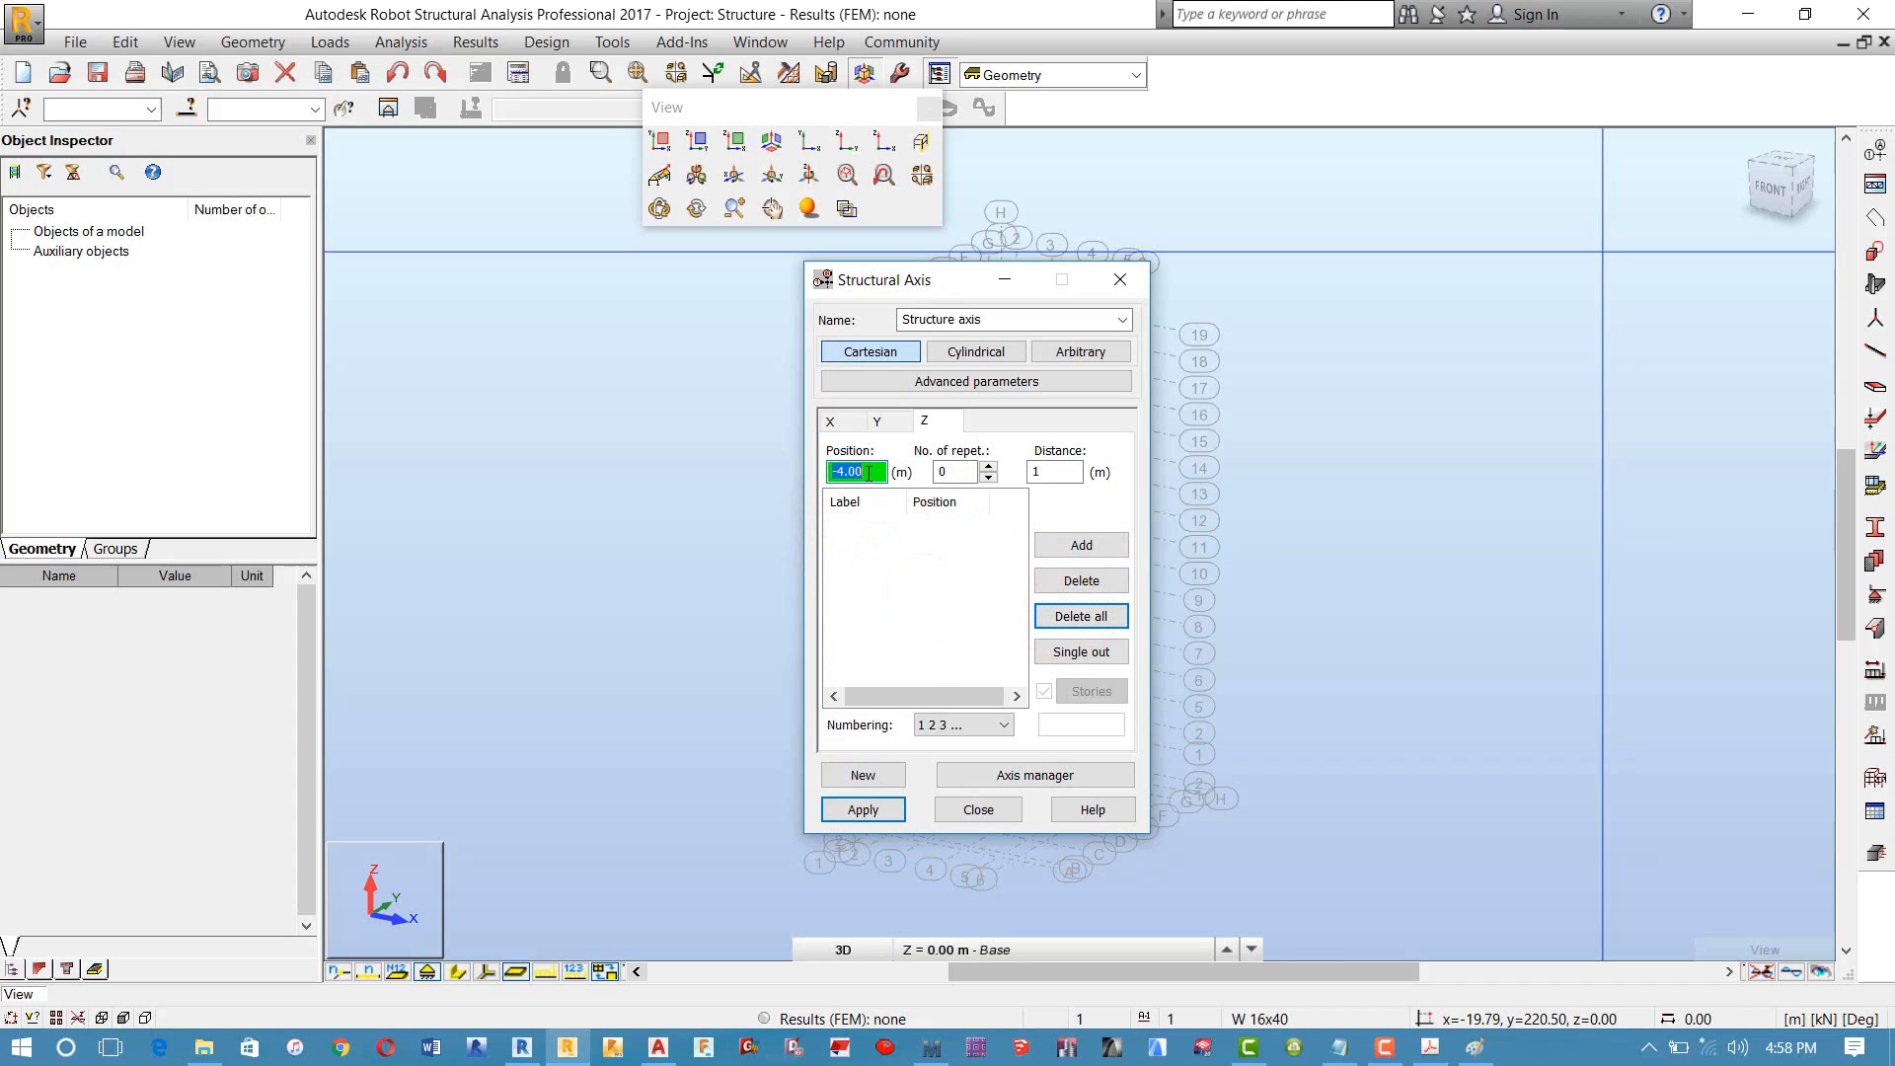
Step: Add Z axes from position 0 with 1 repetition at a distance of 2.8 m, using Value numbering
{"action": "left_click", "coordinate": [955, 472]}
{"action": "type", "text": "1"}
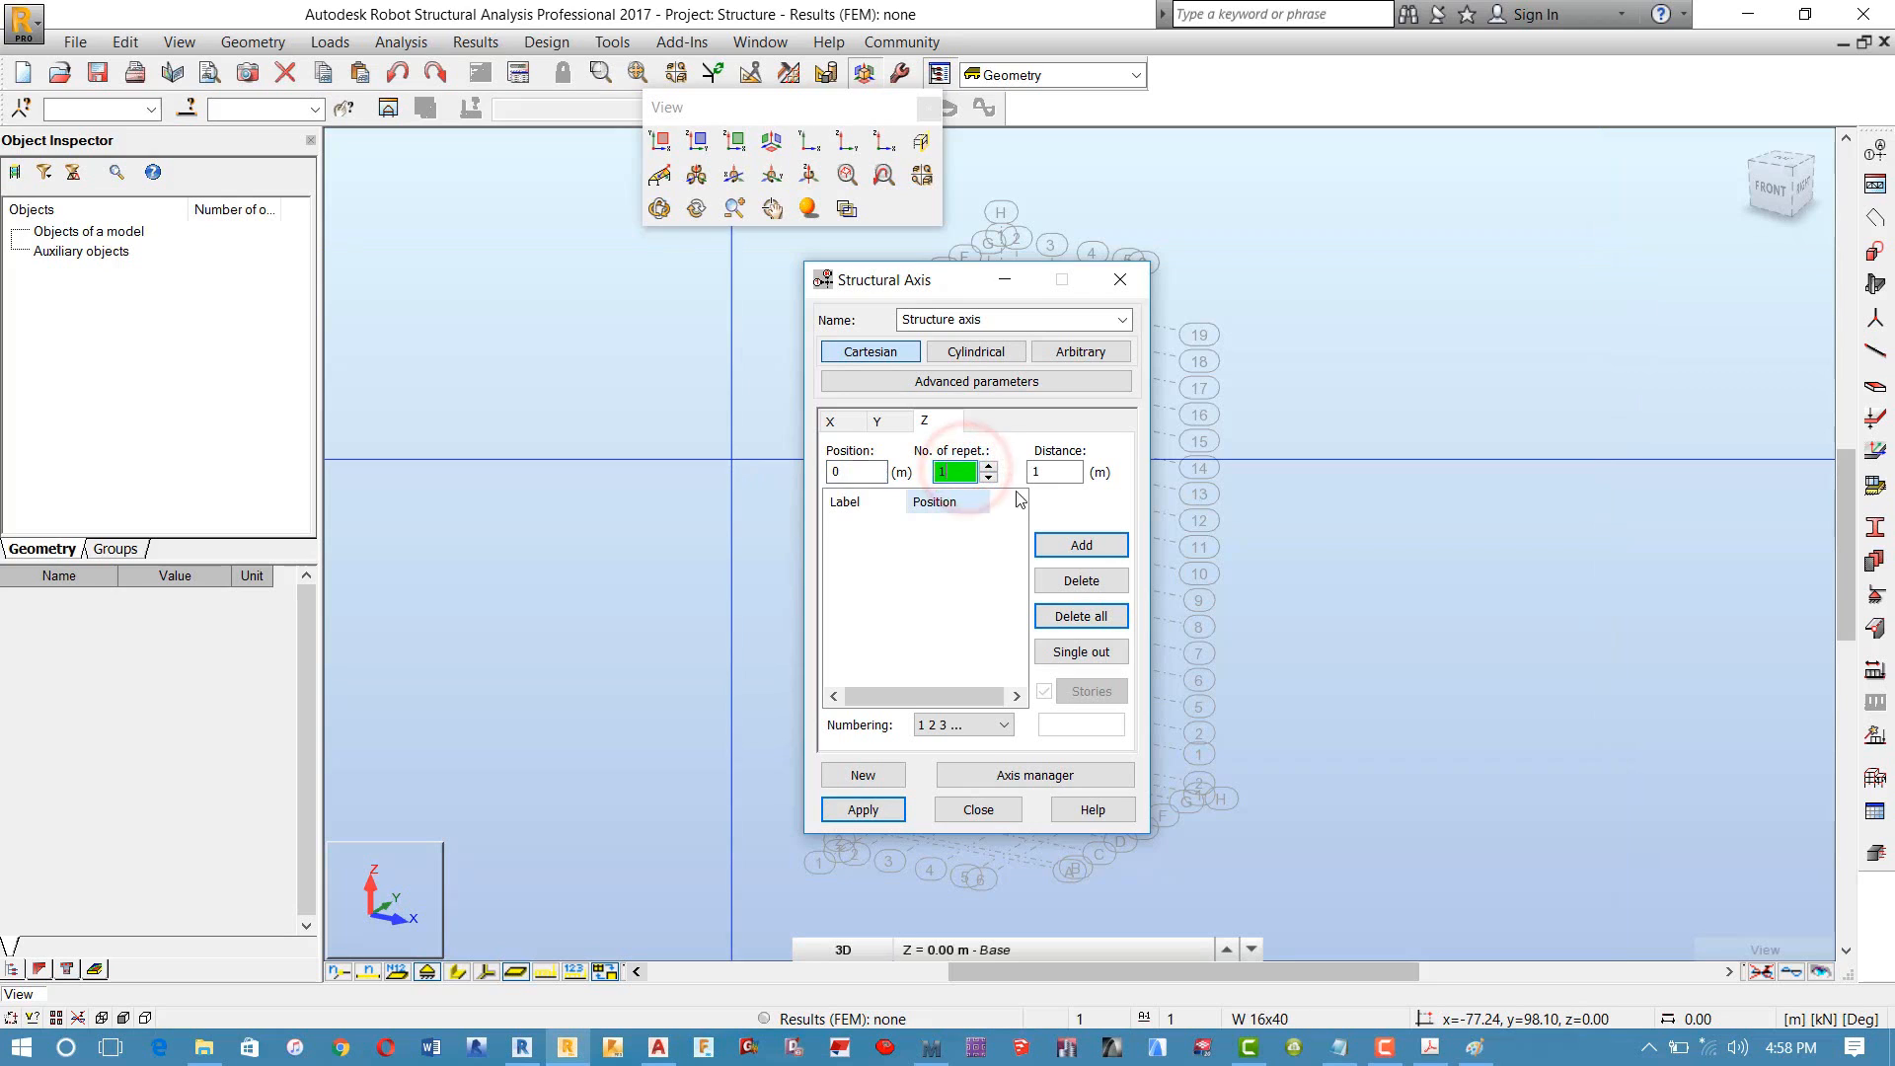
{"action": "left_click", "coordinate": [1047, 471]}
{"action": "double_click", "coordinate": [1046, 471]}
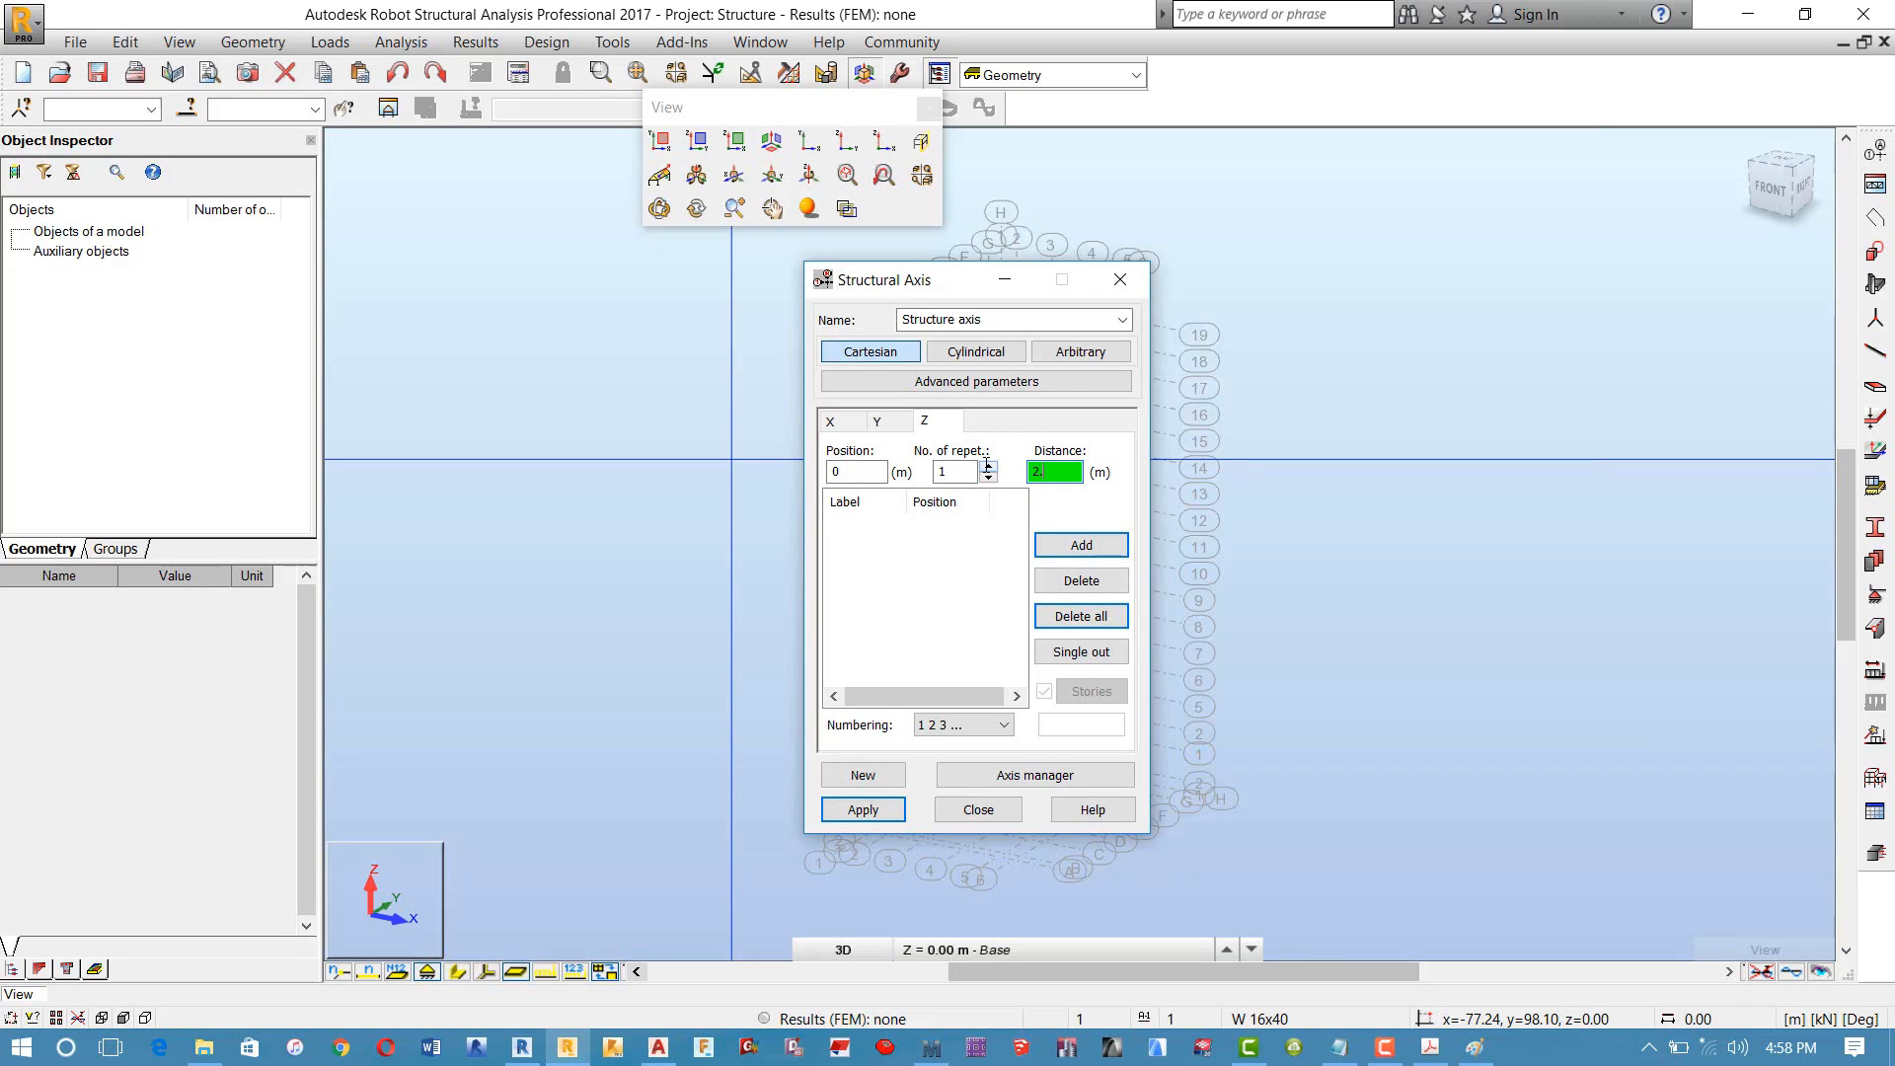
{"action": "left_click", "coordinate": [1006, 725]}
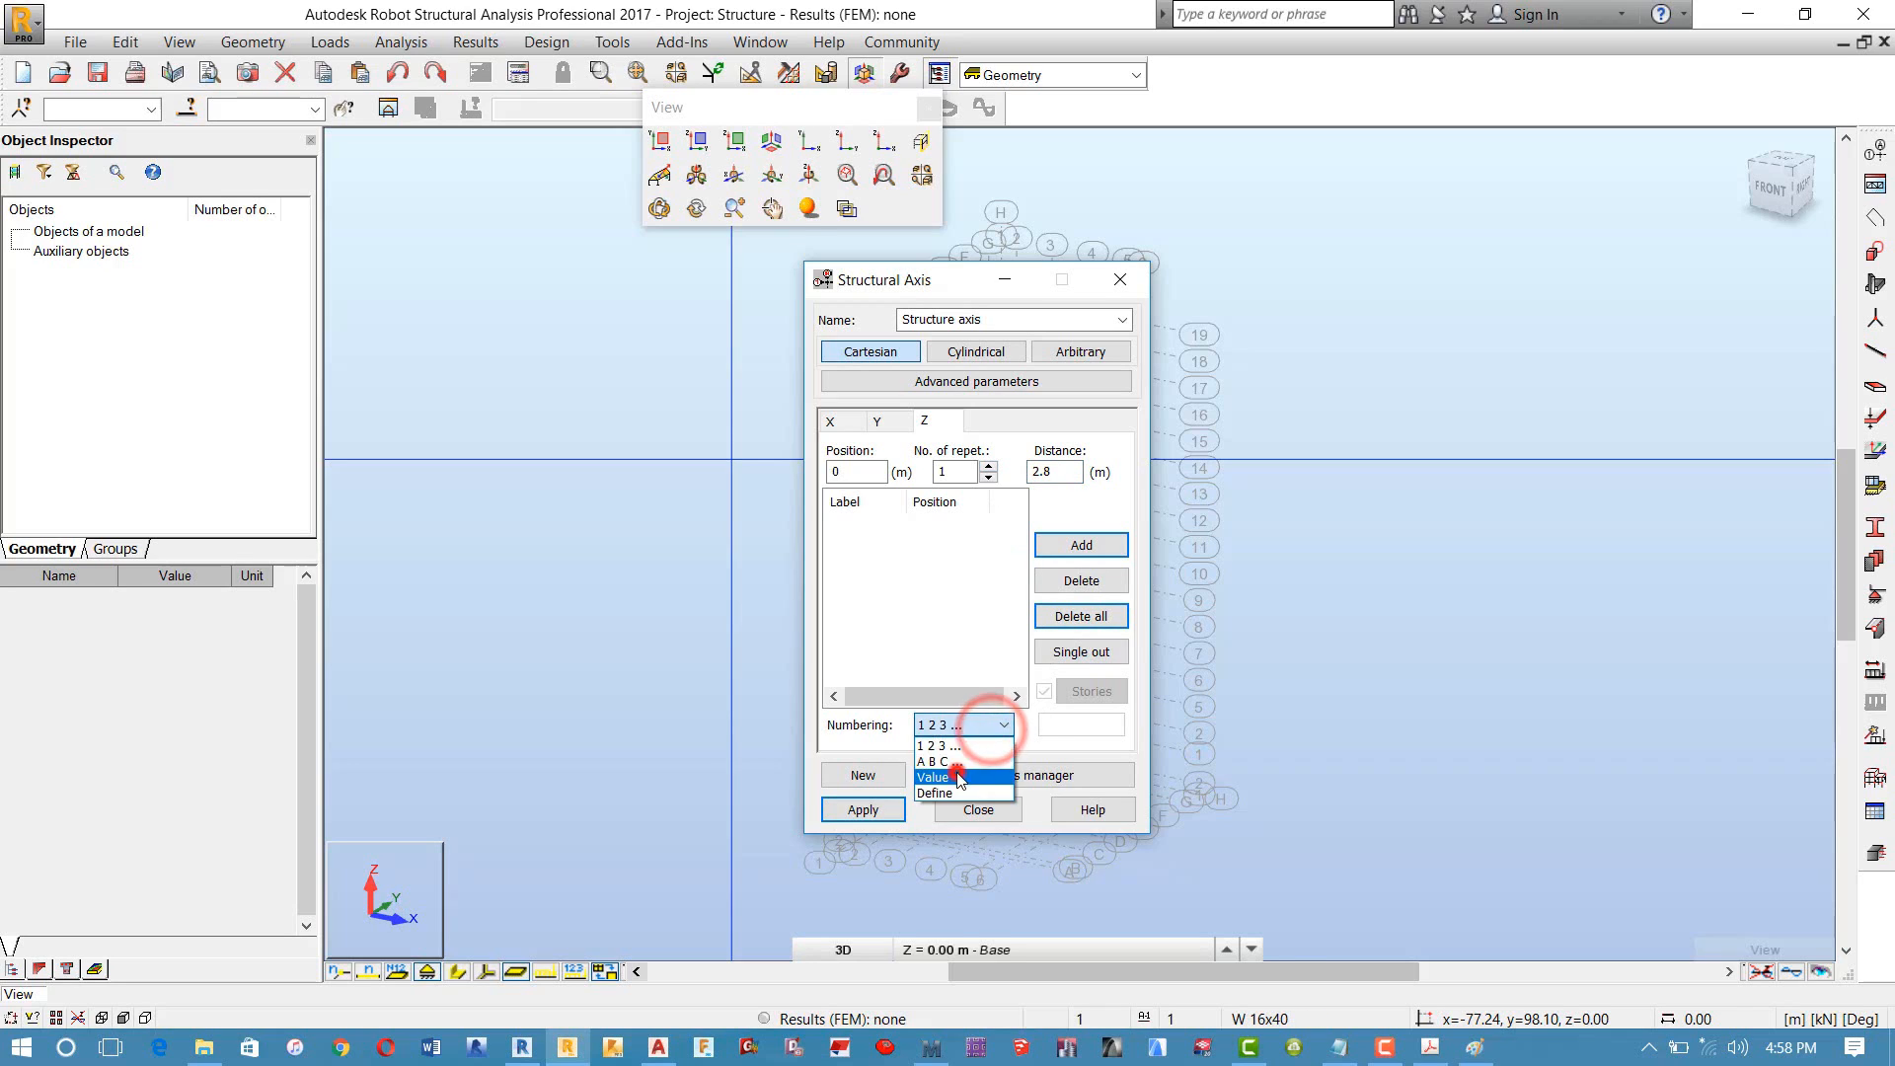
{"action": "left_click", "coordinate": [951, 771]}
{"action": "left_click", "coordinate": [1061, 548]}
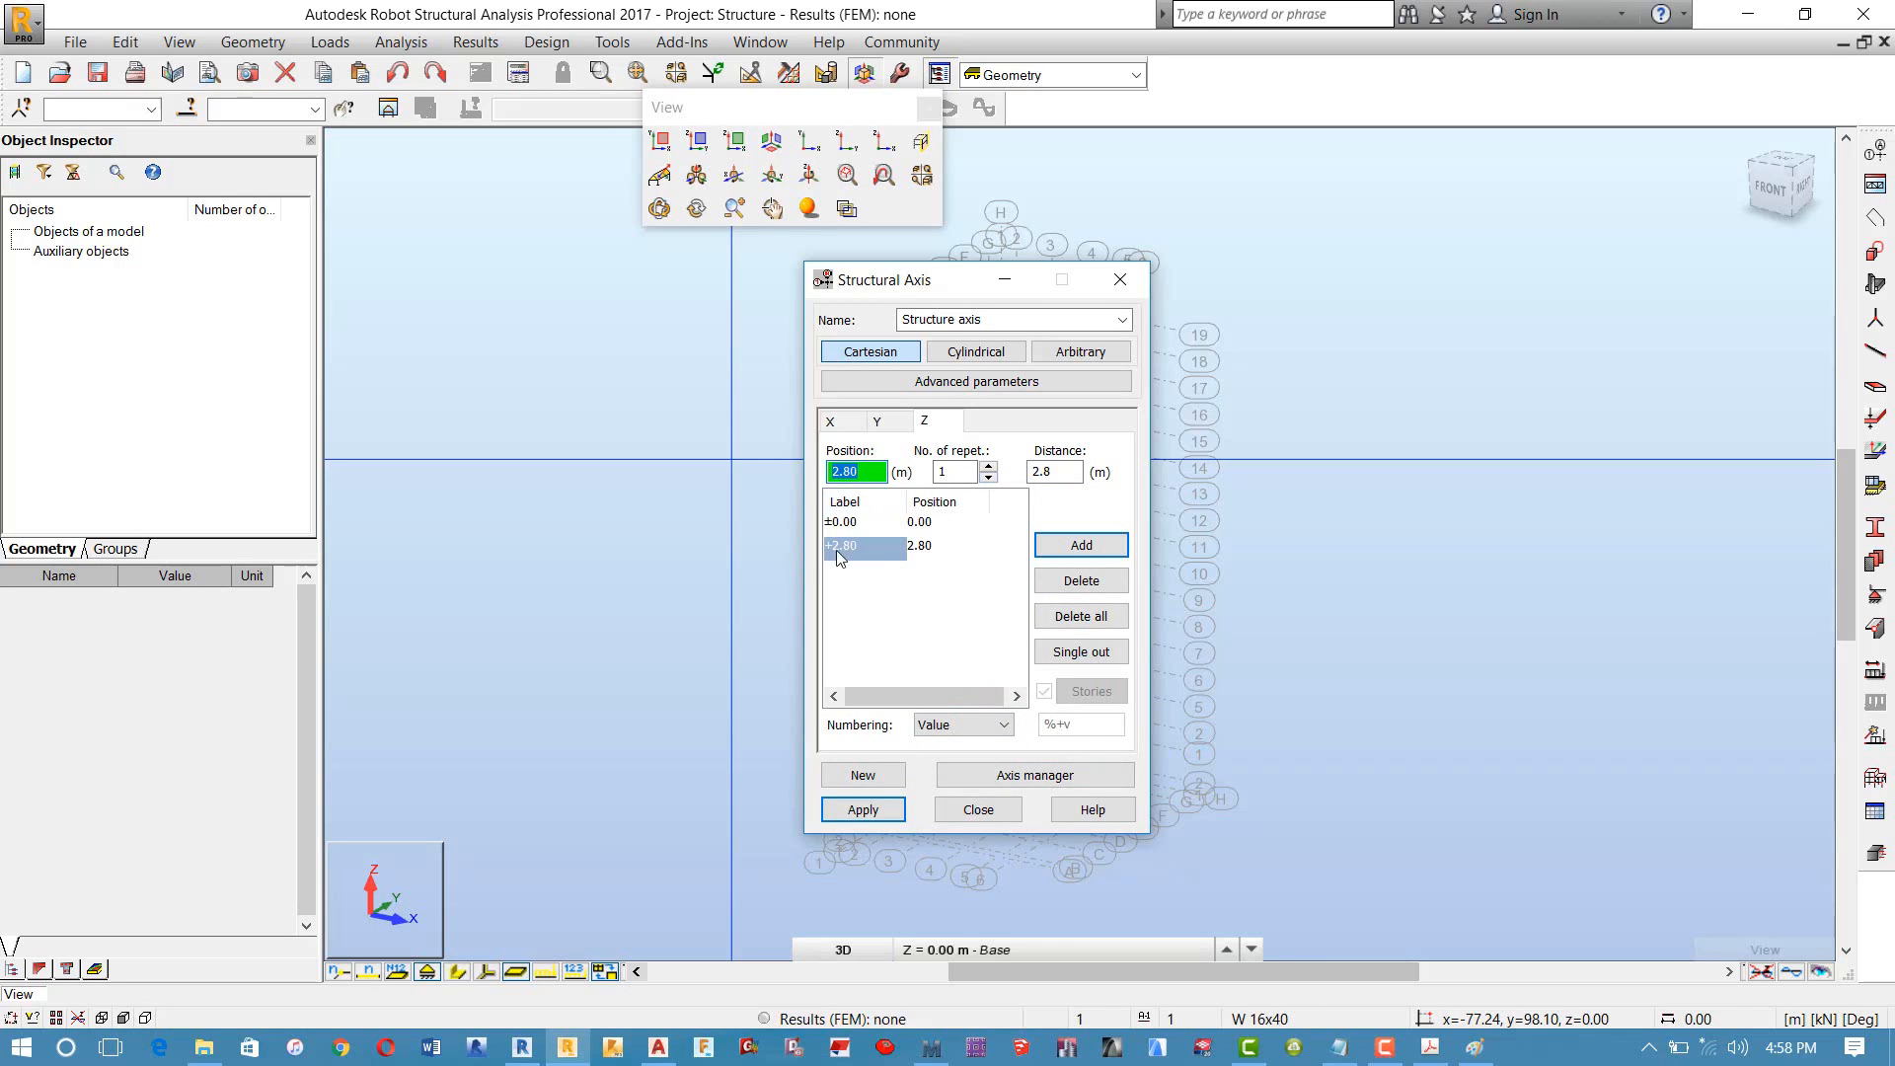
Step: Add Z axes from position 2.80 with 15 repetitions at a distance of 3.6 m
{"action": "left_click", "coordinate": [951, 470]}
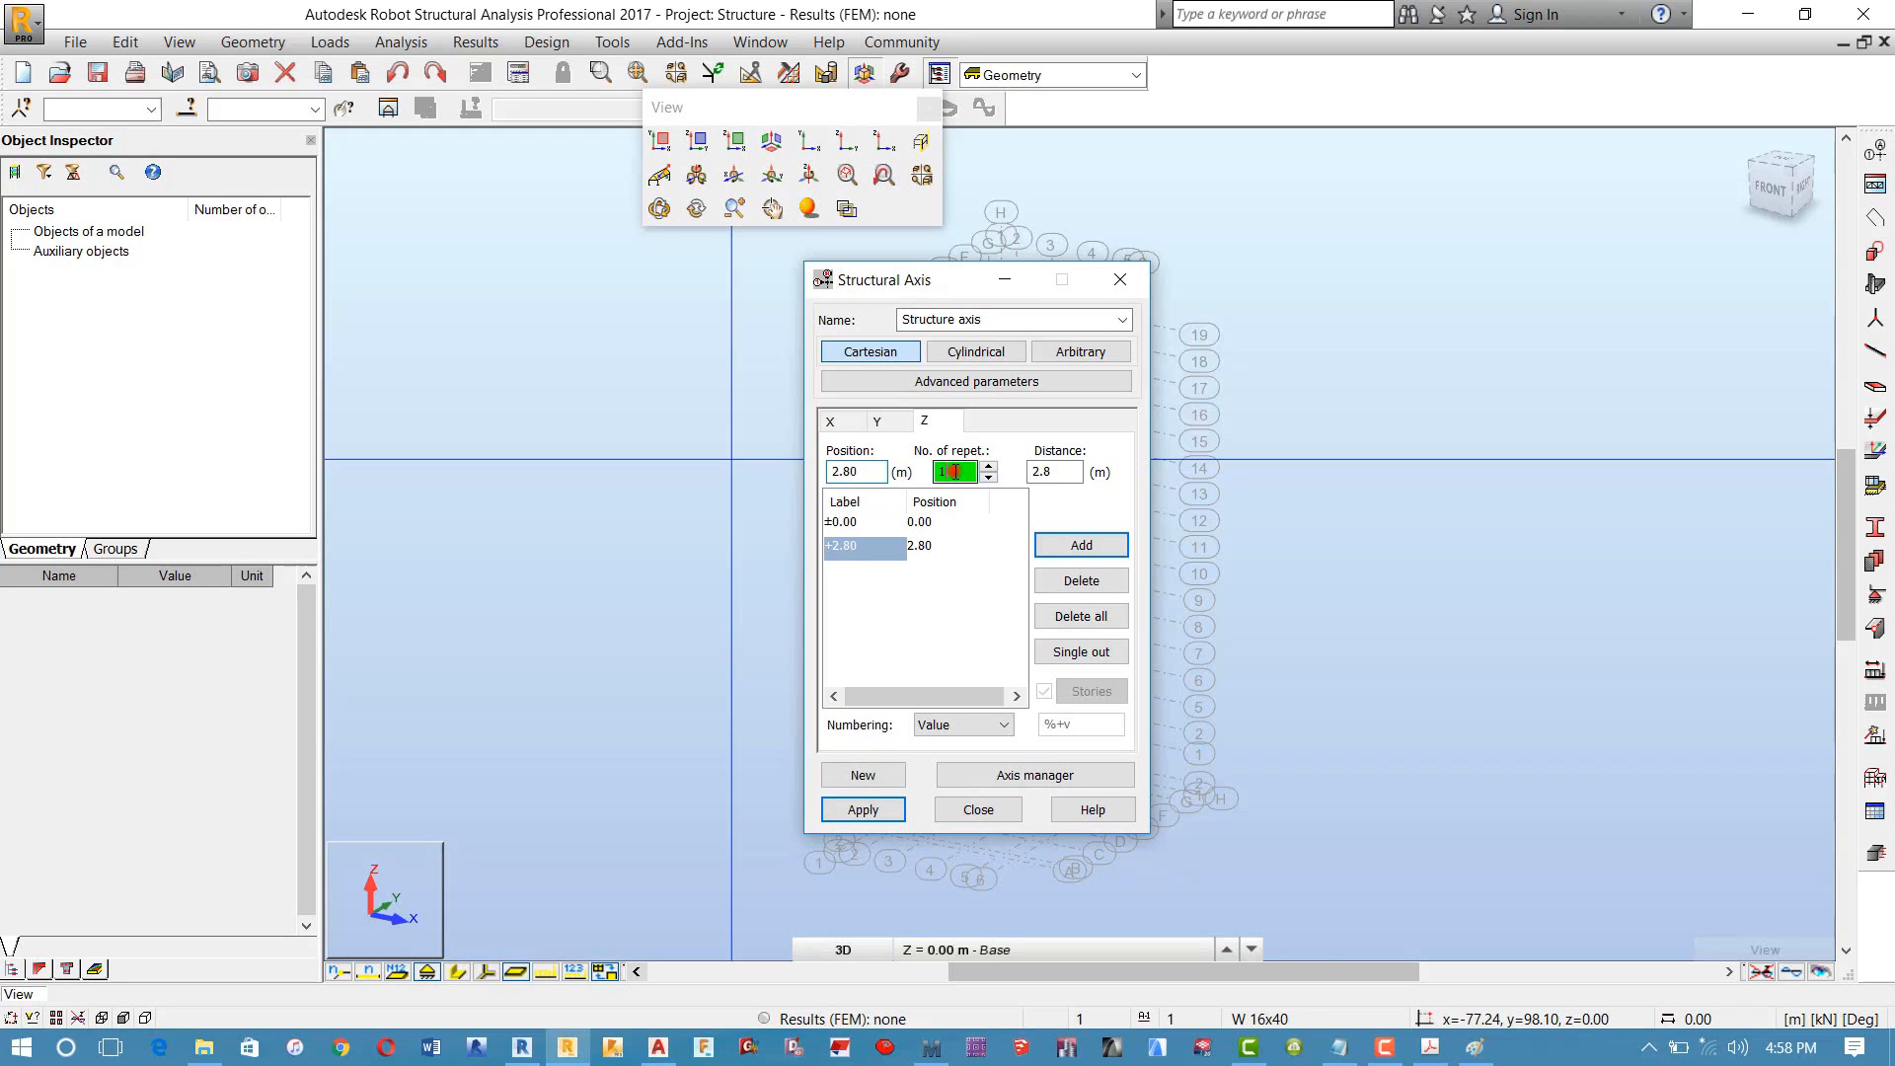
{"action": "left_click", "coordinate": [1061, 470]}
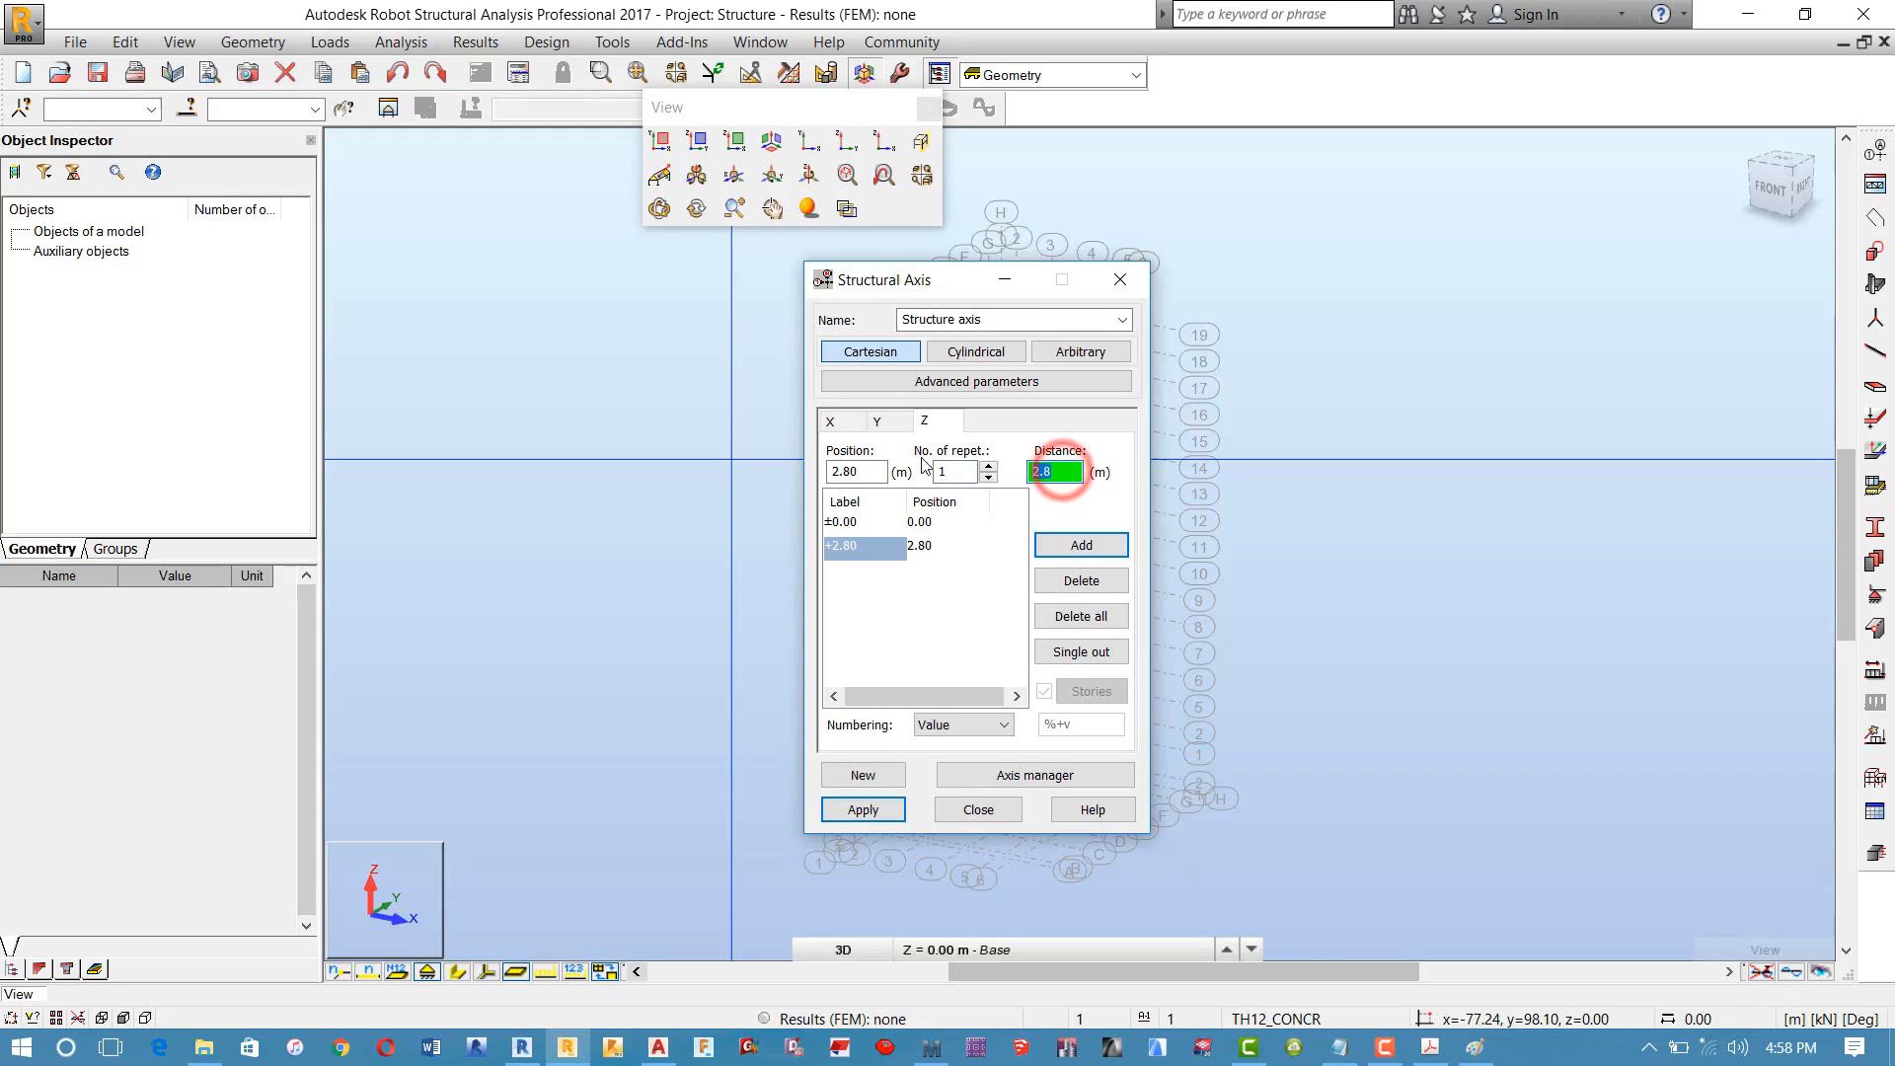
{"action": "left_click", "coordinate": [953, 471]}
{"action": "type", "text": "15"}
{"action": "left_click", "coordinate": [1030, 477]}
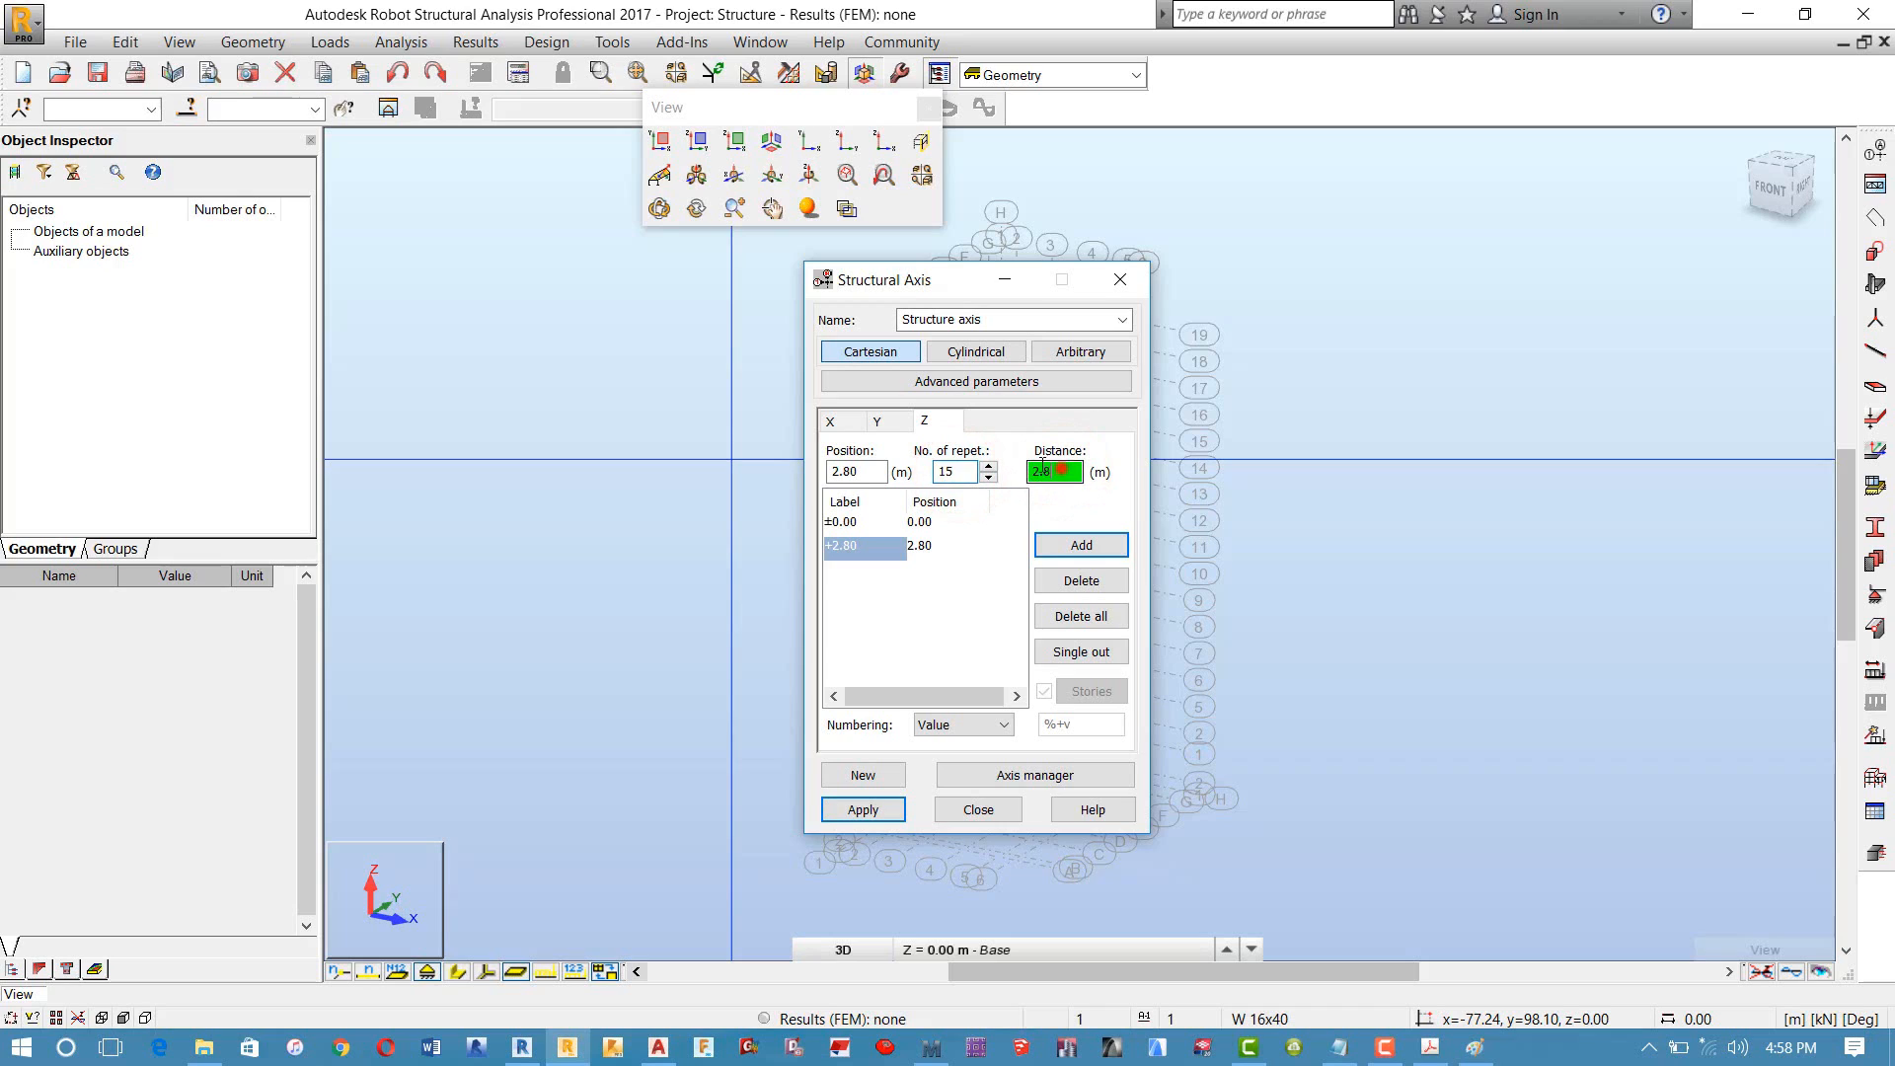
{"action": "type", "text": "3.6"}
{"action": "left_click", "coordinate": [1117, 548]}
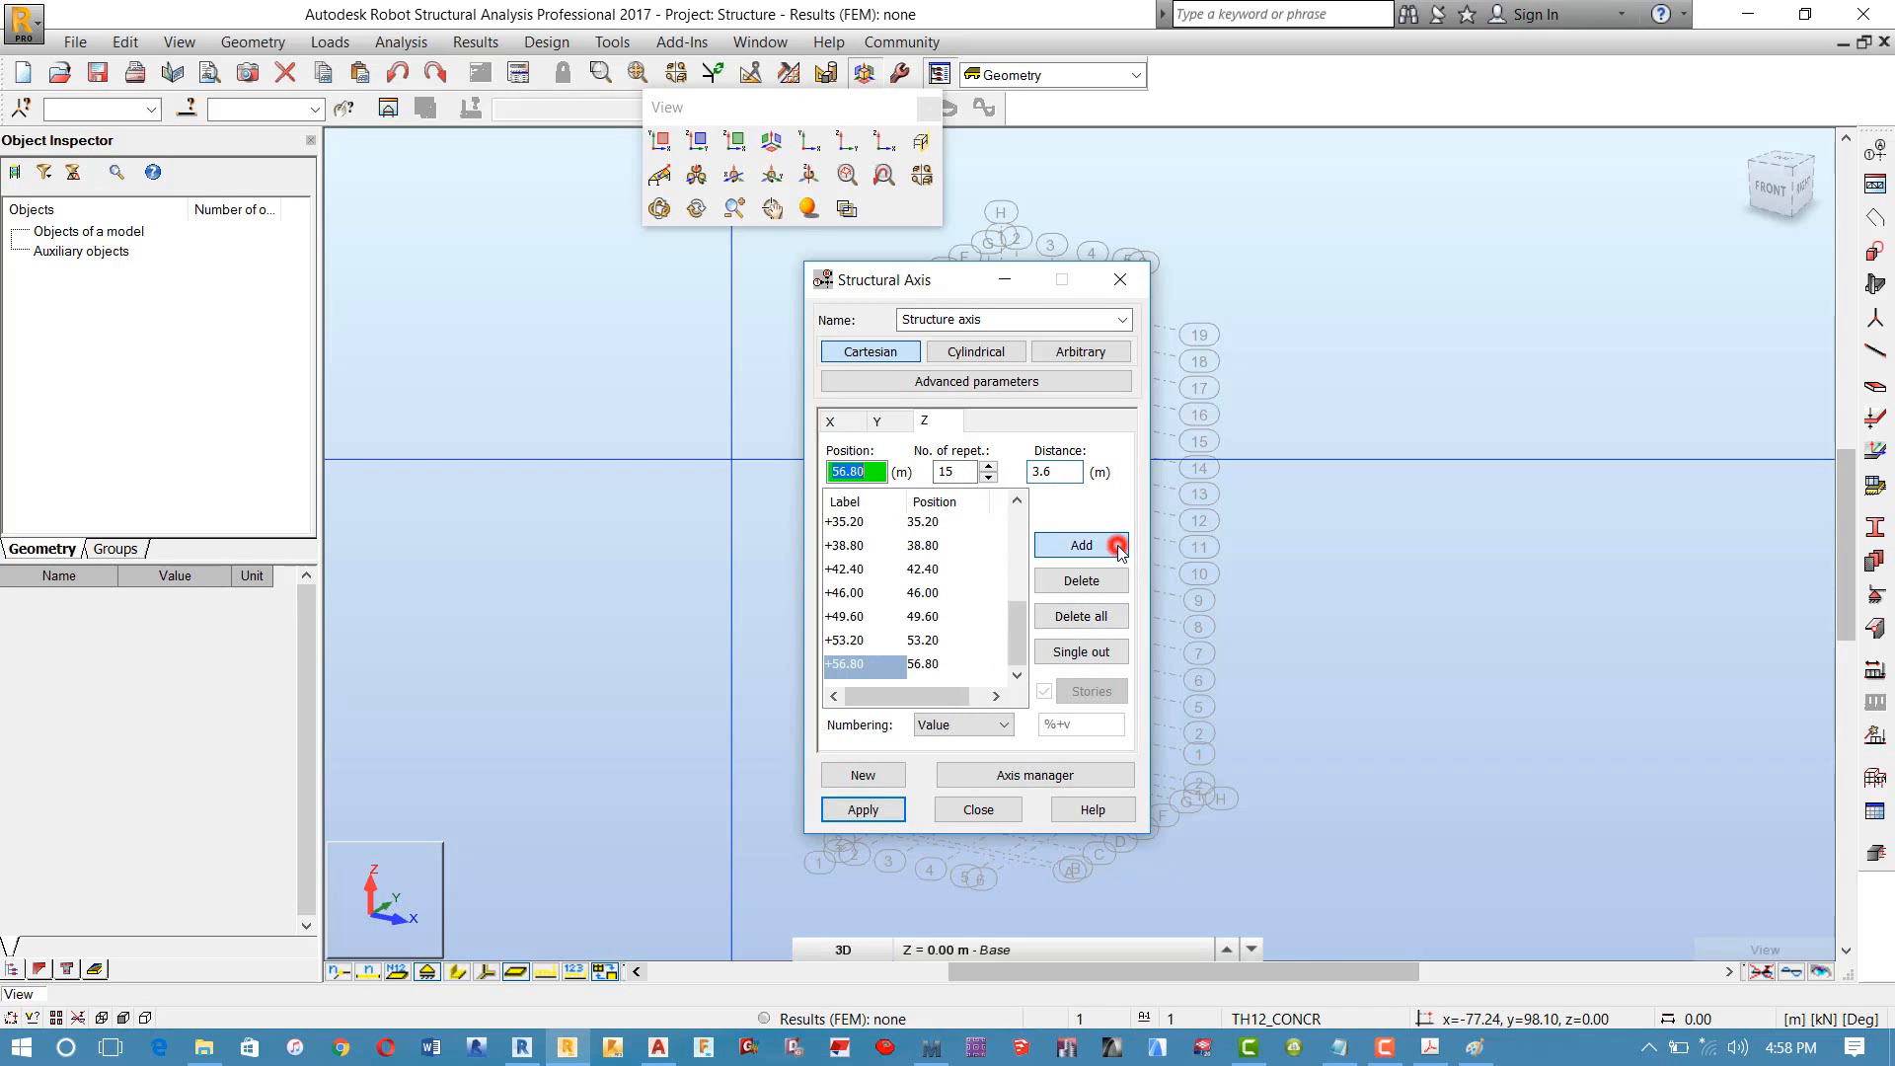
Step: Add a Z axis below the 0.00 position using 1 repetition at a distance of -4 m
{"action": "left_click", "coordinate": [957, 472]}
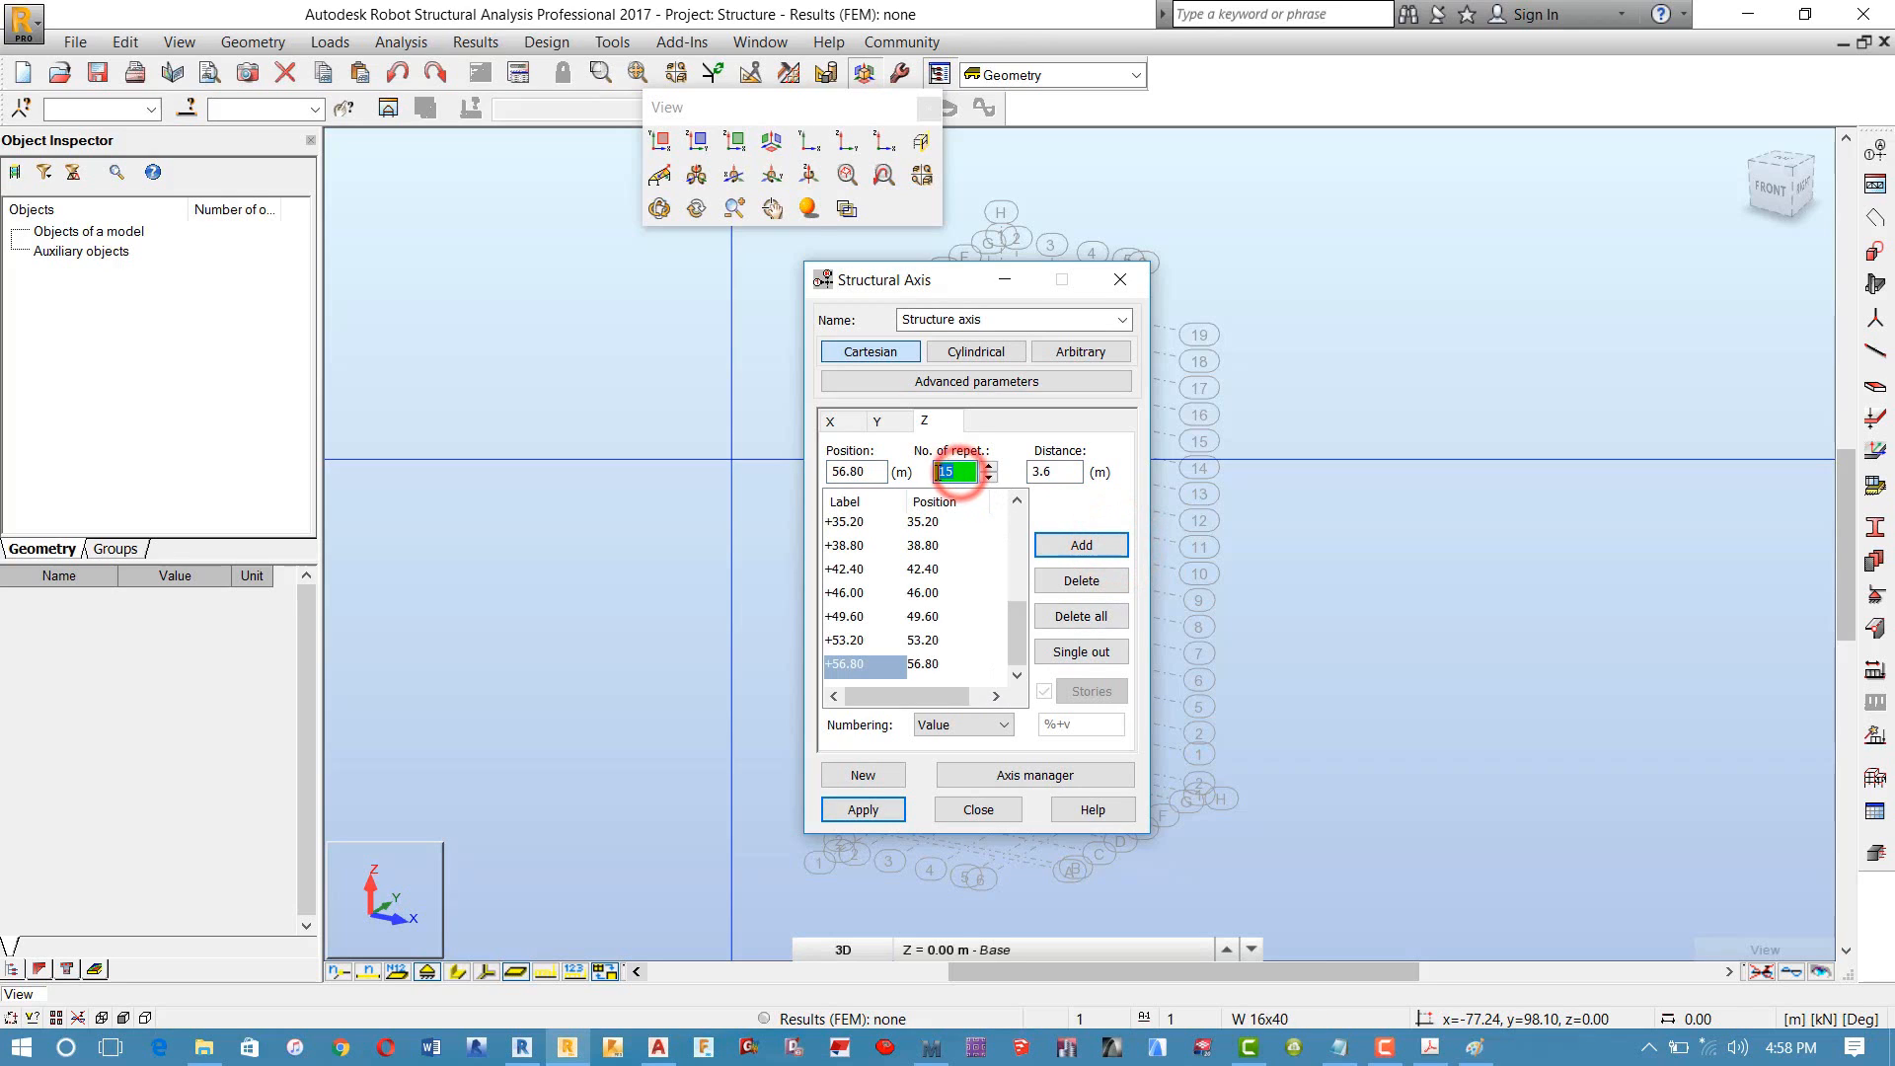
{"action": "left_click", "coordinate": [866, 472]}
{"action": "scroll", "coordinate": [918, 549], "scroll_direction": "up", "scroll_amount": 4}
{"action": "left_click", "coordinate": [881, 523]}
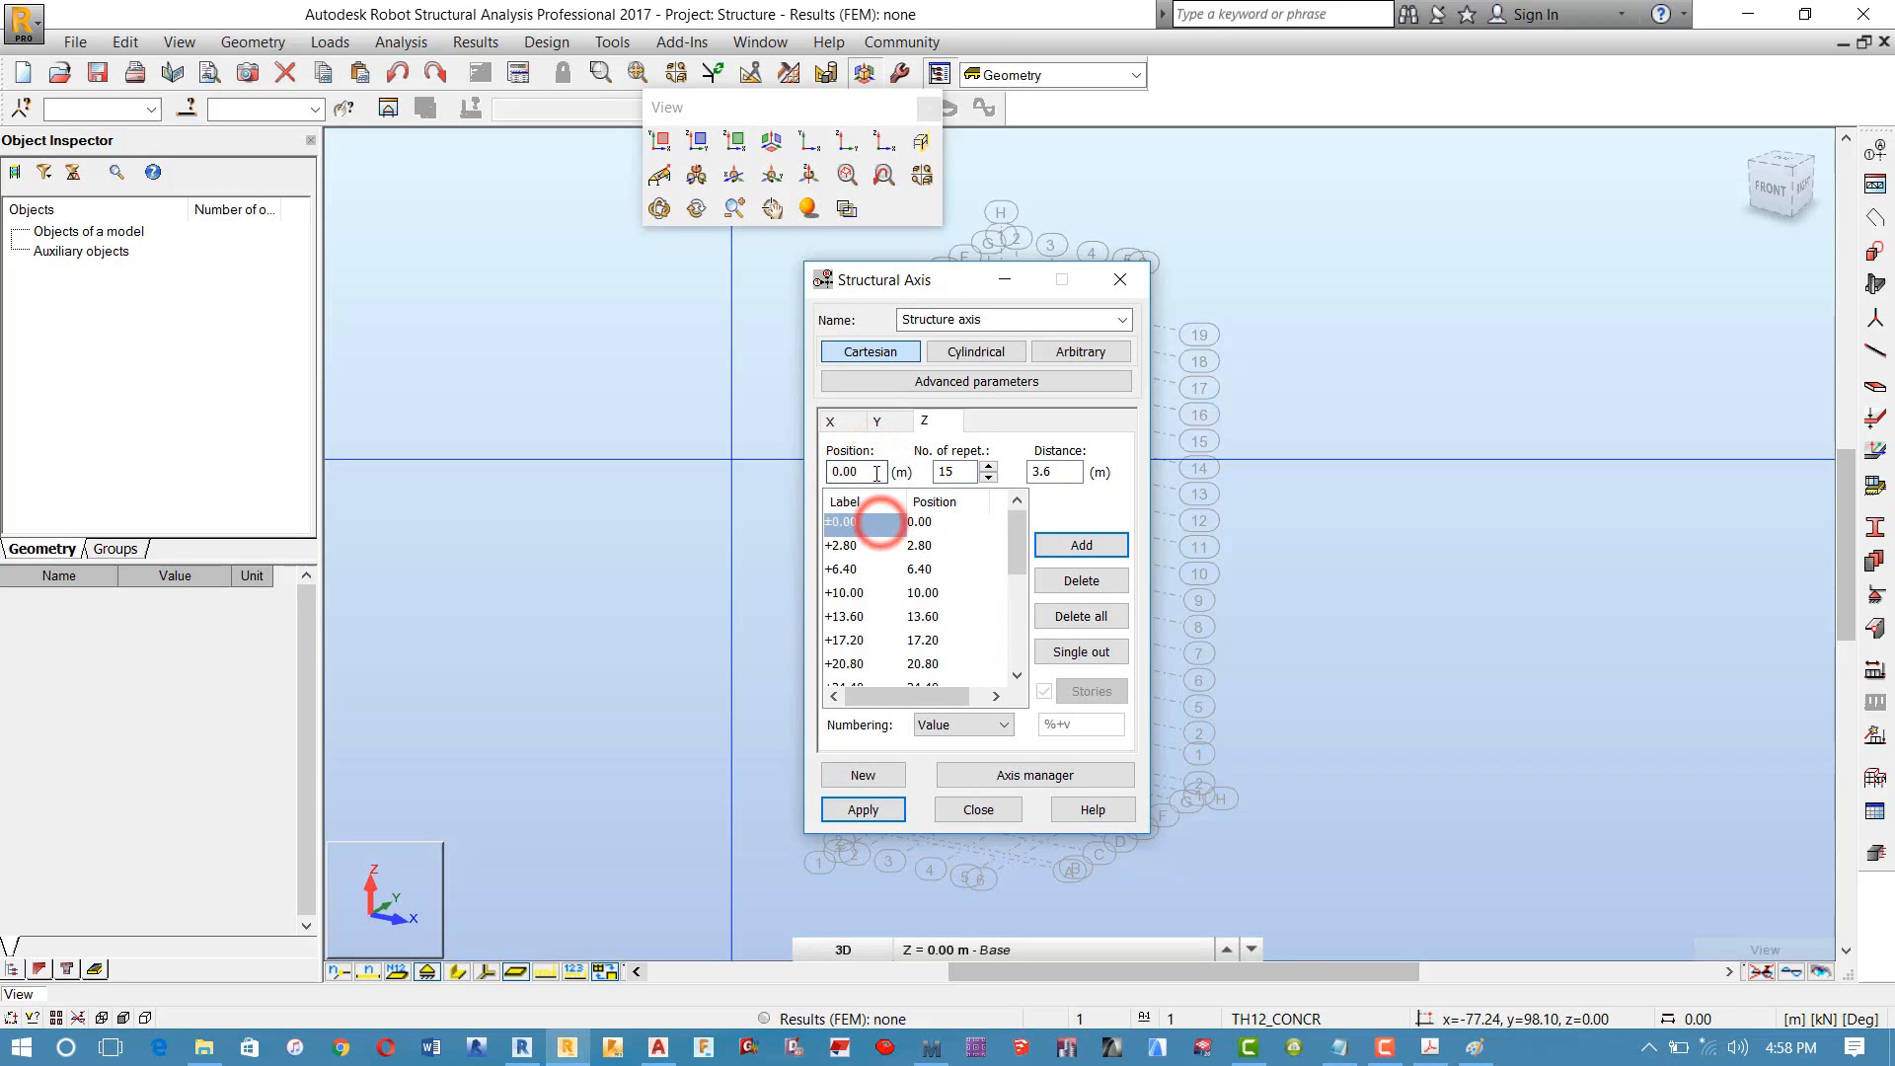
{"action": "left_click", "coordinate": [953, 472]}
{"action": "type", "text": "1"}
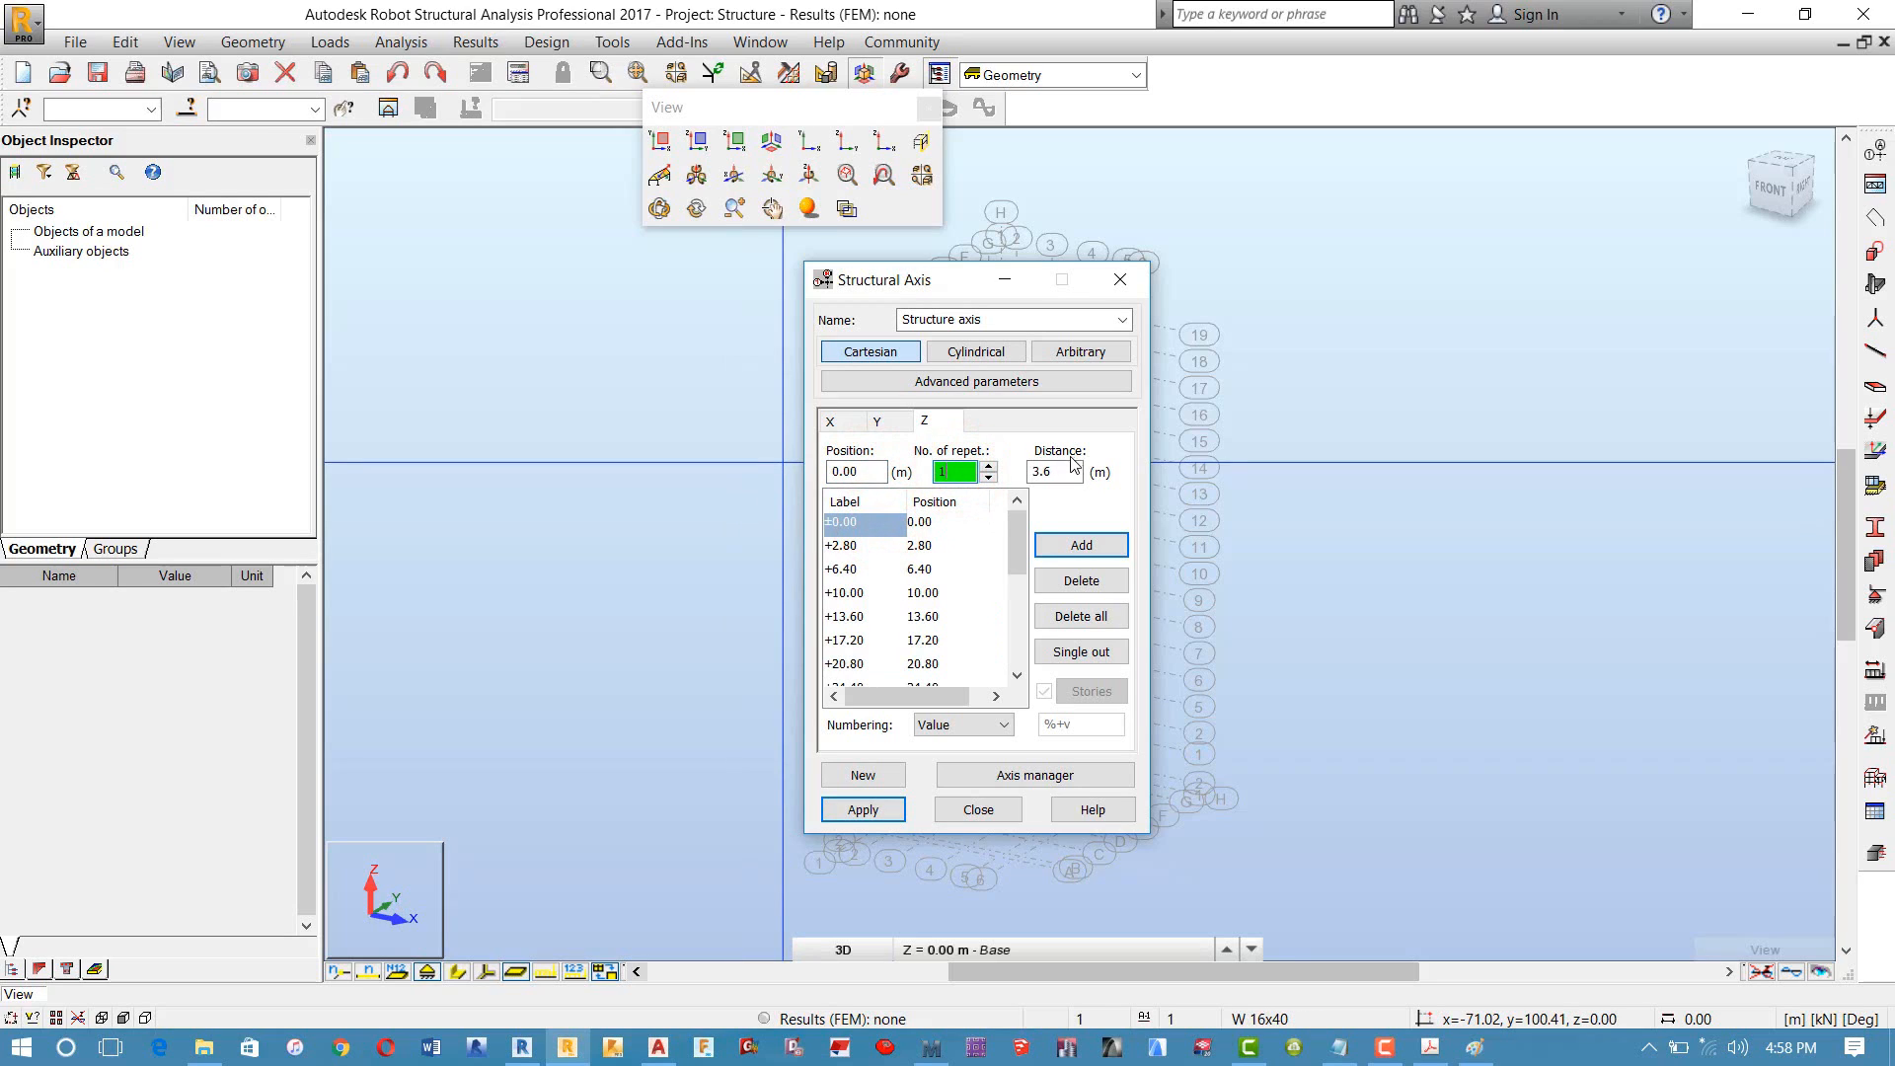
{"action": "left_click", "coordinate": [1054, 472]}
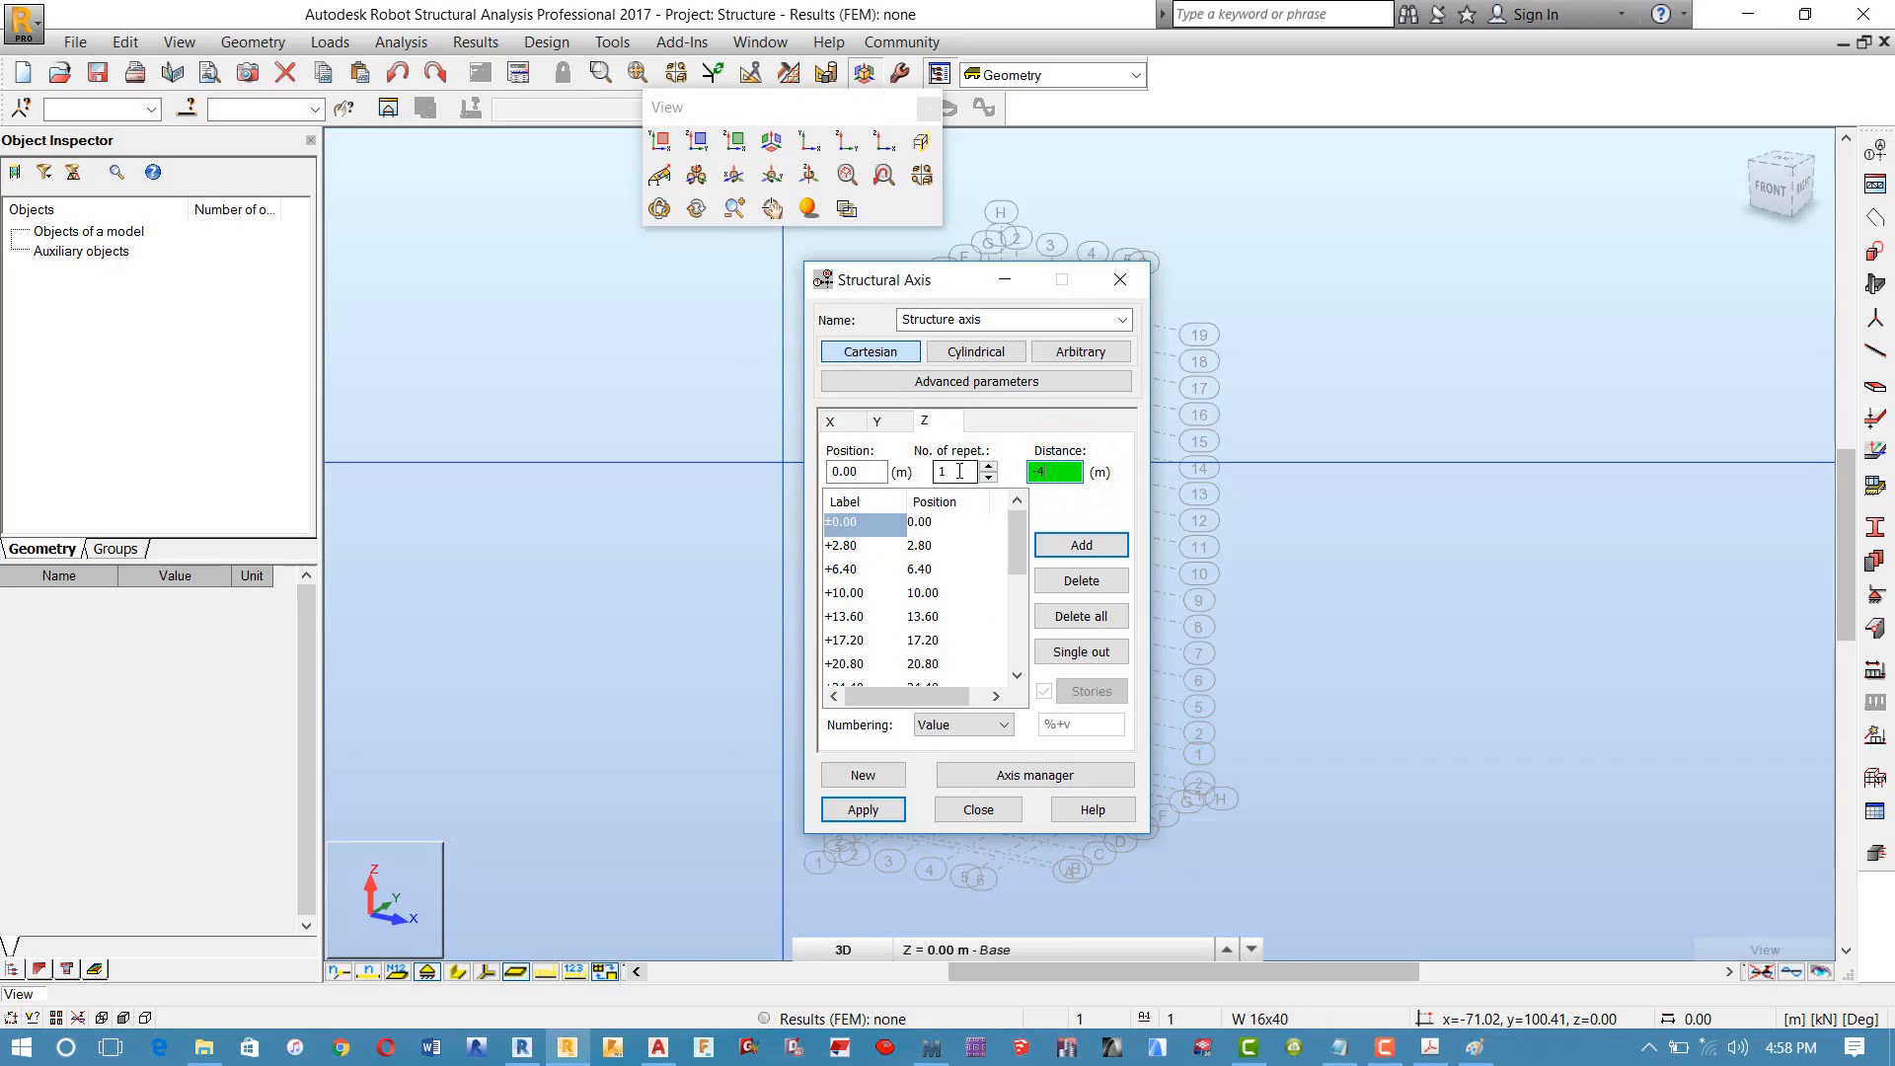
{"action": "type", "text": "-4"}
{"action": "left_click", "coordinate": [1080, 545]}
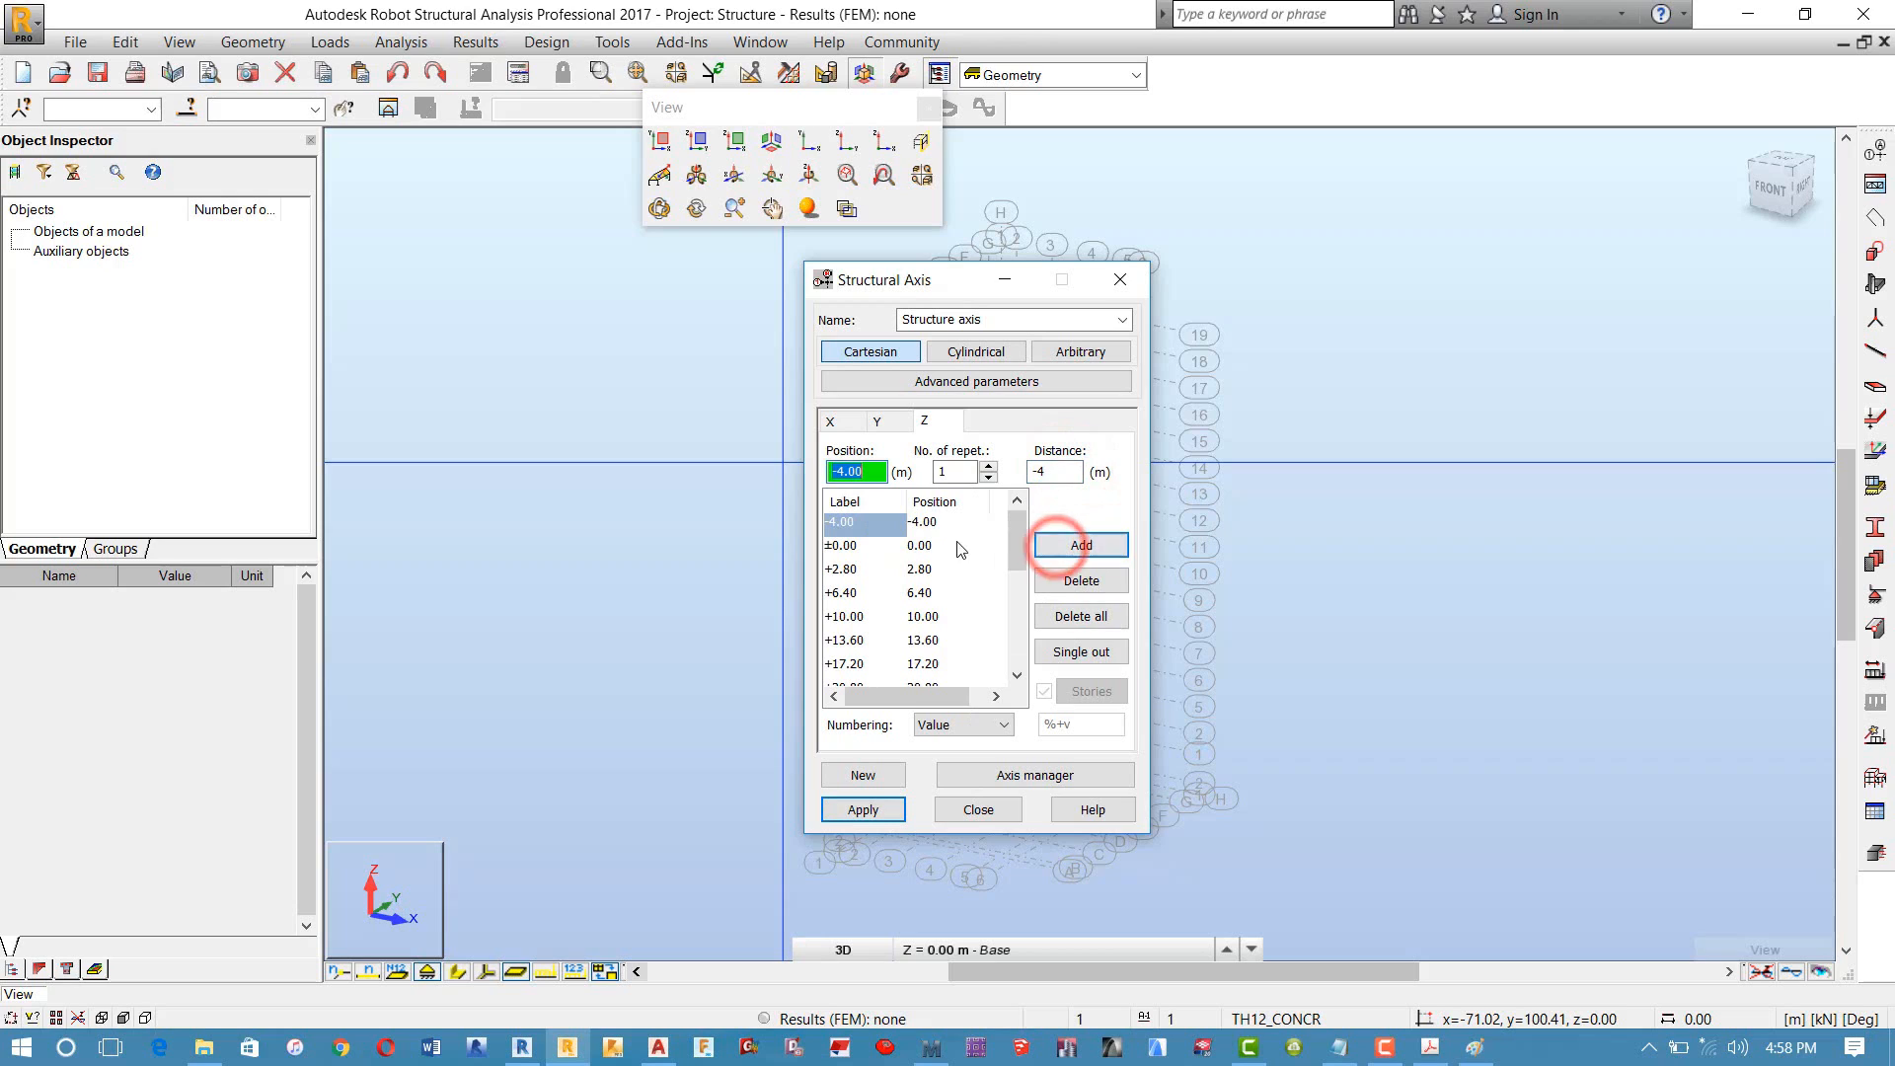
Step: Add another Z axis from position -4.00 at a distance of -1.5 m, apply the axis definition and close it
{"action": "left_click", "coordinate": [1072, 471]}
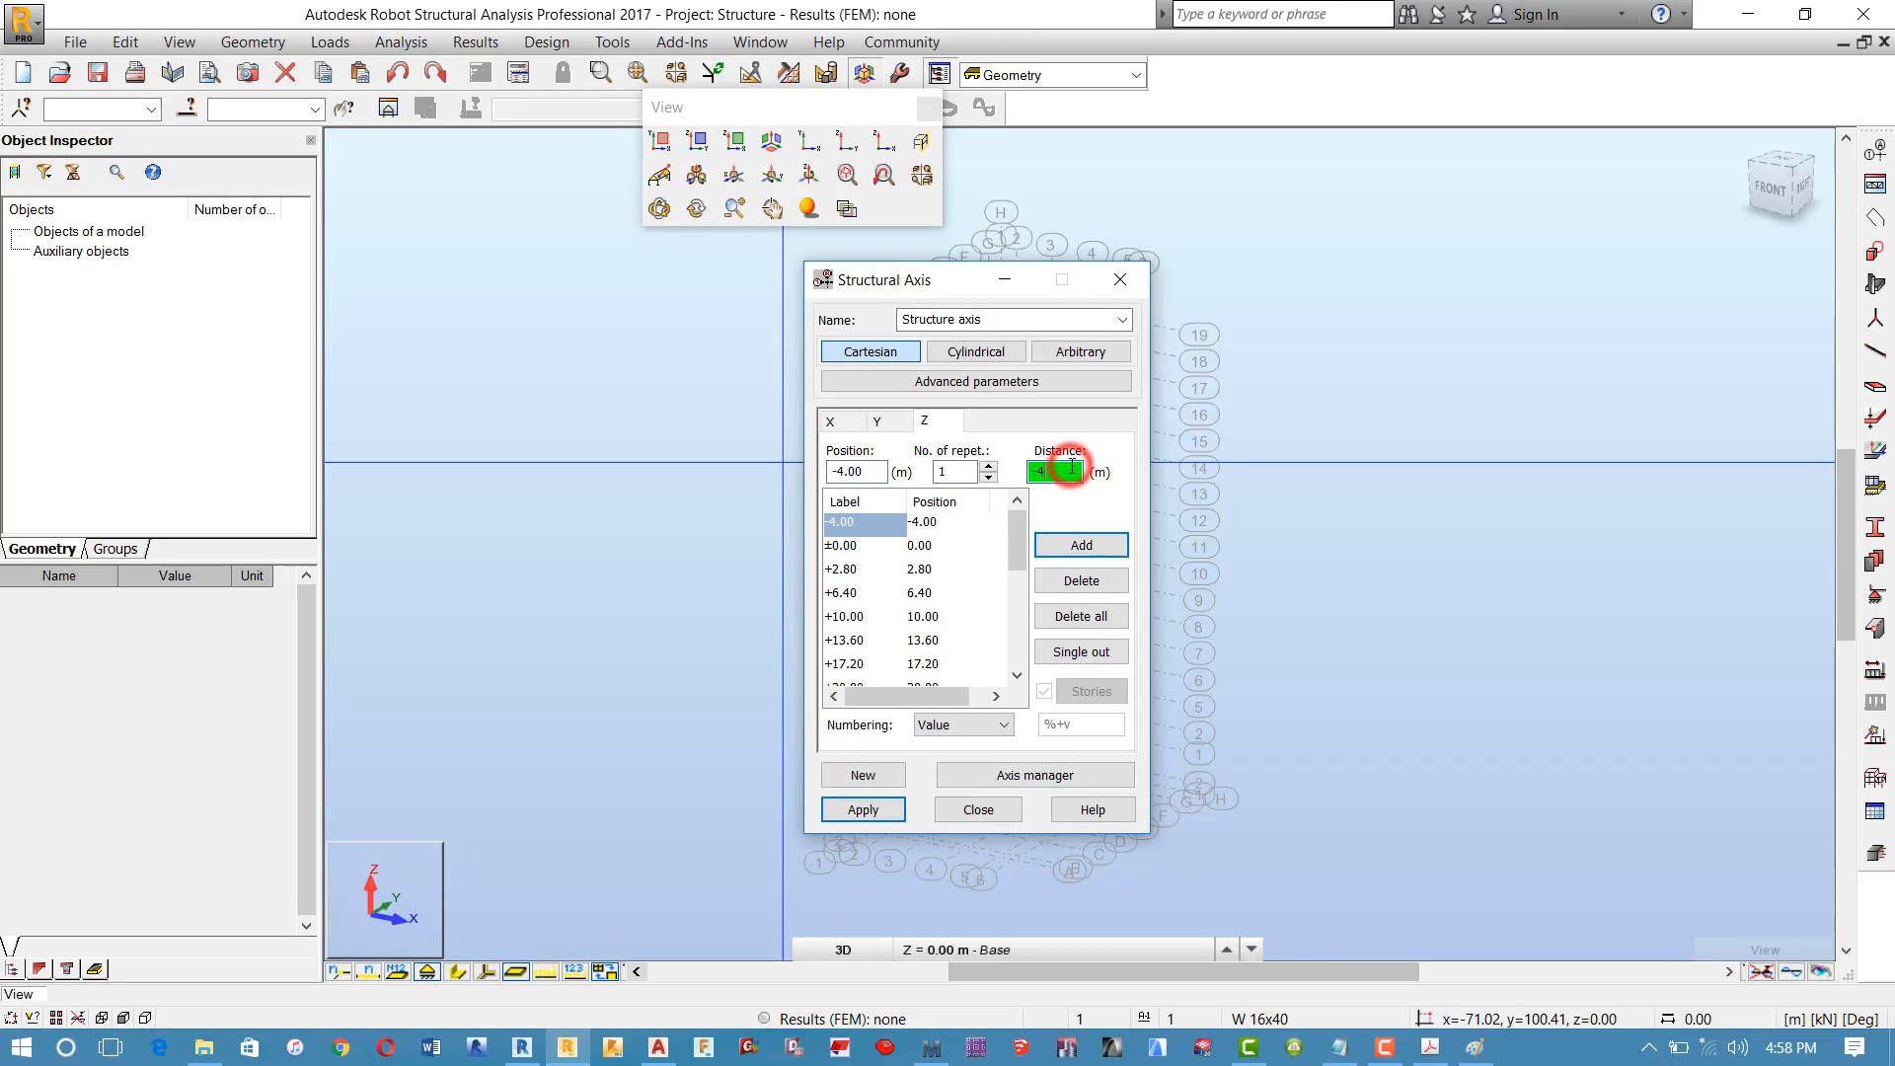
{"action": "key", "text": "BackSpace"}
{"action": "type", "text": "1.5"}
{"action": "left_click", "coordinate": [1082, 545]}
{"action": "left_click", "coordinate": [862, 809]}
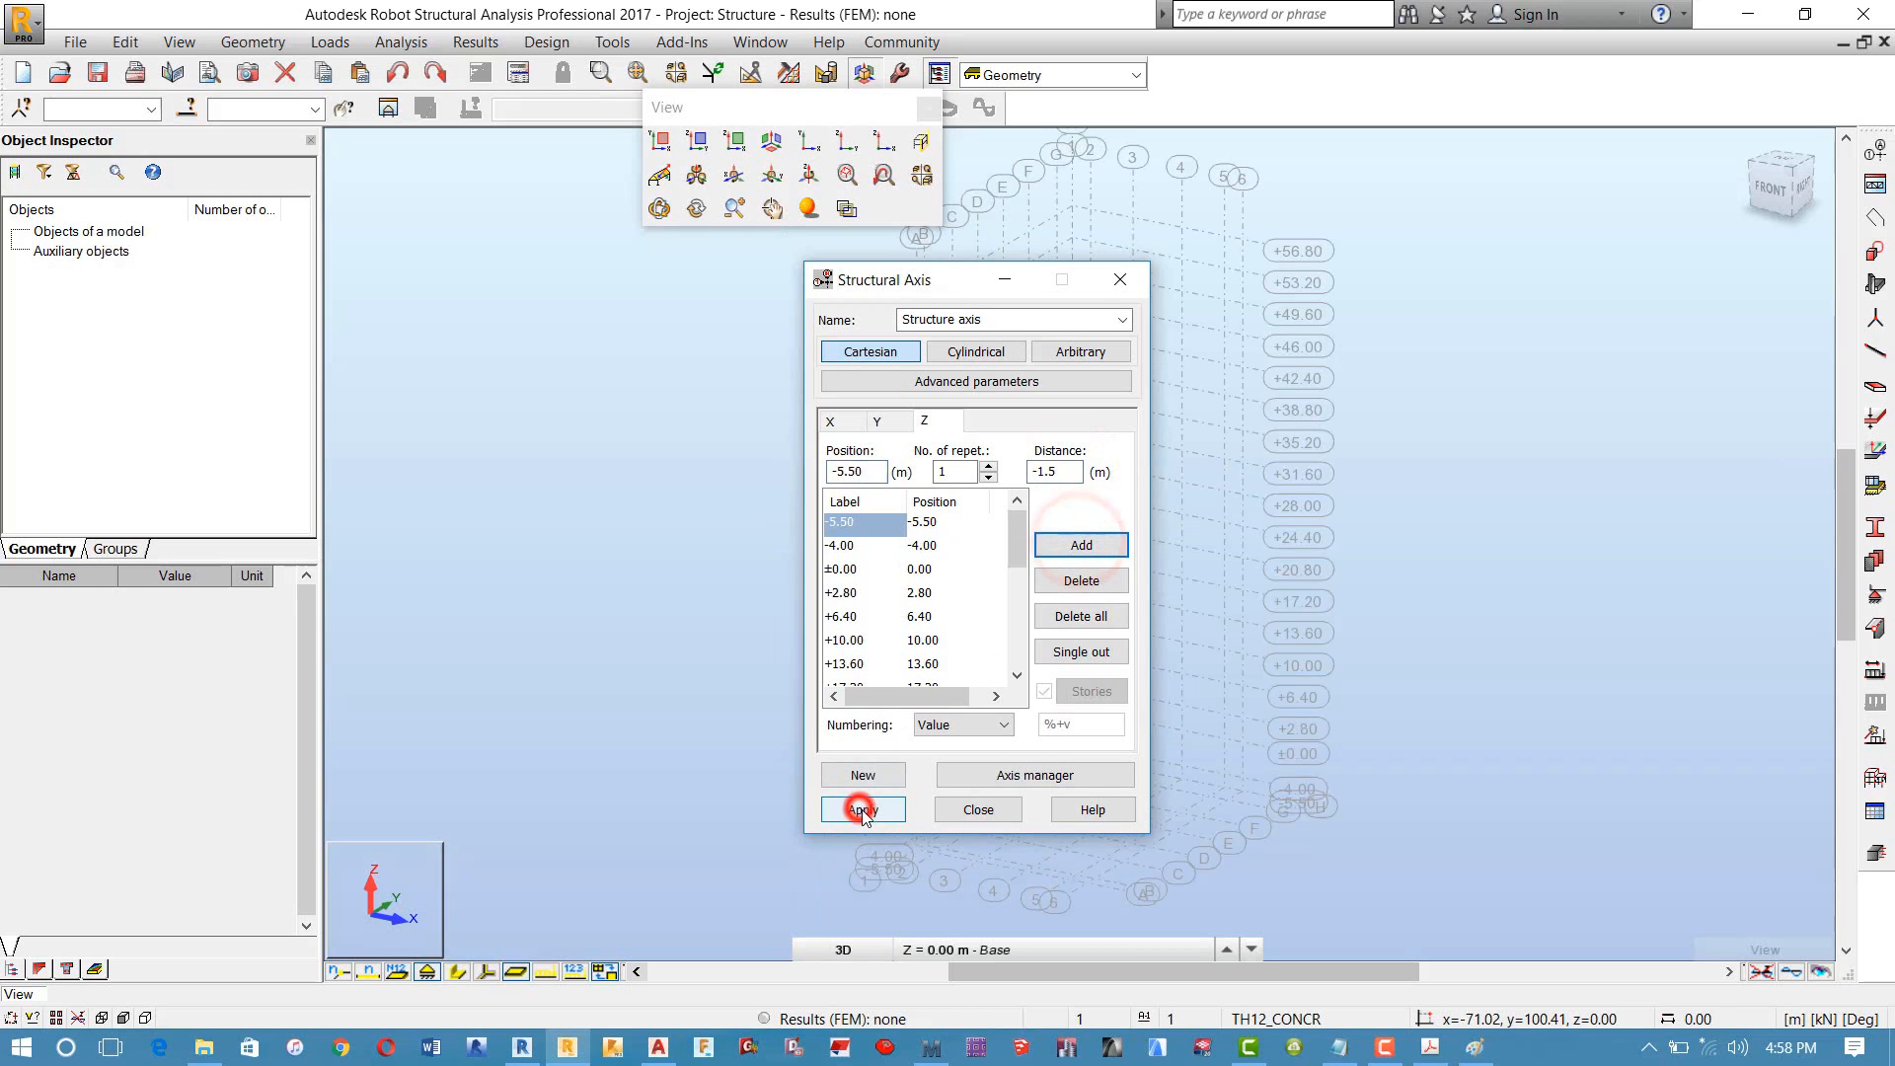
{"action": "left_click", "coordinate": [963, 809]}
Step: Examine the elevation labels of the Z axes from the top level down to the base in the 3D grid
{"action": "scroll", "coordinate": [937, 391], "scroll_direction": "up", "scroll_amount": 3}
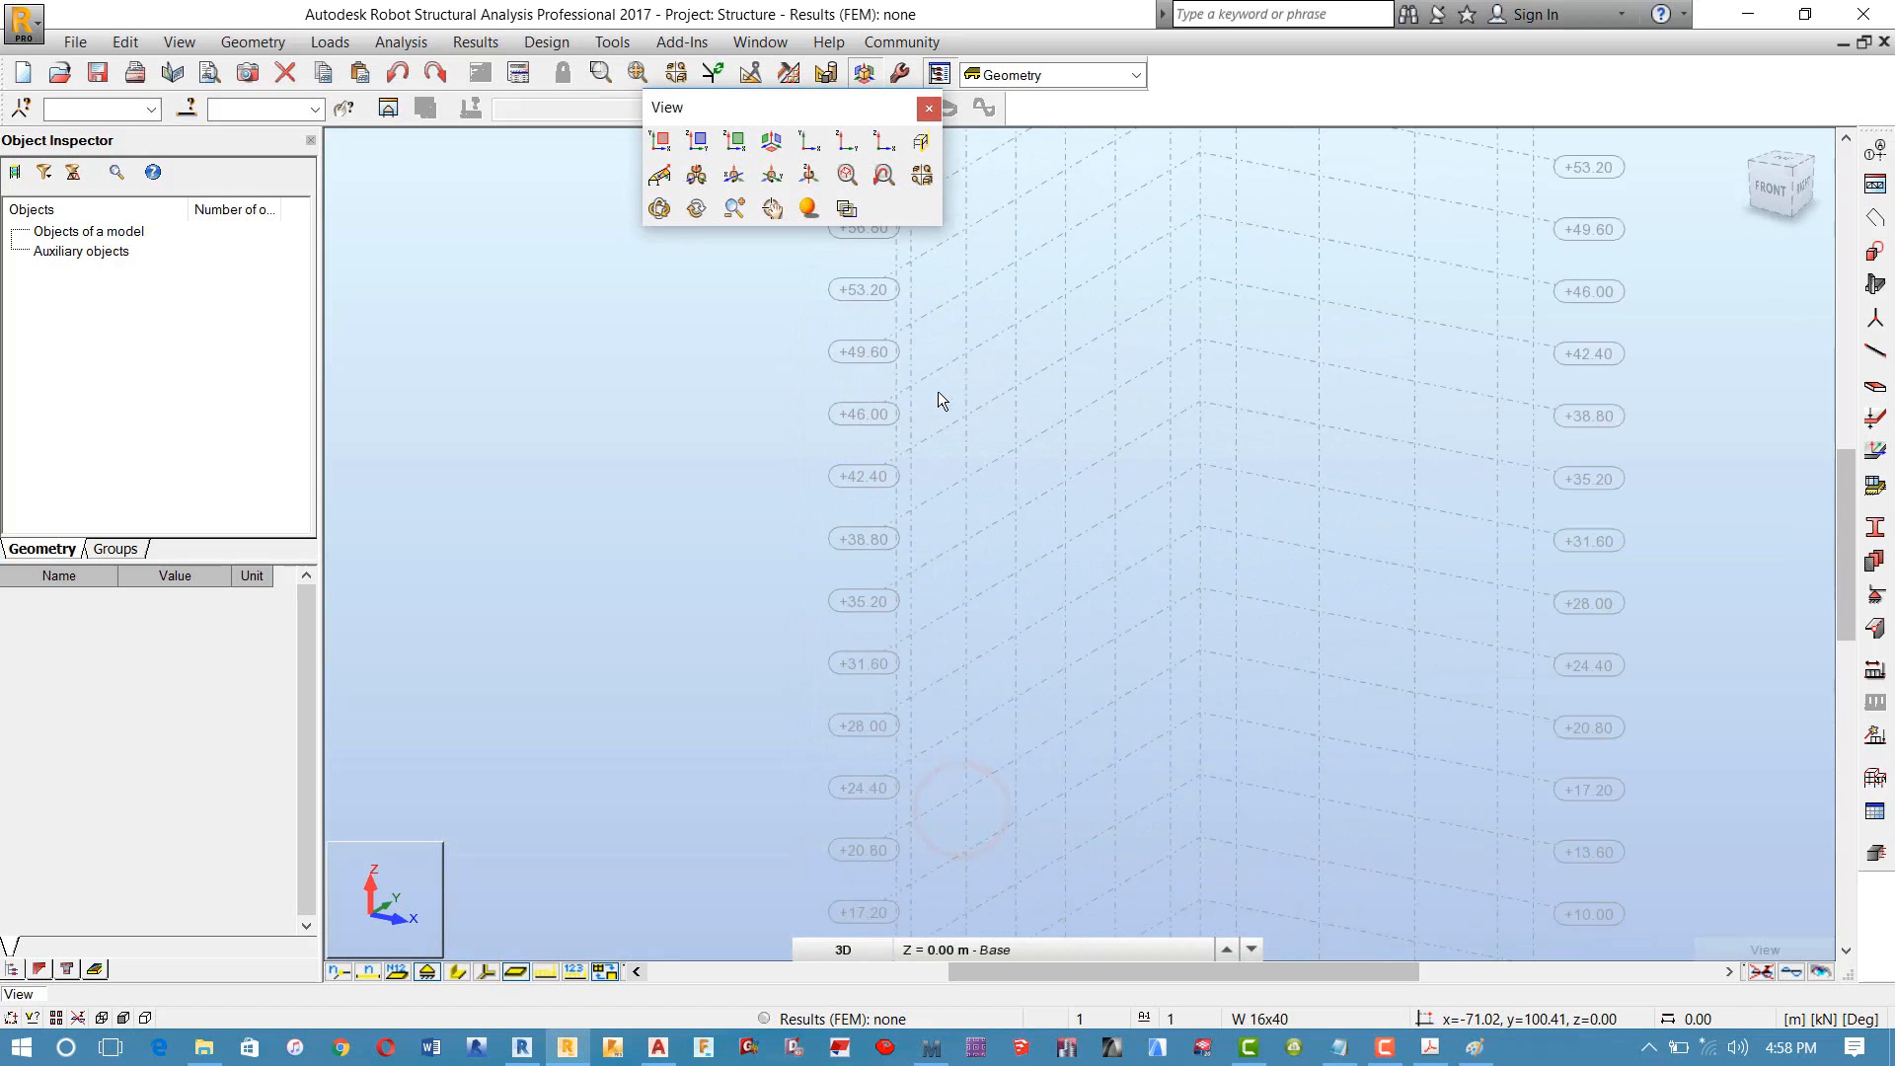
{"action": "middle_click_drag", "start_coordinate": [1068, 436], "coordinate": [1137, 472]}
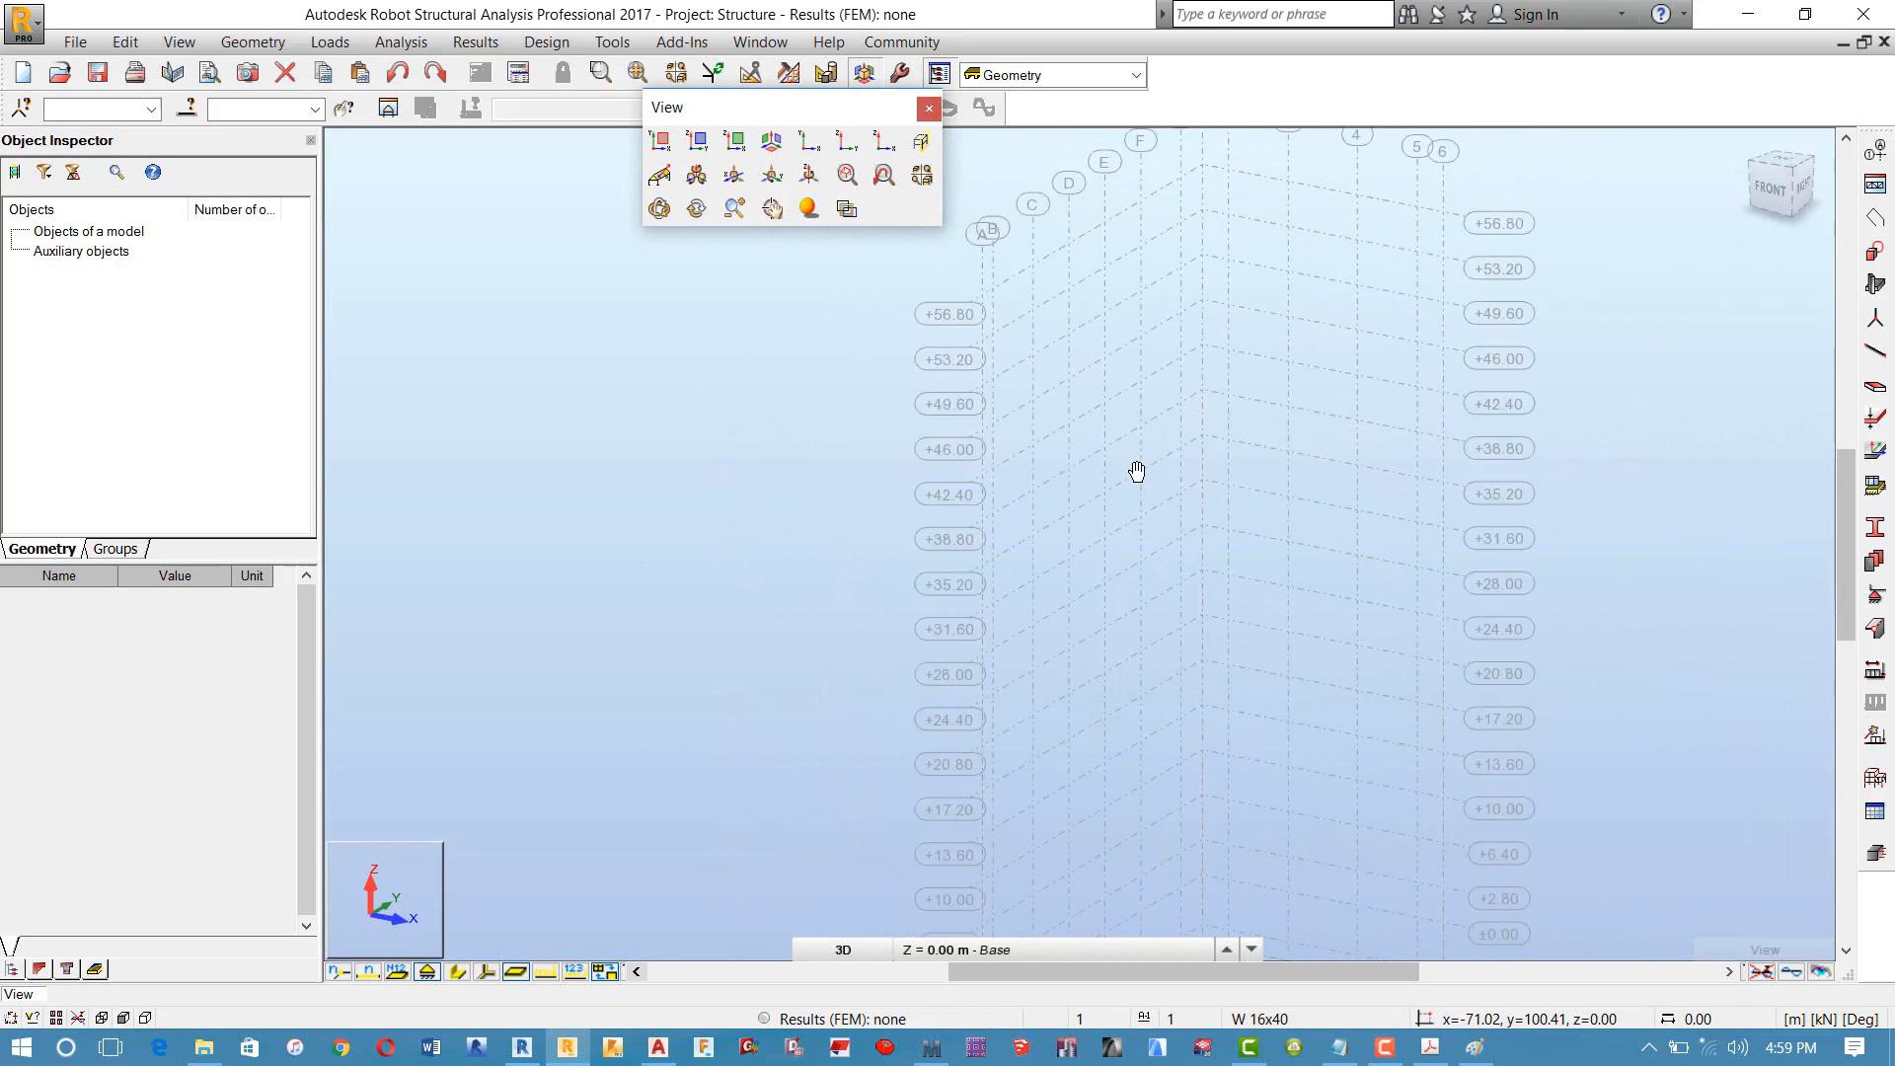
{"action": "scroll", "coordinate": [1139, 481], "scroll_direction": "down", "scroll_amount": 1}
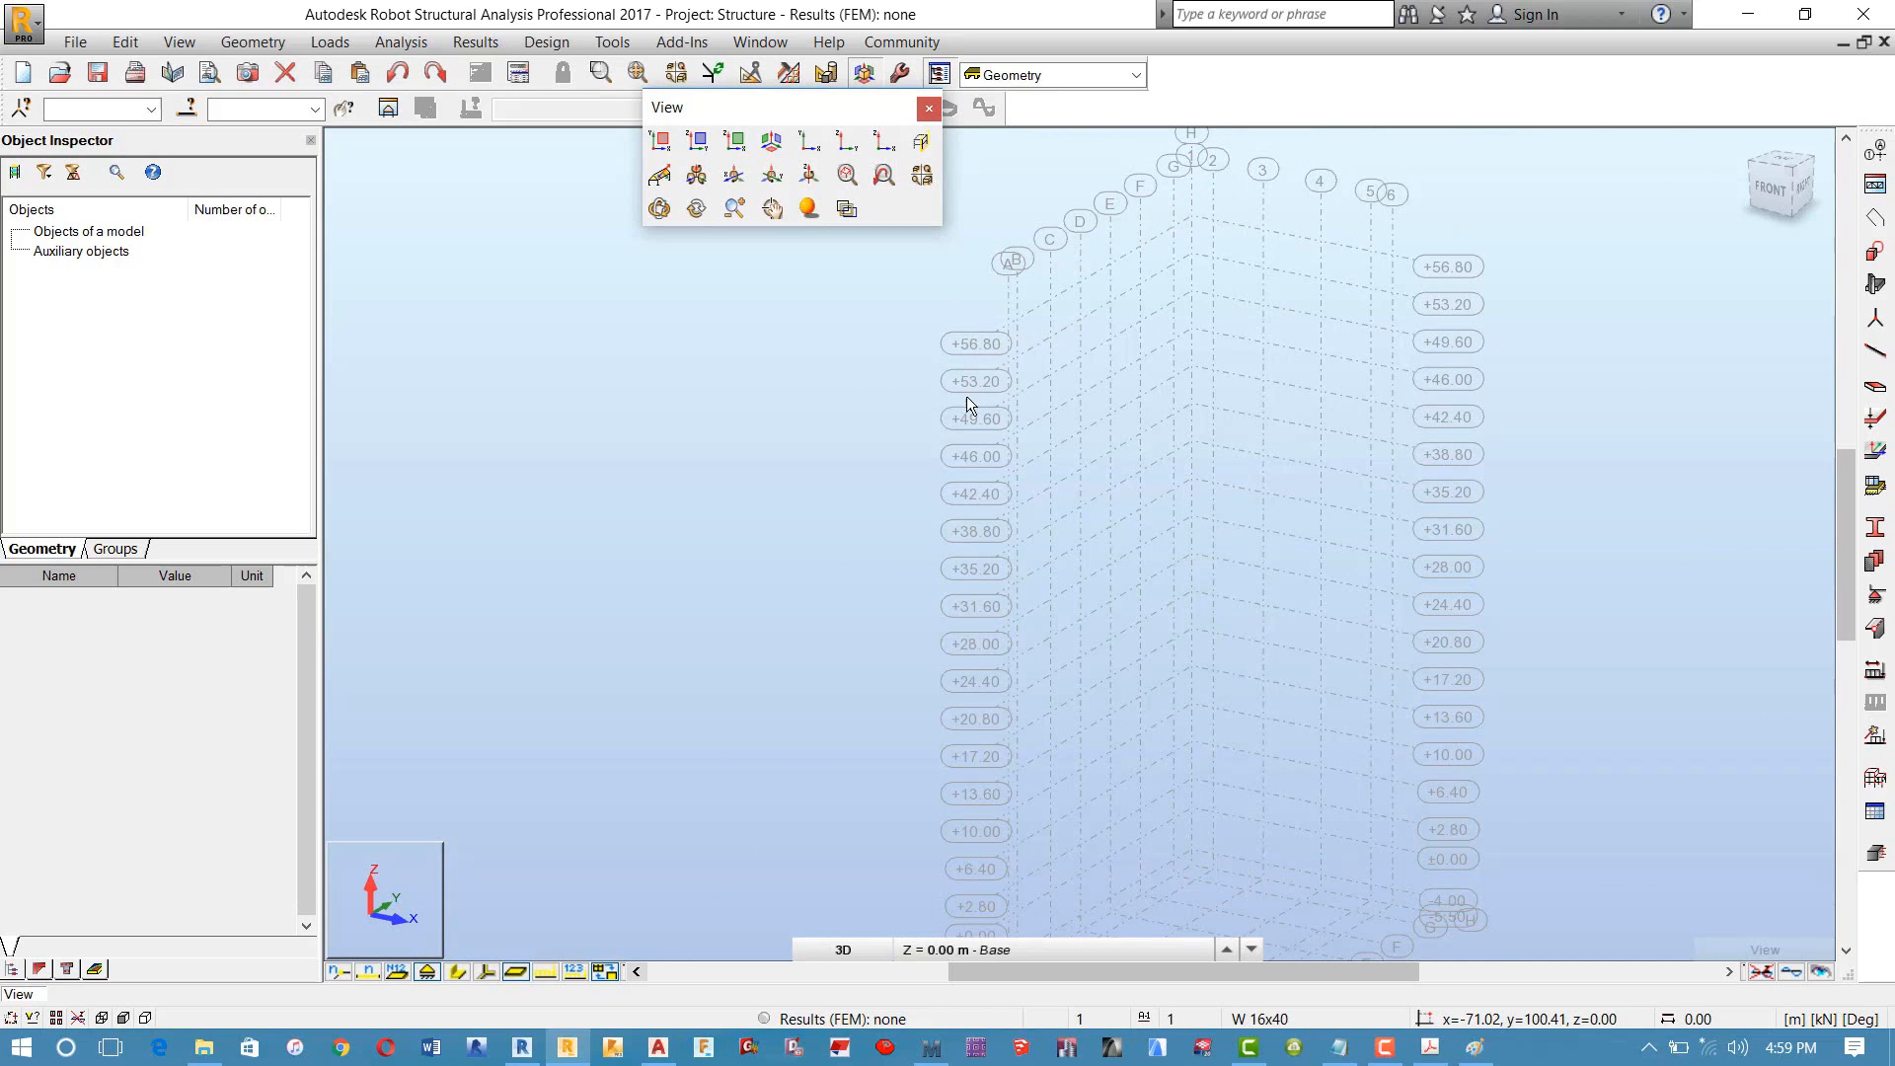
{"action": "scroll", "coordinate": [959, 353], "scroll_direction": "down", "scroll_amount": 1}
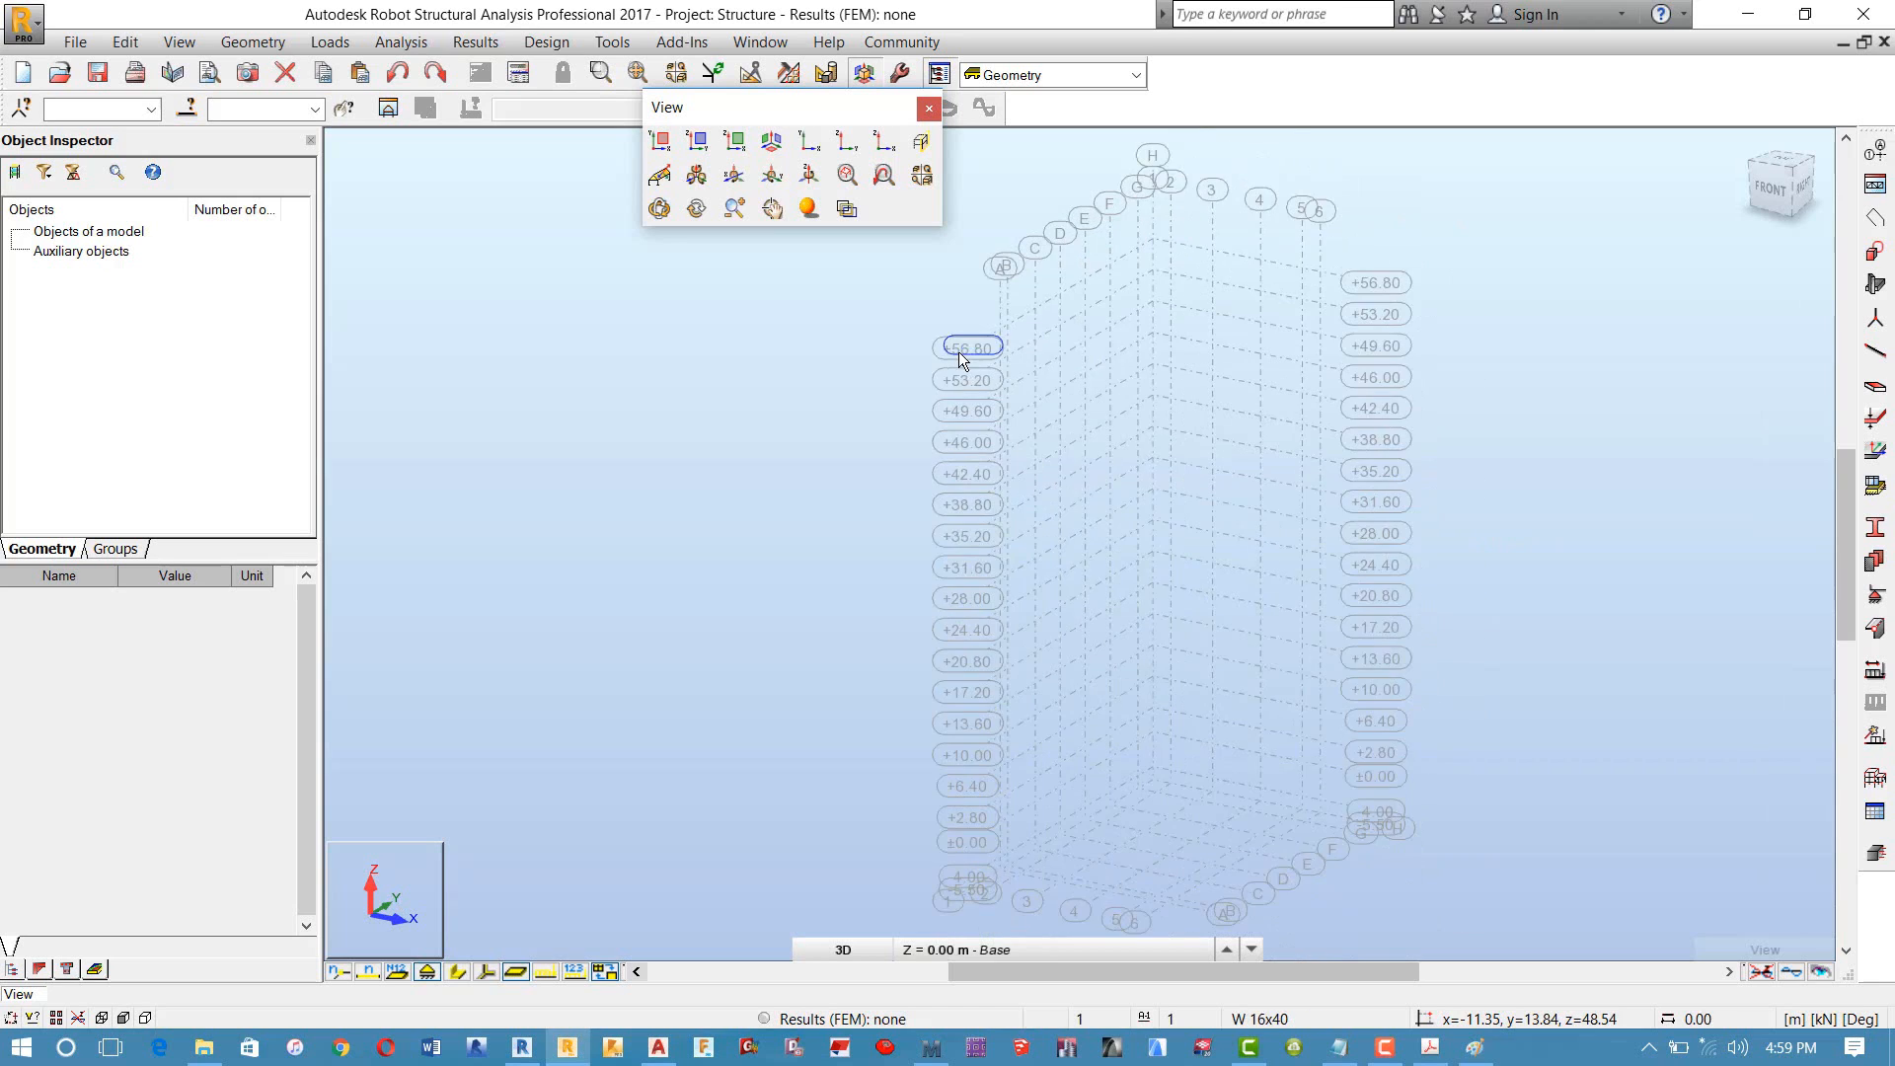
{"action": "scroll", "coordinate": [970, 436], "scroll_direction": "up", "scroll_amount": 1}
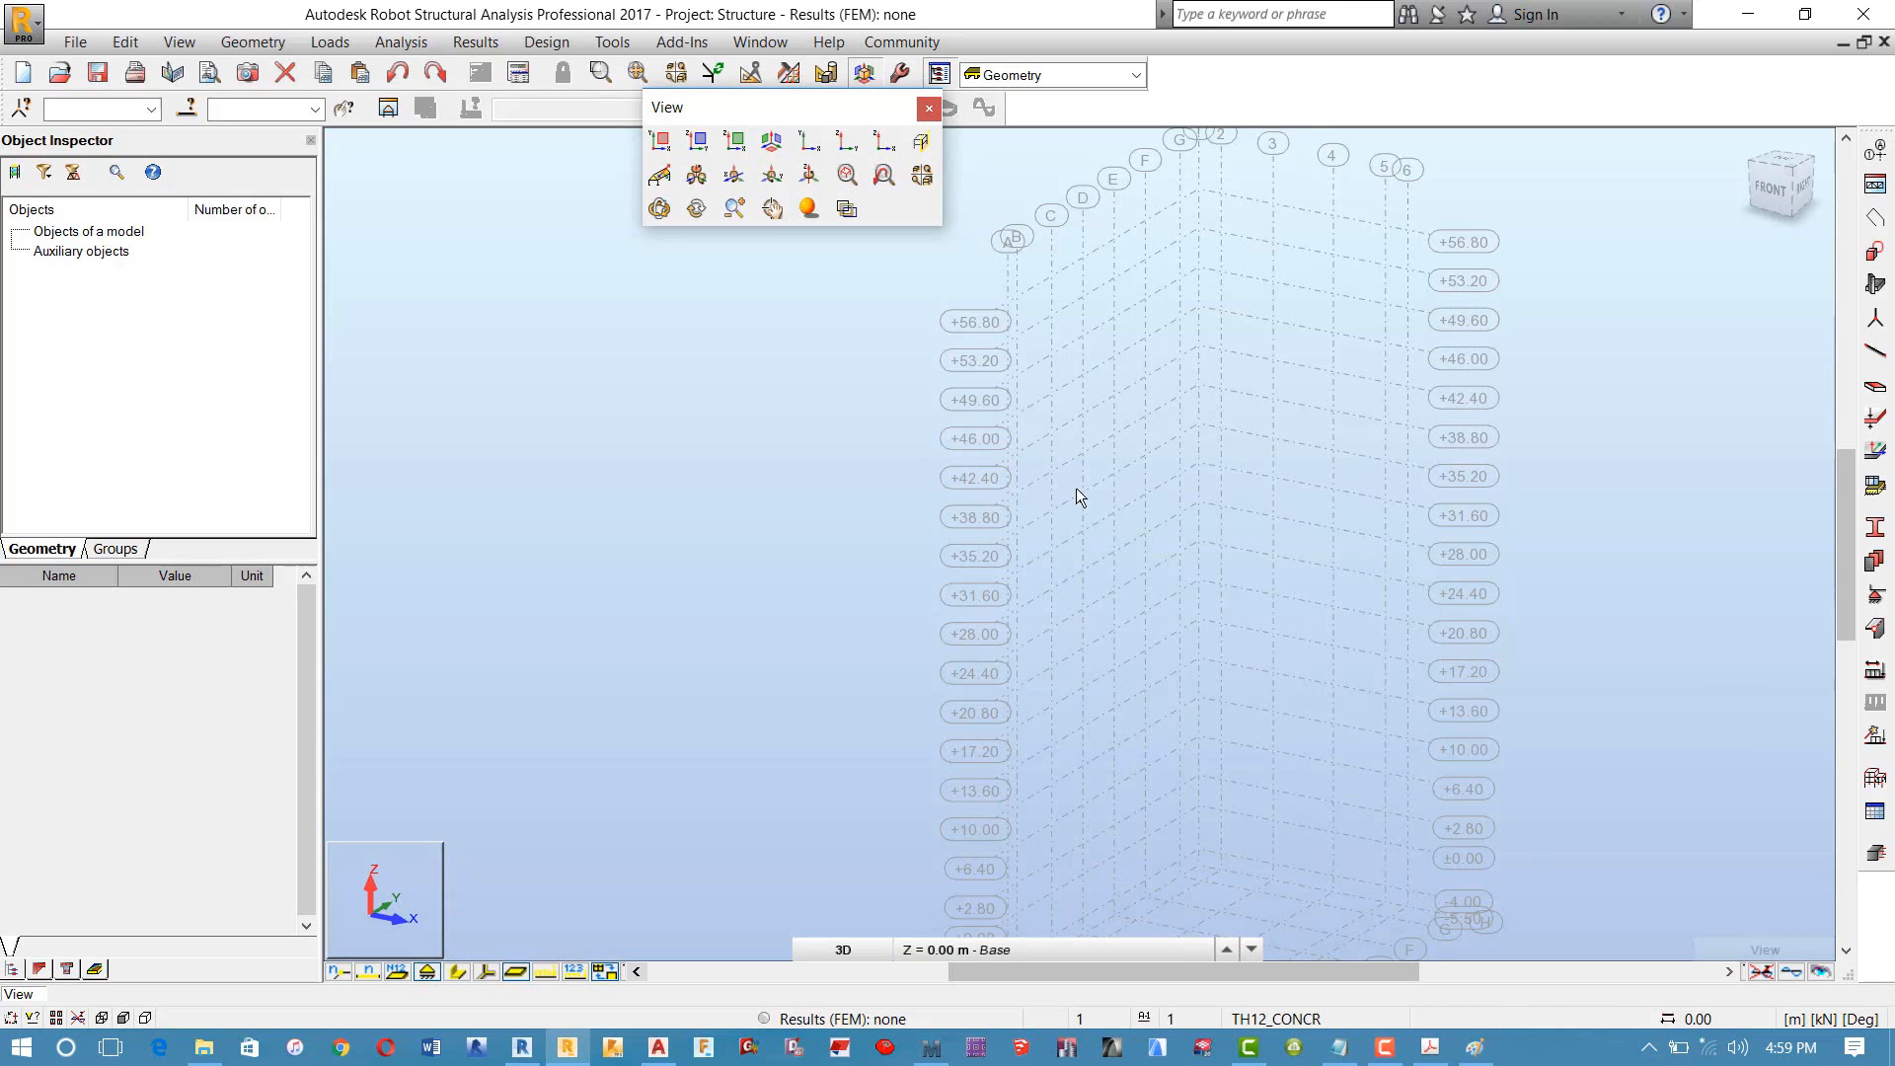
{"action": "scroll", "coordinate": [1192, 497], "scroll_direction": "down", "scroll_amount": 2}
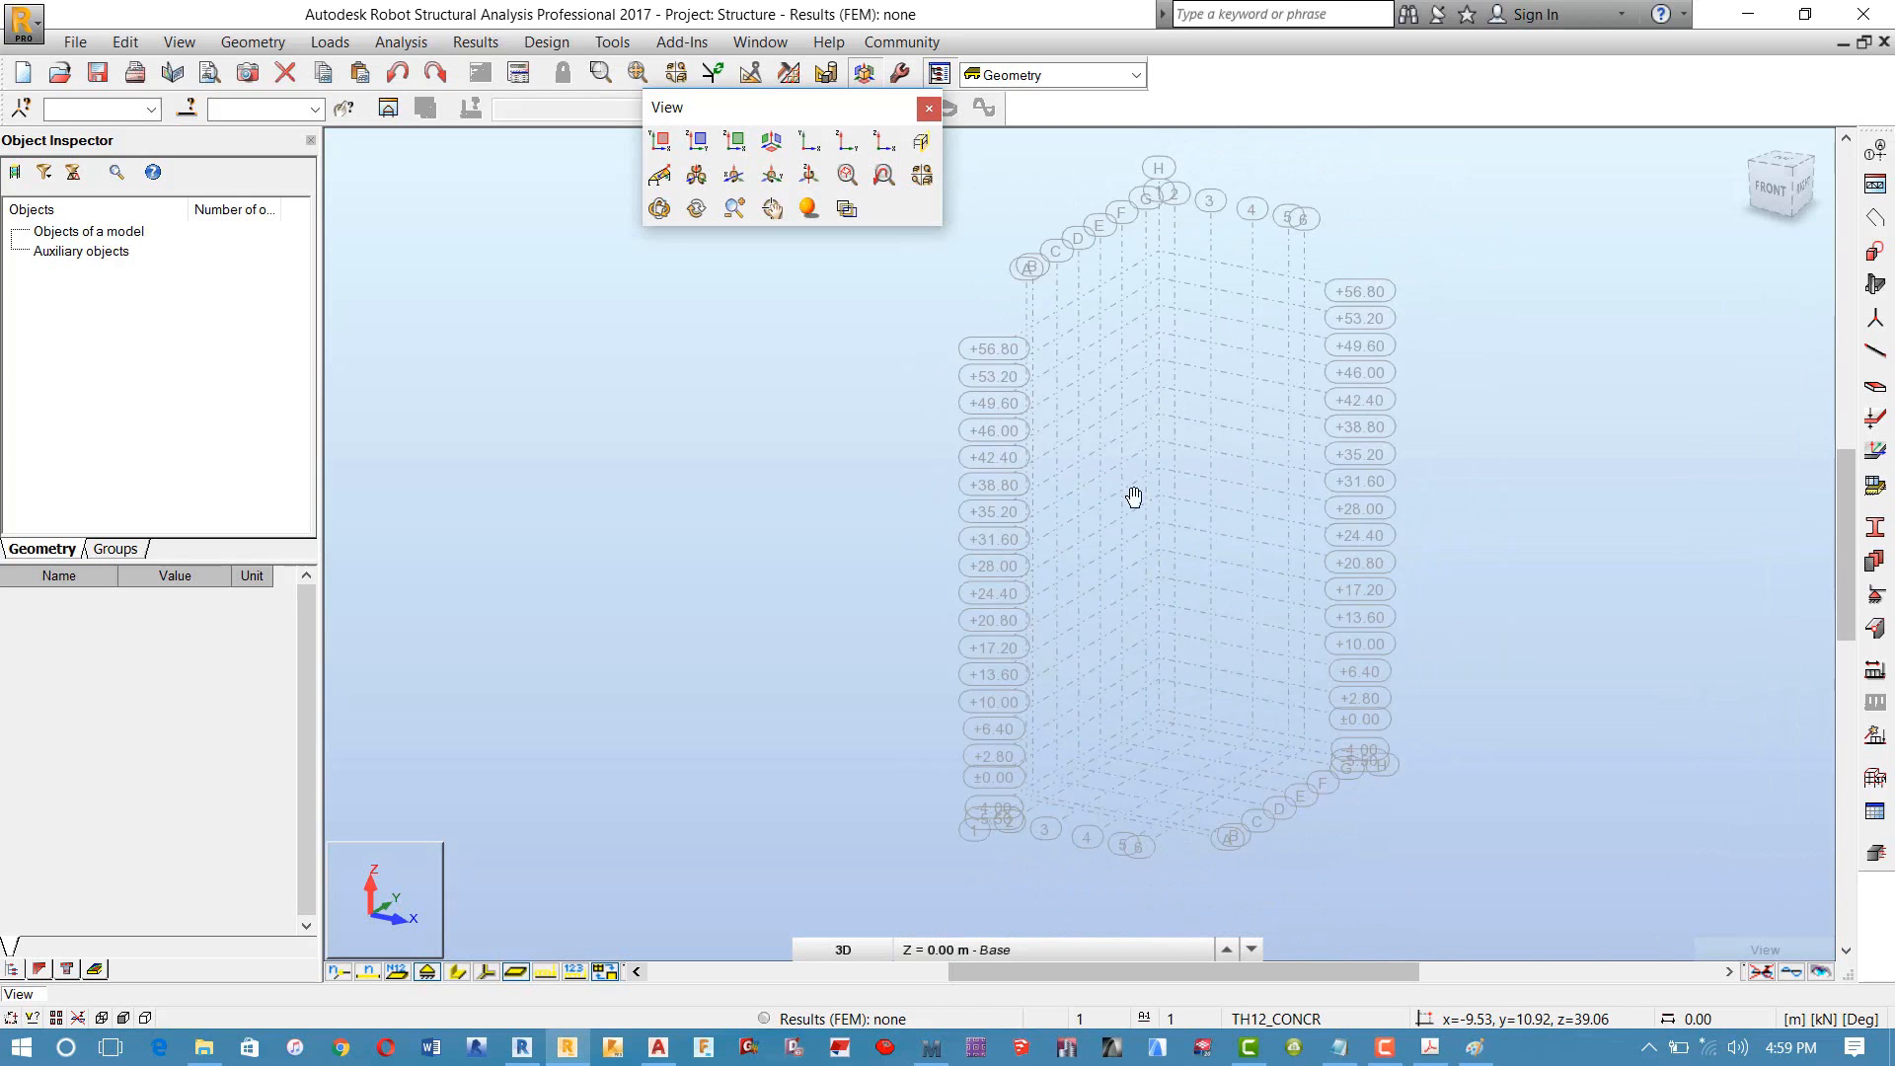
{"action": "scroll", "coordinate": [1110, 654], "scroll_direction": "up", "scroll_amount": 2}
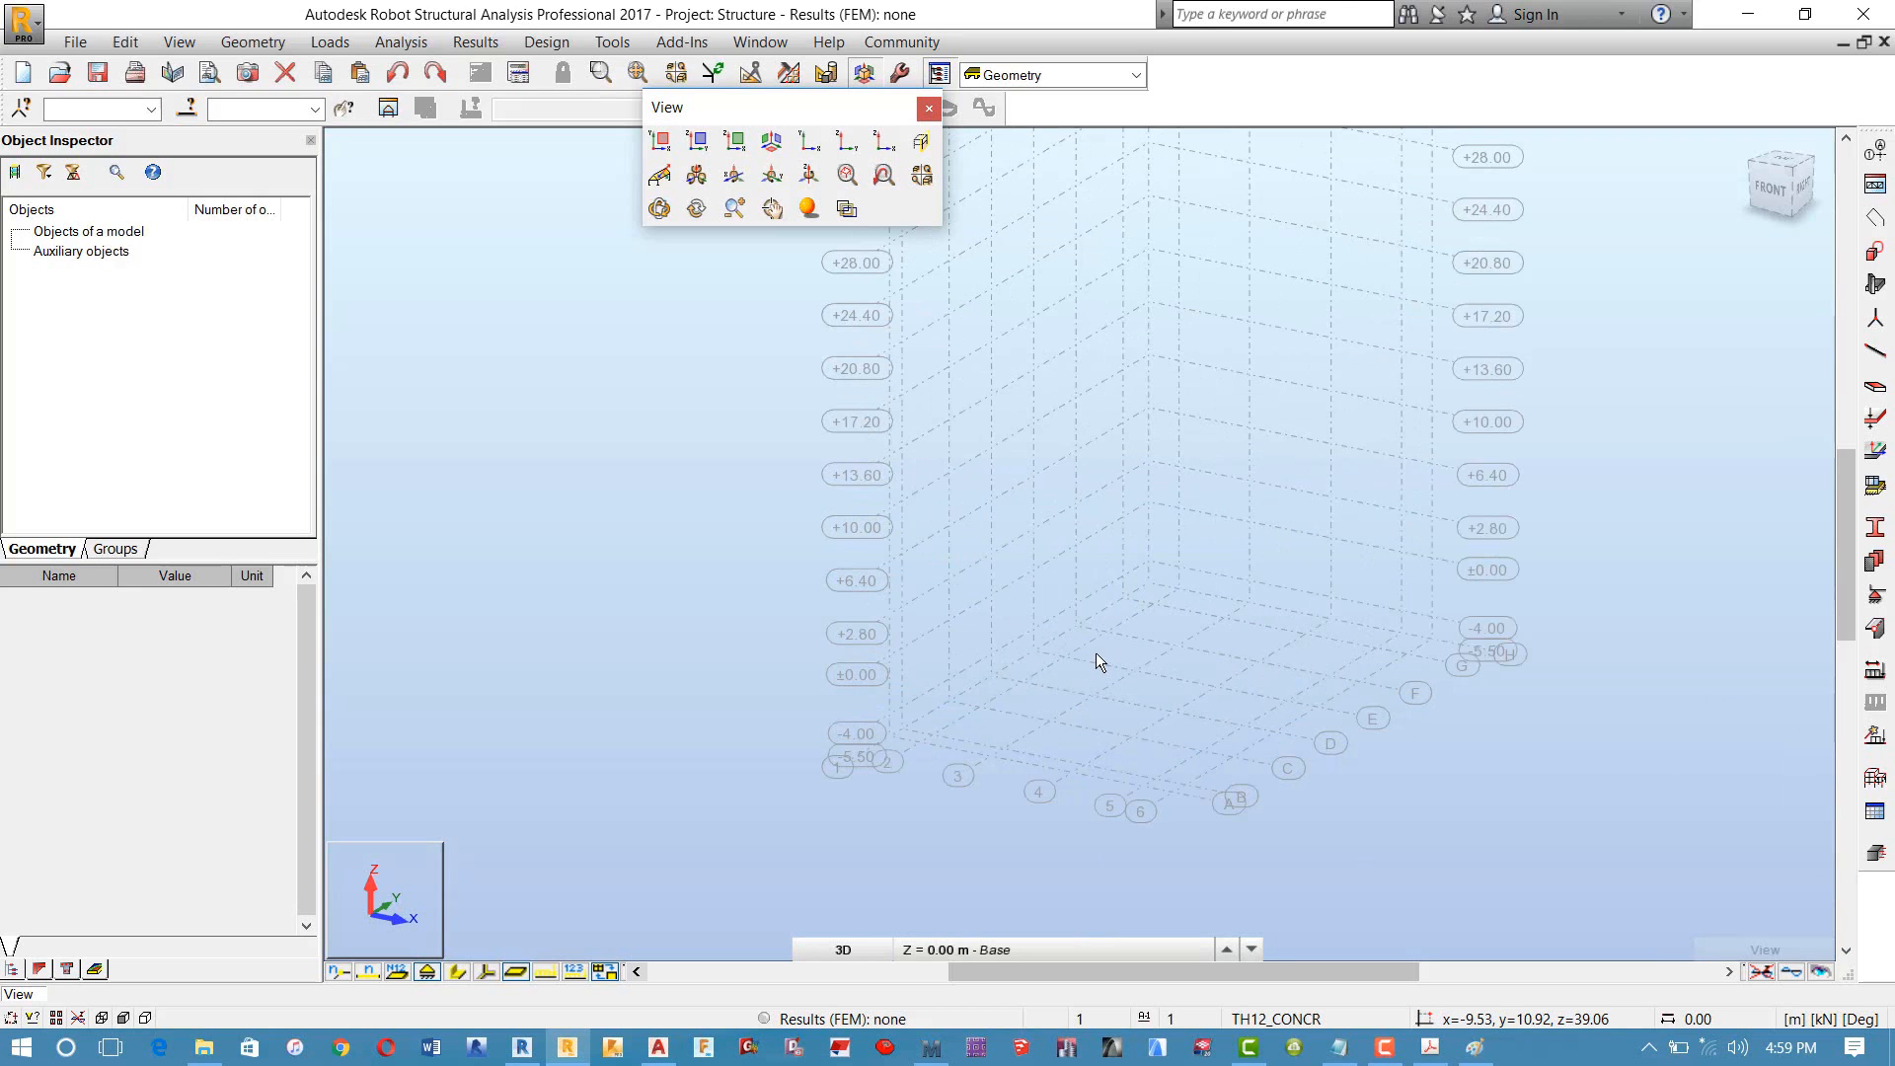
Step: Close the floating View toolbar, reopen it clear of the grid to check the 3D projection command, and close it again
{"action": "left_click", "coordinate": [928, 109]}
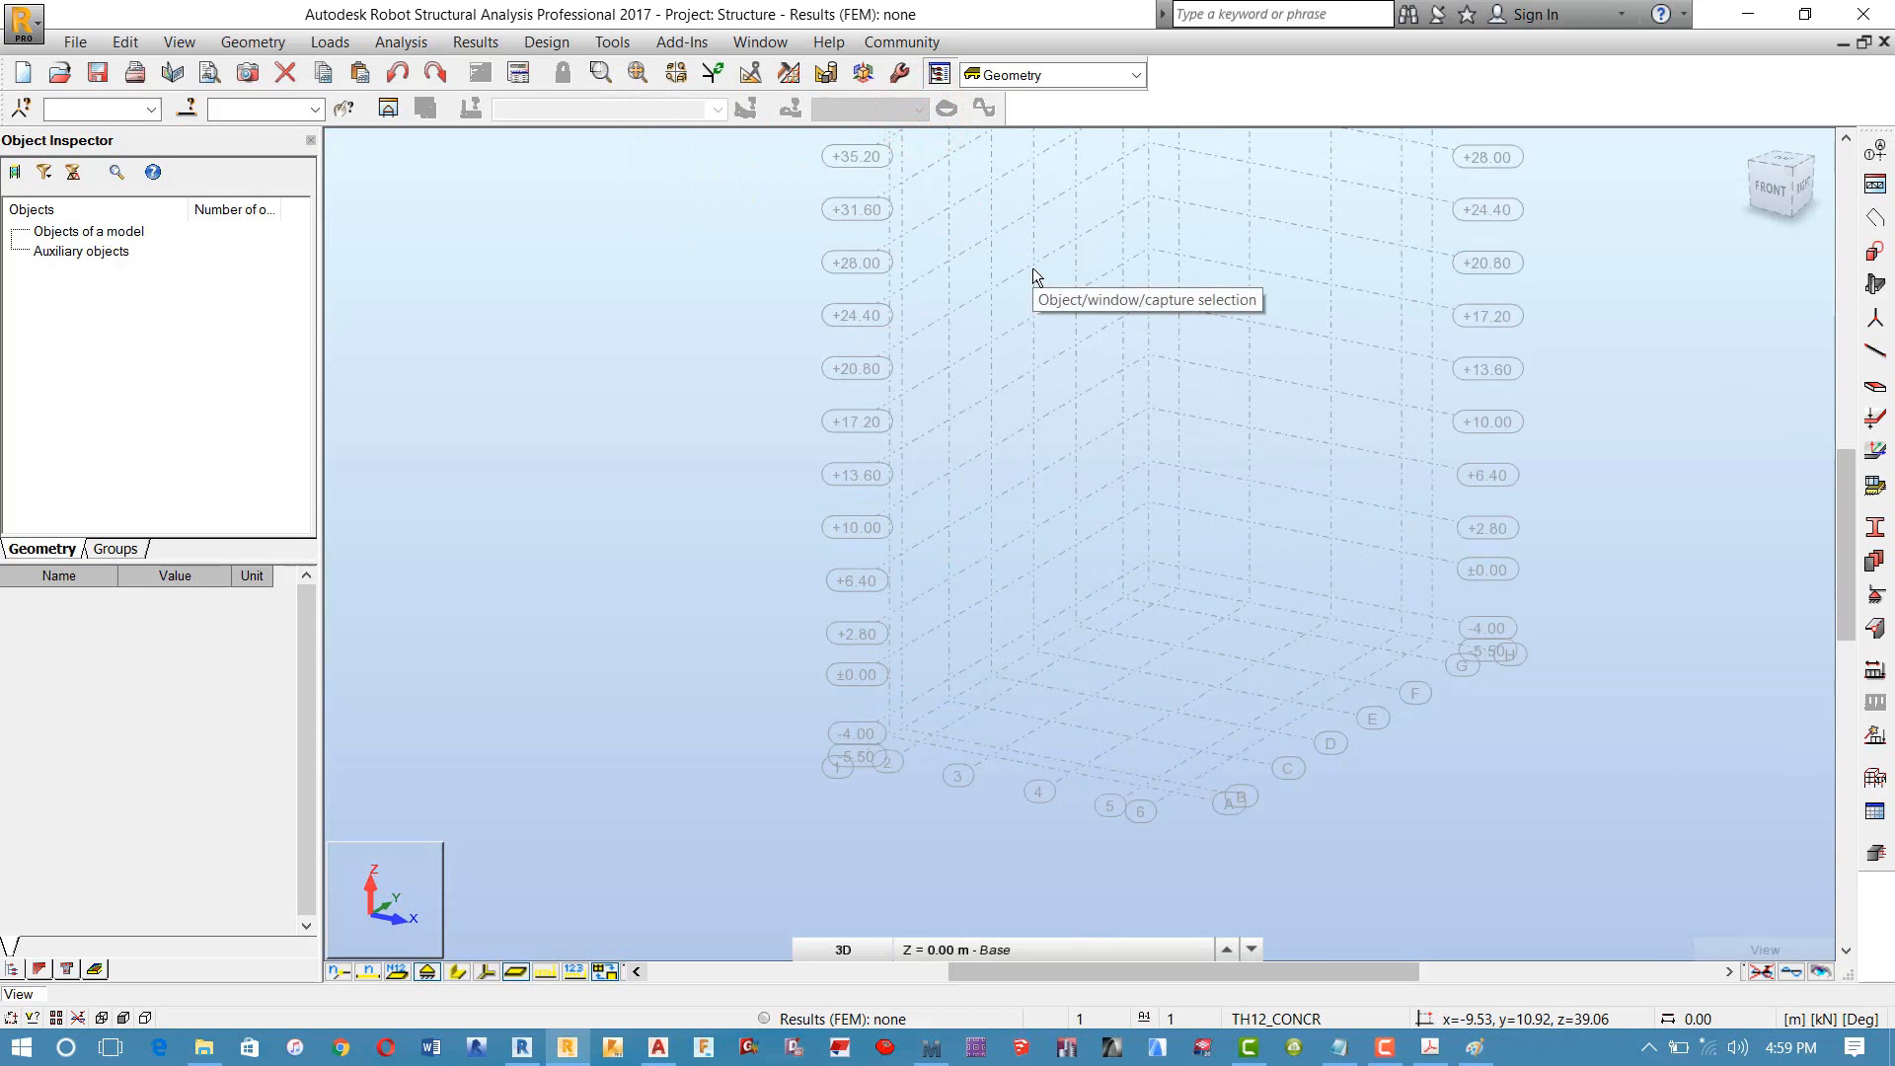
{"action": "middle_click_drag", "start_coordinate": [1056, 334], "coordinate": [933, 468]}
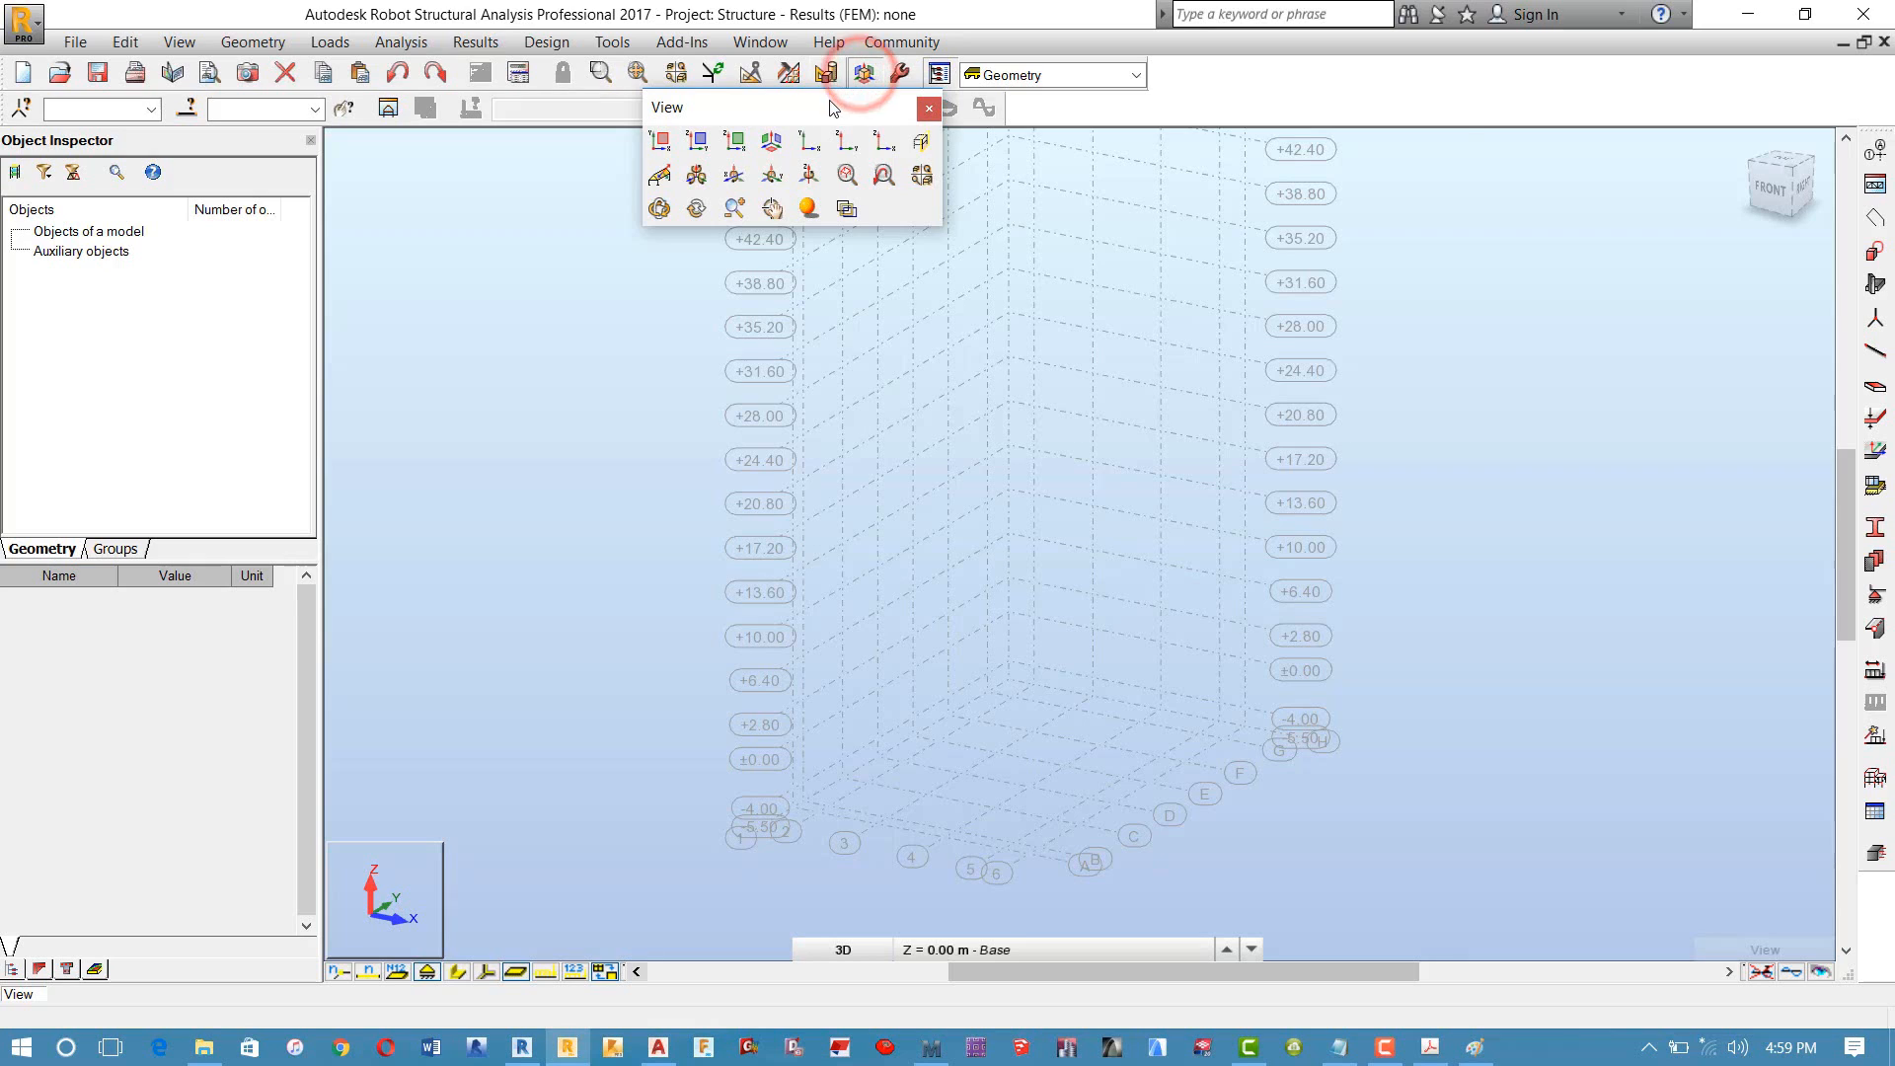
{"action": "left_click_drag", "start_coordinate": [829, 107], "coordinate": [1314, 151]}
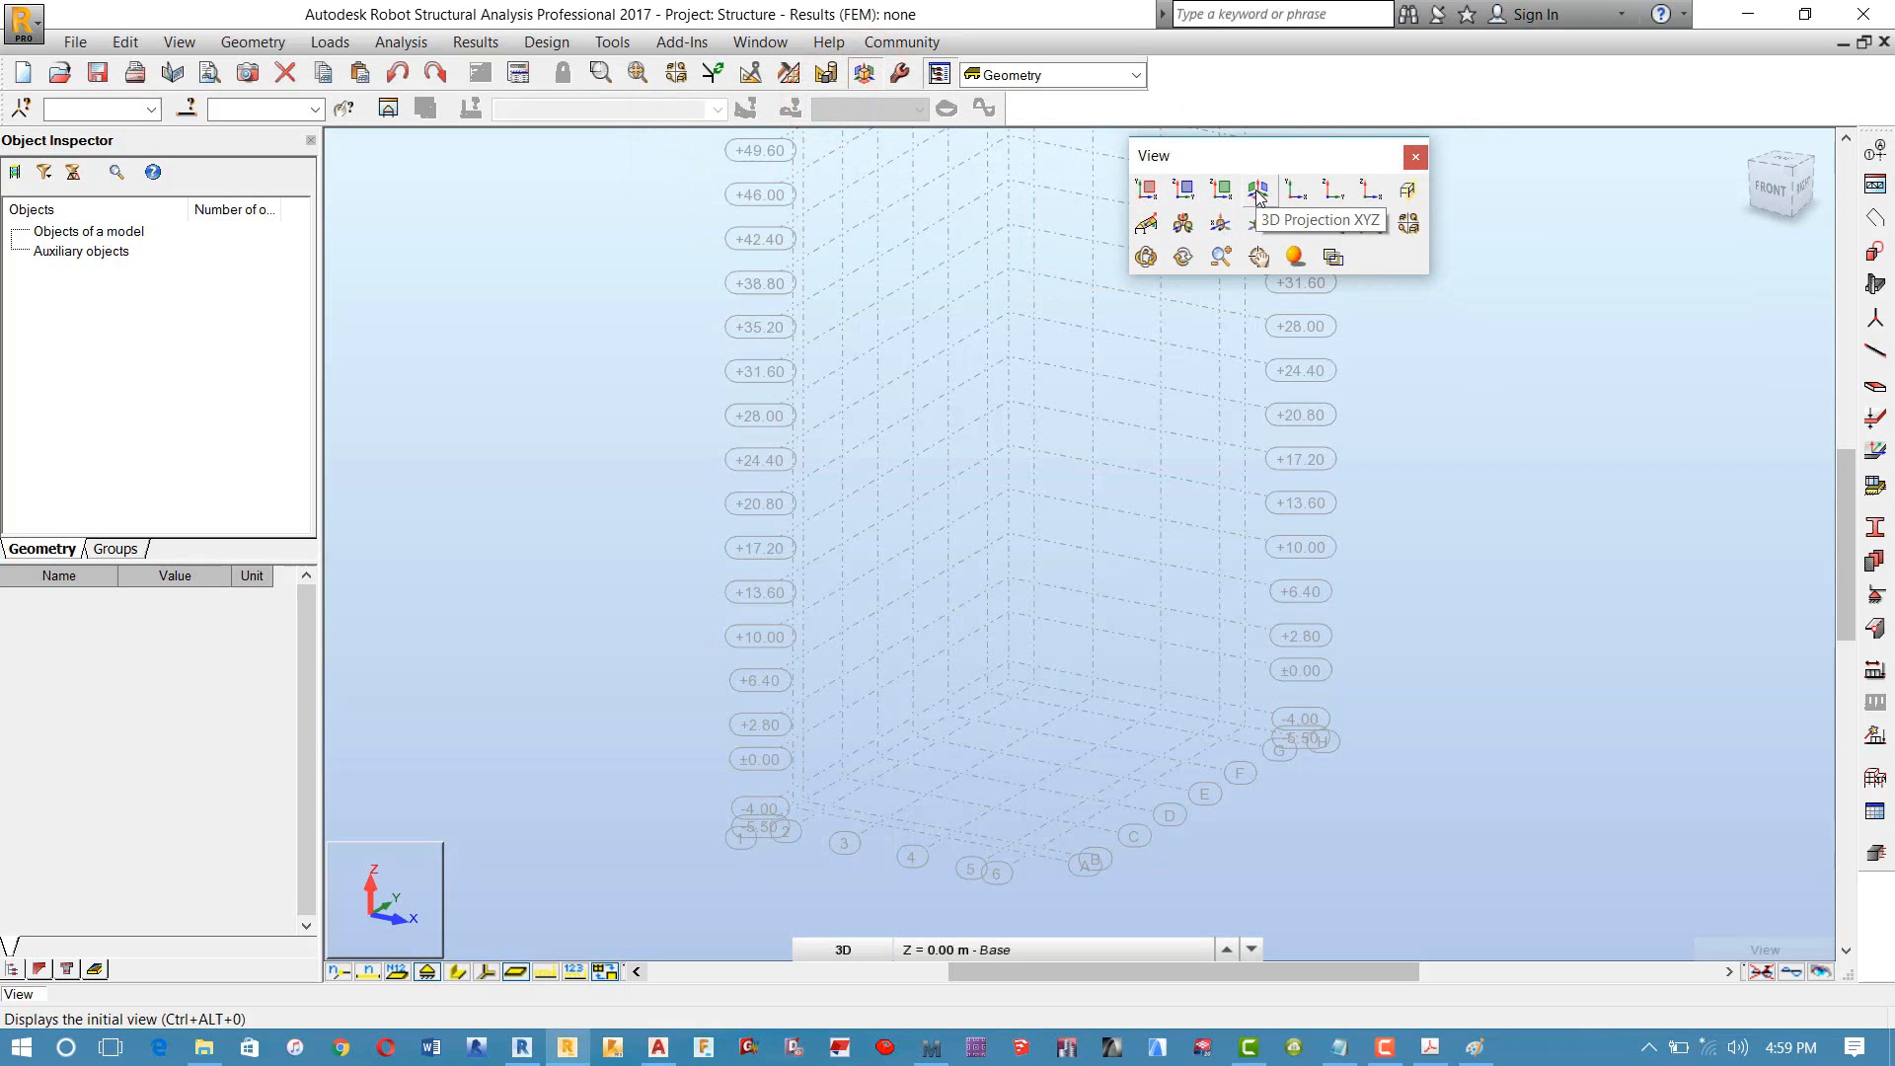
{"action": "left_click", "coordinate": [1417, 157]}
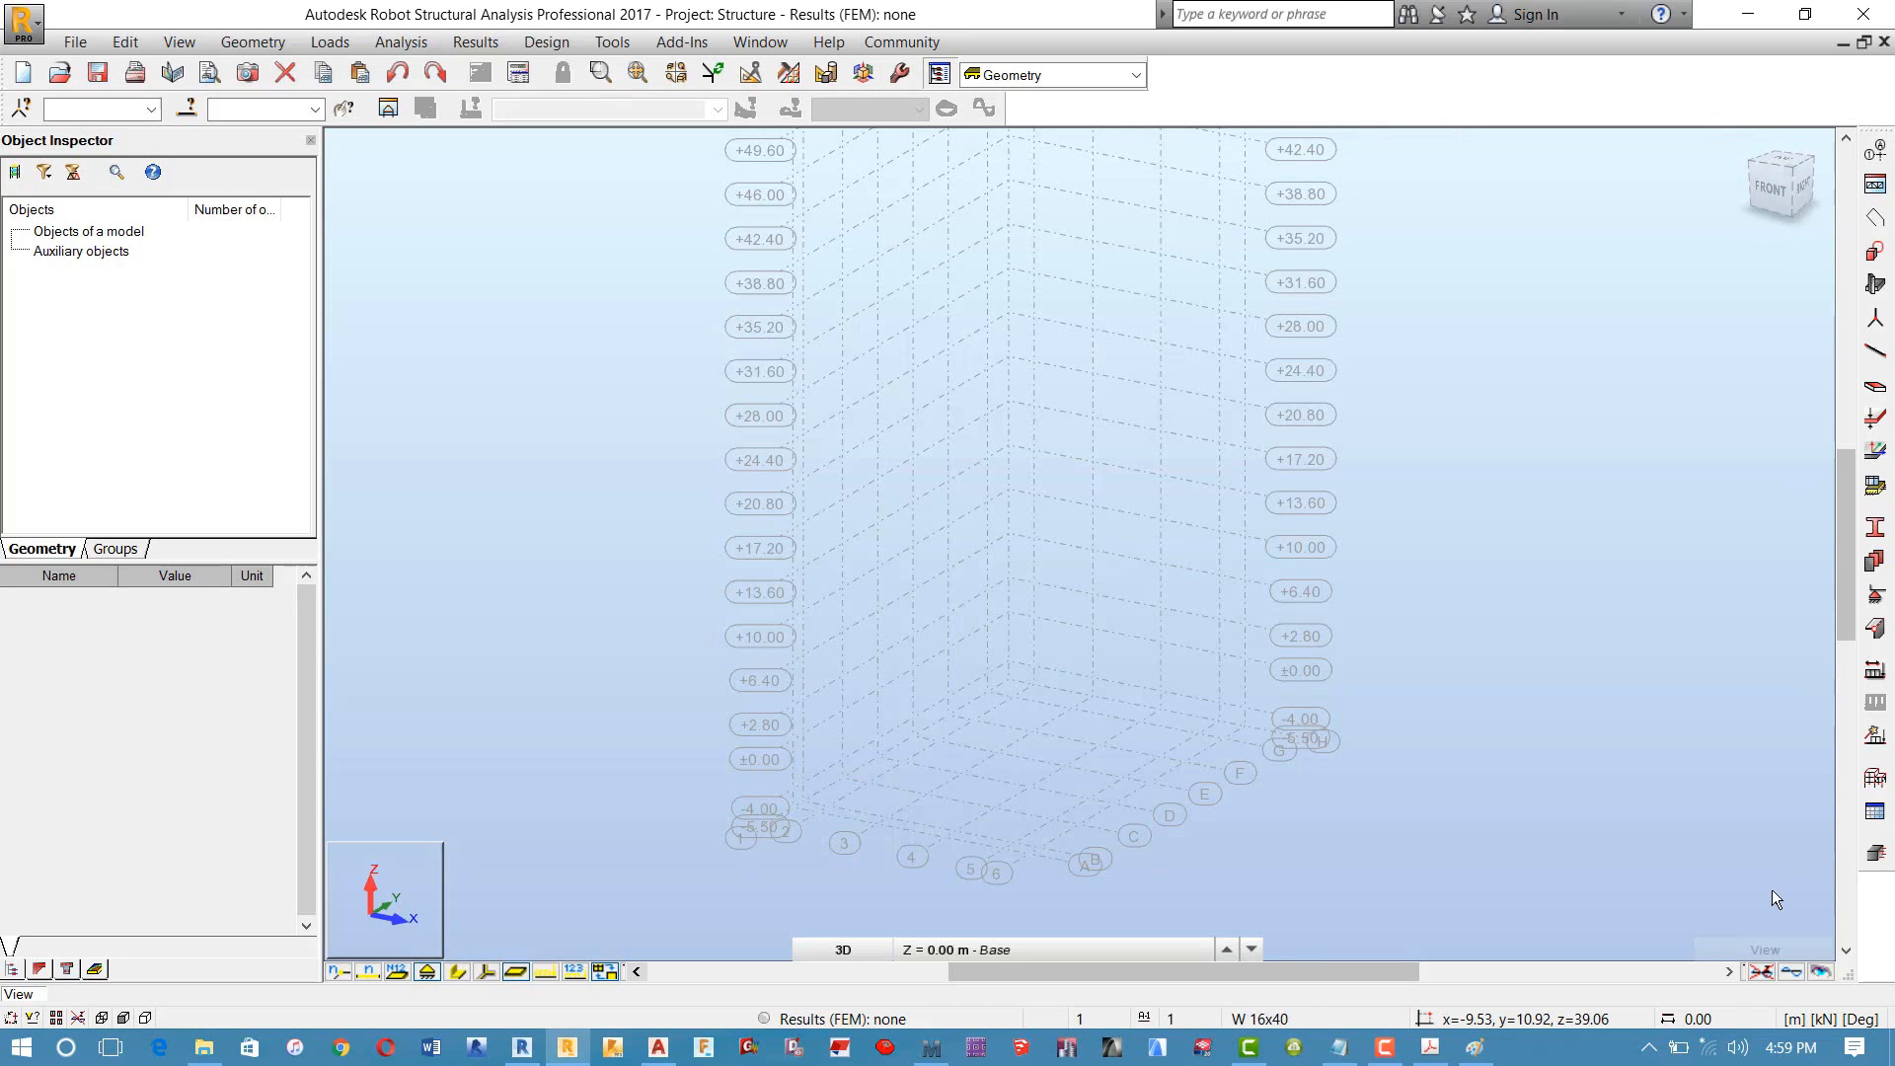
Step: Check the available view projections, keep the 3D view, and examine the lower levels of the axis grid
{"action": "left_click", "coordinate": [840, 949]}
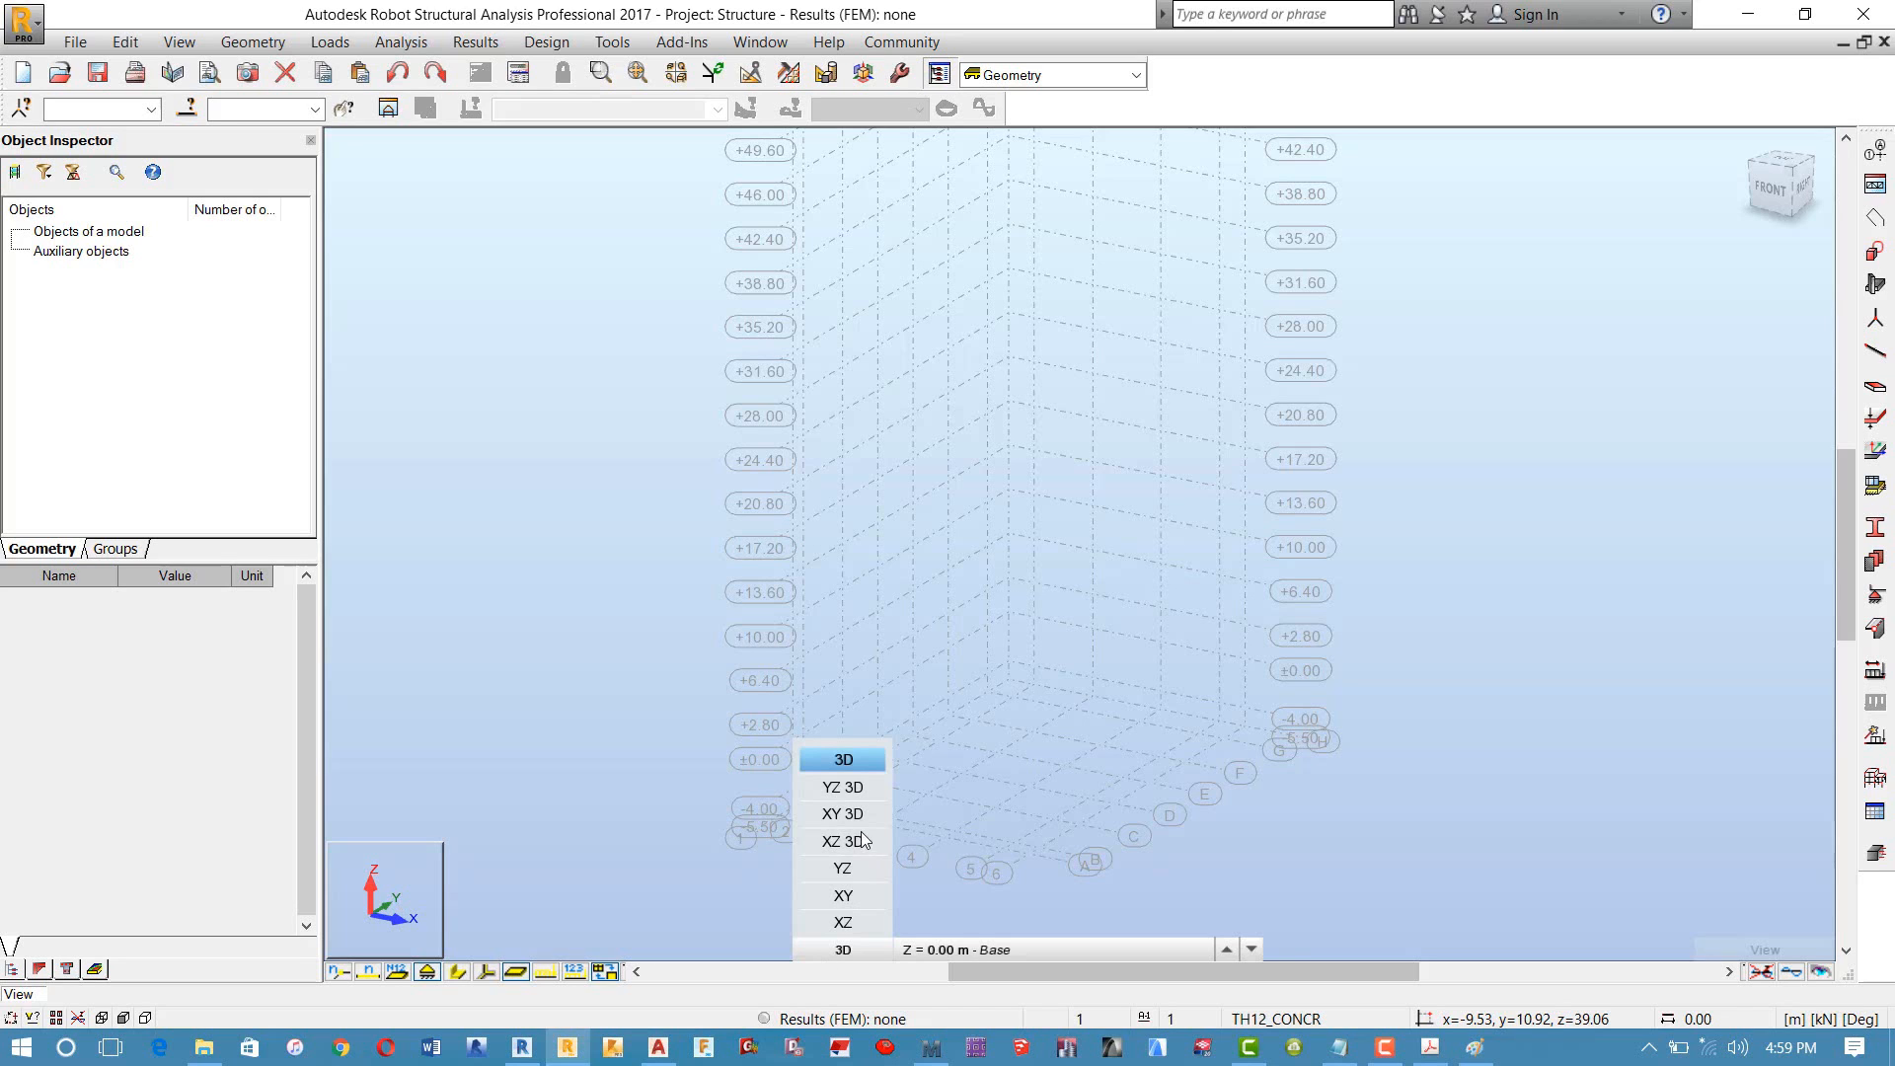
{"action": "left_click", "coordinate": [838, 958]}
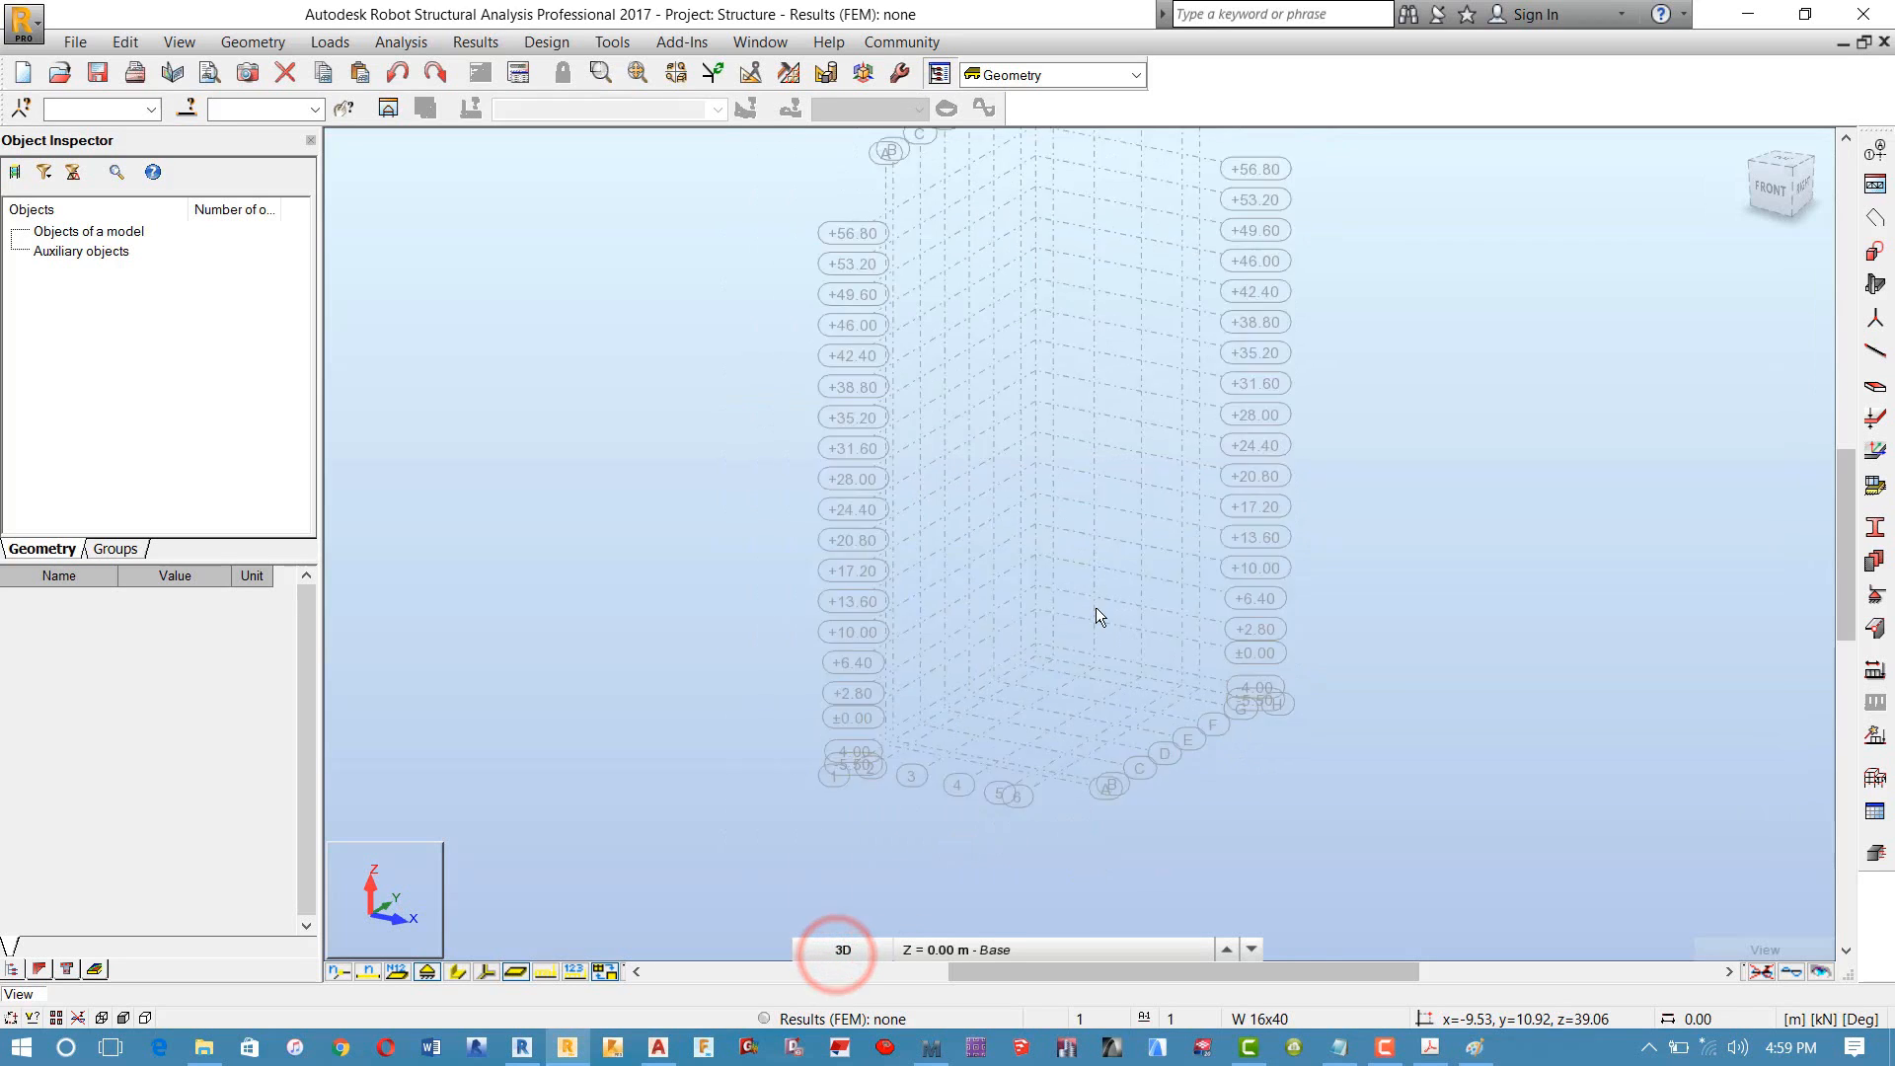
{"action": "scroll", "coordinate": [1037, 651], "scroll_direction": "up", "scroll_amount": 1}
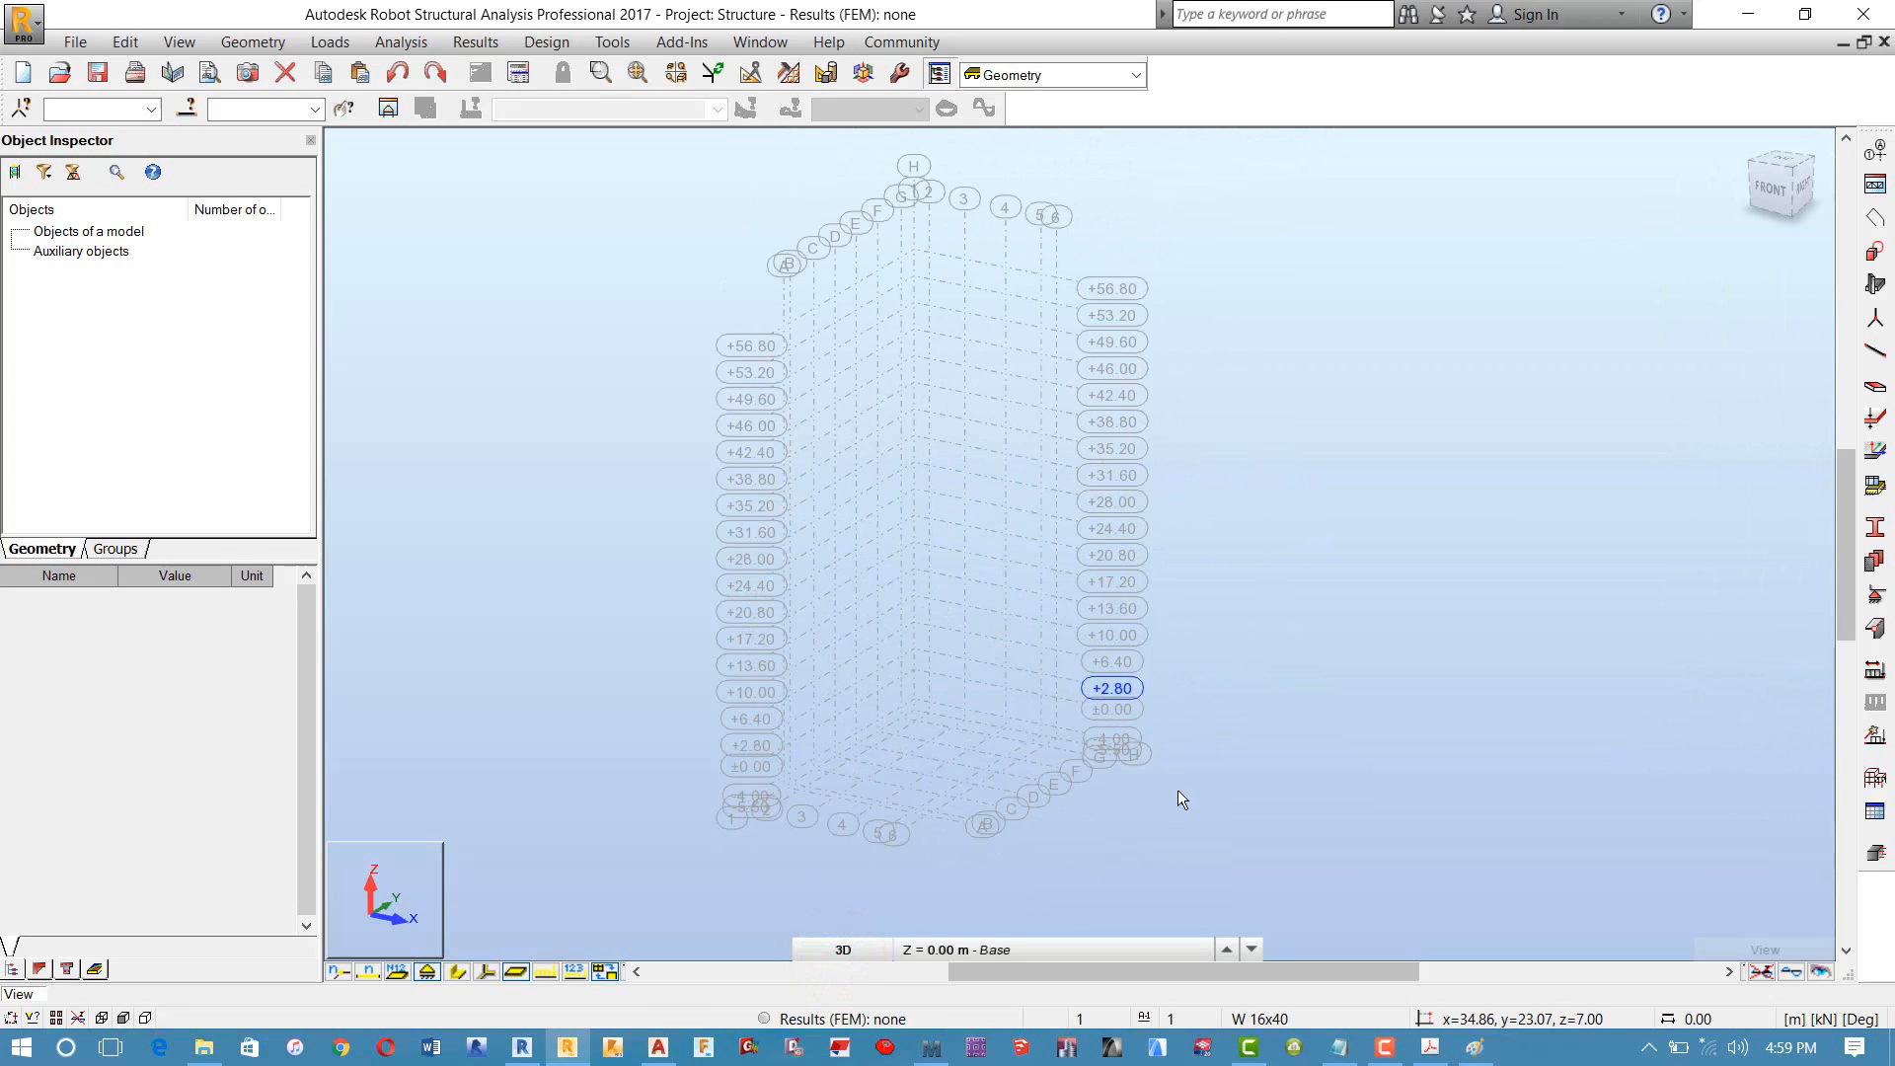
{"action": "scroll", "coordinate": [1066, 725], "scroll_direction": "up", "scroll_amount": 5}
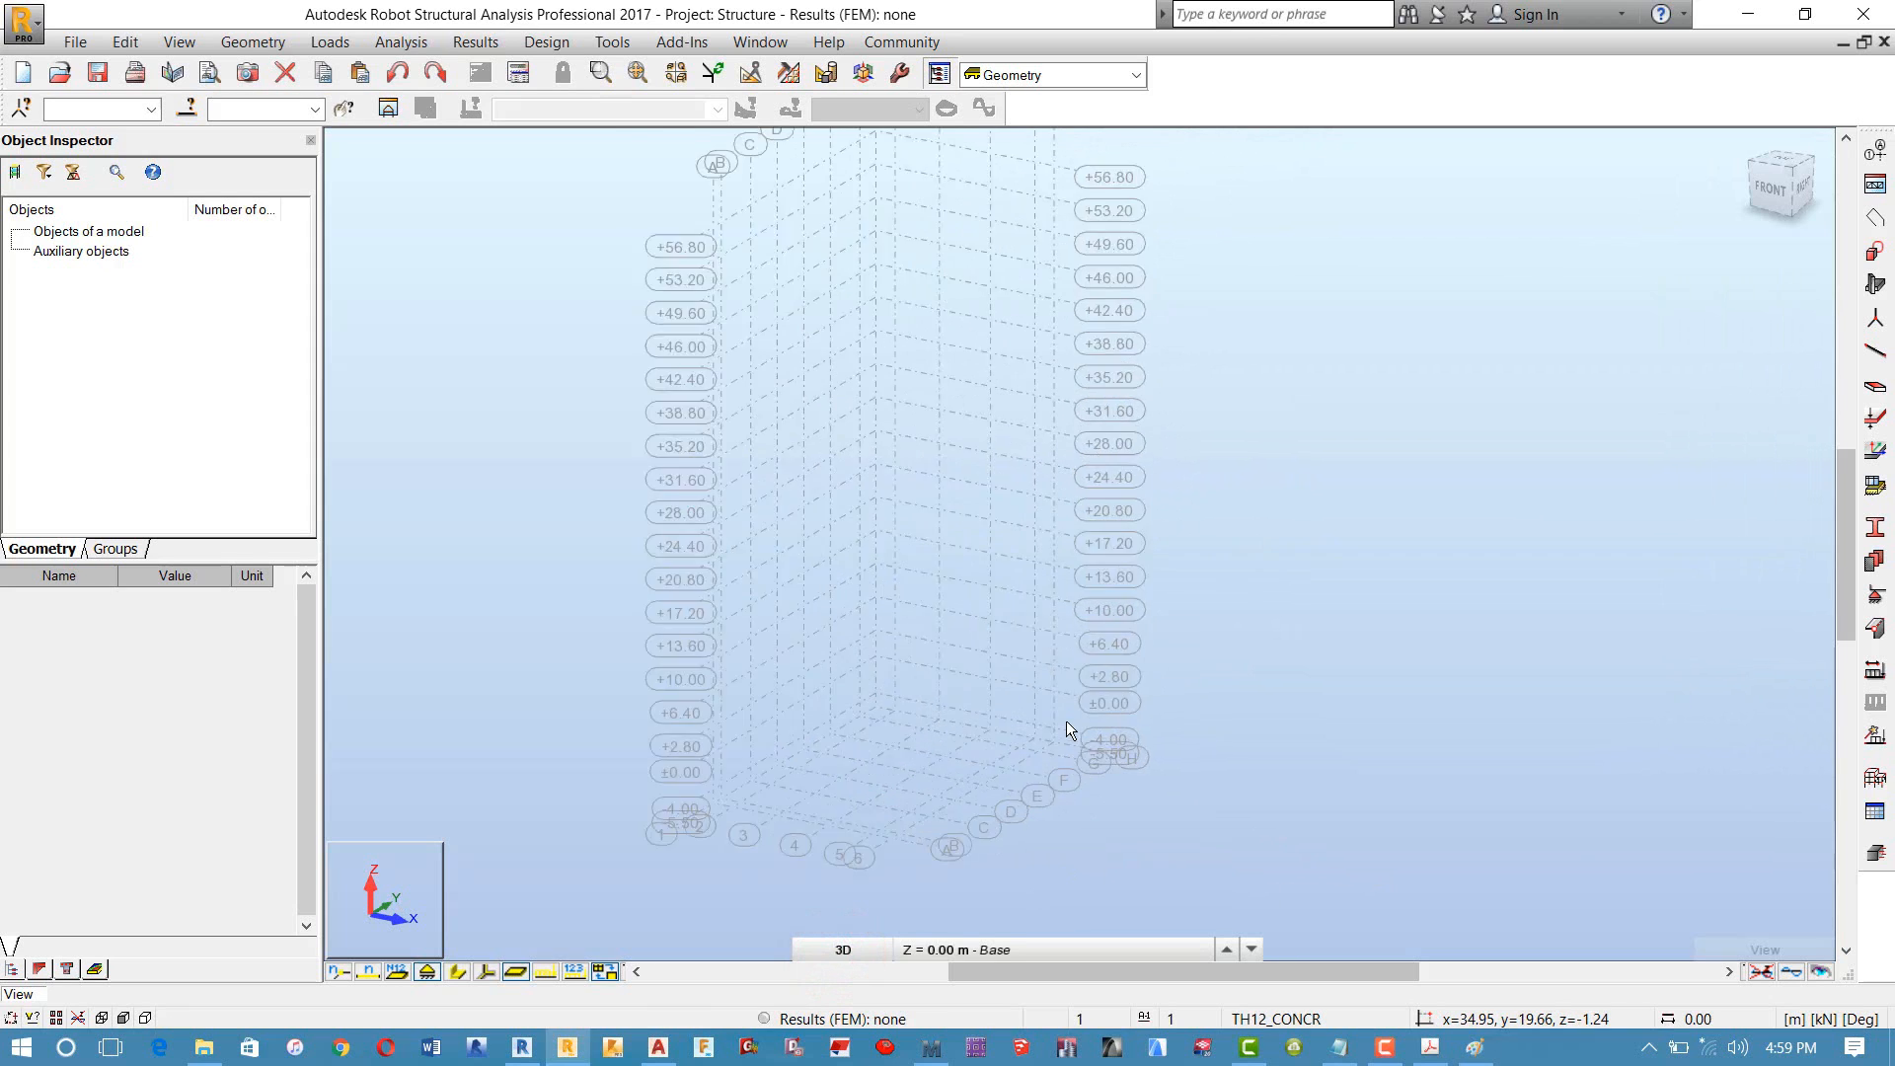
{"action": "scroll", "coordinate": [1086, 735], "scroll_direction": "up", "scroll_amount": 2}
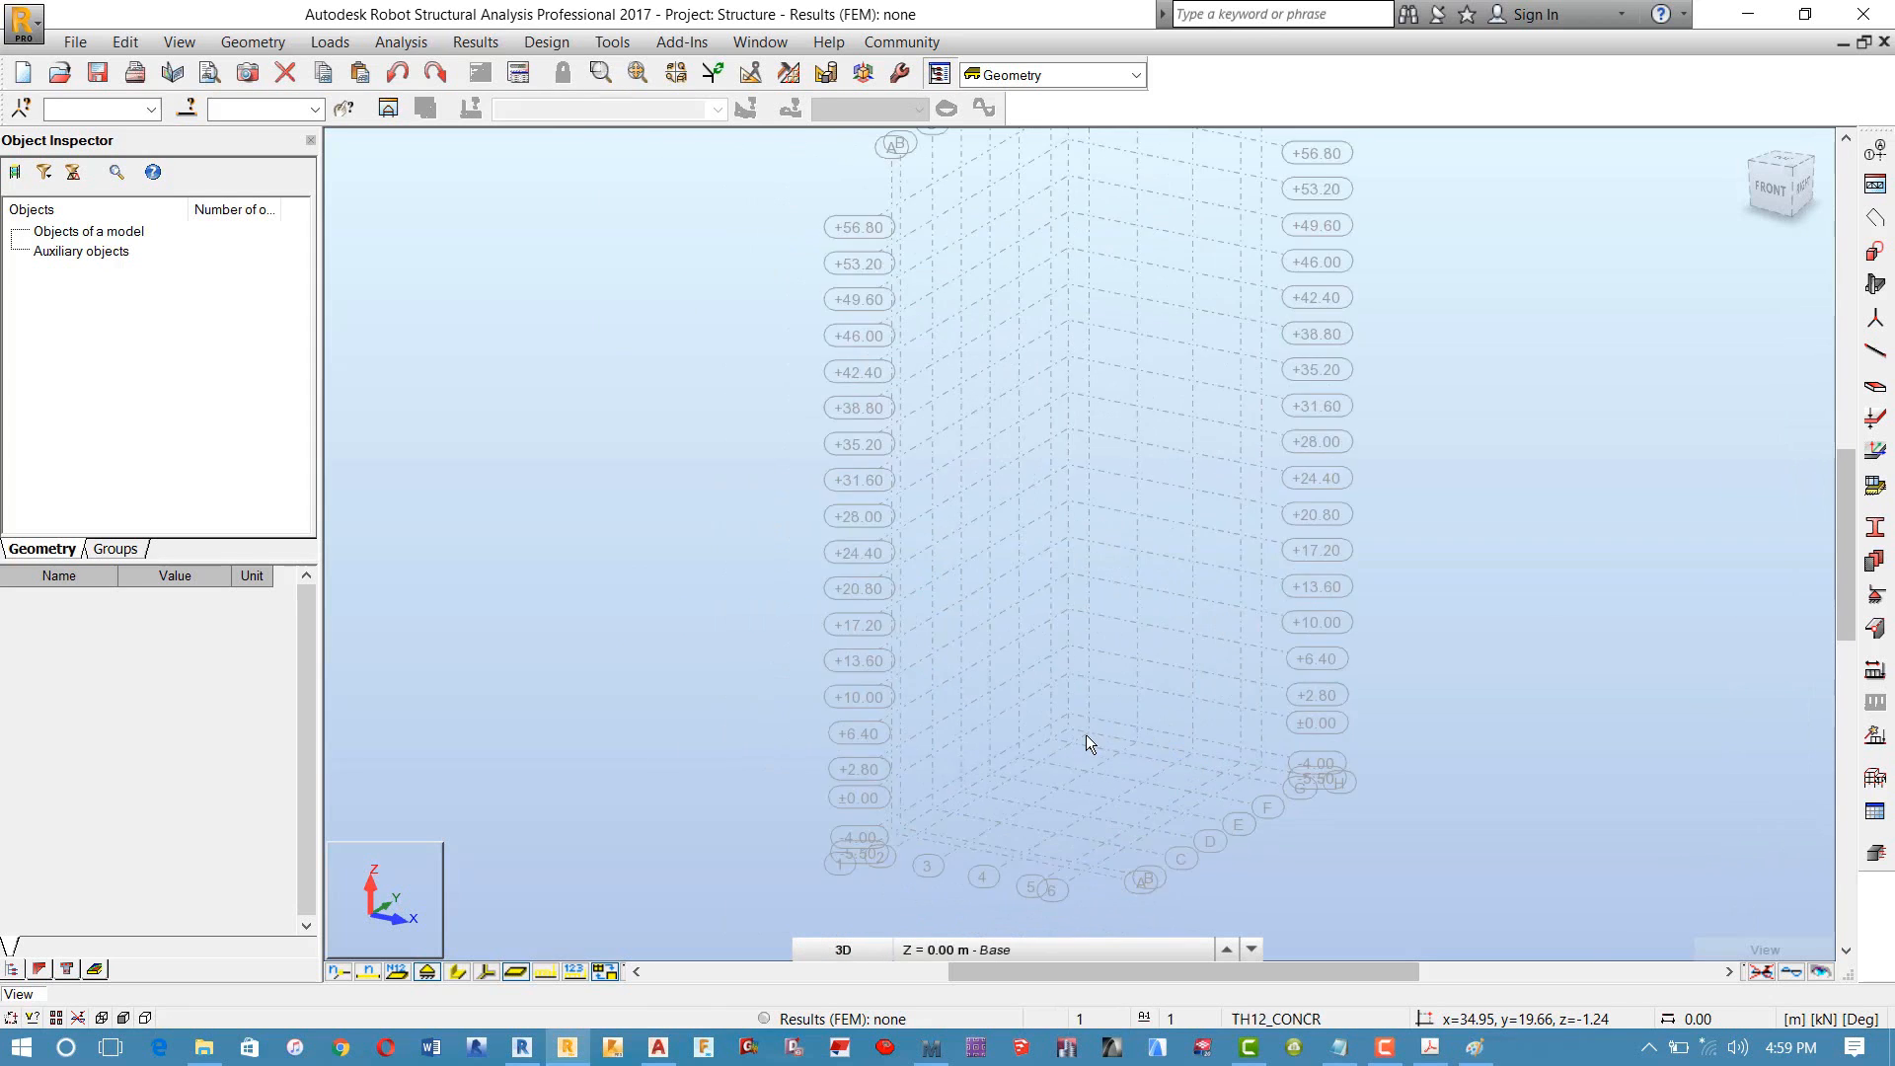
{"action": "middle_click_drag", "start_coordinate": [1022, 723], "coordinate": [994, 677]}
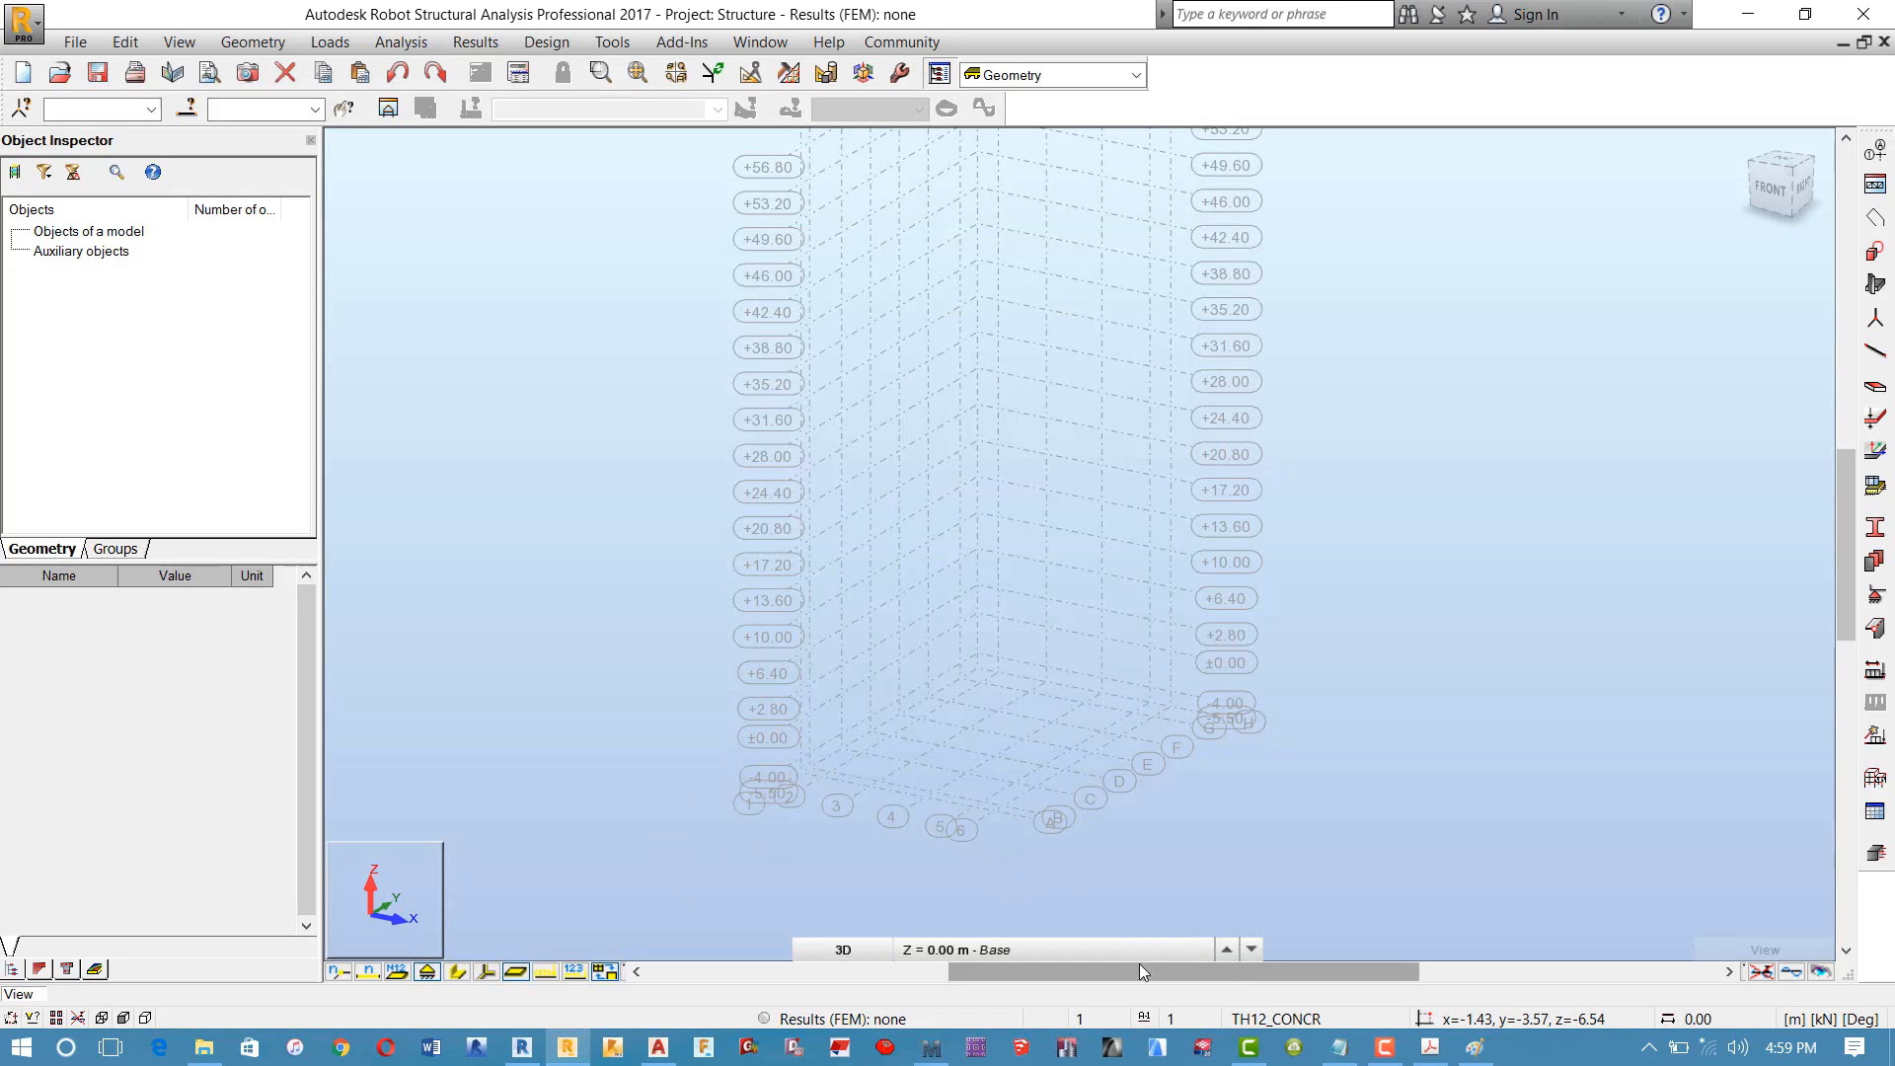
{"action": "left_click", "coordinate": [1391, 1046]}
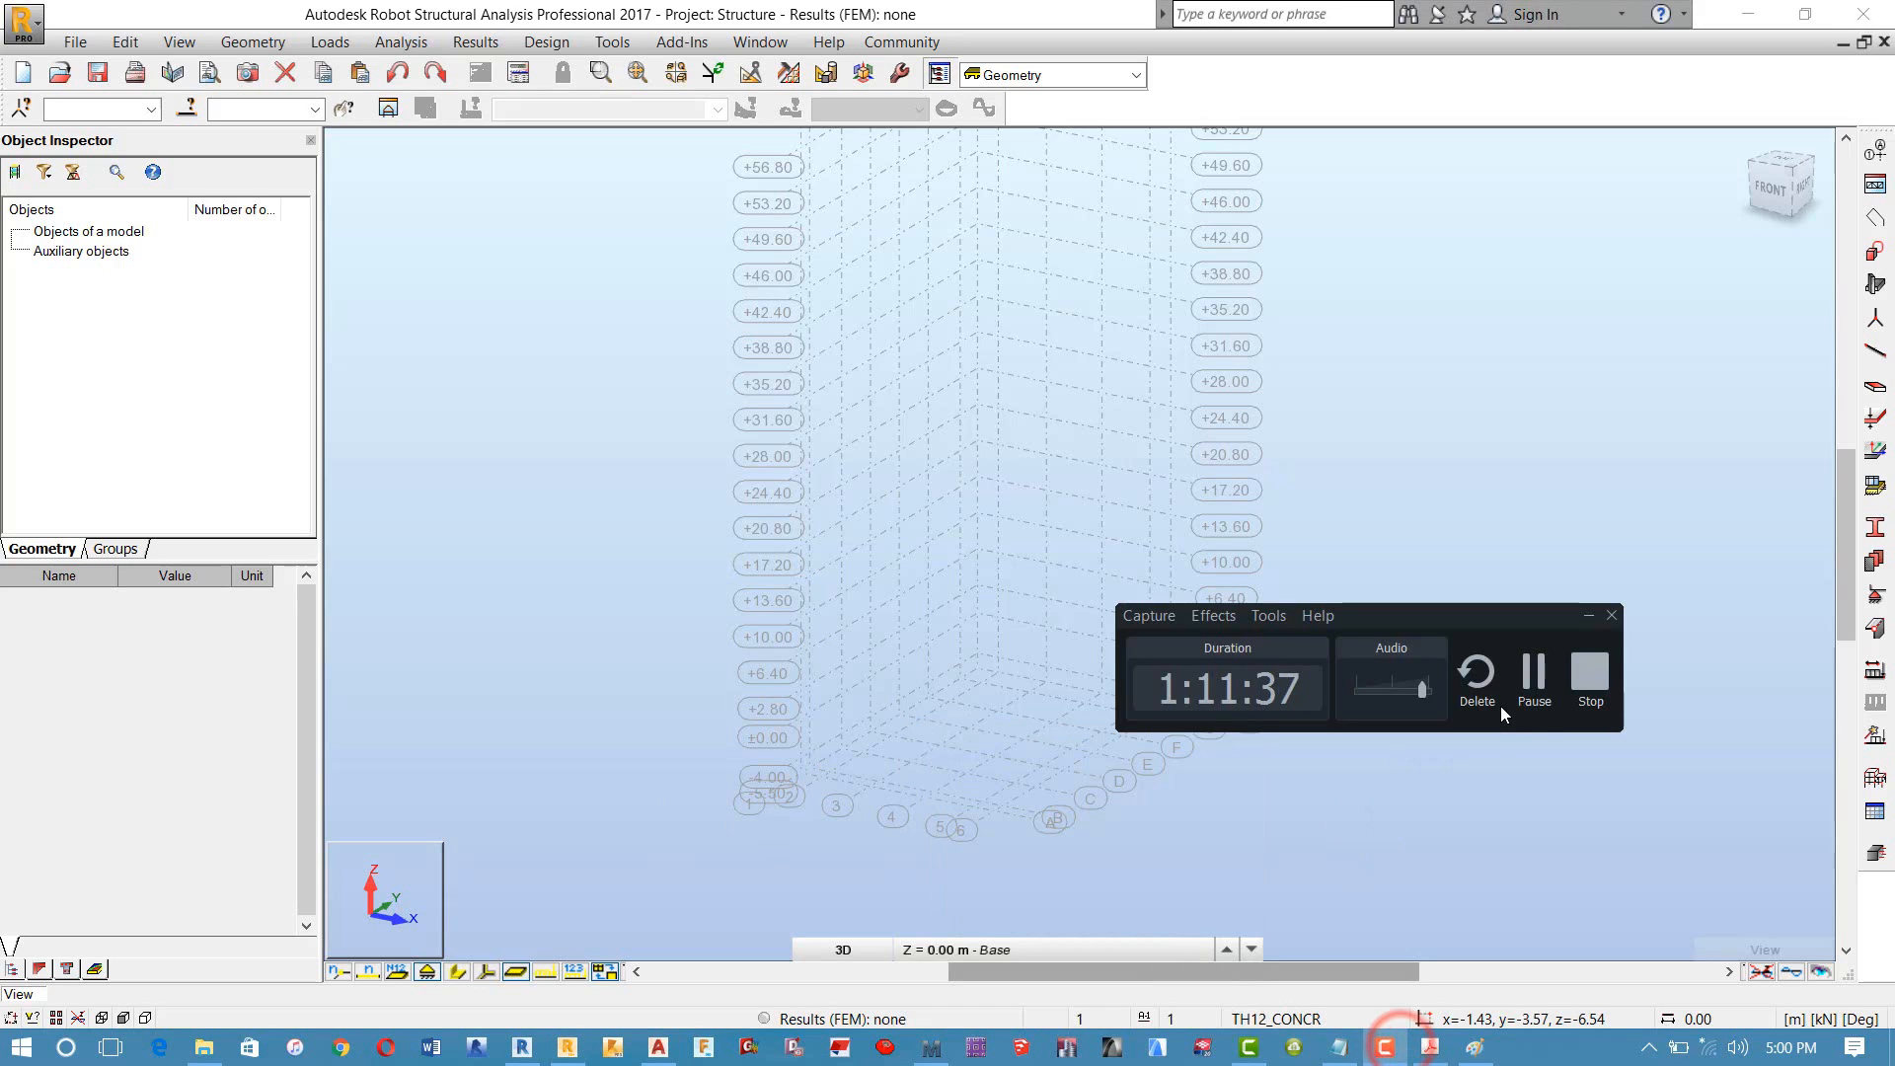
{"action": "left_click", "coordinate": [1533, 676]}
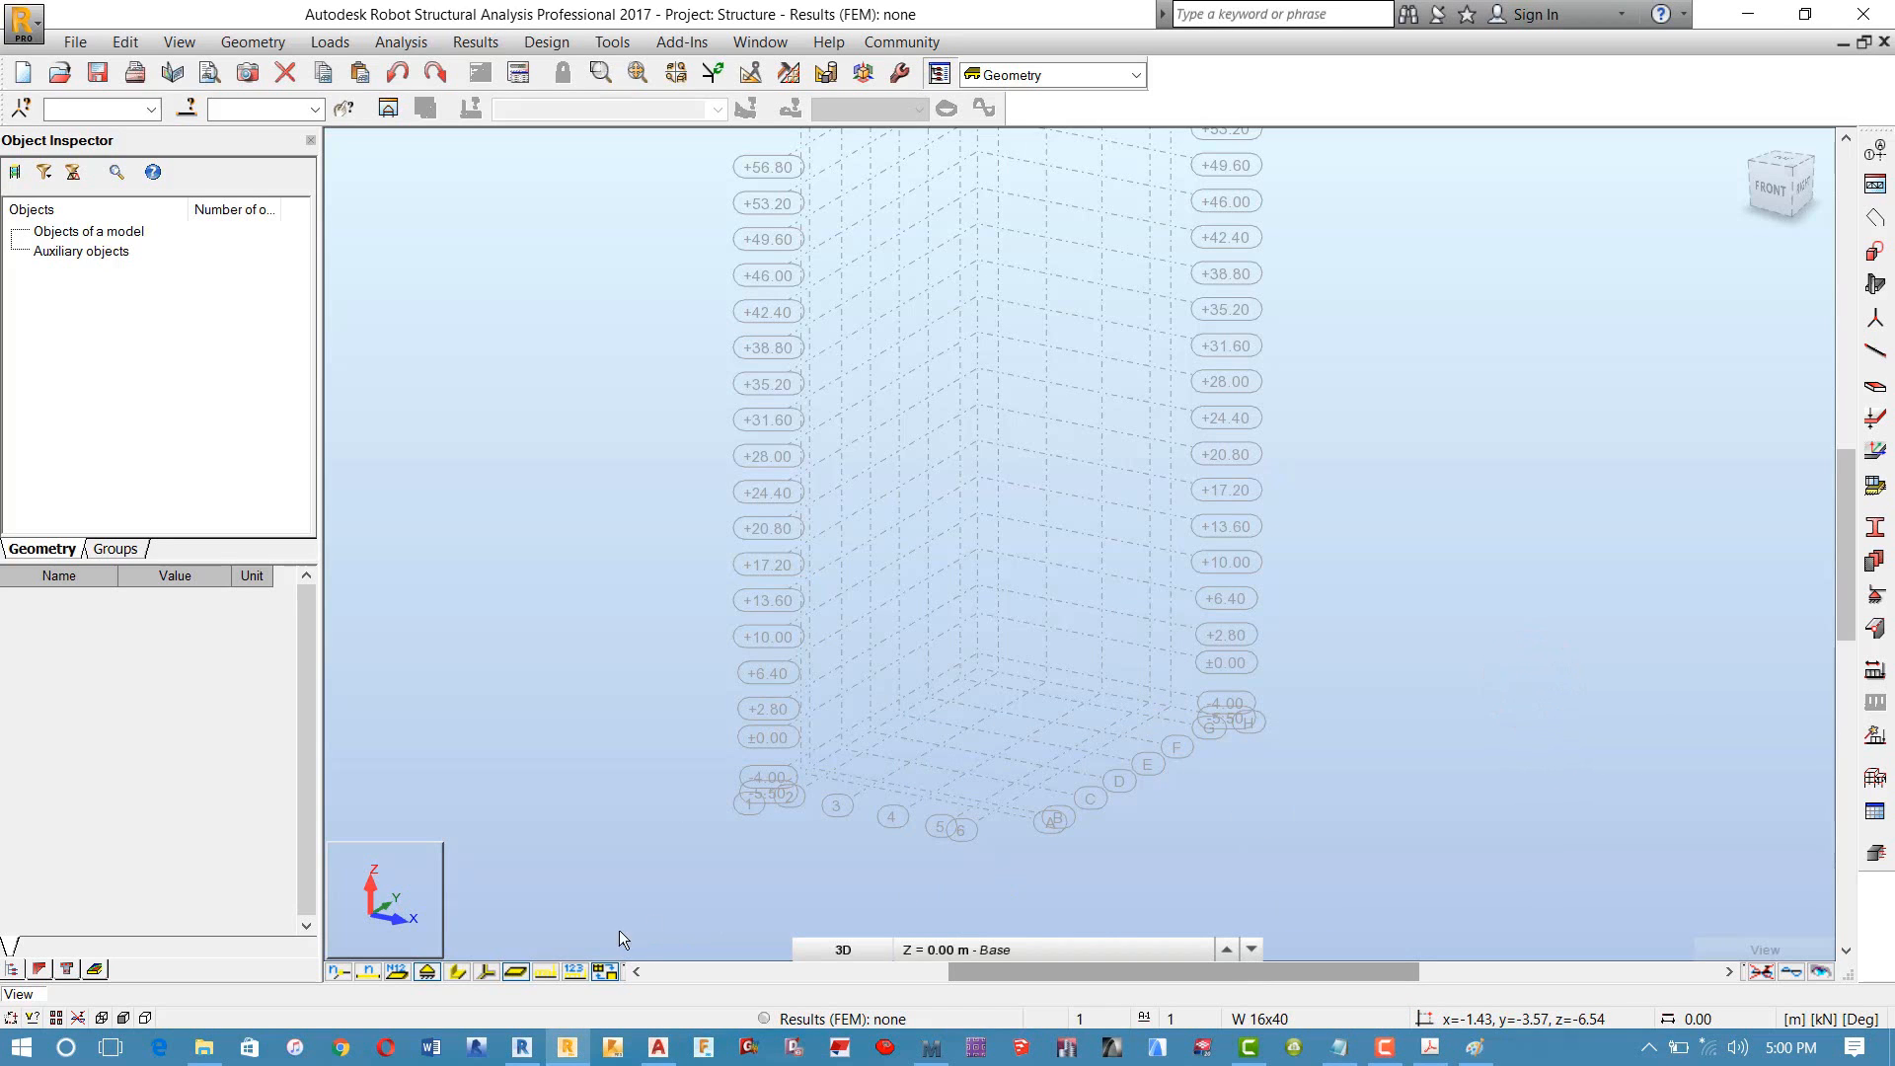
Step: Switch to AutoCAD and locate the staircase core in the basement floor plan
{"action": "left_click", "coordinate": [657, 1047]}
{"action": "scroll", "coordinate": [717, 759], "scroll_direction": "down", "scroll_amount": 10}
{"action": "middle_click_drag", "start_coordinate": [478, 693], "coordinate": [955, 721]}
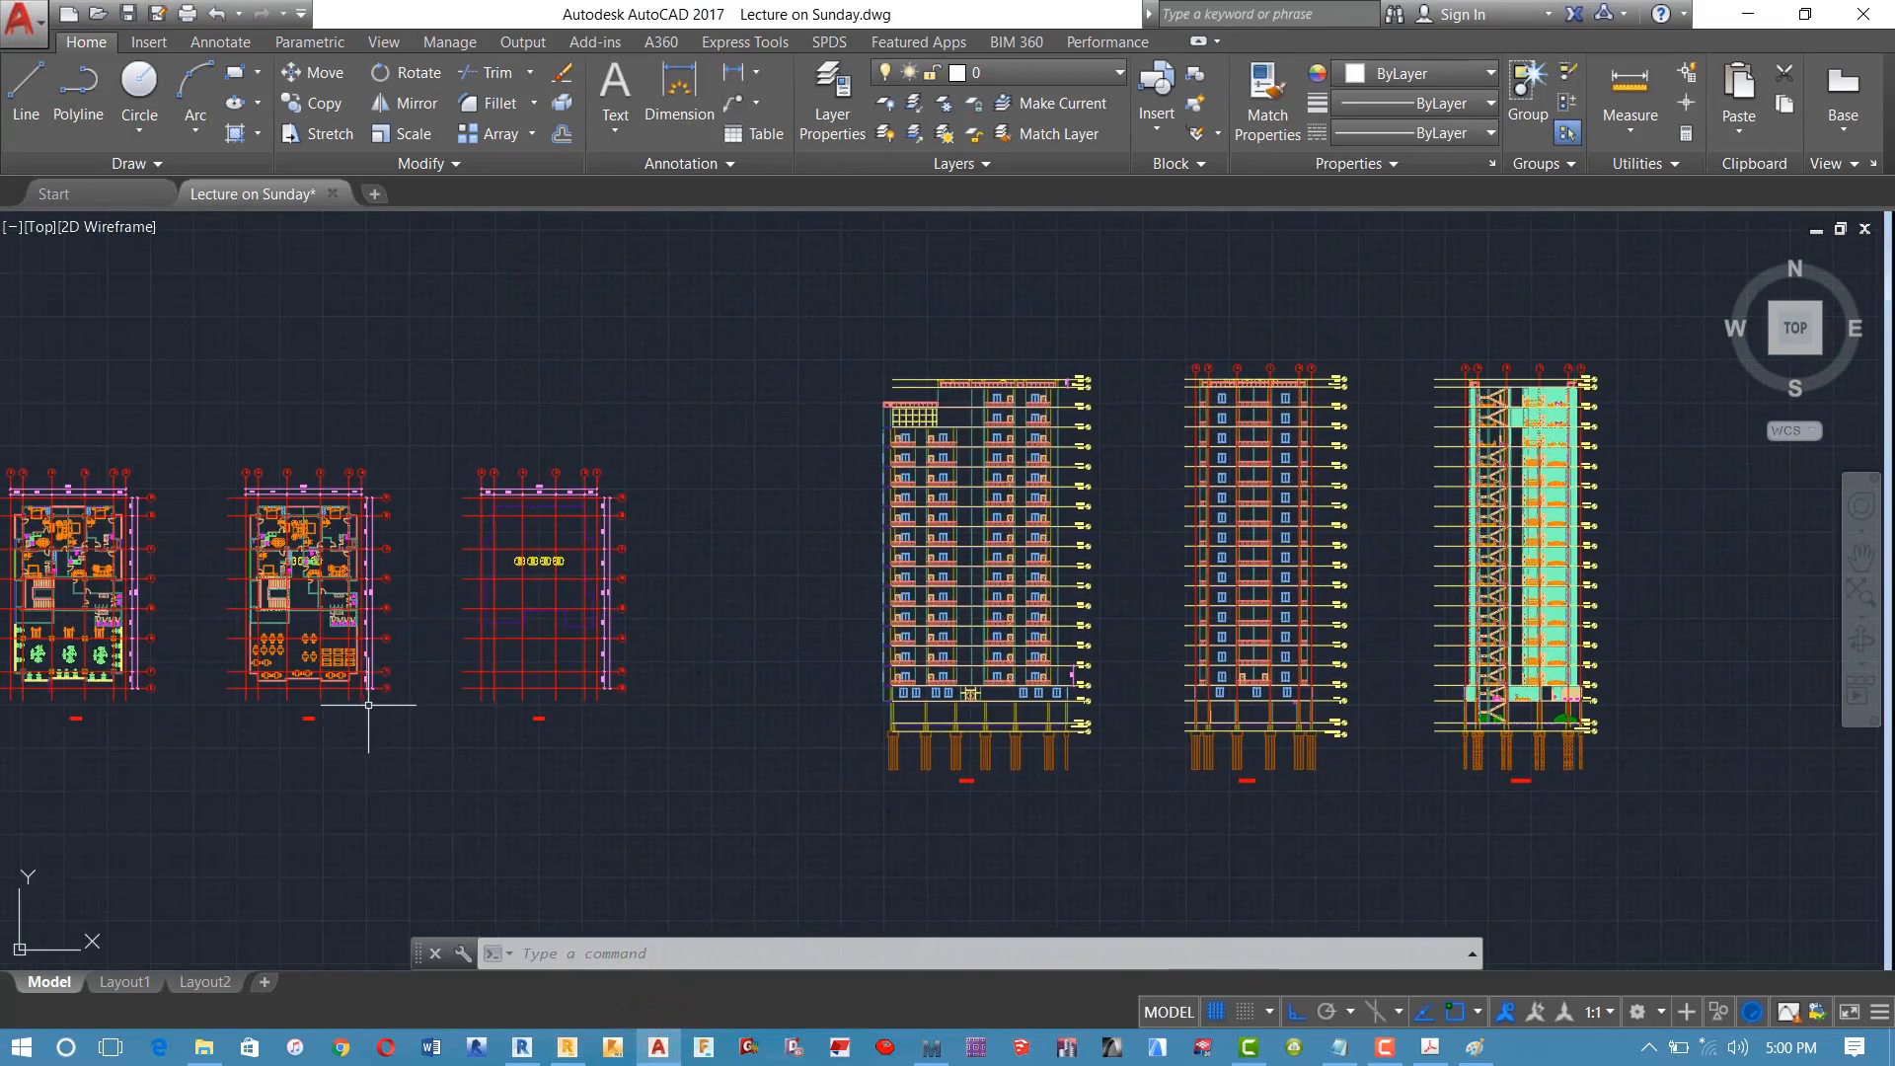
{"action": "middle_click_drag", "start_coordinate": [372, 707], "coordinate": [812, 705]}
{"action": "middle_click_drag", "start_coordinate": [175, 537], "coordinate": [797, 541]}
{"action": "scroll", "coordinate": [484, 641], "scroll_direction": "up", "scroll_amount": 10}
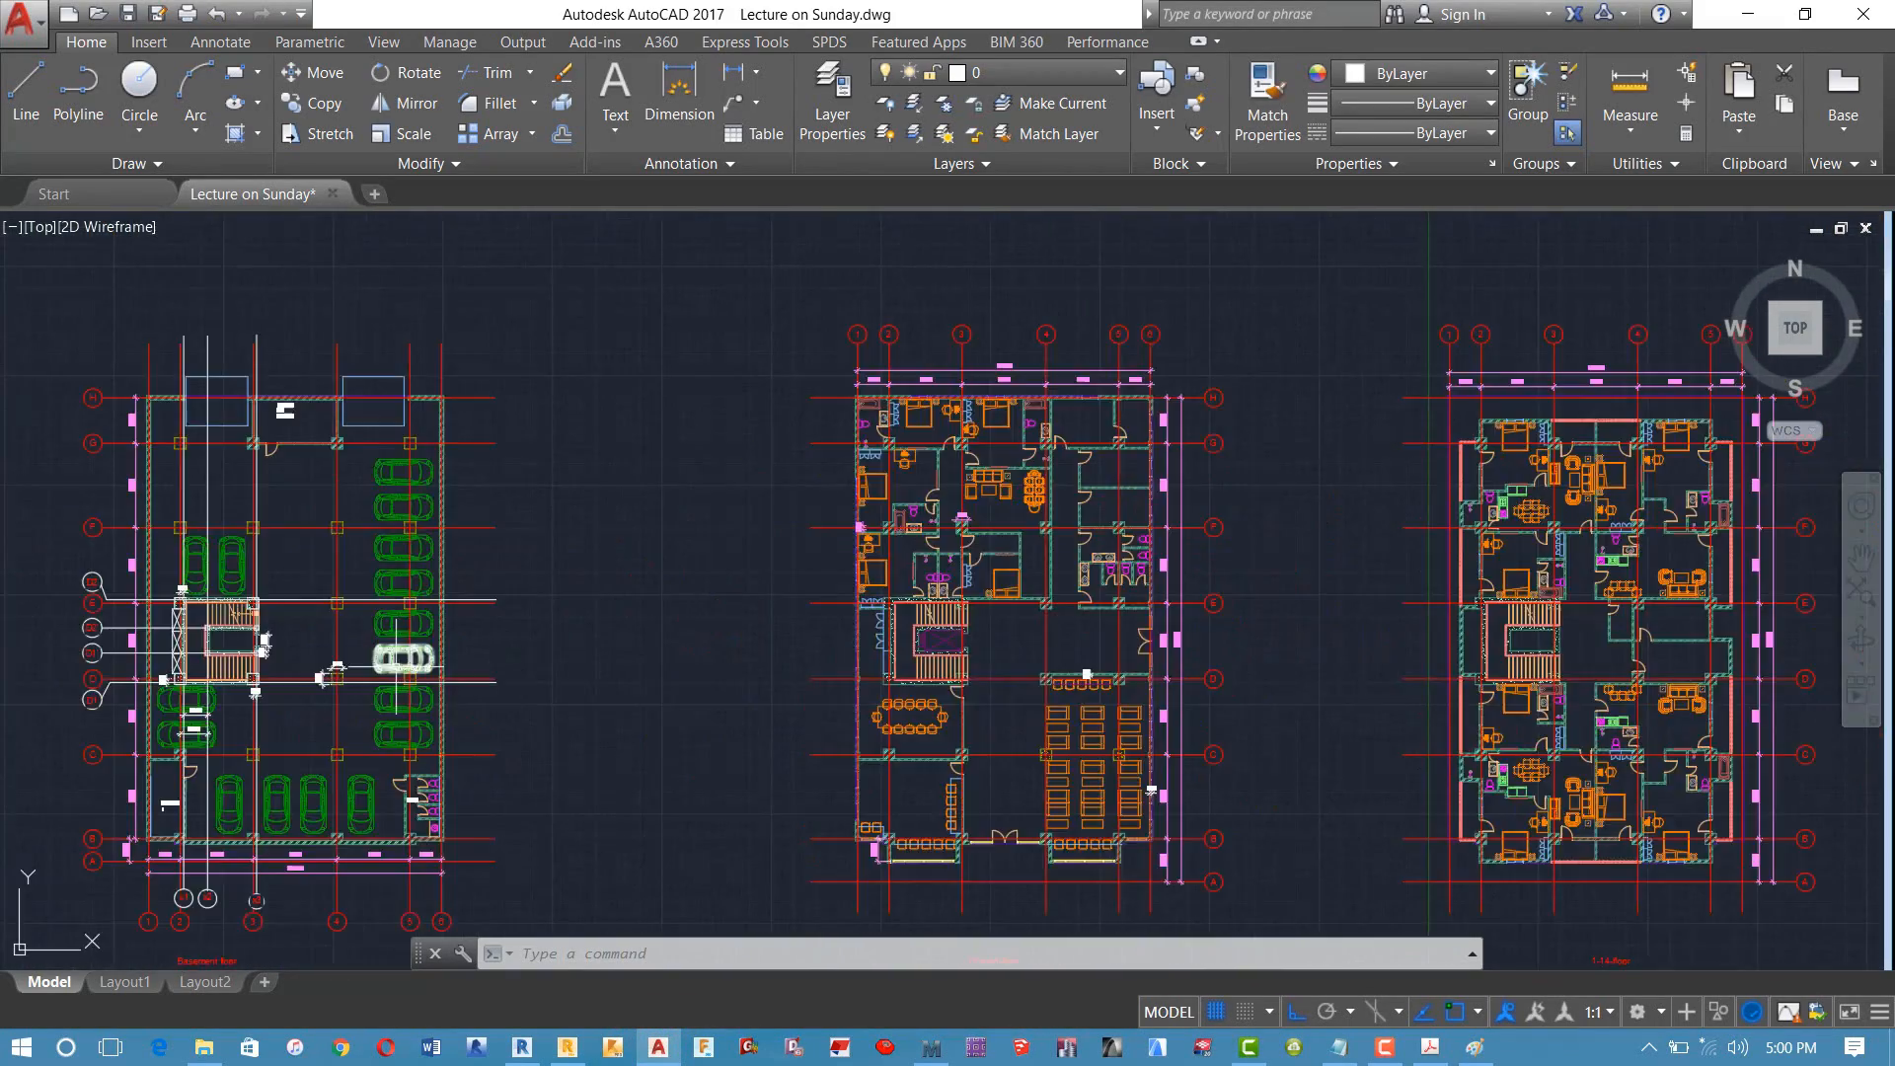
{"action": "scroll", "coordinate": [330, 549], "scroll_direction": "up", "scroll_amount": 5}
{"action": "middle_click_drag", "start_coordinate": [330, 550], "coordinate": [767, 554]}
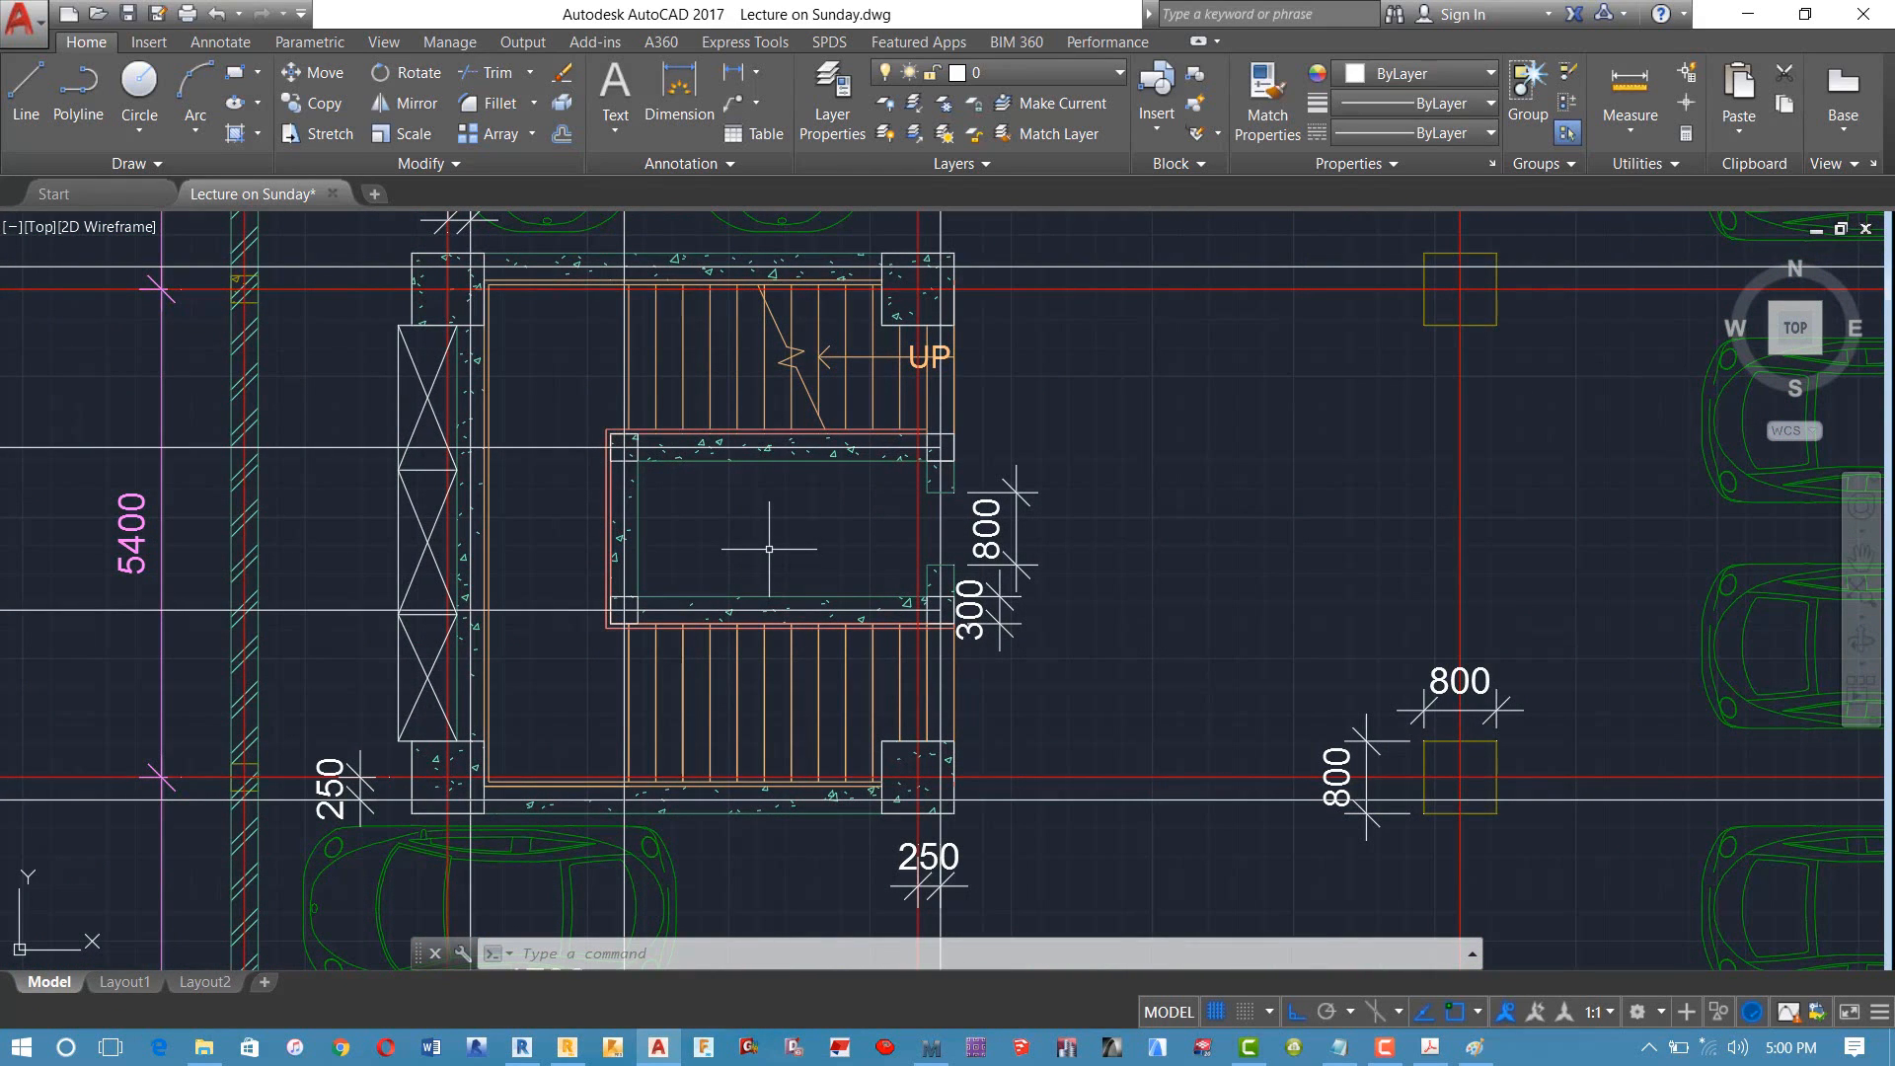
{"action": "left_click", "coordinate": [1385, 1046]}
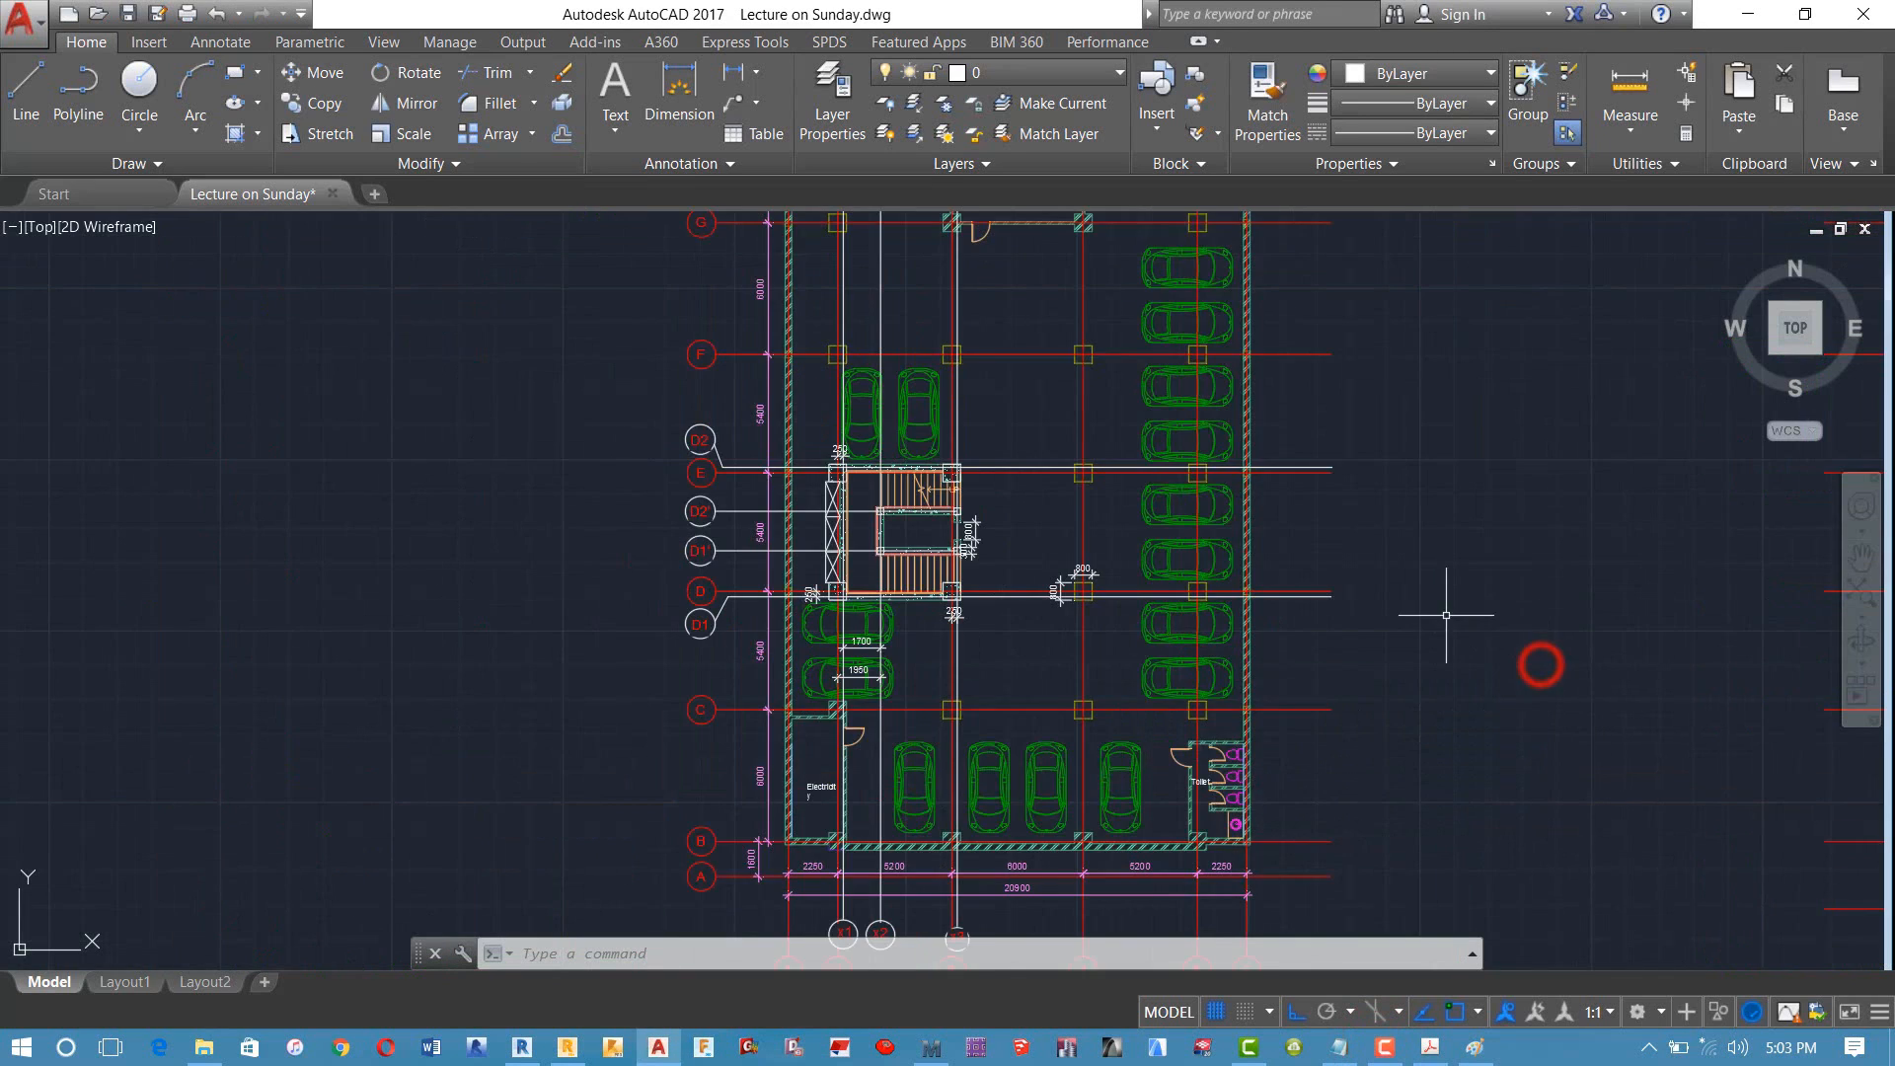
Step: Examine the auxiliary axes D1, D1', D2' and D2 and the wall offset dimensions around the basement staircase core
{"action": "scroll", "coordinate": [1446, 615], "scroll_direction": "down", "scroll_amount": 5}
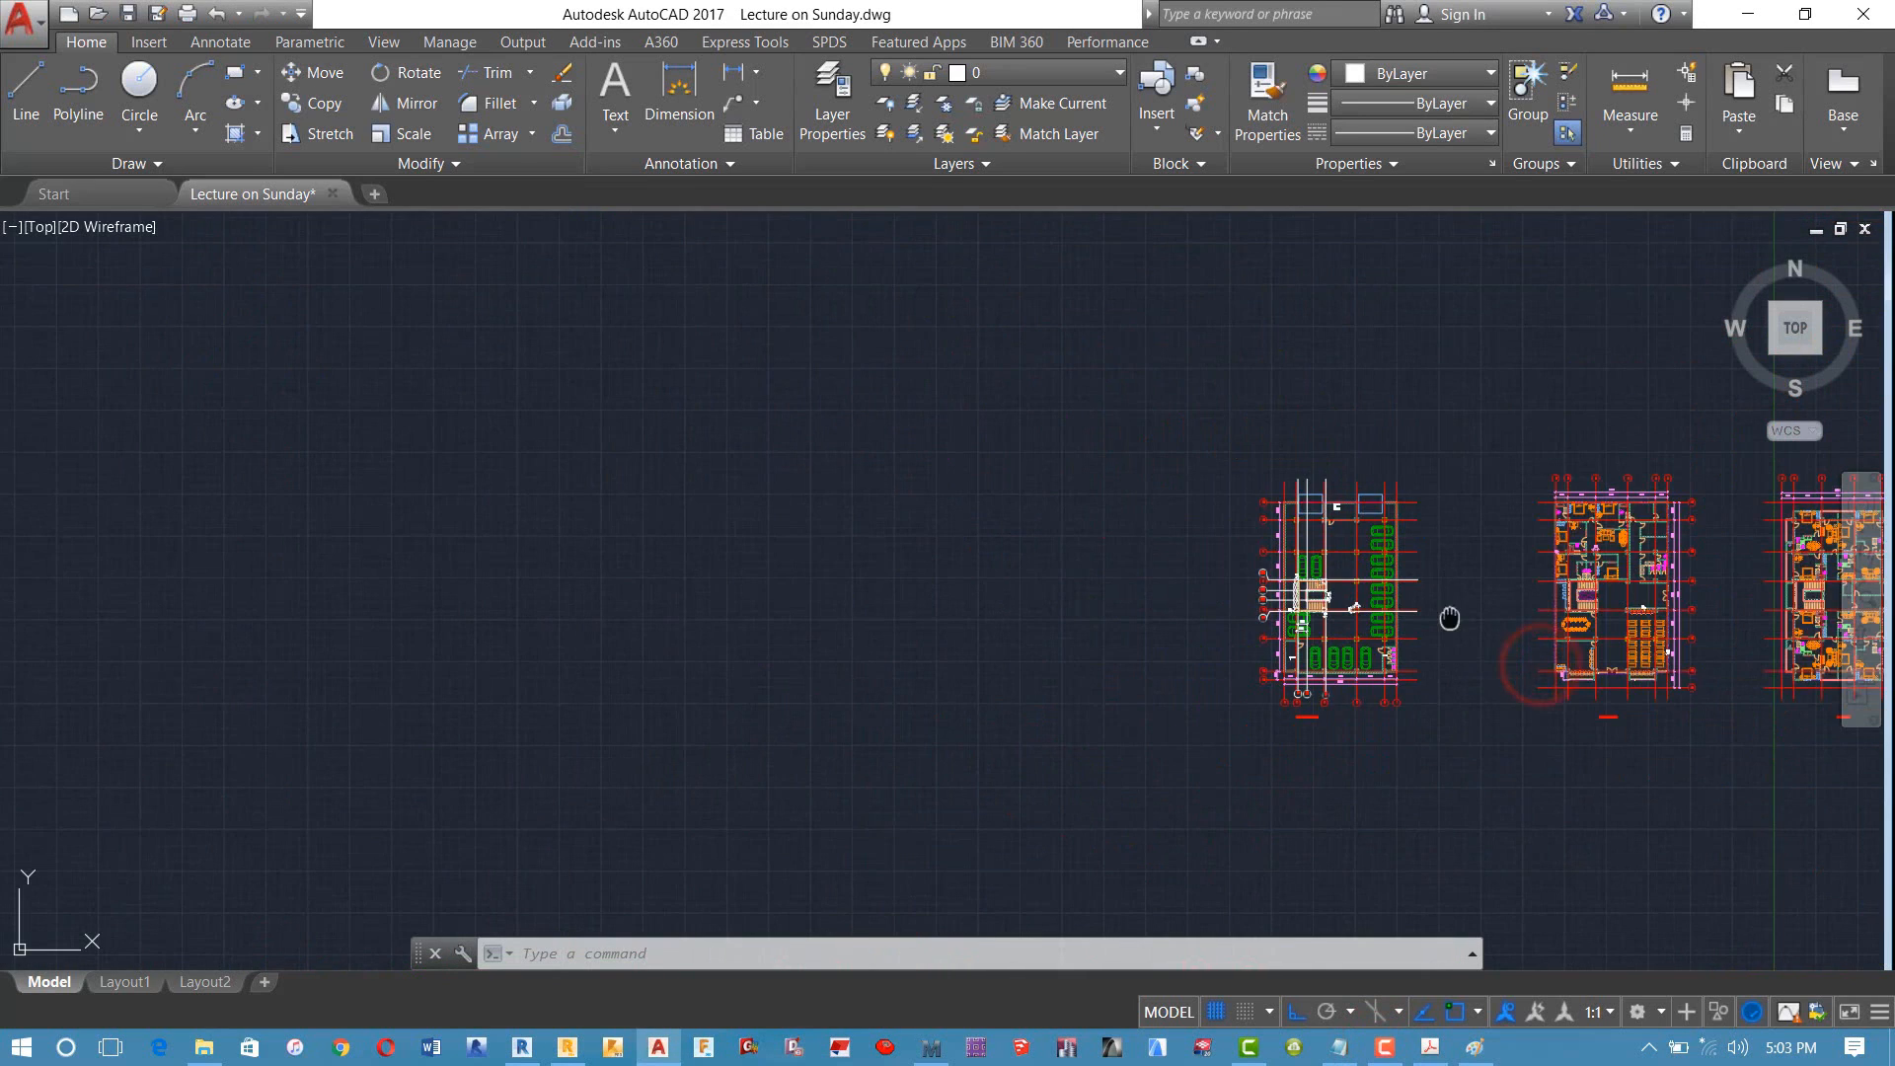
{"action": "middle_click_drag", "start_coordinate": [1446, 615], "coordinate": [1013, 629]}
{"action": "scroll", "coordinate": [1227, 617], "scroll_direction": "up", "scroll_amount": 5}
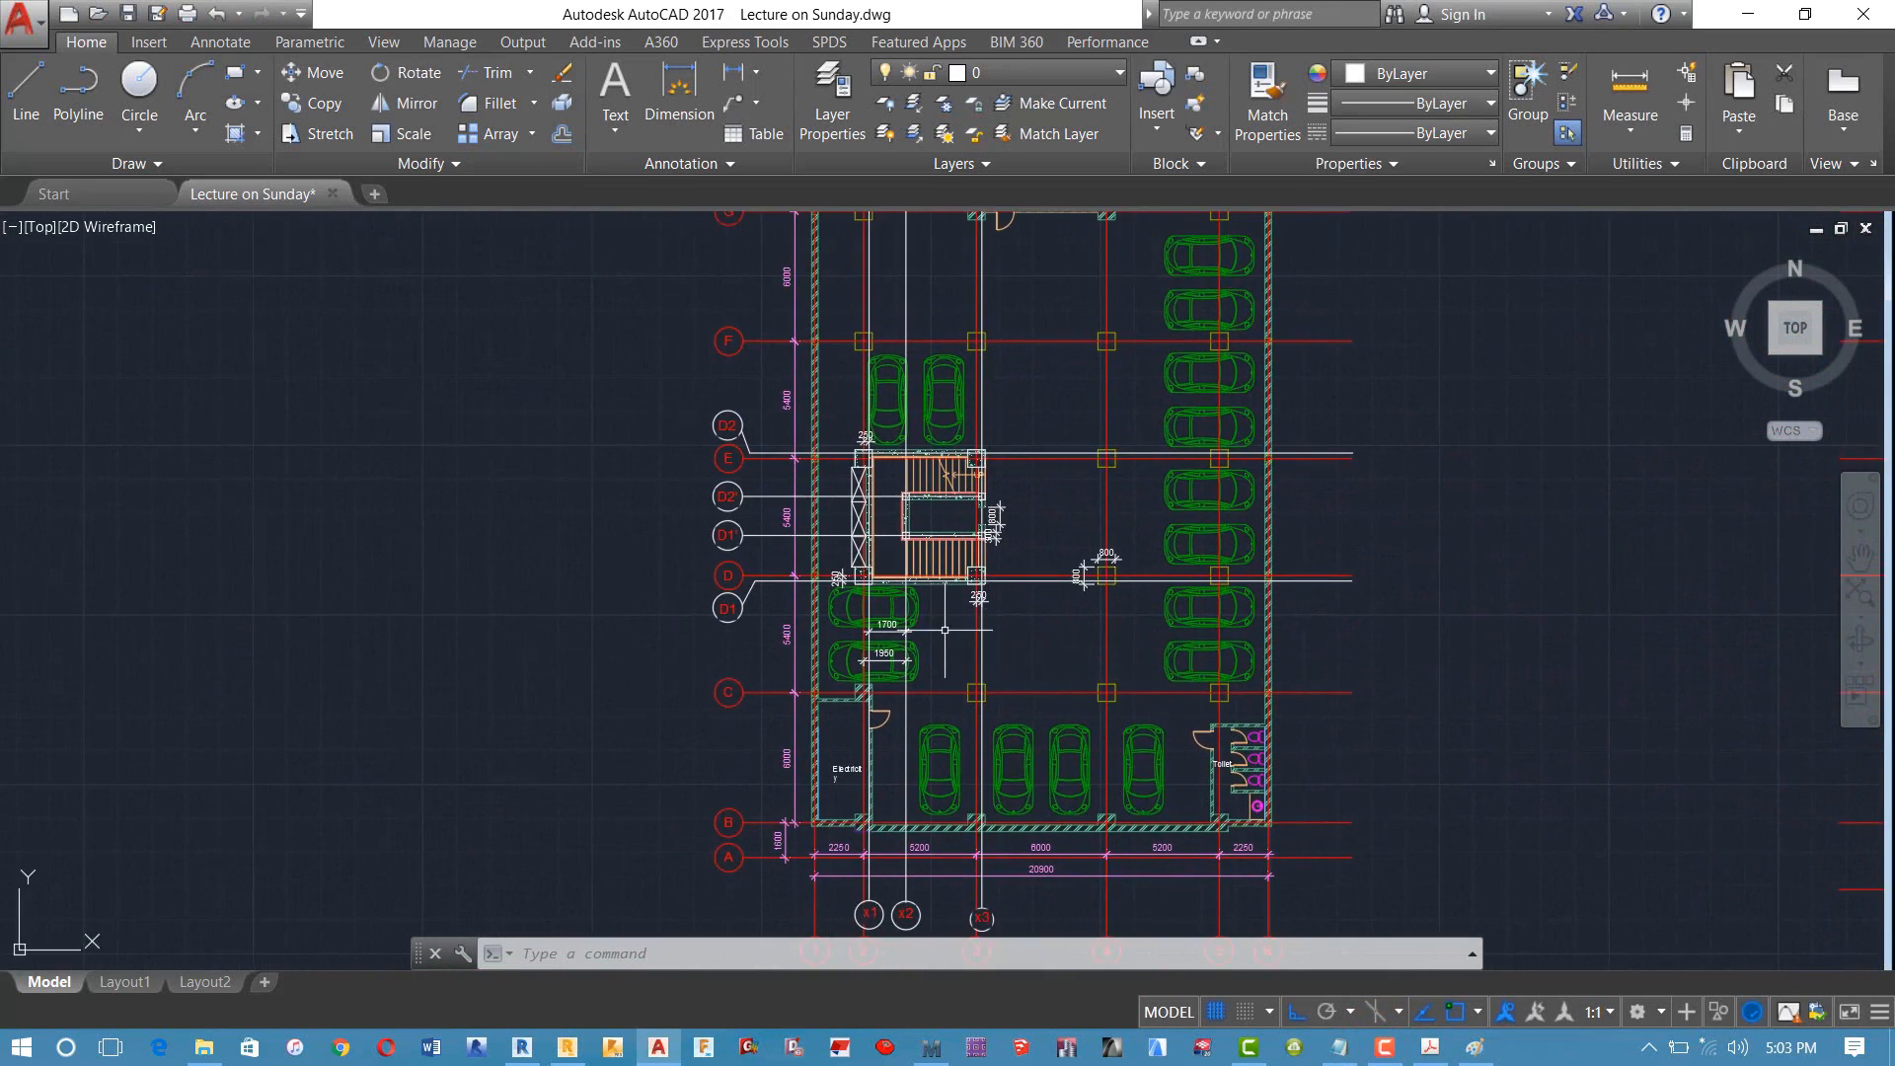
{"action": "scroll", "coordinate": [1112, 571], "scroll_direction": "up", "scroll_amount": 2}
{"action": "scroll", "coordinate": [913, 425], "scroll_direction": "up", "scroll_amount": 2}
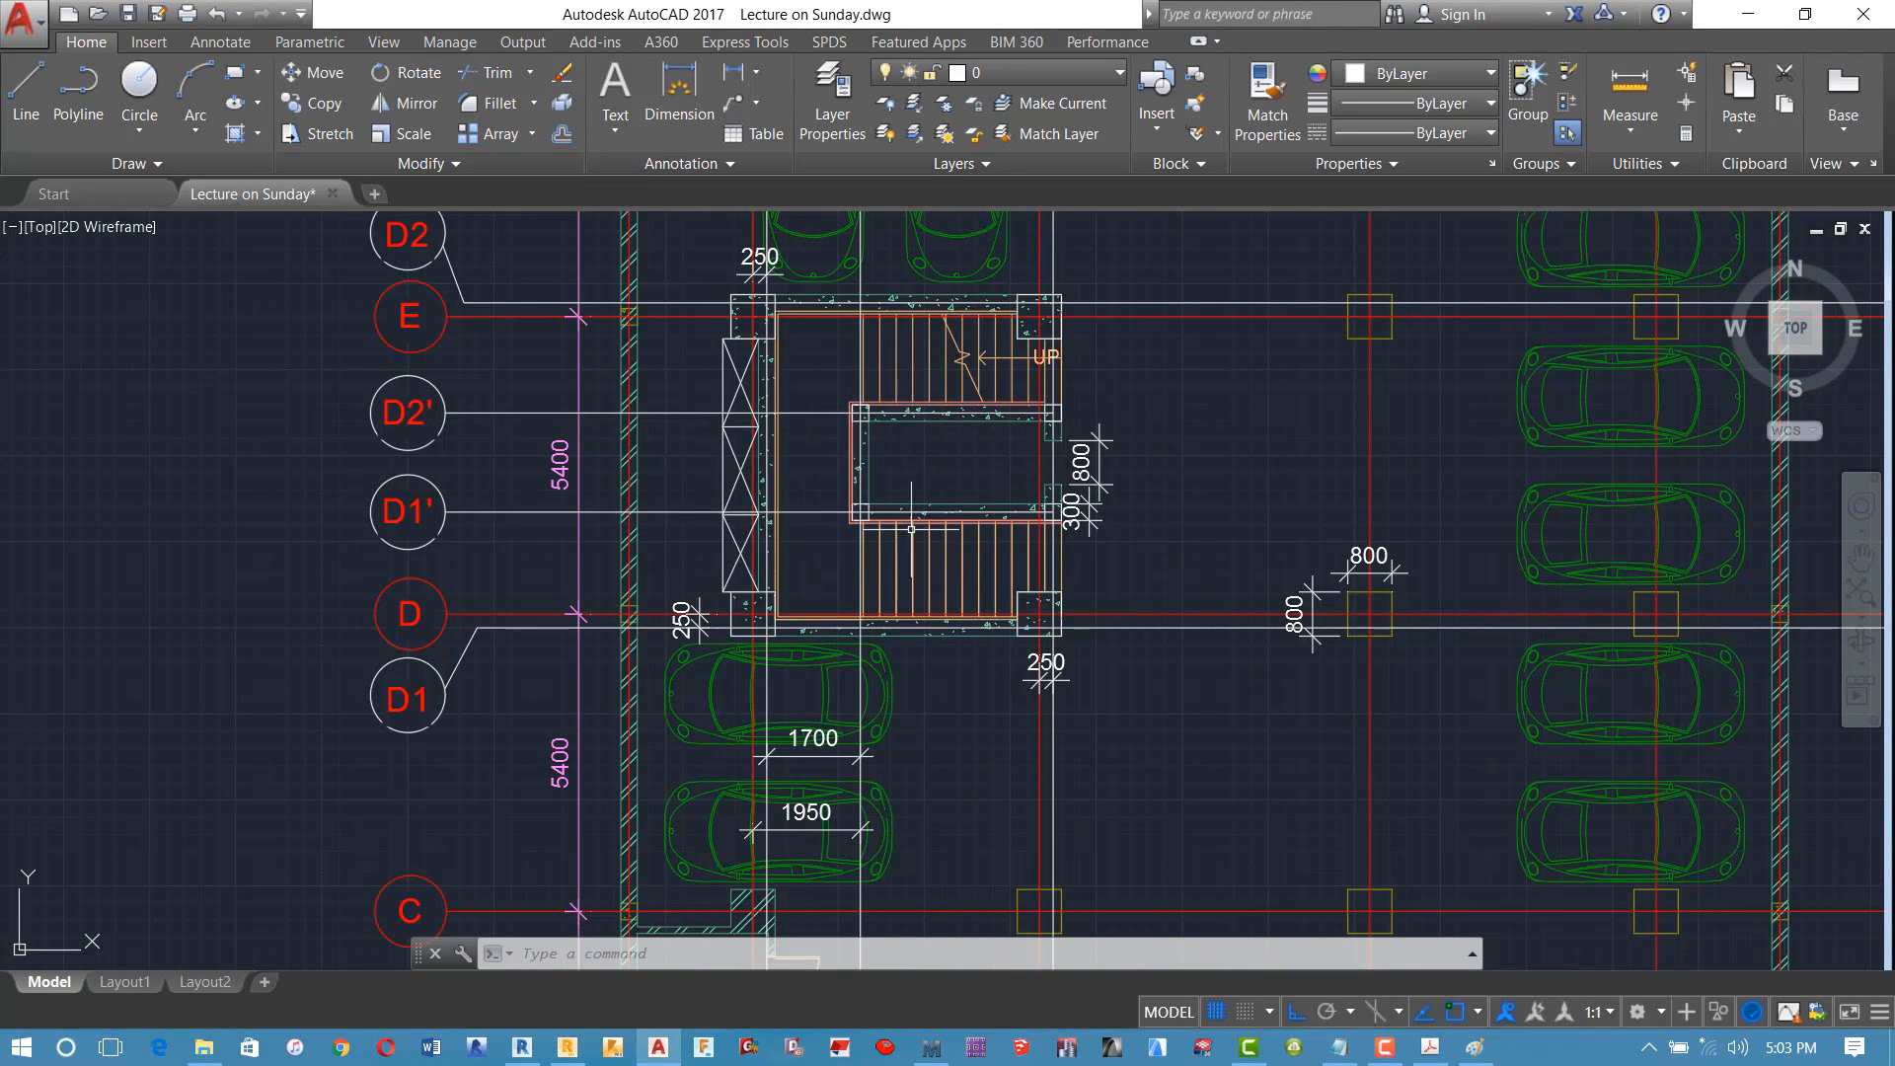
{"action": "scroll", "coordinate": [899, 528], "scroll_direction": "up", "scroll_amount": 4}
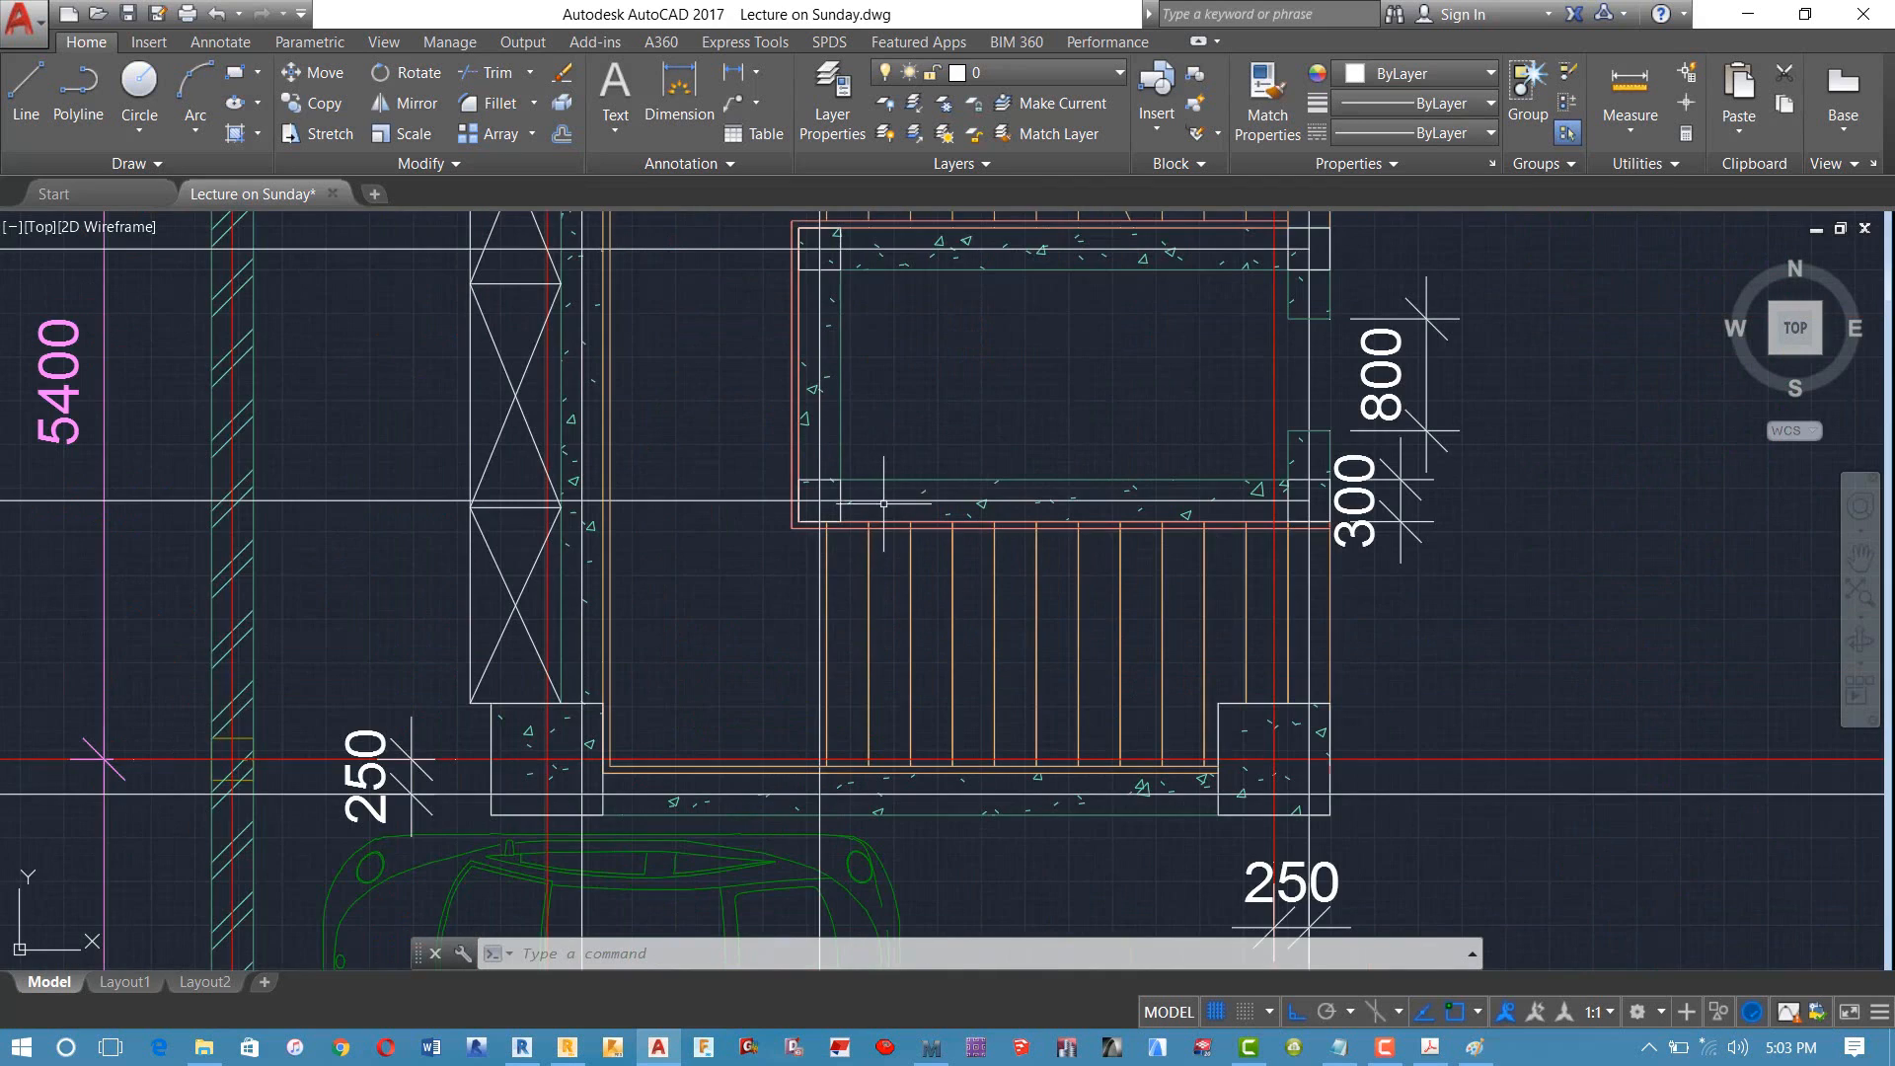
{"action": "scroll", "coordinate": [907, 496], "scroll_direction": "down", "scroll_amount": 2}
{"action": "scroll", "coordinate": [906, 497], "scroll_direction": "up", "scroll_amount": 2}
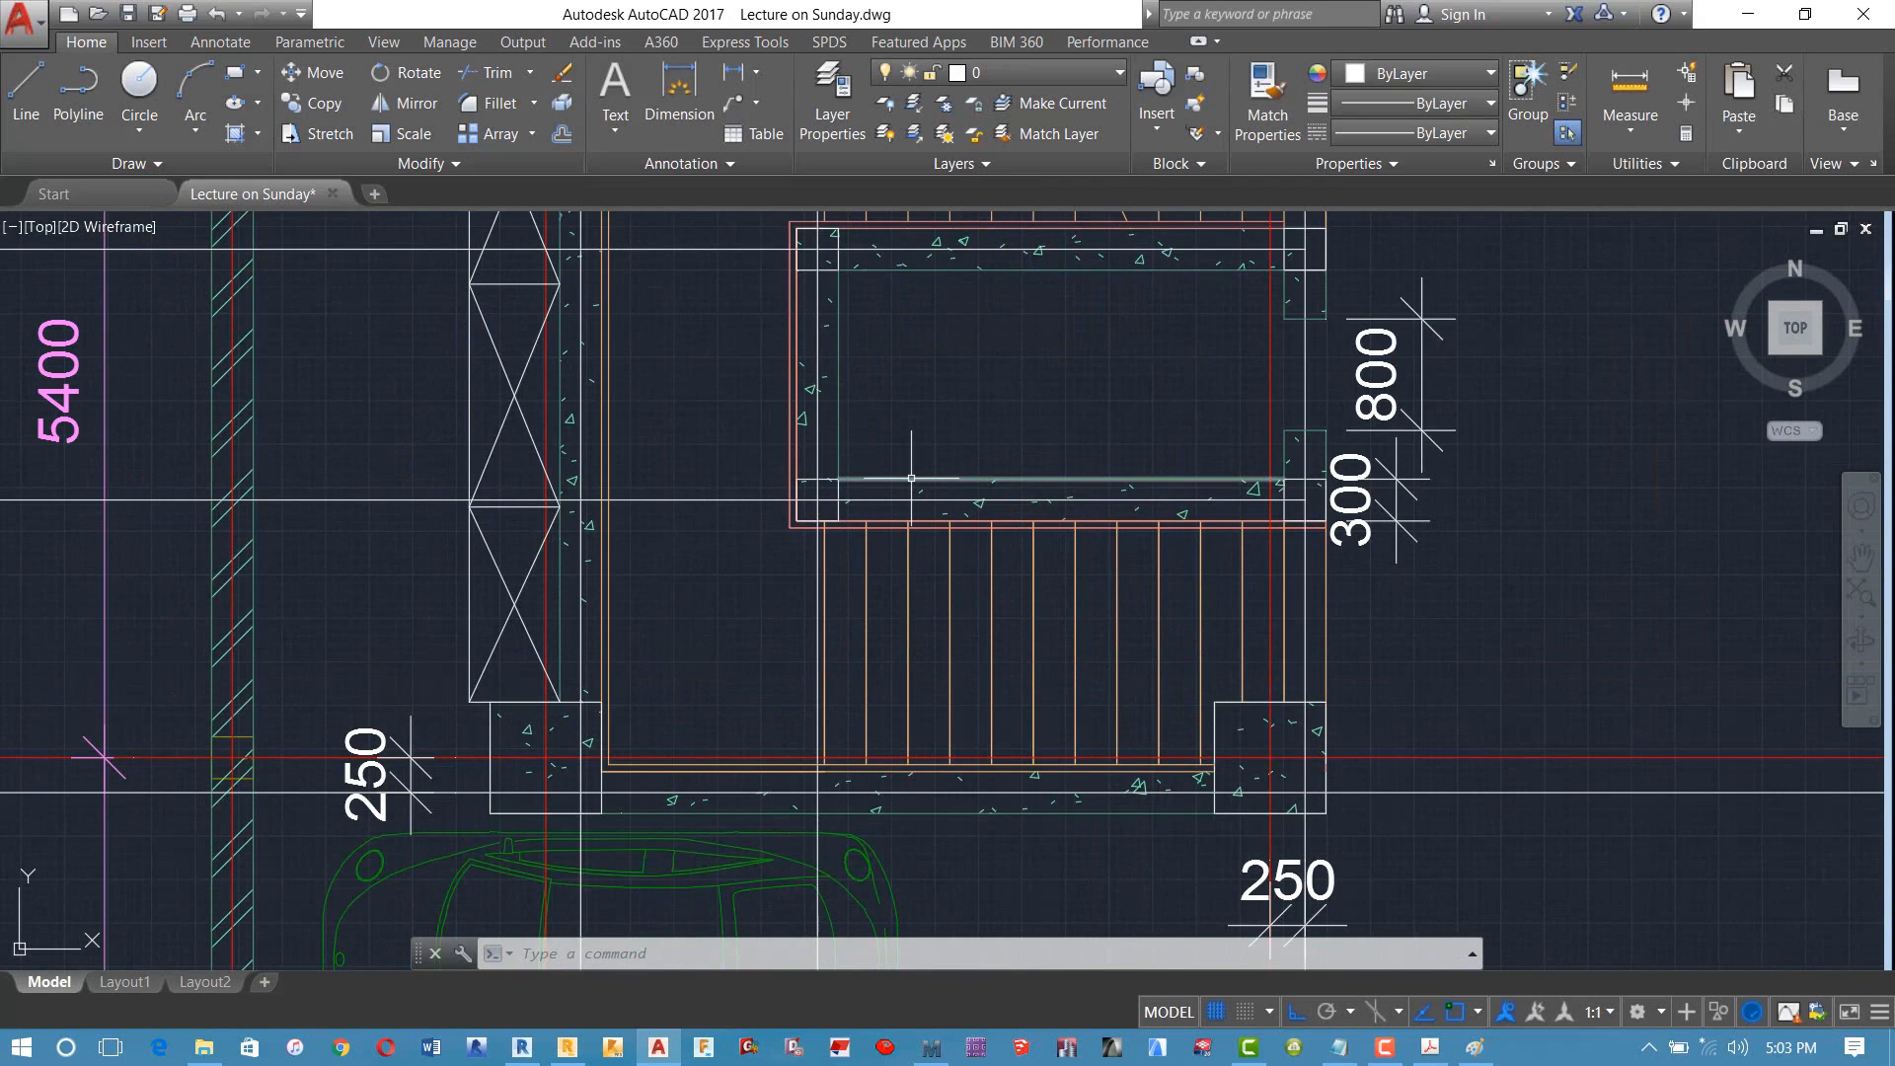
Step: Measure the thickness of the staircase core's lower inner wall with an aligned dimension, without placing it
{"action": "scroll", "coordinate": [923, 476], "scroll_direction": "up", "scroll_amount": 3}
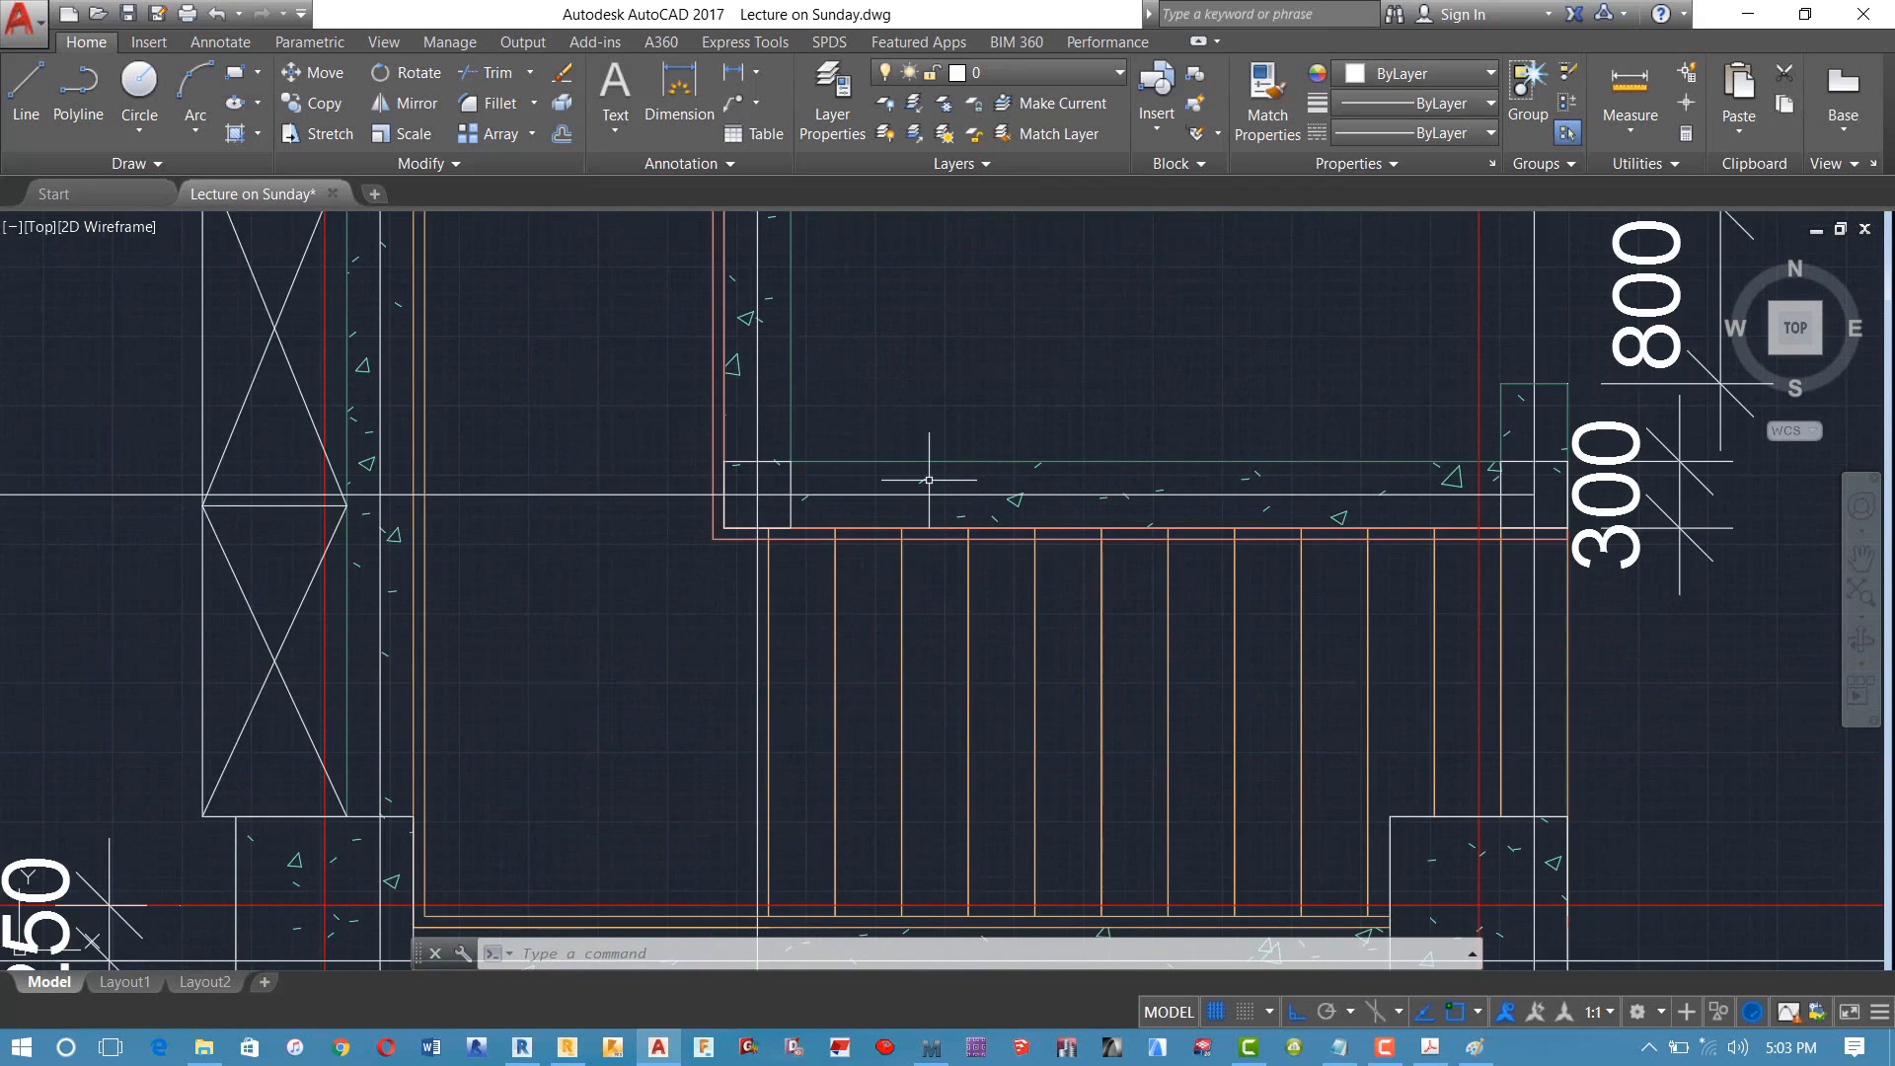
{"action": "scroll", "coordinate": [927, 481], "scroll_direction": "down", "scroll_amount": 3}
{"action": "middle_click_drag", "start_coordinate": [928, 480], "coordinate": [904, 521]}
{"action": "scroll", "coordinate": [903, 520], "scroll_direction": "up", "scroll_amount": 2}
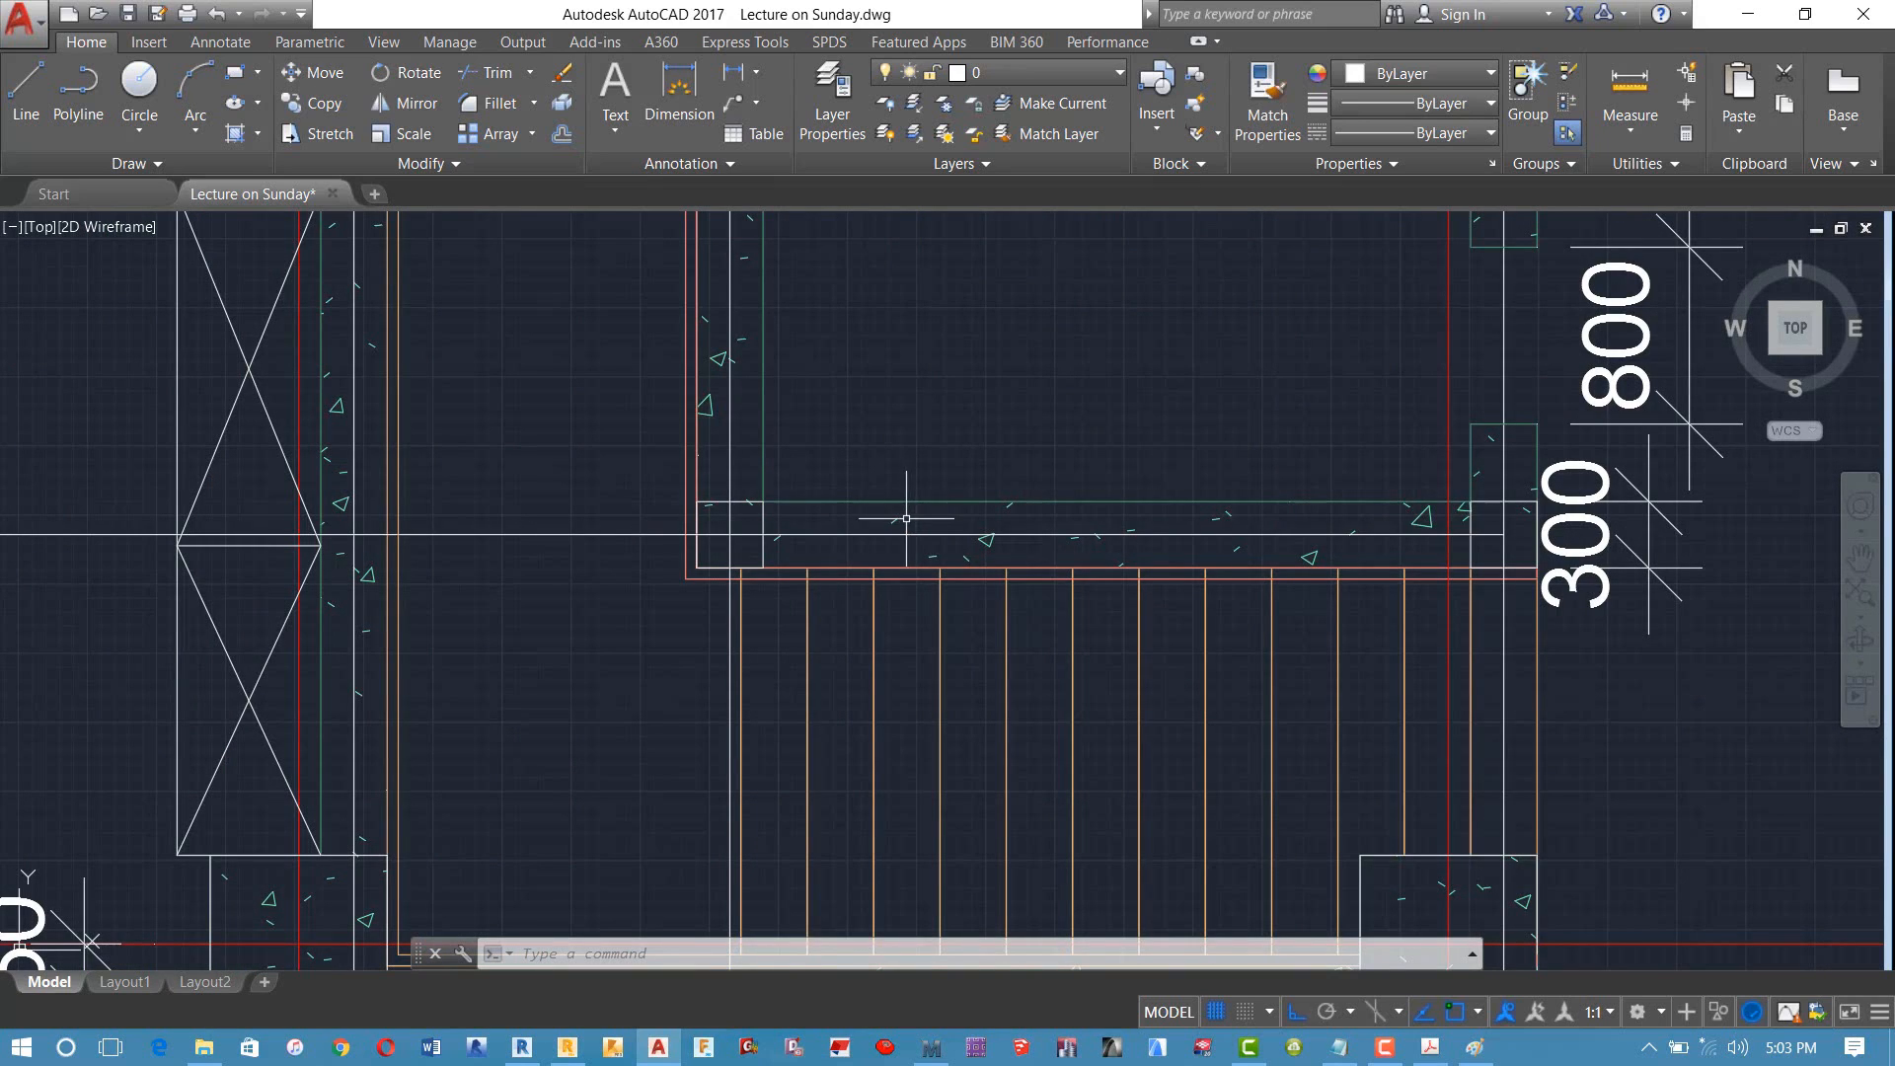
{"action": "type", "text": "dal"}
{"action": "key", "text": "Return"}
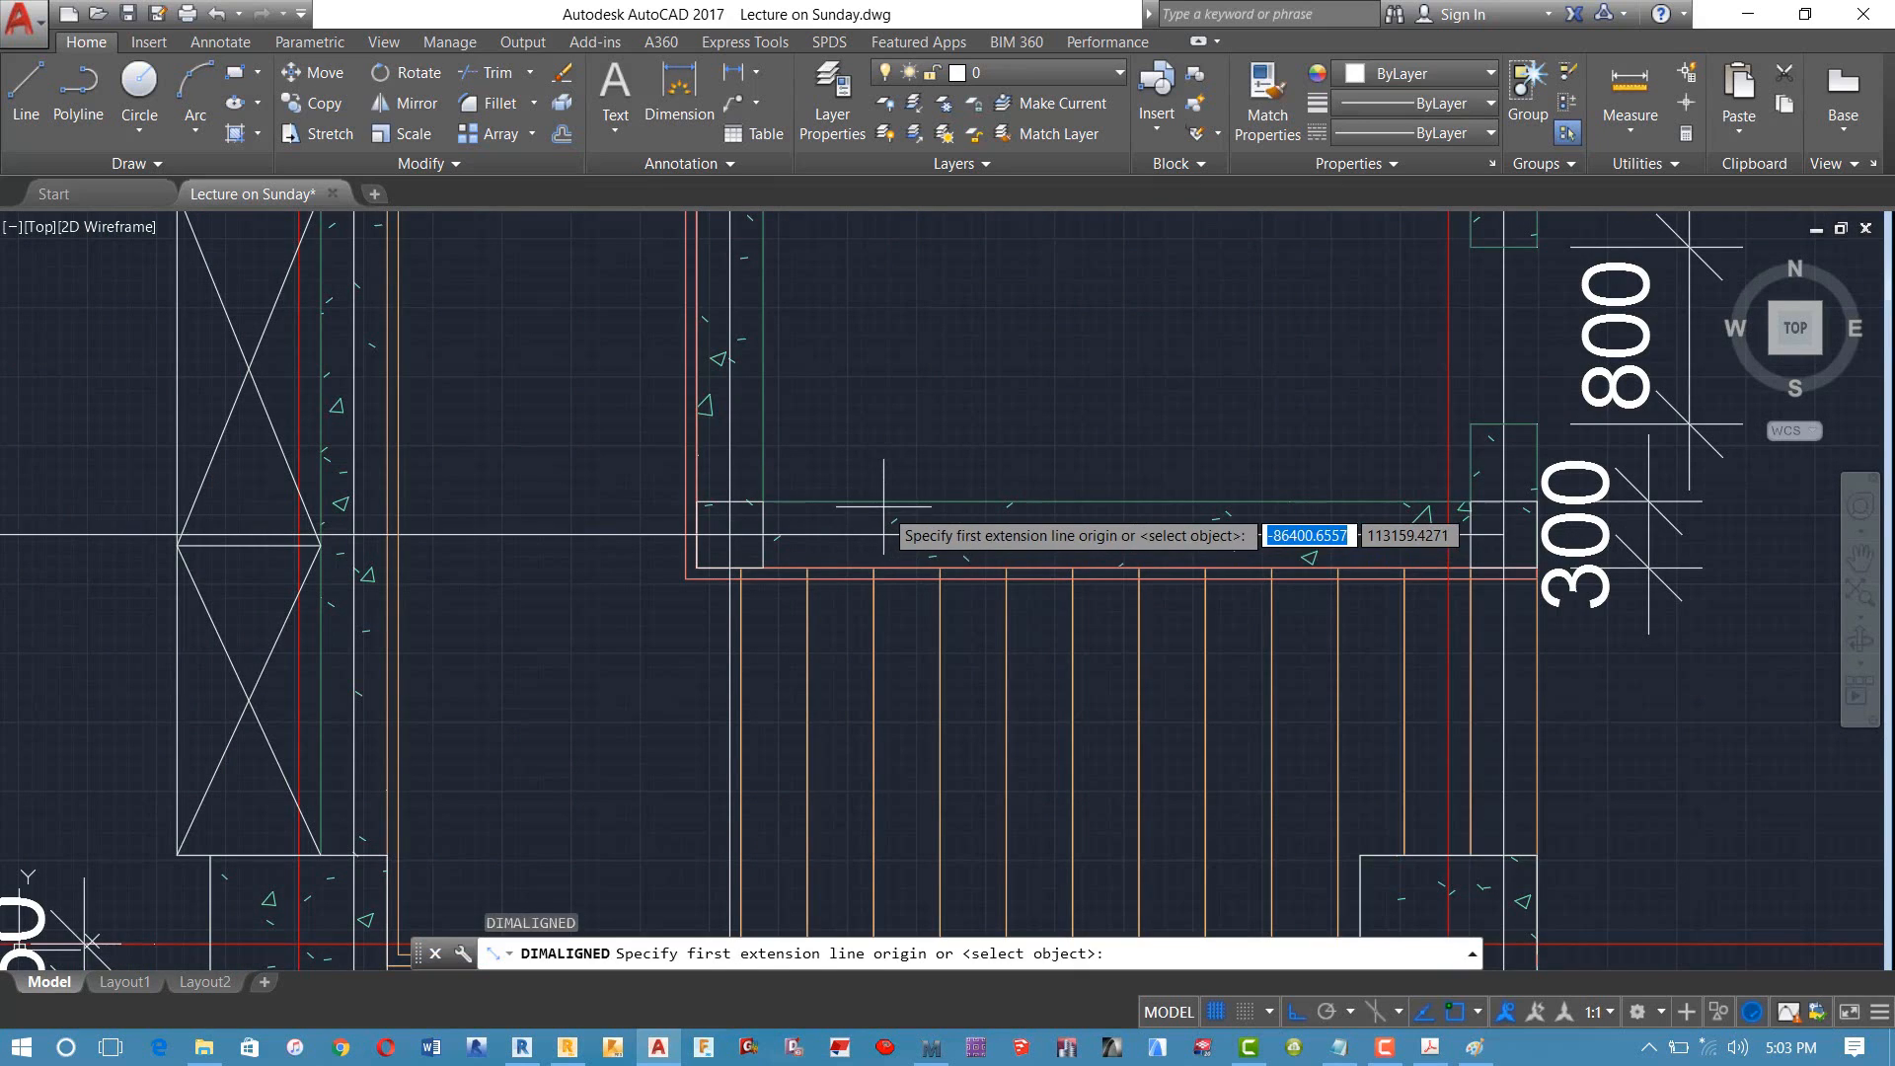
{"action": "left_click", "coordinate": [884, 503]}
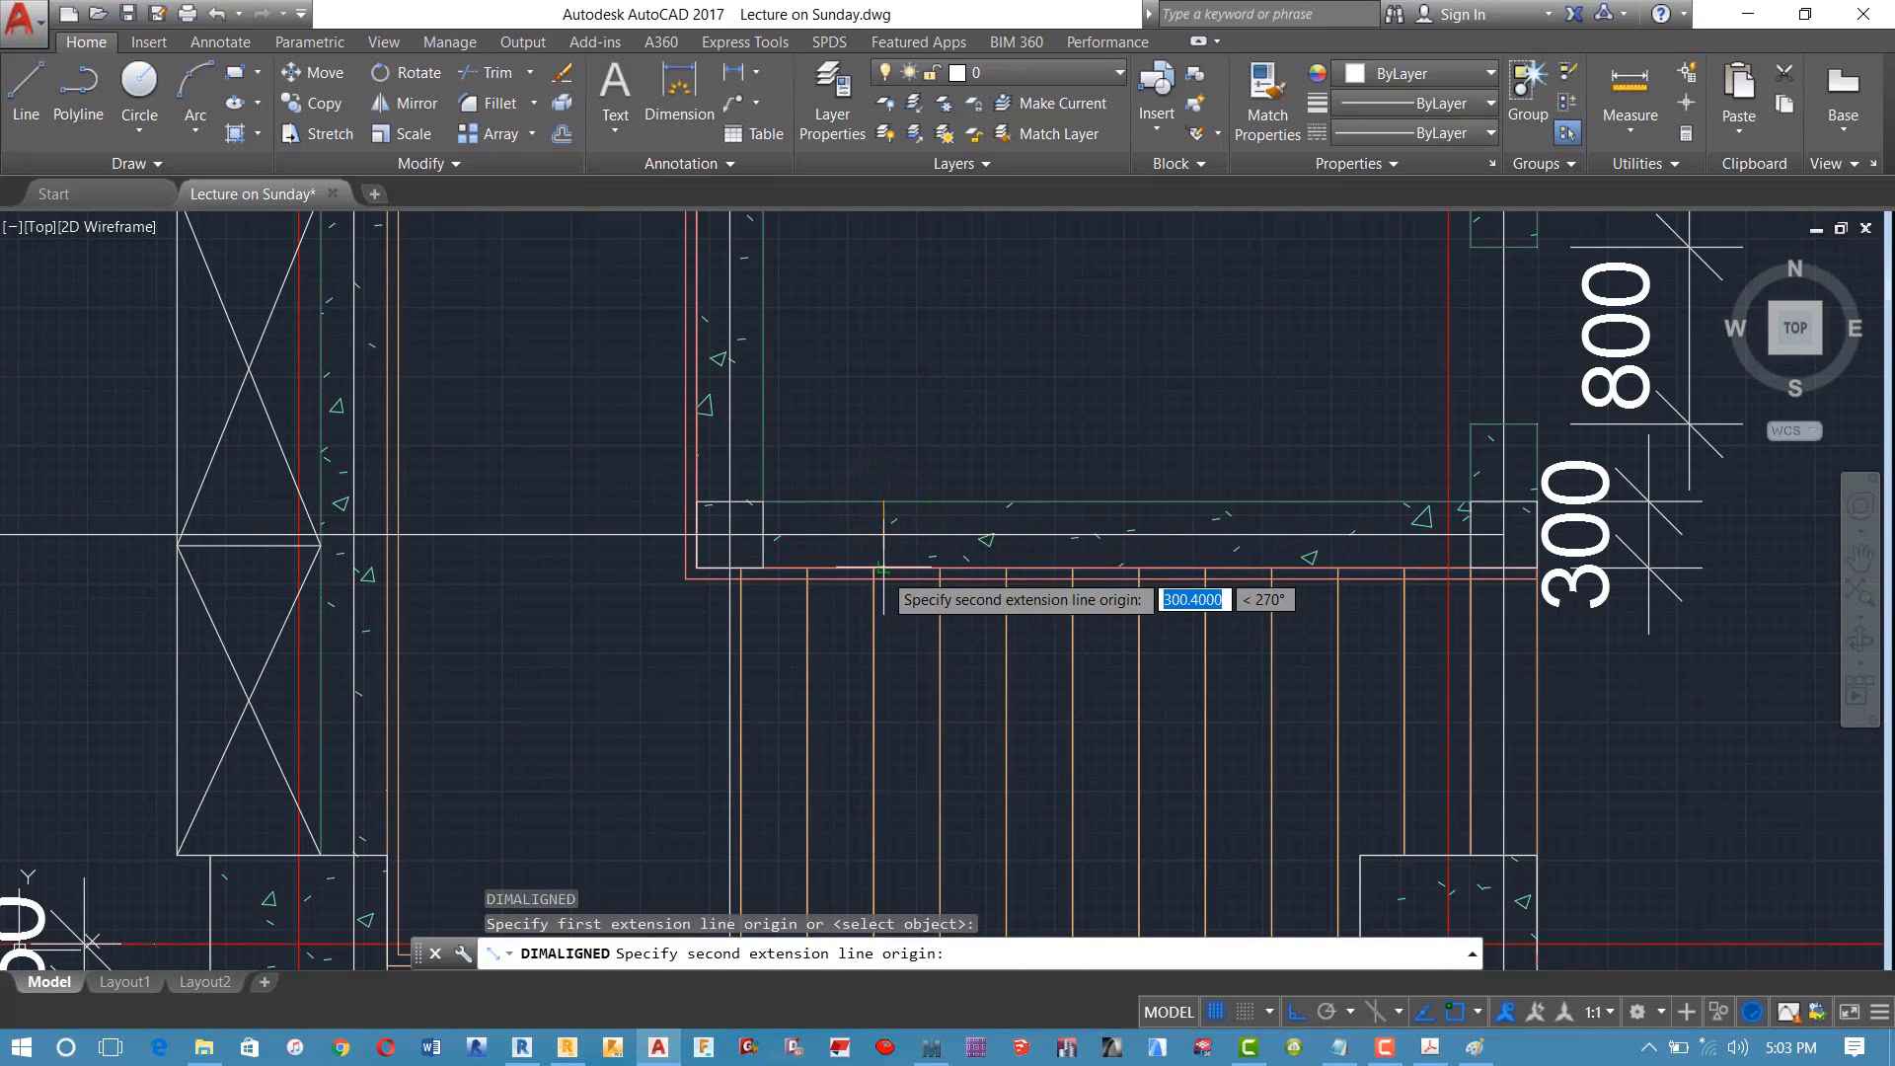
{"action": "left_click", "coordinate": [882, 569]}
{"action": "key", "text": "Escape"}
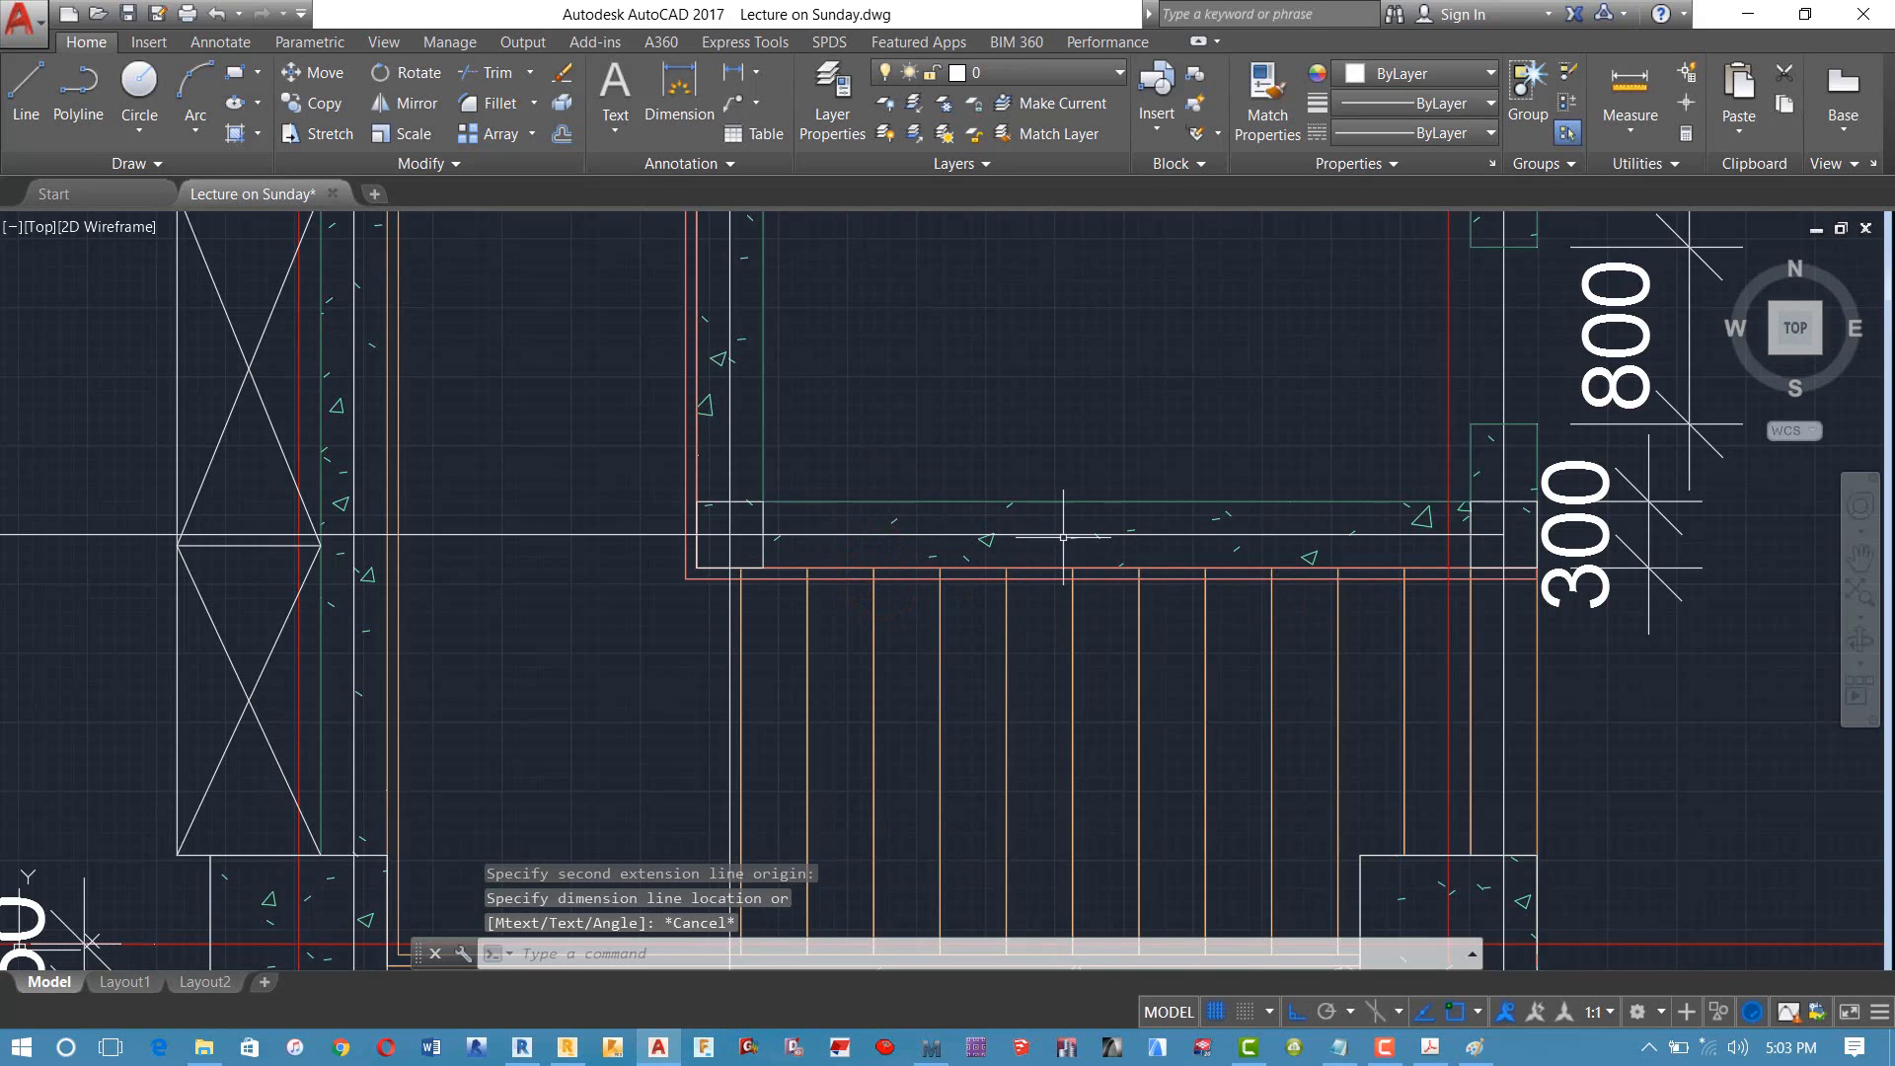
Step: Examine the axis line running along the staircase core's lower inner wall and trace it to its D1' bubble
{"action": "scroll", "coordinate": [1461, 567], "scroll_direction": "down", "scroll_amount": 2}
{"action": "middle_click_drag", "start_coordinate": [1401, 563], "coordinate": [1273, 529]}
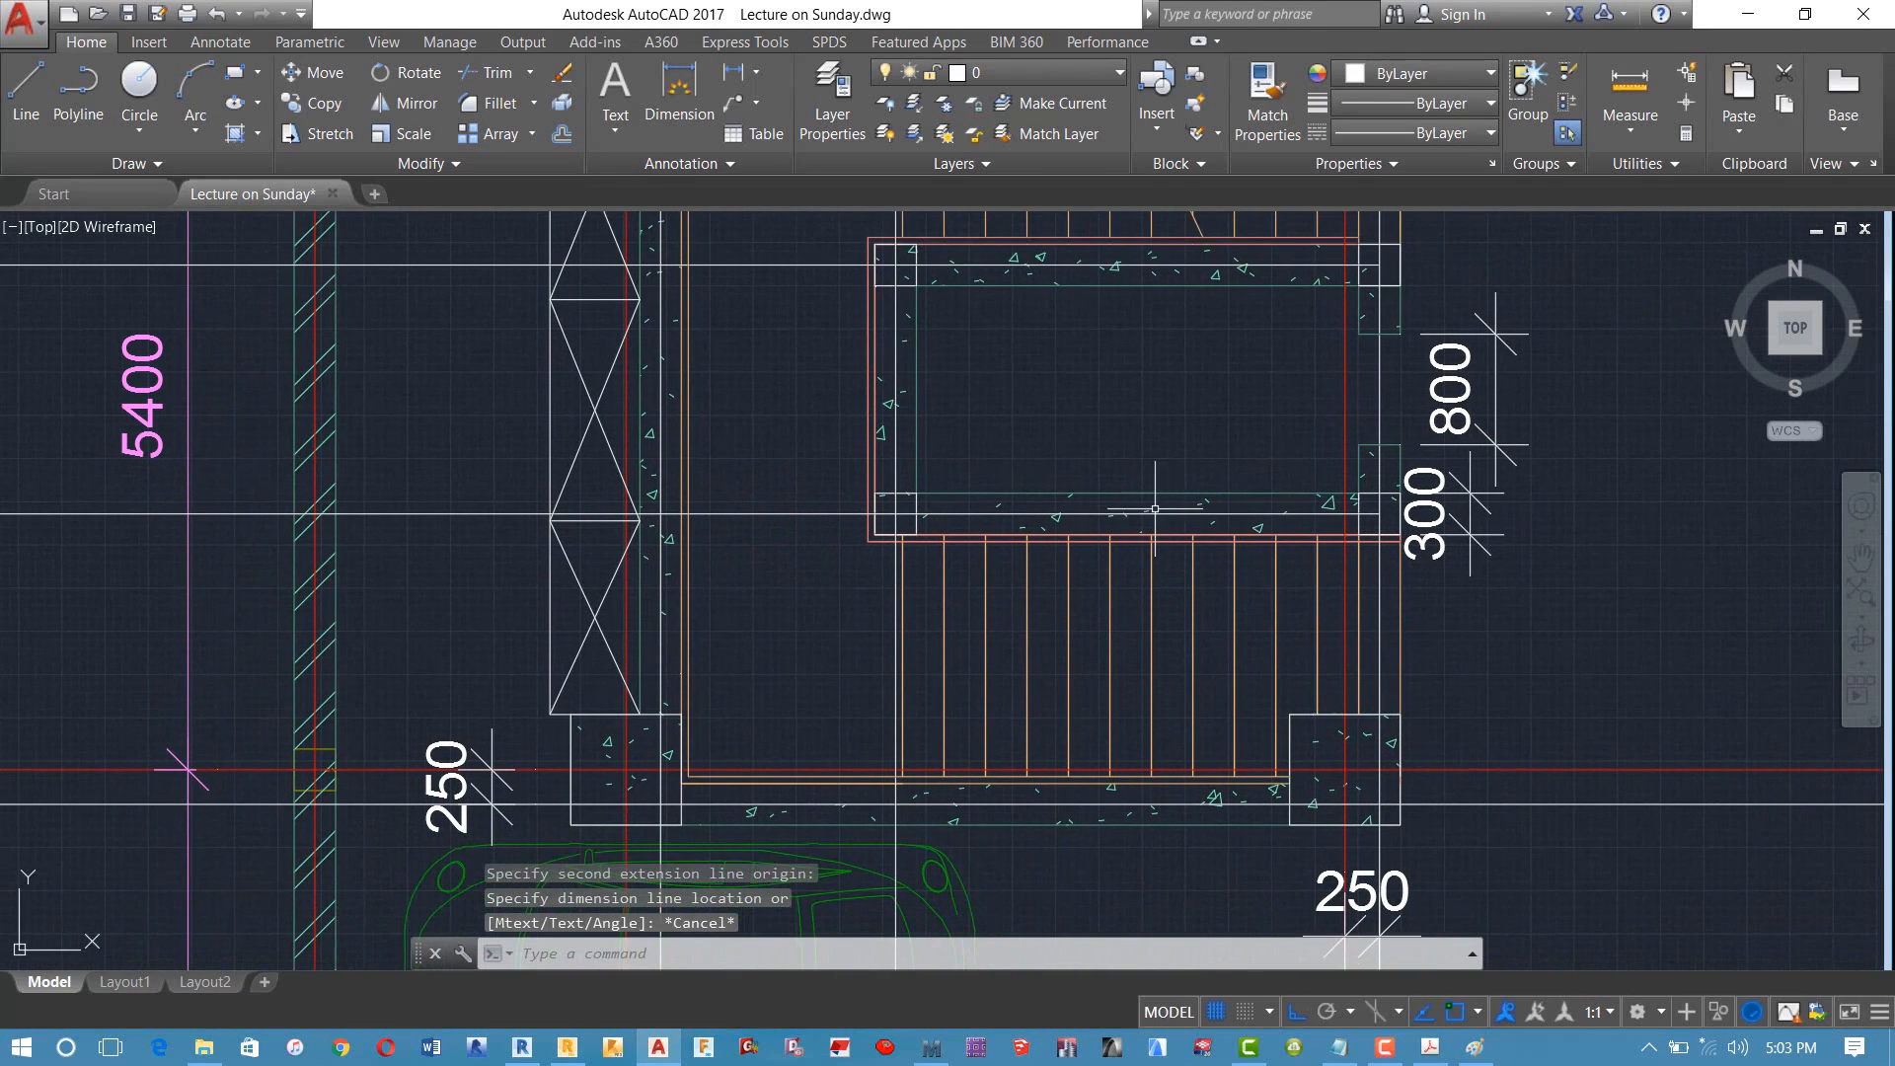
{"action": "scroll", "coordinate": [1155, 508], "scroll_direction": "up", "scroll_amount": 2}
{"action": "middle_click_drag", "start_coordinate": [1086, 498], "coordinate": [1159, 436]}
{"action": "middle_click_drag", "start_coordinate": [1032, 484], "coordinate": [1102, 453]}
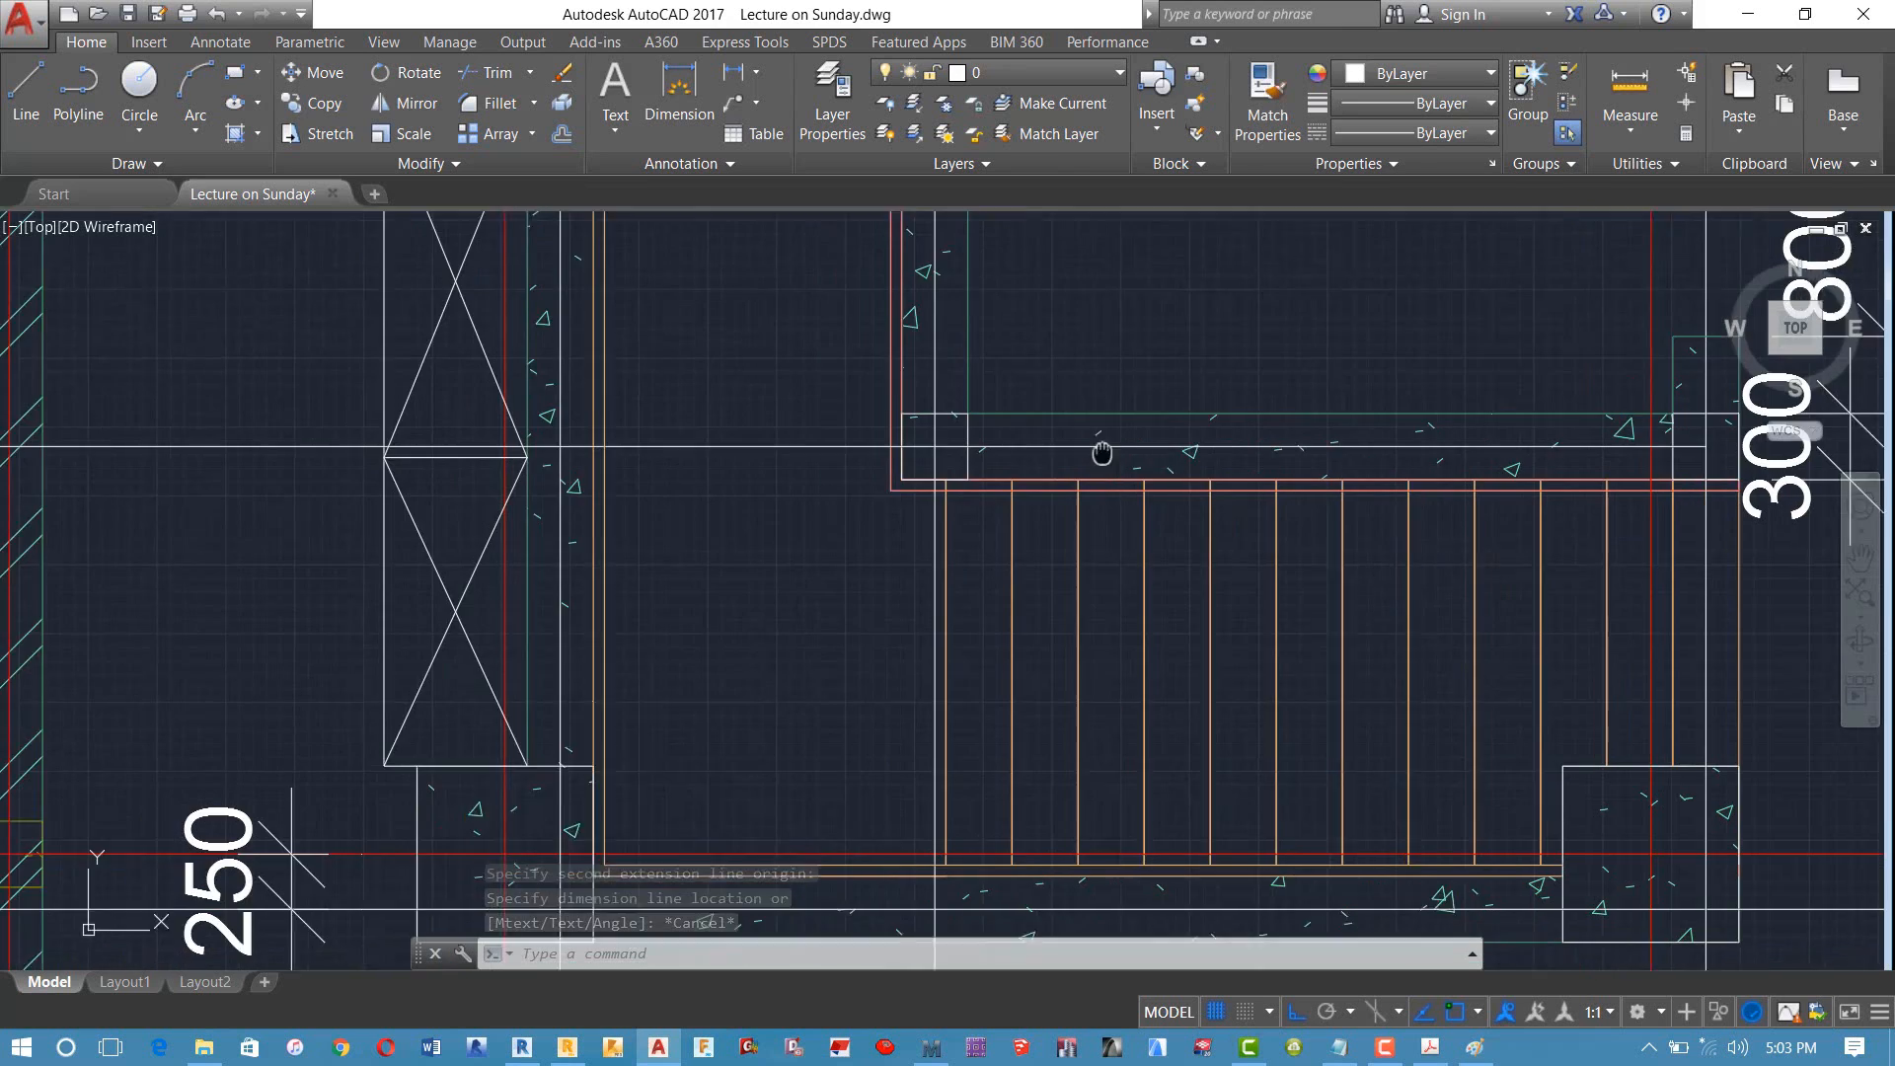
{"action": "scroll", "coordinate": [1102, 453], "scroll_direction": "down", "scroll_amount": 2}
{"action": "scroll", "coordinate": [1072, 447], "scroll_direction": "up", "scroll_amount": 2}
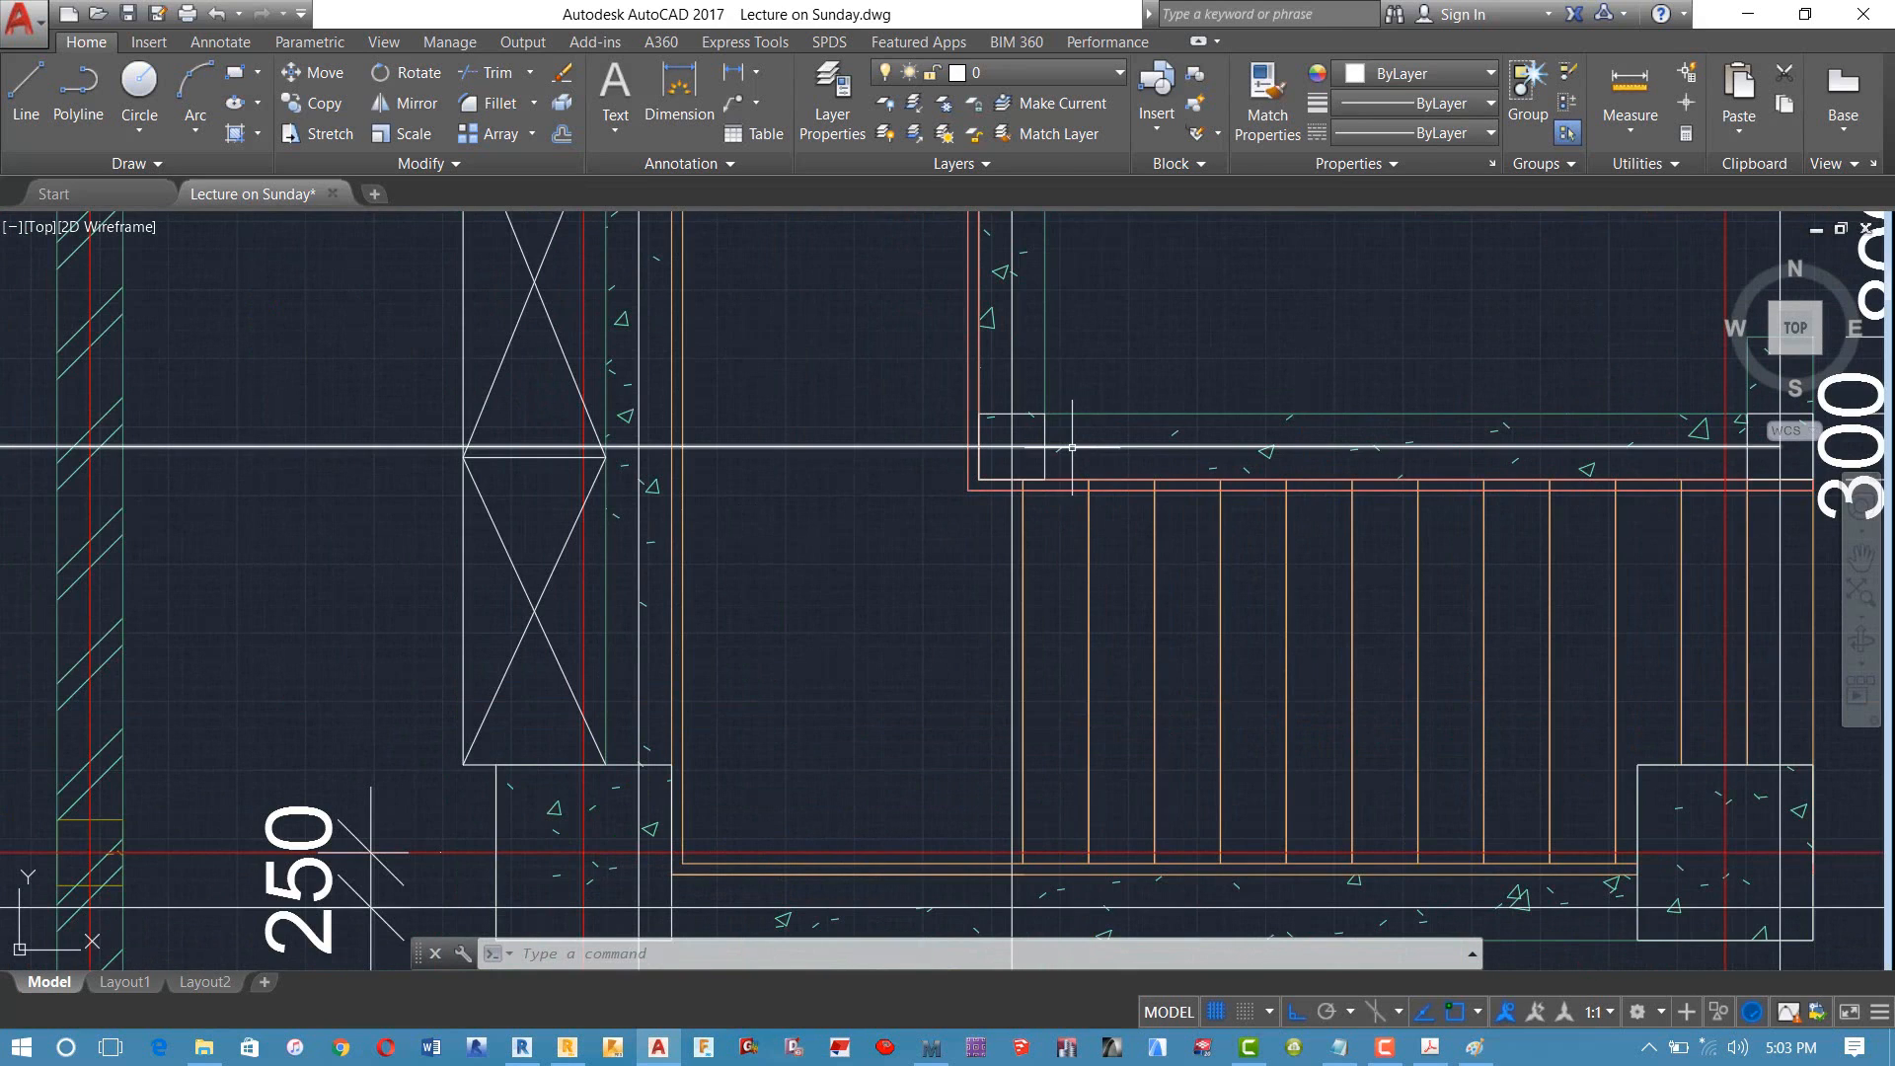
{"action": "scroll", "coordinate": [1076, 449], "scroll_direction": "down", "scroll_amount": 2}
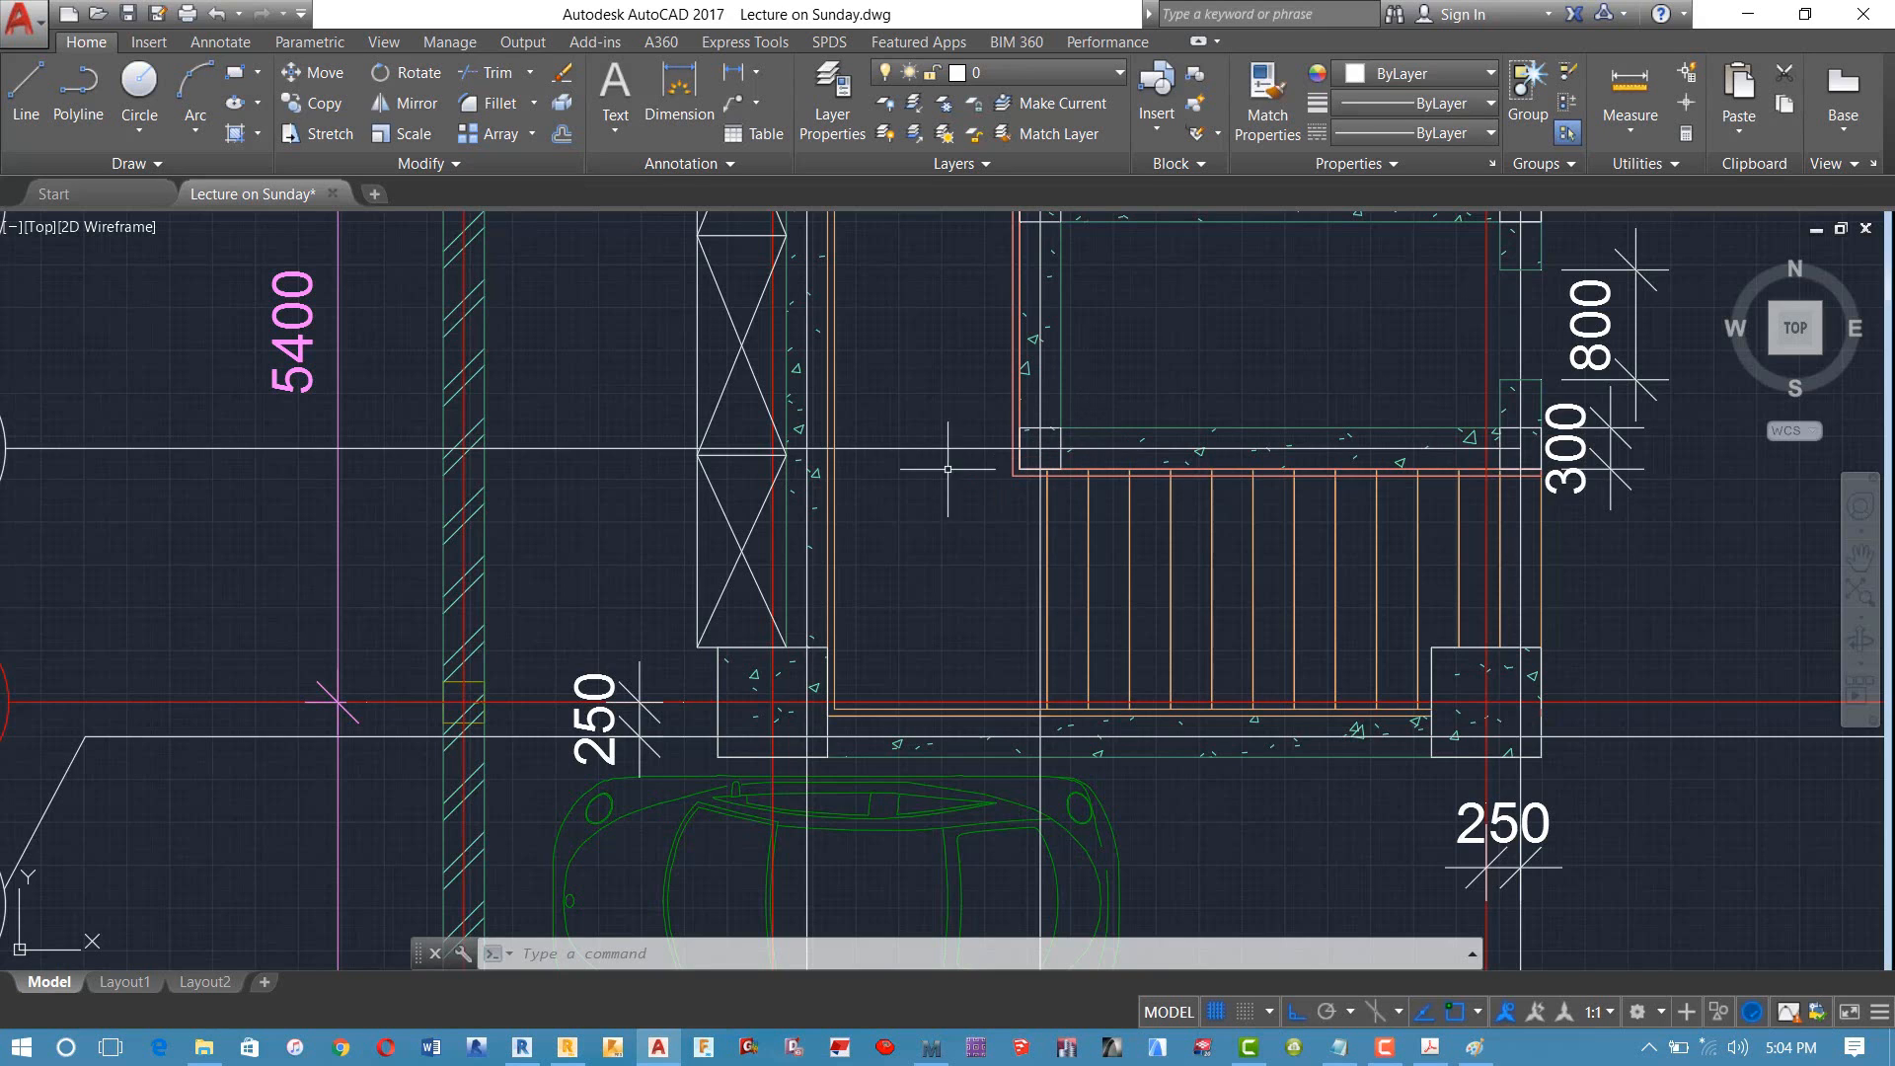
{"action": "scroll", "coordinate": [618, 494], "scroll_direction": "down", "scroll_amount": 4}
{"action": "middle_click_drag", "start_coordinate": [617, 493], "coordinate": [786, 463]}
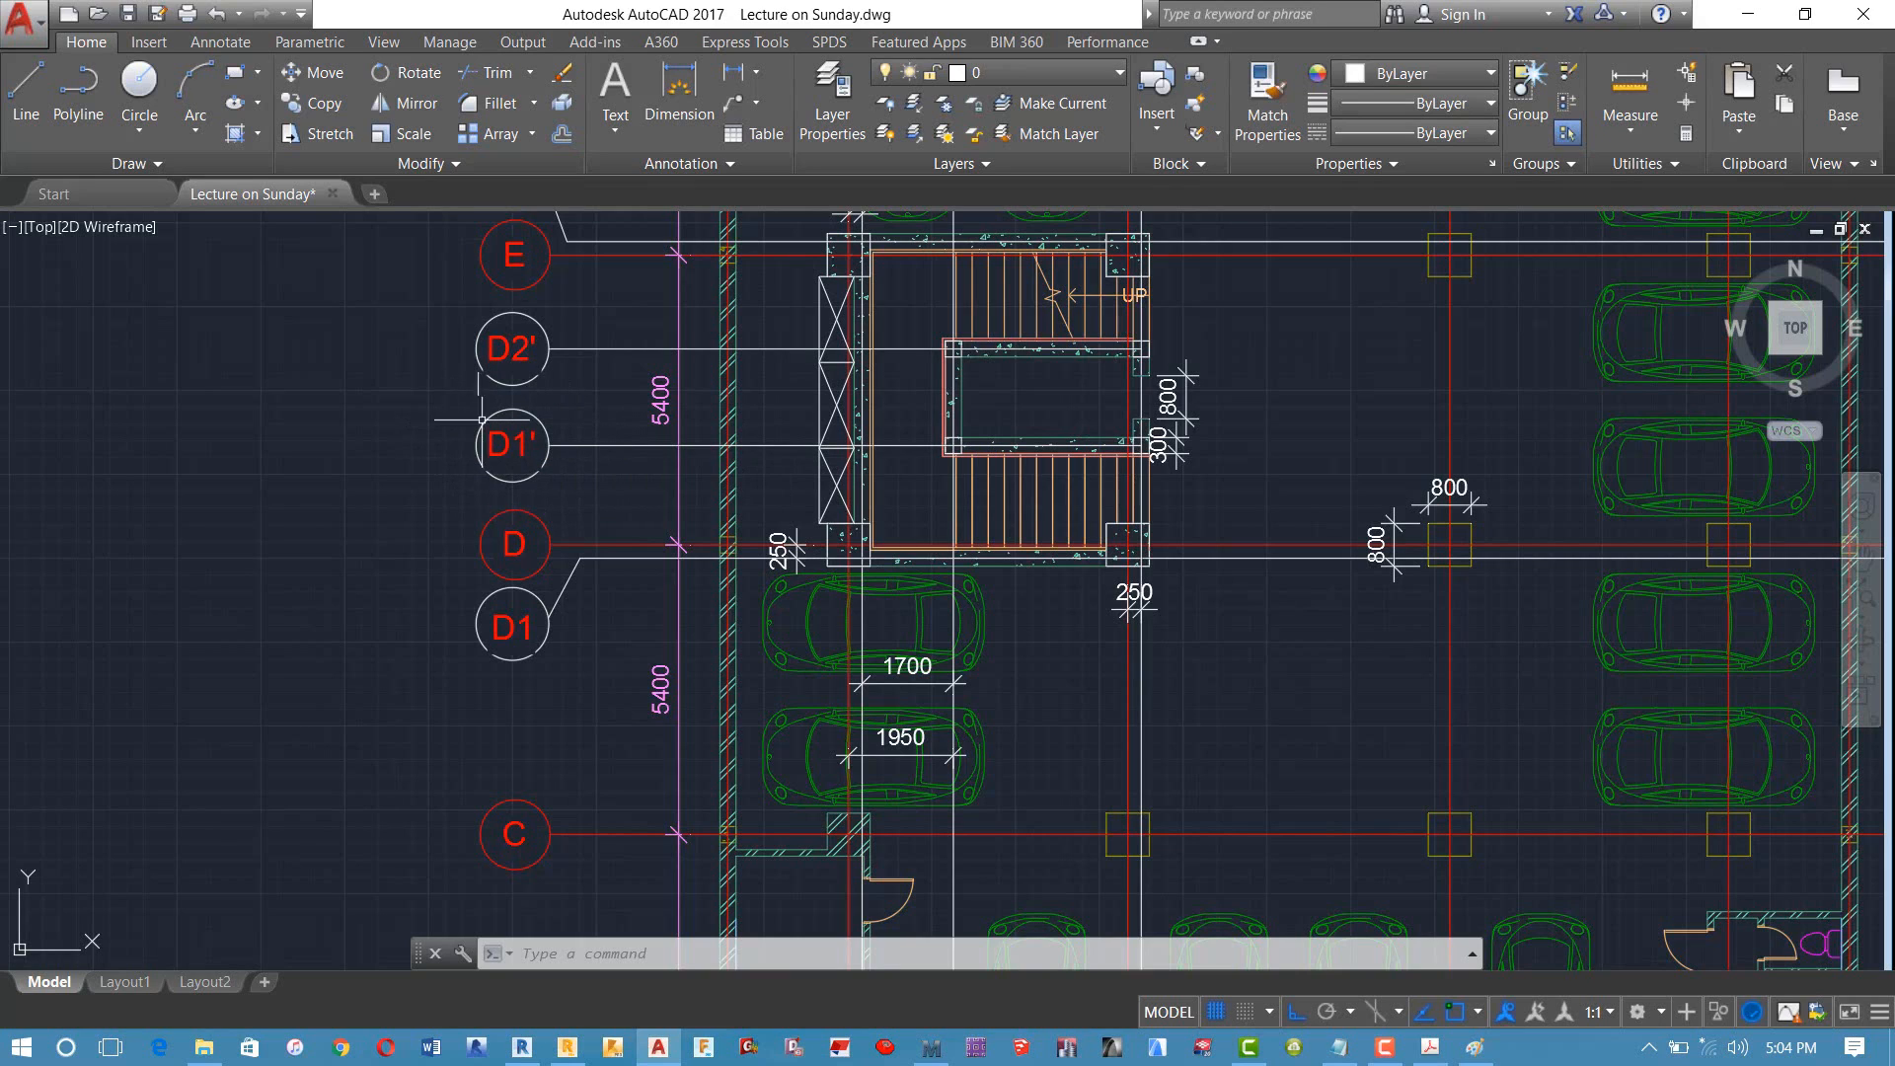
{"action": "double_click", "coordinate": [499, 445]}
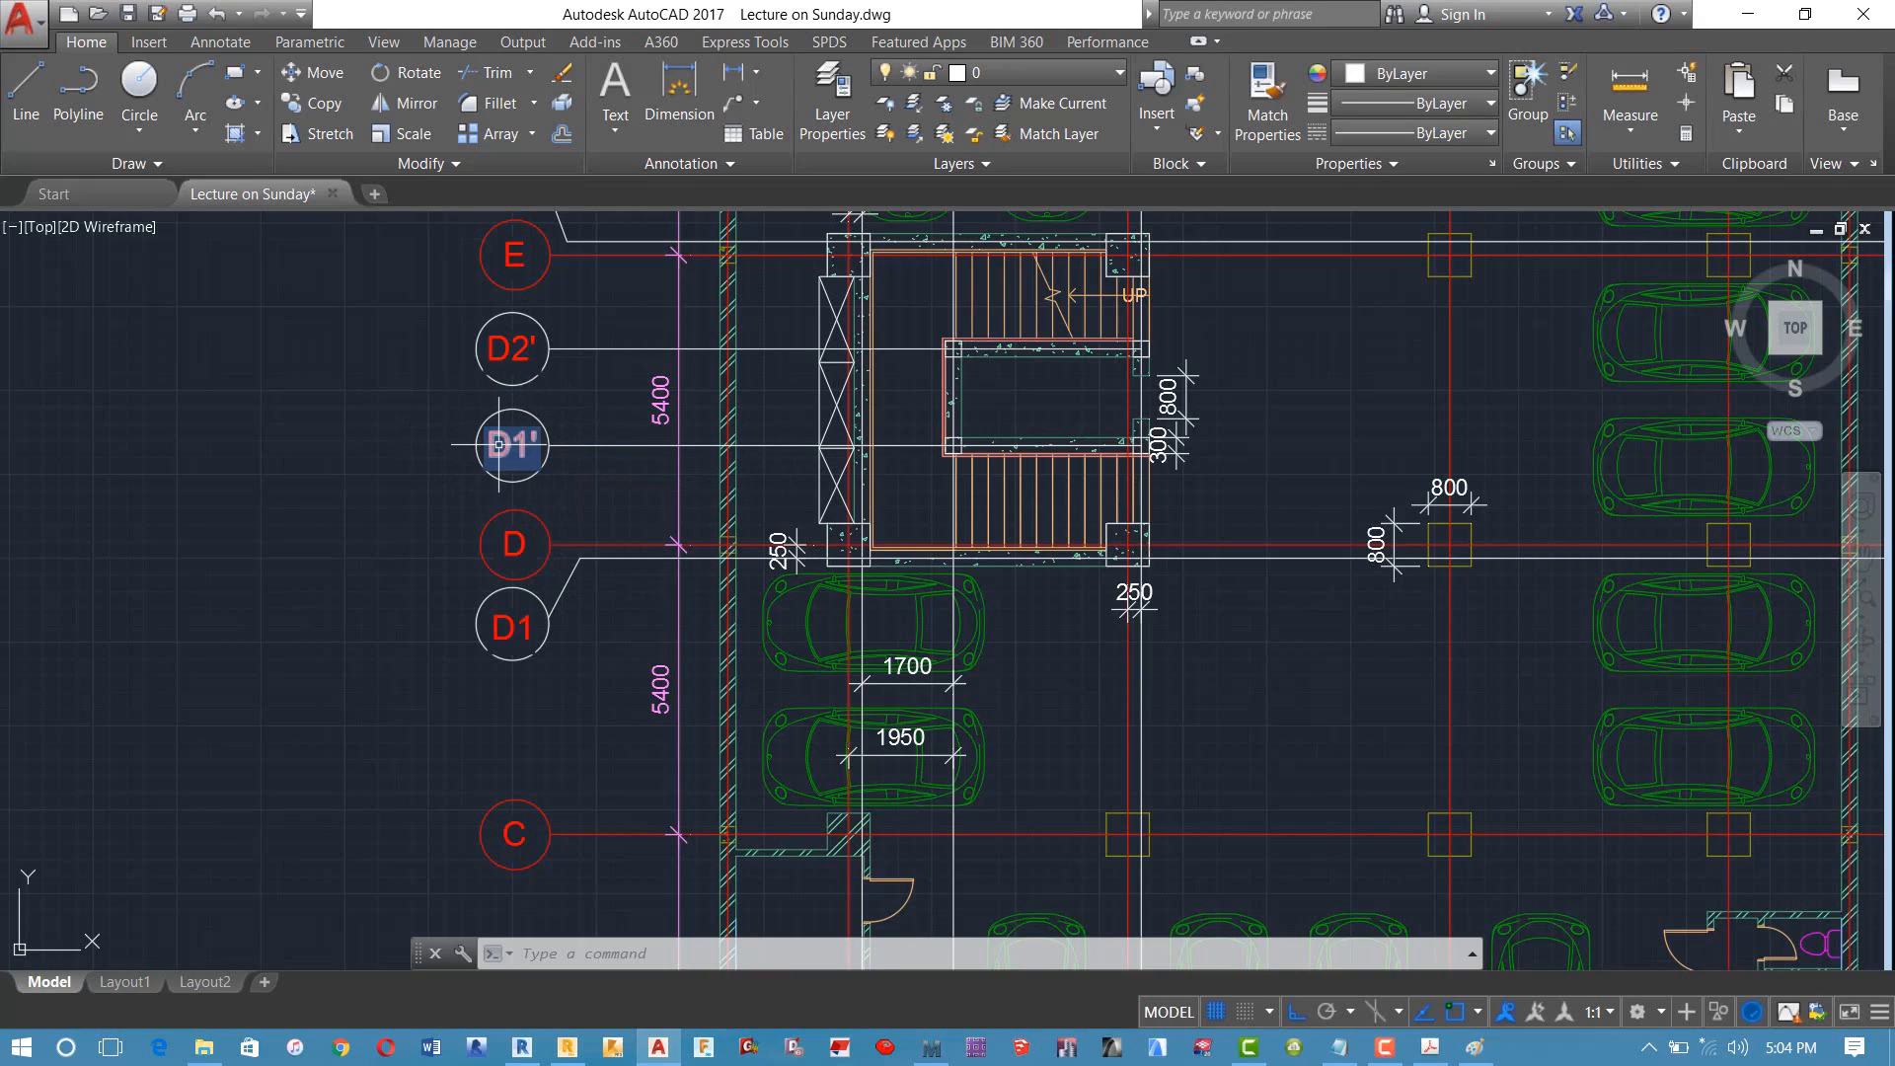
{"action": "left_click", "coordinate": [602, 491]}
{"action": "scroll", "coordinate": [620, 512], "scroll_direction": "up", "scroll_amount": 2}
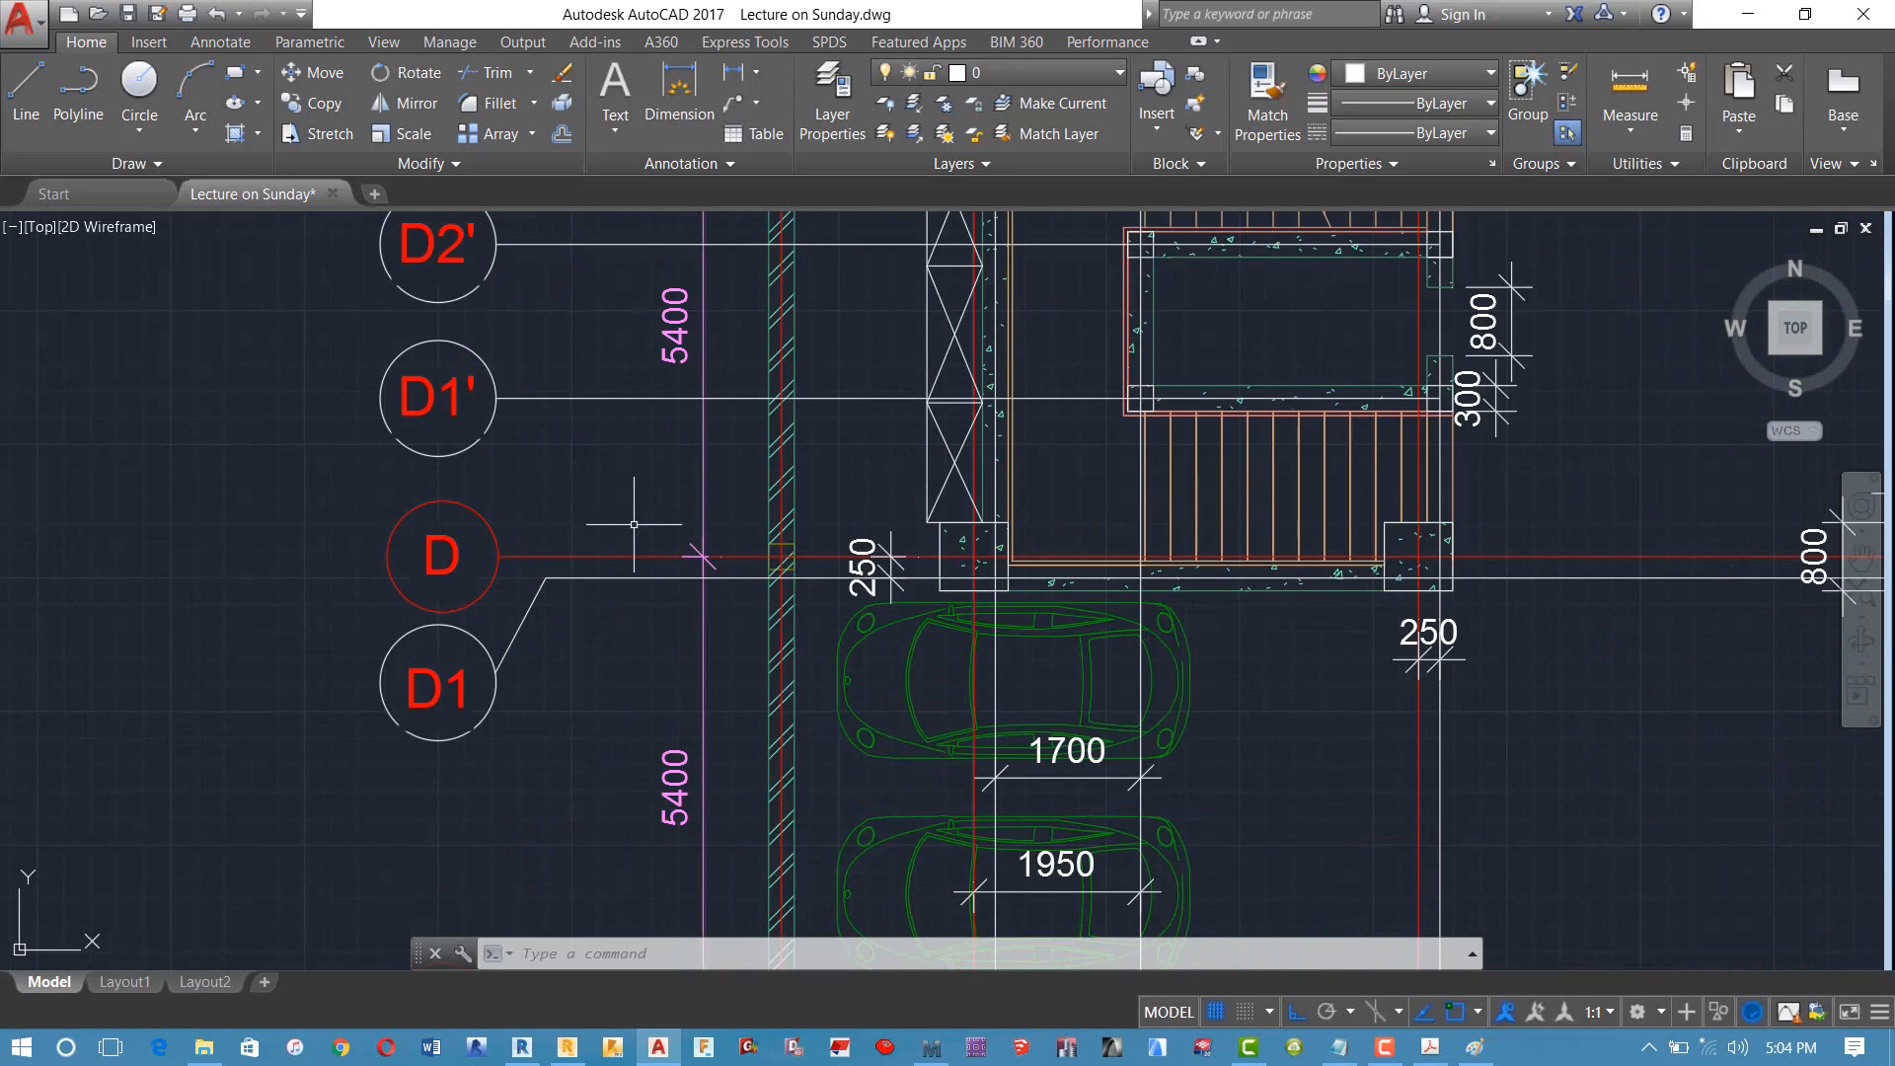
Step: Make Diagonal_-_2_5mm_Arial the current dimension style
{"action": "middle_click_drag", "start_coordinate": [661, 507], "coordinate": [576, 514]}
{"action": "type", "text": "d"}
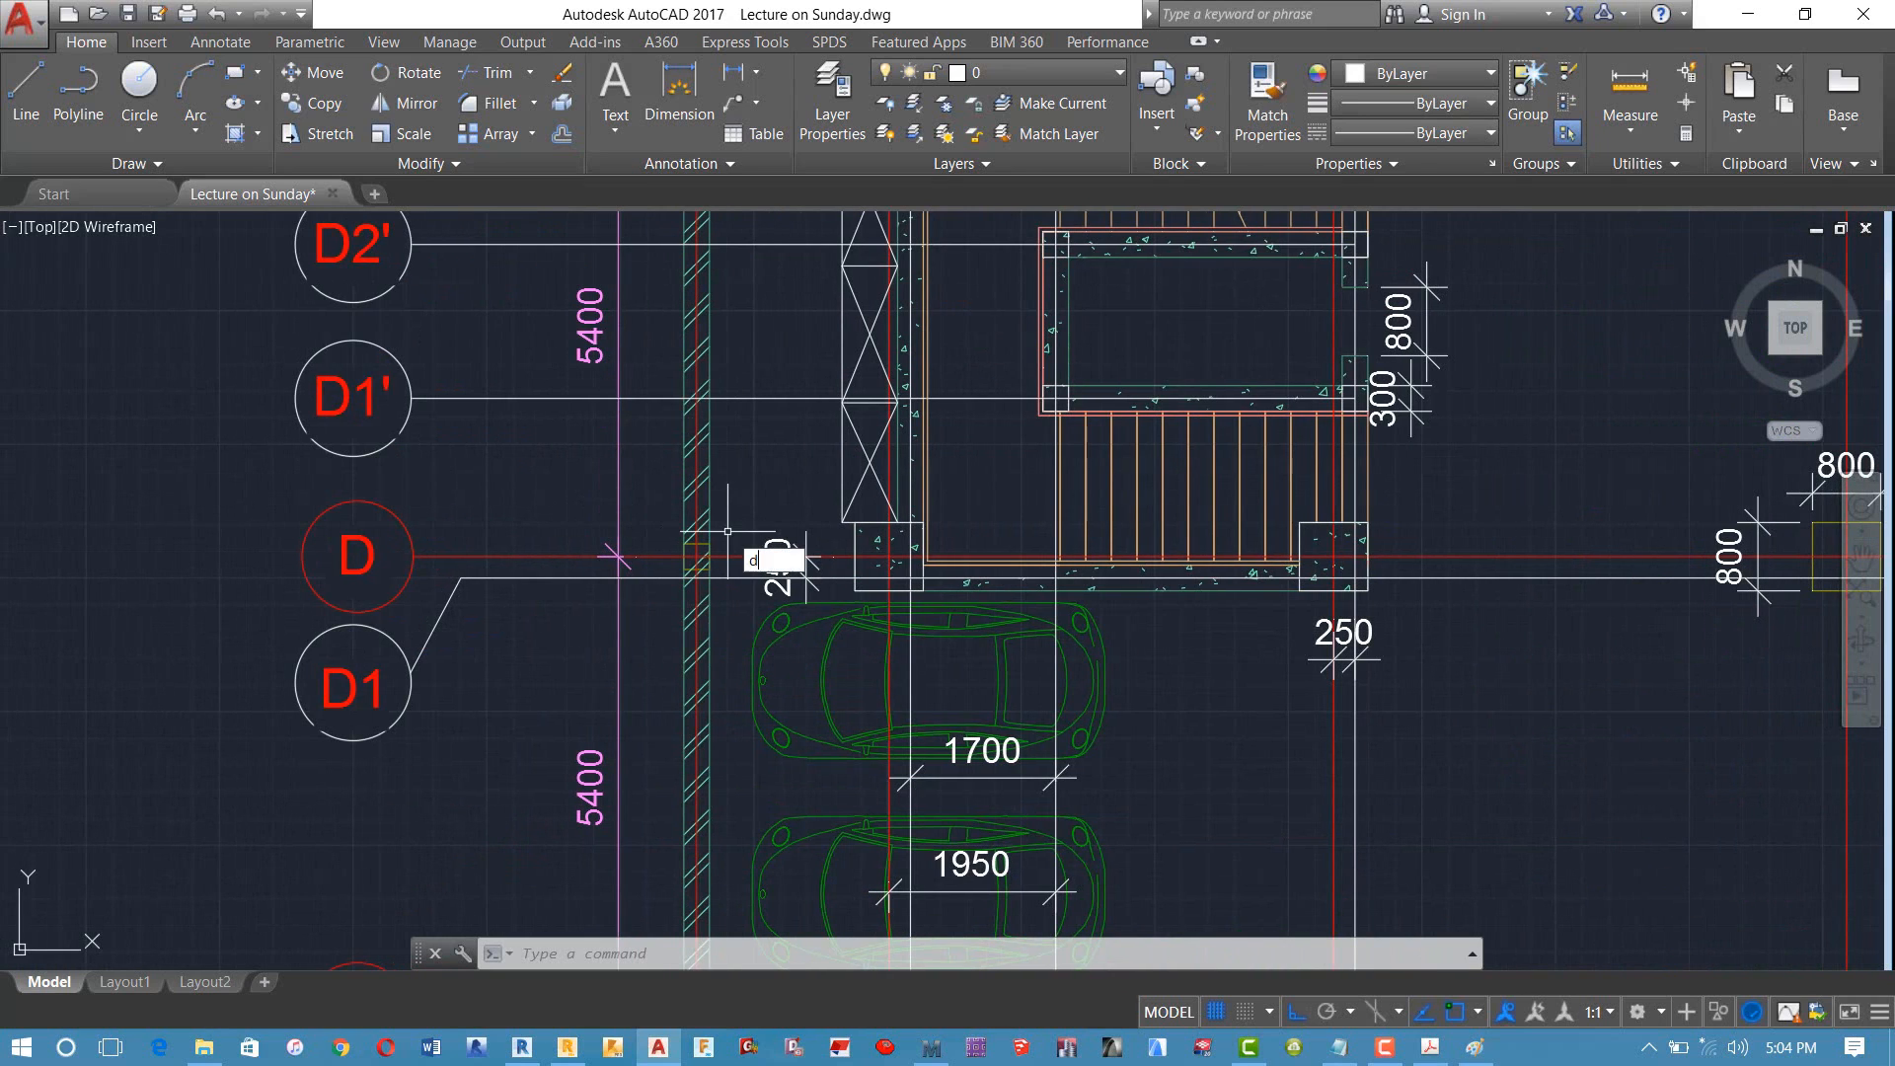
{"action": "key", "text": "Return"}
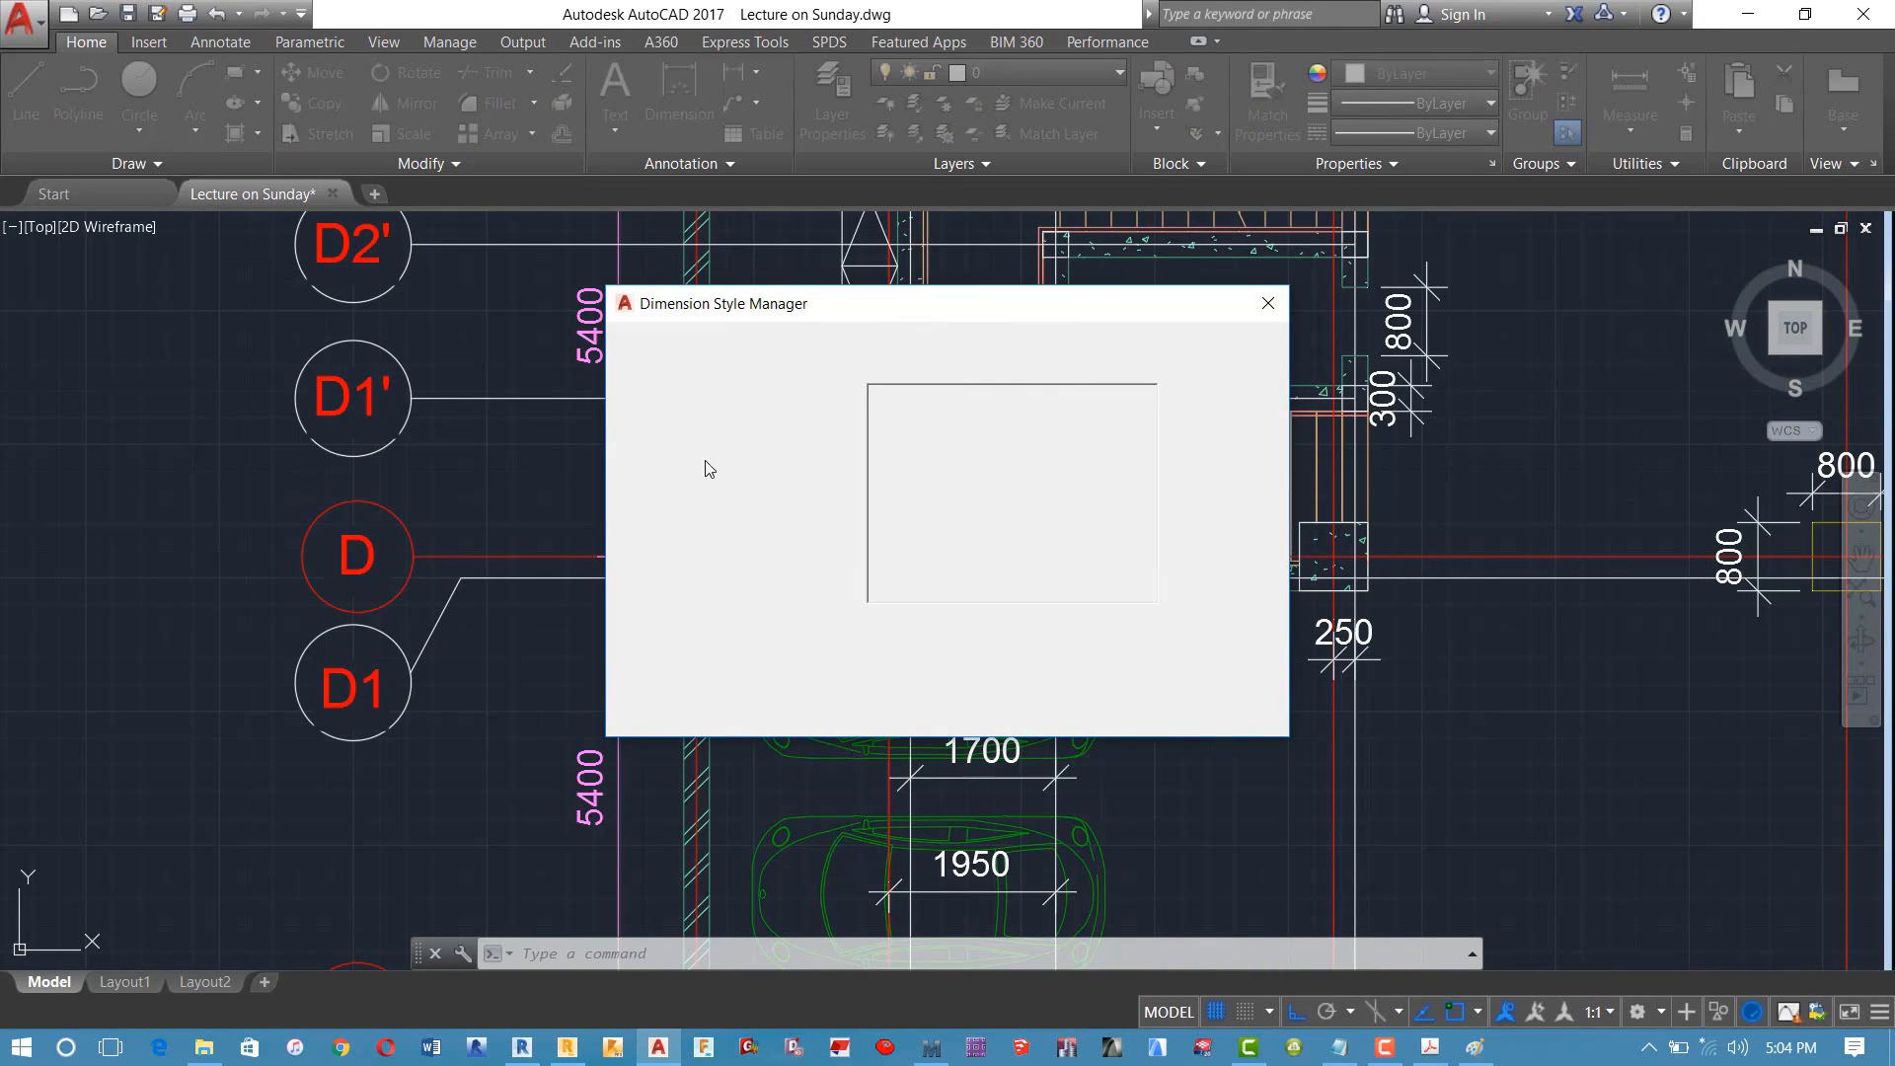
{"action": "left_click", "coordinate": [697, 412]}
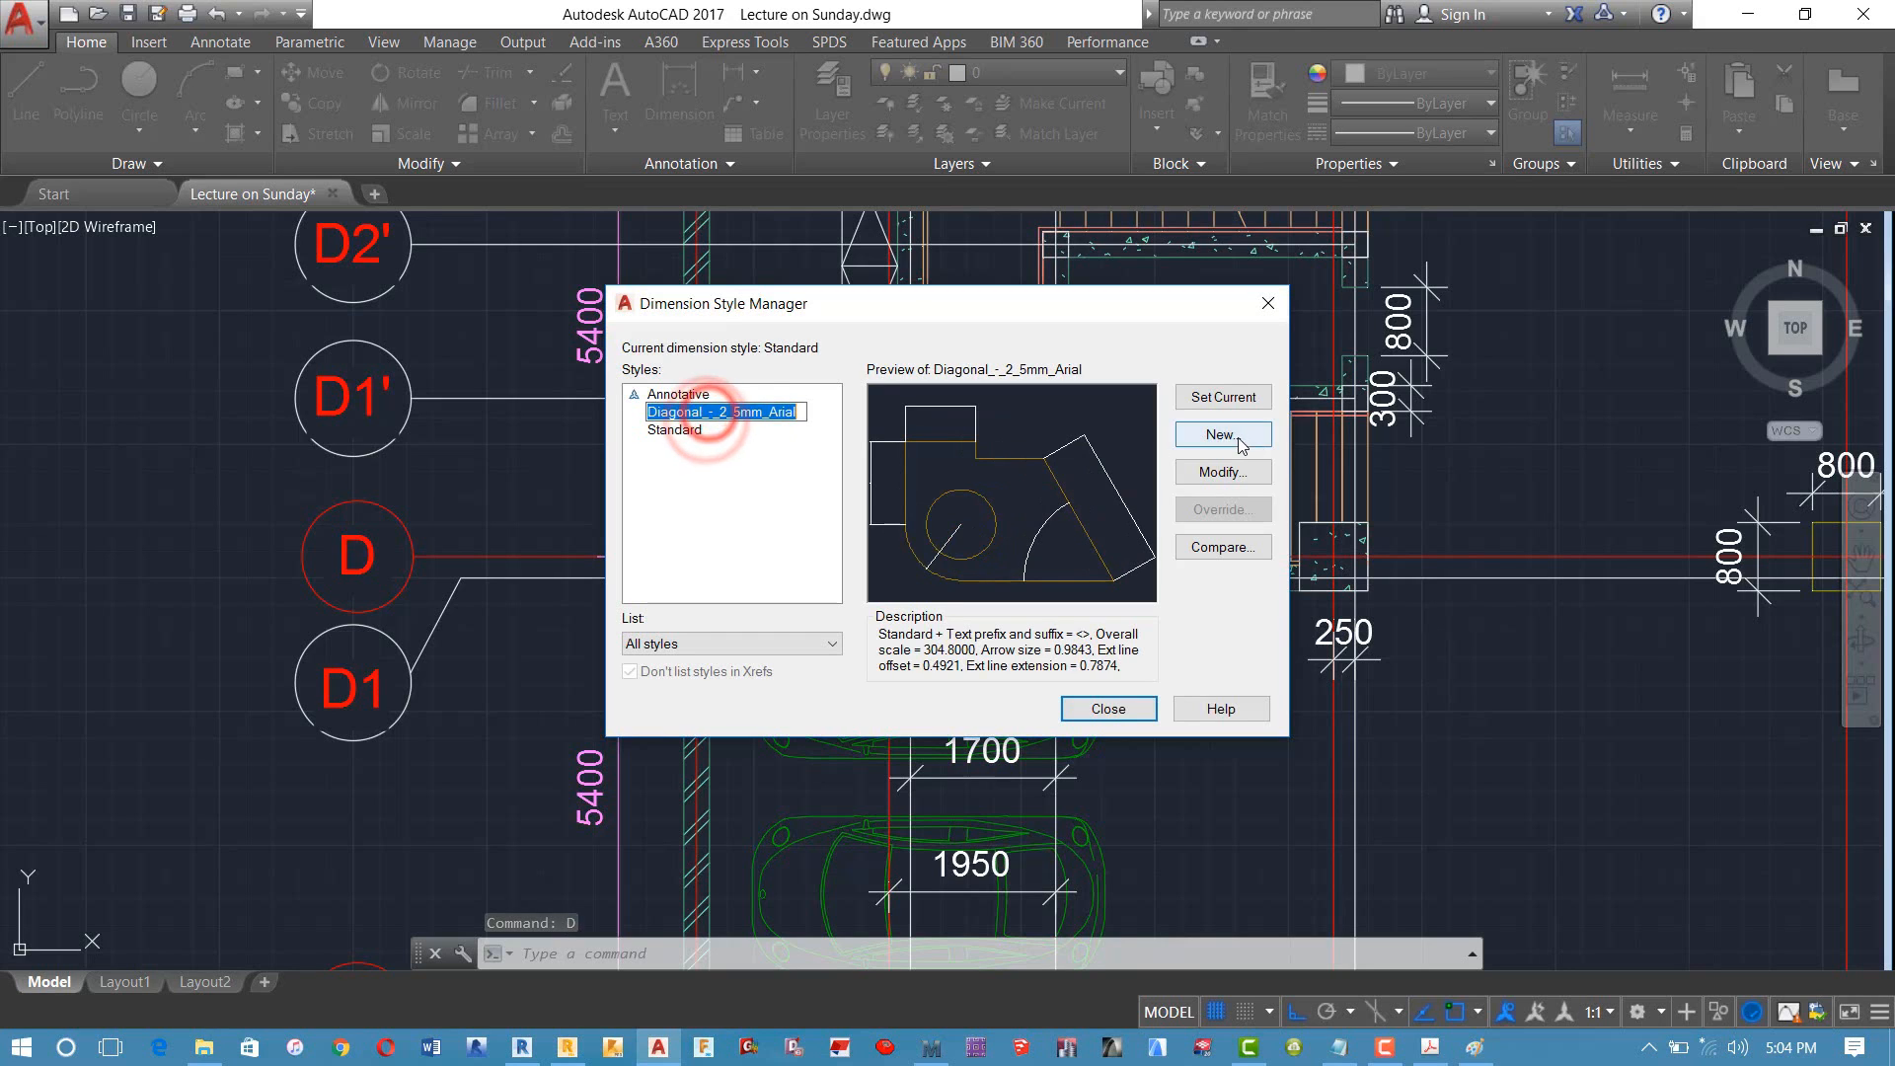
{"action": "left_click", "coordinate": [1222, 396]}
{"action": "left_click", "coordinate": [1140, 711]}
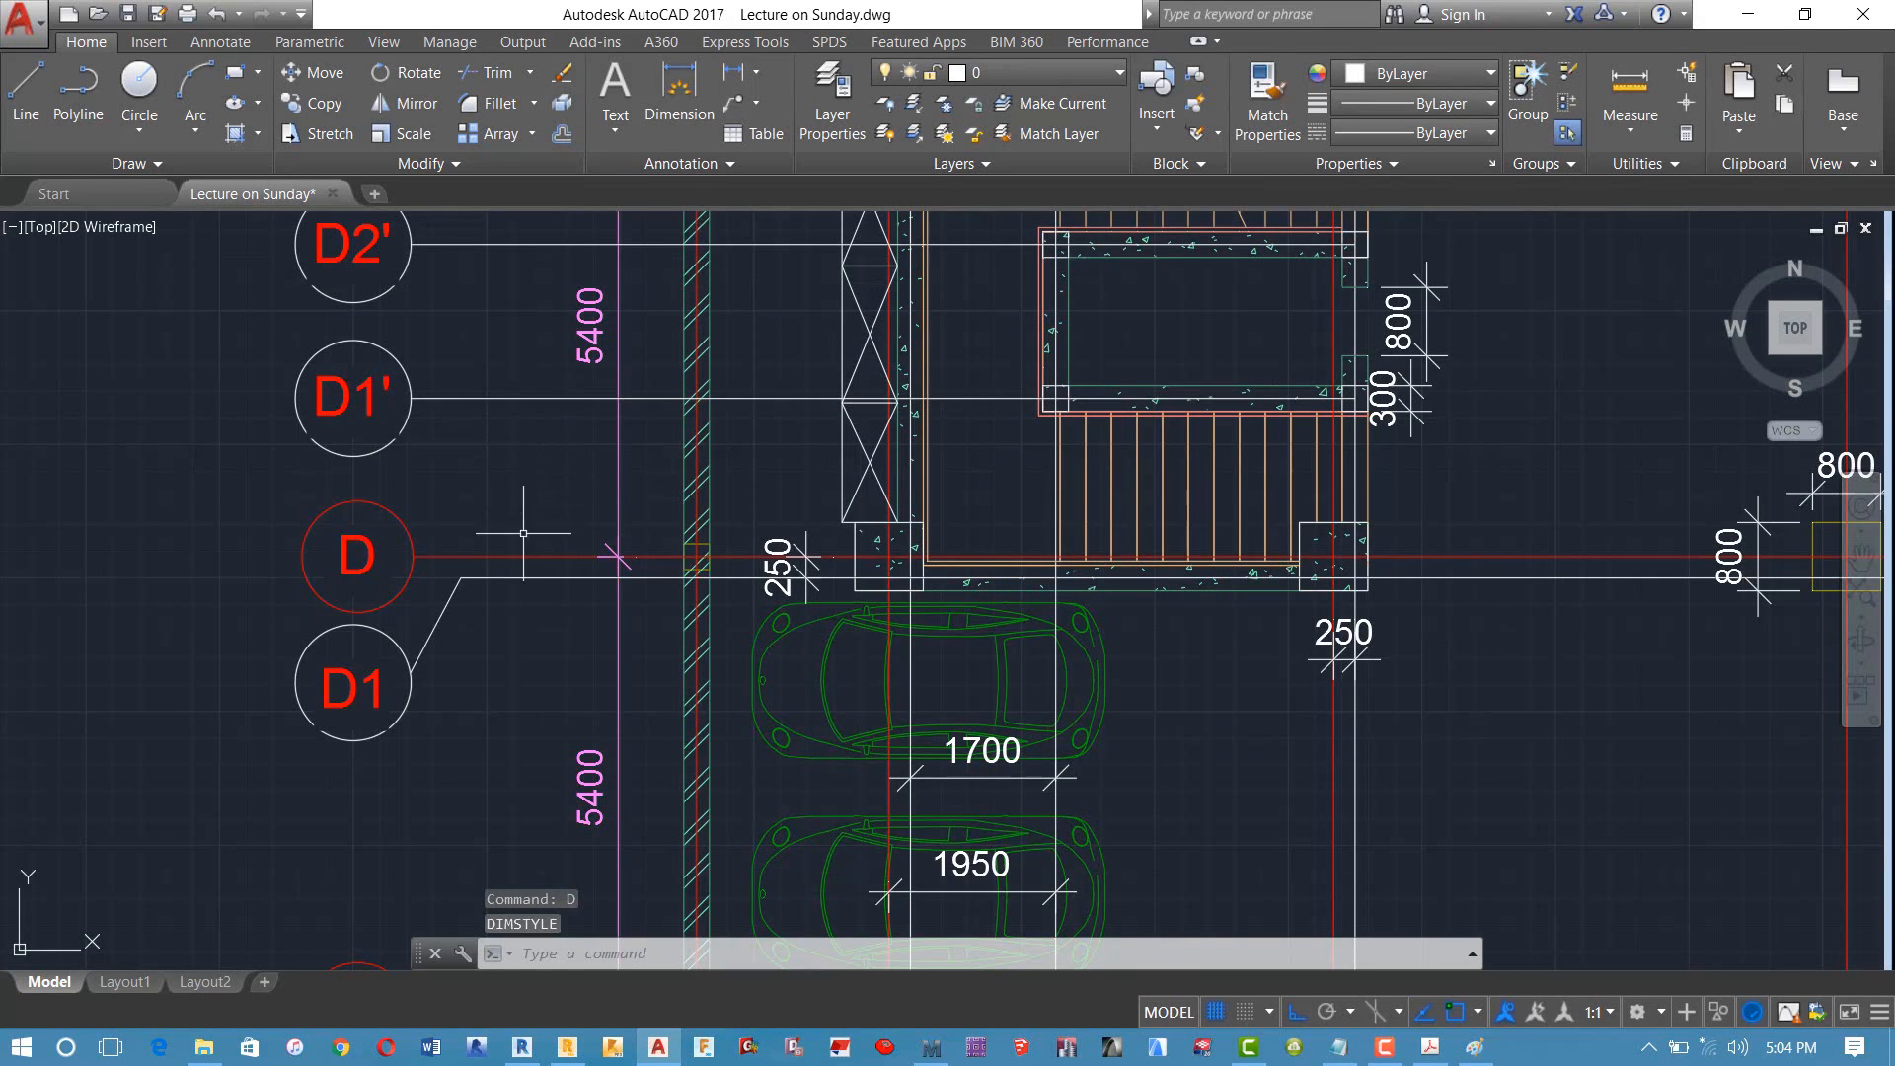
Step: Dimension the distance between axes D and D1' beside their bubbles with an aligned dimension
{"action": "type", "text": "dal"}
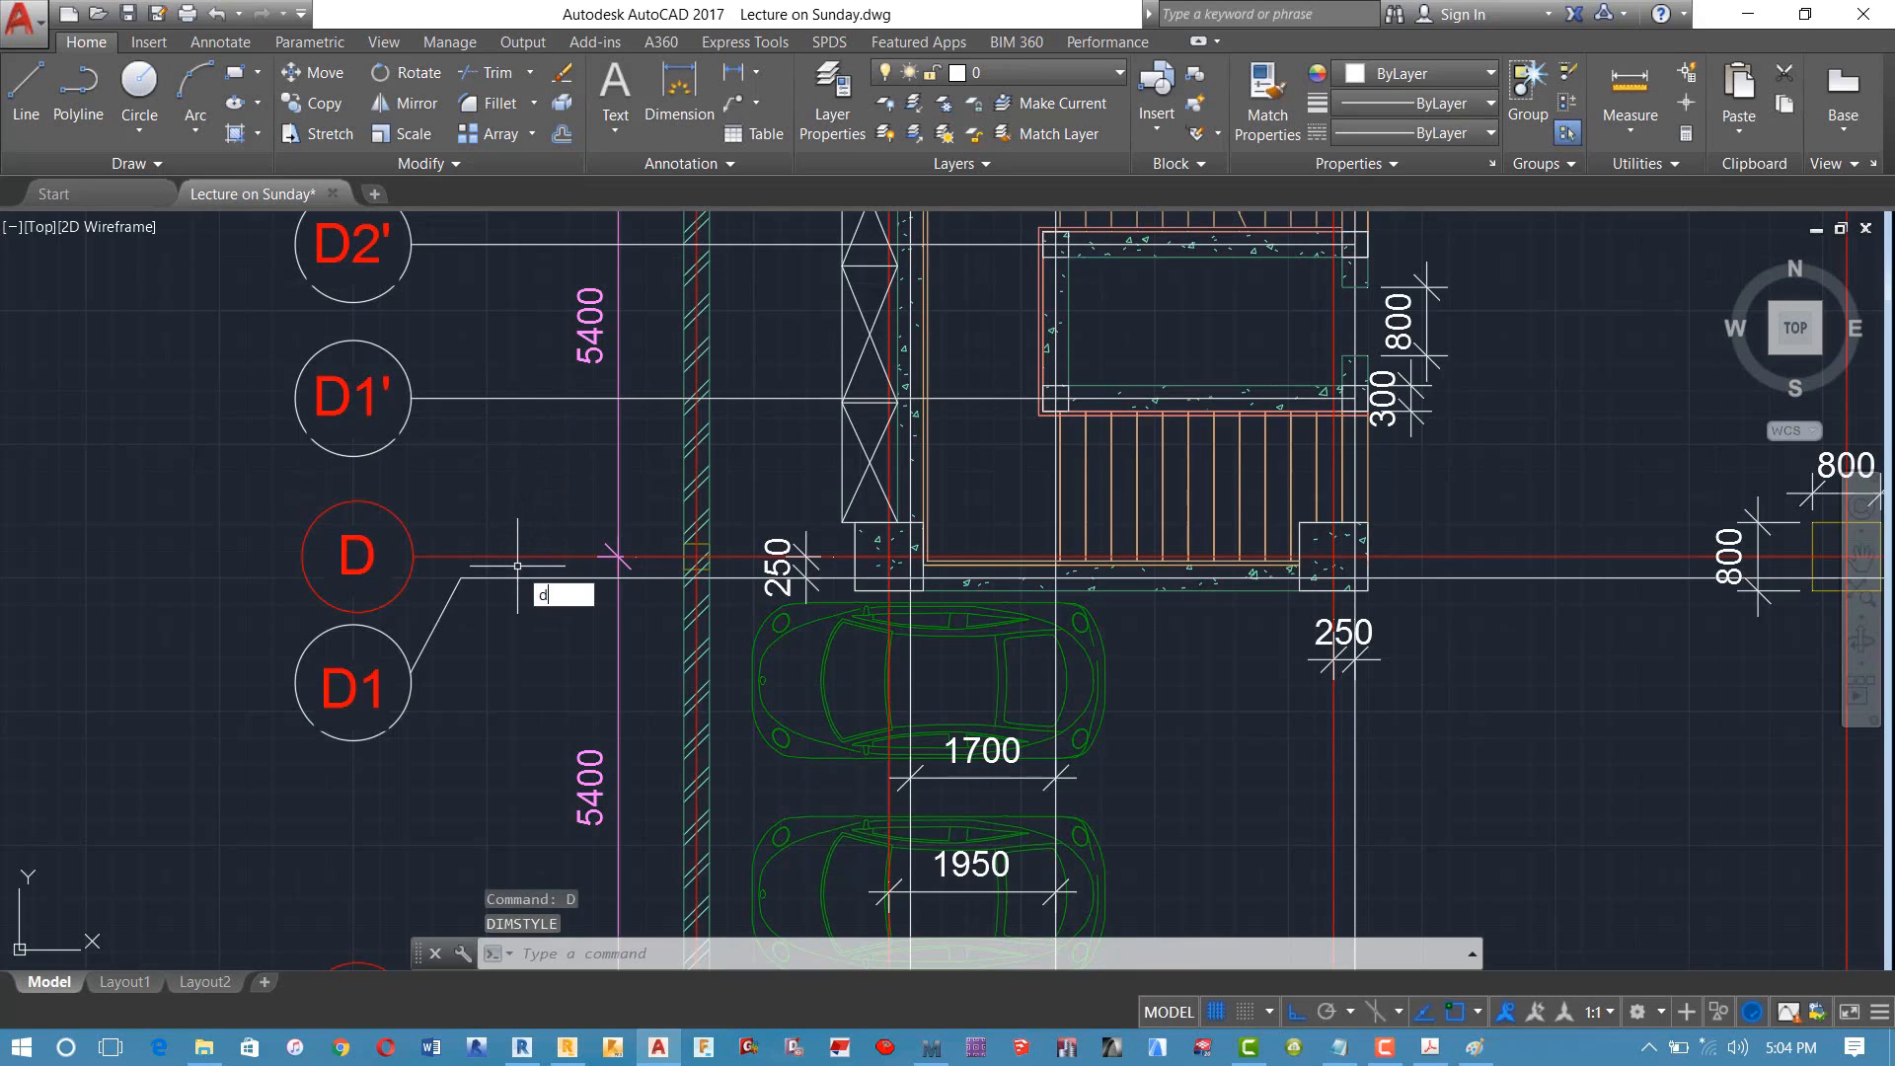
{"action": "key", "text": "Return"}
{"action": "left_click", "coordinate": [517, 556]}
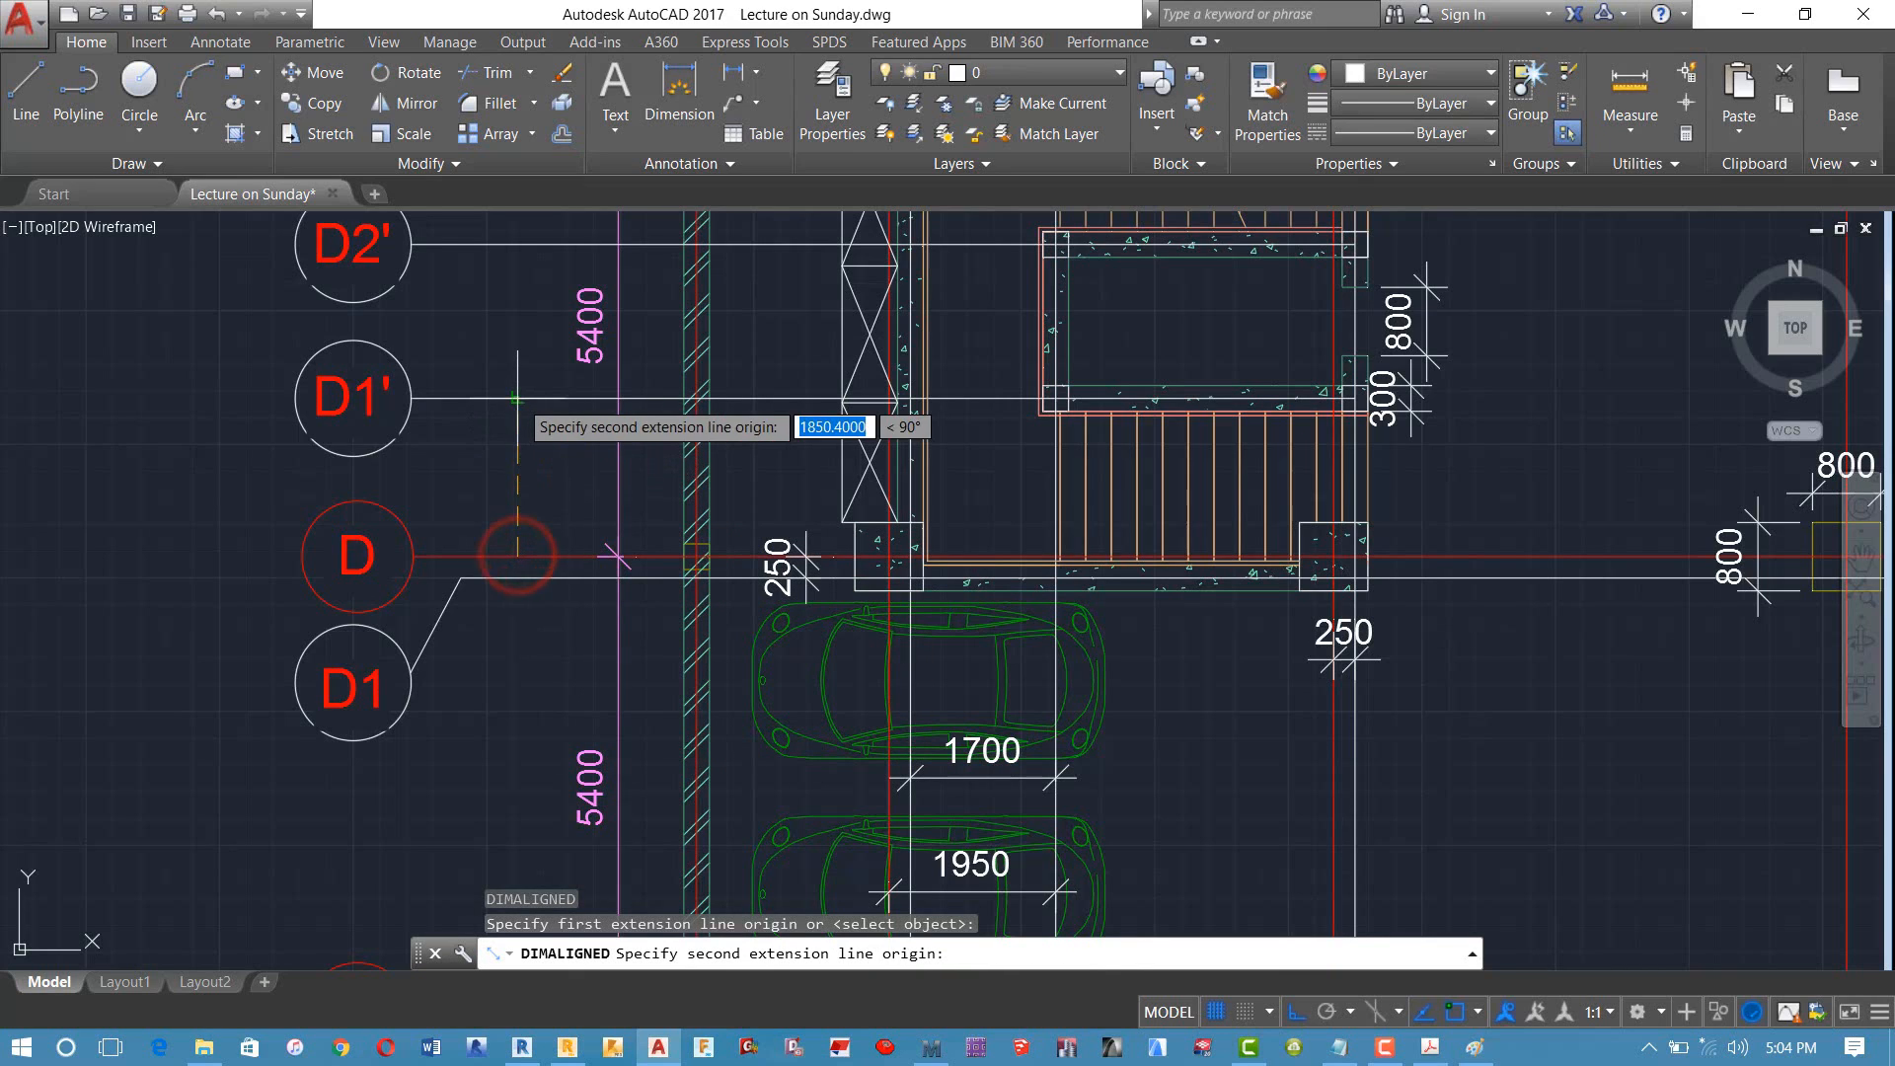
{"action": "left_click", "coordinate": [517, 399]}
{"action": "left_click", "coordinate": [495, 361]}
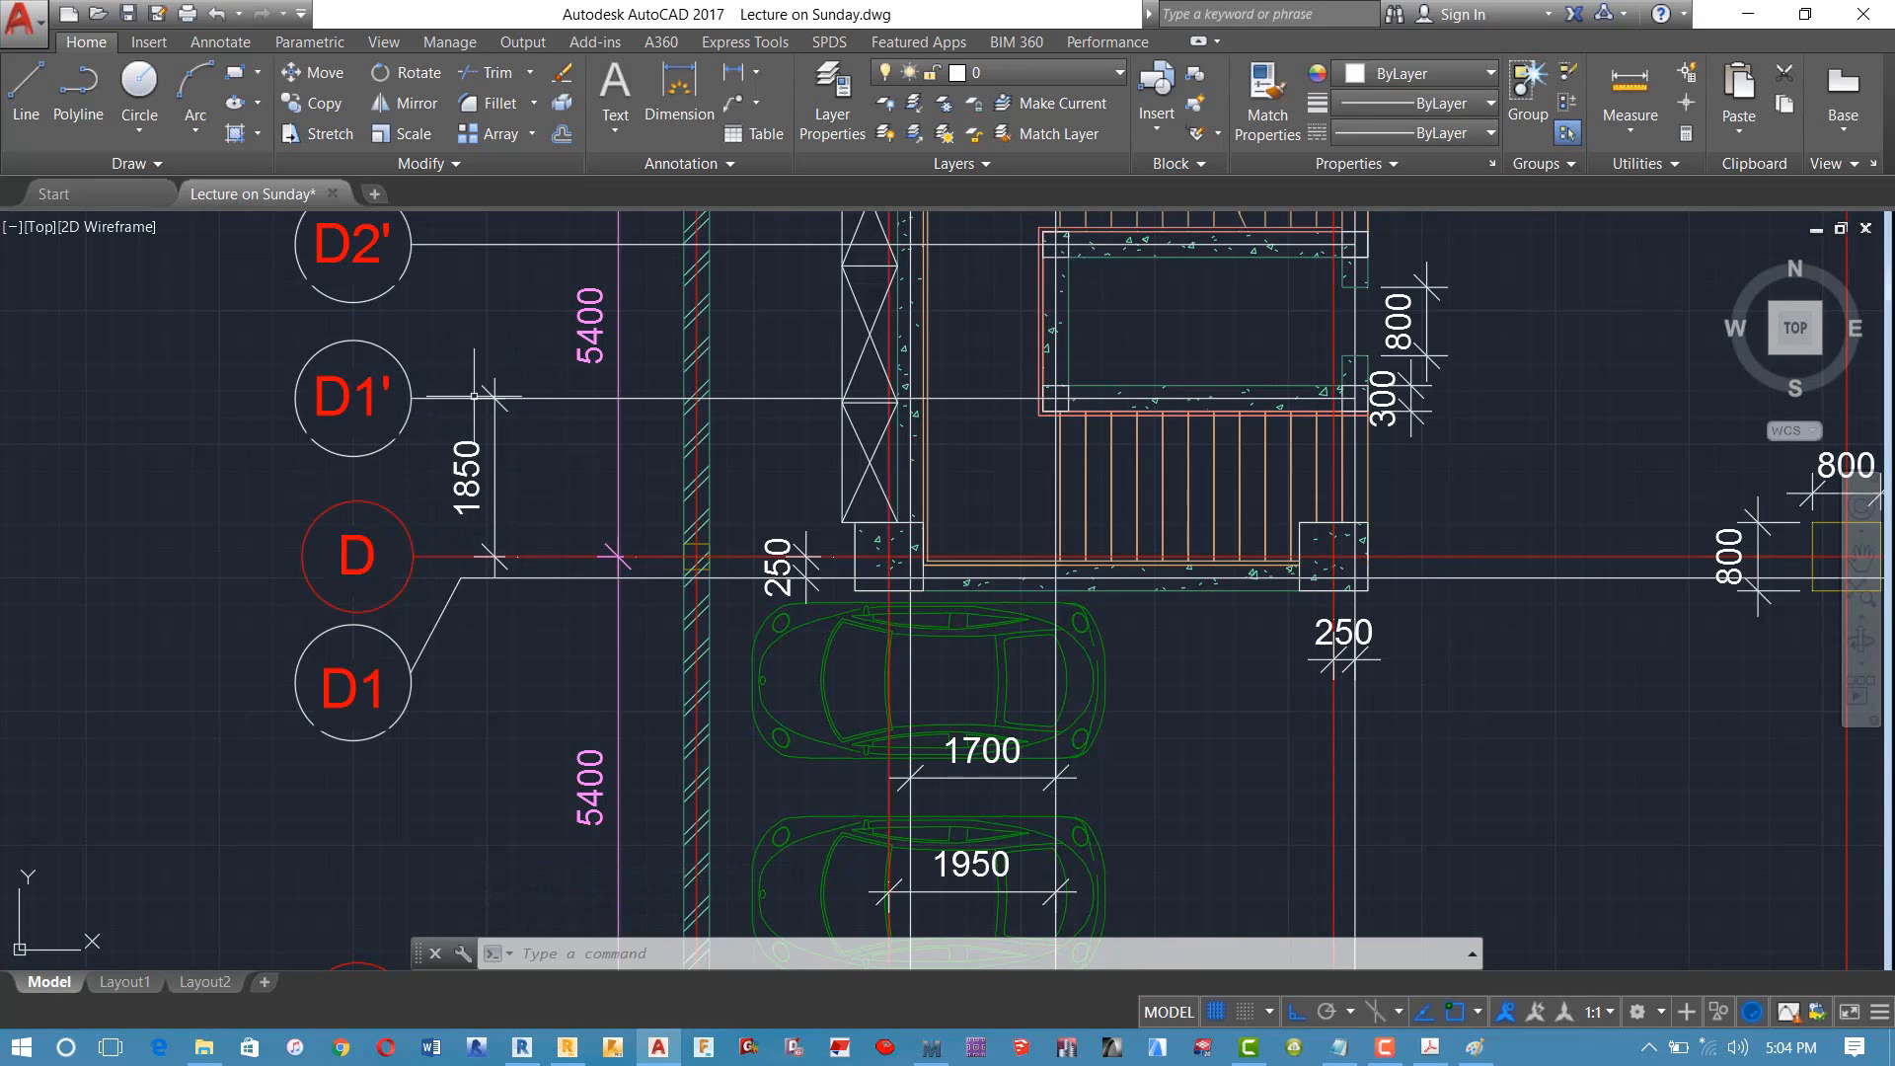
Step: Switch to Robot and prepare a new Y axis from axis D at 13.00 m, with 1 repetition and a 1.85 m distance
{"action": "left_click", "coordinate": [567, 1046]}
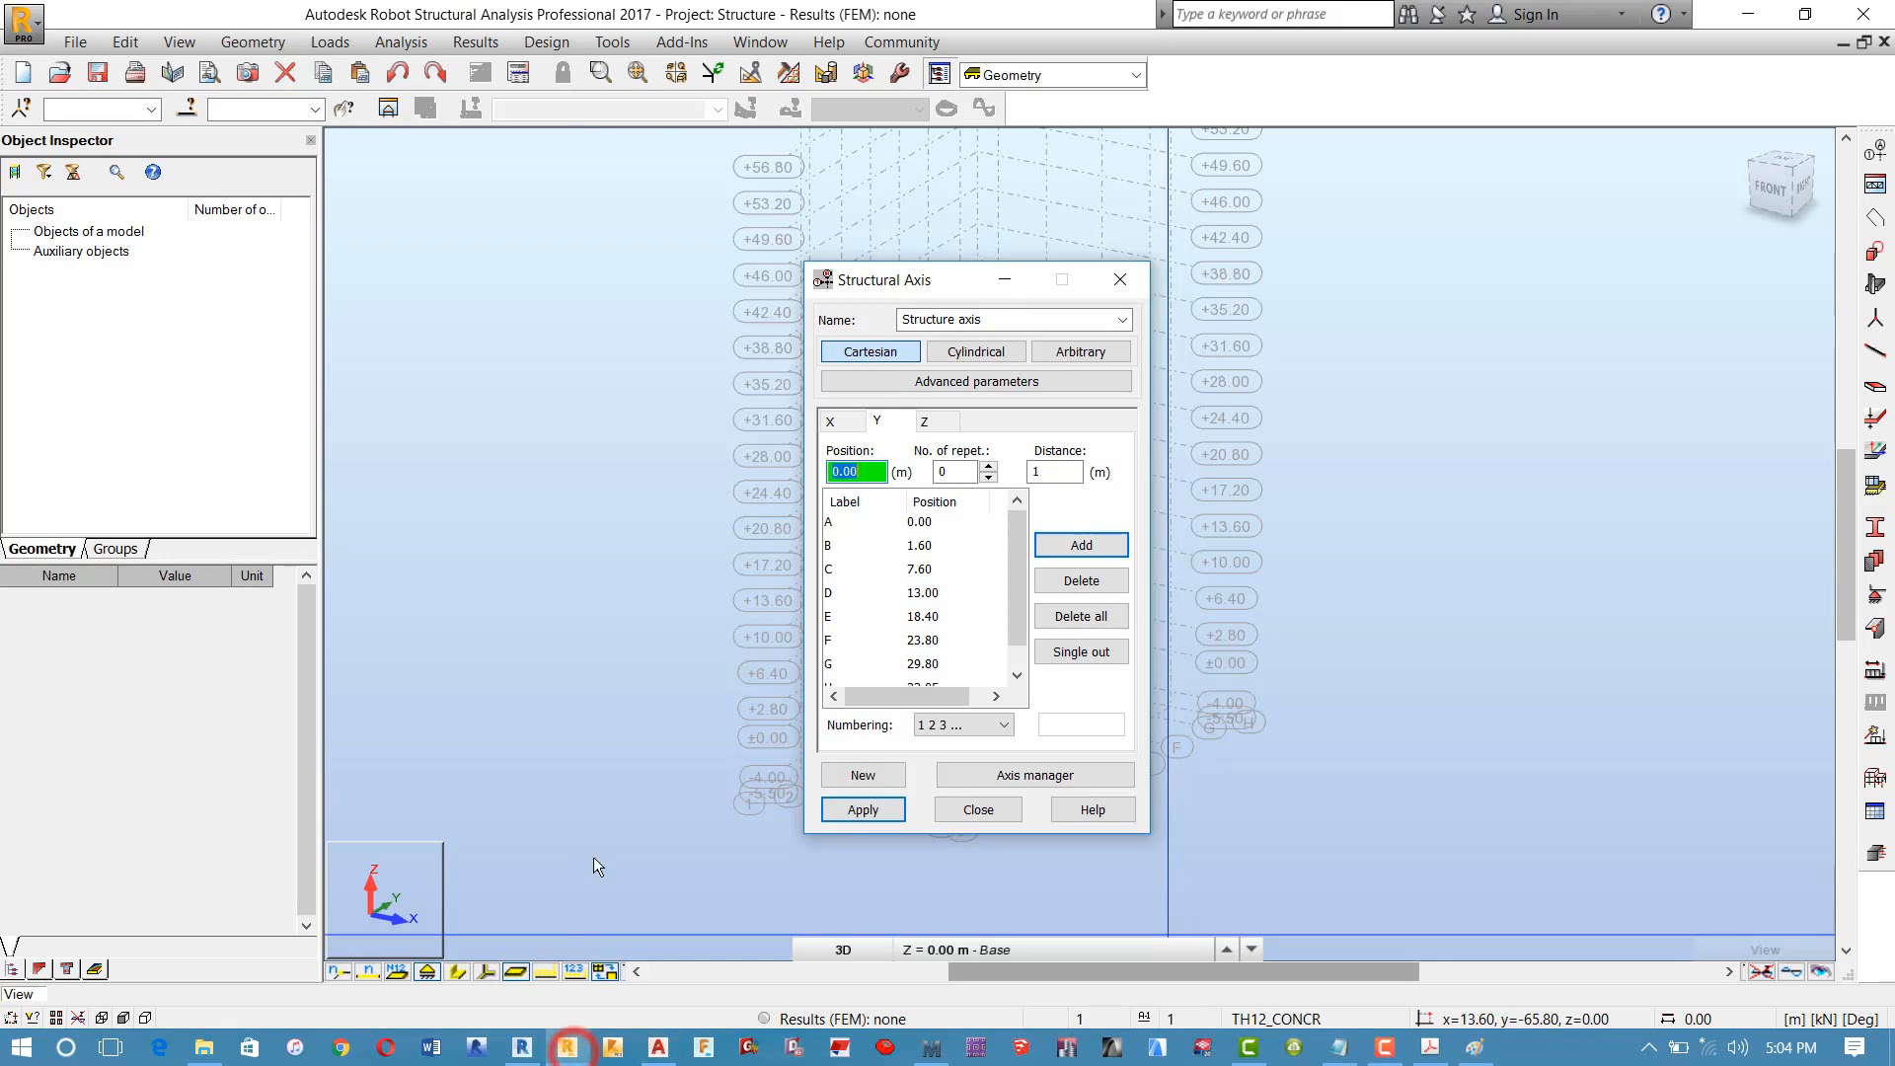
{"action": "left_click", "coordinate": [841, 603]}
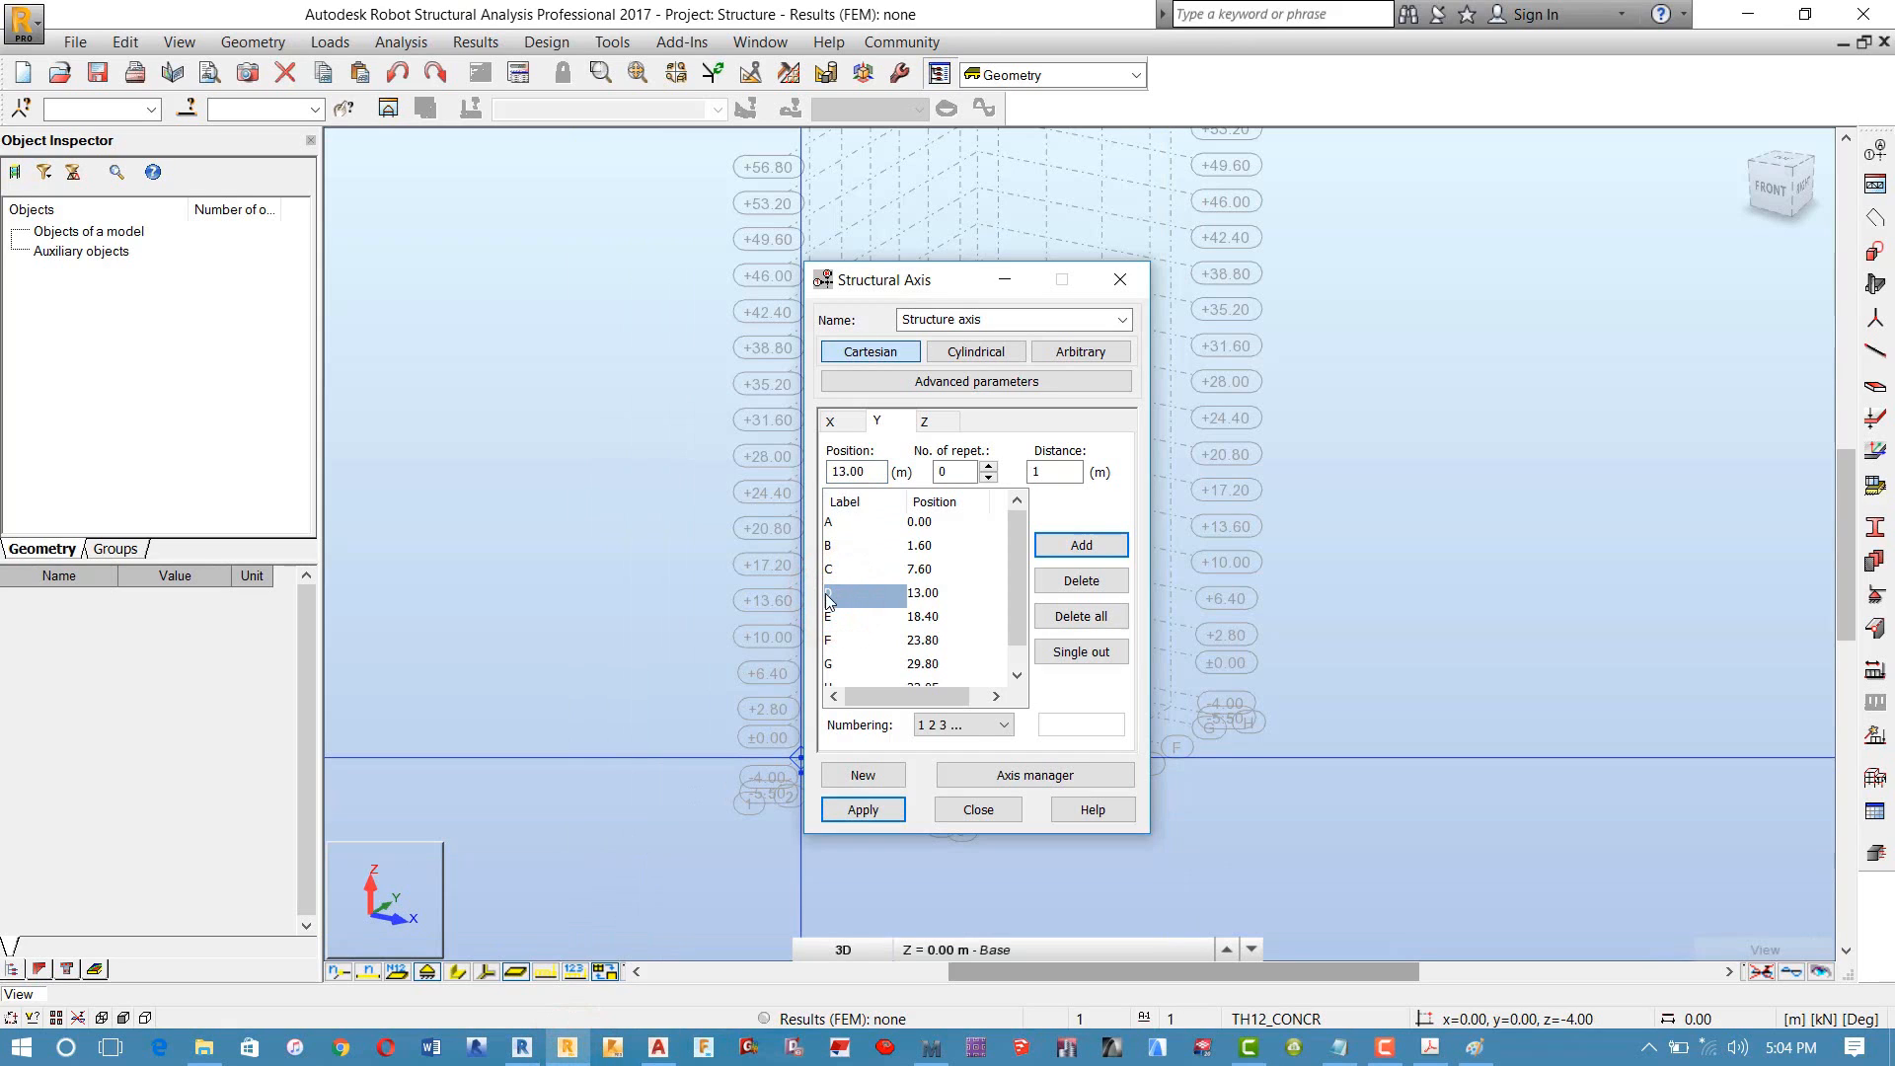
{"action": "left_click", "coordinate": [857, 596]}
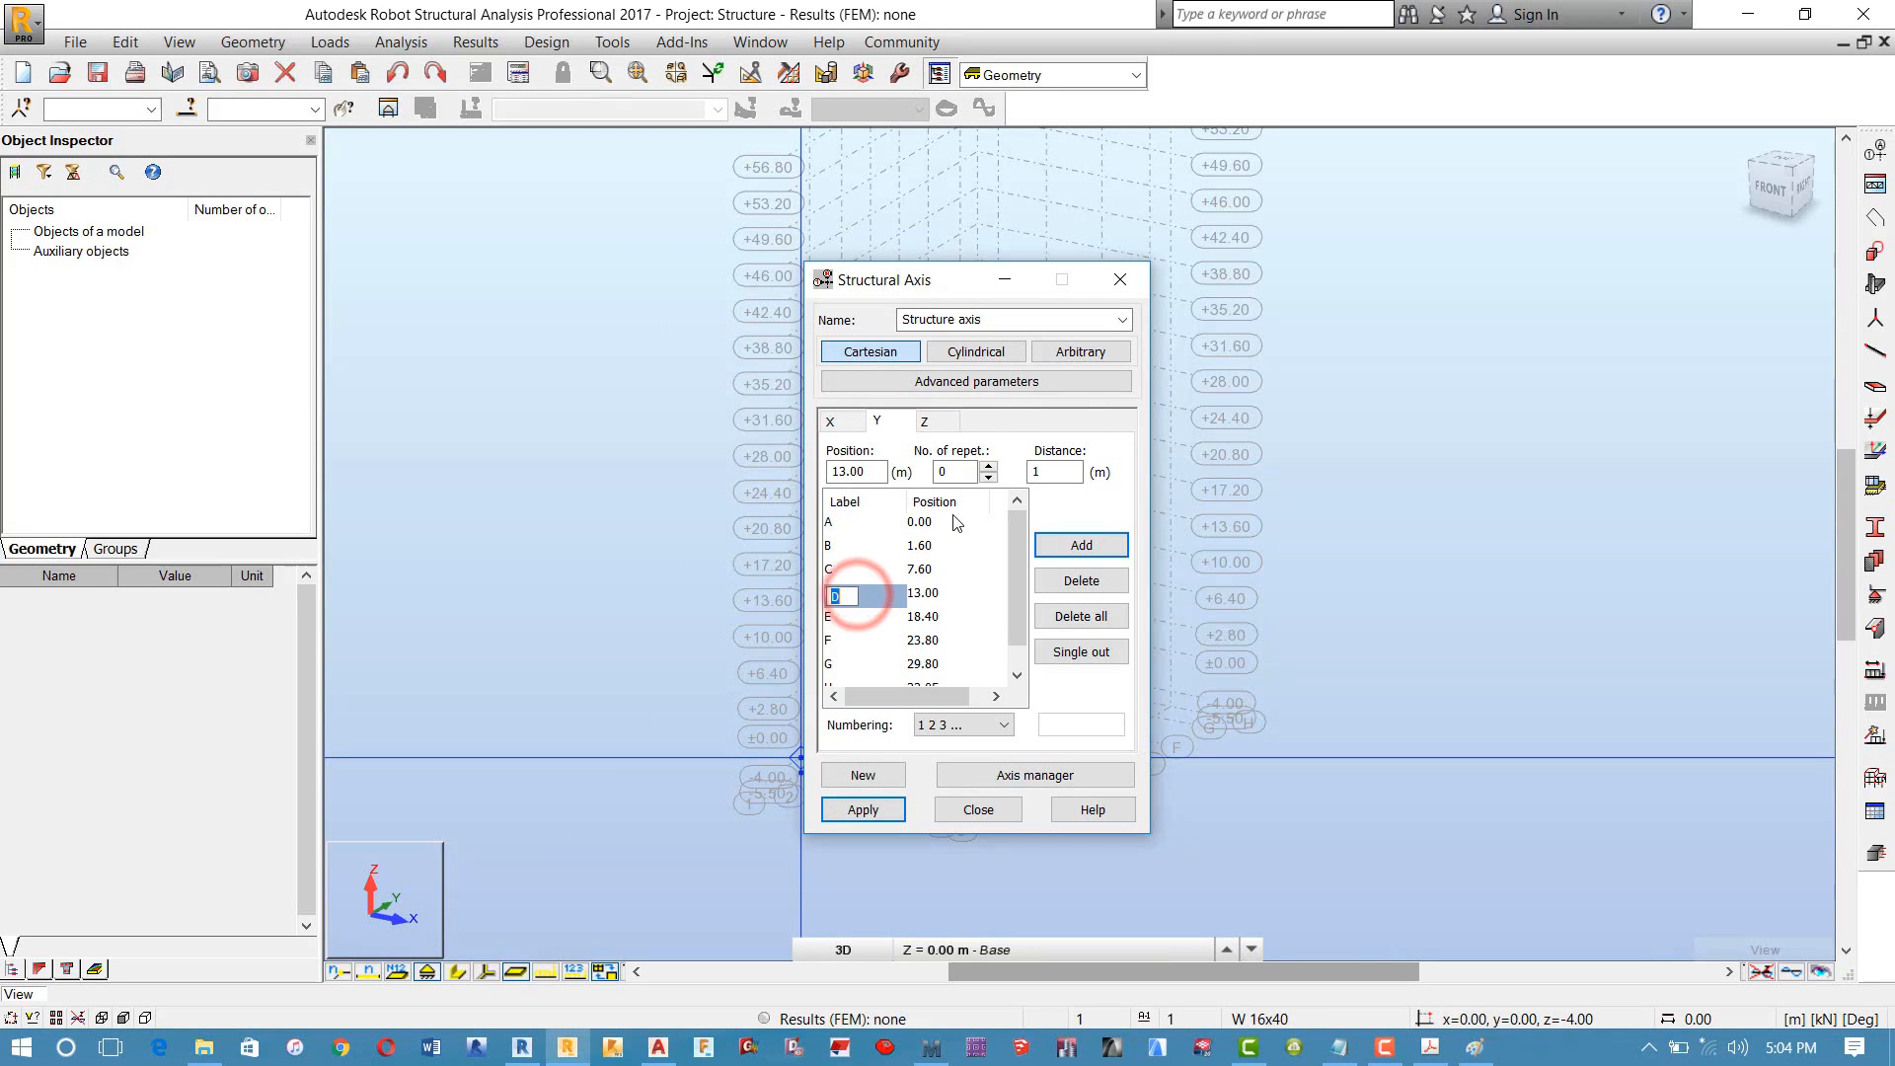
{"action": "left_click", "coordinate": [936, 490]}
{"action": "left_click", "coordinate": [957, 473]}
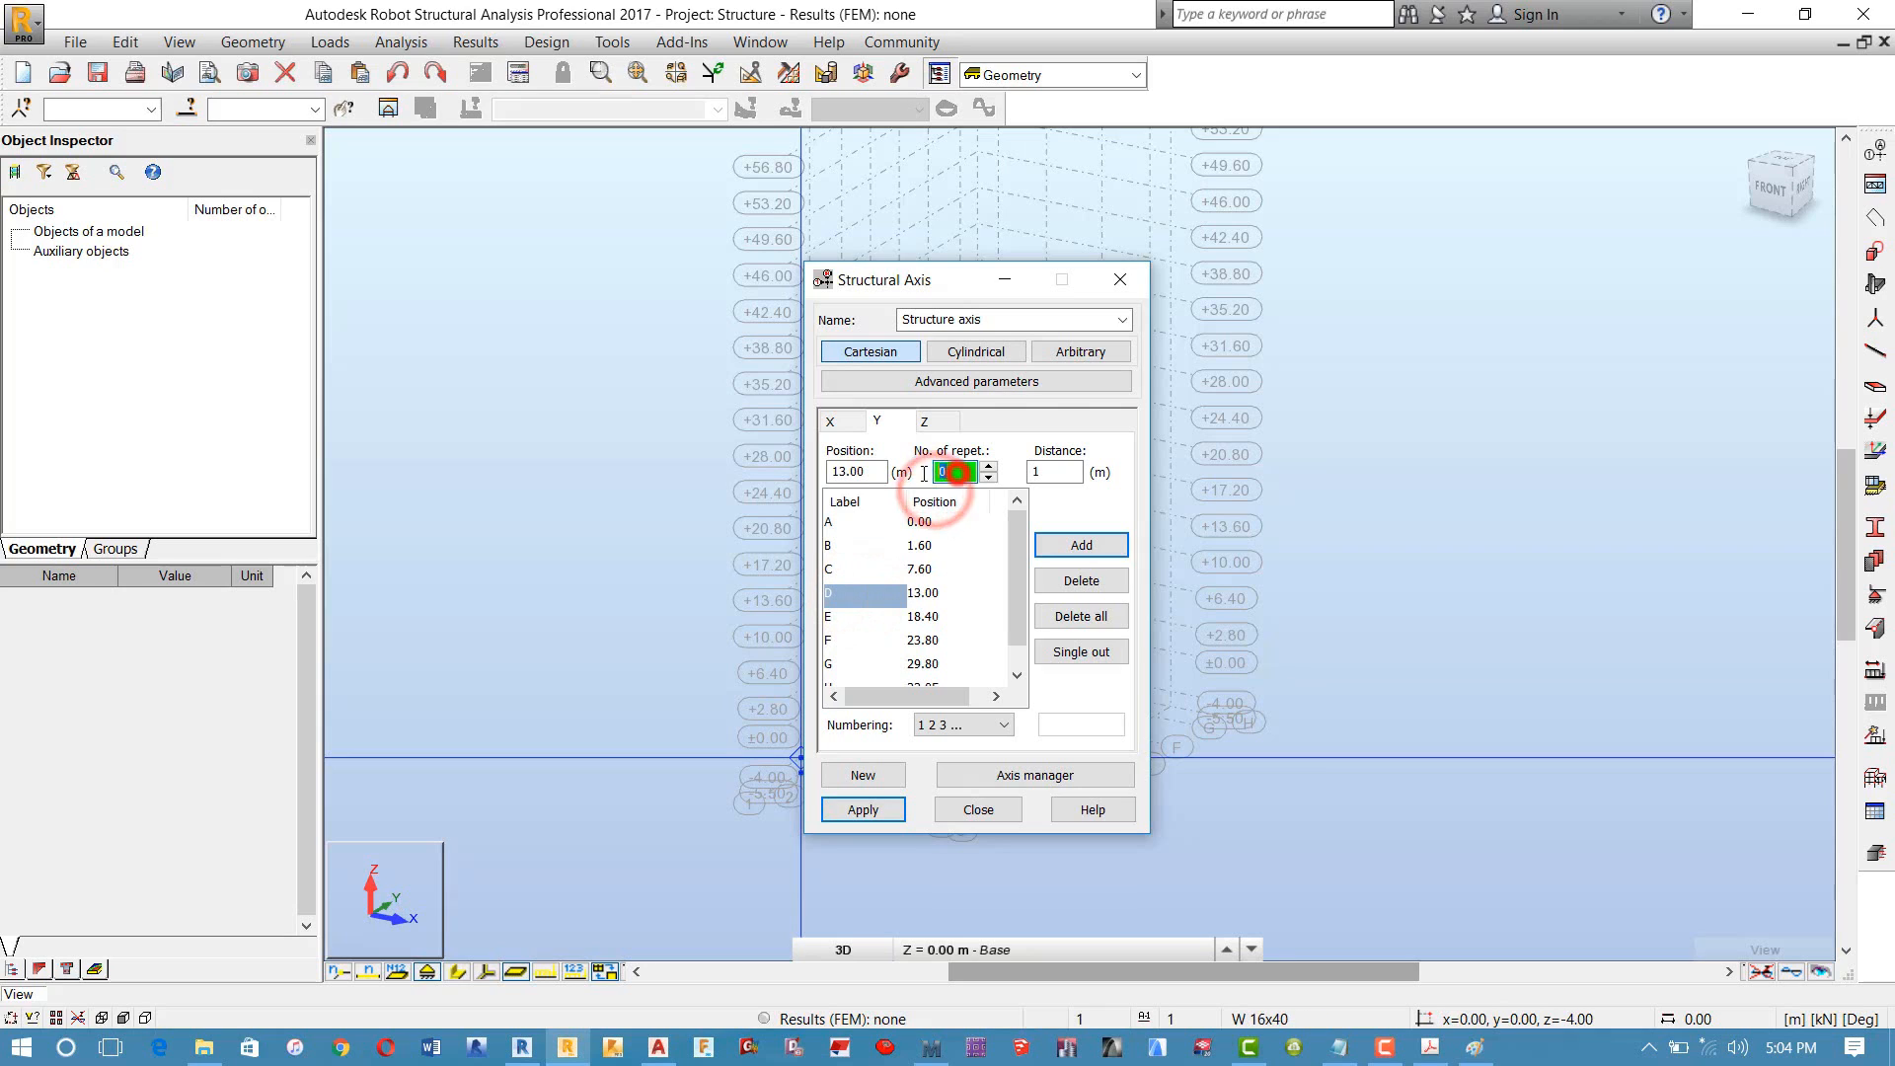
{"action": "left_click", "coordinate": [1049, 474]}
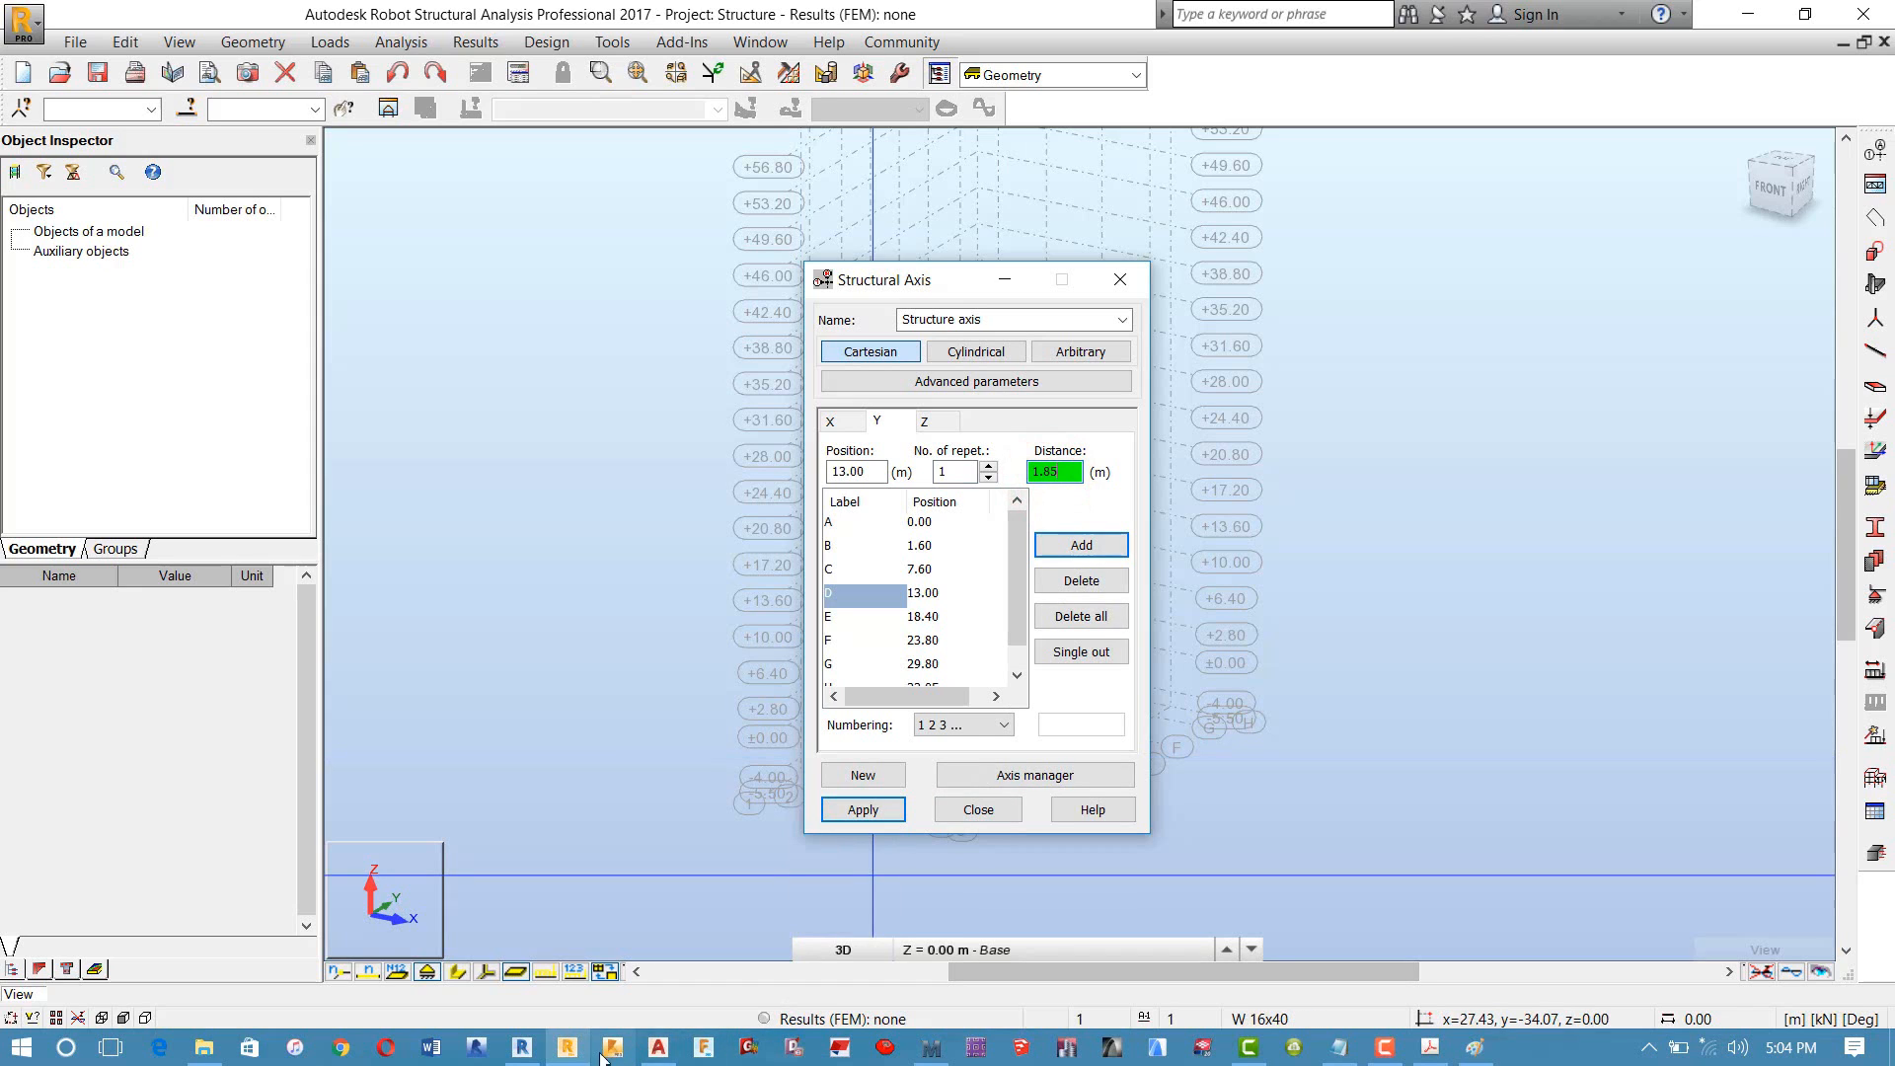
Step: Return to AutoCAD and check the dimensioned offset between axes D and D1' and the D1' line at the core
{"action": "left_click", "coordinate": [569, 1047]}
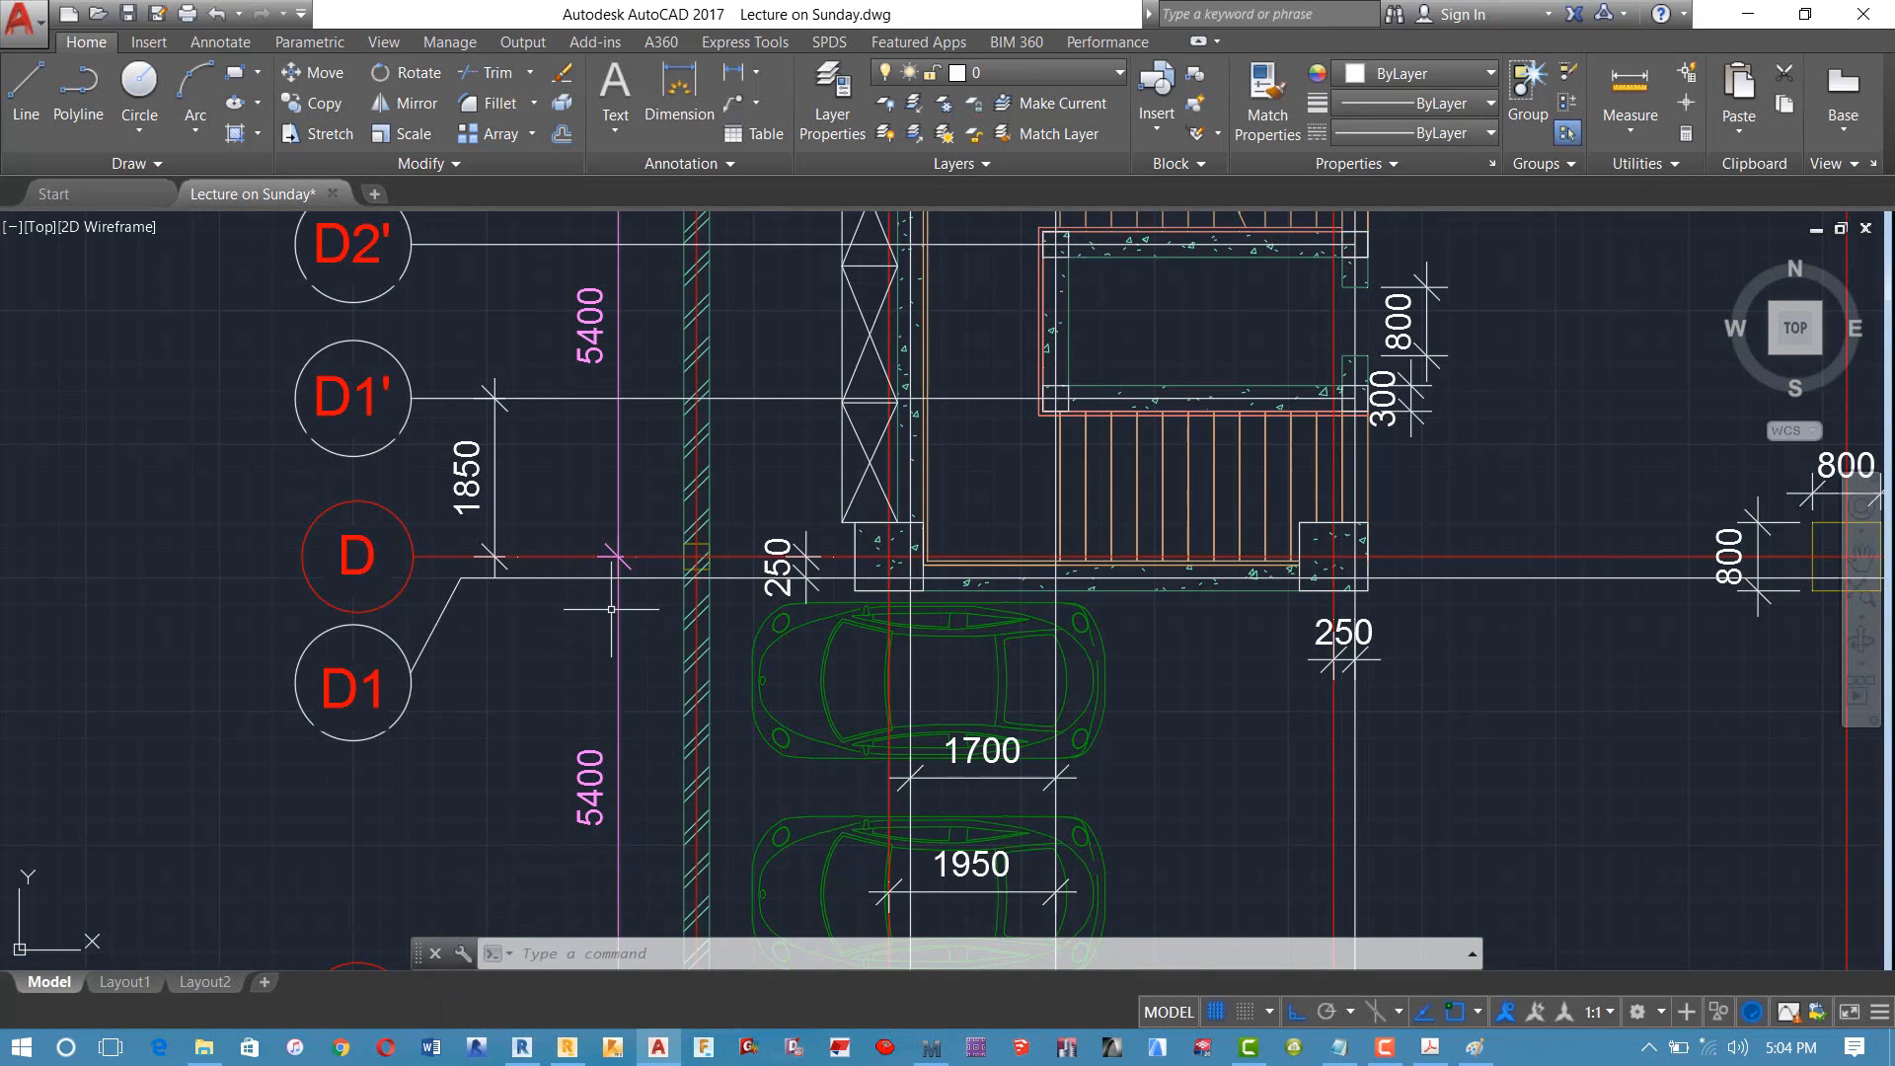
{"action": "left_click", "coordinate": [568, 1046]}
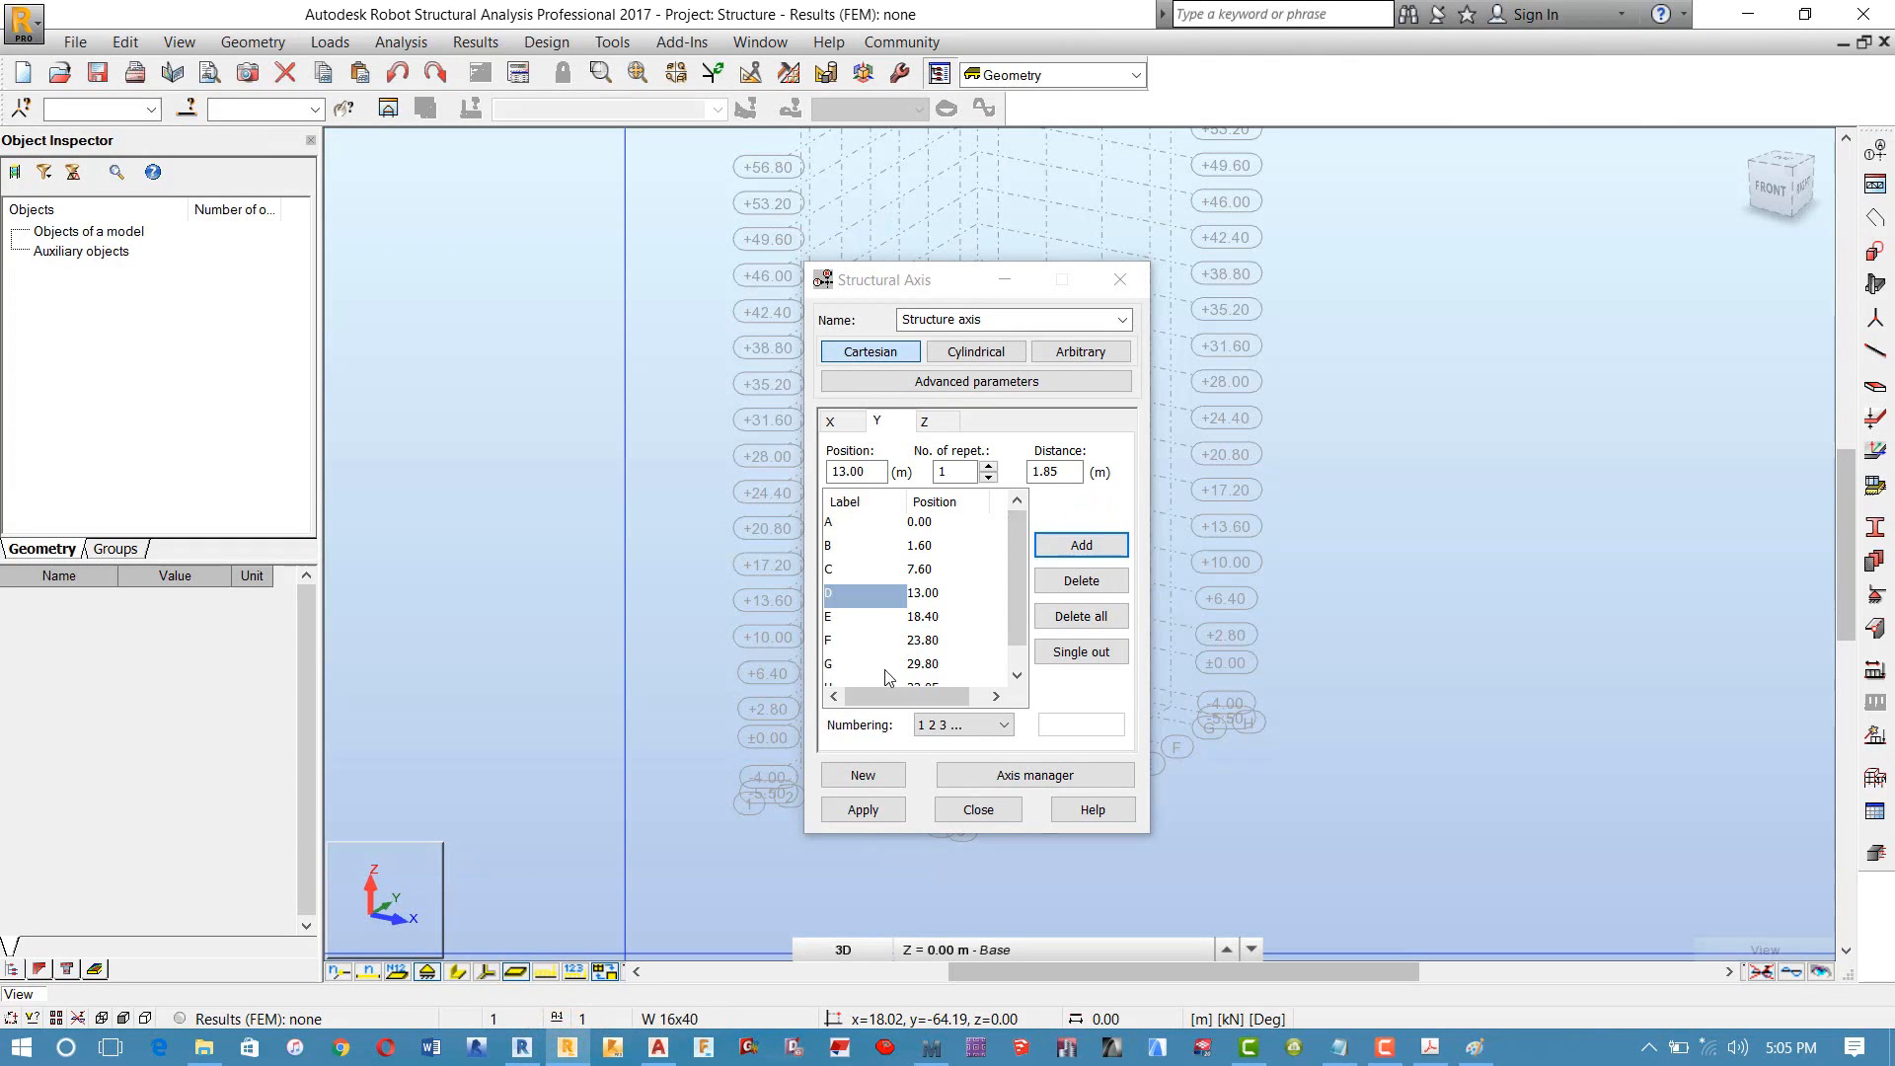
{"action": "left_click", "coordinate": [572, 1054]}
{"action": "left_click", "coordinate": [530, 435]}
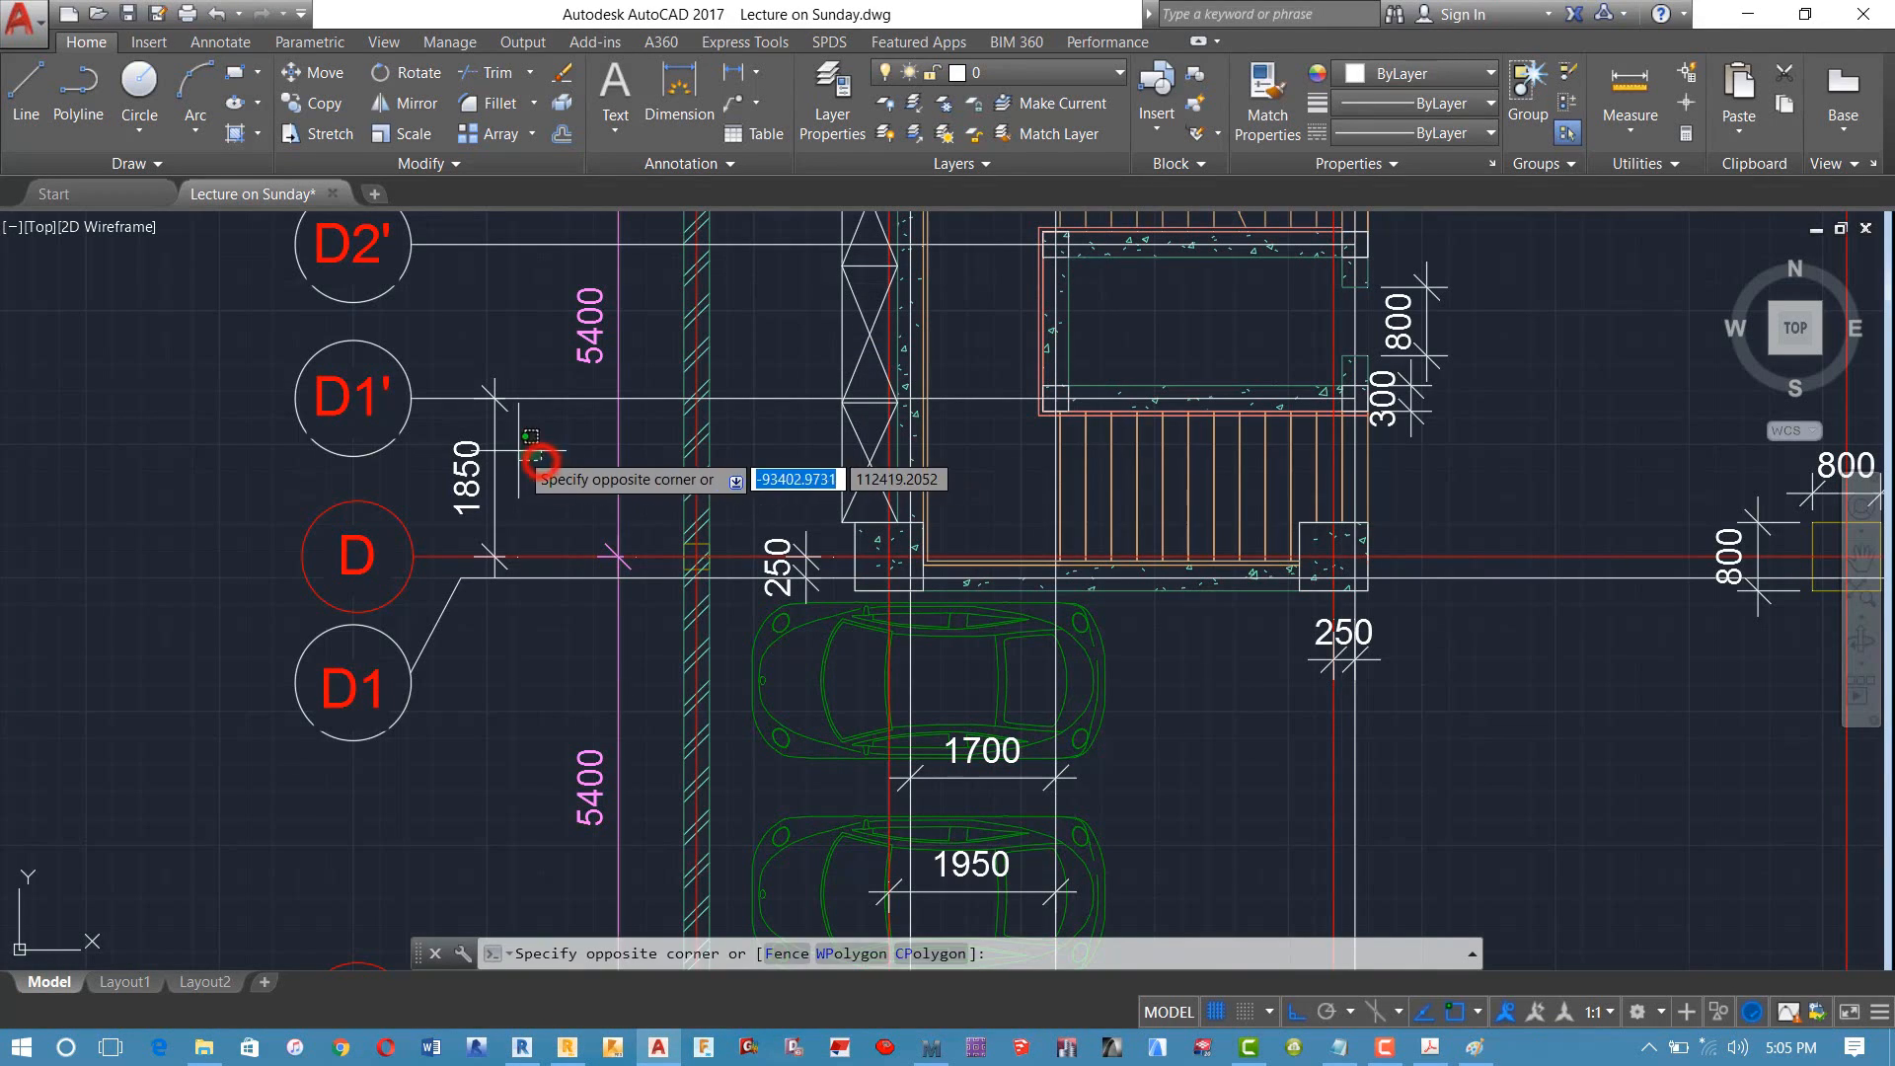
{"action": "left_click", "coordinate": [538, 457]}
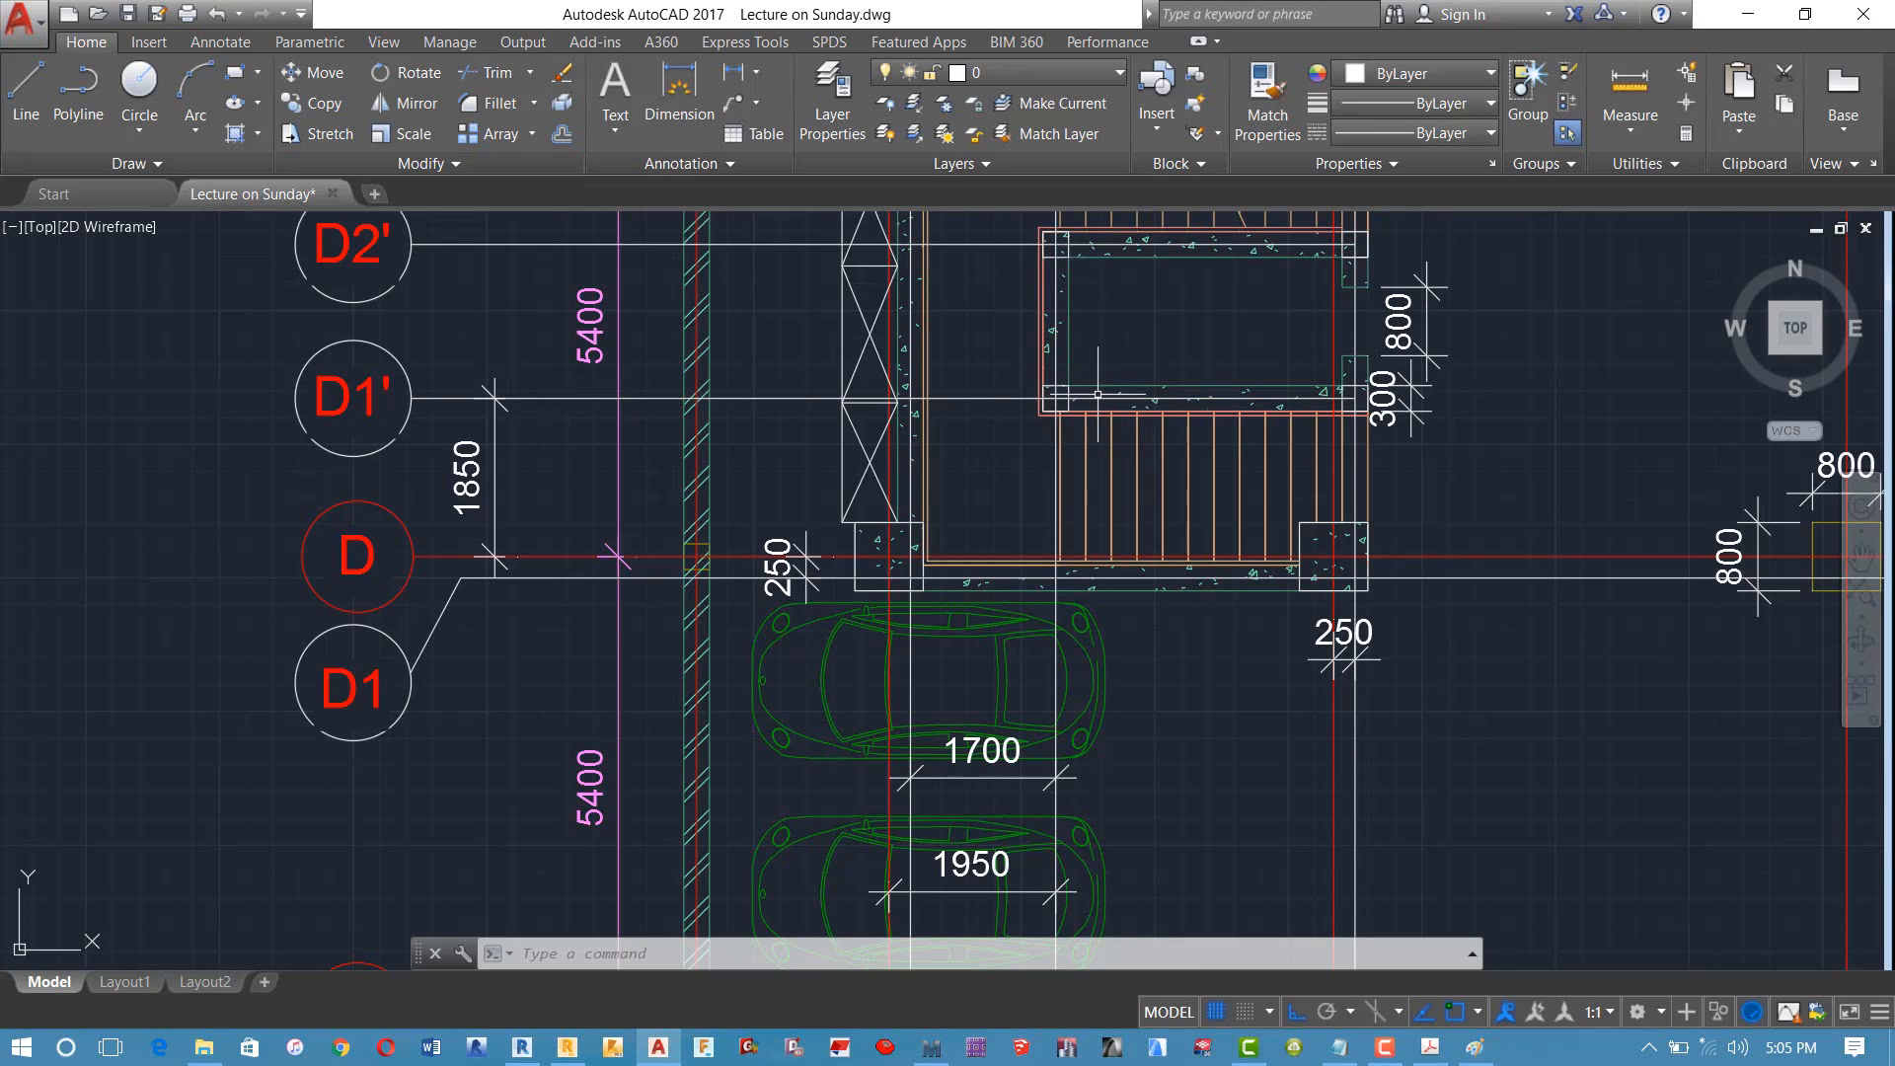
{"action": "mouse_move", "coordinate": [1167, 399]}
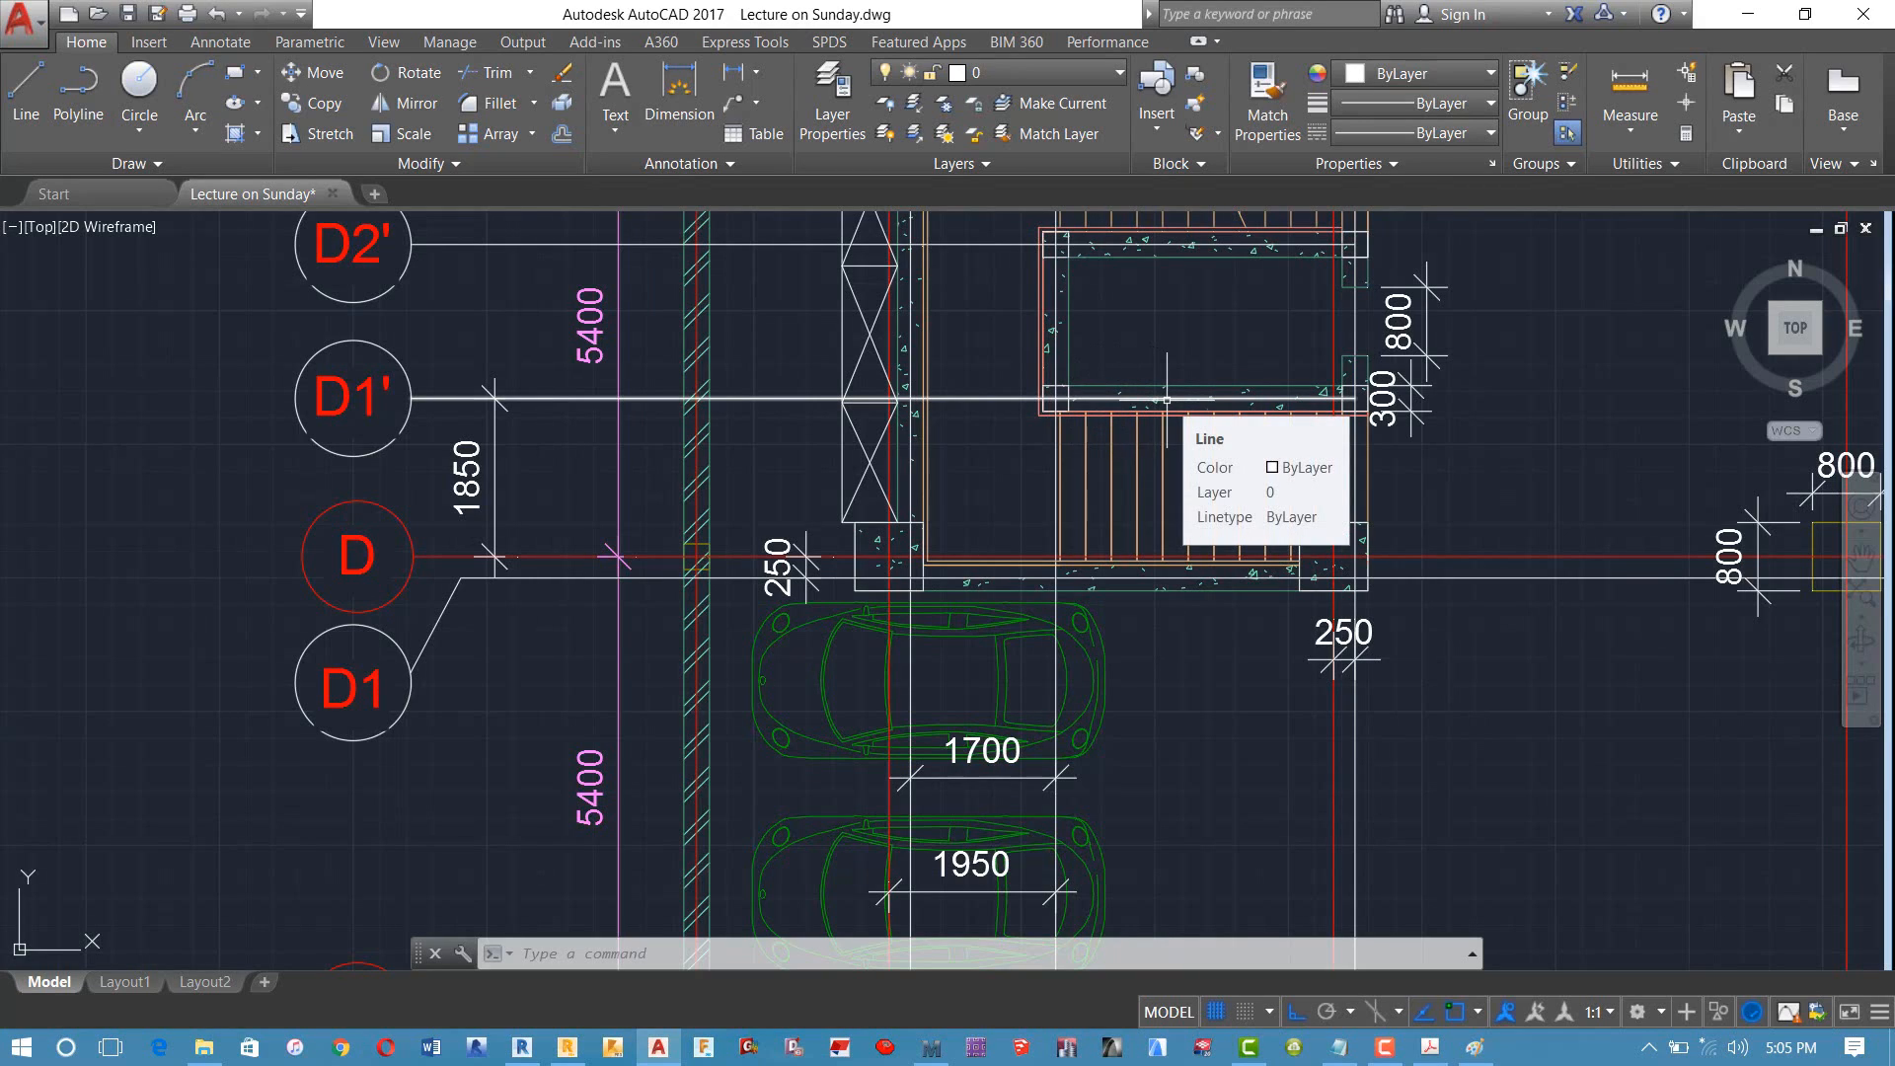
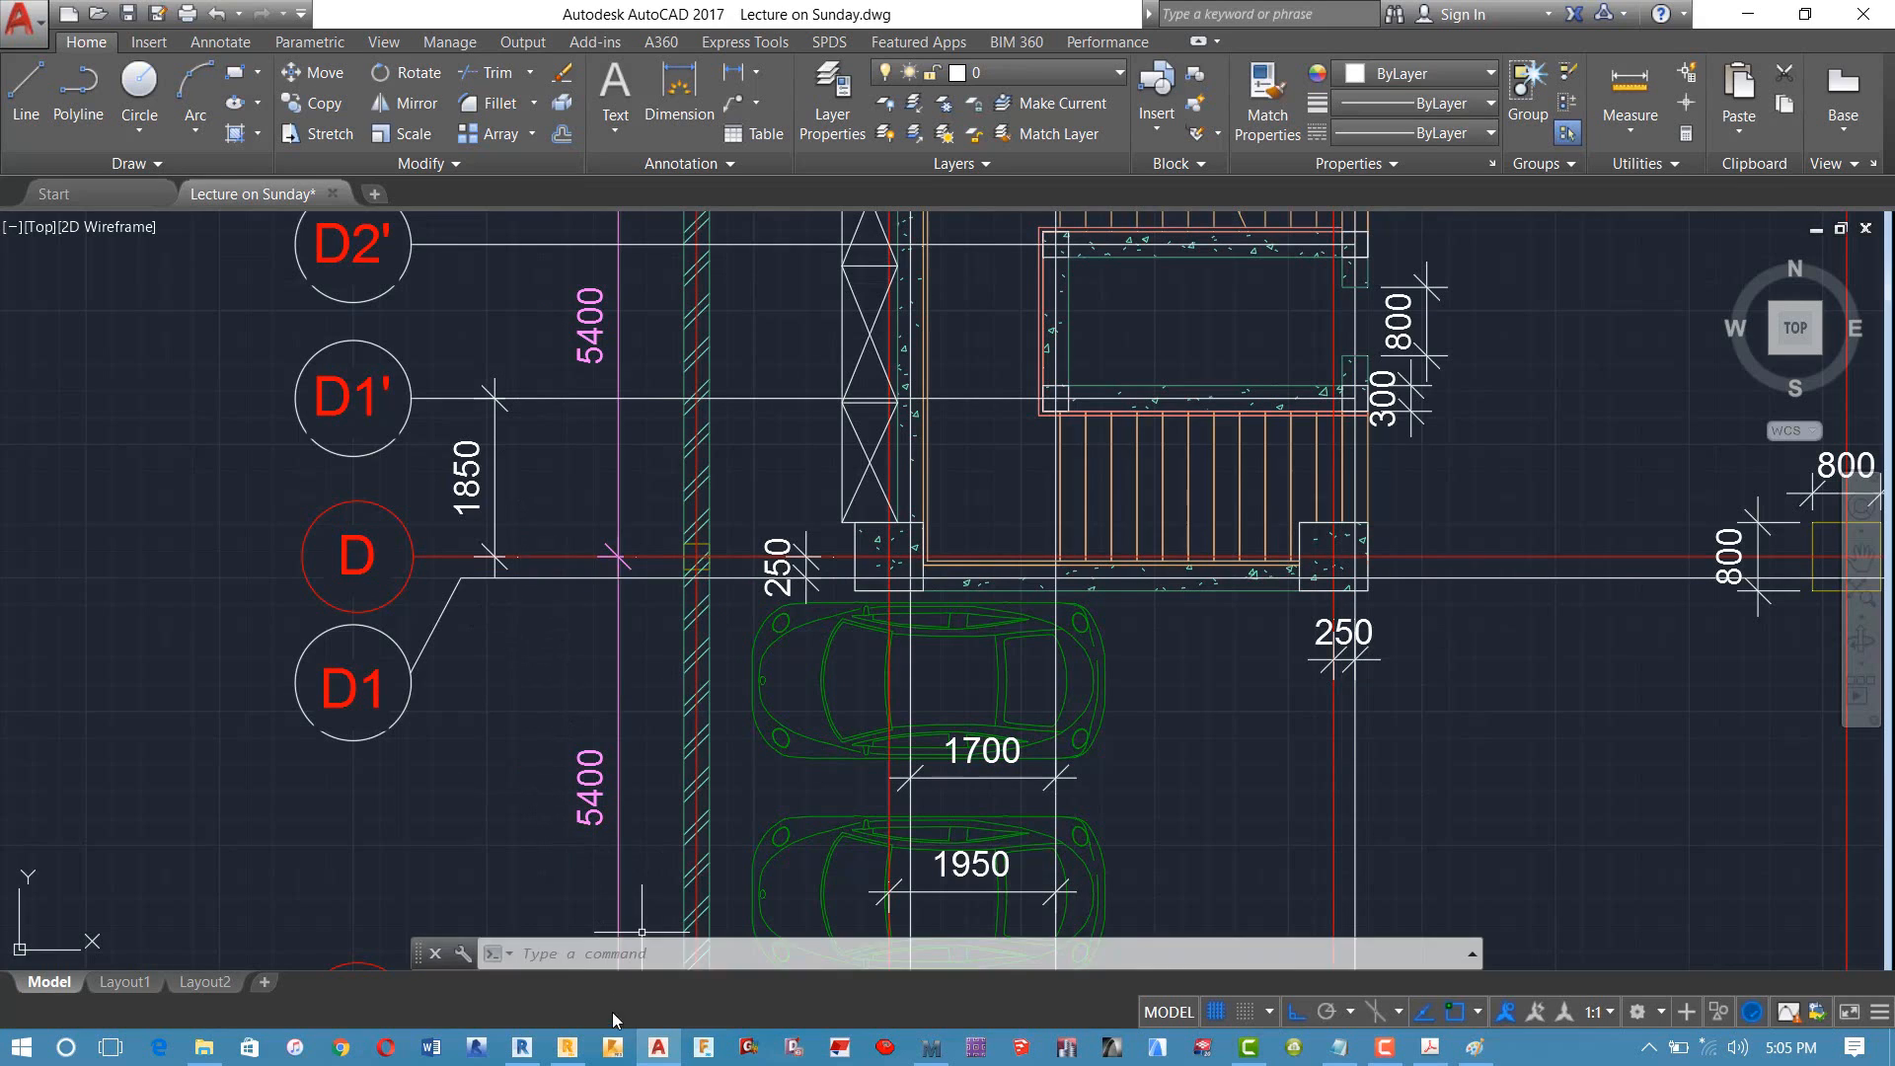
Step: Switch to Robot and add one Y axis 1.85 m from axis D at 13.00 m, using Define numbering with the label D1'
{"action": "left_click", "coordinate": [568, 1048]}
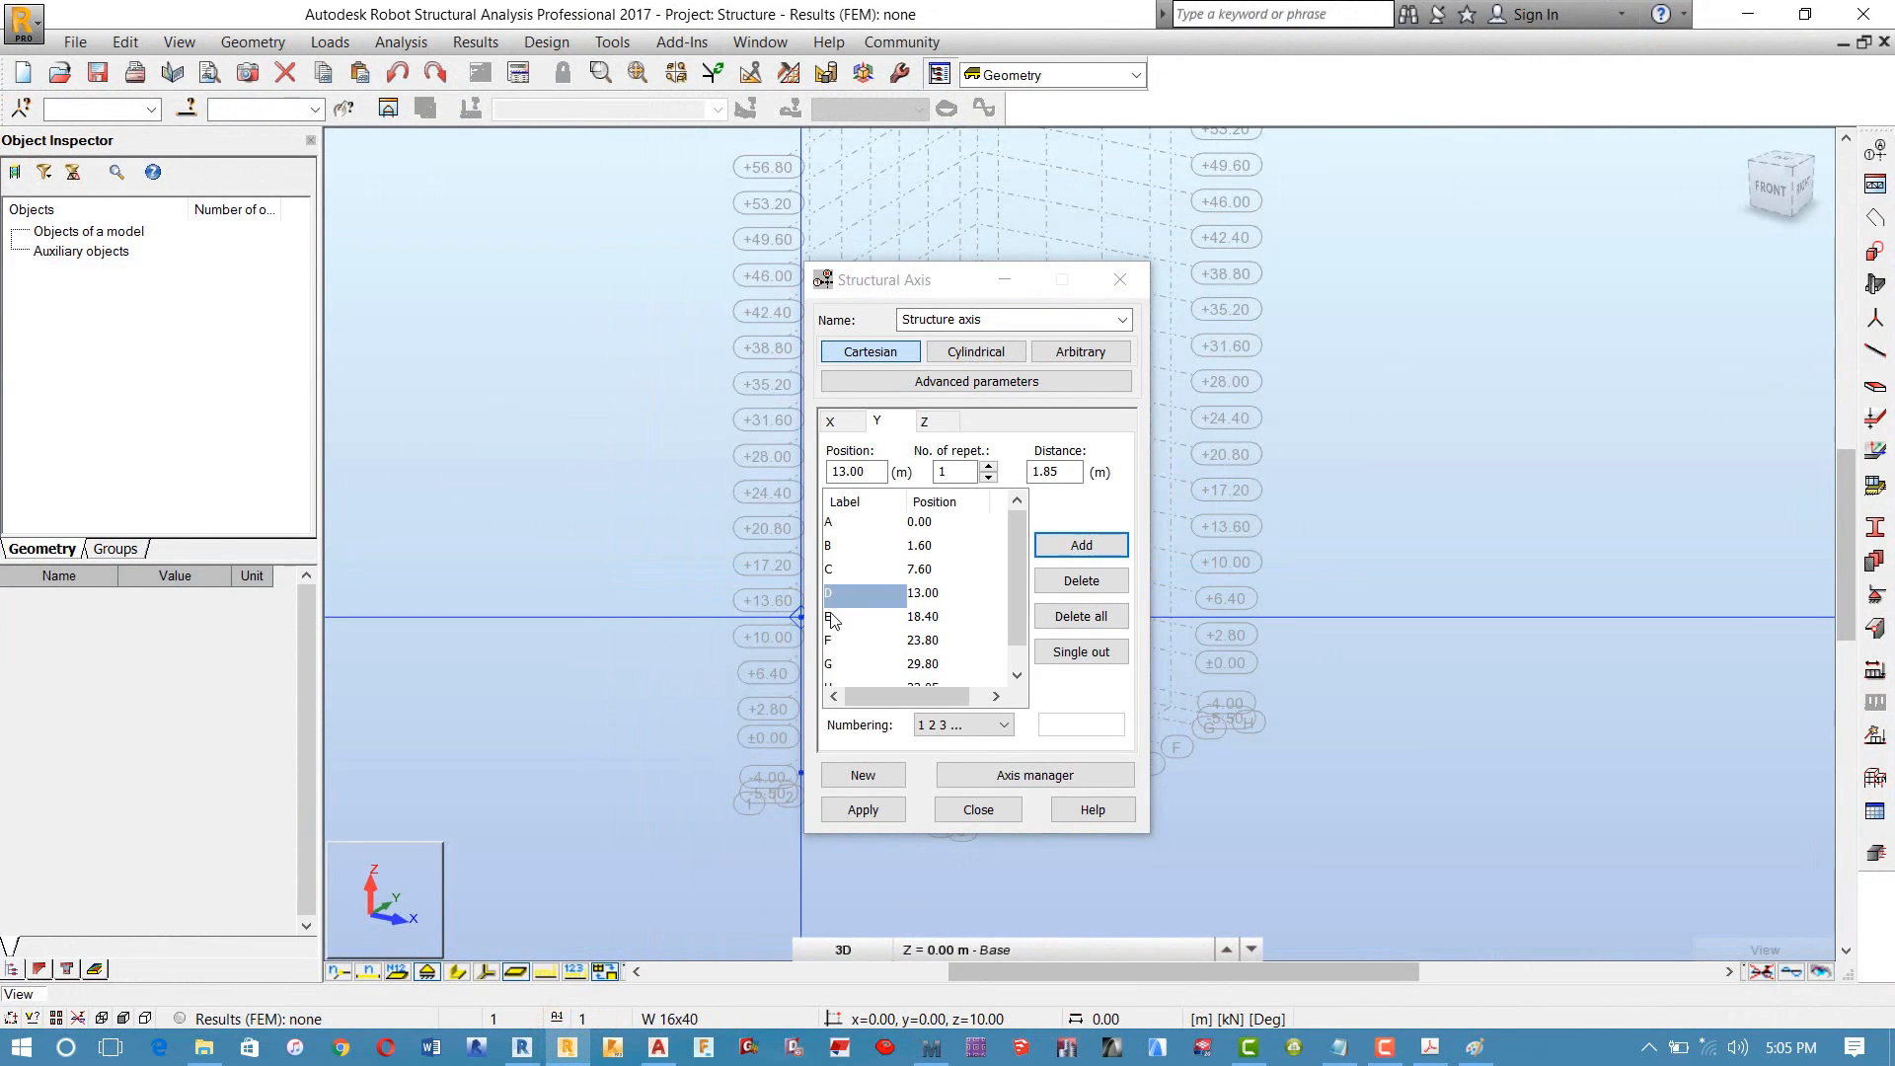
{"action": "left_click", "coordinate": [836, 607]}
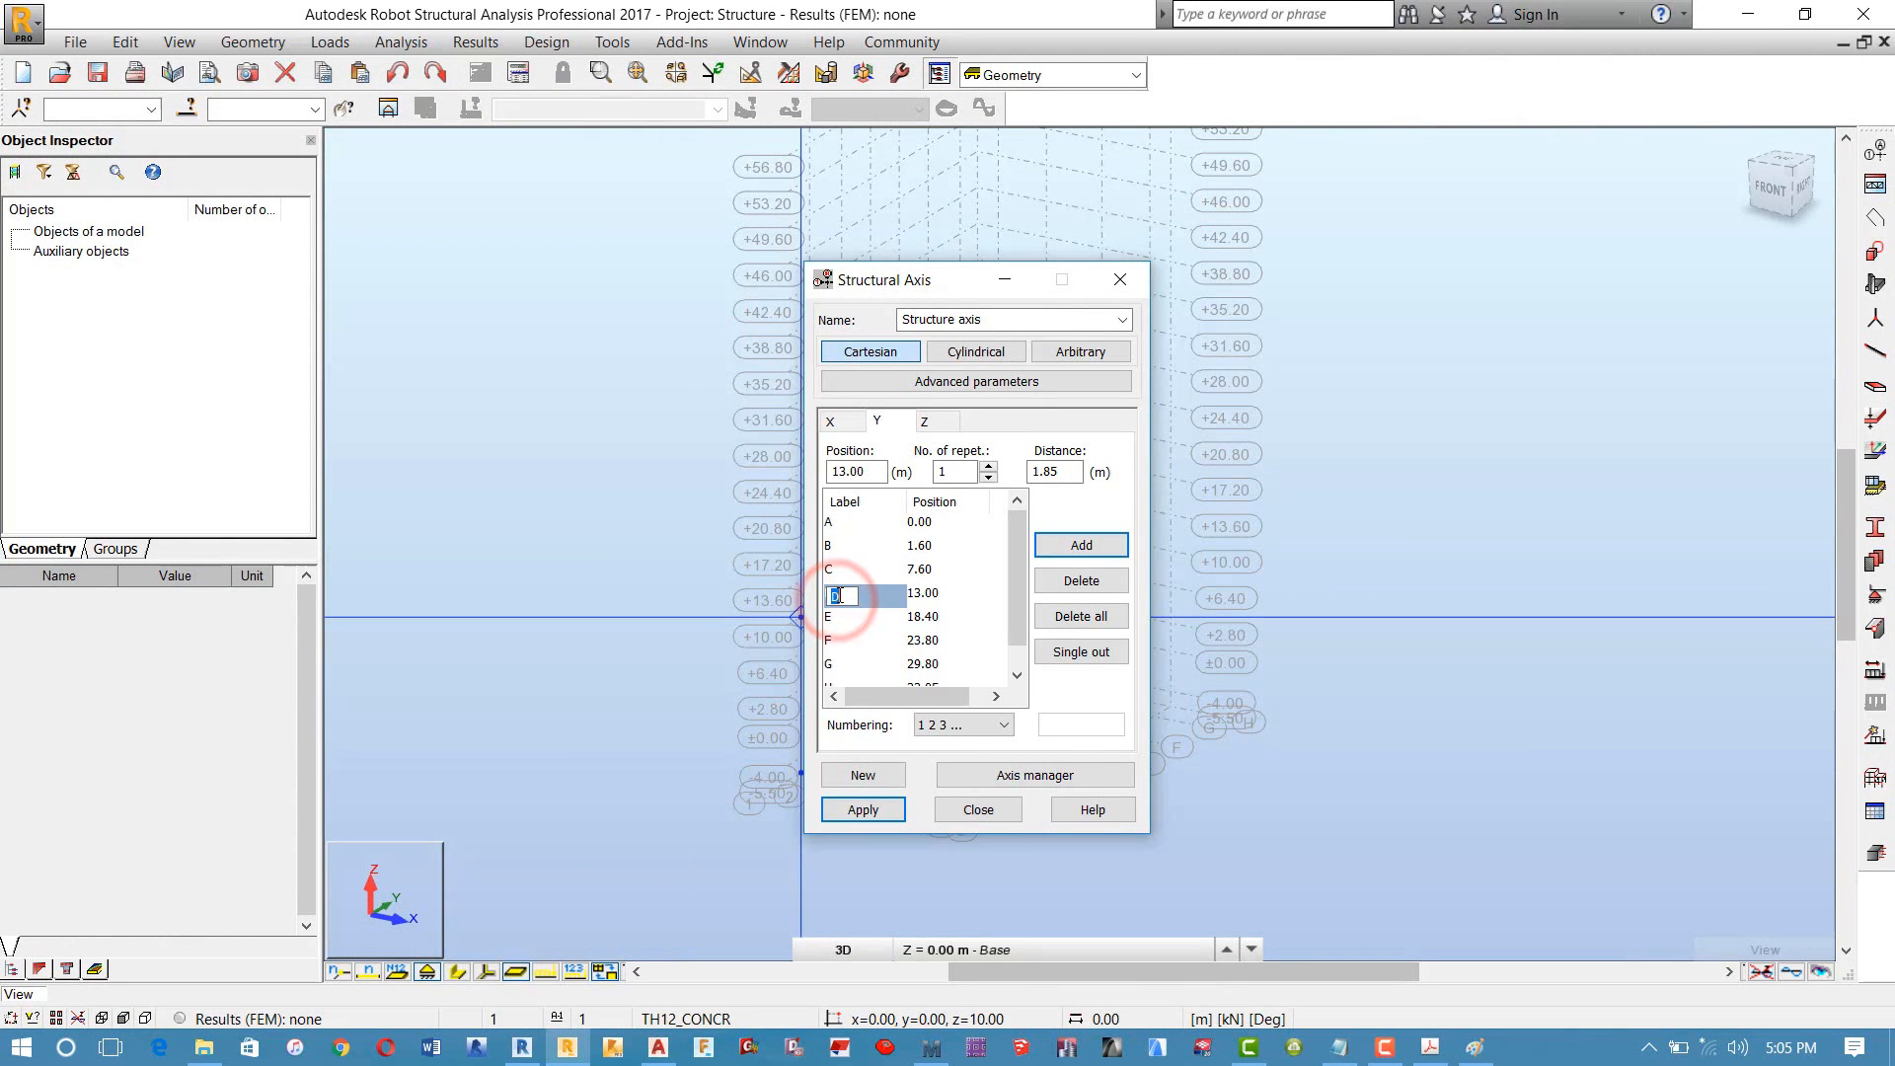
{"action": "left_click", "coordinate": [862, 602]}
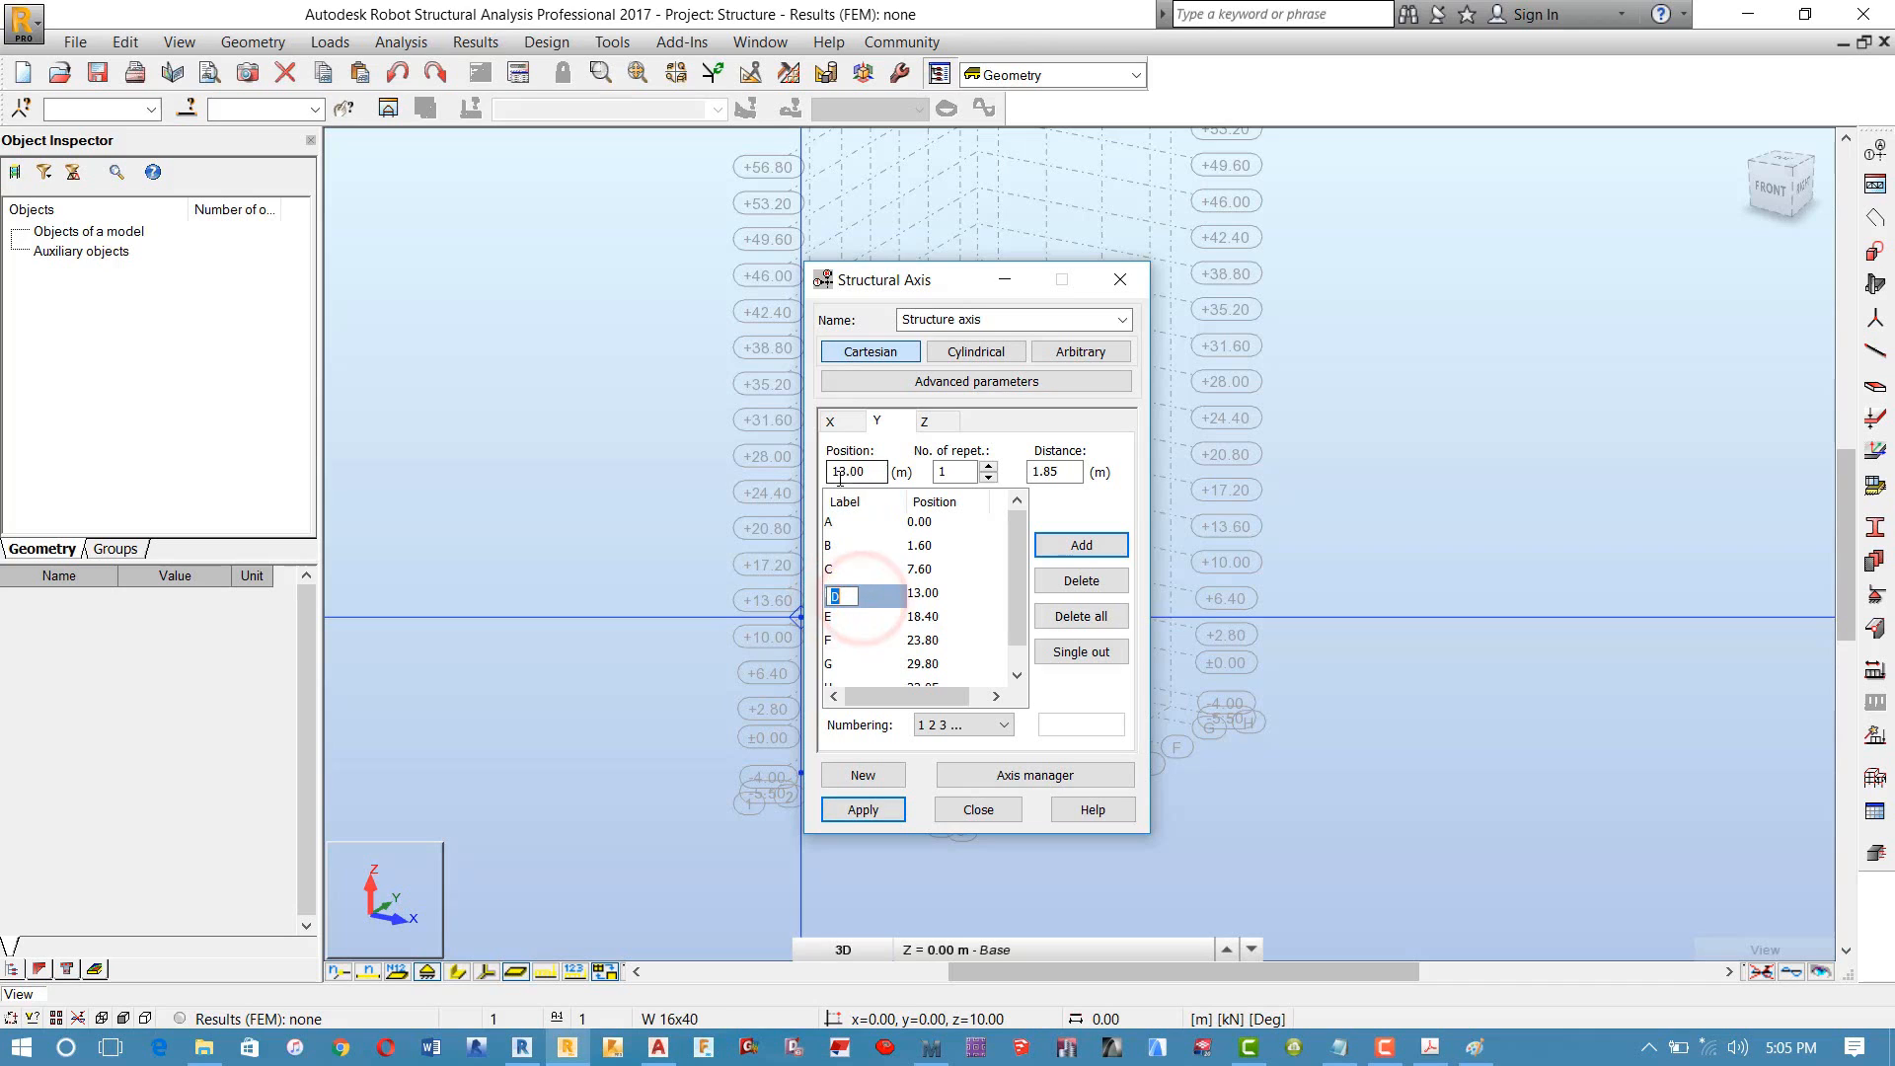
{"action": "left_click", "coordinate": [850, 573]}
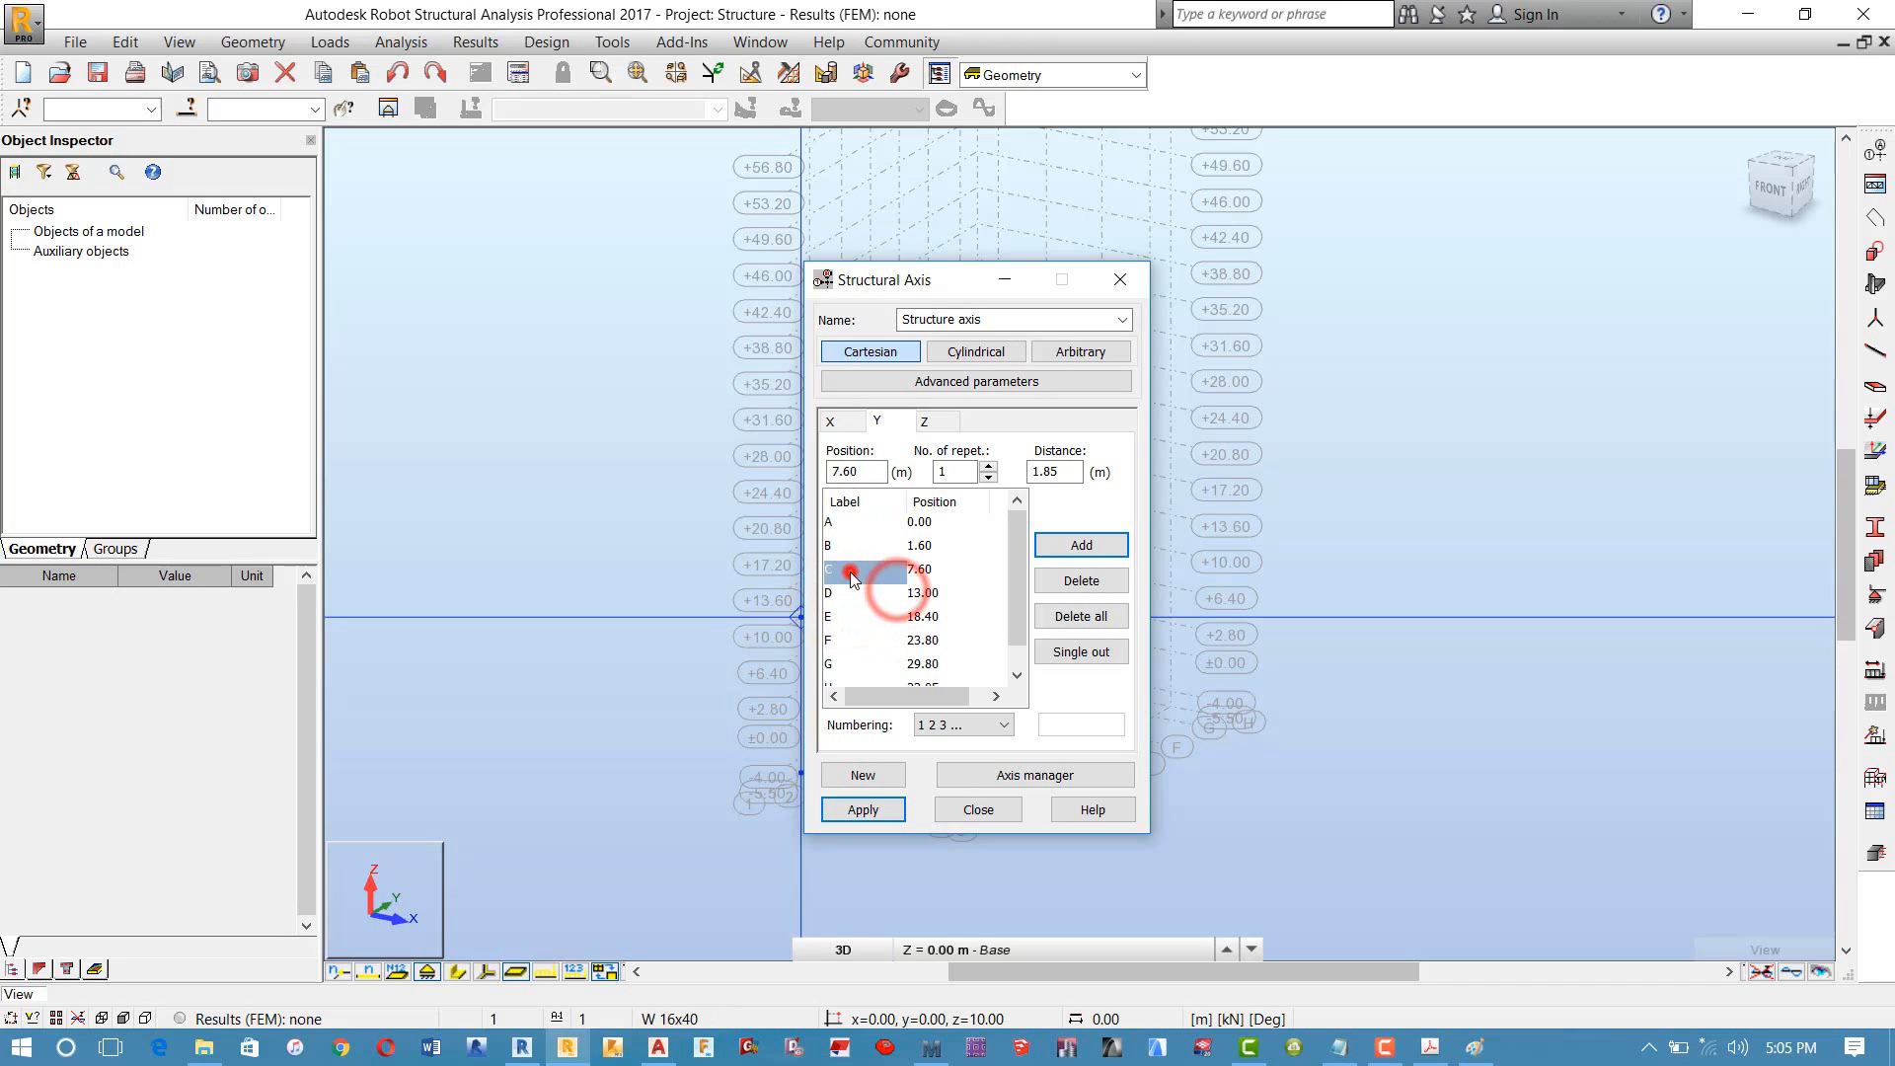
{"action": "left_click", "coordinate": [842, 592]}
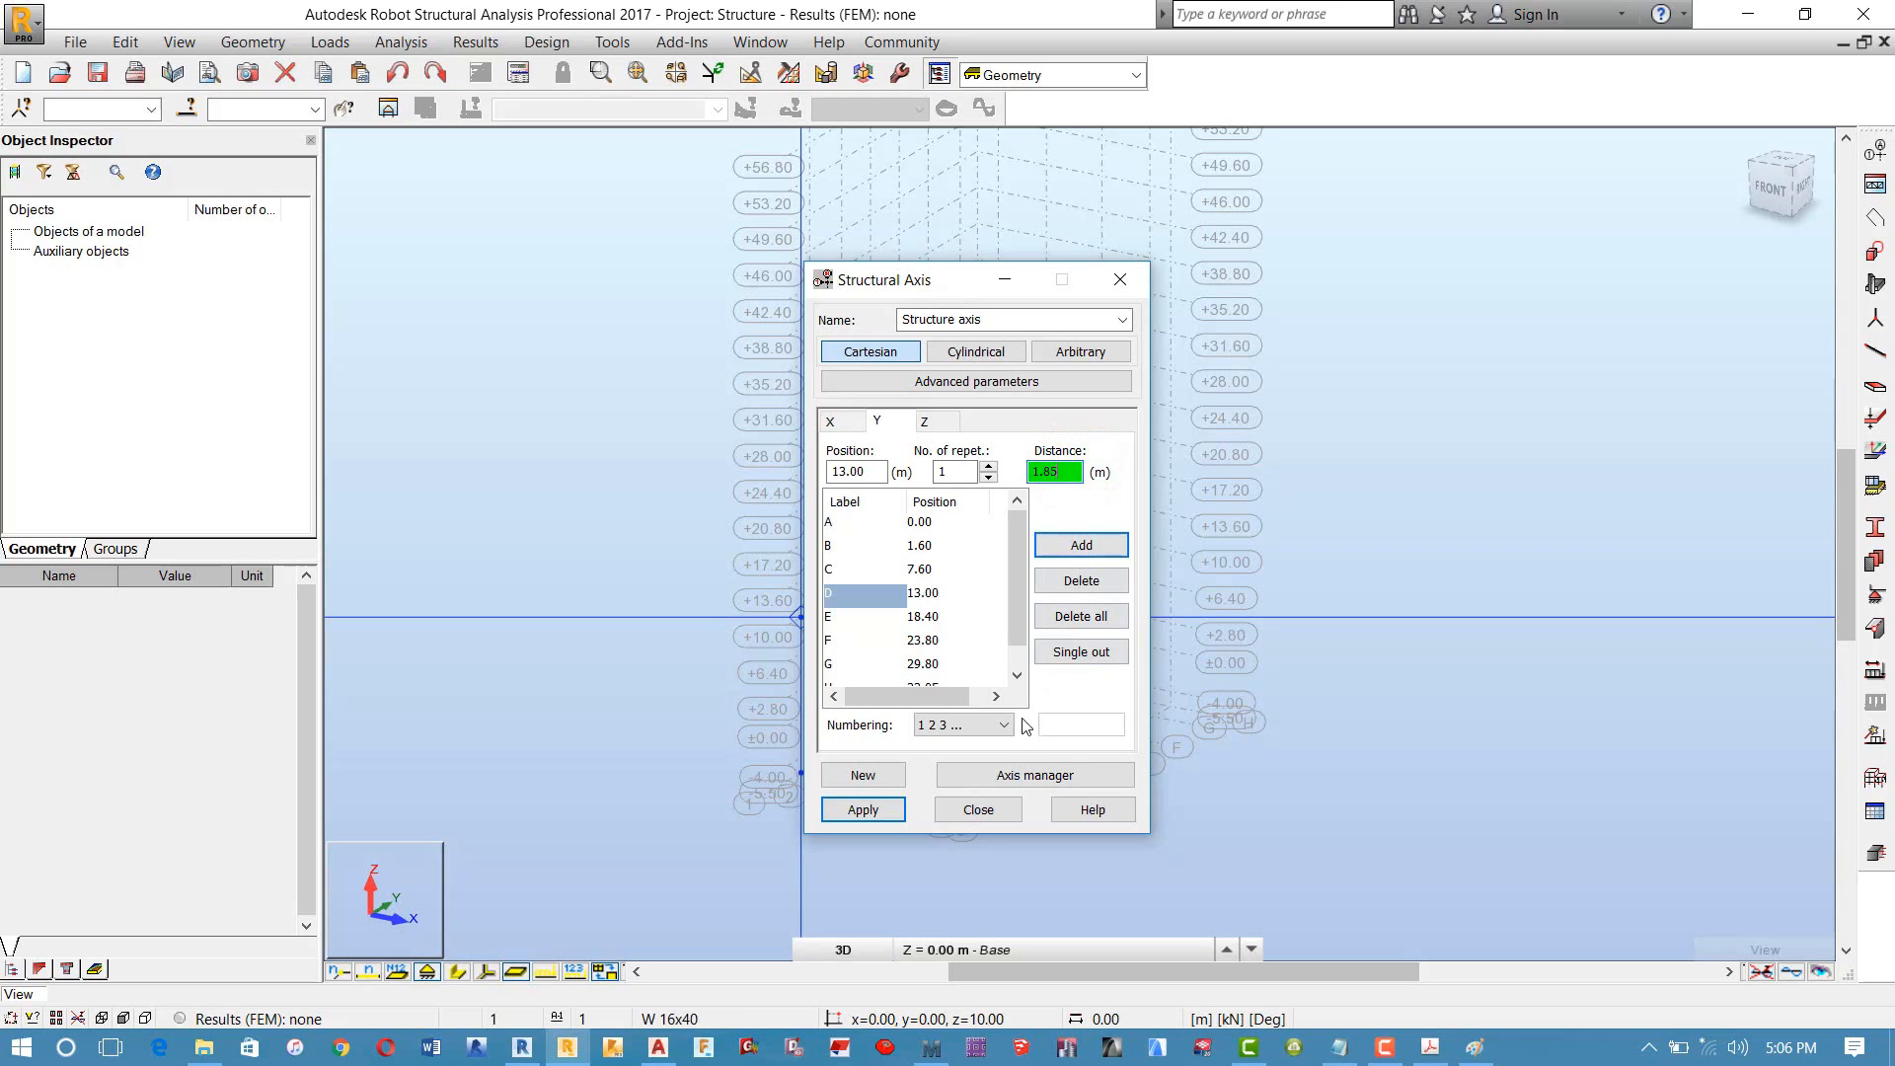
{"action": "left_click", "coordinate": [994, 735]}
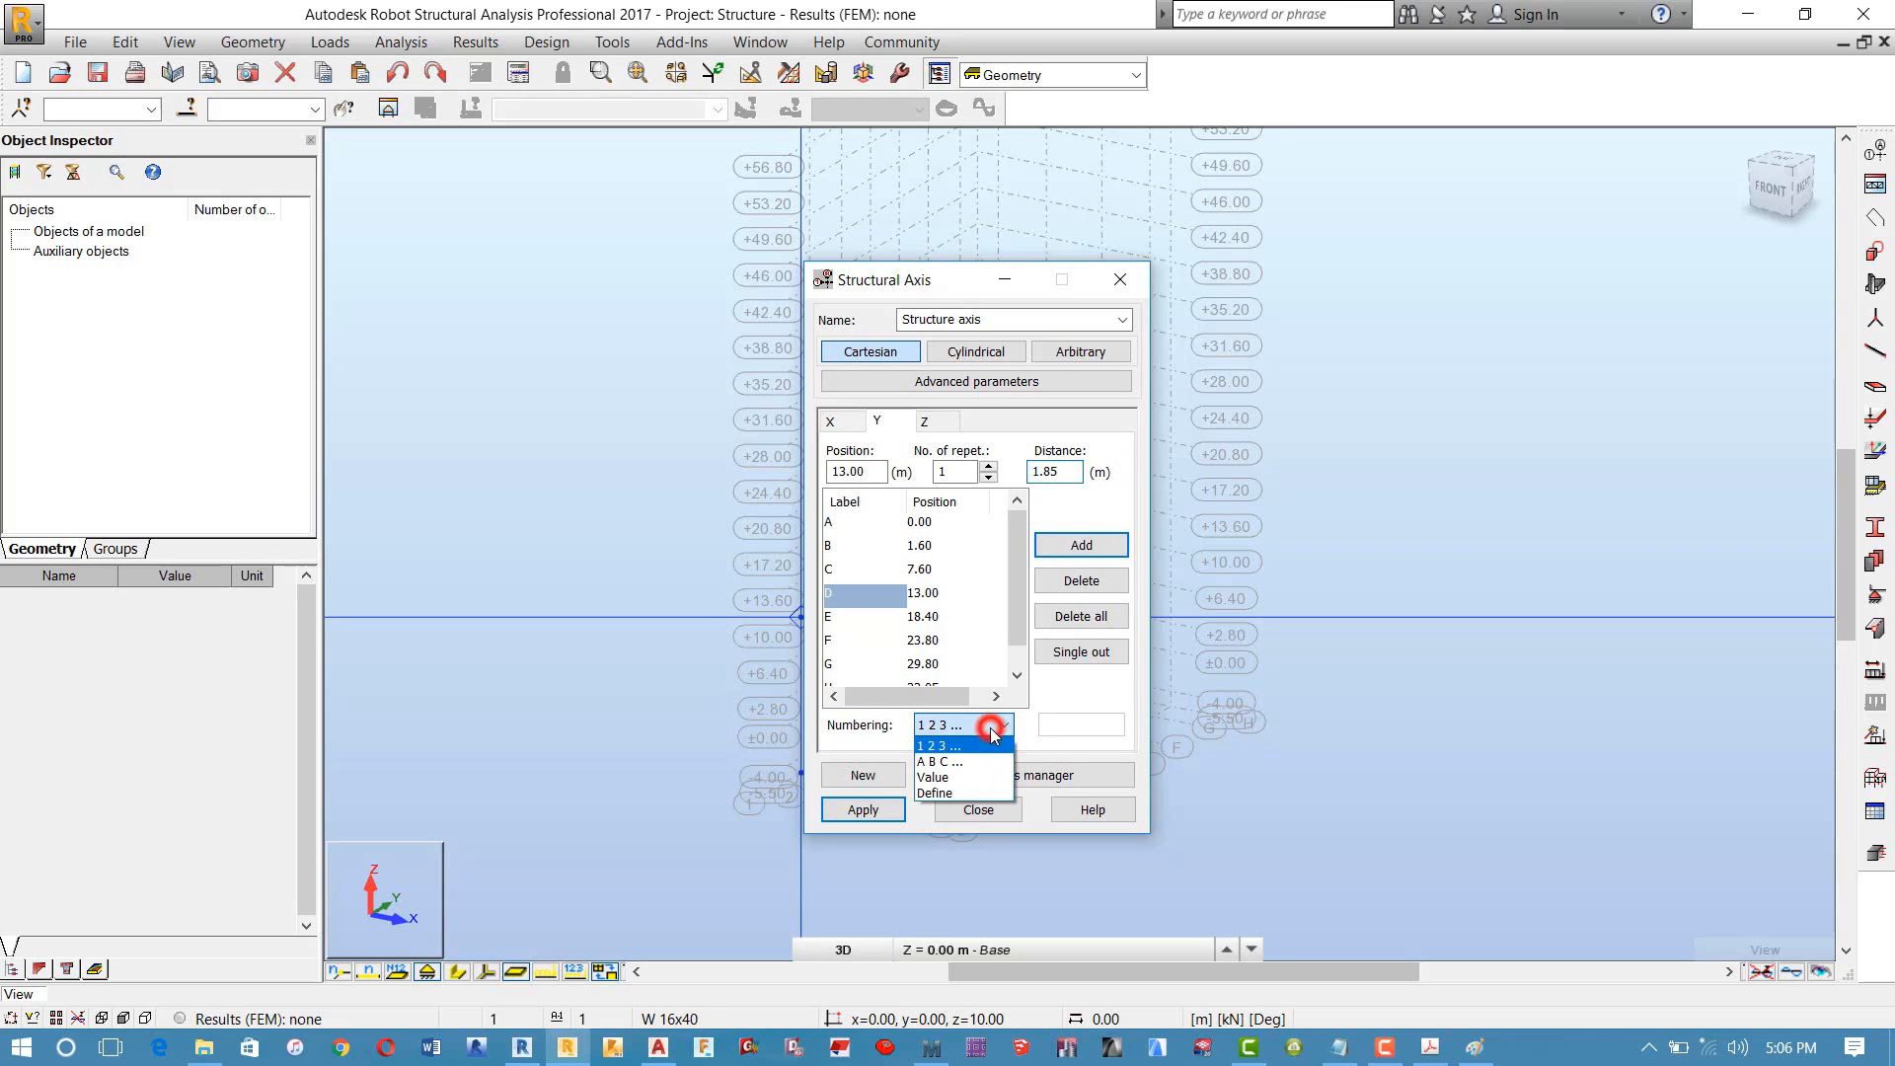
{"action": "left_click", "coordinate": [955, 791]}
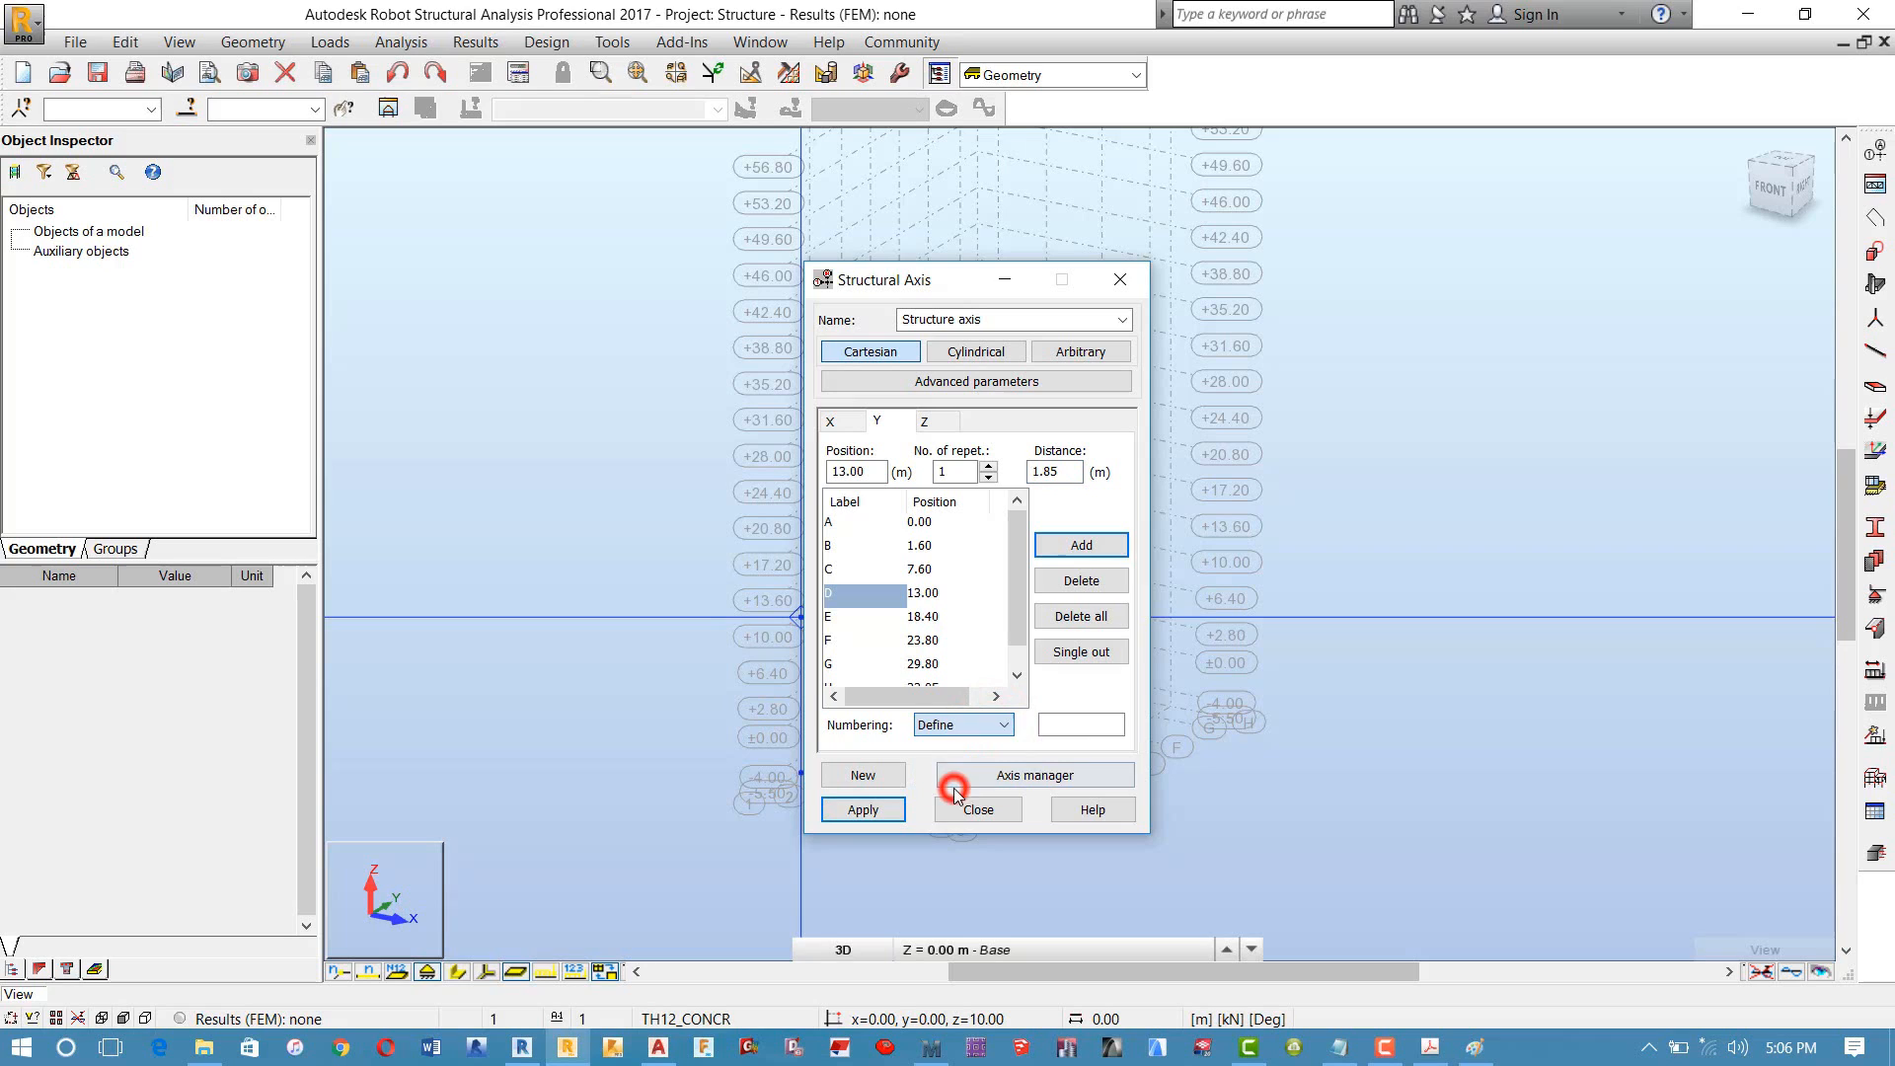
{"action": "left_click", "coordinate": [1078, 727]}
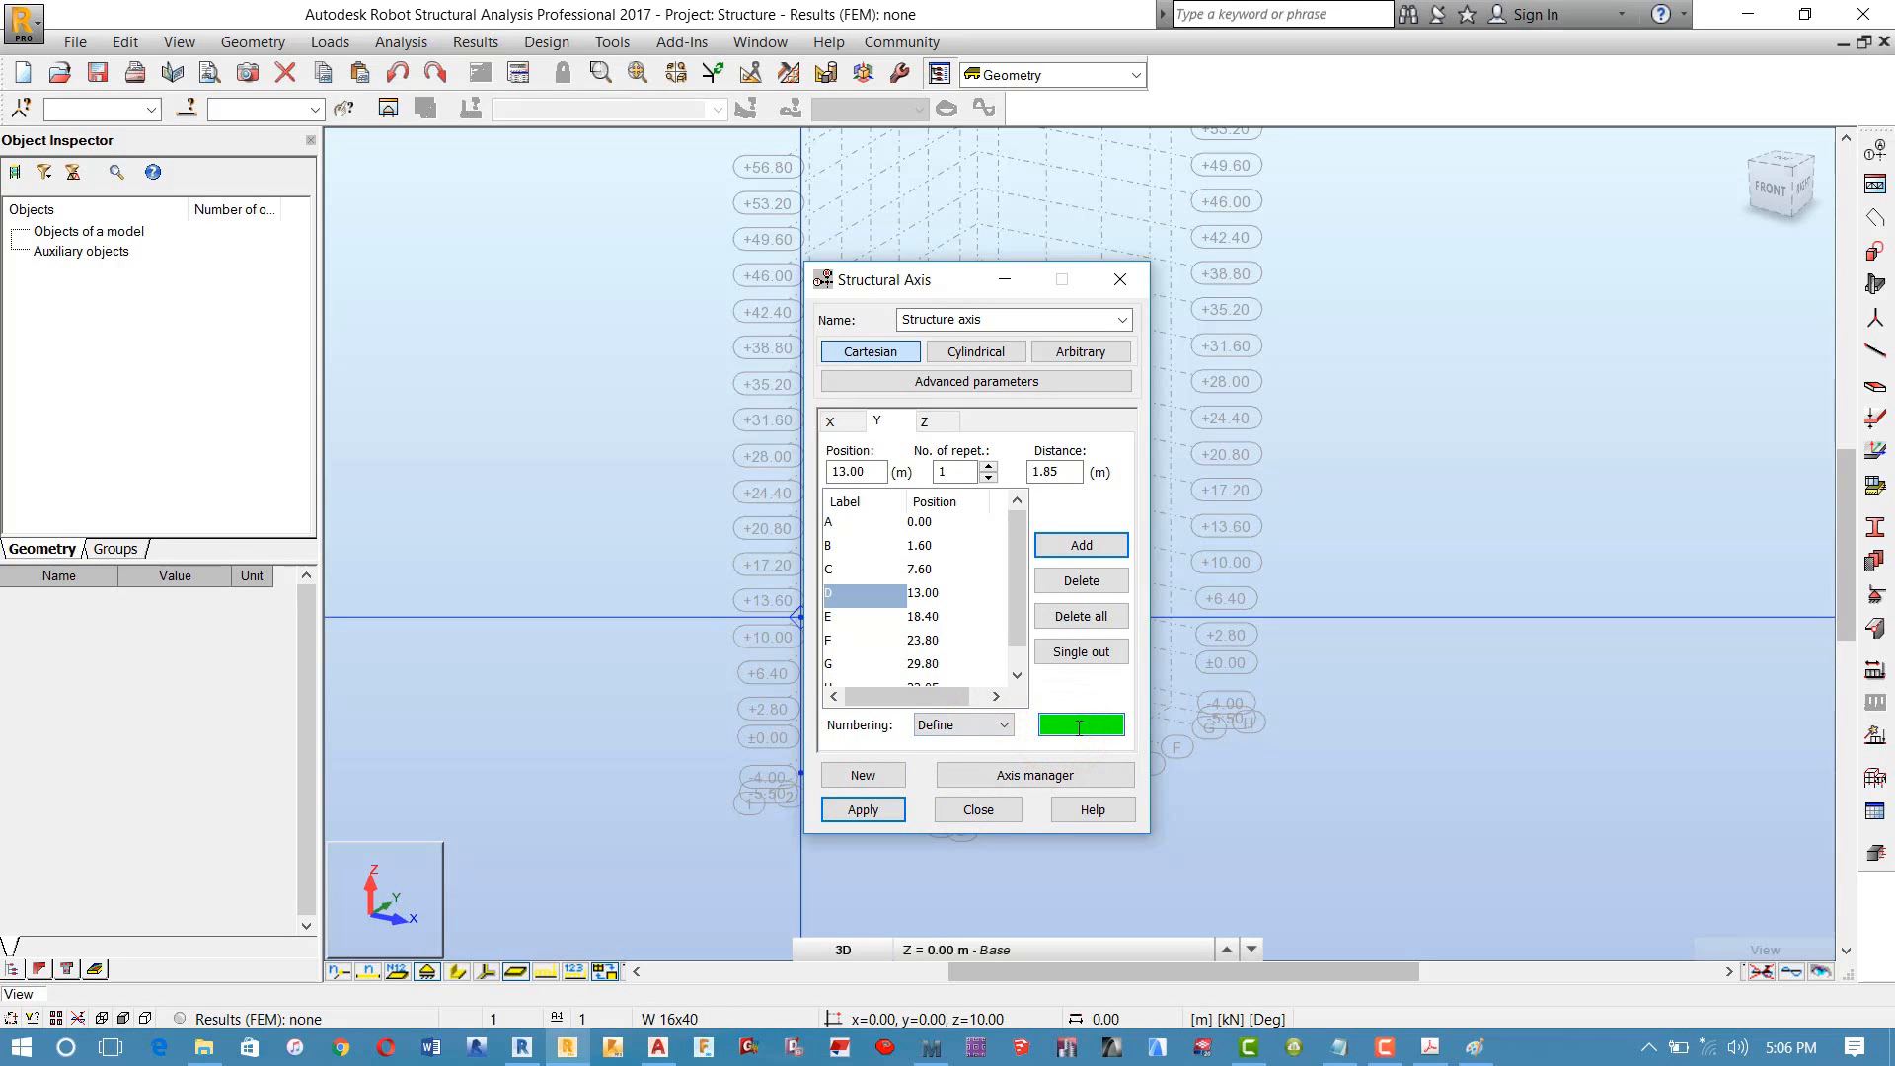
{"action": "type", "text": "D1"}
{"action": "left_click", "coordinate": [1065, 555]}
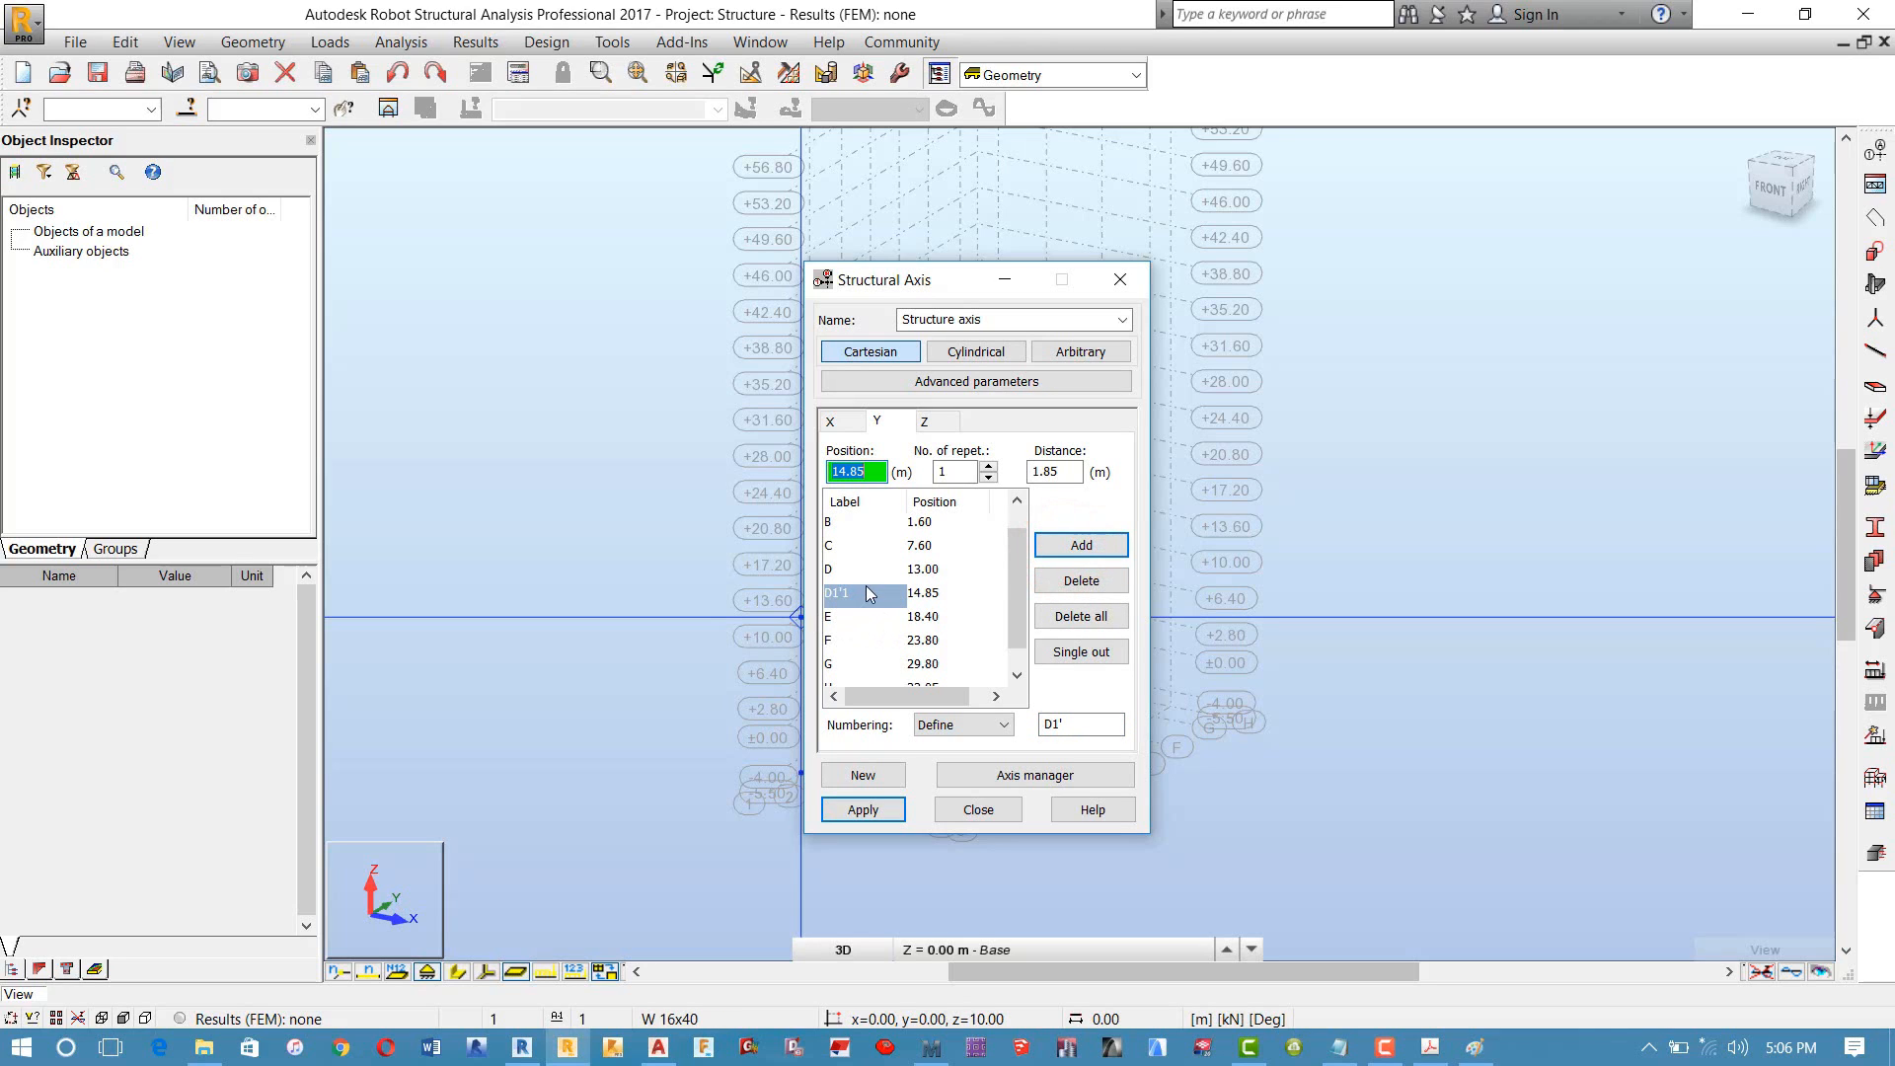
Step: Switch to AutoCAD and examine where axis D2' lies relative to axes D1' and E at the stair core
{"action": "left_click", "coordinate": [568, 1046]}
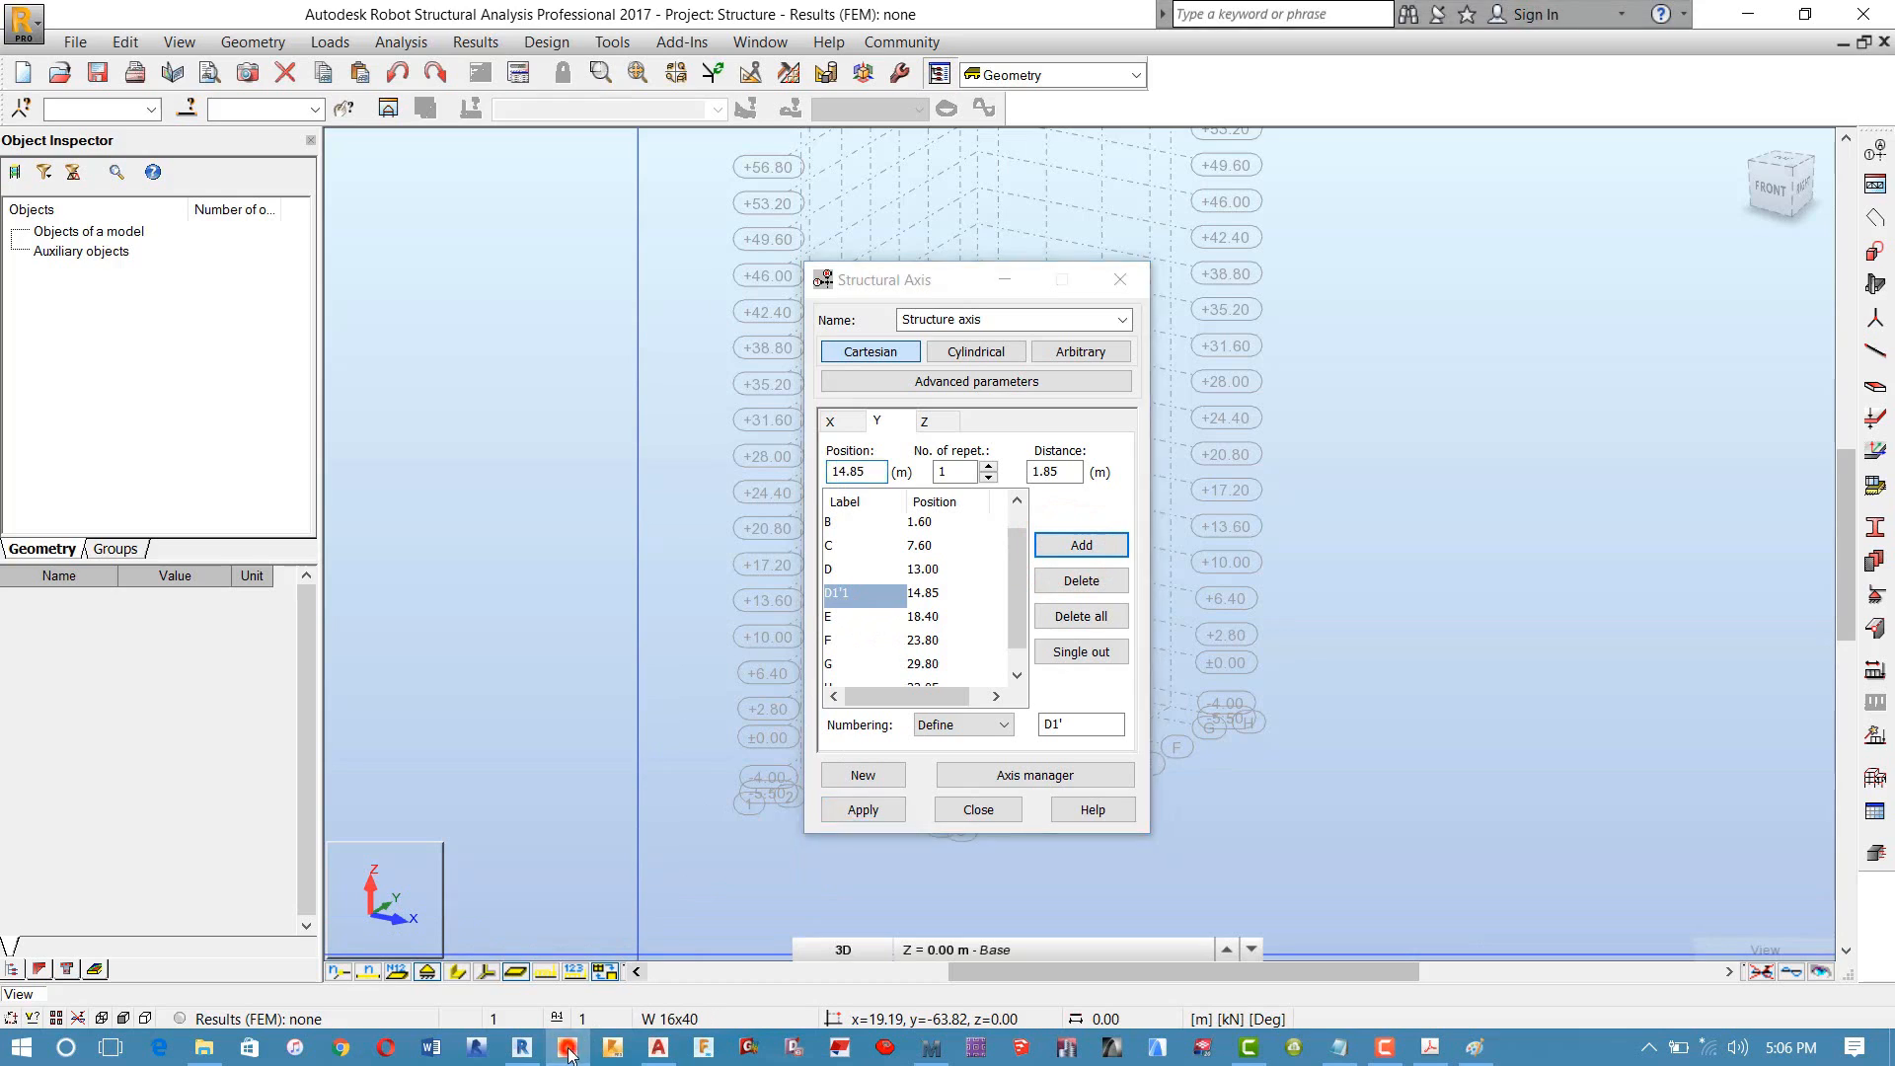
{"action": "middle_click_drag", "start_coordinate": [559, 462], "coordinate": [553, 541]}
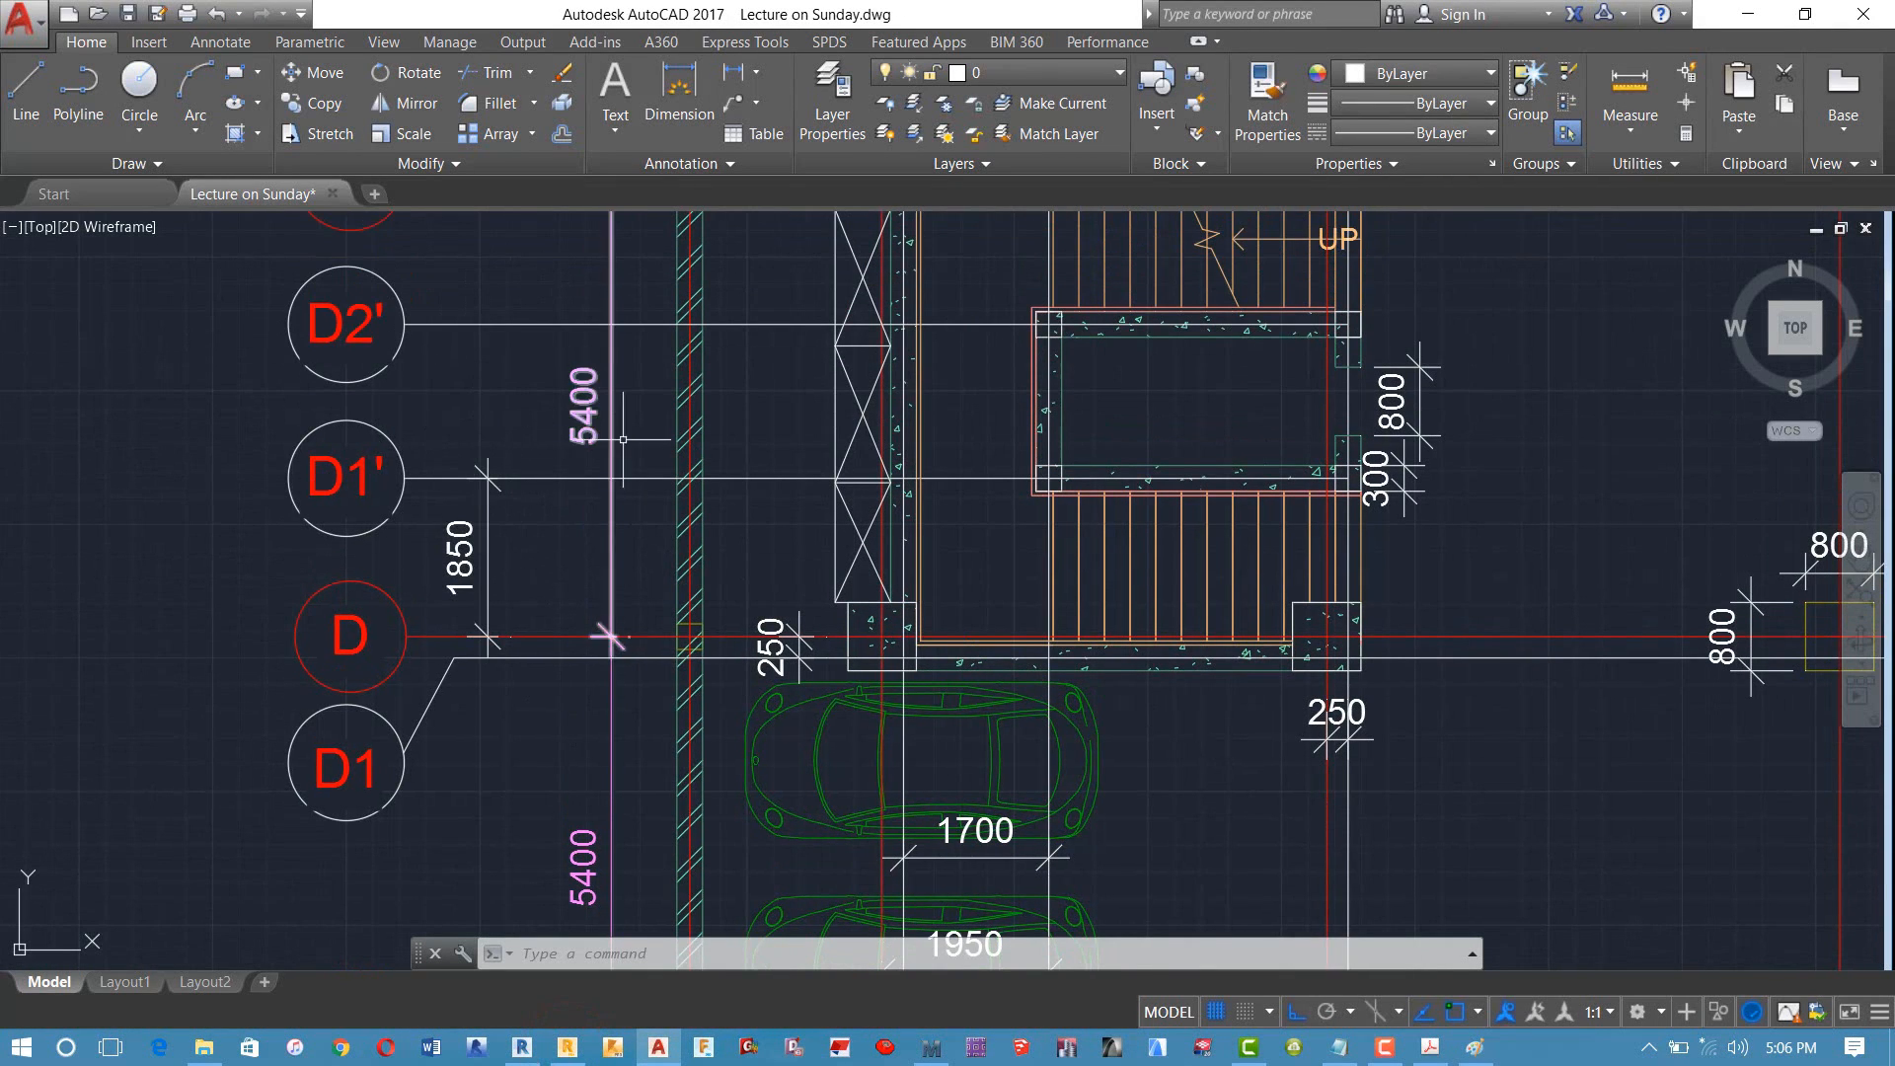
{"action": "double_click", "coordinate": [379, 462]}
{"action": "middle_click_drag", "start_coordinate": [417, 580], "coordinate": [430, 706]}
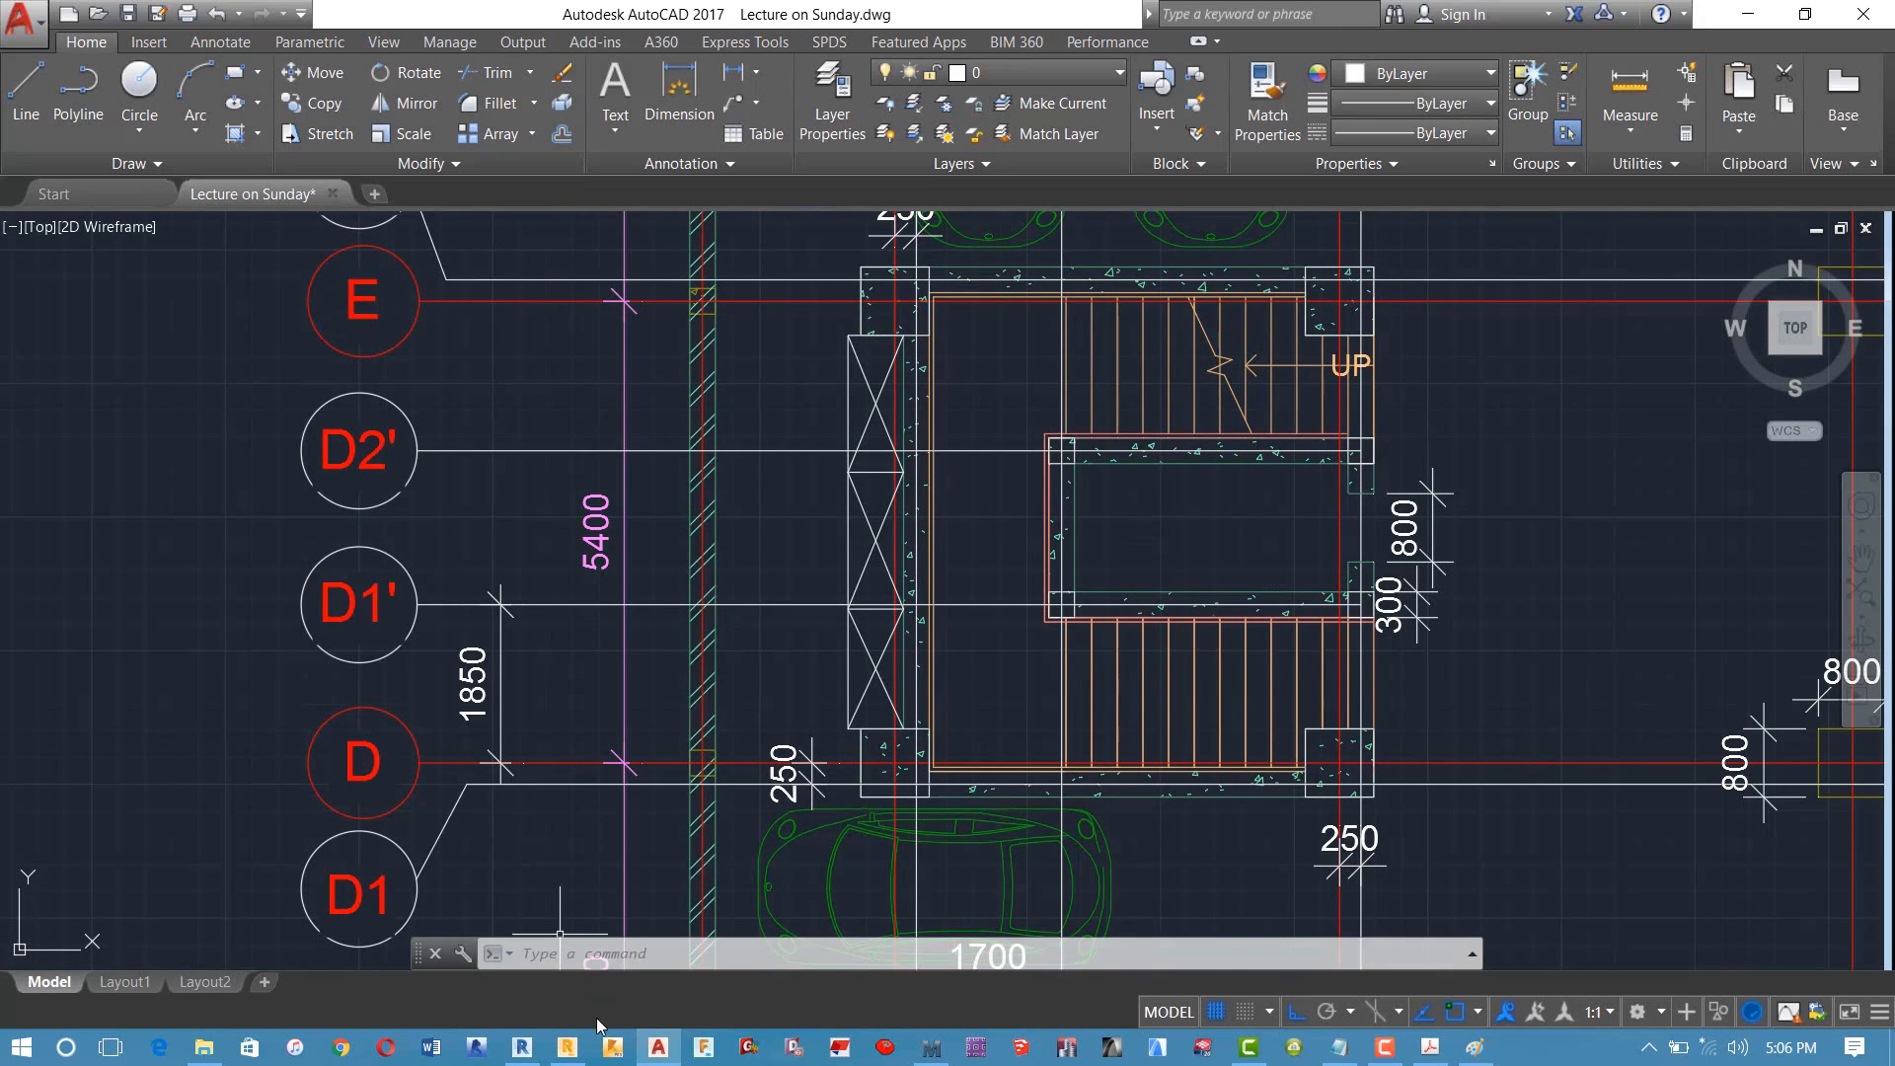
{"action": "left_click", "coordinate": [571, 1048]}
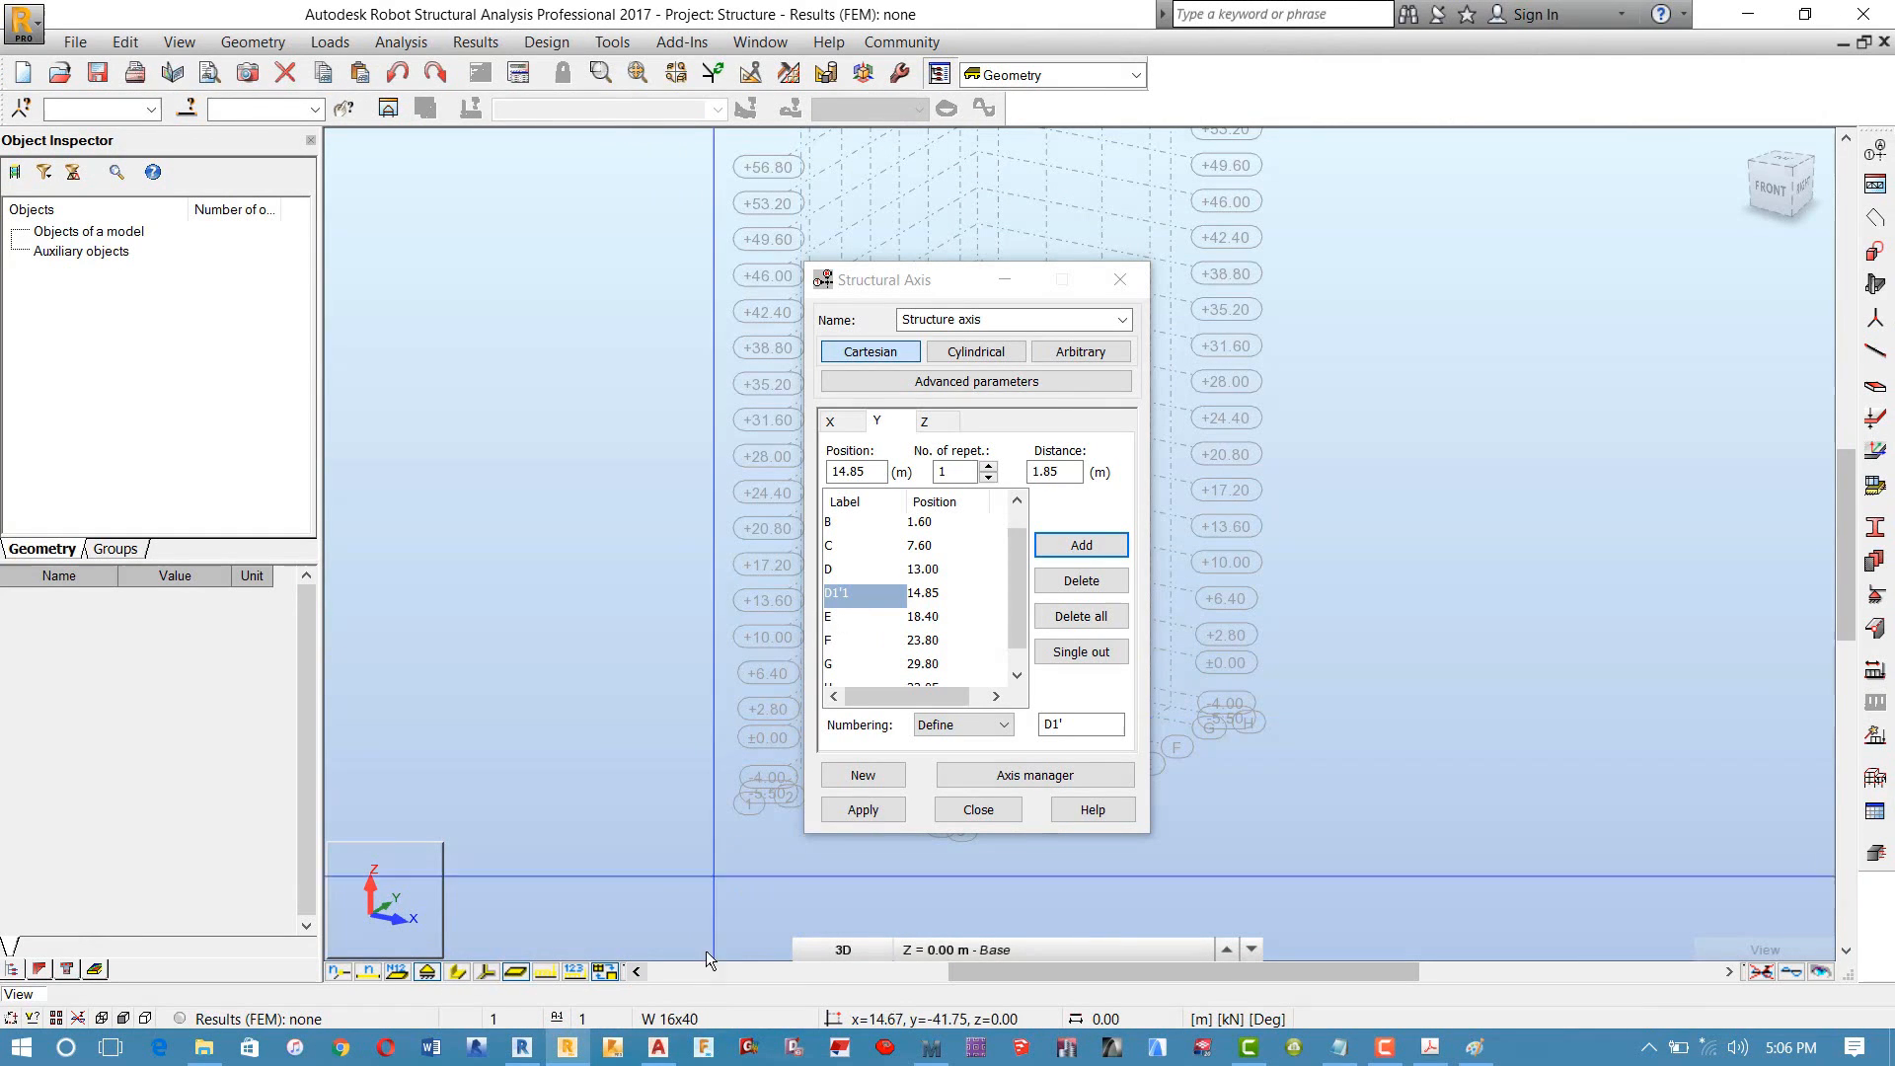
{"action": "left_click", "coordinate": [659, 1048]}
{"action": "mouse_move", "coordinate": [578, 575]}
{"action": "middle_mouse_down"}
{"action": "mouse_move", "coordinate": [582, 664]}
{"action": "mouse_move", "coordinate": [563, 622]}
{"action": "middle_mouse_up"}
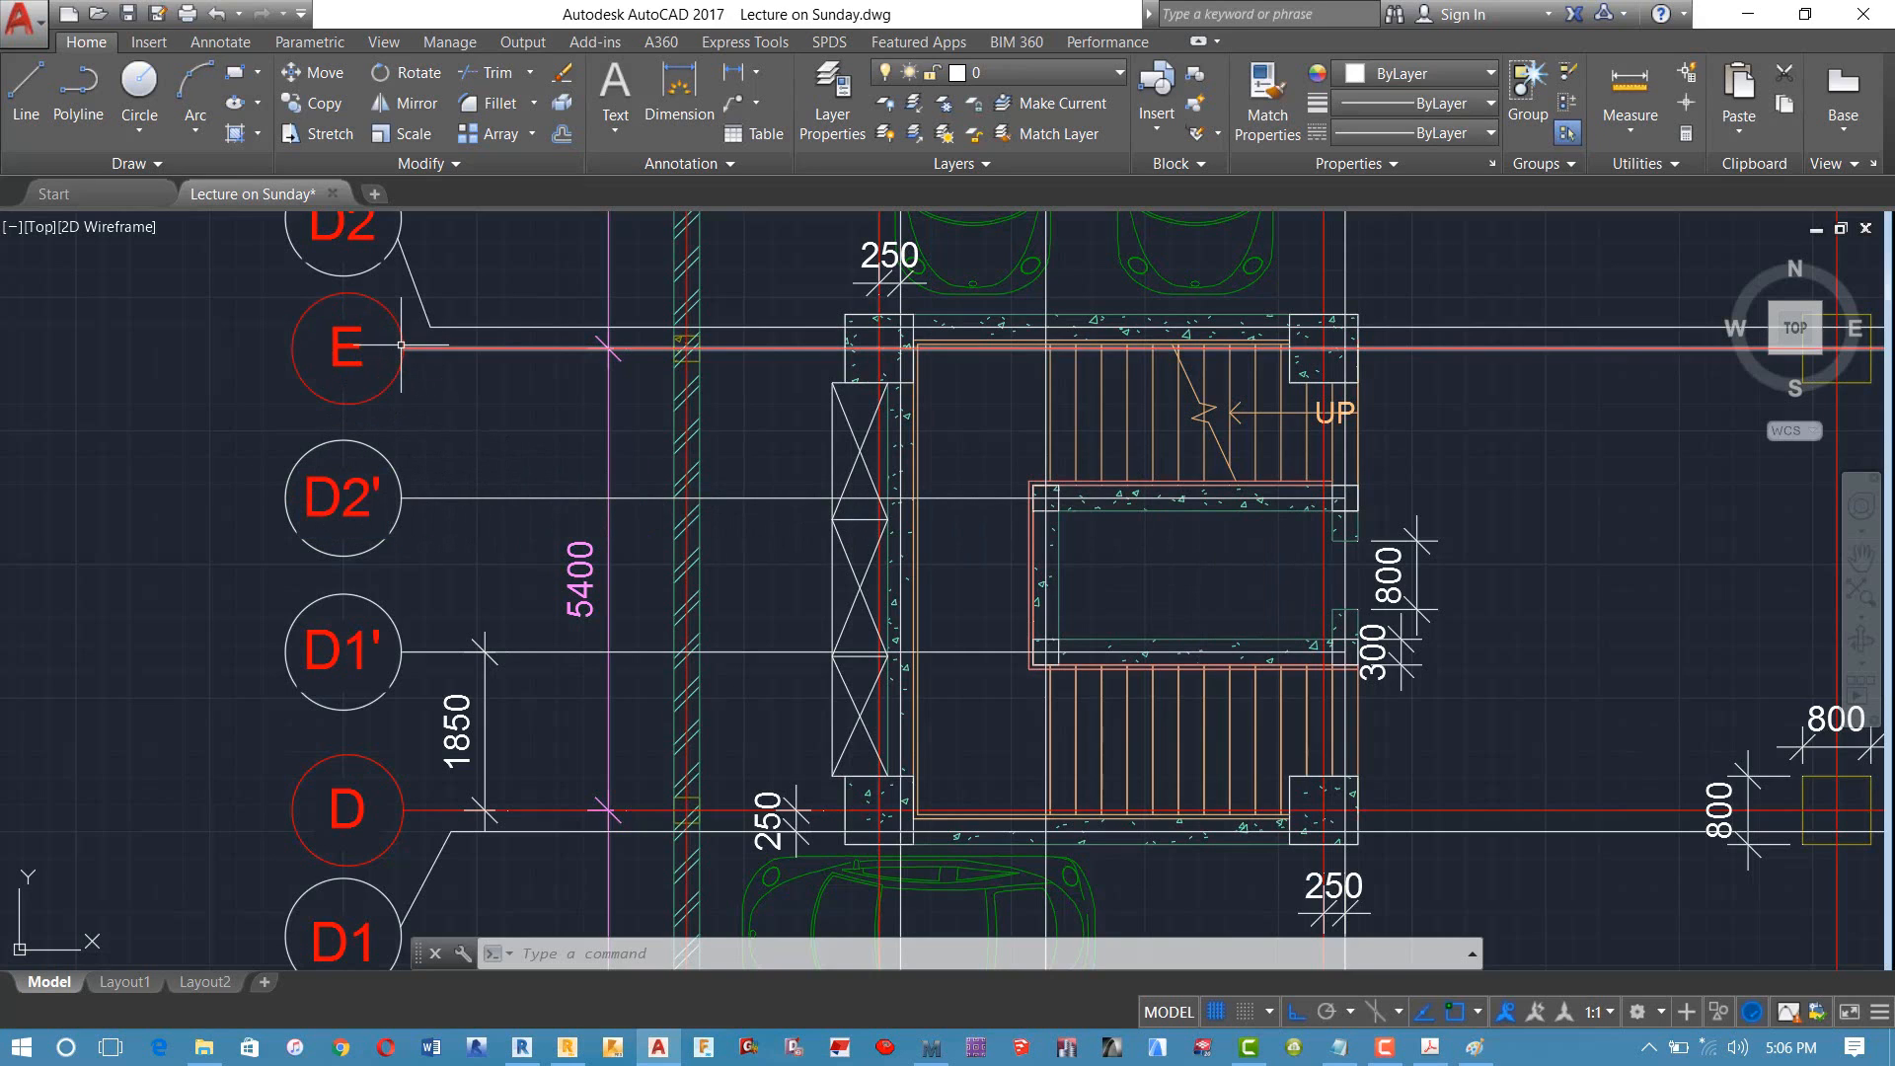
Step: Try to dimension the distance between axes D2' and E beside their bubbles with an aligned dimension
{"action": "type", "text": "dal"}
{"action": "key", "text": "Return"}
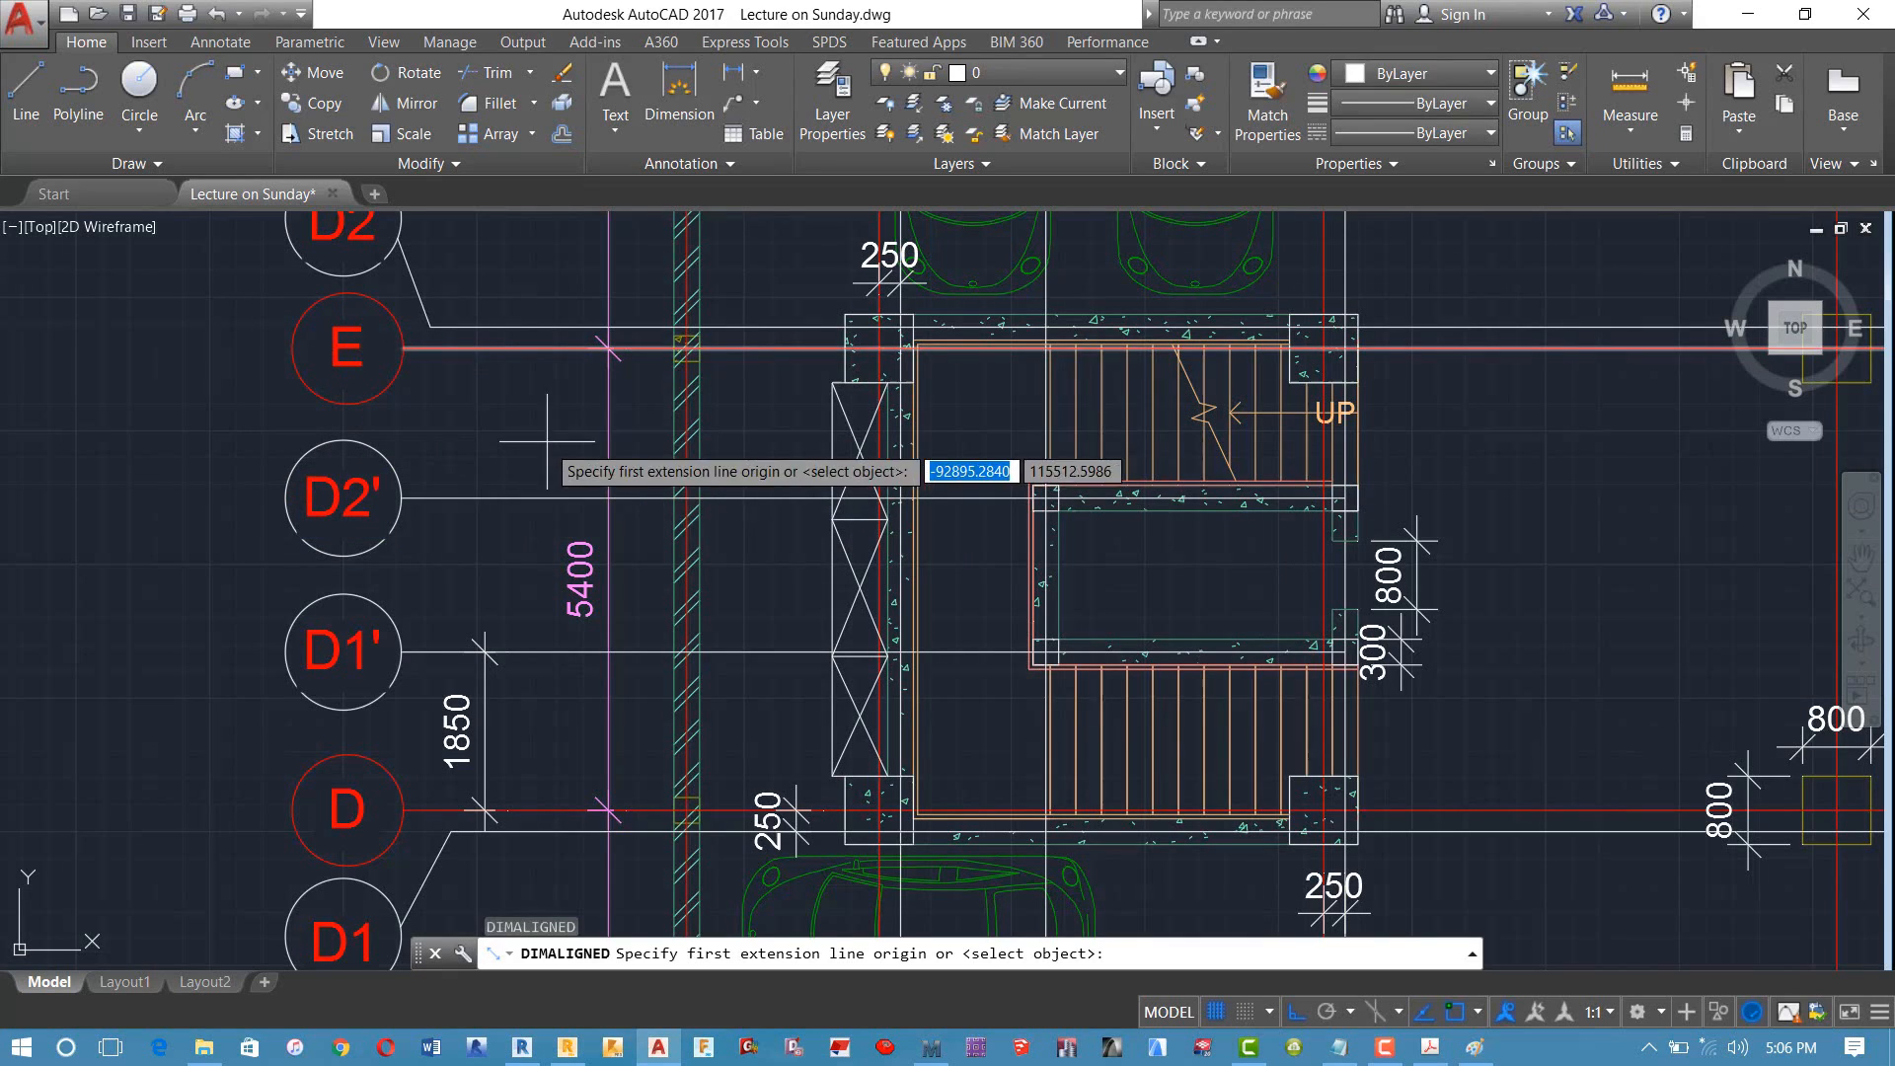
{"action": "left_click", "coordinate": [498, 498]}
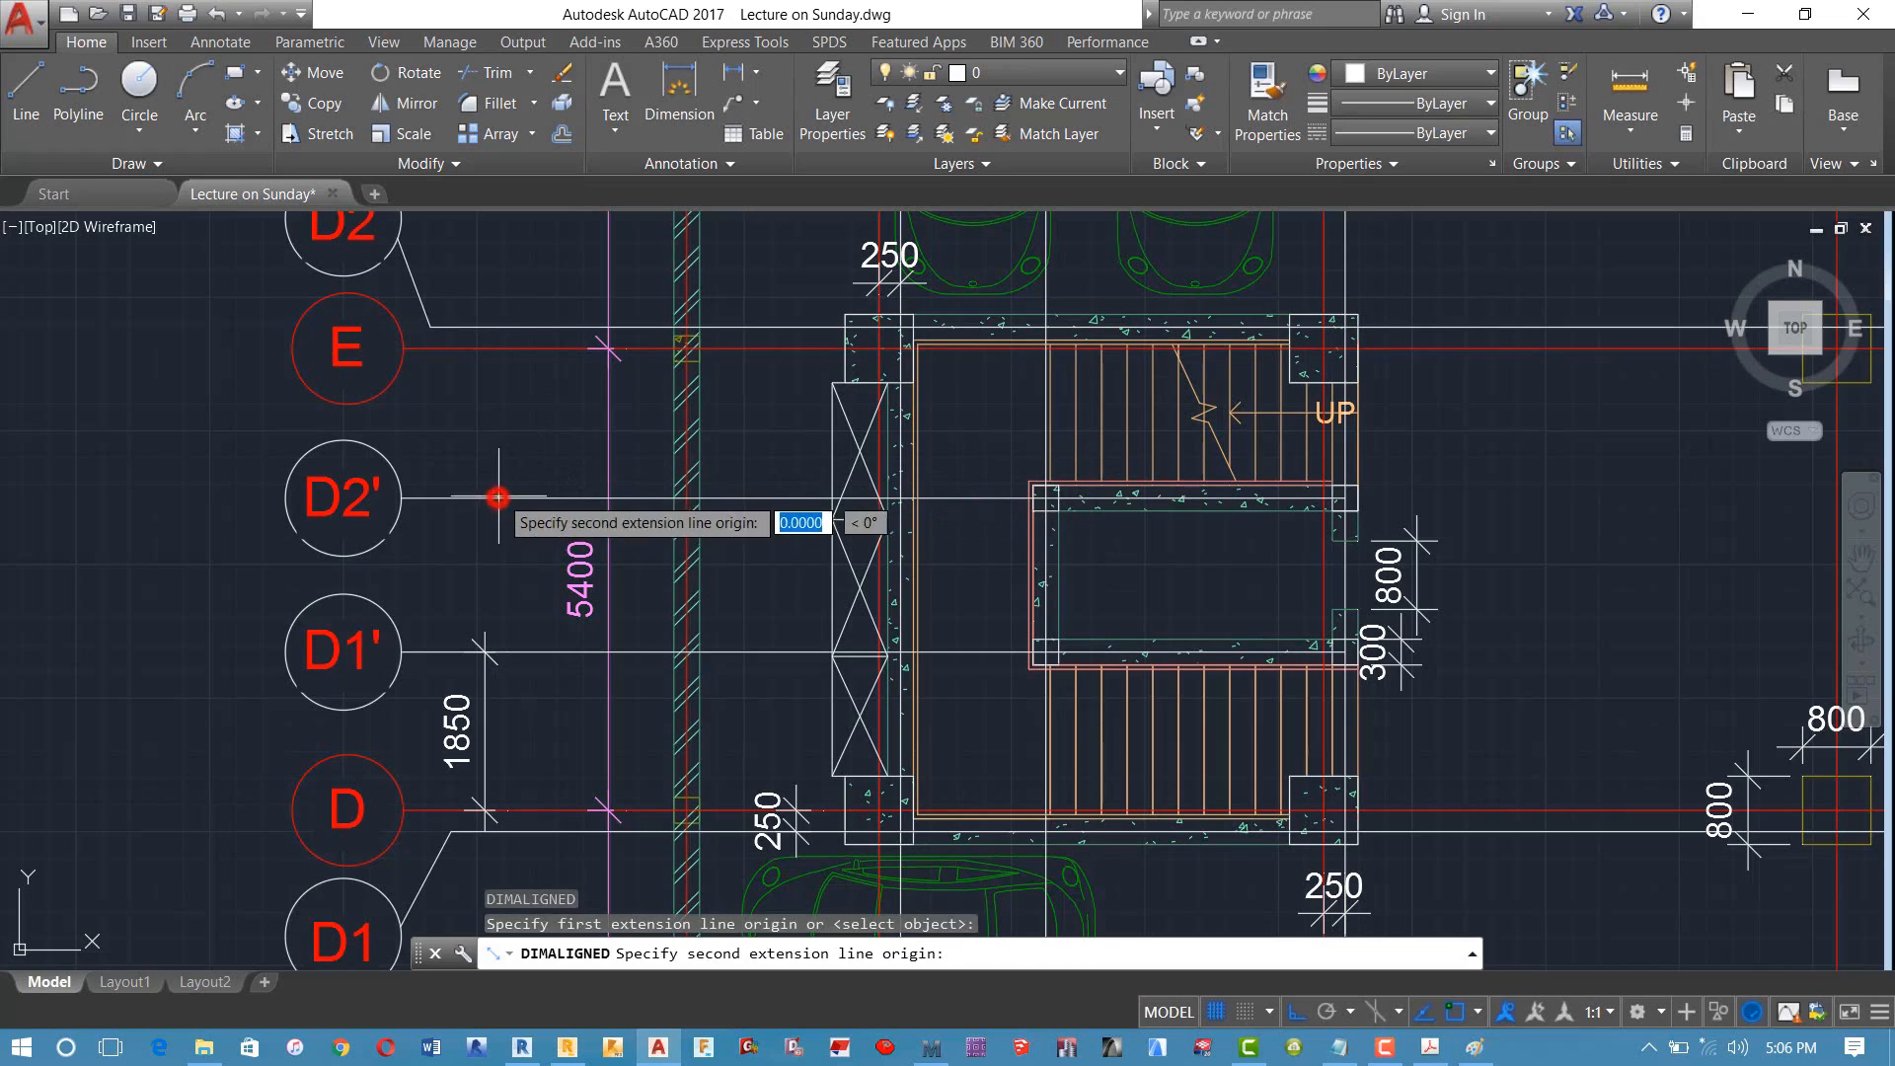
{"action": "left_click", "coordinate": [492, 349]}
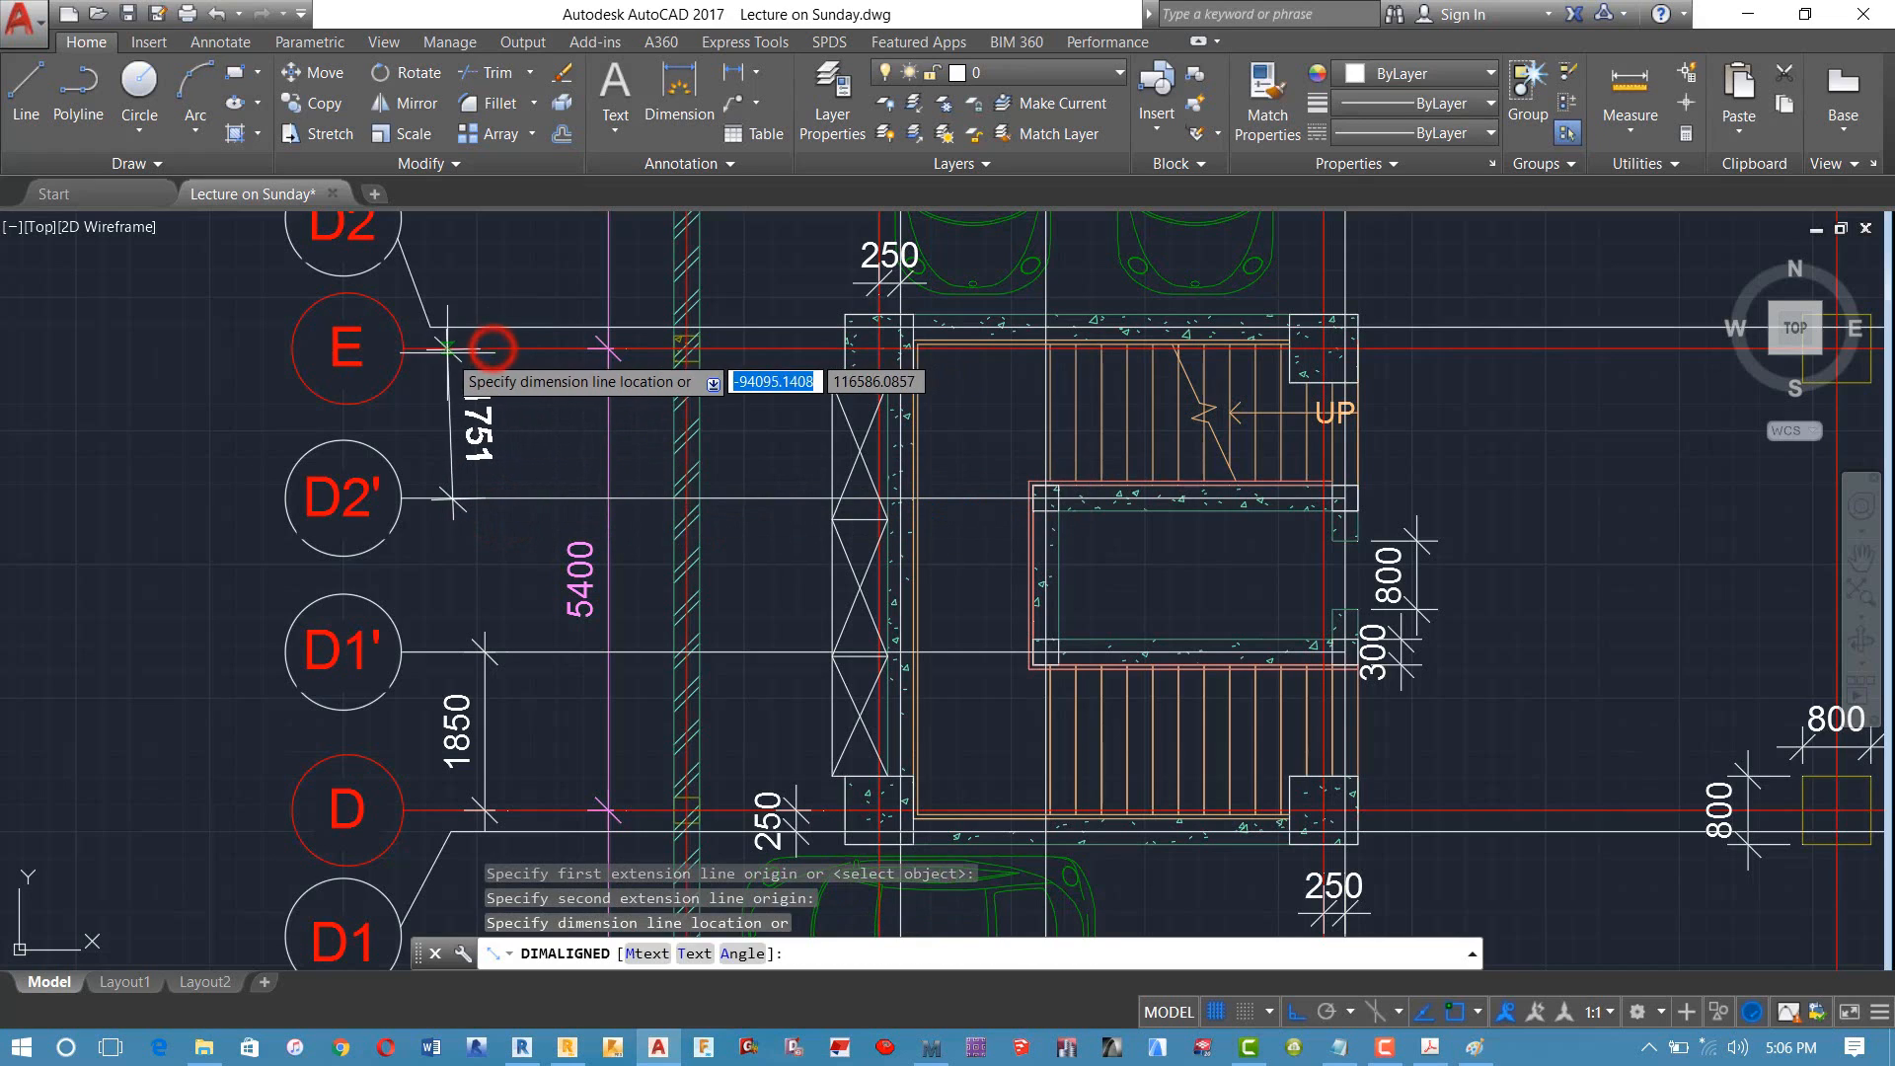
{"action": "left_click", "coordinate": [441, 395]}
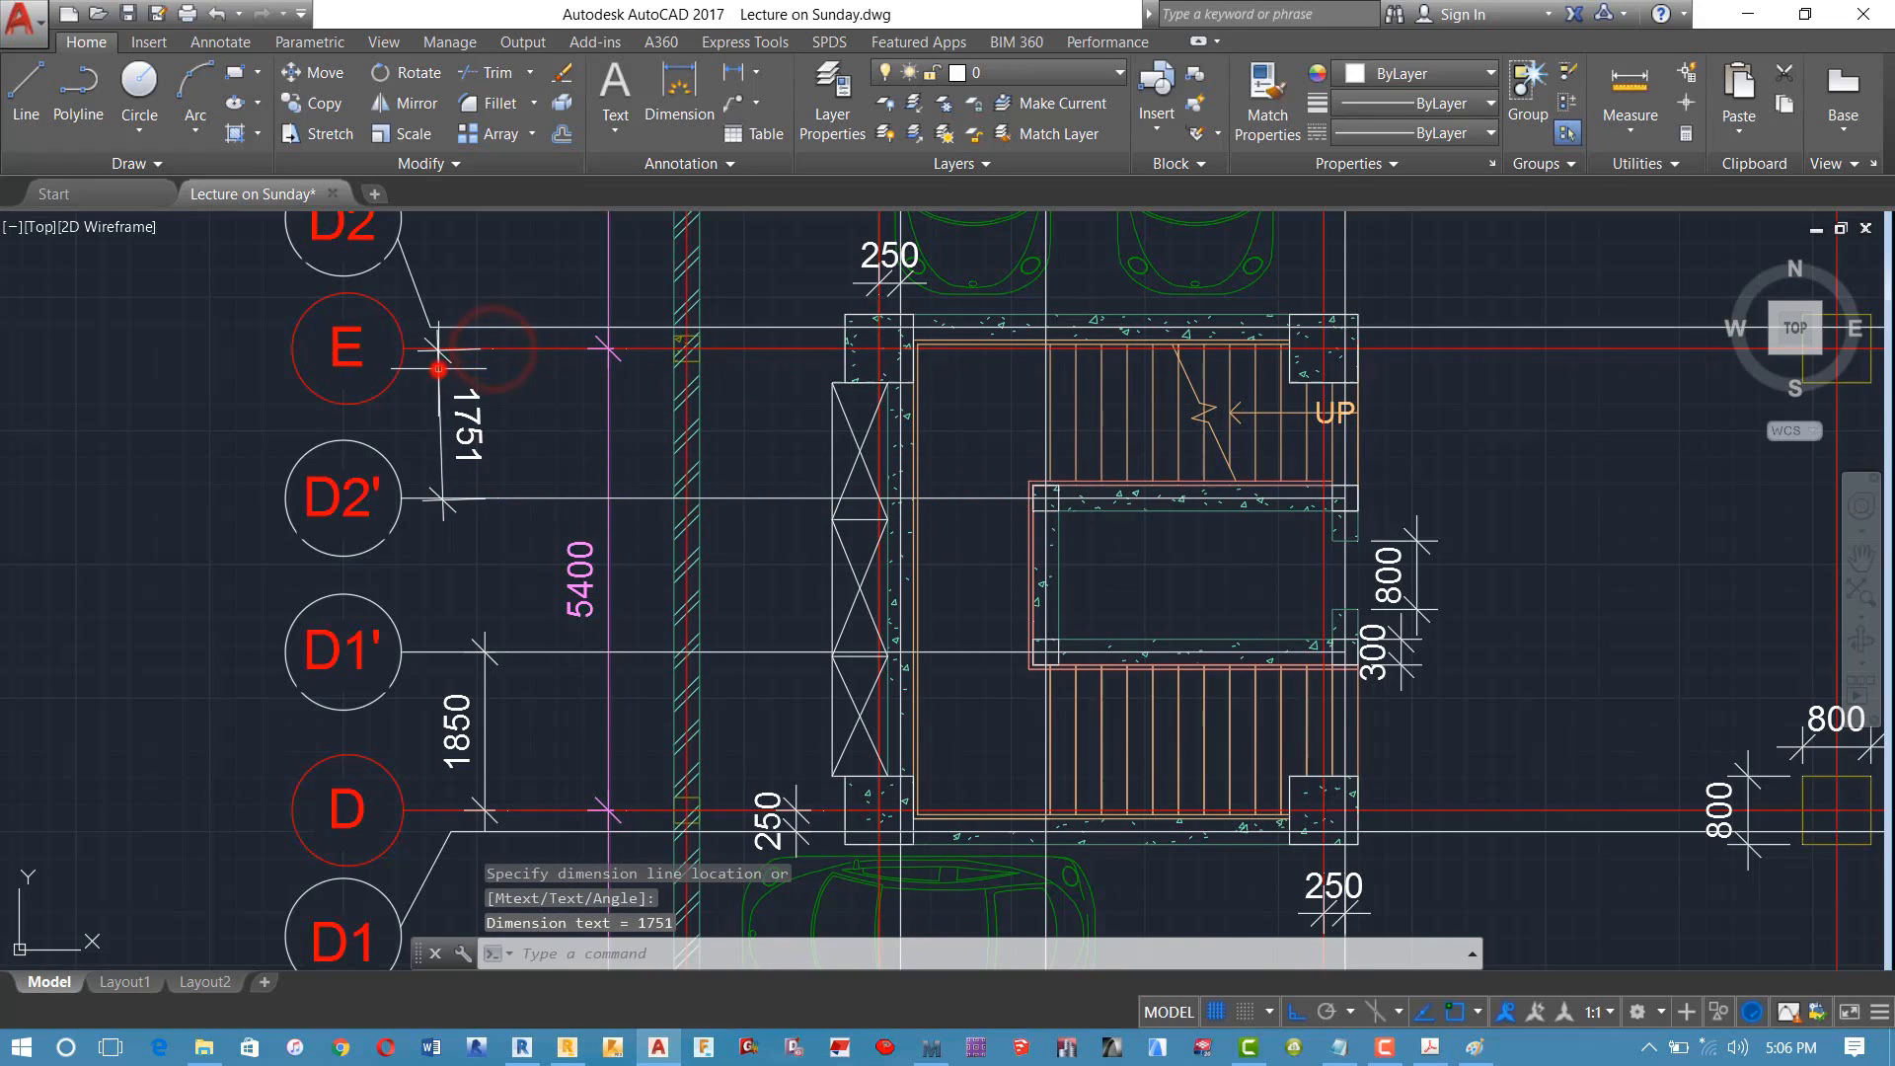
Step: Delete the skewed dimension between axes D2' and E
{"action": "left_click", "coordinate": [486, 397]}
{"action": "left_click", "coordinate": [415, 425]}
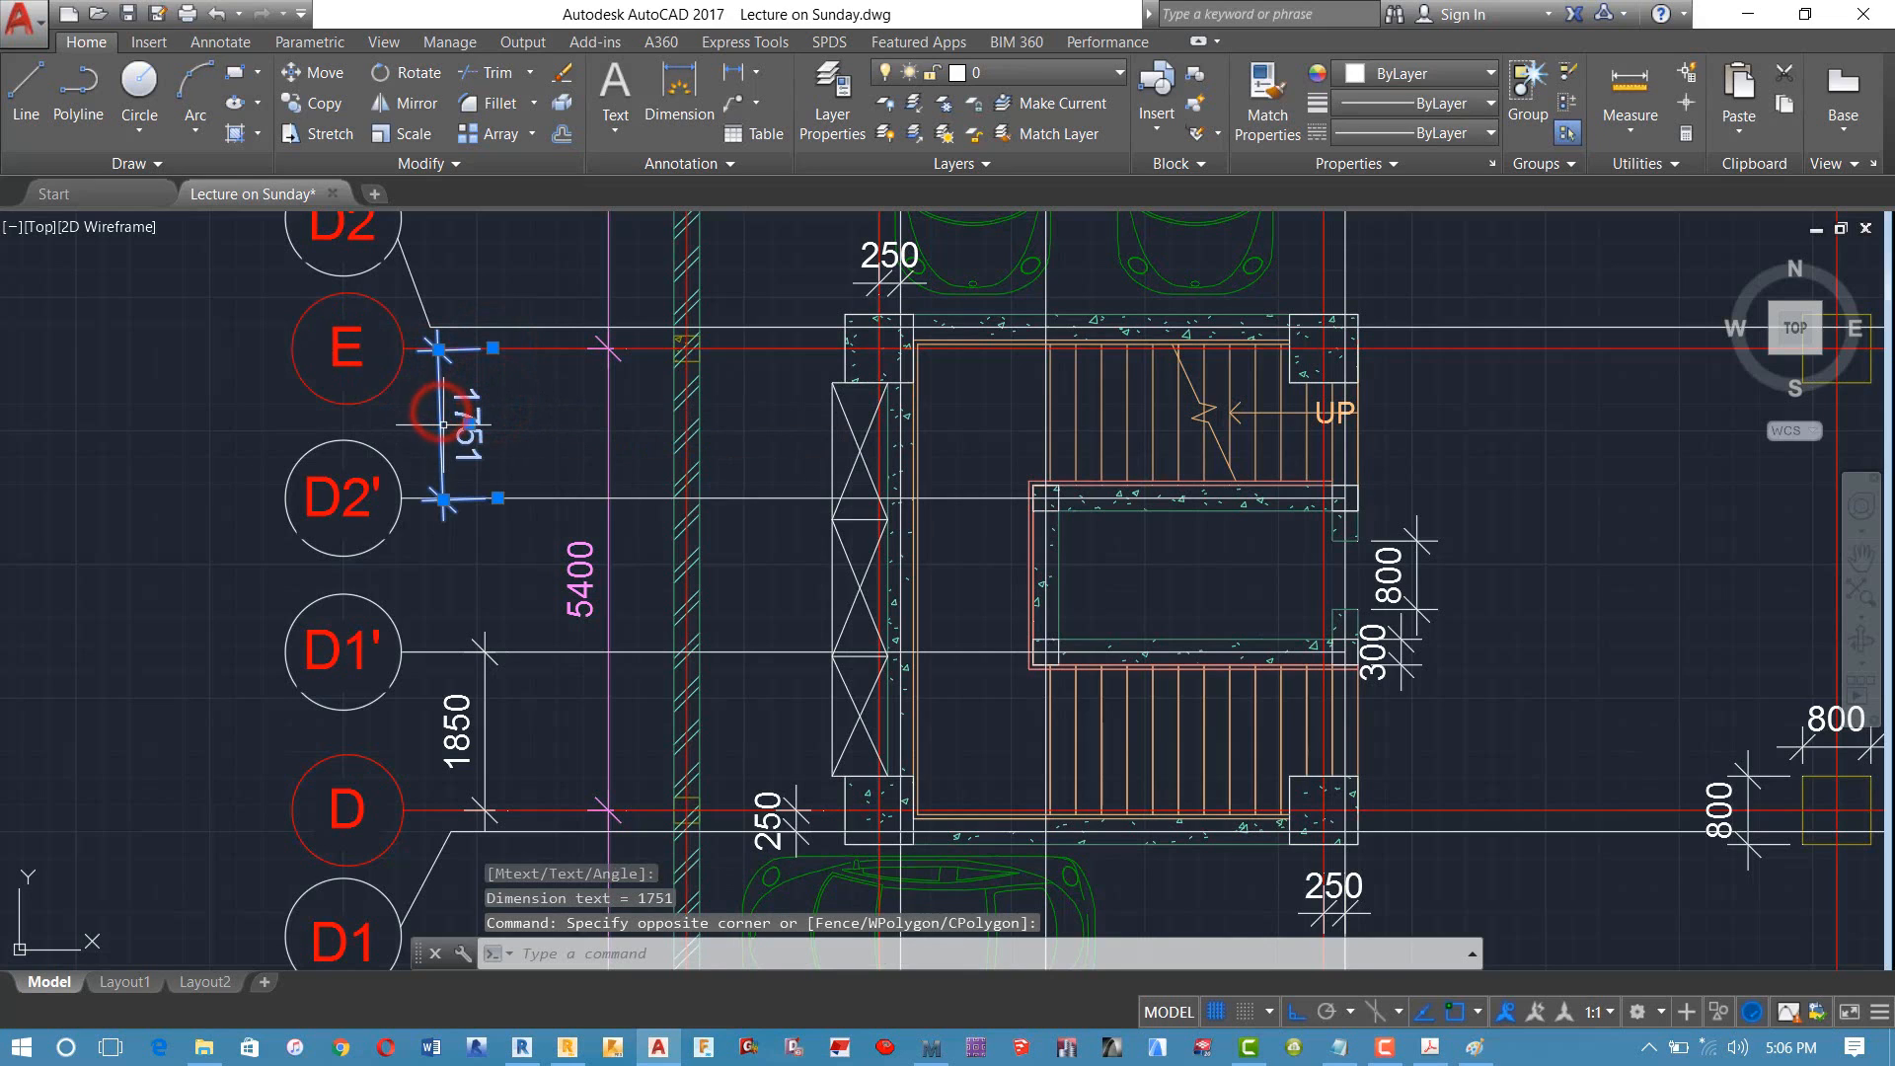
{"action": "type", "text": "de"}
{"action": "key", "text": "Return"}
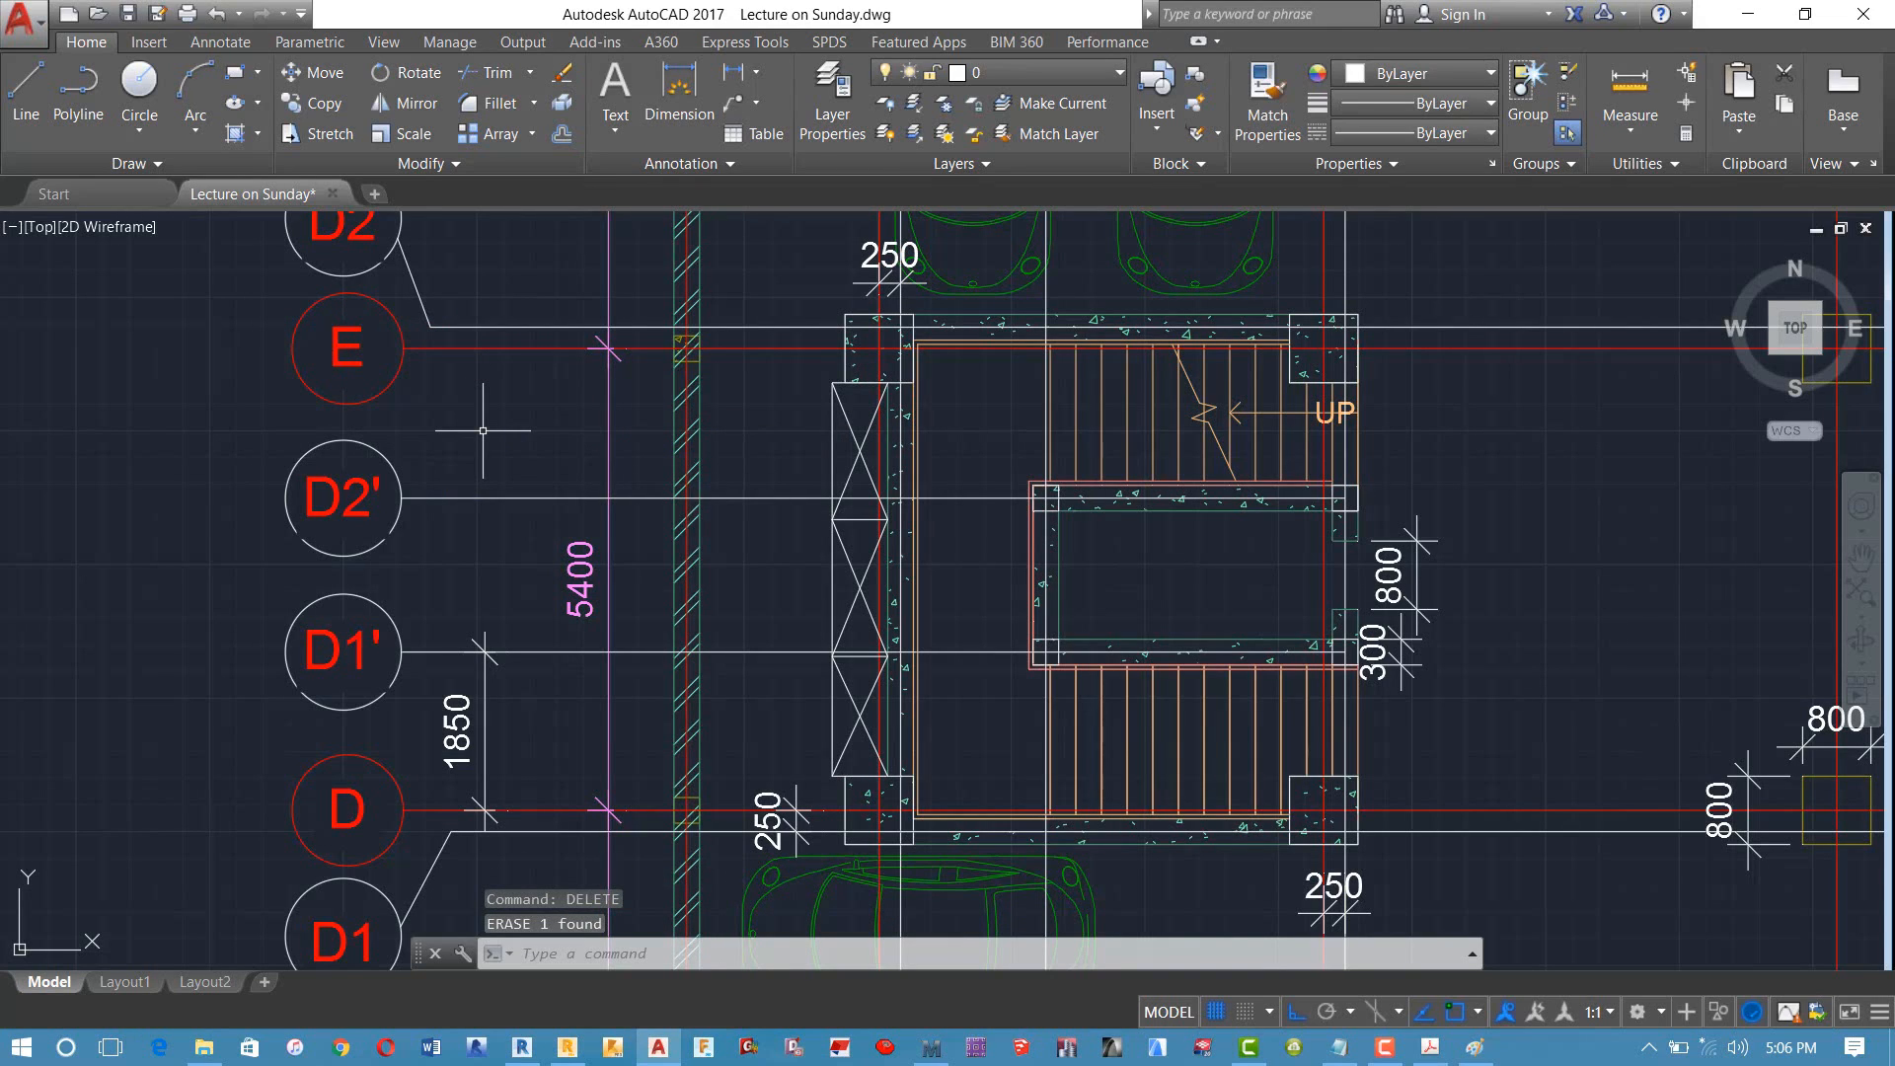
Step: Dimension the perpendicular distance between axes D2' and E with an aligned dimension in line with the D to D1' dimension
{"action": "type", "text": "dal"}
{"action": "key", "text": "Return"}
{"action": "left_click", "coordinate": [536, 498]}
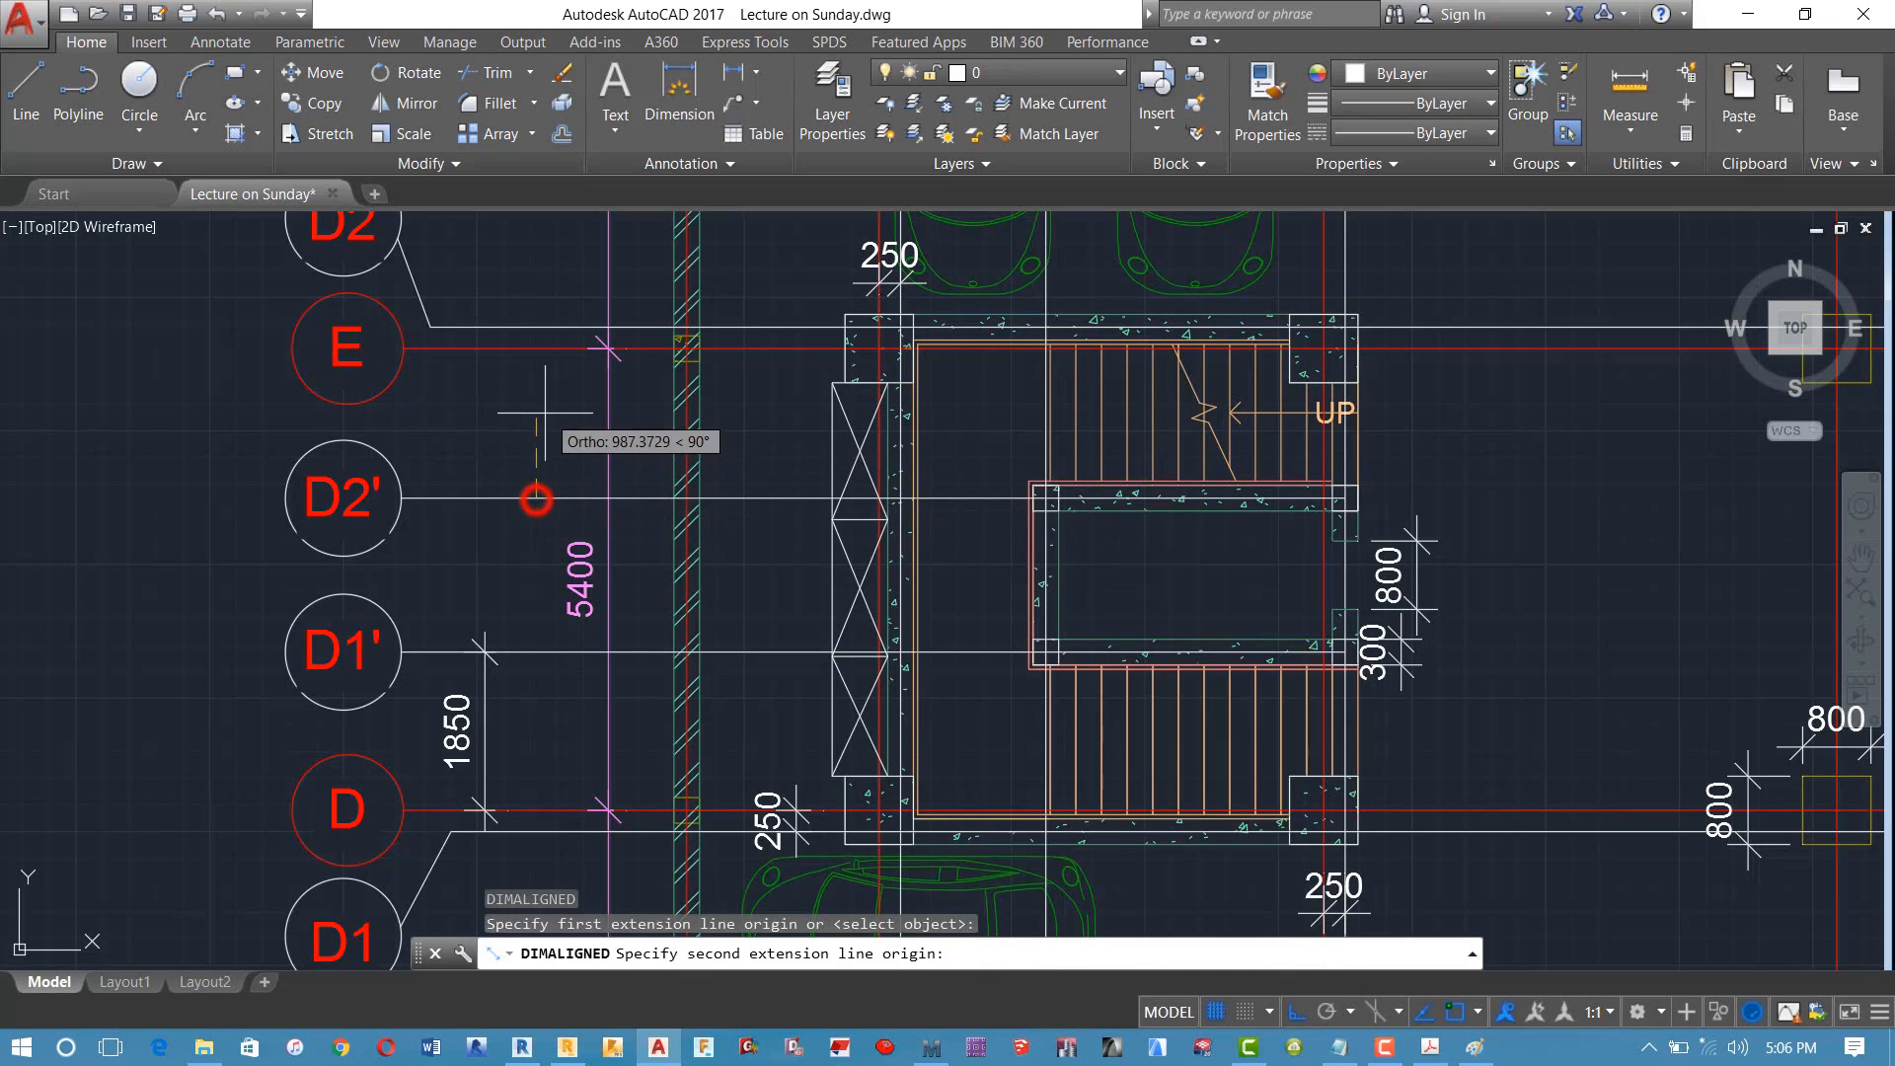
{"action": "left_click", "coordinate": [531, 348]}
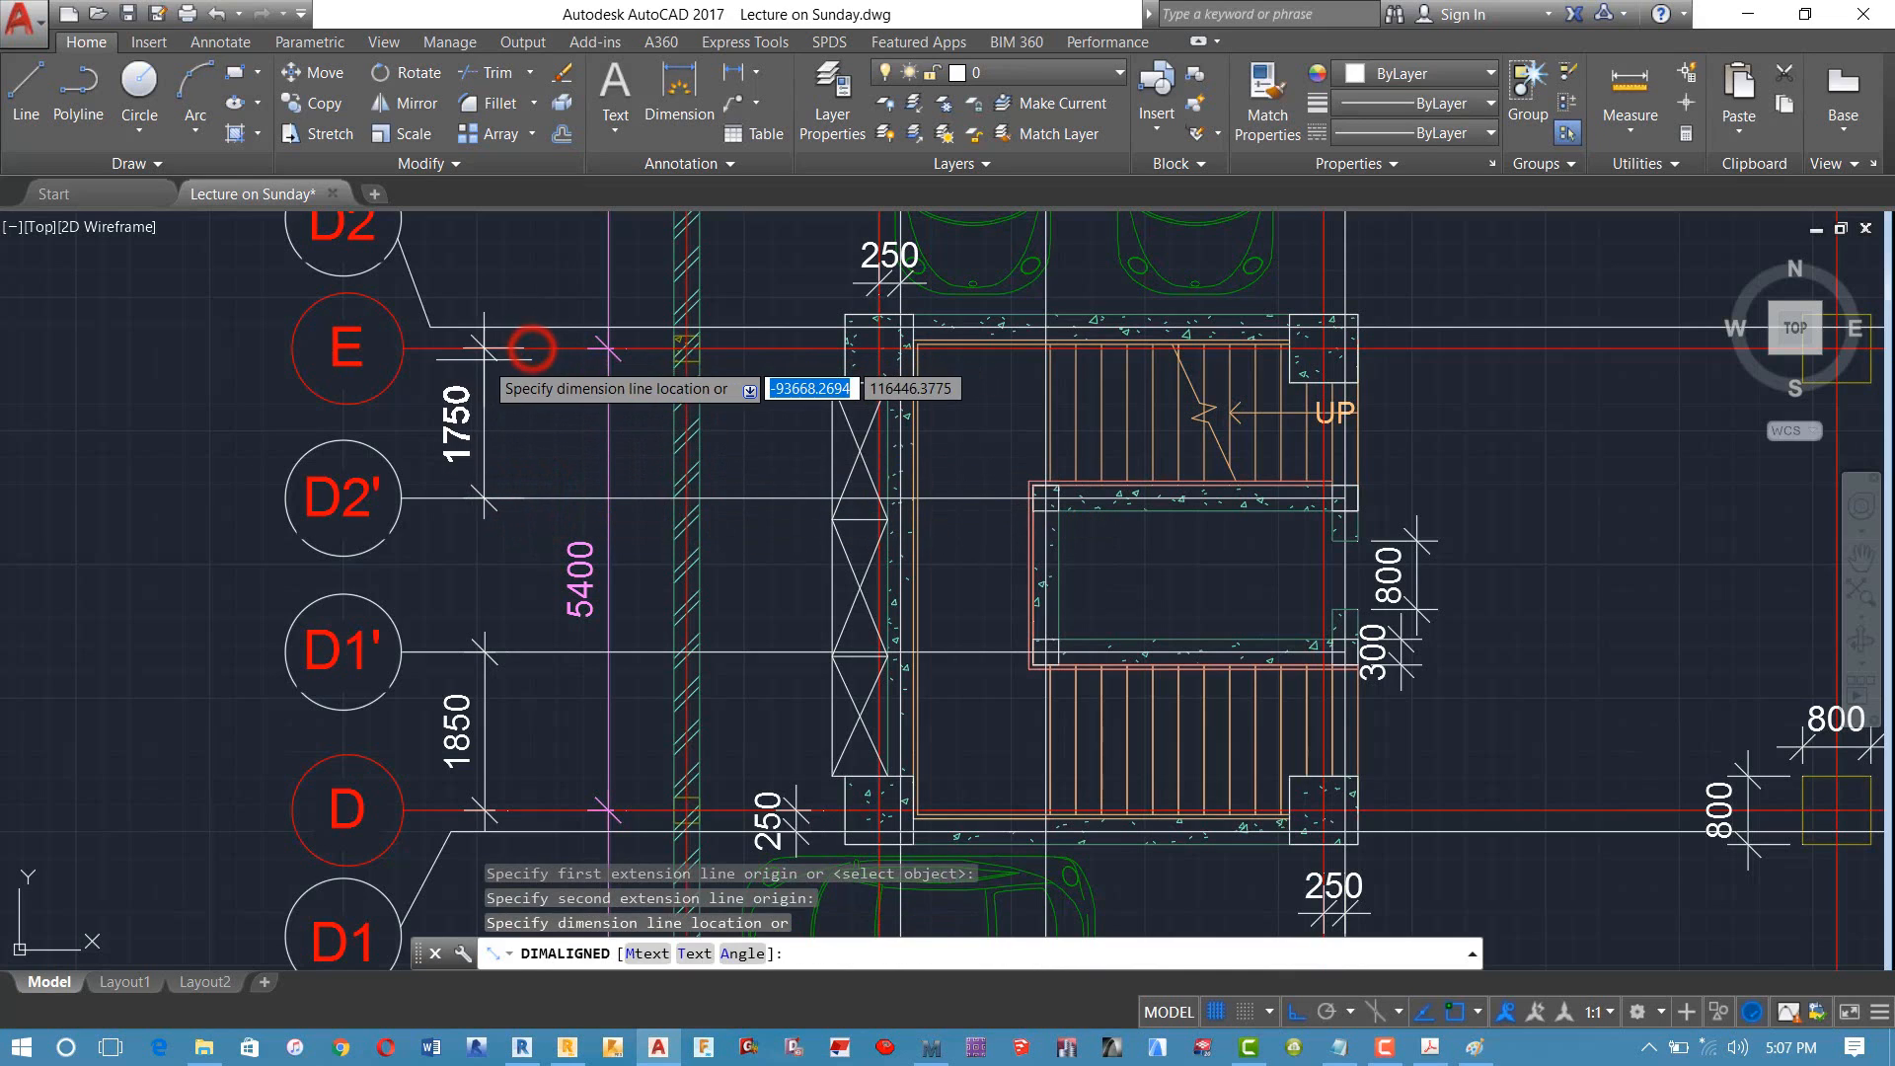
{"action": "left_click", "coordinate": [531, 348]}
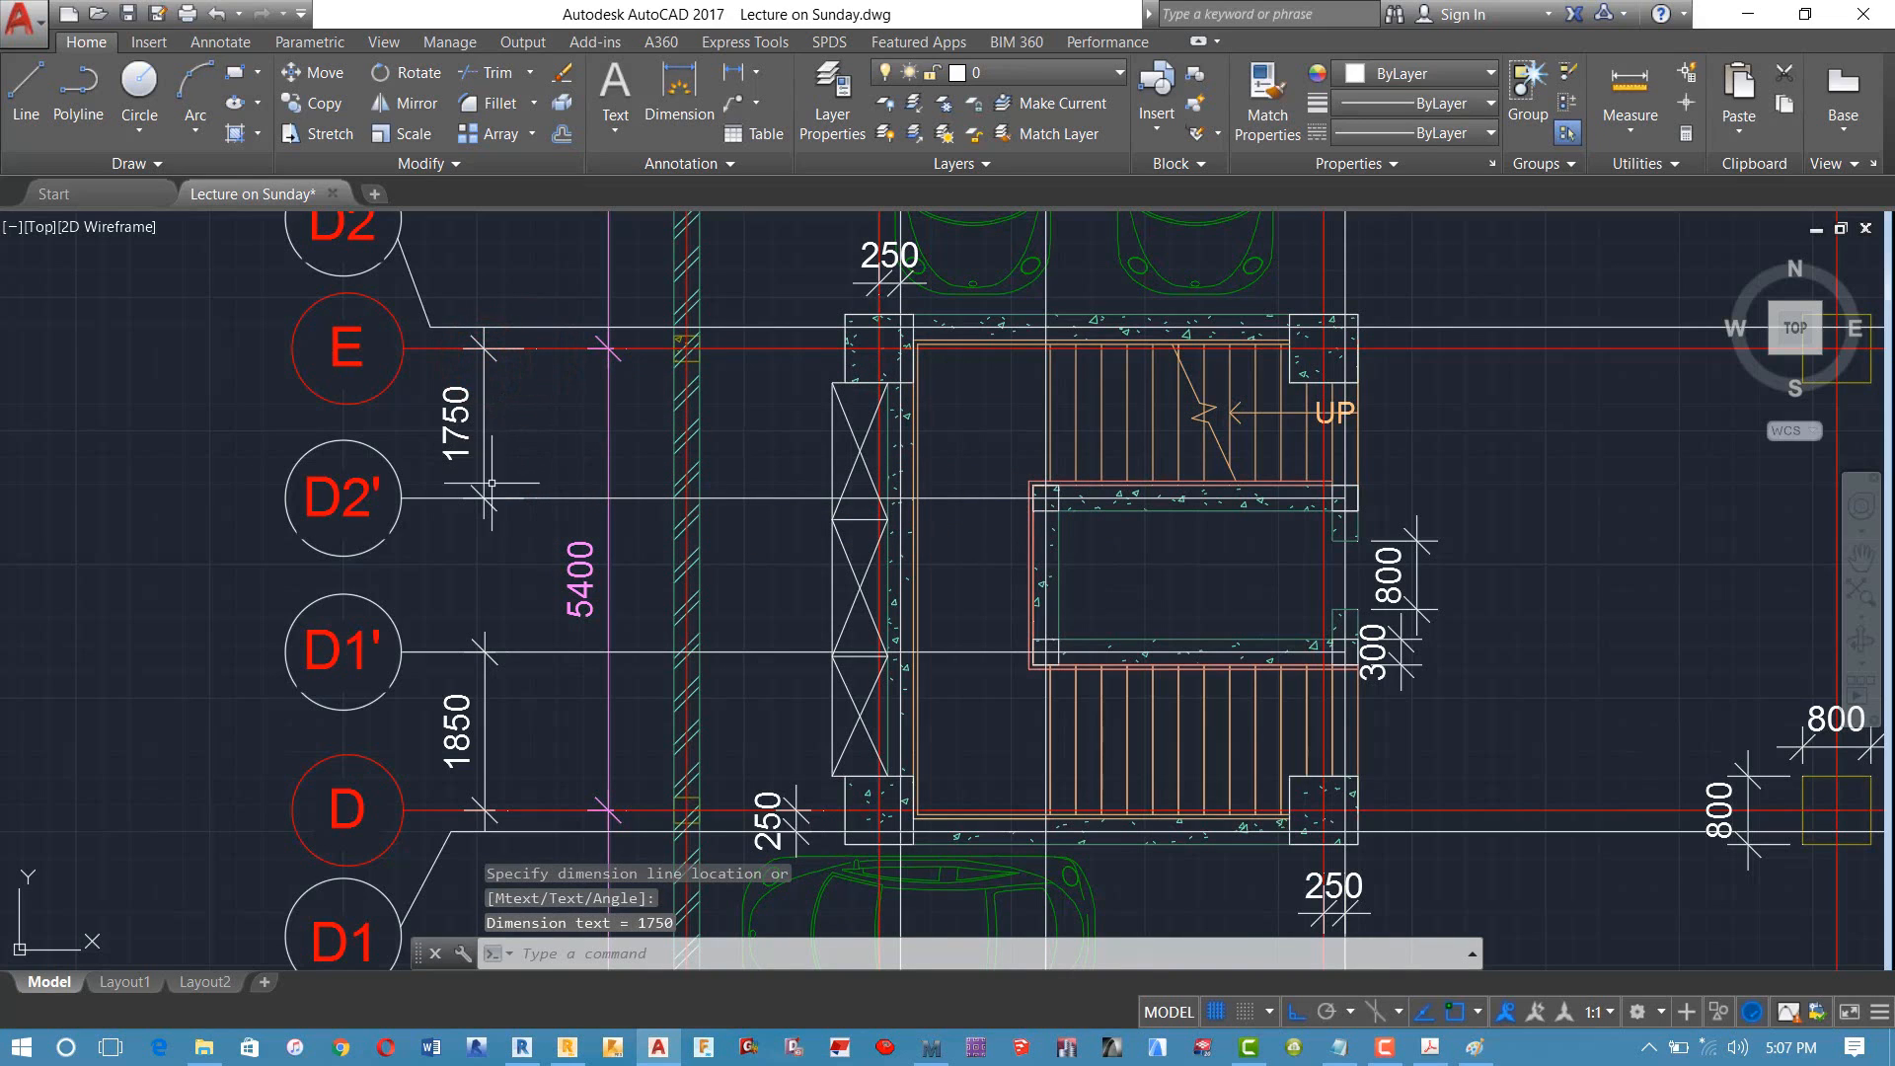
{"action": "scroll", "coordinate": [465, 385], "scroll_direction": "up", "scroll_amount": 2}
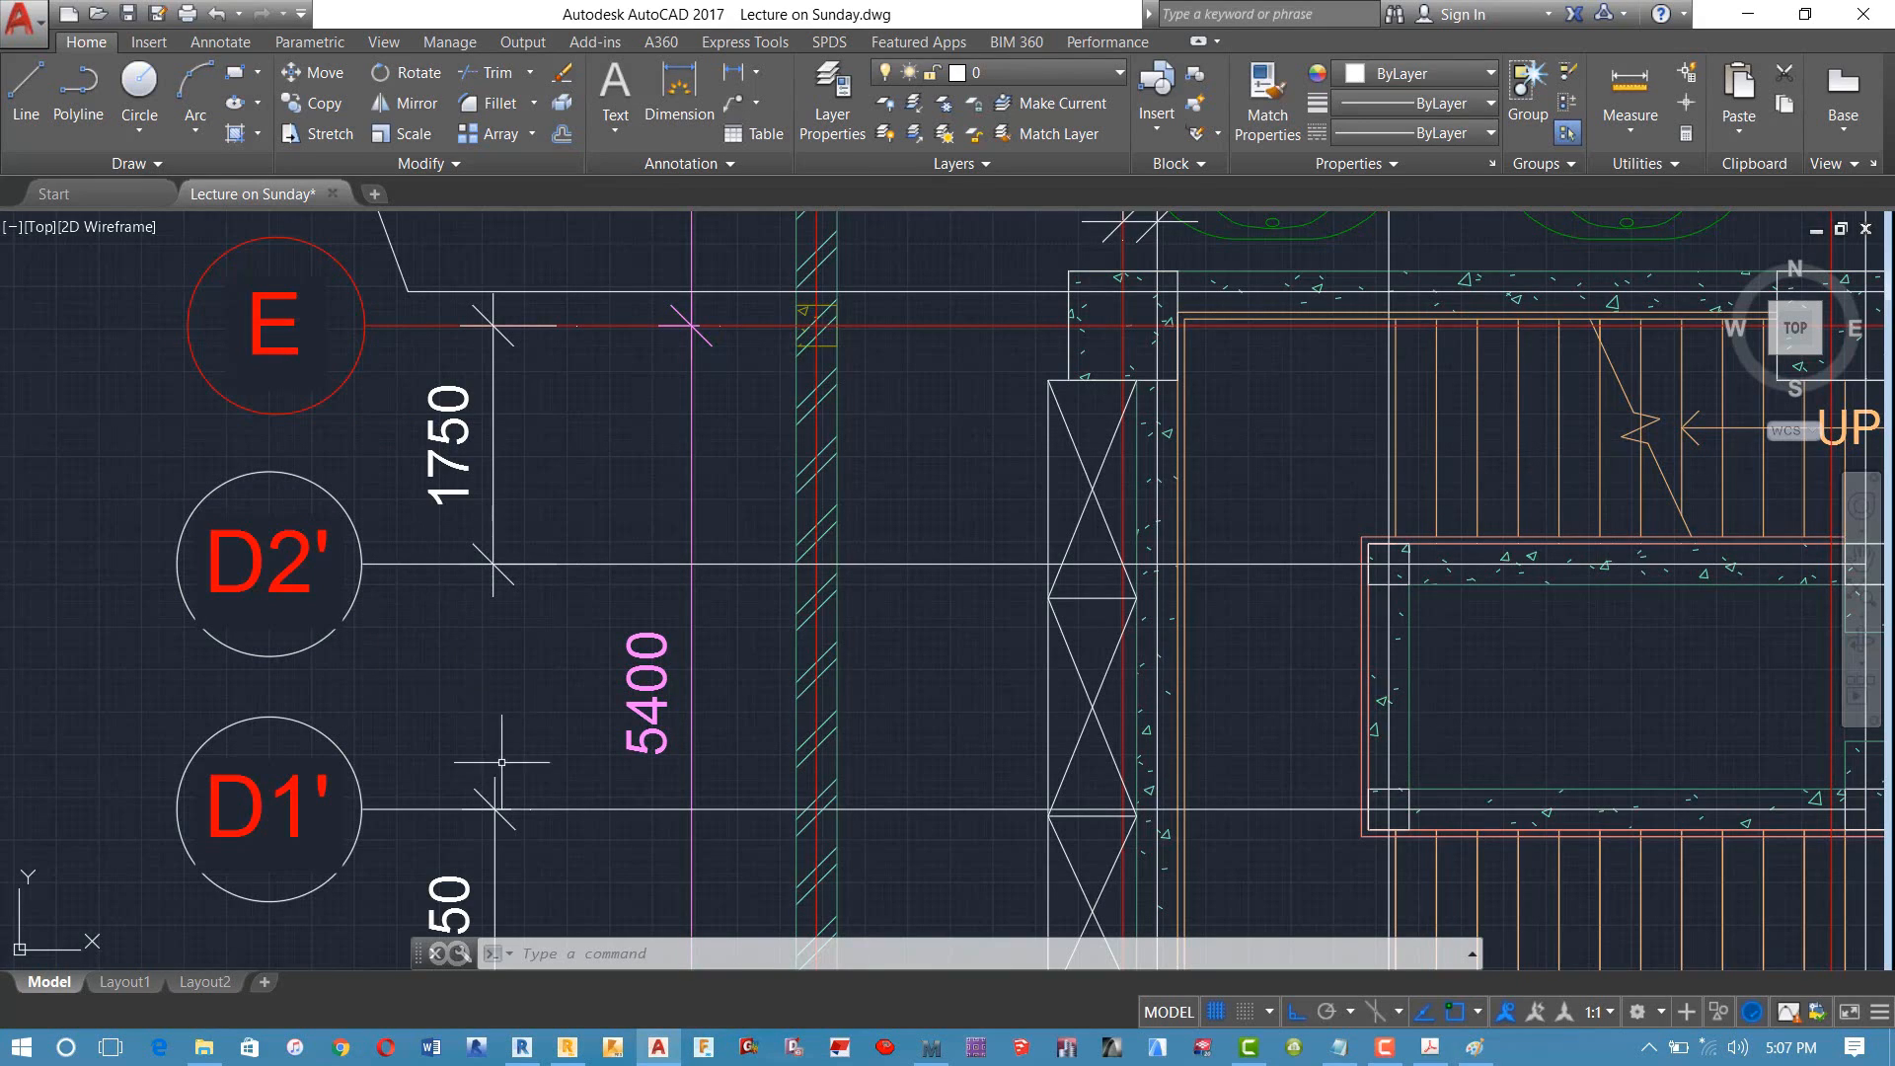
Step: Switch to Robot and add one Y axis at a -1.75 m distance from axis E, using Define numbering with the label D2'
{"action": "left_click", "coordinate": [567, 1046]}
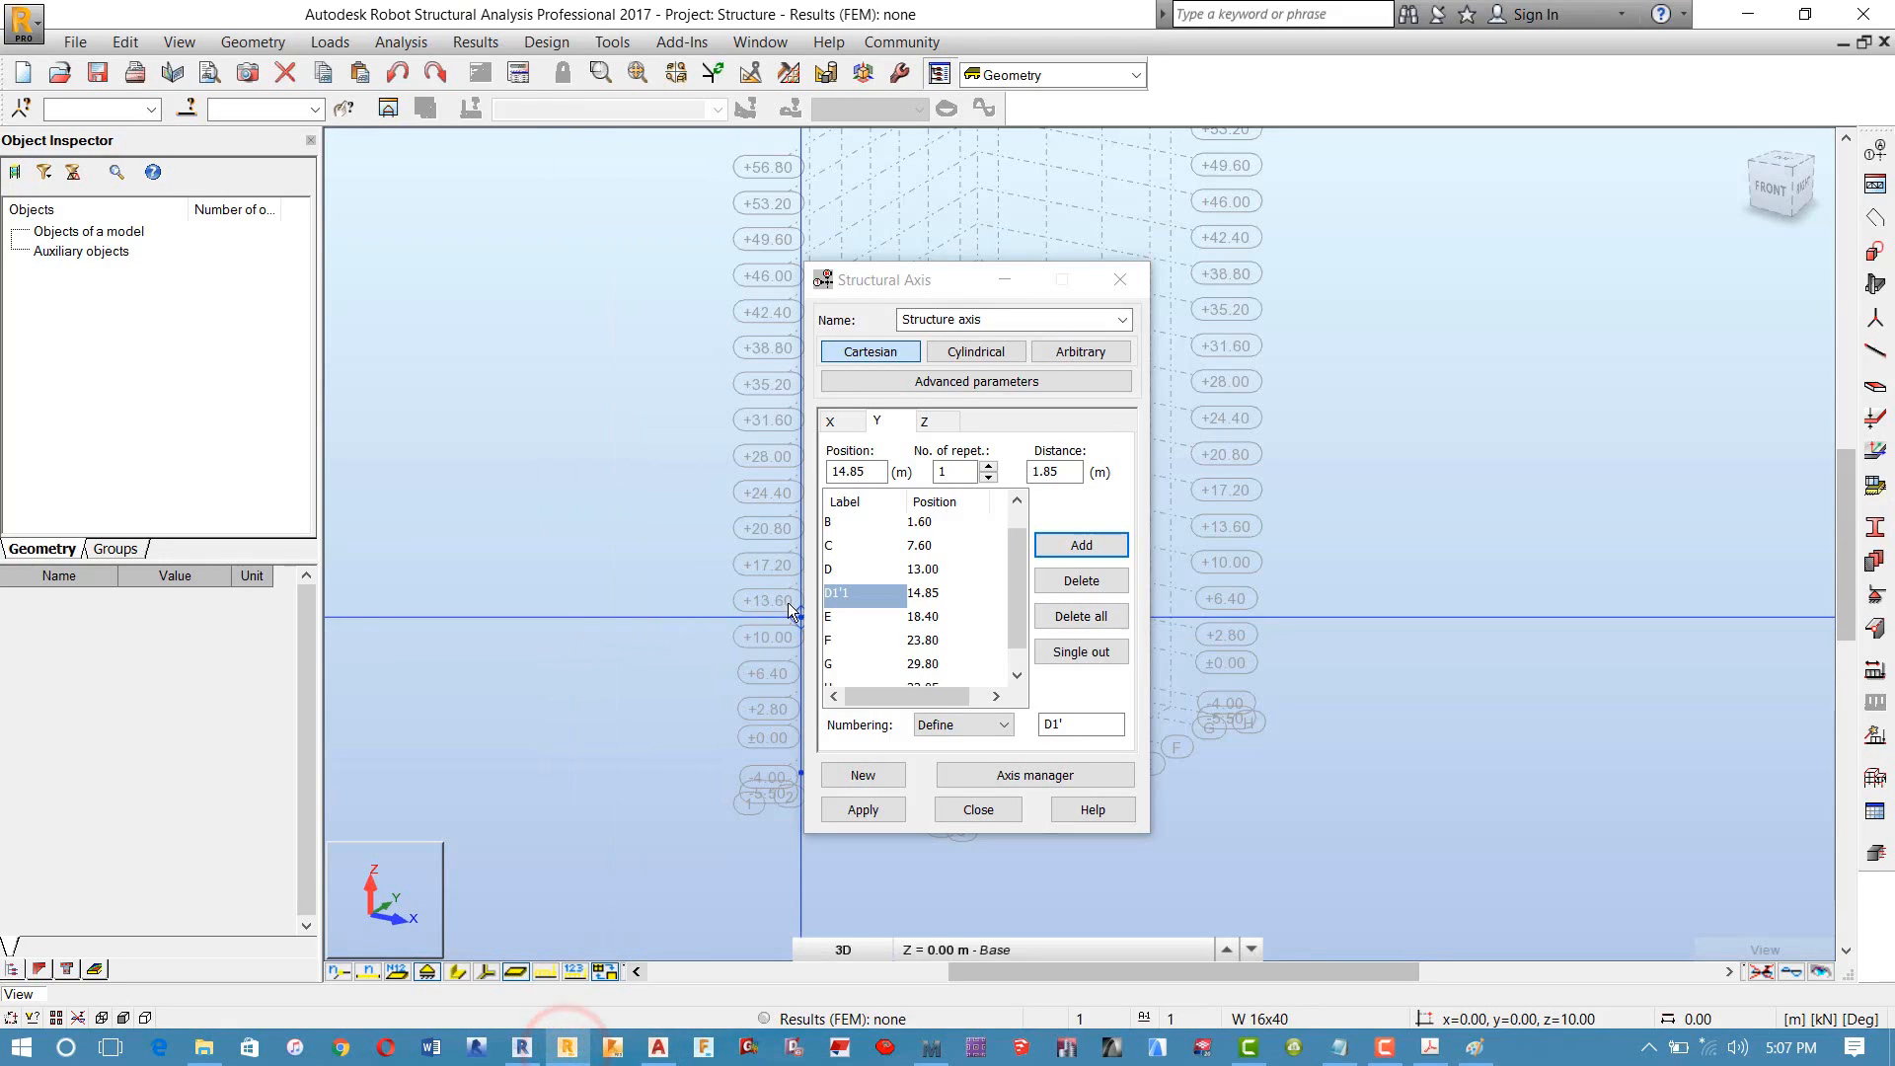
{"action": "left_click", "coordinate": [834, 618]}
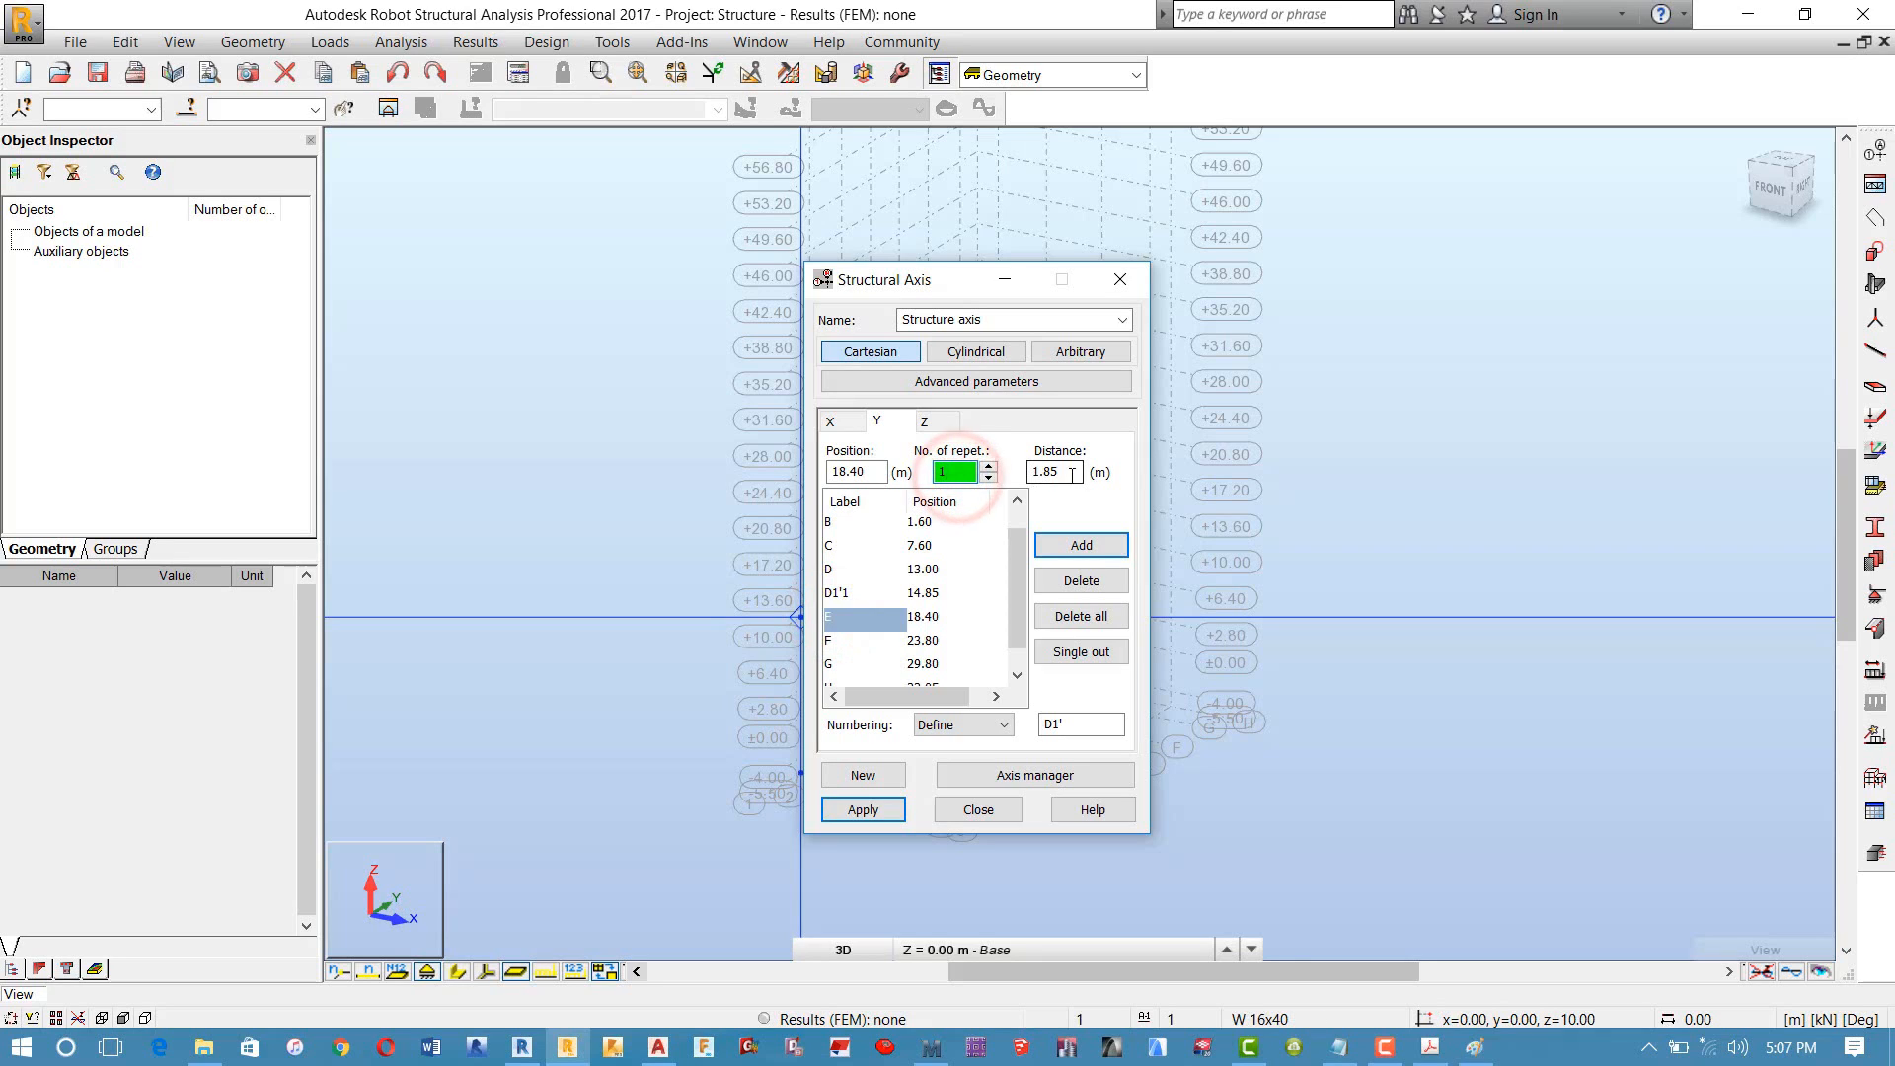
{"action": "key", "text": "Tab"}
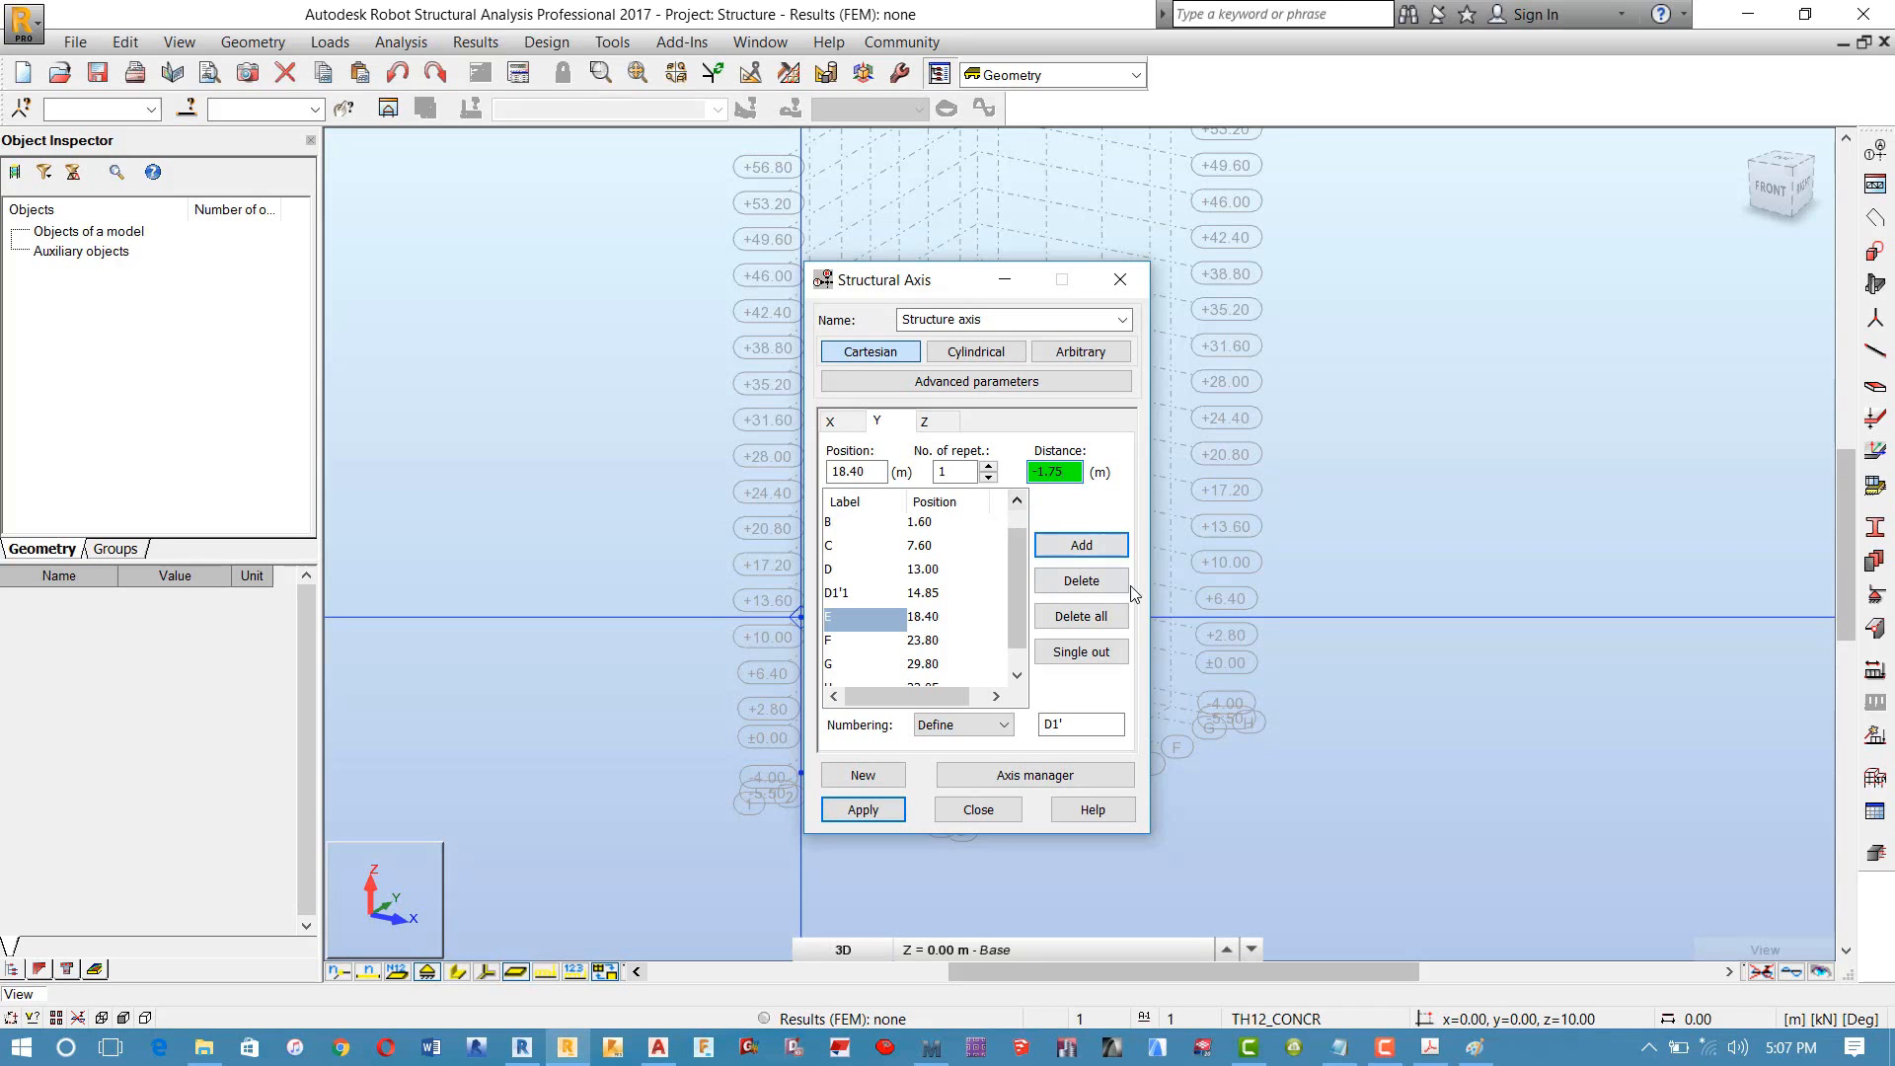
{"action": "left_click", "coordinate": [1003, 726]}
{"action": "left_click", "coordinate": [978, 795]}
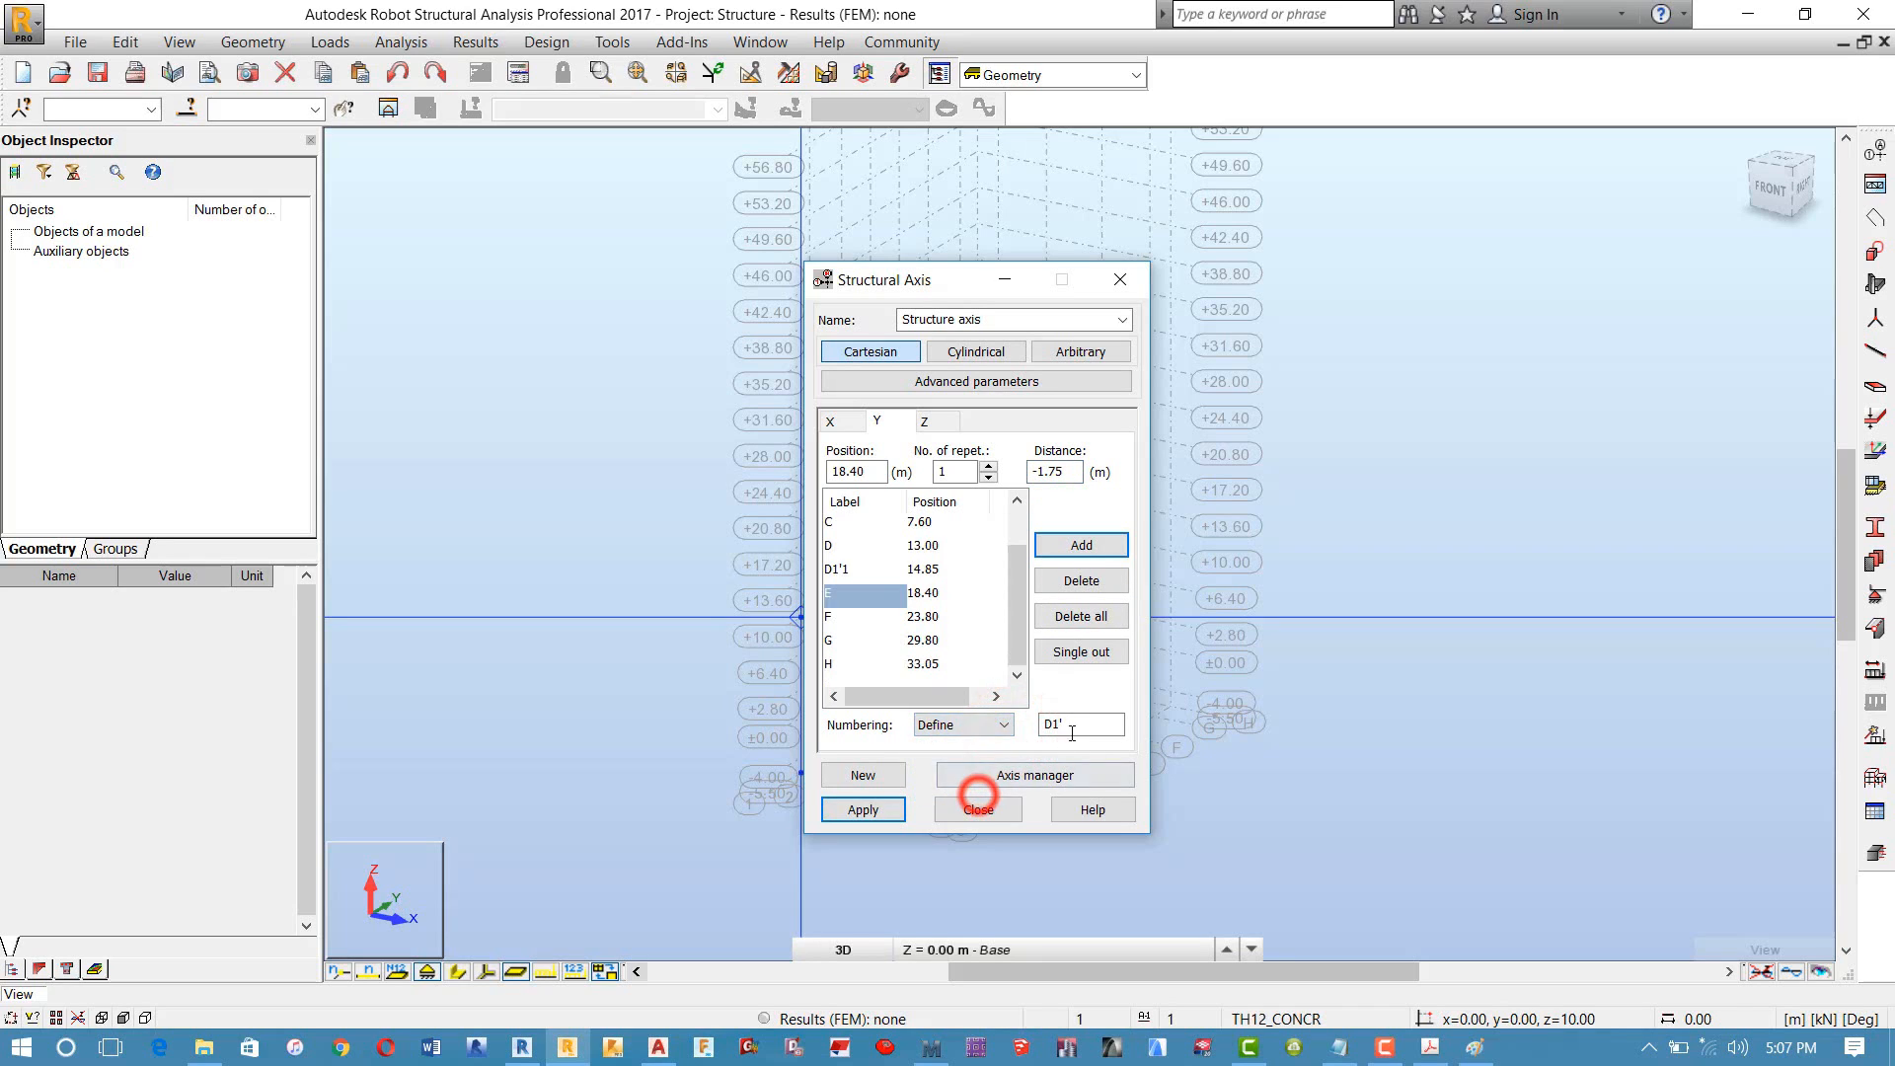
{"action": "double_click", "coordinate": [1072, 725]}
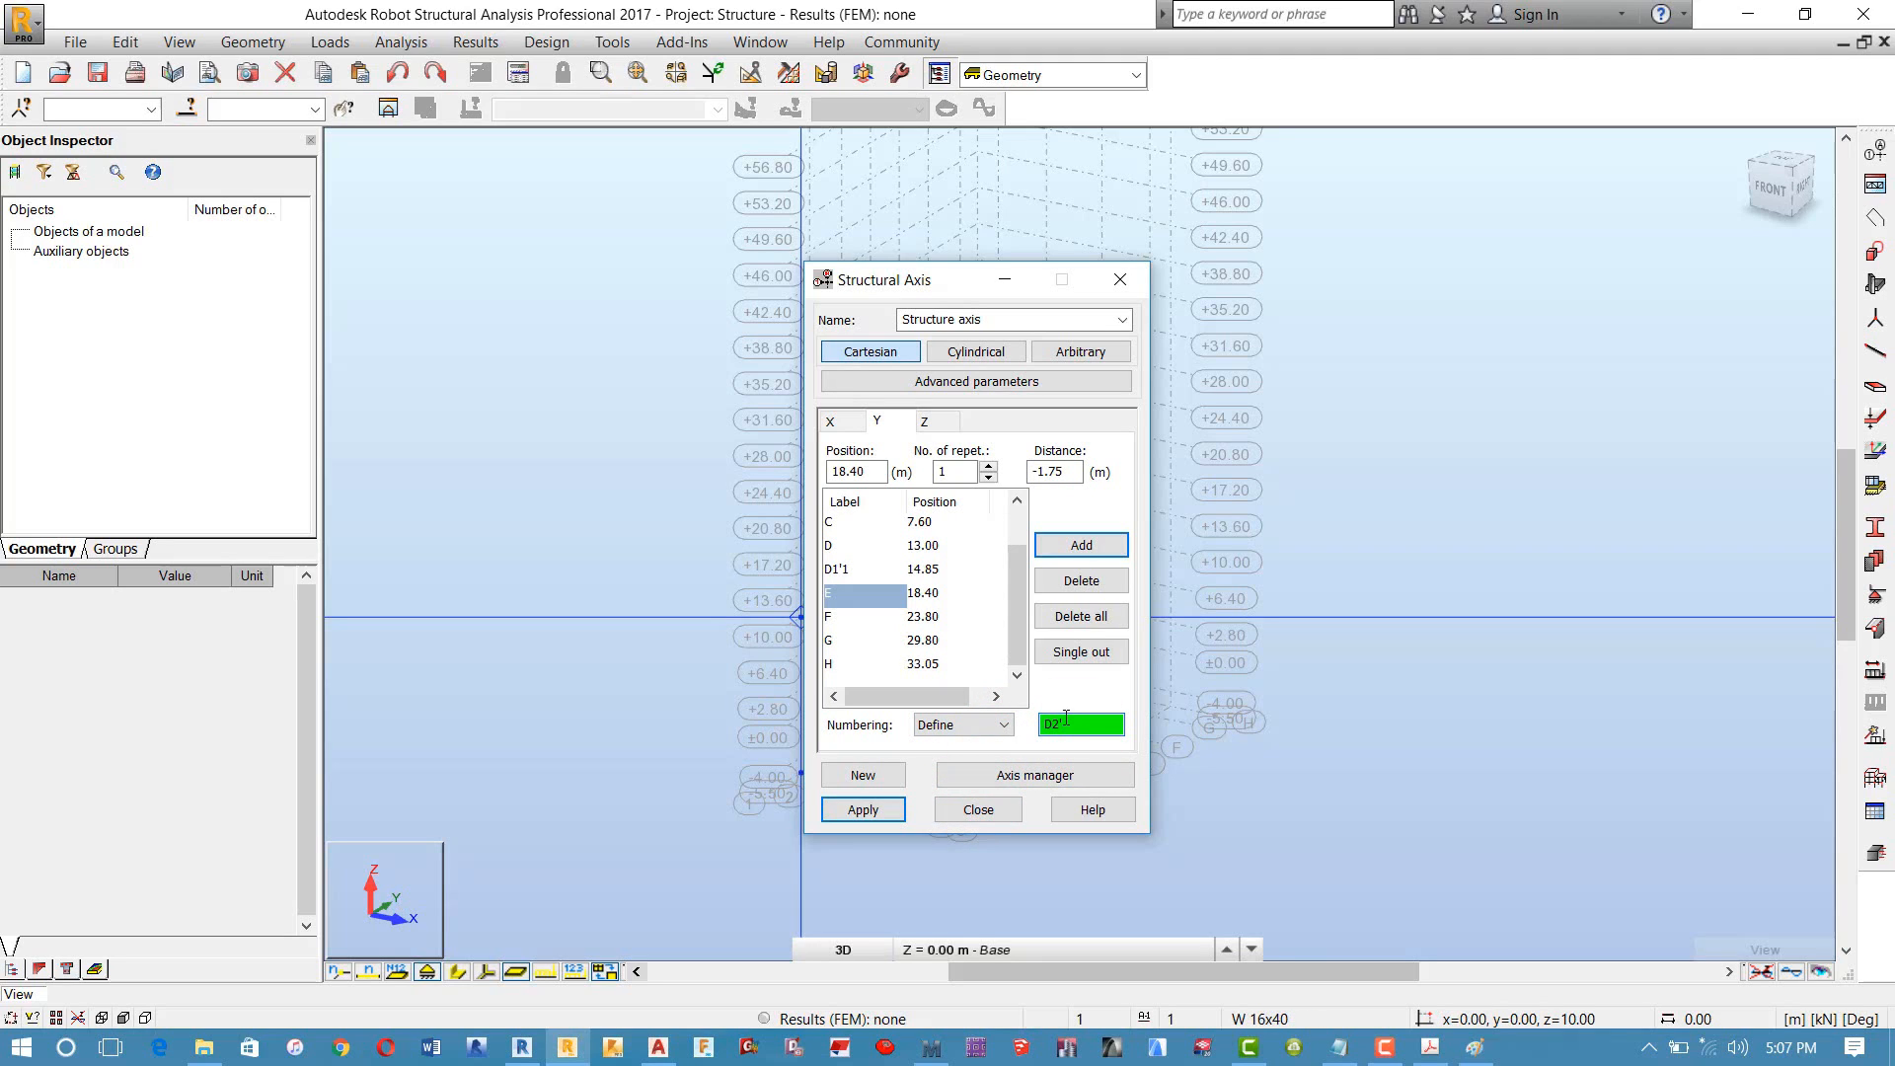
{"action": "left_click", "coordinate": [1069, 545]}
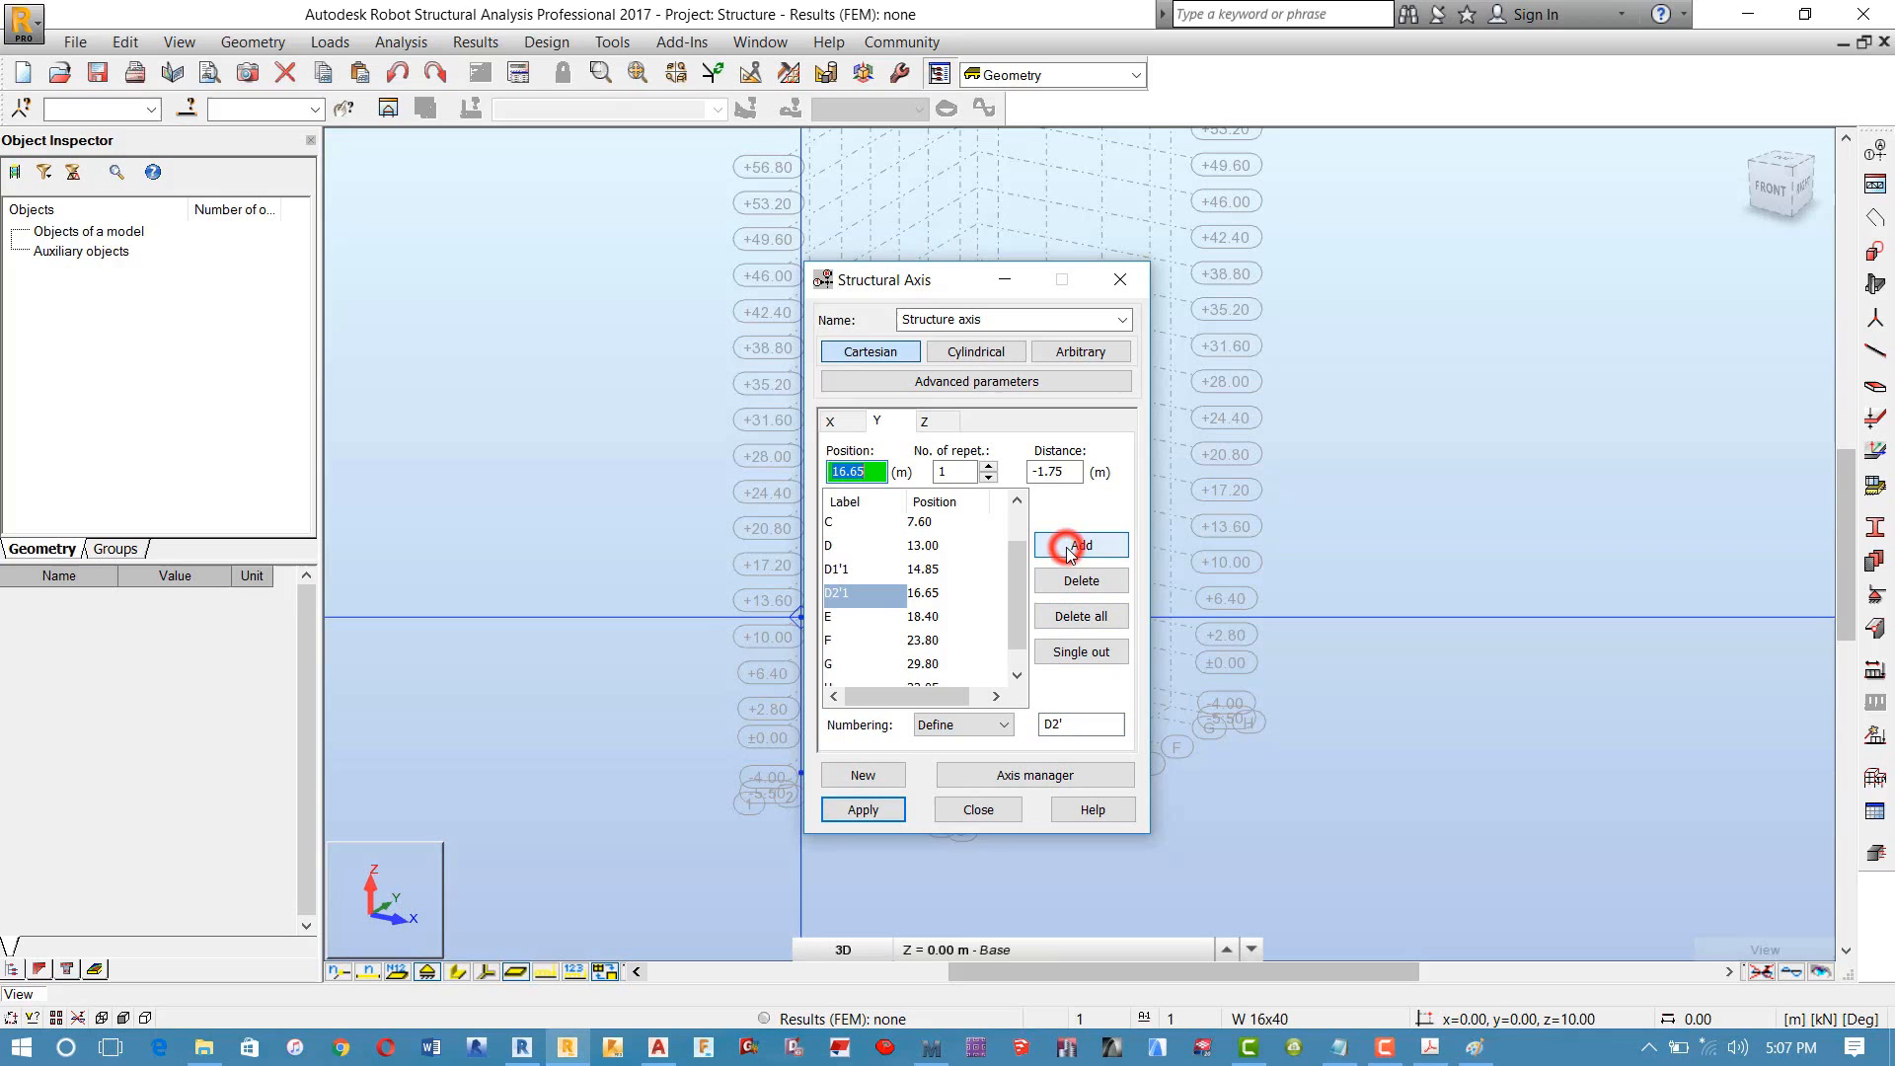
Step: Rename the Y axis labelled D1'1 in the structural axis list as D1'
{"action": "left_click", "coordinate": [853, 594]}
{"action": "left_click", "coordinate": [856, 571]}
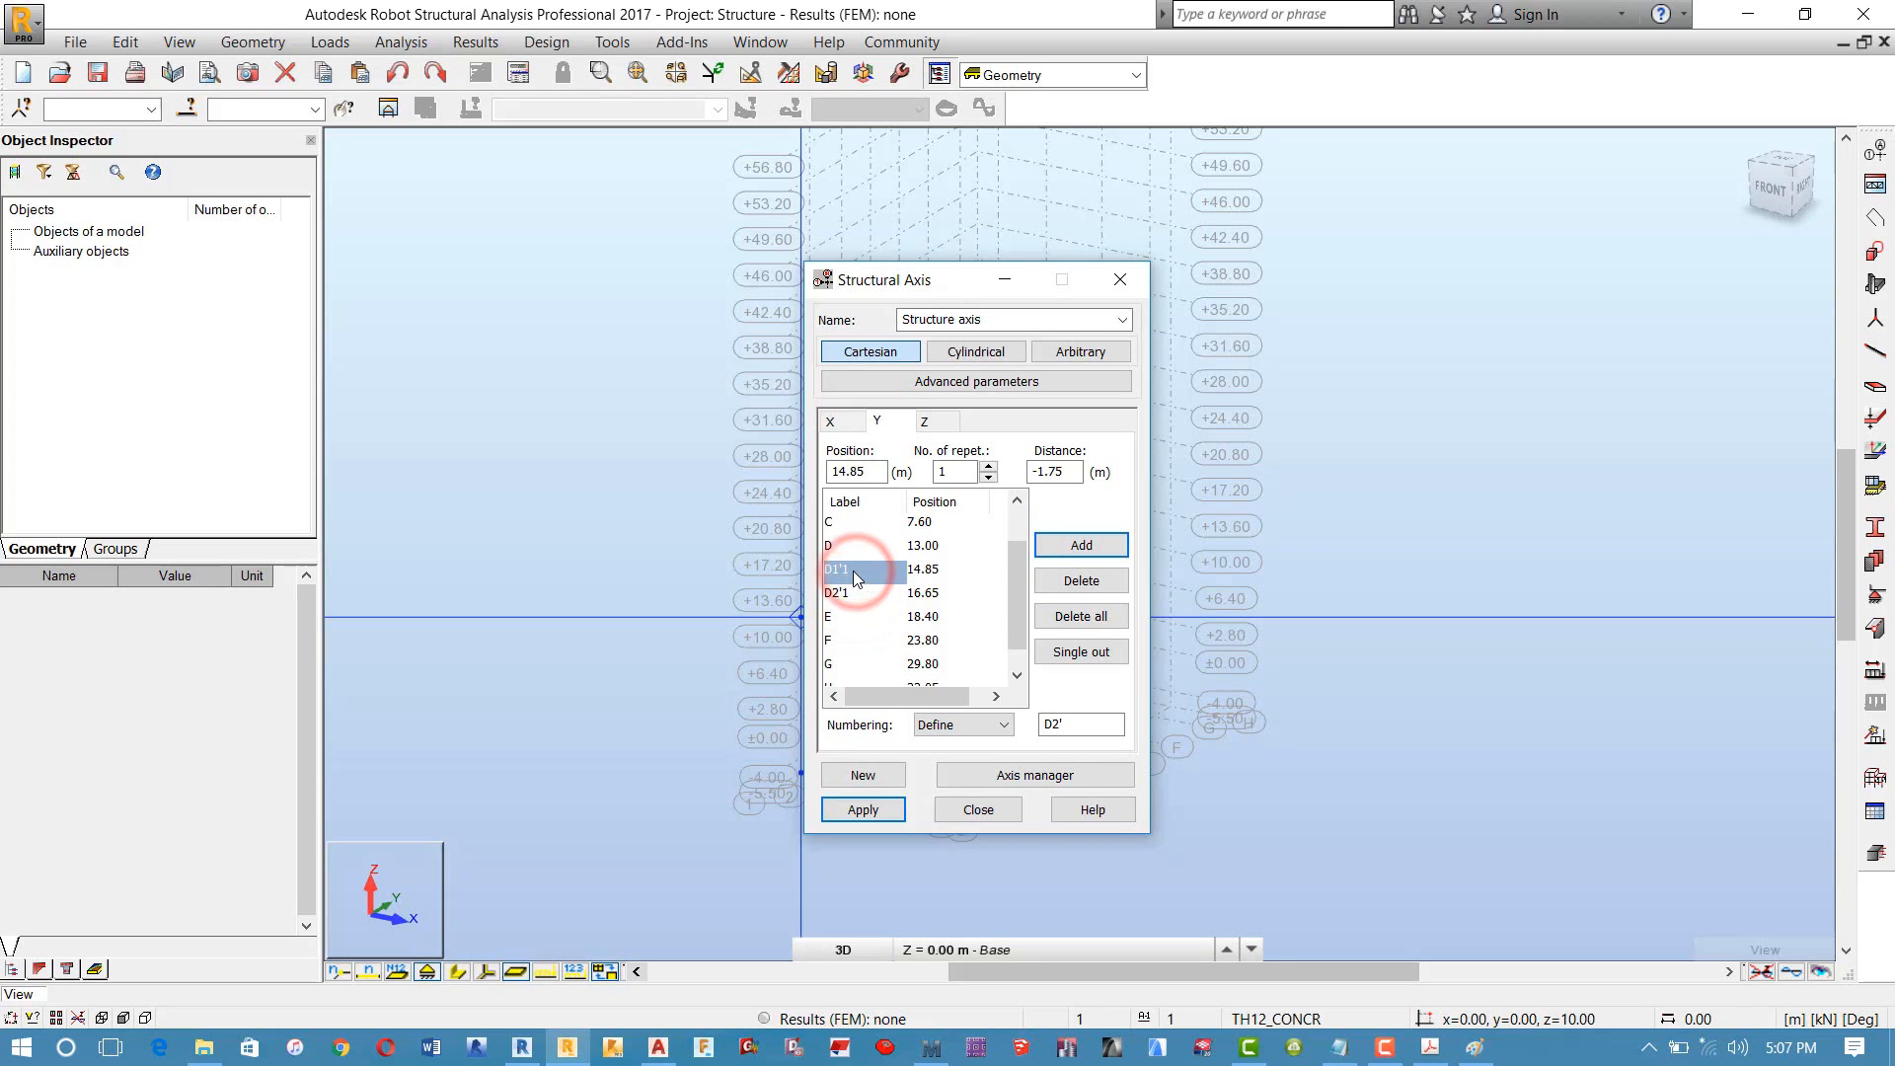
{"action": "left_click", "coordinate": [838, 596]}
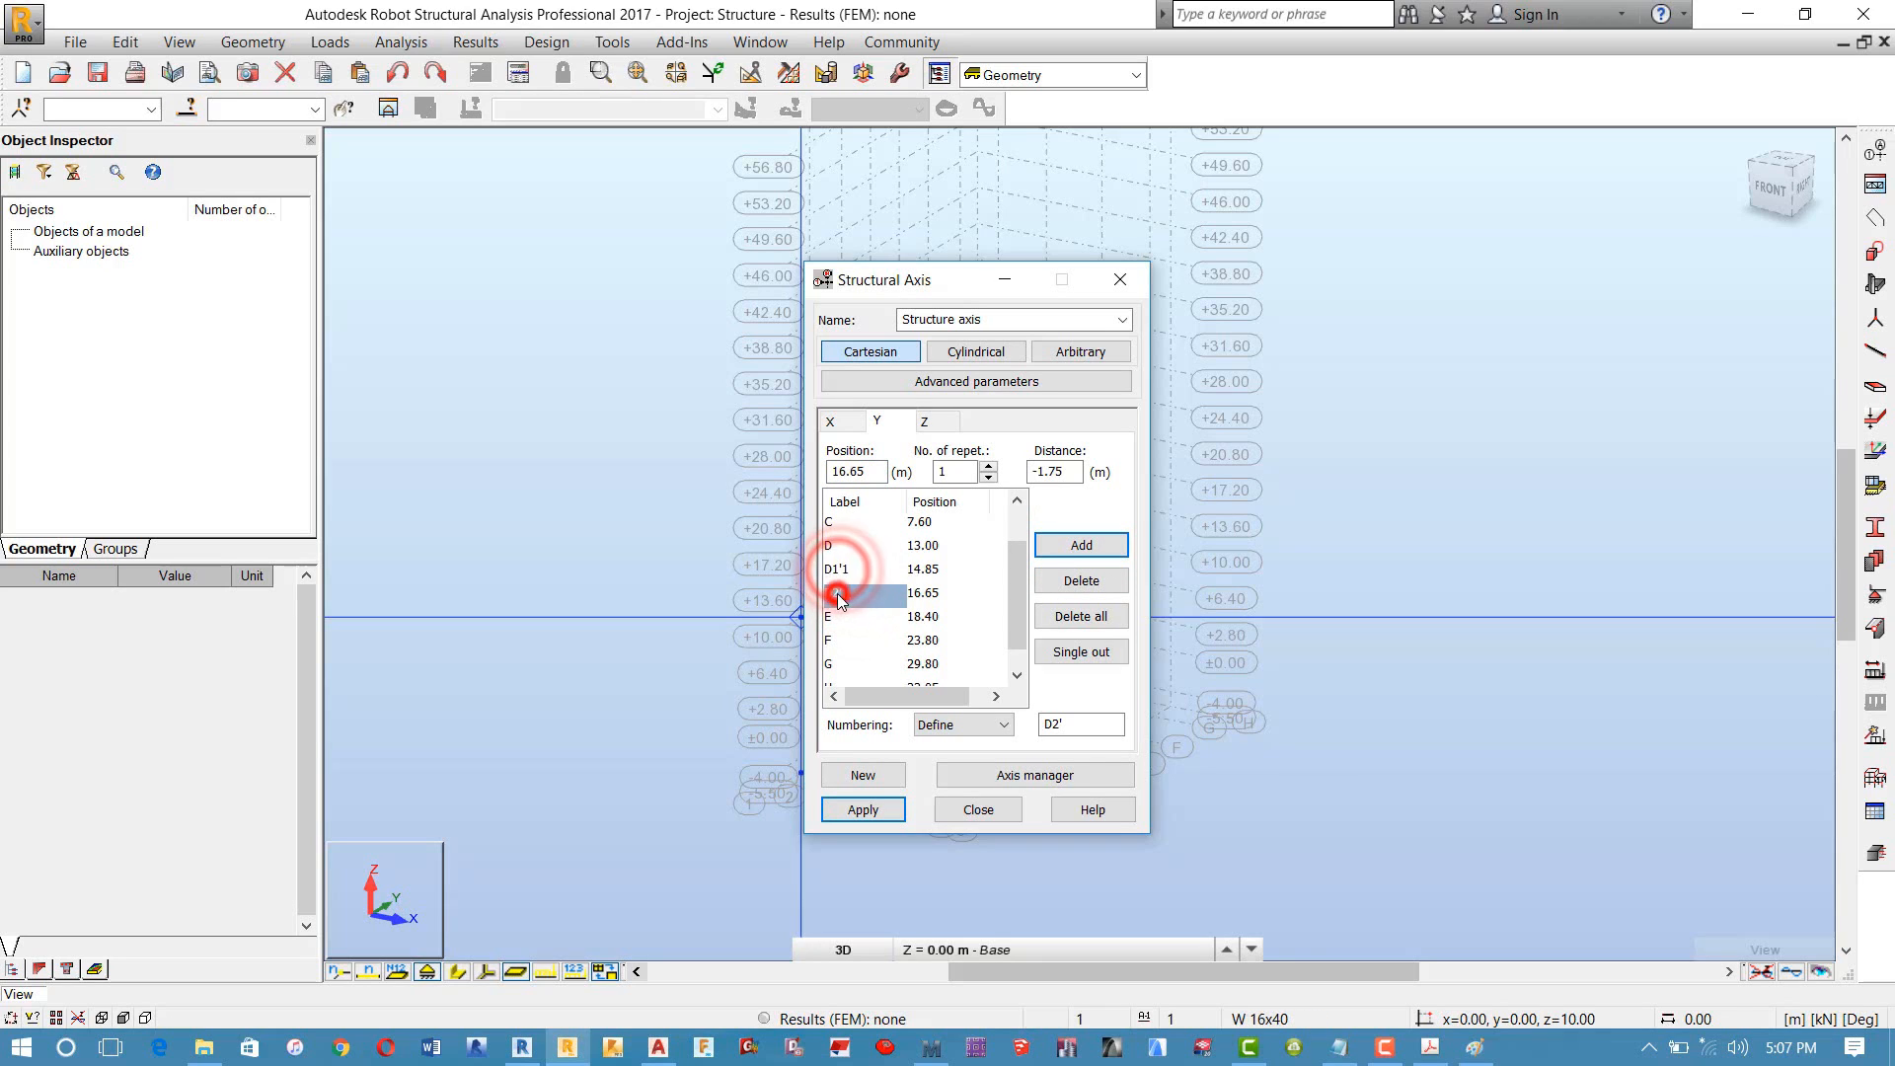
{"action": "left_click", "coordinate": [835, 571]}
{"action": "left_click", "coordinate": [936, 588]}
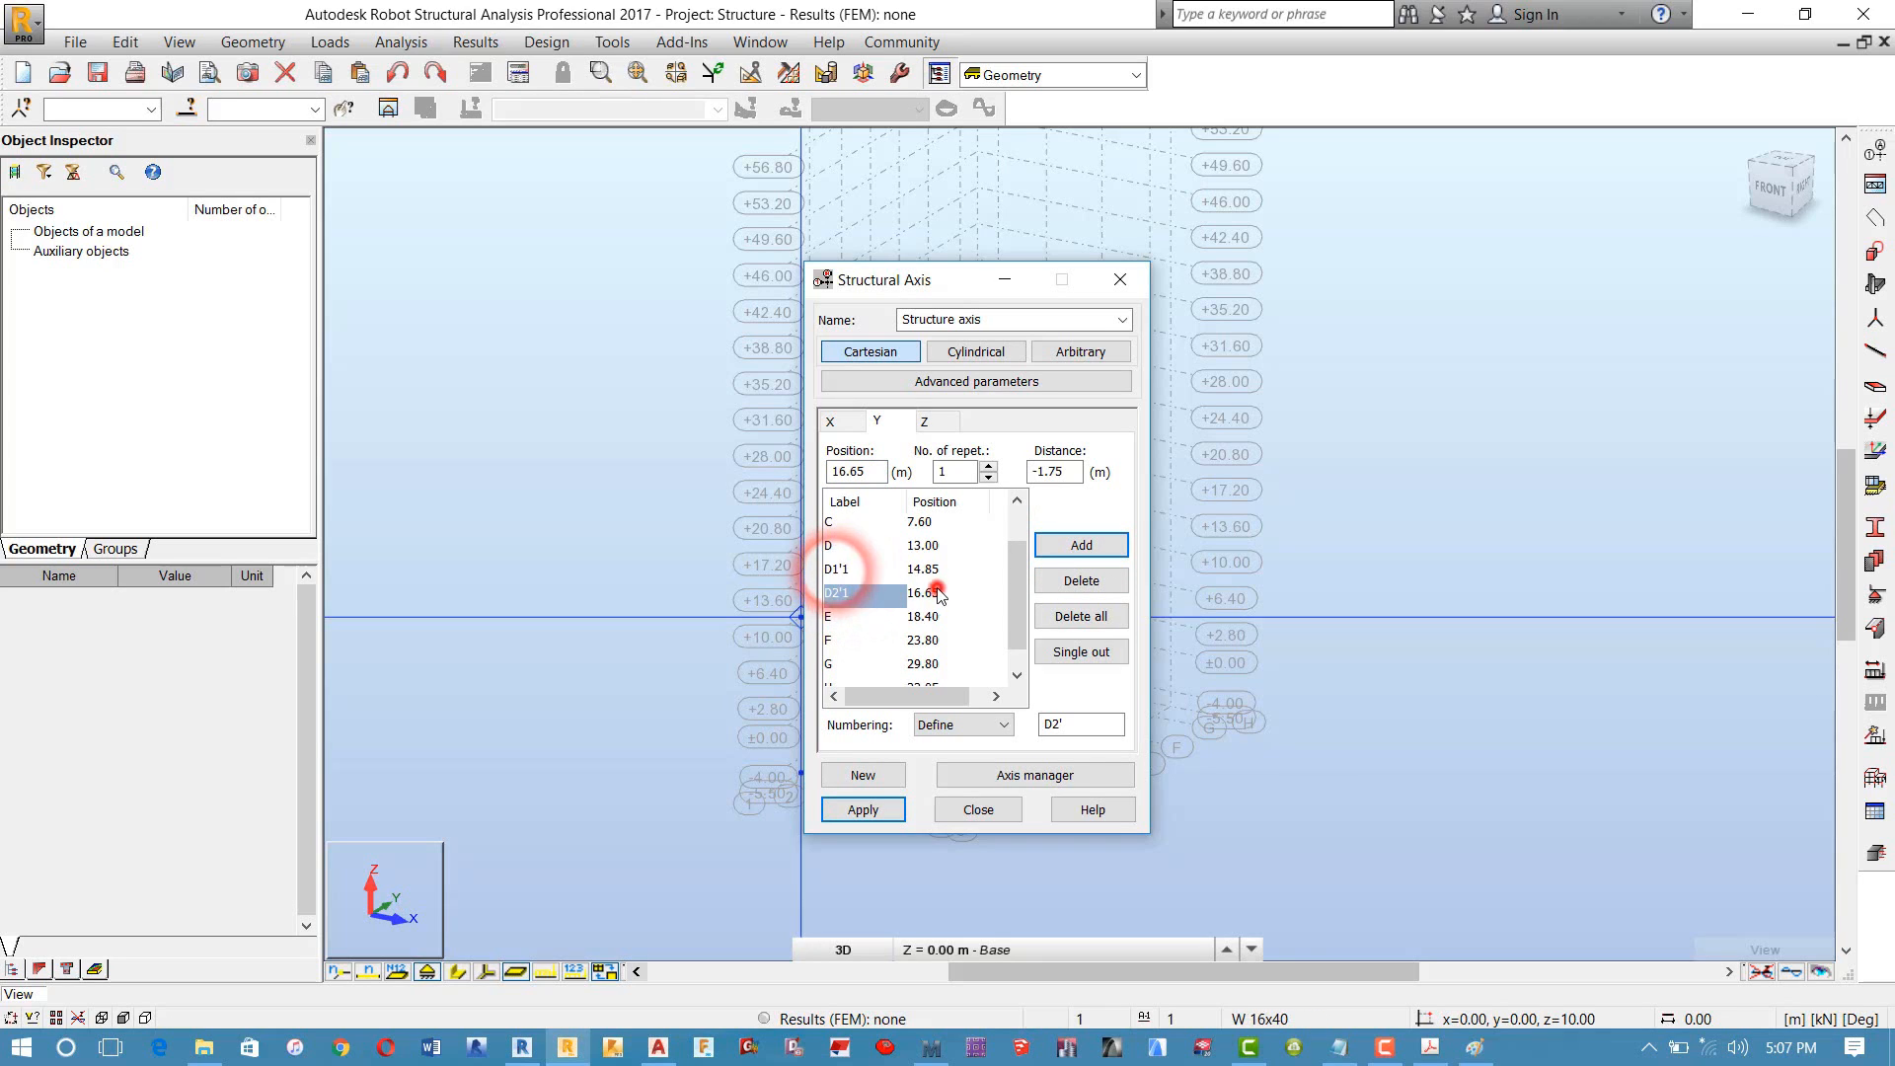
{"action": "left_click", "coordinate": [829, 572]}
{"action": "left_click", "coordinate": [846, 573]}
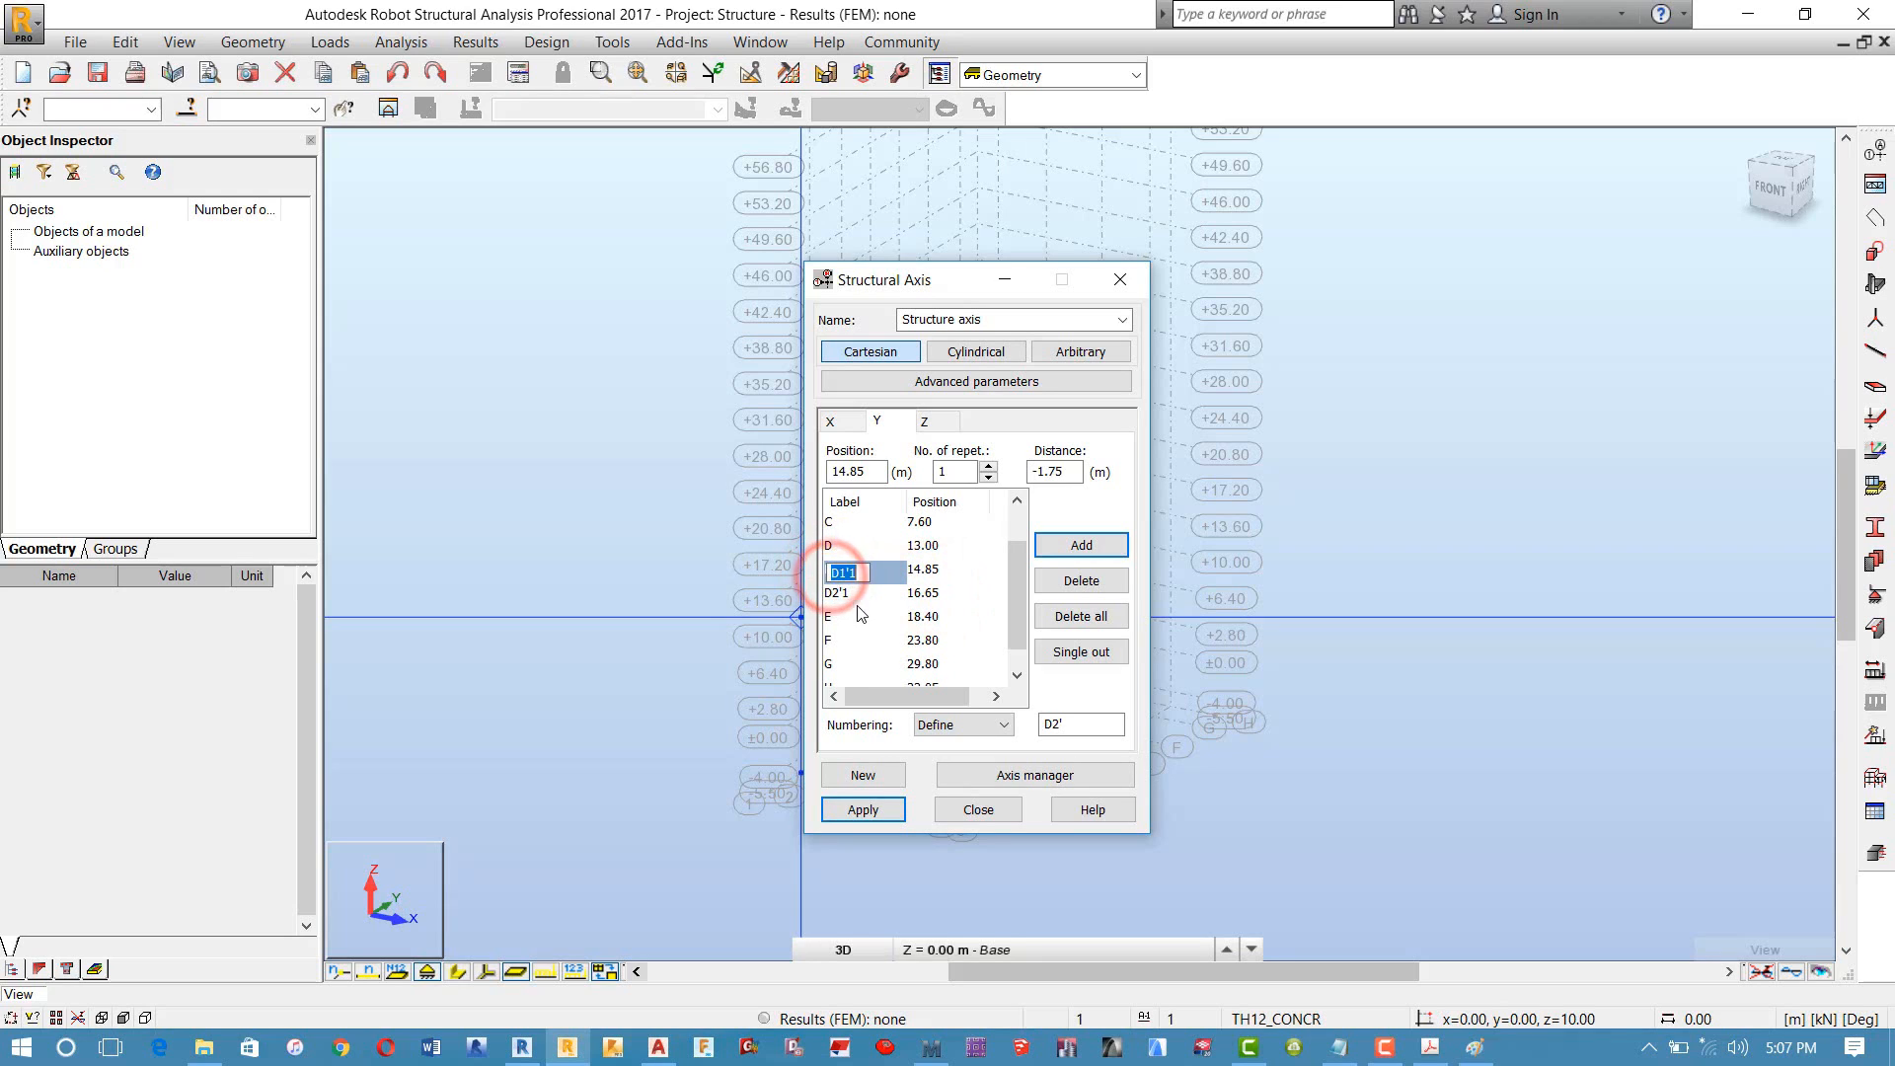
{"action": "key", "text": "BackSpace"}
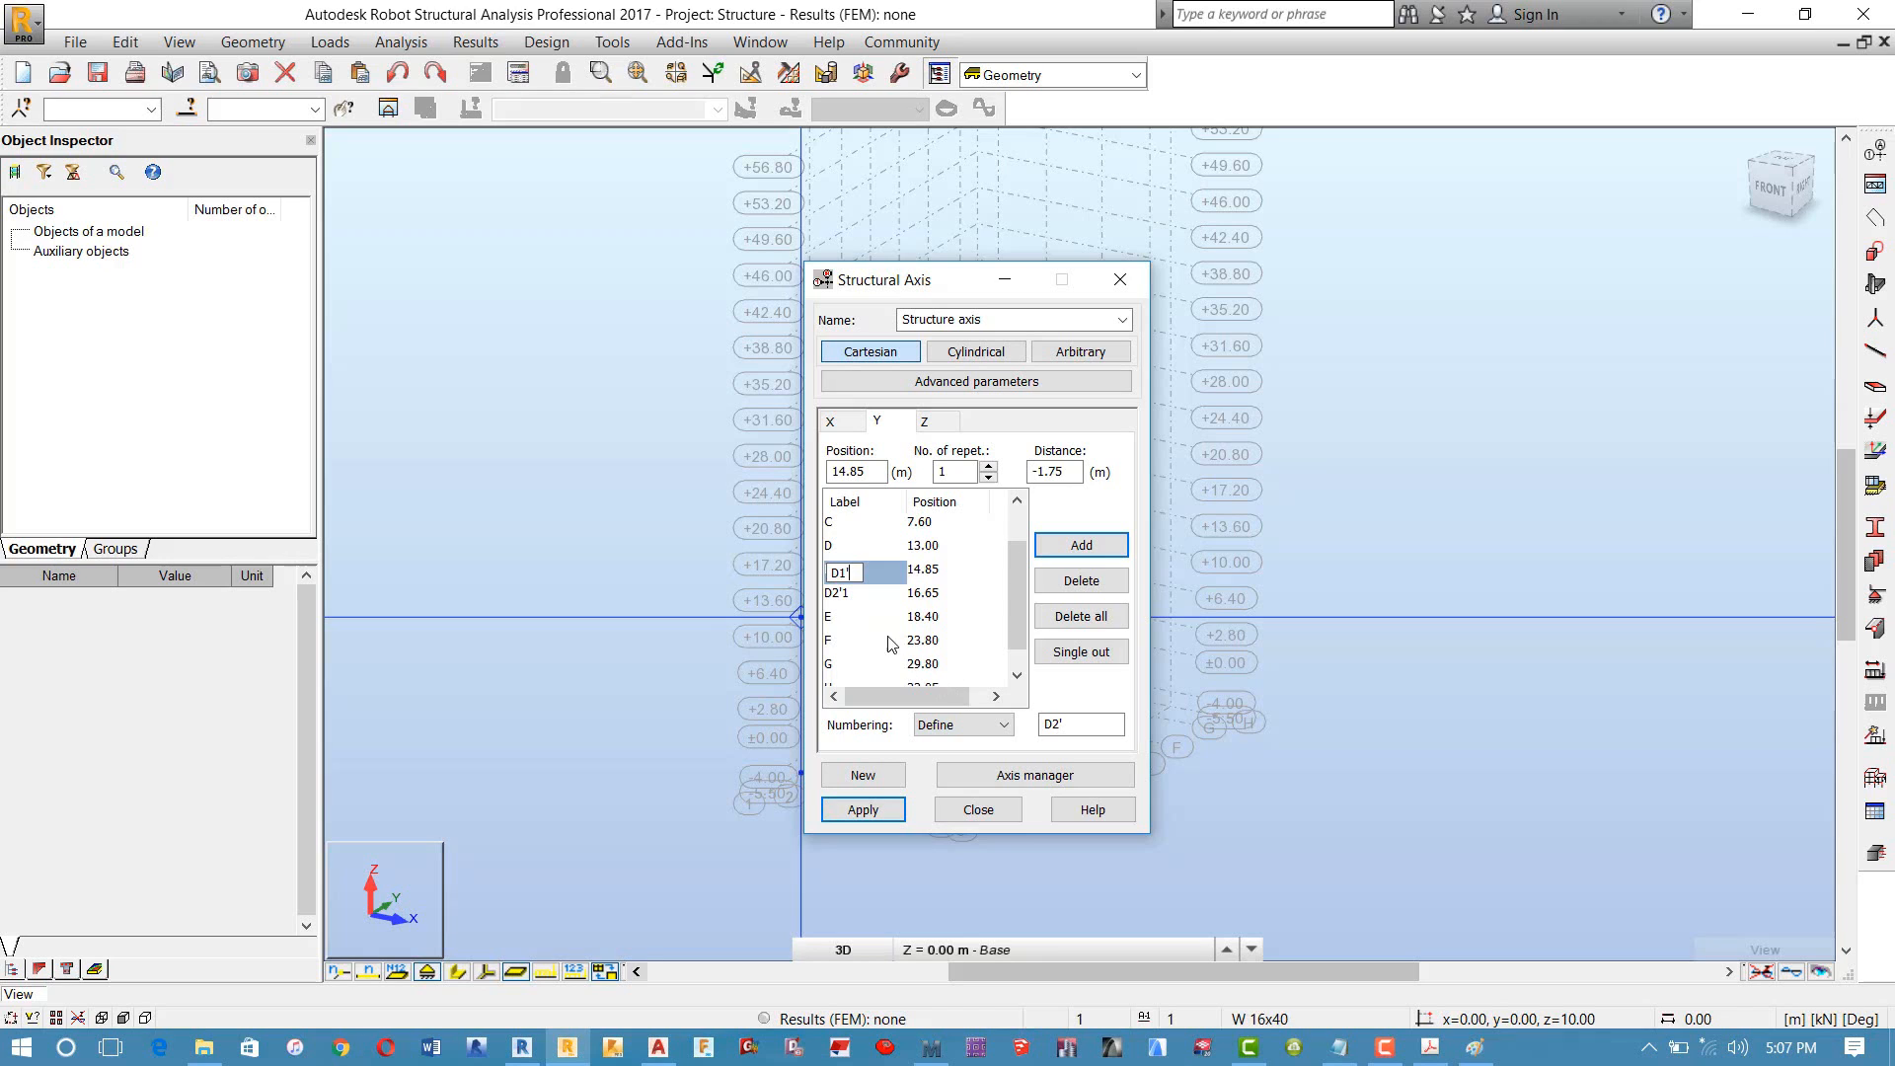
{"action": "left_click", "coordinate": [849, 600]}
{"action": "left_click", "coordinate": [860, 631]}
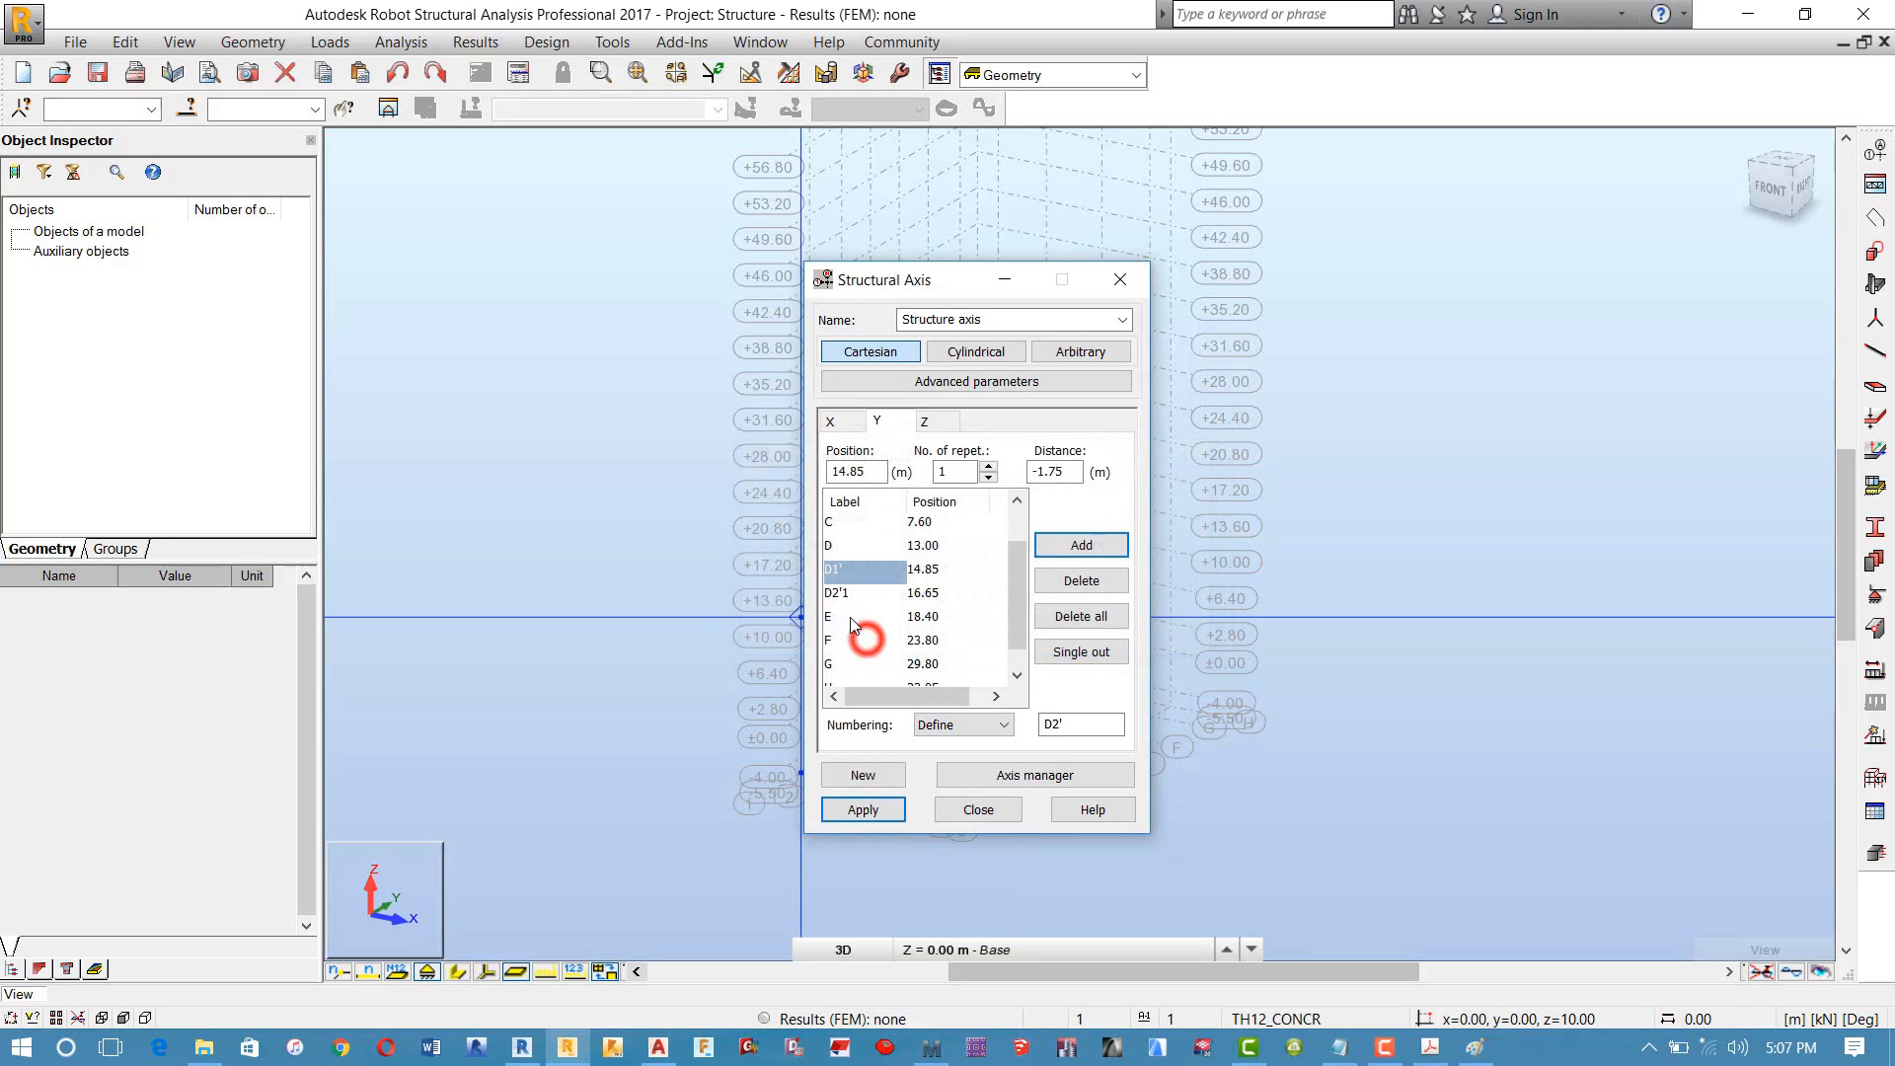
Step: Rename the Y axis labelled D2'1 in the structural axis list as D2'
{"action": "left_click", "coordinate": [850, 595]}
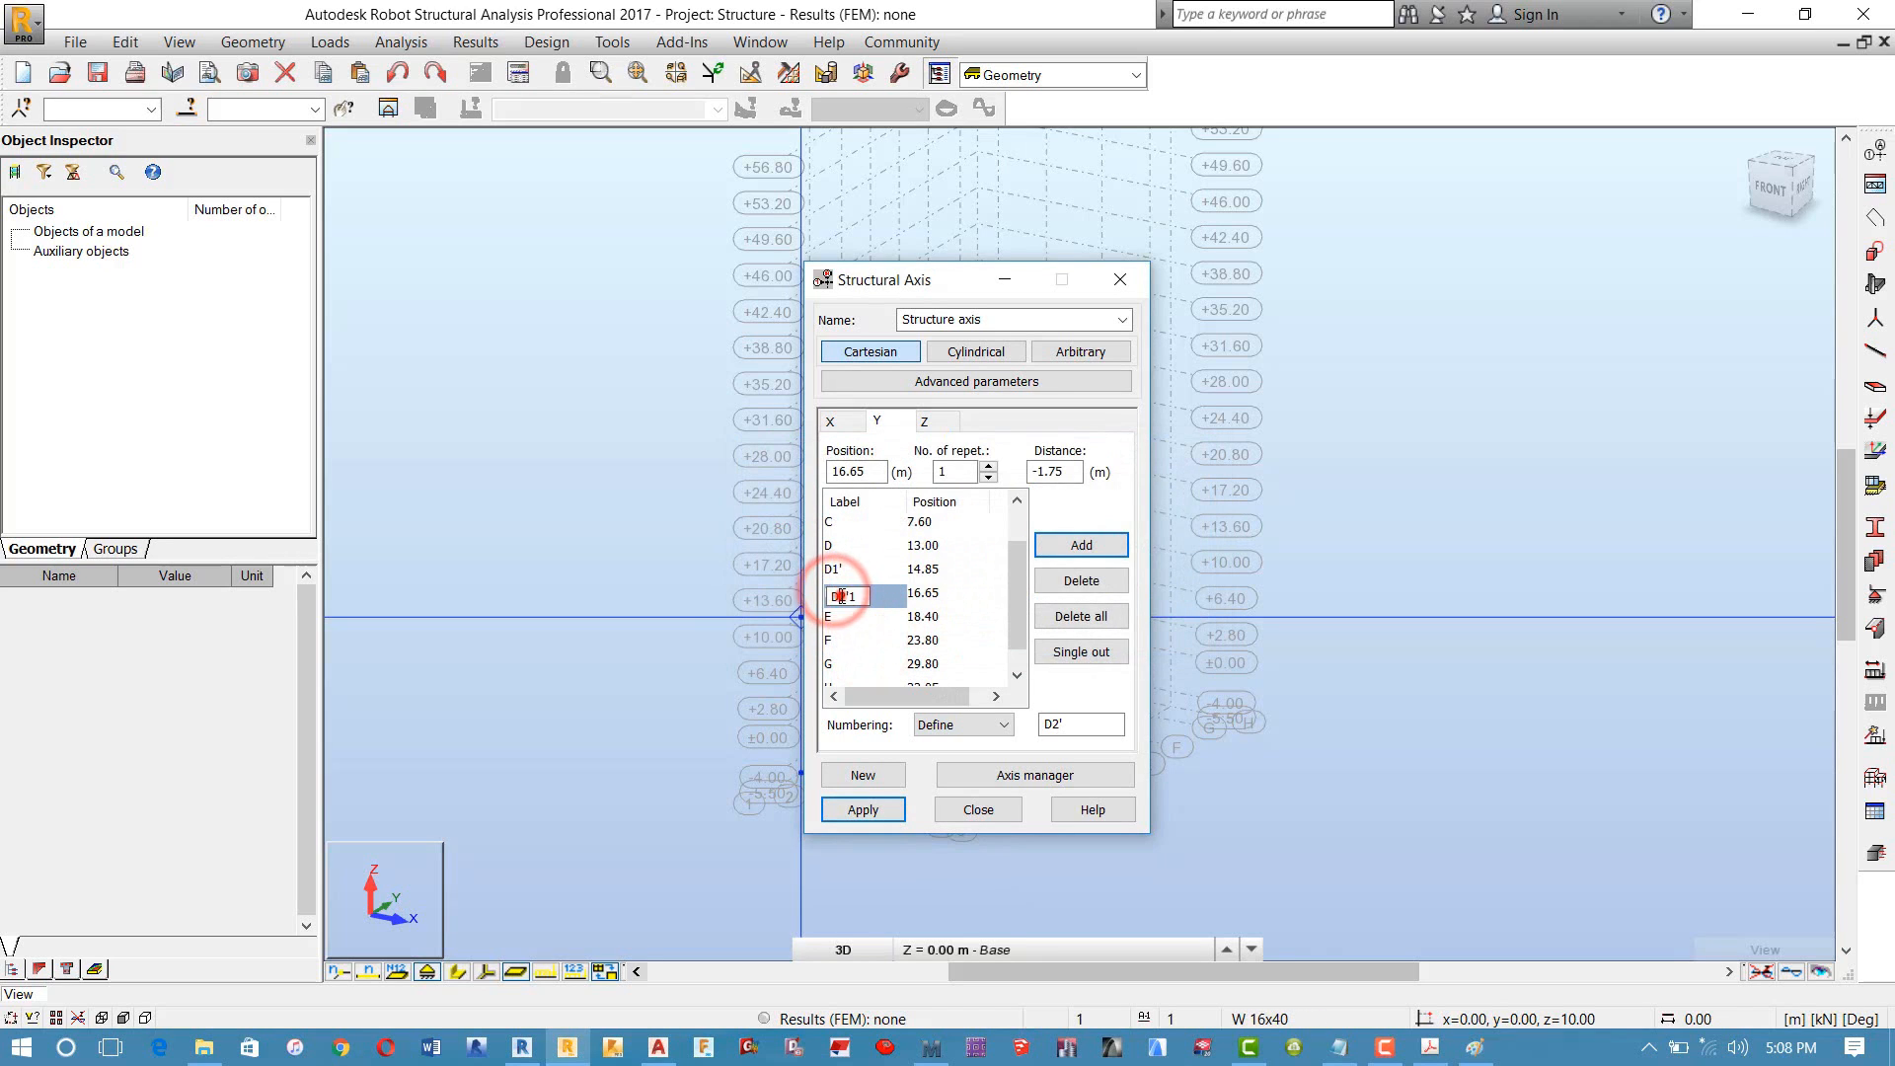
{"action": "left_click", "coordinate": [850, 596]}
{"action": "left_click", "coordinate": [857, 595]}
{"action": "key", "text": "BackSpace"}
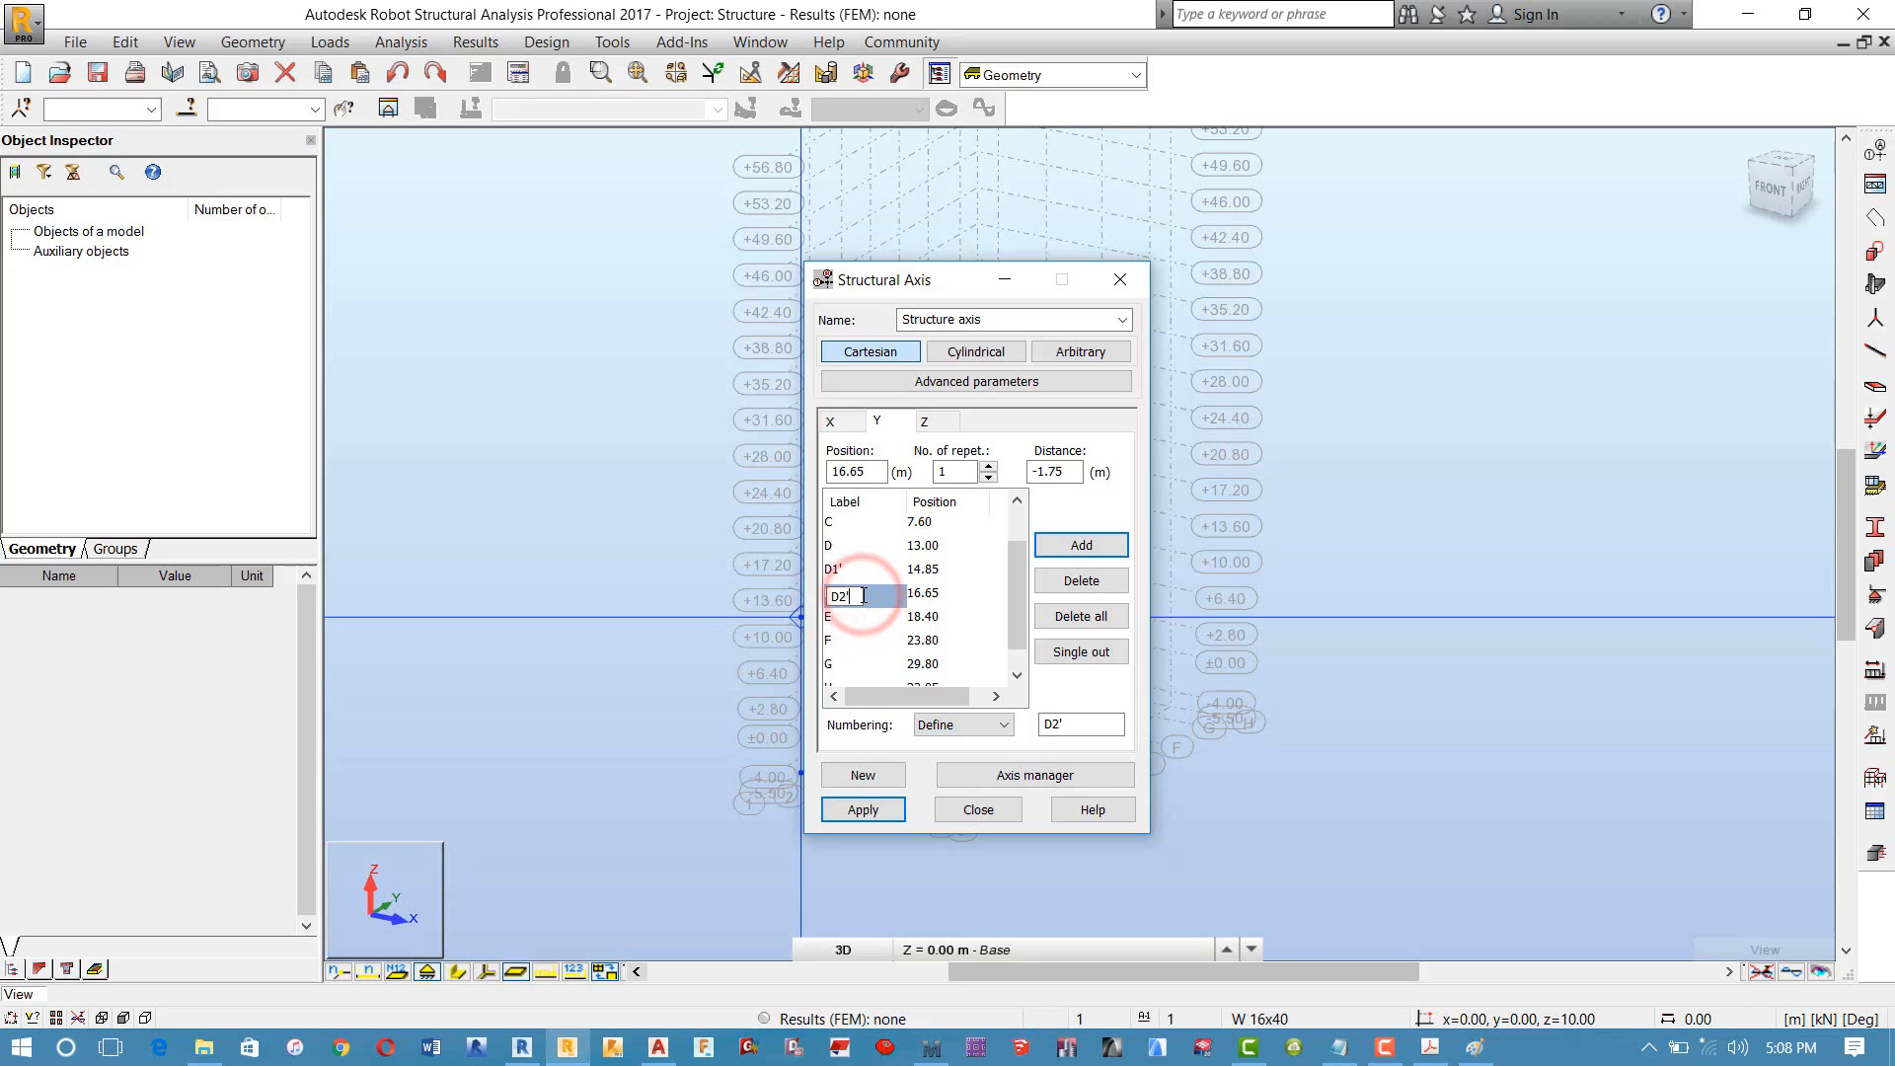
{"action": "left_click", "coordinate": [858, 634]}
{"action": "left_click", "coordinate": [849, 628]}
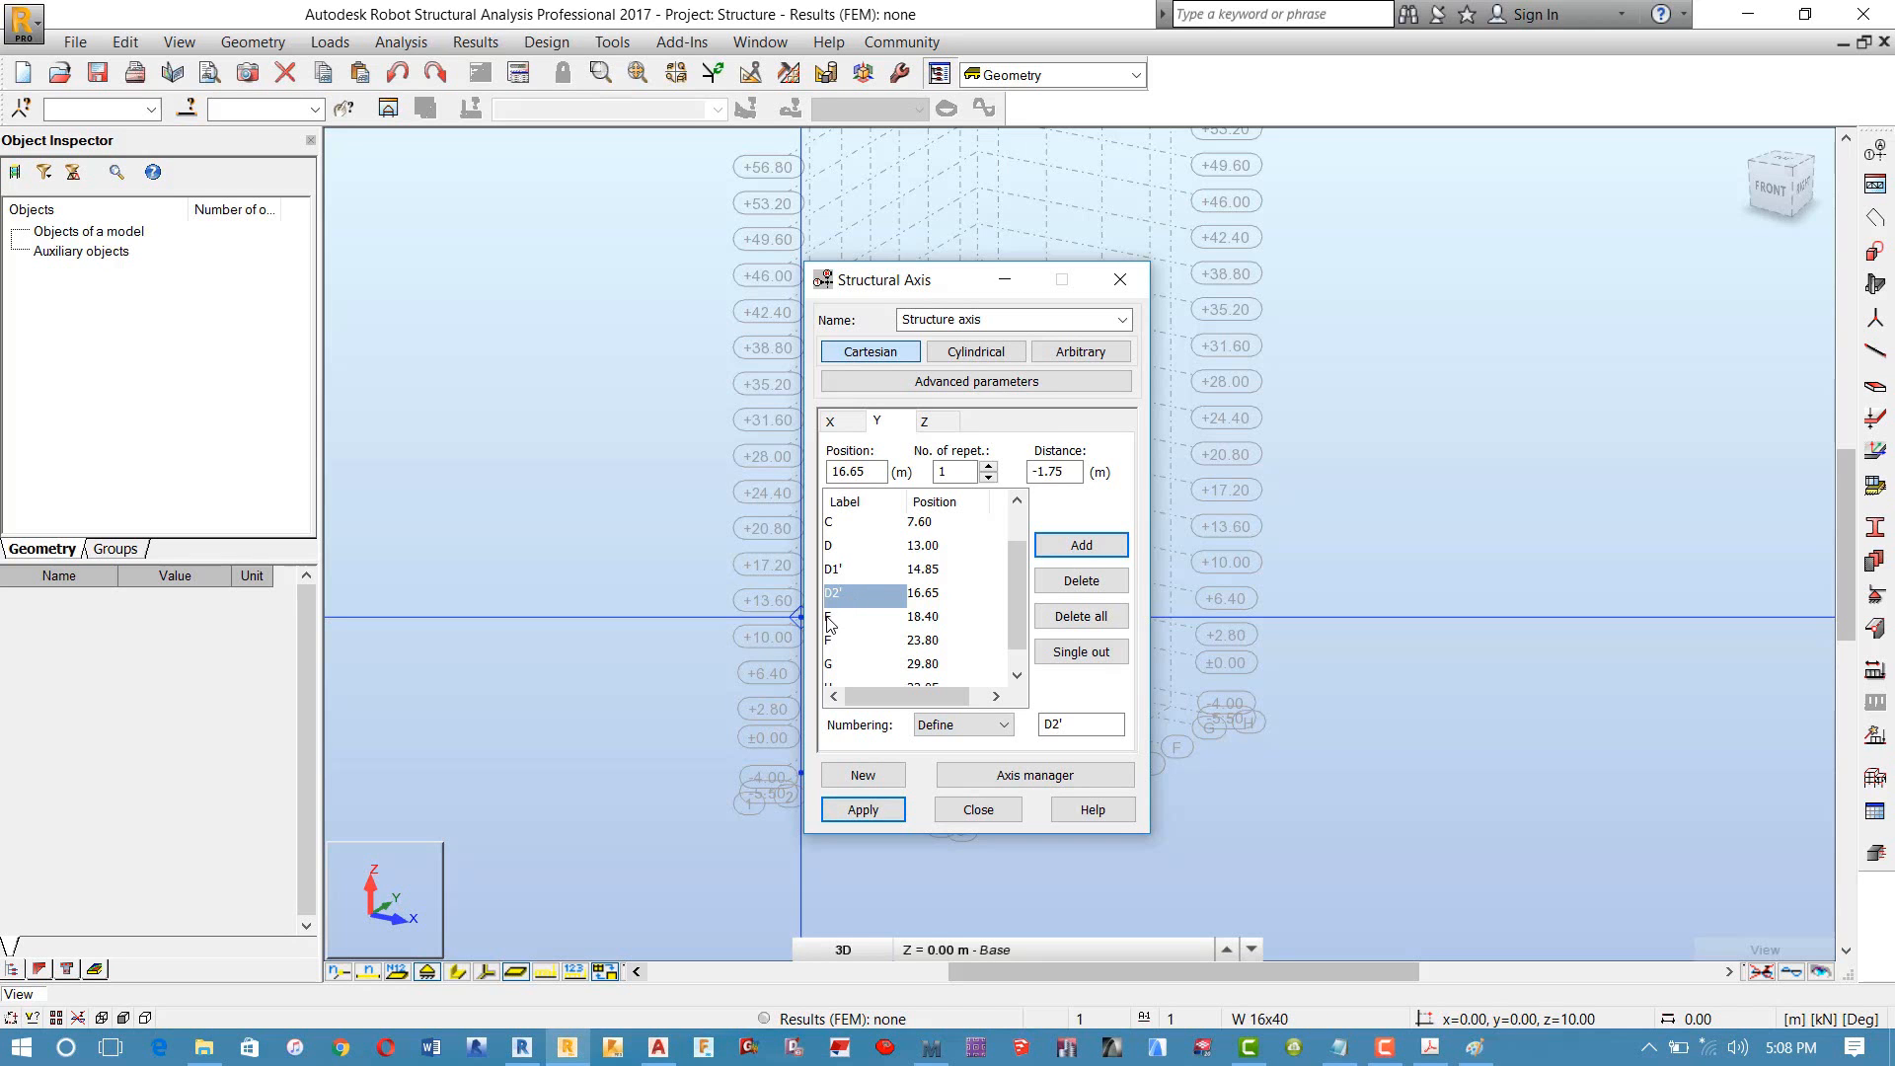
{"action": "left_click", "coordinate": [658, 1046]}
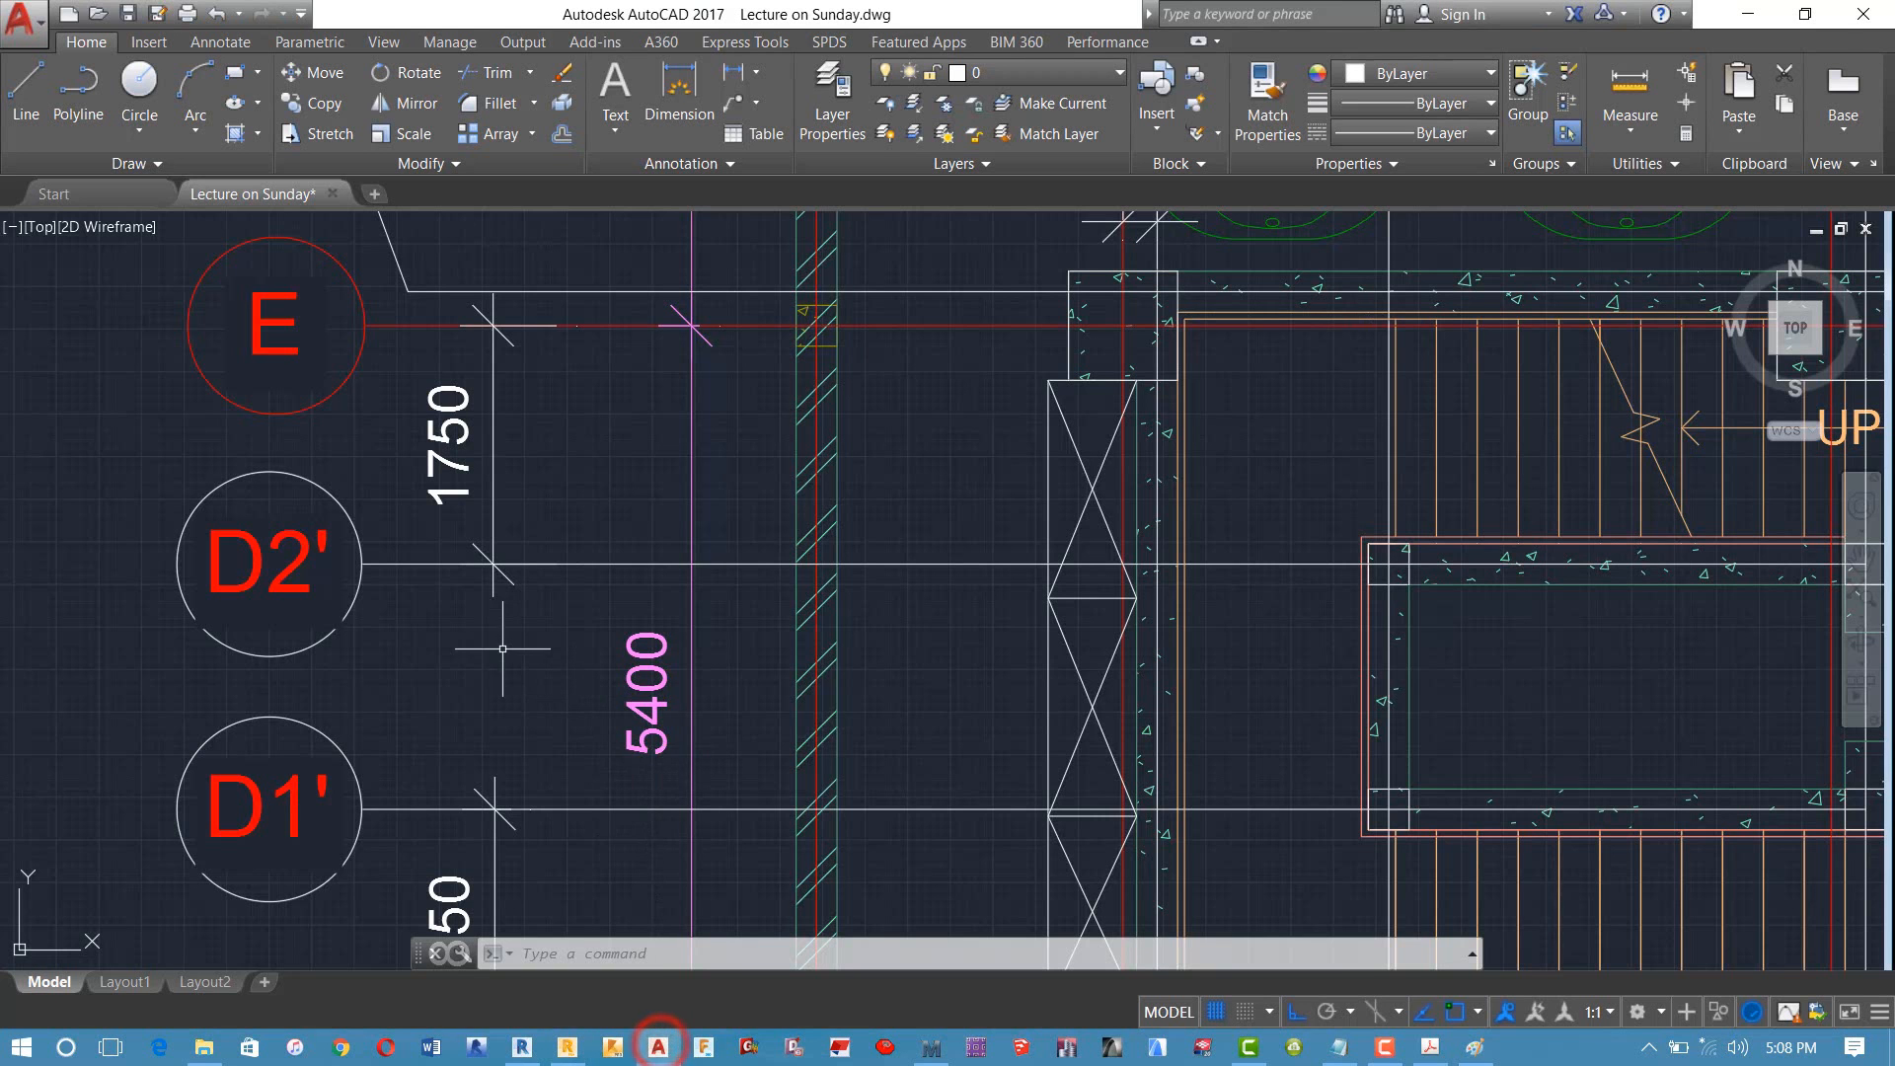
{"action": "scroll", "coordinate": [290, 404], "scroll_direction": "down", "scroll_amount": 4}
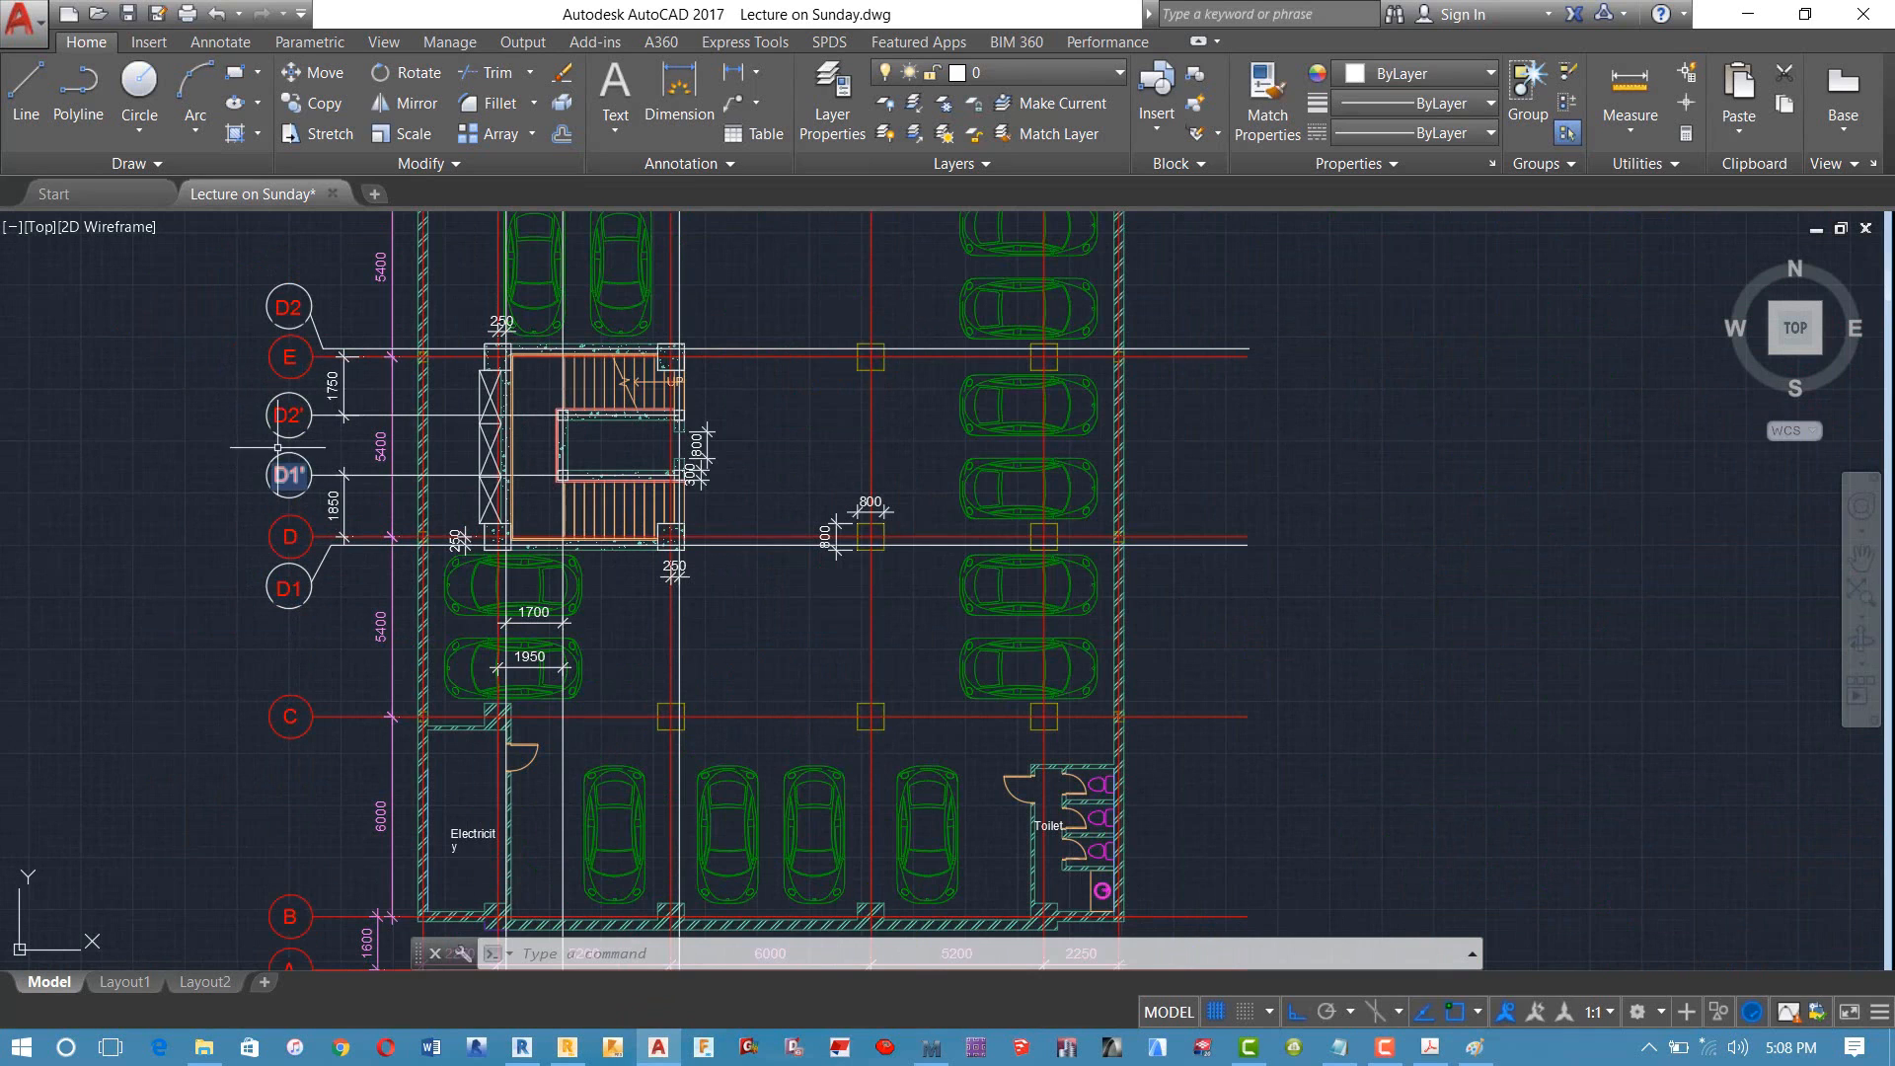
{"action": "scroll", "coordinate": [286, 415], "scroll_direction": "up", "scroll_amount": 2}
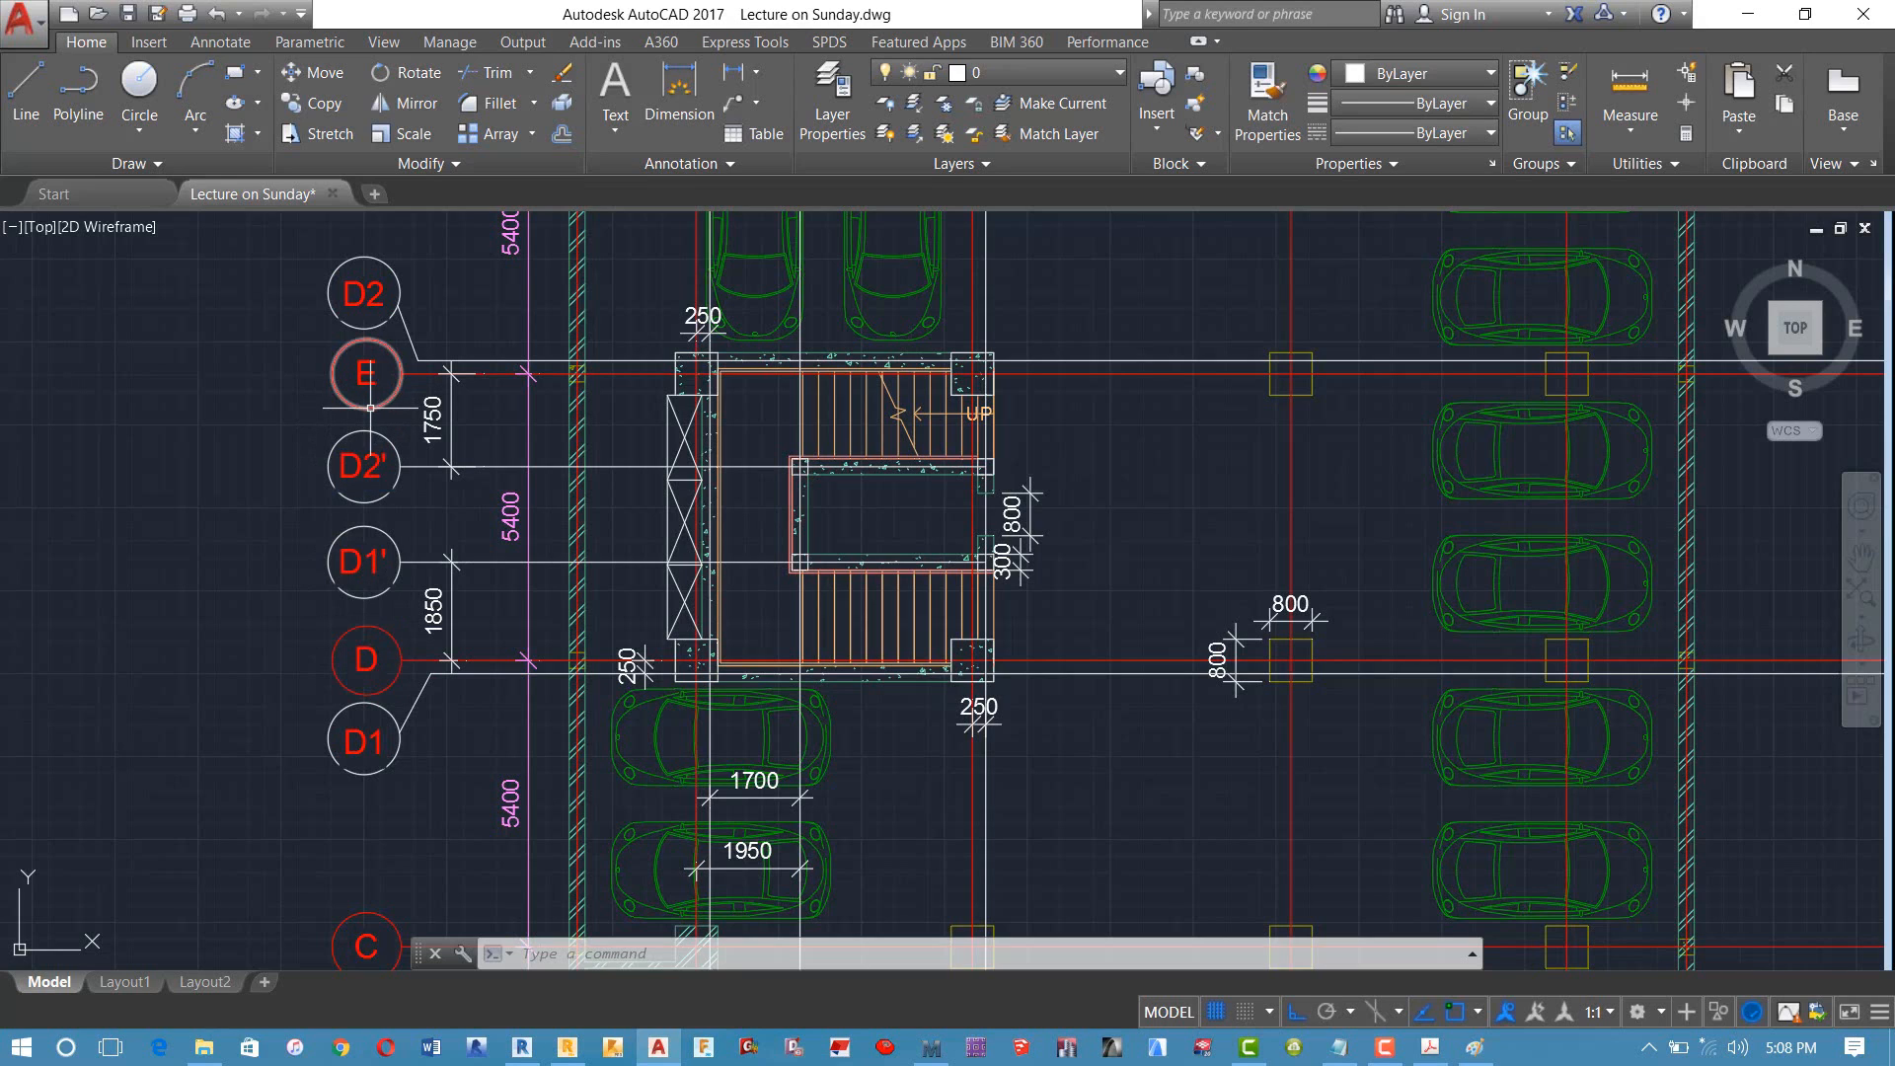
{"action": "left_click", "coordinate": [568, 1046]}
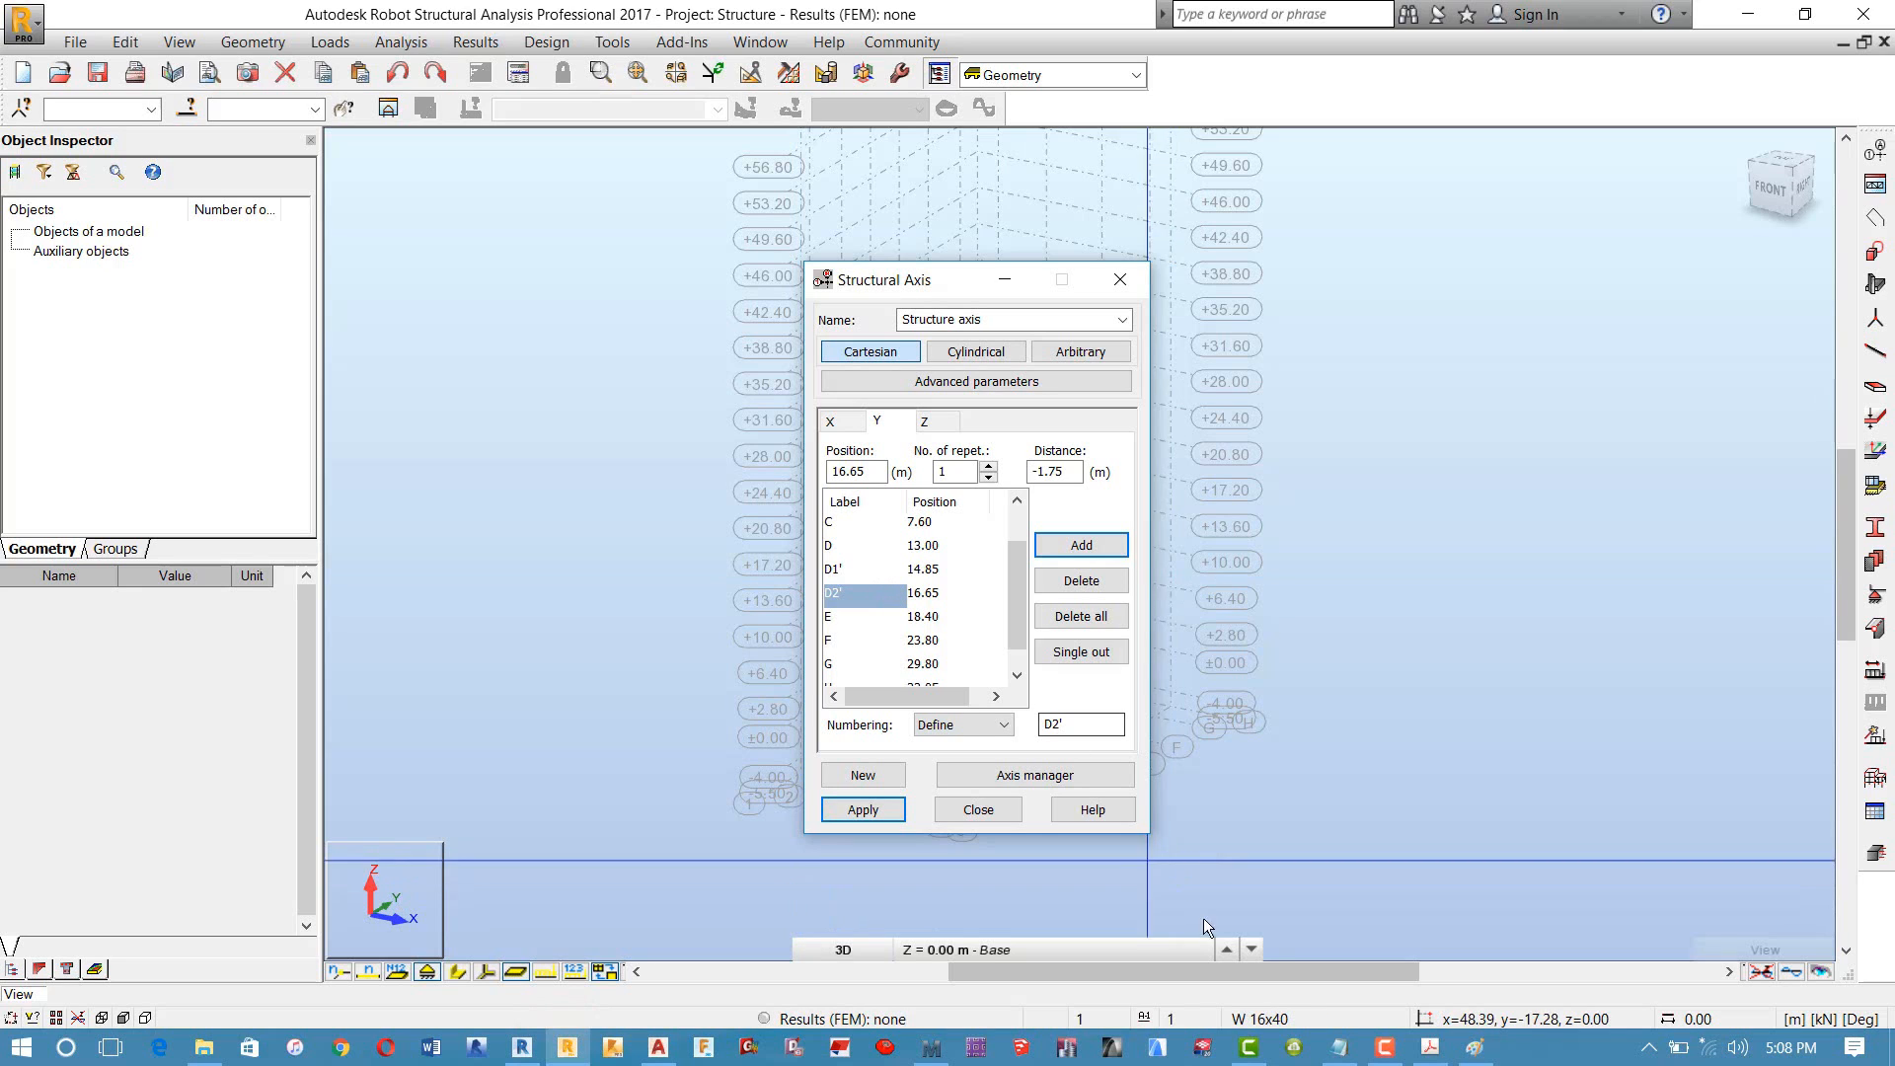
{"action": "left_click", "coordinate": [1179, 950]}
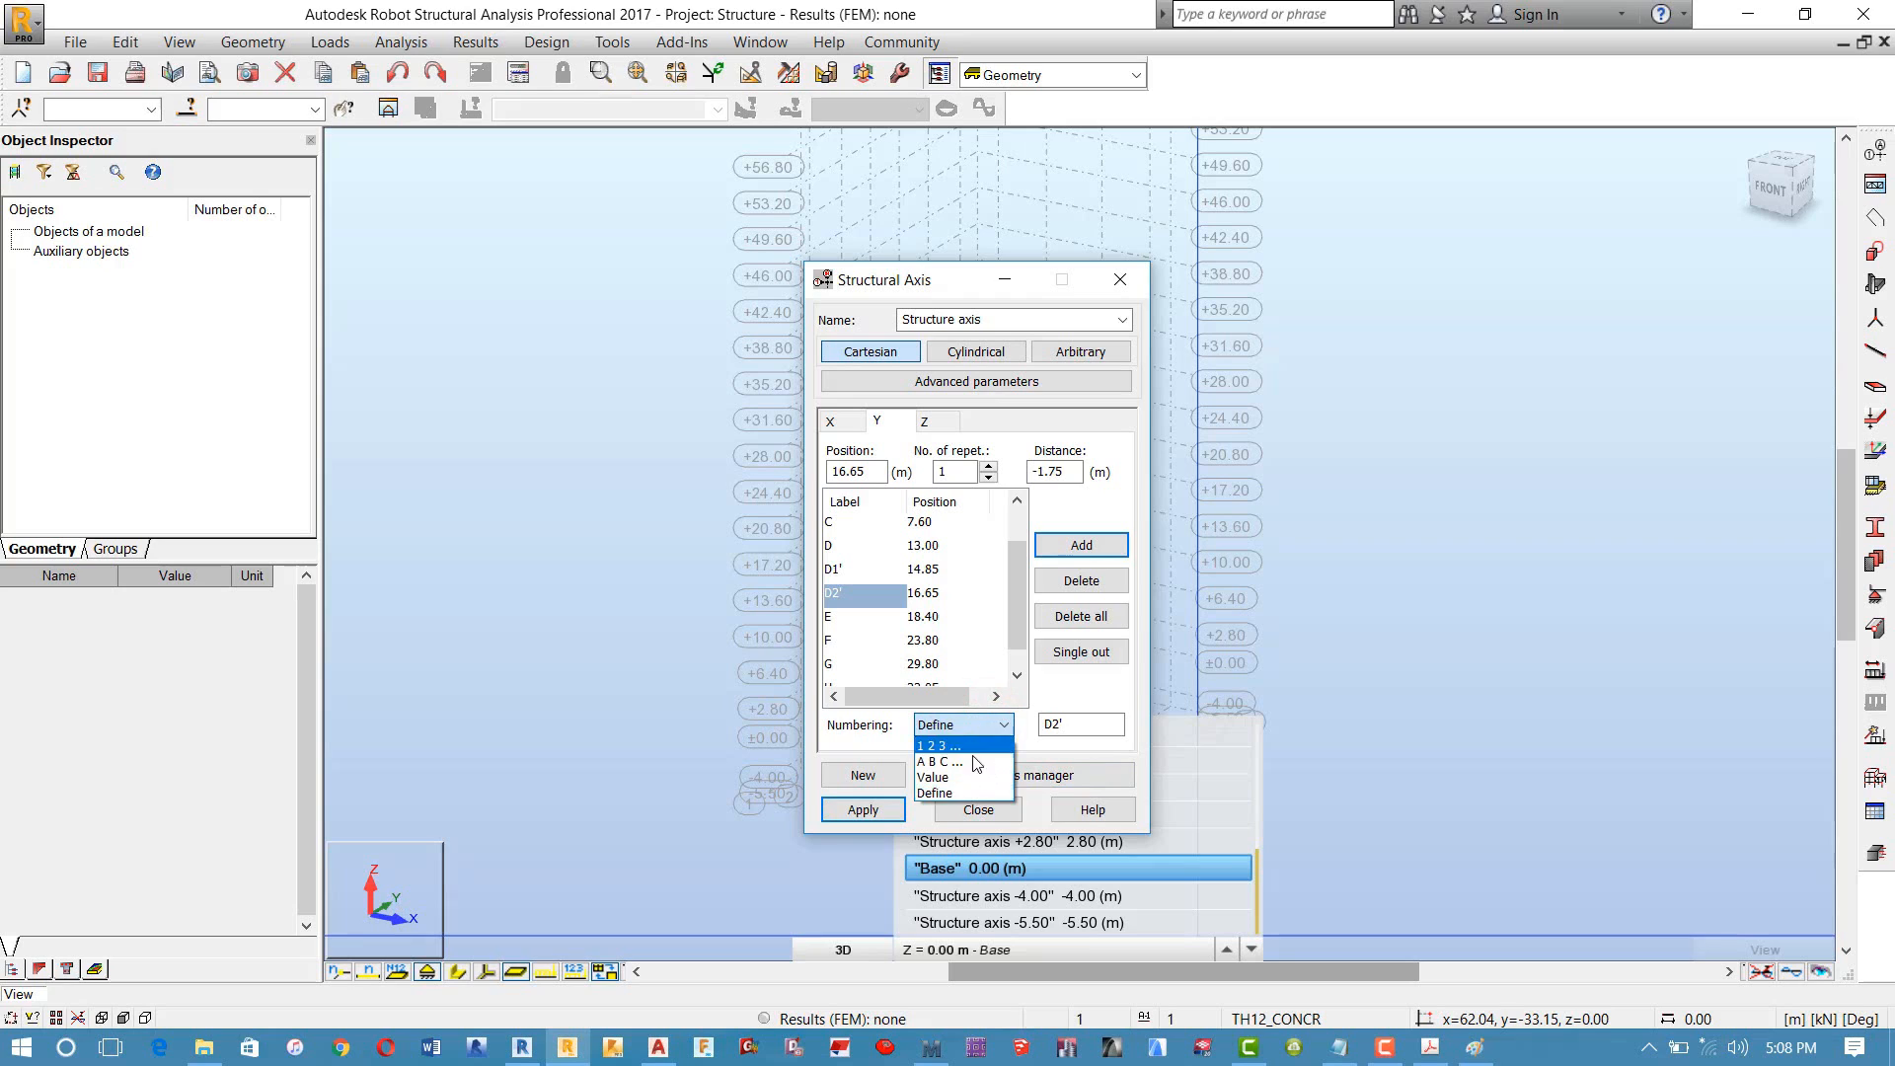
{"action": "left_click", "coordinate": [980, 793]}
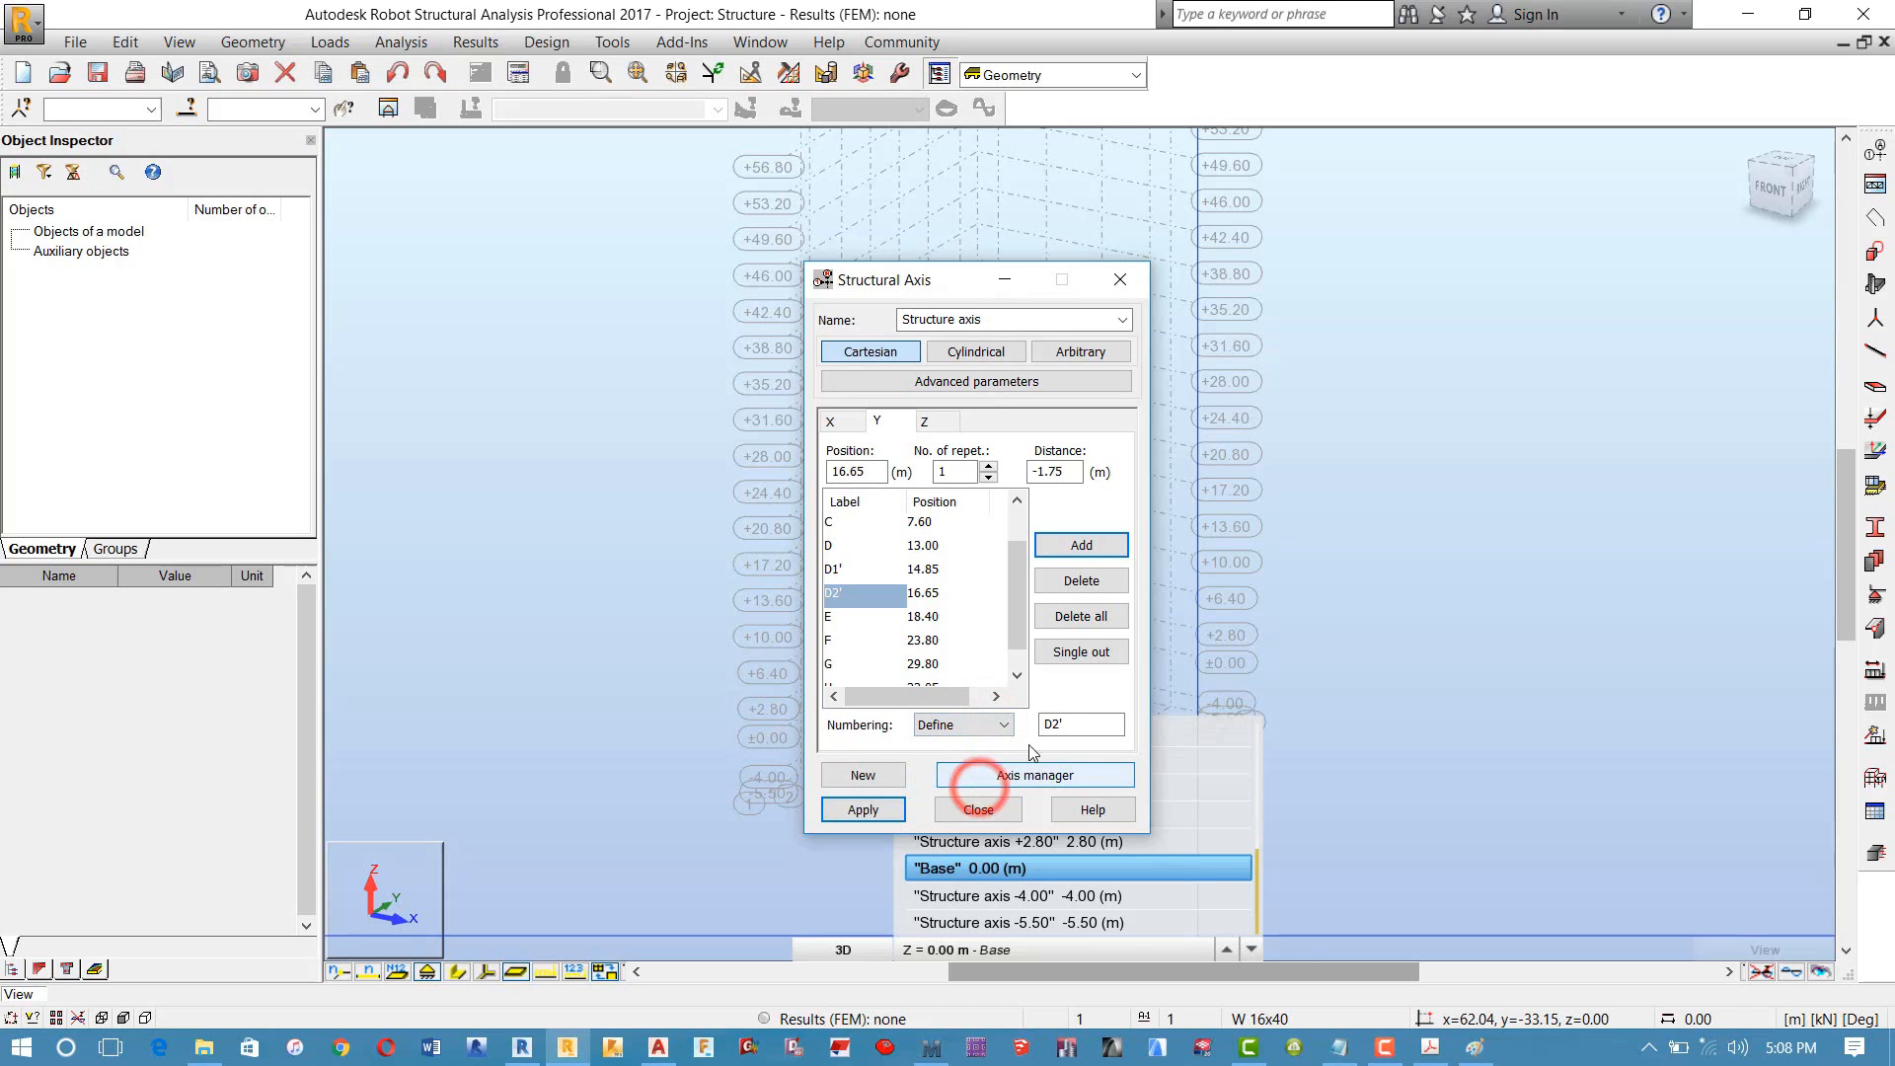
{"action": "left_click", "coordinate": [1080, 724]}
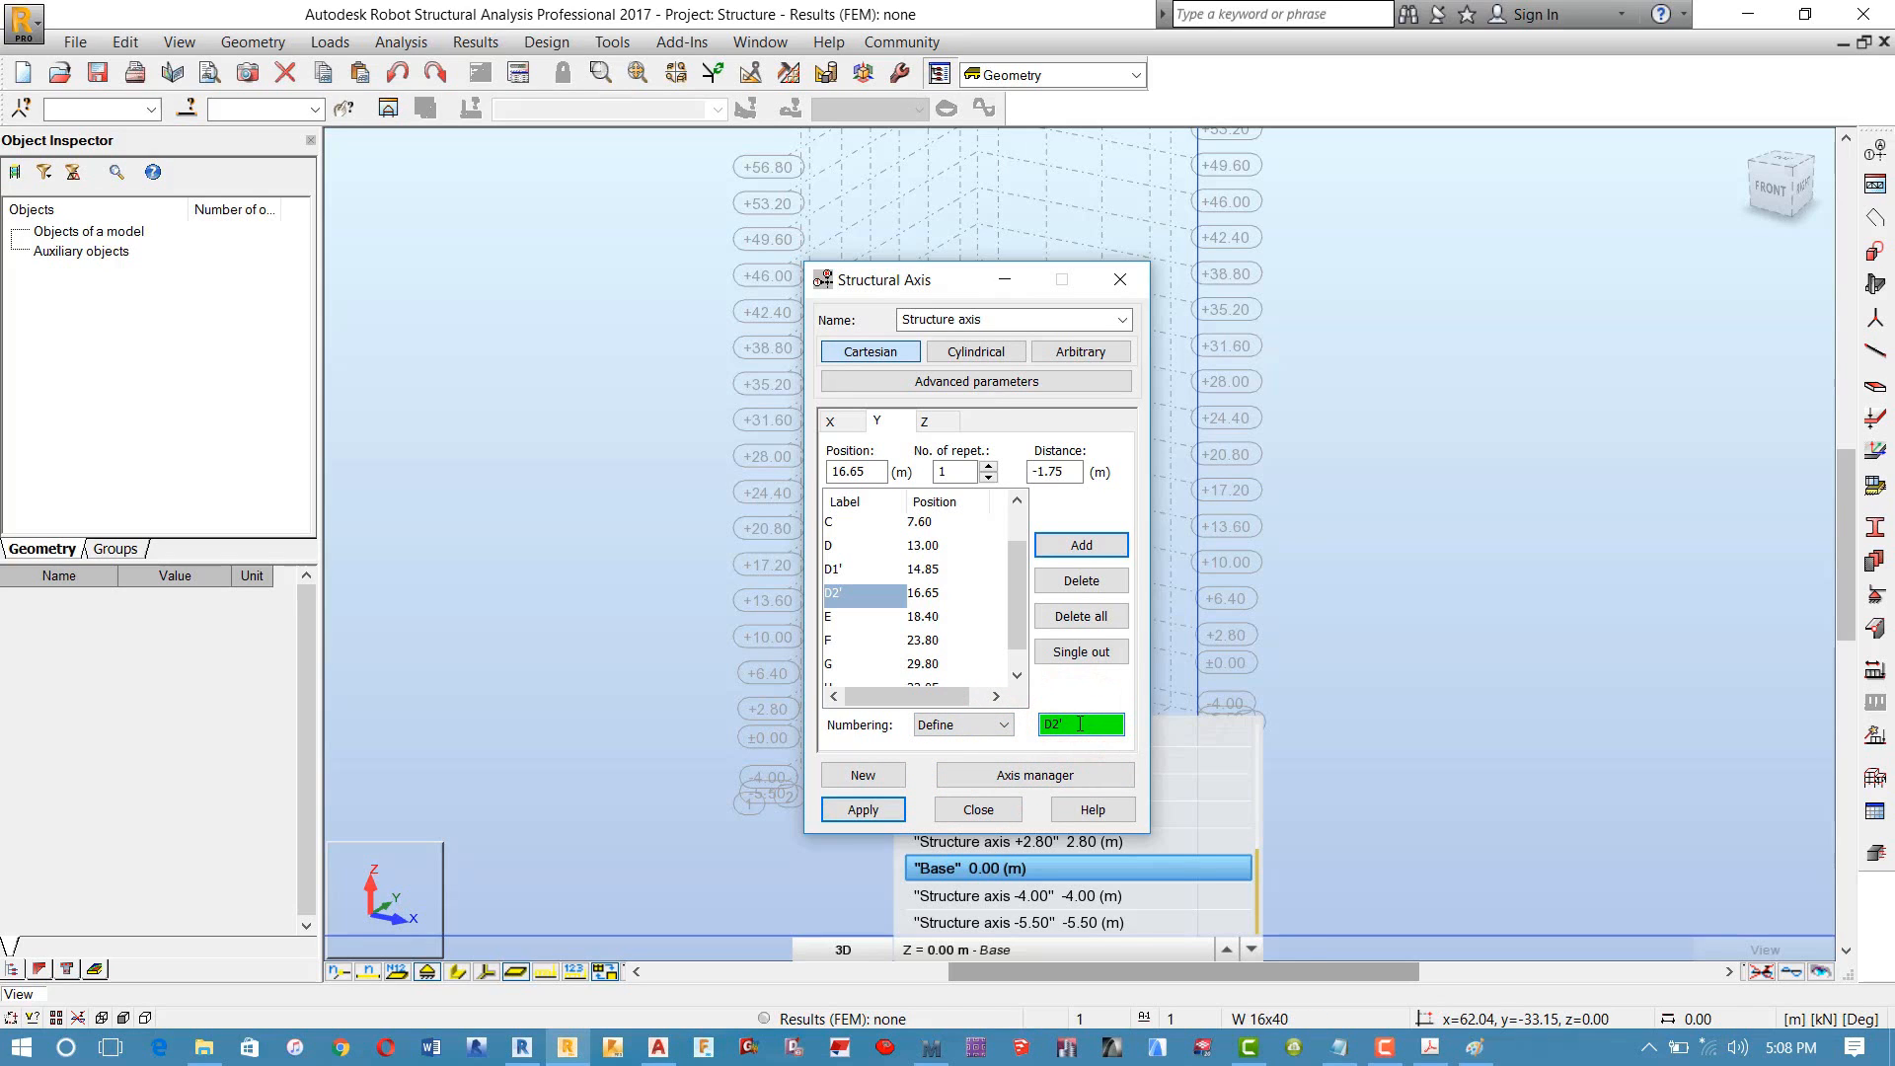
{"action": "left_click", "coordinate": [1385, 1046]}
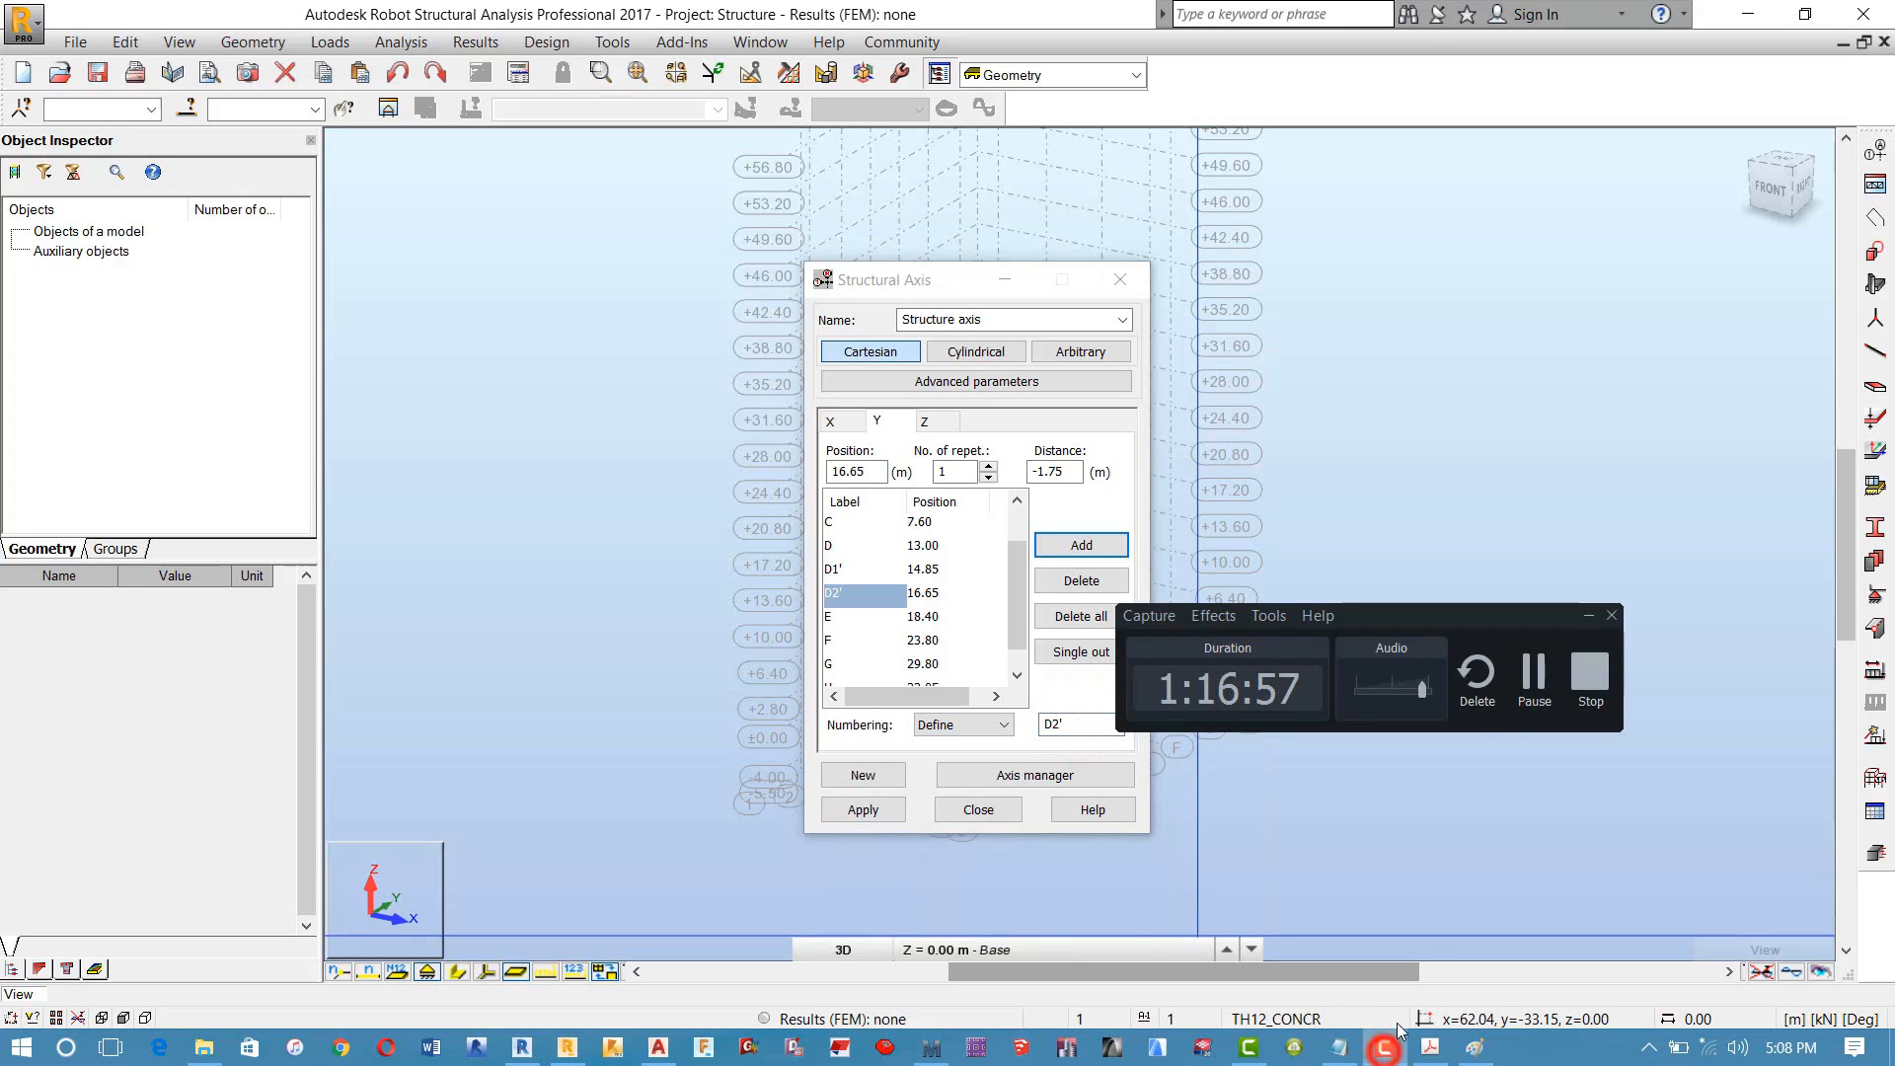
{"action": "left_click", "coordinate": [1532, 671]}
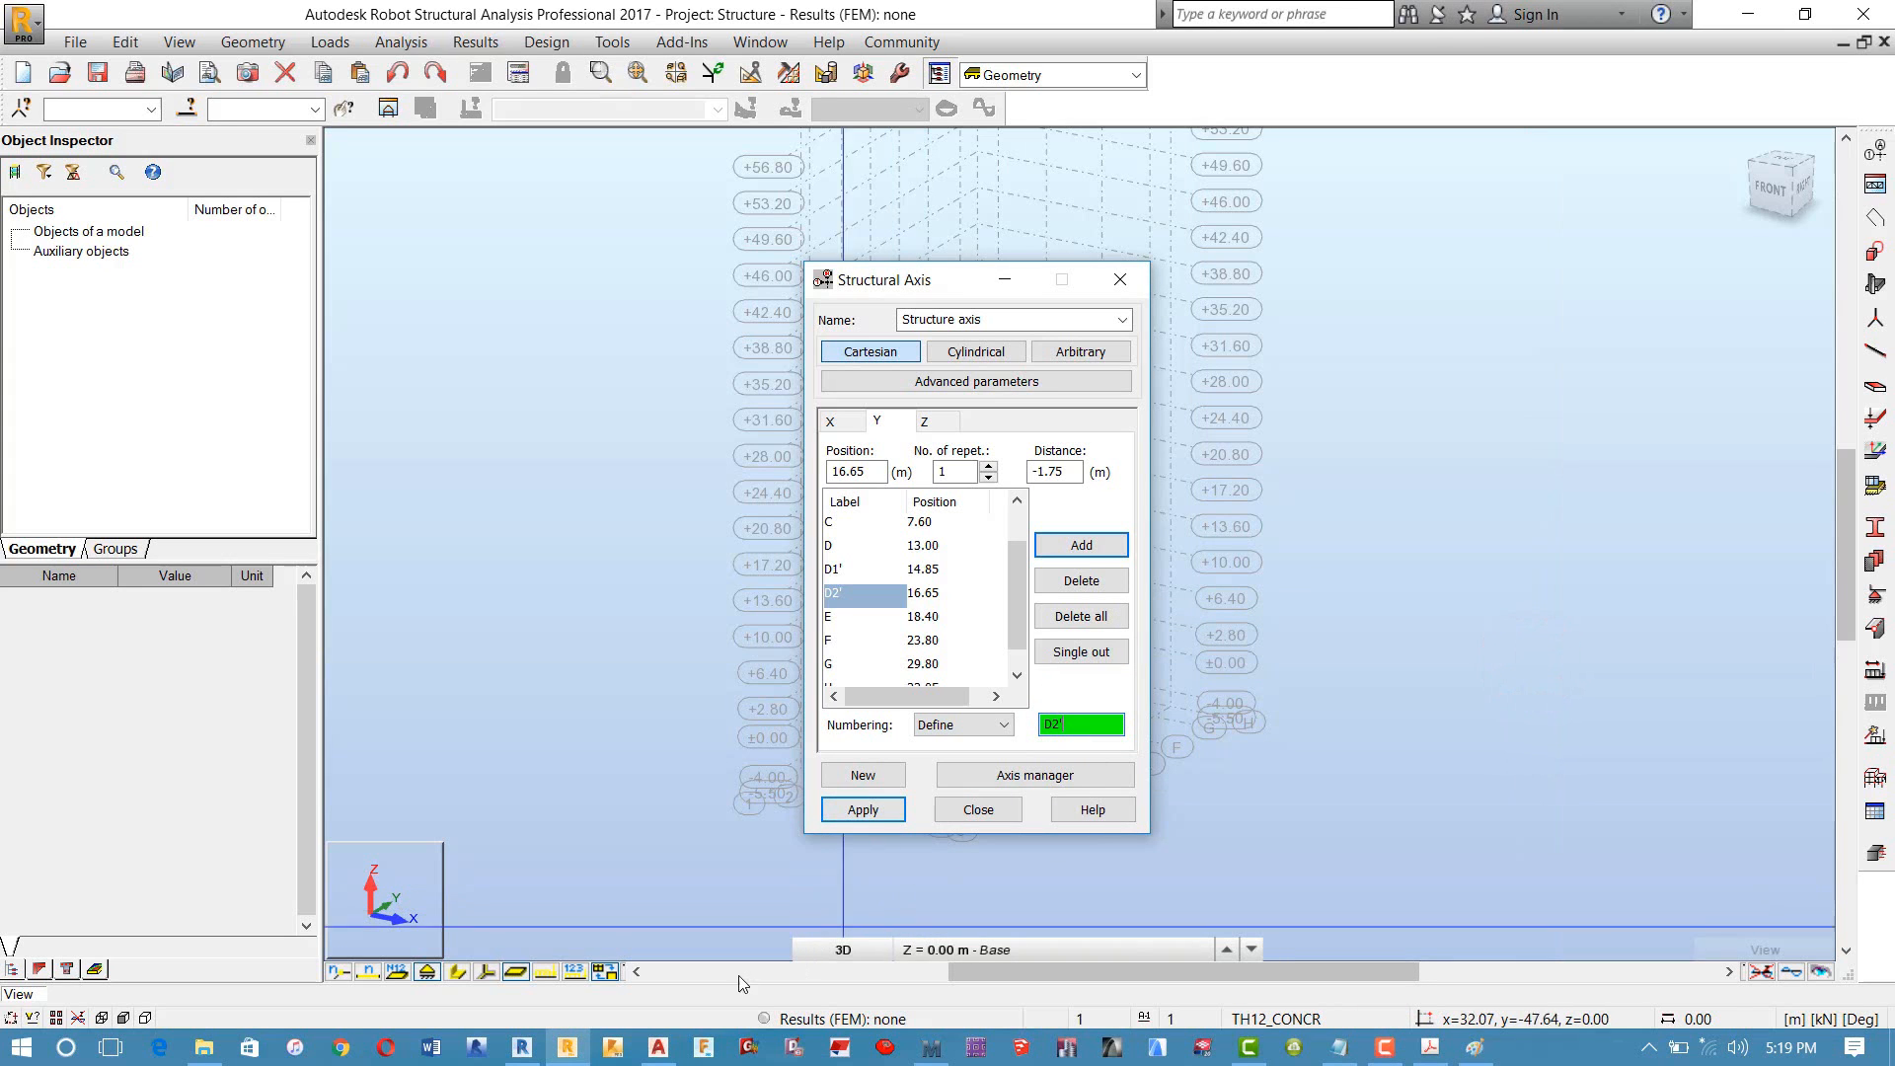
Step: Switch to AutoCAD and dimension the distance between axes 1 and x1 above the x1 bubble with an aligned dimension
{"action": "left_click", "coordinate": [658, 1046]}
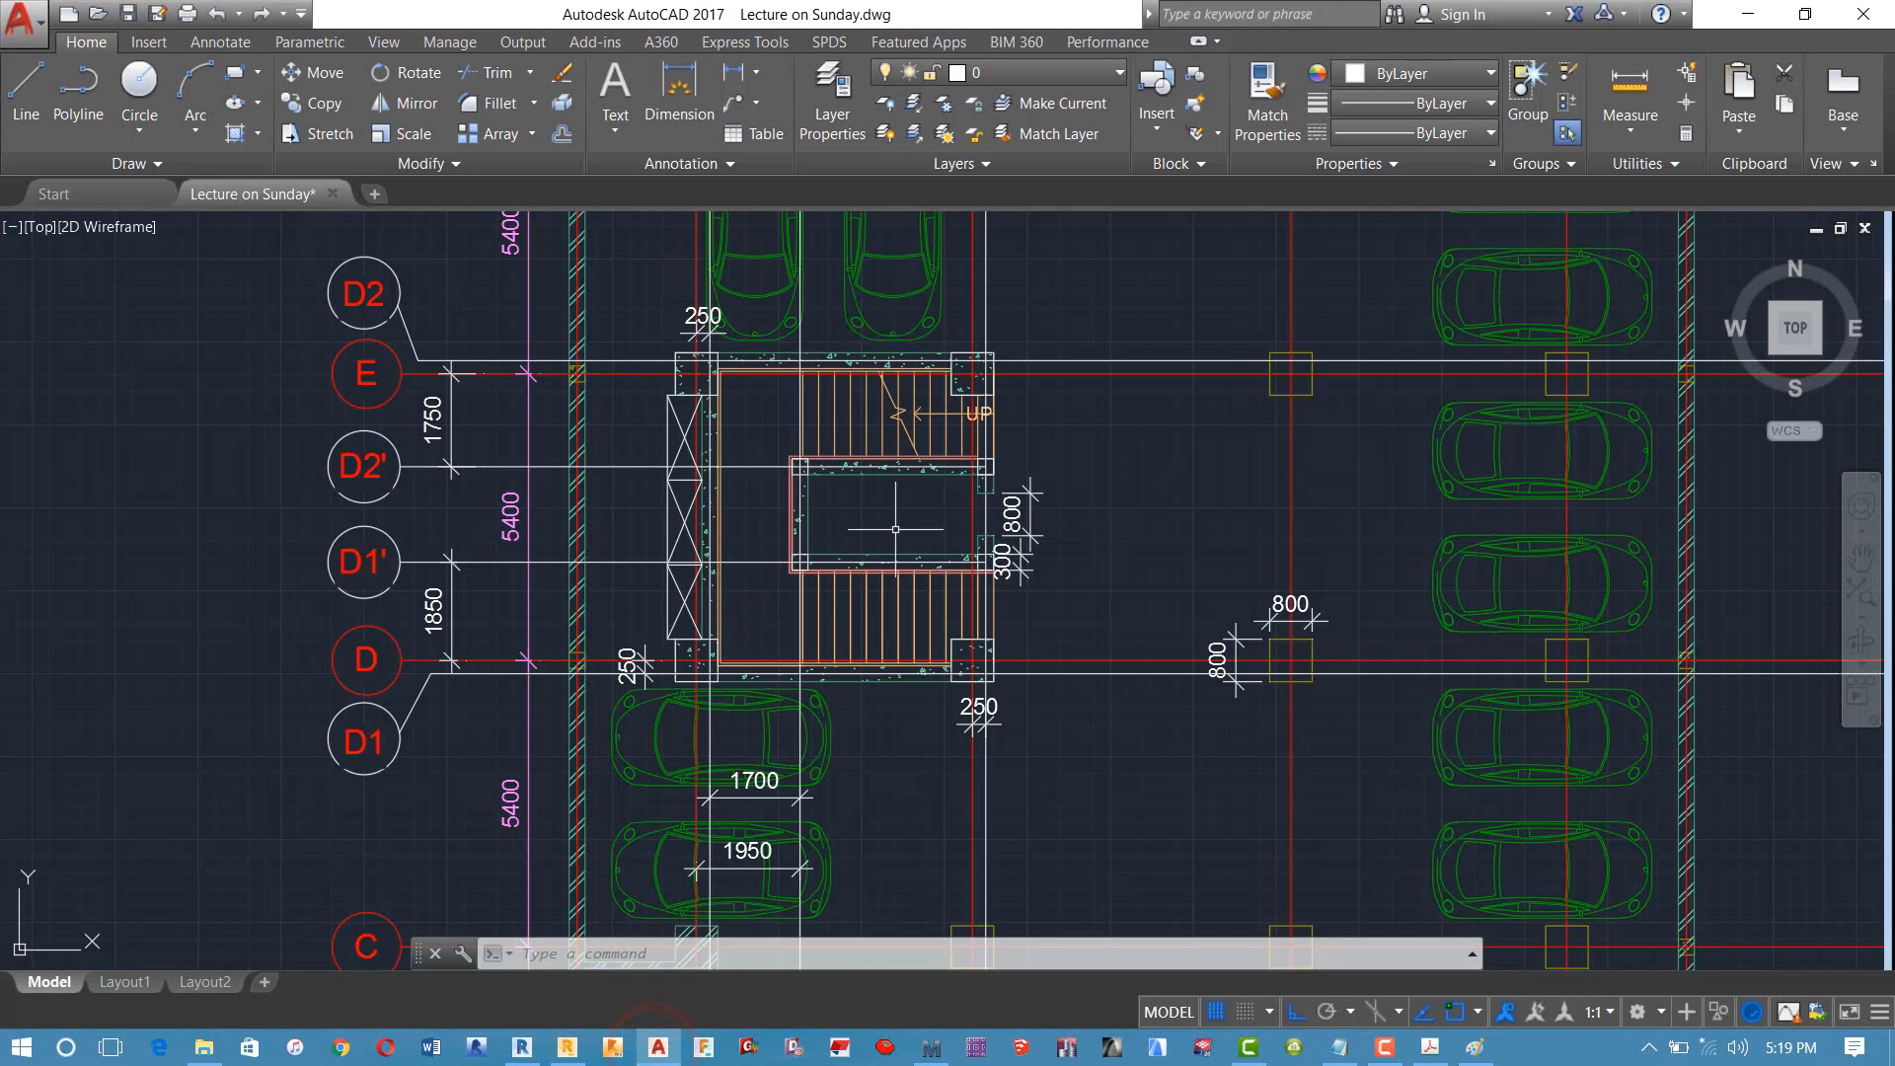
{"action": "scroll", "coordinate": [600, 386], "scroll_direction": "down", "scroll_amount": 4}
{"action": "scroll", "coordinate": [649, 815], "scroll_direction": "up", "scroll_amount": 6}
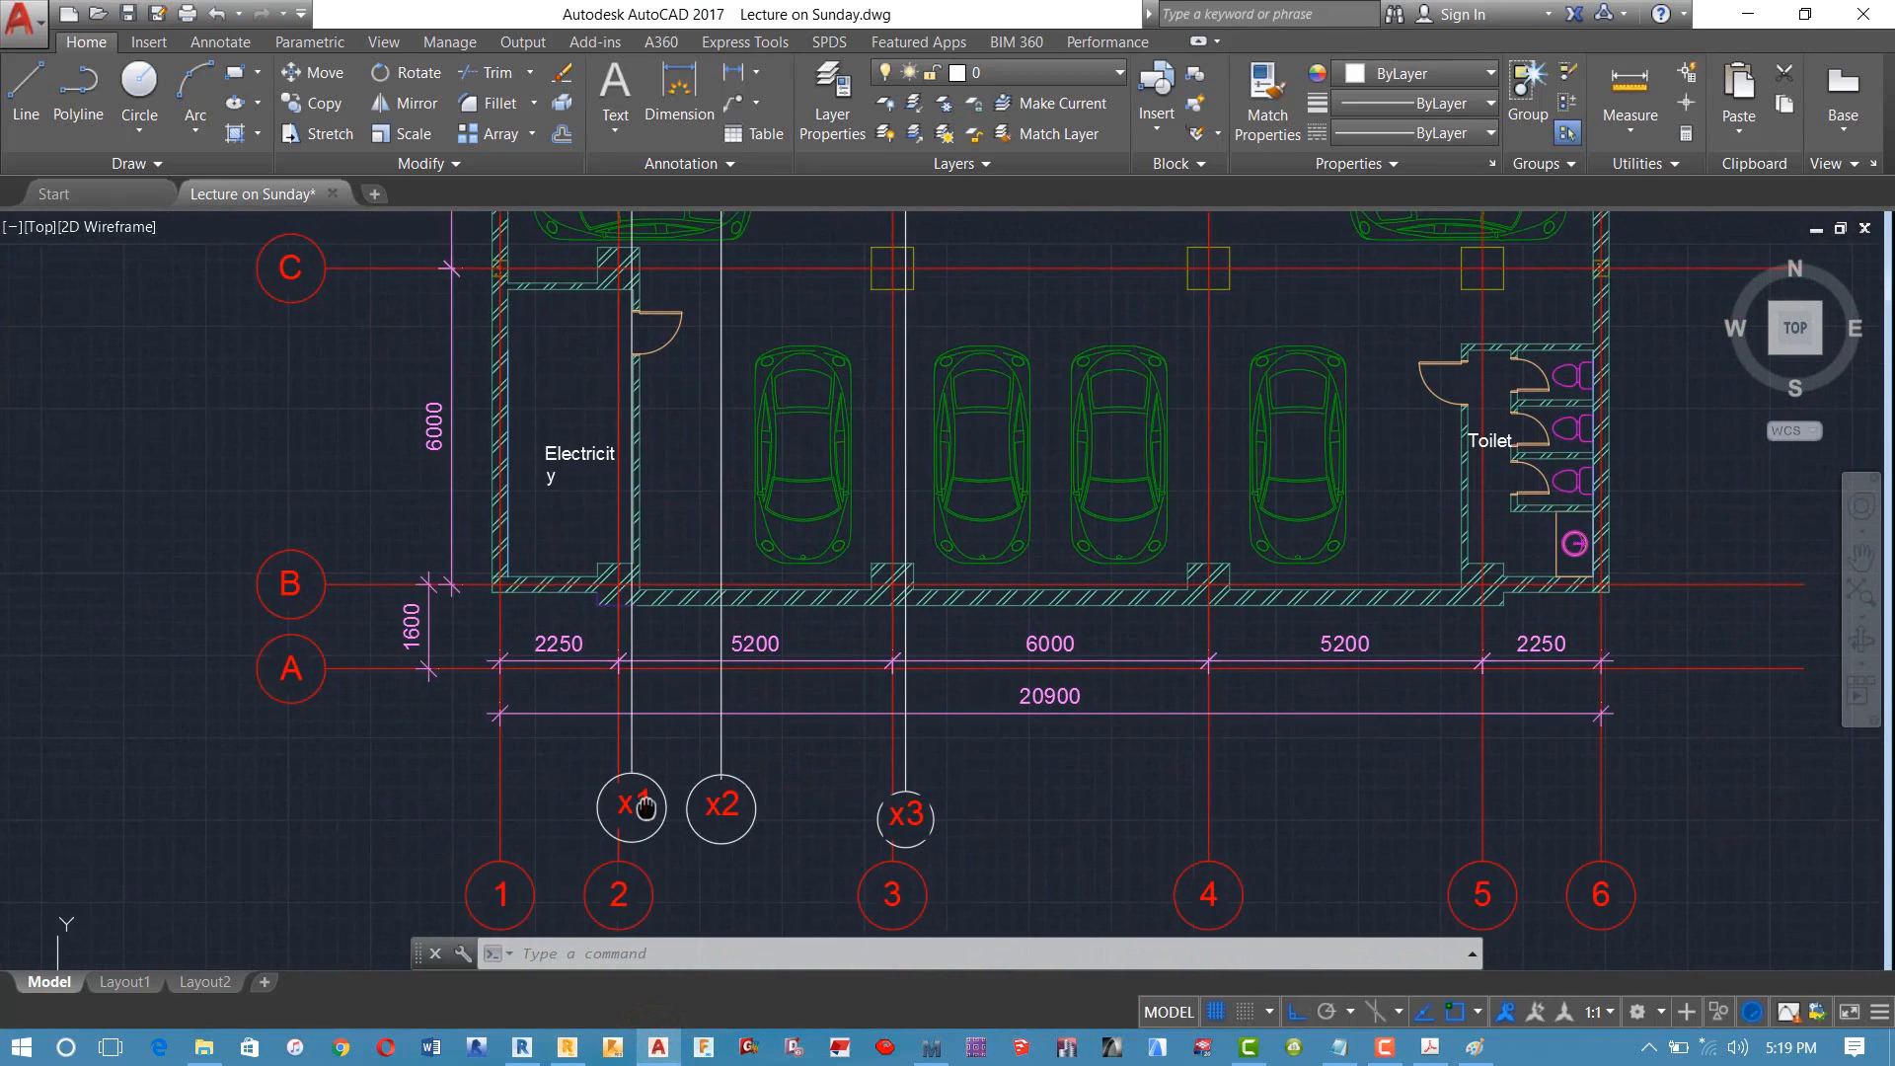
{"action": "middle_click_drag", "start_coordinate": [628, 721], "coordinate": [727, 755]}
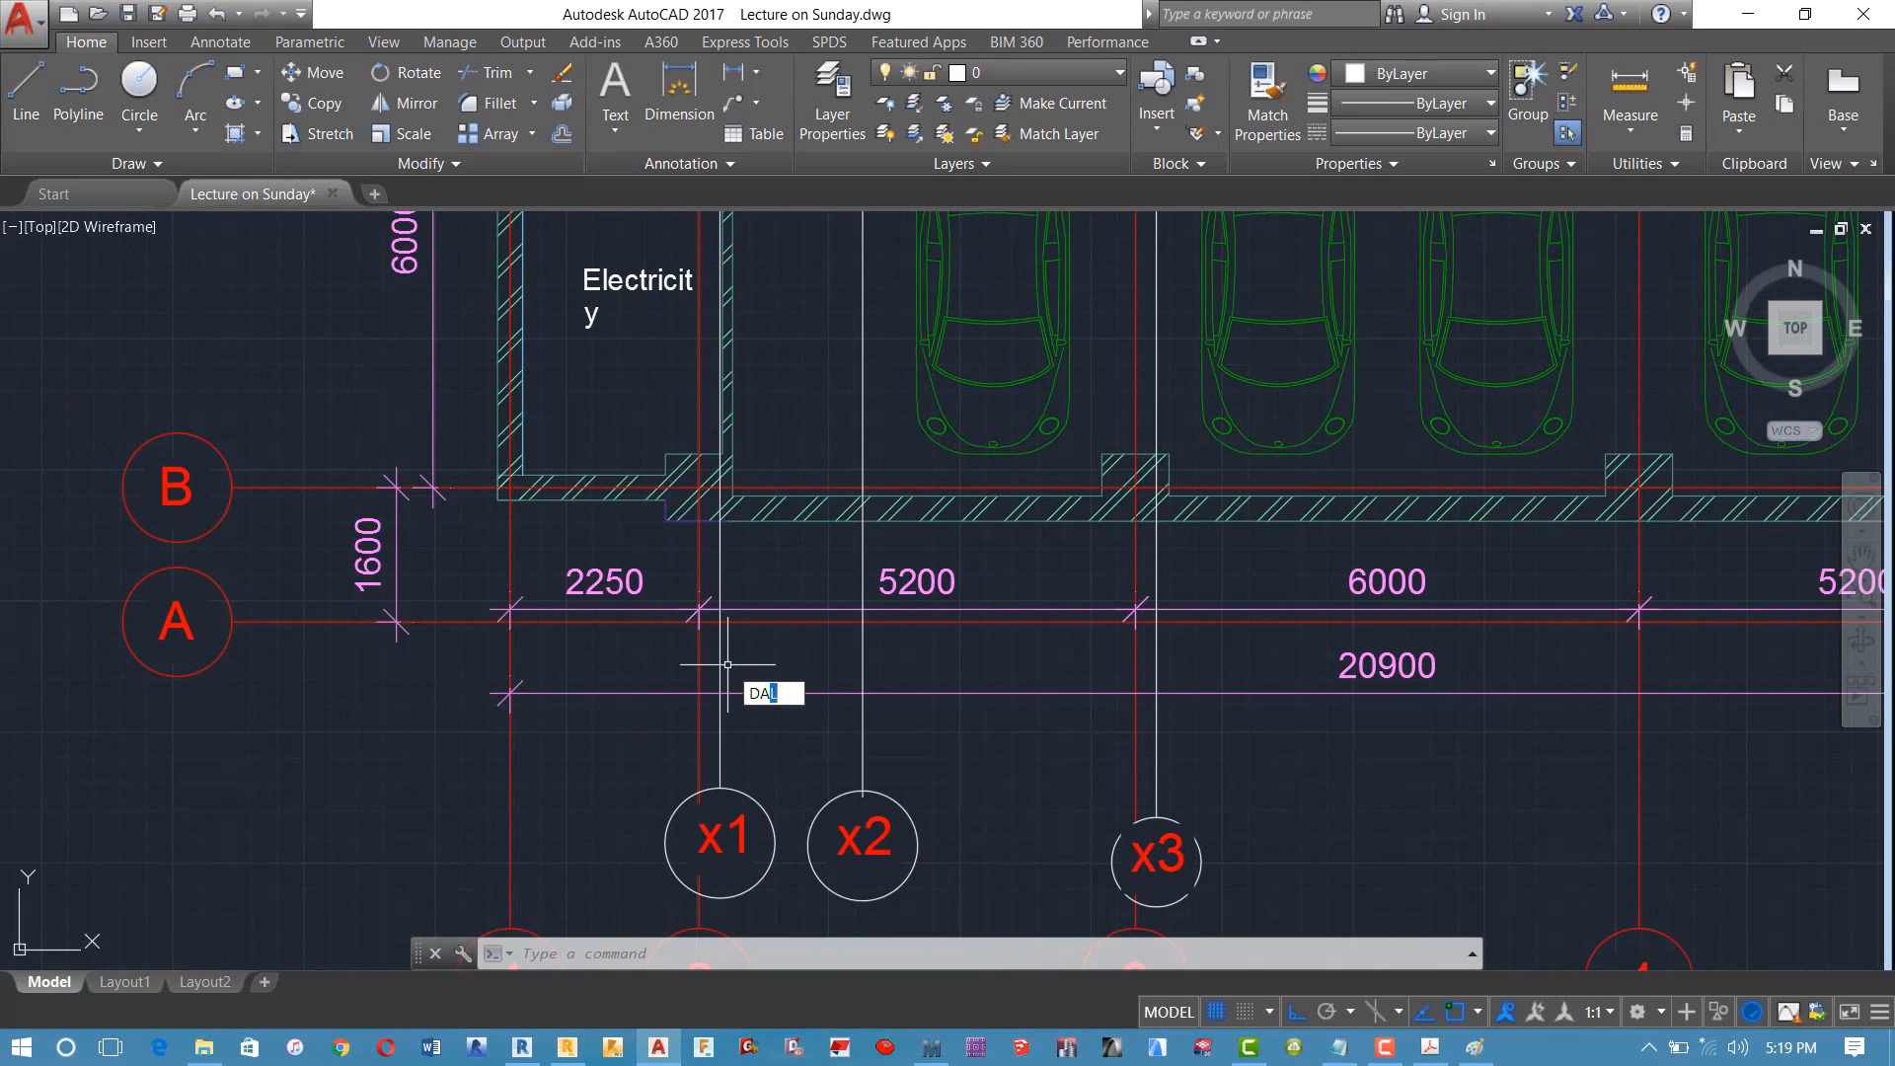
{"action": "key", "text": "Return"}
{"action": "scroll", "coordinate": [693, 697], "scroll_direction": "down", "scroll_amount": 2}
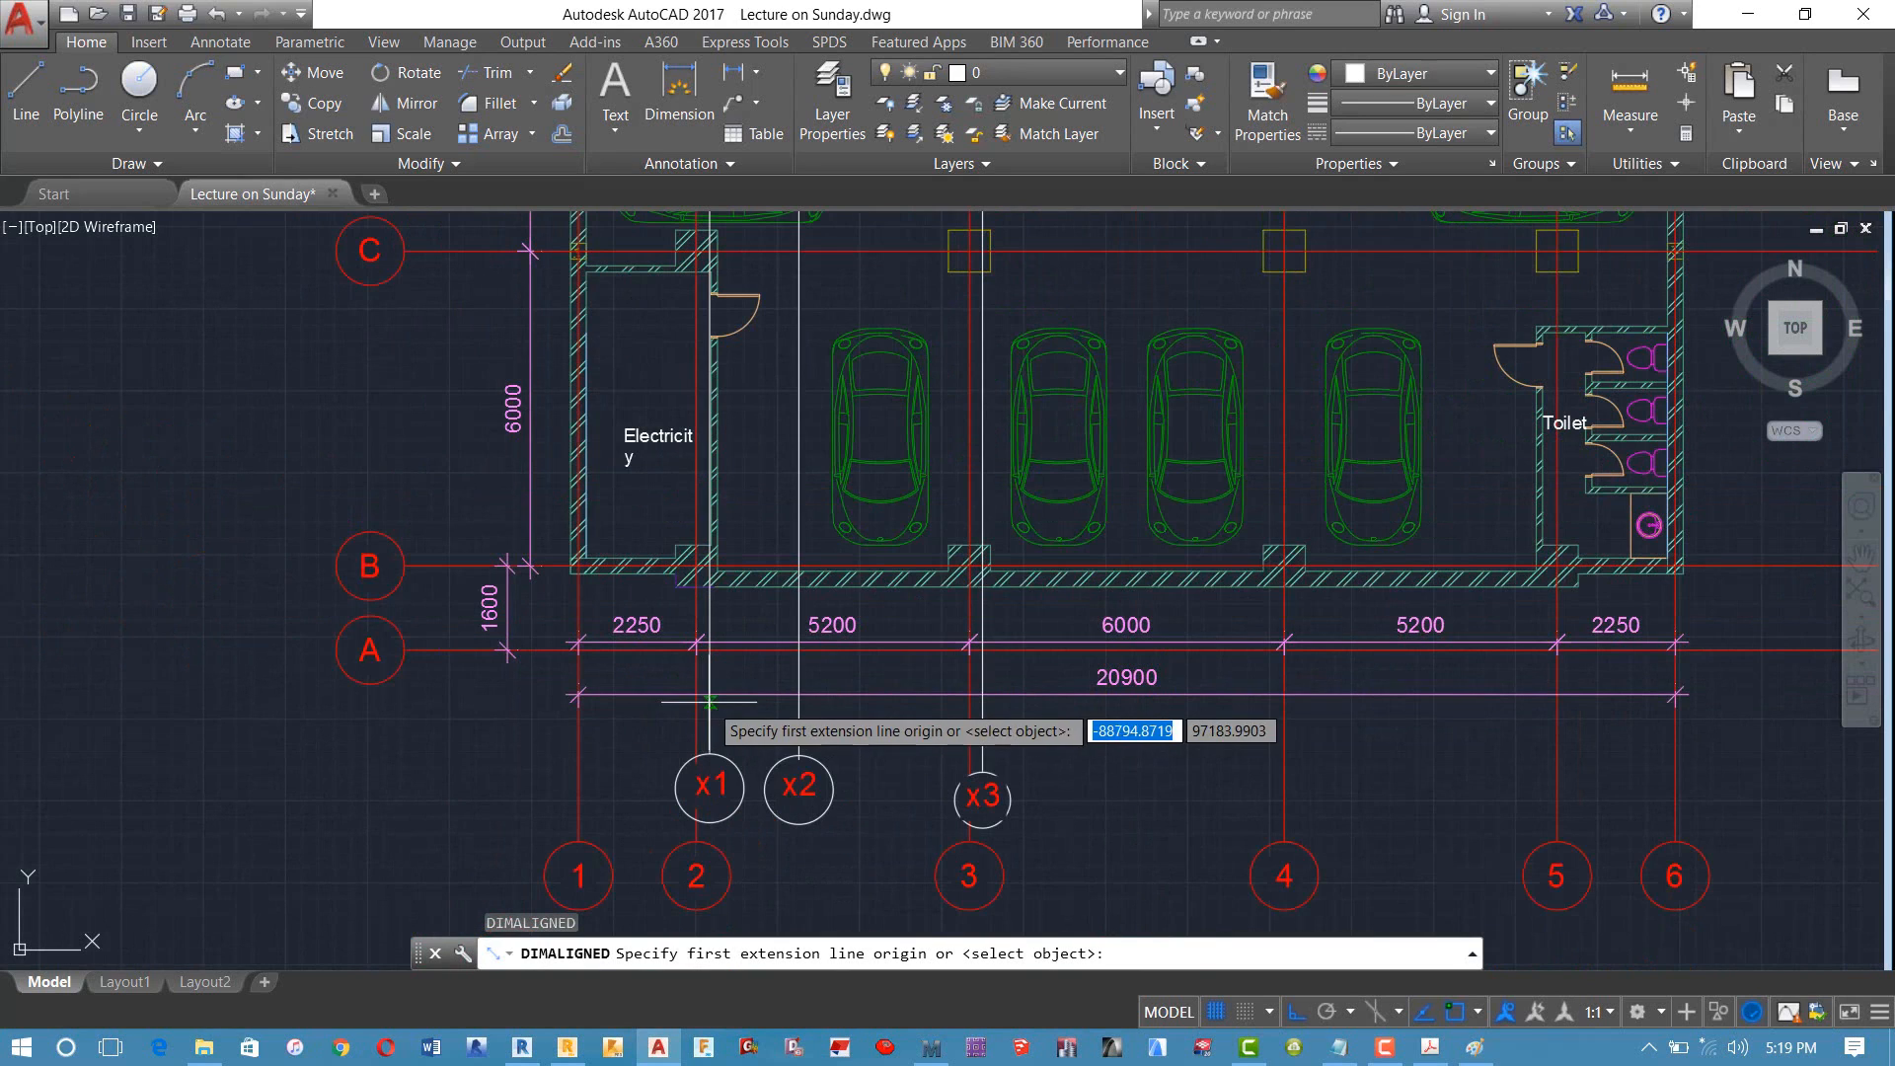
{"action": "left_click", "coordinate": [576, 729]}
{"action": "scroll", "coordinate": [608, 730], "scroll_direction": "up", "scroll_amount": 4}
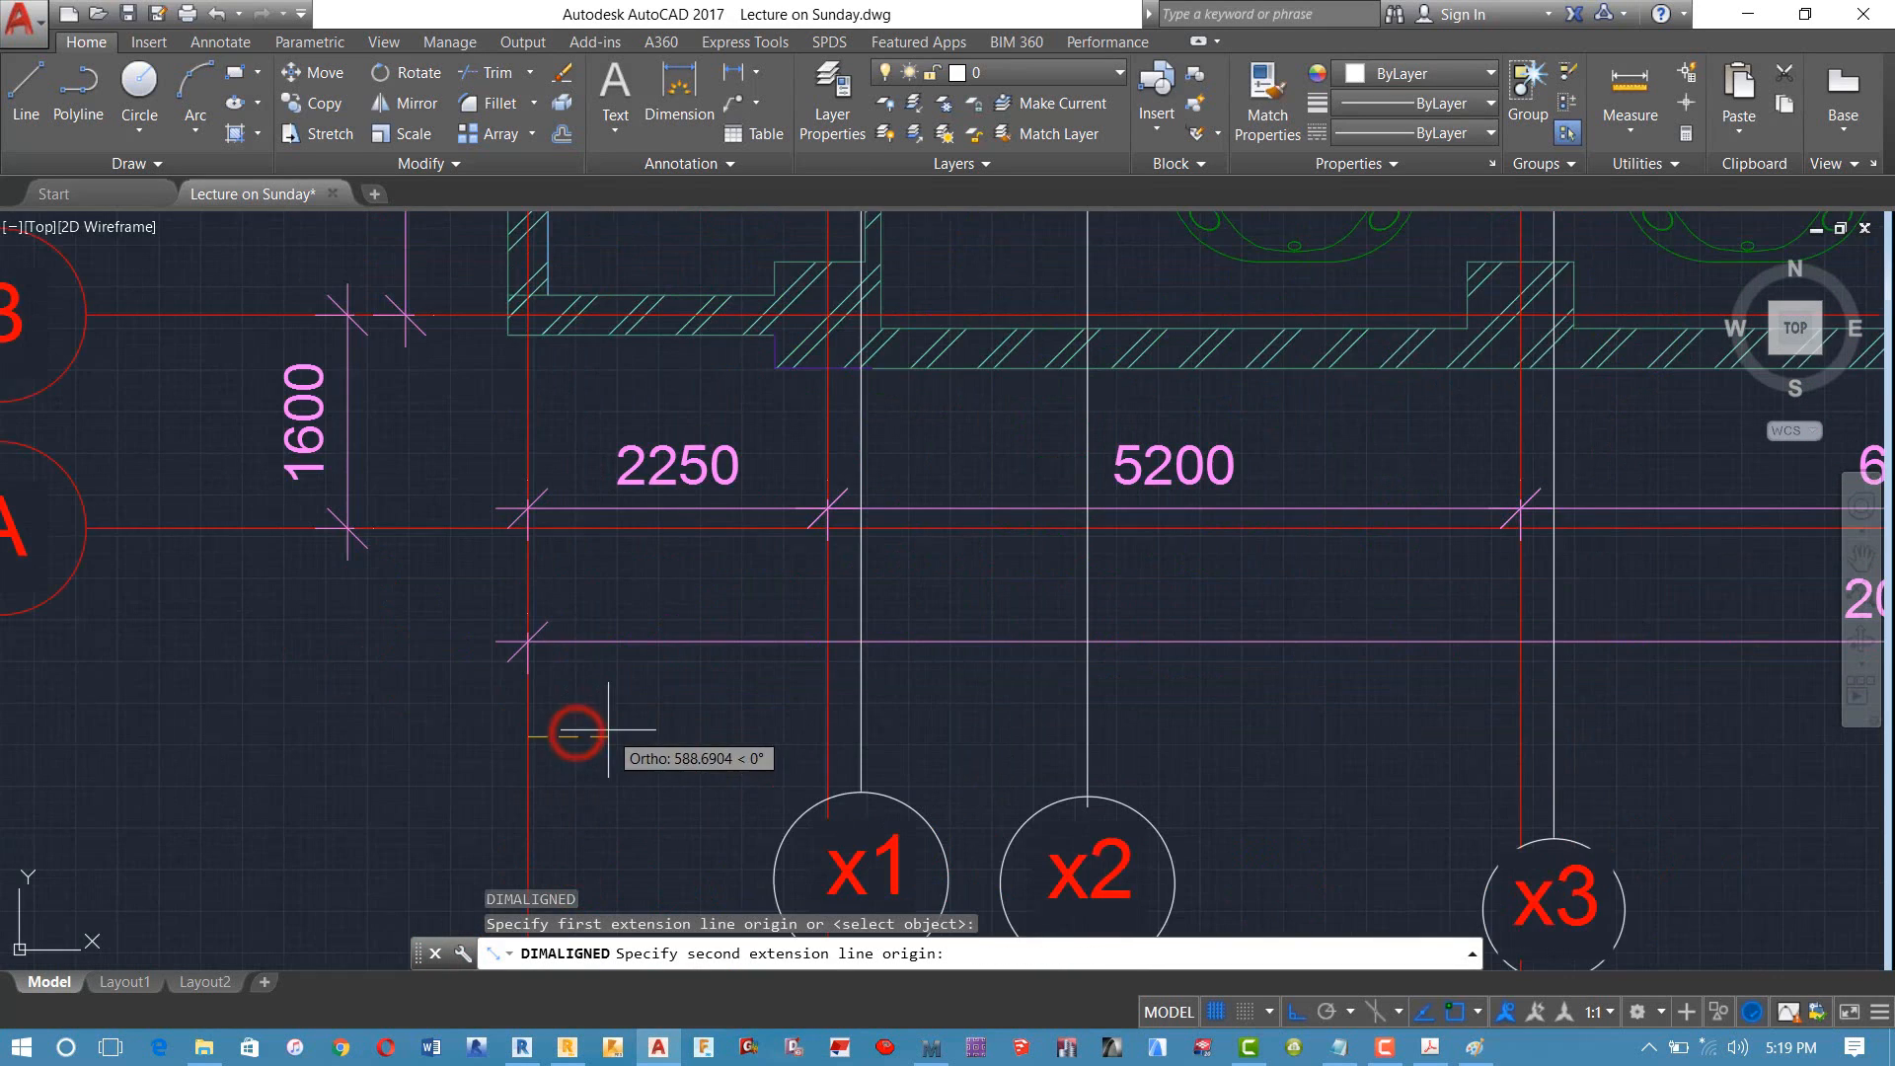
{"action": "left_click", "coordinate": [858, 735]}
{"action": "left_click", "coordinate": [877, 708]}
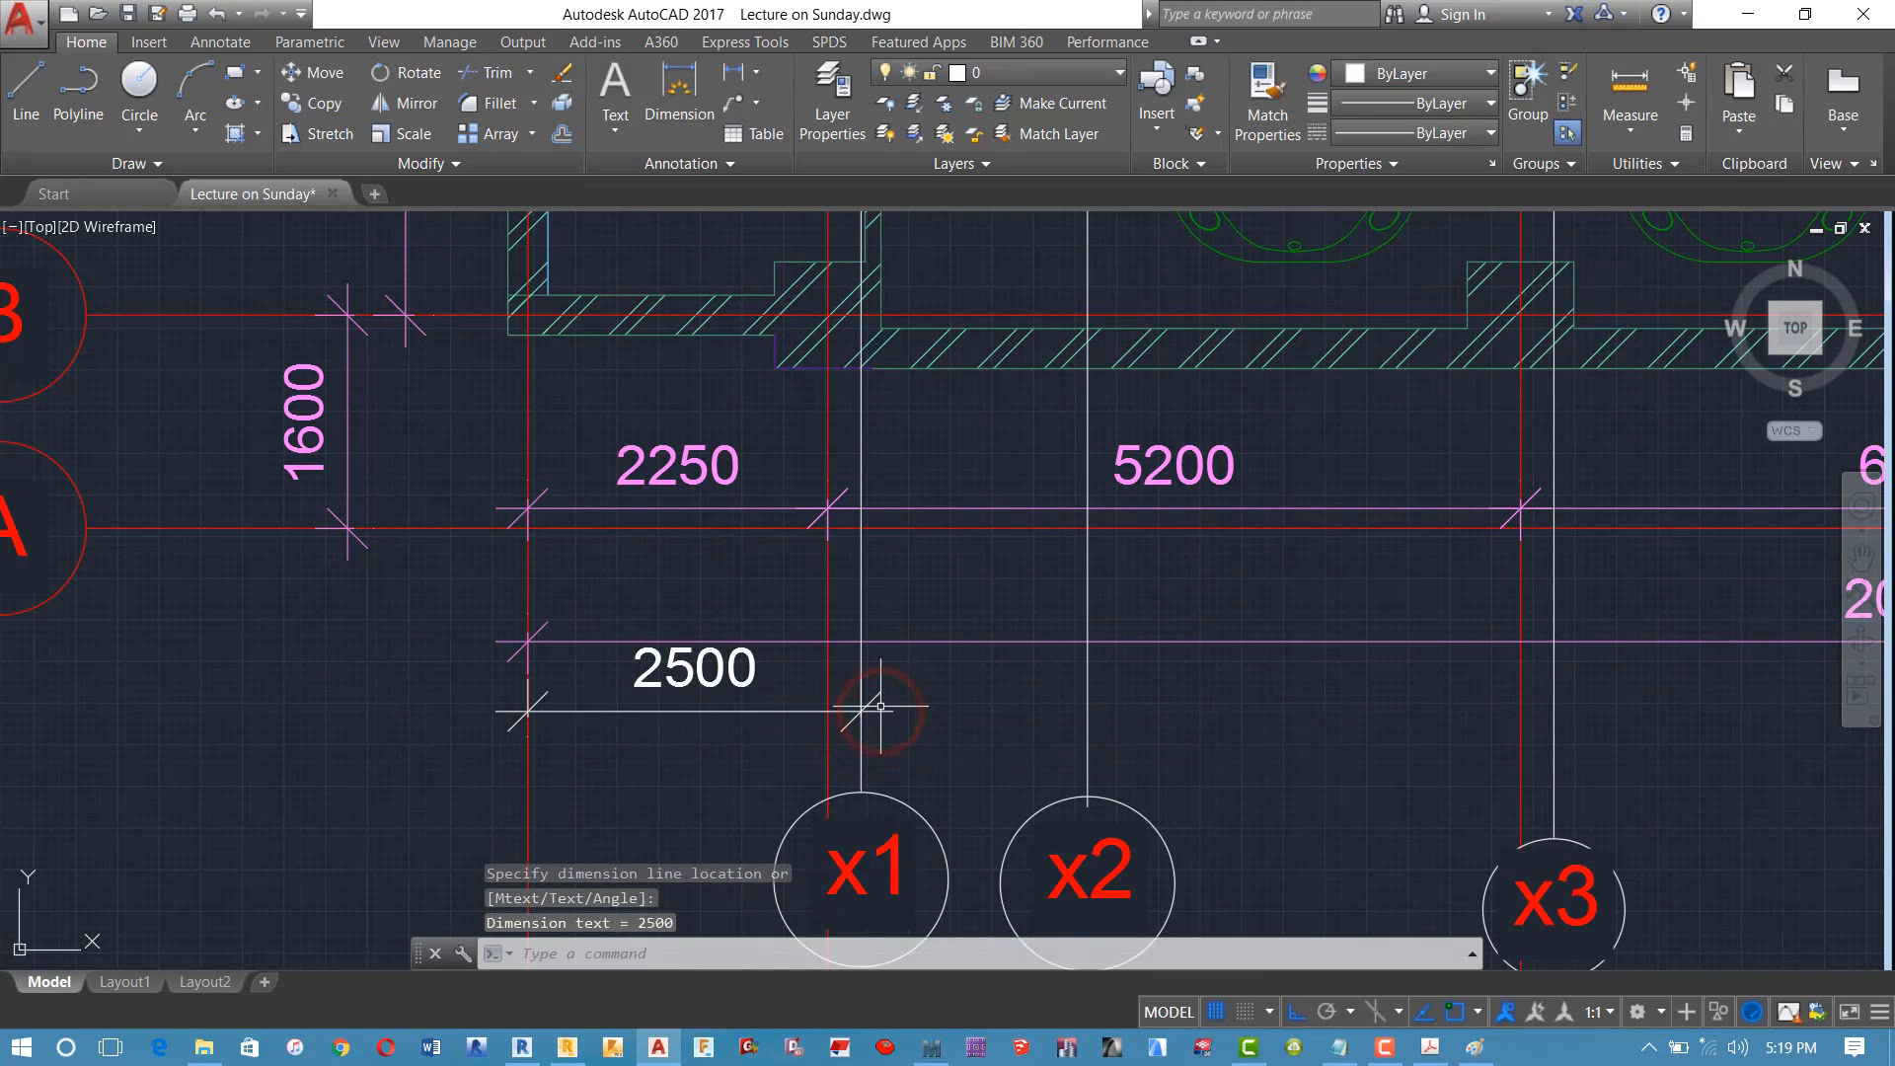
{"action": "scroll", "coordinate": [893, 740], "scroll_direction": "down", "scroll_amount": 2}
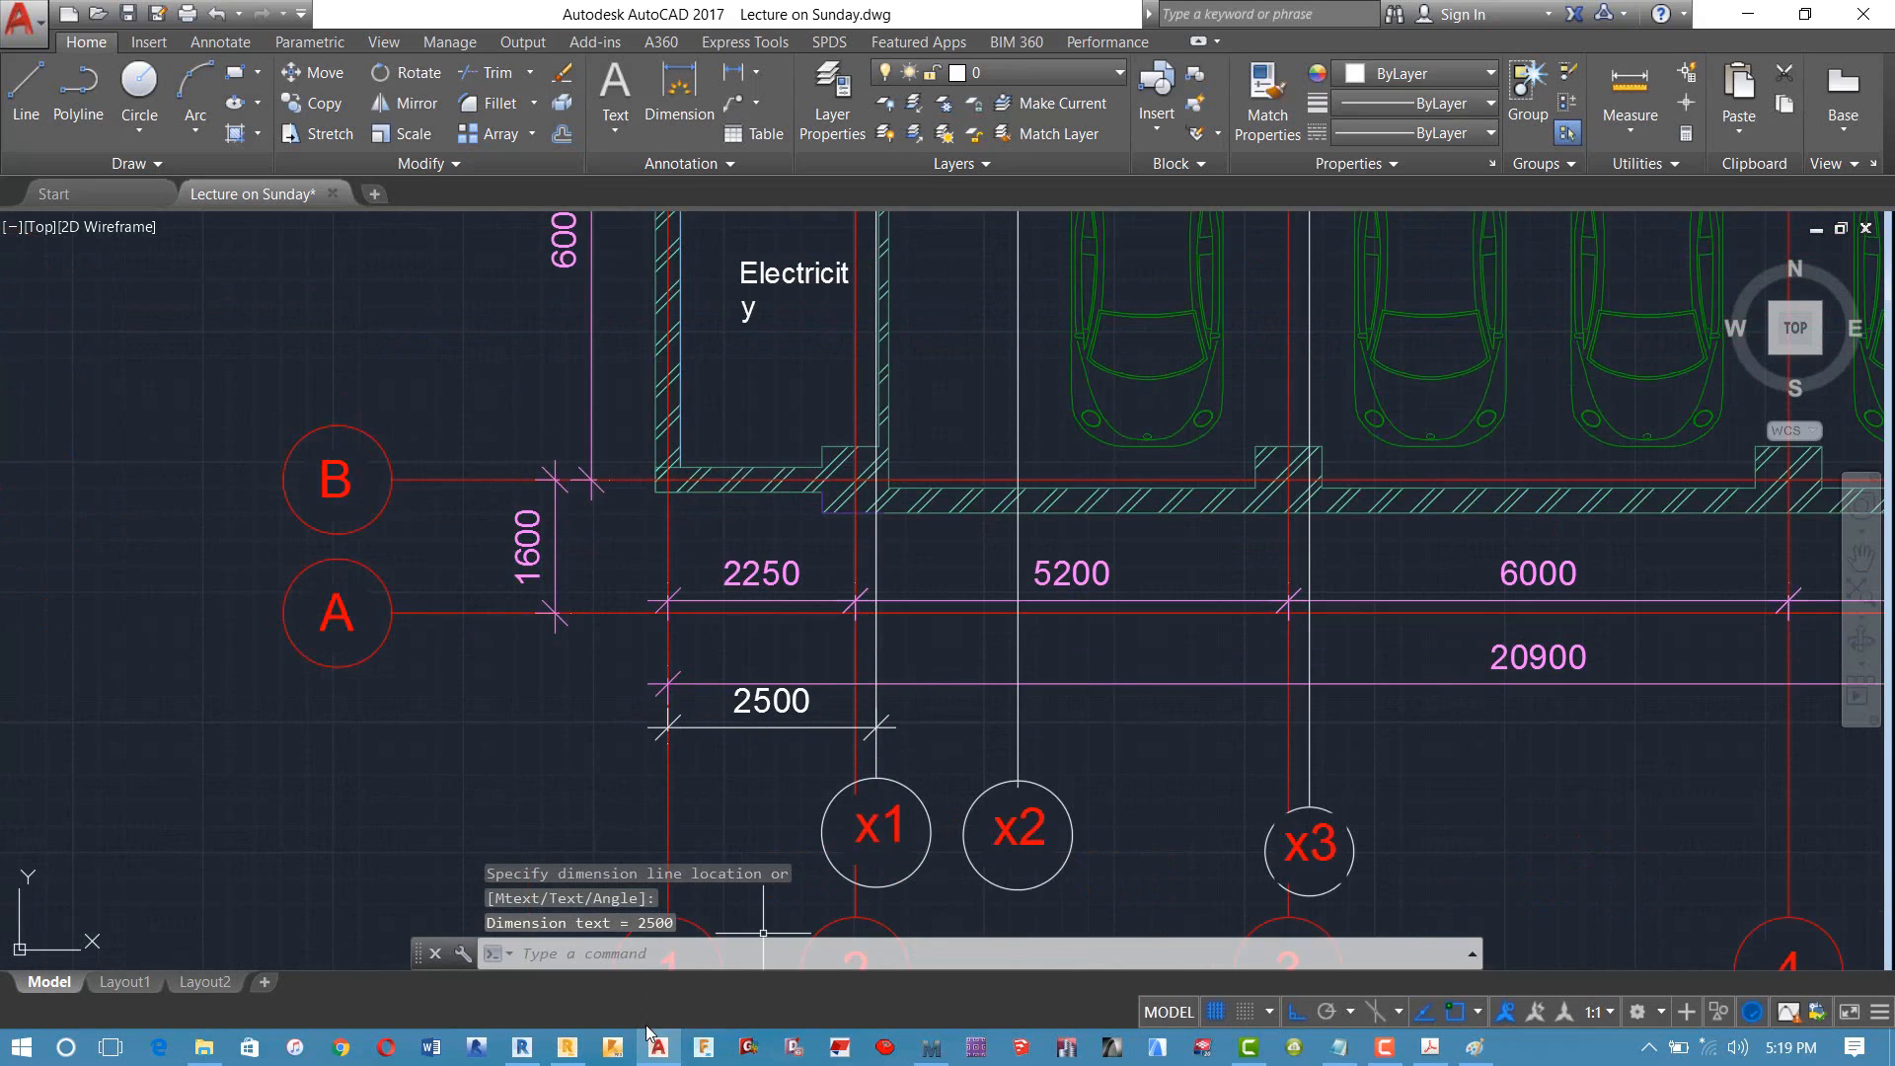
Step: Switch to Robot and add one X axis at a 2.5 m distance from axis 1, using Define numbering with the label x1
{"action": "left_click", "coordinate": [567, 1046]}
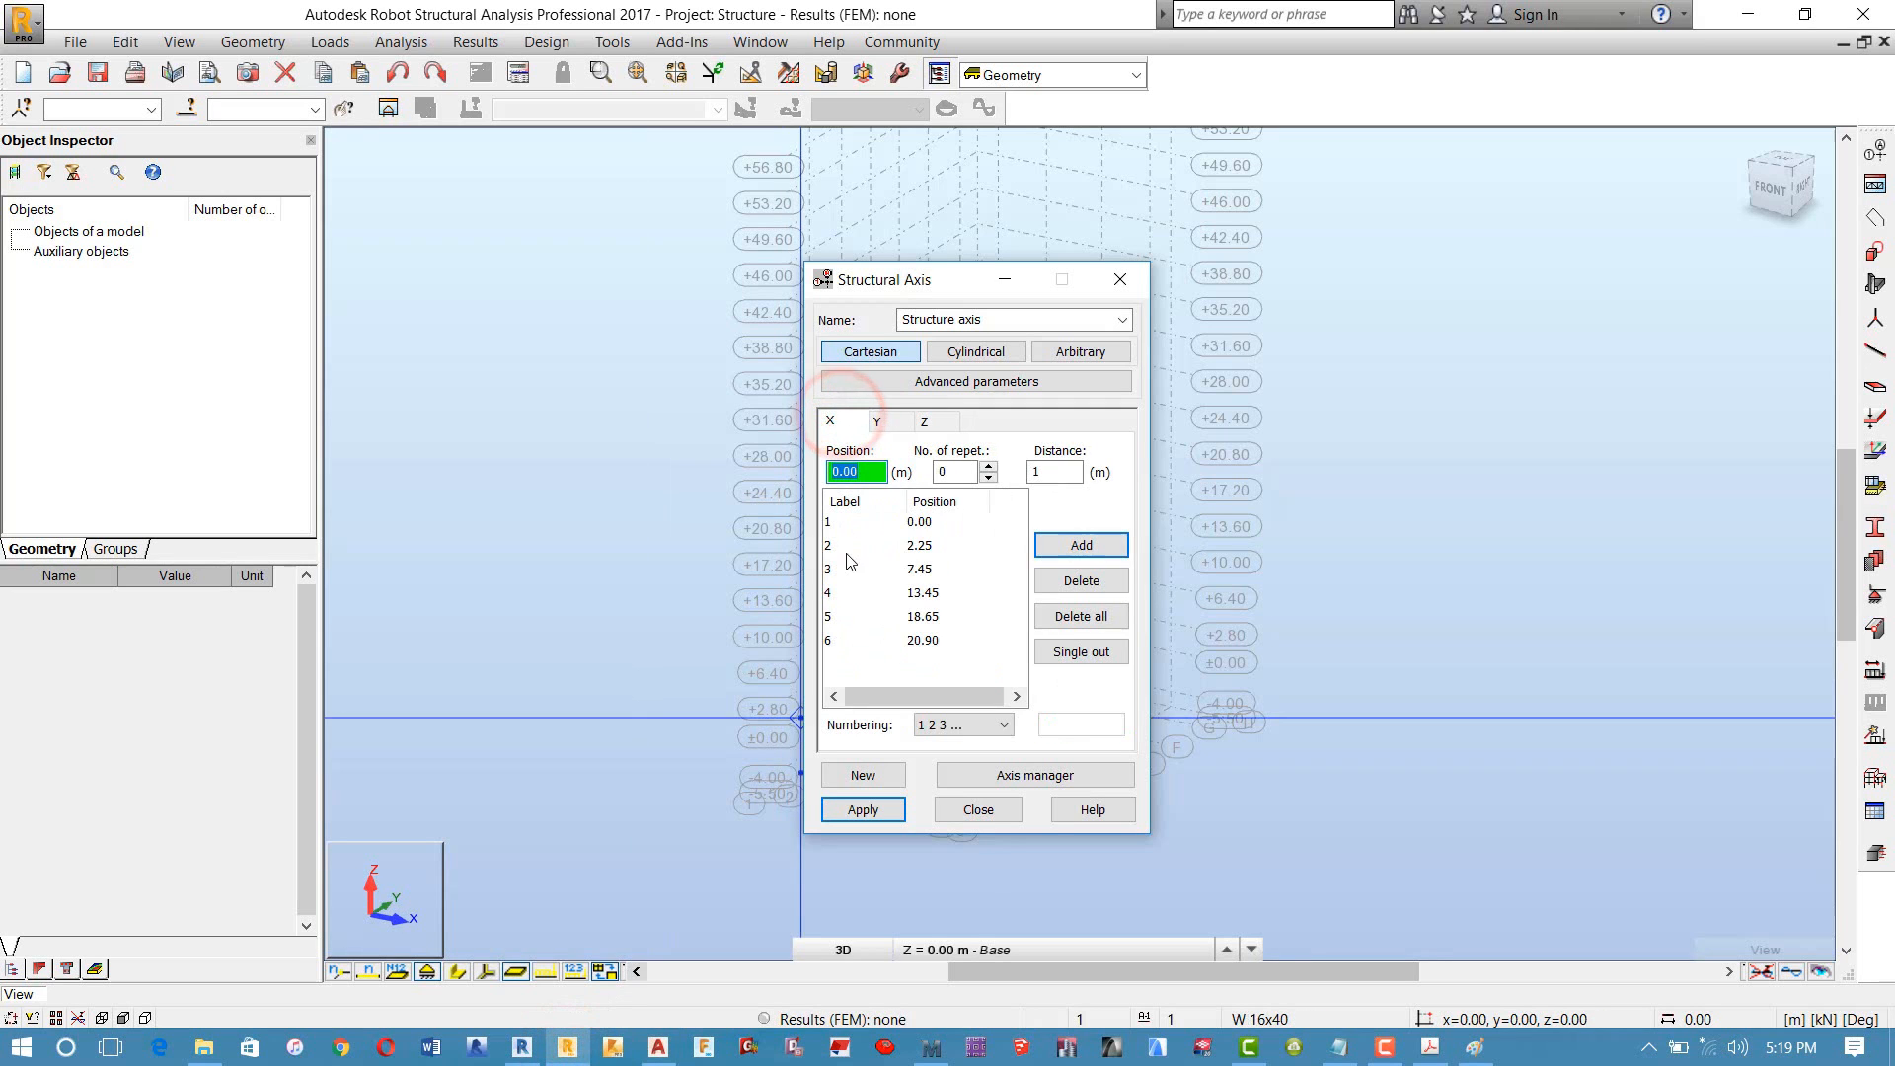
{"action": "left_click", "coordinate": [825, 523]}
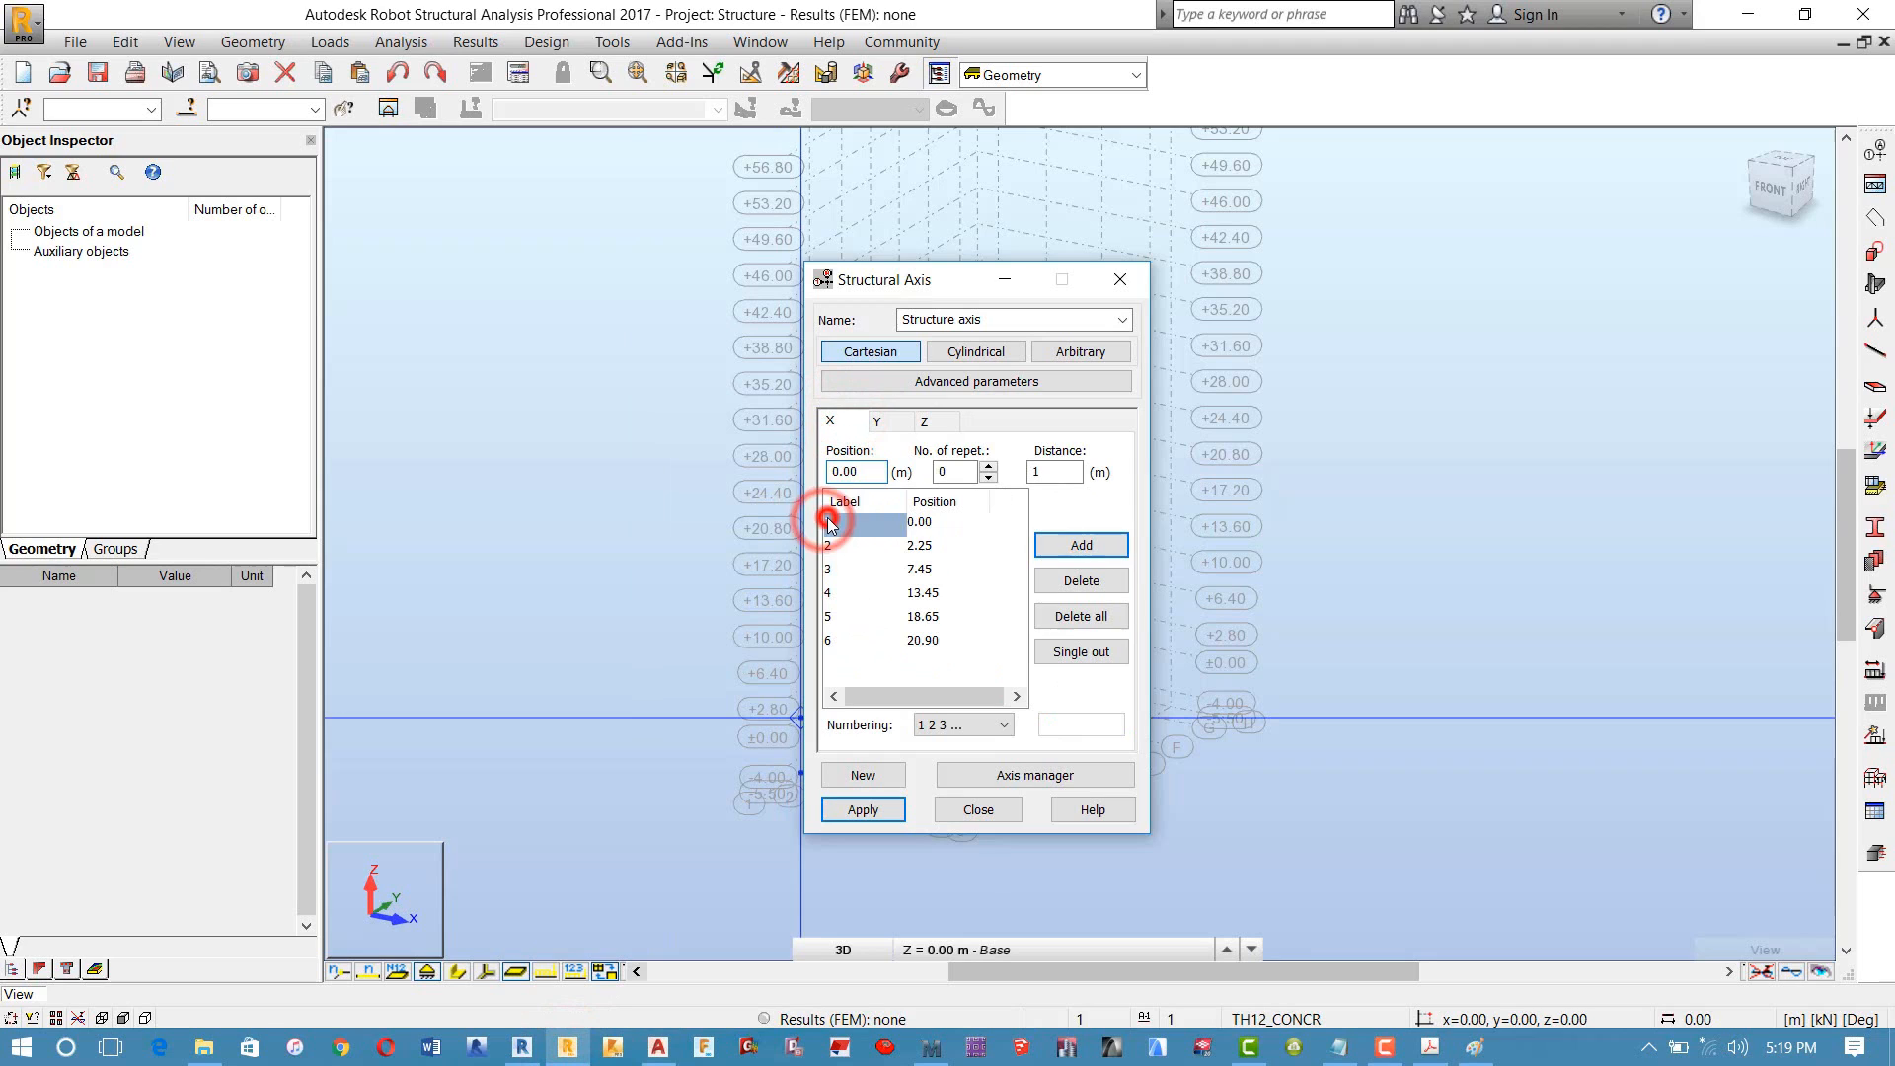
{"action": "left_click", "coordinate": [955, 472]}
{"action": "type", "text": "1"}
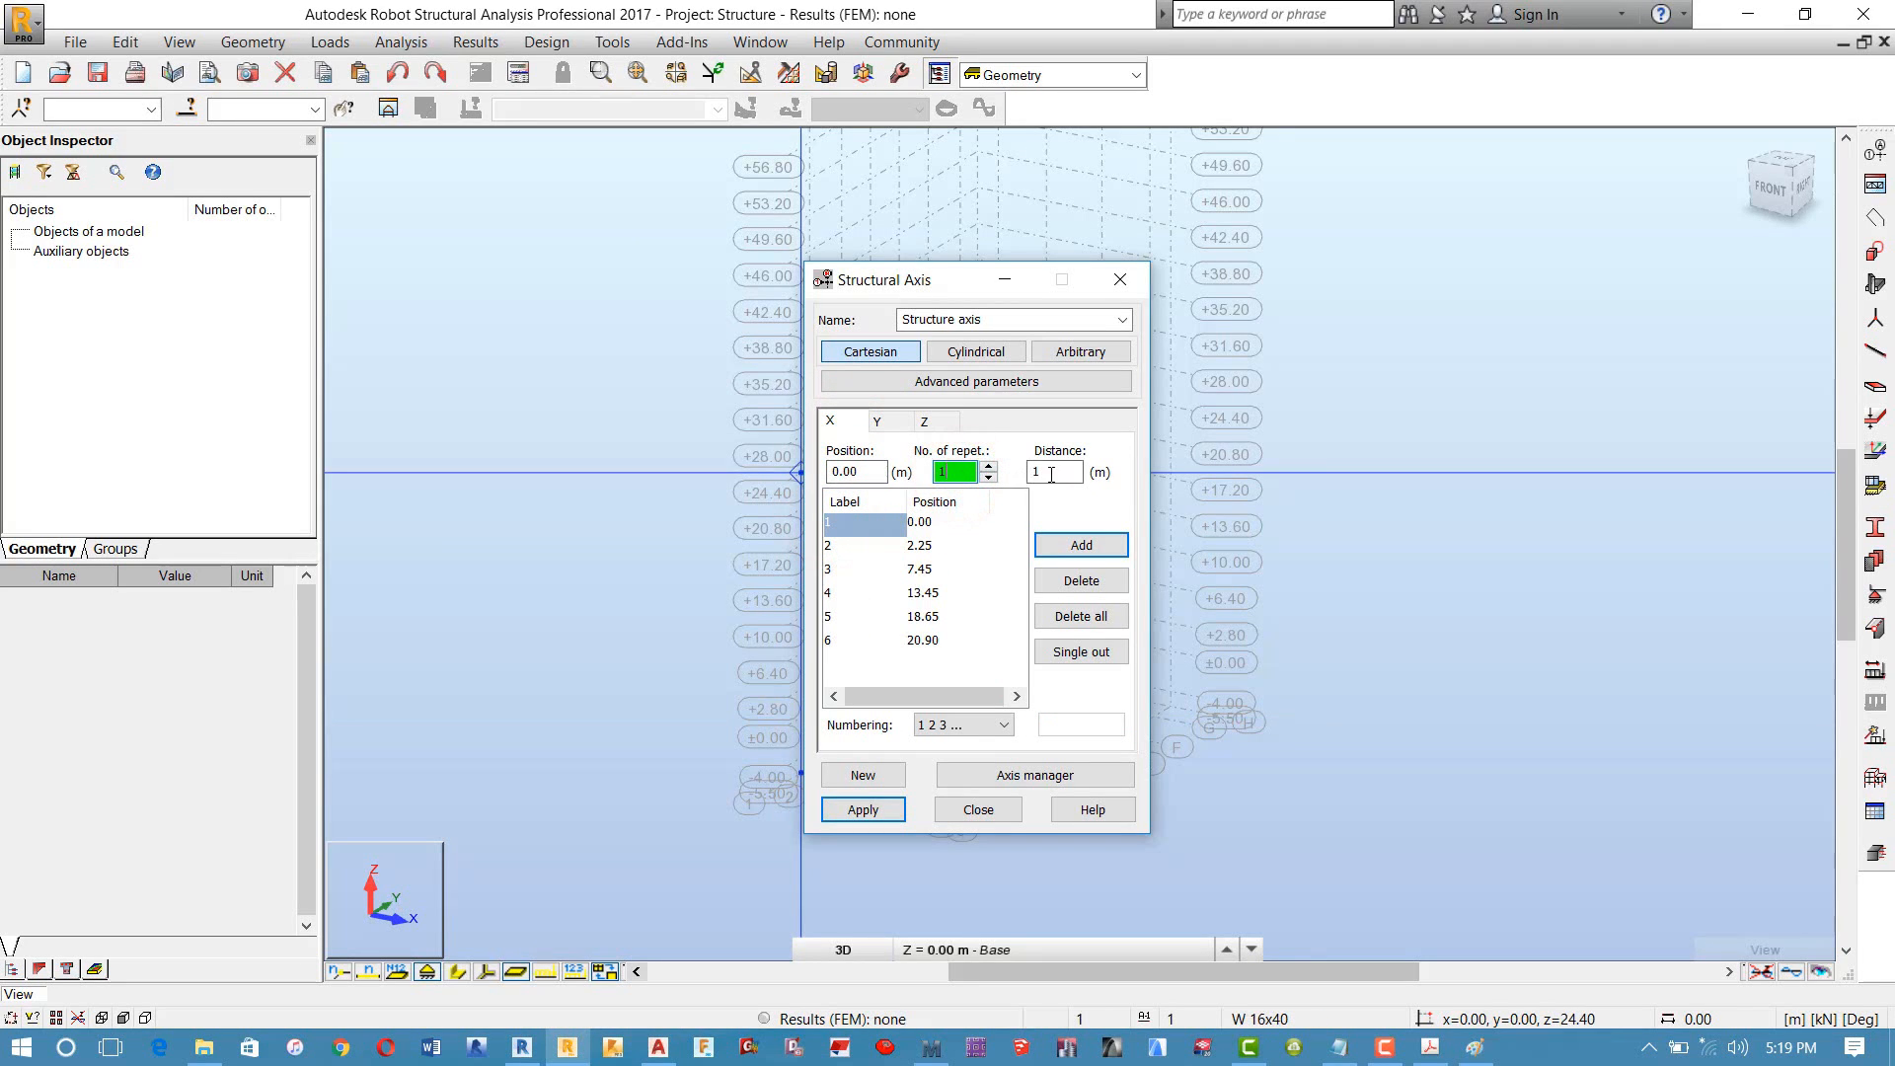
{"action": "left_click", "coordinate": [1052, 473]}
{"action": "type", "text": "2.5"}
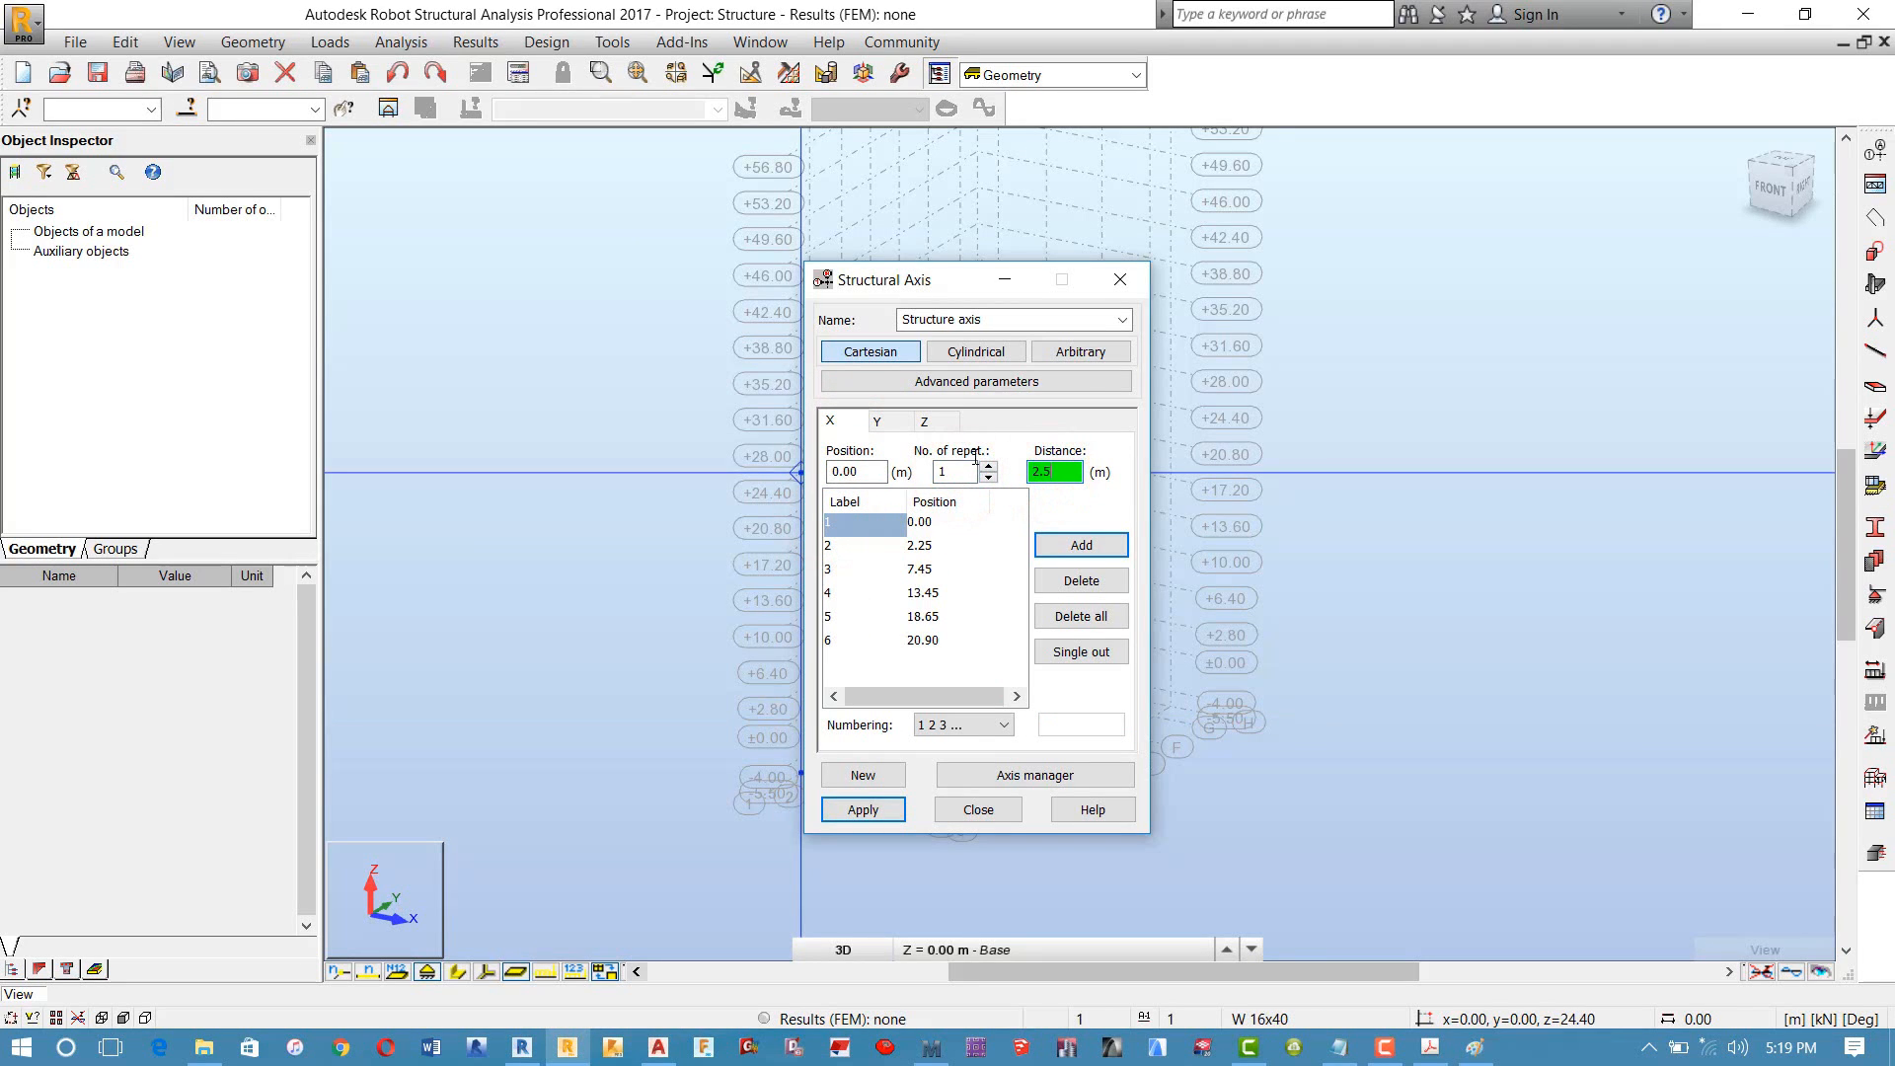
{"action": "left_click", "coordinate": [660, 1047]}
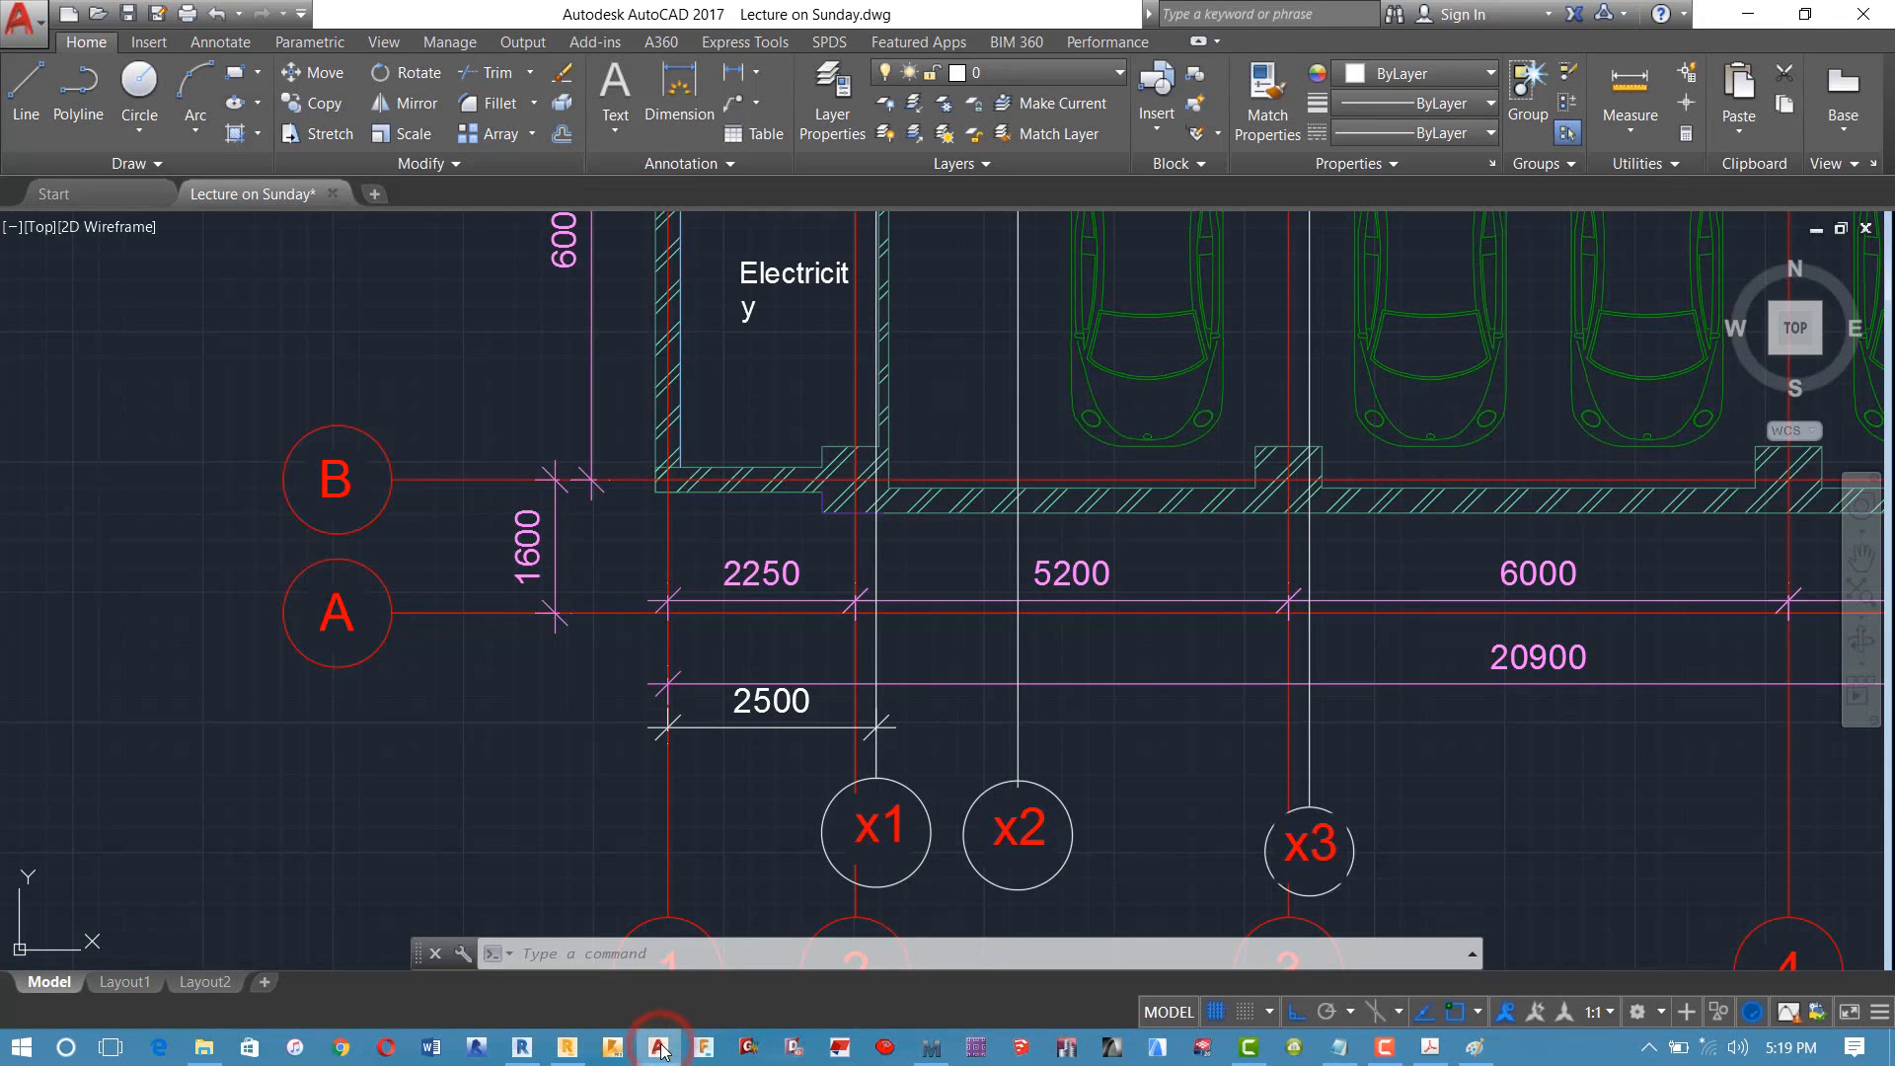
{"action": "left_click", "coordinate": [660, 1052]}
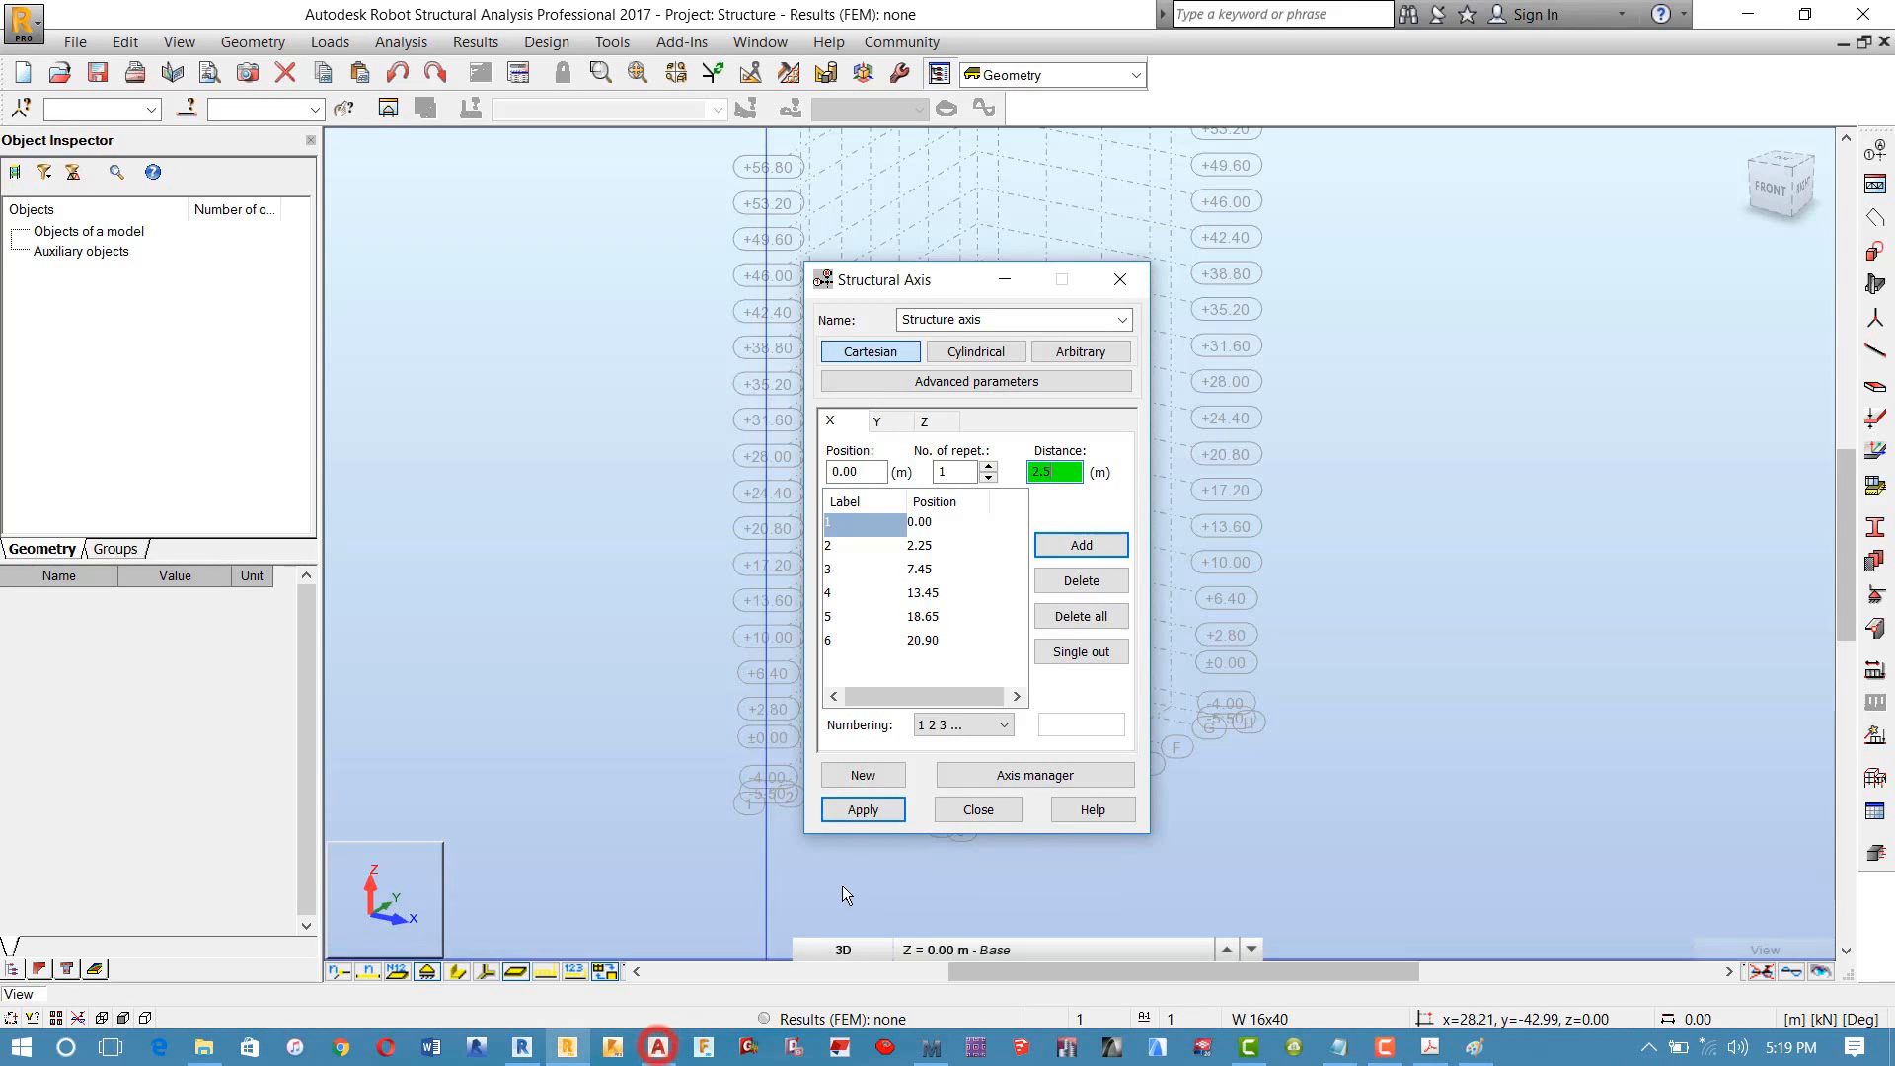
{"action": "left_click", "coordinate": [934, 724]}
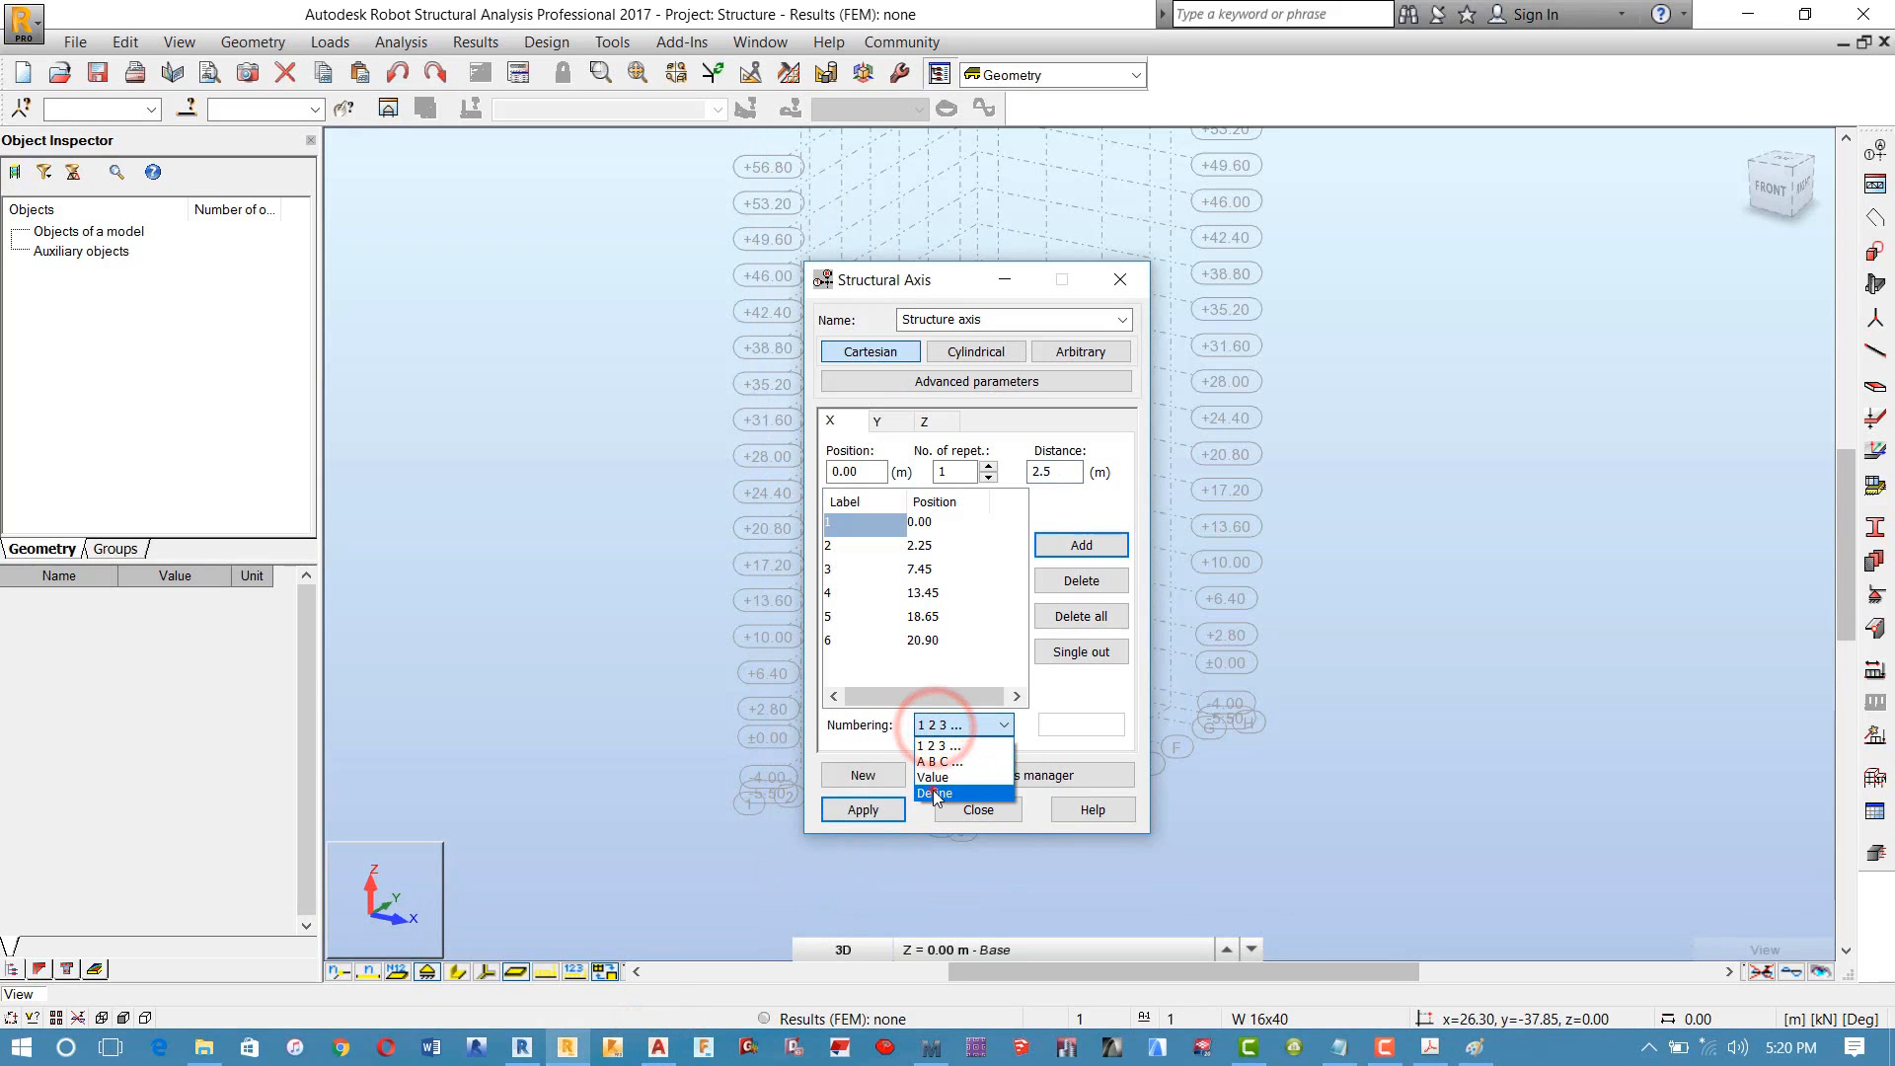
{"action": "left_click", "coordinate": [934, 792]}
{"action": "left_click", "coordinate": [1094, 722]}
{"action": "type", "text": "x1"}
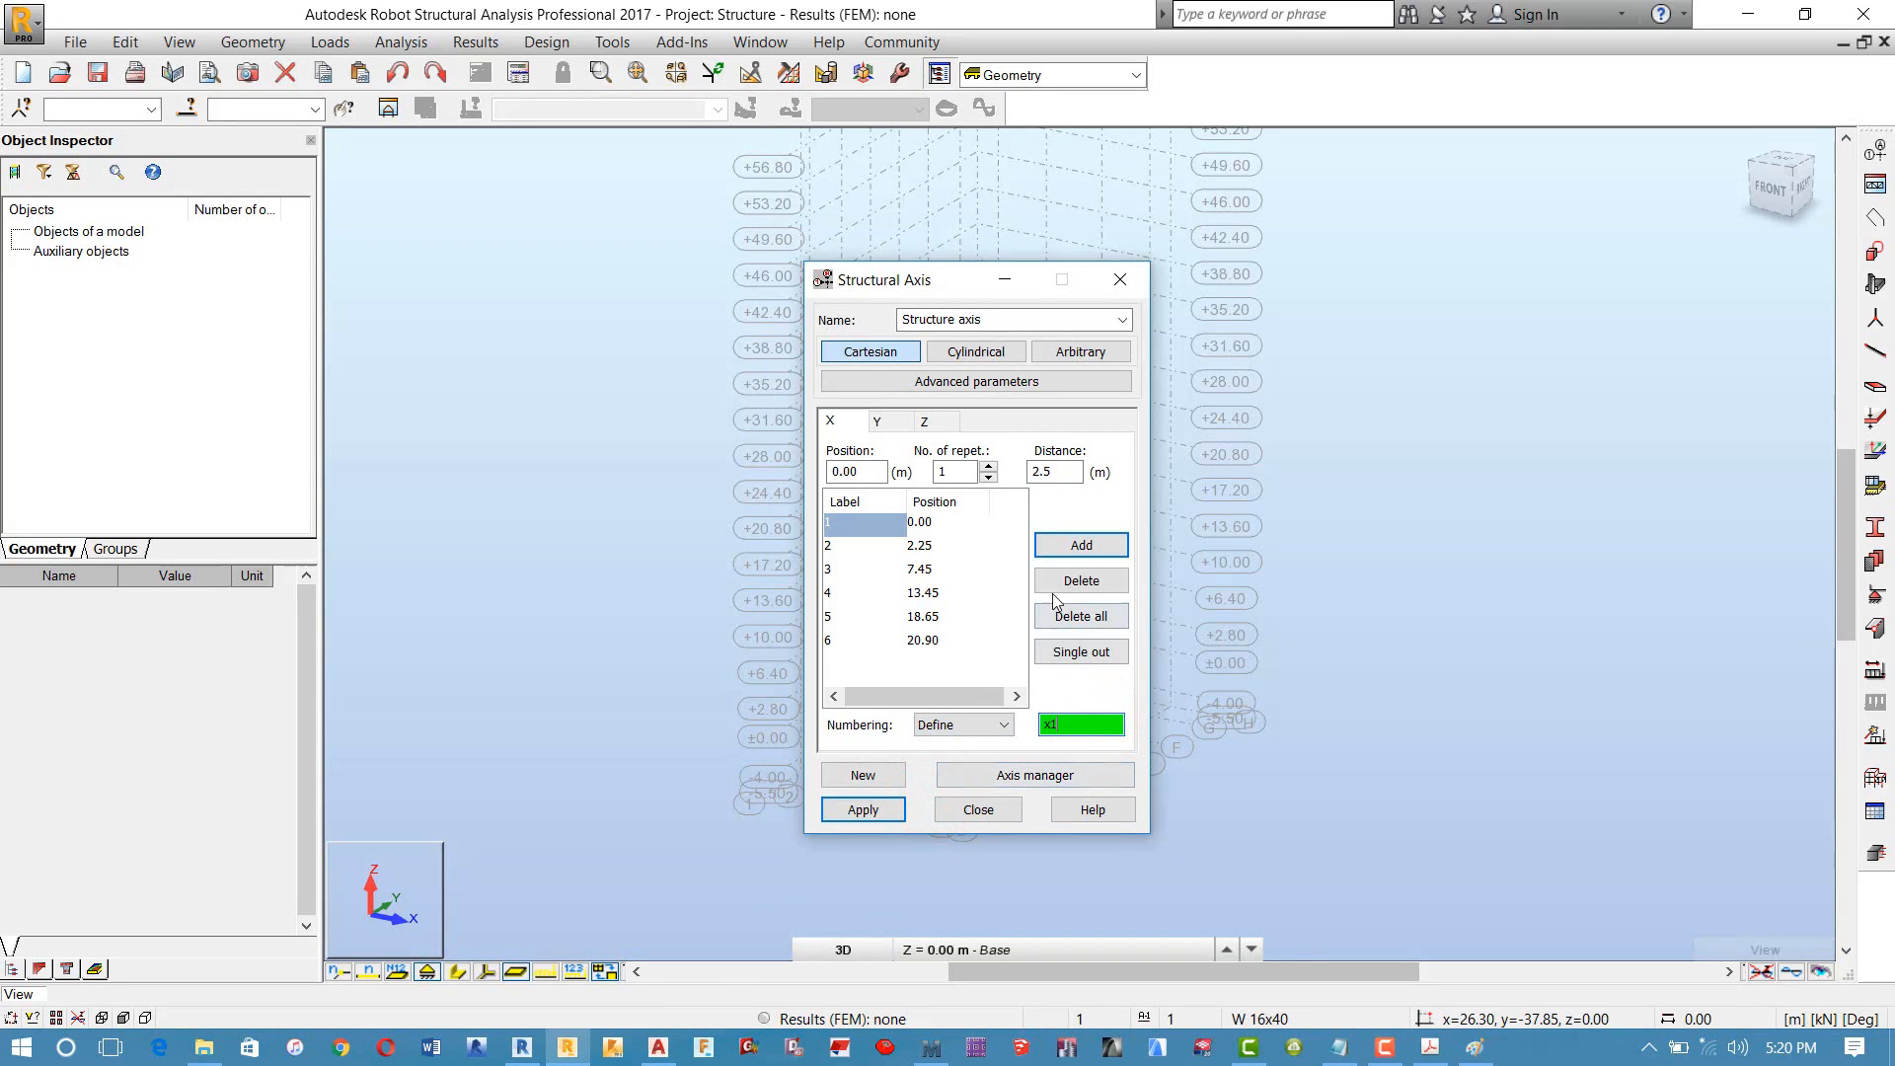
{"action": "left_click", "coordinate": [1079, 545]}
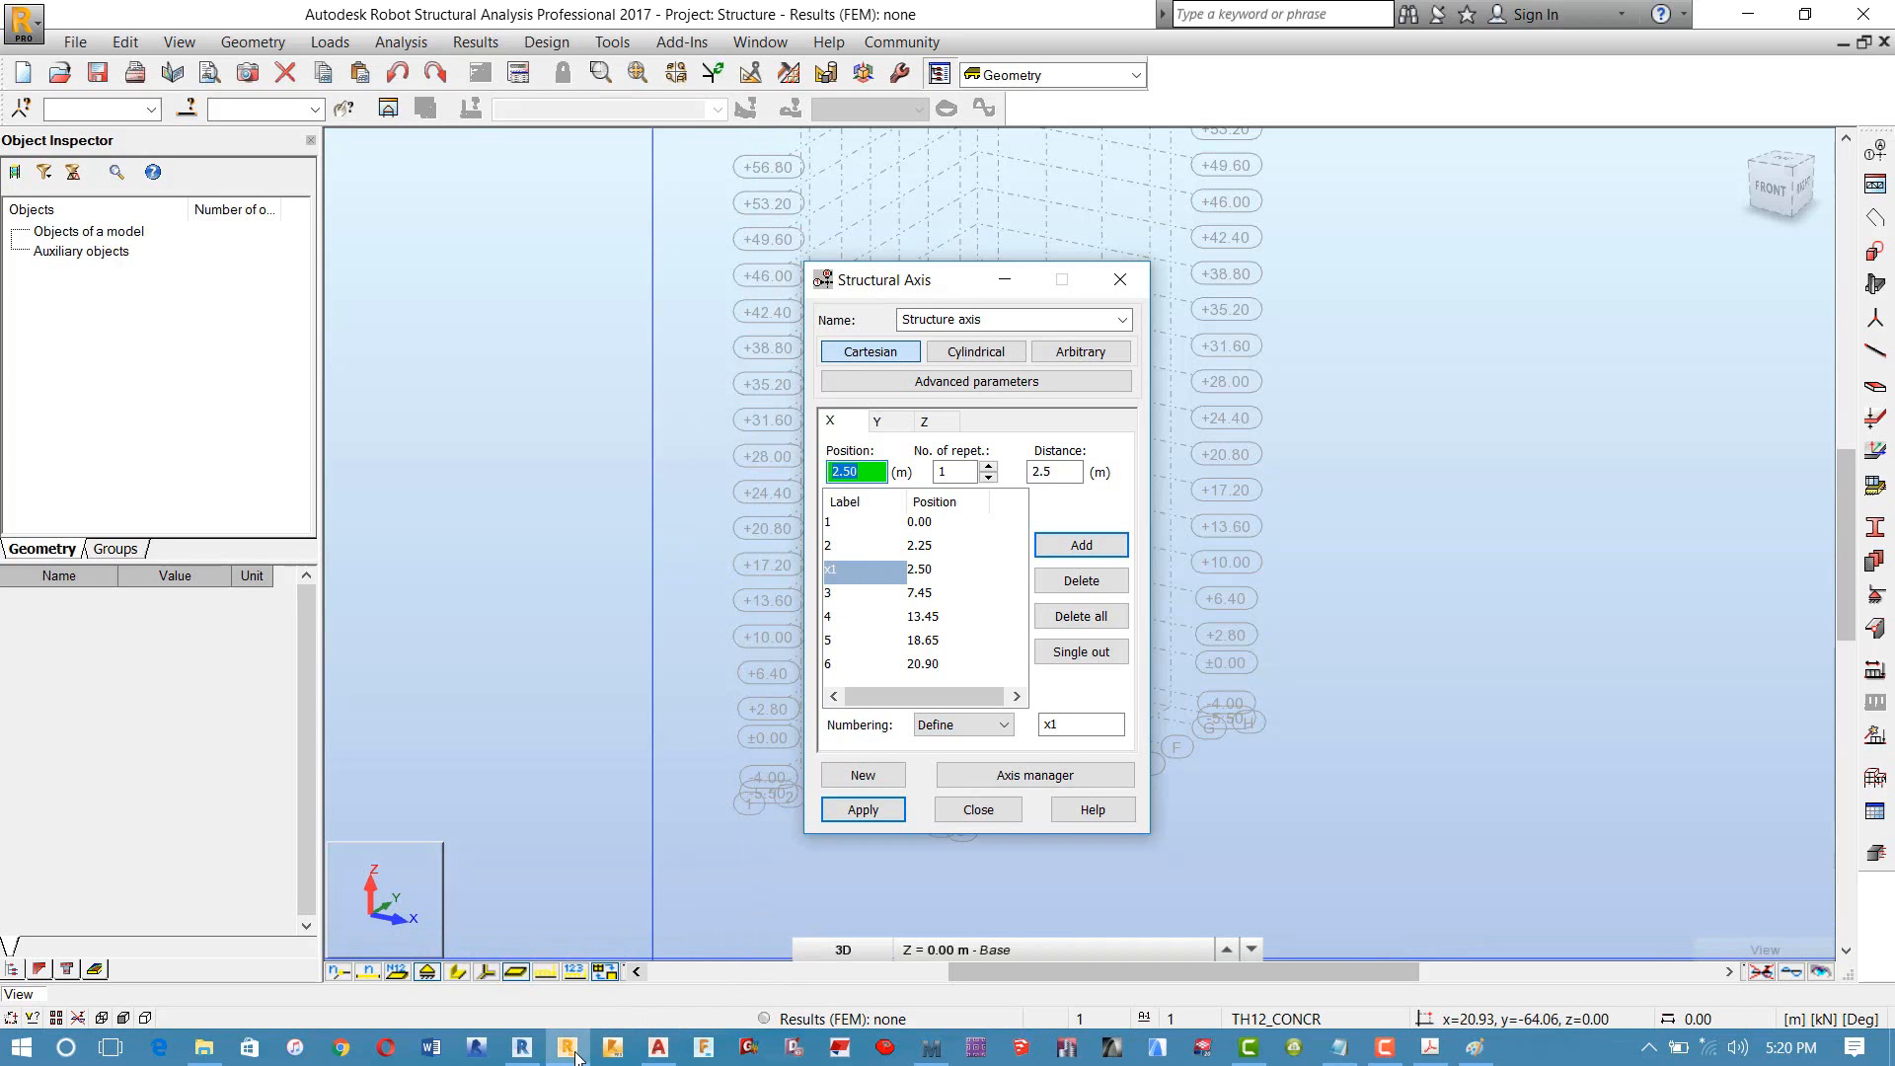
Step: Switch to AutoCAD and examine axes x1, x2 and x3 against the numbered axes and the stair core in the basement plan
{"action": "left_click", "coordinate": [654, 1050]}
{"action": "scroll", "coordinate": [862, 755], "scroll_direction": "up", "scroll_amount": 6}
{"action": "middle_click_drag", "start_coordinate": [872, 753], "coordinate": [668, 634]}
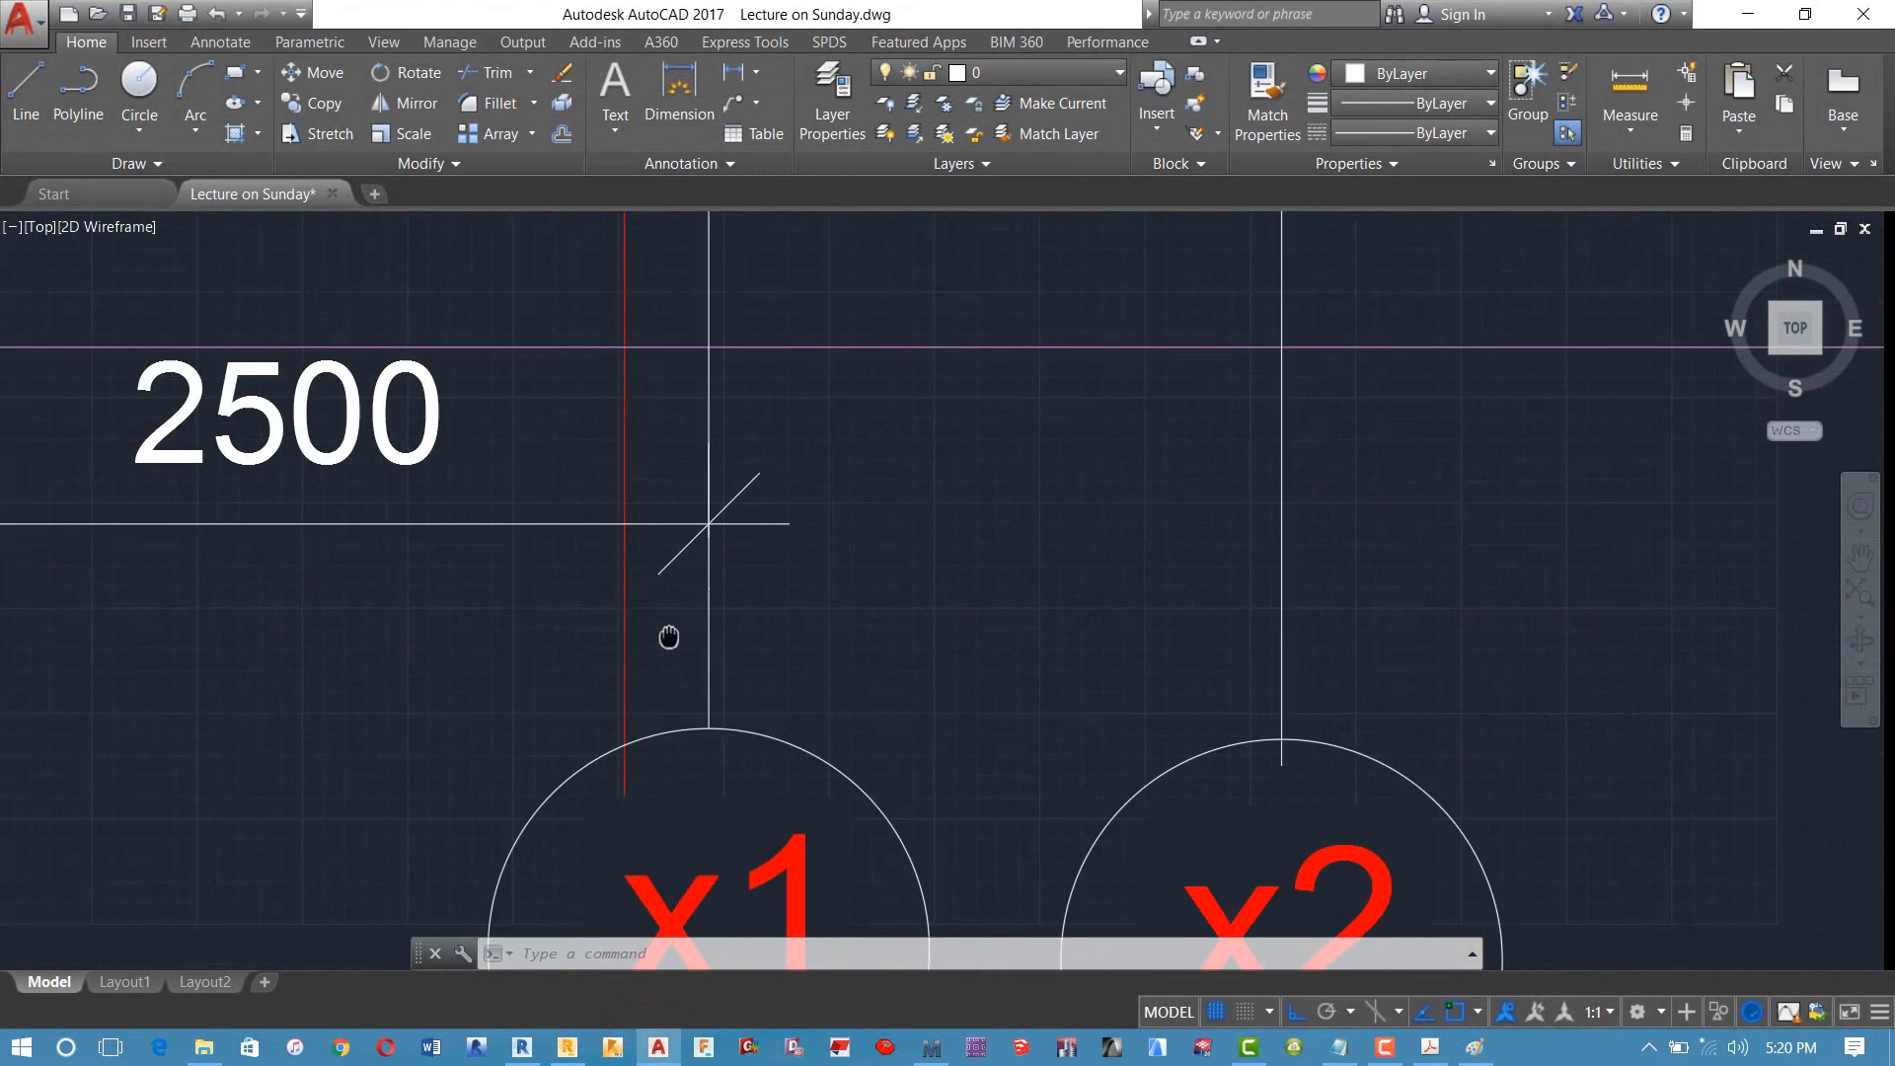
{"action": "scroll", "coordinate": [668, 633], "scroll_direction": "down", "scroll_amount": 4}
{"action": "scroll", "coordinate": [721, 663], "scroll_direction": "down", "scroll_amount": 2}
{"action": "middle_click_drag", "start_coordinate": [741, 734], "coordinate": [718, 661]}
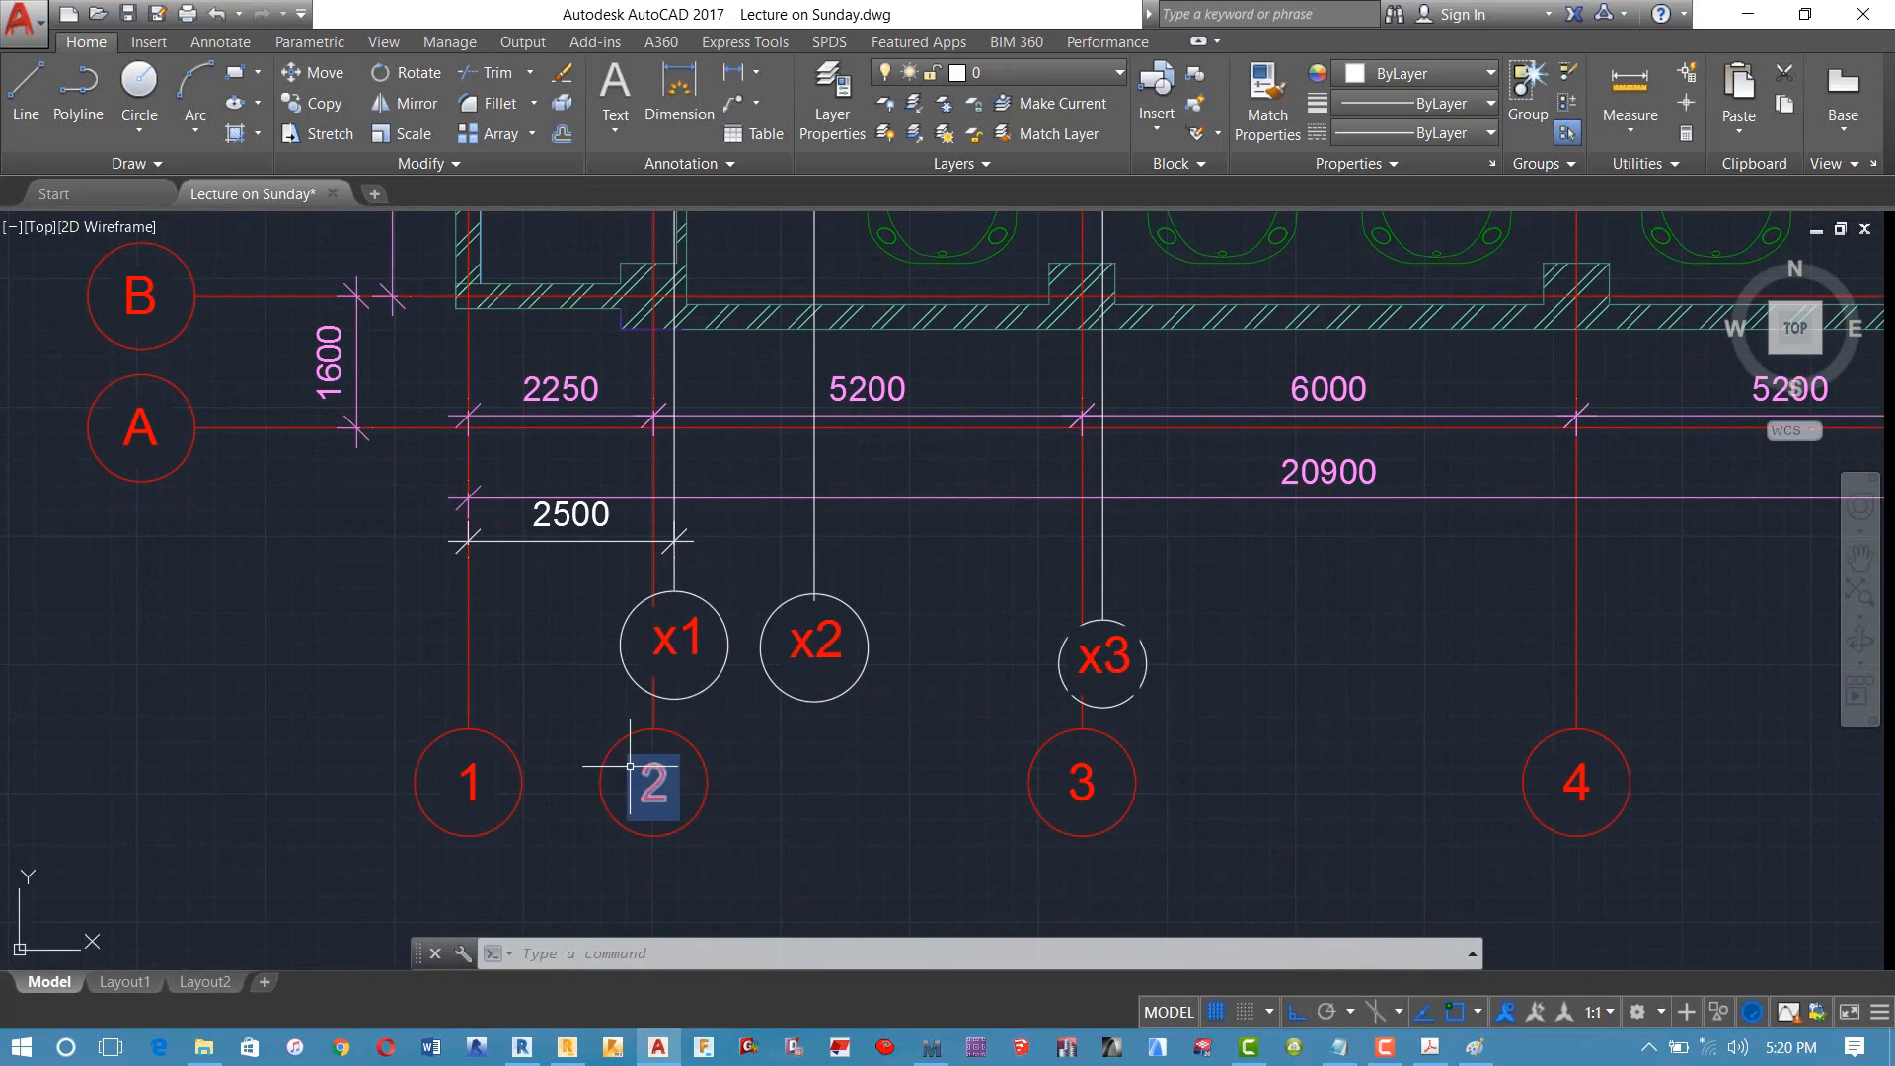
{"action": "scroll", "coordinate": [889, 691], "scroll_direction": "down", "scroll_amount": 6}
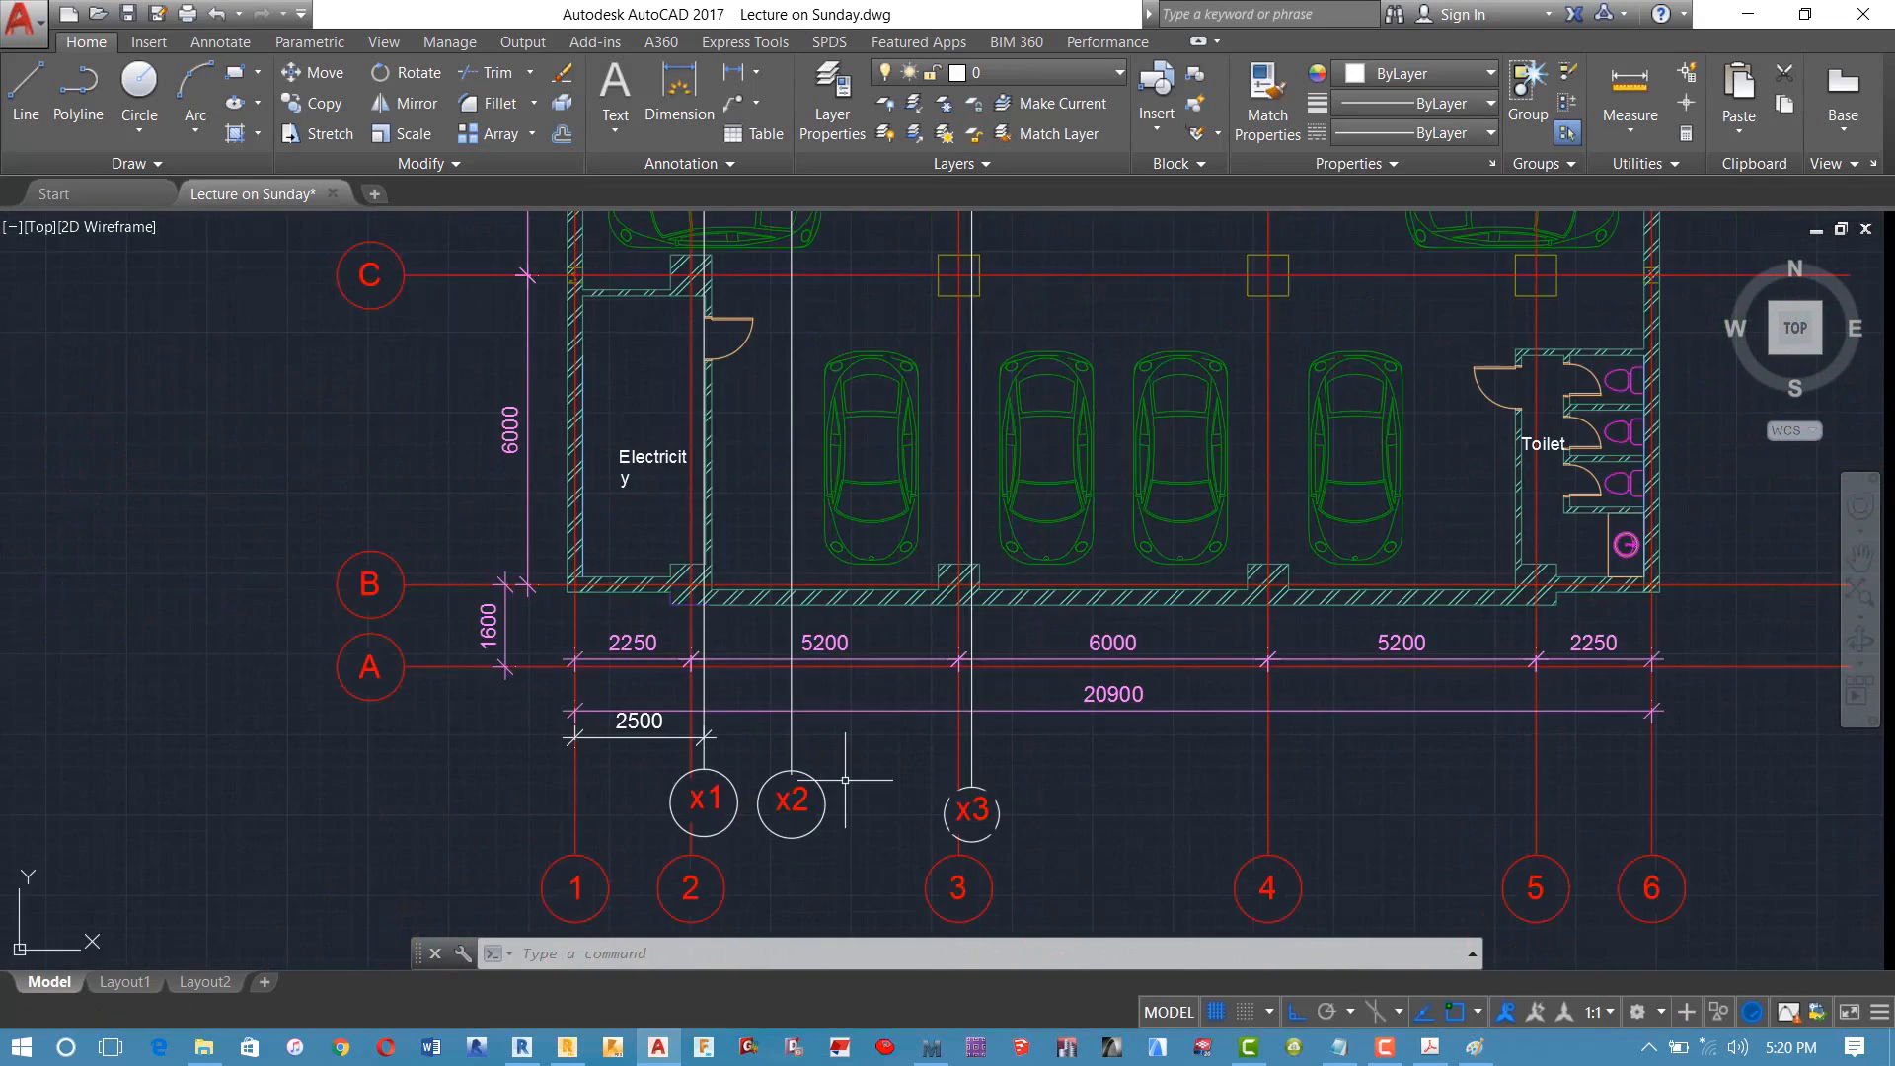
{"action": "middle_click_drag", "start_coordinate": [855, 667], "coordinate": [818, 698]}
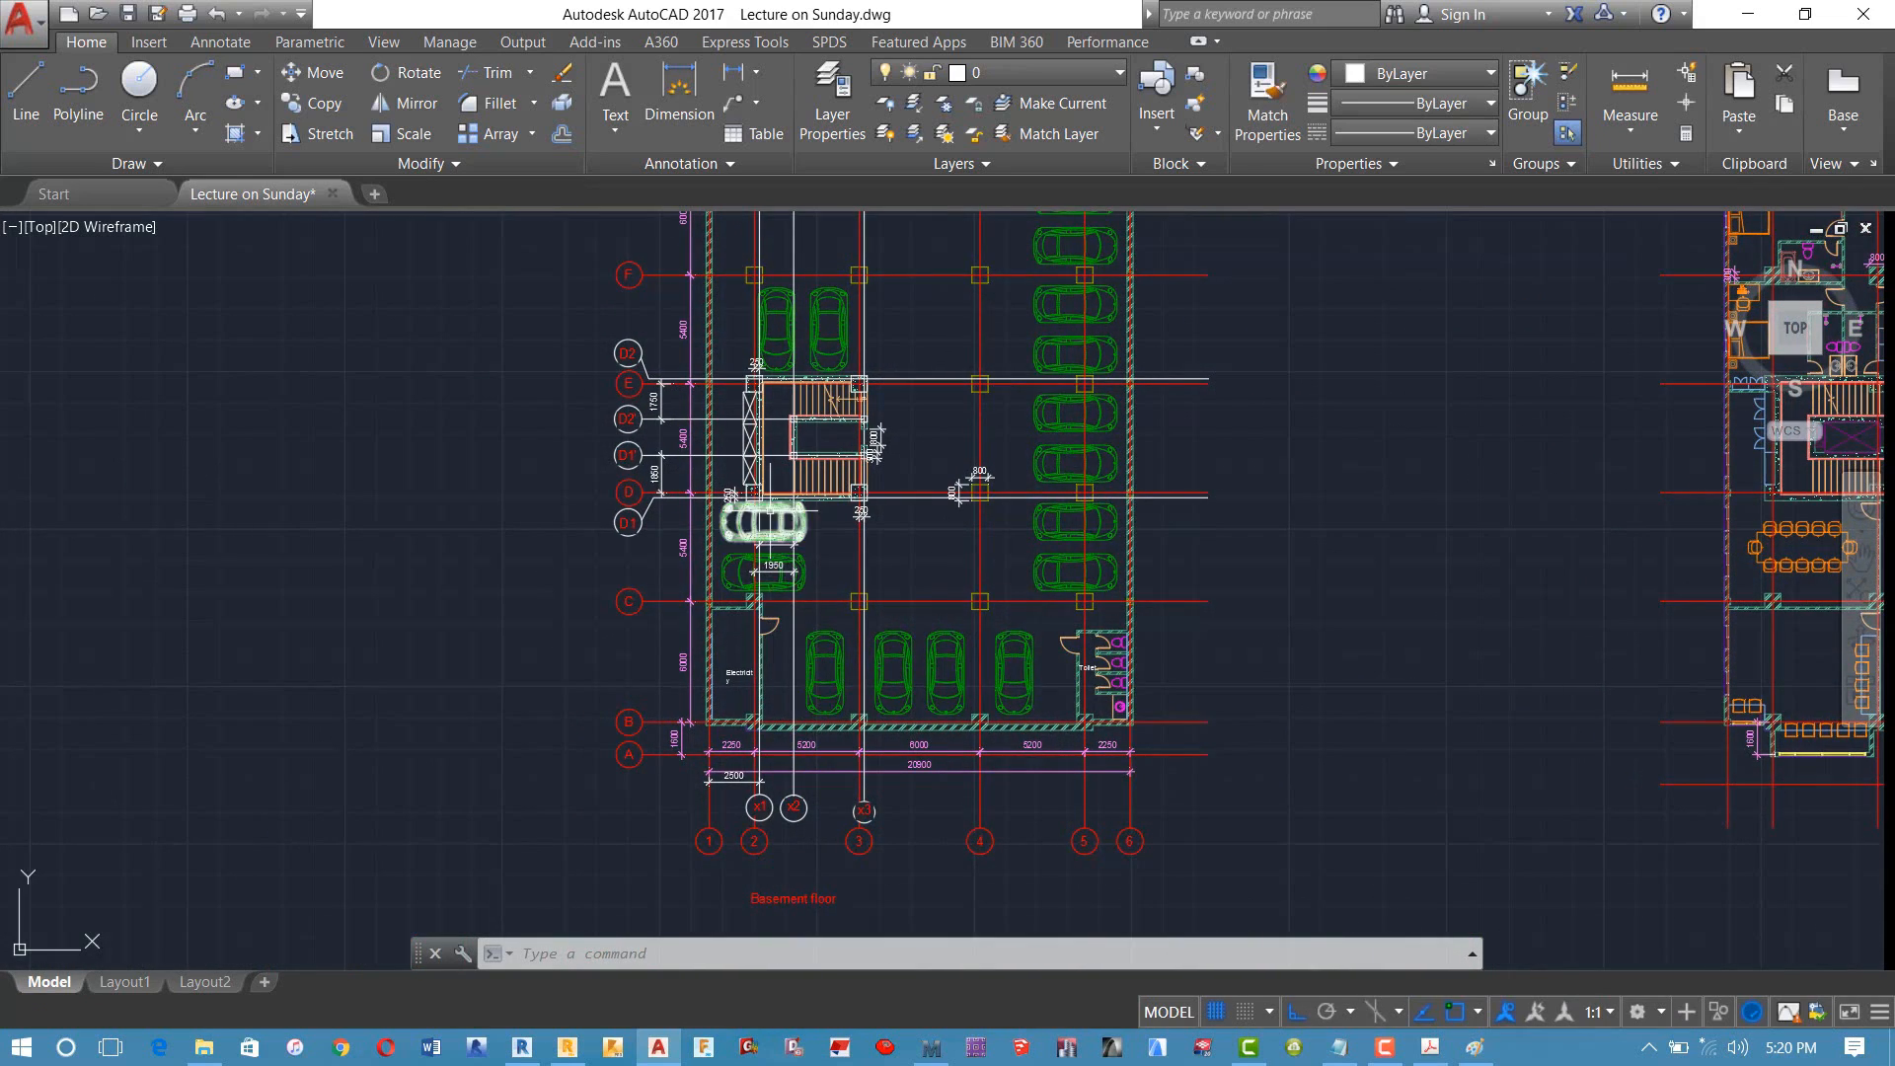
{"action": "scroll", "coordinate": [776, 490], "scroll_direction": "up", "scroll_amount": 2}
{"action": "middle_click_drag", "start_coordinate": [772, 471], "coordinate": [757, 377]}
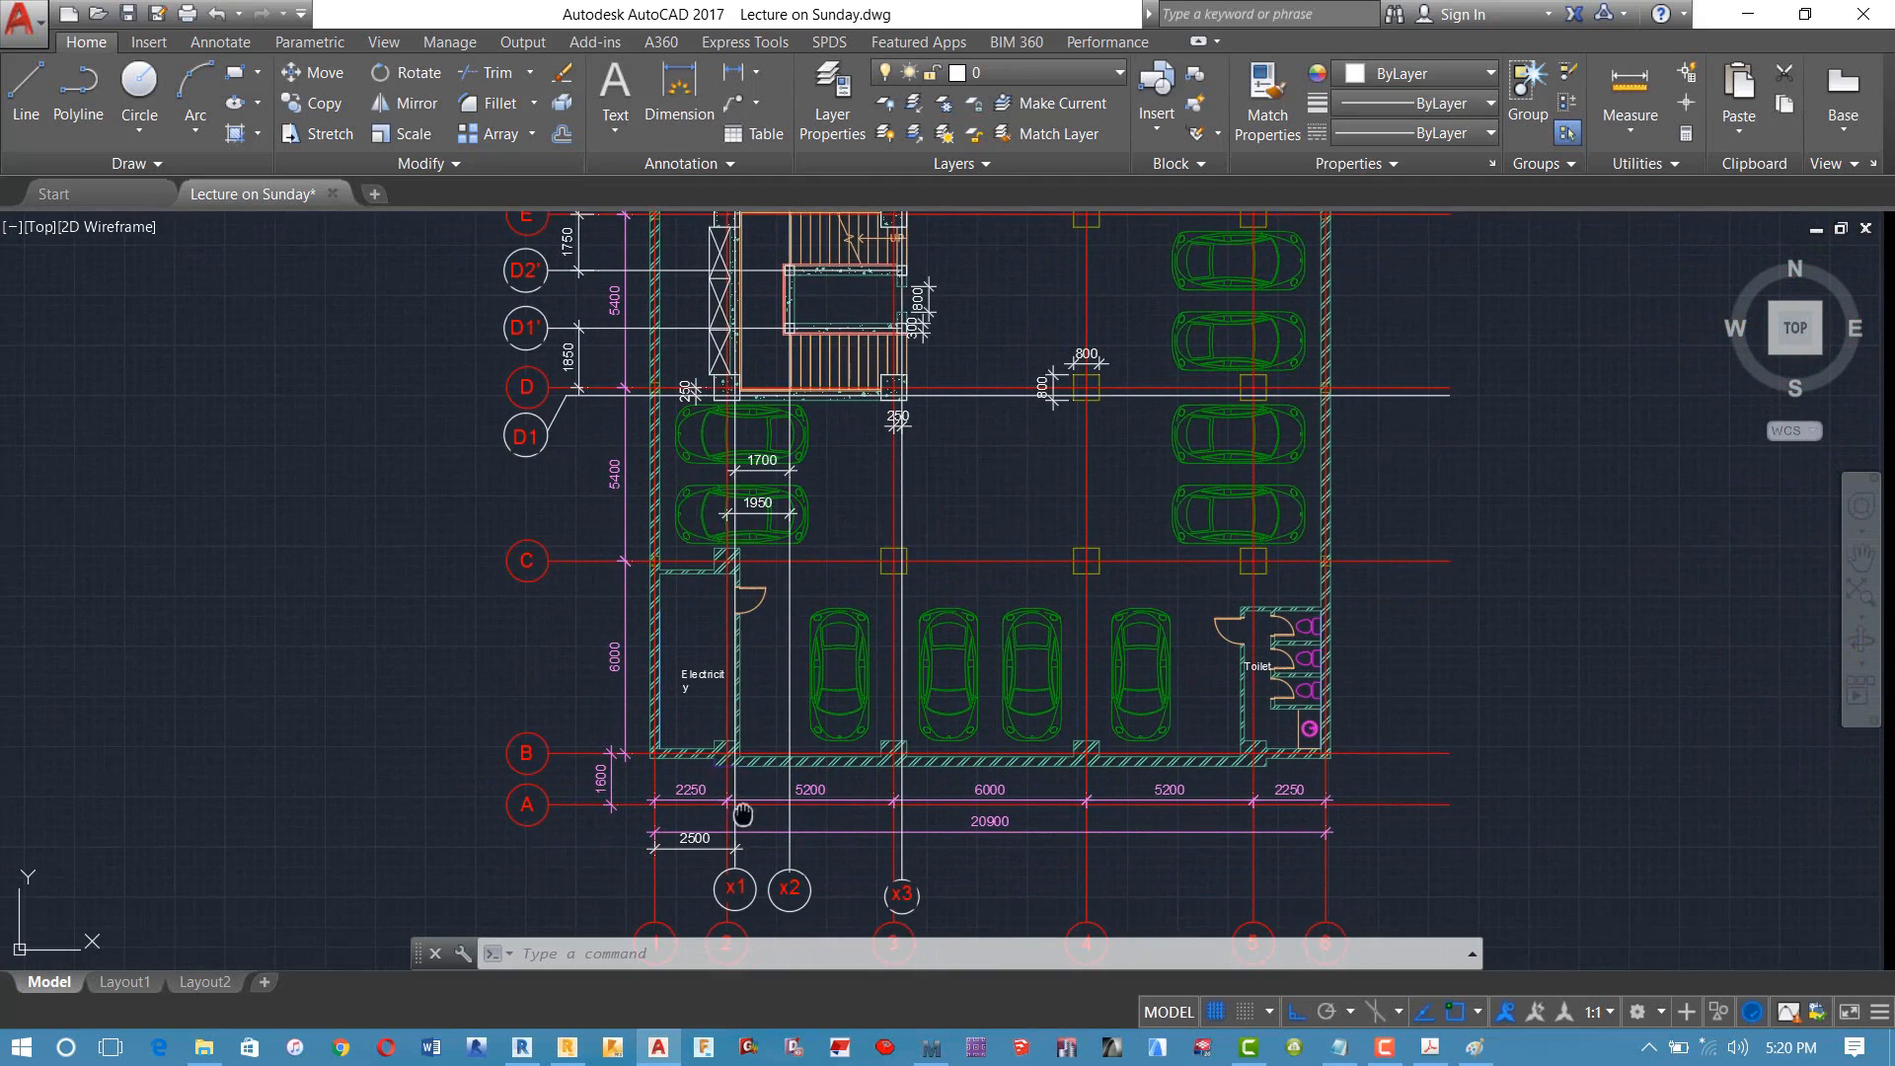
{"action": "mouse_move", "coordinate": [742, 815]}
{"action": "middle_mouse_down"}
{"action": "mouse_move", "coordinate": [704, 758]}
{"action": "mouse_move", "coordinate": [701, 872]}
{"action": "mouse_move", "coordinate": [731, 920]}
{"action": "middle_mouse_up"}
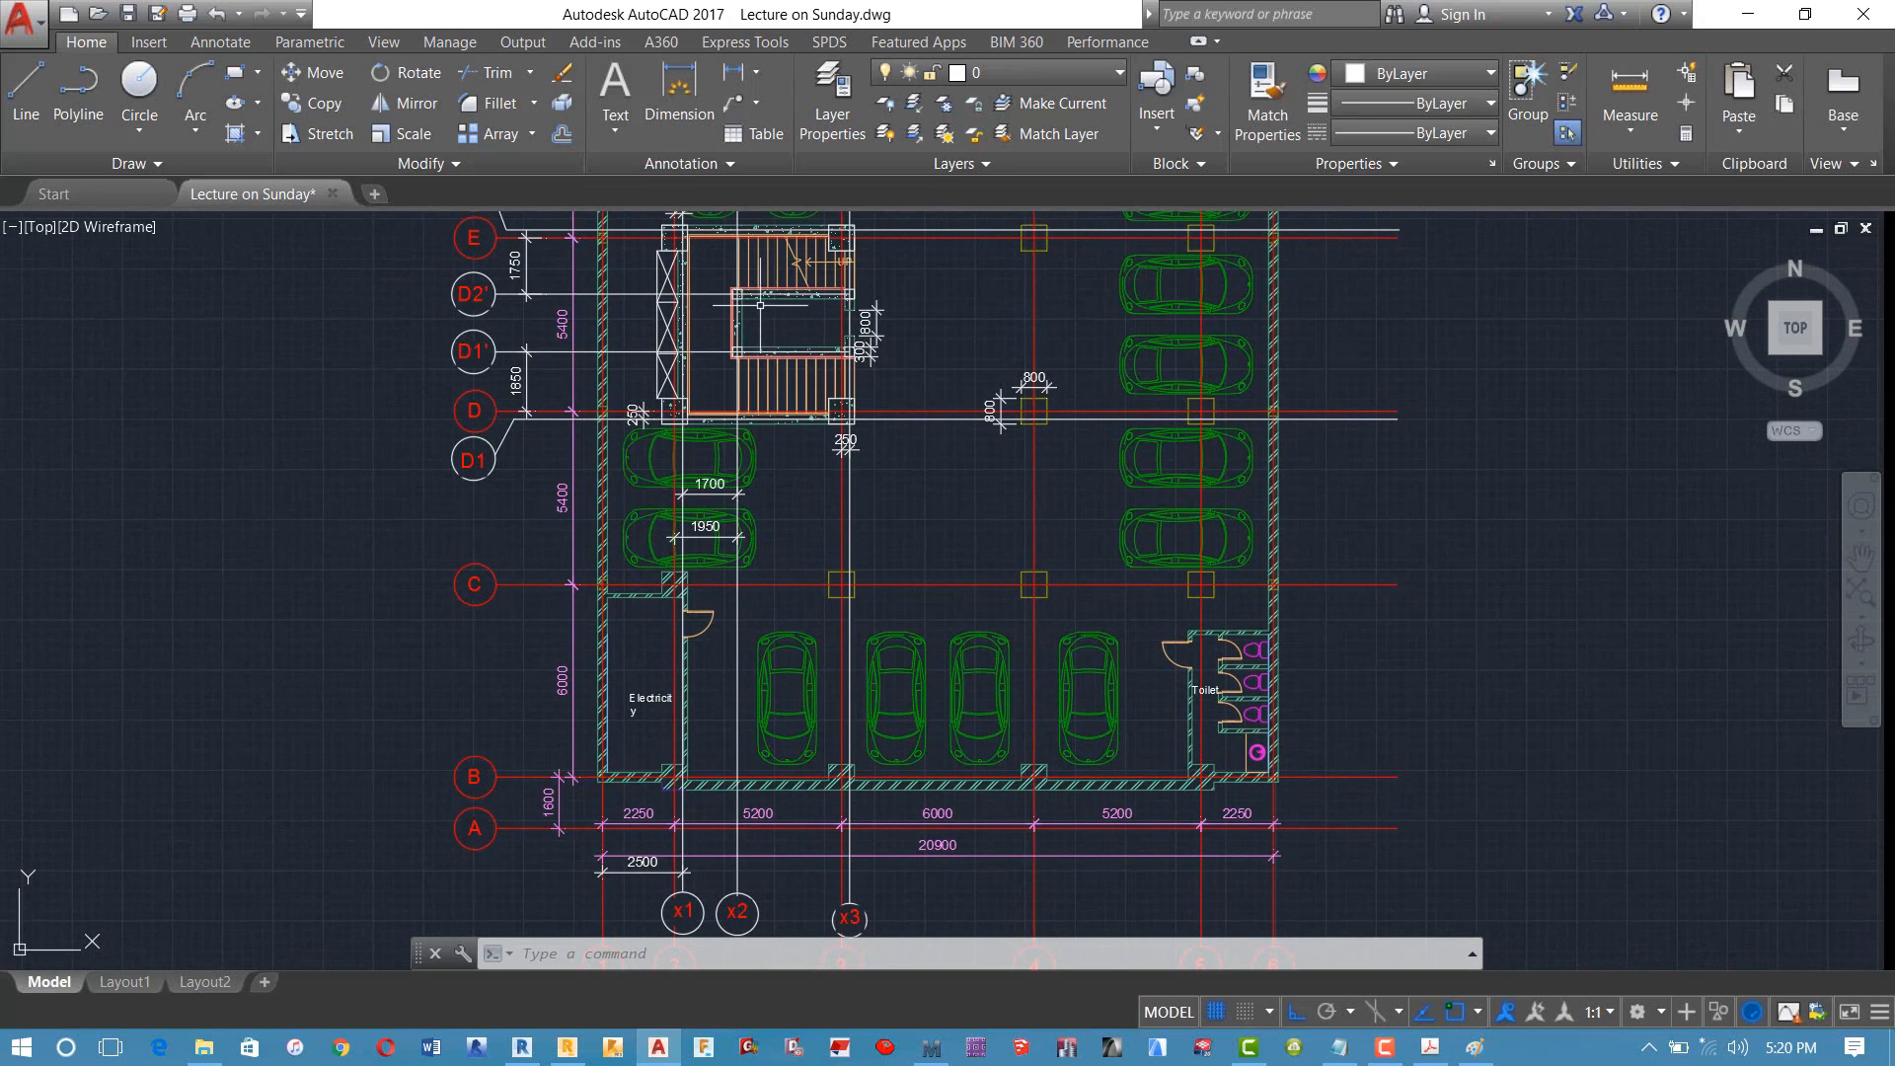
Step: Switch to Robot and delete the X axis x1 at 2.50 m from the structural axis list
{"action": "left_click", "coordinate": [658, 1047]}
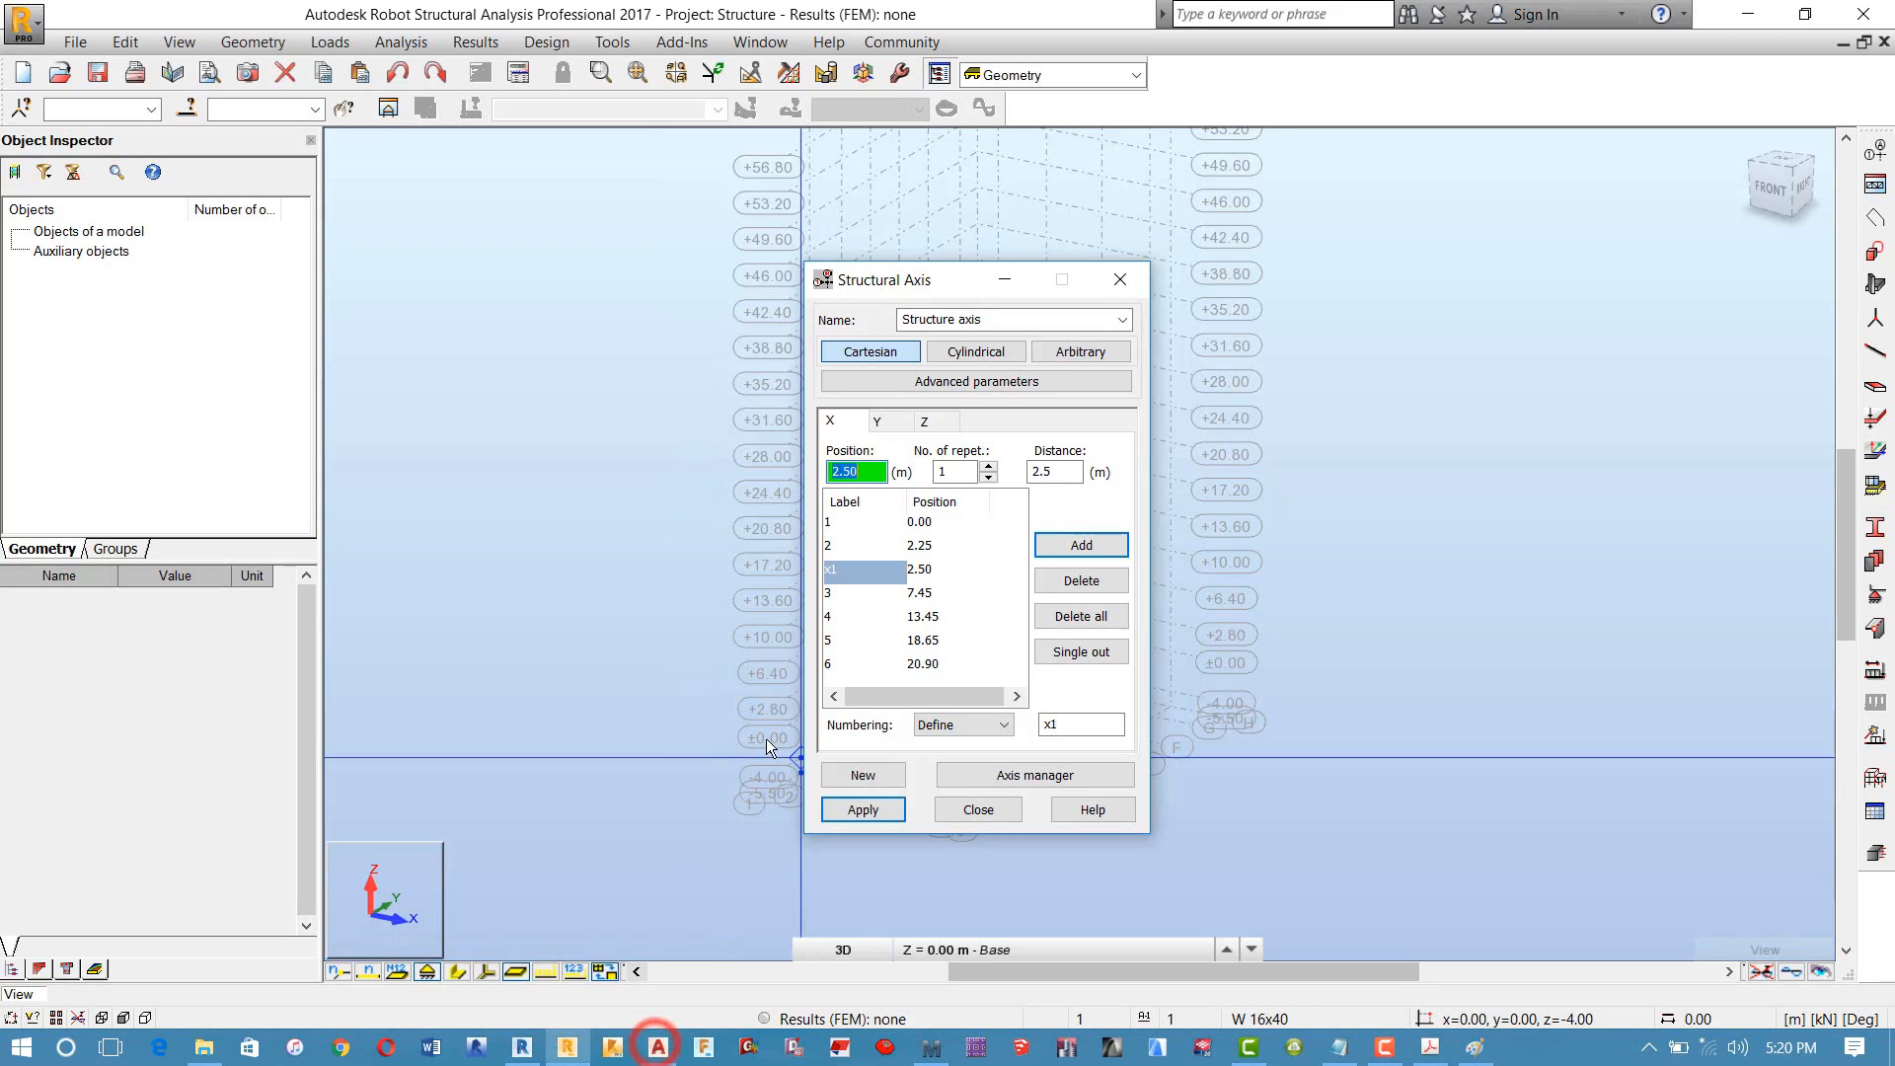
{"action": "left_click", "coordinate": [1085, 581]}
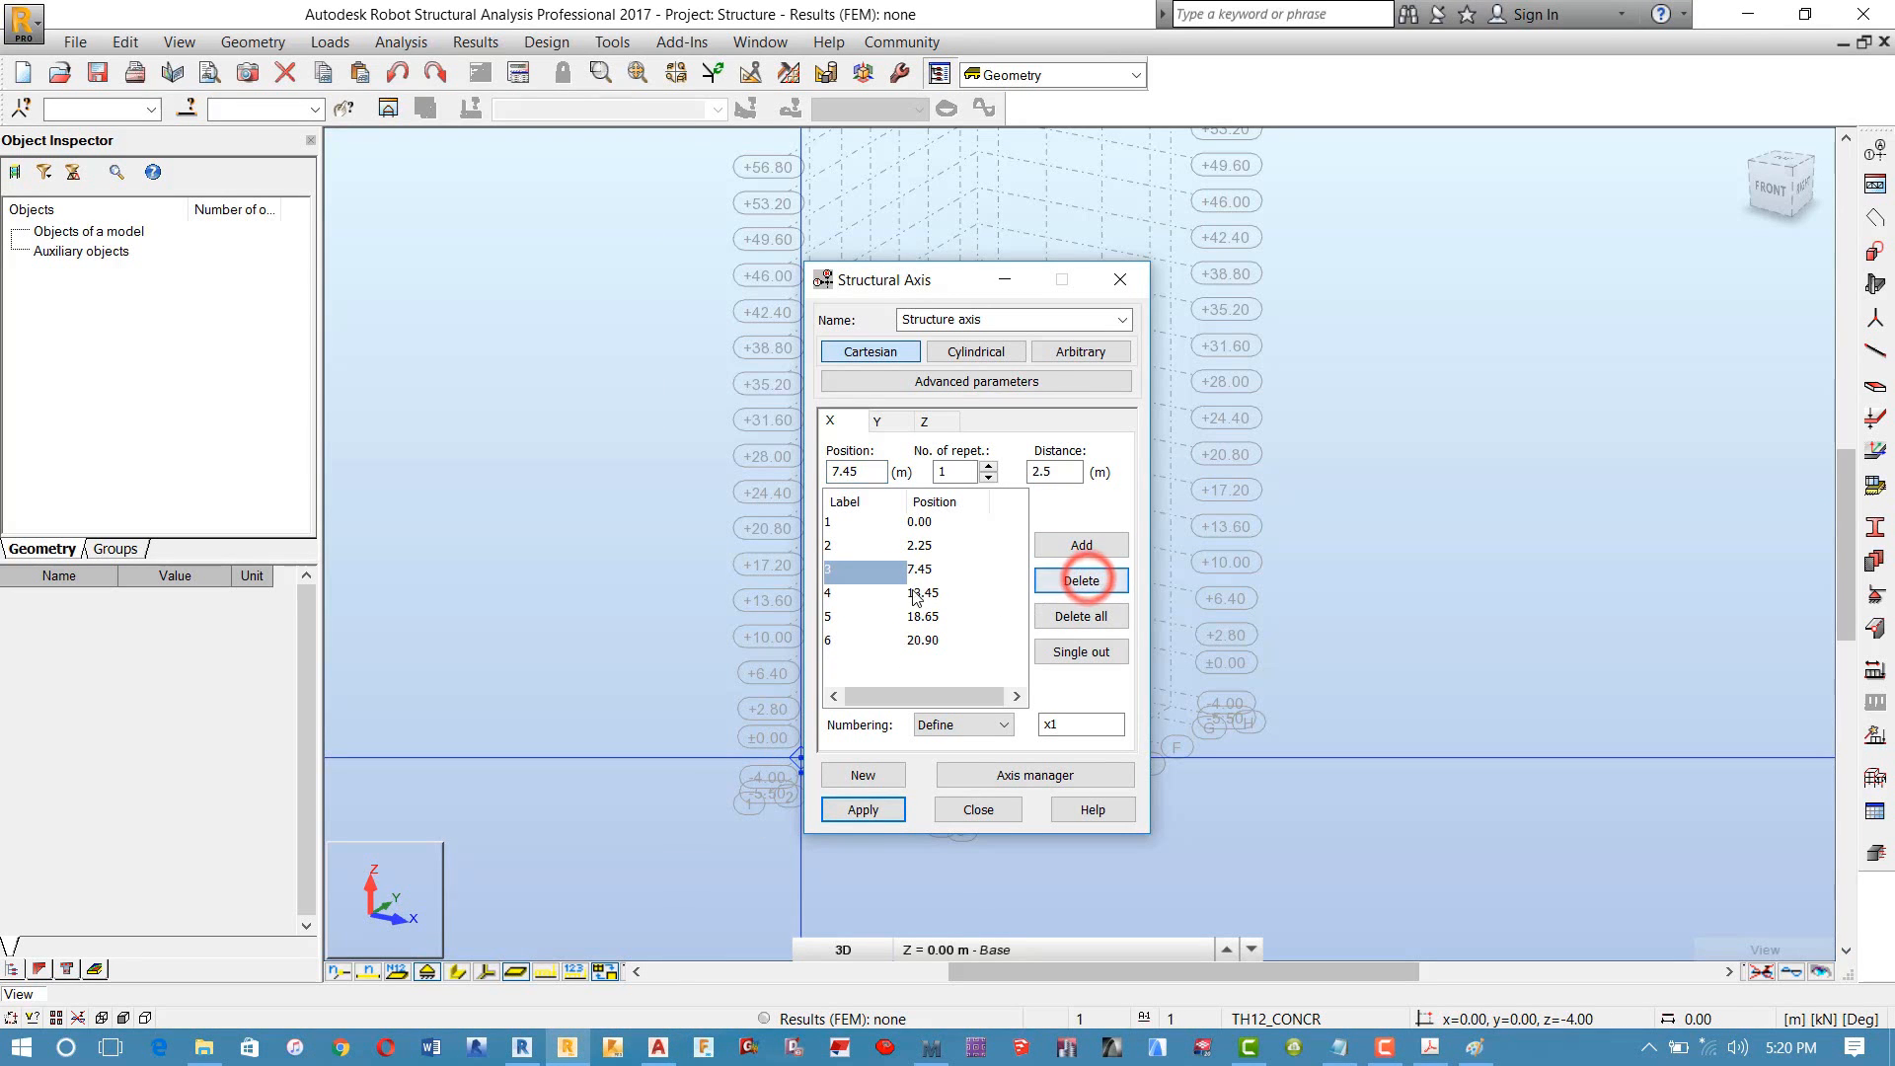
Step: Switch to AutoCAD and dimension the distance between axes 2 and x2 above the x2 bubble with an aligned dimension
{"action": "left_click", "coordinate": [553, 1044]}
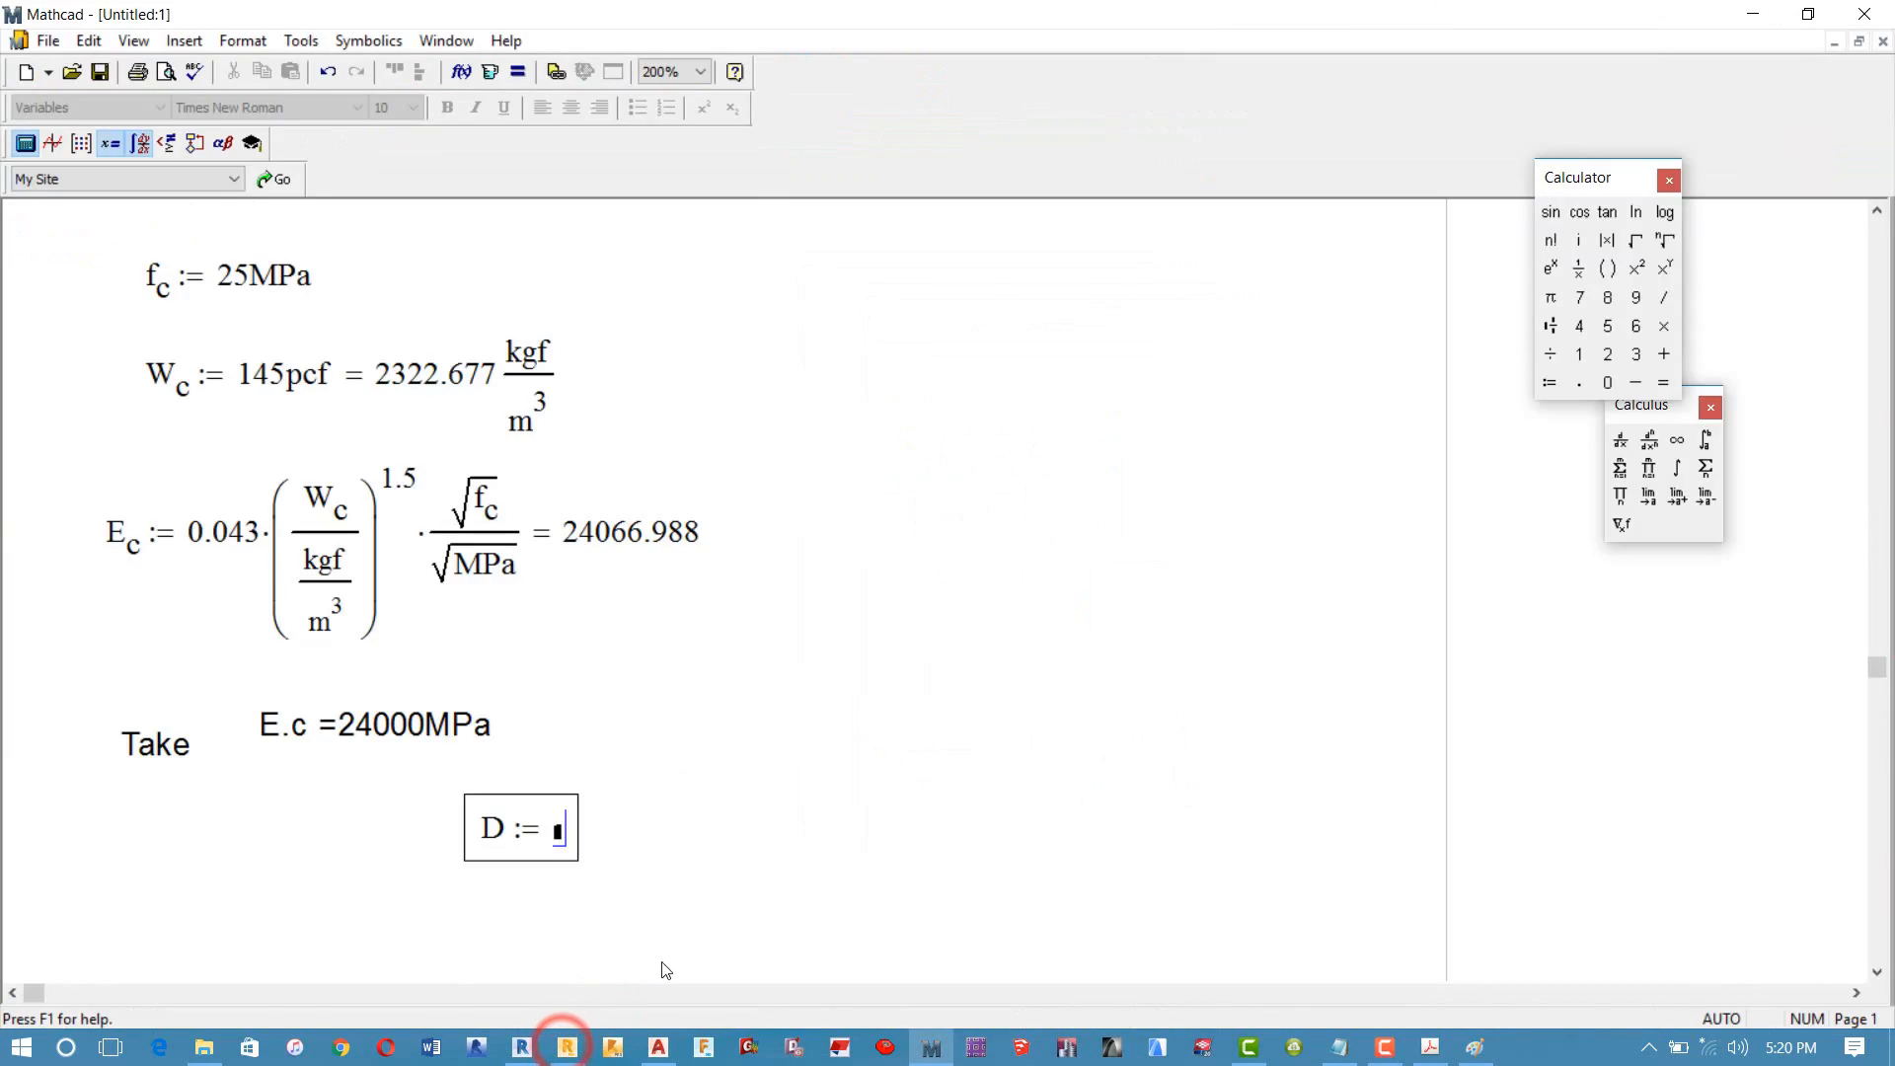
{"action": "left_click", "coordinate": [658, 1048]}
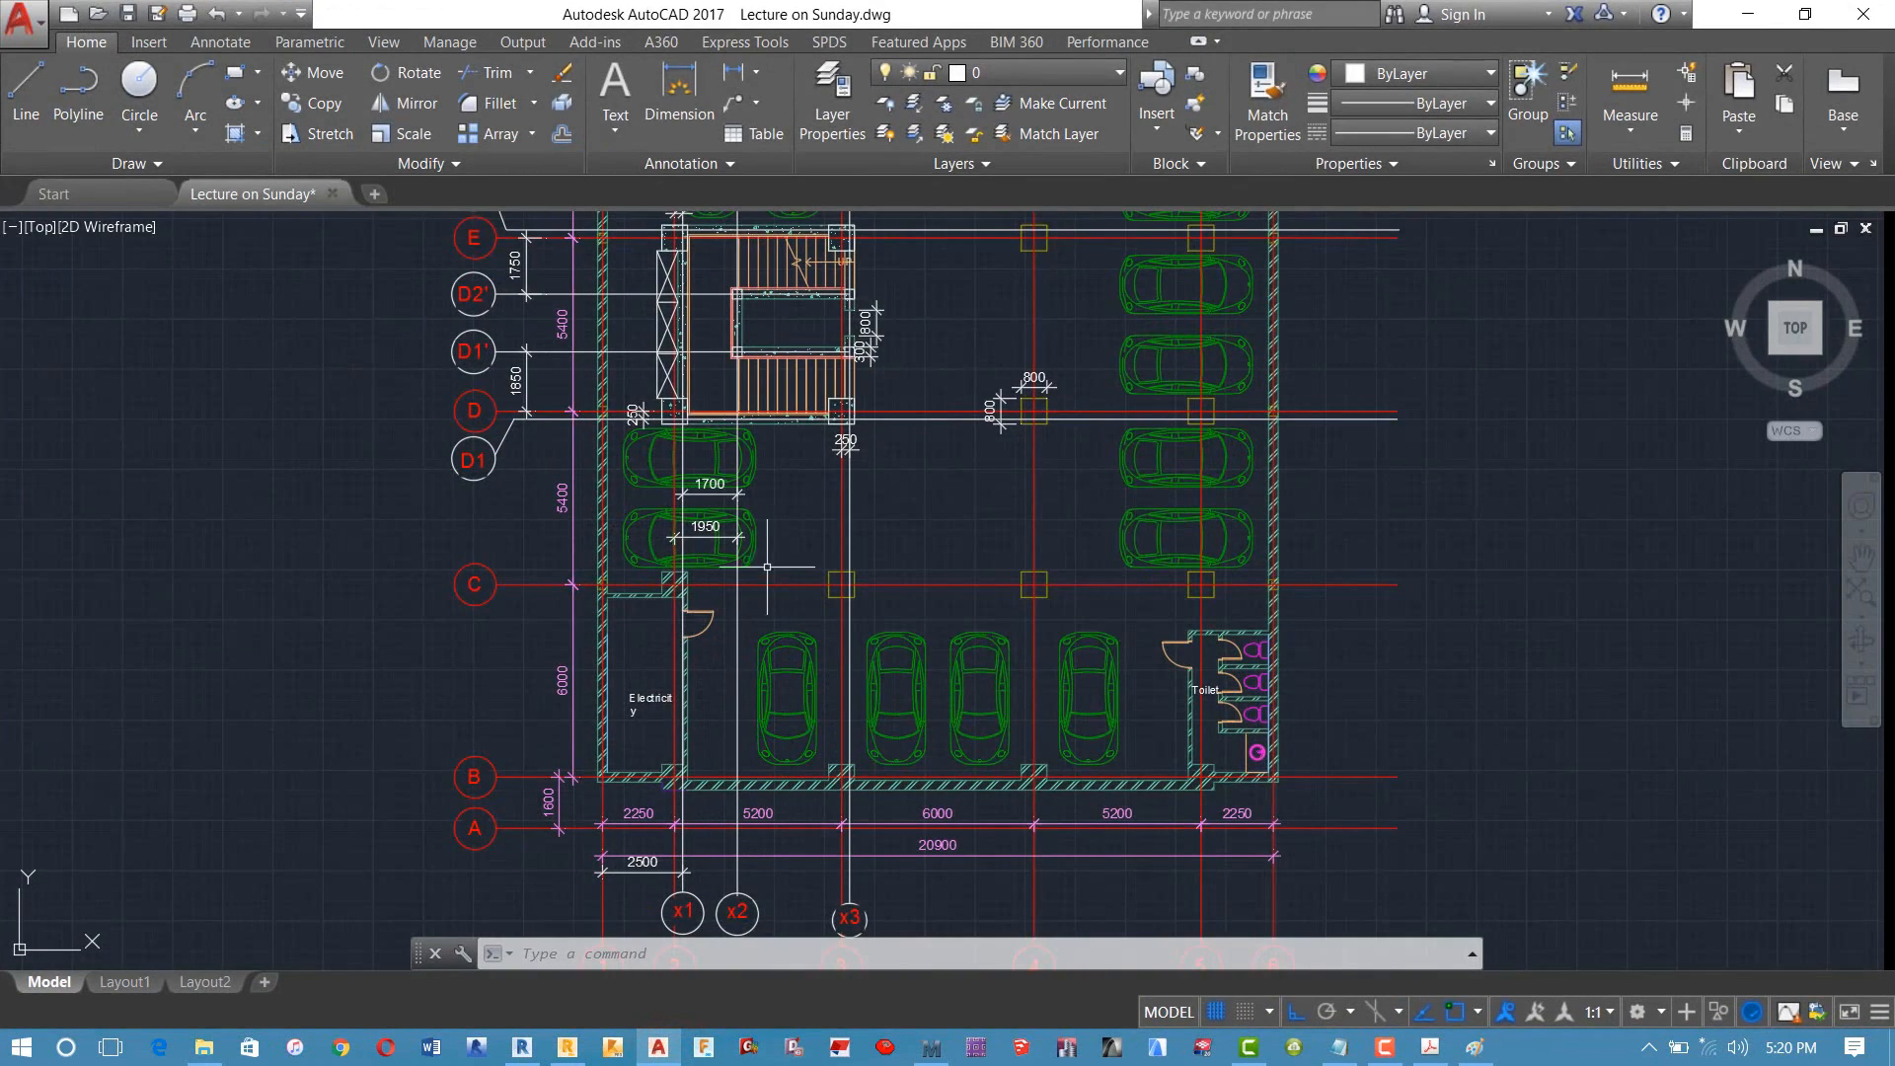
{"action": "scroll", "coordinate": [720, 613], "scroll_direction": "down", "scroll_amount": 3}
{"action": "scroll", "coordinate": [716, 565], "scroll_direction": "up", "scroll_amount": 6}
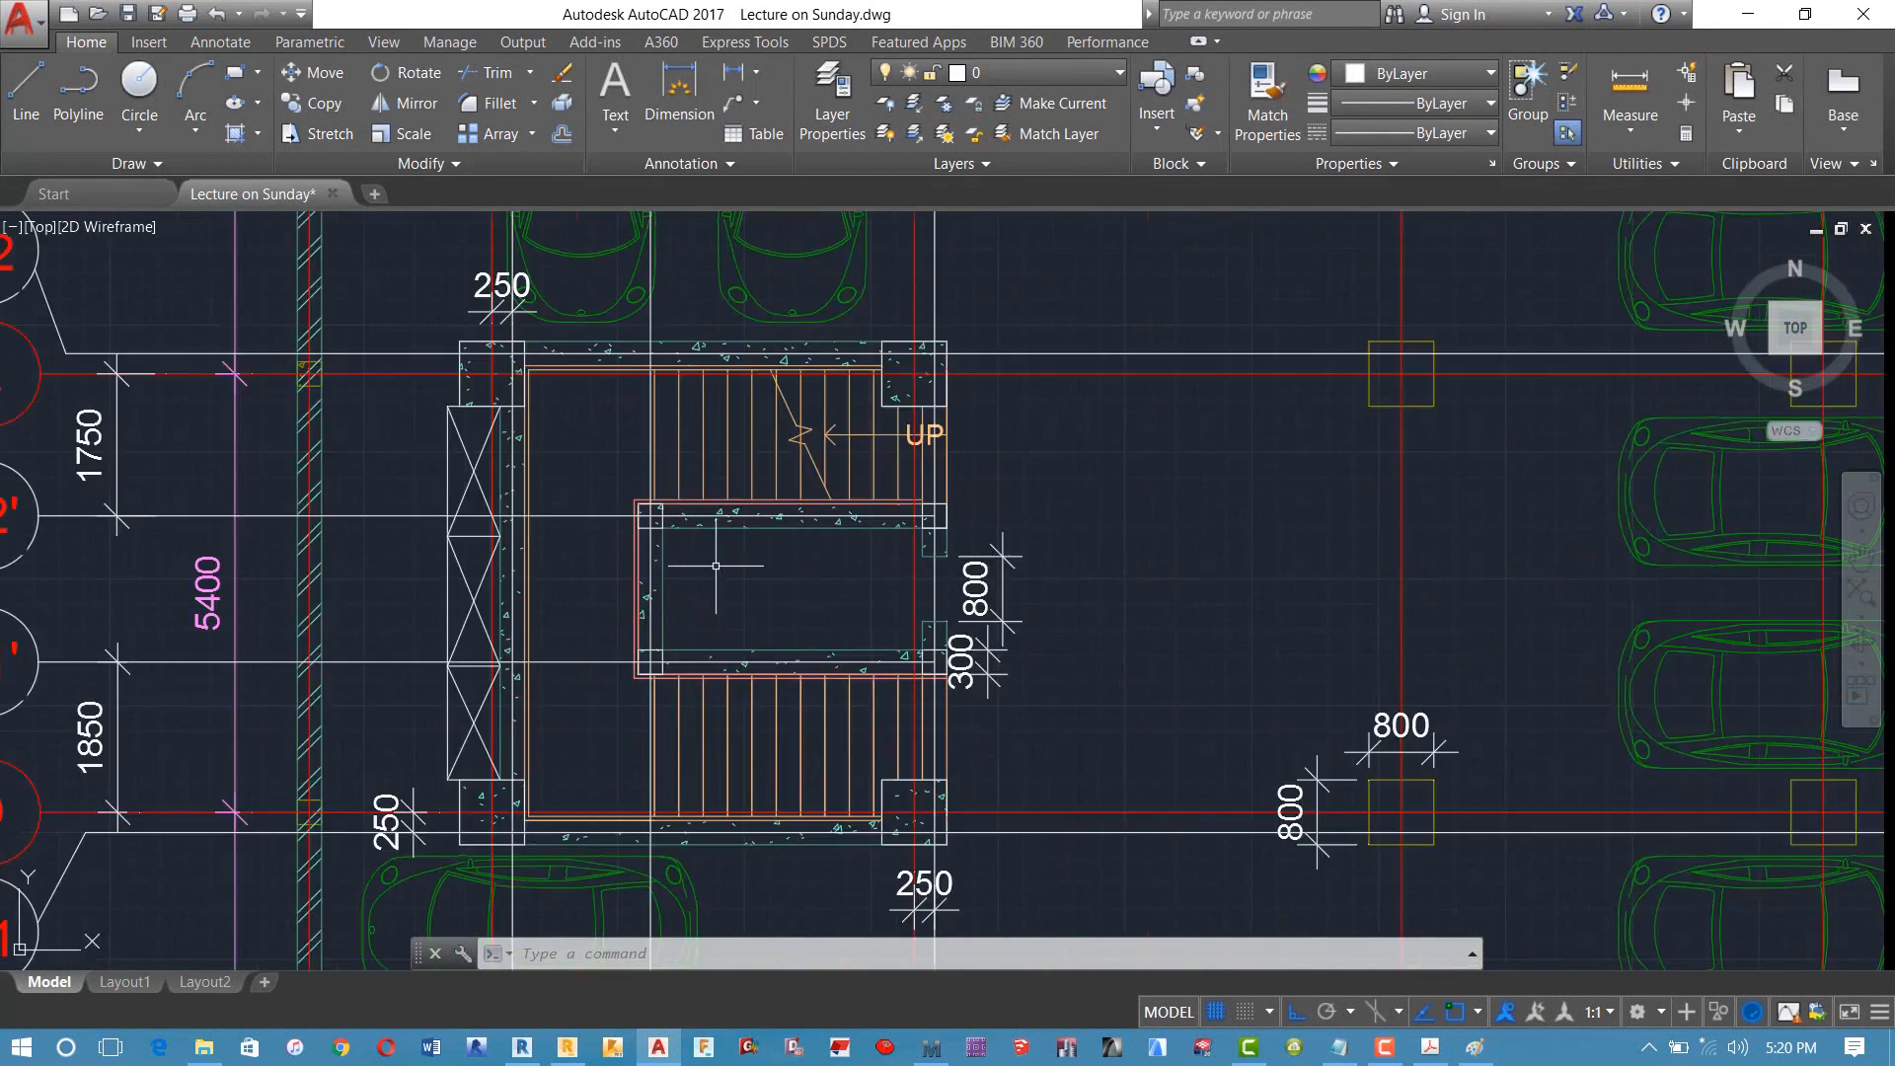
{"action": "scroll", "coordinate": [850, 497], "scroll_direction": "down", "scroll_amount": 5}
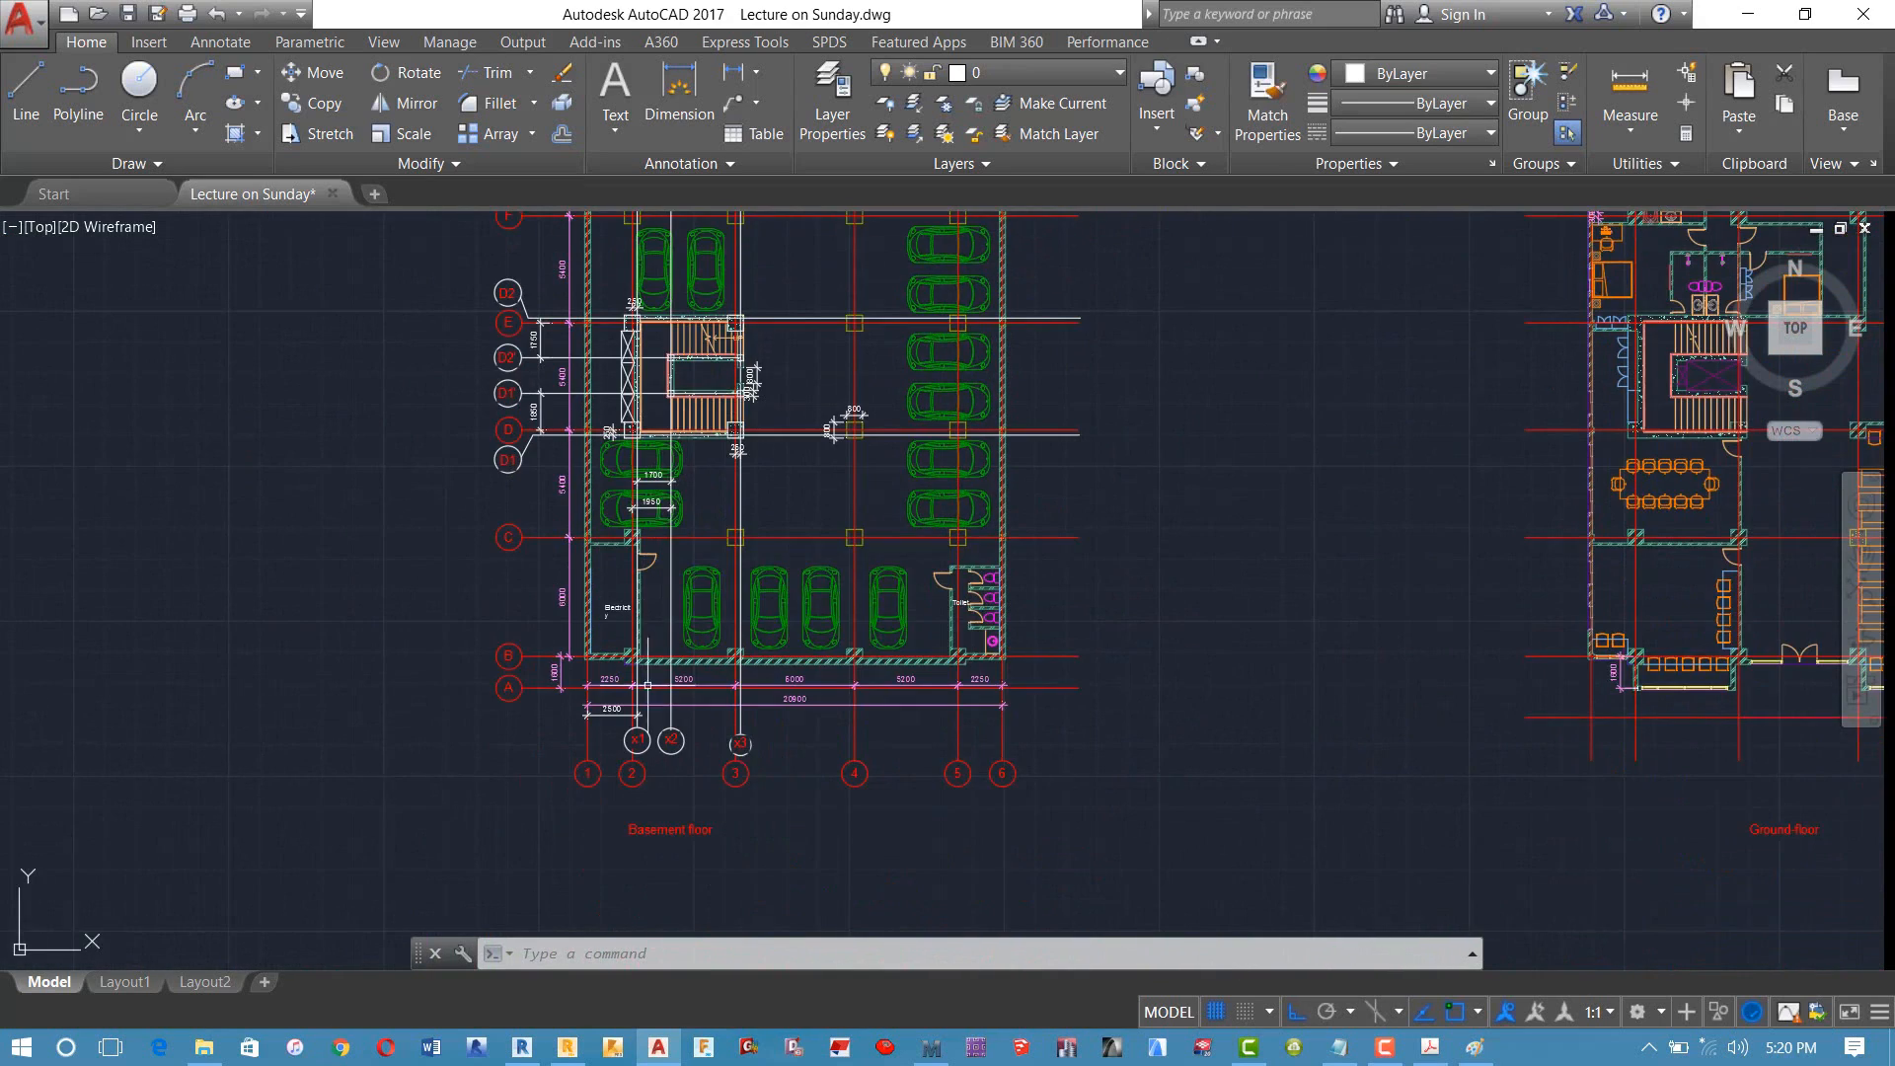
{"action": "scroll", "coordinate": [669, 734], "scroll_direction": "up", "scroll_amount": 4}
{"action": "middle_click_drag", "start_coordinate": [669, 734], "coordinate": [659, 705]}
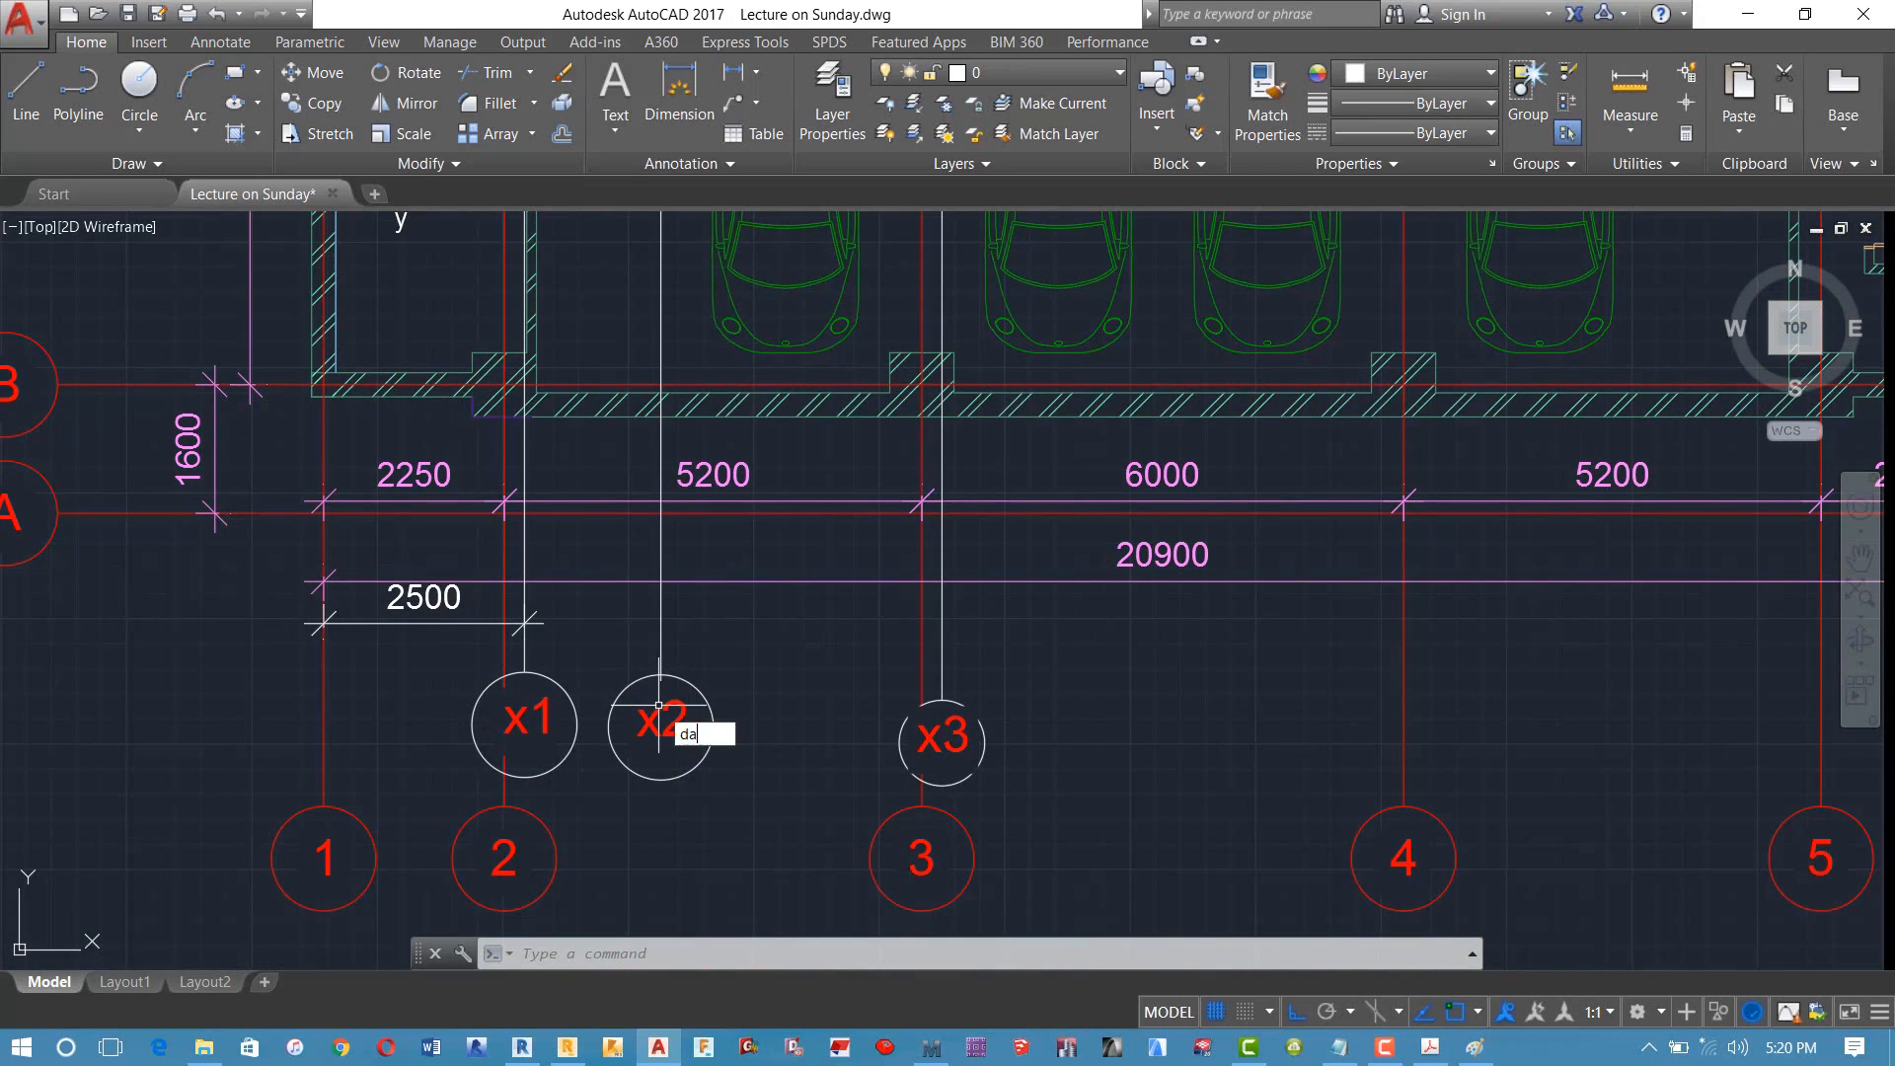
{"action": "key", "text": "Return"}
{"action": "left_click", "coordinate": [660, 639]}
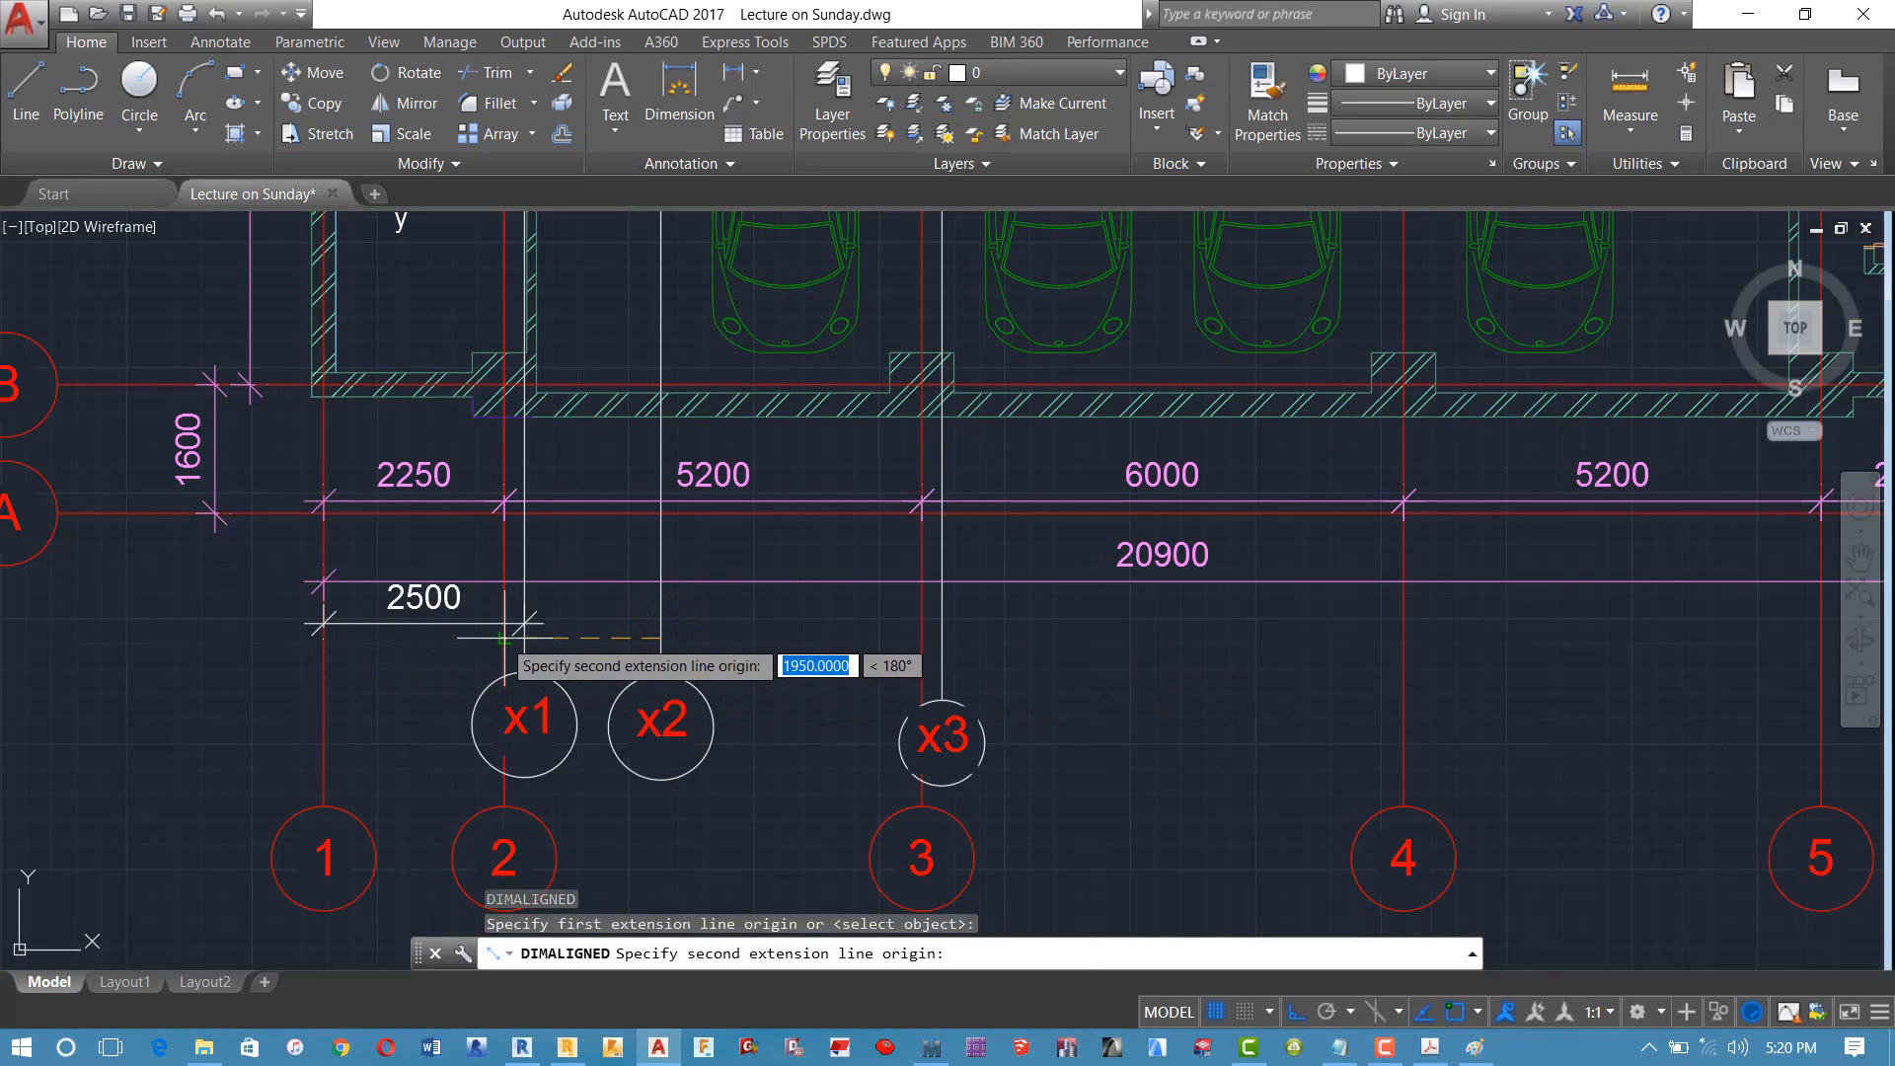
{"action": "left_click", "coordinate": [503, 639]}
{"action": "left_click", "coordinate": [429, 668]}
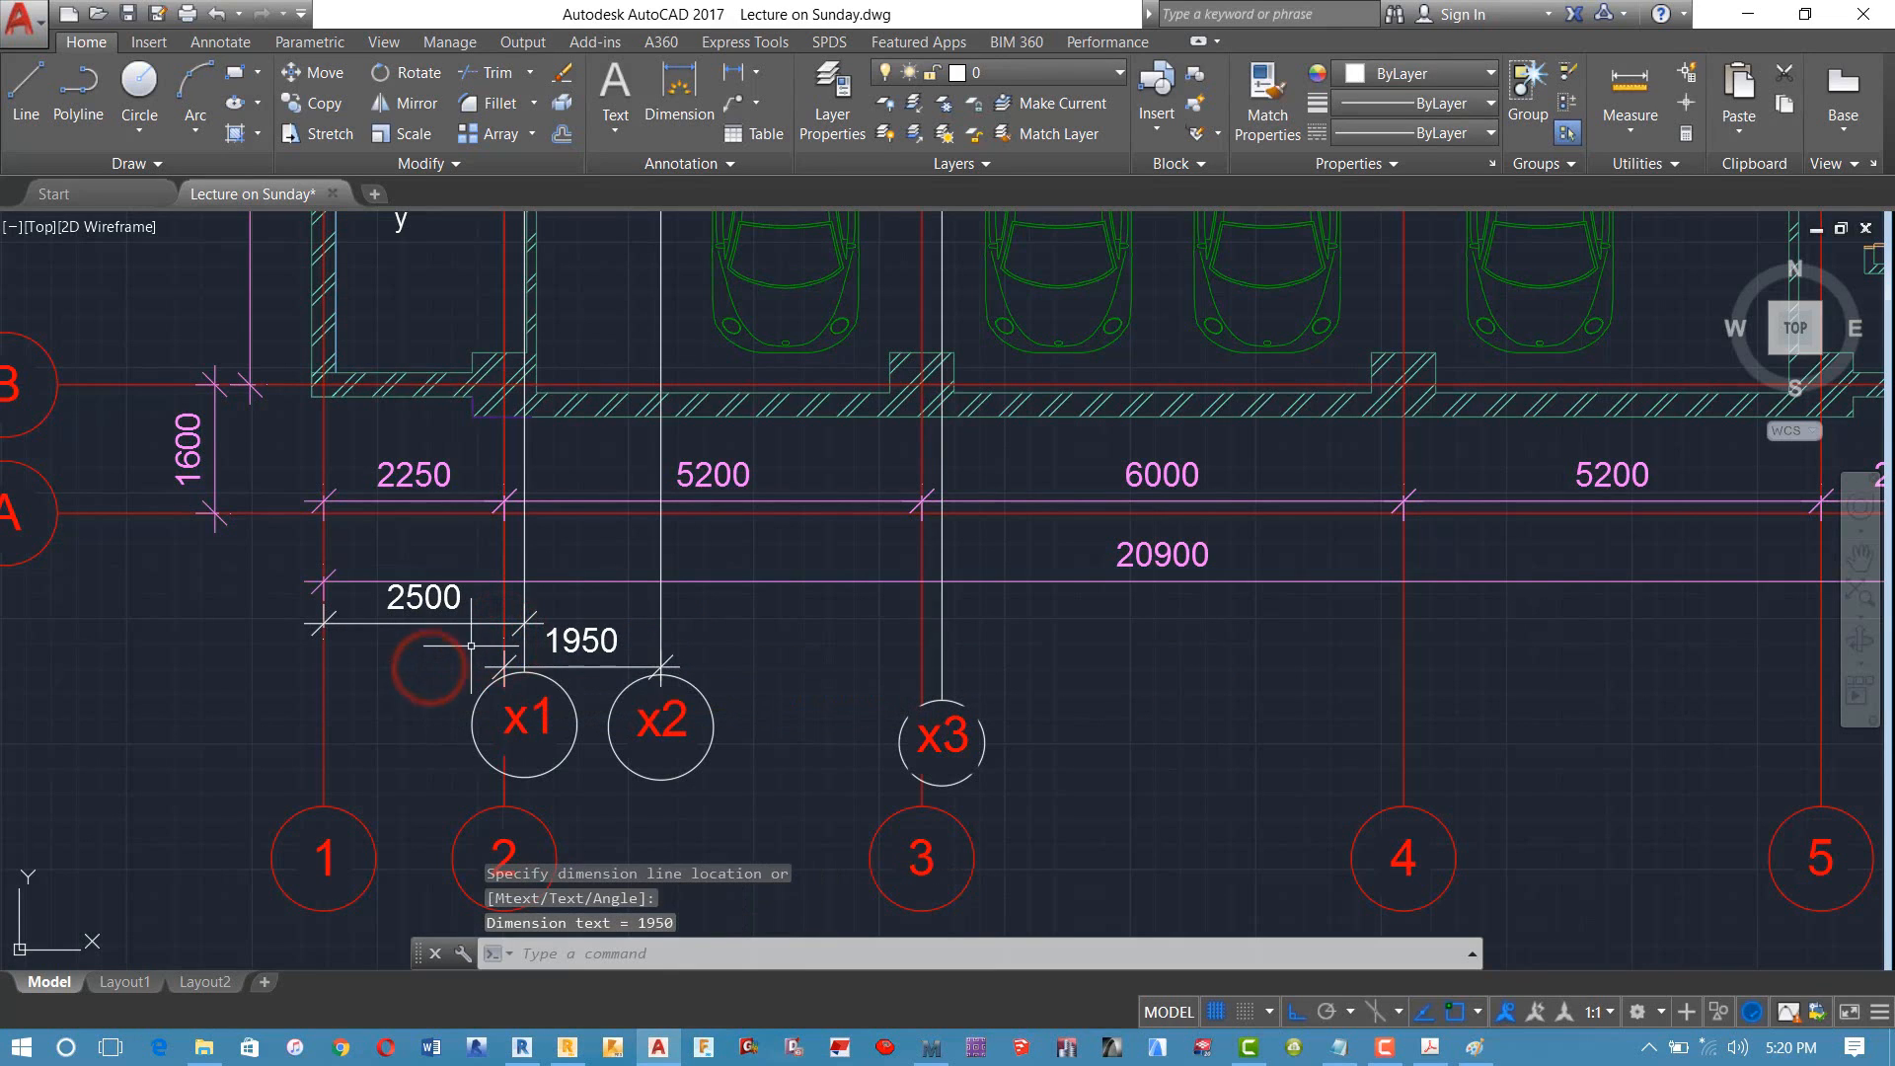
Step: Switch to Robot and add one X axis labelled x1 at a distance of 1.95 m from axis 2
{"action": "left_click", "coordinate": [566, 1046]}
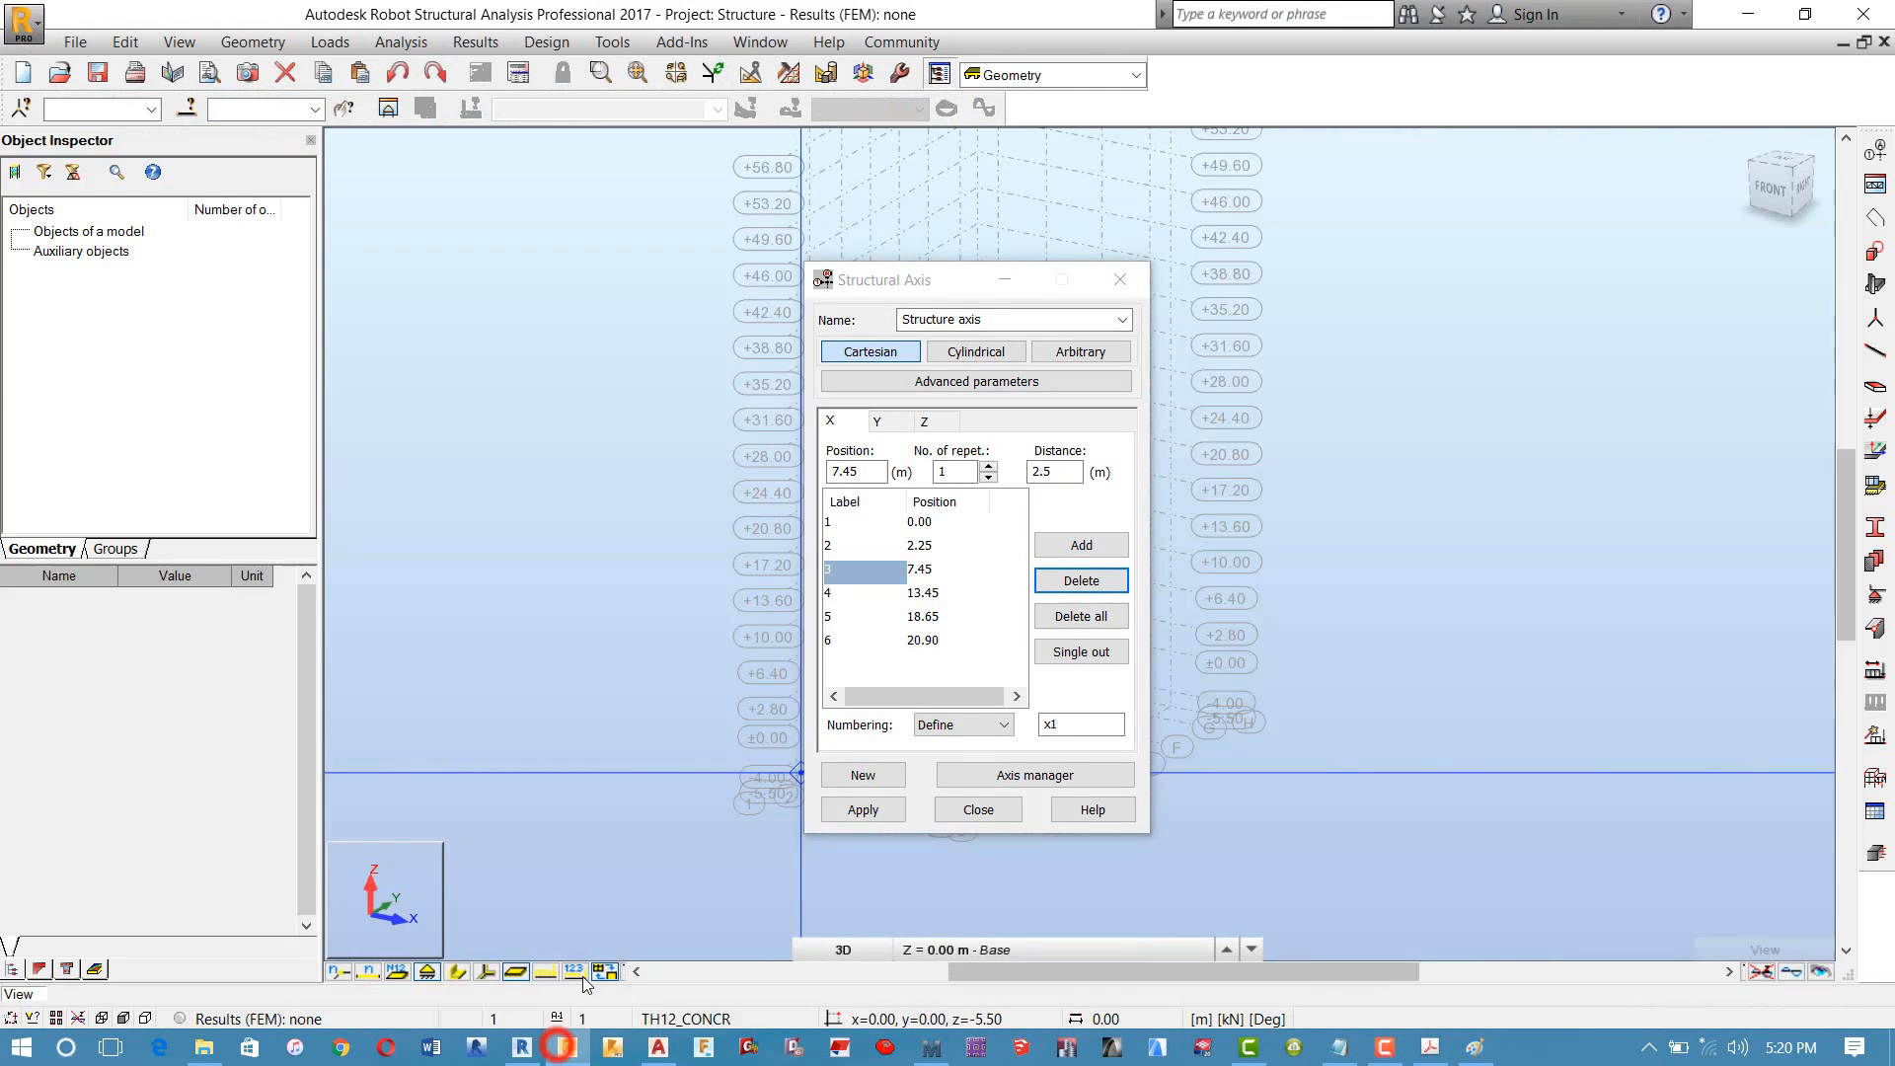
{"action": "left_click", "coordinate": [847, 549]}
{"action": "left_click", "coordinate": [1062, 471]}
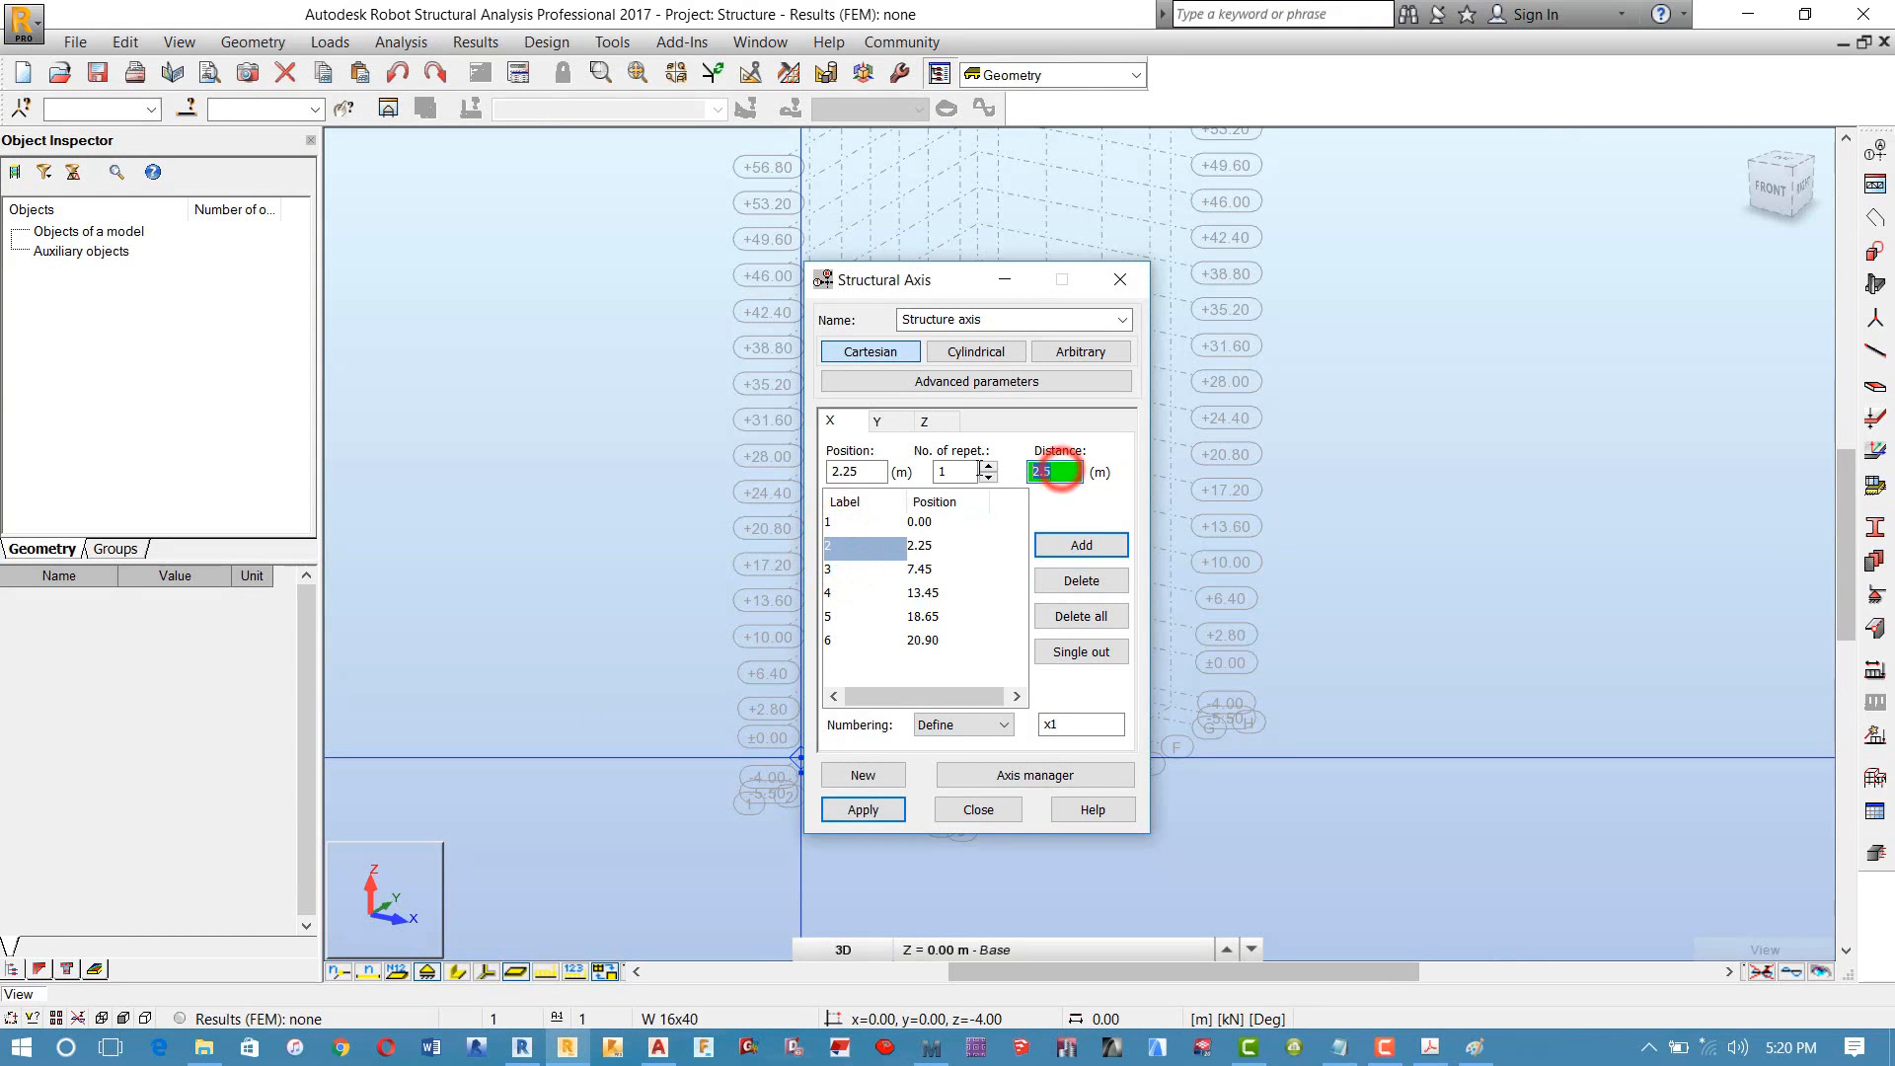
{"action": "type", "text": "1"}
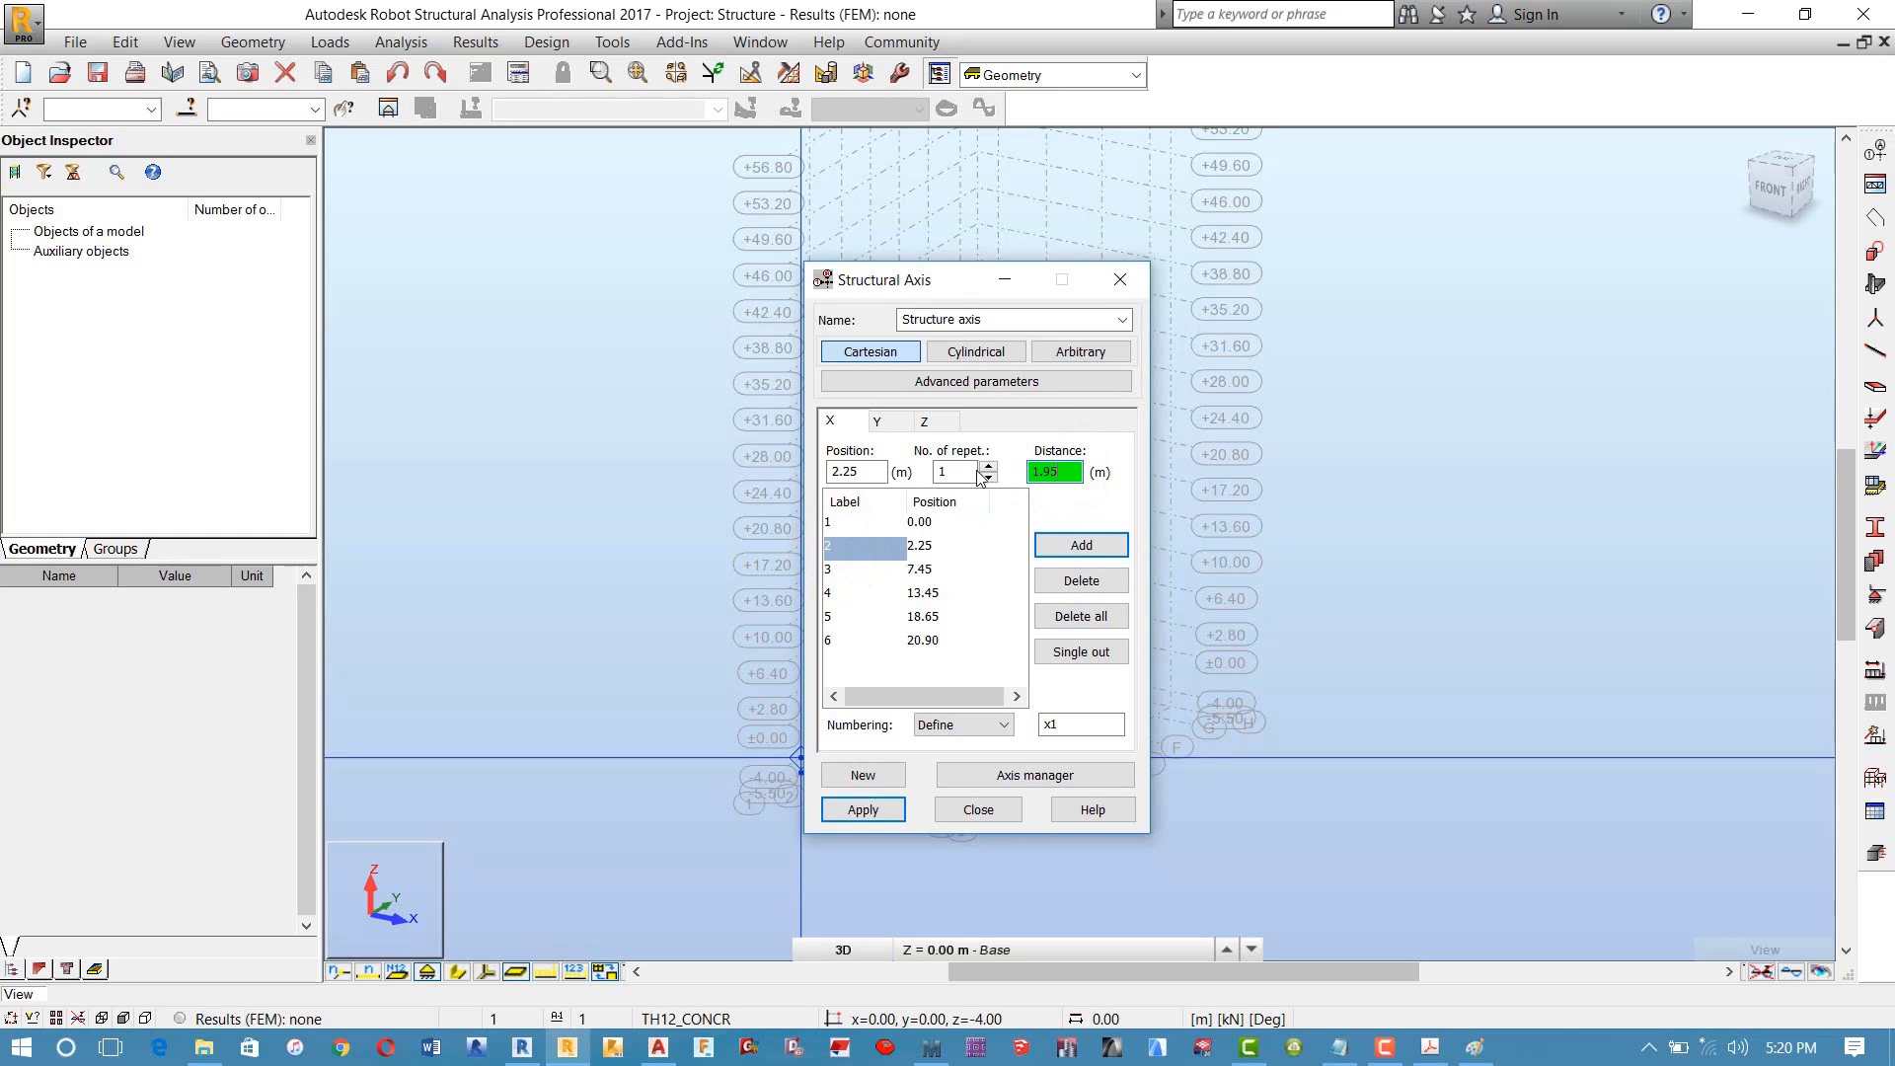
{"action": "left_click", "coordinate": [1064, 544]}
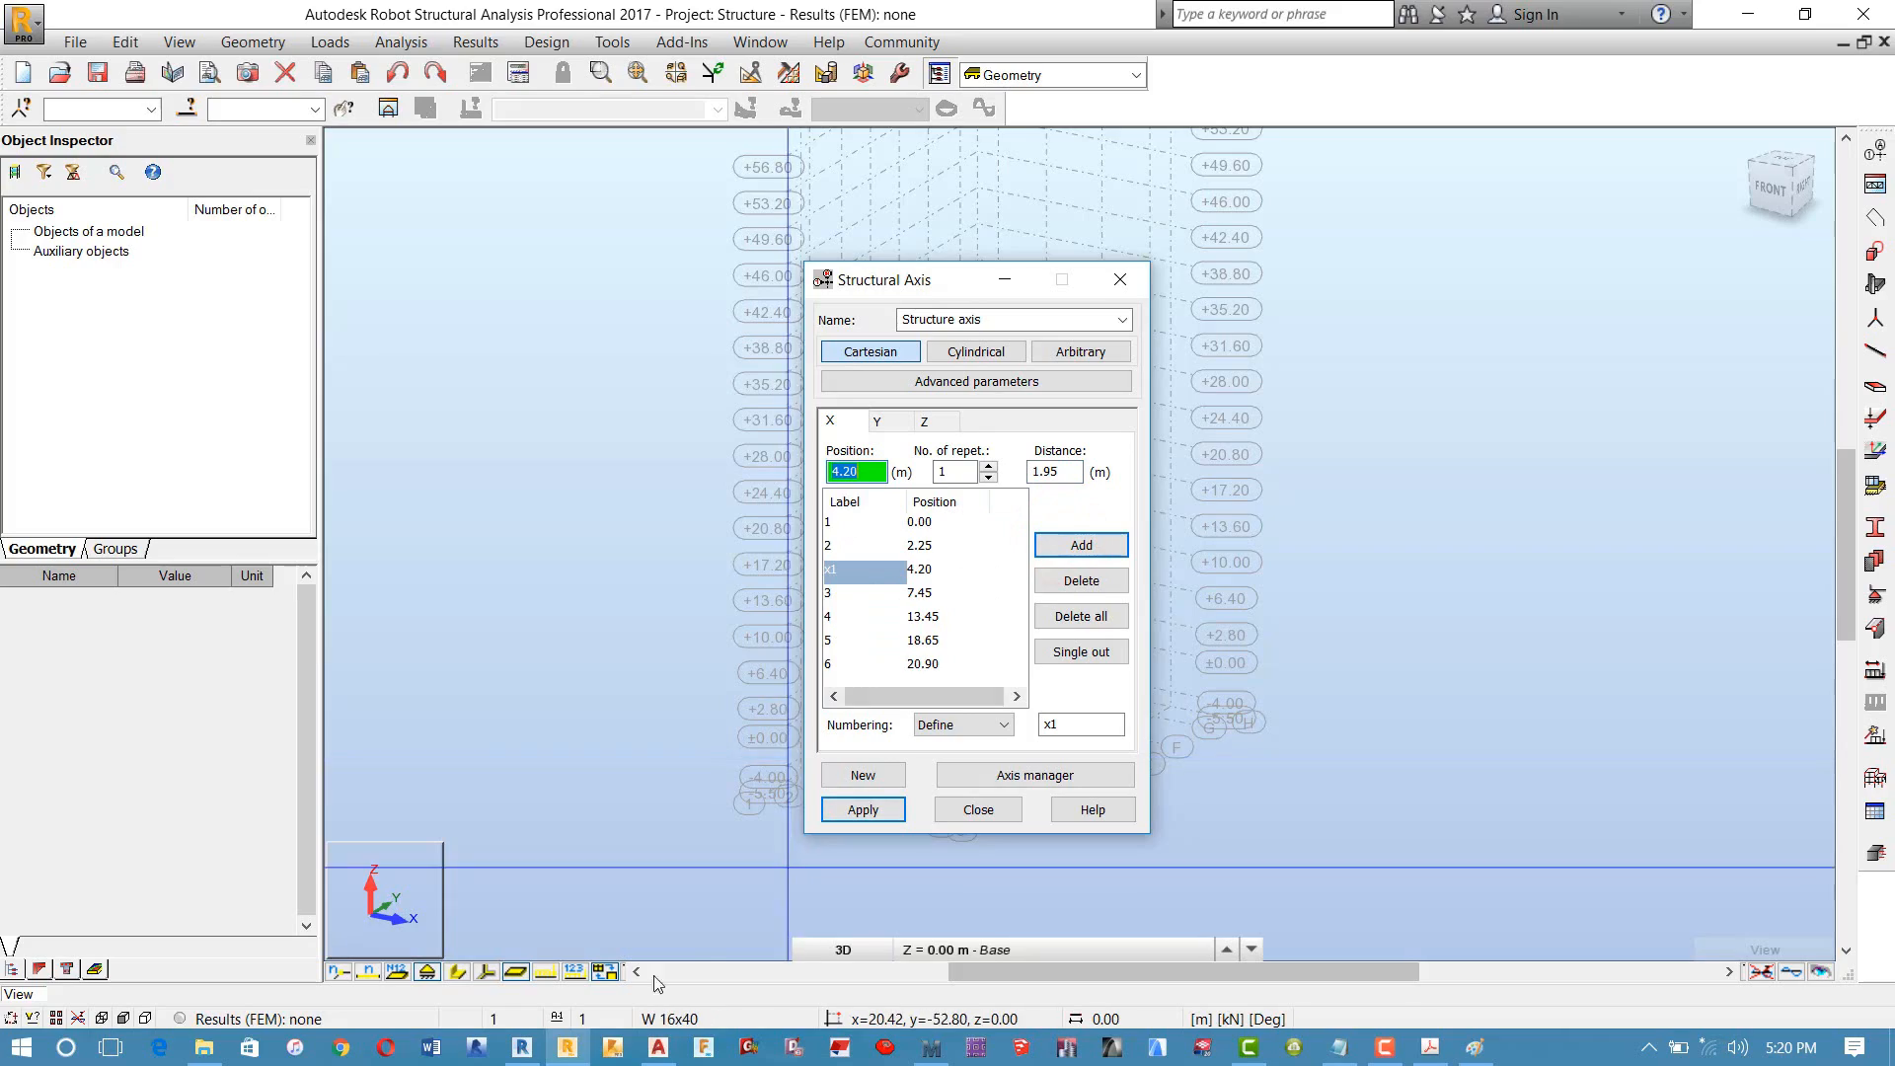
Step: Switch to AutoCAD and dimension the distance between axes 3 and x3 above the x3 bubble with an aligned dimension
{"action": "left_click", "coordinate": [657, 1046]}
{"action": "middle_click_drag", "start_coordinate": [787, 653], "coordinate": [656, 759]}
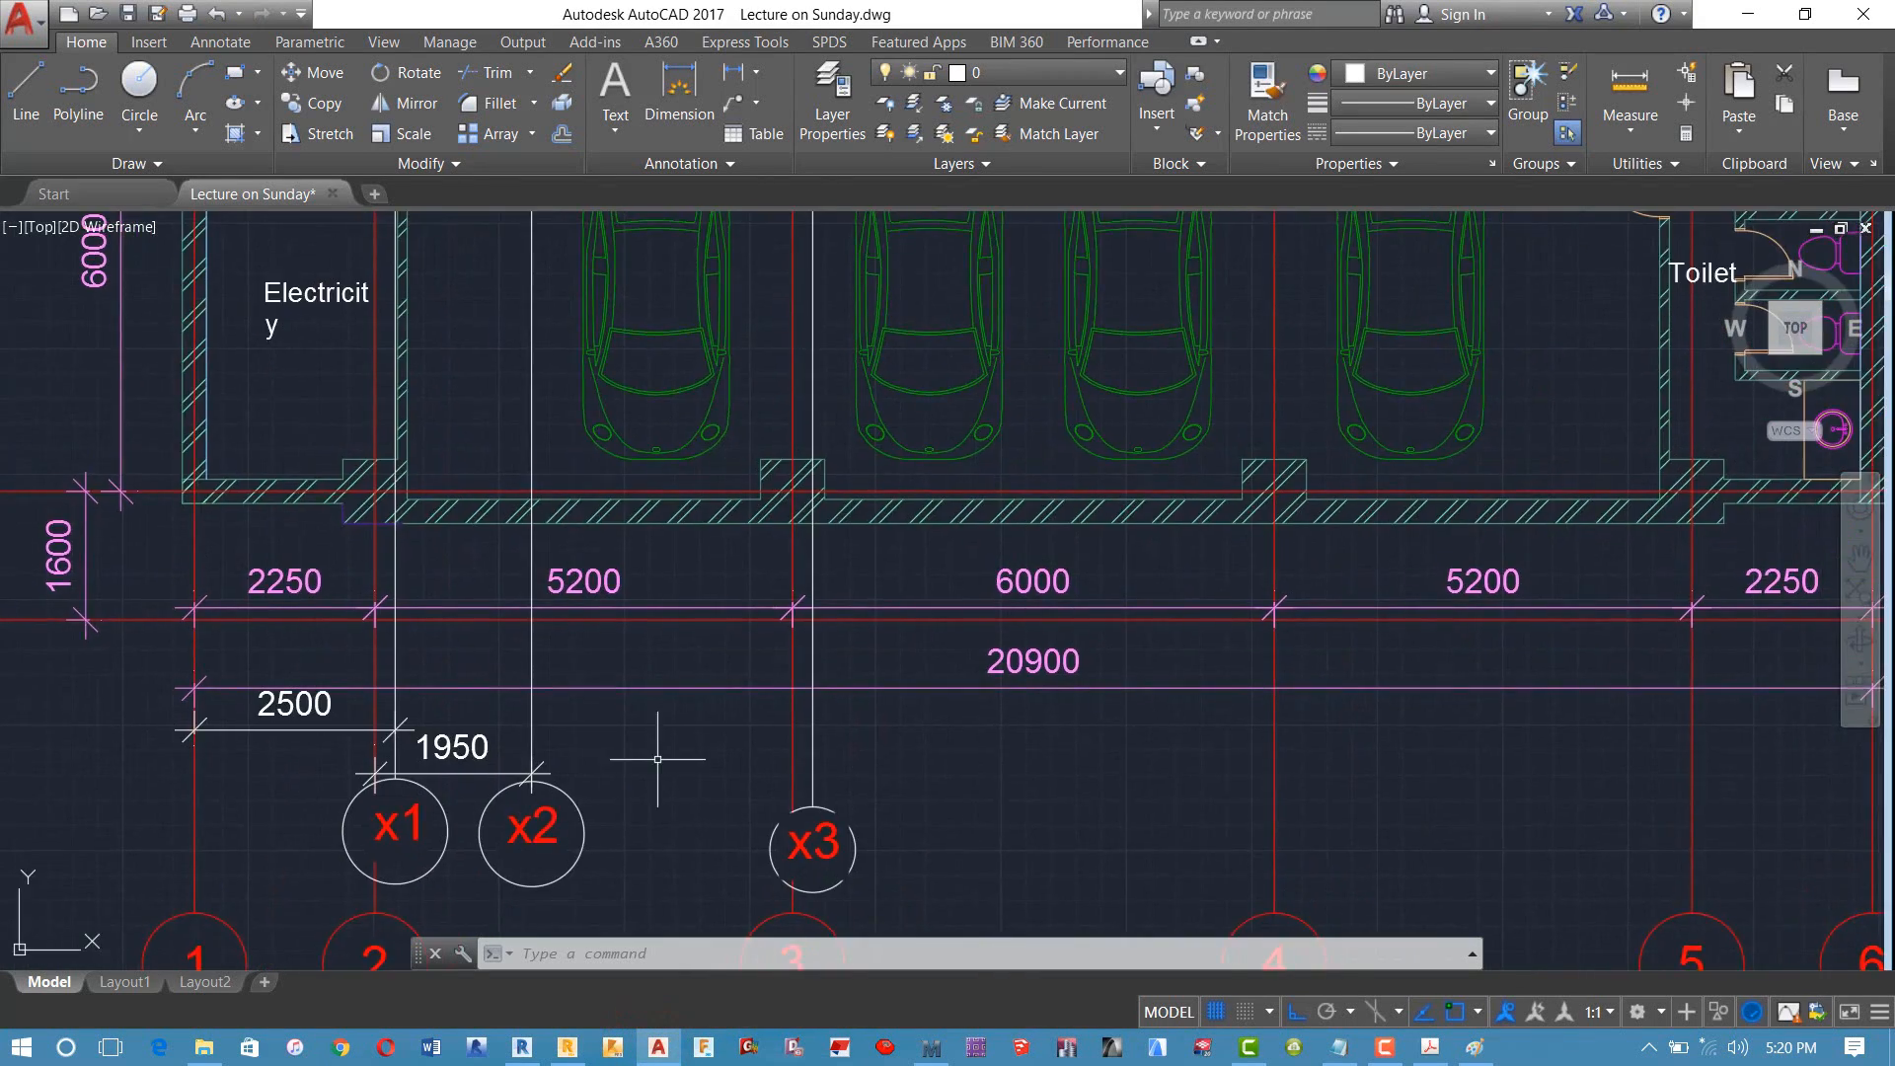
{"action": "scroll", "coordinate": [657, 757], "scroll_direction": "down", "scroll_amount": 4}
{"action": "mouse_move", "coordinate": [764, 461]}
{"action": "middle_mouse_down"}
{"action": "mouse_move", "coordinate": [710, 706]}
{"action": "mouse_move", "coordinate": [649, 671]}
{"action": "mouse_move", "coordinate": [649, 429]}
{"action": "middle_mouse_up"}
{"action": "scroll", "coordinate": [696, 548], "scroll_direction": "up", "scroll_amount": 2}
{"action": "middle_click_drag", "start_coordinate": [697, 897], "coordinate": [682, 542]}
{"action": "scroll", "coordinate": [610, 618], "scroll_direction": "up", "scroll_amount": 4}
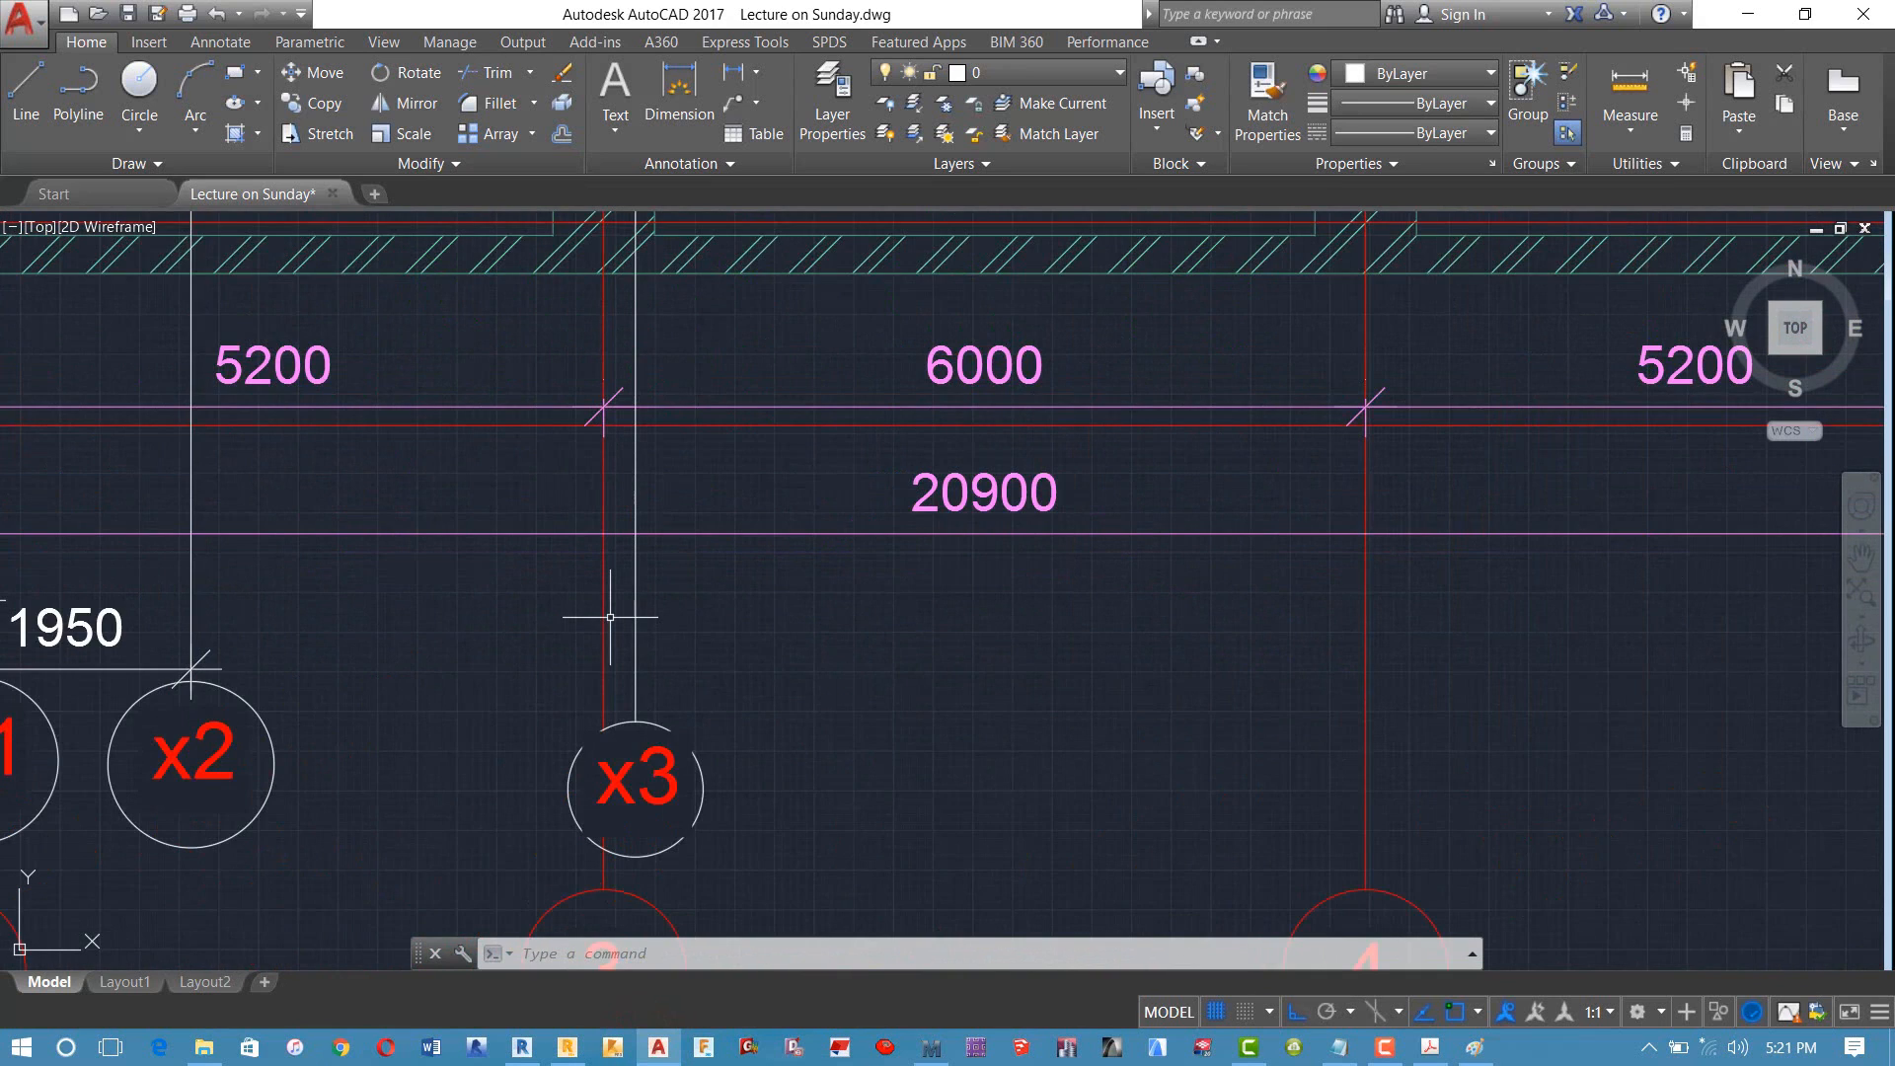
{"action": "type", "text": "al"}
{"action": "key", "text": "Return"}
{"action": "scroll", "coordinate": [610, 617], "scroll_direction": "up", "scroll_amount": 6}
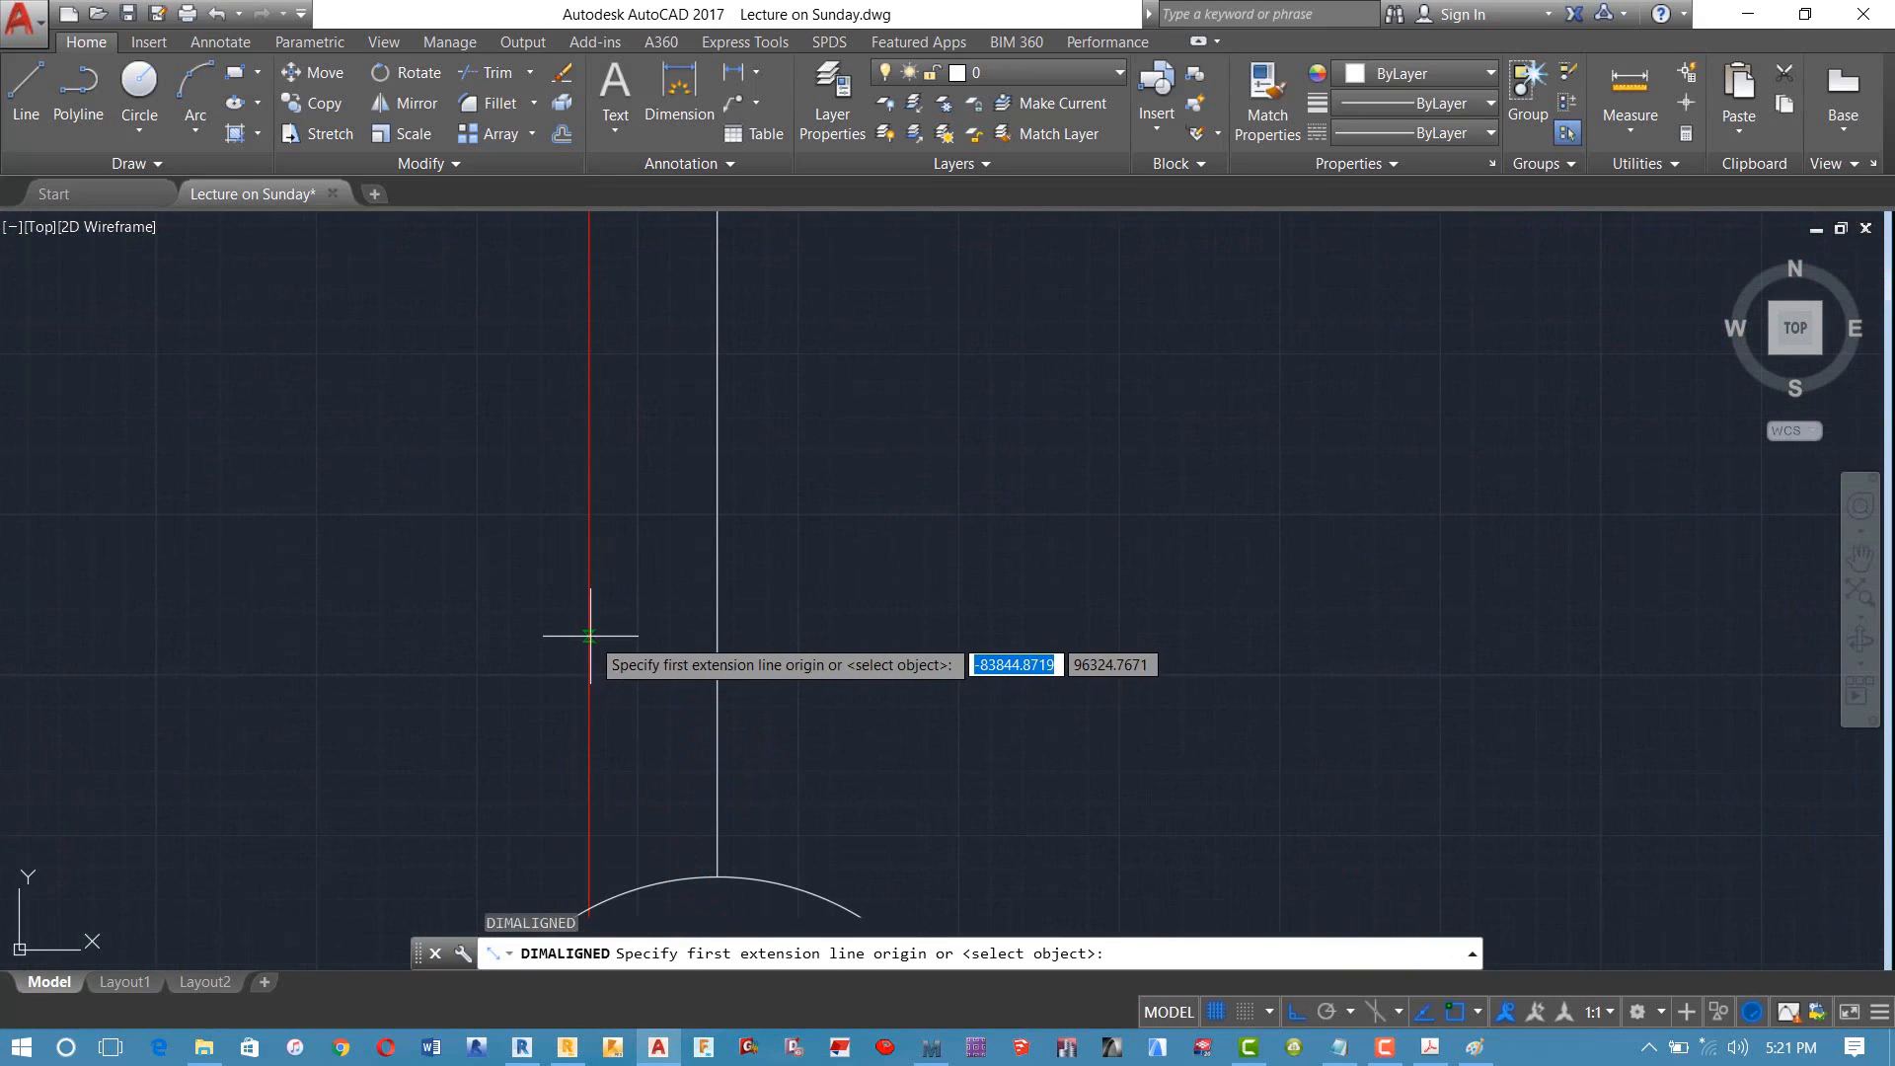
{"action": "left_click", "coordinate": [603, 621]}
{"action": "left_click", "coordinate": [717, 637]}
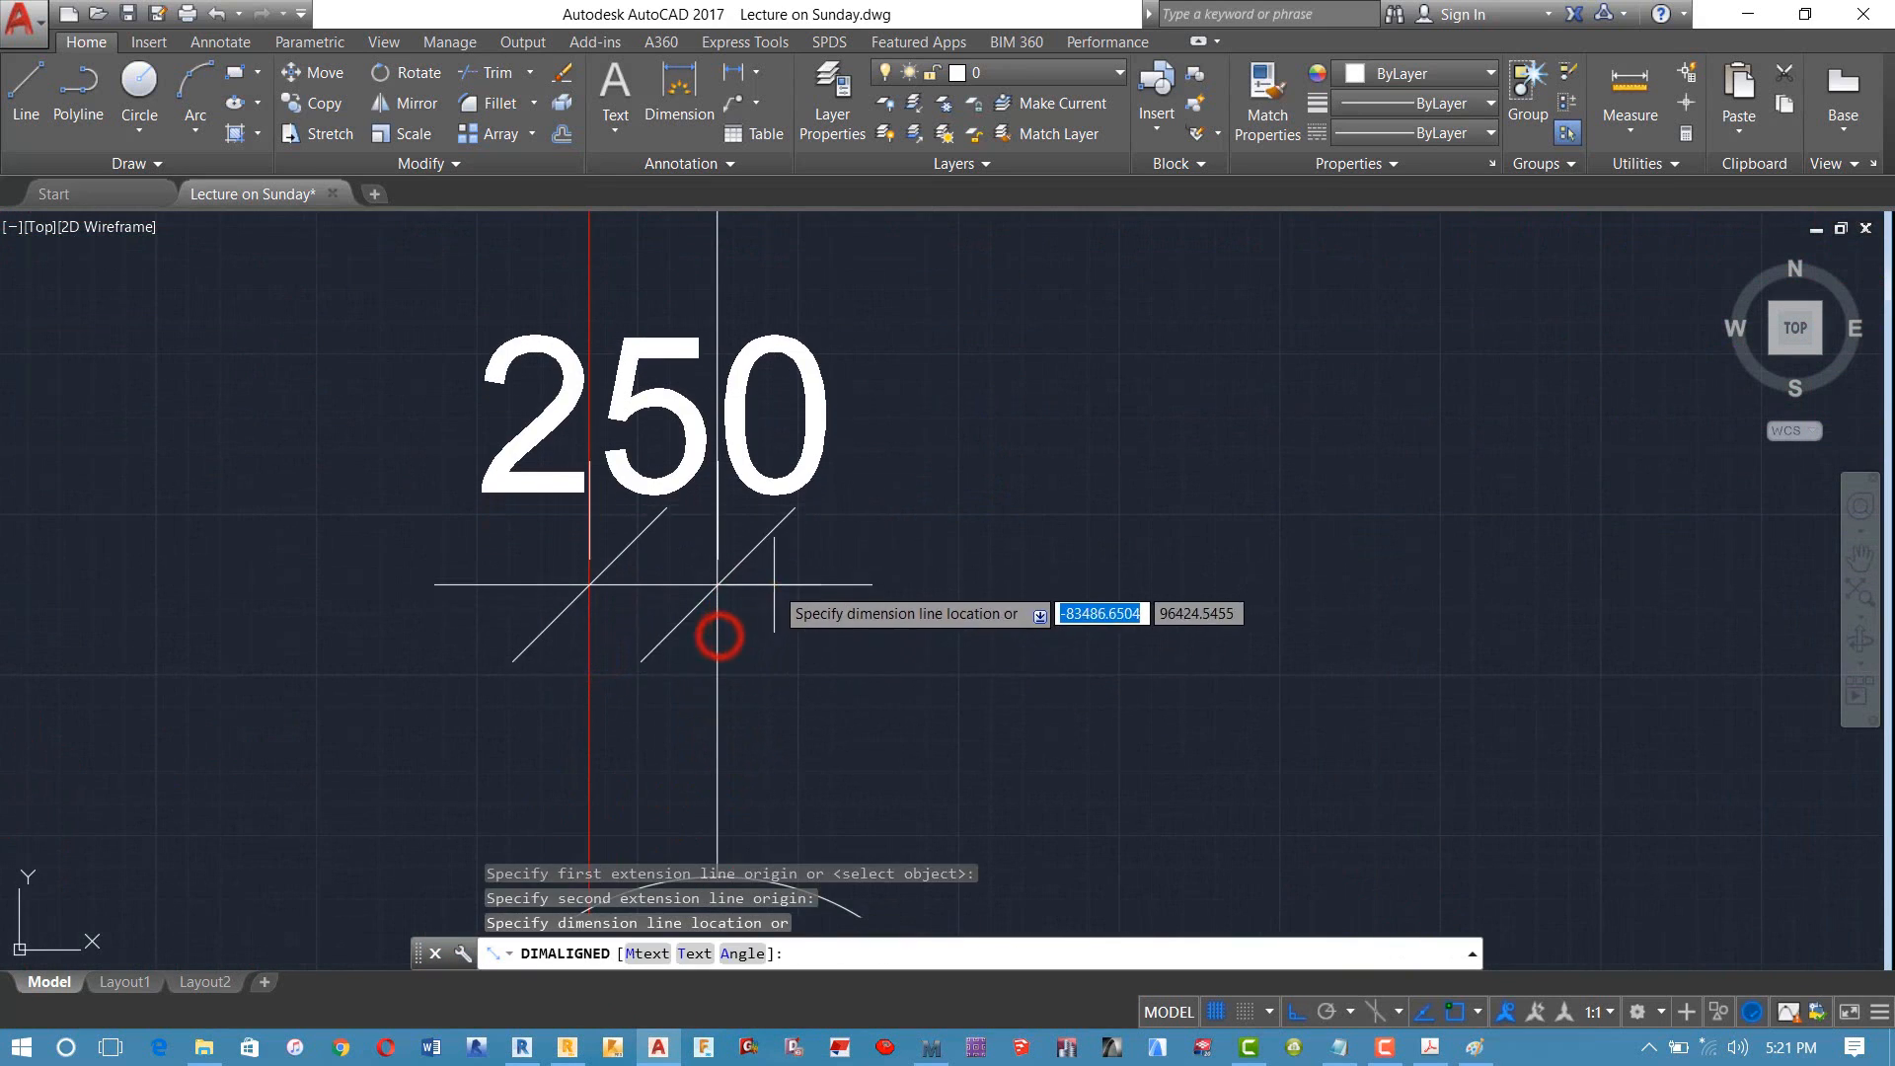
{"action": "left_click", "coordinate": [774, 586]}
{"action": "scroll", "coordinate": [774, 586], "scroll_direction": "down", "scroll_amount": 4}
{"action": "middle_click_drag", "start_coordinate": [774, 585], "coordinate": [745, 403]}
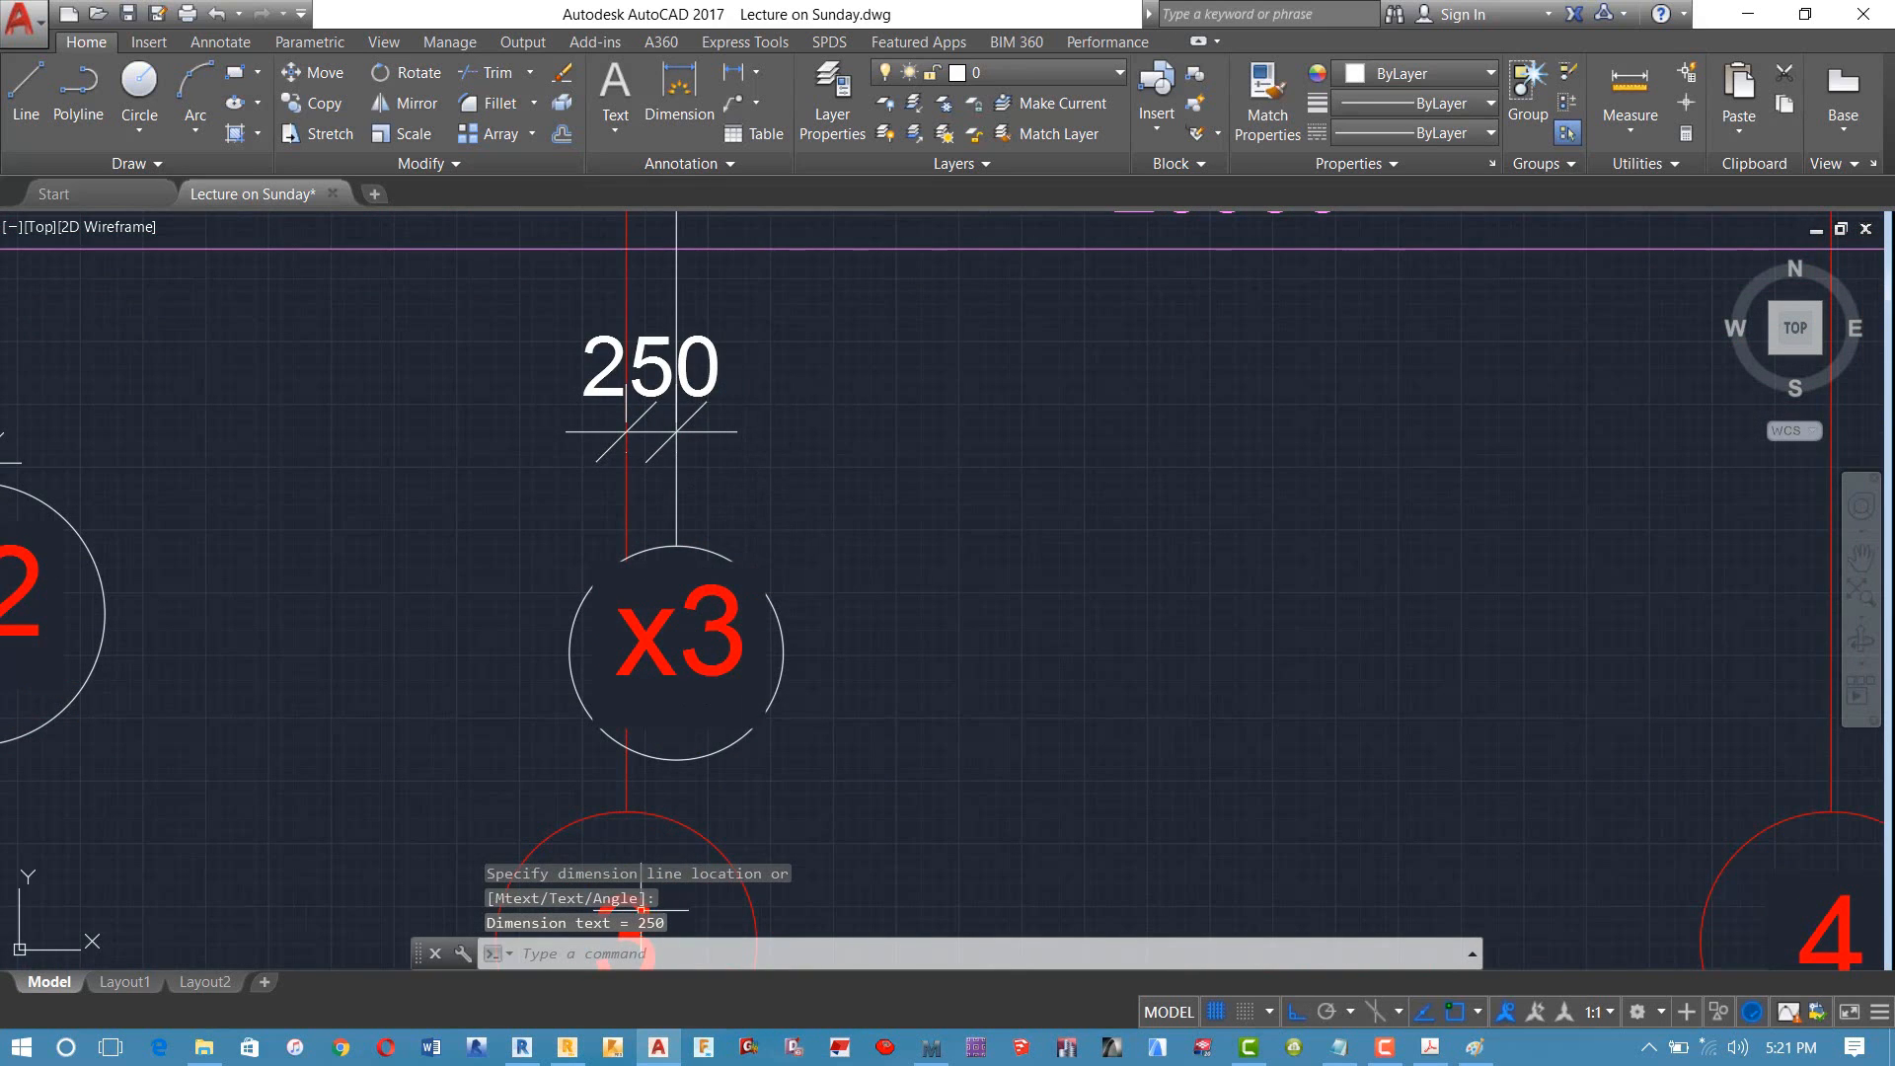
Step: Switch to Robot and add one X axis at a 0.25 m distance from axis 3, using Define numbering with the label x2
{"action": "left_click", "coordinate": [567, 1046]}
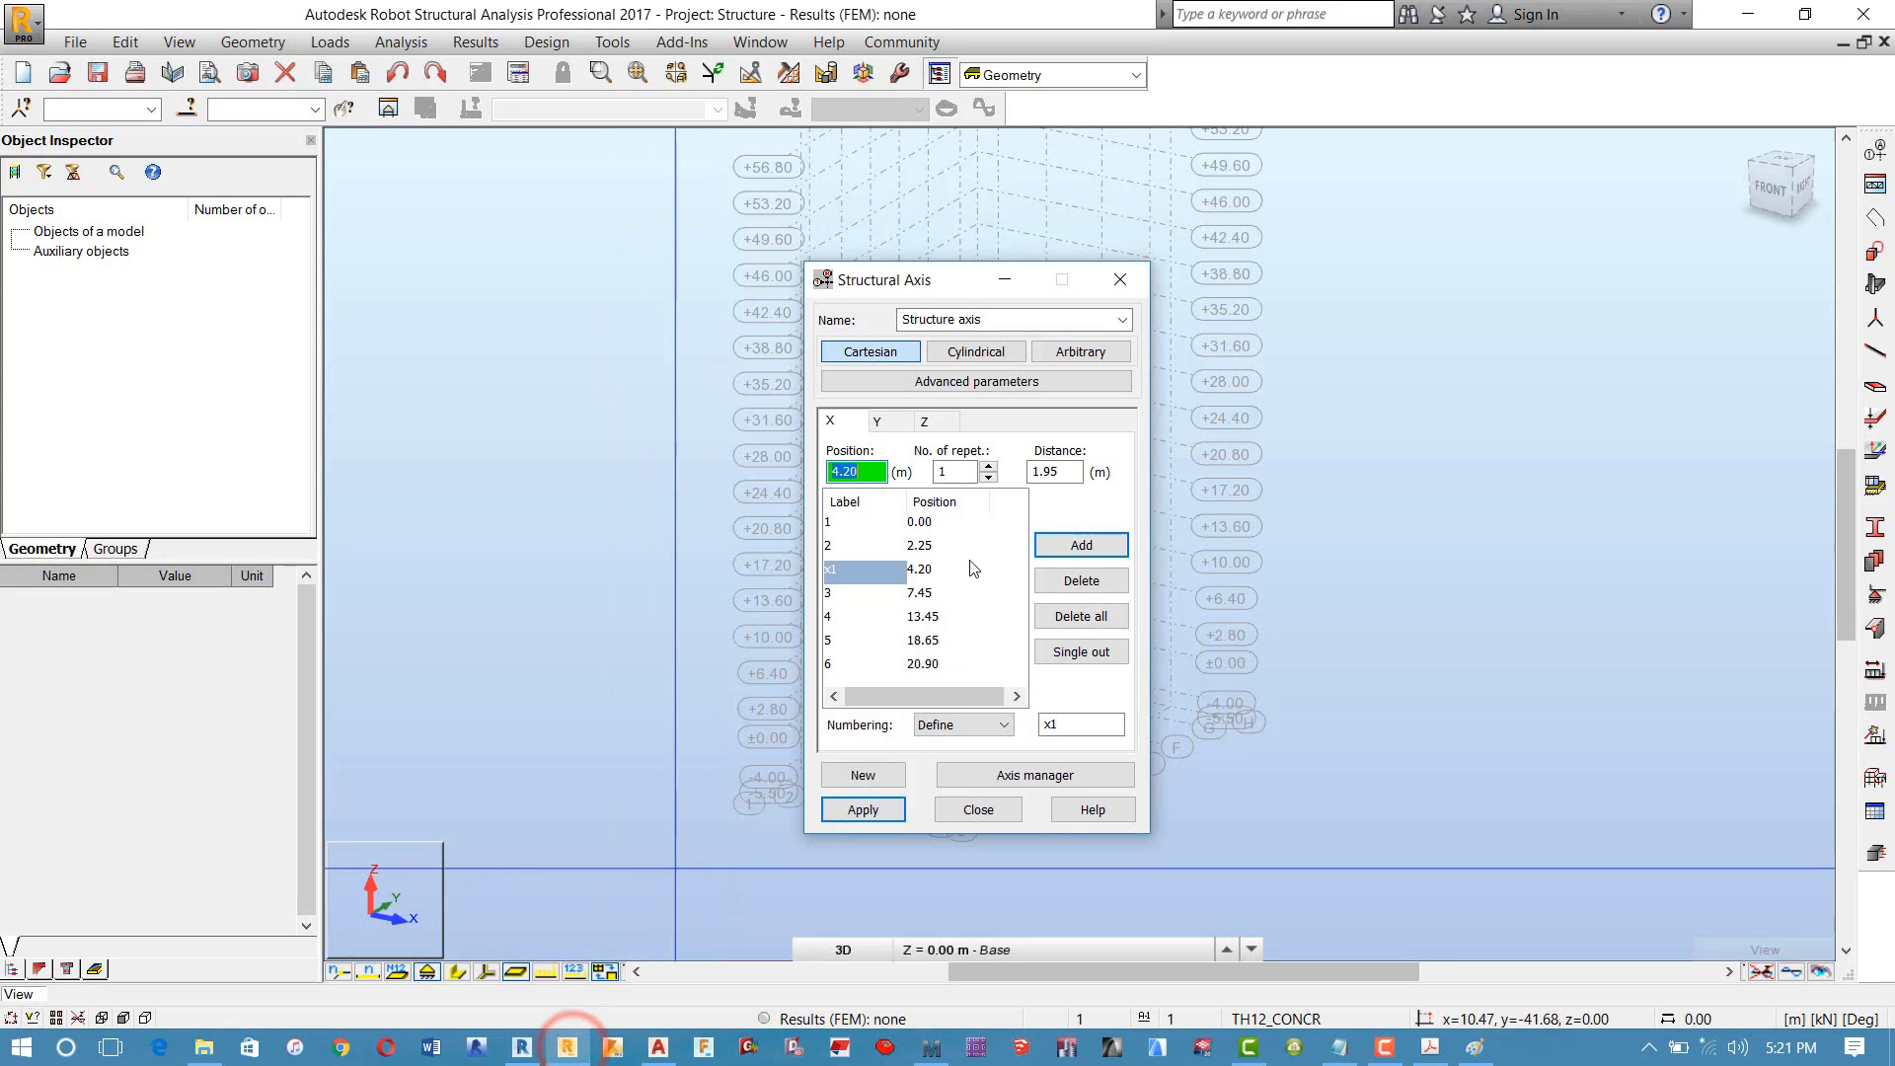
{"action": "left_click", "coordinate": [847, 594]}
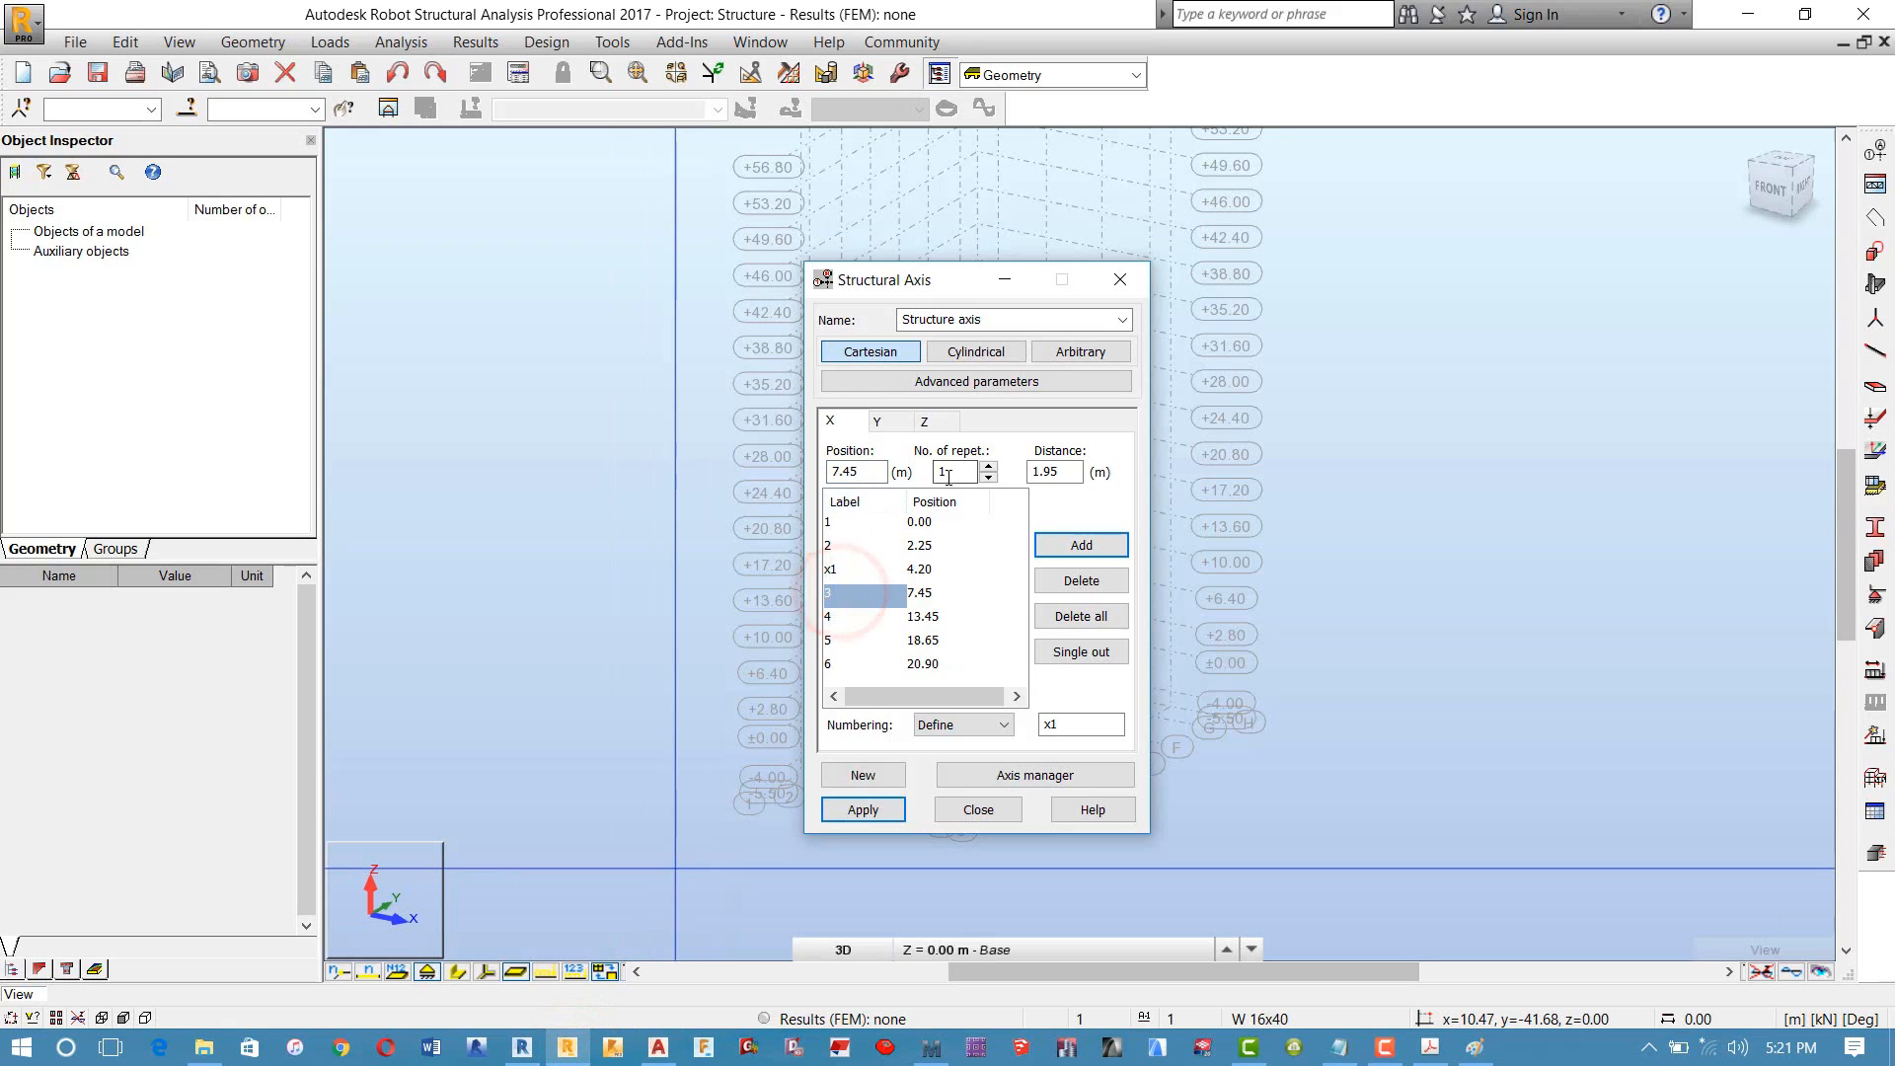
{"action": "type", "text": "0"}
{"action": "left_click", "coordinate": [994, 726]}
{"action": "left_click", "coordinate": [957, 779]}
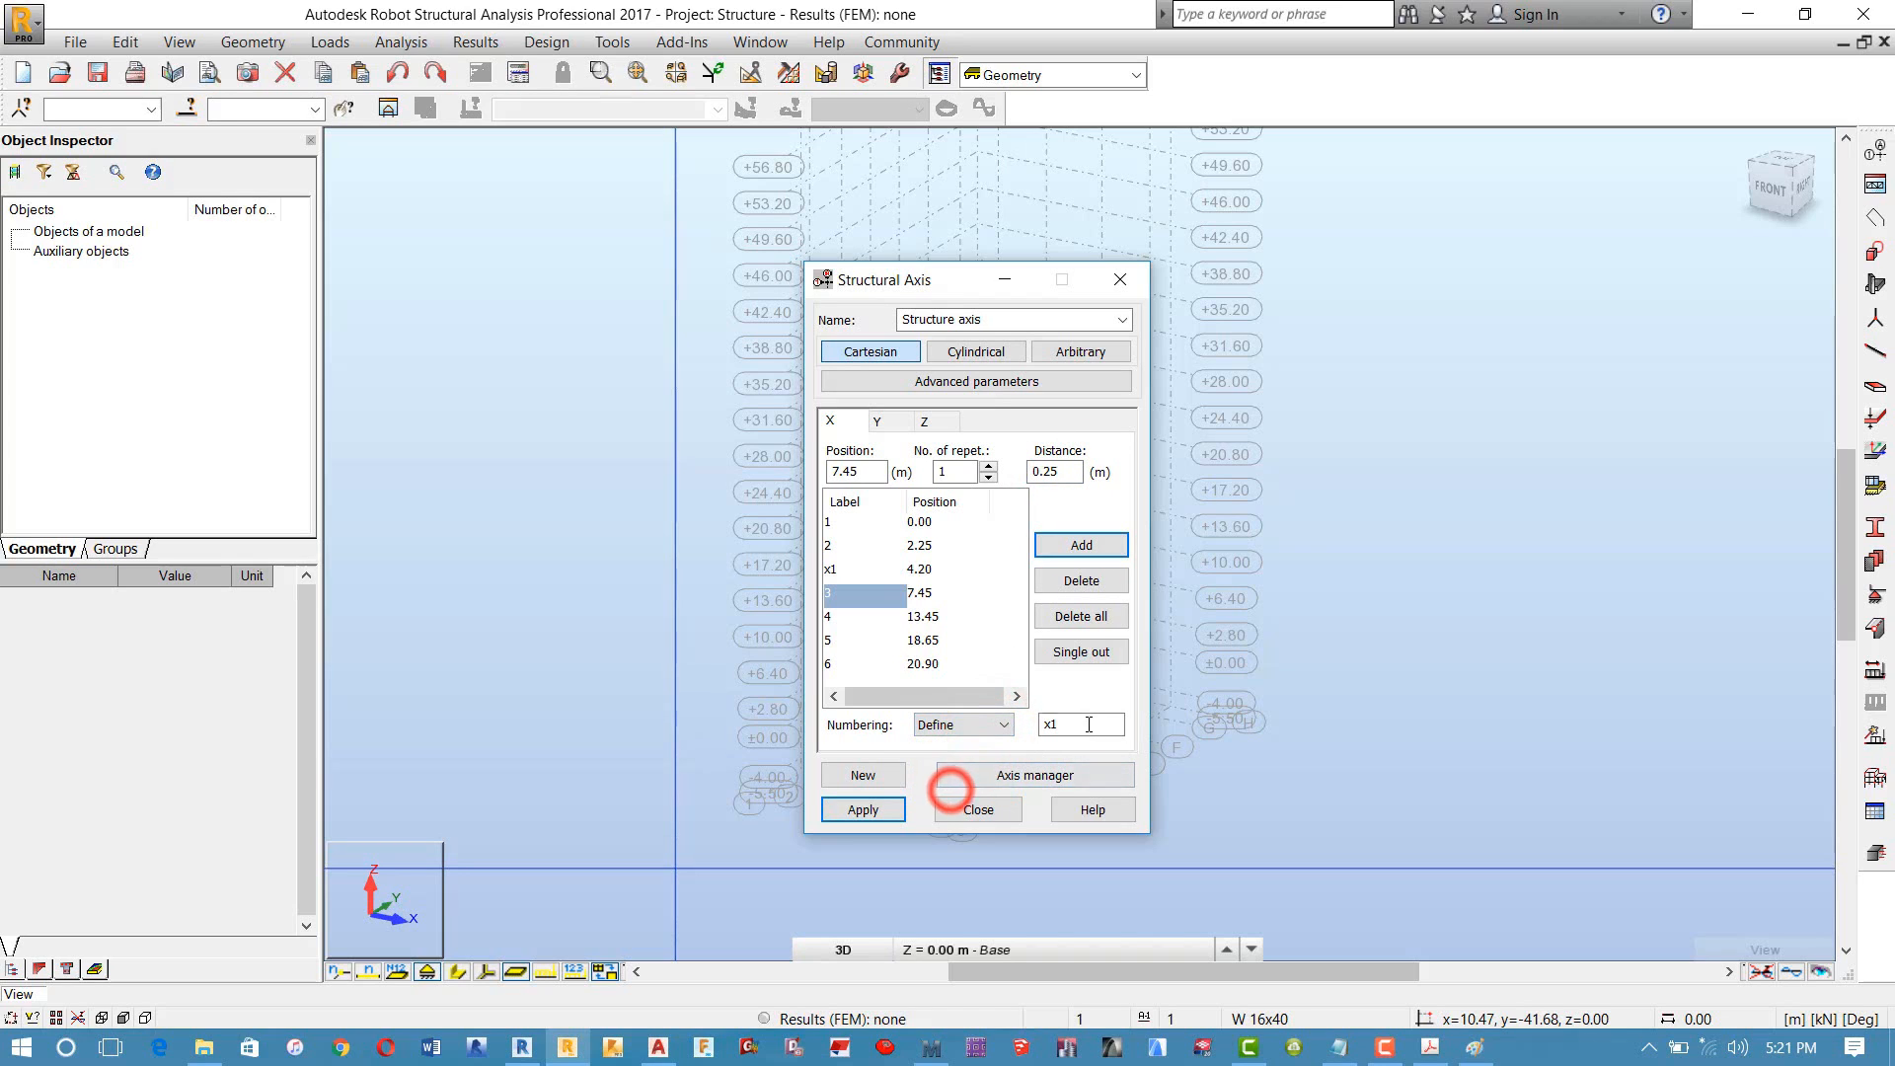
{"action": "left_click", "coordinate": [1087, 724]}
{"action": "key", "text": "BackSpace"}
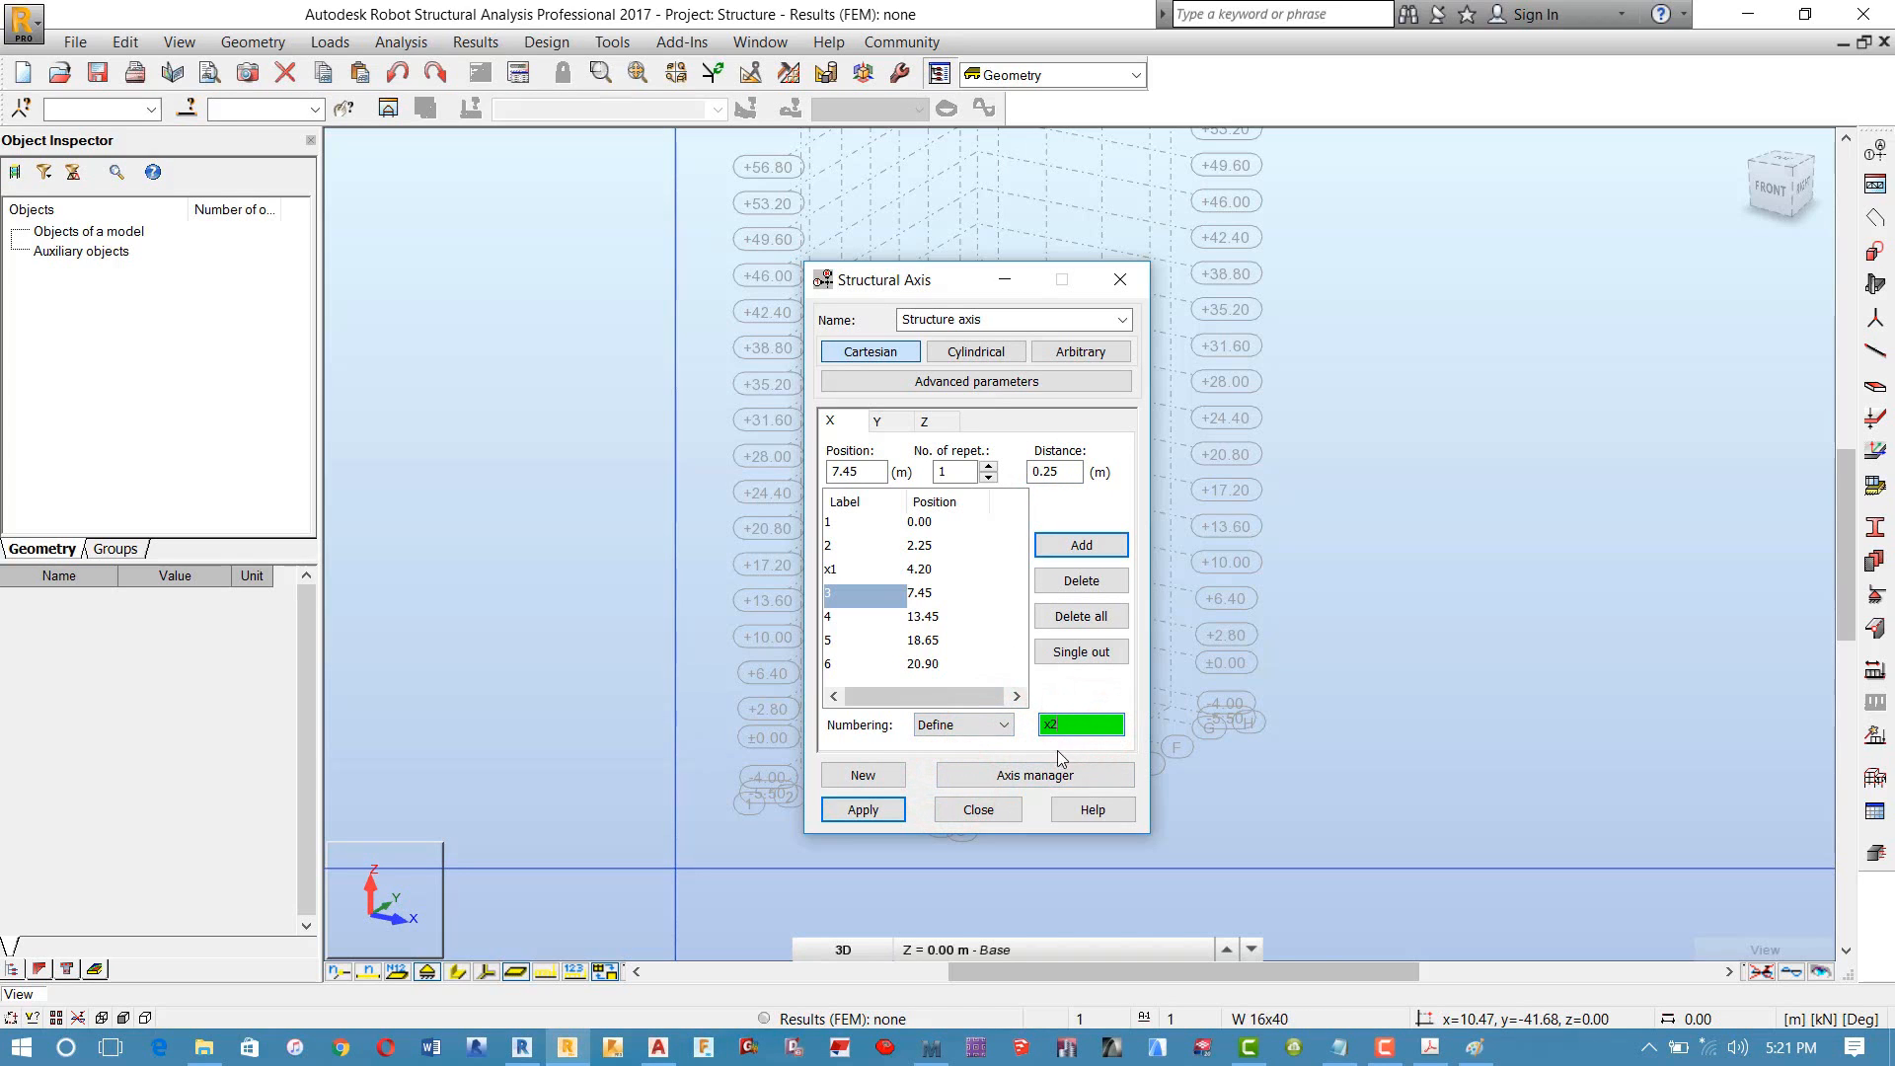
{"action": "left_click", "coordinate": [1053, 546]}
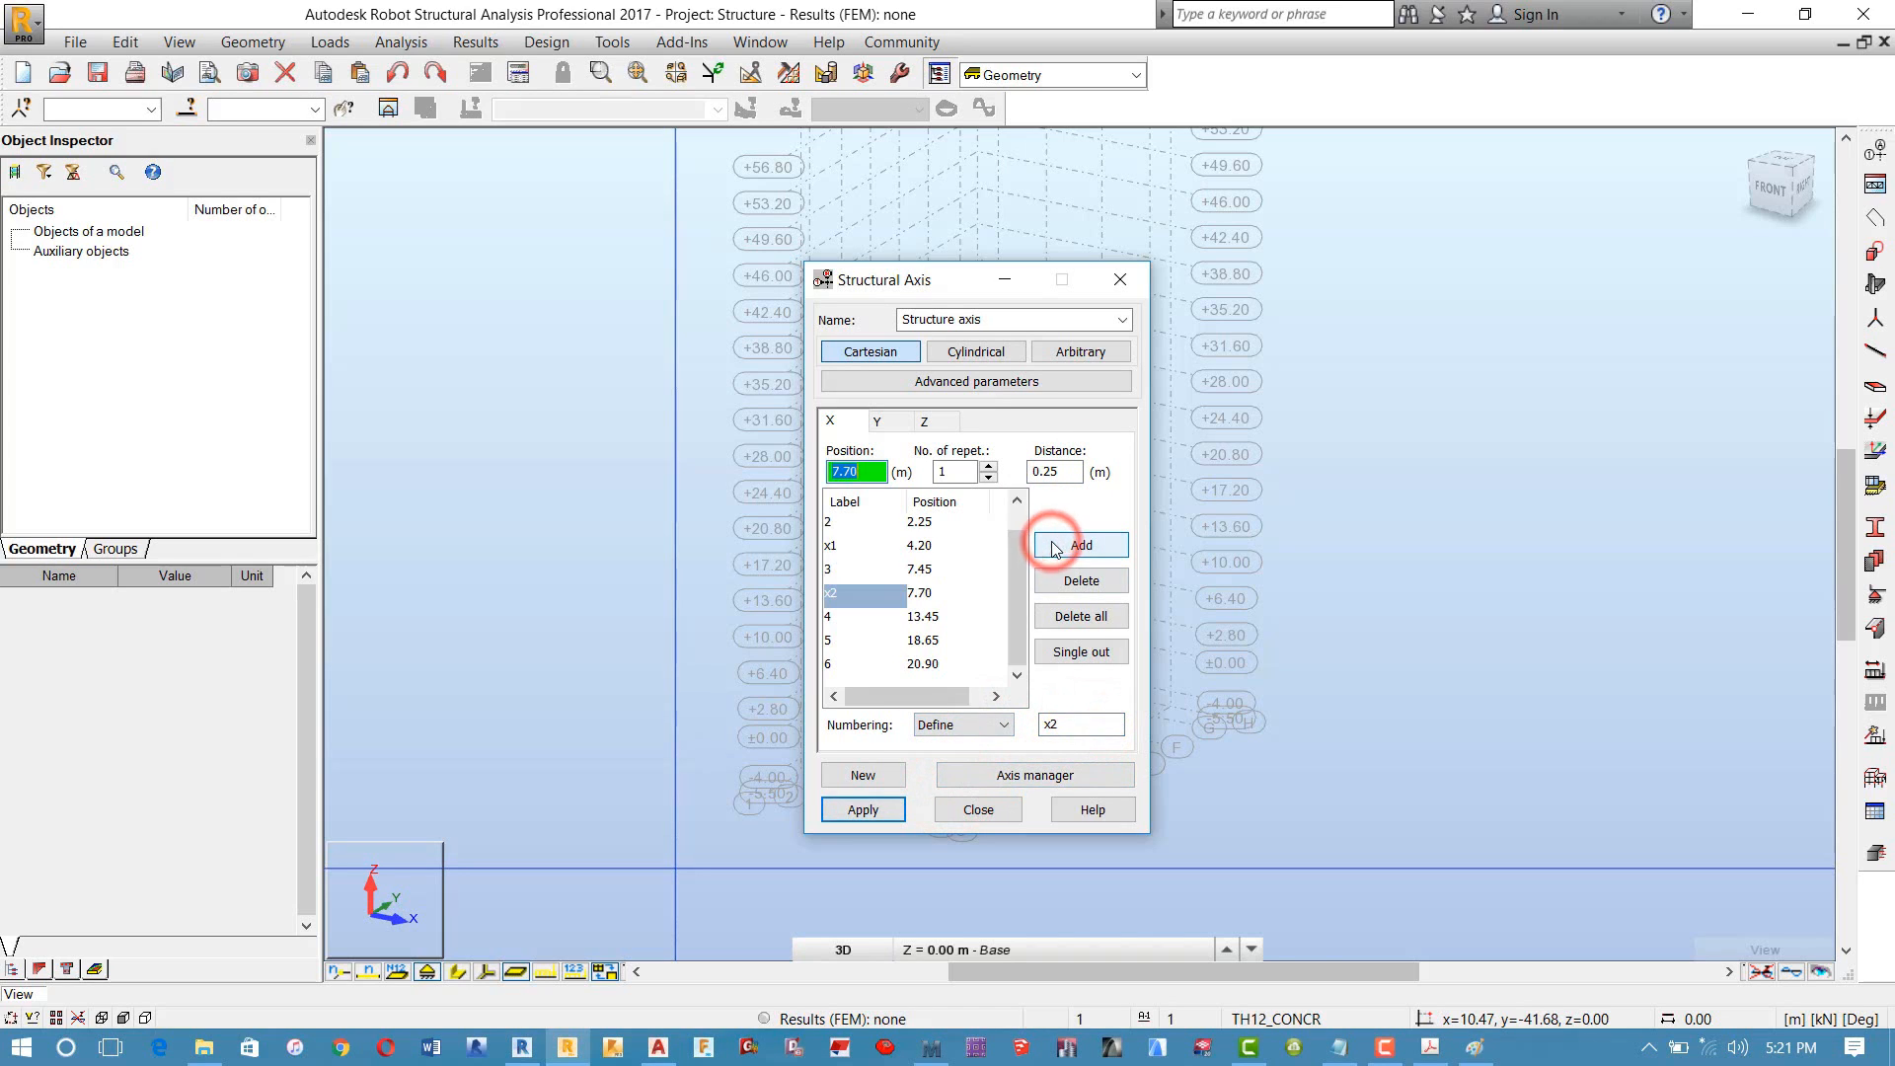
Step: Apply the structural axis definition to the model and close the Structural Axis dialog
{"action": "left_click_drag", "start_coordinate": [940, 286], "coordinate": [1199, 213]}
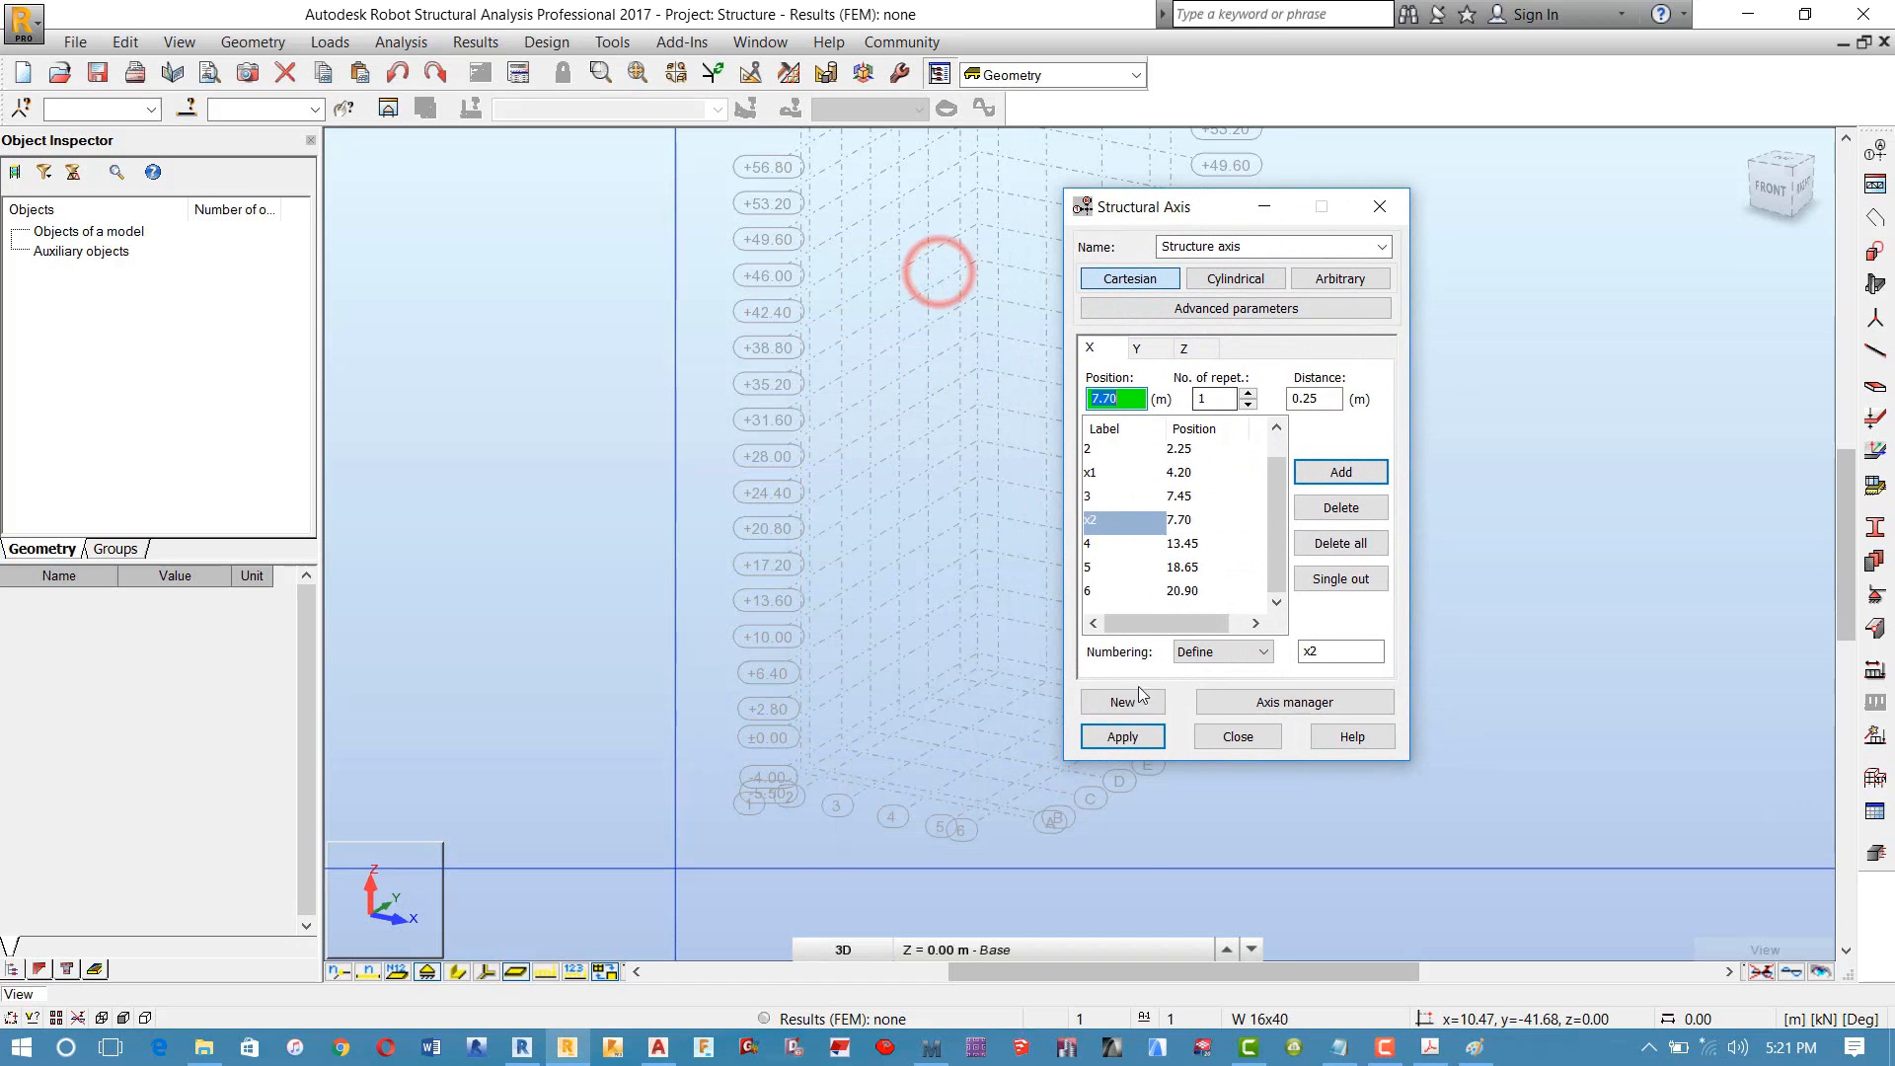
{"action": "left_click", "coordinate": [1138, 747]}
{"action": "left_click", "coordinate": [1244, 742]}
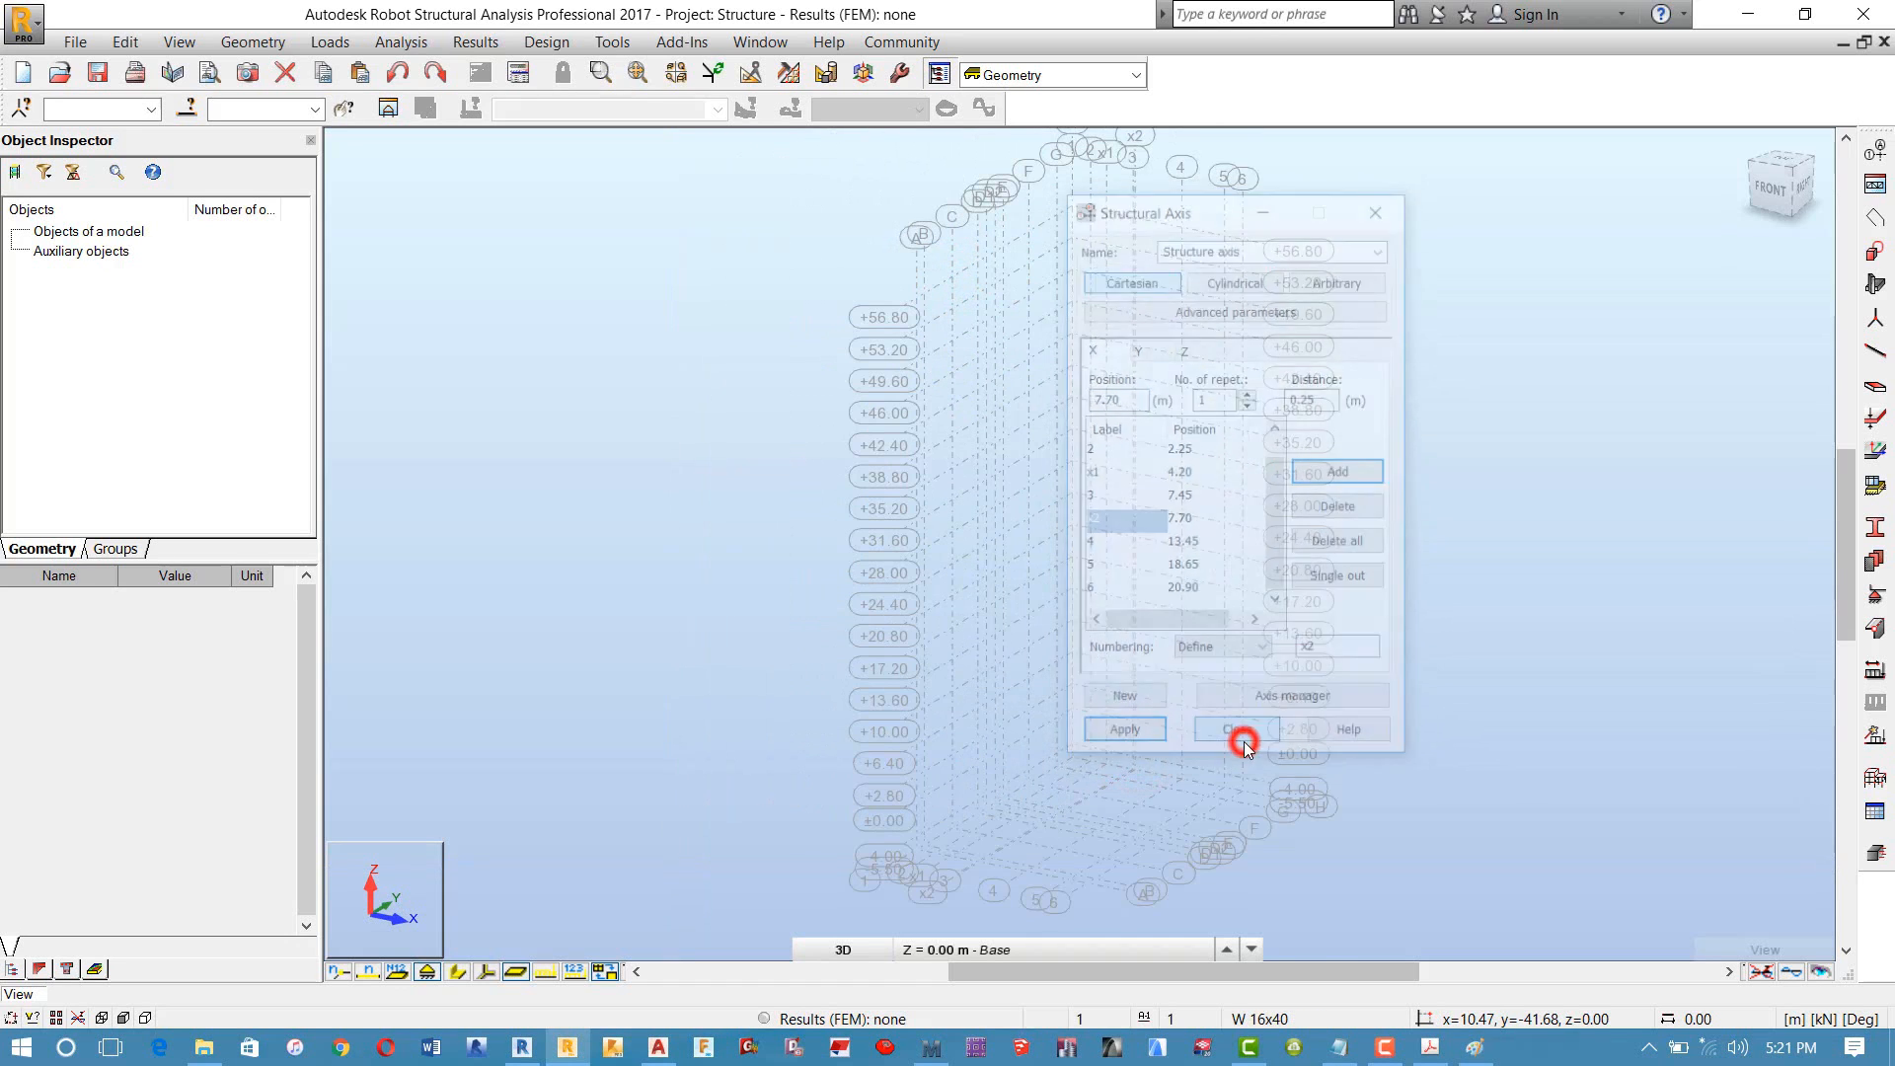
Step: Examine the labels and placement of the auxiliary axes D1', D2' and the x axes in the 3D grid
{"action": "scroll", "coordinate": [999, 314], "scroll_direction": "up", "scroll_amount": 3}
{"action": "middle_click_drag", "start_coordinate": [999, 314], "coordinate": [985, 812]}
{"action": "scroll", "coordinate": [1009, 555], "scroll_direction": "up", "scroll_amount": 3}
{"action": "scroll", "coordinate": [983, 558], "scroll_direction": "up", "scroll_amount": 3}
{"action": "middle_click_drag", "start_coordinate": [981, 558], "coordinate": [920, 284]}
{"action": "scroll", "coordinate": [960, 505], "scroll_direction": "down", "scroll_amount": 1}
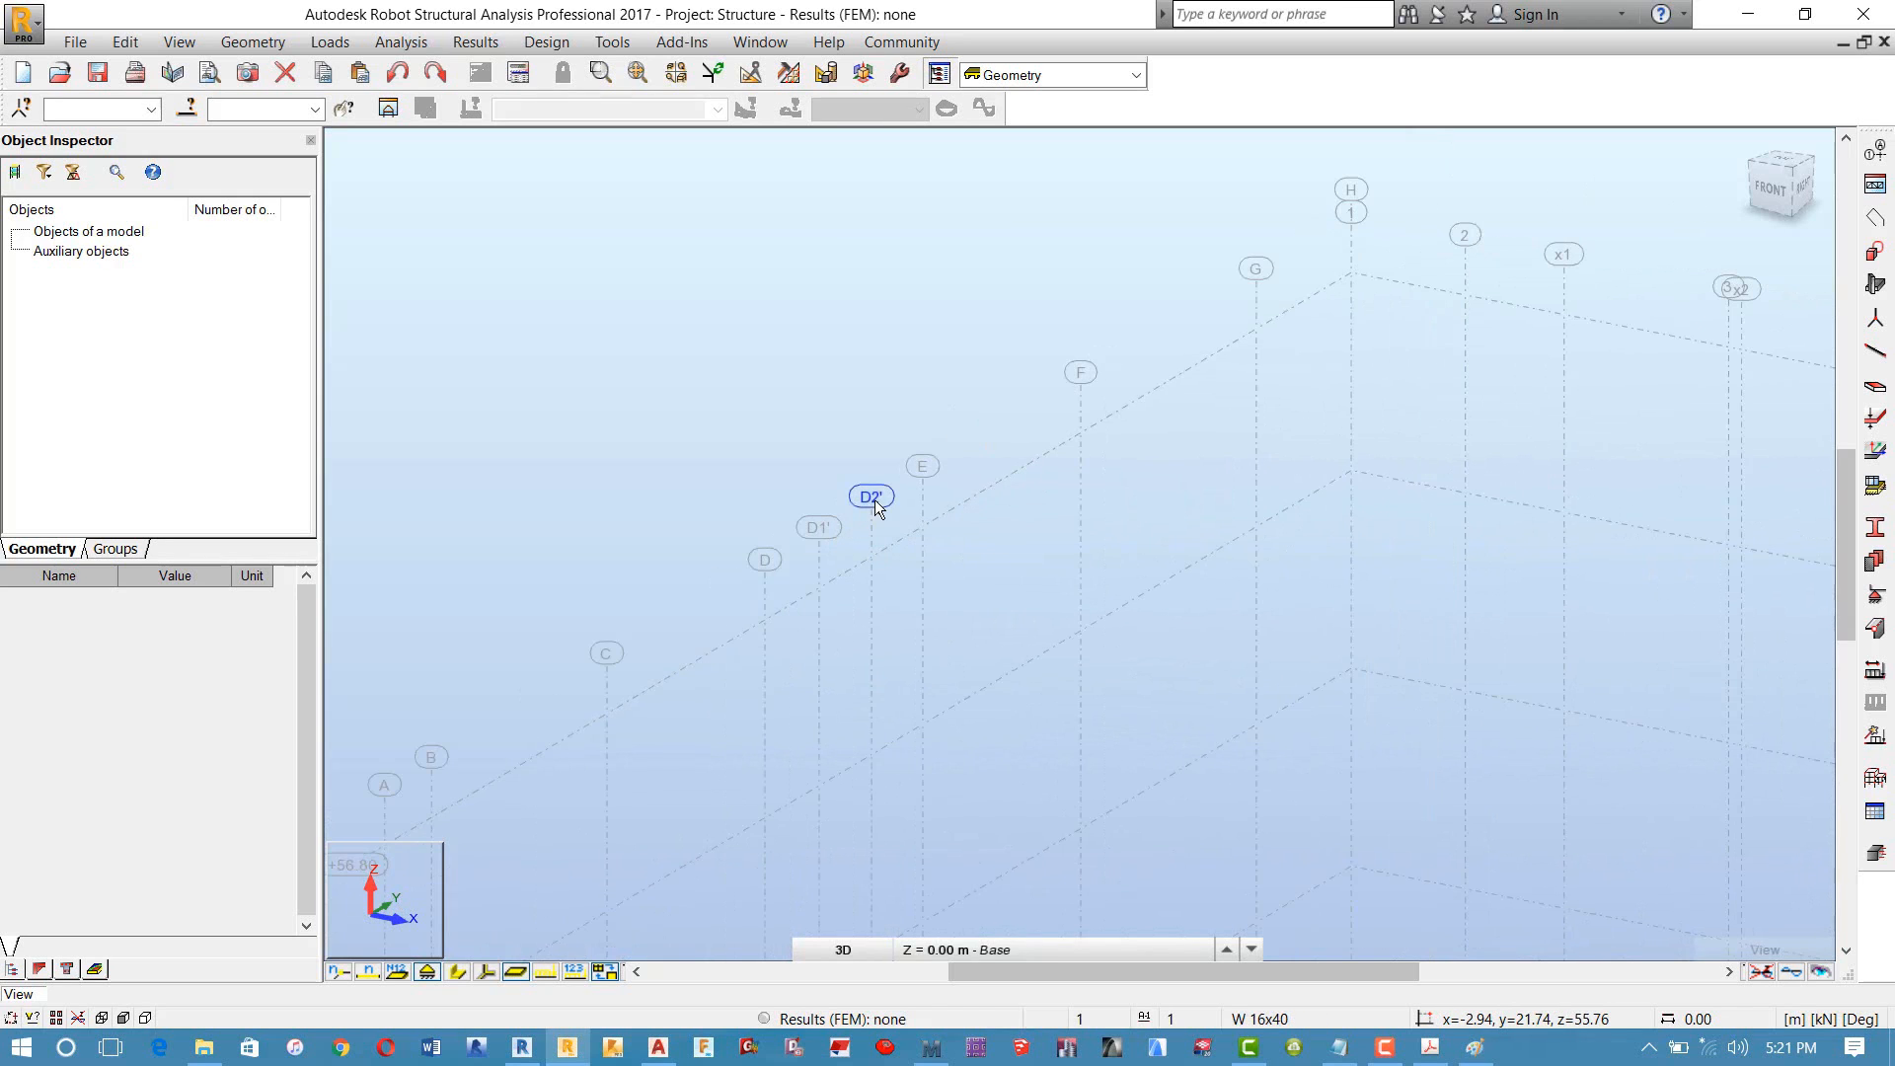
{"action": "scroll", "coordinate": [1067, 509], "scroll_direction": "down", "scroll_amount": 2}
{"action": "middle_click_drag", "start_coordinate": [1180, 476], "coordinate": [819, 505]}
{"action": "scroll", "coordinate": [807, 506], "scroll_direction": "down", "scroll_amount": 1}
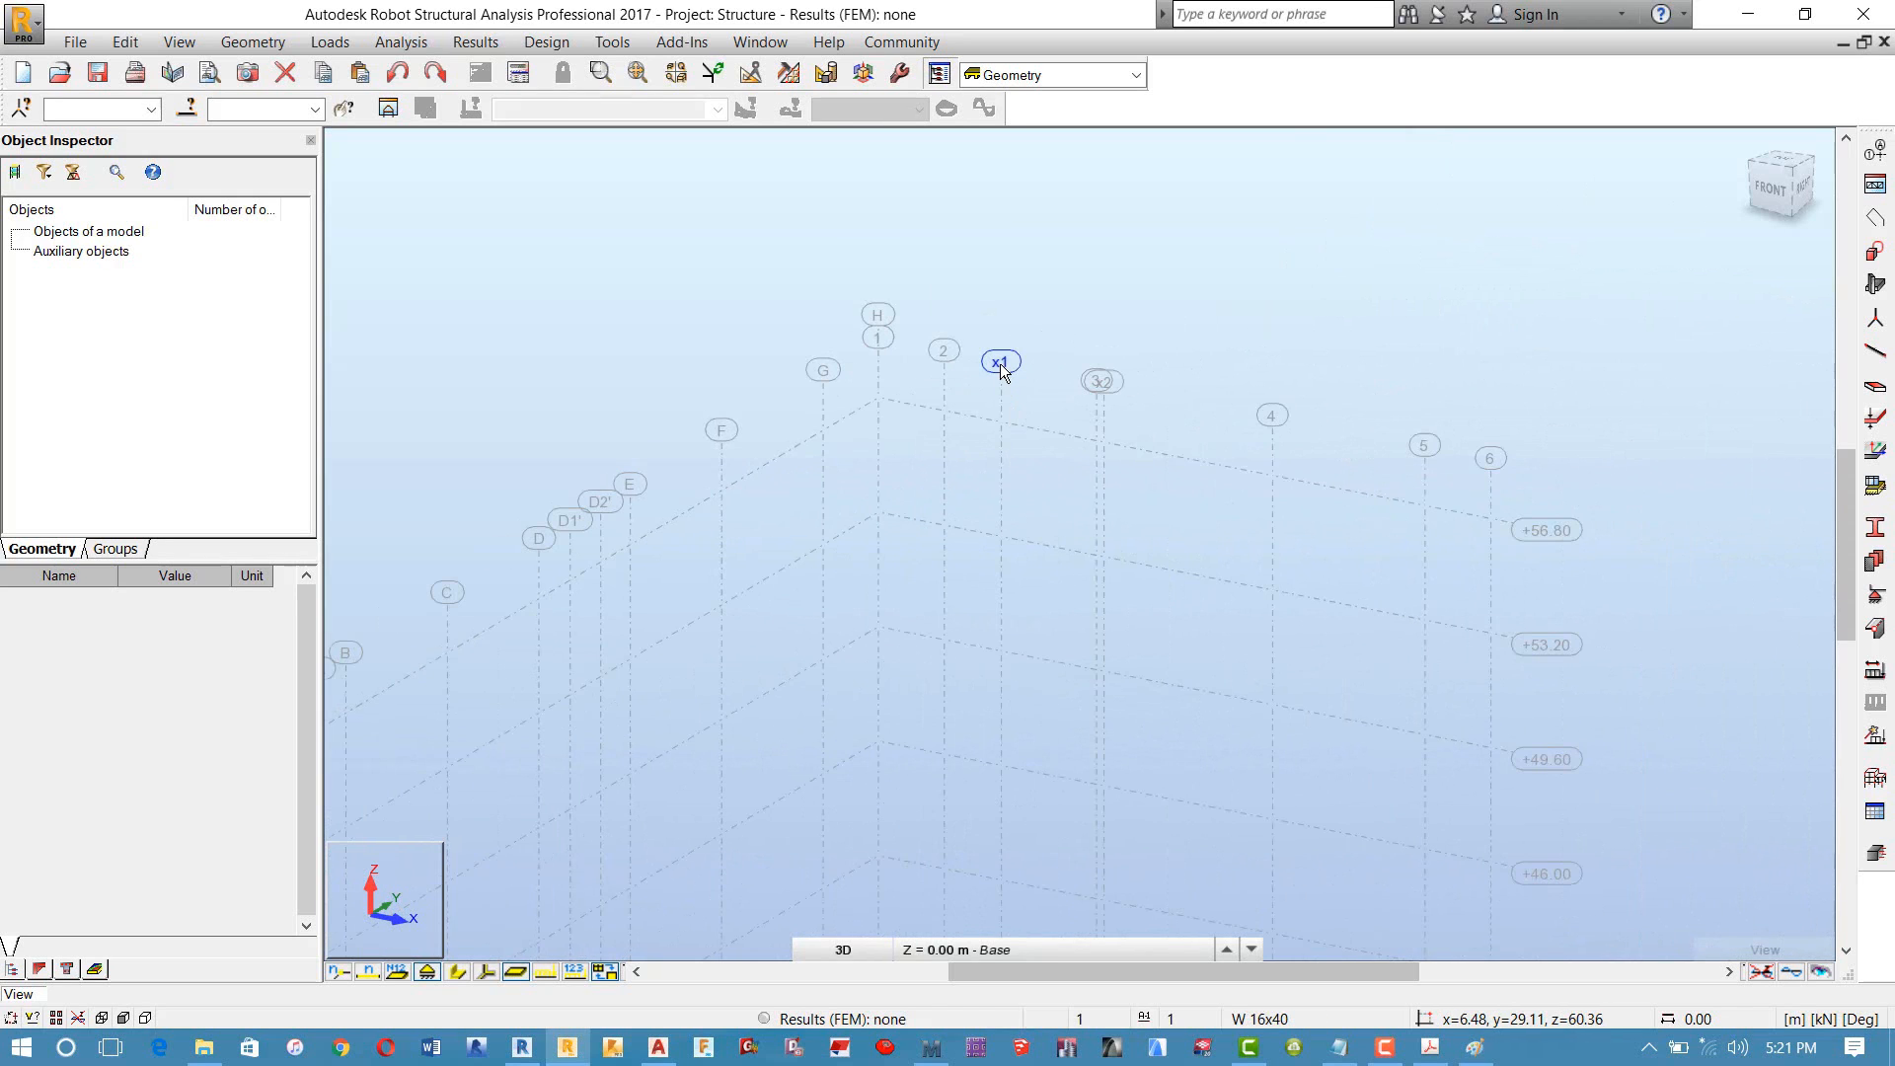
{"action": "scroll", "coordinate": [1001, 368], "scroll_direction": "up", "scroll_amount": 2}
{"action": "scroll", "coordinate": [1133, 400], "scroll_direction": "up", "scroll_amount": 2}
{"action": "scroll", "coordinate": [1214, 482], "scroll_direction": "up", "scroll_amount": 4}
{"action": "scroll", "coordinate": [1157, 536], "scroll_direction": "up", "scroll_amount": 1}
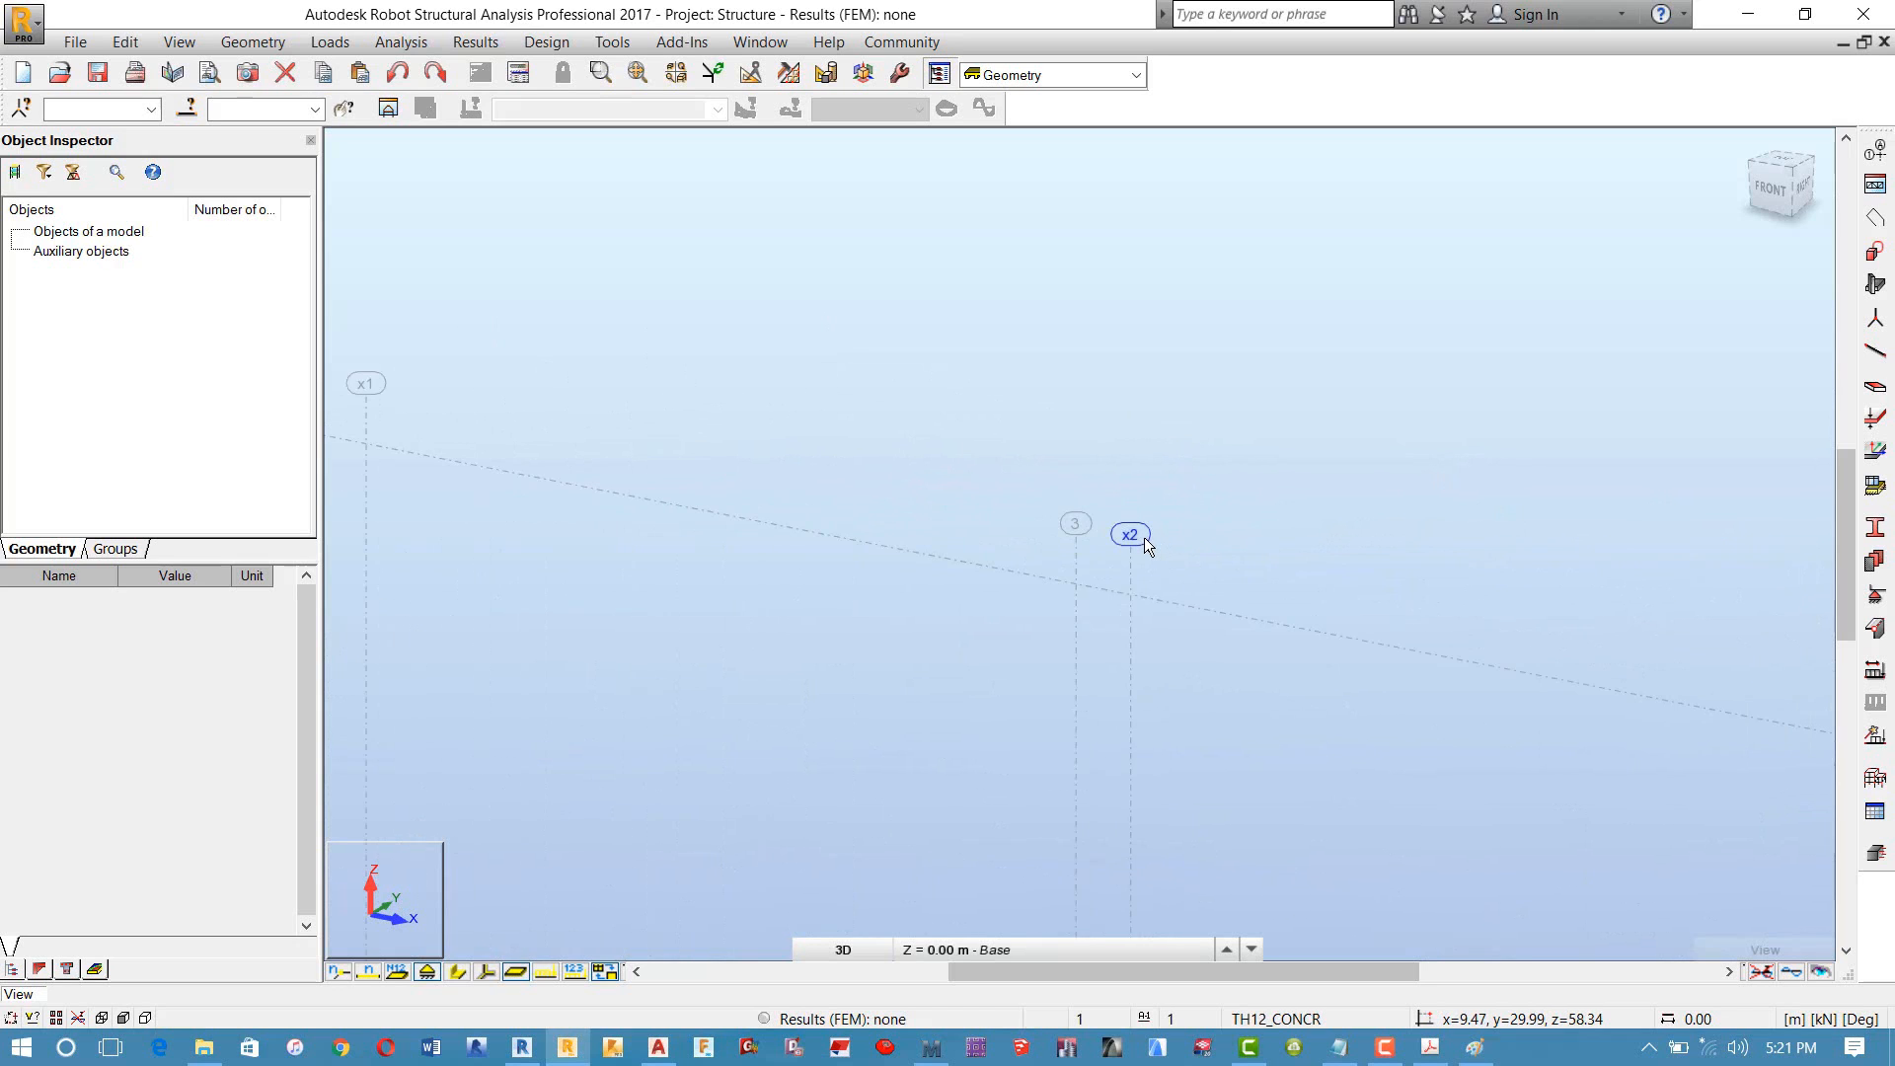
{"action": "scroll", "coordinate": [1145, 537], "scroll_direction": "down", "scroll_amount": 1}
{"action": "scroll", "coordinate": [1018, 522], "scroll_direction": "down", "scroll_amount": 1}
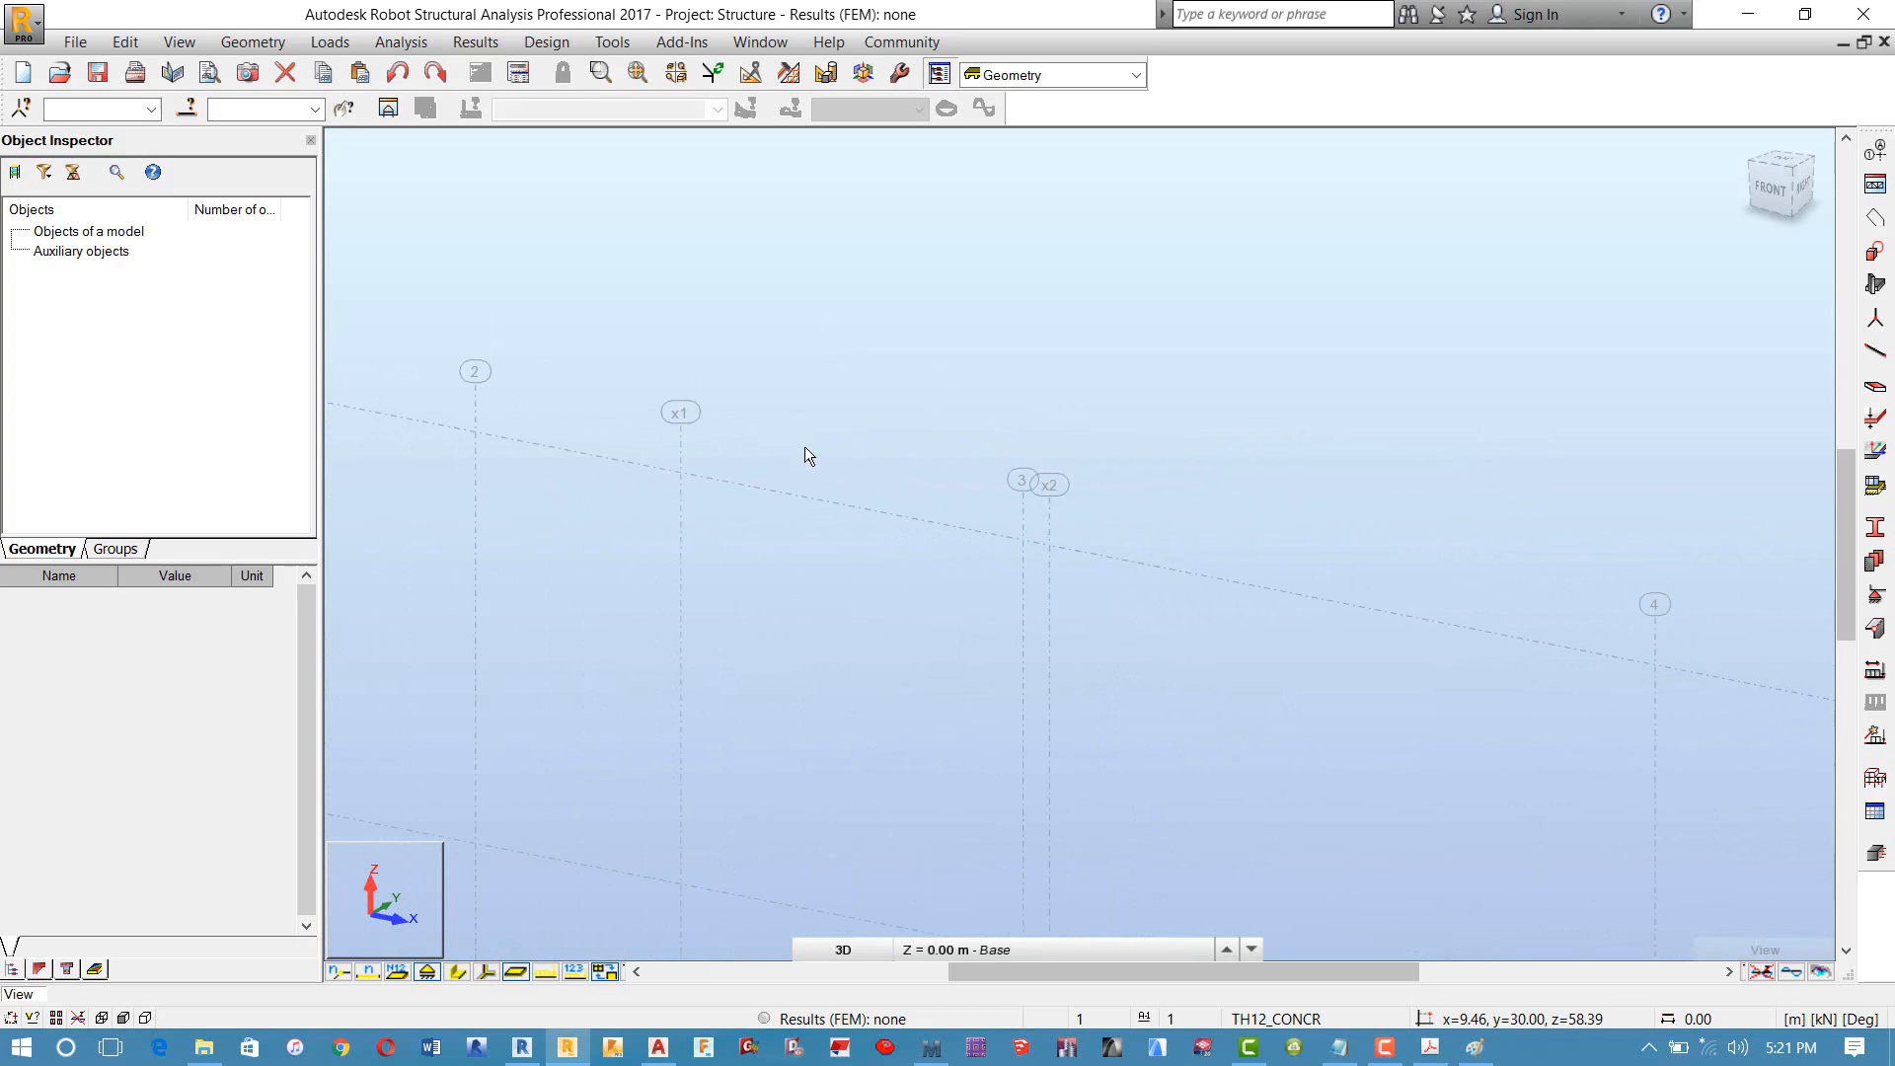
{"action": "scroll", "coordinate": [803, 446], "scroll_direction": "down", "scroll_amount": 3}
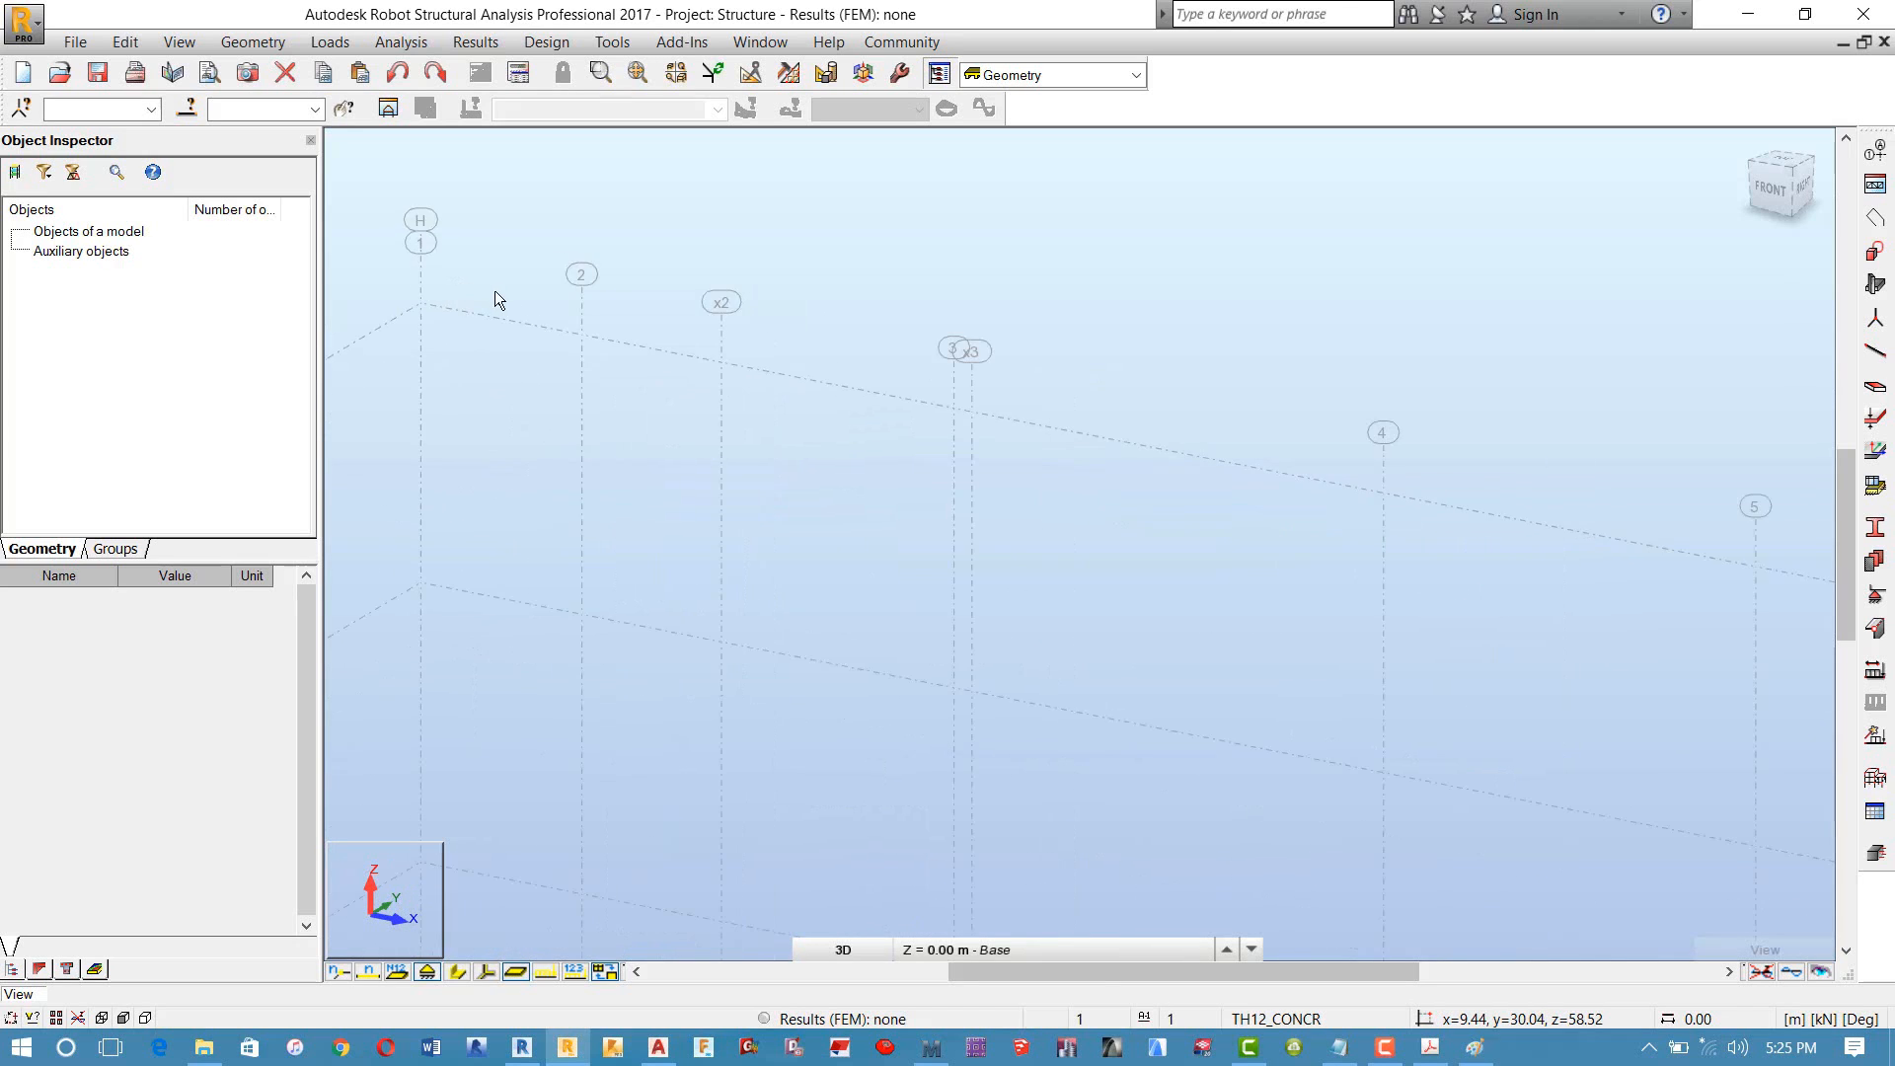
{"action": "scroll", "coordinate": [501, 292], "scroll_direction": "down", "scroll_amount": 1}
Step: Start saving the Robot project in the Sunday 19 02 2017 folder and begin replacing its file name
{"action": "left_click", "coordinate": [98, 74]}
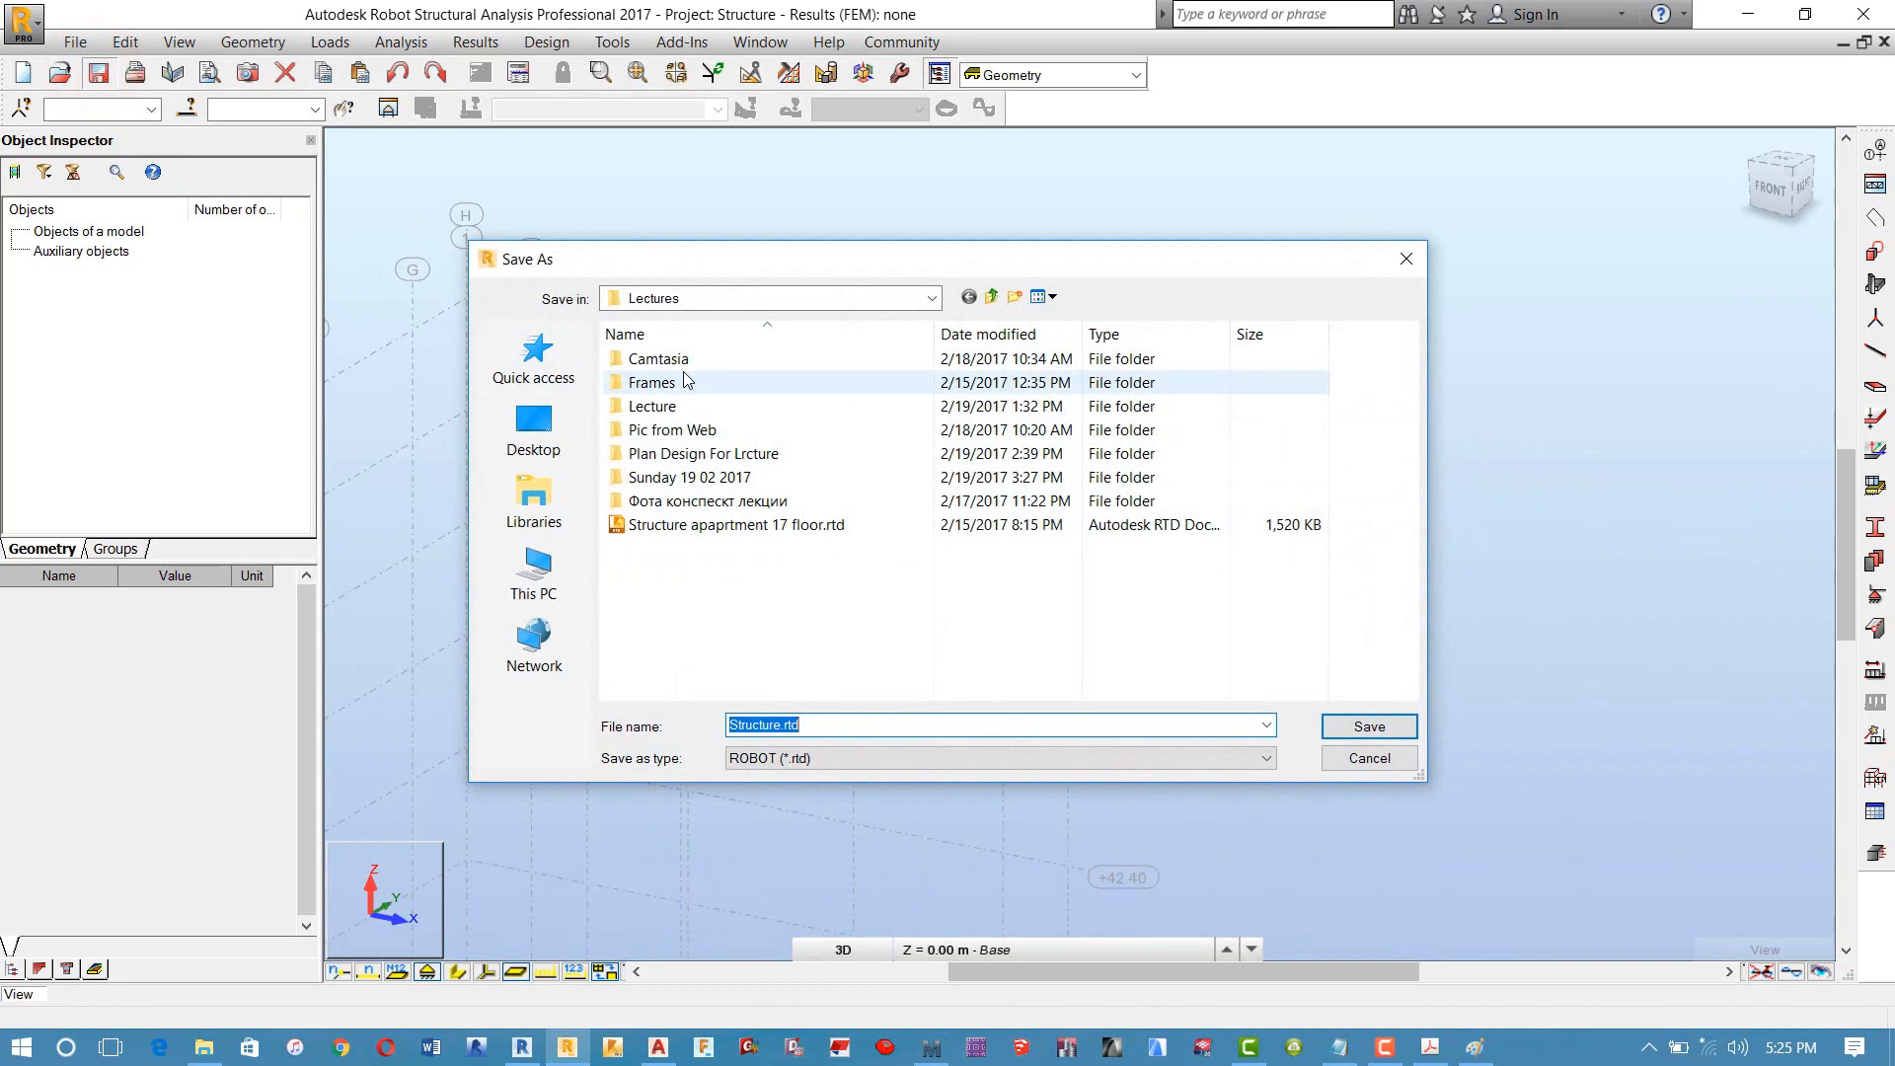
{"action": "double_click", "coordinate": [730, 479]}
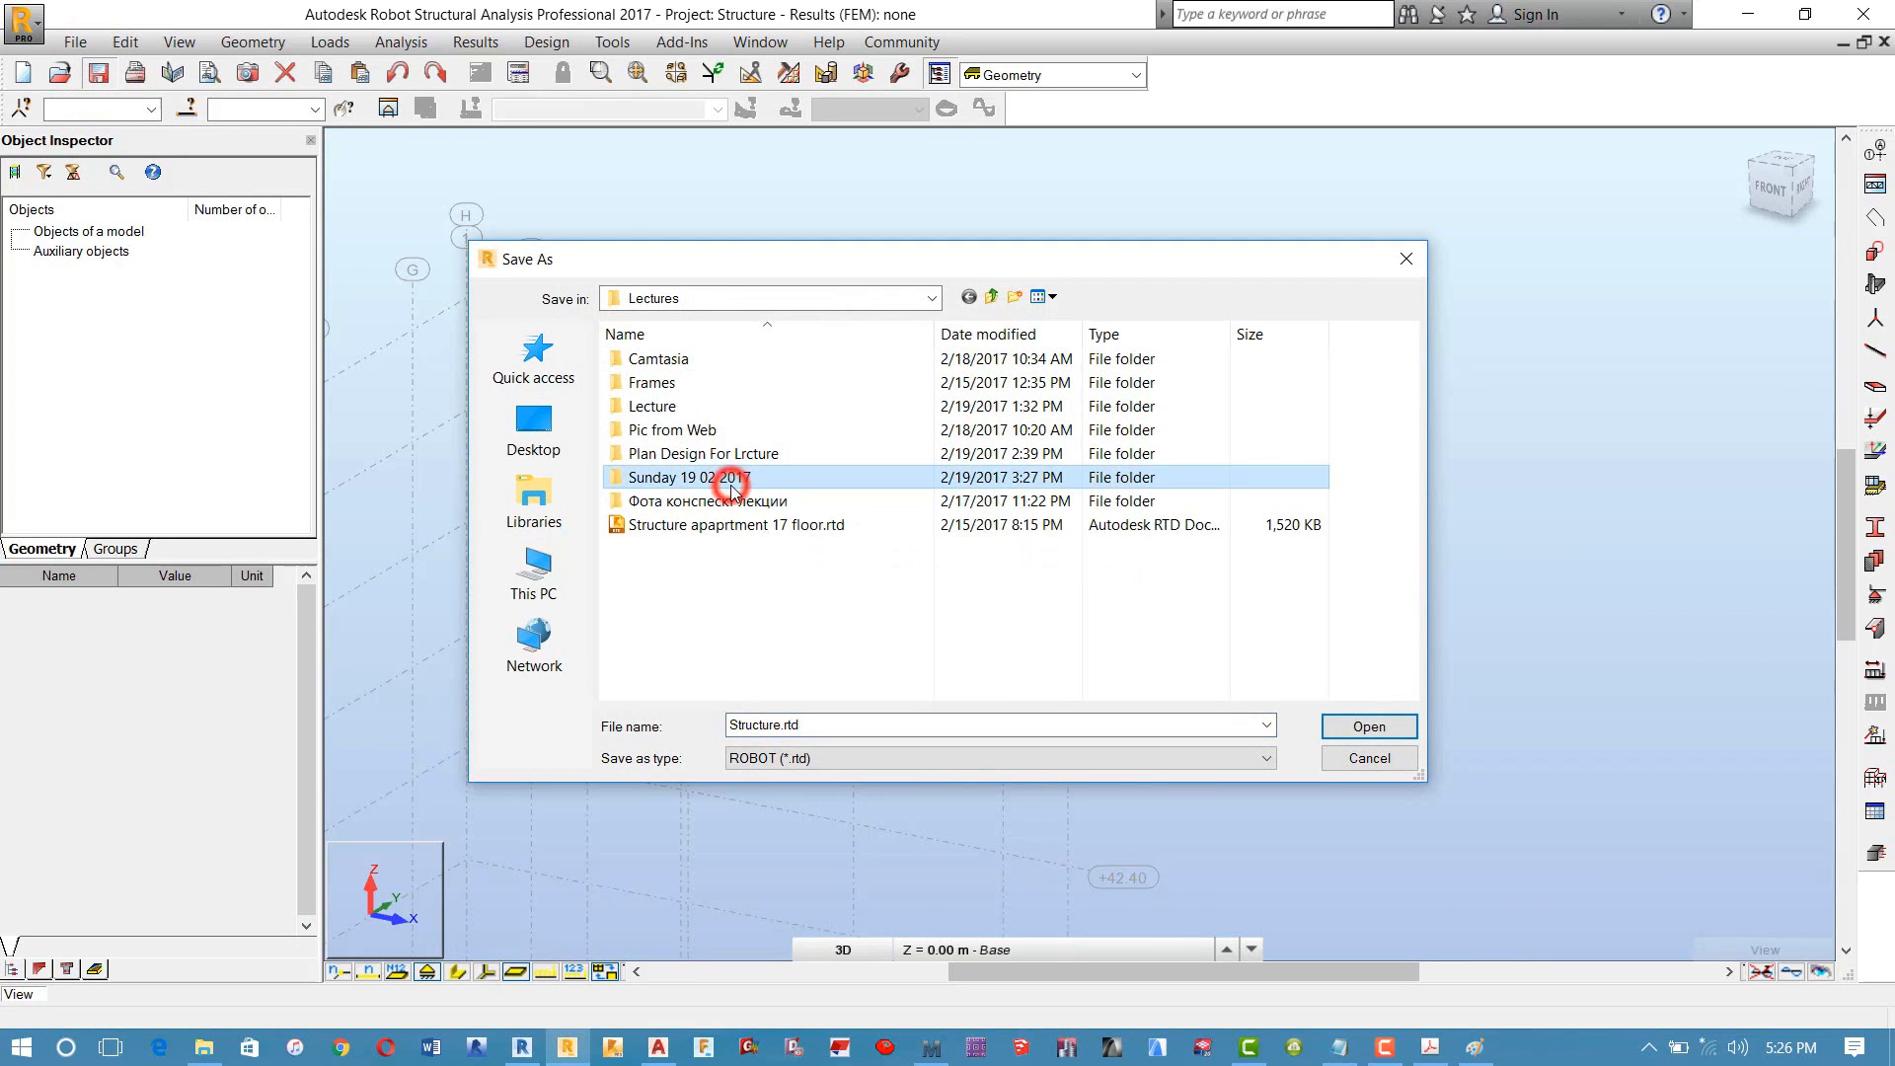
{"action": "left_click", "coordinate": [825, 726]}
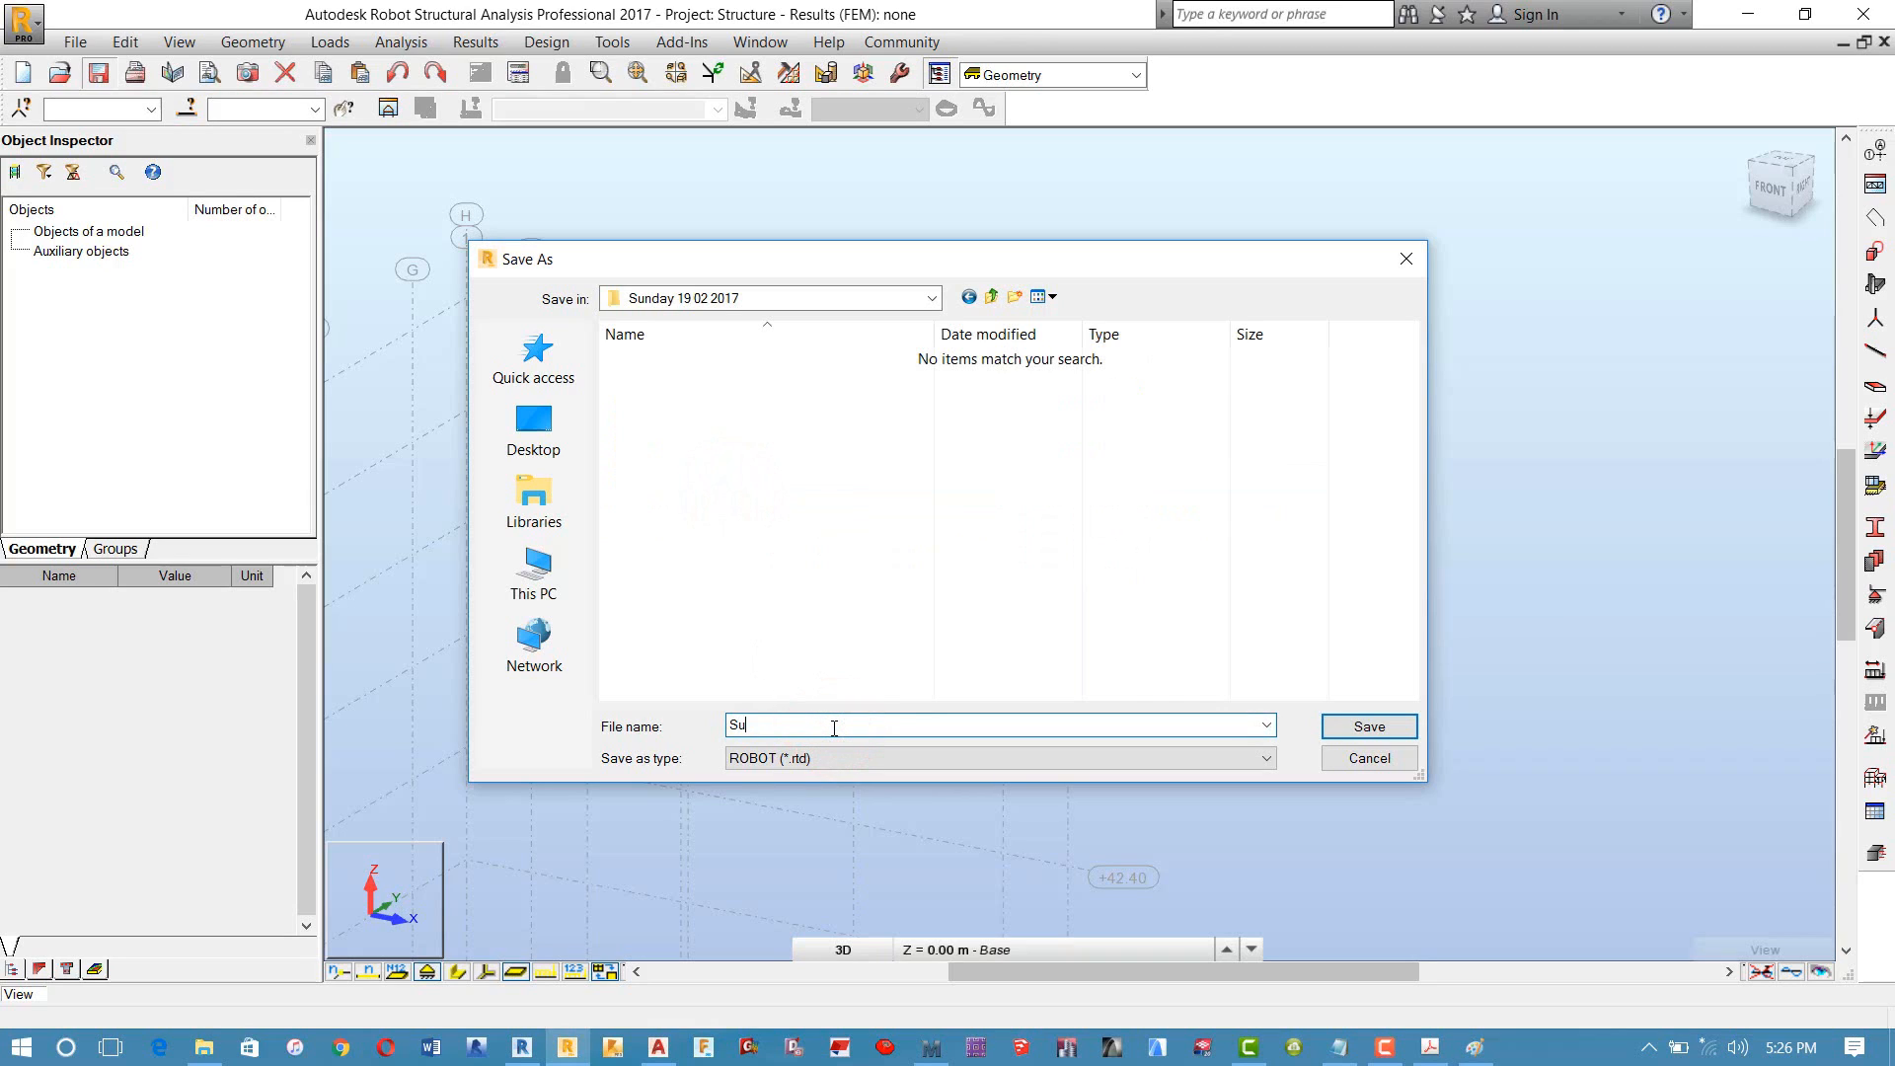